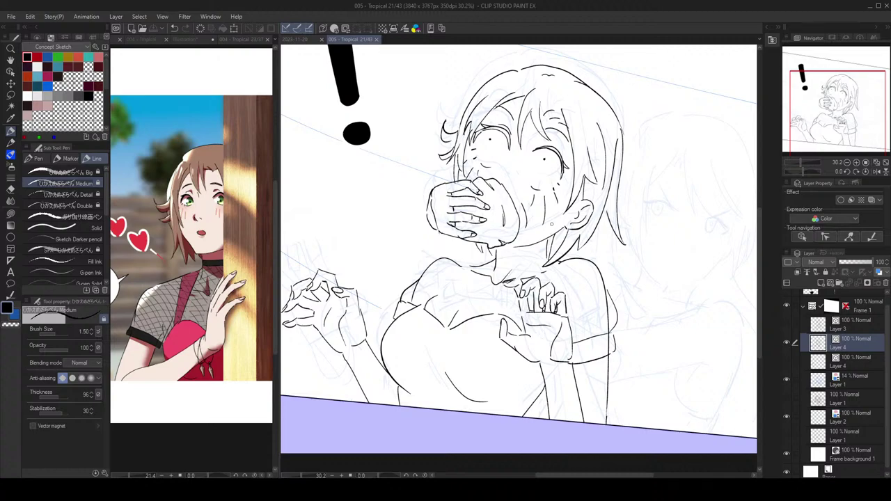
Step: Ink the first long fringe strand falling from the parting of the sketched woman behind, redoing it until it fits
scroll(553, 262, "down", 1)
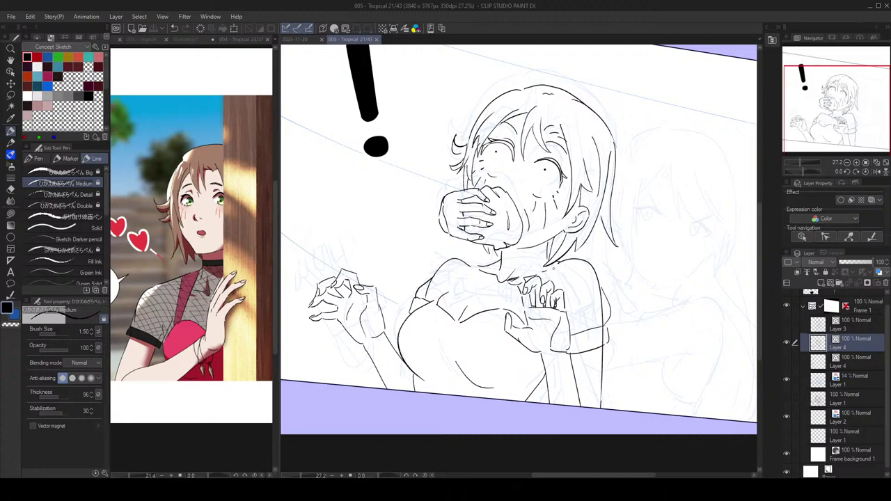
scroll(559, 265, "up", 1)
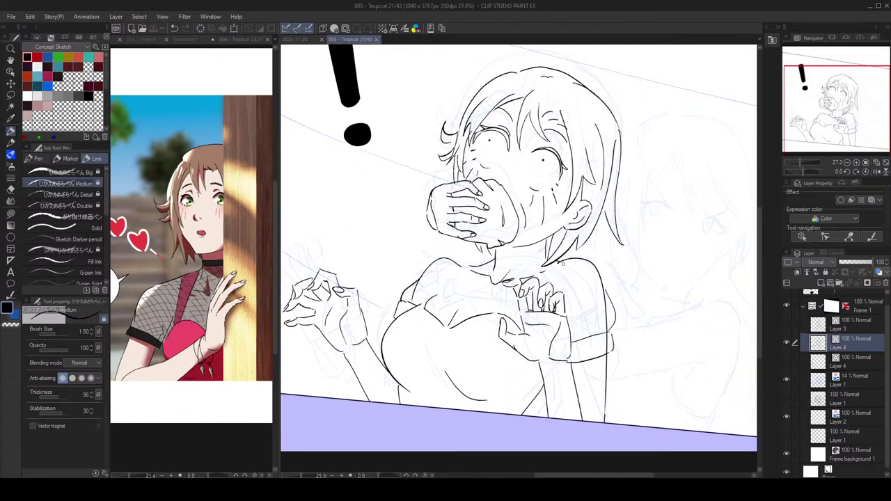
left_click_drag(562, 265, 529, 258)
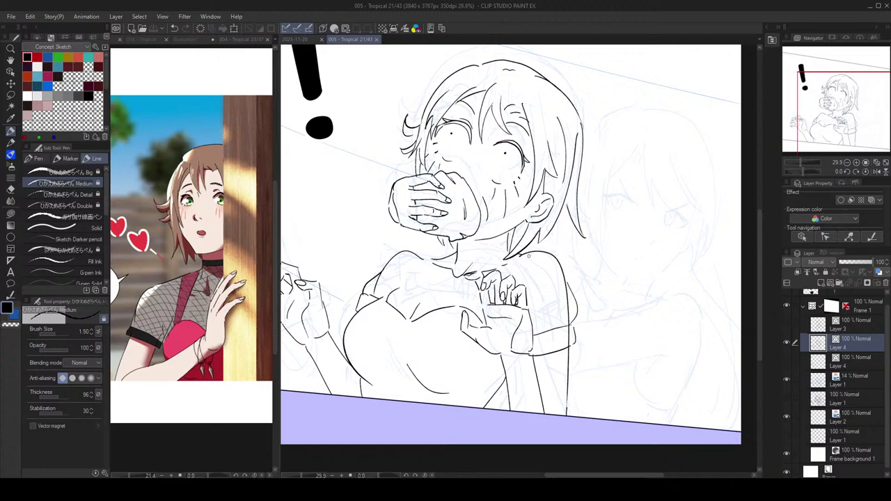
left_click_drag(625, 196, 633, 204)
mouse_move(648, 123)
left_mouse_down()
mouse_move(628, 102)
mouse_move(625, 140)
mouse_move(612, 139)
mouse_move(627, 207)
left_mouse_up()
key("ctrl+z")
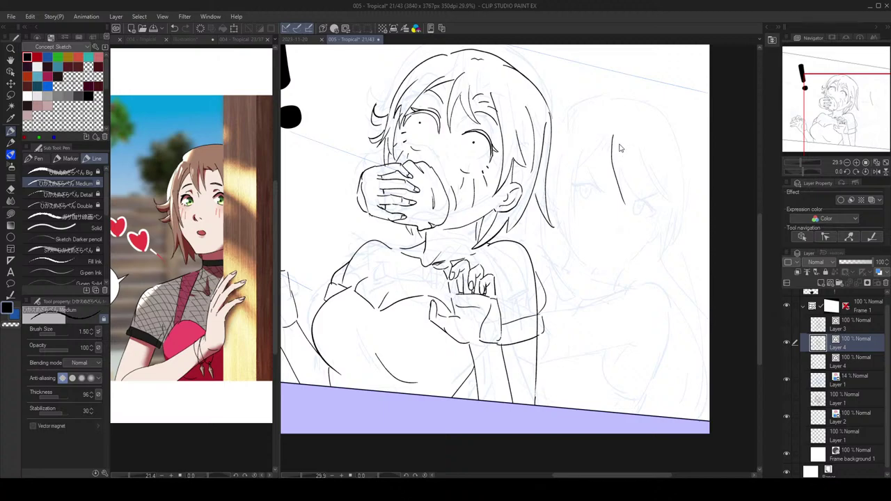
key("ctrl+z")
mouse_move(613, 135)
left_mouse_down()
mouse_move(621, 193)
mouse_move(625, 199)
mouse_move(621, 172)
mouse_move(635, 199)
left_mouse_up()
key("ctrl+z")
Step: Ink the pointed fringe tip and the side lock framing the far side of the second woman's face, from temple to jaw
left_click_drag(635, 166, 656, 203)
mouse_move(665, 168)
left_mouse_down()
mouse_move(629, 256)
mouse_move(648, 256)
mouse_move(659, 232)
left_mouse_up()
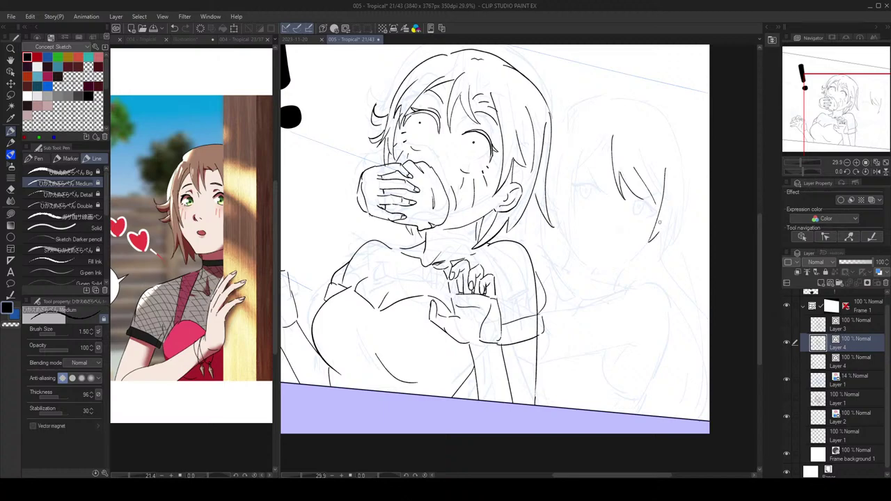
left_click_drag(676, 183, 639, 279)
key("e")
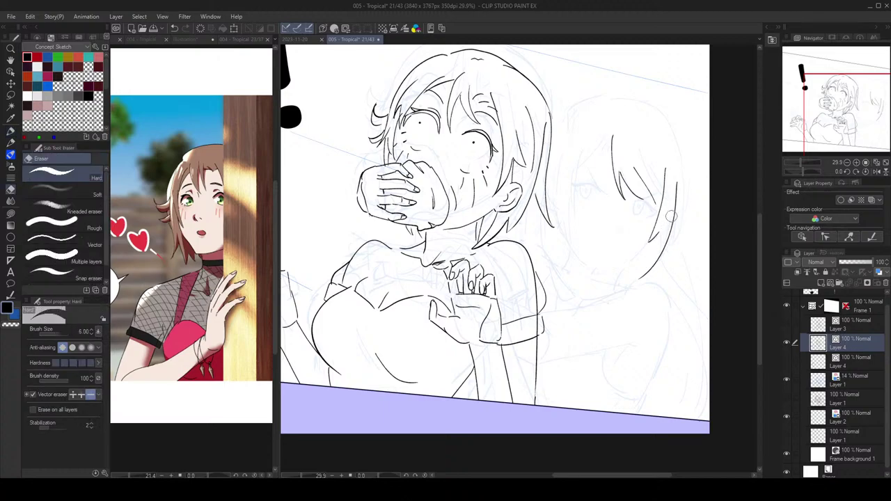
left_click(677, 200)
key("p")
left_click_drag(677, 182, 649, 268)
left_click_drag(660, 233, 644, 272)
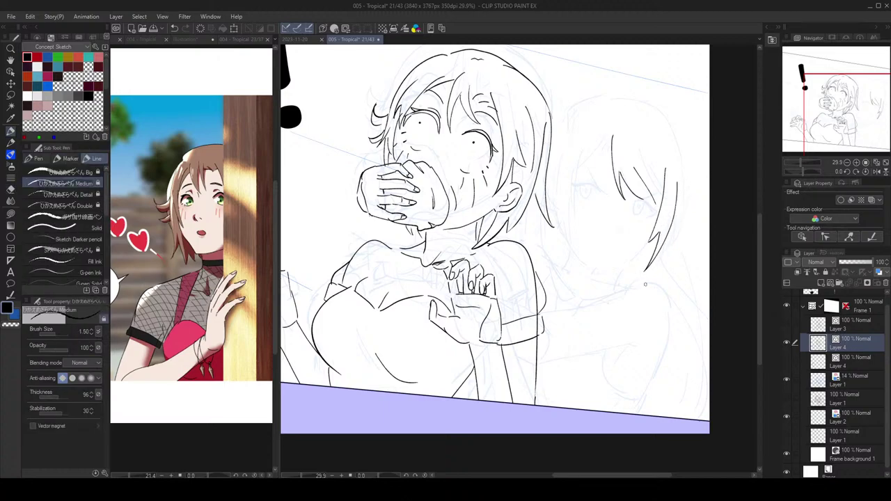
key("ctrl+z")
key("ctrl+z")
left_click_drag(662, 232, 645, 273)
Step: Ink the fringe from the parting toward the first woman and the side lock framing that side of the face
mouse_move(613, 140)
left_mouse_down()
mouse_move(578, 169)
mouse_move(575, 213)
left_mouse_up()
left_click_drag(575, 173, 568, 259)
key("ctrl+z")
mouse_move(572, 200)
left_mouse_down()
mouse_move(571, 248)
mouse_move(559, 177)
left_mouse_up()
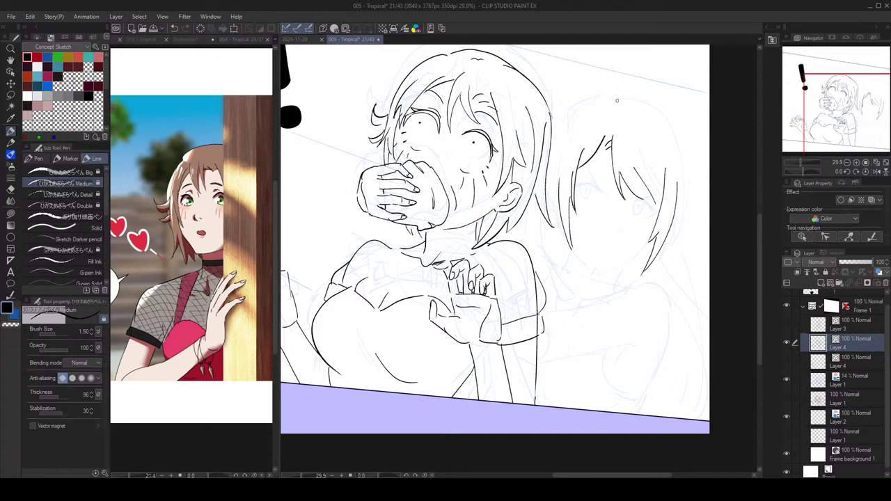
Step: Trim the overshooting tips of the second woman's outer side lock and rework its strands
key("e")
left_click(649, 242)
key("p")
mouse_move(664, 177)
left_mouse_down()
mouse_move(632, 273)
mouse_move(675, 208)
left_mouse_up()
key("e")
left_click(647, 242)
key("p")
key("e")
left_click(644, 273)
key("p")
key("ctrl+z")
key("ctrl+z")
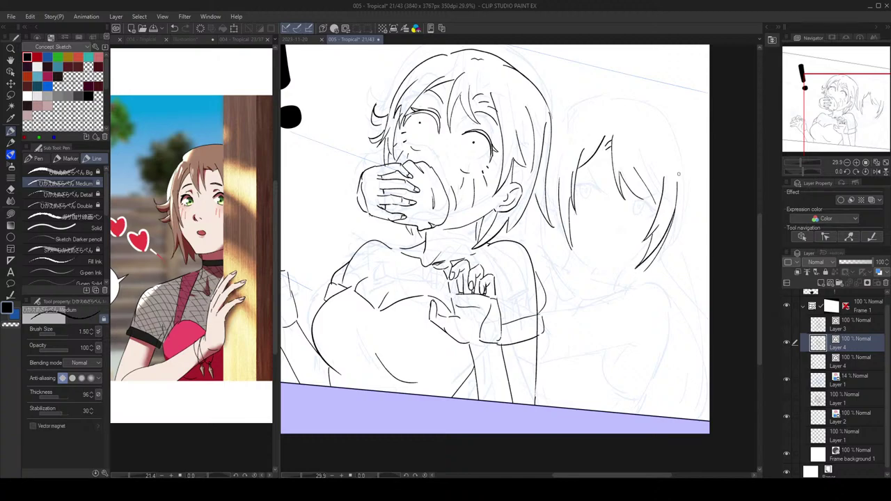
Step: Erase the excess outer strand segments beside the second woman's cheek and redraw the lock's outer edge
key("e")
left_click(677, 192)
key("p")
key("e")
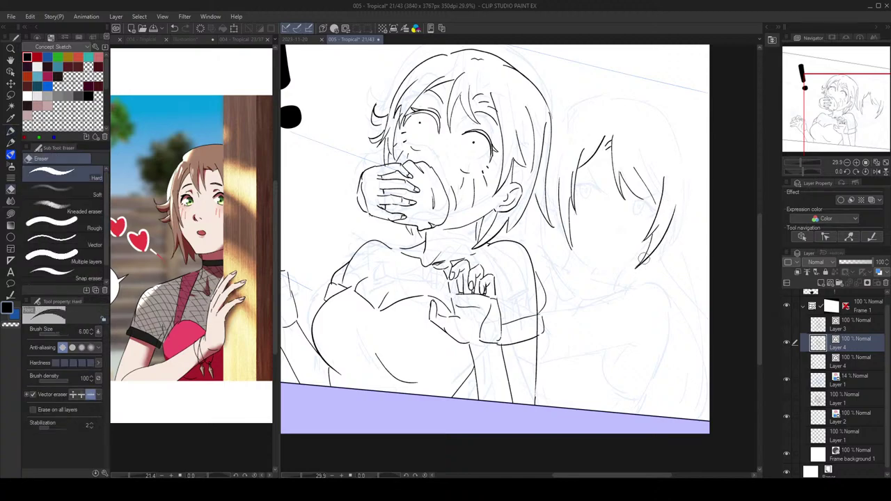
left_click(644, 260)
key("p")
mouse_move(653, 244)
left_mouse_down()
mouse_move(644, 266)
mouse_move(660, 248)
mouse_move(676, 156)
left_mouse_up()
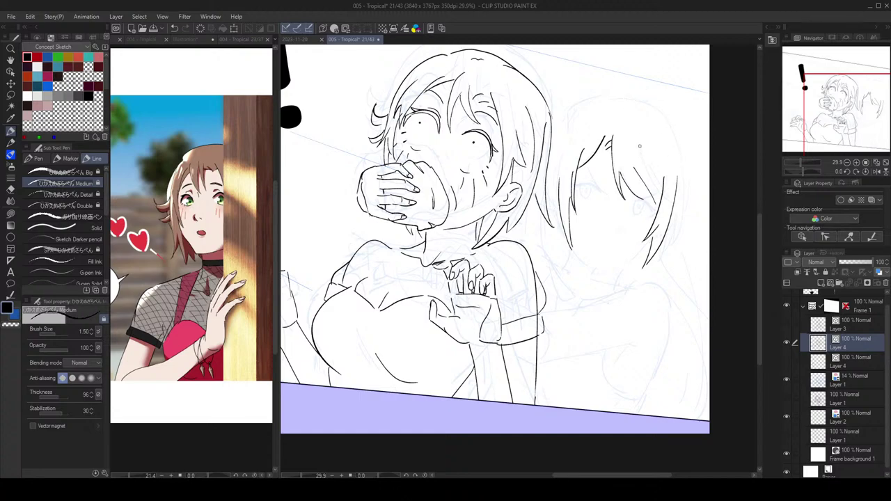
Step: Ink the sweeping fringe strands across the second woman's outer temple, checking them in a mirrored canvas view
left_click_drag(639, 143, 676, 207)
key("ctrl+z")
left_click_drag(639, 143, 674, 202)
key("ctrl+z")
left_click_drag(645, 159, 676, 203)
key("ctrl+z")
key("h")
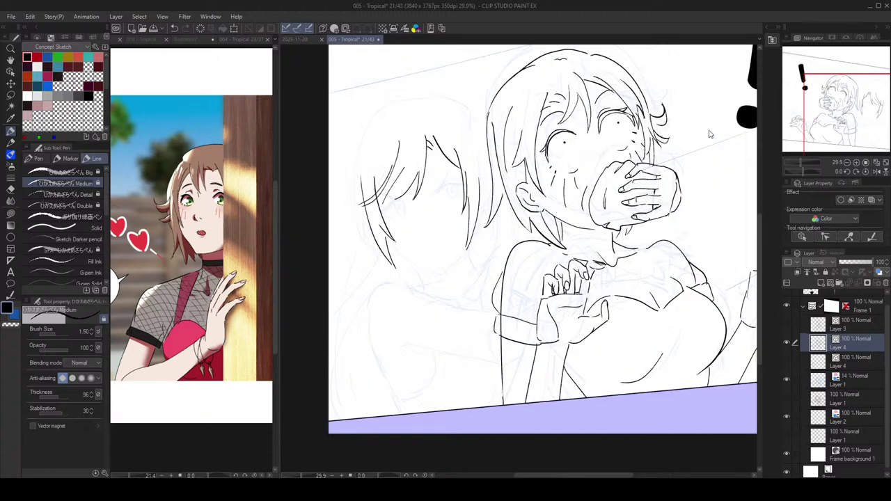
key("h")
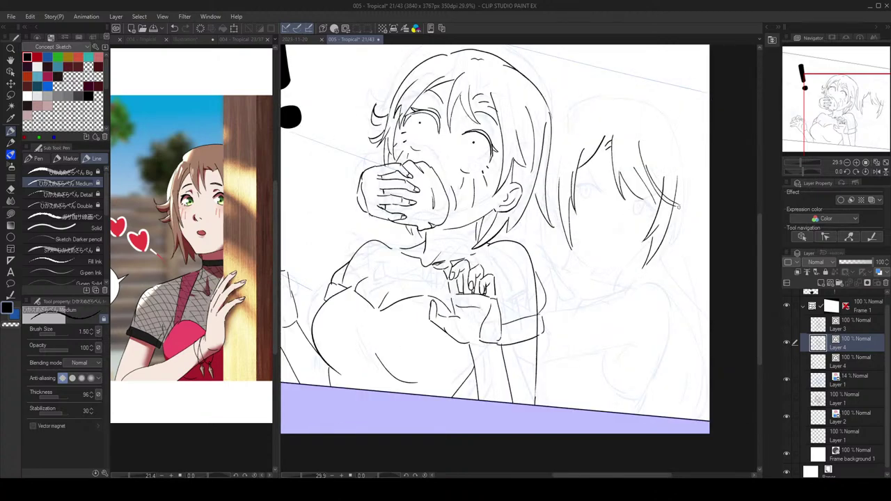
left_click(674, 202, "ctrl")
left_click_drag(672, 200, 672, 199)
Step: Ink the curved head outline of the second woman's hair from the crown down toward the first woman
left_click_drag(668, 130, 658, 124)
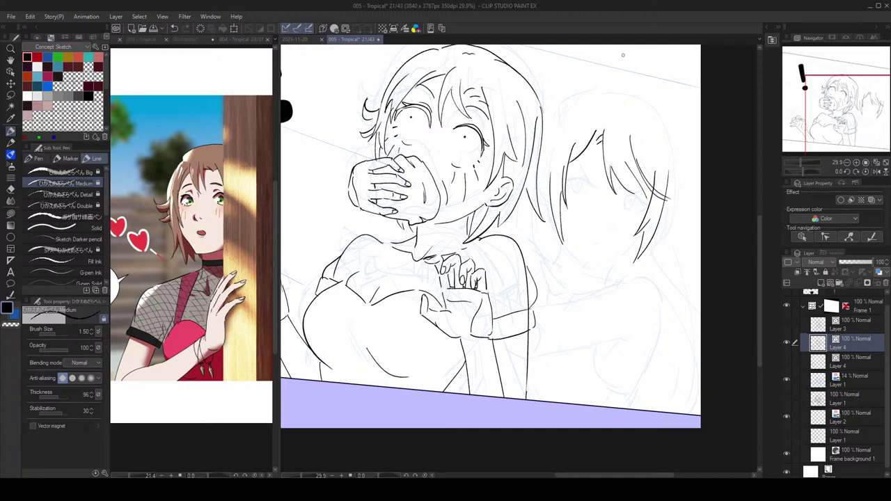
mouse_move(605, 94)
left_mouse_down()
mouse_move(639, 96)
mouse_move(561, 111)
mouse_move(537, 162)
left_mouse_up()
key("e")
key("p")
key("ctrl+z")
mouse_move(597, 93)
left_mouse_down()
mouse_move(568, 103)
mouse_move(540, 164)
left_mouse_up()
key("ctrl+z")
mouse_move(598, 93)
left_mouse_down()
mouse_move(553, 121)
mouse_move(539, 163)
left_mouse_up()
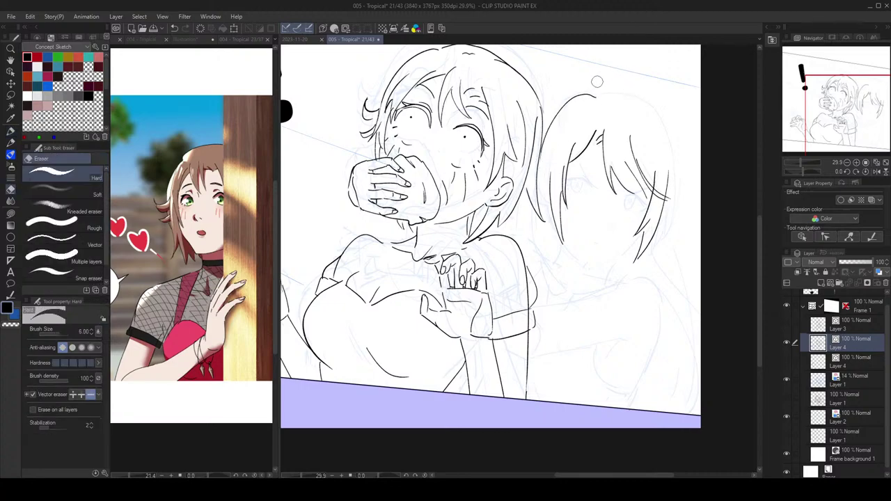
Step: Ink the top of the second woman's hair and its outer contour down to pointed tips beside the jaw
mouse_move(592, 92)
left_mouse_down()
mouse_move(639, 96)
mouse_move(673, 139)
left_mouse_up()
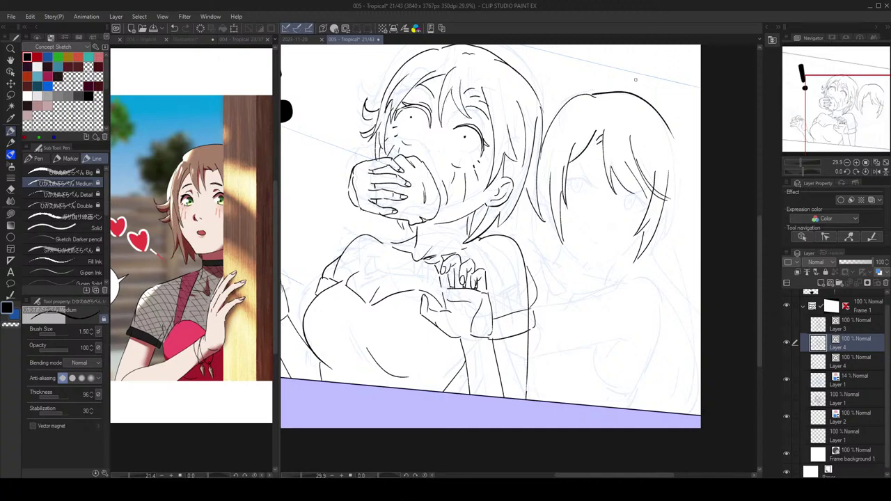
key("ctrl+z")
mouse_move(592, 93)
left_mouse_down()
mouse_move(655, 116)
mouse_move(675, 215)
mouse_move(667, 243)
left_mouse_up()
key("ctrl+z")
left_click_drag(663, 121, 651, 245)
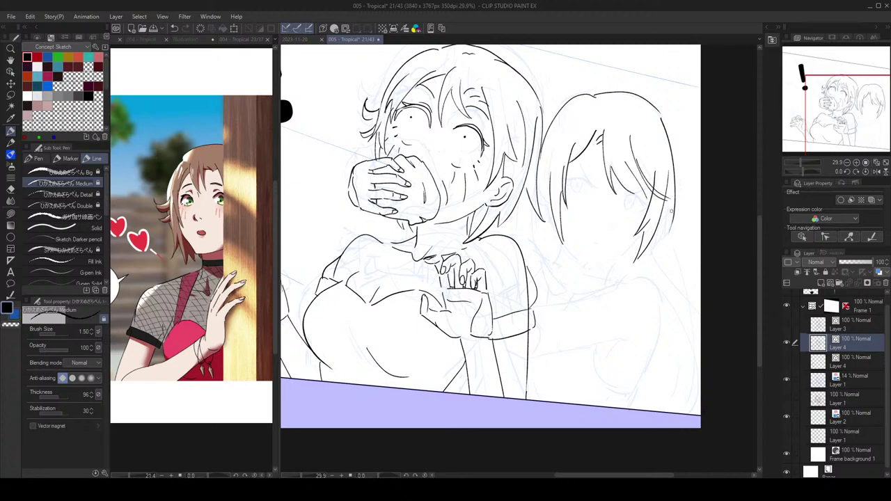
mouse_move(673, 224)
left_mouse_down()
mouse_move(656, 246)
mouse_move(667, 234)
mouse_move(656, 238)
left_mouse_up()
key("ctrl+z")
key("ctrl+z")
key("ctrl+z")
left_click_drag(670, 217, 669, 273)
key("ctrl+z")
left_click_drag(669, 210, 650, 242)
Step: Add inner strands to the second woman's hair on the side nearest the first woman and at the fringe parting
left_click_drag(543, 156, 546, 209)
key("ctrl+z")
key("e")
key("p")
mouse_move(579, 141)
left_mouse_down()
mouse_move(589, 149)
mouse_move(569, 167)
mouse_move(589, 126)
left_mouse_up()
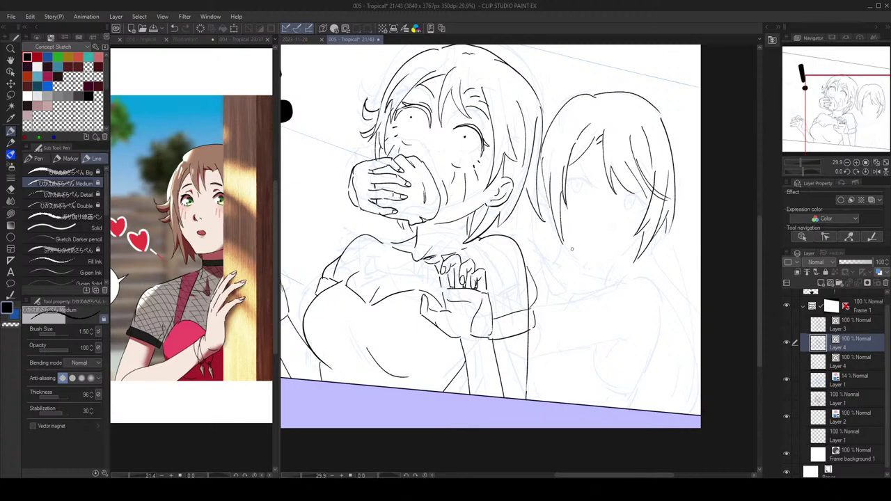
Step: Ink the second woman's jaw and chin contour between the two side locks
left_click_drag(564, 244, 580, 262)
mouse_move(642, 235)
left_mouse_down()
mouse_move(588, 269)
mouse_move(633, 250)
mouse_move(642, 237)
mouse_move(607, 281)
left_mouse_up()
key("ctrl+z")
key("ctrl+z")
key("ctrl+z")
Step: Ink the second woman's lower hair strands beside the jaw, along with her neck and collarbone lines
left_click_drag(539, 207, 531, 250)
mouse_move(570, 277)
left_mouse_down()
mouse_move(554, 263)
mouse_move(579, 271)
mouse_move(542, 260)
mouse_move(614, 282)
mouse_move(542, 255)
mouse_move(581, 283)
mouse_move(611, 281)
left_mouse_up()
key("ctrl+z")
key("ctrl+z")
key("ctrl+z")
key("ctrl+z")
key("ctrl+z")
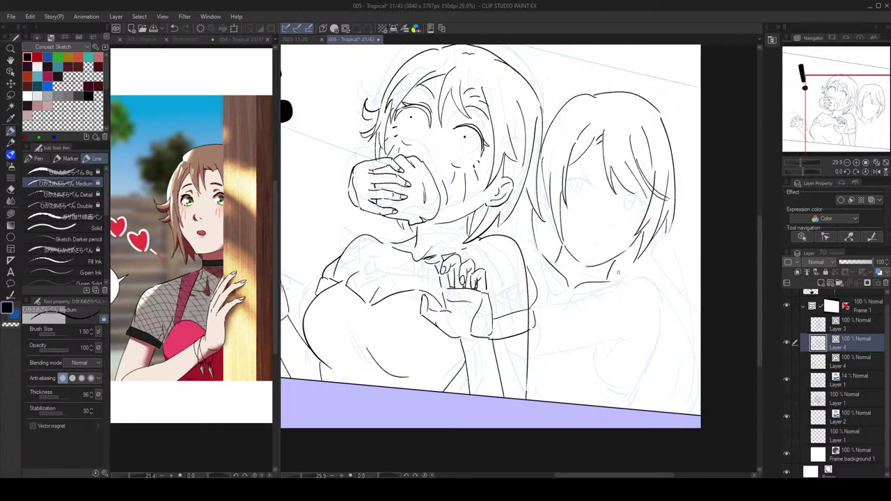
Step: Ink the second woman's shoulder lines on both sides of the neck, redoing strokes that miss the sketch
left_click_drag(545, 258, 510, 235)
key("ctrl+z")
key("ctrl+z")
mouse_move(654, 245)
left_mouse_down()
mouse_move(660, 276)
mouse_move(700, 337)
left_mouse_up()
key("ctrl+z")
key("ctrl+z")
Step: Ink the second woman's outer torso and bust contours and the underside of her outstretched arm
mouse_move(628, 282)
left_mouse_down()
mouse_move(655, 285)
mouse_move(659, 304)
mouse_move(634, 394)
left_mouse_up()
mouse_move(602, 345)
left_mouse_down()
mouse_move(600, 379)
mouse_move(635, 390)
left_mouse_up()
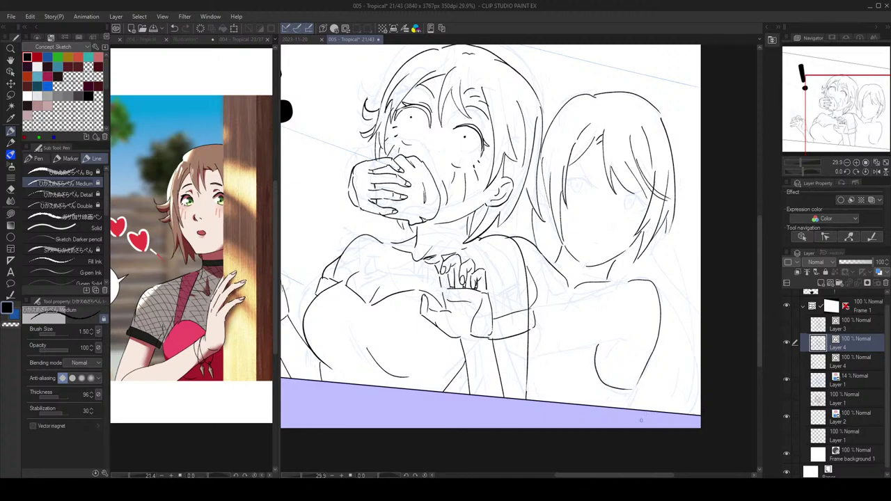
left_click_drag(625, 337, 621, 339)
left_click_drag(531, 358, 617, 340)
Step: Ink the slanted angry eyebrow above the second woman's eye nearest the first woman
scroll(668, 256, "down", 1)
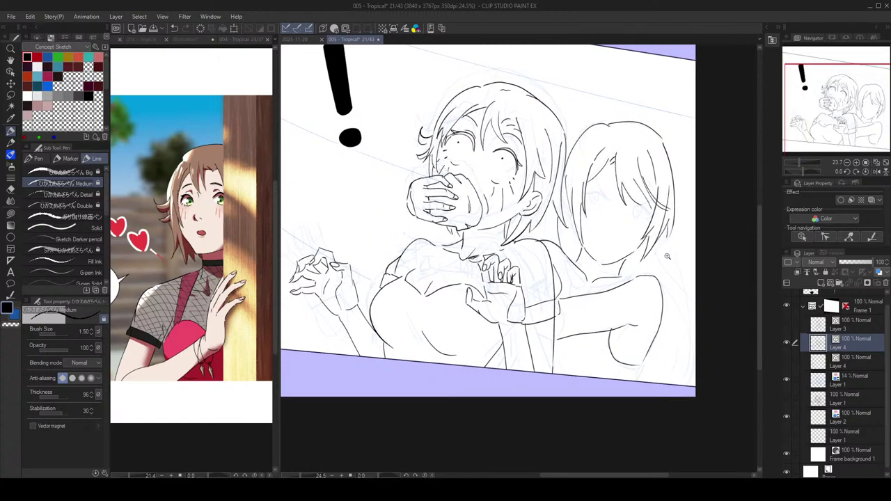
scroll(668, 256, "up", 1)
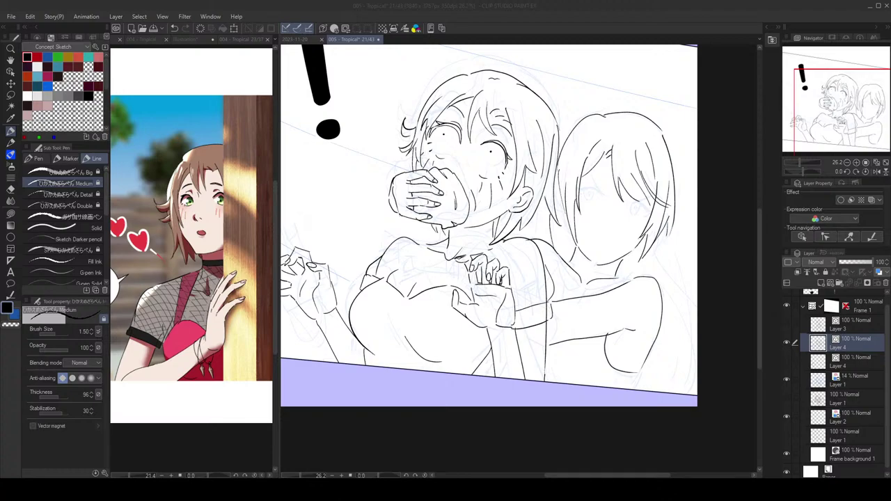
mouse_move(600, 189)
left_mouse_down()
mouse_move(585, 176)
mouse_move(588, 221)
mouse_move(605, 221)
left_mouse_up()
scroll(600, 153, "up", 3)
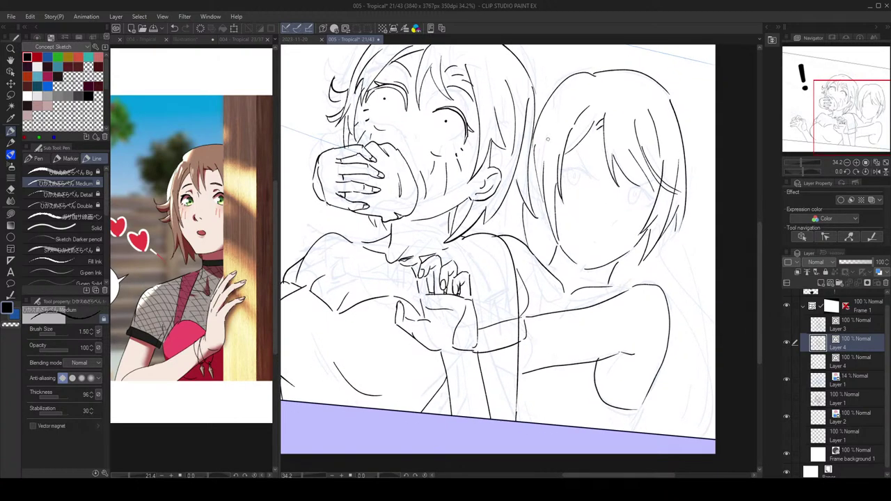
left_click_drag(576, 148, 602, 187)
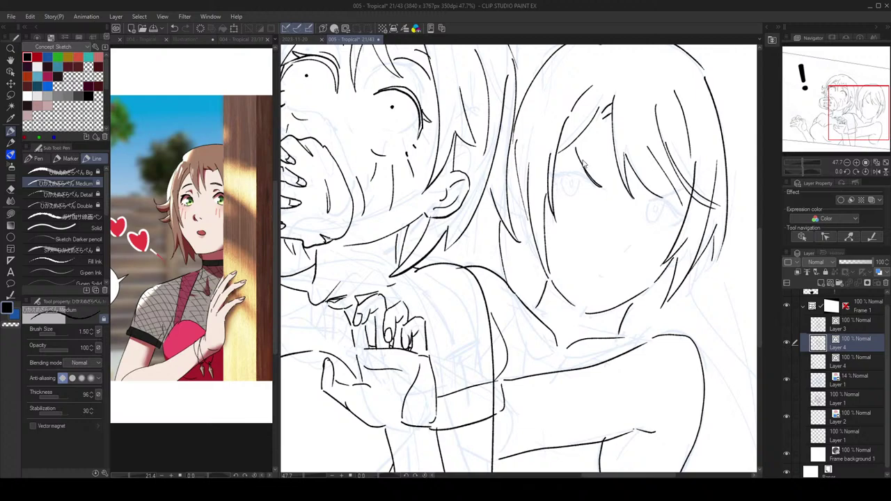
scroll(591, 150, "down", 1)
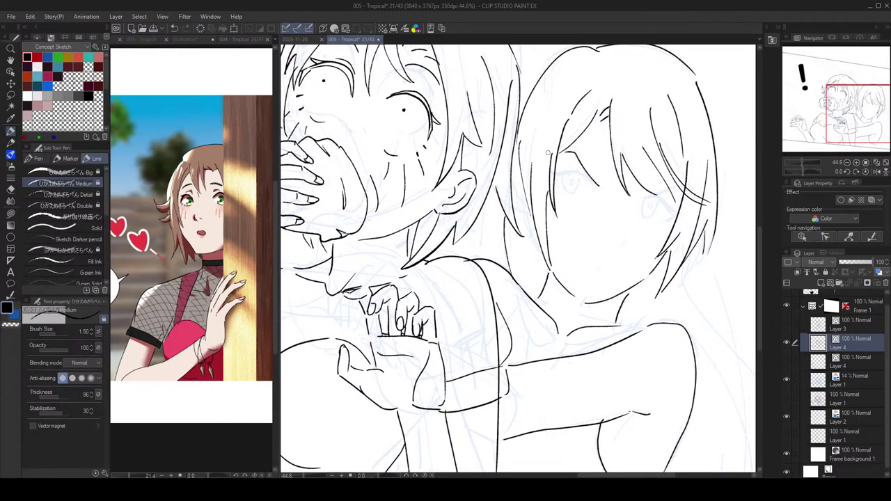
Step: Ink the iris outlines of both of the second woman's eyes
left_click_drag(579, 173, 559, 174)
key("e")
key("p")
mouse_move(563, 174)
left_mouse_down()
mouse_move(565, 192)
mouse_move(577, 165)
left_mouse_up()
mouse_move(657, 196)
left_mouse_down()
mouse_move(674, 219)
mouse_move(646, 219)
mouse_move(670, 200)
left_mouse_up()
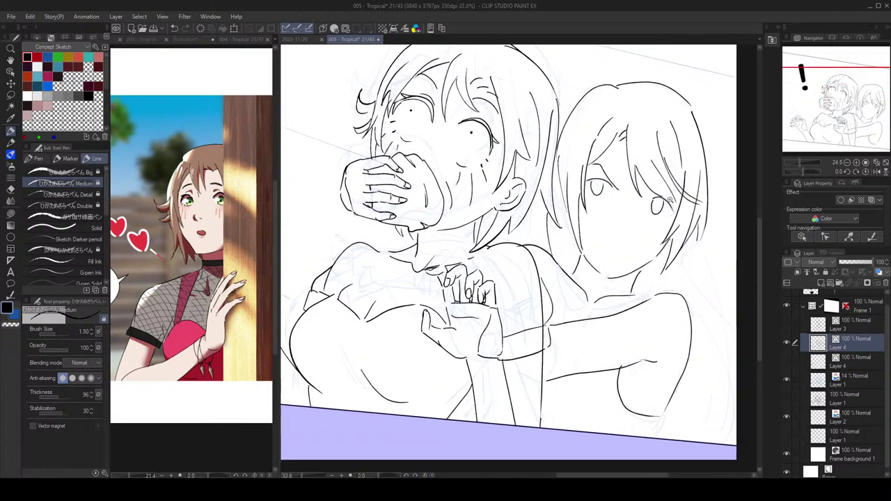
scroll(670, 201, "up", 1)
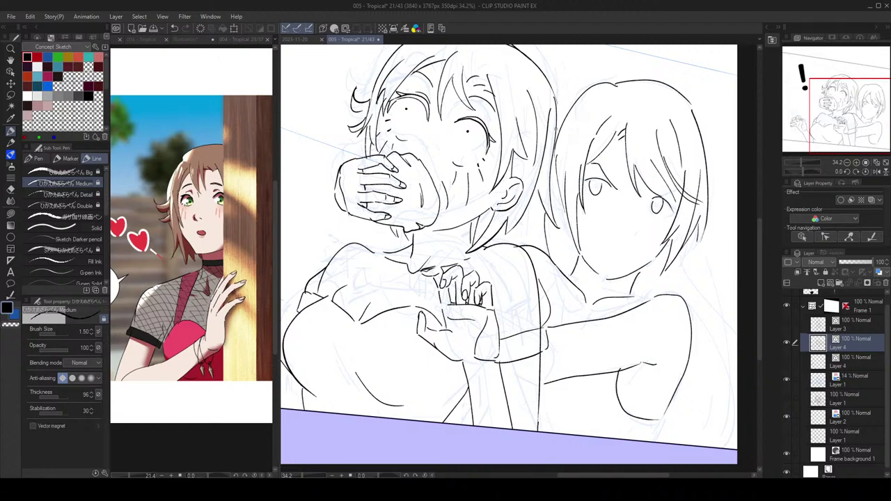
Step: Ink the upper eyelids and lashes over both of the second woman's eyes
left_click_drag(610, 185, 579, 180)
key("ctrl+z")
left_click_drag(652, 197, 664, 196)
key("ctrl+z")
left_click_drag(663, 197, 672, 201)
left_click_drag(651, 184, 639, 181)
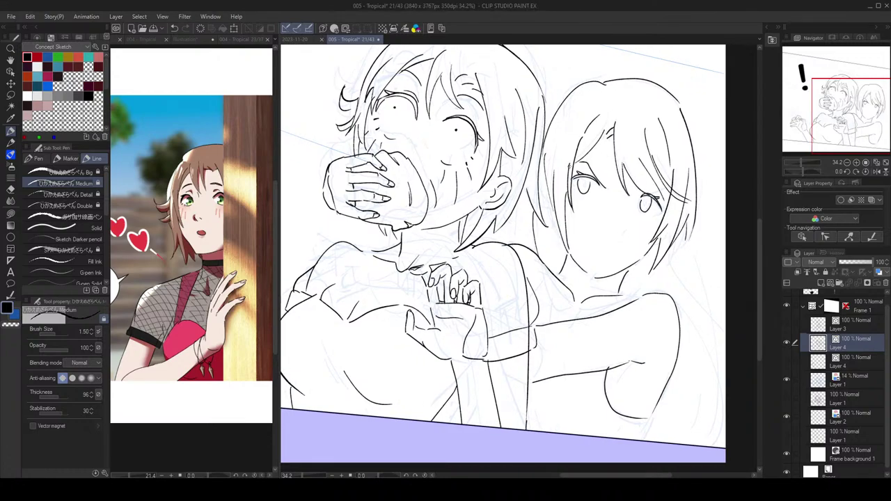
Step: Add pupils and lower lashes to both of the second woman's eyes and clean up overlapping lines at the outer eye
scroll(571, 180, "up", 2)
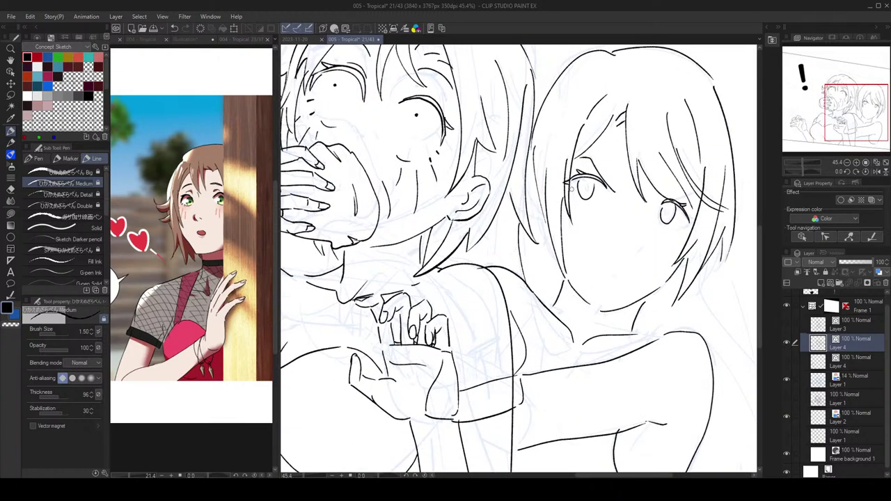
left_click_drag(572, 188, 578, 199)
key("ctrl+z")
key("ctrl+z")
mouse_move(688, 221)
left_mouse_down()
mouse_move(676, 227)
mouse_move(680, 236)
mouse_move(669, 230)
left_mouse_up()
key("ctrl+z")
key("ctrl+z")
key("ctrl+z")
left_click_drag(586, 184, 587, 187)
key("ctrl+z")
key("ctrl+z")
scroll(667, 211, "down", 2)
key("e")
left_click_drag(682, 202, 670, 213)
key("p")
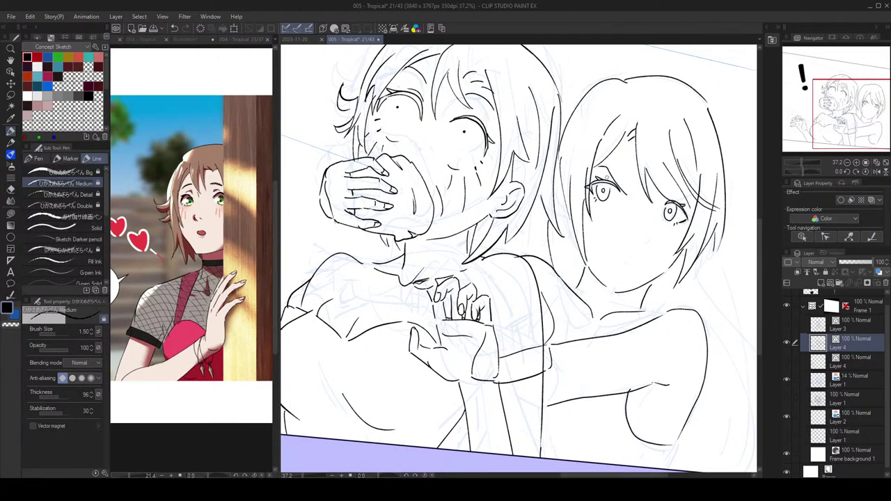
Step: Refine the second woman's glaring expression with the remaining eyelid and slanted eyebrow lines
left_click_drag(607, 175, 615, 180)
key("ctrl+z")
key("ctrl+z")
mouse_move(667, 204)
left_mouse_down()
mouse_move(691, 195)
mouse_move(670, 204)
left_mouse_up()
key("ctrl+z")
scroll(647, 236, "down", 3)
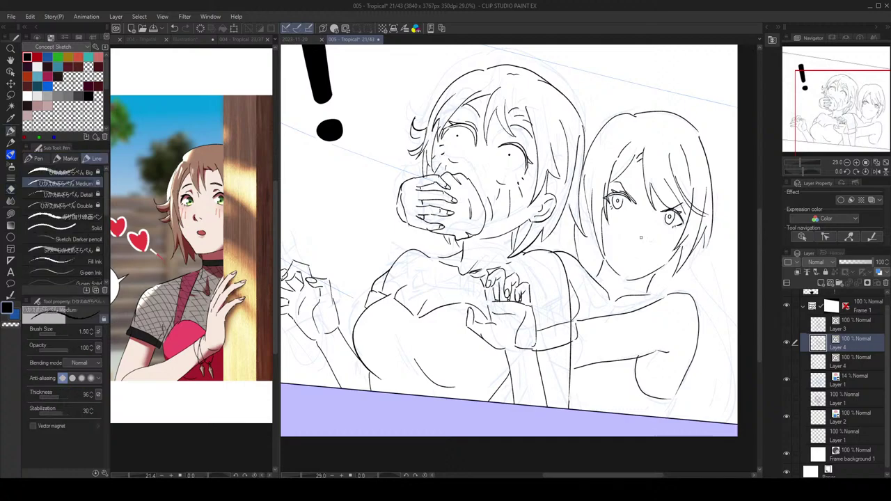
Step: Ink the second woman's nose mark and small frowning mouth, then check the face at several zoom levels
left_click_drag(649, 236, 651, 239)
key("ctrl+z")
scroll(674, 256, "down", 2)
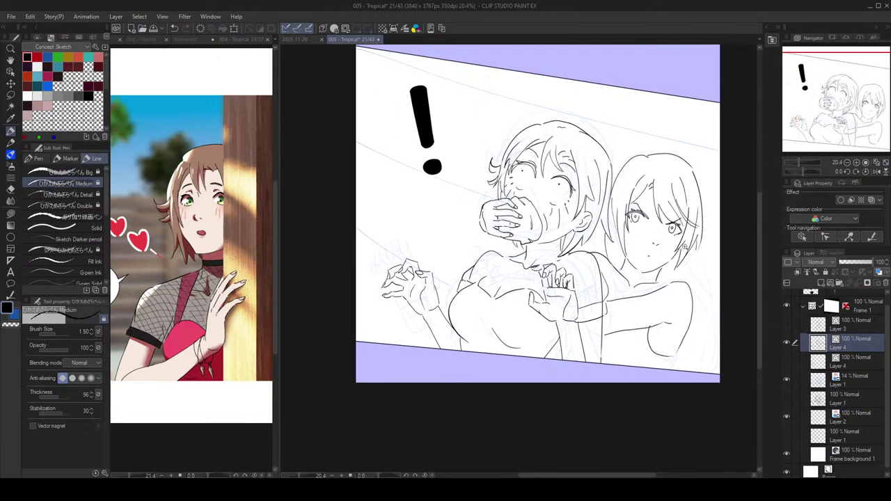
scroll(679, 246, "up", 1)
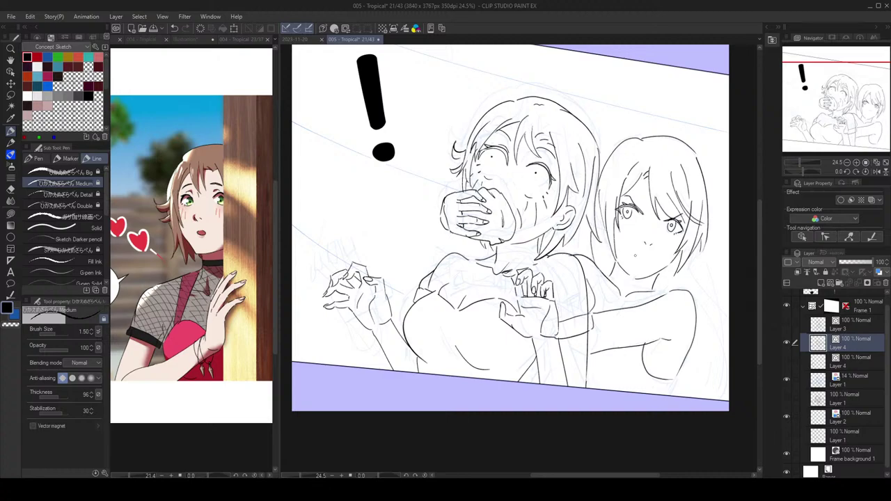
scroll(647, 259, "up", 2)
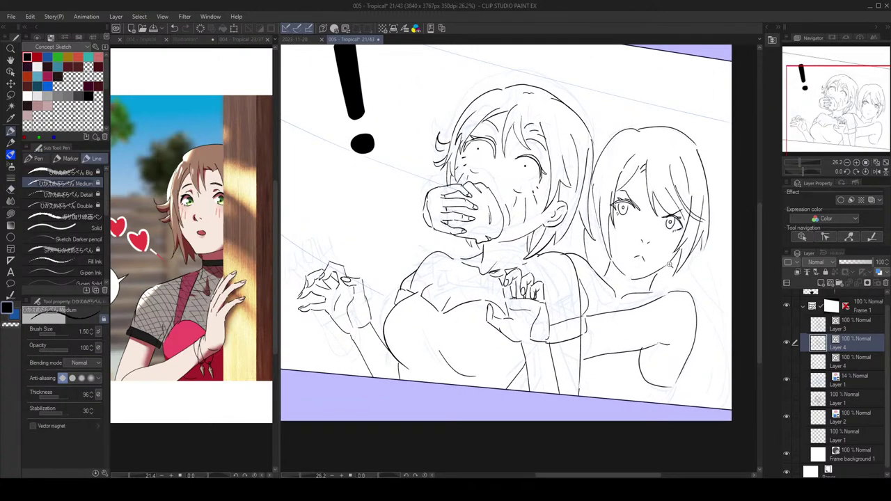
scroll(669, 265, "down", 3)
scroll(677, 269, "up", 2)
scroll(676, 270, "up", 1)
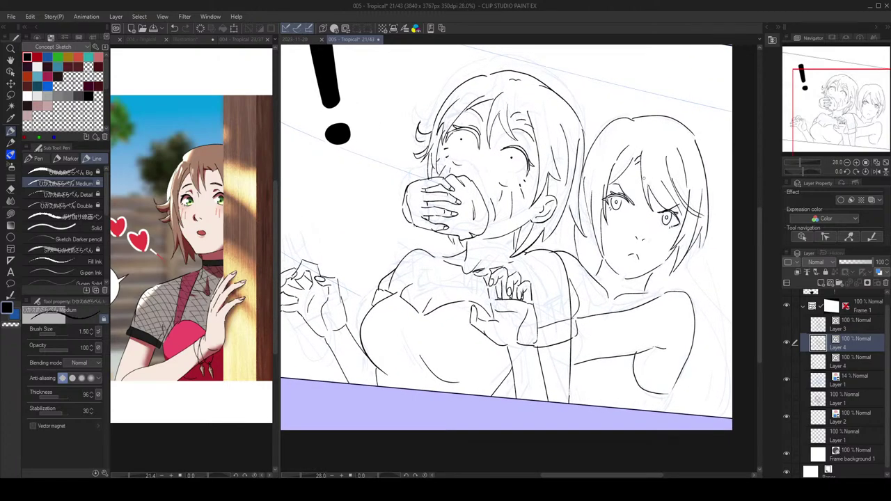
Step: Cut the second woman's eyes, nose and mouth out of the head line art and paste them onto a separate layer above it
key("m")
mouse_move(627, 178)
left_mouse_down()
mouse_move(611, 188)
mouse_move(610, 210)
mouse_move(641, 227)
mouse_move(667, 182)
left_mouse_up()
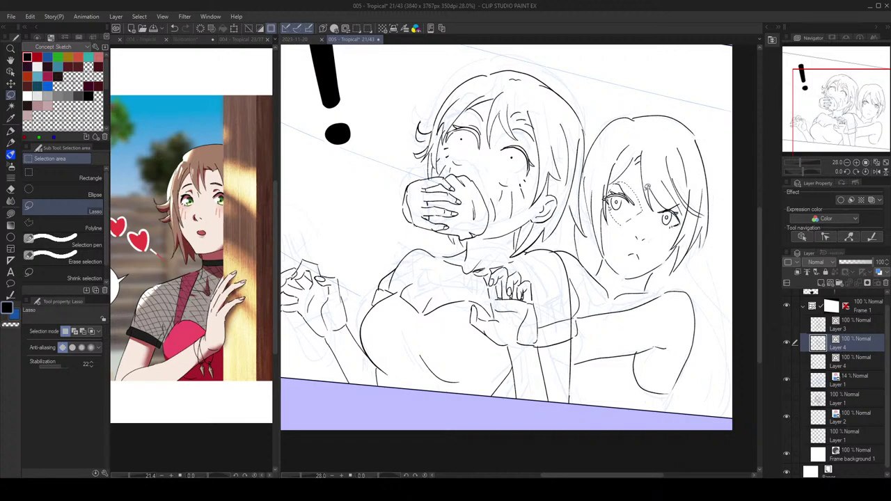
mouse_move(680, 207)
left_mouse_down()
mouse_move(660, 213)
mouse_move(684, 224)
mouse_move(681, 207)
mouse_move(651, 229)
left_mouse_up()
left_click(357, 29)
key("ctrl+x")
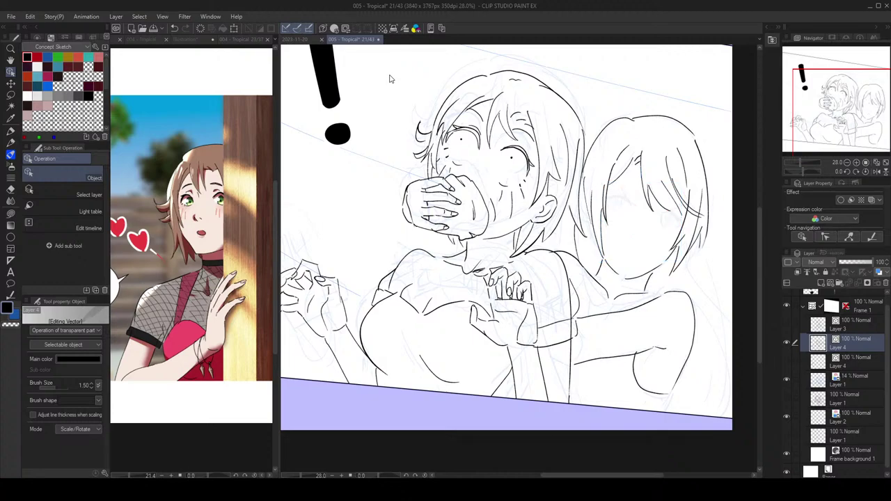
key("ctrl+v")
left_click_drag(861, 364, 865, 340)
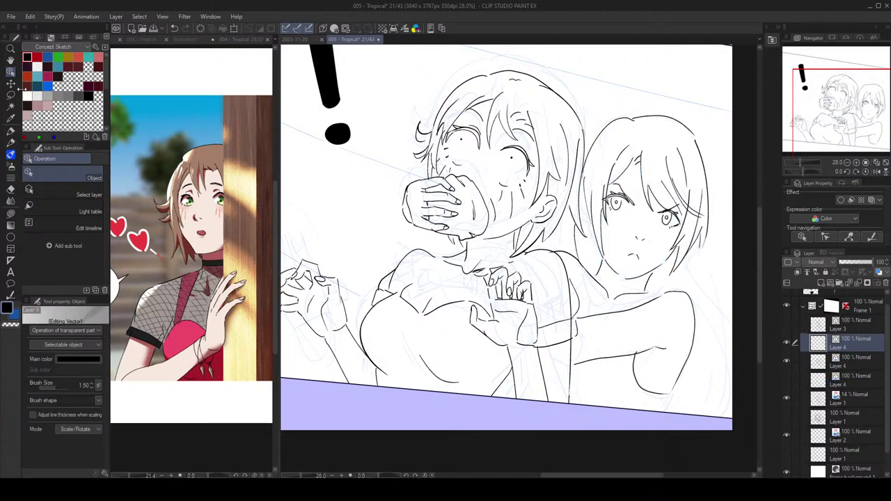
Step: Shift the second woman's eye nearest the shocked woman slightly inward toward her nose
key("m")
mouse_move(641, 176)
left_mouse_down()
mouse_move(634, 165)
mouse_move(636, 198)
left_mouse_up()
key("ctrl+d")
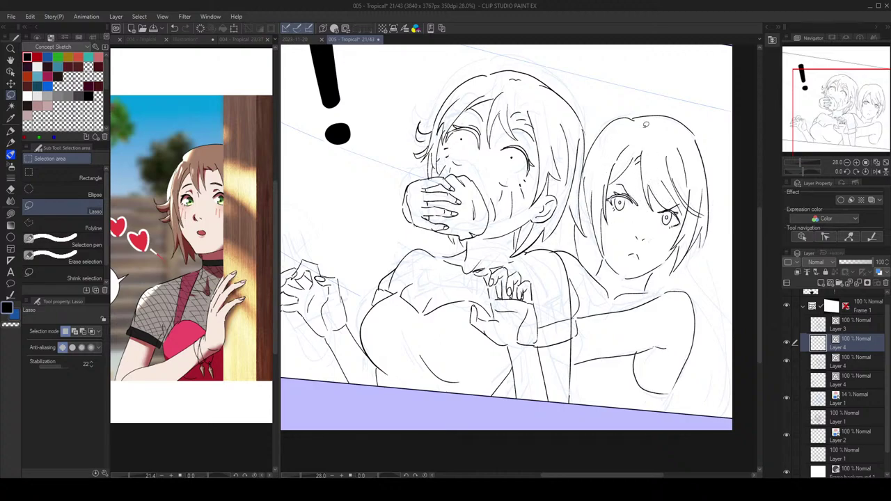
key("p")
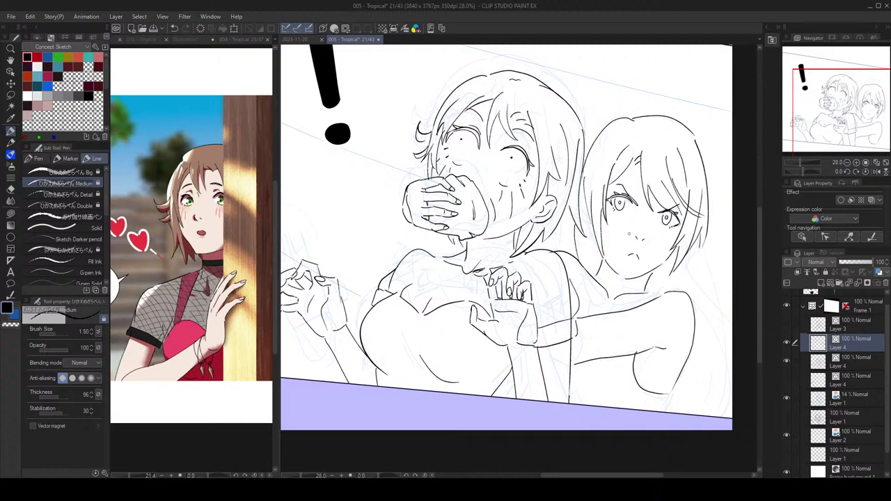
Step: Erase the second woman's frowning mouth and redraw it as a smaller, simpler closed mouth
key("e")
left_click_drag(629, 260, 639, 260)
key("p")
scroll(663, 236, "down", 1)
scroll(682, 237, "down", 1)
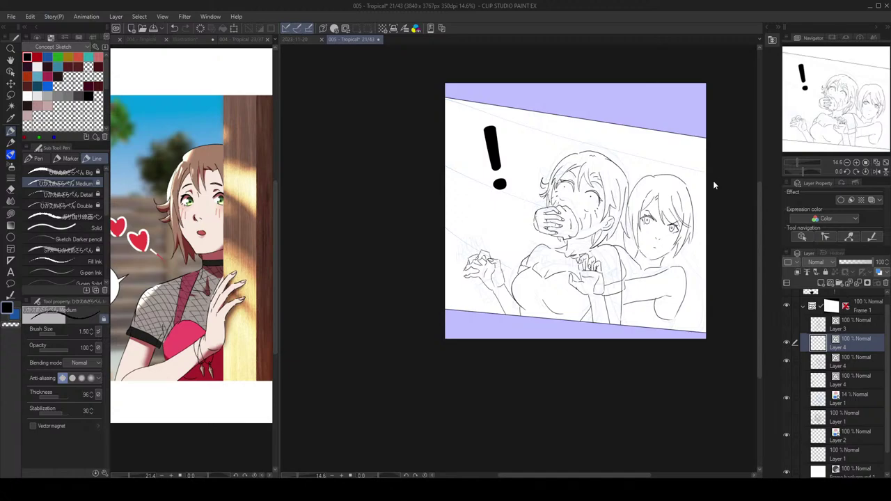
scroll(658, 238, "up", 3)
scroll(694, 217, "down", 2)
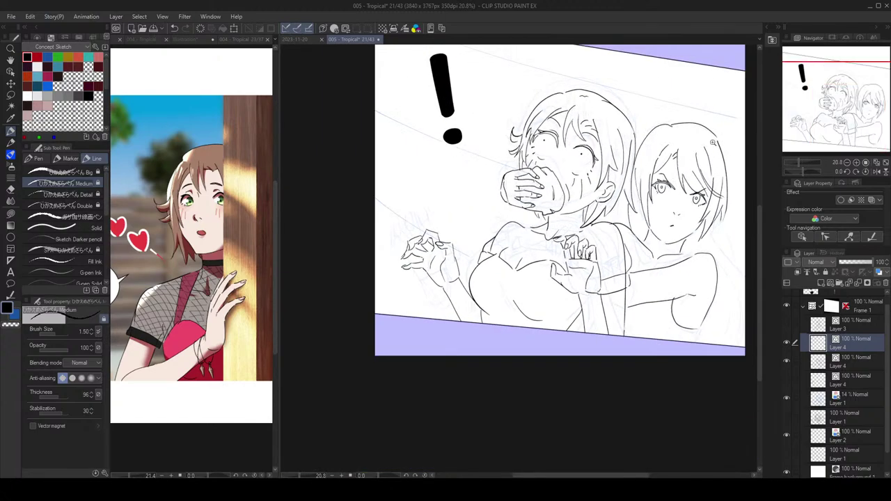
scroll(688, 216, "up", 2)
scroll(697, 220, "up", 1)
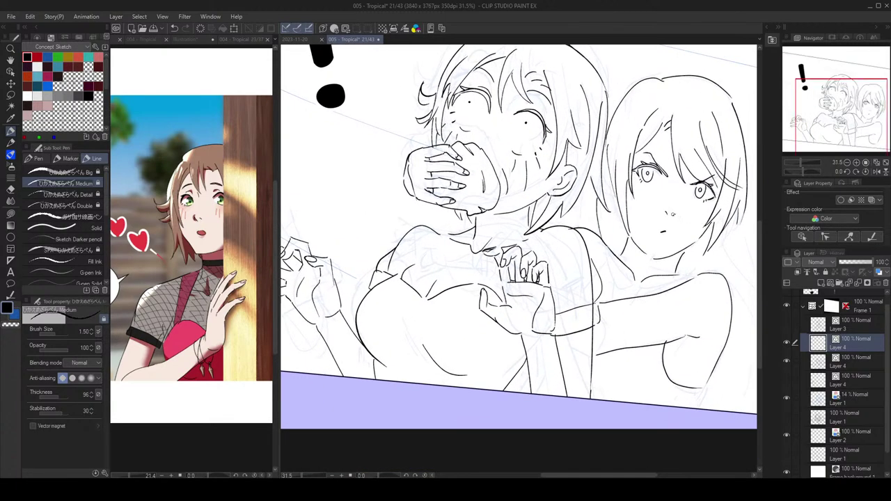
Step: Clean up the second woman's nose mark, then check the face in a mirrored view
key("e")
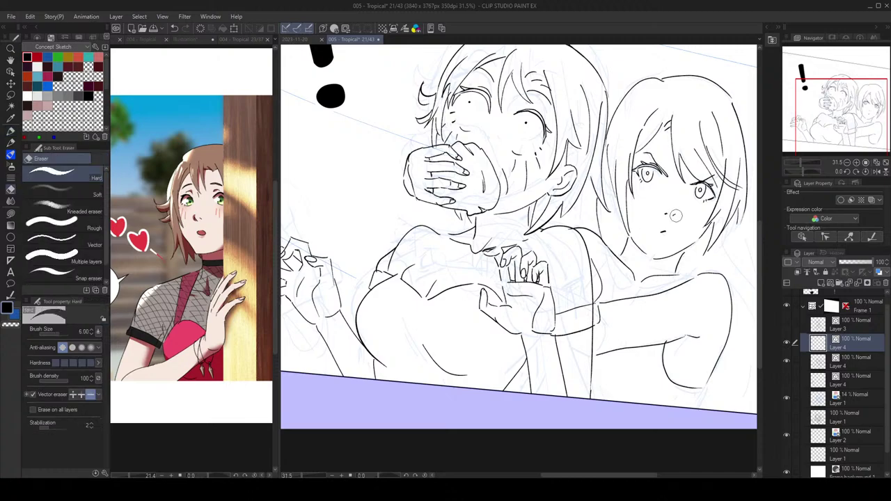
left_click(665, 213)
key("p")
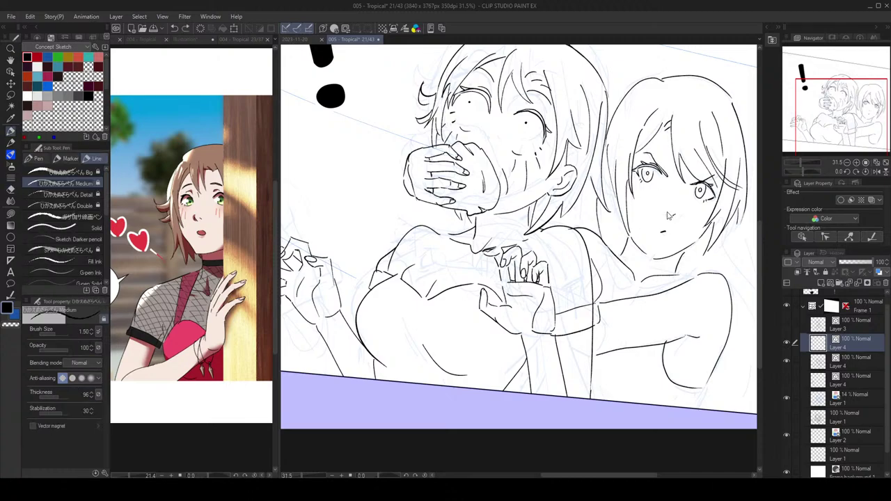
scroll(668, 217, "down", 2)
scroll(698, 186, "up", 1)
key("h")
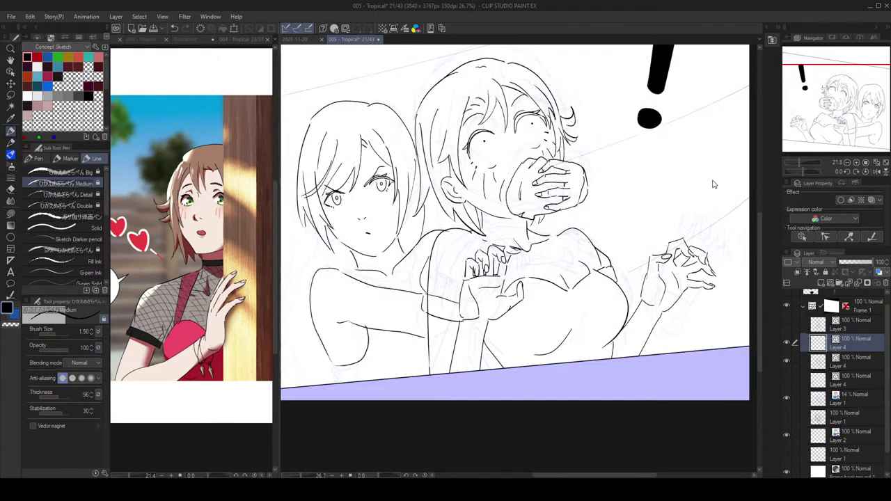
key("h")
scroll(661, 171, "down", 2)
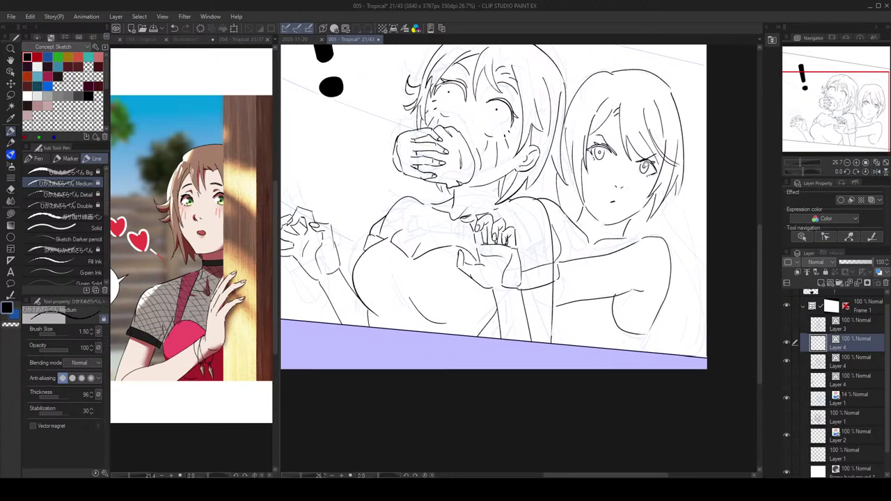
Step: On the body line art layer, ink the second woman's long hair flowing down behind her shoulder and back
key("e")
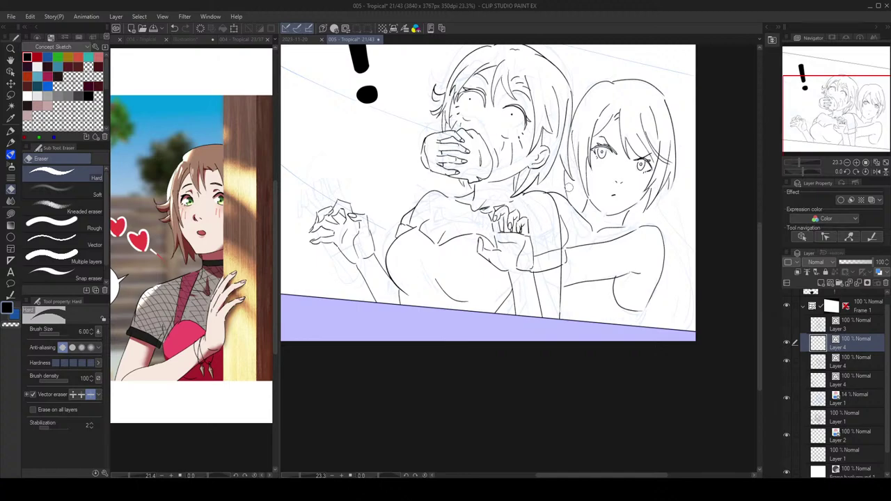
key("p")
left_click(846, 362)
key("e")
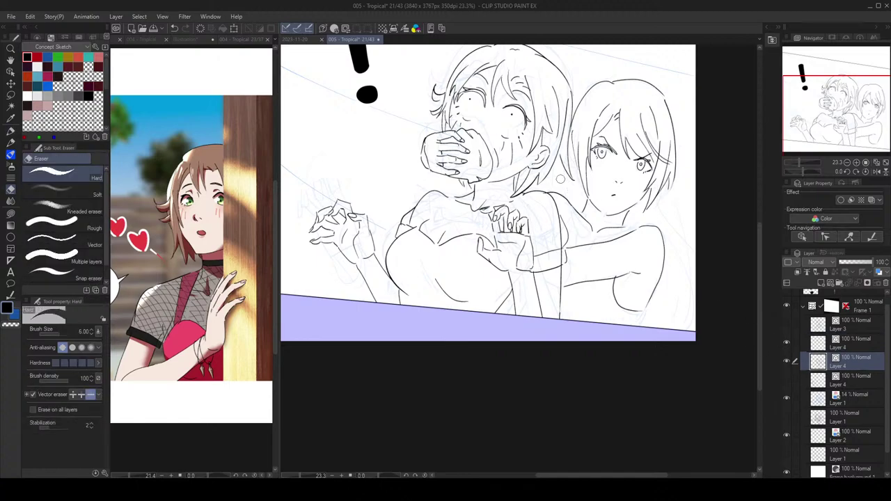
key("p")
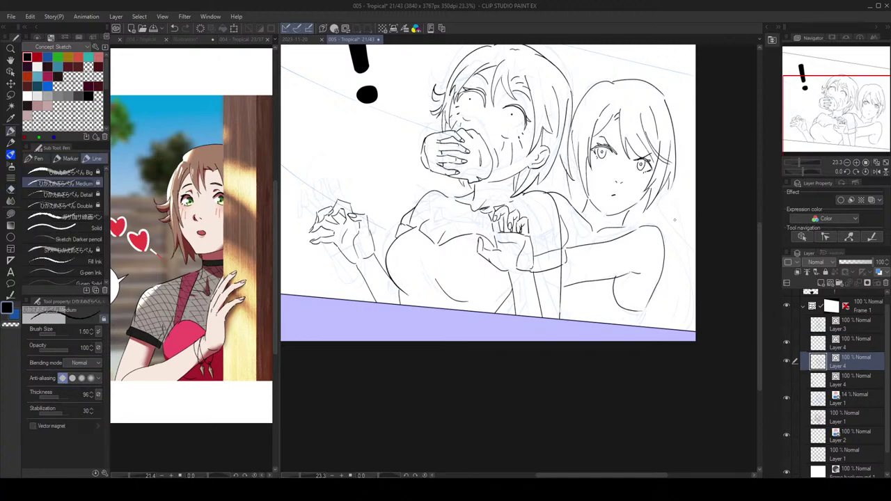
left_click_drag(661, 200, 718, 279)
key("ctrl+z")
left_click_drag(661, 198, 700, 260)
left_click_drag(665, 234, 688, 345)
left_click_drag(673, 276, 688, 327)
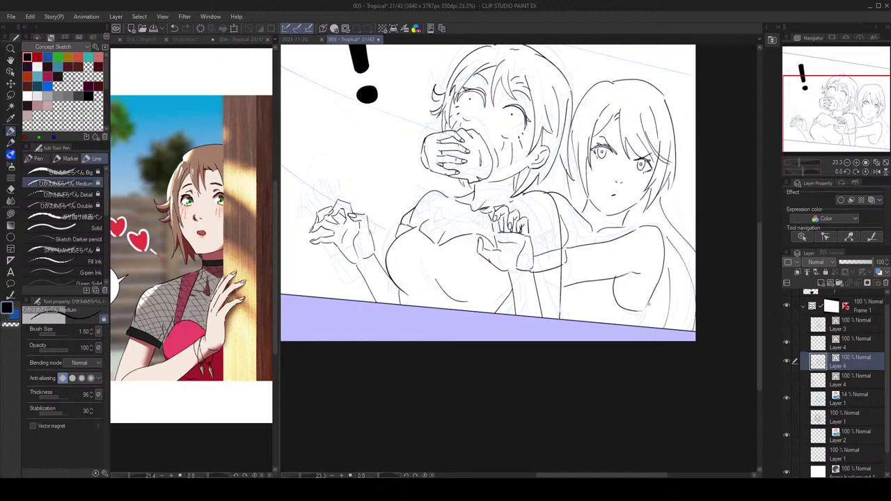
Step: Bring up the full-body reference of the long-haired character and ink the second woman's hair strands falling beside her neck
left_click(199, 41)
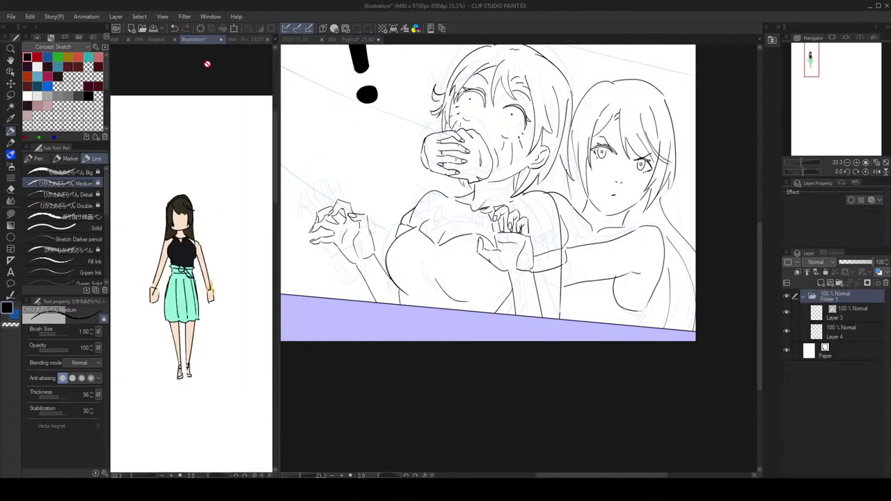
scroll(198, 241, "up", 1)
left_click_drag(197, 240, 220, 225)
scroll(226, 216, "up", 2)
left_click(646, 216)
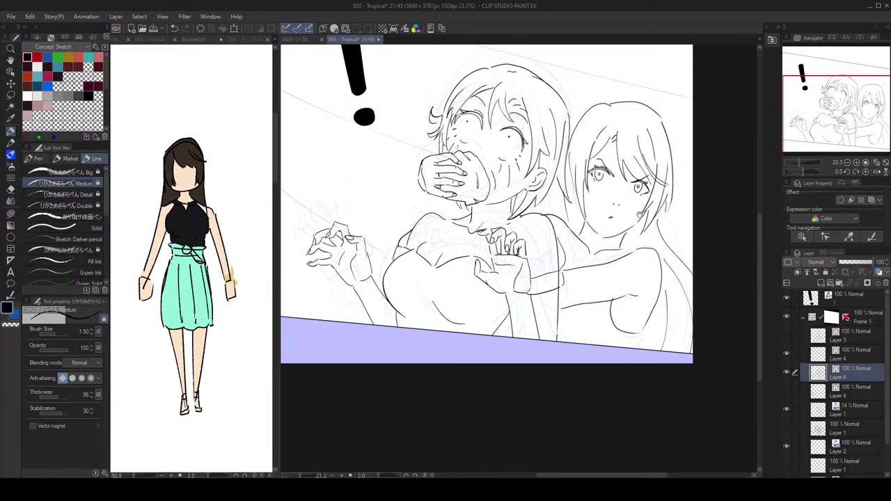
left_click_drag(631, 204, 633, 198)
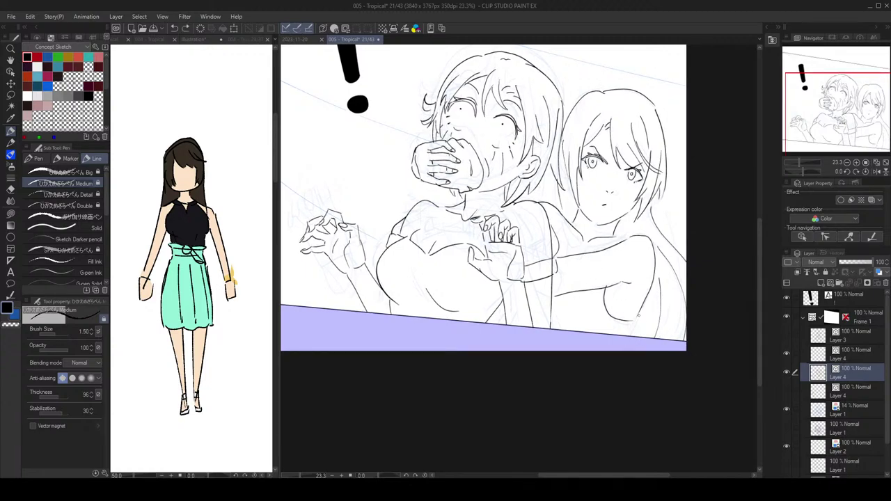
scroll(583, 225, "up", 1)
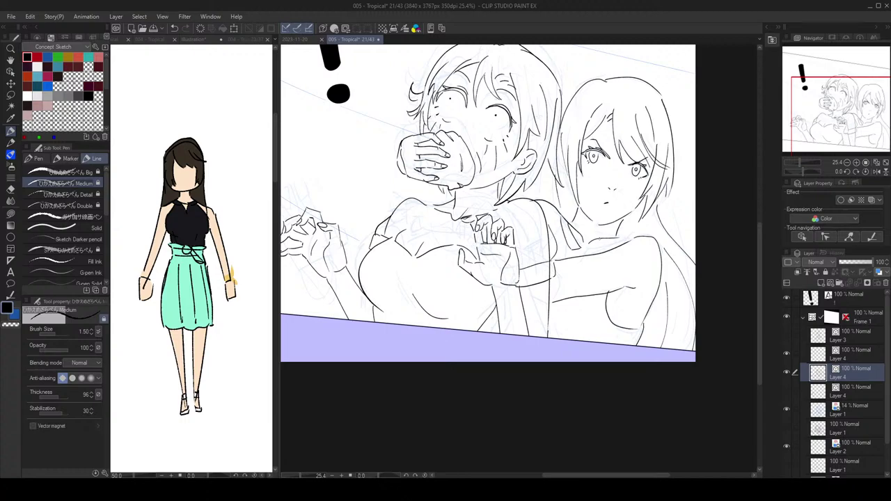
Step: Ink the halter collar of the second woman's top around the base of her neck, following the reference outfit
left_click_drag(591, 251, 623, 242)
key("ctrl+z")
key("e")
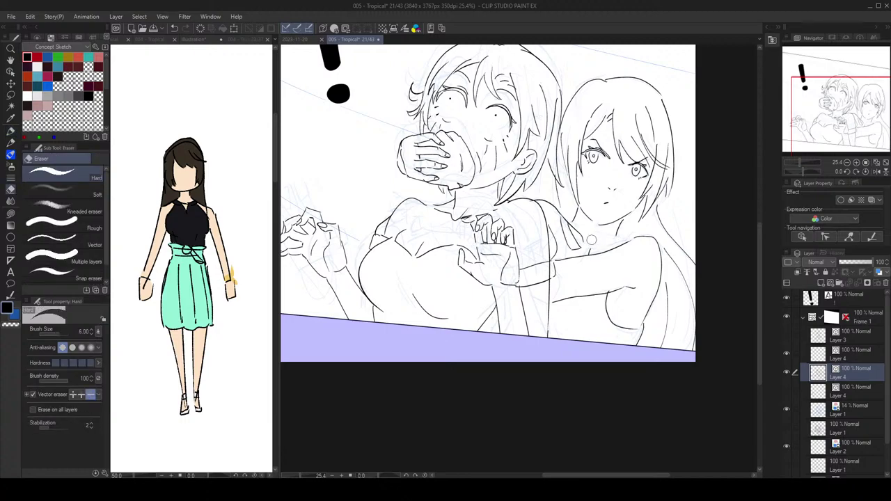
key("p")
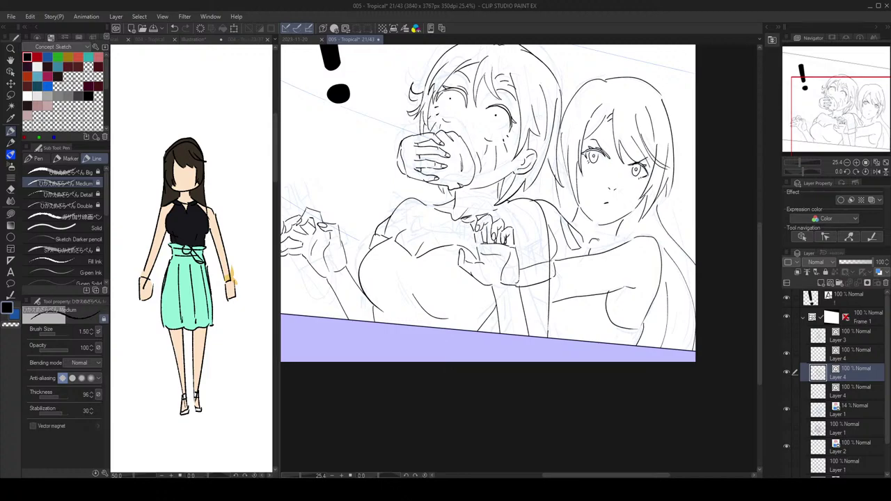
mouse_move(598, 239)
left_mouse_down()
mouse_move(624, 242)
mouse_move(585, 240)
left_mouse_up()
key("e")
key("p")
scroll(584, 231, "down", 1)
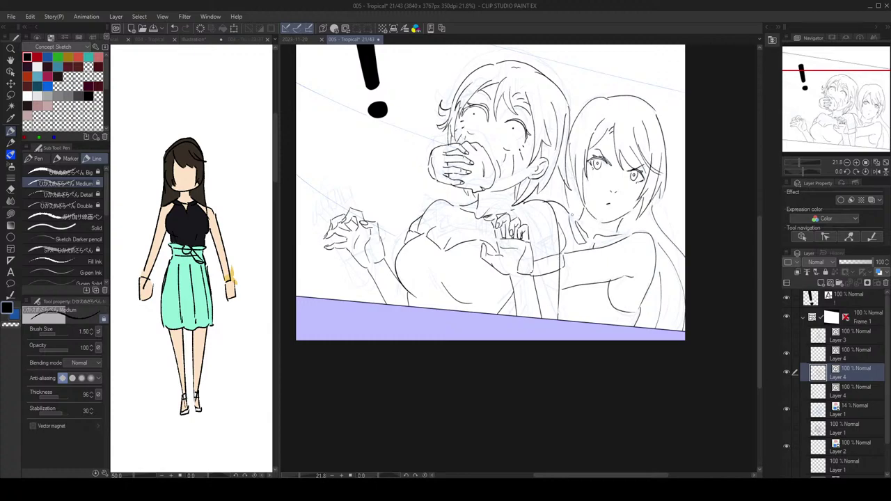
left_click_drag(596, 244, 625, 231)
scroll(641, 227, "up", 1)
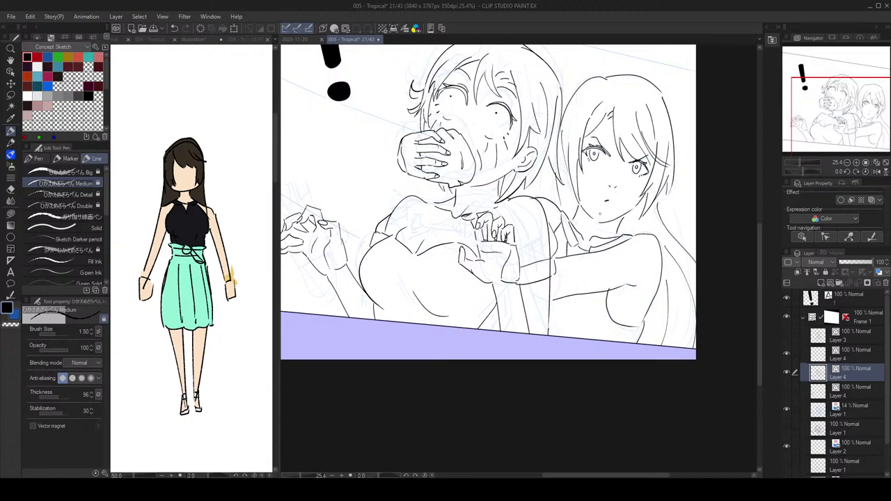
left_click_drag(612, 224, 629, 212)
mouse_move(573, 211)
left_mouse_down()
mouse_move(622, 223)
mouse_move(621, 187)
left_mouse_up()
key("ctrl+z")
key("ctrl+z")
Step: Clean up excess body lines and adjust the position of the second woman's underarm and bust contours
left_click_drag(568, 176, 619, 223)
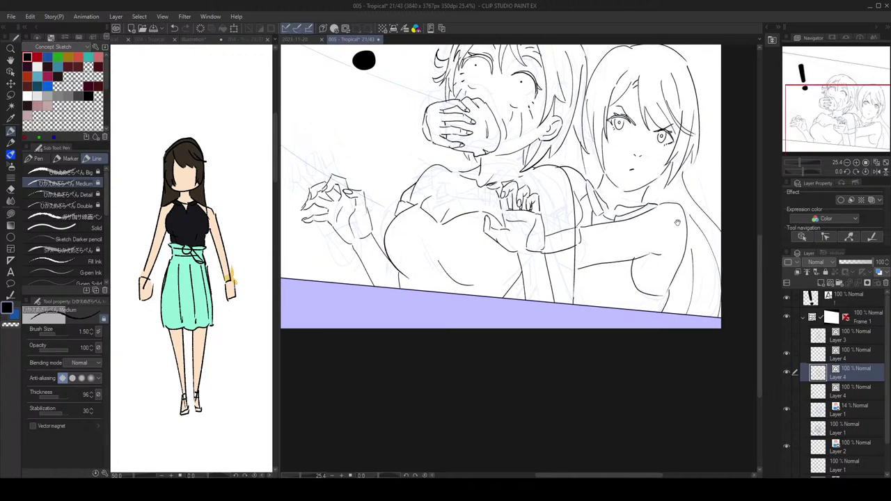
key("e")
left_click(83, 394)
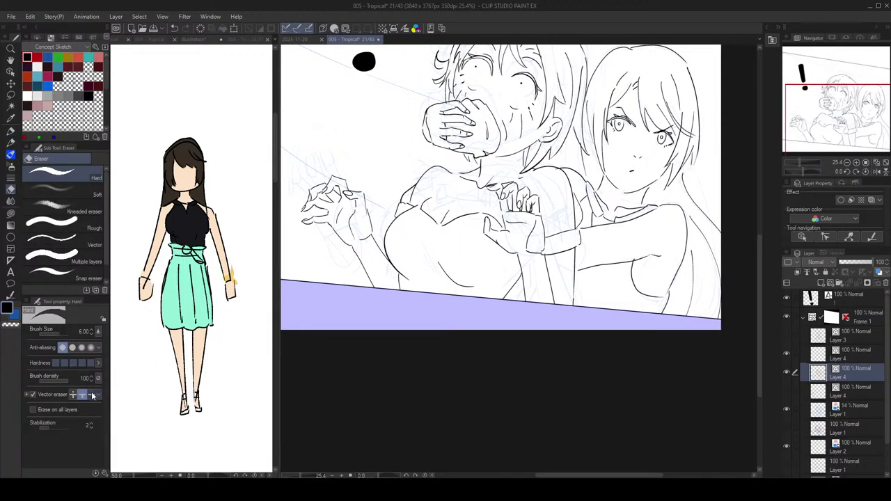
key("p")
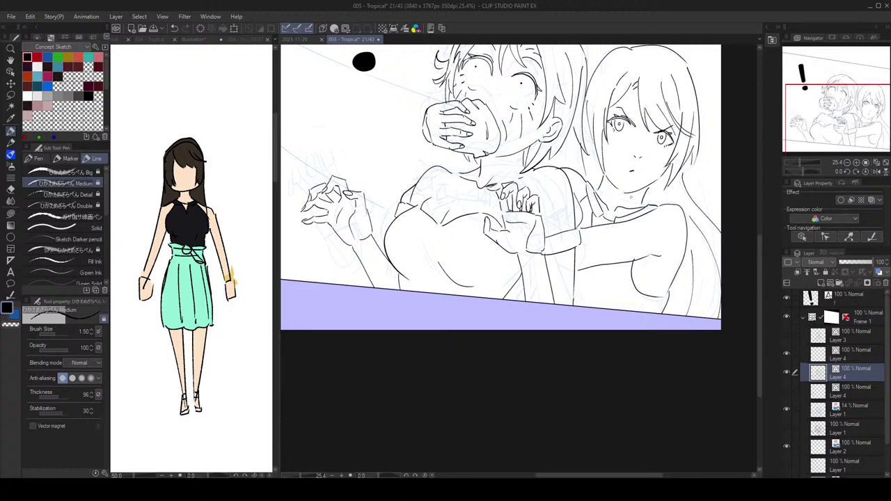
mouse_move(682, 197)
left_mouse_down()
mouse_move(626, 205)
mouse_move(658, 208)
left_mouse_up()
left_click(12, 95)
mouse_move(668, 261)
left_mouse_down()
mouse_move(644, 233)
mouse_move(634, 282)
left_mouse_up()
left_click(367, 29)
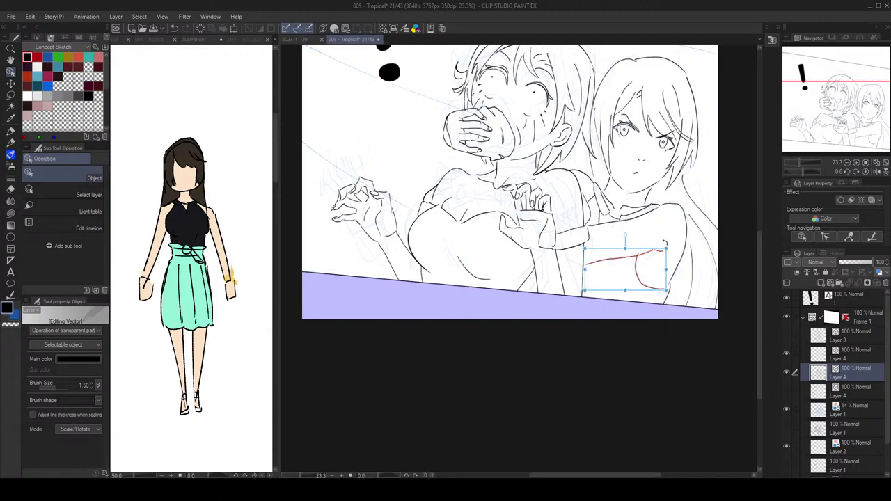
left_click_drag(657, 251, 658, 249)
key("p")
key("p")
key("p")
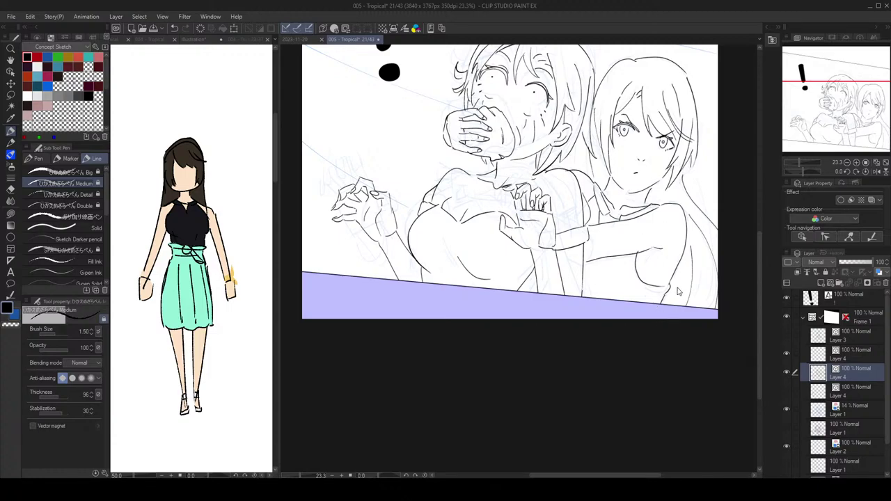
Step: Rework the second woman's bust contour below the raised arm and tidy where it meets the arm line
key("ctrl+z")
left_click_drag(636, 281, 657, 295)
key("ctrl+z")
key("h")
key("h")
key("e")
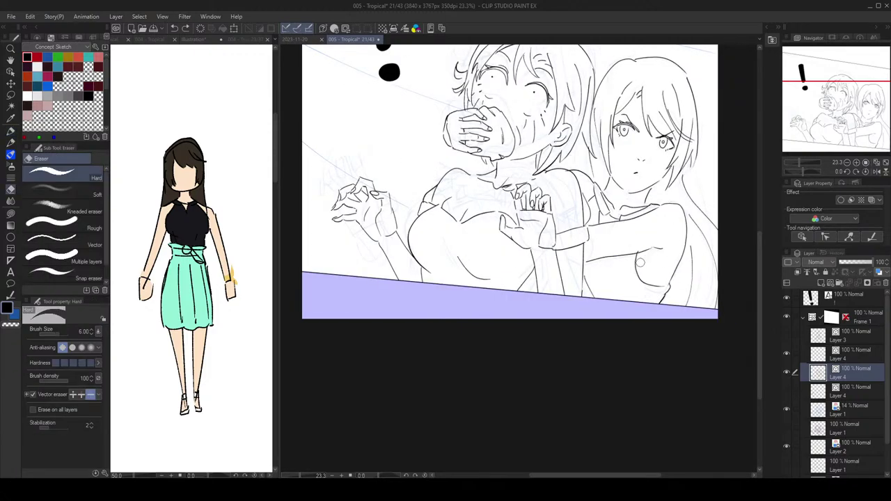
key("p")
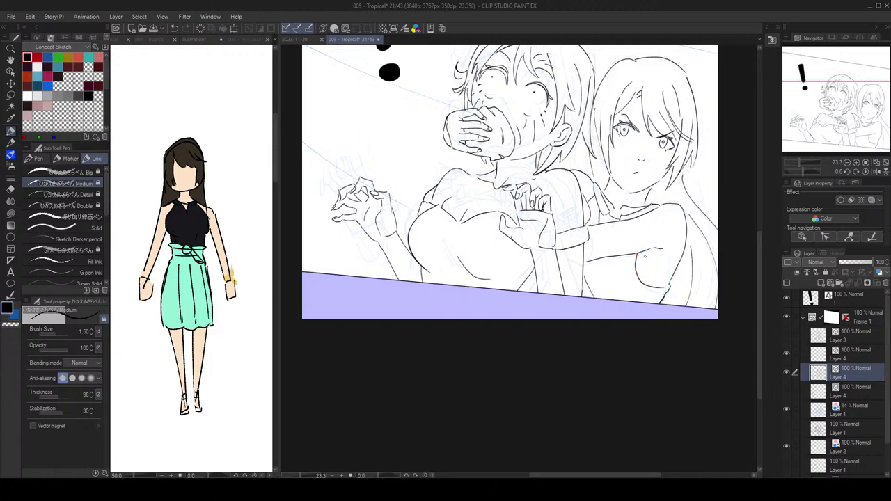
left_click_drag(671, 160, 664, 166)
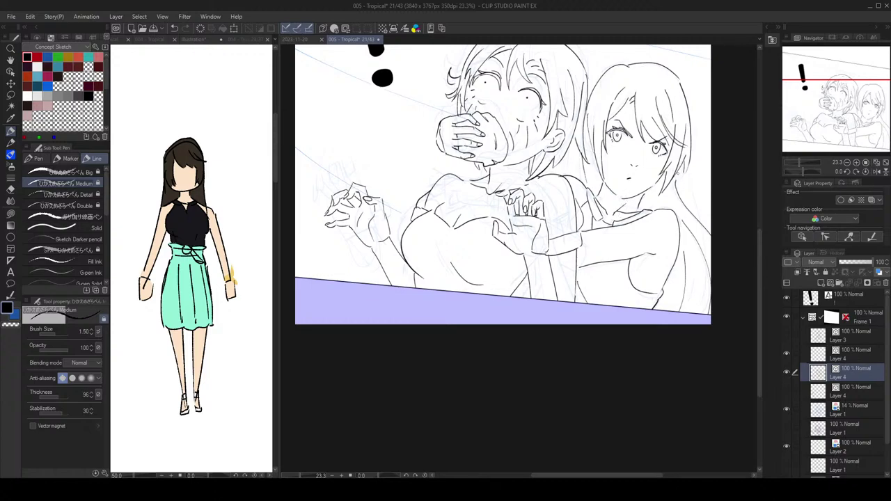
left_click_drag(663, 140, 670, 174)
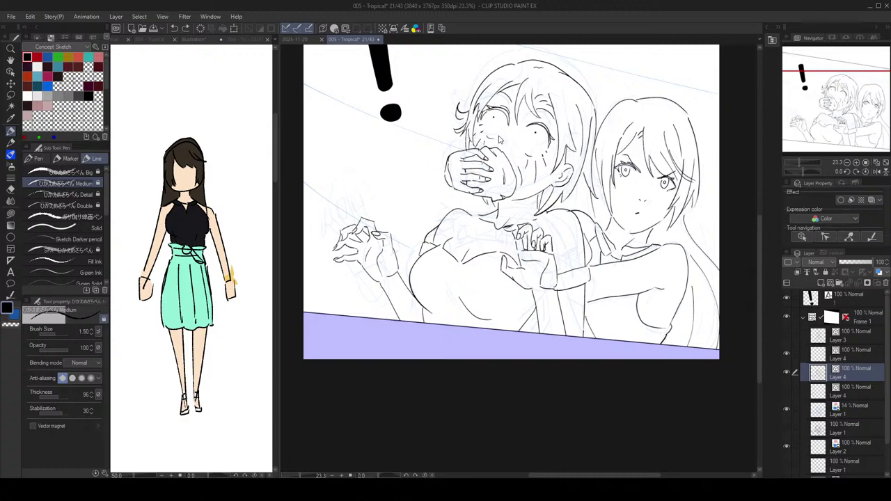
Step: Examine both women's proportions in the whole panel, comparing mirrored and normal views
key("h")
mouse_move(576, 134)
left_mouse_down()
mouse_move(554, 133)
mouse_move(587, 132)
left_mouse_up()
key("h")
key("ctrl+z")
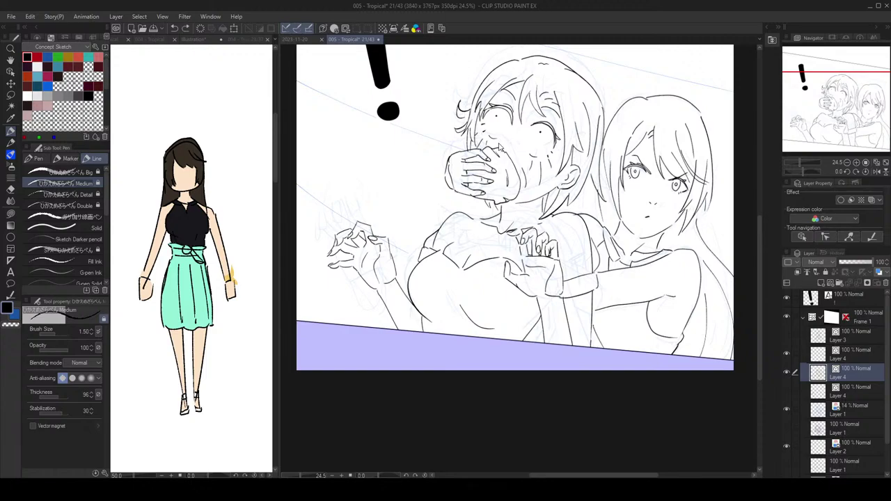
scroll(499, 145, "down", 4)
key("h")
key("h")
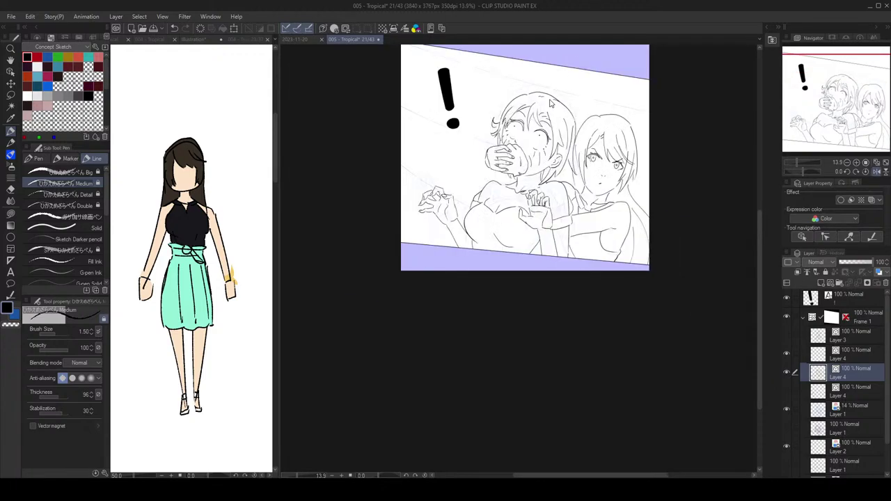
Step: Ink the choker around the first woman's neck, just below her jaw
scroll(550, 103, "up", 2)
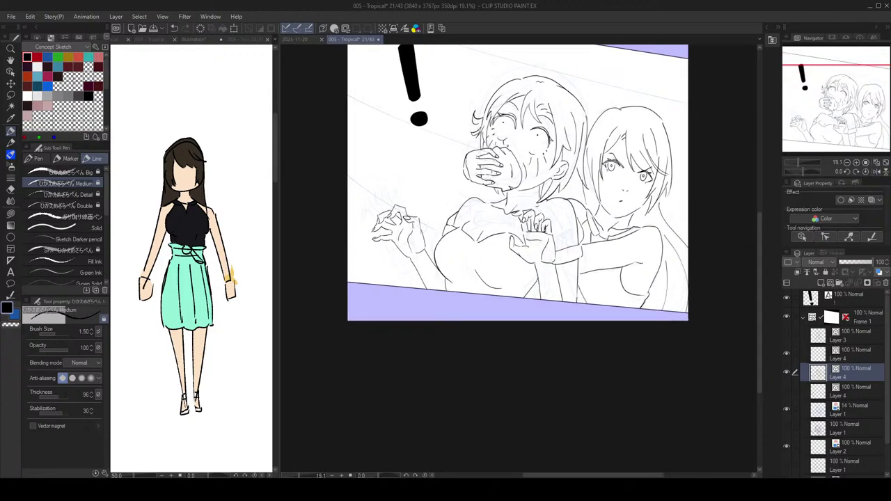
scroll(550, 154, "down", 2)
key("h")
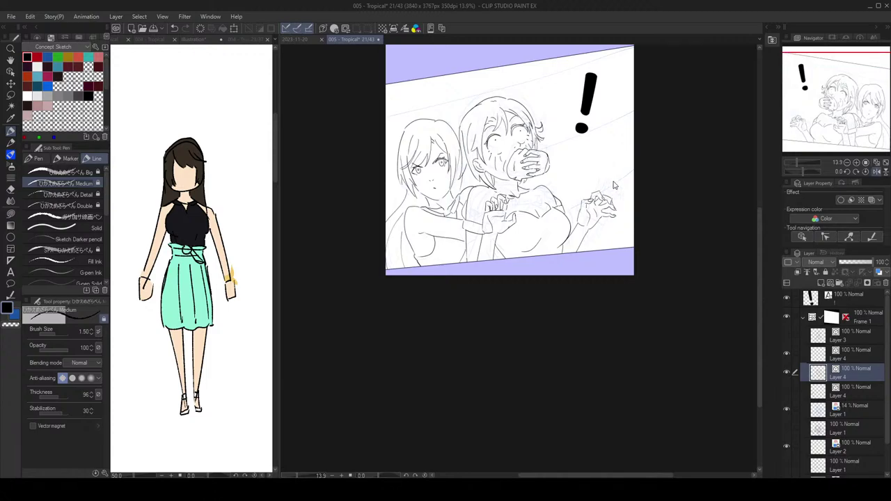
key("h")
scroll(594, 138, "down", 1)
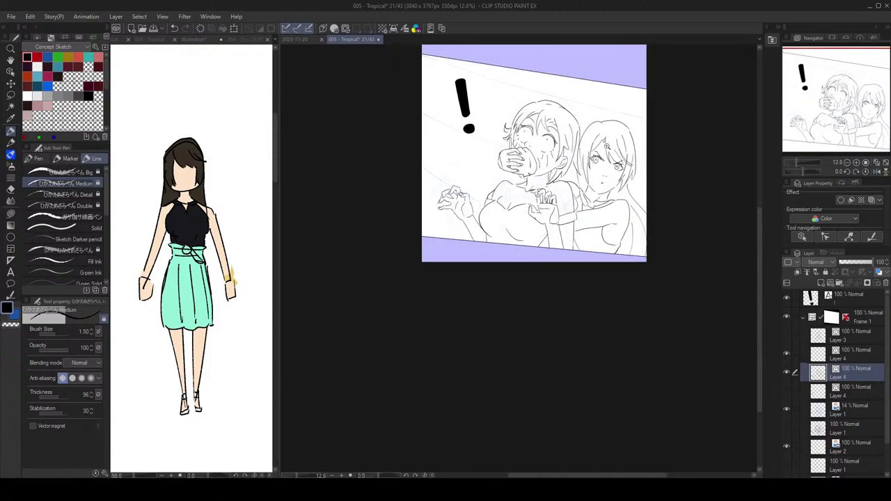
scroll(575, 143, "up", 2)
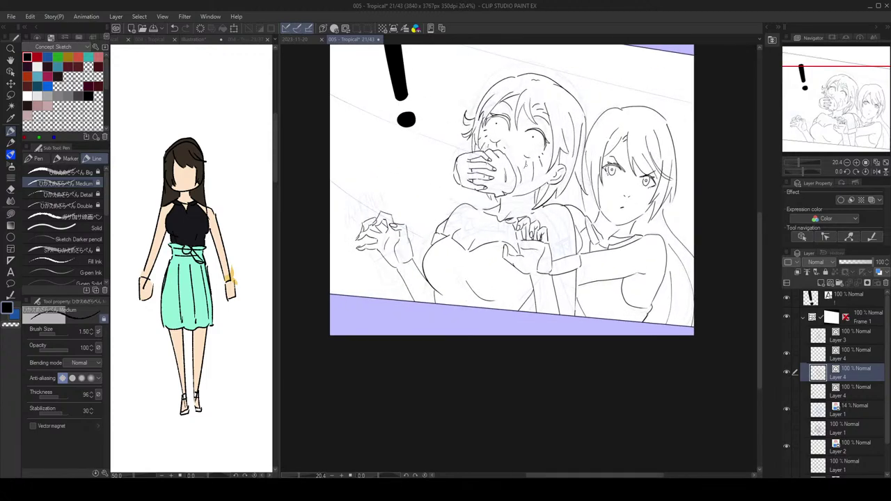
left_click_drag(594, 165, 587, 166)
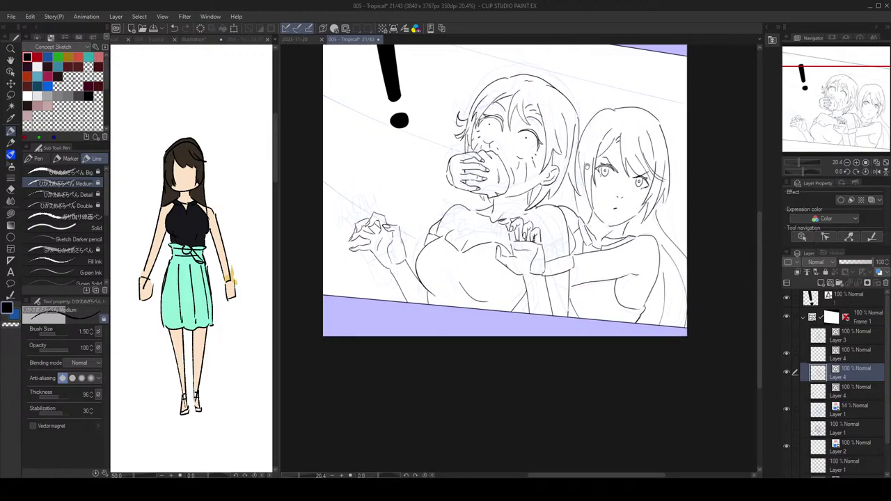
mouse_move(494, 201)
left_mouse_down()
mouse_move(522, 202)
mouse_move(512, 211)
mouse_move(531, 205)
left_mouse_up()
key("ctrl+z")
Step: Bring up the 004 - Tropical reference picture and ink the straps running over the first woman's shoulders and chest
left_click(243, 40)
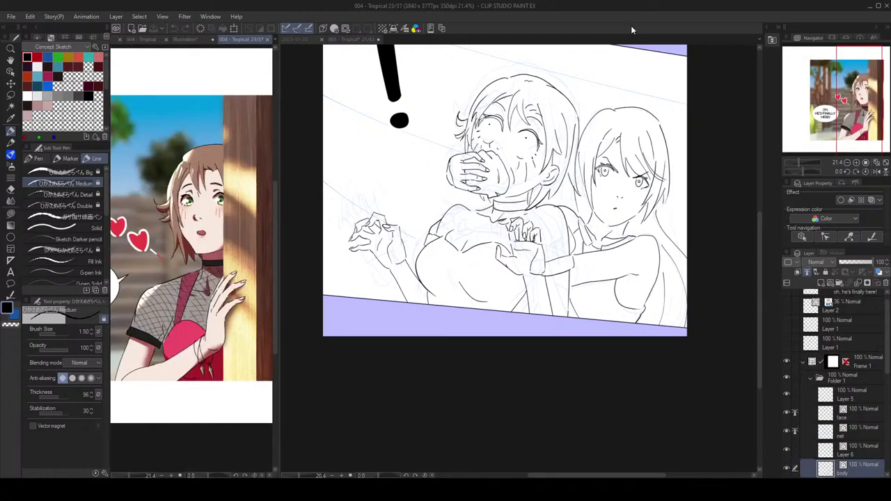
left_click(471, 228)
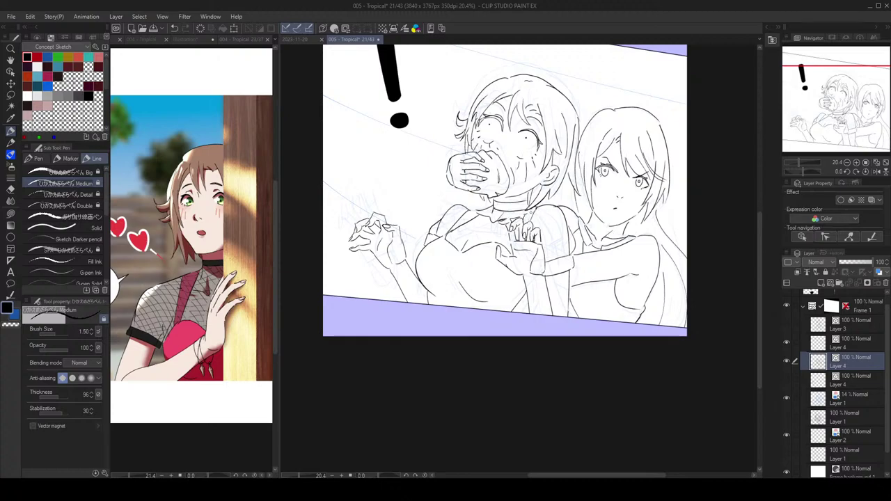
key("ctrl+z")
mouse_move(509, 244)
left_mouse_down()
mouse_move(525, 252)
mouse_move(518, 255)
left_mouse_up()
key("ctrl+z")
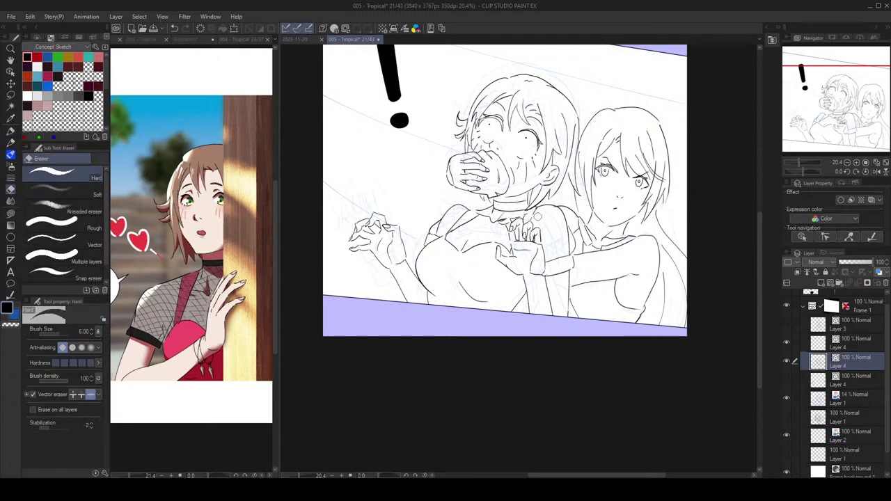
left_click_drag(527, 215, 529, 221)
key("ctrl+z")
key("ctrl+z")
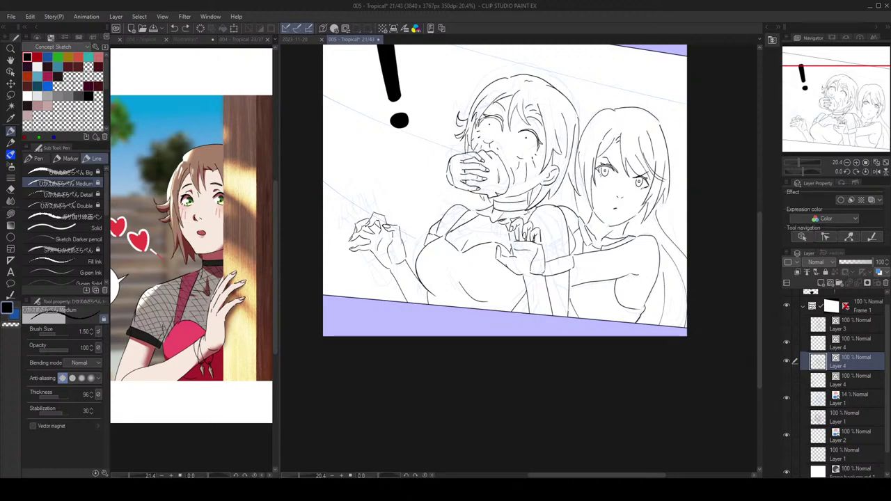
key("ctrl+y")
Step: Using the Detail line pen, ink the first diagonal fishnet lines over the first woman's far shoulder
left_click(67, 195)
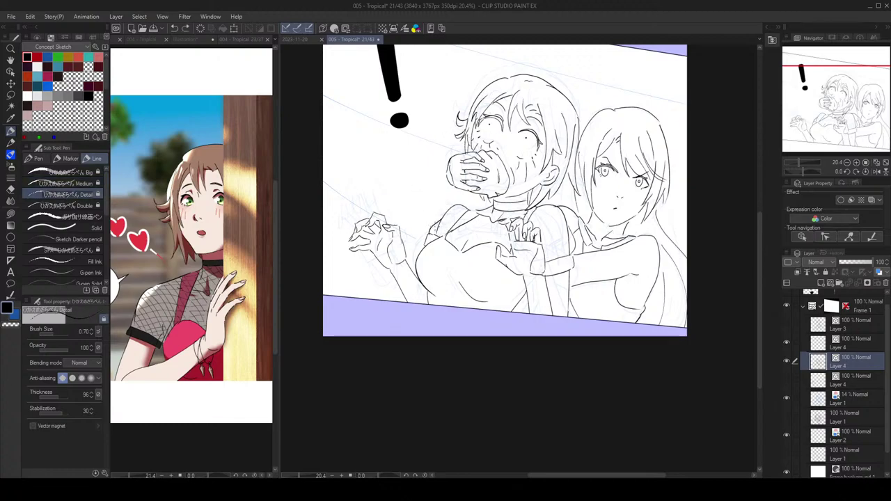
mouse_move(437, 222)
left_mouse_down()
mouse_move(432, 235)
mouse_move(449, 222)
mouse_move(464, 249)
left_mouse_up()
key("ctrl+z")
key("ctrl+z")
key("ctrl+z")
key("ctrl+z")
key("ctrl+z")
Step: Extend the diagonal fishnet lines across the first woman's upper chest between the choker and neckline
mouse_move(472, 218)
left_mouse_down()
mouse_move(475, 235)
mouse_move(463, 246)
mouse_move(502, 244)
mouse_move(521, 208)
mouse_move(537, 231)
left_mouse_up()
key("ctrl+z")
key("ctrl+z")
key("ctrl+z")
key("ctrl+z")
key("ctrl+z")
key("ctrl+z")
key("ctrl+z")
key("ctrl+z")
key("ctrl+z")
Step: Ink parallel diagonal fishnet lines on the first woman's sleeve nearest the second woman
mouse_move(538, 223)
left_mouse_down()
mouse_move(551, 260)
mouse_move(567, 254)
left_mouse_up()
key("ctrl+z")
key("ctrl+z")
key("ctrl+z")
key("ctrl+z")
left_click_drag(539, 215, 563, 251)
key("ctrl+z")
mouse_move(540, 211)
left_mouse_down()
mouse_move(564, 252)
mouse_move(565, 231)
left_mouse_up()
key("ctrl+z")
key("ctrl+z")
Step: Cross the fishnet with lines in the opposite direction over the first woman's shoulders, chest and near sleeve
mouse_move(450, 208)
left_mouse_down()
mouse_move(463, 217)
mouse_move(441, 233)
mouse_move(452, 247)
left_mouse_up()
key("ctrl+z")
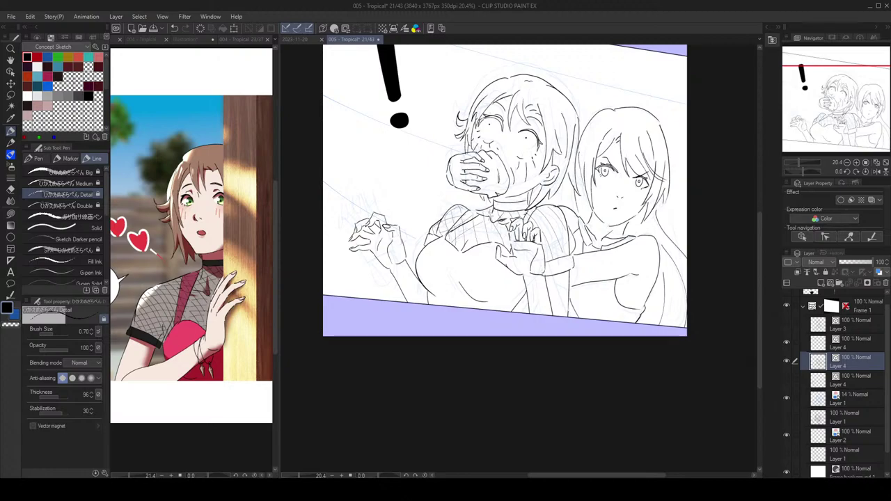
key("ctrl+z")
mouse_move(492, 209)
left_mouse_down()
mouse_move(464, 235)
mouse_move(505, 246)
left_mouse_up()
key("ctrl+z")
key("ctrl+z")
left_click_drag(536, 208, 542, 255)
key("ctrl+z")
mouse_move(565, 221)
left_mouse_down()
mouse_move(553, 262)
mouse_move(563, 256)
left_mouse_up()
Step: Change the vector eraser mode and trim the fishnet lines around the first woman's near sleeve and cuff
key("e")
left_click(83, 396)
key("p")
scroll(567, 242, "up", 4)
key("e")
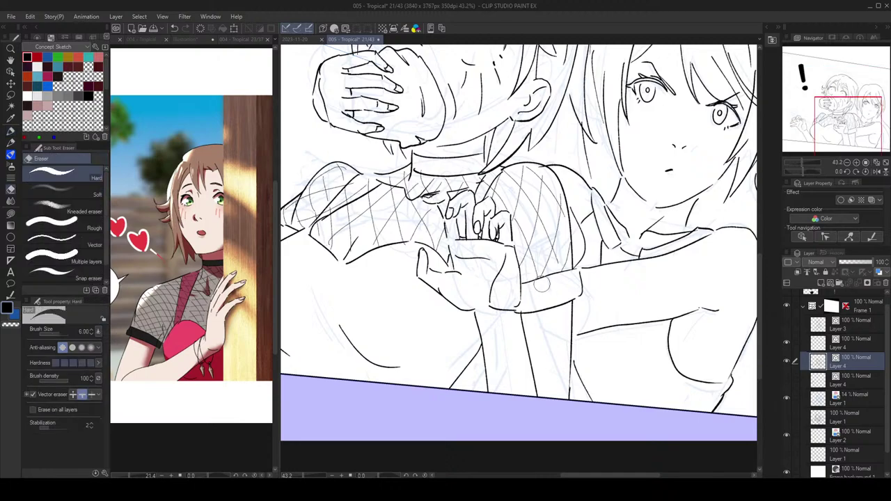
key("p")
scroll(655, 209, "down", 3)
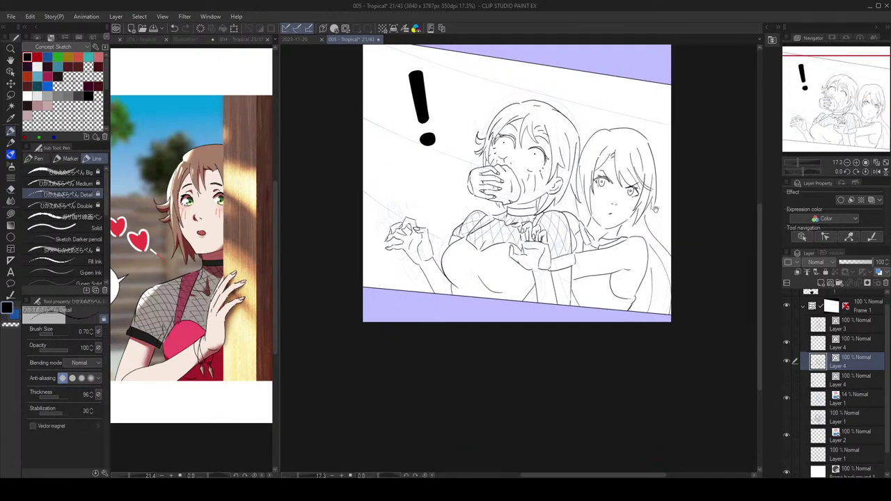
Step: Return to the Medium line pen, bring back the second woman's outfit reference and clean up the line below her bust
left_click_drag(668, 245, 651, 235)
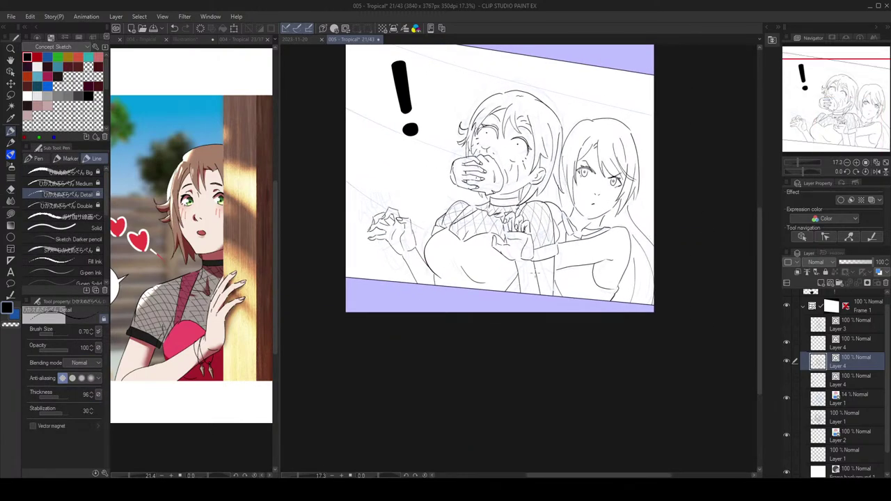
left_click(63, 183)
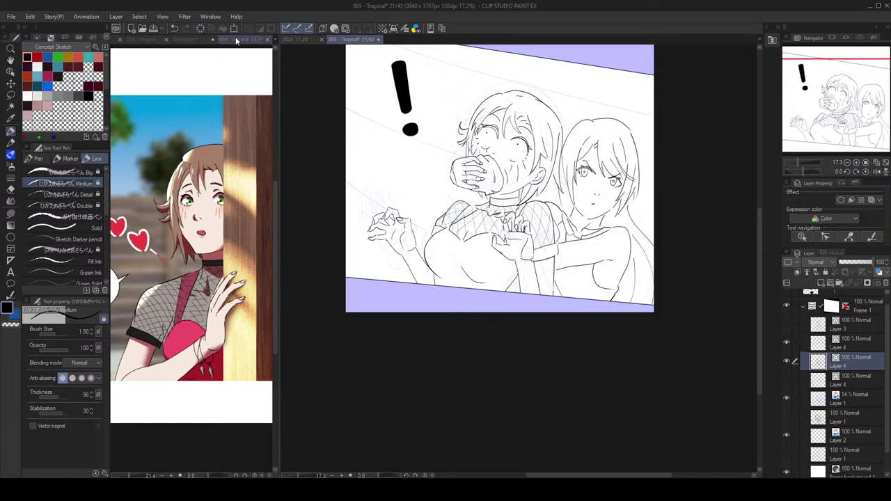
left_click(191, 39)
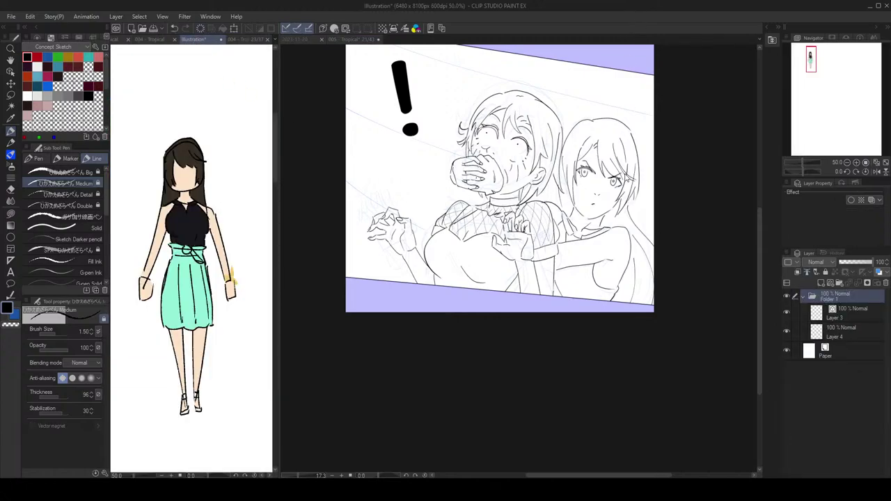
left_click(628, 179)
left_click_drag(640, 221, 635, 216)
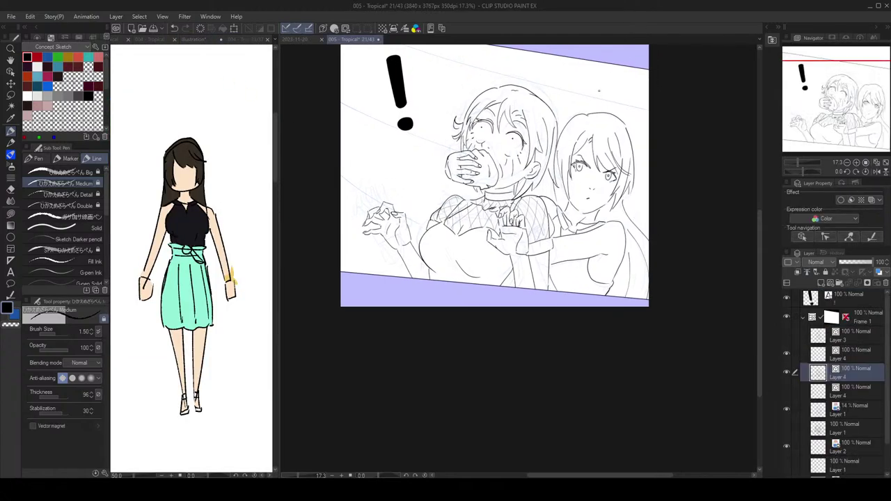
key("e")
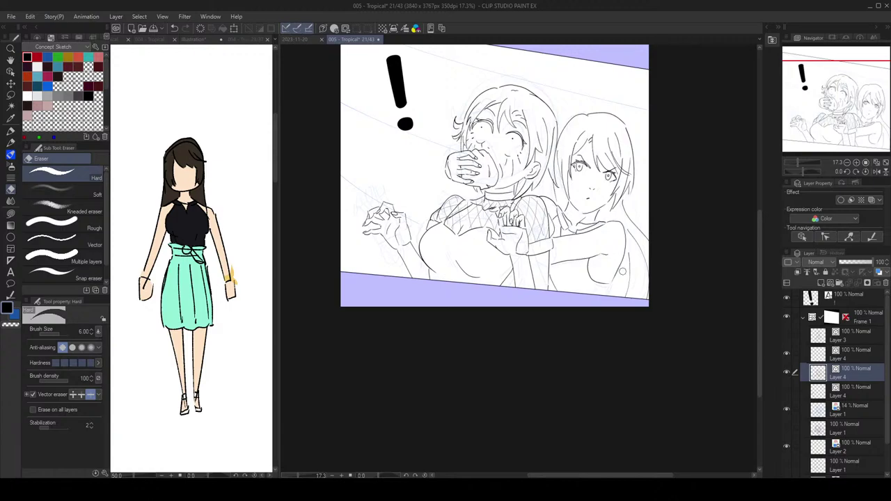
key("p")
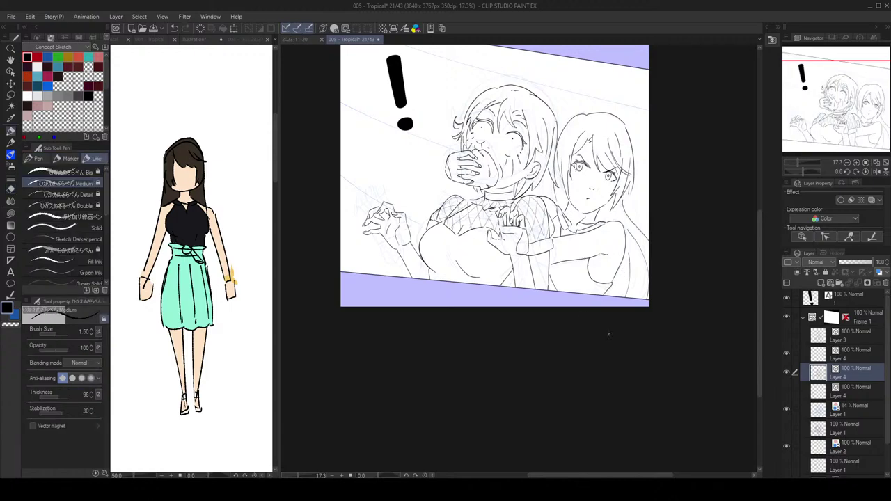
Step: Redraw the second woman's torso contour below the bust and trim the overlap near the panel's lower edge
key("h")
key("h")
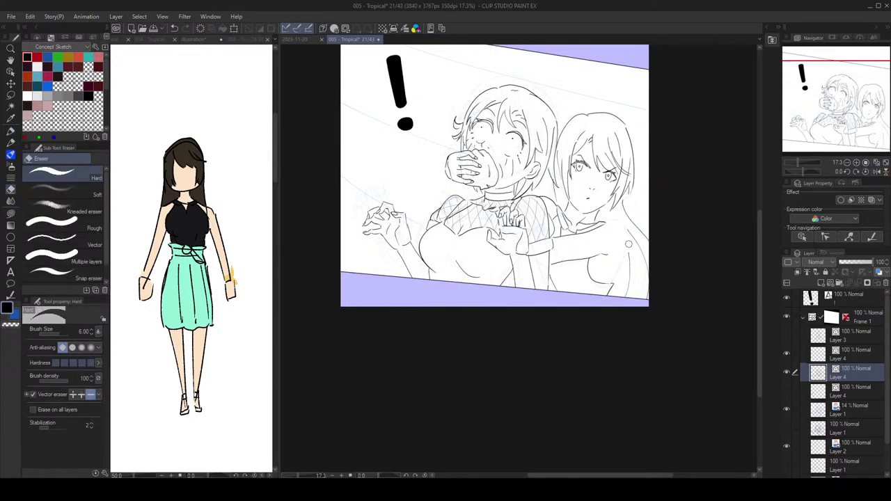
left_click_drag(623, 227, 607, 283)
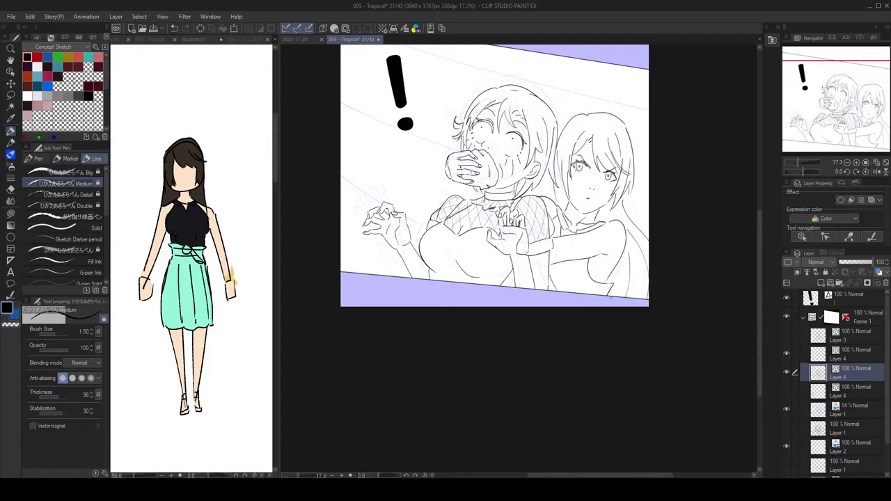
key("e")
left_click(613, 286)
key("p")
Step: Examine the second woman's torso against the whole panel in mirrored and normal views, up close and from afar
key("h")
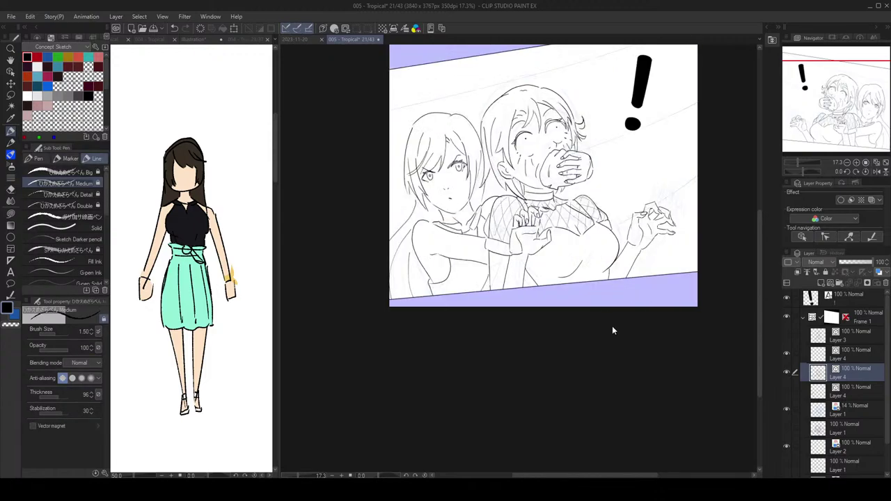
key("h")
key("h")
key("h")
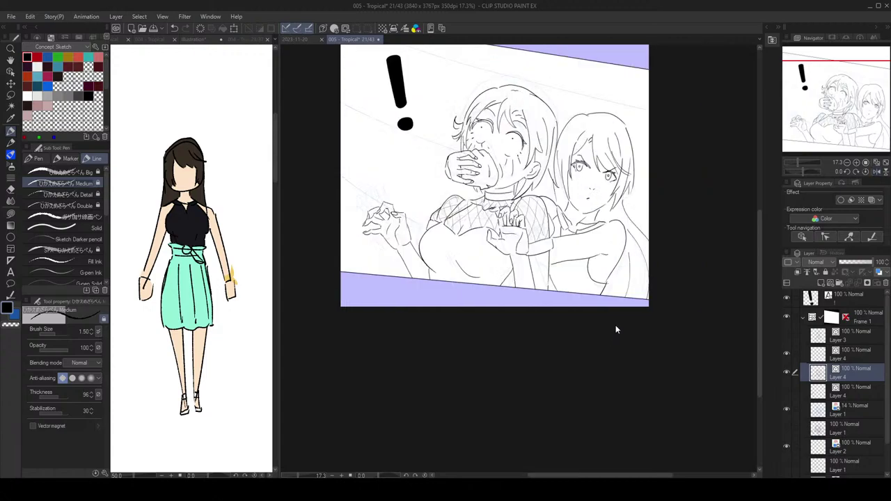
key("h")
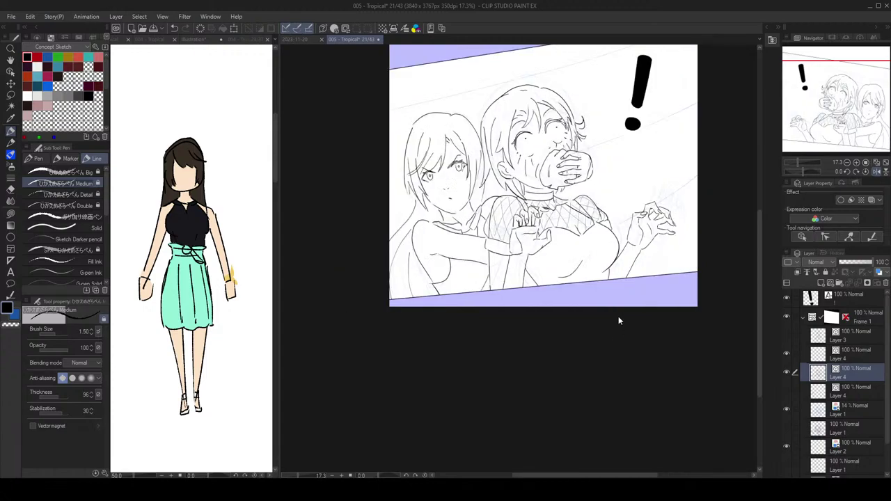
key("h")
scroll(618, 316, "up", 1)
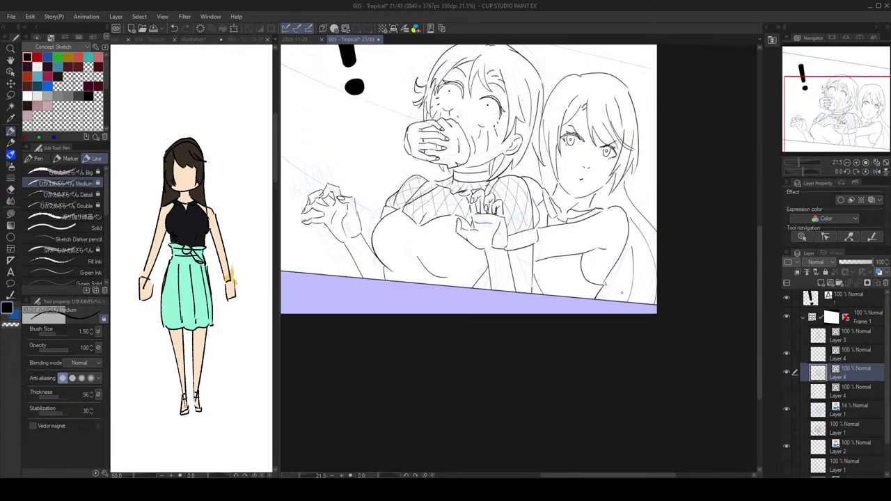
scroll(613, 286, "up", 1)
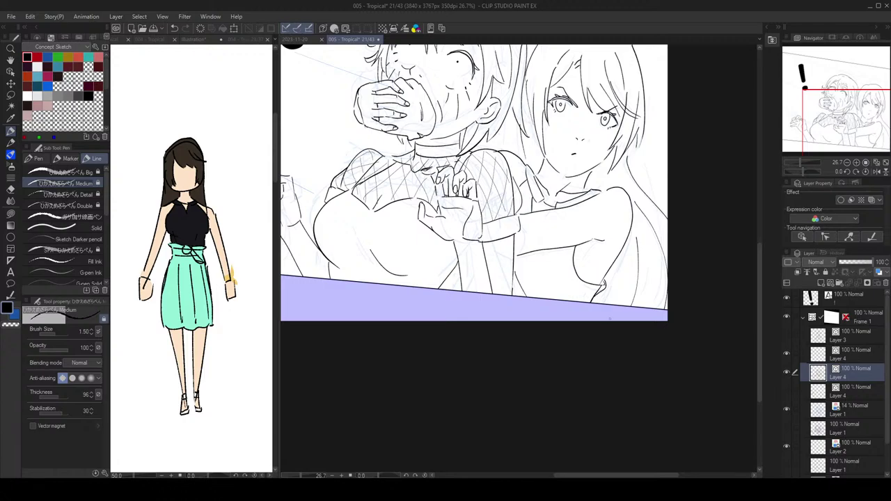
scroll(608, 294, "up", 1)
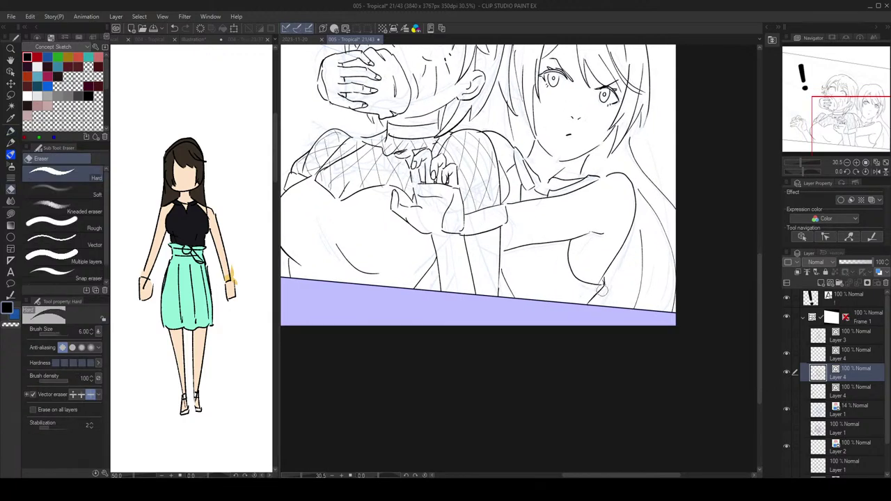
scroll(626, 293, "down", 3)
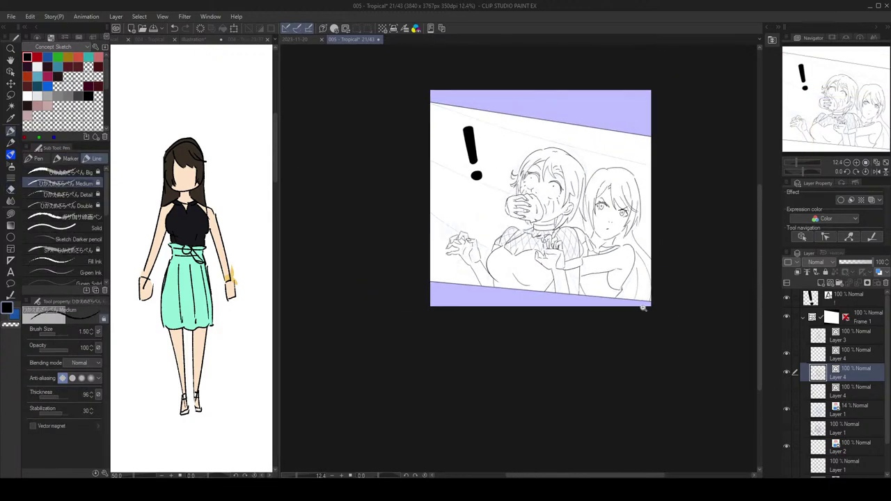
scroll(629, 281, "up", 3)
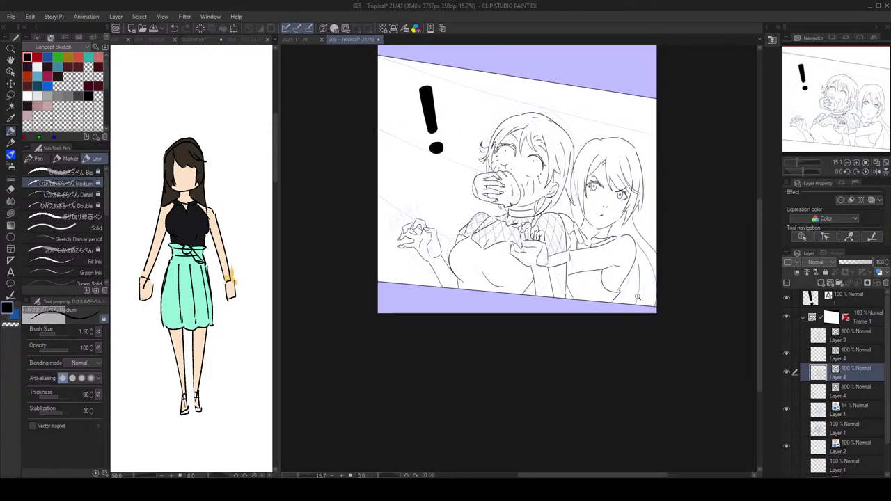
Step: Erase the second woman's waist line and ink it again from under the bust to the panel border
key("e")
key("p")
key("e")
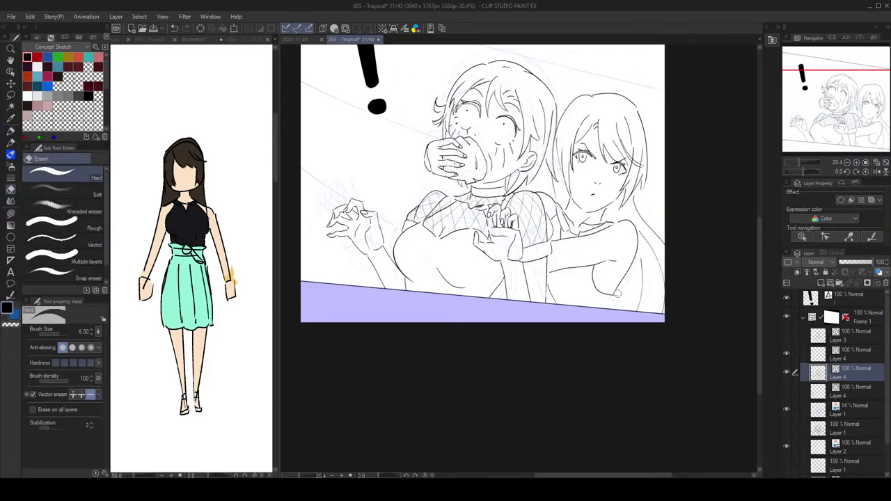
key("p")
key("e")
key("p")
scroll(633, 263, "up", 1)
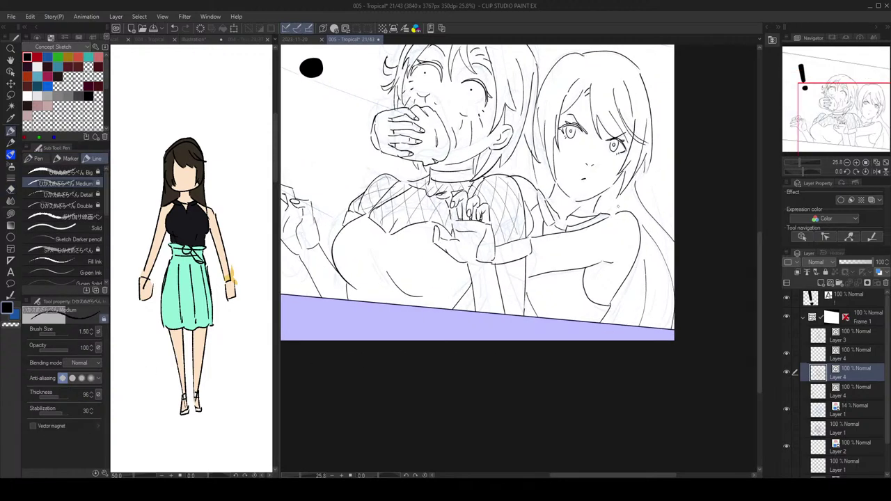
left_click_drag(611, 303, 599, 322)
left_click_drag(654, 281, 639, 297)
Step: Refine the second woman's waist line in the mirrored view and clean up the stray line by her bust
key("h")
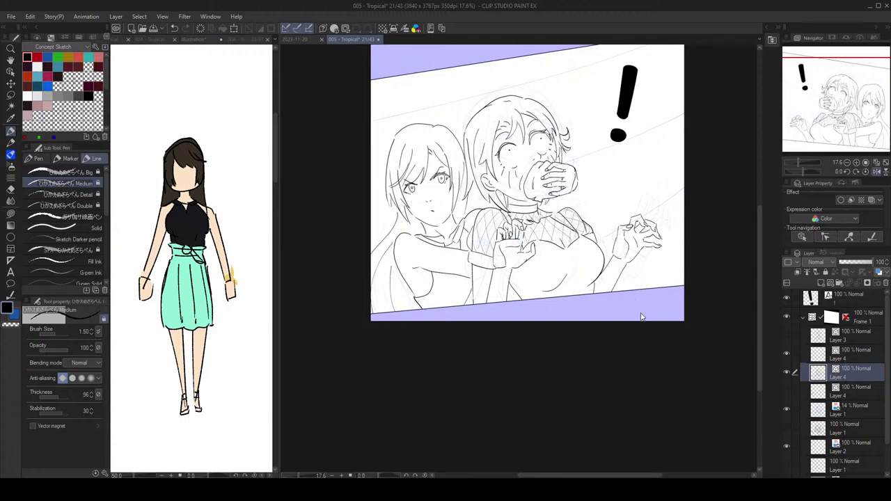
left_click_drag(437, 264, 448, 280)
key("ctrl+z")
left_click_drag(407, 323, 424, 343)
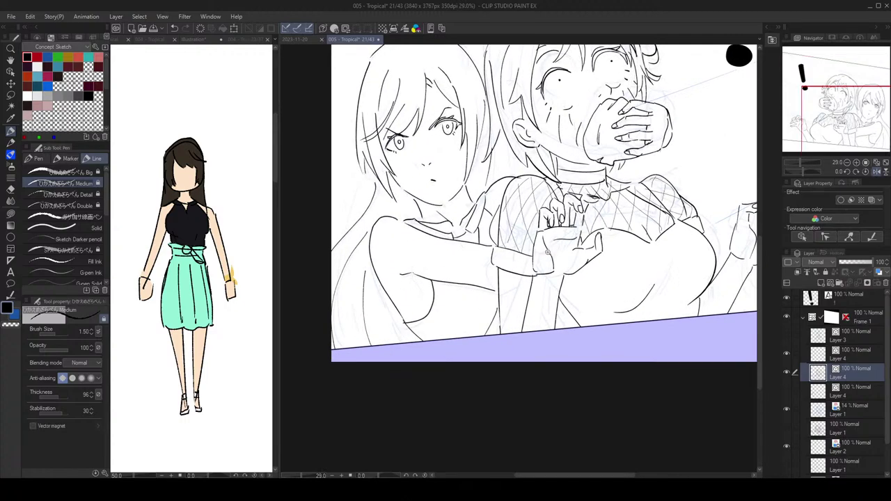
left_click_drag(548, 252, 536, 252)
key("h")
key("h")
key("e")
left_click_drag(444, 277, 434, 273)
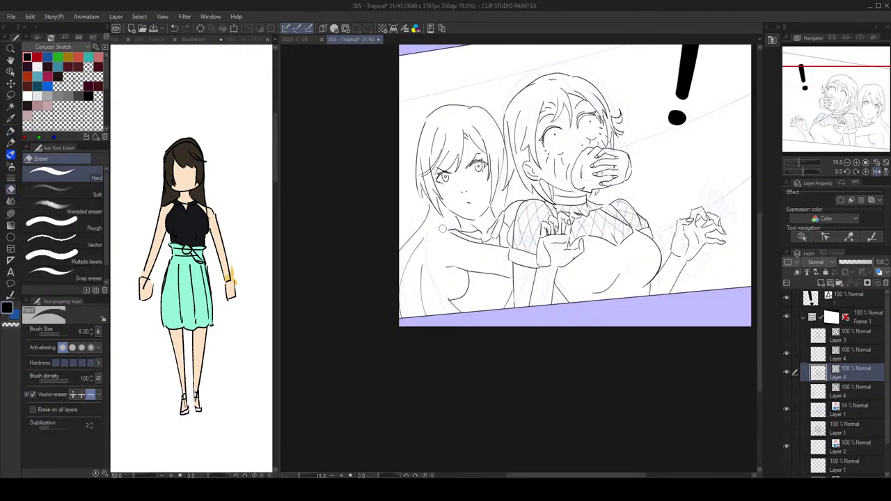
key("p")
mouse_move(444, 229)
left_mouse_down()
mouse_move(427, 237)
mouse_move(430, 272)
left_mouse_up()
key("ctrl+z")
mouse_move(444, 228)
left_mouse_down()
mouse_move(423, 267)
mouse_move(446, 299)
left_mouse_up()
key("ctrl+z")
key("ctrl+z")
Step: Return the canvas to its unmirrored view, check the line art near and far, and save the file
key("h")
scroll(530, 262, "down", 1)
mouse_move(614, 267)
left_mouse_down()
mouse_move(602, 269)
mouse_move(629, 290)
mouse_move(616, 279)
left_mouse_up()
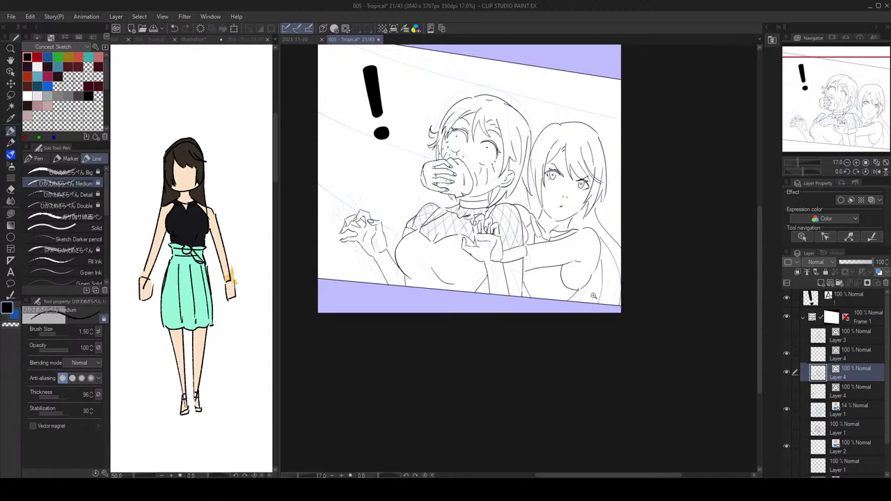
scroll(593, 298, "up", 2)
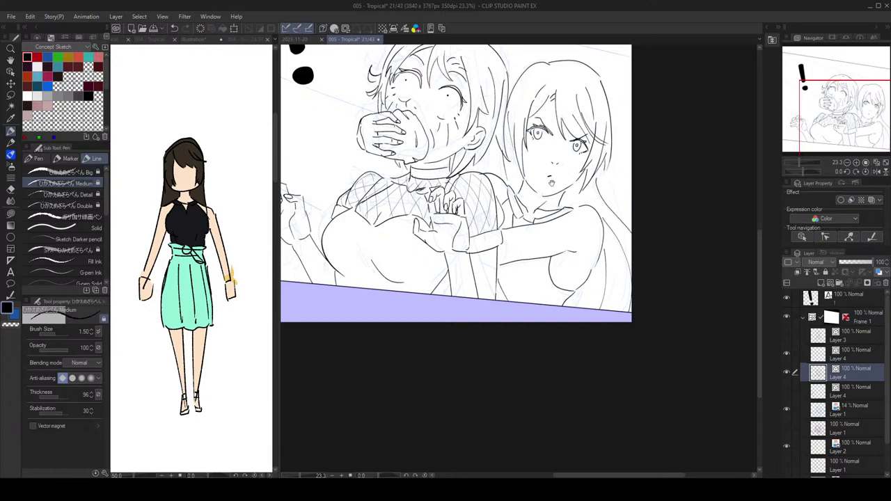
scroll(550, 183, "down", 2)
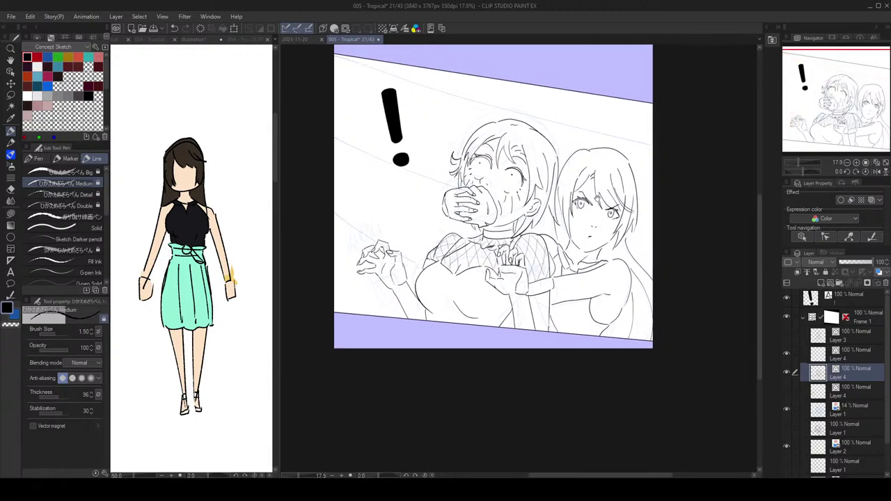
left_click_drag(597, 199, 614, 238)
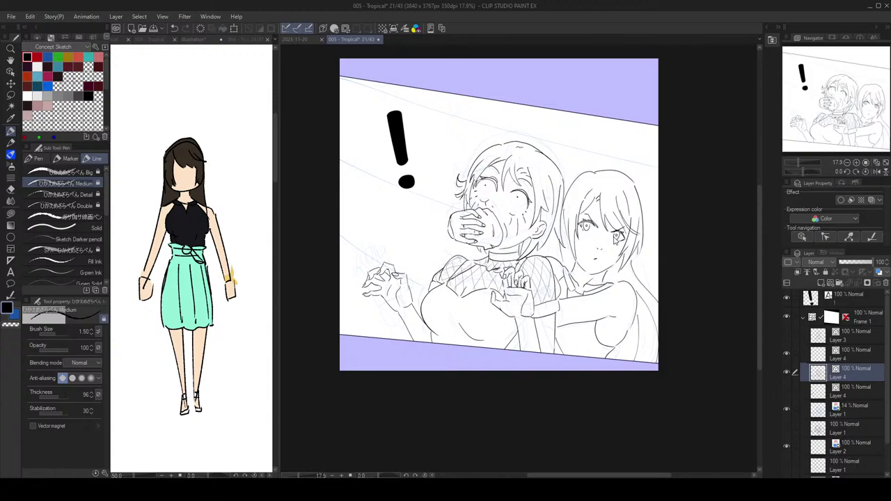
key("ctrl+s")
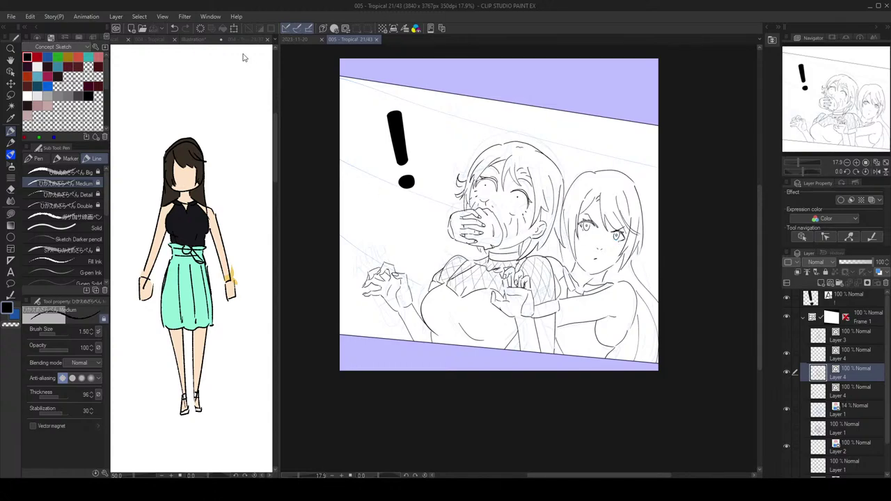
Step: Show the coloured 004 - Tropical page as the reference beside the panel being inked
left_click(244, 40)
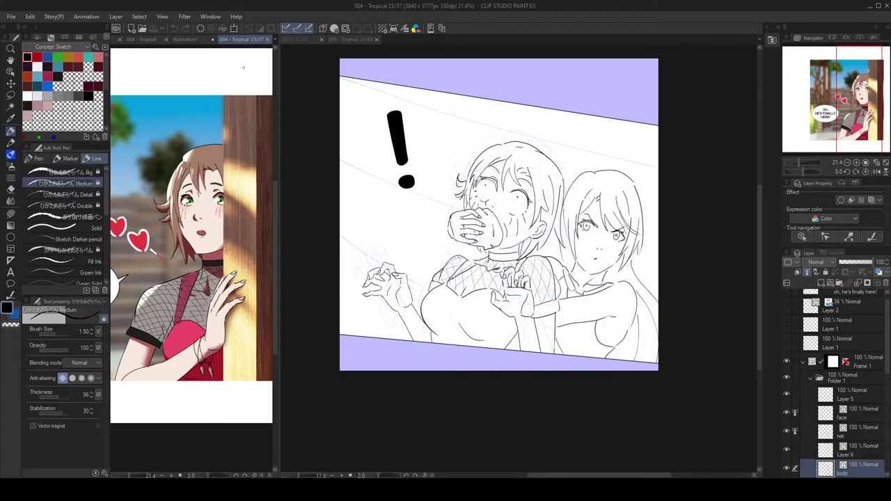
left_click(587, 179)
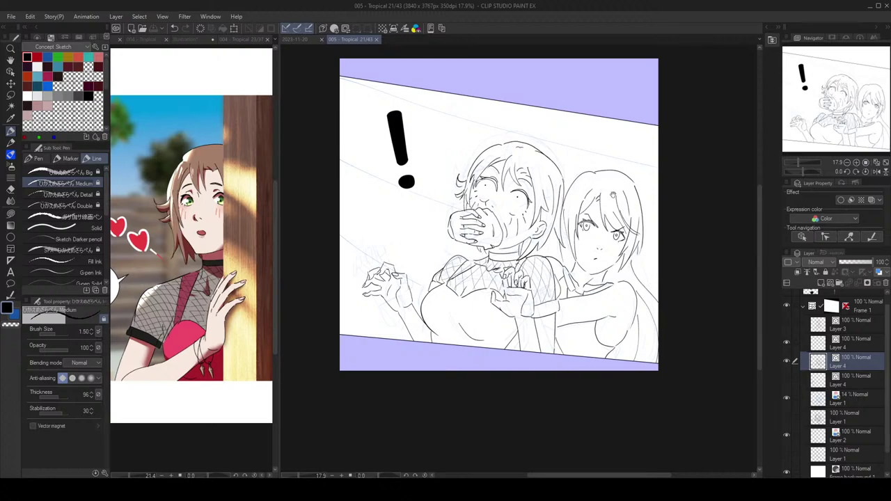
left_click_drag(612, 192, 601, 166)
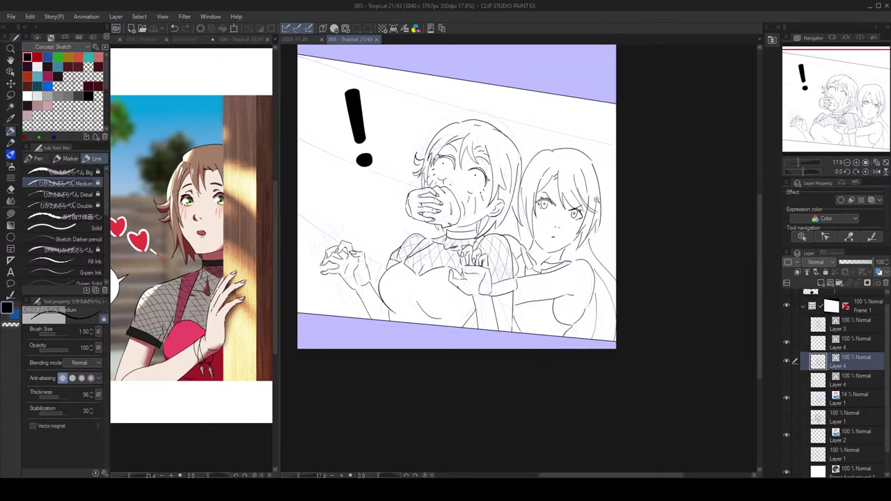
Step: Erase and ink again the long fringe strand that sweeps beside the second woman's eye
scroll(597, 198, "up", 4)
key("e")
mouse_move(590, 219)
left_mouse_down()
mouse_move(587, 202)
mouse_move(565, 187)
mouse_move(596, 224)
left_mouse_up()
key("p")
key("ctrl+z")
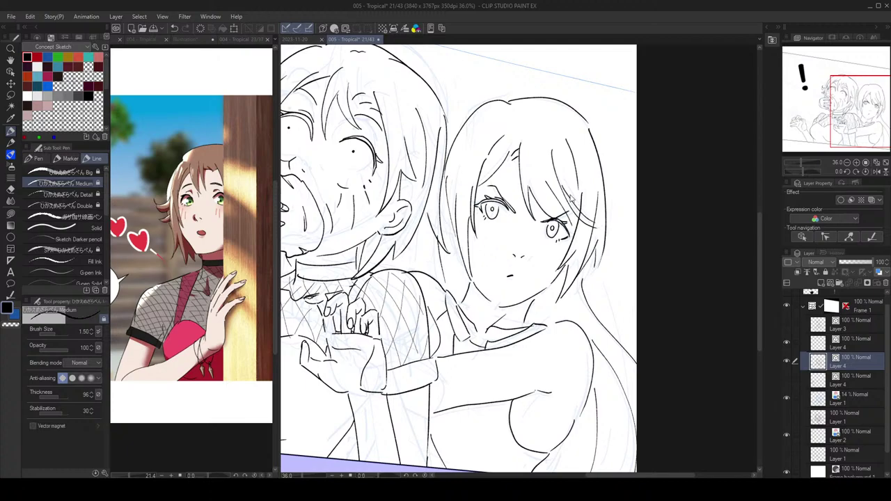
key("ctrl+z")
left_click_drag(561, 183, 597, 224)
key("ctrl+z")
left_click_drag(560, 183, 597, 225)
Step: Examine the inked line art of both women from afar and up close for remaining flaws
scroll(619, 209, "down", 5)
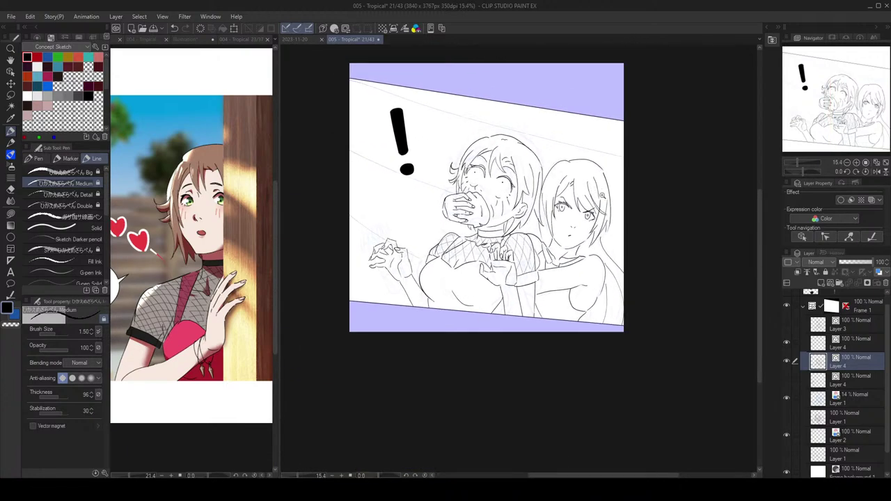
scroll(583, 172, "up", 2)
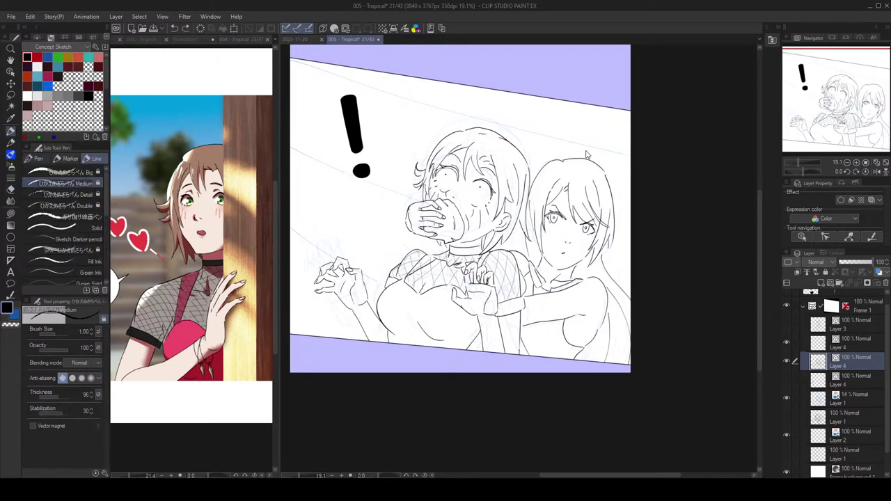
scroll(577, 157, "down", 3)
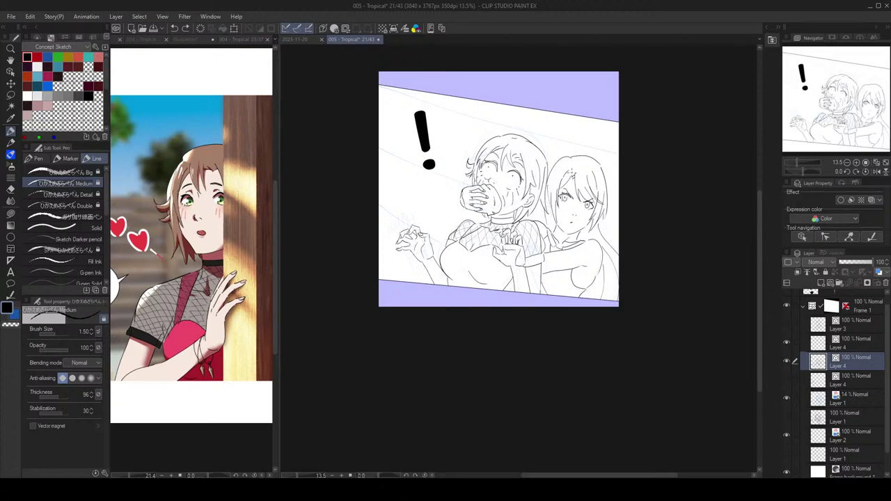
scroll(586, 151, "down", 1)
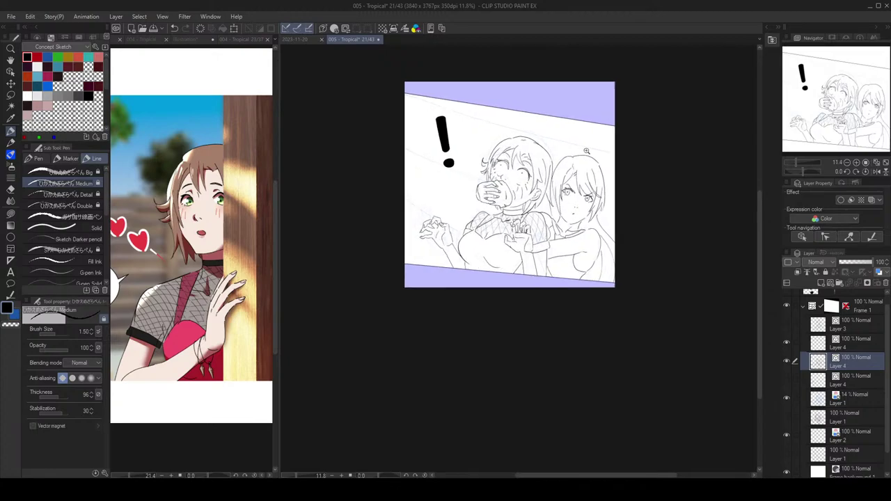
scroll(586, 150, "up", 2)
scroll(592, 155, "up", 1)
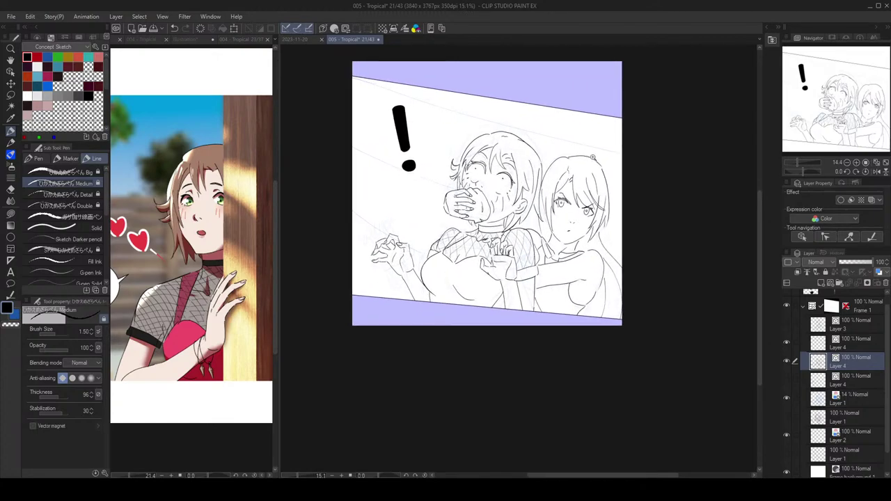
key("e")
key("p")
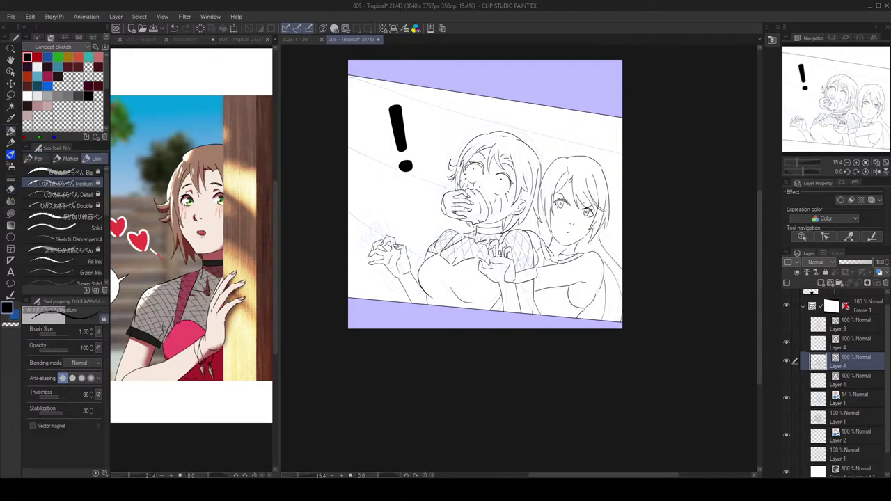
key("e")
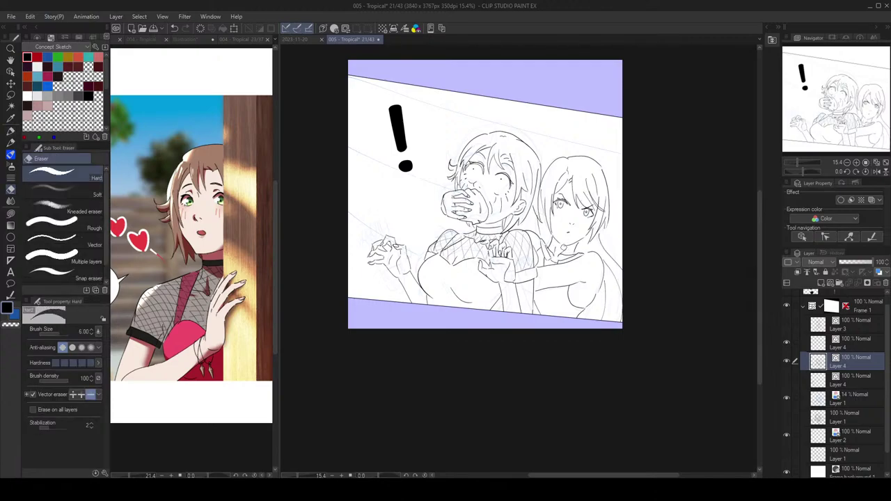
key("p")
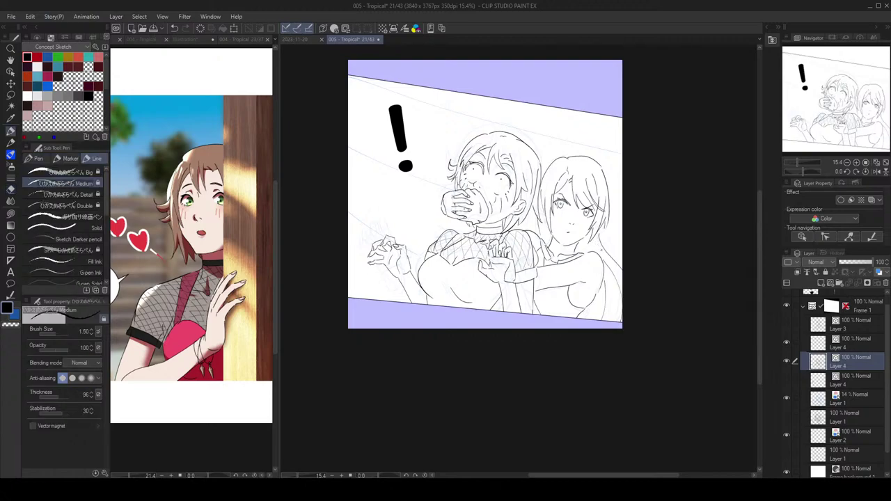
scroll(617, 264, "down", 2)
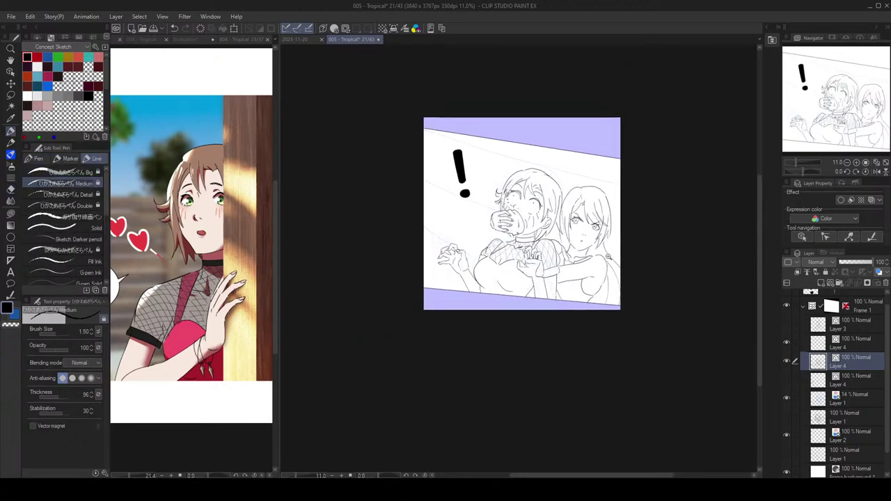
scroll(609, 256, "up", 3)
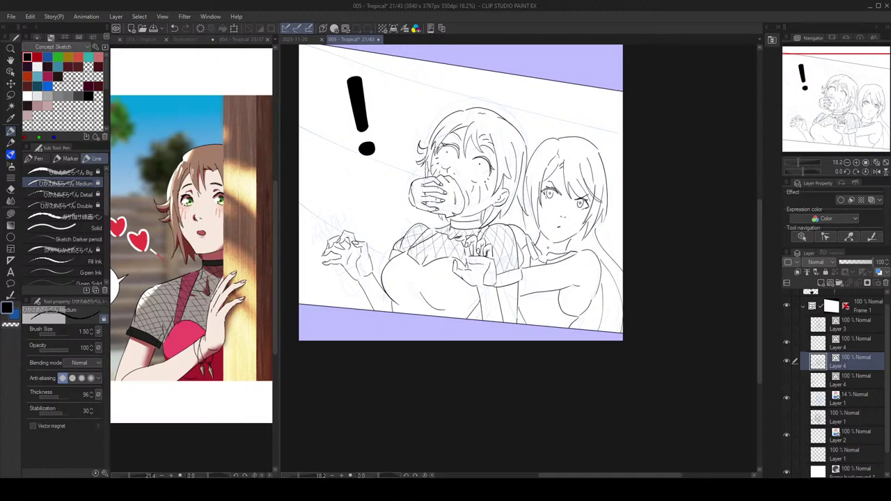
scroll(554, 270, "up", 2)
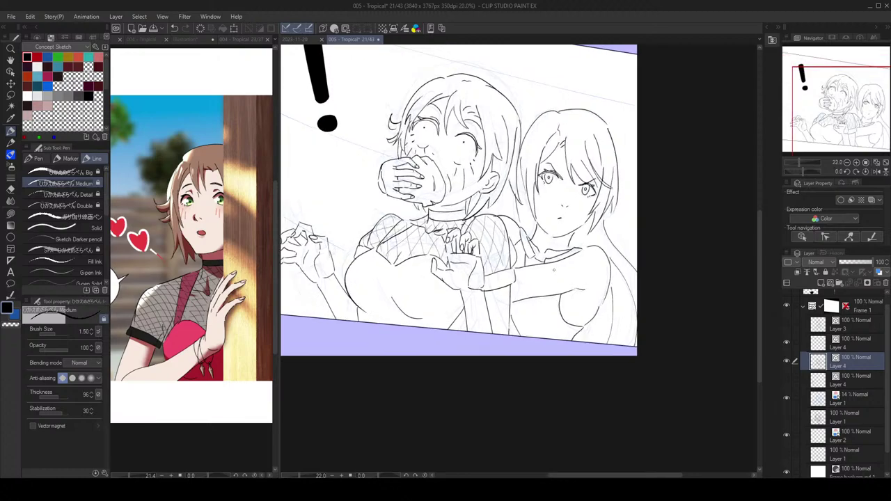
scroll(540, 270, "down", 2)
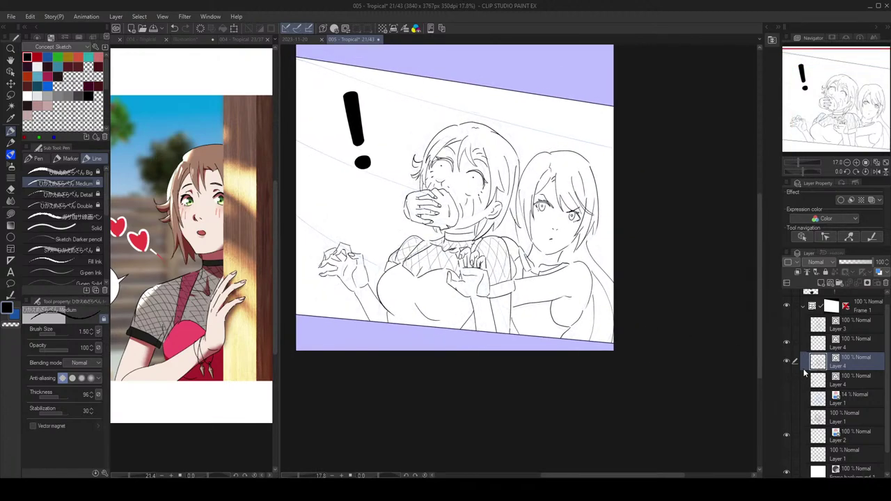
Step: Check the contents of the two visible Layer 4 line-art layers and group them into one folder
left_click(786, 360)
left_click(786, 360)
left_click(788, 343)
left_click(788, 342)
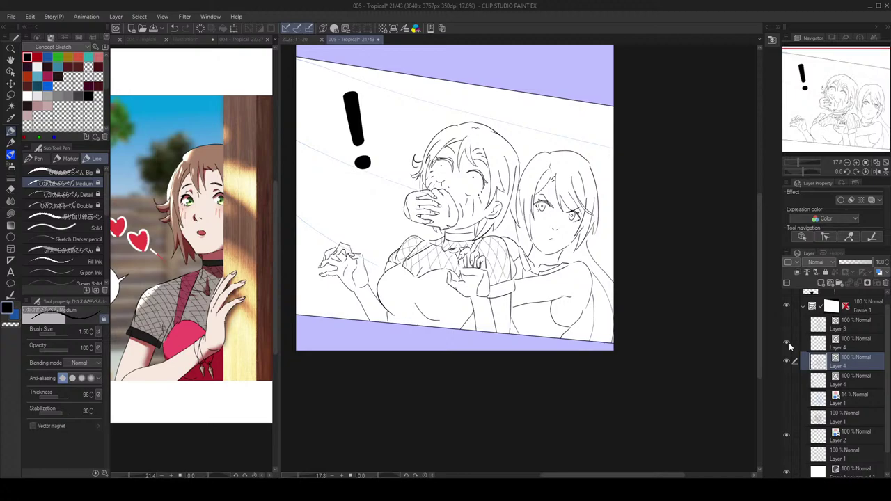
left_click(848, 340)
key("ctrl+g")
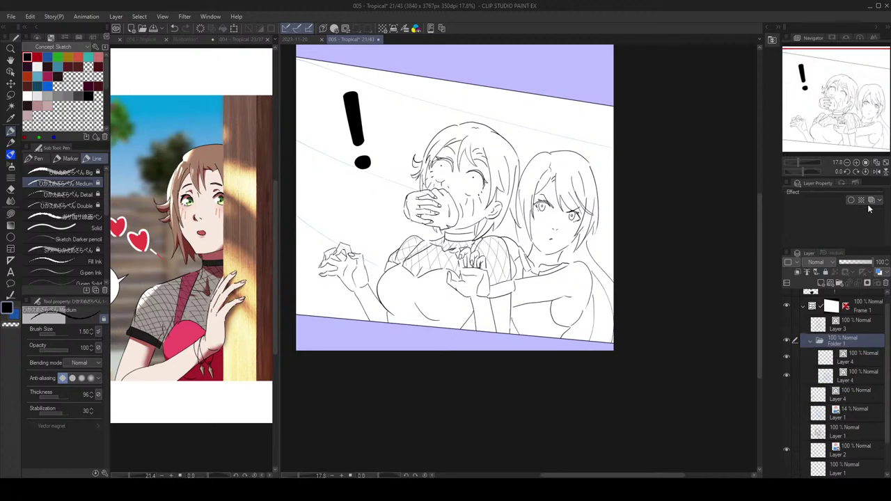
Step: Tint the line-art folder blue at 45% opacity and place a new vector layer above it
left_click(871, 202)
left_click_drag(868, 262, 855, 263)
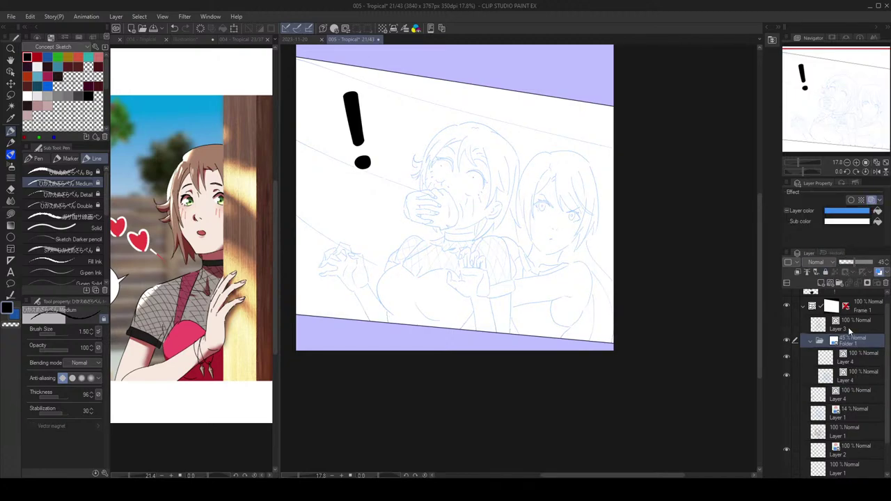
left_click(829, 282)
left_click_drag(853, 354, 857, 336)
Step: Sketch the outer contour of a gripping hand over the first woman's arm, below the second woman's wrist
scroll(455, 259, "up", 3)
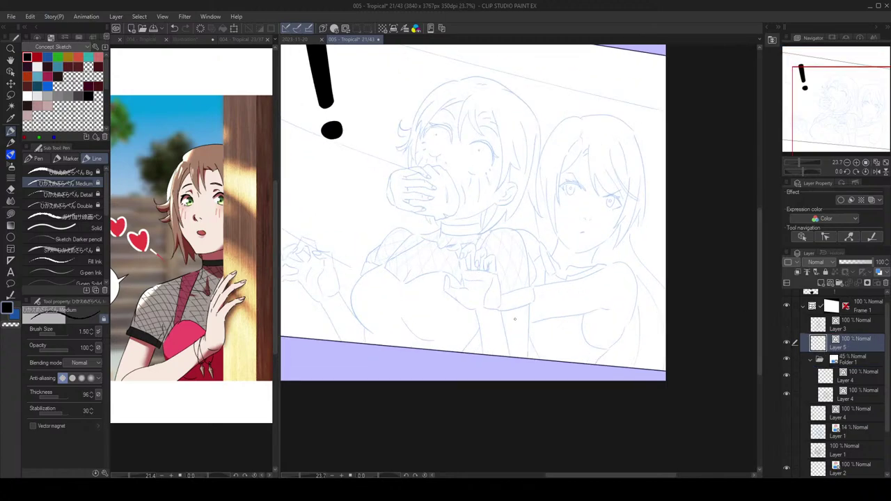
left_click_drag(507, 320, 529, 319)
key("ctrl+z")
mouse_move(510, 315)
left_mouse_down()
mouse_move(521, 310)
mouse_move(538, 329)
mouse_move(528, 343)
mouse_move(516, 318)
mouse_move(535, 302)
mouse_move(529, 311)
mouse_move(510, 306)
left_mouse_up()
key("ctrl+z")
key("ctrl+z")
key("ctrl+z")
key("ctrl+z")
key("ctrl+z")
key("e")
key("p")
key("e")
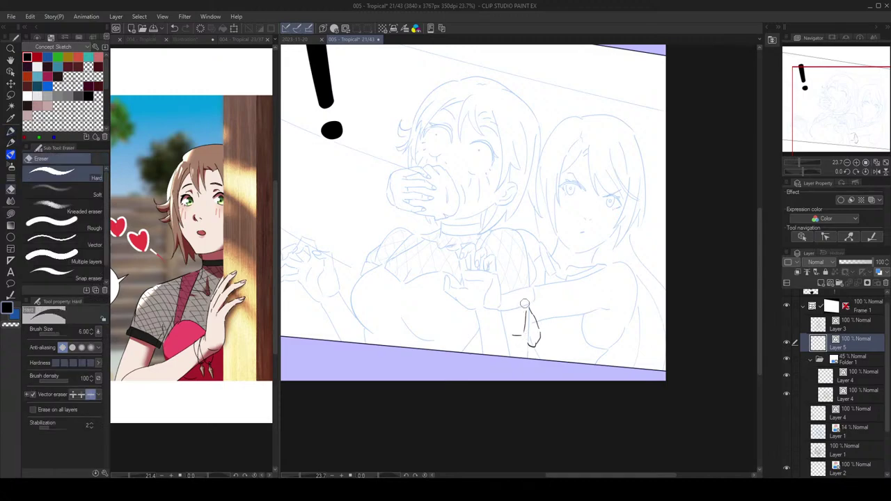
Step: Add the inner finger lines to the rough gripping hand on the new layer
key("p")
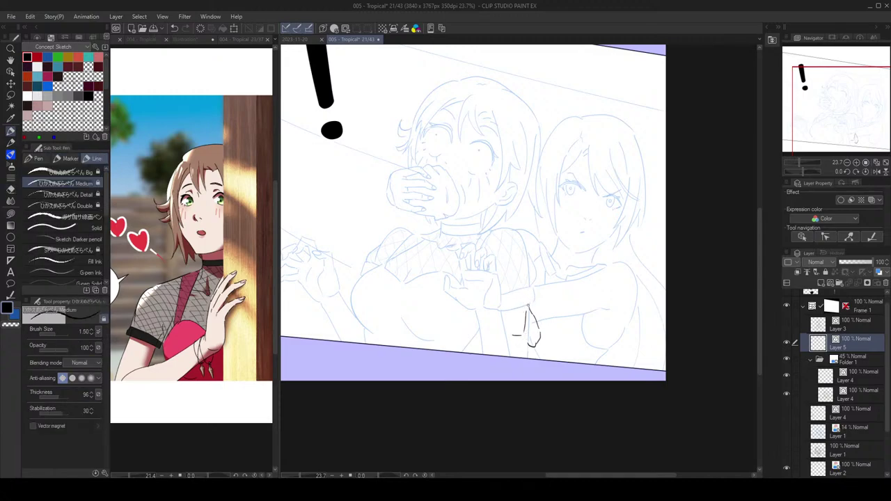
mouse_move(525, 311)
left_mouse_down()
mouse_move(513, 313)
mouse_move(524, 330)
left_mouse_up()
key("ctrl+z")
key("ctrl+z")
scroll(566, 257, "down", 1)
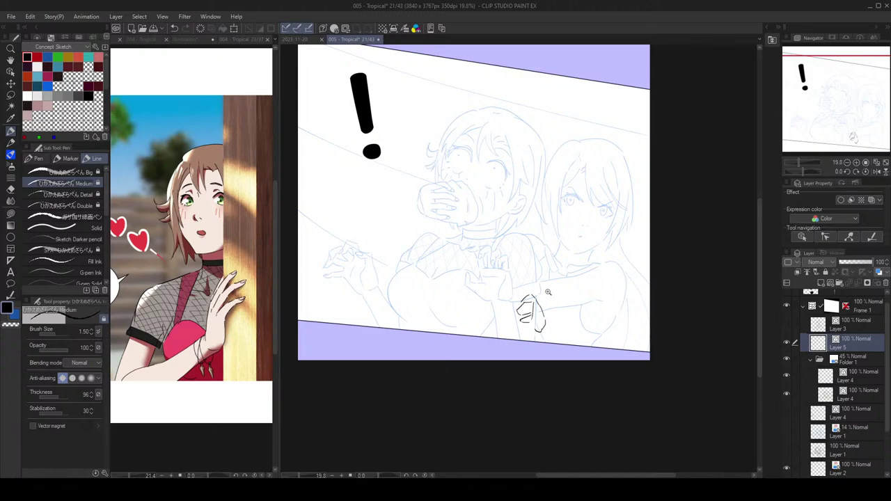
scroll(548, 292, "up", 1)
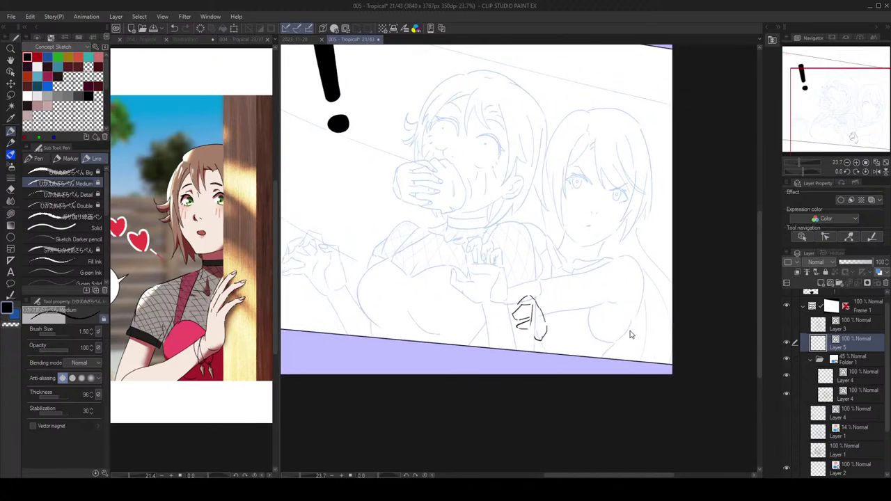
Step: Enlarge the rough gripping hand slightly with a free transform
scroll(553, 314, "up", 1)
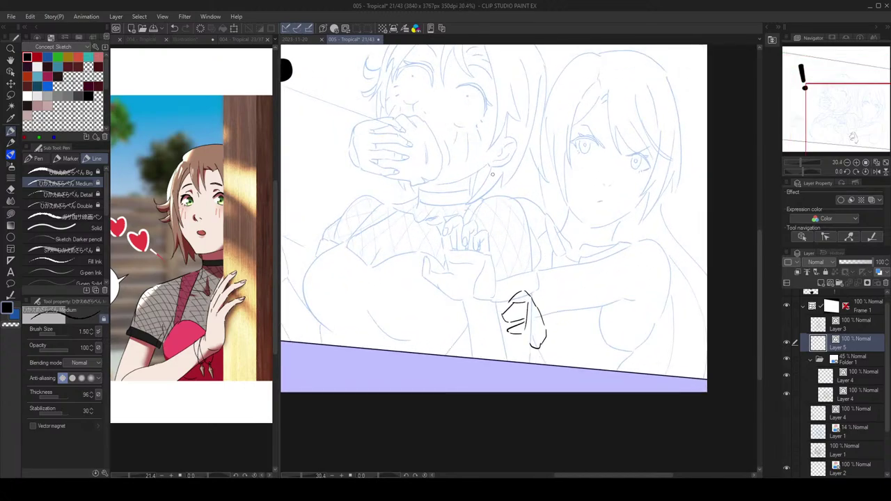
scroll(583, 266, "down", 1)
key("ctrl+t")
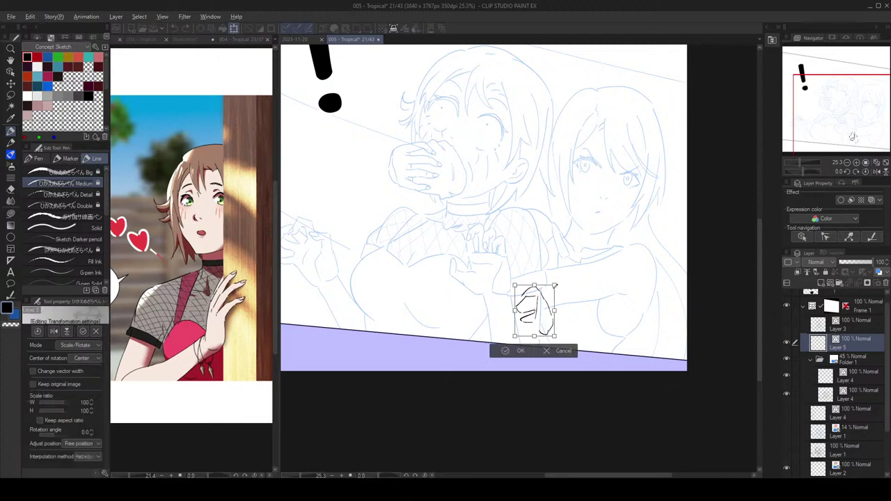
left_click_drag(555, 285, 559, 277)
key("Return")
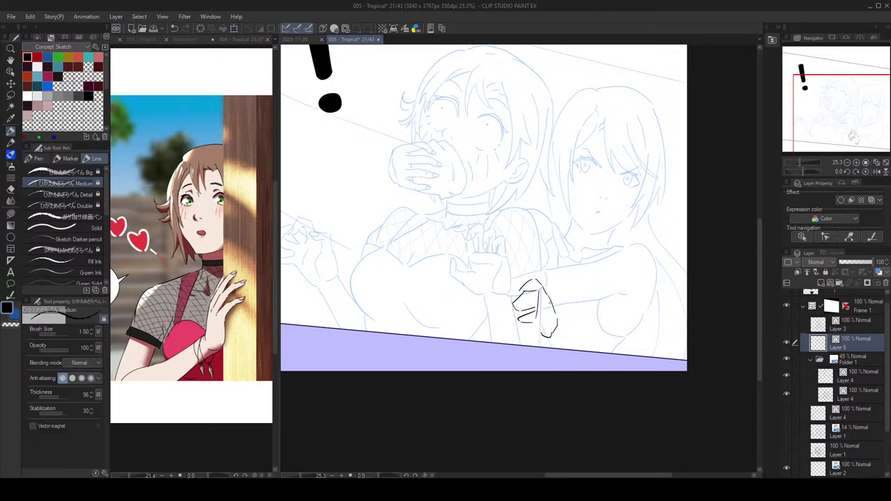
Step: Draw rounded fingertips on the four fingers of the rough gripping hand
key("p")
key("p")
left_click_drag(532, 284, 559, 280)
left_click_drag(503, 271, 543, 247)
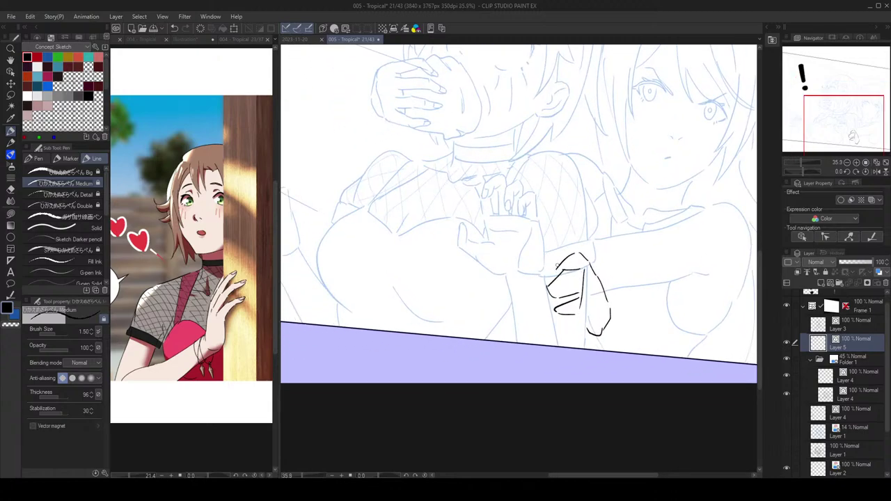
scroll(583, 269, "up", 1)
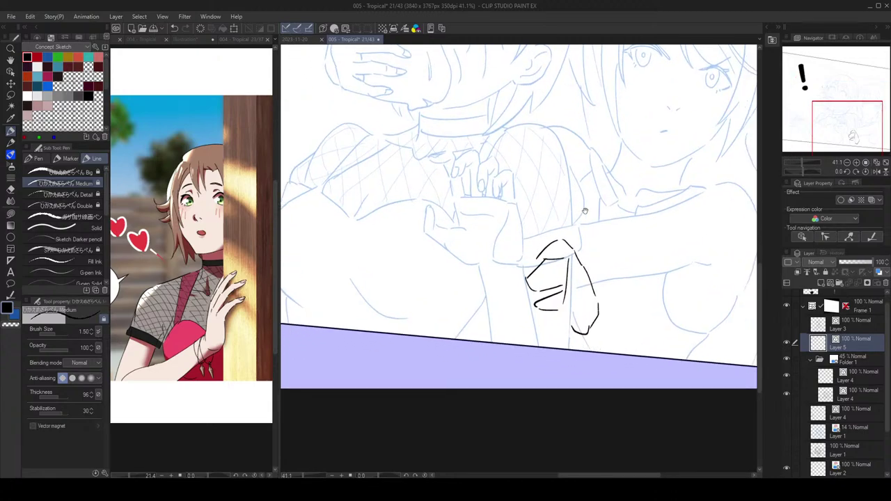
left_click_drag(585, 211, 584, 197)
left_click_drag(648, 173, 603, 114)
left_click_drag(527, 150, 530, 123)
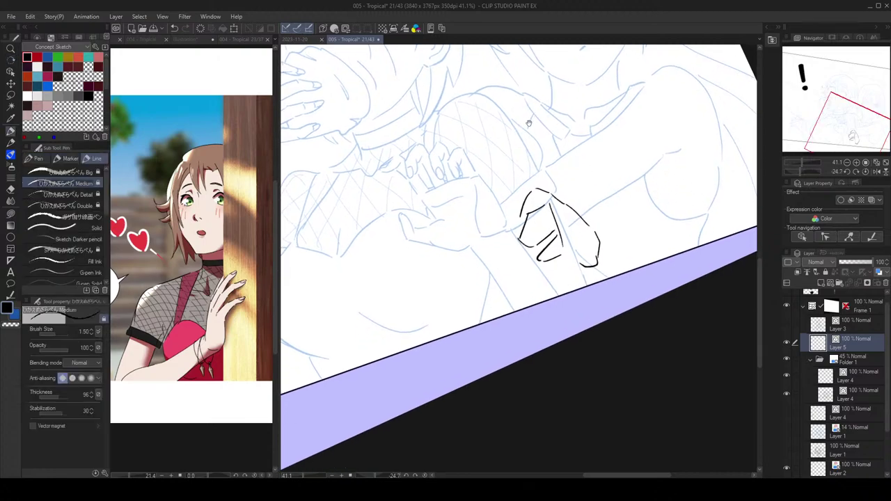
mouse_move(527, 215)
left_mouse_down()
mouse_move(518, 227)
mouse_move(526, 202)
mouse_move(519, 220)
mouse_move(524, 211)
left_mouse_up()
key("ctrl+z")
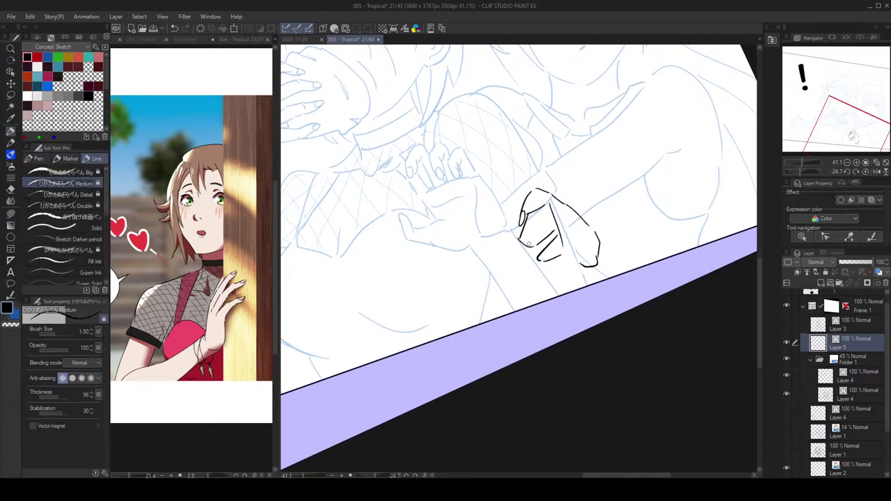
mouse_move(528, 243)
left_mouse_down()
mouse_move(537, 220)
mouse_move(559, 212)
mouse_move(540, 219)
mouse_move(551, 230)
mouse_move(525, 248)
mouse_move(521, 239)
mouse_move(526, 234)
mouse_move(534, 248)
mouse_move(535, 240)
mouse_move(547, 259)
left_mouse_up()
key("ctrl+z")
key("ctrl+z")
key("ctrl+z")
key("ctrl+z")
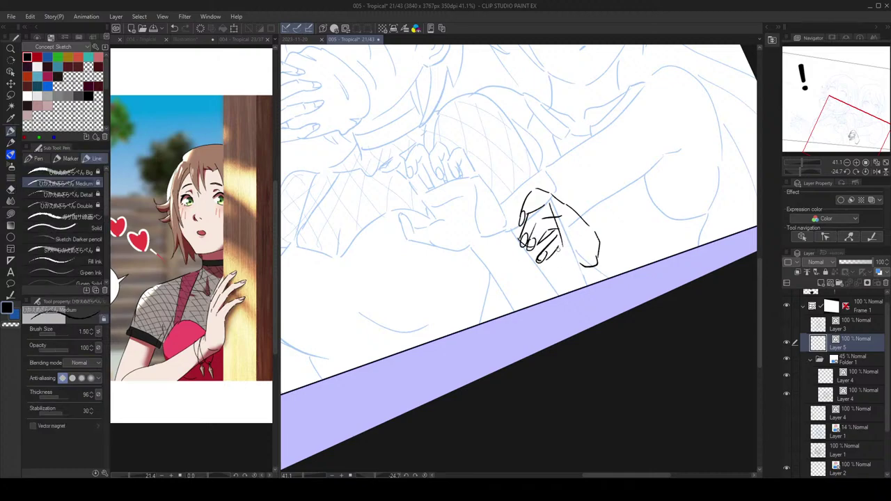
Step: Erase the overlapping strokes between the gripping hand's fingers and sketch a small knuckle line on the index finger
key("e")
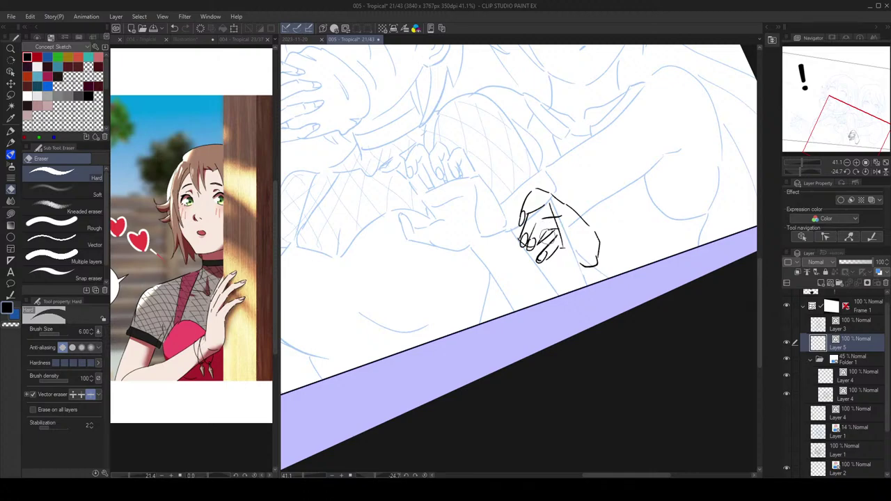
left_click_drag(548, 235, 521, 244)
key("p")
key("ctrl+z")
mouse_move(540, 201)
left_mouse_down()
mouse_move(536, 212)
mouse_move(545, 207)
left_mouse_up()
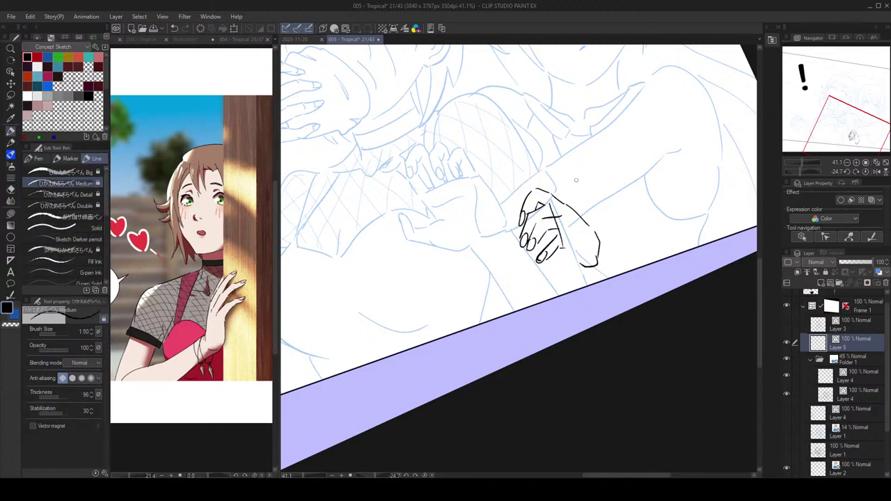
Step: Redraw the finger lines running into the back of the hand and its lower palm edge, erasing leftover strokes
scroll(576, 198, "down", 1)
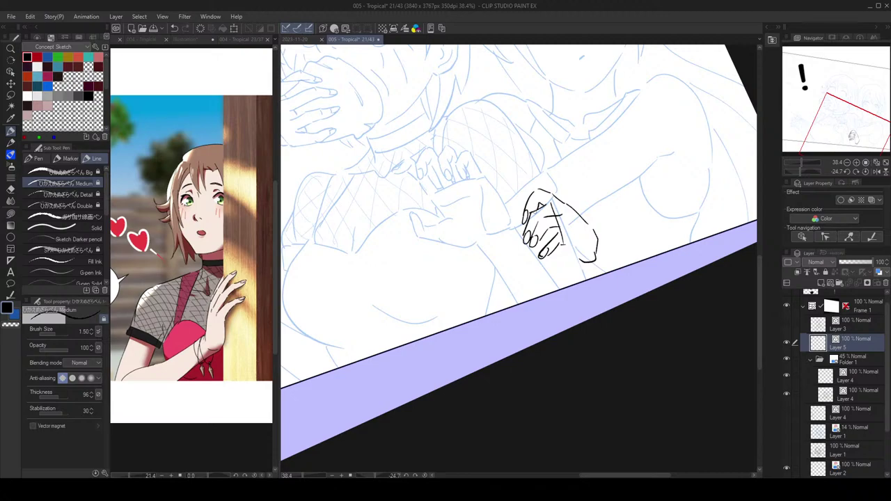
left_click_drag(541, 205, 571, 234)
key("ctrl+z")
mouse_move(563, 216)
left_mouse_down()
mouse_move(572, 215)
mouse_move(562, 202)
left_mouse_up()
left_click_drag(549, 204, 558, 205)
left_click_drag(566, 246, 599, 265)
scroll(604, 230, "down", 2)
scroll(585, 222, "up", 3)
key("e")
left_click(569, 238)
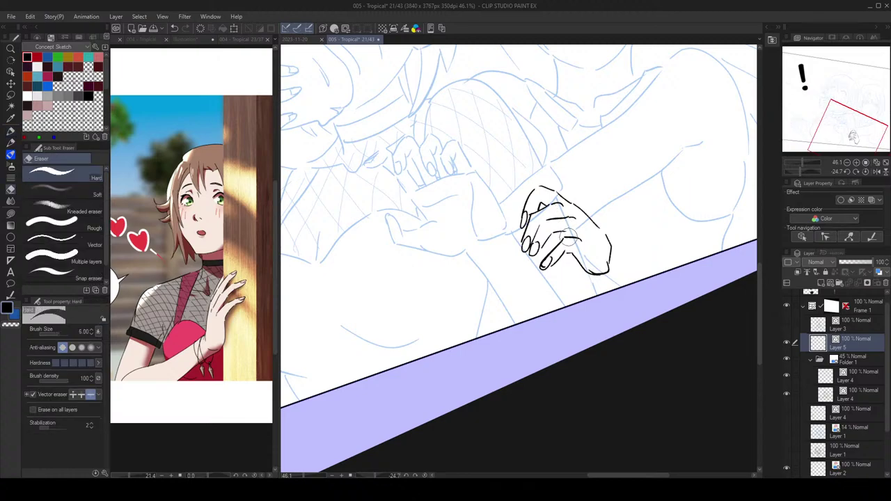
Step: Clean up the gripping hand's upper fingers and refine the index knuckle and middle finger lines
key("p")
scroll(585, 212, "down", 3)
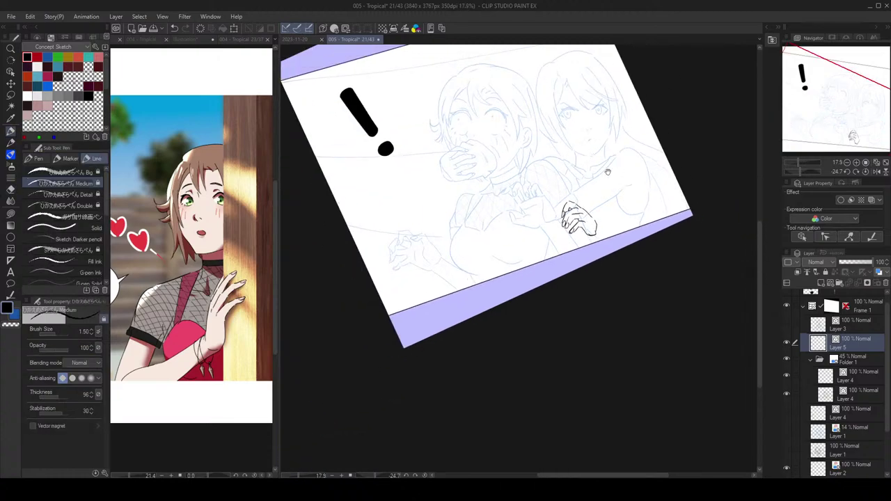
scroll(571, 202, "up", 3)
key("e")
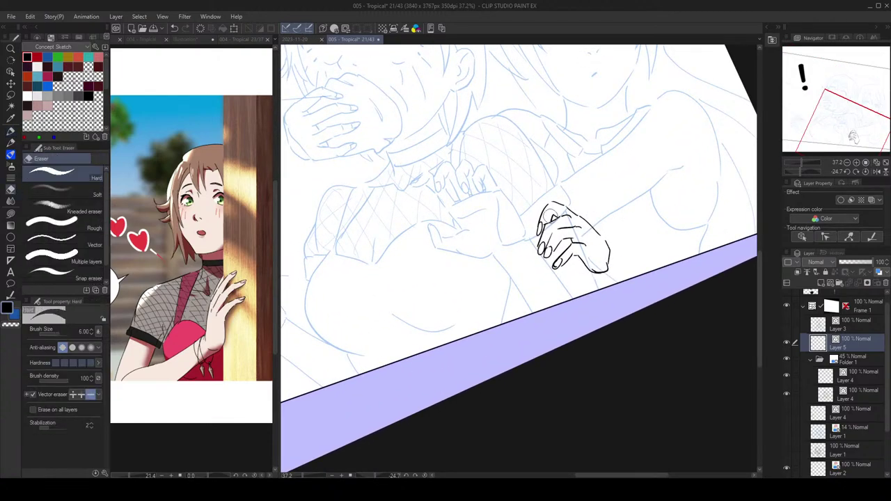
key("p")
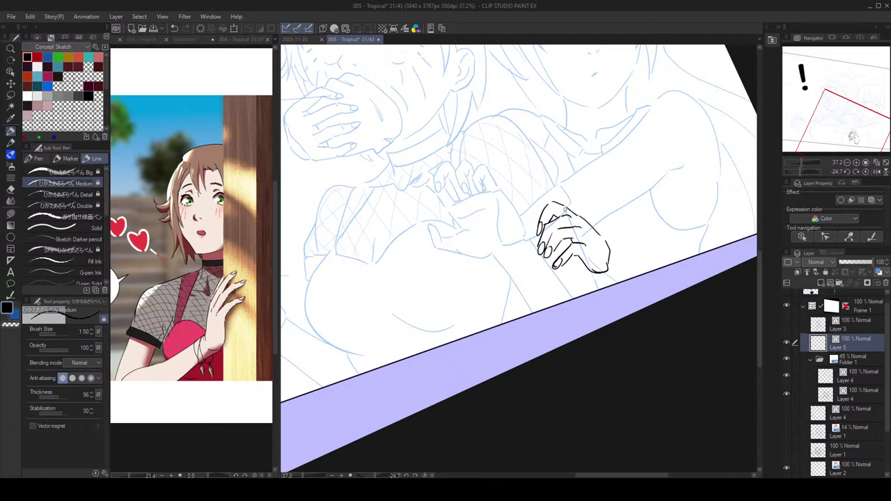
key("e")
key("p")
key("e")
key("p")
mouse_move(558, 243)
left_mouse_down()
mouse_move(549, 260)
mouse_move(541, 240)
left_mouse_up()
key("ctrl+z")
Step: Erase and redraw the gripping hand's fingertips as narrower tips with pointed nails
key("e")
key("p")
key("e")
key("p")
key("e")
left_click_drag(559, 268, 567, 252)
key("p")
key("e")
key("p")
key("ctrl+z")
Step: Adjust the vector stroke of the gripping hand's lowest finger with the Object tool
mouse_move(557, 267)
left_mouse_down()
mouse_move(563, 258)
mouse_move(557, 277)
mouse_move(556, 259)
left_mouse_up()
key("ctrl+z")
left_click(10, 94)
left_click(367, 30)
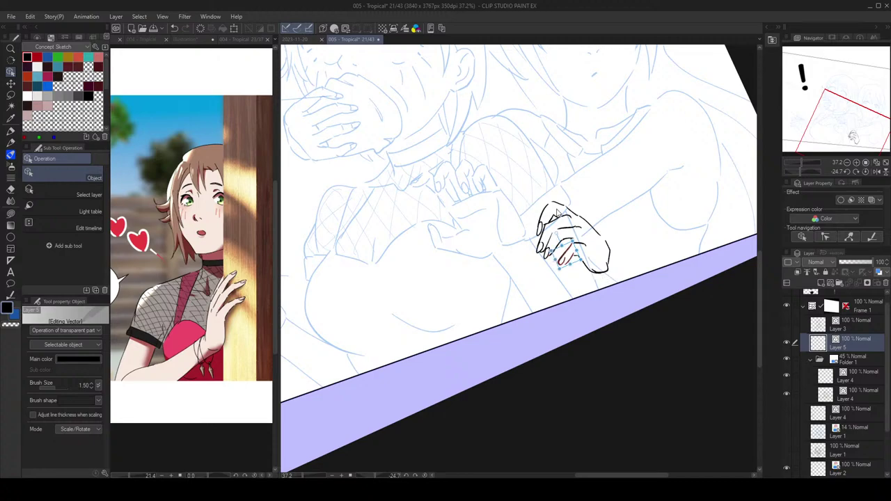
key("p")
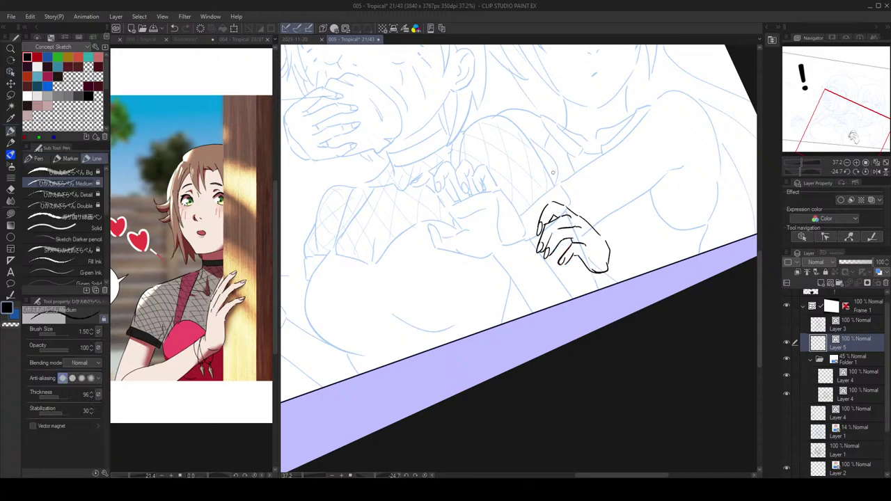
Step: Level the canvas rotation and rework the heel of the gripping hand where it meets the wrist
scroll(636, 227, "down", 2)
key("r")
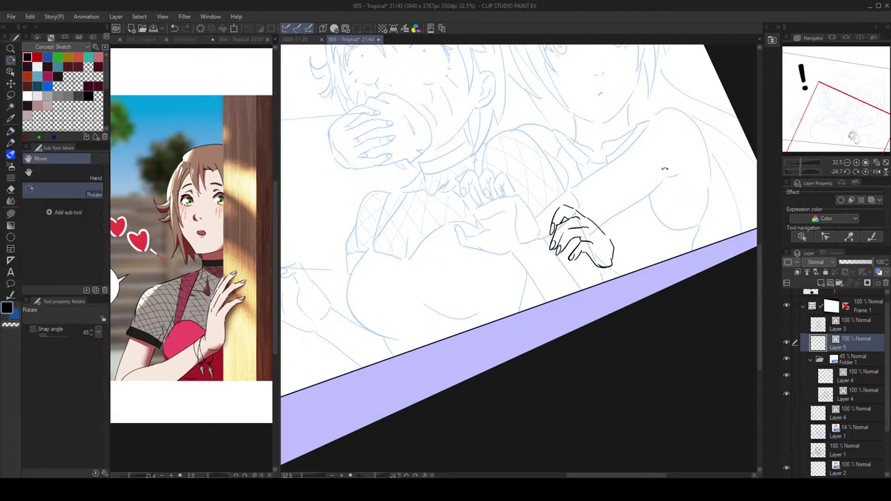
left_click_drag(639, 225, 709, 203)
key("p")
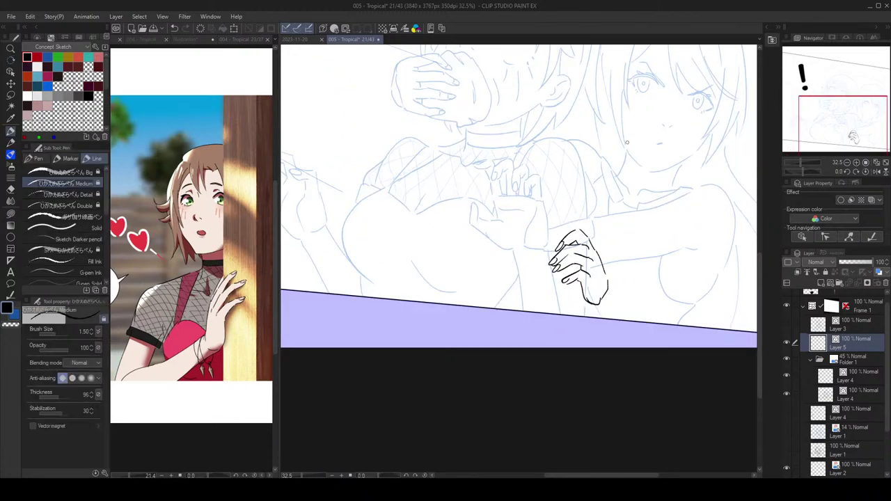
key("e")
mouse_move(591, 307)
left_mouse_down()
mouse_move(582, 283)
mouse_move(598, 299)
mouse_move(590, 280)
mouse_move(599, 302)
left_mouse_up()
key("p")
key("ctrl+z")
Step: Adjust the finished gripping hand with a free transform
scroll(686, 195, "down", 2)
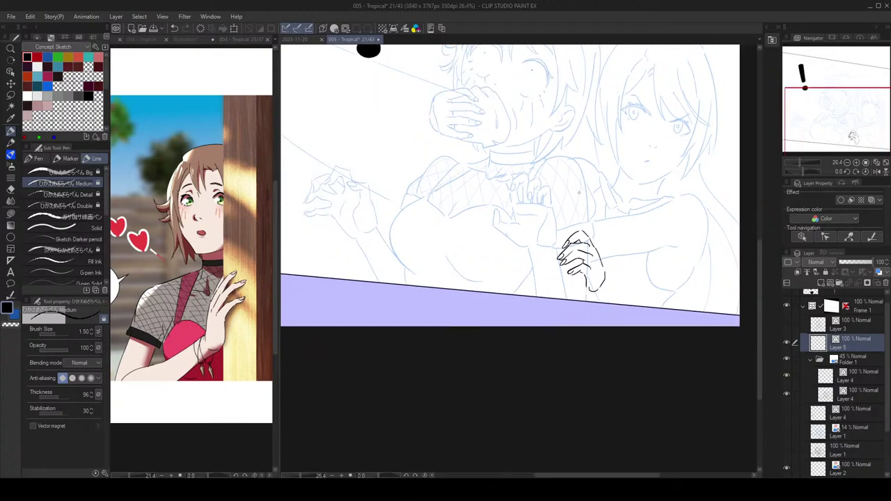
mouse_move(616, 218)
left_mouse_down()
mouse_move(622, 264)
mouse_move(585, 266)
mouse_move(587, 273)
left_mouse_up()
key("ctrl+t")
key("Return")
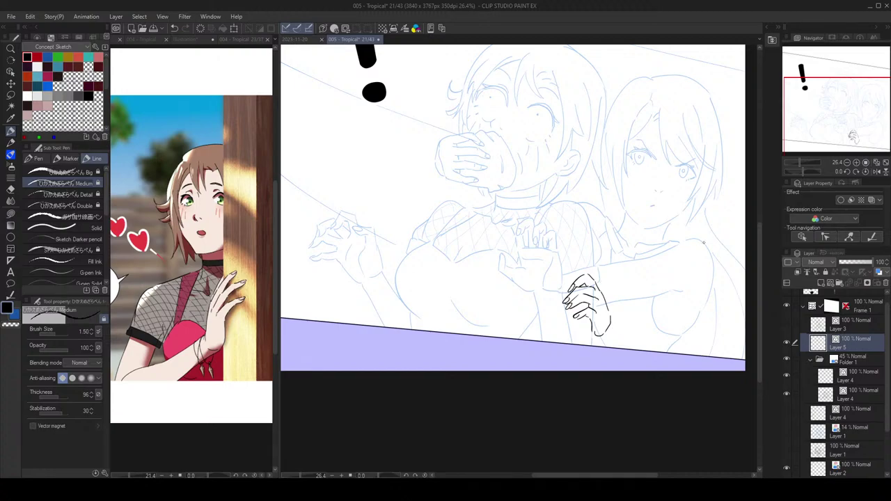
Step: Ink the second woman's lower forearm line from the wrist to the elbow and the front curve of her upper arm
left_click_drag(696, 238, 626, 325)
left_click_drag(678, 308, 674, 301)
key("ctrl+z")
mouse_move(695, 248)
left_mouse_down()
mouse_move(665, 277)
mouse_move(637, 344)
mouse_move(642, 354)
left_mouse_up()
key("ctrl+z")
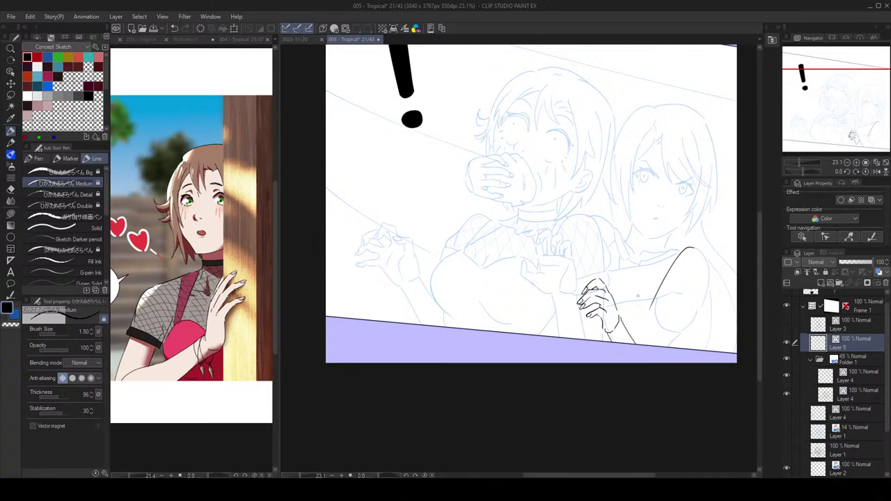
key("ctrl+z")
left_click_drag(621, 318, 671, 348)
key("ctrl+z")
left_click_drag(619, 319, 661, 344)
key("ctrl+z")
left_click_drag(693, 249, 659, 321)
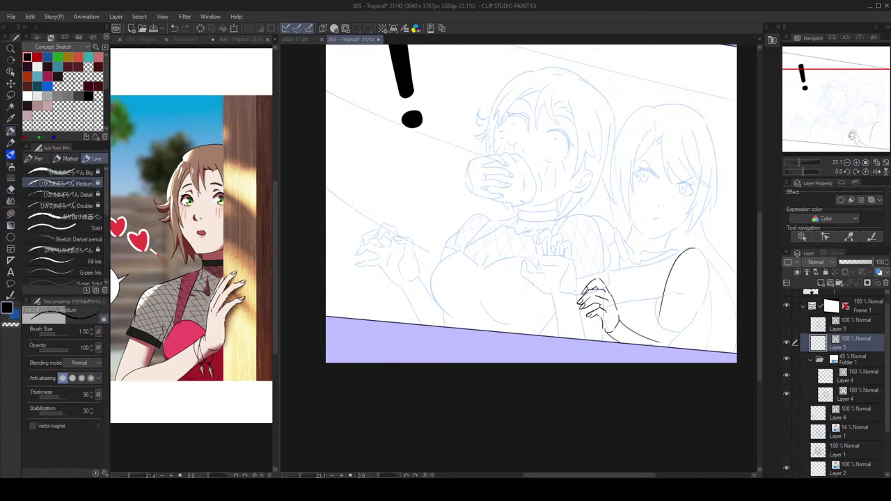
Step: Ink the outer contour of the second woman's upper arm down toward the panel's lower border
left_click_drag(709, 272, 683, 346)
key("ctrl+z")
key("ctrl+z")
scroll(701, 232, "down", 3)
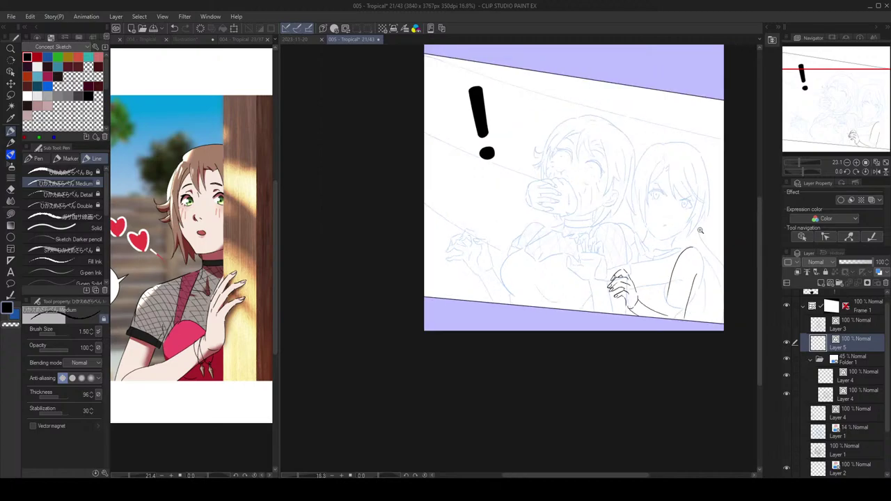
scroll(711, 274, "up", 3)
left_click_drag(654, 317, 654, 334)
key("ctrl+z")
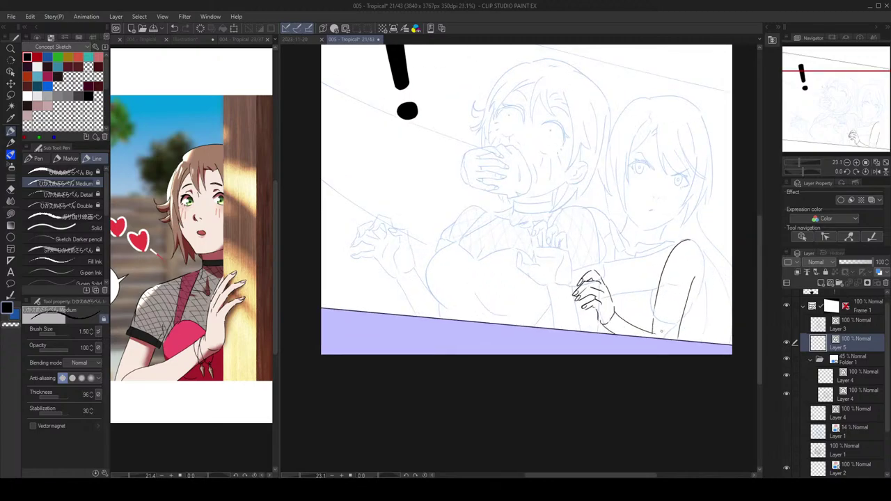
Step: Redraw the second woman's upper-arm contours using a mirrored canvas view, and extend the forearm line at the elbow
scroll(715, 310, "down", 3)
key("h")
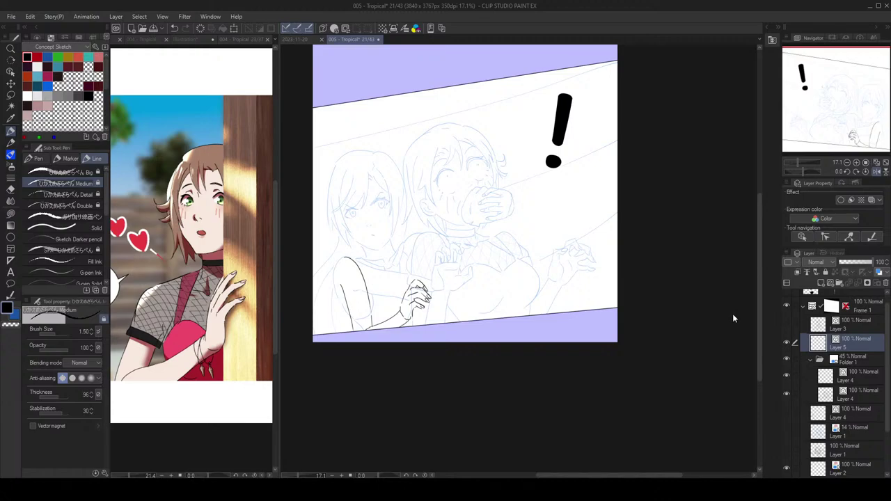
left_click_drag(591, 297, 721, 299)
key("e")
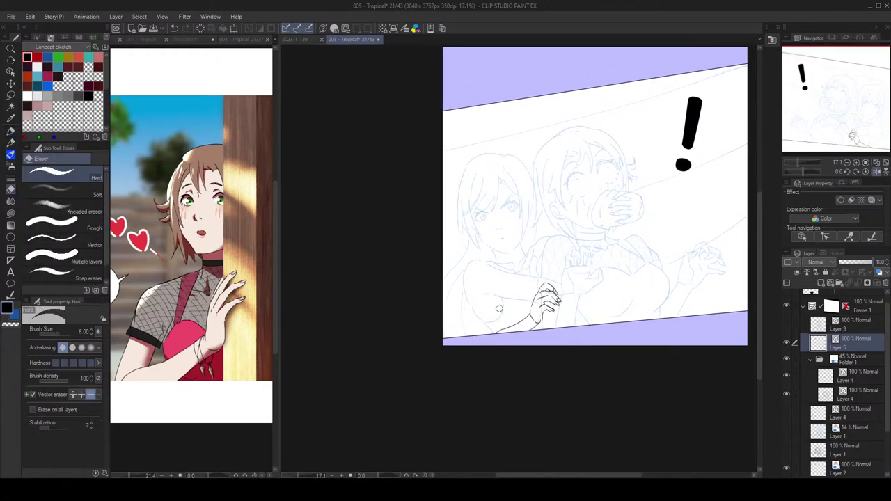
key("p")
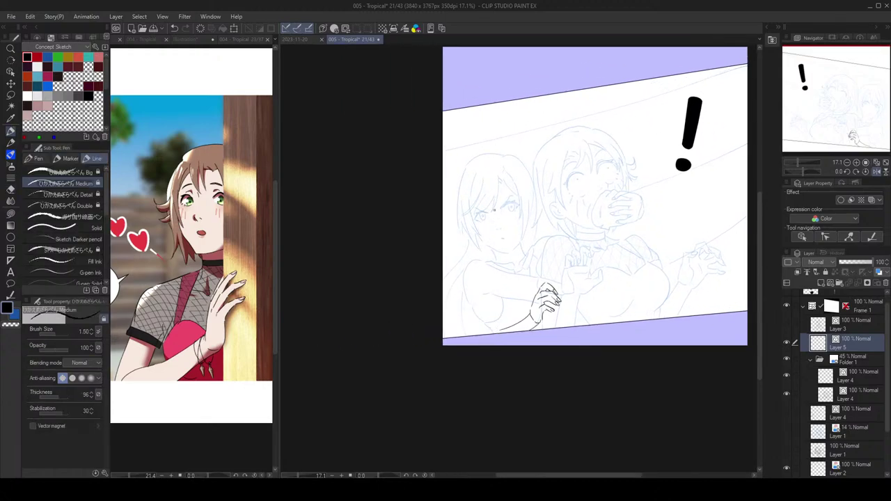
key("ctrl+z")
mouse_move(501, 330)
left_mouse_down()
mouse_move(492, 332)
mouse_move(486, 276)
mouse_move(464, 304)
mouse_move(475, 334)
left_mouse_up()
key("ctrl+z")
key("ctrl+z")
mouse_move(481, 263)
left_mouse_down()
mouse_move(464, 283)
mouse_move(470, 336)
left_mouse_up()
key("h")
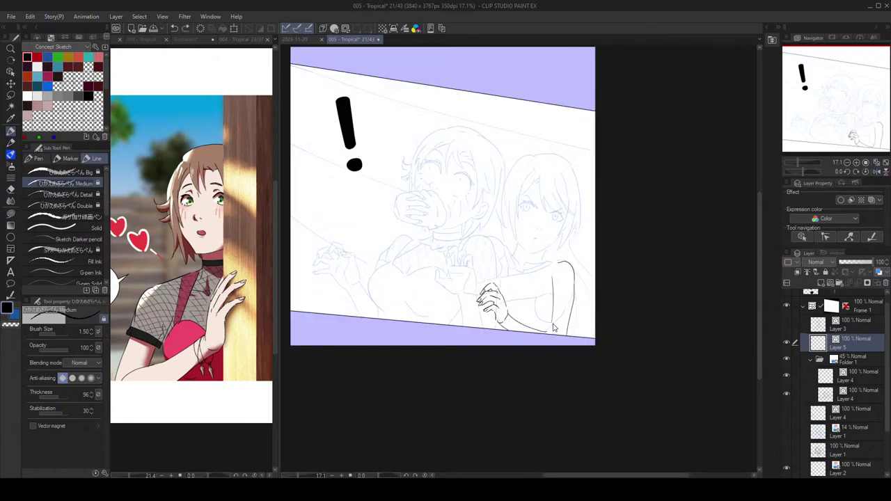
left_click_drag(549, 332, 555, 337)
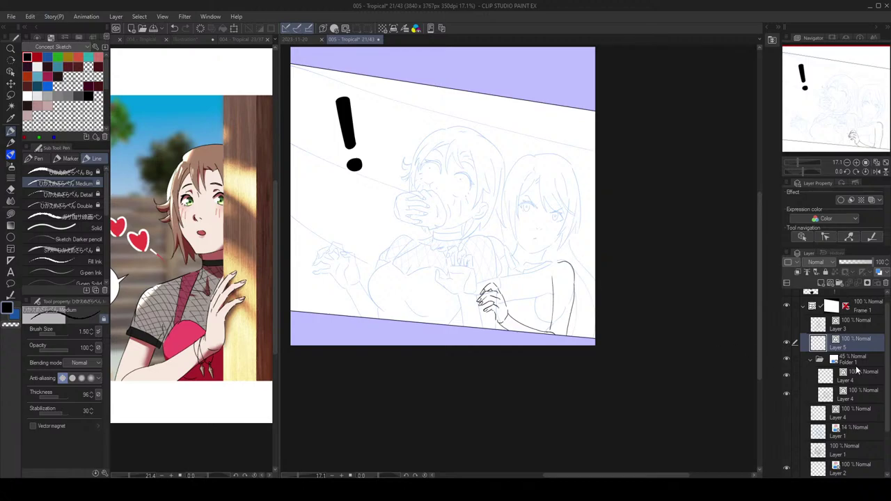
Step: Show the full-body Illustration document as reference and draw a wider front contour for the second woman's shoulder
left_click(542, 265)
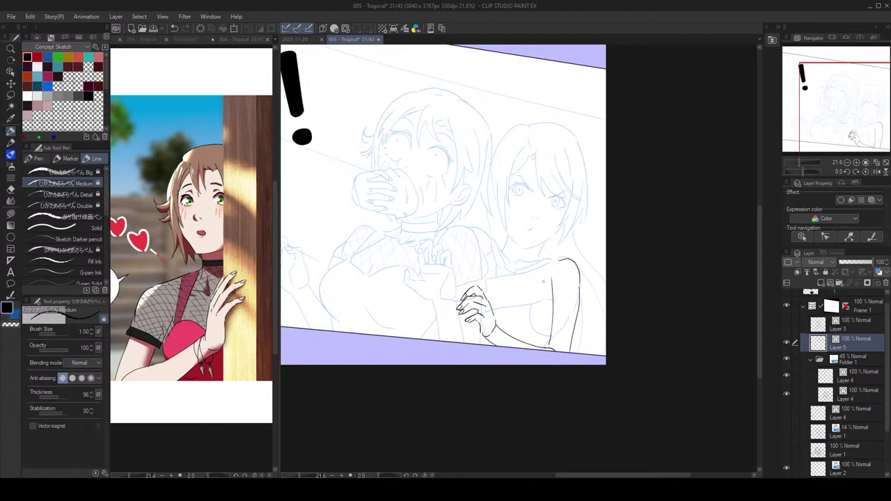
mouse_move(541, 270)
left_mouse_down()
mouse_move(532, 314)
mouse_move(548, 332)
left_mouse_up()
key("ctrl+z")
left_click_drag(551, 264, 548, 330)
left_click(202, 40)
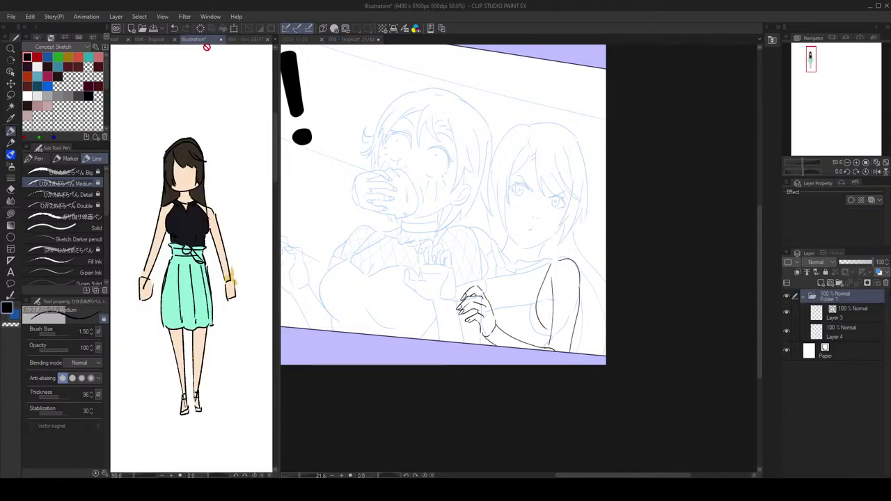
key("ctrl+z")
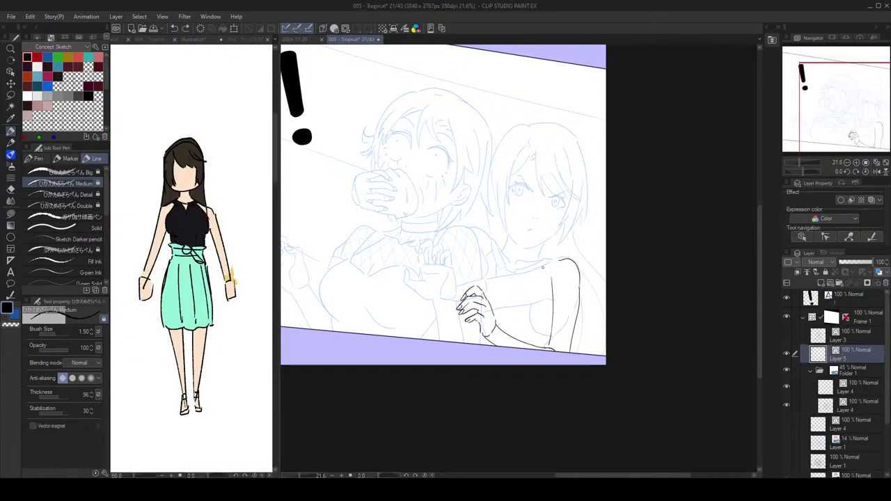
left_click_drag(543, 266, 550, 317)
key("ctrl+z")
left_click_drag(543, 266, 550, 316)
Step: Erase the upper part of the old inner-arm line and add a short crease where it meets the new contour
key("e")
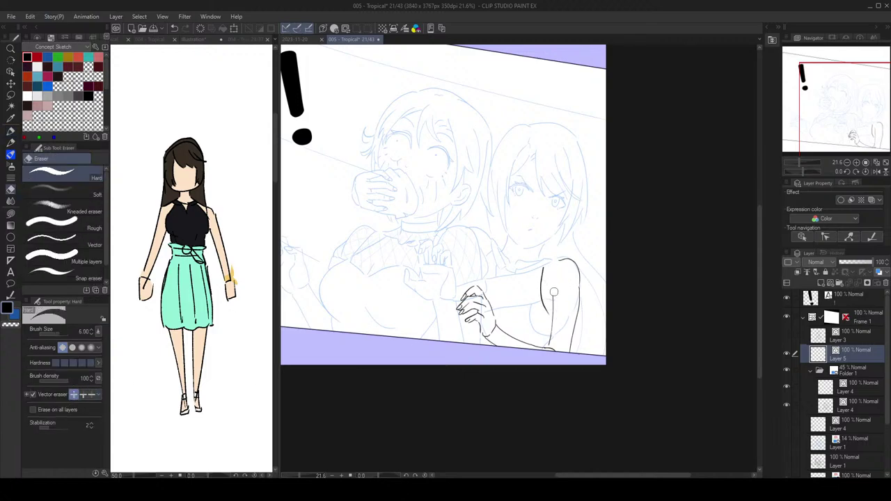
key("p")
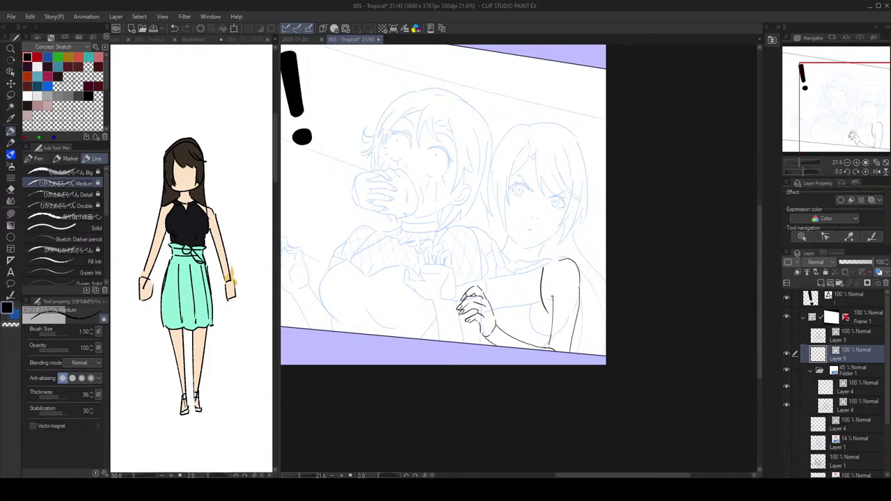
key("ctrl+z")
left_click_drag(553, 300, 558, 283)
Step: Duplicate the upper Layer 4 inside the tinted line-art folder
left_click(871, 395)
key("e")
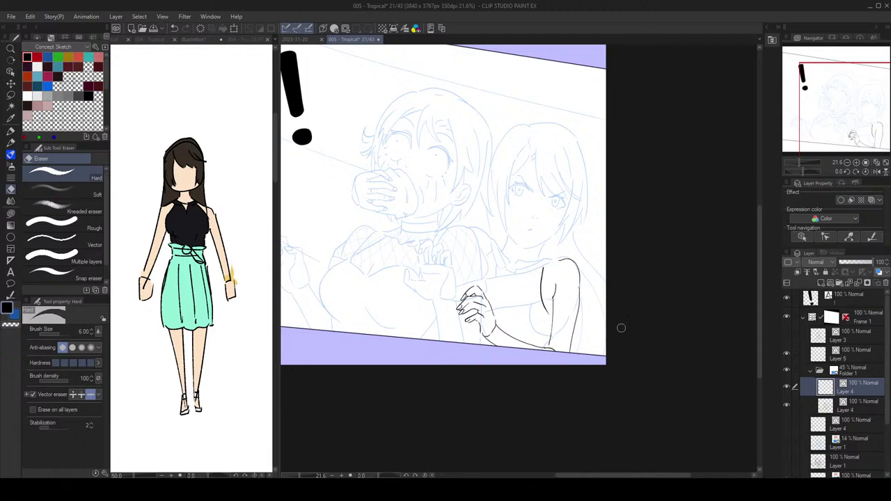
key("p")
key("ctrl+c")
key("ctrl+v")
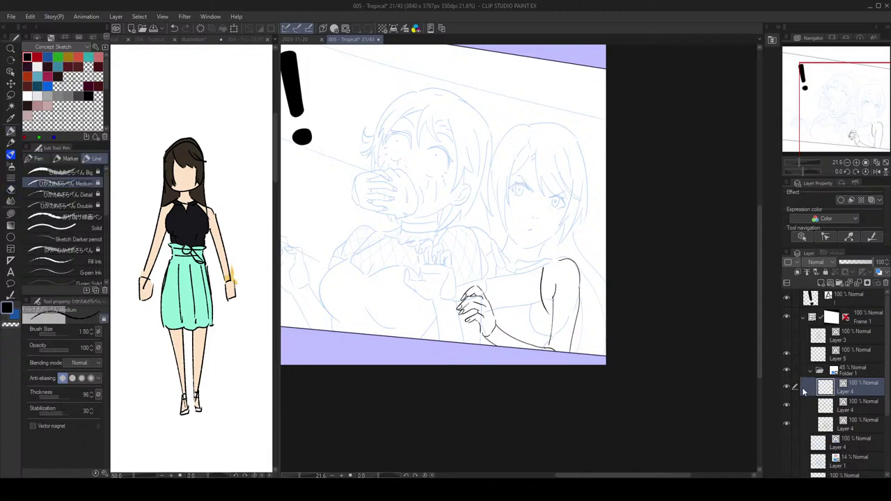
Step: Hide the upper Layer 4 with the second woman's facial features and delete the extra copy from the folder
left_click(789, 404)
left_click(787, 388)
left_click(831, 401)
left_click(883, 284)
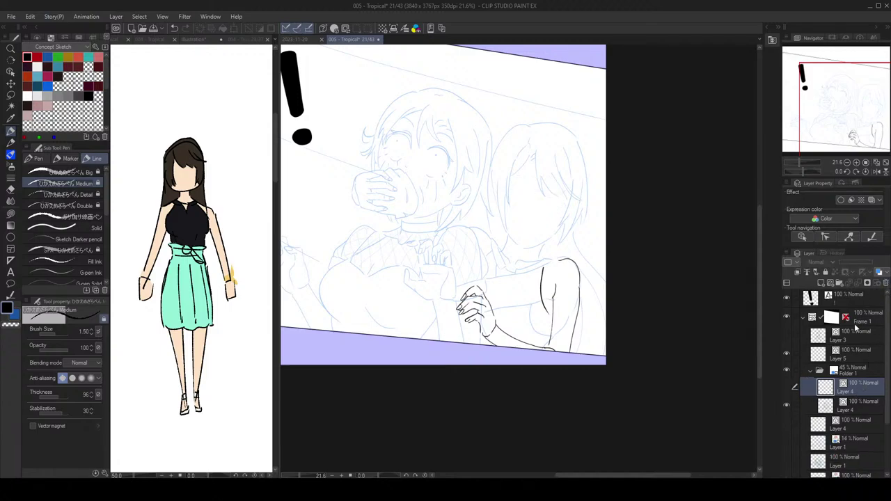
Step: Show the second woman's facial-features layer again and keep a hidden duplicate of the lower Layer 4 in Folder 1
left_click(787, 388)
key("ctrl+z")
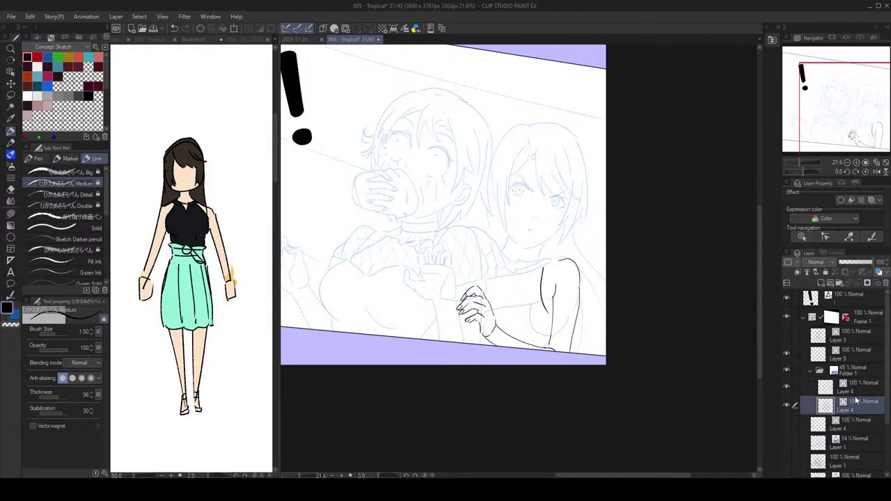
Step: Move Layer 5 with the redrawn arm into Folder 1 below the upper Layer 4 and turn off the folder's layer color
left_click(867, 358)
left_click_drag(867, 358, 868, 394)
left_click(867, 354)
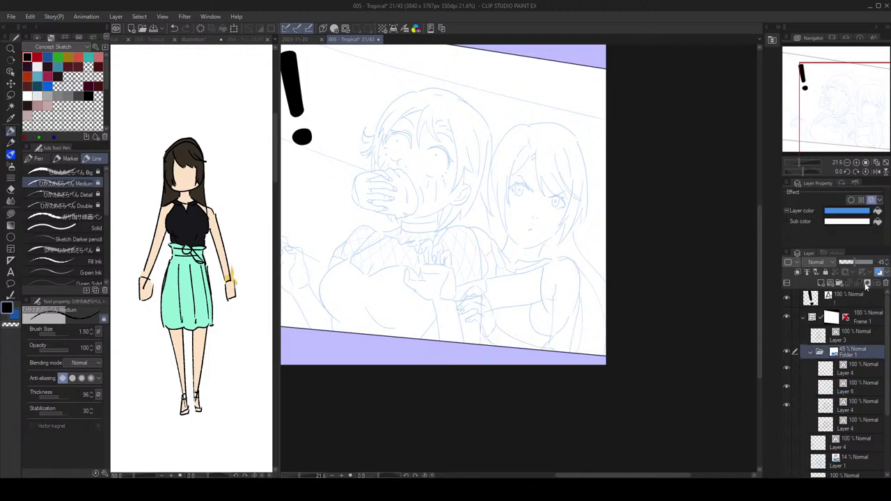
left_click(870, 201)
Step: Erase the second woman's old arm lines around the redrawn arm on the visible line-art Layer 4 beneath Layer 5
left_click(856, 408)
left_click(787, 405)
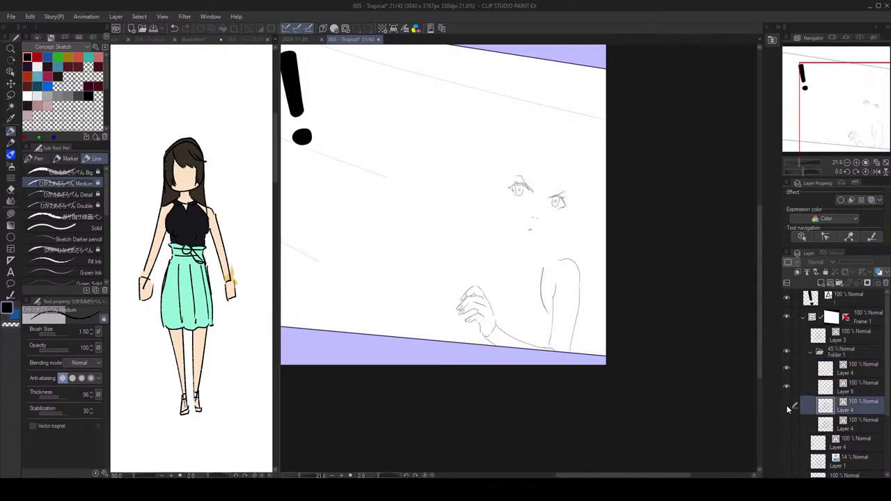
left_click(787, 406)
key("e")
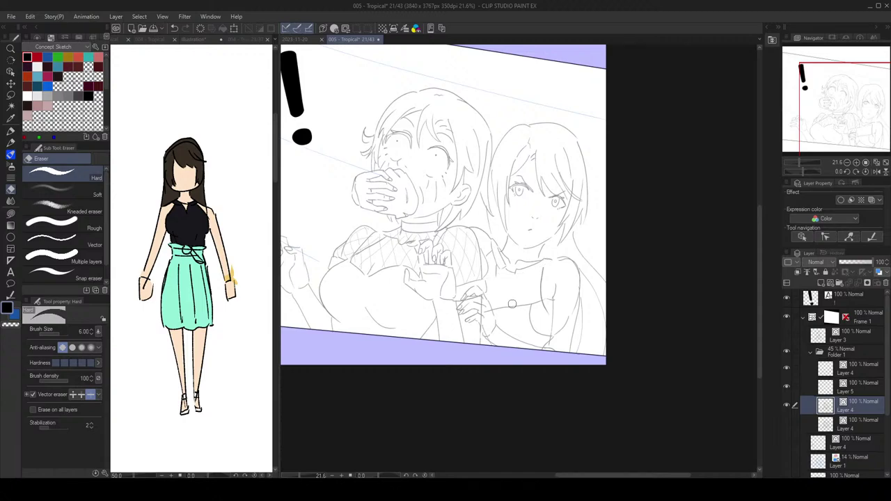
key("p")
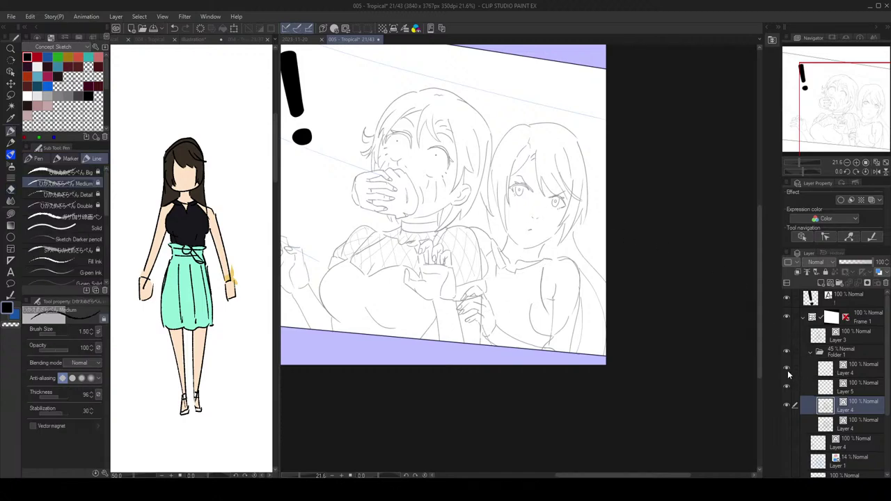
Step: Identify the folder's layers by toggling their visibility and merge Layer 5 into the line-art Layer 4 below it
left_click(787, 370)
left_click(787, 371)
left_click(788, 385)
left_click(789, 387)
left_click(853, 392)
key("ctrl+e")
left_click(864, 406)
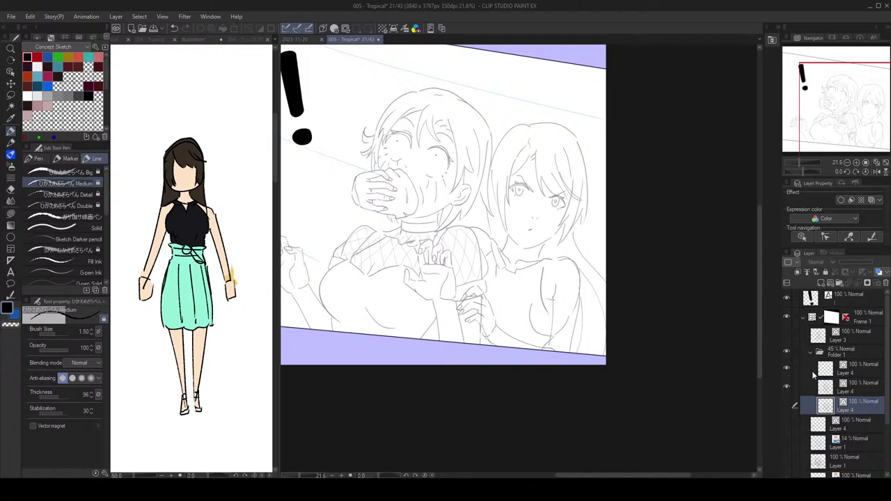
Step: Erase the leftover bust curve and overlapping line ends beside the second woman's inner arm on the merged Layer 4
left_click(825, 385)
key("e")
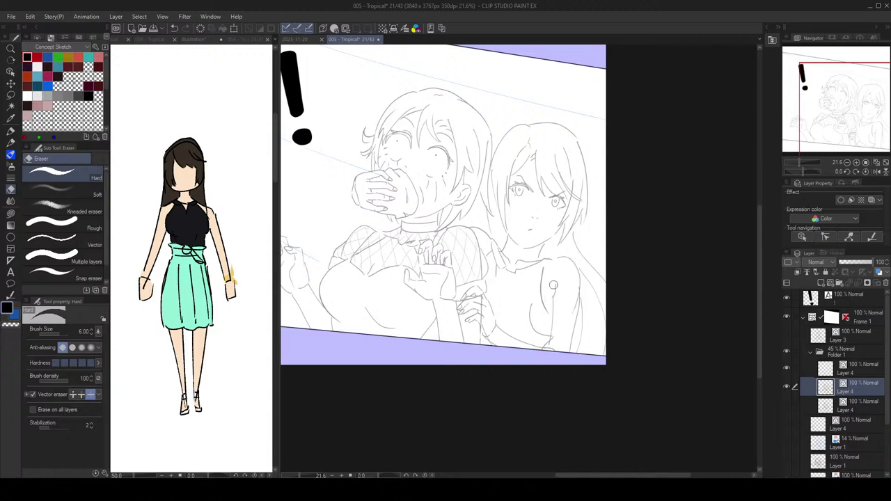
left_click_drag(534, 320, 546, 335)
key("p")
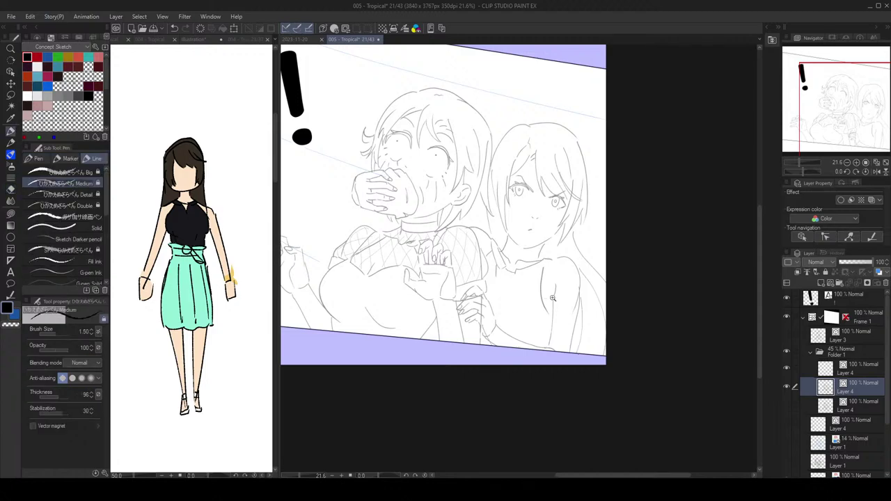
scroll(552, 298, "up", 2)
key("e")
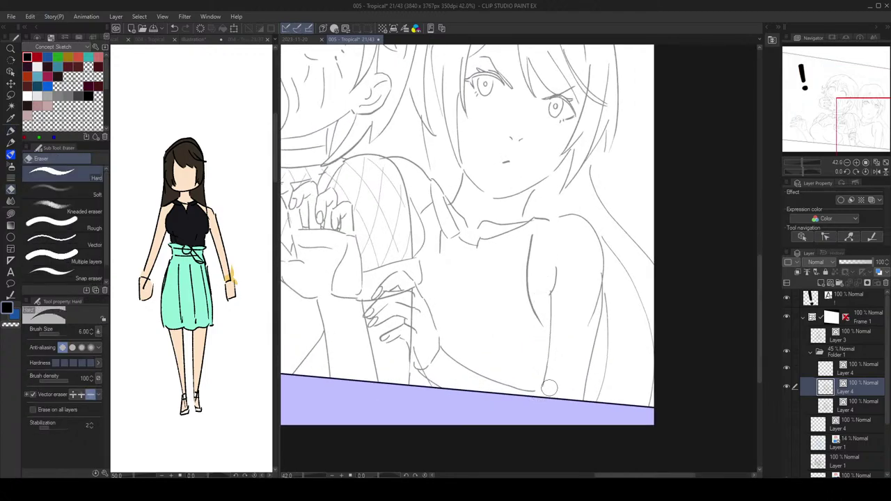
key("p")
Step: Check the figures in mirrored view, rework the second woman's outer arm contour, and set the vector eraser to whole-line mode
scroll(598, 254, "down", 4)
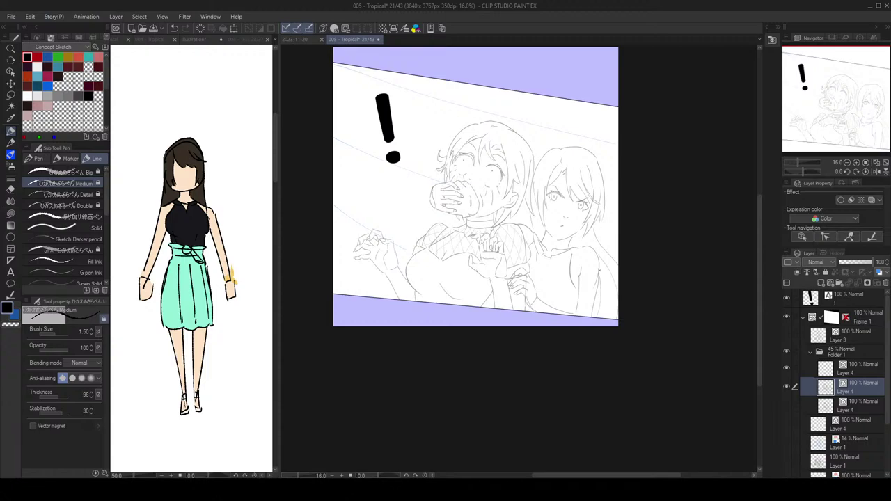
scroll(598, 269, "up", 1)
key("h")
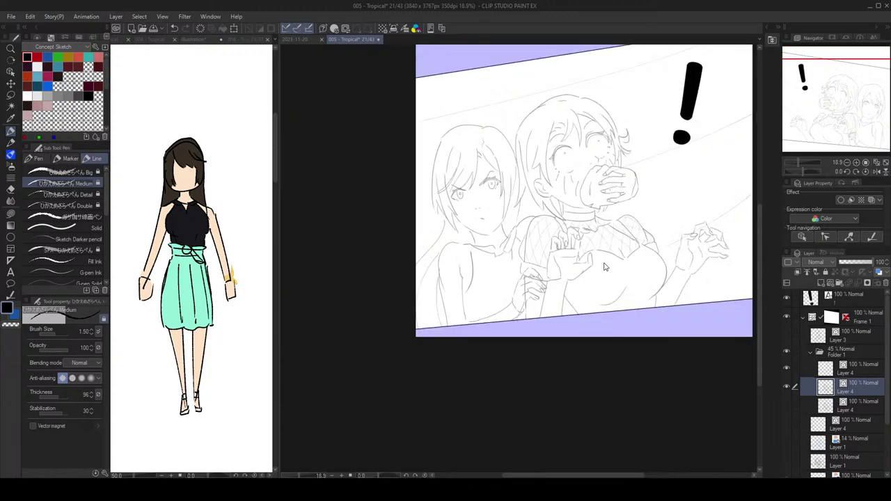
key("h")
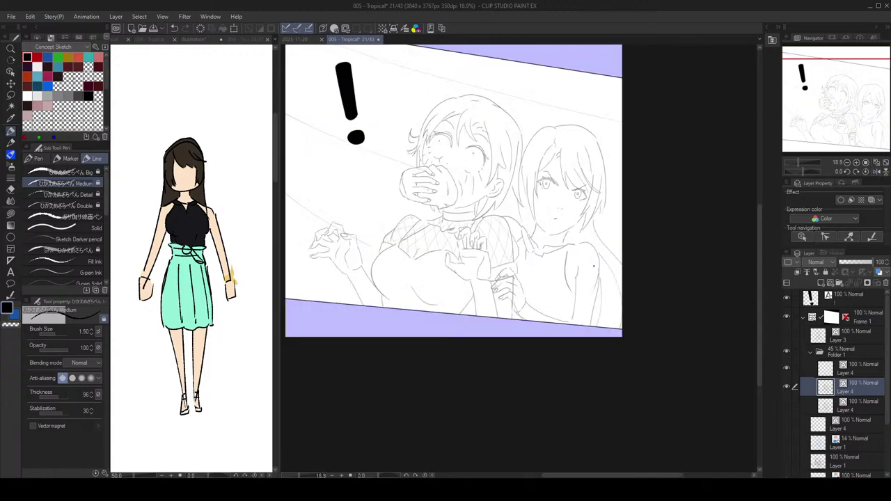
key("e")
key("p")
key("e")
left_click_drag(597, 284, 590, 341)
key("p")
key("e")
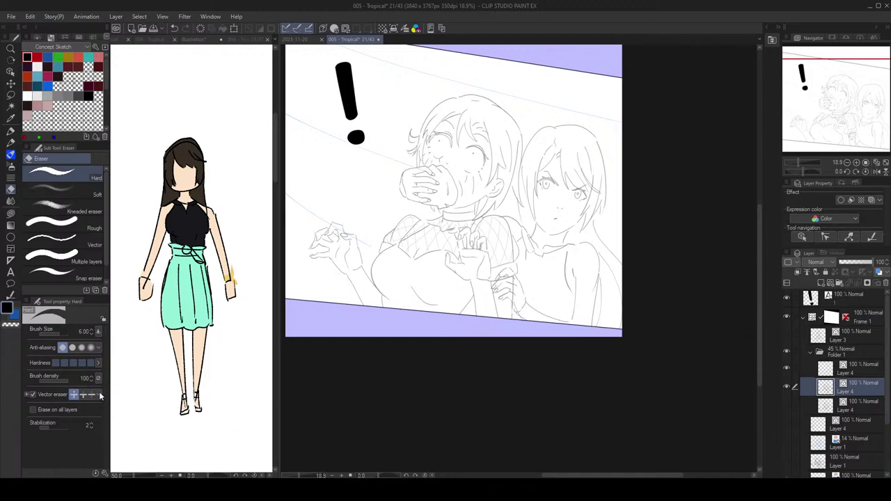
left_click(90, 394)
key("p")
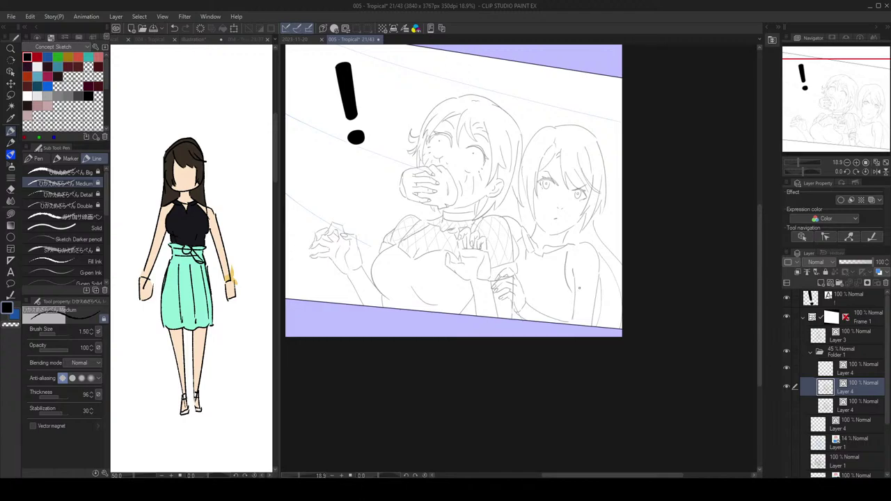
Step: Draw the halter collar and armhole edge of the second woman's sleeveless top
key("e")
key("ctrl+z")
left_click_drag(573, 247, 544, 258)
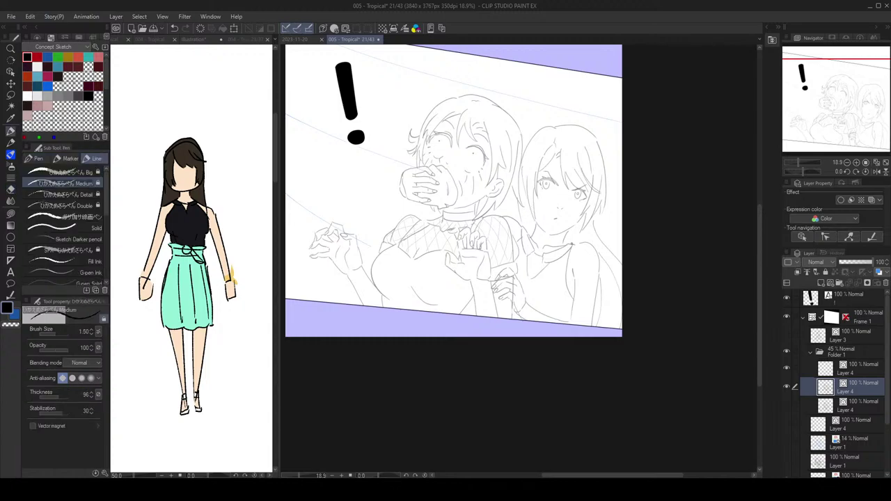
key("ctrl+z")
key("ctrl+y")
left_click_drag(565, 296, 569, 321)
key("ctrl+z")
key("e")
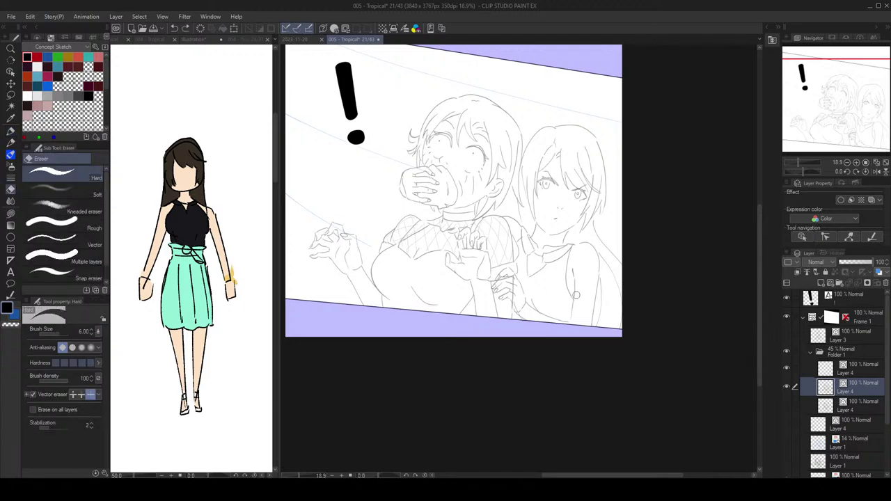
key("p")
key("h")
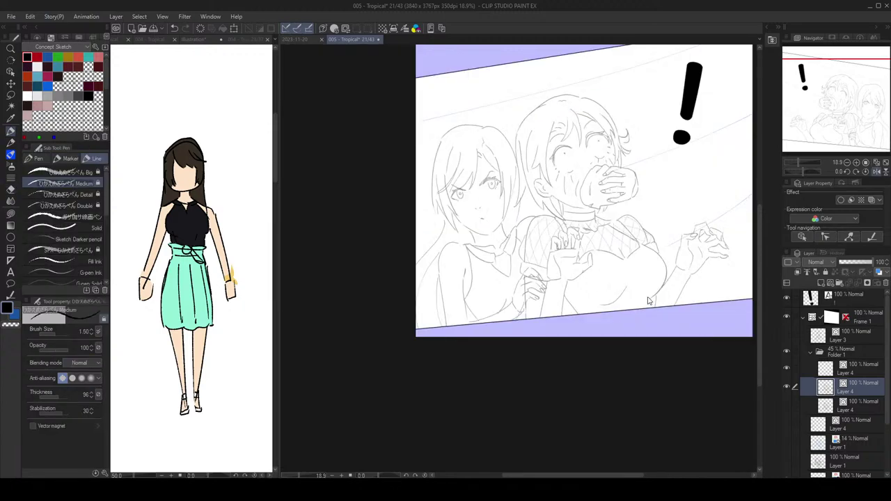
key("ctrl+z")
key("h")
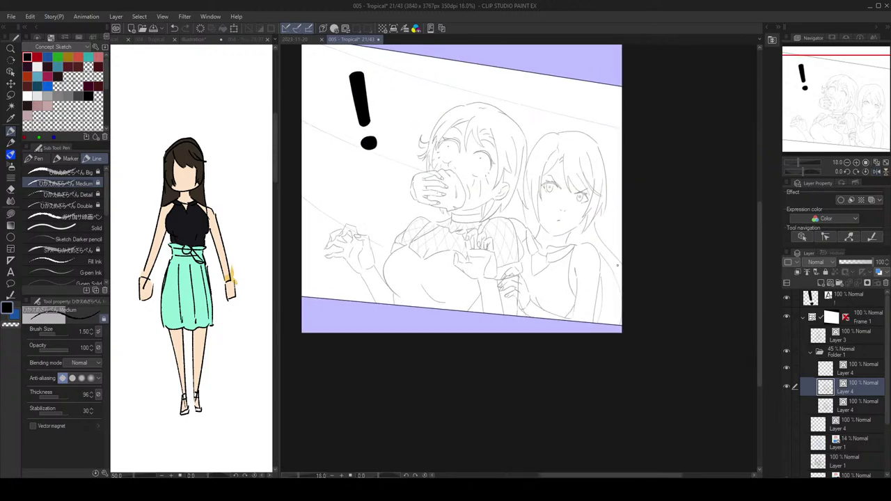
Step: Redraw the second woman's bust contour curving from beside the gripping hand down to the panel's lower edge
key("e")
key("p")
left_click_drag(535, 297, 561, 295)
key("e")
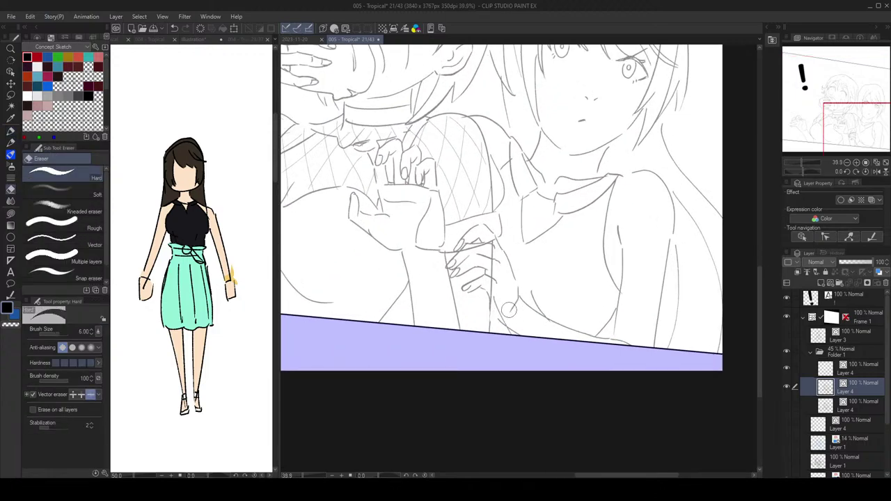
Step: Redraw the wrist lines of the second woman's gripping hand where they meet the bust contour
key("p")
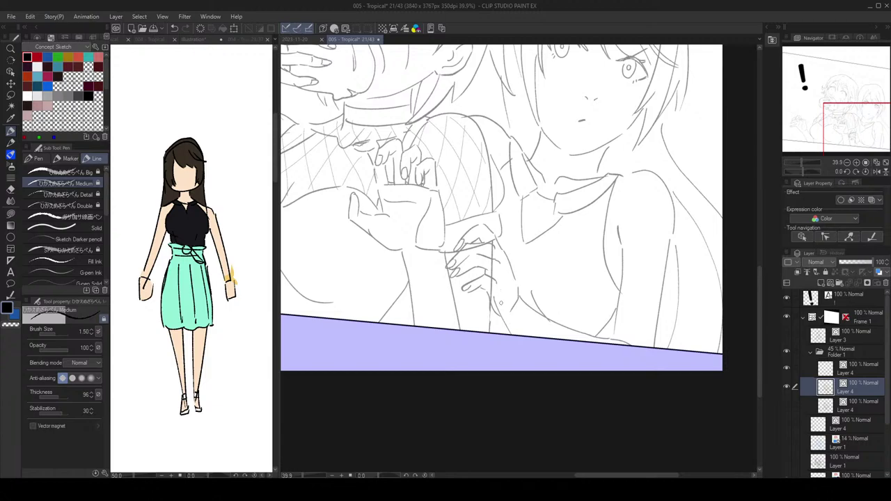
left_click_drag(501, 303, 507, 320)
mouse_move(624, 304)
left_mouse_down()
mouse_move(597, 303)
mouse_move(626, 300)
left_mouse_up()
key("ctrl+z")
left_click_drag(545, 317, 559, 328)
left_click_drag(667, 294, 650, 283)
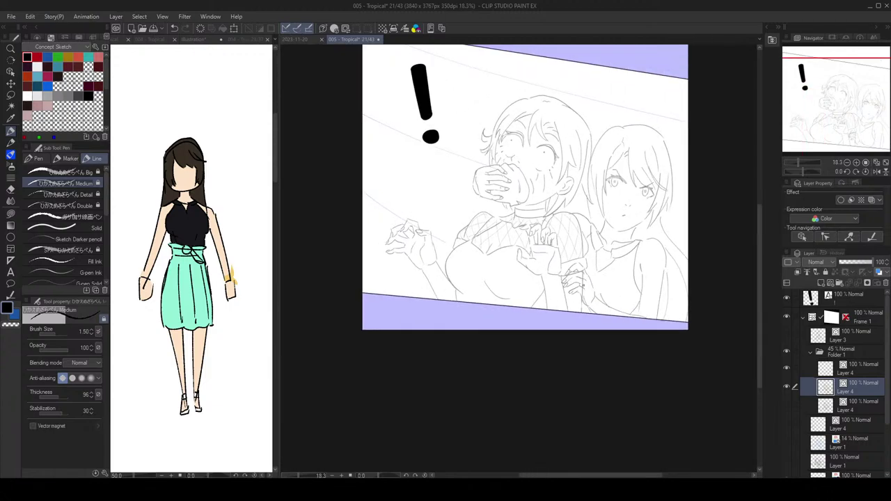
Step: Clean up and refine the lower wrist and forearm contour beneath the second woman's gripping hand
key("e")
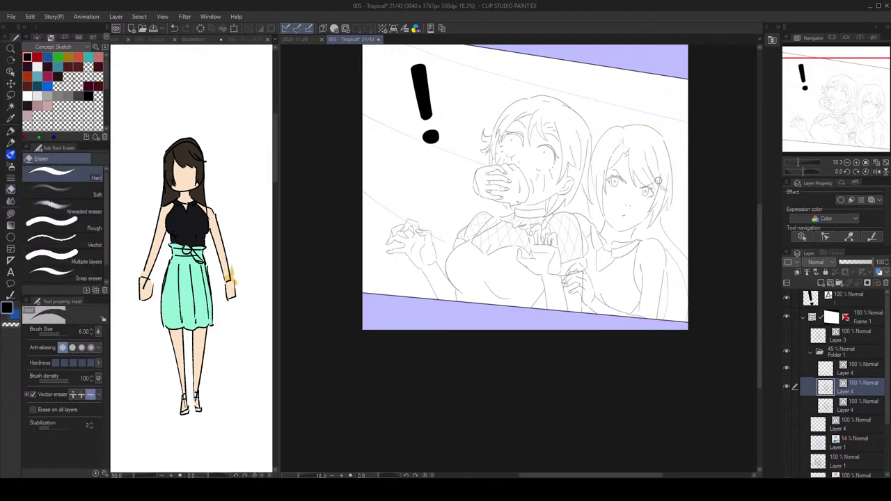
key("p")
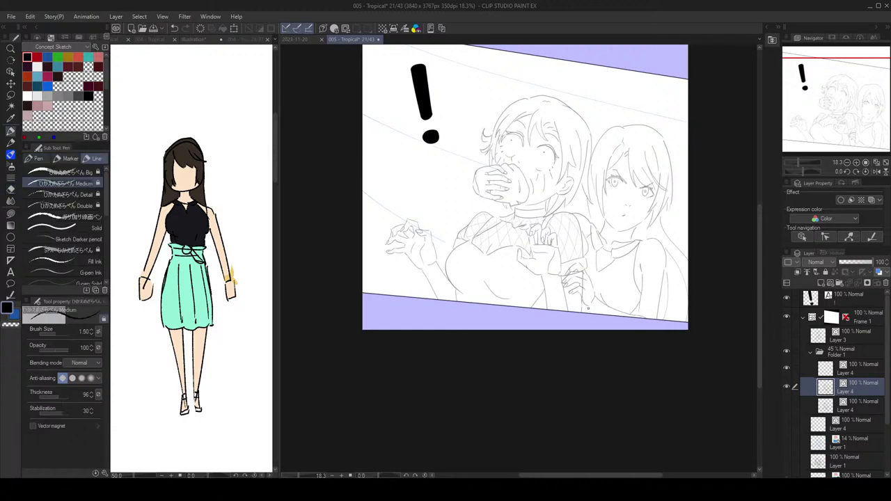
key("ctrl+z")
mouse_move(588, 307)
left_mouse_down()
mouse_move(594, 313)
mouse_move(584, 299)
mouse_move(590, 307)
left_mouse_up()
key("e")
key("p")
key("e")
key("p")
key("e")
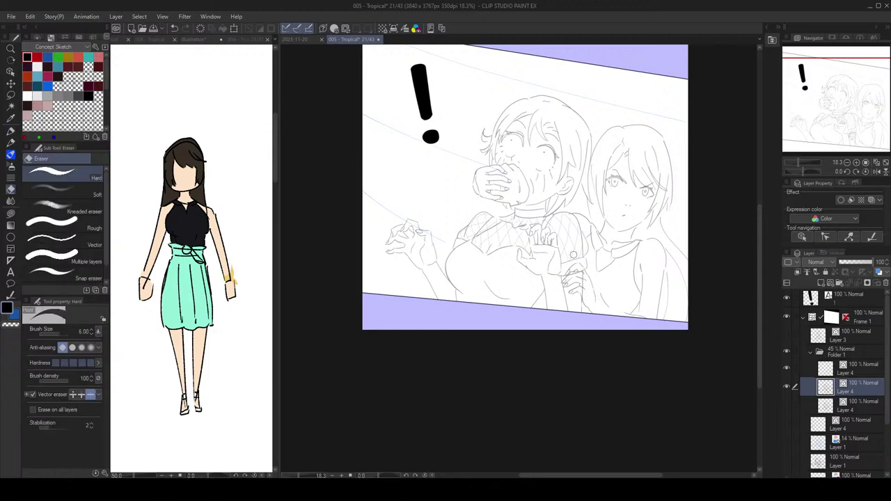
key("p")
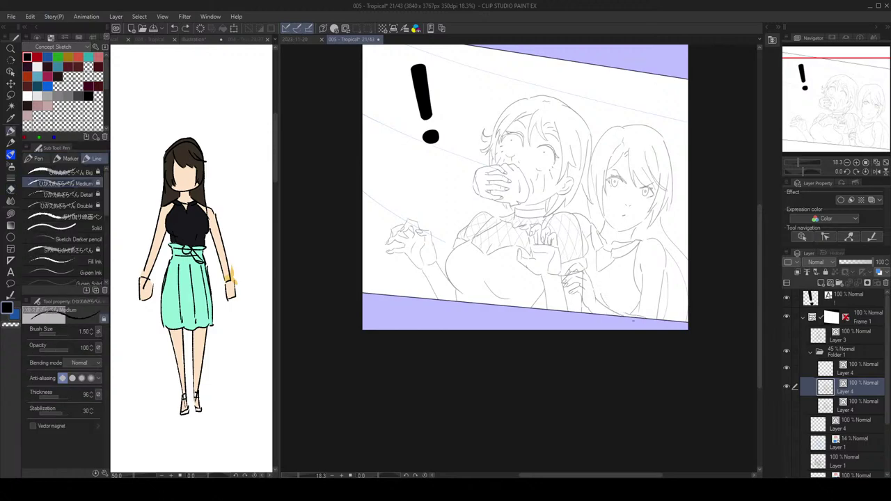
key("e")
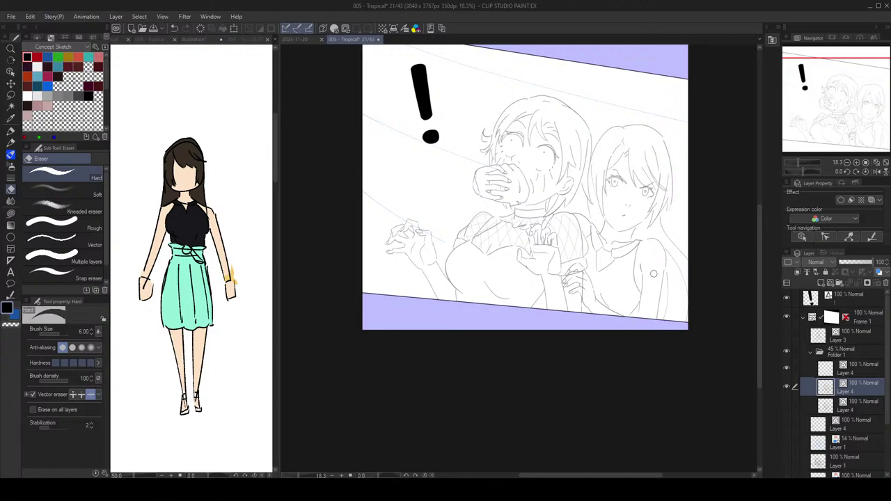
key("p")
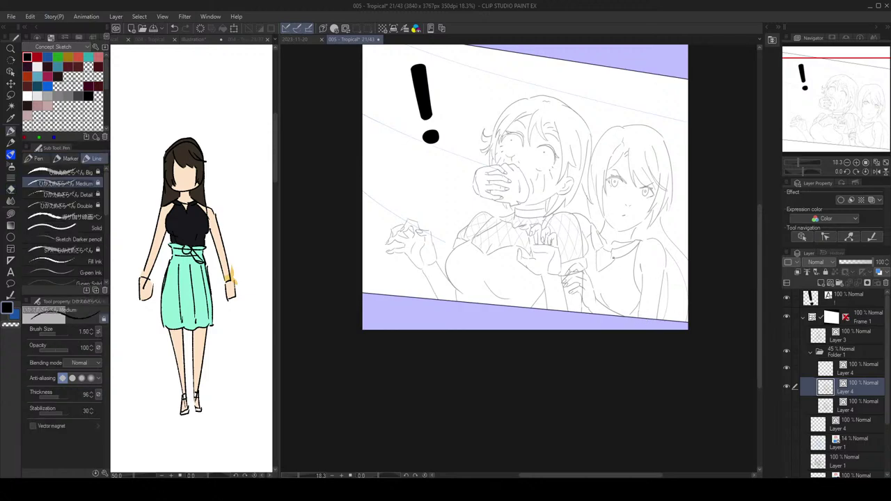
Step: Draw the first overlapping bracelet loops around the wrist of the second woman's gripping hand
scroll(661, 293, "up", 2)
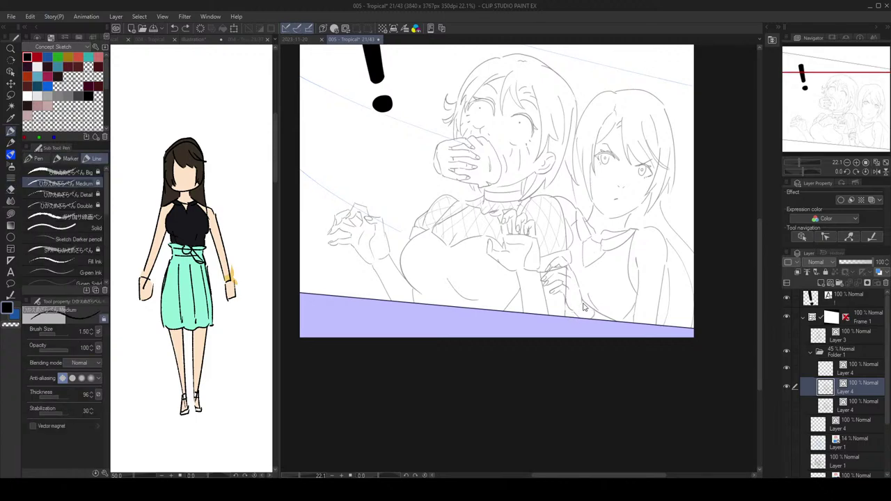
scroll(590, 301, "up", 2)
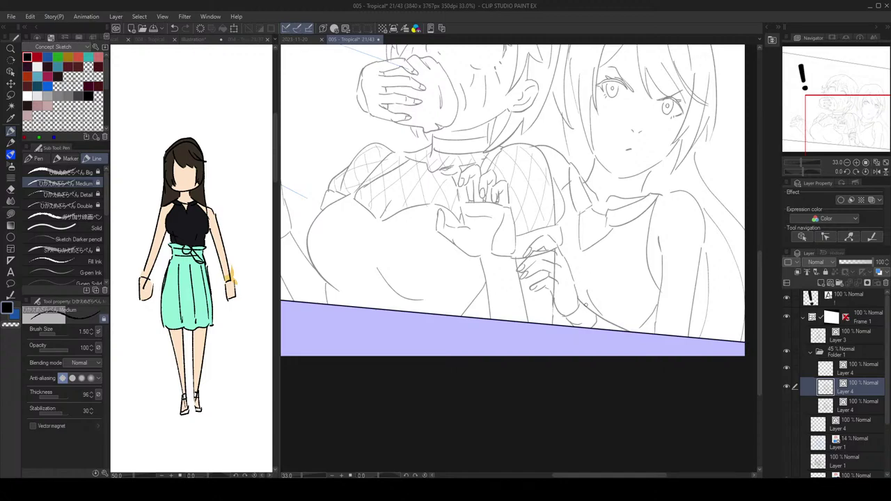
scroll(594, 307, "up", 3)
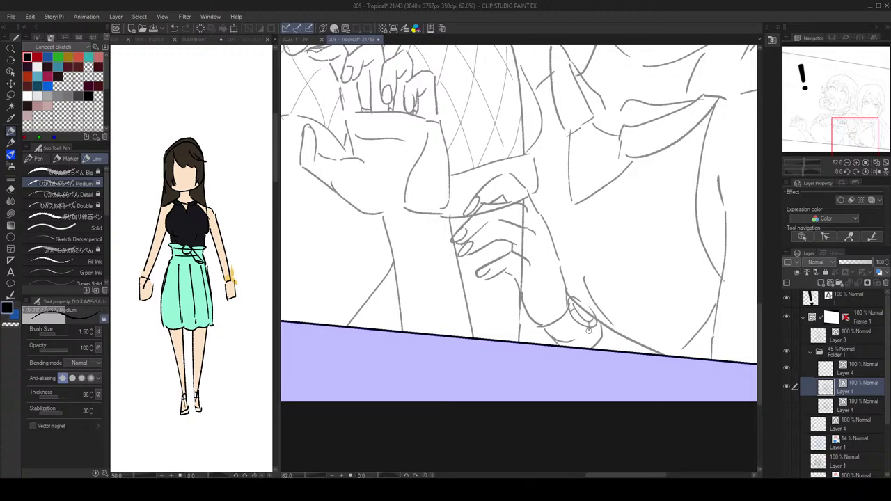
left_click_drag(590, 330, 574, 342)
scroll(600, 323, "down", 4)
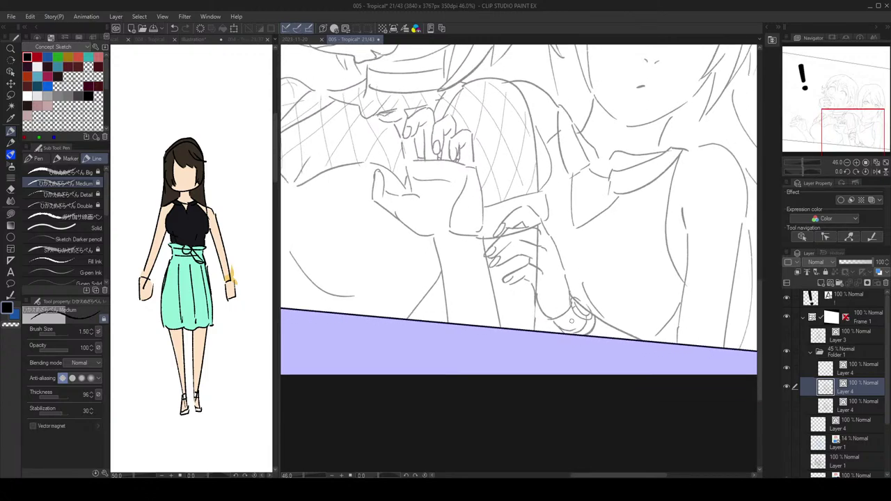
left_click_drag(571, 321, 528, 291)
Step: Add more overlapping loops to the bracelet around the wrist of the second woman's gripping hand
scroll(601, 304, "down", 3)
scroll(601, 305, "up", 2)
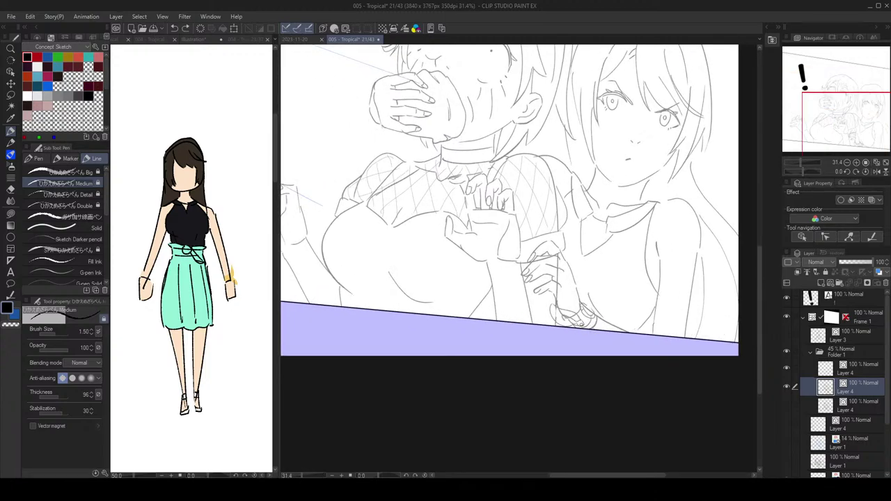
scroll(578, 316, "up", 2)
key("e")
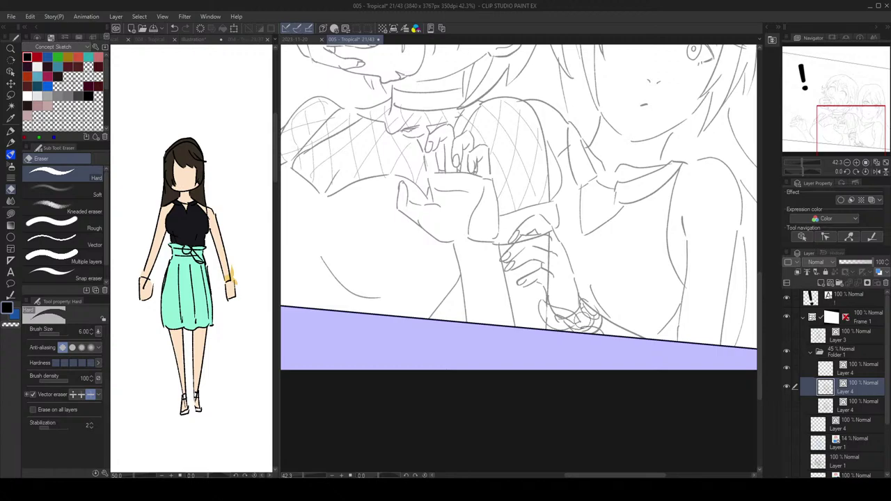
key("p")
scroll(577, 281, "up", 3)
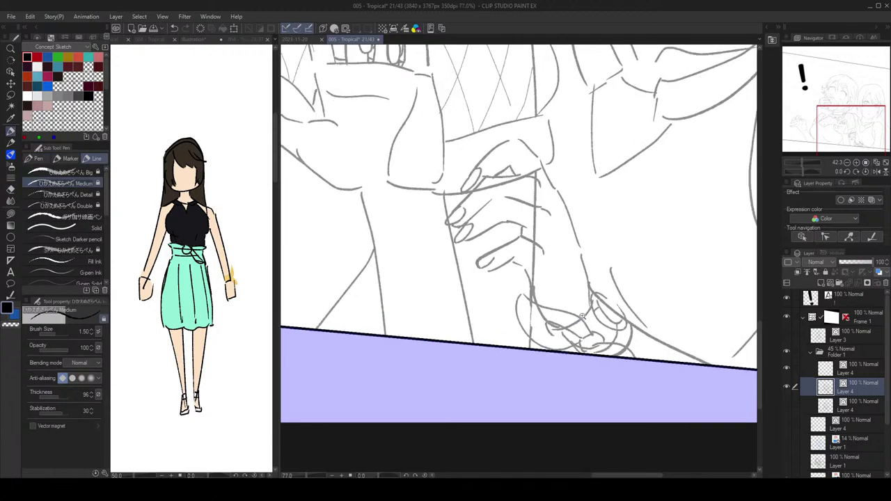
Step: Erase the overlapping line segments inside the bracelet and where its loops cross the wrist contour
key("e")
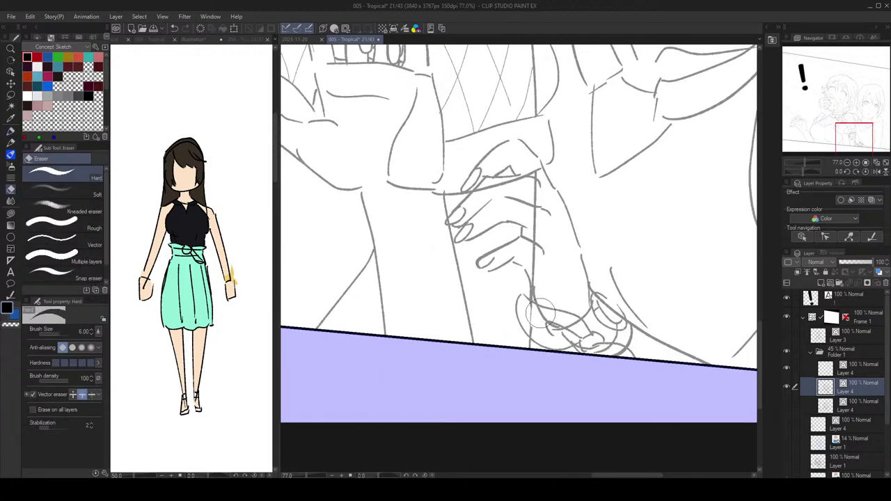
mouse_move(537, 307)
left_mouse_down()
mouse_move(572, 321)
mouse_move(538, 310)
mouse_move(539, 330)
mouse_move(532, 310)
mouse_move(548, 307)
mouse_move(539, 280)
left_mouse_up()
mouse_move(559, 330)
left_mouse_down()
mouse_move(607, 355)
mouse_move(588, 346)
mouse_move(619, 352)
left_mouse_up()
key("p")
scroll(645, 311, "down", 5)
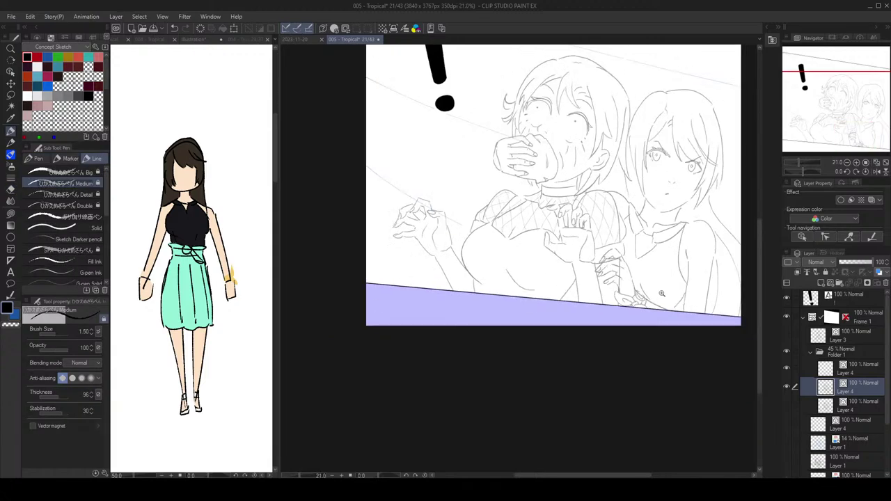
Step: Erase the lines that run through the second woman's gripping hand below the first woman's sleeve cuff
scroll(670, 257, "up", 4)
key("e")
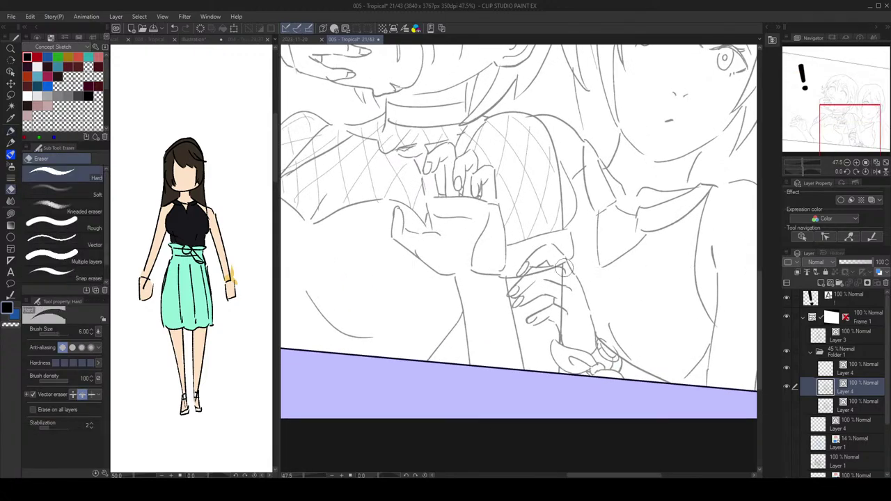
left_click_drag(567, 289, 561, 322)
left_click_drag(569, 266, 563, 262)
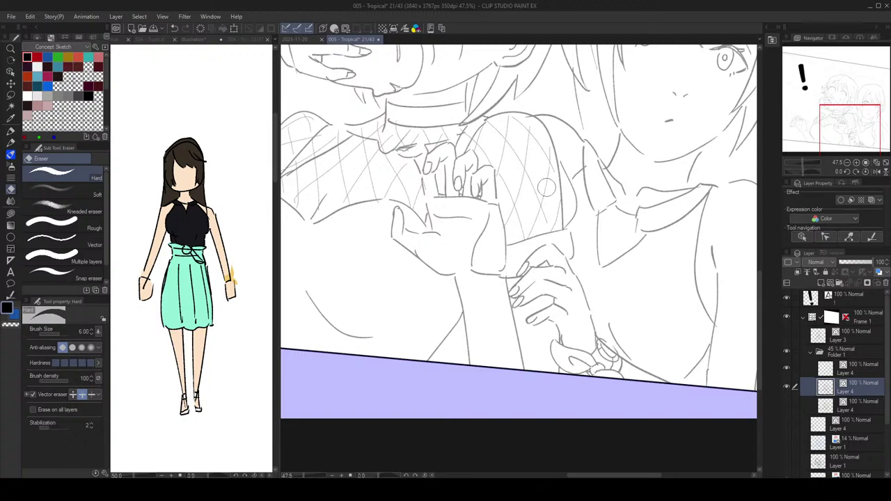
Step: Trim the first woman's wrist line where it runs into the fingertips of the gripping hand
key("p")
scroll(593, 224, "down", 4)
scroll(594, 224, "up", 5)
key("e")
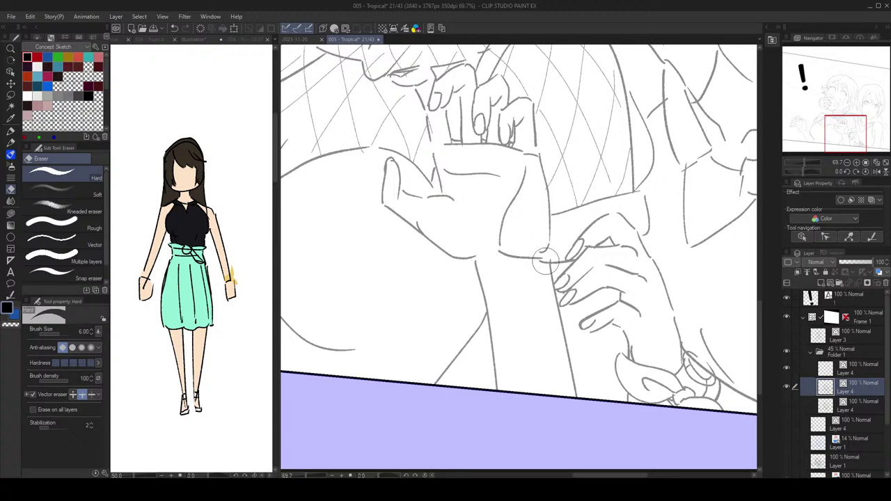
key("p")
scroll(586, 207, "down", 5)
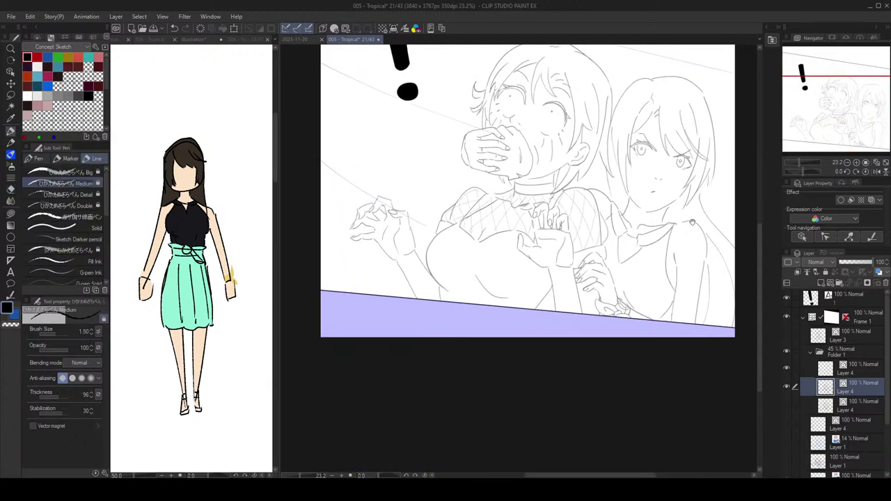
left_click_drag(693, 223, 672, 224)
left_click_drag(575, 288, 557, 288)
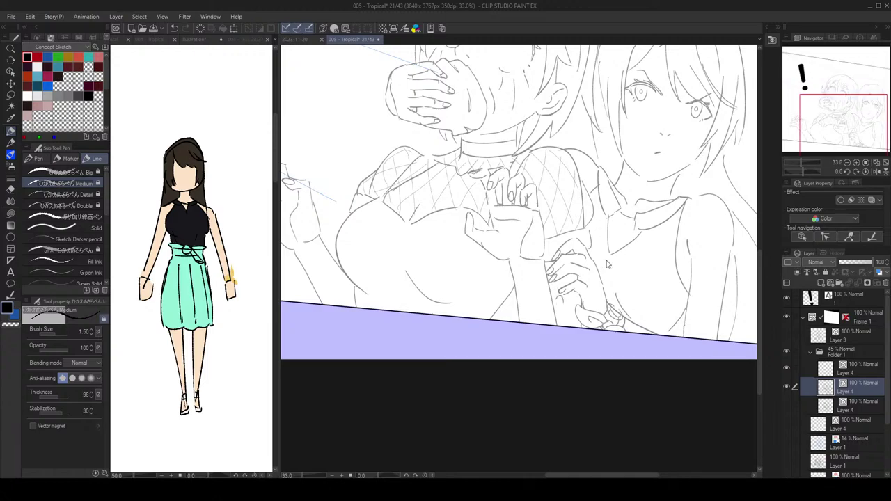
Step: Redraw the tip and lower edge of the gripping hand's little finger
scroll(609, 264, "down", 2)
scroll(643, 227, "up", 3)
key("e")
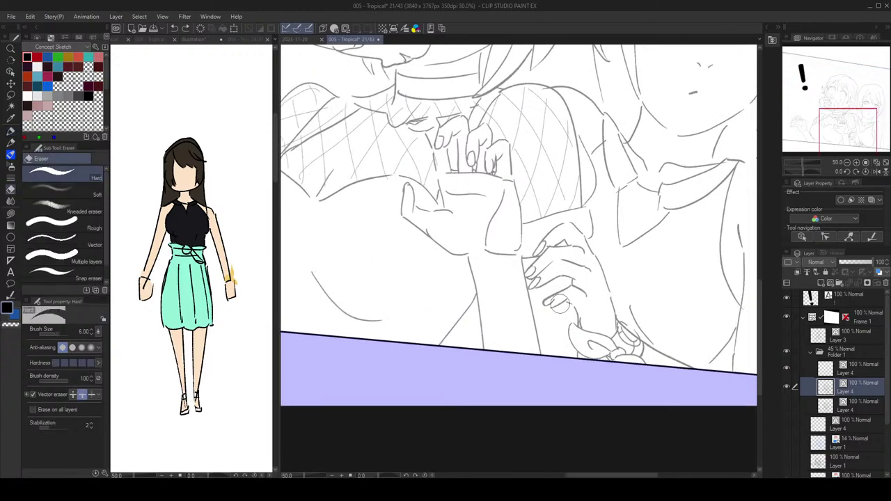
key("p")
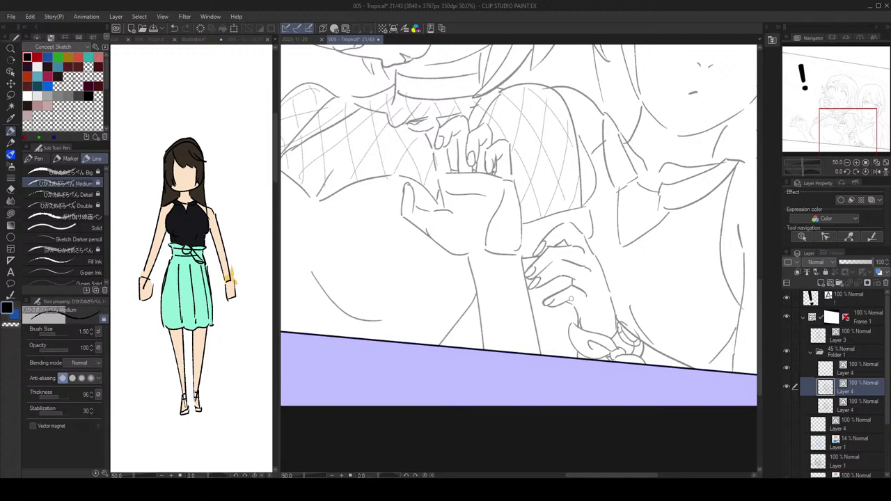
mouse_move(549, 305)
left_mouse_down()
mouse_move(568, 299)
mouse_move(560, 303)
left_mouse_up()
key("ctrl+z")
key("ctrl+z")
left_click_drag(555, 302, 564, 299)
scroll(557, 310, "up", 1)
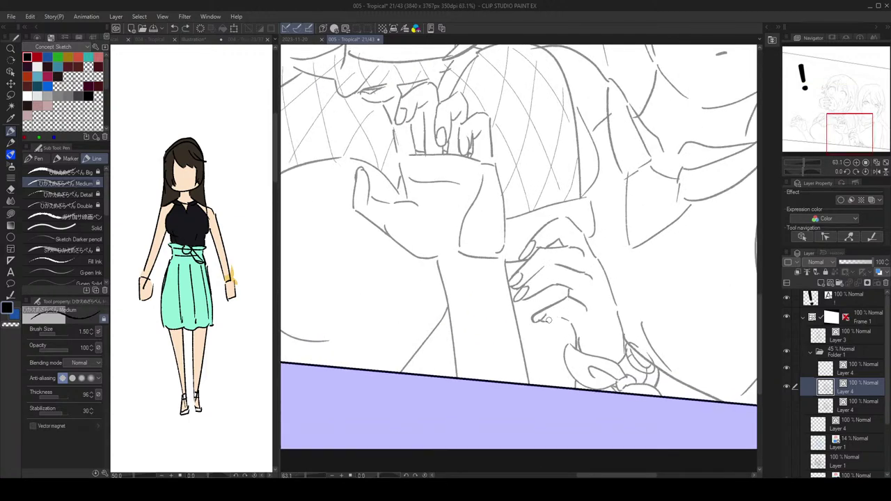
key("e")
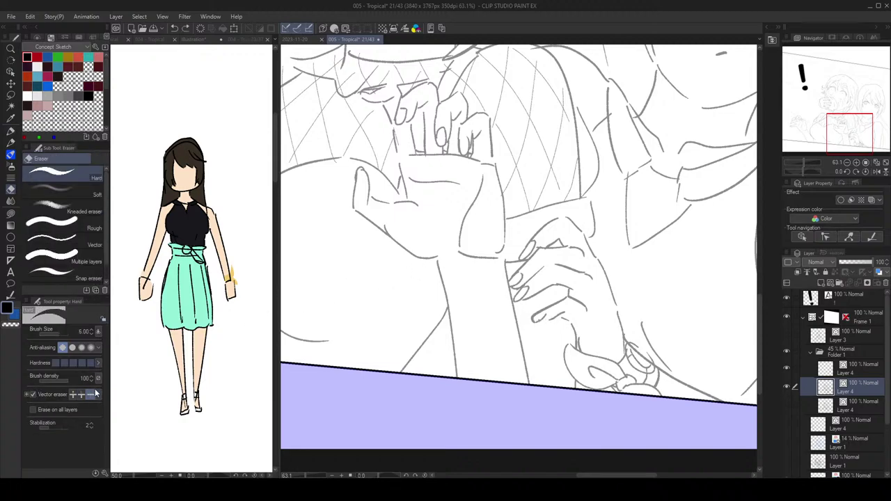
key("p")
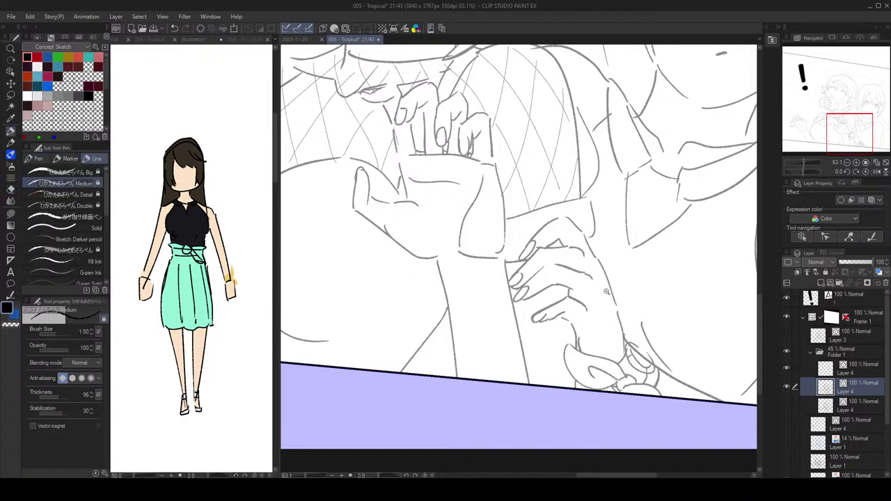
Step: Refine the short contour joining the gripping hand's little finger to the wrist above the bracelet
left_click_drag(607, 291, 553, 289)
left_click_drag(616, 247, 581, 244)
scroll(670, 221, "up", 3)
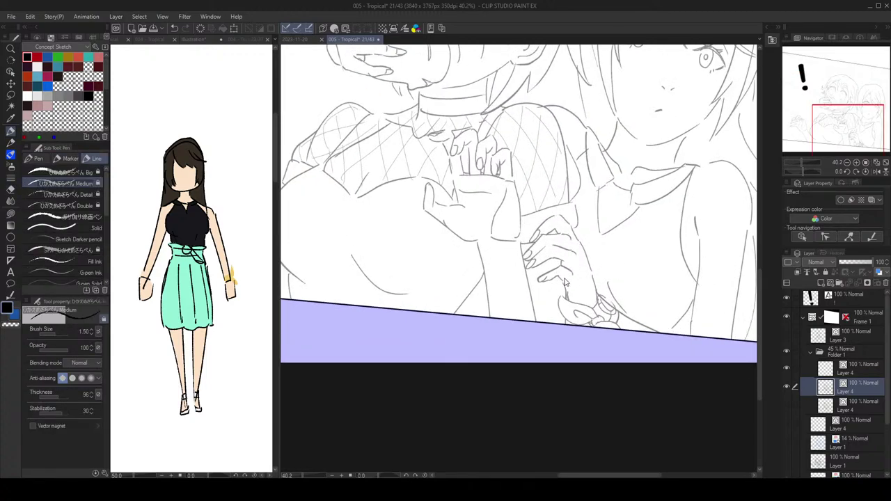
key("e")
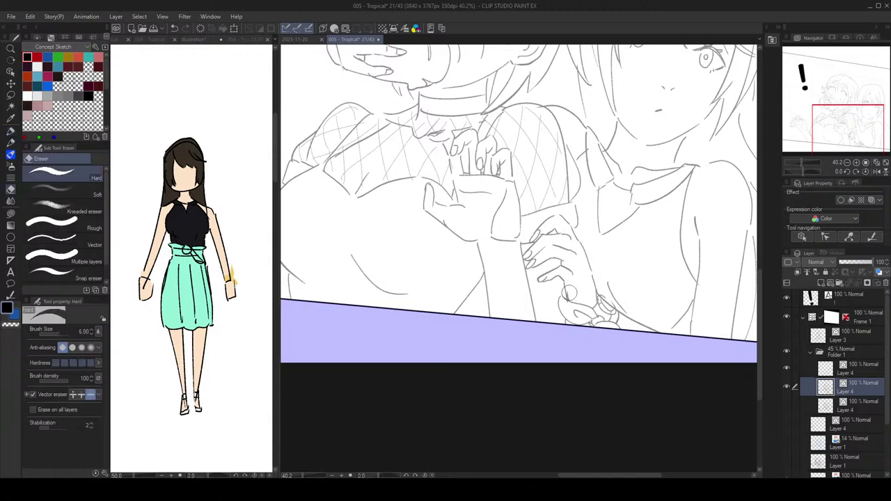
key("p")
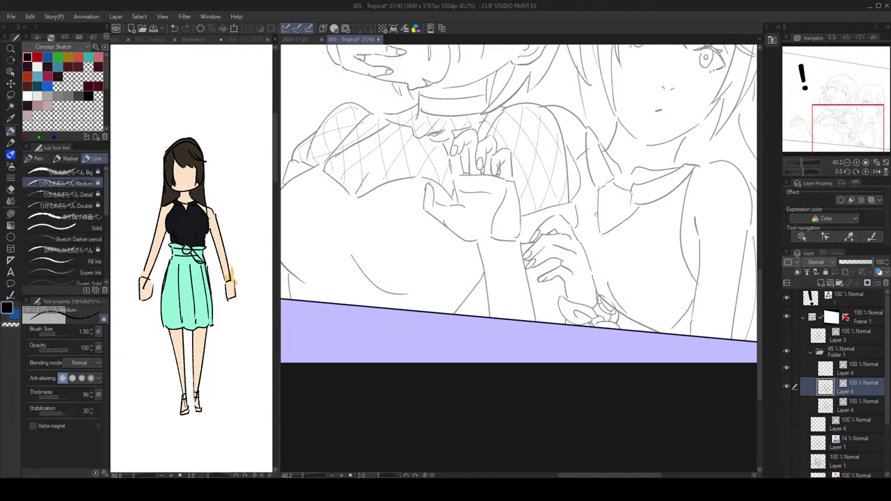
Step: Clean up the upper finger and knuckle lines of the second woman's gripping hand
mouse_move(580, 214)
left_mouse_down()
mouse_move(586, 222)
mouse_move(546, 233)
left_mouse_up()
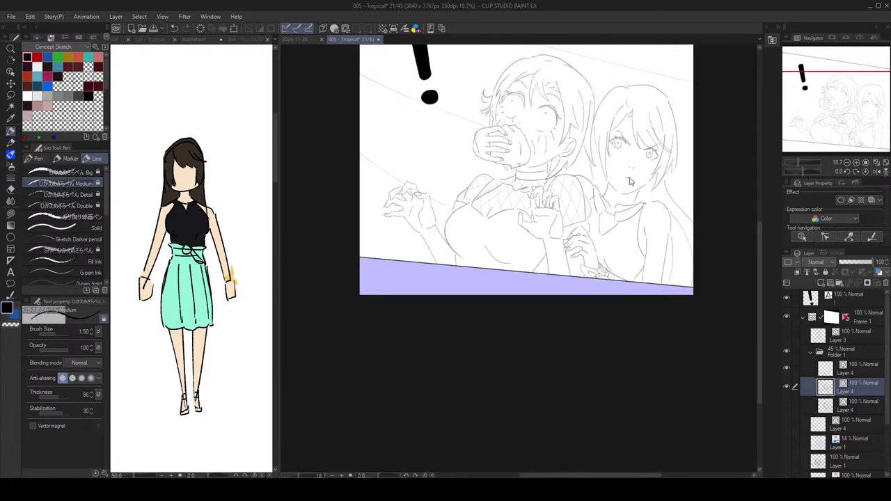
left_click_drag(634, 181, 628, 208)
left_click_drag(590, 251, 633, 251)
key("e")
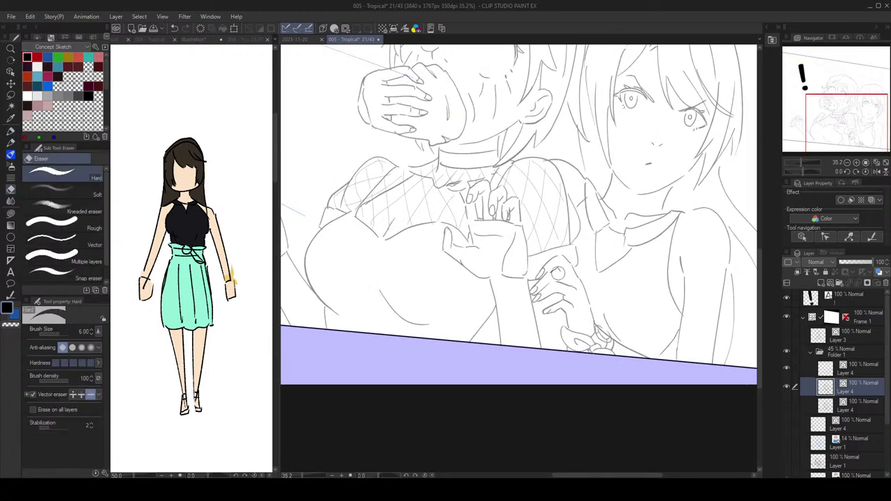
key("p")
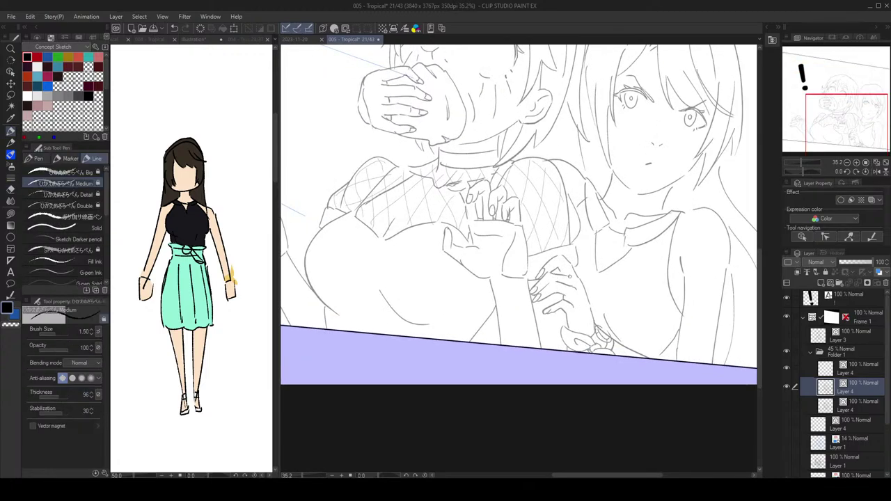
scroll(594, 271, "down", 3)
scroll(567, 275, "up", 2)
key("e")
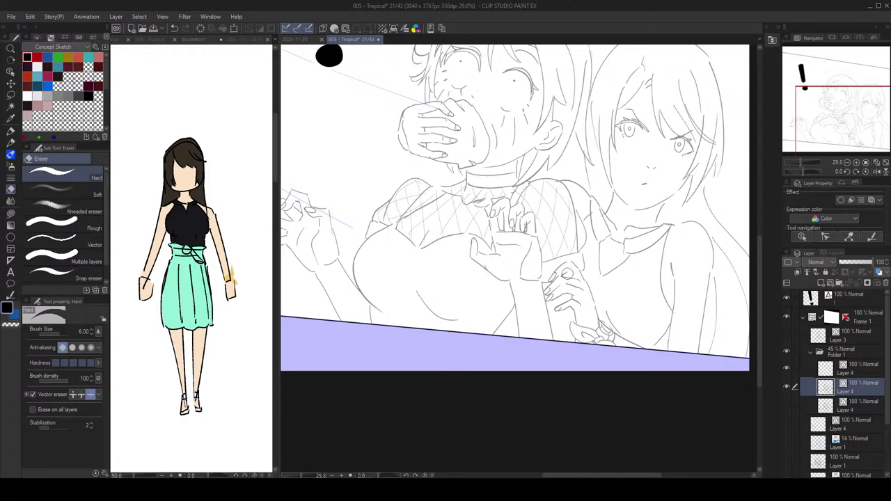
key("p")
scroll(620, 247, "down", 2)
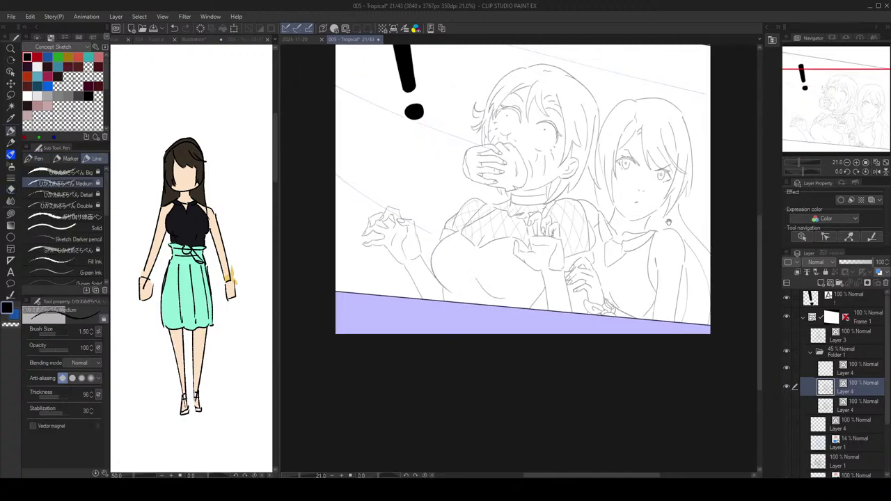
left_click_drag(669, 222, 673, 233)
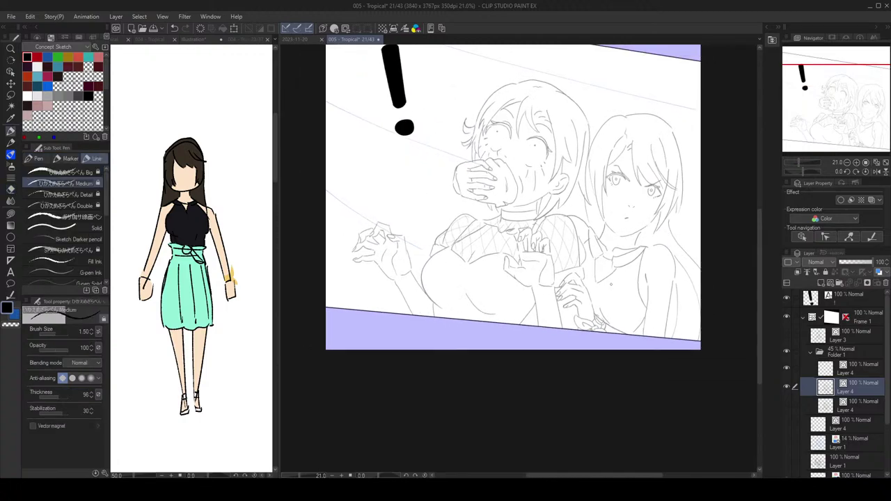
scroll(611, 284, "up", 3)
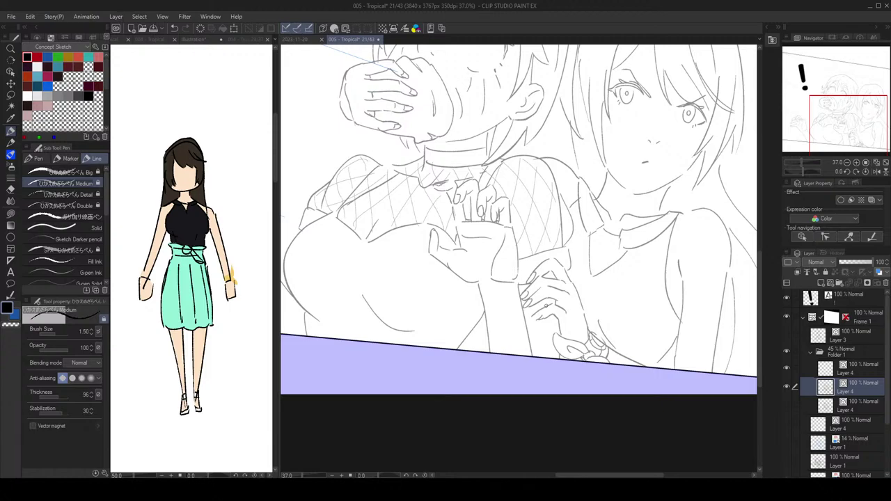
Step: Try a new stroke along the little finger of the gripping hand
key("ctrl+z")
left_click_drag(541, 315, 534, 324)
scroll(594, 275, "down", 3)
scroll(592, 277, "up", 3)
key("ctrl+z")
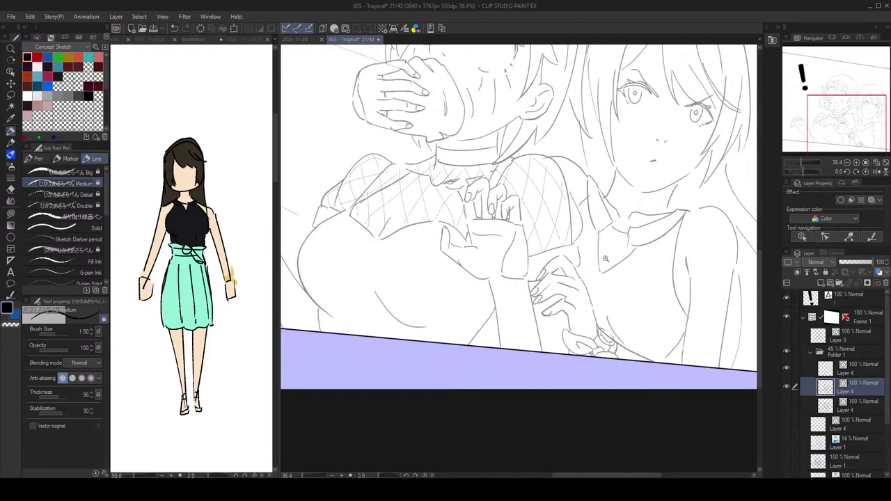
Step: Refine the knuckle line above the gripping hand's little finger and set the vector eraser to remove only touched areas
scroll(605, 258, "down", 2)
scroll(554, 293, "up", 4)
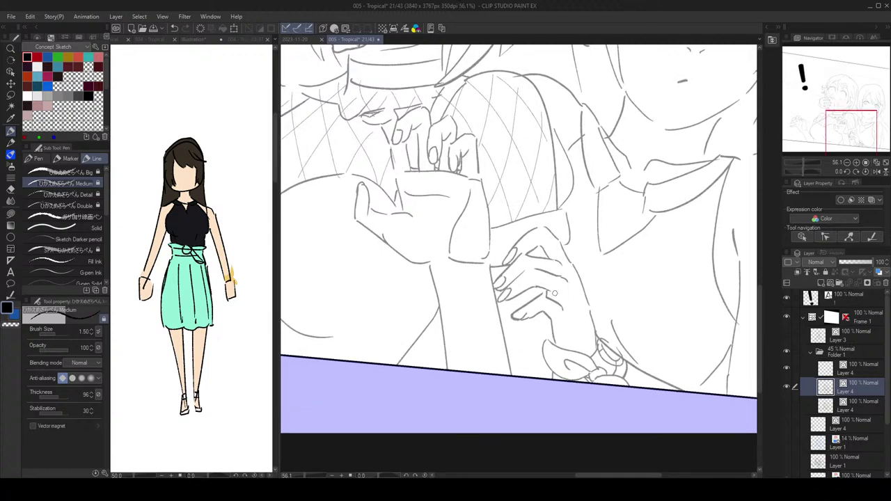
key("e")
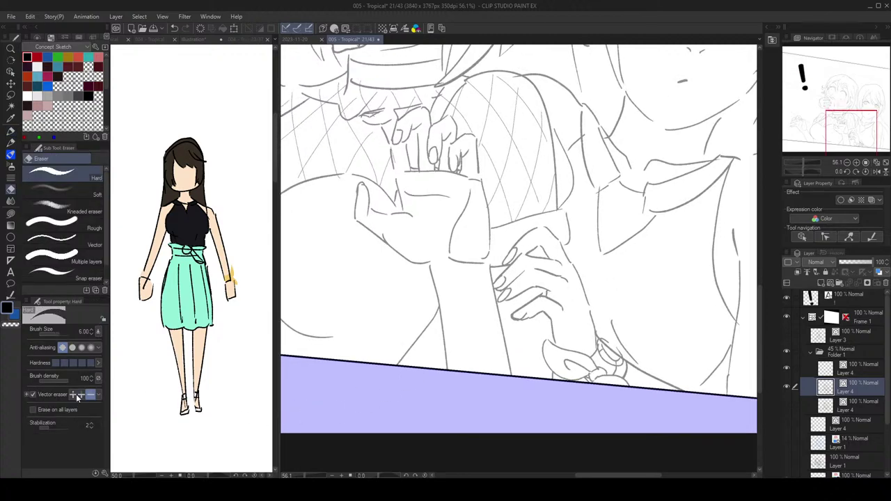
left_click(74, 395)
key("p")
scroll(689, 254, "down", 3)
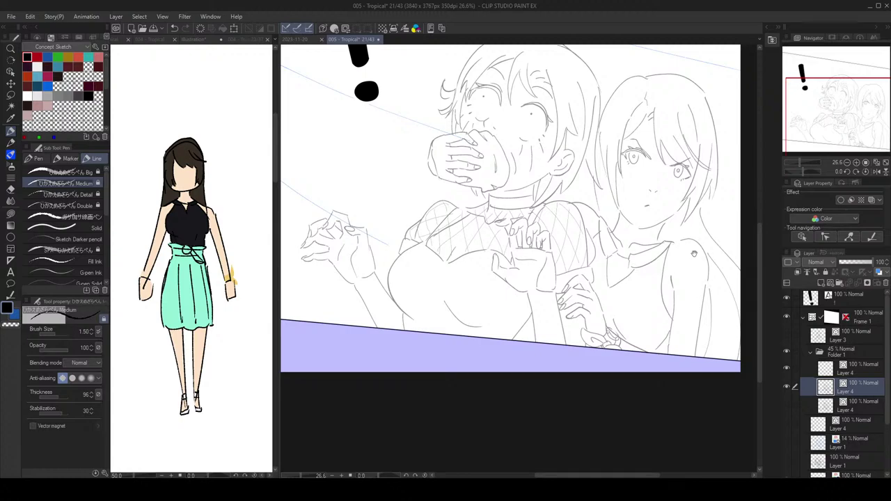
mouse_move(695, 239)
left_mouse_down()
mouse_move(685, 230)
mouse_move(688, 243)
left_mouse_up()
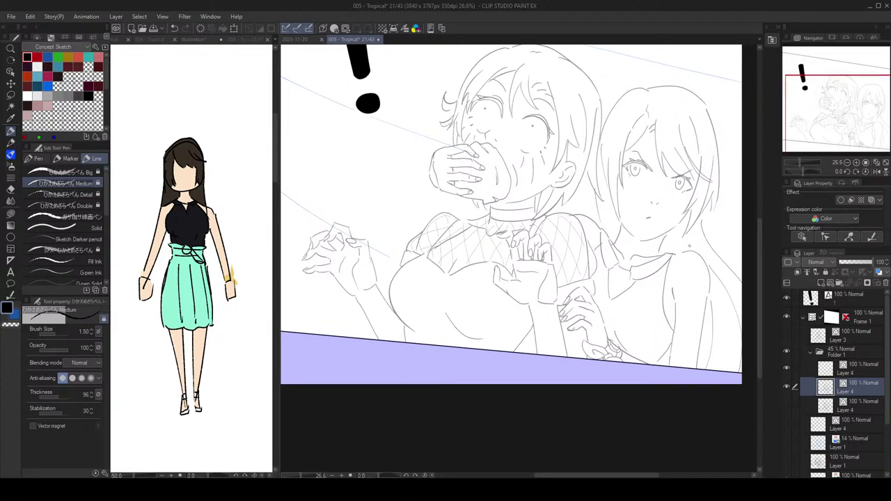
left_click_drag(638, 131, 644, 148)
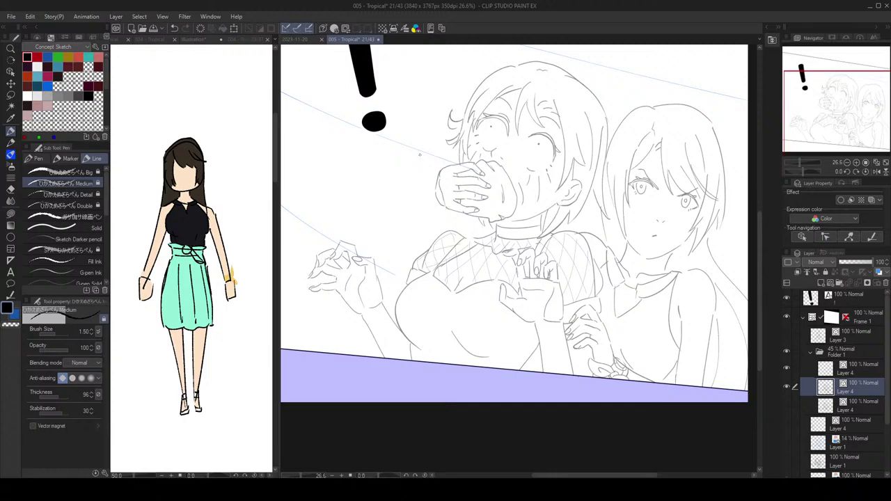
Step: Set the vector eraser to remove whole lines and return to the medium line pen for the first woman's covering hand
key("e")
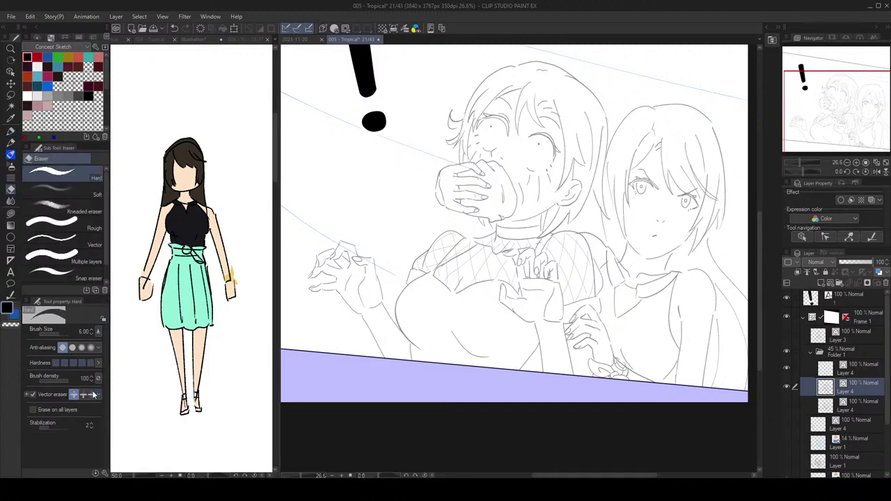
key("p")
key("e")
key("p")
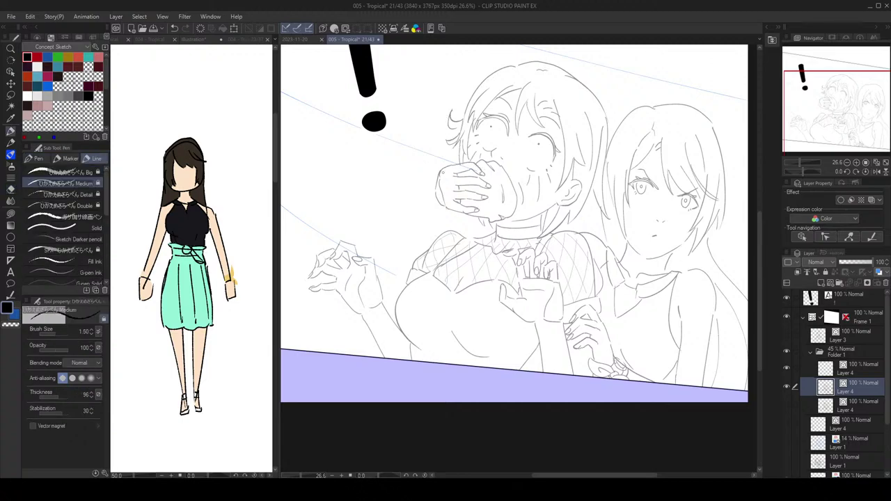
key("e")
key("p")
key("e")
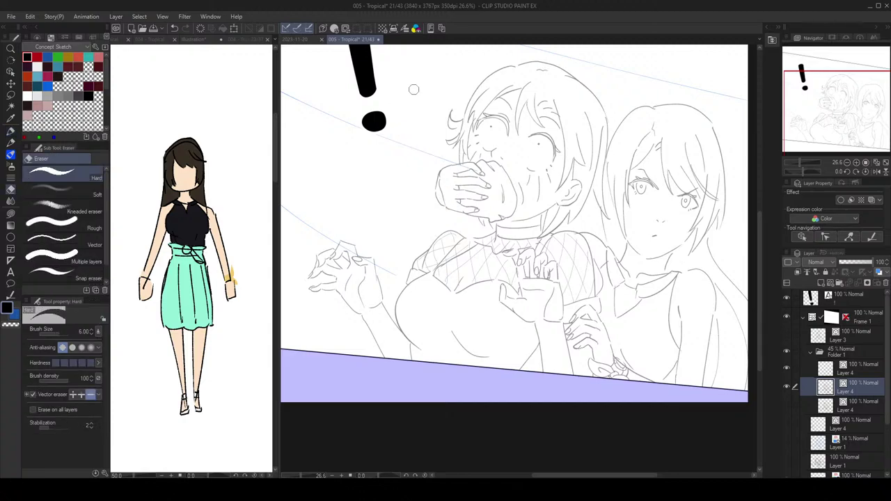
key("p")
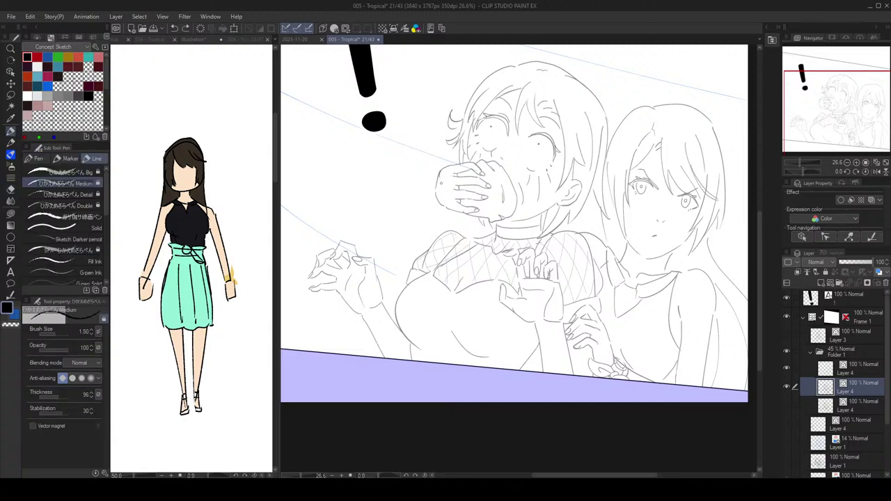
Step: Try a short stroke along the back of the hand covering the first woman's mouth and check it mirrored
left_click_drag(442, 184, 444, 193)
scroll(520, 174, "down", 3)
key("h")
key("h")
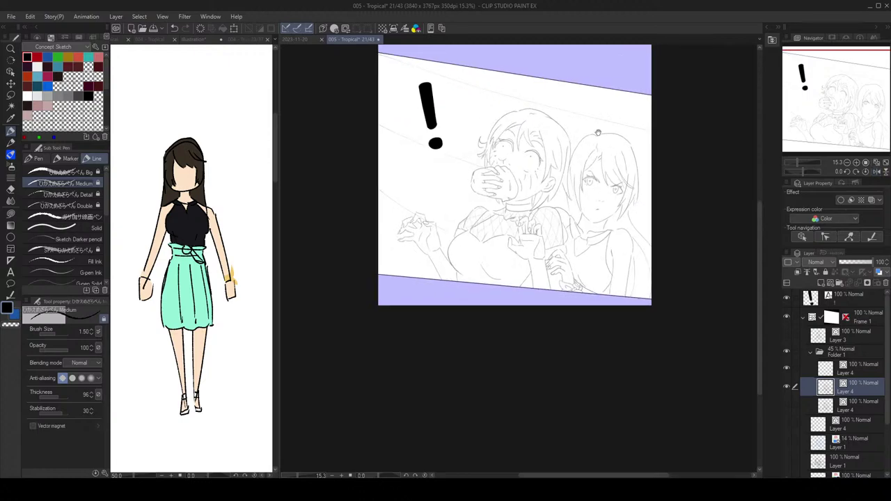
left_click_drag(598, 132, 601, 156)
scroll(542, 191, "up", 2)
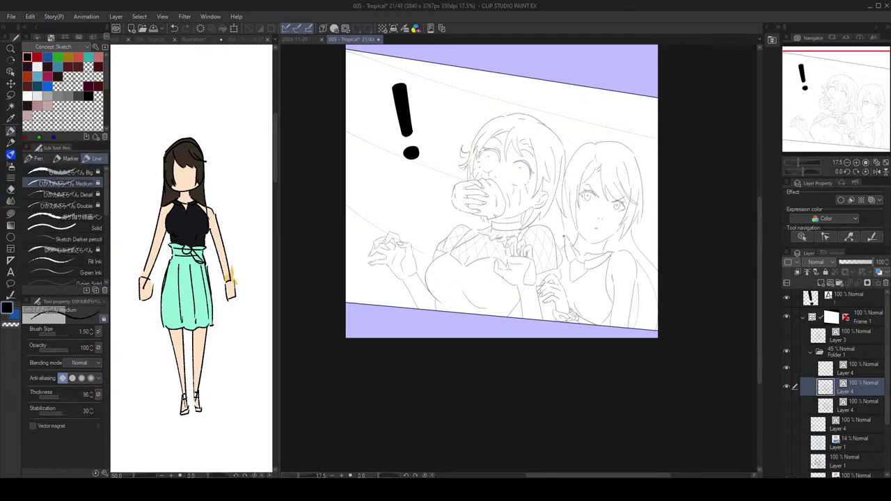
key("ctrl+z")
Step: Examine the panel's line art as a whole in normal and mirrored view, comparing both women's faces and hands
scroll(611, 171, "down", 1)
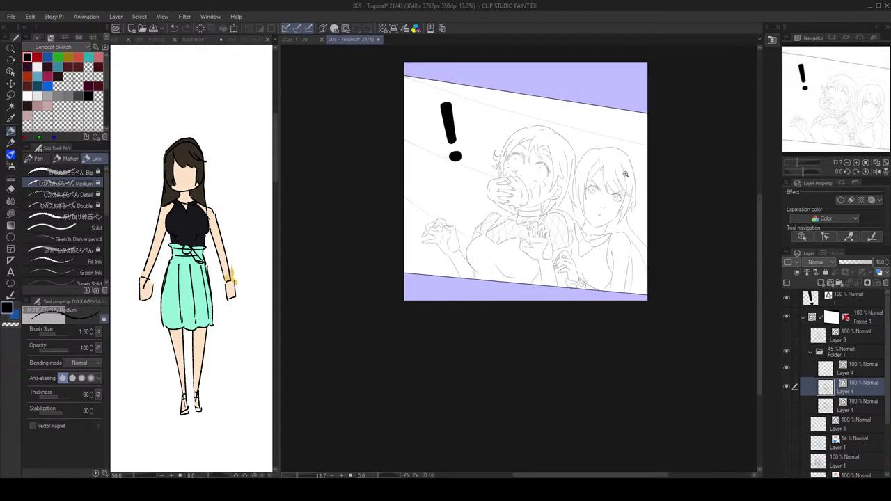
scroll(625, 174, "up", 2)
scroll(592, 163, "down", 2)
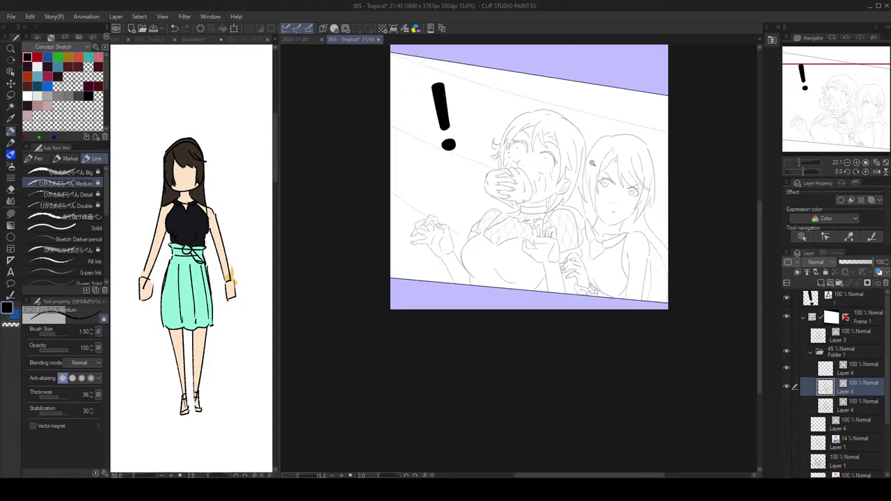
scroll(592, 163, "up", 2)
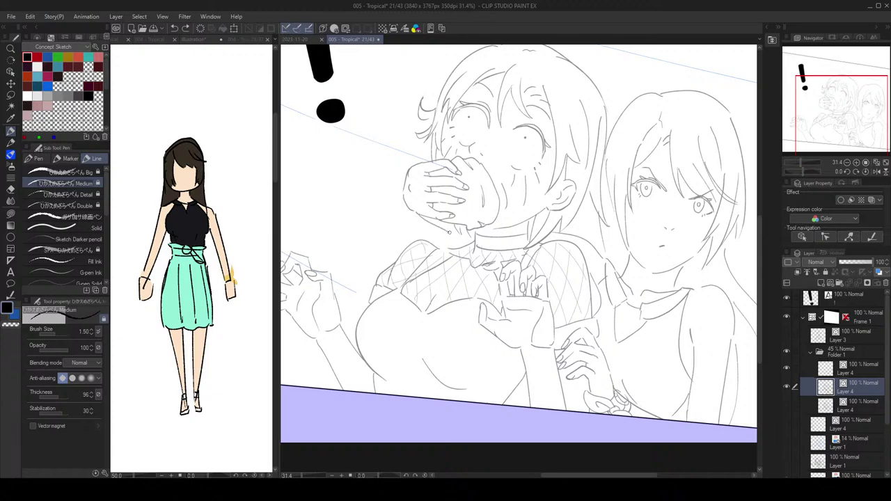
scroll(636, 156, "down", 2)
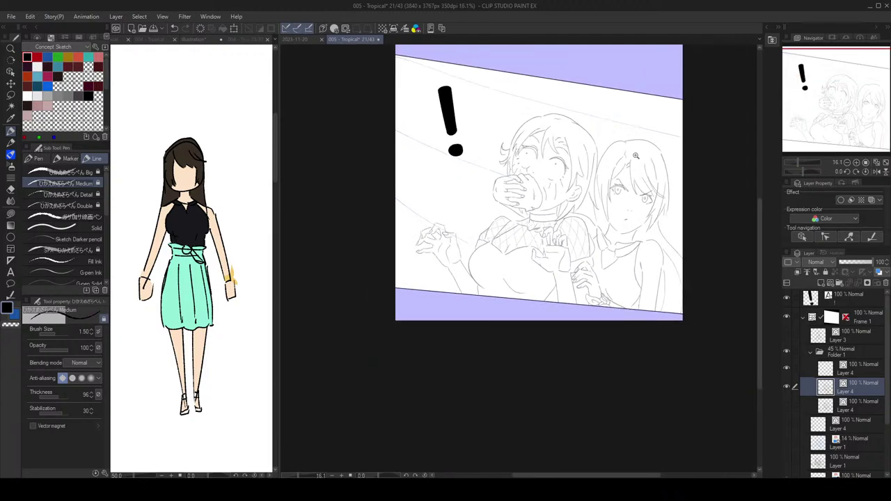
left_click_drag(652, 164, 645, 166)
key("h")
key("h")
scroll(589, 214, "up", 1)
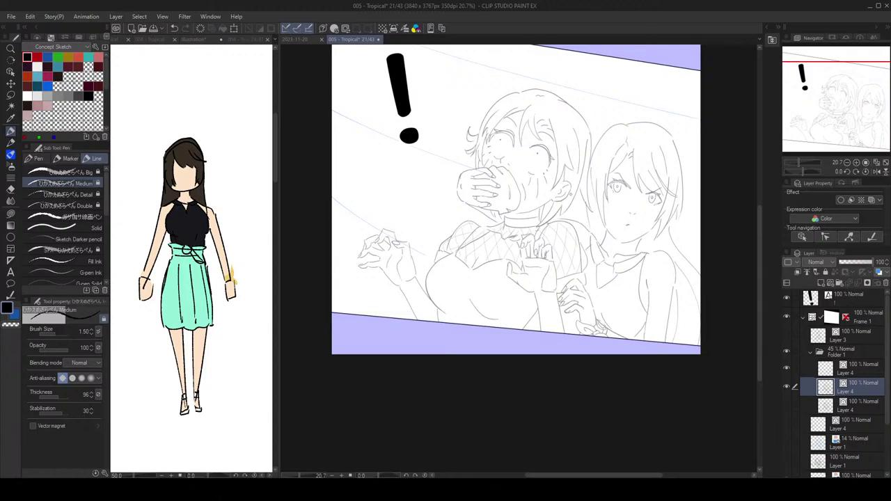
scroll(610, 193, "down", 2)
scroll(611, 193, "up", 2)
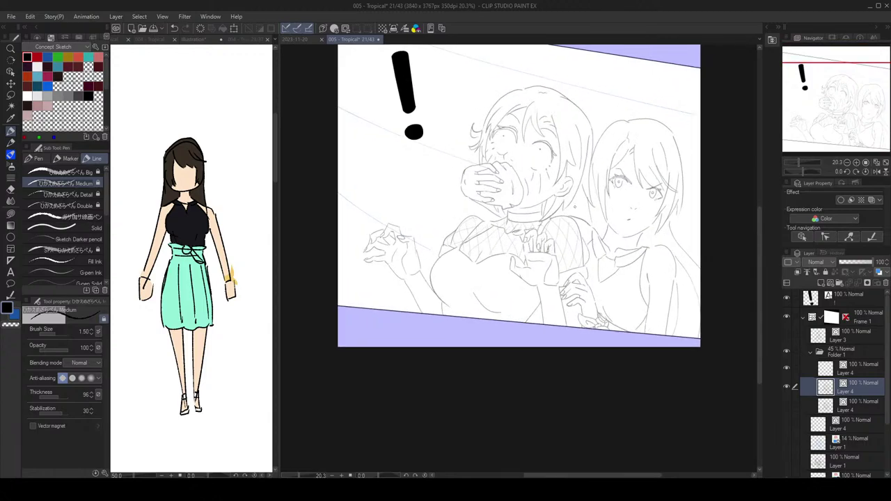
scroll(625, 185, "down", 3)
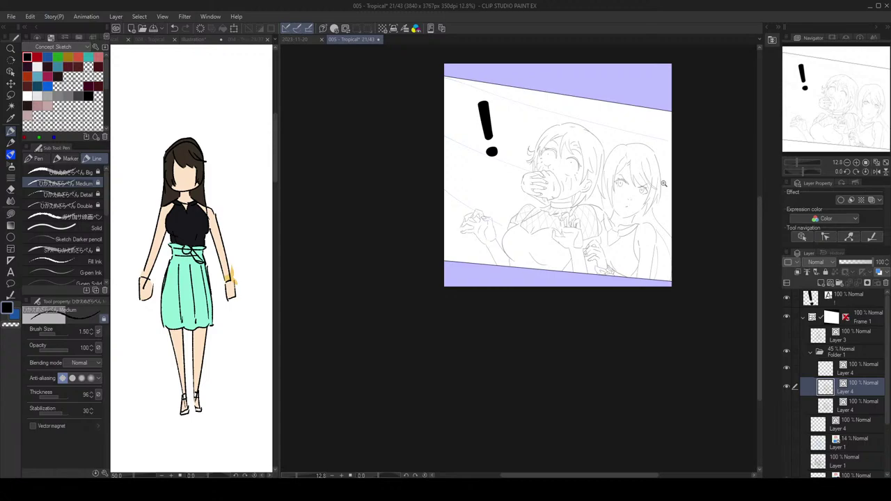
scroll(619, 189, "up", 2)
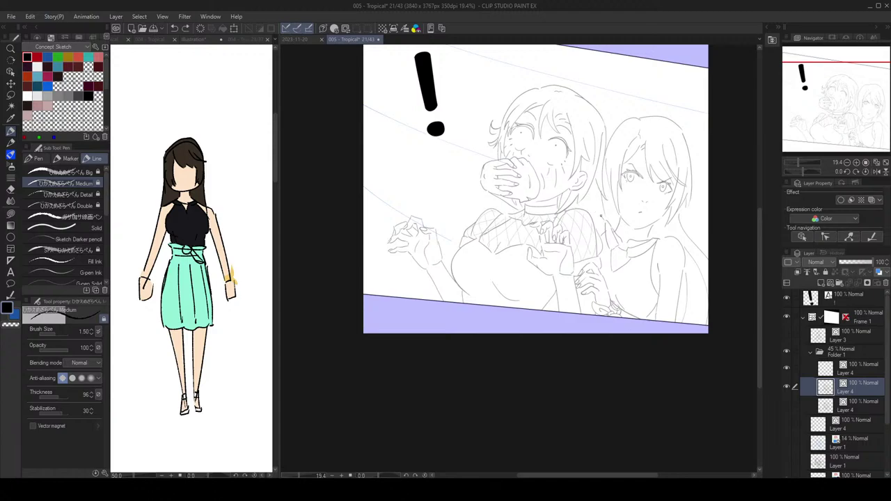
Step: Raise the opacity of the line art folder, Folder 1, to 100% and save the file
scroll(630, 176, "down", 2)
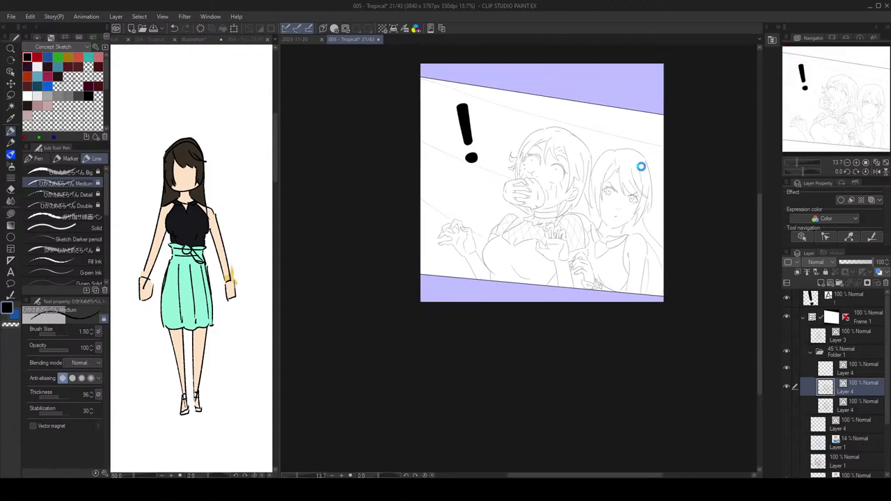
scroll(641, 166, "up", 3)
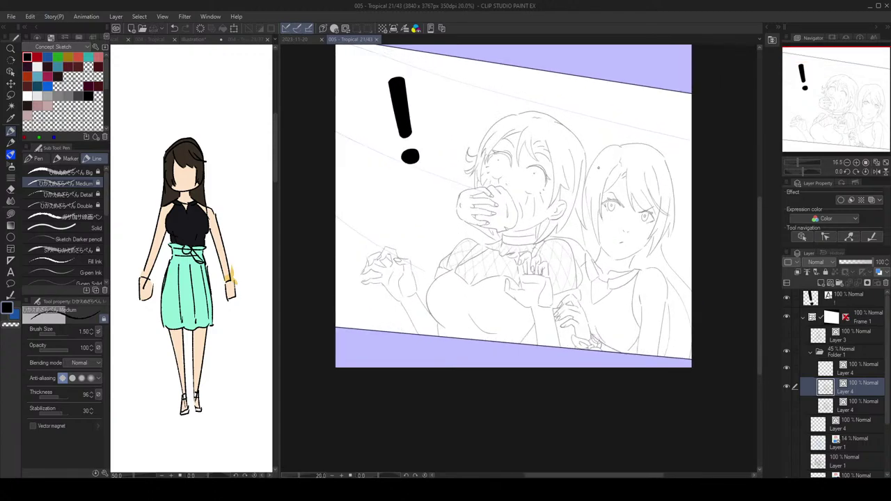
left_click(847, 355)
left_click_drag(860, 263, 875, 263)
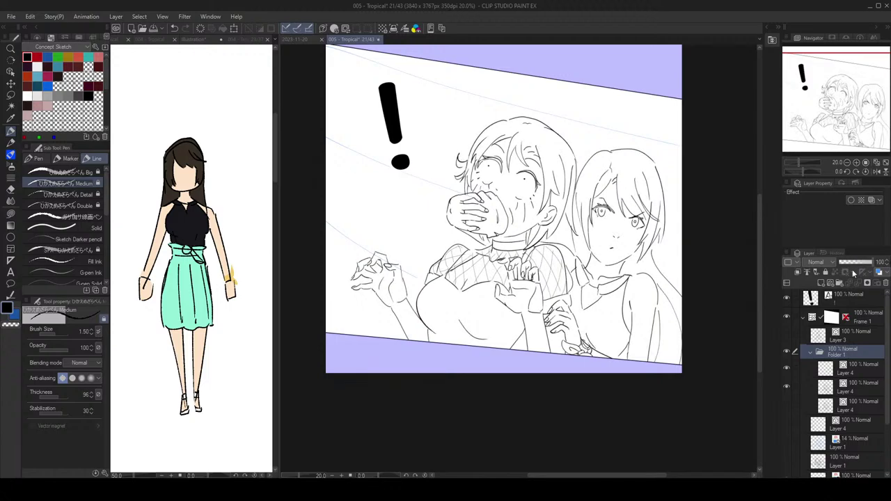
left_click_drag(606, 257, 621, 268)
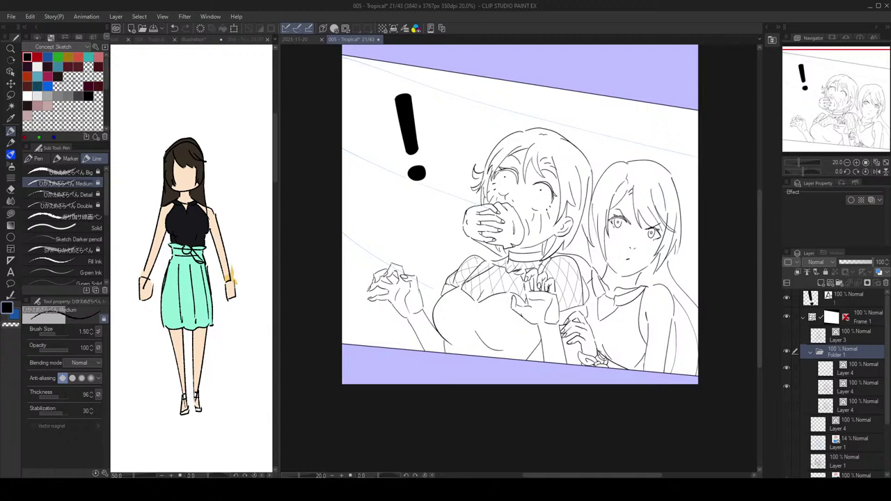
left_click_drag(634, 185, 633, 206)
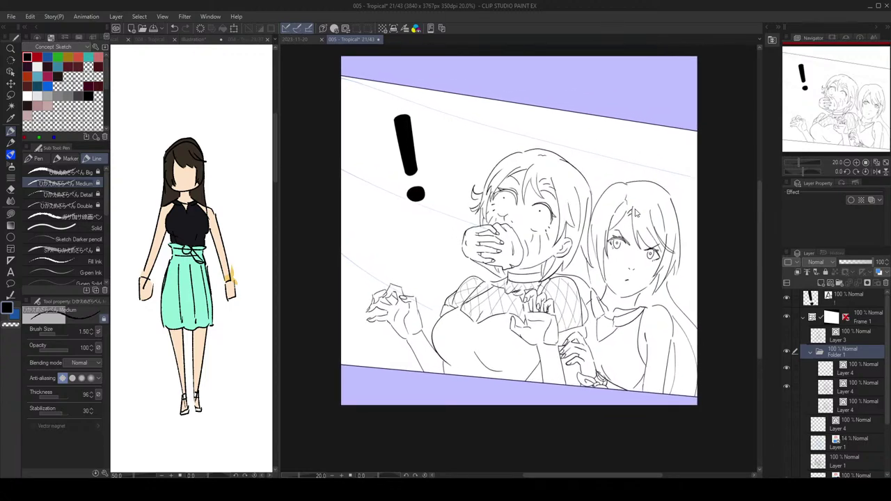
Step: Toggle the visibility of the upper two Layer 4 layers in Folder 1 to identify which lines each one holds
key("o")
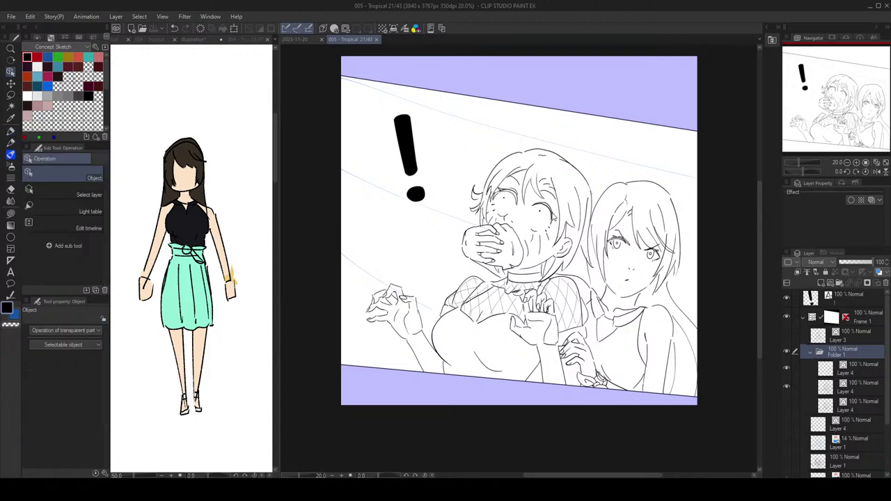
scroll(541, 217, "up", 1)
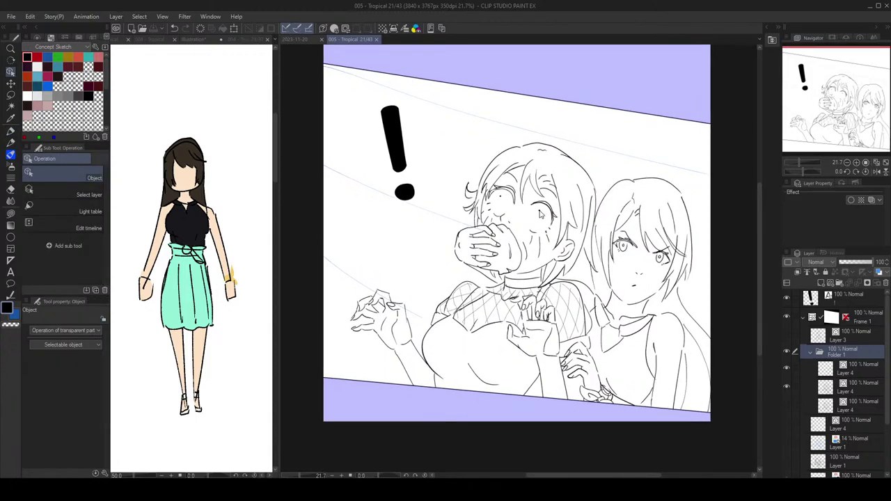
left_click(13, 95)
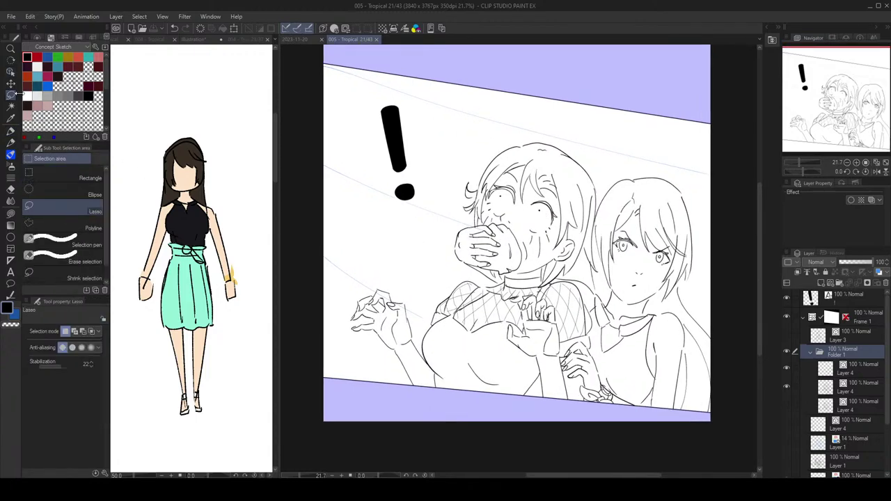
left_click(787, 368)
left_click(787, 369)
left_click(786, 386)
left_click(787, 387)
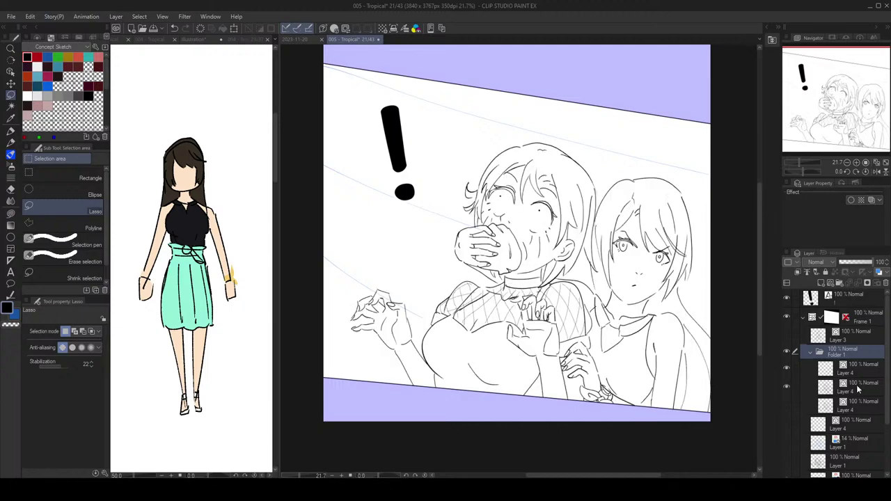
Step: Lasso the first woman's eyes, brows and cheek lines on the middle Layer 4 and move them to the folder's uppermost Layer 4
left_click(858, 387)
scroll(518, 201, "up", 2)
mouse_move(540, 236)
left_mouse_down()
mouse_move(553, 273)
mouse_move(576, 234)
mouse_move(570, 202)
mouse_move(543, 198)
mouse_move(527, 220)
left_mouse_up()
mouse_move(516, 208)
left_mouse_down()
mouse_move(519, 179)
mouse_move(497, 173)
mouse_move(476, 196)
mouse_move(478, 214)
mouse_move(514, 230)
mouse_move(476, 228)
mouse_move(476, 207)
left_mouse_up()
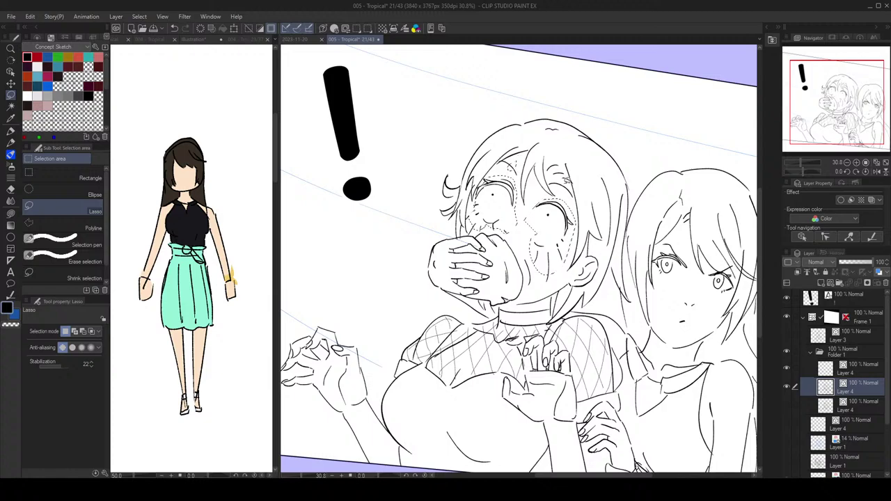
key("o")
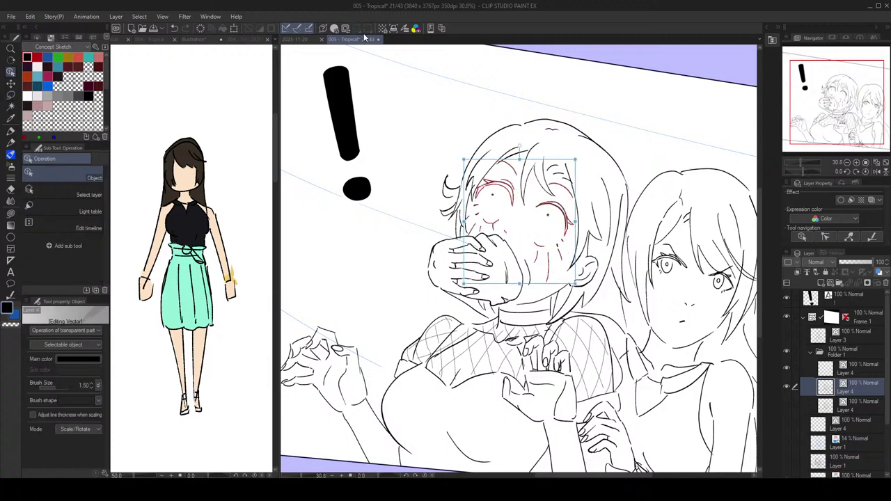
key("Delete")
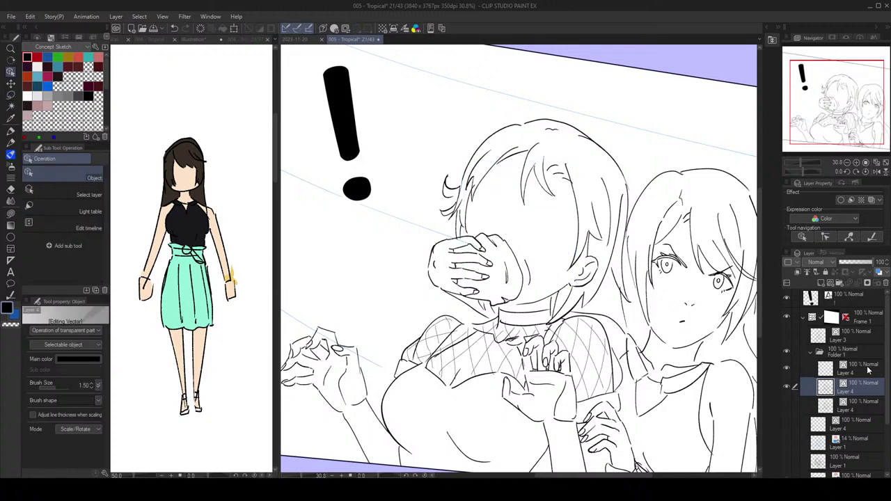
left_click(868, 371)
scroll(497, 201, "down", 1)
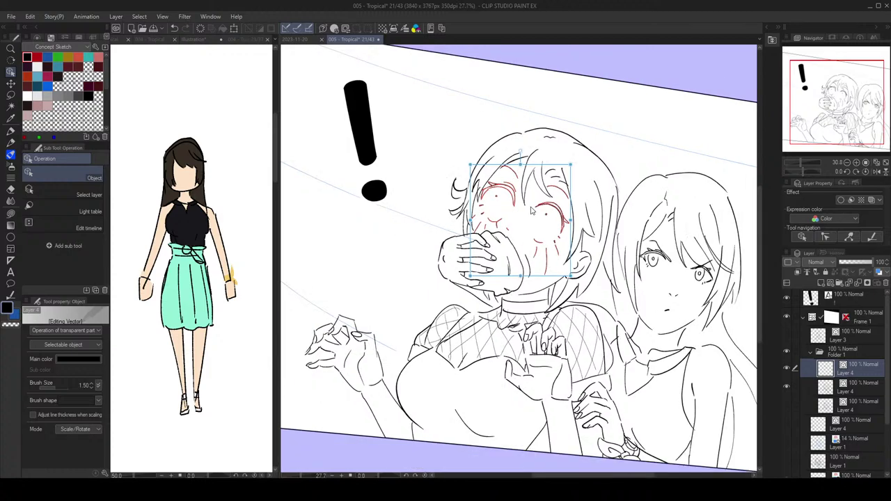
Step: Scale the first woman's eyes and cheek lines down slightly, reposition them on her face, and save the file
left_click_drag(571, 165, 566, 172)
left_click_drag(501, 214, 498, 213)
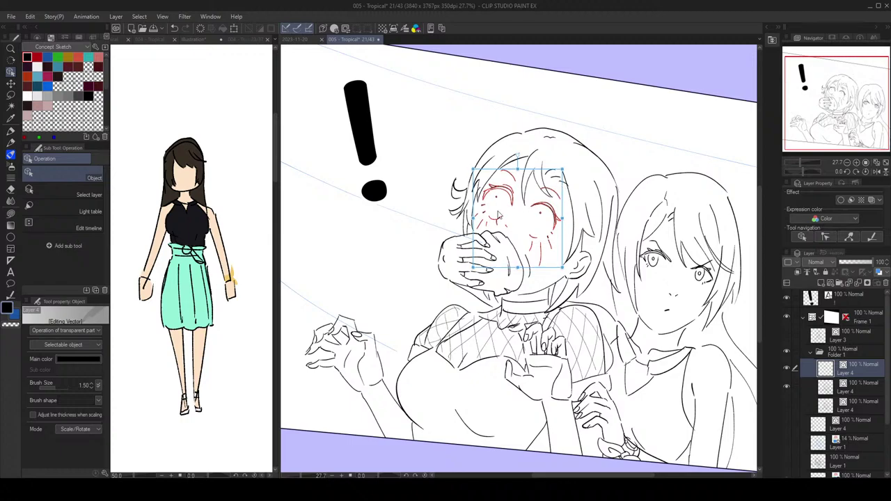
left_click(10, 94)
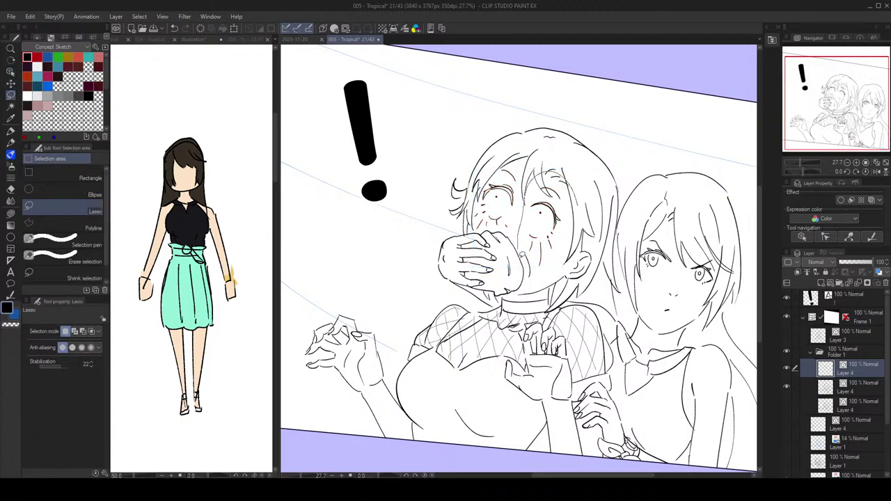
scroll(605, 210, "down", 3)
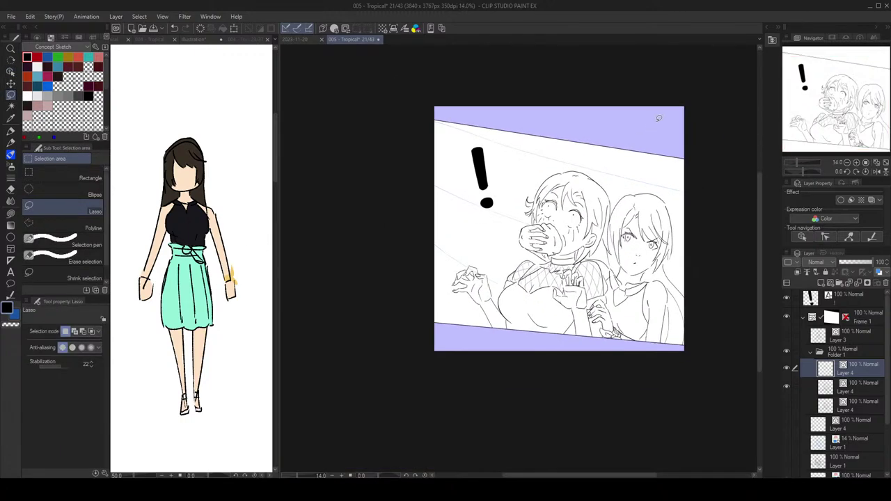
scroll(643, 194, "down", 1)
scroll(649, 203, "up", 1)
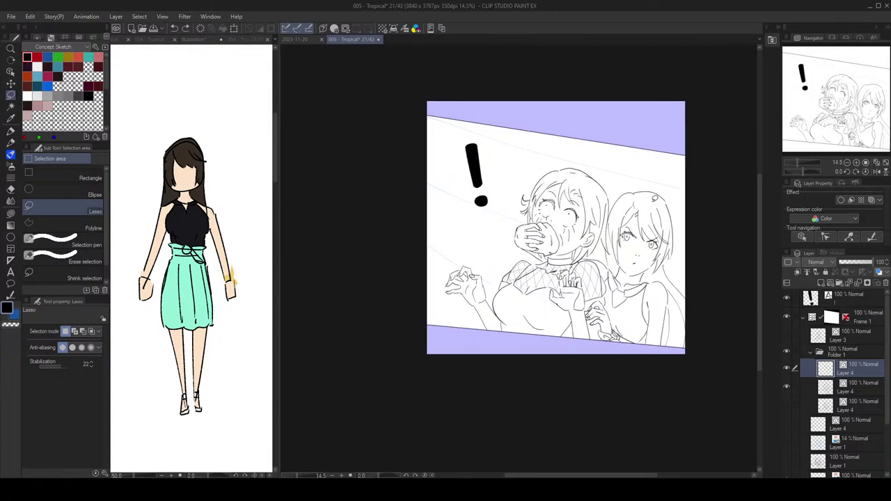
scroll(606, 206, "up", 2)
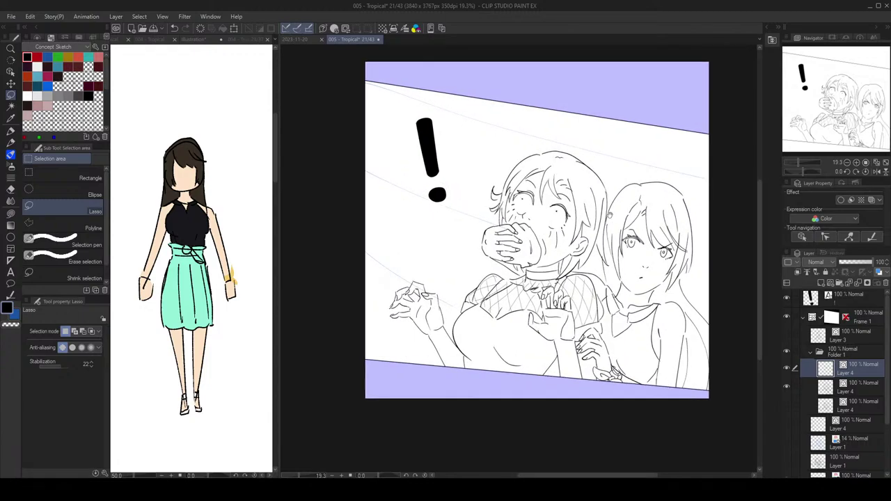
key("ctrl+s")
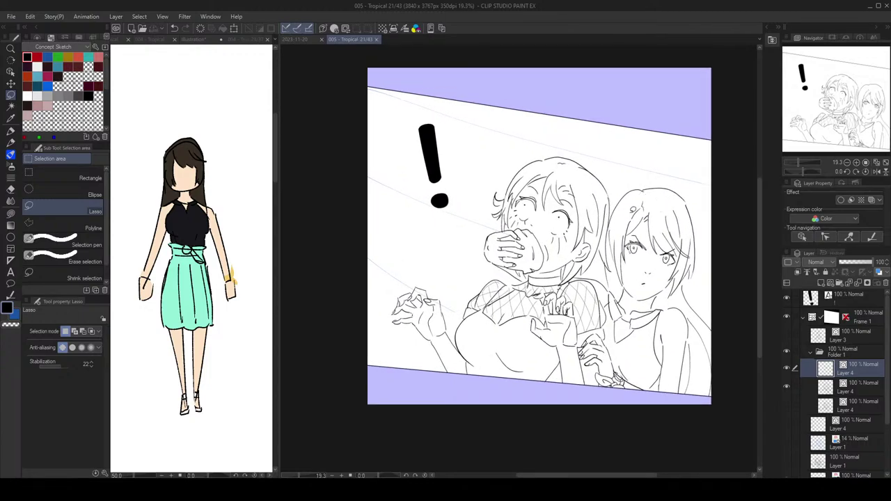
key("p")
left_click_drag(690, 235, 684, 225)
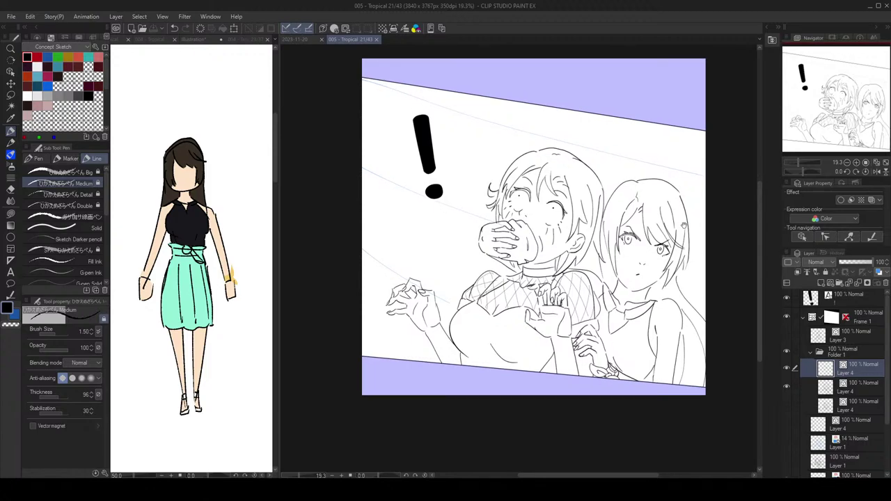
left_click_drag(605, 164, 605, 166)
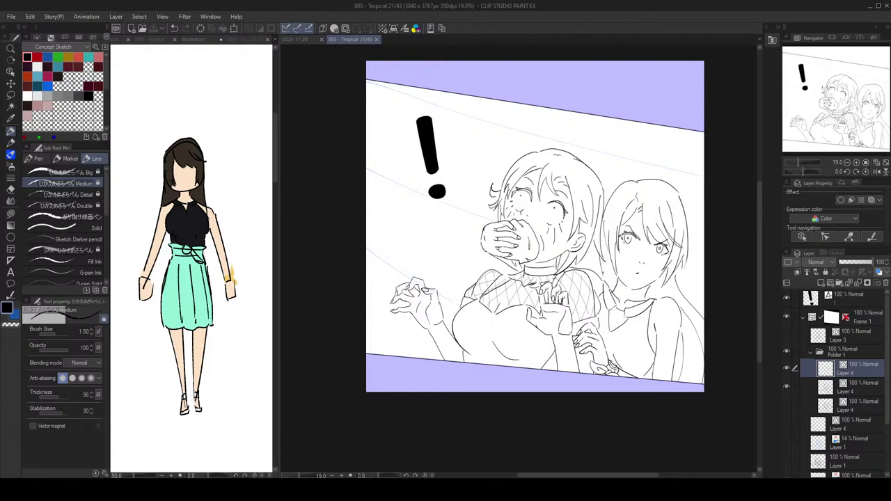
Step: Shift the outer line of the first woman's forearm slightly inward below her raised palm on the middle Layer 4
left_click_drag(585, 335, 573, 361)
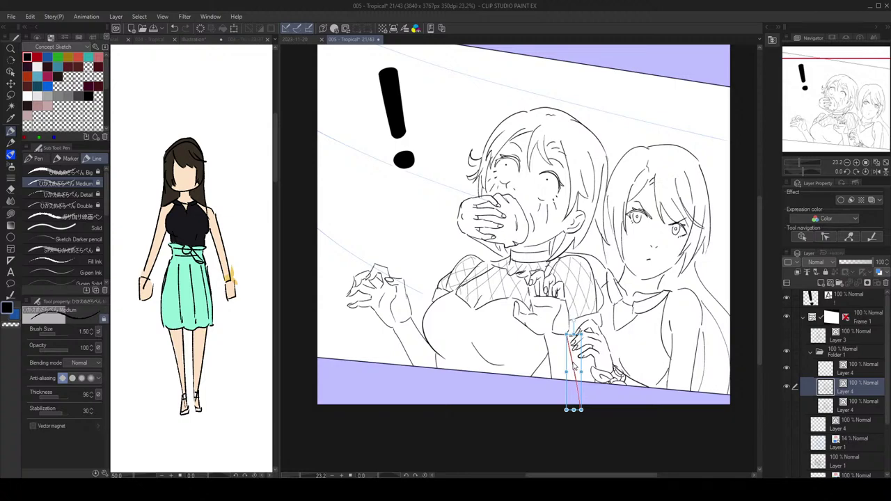
key("ctrl+z")
scroll(566, 326, "up", 1)
key("e")
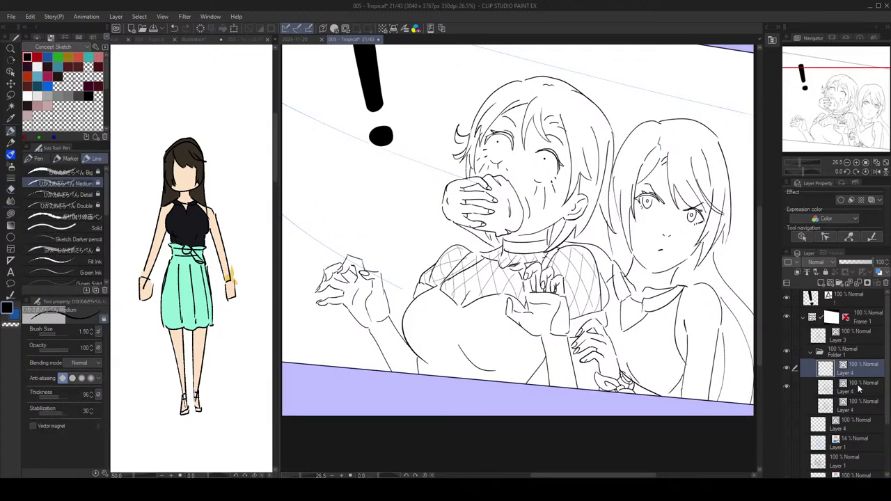
key("alt+[")
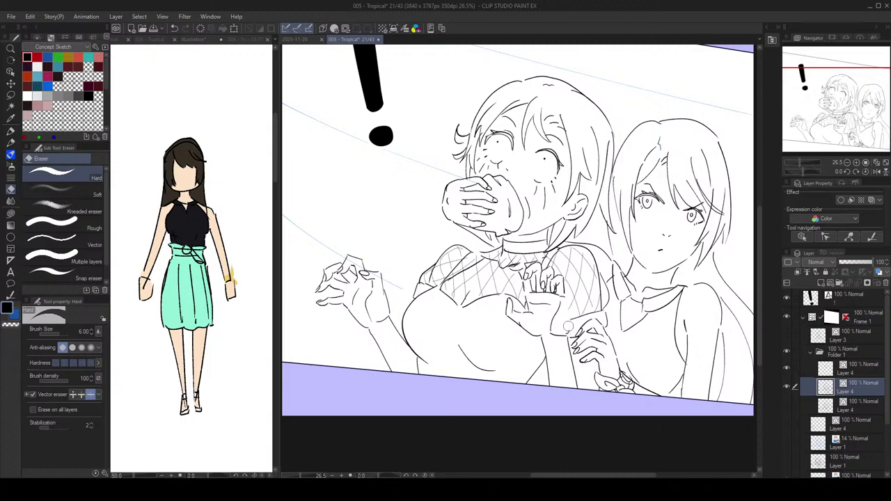
key("p")
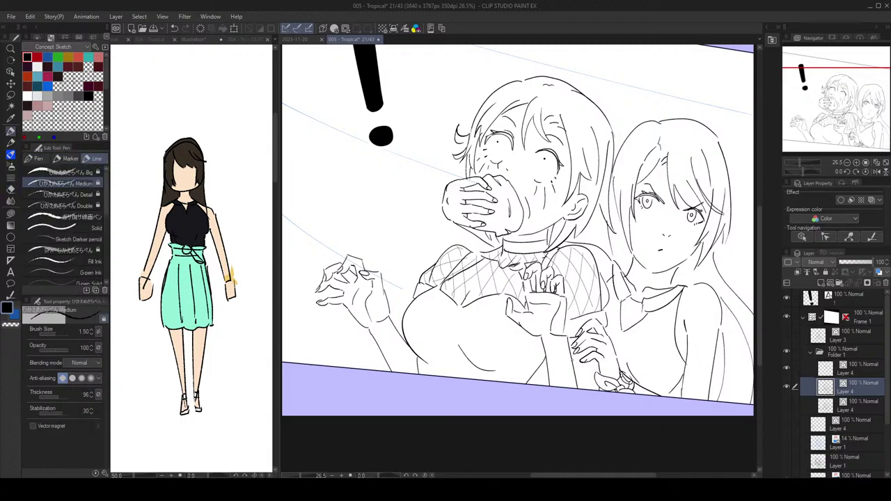
key("e")
key("p")
left_click(574, 370, "ctrl")
left_click_drag(574, 370, 571, 370)
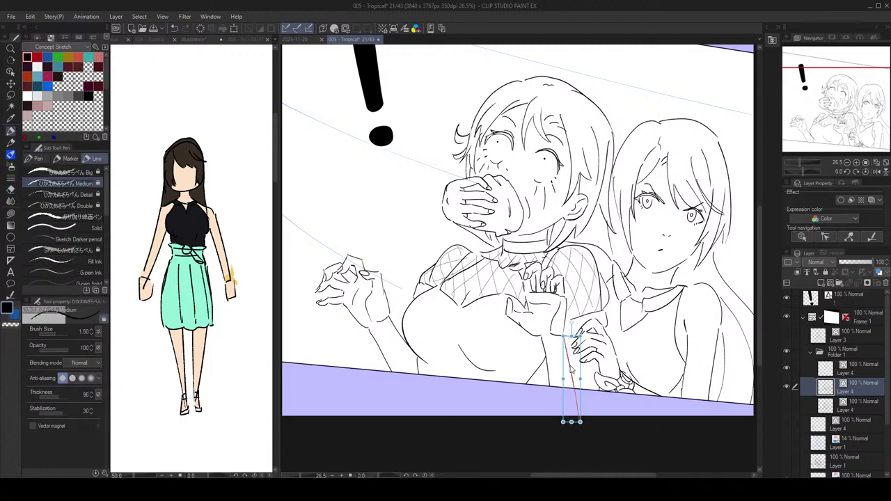
Step: Nudge the inner line of the first woman's raised forearm to adjust the forearm's width
scroll(633, 333, "down", 4)
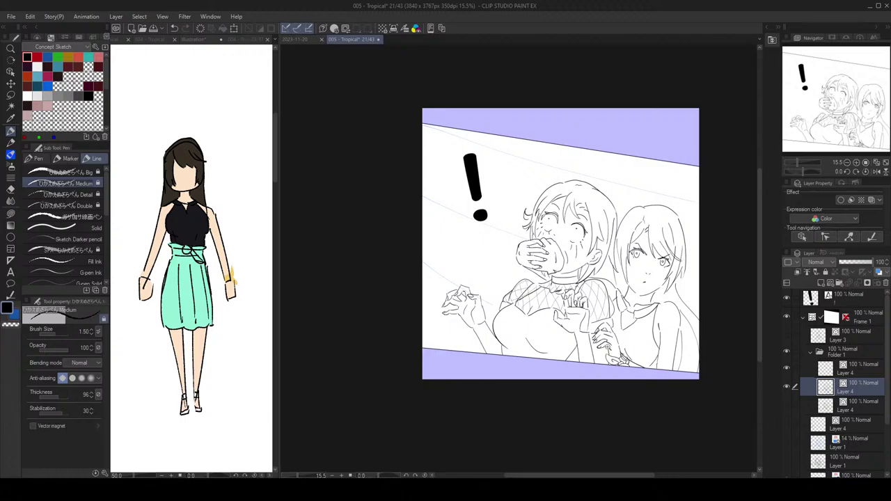
scroll(568, 346, "up", 2)
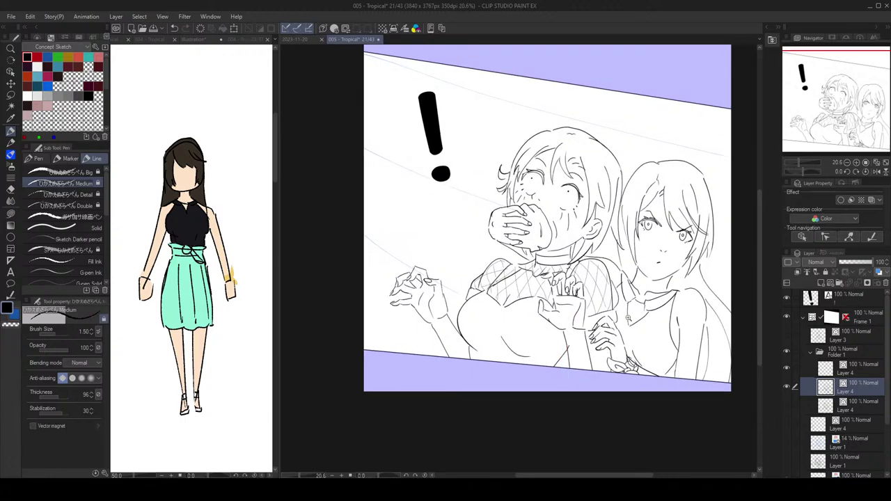
scroll(628, 318, "down", 2)
scroll(625, 320, "up", 3)
left_click_drag(560, 345, 561, 342)
left_click(560, 343, "ctrl")
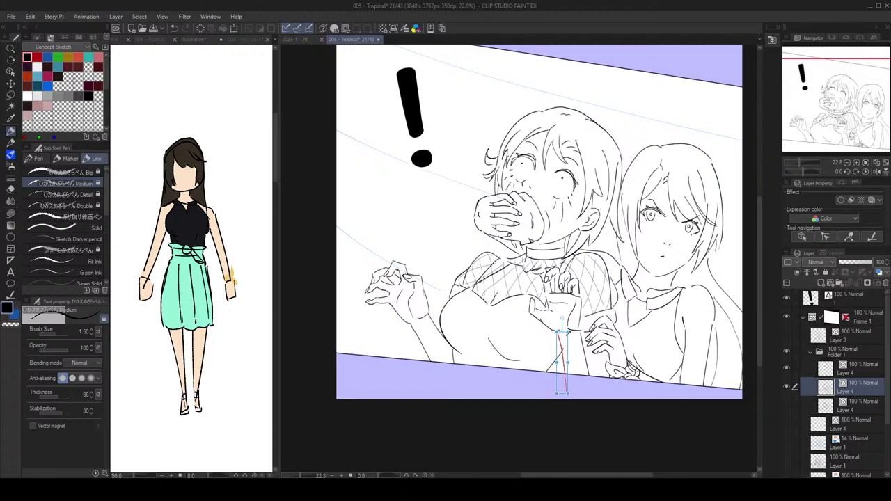
Step: Trim the torso line overlapping the first woman's raised forearm with the vector eraser set to erase up to intersections
scroll(571, 347, "up", 7)
key("e")
left_click(83, 395)
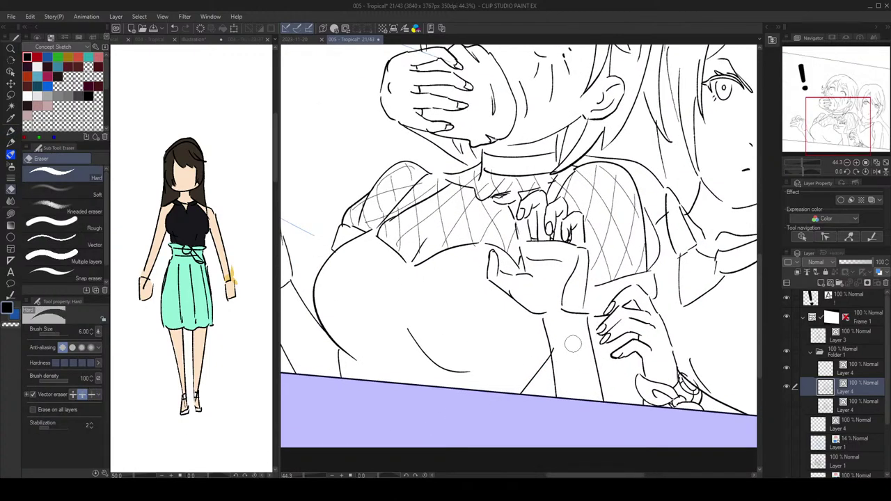
key("p")
scroll(555, 348, "down", 4)
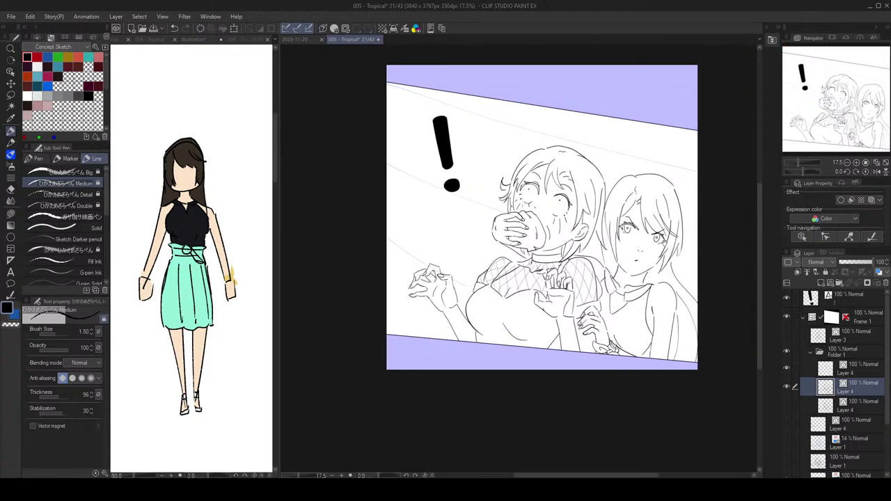
Step: Remove the short wrist line under the first woman's raised palm with the vector eraser set to erase whole lines
scroll(582, 314, "up", 3)
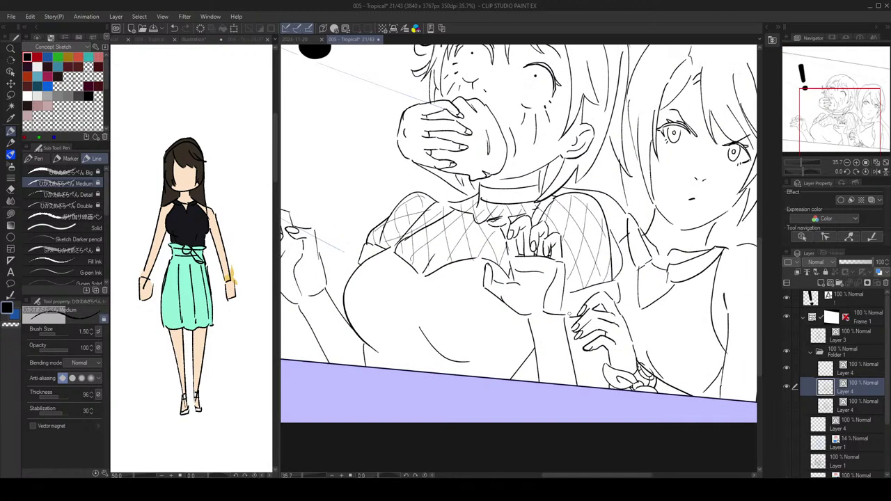
key("e")
left_click(91, 394)
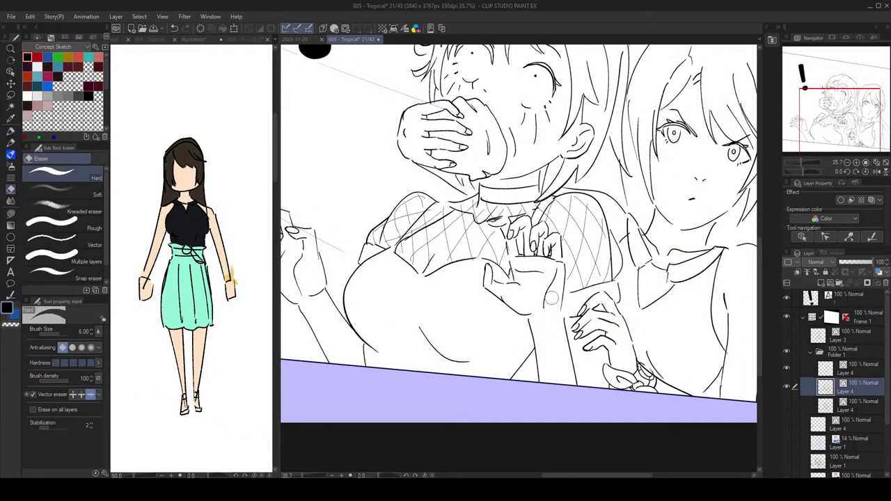
key("p")
Step: Check the adjusted hand and forearm lines up close and against the whole panel, and save the file
scroll(606, 287, "down", 3)
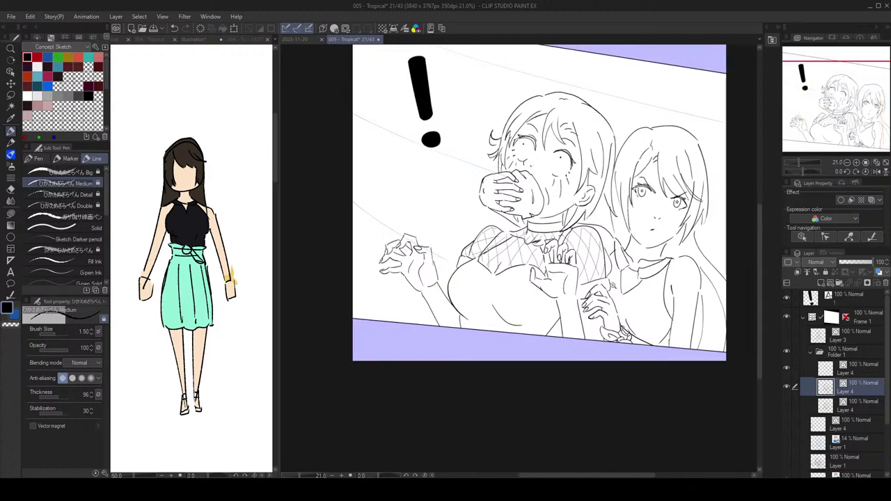
scroll(599, 296, "up", 1)
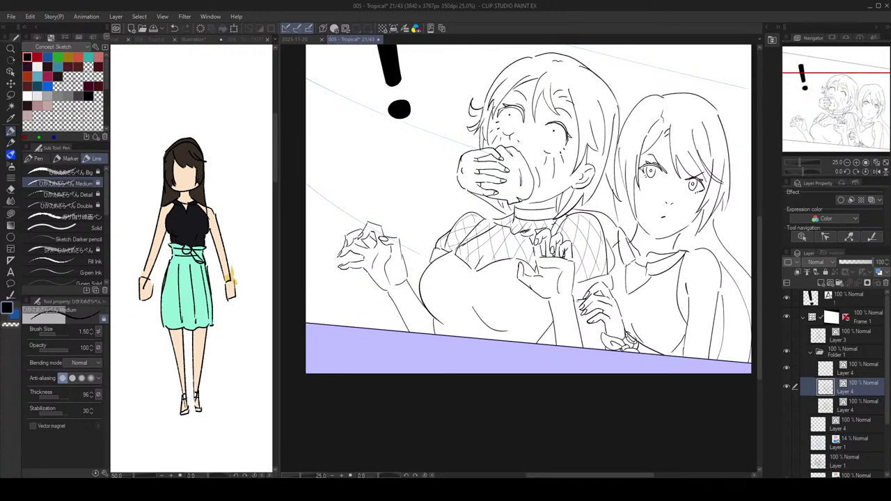
scroll(597, 305, "down", 2)
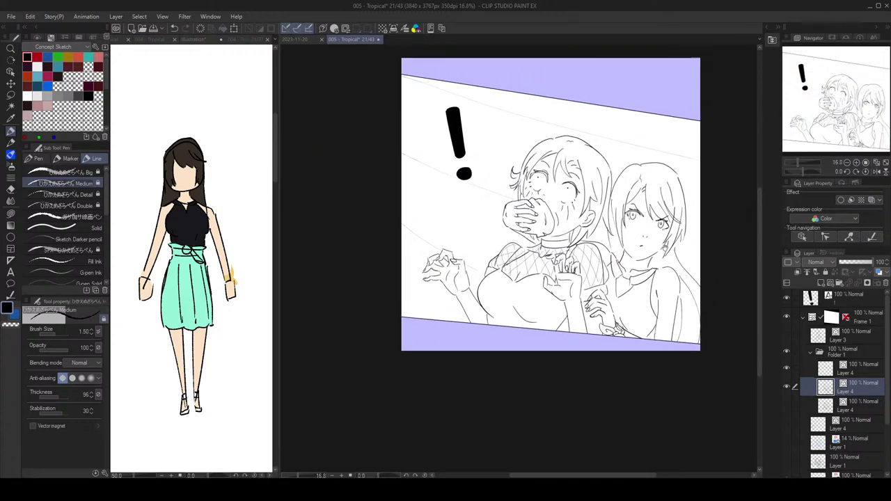
scroll(547, 268, "up", 3)
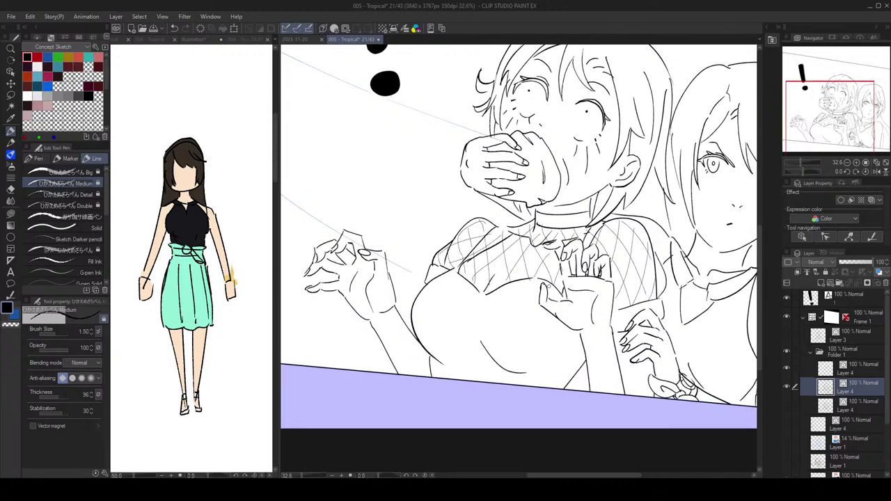
scroll(684, 232, "down", 2)
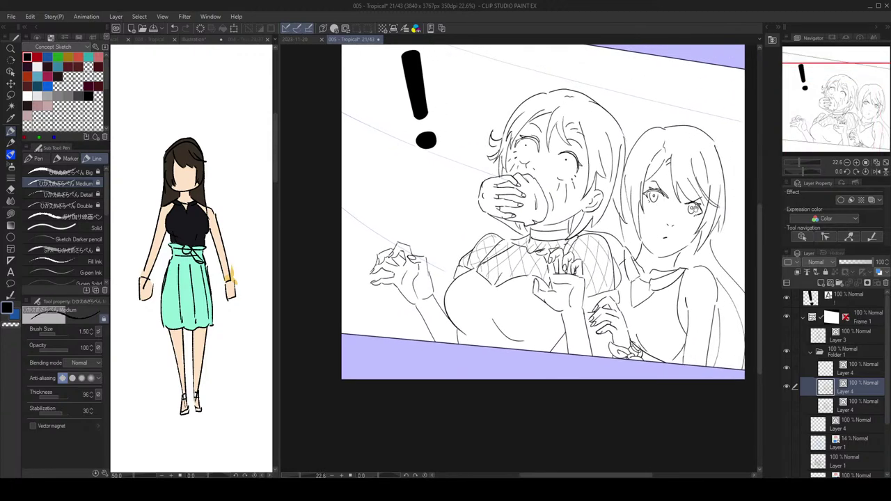
scroll(654, 223, "down", 1)
scroll(603, 260, "up", 2)
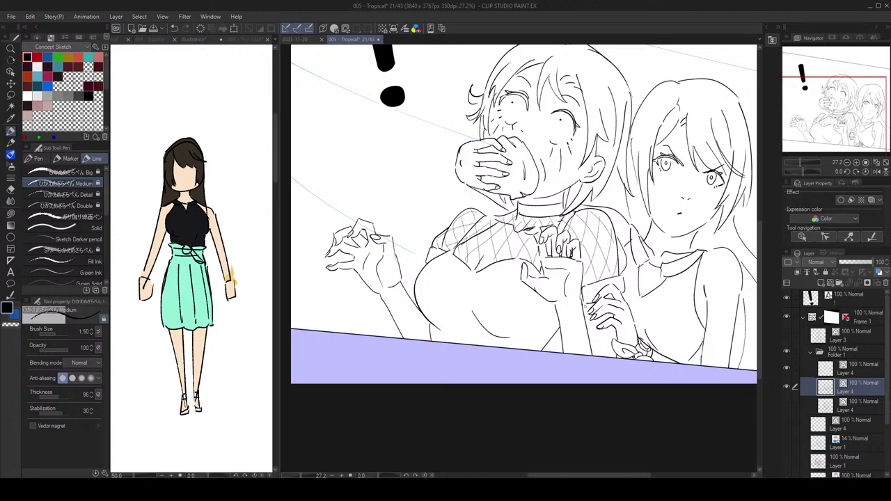
scroll(644, 292, "down", 2)
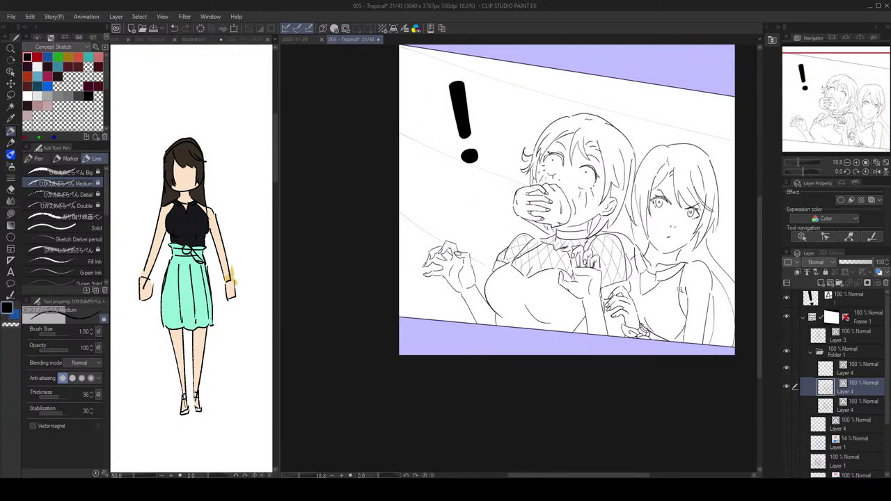
left_click_drag(682, 271, 678, 280)
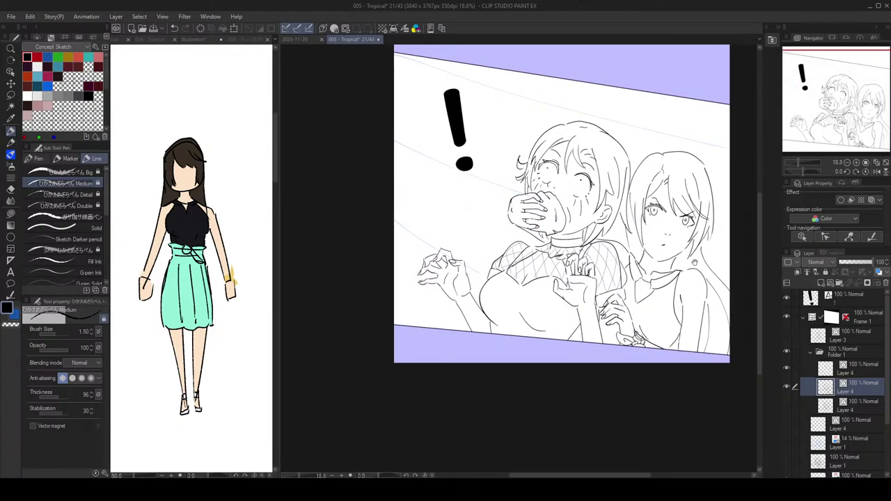
key("ctrl+s")
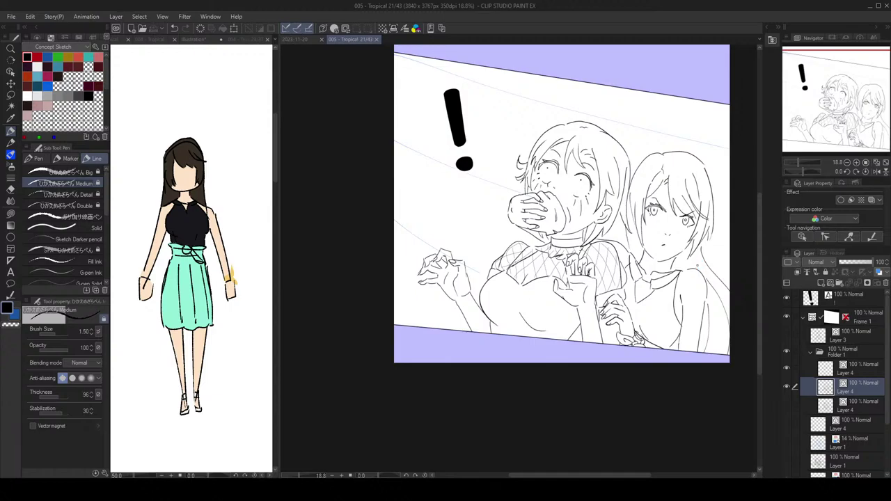
Step: Browse the page overview of 005 - Tropical and open the finished colored page 3
left_click(123, 41)
scroll(204, 204, "up", 5)
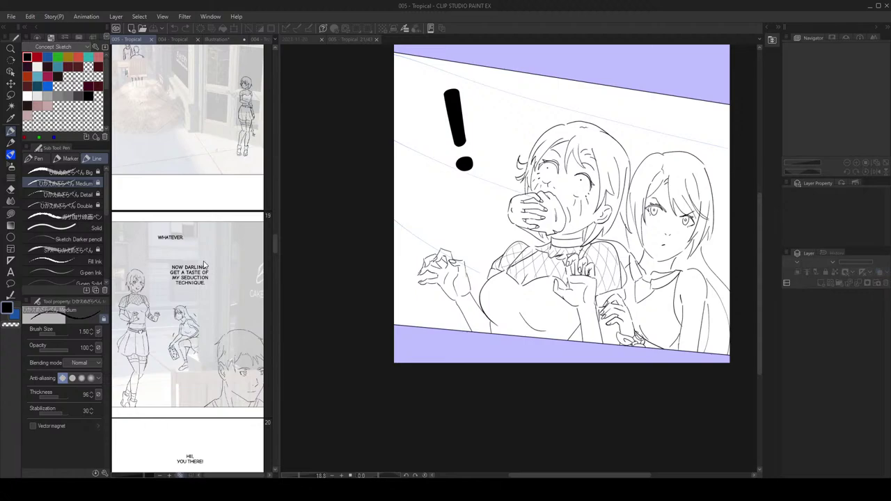
scroll(205, 265, "down", 12)
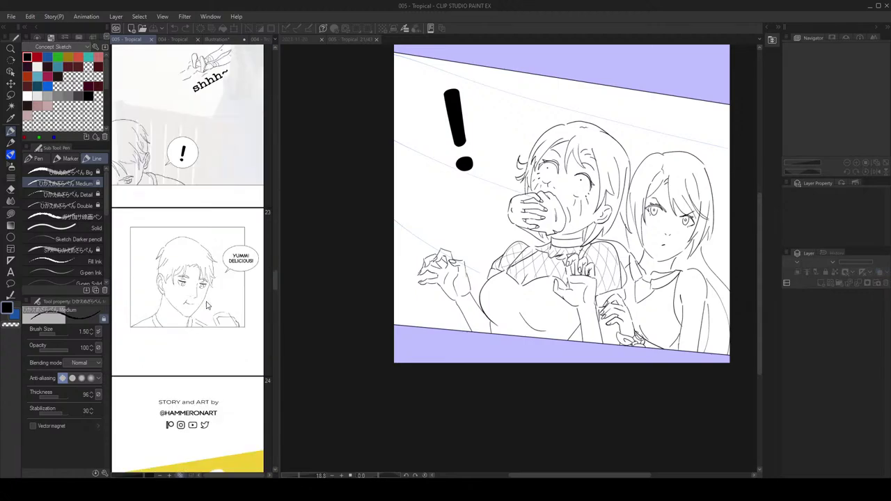
scroll(206, 305, "up", 3)
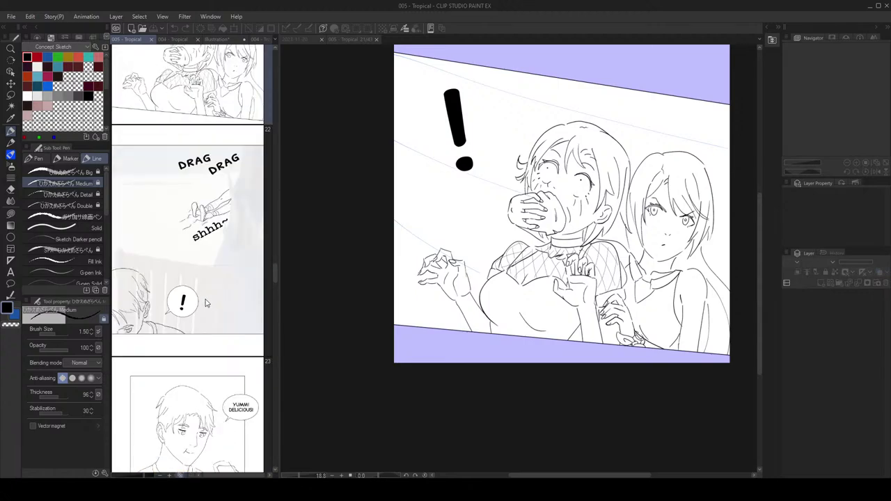
scroll(205, 303, "up", 15)
scroll(204, 296, "up", 14)
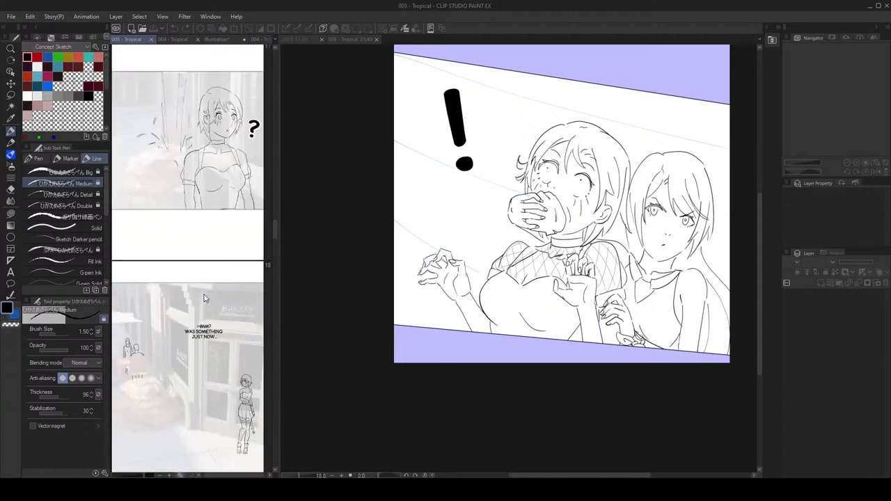
left_click_drag(281, 206, 280, 79)
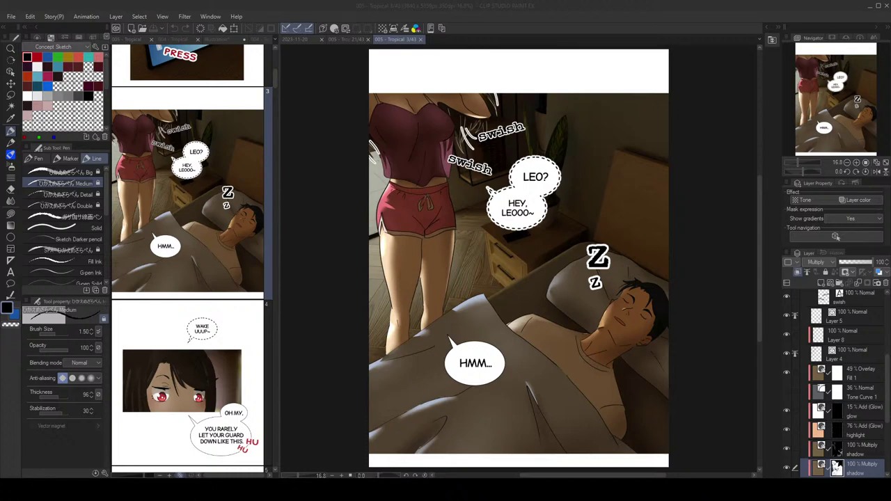
Step: Pick the standing woman's color layer, Layer 6, on page 3 and examine the shading and highlight layers above it
left_click(425, 152)
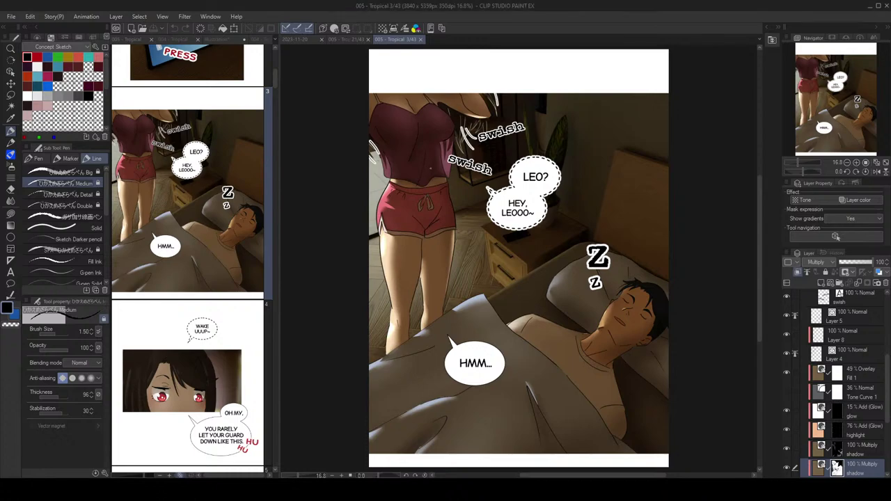
key("o")
left_click(426, 139)
scroll(836, 421, "down", 1)
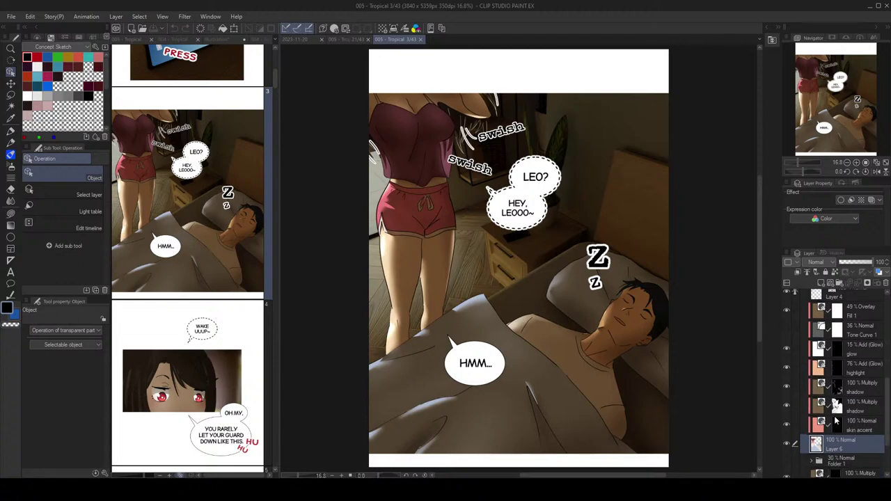
scroll(836, 420, "up", 1)
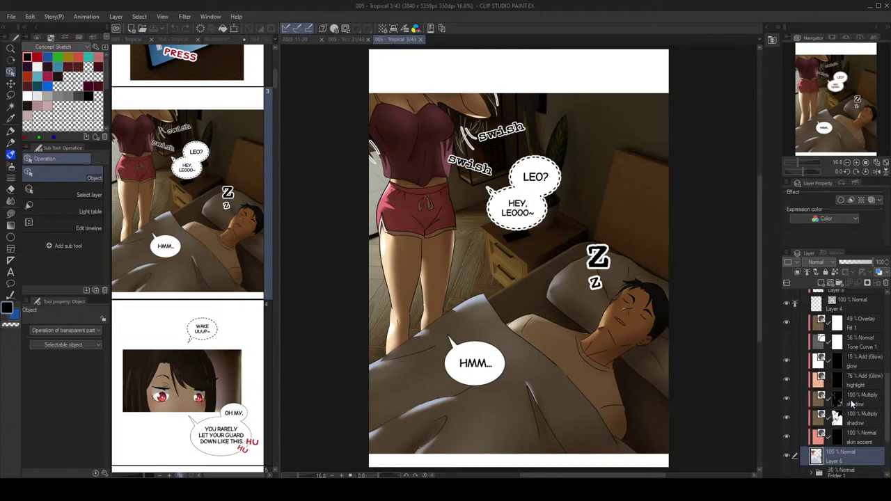
Step: Return to the comic's page overview and open page 13, the bakery breakfast scene
left_click(238, 193)
scroll(243, 323, "down", 10)
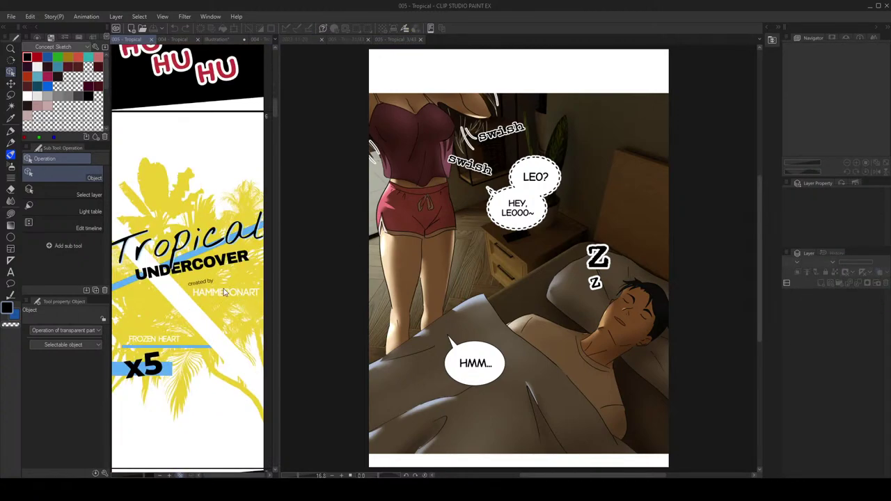
scroll(209, 304, "down", 10)
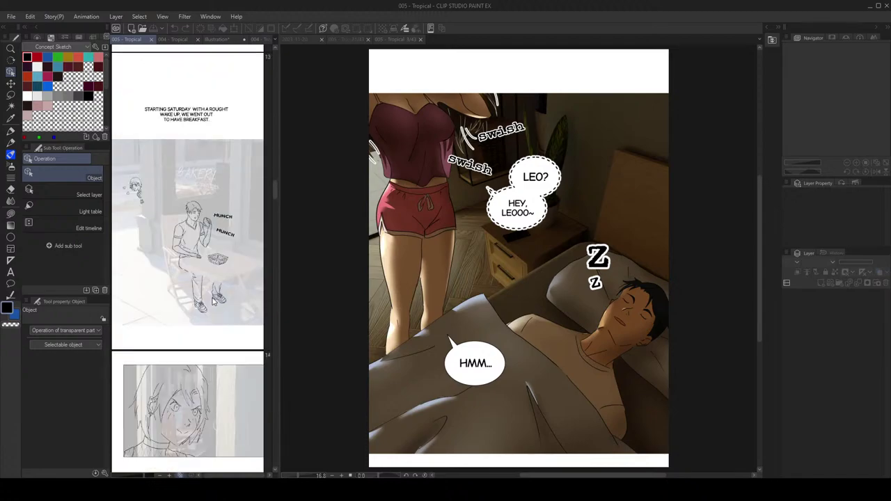
scroll(214, 301, "down", 2)
double_click(212, 298)
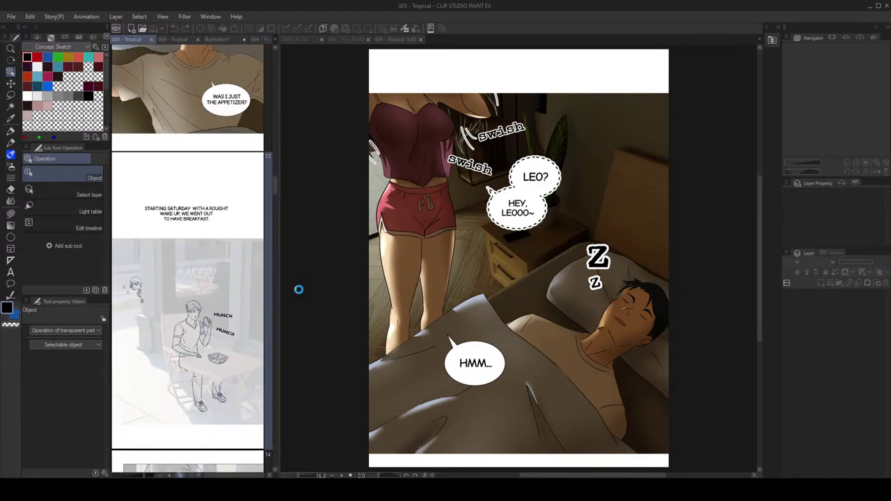
Step: Examine page 13's line art over the bakery background and the layers within Frame 1
scroll(522, 240, "up", 6)
left_click_drag(523, 244, 521, 99)
scroll(566, 190, "down", 2)
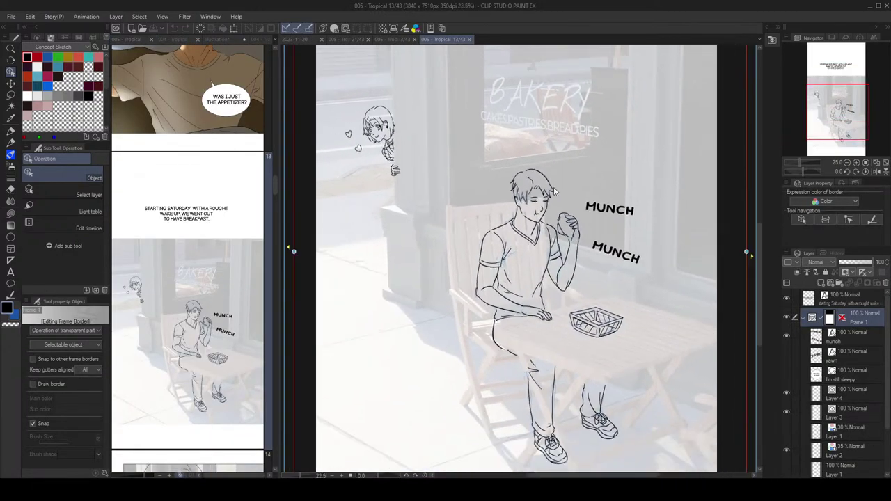
mouse_move(566, 185)
left_mouse_down()
mouse_move(568, 204)
mouse_move(564, 183)
left_mouse_up()
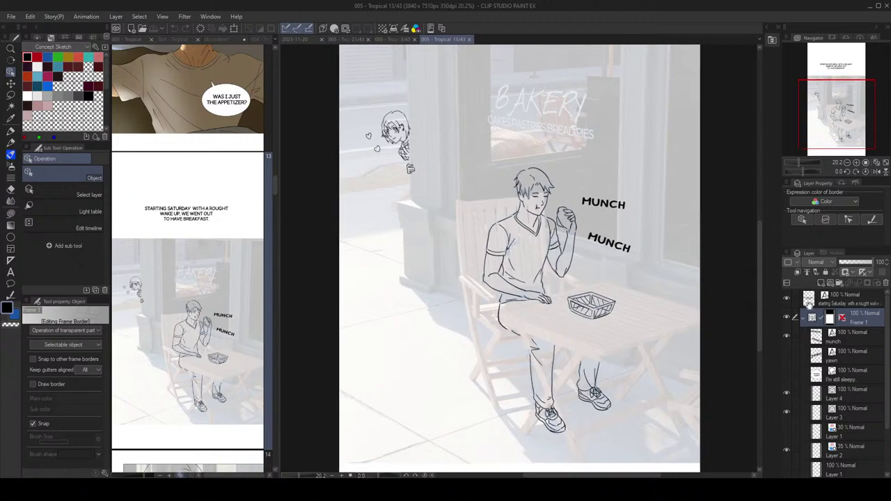
scroll(826, 365, "down", 3)
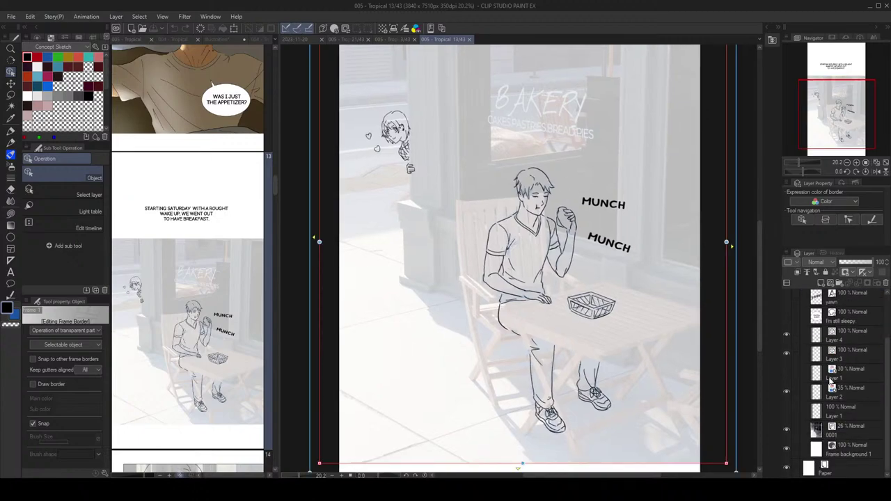
Step: Identify the man's rough sketch on the 35% Layer 2 and hide that layer
scroll(843, 454, "up", 2)
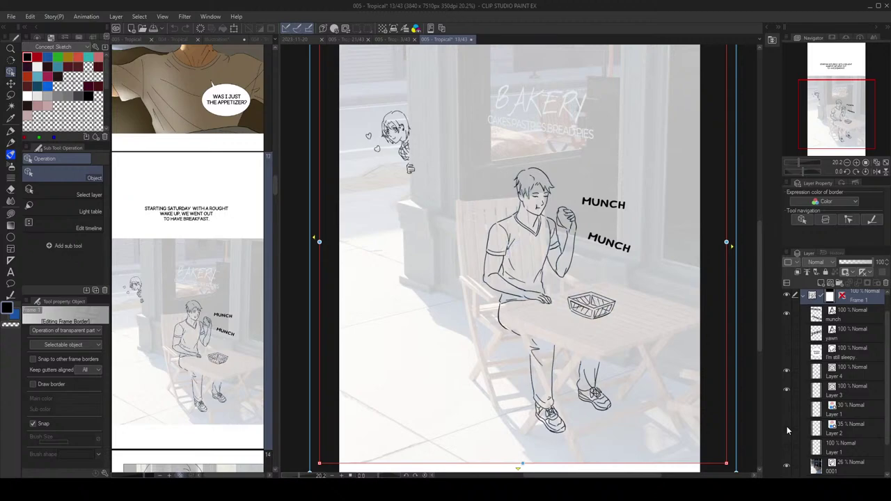
left_click(829, 430)
key("ctrl+t")
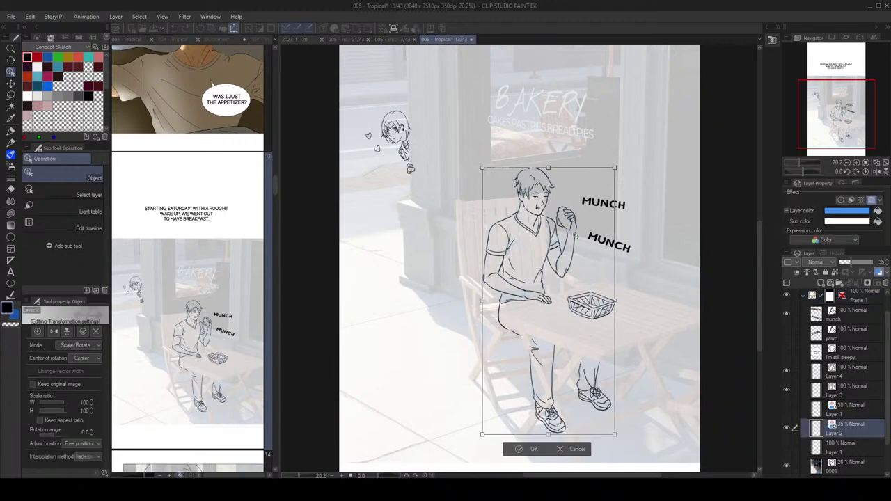
key("Return")
left_click(788, 429)
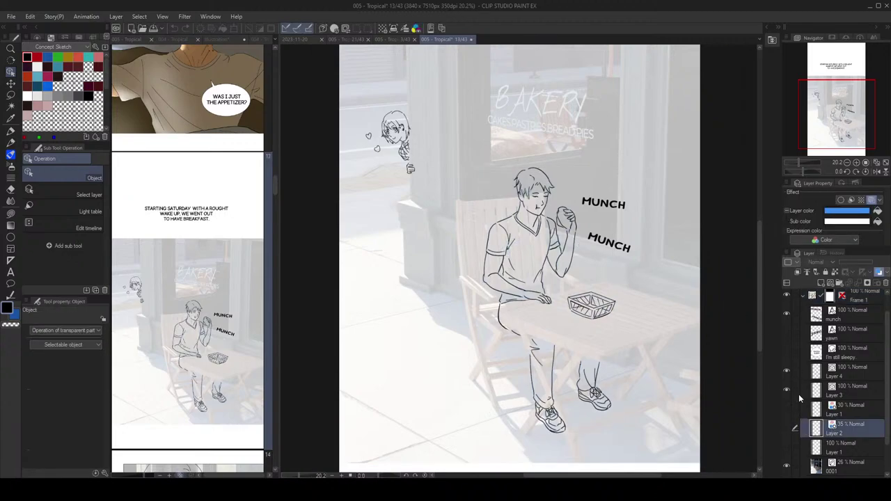
Step: Add a new raster layer above the 30% Layer 1 and activate the Lasso fill tool
left_click(851, 410)
left_click(821, 283)
key("g")
key("g")
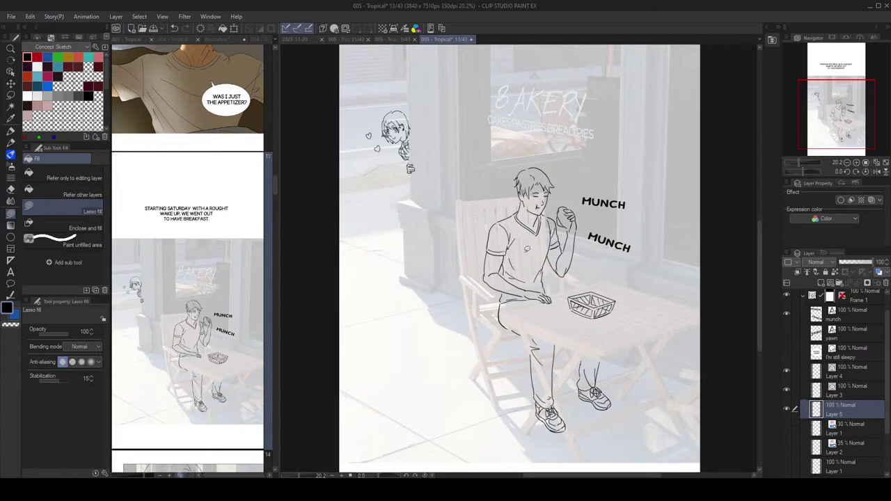
scroll(527, 249, "up", 1)
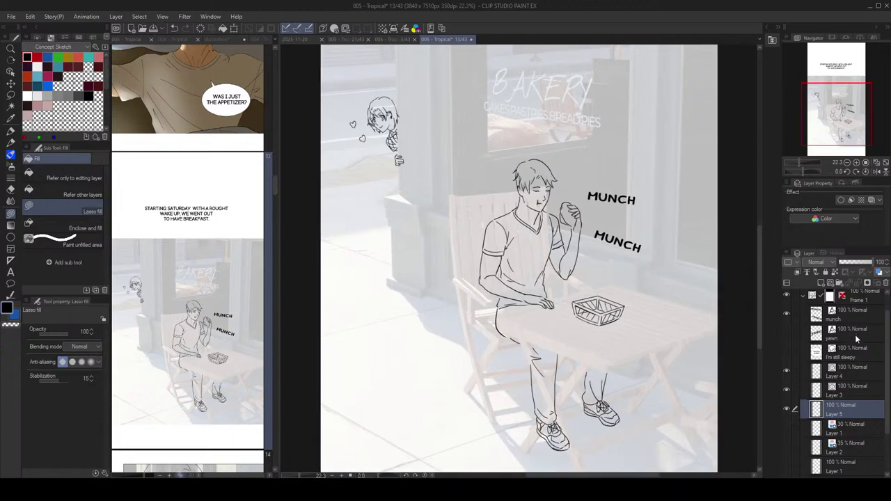
Step: Delete the hidden "yawn" and "I'm still sleepy" layers from Frame 1
left_click(857, 339)
left_click(885, 284)
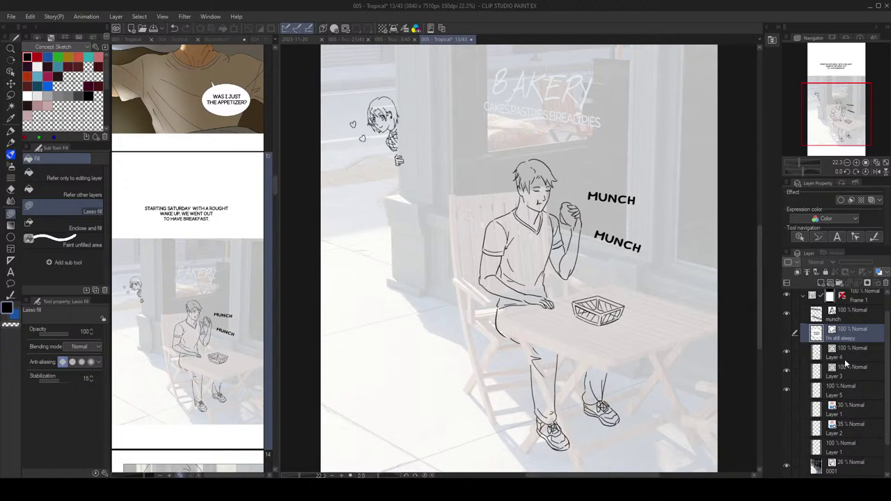
key("Delete")
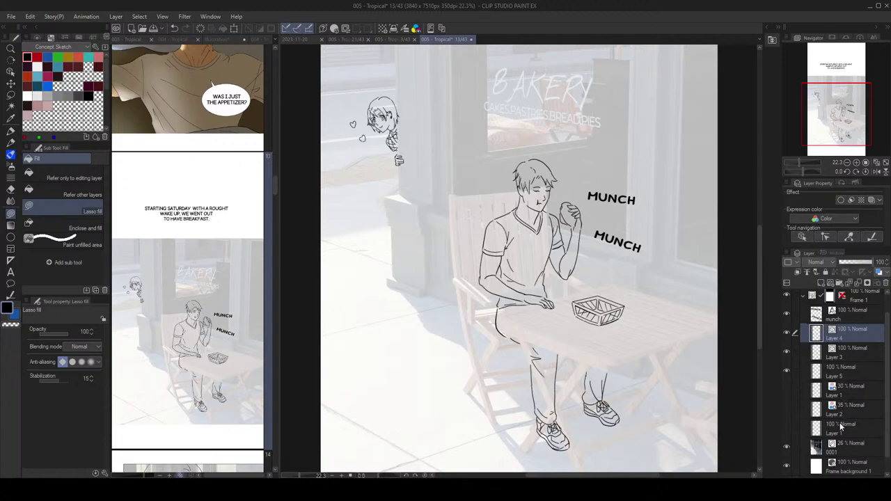
Step: Show the 100% Layer 1 rough sketch above the background to check it, and hide it again
left_click(804, 430)
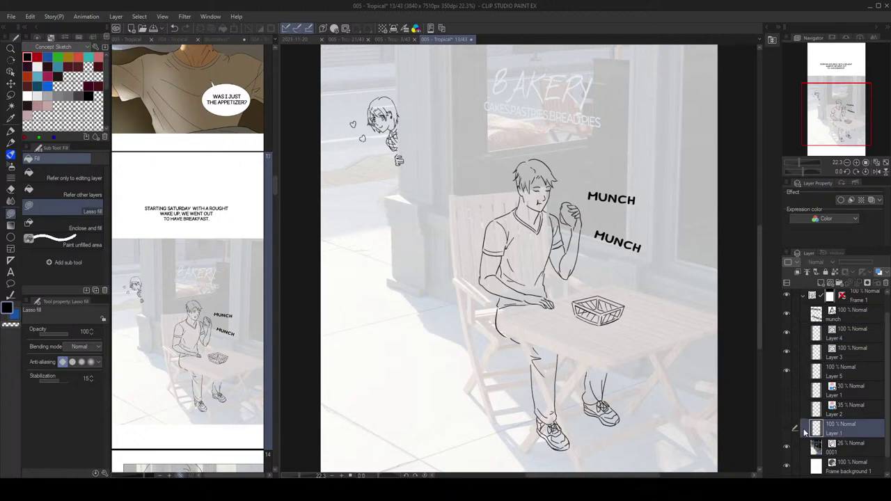
left_click(787, 429)
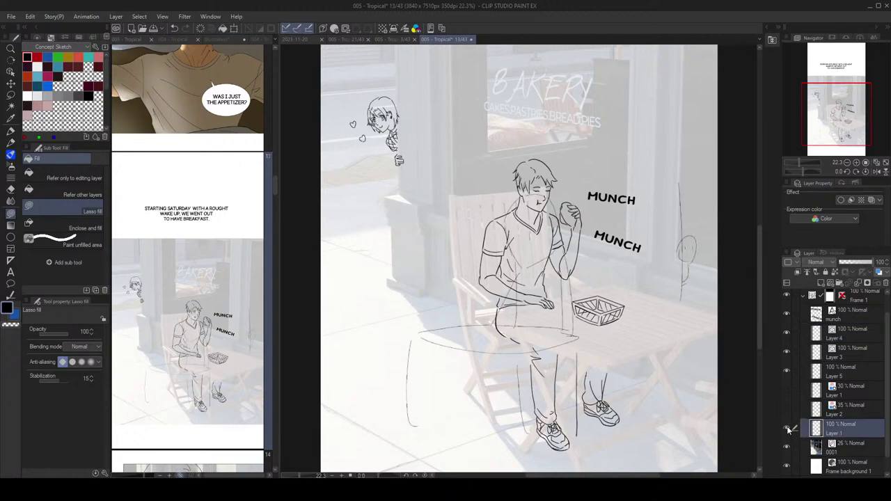
scroll(685, 369, "down", 1)
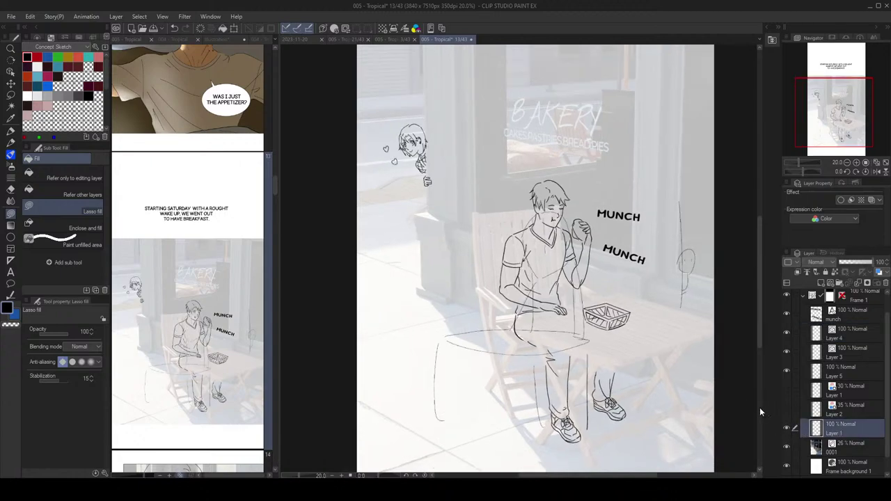
left_click(788, 430)
Step: Select Layer 5 and pick the light peach skin tone from the characters' swatches in the color mixing palette
left_click(856, 390)
left_click(850, 373)
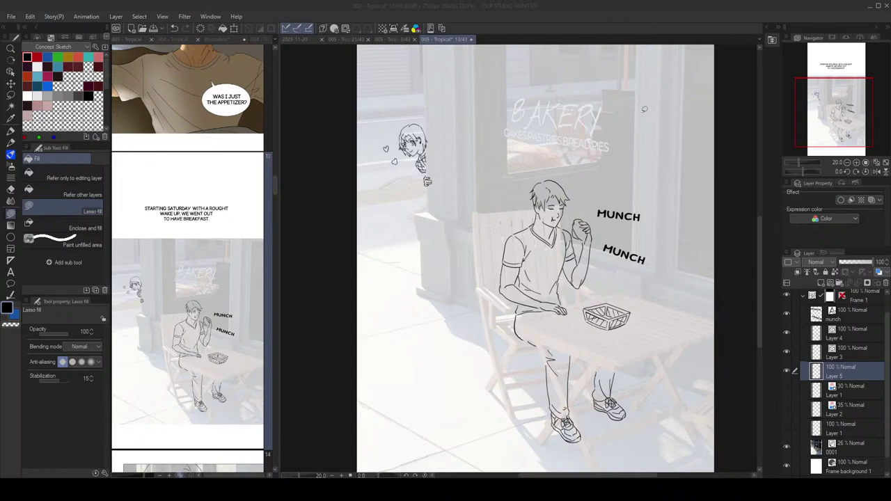
scroll(613, 265, "up", 1)
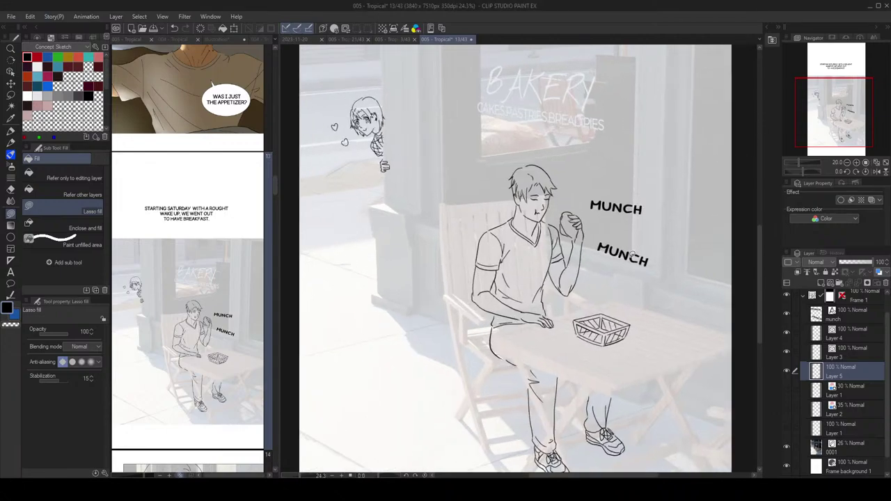
left_click_drag(627, 251, 616, 197)
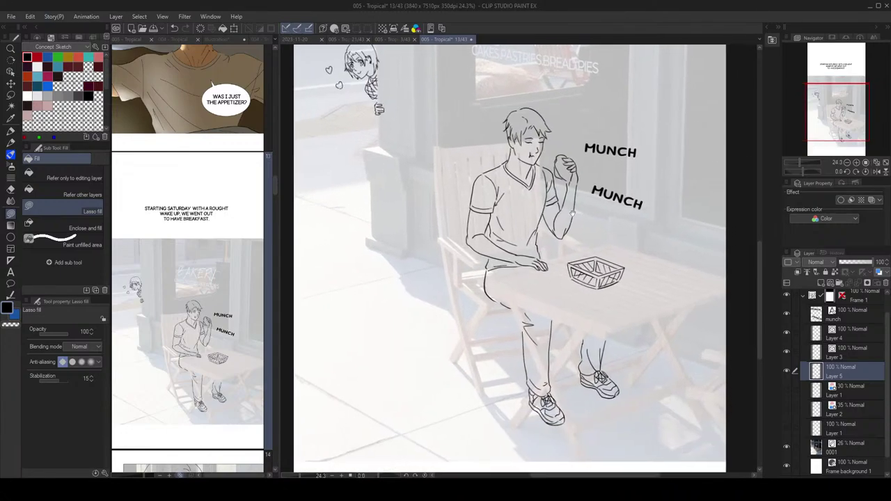
left_click(863, 38)
left_click_drag(829, 88, 850, 85)
scroll(835, 91, "up", 1)
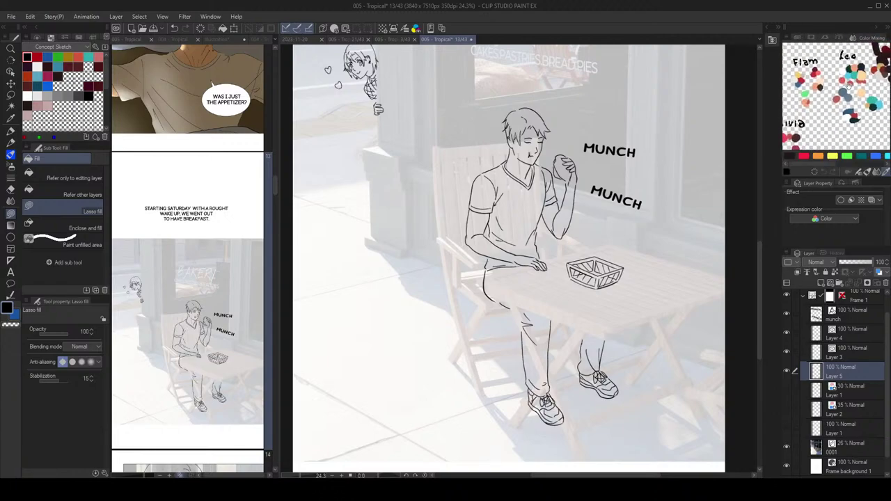
left_click(863, 90)
Step: Lower the opacity of background layer 0001 to 12% and make Layer 5 active again
left_click(846, 449)
left_click(843, 262)
left_click(846, 369)
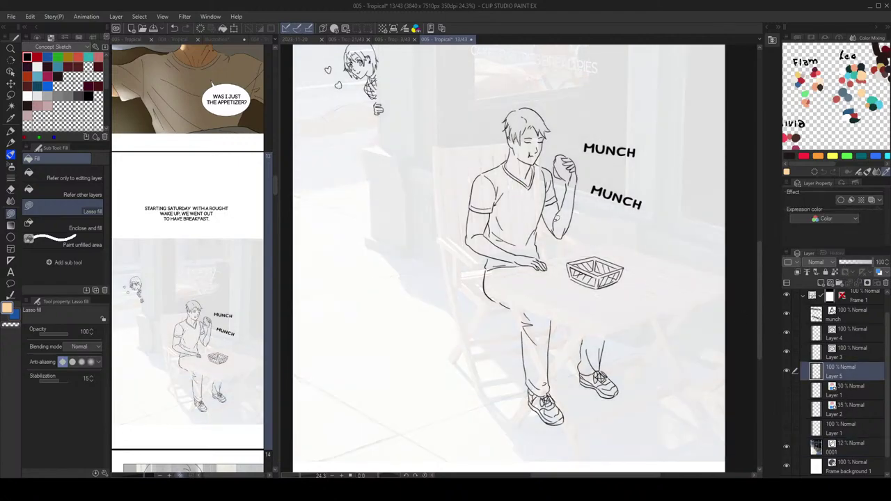
left_click_drag(517, 202, 521, 217)
scroll(540, 192, "up", 2)
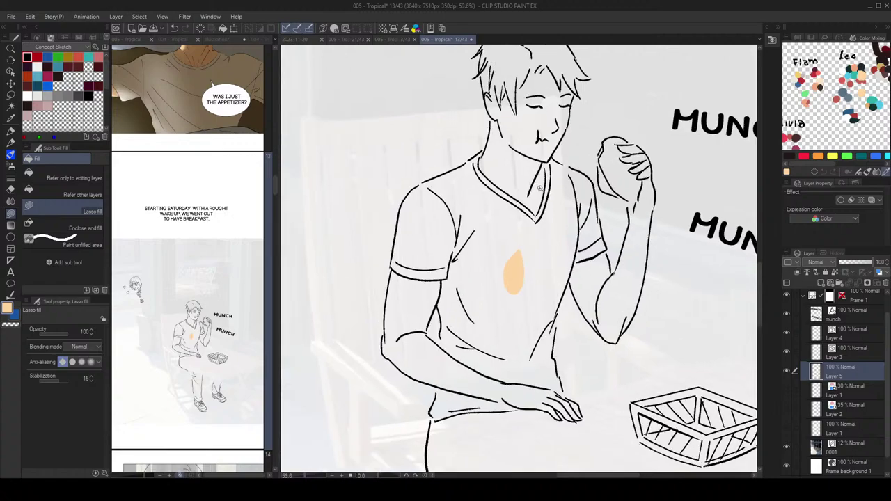
scroll(540, 189, "up", 1)
key("ctrl+z")
scroll(540, 174, "down", 5)
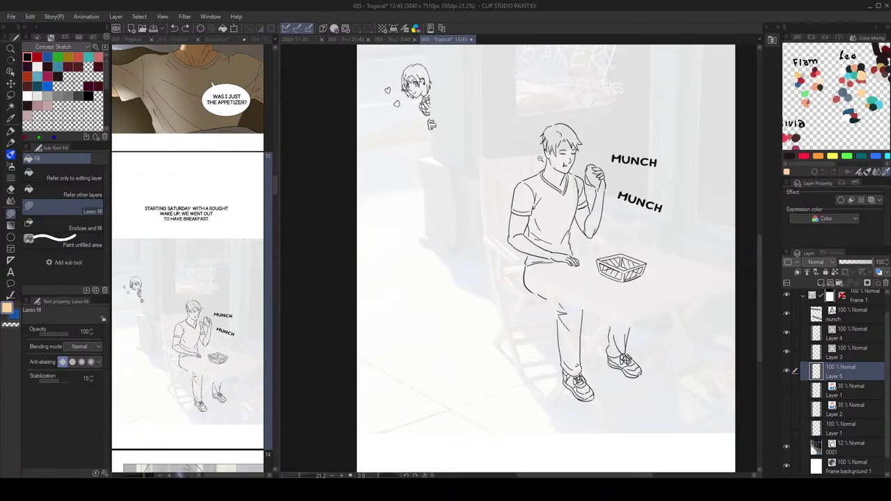
Step: Turn on Quick Mask and lasso-fill a loose mask around the seated man's head, torso and arms
scroll(540, 159, "down", 1)
left_click(346, 29)
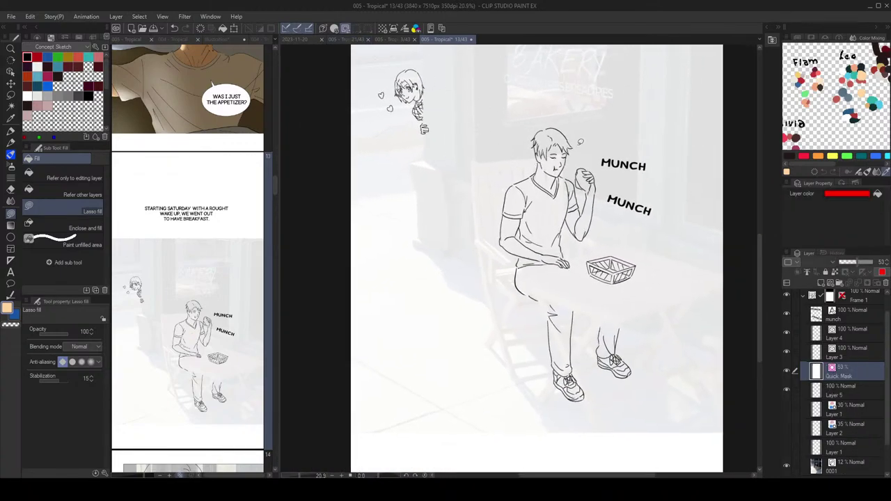
mouse_move(543, 190)
left_mouse_down()
mouse_move(536, 206)
mouse_move(544, 191)
mouse_move(516, 157)
mouse_move(509, 196)
mouse_move(487, 234)
left_mouse_up()
scroll(557, 174, "up", 5)
scroll(558, 187, "down", 3)
scroll(557, 187, "down", 6)
mouse_move(502, 195)
left_mouse_down()
mouse_move(494, 218)
mouse_move(527, 317)
mouse_move(591, 285)
mouse_move(617, 219)
mouse_move(569, 125)
mouse_move(502, 189)
left_mouse_up()
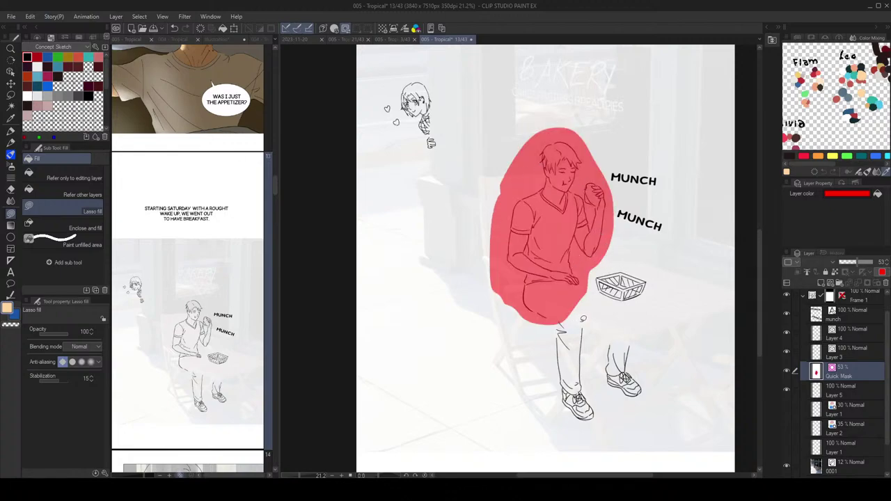
Step: Extend the quick mask with lasso fills over the man's legs and shoes, the basket and the peeking character
mouse_move(584, 318)
left_mouse_down()
mouse_move(570, 427)
mouse_move(600, 383)
mouse_move(589, 298)
left_mouse_up()
mouse_move(603, 330)
left_mouse_down()
mouse_move(599, 369)
mouse_move(650, 359)
mouse_move(608, 315)
left_mouse_up()
left_click_drag(606, 265, 631, 250)
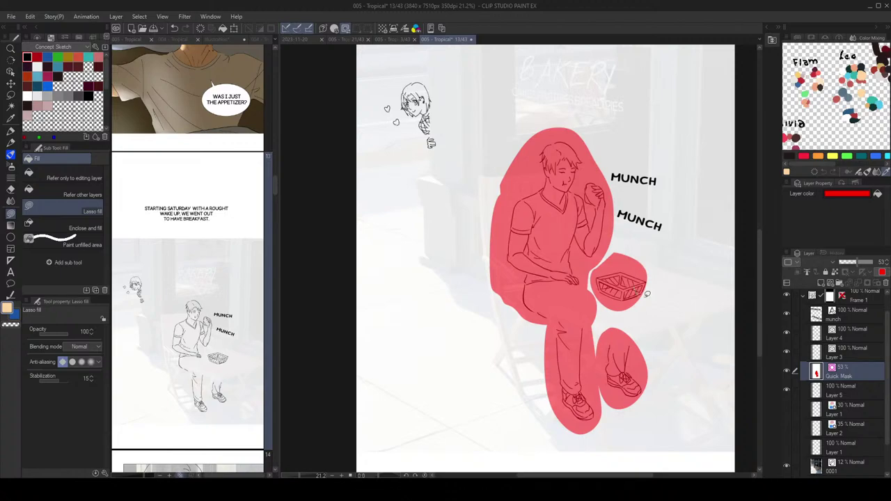
mouse_move(441, 89)
left_mouse_down()
mouse_move(388, 98)
mouse_move(446, 92)
mouse_move(413, 108)
left_mouse_up()
Step: Cut the mask with transparent lasso fills at the line gaps along the top and front of the man's hair
scroll(548, 136, "up", 5)
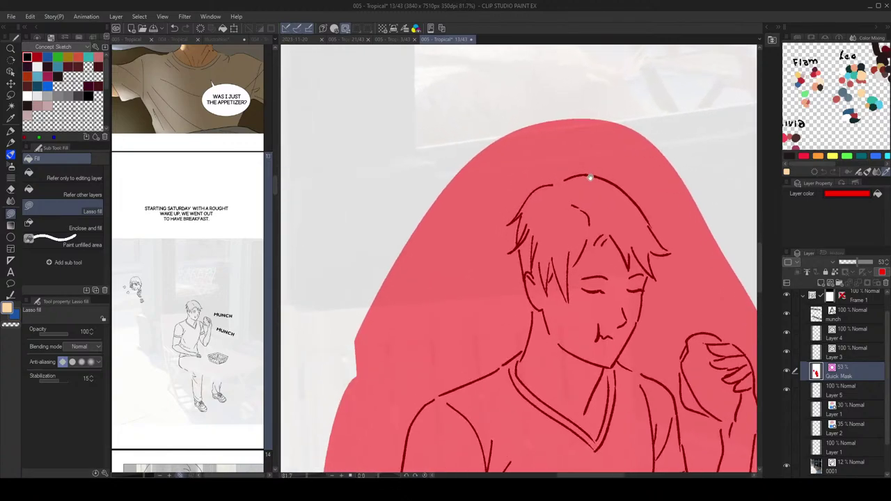
mouse_move(554, 169)
left_mouse_down()
mouse_move(543, 174)
mouse_move(549, 162)
left_mouse_up()
mouse_move(641, 204)
left_mouse_down()
mouse_move(619, 195)
mouse_move(626, 220)
left_mouse_up()
left_click_drag(636, 225, 621, 194)
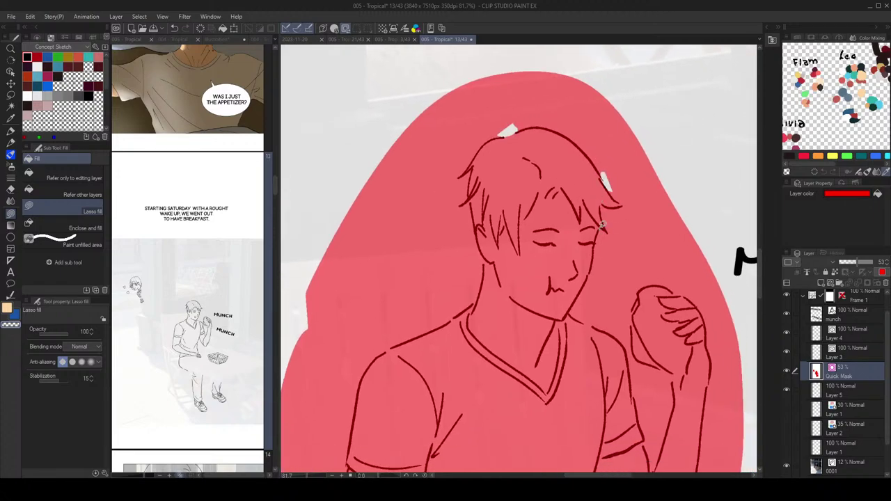
left_click_drag(603, 225, 606, 238)
scroll(605, 209, "down", 1)
left_click_drag(599, 188, 598, 197)
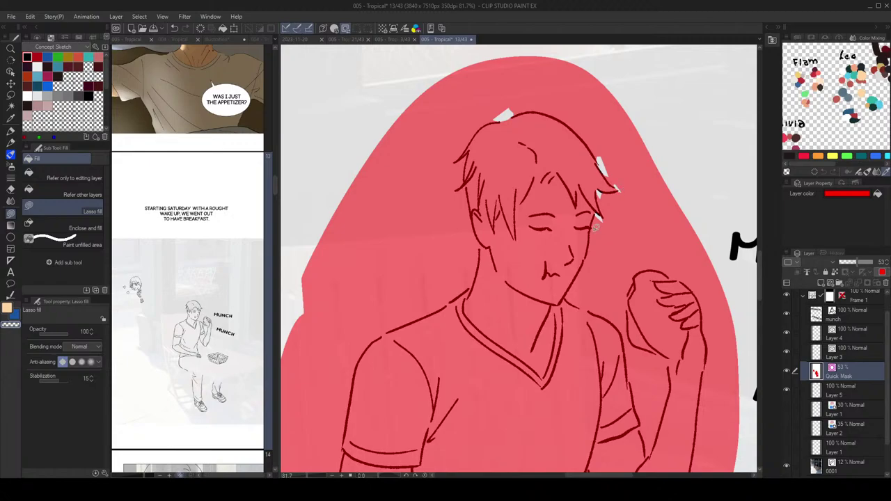
Step: Cut the mask at the gaps beside the face and behind the neck, with strips out to the mask's edge on both sides
left_click_drag(592, 255, 585, 248)
left_click_drag(482, 244, 475, 250)
left_click_drag(465, 182, 465, 195)
mouse_move(479, 247)
left_mouse_down()
mouse_move(434, 217)
mouse_move(480, 248)
left_mouse_up()
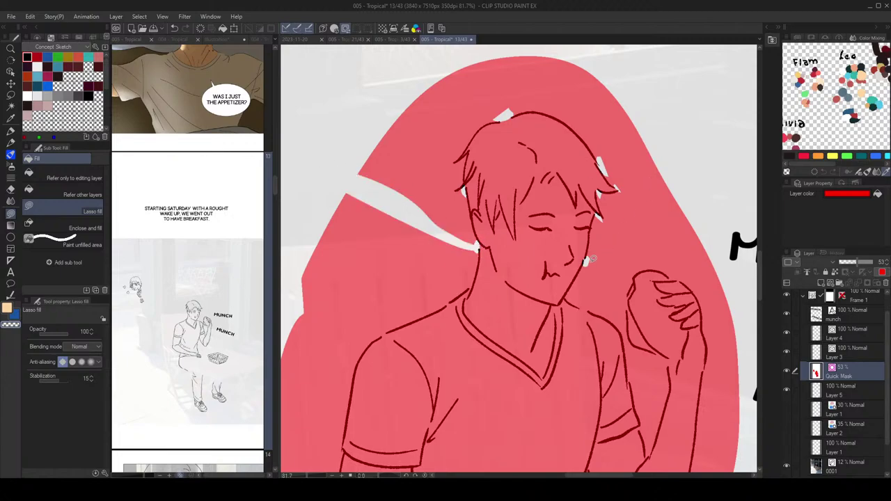
mouse_move(590, 261)
left_mouse_down()
mouse_move(669, 197)
mouse_move(593, 257)
left_mouse_up()
Step: Set the line art layers Layer 3 and Layer 4 as reference layers and return to the Quick Mask layer
scroll(644, 188, "down", 2)
key("w")
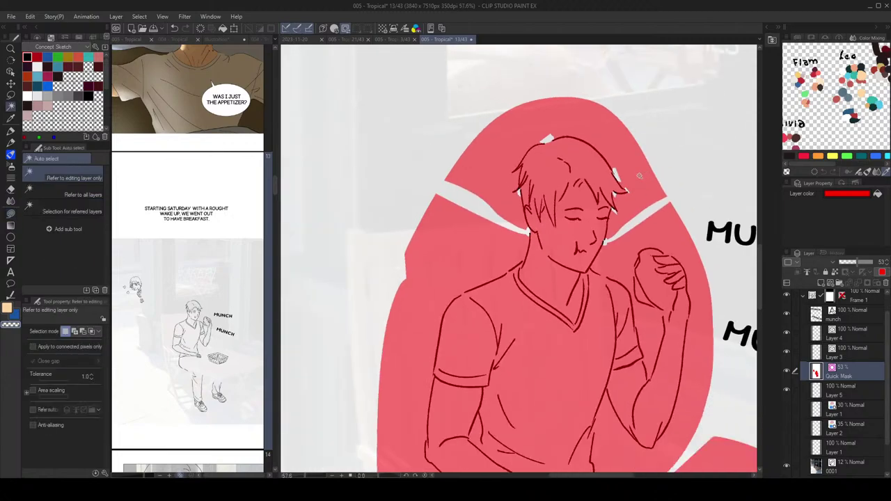
left_click(853, 354)
left_click(860, 334, "shift")
left_click(808, 272)
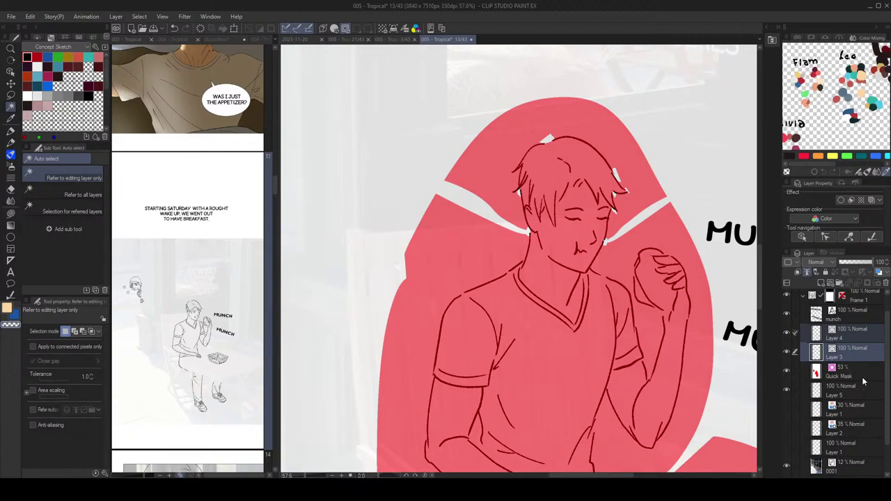
left_click(862, 372)
Step: Auto select the excess mask around the man's head using Selection for referred layers, clear it and deselect
left_click(621, 163)
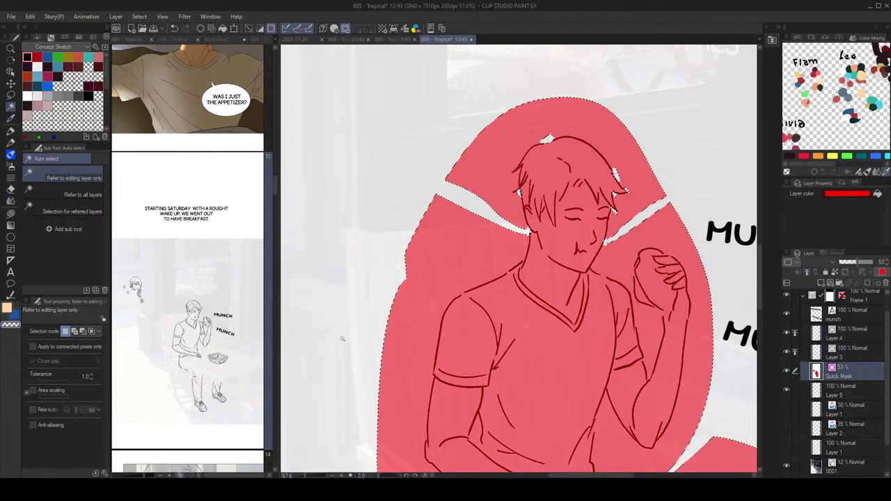
left_click(84, 209)
left_click(636, 164)
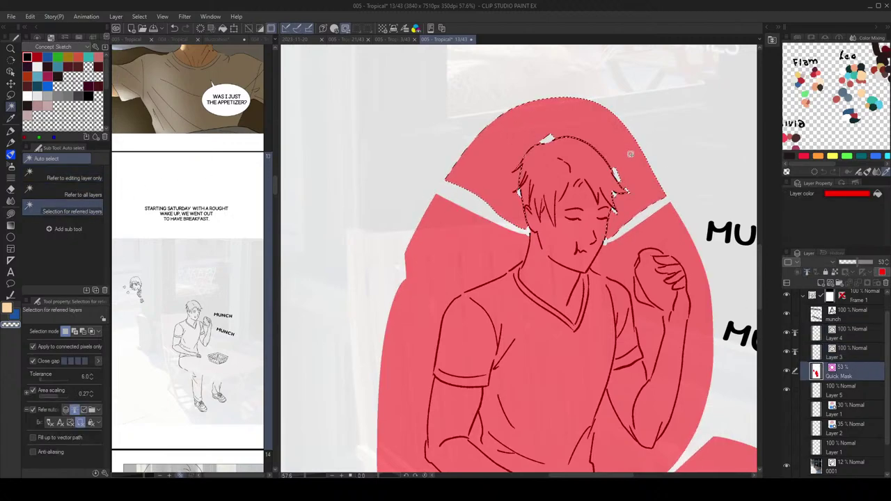
key("Delete")
left_click_drag(640, 216, 605, 146)
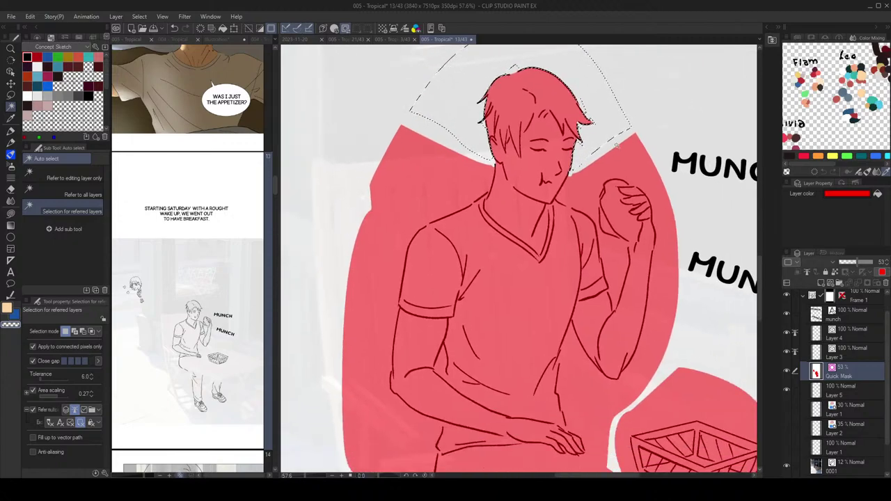
key("ctrl+d")
Step: Cut the mask with transparent lasso fills at the line gaps around the collar, raised hand, sleeve and forearm
key("g")
key("g")
scroll(623, 233, "down", 2)
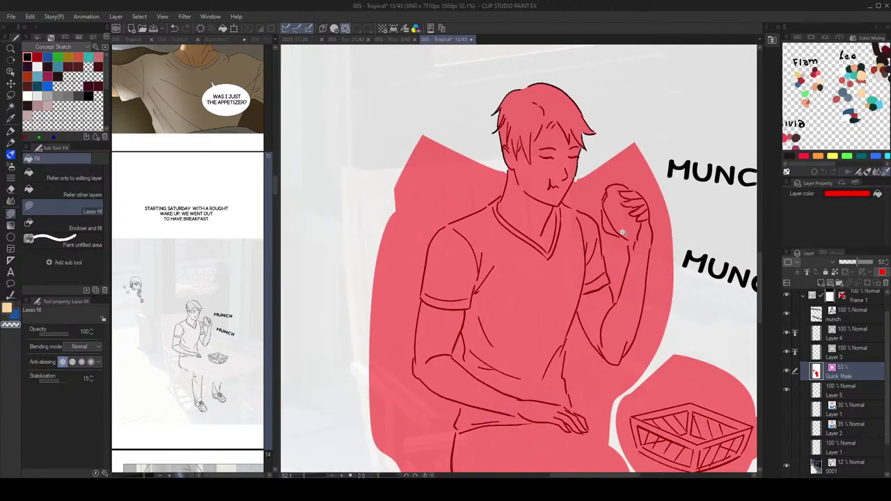
scroll(625, 232, "up", 1)
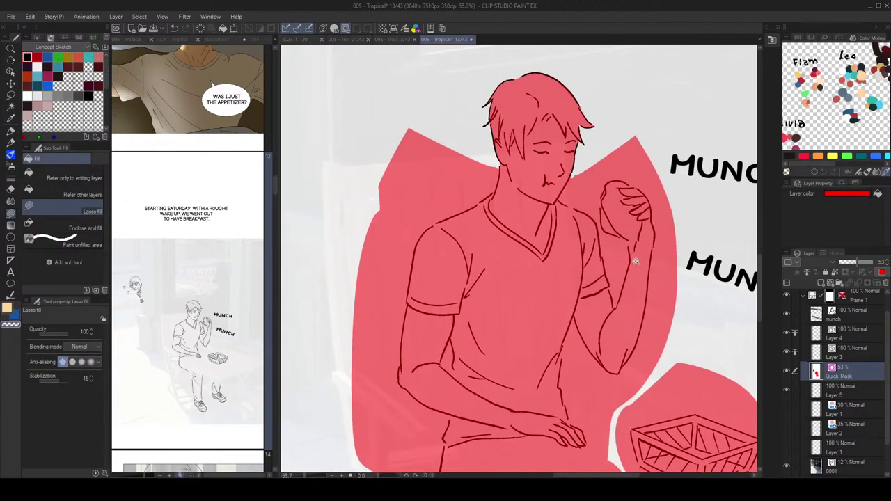
scroll(637, 262, "up", 2)
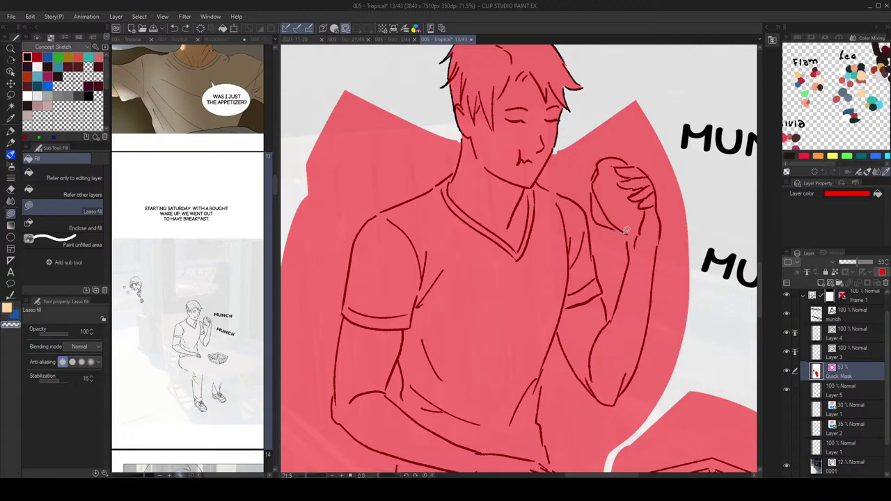
mouse_move(625, 241)
left_mouse_down()
mouse_move(619, 229)
mouse_move(621, 242)
left_mouse_up()
mouse_move(561, 184)
left_mouse_down()
mouse_move(556, 191)
mouse_move(551, 183)
left_mouse_up()
mouse_move(631, 163)
left_mouse_down()
mouse_move(641, 161)
mouse_move(590, 194)
mouse_move(585, 181)
left_mouse_up()
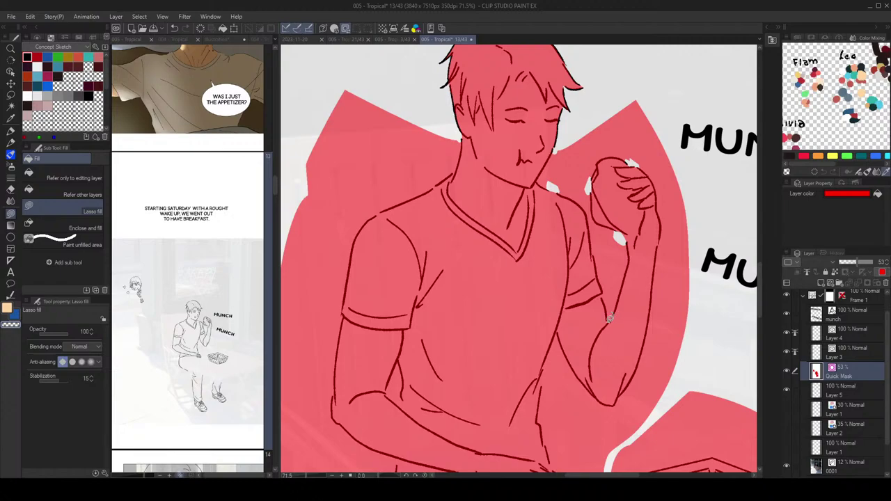
left_click_drag(610, 319, 605, 299)
left_click_drag(600, 250, 594, 242)
mouse_move(662, 240)
left_mouse_down()
mouse_move(702, 241)
mouse_move(663, 243)
mouse_move(671, 209)
mouse_move(614, 263)
mouse_move(628, 268)
mouse_move(643, 189)
left_mouse_up()
Step: Auto select and clear the excess mask around the raised hand and between the forearm and chest, and deselect
key("w")
left_click(670, 209)
key("Delete")
left_click(615, 262)
key("Delete")
key("ctrl+d")
Step: Cut the mask with transparent lasso fills at the line gaps along the shirt's side and hem below the raised arm
key("g")
key("g")
scroll(613, 265, "down", 1)
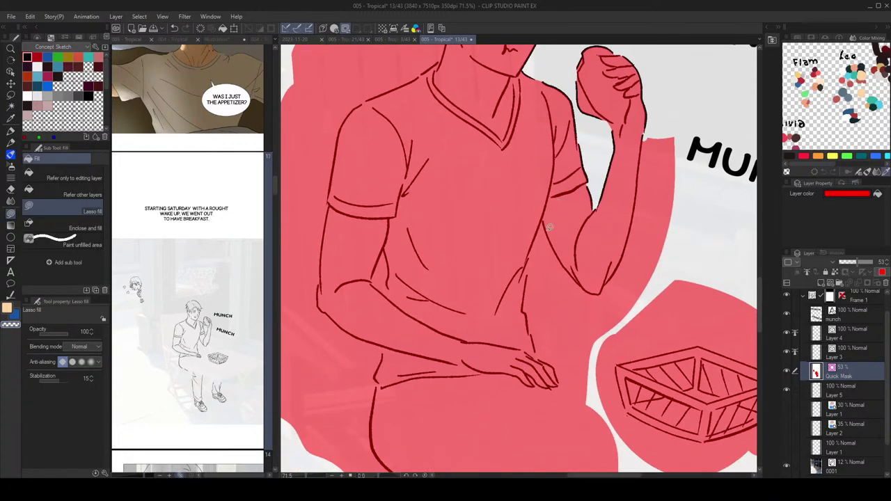
left_click_drag(545, 221, 541, 230)
mouse_move(530, 277)
left_mouse_down()
mouse_move(529, 257)
mouse_move(527, 282)
left_mouse_up()
mouse_move(530, 327)
left_mouse_down()
mouse_move(551, 346)
mouse_move(540, 343)
mouse_move(542, 355)
mouse_move(603, 286)
mouse_move(562, 346)
mouse_move(547, 349)
mouse_move(592, 363)
mouse_move(543, 348)
left_mouse_up()
scroll(655, 263, "down", 2)
Step: Auto select the excess mask between the torso, raised elbow and basket using Selection for referred layers, and clear it
key("w")
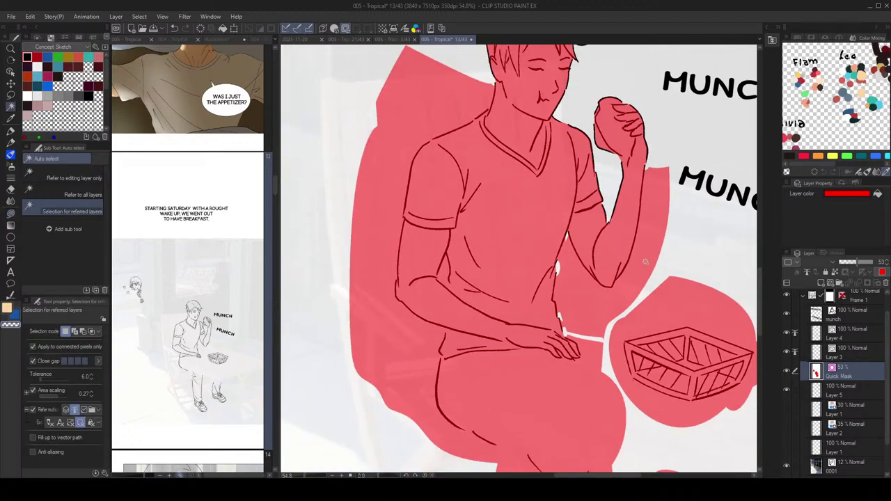
left_click(654, 259)
key("Delete")
scroll(639, 258, "down", 1)
Step: Cut the mask with transparent lasso fills at the line gaps along the shoulder, sleeve, elbow, waist and hip on the man's back side
key("g")
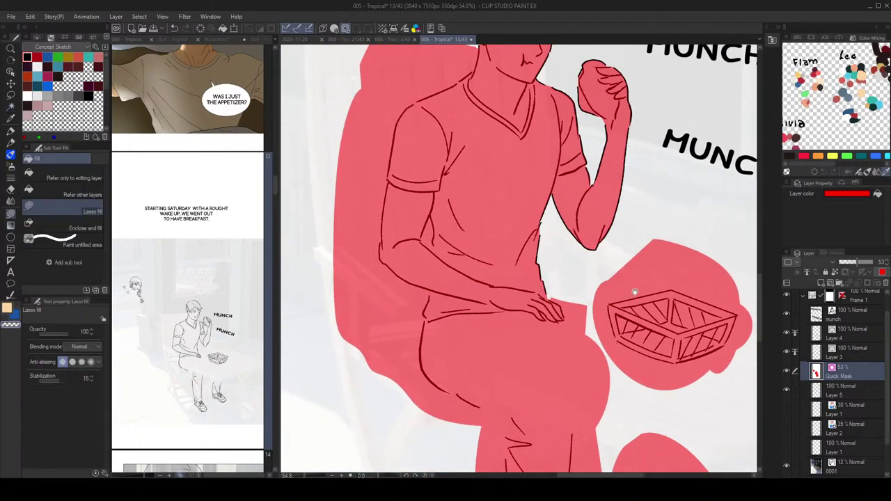
scroll(616, 218, "down", 2)
left_click_drag(616, 218, 663, 327)
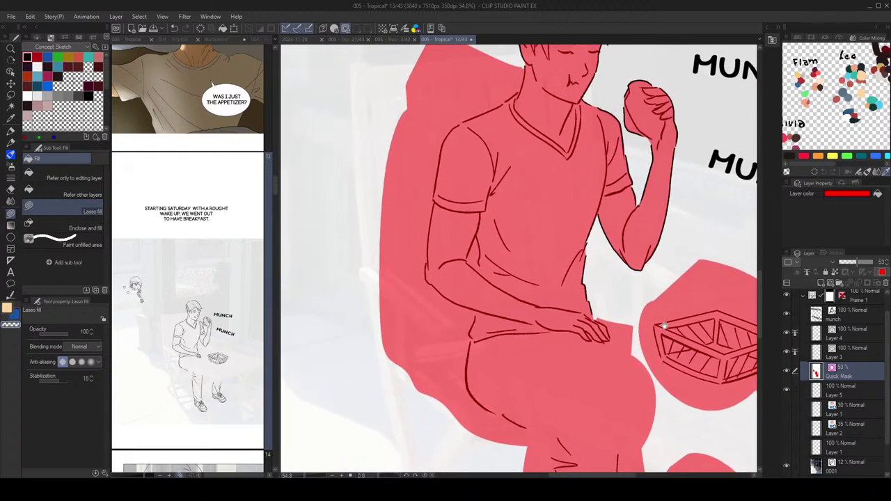
left_click_drag(561, 183, 581, 256)
left_click_drag(519, 135, 535, 152)
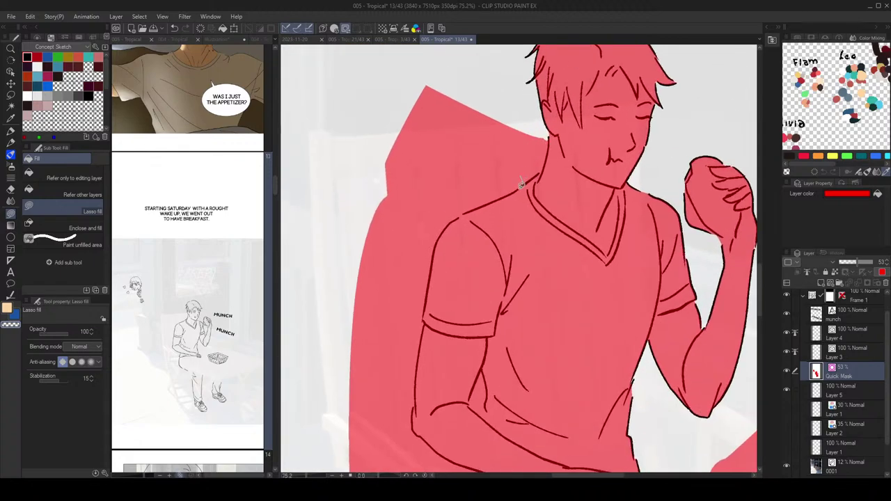
left_click_drag(521, 185, 507, 187)
left_click_drag(459, 213, 450, 217)
scroll(481, 241, "down", 2)
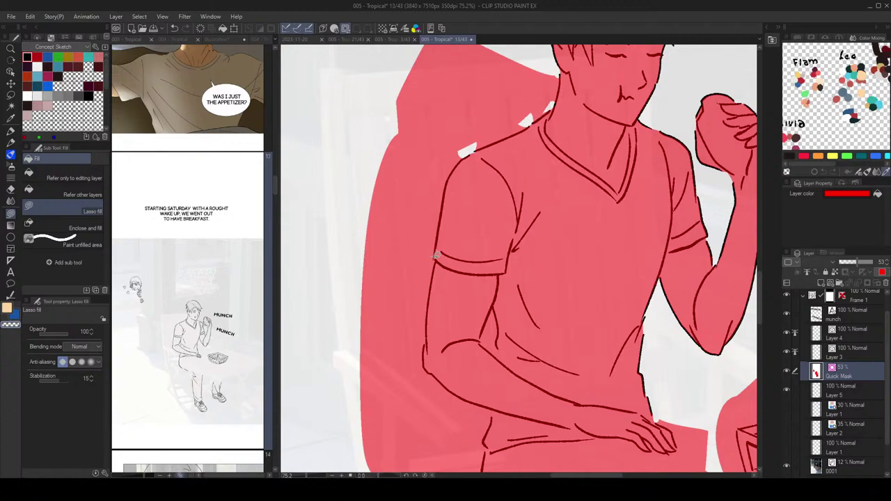
scroll(465, 312, "down", 3)
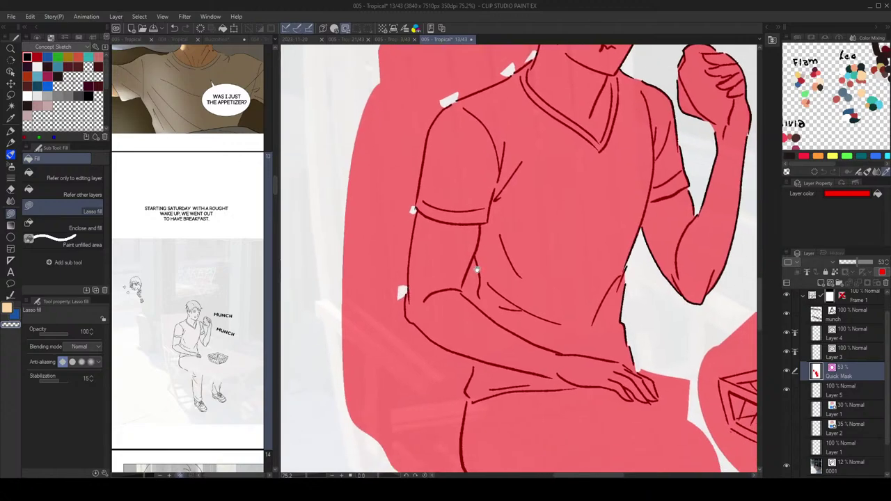
left_click_drag(477, 269, 474, 246)
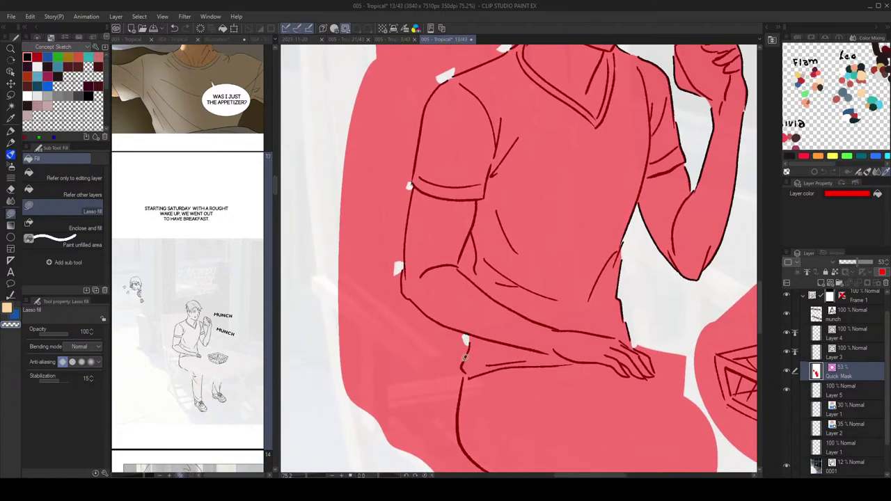
left_click_drag(464, 367, 457, 380)
left_click_drag(421, 413, 424, 396)
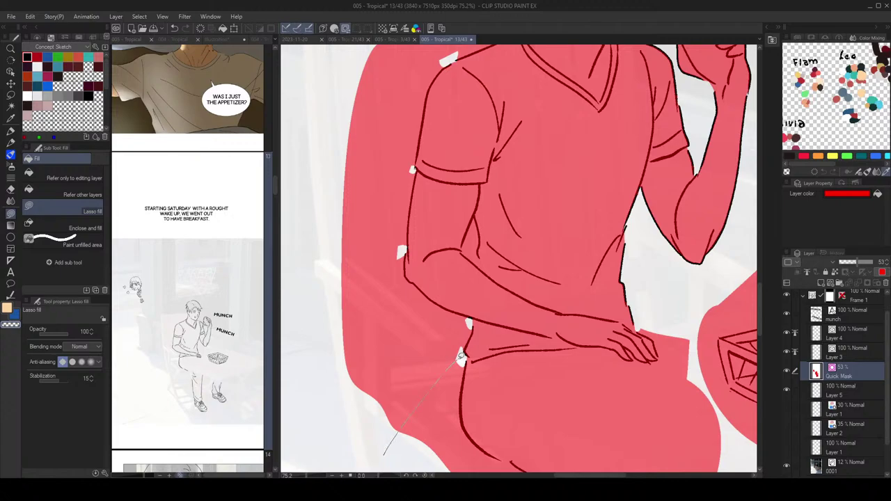
left_click_drag(461, 356, 412, 447)
Step: Auto select the excess mask behind the man's back, clear it and deselect
key("w")
left_click(430, 323)
key("Delete")
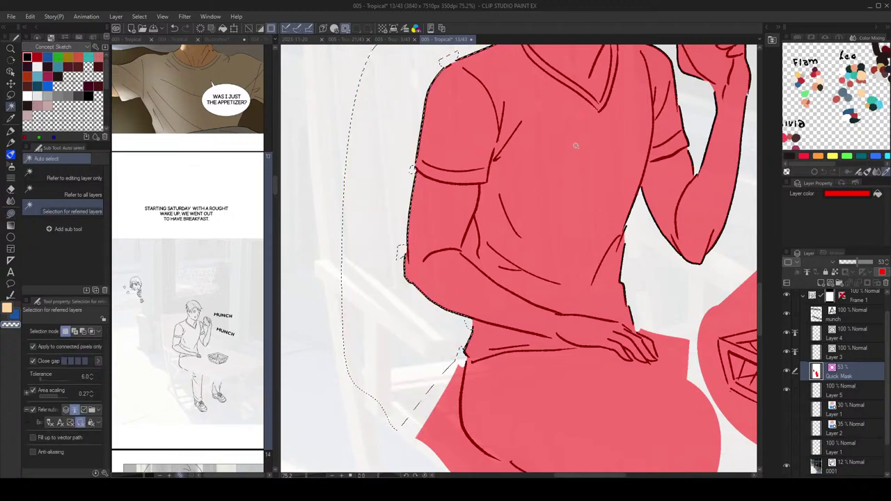
left_click_drag(576, 148, 568, 235)
key("ctrl+d")
Step: Cut the line gap inside the bent elbow, then auto select and clear the mask between the arm and torso, and deselect
key("g")
key("g")
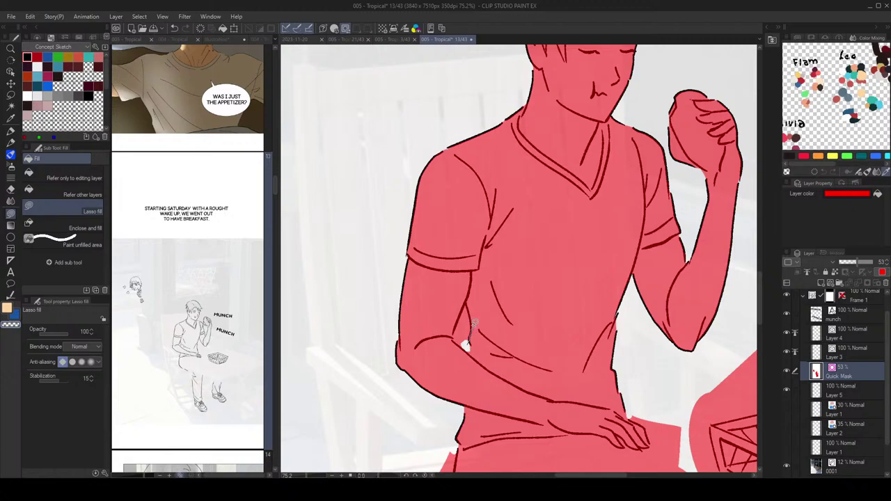
key("w")
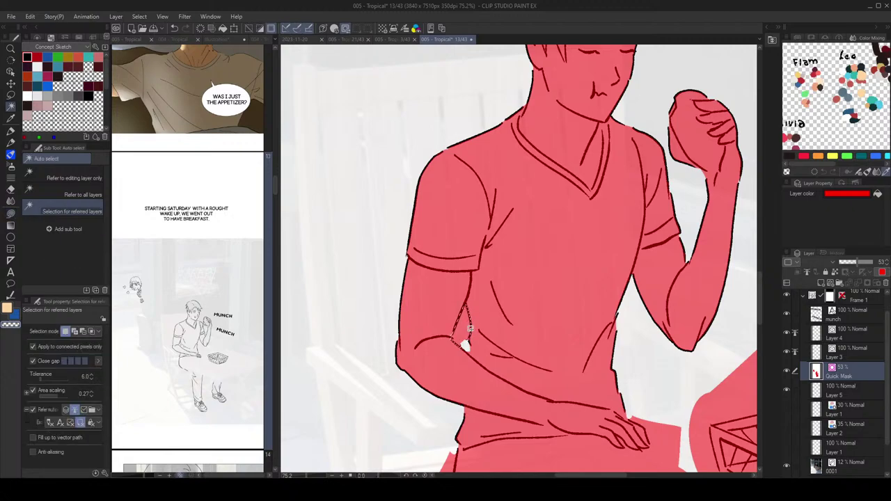
left_click(468, 332)
key("ctrl+d")
key("g")
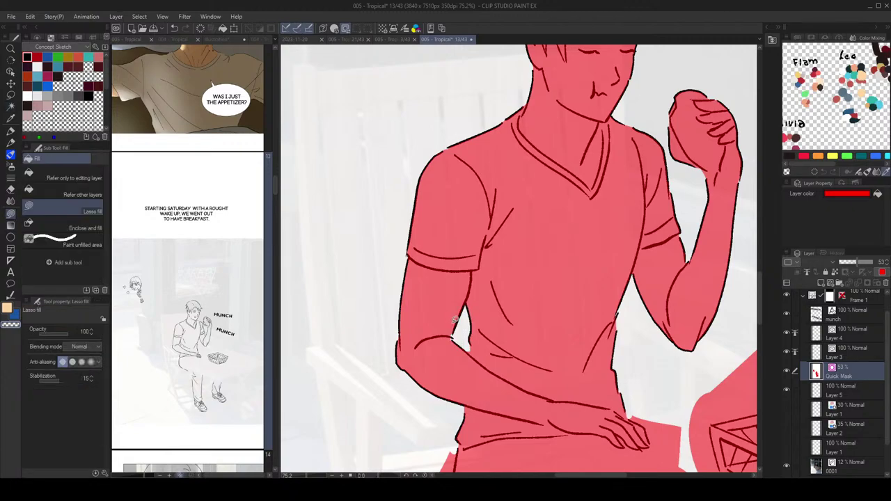
Step: Cut the mask with a transparent lasso fill at the line gap under the thigh
key("c")
scroll(486, 249, "down", 5)
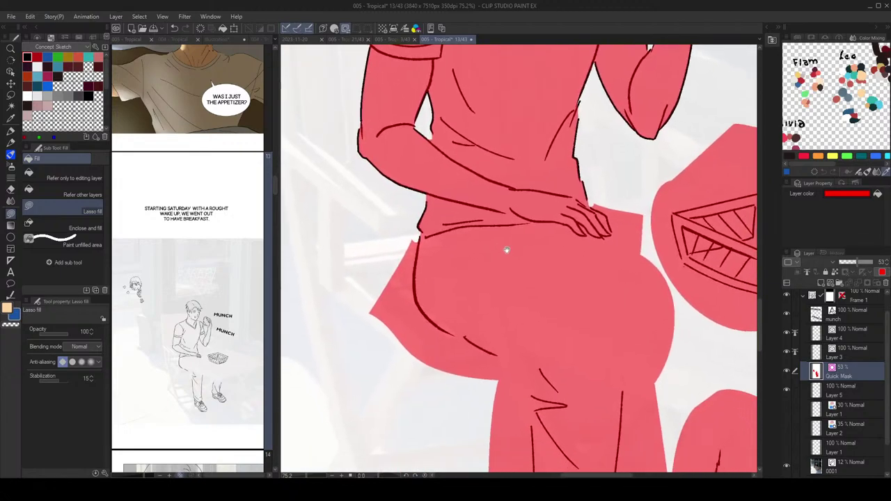
key("c")
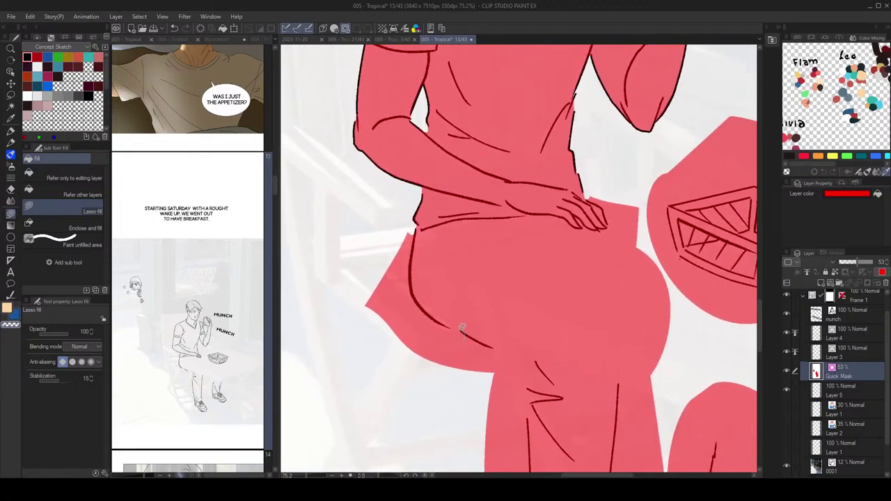
left_click_drag(462, 328, 457, 336)
scroll(533, 282, "down", 2)
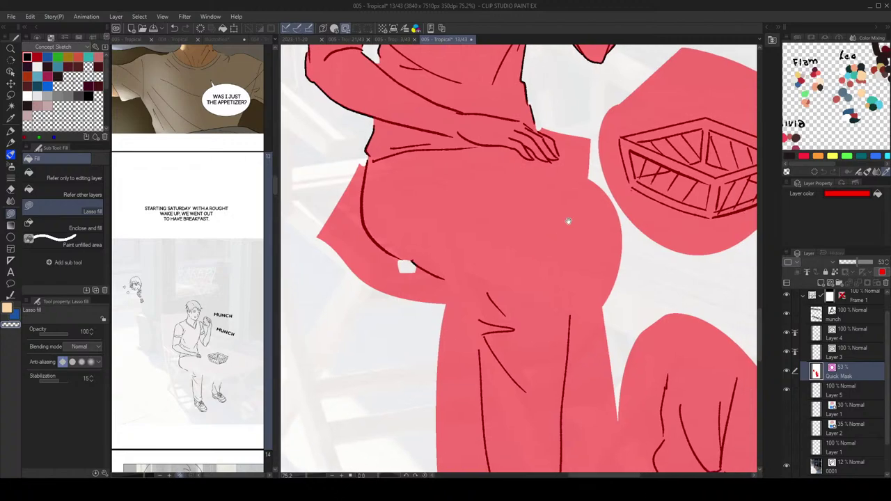
Step: Raise the opacity of the background photo layer 0001 to 47% and return to the Quick Mask layer
scroll(643, 165, "down", 2)
left_click_drag(677, 140, 624, 110)
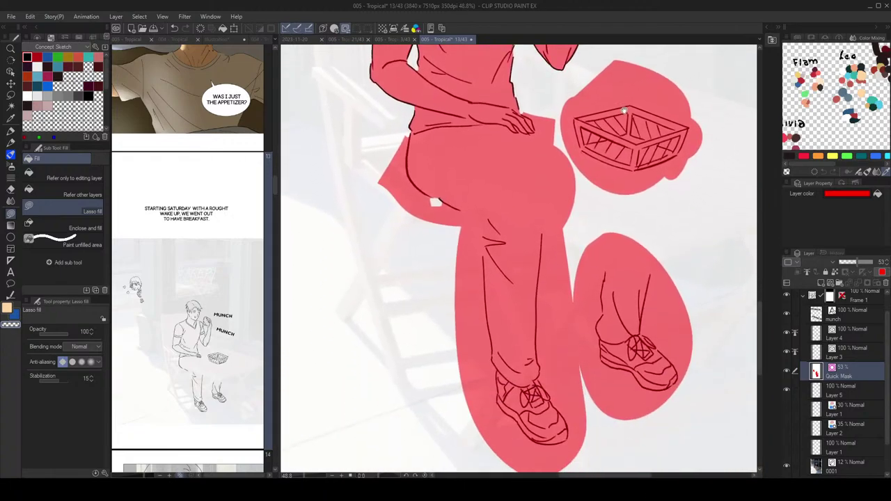
left_click(862, 470)
mouse_move(851, 263)
left_mouse_down()
mouse_move(868, 264)
mouse_move(856, 263)
left_mouse_up()
left_click(851, 369)
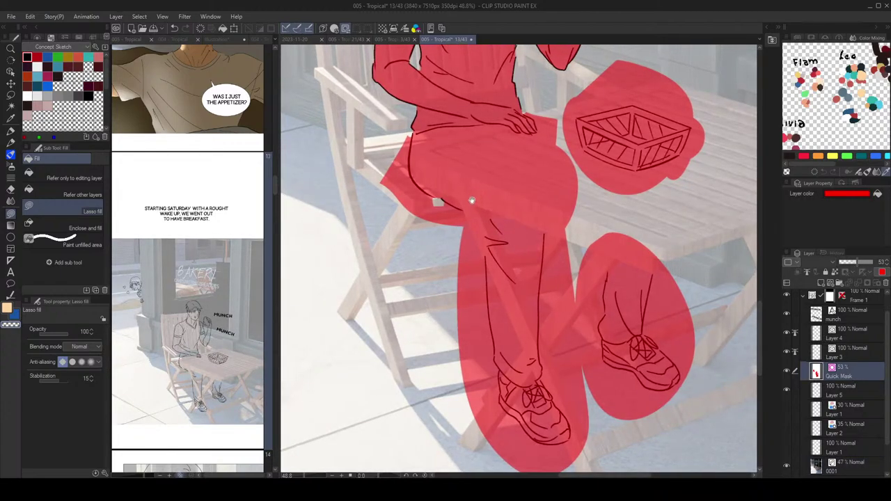
Step: Cut the mask with transparent lasso fills at the line gaps around the front leg's knee, ankle and shoe
scroll(472, 207, "up", 2)
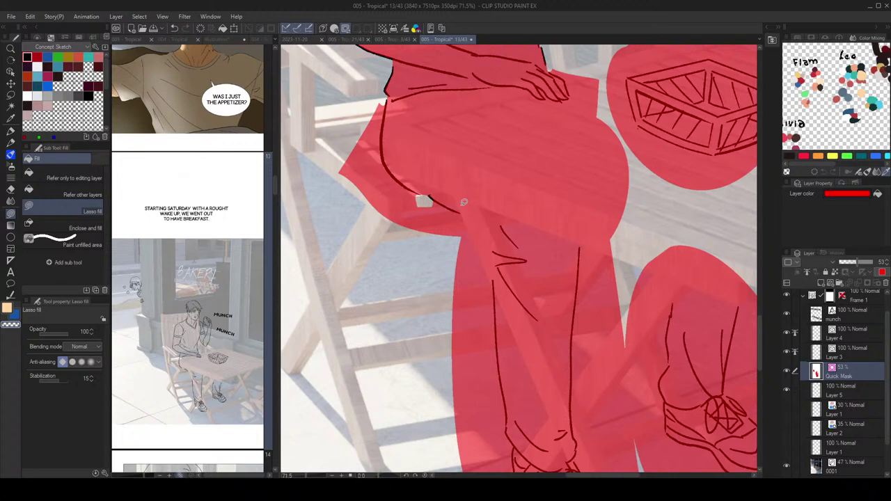
mouse_move(460, 211)
left_mouse_down()
mouse_move(480, 218)
mouse_move(494, 269)
mouse_move(461, 279)
mouse_move(456, 217)
left_mouse_up()
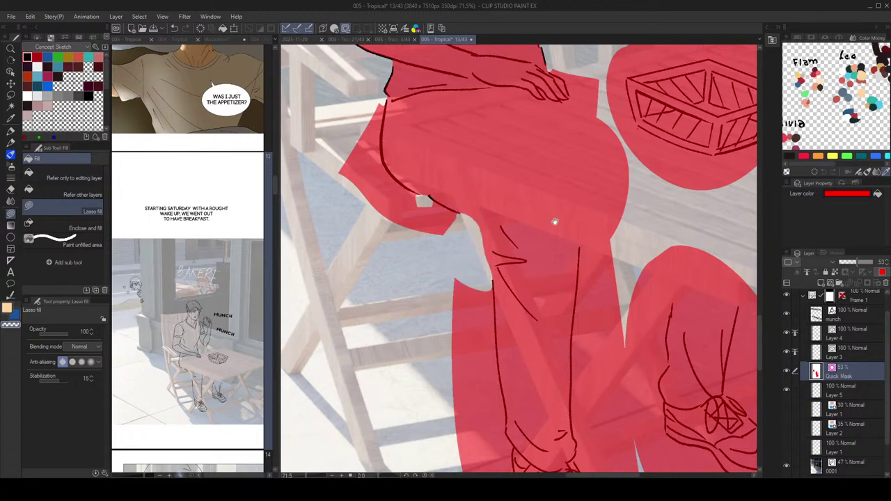
mouse_move(598, 244)
left_mouse_down()
mouse_move(545, 181)
mouse_move(521, 172)
mouse_move(568, 197)
left_mouse_up()
mouse_move(581, 272)
left_mouse_down()
mouse_move(559, 169)
mouse_move(552, 180)
left_mouse_up()
left_click_drag(416, 270, 417, 319)
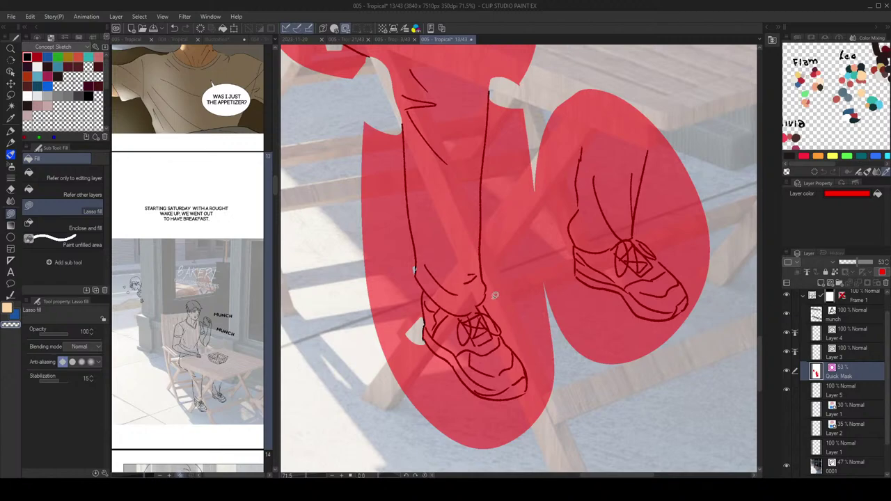
mouse_move(487, 302)
left_mouse_down()
mouse_move(507, 311)
mouse_move(501, 335)
left_mouse_up()
left_click_drag(526, 339, 520, 329)
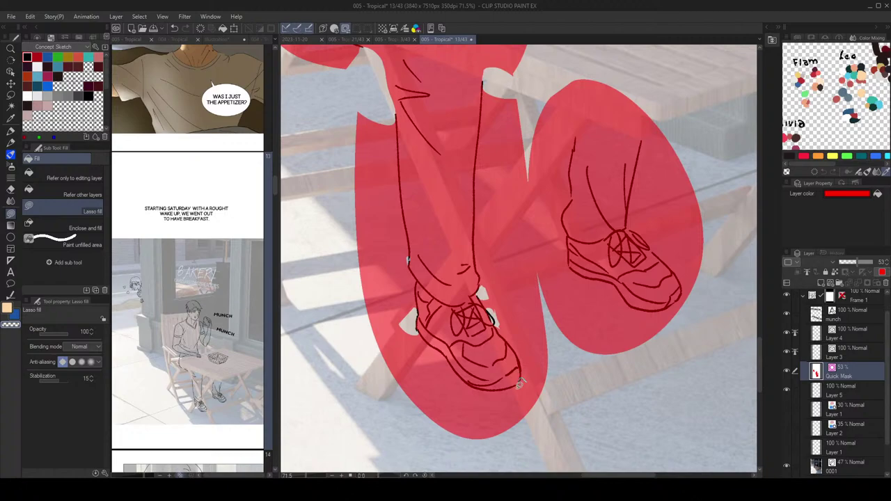
left_click_drag(520, 384, 526, 382)
Step: Cut the mask with transparent lasso fills at the line gaps around the second leg's trouser edges, heel and shoelaces
left_click_drag(614, 187, 598, 243)
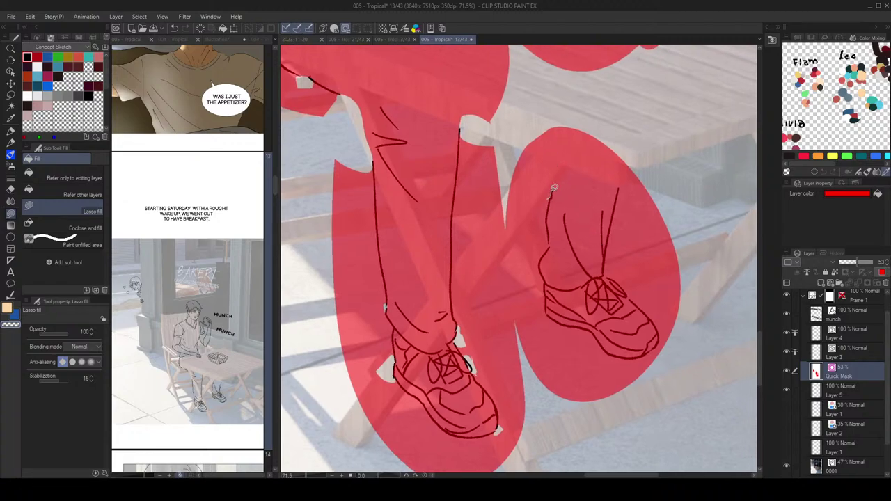
mouse_move(555, 187)
left_mouse_down()
mouse_move(539, 124)
mouse_move(510, 168)
mouse_move(503, 231)
mouse_move(529, 239)
mouse_move(552, 194)
left_mouse_up()
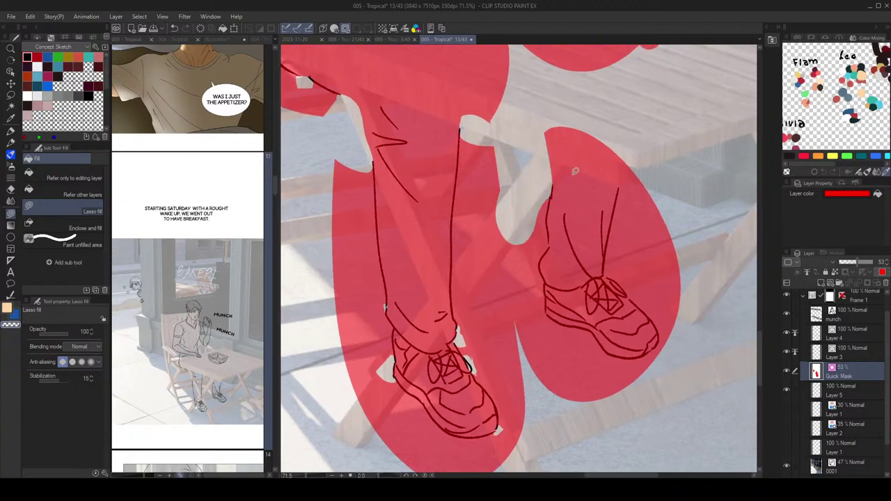
mouse_move(644, 170)
left_mouse_down()
mouse_move(630, 150)
mouse_move(612, 154)
mouse_move(607, 179)
mouse_move(640, 175)
left_mouse_up()
scroll(634, 173, "down", 2)
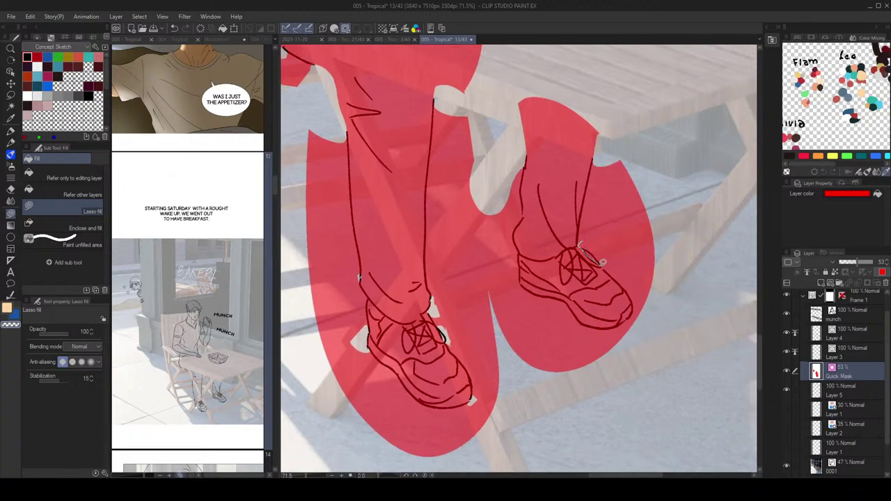
mouse_move(603, 263)
left_mouse_down()
mouse_move(628, 242)
mouse_move(622, 238)
left_mouse_up()
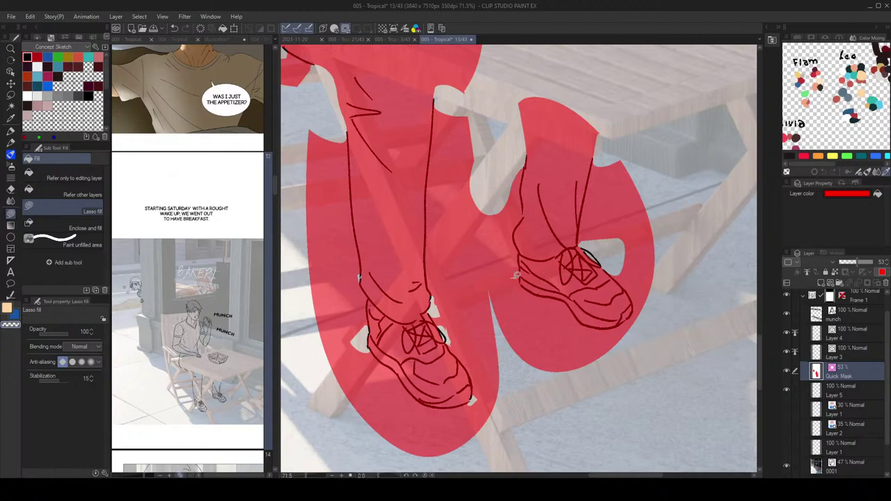
left_click_drag(521, 281, 516, 288)
Step: Auto select the excess mask around both lower legs and shoes, clear it and deselect
key("w")
left_click(589, 176)
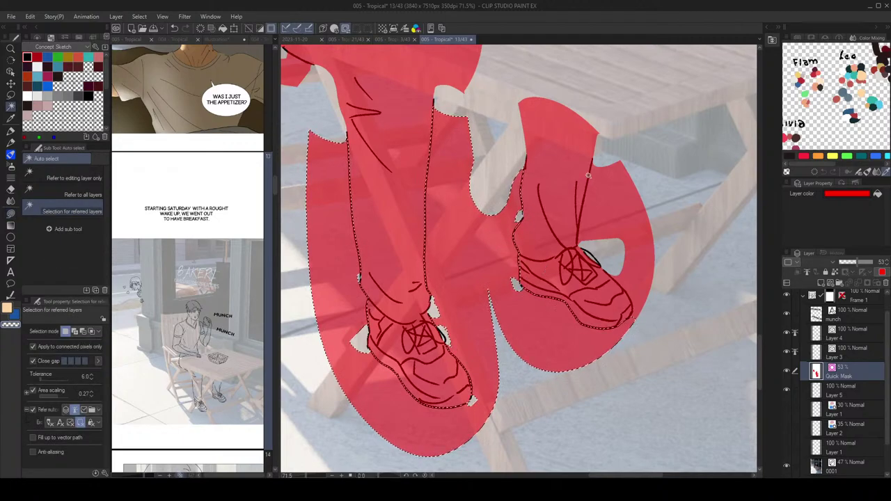
key("Delete")
key("ctrl+d")
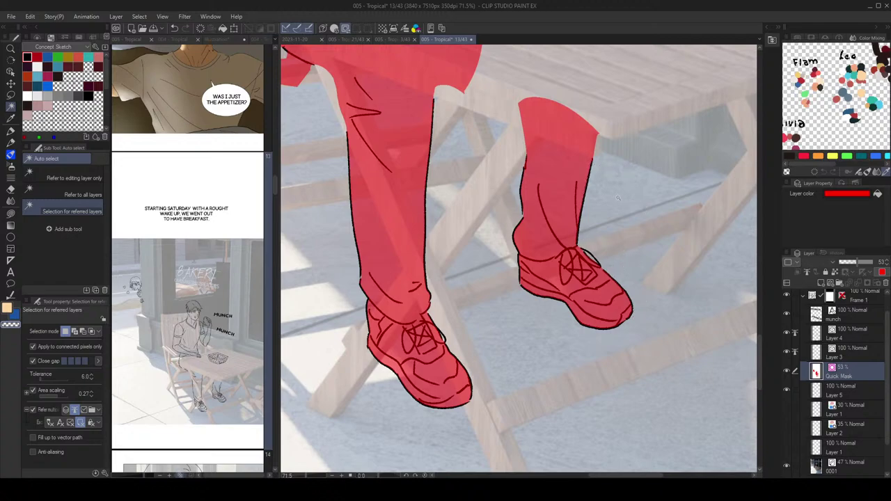
Step: Cut away the mask over the tabletop edge beside the front knee with a transparent lasso fill
left_click_drag(617, 198, 624, 219)
key("g")
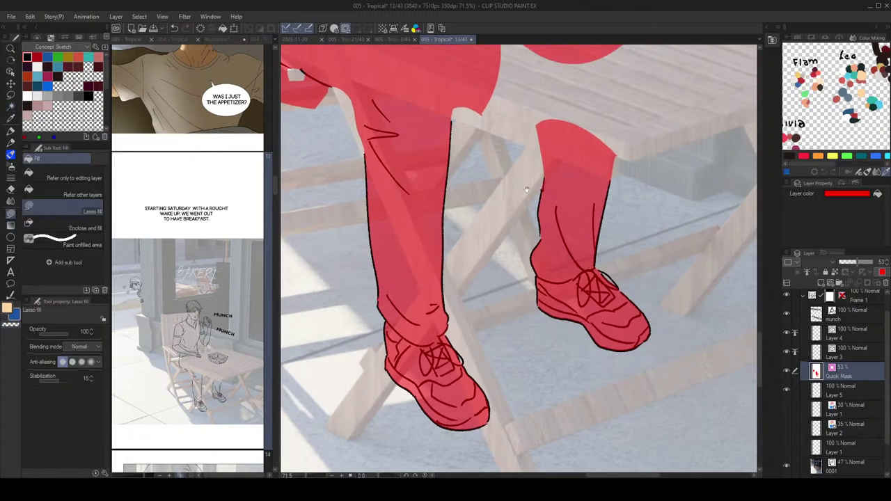
scroll(543, 233, "down", 4)
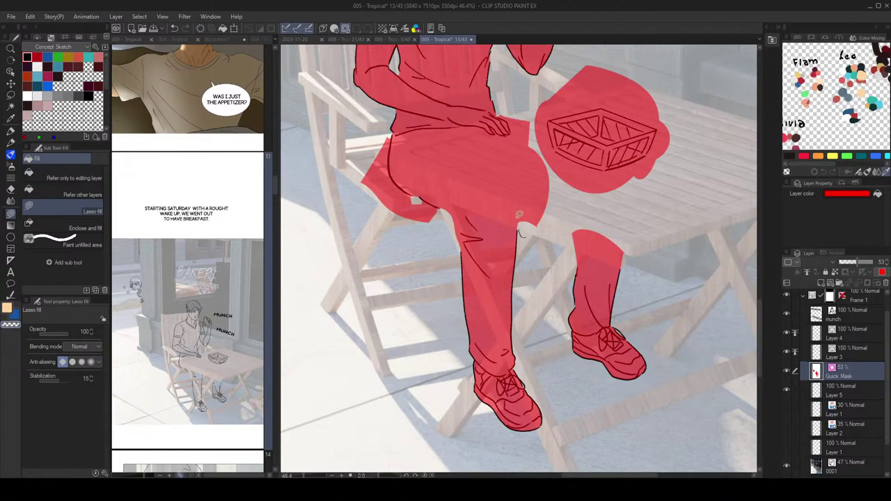
left_click_drag(519, 214, 556, 233)
left_click_drag(613, 157, 591, 237)
Step: Trim the mask around the fingers and underside of the hand resting on the table with transparent lasso fills
scroll(501, 185, "up", 6)
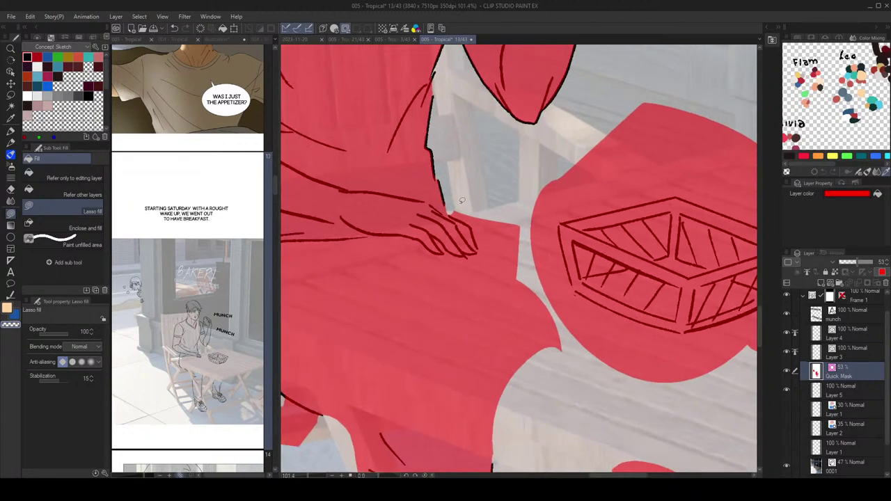
mouse_move(461, 218)
left_mouse_down()
mouse_move(478, 238)
mouse_move(467, 252)
mouse_move(433, 232)
mouse_move(446, 251)
mouse_move(438, 259)
mouse_move(512, 253)
mouse_move(495, 210)
mouse_move(508, 266)
mouse_move(528, 223)
left_mouse_up()
left_click_drag(531, 225, 518, 217)
left_click_drag(472, 230, 546, 248)
scroll(526, 242, "up", 2)
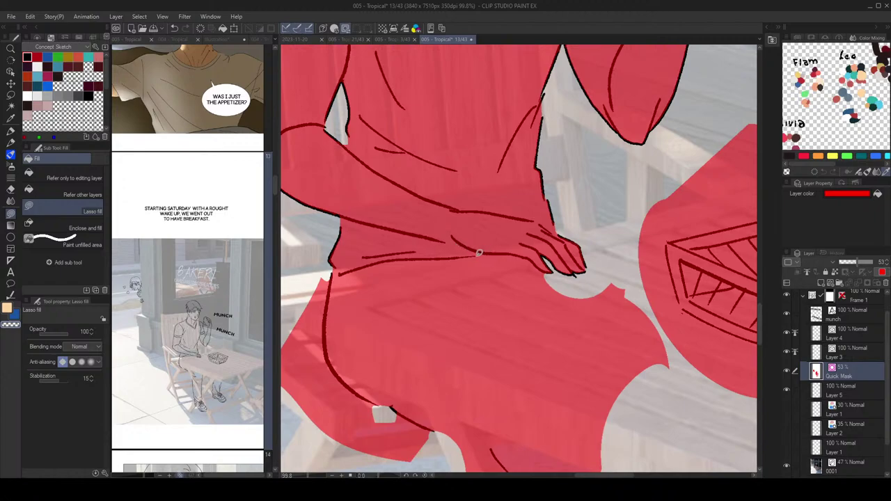
left_click_drag(486, 251, 490, 257)
mouse_move(551, 274)
left_mouse_down()
mouse_move(527, 256)
mouse_move(496, 252)
mouse_move(559, 296)
mouse_move(582, 265)
left_mouse_up()
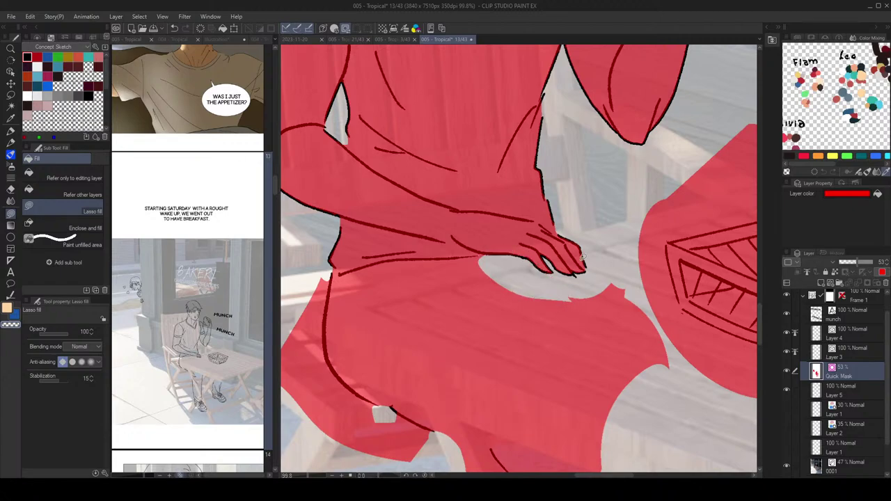
Step: Auto select the excess mask behind the hip and under the thigh on the chair, and clear it
scroll(501, 231, "down", 3)
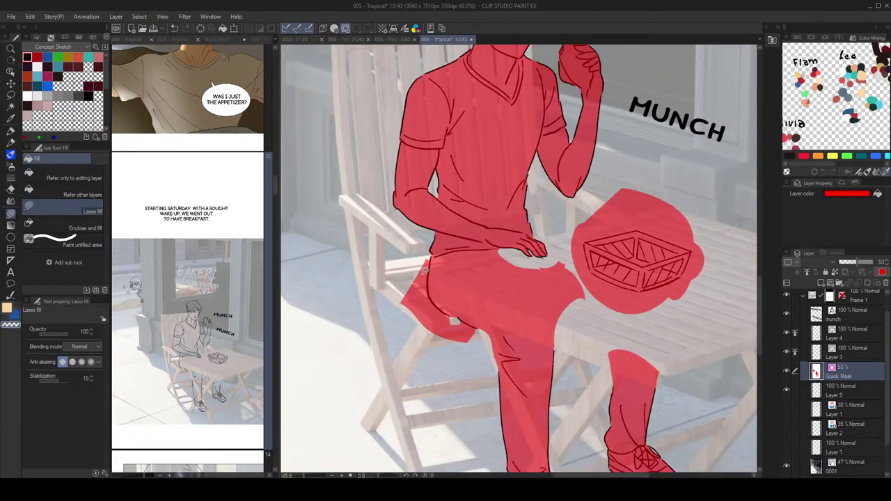
scroll(443, 291, "up", 2)
key("w")
left_click(472, 352)
key("Delete")
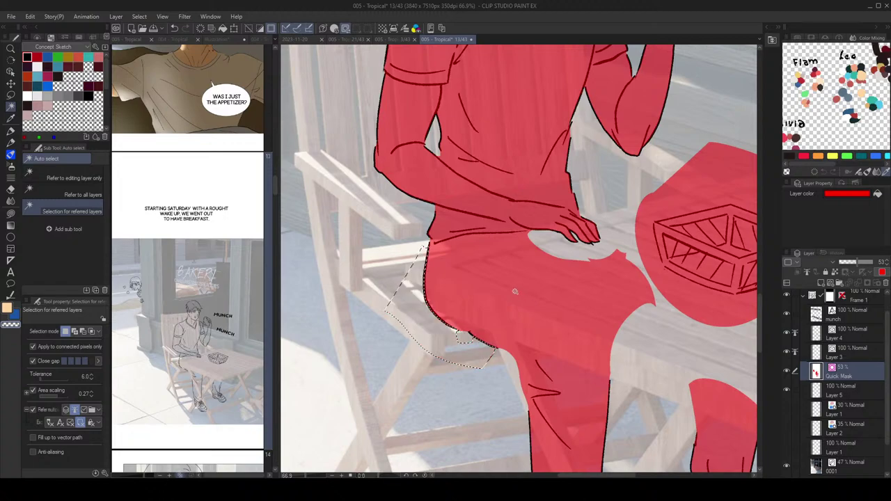
Step: Deselect, and cut small gaps in the mask at the basket's outer corners with transparent lasso fills where its outline is open
key("ctrl+d")
key("g")
key("g")
left_click_drag(661, 217, 589, 215)
mouse_move(682, 187)
left_mouse_down()
mouse_move(615, 170)
mouse_move(570, 80)
left_mouse_up()
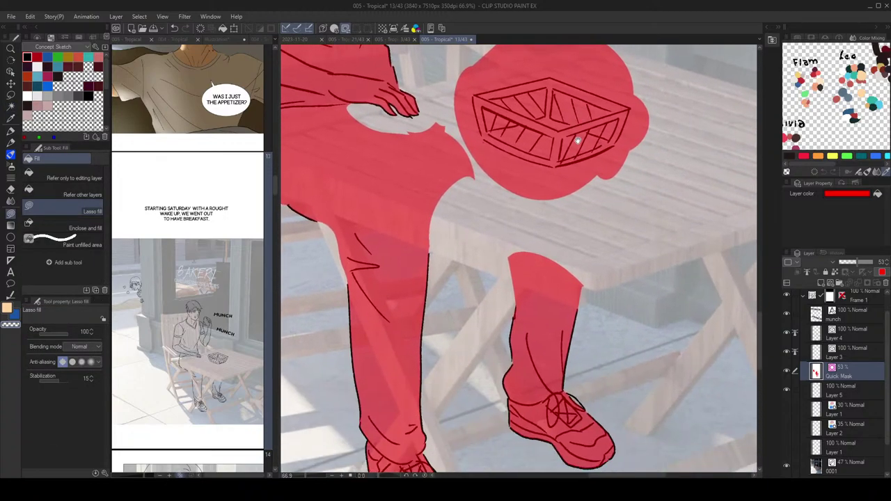
left_click_drag(577, 140, 590, 165)
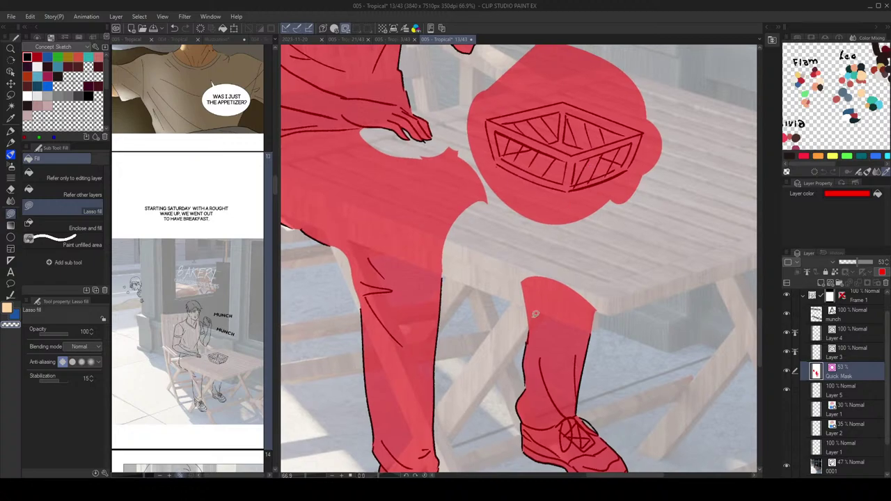
mouse_move(527, 333)
left_mouse_down()
mouse_move(526, 267)
mouse_move(518, 285)
left_mouse_up()
left_click_drag(598, 197, 580, 264)
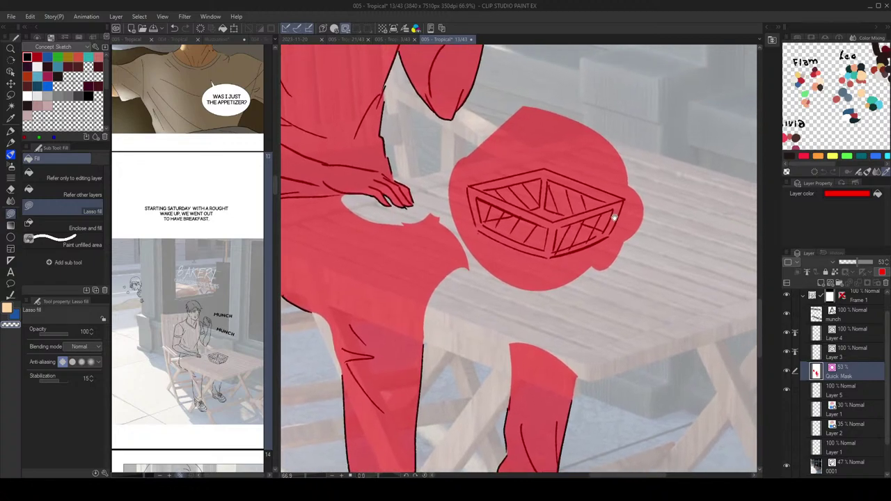
scroll(629, 186, "up", 3)
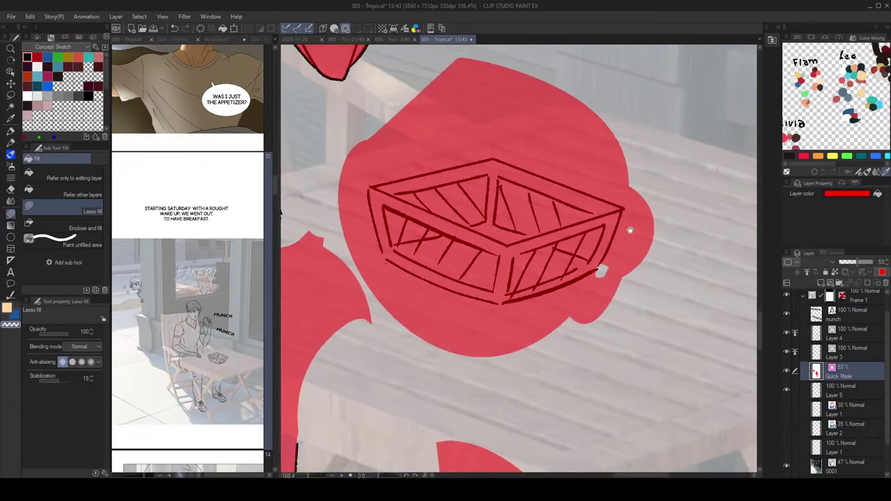
left_click_drag(371, 190, 376, 199)
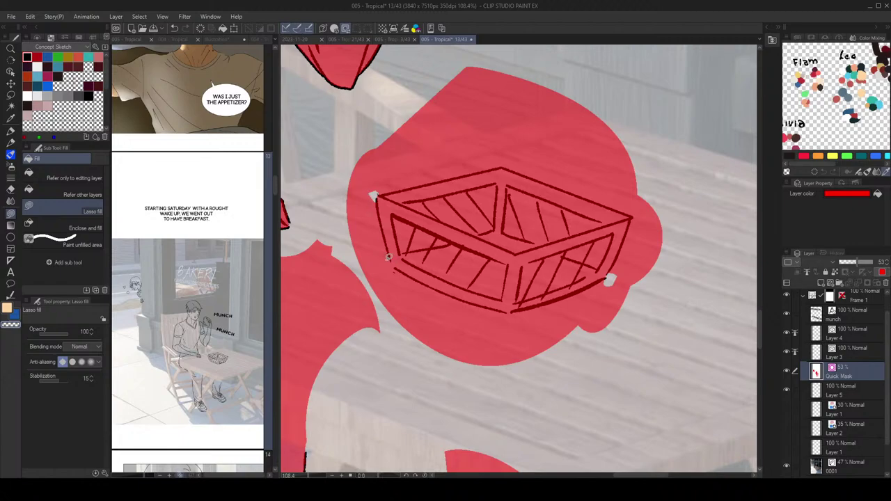
left_click_drag(389, 258, 396, 272)
left_click(510, 315)
Step: Auto select the excess mask surrounding the basket on the tabletop and clear it
key("w")
left_click(612, 174)
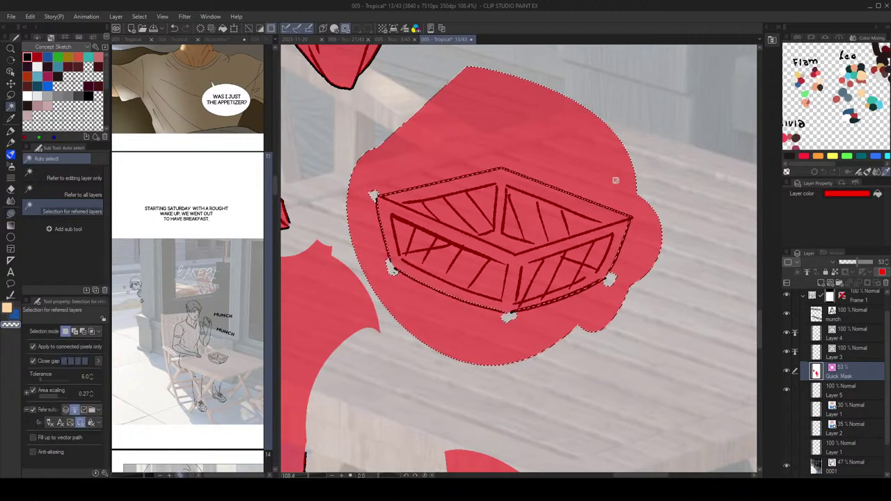
key("Delete")
key("g")
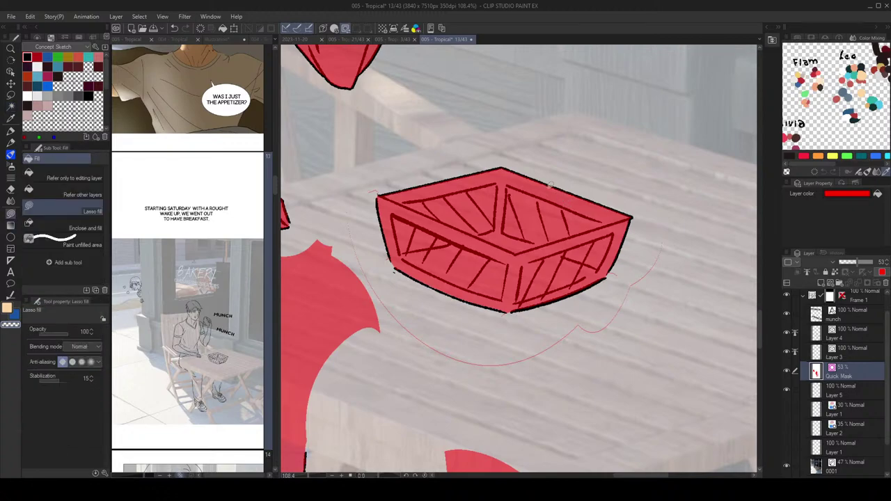
Step: Auto select the see-through areas between the basket's slats on its back and side panels, clear their mask and deselect
key("c")
key("w")
left_click(487, 203)
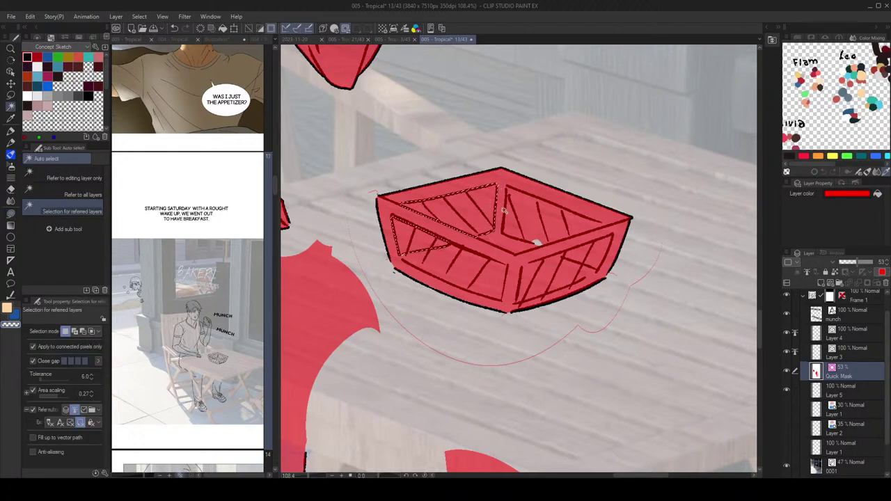
left_click(583, 225)
key("Delete")
key("ctrl+d")
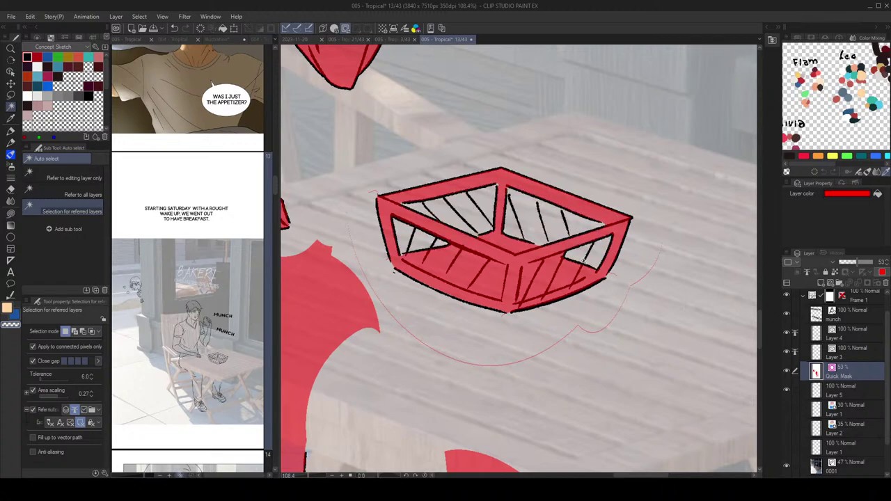
Step: Erase the stray quick mask line around the basket with a transparent Lasso fill
scroll(589, 249, "down", 2)
key("g")
scroll(575, 224, "down", 3)
left_click_drag(570, 217, 568, 228)
scroll(567, 229, "up", 5)
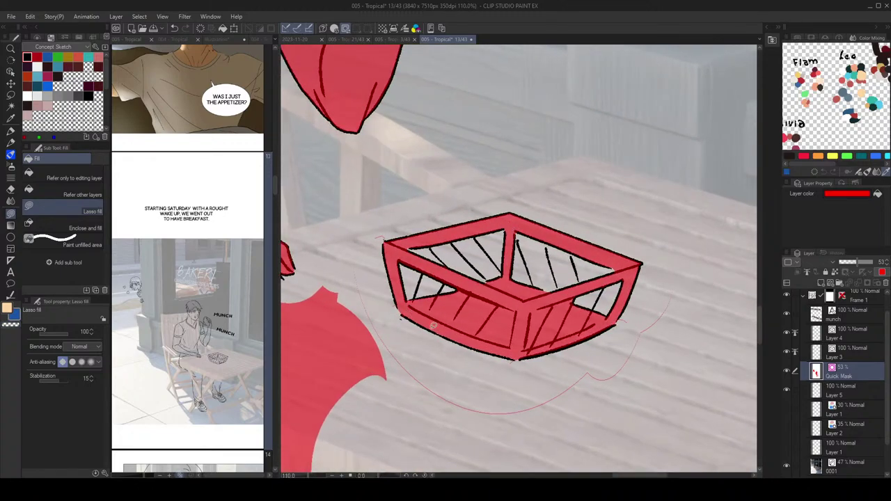
scroll(647, 245, "up", 1)
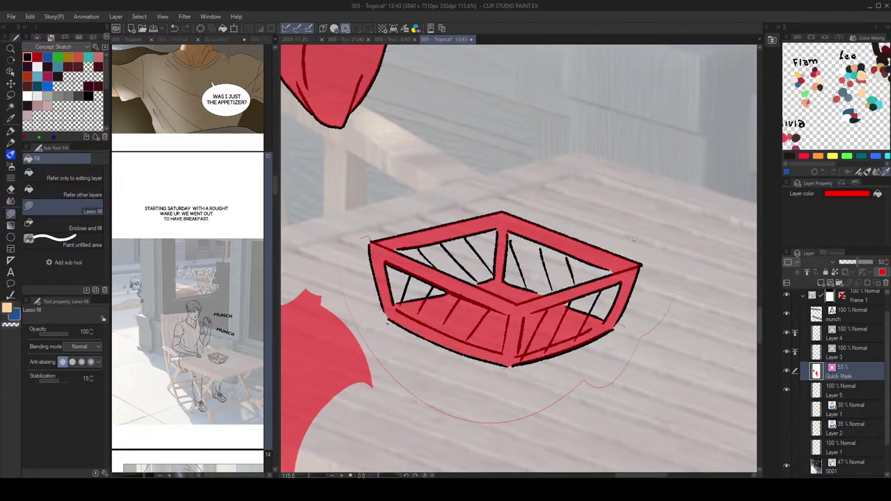
scroll(639, 288, "down", 2)
key("c")
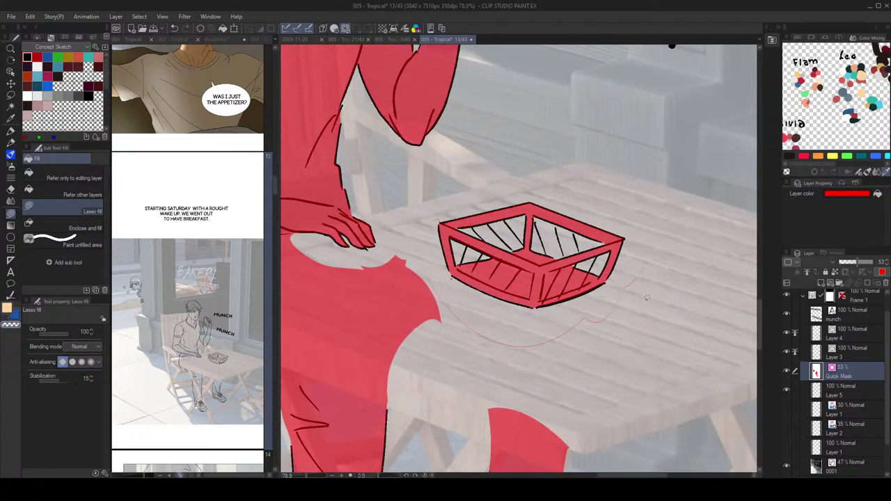
mouse_move(656, 249)
left_mouse_down()
mouse_move(611, 275)
mouse_move(585, 303)
mouse_move(521, 312)
mouse_move(467, 296)
mouse_move(427, 230)
mouse_move(411, 221)
mouse_move(441, 297)
mouse_move(591, 359)
mouse_move(665, 251)
left_mouse_up()
scroll(561, 304, "down", 3)
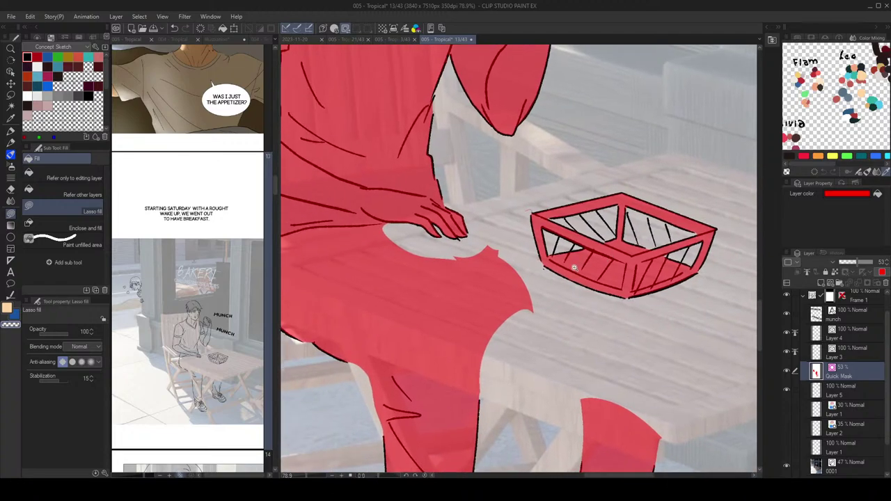
Step: Trim the quick mask off the tabletop so it follows the table edge along the seated man's legs
mouse_move(561, 305)
left_mouse_down()
mouse_move(517, 236)
mouse_move(502, 250)
mouse_move(453, 257)
mouse_move(529, 344)
mouse_move(413, 245)
mouse_move(330, 291)
mouse_move(382, 340)
mouse_move(496, 392)
left_mouse_up()
scroll(543, 223, "up", 2)
scroll(536, 292, "down", 4)
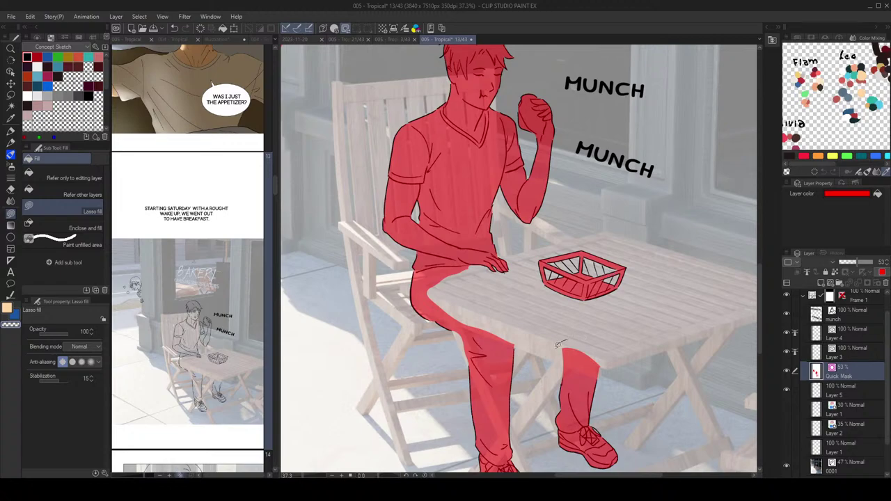
left_click_drag(640, 333, 624, 324)
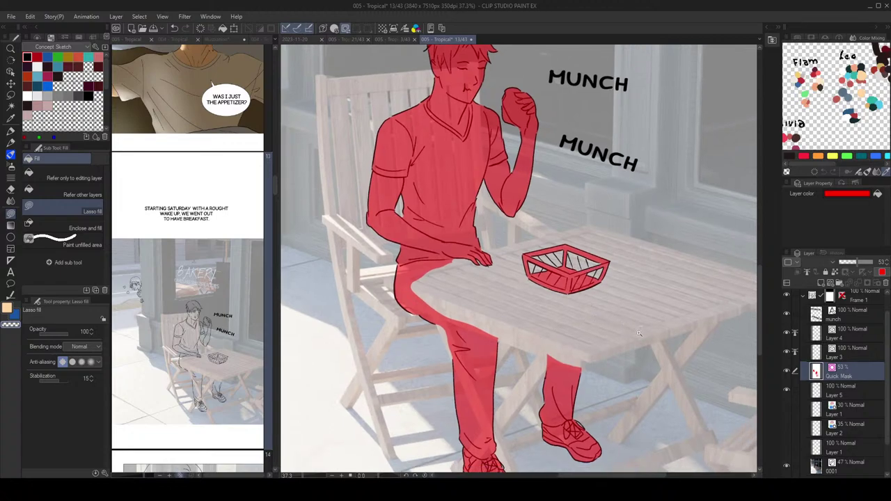
Step: Convert the quick mask to a selection, fill it with the light skin tone on Layer 5, and deselect
scroll(639, 334, "down", 2)
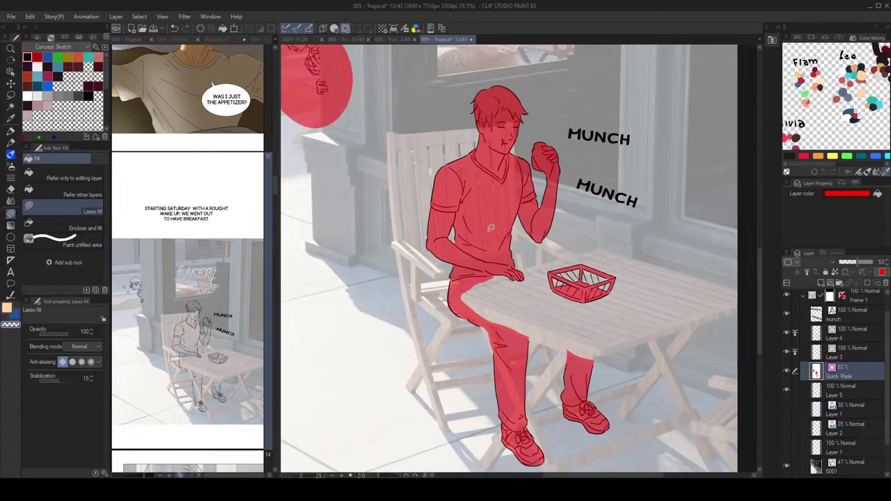
scroll(491, 227, "down", 1)
left_click_drag(435, 147, 529, 263)
scroll(465, 218, "up", 6)
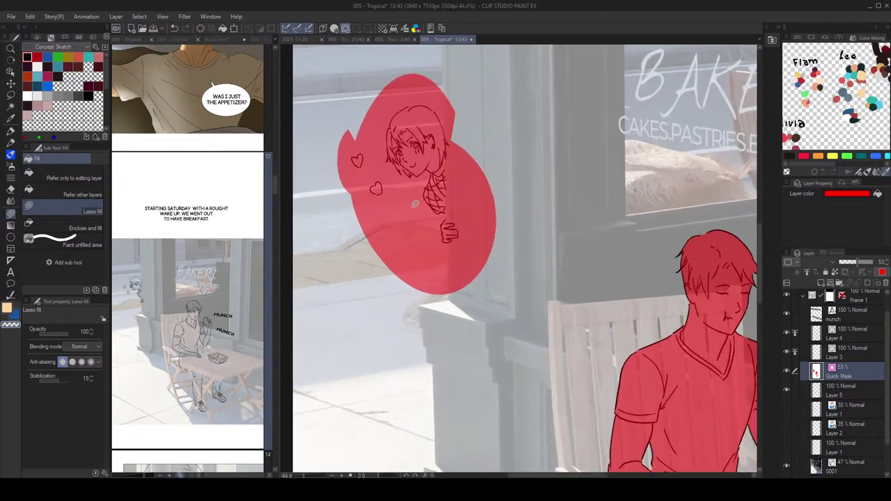
scroll(489, 218, "down", 6)
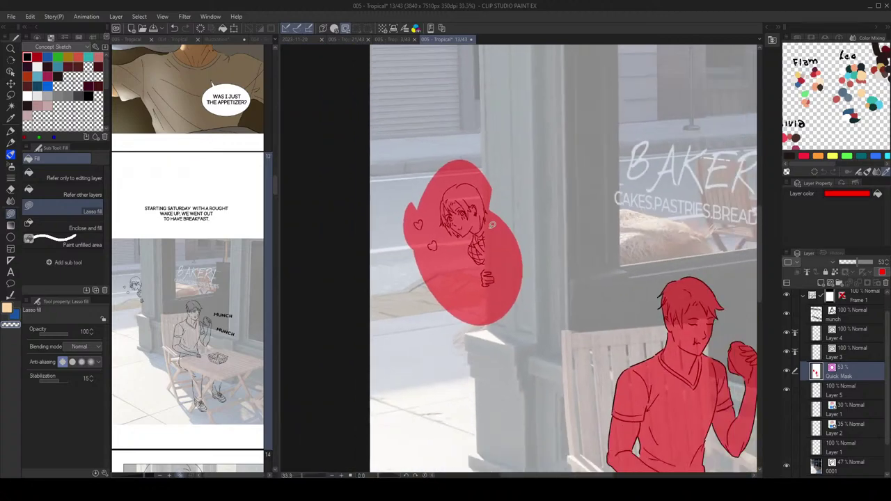
left_click_drag(476, 184, 417, 122)
left_click_drag(411, 72, 413, 85)
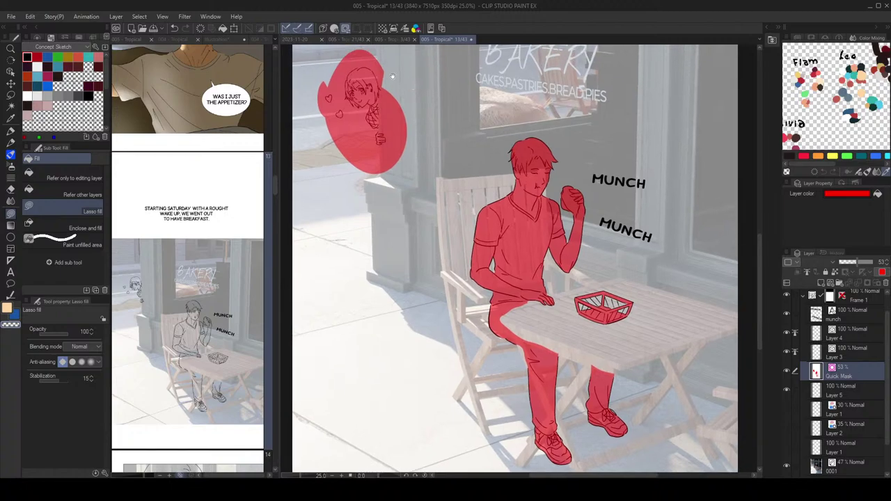
left_click(346, 29)
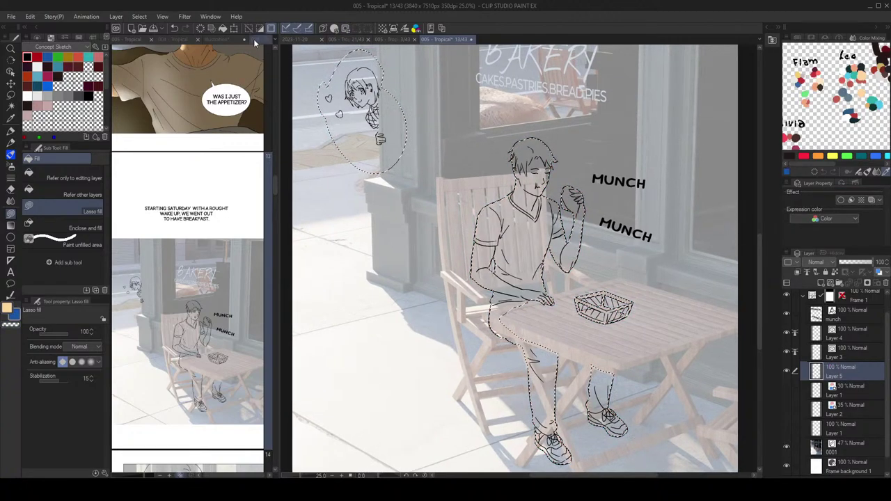
left_click(234, 29)
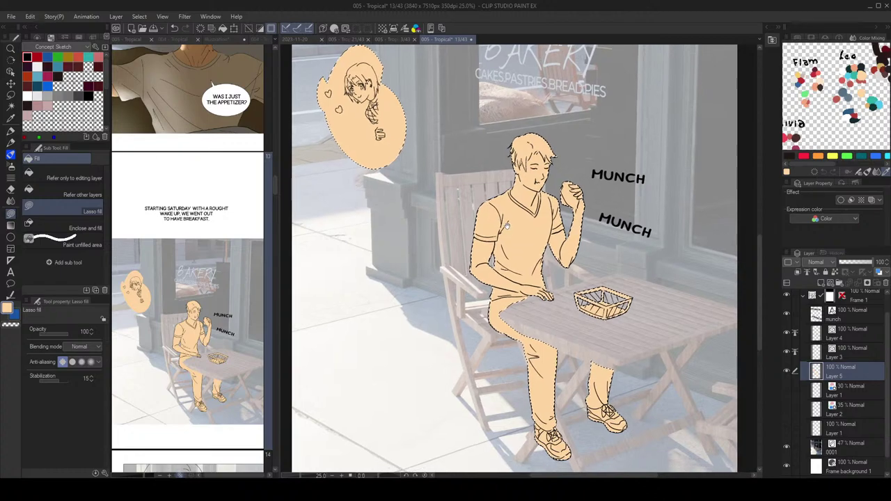
left_click_drag(507, 226, 523, 242)
key("ctrl+d")
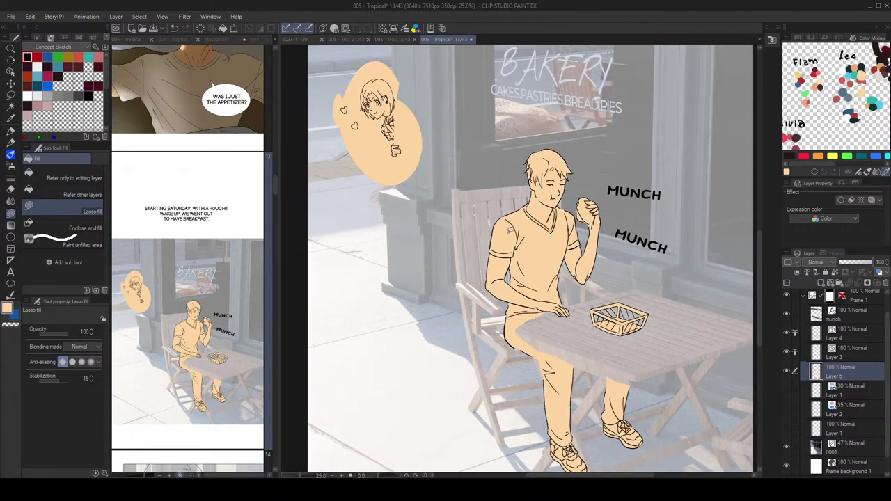
Step: Cut away small patches of the fill just outside the gaps in the girl's hair, chin and neck outlines
left_click_drag(432, 125, 495, 205)
scroll(462, 205, "up", 9)
left_click_drag(450, 185, 529, 222)
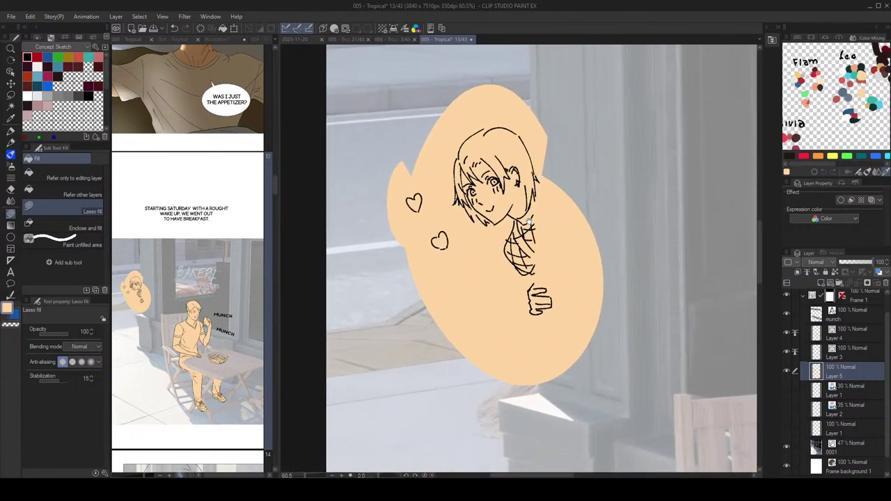
scroll(532, 217, "up", 2)
scroll(551, 124, "up", 1)
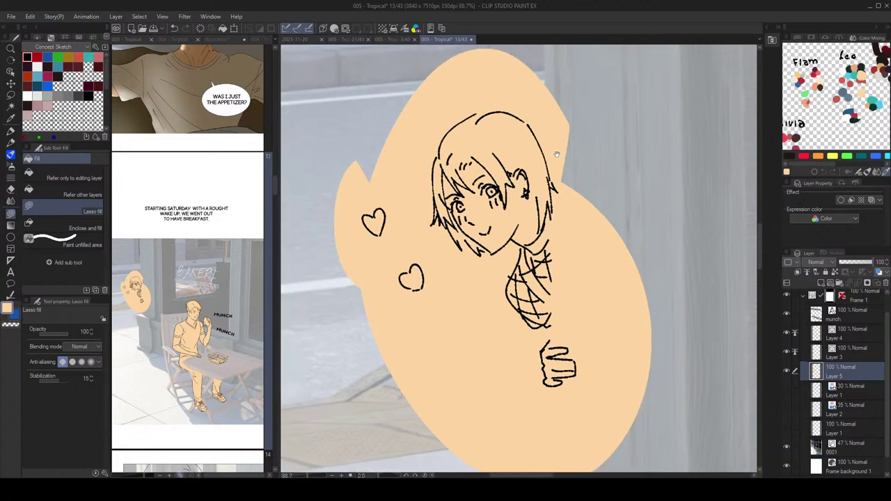
left_click_drag(524, 115, 522, 112)
mouse_move(502, 103)
left_mouse_down()
mouse_move(526, 116)
mouse_move(502, 114)
left_mouse_up()
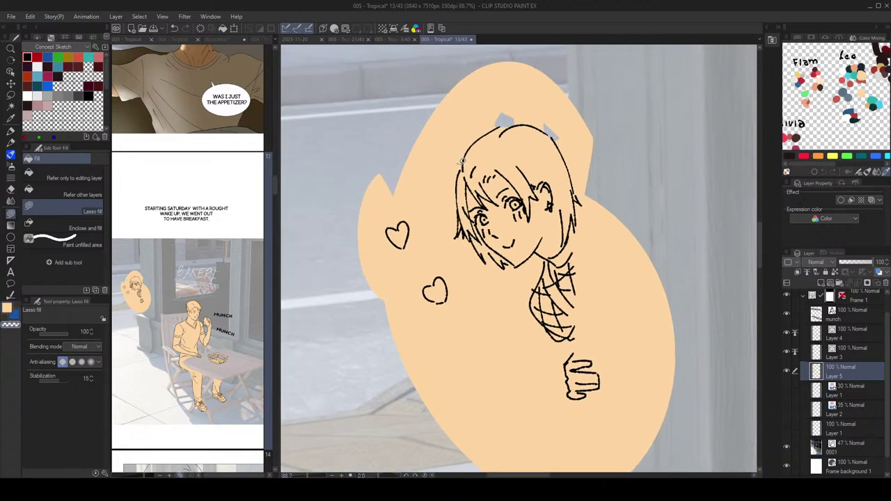
left_click_drag(463, 162, 462, 167)
left_click_drag(516, 203, 504, 185)
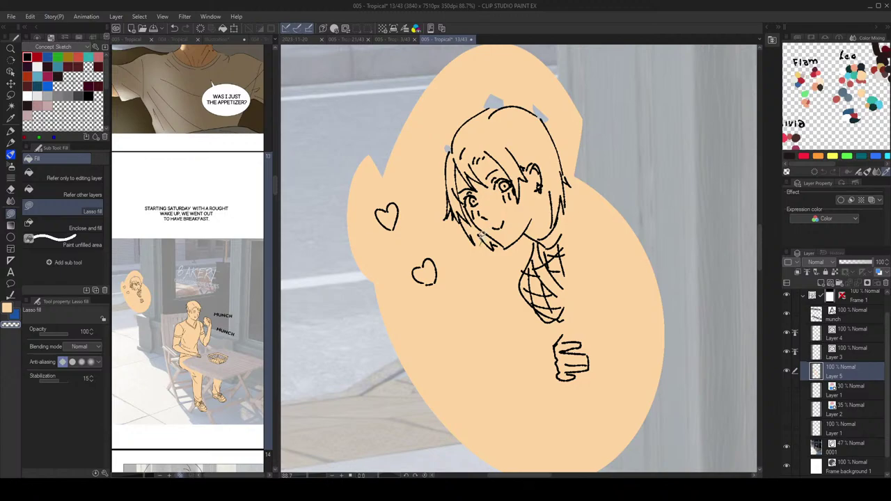
mouse_move(474, 233)
left_mouse_down()
mouse_move(477, 248)
mouse_move(527, 253)
left_mouse_up()
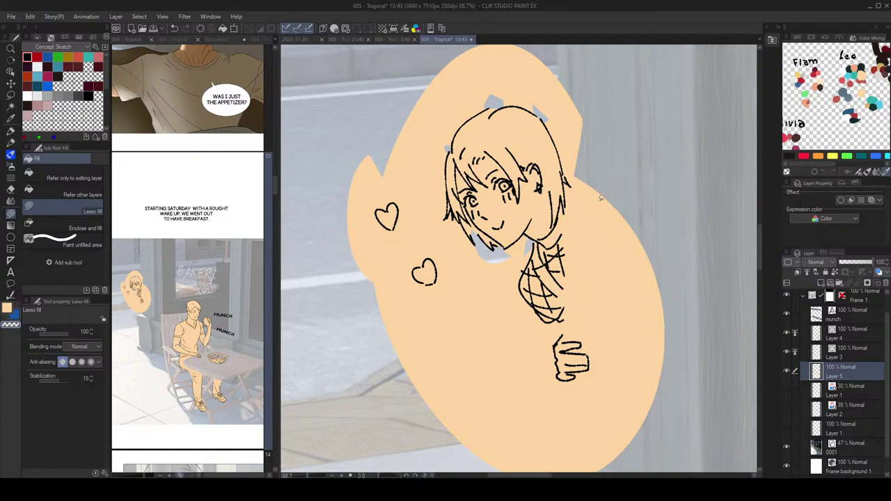
Step: Lower Layer 5's opacity to 41% and erase the fill covering the pillar beside the girl
mouse_move(572, 179)
left_mouse_down()
mouse_move(607, 221)
mouse_move(625, 181)
mouse_move(629, 209)
left_mouse_up()
left_click(851, 263)
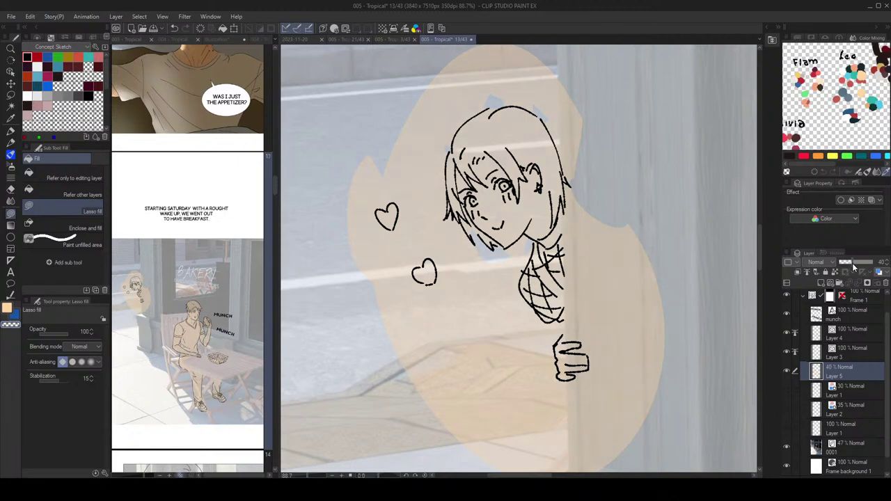
left_click(853, 263)
mouse_move(565, 211)
left_mouse_down()
mouse_move(575, 236)
mouse_move(642, 231)
mouse_move(578, 292)
mouse_move(568, 331)
mouse_move(575, 337)
mouse_move(564, 341)
mouse_move(647, 354)
mouse_move(567, 320)
left_mouse_up()
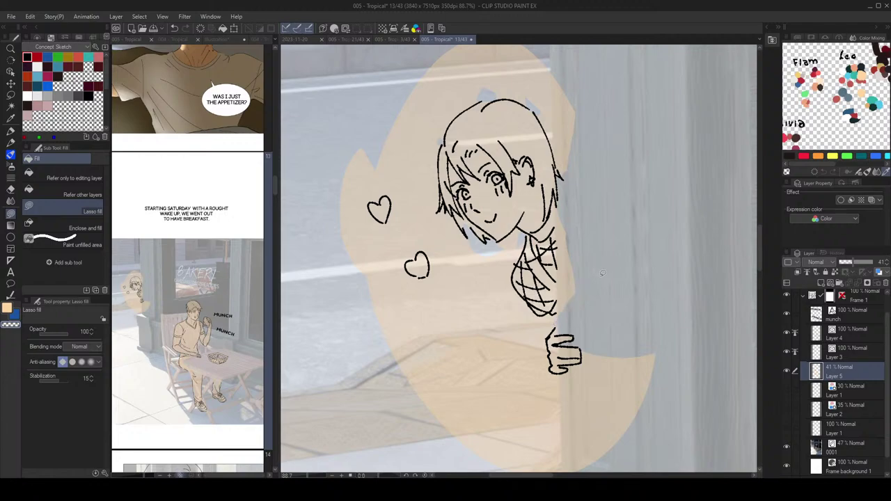
left_click_drag(582, 281, 559, 211)
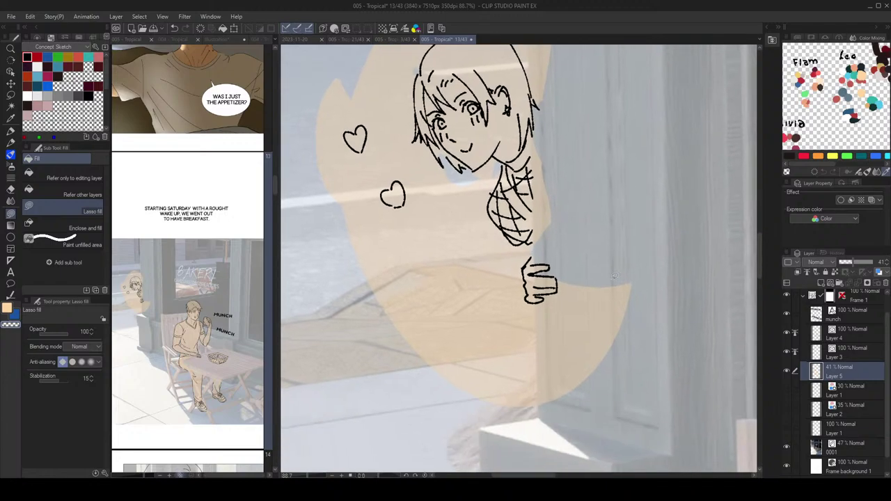
mouse_move(623, 272)
left_mouse_down()
mouse_move(561, 272)
mouse_move(556, 289)
mouse_move(540, 292)
mouse_move(547, 413)
mouse_move(650, 250)
left_mouse_up()
mouse_move(556, 244)
left_mouse_down()
mouse_move(583, 263)
mouse_move(564, 260)
left_mouse_up()
Step: Auto-select the excess fill around the girl and hearts, delete it, and deselect
key("w")
left_click(519, 286)
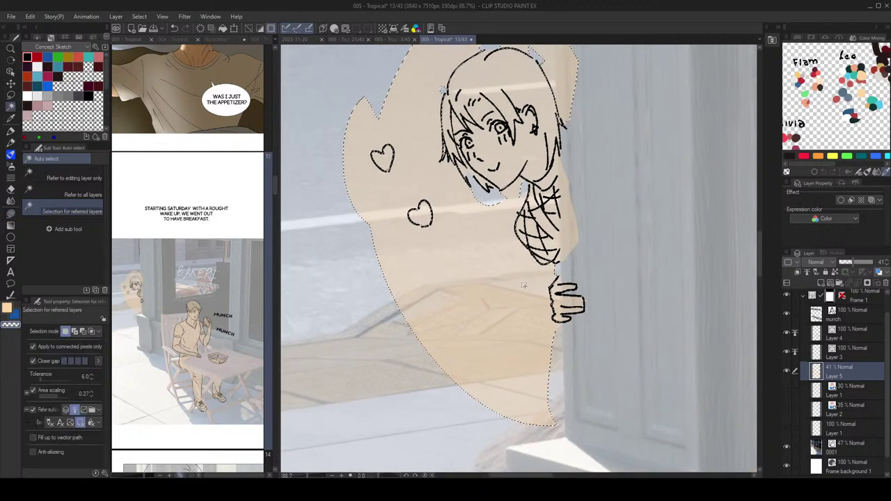
left_click_drag(568, 217, 566, 245)
key("Delete")
scroll(557, 237, "down", 3)
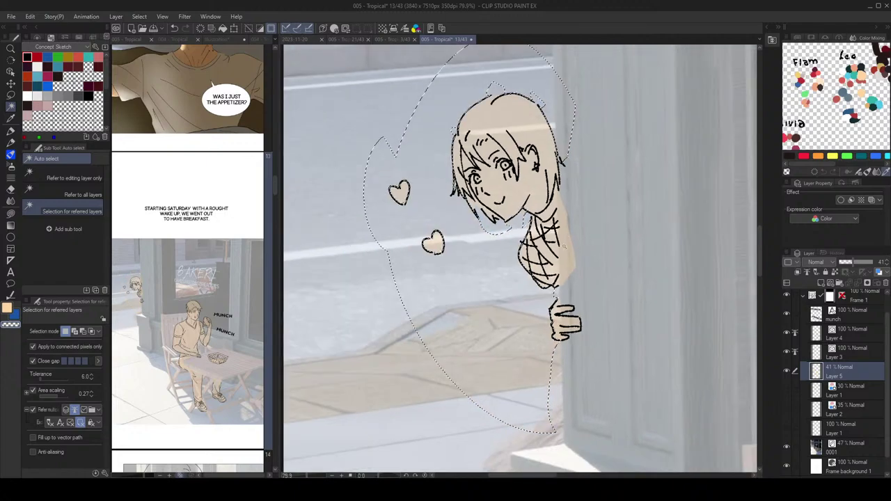
key("ctrl+d")
Step: Set Layer 5's opacity back to 100% and lock its transparent pixels
scroll(530, 222, "down", 2)
key("g")
left_click_drag(557, 235, 518, 179)
scroll(517, 179, "up", 2)
scroll(525, 162, "down", 3)
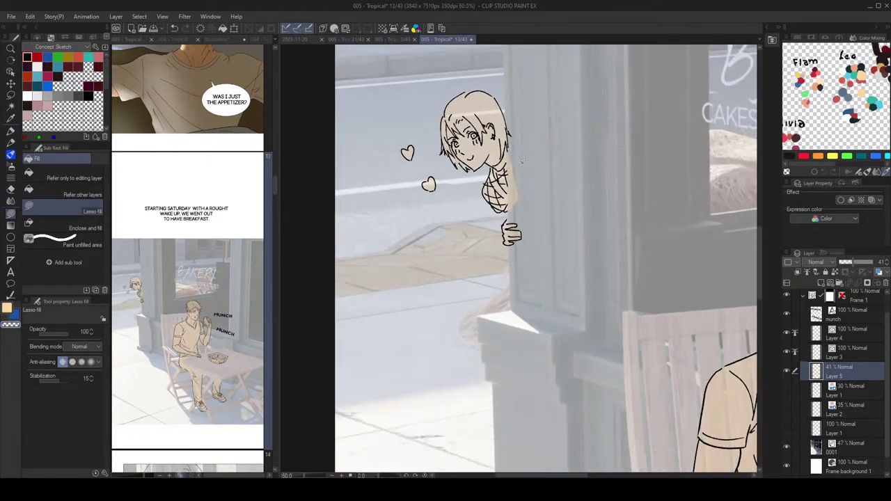
left_click_drag(862, 268, 874, 262)
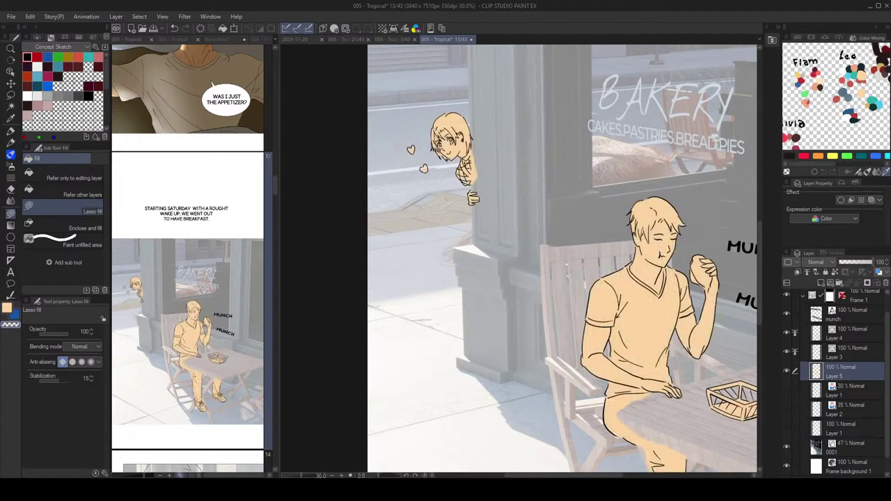
scroll(563, 167, "down", 1)
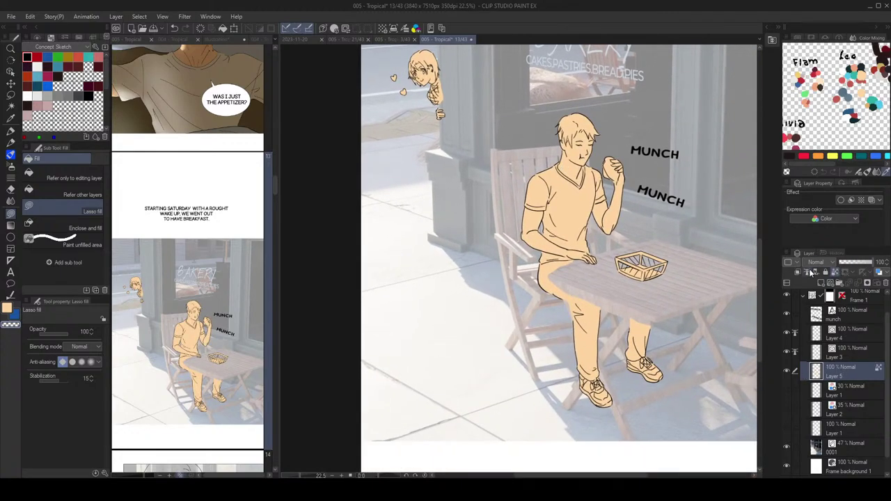
Step: Pick the dark navy from the character color palette and fill the seated man's hair using Lasso fill
scroll(616, 205, "up", 2)
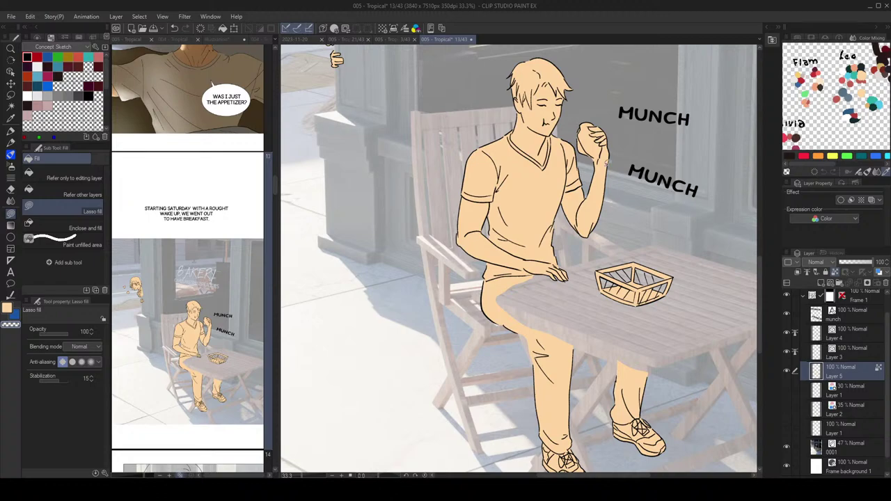
scroll(821, 84, "up", 1)
left_click_drag(859, 73, 841, 63)
left_click(850, 60)
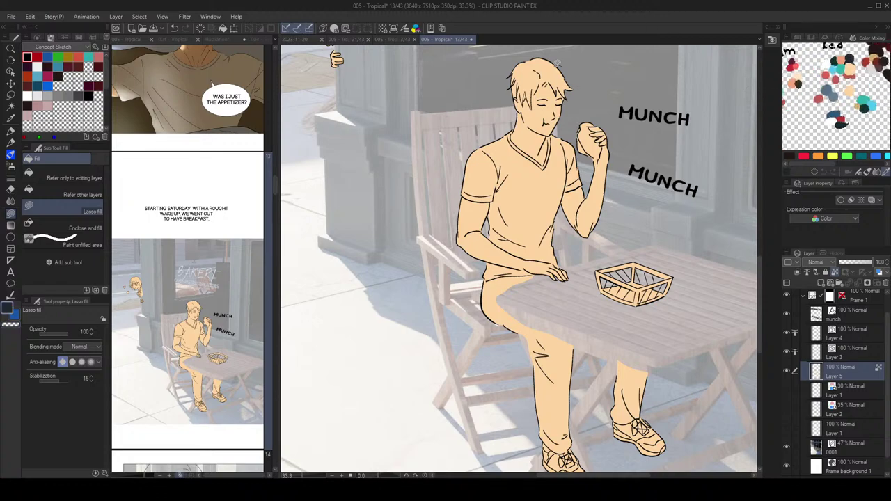
mouse_move(555, 61)
left_mouse_down()
mouse_move(578, 66)
mouse_move(566, 86)
left_mouse_up()
scroll(572, 89, "up", 3)
mouse_move(580, 124)
left_mouse_down()
mouse_move(603, 199)
mouse_move(593, 209)
mouse_move(567, 169)
mouse_move(560, 191)
mouse_move(545, 162)
mouse_move(519, 163)
mouse_move(498, 187)
mouse_move(484, 137)
left_mouse_up()
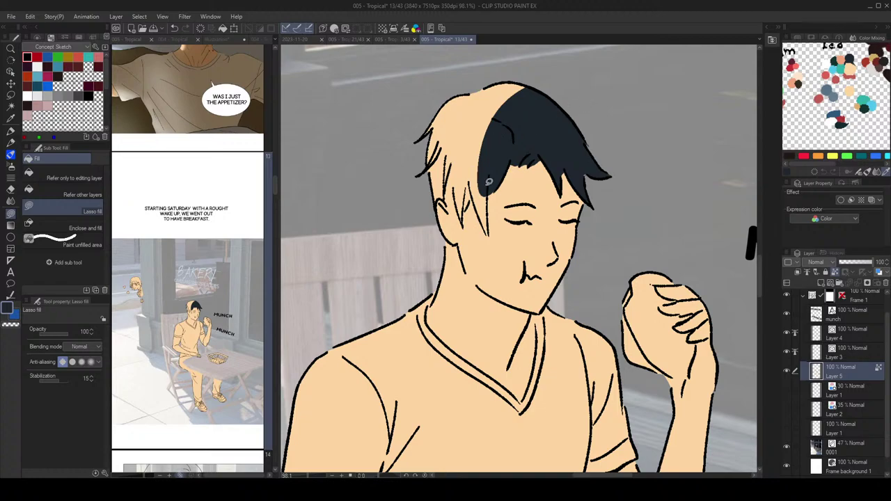
mouse_move(489, 182)
left_mouse_down()
mouse_move(492, 232)
mouse_move(471, 201)
mouse_move(461, 219)
mouse_move(456, 191)
mouse_move(452, 203)
mouse_move(424, 206)
mouse_move(467, 61)
mouse_move(564, 116)
left_mouse_up()
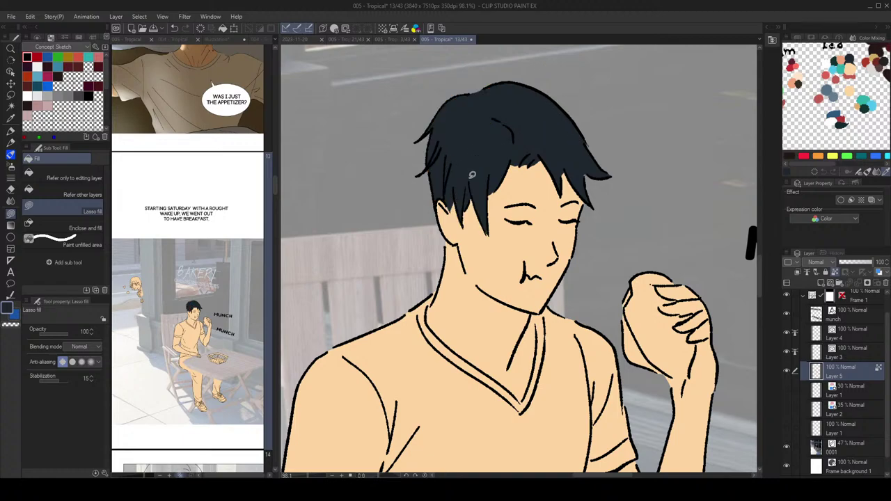
Step: Fill both of the seated man's sneakers with white using Lasso fill
scroll(472, 176, "down", 3)
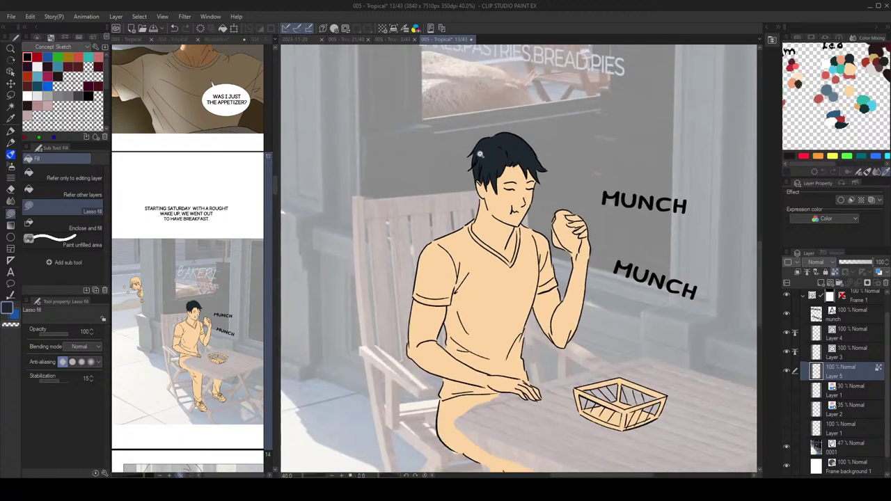
scroll(479, 154, "up", 1)
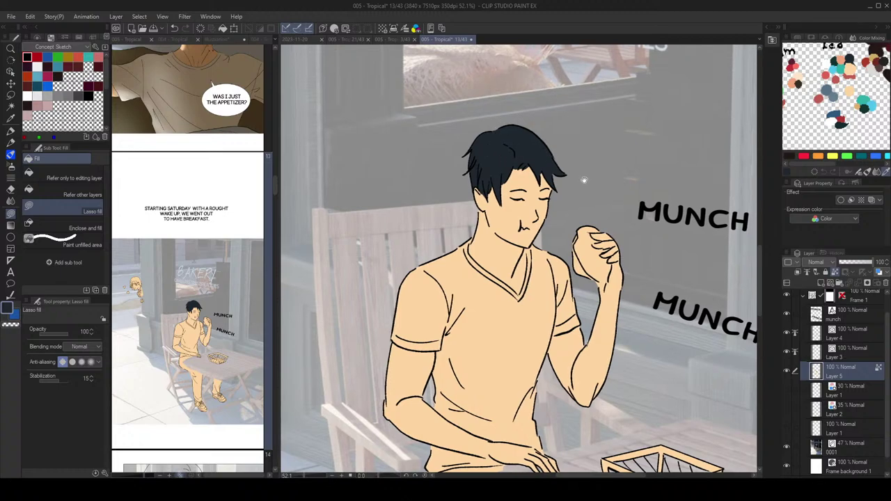
scroll(585, 180, "down", 2)
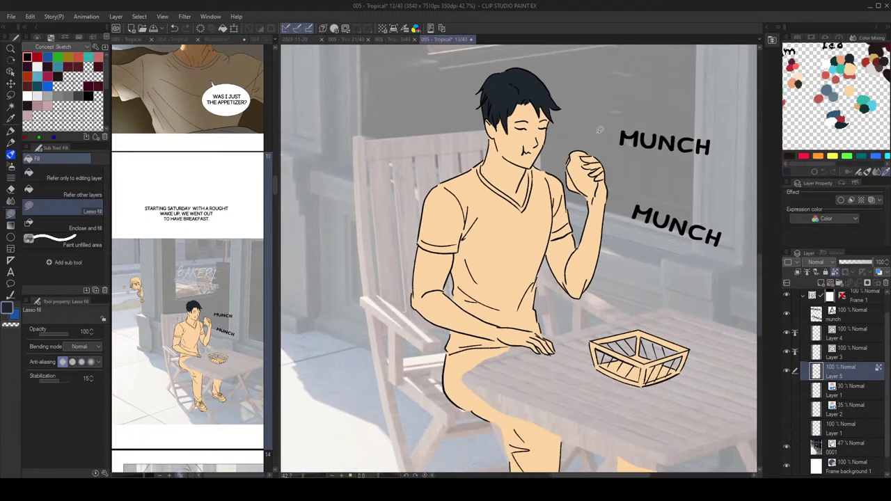
scroll(585, 167, "down", 3)
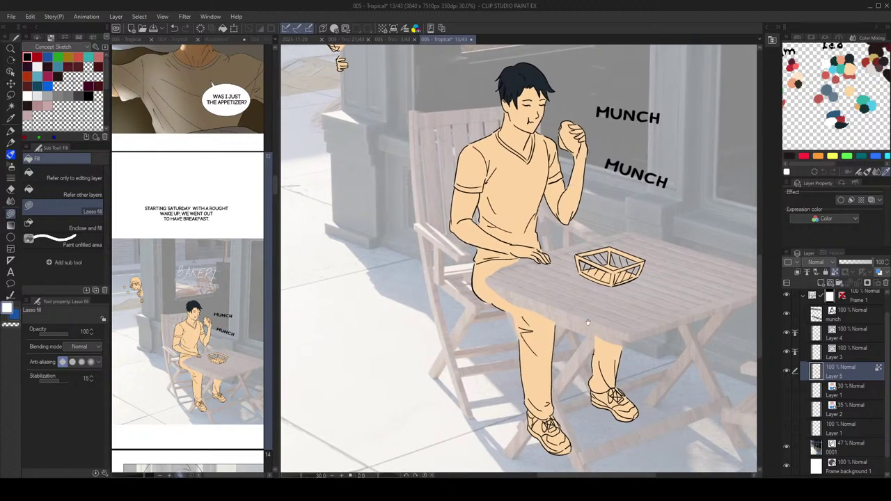
left_click_drag(588, 322, 582, 276)
scroll(557, 379, "up", 3)
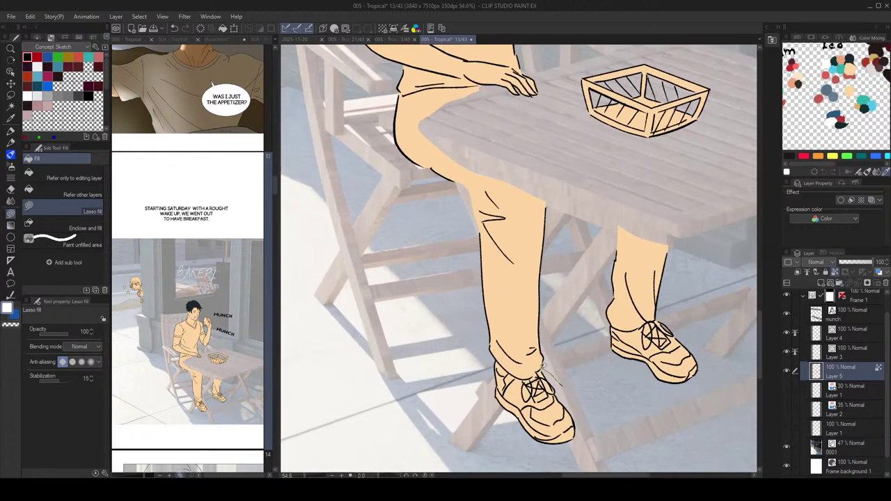
mouse_move(521, 374)
left_mouse_down()
mouse_move(512, 370)
mouse_move(570, 447)
mouse_move(575, 426)
left_mouse_up()
left_click_drag(649, 336, 610, 328)
mouse_move(681, 368)
left_mouse_down()
mouse_move(644, 309)
mouse_move(586, 322)
mouse_move(561, 376)
left_mouse_up()
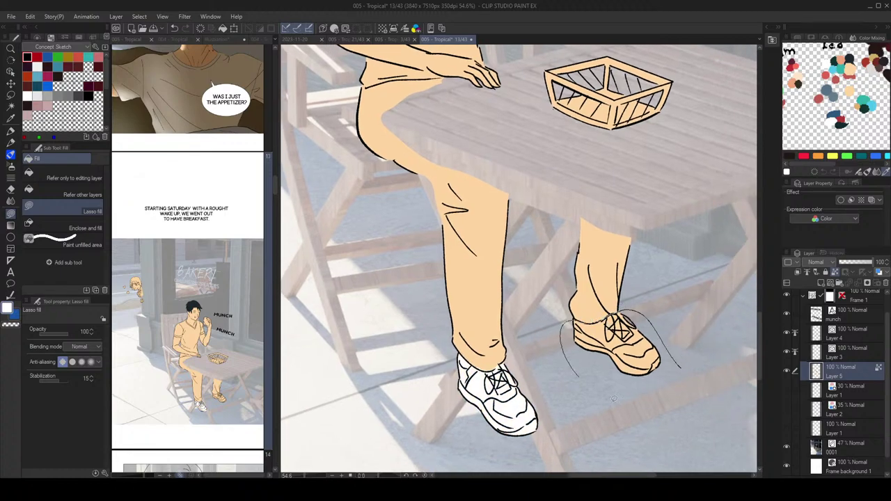
scroll(678, 299, "down", 3)
scroll(679, 299, "down", 3)
left_click_drag(687, 197, 636, 189)
scroll(637, 288, "up", 5)
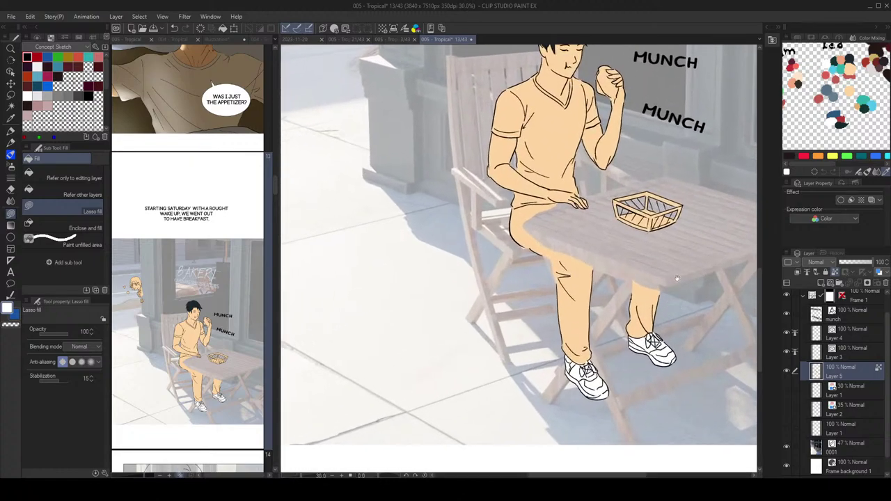
left_click_drag(671, 257, 633, 310)
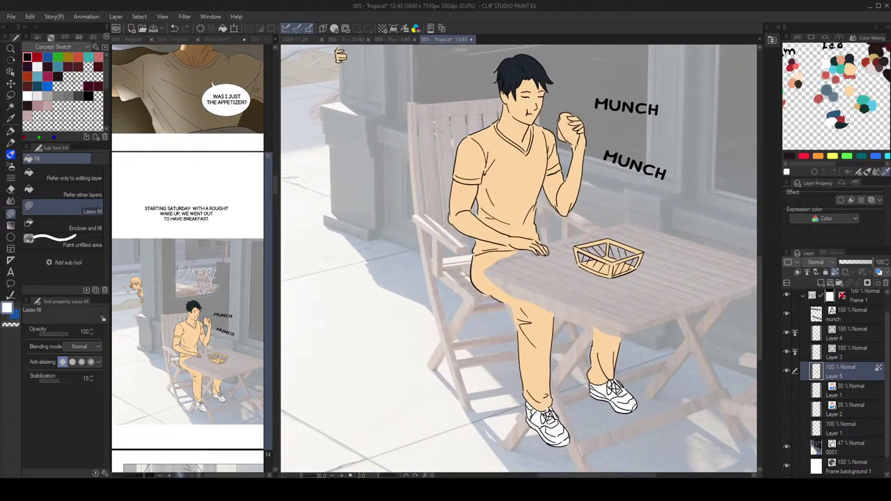
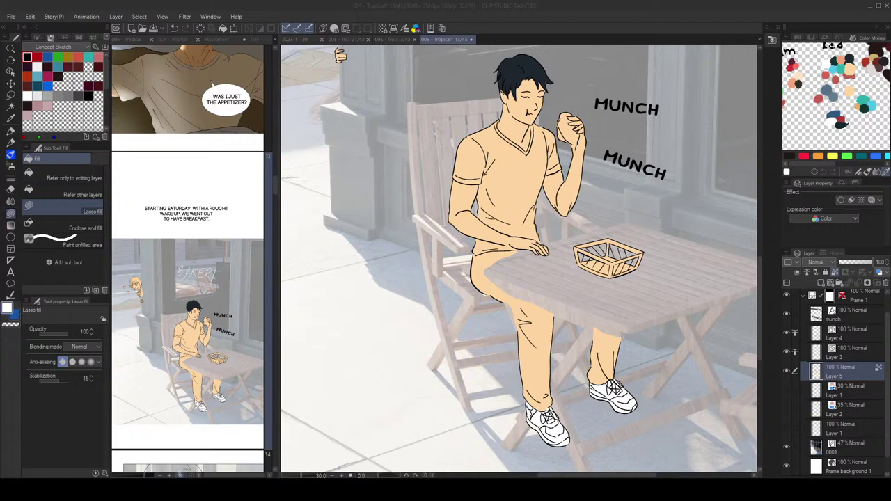
Step: Pick the slate blue from the character color palette and fill the toe tip of the man's nearer sneaker
scroll(589, 298, "up", 5)
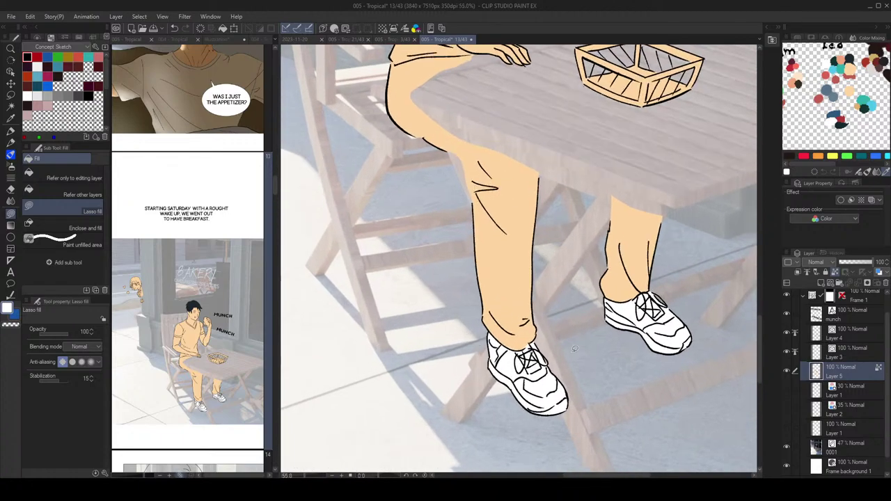
left_click(870, 69)
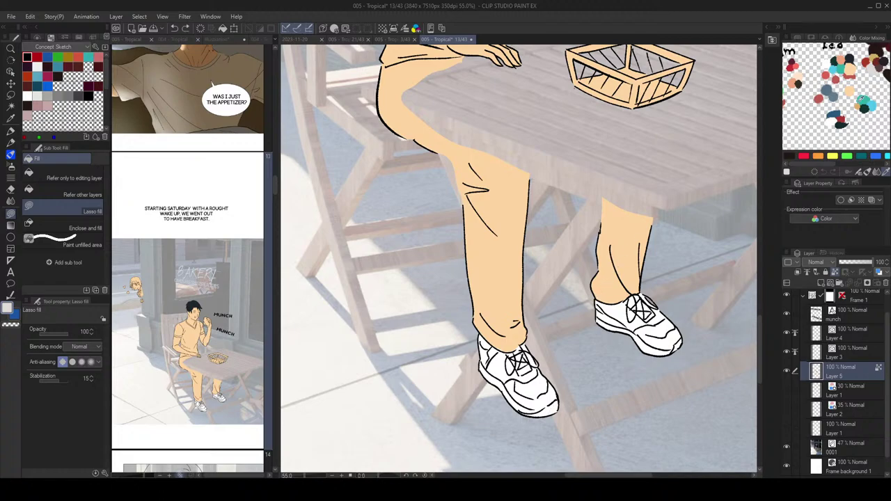
left_click(835, 91)
mouse_move(558, 403)
left_mouse_down()
mouse_move(563, 425)
mouse_move(566, 411)
left_mouse_up()
scroll(566, 406, "up", 5)
mouse_move(572, 362)
left_mouse_down()
mouse_move(561, 354)
mouse_move(487, 382)
mouse_move(573, 402)
mouse_move(580, 387)
left_mouse_up()
key("ctrl+z")
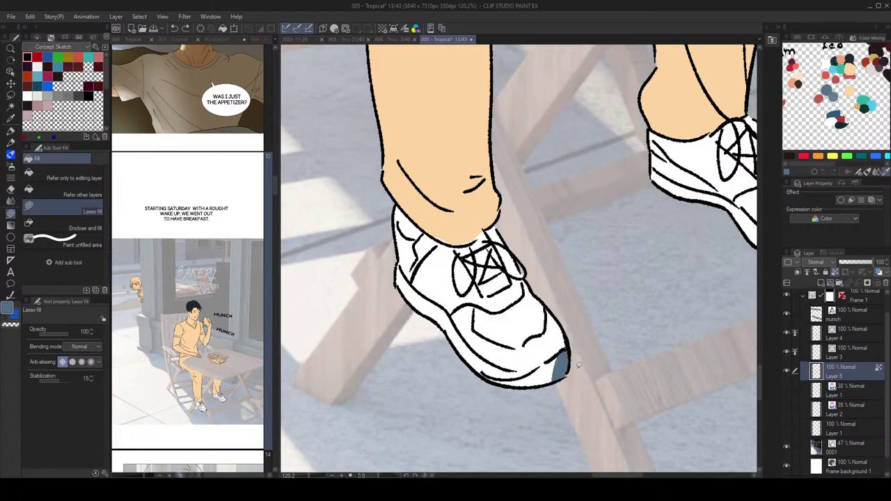
mouse_move(551, 359)
left_mouse_down()
mouse_move(513, 378)
mouse_move(463, 376)
mouse_move(601, 363)
left_mouse_up()
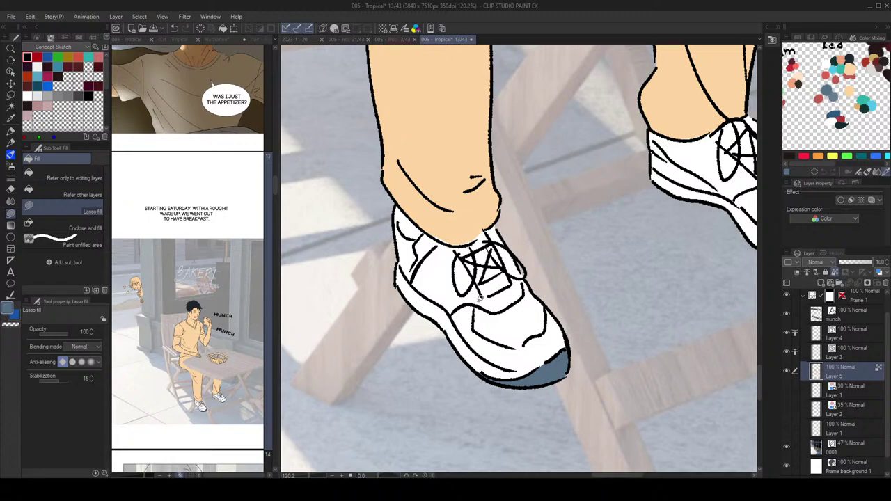
Step: Fill the nearer sneaker's upper toe panel and heel panel with slate blue, and try the same color under the laces
mouse_move(476, 308)
left_mouse_down()
mouse_move(480, 333)
mouse_move(516, 343)
mouse_move(546, 329)
mouse_move(544, 294)
mouse_move(526, 277)
mouse_move(515, 302)
mouse_move(479, 308)
left_mouse_up()
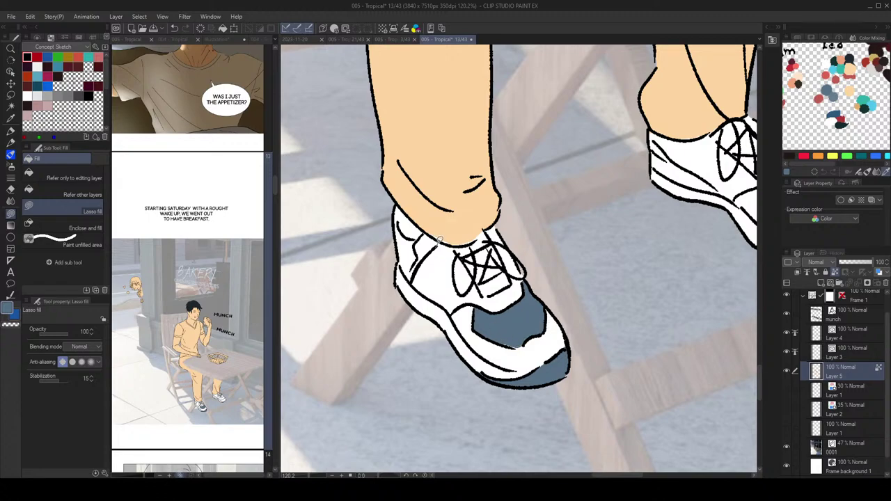
mouse_move(440, 238)
left_mouse_down()
mouse_move(422, 234)
mouse_move(420, 269)
mouse_move(446, 235)
left_mouse_up()
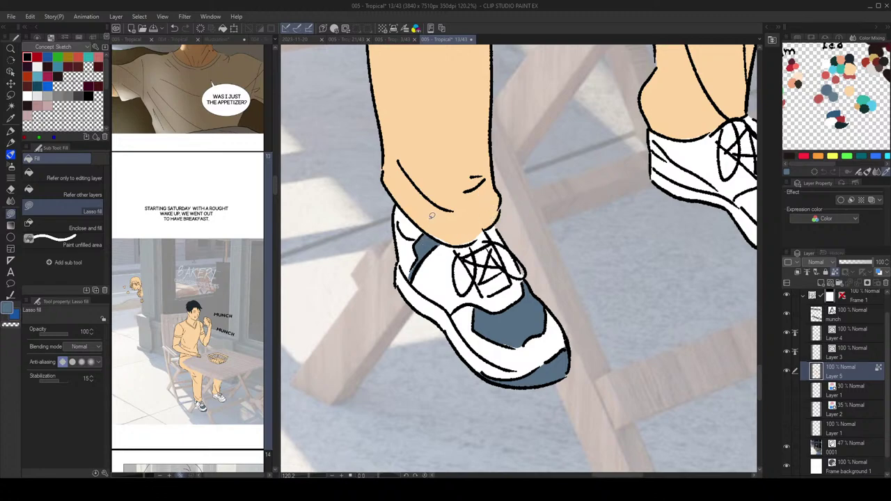
key("ctrl+z")
mouse_move(422, 247)
left_mouse_down()
mouse_move(417, 238)
mouse_move(391, 237)
mouse_move(406, 273)
mouse_move(422, 248)
left_mouse_up()
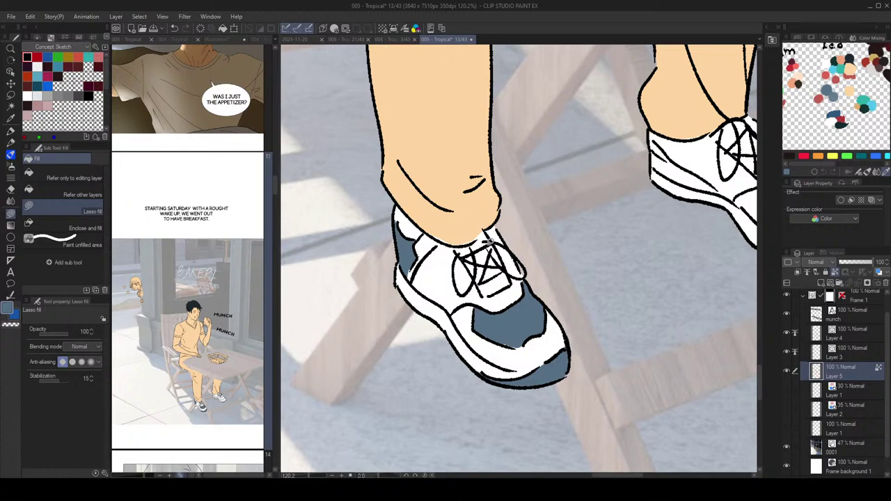
mouse_move(512, 275)
left_mouse_down()
mouse_move(496, 241)
mouse_move(474, 231)
mouse_move(459, 259)
mouse_move(489, 293)
mouse_move(509, 279)
left_mouse_up()
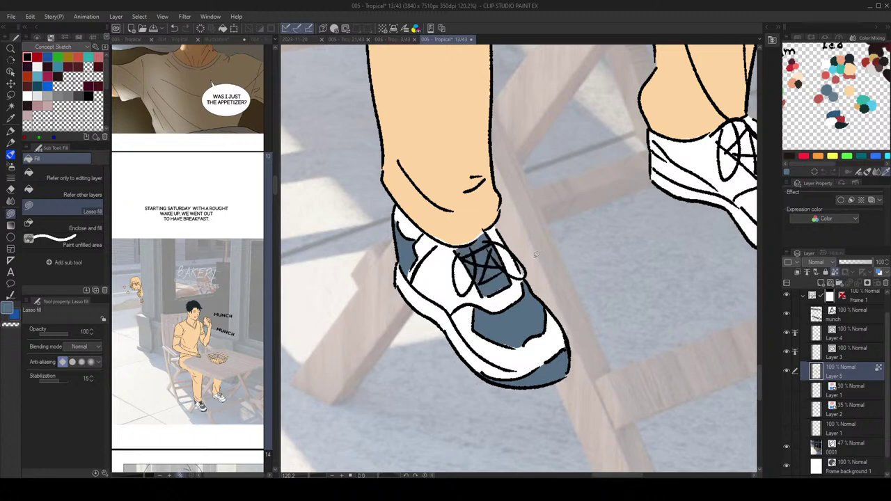
Step: Fill the upper toe panel and toe tip of the man's farther sneaker with slate blue
scroll(624, 204, "down", 8)
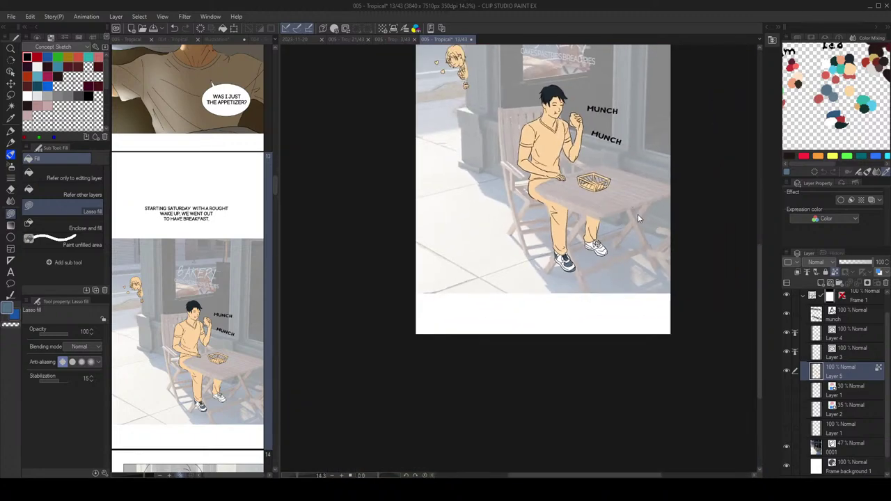
scroll(612, 244, "up", 7)
mouse_move(561, 287)
left_mouse_down()
mouse_move(604, 255)
mouse_move(694, 213)
mouse_move(666, 226)
mouse_move(647, 221)
mouse_move(643, 204)
mouse_move(663, 204)
mouse_move(683, 188)
mouse_move(692, 194)
left_mouse_up()
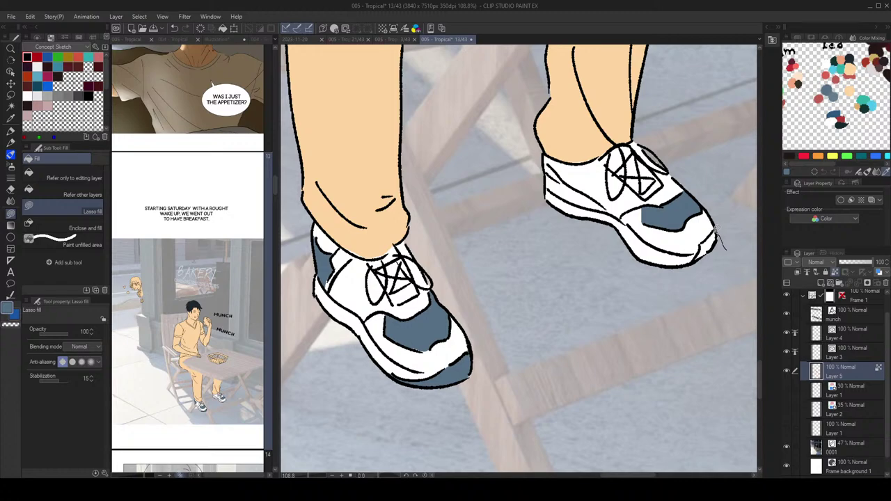
mouse_move(718, 235)
left_mouse_down()
mouse_move(702, 244)
mouse_move(697, 263)
left_mouse_up()
Step: Draw the missing heel panel line on the farther sneaker in black on Layer 4 with the Medium line pen
left_click(592, 199, "ctrl")
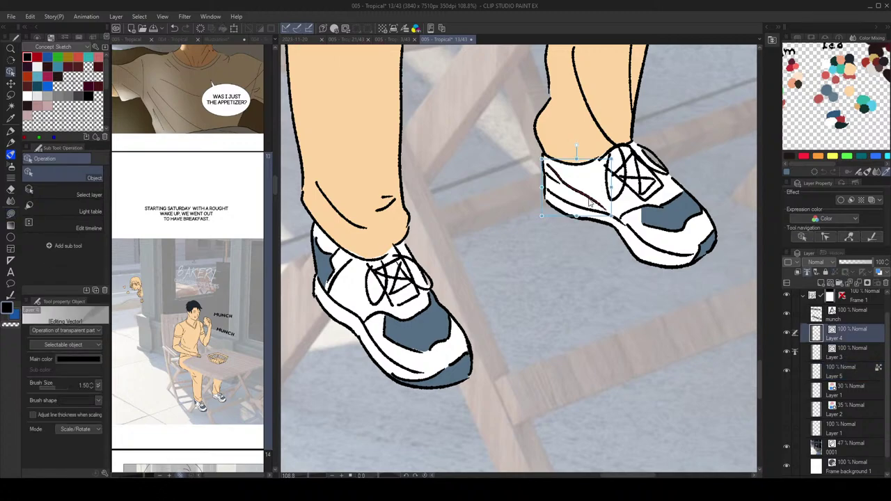
key("p")
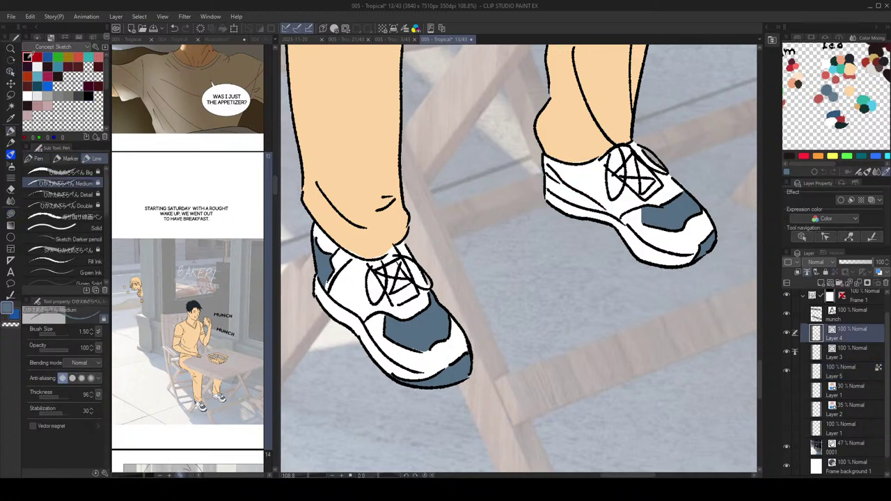
key("x")
left_click(28, 57)
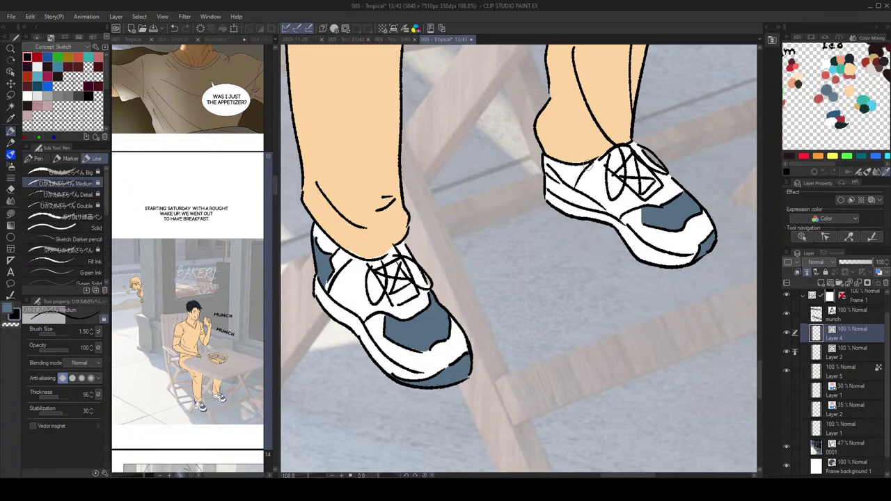
mouse_move(583, 167)
left_mouse_down()
mouse_move(575, 184)
mouse_move(573, 175)
mouse_move(579, 182)
left_mouse_up()
Step: Fill the farther sneaker's heel panel with slate blue on Layer 5 using Lasso fill, and save the file
left_click(856, 377)
key("g")
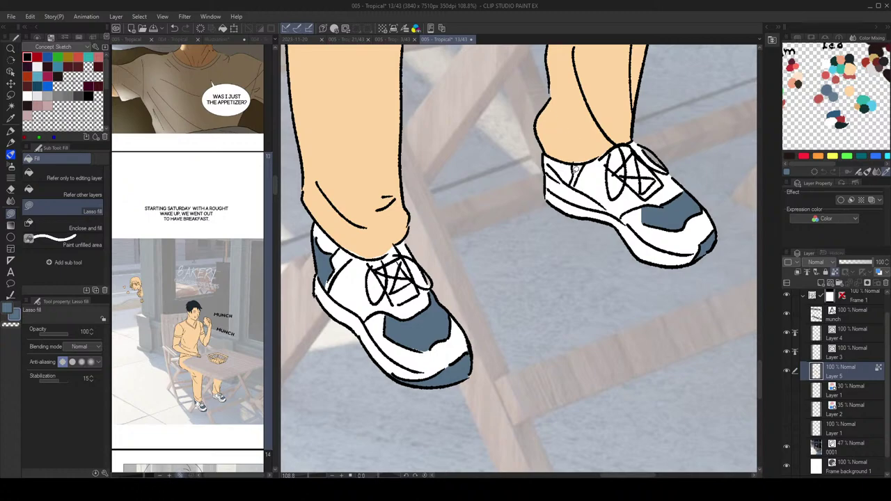
mouse_move(574, 161)
left_mouse_down()
mouse_move(543, 159)
mouse_move(573, 181)
mouse_move(575, 164)
left_mouse_up()
scroll(656, 167, "down", 6)
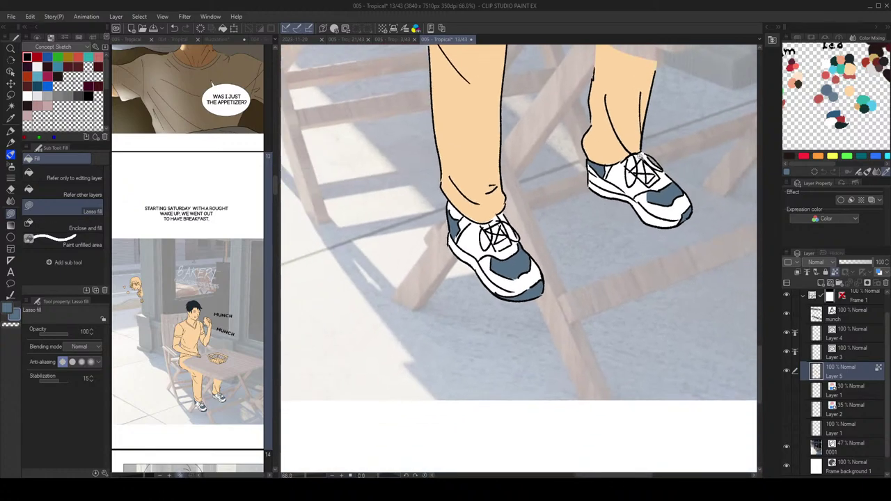
left_click_drag(661, 130, 636, 264)
key("ctrl+s")
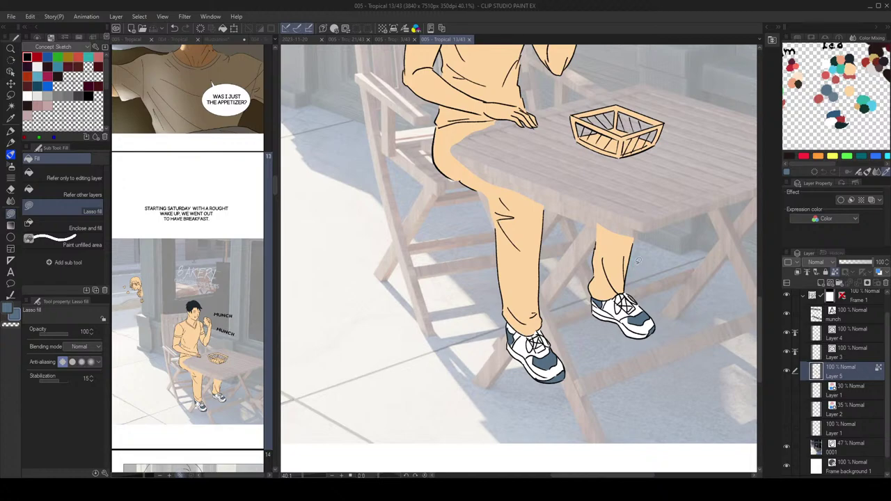
Step: Try a medium blue from the character palette on the man's nearer trouser leg
scroll(578, 251, "down", 2)
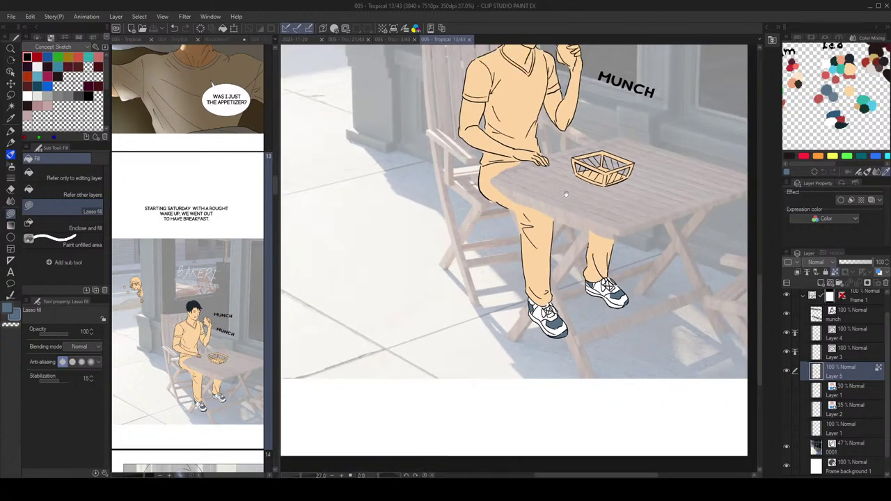
left_click_drag(565, 194, 552, 255)
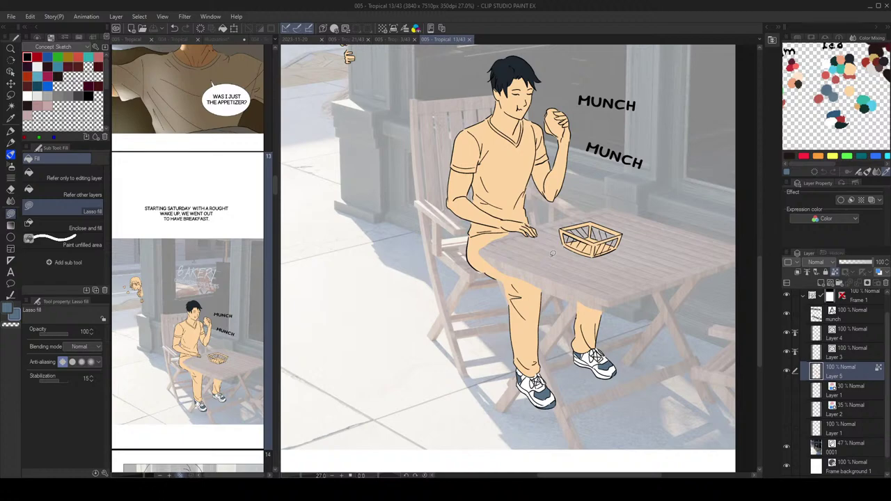
left_click_drag(520, 131, 520, 143)
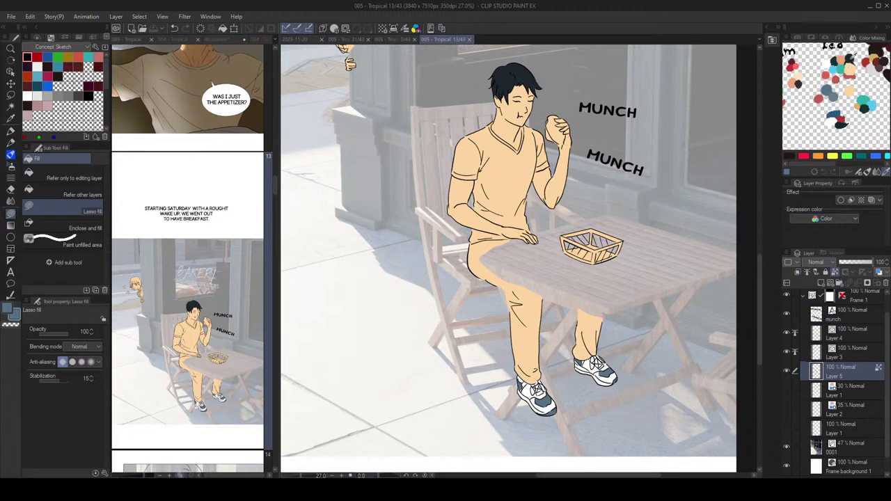
left_click(835, 113)
mouse_move(547, 319)
left_mouse_down()
mouse_move(501, 345)
mouse_move(549, 317)
left_mouse_up()
Step: Pick the dark teal from the palette and fill the lower part of the nearer trouser leg down to the cuff
left_click(841, 110)
left_click(843, 120)
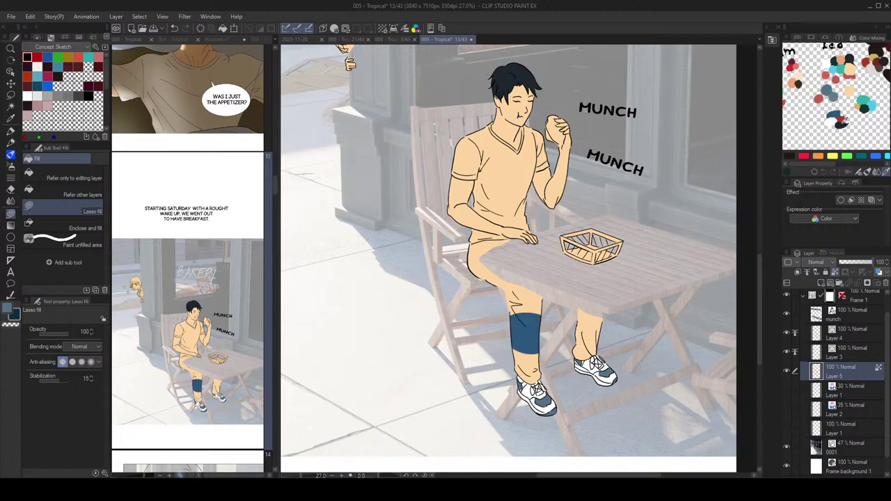
mouse_move(559, 321)
left_mouse_down()
mouse_move(521, 354)
mouse_move(551, 315)
left_mouse_up()
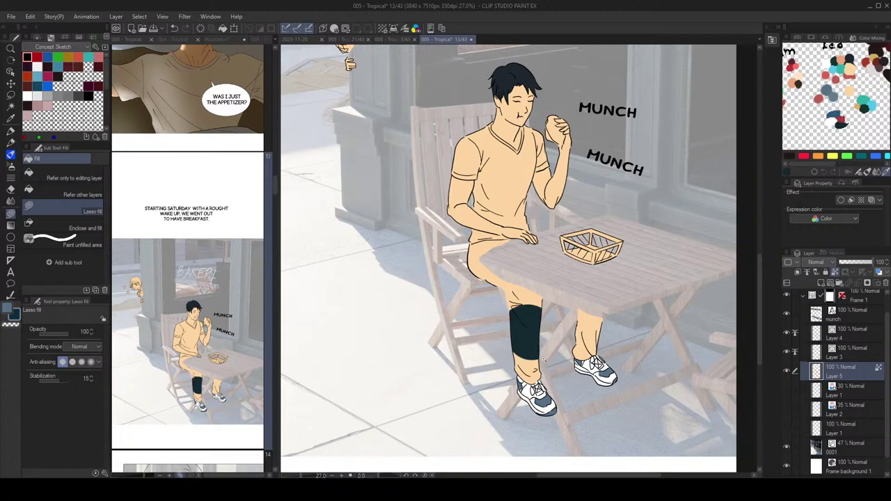
scroll(550, 314, "up", 5)
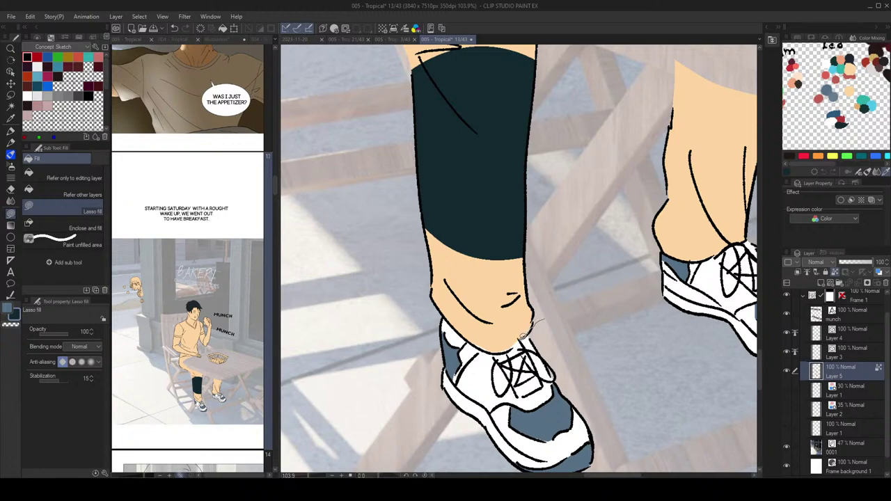
mouse_move(514, 345)
left_mouse_down()
mouse_move(490, 350)
mouse_move(528, 202)
mouse_move(483, 347)
mouse_move(412, 266)
mouse_move(496, 223)
left_mouse_up()
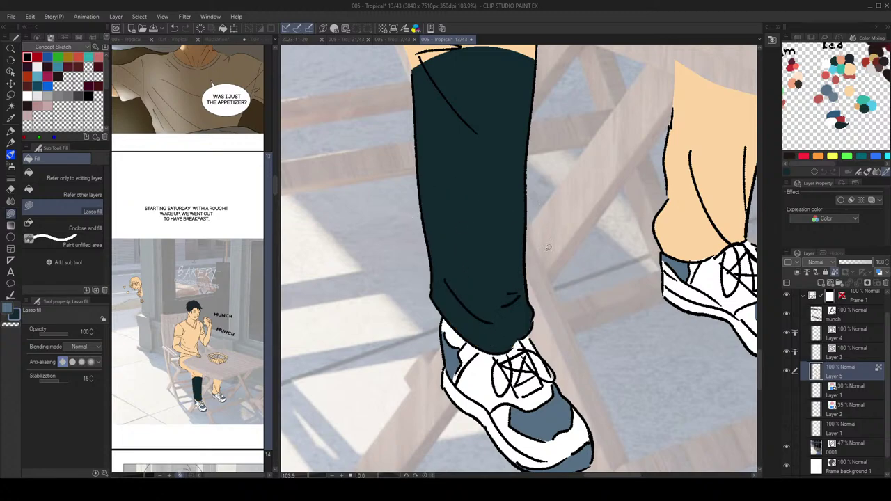
Step: Fill the farther trouser leg and the nearer leg's knee area with dark teal
mouse_move(610, 171)
left_mouse_down()
mouse_move(555, 240)
mouse_move(525, 186)
left_mouse_up()
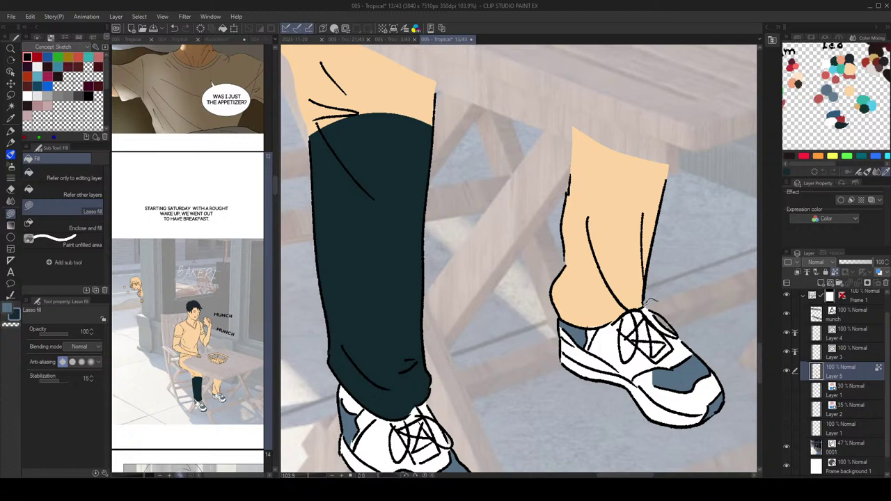
mouse_move(641, 305)
left_mouse_down()
mouse_move(599, 324)
mouse_move(575, 321)
mouse_move(523, 278)
mouse_move(669, 231)
mouse_move(692, 131)
mouse_move(555, 231)
mouse_move(671, 296)
left_mouse_up()
mouse_move(574, 280)
left_mouse_down()
mouse_move(380, 173)
mouse_move(474, 240)
left_mouse_up()
scroll(606, 237, "down", 5)
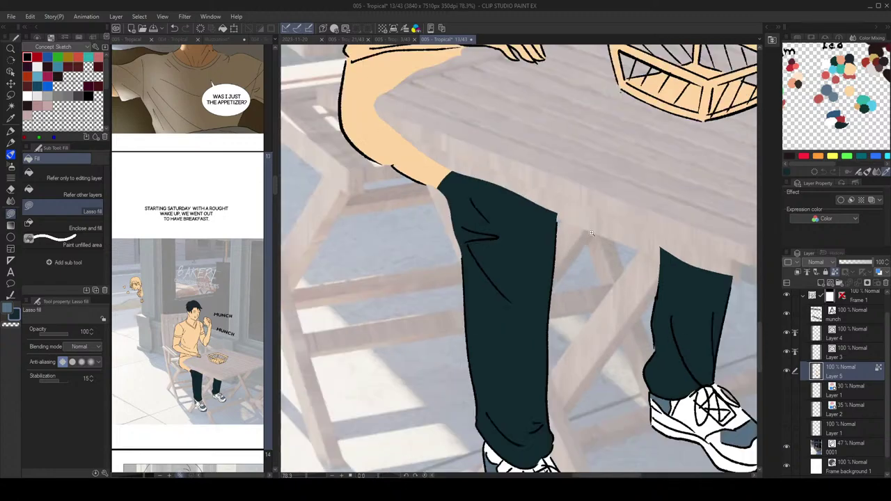
Step: Lasso-fill the man's nearer thigh along the table edge and the trousers' waist corner with dark teal on Layer 5
left_click_drag(571, 205, 595, 252)
scroll(595, 252, "up", 2)
mouse_move(545, 313)
left_mouse_down()
mouse_move(581, 249)
mouse_move(571, 183)
mouse_move(552, 166)
mouse_move(481, 251)
left_mouse_up()
scroll(537, 181, "up", 6)
mouse_move(606, 147)
left_mouse_down()
mouse_move(600, 131)
mouse_move(530, 137)
left_mouse_up()
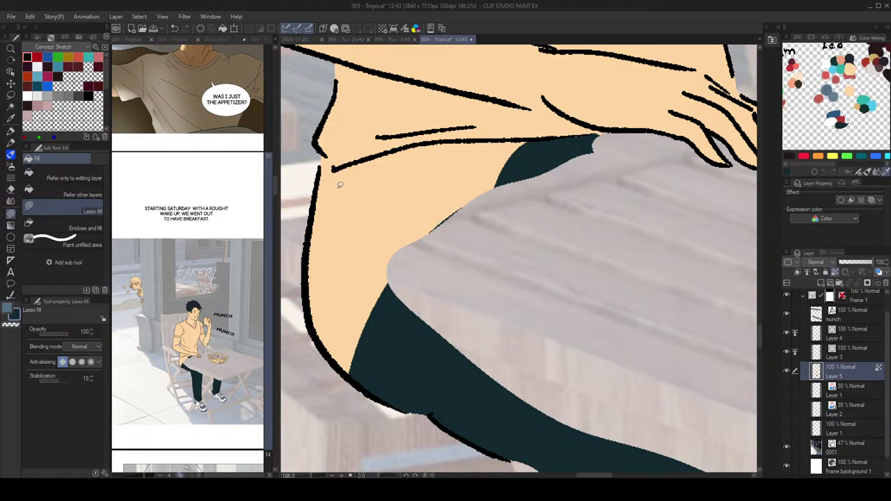
left_click_drag(333, 169, 316, 229)
scroll(494, 135, "down", 3)
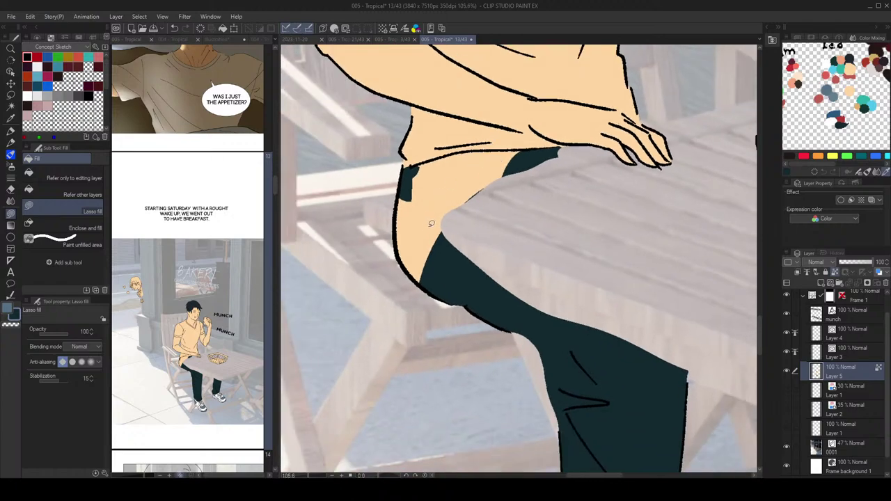
Step: Fill the remaining hip area of the man's trousers with dark teal using Refer other layers
left_click(87, 189)
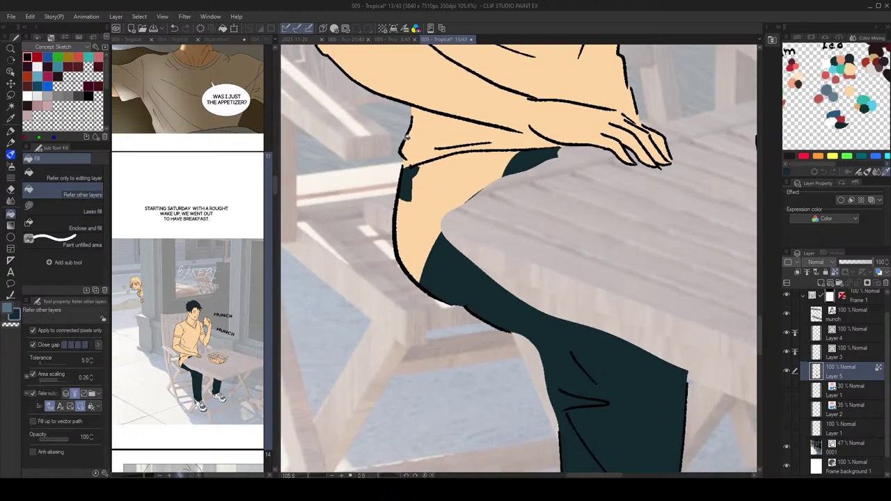
left_click(453, 160)
scroll(613, 167, "down", 3)
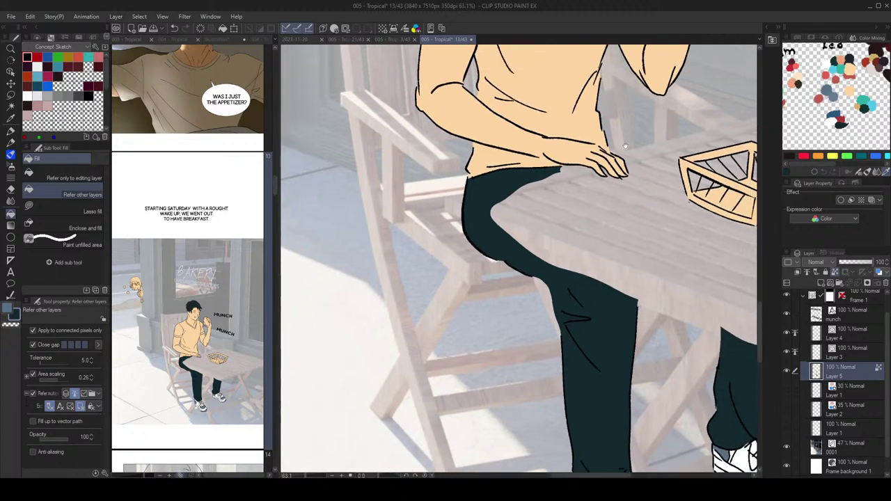
Step: Pick the red from the character palette and fill the body and sleeves of the man's T-shirt
left_click_drag(634, 180, 631, 157)
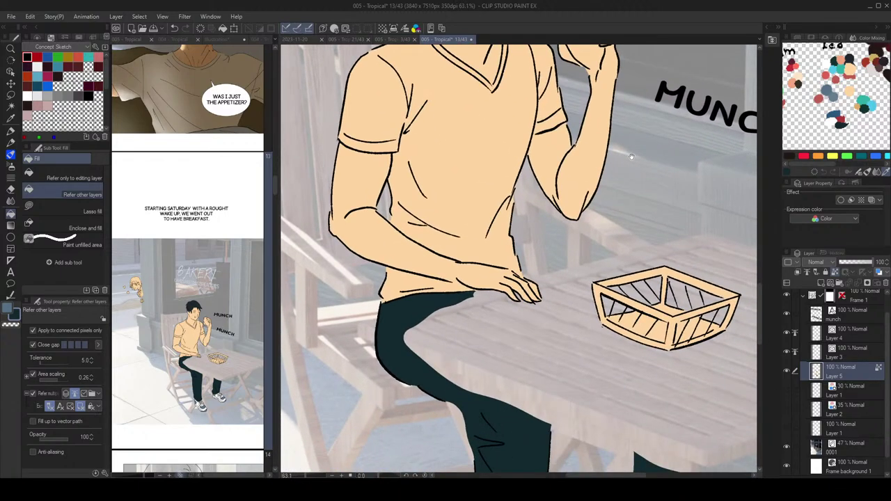
scroll(632, 156, "down", 4)
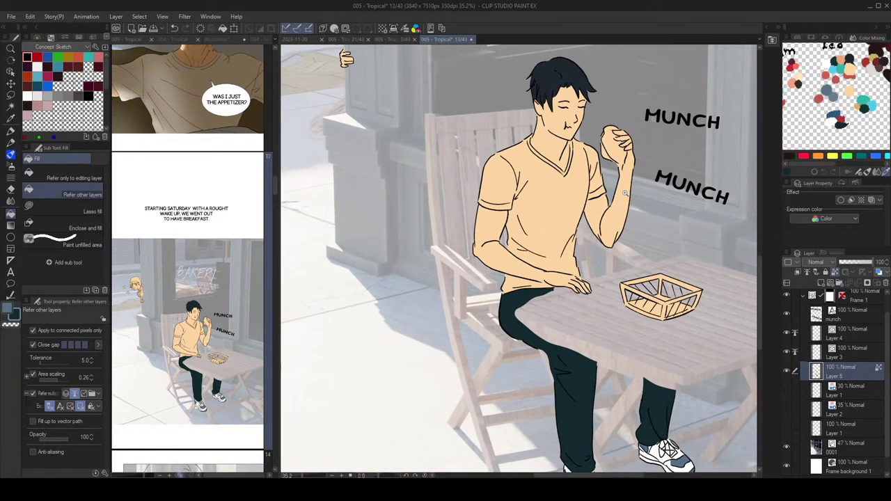
scroll(626, 194, "down", 1)
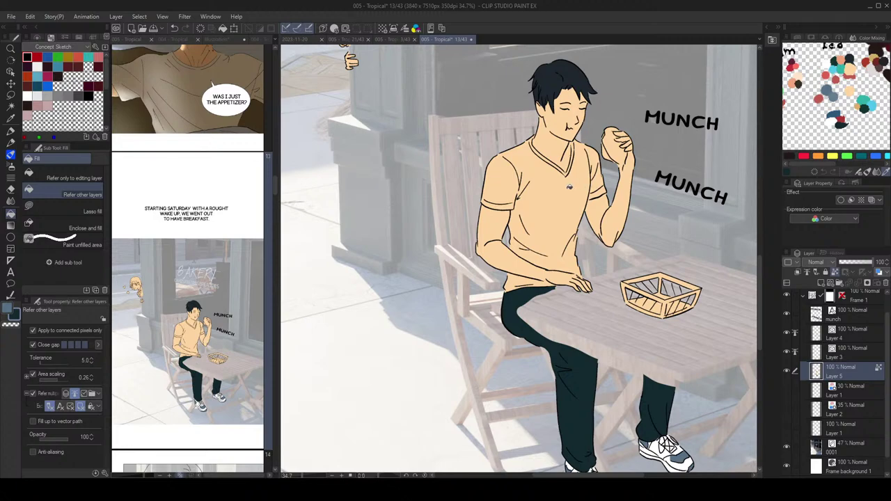
scroll(569, 186, "up", 3)
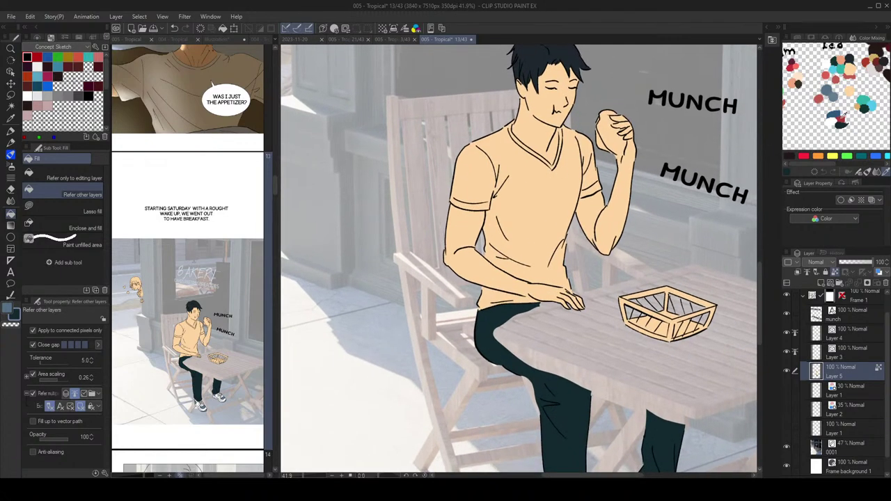
left_click(841, 119)
scroll(600, 211, "up", 2)
left_click(539, 205)
scroll(537, 204, "down", 2)
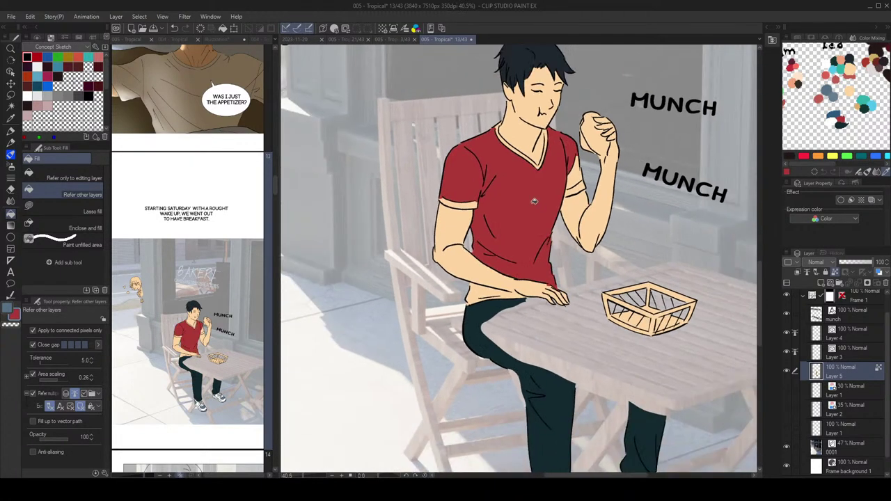
Step: Fill the T-shirt's neckline band and both sleeve hems with the same red
scroll(532, 200, "up", 3)
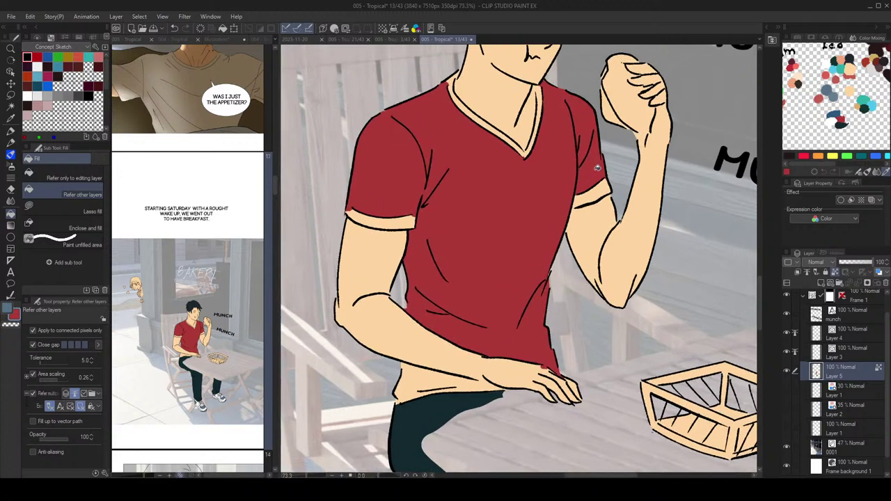
left_click(542, 103)
left_click(464, 107)
left_click(398, 222)
scroll(537, 165, "up", 1)
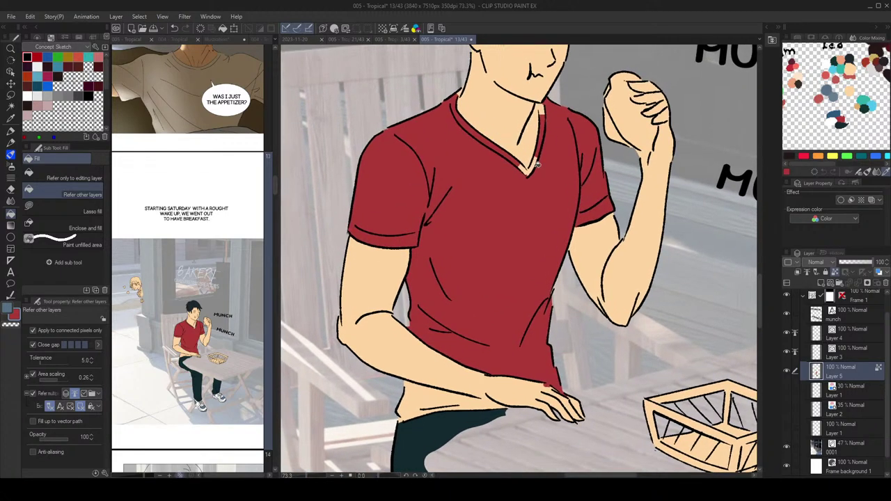
Step: Fill the leftover gaps at the collar's V tip and at its upper end beside the neck with red
key("m")
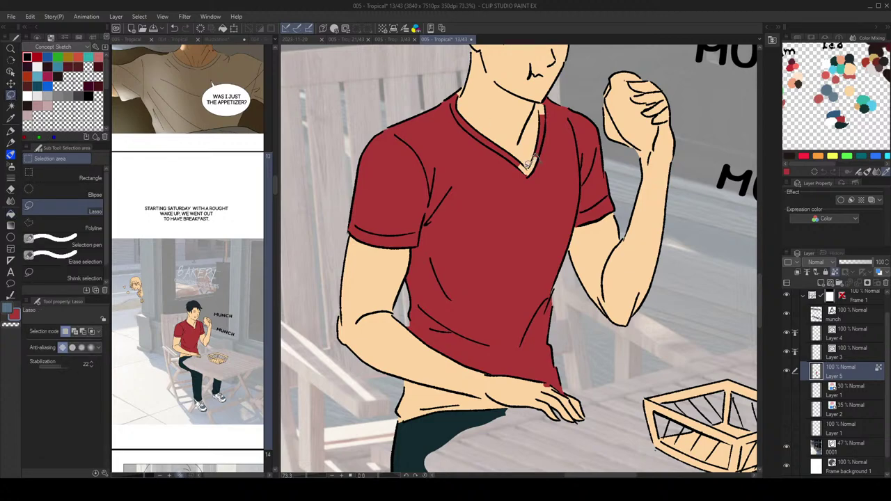
mouse_move(529, 162)
left_mouse_down()
mouse_move(548, 169)
mouse_move(518, 165)
left_mouse_up()
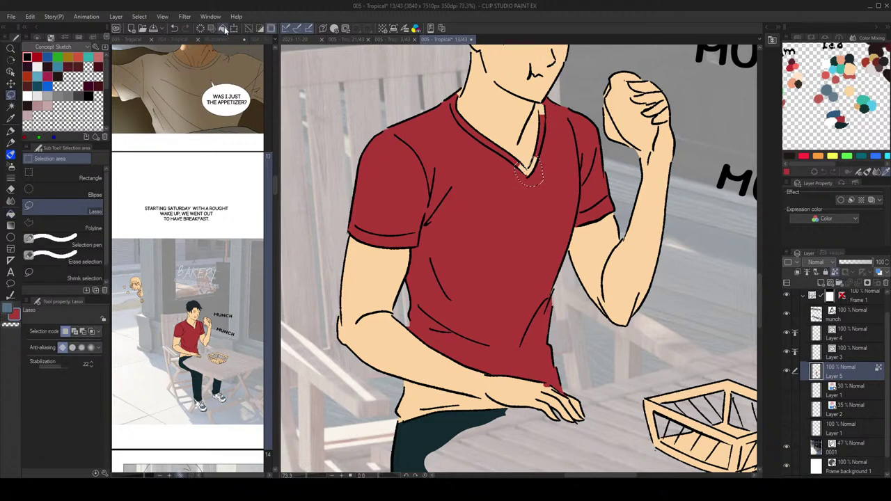
key("g")
key("ctrl+d")
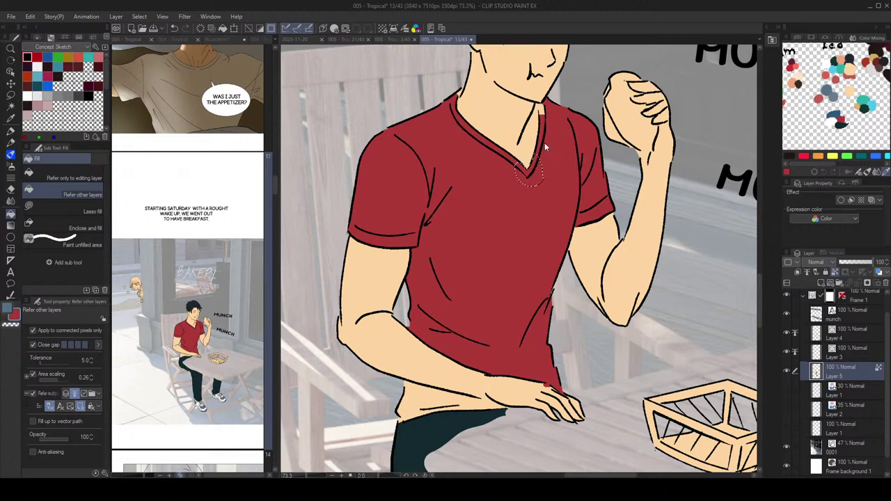
left_click(76, 210)
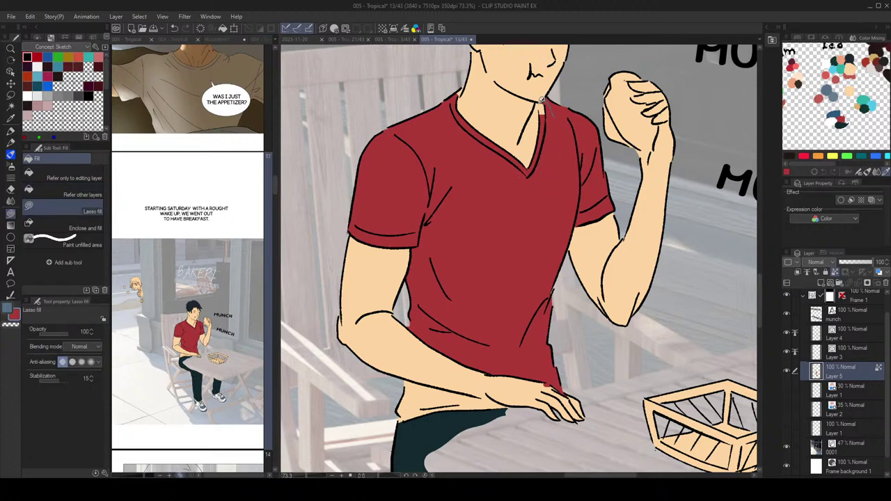
left_click_drag(542, 99, 550, 117)
Step: Sample the skin color from the resting hand and lasso-fill the red spill along the knuckles, restoring red as the active color
scroll(538, 110, "down", 2)
scroll(601, 107, "down", 2)
left_click_drag(601, 106, 601, 177)
scroll(527, 312, "up", 6)
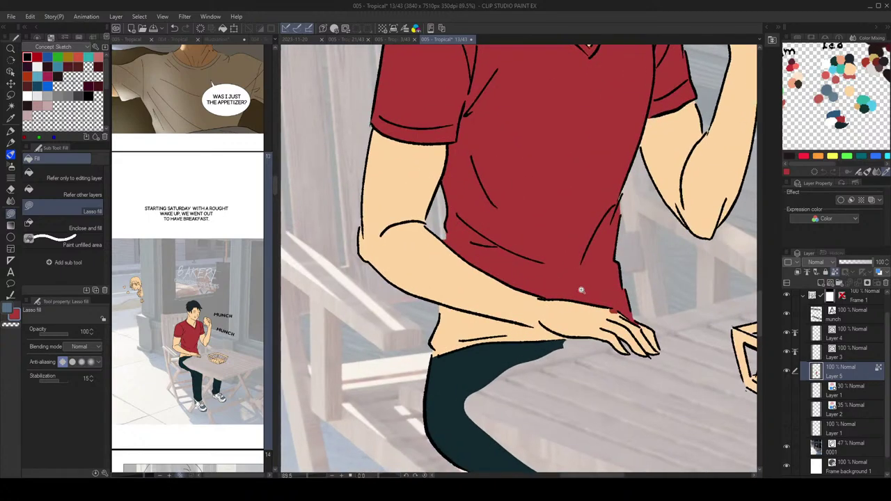
left_click_drag(581, 291, 531, 193)
scroll(477, 223, "up", 1)
key("c")
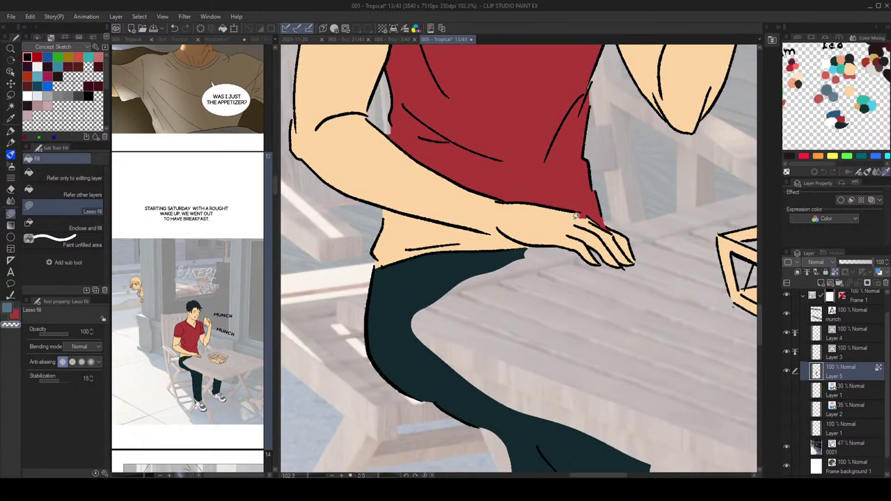
left_click(569, 215, "alt")
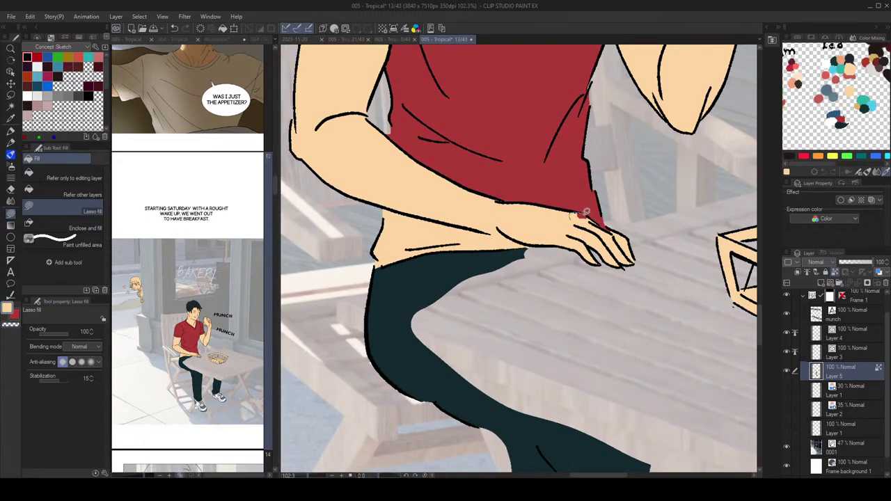
left_click_drag(586, 212, 608, 230)
key("x")
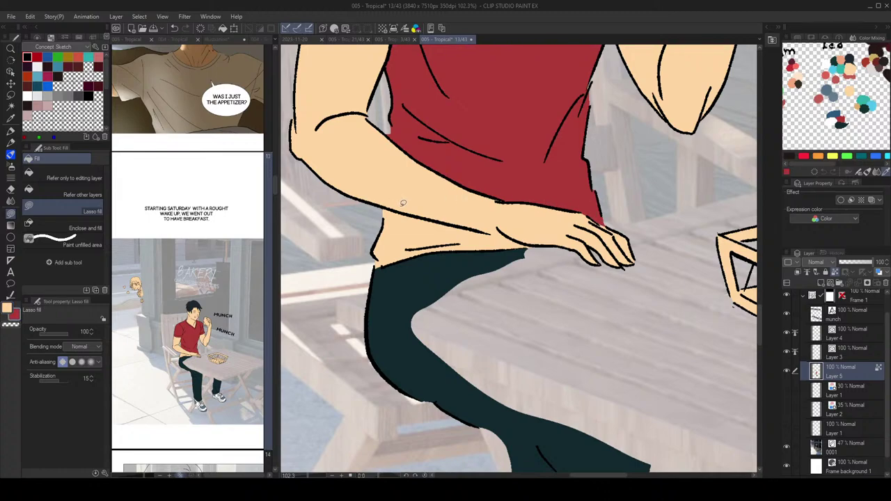
Step: Fill the shirt hem below the resting forearm with red, lassoing its corners first and filling the remaining area
left_click_drag(384, 211, 392, 211)
mouse_move(367, 247)
left_mouse_down()
mouse_move(381, 269)
mouse_move(390, 252)
left_mouse_up()
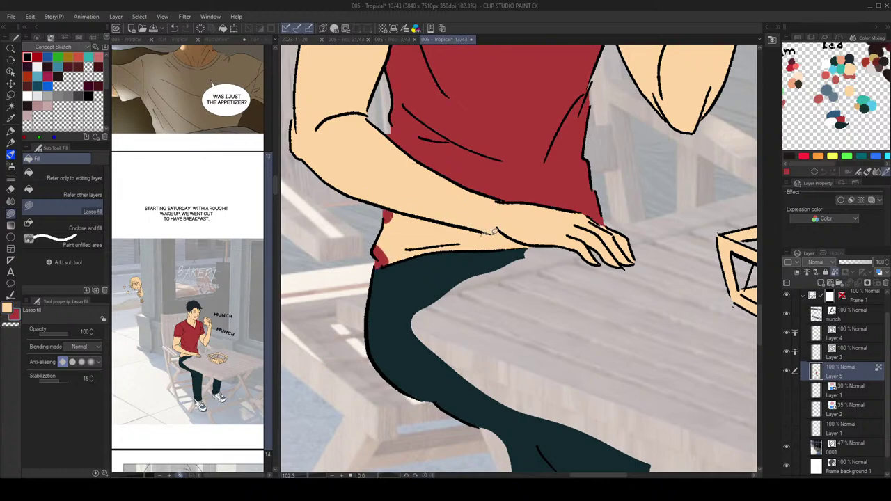
mouse_move(493, 231)
left_mouse_down()
mouse_move(532, 245)
mouse_move(512, 239)
left_mouse_up()
left_click(68, 201)
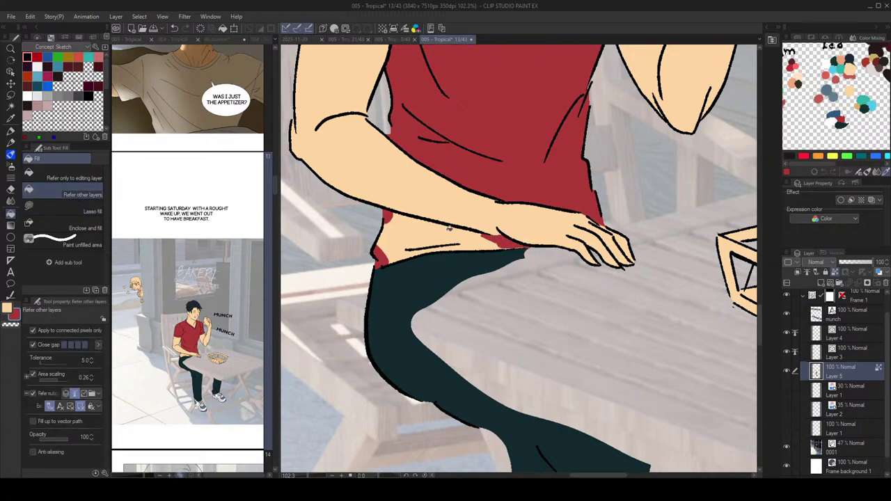
left_click(450, 229)
scroll(591, 179, "down", 5)
left_click_drag(639, 134, 598, 172)
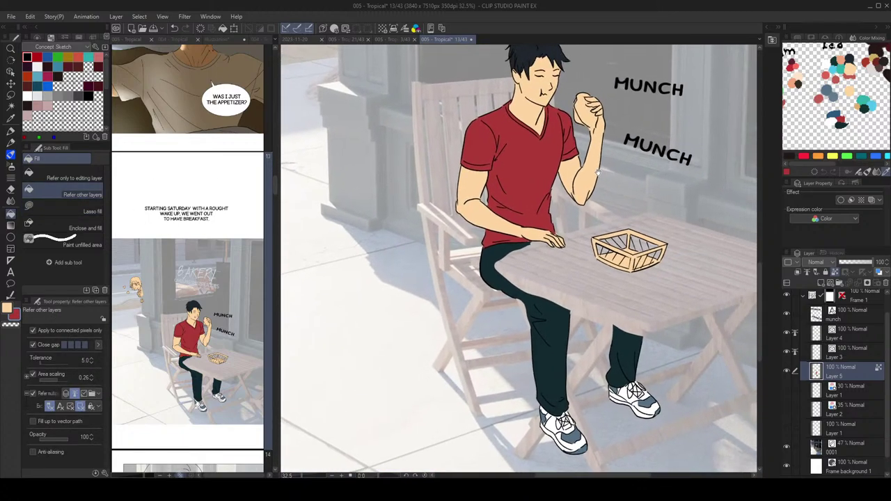
mouse_move(652, 121)
left_mouse_down()
mouse_move(648, 154)
mouse_move(638, 125)
left_mouse_up()
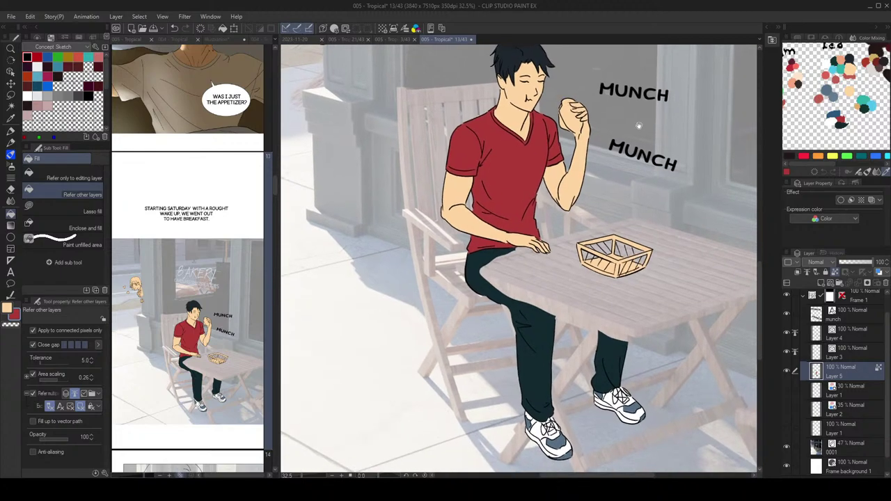
scroll(643, 129, "down", 2)
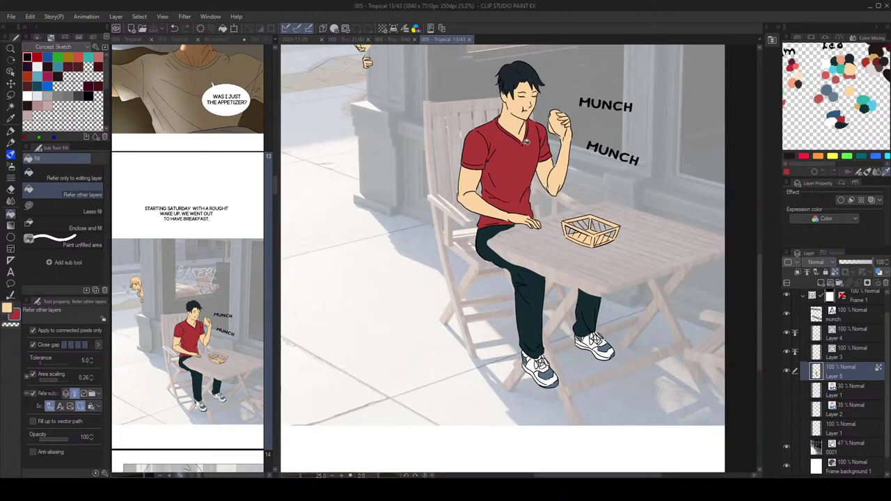
Step: Auto-select the shirt's red on the editing layer only, hide the selection border, and adjust its hue and saturation to a slightly darker red
key("w")
left_click(520, 175)
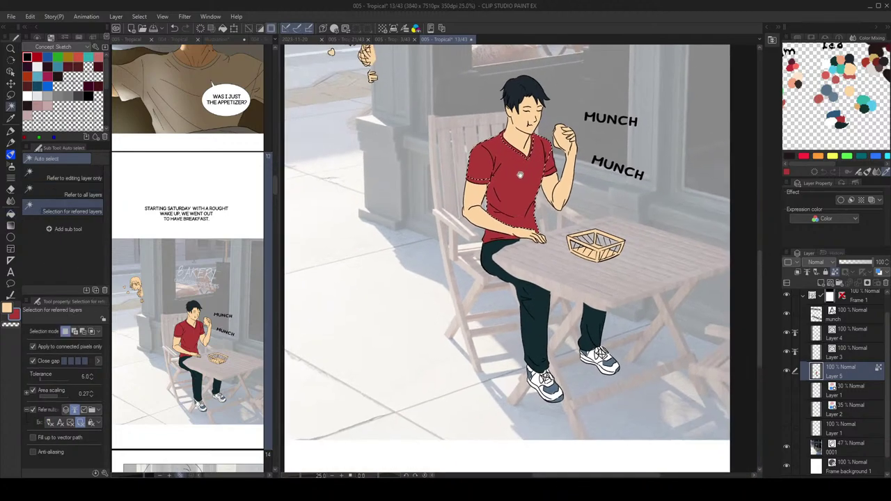
left_click(65, 193)
left_click(82, 177)
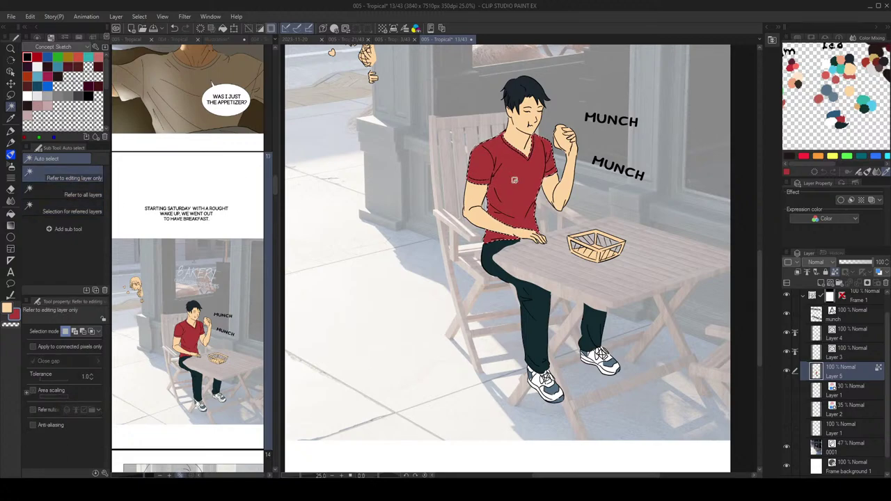
left_click(272, 27)
key("ctrl+u")
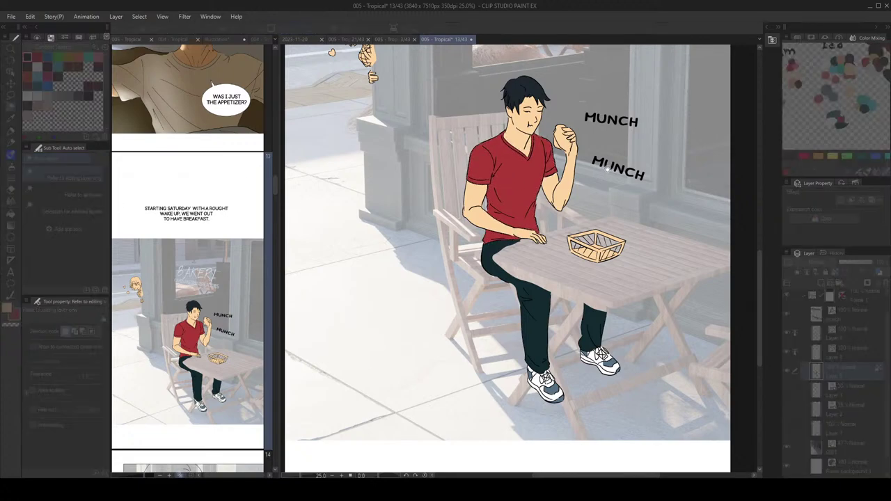
mouse_move(658, 106)
left_mouse_down()
mouse_move(680, 103)
mouse_move(659, 104)
left_mouse_up()
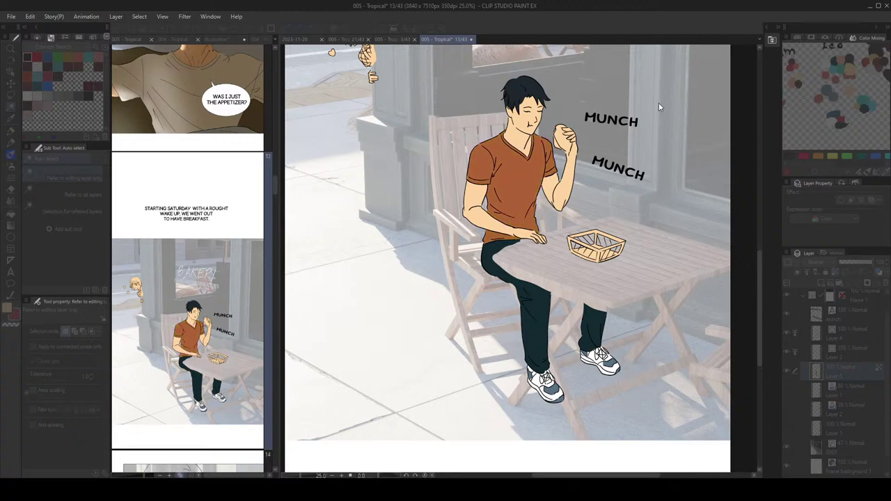
left_click_drag(672, 103, 651, 105)
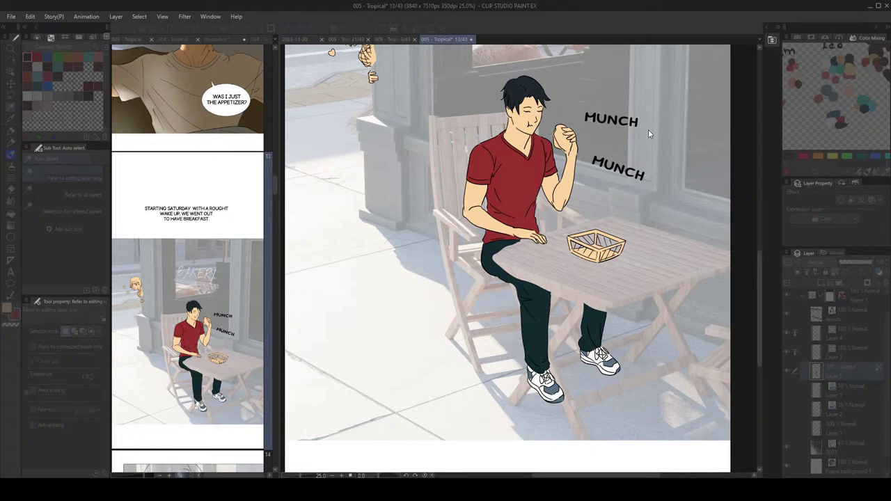
left_click(747, 99)
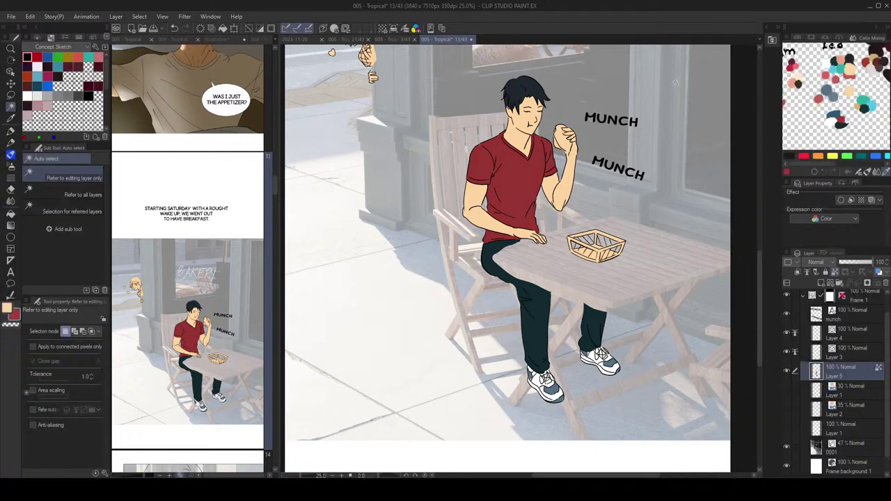
Step: Save the page with the recolored shirt
scroll(574, 148, "down", 2)
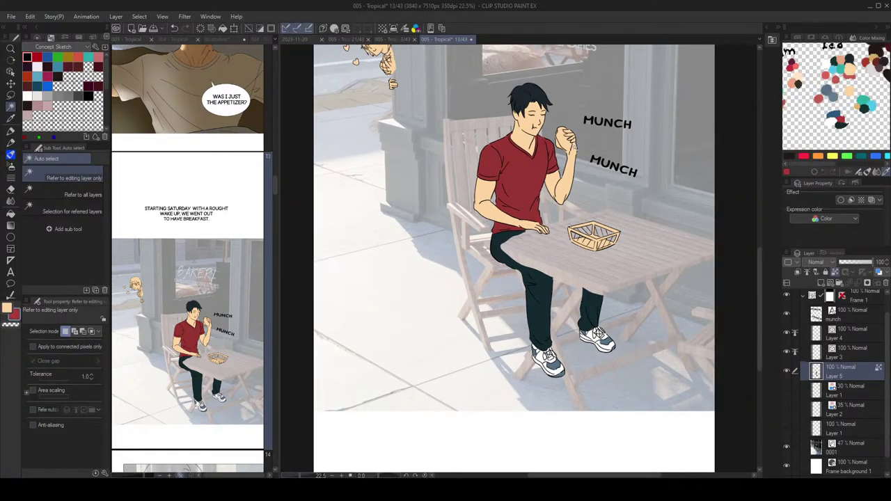
left_click_drag(574, 149, 567, 201)
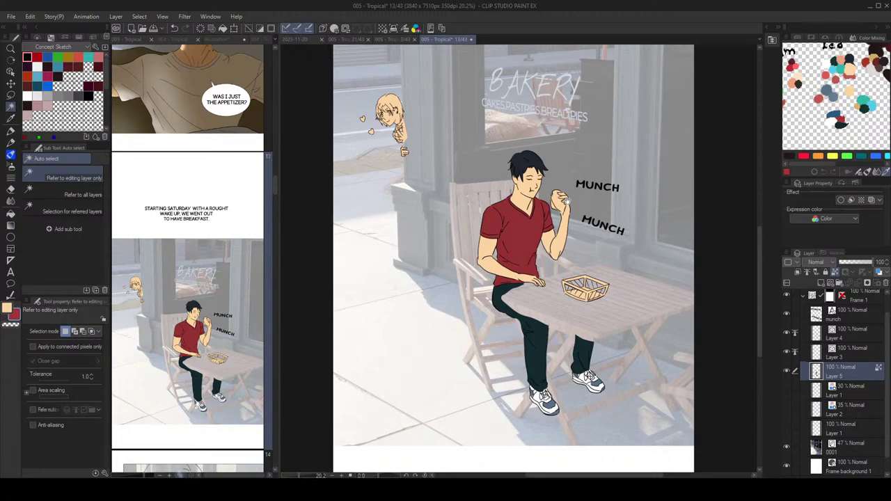
key("ctrl+s")
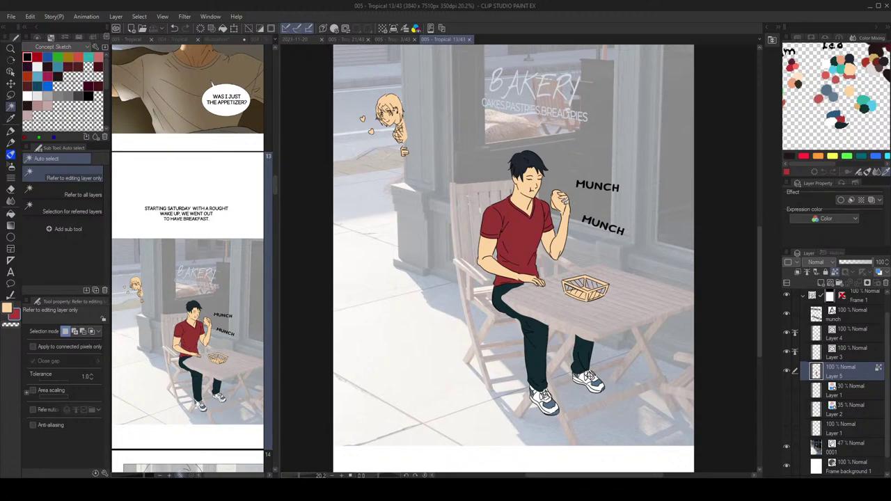
Step: Bring up the 004 - Tropical page showing the girl's finished coloring as a reference for the small girl
scroll(355, 105, "up", 3)
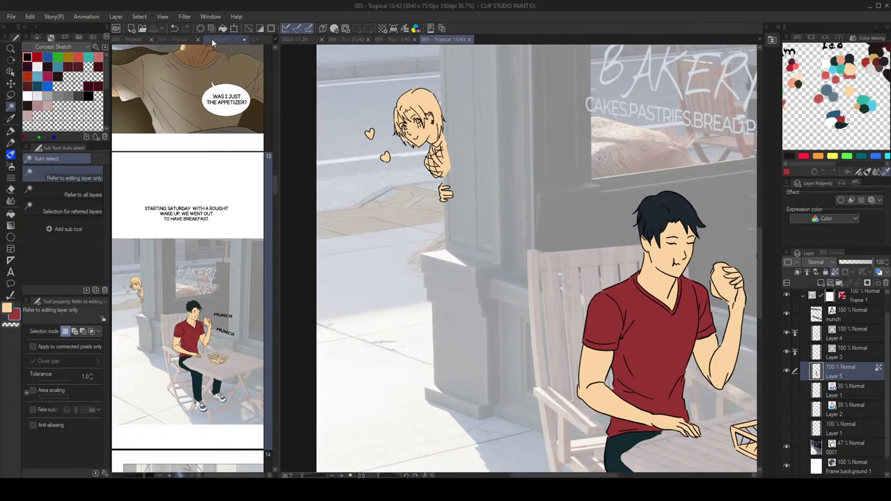
left_click(230, 40)
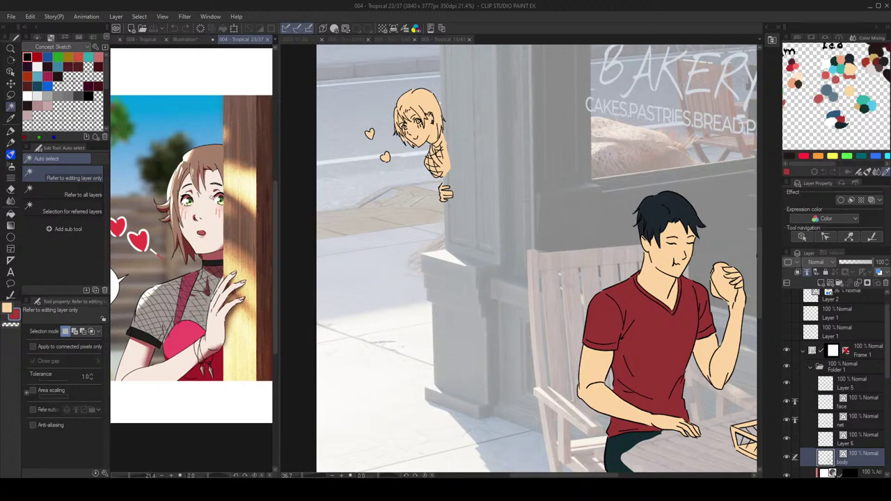
Step: Sample the girl's pale skin tone and her brown hair color from the reference page as the two drawing colors
left_click(208, 214, "ctrl")
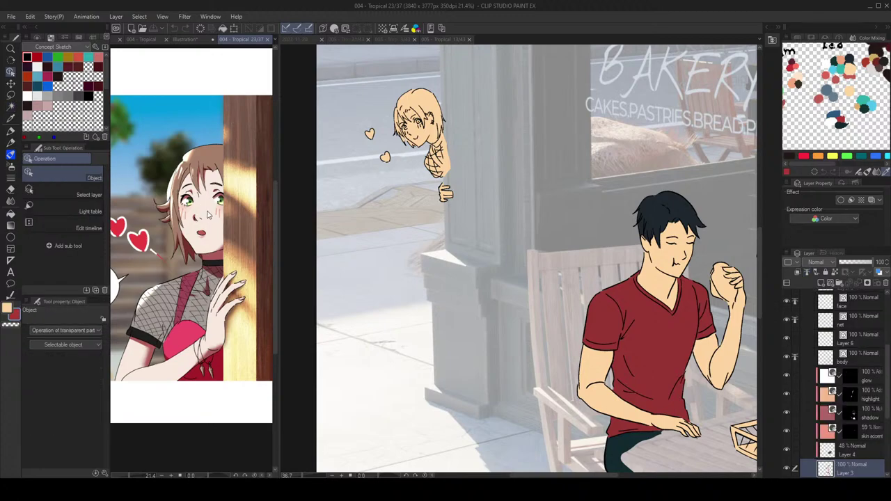
left_click(210, 219, "alt")
key("x")
left_click(215, 149, "alt")
key("x")
Step: Recolor the small girl's hand on the pillar with the pale skin tone using Lasso fill on Layer 5
left_click(396, 118)
scroll(421, 122, "up", 4)
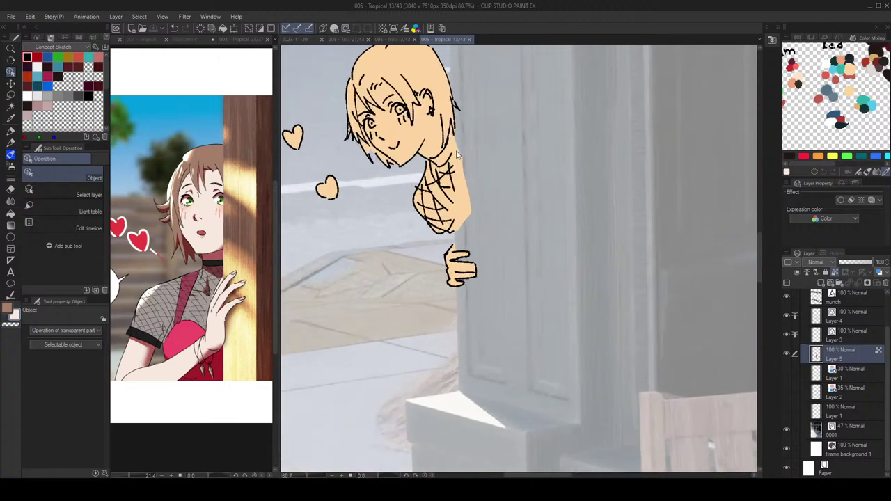
scroll(457, 155, "up", 3)
key("g")
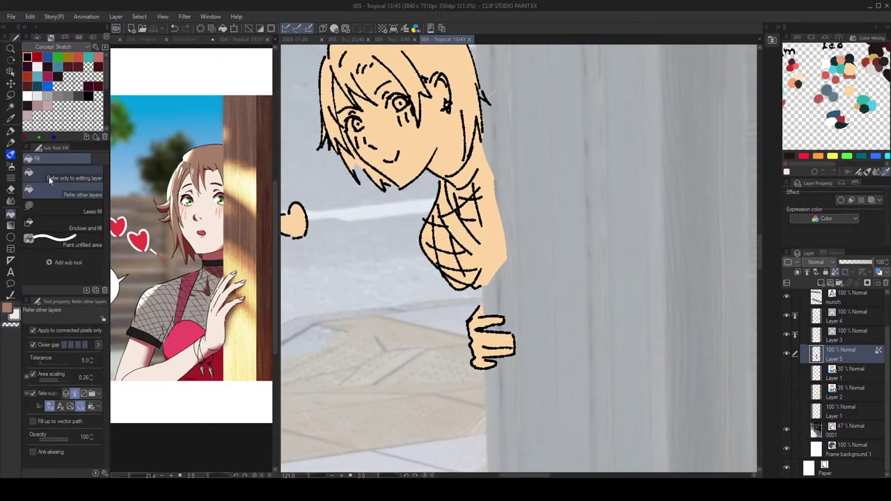
left_click(66, 210)
scroll(533, 300, "up", 1)
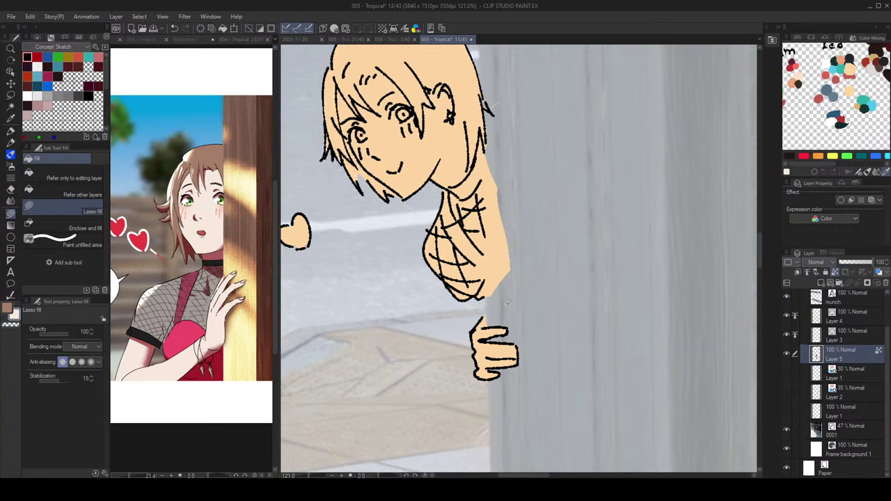
left_click_drag(510, 314, 527, 356)
key("ctrl+z")
mouse_move(503, 316)
left_mouse_down()
mouse_move(523, 341)
mouse_move(464, 312)
mouse_move(509, 383)
left_mouse_up()
left_click_drag(517, 244, 549, 297)
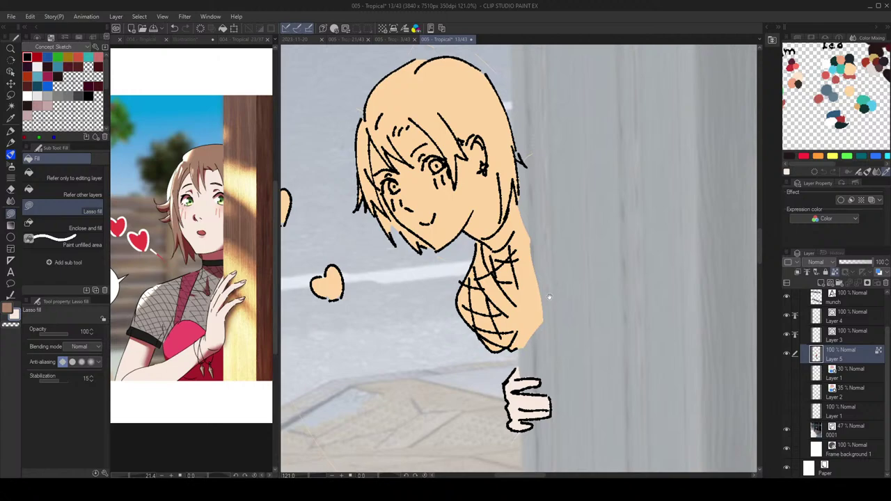
Step: Lasso-fill the small girl's head and upper body and both floating hearts with the same pale skin tone
scroll(549, 297, "down", 3)
mouse_move(568, 221)
left_mouse_down()
mouse_move(399, 153)
mouse_move(570, 314)
mouse_move(571, 301)
left_mouse_up()
mouse_move(352, 175)
left_mouse_down()
mouse_move(422, 313)
mouse_move(423, 300)
left_mouse_up()
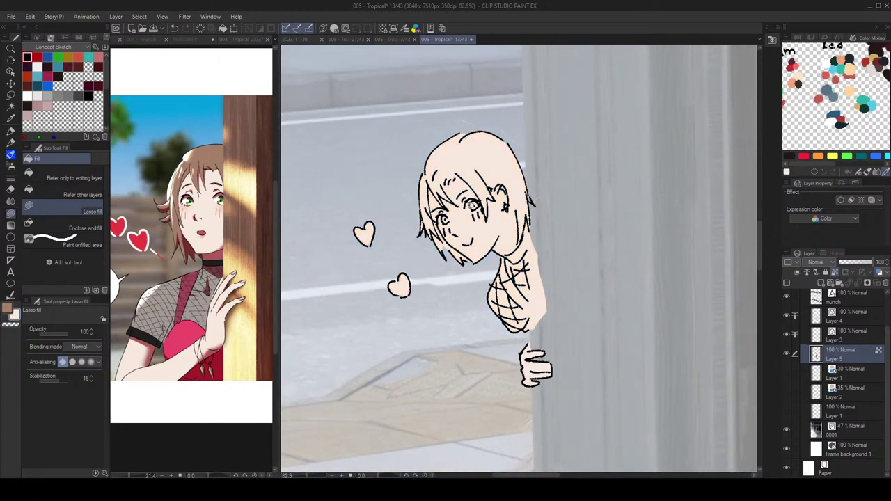
Step: Unlock Layer 5's transparent pixels and lasso-fill the unfilled gaps at the lower ends of both hearts
scroll(368, 233, "up", 4)
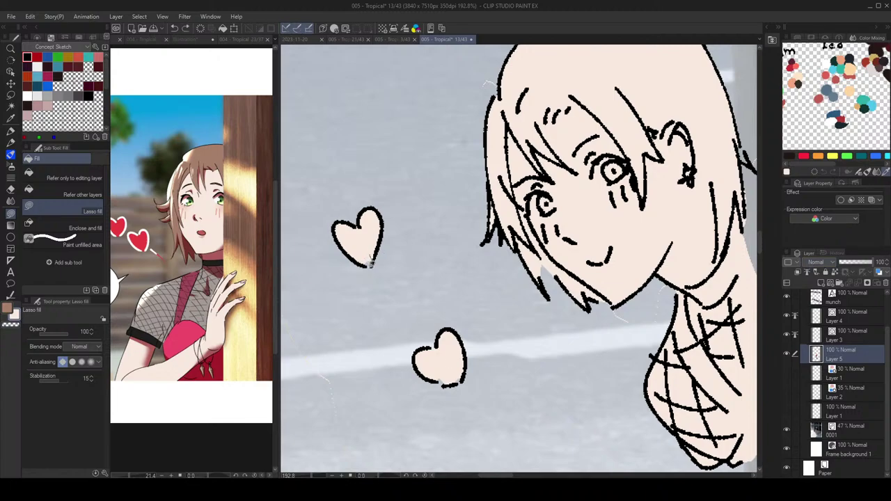
left_click_drag(370, 262, 372, 258)
mouse_move(458, 365)
left_mouse_down()
mouse_move(464, 371)
mouse_move(436, 373)
left_mouse_up()
scroll(502, 314, "down", 3)
scroll(486, 312, "up", 4)
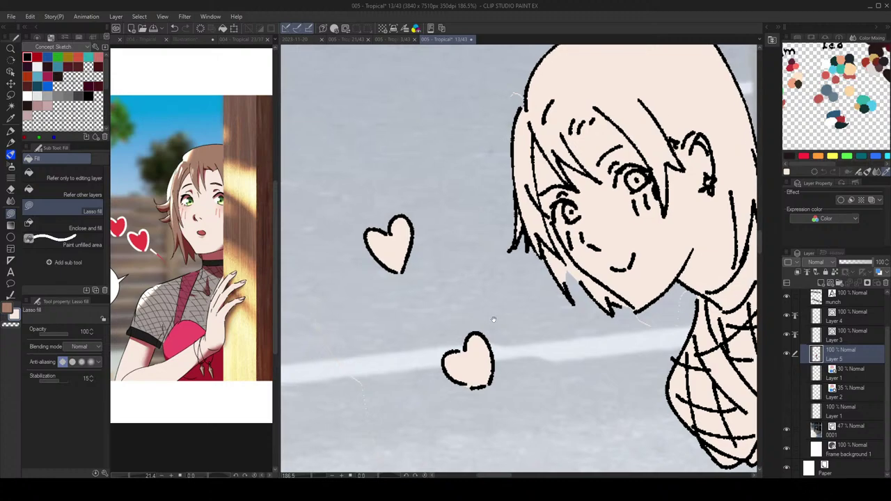
scroll(493, 319, "down", 3)
left_click(818, 356, "ctrl")
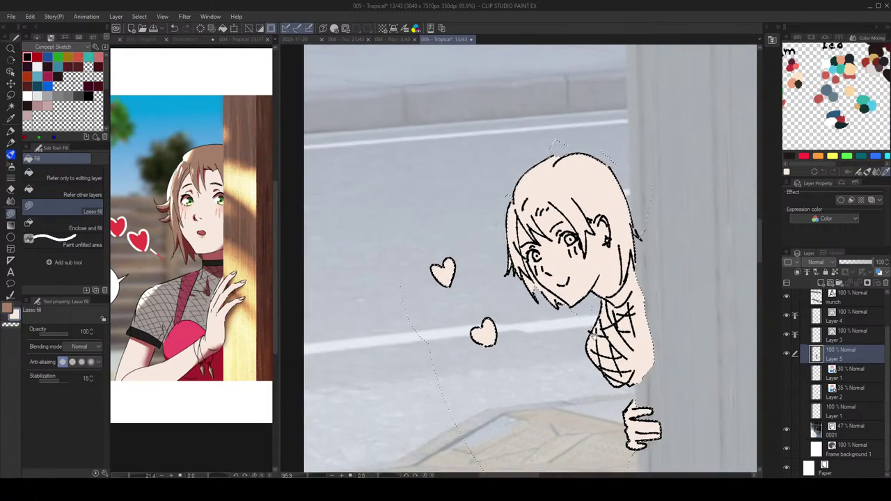
scroll(591, 328, "down", 3)
left_click_drag(563, 342, 532, 280)
key("alt")
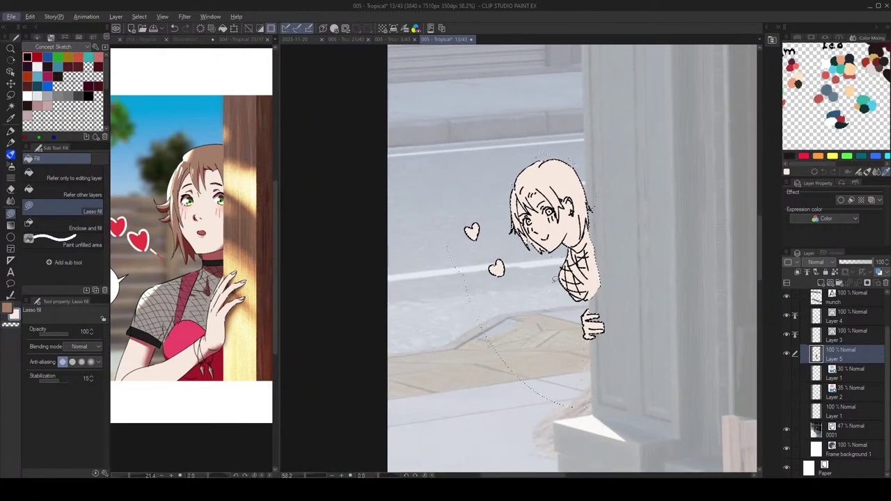
scroll(602, 172, "up", 1)
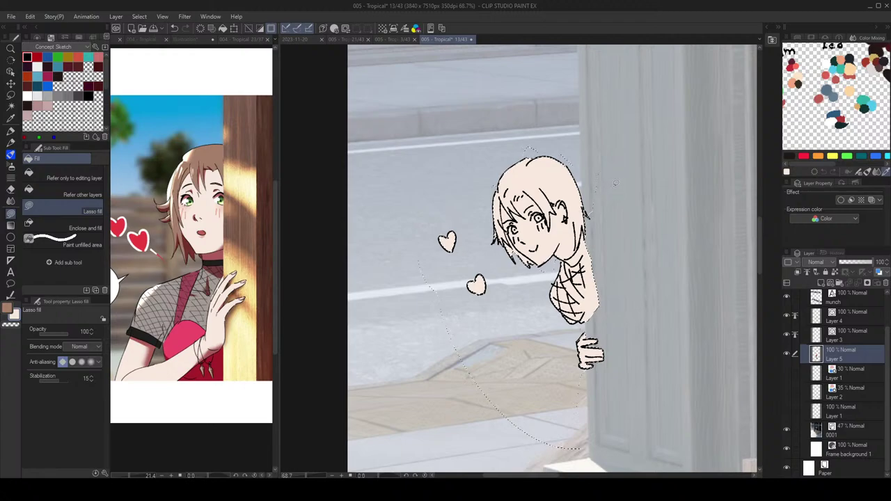
scroll(522, 251, "up", 4)
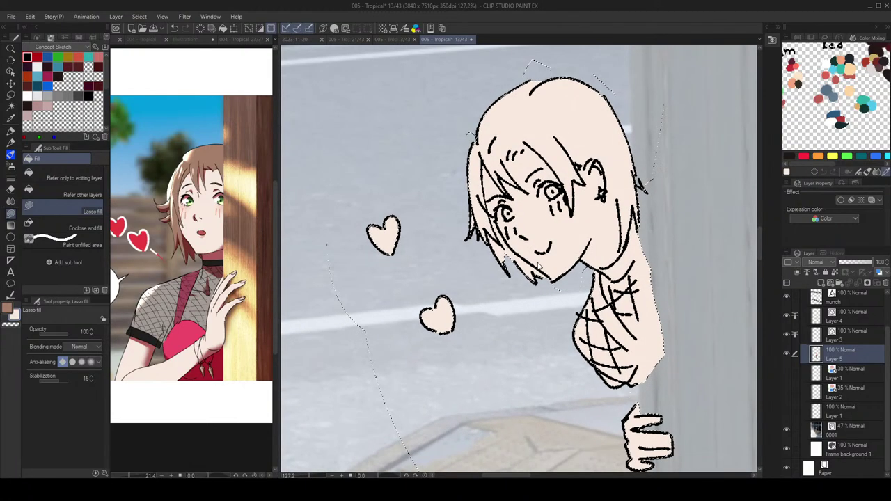
key("ctrl+d")
left_click_drag(477, 311, 482, 307)
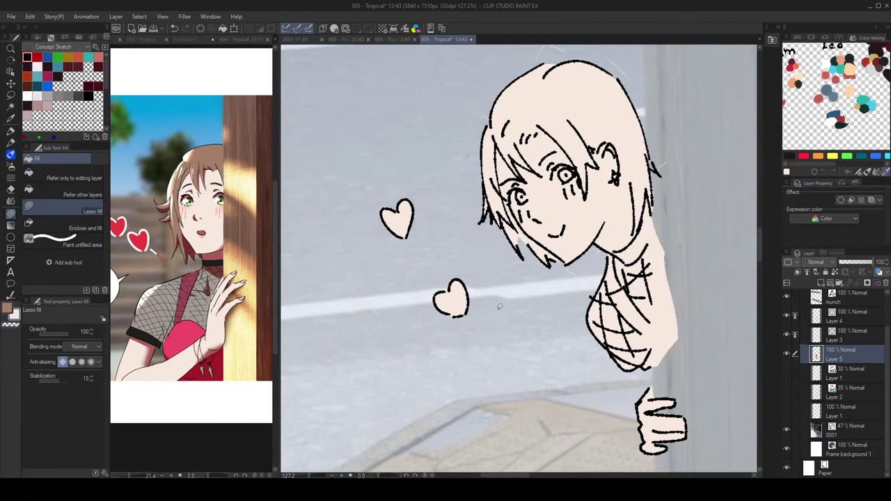
key("w")
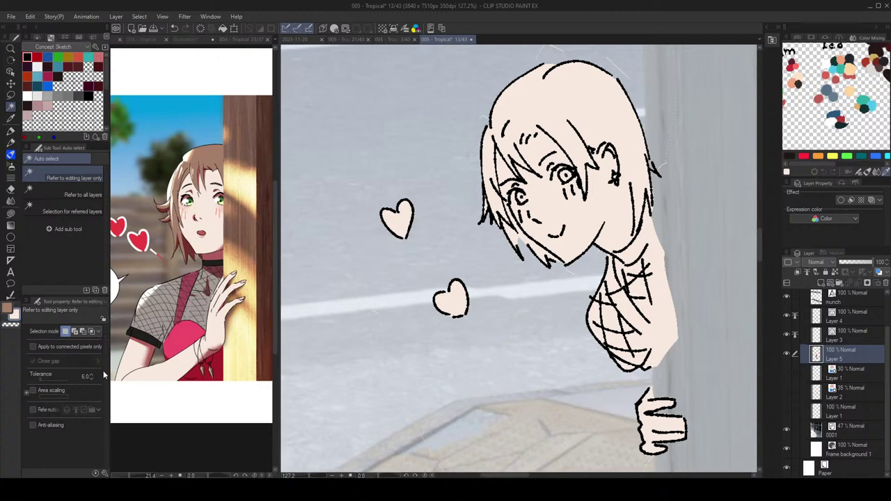
left_click(87, 204)
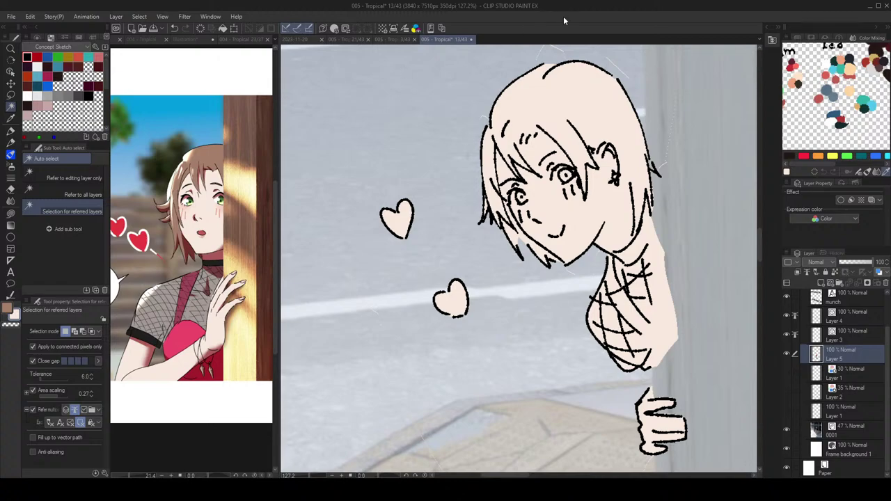
scroll(508, 131, "down", 1)
left_click_drag(559, 192, 558, 220)
key("g")
key("g")
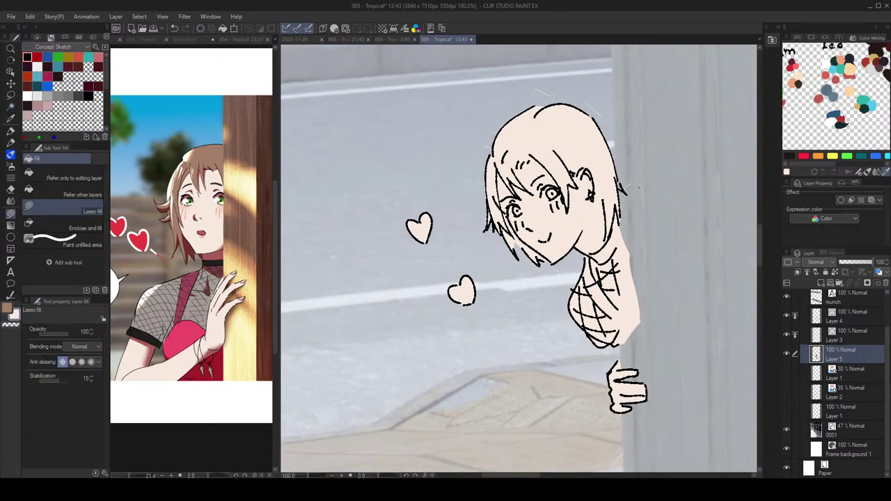
Step: Load Layer 5's filled areas as a selection and lasso around the girl's head to exclude it from the selection
key("c")
left_click(816, 354, "ctrl")
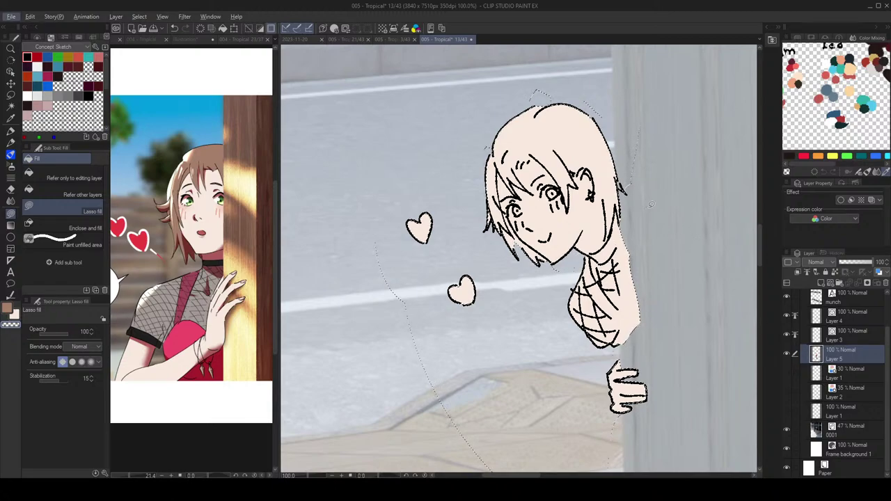
scroll(680, 161, "down", 1)
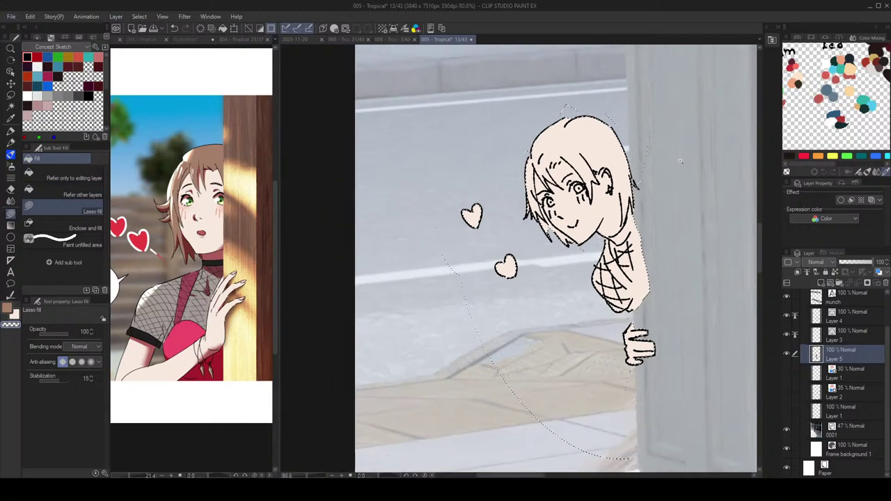
scroll(679, 160, "down", 1)
scroll(677, 159, "up", 1)
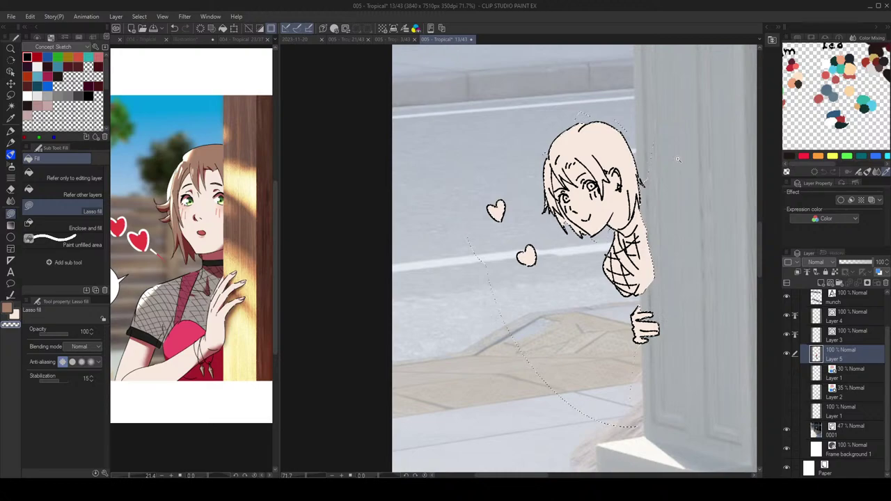
scroll(677, 159, "down", 1)
left_click(10, 95)
left_click(85, 209)
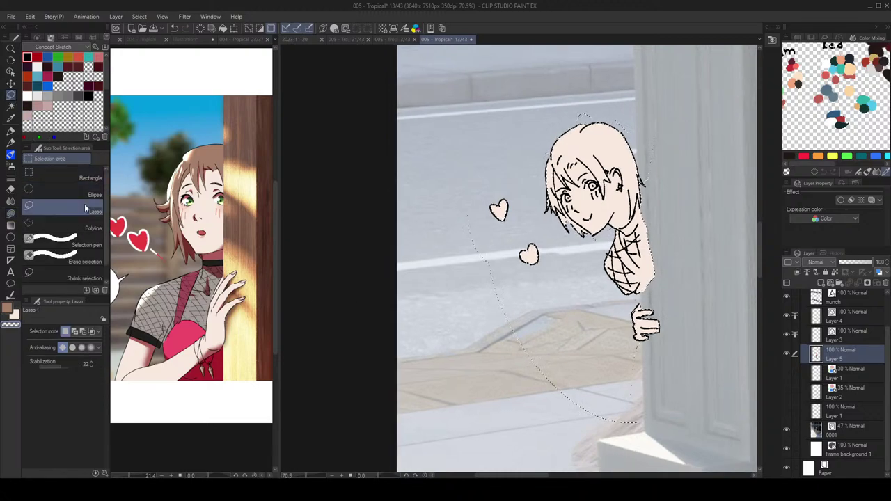
left_click_drag(658, 178, 644, 167)
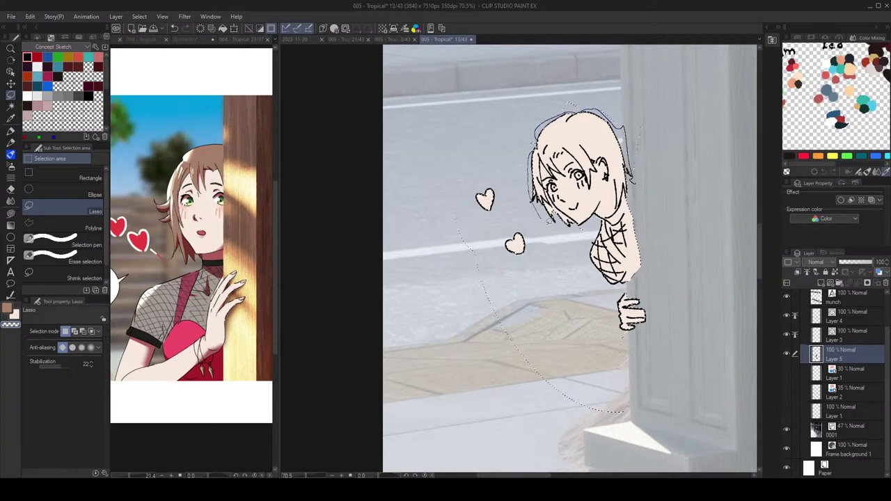
left_click_drag(535, 136, 575, 230)
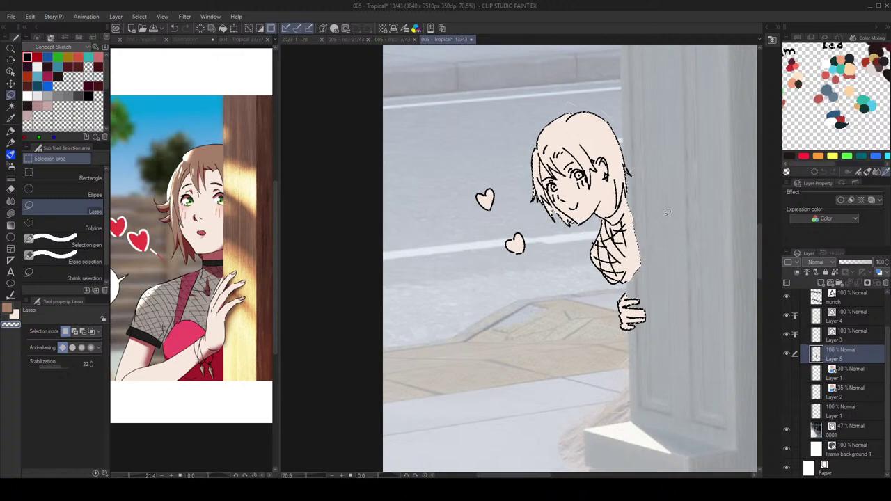
Step: Take the seated man and the basket out of the selection and clear the stray fill fragments around the girl
key("alt")
mouse_move(456, 217)
left_mouse_down()
mouse_move(488, 306)
mouse_move(623, 412)
left_mouse_up()
scroll(655, 200, "down", 6)
left_click_drag(685, 225, 520, 165)
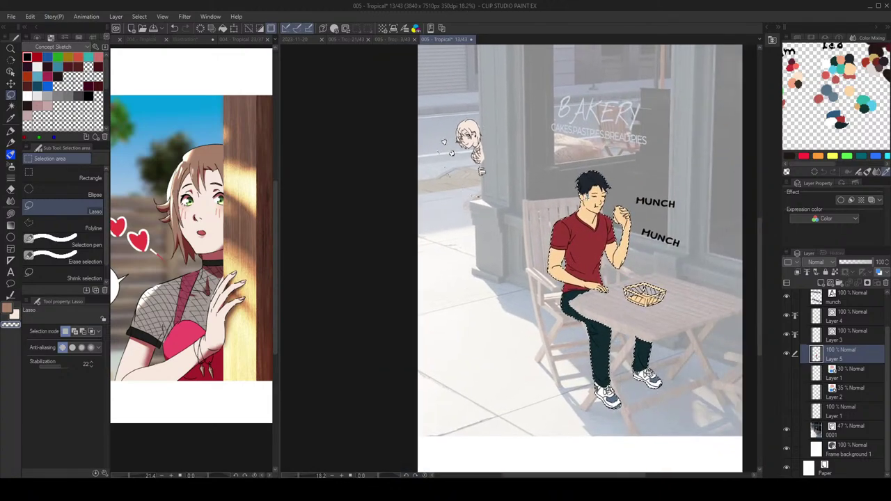
mouse_move(687, 119)
left_mouse_down()
mouse_move(584, 154)
mouse_move(697, 102)
left_mouse_up()
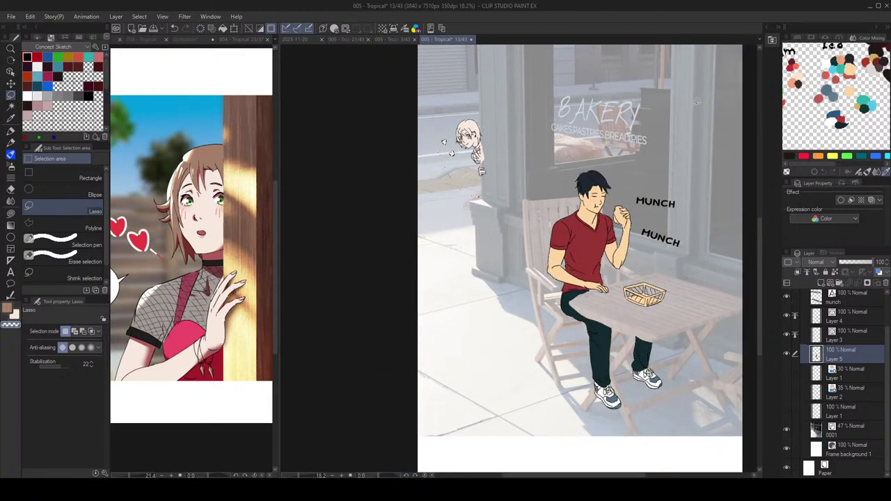
scroll(481, 122, "up", 4)
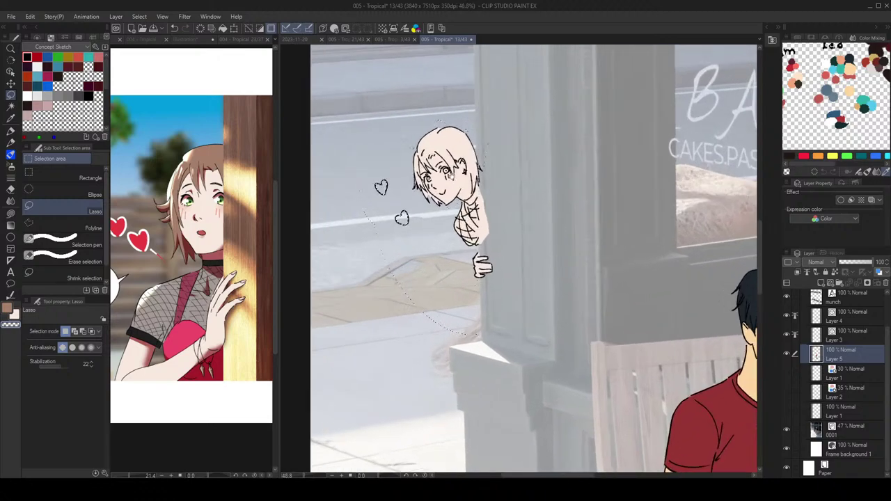
scroll(454, 175, "up", 5)
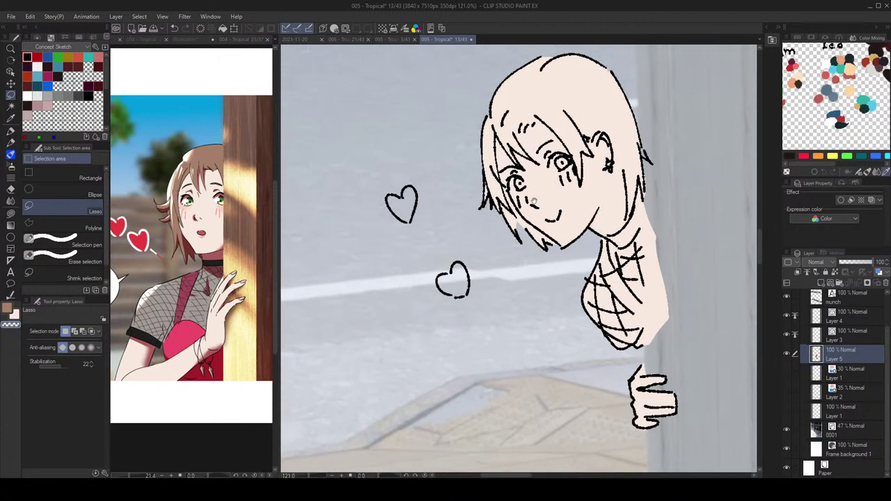
Step: Refill both floating hearts beside the girl with the pale skin tone using Lasso fill
left_click_drag(534, 201, 562, 206)
key("g")
key("c")
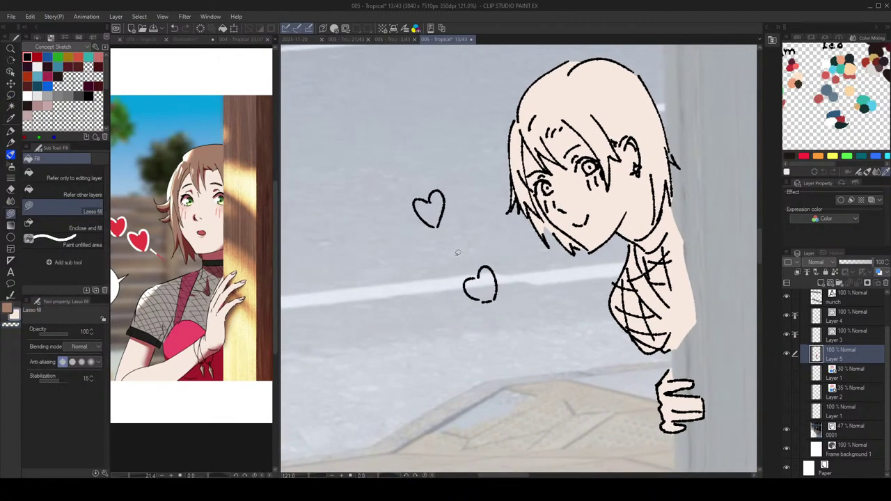
mouse_move(445, 203)
left_mouse_down()
mouse_move(433, 189)
mouse_move(418, 206)
mouse_move(438, 224)
mouse_move(450, 204)
left_mouse_up()
mouse_move(479, 275)
left_mouse_down()
mouse_move(465, 284)
mouse_move(486, 301)
mouse_move(500, 286)
mouse_move(492, 263)
mouse_move(496, 282)
left_mouse_up()
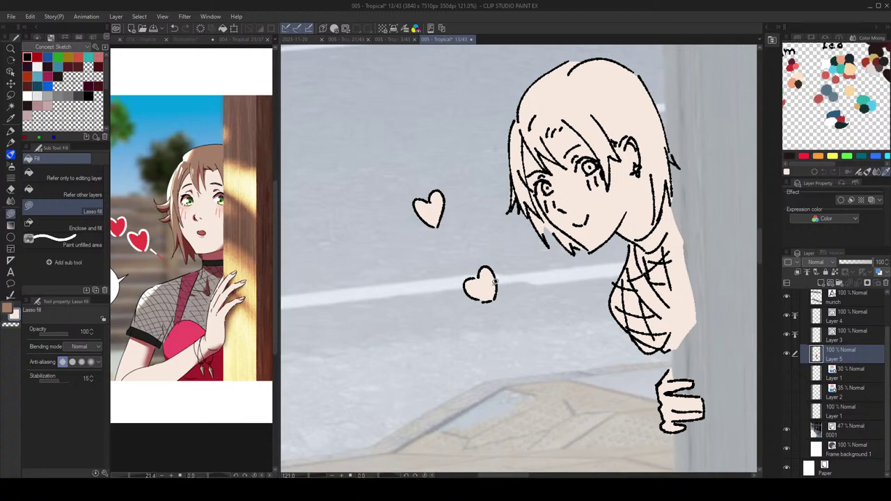
scroll(495, 282, "down", 5)
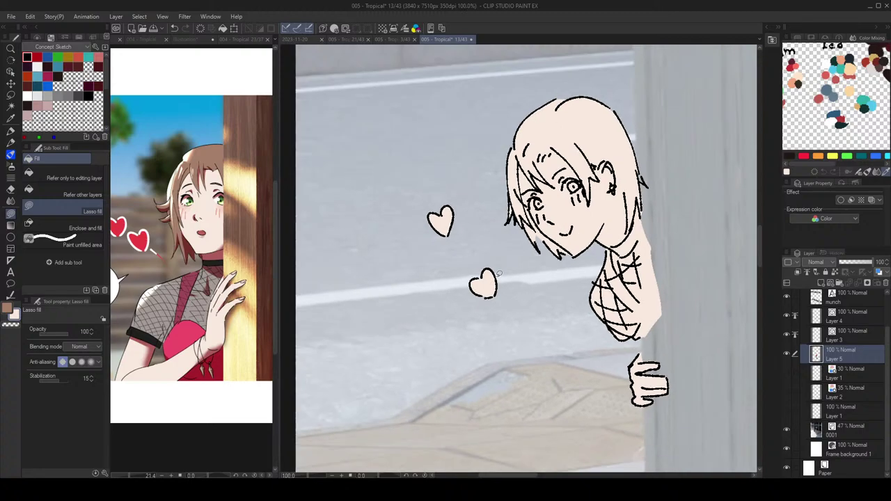
scroll(527, 262, "up", 5)
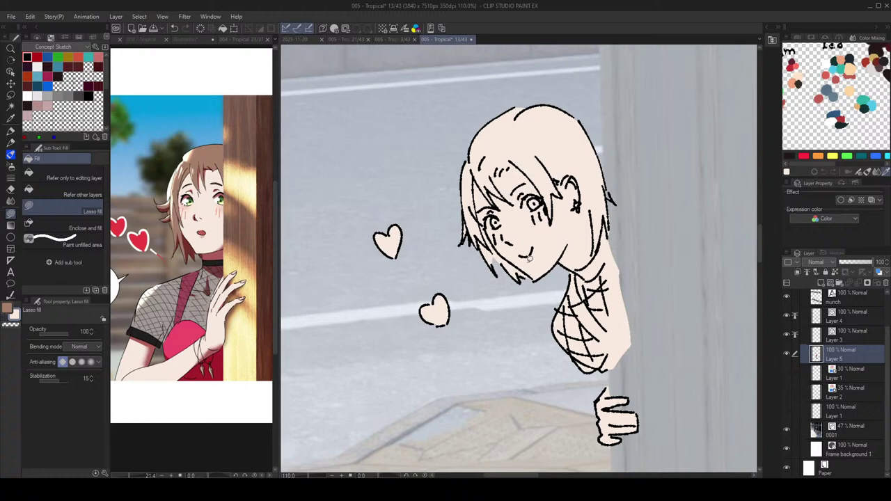
key("o")
left_click(549, 276)
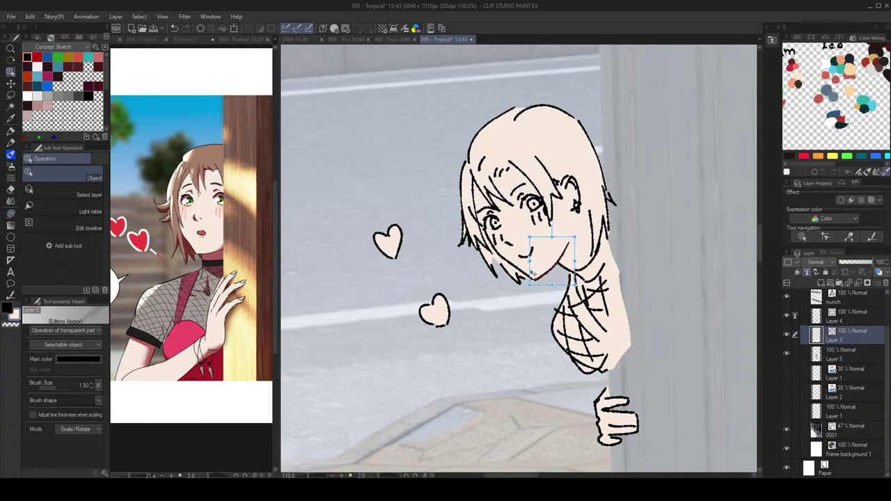
left_click(844, 355)
key("g")
scroll(632, 197, "up", 1)
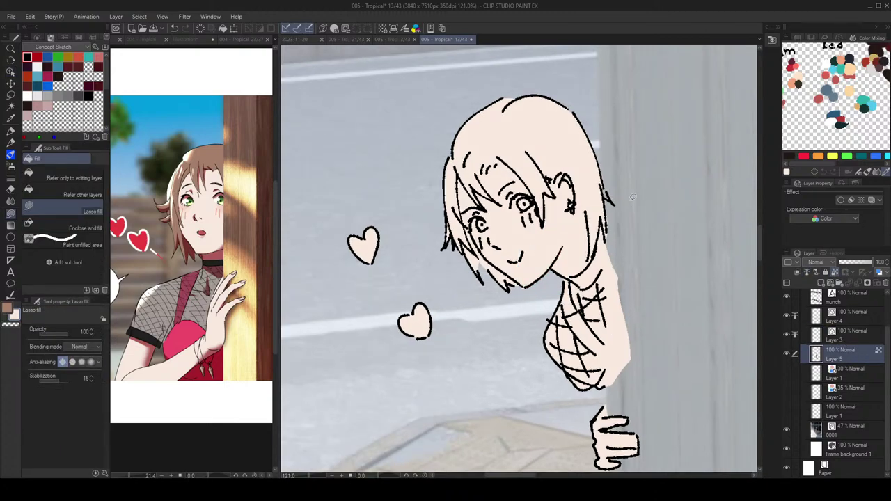
key("c")
key("c")
key("c")
key("c")
key("c")
key("c")
scroll(632, 231, "down", 1)
scroll(631, 231, "up", 1)
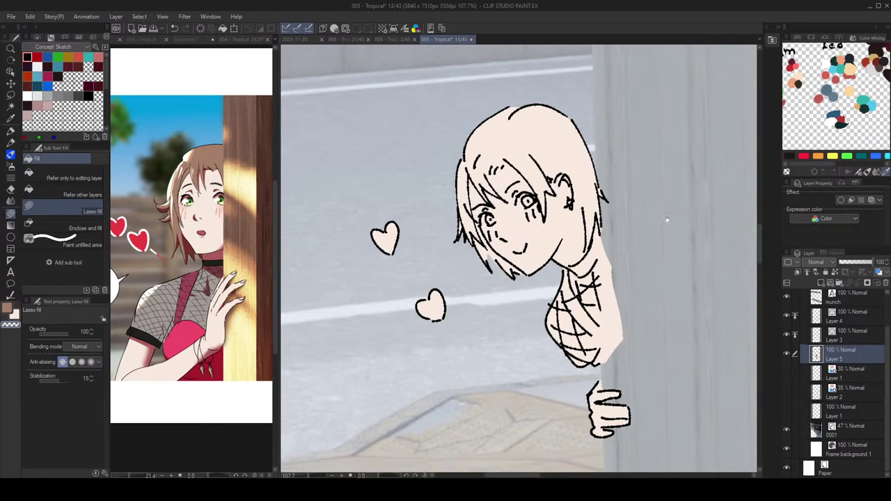
Step: Set Layer 5 to 58% opacity and the 0001 background layer to 100%, and make Layer 5 active again
mouse_move(871, 263)
left_mouse_down()
mouse_move(861, 265)
mouse_move(883, 265)
left_mouse_up()
left_click(852, 435)
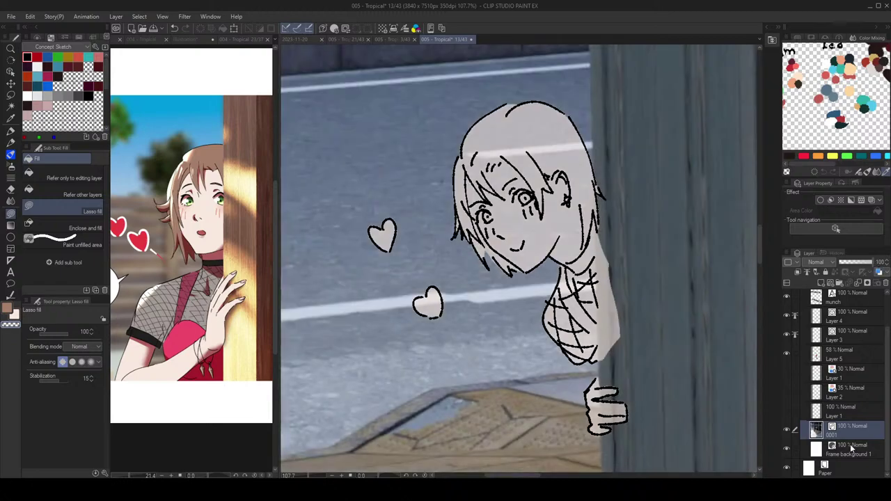
left_click(848, 359)
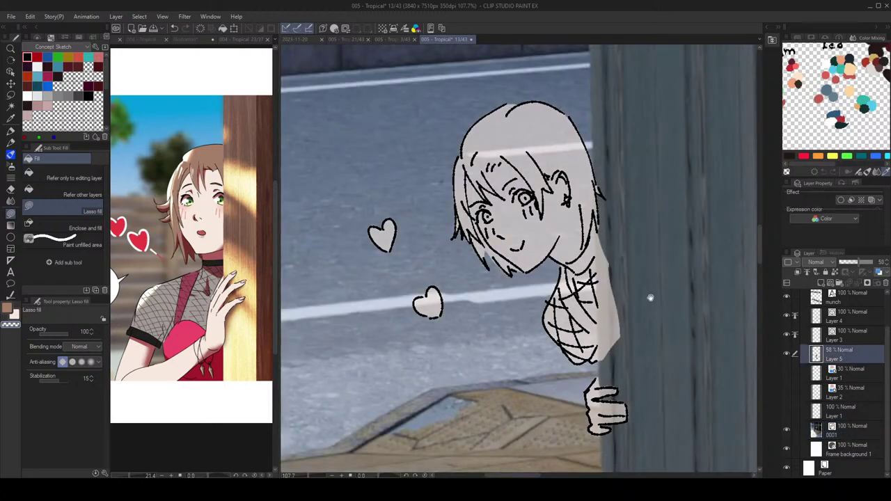
Step: Set Layer 5 to 100% opacity, undo the stray brown fill at the girl's head, and lock the layer's transparent pixels
scroll(649, 295, "up", 2)
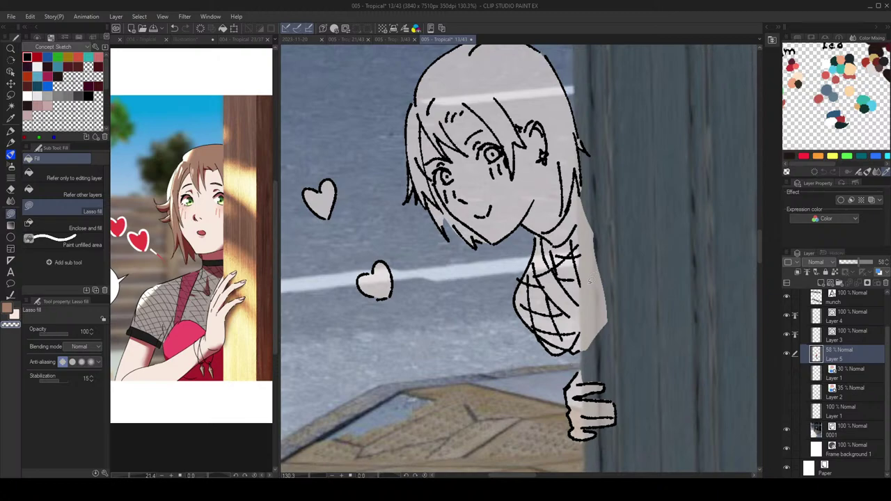
left_click_drag(847, 266, 866, 266)
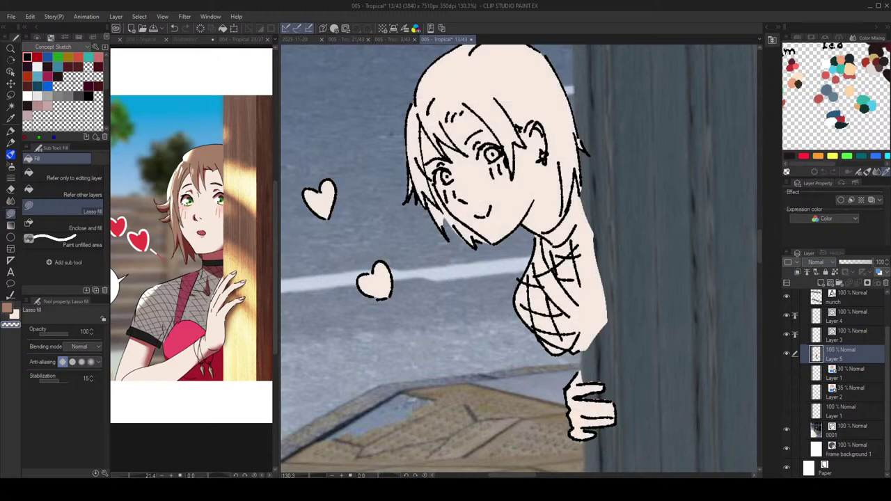
scroll(609, 156, "down", 2)
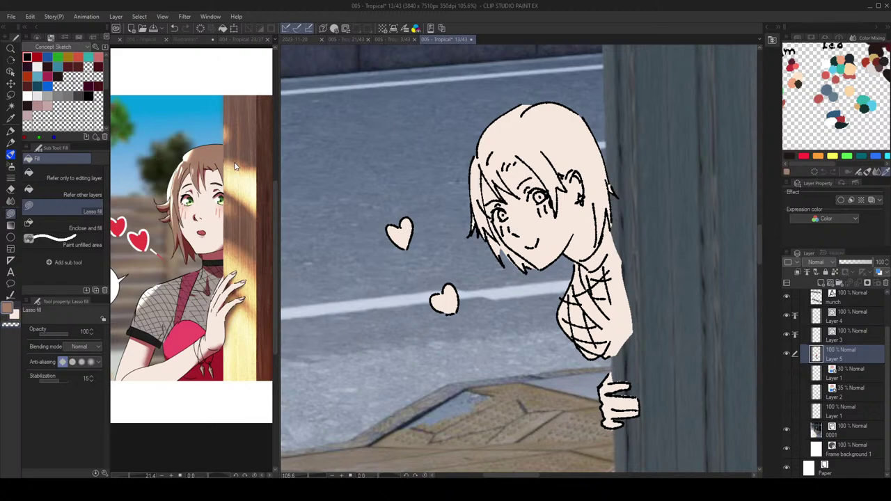
mouse_move(586, 153)
left_mouse_down()
mouse_move(599, 145)
mouse_move(615, 182)
mouse_move(590, 113)
left_mouse_up()
key("ctrl+z")
left_click(835, 272)
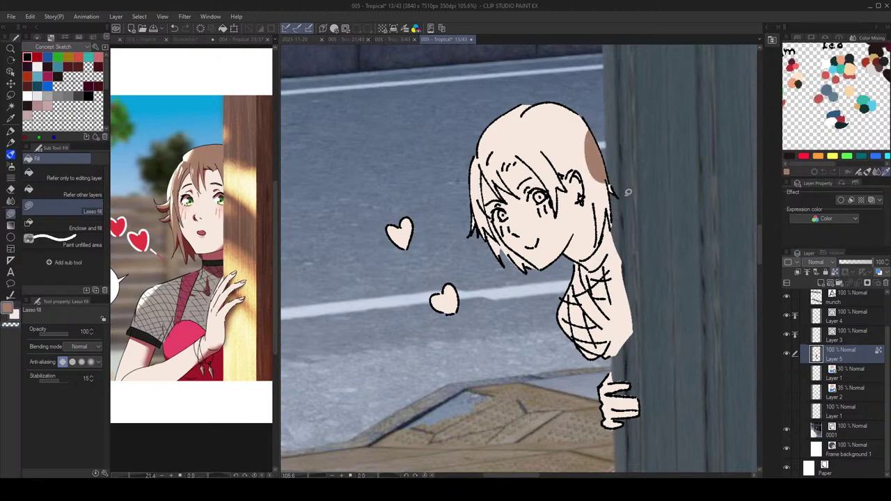
Step: Fill all of the girl's hair, including the fringe and side strands, with flat brown using Lasso fill
mouse_move(627, 182)
left_mouse_down()
mouse_move(620, 224)
mouse_move(605, 219)
mouse_move(596, 243)
mouse_move(584, 173)
left_mouse_up()
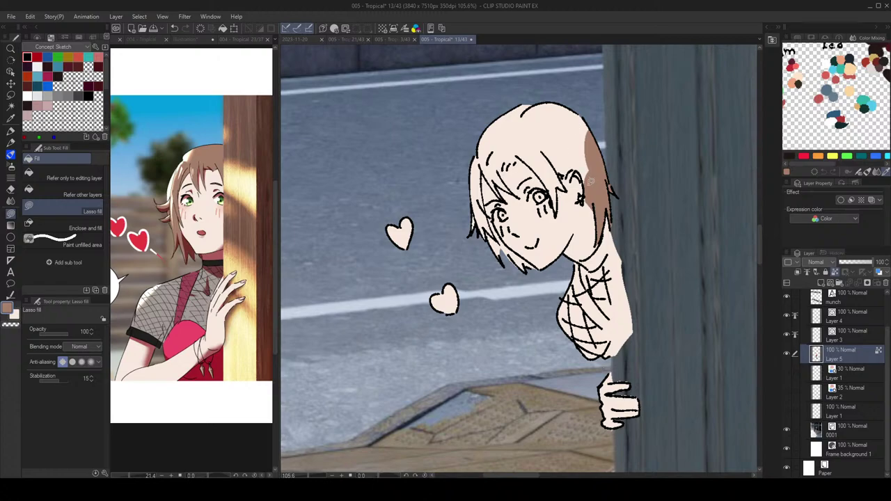
mouse_move(590, 182)
left_mouse_down()
mouse_move(570, 188)
mouse_move(560, 188)
mouse_move(559, 210)
mouse_move(532, 163)
mouse_move(517, 160)
mouse_move(504, 176)
mouse_move(489, 149)
mouse_move(591, 102)
mouse_move(606, 148)
left_mouse_up()
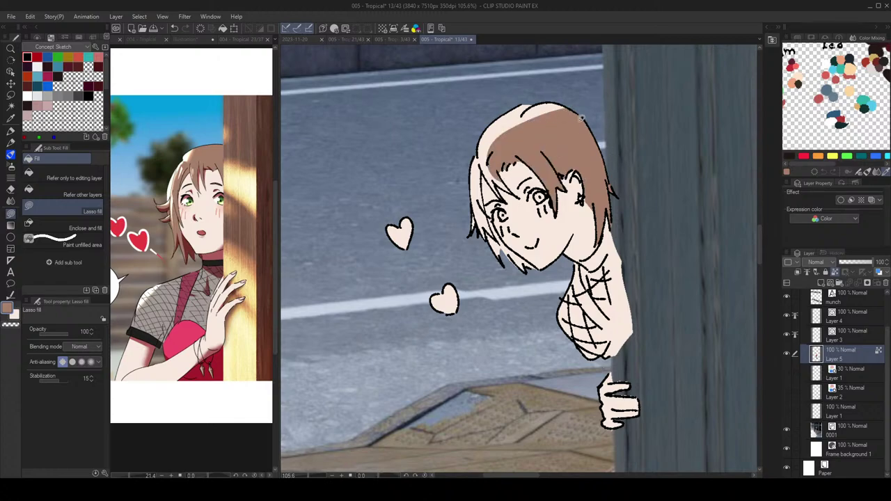
mouse_move(582, 118)
left_mouse_down()
mouse_move(527, 74)
mouse_move(479, 154)
left_mouse_up()
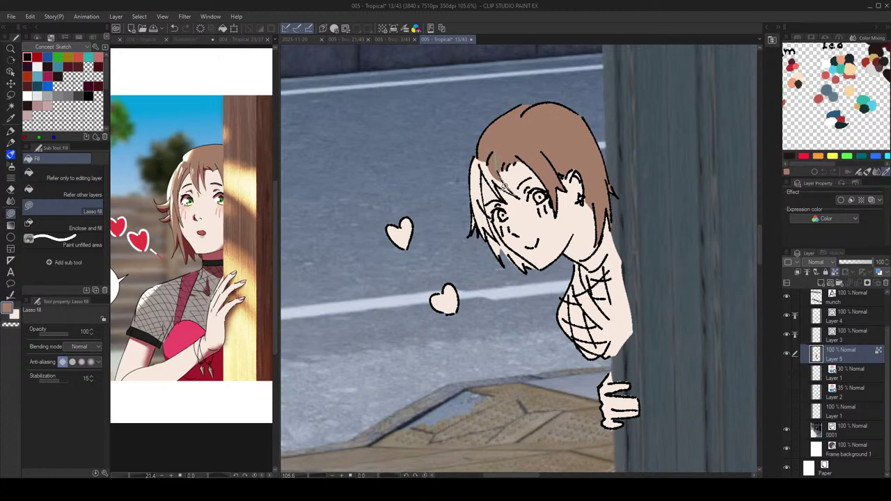
mouse_move(498, 183)
left_mouse_down()
mouse_move(507, 201)
mouse_move(485, 172)
mouse_move(480, 139)
left_mouse_up()
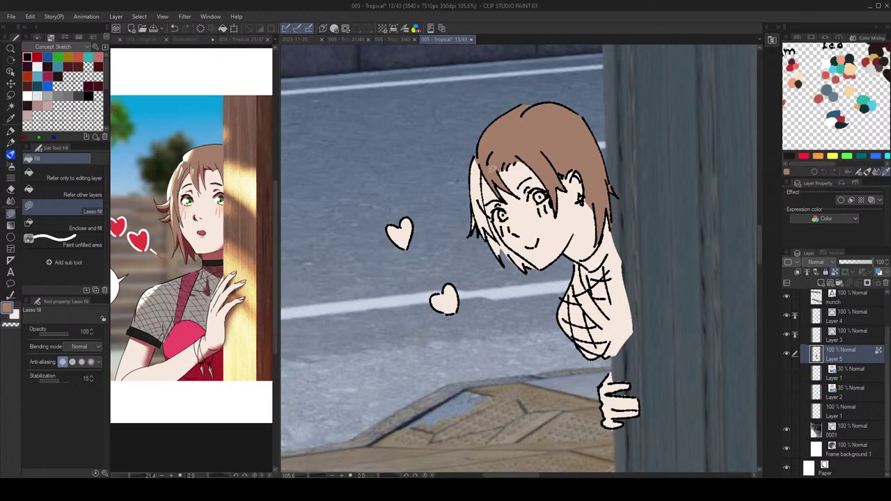
mouse_move(491, 174)
left_mouse_down()
mouse_move(484, 200)
mouse_move(465, 159)
left_mouse_up()
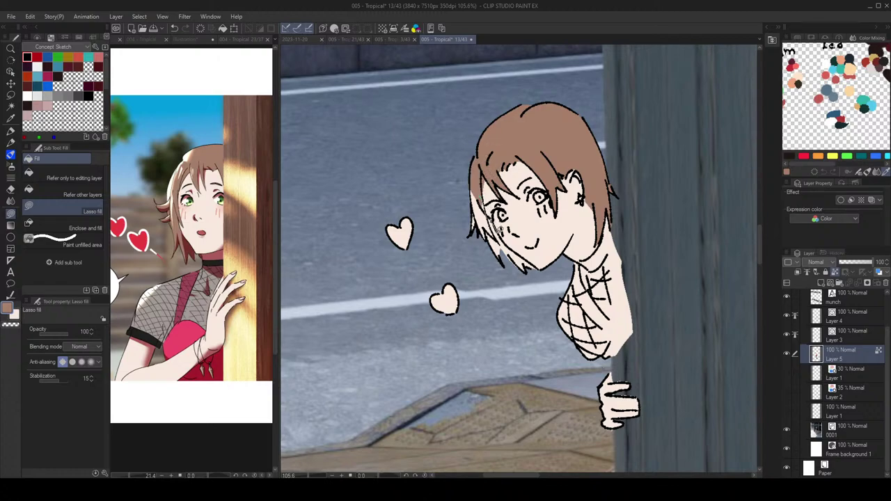
mouse_move(511, 241)
left_mouse_down()
mouse_move(541, 268)
mouse_move(480, 198)
left_mouse_up()
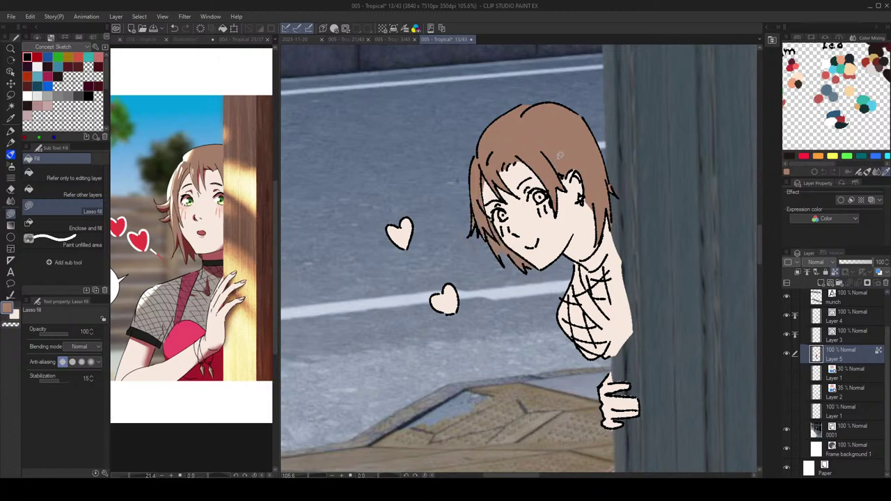
Step: Fill the whites of the girl's eyes with white and her irises with the green sampled from the reference panel
left_click(789, 72)
mouse_move(542, 187)
left_mouse_down()
mouse_move(533, 192)
mouse_move(539, 202)
mouse_move(550, 194)
mouse_move(544, 189)
mouse_move(494, 211)
mouse_move(502, 222)
mouse_move(508, 212)
left_mouse_up()
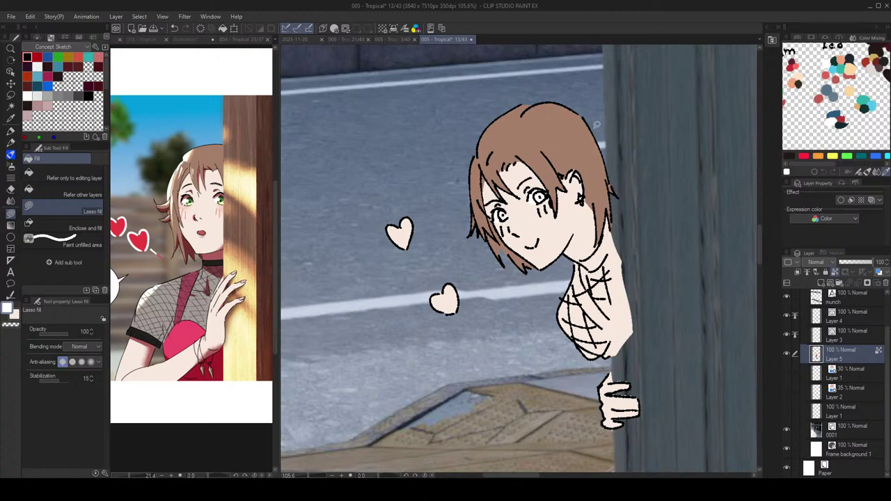
left_click(552, 181, "alt")
left_click(199, 198)
scroll(200, 199, "up", 5)
left_click(198, 203, "alt")
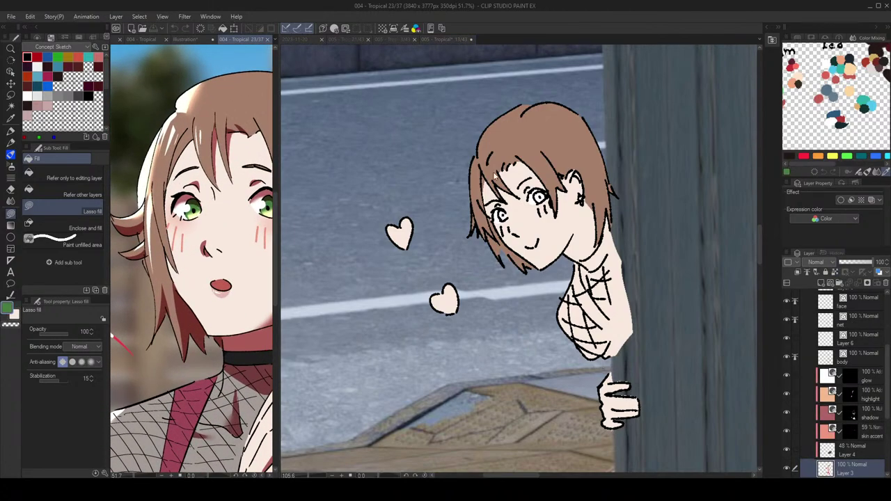
left_click(502, 222)
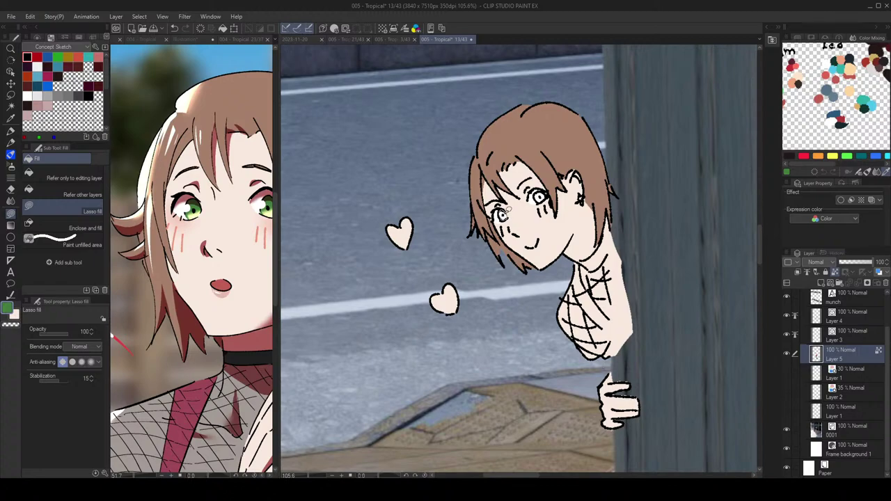
left_click(504, 213)
left_click(540, 198)
Step: Sample the dark choker and pink strap colors from the reference panel and fill the girl's choker with the dark tone
left_click(220, 374)
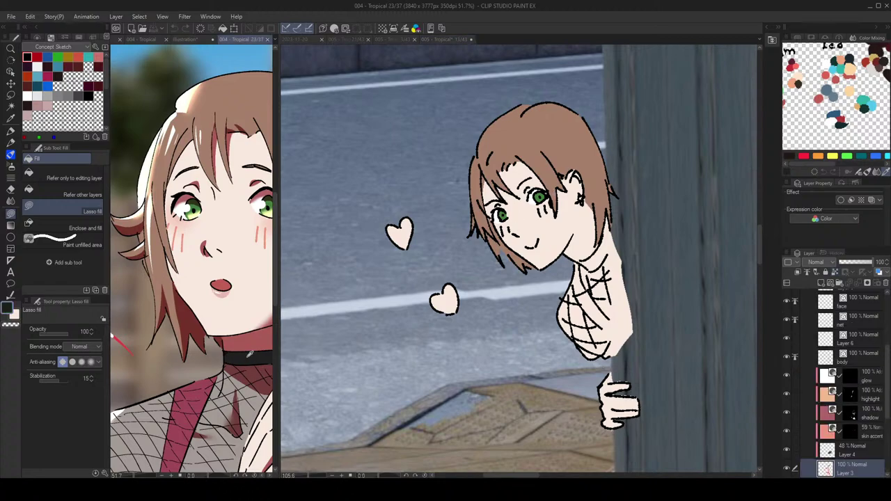
left_click(203, 392, "alt")
left_click(604, 245)
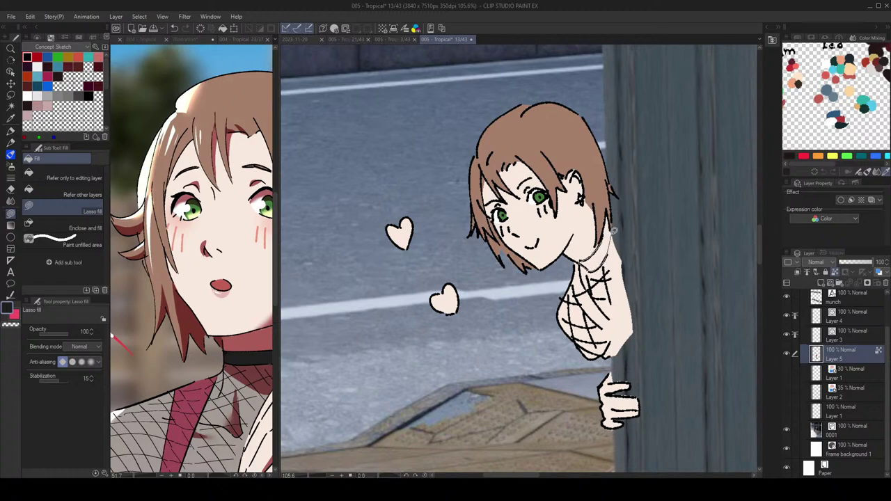
left_click_drag(610, 222, 603, 238)
mouse_move(641, 211)
left_mouse_down()
mouse_move(618, 193)
mouse_move(637, 220)
left_mouse_up()
Step: Fill the strap running down over the girl's mesh top with the sampled pink using Lasso fill
scroll(636, 220, "down", 4)
scroll(614, 224, "up", 5)
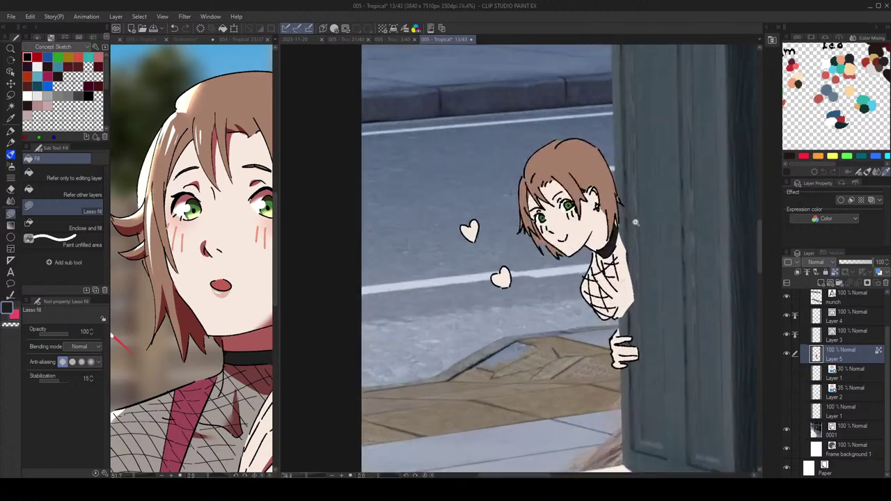
scroll(614, 224, "down", 5)
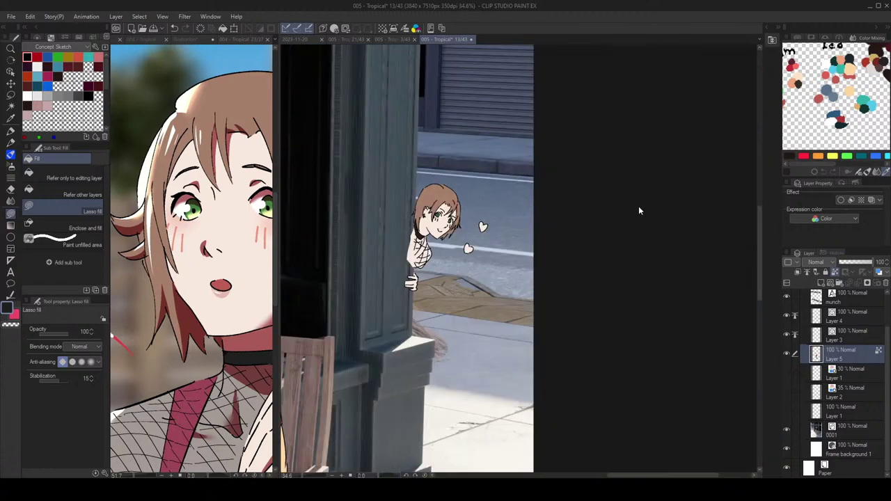
scroll(643, 214, "up", 6)
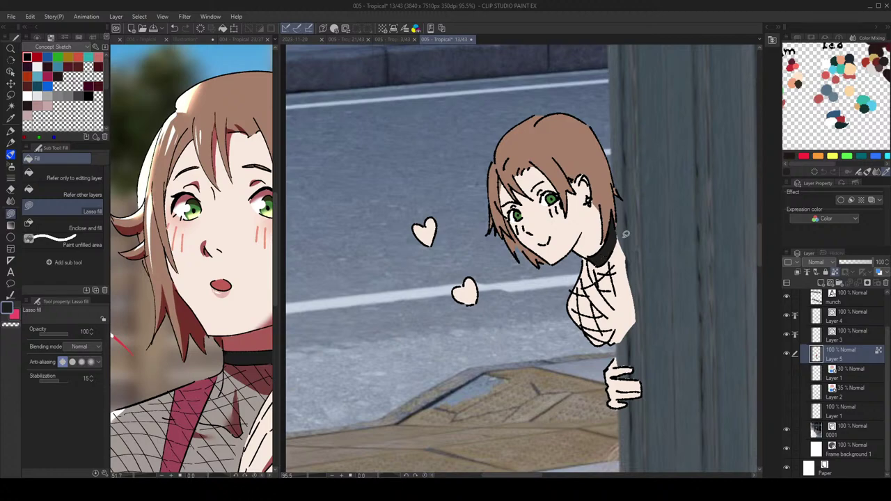
key("c")
key("c")
key("x")
scroll(629, 252, "up", 3)
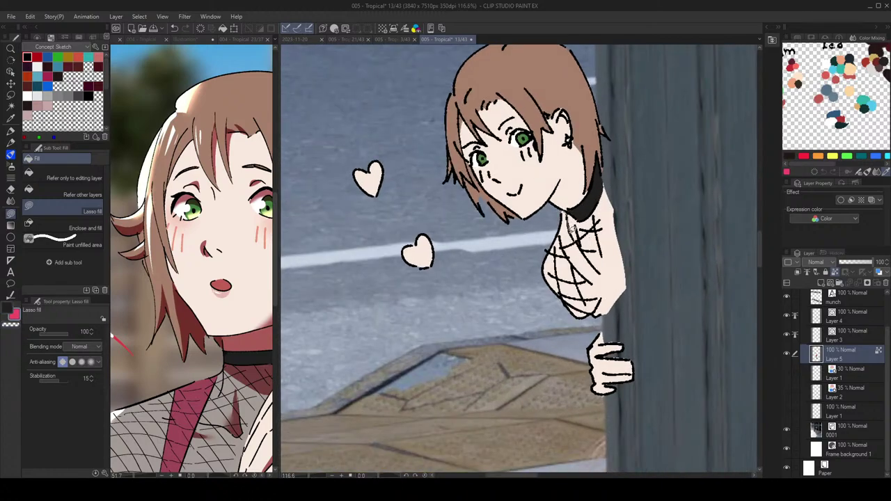
mouse_move(606, 277)
left_mouse_down()
mouse_move(592, 287)
mouse_move(572, 259)
mouse_move(559, 211)
left_mouse_up()
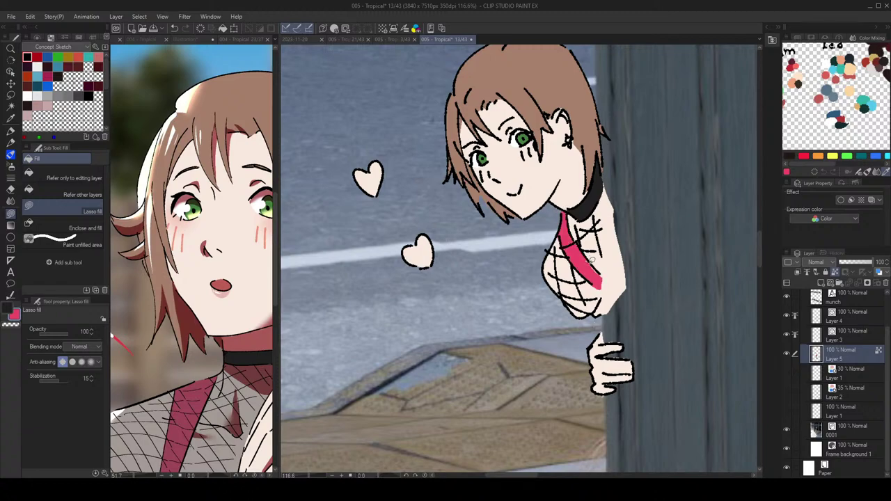
left_click_drag(592, 260, 608, 282)
Step: Fill the cuff at the lower end of the girl's mesh sleeve with the dark choker tone
key("x")
left_click_drag(595, 315, 605, 314)
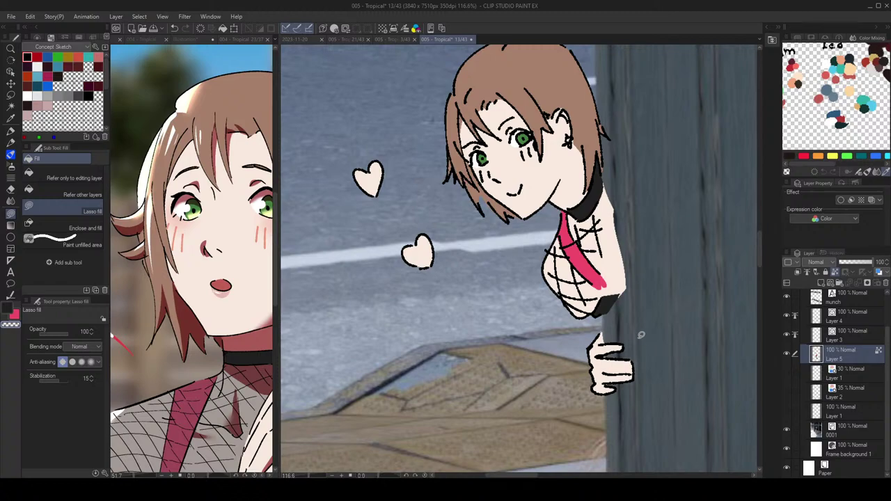
key("c")
Step: Sample the heart red from the reference panel and fill both floating hearts beside the girl with it
scroll(652, 245, "down", 4)
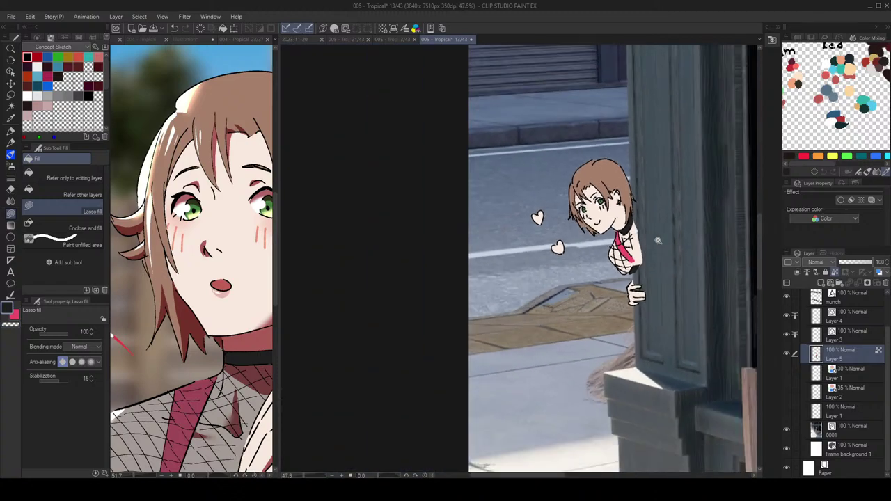
scroll(658, 252, "up", 3)
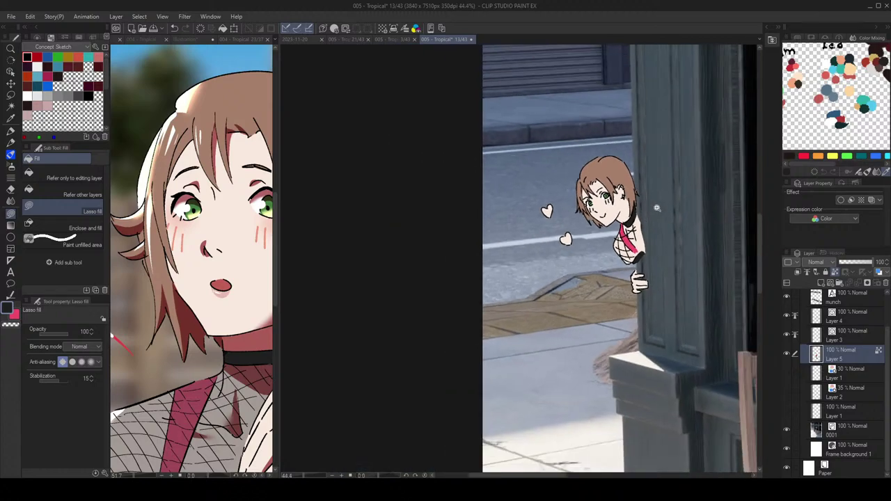
scroll(660, 223, "down", 2)
scroll(674, 207, "up", 1)
scroll(592, 207, "up", 1)
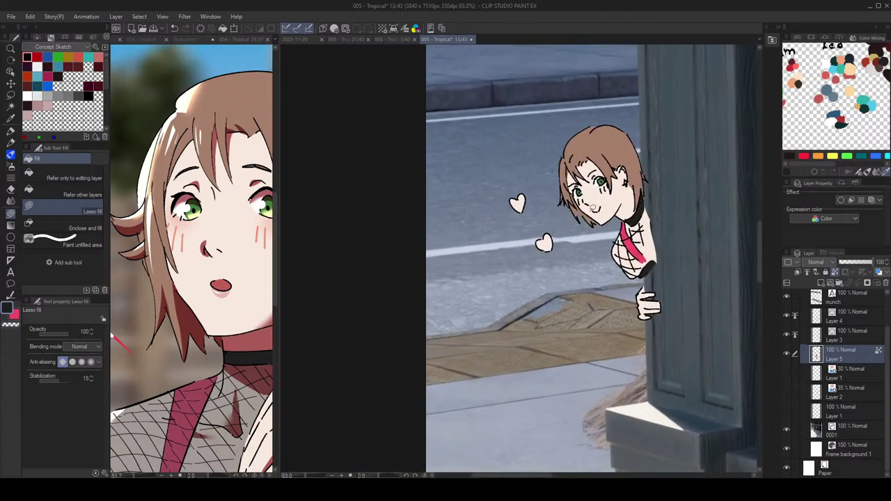
left_click(228, 136)
scroll(193, 143, "down", 3)
left_click_drag(161, 167, 192, 166)
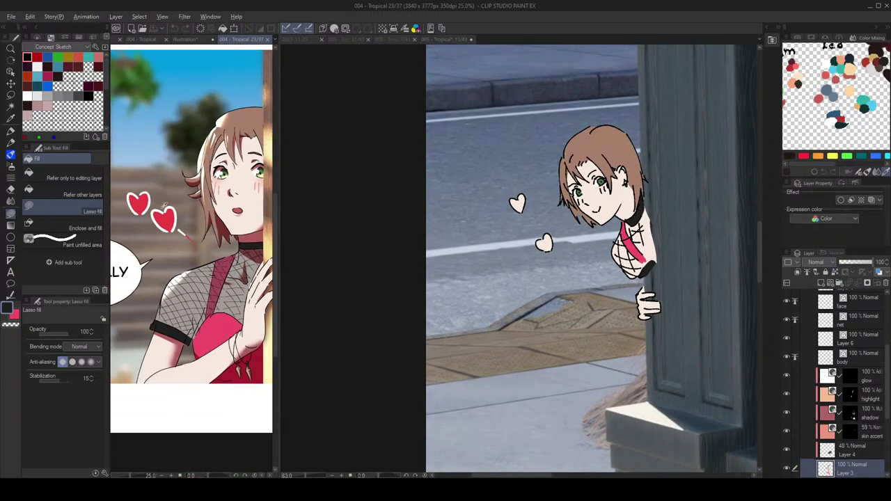
left_click(166, 219, "alt")
left_click(528, 217)
scroll(532, 215, "up", 1)
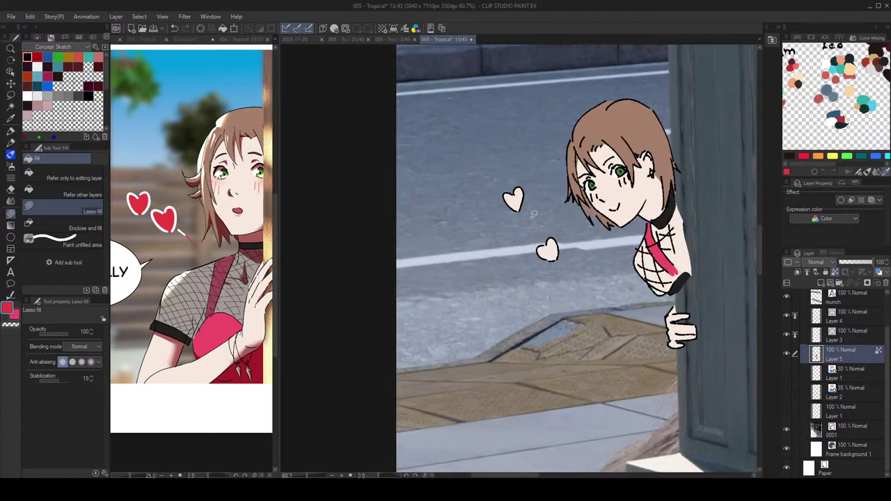
left_click_drag(506, 198, 507, 188)
mouse_move(535, 214)
left_mouse_down()
mouse_move(561, 282)
mouse_move(538, 240)
left_mouse_up()
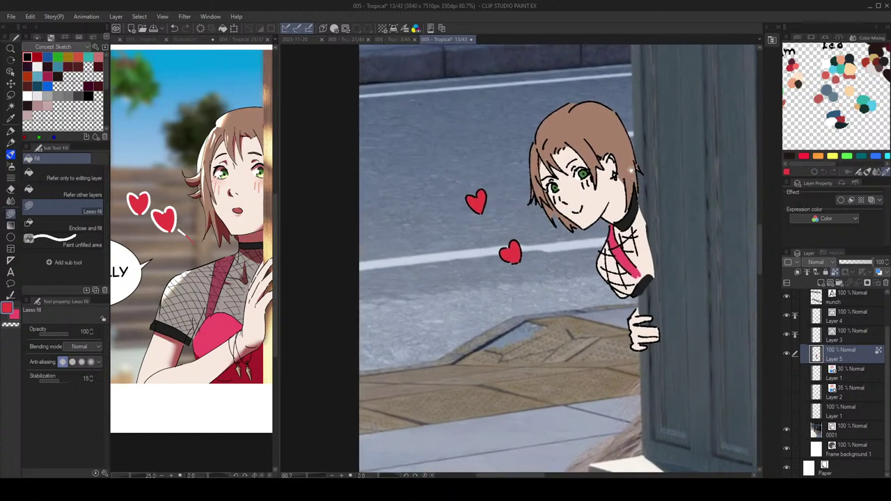
Step: Select the vector outlines of both hearts on Layer 3 and recolor them white
scroll(689, 181, "right", 1)
left_click_drag(689, 181, 694, 186)
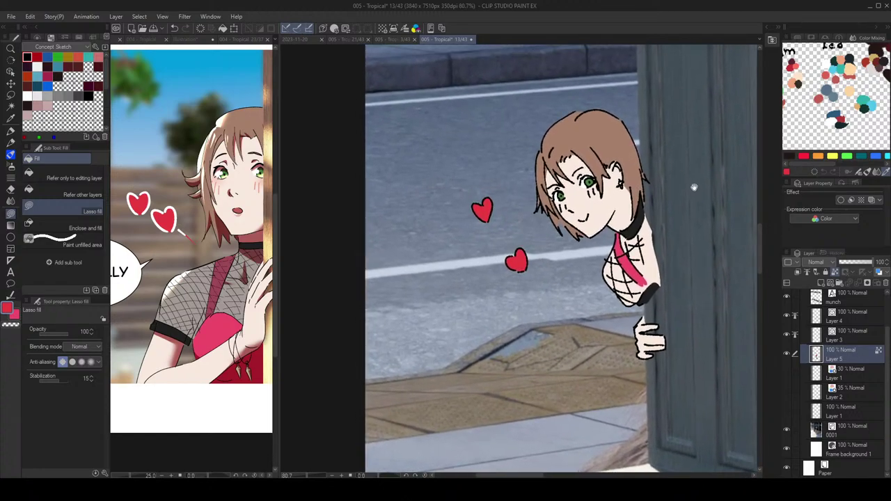
scroll(539, 223, "up", 1)
key("o")
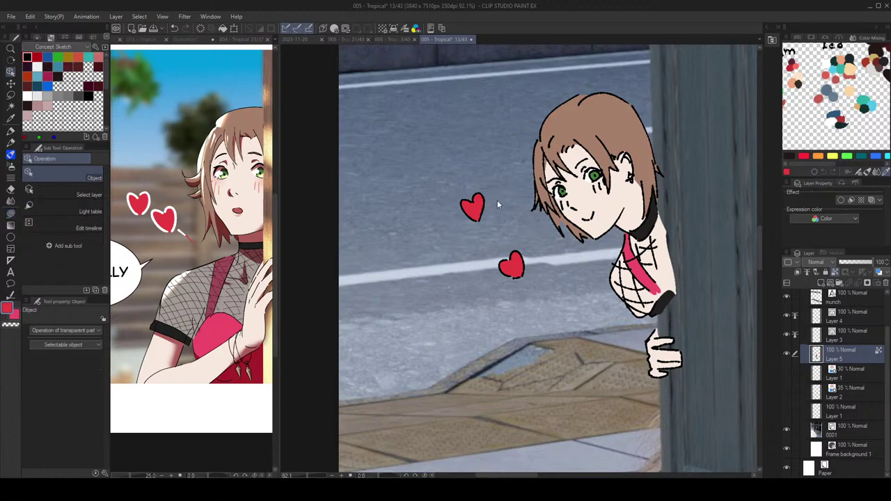
left_click(481, 207)
scroll(469, 216, "up", 3)
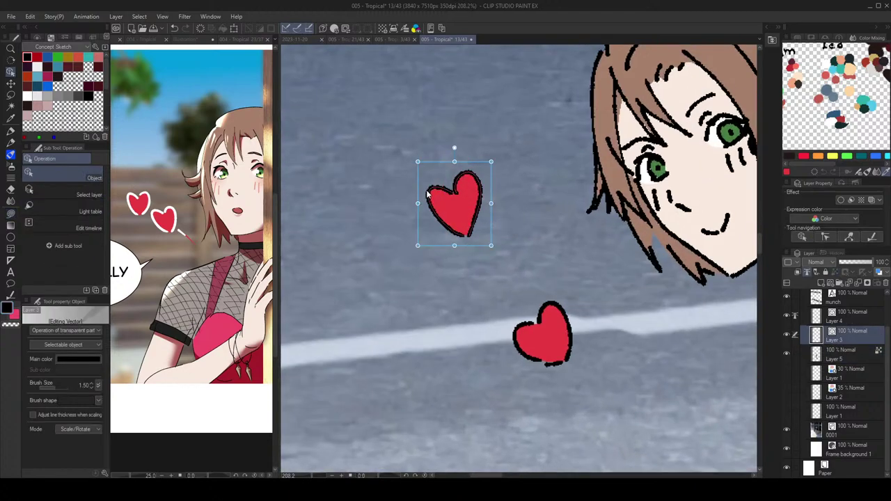
left_click(567, 321, "shift")
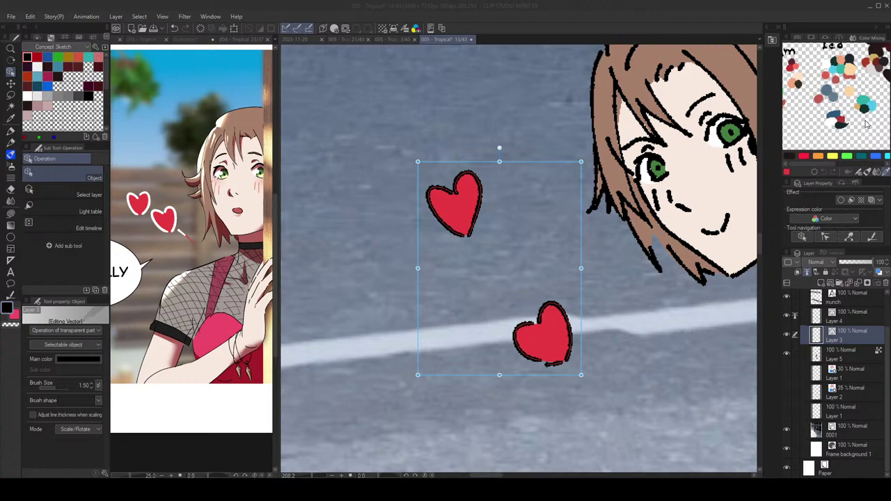
left_click(867, 124)
Step: Thicken the selected white heart outlines to a brush size of 2.50
left_click_drag(568, 167, 520, 183)
left_click_drag(582, 175, 570, 200)
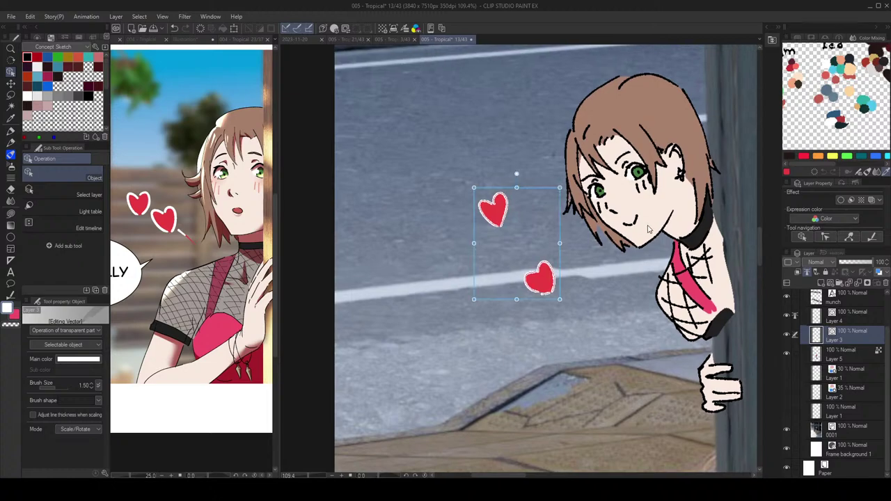
left_click_drag(617, 231, 581, 235)
left_click(92, 384)
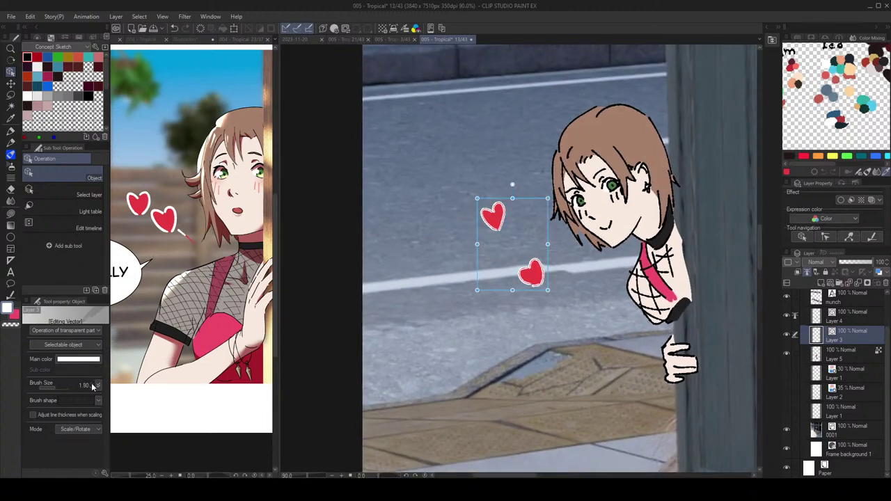
left_click_drag(580, 187, 553, 180)
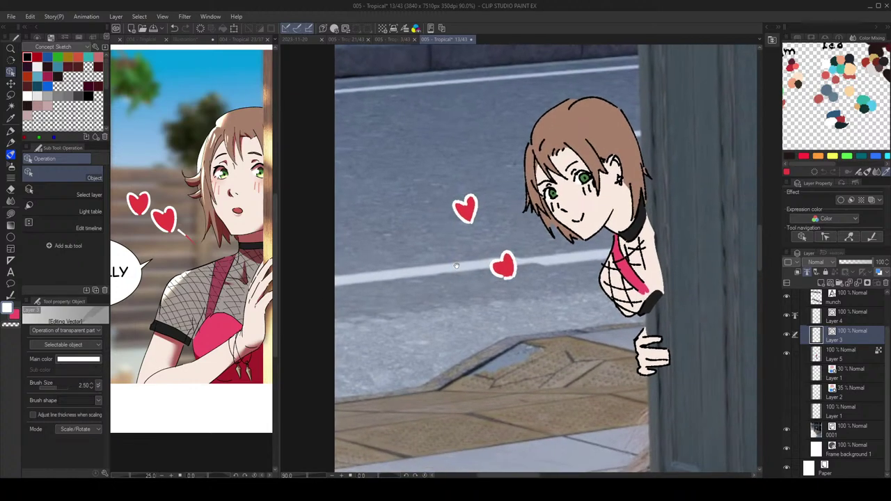
scroll(552, 181, "up", 3)
scroll(229, 188, "up", 1)
scroll(232, 193, "up", 1)
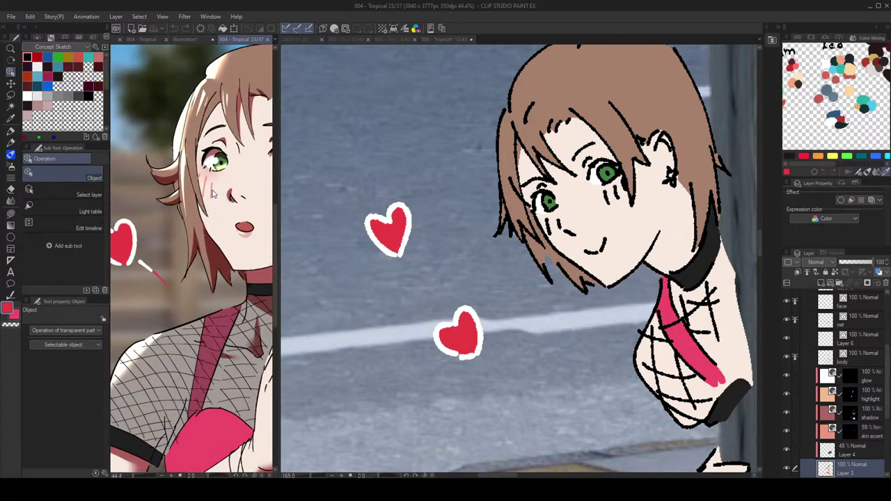
Step: Recolor the four blush lines under the girl's eyes on Layer 3 with the salmon tone from the reference face's blush lines
left_click(212, 191)
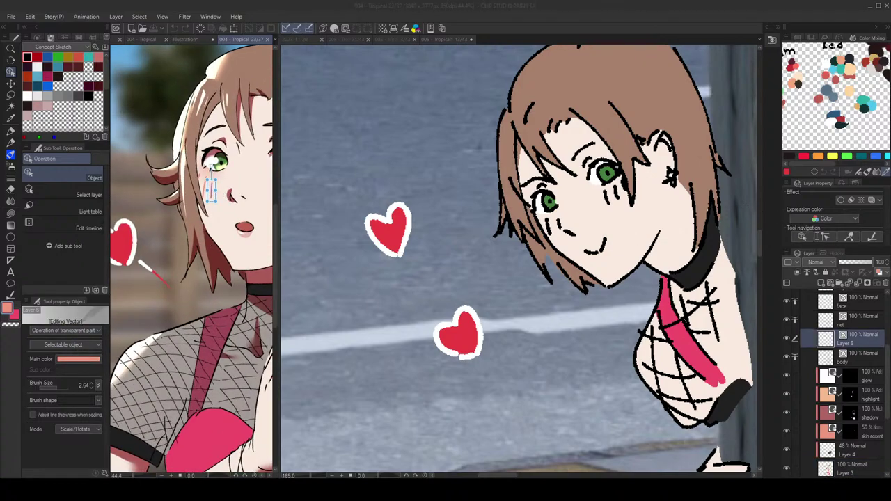
left_click(616, 197)
left_click(615, 197)
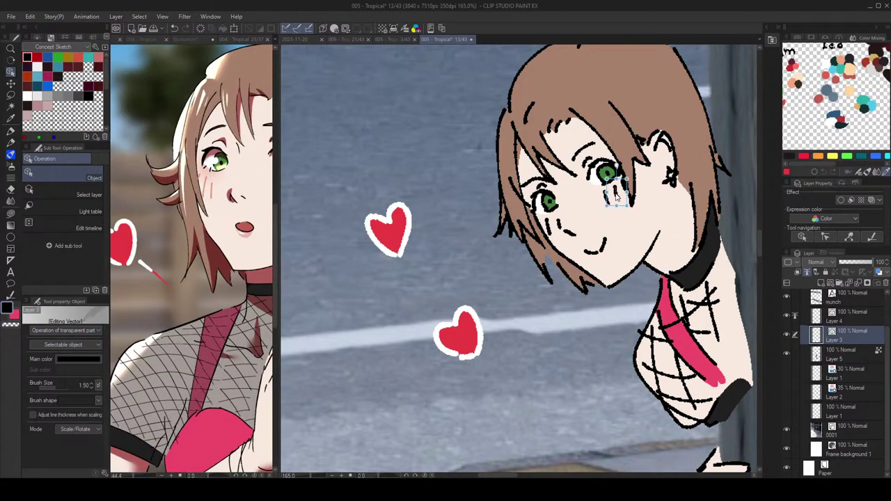
scroll(609, 198, "up", 1)
left_click(543, 234, "shift")
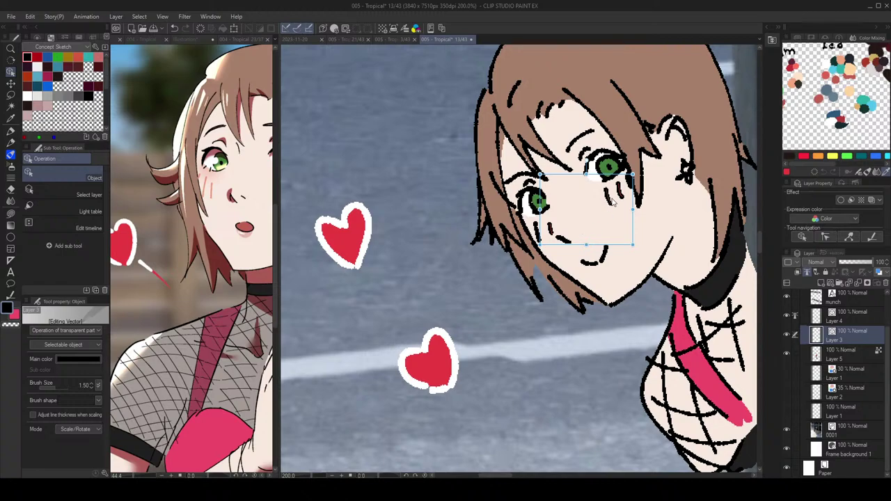
scroll(561, 227, "up", 1)
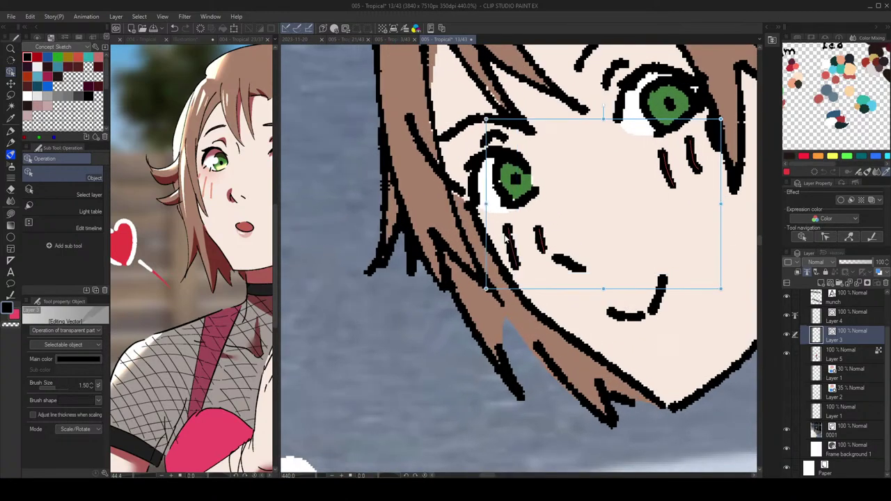
scroll(636, 210, "down", 2)
scroll(636, 209, "up", 1)
scroll(604, 211, "down", 3)
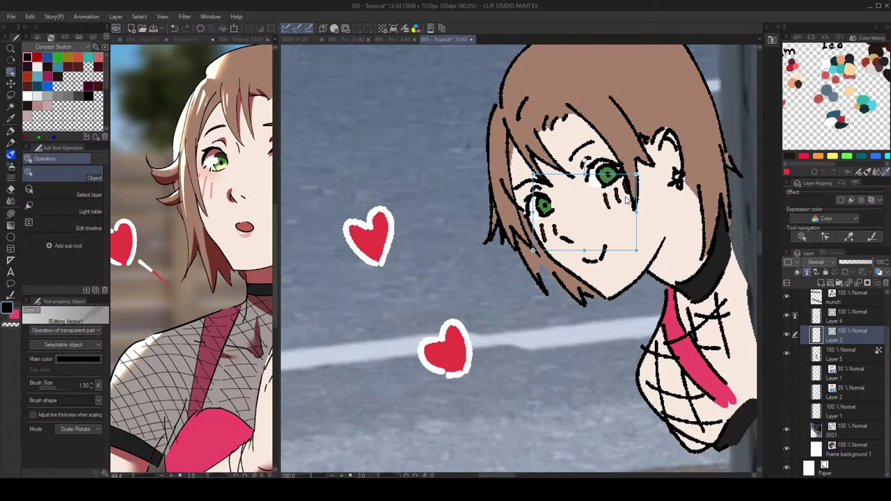
left_click(78, 359)
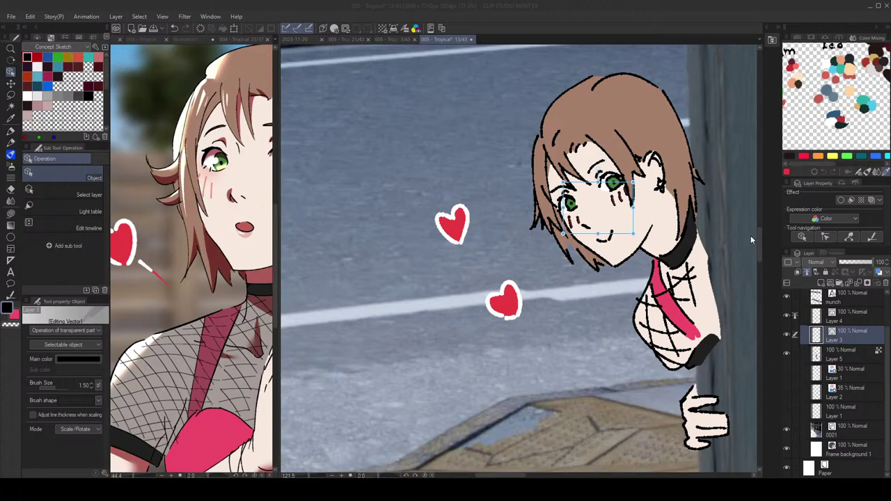
left_click(864, 120)
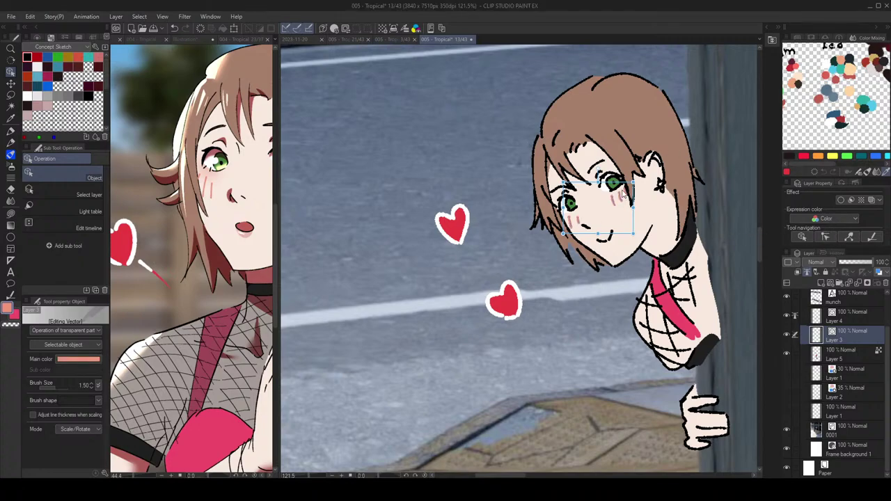
scroll(625, 197, "down", 4)
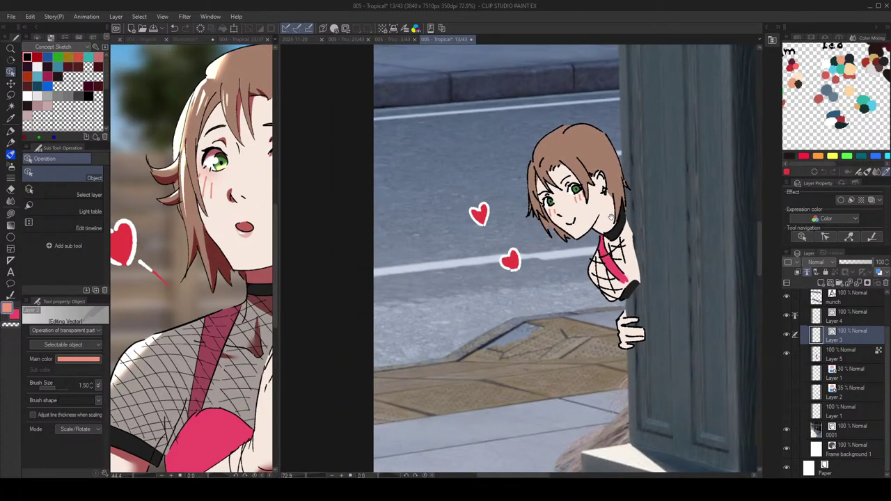
scroll(611, 216, "down", 5)
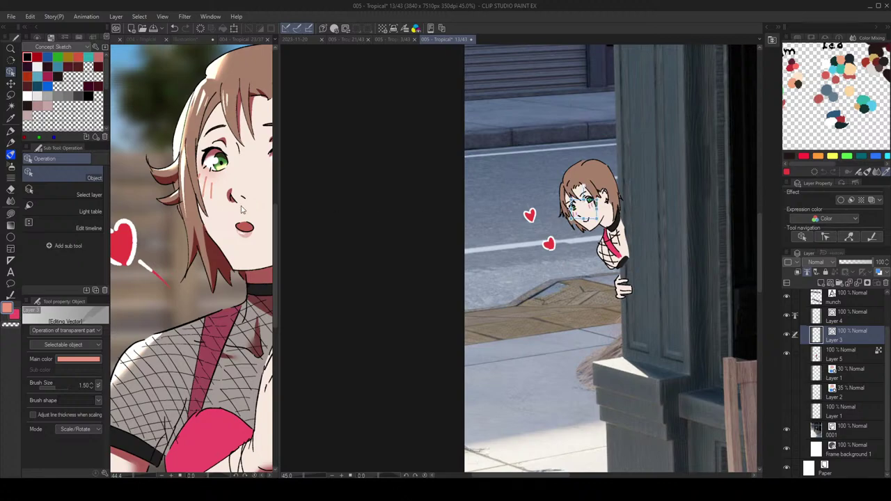
Step: Open page 26 of the reference chapter and sample the beige gold of the girl's star-shaped earring
left_click_drag(227, 205, 173, 172)
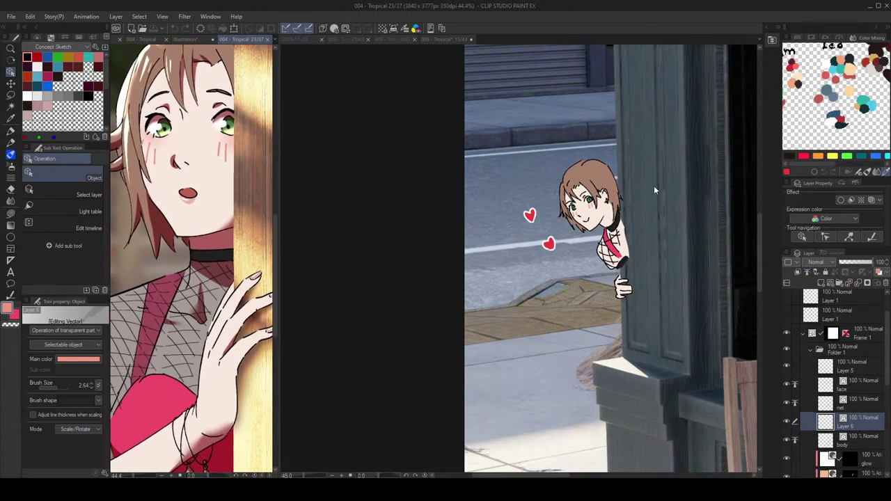
scroll(196, 179, "down", 4)
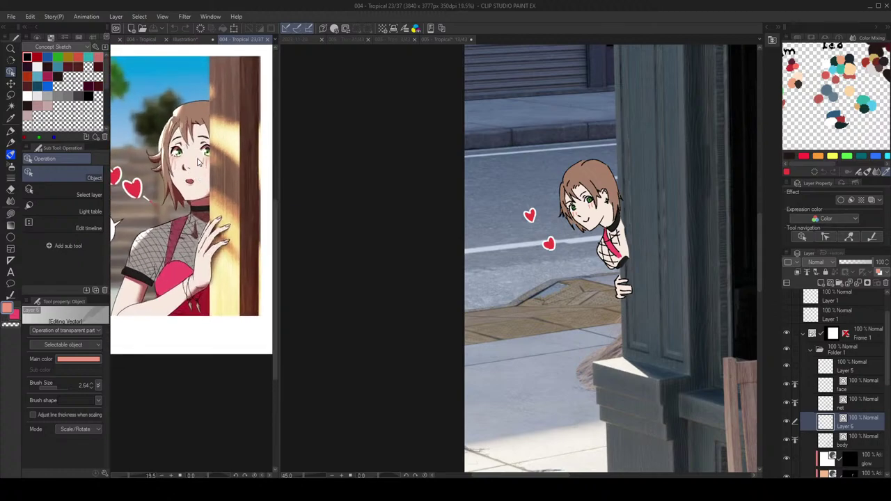
left_click(138, 41)
scroll(200, 241, "down", 2)
scroll(209, 292, "up", 3)
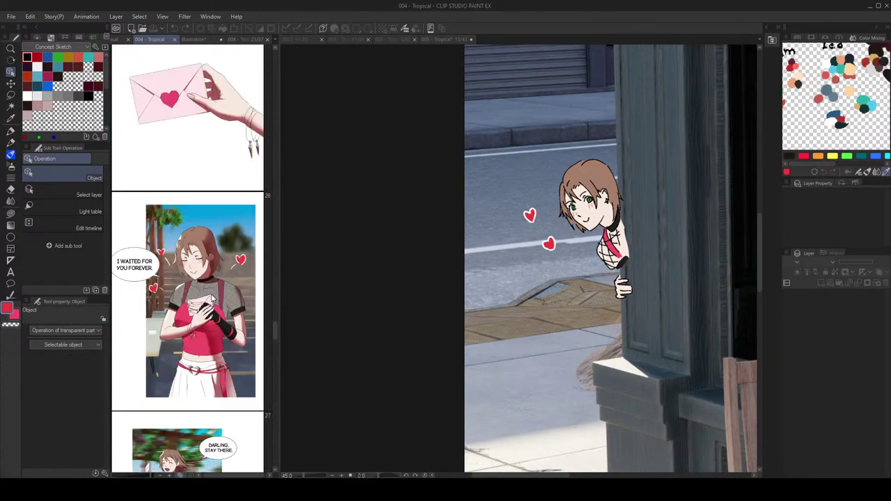
scroll(211, 295, "down", 1)
double_click(200, 269)
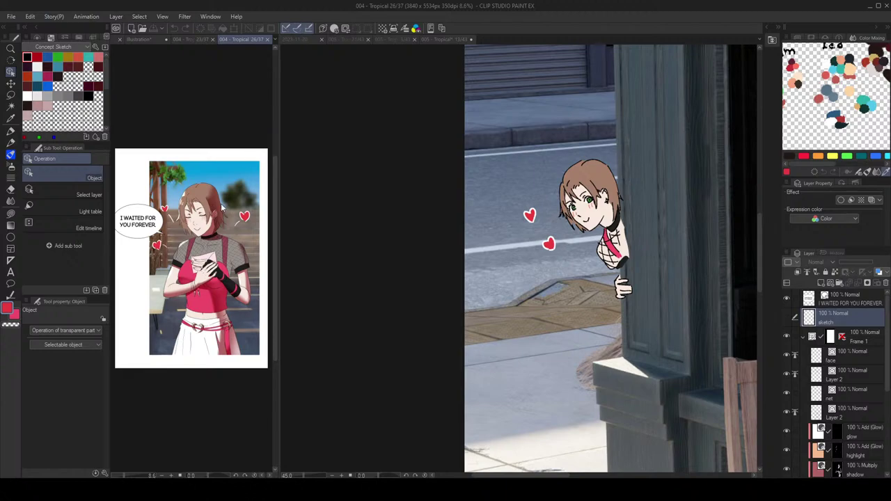
scroll(222, 208, "up", 10)
left_click(244, 242)
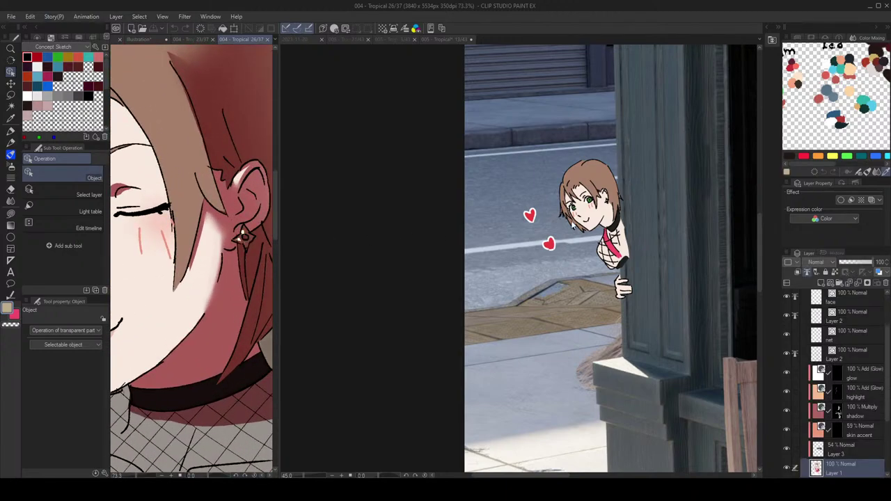
Step: Lasso-fill the small girl's earring on Layer 5 with the sampled beige gold
left_click(604, 198)
scroll(604, 198, "up", 4)
scroll(608, 193, "up", 1)
key("g")
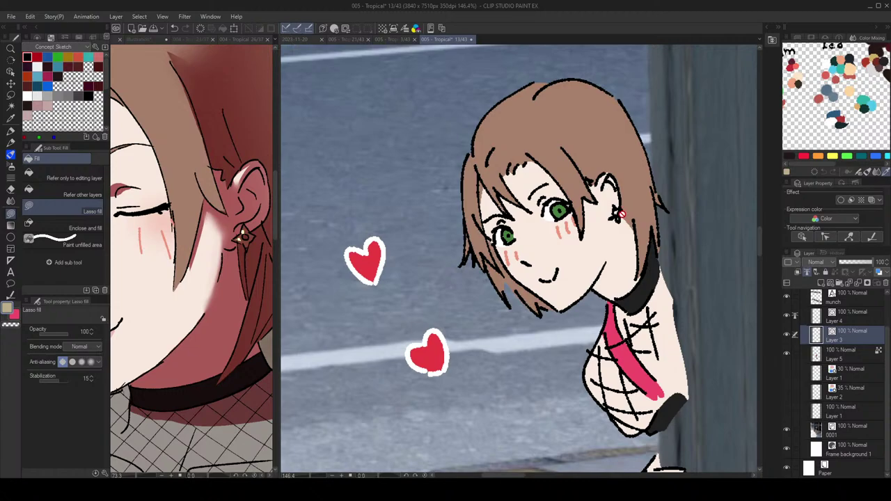
left_click(850, 354)
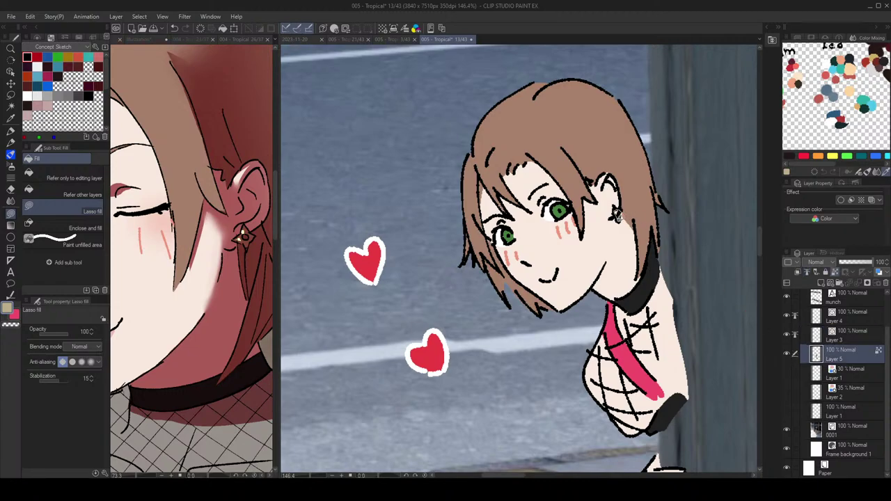
Step: Add a white border effect with an edge thickness of 1.27 to the "munch" sound-effect text beside the eating man
scroll(627, 227, "down", 9)
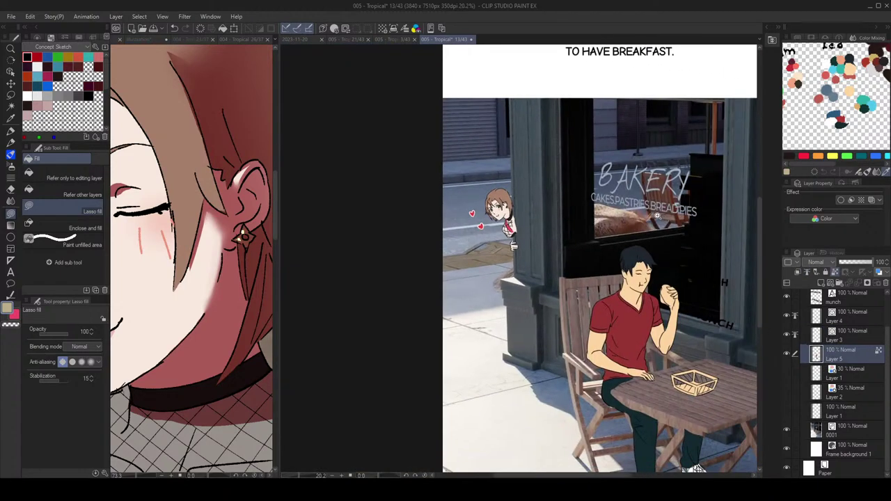
left_click_drag(698, 208, 672, 190)
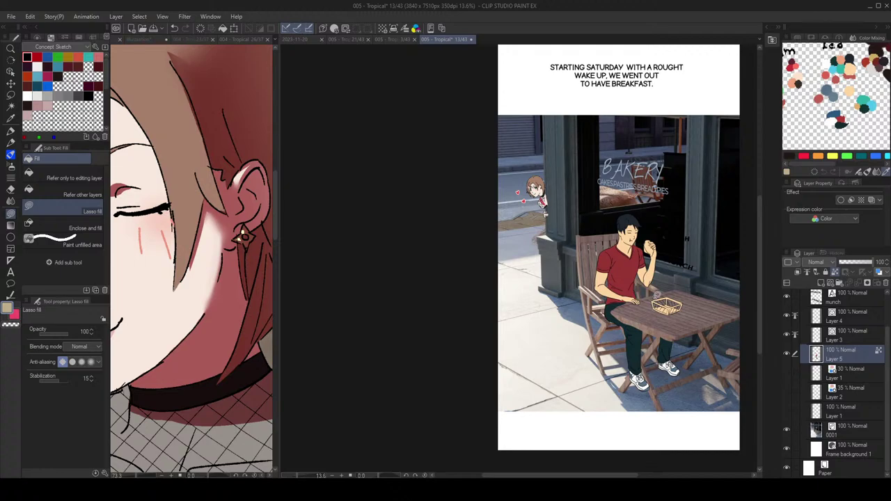
scroll(657, 301, "up", 2)
key("o")
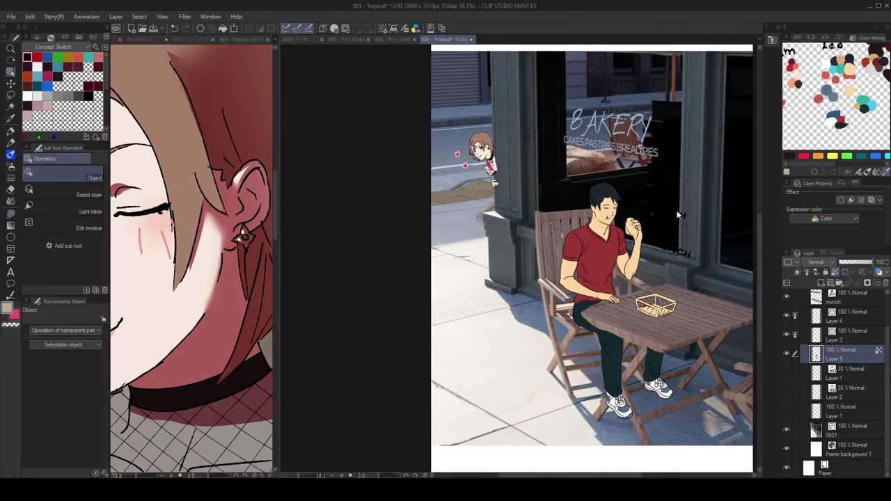
left_click(680, 216)
scroll(855, 321, "up", 2)
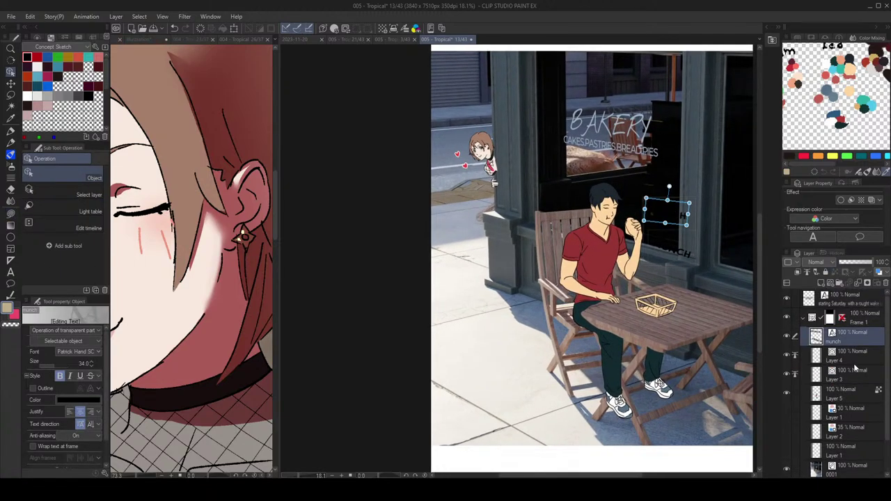
left_click(841, 200)
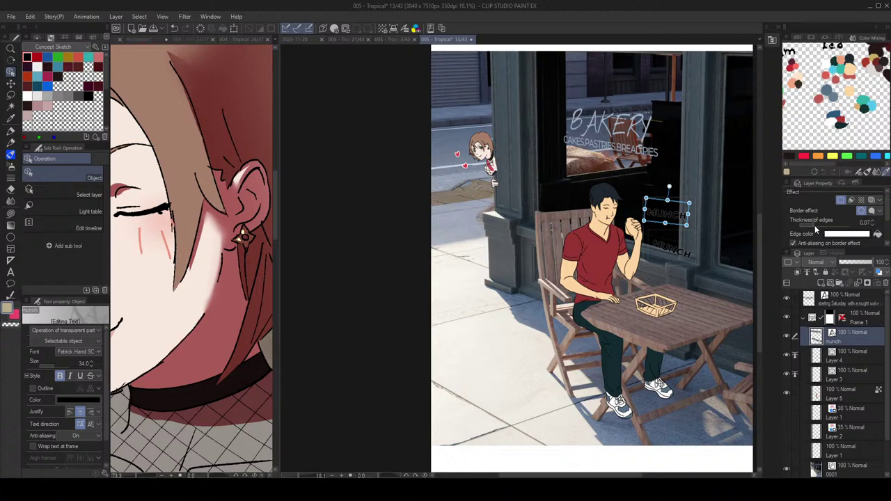
left_click_drag(816, 230, 836, 223)
scroll(748, 262, "down", 2)
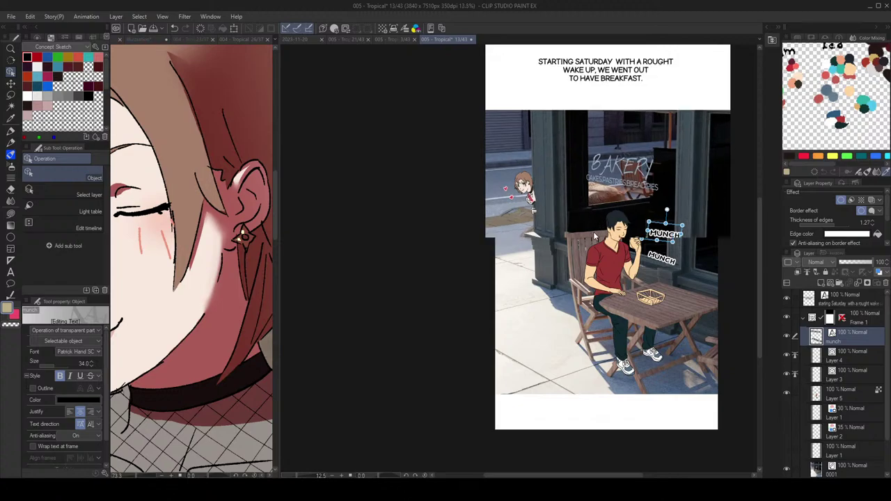
Step: Lower Layer 5's opacity to 40% and add a layer mask to it
scroll(600, 249, "up", 4)
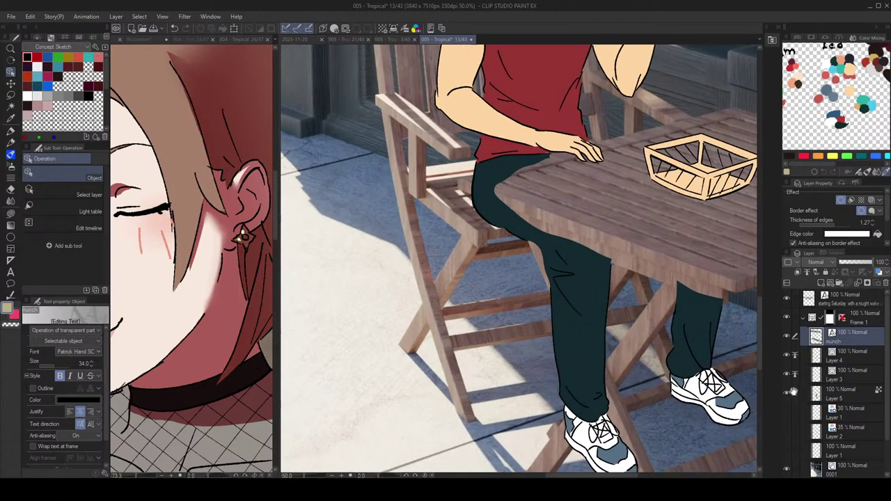
left_click(844, 392)
left_click(855, 263)
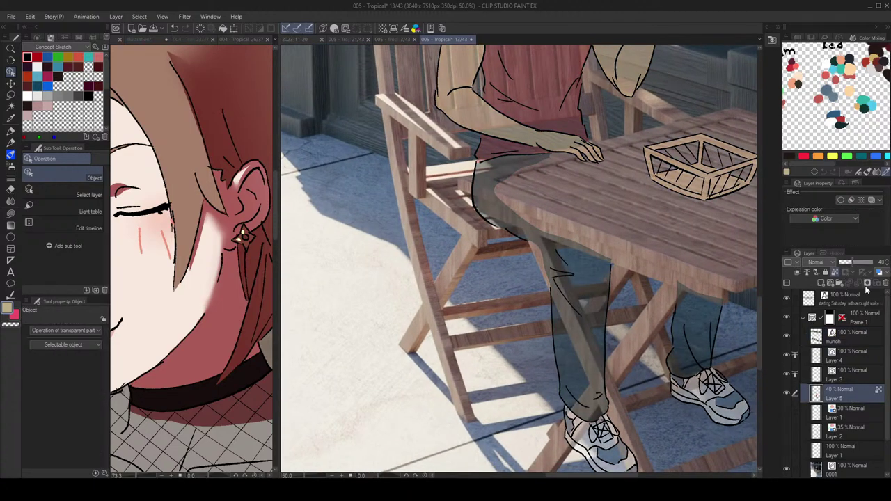
left_click(867, 284)
Step: Lasso-fill Layer 5's mask with transparency to hide the trouser color overlapping the table edge above the man's far leg
scroll(521, 222, "up", 5)
key("g")
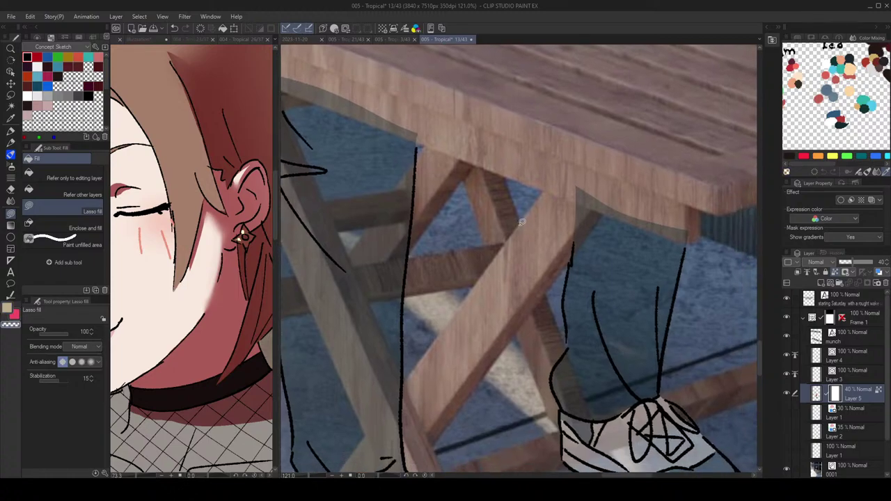
left_click_drag(519, 225, 492, 213)
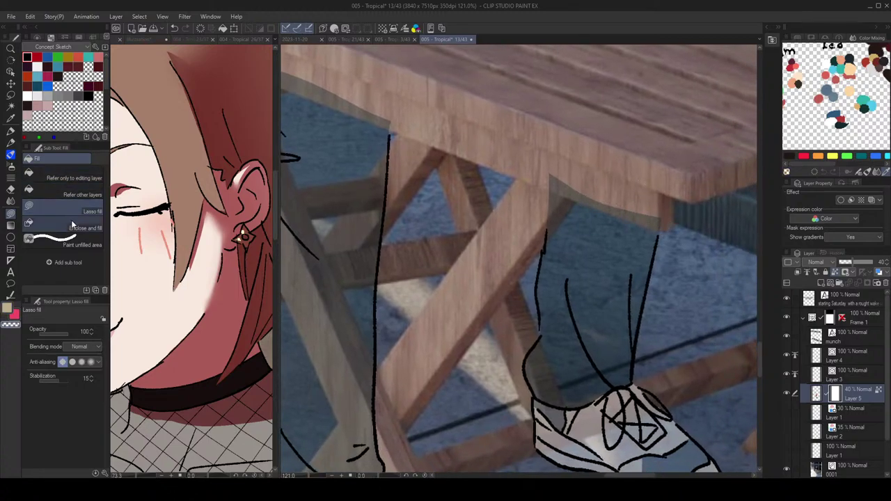
key("m")
left_click(66, 224)
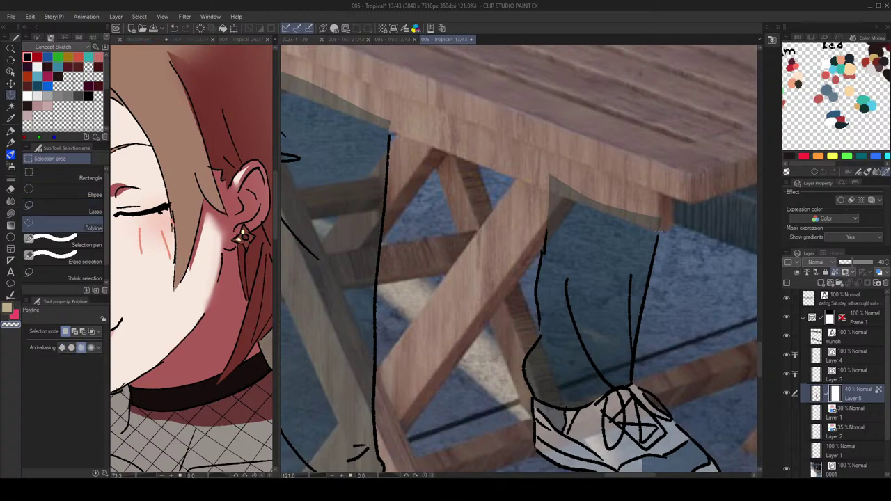
key("g")
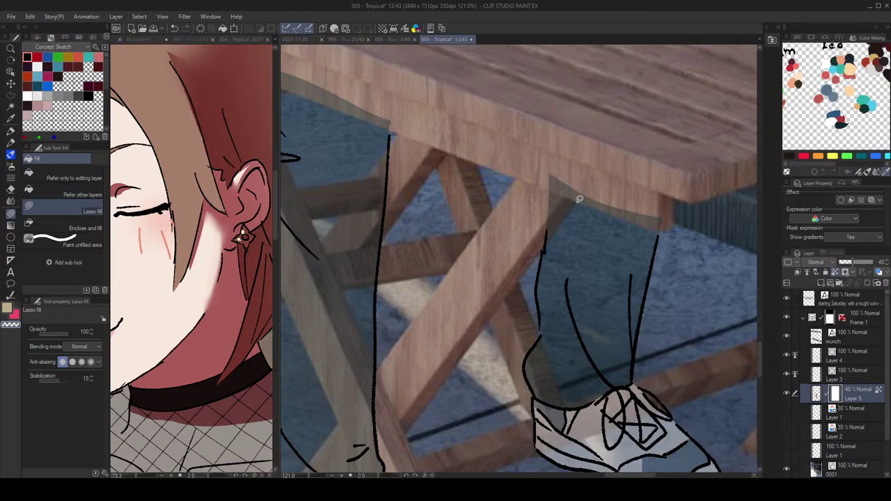
mouse_move(578, 199)
left_mouse_down()
mouse_move(615, 171)
mouse_move(678, 206)
mouse_move(663, 224)
left_mouse_up()
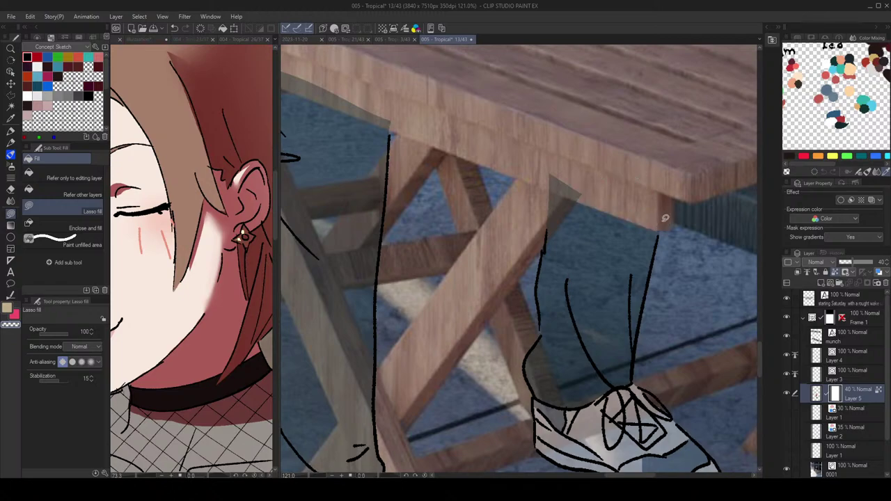
key("ctrl+z")
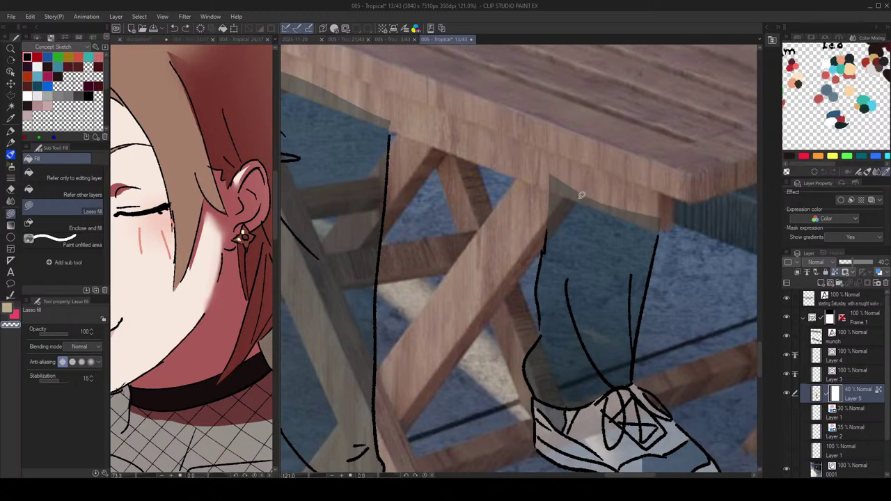
mouse_move(580, 198)
left_mouse_down()
mouse_move(621, 178)
mouse_move(658, 224)
left_mouse_up()
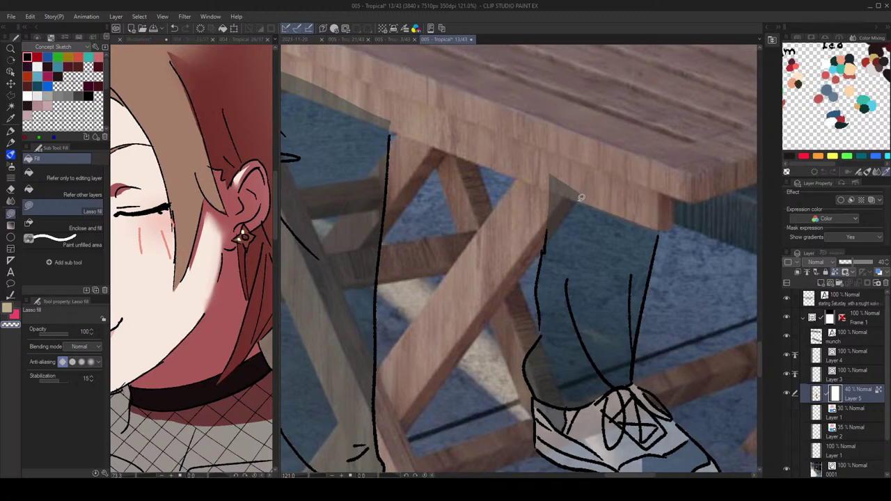
Step: Mask out the leftover trouser color at the table's underside corner and over the crossed table leg beside the far leg
mouse_move(529, 140)
left_mouse_down()
mouse_move(526, 252)
mouse_move(550, 240)
mouse_move(587, 196)
mouse_move(556, 154)
mouse_move(550, 241)
left_mouse_up()
key("ctrl+z")
scroll(607, 202, "up", 1)
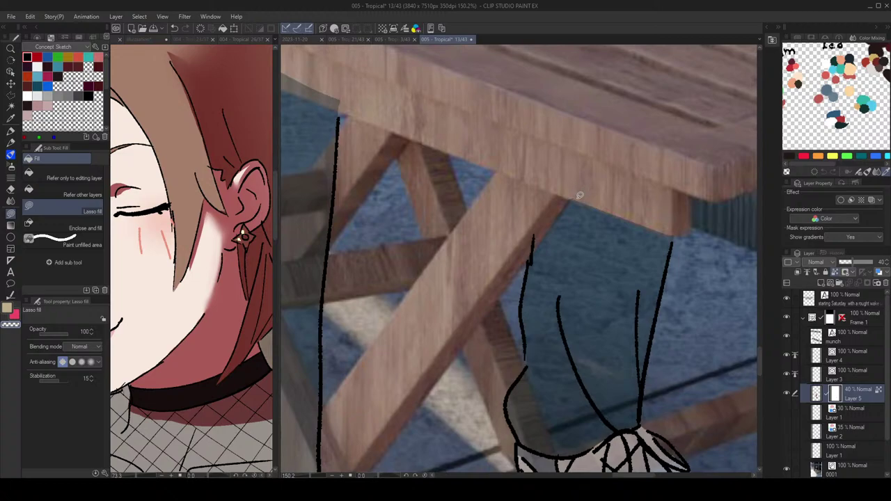
scroll(575, 201, "up", 1)
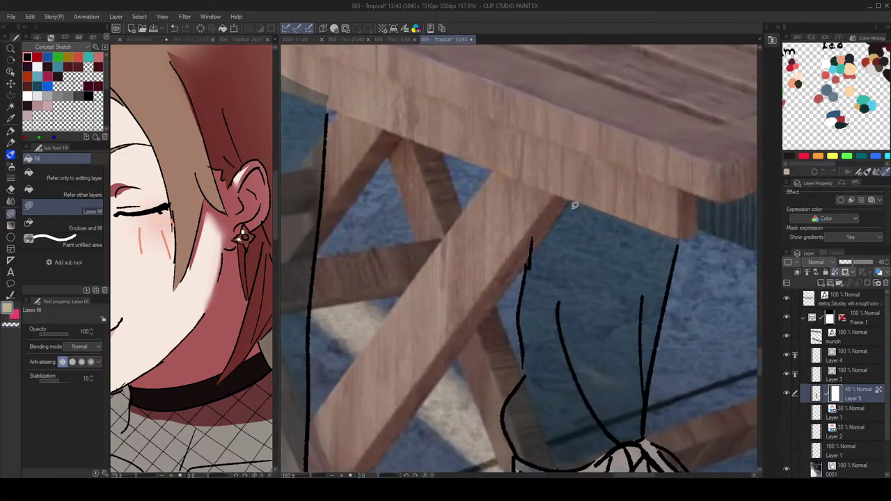
mouse_move(575, 206)
left_mouse_down()
mouse_move(593, 183)
mouse_move(556, 231)
left_mouse_up()
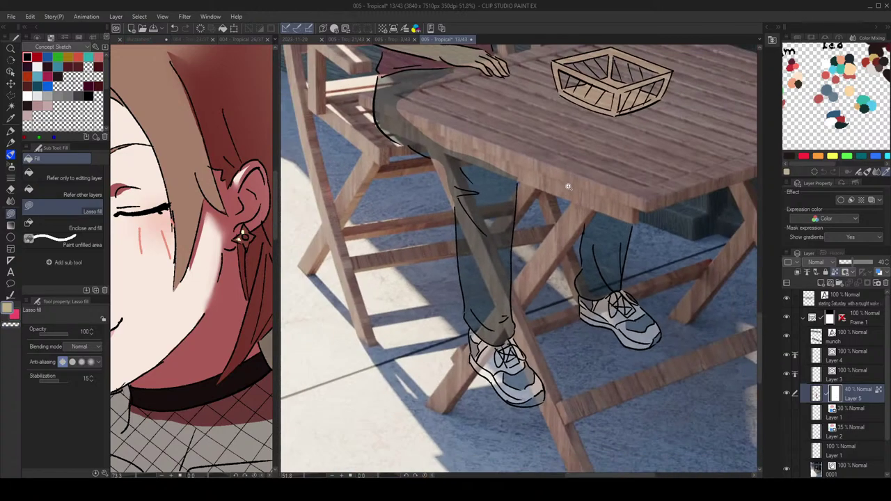
scroll(568, 187, "up", 5)
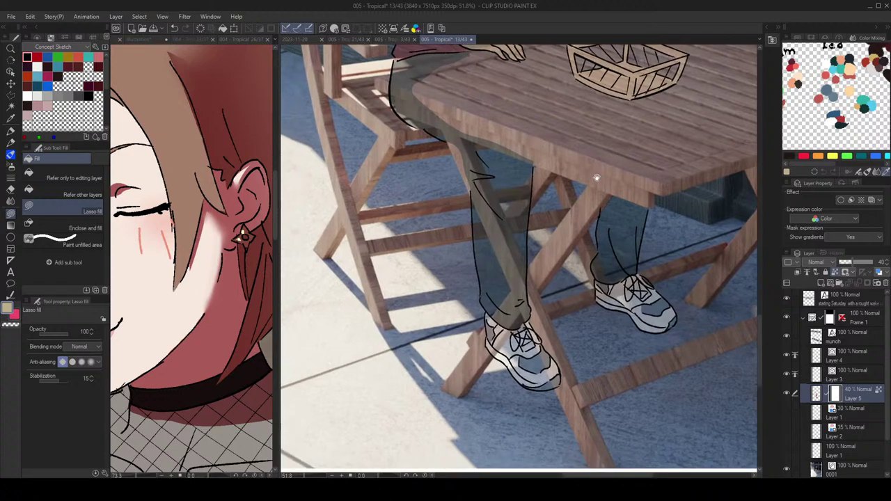
Step: Lasso-fill Layer 5's mask with transparency to hide the trouser color overlapping the table edge above the man's near leg
scroll(523, 144, "up", 2)
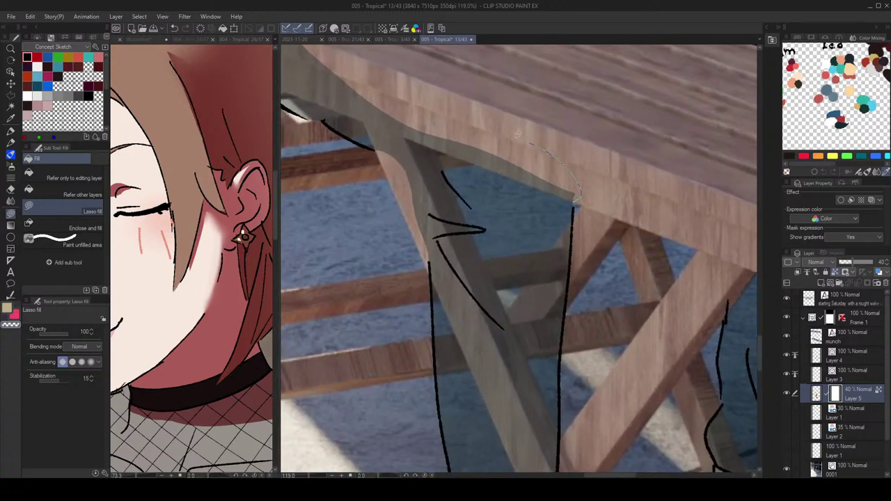
mouse_move(516, 133)
left_mouse_down()
mouse_move(418, 117)
mouse_move(412, 123)
mouse_move(430, 147)
left_mouse_up()
left_click_drag(510, 163, 526, 158)
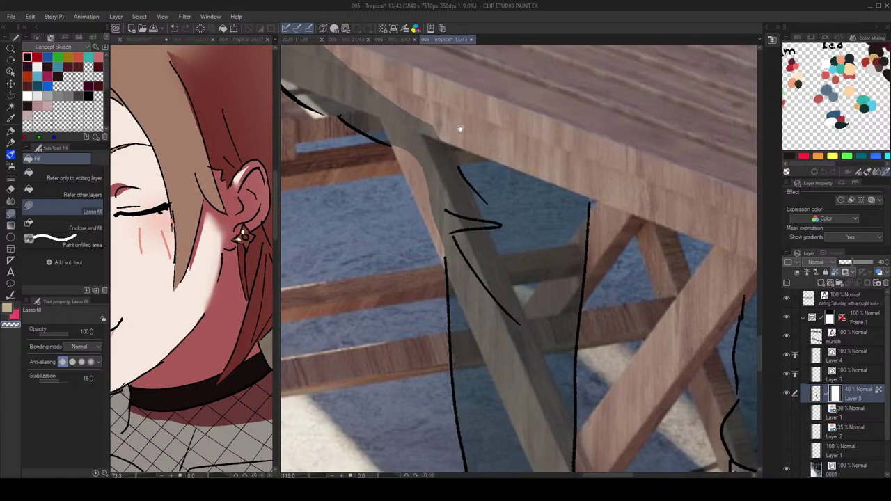
scroll(491, 200, "down", 3)
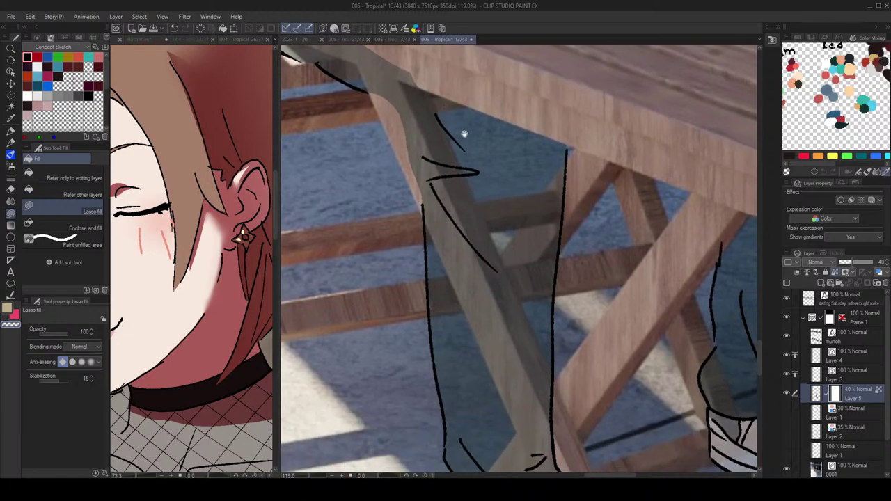
scroll(487, 127, "down", 3)
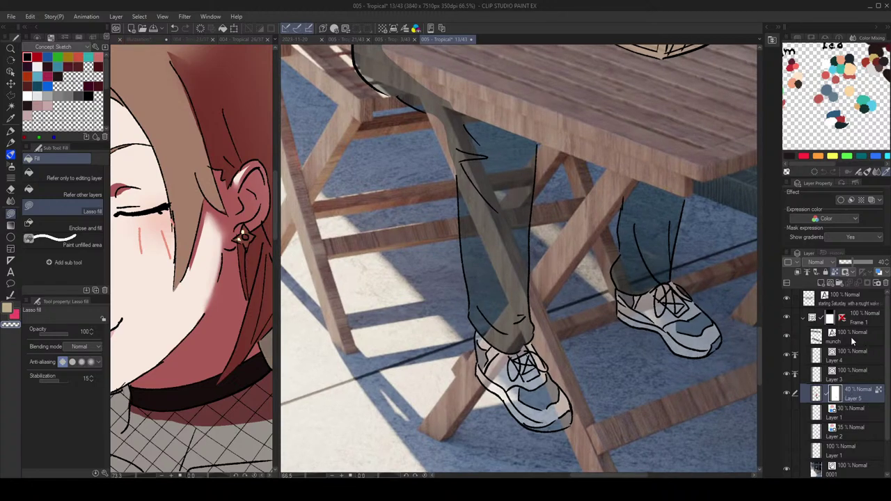
Step: Group Layers 4, 3 and 5 into a folder and move Layer 5's mask onto that folder
left_click(854, 362)
left_click(858, 395, "shift")
key("ctrl+g")
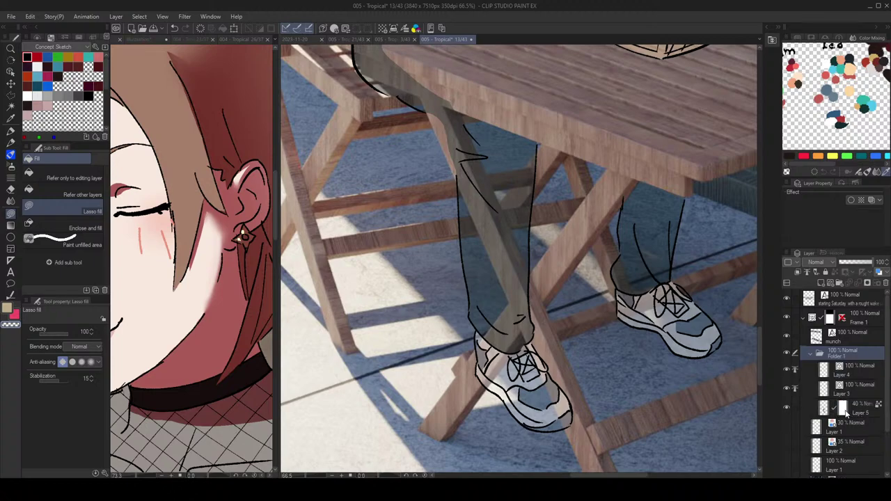
left_click(843, 412)
left_click(838, 355)
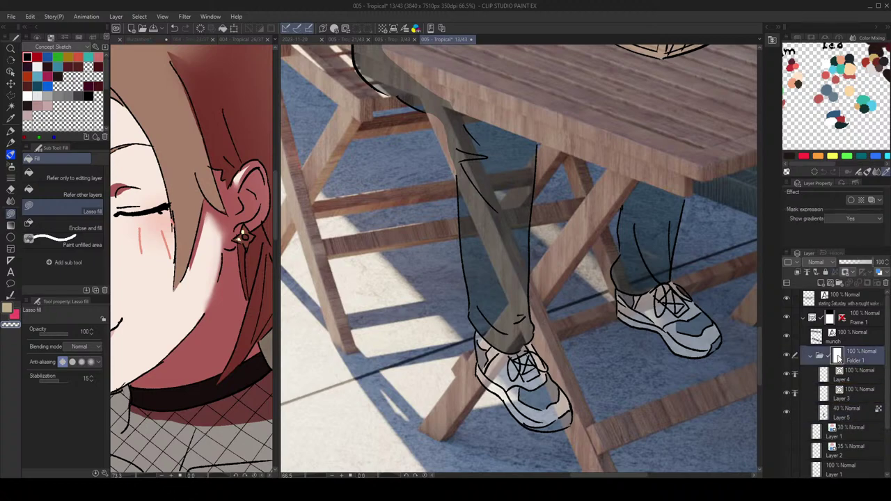
Step: Mask out the man's near leg and shoe wherever the front diagonal table leg crosses them
scroll(503, 244, "up", 4)
left_click_drag(497, 215, 553, 268)
scroll(539, 237, "down", 2)
left_click_drag(539, 237, 552, 182)
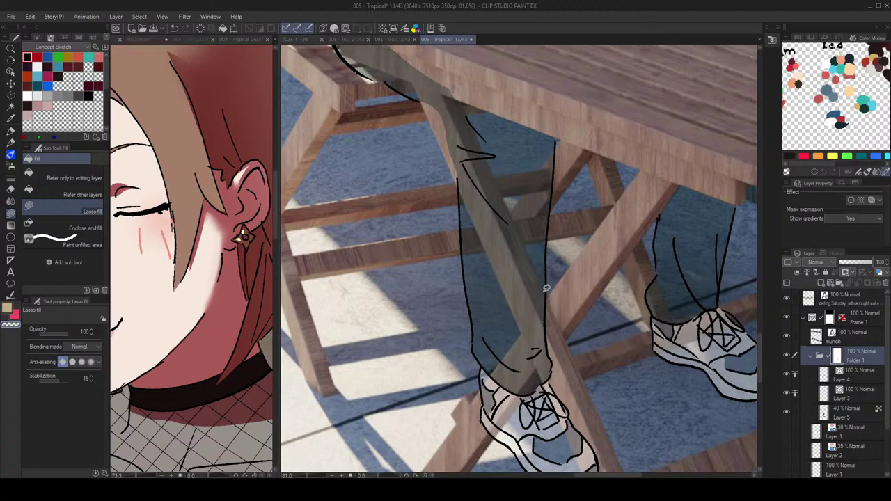
mouse_move(546, 288)
left_mouse_down()
mouse_move(552, 312)
mouse_move(506, 251)
mouse_move(436, 89)
mouse_move(471, 96)
left_mouse_up()
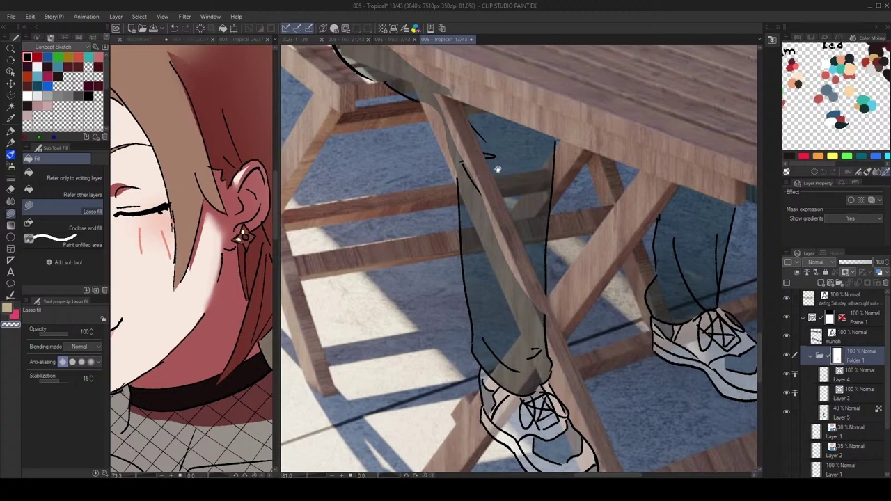
scroll(499, 170, "down", 1)
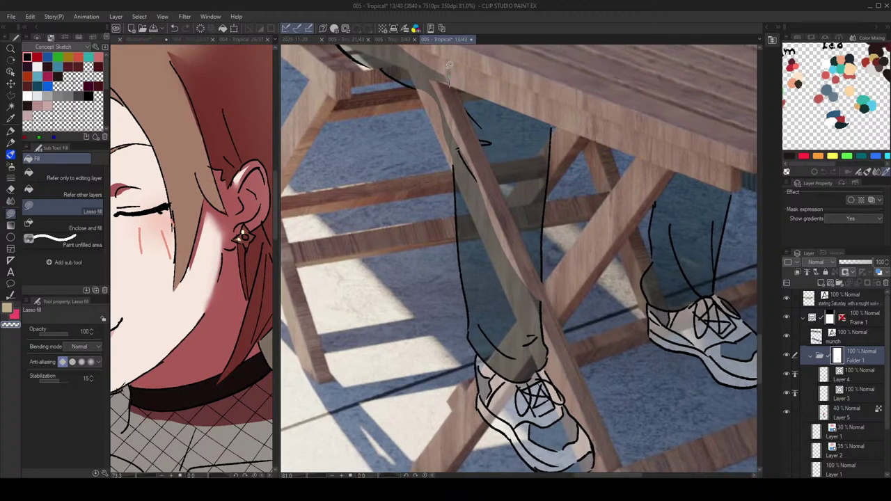
left_click_drag(450, 67, 447, 91)
mouse_move(417, 62)
left_mouse_down()
mouse_move(555, 316)
mouse_move(569, 358)
mouse_move(560, 368)
mouse_move(613, 441)
mouse_move(614, 473)
mouse_move(590, 423)
left_mouse_up()
scroll(578, 314, "up", 2)
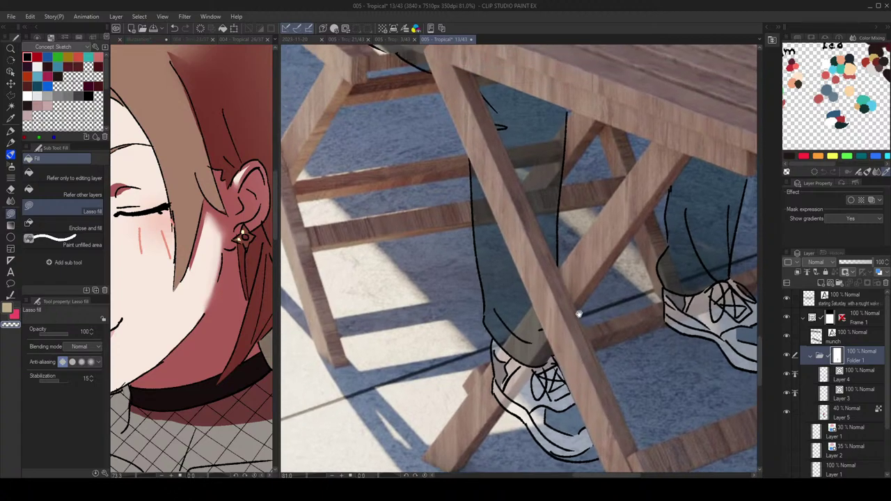
Step: Mask out the man's thigh color overlapping the near corner and edge of the tabletop
scroll(578, 314, "up", 4)
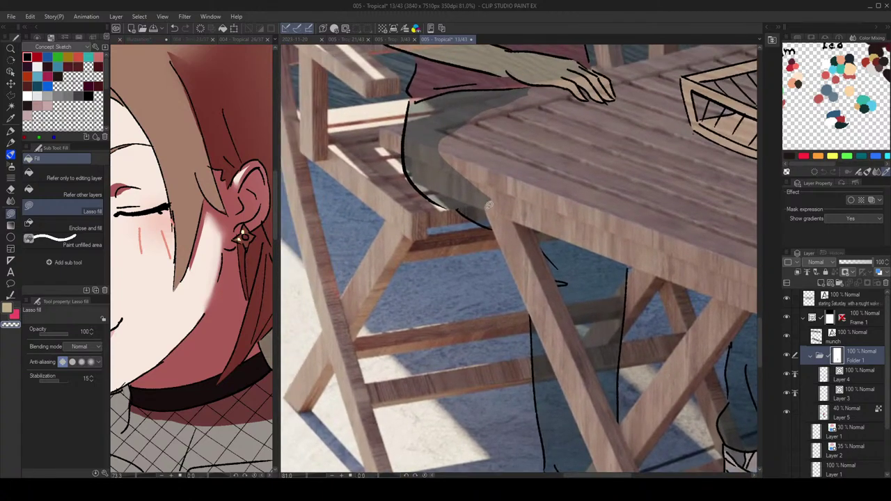
mouse_move(487, 207)
left_mouse_down()
mouse_move(454, 133)
mouse_move(421, 150)
mouse_move(418, 180)
mouse_move(422, 156)
mouse_move(485, 170)
mouse_move(536, 124)
mouse_move(545, 172)
mouse_move(427, 179)
mouse_move(424, 164)
left_mouse_up()
scroll(446, 178, "up", 1)
scroll(537, 124, "up", 1)
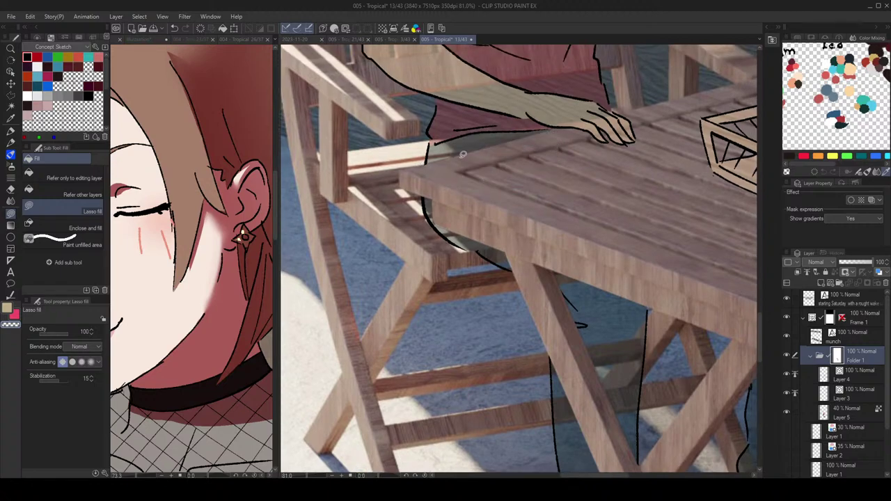
scroll(670, 110, "down", 1)
scroll(669, 110, "down", 1)
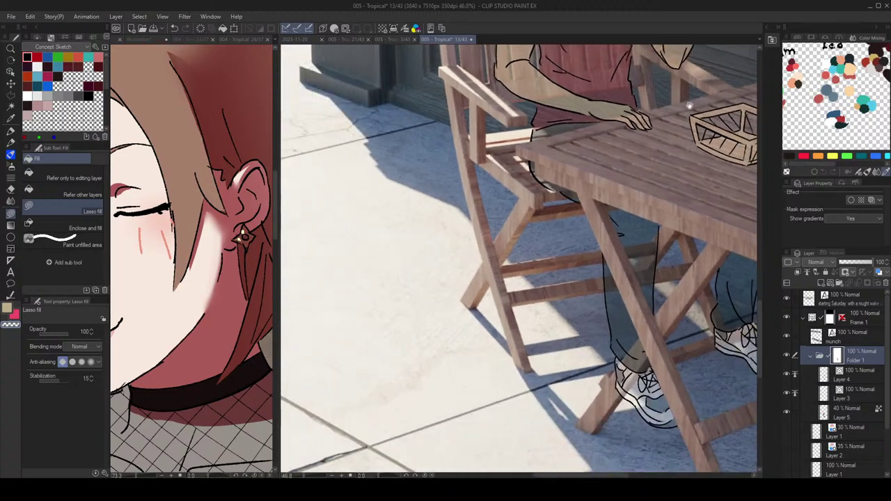
scroll(642, 151, "up", 4)
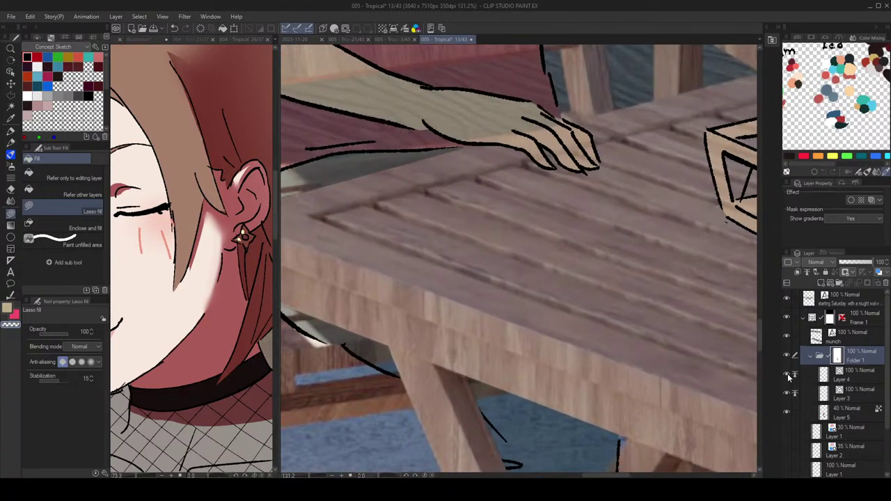
left_click(788, 375)
left_click(788, 376)
left_click(852, 376)
key("e")
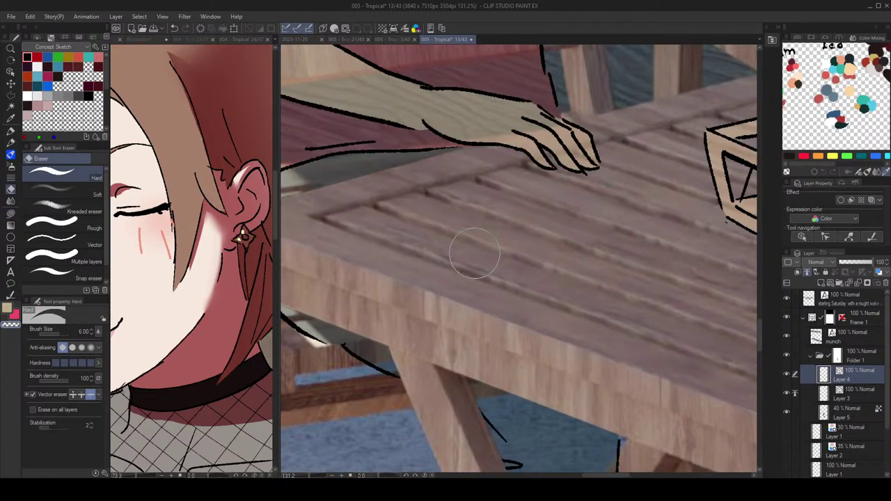
left_click(73, 394)
key("g")
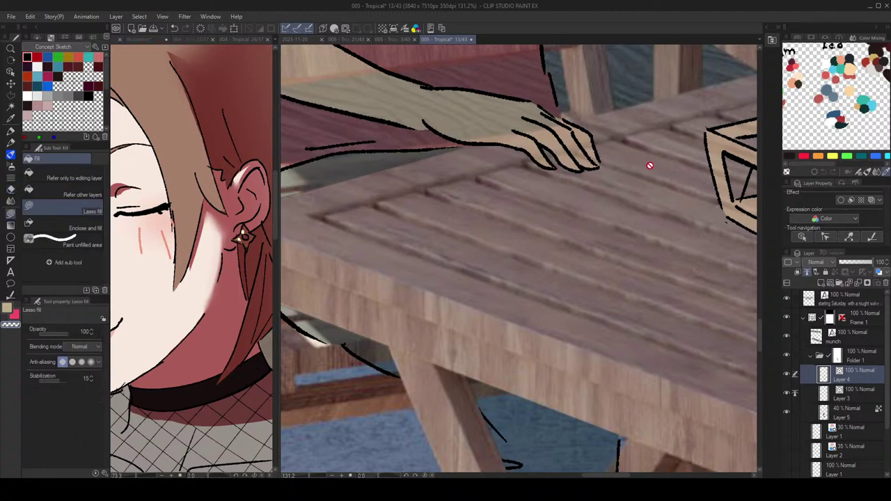
scroll(650, 166, "down", 4)
left_click(837, 357)
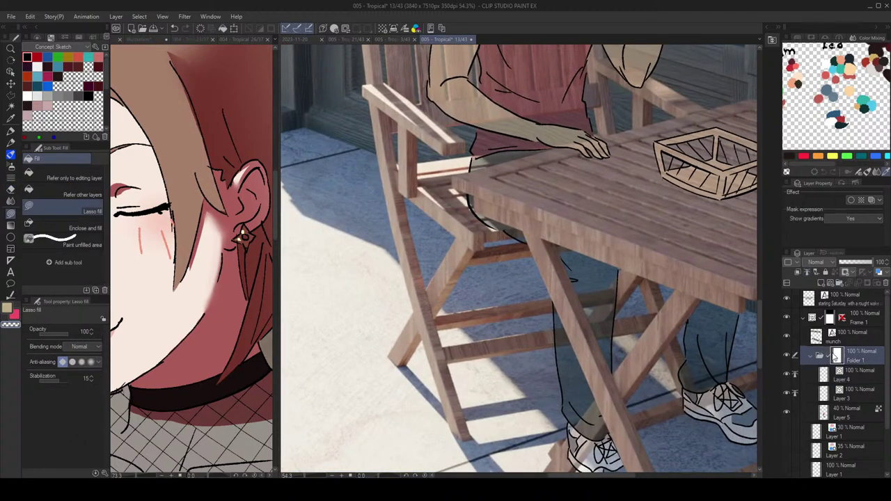
Step: Mask out the near sneaker and trouser cuff along the lower edge of the rear crossing table leg
left_click_drag(732, 290, 666, 158)
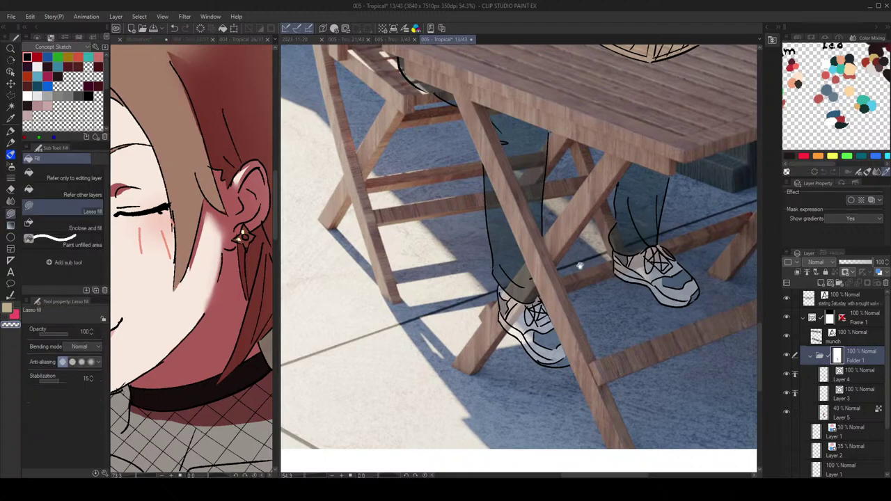
left_click_drag(577, 274, 611, 262)
scroll(560, 277, "up", 3)
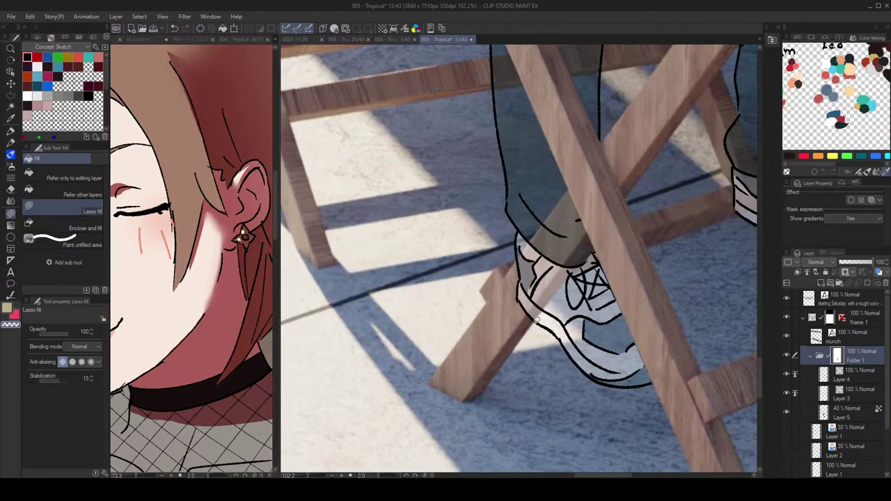
mouse_move(534, 320)
left_mouse_down()
mouse_move(559, 254)
mouse_move(588, 218)
mouse_move(596, 217)
mouse_move(596, 242)
left_mouse_up()
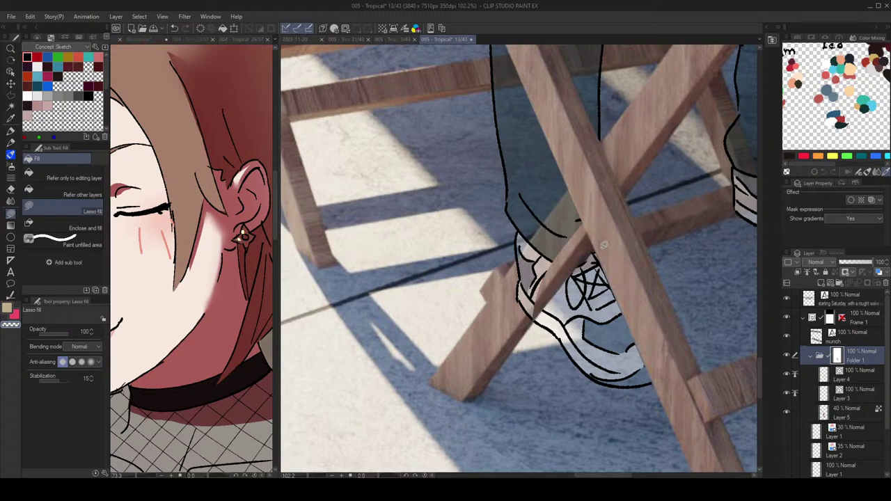
key("ctrl+z")
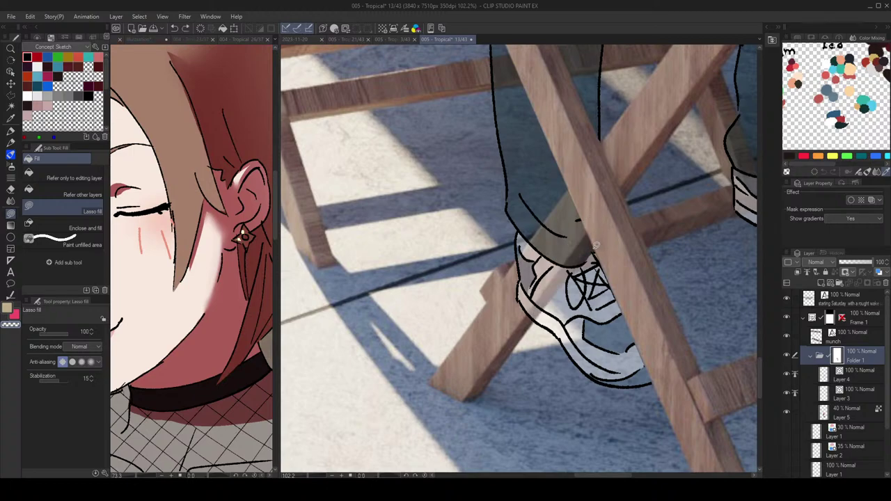
mouse_move(595, 233)
left_mouse_down()
mouse_move(540, 266)
mouse_move(537, 324)
left_mouse_up()
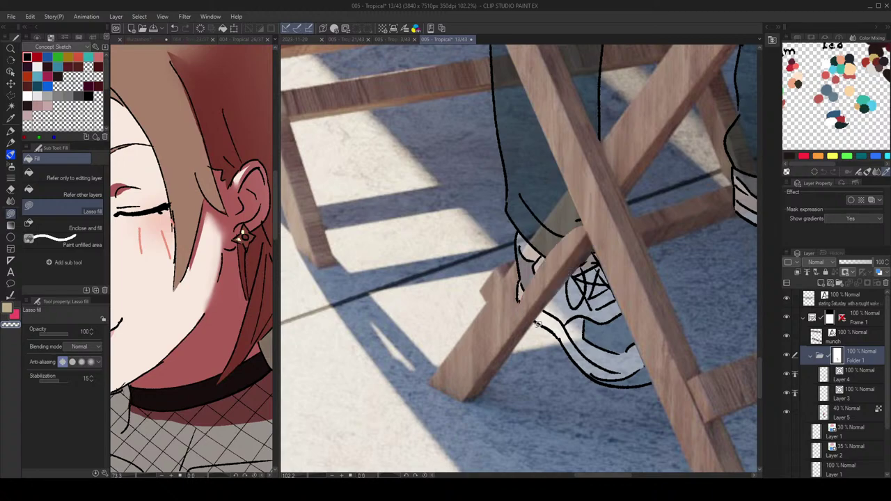
Step: Mask out the remaining trouser cuff and heel over the upper edge of the rear crossing table leg
key("p")
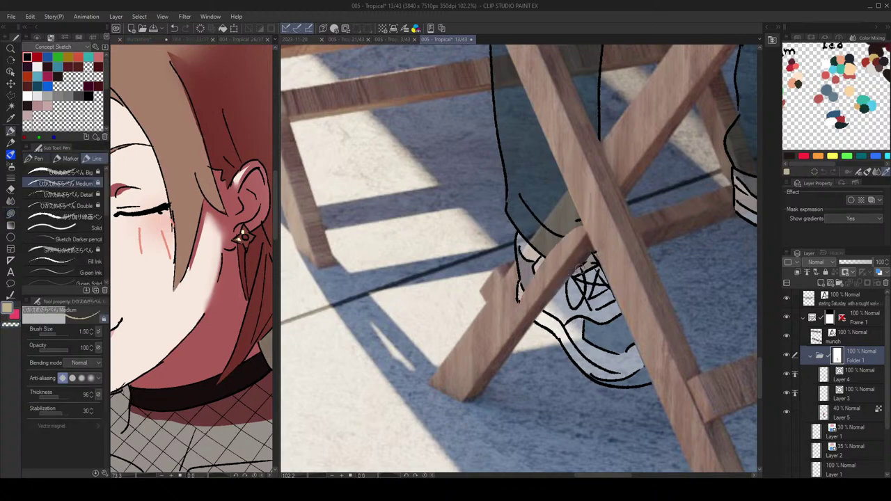
key("c")
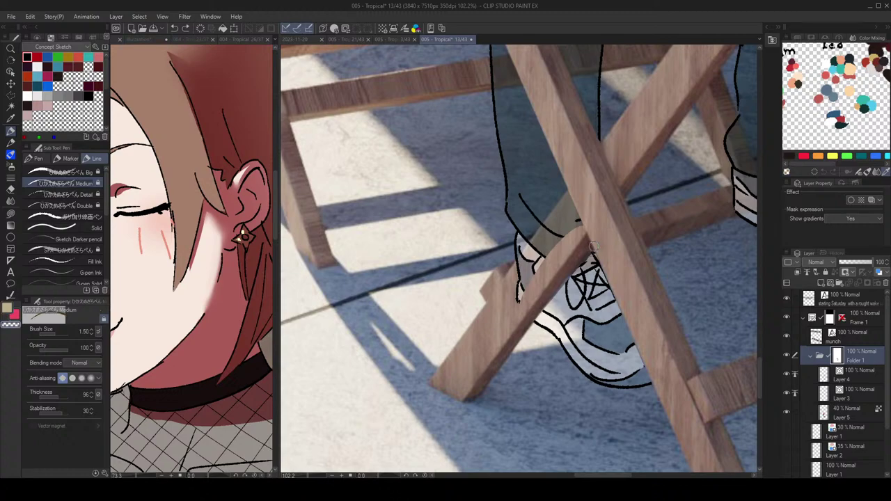
key("c")
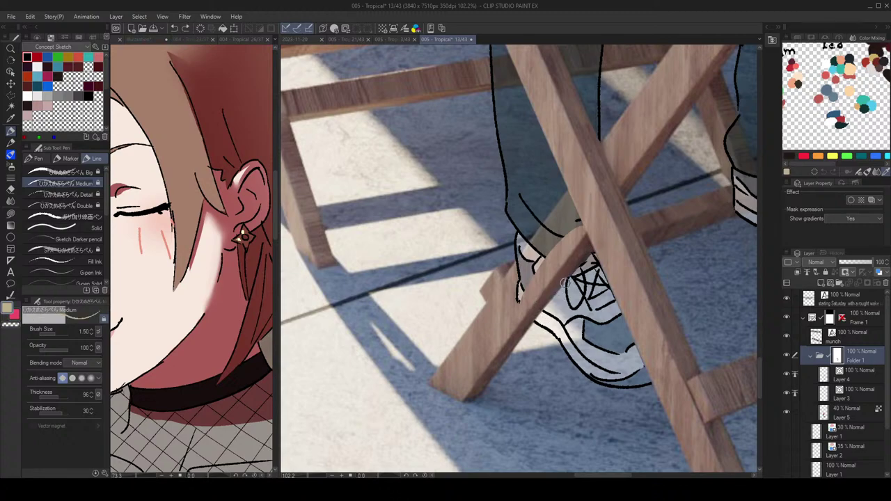
key("g")
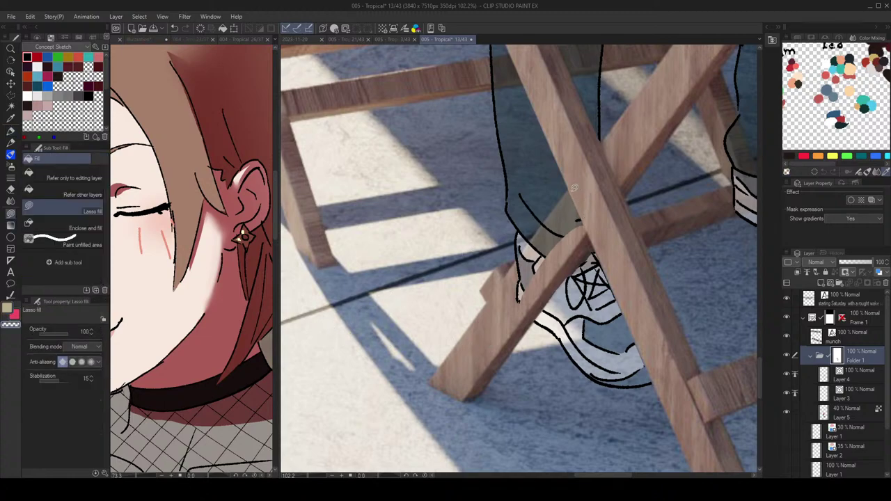
mouse_move(571, 186)
left_mouse_down()
mouse_move(589, 217)
mouse_move(531, 302)
mouse_move(513, 309)
mouse_move(519, 262)
left_mouse_up()
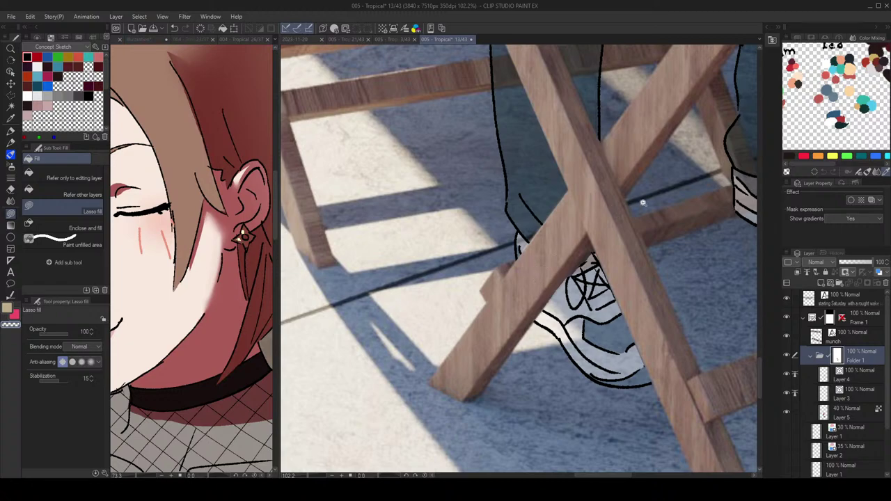
Step: Mask out the far sneaker and trouser hem where the table's lower crossbar passes in front of them
scroll(643, 203, "down", 3)
left_click_drag(656, 189, 606, 282)
left_click_drag(653, 181, 635, 190)
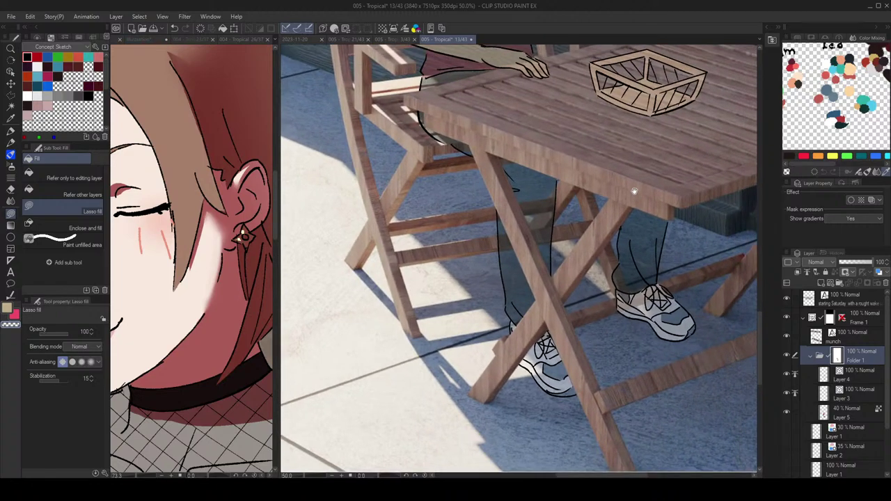
left_click_drag(646, 231, 601, 187)
scroll(600, 186, "up", 5)
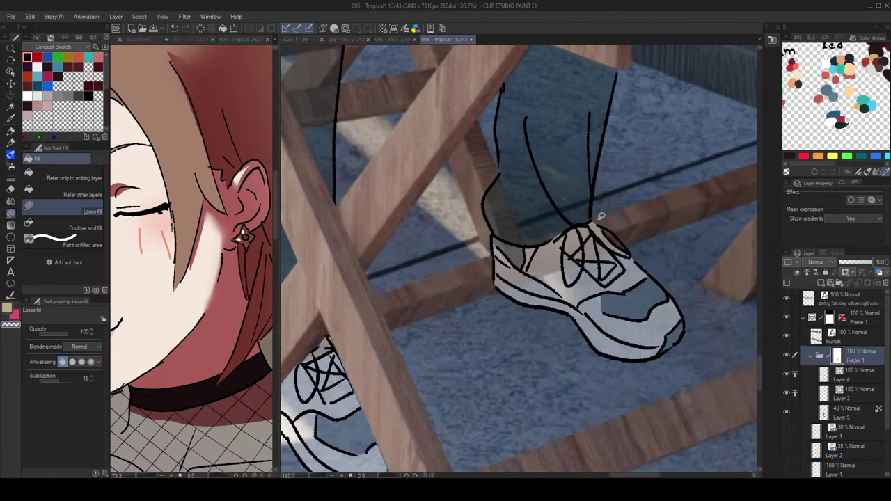
mouse_move(601, 216)
left_mouse_down()
mouse_move(632, 242)
mouse_move(615, 233)
mouse_move(489, 263)
left_mouse_up()
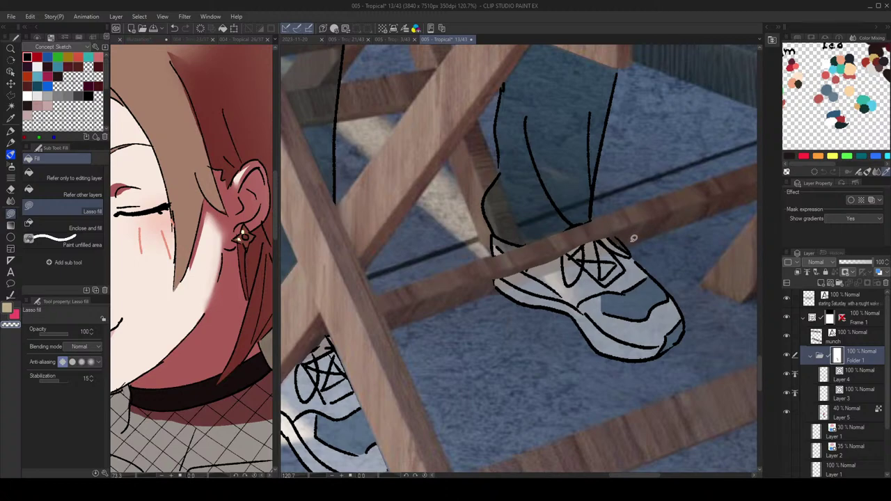
mouse_move(629, 242)
left_mouse_down()
mouse_move(561, 245)
mouse_move(486, 273)
mouse_move(493, 287)
mouse_move(515, 259)
left_mouse_up()
scroll(621, 214, "down", 5)
scroll(648, 223, "up", 4)
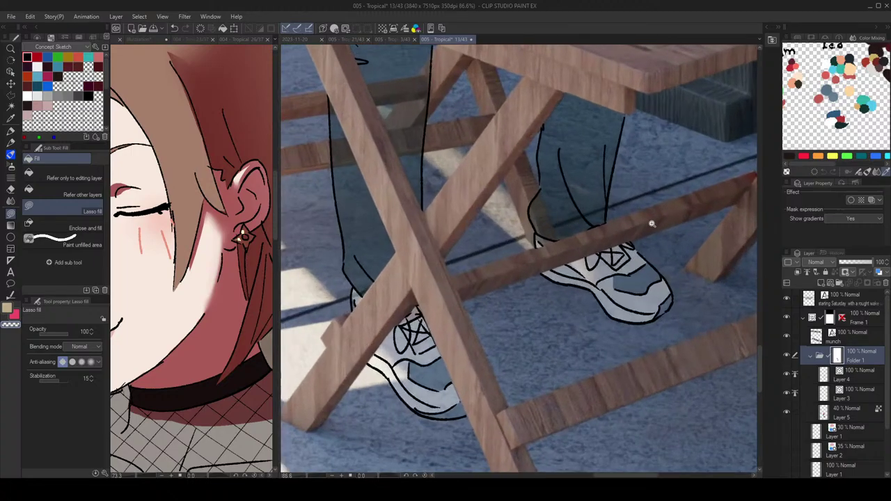
scroll(550, 239, "up", 2)
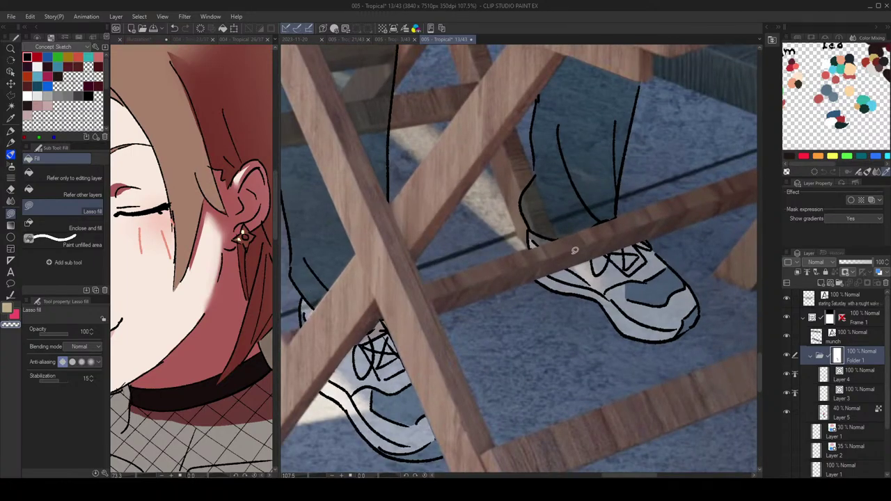
left_click_drag(606, 214, 598, 173)
left_click_drag(662, 119, 645, 225)
Step: Mask out the peeking woman's shirt color and sleeve that spill onto the dark wooden pillar
scroll(635, 218, "down", 3)
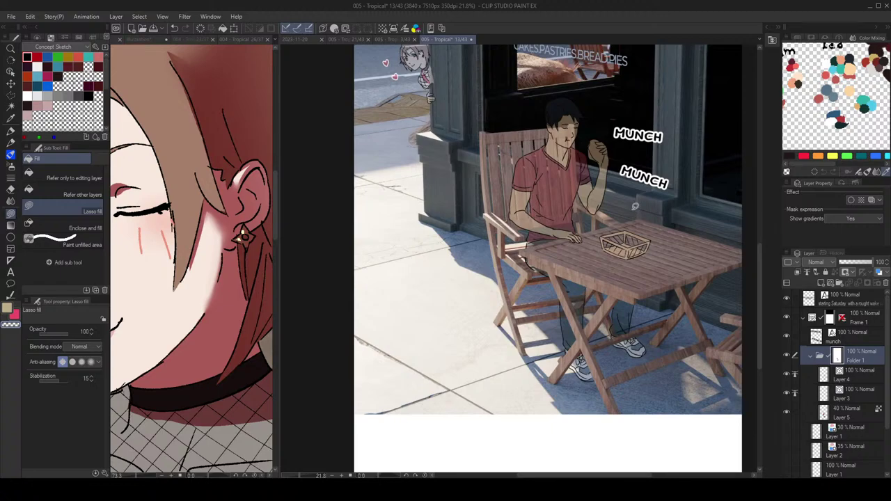
scroll(499, 114, "up", 7)
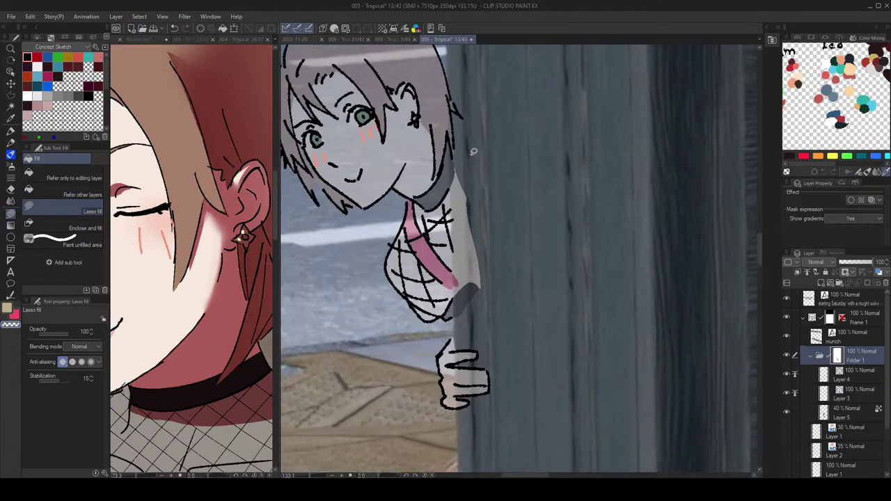
mouse_move(486, 164)
left_mouse_down()
mouse_move(504, 177)
mouse_move(519, 310)
mouse_move(480, 318)
left_mouse_up()
scroll(554, 254, "down", 2)
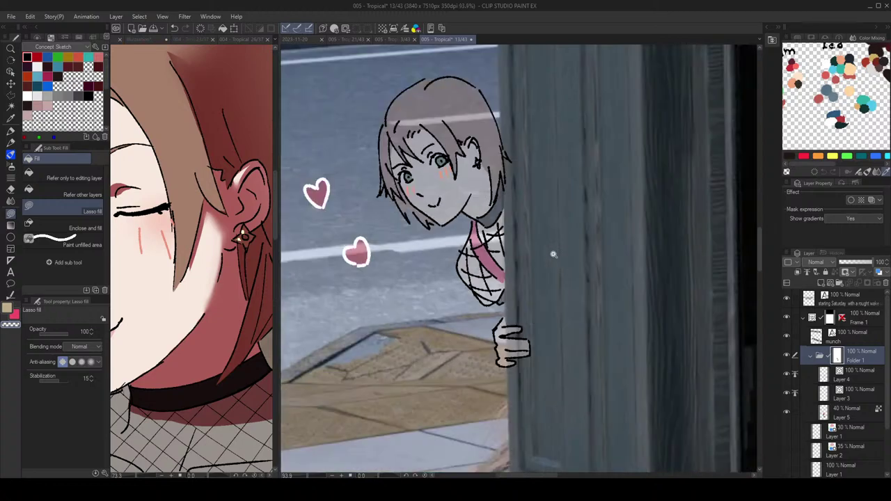
Step: Save the page and restore the characters' flat color layer to 100% opacity
scroll(553, 254, "down", 5)
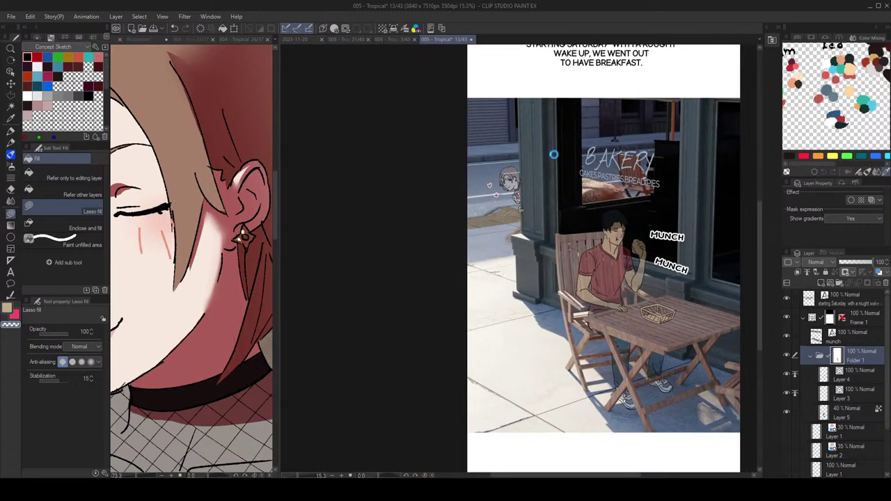
key("ctrl+s")
left_click(848, 415)
left_click_drag(859, 264, 877, 264)
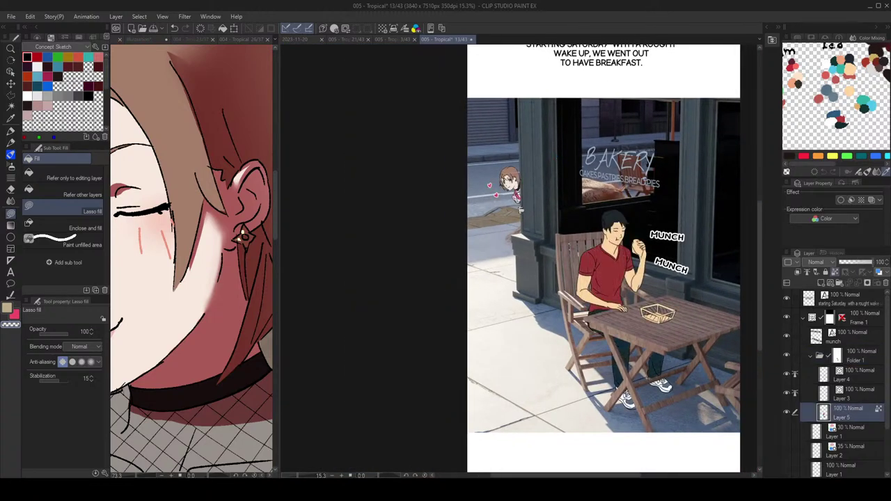
left_click_drag(637, 262, 607, 219)
scroll(605, 220, "up", 1)
scroll(605, 229, "up", 1)
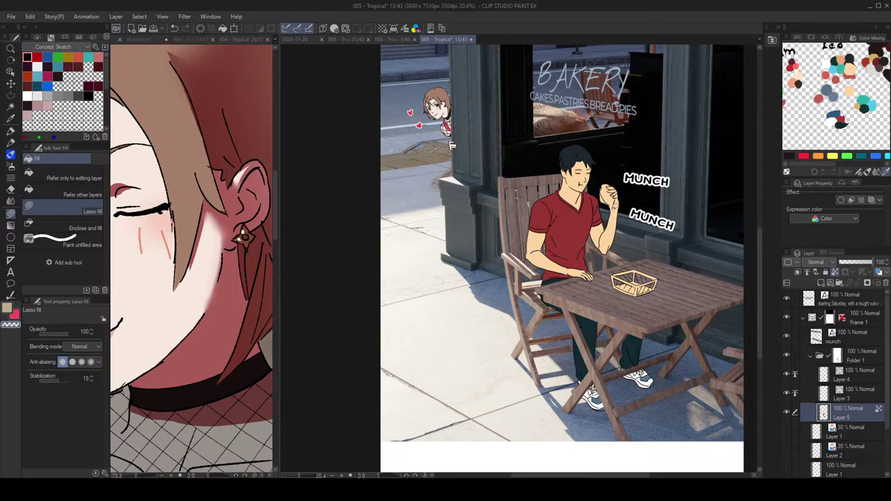
scroll(613, 209, "up", 3)
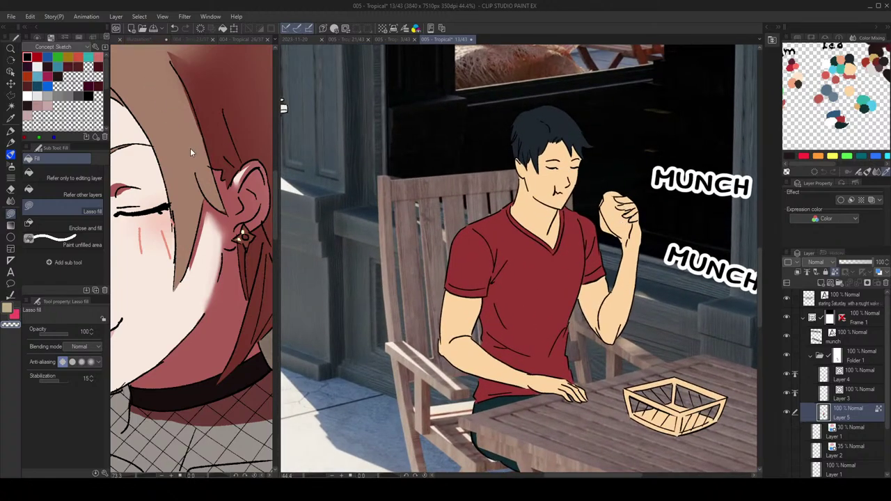
Step: Zoom out the reference illustration and set a warm orange-brown bread color, RGB 219, 157, 90, on the color wheel
left_click(193, 137)
scroll(193, 137, "down", 6)
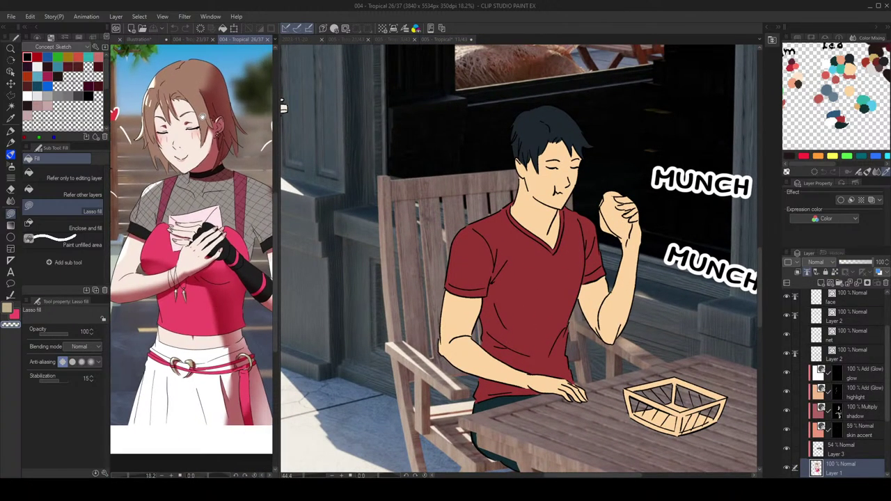
left_click(37, 36)
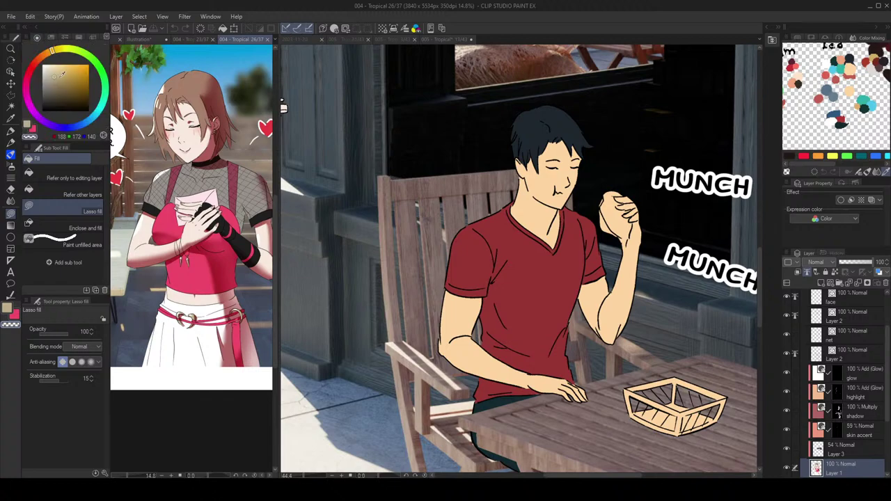
left_click(66, 75)
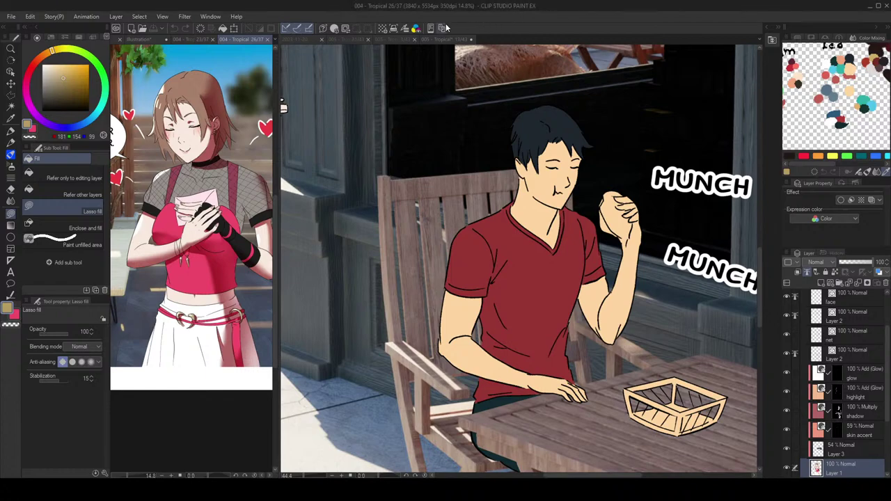
left_click(404, 30)
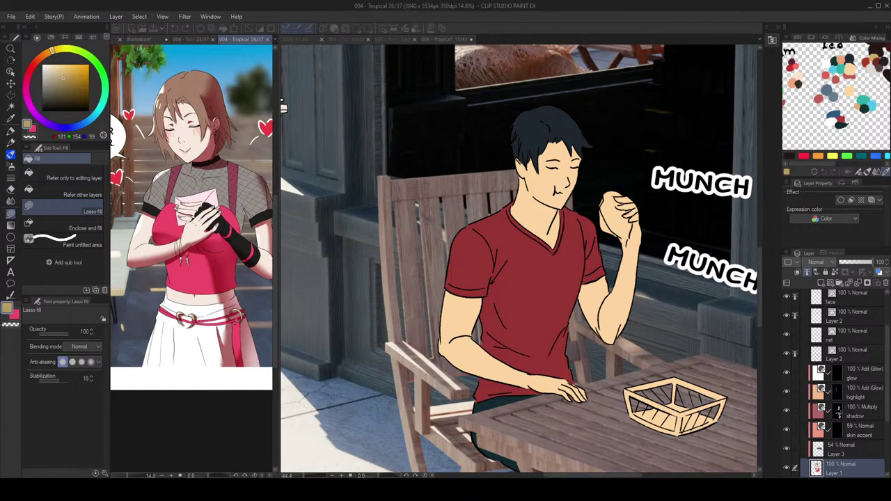
left_click(405, 170)
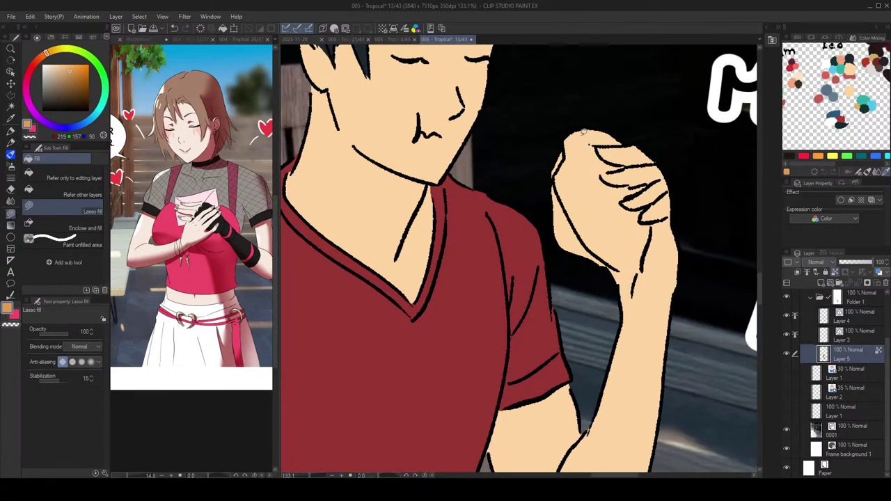
Step: Set the other drawing color to a pale cream for the bread, RGB 226, 207, 171
key("x")
key("x")
key("x")
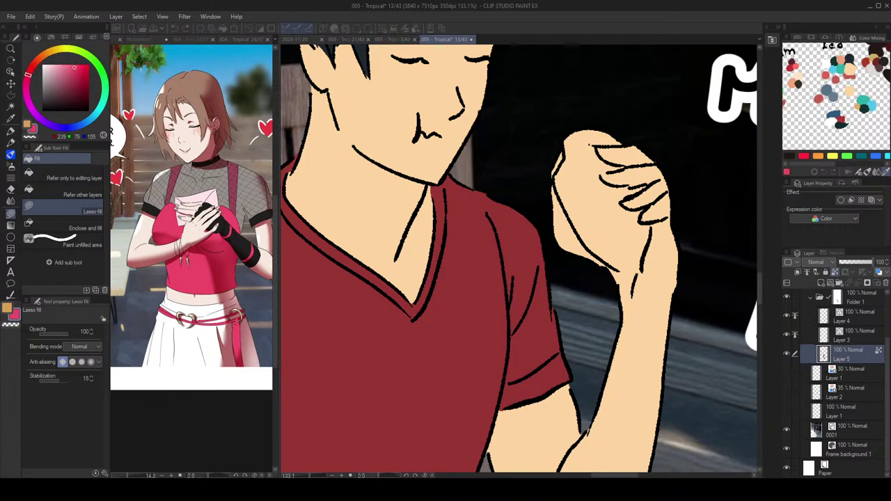
left_click(182, 138, "alt")
double_click(660, 7)
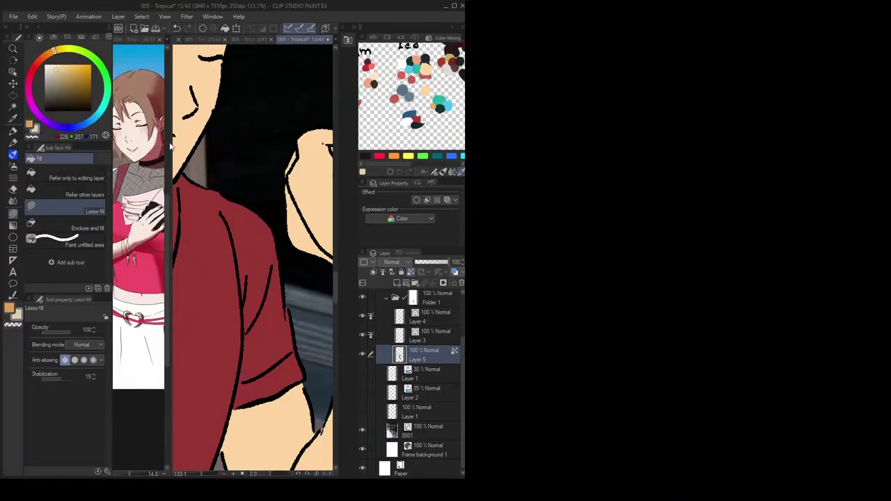
left_click(453, 7)
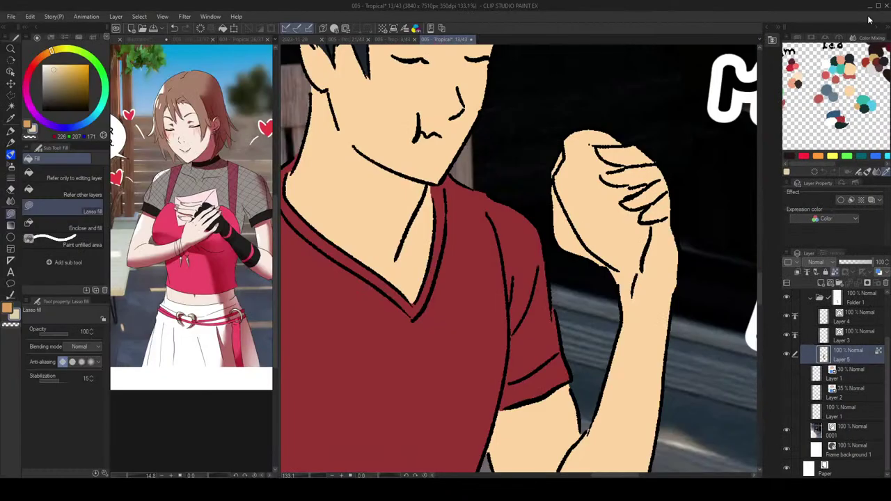
Step: Lasso-fill the bread roll in the man's raised hand with the pale cream color
left_click_drag(619, 133, 580, 139)
key("Tab")
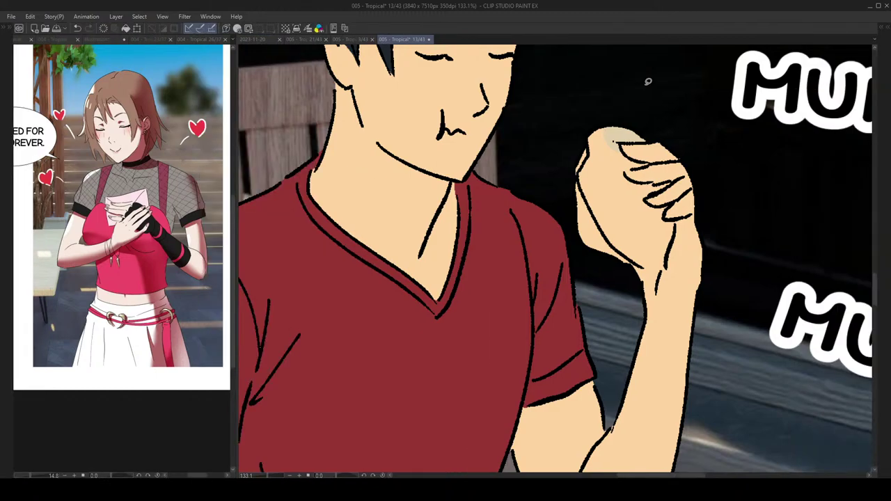
key("Tab")
mouse_move(583, 145)
left_mouse_down()
mouse_move(609, 157)
mouse_move(594, 163)
mouse_move(599, 175)
left_mouse_up()
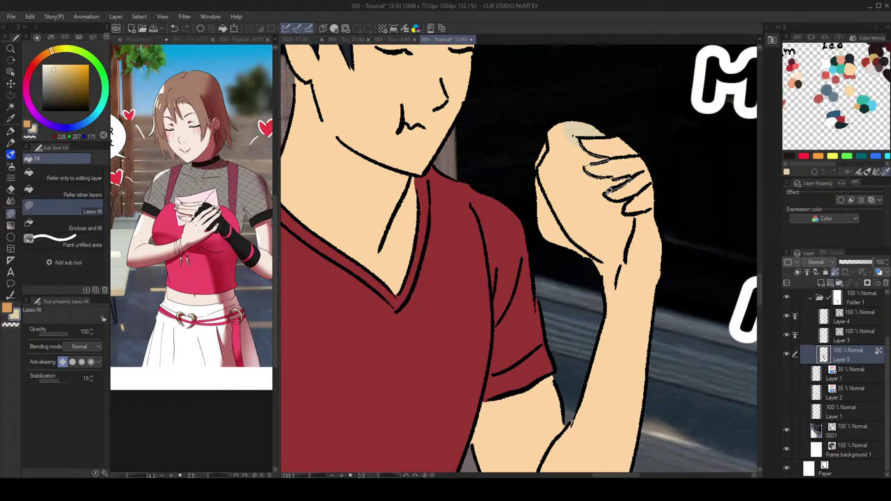
mouse_move(626, 205)
left_mouse_down()
mouse_move(634, 222)
mouse_move(624, 262)
mouse_move(589, 252)
mouse_move(555, 208)
mouse_move(541, 170)
mouse_move(550, 124)
left_mouse_up()
scroll(604, 117, "down", 2)
Step: Switch to the orange-brown color and lasso-fill the crust side of the bread beside the man's fingers
key("x")
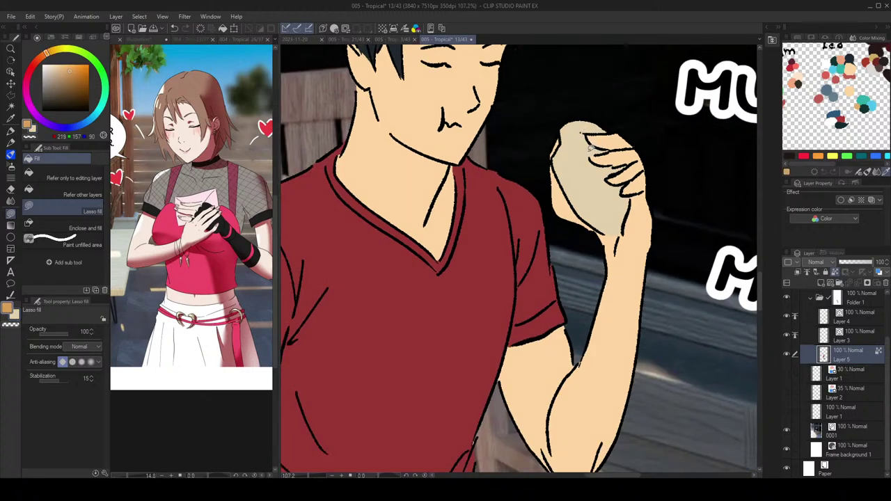
mouse_move(578, 164)
left_mouse_down()
mouse_move(627, 220)
mouse_move(626, 182)
mouse_move(608, 175)
mouse_move(630, 162)
mouse_move(613, 162)
mouse_move(600, 140)
left_mouse_up()
scroll(633, 144, "down", 5)
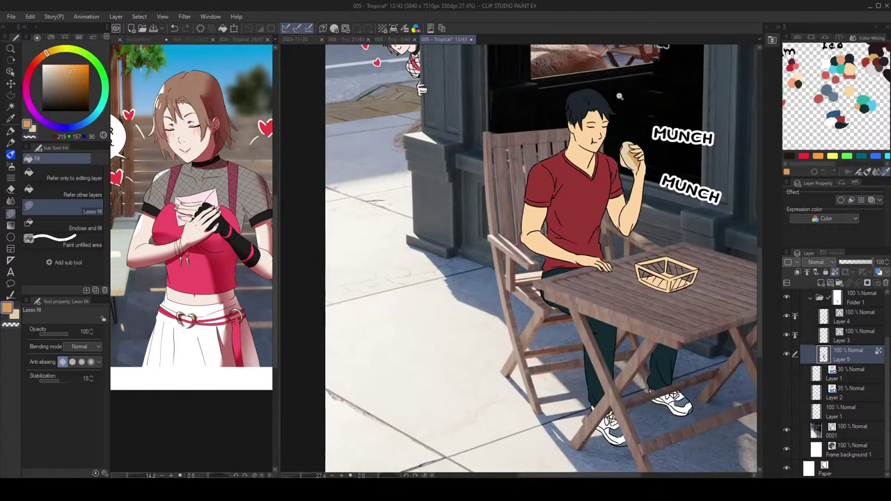
Step: Examine the bread's coloring in the man's hand at panel distance and close up, including with the canvas flipped
key("h")
key("h")
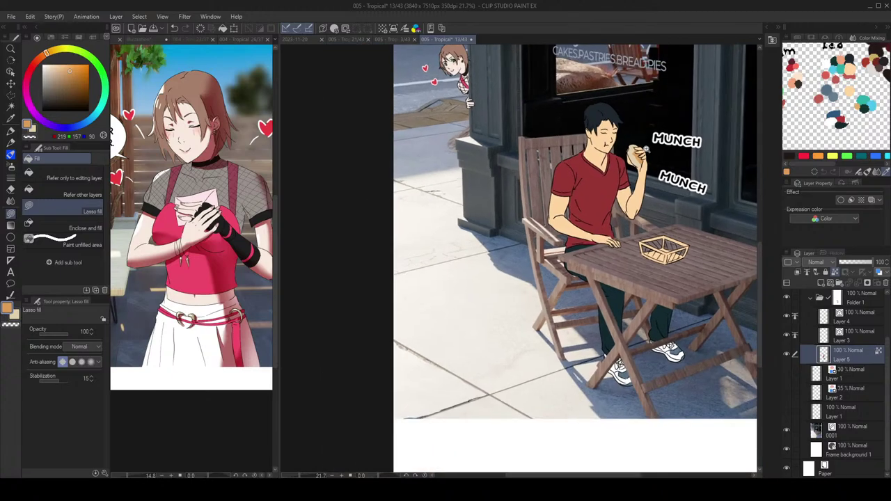
scroll(648, 160, "down", 2)
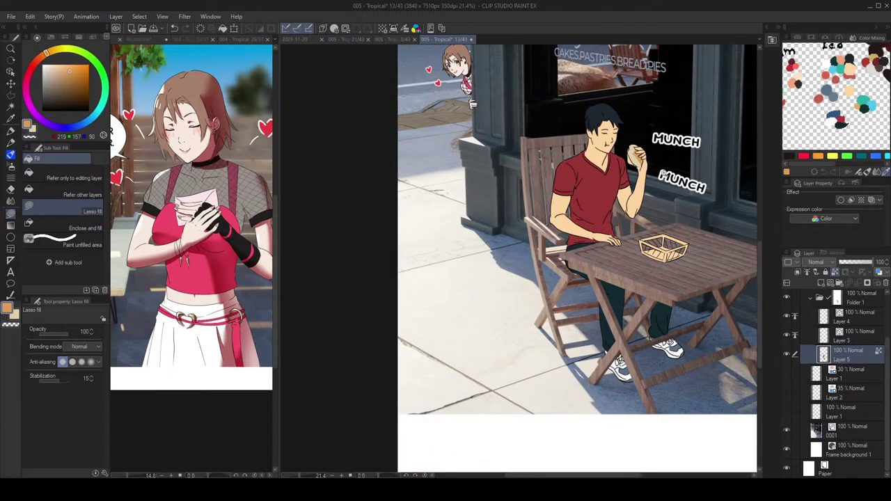
scroll(637, 153, "up", 5)
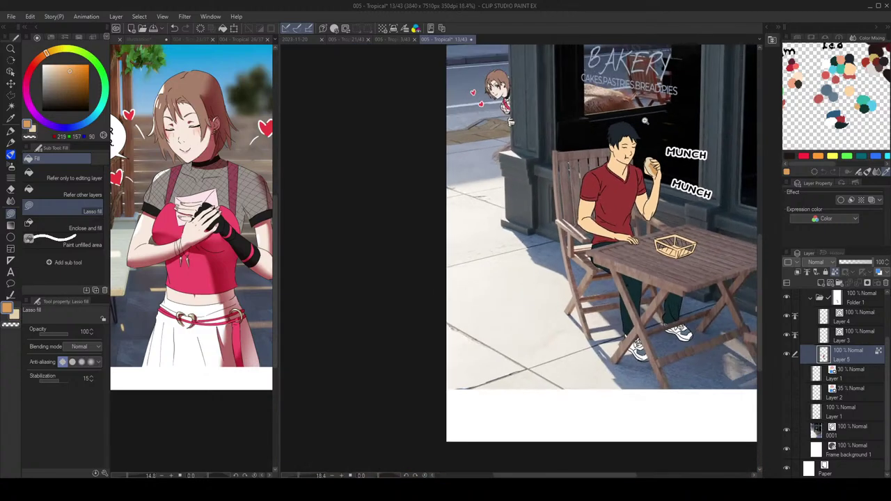
scroll(651, 174, "down", 5)
scroll(661, 171, "up", 3)
key("w")
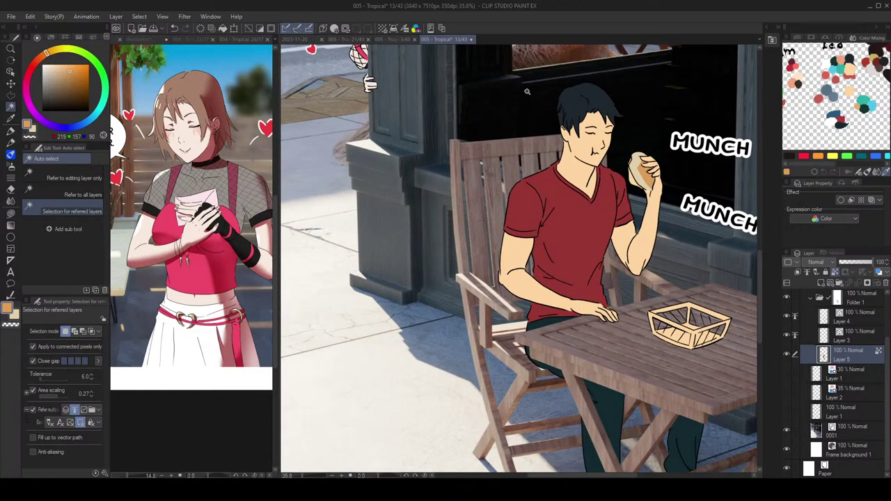
scroll(527, 91, "down", 1)
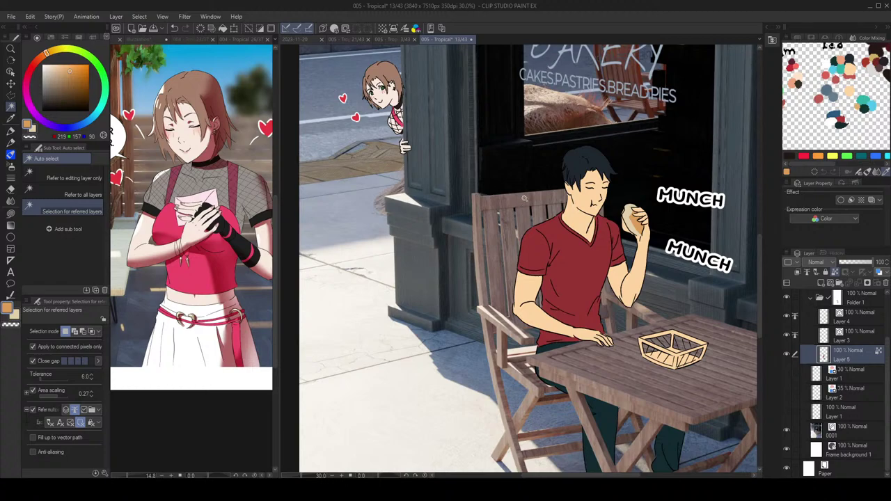
key("Tab")
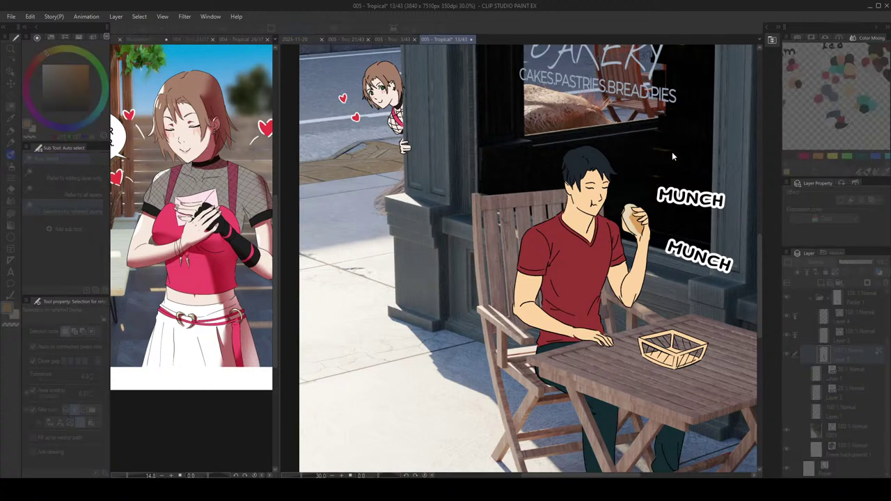
left_click(763, 93)
scroll(680, 200, "down", 3)
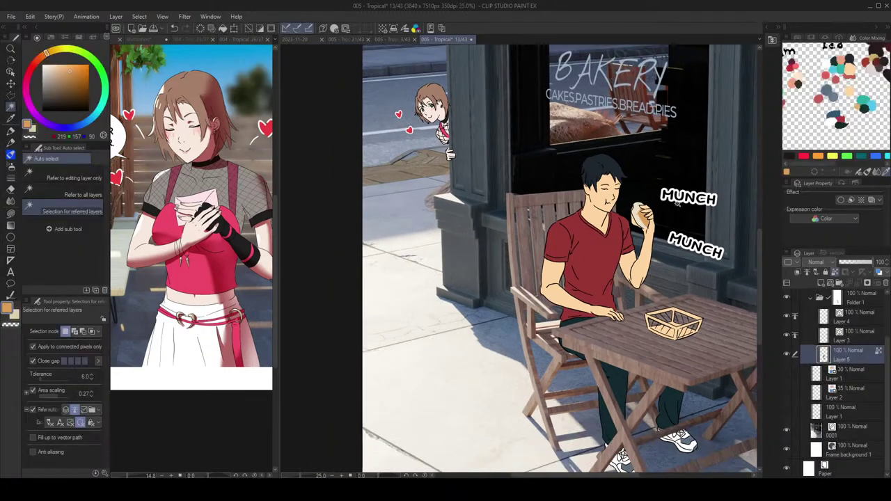
key("h")
key("h")
scroll(662, 218, "up", 5)
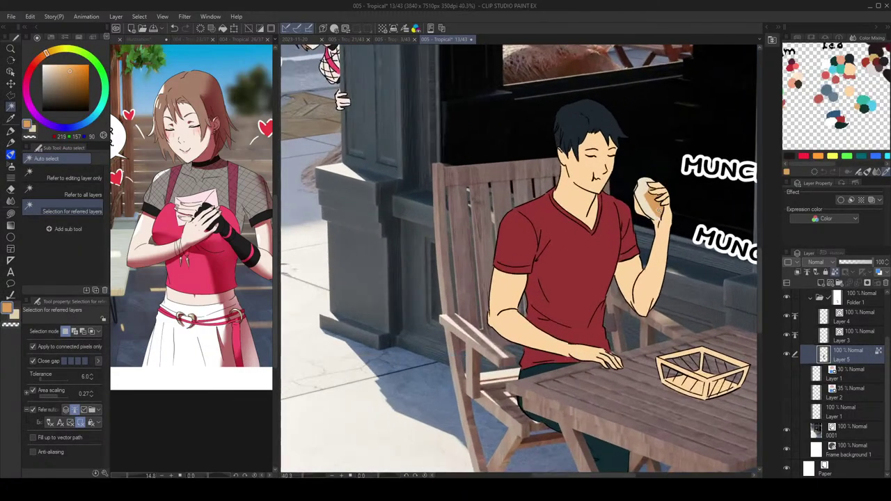
scroll(642, 212, "down", 3)
scroll(637, 203, "up", 19)
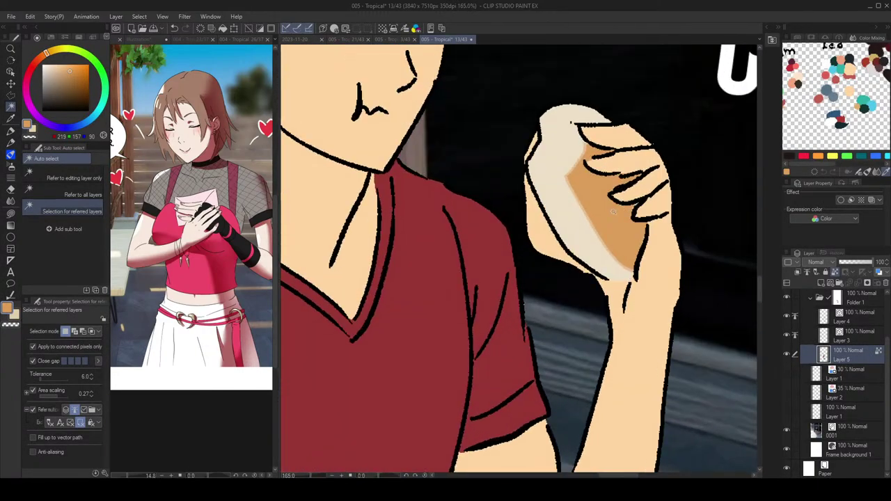
scroll(590, 213, "down", 4)
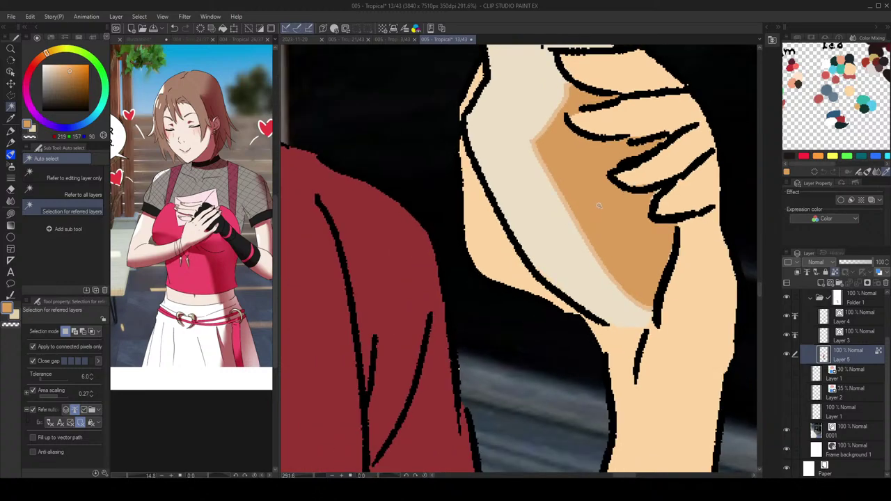
Step: Try Auto select on the bread's crust, edge band and cream areas, toggling the flat color layer's visibility to check the regions
left_click(598, 206)
left_click(540, 226)
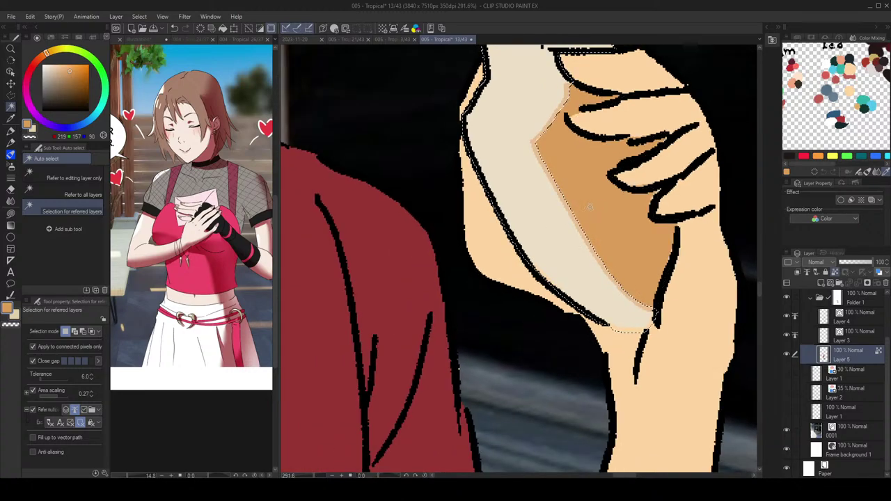
left_click(571, 211)
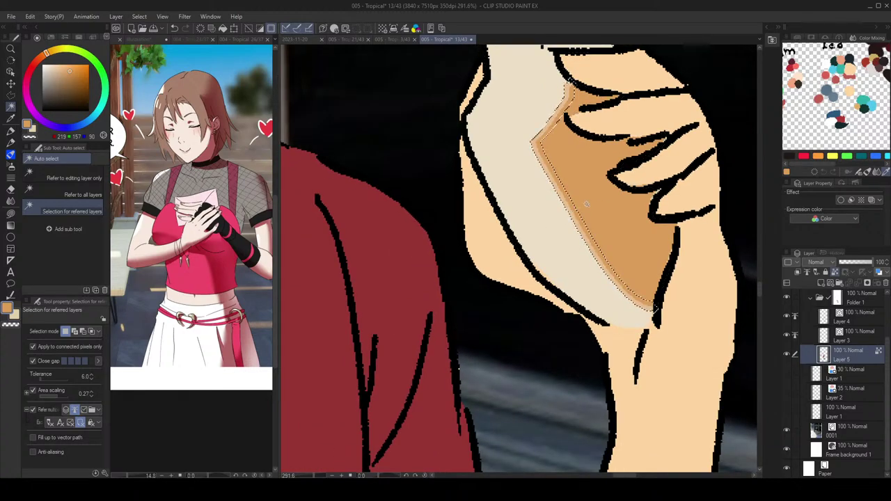
left_click(789, 356)
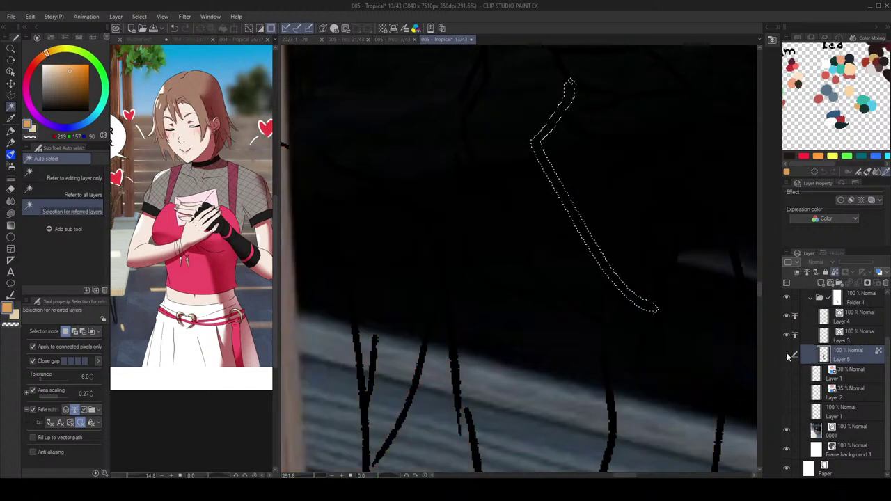
left_click(789, 357)
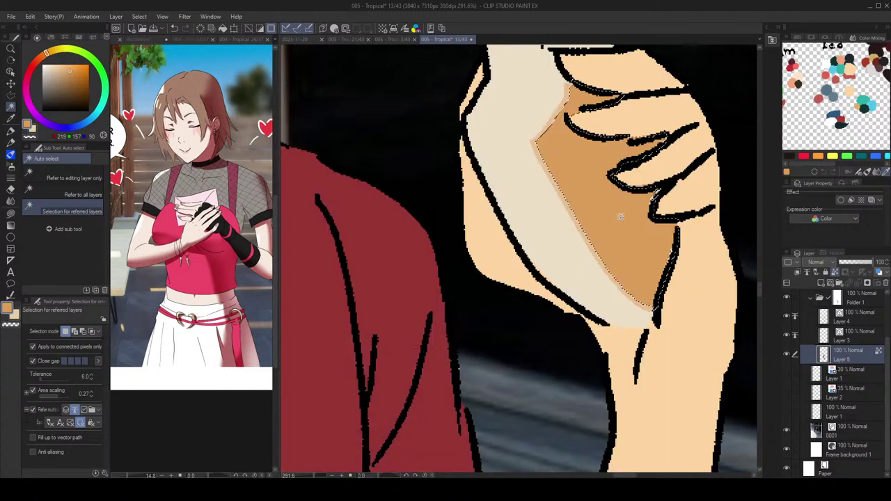
left_click(545, 210)
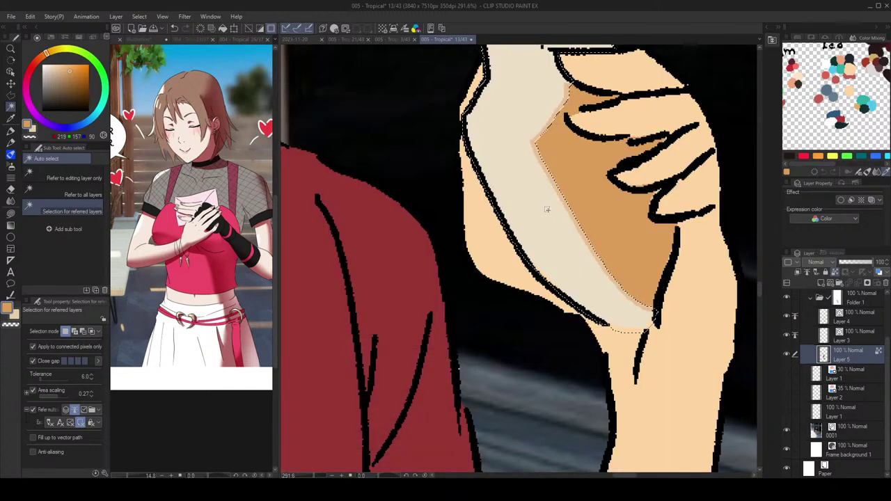
left_click(676, 331)
key("ctrl+z")
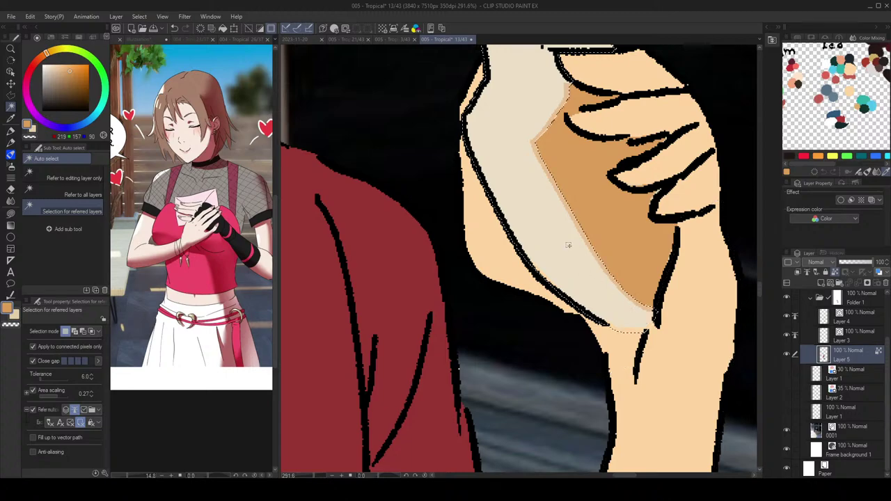
Step: Hide the line art, select the skin-colored area along the bread's outer edge and lighten it with a color adjustment
left_click(786, 316)
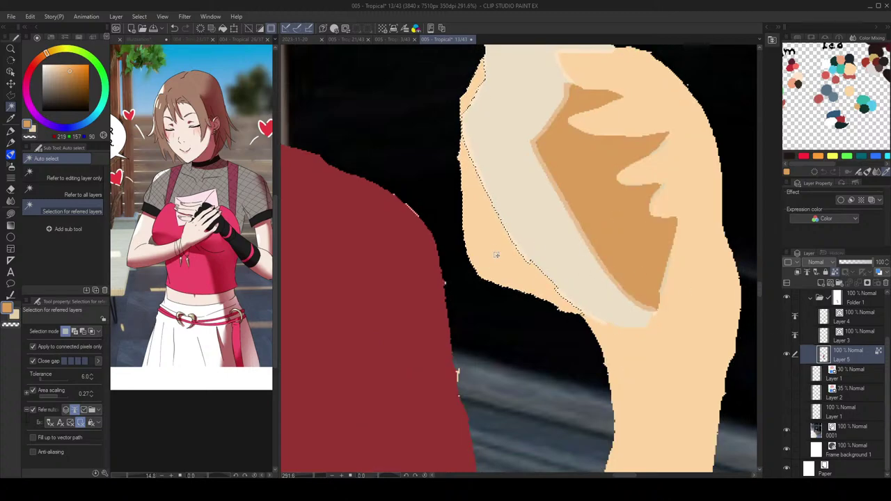
scroll(470, 140, "up", 8)
scroll(481, 258, "down", 6)
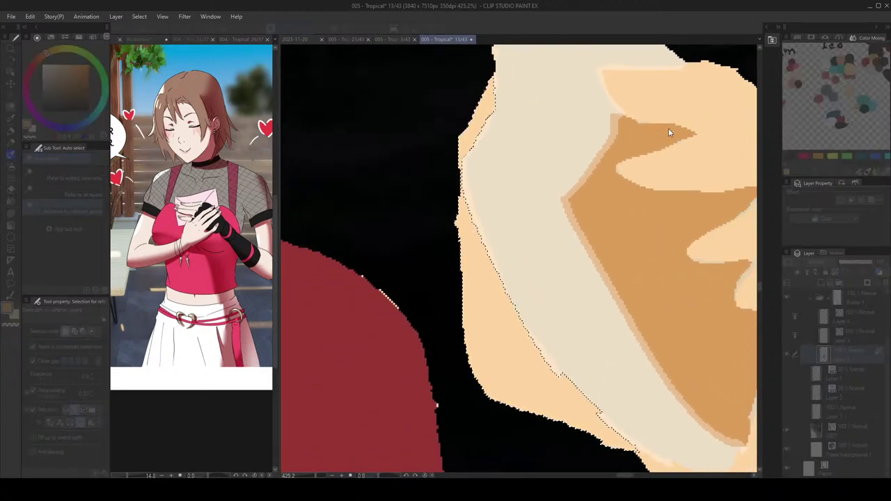
key("Delete")
left_click_drag(693, 155, 709, 151)
left_click(758, 92)
scroll(557, 258, "down", 6)
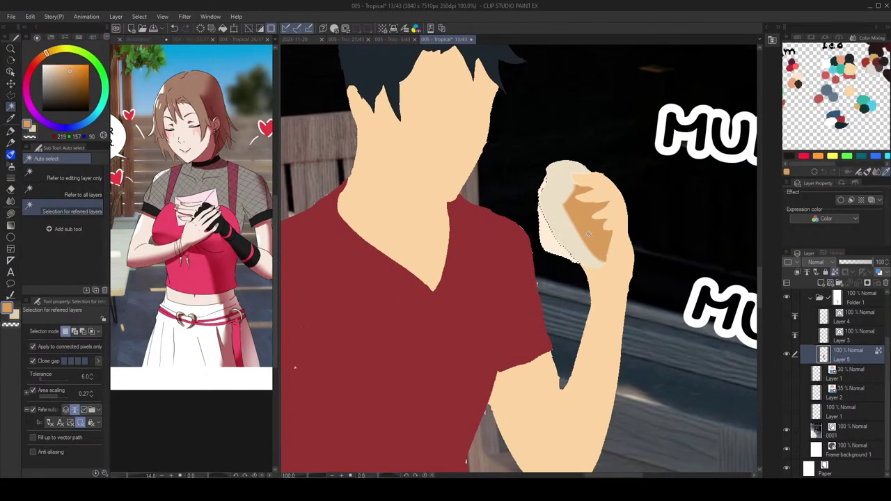
Step: Clear the selection, show the line art again and check the panel from the man's bread across to the peeking woman
scroll(575, 254, "up", 5)
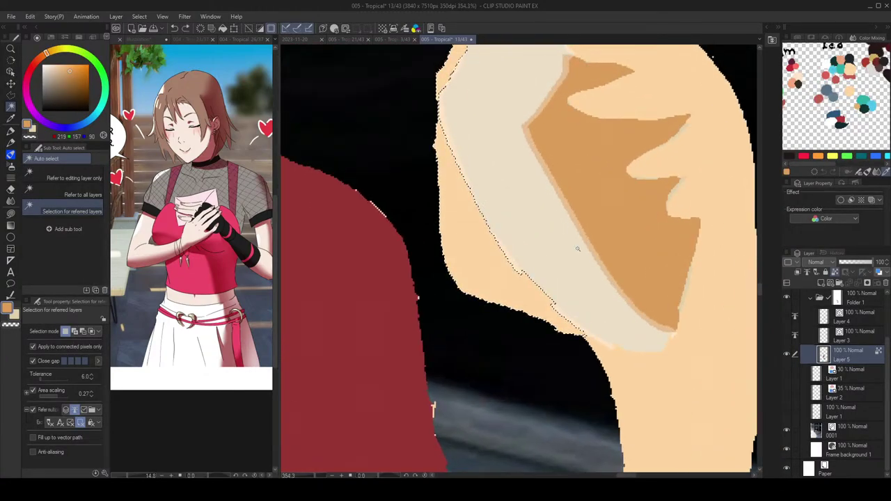
scroll(577, 248, "down", 3)
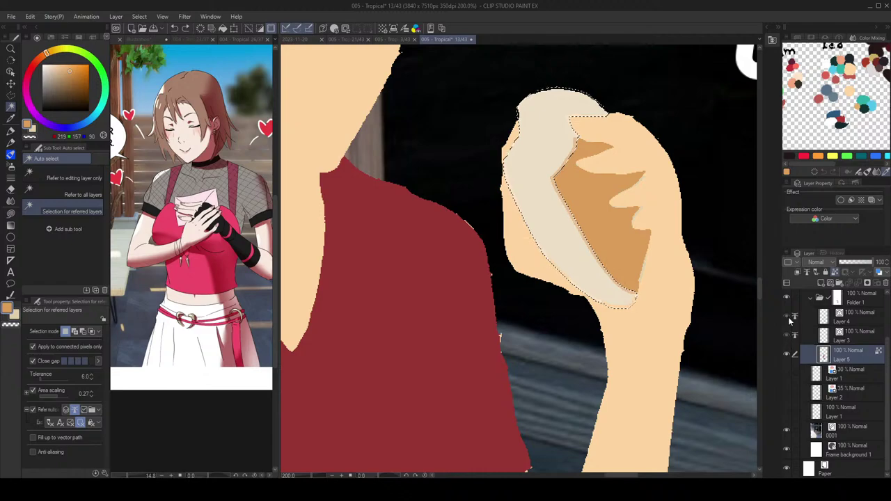
scroll(646, 218, "down", 5)
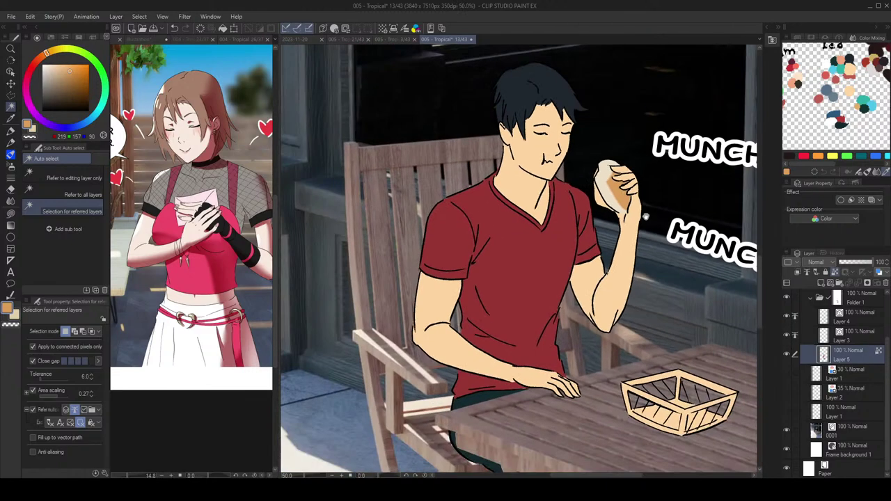
scroll(656, 179, "down", 3)
left_click_drag(646, 217, 703, 346)
scroll(638, 284, "down", 2)
scroll(466, 204, "up", 5)
Step: Draw a black pen line for the front of the peeking woman's neck on the line art layer
key("o")
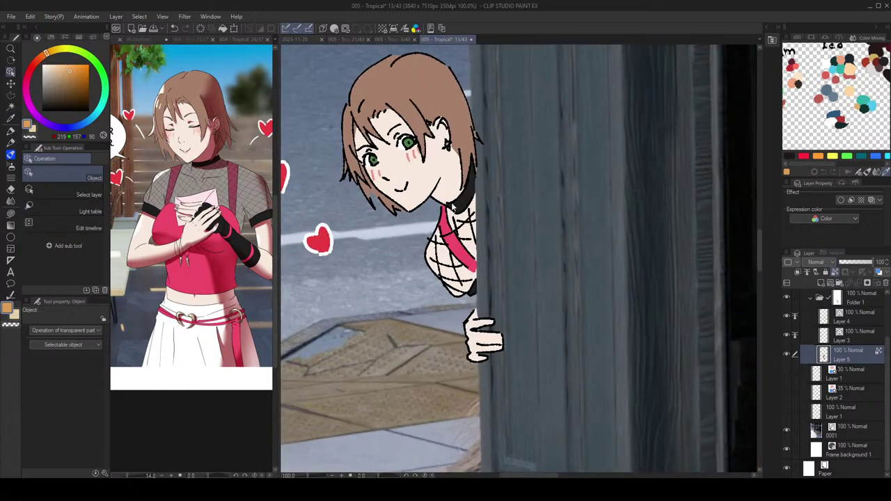
left_click(438, 206)
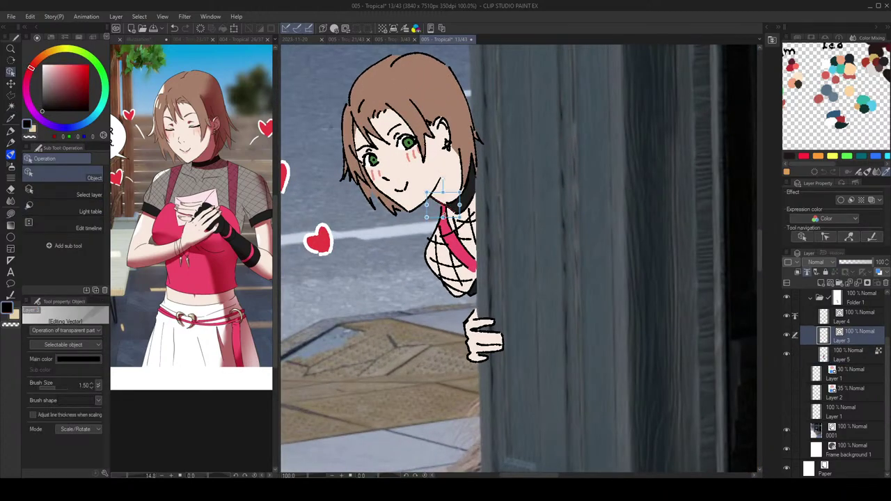
key("p")
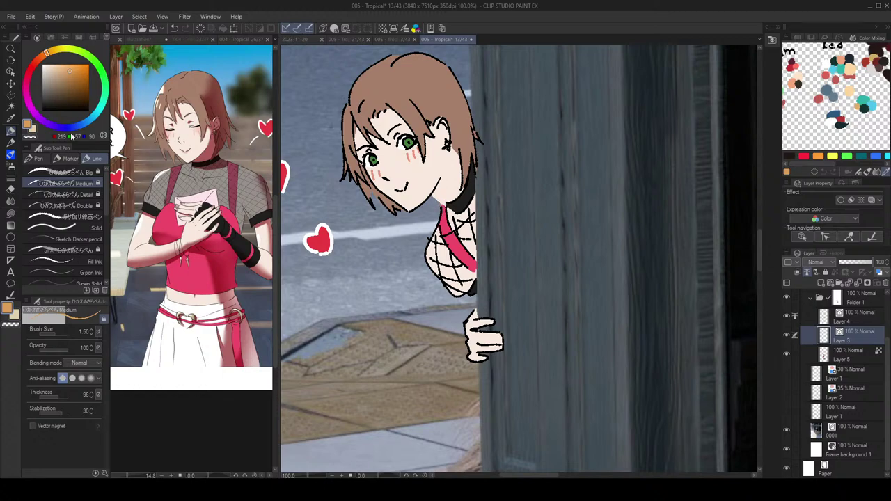
left_click_drag(60, 78, 3, 142)
left_click_drag(438, 158, 442, 158)
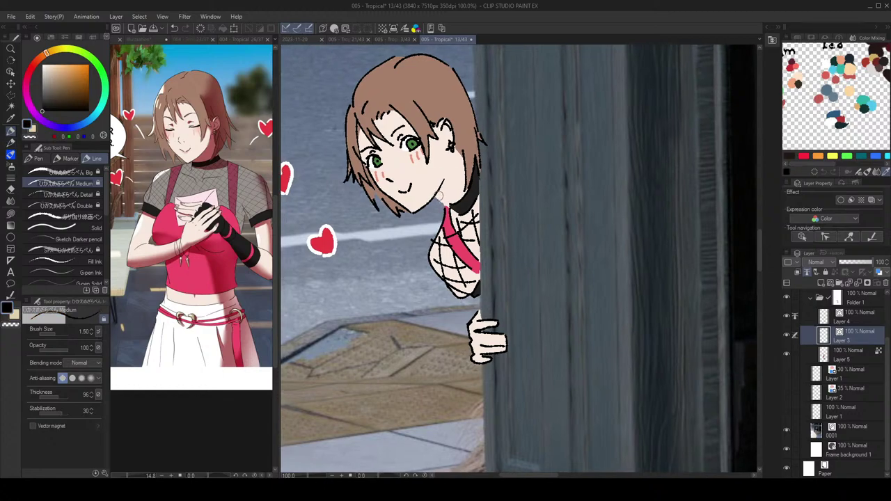
scroll(446, 184, "up", 3)
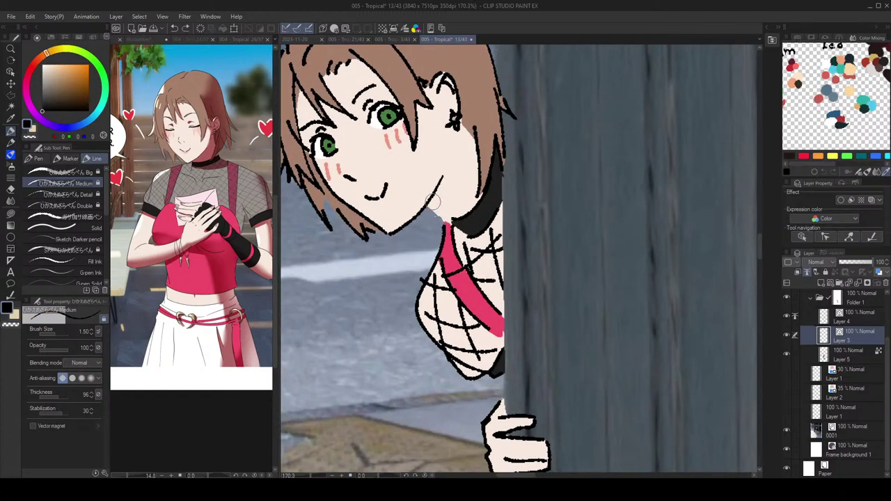
scroll(472, 190, "down", 2)
scroll(475, 190, "up", 3)
Step: On the flat color layer, clean up the stray skin color by the woman's neckline with transparent lasso fill and pick the strap's pink
left_click(845, 355)
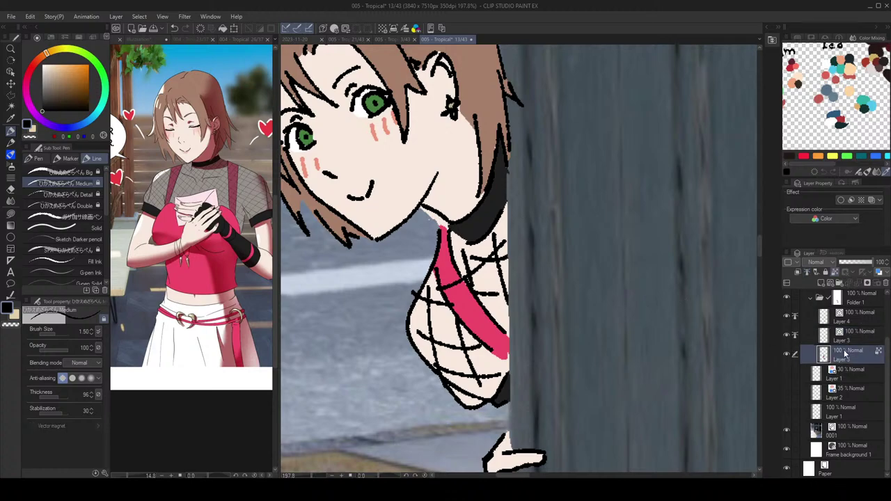
key("g")
key("c")
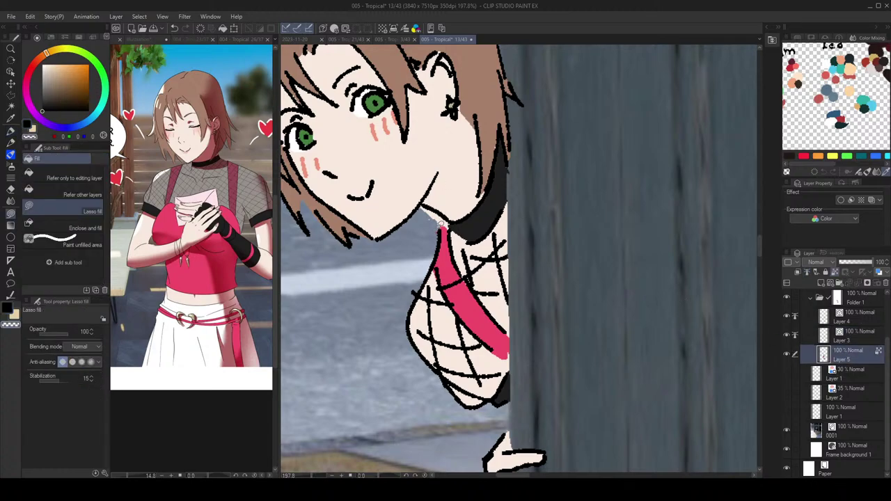
scroll(451, 208, "down", 3)
scroll(466, 233, "up", 2)
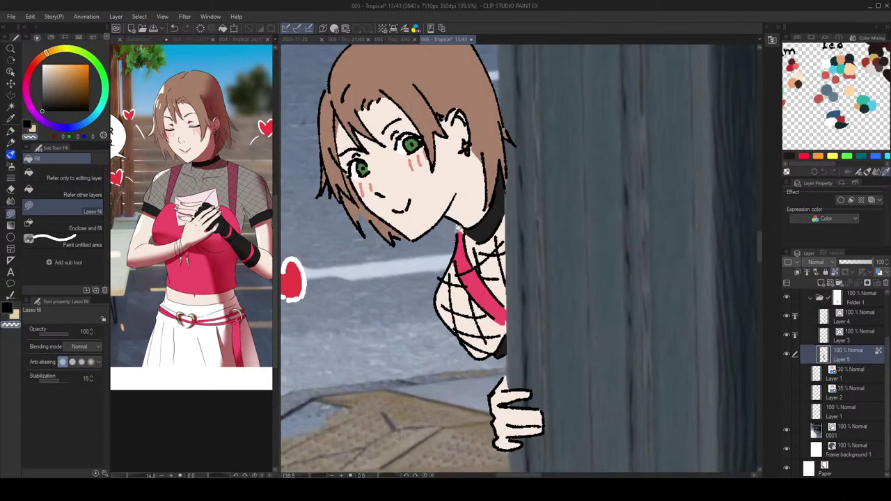
left_click(465, 237, "alt")
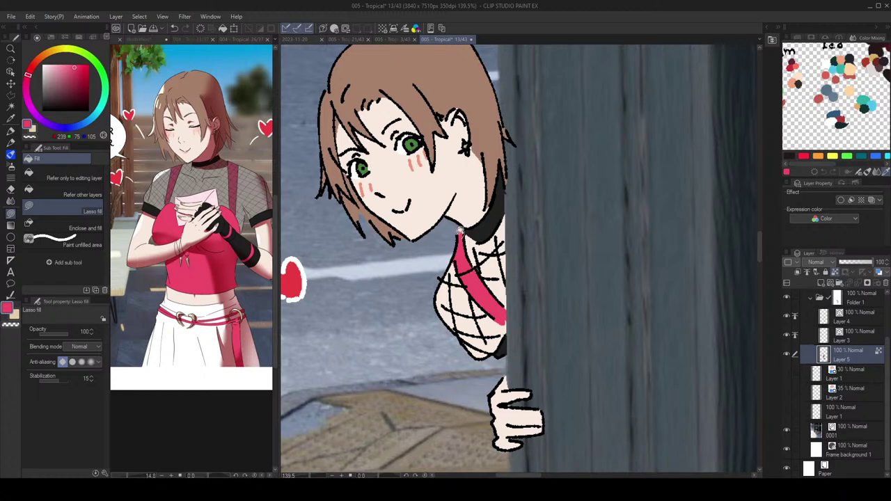
Step: Save the page and check the whole bakery panel from a distance
scroll(510, 209, "down", 4)
scroll(543, 179, "down", 2)
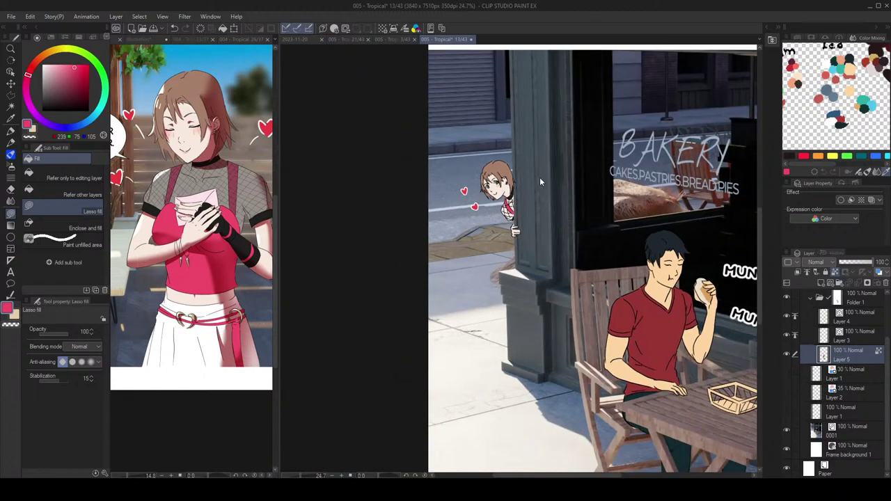
scroll(540, 177, "down", 3)
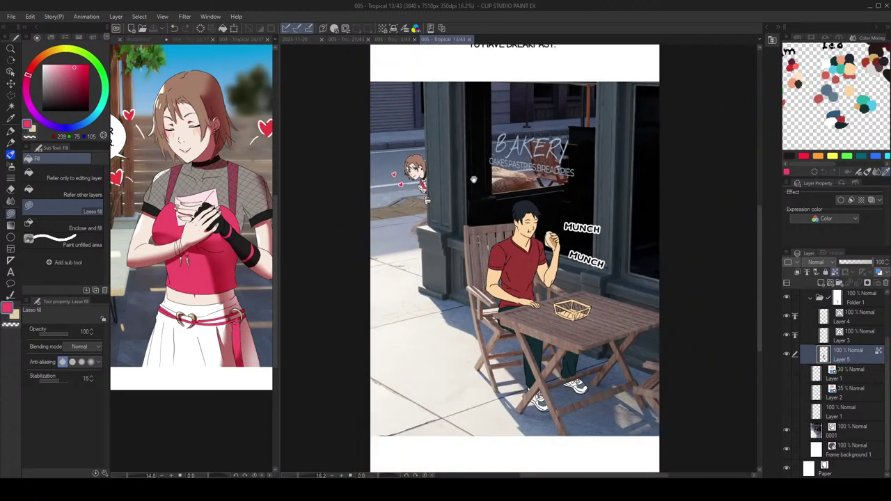
left_click_drag(473, 179, 498, 176)
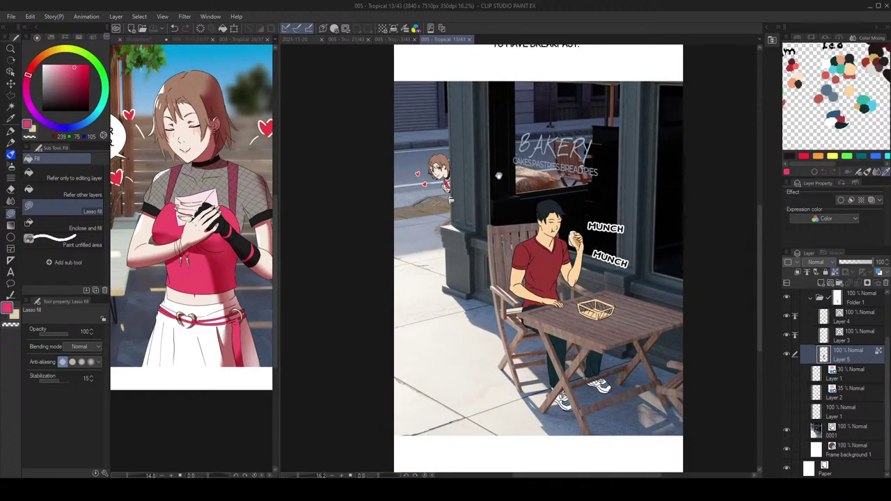
Step: Mix an orange-brown color (211, 124, 74) and lasso-fill the basket on the table
scroll(500, 178, "up", 2)
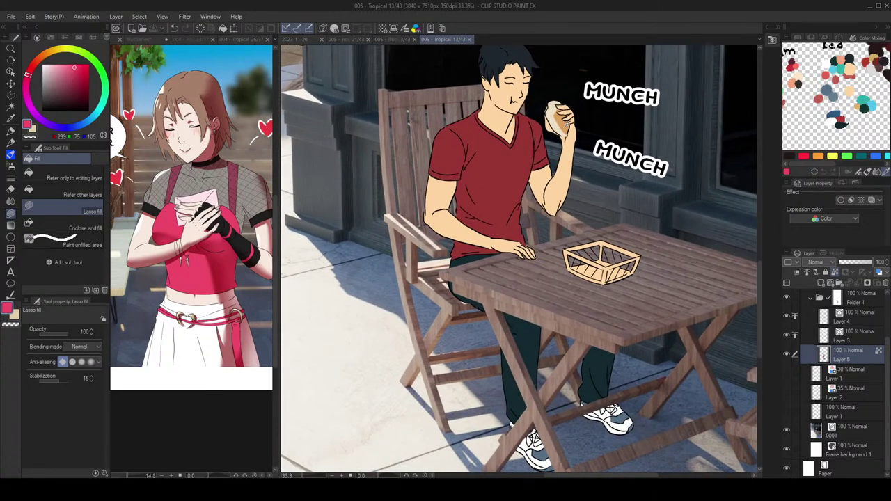
left_click(566, 127, "alt")
left_click(37, 61)
left_click(75, 73)
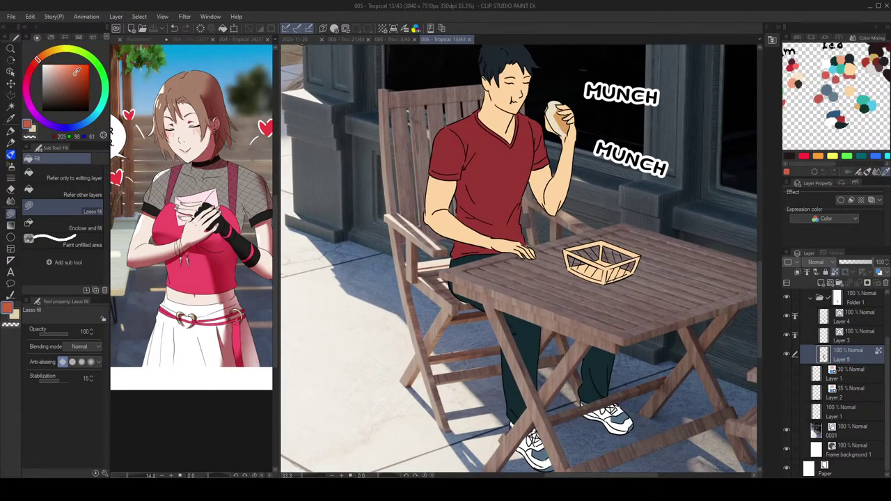
left_click(42, 56)
left_click(74, 70)
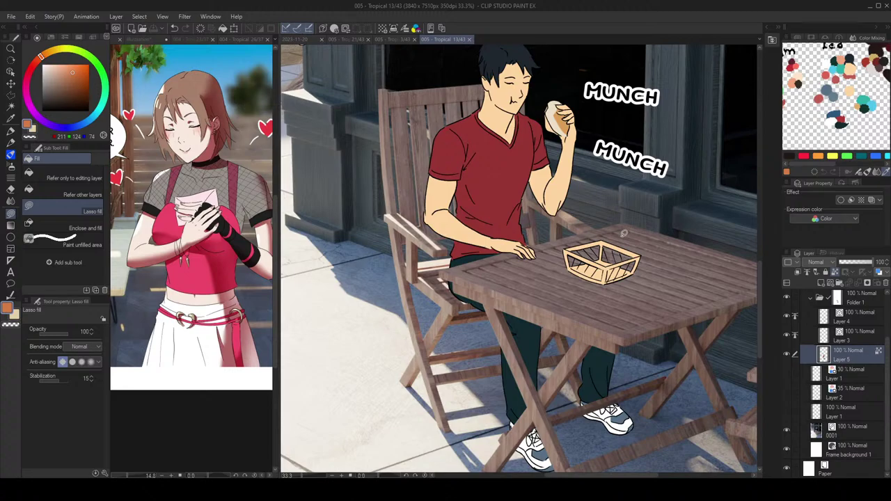
mouse_move(619, 232)
left_mouse_down()
mouse_move(660, 229)
mouse_move(679, 249)
mouse_move(678, 213)
mouse_move(647, 207)
left_mouse_up()
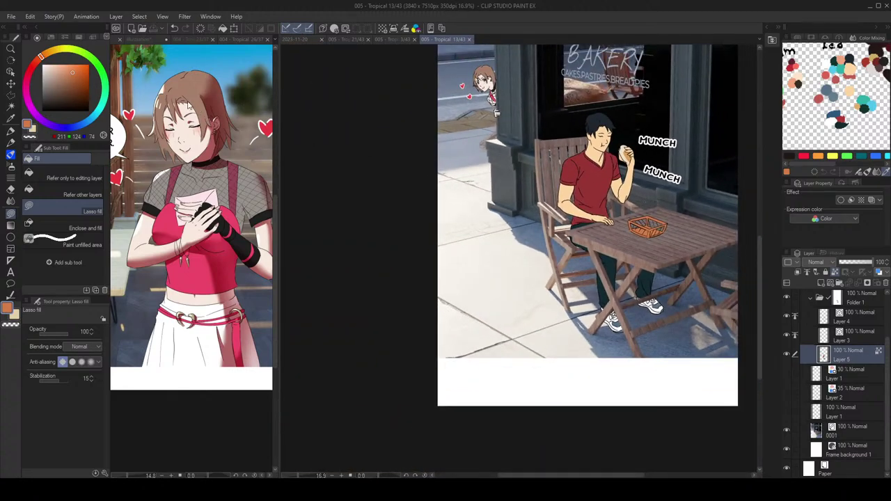
Step: Open page 14 from the page overview of the 005 - Tropical story
left_click(127, 39)
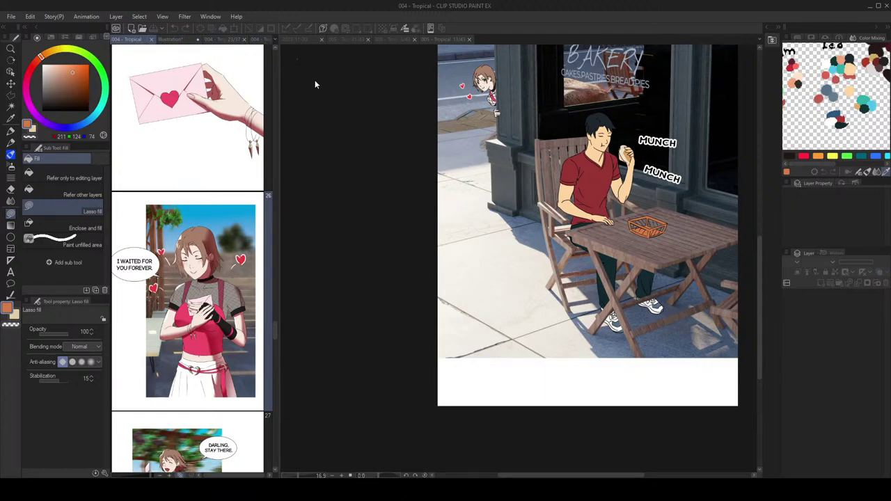
left_click(306, 56)
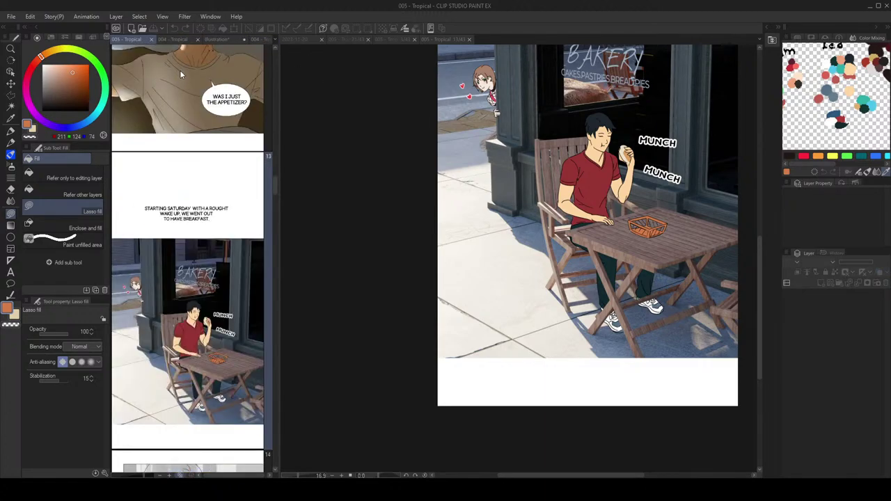
scroll(201, 282, "down", 5)
scroll(199, 292, "up", 3)
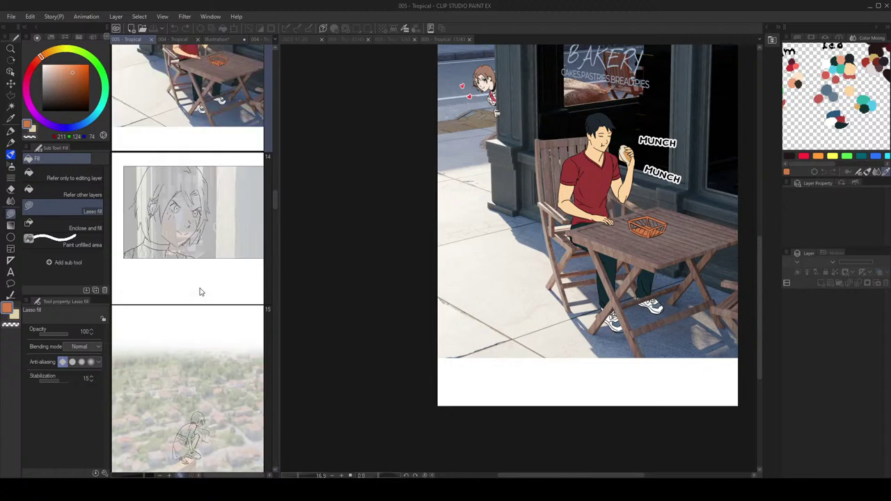
double_click(220, 272)
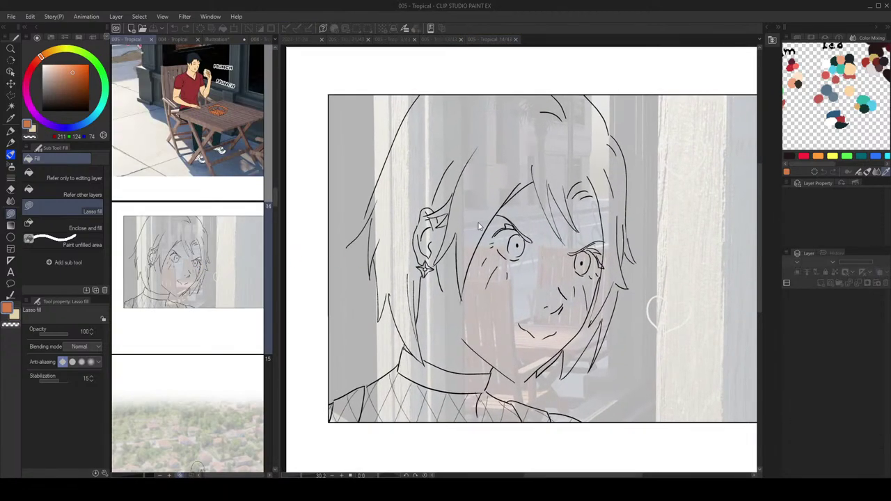
Step: Check the layers by toggling their visibility, lower the background layer 0002 to 12% opacity and hide it
scroll(823, 383, "down", 2)
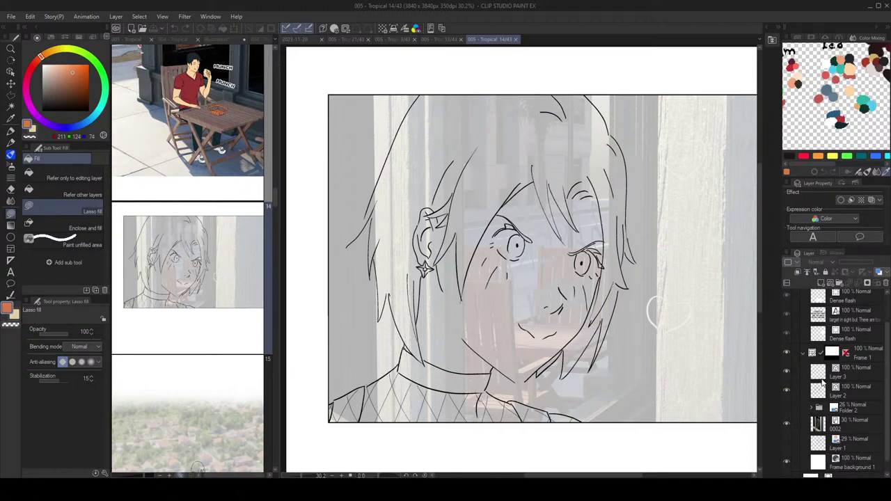
left_click(788, 392)
left_click(789, 390)
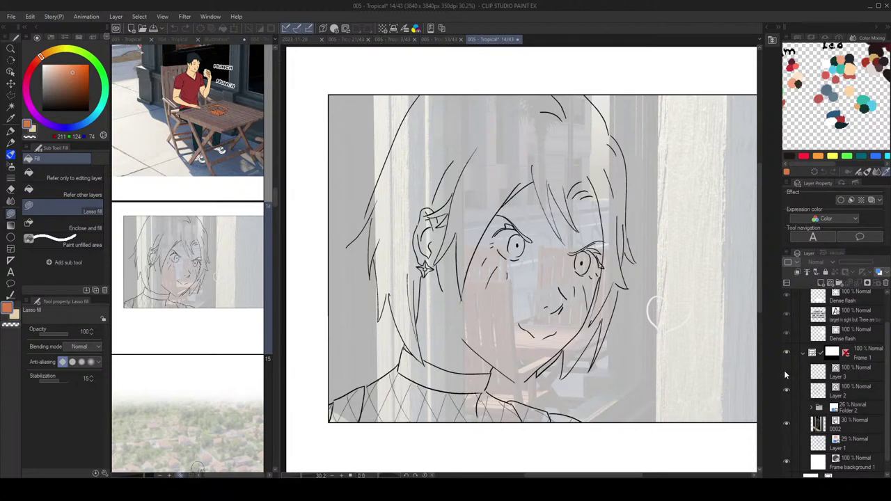
left_click(840, 427)
left_click(844, 262)
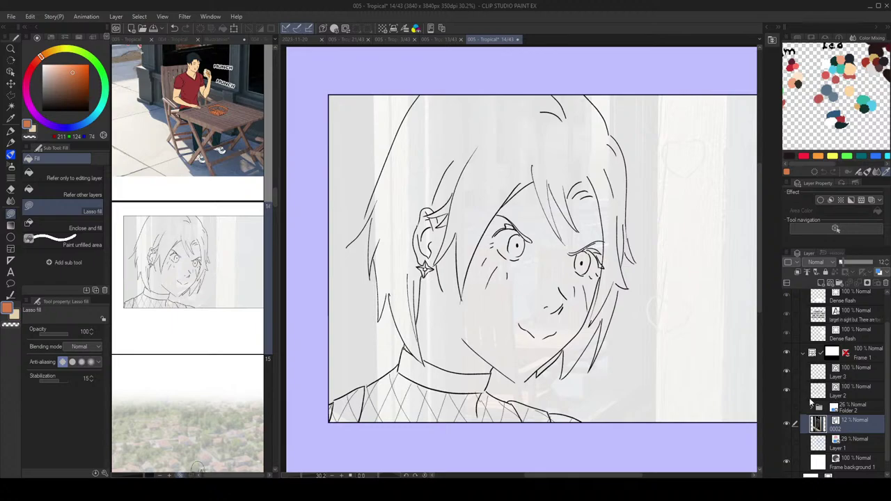
left_click(788, 391)
left_click(787, 391)
left_click(787, 423)
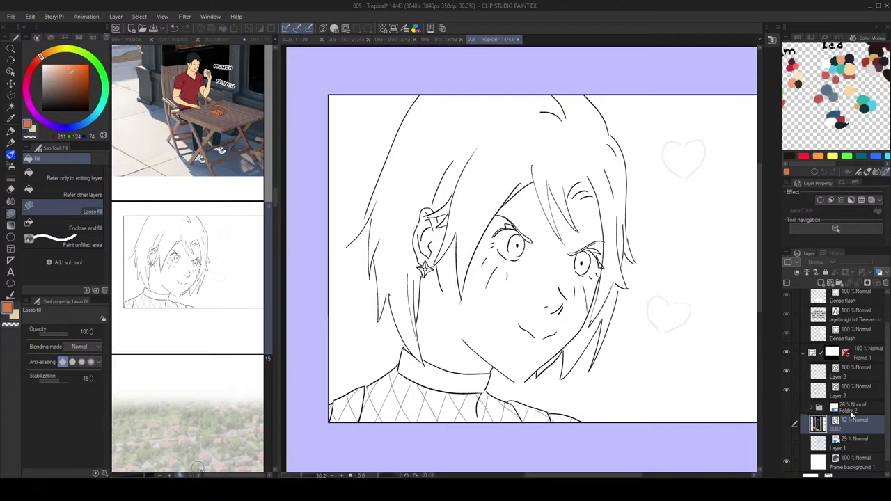
Step: Add a new raster layer directly above Folder 2 and undo a trial lasso fill inside the upper heart
left_click(850, 410)
left_click(821, 282)
scroll(672, 184, "up", 1)
scroll(672, 185, "up", 1)
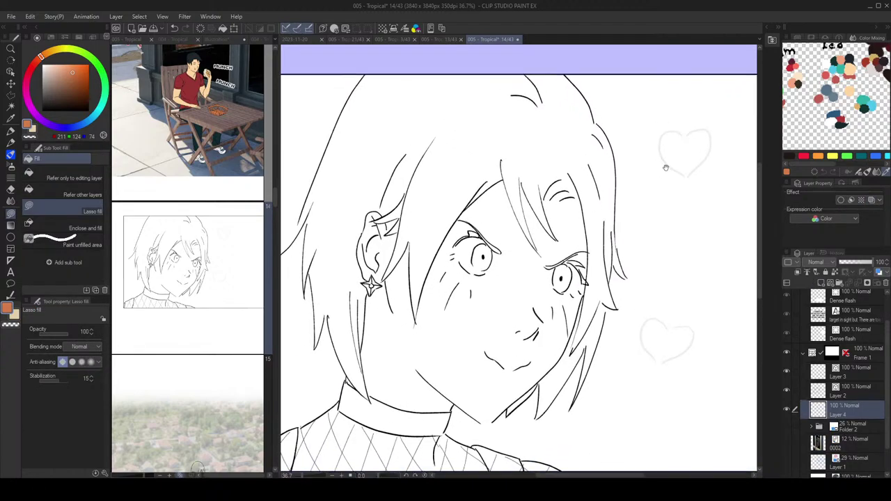
left_click_drag(666, 167, 649, 154)
scroll(672, 132, "up", 2)
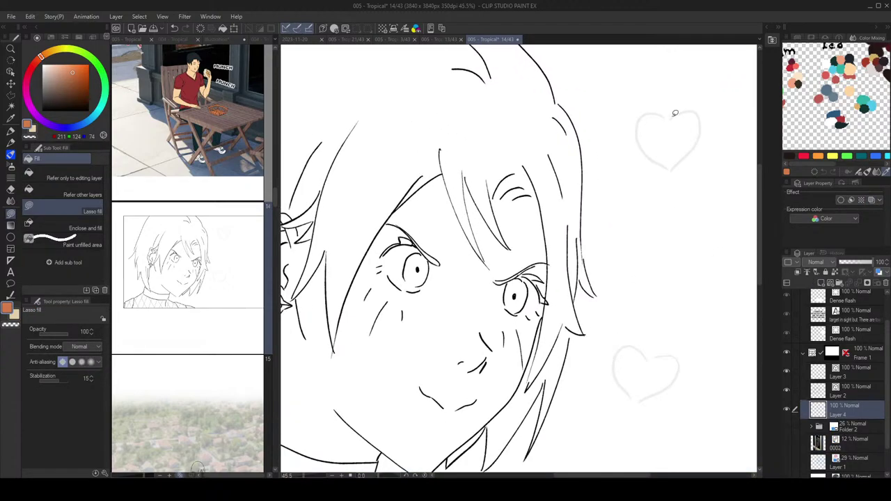
mouse_move(668, 115)
left_mouse_down()
mouse_move(673, 130)
mouse_move(680, 116)
mouse_move(675, 131)
left_mouse_up()
key("ctrl+z")
Step: Turn on Quick Mask and lasso-fill the upper heart sketch beside the woman's face
left_click(346, 29)
mouse_move(674, 124)
left_mouse_down()
mouse_move(678, 117)
mouse_move(652, 112)
left_mouse_up()
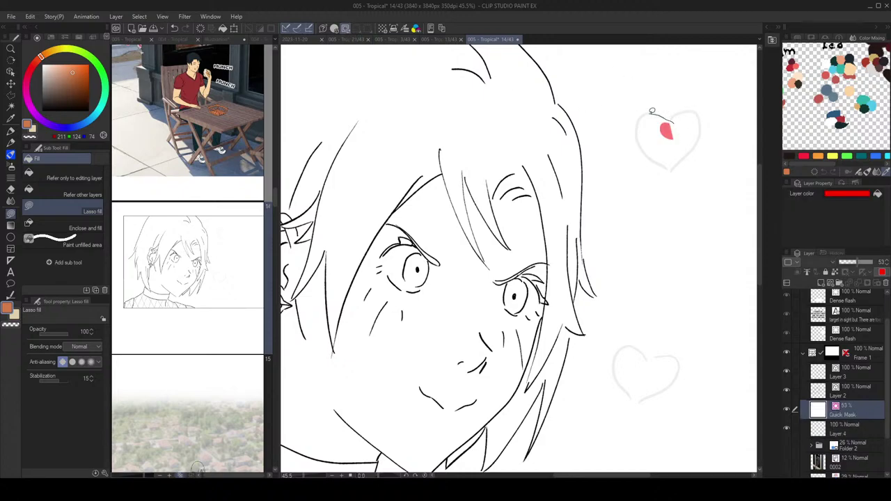
mouse_move(642, 142)
left_mouse_down()
mouse_move(671, 166)
mouse_move(691, 128)
mouse_move(675, 112)
mouse_move(698, 109)
mouse_move(700, 136)
mouse_move(668, 170)
left_mouse_up()
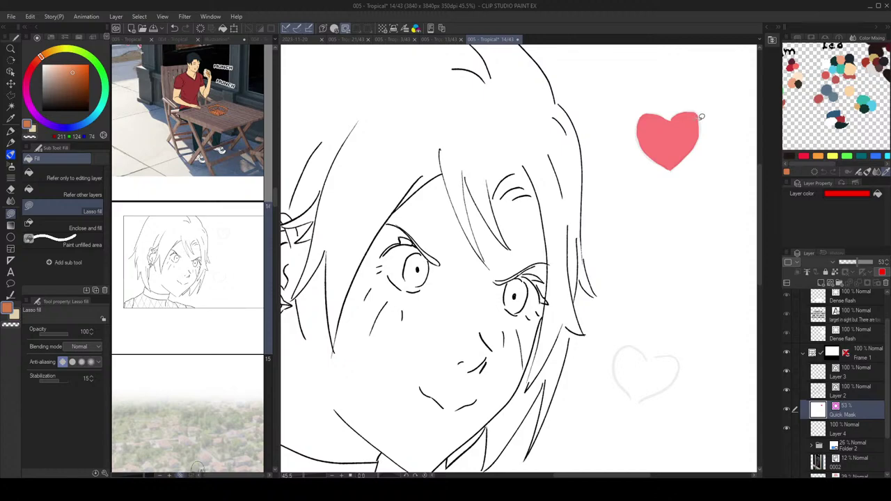
Step: Lasso-fill both halves of the lower heart sketch in the quick mask
scroll(647, 197, "down", 3)
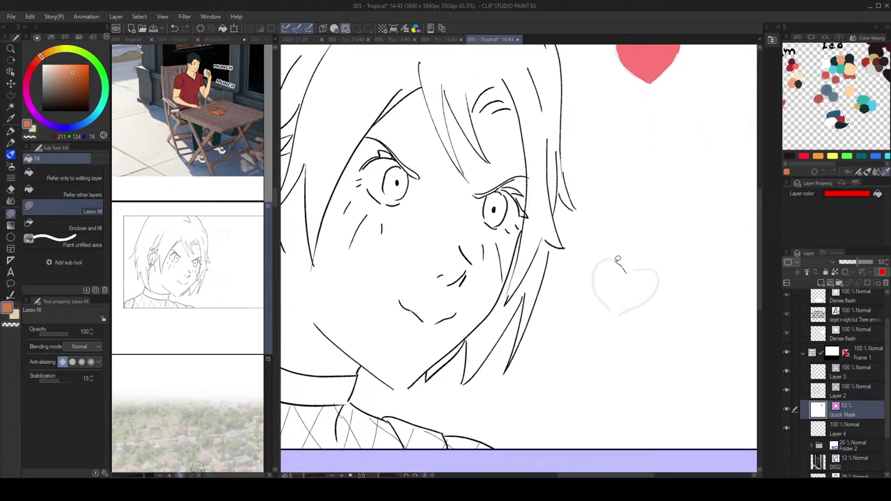
mouse_move(597, 269)
left_mouse_down()
mouse_move(597, 290)
mouse_move(614, 311)
mouse_move(633, 306)
mouse_move(631, 269)
left_mouse_up()
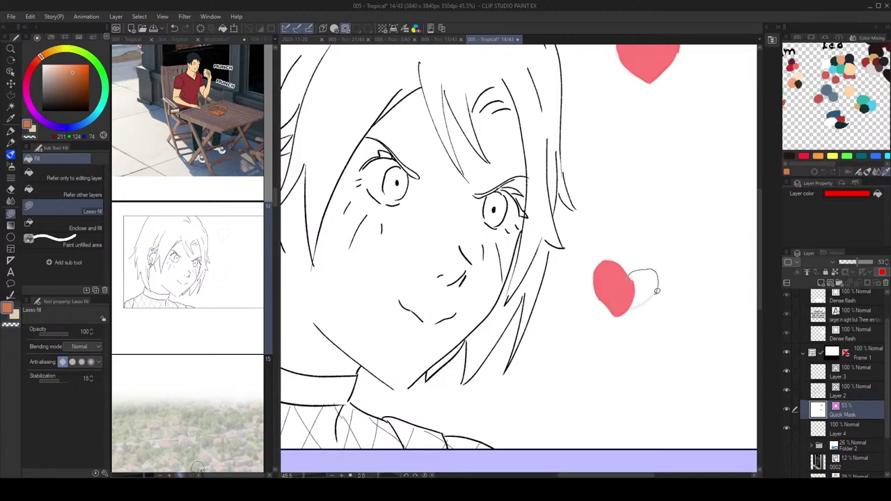
left_click_drag(638, 304, 625, 311)
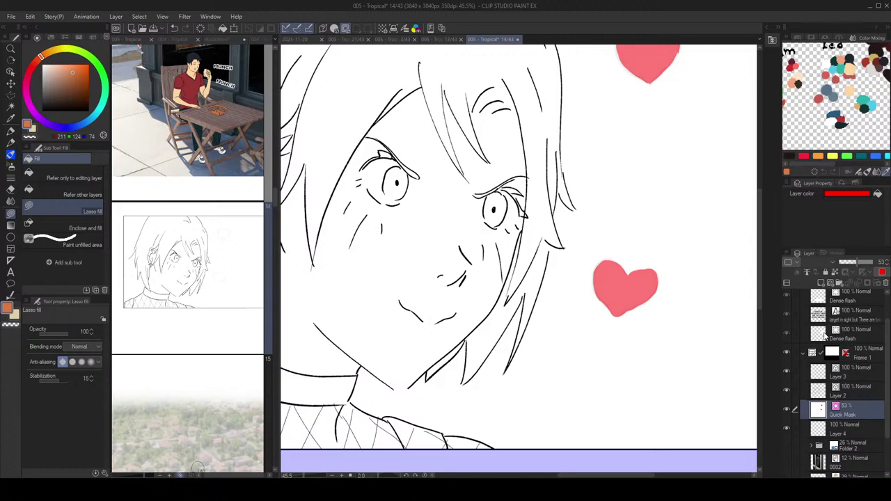
left_click_drag(661, 279, 678, 305)
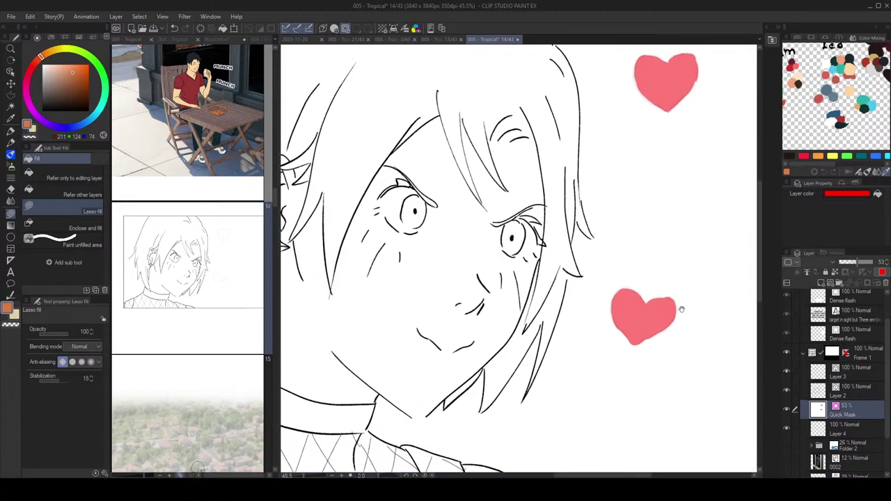
Step: Lasso-fill a loose quick mask area that covers the woman's whole head, neck and shoulders and overlaps the panel frame
scroll(683, 306, "down", 3)
mouse_move(624, 135)
left_mouse_down()
mouse_move(361, 329)
mouse_move(575, 444)
mouse_move(643, 370)
mouse_move(638, 323)
mouse_move(661, 245)
left_mouse_up()
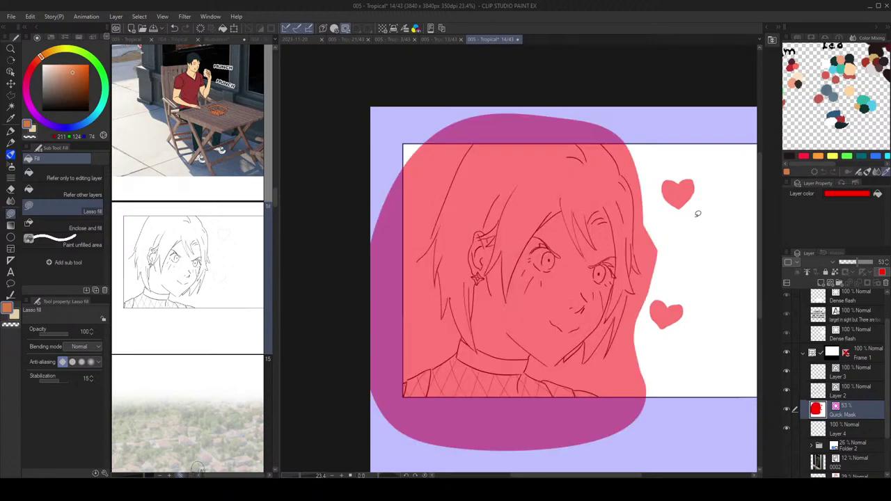
scroll(622, 161, "up", 3)
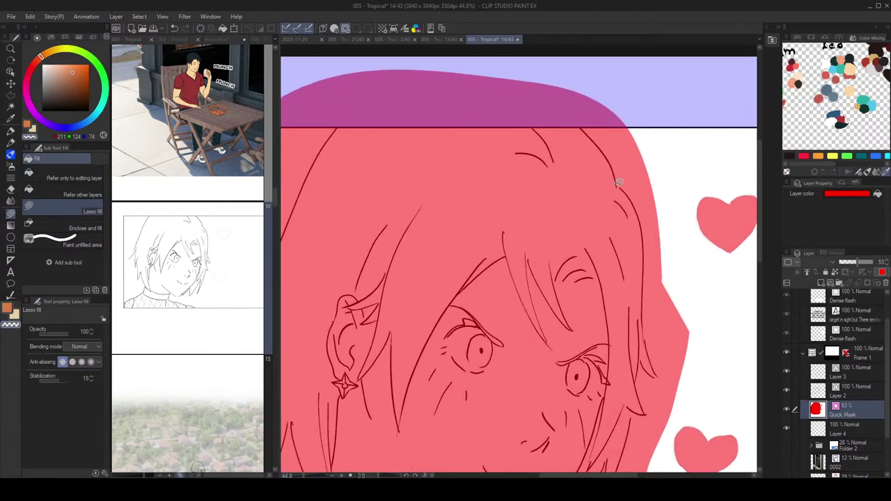
Step: Cut small gaps into the quick mask where the hair outline is broken on the side facing the hearts
scroll(626, 209, "down", 5)
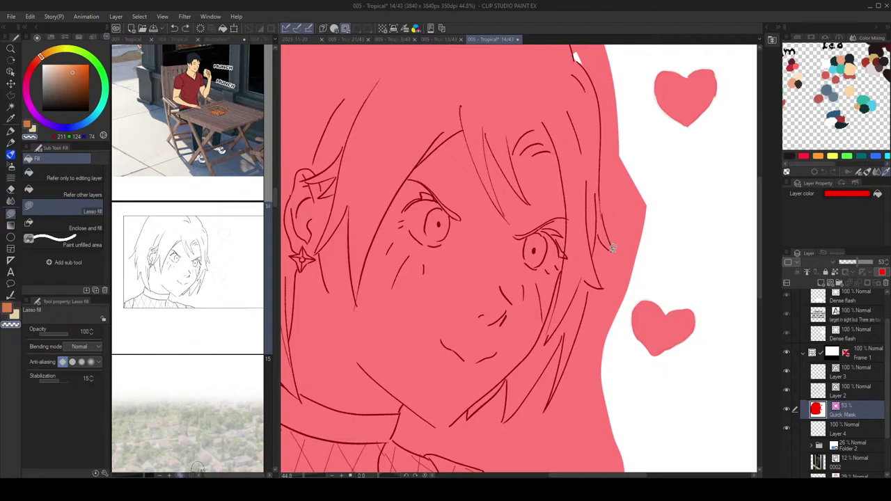
scroll(625, 227, "down", 1)
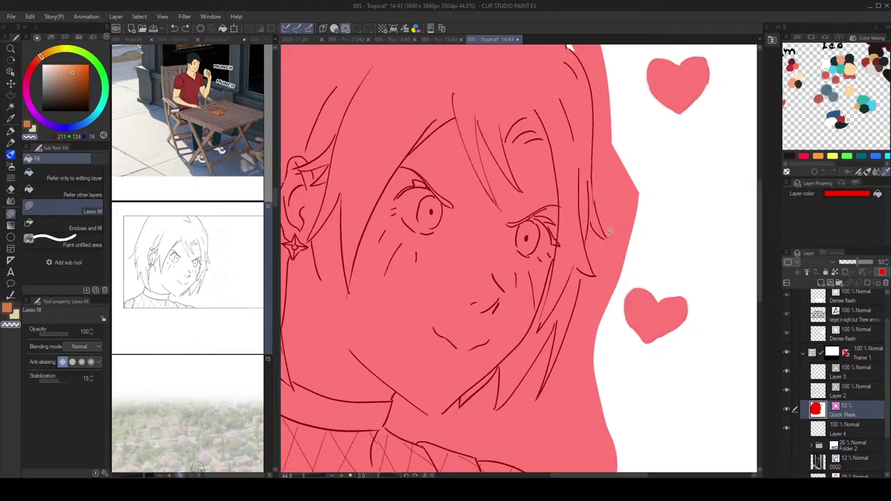
scroll(607, 244, "down", 2)
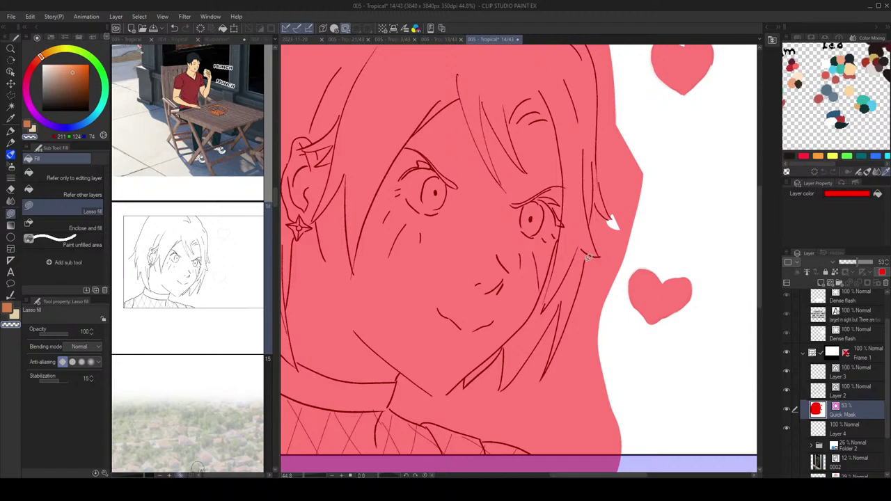
scroll(613, 229, "down", 3)
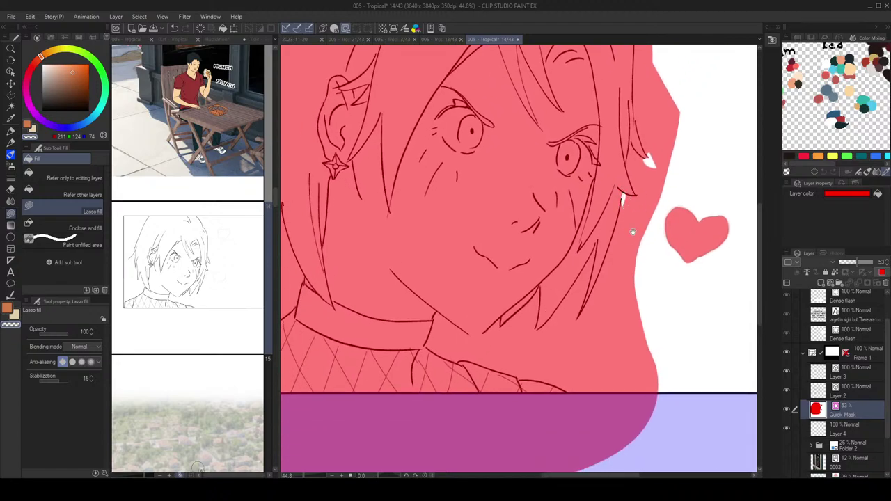
scroll(620, 201, "down", 3)
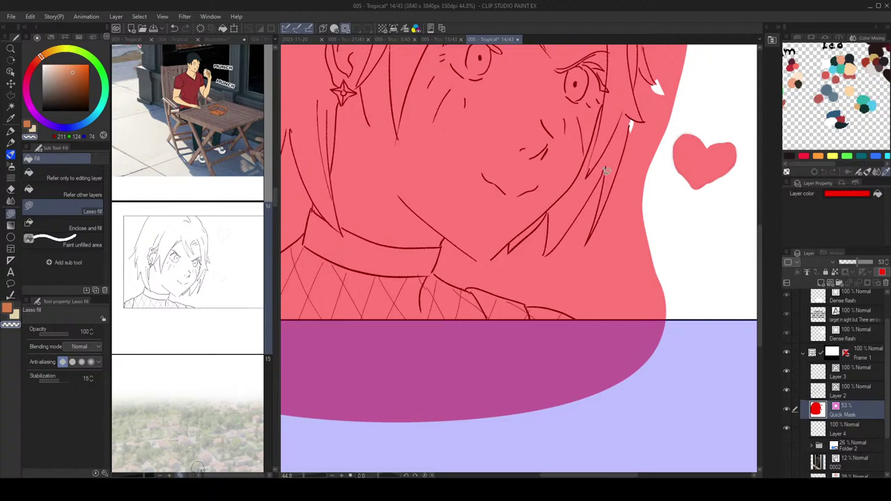
Step: Cut further mask gaps at the lower hair tips, below the chin and at the open collar and shoulder lines
left_click_drag(578, 218, 585, 224)
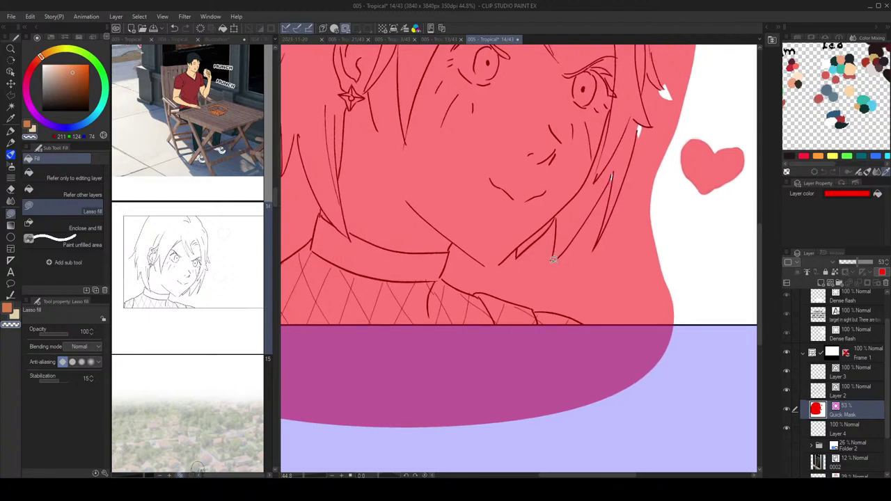
left_click_drag(541, 269, 542, 270)
mouse_move(506, 268)
left_mouse_down()
mouse_move(481, 265)
mouse_move(444, 280)
left_mouse_up()
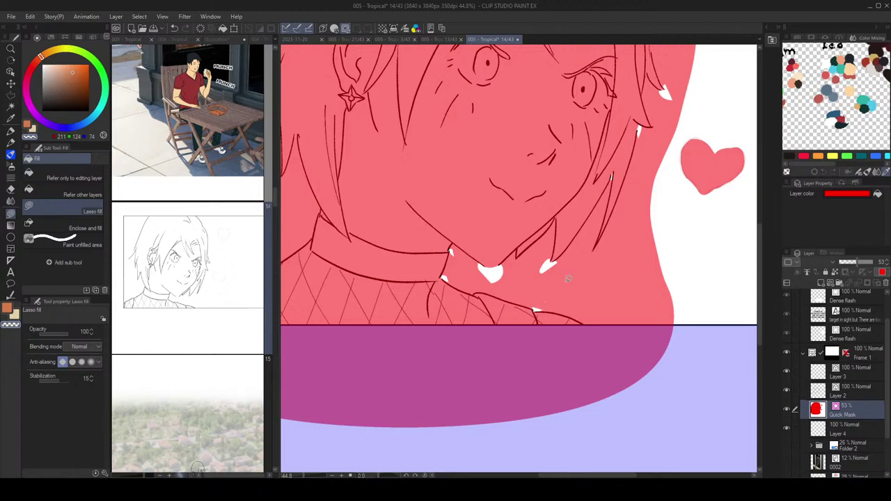
left_click_drag(681, 230, 678, 457)
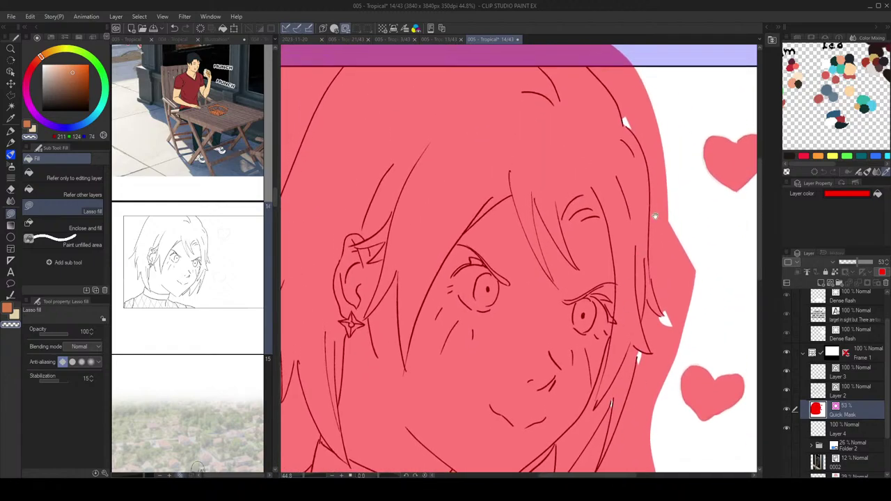
left_click_drag(665, 254, 662, 185)
scroll(658, 185, "down", 3)
scroll(640, 188, "up", 6)
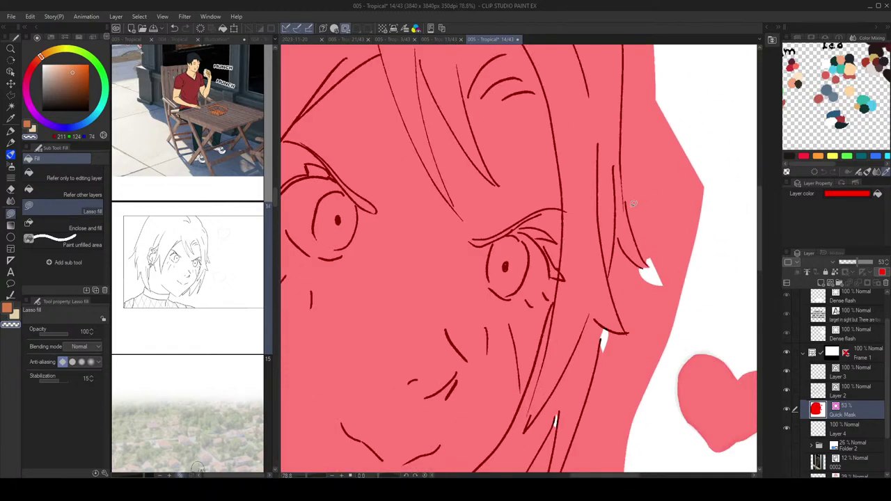
scroll(625, 192, "down", 6)
Step: Set Layer 3 and Layer 2 as reference layers for Auto select, with the Quick Mask layer active again
key("w")
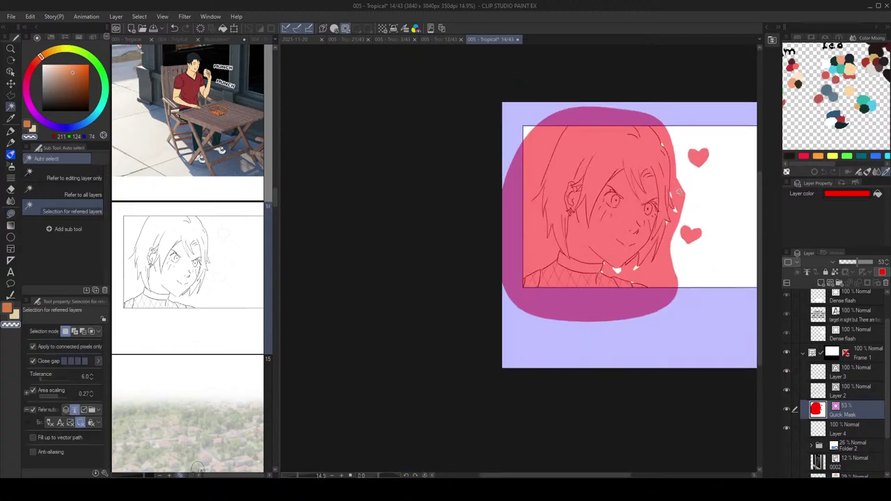
left_click(859, 373)
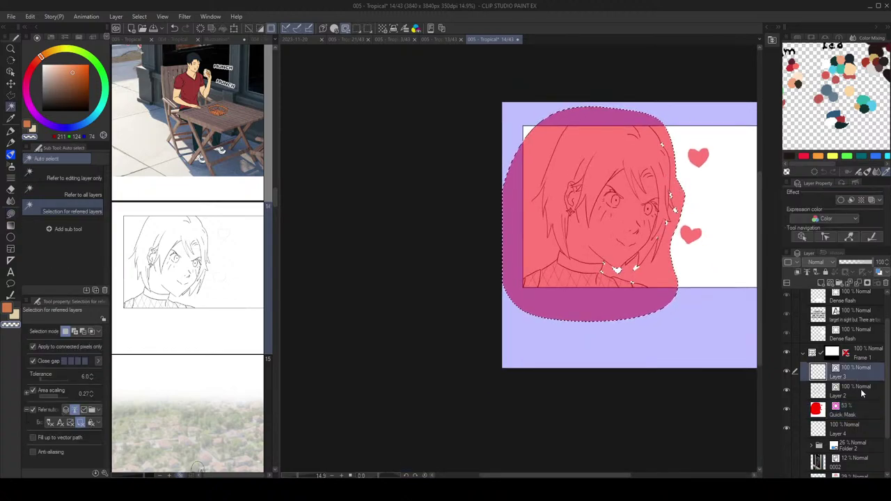
left_click(861, 391, "shift")
left_click(809, 274)
left_click(846, 409)
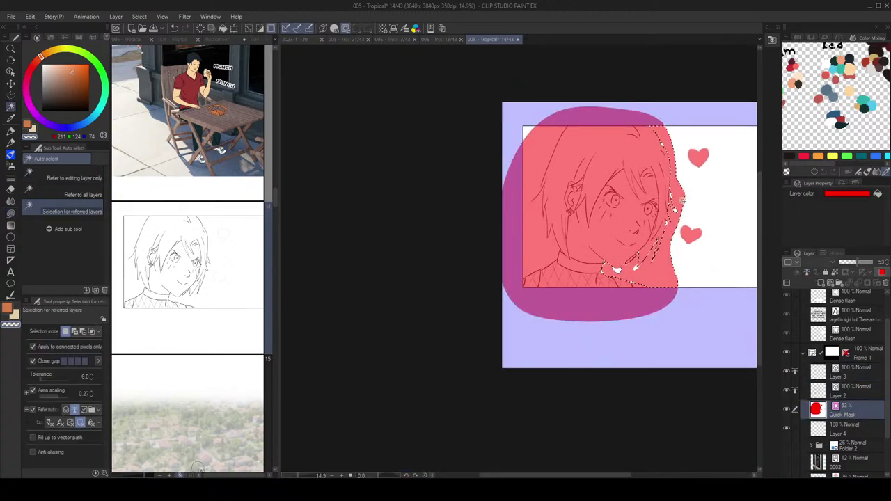
Step: Auto-select the excess mask between the woman's outline and the hearts, delete it and deselect
left_click(685, 216)
key("ctrl+d")
left_click_drag(658, 154, 667, 161)
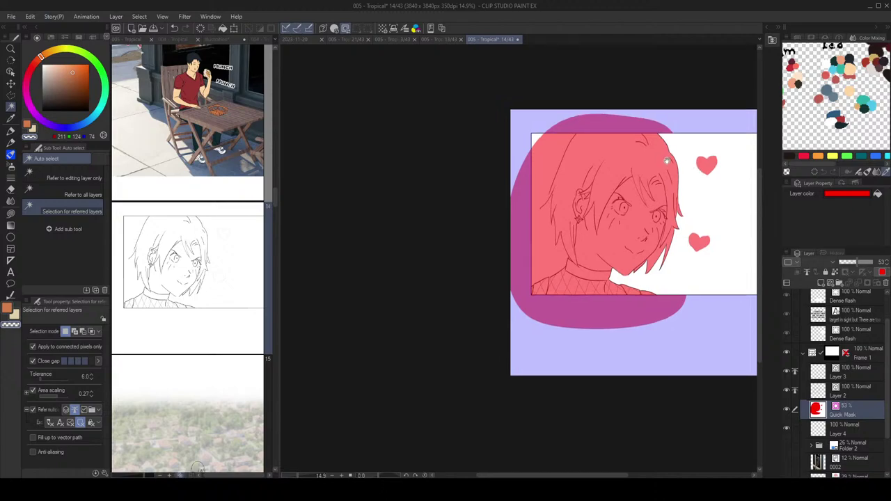
Step: Cut the mask away with a transparent lasso fill at the outer hair tip behind the woman's head
key("g")
key("g")
mouse_move(542, 174)
left_mouse_down()
mouse_move(559, 196)
mouse_move(615, 182)
left_mouse_up()
key("c")
key("c")
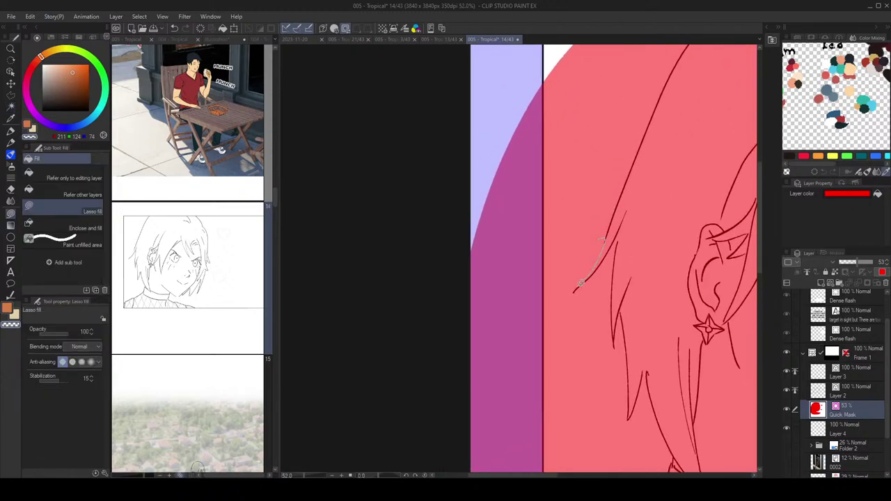
left_click_drag(581, 282, 616, 203)
scroll(630, 214, "down", 4)
left_click_drag(679, 277, 634, 201)
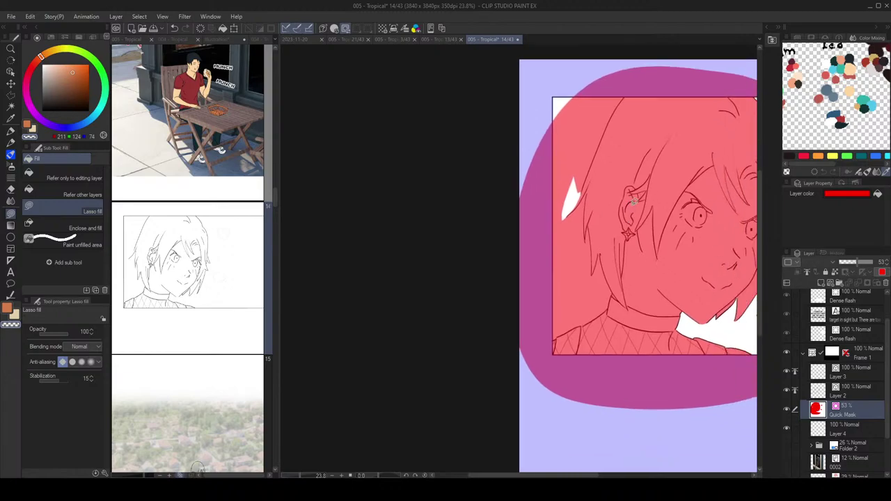
Step: Cut small mask gaps at the breaks in the back hair, collar and shoulder outlines
scroll(603, 259, "up", 4)
left_click_drag(596, 242, 592, 245)
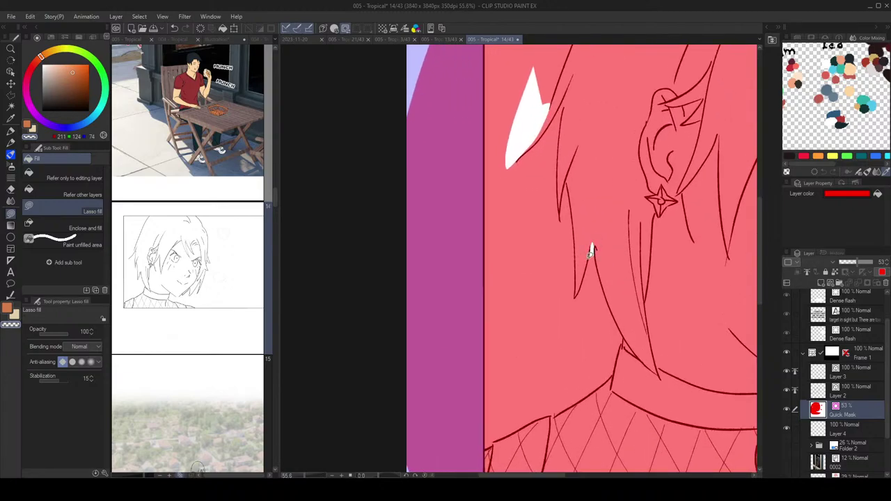
left_click_drag(620, 348, 613, 313)
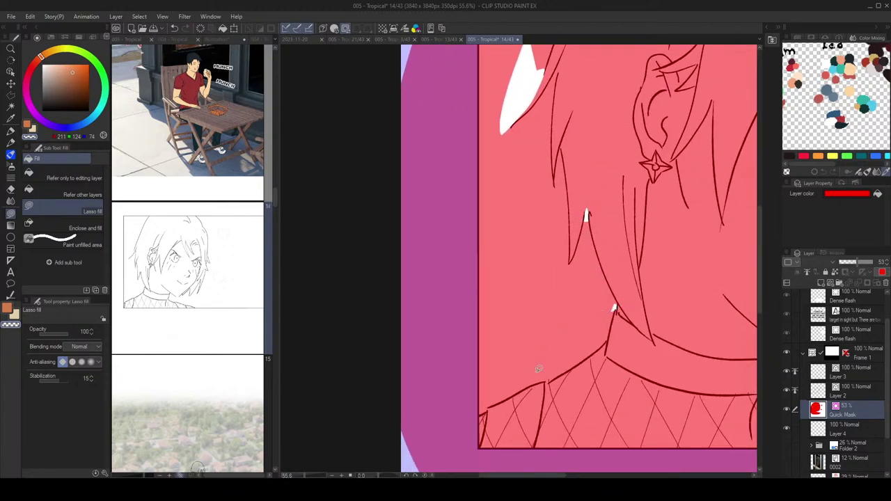
left_click_drag(548, 378, 546, 374)
left_click_drag(490, 407, 486, 402)
left_click_drag(608, 337, 603, 341)
left_click_drag(629, 164, 616, 424)
Step: Auto-select the excess mask behind the woman's hair and shoulder inside the panel, delete it and deselect
key("w")
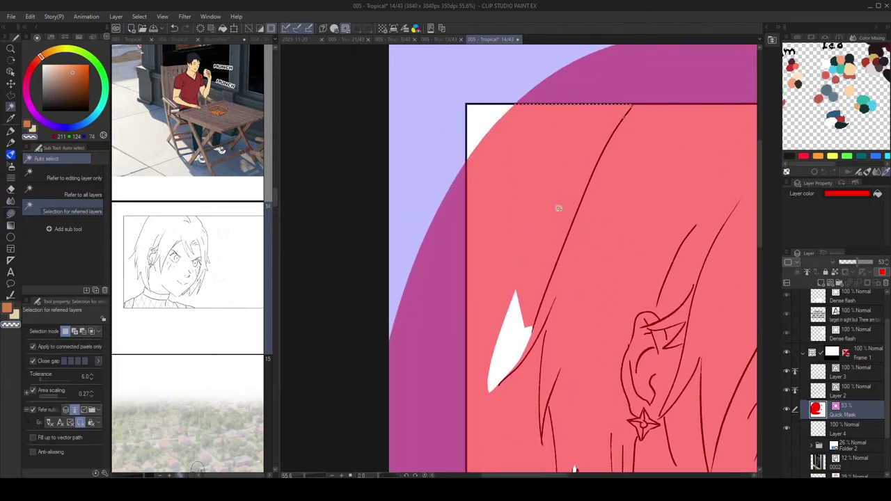
left_click(559, 207)
left_click_drag(622, 329, 593, 137)
scroll(593, 136, "down", 1)
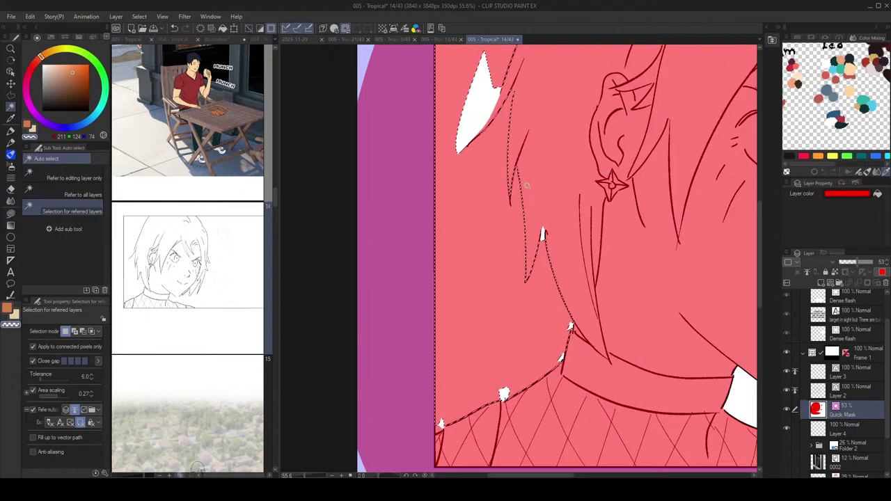
key("Delete")
key("ctrl+d")
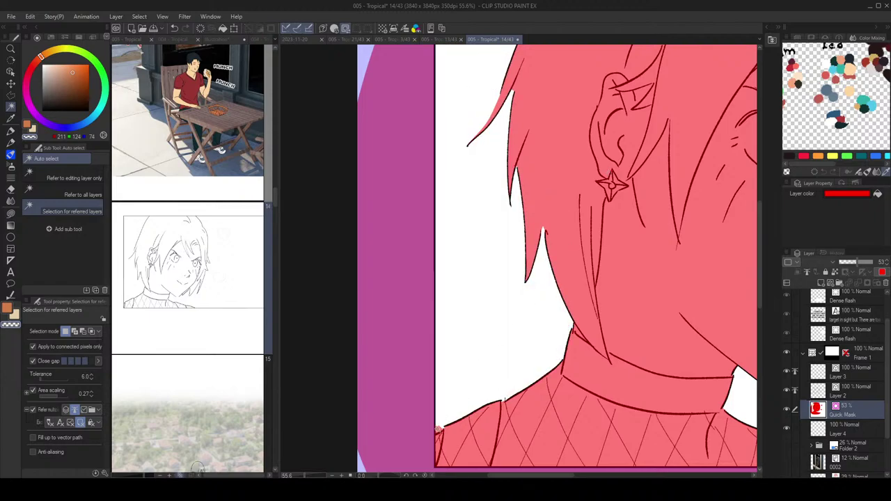
scroll(565, 308, "down", 3)
left_click_drag(651, 155, 601, 160)
Step: Trim the excess quick mask outside the panel frame behind the woman, undoing unwanted lasso fills
key("g")
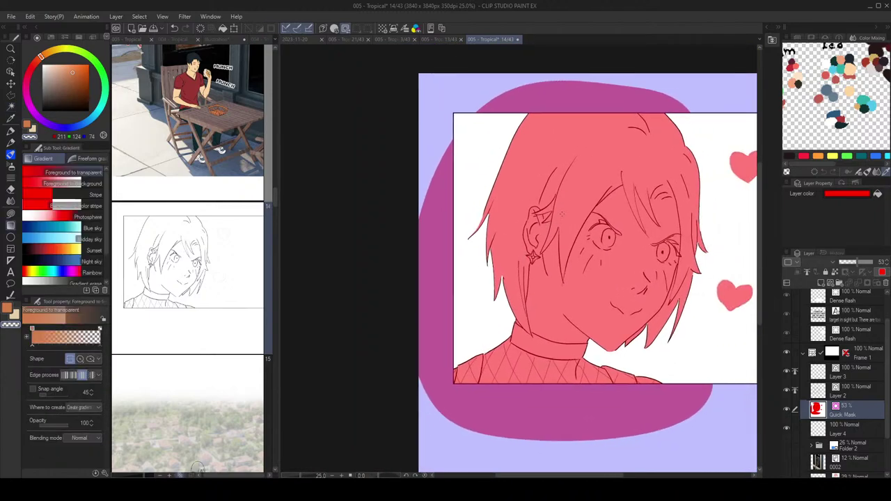
key("g")
left_click_drag(461, 145, 446, 340)
key("ctrl+z")
key("ctrl+z")
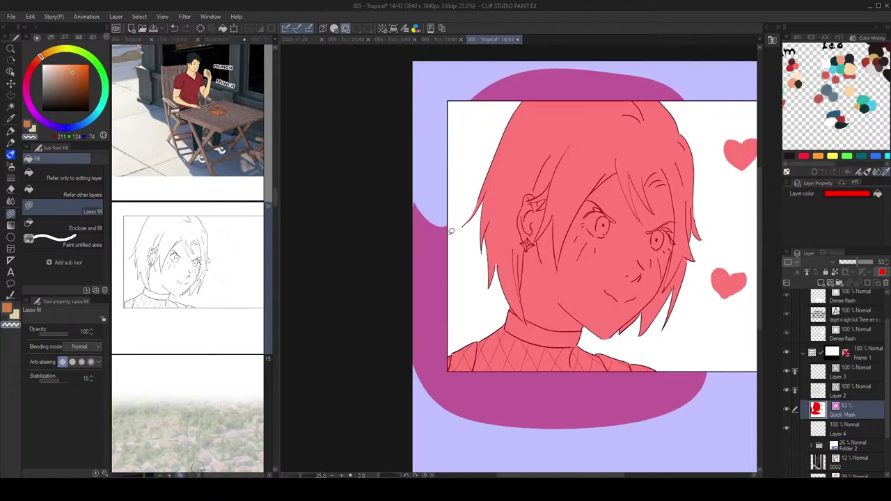
mouse_move(450, 201)
left_mouse_down()
mouse_move(464, 303)
mouse_move(447, 353)
mouse_move(395, 161)
left_mouse_up()
left_click_drag(541, 275, 514, 251)
Step: Trim the remaining loose mask edges above and below the panel frame with transparent lasso fills
mouse_move(698, 376)
left_mouse_down()
mouse_move(676, 331)
mouse_move(670, 390)
left_mouse_up()
left_click_drag(626, 135, 627, 218)
mouse_move(658, 141)
left_mouse_down()
mouse_move(495, 148)
mouse_move(418, 166)
mouse_move(655, 103)
mouse_move(666, 127)
left_mouse_up()
scroll(673, 132, "down", 2)
mouse_move(524, 280)
left_mouse_down()
mouse_move(524, 315)
mouse_move(488, 274)
left_mouse_up()
left_click_drag(637, 200, 586, 202)
scroll(581, 202, "up", 1)
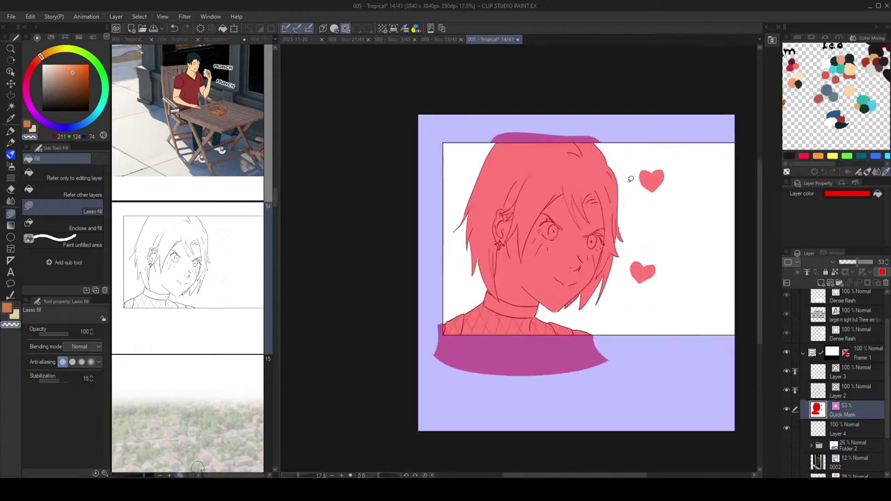
Step: Convert the quick mask into a selection, fill it with beige on Layer 4 and deselect
left_click(346, 28)
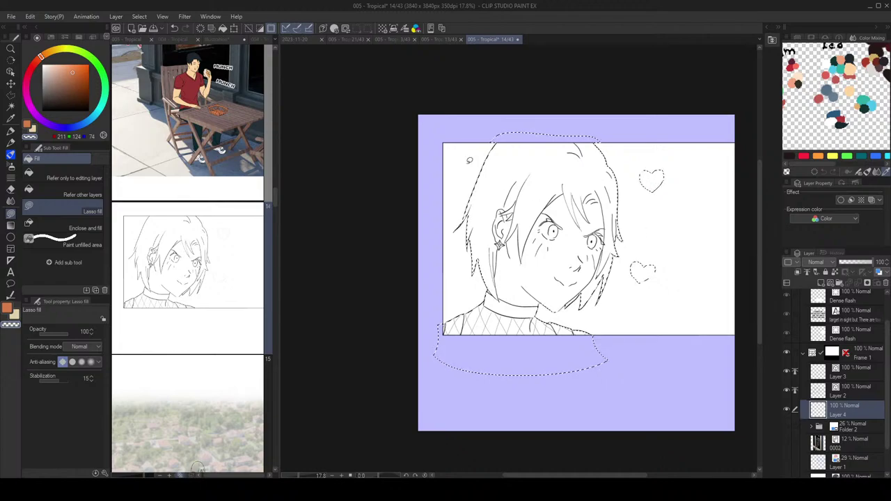
key("x")
left_click(223, 28)
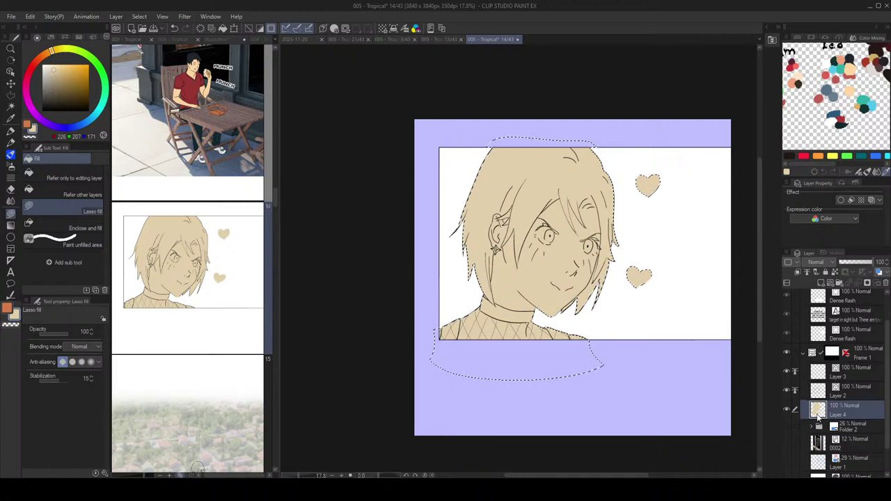
key("ctrl+d")
Step: Select the vector line of the upper heart's outer half on Layer 3 with the Object tool and inspect it
scroll(655, 185, "up", 5)
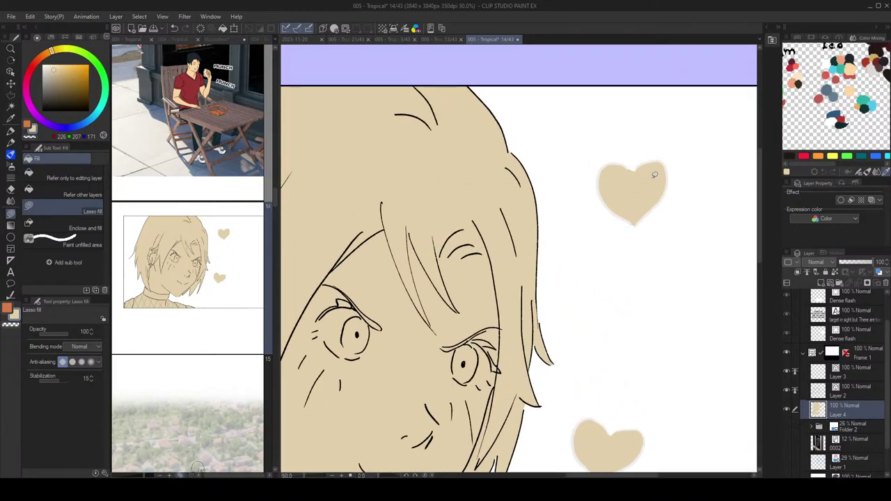
key("o")
left_click(647, 167)
scroll(649, 167, "up", 3)
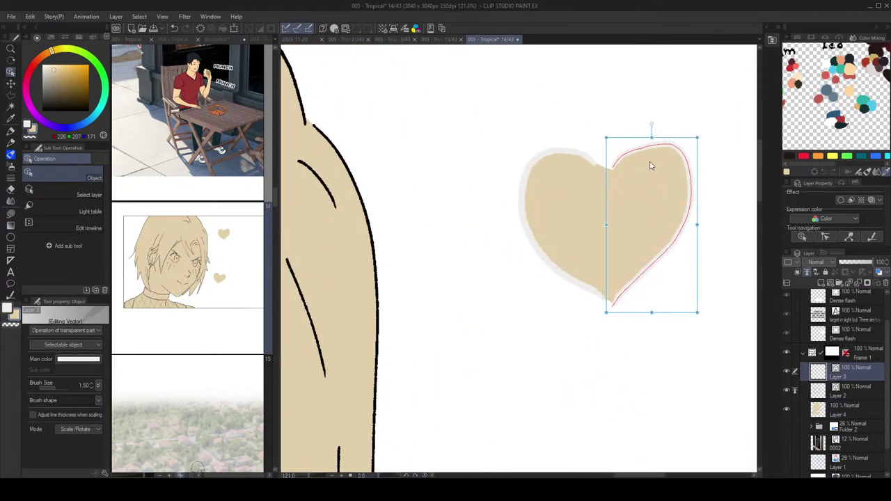
scroll(648, 160, "down", 8)
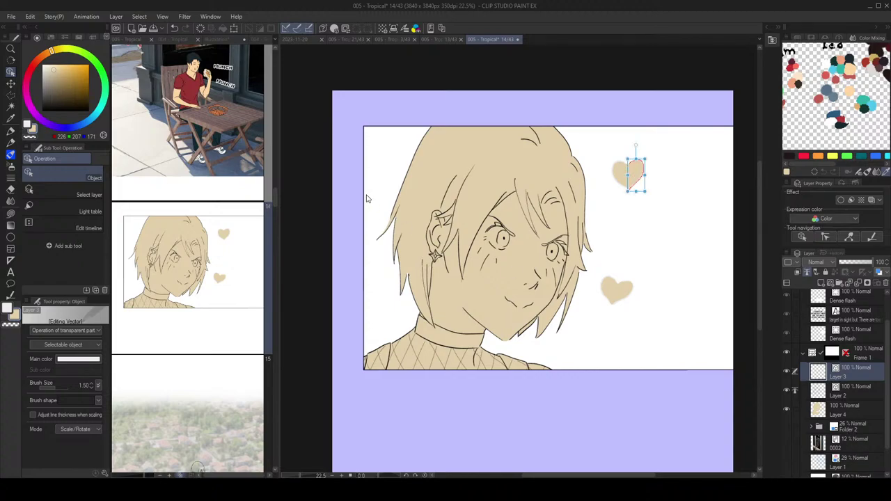
Step: Find the woman's swatches on the Color Mixing canvas and pick her pale skin tone
scroll(823, 74, "down", 3)
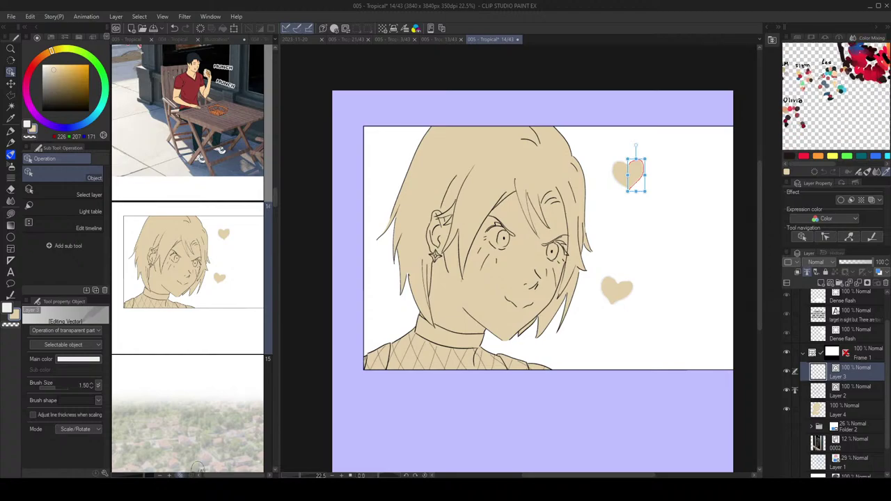
key("space")
left_click_drag(826, 85, 870, 92)
scroll(858, 89, "up", 2)
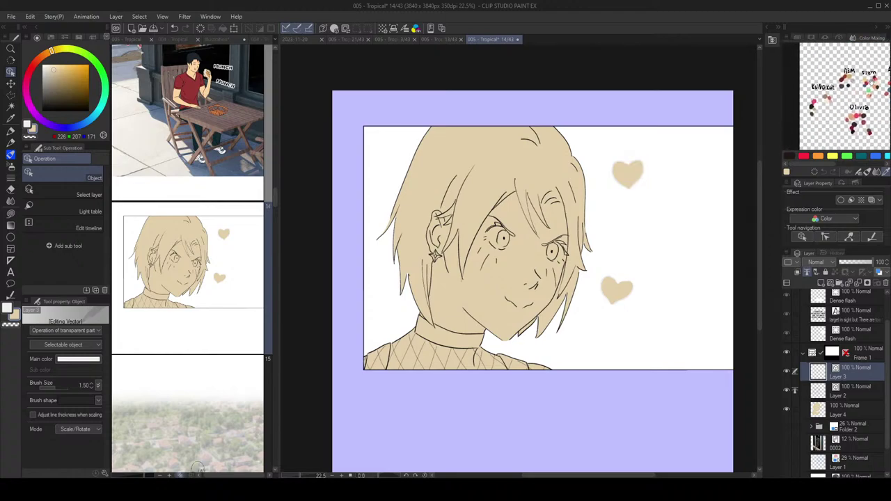
scroll(855, 83, "up", 3)
scroll(852, 81, "down", 1)
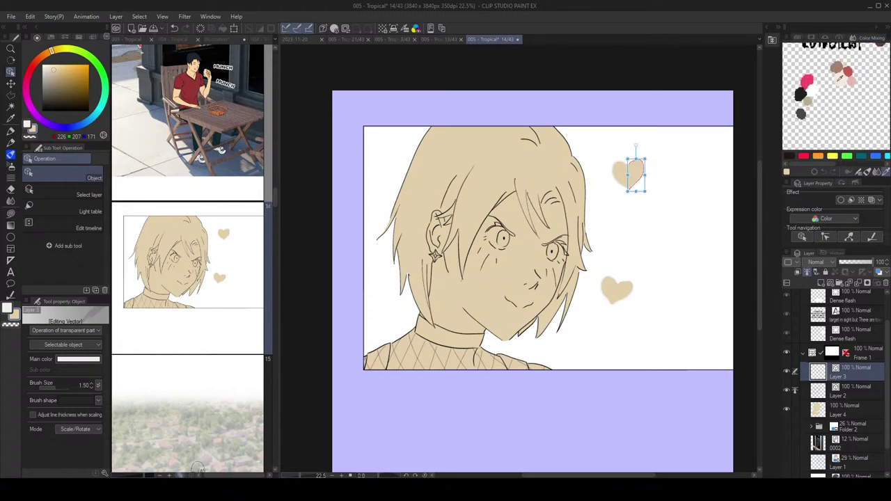
left_click(843, 74)
Step: Switch to Lasso fill, make Layer 4 active and lock its transparent pixels
key("g")
key("g")
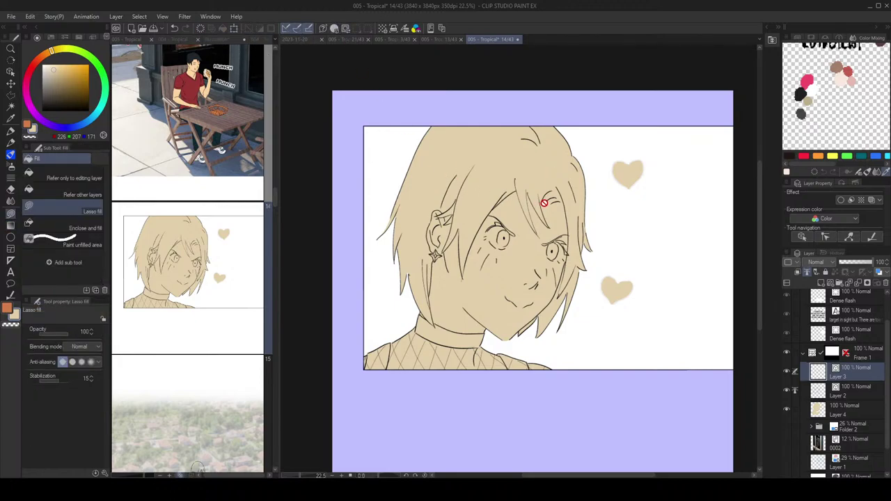
left_click(862, 411)
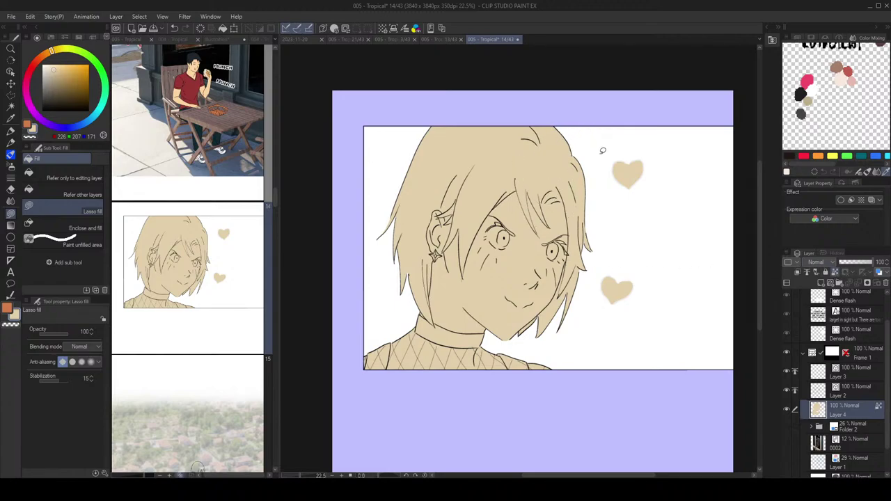
Step: Pick the pale skin tone from the Color Mixing canvas and lasso fill the whole woman and both hearts on Layer 4
left_click(843, 77)
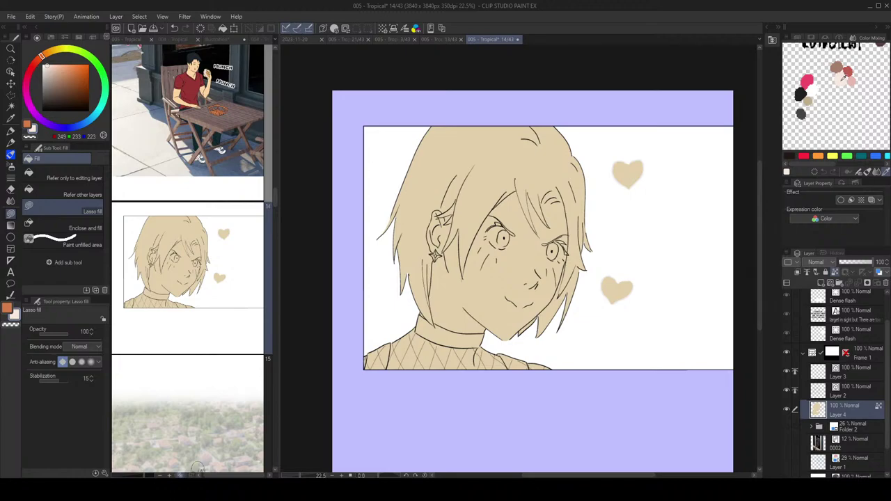
mouse_move(529, 158)
left_mouse_down()
mouse_move(503, 218)
mouse_move(553, 164)
left_mouse_up()
mouse_move(603, 146)
left_mouse_down()
mouse_move(432, 87)
mouse_move(723, 242)
mouse_move(601, 82)
left_mouse_up()
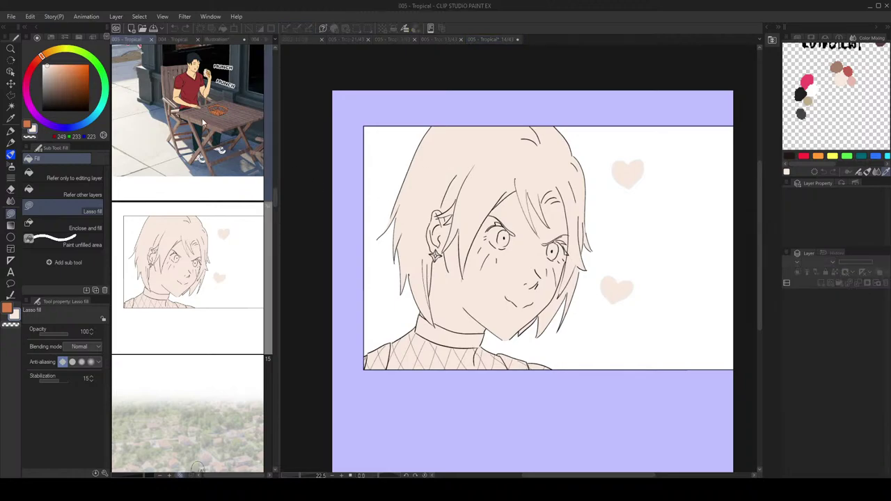
Step: Open page 13, sample the red of its small hearts and dab it onto the Color Mixing canvas with the pen
scroll(202, 118, "up", 2)
double_click(159, 140)
scroll(553, 132, "up", 3)
left_click_drag(408, 77, 460, 213)
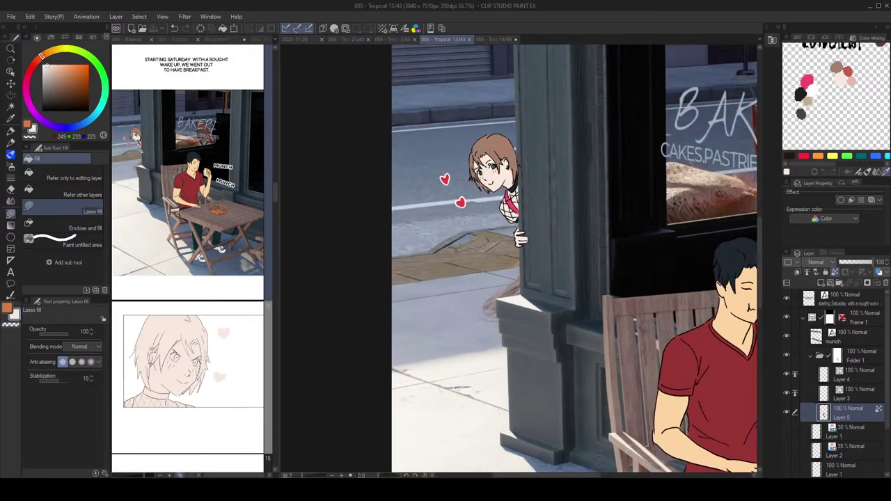
scroll(461, 215, "up", 4)
left_click(465, 174, "alt")
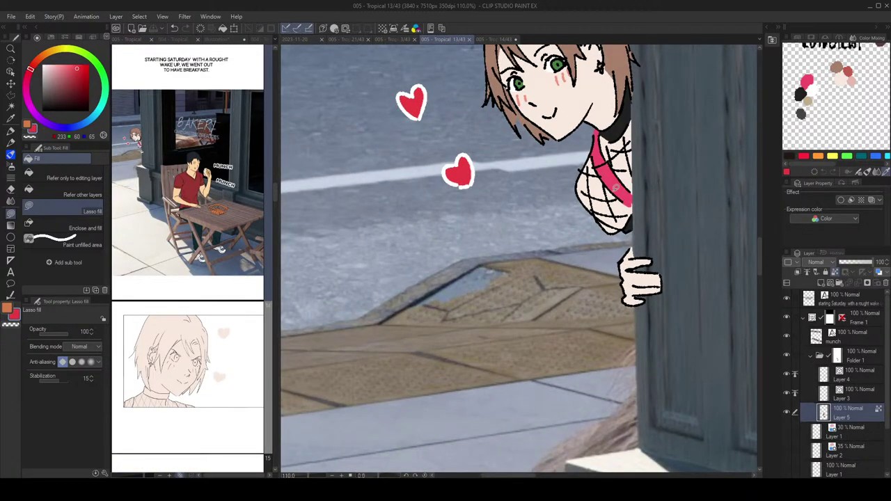
key("p")
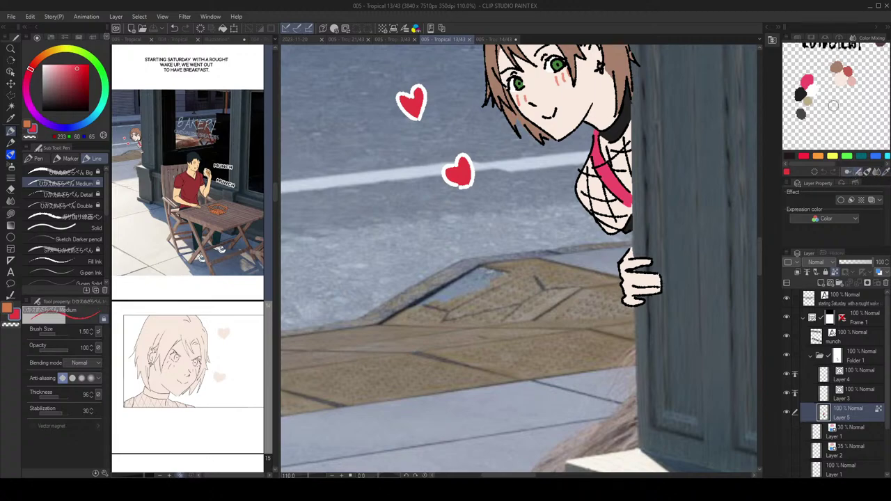
left_click_drag(834, 107, 834, 109)
Step: Return to page 14 and lasso fill a small patch of the woman's crown with the brown hair swatch
double_click(180, 344)
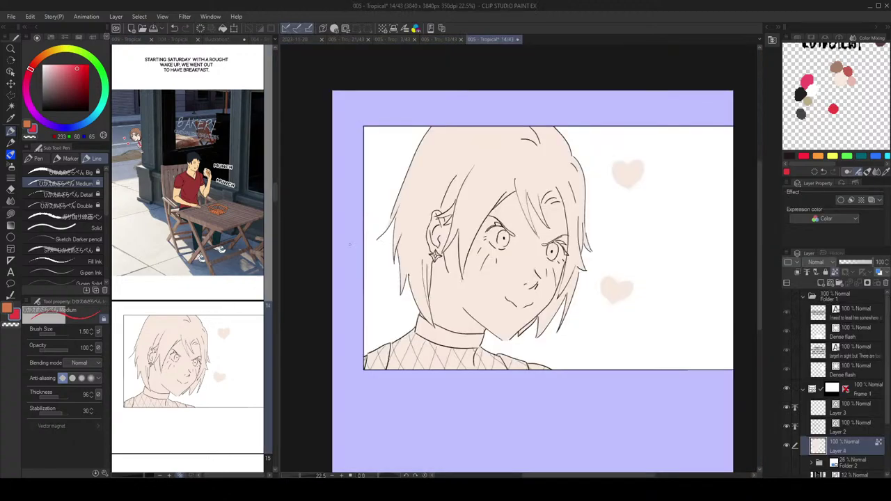
scroll(511, 285, "up", 2)
key("g")
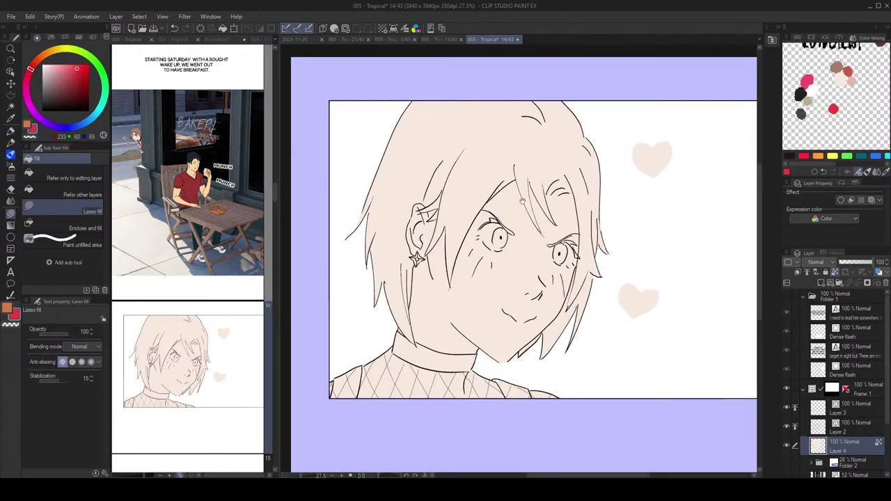
left_click_drag(565, 228, 571, 231)
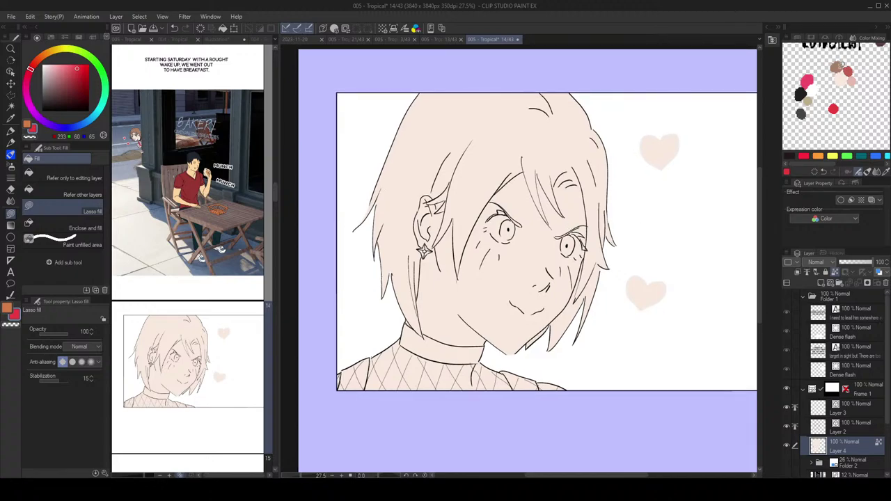
left_click_drag(617, 187, 616, 188)
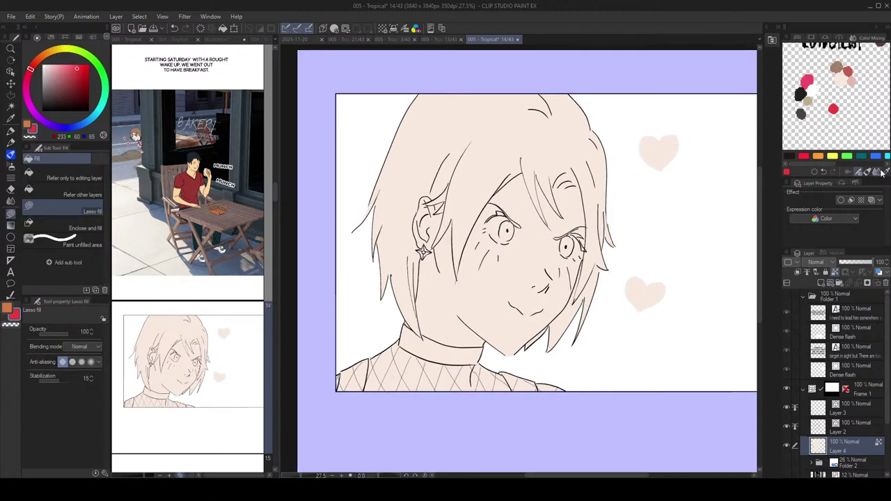
left_click(886, 172)
left_click(839, 68)
left_click_drag(558, 144, 566, 143)
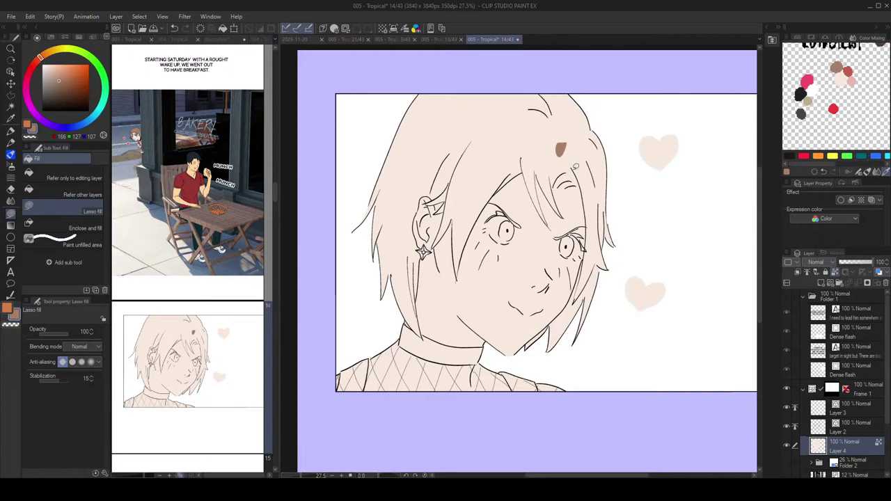
Step: Lasso fill brown over the hair roots above the forehead and the open top between the bangs
scroll(570, 174, "up", 2)
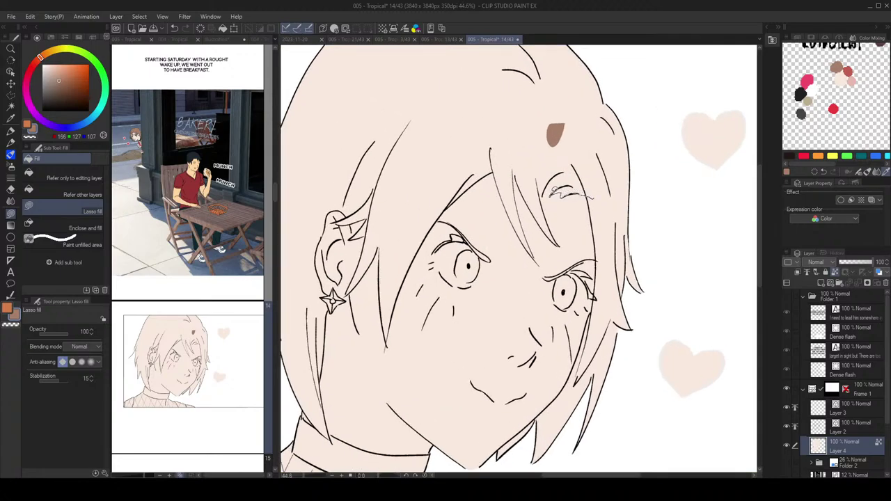
mouse_move(537, 190)
left_mouse_down()
mouse_move(596, 174)
mouse_move(594, 196)
left_mouse_up()
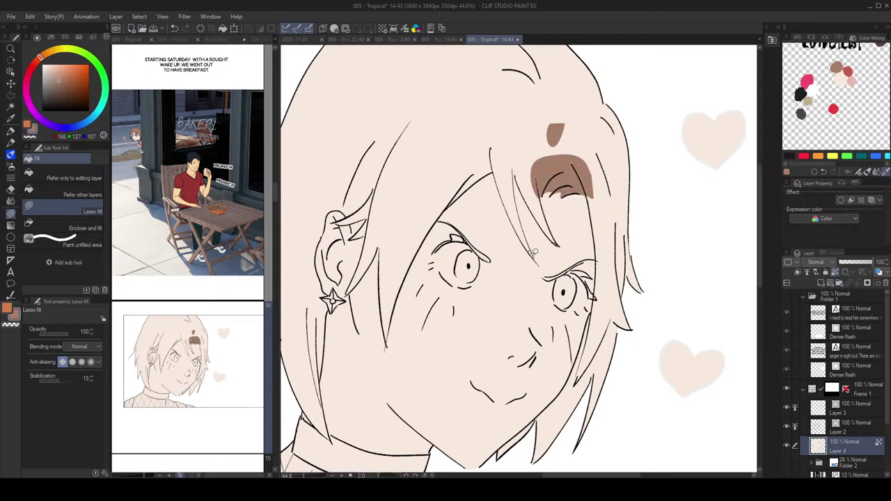
mouse_move(534, 252)
left_mouse_down()
mouse_move(548, 266)
mouse_move(537, 269)
mouse_move(527, 257)
mouse_move(551, 182)
left_mouse_up()
left_click_drag(550, 182, 562, 189)
scroll(561, 189, "up", 2)
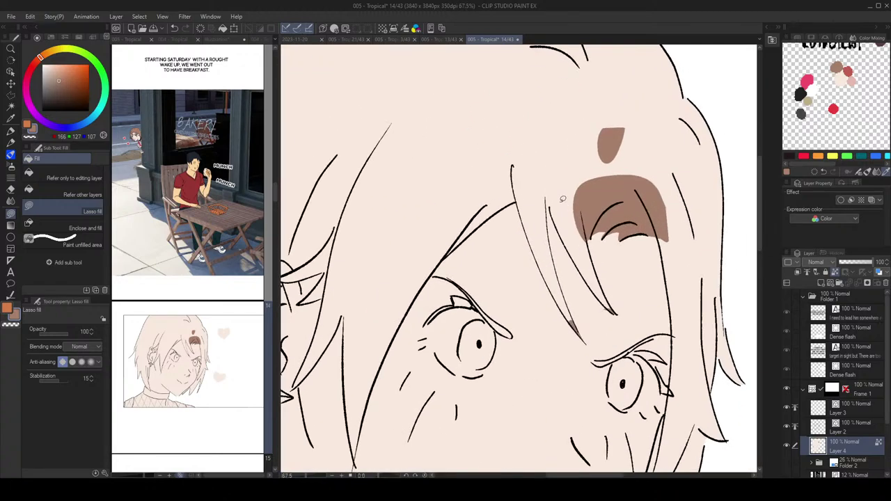
scroll(552, 209, "down", 2)
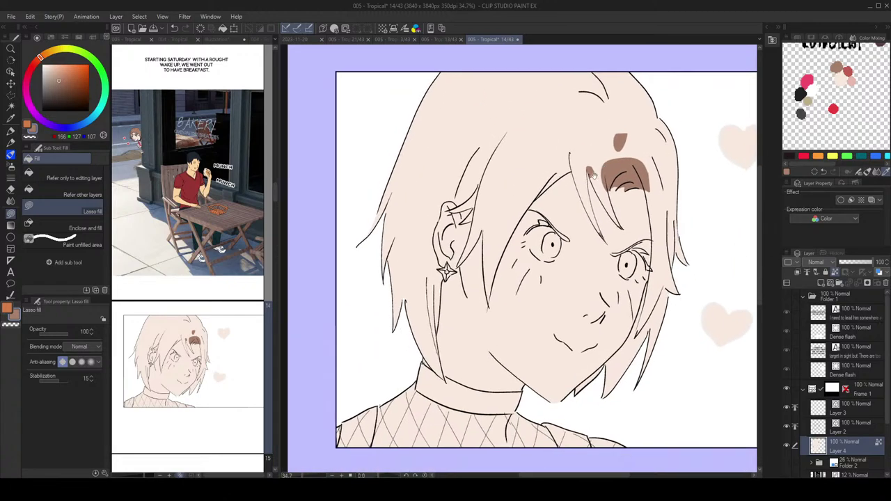
Step: Close the open hair lock beside the ear with brown lasso-filled patches
scroll(544, 154, "up", 2)
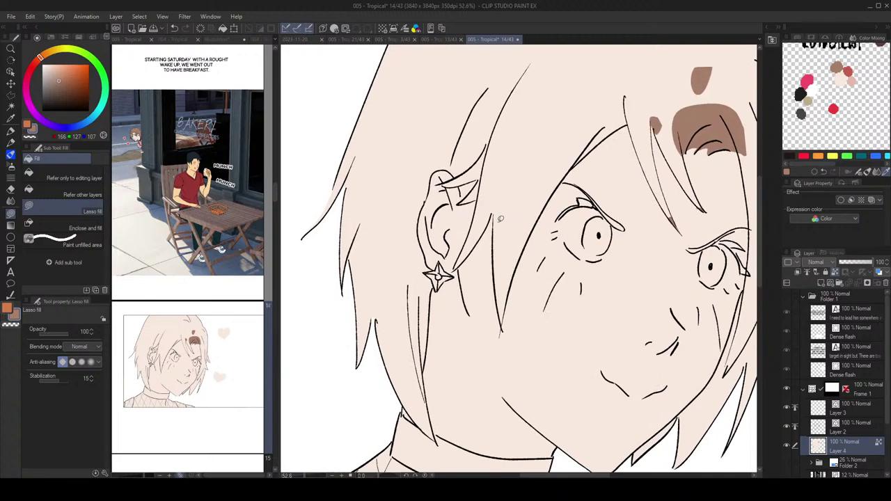
left_click_drag(493, 211, 496, 199)
left_click_drag(504, 191, 530, 215)
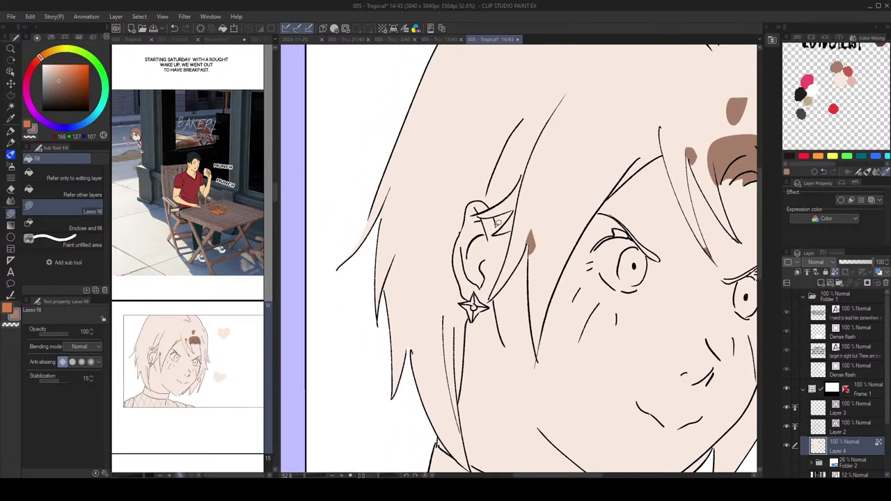
mouse_move(500, 237)
left_mouse_down()
mouse_move(503, 267)
mouse_move(527, 201)
left_mouse_up()
Step: Try to trim the brown patch beside the ear with transparent color and the skin tone
scroll(577, 159, "down", 2)
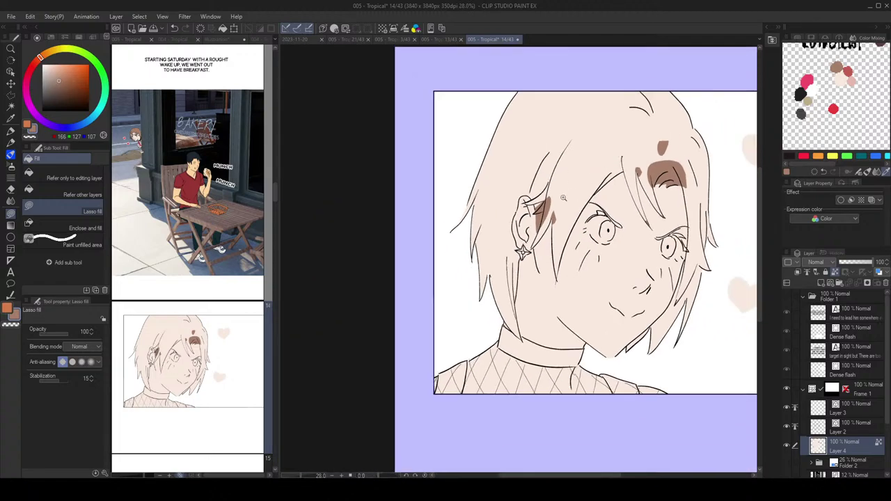
scroll(563, 198, "up", 2)
key("c")
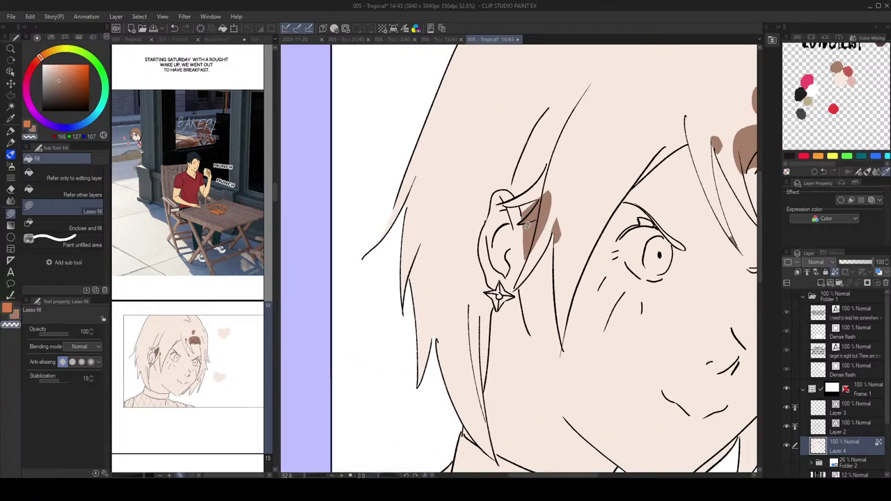
left_click_drag(525, 225, 527, 265)
scroll(576, 221, "down", 3)
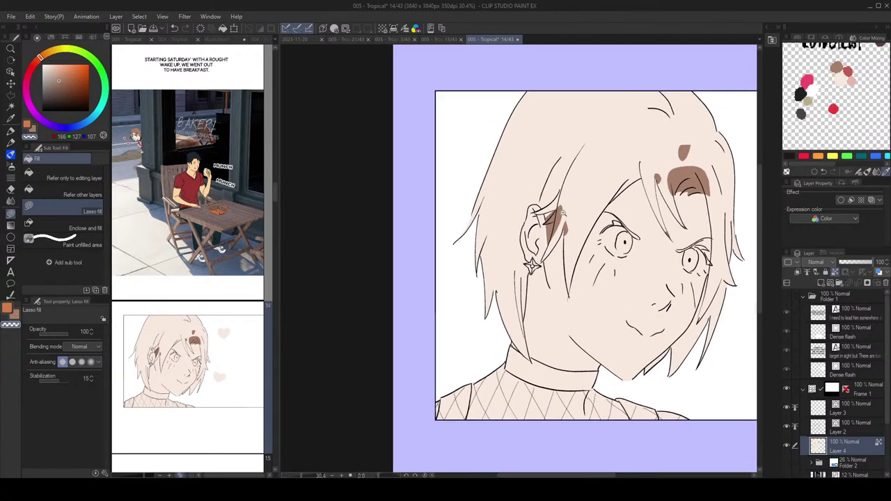
scroll(513, 225, "up", 4)
key("c")
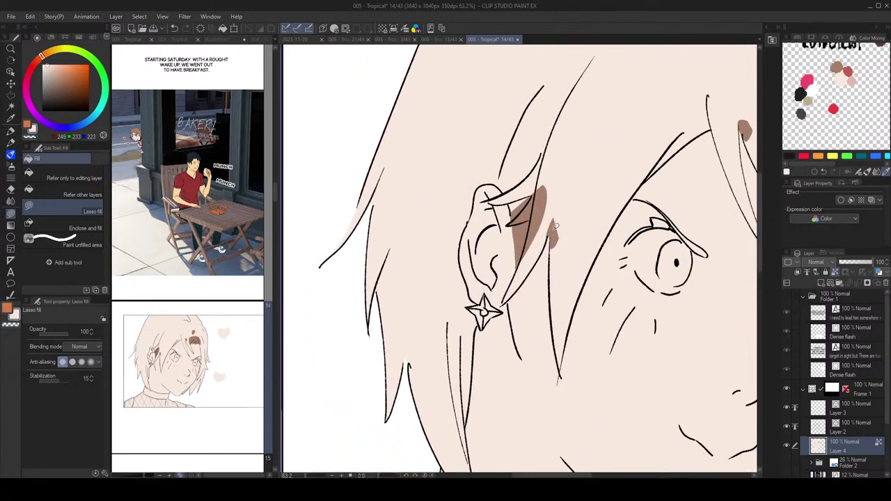
left_click(540, 202, "alt")
Step: Lasso fill brown along the outer hair edge behind the ear, down to the lower hair tips
scroll(573, 188, "down", 3)
left_click_drag(582, 216, 571, 200)
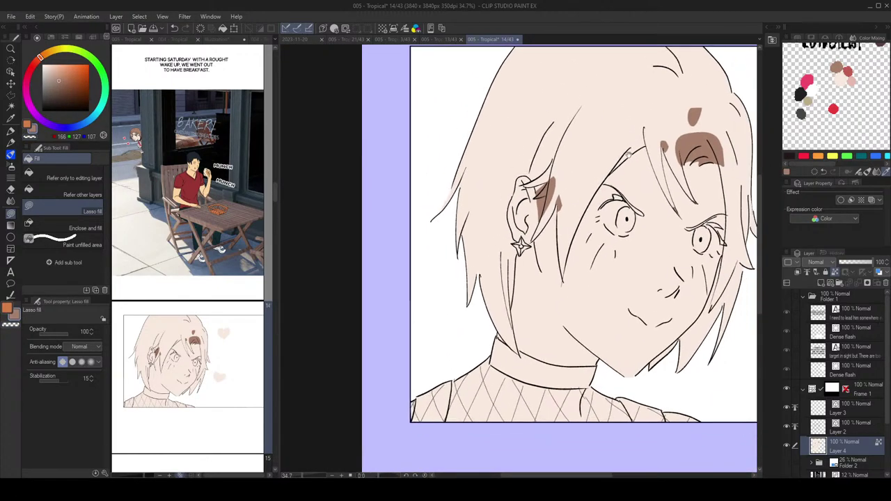
mouse_move(477, 101)
left_mouse_down()
mouse_move(415, 206)
mouse_move(487, 105)
left_mouse_up()
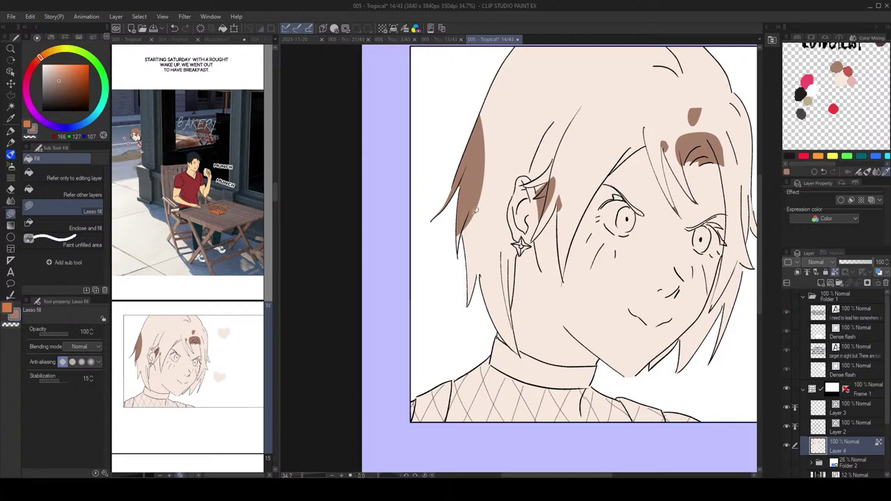
mouse_move(476, 210)
left_mouse_down()
mouse_move(484, 319)
mouse_move(458, 209)
left_mouse_up()
Step: Lasso fill brown along the outer hair edge on the far side of the face, including its pointed tips
left_click_drag(643, 172, 562, 177)
mouse_move(667, 117)
left_mouse_down()
mouse_move(664, 146)
mouse_move(650, 140)
mouse_move(651, 120)
left_mouse_up()
mouse_move(663, 205)
left_mouse_down()
mouse_move(647, 165)
mouse_move(627, 191)
mouse_move(651, 261)
mouse_move(655, 252)
left_mouse_up()
left_click_drag(646, 267, 661, 218)
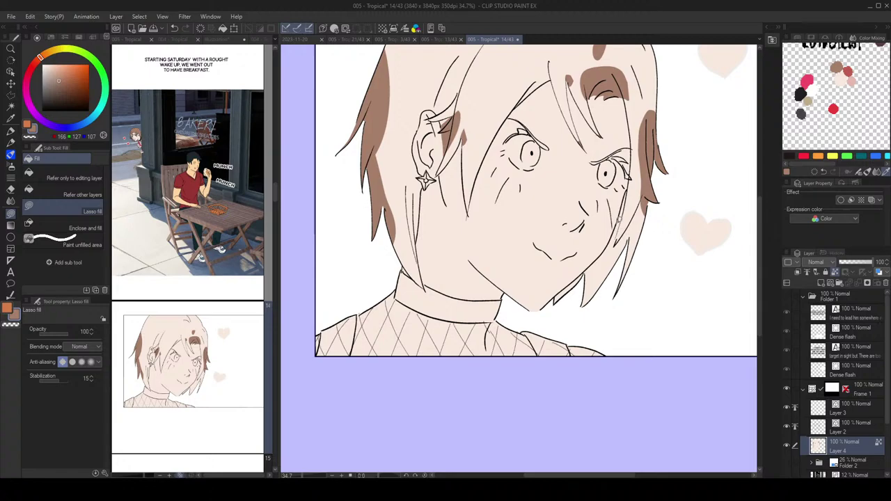
Step: Lasso fill brown around the loose hair strands over the top of the ear
left_click_drag(671, 148, 674, 188)
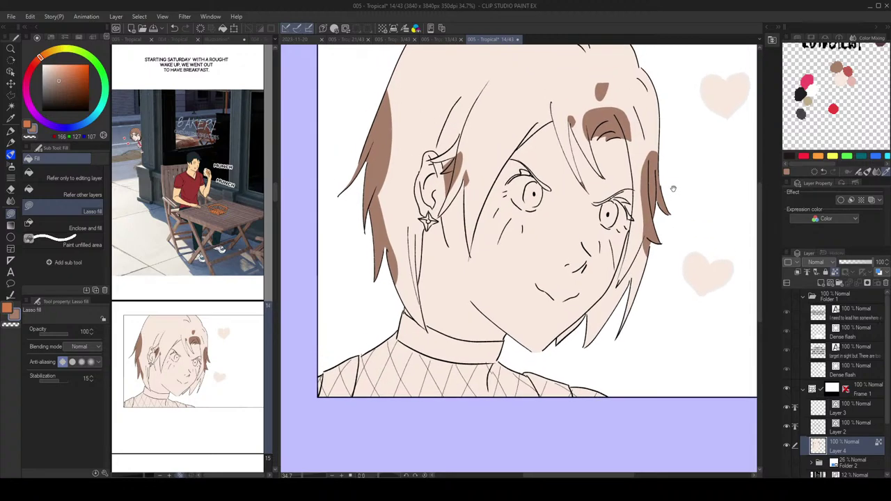
mouse_move(491, 141)
left_mouse_down()
mouse_move(501, 171)
mouse_move(462, 174)
mouse_move(421, 214)
mouse_move(447, 224)
left_mouse_up()
scroll(571, 183, "down", 5)
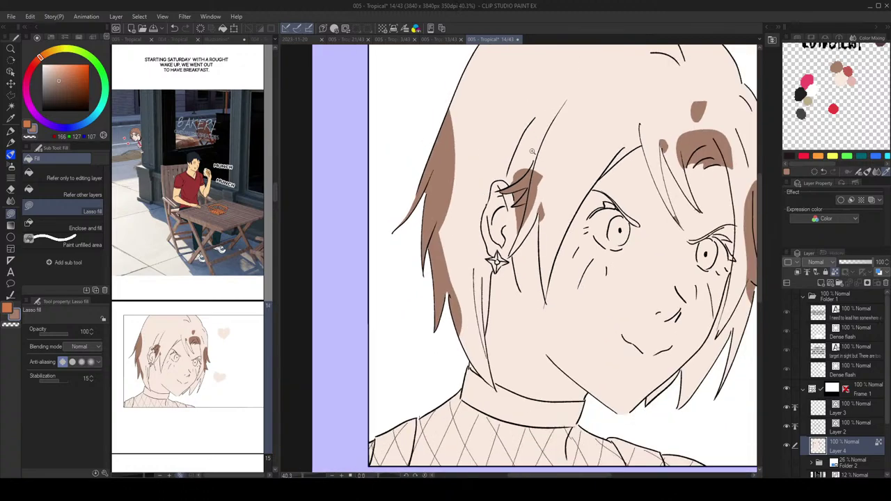
scroll(571, 192, "down", 2)
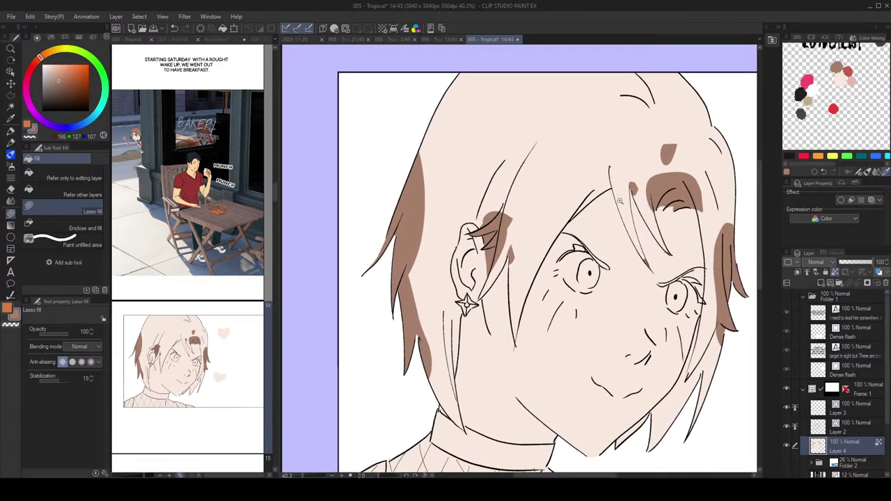
Step: Fill the enclosed areas of the woman's hair with brown using the Refer other layers fill
left_click(77, 195)
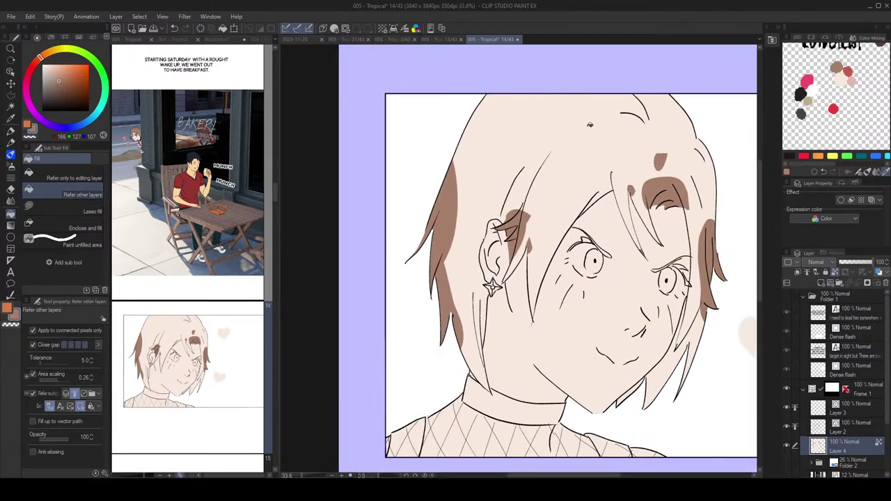
left_click(590, 125)
mouse_move(710, 304)
left_mouse_down()
mouse_move(682, 273)
mouse_move(701, 233)
left_mouse_up()
left_click(665, 320)
left_click(605, 359)
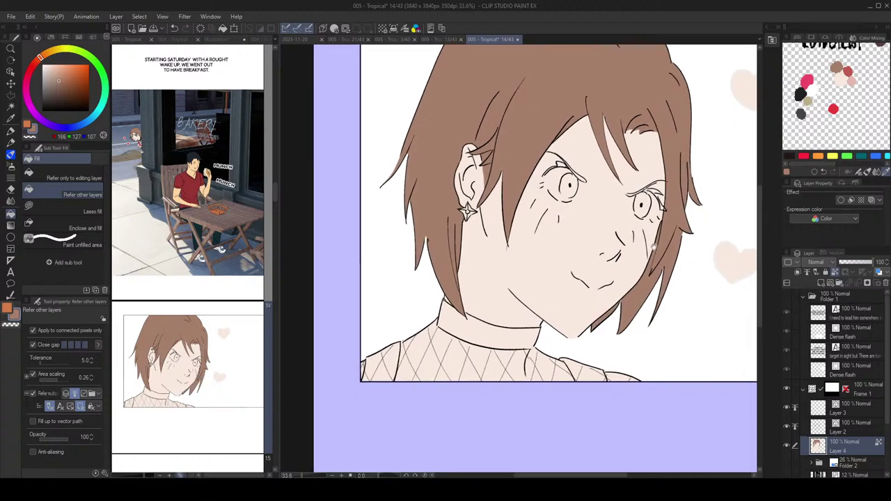
Step: Switch back to Lasso fill and touch up the remaining gaps in the brown hair around the jaw and bangs
left_click(58, 207)
scroll(644, 314, "up", 4)
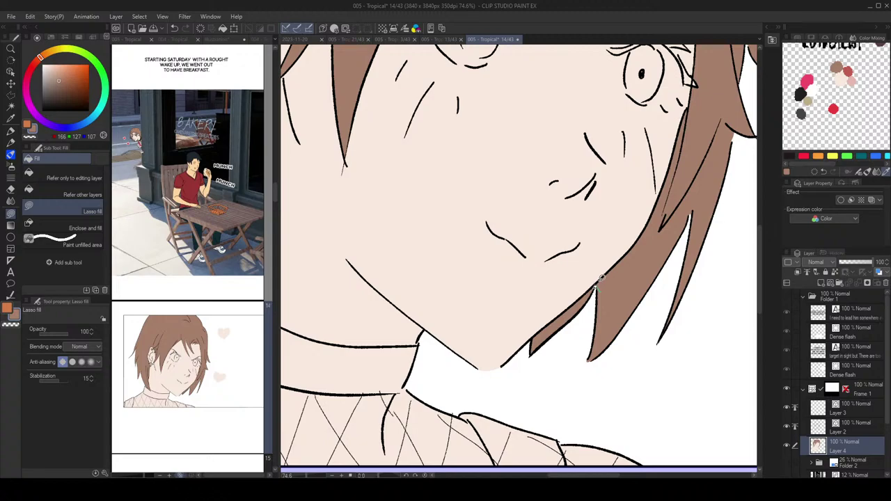
scroll(709, 175, "down", 5)
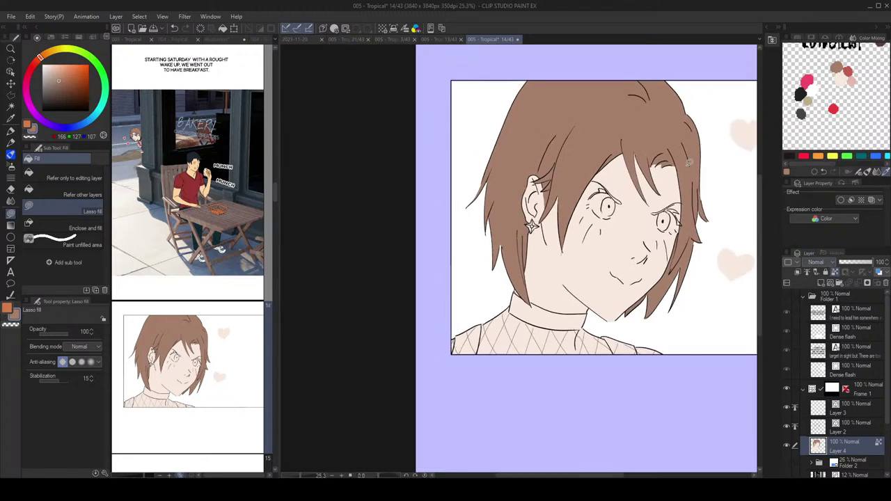
left_click_drag(701, 176, 697, 171)
scroll(696, 171, "up", 4)
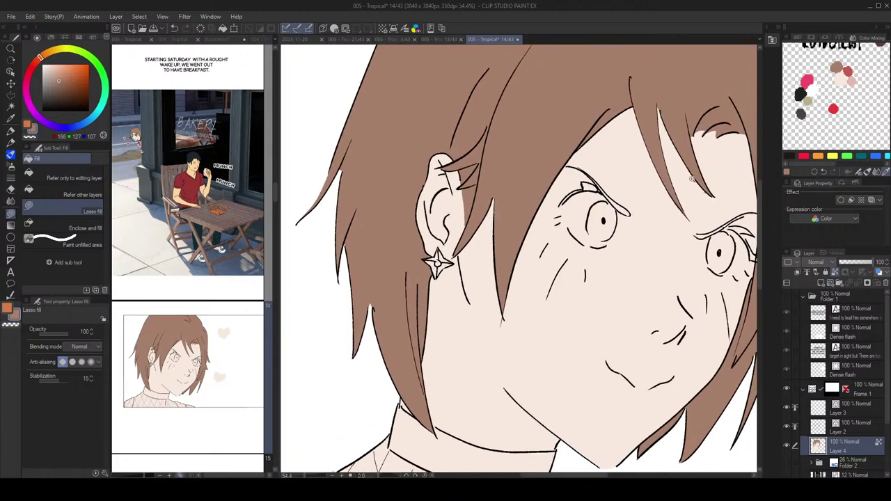
left_click_drag(679, 193, 680, 194)
Step: Bring up page 23/37 of 004 - Tropical beside the canvas as a color reference for the woman
left_click(202, 39)
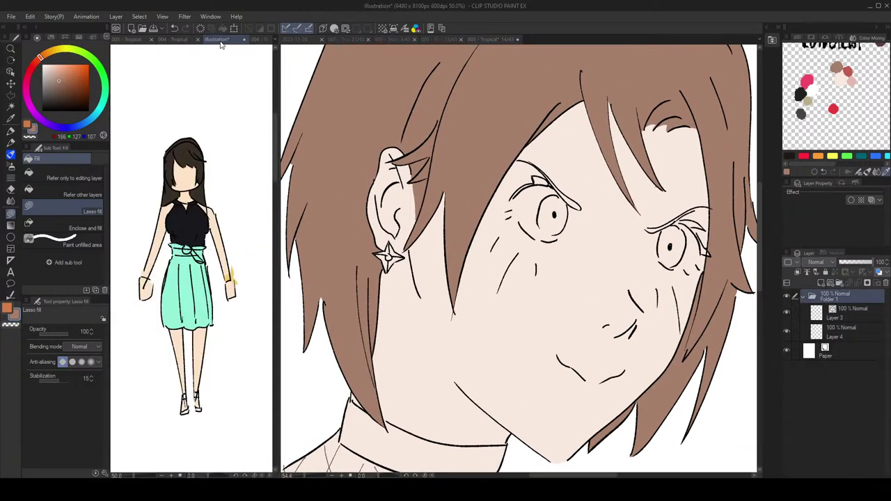
left_click(243, 39)
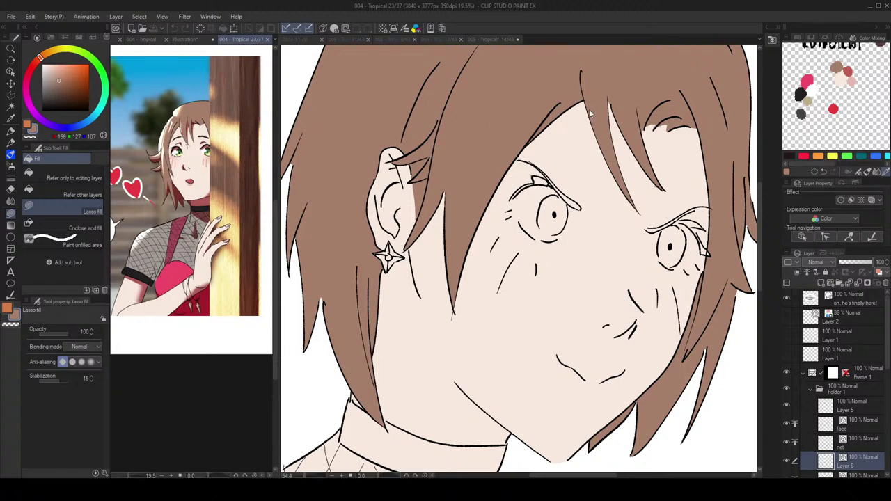
left_click(574, 182)
Step: Lasso fill brown at the inner tip of the woman's left eyebrow and switch to the Refer other layers fill
scroll(571, 193, "up", 3)
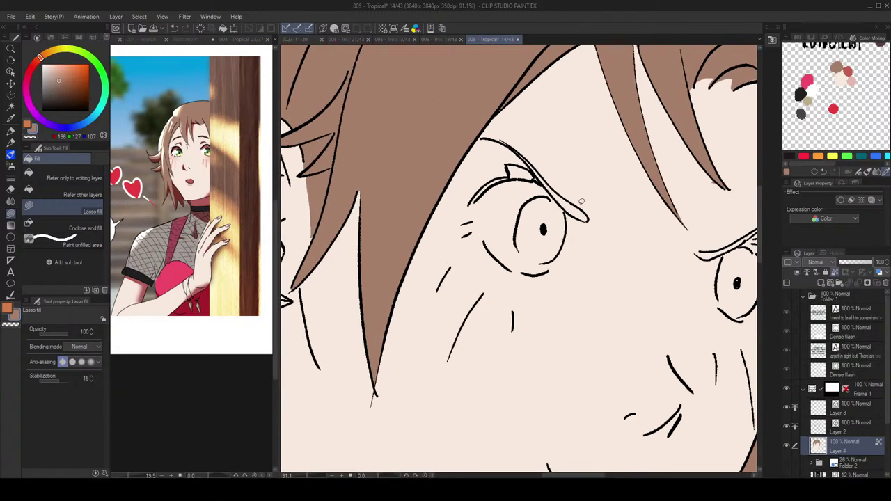
left_click_drag(628, 196, 551, 189)
left_click_drag(625, 242, 629, 239)
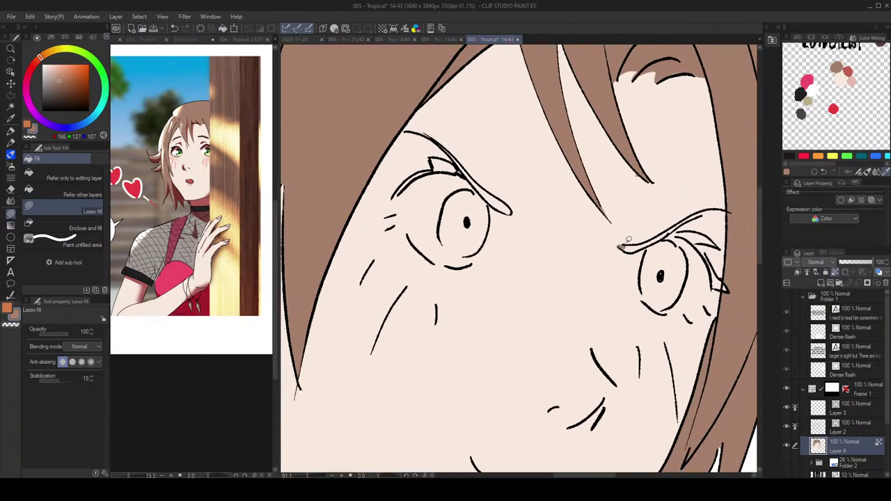
left_click(76, 195)
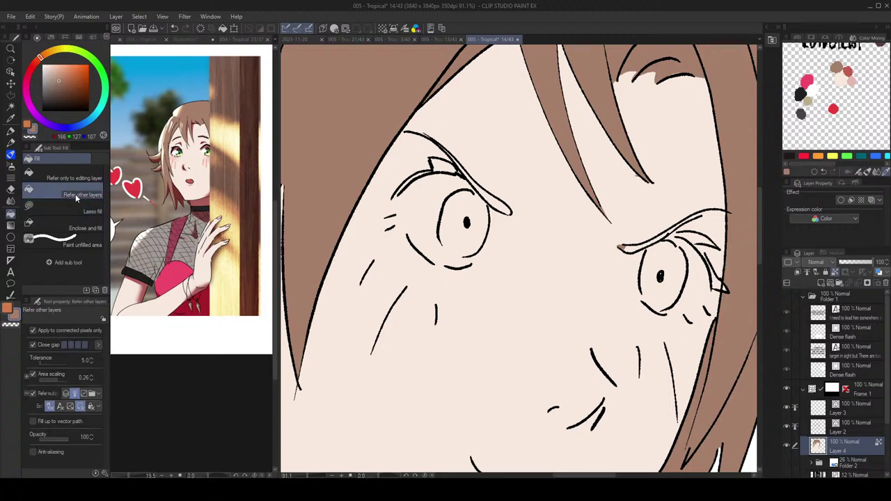
Step: Fill both eyebrows with the brown hair colour, closing the right eyebrow's outer end with a lasso fill
left_click(509, 200)
left_click(642, 245)
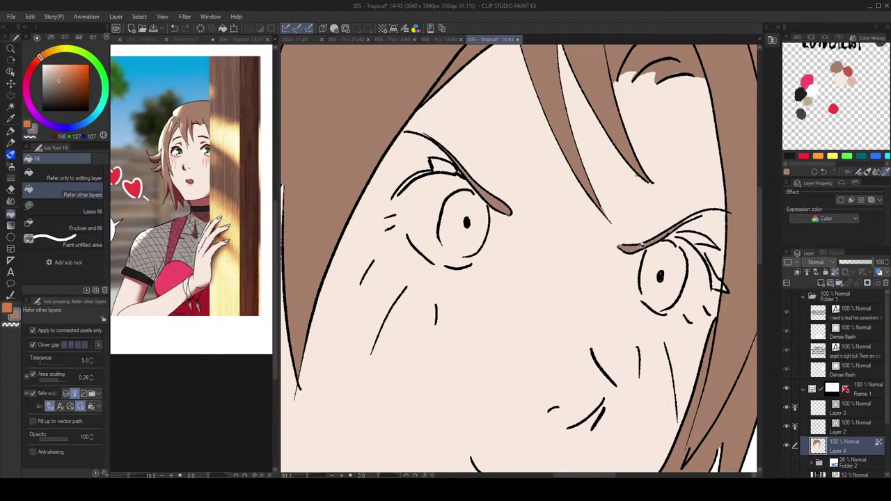
left_click(64, 213)
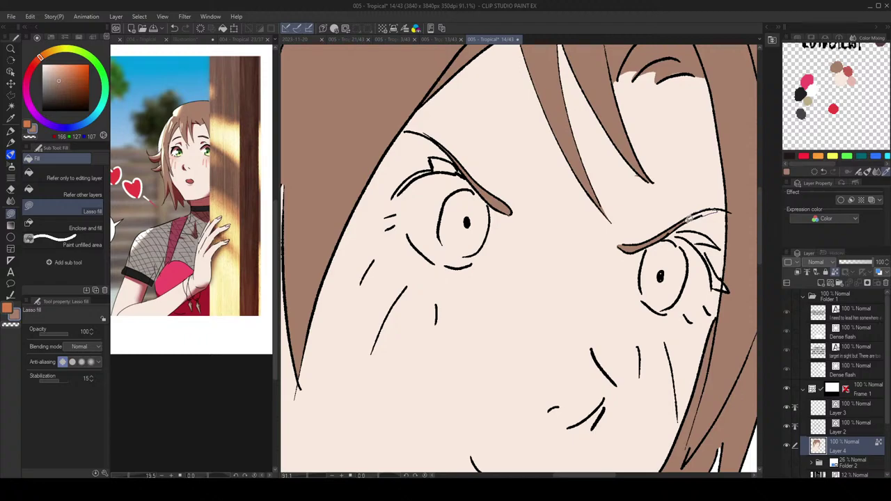
left_click_drag(689, 218, 691, 216)
Step: Lasso-fill the left eye's upper lashes with black and undo the fill tried on the right eye's lashes
left_click(41, 111)
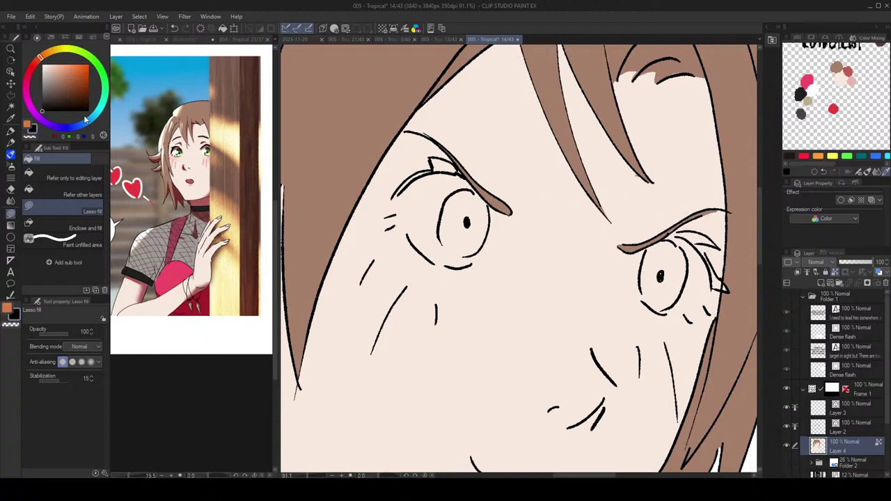
mouse_move(462, 172)
left_mouse_down()
mouse_move(431, 156)
mouse_move(433, 165)
mouse_move(395, 193)
mouse_move(425, 171)
mouse_move(461, 170)
left_mouse_up()
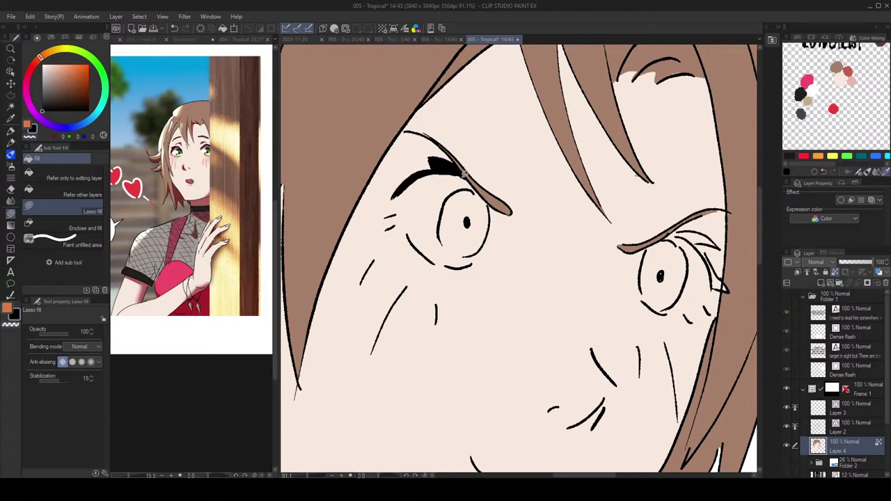
mouse_move(677, 235)
left_mouse_down()
mouse_move(696, 243)
mouse_move(729, 287)
mouse_move(697, 242)
mouse_move(706, 236)
mouse_move(689, 227)
mouse_move(674, 233)
left_mouse_up()
key("ctrl+z")
Step: Scale down the right eye's two outer lash vector lines slightly so they sit closer to the eye
key("o")
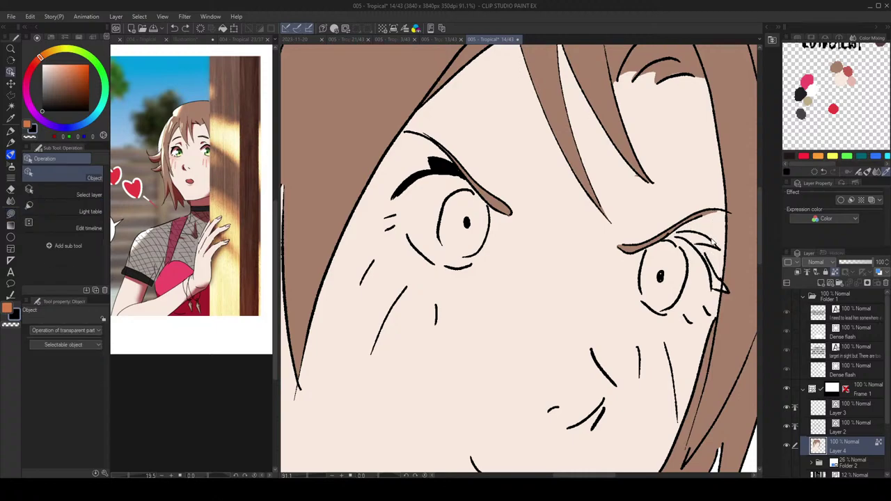
left_click(713, 240)
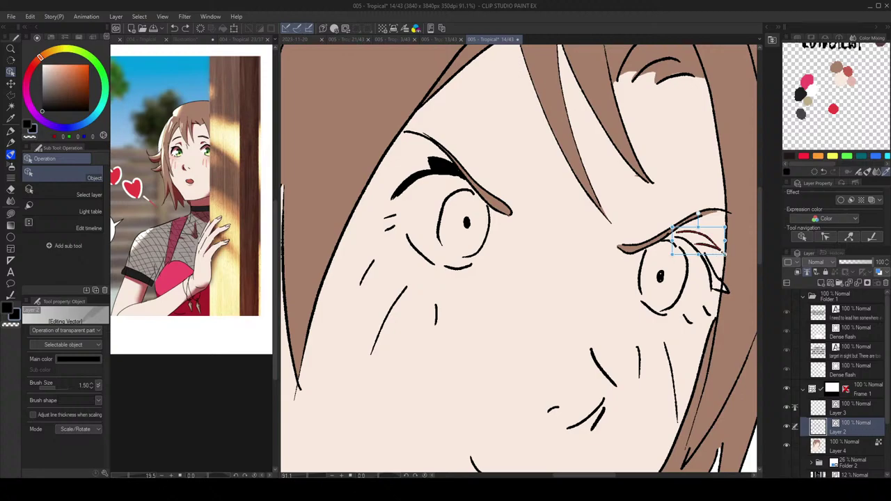
left_click_drag(723, 253, 718, 252)
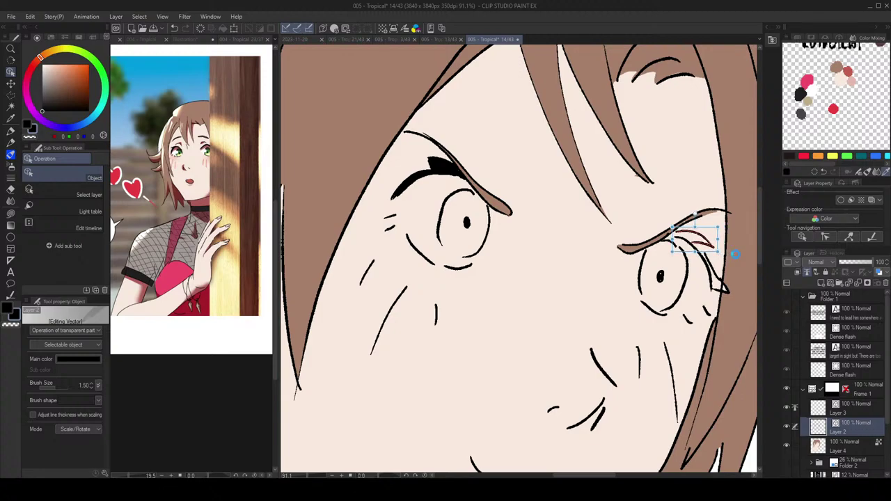
left_click(725, 292)
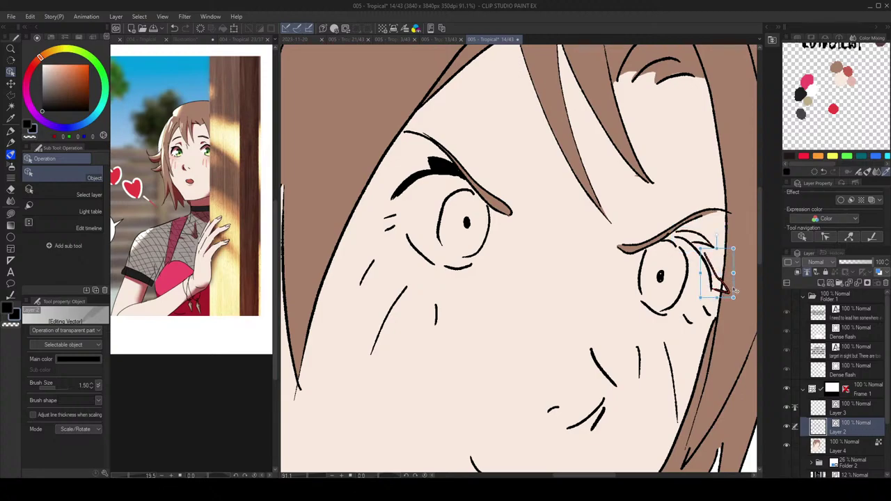
left_click_drag(730, 297, 729, 296)
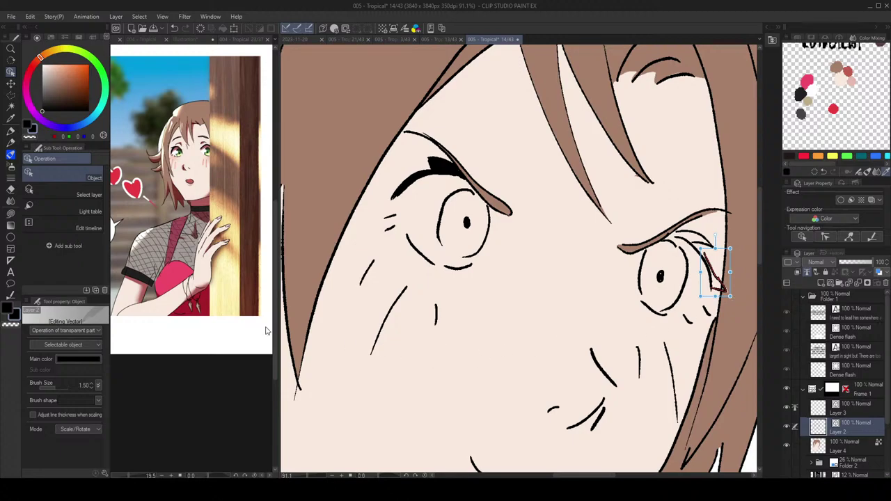
Step: Lasso-fill the right eye's upper lashes with black on Layer 4
key("g")
left_click_drag(451, 173, 414, 151)
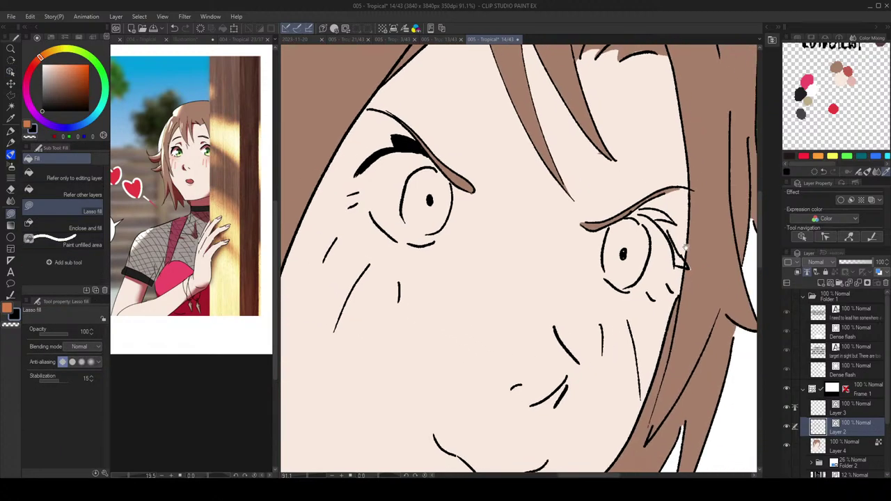
left_click(857, 441)
left_click(707, 247, "alt")
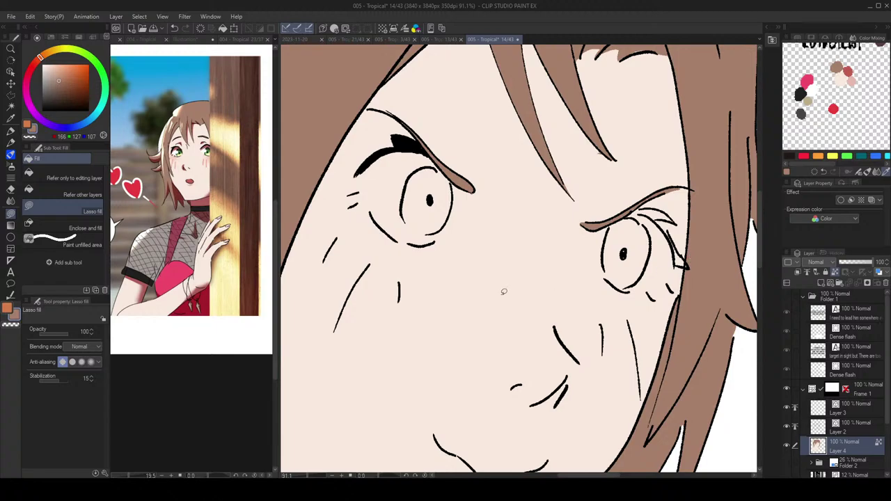
left_click_drag(56, 87, 41, 112)
mouse_move(638, 213)
left_mouse_down()
mouse_move(656, 222)
mouse_move(676, 266)
mouse_move(688, 266)
mouse_move(657, 214)
mouse_move(676, 218)
mouse_move(641, 206)
left_mouse_up()
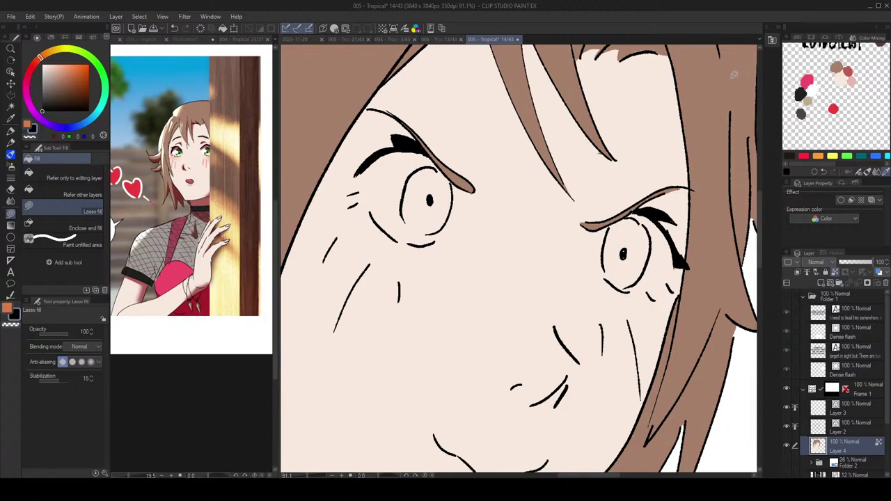
Step: Sample the iris green (67, 123, 63) from the 004 - Tropical reference and paint a swatch of it on the colour mixing palette
left_click(206, 137)
scroll(188, 157, "up", 4)
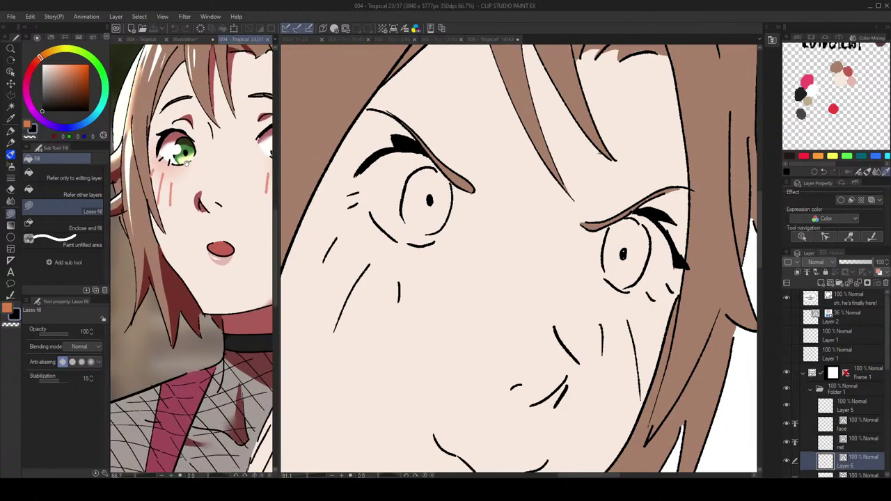
key("c")
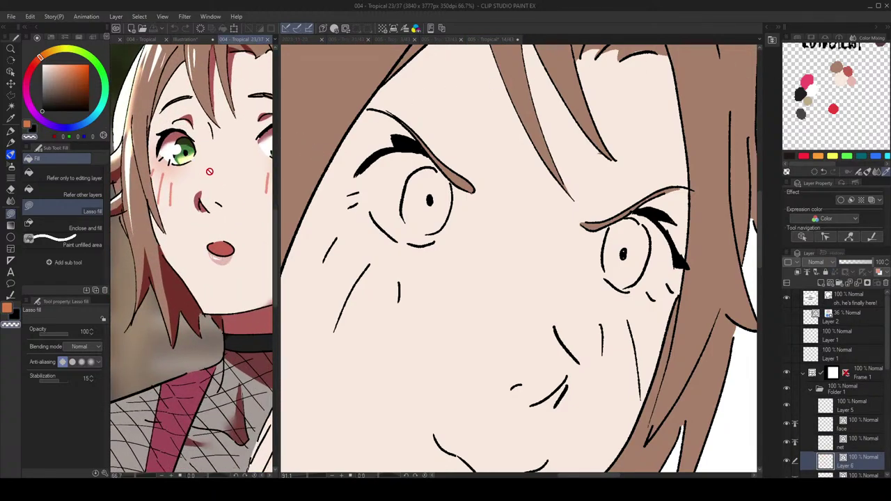
left_click(215, 163, "ctrl")
left_click(190, 149, "alt")
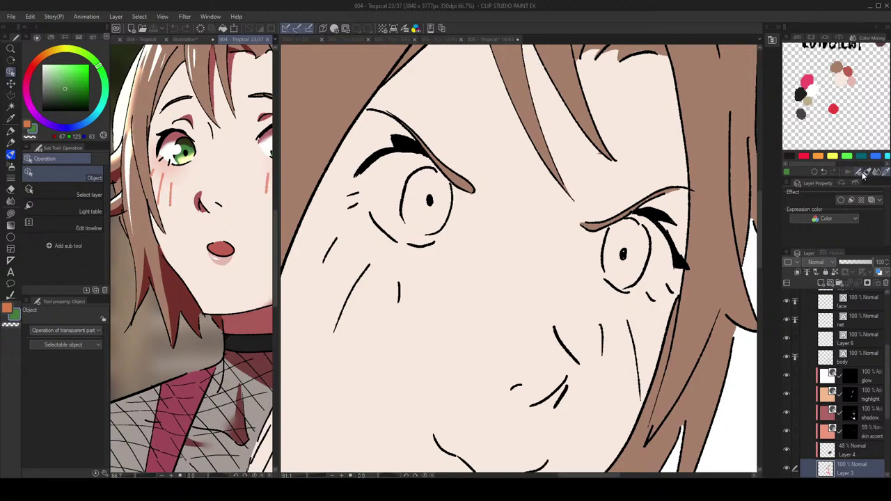
key("p")
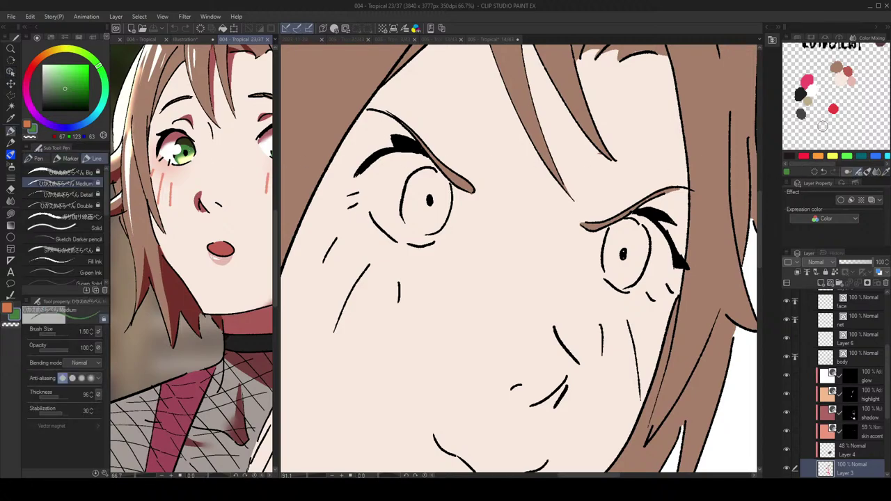
left_click_drag(853, 105, 854, 105)
left_click(855, 105)
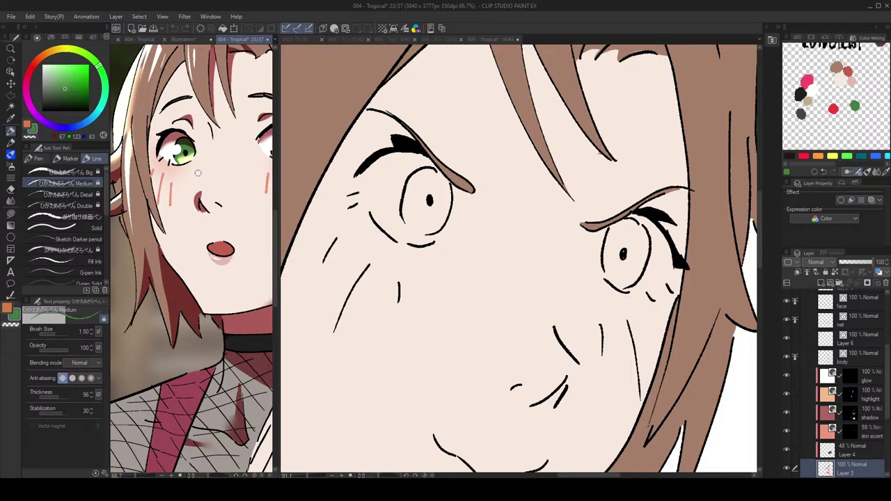
Step: Pick the orange (211, 124, 74) of the reference's cheek marks and paint a swatch of it below the green one
key("o")
left_click(161, 188)
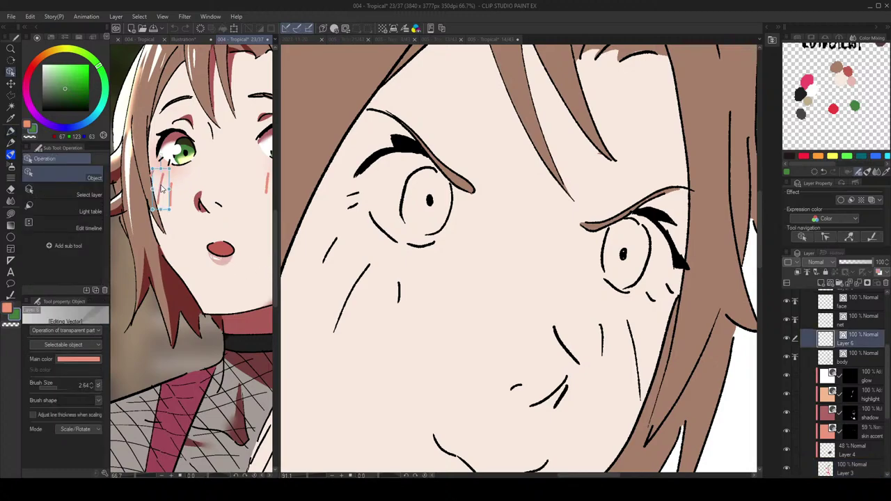
key("x")
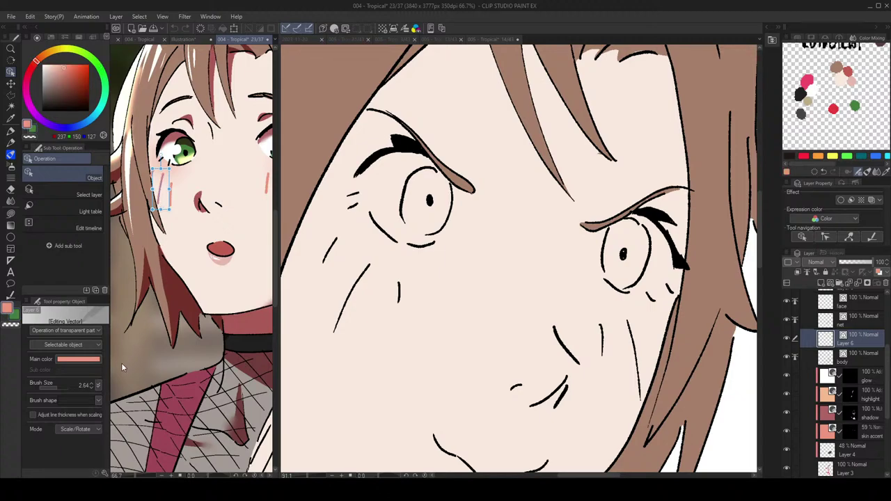
left_click(173, 186)
key("p")
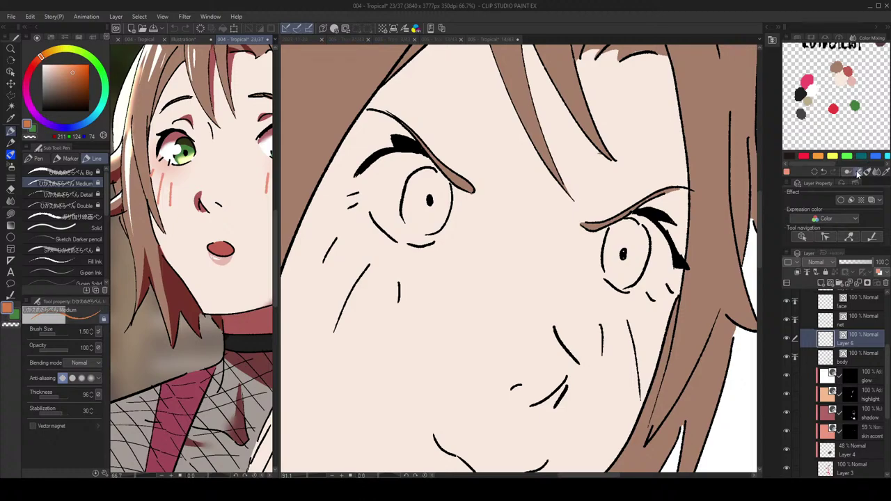
left_click(848, 124)
mouse_move(857, 106)
left_mouse_down()
mouse_move(851, 120)
mouse_move(861, 118)
mouse_move(848, 121)
mouse_move(861, 128)
mouse_move(862, 119)
left_mouse_up()
key("c")
key("c")
key("c")
Step: Lasso-fill a white patch across the left iris outline in 005 - Tropical and undo the misplaced fill that follows
left_click(490, 225)
scroll(490, 227, "down", 1)
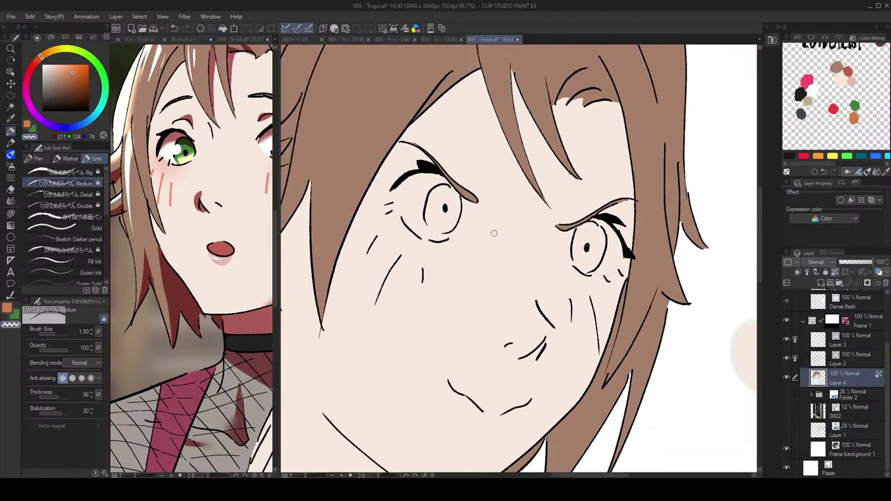
mouse_move(495, 236)
left_mouse_down()
mouse_move(557, 223)
mouse_move(564, 204)
left_mouse_up()
key("g")
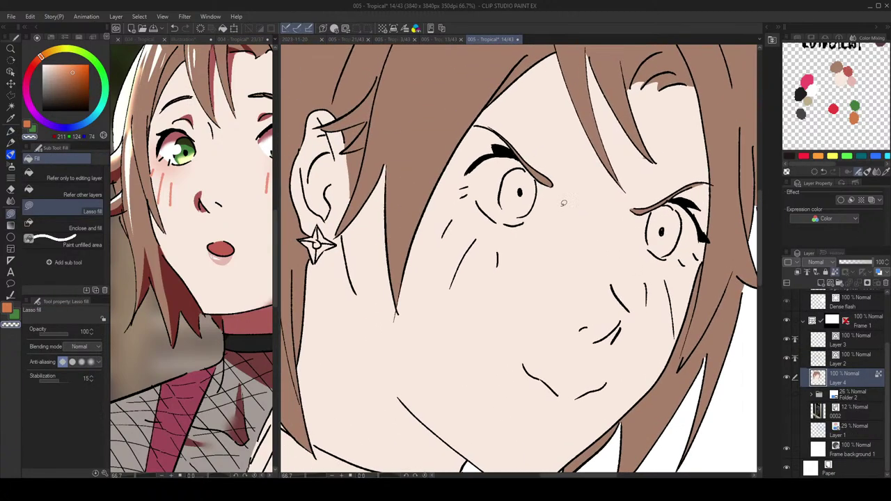
left_click(815, 90)
left_click_drag(492, 174, 511, 171)
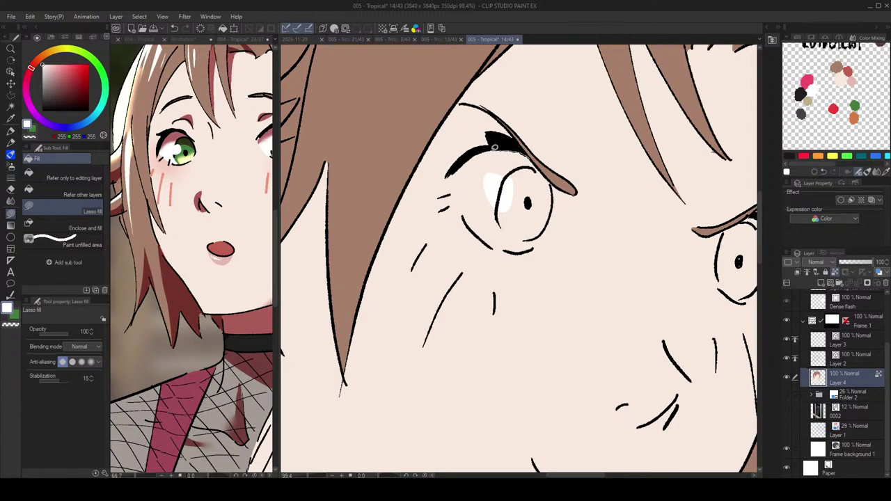
mouse_move(495, 147)
left_mouse_down()
mouse_move(454, 181)
mouse_move(464, 212)
left_mouse_up()
key("ctrl+z")
key("ctrl+z")
Step: Close the left eye's open edges with white lasso fills and fill the rest of the eye with white, referring to other layers
mouse_move(452, 176)
left_mouse_down()
mouse_move(467, 221)
mouse_move(456, 176)
left_mouse_up()
key("alt+]")
mouse_move(451, 216)
left_mouse_down()
mouse_move(440, 197)
mouse_move(448, 205)
left_mouse_up()
key("alt+[")
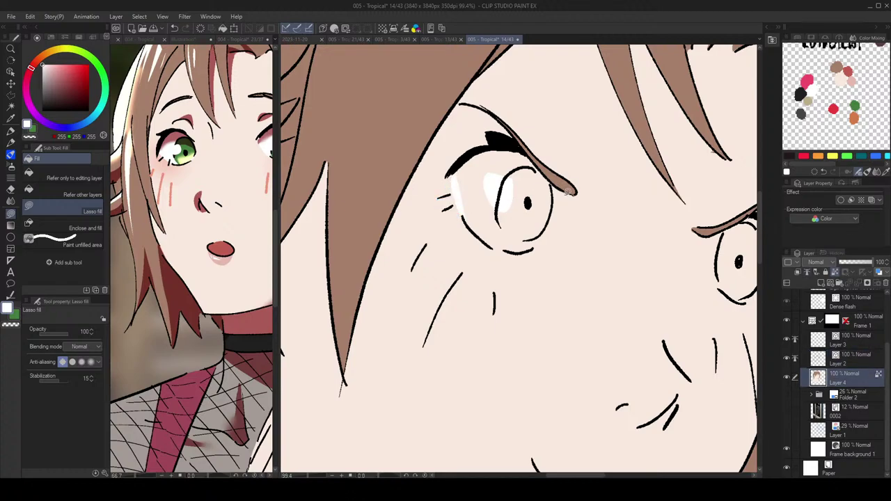
mouse_move(571, 191)
left_mouse_down()
mouse_move(557, 224)
mouse_move(563, 187)
mouse_move(557, 224)
mouse_move(536, 245)
mouse_move(554, 179)
mouse_move(566, 183)
left_mouse_up()
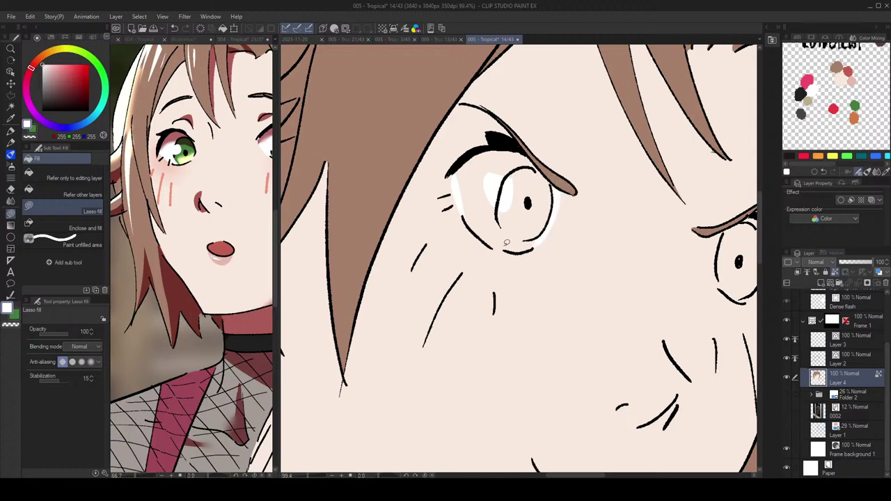
scroll(516, 235, "down", 3)
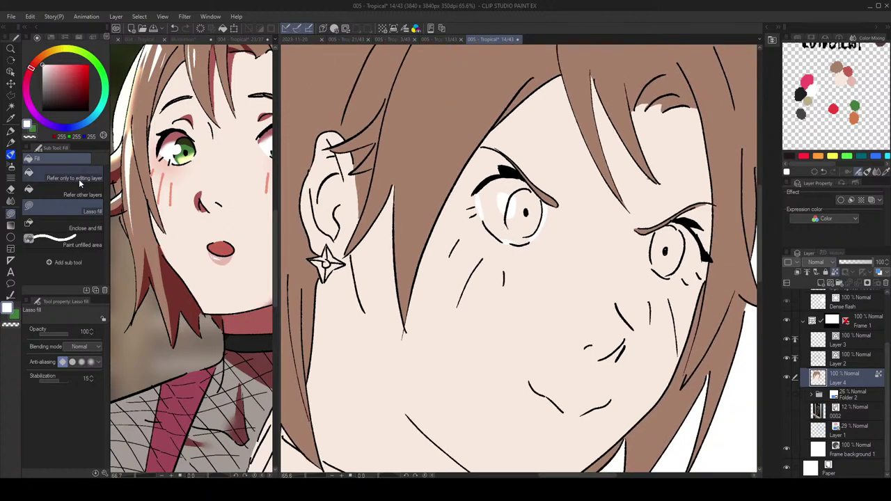
left_click(74, 194)
left_click(534, 212)
Step: Close the right eye's open edges with white lasso fills and fill its interior with white
left_click_drag(641, 199, 618, 191)
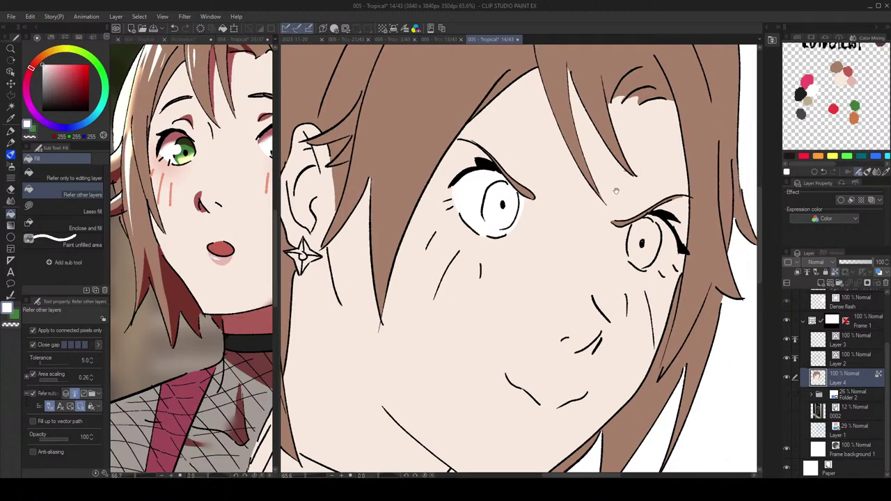
left_click(92, 209)
scroll(622, 229, "up", 2)
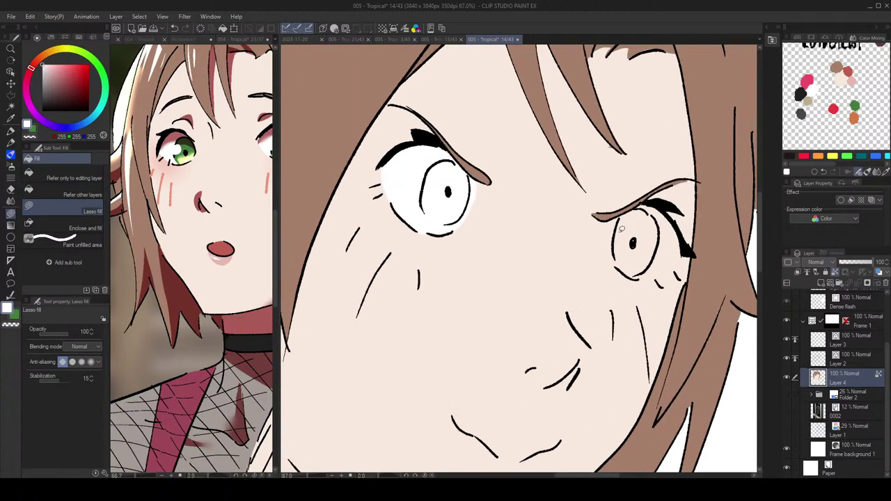
mouse_move(613, 220)
left_mouse_down()
mouse_move(619, 263)
mouse_move(621, 217)
mouse_move(609, 236)
mouse_move(624, 252)
mouse_move(616, 222)
left_mouse_up()
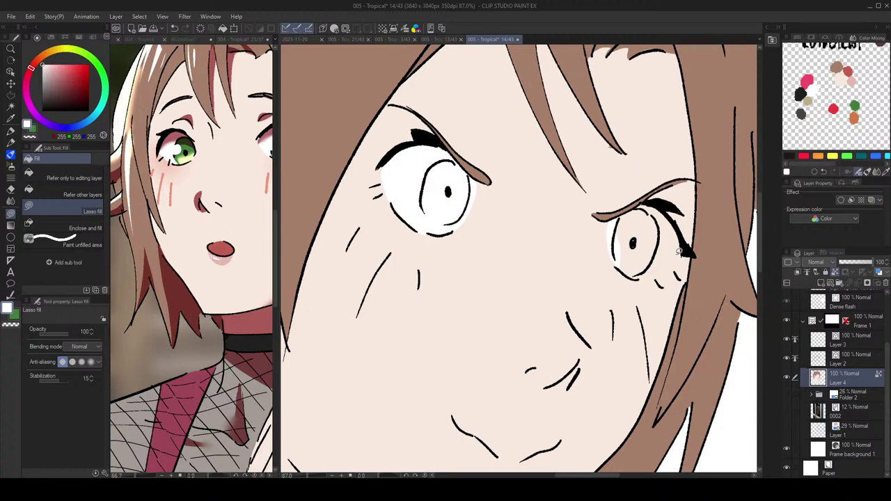
mouse_move(684, 253)
left_mouse_down()
mouse_move(648, 278)
mouse_move(667, 273)
mouse_move(688, 248)
mouse_move(658, 252)
mouse_move(666, 253)
left_mouse_up()
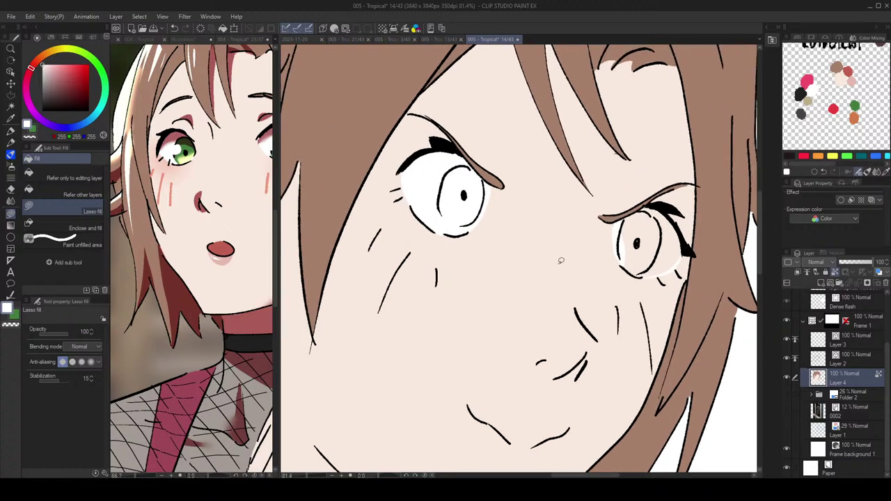
left_click(69, 194)
left_click(657, 224)
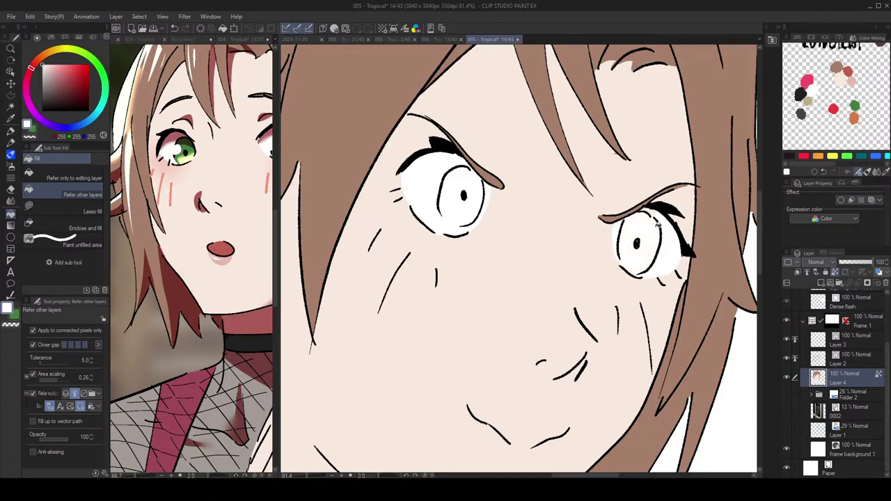
Step: Pick the green swatch from the palette and lasso-fill the left iris with it on Layer 4
left_click(70, 211)
left_click(32, 129)
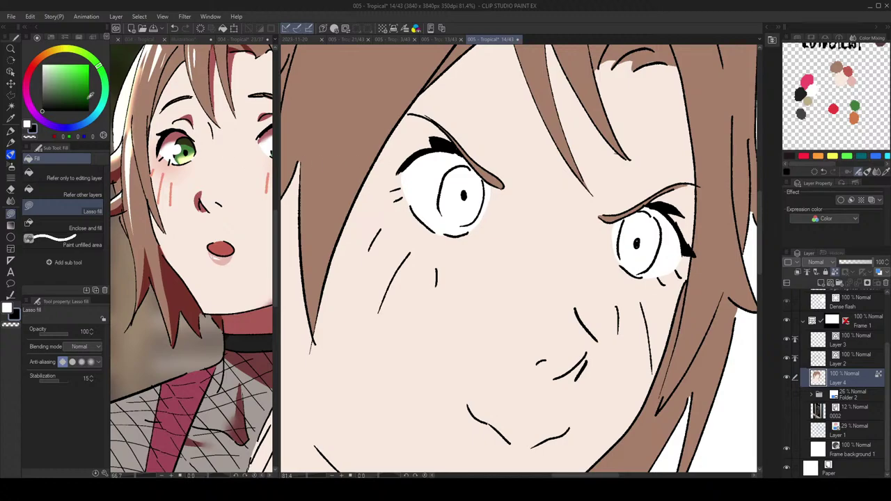
key("x")
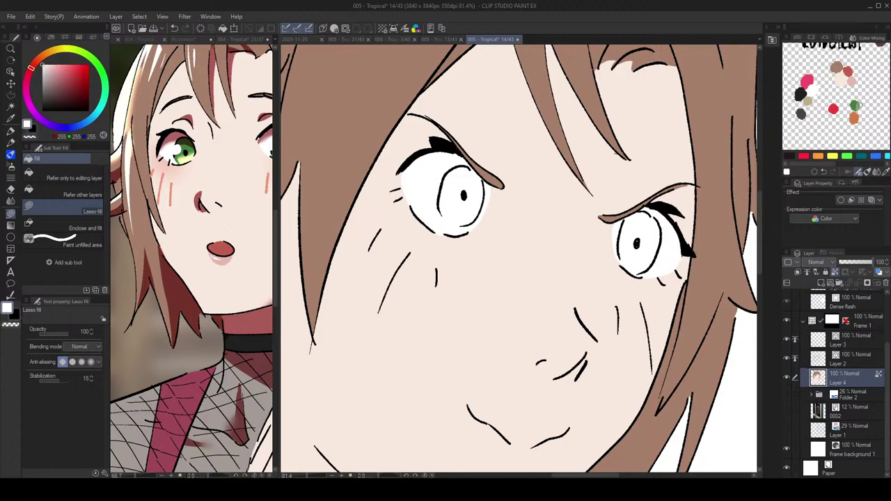
left_click(855, 105)
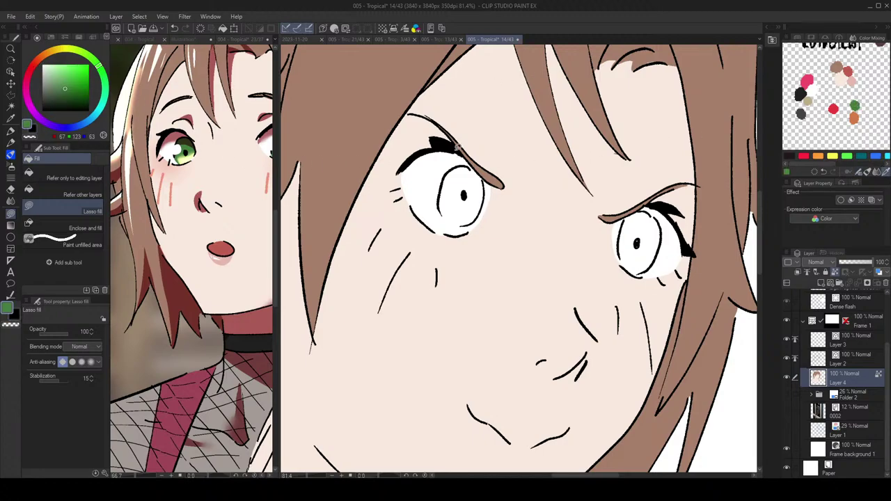
scroll(463, 169, "up", 1)
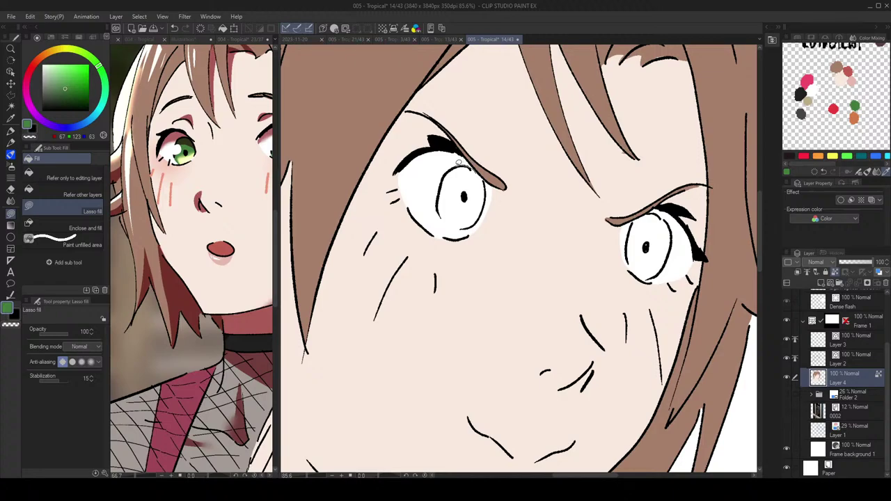
mouse_move(445, 177)
left_mouse_down()
mouse_move(439, 205)
mouse_move(464, 225)
mouse_move(480, 217)
mouse_move(476, 167)
left_mouse_up()
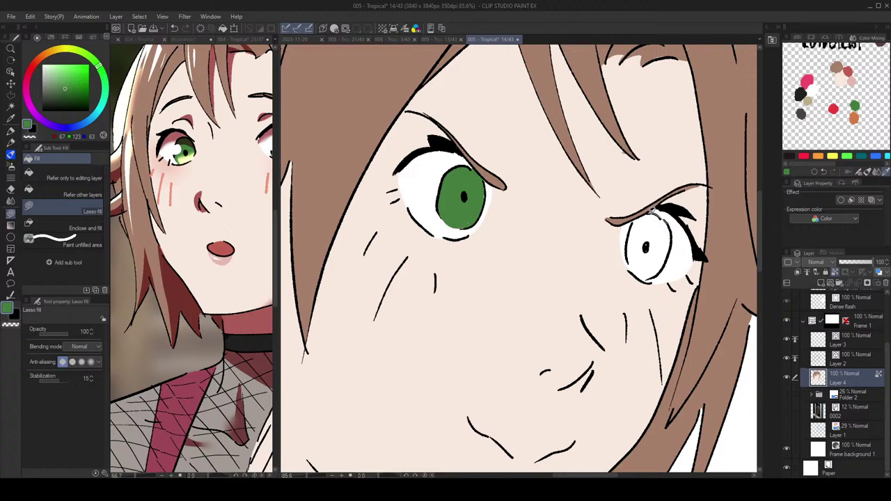
Step: Lasso-fill the right iris with the same green and touch up the lower edge of the left iris
mouse_move(643, 215)
left_mouse_down()
mouse_move(648, 249)
mouse_move(669, 223)
left_mouse_up()
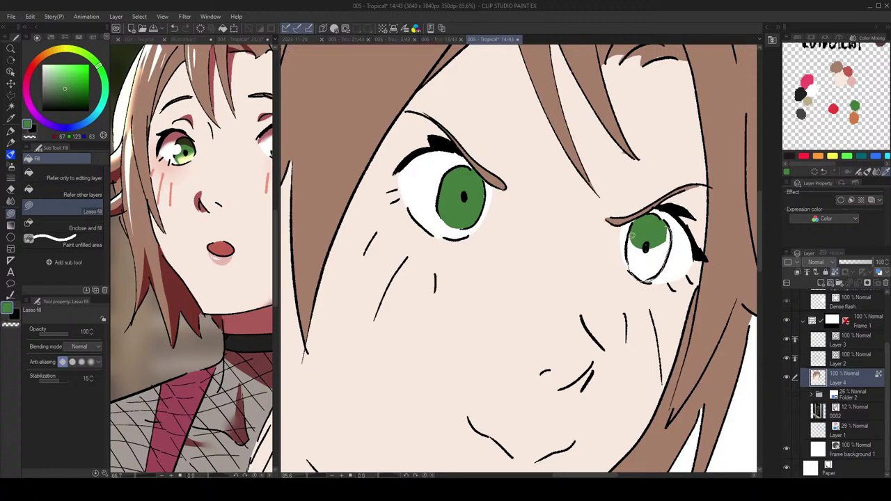
left_click_drag(631, 237, 631, 235)
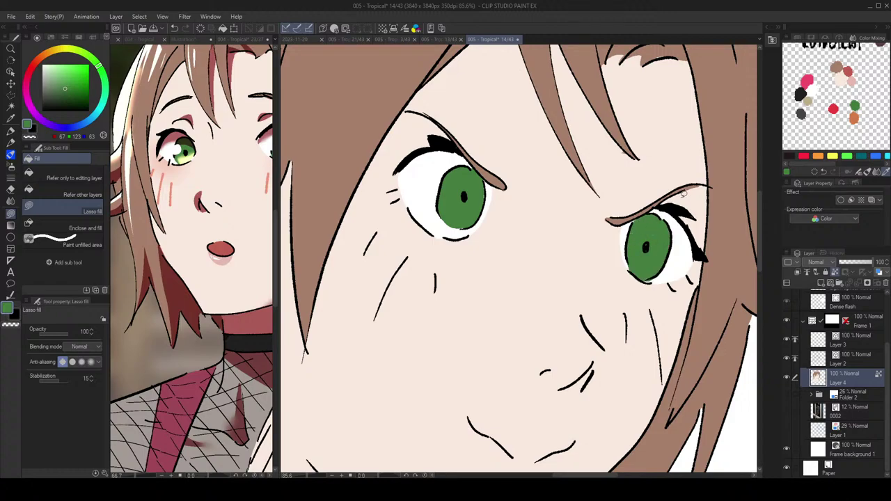
left_click(665, 277, "alt")
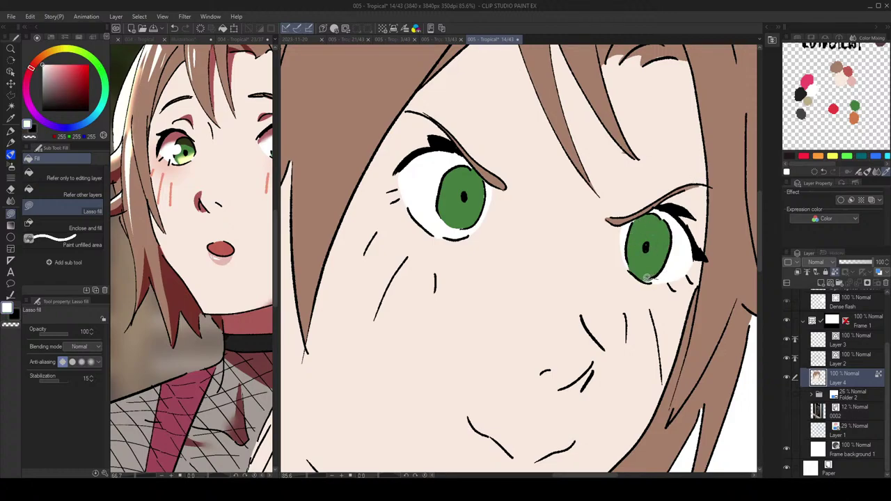
left_click(473, 184, "alt")
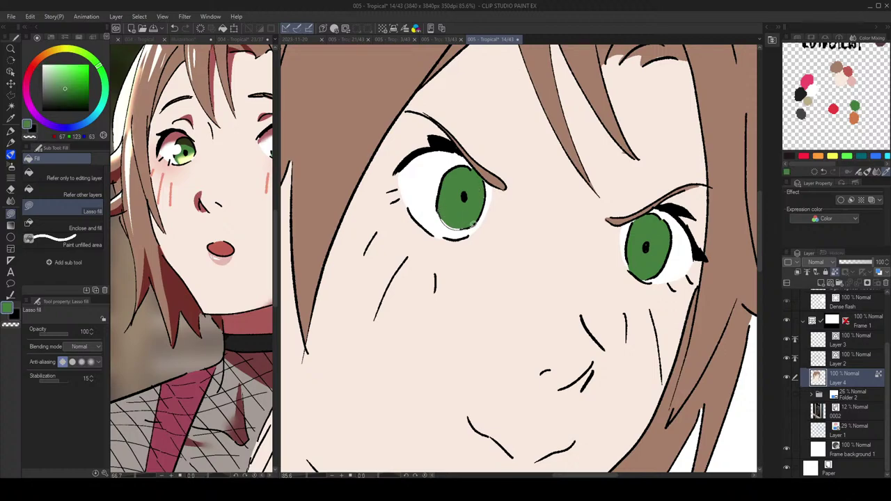
scroll(486, 195, "down", 5)
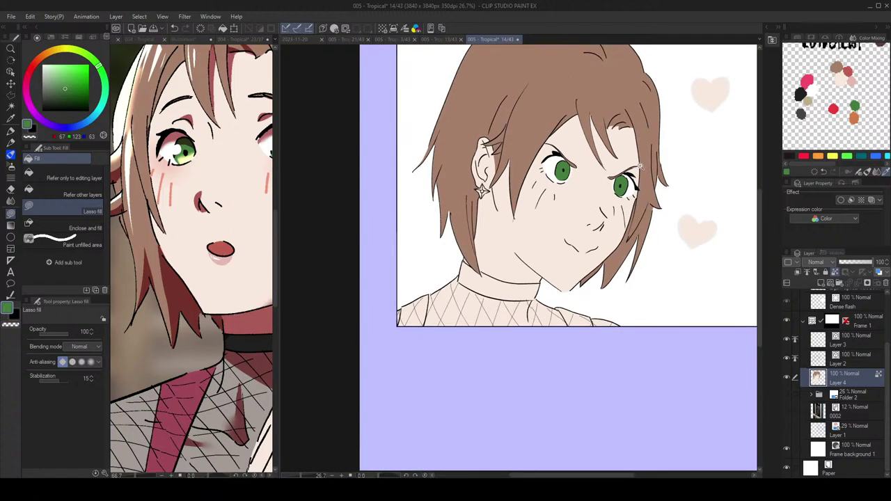
key("h")
key("h")
Step: Select the left iris's vector outline on Layer 2, enlarge it slightly and rotate it a little clockwise
scroll(617, 188, "up", 3)
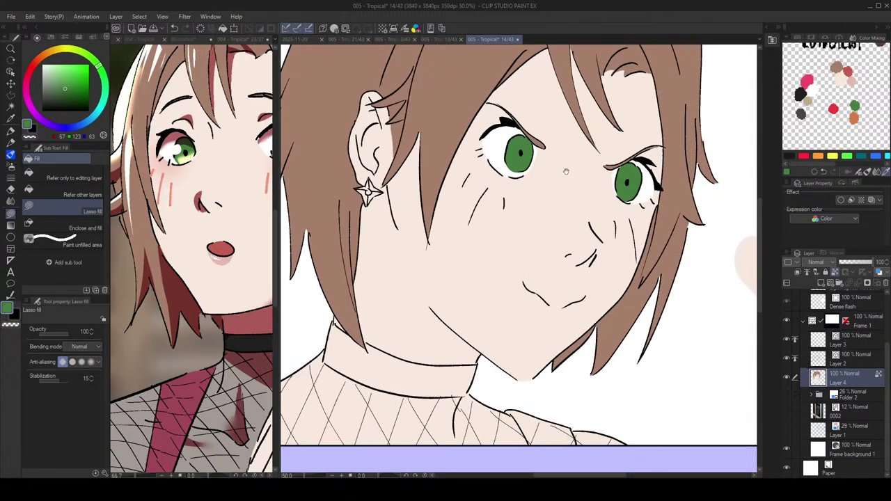
left_click_drag(566, 171, 568, 225)
scroll(568, 225, "up", 1)
key("o")
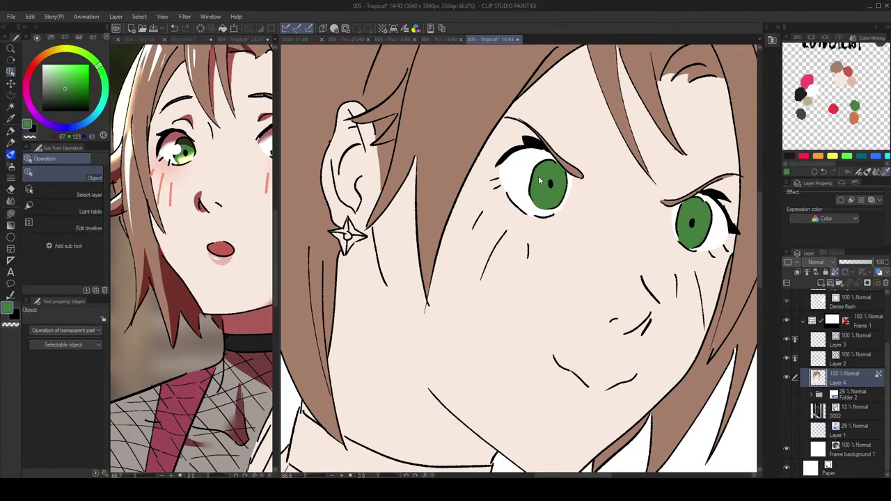
left_click(535, 177)
scroll(539, 188, "up", 3)
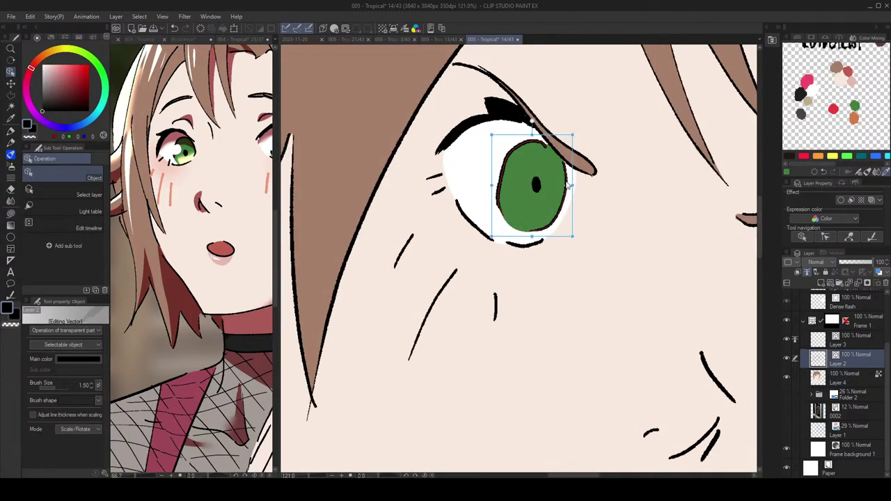
scroll(543, 209, "down", 4)
left_click_drag(527, 219, 524, 223)
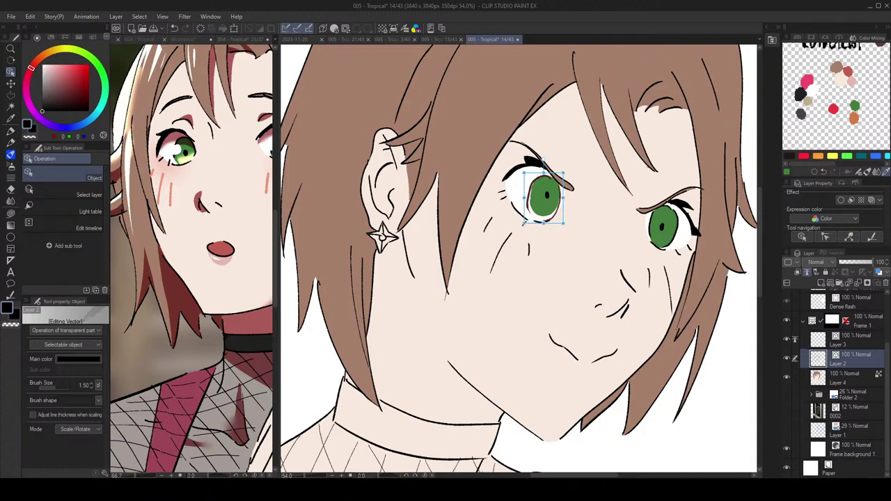
left_click_drag(564, 172, 571, 166)
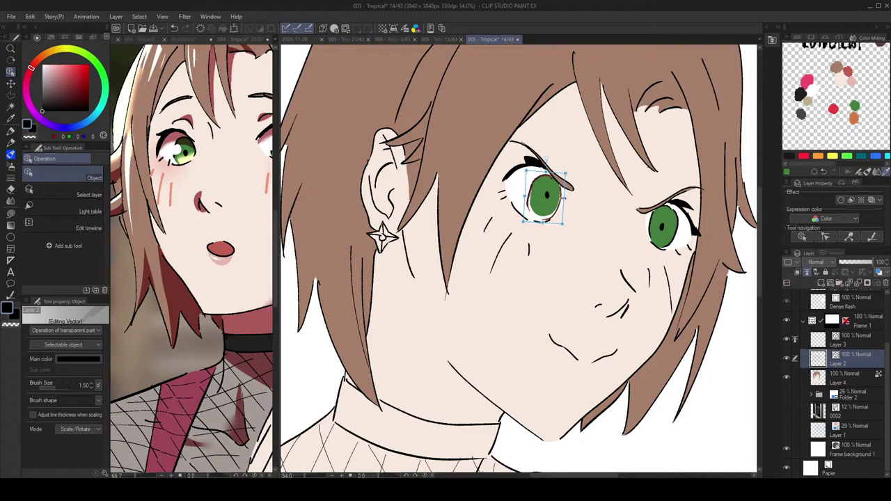
left_click_drag(565, 199, 597, 187)
key("g")
scroll(596, 187, "down", 1)
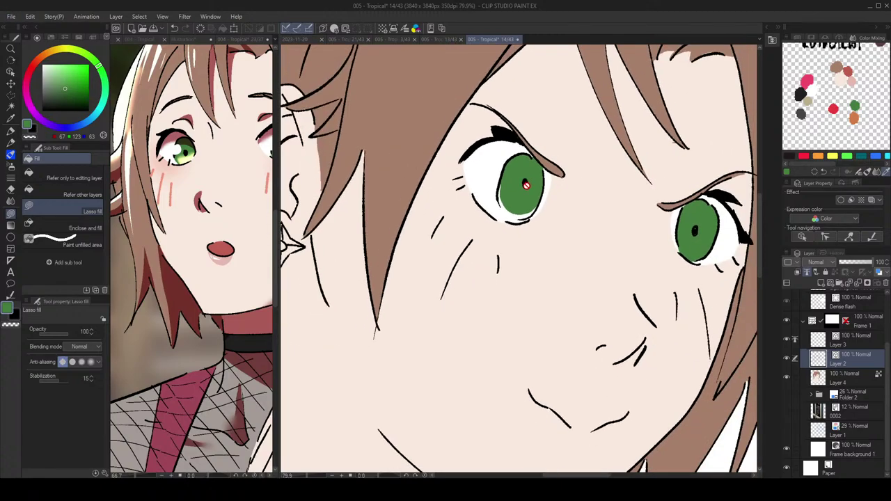
Step: Lasso-select the left pupil on Layer 2, nudge it slightly outward, deselect, and patch the green around it on Layer 4
key("o")
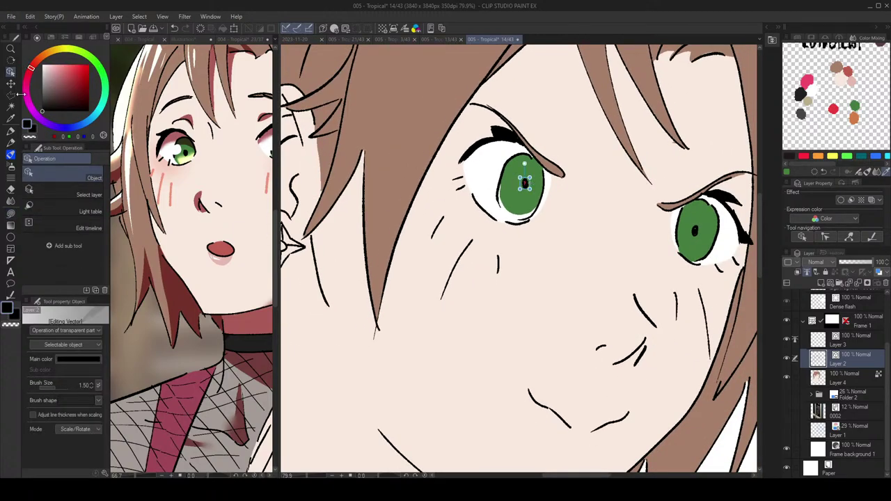
left_click(13, 94)
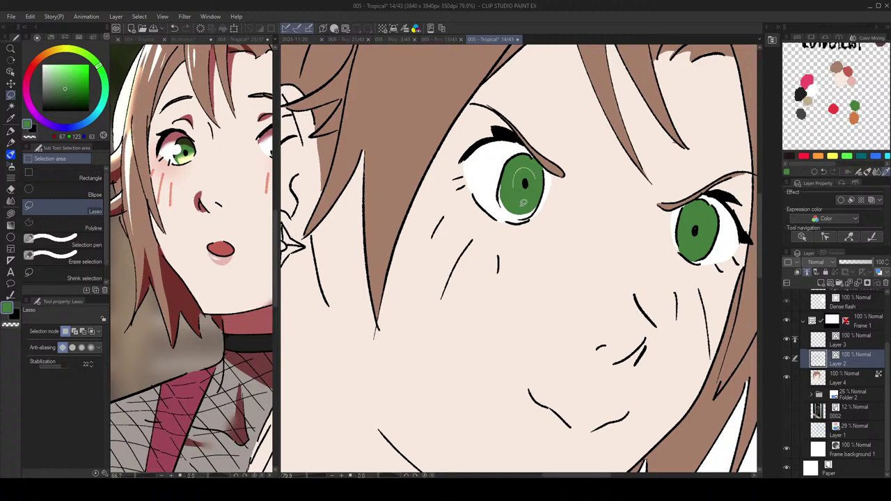
left_click_drag(523, 202, 521, 199)
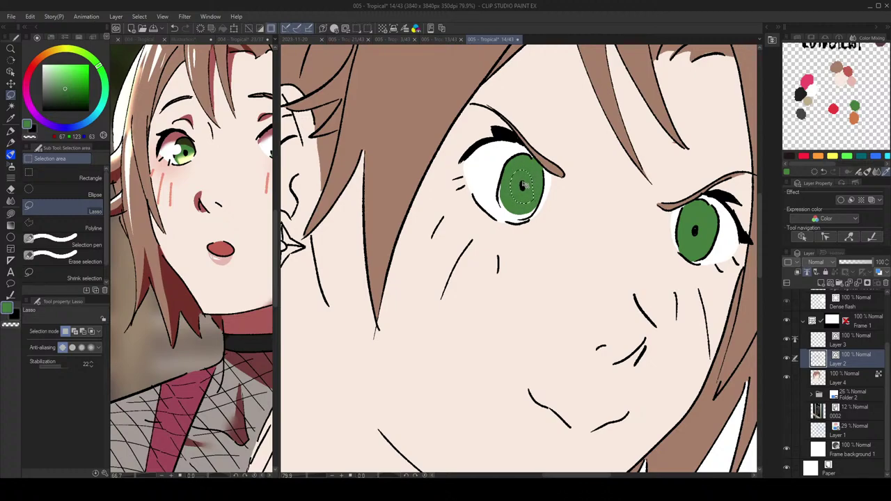
key("ctrl+d")
left_click(861, 378)
key("g")
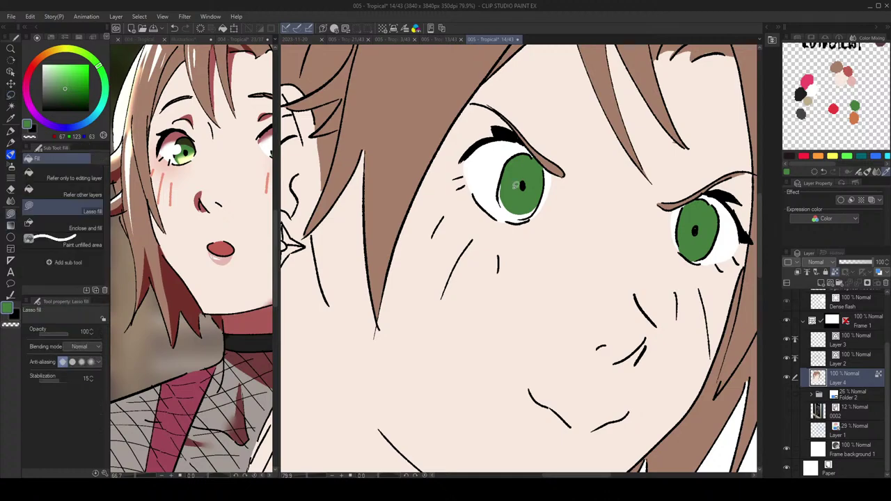
mouse_move(510, 184)
left_mouse_down()
mouse_move(501, 180)
mouse_move(497, 194)
mouse_move(523, 220)
mouse_move(537, 193)
left_mouse_up()
scroll(534, 210, "down", 6)
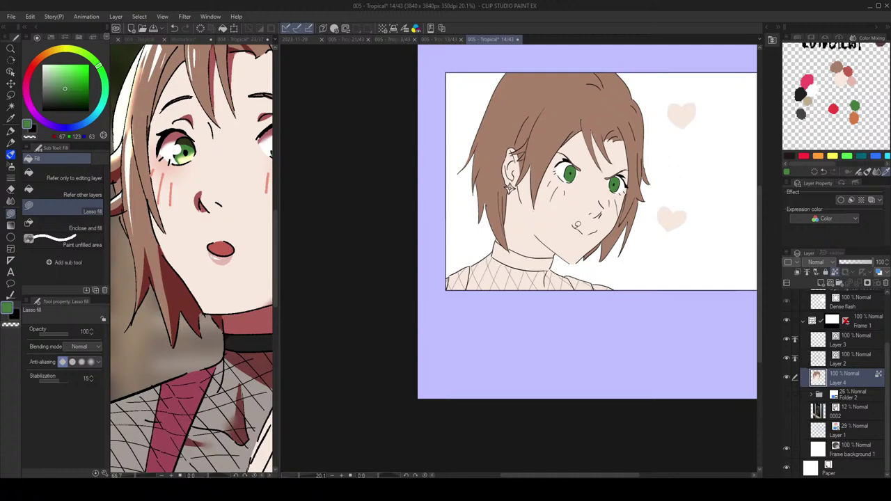
Step: Pick the palette's light pink (229, 185, 176) and lasso-fill the lower lip beneath the mouth line
scroll(738, 105, "up", 3)
left_click(845, 77)
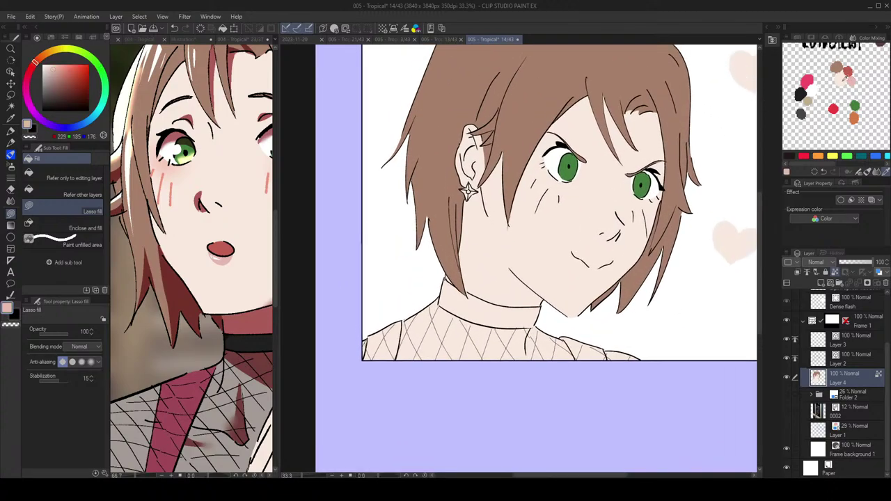
mouse_move(592, 261)
left_mouse_down()
mouse_move(584, 265)
mouse_move(604, 271)
mouse_move(593, 262)
left_mouse_up()
scroll(634, 217, "down", 3)
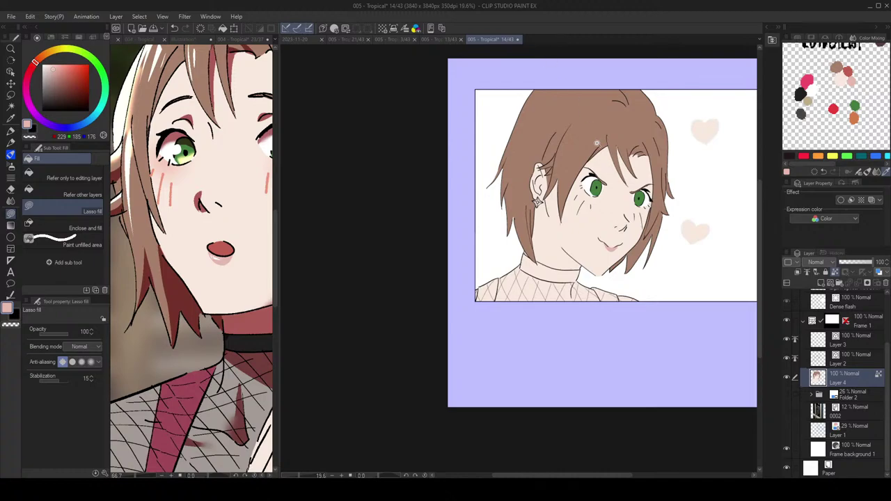
Step: Adjust the nose's vector lines on Layer 2, bringing the bridge line closer to the nostril line
scroll(631, 197, "up", 3)
key("o")
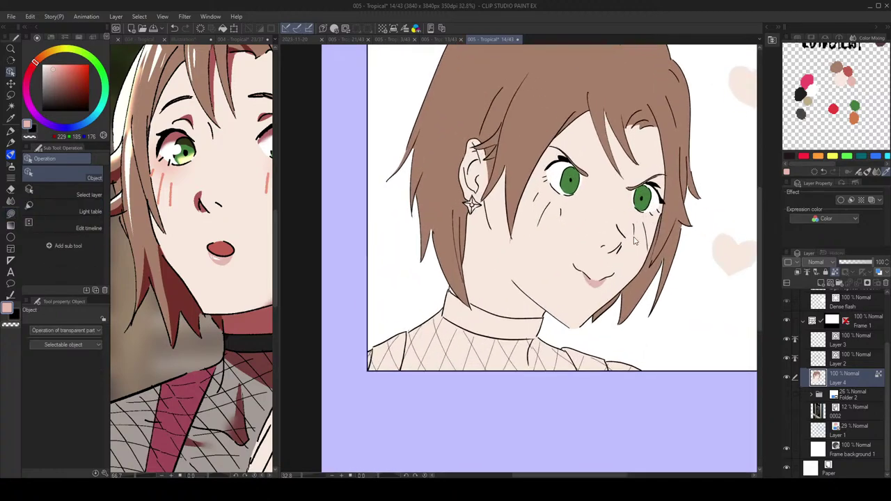
left_click(622, 234)
mouse_move(624, 236)
left_mouse_down()
mouse_move(632, 229)
mouse_move(619, 230)
mouse_move(623, 243)
left_mouse_up()
left_click(656, 227)
left_click(621, 238)
left_click(617, 249)
scroll(630, 229, "down", 5)
scroll(626, 227, "up", 7)
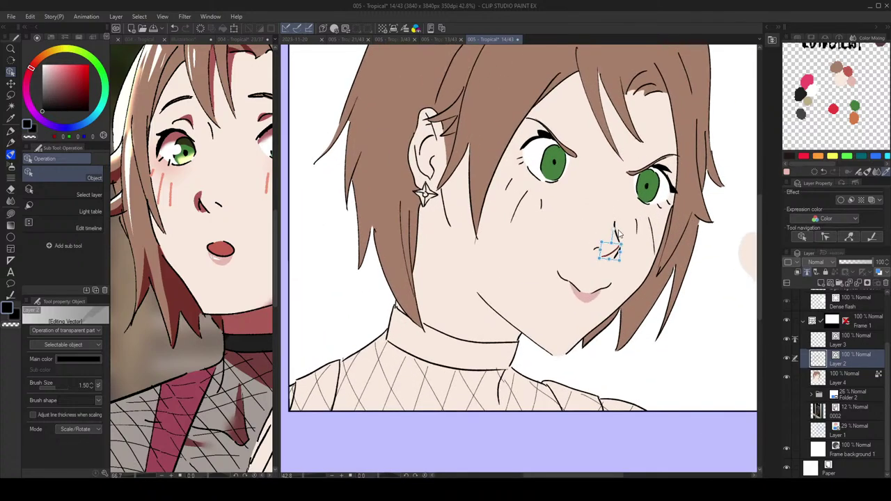
left_click(616, 229)
scroll(617, 234, "down", 3)
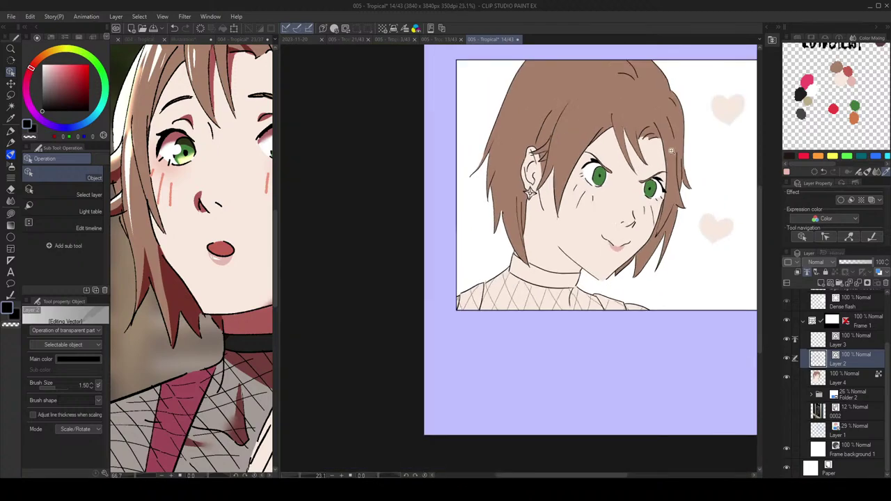
left_click_drag(676, 158, 671, 177)
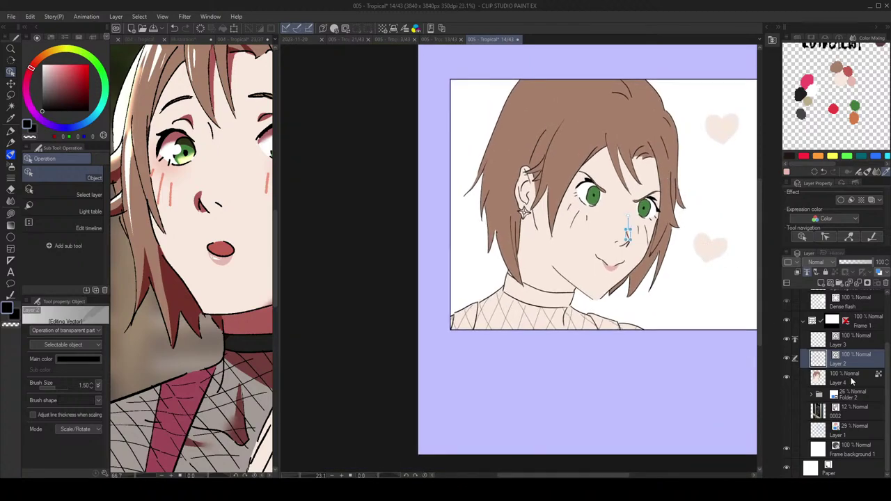
Step: Pick the palette's beige (188, 172, 140), lasso-fill the star earring on Layer 4, and resample the skin colour beside it
left_click(853, 380)
key("g")
left_click(809, 101)
left_click_drag(515, 184, 530, 197)
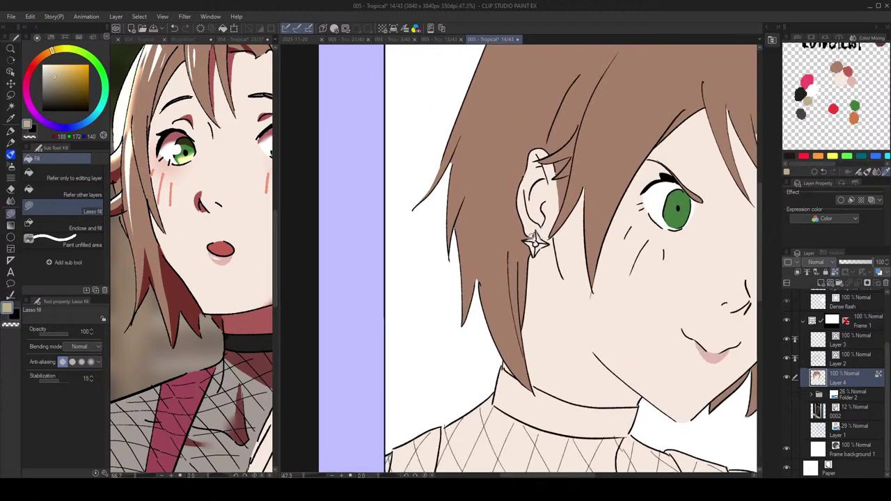
mouse_move(529, 237)
left_mouse_down()
mouse_move(535, 251)
mouse_move(544, 236)
left_mouse_up()
left_click(548, 251, "alt")
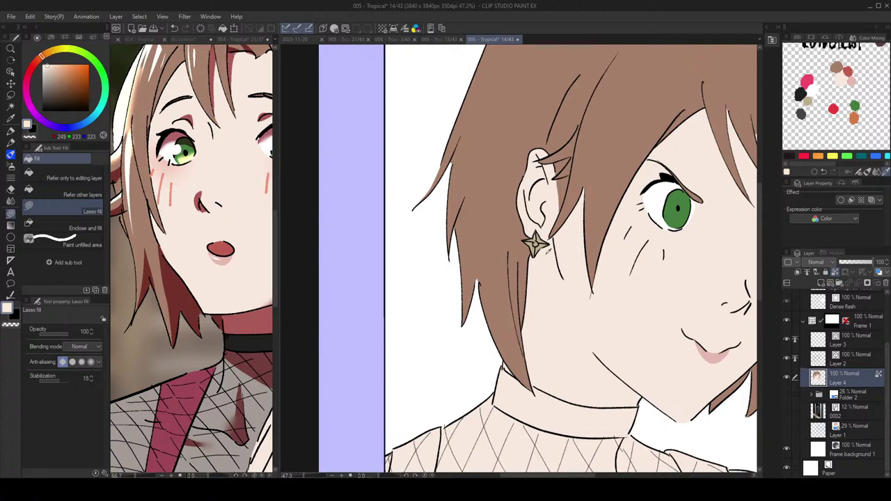
scroll(589, 201, "down", 2)
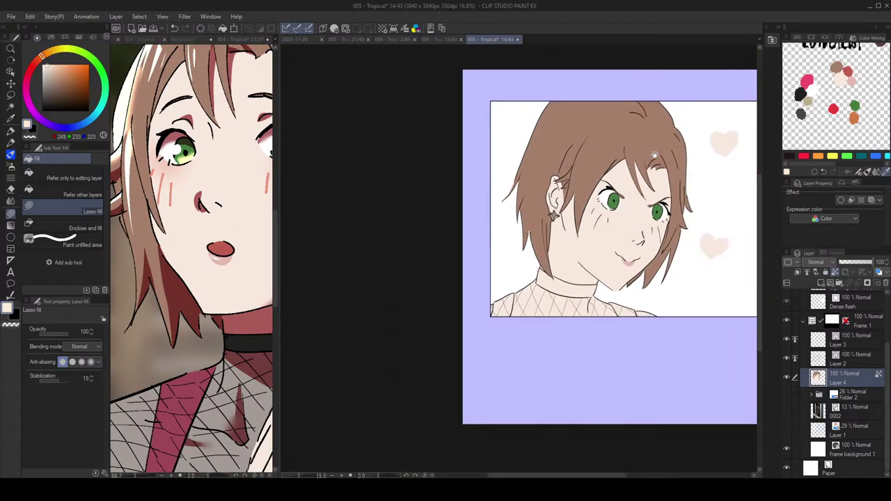
scroll(670, 149, "down", 2)
left_click_drag(690, 167, 690, 165)
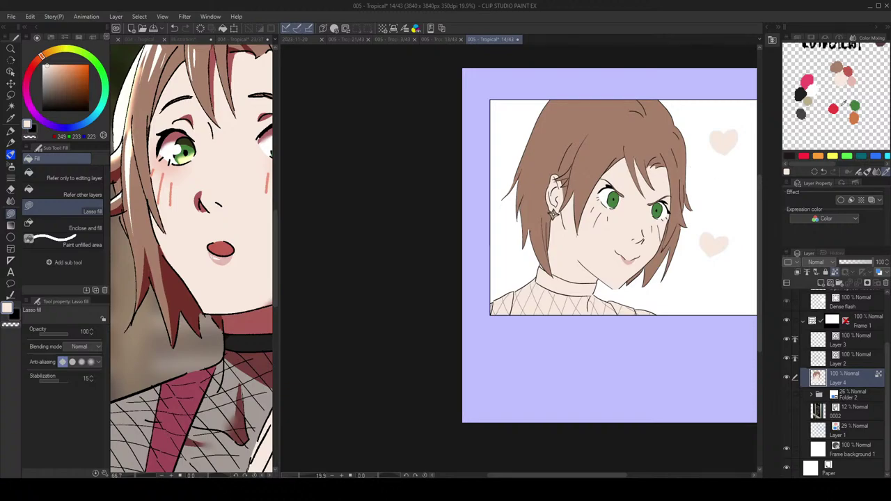
Step: Pick the palette's pinkish red (239, 75, 105) and lasso-fill both shoulder straps of the outfit
left_click(810, 82)
scroll(510, 271, "up", 1)
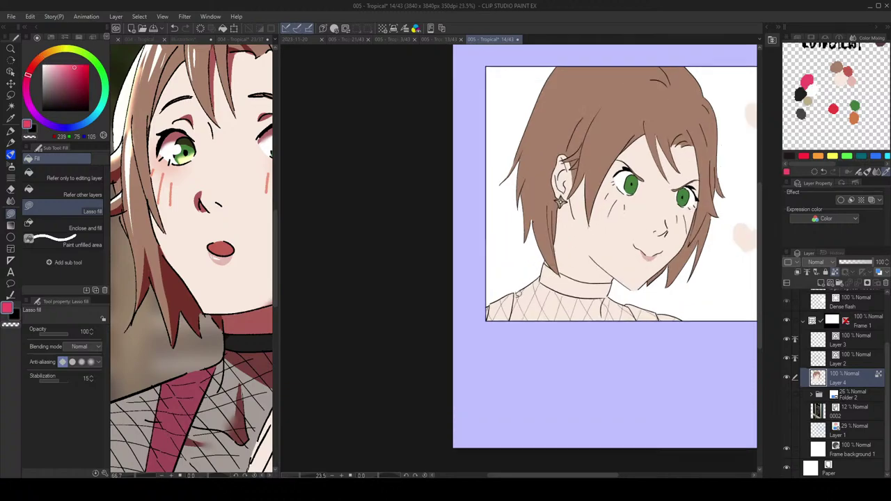
mouse_move(515, 300)
left_mouse_down()
mouse_move(509, 287)
mouse_move(520, 287)
left_mouse_up()
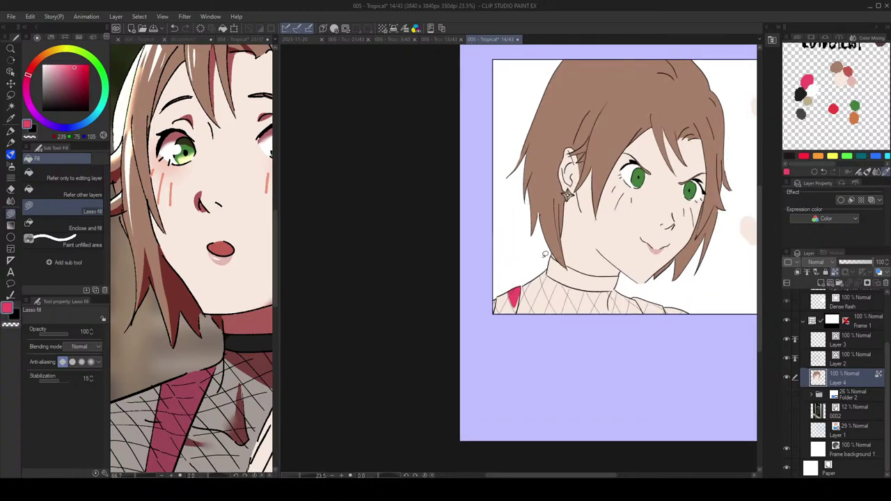
scroll(516, 291, "up", 1)
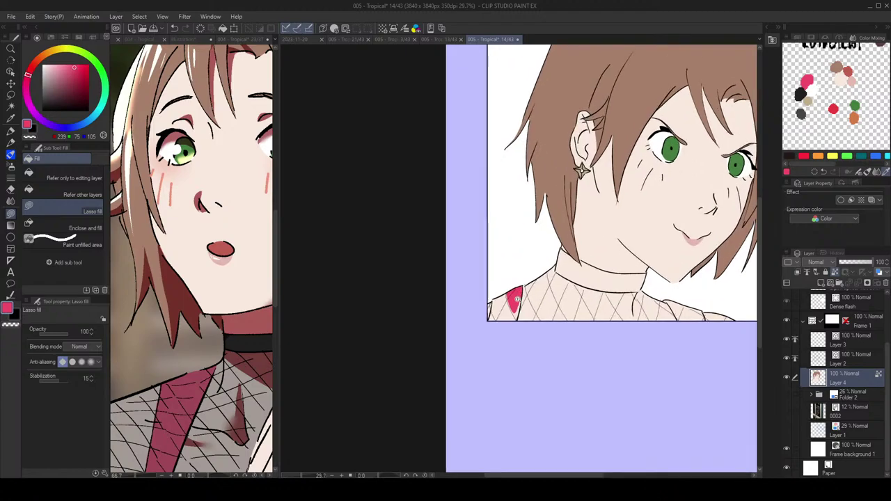
mouse_move(523, 297)
left_mouse_down()
mouse_move(517, 324)
mouse_move(496, 323)
mouse_move(498, 286)
left_mouse_up()
left_click_drag(571, 229, 510, 211)
mouse_move(617, 281)
left_mouse_down()
mouse_move(604, 281)
mouse_move(621, 302)
mouse_move(633, 275)
left_mouse_up()
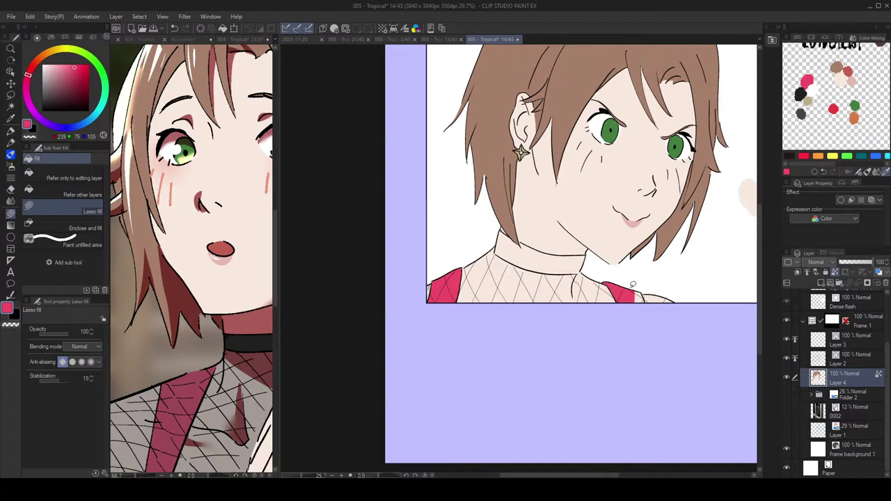
Step: Finish the shoulder strap's fill, then pick the palette's near-black (32, 32, 32) and fill the choker on Layer 4, closing its outline gaps
left_click_drag(640, 308, 629, 287)
left_click(802, 92)
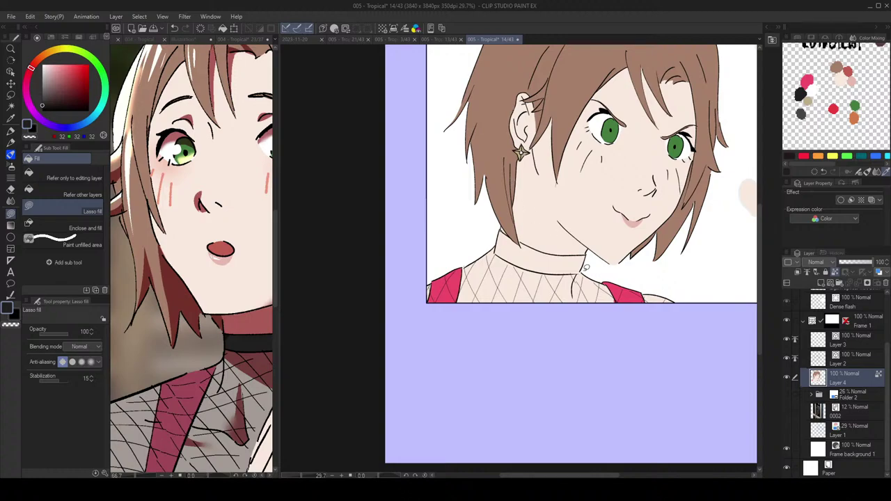
left_click_drag(582, 269, 574, 276)
scroll(506, 223, "up", 1)
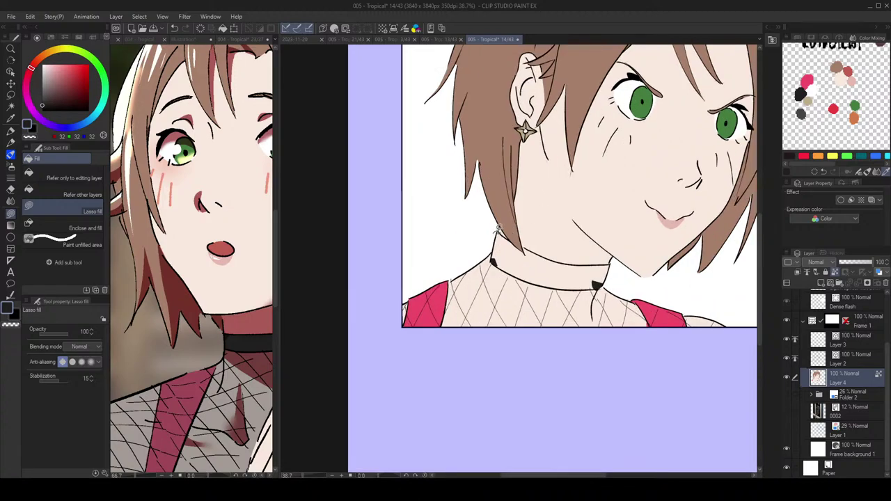
mouse_move(498, 228)
left_mouse_down()
mouse_move(496, 239)
mouse_move(528, 256)
left_mouse_up()
left_click(70, 194)
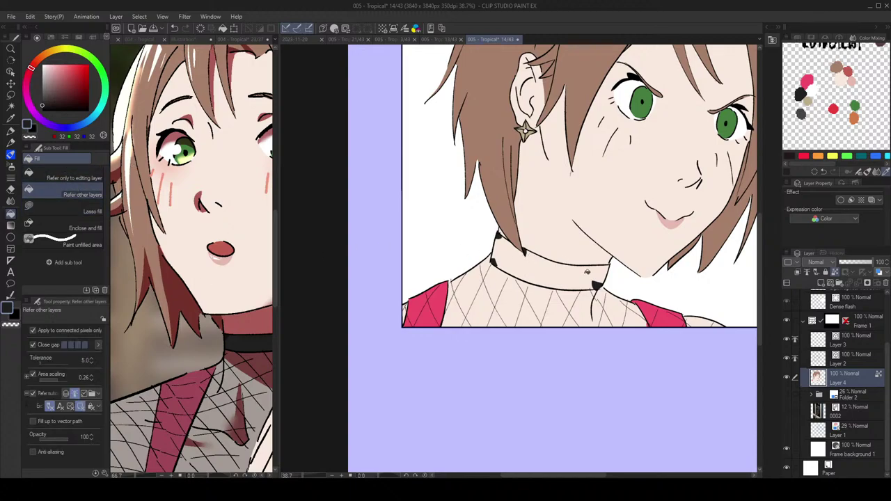
left_click(587, 272)
scroll(623, 212, "down", 2)
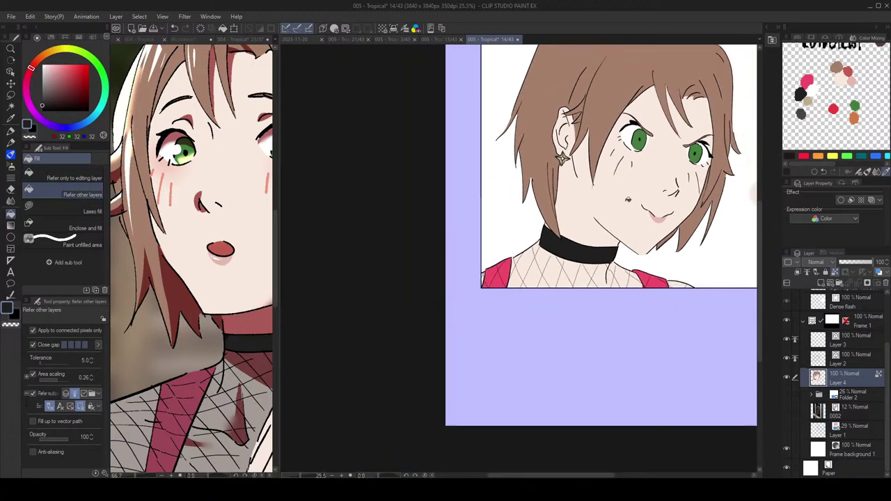
Step: Pick the palette's dark grey (69, 69, 69) for Lasso fill and add a new layer clipped to Layer 4
left_click(78, 210)
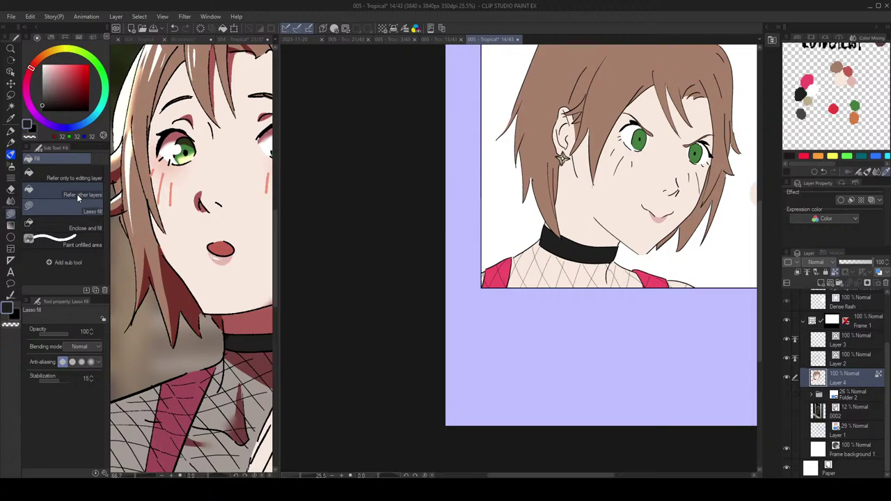
scroll(507, 226, "down", 2)
left_click_drag(496, 214, 476, 240)
scroll(575, 200, "up", 2)
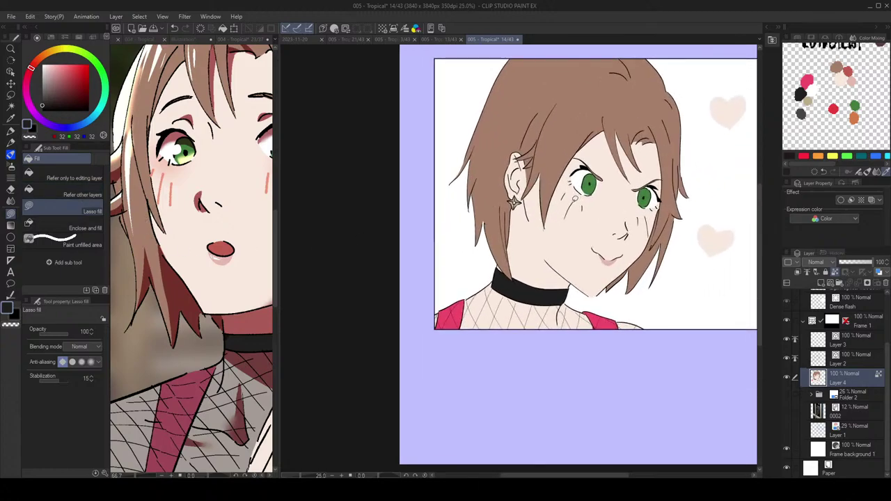
scroll(578, 237, "up", 1)
left_click_drag(528, 219, 535, 225)
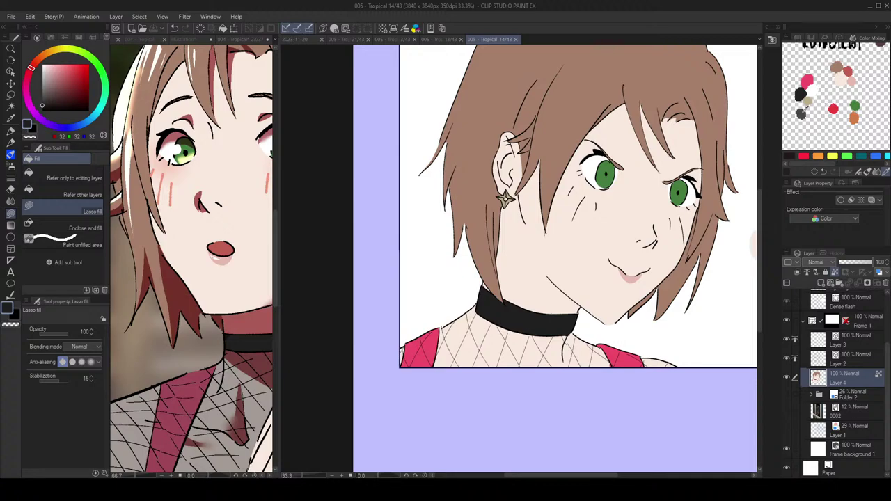
left_click(804, 111)
left_click(822, 282)
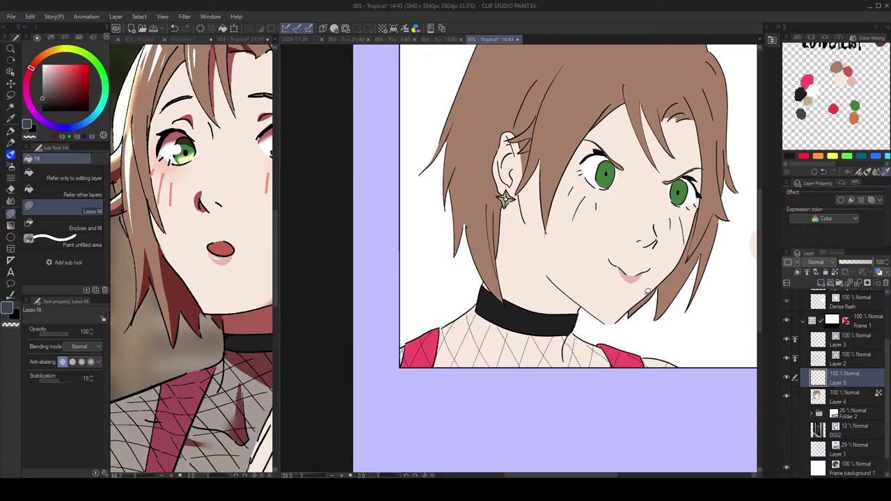
left_click(798, 272)
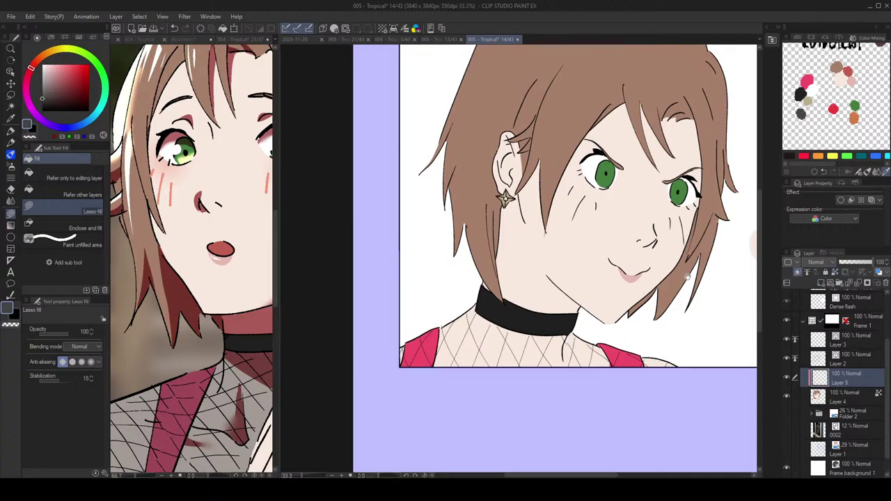
Step: Lasso-fill a grey patch of the mesh top beside the choker and lower Layer 5's opacity to 48%
scroll(474, 300, "up", 2)
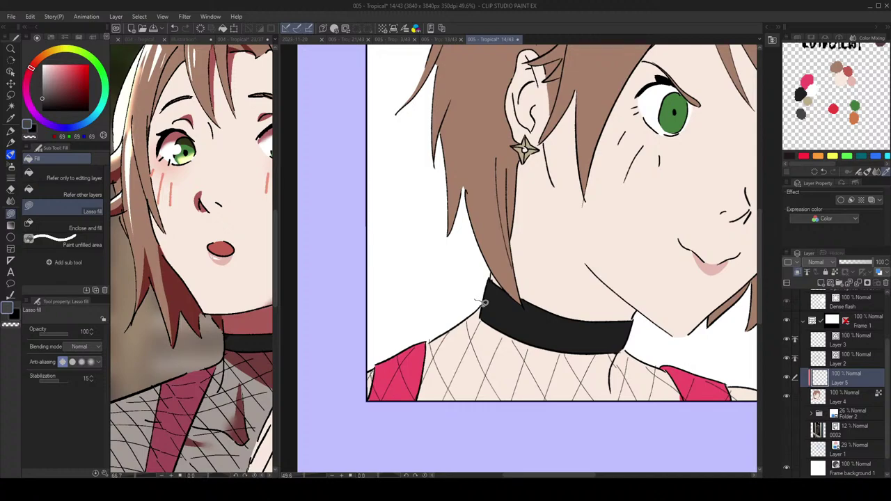
left_click_drag(481, 315, 459, 273)
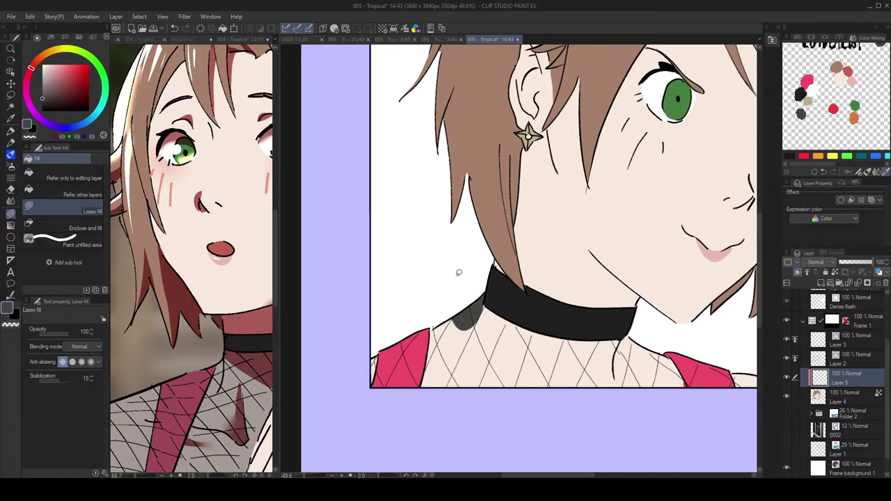
key("o")
key("ctrl+Tab")
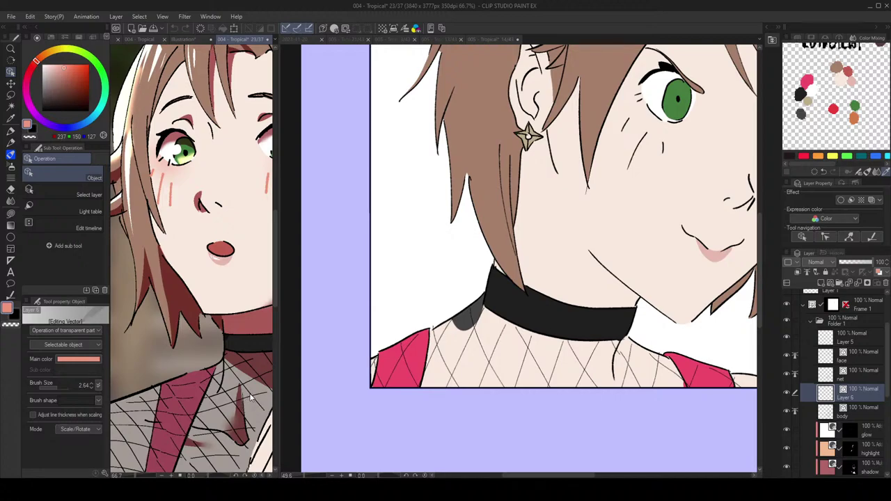
key("ctrl+Tab")
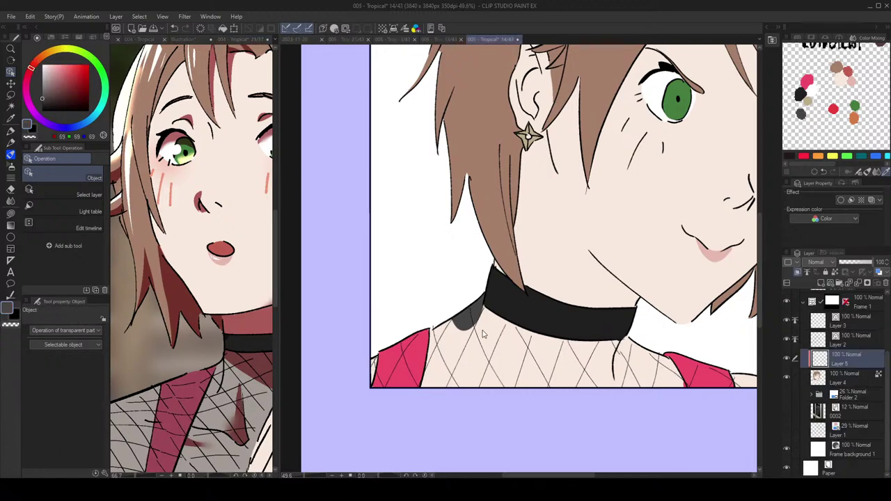
left_click_drag(862, 263, 856, 264)
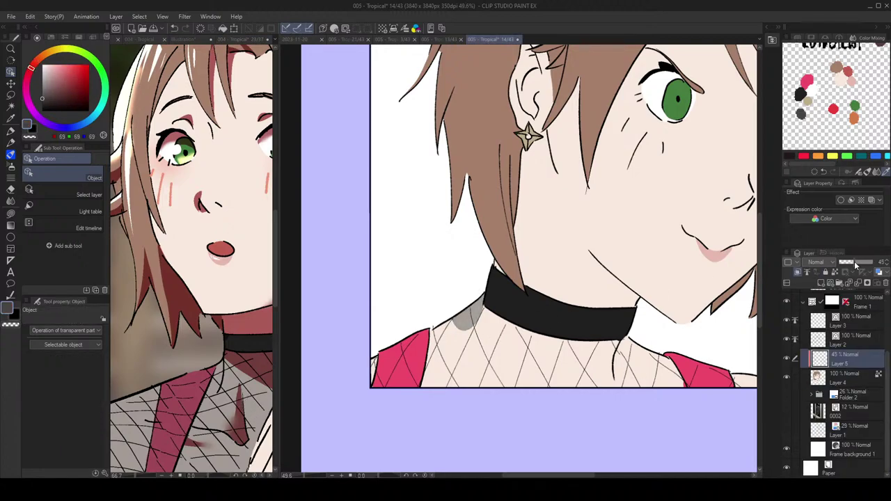
Step: Lasso-fill the mesh top between the two shoulder straps with the semi-transparent grey on Layer 5
key("g")
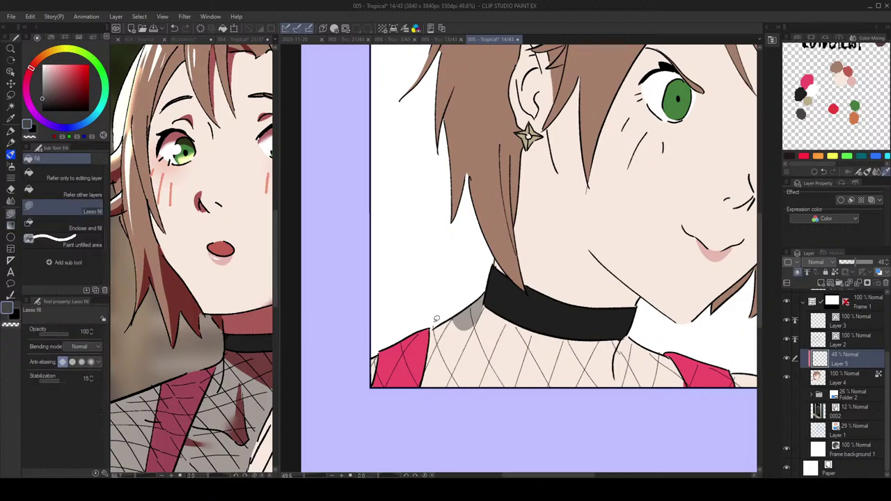
mouse_move(451, 309)
left_mouse_down()
mouse_move(432, 329)
mouse_move(470, 303)
left_mouse_up()
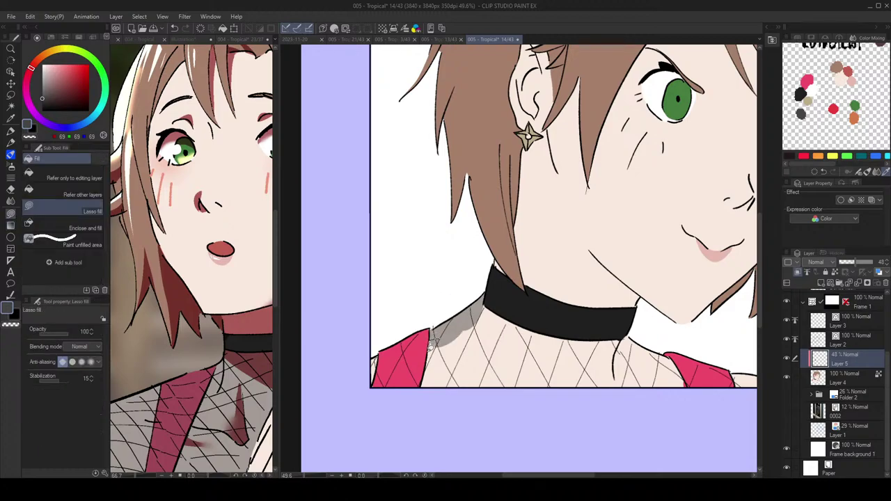
mouse_move(431, 343)
left_mouse_down()
mouse_move(427, 369)
mouse_move(450, 415)
mouse_move(461, 322)
left_mouse_up()
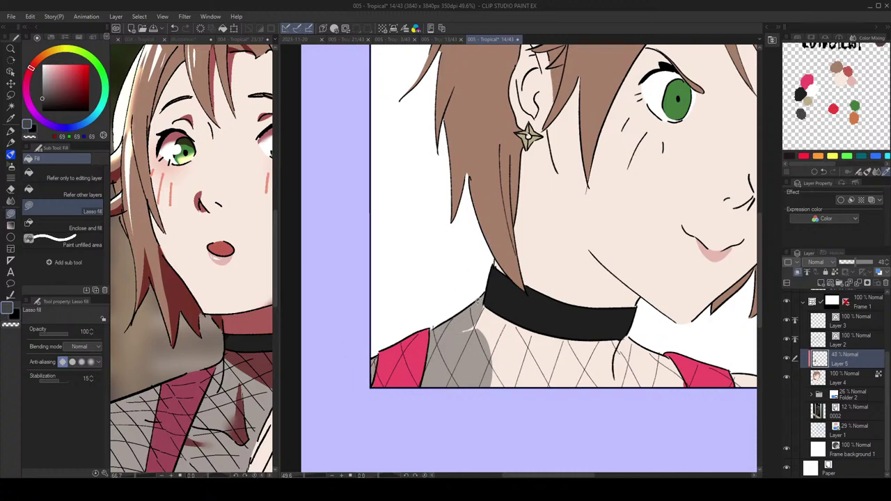
mouse_move(477, 302)
left_mouse_down()
mouse_move(582, 339)
mouse_move(488, 379)
left_mouse_up()
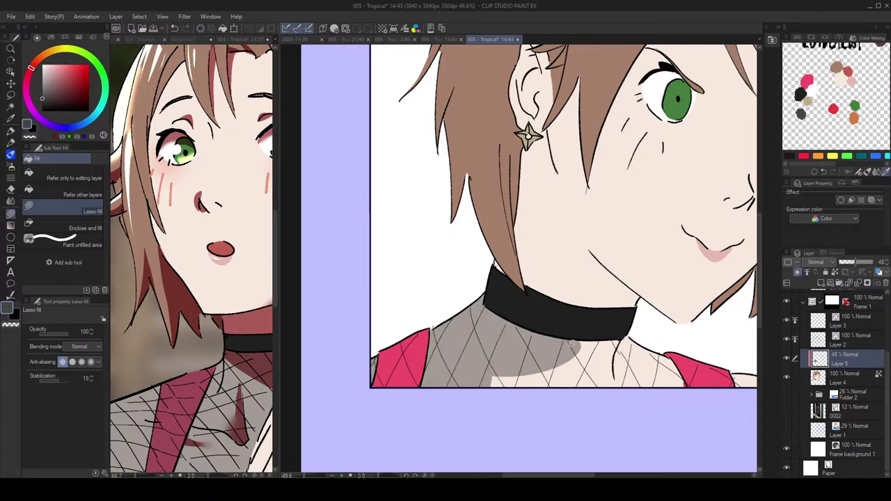
mouse_move(571, 344)
left_mouse_down()
mouse_move(646, 334)
mouse_move(685, 374)
mouse_move(540, 429)
mouse_move(465, 417)
left_mouse_up()
Step: Sample the skin colour, lasso-fill the bare shoulder beyond the far strap on Layer 4, and return to Layer 5
left_click(850, 379)
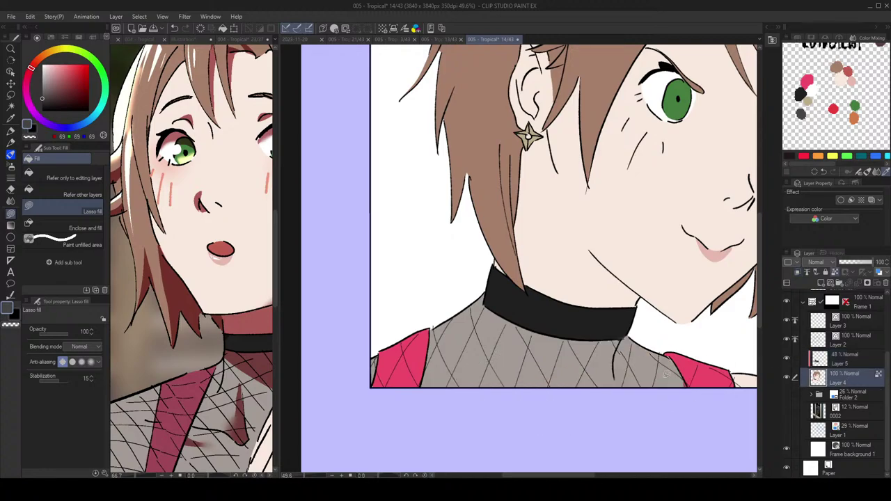
left_click(680, 309, "alt")
mouse_move(714, 360)
left_mouse_down()
mouse_move(674, 349)
mouse_move(729, 350)
mouse_move(689, 338)
left_mouse_up()
left_click(855, 361)
mouse_move(712, 351)
left_mouse_down()
mouse_move(669, 337)
mouse_move(654, 344)
mouse_move(685, 377)
mouse_move(699, 358)
left_mouse_up()
mouse_move(667, 351)
left_mouse_down()
mouse_move(690, 338)
mouse_move(616, 315)
mouse_move(693, 392)
mouse_move(670, 349)
mouse_move(709, 371)
left_mouse_up()
mouse_move(653, 344)
left_mouse_down()
mouse_move(705, 351)
mouse_move(671, 334)
left_mouse_up()
key("ctrl+z")
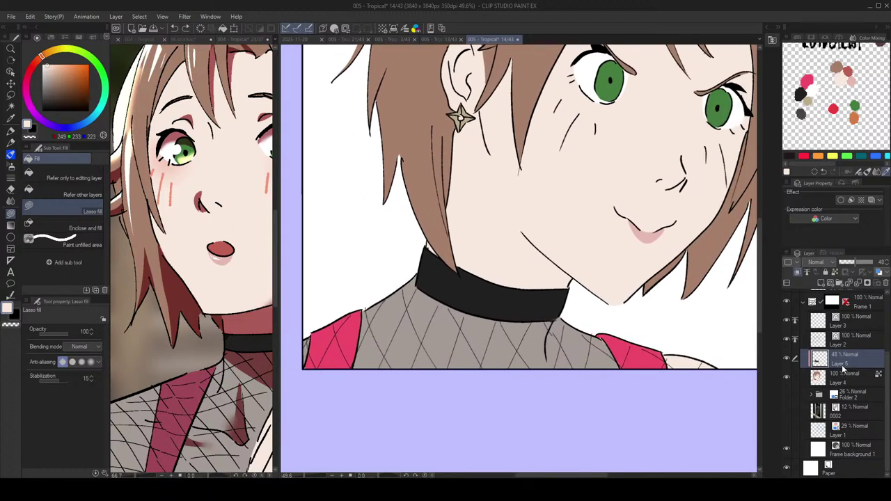
Step: Pick the palette's dark grey (69, 69, 69) and lasso-fill the shoulder straps and the remaining shoulder mesh on Layer 5
left_click(546, 291, "alt")
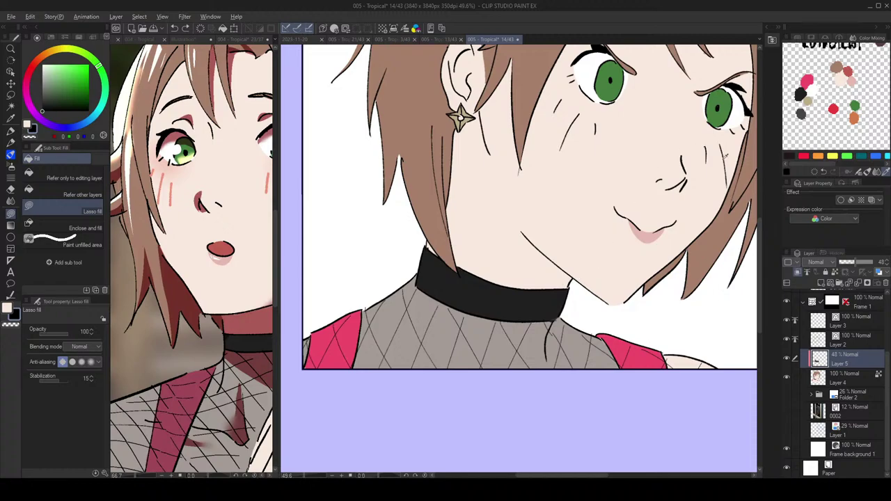
left_click(802, 113)
mouse_move(722, 347)
left_mouse_down()
mouse_move(584, 345)
mouse_move(689, 383)
left_mouse_up()
left_click_drag(647, 338, 691, 344)
left_click_drag(415, 298, 420, 293)
scroll(525, 250, "down", 3)
left_click_drag(683, 115, 684, 162)
Step: Switch to page 13/43 of 005 - Tropical and add a new layer clipped to Layer 5 at 47% opacity
left_click(441, 39)
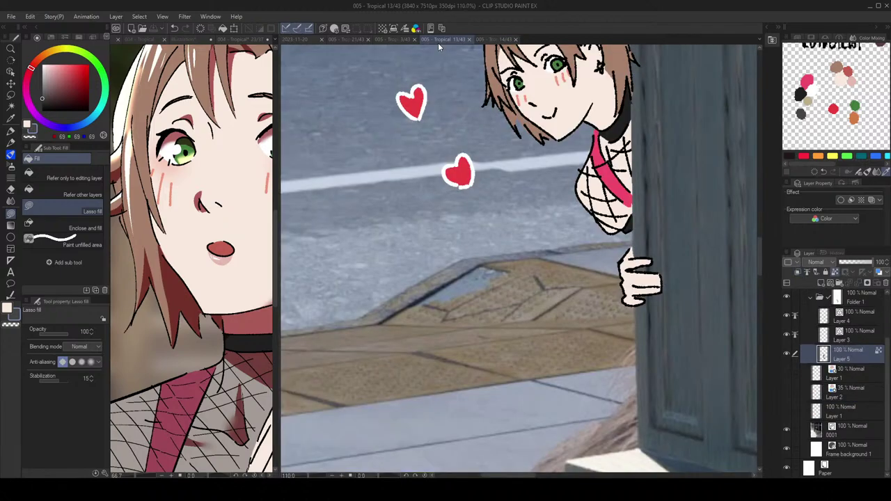
scroll(604, 247, "up", 5)
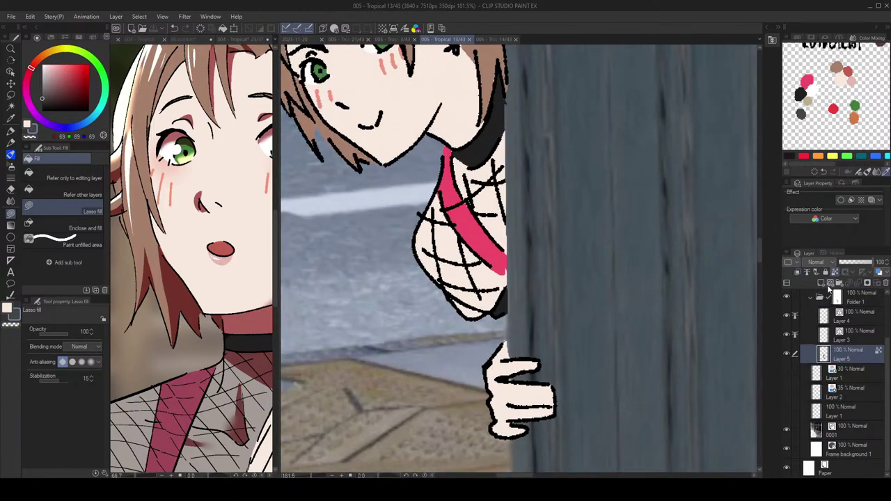
left_click(822, 282)
left_click(798, 272)
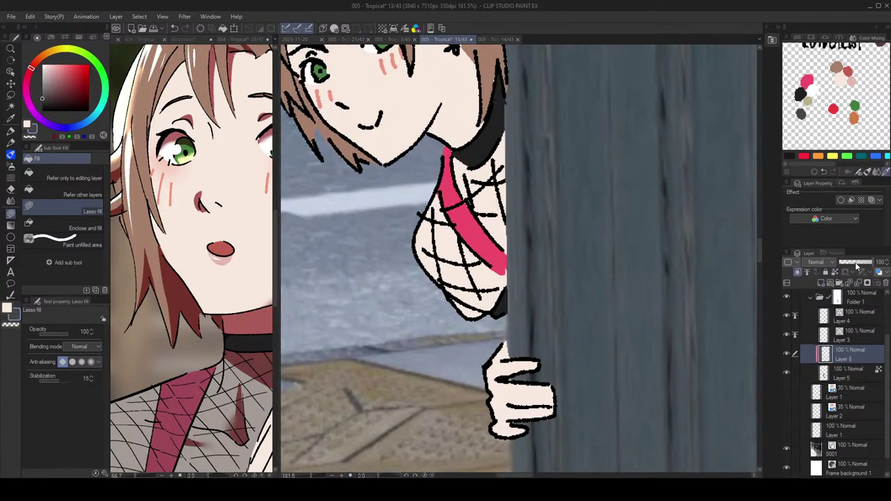
left_click(855, 263)
left_click_drag(560, 241, 568, 243)
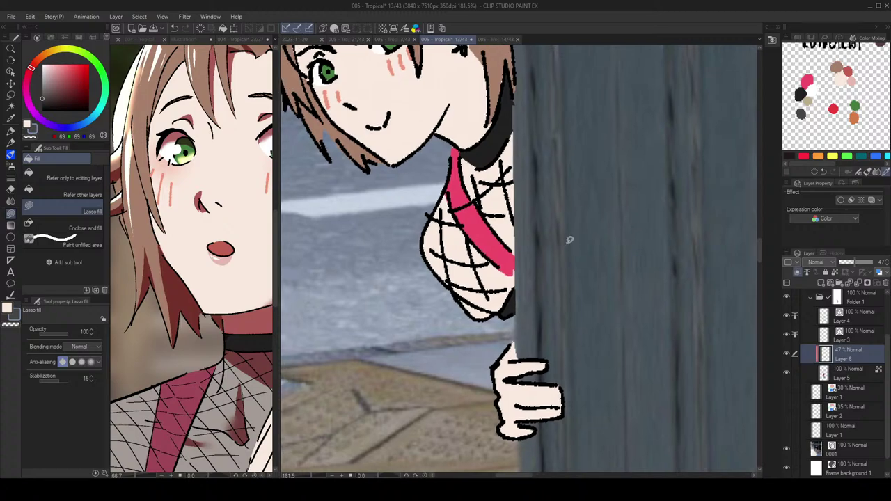
Step: Lasso-fill the mesh top and strap of the character peeking from behind the pillar with dark grey, and save the page
mouse_move(524, 139)
left_mouse_down()
mouse_move(515, 127)
mouse_move(480, 165)
mouse_move(459, 148)
mouse_move(422, 240)
mouse_move(425, 284)
mouse_move(487, 322)
mouse_move(511, 293)
mouse_move(472, 203)
left_mouse_up()
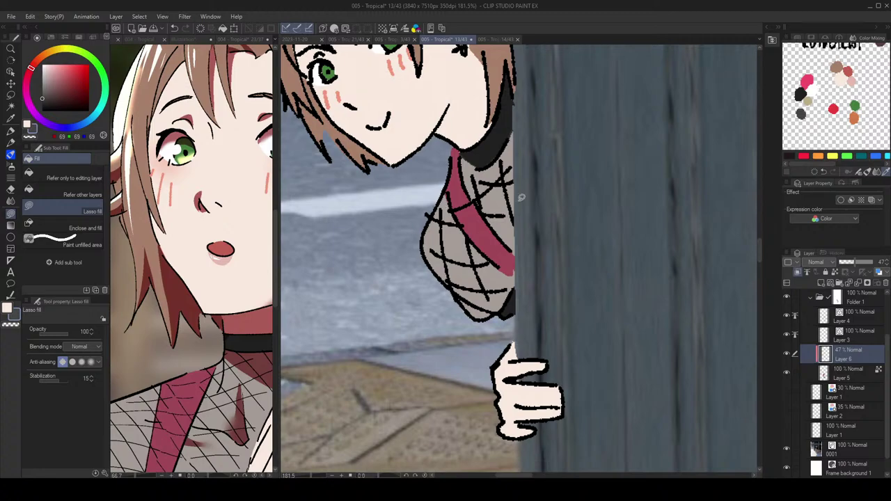
scroll(580, 154, "down", 7)
left_click_drag(617, 99, 600, 106)
key("ctrl+s")
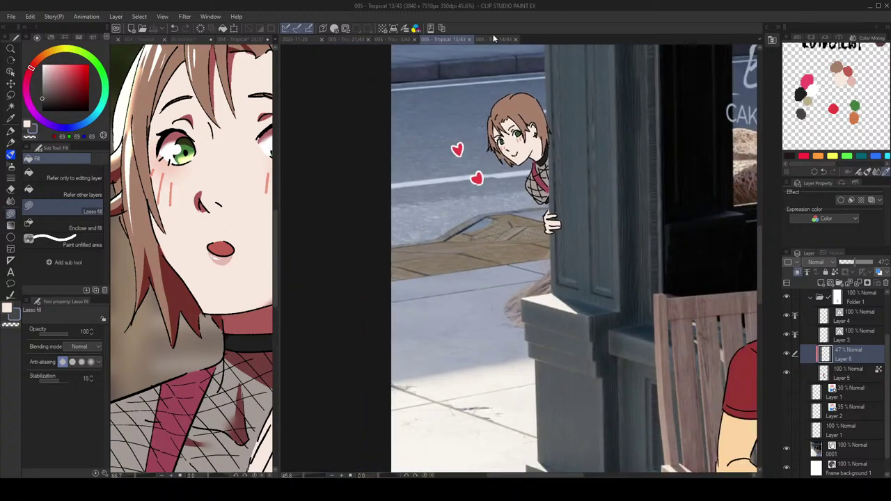
Step: Return to page 14/43 of 005 - Tropical and select the blush lines on both cheeks on Layer 2 with the Object tool
left_click(493, 38)
scroll(578, 239, "down", 2)
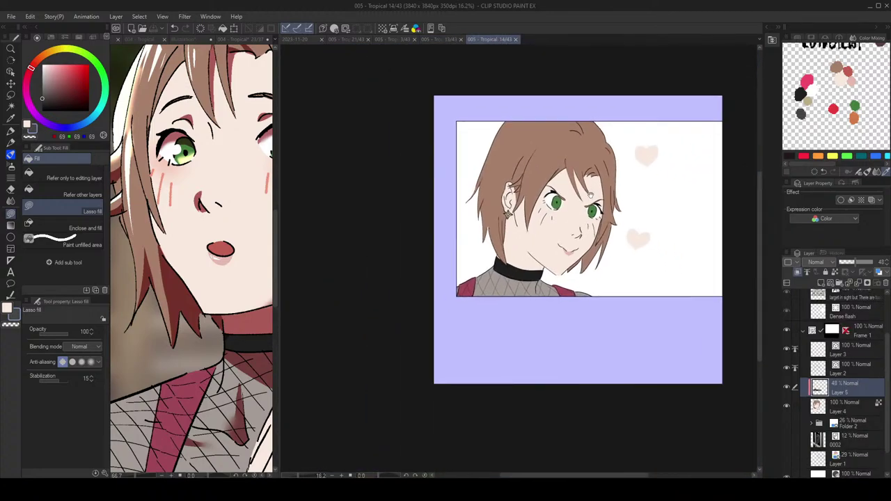
left_click_drag(590, 195, 594, 194)
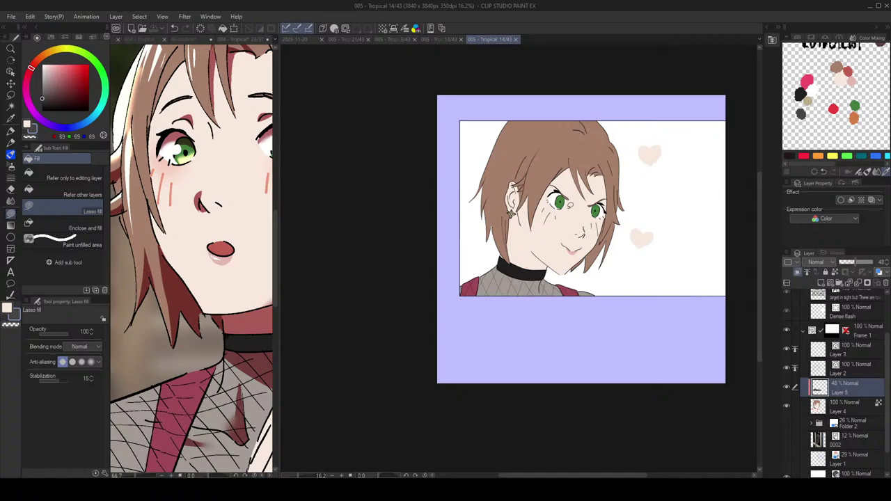
scroll(572, 204, "up", 3)
key("o")
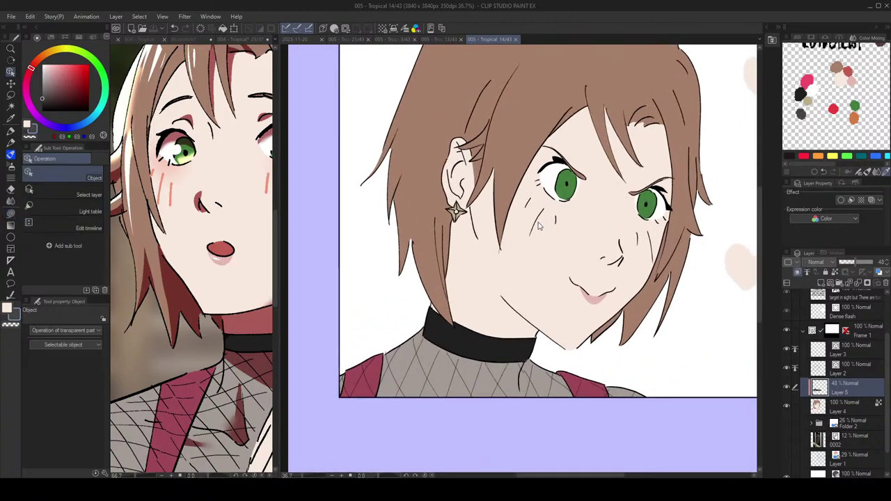
left_click(538, 226)
scroll(534, 209, "up", 3)
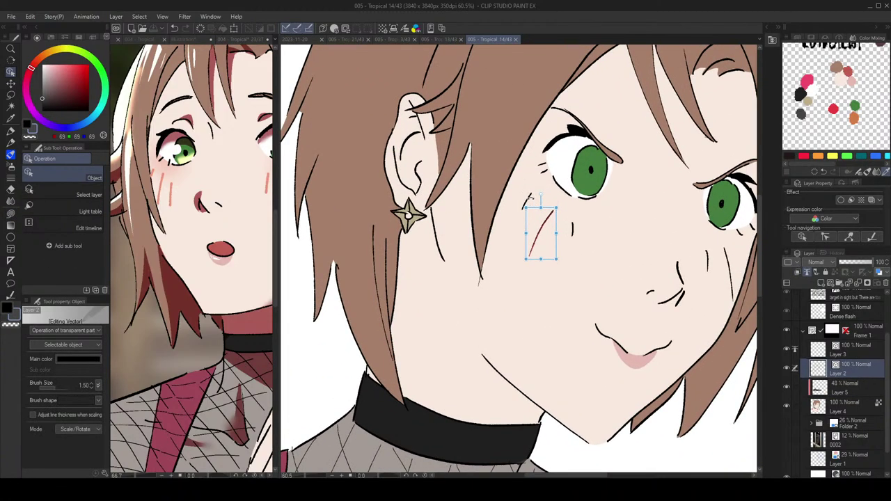
left_click(572, 234, "shift")
left_click(707, 263, "shift")
left_click(728, 262, "shift")
scroll(728, 261, "down", 2)
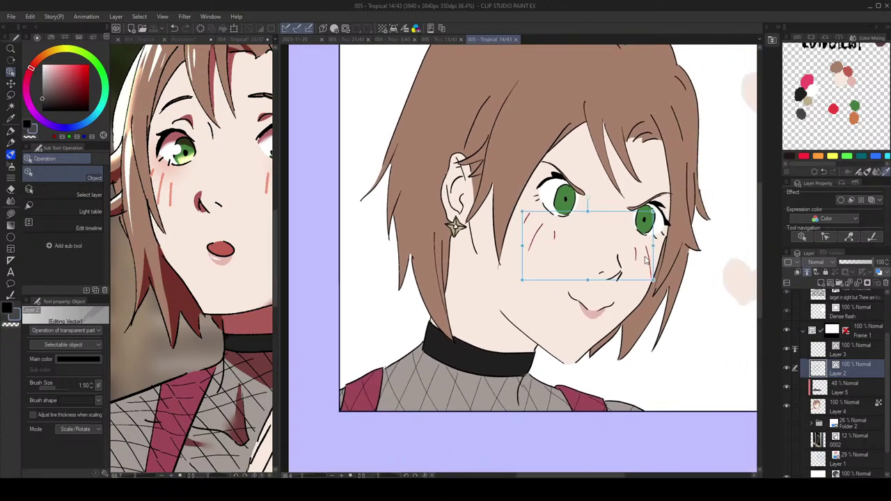
Step: Draw a short third blush line at the outer edge of the far cheek on Layer 2 and touch up the innermost one
key("p")
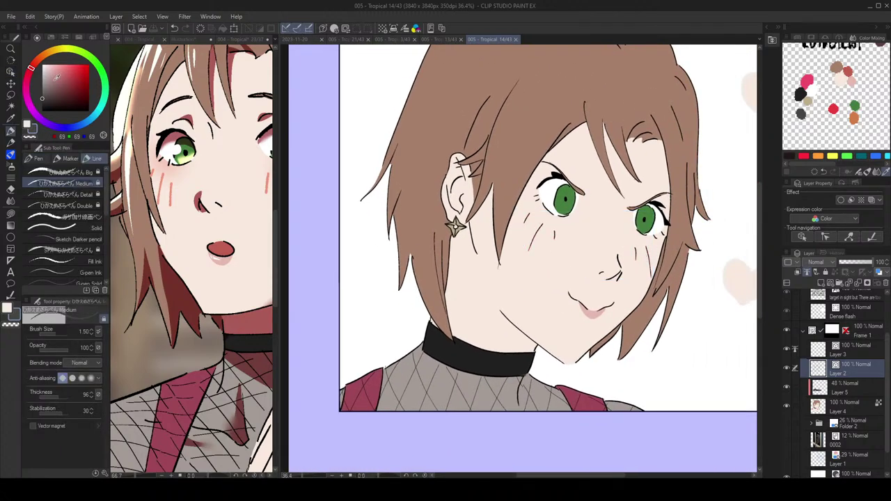
key("x")
left_click_drag(658, 246, 662, 257)
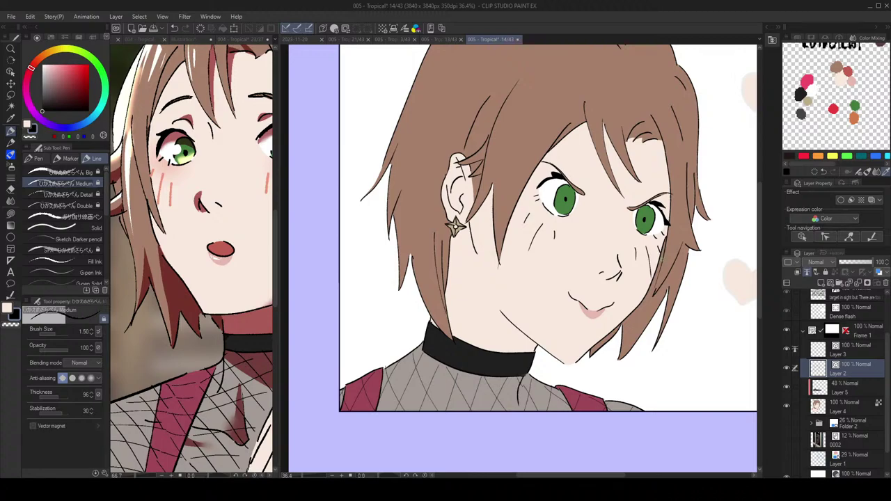
key("e")
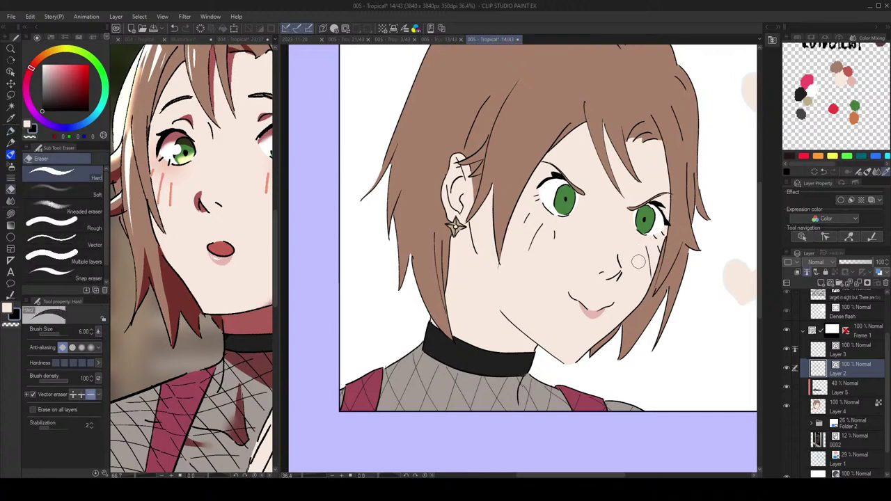
key("p")
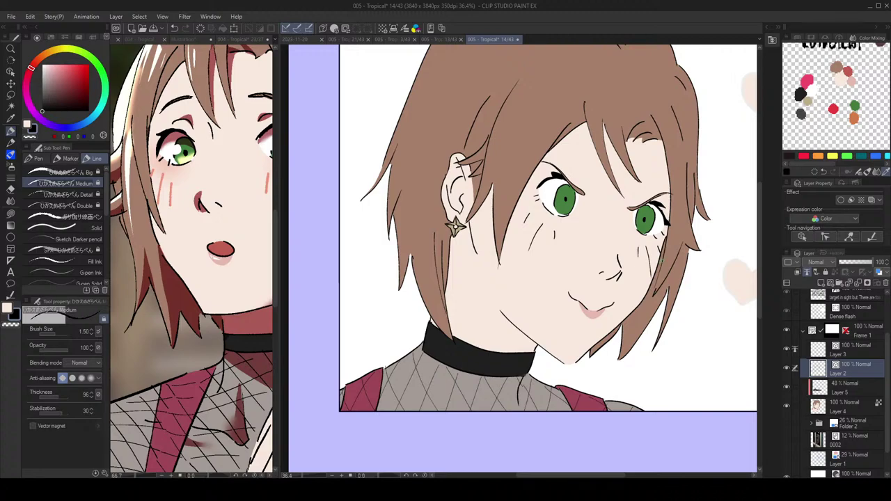
Step: Select the blush lines on both cheeks, recolour them with the palette's orange, and thicken them to brush size 3.20
key("o")
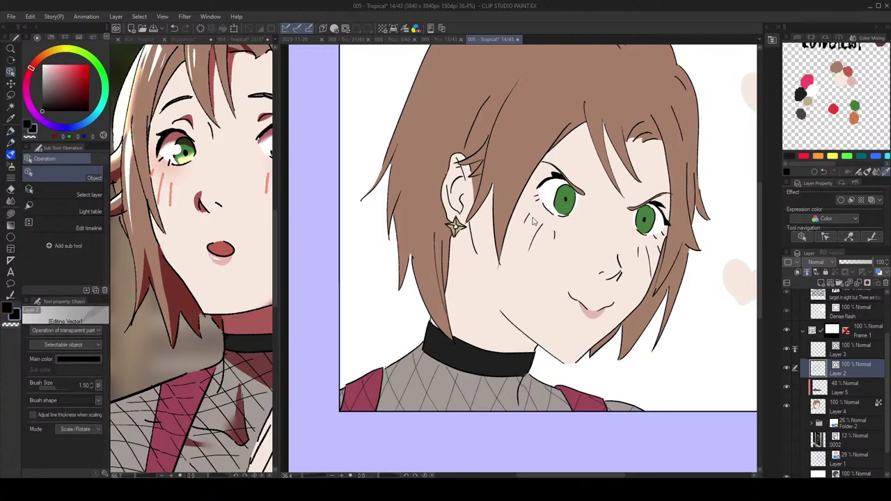
left_click(527, 218)
left_click(531, 245, "shift")
left_click(555, 236, "shift")
left_click(638, 256, "shift")
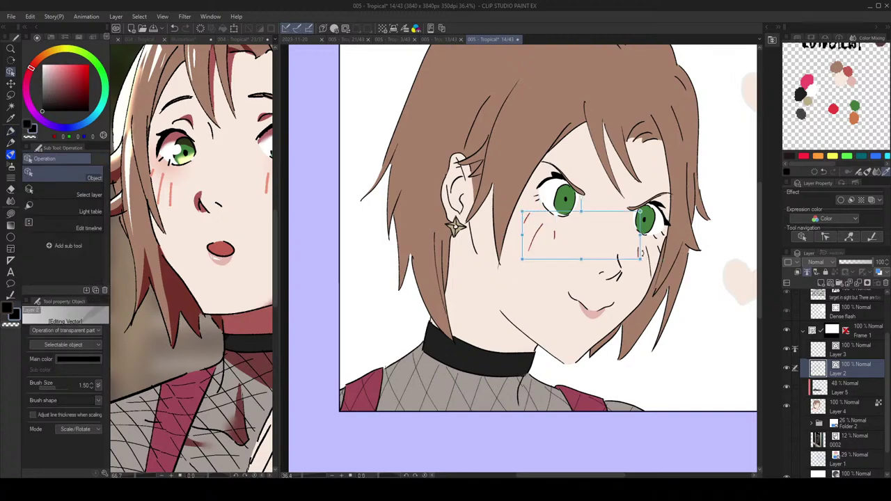
left_click(652, 264, "shift")
scroll(670, 259, "up", 3)
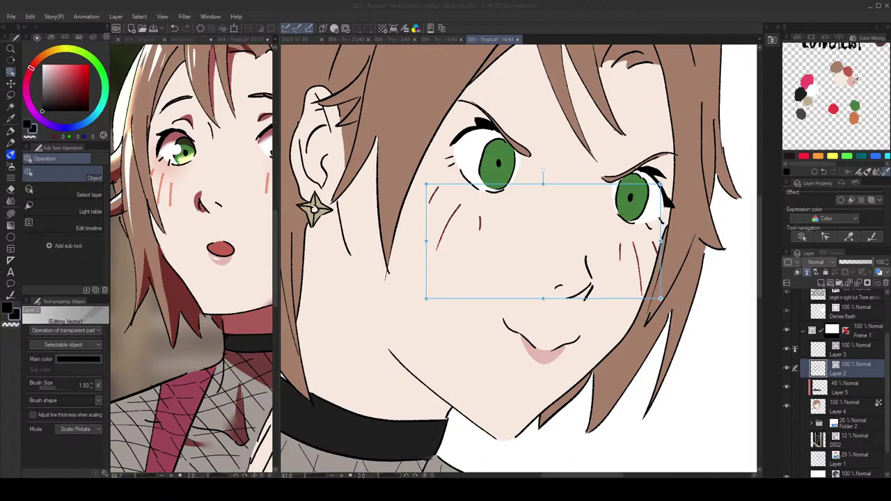
left_click(818, 156)
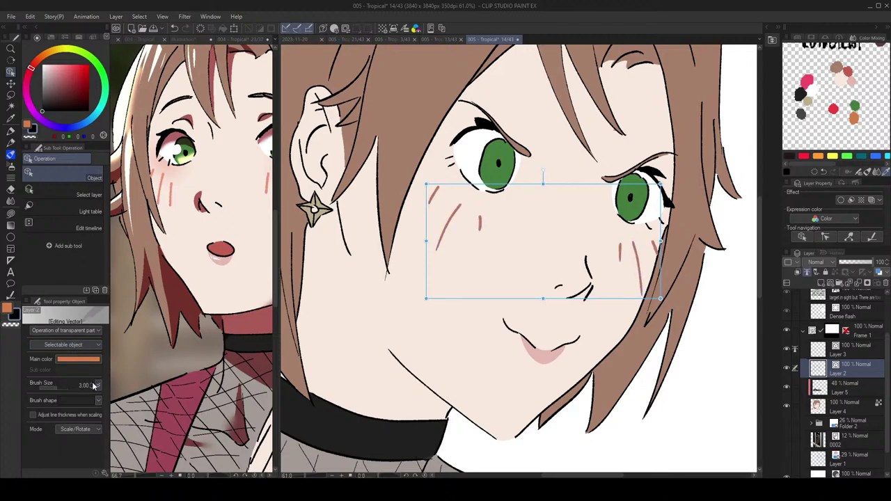
scroll(552, 155, "down", 4)
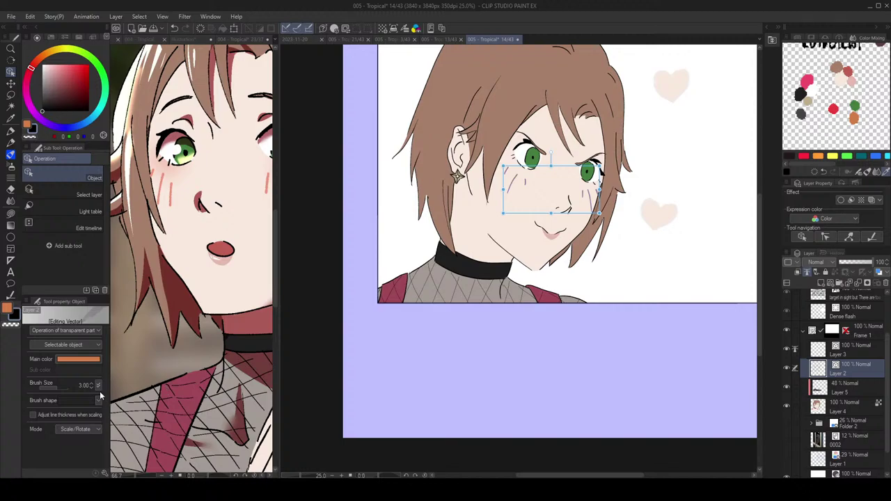
left_click(91, 384)
left_click(91, 384)
mouse_move(595, 158)
left_mouse_down()
mouse_move(579, 218)
mouse_move(596, 223)
left_mouse_up()
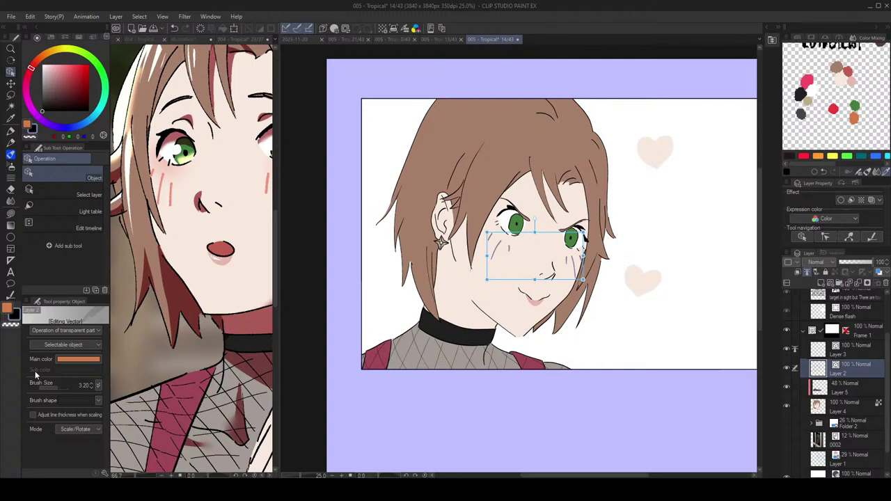
Step: Select the cheek's blush line on reference page 004 - Tropical 23/37 and paint over the palette's orange swatch with light skin tone (249, 233, 223)
left_click(170, 197)
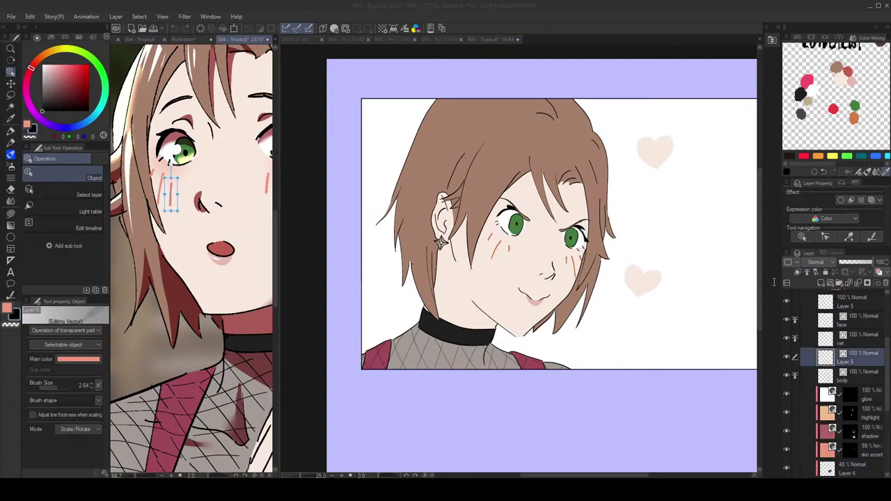
double_click(29, 127)
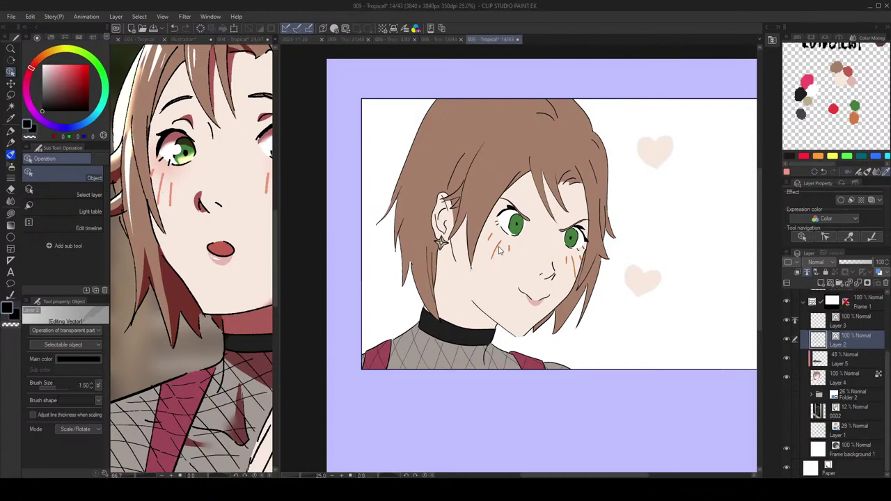
left_click(499, 250)
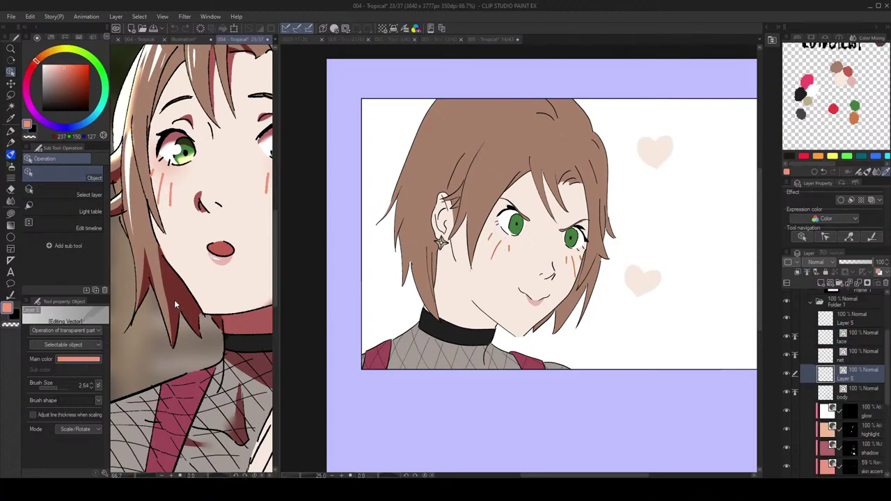
key("p")
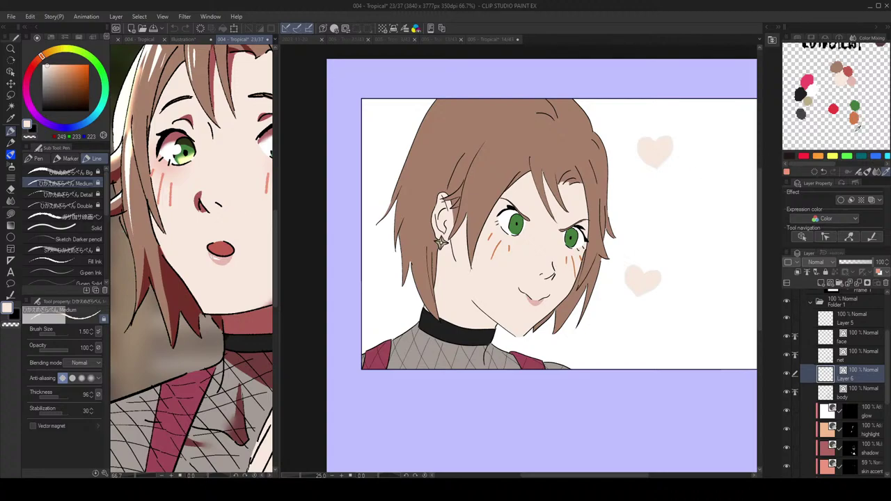
left_click(847, 171)
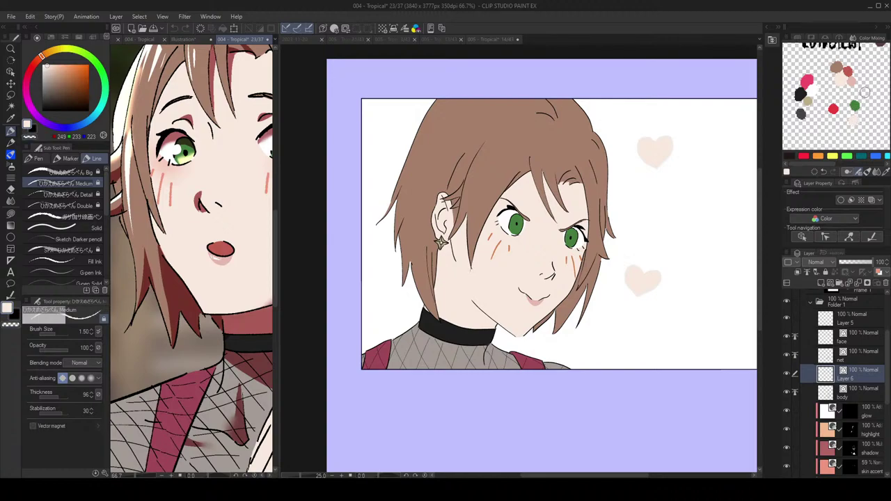
Step: Set the pen colour to the reference blush line's salmon (237, 150, 127) and paint it onto the palette beneath the green swatch
key("o")
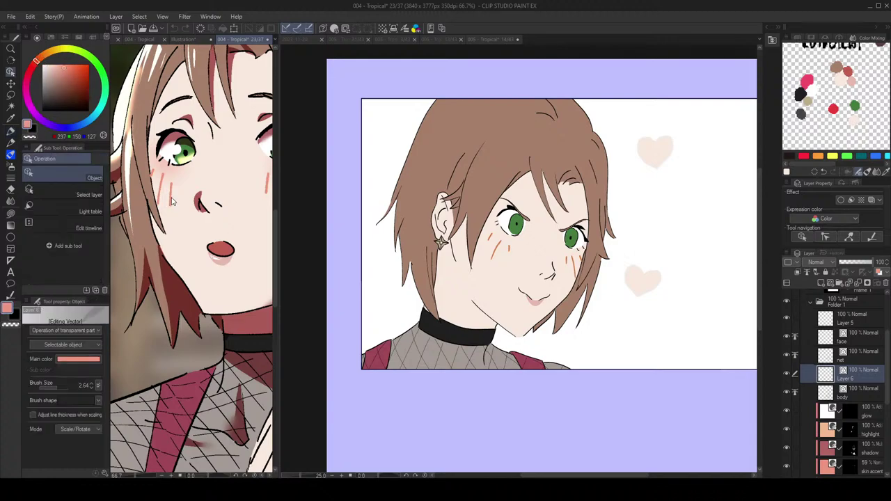
left_click(172, 199)
key("p")
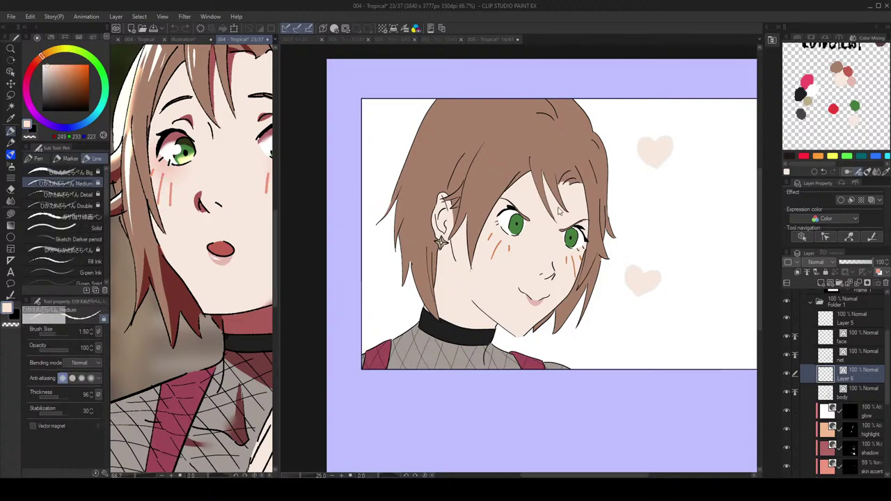
key("o")
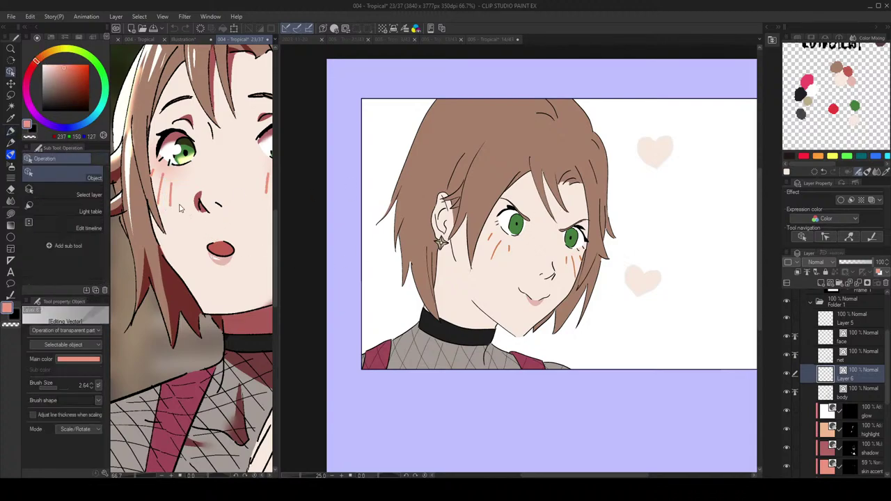
left_click(172, 192)
left_click(94, 361)
left_click(611, 198)
key("p")
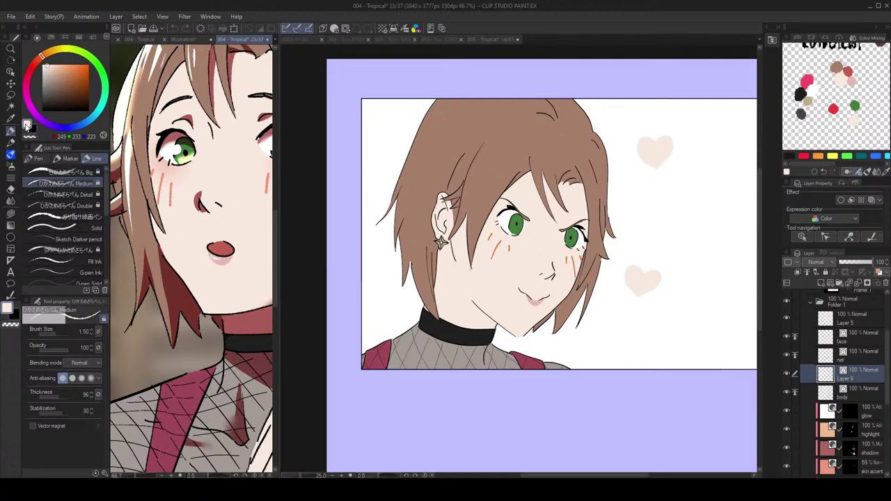
double_click(27, 126)
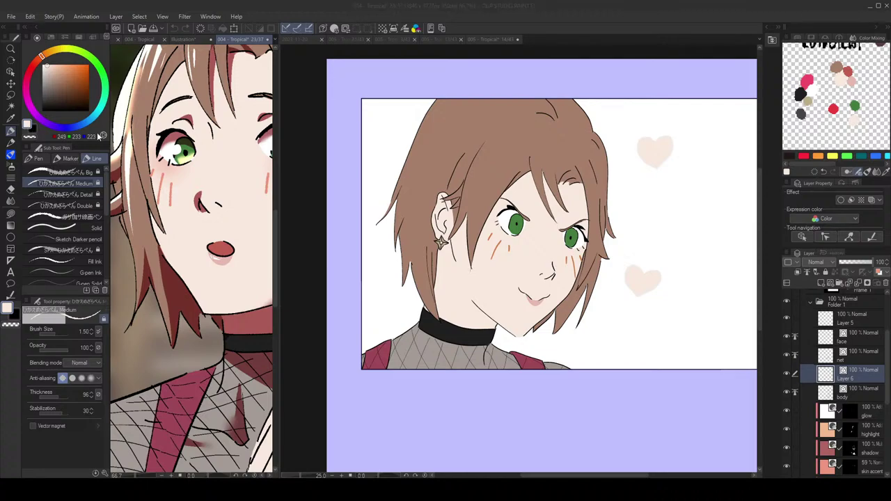
left_click(826, 164)
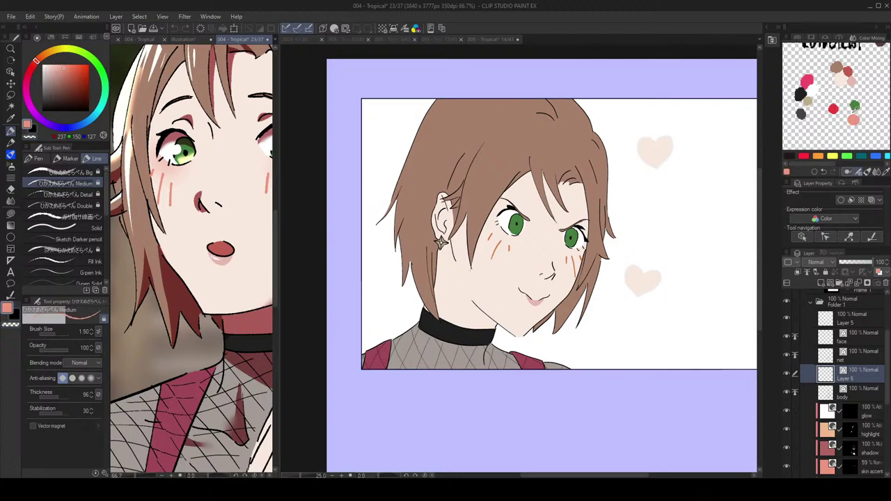
Step: On page 14/43 of 005 - Tropical, recolour the blush lines on both cheeks salmon (237, 150, 127) and set their brush size to 3.70
key("o")
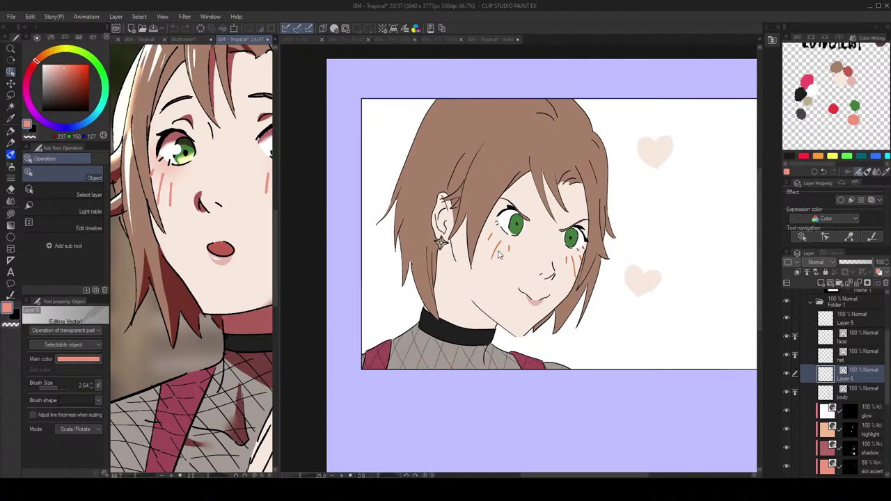
left_click(493, 249)
left_click(496, 248)
scroll(496, 250, "up", 2)
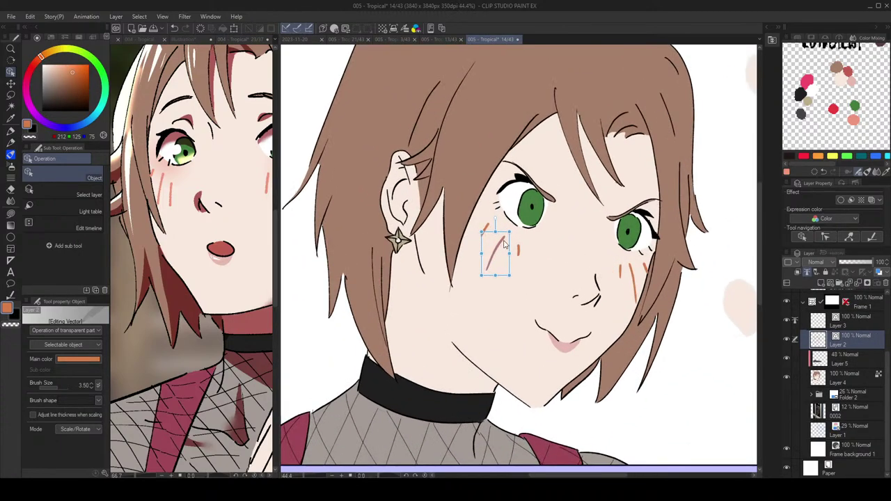
left_click(637, 279, "shift")
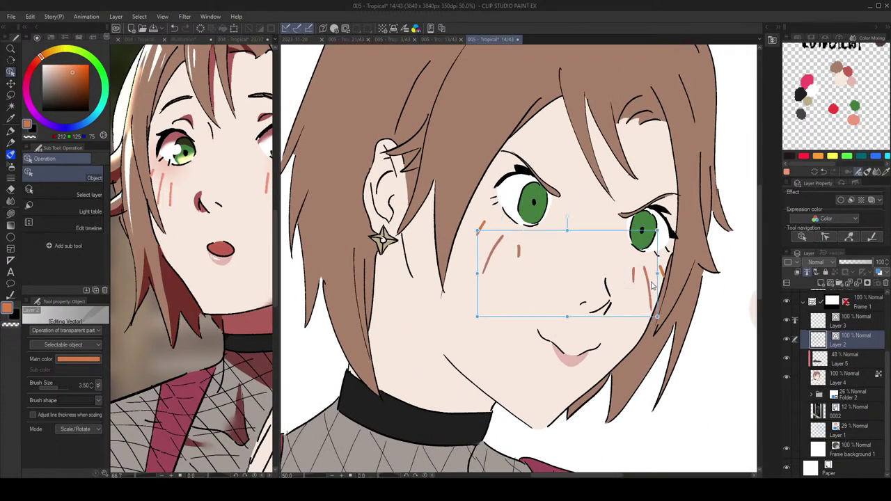
scroll(490, 222, "up", 1)
scroll(490, 222, "down", 2)
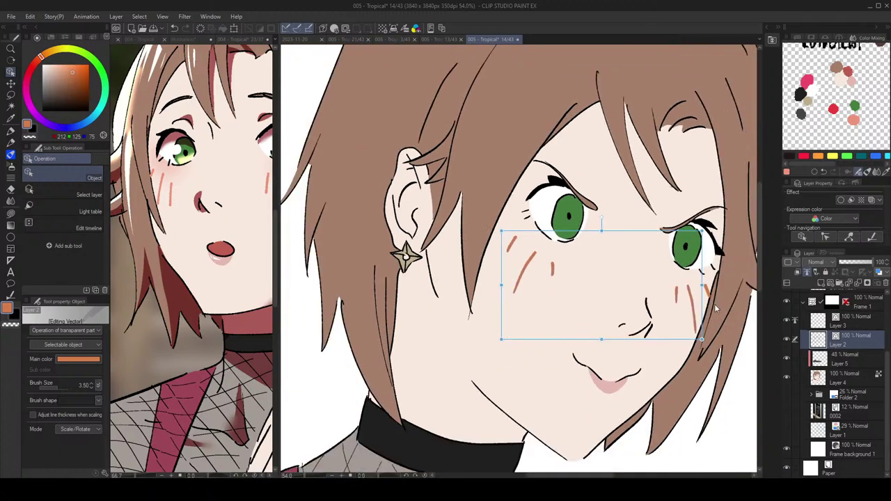
scroll(709, 293, "up", 3)
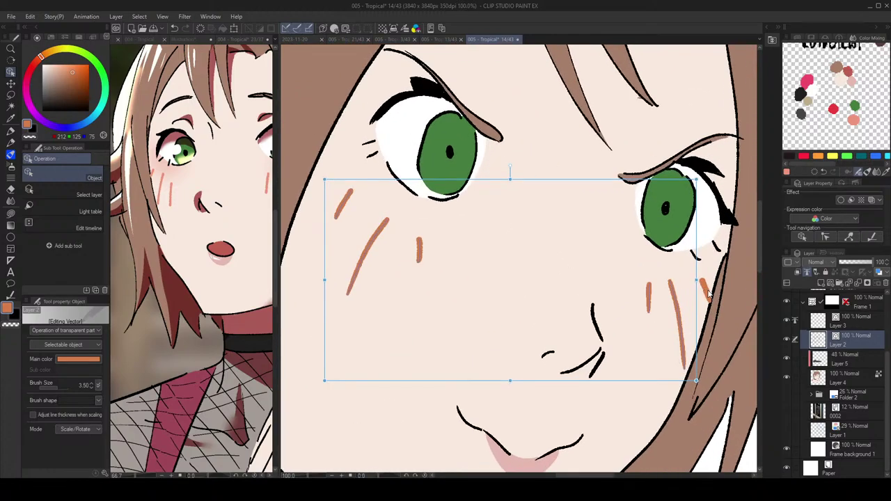
scroll(708, 293, "down", 4)
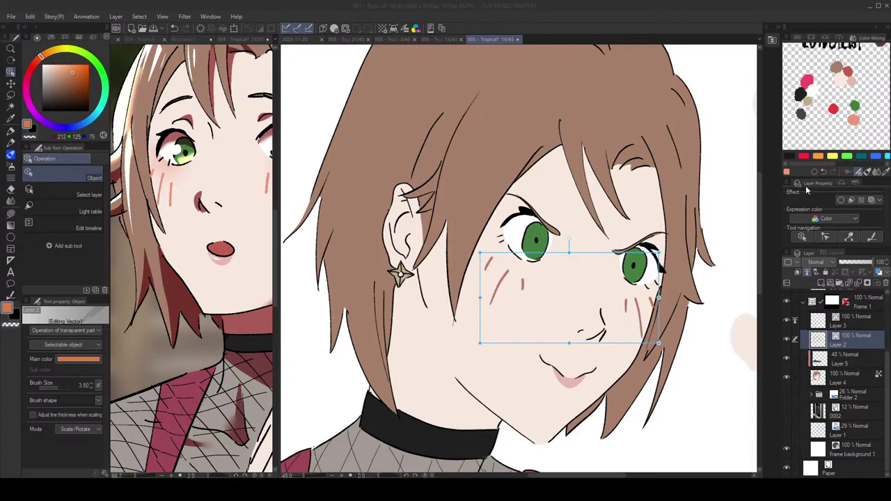
scroll(645, 257, "down", 5)
left_click_drag(644, 256, 639, 254)
left_click(638, 253)
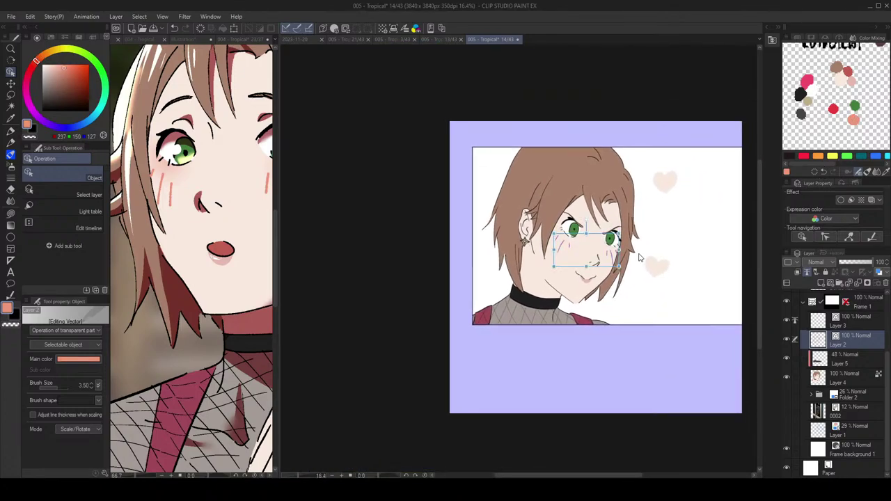
scroll(642, 258, "down", 1)
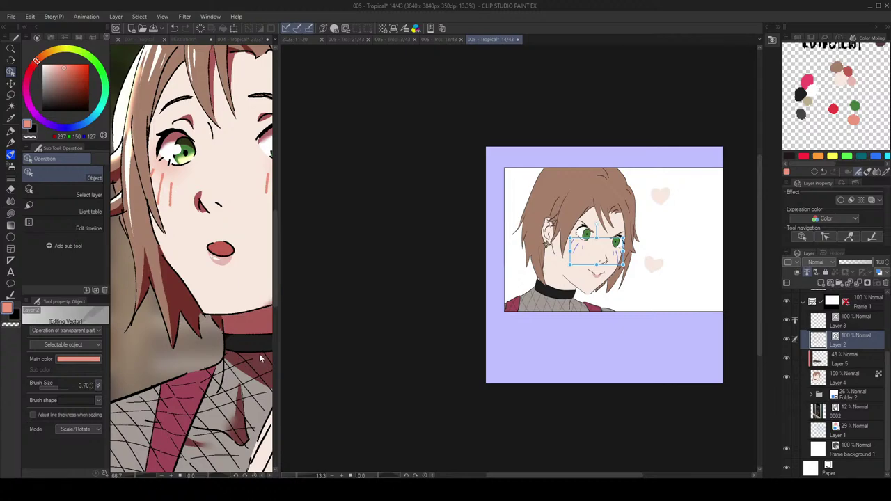
Step: Lasso-fill both hearts beside the character on Layer 4 with the palette's red (233, 60, 65)
left_click(851, 357)
scroll(673, 240, "up", 2)
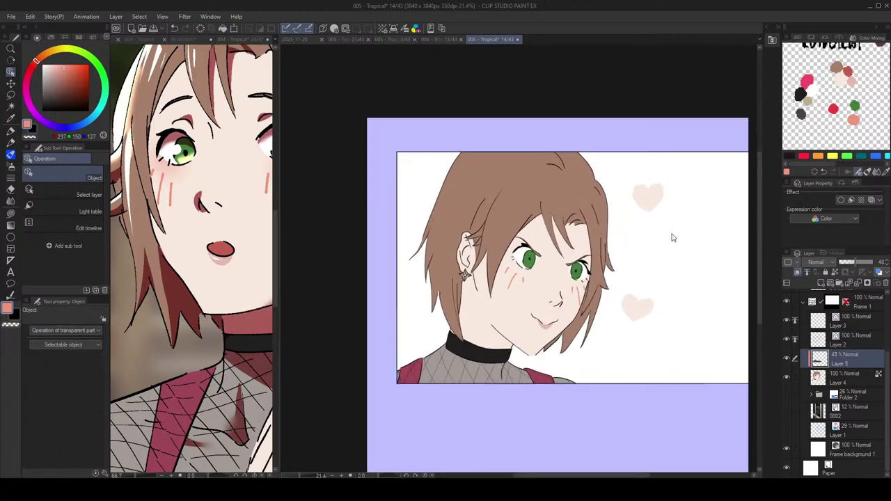
left_click(840, 383)
key("g")
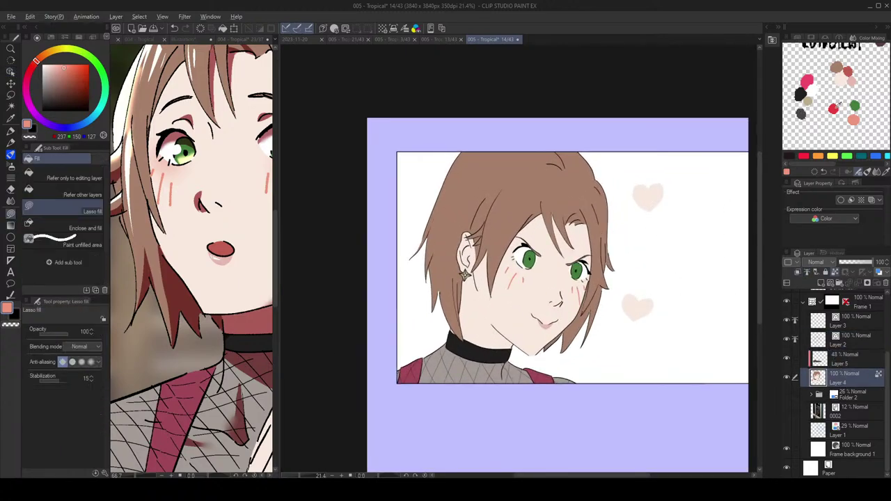
left_click(833, 108)
left_click_drag(683, 183, 683, 233)
mouse_move(661, 291)
left_mouse_down()
mouse_move(640, 279)
mouse_move(661, 292)
left_mouse_up()
Step: Trim the edges near the lower heart's tip and the upper heart's notch using lasso fill with the transparent colour
scroll(651, 324, "up", 8)
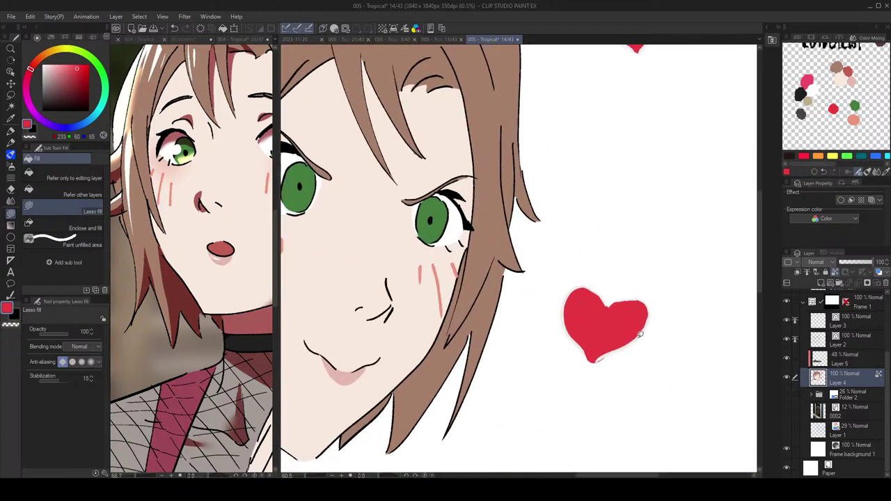
key("c")
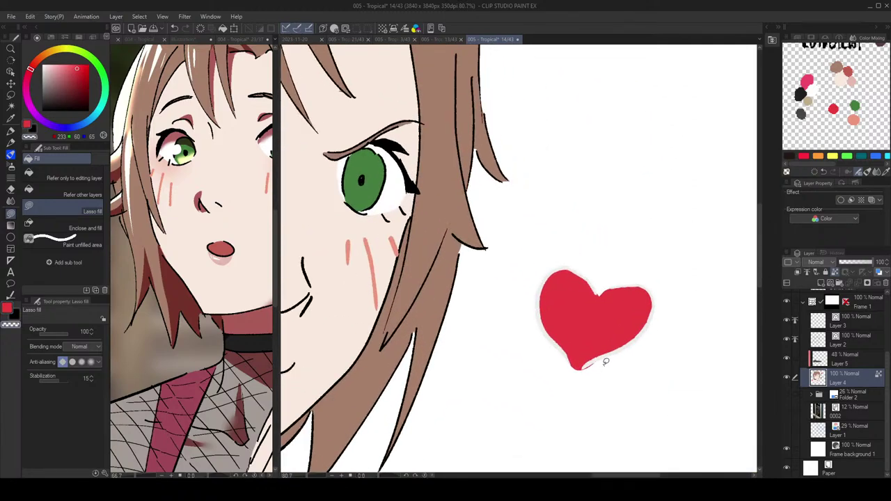
mouse_move(606, 362)
left_mouse_down()
mouse_move(597, 380)
mouse_move(586, 368)
left_mouse_up()
left_click_drag(678, 53, 628, 305)
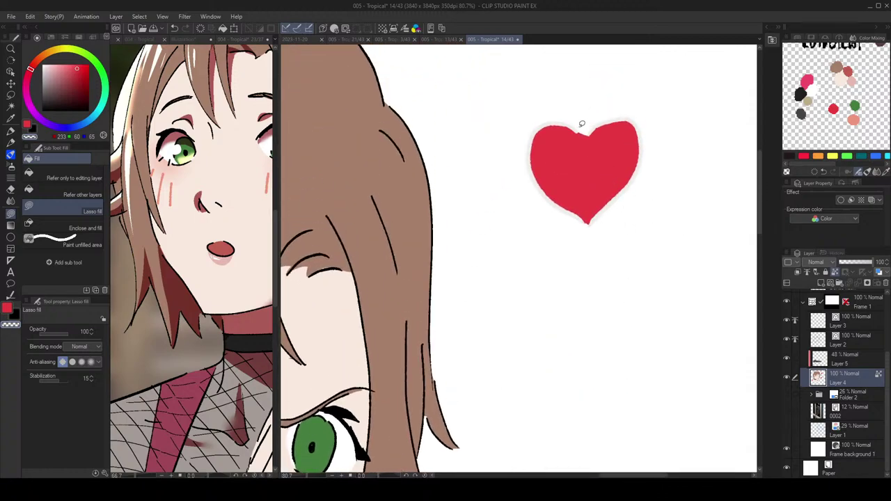
left_click_drag(596, 129, 580, 131)
left_click_drag(645, 116, 605, 78)
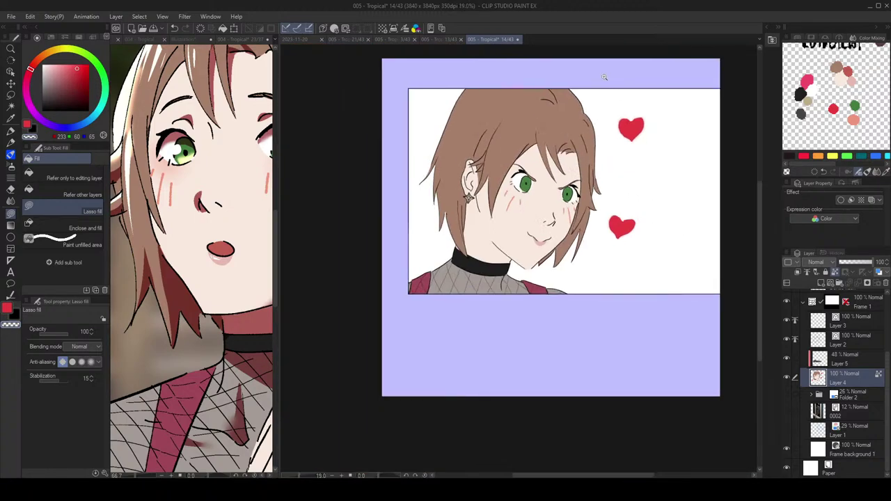
Step: Save the page and show the background image layer 0002 at 100% opacity
key("ctrl+s")
left_click_drag(604, 165, 615, 175)
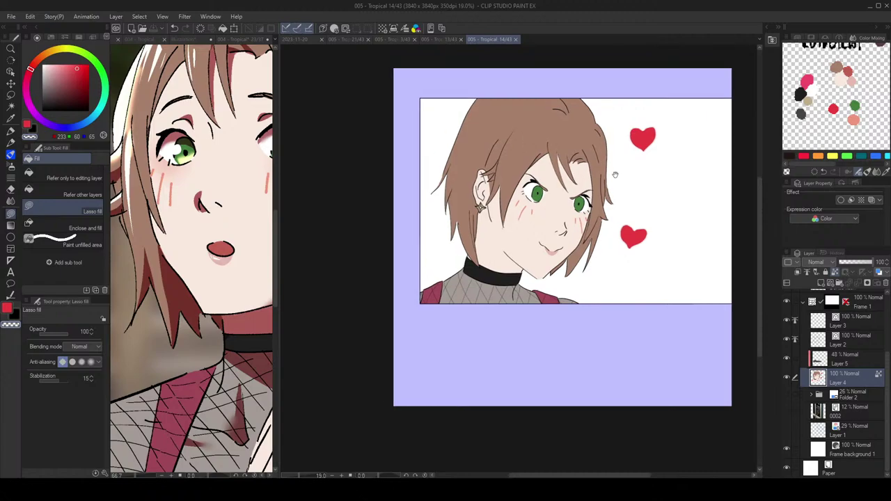
left_click(788, 412)
left_click(829, 414)
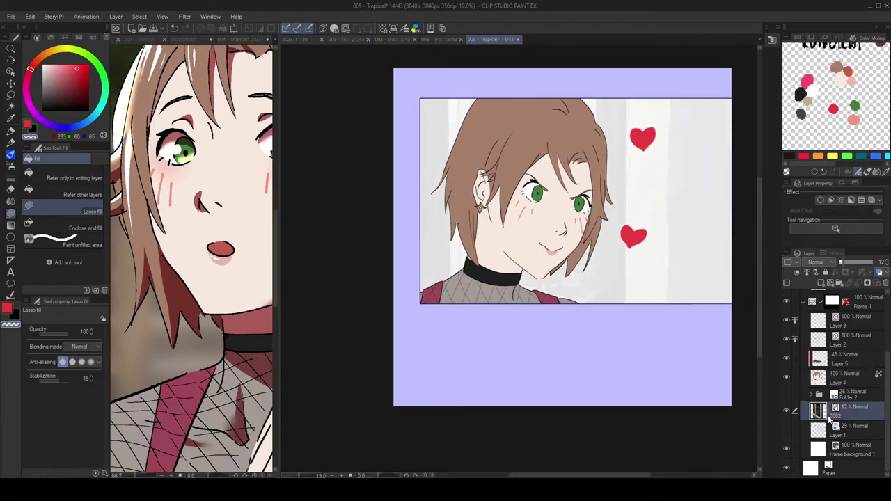
left_click_drag(852, 261, 878, 263)
left_click_drag(592, 164, 611, 214)
scroll(603, 222, "down", 1)
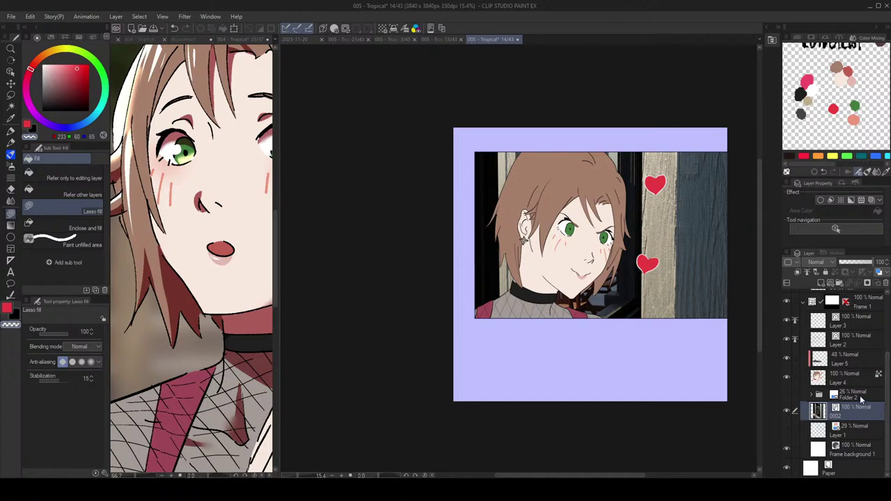
Step: Duplicate background layer 0002 as a rasterized copy above the original and blur the copy
key("ctrl+t")
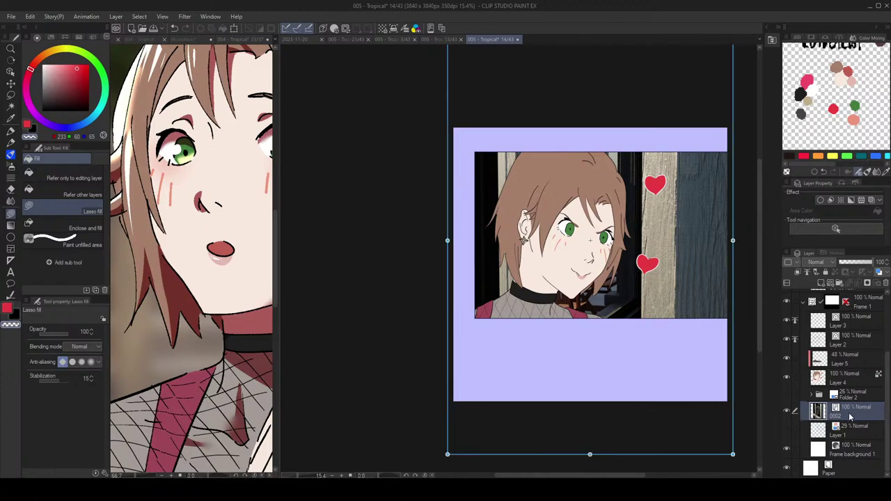
key("ctrl+v")
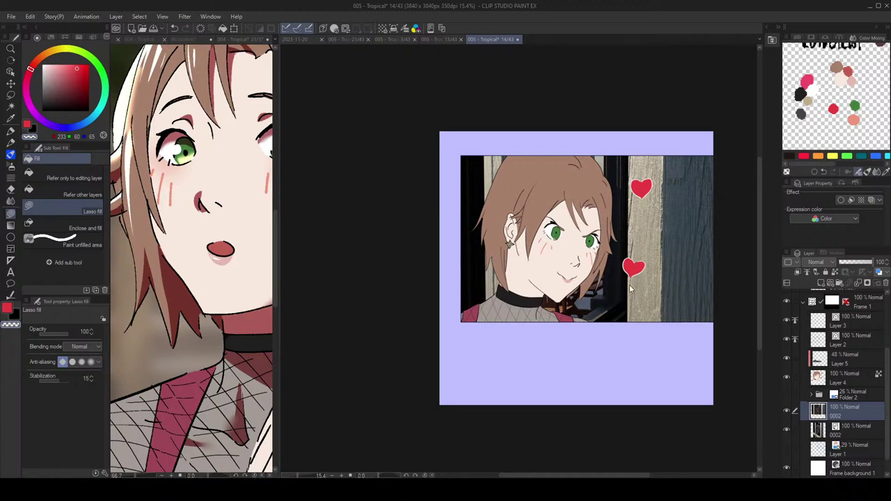
key("ctrl+t")
key("Return")
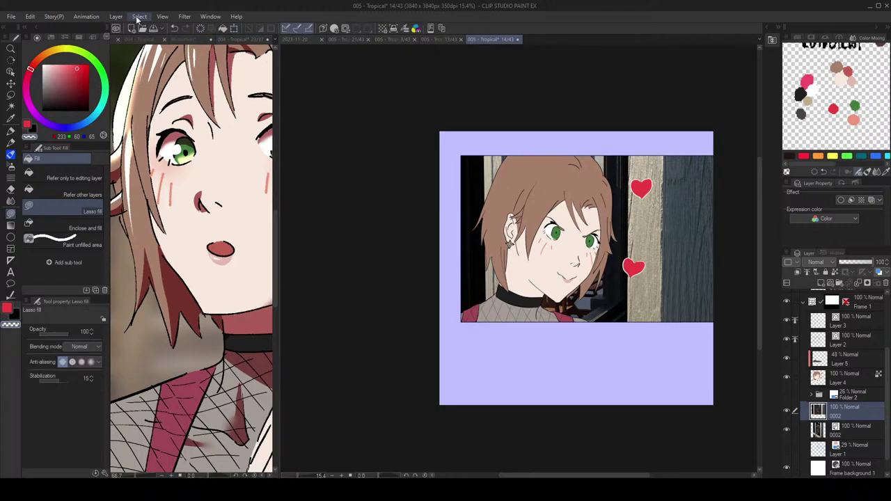
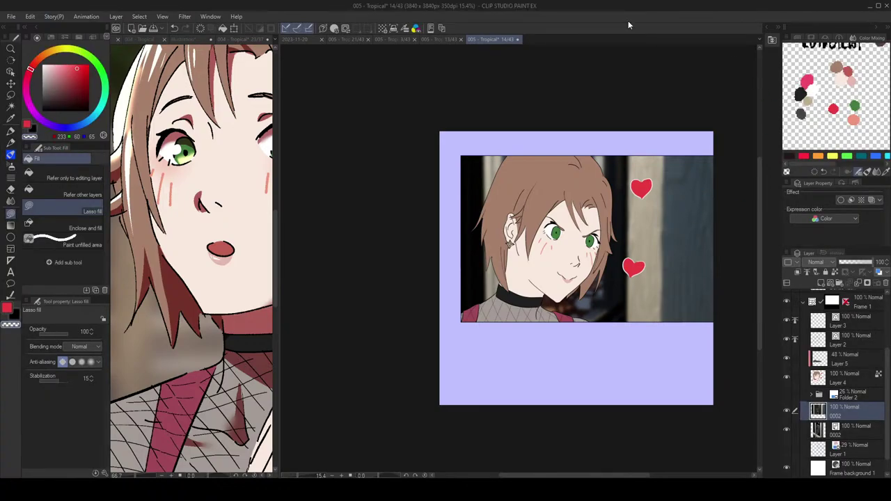
scroll(647, 220, "up", 2)
left_click_drag(681, 269, 657, 250)
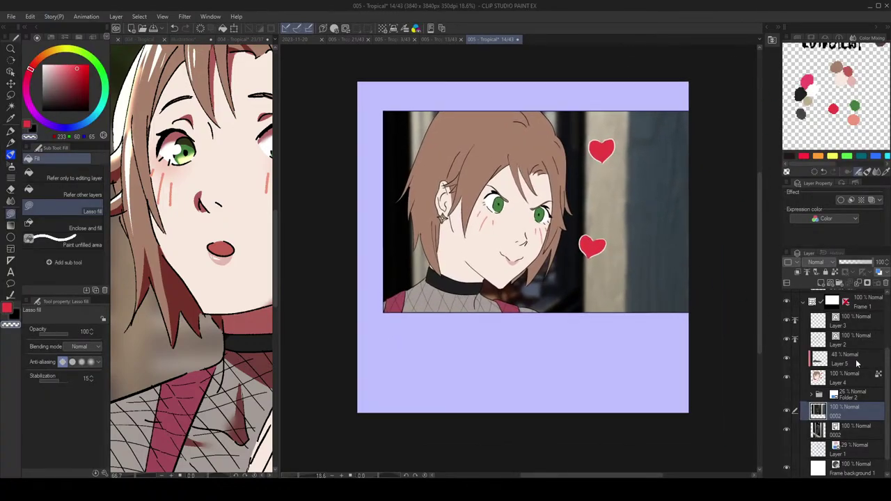
Step: Add a layer mask to the blurred 0002 copy, partly mask the blur over the wooden planks with the Soft airbrush at size 70, and save
left_click(855, 281)
key("b")
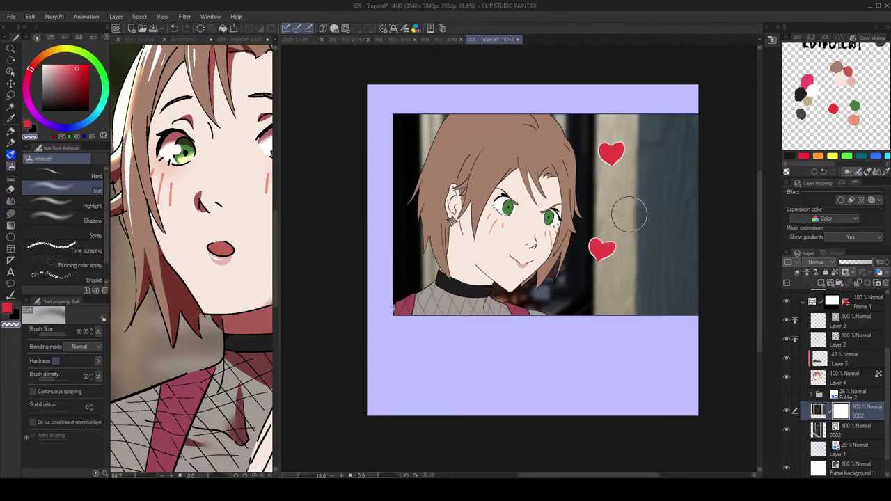
key("]")
key("]")
key("]")
key("]")
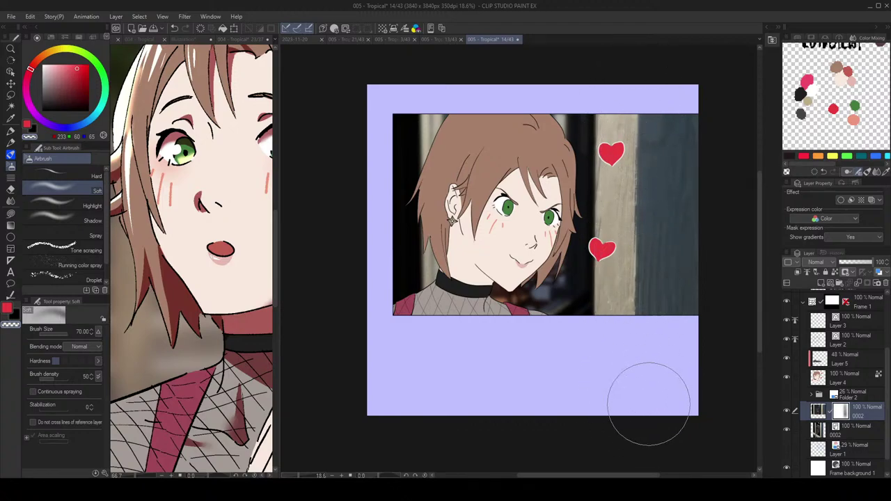
scroll(704, 215, "down", 2)
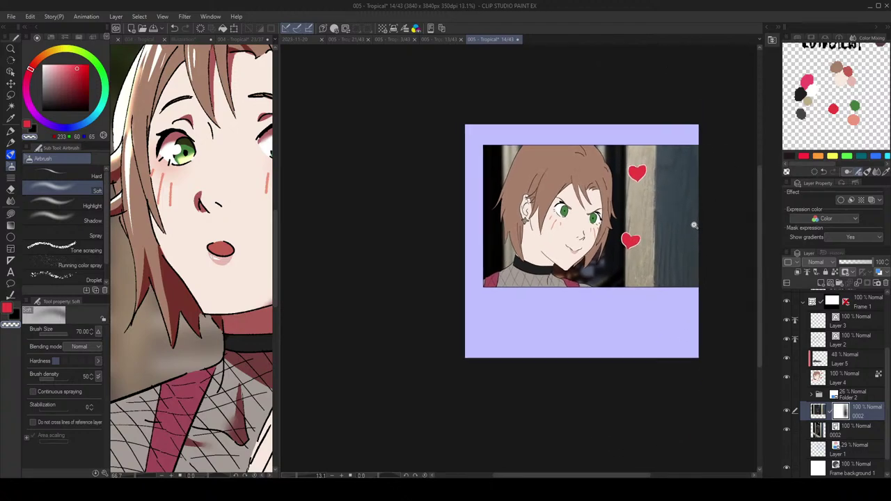
scroll(697, 217, "up", 1)
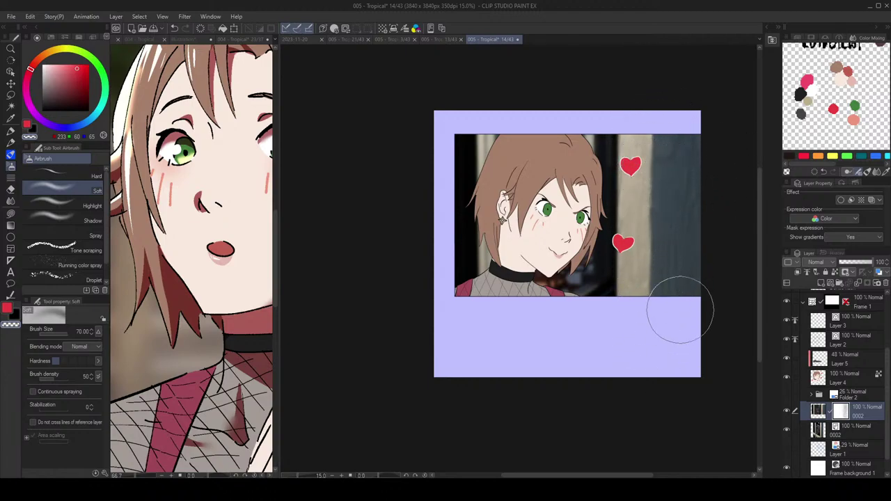
key("h")
key("h")
left_click_drag(651, 218, 654, 222)
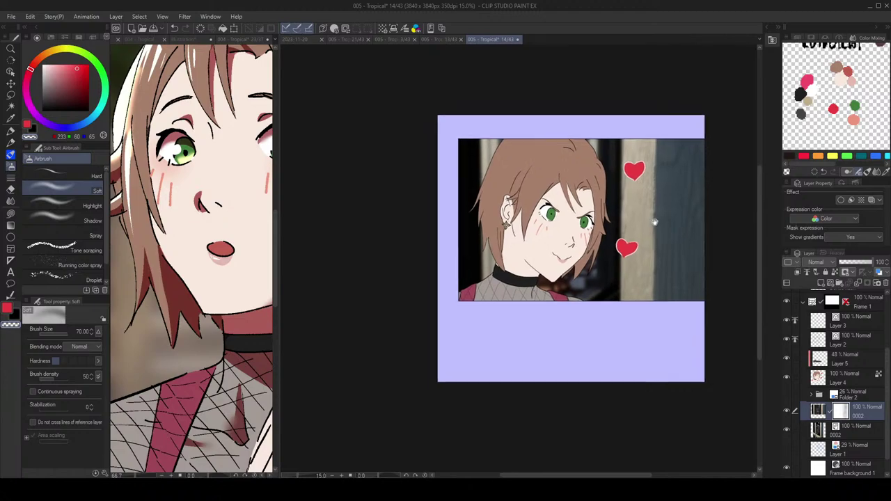
key("ctrl+s")
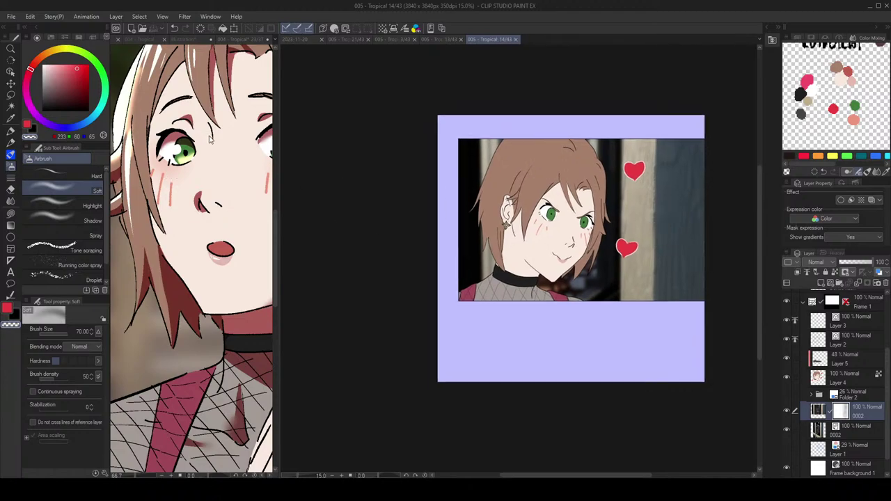
Step: Close page 23/37 of 004 - Tropical in the reference view
left_click(210, 139)
scroll(210, 139, "down", 3)
mouse_move(223, 177)
left_mouse_down()
mouse_move(200, 167)
mouse_move(212, 182)
left_mouse_up()
scroll(208, 181, "down", 2)
key("p")
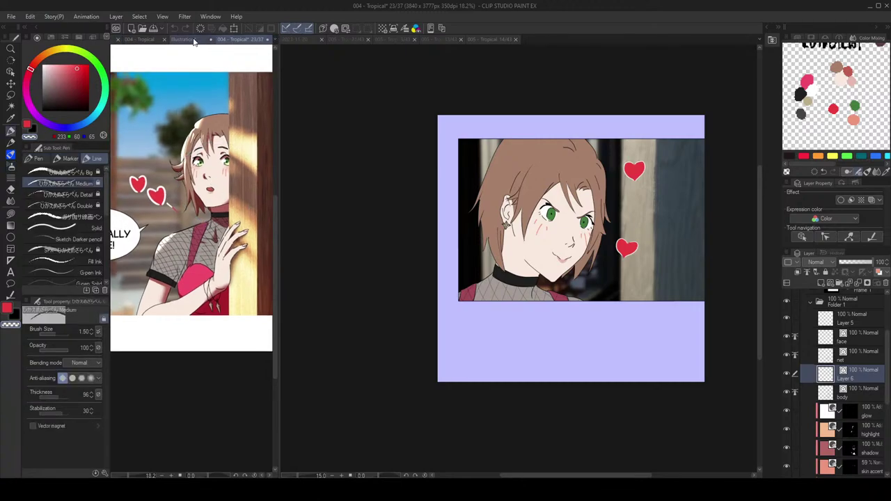
left_click(167, 40)
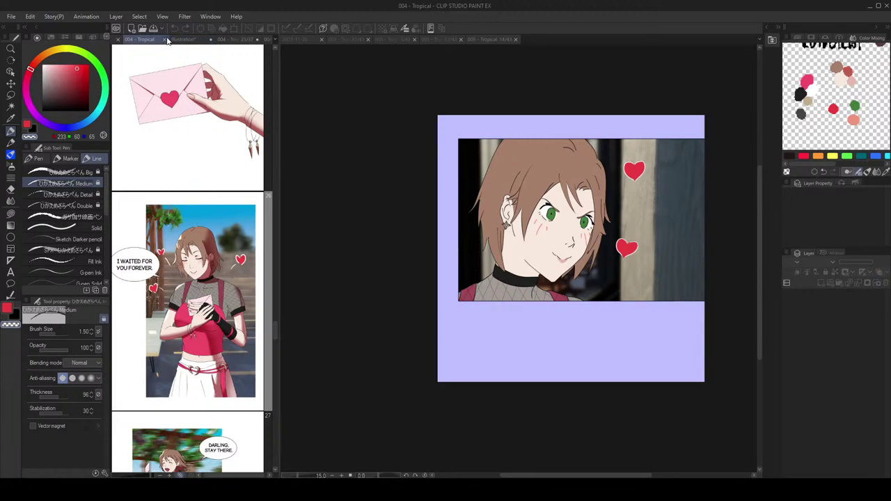
left_click(245, 42)
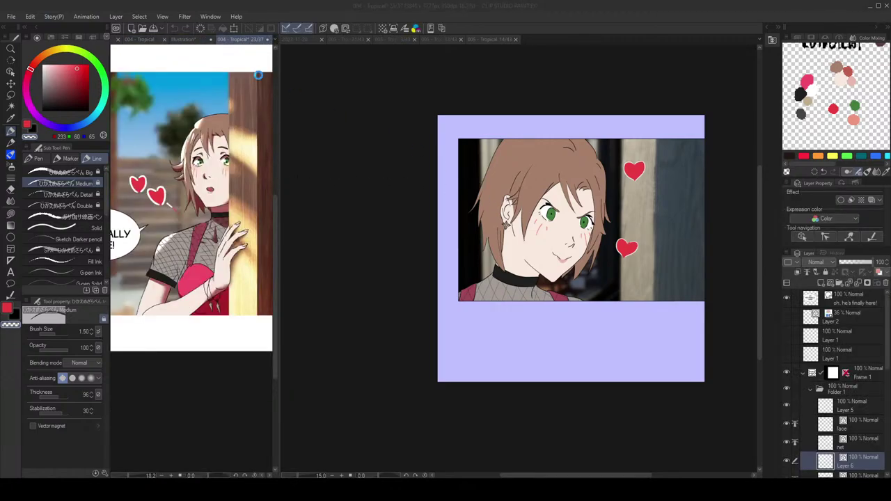
left_click(268, 40)
left_click(267, 40)
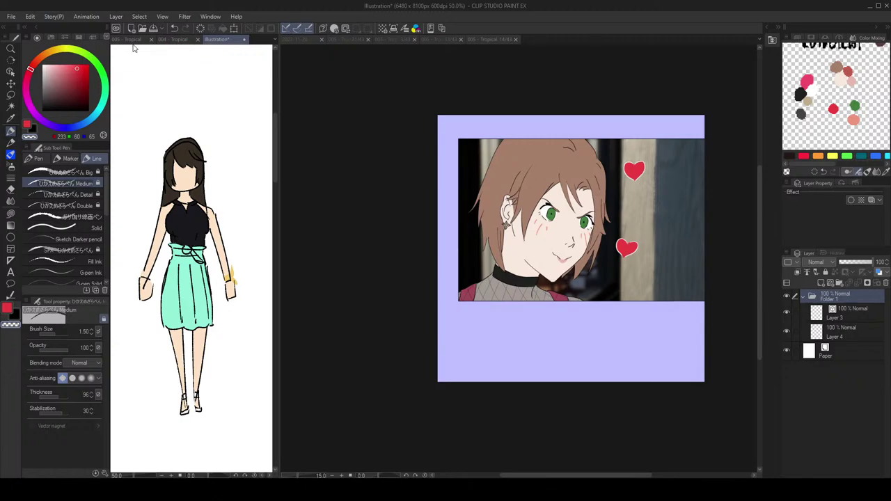
Step: Open page 15/43 of 005 - Tropical and show the Illustration drawing of the black-haired character as the reference beside it
key("ctrl+Tab")
scroll(202, 244, "down", 5)
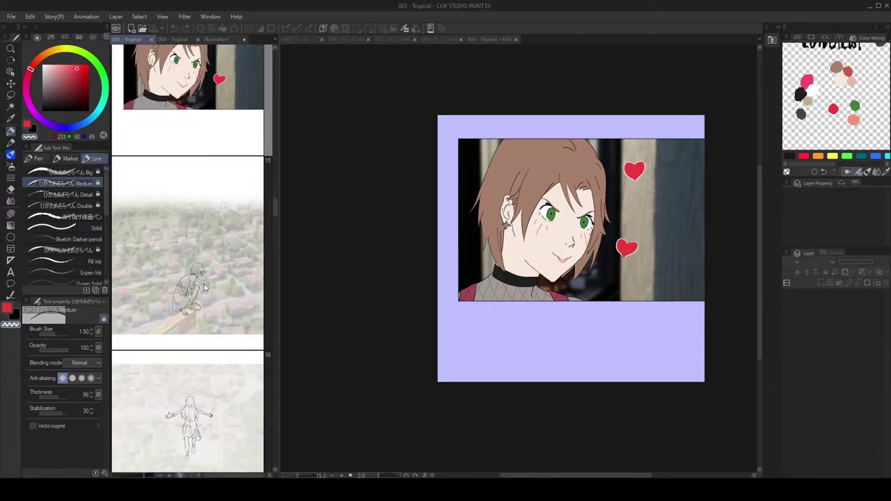
scroll(202, 260, "up", 2)
double_click(202, 260)
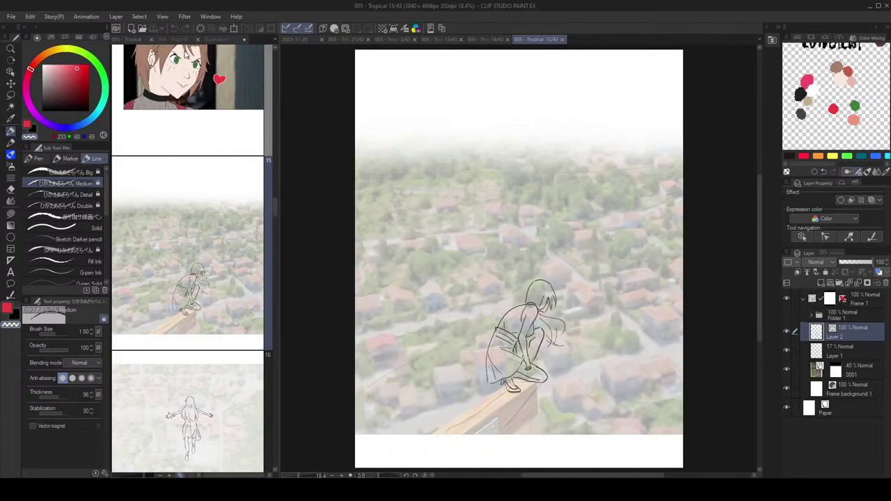
left_click(175, 39)
left_click(217, 39)
left_click(543, 321)
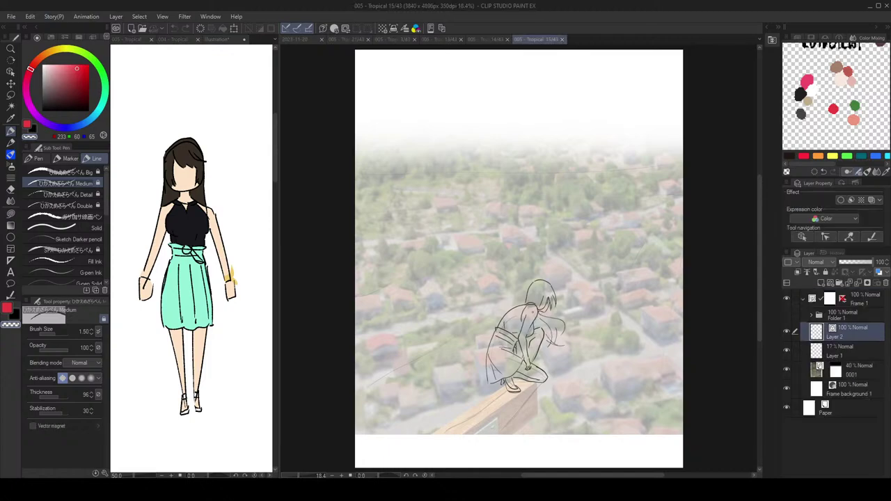
Step: Hide Layer 1 and add a new raster layer above it, with the line art on Layer 2 set as the reference layer
scroll(541, 321, "up", 3)
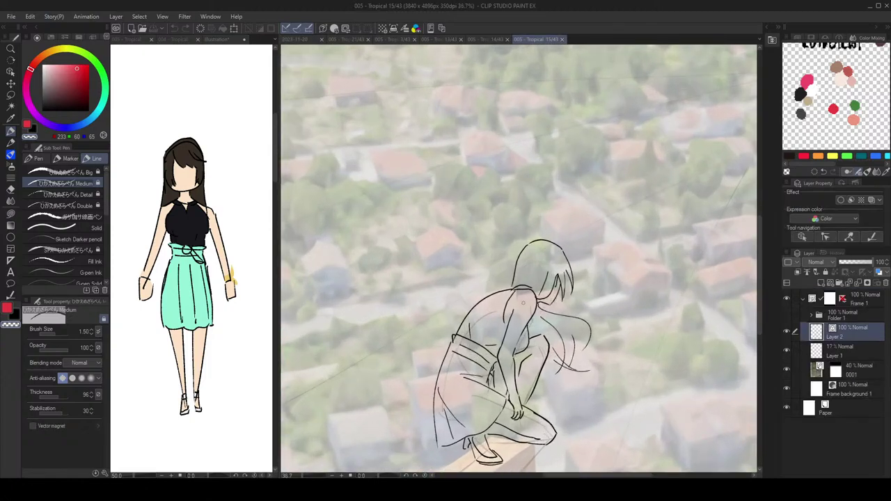
left_click_drag(523, 302, 538, 195)
key("g")
scroll(575, 242, "down", 3)
left_click_drag(612, 270, 639, 300)
left_click(788, 350)
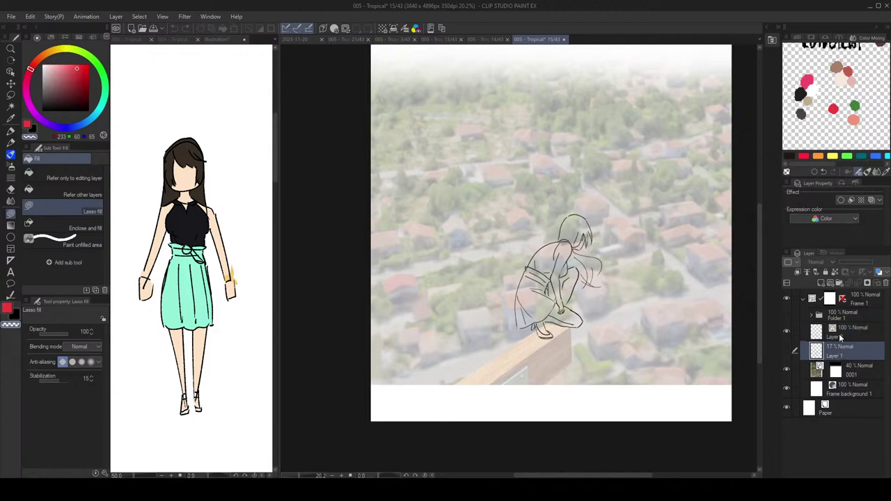
left_click(821, 283)
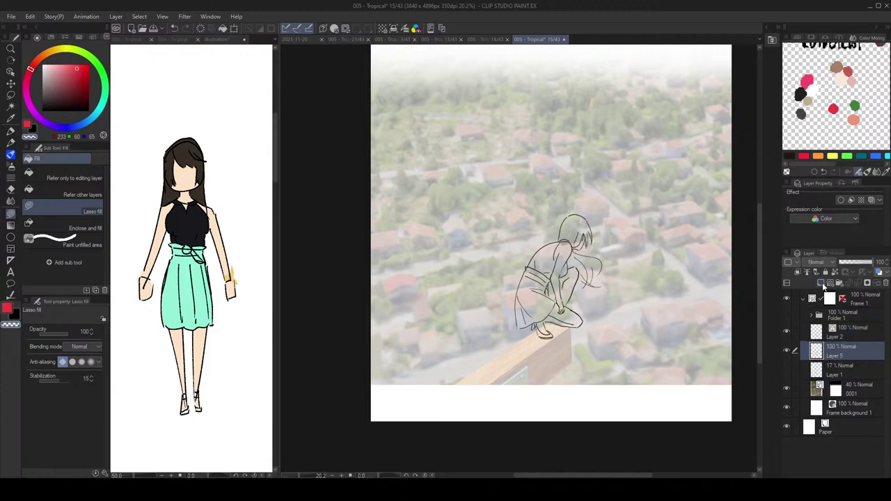
left_click(836, 351)
scroll(571, 313, "up", 2)
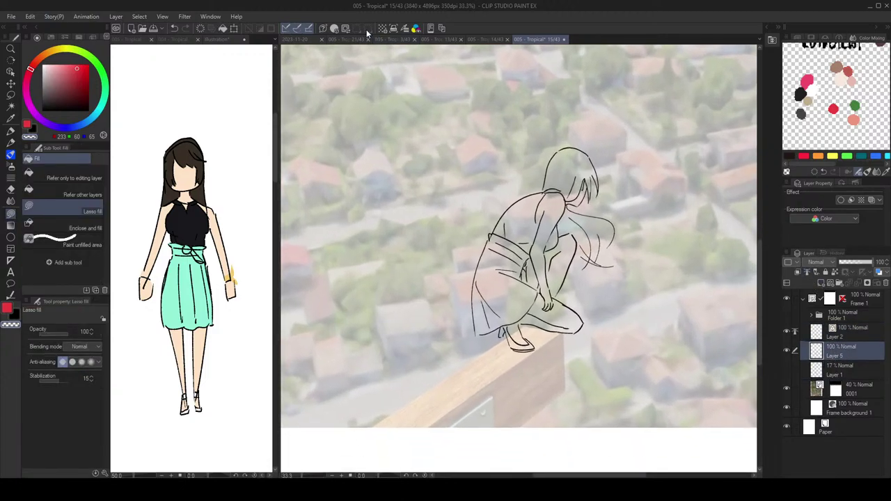
Step: Turn on Quick Mask and lasso-fill a loose area enclosing the whole crouching character
left_click(345, 27)
mouse_move(513, 192)
left_mouse_down()
mouse_move(552, 378)
mouse_move(524, 112)
left_mouse_up()
mouse_move(610, 138)
left_mouse_down()
mouse_move(524, 167)
mouse_move(490, 214)
mouse_move(585, 119)
mouse_move(612, 132)
left_mouse_up()
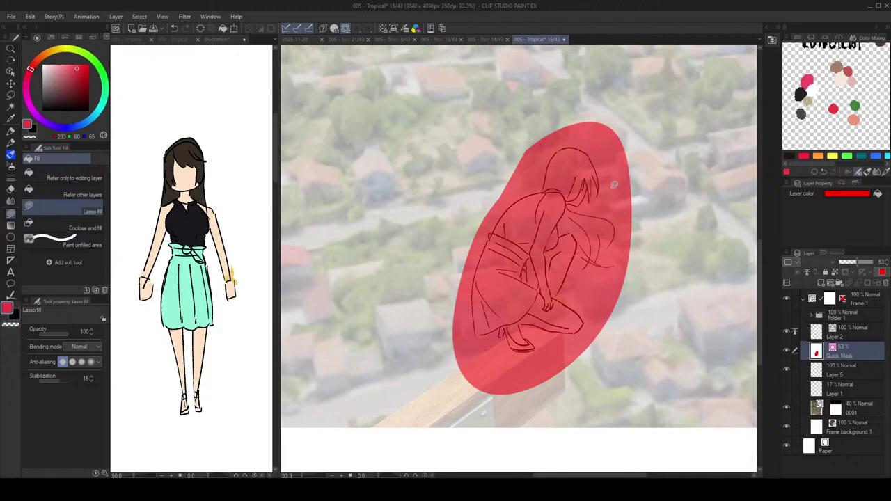
Step: Lasso-erase small patches of the mask at the line gaps around the head, nape, fringe and chin
scroll(605, 166, "up", 3)
left_click_drag(580, 148, 613, 186)
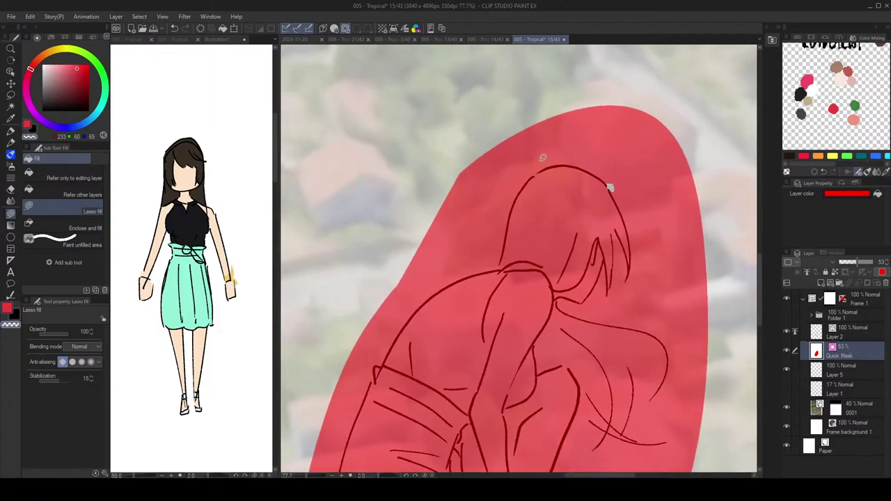
mouse_move(536, 162)
left_mouse_down()
mouse_move(539, 172)
mouse_move(525, 172)
left_mouse_up()
scroll(533, 181, "down", 1)
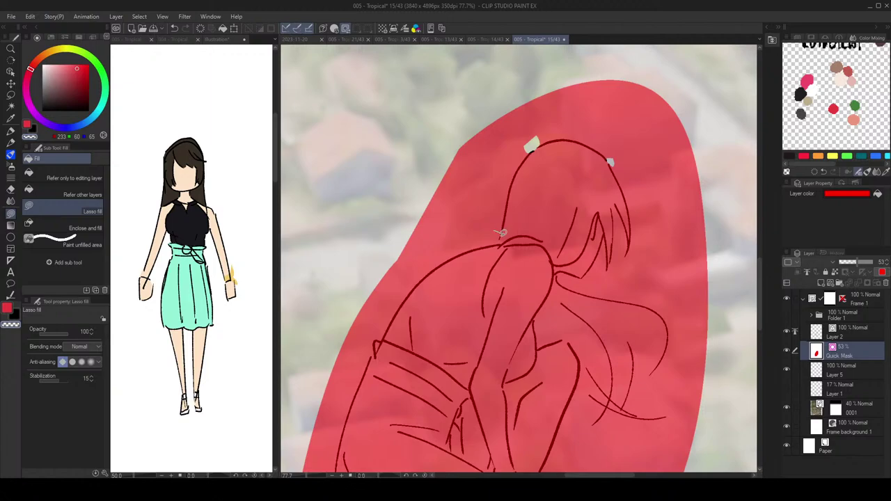
left_click_drag(500, 240, 492, 242)
left_click_drag(596, 233, 576, 220)
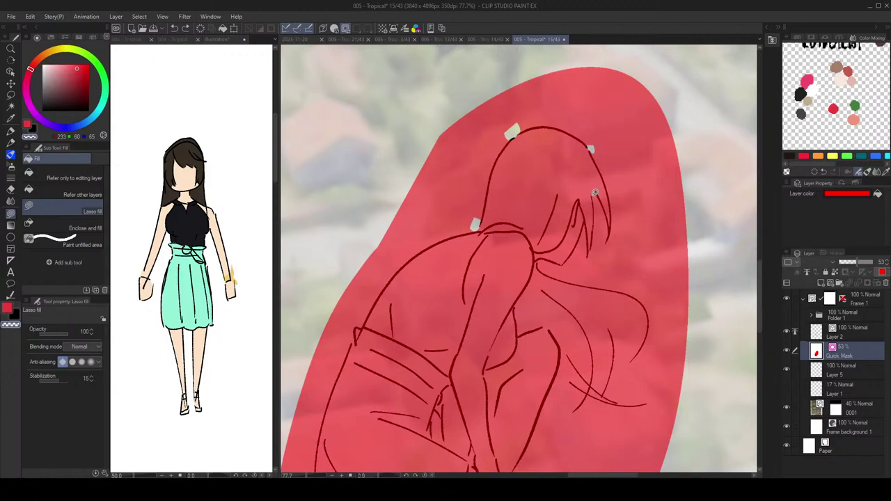
scroll(598, 194, "down", 2)
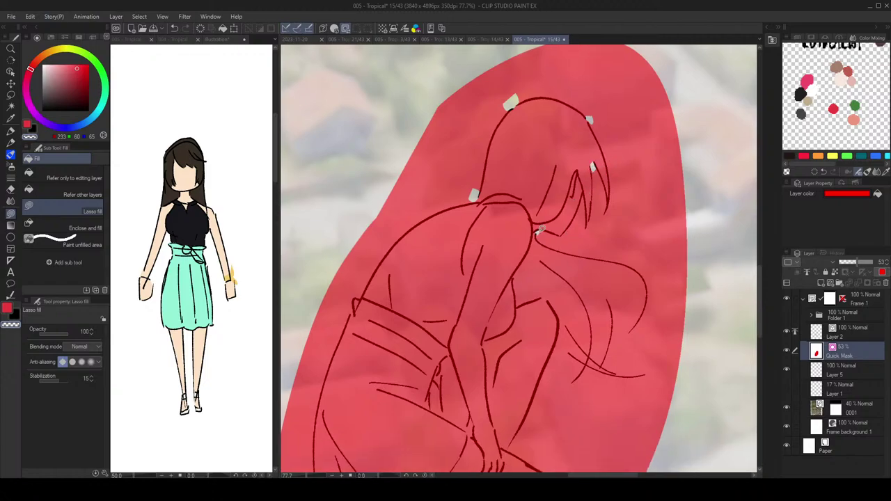
Step: Lasso-erase the mask in the opening between the outer strands of the character's flowing hair
scroll(540, 230, "down", 4)
scroll(622, 299, "up", 3)
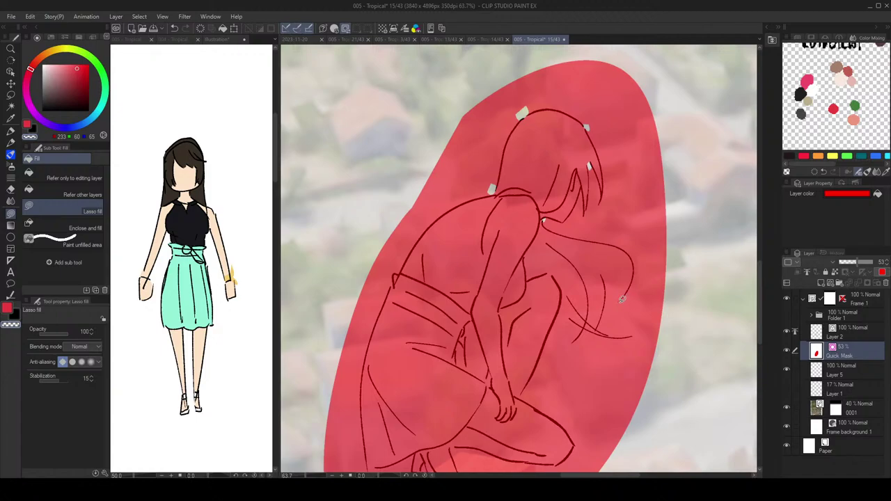
mouse_move(621, 300)
left_mouse_down()
mouse_move(606, 276)
mouse_move(622, 300)
mouse_move(620, 267)
mouse_move(603, 269)
mouse_move(624, 285)
mouse_move(603, 272)
mouse_move(611, 297)
mouse_move(634, 309)
mouse_move(642, 280)
left_mouse_up()
key("ctrl+z")
key("c")
left_click_drag(615, 281, 617, 274)
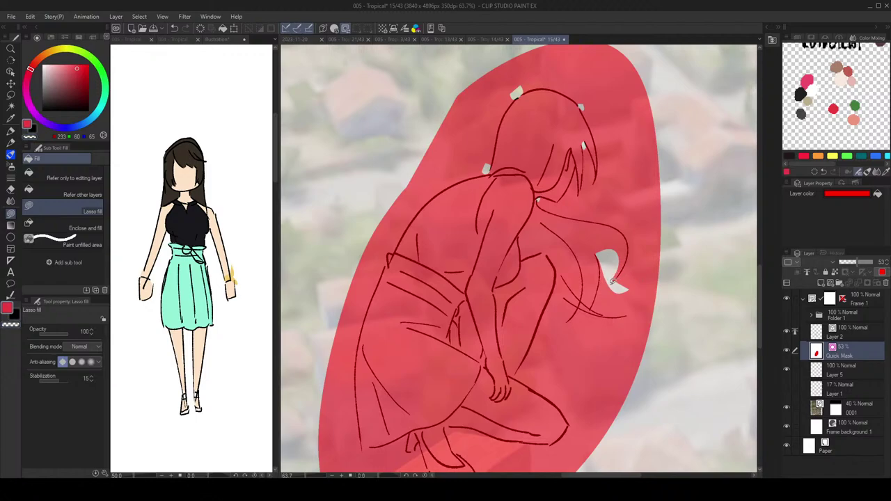
Step: Lasso-erase the mask along the lowest hair strand's tip, between the hair and the knee, and at the gap beside the wrist
key("c")
mouse_move(602, 312)
left_mouse_down()
mouse_move(639, 307)
mouse_move(618, 313)
mouse_move(630, 311)
left_mouse_up()
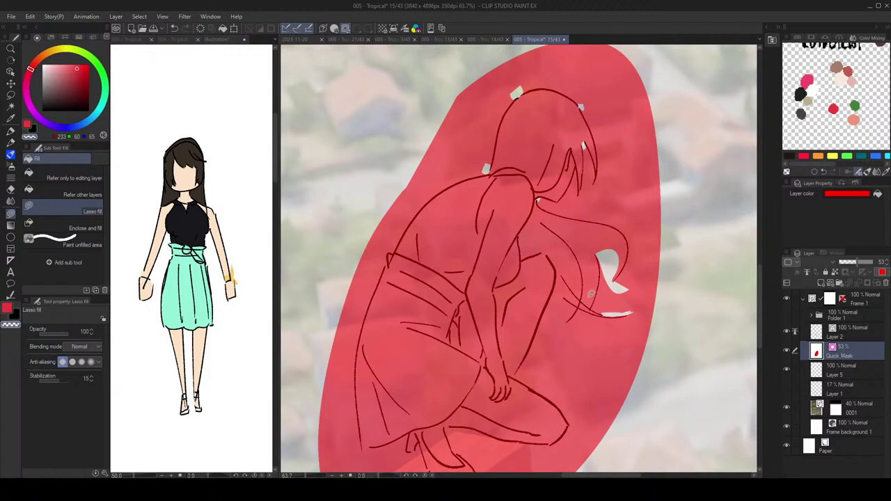
mouse_move(571, 315)
left_mouse_down()
mouse_move(573, 300)
mouse_move(557, 288)
mouse_move(562, 332)
mouse_move(568, 320)
left_mouse_up()
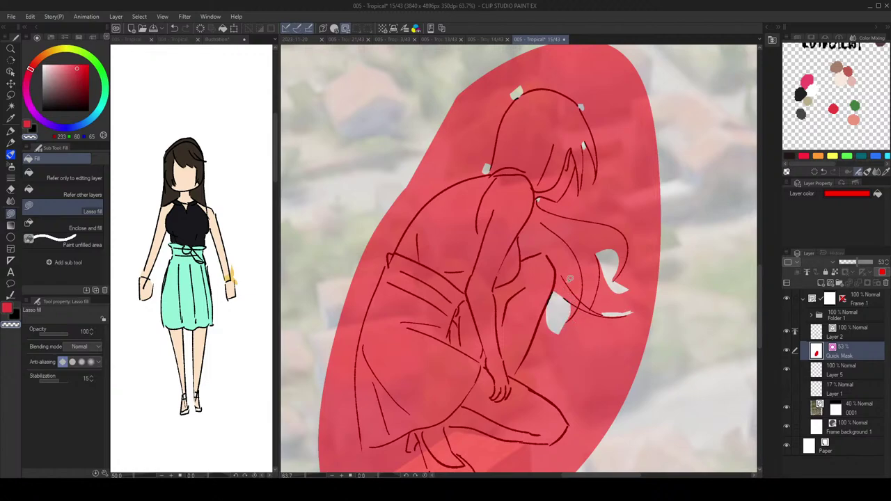
left_click_drag(519, 370, 523, 379)
scroll(581, 264, "down", 2)
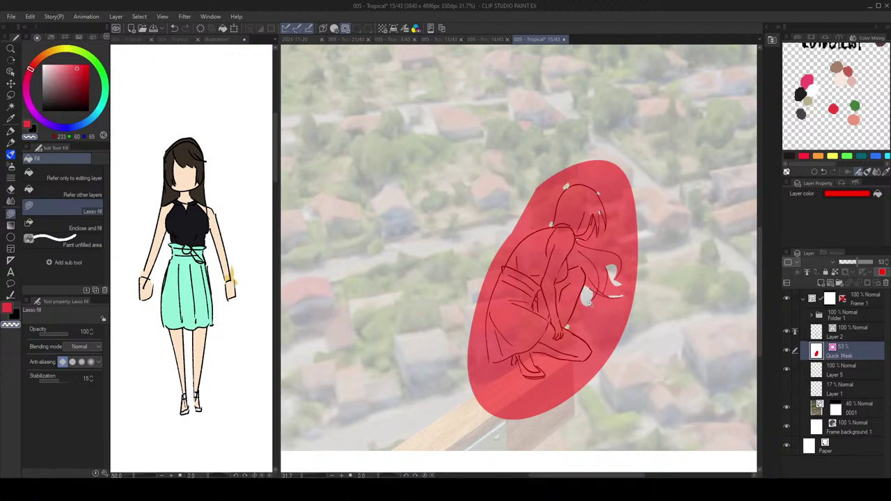
Step: Select the bent knee's vector line on Layer 2, shift it slightly up and toward the back, and reactivate the Quick Mask layer
scroll(601, 306, "up", 1)
key("ctrl")
left_click_drag(579, 283, 580, 292)
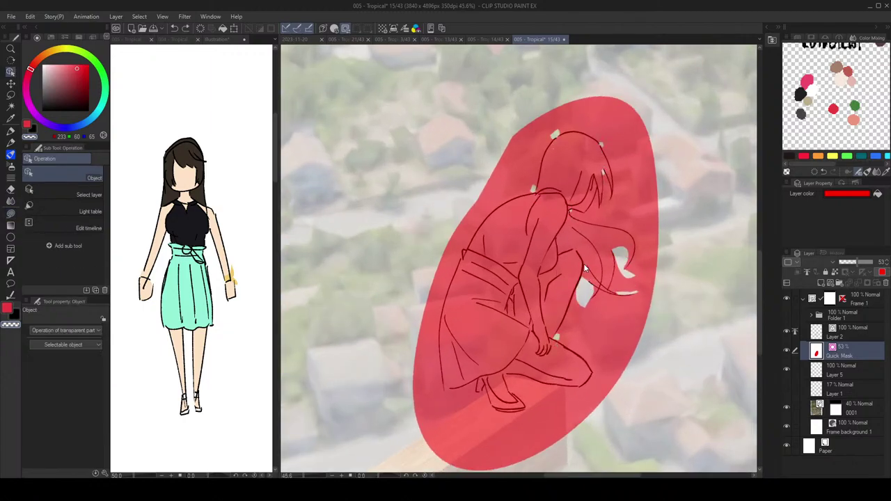
left_click(796, 328)
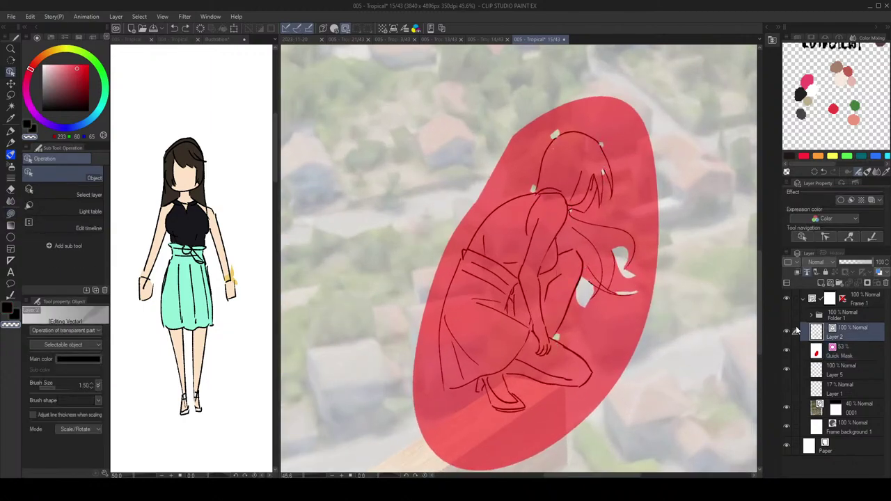
left_click(586, 268)
left_click_drag(588, 341, 584, 342)
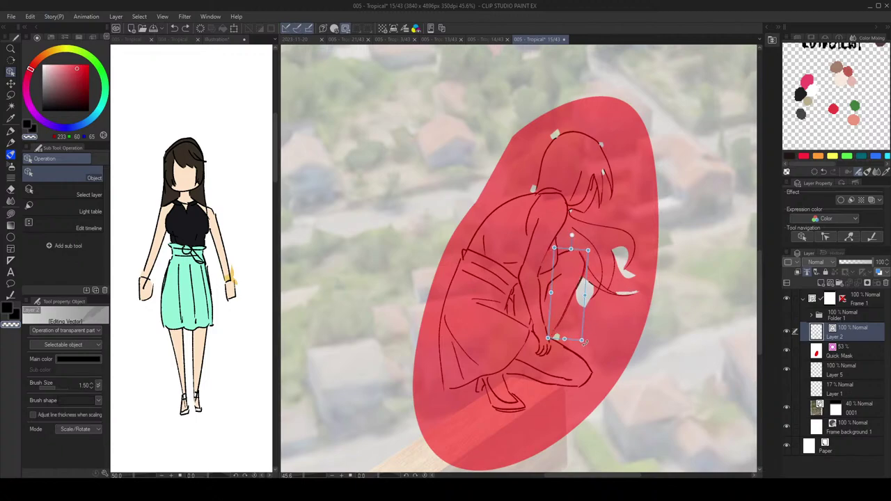
left_click_drag(590, 262, 587, 260)
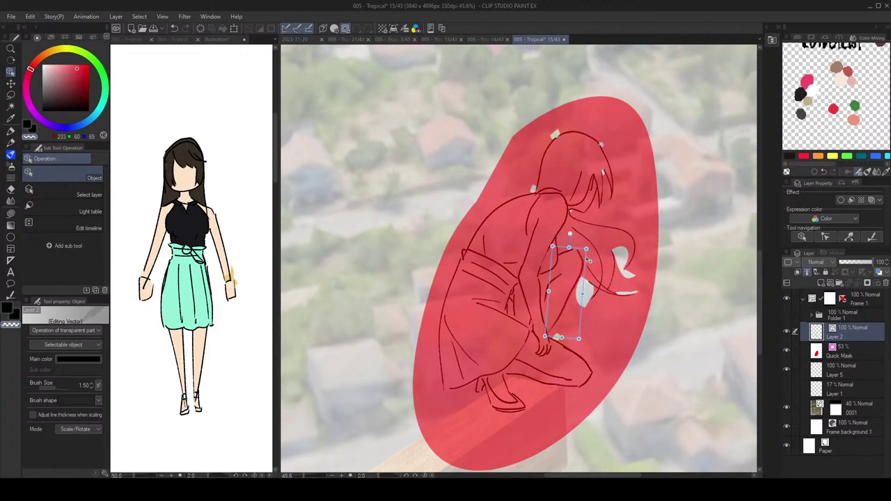
left_click(855, 357)
key("g")
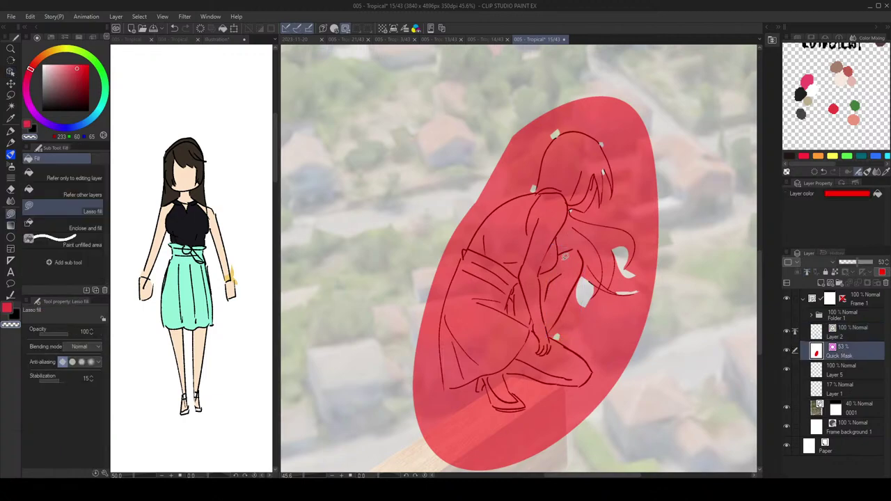
Step: Lasso-erase small patches of the mask at the line gaps around the front knee, shoe, heel, skirt hem and back waist
left_click_drag(594, 290, 589, 284)
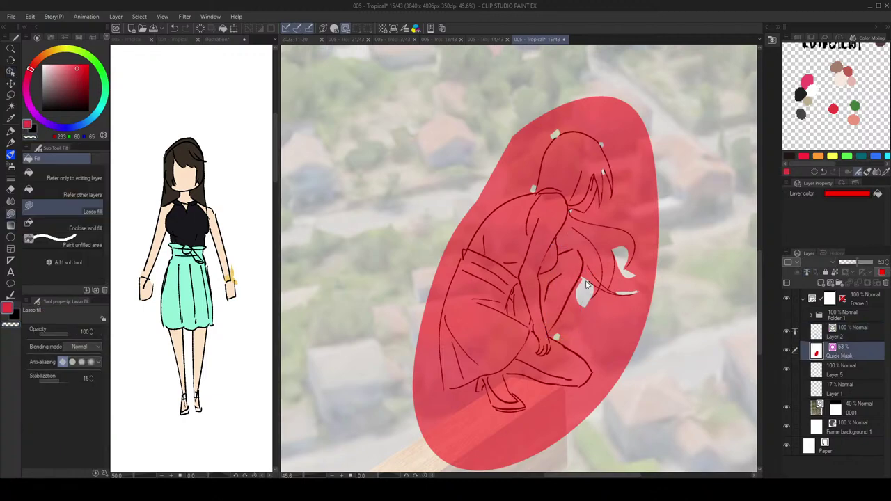
key("ctrl+z")
key("c")
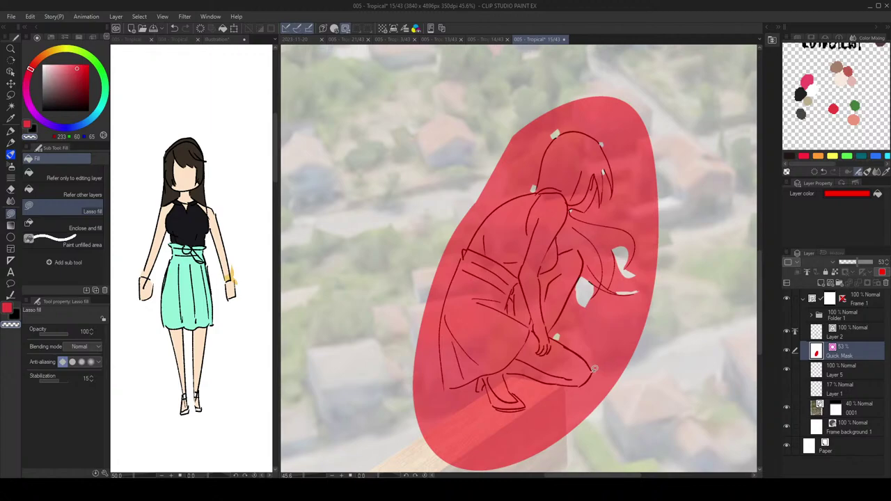
left_click_drag(594, 369, 578, 389)
mouse_move(508, 372)
left_mouse_down()
mouse_move(530, 408)
mouse_move(520, 390)
mouse_move(493, 408)
mouse_move(478, 385)
mouse_move(492, 395)
mouse_move(486, 386)
mouse_move(479, 397)
mouse_move(454, 399)
left_mouse_up()
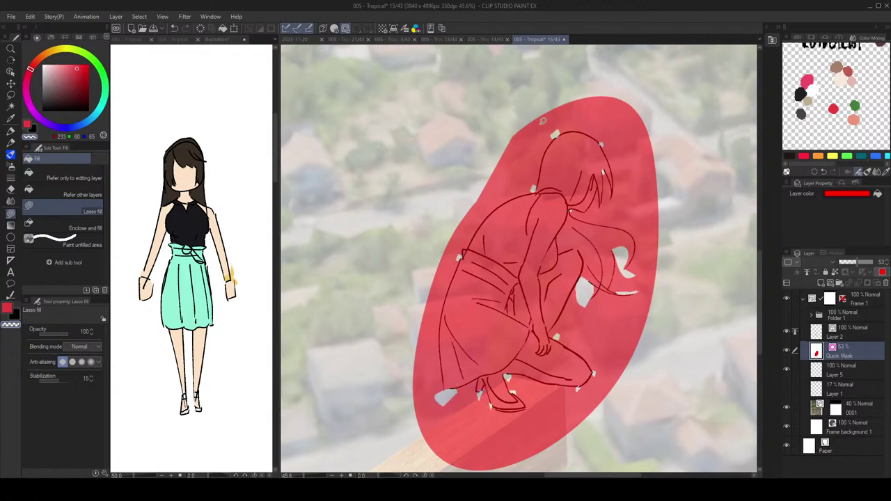
Step: Auto-select the excess mask between the loose outer edge and the character's outline, delete it and deselect
key("w")
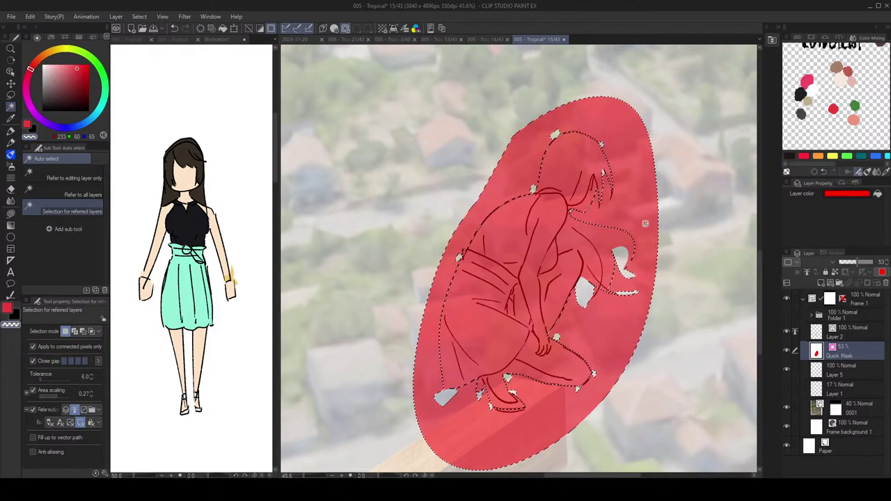
left_click(645, 239)
key("ctrl+d")
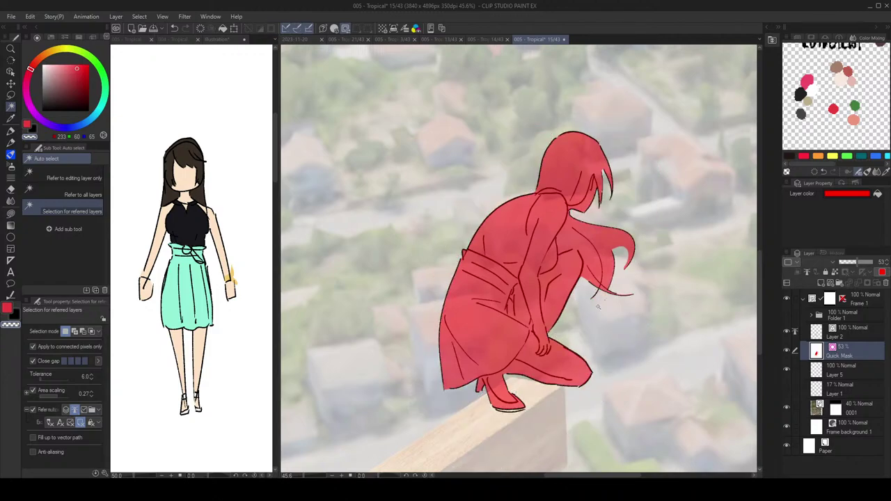
Step: Lasso-fill the mask into the unmasked shoe sole and the small gaps at the toe and skirt hem
key("g")
scroll(522, 403, "up", 4)
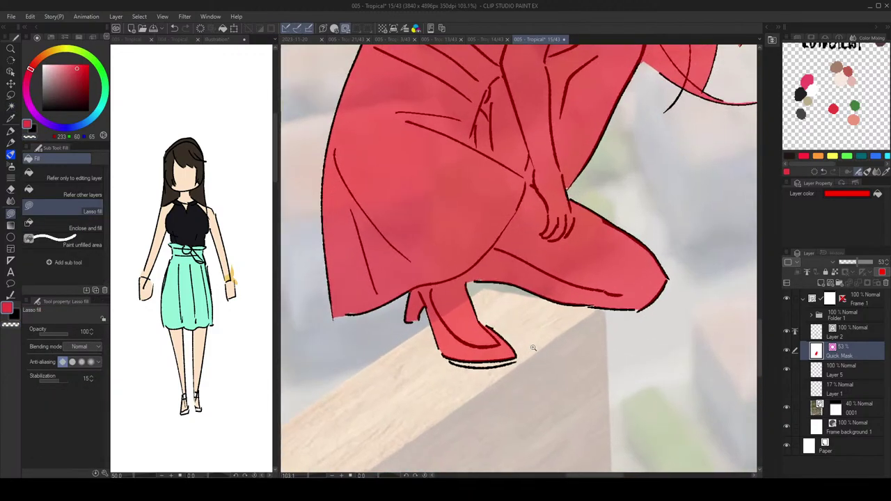
mouse_move(514, 358)
left_mouse_down()
mouse_move(440, 318)
mouse_move(465, 346)
mouse_move(441, 346)
mouse_move(448, 359)
mouse_move(499, 355)
left_mouse_up()
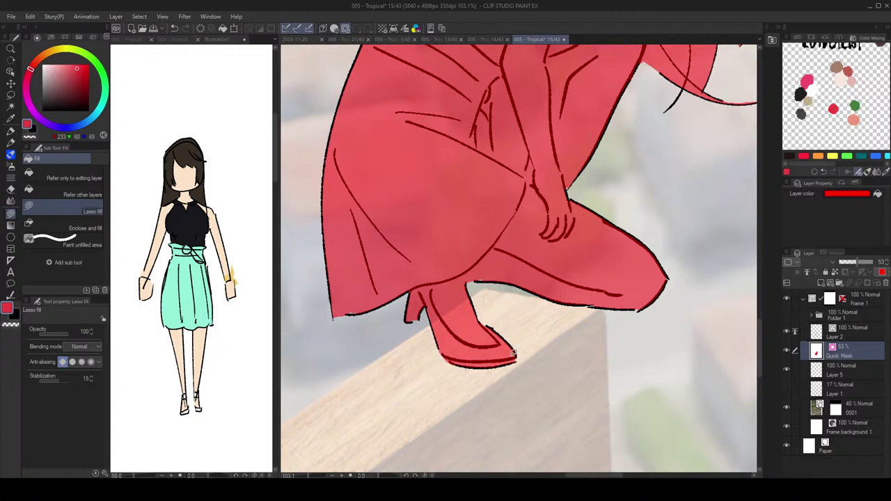
left_click_drag(542, 274, 541, 277)
left_click_drag(512, 349, 510, 360)
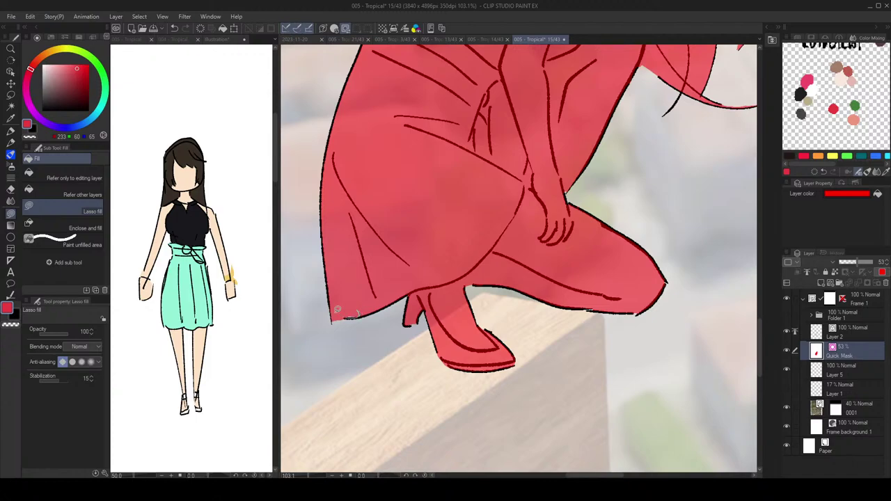
scroll(587, 239, "up", 2)
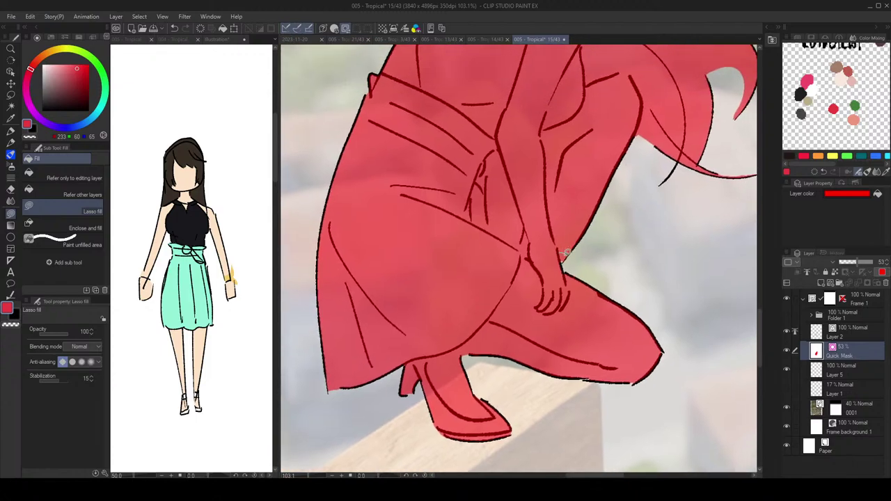
Step: Examine the mask's edges around the head, fringe, chin and flowing hair, and its coverage over the whole figure
scroll(562, 260, "down", 5)
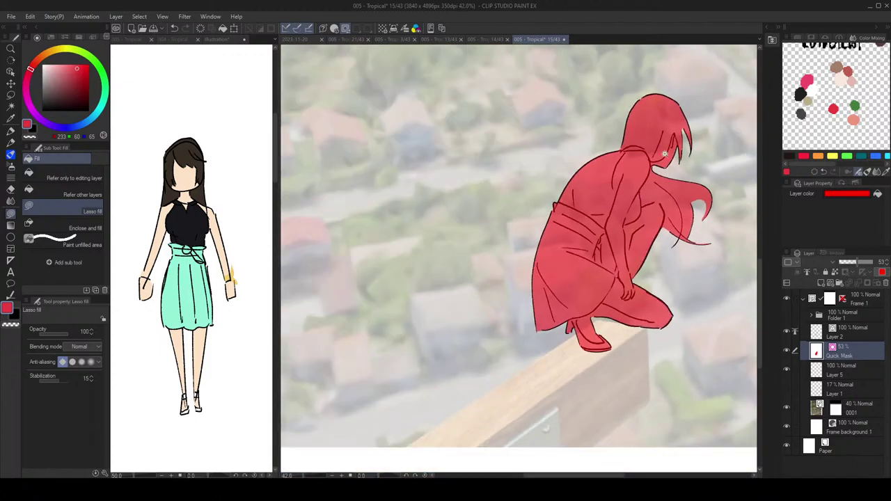
scroll(673, 147, "up", 5)
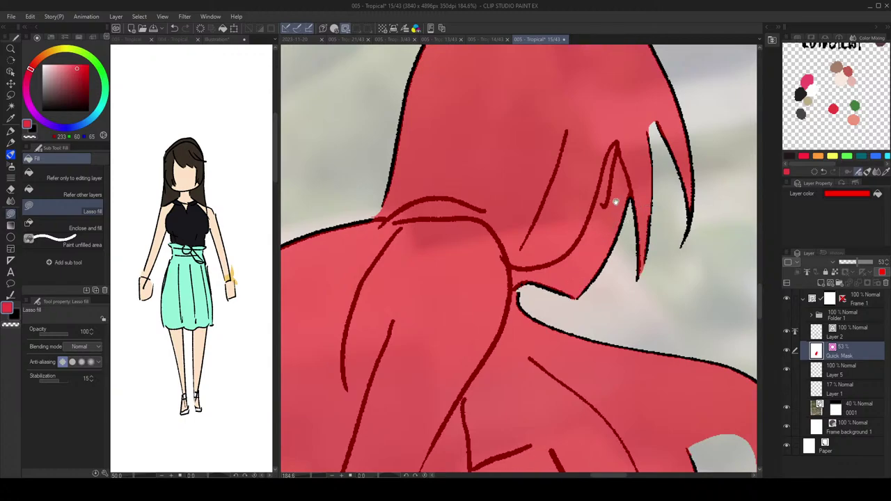
scroll(641, 241, "up", 3)
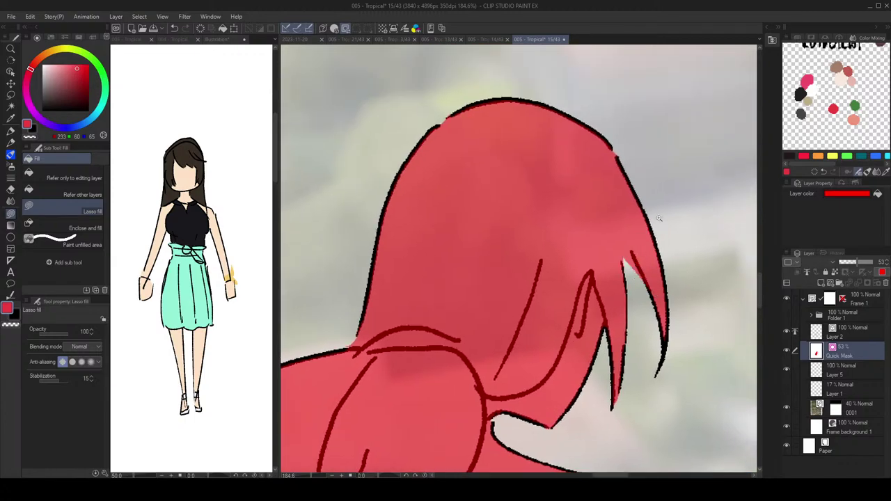
scroll(645, 207, "down", 3)
scroll(647, 207, "down", 4)
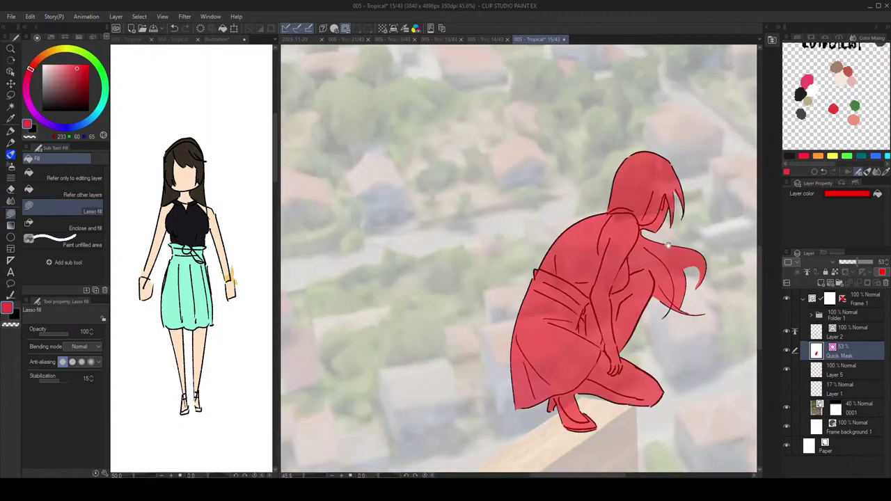
scroll(649, 204, "down", 2)
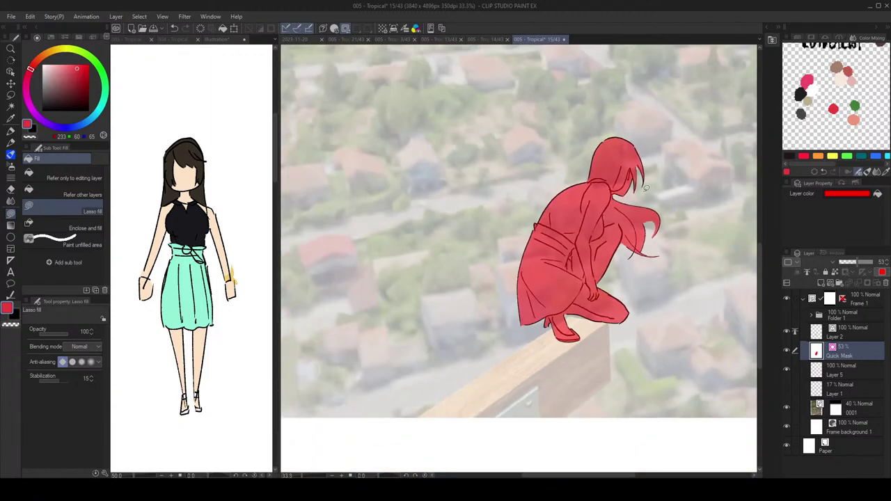
scroll(618, 162, "up", 2)
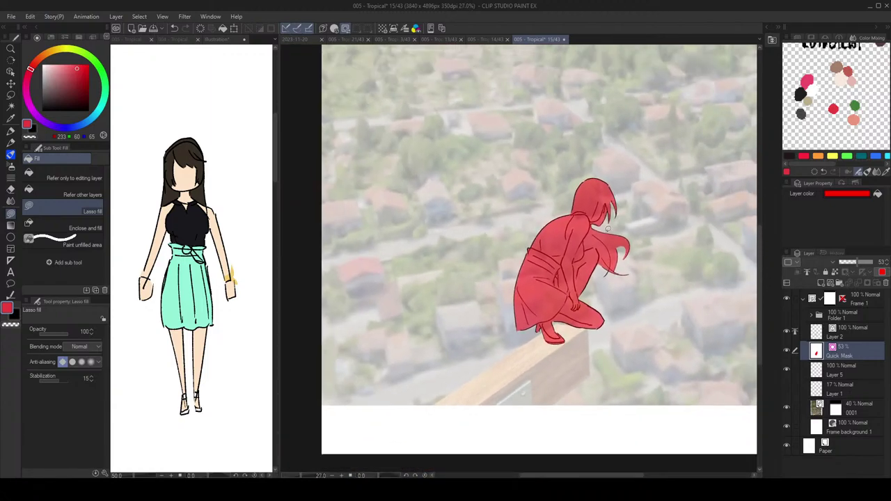
scroll(603, 228, "down", 3)
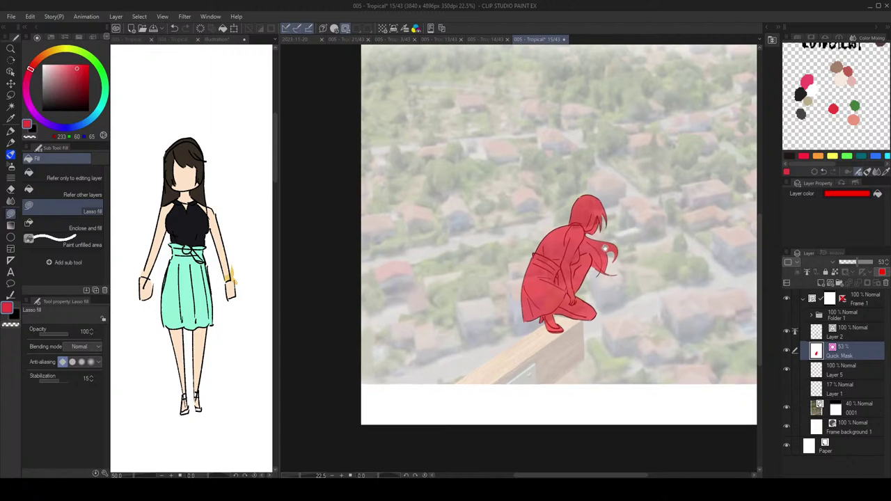
left_click_drag(605, 247, 600, 275)
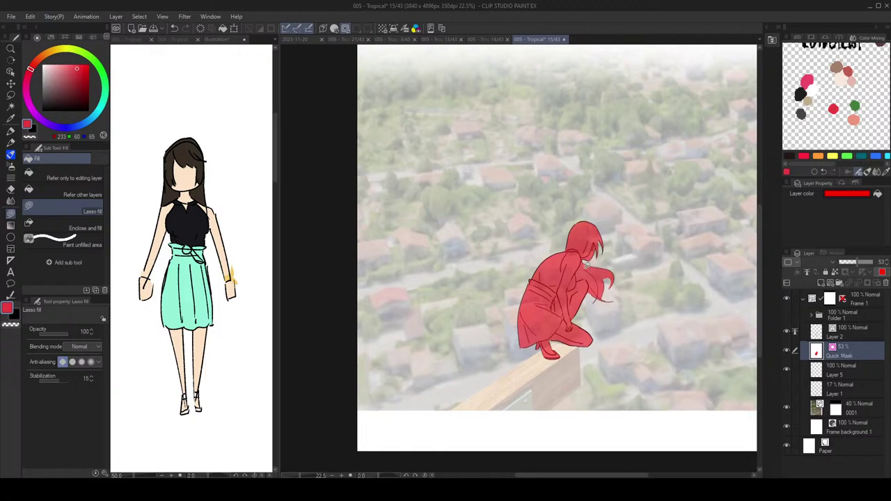
Step: Convert the Quick Mask to a selection and fill it on Layer 5 with the palette's pale skin tone (RGB 253, 227, 199)
scroll(586, 262, "up", 1)
left_click(346, 28)
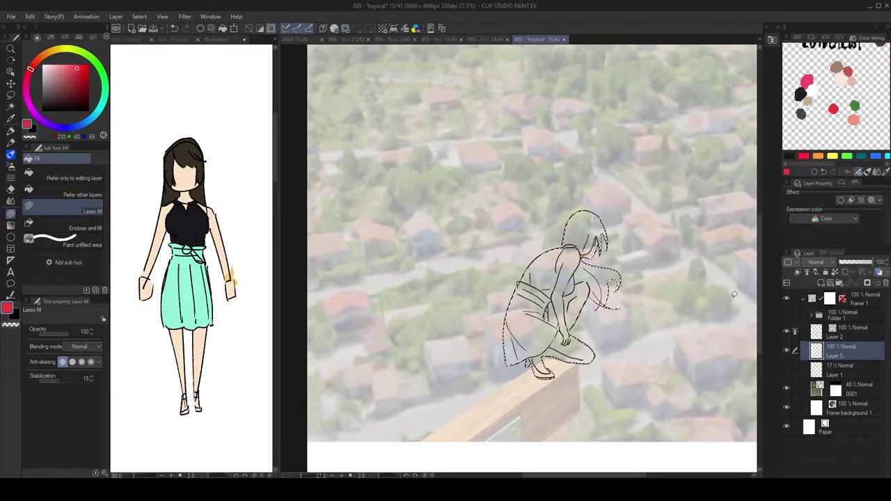
left_click_drag(833, 85, 773, 100)
left_click_drag(832, 82, 835, 86)
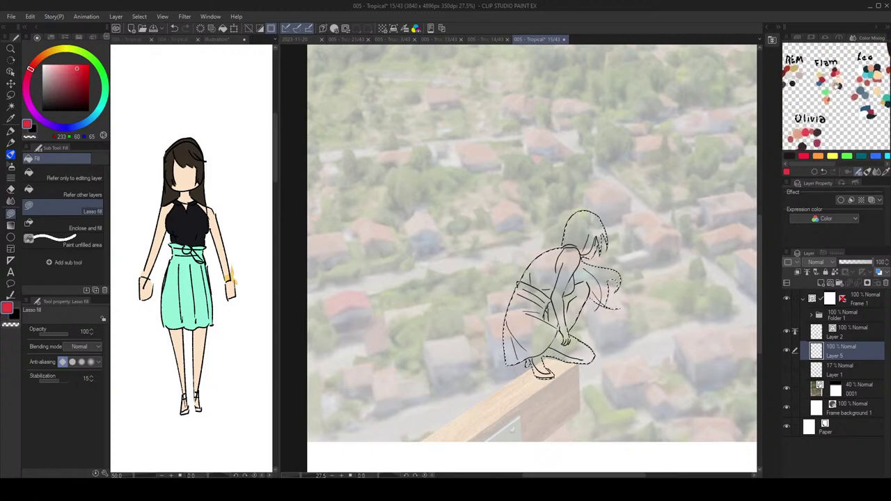
left_click(886, 173)
left_click(842, 77)
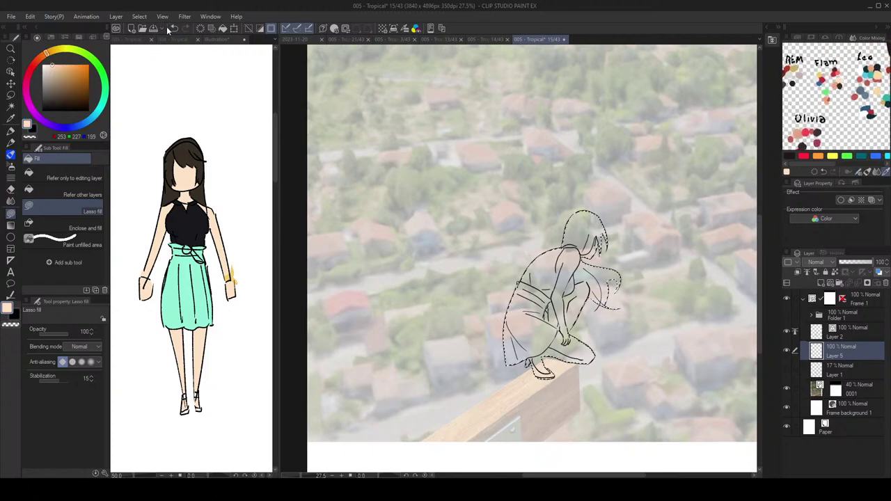
left_click(223, 30)
left_click_drag(552, 244, 550, 243)
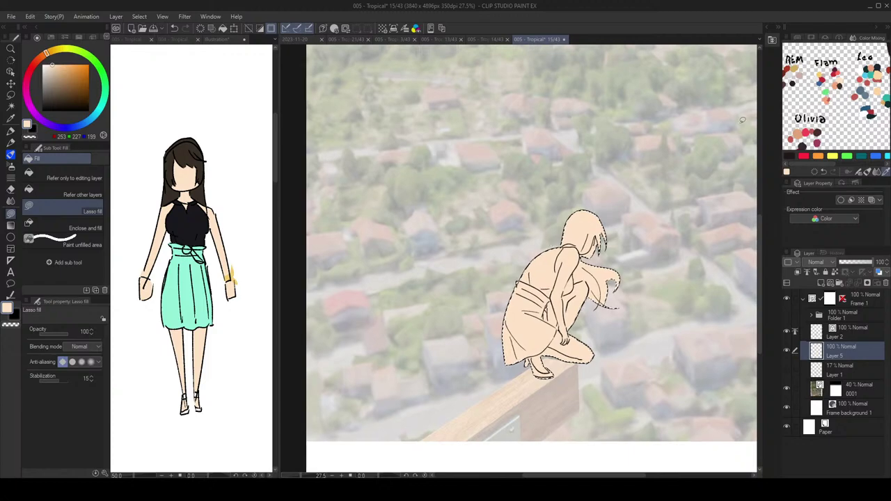
Step: Deselect, lock Layer 5's transparent pixels and lasso-fill the hair on the character's head with the palette's dark brown
key("g")
key("g")
left_click(841, 85)
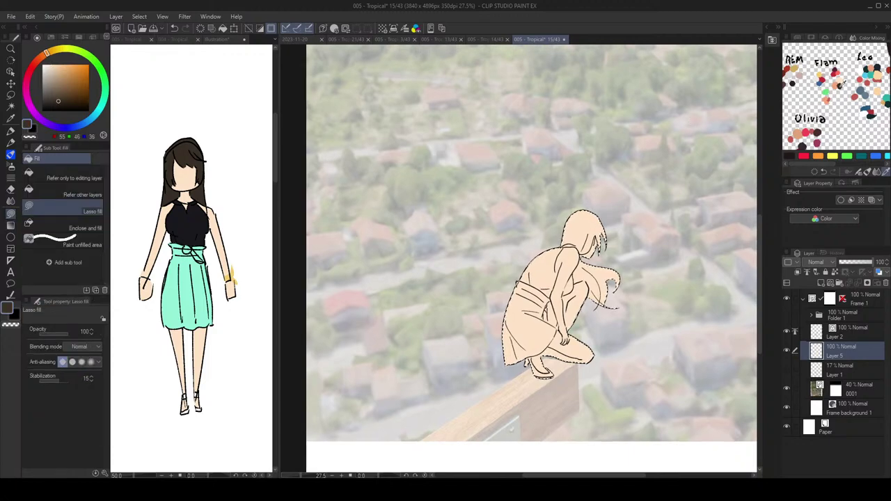
scroll(841, 85, "up", 2)
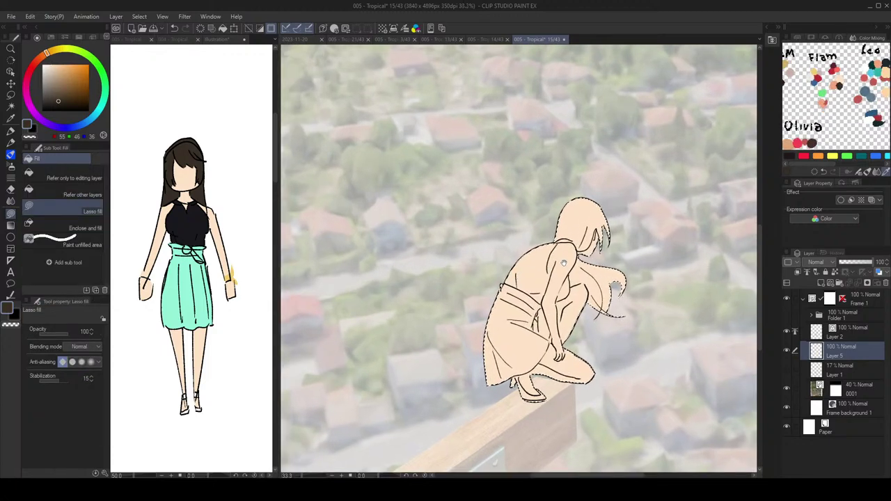
key("ctrl+d")
scroll(626, 255, "up", 3)
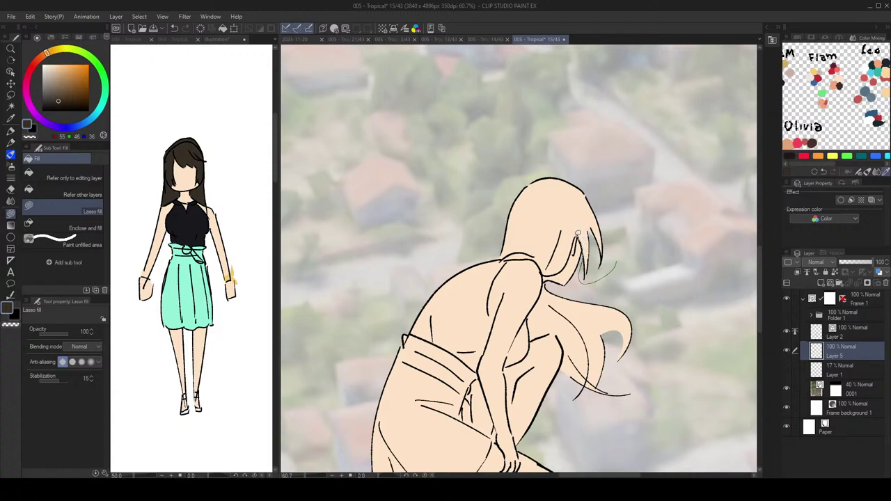
mouse_move(575, 214)
left_mouse_down()
mouse_move(610, 212)
mouse_move(589, 241)
mouse_move(564, 183)
mouse_move(604, 268)
mouse_move(585, 275)
mouse_move(581, 233)
mouse_move(575, 239)
mouse_move(562, 229)
mouse_move(603, 206)
mouse_move(546, 273)
mouse_move(538, 260)
mouse_move(561, 204)
left_mouse_up()
key("ctrl+z")
left_click(835, 272)
mouse_move(512, 256)
left_mouse_down()
mouse_move(499, 248)
mouse_move(550, 255)
mouse_move(537, 224)
left_mouse_up()
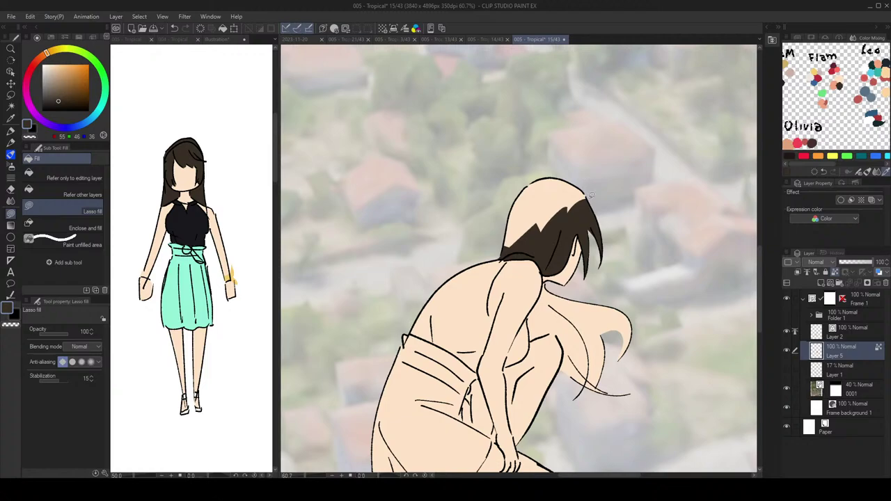
mouse_move(590, 195)
left_mouse_down()
mouse_move(489, 223)
mouse_move(504, 247)
mouse_move(545, 240)
mouse_move(586, 210)
left_mouse_up()
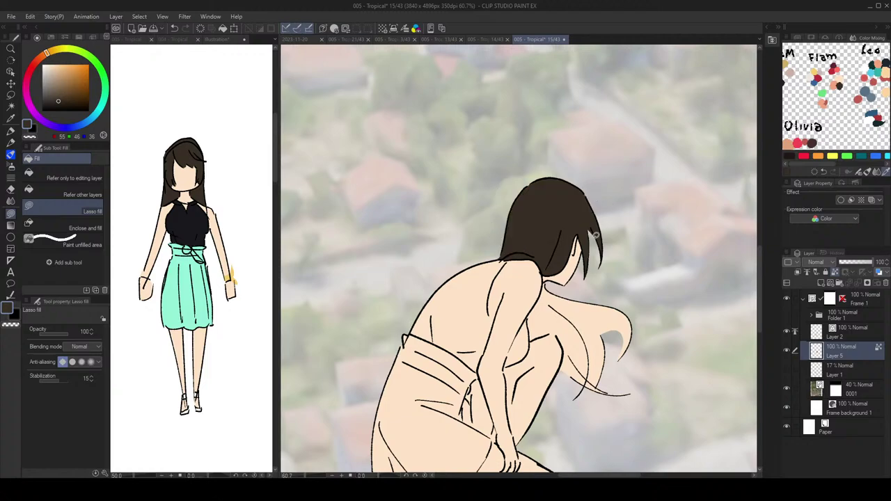
Step: Lasso-fill the flowing hair strands below the chin and beyond the knee with the same dark brown
left_click_drag(609, 321, 628, 268)
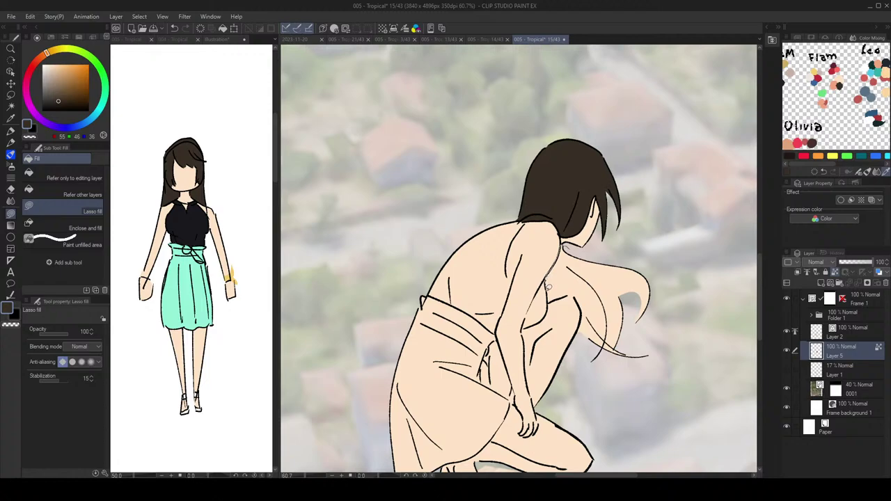
left_click_drag(565, 291, 555, 298)
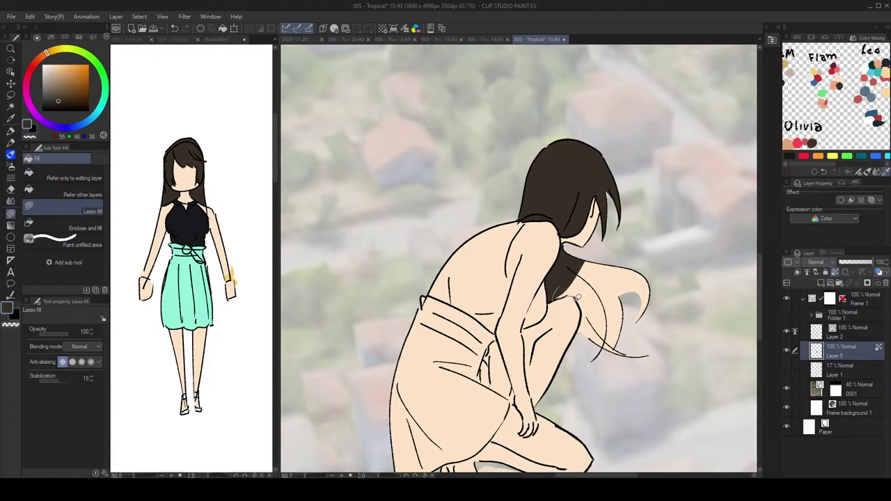
mouse_move(578, 298)
left_mouse_down()
mouse_move(585, 317)
mouse_move(685, 302)
mouse_move(577, 296)
mouse_move(623, 243)
mouse_move(644, 256)
mouse_move(648, 241)
left_mouse_up()
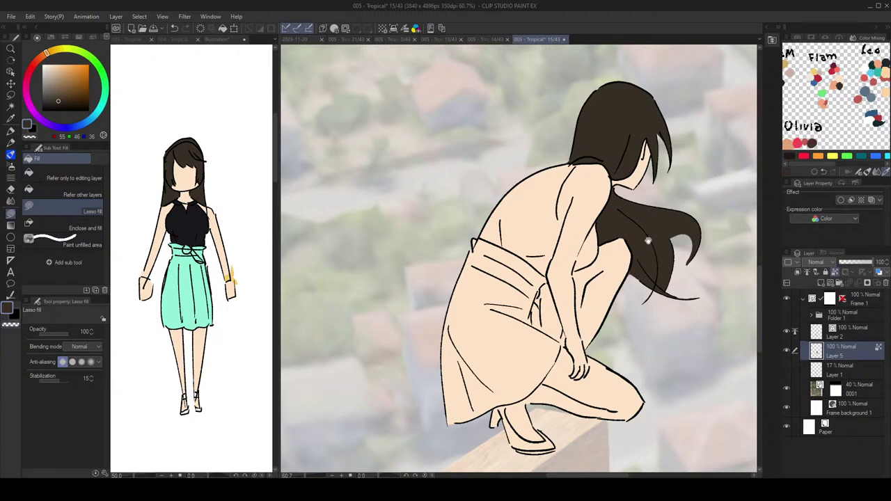
Step: Sample the reference skirt's mint green (RGB 146, 239, 215) and lasso-fill the crouching figure's waistband and upper skirt on Layer 5
left_click(196, 270)
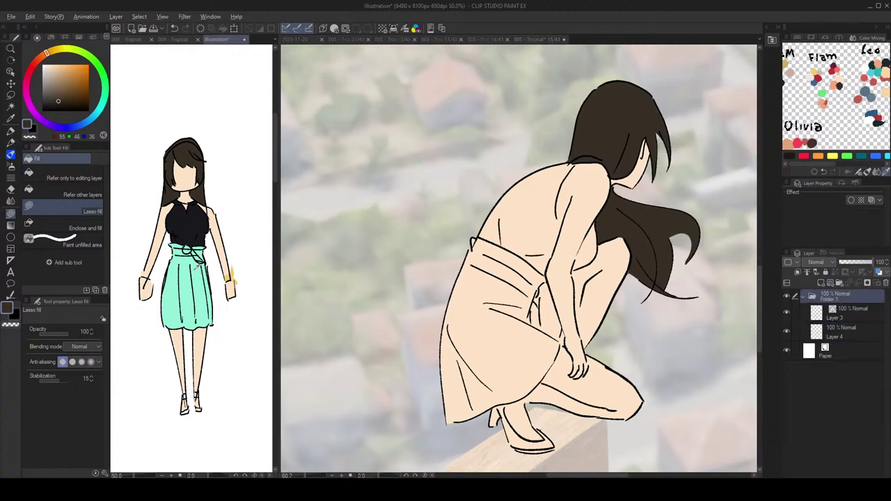
left_click(197, 269, "alt")
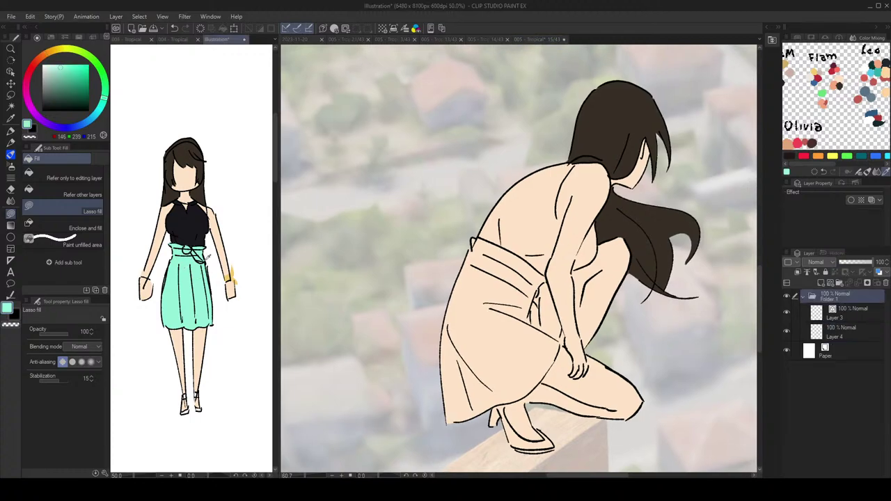
left_click(472, 242)
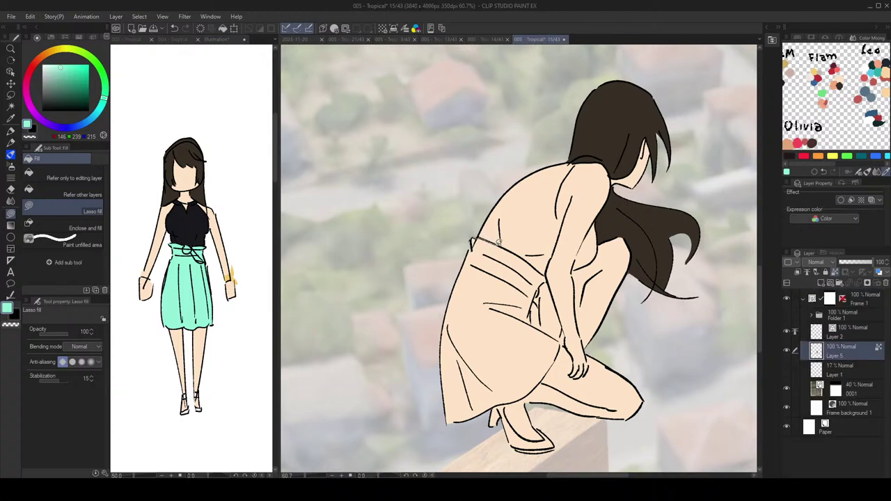
left_click_drag(499, 243, 524, 255)
left_click_drag(488, 285, 458, 281)
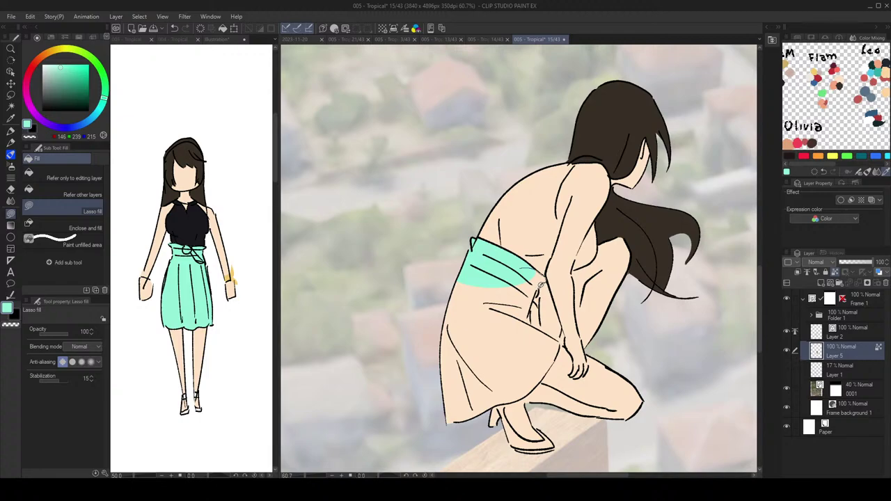
mouse_move(537, 294)
left_mouse_down()
mouse_move(518, 311)
mouse_move(419, 260)
left_mouse_up()
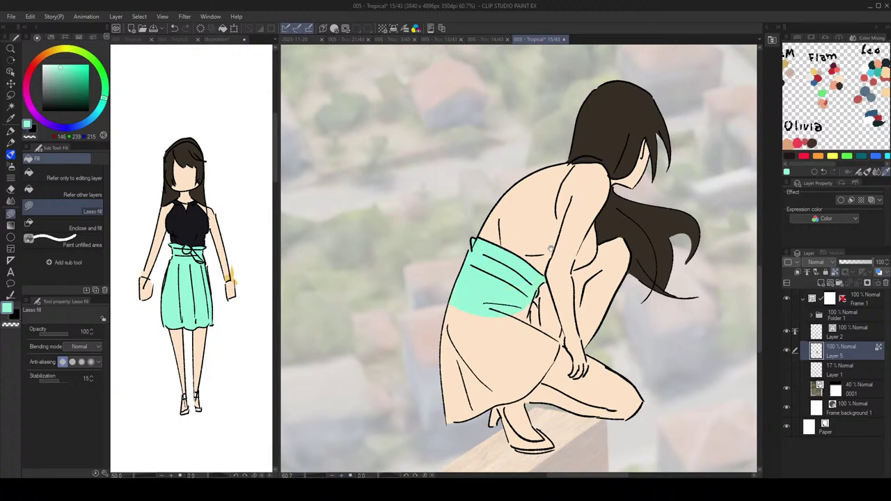
mouse_move(531, 277)
left_mouse_down()
mouse_move(537, 265)
mouse_move(547, 318)
mouse_move(522, 306)
mouse_move(527, 335)
mouse_move(510, 273)
left_mouse_up()
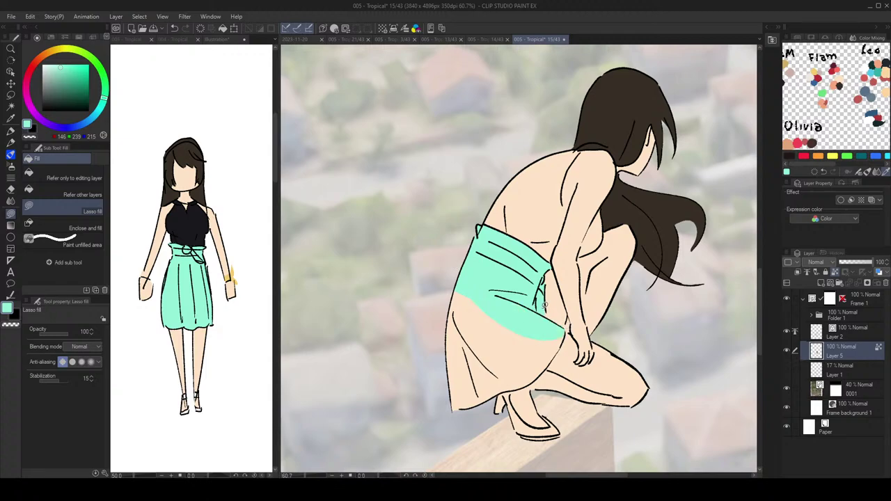
Step: Lasso-fill the skirt's lower back corner and flood-fill its remaining skin-coloured area with the same mint green, using Refer other layers
mouse_move(464, 370)
left_mouse_down()
mouse_move(446, 418)
mouse_move(463, 376)
left_mouse_up()
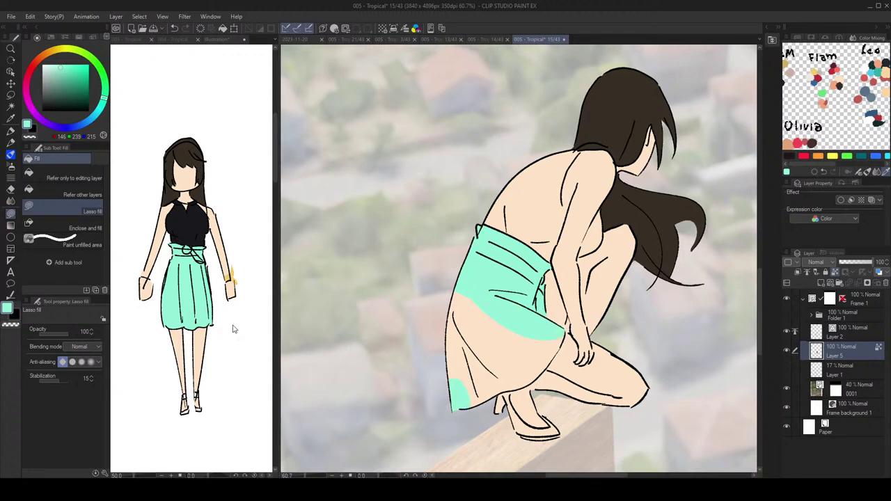
left_click(71, 192)
left_click(513, 376)
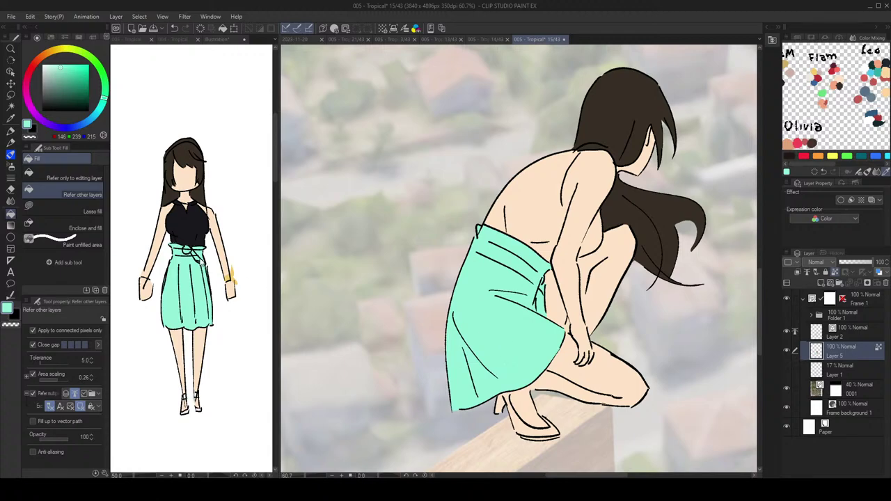
Step: Lasso-fill the crouching figure's shoe and heel with the palette's off-white (RGB 237, 232, 227)
left_click(83, 211)
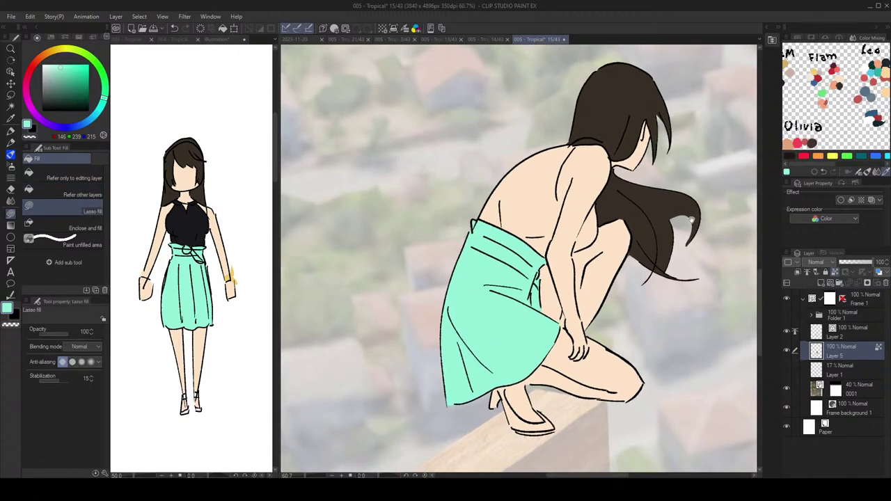
left_click_drag(692, 220, 690, 214)
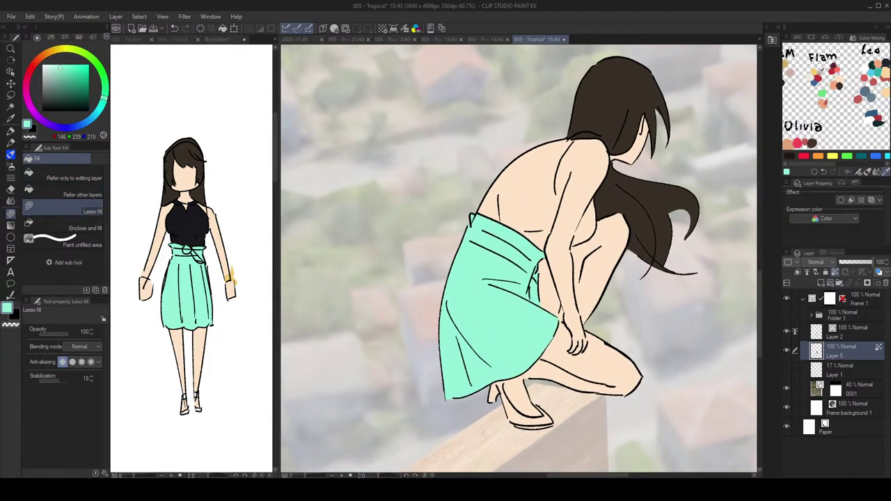
left_click(820, 72)
scroll(553, 346, "up", 2)
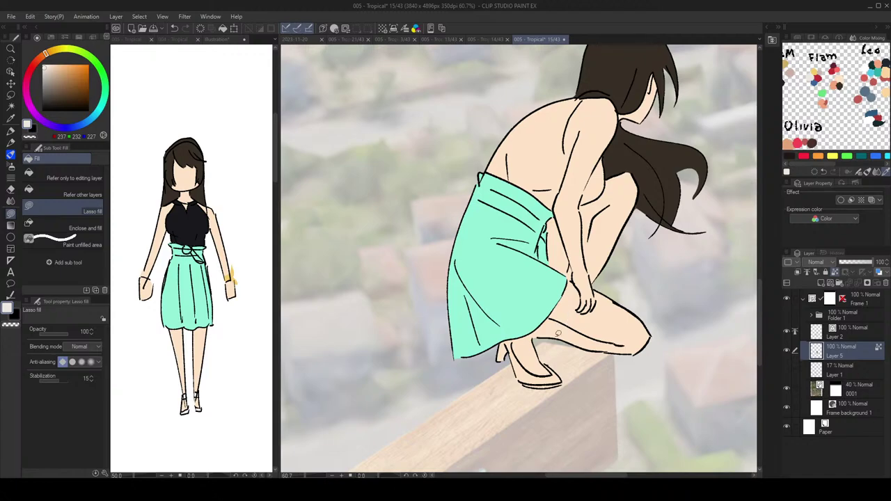
scroll(543, 353, "up", 2)
mouse_move(535, 358)
left_mouse_down()
mouse_move(558, 394)
mouse_move(569, 380)
left_mouse_up()
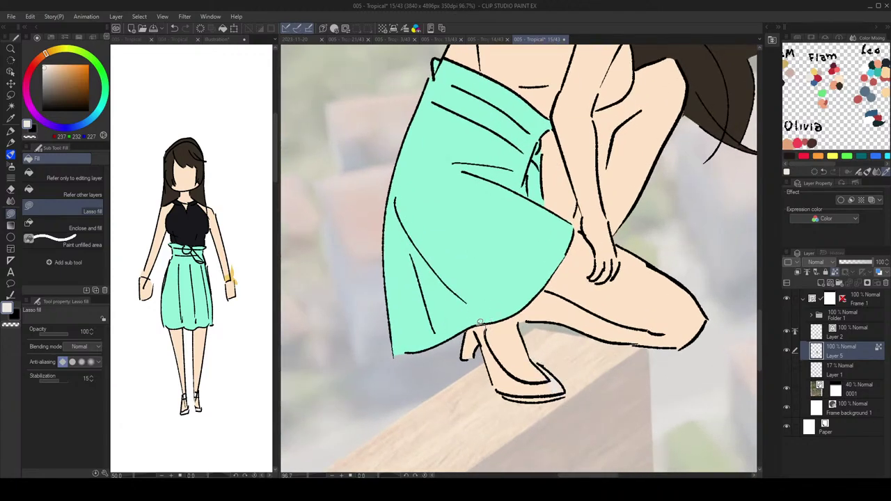
mouse_move(480, 323)
left_mouse_down()
mouse_move(456, 354)
mouse_move(495, 357)
mouse_move(489, 339)
mouse_move(512, 372)
mouse_move(547, 381)
mouse_move(481, 355)
left_mouse_up()
scroll(664, 235, "down", 4)
Step: Sample the reference top's near-black (RGB 25, 24, 29) and lasso-fill the back of the crouching figure's top
left_click_drag(670, 191, 623, 277)
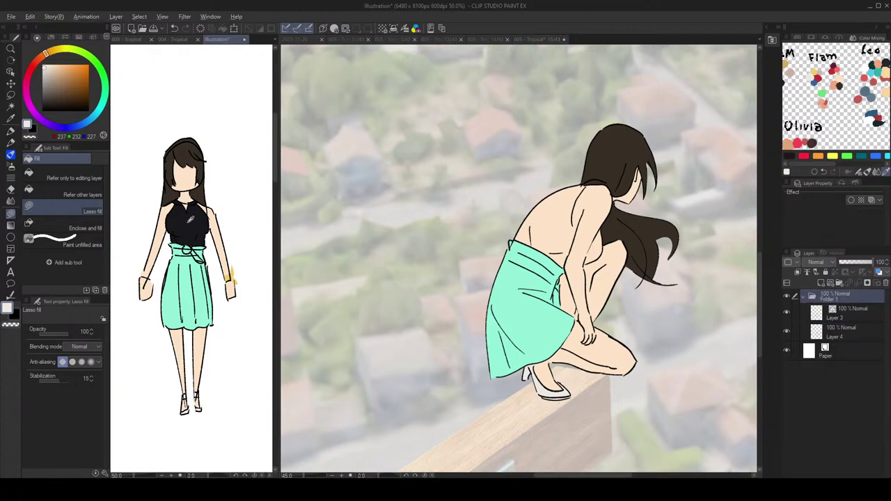
left_click(194, 218, "alt")
mouse_move(554, 189)
left_mouse_down()
mouse_move(531, 217)
mouse_move(562, 224)
mouse_move(554, 187)
mouse_move(573, 179)
mouse_move(556, 175)
mouse_move(578, 182)
mouse_move(540, 236)
mouse_move(551, 206)
mouse_move(558, 273)
mouse_move(528, 193)
mouse_move(486, 180)
mouse_move(534, 224)
mouse_move(559, 277)
mouse_move(542, 340)
mouse_move(511, 236)
left_mouse_up()
scroll(553, 188, "up", 4)
mouse_move(550, 299)
left_mouse_down()
mouse_move(526, 365)
mouse_move(513, 200)
left_mouse_up()
mouse_move(512, 316)
left_mouse_down()
mouse_move(507, 327)
mouse_move(455, 304)
mouse_move(439, 222)
mouse_move(416, 272)
mouse_move(422, 296)
mouse_move(488, 321)
left_mouse_up()
Step: Lasso-fill the front of the top between the arm and the raised knee with the same near-black
key("ctrl+0")
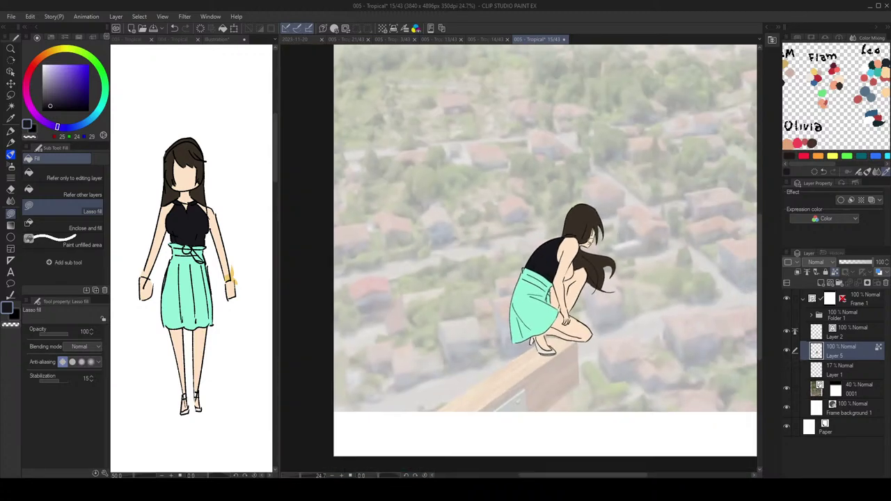
scroll(580, 256, "up", 8)
mouse_move(565, 243)
left_mouse_down()
mouse_move(550, 273)
mouse_move(567, 278)
mouse_move(566, 243)
mouse_move(573, 300)
mouse_move(566, 324)
mouse_move(543, 291)
mouse_move(568, 279)
mouse_move(571, 313)
mouse_move(565, 330)
mouse_move(523, 351)
mouse_move(519, 343)
mouse_move(550, 270)
left_mouse_up()
scroll(620, 259, "down", 5)
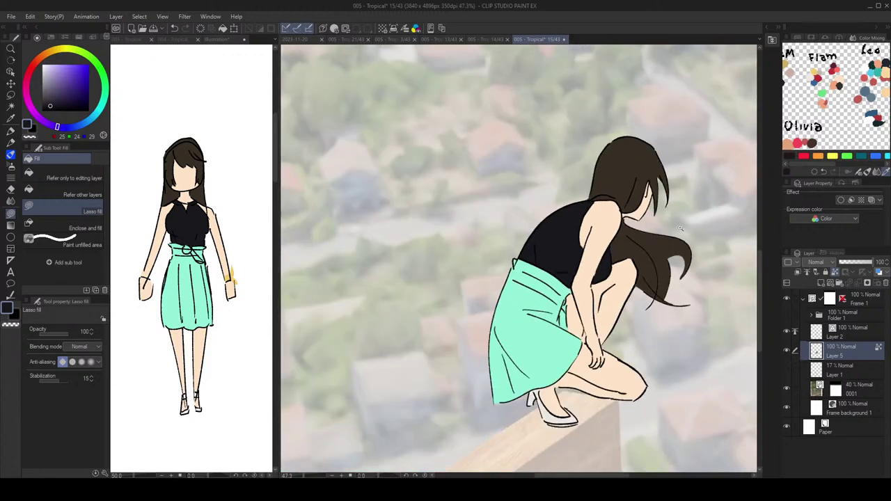
scroll(645, 230, "down", 1)
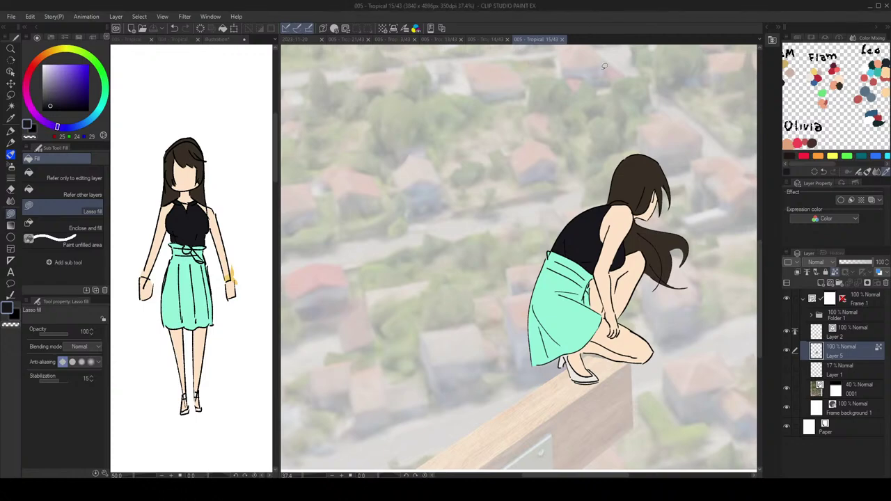
Step: Touch up the hair's edge beside the raised knee, sampling the hair's dark brown (RGB 55, 46, 36)
scroll(647, 164, "up", 4)
scroll(647, 165, "up", 6)
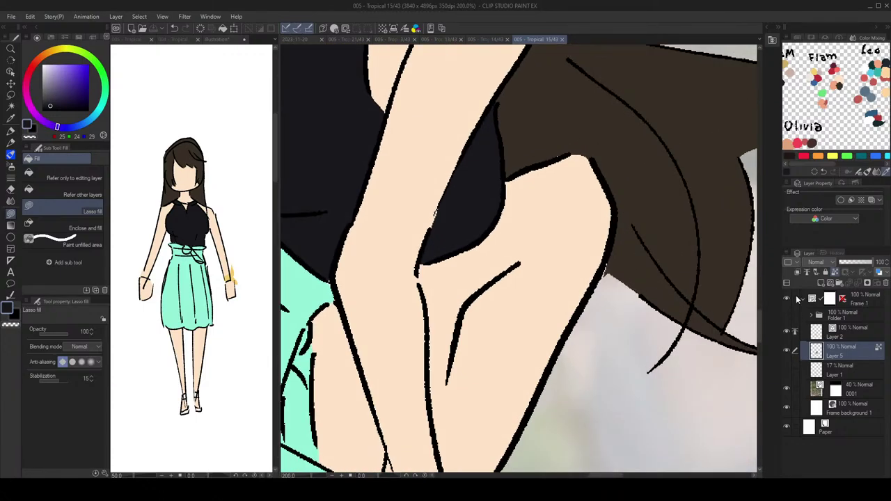
key("c")
left_click_drag(612, 292, 598, 276)
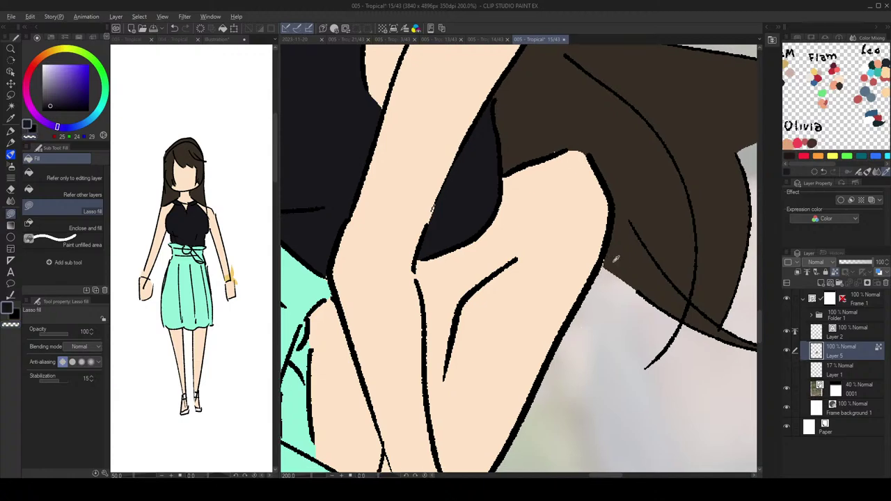
left_click(609, 257, "alt")
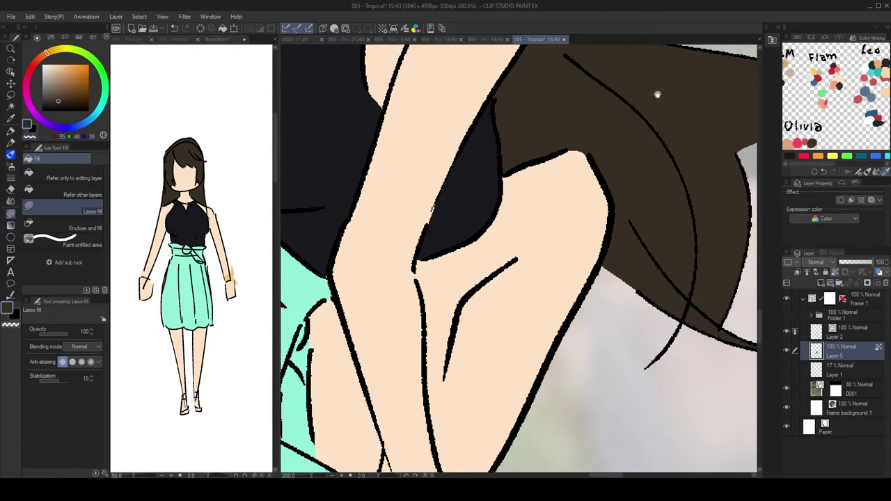
Step: Examine the flat colours' edges around the shoulder, face and fringe, and their coverage over the whole figure
scroll(659, 89, "down", 4)
scroll(654, 143, "up", 2)
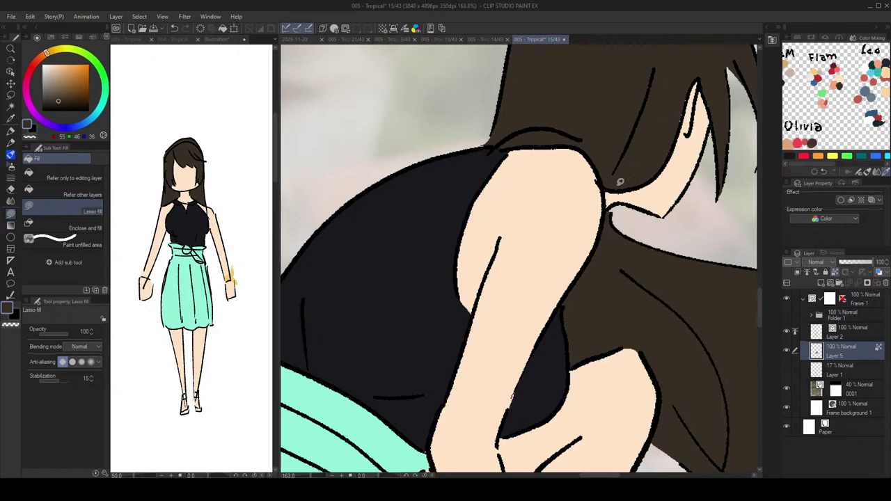
scroll(633, 175, "up", 2)
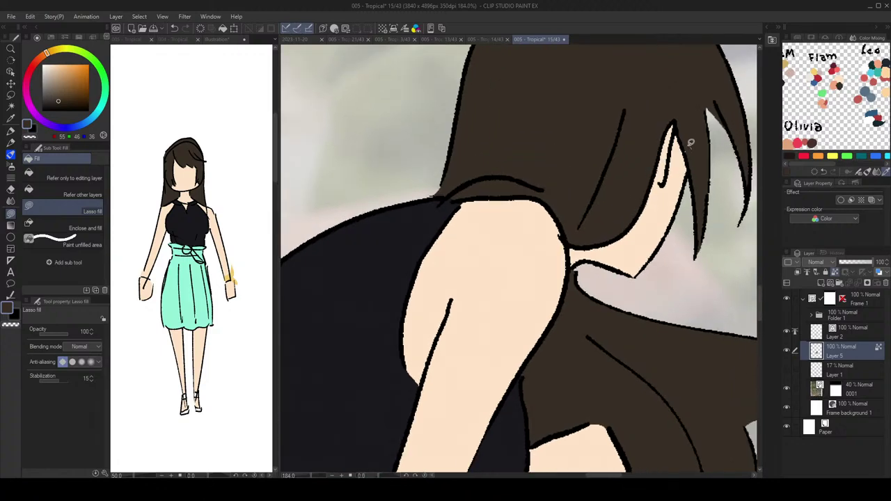
scroll(670, 142, "down", 3)
scroll(674, 144, "down", 2)
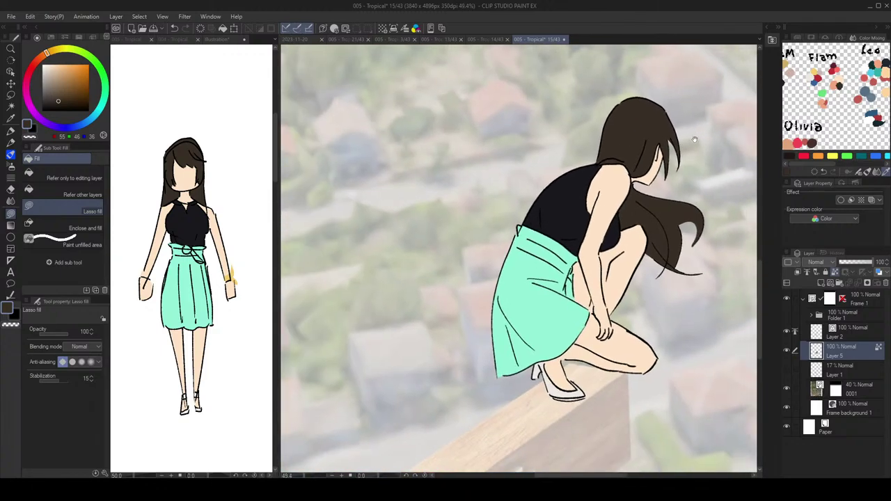
scroll(509, 207, "up", 5)
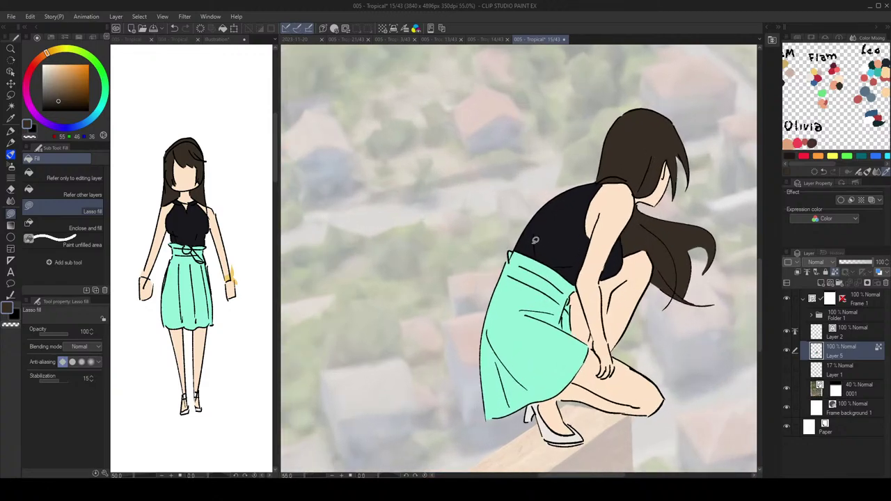
scroll(533, 270, "down", 5)
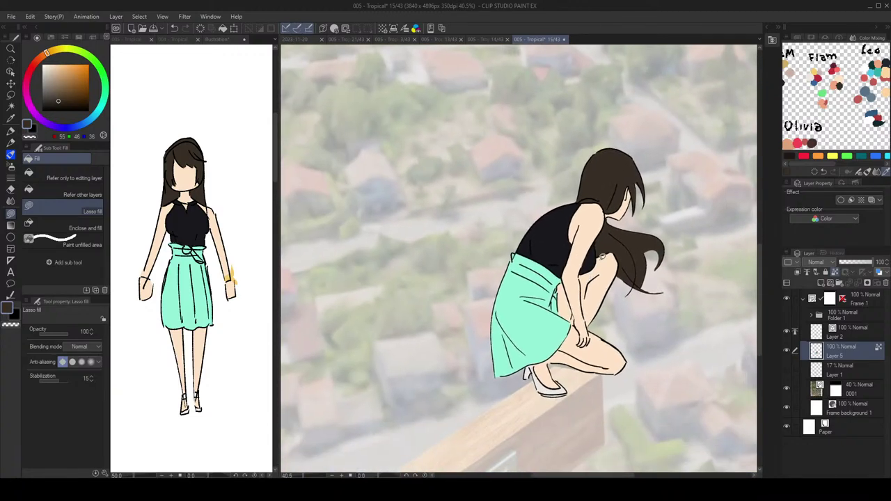
scroll(526, 287, "up", 1)
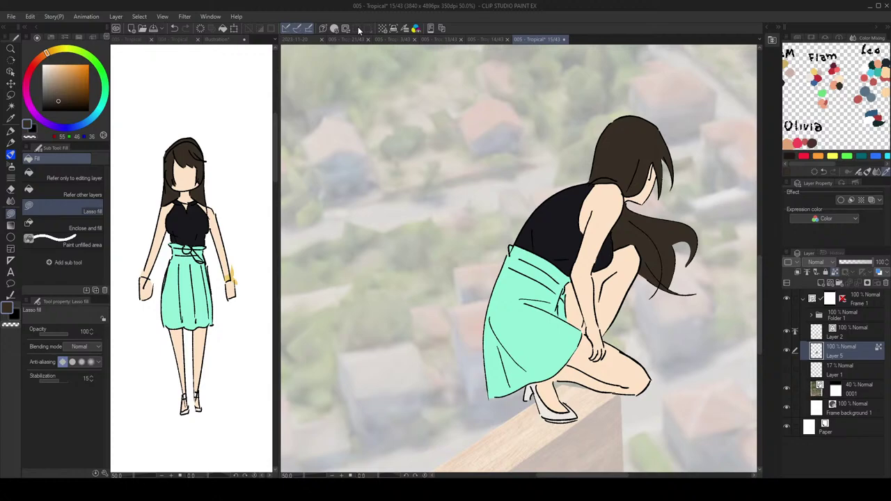
scroll(526, 287, "down", 3)
scroll(515, 287, "up", 3)
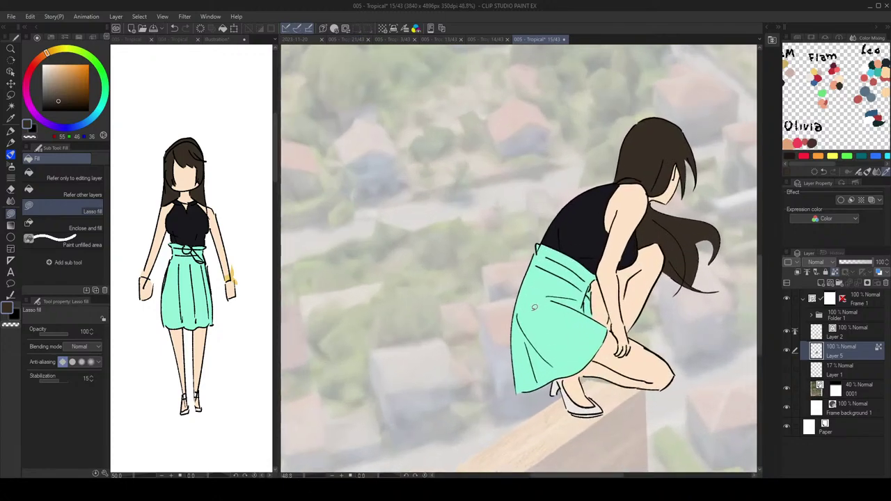
key("o")
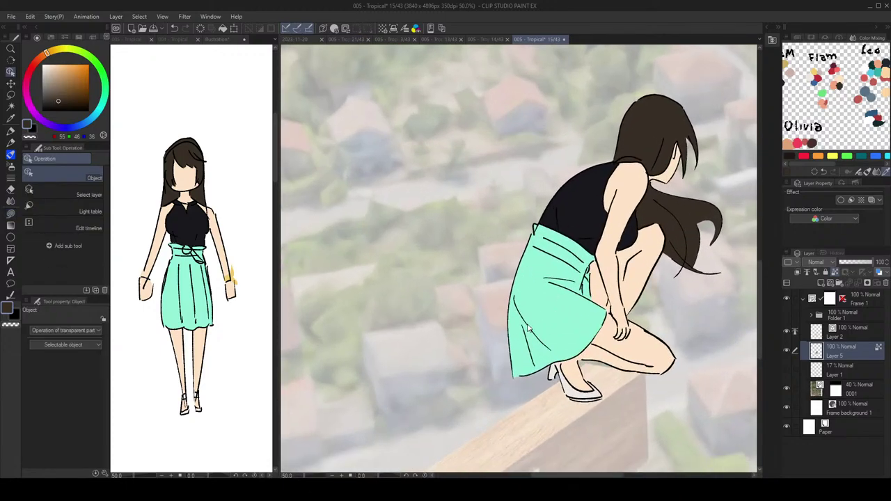
left_click(528, 329)
left_click_drag(561, 290, 567, 301)
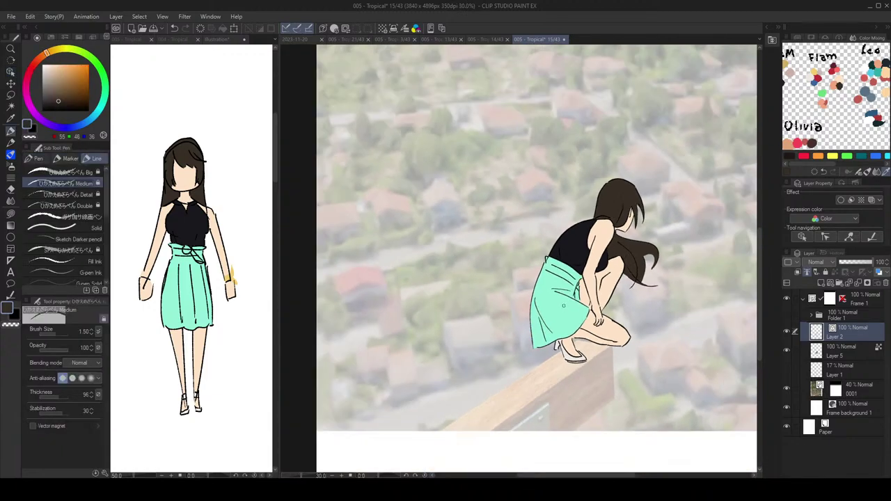
key("g")
key("g")
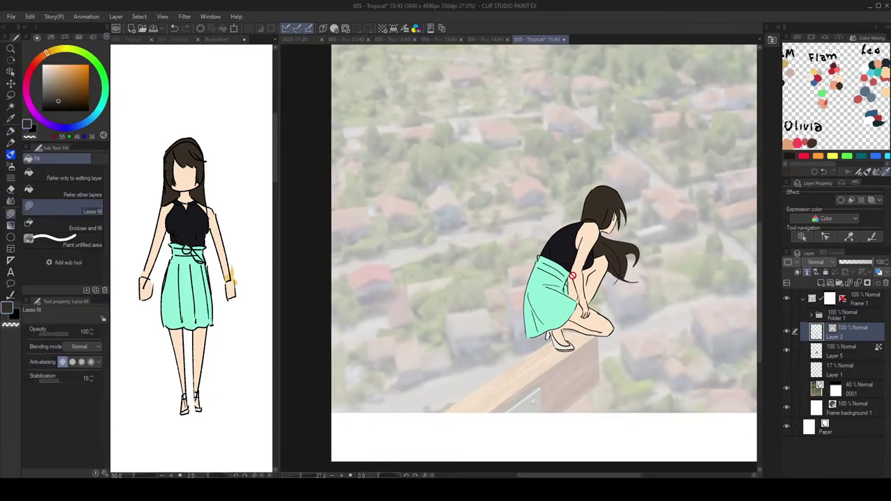
scroll(630, 278, "up", 6)
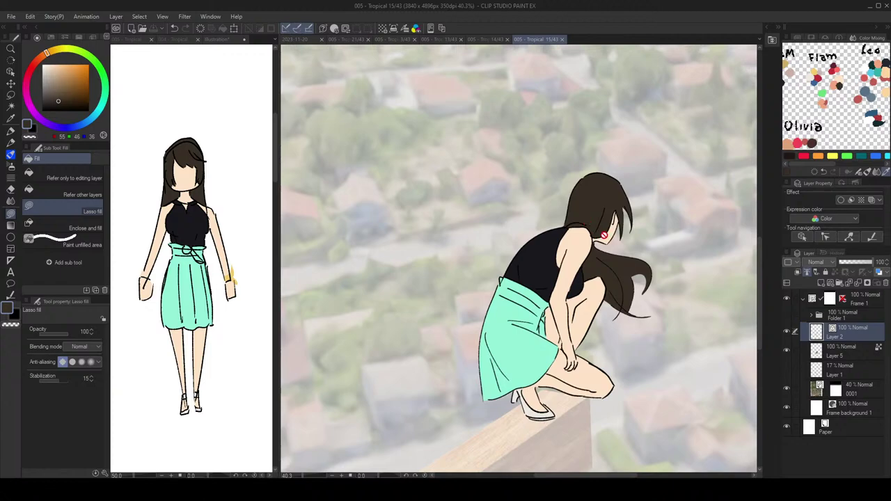
scroll(680, 289, "up", 1)
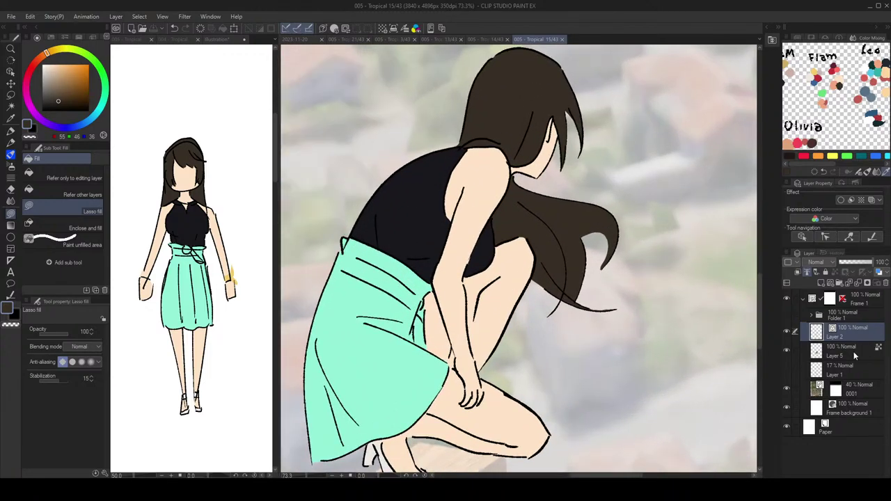
Step: Unlock Layer 5's transparent pixels and lasso-fill the empty hair tip between the crossing strands beyond the knee with dark brown
left_click(855, 355)
left_click(835, 273)
key("g")
key("g")
scroll(562, 289, "up", 3)
left_click_drag(565, 289, 575, 250)
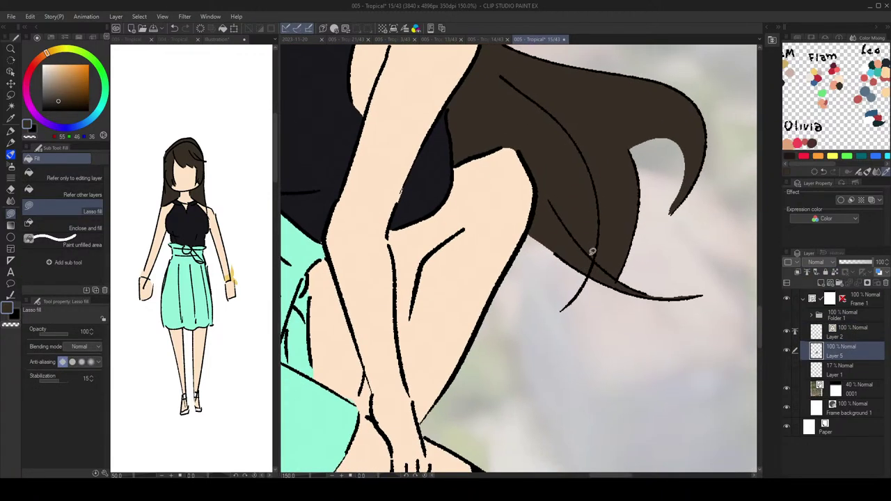
mouse_move(610, 275)
left_mouse_down()
mouse_move(579, 294)
mouse_move(602, 246)
mouse_move(607, 282)
mouse_move(579, 299)
mouse_move(595, 267)
mouse_move(596, 276)
left_mouse_up()
scroll(608, 261, "down", 3)
scroll(596, 254, "up", 4)
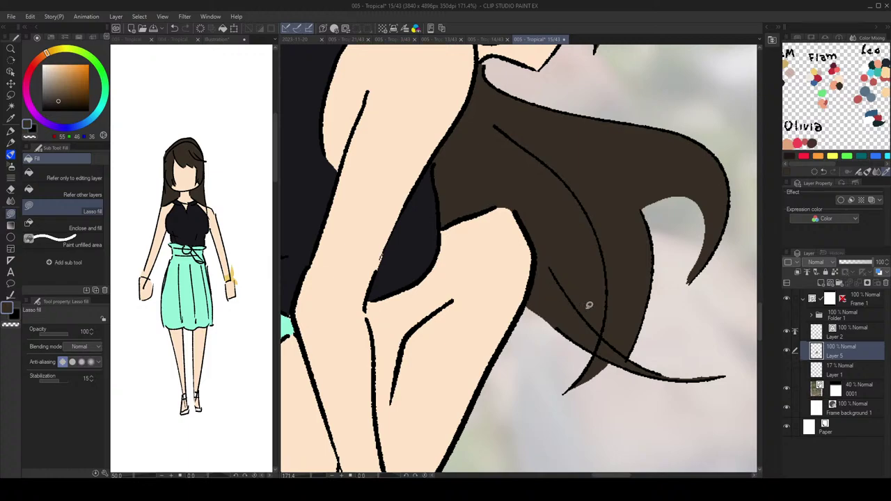
Step: Examine the crouching figure's completed flat colours against the standing reference, from hair to shoes
scroll(625, 283, "down", 4)
key("h")
key("h")
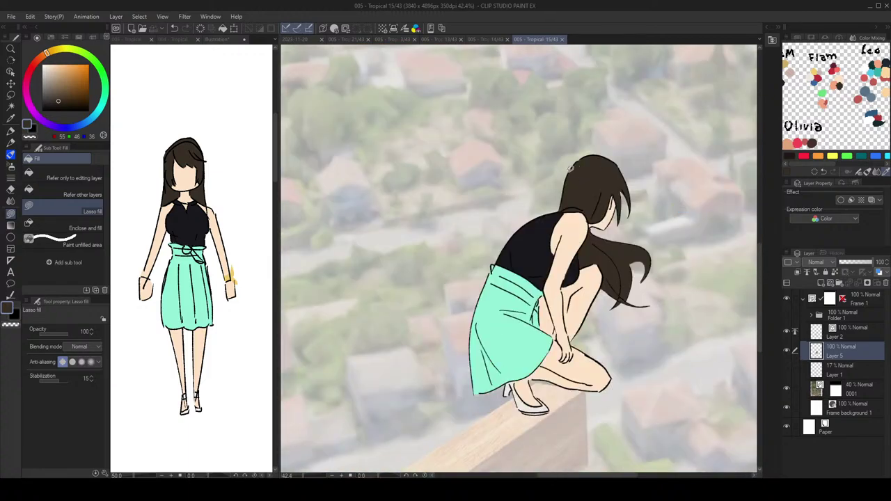
scroll(682, 209, "down", 2)
key("h")
key("h")
scroll(591, 210, "up", 5)
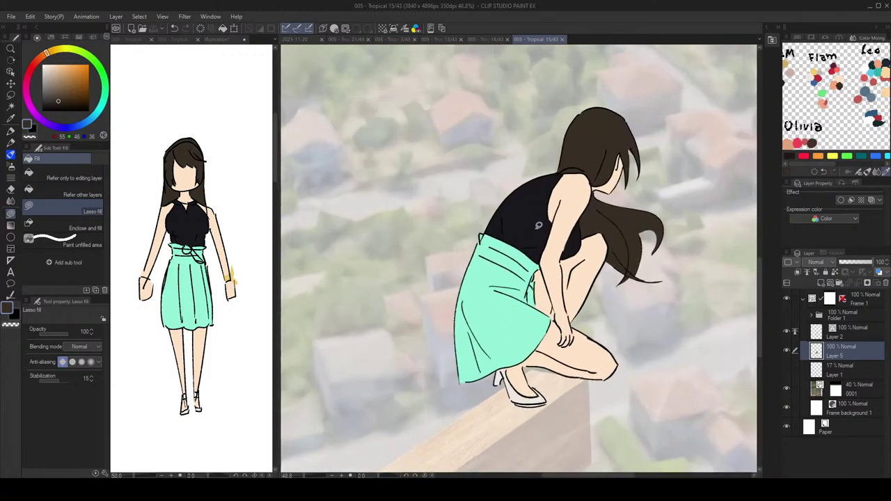
Step: Examine how the crouching figure's flat colours read against the town background, both from afar and close up
scroll(496, 243, "down", 4)
left_click_drag(496, 243, 514, 234)
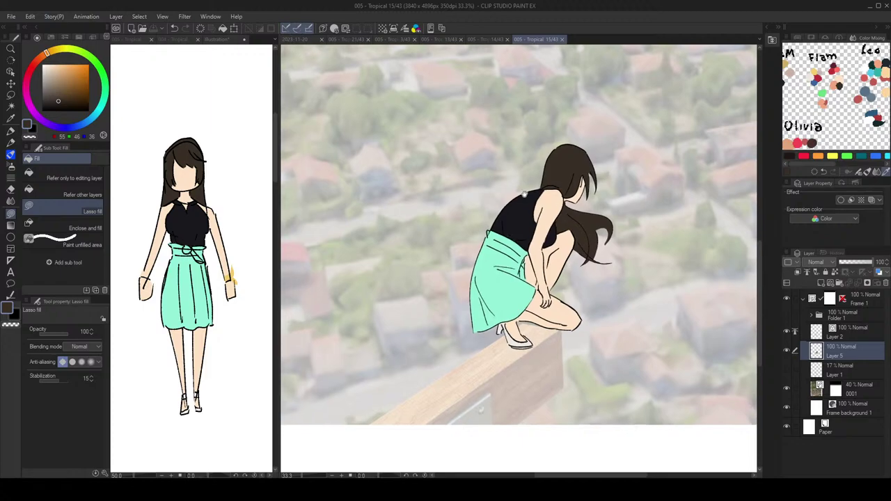
scroll(551, 232, "up", 4)
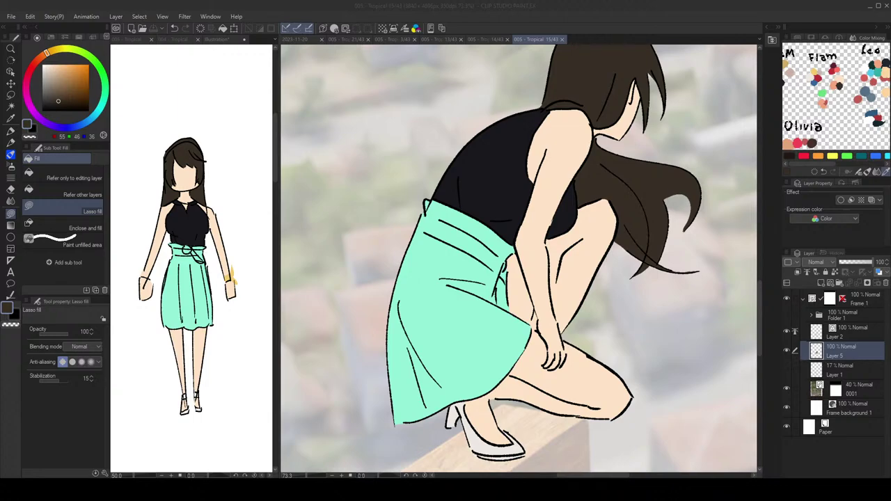
scroll(609, 184, "down", 3)
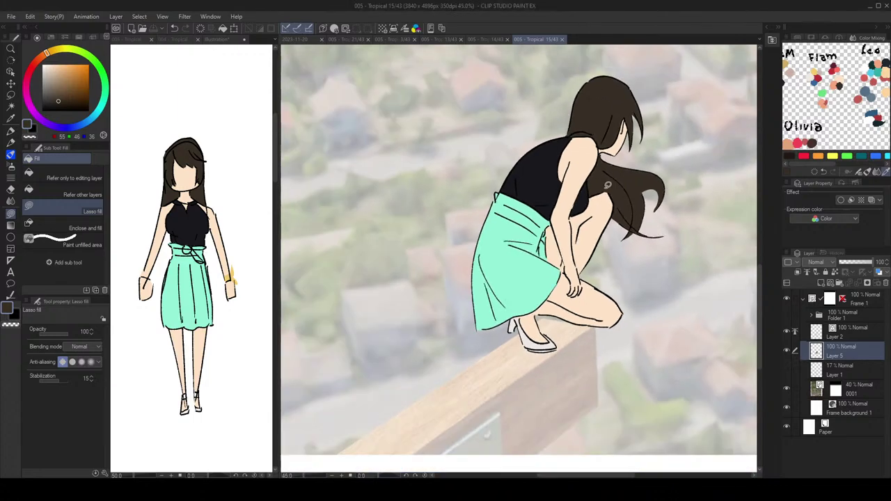
left_click_drag(599, 171, 597, 200)
scroll(597, 200, "up", 1)
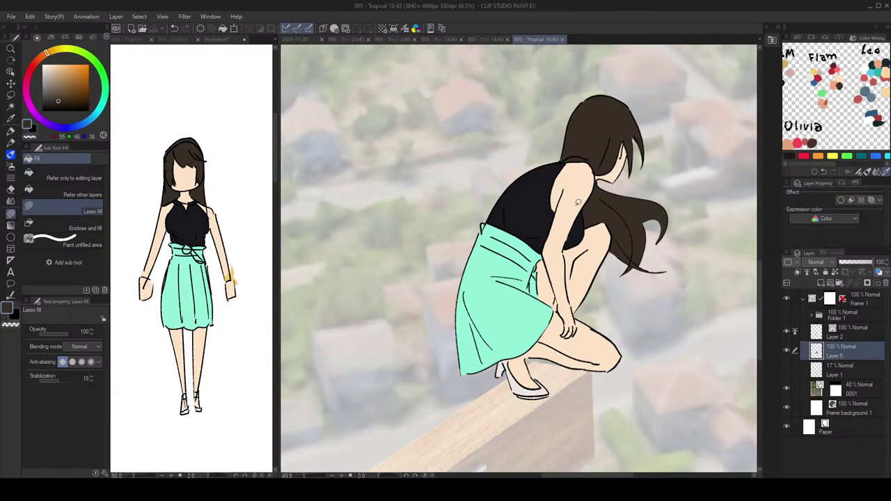
scroll(570, 220, "up", 1)
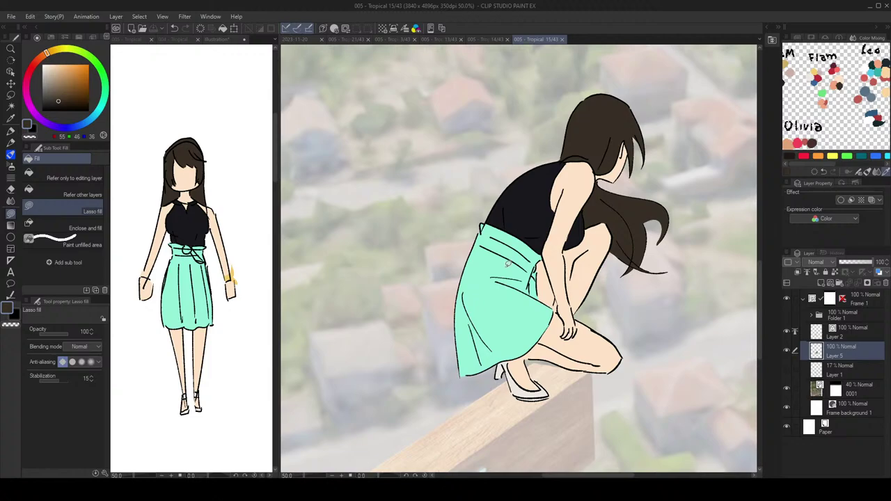
scroll(509, 263, "down", 2)
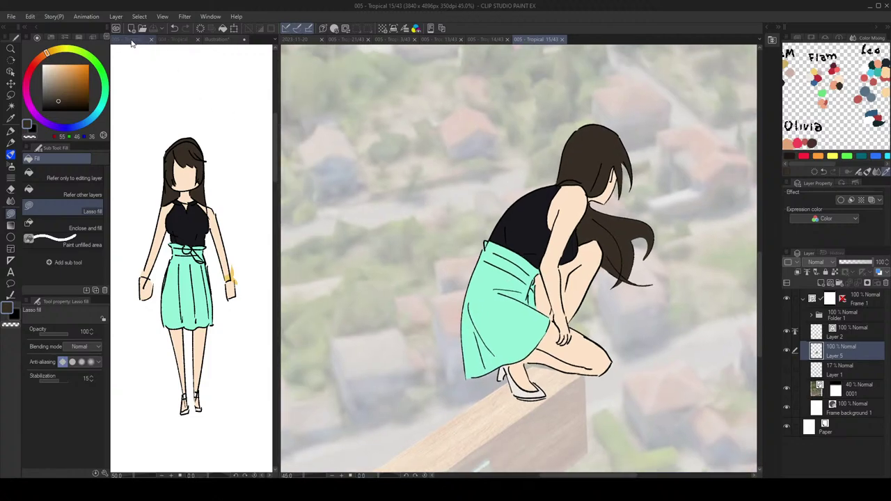
Step: Review page 15 in the 005 - Tropical page overview alongside the preceding coloured pages from page 11 onward
left_click(132, 42)
scroll(200, 192, "down", 2)
scroll(222, 259, "up", 2)
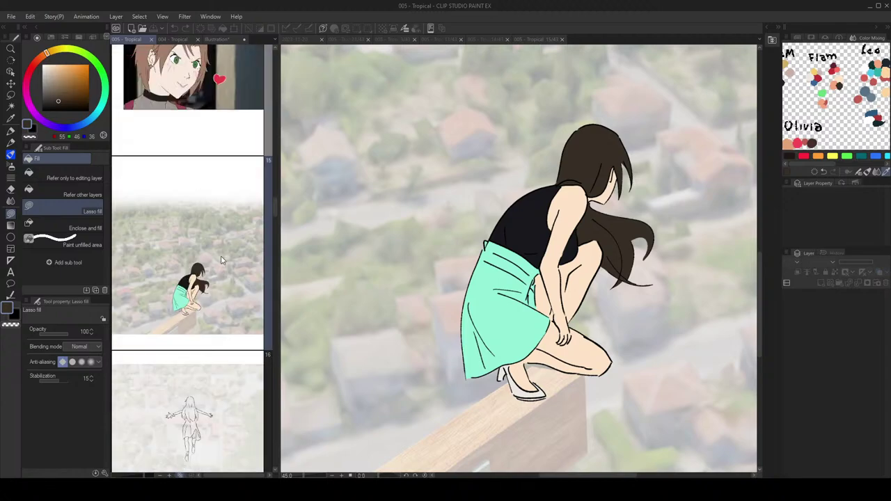
left_click(446, 219)
scroll(443, 220, "down", 4)
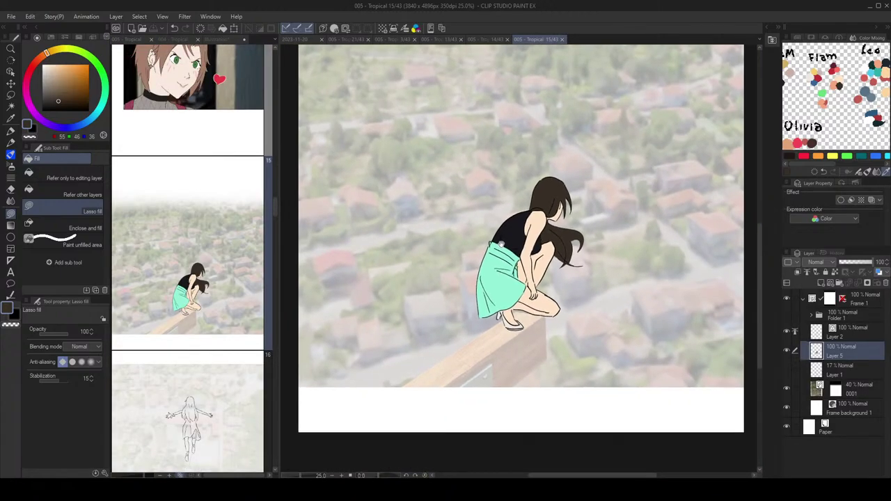
left_click(242, 263)
scroll(209, 279, "up", 5)
scroll(208, 286, "down", 5)
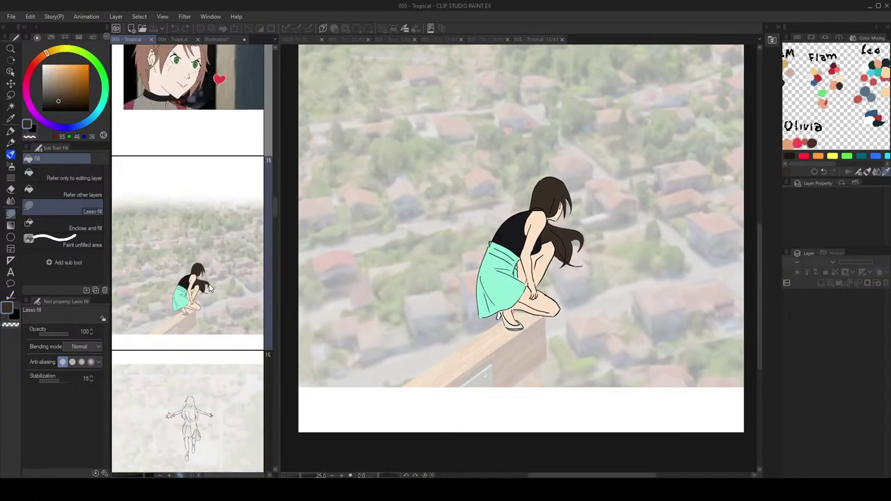
scroll(209, 287, "up", 4)
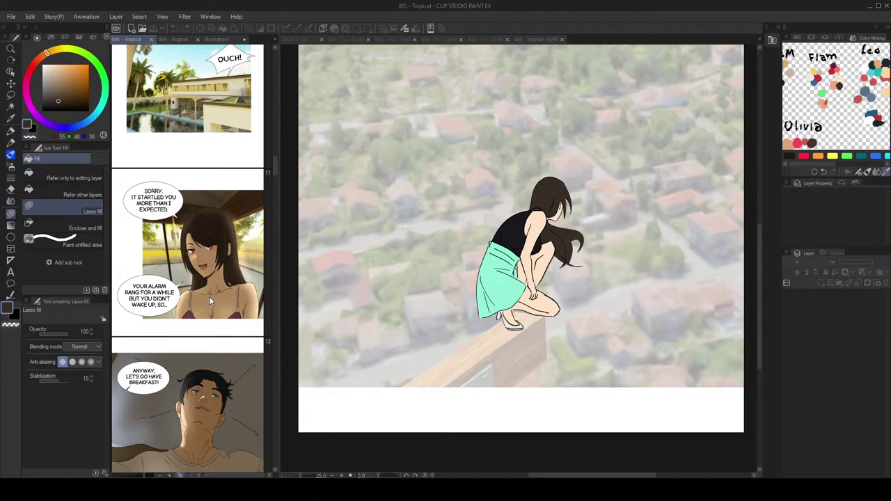
scroll(209, 301, "down", 3)
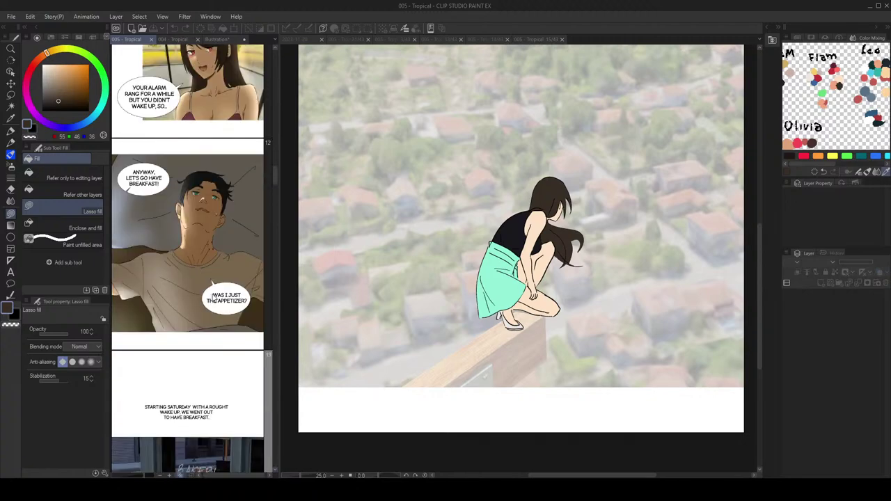
scroll(211, 292, "down", 3)
scroll(212, 290, "down", 8)
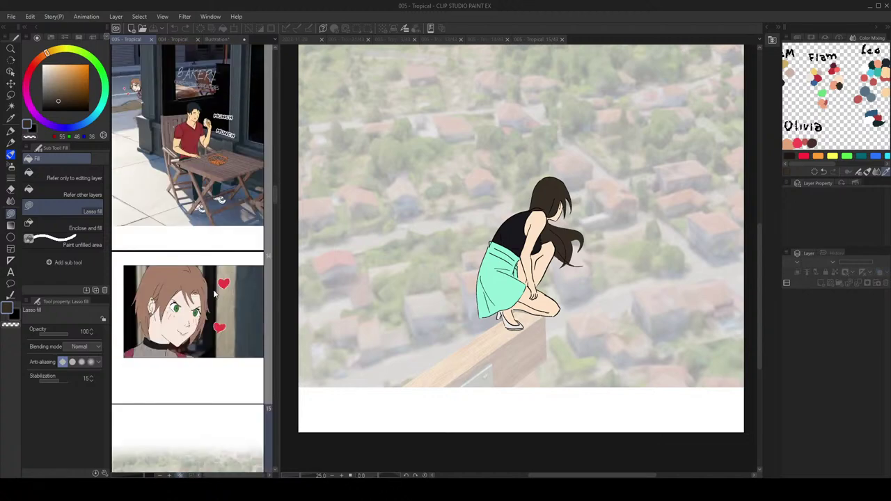
Step: Open page 16 of 005 - Tropical and show the standing character illustration beside it as the colour reference
double_click(205, 218)
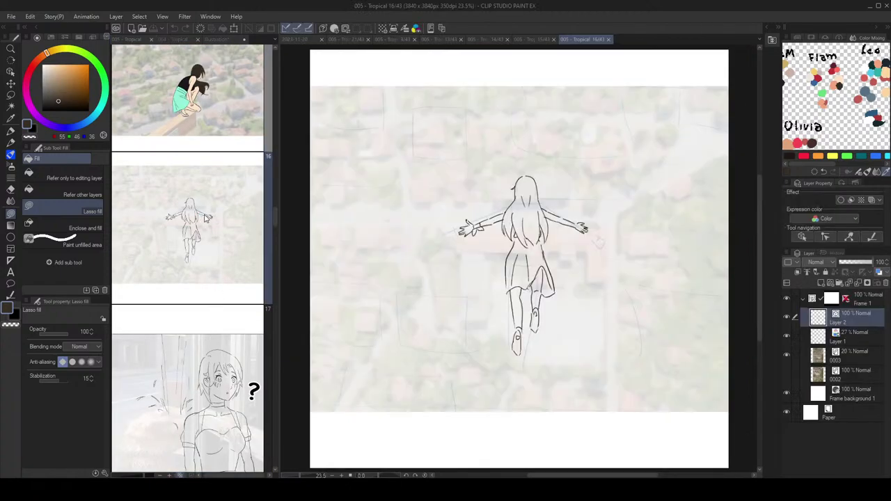
scroll(521, 234, "up", 2)
left_click(167, 39)
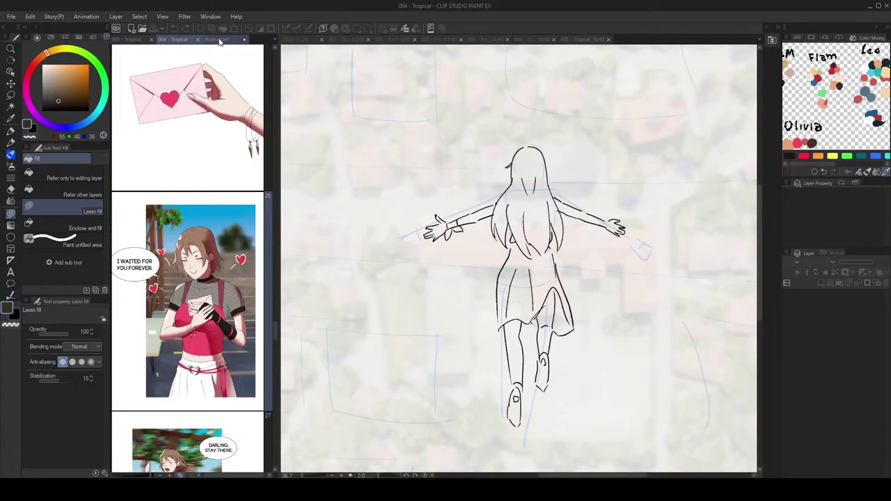
left_click(216, 39)
scroll(554, 206, "up", 2)
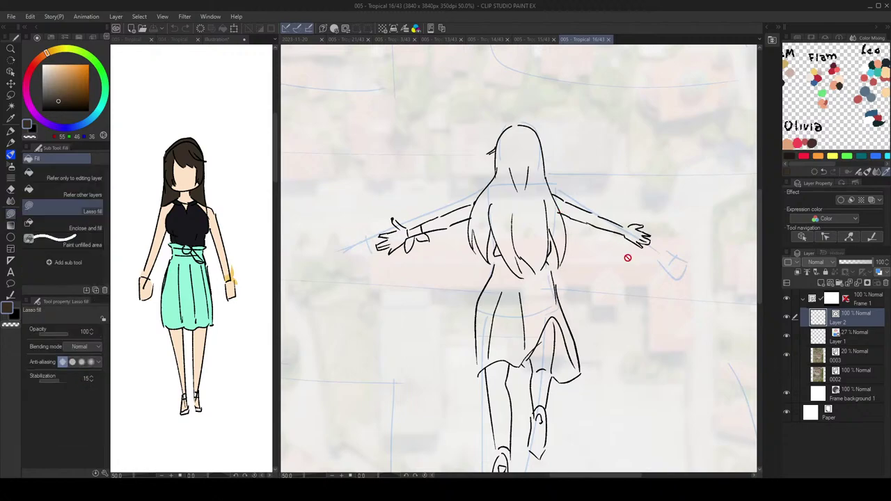
Step: Hide the Layer 1 sketch and add a new layer above it, beneath the Layer 2 line art
scroll(662, 314, "down", 3)
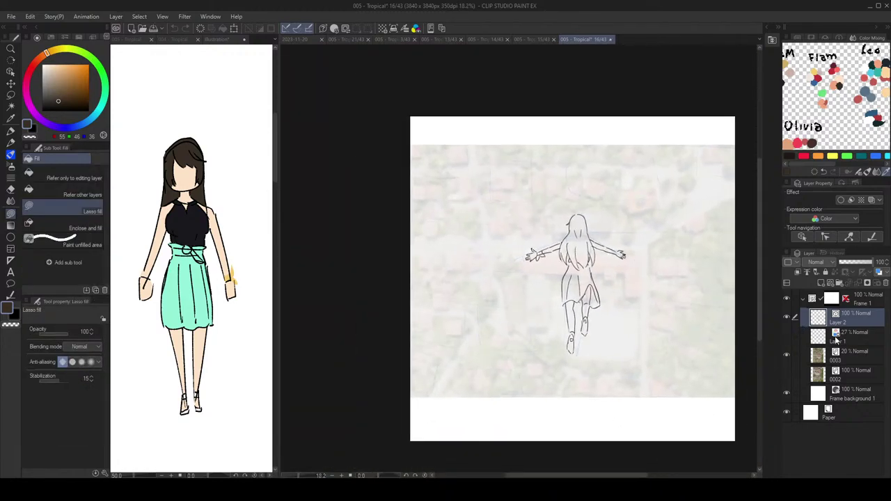
left_click(842, 336)
left_click(823, 284)
Step: Sample the reference skirt's mint green (RGB 146, 239, 215) and lasso-fill a small patch on page 16's skirt below the hair
scroll(586, 249, "up", 5)
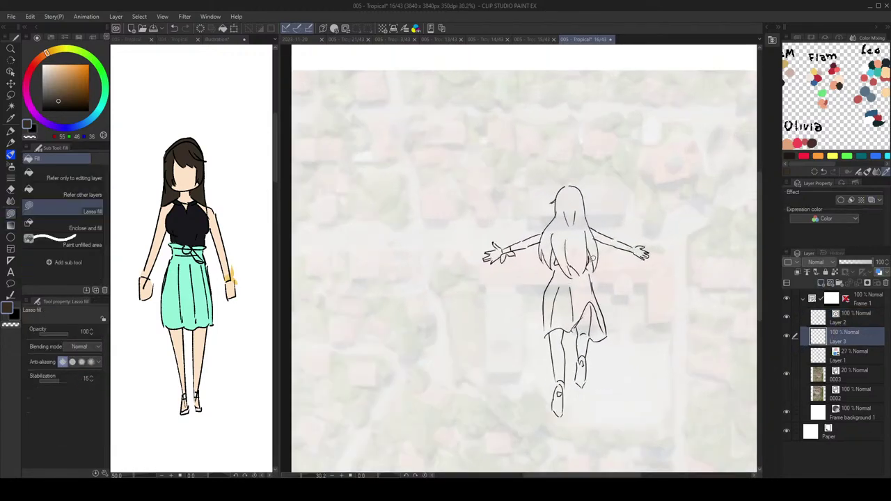
scroll(582, 217, "up", 1)
left_click_drag(571, 210, 551, 161)
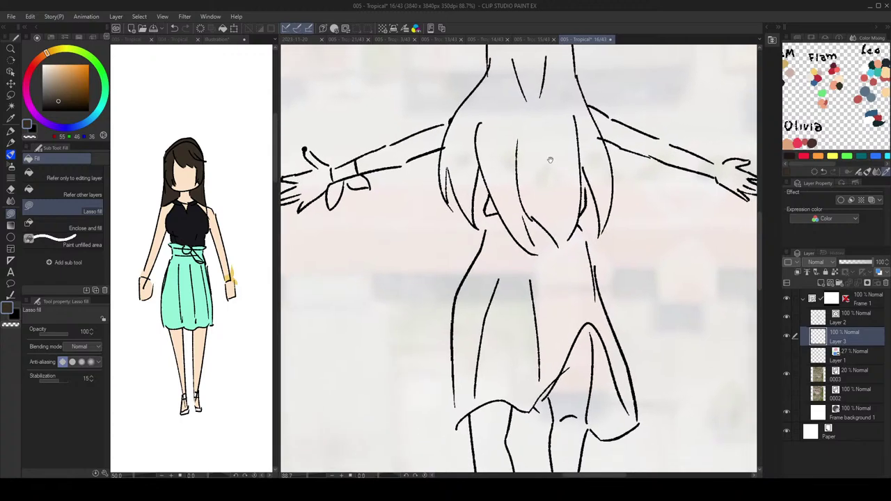
left_click(202, 273)
left_click(202, 274, "alt")
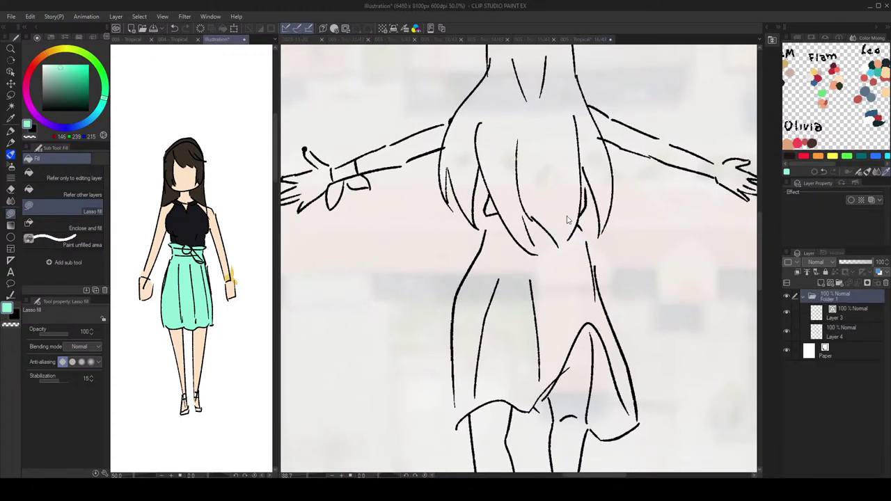
left_click(562, 258)
left_click_drag(566, 265, 564, 269)
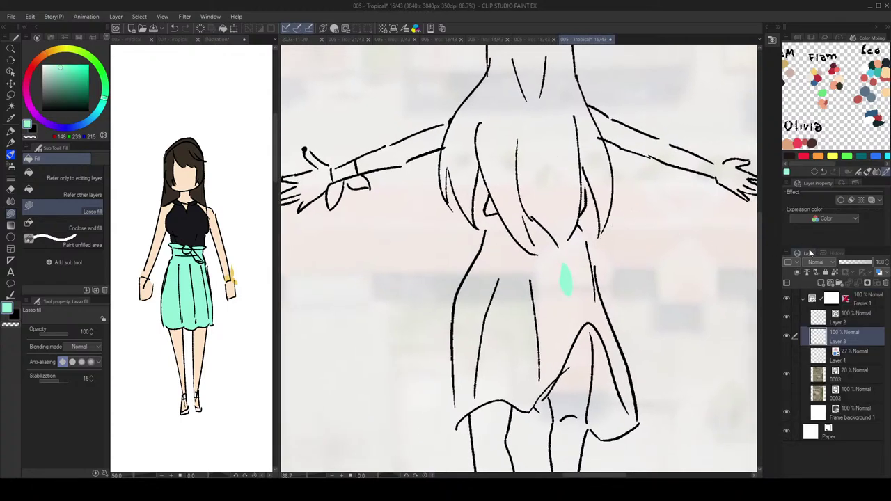
Step: Lasso-fill the skirt's waist beneath and between the hair tips with mint green, from one side of the body to the other
scroll(578, 243, "up", 4)
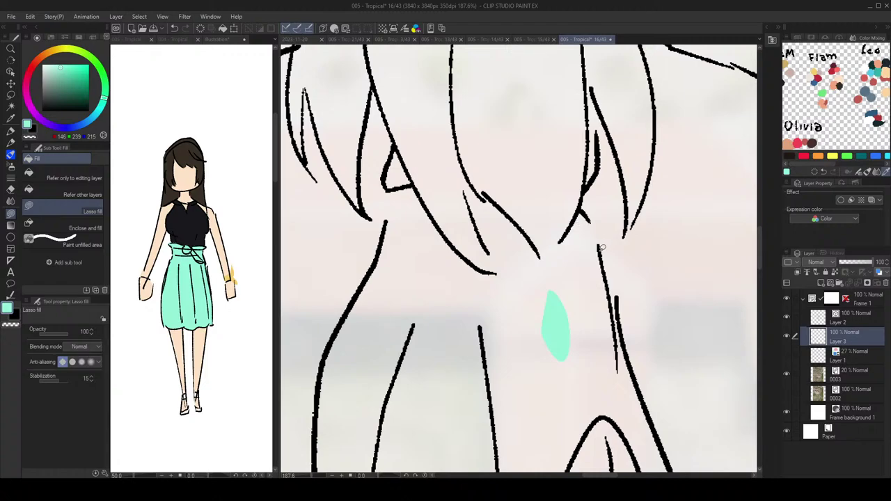
mouse_move(579, 212)
left_mouse_down()
mouse_move(561, 244)
mouse_move(536, 252)
mouse_move(585, 216)
mouse_move(594, 314)
mouse_move(578, 261)
left_mouse_up()
scroll(595, 245, "down", 2)
scroll(515, 202, "up", 3)
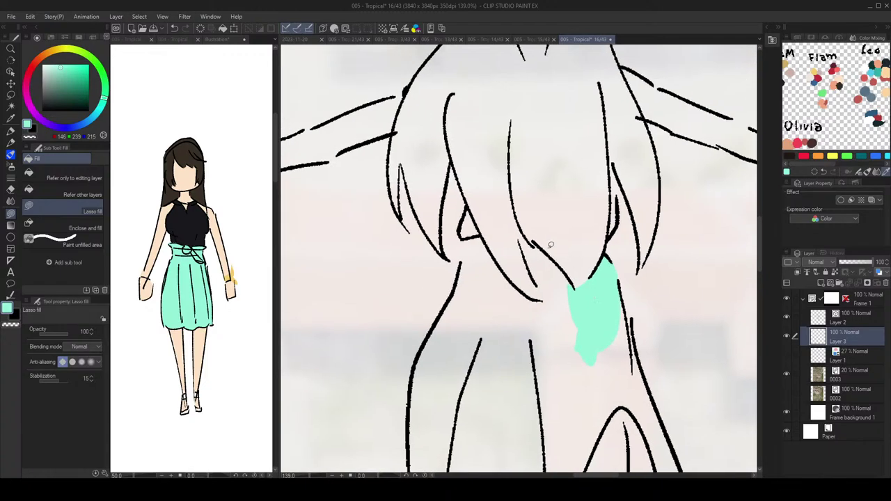
mouse_move(523, 234)
left_mouse_down()
mouse_move(507, 220)
mouse_move(546, 277)
mouse_move(521, 260)
mouse_move(545, 320)
mouse_move(566, 256)
mouse_move(591, 298)
mouse_move(559, 291)
mouse_move(567, 271)
mouse_move(557, 315)
mouse_move(537, 298)
mouse_move(546, 333)
mouse_move(603, 354)
mouse_move(592, 314)
left_mouse_up()
scroll(560, 261, "down", 2)
left_click_drag(499, 254, 524, 280)
mouse_move(535, 321)
left_mouse_down()
mouse_move(546, 309)
mouse_move(510, 271)
mouse_move(498, 301)
mouse_move(543, 327)
left_mouse_up()
scroll(543, 320, "down", 3)
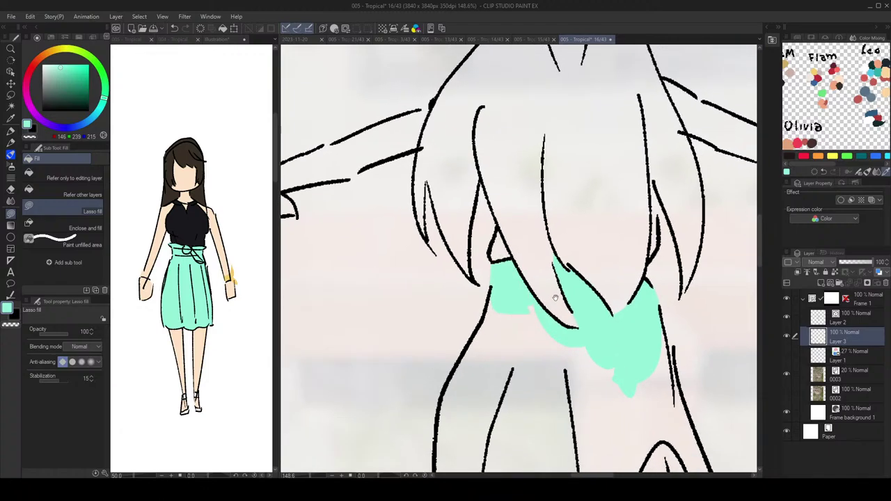
Step: Lasso-fill the skirt's left hem corner with mint green, following the side and hem lines
scroll(550, 296, "up", 5)
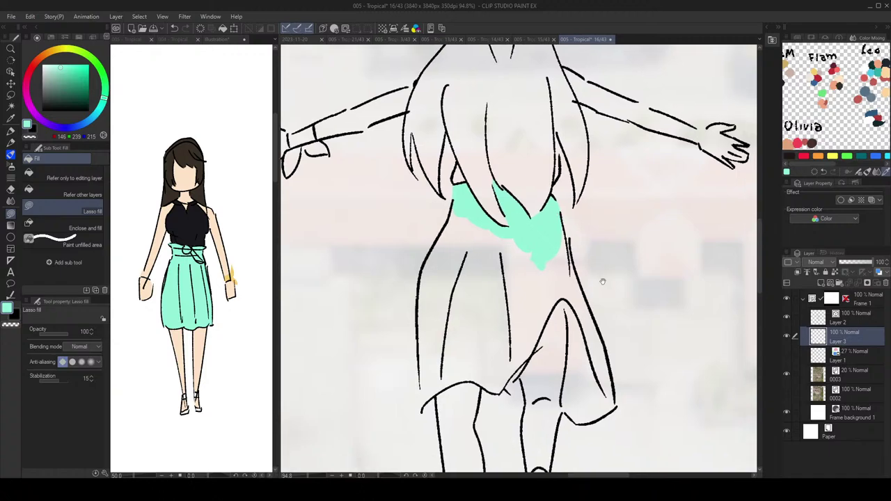
mouse_move(432, 347)
left_mouse_down()
mouse_move(408, 356)
mouse_move(408, 435)
mouse_move(451, 366)
left_mouse_up()
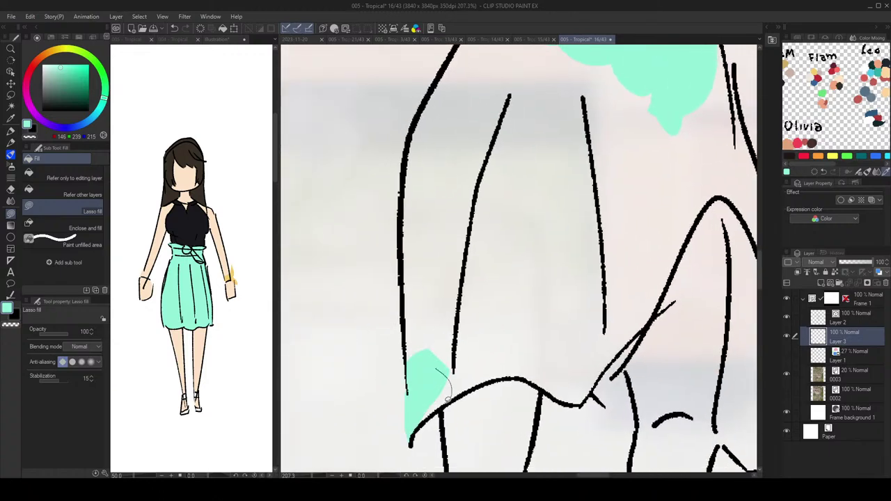
scroll(542, 338, "down", 5)
scroll(595, 280, "up", 4)
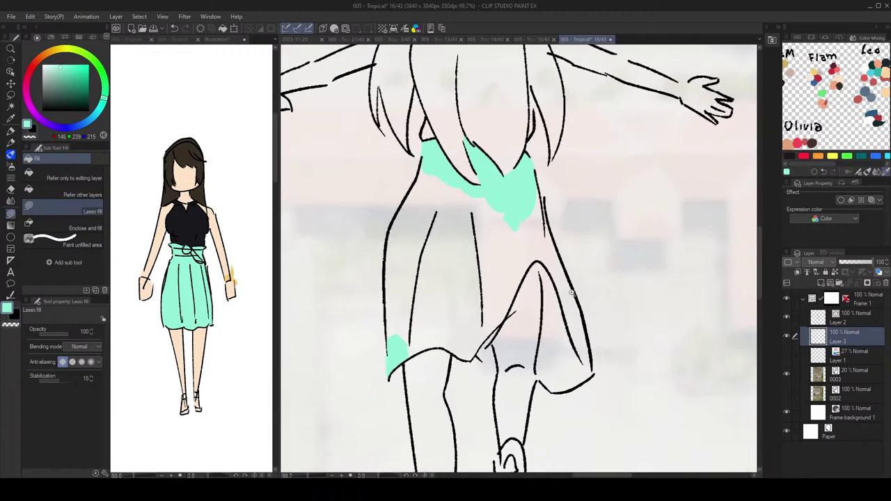
Step: Lasso-fill mint green patches at the raised fold's peak, the flap's lower corners and the hem's crossing lines, undoing stray fills
scroll(564, 282, "down", 4)
scroll(582, 304, "up", 2)
scroll(581, 304, "up", 2)
mouse_move(541, 264)
left_mouse_down()
mouse_move(525, 252)
mouse_move(536, 286)
mouse_move(544, 250)
mouse_move(527, 256)
mouse_move(549, 272)
mouse_move(537, 296)
mouse_move(530, 282)
left_mouse_up()
mouse_move(535, 370)
left_mouse_down()
mouse_move(523, 397)
mouse_move(538, 407)
mouse_move(536, 379)
mouse_move(525, 381)
mouse_move(527, 401)
mouse_move(539, 392)
left_mouse_up()
key("ctrl+z")
left_click_drag(577, 342, 570, 331)
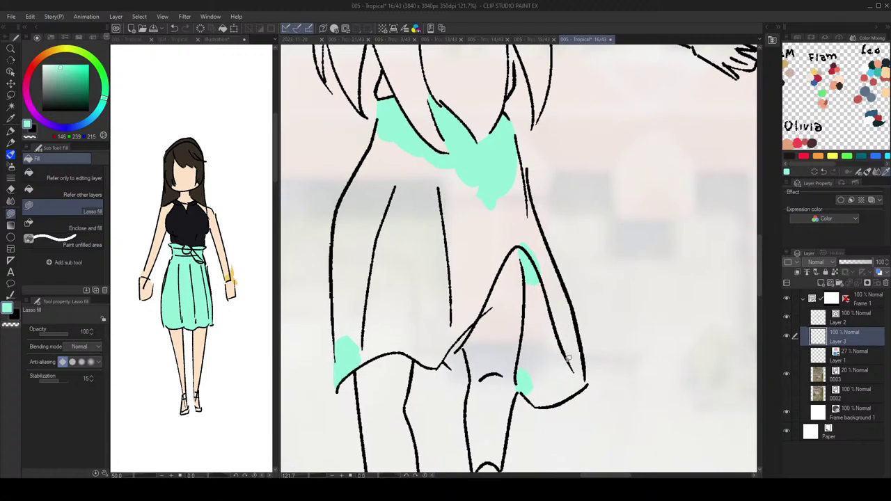
mouse_move(581, 365)
left_mouse_down()
mouse_move(589, 380)
mouse_move(563, 341)
mouse_move(580, 344)
left_mouse_up()
mouse_move(511, 319)
left_mouse_down()
mouse_move(515, 328)
mouse_move(499, 327)
mouse_move(508, 345)
mouse_move(495, 363)
mouse_move(483, 328)
left_mouse_up()
key("ctrl+z")
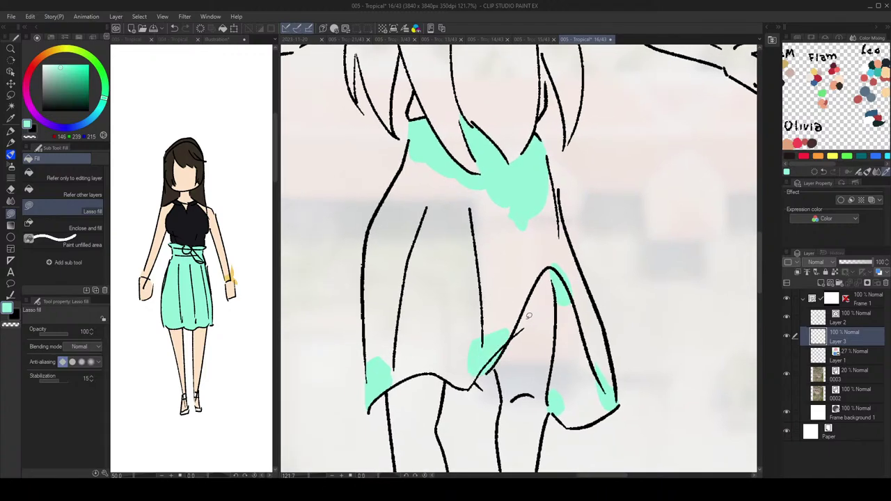
Step: Extend the mint green fill from the waist down the skirt's right edge and along the flared flap to its tip
scroll(596, 249, "down", 4)
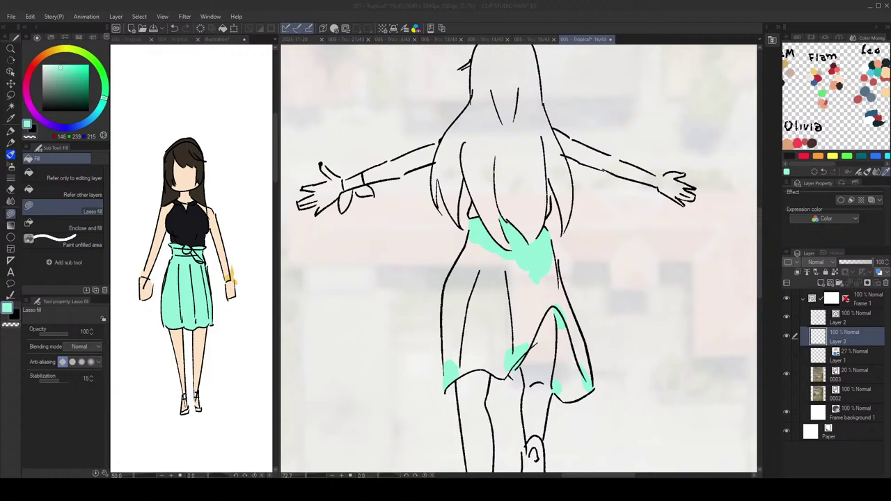
left_click(638, 31)
left_click_drag(539, 186, 563, 175)
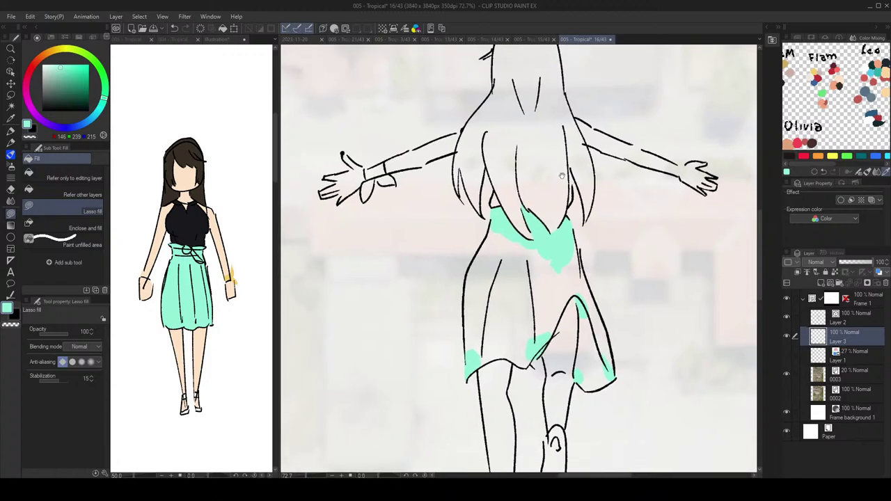
scroll(563, 175, "up", 3)
mouse_move(564, 294)
left_mouse_down()
mouse_move(570, 232)
mouse_move(586, 210)
mouse_move(598, 243)
mouse_move(548, 228)
mouse_move(585, 211)
mouse_move(598, 242)
mouse_move(581, 260)
mouse_move(596, 260)
mouse_move(592, 248)
mouse_move(606, 297)
left_mouse_up()
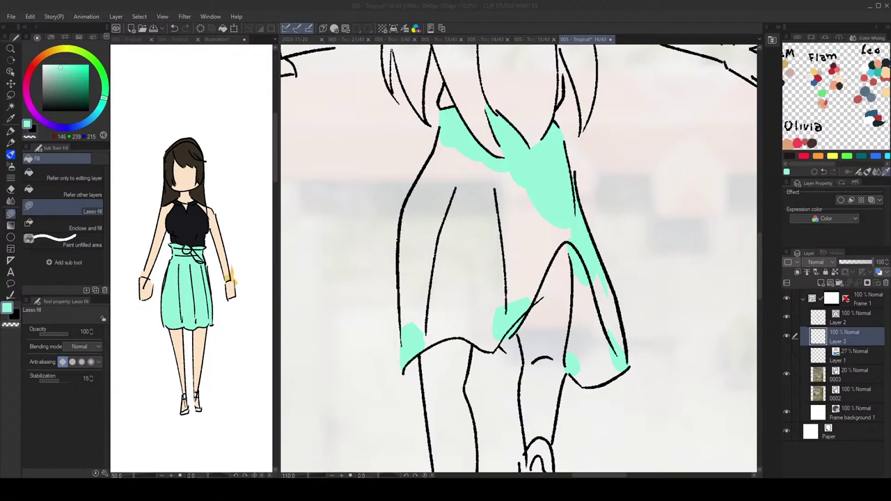
left_click_drag(593, 159, 603, 163)
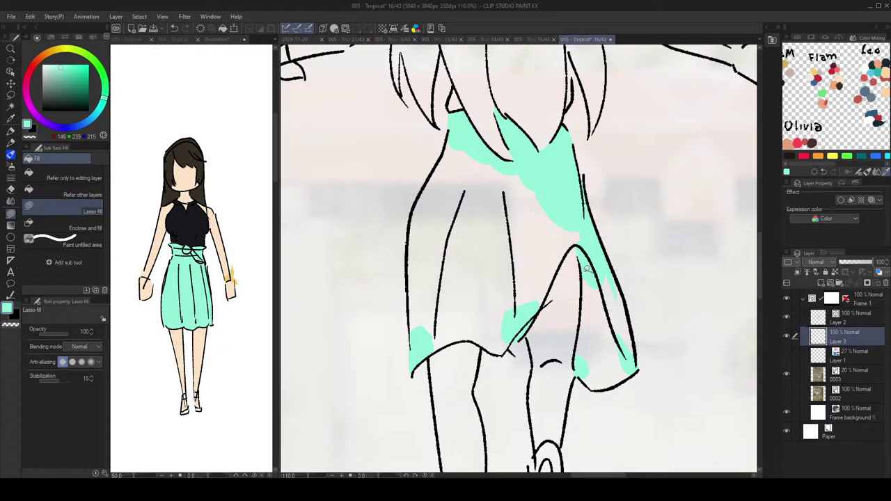
mouse_move(587, 269)
left_mouse_down()
mouse_move(600, 284)
mouse_move(603, 257)
mouse_move(613, 271)
mouse_move(596, 248)
left_mouse_up()
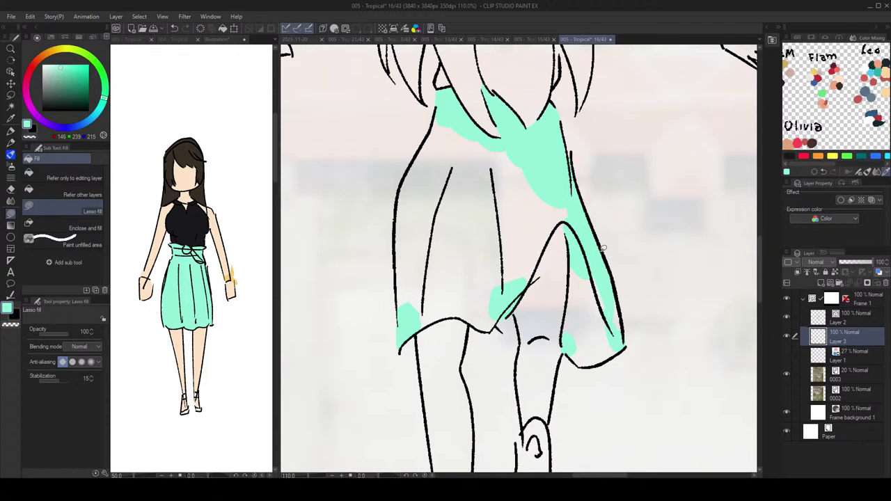
Step: Fill the rest of the flared flap with mint green down to its hem, cleaning its edge with the transparent colour
scroll(603, 275, "down", 2)
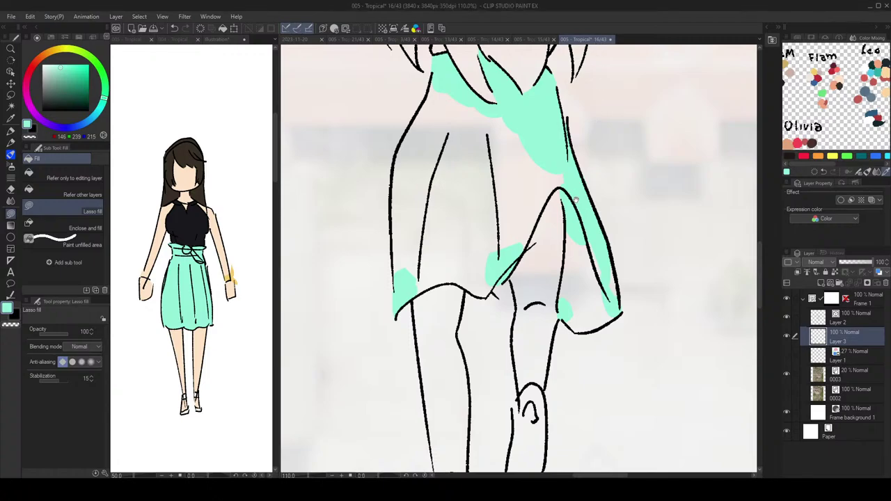
mouse_move(576, 200)
left_mouse_down()
mouse_move(575, 262)
mouse_move(598, 243)
mouse_move(578, 230)
mouse_move(572, 241)
mouse_move(569, 306)
mouse_move(613, 251)
mouse_move(624, 304)
mouse_move(615, 314)
mouse_move(573, 305)
mouse_move(575, 317)
mouse_move(608, 293)
mouse_move(614, 300)
mouse_move(597, 315)
mouse_move(624, 325)
left_mouse_up()
key("c")
key("c")
left_click_drag(609, 286, 608, 298)
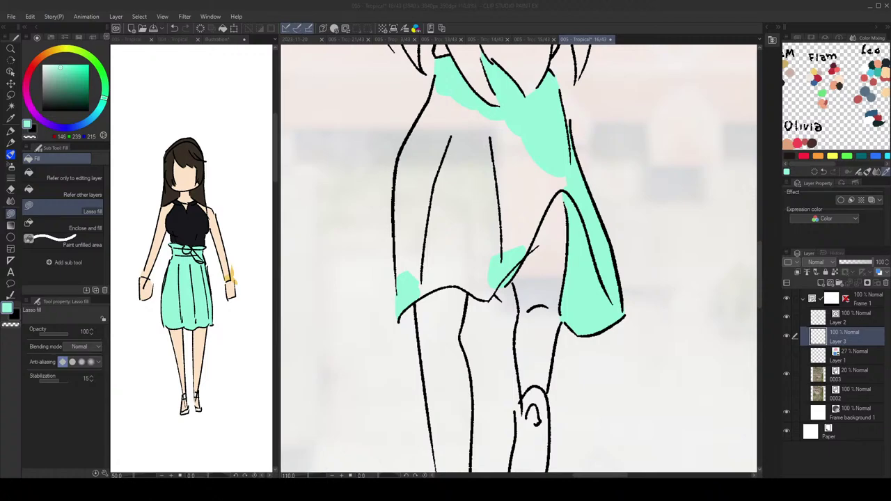
Step: Extend the mint green lasso fill from the raised fold's peak down to the hem patch beside the skirt's slit
left_click(647, 42)
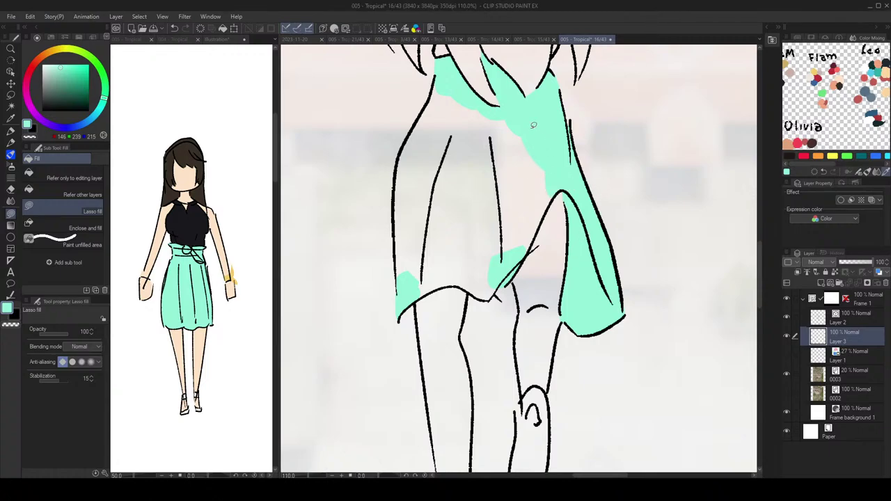
mouse_move(554, 165)
left_mouse_down()
mouse_move(543, 227)
mouse_move(522, 182)
left_mouse_up()
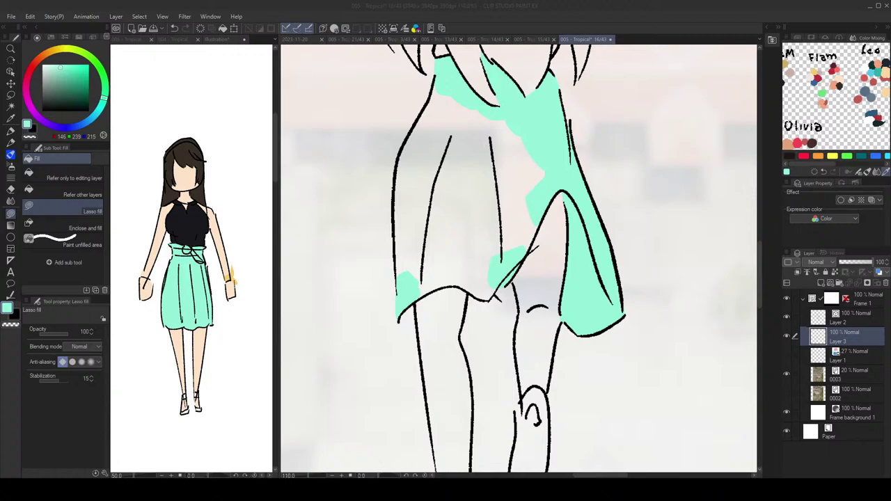
left_click(614, 46)
mouse_move(528, 208)
left_mouse_down()
mouse_move(538, 207)
mouse_move(520, 244)
mouse_move(531, 248)
mouse_move(498, 259)
mouse_move(493, 296)
mouse_move(488, 205)
mouse_move(505, 235)
mouse_move(545, 202)
mouse_move(556, 149)
left_mouse_up()
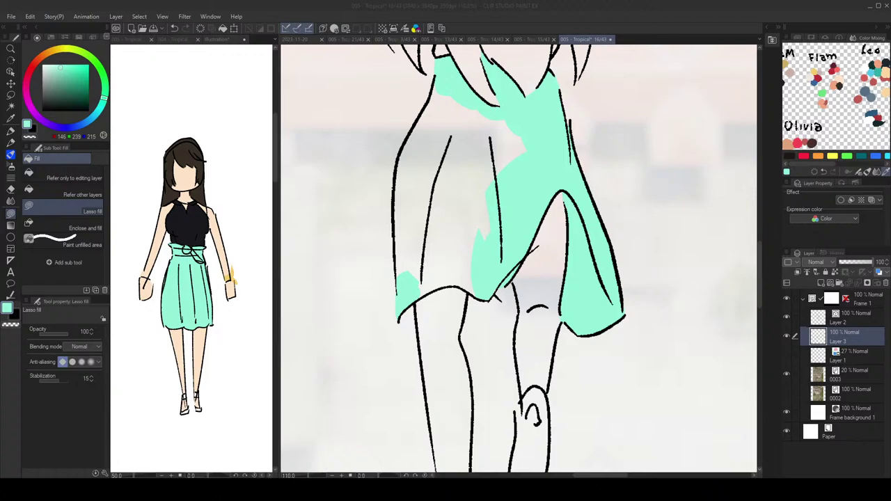
Step: Lasso-fill the rest of the skirt with mint green from the waist to the hem, out to its left side line
left_click_drag(493, 166, 509, 197)
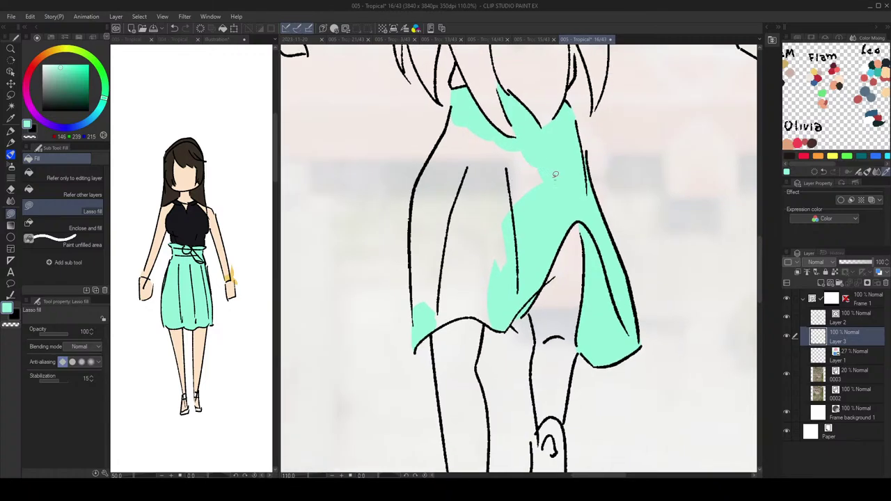
mouse_move(555, 179)
left_mouse_down()
mouse_move(451, 116)
mouse_move(519, 222)
mouse_move(483, 147)
mouse_move(447, 129)
mouse_move(413, 195)
mouse_move(414, 296)
mouse_move(468, 275)
mouse_move(528, 224)
mouse_move(499, 319)
mouse_move(460, 317)
left_mouse_up()
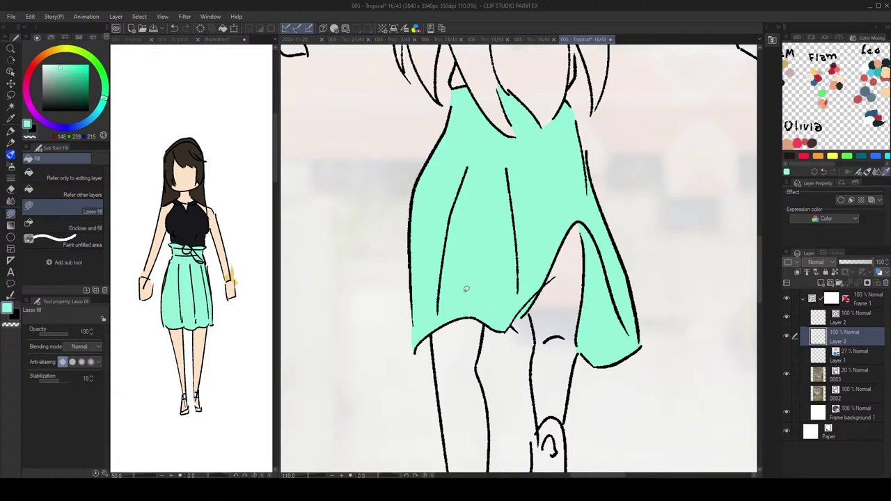
mouse_move(576, 194)
left_mouse_down()
mouse_move(565, 206)
mouse_move(589, 214)
left_mouse_up()
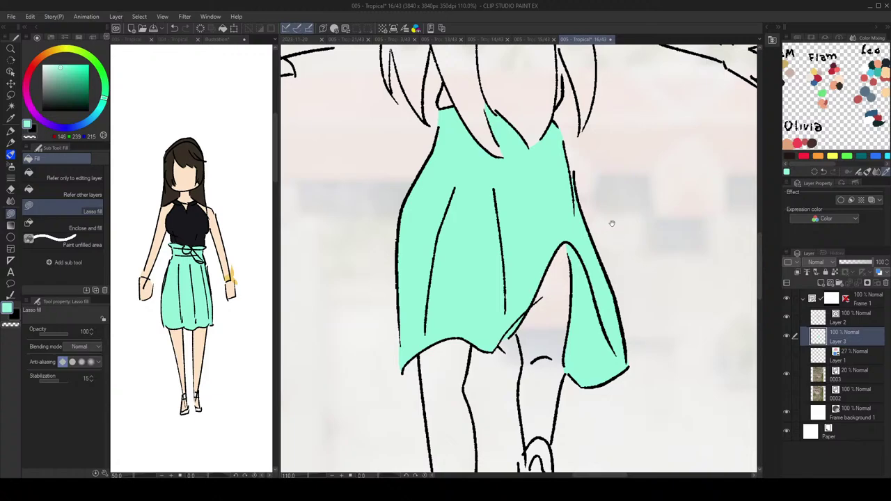
mouse_move(612, 224)
left_mouse_down()
mouse_move(604, 230)
mouse_move(602, 217)
left_mouse_up()
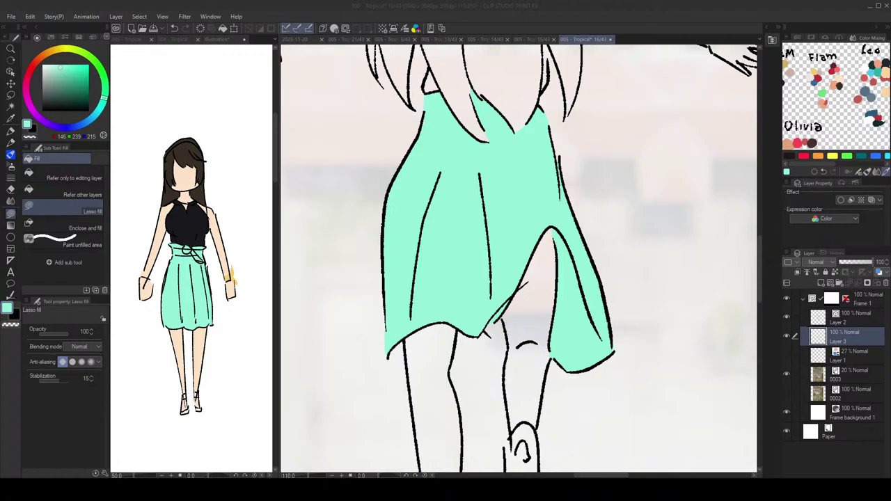
left_click(606, 41)
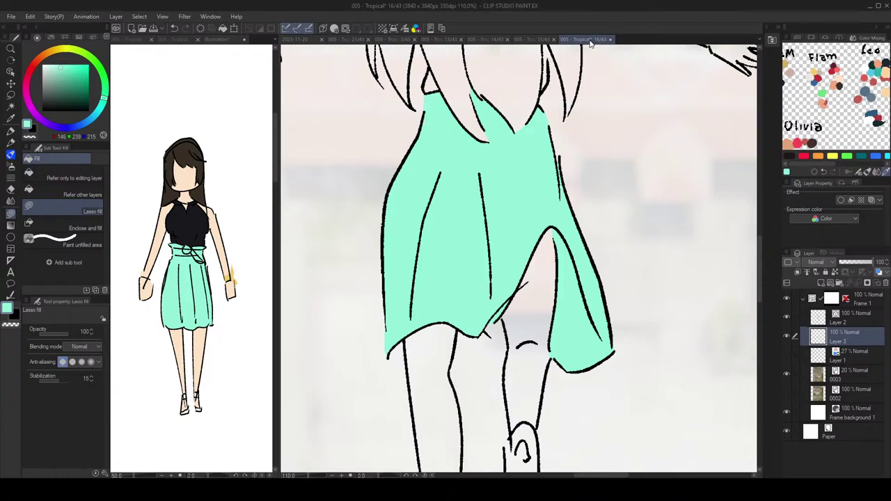
scroll(553, 269, "down", 1)
scroll(553, 269, "up", 3)
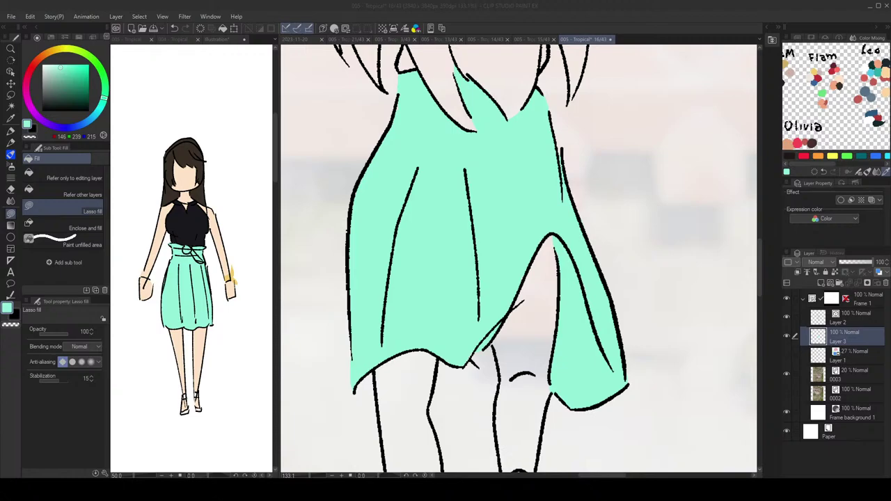
Step: Sample the near-black of the reference character's top as the drawing colour
scroll(543, 184, "down", 5)
left_click_drag(541, 184, 565, 239)
scroll(506, 163, "up", 8)
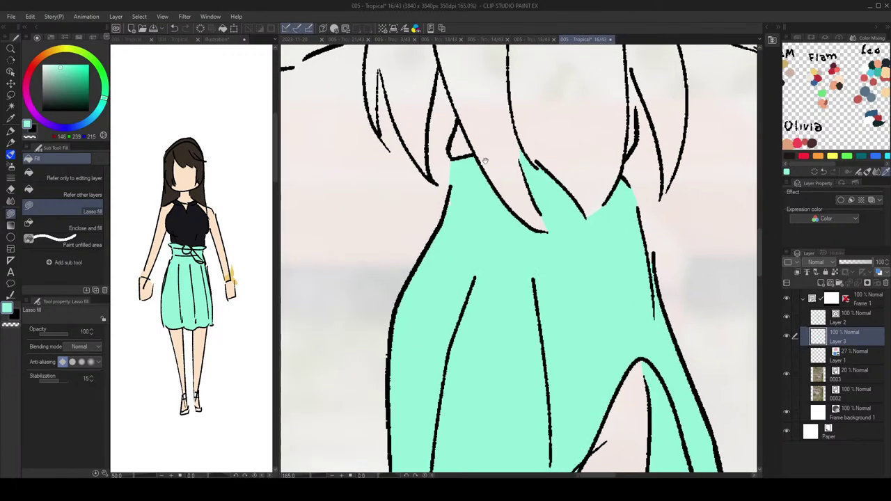
left_click_drag(486, 161, 517, 175)
scroll(862, 86, "down", 2)
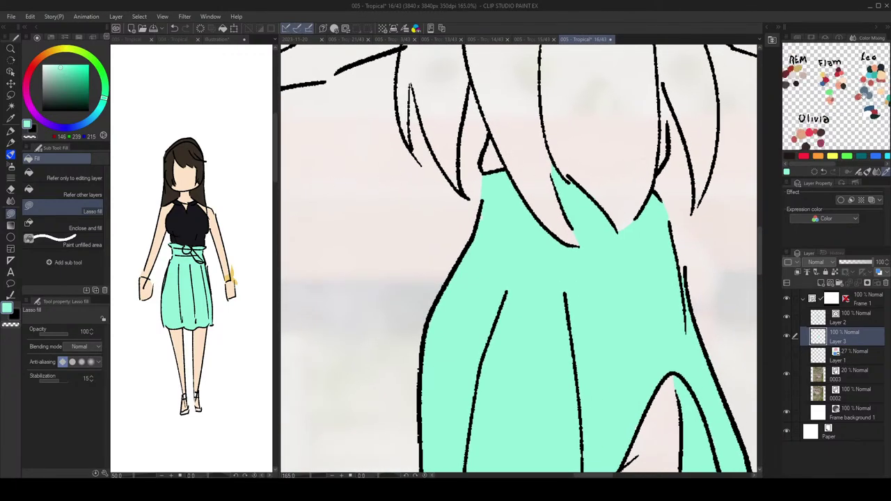
scroll(862, 86, "down", 1)
left_click_drag(814, 96, 864, 98)
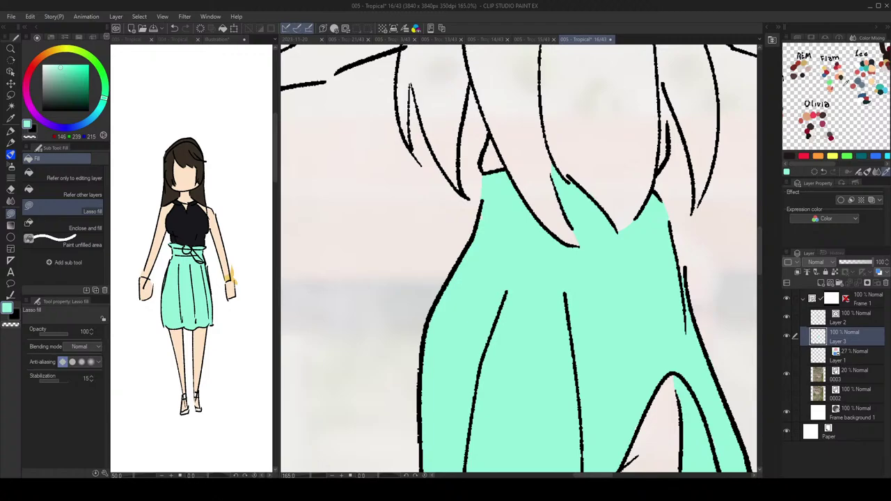
scroll(843, 84, "up", 2)
left_click(168, 212)
left_click(197, 217, "alt")
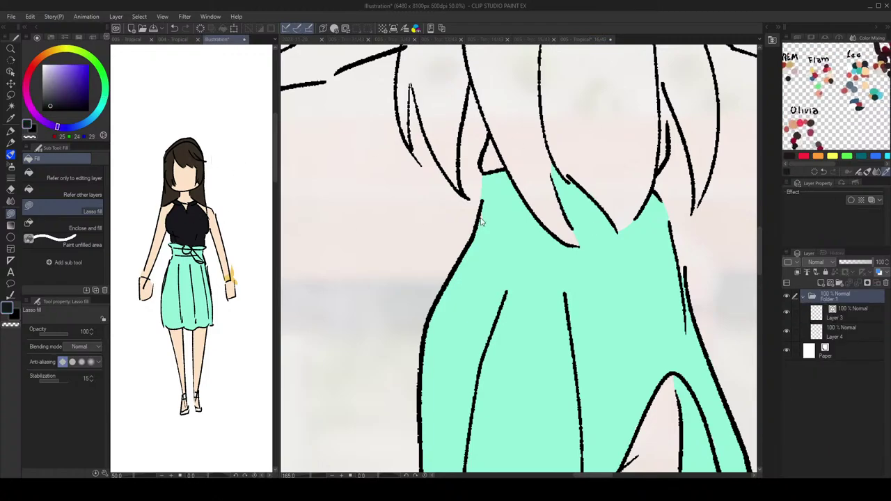
Step: Lasso-fill the small gap of the top between the hair and the skirt's left waist with near-black
left_click(605, 239)
left_click_drag(572, 183, 571, 212)
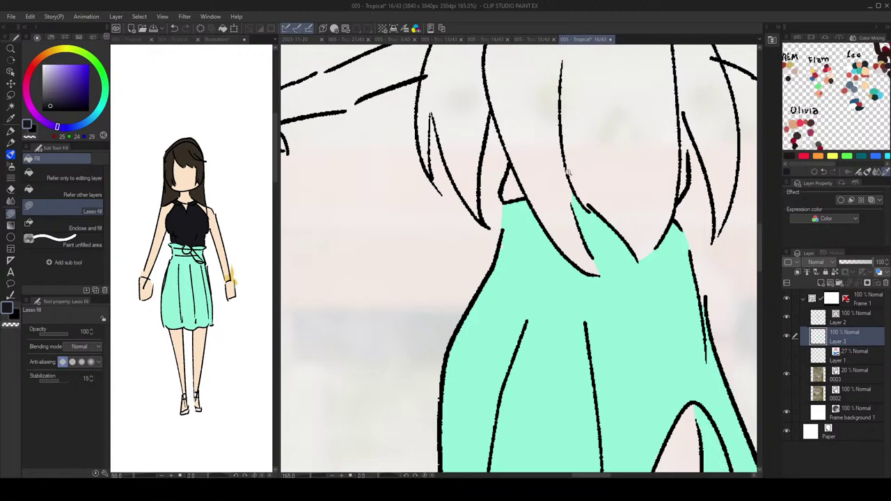
scroll(568, 172, "up", 2)
mouse_move(509, 172)
left_mouse_down()
mouse_move(496, 224)
mouse_move(535, 216)
mouse_move(510, 174)
left_mouse_up()
scroll(606, 193, "down", 2)
Step: Lasso-fill the narrow sliver of the top beside the hair at the skirt's right waist with near-black
left_click_drag(636, 197, 631, 198)
left_click_drag(665, 202, 681, 213)
scroll(686, 198, "down", 3)
scroll(683, 201, "up", 1)
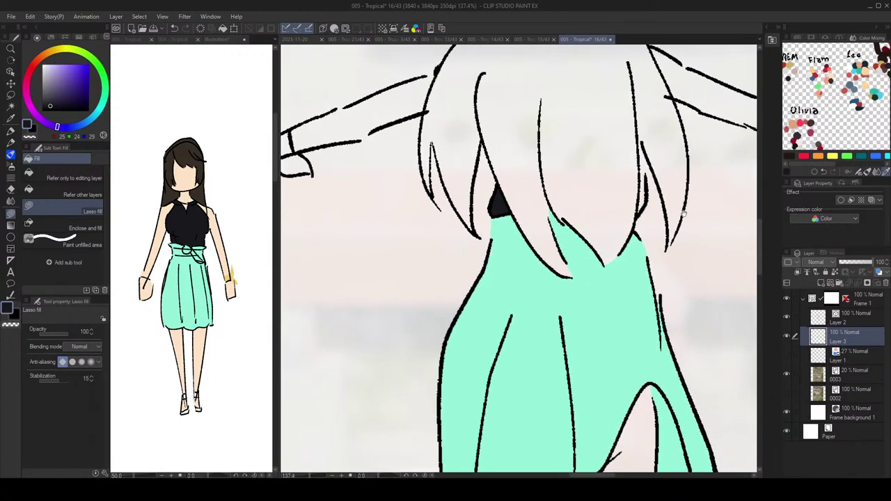
scroll(686, 194, "up", 3)
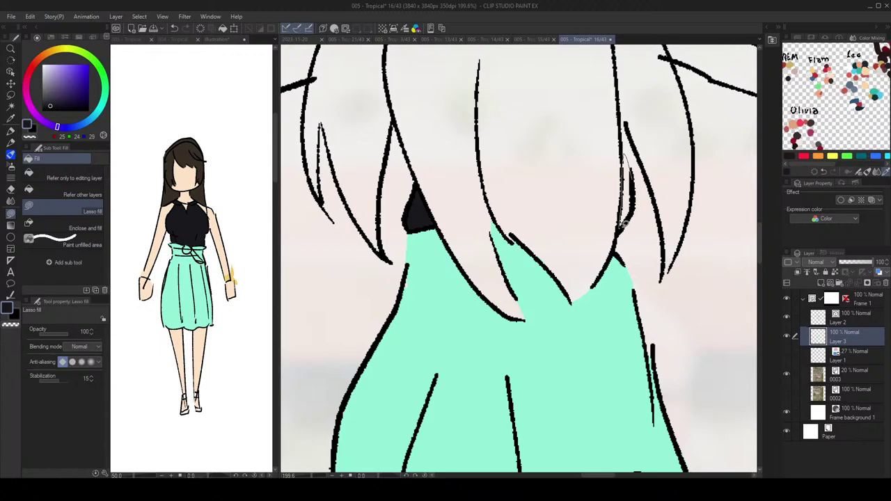
scroll(634, 188, "down", 5)
left_click_drag(660, 154, 603, 144)
scroll(670, 181, "down", 2)
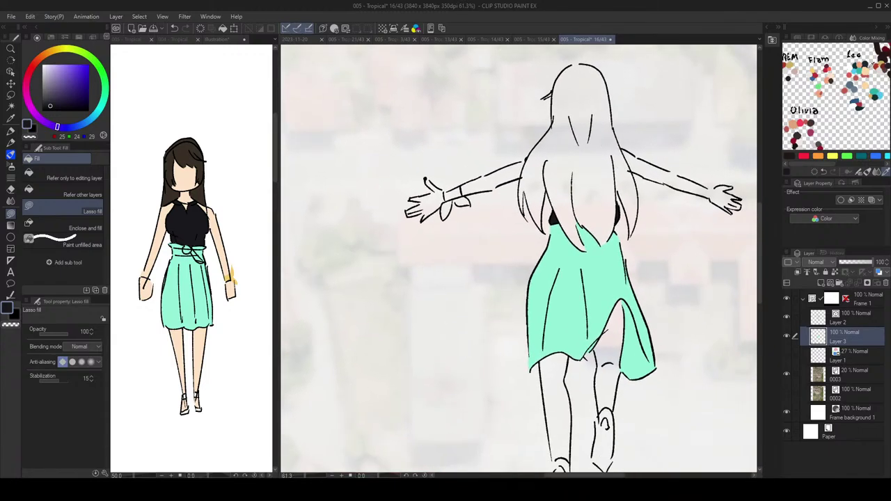
Step: Pick the peach skin tone (255, 213, 162) and lasso-fill the right arm from the shoulder to just past the elbow
left_click(870, 80)
left_click_drag(617, 154, 658, 150)
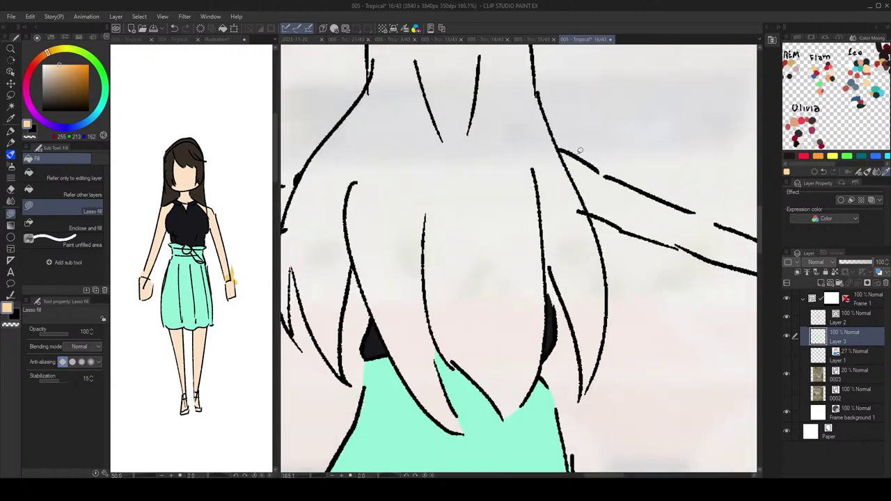
mouse_move(560, 149)
left_mouse_down()
mouse_move(577, 163)
mouse_move(607, 171)
mouse_move(613, 190)
mouse_move(600, 214)
mouse_move(587, 207)
mouse_move(558, 149)
mouse_move(570, 167)
mouse_move(587, 172)
mouse_move(586, 203)
mouse_move(573, 208)
mouse_move(556, 165)
mouse_move(633, 192)
mouse_move(644, 212)
mouse_move(625, 222)
mouse_move(557, 201)
left_mouse_up()
scroll(562, 148, "down", 4)
scroll(564, 148, "up", 4)
scroll(558, 172, "down", 1)
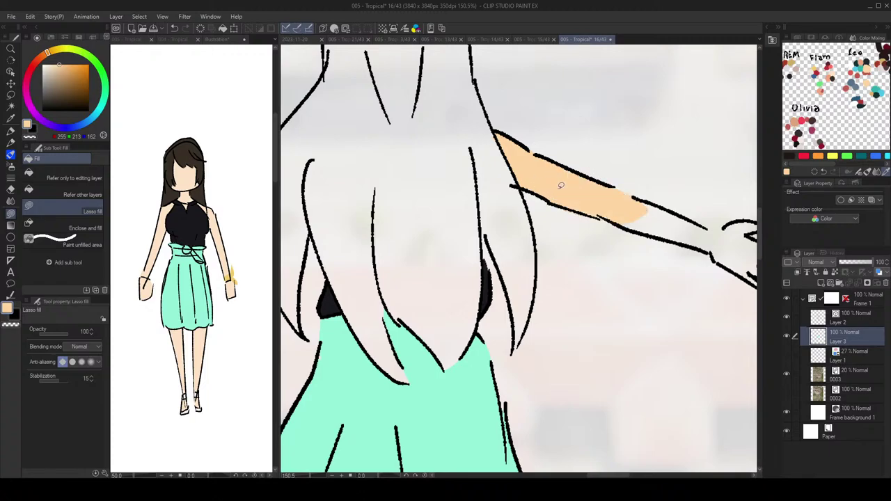
Step: Undo the stray transparent fill and extend the peach skin fill along the right forearm to the wrist
scroll(624, 198, "down", 2)
left_click_drag(649, 193, 642, 192)
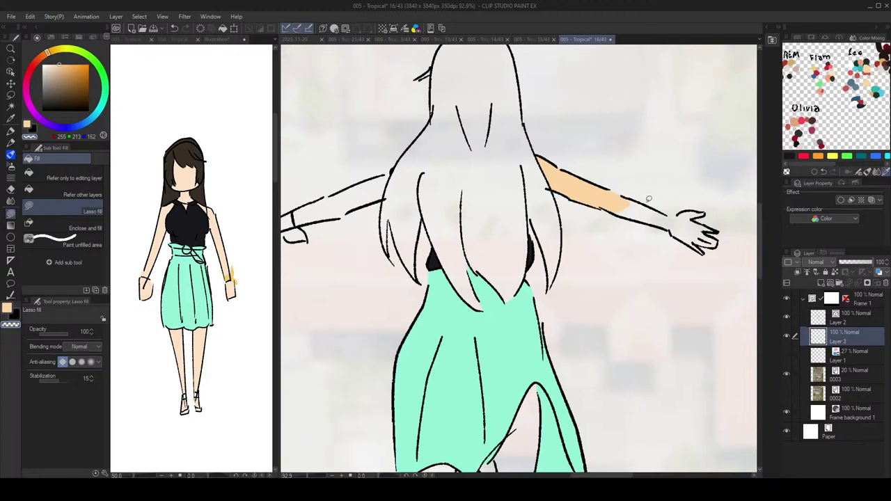
left_click_drag(628, 179, 608, 174)
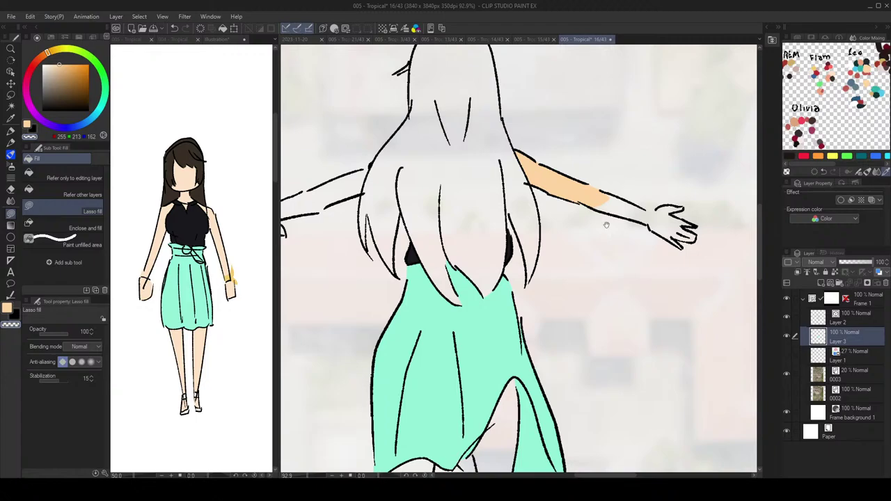
left_click_drag(606, 222, 597, 232)
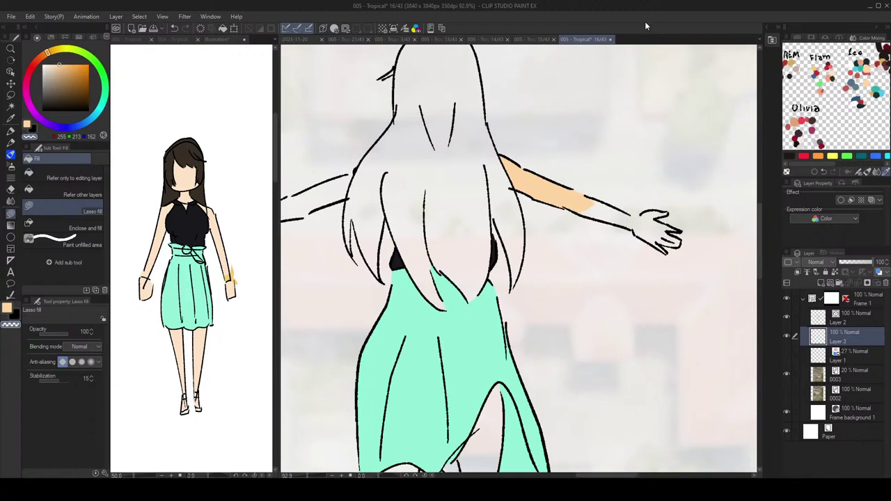
scroll(625, 209, "up", 5)
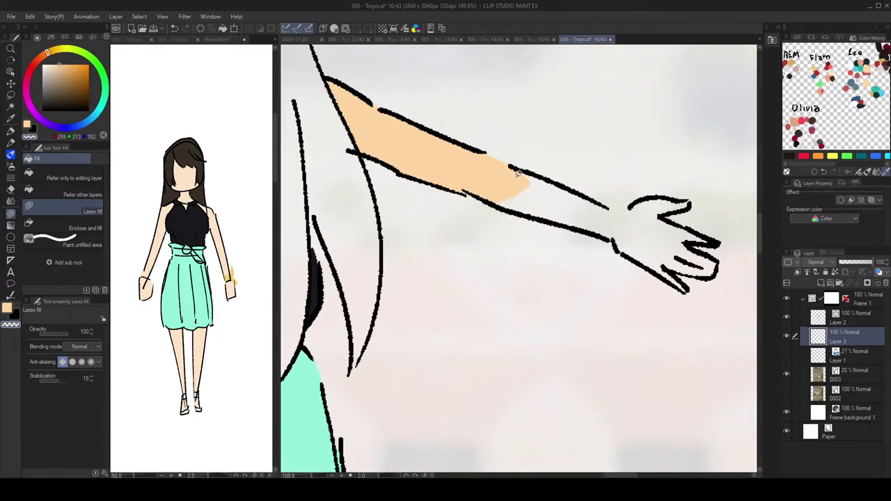
mouse_move(517, 174)
left_mouse_down()
mouse_move(574, 186)
mouse_move(603, 218)
mouse_move(565, 224)
mouse_move(492, 202)
mouse_move(516, 170)
mouse_move(555, 182)
mouse_move(588, 209)
mouse_move(559, 223)
mouse_move(488, 188)
left_mouse_up()
key("ctrl+z")
key("c")
mouse_move(574, 192)
left_mouse_down()
mouse_move(555, 188)
mouse_move(587, 201)
mouse_move(564, 221)
mouse_move(560, 200)
left_mouse_up()
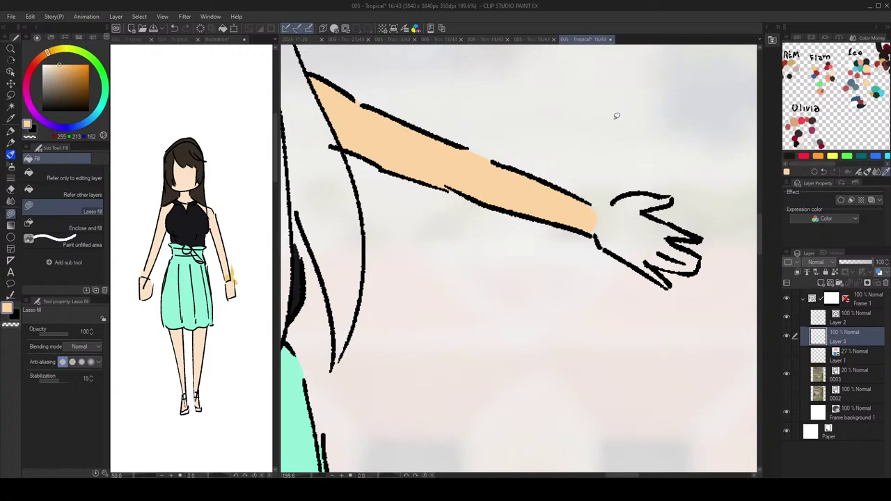
Step: Lasso-fill the right hand with peach, covering the thumb, palm and all fingers up to the outlines
scroll(584, 199, "up", 1)
mouse_move(583, 201)
left_mouse_down()
mouse_move(673, 193)
mouse_move(682, 203)
mouse_move(658, 216)
mouse_move(706, 245)
left_mouse_up()
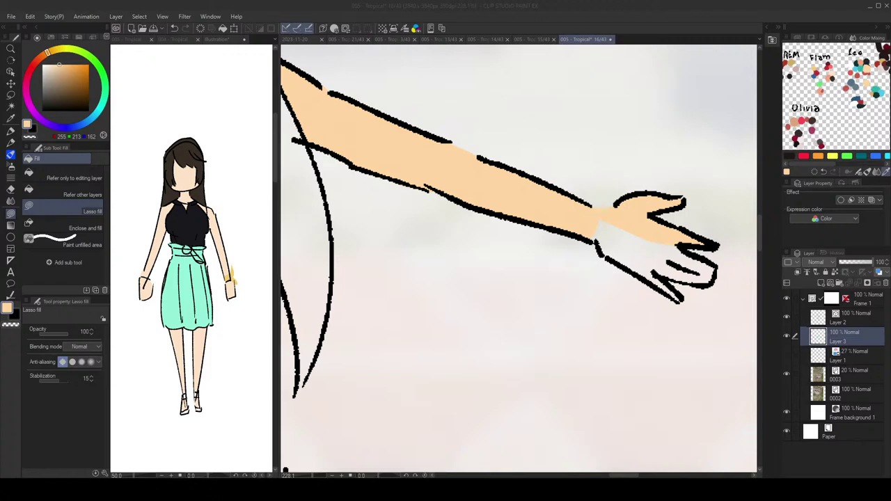
left_click(642, 175)
scroll(643, 175, "up", 2)
mouse_move(663, 238)
left_mouse_down()
mouse_move(644, 203)
mouse_move(712, 245)
mouse_move(702, 272)
mouse_move(654, 264)
mouse_move(660, 284)
mouse_move(603, 213)
mouse_move(555, 201)
mouse_move(577, 230)
mouse_move(613, 210)
left_mouse_up()
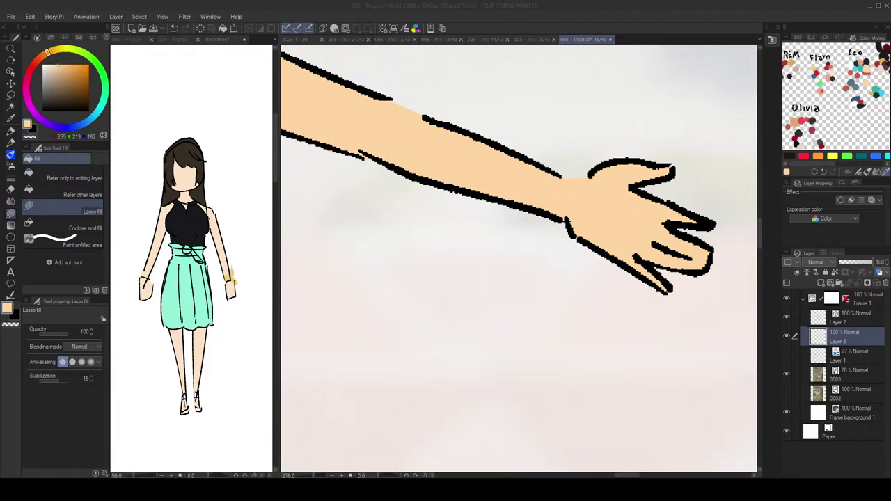
Step: Lasso-fill the left upper arm with peach from the hair edge to just past the elbow
scroll(621, 190, "down", 2)
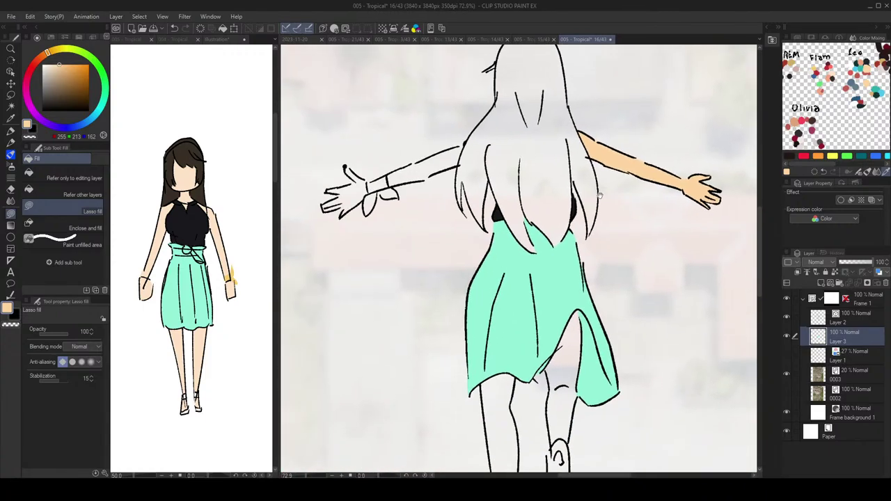
scroll(442, 95, "up", 3)
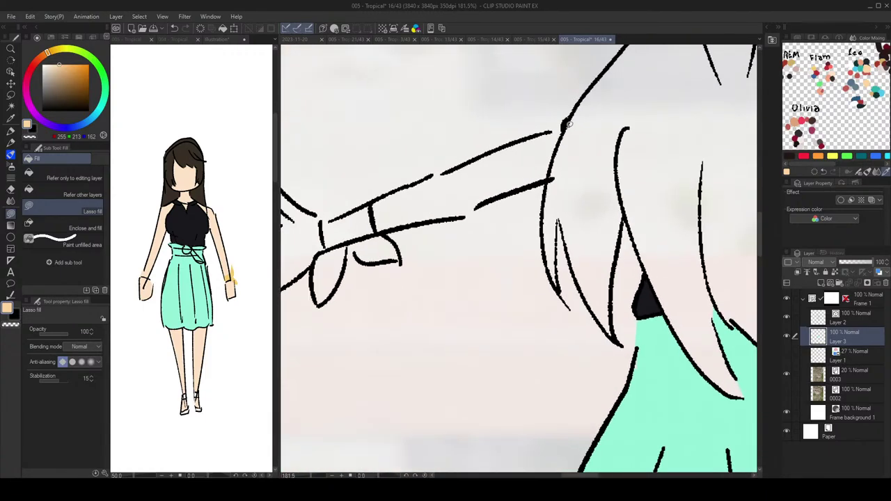
mouse_move(565, 126)
left_mouse_down()
mouse_move(545, 149)
mouse_move(551, 131)
mouse_move(525, 139)
mouse_move(523, 174)
mouse_move(537, 179)
mouse_move(523, 138)
mouse_move(428, 178)
mouse_move(523, 170)
mouse_move(577, 205)
left_mouse_up()
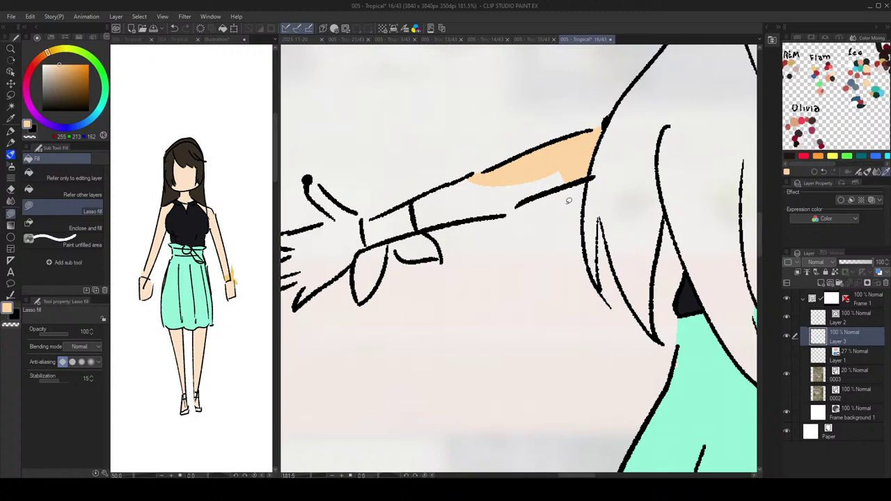
scroll(569, 202, "up", 1)
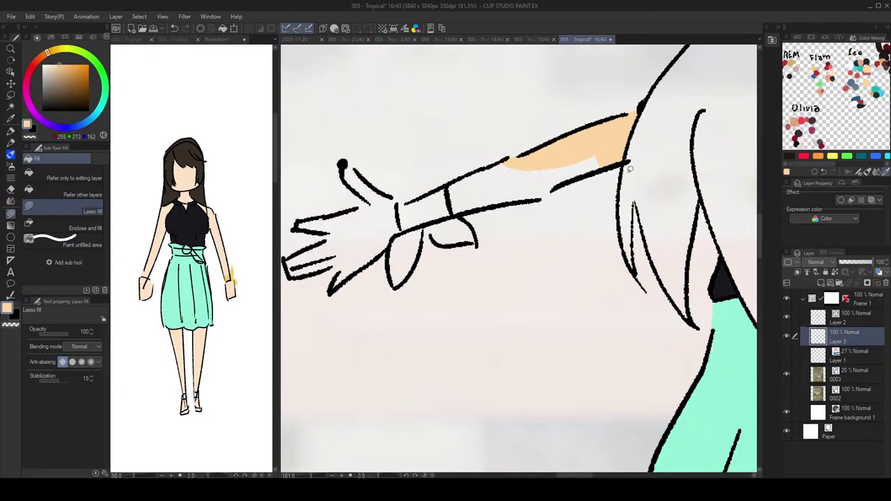
scroll(596, 150, "up", 1)
mouse_move(603, 143)
left_mouse_down()
mouse_move(618, 169)
mouse_move(533, 211)
mouse_move(582, 134)
mouse_move(577, 155)
mouse_move(514, 151)
mouse_move(548, 199)
mouse_move(583, 167)
left_mouse_up()
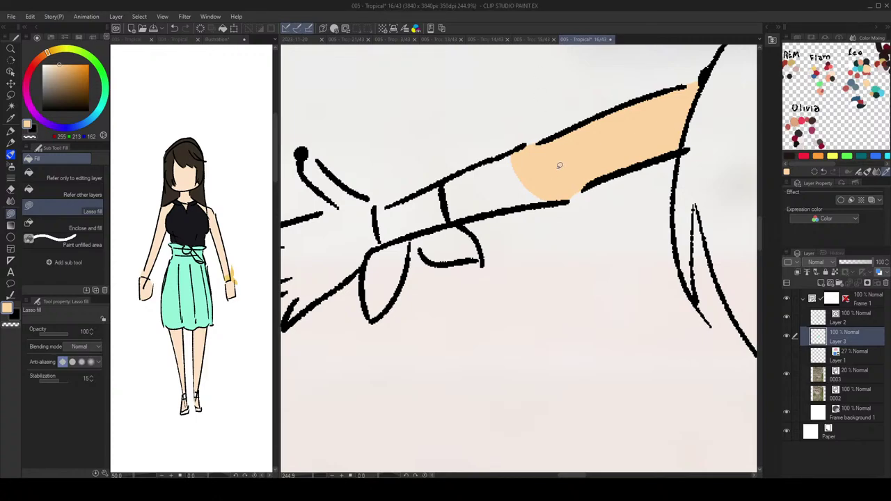
Step: Mirror the canvas view and extend the peach lasso fill along the forearm towards the wrist ribbon
scroll(559, 186, "up", 1)
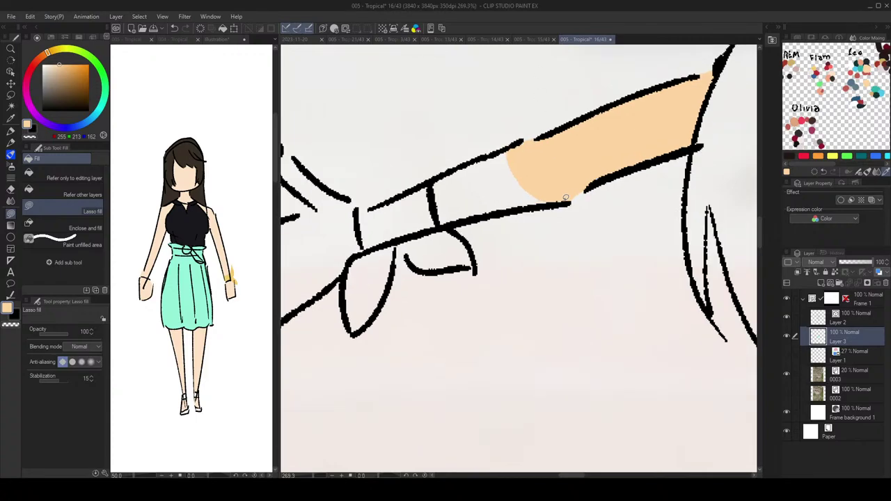
left_click_drag(555, 205, 637, 206)
key("h")
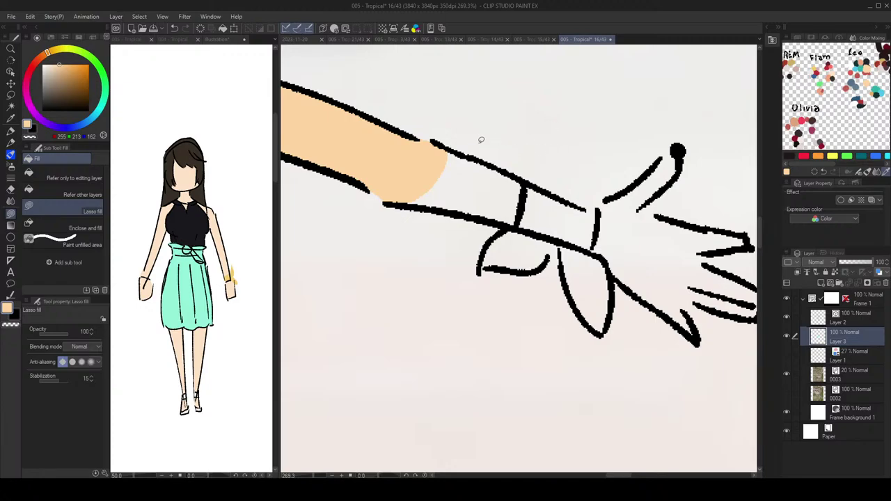
mouse_move(443, 155)
left_mouse_down()
mouse_move(496, 173)
mouse_move(454, 203)
mouse_move(428, 183)
left_mouse_up()
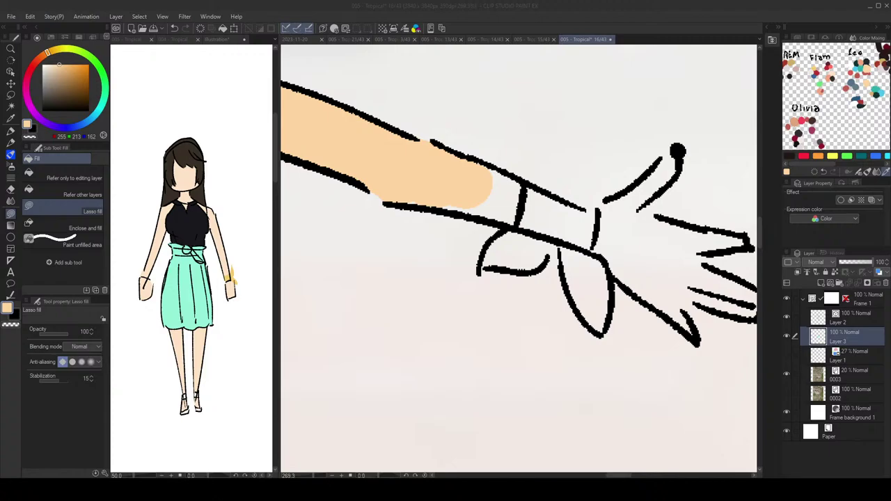
left_click_drag(543, 150, 565, 161)
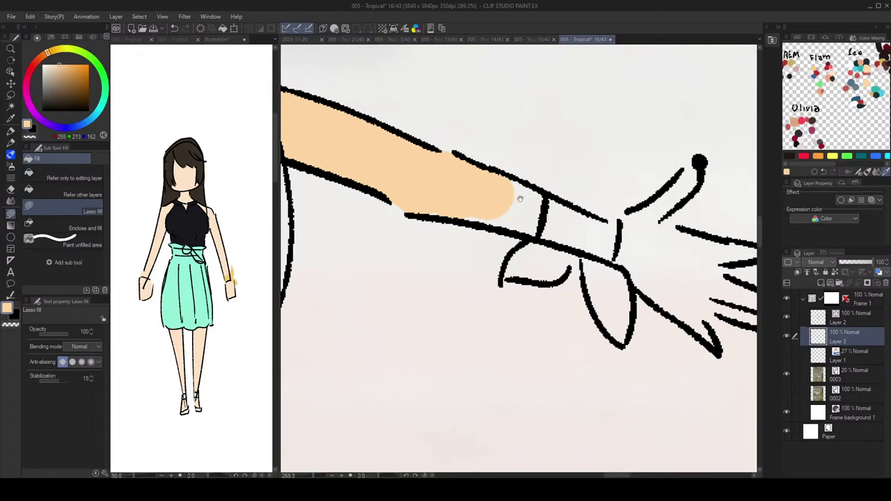
Step: Lasso-fill the rest of that forearm up to the wrist ribbon and the whole hand beyond it with peach
mouse_move(490, 181)
left_mouse_down()
mouse_move(539, 187)
mouse_move(543, 226)
mouse_move(533, 234)
mouse_move(449, 216)
left_mouse_up()
mouse_move(524, 180)
left_mouse_down()
mouse_move(547, 150)
mouse_move(560, 160)
mouse_move(571, 127)
mouse_move(582, 139)
mouse_move(590, 121)
mouse_move(580, 116)
mouse_move(542, 147)
mouse_move(565, 147)
mouse_move(592, 122)
mouse_move(576, 148)
mouse_move(658, 174)
mouse_move(622, 190)
mouse_move(671, 215)
mouse_move(660, 237)
mouse_move(601, 219)
mouse_move(615, 254)
mouse_move(569, 206)
mouse_move(556, 145)
mouse_move(538, 167)
mouse_move(561, 189)
left_mouse_up()
scroll(596, 201, "down", 11)
scroll(610, 207, "up", 4)
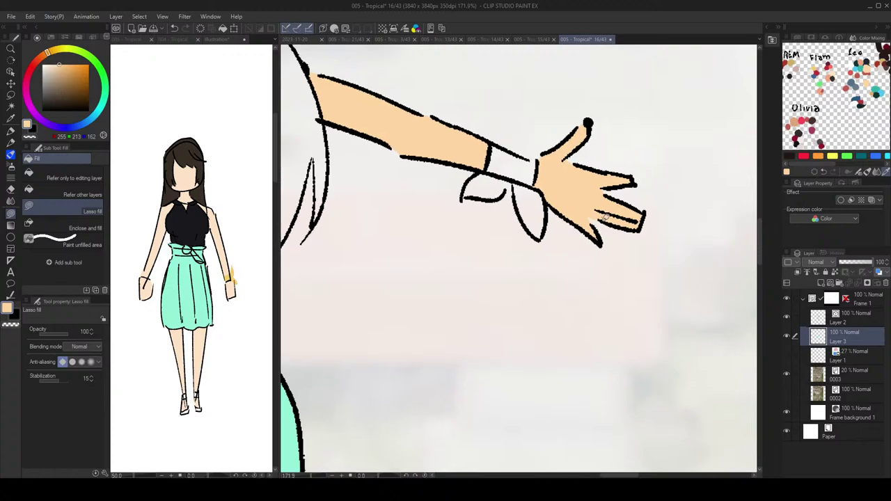
scroll(606, 216, "down", 4)
scroll(613, 198, "up", 2)
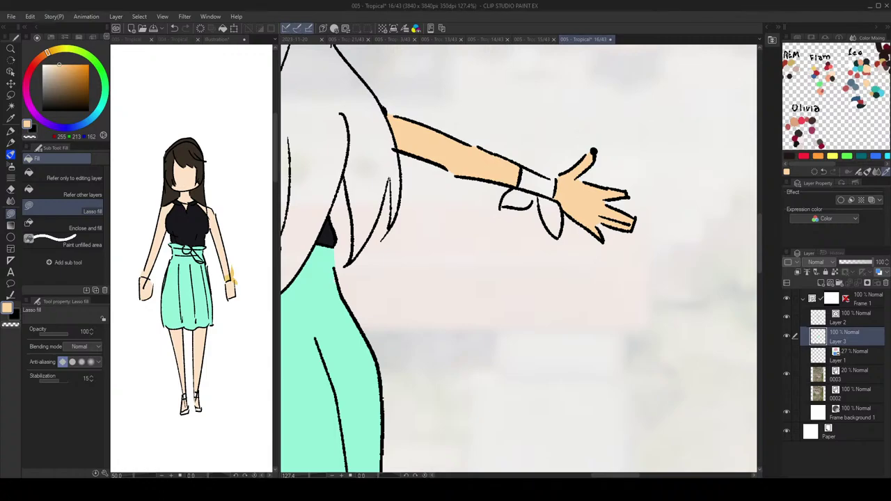
Step: Pick the dark brown (55, 46, 36) from the reference figure's hair and lasso-fill a patch in the middle of the back hair
scroll(564, 192, "down", 5)
left_click_drag(494, 217, 548, 214)
scroll(545, 167, "up", 2)
scroll(546, 165, "up", 2)
left_click_drag(624, 138, 648, 152)
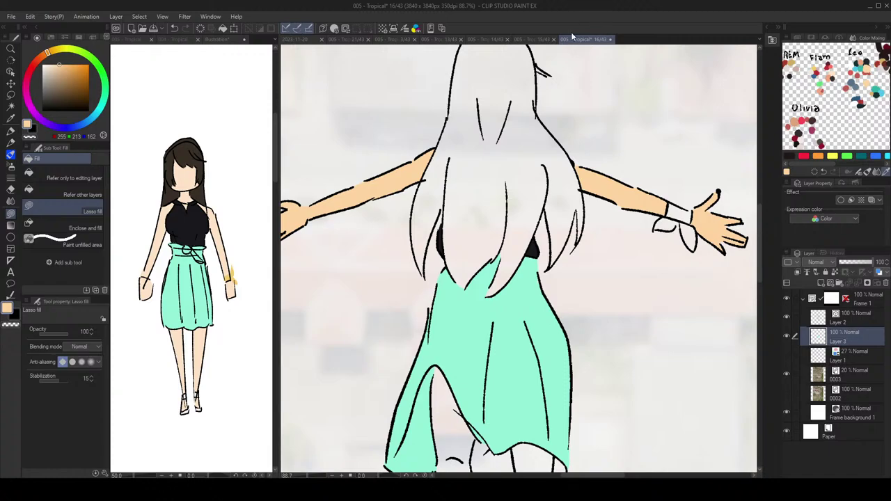
left_click(216, 39)
left_click(185, 151, "alt")
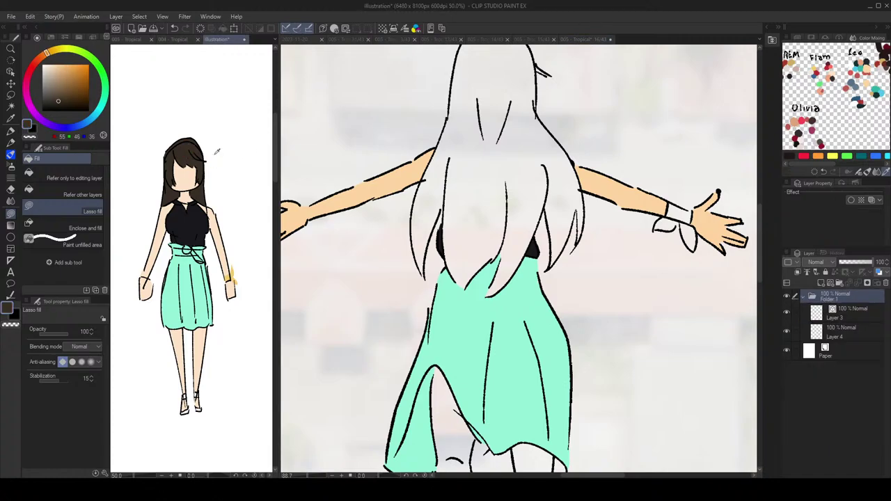
left_click(499, 134)
left_click_drag(512, 136, 518, 165)
left_click_drag(544, 127, 549, 156)
left_click_drag(615, 187, 591, 154)
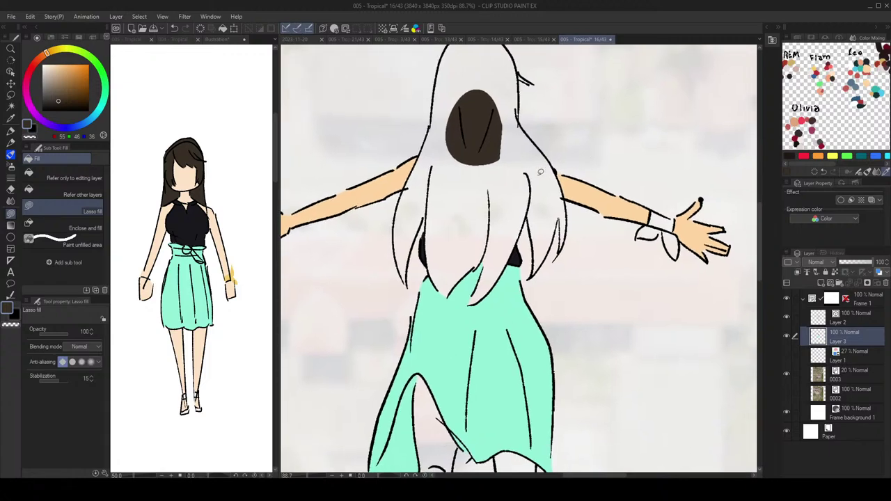
Step: Lasso-fill brown patches over the outline gaps at the centre strand's end above the skirt and in the left hair strands
scroll(541, 172, "up", 4)
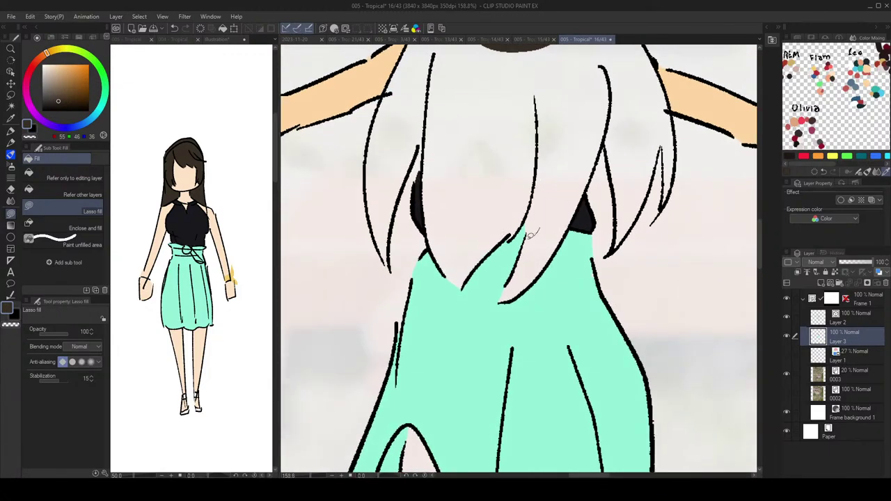
mouse_move(530, 235)
left_mouse_down()
mouse_move(527, 215)
mouse_move(545, 199)
left_mouse_up()
mouse_move(638, 151)
left_mouse_down()
mouse_move(627, 189)
mouse_move(651, 211)
mouse_move(640, 204)
mouse_move(632, 222)
mouse_move(651, 215)
mouse_move(661, 225)
left_mouse_up()
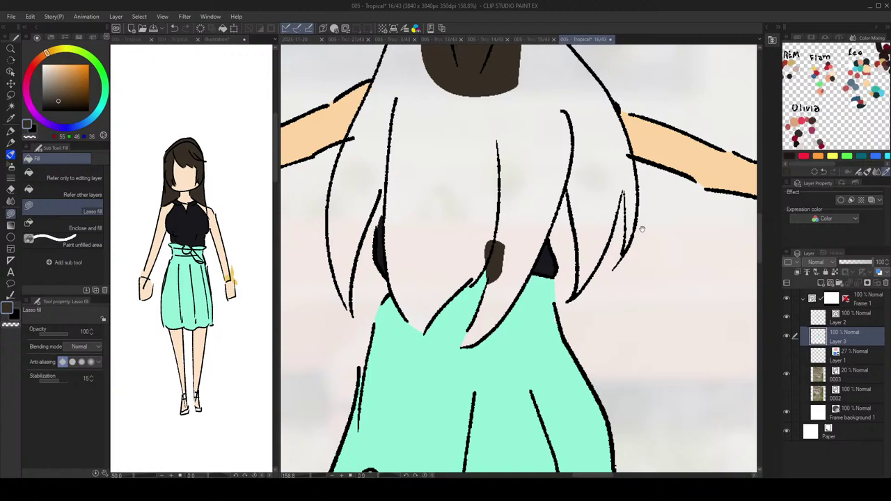
left_click_drag(605, 215, 649, 234)
left_click_drag(552, 215, 608, 207)
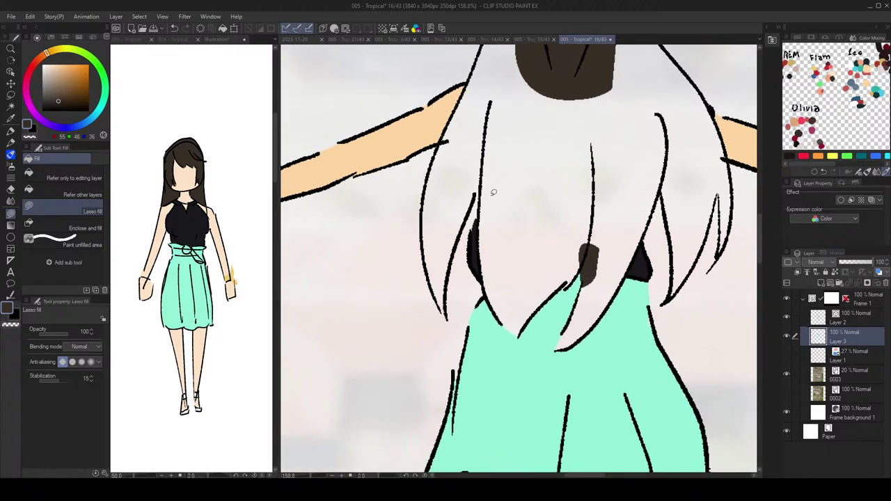
mouse_move(493, 193)
left_mouse_down()
mouse_move(478, 199)
mouse_move(493, 159)
mouse_move(489, 200)
left_mouse_up()
scroll(489, 201, "up", 2)
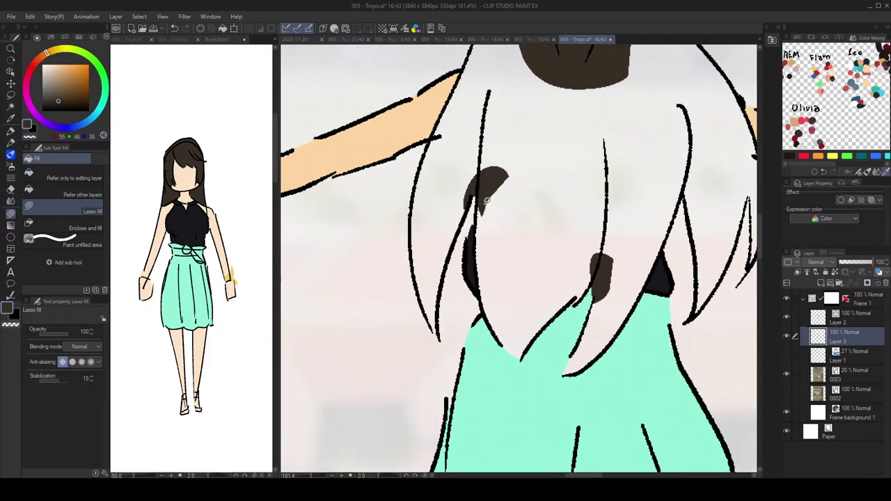
scroll(491, 167, "down", 1)
mouse_move(459, 141)
left_mouse_down()
mouse_move(482, 175)
mouse_move(464, 157)
mouse_move(477, 186)
mouse_move(496, 192)
mouse_move(472, 165)
mouse_move(487, 202)
left_mouse_up()
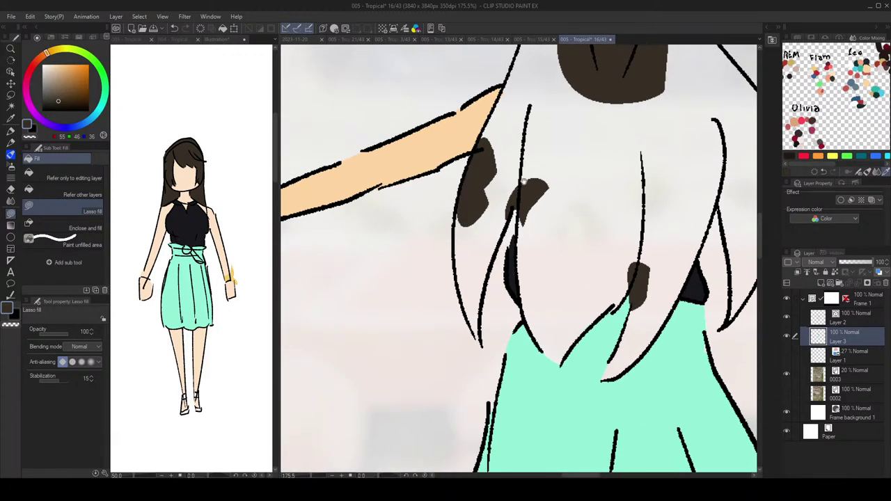
Step: Close the outline gap at the crown of the head with brown and fill the small tuft sticking out beside it
left_click_drag(614, 121, 595, 201)
scroll(595, 202, "down", 5)
left_click_drag(647, 129, 599, 165)
scroll(570, 124, "up", 5)
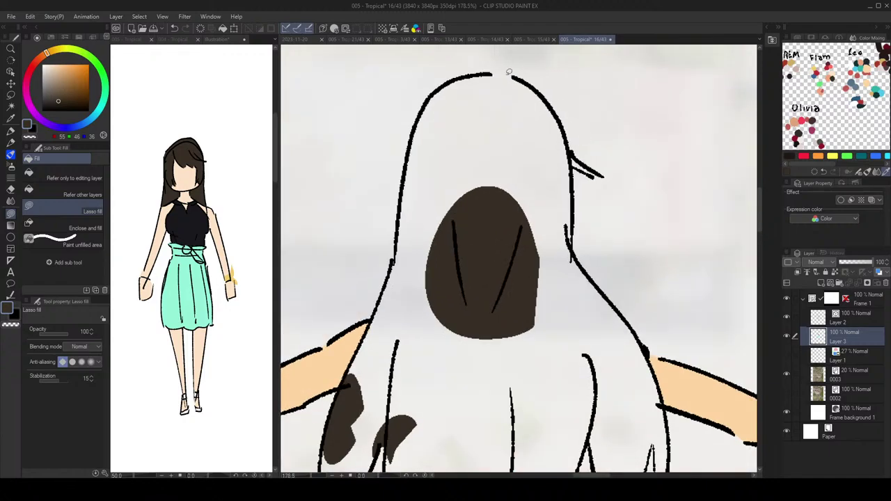
mouse_move(521, 96)
left_mouse_down()
mouse_move(508, 74)
mouse_move(518, 99)
left_mouse_up()
mouse_move(571, 157)
left_mouse_down()
mouse_move(550, 143)
mouse_move(580, 159)
mouse_move(548, 142)
left_mouse_up()
left_click_drag(568, 145, 528, 114)
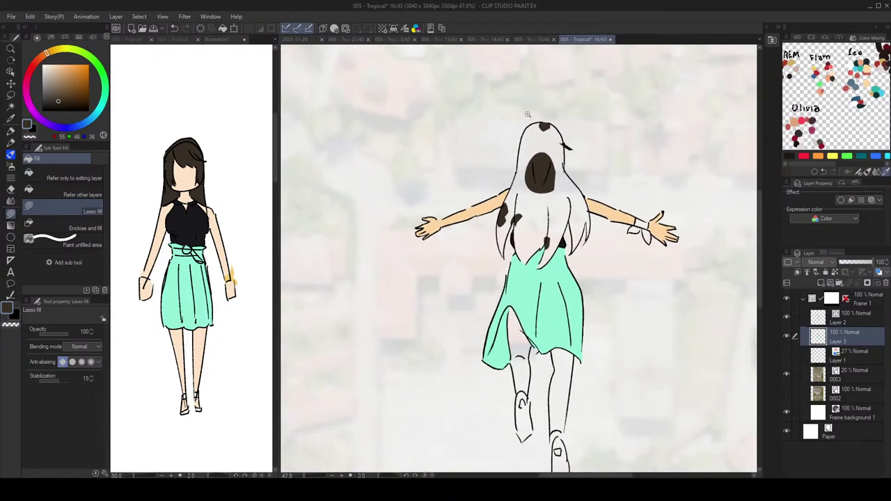
Step: Lasso-fill the narrow opening between the outermost right hair strands with brown
scroll(609, 187, "up", 4)
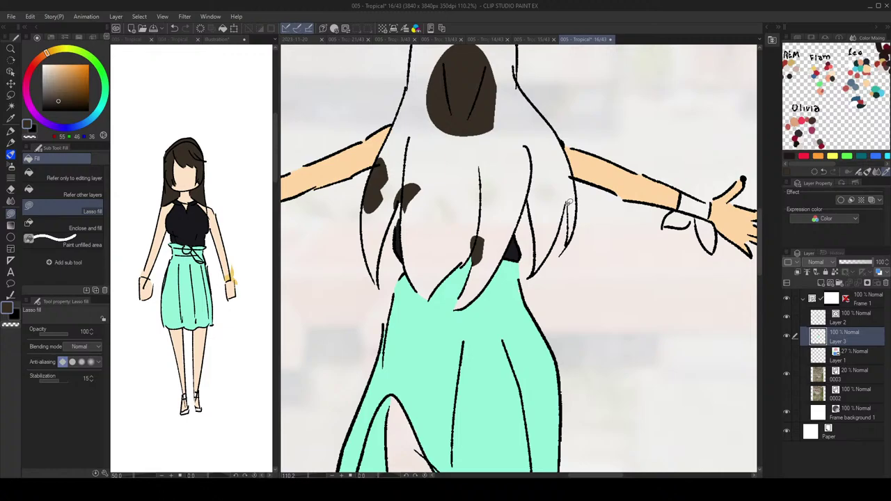
left_click_drag(569, 201, 599, 207)
left_click_drag(525, 257, 554, 249)
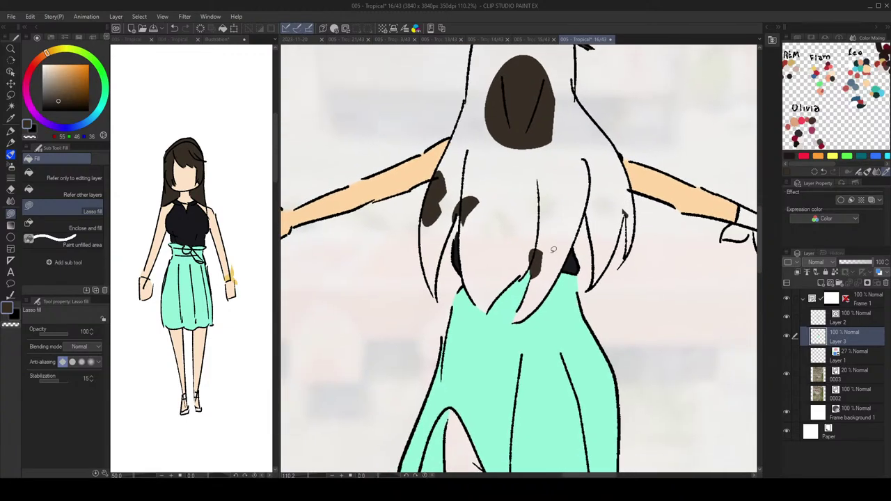
scroll(562, 256, "down", 2)
Step: Set the line art on Layer 2 as reference layer and flood-fill the hair brown on Layer 3 with Refer other layers
left_click(66, 191)
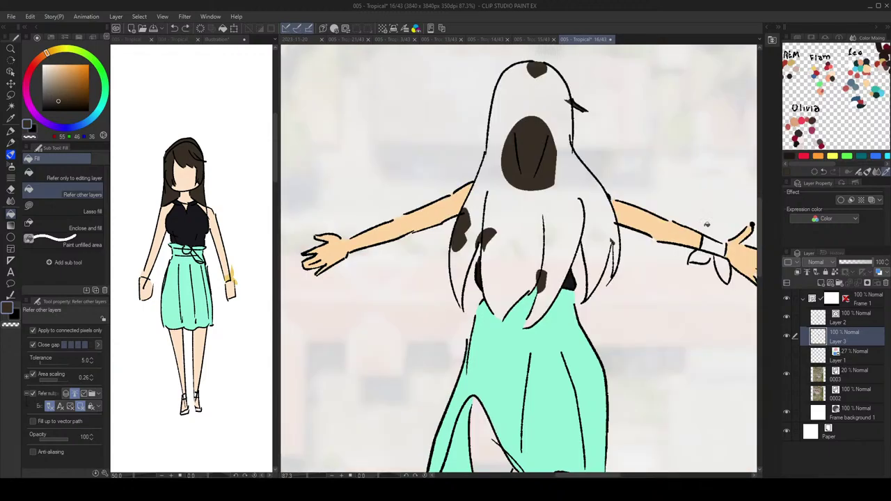
left_click(862, 322)
left_click(808, 273)
left_click(839, 340)
left_click(571, 193)
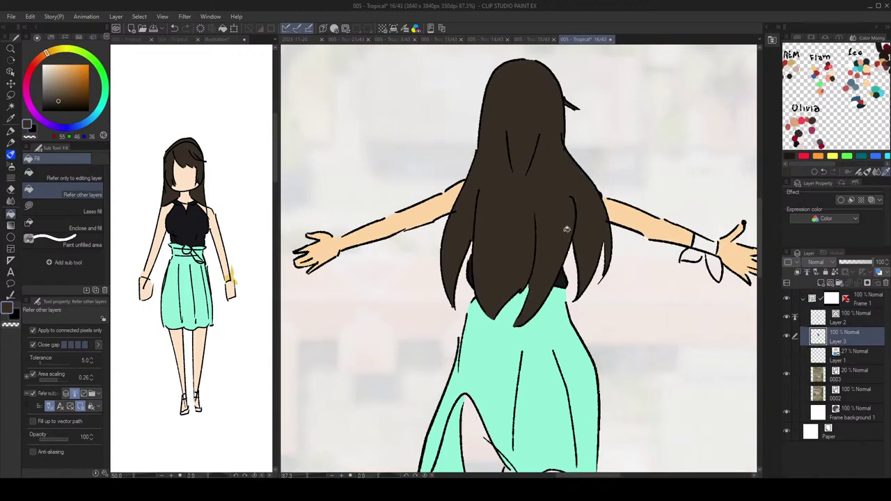
Step: Pick the golden yellow (243, 204, 111) from the palette and lasso-fill the wristband and its ribbon loops
scroll(568, 226, "down", 1)
left_click_drag(584, 193, 547, 188)
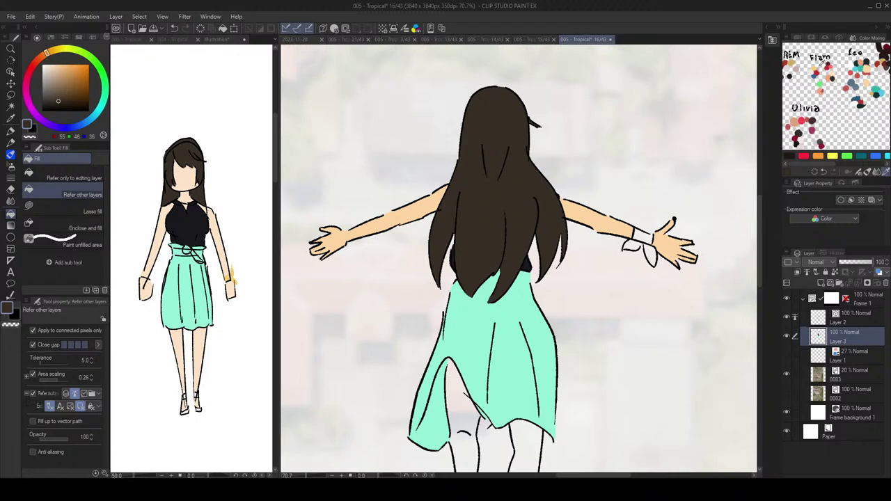
left_click(814, 68)
scroll(621, 219, "up", 4)
left_click_drag(621, 219, 580, 188)
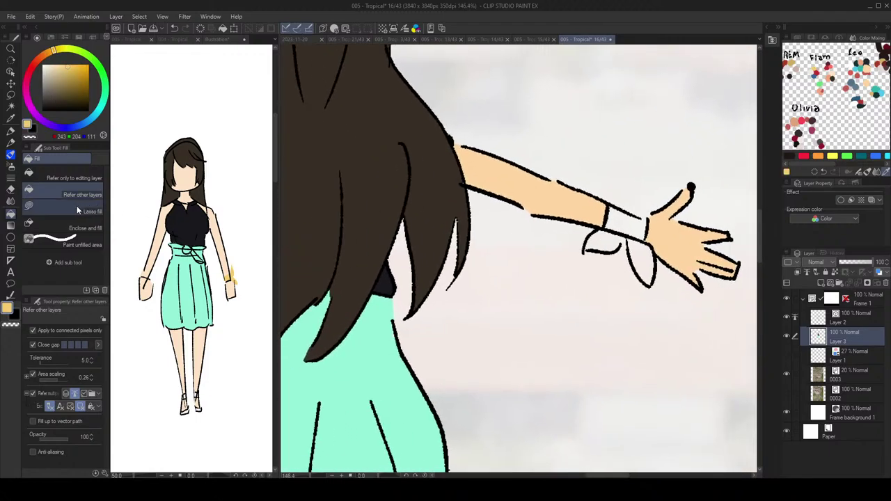
left_click(78, 210)
scroll(551, 206, "down", 1)
scroll(552, 206, "up", 3)
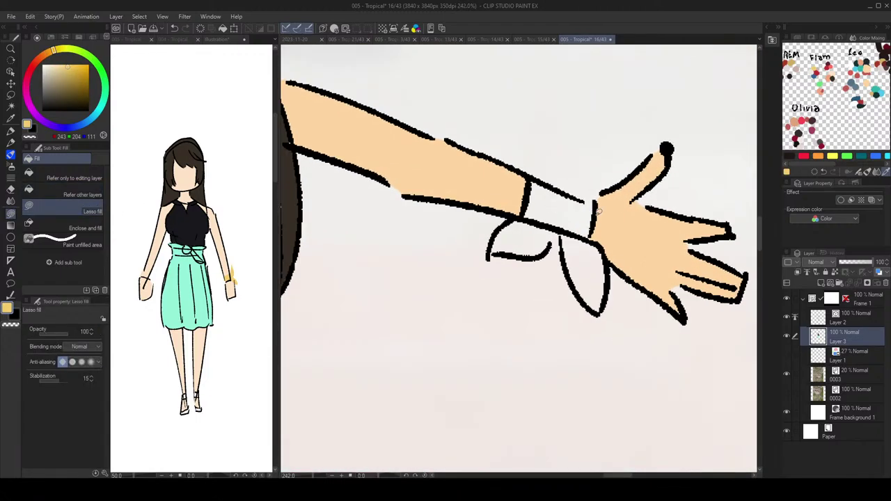
mouse_move(598, 211)
left_mouse_down()
mouse_move(536, 178)
mouse_move(524, 212)
mouse_move(494, 238)
mouse_move(495, 252)
mouse_move(535, 254)
mouse_move(560, 231)
mouse_move(568, 271)
mouse_move(598, 214)
mouse_move(591, 233)
mouse_move(608, 278)
mouse_move(594, 310)
mouse_move(560, 228)
left_mouse_up()
scroll(636, 204, "up", 5)
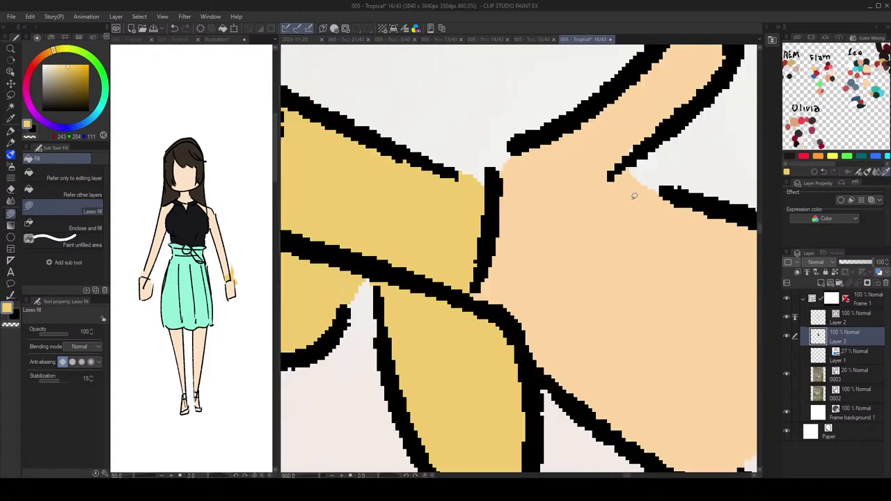
scroll(634, 196, "down", 10)
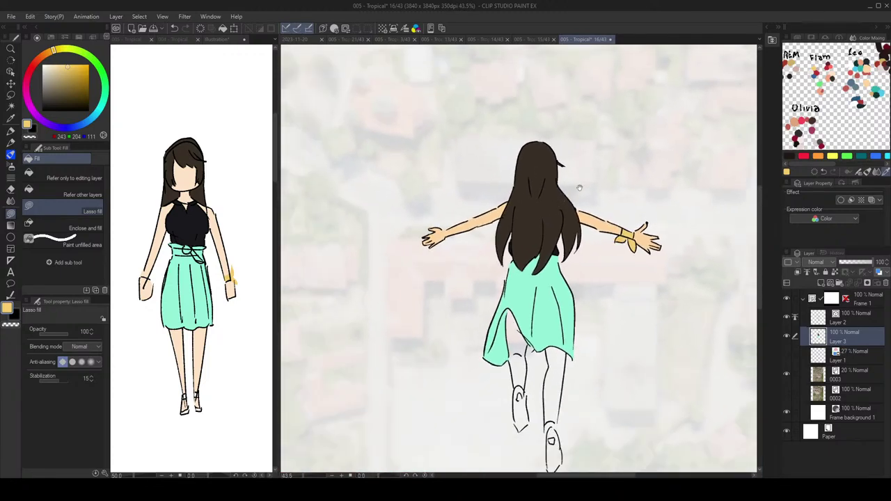
Step: Sample the peach skin tone from the arm and lasso-fill patches closing the outline gaps above both ankles
mouse_move(588, 208)
left_mouse_down()
mouse_move(597, 157)
mouse_move(585, 115)
left_mouse_up()
left_click(603, 130, "alt")
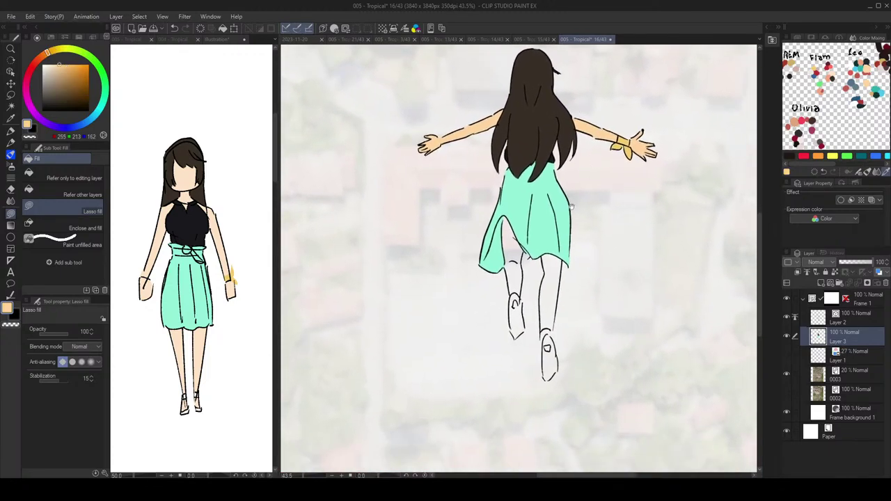
scroll(571, 207, "up", 6)
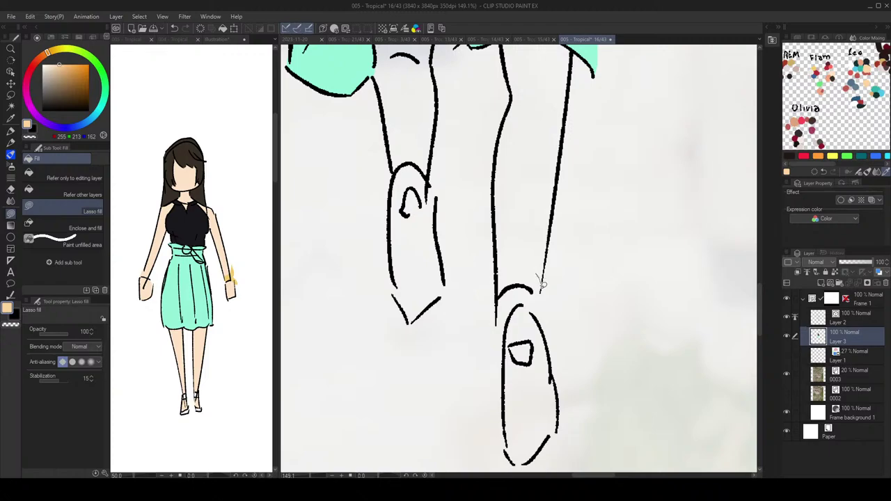
mouse_move(542, 291)
left_mouse_down()
mouse_move(504, 288)
mouse_move(529, 264)
mouse_move(541, 295)
left_mouse_up()
left_click_drag(546, 228, 573, 308)
mouse_move(456, 257)
left_mouse_down()
mouse_move(447, 244)
mouse_move(427, 244)
mouse_move(446, 220)
mouse_move(458, 221)
left_mouse_up()
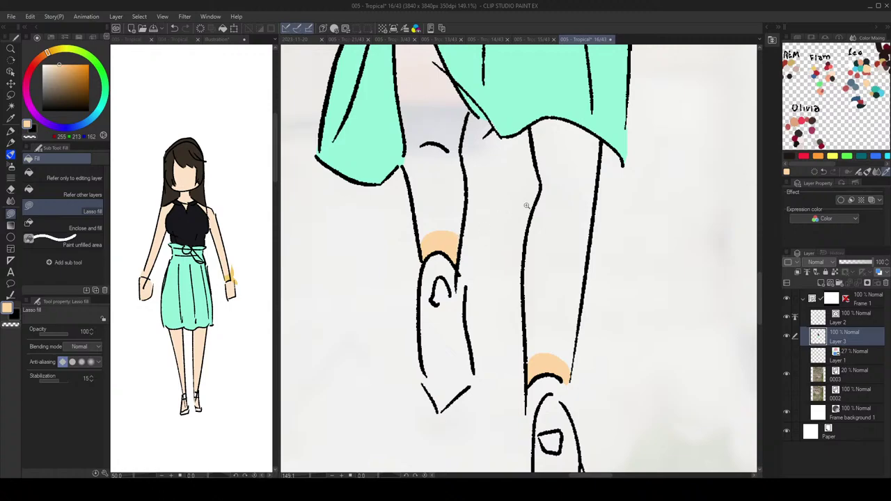
scroll(528, 206, "down", 3)
Step: Flood-fill both legs with peach from the skirt down to the shoes using Refer other layers
left_click(73, 194)
left_click(472, 209)
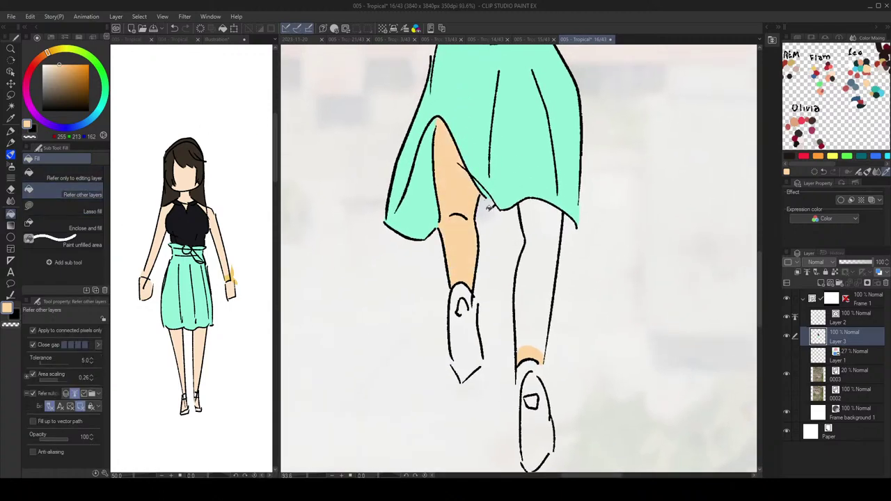
left_click(554, 249)
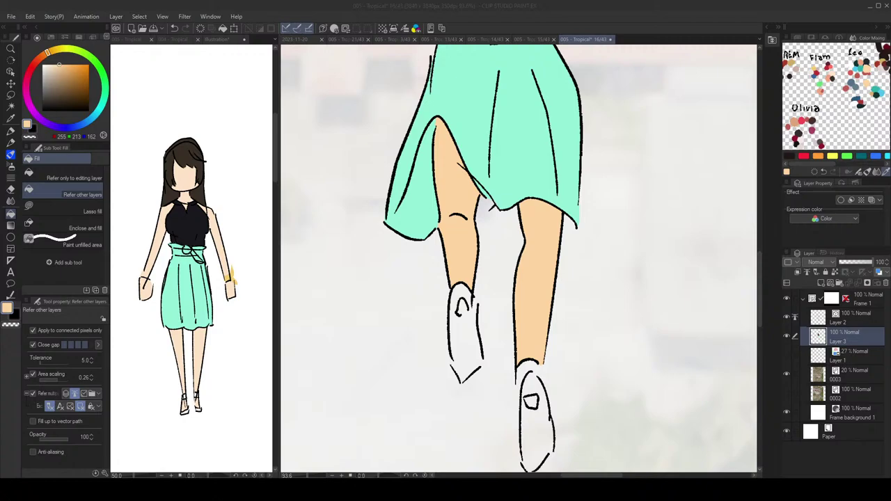
Step: Set up Lasso fill and sample the shoes' off-white (244, 243, 250) from Layer 4 of the reference illustration
left_click_drag(540, 331, 547, 276)
scroll(547, 277, "up", 3)
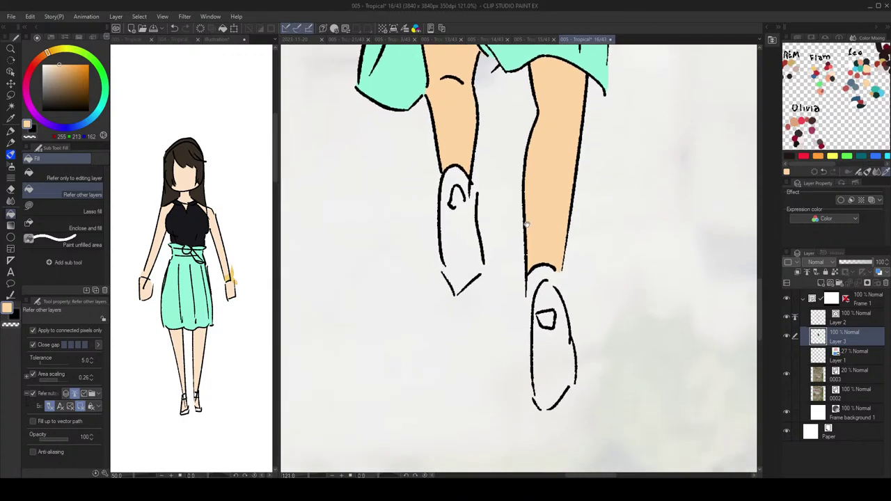
left_click(75, 204)
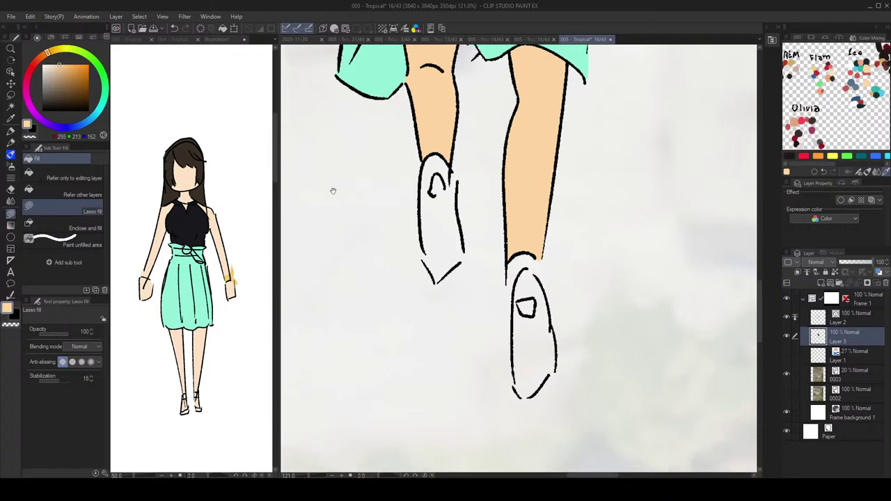
left_click(196, 402)
scroll(193, 412, "up", 5)
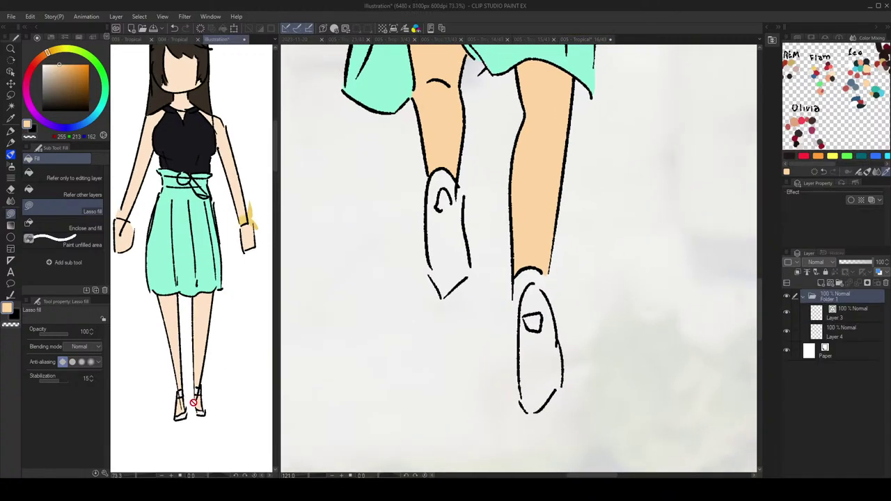
scroll(194, 412, "up", 1)
left_click(818, 332)
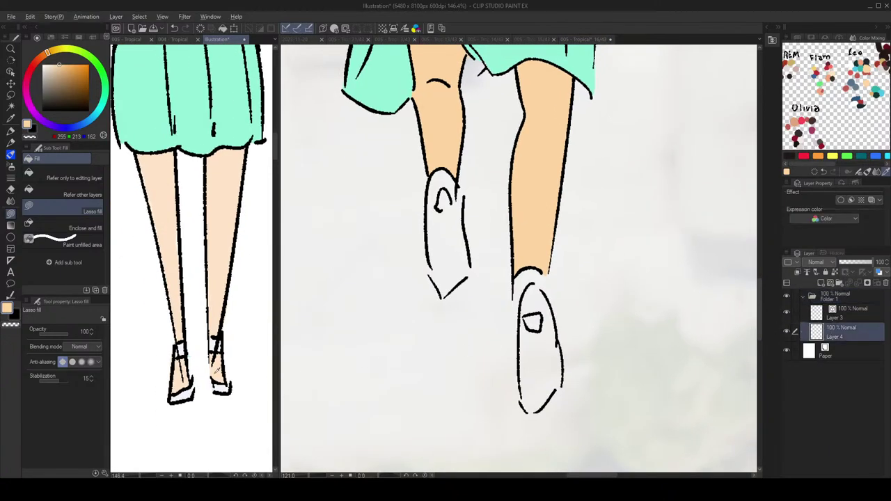
left_click(184, 396, "alt")
key("g")
key("g")
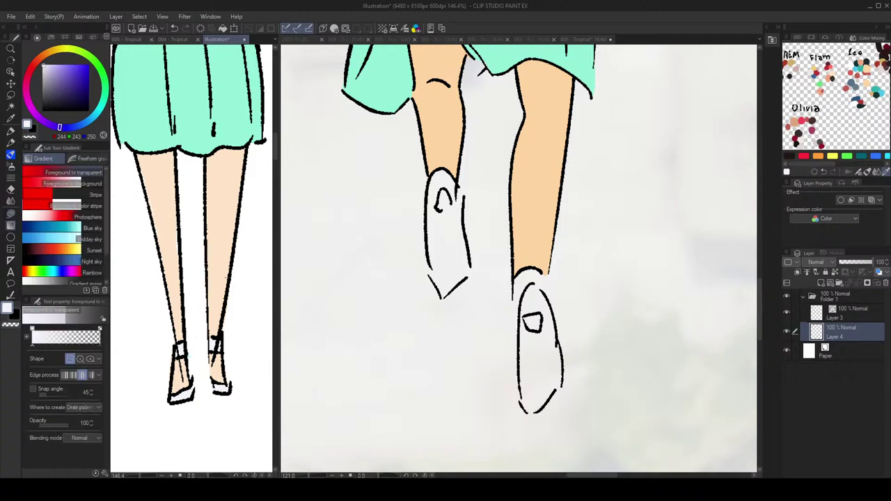
Step: Lasso-fill a first off-white patch on the lower shoe and set background layer 0003 to 100% opacity
left_click(545, 348)
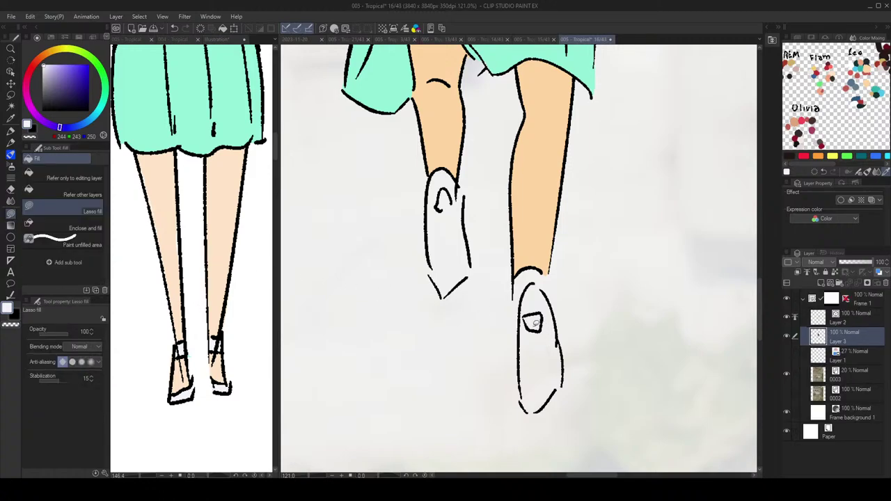
left_click_drag(578, 328, 569, 310)
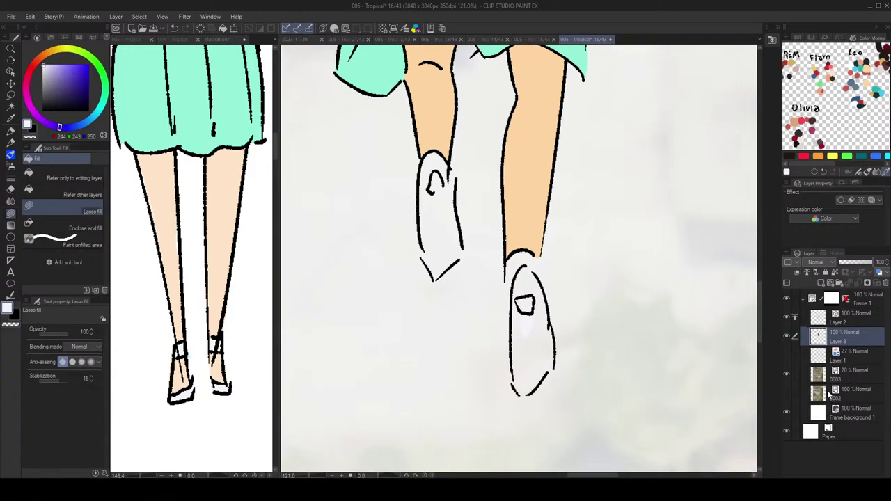
left_click(859, 374)
left_click_drag(861, 262, 876, 260)
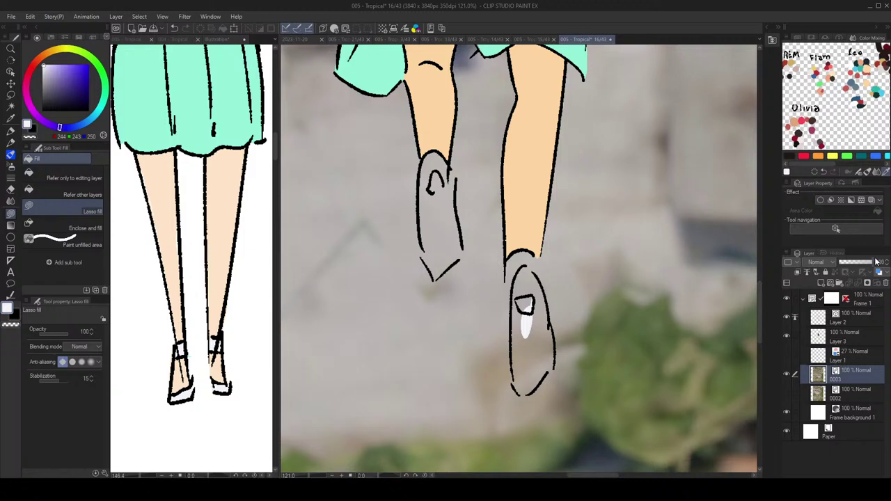
Step: On Layer 3, lasso-fill the lower shoe off-white and patch the skin beside its heel with peach sampled from the leg
left_click(854, 336)
mouse_move(538, 267)
left_mouse_down()
mouse_move(537, 258)
mouse_move(518, 250)
mouse_move(504, 263)
mouse_move(521, 321)
mouse_move(539, 288)
mouse_move(532, 317)
left_mouse_up()
left_click(533, 230, "alt")
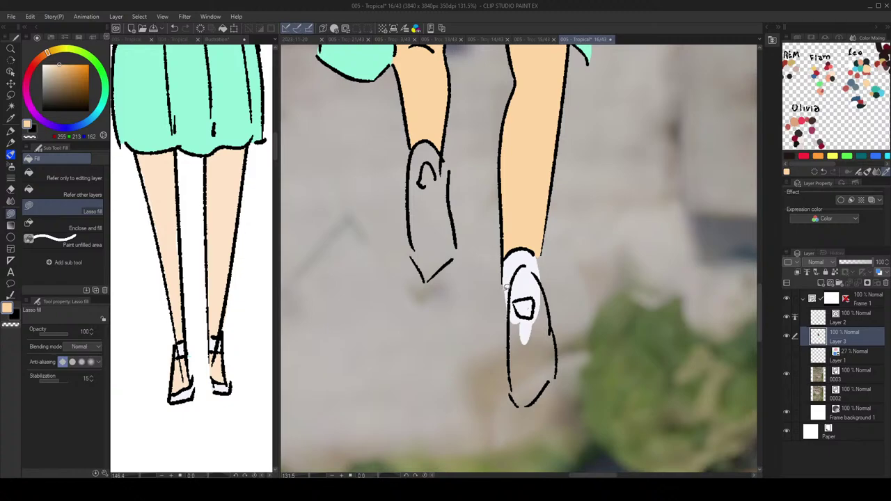
left_click_drag(507, 287, 508, 307)
left_click(532, 261, "alt")
mouse_move(536, 276)
left_mouse_down()
mouse_move(517, 318)
mouse_move(527, 269)
mouse_move(543, 325)
mouse_move(513, 301)
left_mouse_up()
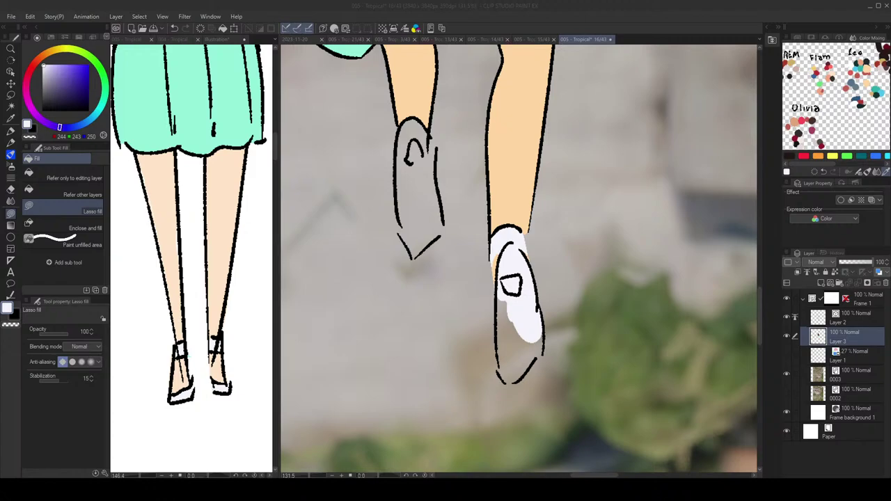
mouse_move(525, 317)
left_mouse_down()
mouse_move(527, 290)
mouse_move(495, 256)
mouse_move(521, 315)
mouse_move(533, 284)
mouse_move(550, 295)
mouse_move(538, 328)
mouse_move(490, 300)
mouse_move(494, 346)
mouse_move(534, 335)
mouse_move(539, 319)
left_mouse_up()
scroll(527, 291, "up", 3)
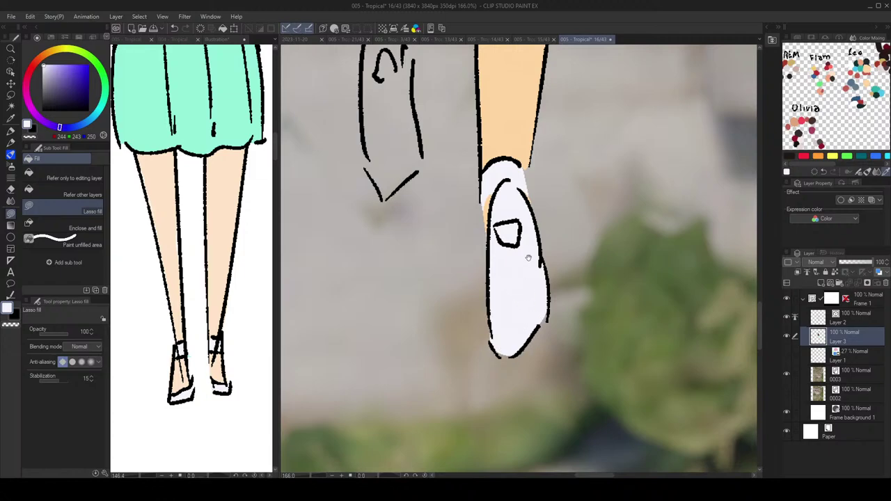
Step: Lasso-fill the other, raised shoe with the same off-white and save page 16
left_click_drag(454, 161, 555, 318)
mouse_move(514, 230)
left_mouse_down()
mouse_move(503, 196)
mouse_move(482, 175)
mouse_move(498, 249)
mouse_move(508, 233)
left_mouse_up()
mouse_move(490, 198)
left_mouse_down()
mouse_move(509, 229)
mouse_move(512, 321)
left_mouse_up()
mouse_move(491, 245)
left_mouse_down()
mouse_move(462, 208)
mouse_move(461, 305)
mouse_move(479, 342)
mouse_move(515, 303)
mouse_move(511, 283)
left_mouse_up()
scroll(577, 254, "down", 7)
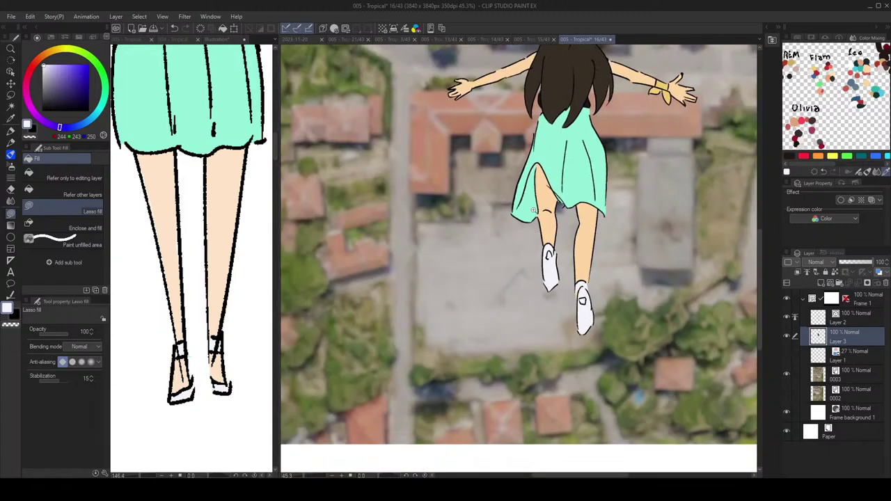
left_click_drag(627, 179, 572, 297)
left_click_drag(592, 259, 602, 271)
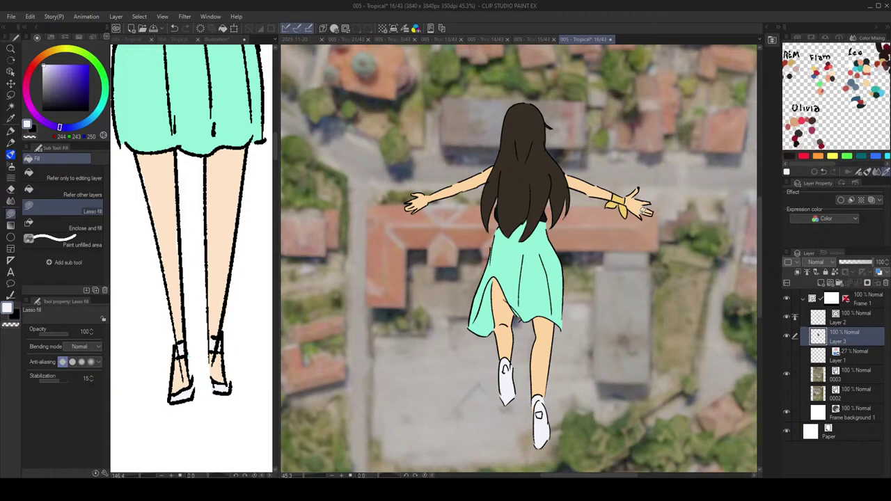
scroll(644, 211, "down", 3)
scroll(591, 225, "up", 1)
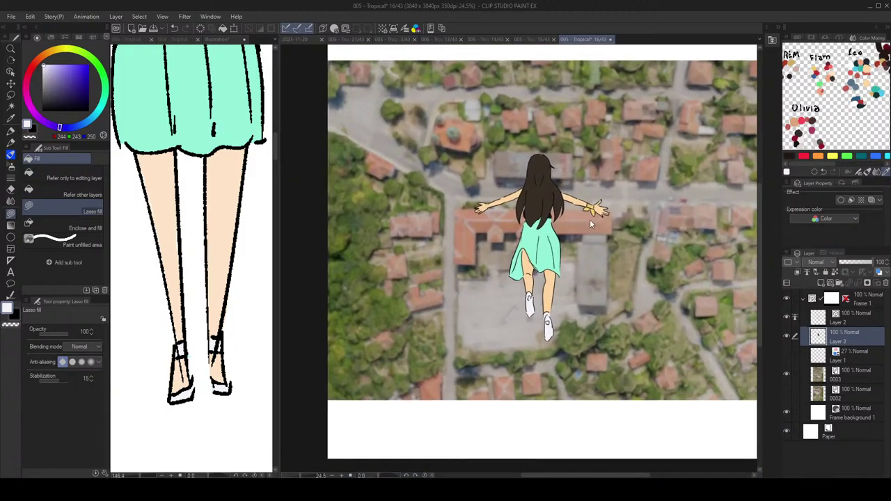
key("ctrl+s")
Step: Examine the coloured figure on page 16 up close and as a whole, comparing it with the full reference character
scroll(526, 204, "up", 3)
scroll(524, 200, "down", 2)
mouse_move(558, 194)
left_mouse_down()
mouse_move(559, 180)
mouse_move(581, 174)
left_mouse_up()
scroll(559, 180, "up", 4)
scroll(583, 183, "down", 3)
scroll(582, 159, "up", 5)
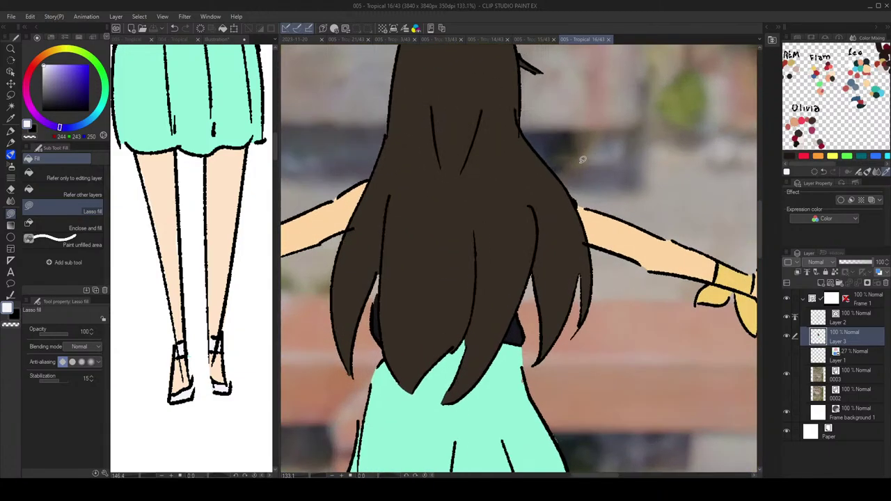
scroll(582, 160, "down", 5)
left_click_drag(589, 210, 588, 184)
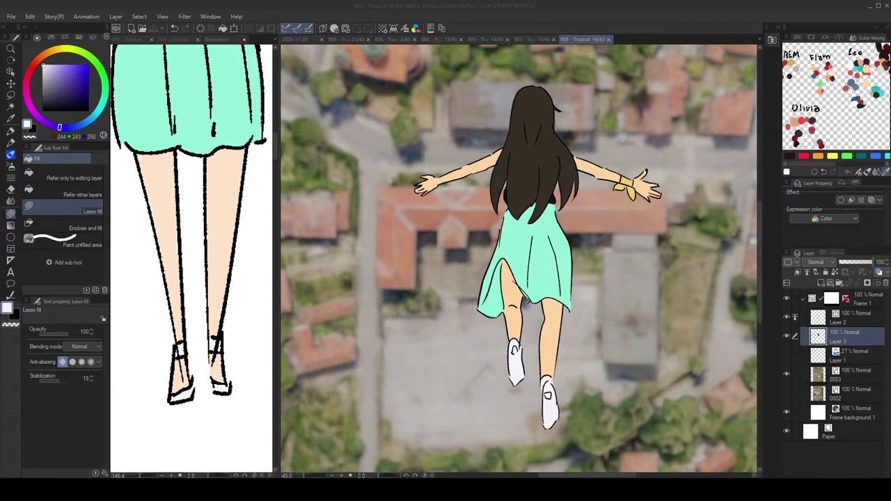
scroll(551, 256, "up", 2)
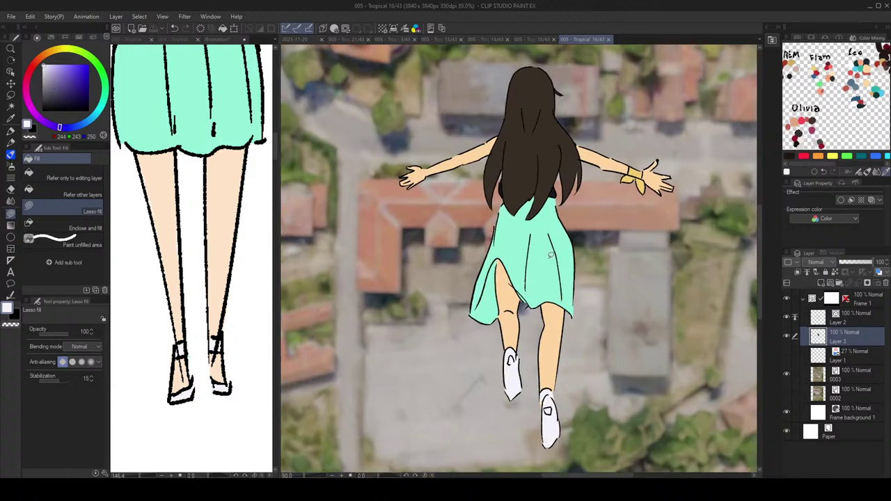
left_click_drag(551, 256, 589, 274)
scroll(577, 250, "down", 4)
scroll(593, 252, "down", 4)
scroll(587, 258, "up", 2)
left_click(179, 153)
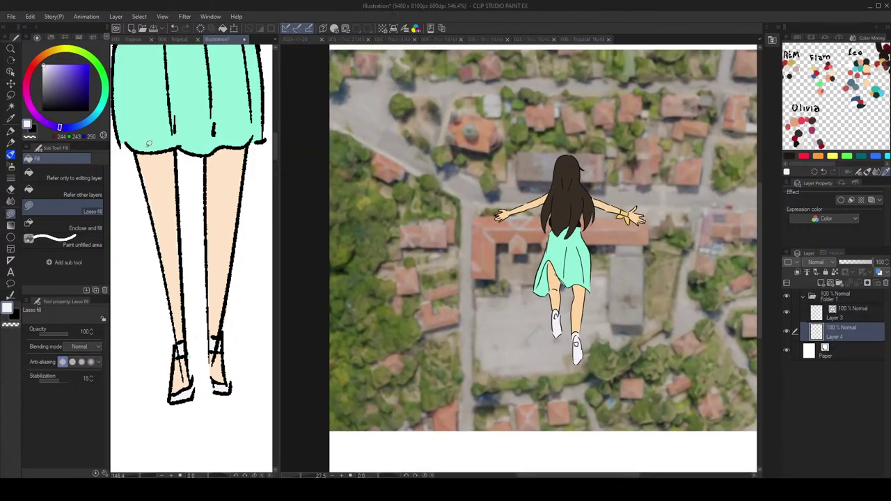
scroll(195, 209, "down", 4)
scroll(215, 252, "down", 1)
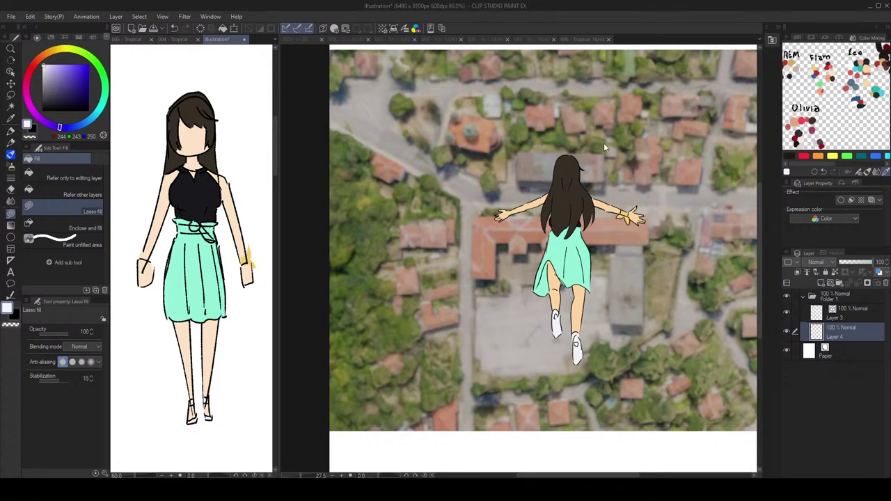
left_click(573, 211)
scroll(573, 211, "up", 3)
left_click_drag(590, 196, 577, 192)
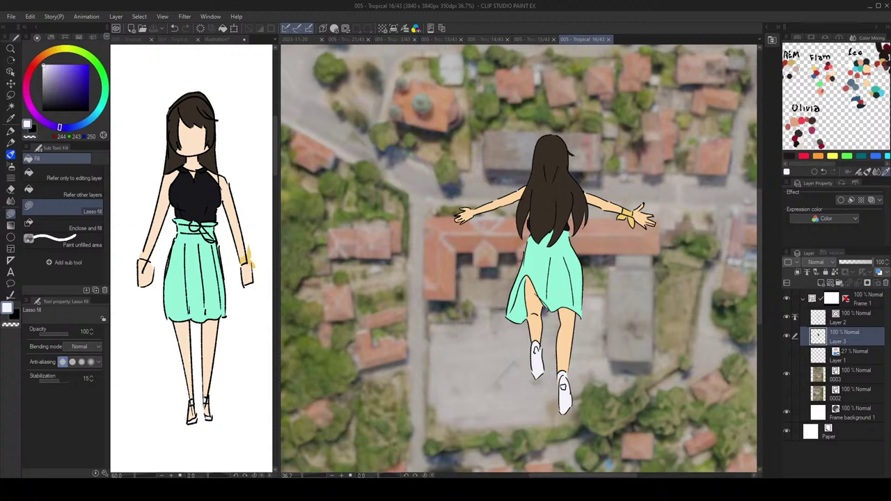
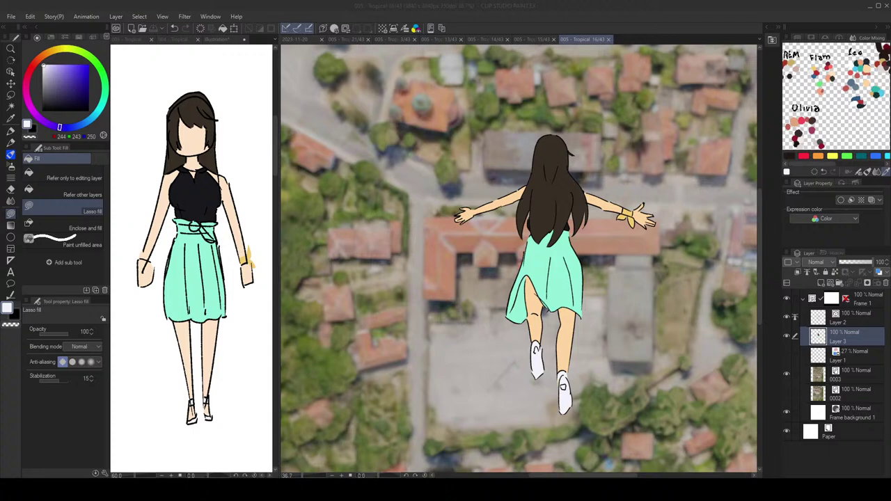
scroll(549, 240, "up", 4)
left_click_drag(592, 225, 570, 234)
scroll(577, 196, "down", 5)
scroll(587, 198, "down", 5)
scroll(554, 223, "up", 2)
Step: Bring up the Navigator and mirror the page 16 view horizontally to check the whole composition
left_click(799, 39)
key("h")
scroll(580, 228, "down", 1)
Step: Open page 15 of 005 - Tropical and set its background image layer 0001 to 100% opacity
left_click(132, 40)
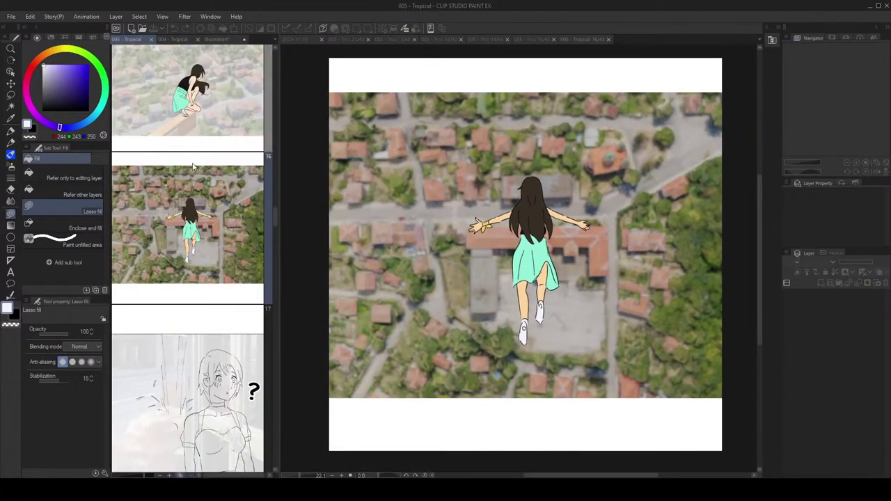
double_click(237, 102)
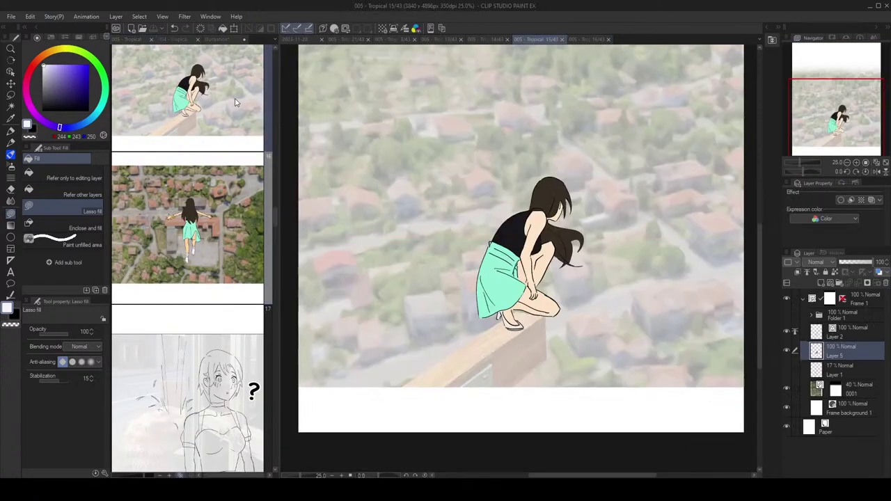
left_click(857, 397)
left_click_drag(861, 263, 874, 263)
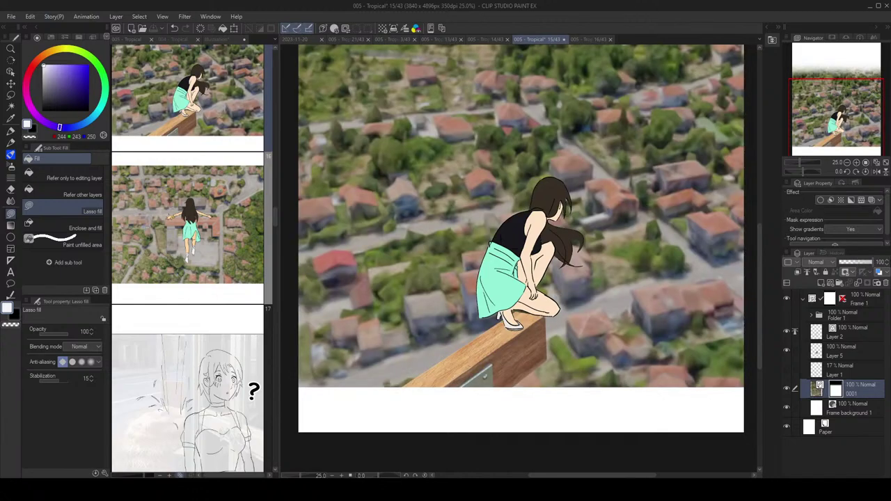
left_click_drag(441, 206, 459, 217)
Step: Open page 17 and add a new raster layer directly above Layer 2 for the colouring
left_click(198, 235)
scroll(198, 235, "down", 2)
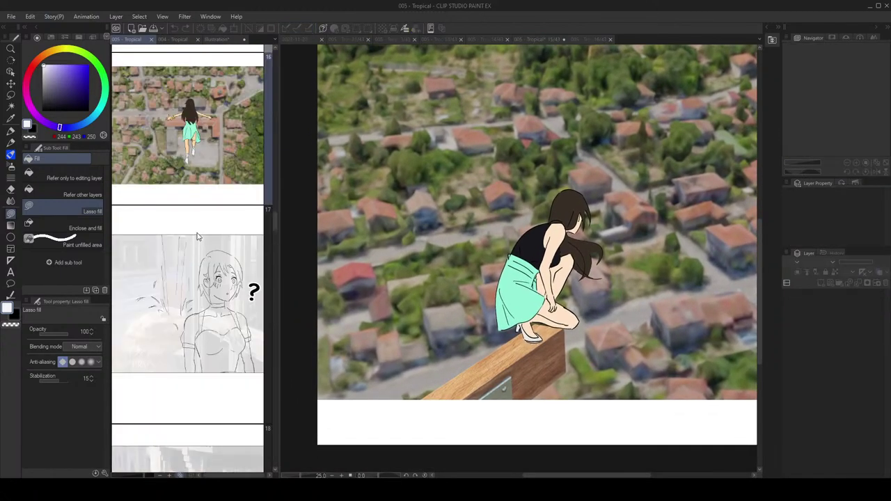
scroll(211, 245, "down", 1)
double_click(213, 241)
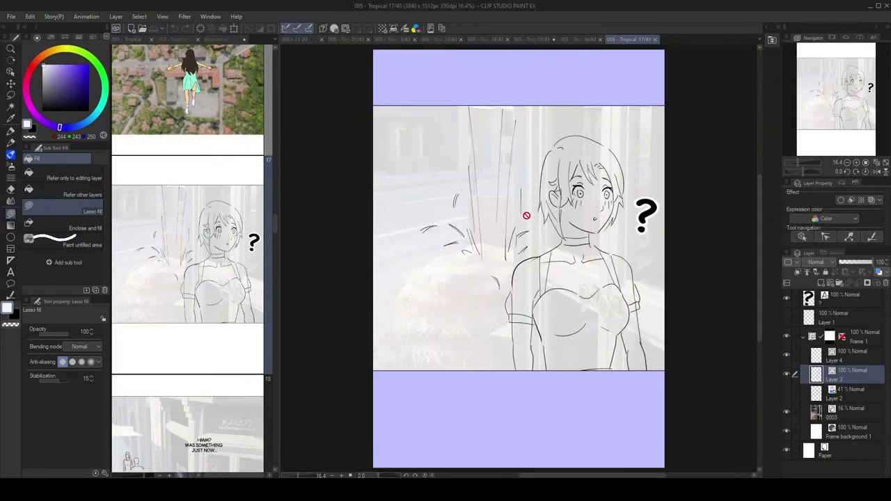
scroll(598, 292, "up", 3)
scroll(599, 292, "up", 1)
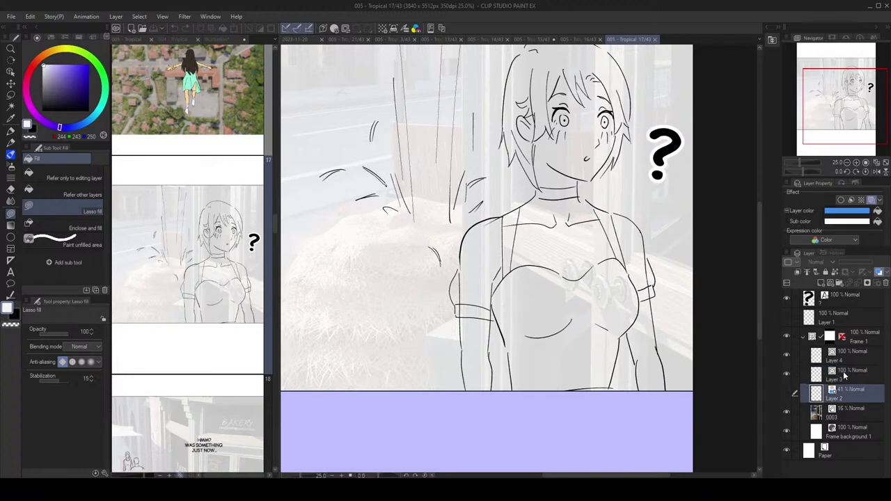
key("ctrl+shift+n")
left_click_drag(567, 156, 565, 187)
scroll(577, 190, "up", 1)
Step: Show the Color Mixing palette and pick the pale skin tone (249, 233, 223) from the character swatches
left_click(874, 37)
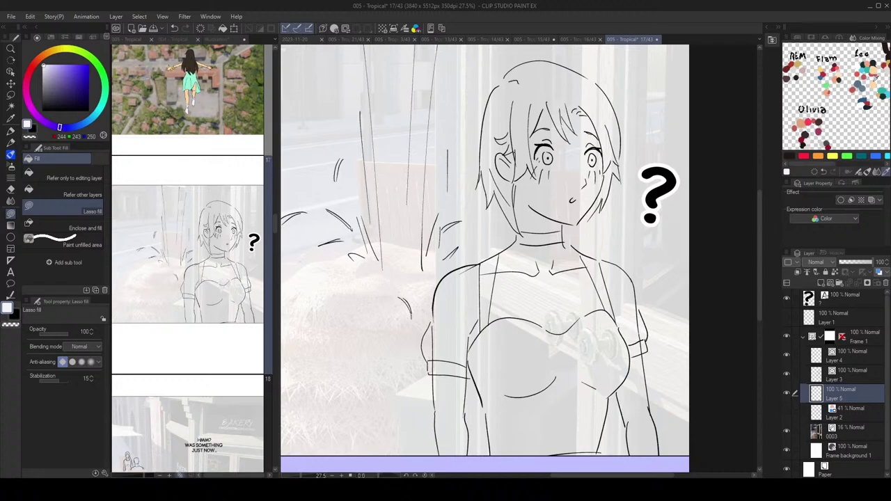
mouse_move(823, 110)
left_mouse_down()
mouse_move(843, 92)
mouse_move(865, 95)
mouse_move(829, 90)
left_mouse_up()
scroll(836, 94, "up", 1)
left_click(823, 84)
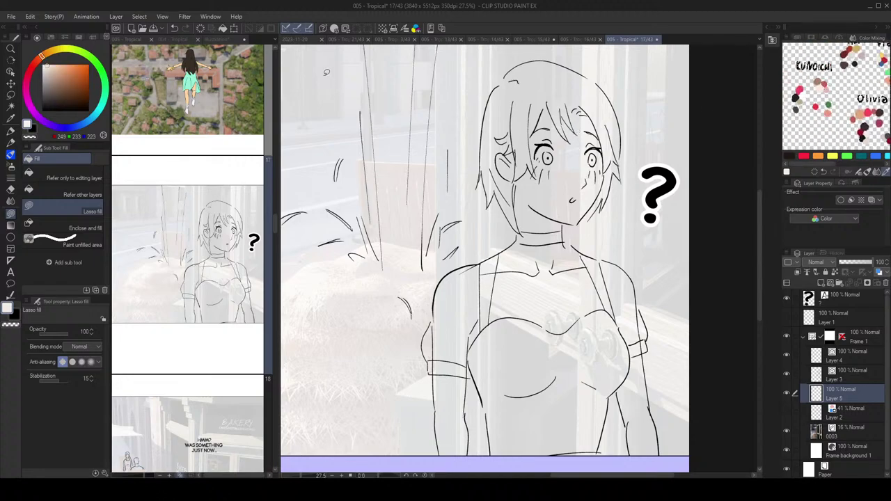
Step: Turn on Quick Mask above Layer 5 and lasso-fill the mask over the whole character, extending past the outline
left_click(346, 30)
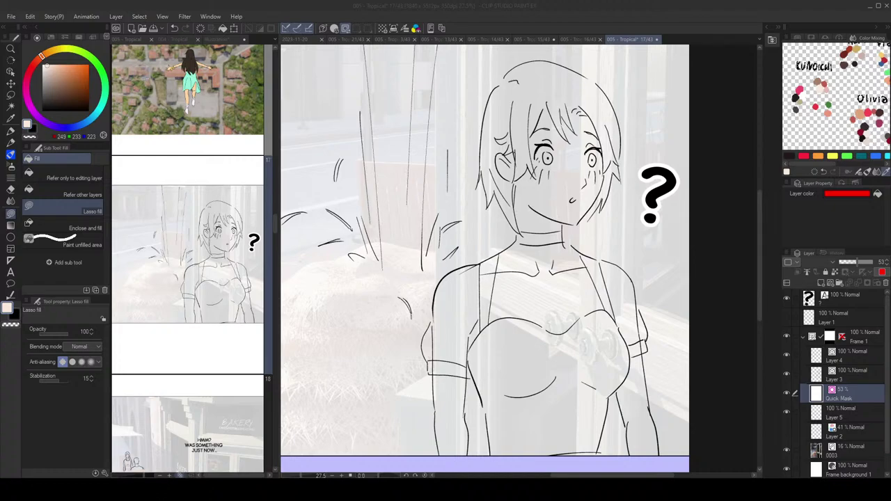
scroll(530, 107, "up", 2)
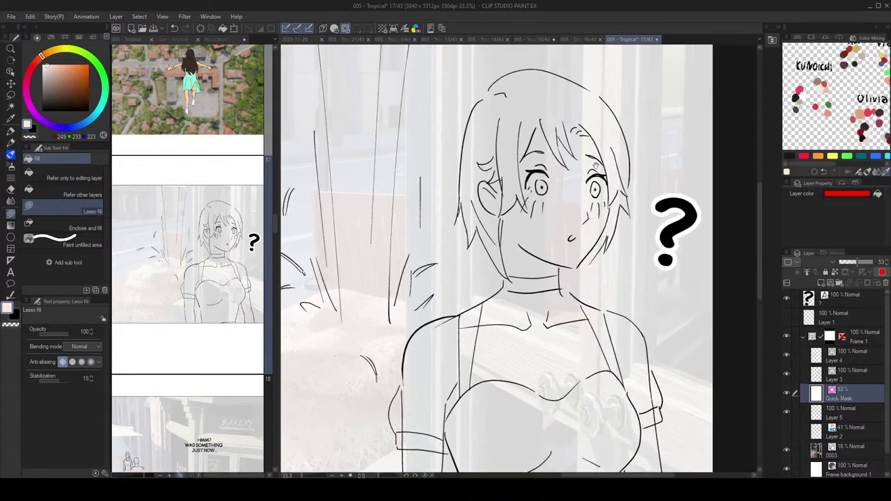
left_click_drag(530, 106, 528, 104)
scroll(512, 104, "up", 5)
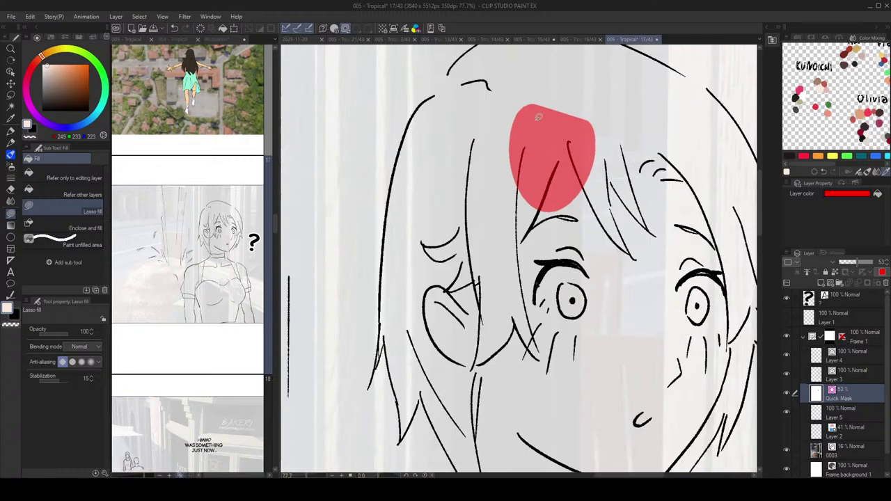
scroll(492, 97, "down", 7)
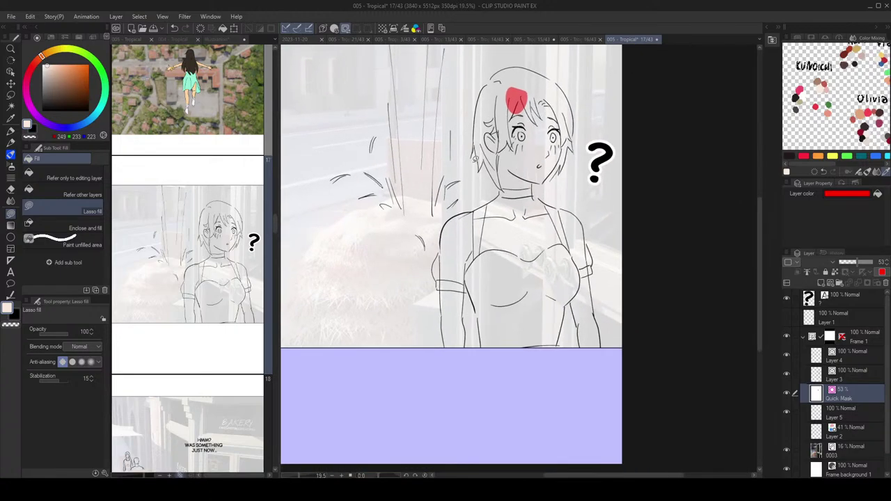
mouse_move(449, 212)
left_mouse_down()
mouse_move(432, 249)
mouse_move(433, 360)
mouse_move(570, 374)
mouse_move(618, 325)
mouse_move(586, 191)
mouse_move(576, 94)
mouse_move(554, 61)
mouse_move(507, 56)
mouse_move(475, 78)
mouse_move(461, 160)
left_mouse_up()
scroll(548, 84, "up", 2)
scroll(547, 84, "up", 5)
Step: Lasso-clear small patches of the Quick Mask just outside the two gaps in the hair outline at the crown
mouse_move(551, 152)
left_mouse_down()
mouse_move(583, 180)
mouse_move(572, 155)
left_mouse_up()
mouse_move(571, 160)
left_mouse_down()
mouse_move(654, 198)
mouse_move(592, 162)
mouse_move(583, 169)
mouse_move(608, 183)
mouse_move(596, 164)
mouse_move(596, 179)
left_mouse_up()
key("ctrl+z")
key("ctrl+z")
scroll(596, 179, "up", 4)
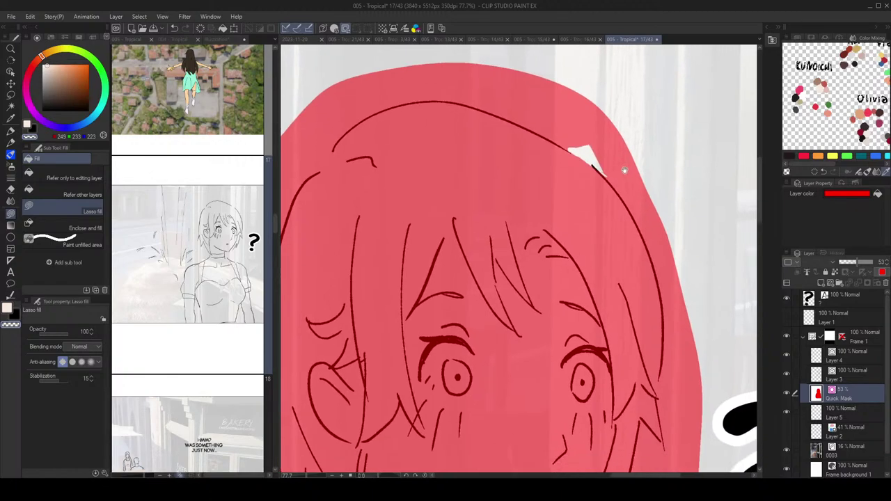
scroll(570, 143, "down", 5)
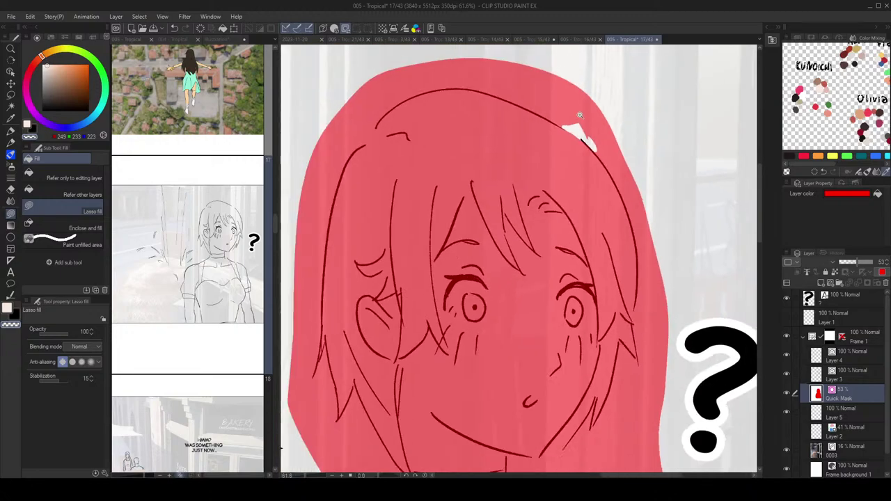
scroll(596, 148, "up", 4)
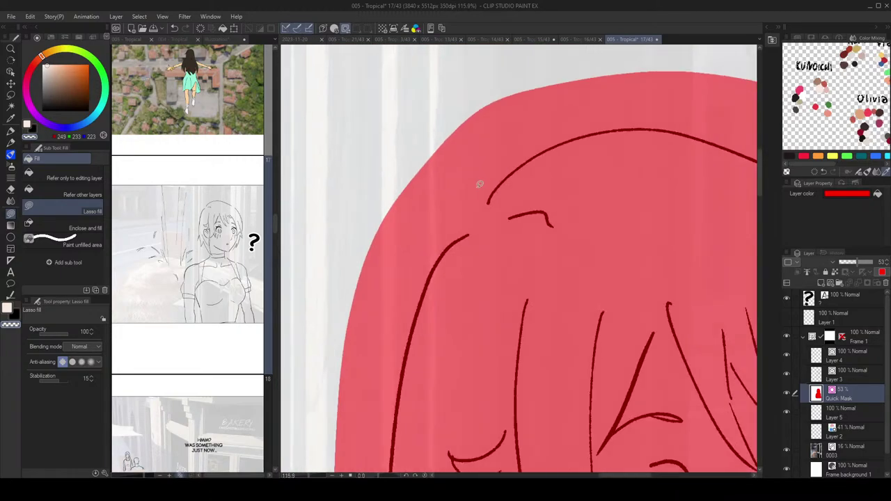
mouse_move(479, 180)
left_mouse_down()
mouse_move(491, 200)
mouse_move(478, 223)
mouse_move(456, 233)
left_mouse_up()
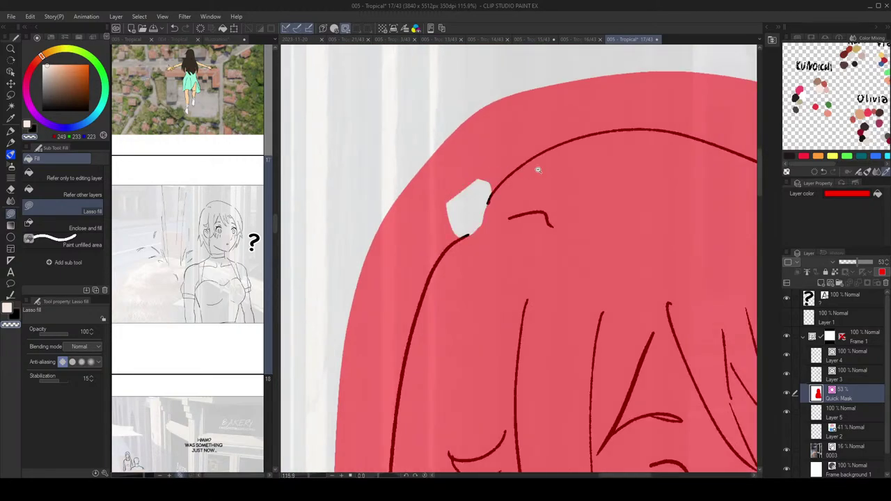
Step: Clear small mask patches at the gap between hair and neck and at the notch between the hair tips below the ear
scroll(534, 167, "down", 5)
scroll(558, 124, "up", 6)
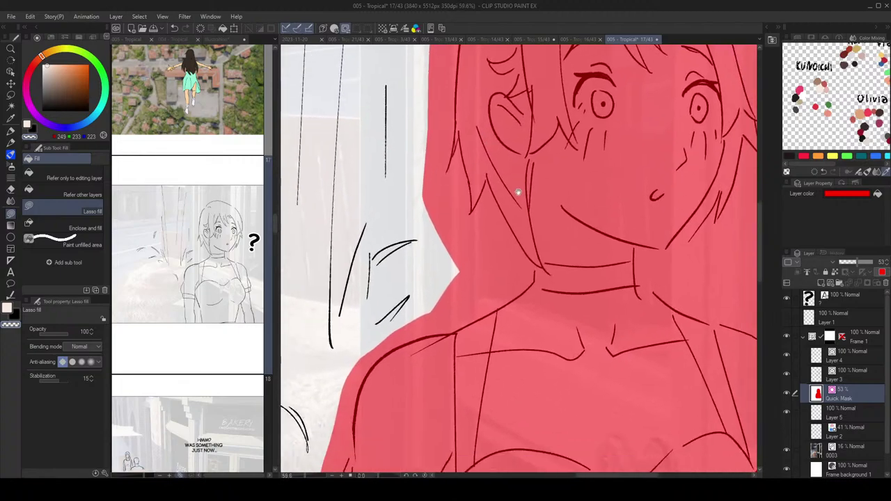
left_click_drag(524, 269, 505, 282)
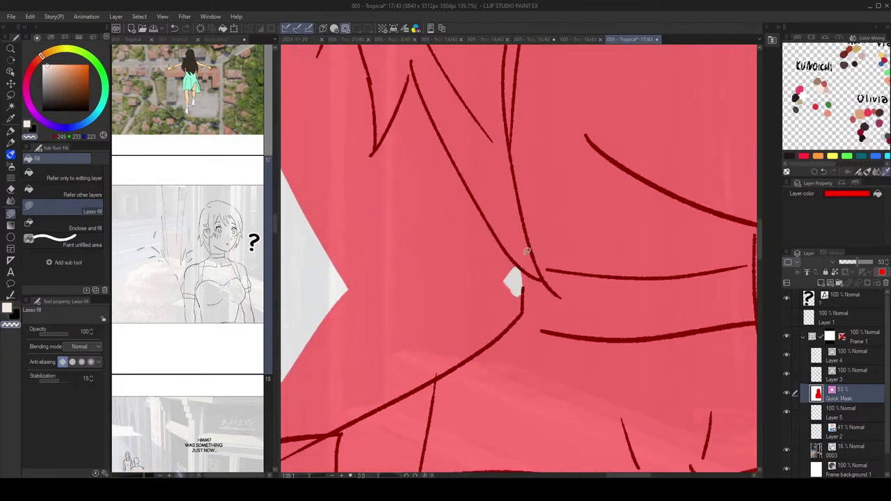
left_click_drag(540, 240, 505, 179)
mouse_move(477, 143)
left_mouse_down()
mouse_move(542, 249)
mouse_move(521, 241)
mouse_move(525, 228)
left_mouse_up()
left_click_drag(467, 185, 525, 241)
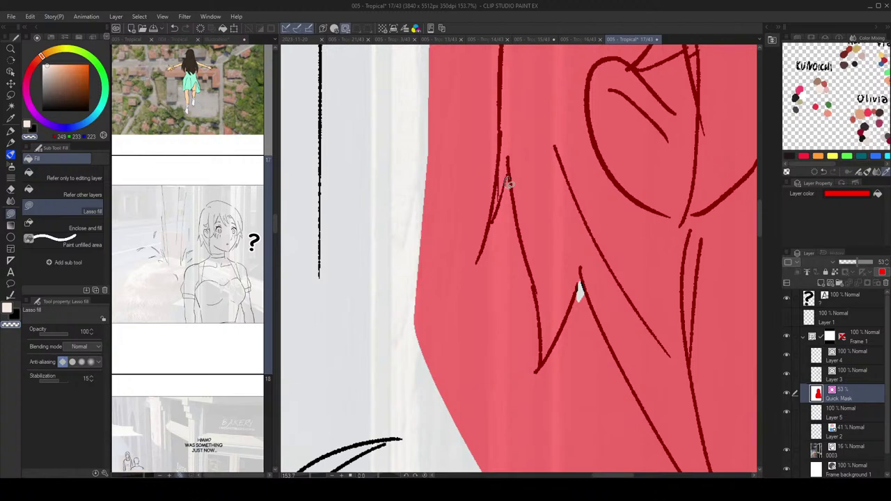
Step: Clear mask patches at the outline gaps above the left-hand puff sleeve, beneath its cuff by the torso, and along the waist
scroll(563, 179, "down", 4)
left_click_drag(548, 301, 575, 98)
scroll(593, 165, "down", 3)
scroll(600, 210, "up", 2)
scroll(461, 226, "up", 3)
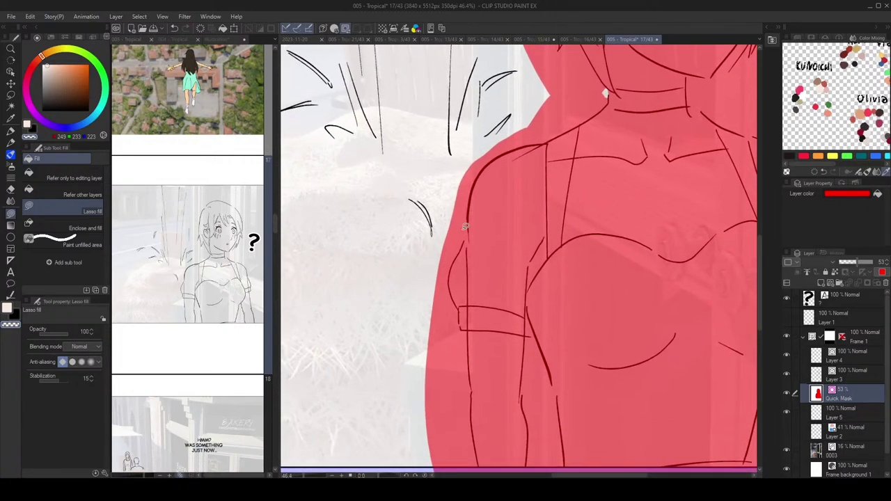
mouse_move(471, 231)
left_mouse_down()
mouse_move(462, 248)
mouse_move(462, 235)
left_mouse_up()
mouse_move(542, 237)
left_mouse_down()
mouse_move(525, 221)
mouse_move(455, 68)
mouse_move(520, 229)
left_mouse_up()
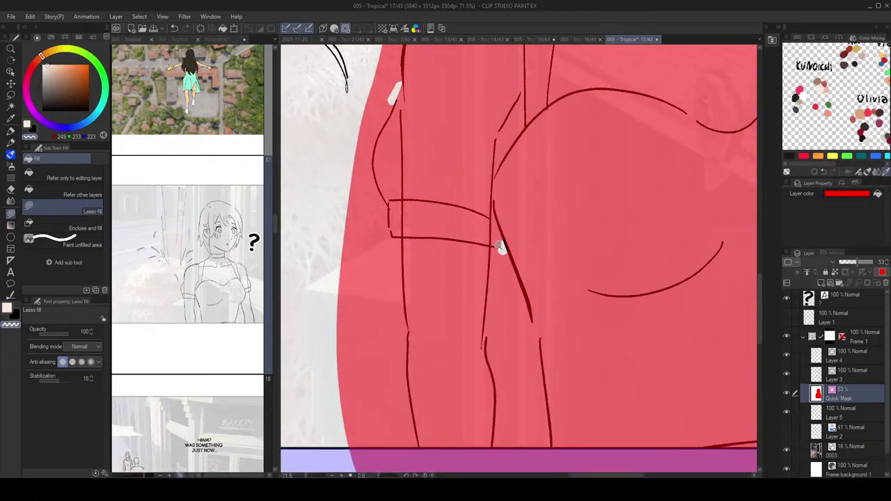
mouse_move(498, 246)
left_mouse_down()
mouse_move(493, 252)
mouse_move(502, 255)
left_mouse_up()
mouse_move(536, 280)
left_mouse_down()
mouse_move(504, 231)
mouse_move(493, 249)
mouse_move(496, 292)
left_mouse_up()
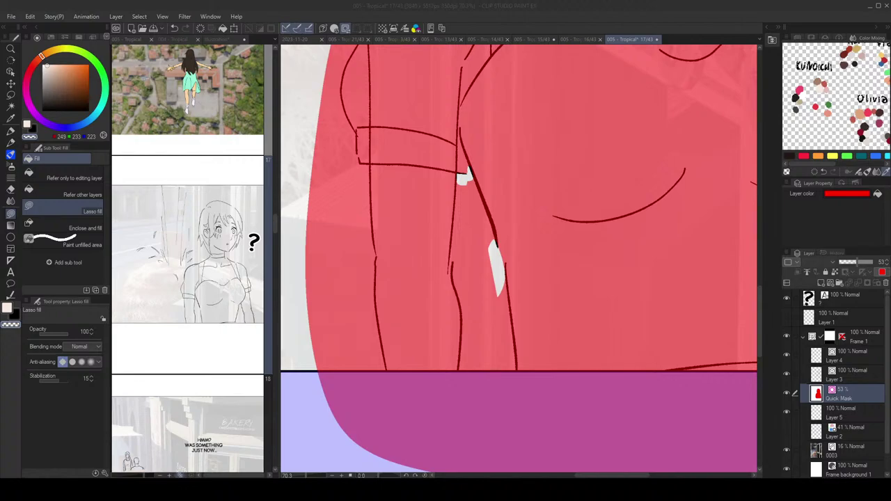
Step: Clear small mask patches beside the line breaks on both sides of the left-hand arm near the elbow
scroll(492, 259, "down", 3)
left_click_drag(491, 292, 501, 273)
scroll(492, 245, "up", 6)
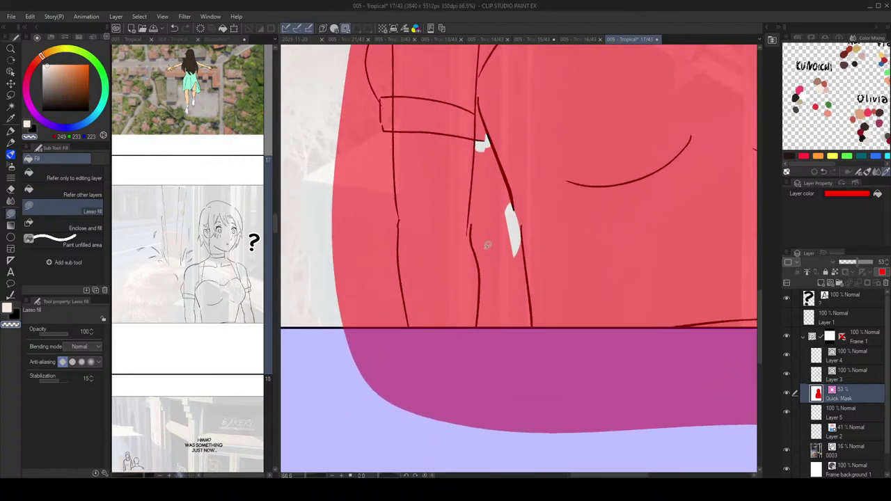
mouse_move(509, 232)
left_mouse_down()
mouse_move(480, 201)
mouse_move(549, 266)
left_mouse_up()
left_click_drag(420, 267, 415, 303)
scroll(618, 166, "down", 5)
left_click_drag(598, 153, 607, 189)
Step: Clear a small mask patch at the gap in the outer edge of the left-hand sleeve cuff
scroll(567, 201, "up", 7)
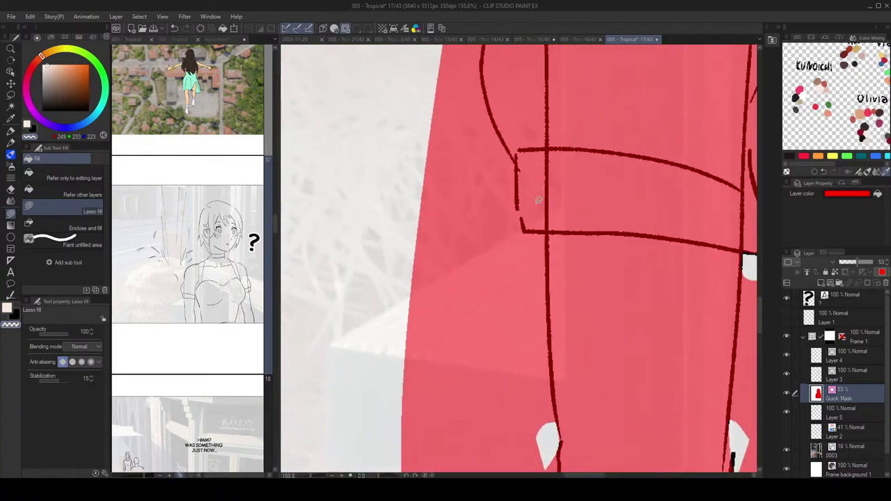
mouse_move(509, 202)
left_mouse_down()
mouse_move(519, 199)
mouse_move(509, 237)
left_mouse_up()
scroll(610, 199, "down", 7)
left_click_drag(678, 171, 523, 269)
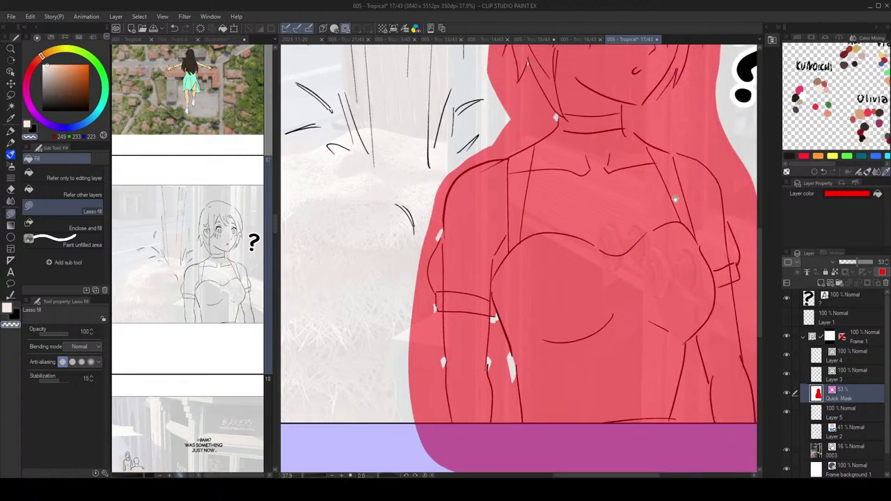
left_click_drag(696, 183, 650, 266)
mouse_move(580, 226)
left_mouse_down()
mouse_move(629, 322)
mouse_move(634, 363)
left_mouse_up()
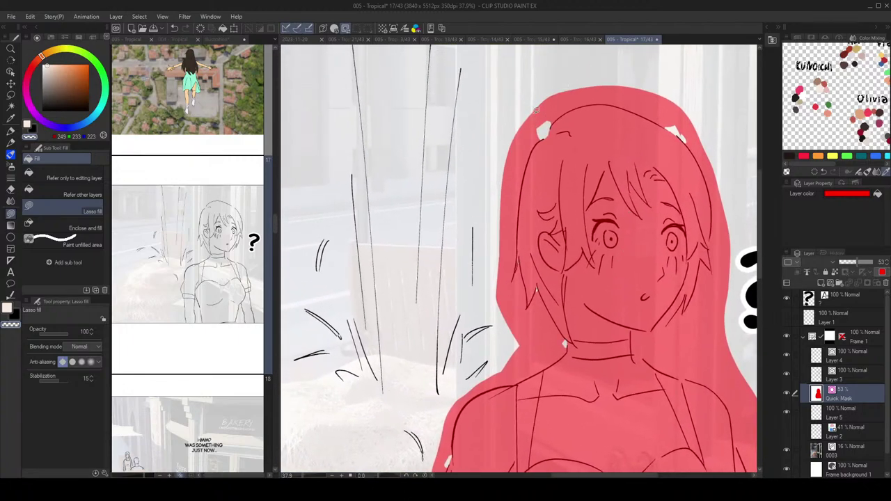
Step: Erase the quick mask at the gap in the hair outline, and set Layer 3 and Layer 4 as reference layers
left_click_drag(536, 110, 547, 129)
left_click_drag(572, 179, 557, 90)
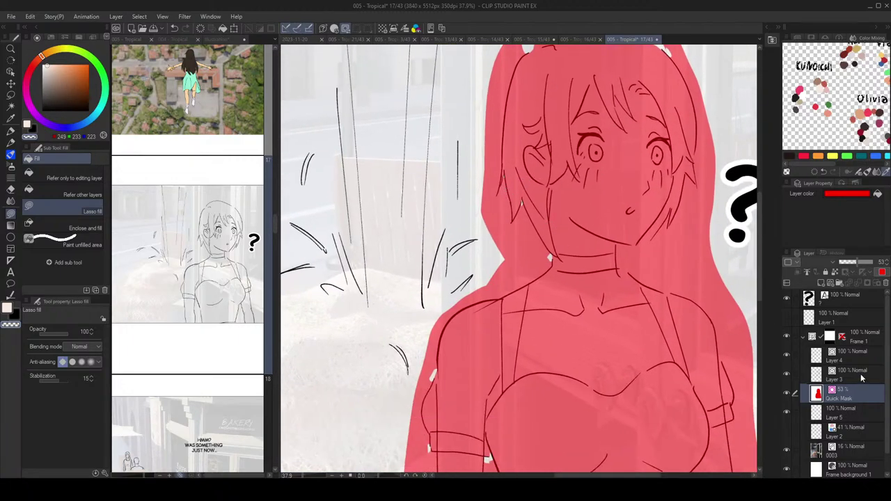
left_click(862, 377)
left_click(855, 358, "shift")
left_click(807, 273)
left_click(863, 398)
Step: Auto-select the masked background along the figure's ponytail-free left side, delete it from the quick mask, and deselect
key("w")
left_click(516, 239)
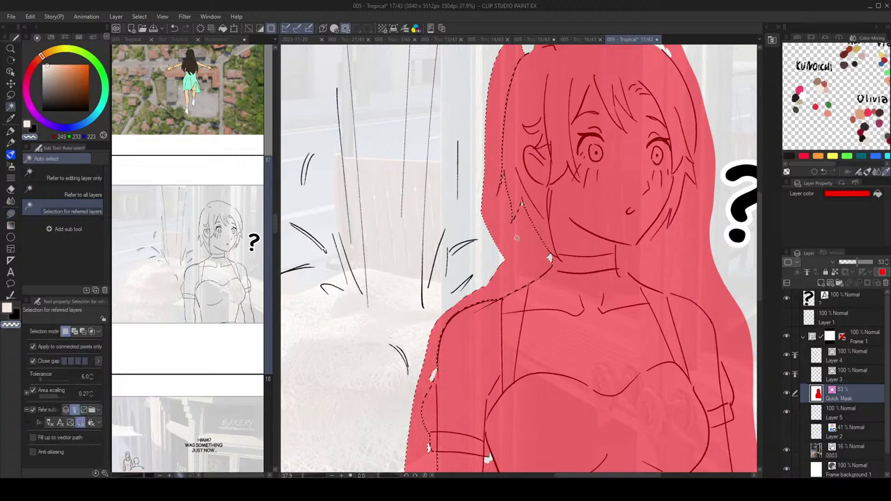
scroll(517, 236, "down", 3)
key("Delete")
left_click_drag(509, 448, 514, 347)
key("ctrl+d")
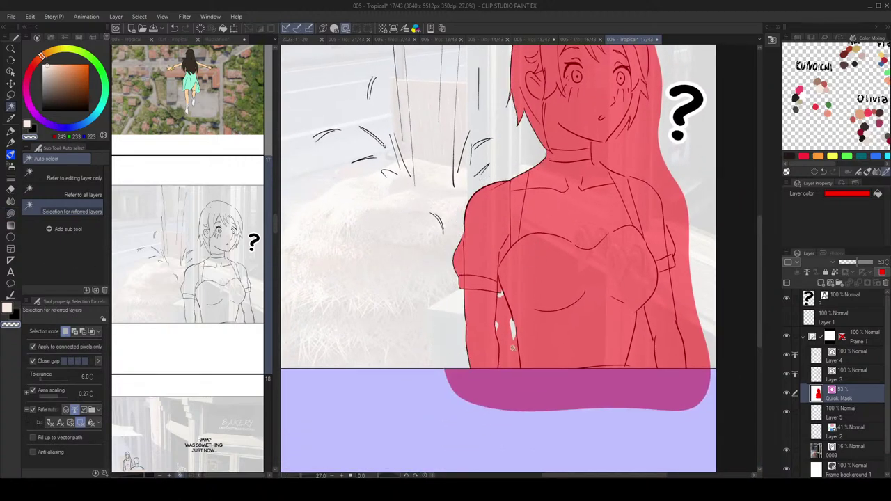
Step: Erase the quick mask with Lasso fill at the line gaps around the opening between the torso and the right-hand arm
scroll(572, 287, "up", 3)
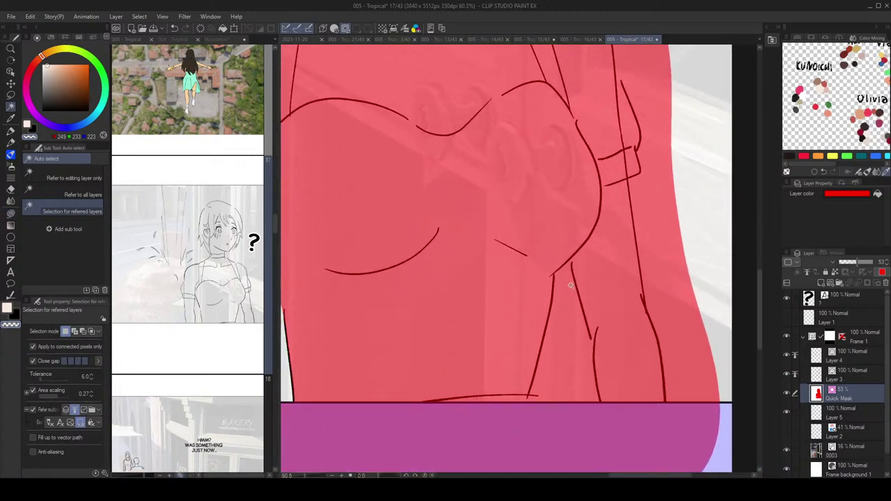
key("g")
scroll(572, 284, "up", 2)
mouse_move(565, 233)
left_mouse_down()
mouse_move(573, 221)
mouse_move(565, 223)
left_mouse_up()
left_click_drag(569, 271, 553, 161)
mouse_move(580, 235)
left_mouse_down()
mouse_move(587, 229)
mouse_move(591, 267)
left_mouse_up()
left_click_drag(532, 313, 594, 313)
left_click_drag(599, 296, 559, 205)
scroll(616, 309, "down", 1)
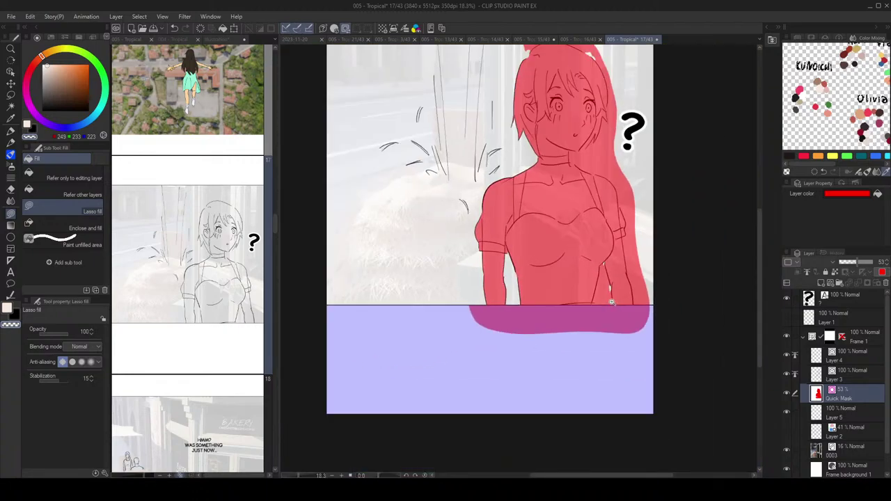
scroll(604, 306, "up", 5)
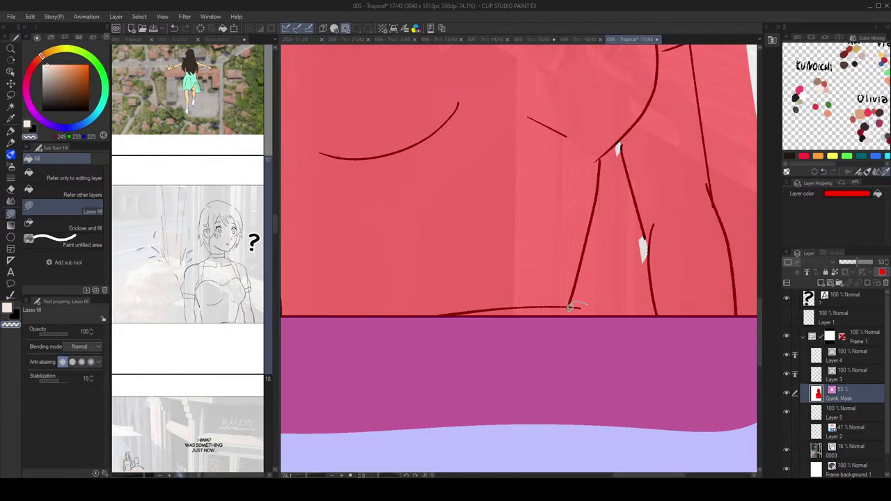
scroll(577, 308, "down", 2)
scroll(603, 302, "down", 1)
Step: Auto-select the opening between the torso and the right-hand arm and delete it from the quick mask
key("w")
left_click(605, 284)
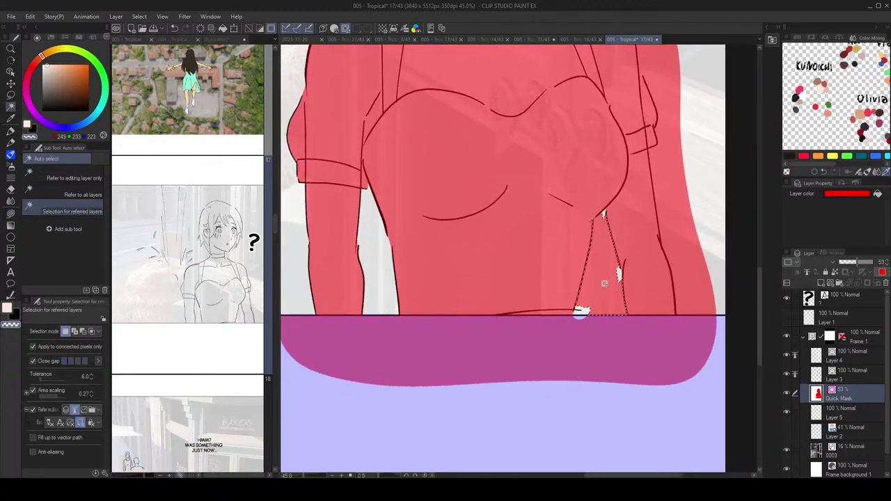
key("Delete")
left_click_drag(558, 275, 547, 304)
Step: Erase the quick mask with Lasso fill at the outline gaps on the right-hand puffed sleeve and shoulder
left_click(11, 226)
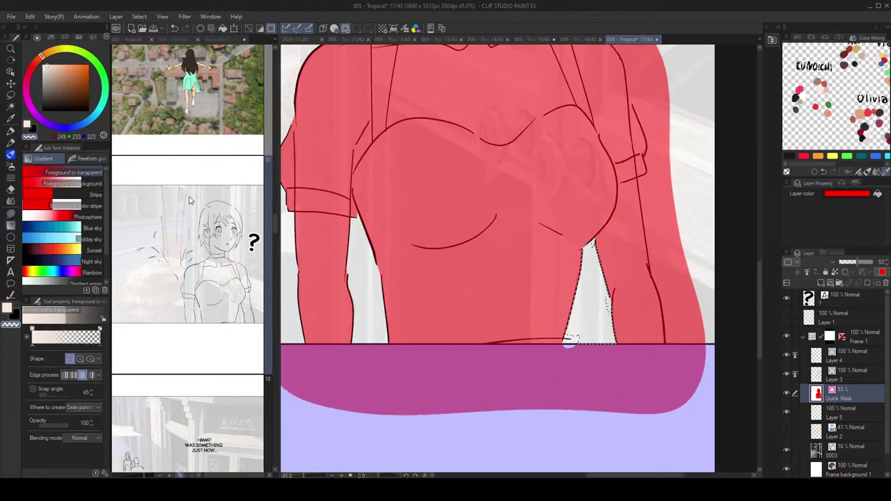
key("g")
scroll(585, 188, "up", 3)
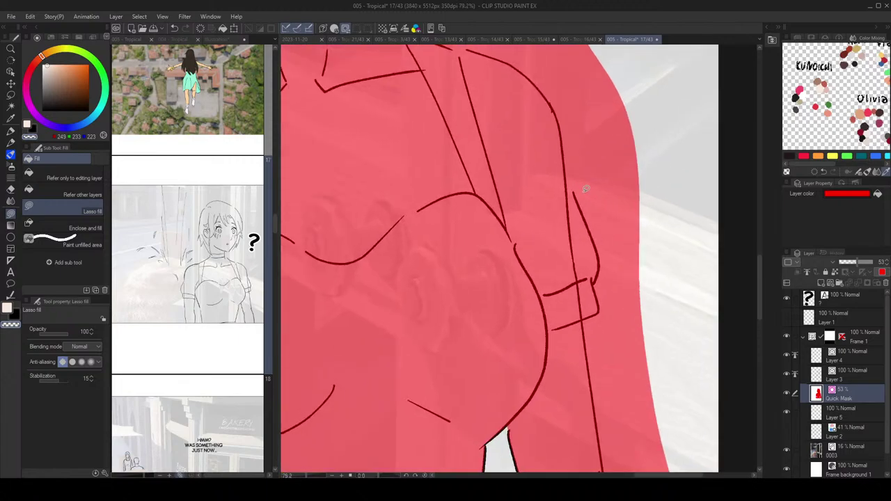
left_click_drag(575, 188, 571, 166)
left_click_drag(590, 149, 659, 265)
left_click_drag(541, 149, 541, 160)
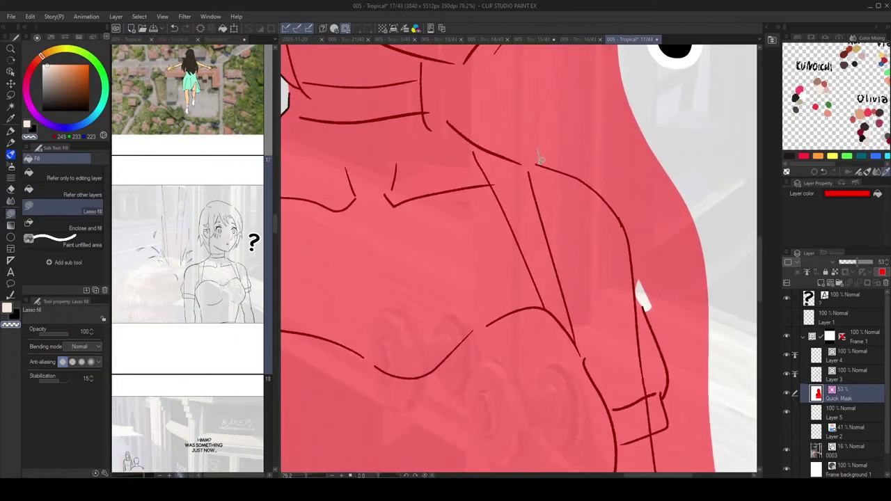
left_click_drag(456, 109, 557, 213)
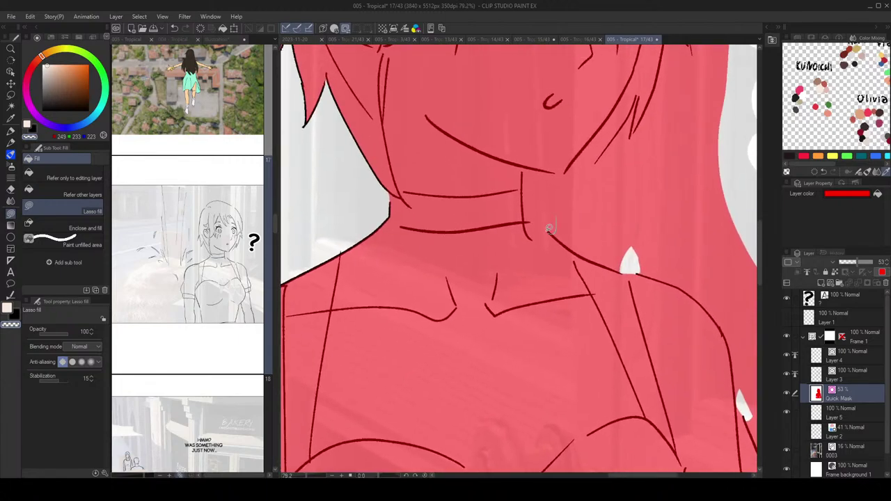
Step: Erase the quick mask with Lasso fill at the outline gaps beside the neck, chin, jaw and right-hand hair tips
scroll(525, 209, "down", 4)
scroll(561, 230, "up", 2)
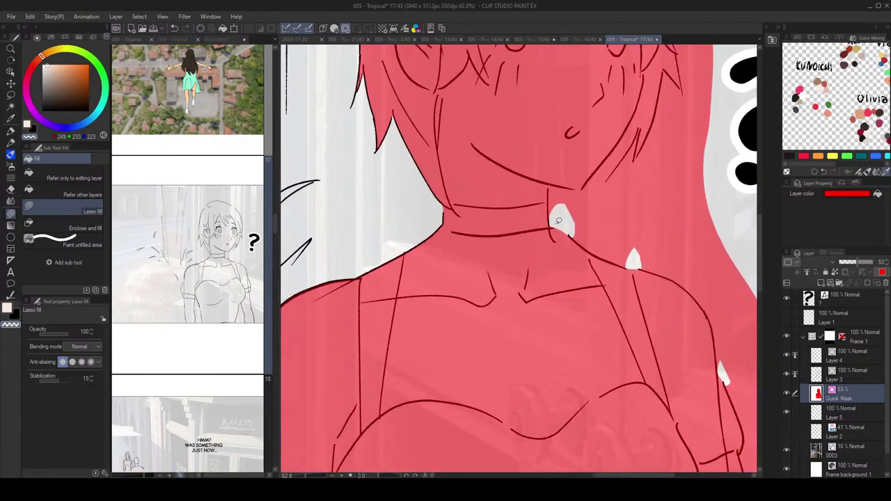
left_click_drag(561, 230, 602, 266)
mouse_move(611, 216)
left_mouse_down()
mouse_move(596, 235)
mouse_move(554, 240)
left_mouse_up()
left_click_drag(648, 208, 598, 233)
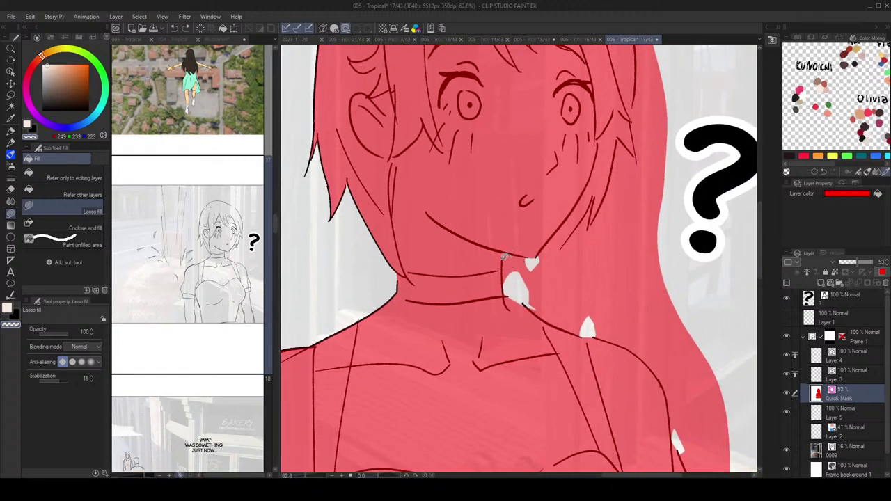
left_click_drag(505, 256, 512, 252)
mouse_move(669, 174)
left_mouse_down()
mouse_move(624, 250)
mouse_move(600, 243)
left_mouse_up()
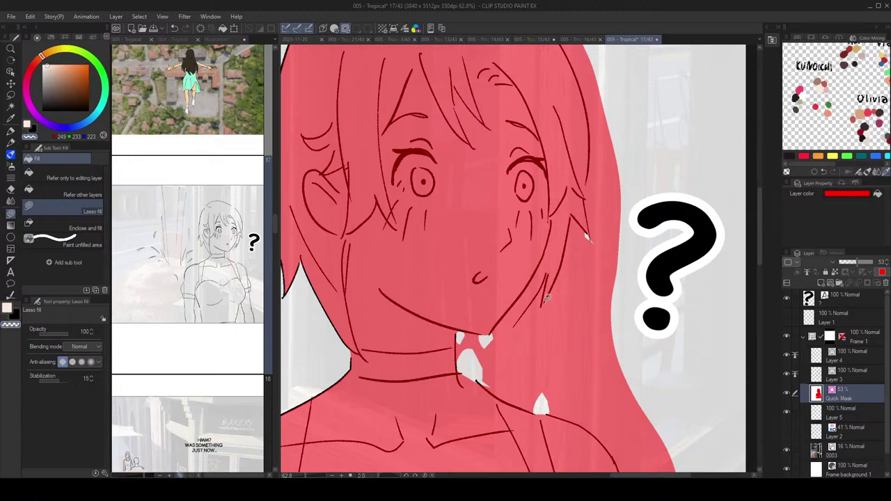
mouse_move(550, 298)
left_mouse_down()
mouse_move(541, 317)
mouse_move(503, 322)
mouse_move(517, 349)
left_mouse_up()
left_click_drag(630, 188, 618, 252)
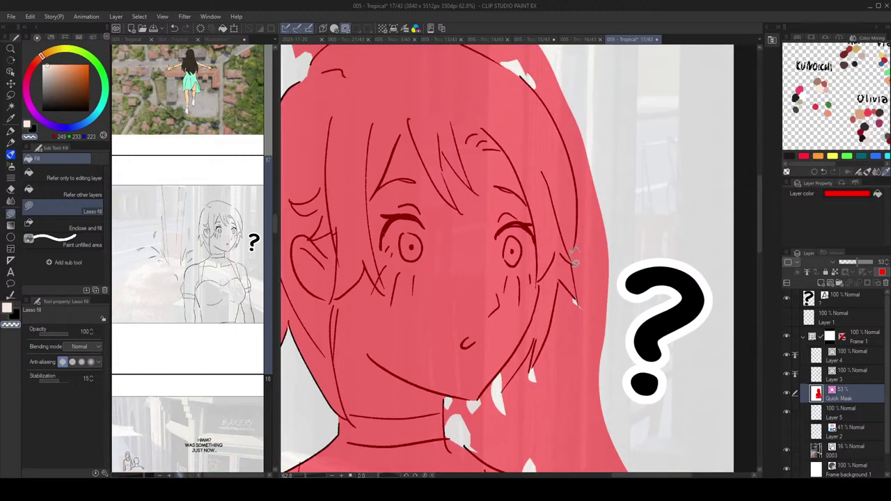
Step: Auto-select the masked background on the right-hand side of the figure and delete it from the quick mask
scroll(612, 262, "down", 2)
key("w")
left_click(604, 238)
left_click_drag(628, 305, 600, 203)
key("Delete")
scroll(599, 203, "down", 1)
scroll(601, 202, "up", 4)
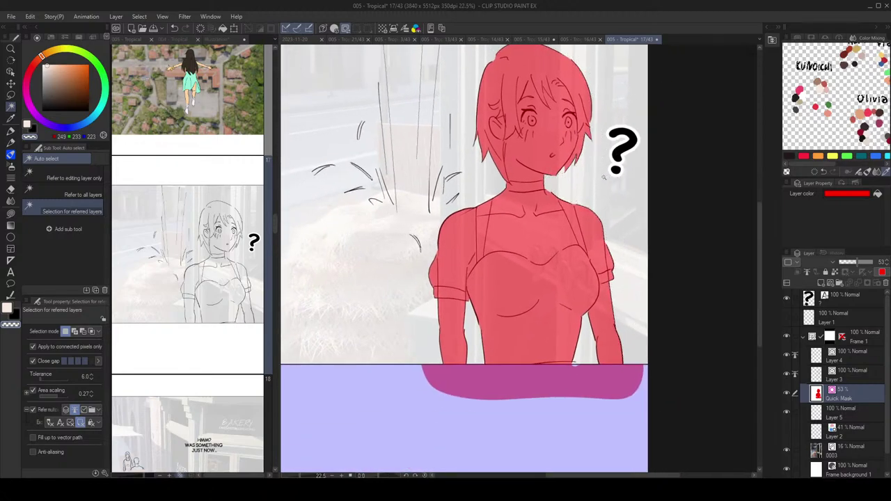
scroll(575, 282, "down", 2)
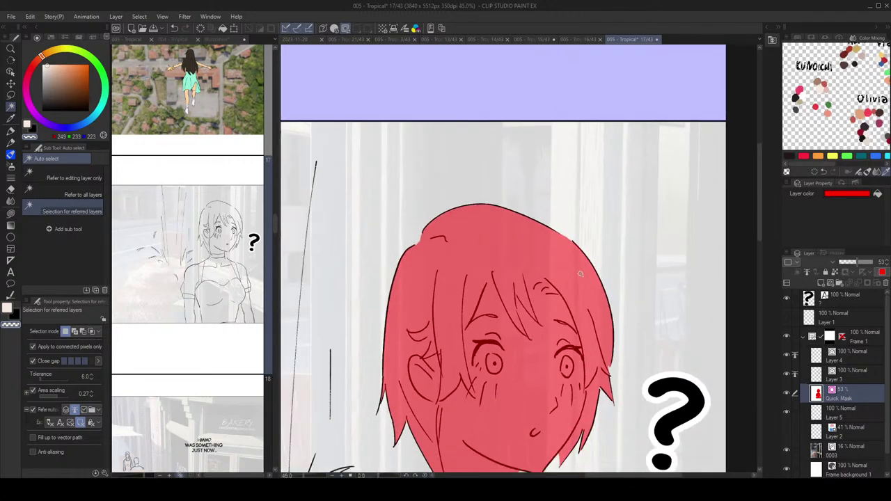
Step: Clear the excess quick mask from the area below the panel frame
left_click_drag(471, 411, 631, 103)
left_click_drag(616, 242, 611, 239)
scroll(611, 239, "down", 1)
left_click_drag(683, 341, 565, 229)
left_click_drag(579, 299, 619, 379)
scroll(586, 322, "down", 1)
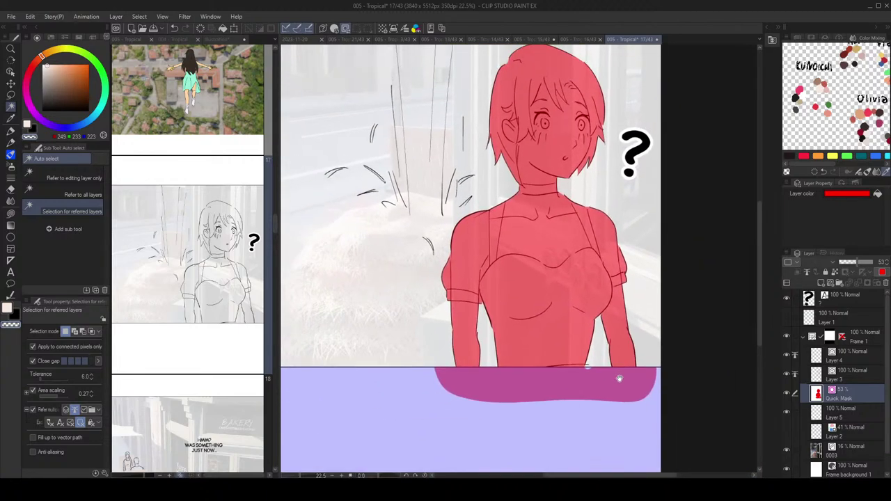
key("ctrl+z")
scroll(619, 390, "down", 2)
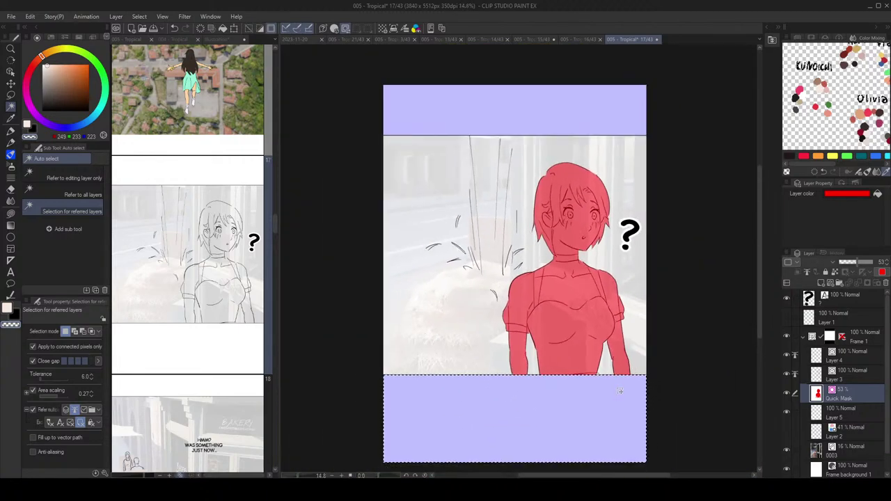
Step: Convert the quick mask to a selection, fill the figure on Layer 5 with the pale skin color, and deselect
scroll(614, 309, "up", 2)
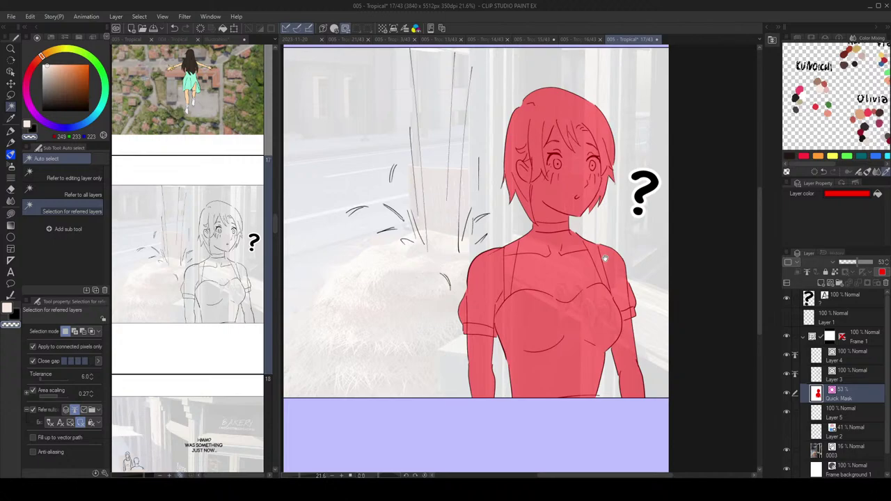
left_click_drag(605, 259, 614, 270)
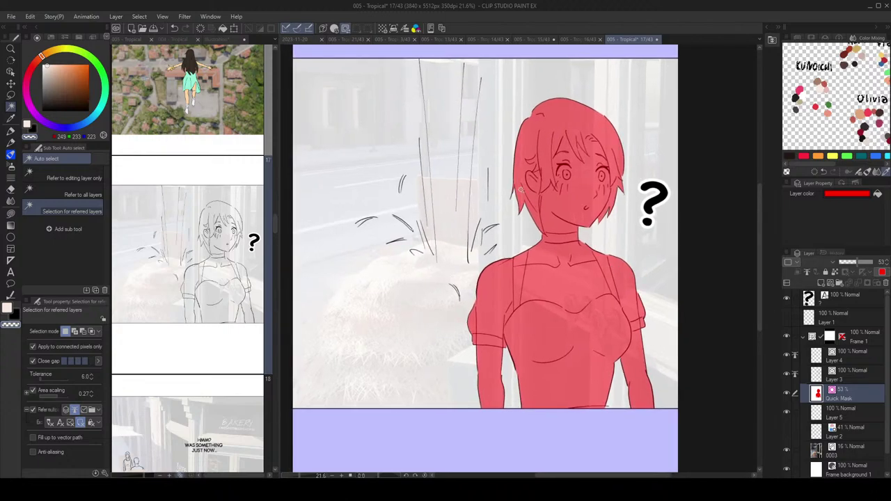
left_click(345, 28)
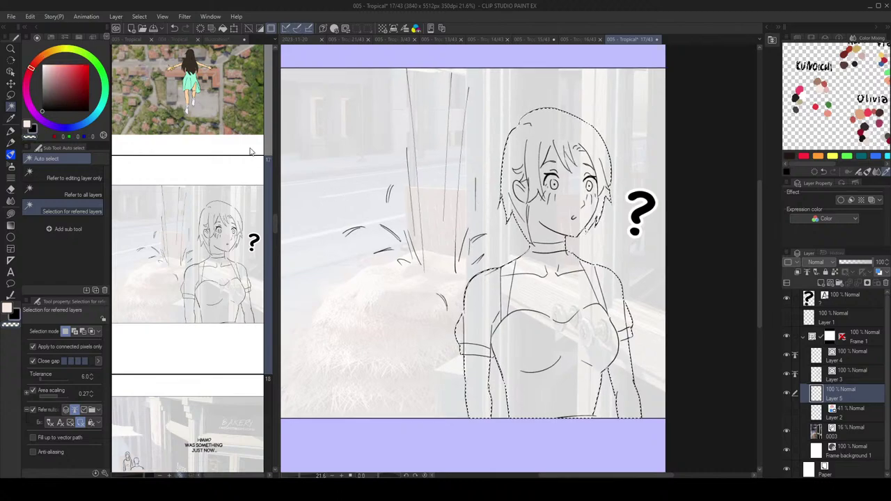
left_click(223, 29)
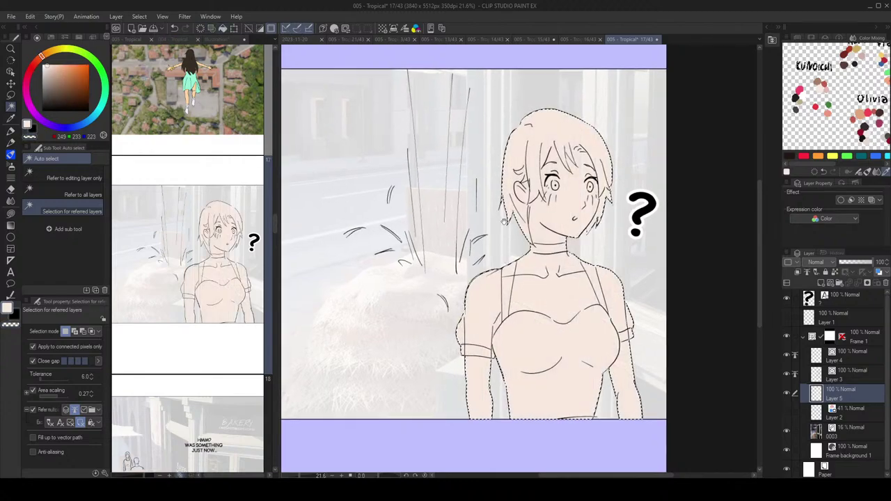
mouse_move(570, 236)
left_mouse_down()
mouse_move(605, 248)
mouse_move(616, 224)
left_mouse_up()
key("ctrl+d")
Step: Try a Lasso fill of the tall left motion streak above the haystack on Layer 5, and undo it
key("g")
scroll(584, 222, "up", 5)
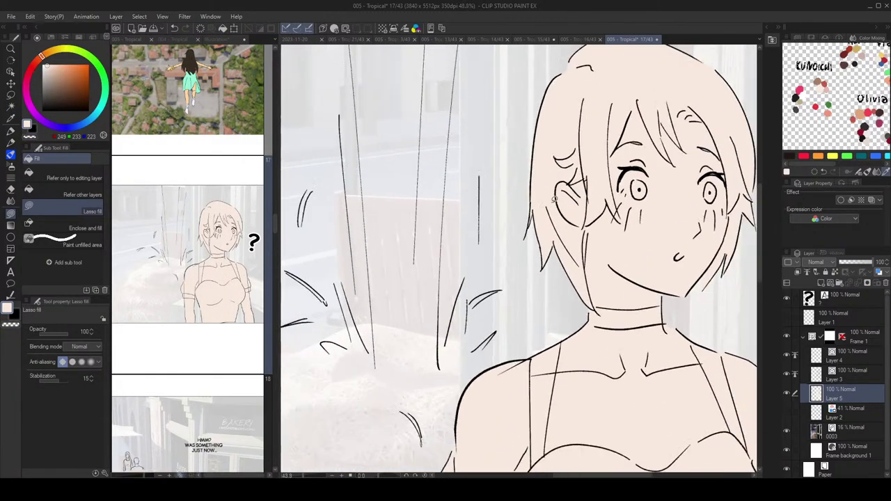
scroll(544, 215, "down", 5)
scroll(544, 213, "up", 3)
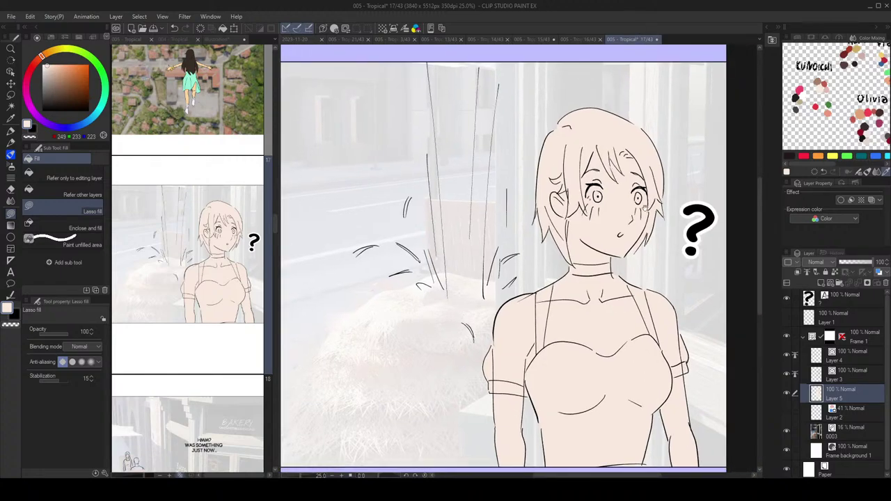
left_click_drag(645, 208, 635, 205)
scroll(507, 138, "down", 1)
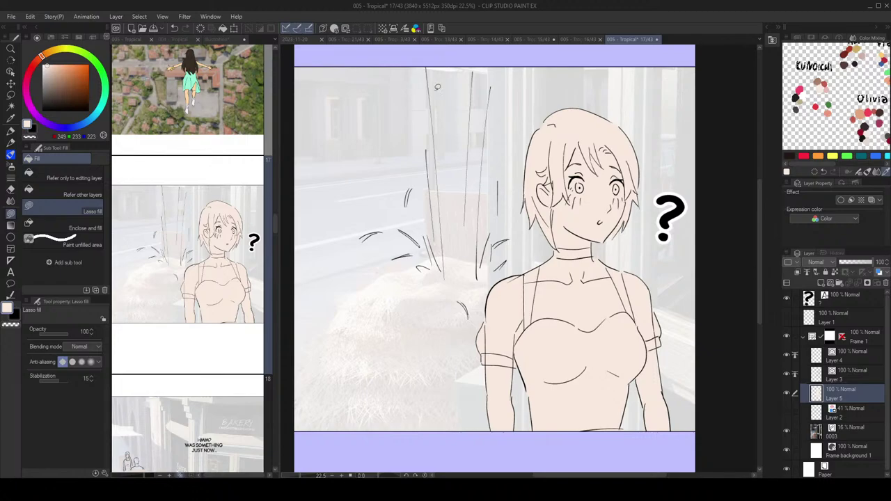
left_click_drag(429, 78, 455, 293)
key("ctrl+z")
Step: Set the opacity of the background image layer 0003 to 40%
left_click(846, 429)
left_click_drag(852, 264, 880, 267)
left_click(835, 394)
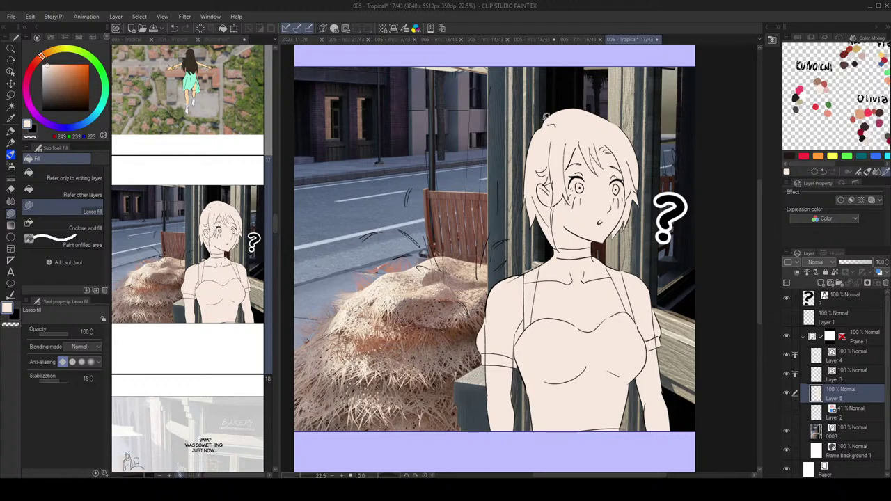
left_click(864, 436)
left_click(858, 265)
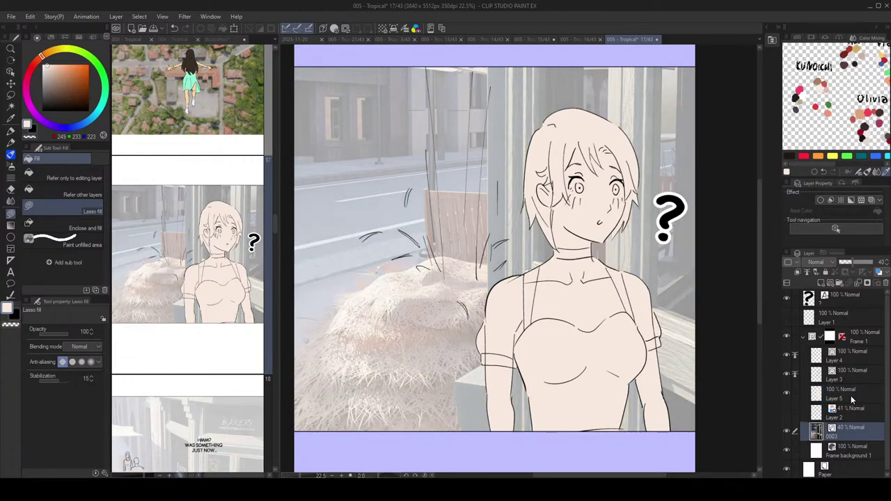
Step: Add a new layer above Layer 2 and lasso-fill the left and middle motion streaks above the haystack in the pale color
left_click(845, 413)
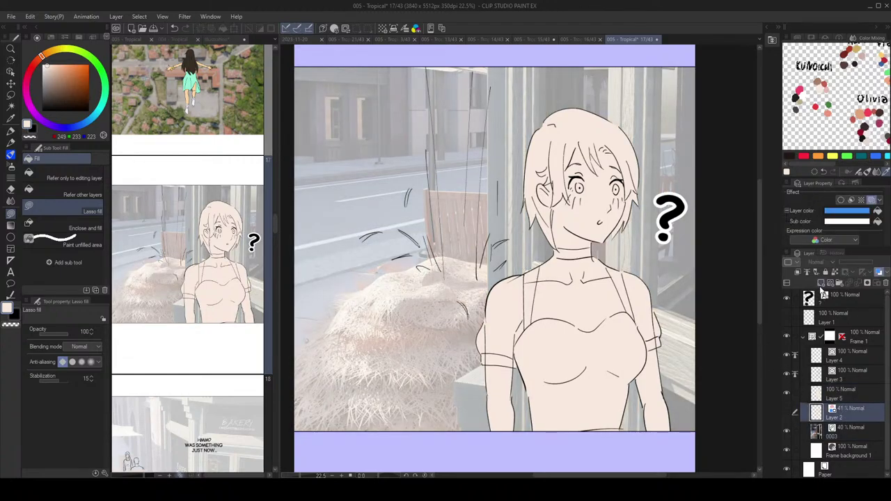
left_click(822, 284)
mouse_move(430, 62)
left_mouse_down()
mouse_move(457, 276)
mouse_move(448, 277)
left_mouse_up()
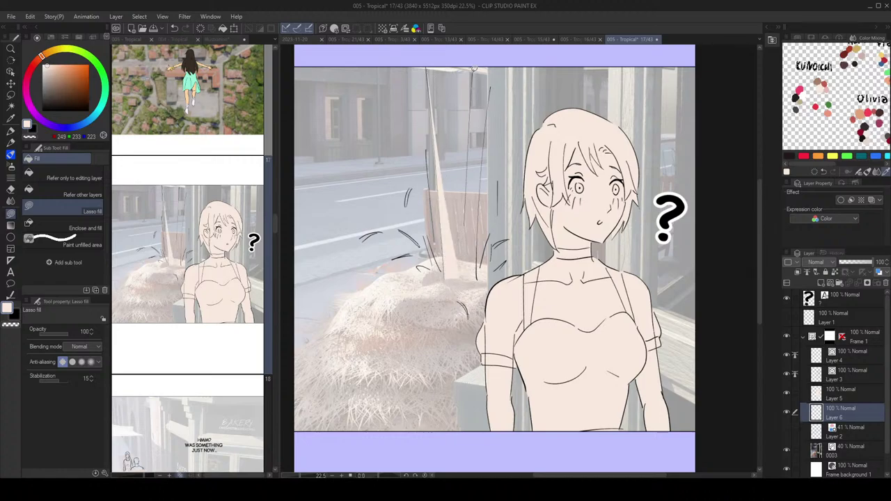
mouse_move(473, 67)
left_mouse_down()
mouse_move(460, 236)
mouse_move(467, 274)
left_mouse_up()
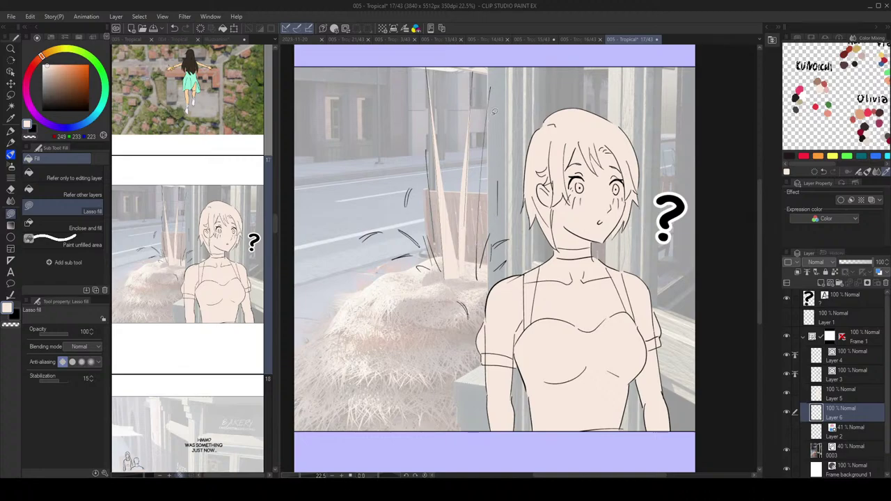
Step: Lasso-fill the rightmost motion streak above the haystack on Layer 6, undoing and redrawing it to follow the sketch lines
mouse_move(493, 75)
left_mouse_down()
mouse_move(467, 277)
mouse_move(484, 275)
left_mouse_up()
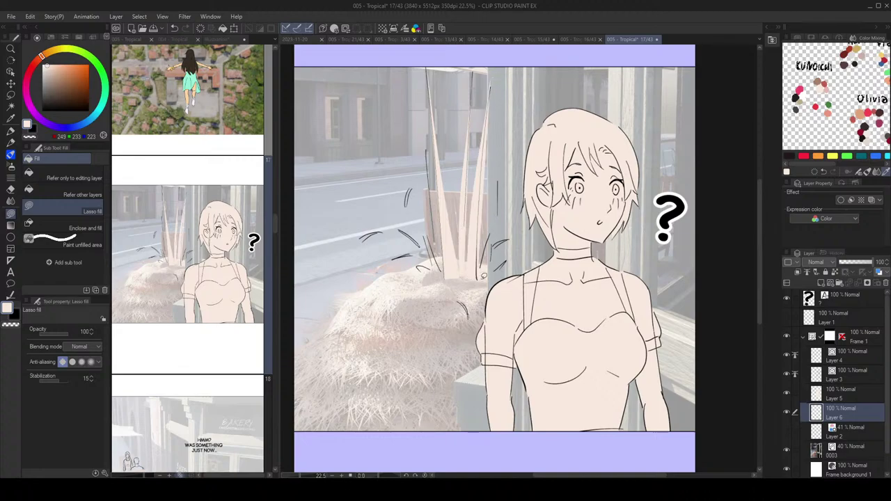
key("ctrl+z")
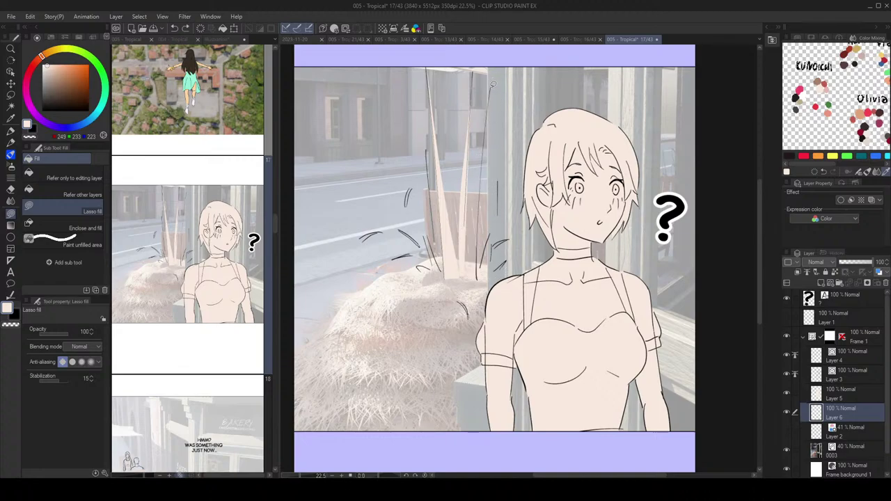
left_click_drag(490, 114, 479, 261)
key("ctrl+z")
left_click_drag(491, 85, 480, 272)
key("ctrl+z")
mouse_move(492, 94)
left_mouse_down()
mouse_move(479, 270)
mouse_move(474, 205)
mouse_move(459, 273)
mouse_move(483, 279)
left_mouse_up()
key("ctrl+z")
key("ctrl+z")
mouse_move(492, 87)
left_mouse_down()
mouse_move(476, 267)
mouse_move(488, 276)
left_mouse_up()
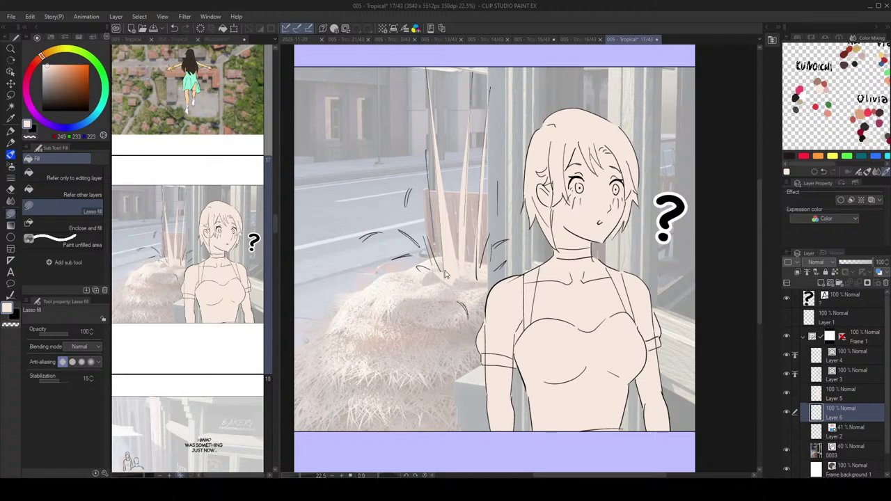
Step: Rework the pale fill at the base of the motion streaks, undoing the previous fills and redrawing the left part
mouse_move(441, 272)
left_mouse_down()
mouse_move(426, 239)
mouse_move(444, 286)
mouse_move(460, 272)
mouse_move(463, 284)
mouse_move(473, 280)
mouse_move(471, 270)
left_mouse_up()
key("ctrl+z")
key("ctrl+z")
key("ctrl+z")
mouse_move(435, 246)
left_mouse_down()
mouse_move(426, 227)
mouse_move(453, 280)
left_mouse_up()
scroll(492, 263, "down", 3)
scroll(528, 181, "up", 1)
scroll(529, 188, "down", 1)
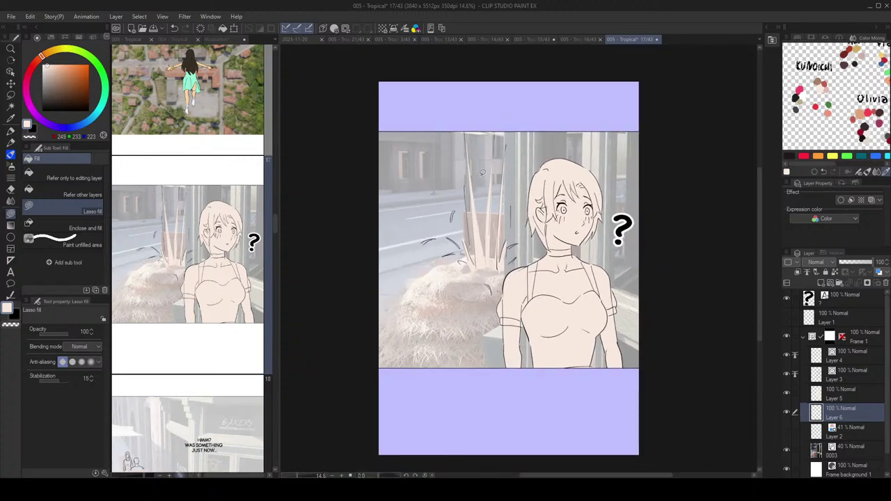
Step: Try lasso-filling several thin pale spikes between the motion streaks above the haystack
mouse_move(470, 111)
left_mouse_down()
mouse_move(468, 241)
mouse_move(488, 272)
mouse_move(480, 124)
mouse_move(487, 269)
left_mouse_up()
key("c")
key("ctrl+z")
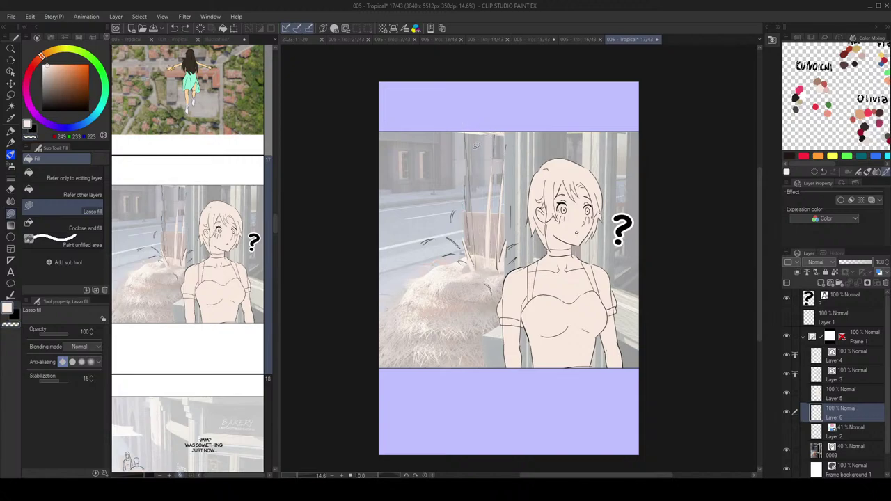
mouse_move(477, 130)
left_mouse_down()
mouse_move(485, 277)
mouse_move(496, 249)
left_mouse_up()
key("ctrl+z")
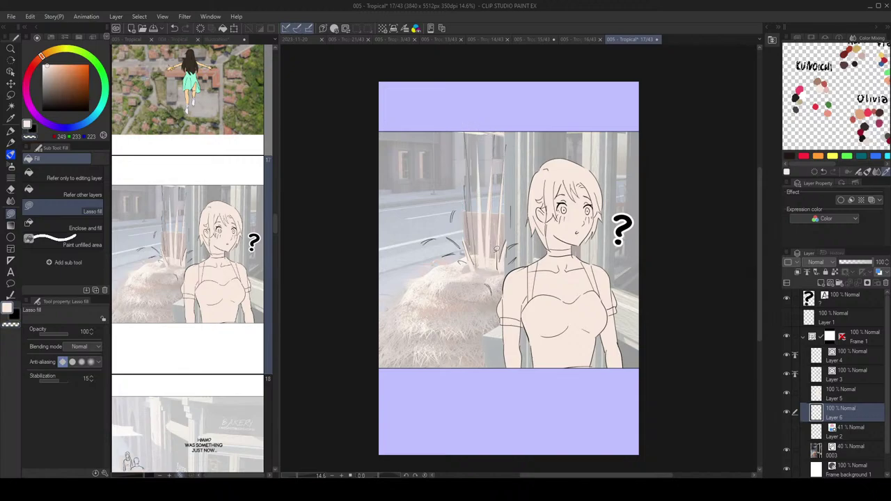
mouse_move(496, 115)
left_mouse_down()
mouse_move(486, 201)
mouse_move(500, 276)
mouse_move(498, 251)
left_mouse_up()
mouse_move(501, 209)
left_mouse_down()
mouse_move(486, 167)
mouse_move(502, 262)
left_mouse_up()
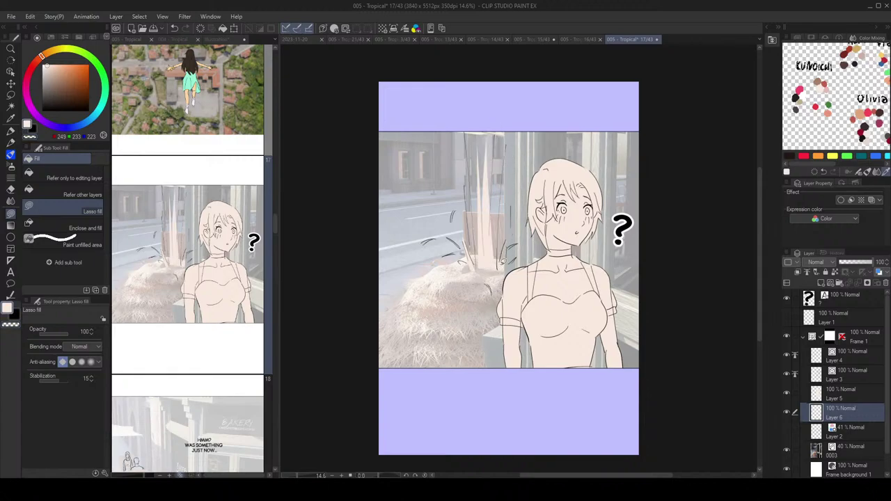
mouse_move(512, 204)
left_mouse_down()
mouse_move(499, 260)
mouse_move(506, 265)
mouse_move(498, 159)
mouse_move(500, 264)
mouse_move(484, 269)
left_mouse_up()
key("ctrl+z")
scroll(539, 216, "down", 2)
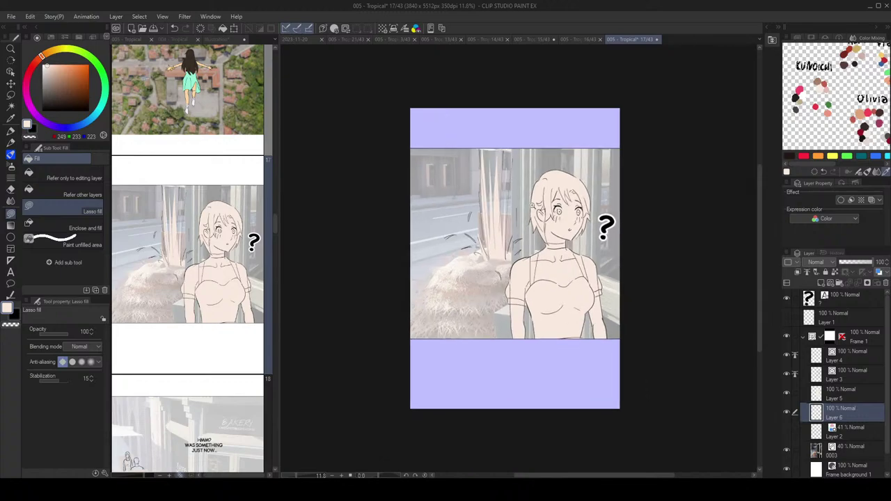
scroll(532, 216, "up", 2)
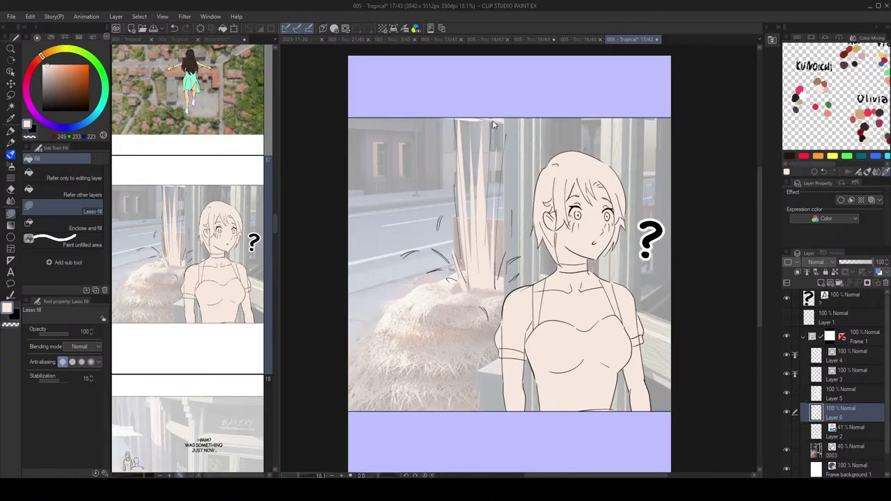
Step: Undo the thin spike fills and lasso-fill the middle motion streak as one broad pale shape reaching the panel's upper edge
key("ctrl+z")
key("ctrl+z")
key("ctrl+z")
key("ctrl+z")
key("ctrl+z")
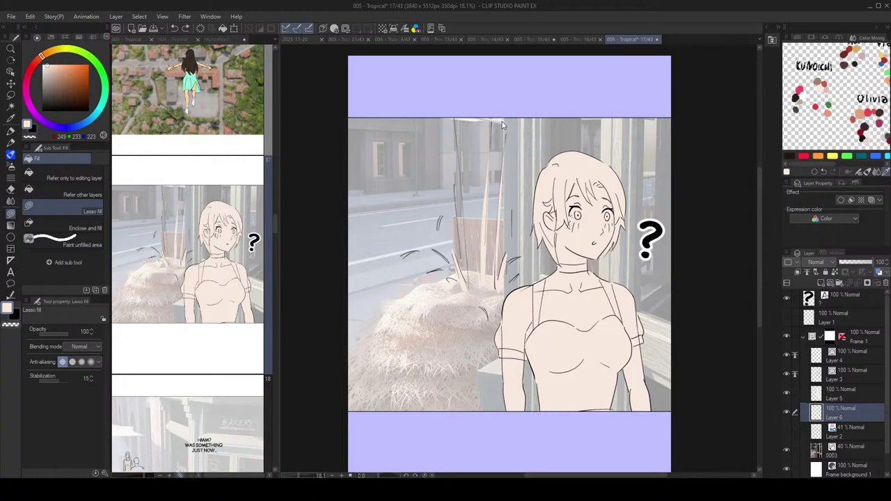
key("ctrl+y")
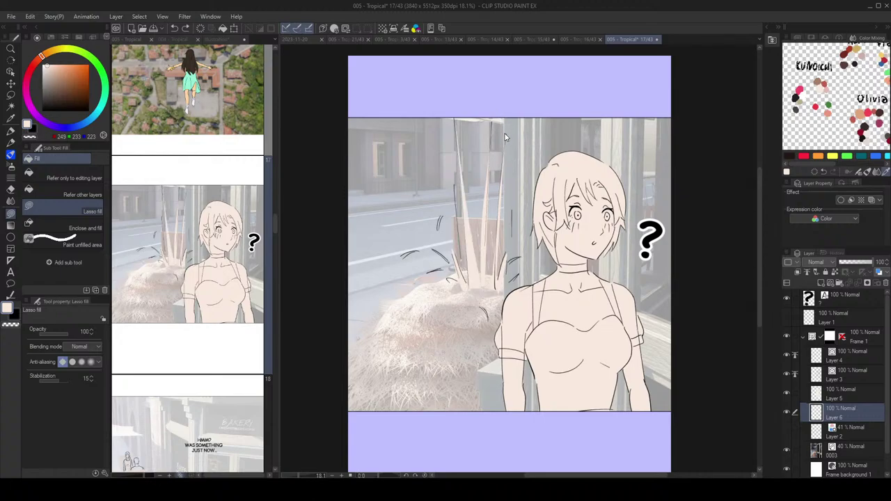
mouse_move(467, 159)
left_mouse_down()
mouse_move(473, 279)
mouse_move(496, 286)
mouse_move(488, 104)
mouse_move(464, 107)
left_mouse_up()
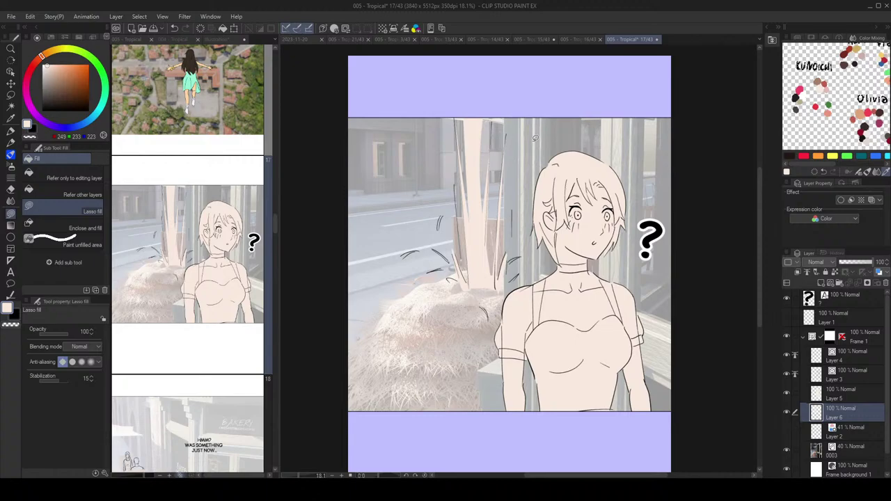
Step: Lasso-fill the small curved motion marks to the left of the streaks in the pale color on Layer 6
scroll(440, 223, "up", 5)
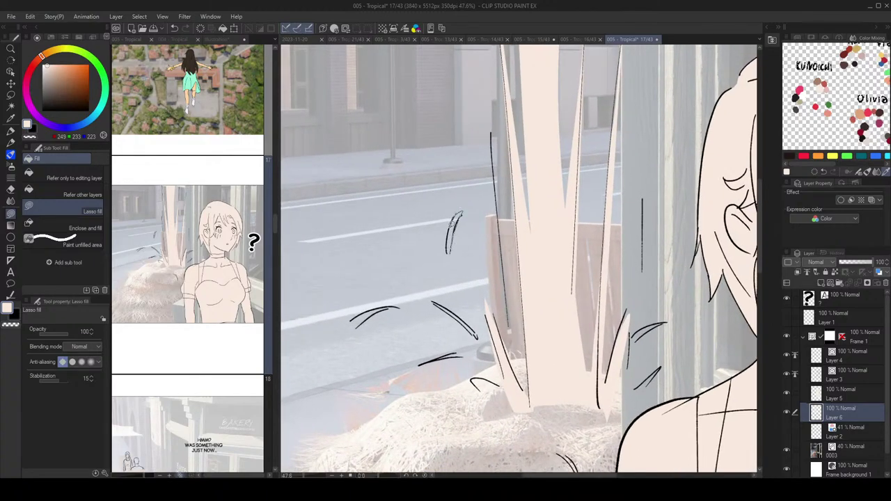
left_click_drag(453, 223, 450, 252)
scroll(477, 263, "down", 4)
scroll(489, 245, "up", 4)
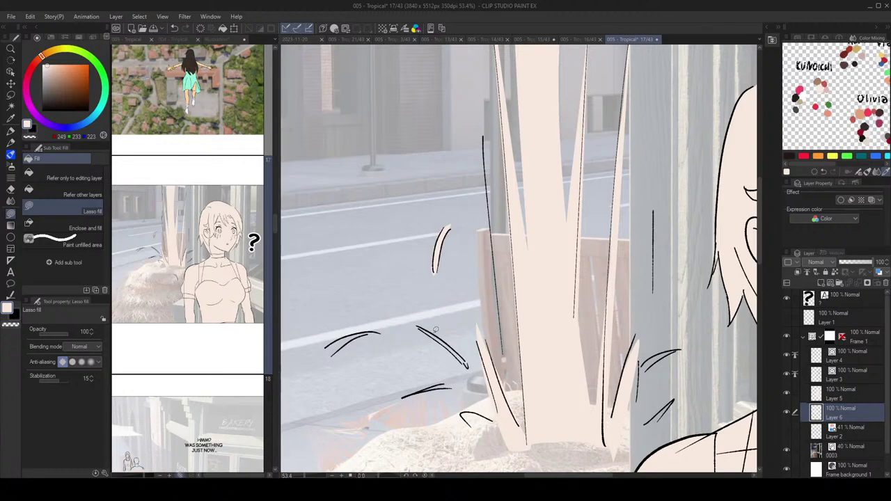
mouse_move(420, 324)
left_mouse_down()
mouse_move(470, 364)
mouse_move(420, 325)
left_mouse_up()
mouse_move(411, 335)
left_mouse_down()
mouse_move(451, 285)
mouse_move(376, 287)
mouse_move(415, 280)
left_mouse_up()
scroll(481, 300, "down", 1)
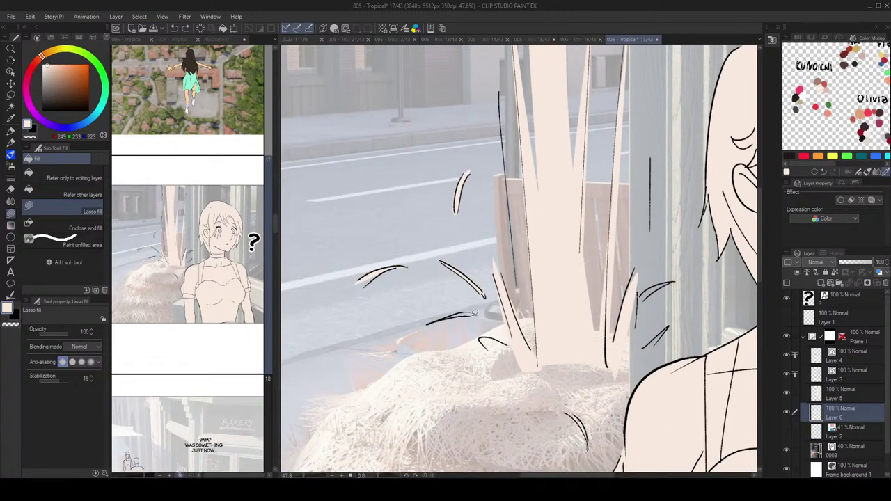
scroll(461, 308, "down", 5)
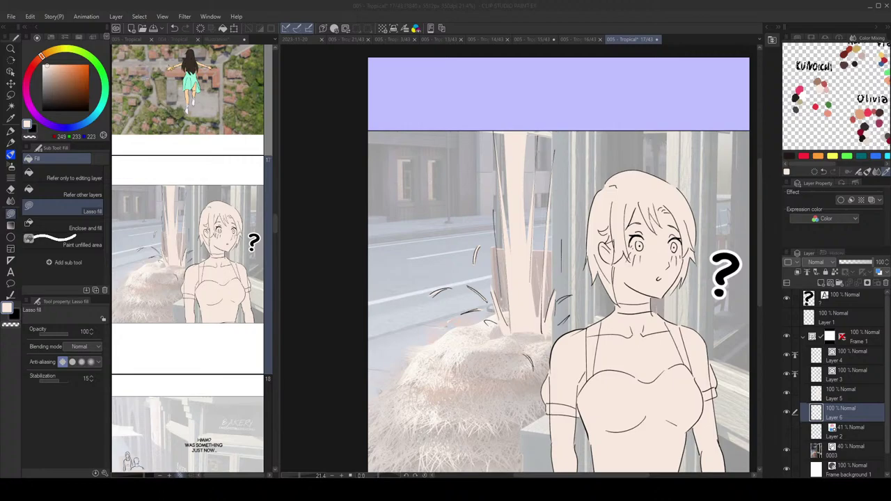
Step: Lasso-fill the small motion mark on the haystack and the two marks above the figure's shoulder in the pale color
scroll(558, 292, "up", 6)
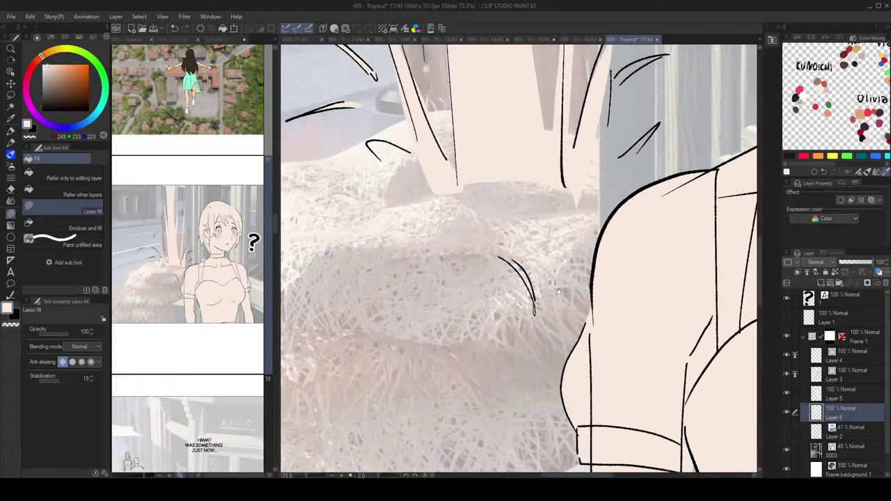
left_click_drag(558, 291, 570, 295)
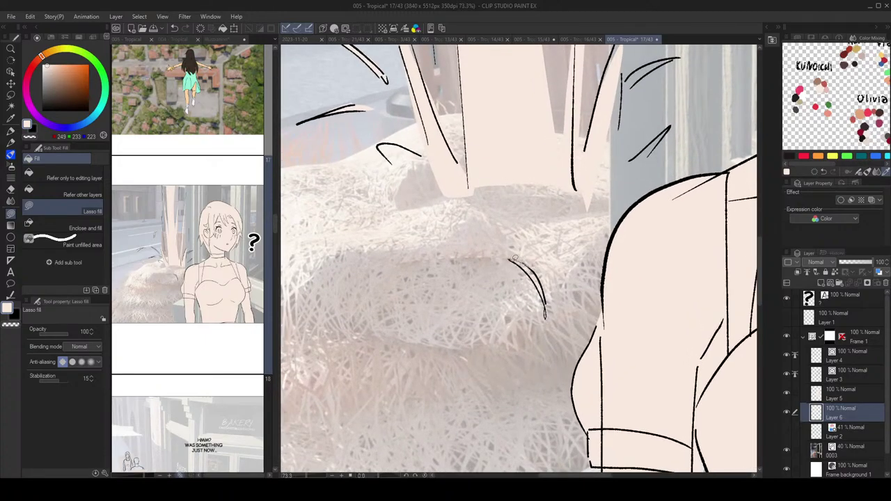
left_click_drag(521, 262, 545, 317)
scroll(620, 194, "down", 5)
left_click_drag(619, 194, 581, 263)
scroll(614, 190, "up", 3)
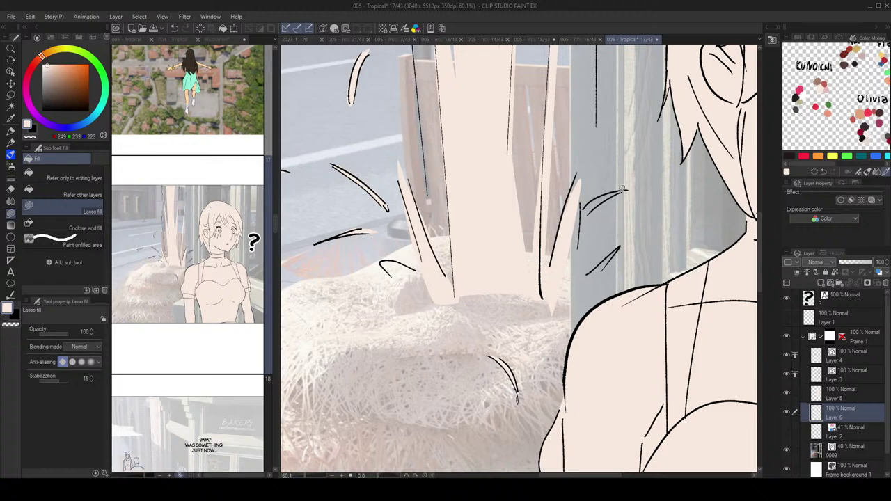
mouse_move(605, 193)
left_mouse_down()
mouse_move(584, 211)
mouse_move(615, 194)
left_mouse_up()
mouse_move(610, 255)
left_mouse_down()
mouse_move(618, 244)
mouse_move(586, 278)
left_mouse_up()
scroll(612, 262, "down", 5)
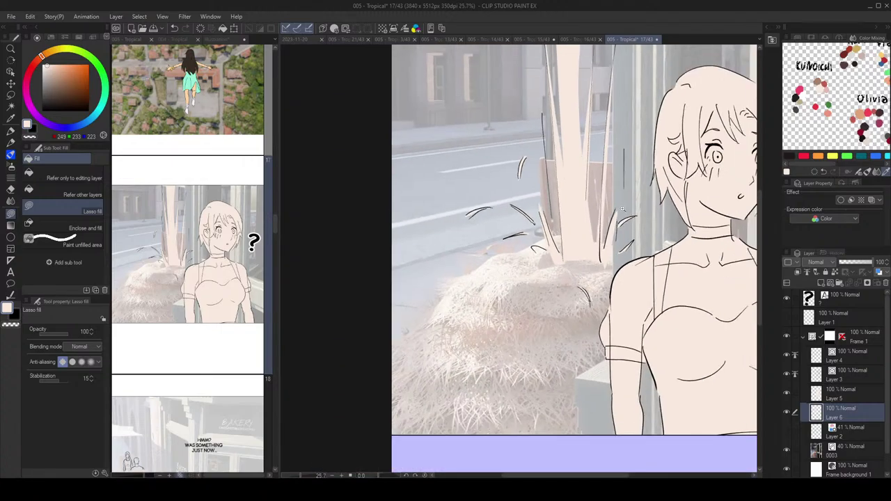
Step: Trim the excess pale fill around the small motion marks above the shoulder using the transparent color
left_click_drag(691, 163, 670, 139)
scroll(610, 229, "up", 5)
key("c")
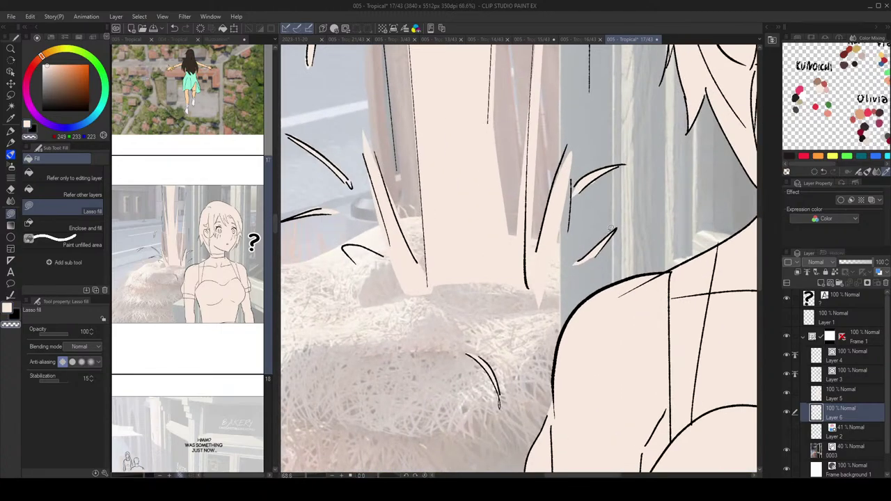
scroll(603, 253, "down", 6)
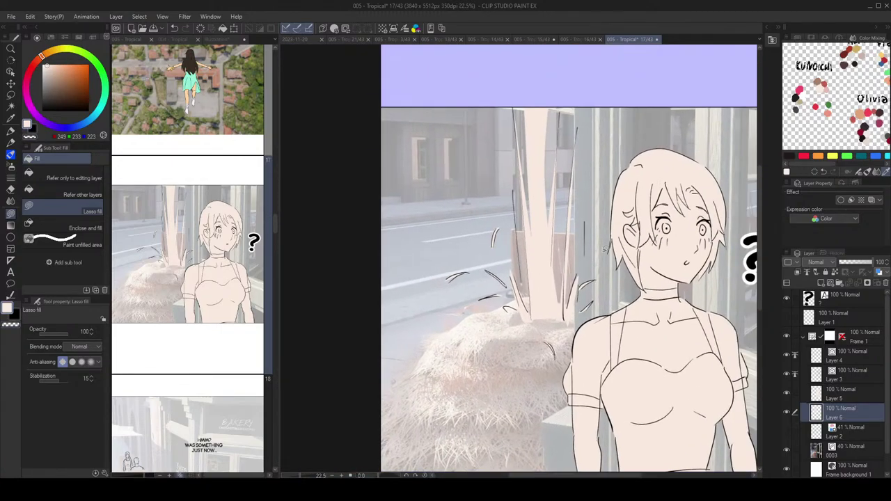
Step: Try to trim the pale fill beside the small hooked mark at the left base of the motion streaks
scroll(578, 255, "up", 4)
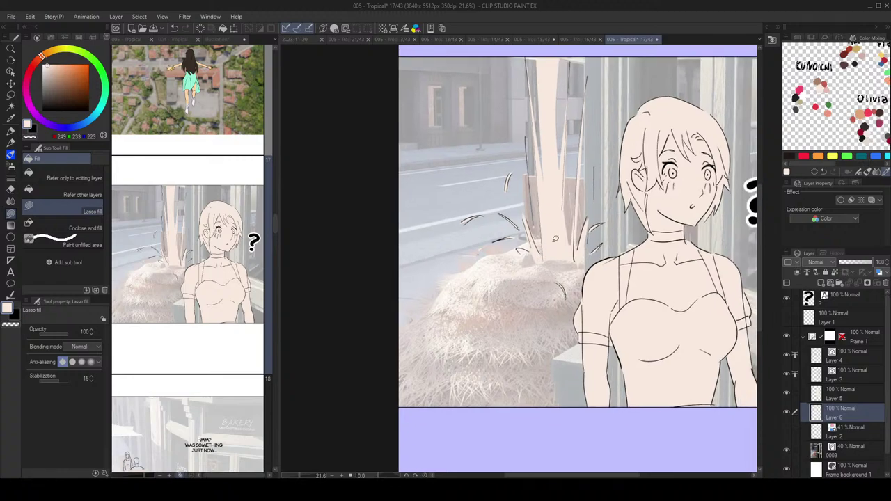
scroll(552, 238, "up", 4)
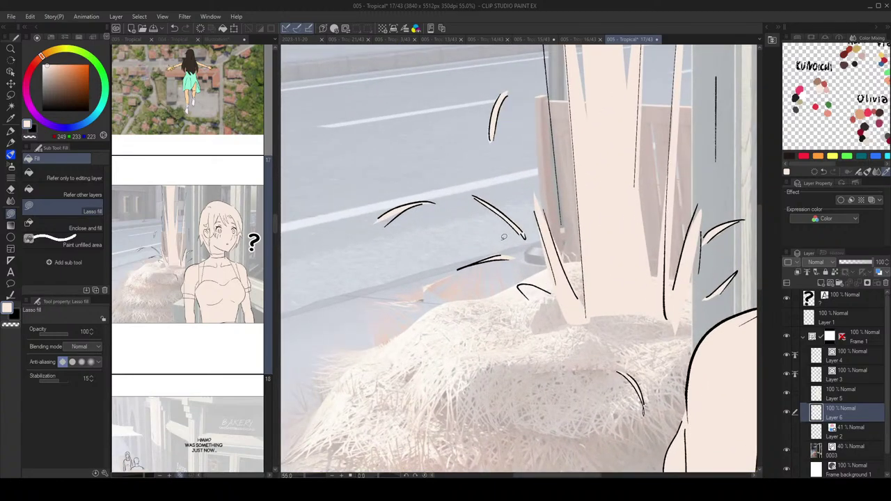
key("c")
mouse_move(553, 293)
left_mouse_down()
mouse_move(521, 286)
mouse_move(556, 295)
left_mouse_up()
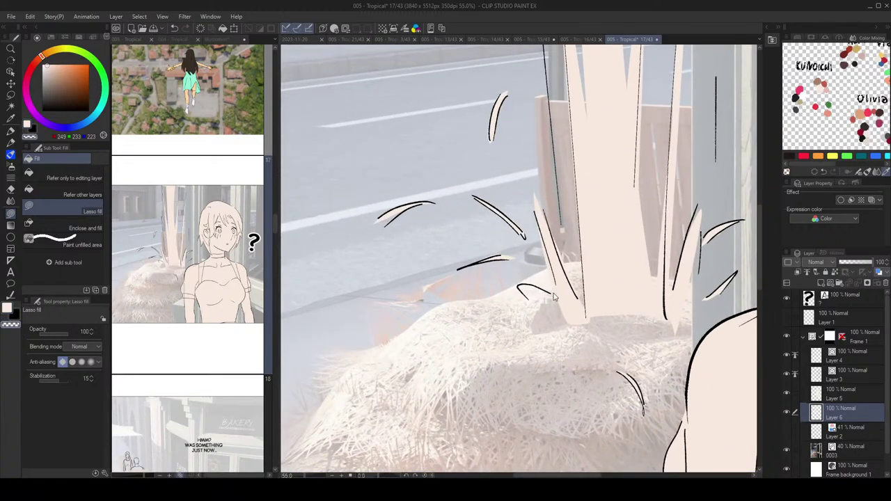
key("ctrl+z")
key("c")
Step: Redraw the pale fill at the base of the motion streaks over the haystack's upper edge and save the page
scroll(577, 295, "down", 6)
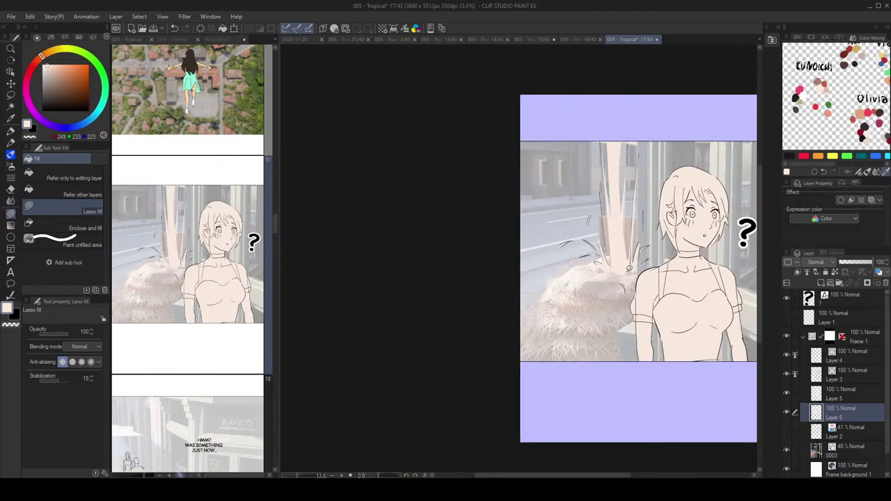
key("ctrl+z")
left_click_drag(637, 264, 631, 270)
mouse_move(647, 254)
left_mouse_down()
mouse_move(612, 280)
mouse_move(617, 257)
left_mouse_up()
key("ctrl+s")
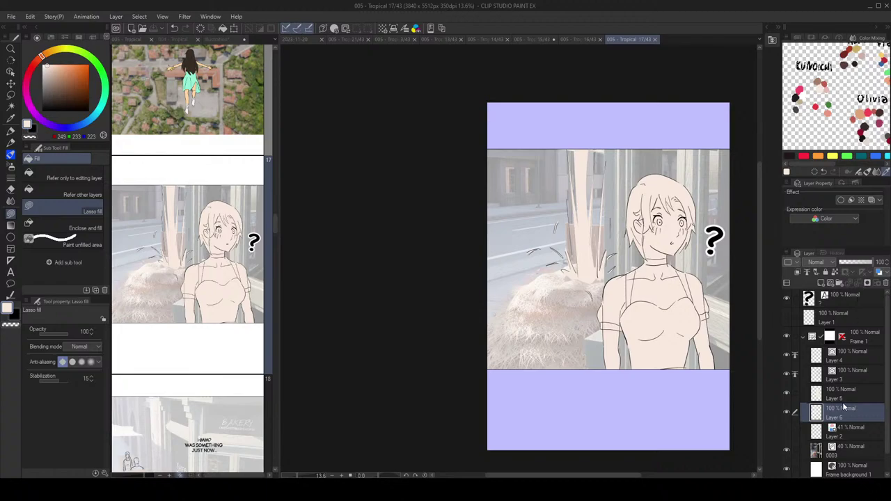
Step: Lock the transparent pixels of Layer 5 and pick the brown swatch (166, 127, 107) from the Kunoichi palette
left_click(845, 401)
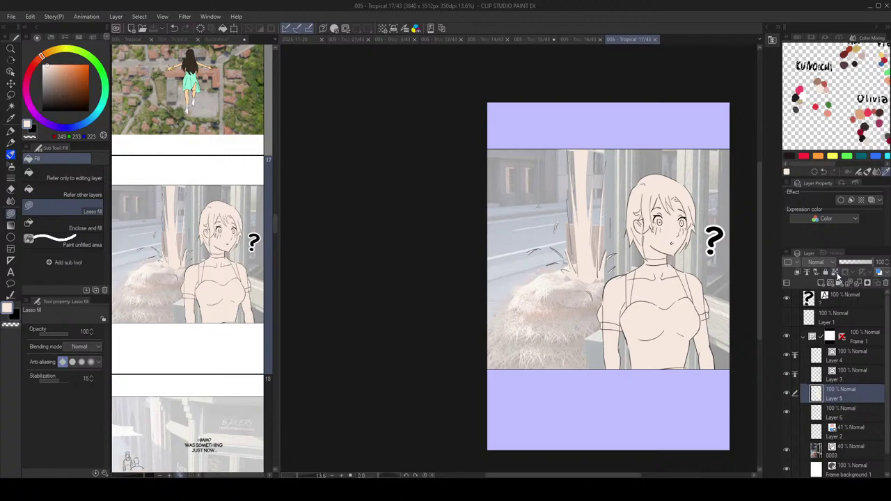
left_click(835, 273)
left_click_drag(665, 213, 647, 211)
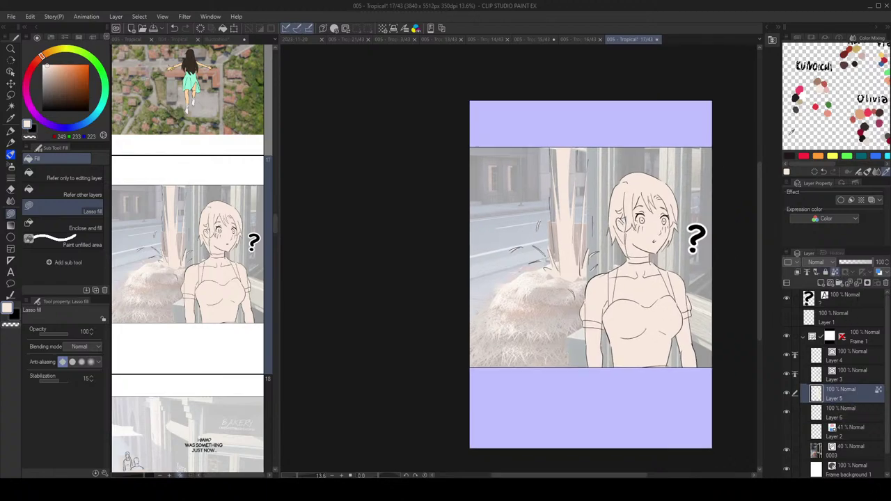
left_click(819, 82)
Step: Lasso-fill the figure's hair in brown on Layer 5 from the locks beside the right cheek up past the temple
scroll(605, 272, "up", 5)
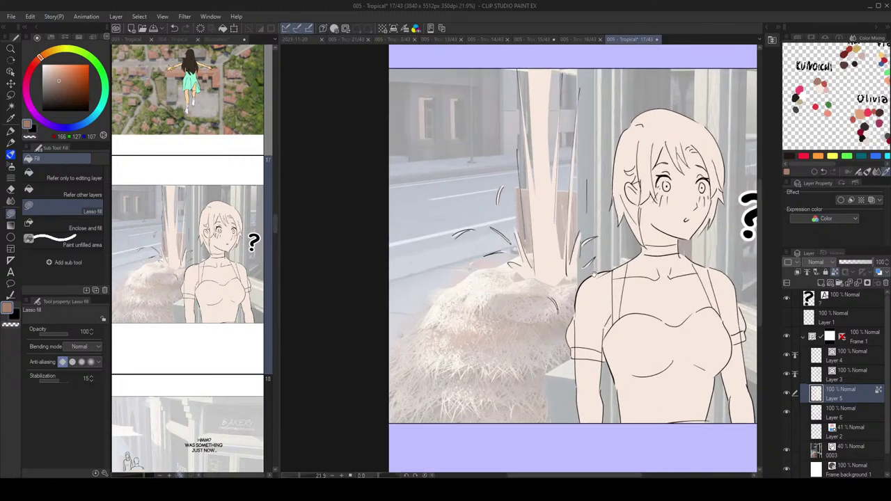
left_click_drag(594, 267, 559, 234)
left_click_drag(641, 168, 627, 175)
scroll(627, 175, "up", 5)
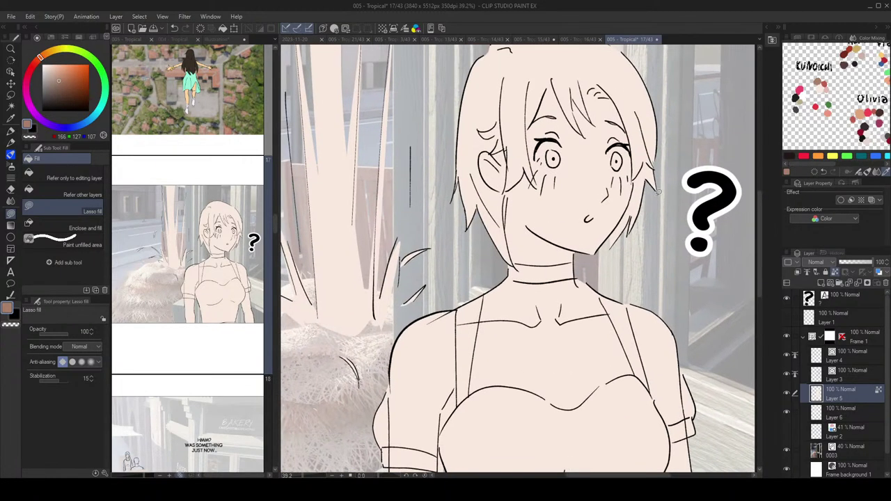
mouse_move(630, 143)
left_mouse_down()
mouse_move(648, 209)
mouse_move(629, 174)
mouse_move(612, 261)
left_mouse_up()
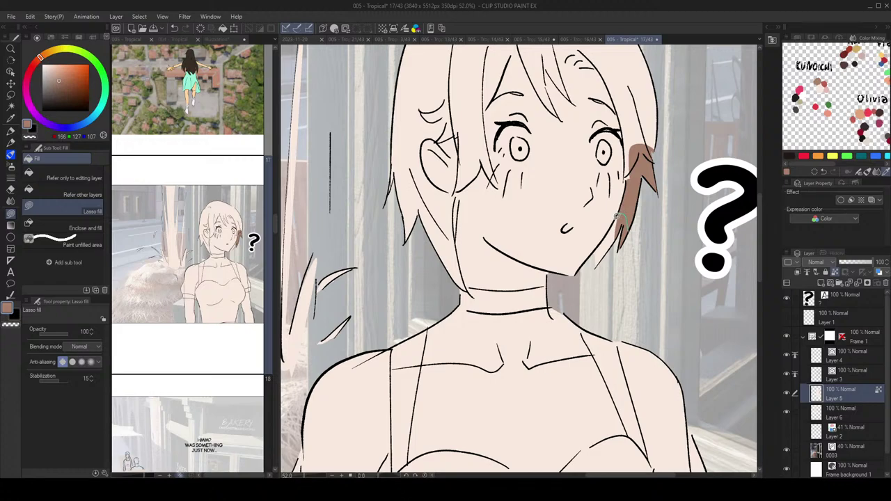
mouse_move(617, 216)
left_mouse_down()
mouse_move(604, 236)
mouse_move(617, 281)
left_mouse_up()
left_click_drag(640, 182, 646, 252)
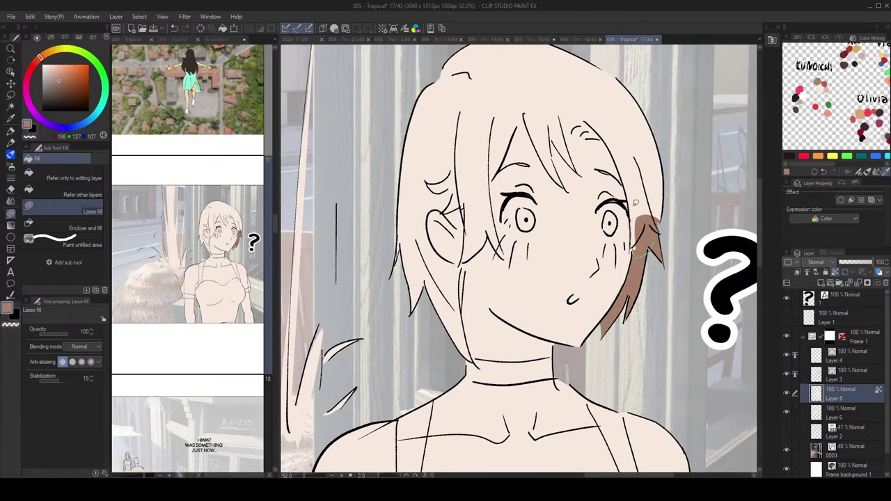
mouse_move(636, 203)
left_mouse_down()
mouse_move(685, 220)
mouse_move(683, 212)
mouse_move(667, 261)
mouse_move(637, 272)
mouse_move(646, 189)
left_mouse_up()
mouse_move(646, 240)
left_mouse_down()
mouse_move(653, 252)
mouse_move(642, 264)
mouse_move(625, 220)
left_mouse_up()
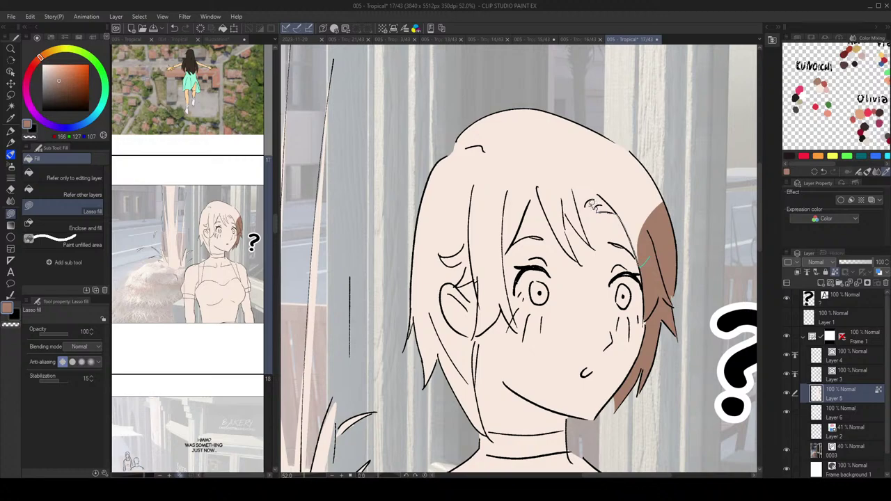
Step: Lasso-fill brown along the forehead curls, the fringe tips and the crown's outline gap to seal the hair area
mouse_move(585, 204)
left_mouse_down()
mouse_move(665, 203)
mouse_move(663, 230)
left_mouse_up()
mouse_move(684, 202)
left_mouse_down()
mouse_move(684, 226)
mouse_move(634, 158)
mouse_move(598, 197)
left_mouse_up()
mouse_move(583, 199)
left_mouse_down()
mouse_move(604, 203)
mouse_move(599, 230)
mouse_move(586, 233)
mouse_move(587, 254)
mouse_move(604, 247)
left_mouse_up()
left_click_drag(518, 174, 516, 171)
left_click_drag(571, 183, 568, 134)
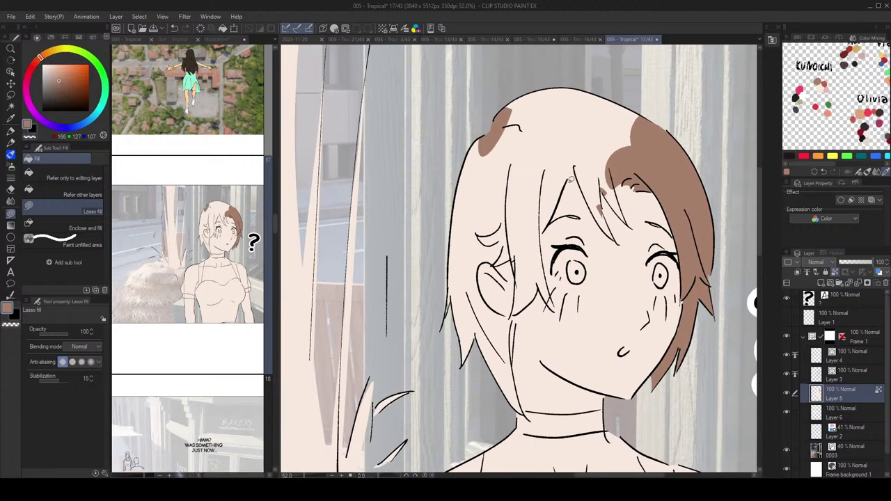
mouse_move(571, 180)
left_mouse_down()
mouse_move(577, 161)
mouse_move(574, 184)
mouse_move(608, 154)
left_mouse_up()
mouse_move(567, 203)
left_mouse_down()
mouse_move(553, 214)
mouse_move(564, 206)
left_mouse_up()
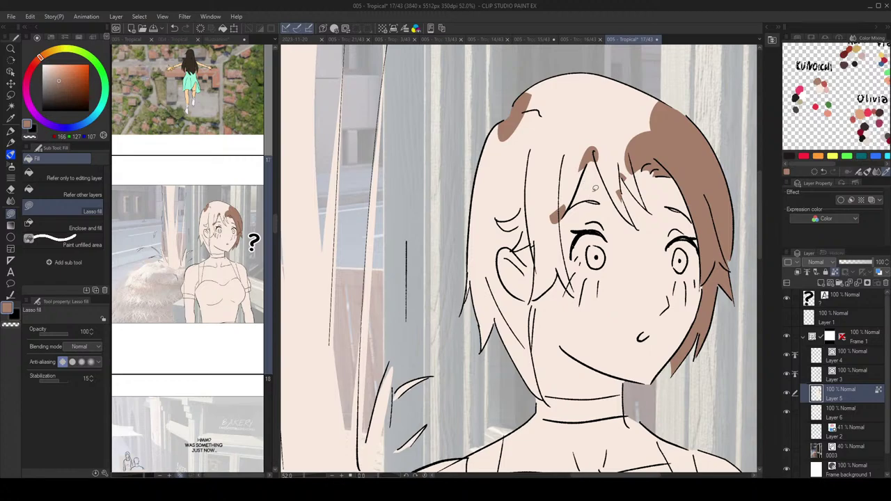
Step: Lasso-fill brown at the tip of the side lock beside the cheek and around the top and base of the ear
scroll(595, 188, "up", 2)
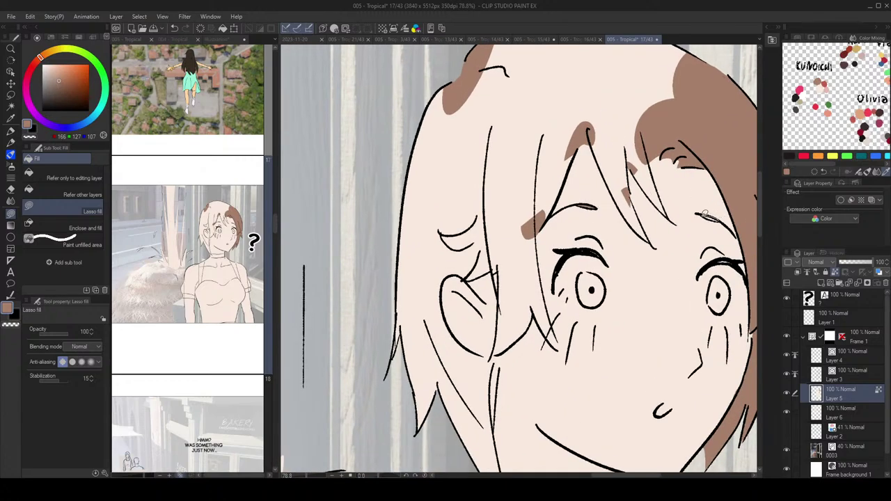
scroll(720, 218, "down", 3)
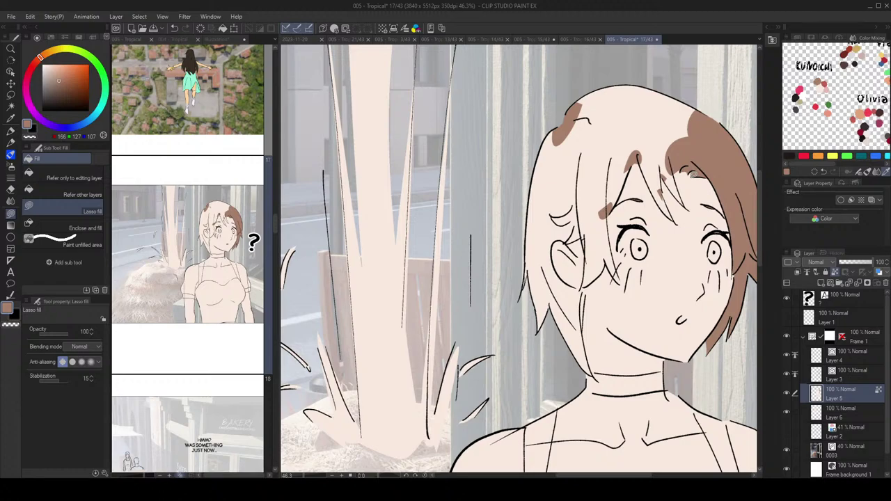
scroll(646, 210, "up", 2)
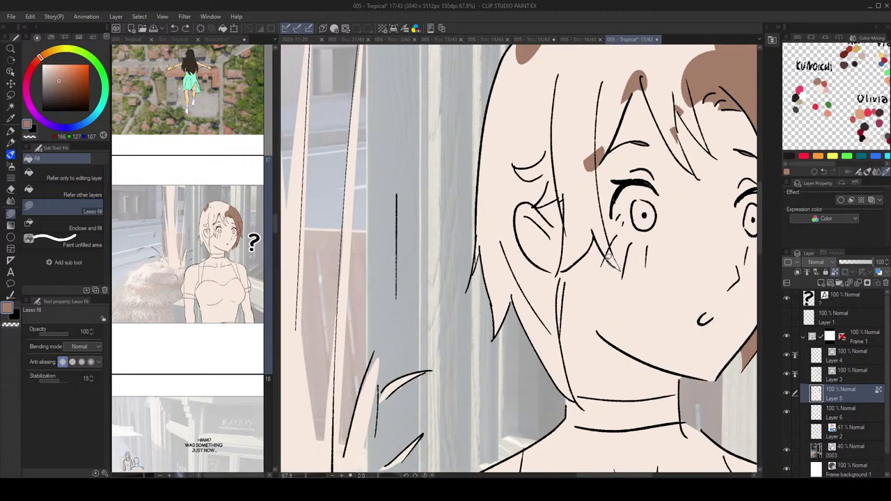
mouse_move(608, 256)
left_mouse_down()
mouse_move(611, 242)
mouse_move(616, 253)
left_mouse_up()
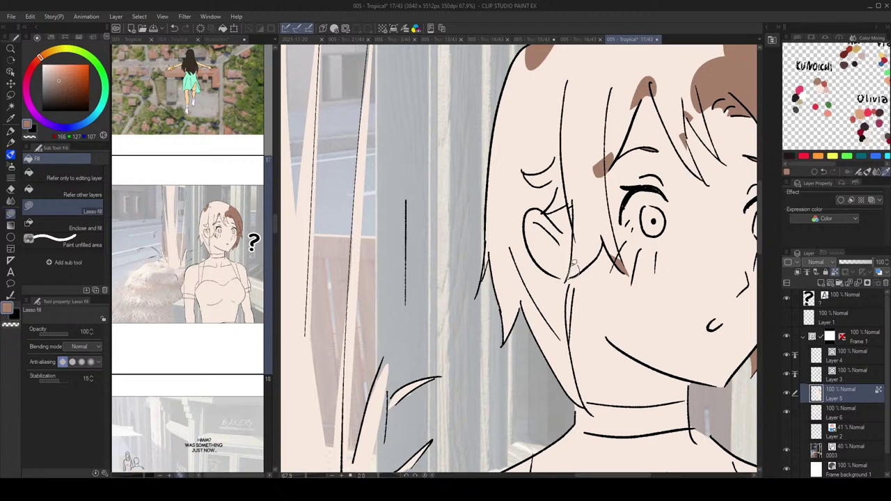
scroll(606, 209, "down", 3)
scroll(592, 202, "up", 2)
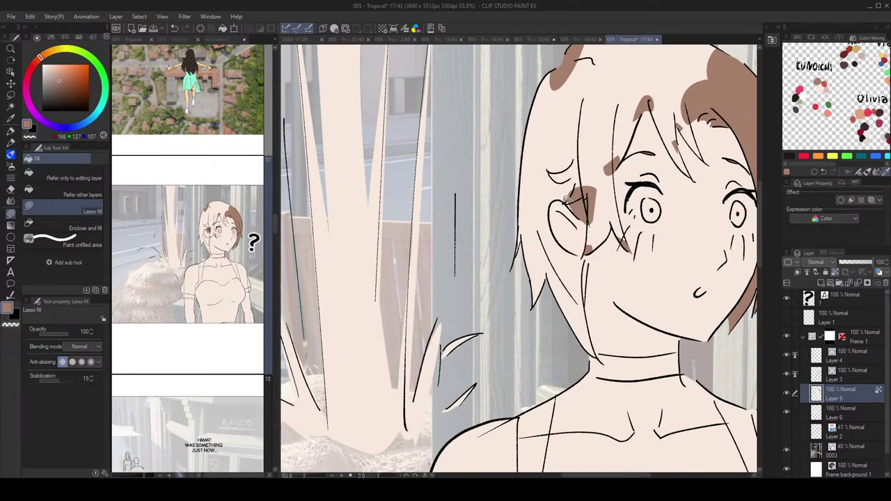
scroll(571, 198, "down", 3)
scroll(628, 210, "up", 3)
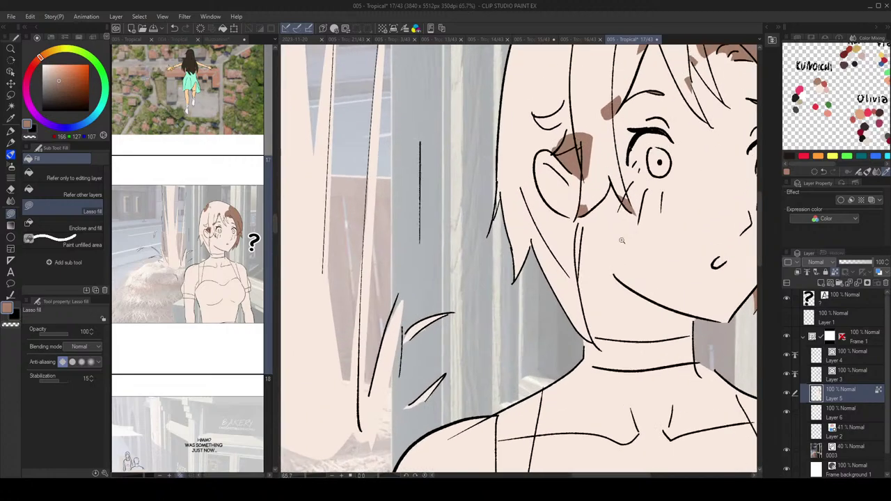
mouse_move(575, 221)
left_mouse_down()
mouse_move(583, 218)
mouse_move(575, 237)
mouse_move(564, 222)
mouse_move(571, 213)
left_mouse_up()
scroll(623, 220, "up", 1)
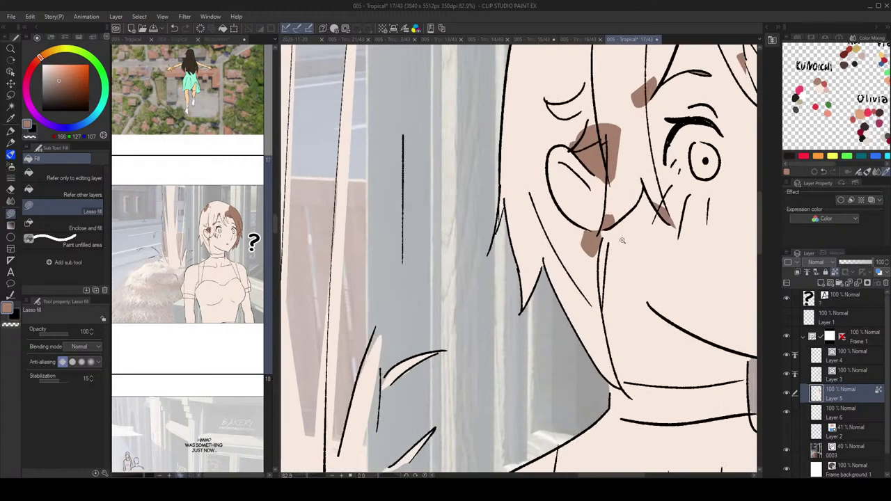
scroll(654, 202, "down", 4)
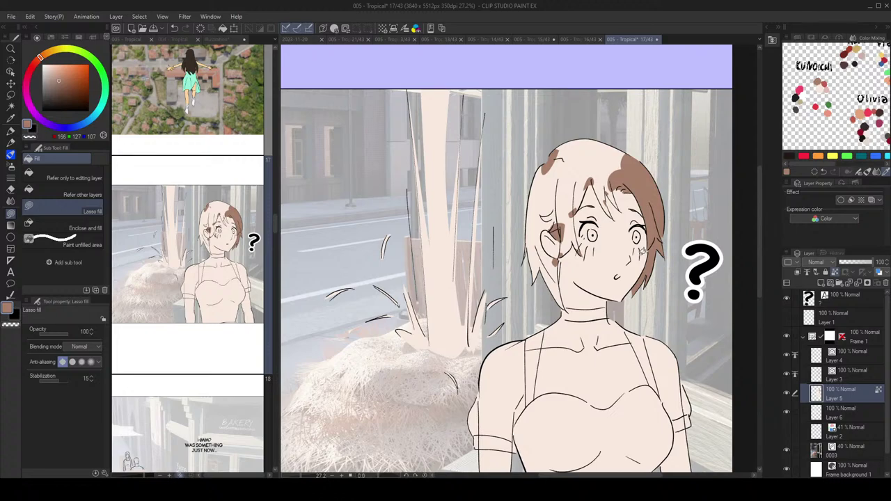
Step: Fill the rest of the enclosed hair area in brown using the fill that refers to other layers
scroll(592, 250, "up", 1)
left_click(77, 195)
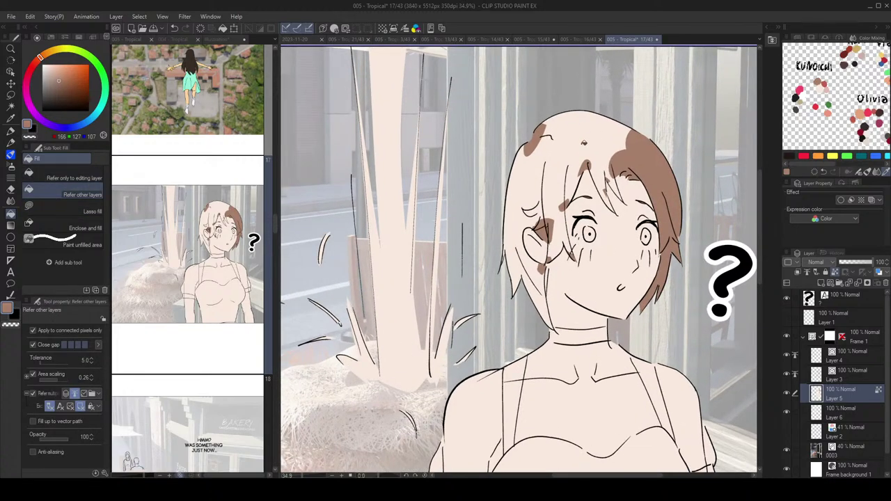
left_click(583, 143)
Step: Lasso-fill the white of the eye nearer the ear in white (255, 255, 255) on Layer 5
left_click(67, 209)
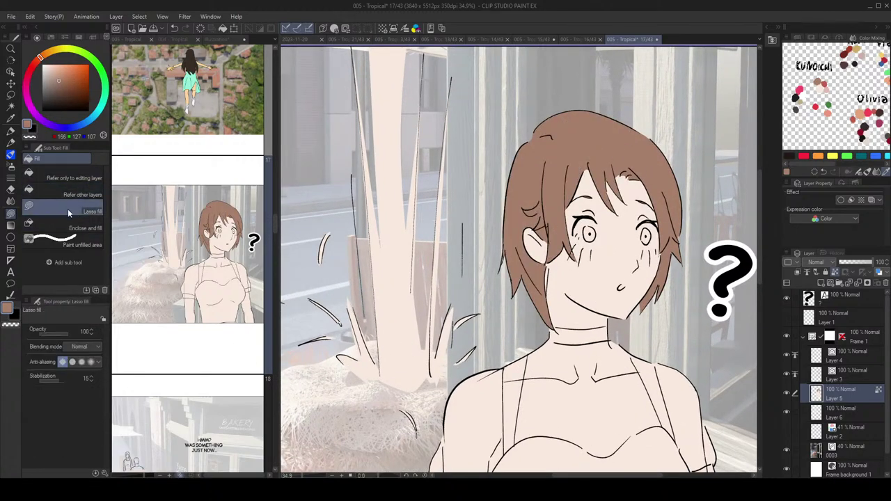
left_click_drag(661, 181, 654, 178)
scroll(617, 197, "up", 4)
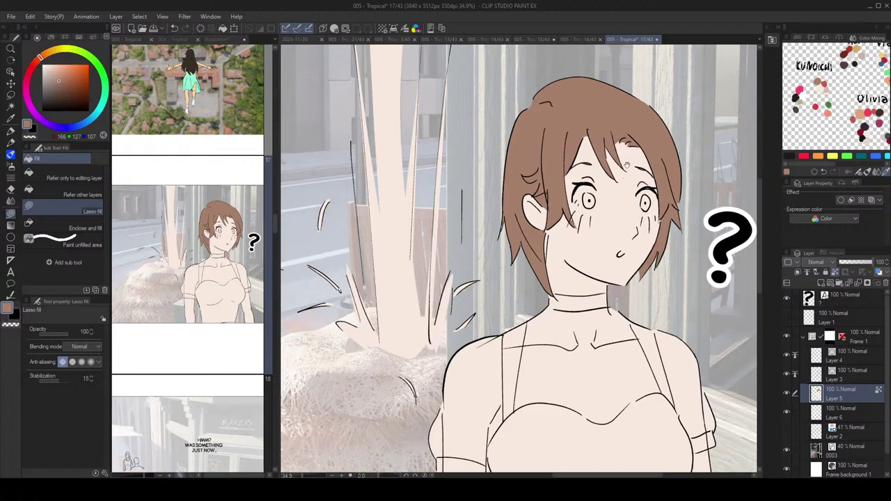
scroll(663, 148, "down", 3)
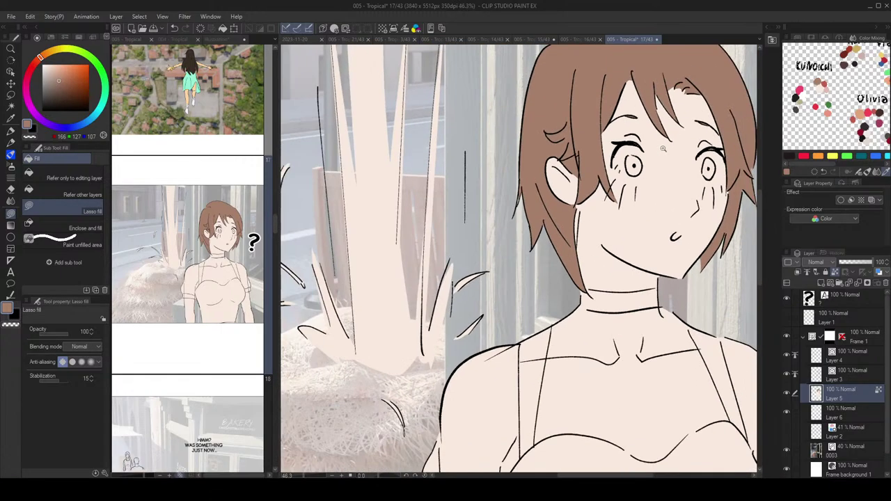
scroll(704, 141, "up", 1)
scroll(596, 187, "up", 3)
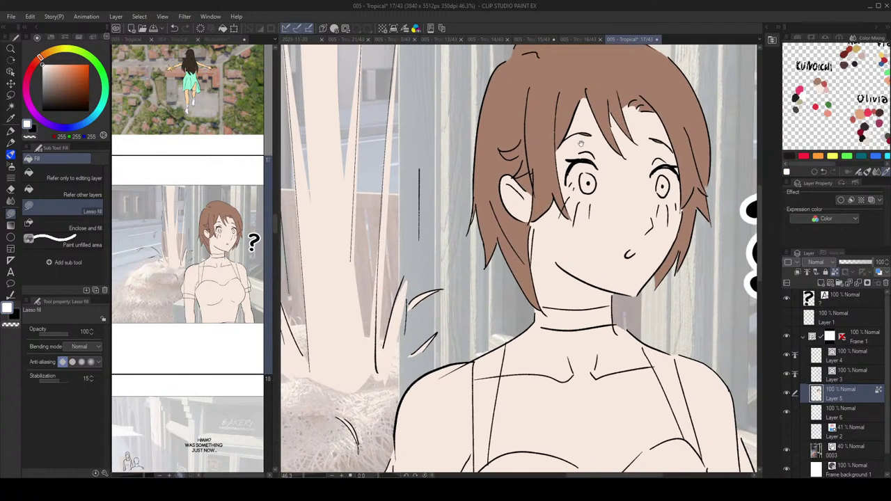
mouse_move(572, 174)
left_mouse_down()
mouse_move(571, 220)
mouse_move(555, 233)
mouse_move(523, 226)
mouse_move(505, 202)
mouse_move(521, 165)
mouse_move(561, 164)
left_mouse_up()
left_click(540, 238, "alt")
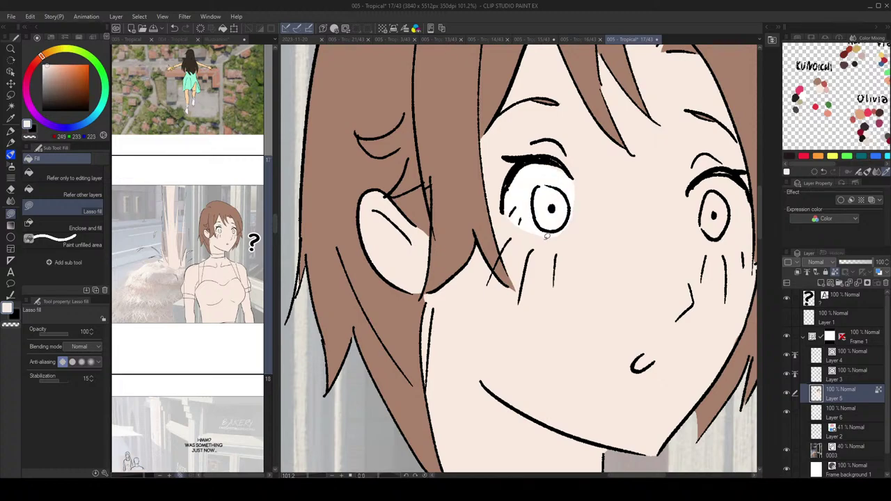
mouse_move(542, 237)
left_mouse_down()
mouse_move(509, 196)
mouse_move(537, 241)
left_mouse_up()
scroll(592, 194, "down", 3)
scroll(550, 215, "up", 3)
left_click(550, 214, "alt")
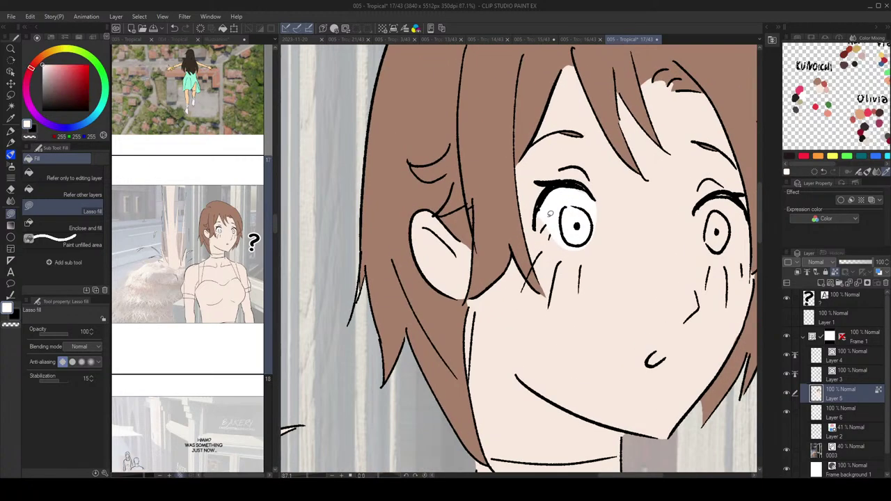
Step: Lasso-fill the white of the far eye in white, undoing the stray strokes
left_click_drag(663, 190, 565, 195)
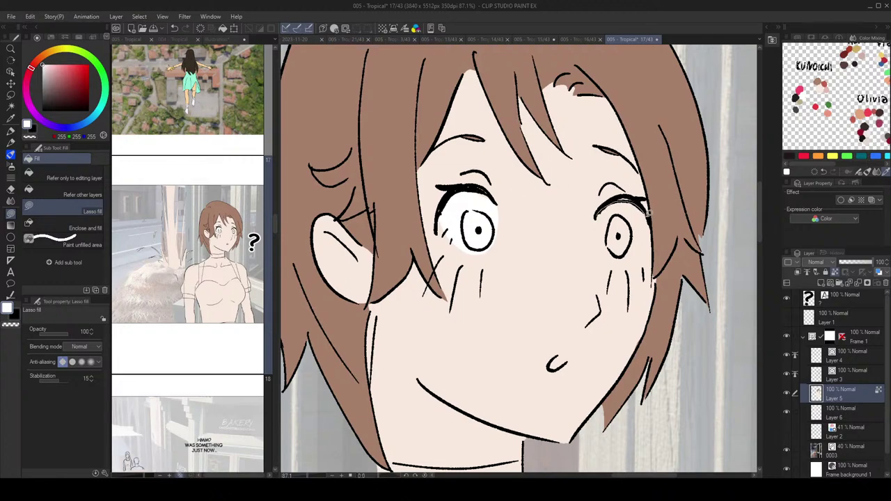
mouse_move(647, 237)
left_mouse_down()
mouse_move(612, 250)
mouse_move(636, 256)
mouse_move(654, 230)
mouse_move(600, 218)
mouse_move(611, 252)
mouse_move(645, 245)
mouse_move(600, 218)
mouse_move(604, 256)
left_mouse_up()
key("ctrl+z")
key("ctrl+z")
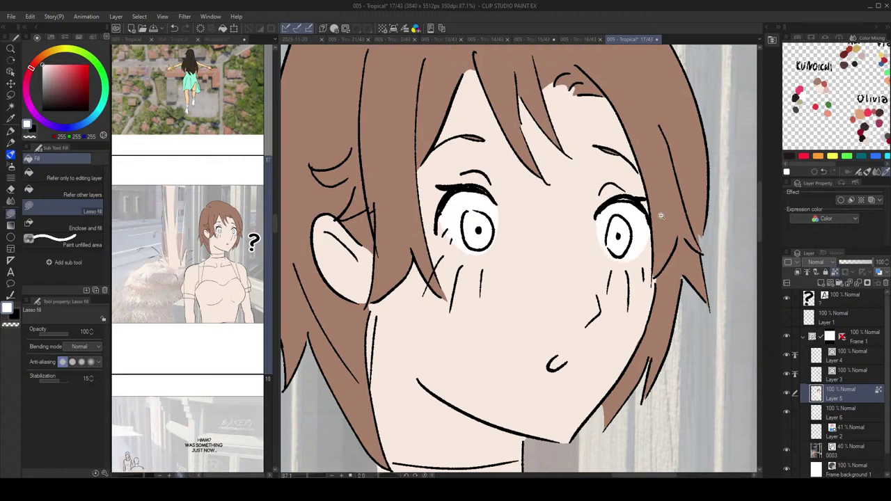
Step: Pick the green swatch (67, 123, 63) from the Kunoichi palette and lasso-fill both irises with it
scroll(592, 240, "down", 3)
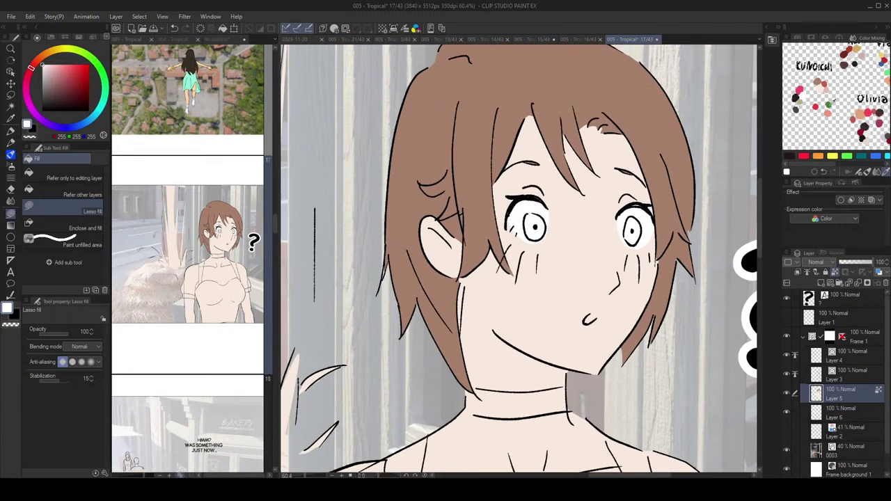
left_click(830, 103)
scroll(530, 212, "up", 3)
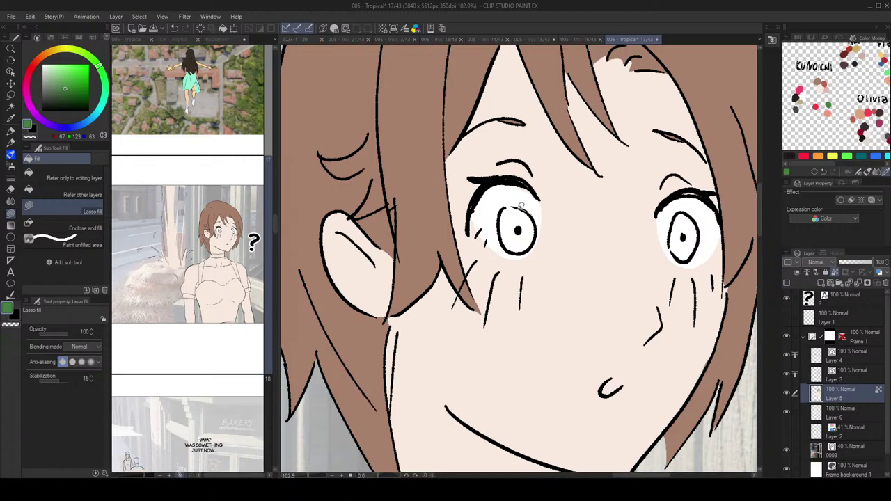
mouse_move(521, 204)
left_mouse_down()
mouse_move(503, 240)
mouse_move(514, 250)
mouse_move(532, 244)
mouse_move(540, 223)
mouse_move(523, 208)
left_mouse_up()
left_click_drag(585, 219, 529, 208)
mouse_move(641, 209)
left_mouse_down()
mouse_move(622, 202)
mouse_move(616, 229)
mouse_move(631, 251)
mouse_move(642, 211)
mouse_move(622, 202)
left_mouse_up()
scroll(668, 171, "down", 4)
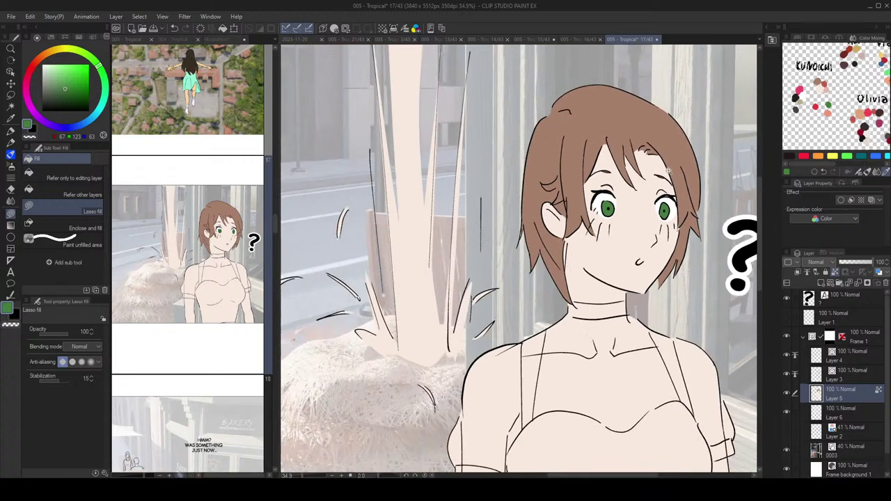
Step: Touch up the fill between the small curls at the forehead hairline and sample the hair brown again
scroll(700, 187, "up", 3)
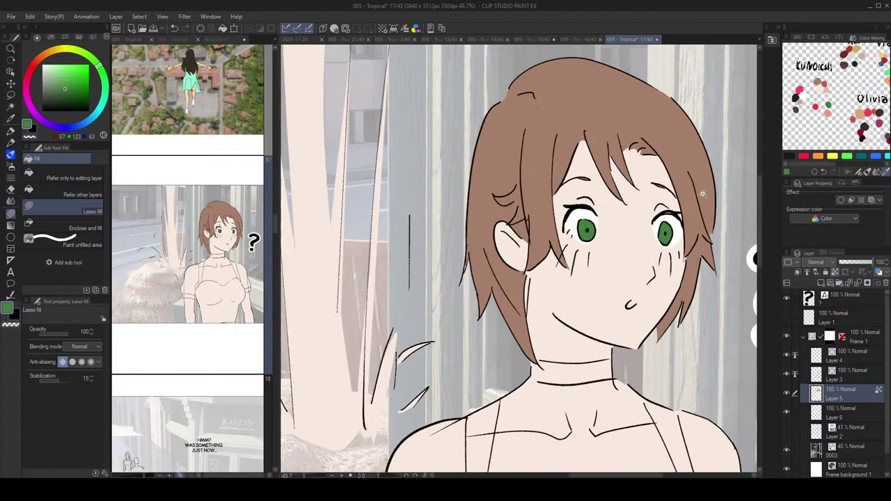
left_click(635, 144, "alt")
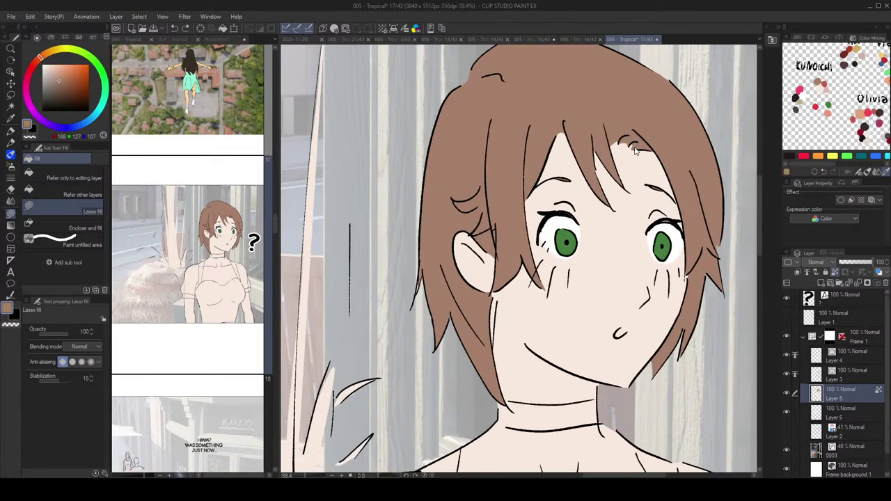
key("c")
left_click(639, 152, "alt")
left_click_drag(631, 145, 637, 146)
left_click(666, 123, "alt")
scroll(680, 150, "down", 2)
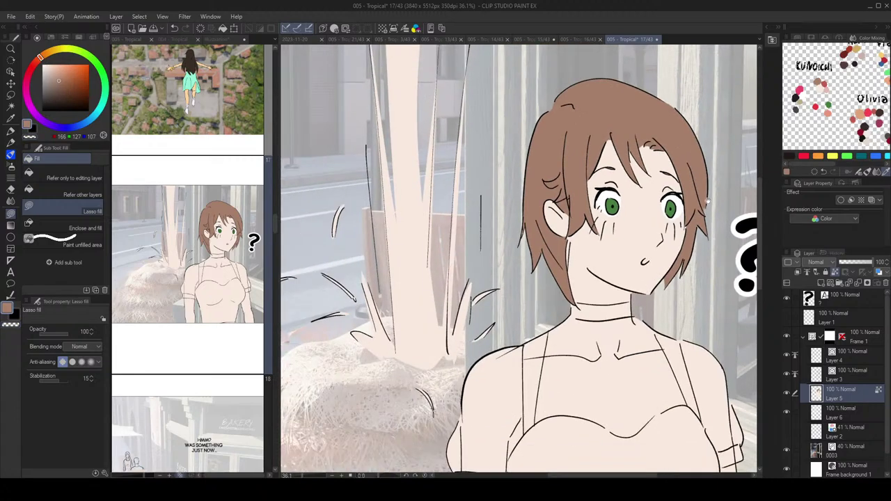
Step: Lasso-fill brown in the gap just below the ear, along the strand beside the neck
left_click_drag(669, 184, 667, 185)
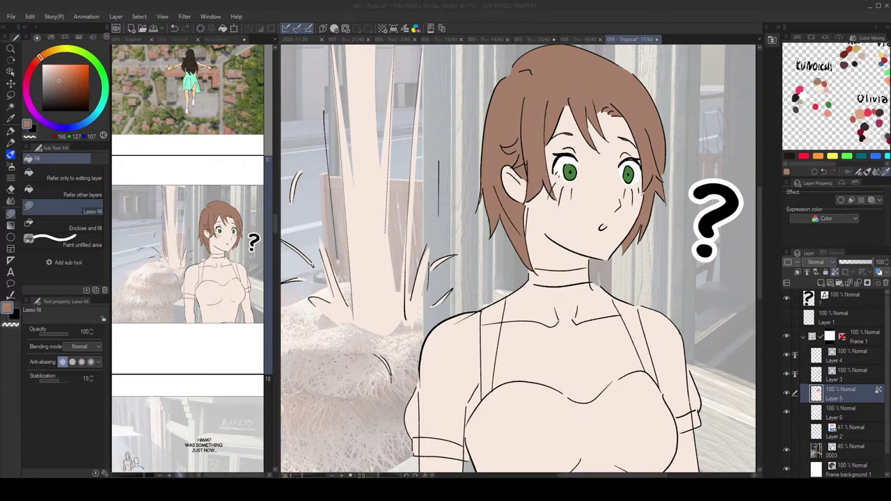
left_click(584, 119)
scroll(584, 119, "up", 3)
left_click_drag(592, 133, 580, 183)
scroll(577, 219, "up", 1)
key("h")
left_click_drag(621, 244, 603, 211)
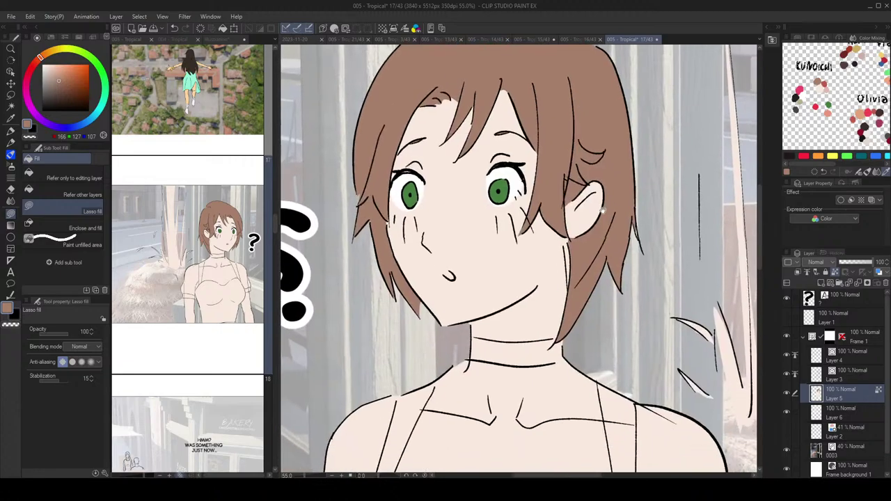
scroll(604, 211, "up", 1)
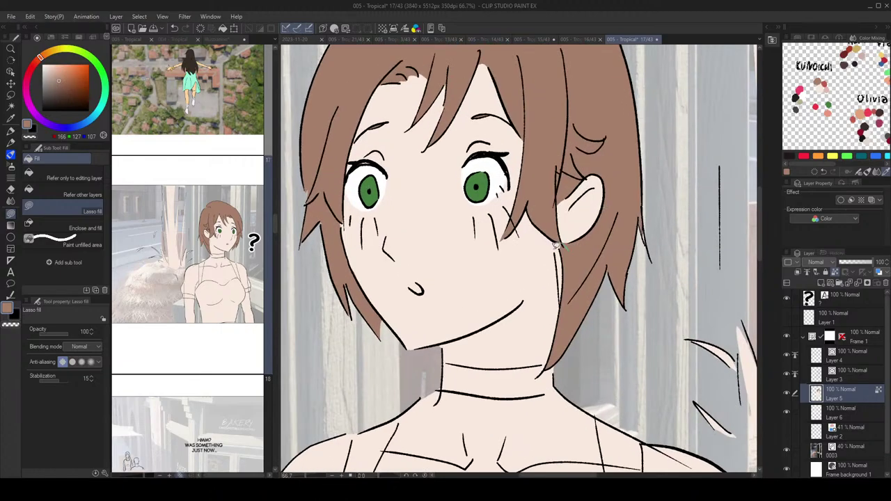
mouse_move(556, 245)
left_mouse_down()
mouse_move(571, 307)
mouse_move(573, 283)
left_mouse_up()
scroll(576, 281, "up", 1)
scroll(577, 281, "down", 5)
key("h")
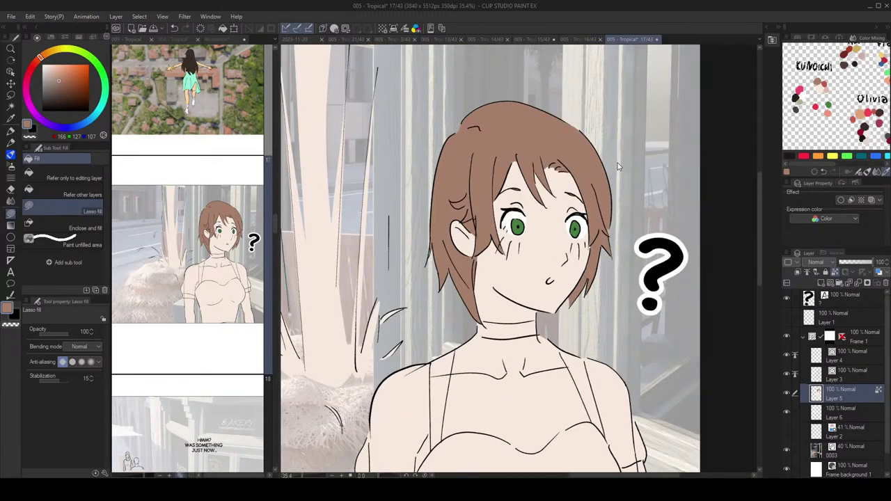
Step: Clean up the fill between the thin outer hair strands behind the ear with Layer 5's transparent pixels temporarily unlocked
key("h")
scroll(617, 166, "up", 1)
scroll(627, 181, "down", 1)
scroll(661, 216, "up", 5)
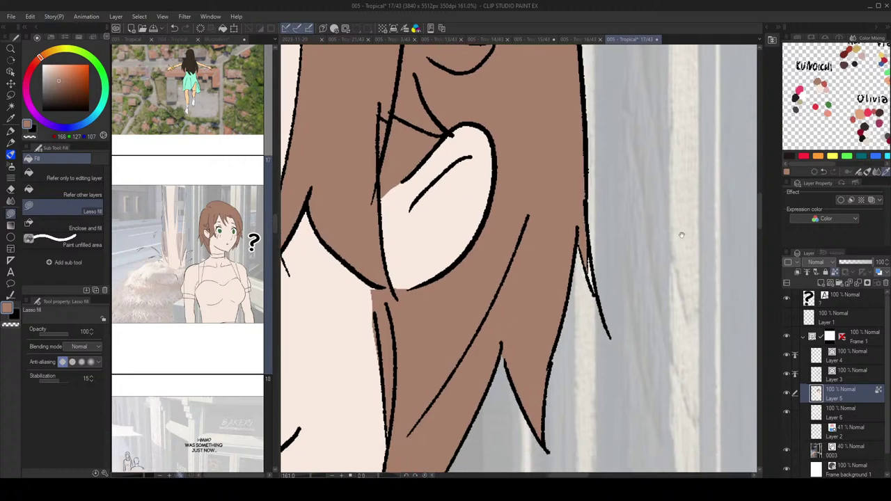
key("c")
left_click_drag(581, 242, 596, 299)
key("c")
mouse_move(588, 245)
left_mouse_down()
mouse_move(599, 280)
mouse_move(581, 241)
left_mouse_up()
scroll(639, 240, "down", 5)
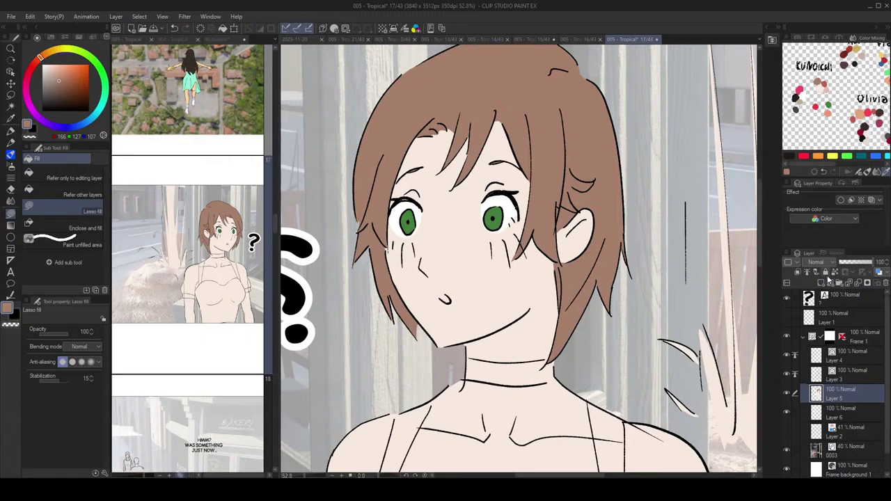
scroll(641, 252, "down", 4)
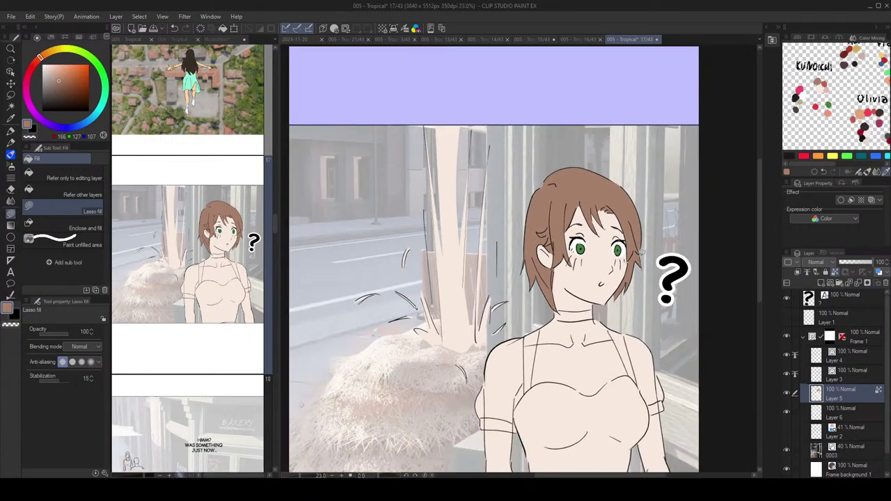
scroll(641, 253, "up", 10)
scroll(688, 315, "down", 2)
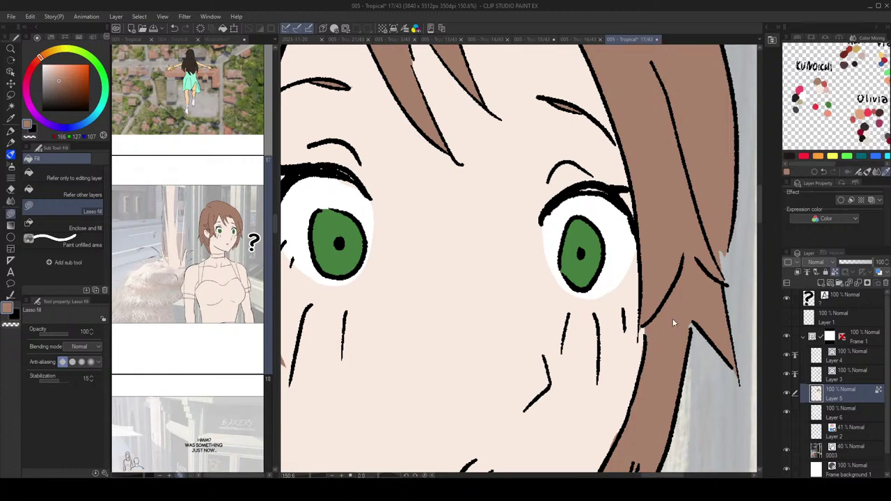
scroll(673, 323, "down", 6)
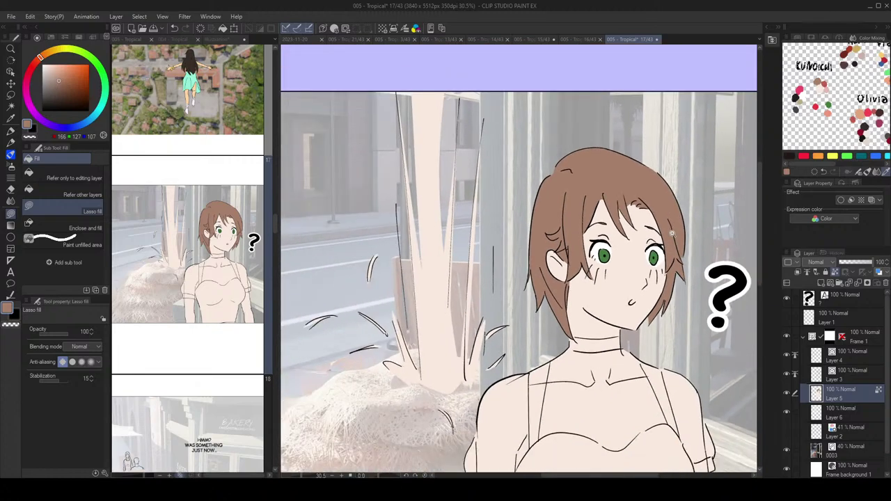
scroll(672, 233, "down", 2)
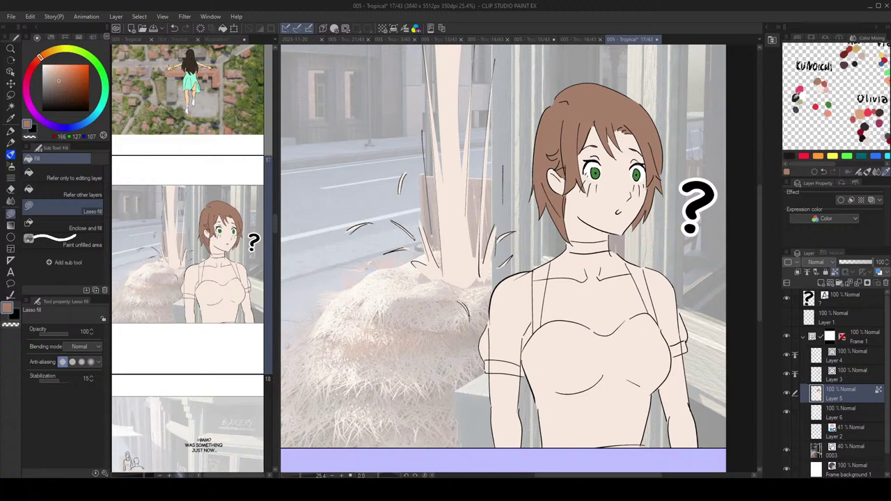
Step: Pick the near-black swatch (32, 32, 32) from the Kunoichi palette and lasso-fill the open corners at both ends of the choker
left_click(795, 95)
scroll(587, 241, "up", 6)
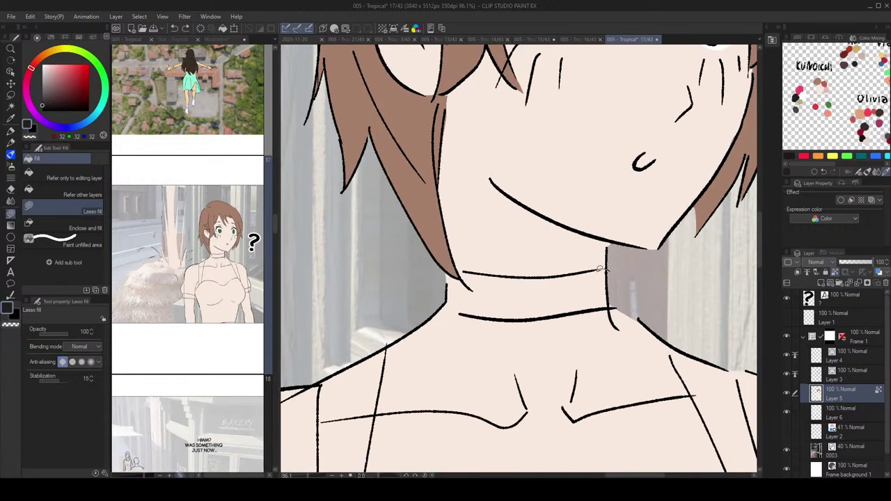
left_click_drag(606, 267, 600, 277)
mouse_move(460, 308)
left_mouse_down()
mouse_move(460, 301)
mouse_move(463, 314)
left_mouse_up()
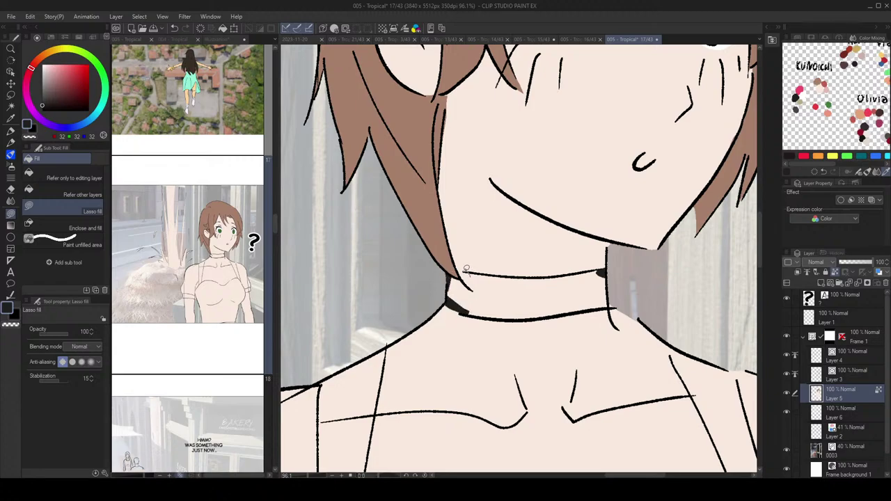
left_click_drag(470, 279, 460, 274)
mouse_move(529, 262)
left_mouse_down()
mouse_move(513, 255)
mouse_move(534, 262)
left_mouse_up()
mouse_move(456, 273)
left_mouse_down()
mouse_move(475, 291)
mouse_move(465, 279)
left_mouse_up()
left_click_drag(496, 274, 490, 273)
scroll(490, 273, "down", 3)
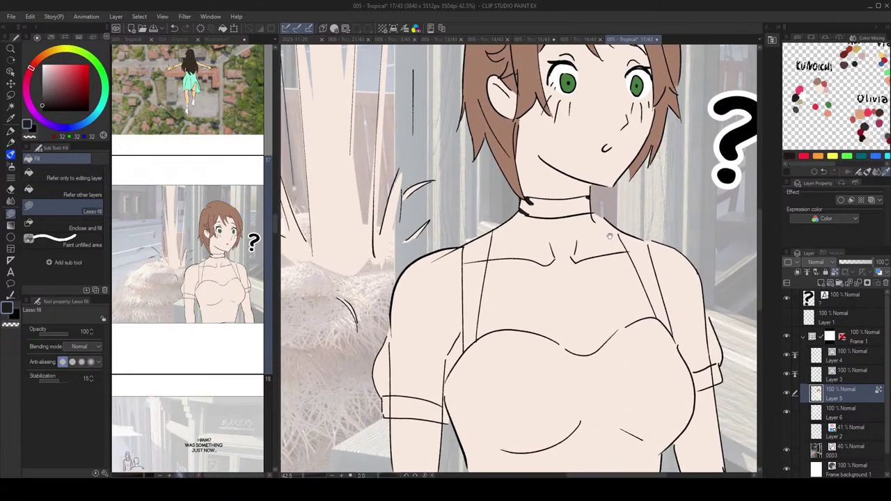
Step: Lasso-fill near-black at the open ends of both armbands to close the gaps in their outlines
scroll(441, 367, "up", 5)
mouse_move(422, 333)
left_mouse_down()
mouse_move(430, 327)
mouse_move(449, 341)
mouse_move(439, 374)
mouse_move(422, 332)
left_mouse_up()
mouse_move(431, 319)
left_mouse_down()
mouse_move(423, 297)
mouse_move(400, 294)
mouse_move(394, 336)
mouse_move(405, 350)
mouse_move(427, 333)
left_mouse_up()
scroll(519, 291, "down", 5)
left_click_drag(562, 259, 365, 245)
scroll(630, 242, "up", 5)
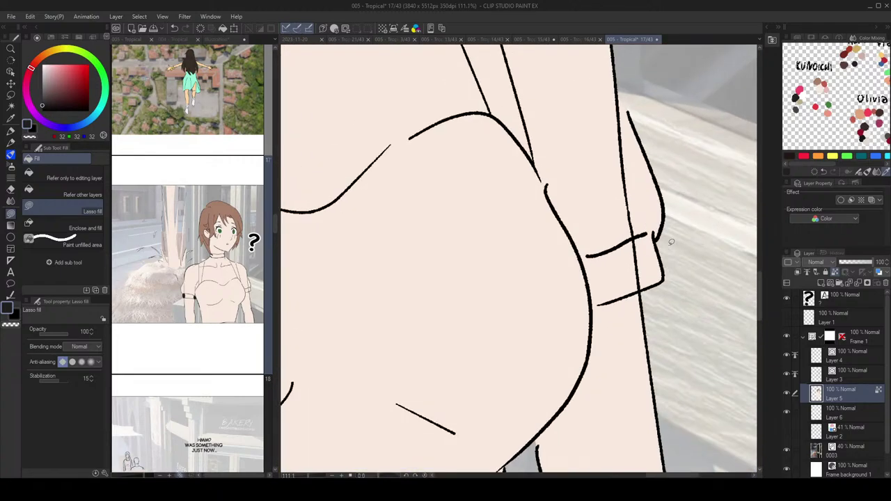
mouse_move(655, 238)
left_mouse_down()
mouse_move(648, 235)
mouse_move(653, 249)
left_mouse_up()
mouse_move(593, 256)
left_mouse_down()
mouse_move(586, 258)
mouse_move(599, 306)
mouse_move(616, 299)
left_mouse_up()
scroll(617, 298, "down", 5)
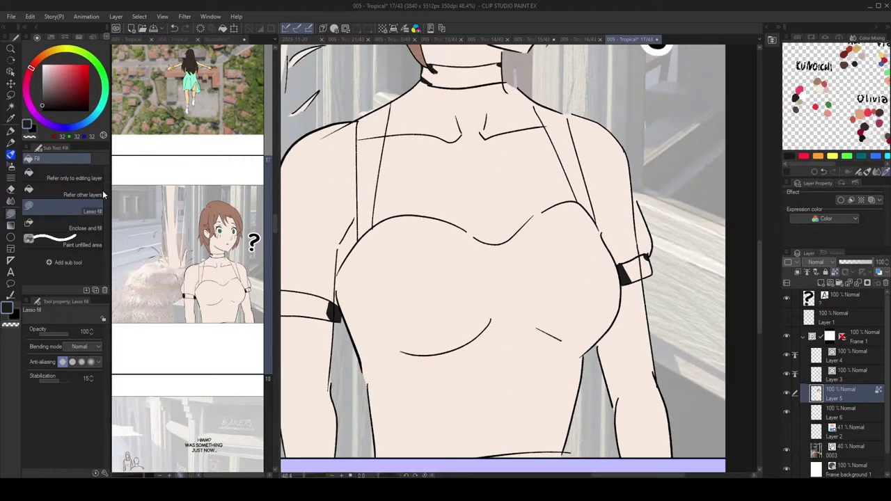
Step: Fill the rest of both armbands near-black with the Refer other layers fill
left_click(70, 194)
left_click(400, 293)
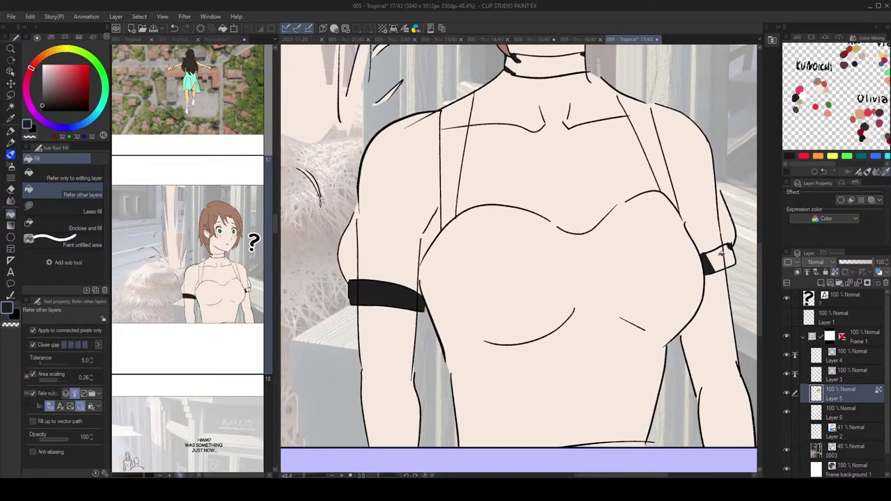
left_click(727, 259)
left_click_drag(700, 258, 679, 279)
Step: Fill the inside of the choker near-black with the Refer other layers fill
left_click(71, 207)
mouse_move(573, 201)
left_mouse_down()
mouse_move(531, 251)
mouse_move(532, 268)
mouse_move(561, 299)
left_mouse_up()
scroll(484, 209, "up", 4)
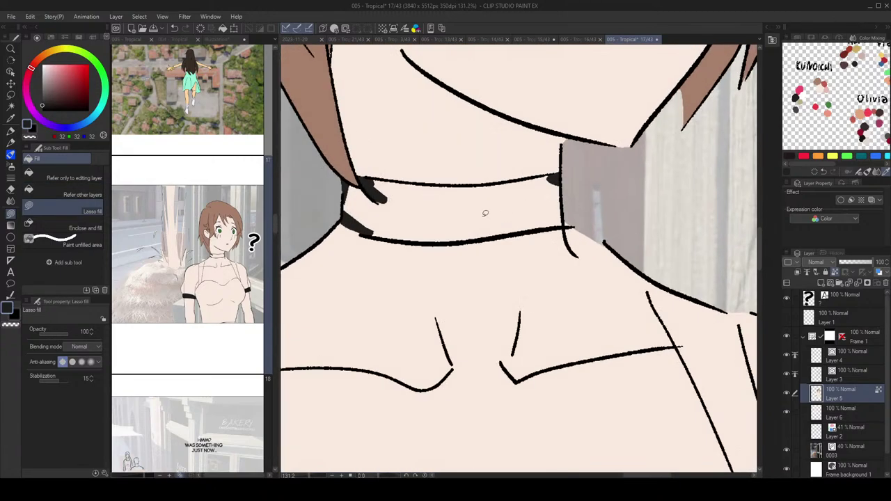
left_click(59, 191)
left_click(517, 203)
scroll(616, 233, "down", 7)
left_click_drag(635, 264, 603, 204)
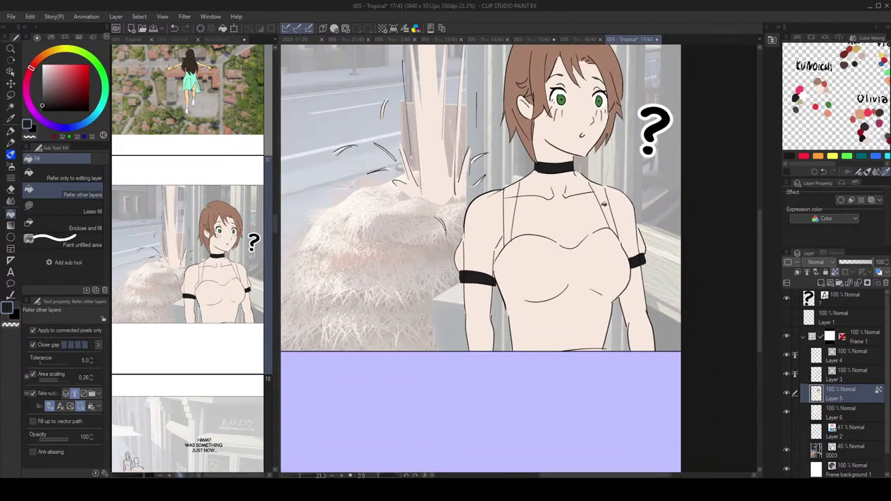
left_click_drag(703, 90, 687, 126)
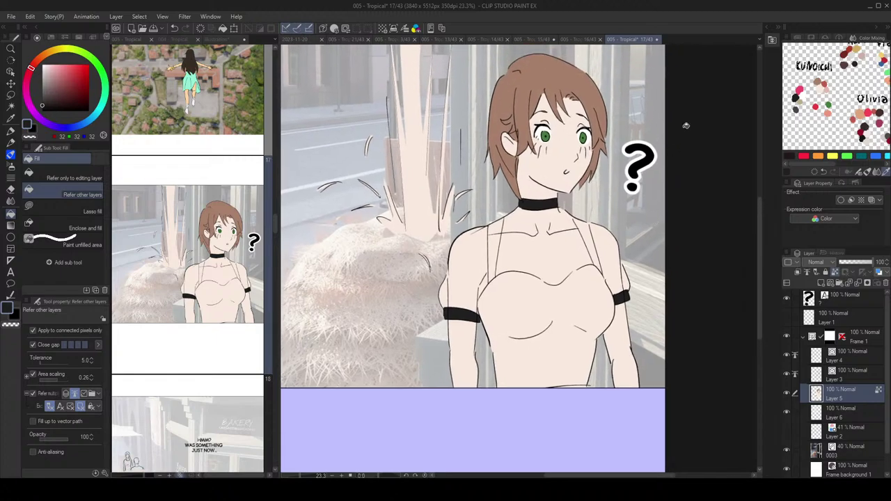
Step: Pick the red swatch (239, 75, 105) from the Kunoichi palette and lasso-fill the outline gaps where the strap meets the shoulder
left_click(800, 89)
mouse_move(604, 237)
left_mouse_down()
mouse_move(611, 198)
mouse_move(623, 214)
left_mouse_up()
scroll(597, 204, "up", 2)
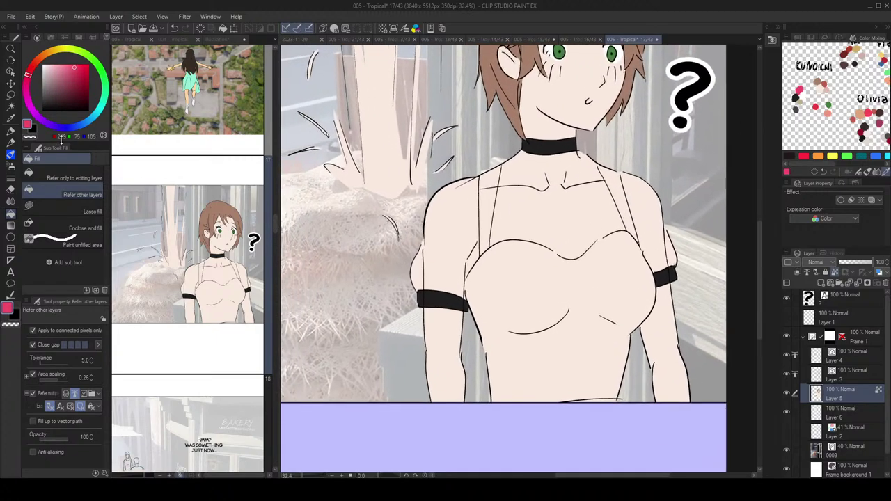
left_click(77, 211)
scroll(550, 202, "up", 5)
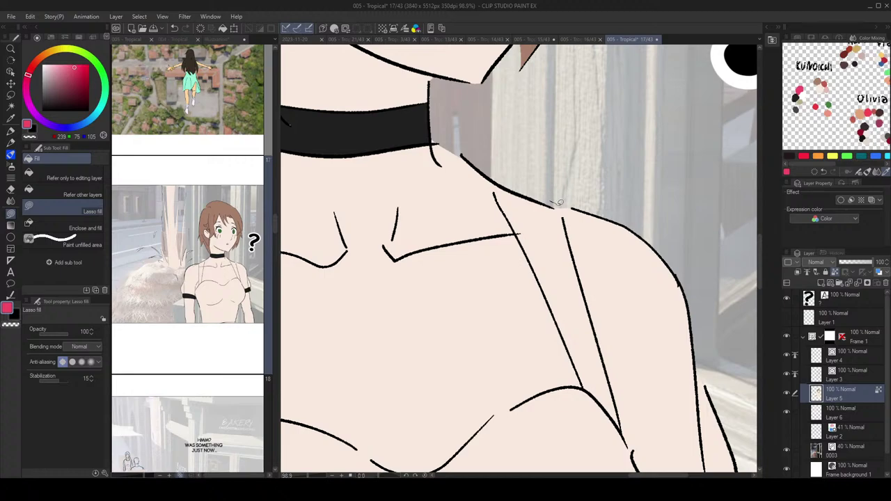
left_click_drag(565, 219, 551, 208)
mouse_move(533, 173)
left_mouse_down()
mouse_move(547, 188)
mouse_move(521, 222)
mouse_move(527, 197)
mouse_move(510, 195)
left_mouse_up()
Step: Lasso-fill red at the gaps along the bodice's neckline and just below the strap's lower end
left_click_drag(562, 274, 571, 215)
mouse_move(582, 226)
left_mouse_down()
mouse_move(610, 244)
mouse_move(578, 242)
mouse_move(584, 264)
left_mouse_up()
mouse_move(565, 253)
left_mouse_down()
mouse_move(585, 277)
mouse_move(541, 242)
mouse_move(513, 281)
left_mouse_up()
scroll(435, 271, "up", 2)
mouse_move(437, 265)
left_mouse_down()
mouse_move(433, 273)
mouse_move(458, 278)
mouse_move(443, 287)
left_mouse_up()
scroll(592, 228, "up", 1)
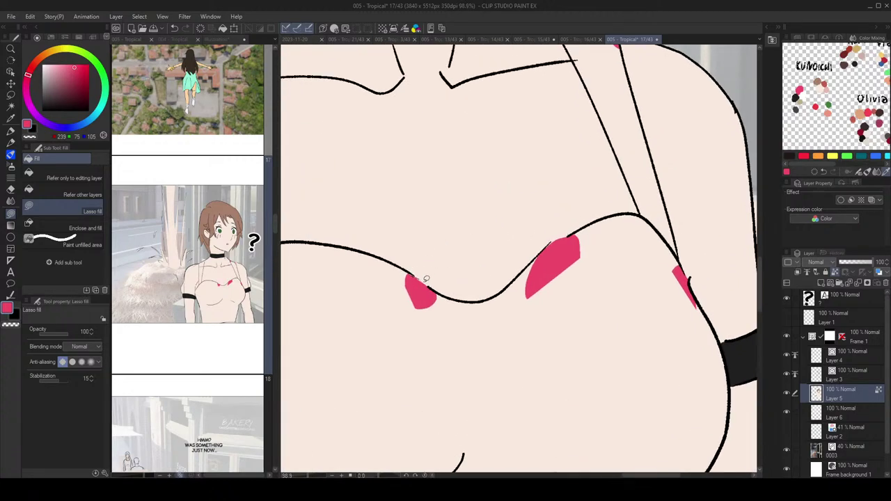
mouse_move(585, 235)
left_mouse_down()
mouse_move(544, 247)
mouse_move(521, 282)
left_mouse_up()
scroll(623, 262, "down", 3)
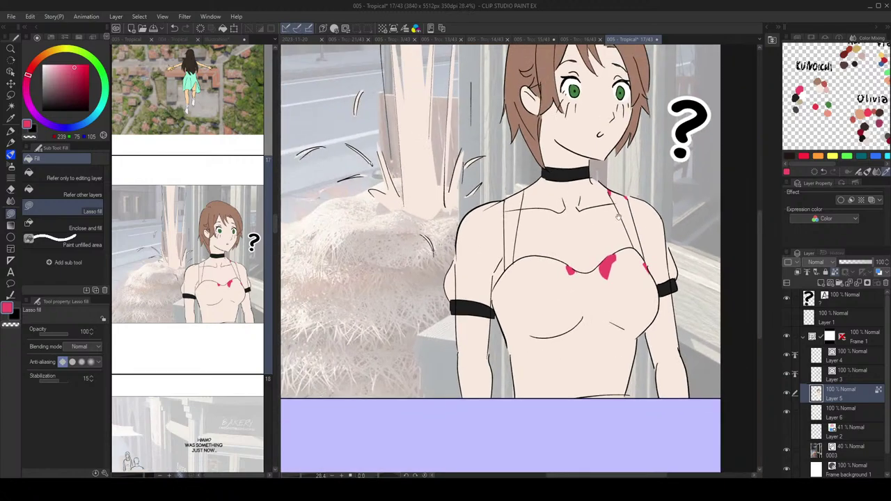
Step: Lasso-fill red at the outline gaps along the other side of the bodice, beside the armband and at the waist
scroll(616, 217, "up", 3)
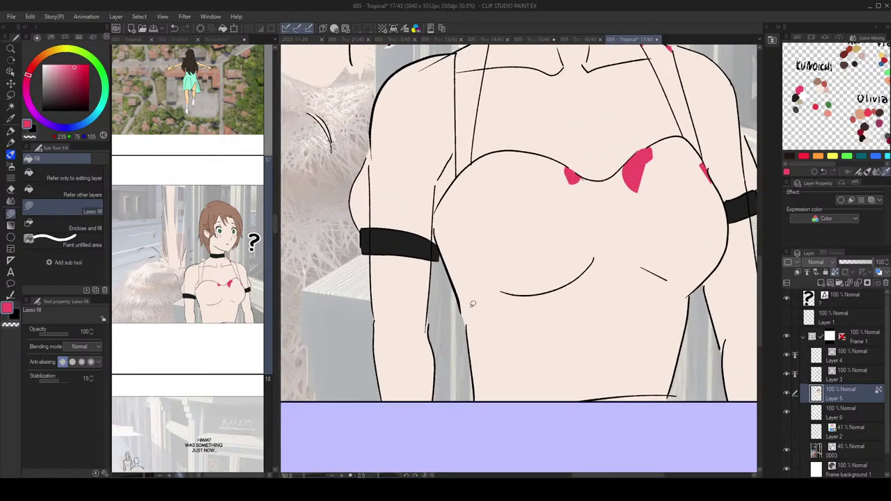
left_click_drag(473, 304, 467, 299)
scroll(492, 260, "up", 3)
mouse_move(475, 268)
left_mouse_down()
mouse_move(457, 252)
mouse_move(451, 262)
mouse_move(459, 313)
left_mouse_up()
left_click_drag(553, 220, 561, 311)
scroll(622, 211, "down", 3)
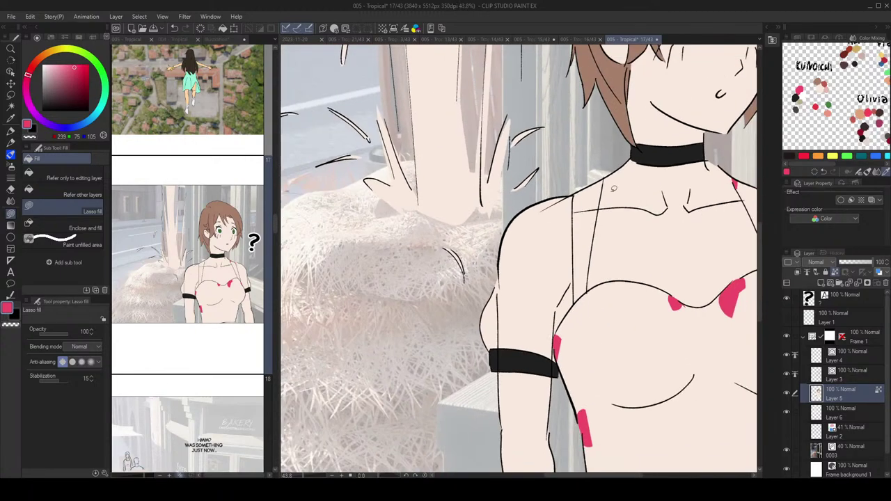
Step: Fill both shoulder straps and the whole bodice red with the Refer other layers fill
mouse_move(628, 218)
left_mouse_down()
mouse_move(534, 174)
mouse_move(510, 182)
left_mouse_up()
left_click(61, 198)
left_click(496, 190)
left_click(481, 165)
left_click_drag(610, 149, 570, 137)
left_click(608, 168)
left_click_drag(624, 285, 604, 219)
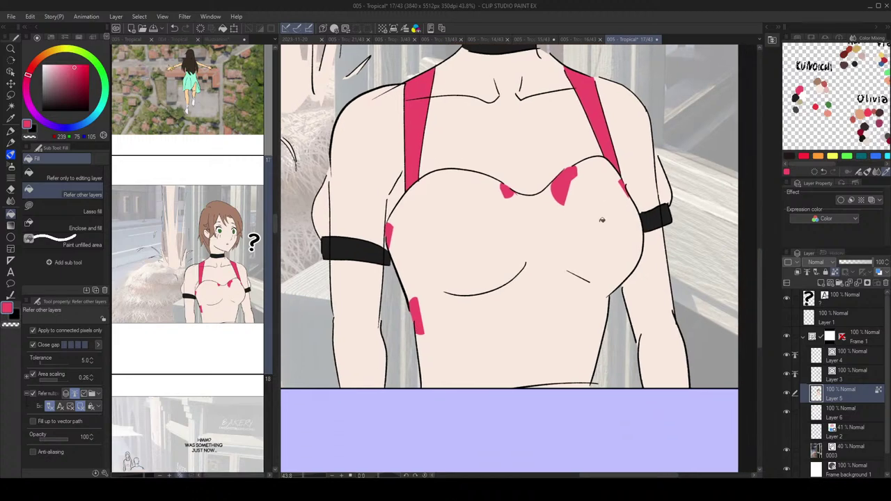
left_click(602, 222)
scroll(616, 226, "down", 1)
scroll(661, 206, "down", 2)
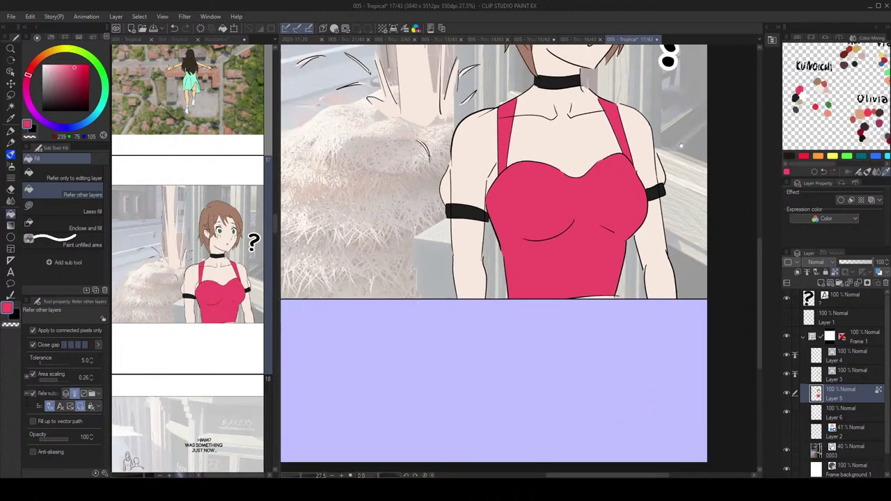
Step: Switch back to Lasso fill and add a new layer above Layer 5, clipped to the layer below
left_click(78, 209)
mouse_move(564, 208)
left_mouse_down()
mouse_move(552, 217)
mouse_move(586, 274)
left_mouse_up()
key("x")
key("x")
scroll(564, 235, "up", 2)
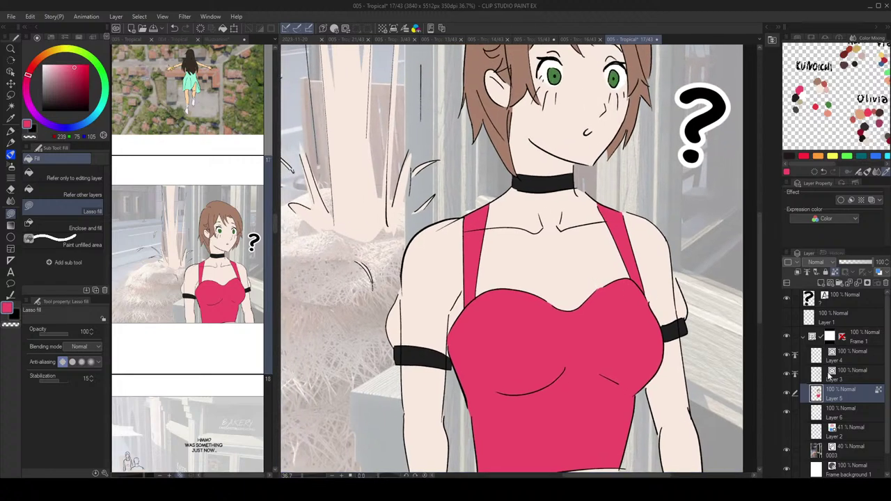
left_click(822, 283)
left_click(798, 272)
left_click_drag(598, 241, 581, 222)
scroll(618, 252, "up", 2)
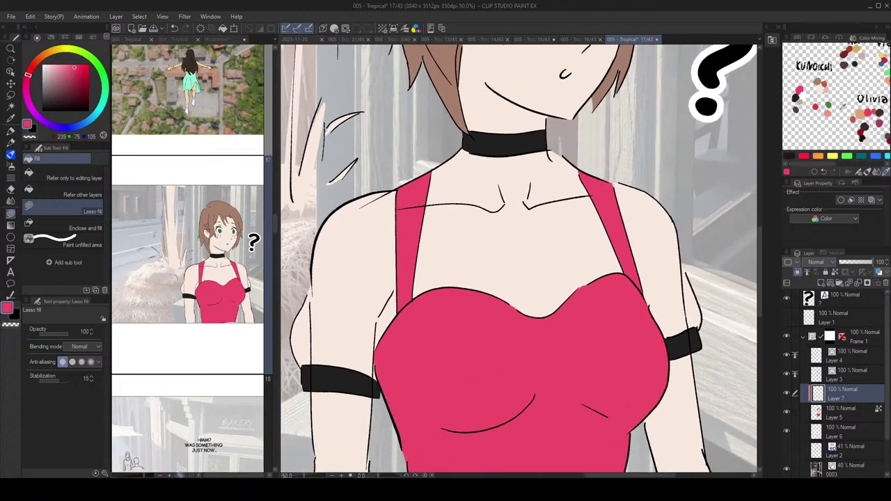
Step: Lasso-fill the puffed sleeve above the armband in dark grey (69, 69, 69) with the clipped layer set to 42% opacity
left_click(798, 108)
left_click_drag(857, 262, 854, 262)
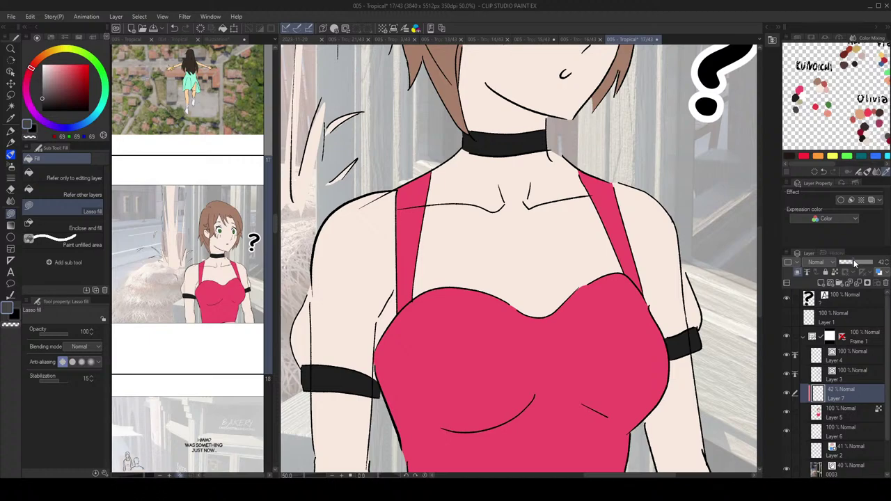
left_click_drag(701, 280, 674, 263)
scroll(667, 295, "up", 3)
mouse_move(694, 328)
left_mouse_down()
mouse_move(687, 337)
mouse_move(672, 325)
mouse_move(615, 346)
mouse_move(598, 341)
mouse_move(564, 273)
mouse_move(595, 178)
mouse_move(568, 241)
left_mouse_up()
scroll(585, 256, "down", 3)
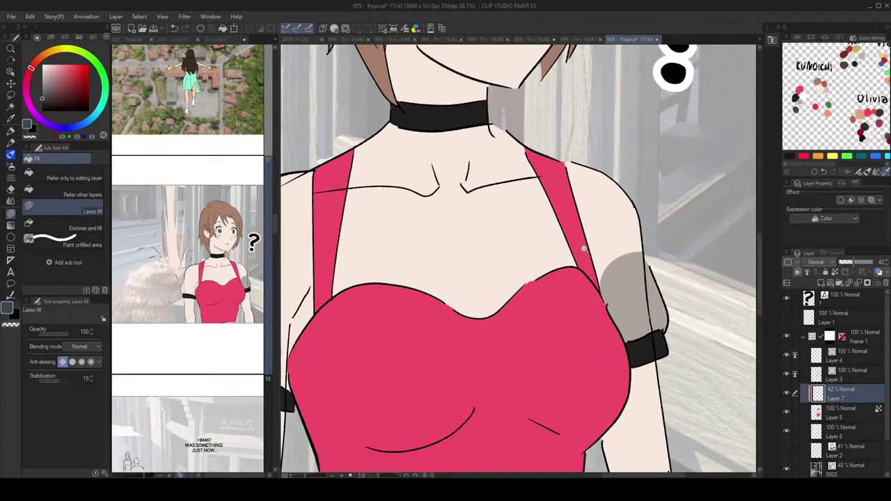
scroll(587, 256, "down", 2)
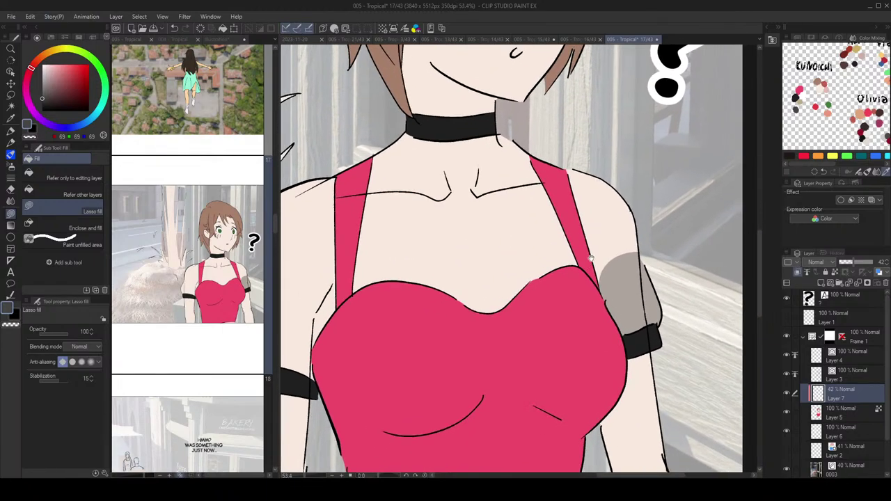
left_click_drag(591, 259, 597, 267)
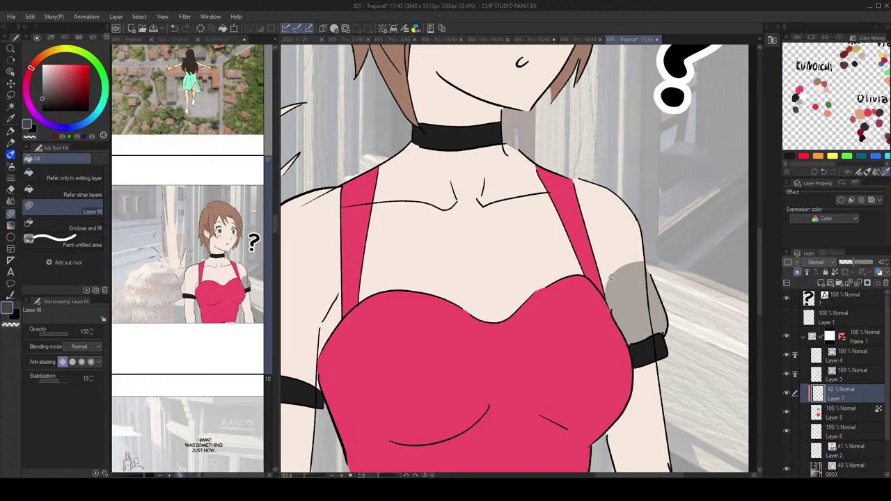
Step: Check the outfit in the 004 - Tropical document and extend the translucent grey over the rest of that sleeve, shoulder and strap
left_click(169, 40)
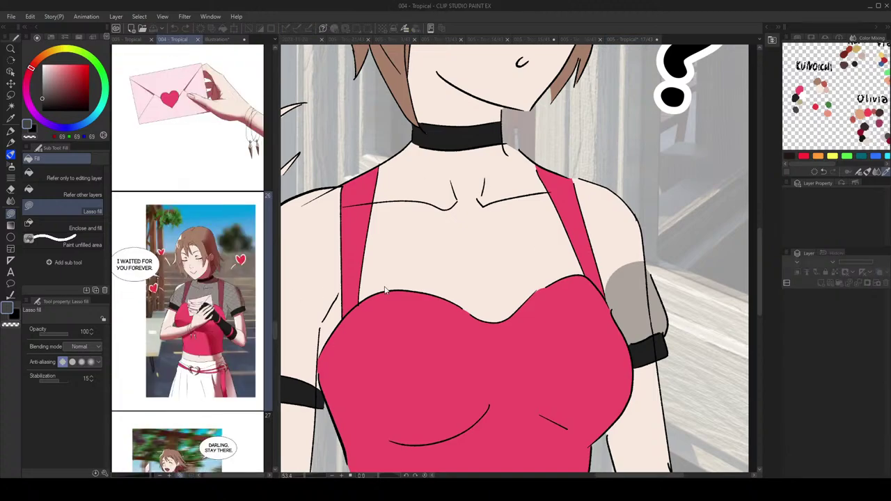
left_click(618, 241)
left_click_drag(611, 221, 619, 230)
scroll(595, 273, "up", 2)
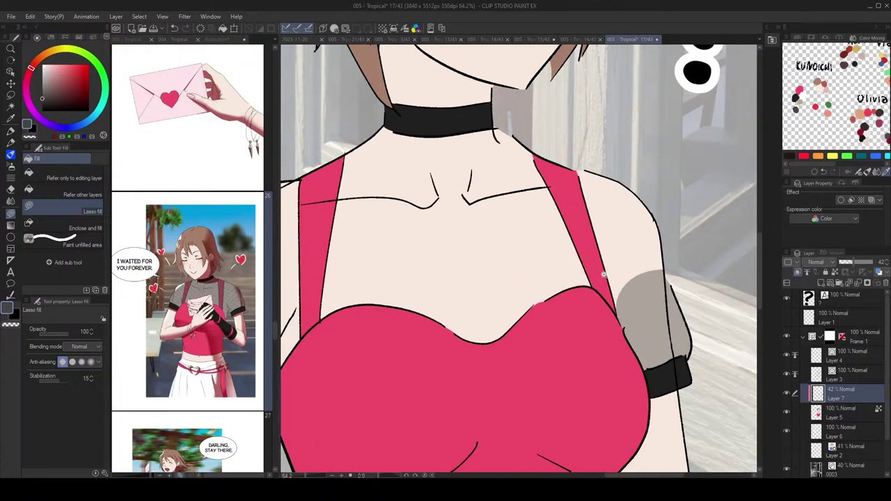
mouse_move(617, 310)
left_mouse_down()
mouse_move(569, 245)
mouse_move(665, 227)
left_mouse_up()
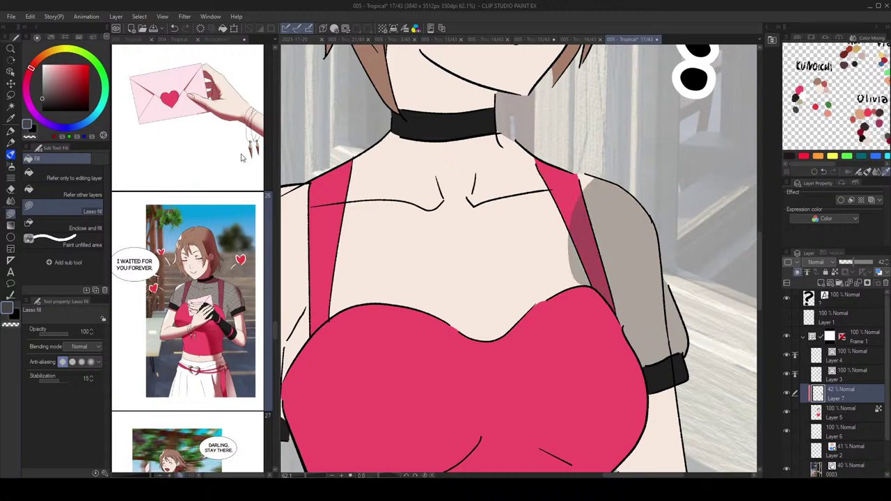
Step: Compare the mesh top on other pages of 004 - Tropical and lasso-fill grey from the strap up to the choker's end
left_click(204, 133)
scroll(202, 167, "up", 9)
scroll(200, 202, "down", 11)
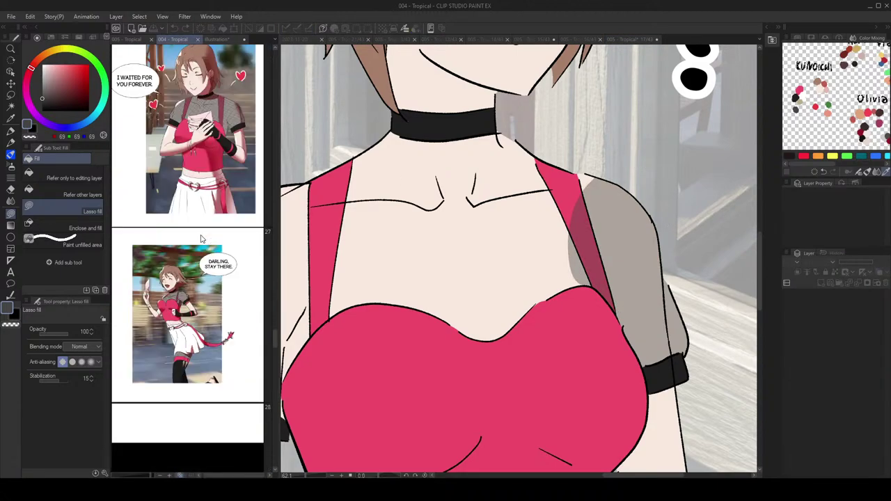
scroll(201, 237, "down", 3)
scroll(200, 235, "up", 10)
mouse_move(567, 264)
left_mouse_down()
mouse_move(614, 280)
mouse_move(566, 150)
mouse_move(528, 141)
mouse_move(470, 235)
mouse_move(586, 254)
left_mouse_up()
scroll(567, 177, "up", 4)
scroll(612, 223, "down", 3)
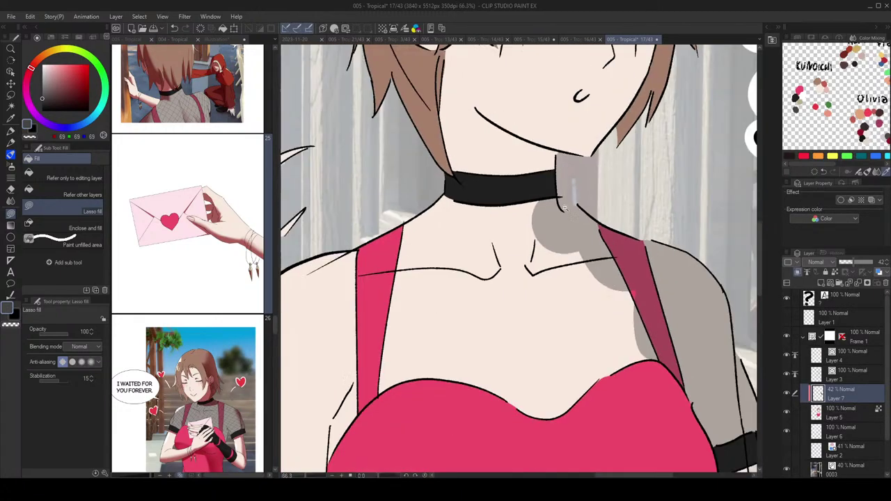
Step: Lasso-fill translucent grey over the opposite shoulder and the upper part of its strap
mouse_move(482, 176)
left_mouse_down()
mouse_move(544, 151)
mouse_move(548, 163)
mouse_move(476, 127)
left_mouse_up()
scroll(517, 188, "up", 2)
mouse_move(489, 171)
left_mouse_down()
mouse_move(356, 252)
mouse_move(443, 274)
mouse_move(510, 169)
left_mouse_up()
scroll(487, 172, "down", 4)
scroll(419, 260, "up", 4)
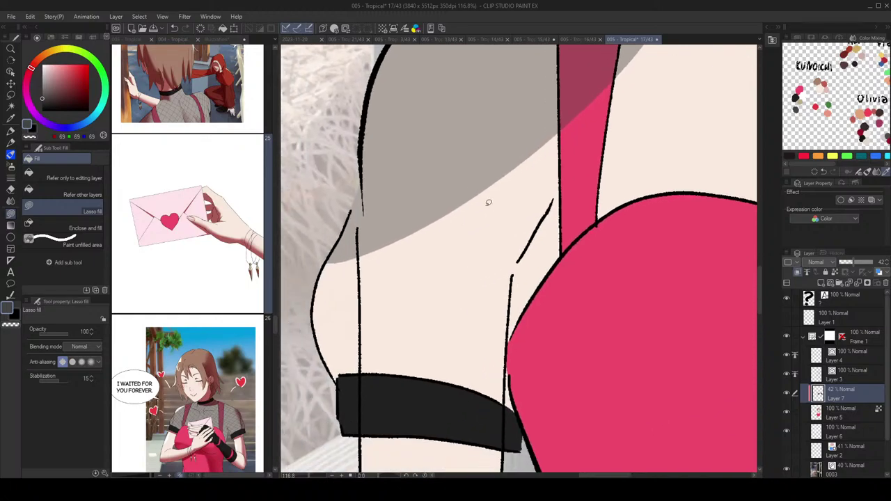
Step: Lasso-fill grey over the remaining part of the second sleeve down to its armband
mouse_move(452, 159)
left_mouse_down()
mouse_move(513, 308)
mouse_move(515, 413)
mouse_move(435, 184)
left_mouse_up()
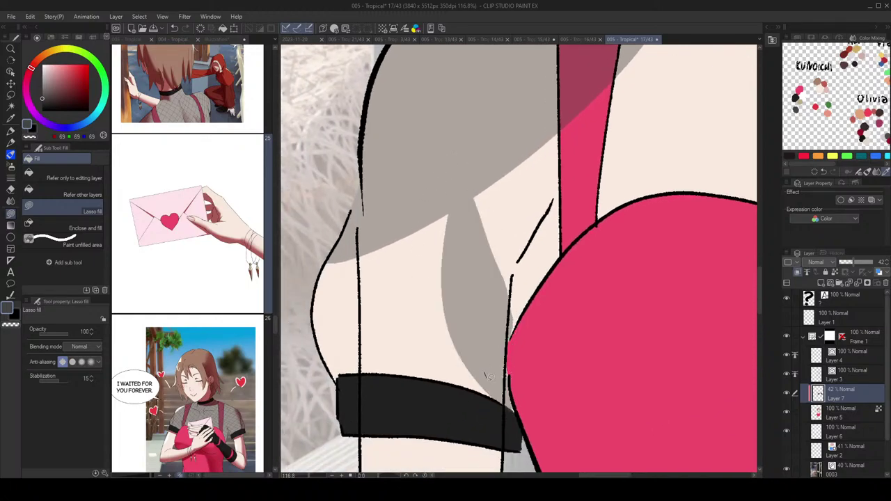
mouse_move(487, 394)
left_mouse_down()
mouse_move(427, 357)
mouse_move(459, 351)
left_mouse_up()
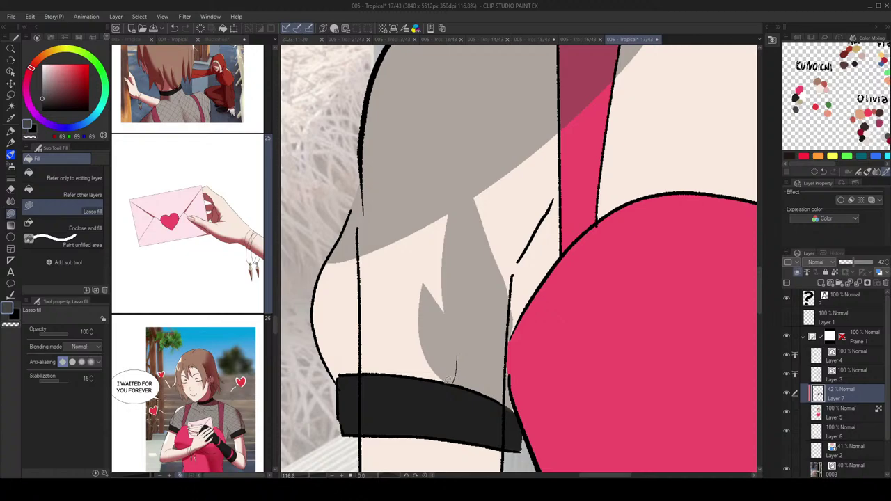
mouse_move(393, 374)
left_mouse_down()
mouse_move(317, 361)
mouse_move(473, 196)
left_mouse_up()
left_click_drag(557, 167, 528, 194)
scroll(528, 188, "down", 6)
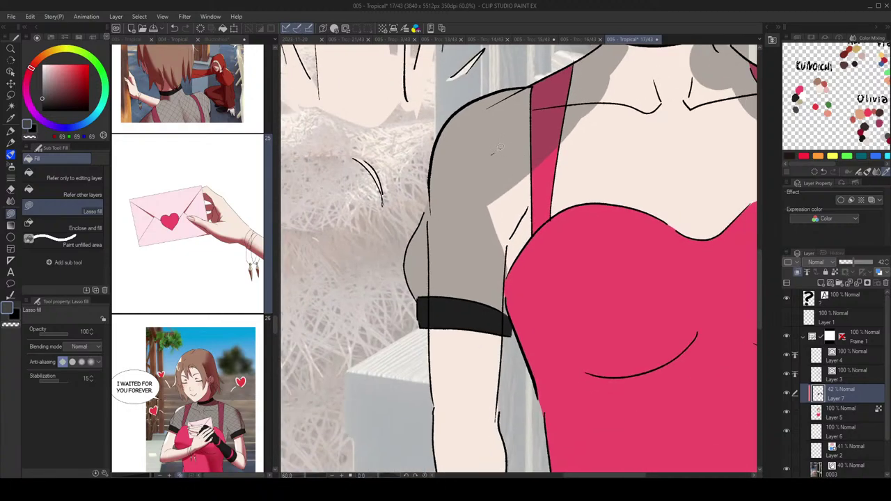
Step: Lasso-fill grey over the armpit area and the lower part of the strap, up to the bodice edge
mouse_move(494, 152)
left_mouse_down()
mouse_move(551, 209)
mouse_move(488, 223)
left_mouse_up()
scroll(533, 180, "up", 7)
scroll(559, 227, "down", 1)
mouse_move(538, 188)
left_mouse_down()
mouse_move(579, 212)
mouse_move(527, 267)
mouse_move(463, 362)
mouse_move(396, 206)
left_mouse_up()
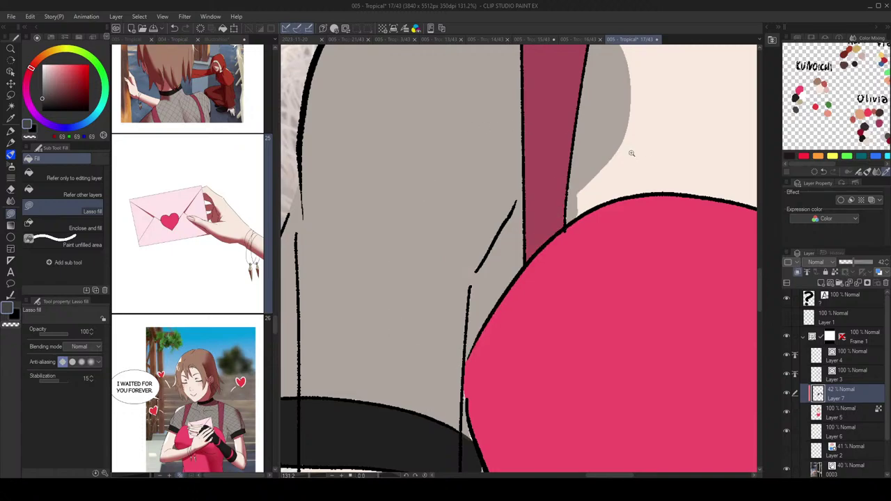
Step: Lasso-fill grey across the base of the neck directly below the choker, joining the two shaded shoulders
scroll(558, 191, "down", 3)
scroll(559, 191, "up", 6)
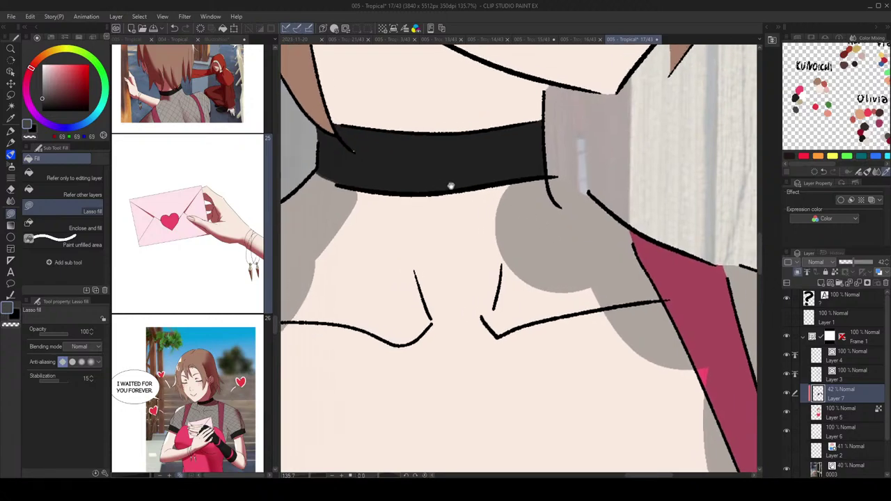
mouse_move(354, 208)
left_mouse_down()
mouse_move(368, 190)
mouse_move(552, 195)
mouse_move(334, 272)
left_mouse_up()
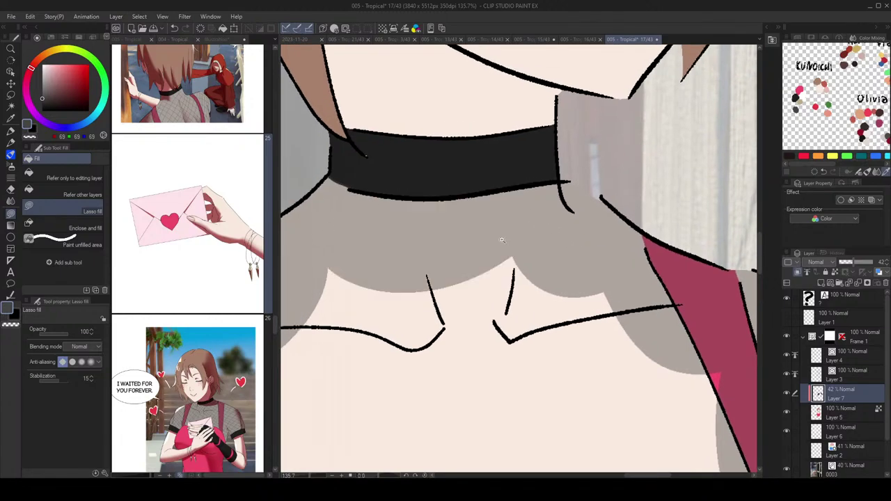
scroll(560, 223, "down", 4)
scroll(561, 223, "up", 2)
scroll(561, 223, "down", 2)
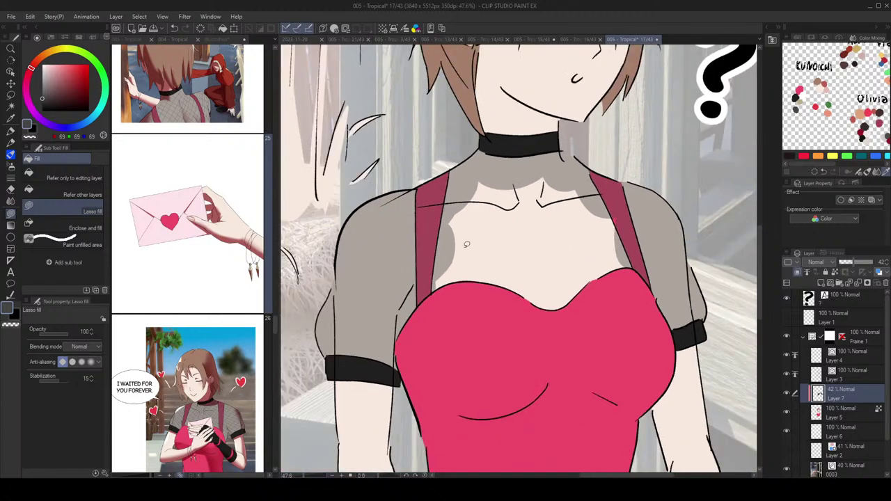
left_click(78, 196)
left_click(533, 243)
key("ctrl+z")
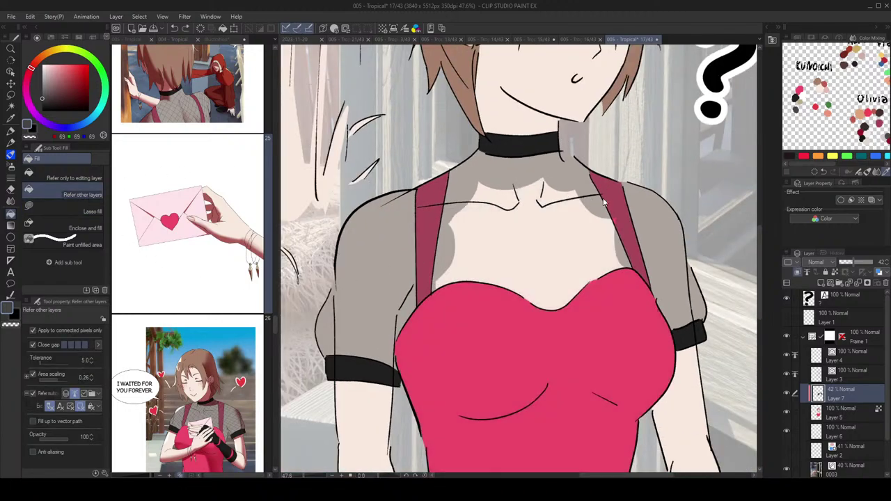
Step: Lasso-fill small grey patches over the two gaps in the bodice's neckline outline
left_click_drag(606, 241, 589, 208)
left_click_drag(603, 261, 614, 261)
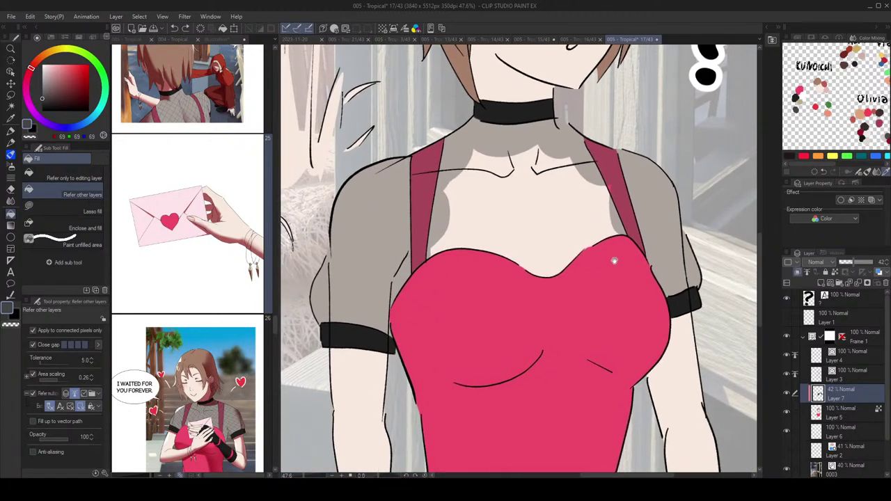
left_click(82, 211)
scroll(617, 249, "up", 5)
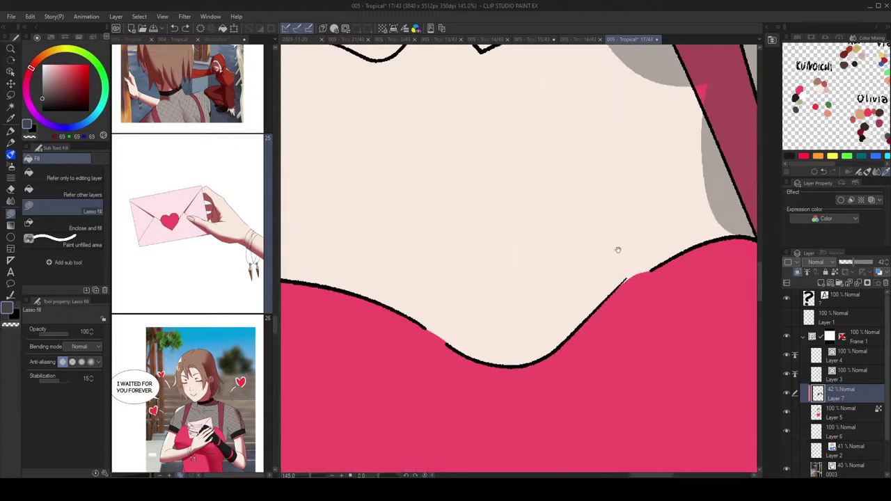
left_click_drag(600, 261, 579, 237)
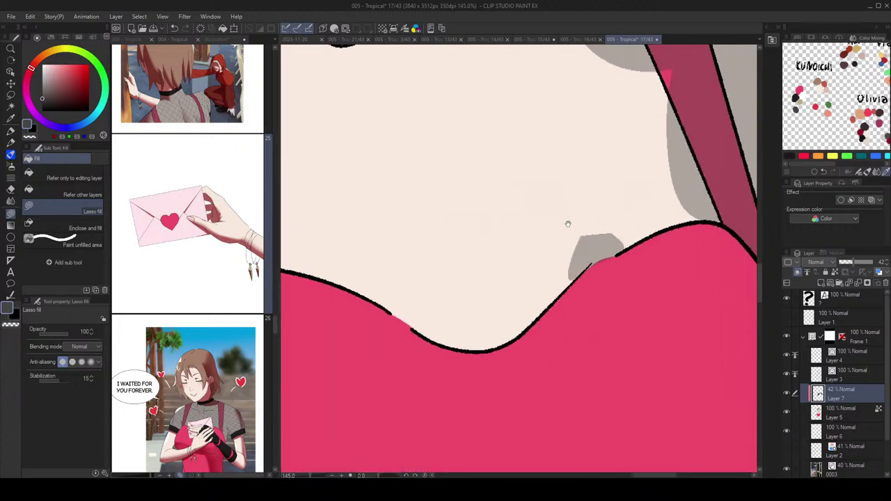
mouse_move(411, 294)
left_mouse_down()
mouse_move(505, 286)
mouse_move(500, 317)
mouse_move(518, 306)
left_mouse_up()
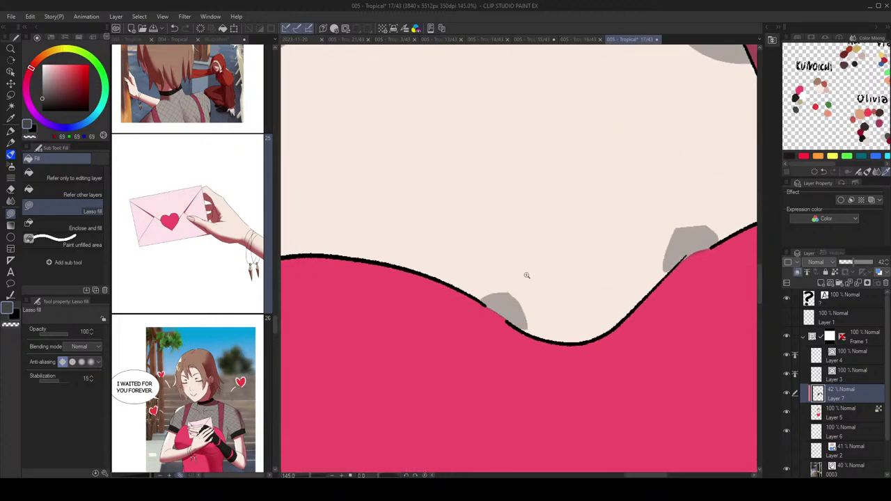
scroll(527, 275, "down", 4)
Step: Fill the remaining chest and collarbone areas between choker and bodice with grey, using the fill that refers to other layers
left_click_drag(593, 218, 583, 213)
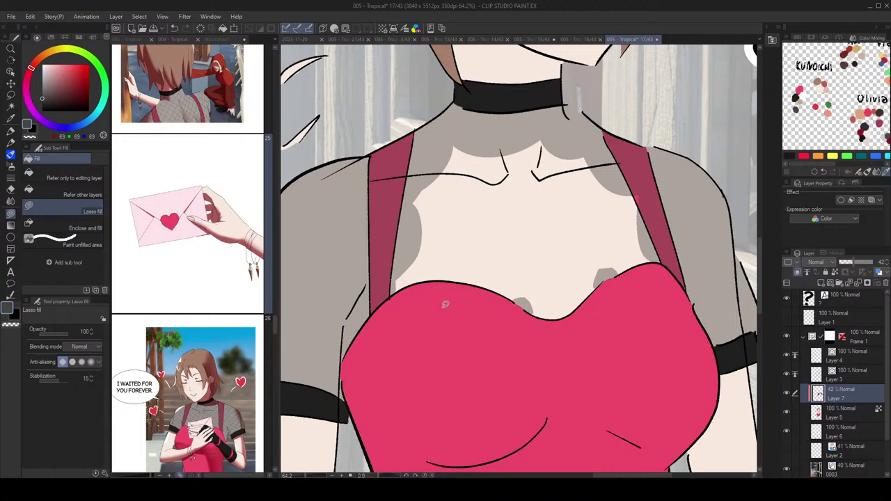
left_click(66, 195)
left_click(575, 237)
left_click(561, 167)
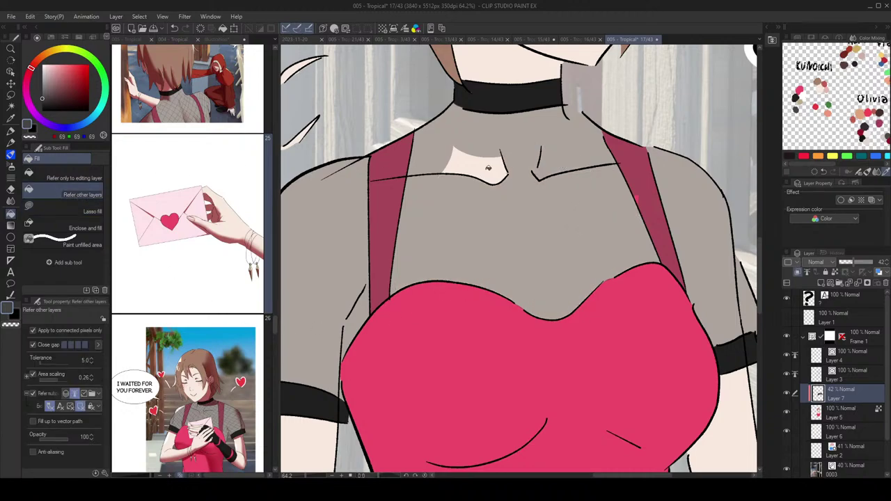
left_click(488, 168)
left_click(84, 211)
left_click_drag(630, 156, 616, 163)
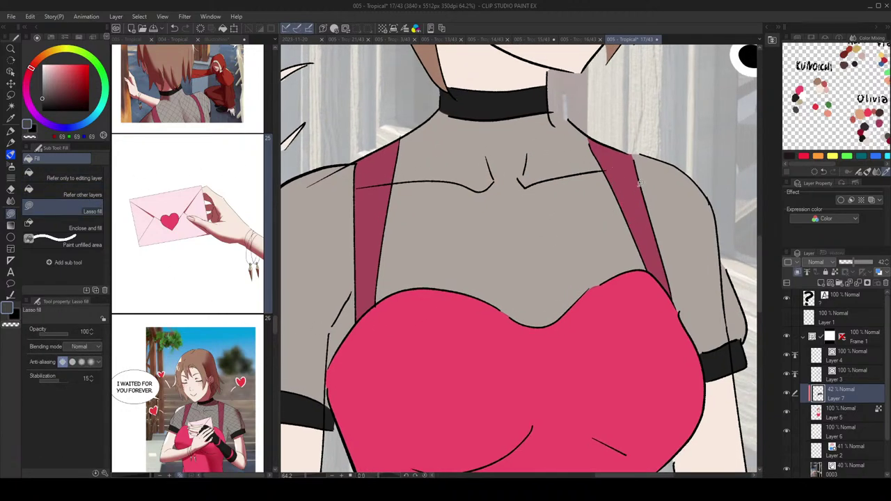
scroll(639, 183, "down", 5)
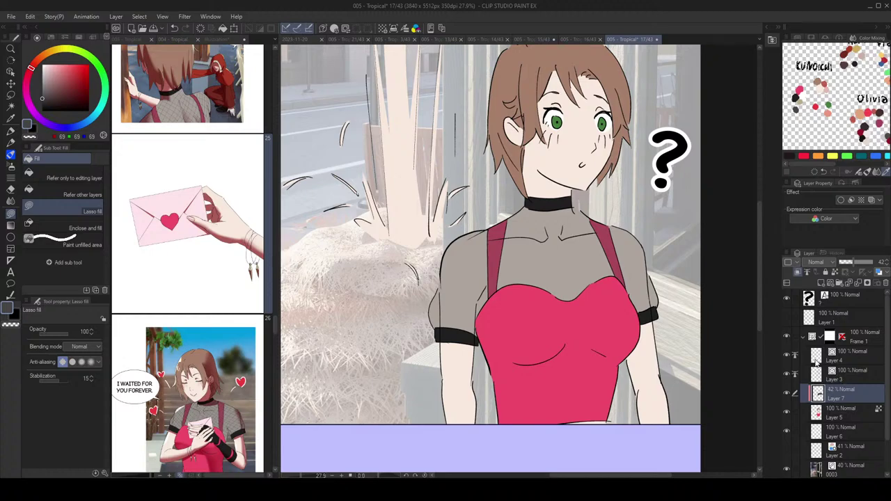
Step: Check the line art's visibility and add a new vector layer directly above Layer 3
left_click(789, 376)
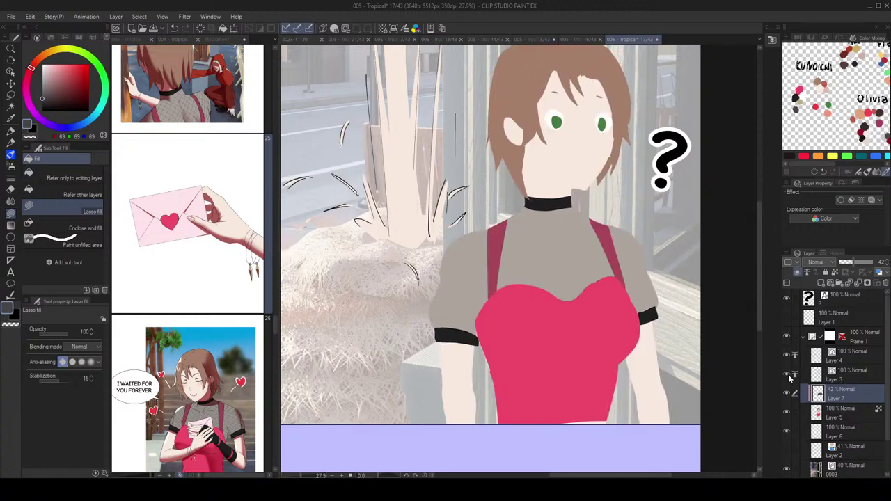
left_click(848, 377)
left_click(830, 282)
left_click_drag(592, 294, 591, 325)
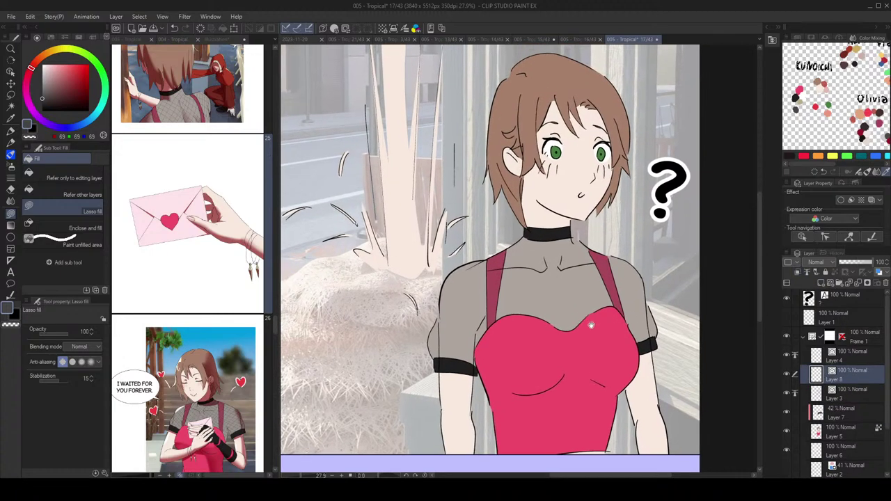
Step: Draw thin black diagonal mesh lines across the sleeve nearest the splash, using the Detail pen at size 0.70
key("p")
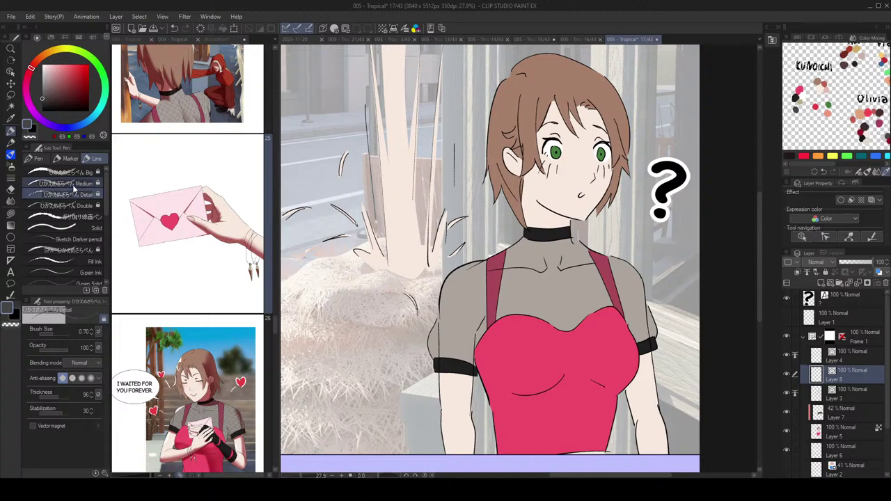
left_click_drag(57, 78, 38, 155)
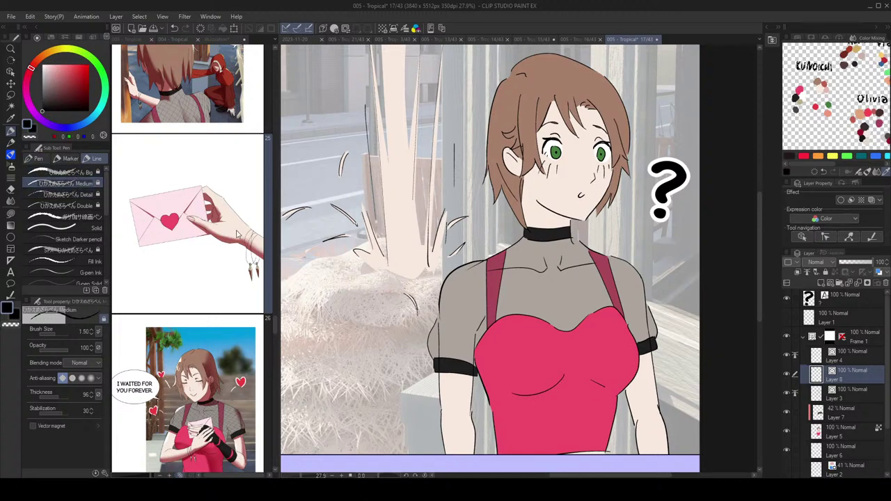
left_click(66, 195)
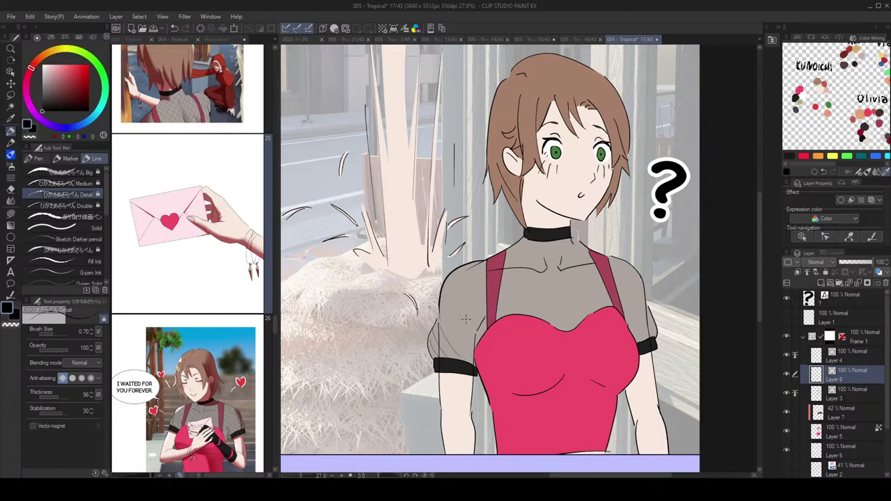
left_click_drag(445, 316, 474, 360)
key("ctrl+z")
mouse_move(445, 299)
left_mouse_down()
mouse_move(476, 342)
mouse_move(479, 335)
left_mouse_up()
key("ctrl+z")
mouse_move(491, 263)
left_mouse_down()
mouse_move(518, 314)
mouse_move(512, 302)
mouse_move(534, 316)
left_mouse_up()
key("ctrl+z")
key("ctrl+z")
Step: Continue the parallel diagonal mesh lines over the first strap and across the chest down to the bodice edge
left_click_drag(506, 266, 534, 317)
mouse_move(511, 248)
left_mouse_down()
mouse_move(548, 321)
mouse_move(553, 305)
left_mouse_up()
left_click_drag(533, 268, 565, 330)
left_click_drag(527, 242, 575, 328)
key("ctrl+z")
mouse_move(538, 245)
left_mouse_down()
mouse_move(580, 316)
mouse_move(566, 304)
left_mouse_up()
key("ctrl+z")
left_click_drag(542, 246, 582, 322)
left_click_drag(561, 275, 583, 321)
left_click_drag(557, 247, 592, 306)
key("ctrl+z")
Step: Extend the parallel diagonal mesh lines over the second strap, the opposite shoulder and its sleeve
mouse_move(562, 244)
left_mouse_down()
mouse_move(605, 311)
mouse_move(645, 326)
left_mouse_up()
key("ctrl+z")
key("ctrl+z")
left_click_drag(615, 281, 647, 331)
key("ctrl+z")
mouse_move(610, 262)
left_mouse_down()
mouse_move(647, 315)
mouse_move(643, 306)
mouse_move(691, 299)
left_mouse_up()
key("ctrl+z")
Step: Draw diagonal lines in the opposite direction over the sleeve nearest the splash to form a diamond mesh
scroll(624, 285, "up", 2)
left_click_drag(456, 279, 475, 313)
key("ctrl+z")
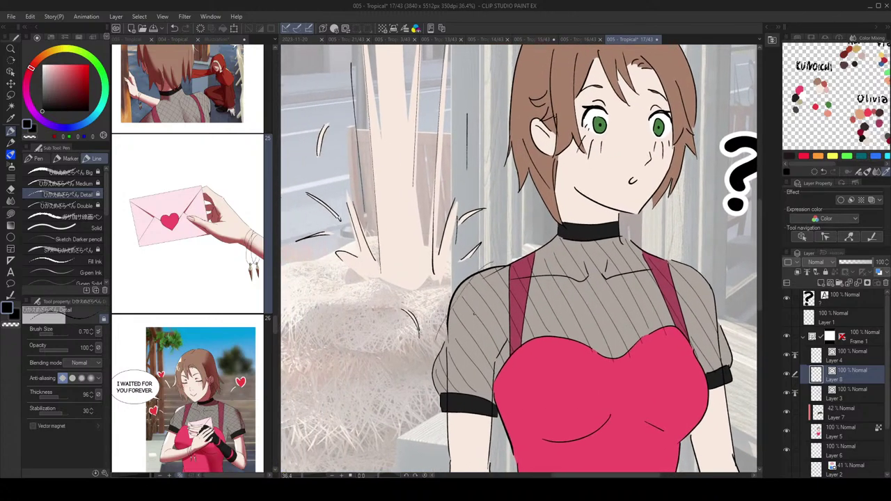
key("ctrl+z")
left_click_drag(440, 338, 494, 270)
key("ctrl+z")
mouse_move(440, 338)
left_mouse_down()
mouse_move(493, 271)
mouse_move(439, 361)
left_mouse_up()
key("ctrl+z")
mouse_move(505, 277)
left_mouse_down()
mouse_move(437, 382)
mouse_move(448, 381)
left_mouse_up()
Step: Load Layer 7's grey area as a selection and draw the crossing mesh lines over the chest and second sleeve on Layer 8
key("e")
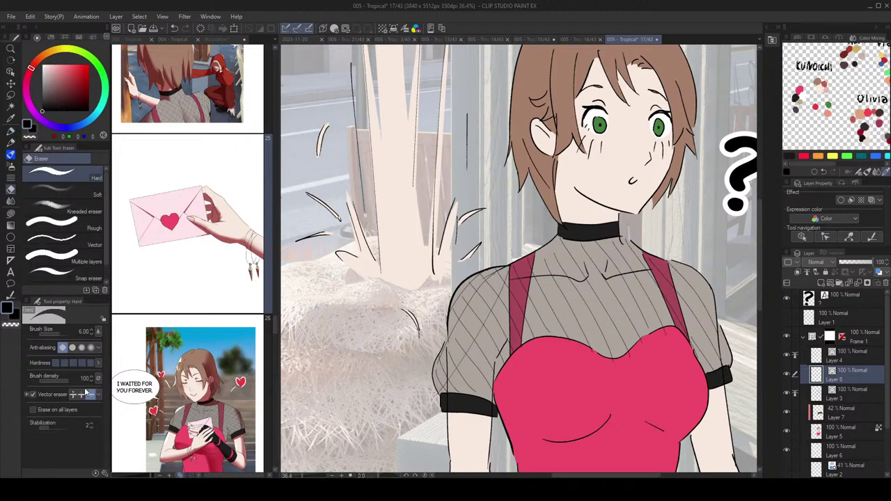
key("p")
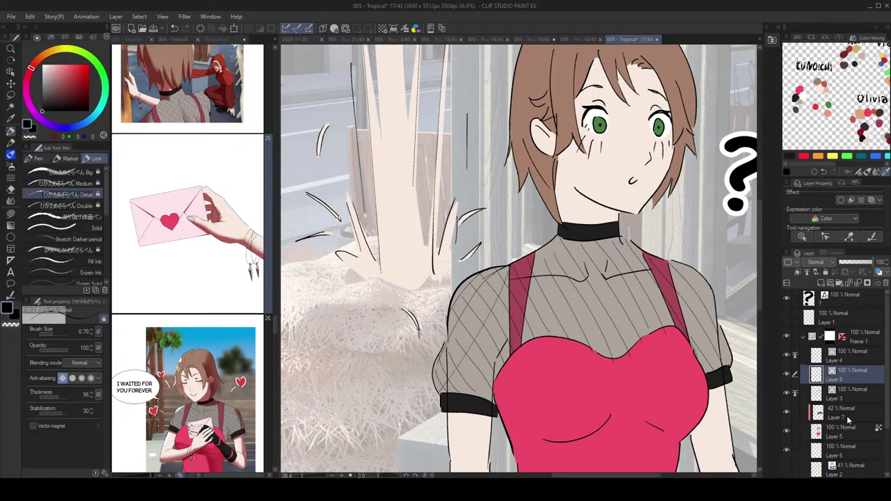
left_click(821, 412, "ctrl")
left_click(853, 394)
left_click(856, 375)
left_click_drag(605, 321, 593, 309)
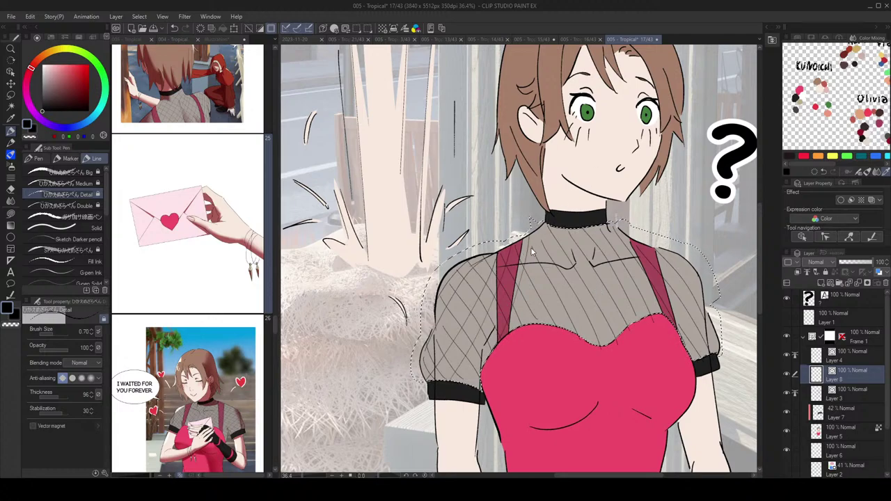
key("ctrl+0")
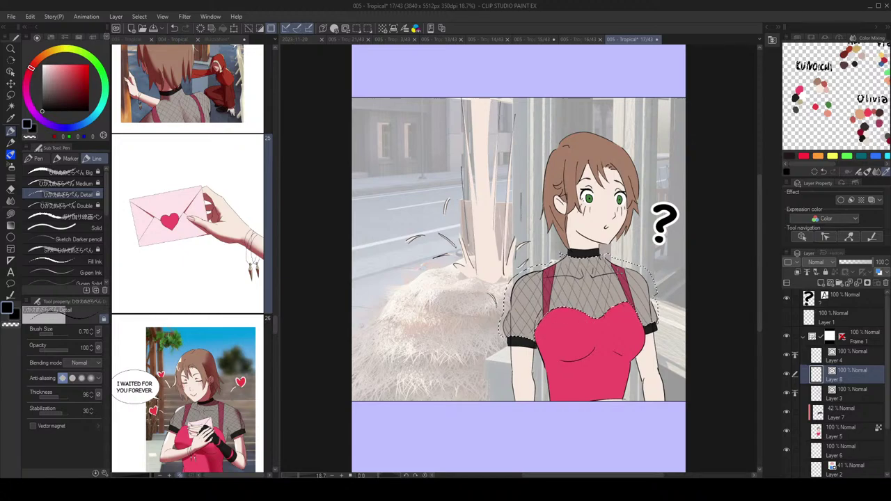
Step: Clear the selection around the mesh clothing and save page 17
scroll(632, 279, "up", 1)
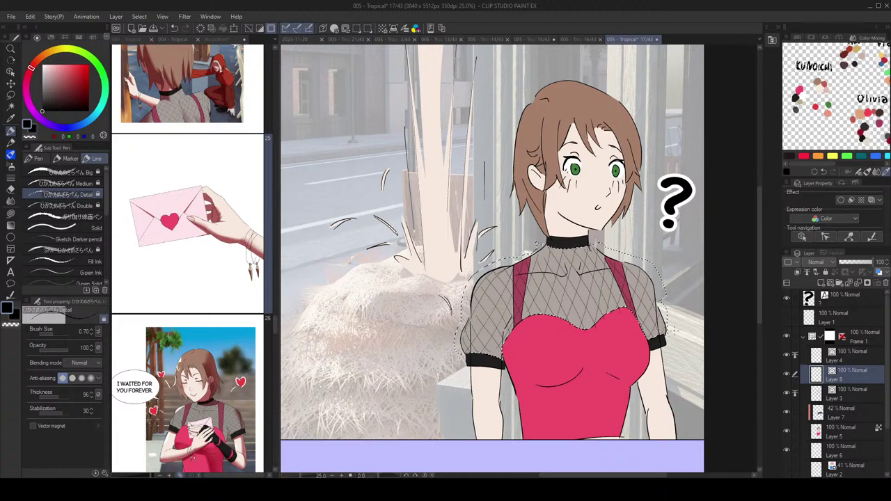
scroll(658, 339, "down", 1)
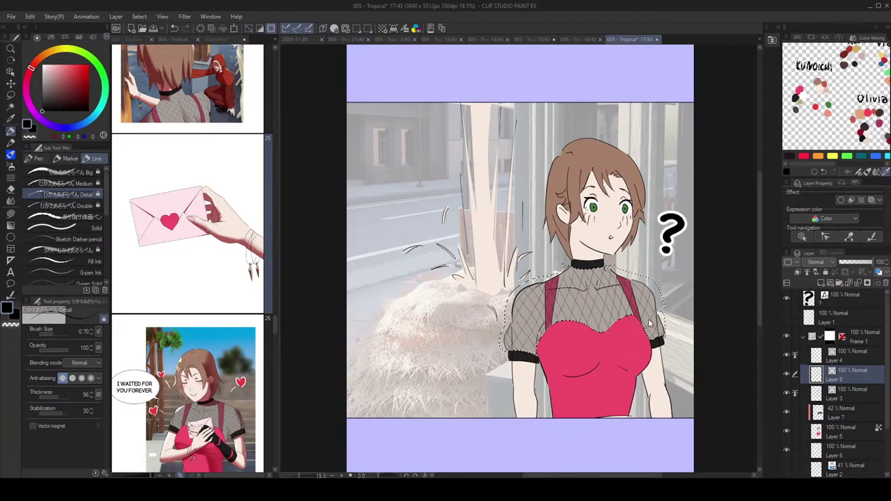
key("ctrl+d")
left_click_drag(607, 280, 585, 289)
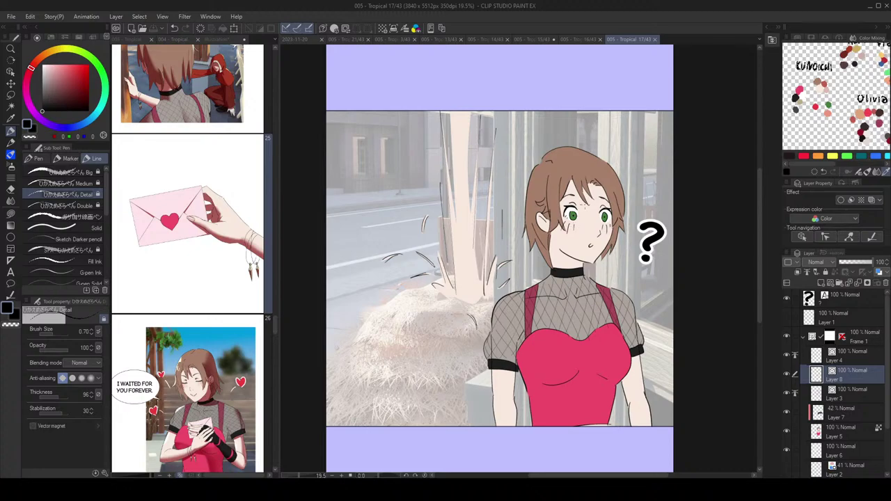
Step: Open page 18 from the 005 - Tropical story's page overview
scroll(536, 326, "up", 1)
left_click(134, 41)
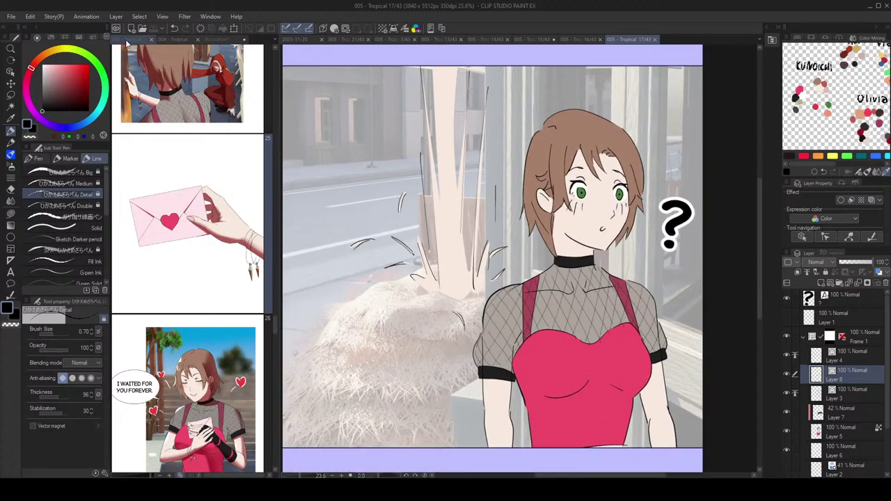
scroll(208, 277, "down", 2)
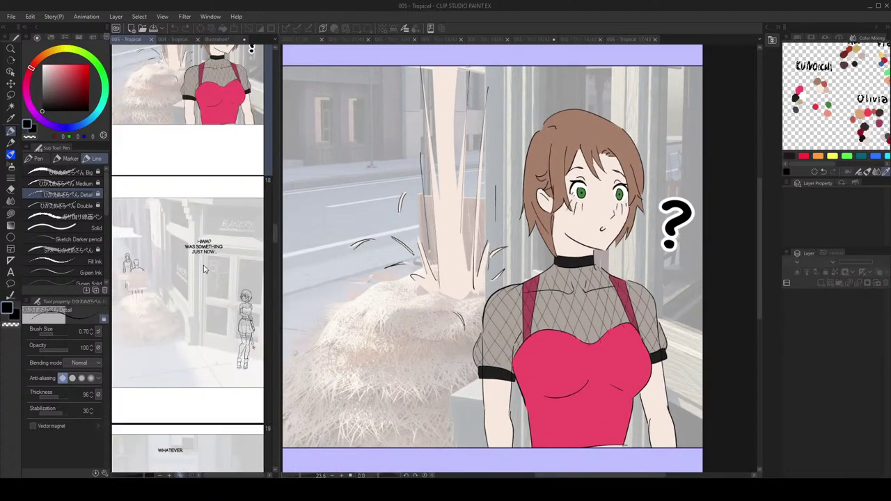
double_click(204, 269)
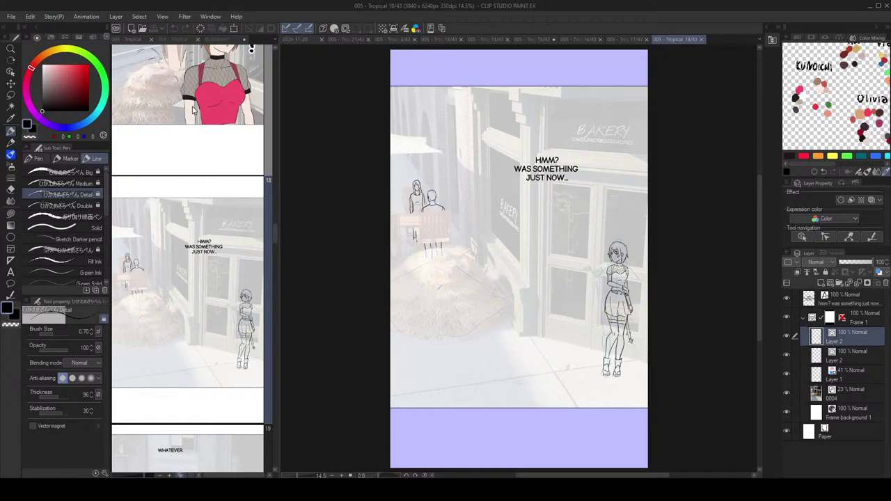
Step: Return to page 17, select the contents of Layer 6, recolor the splash shapes white and clear the selection
double_click(210, 104)
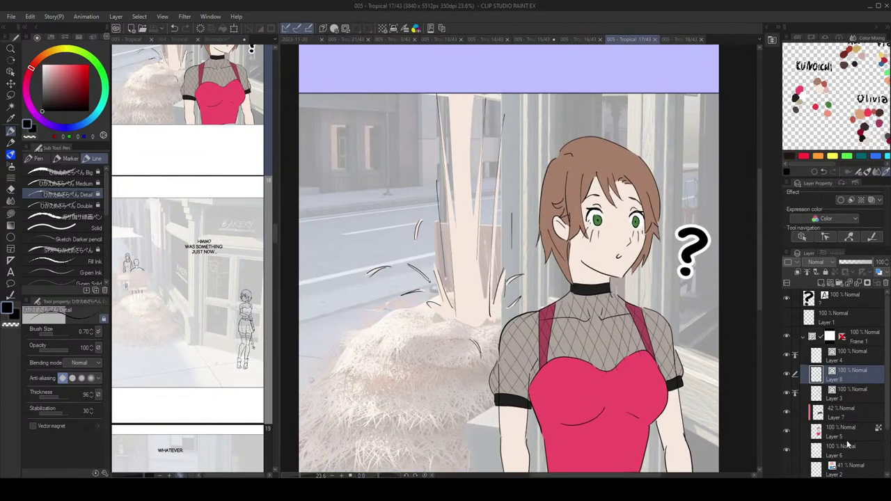
left_click(848, 446)
key("g")
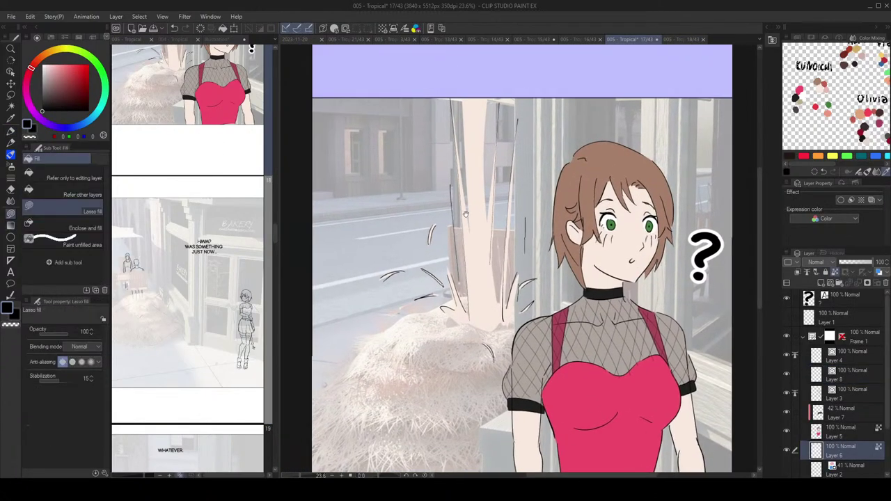
left_click_drag(466, 214, 464, 215)
left_click(816, 452, "ctrl")
key("x")
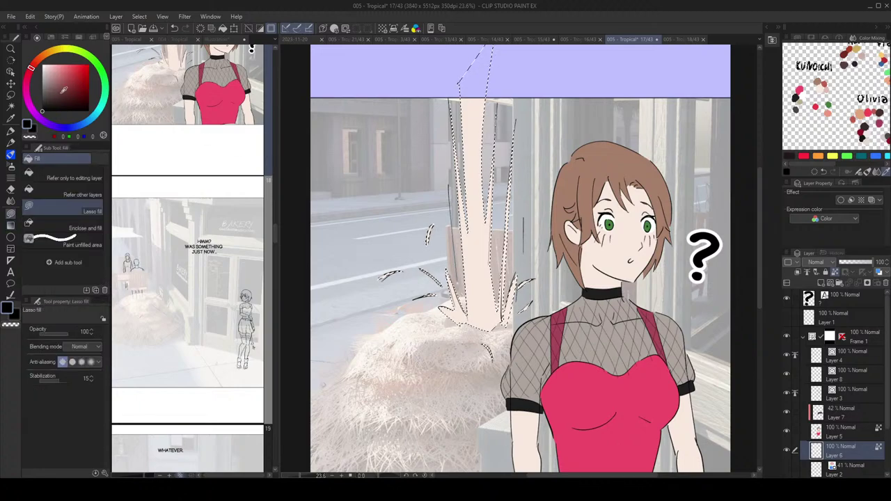
left_click(223, 29)
key("ctrl+d")
scroll(580, 259, "down", 3)
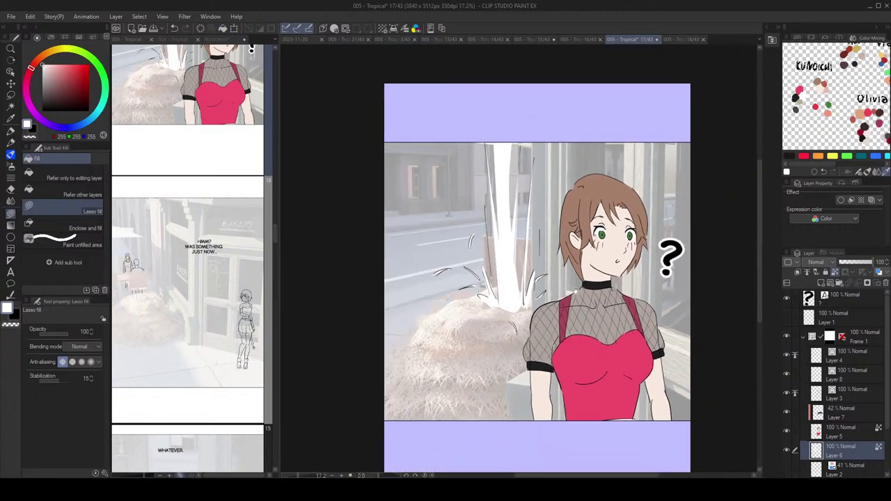
Step: Set the opacity of background image layer 0003 to 100%
left_click_drag(582, 292, 568, 277)
scroll(844, 422, "down", 2)
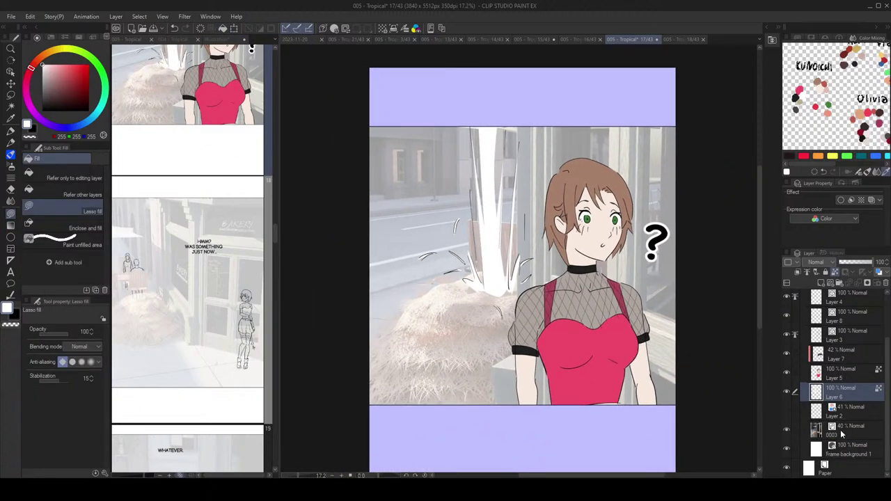
left_click(842, 433)
left_click_drag(856, 264, 875, 264)
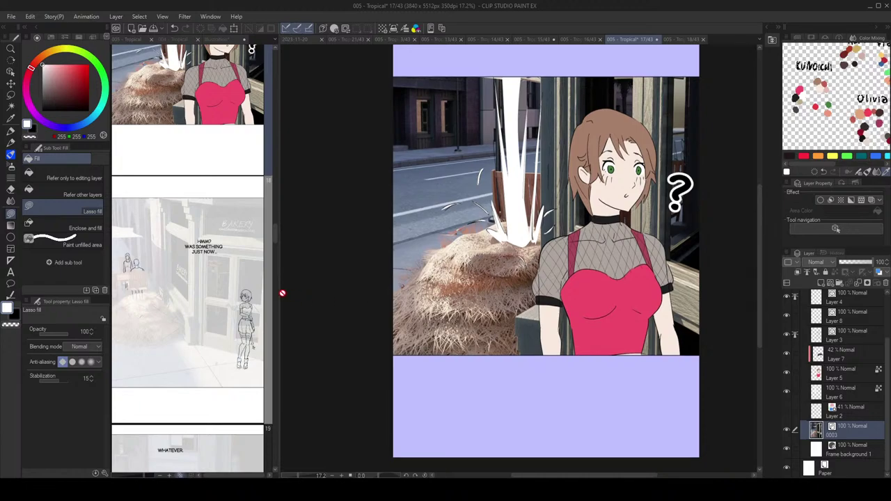
Step: Switch to page 18 and hide its blue sketch layer, Layer 1
scroll(217, 279, "down", 3)
double_click(209, 214)
scroll(515, 287, "up", 4)
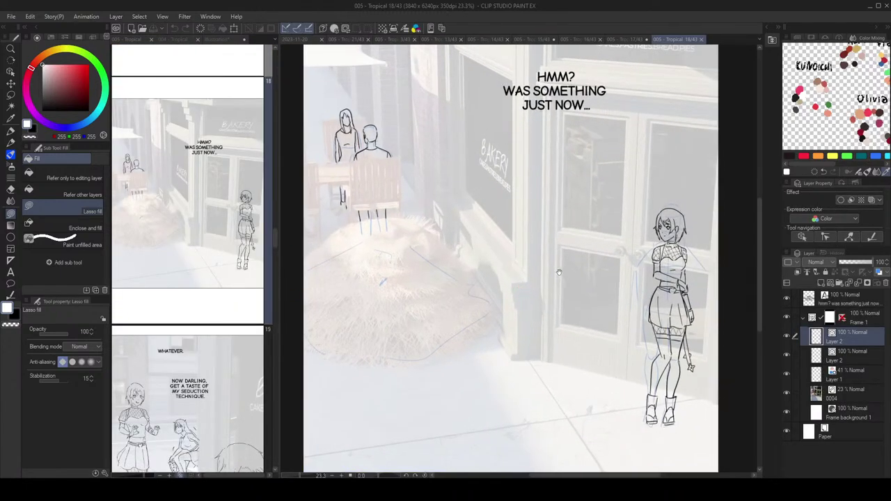
left_click(787, 374)
scroll(488, 286, "down", 2)
Step: Add a new raster layer between the line art and the hidden sketch Layer 1 for coloring the standing figure
mouse_move(480, 287)
left_mouse_down()
mouse_move(669, 319)
mouse_move(635, 329)
left_mouse_up()
left_click(851, 371)
left_click(821, 284)
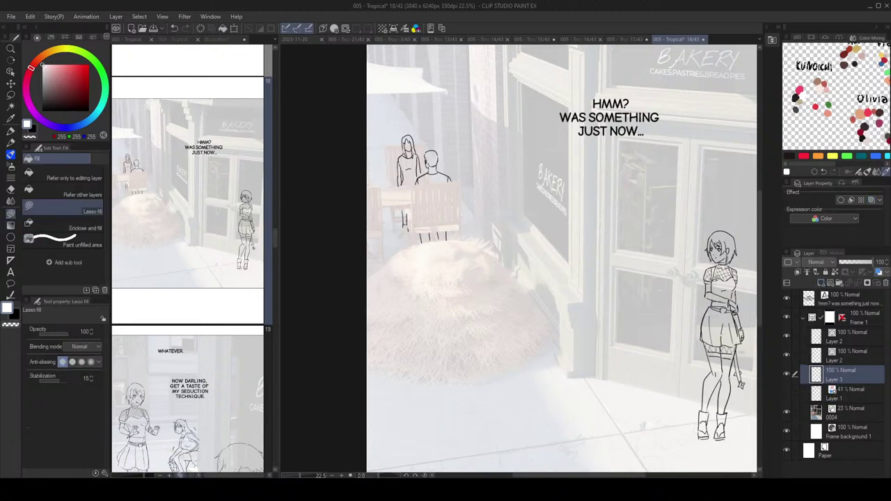
scroll(721, 282, "up", 2)
left_click_drag(678, 250, 527, 192)
scroll(628, 179, "down", 1)
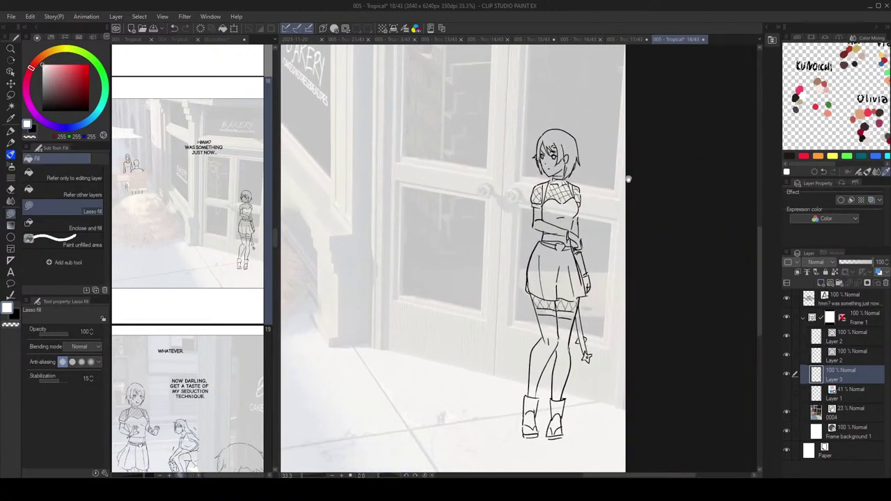
Step: Turn on Quick Mask and lasso-fill a loose mask area around the whole standing figure
left_click(802, 84)
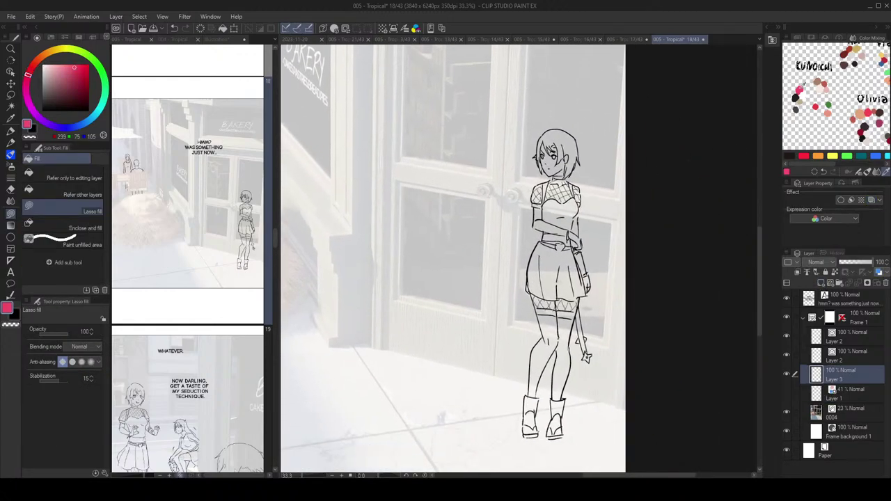
left_click(345, 28)
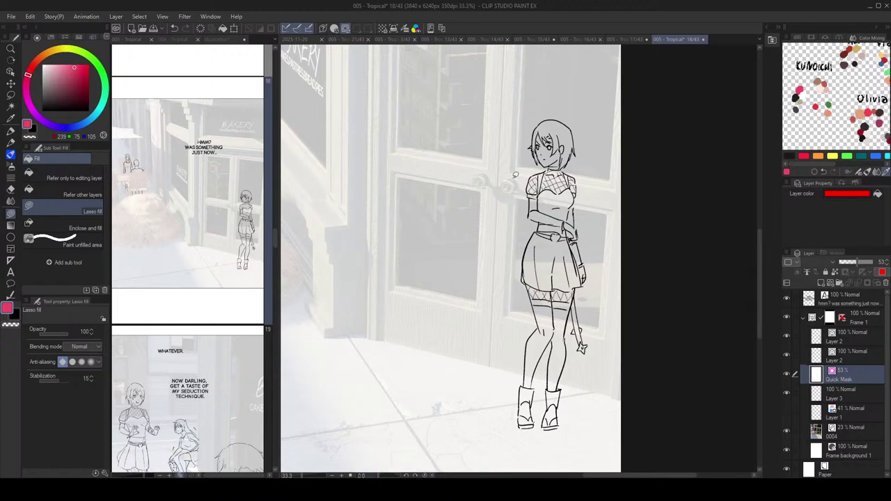
mouse_move(582, 128)
left_mouse_down()
mouse_move(523, 151)
mouse_move(489, 395)
mouse_move(604, 349)
mouse_move(583, 165)
left_mouse_up()
scroll(584, 165, "up", 4)
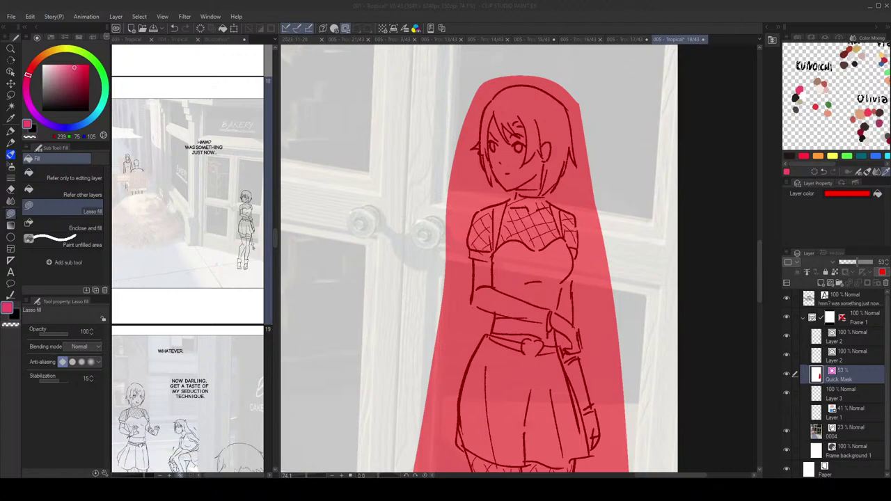
Step: Widen the mask beside the hair and erase small mask wedges at the outline gaps around the head, neck and shoulders
left_click(603, 126)
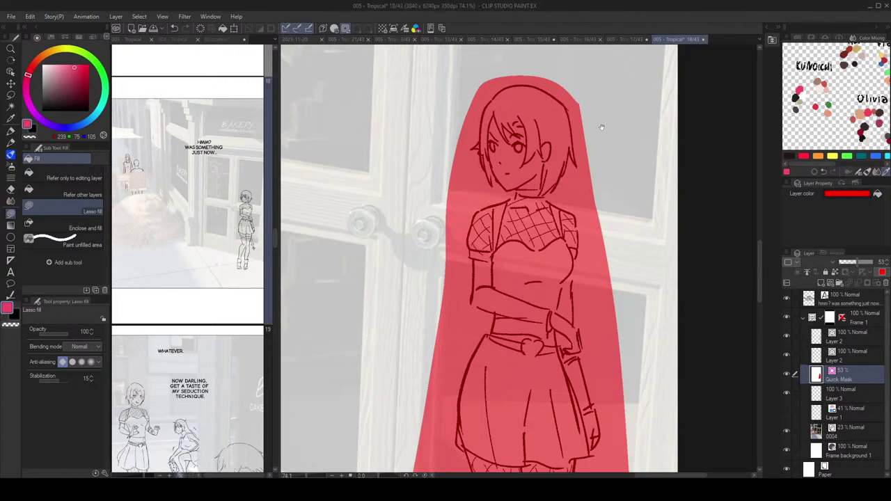
left_click_drag(587, 149, 614, 202)
scroll(588, 167, "up", 1)
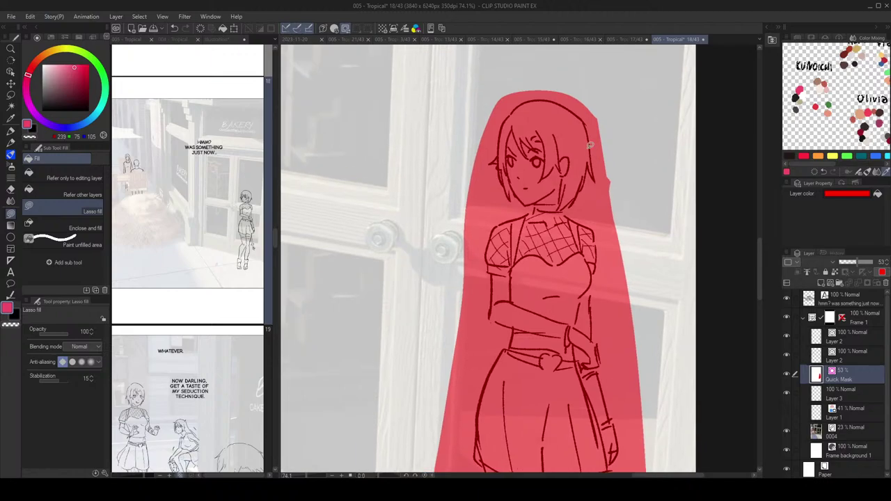
left_click_drag(512, 110, 507, 116)
left_click_drag(508, 154, 524, 116)
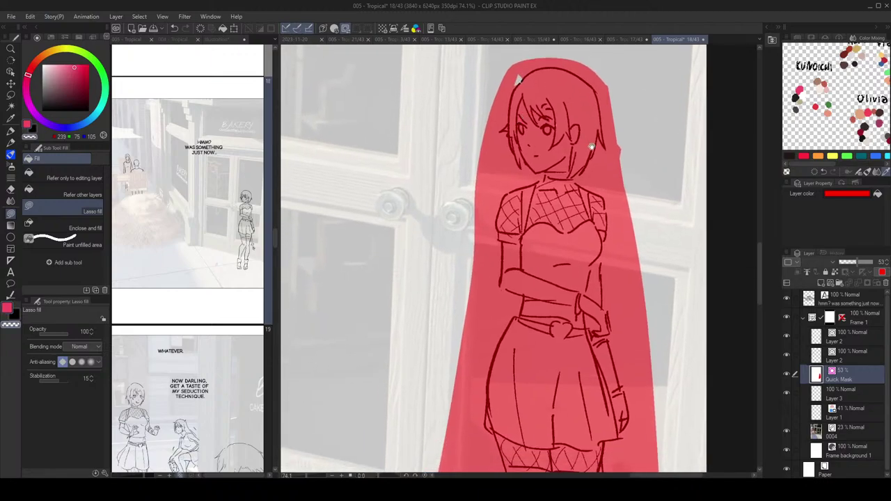
mouse_move(592, 146)
left_mouse_down()
mouse_move(565, 165)
mouse_move(568, 173)
left_mouse_up()
scroll(580, 164, "up", 1)
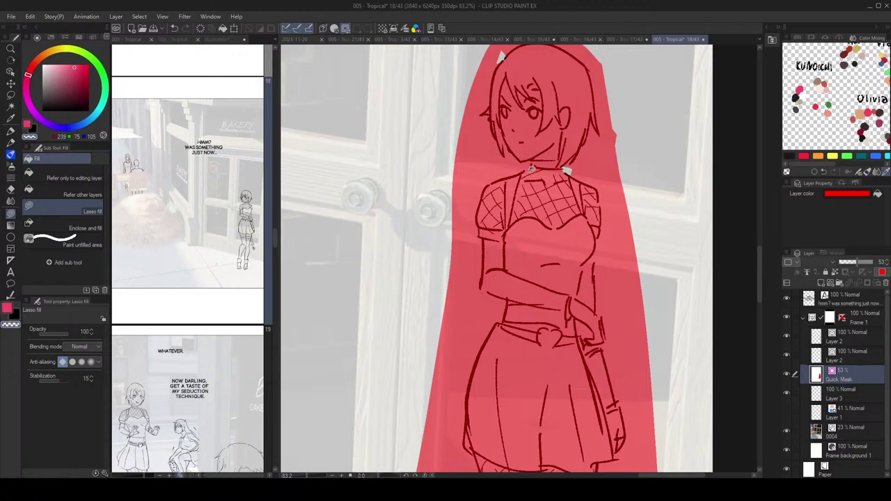
left_click_drag(494, 176, 489, 182)
left_click_drag(566, 151, 560, 153)
left_click_drag(502, 141, 503, 155)
Step: Erase small mask wedges at the outline gaps along the sleeve, chest, elbow, waist, lower arm, skirt hem and knees
mouse_move(597, 187)
left_mouse_down()
mouse_move(563, 155)
mouse_move(565, 182)
left_mouse_up()
mouse_move(559, 213)
left_mouse_down()
mouse_move(558, 241)
mouse_move(561, 217)
left_mouse_up()
mouse_move(483, 246)
left_mouse_down()
mouse_move(530, 249)
mouse_move(499, 266)
left_mouse_up()
scroll(498, 265, "down", 1)
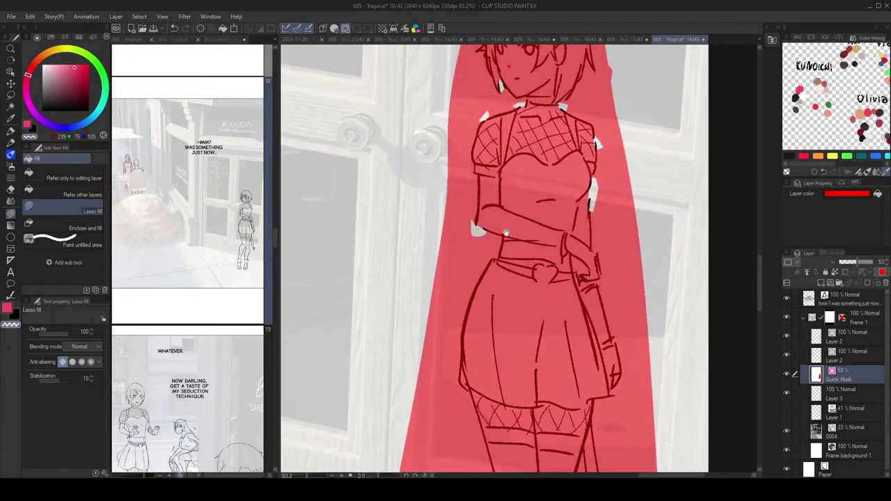
scroll(498, 251, "down", 1)
scroll(522, 206, "right", 1)
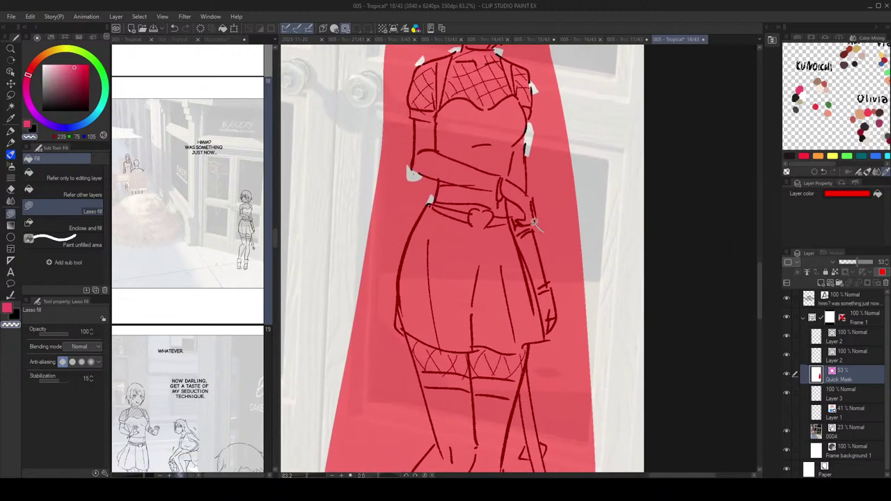
mouse_move(553, 262)
left_mouse_down()
mouse_move(532, 207)
mouse_move(537, 243)
left_mouse_up()
mouse_move(532, 293)
left_mouse_down()
mouse_move(530, 251)
mouse_move(497, 245)
left_mouse_up()
scroll(516, 248, "down", 5)
left_click_drag(440, 204, 515, 273)
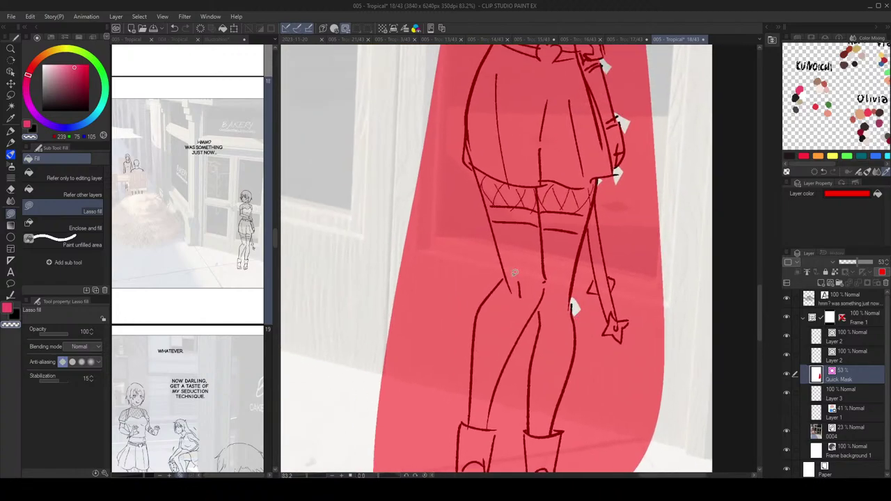
scroll(503, 269, "up", 3)
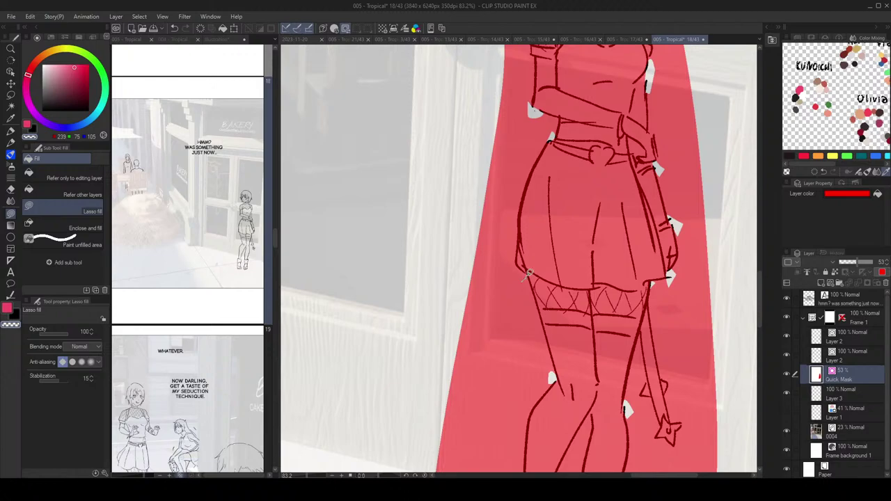
scroll(554, 274, "up", 3)
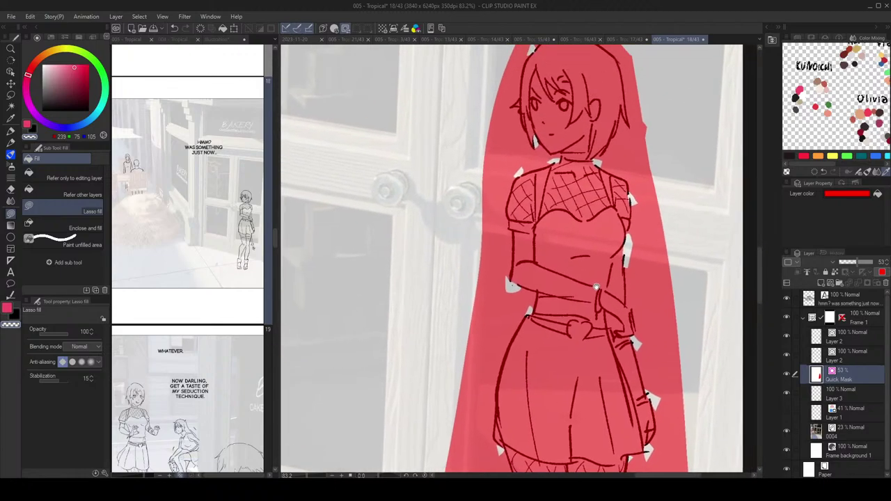
scroll(596, 287, "up", 1)
scroll(568, 134, "down", 10)
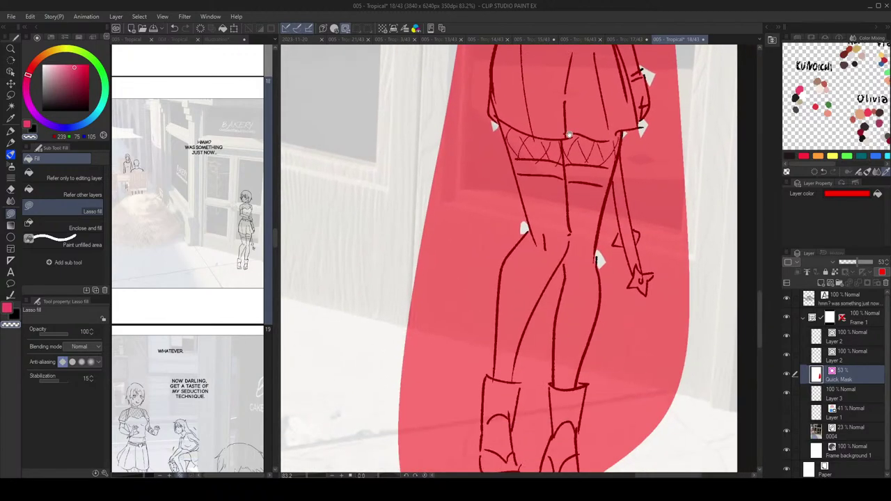
Step: Erase small mask wedges at the outline gaps around both boots, between the legs and beside the star-tipped ribbon
scroll(569, 134, "down", 5)
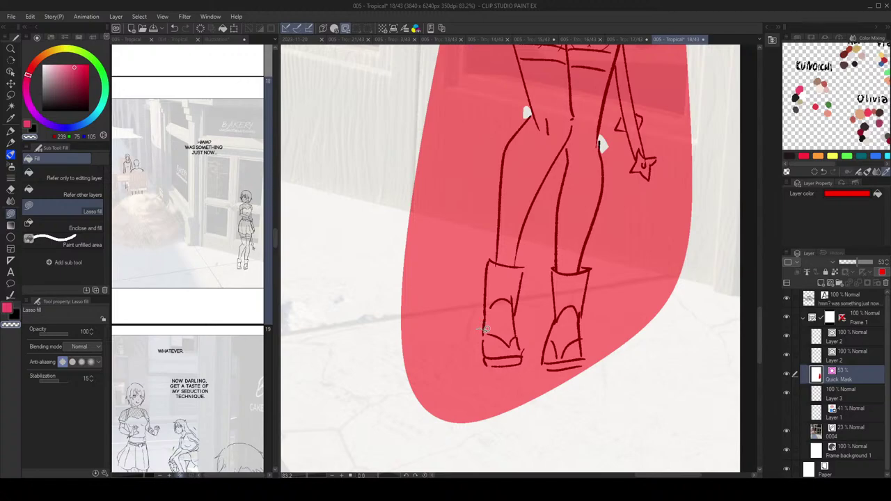
mouse_move(485, 329)
left_mouse_down()
mouse_move(495, 369)
mouse_move(488, 362)
mouse_move(531, 354)
mouse_move(523, 345)
mouse_move(552, 343)
mouse_move(544, 372)
mouse_move(561, 371)
mouse_move(576, 350)
mouse_move(550, 371)
mouse_move(540, 361)
mouse_move(592, 363)
left_mouse_up()
mouse_move(623, 313)
left_mouse_down()
mouse_move(610, 368)
mouse_move(573, 382)
mouse_move(567, 373)
left_mouse_up()
mouse_move(572, 315)
left_mouse_down()
mouse_move(540, 313)
mouse_move(546, 322)
mouse_move(516, 317)
mouse_move(513, 325)
mouse_move(523, 323)
mouse_move(477, 311)
left_mouse_up()
mouse_move(581, 181)
left_mouse_down()
mouse_move(564, 241)
mouse_move(556, 218)
left_mouse_up()
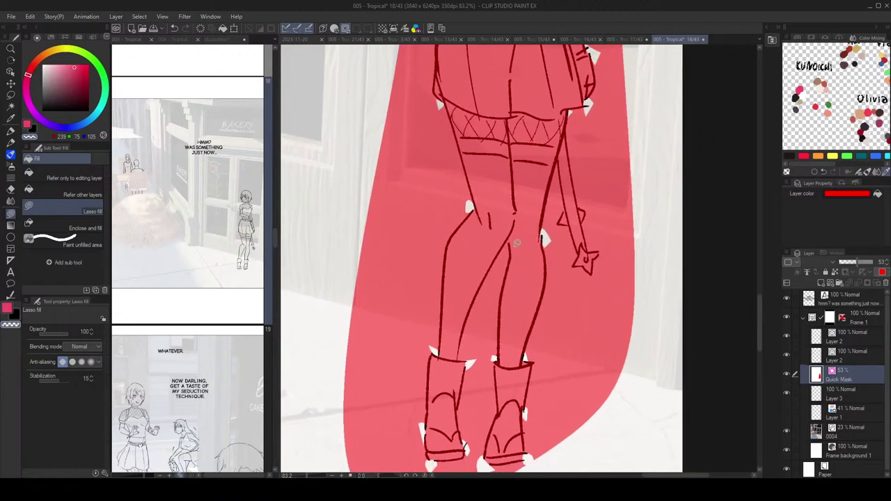
left_click_drag(511, 242, 506, 247)
left_click_drag(602, 241, 595, 268)
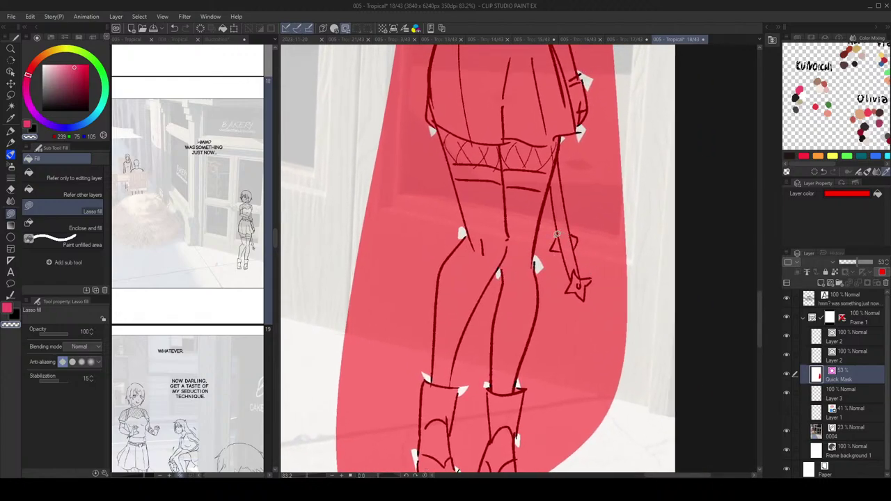
left_click_drag(558, 235, 554, 238)
mouse_move(588, 220)
left_mouse_down()
mouse_move(582, 252)
mouse_move(591, 350)
mouse_move(587, 133)
left_mouse_up()
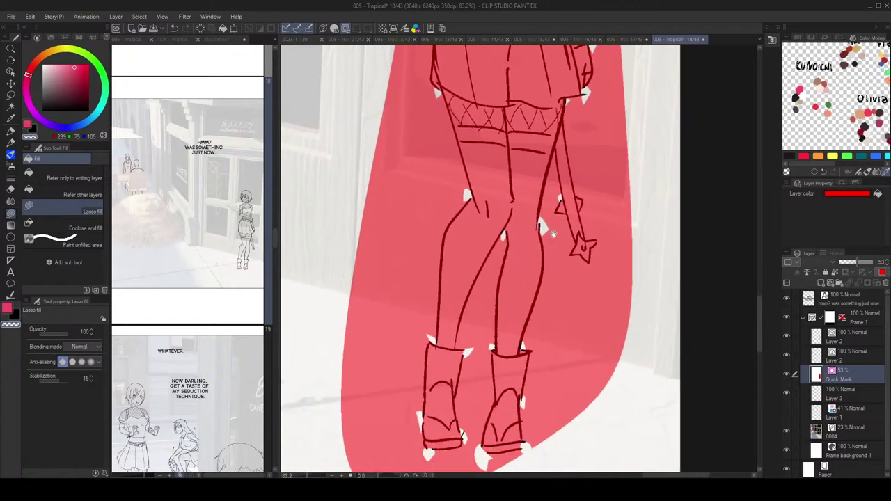
Step: Cut the outer mask margin apart with narrow transparent strips beside the boot and above the head
left_click_drag(456, 271, 500, 224)
mouse_move(379, 395)
left_mouse_down()
mouse_move(465, 365)
mouse_move(369, 429)
left_mouse_up()
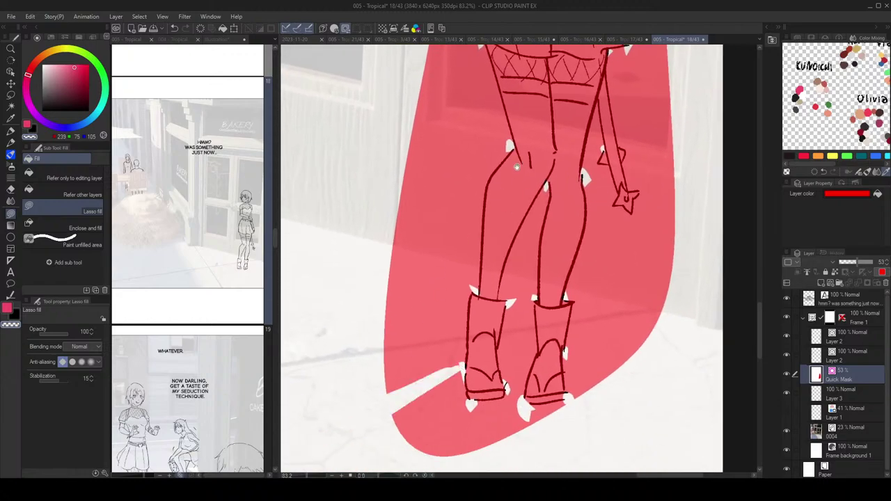
left_click_drag(517, 167, 491, 455)
mouse_move(524, 159)
left_mouse_down()
mouse_move(497, 434)
mouse_move(530, 220)
mouse_move(520, 342)
left_mouse_up()
Step: Set both Layer 2 line art layers as reference layers for Auto select, and return to the Quick Mask layer
key("w")
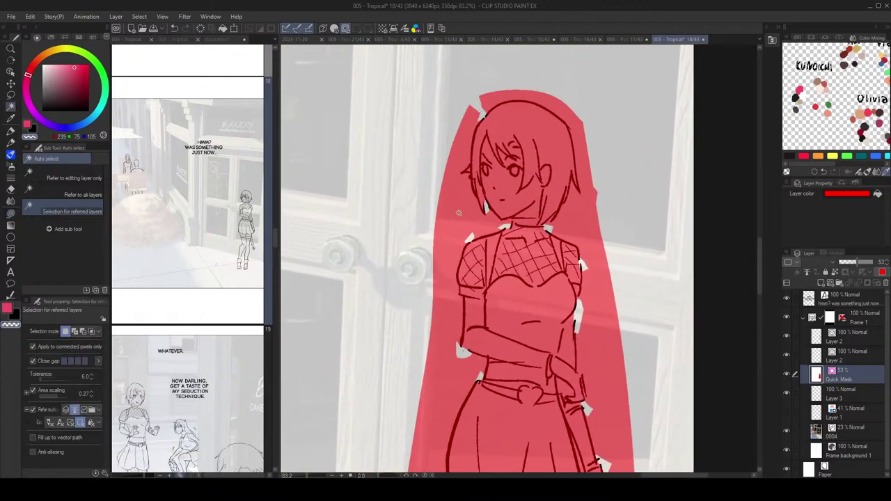
left_click(850, 357)
left_click(859, 337, "shift")
left_click(807, 272)
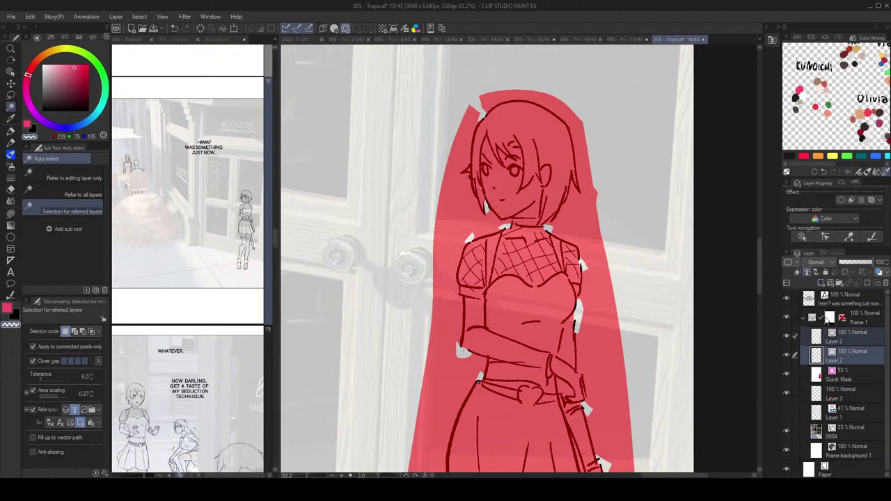
left_click(861, 374)
Step: Auto-select the mask areas outside the figure's outline, delete them including the leftovers at the boots, and clear the selection
left_click(440, 280)
left_click_drag(581, 365, 587, 143)
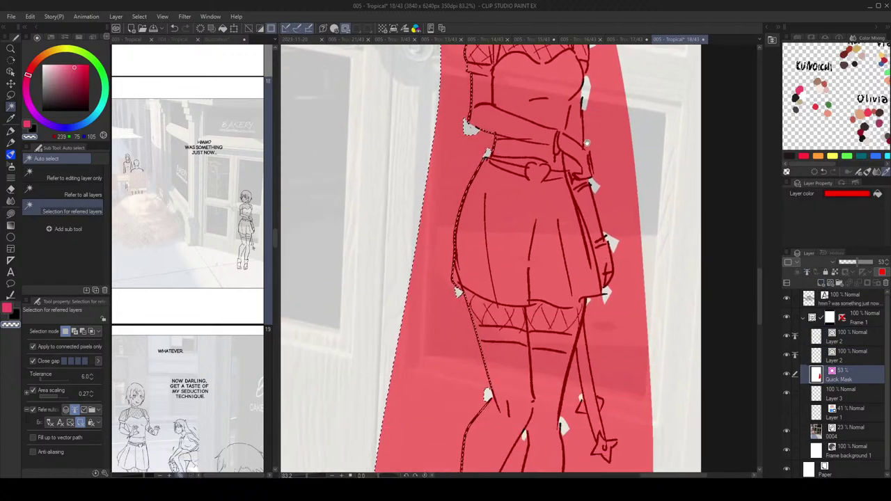
scroll(552, 208, "down", 3)
key("Delete")
scroll(557, 208, "down", 1)
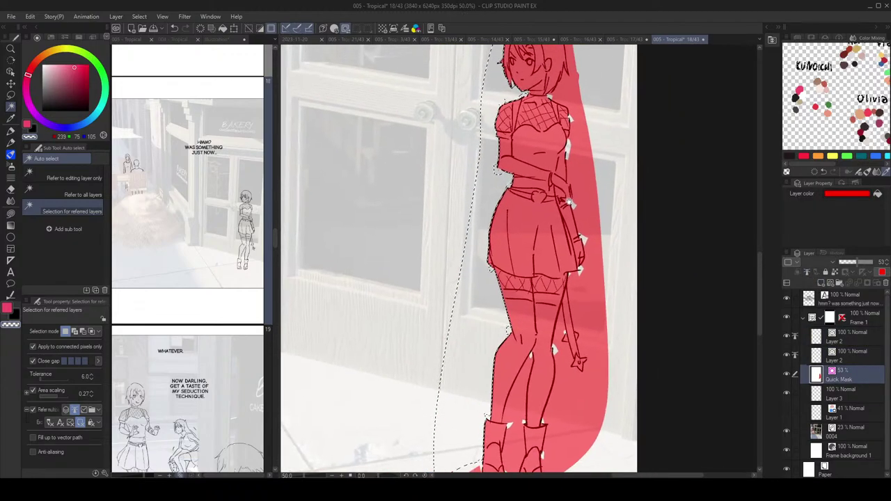
scroll(601, 221, "down", 2)
key("Delete")
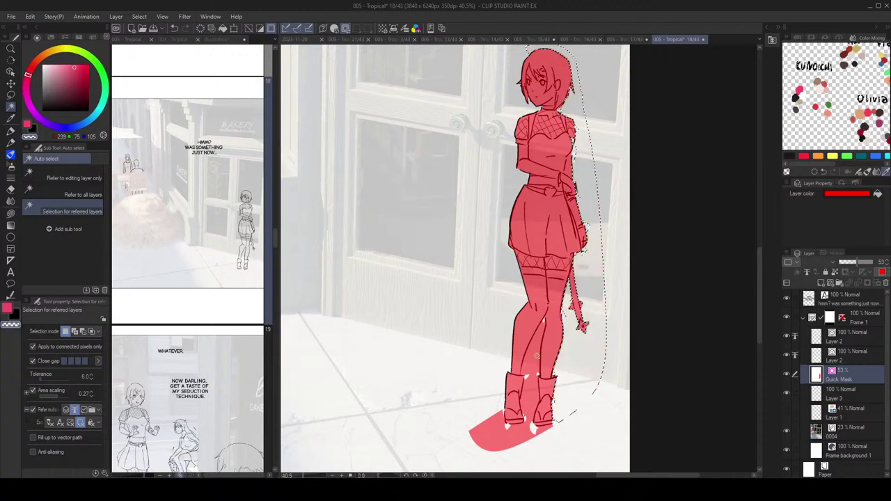
left_click(524, 426)
key("Delete")
key("Delete")
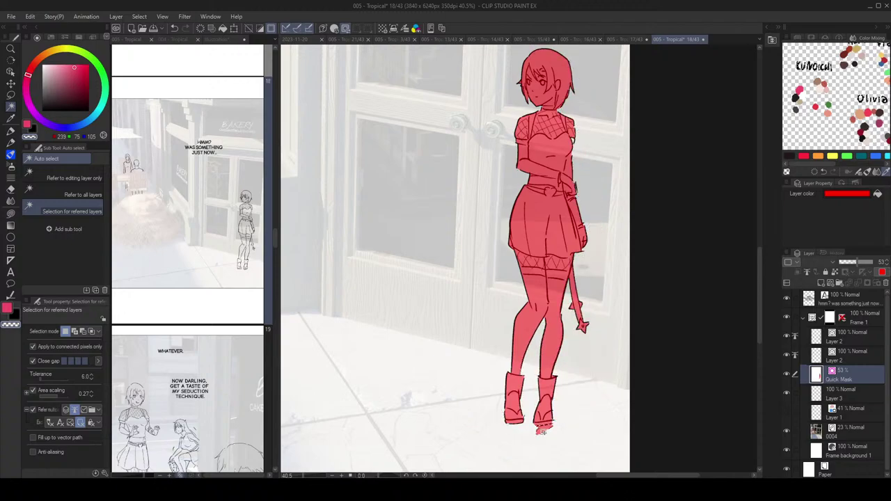
scroll(590, 417, "up", 4)
left_click_drag(592, 363, 625, 261)
key("ctrl+d")
Step: Patch the mask edges at the boots and the star tip with small lasso fills
key("g")
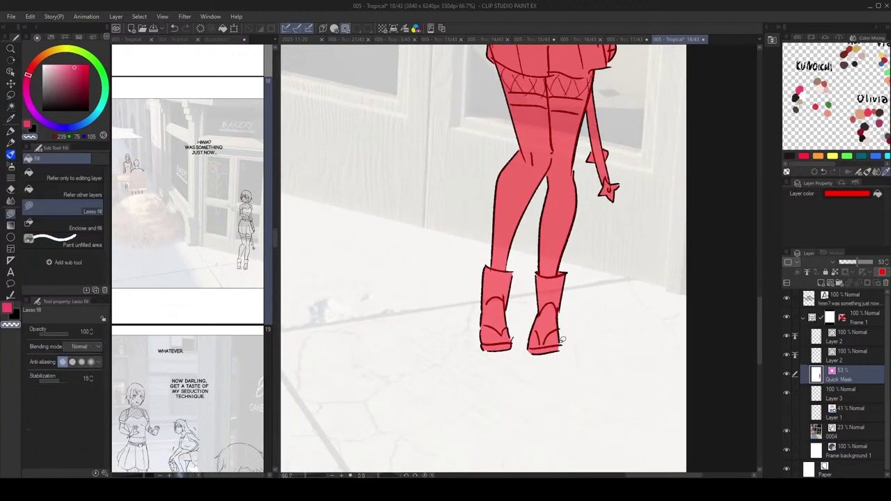
scroll(563, 339, "up", 5)
mouse_move(555, 339)
left_mouse_down()
mouse_move(556, 358)
mouse_move(554, 344)
left_mouse_up()
scroll(619, 279, "down", 4)
left_click_drag(635, 208, 582, 403)
scroll(611, 350, "up", 2)
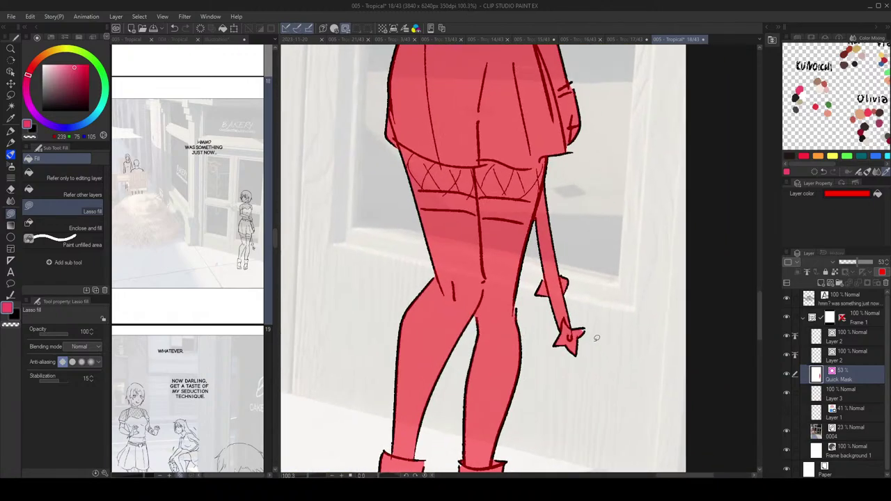
left_click_drag(588, 328, 582, 332)
mouse_move(598, 148)
left_mouse_down()
mouse_move(603, 310)
mouse_move(607, 206)
left_mouse_up()
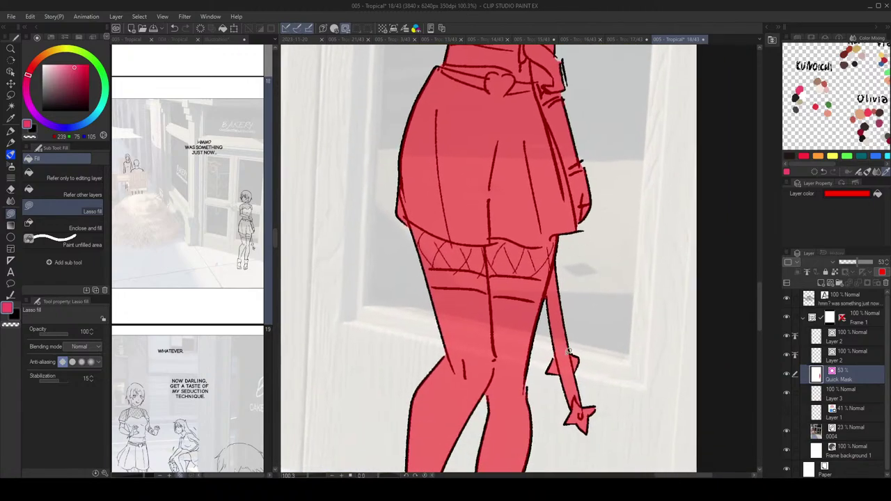
Step: Patch the missing mask spots at the hand, elbow, sleeve and neck with small lasso fills
scroll(554, 355, "up", 3)
scroll(543, 197, "up", 2)
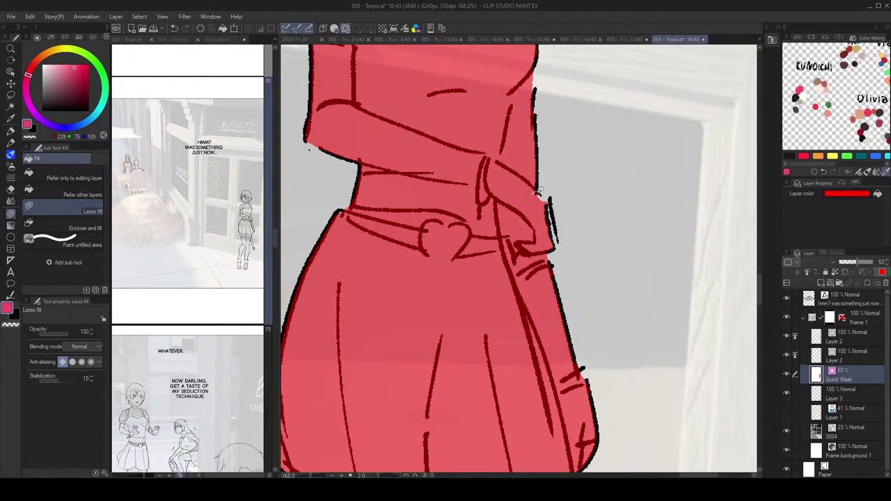
scroll(551, 209, "down", 4)
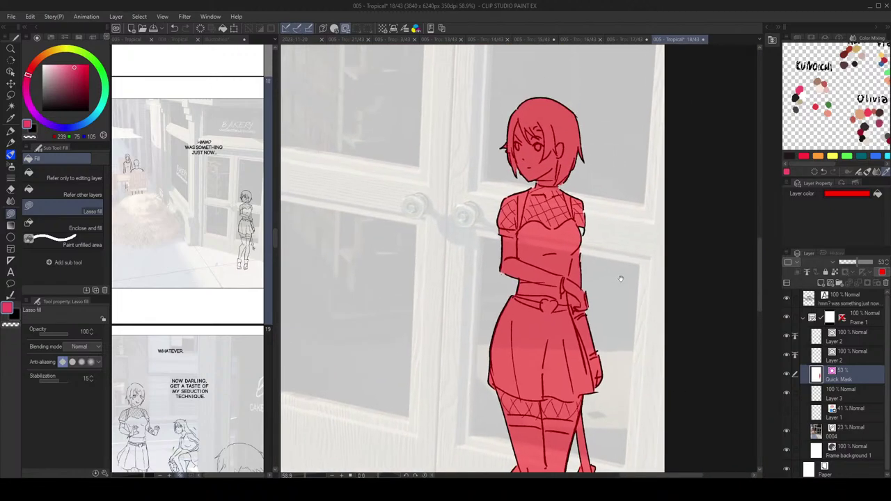
scroll(581, 227, "up", 3)
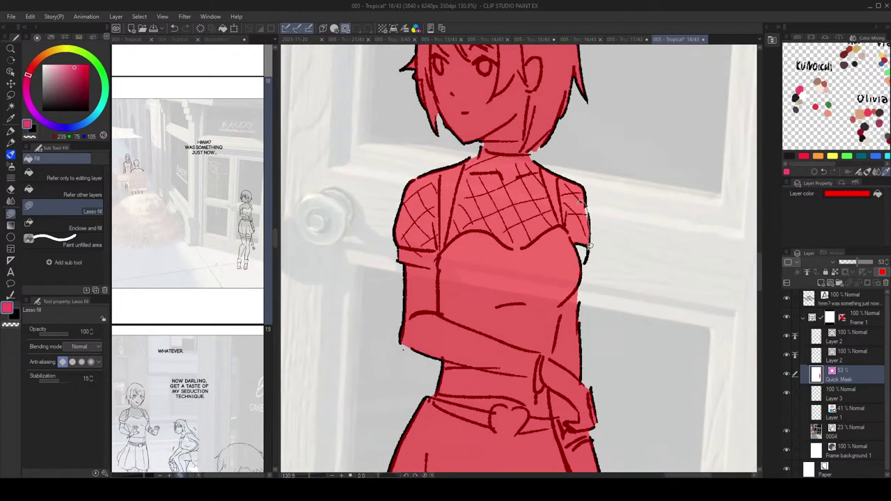
scroll(554, 192, "down", 2)
scroll(552, 185, "up", 1)
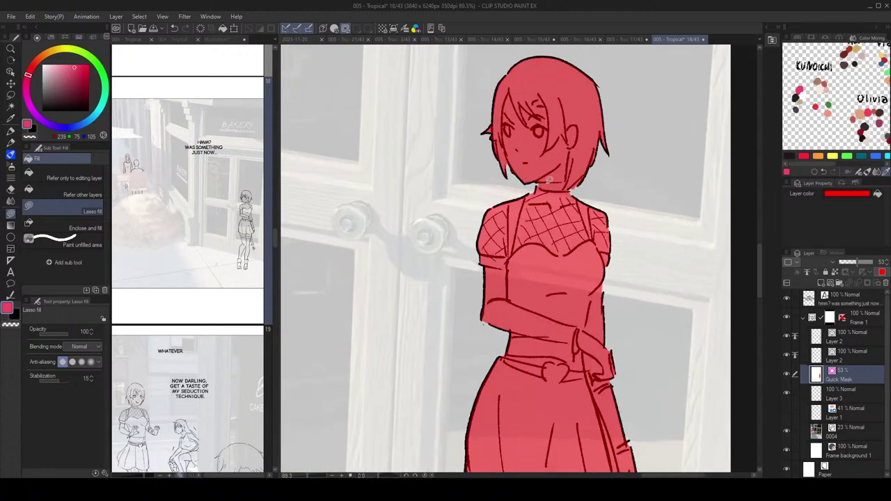
scroll(596, 222, "up", 1)
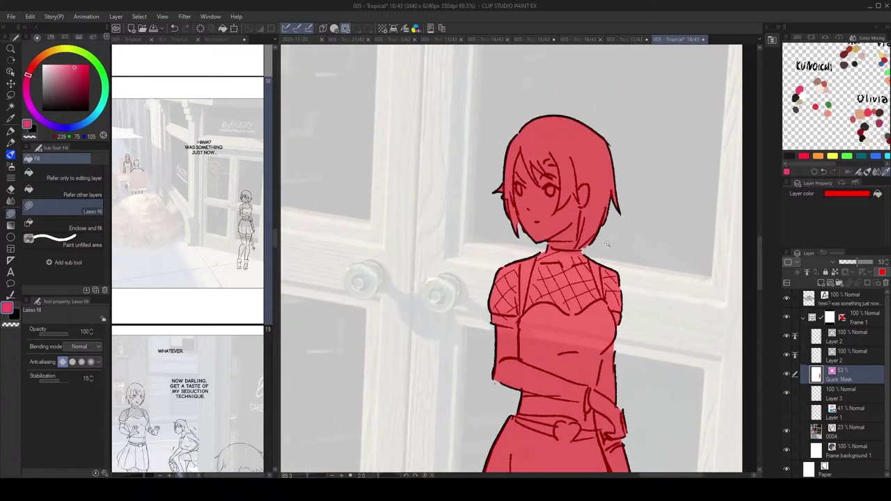
Step: Turn the Quick Mask into a selection and fill the figure on Layer 3 with the pale skin color from the palette
scroll(607, 243, "down", 3)
mouse_move(661, 220)
left_mouse_down()
mouse_move(714, 228)
mouse_move(659, 229)
left_mouse_up()
scroll(704, 229, "down", 1)
left_click(345, 28)
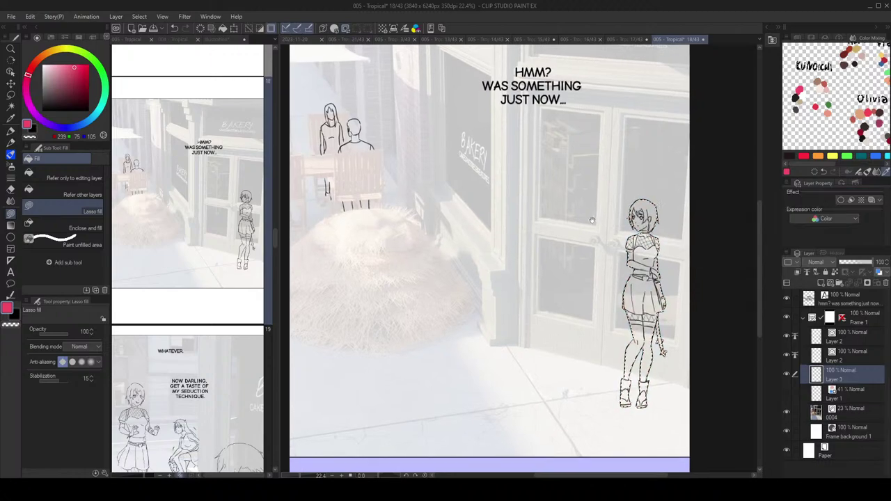
left_click(825, 89)
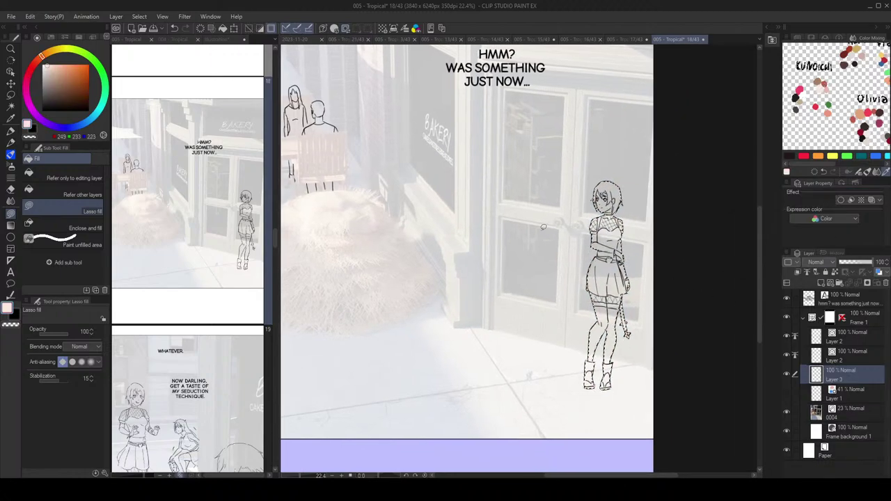
left_click(223, 28)
left_click_drag(519, 208, 652, 252)
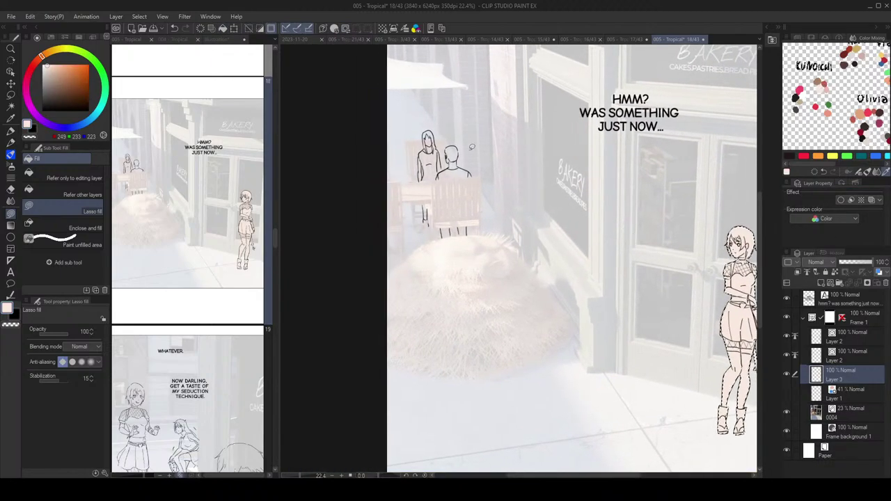
Step: Switch to Quick Mask and lasso-fill the seated woman's head, hair, shoulders and upper chest along her outline
left_click(348, 30)
scroll(422, 144, "up", 8)
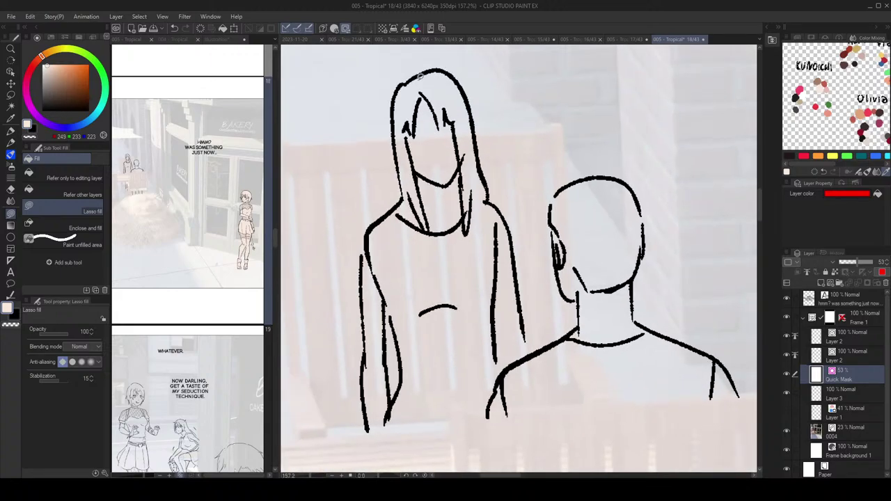
scroll(479, 148, "down", 4)
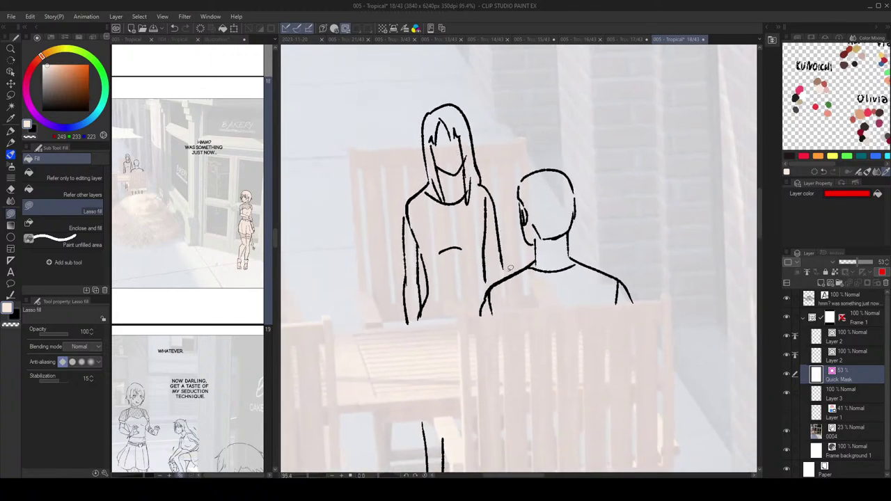
left_click_drag(501, 271, 499, 255)
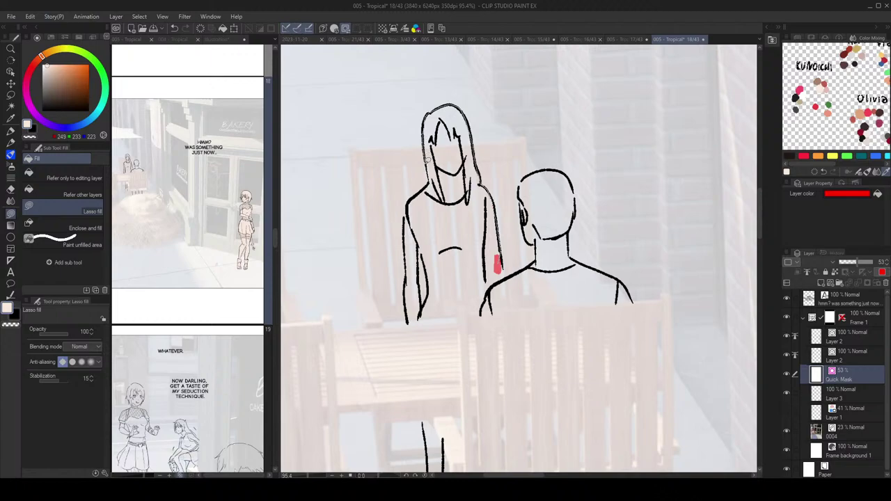
mouse_move(408, 209)
left_mouse_down()
mouse_move(416, 251)
mouse_move(464, 258)
mouse_move(498, 235)
left_mouse_up()
left_click_drag(434, 274, 440, 221)
key("c")
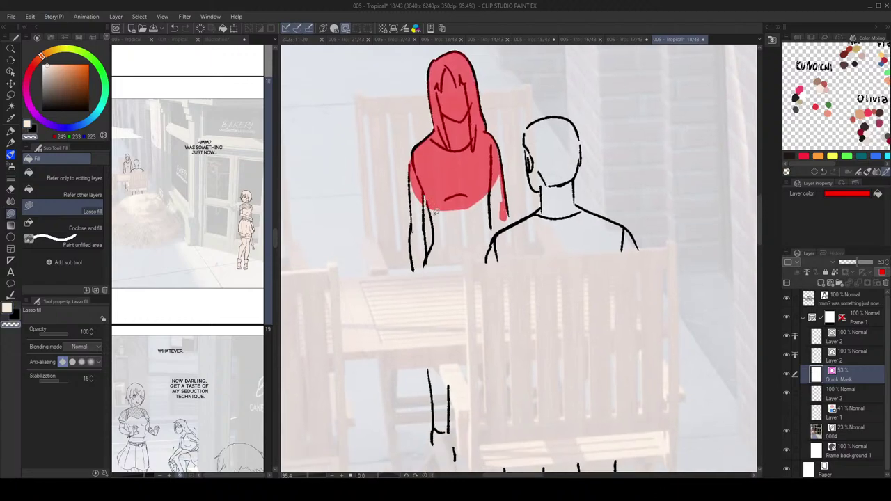
Step: Mask the seated woman's forearm, hand and lower torso with lasso fills, leaving the gap inside her elbow open
key("c")
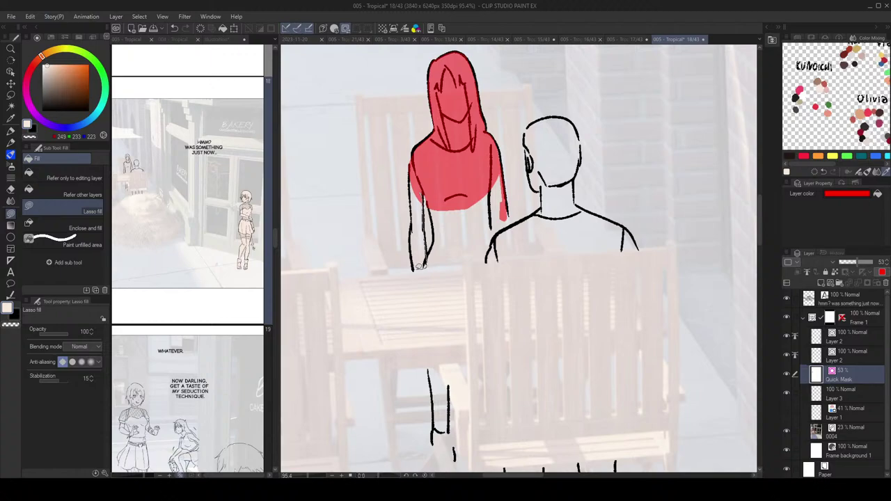
left_click_drag(412, 232, 420, 227)
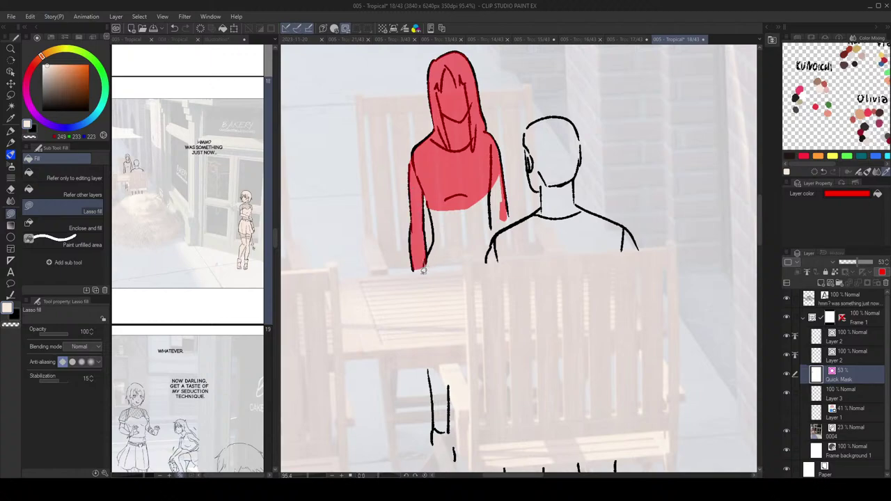
left_click_drag(423, 271, 420, 257)
key("c")
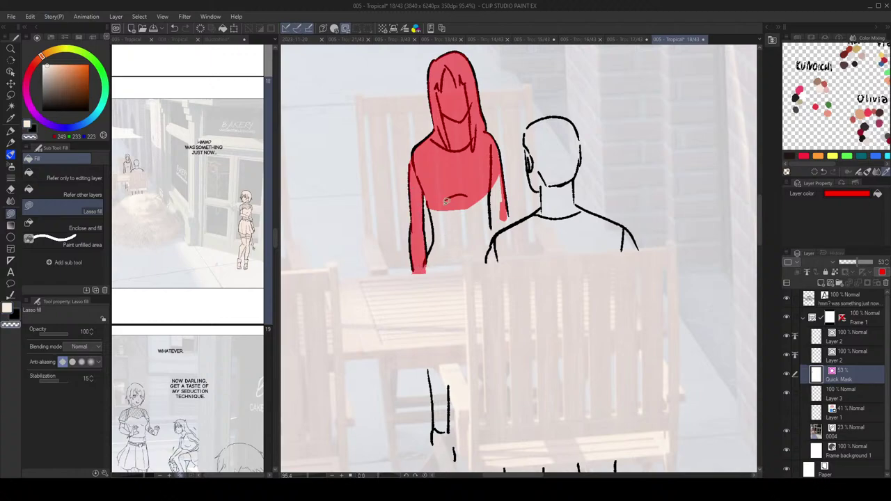
key("c")
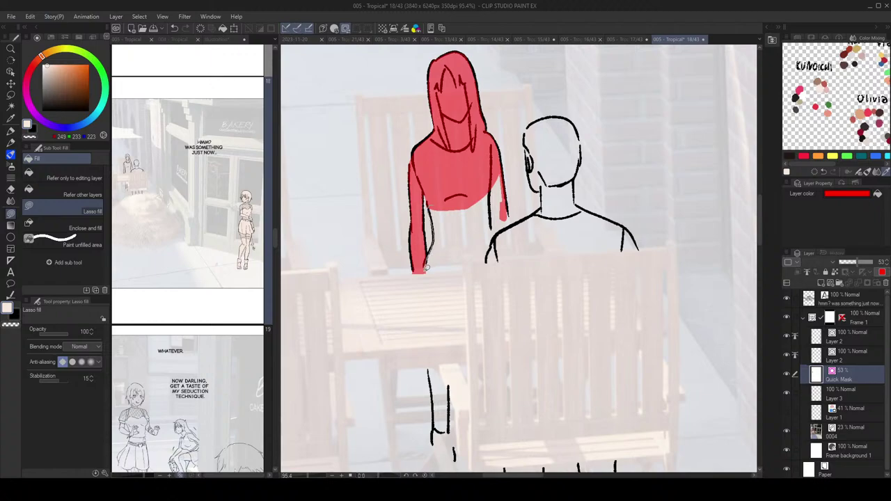
mouse_move(465, 266)
left_mouse_down()
mouse_move(476, 154)
mouse_move(507, 166)
mouse_move(515, 222)
mouse_move(490, 277)
mouse_move(461, 179)
left_mouse_up()
scroll(492, 182, "up", 2)
Step: Raise the background photo layer 0004 to 51% opacity and fill the mask gap at the woman's waist behind the man's shoulder
left_click(859, 429)
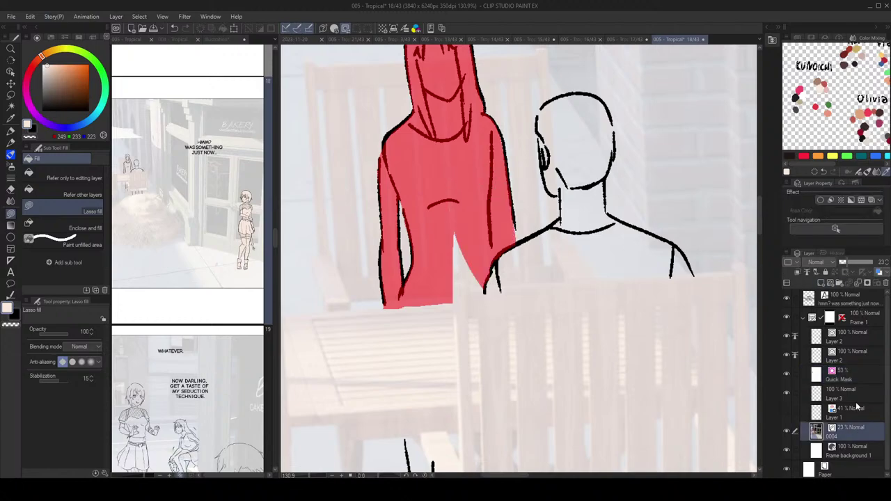
left_click_drag(855, 262, 857, 261)
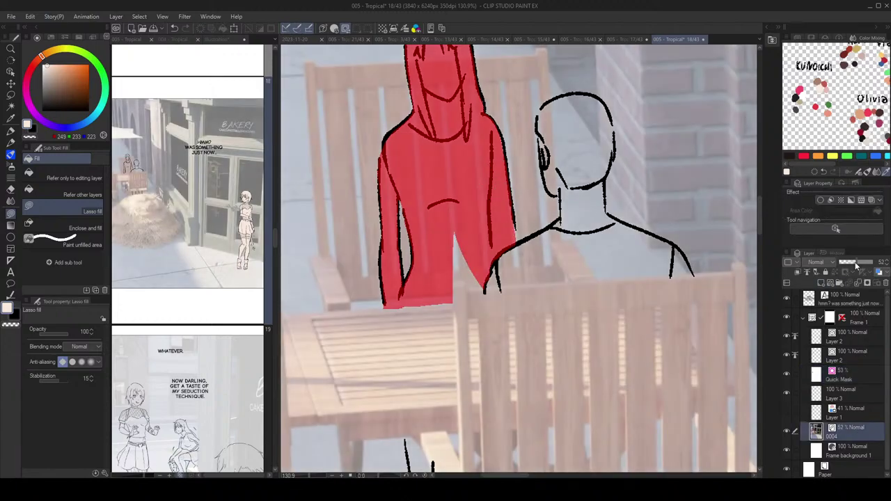
left_click(856, 374)
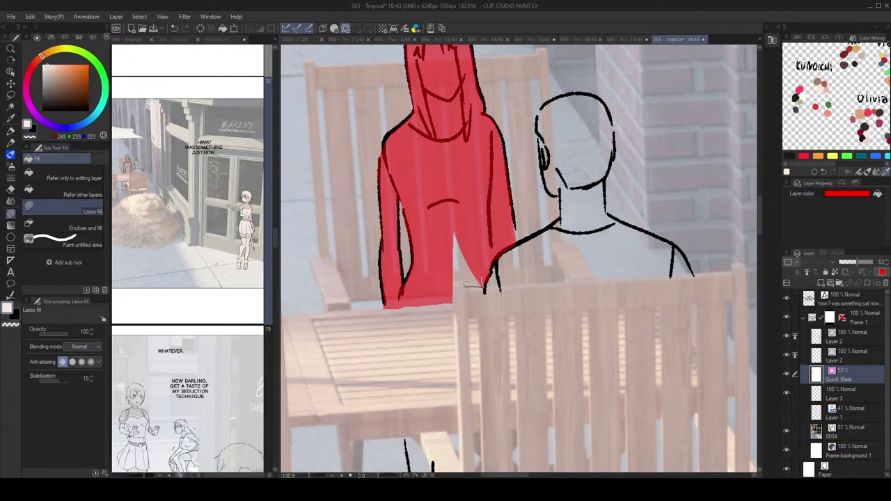
left_click_drag(456, 289, 465, 202)
left_click_drag(538, 208, 529, 237)
mouse_move(475, 294)
left_mouse_down()
mouse_move(439, 286)
mouse_move(474, 271)
mouse_move(473, 283)
mouse_move(432, 280)
left_mouse_up()
Step: Lasso-fill the Quick Mask over the seated man's head, neck and shoulders down to the chair back
left_click_drag(612, 162, 562, 192)
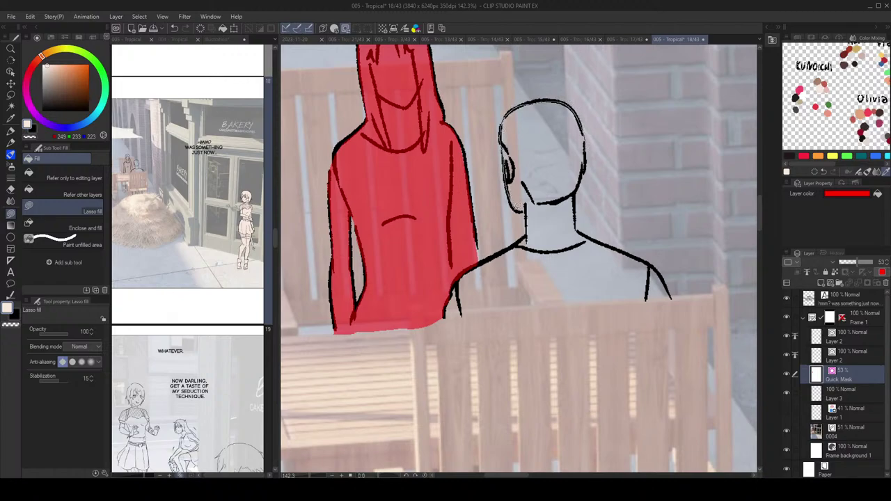
mouse_move(527, 216)
left_mouse_down()
mouse_move(571, 224)
mouse_move(570, 174)
left_mouse_up()
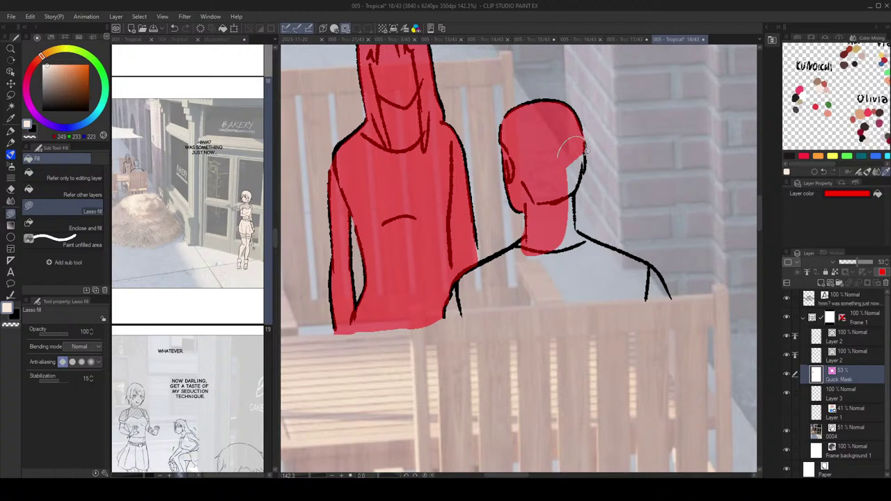
key("ctrl+z")
mouse_move(590, 241)
left_mouse_down()
mouse_move(481, 263)
mouse_move(453, 285)
mouse_move(445, 313)
mouse_move(556, 305)
mouse_move(590, 241)
mouse_move(658, 270)
mouse_move(674, 301)
mouse_move(578, 260)
left_mouse_up()
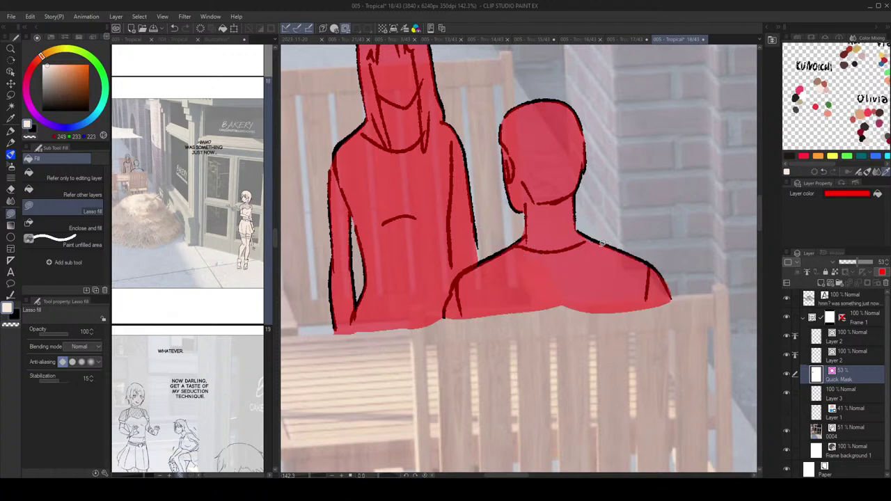
Step: Extend the man's mask over the chair back as a tapering torso reaching down to the seat
scroll(631, 287, "down", 3)
left_click_drag(631, 287, 585, 203)
scroll(584, 206, "up", 1)
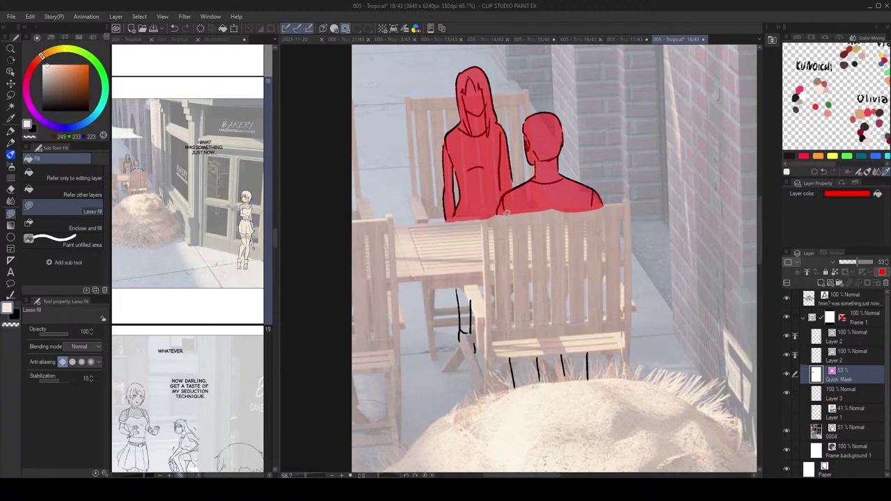
left_click_drag(510, 289, 530, 247)
key("ctrl+z")
mouse_move(501, 209)
left_mouse_down()
mouse_move(513, 330)
mouse_move(601, 329)
left_mouse_up()
key("ctrl+z")
mouse_move(606, 289)
left_mouse_down()
mouse_move(598, 202)
mouse_move(611, 286)
mouse_move(600, 332)
mouse_move(594, 329)
left_mouse_up()
mouse_move(516, 324)
left_mouse_down()
mouse_move(577, 344)
mouse_move(605, 306)
mouse_move(536, 341)
mouse_move(497, 295)
mouse_move(517, 342)
left_mouse_up()
Step: Trim the outer edge of the man's torso mask on the side away from the woman with transparent lasso fills
key("c")
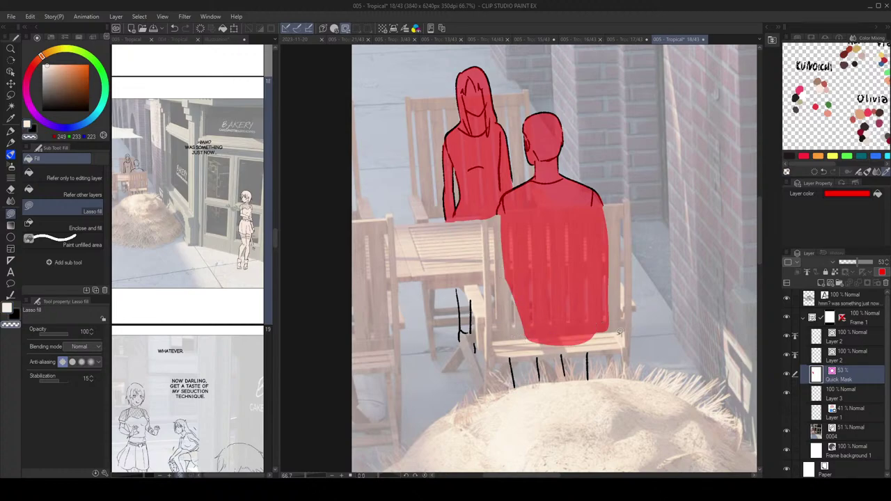
left_click_drag(596, 345, 615, 243)
mouse_move(607, 288)
left_mouse_down()
mouse_move(609, 225)
mouse_move(603, 329)
mouse_move(610, 278)
left_mouse_up()
key("ctrl+z")
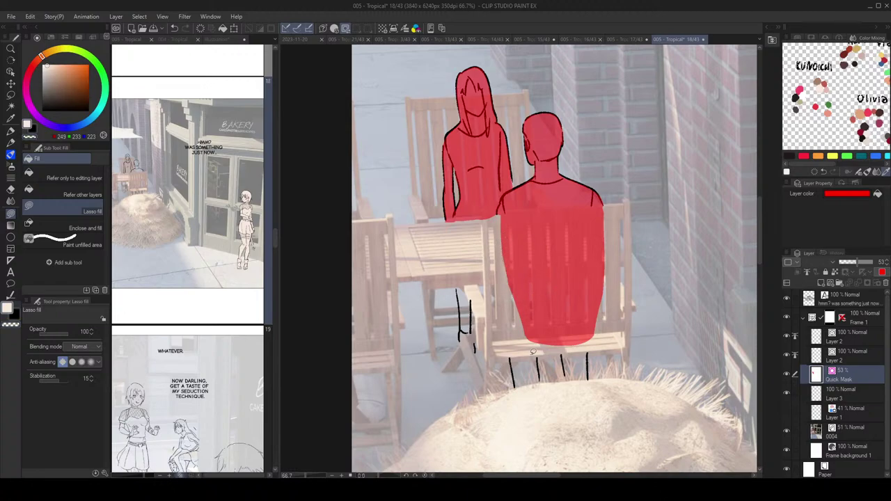
Step: Mask the man's two lower legs between the chair seat and the straw mound with lasso fills
scroll(540, 345, "up", 5)
left_click_drag(511, 353, 546, 358)
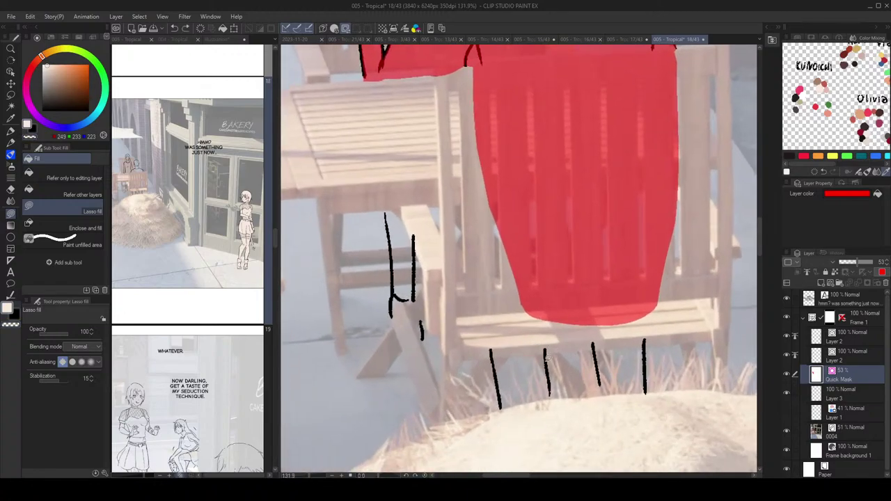
mouse_move(499, 398)
left_mouse_down()
mouse_move(548, 405)
mouse_move(520, 354)
mouse_move(558, 399)
mouse_move(555, 362)
mouse_move(600, 375)
left_mouse_up()
key("c")
key("c")
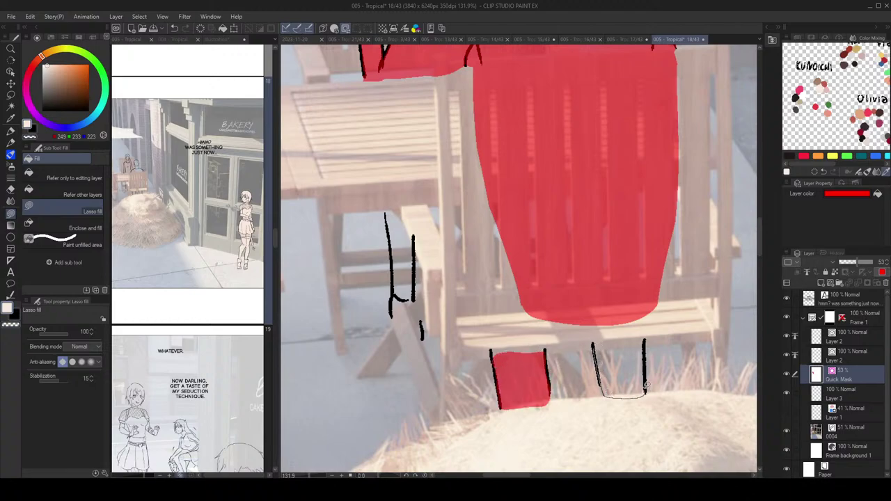
mouse_move(636, 342)
left_mouse_down()
mouse_move(597, 345)
mouse_move(550, 290)
mouse_move(537, 416)
mouse_move(569, 390)
mouse_move(538, 286)
mouse_move(528, 318)
mouse_move(559, 366)
left_mouse_up()
Step: Lasso-fill the mask over the woman's lower leg under the table and the visible bit of her foot
scroll(632, 306, "down", 5)
scroll(571, 306, "up", 6)
key("ctrl+z")
left_click_drag(619, 332, 597, 296)
scroll(597, 296, "up", 5)
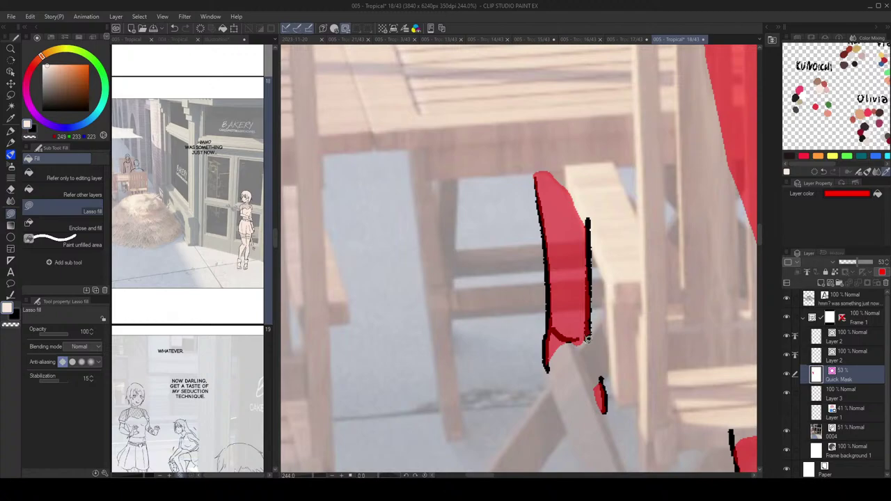
scroll(580, 344, "down", 4)
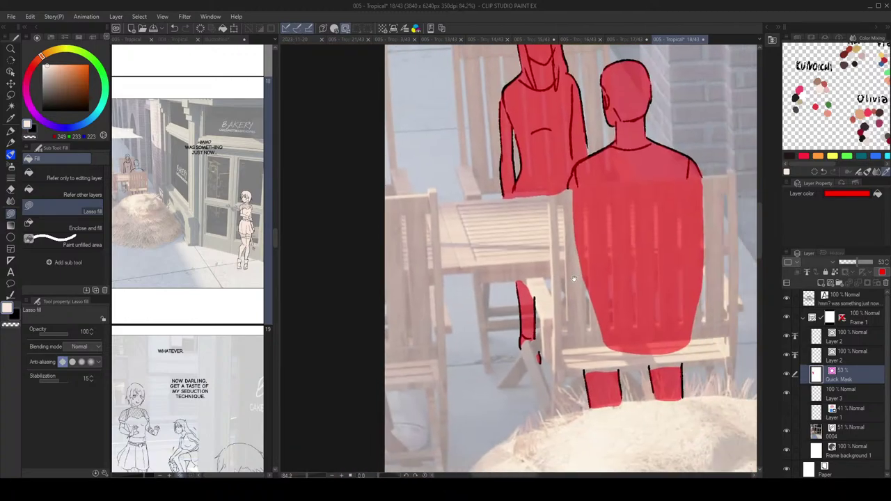
Step: Turn the Quick Mask into a selection and fill the seated couple on Layer 3 with the pale skin color
scroll(534, 277, "down", 4)
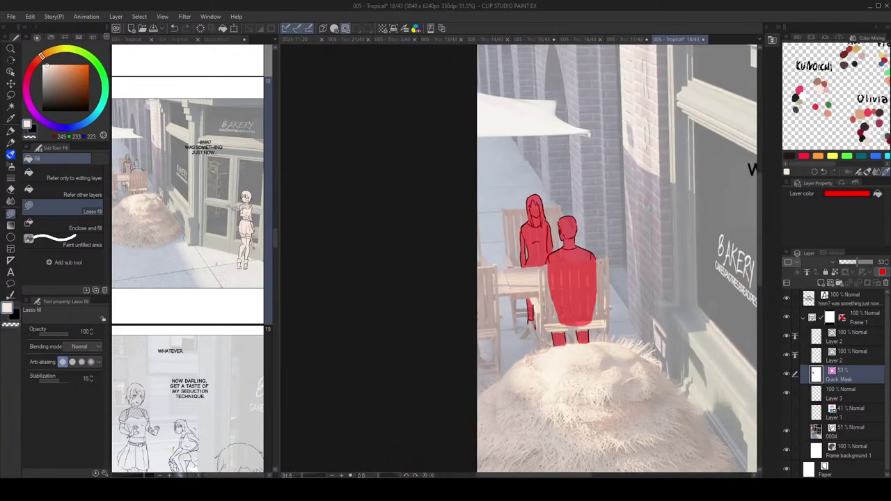
left_click_drag(525, 308, 518, 307)
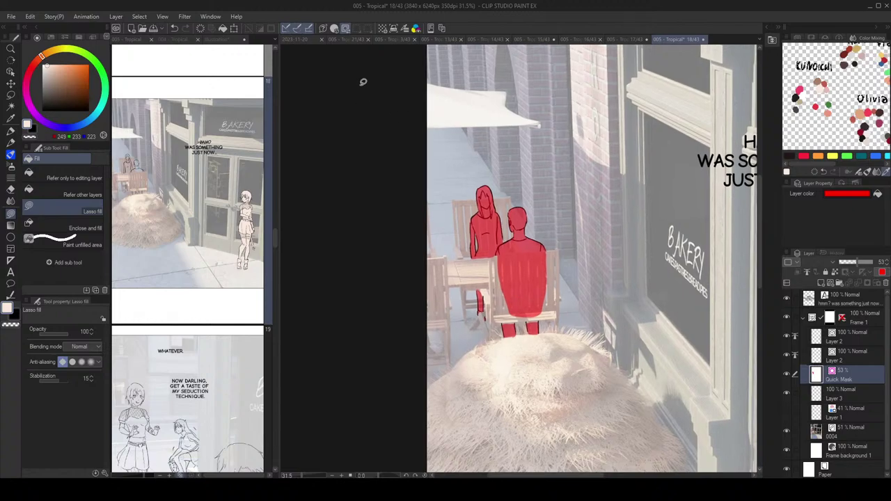
left_click(345, 29)
scroll(305, 94, "down", 4)
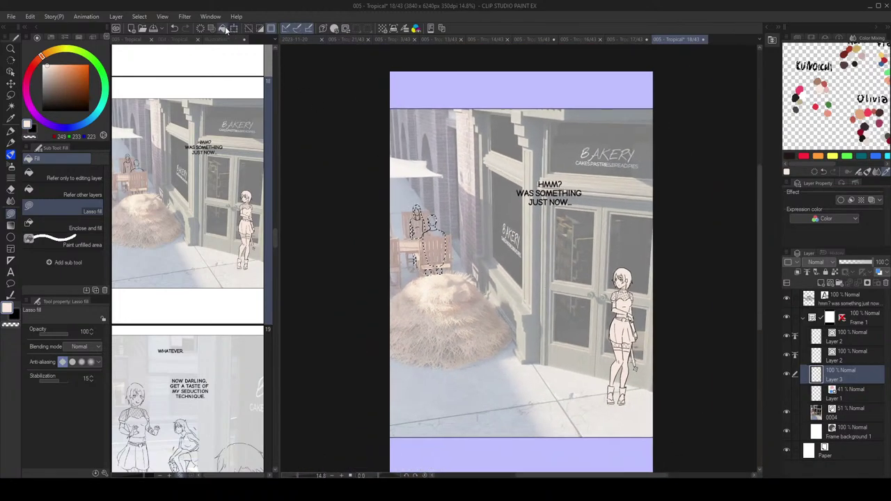
left_click(223, 29)
left_click_drag(445, 243, 465, 250)
scroll(389, 226, "up", 2)
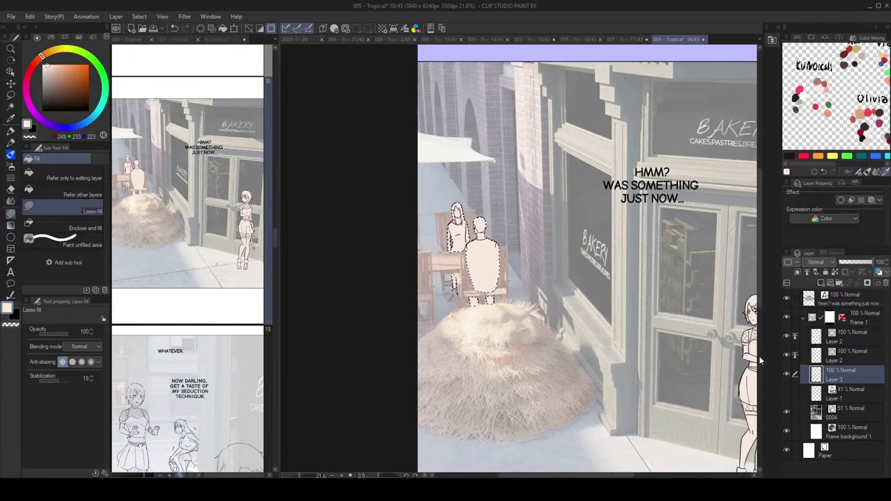
Step: Clear the selection, group both Layer 2 line layers with Layer 3 in a folder, and give the folder a layer mask
left_click(850, 337, "shift")
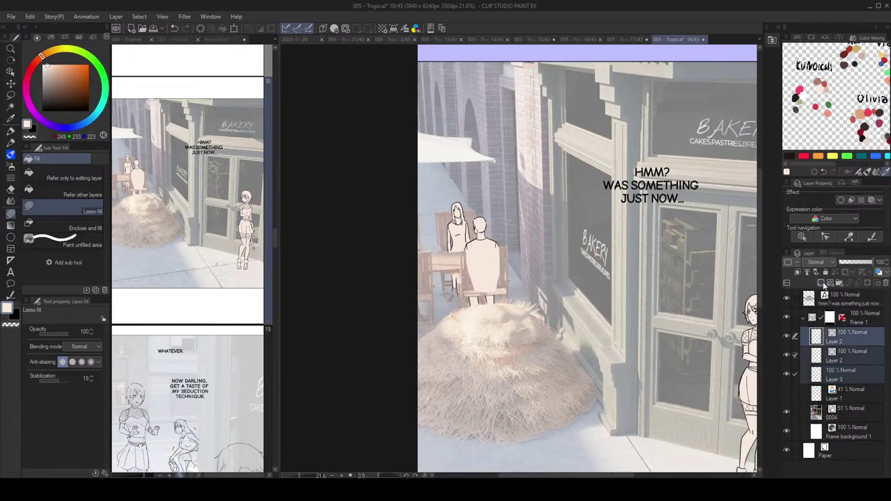
key("ctrl+g")
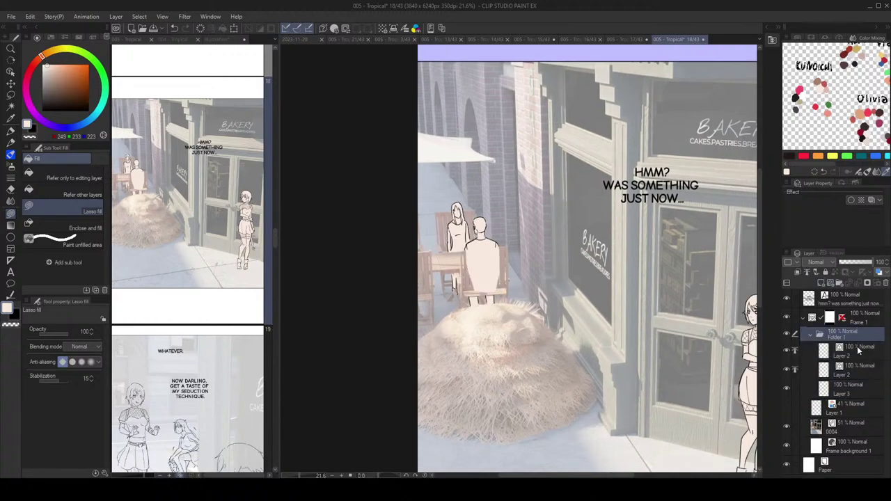
left_click(867, 283)
Step: Lower Layer 3's opacity to 58% and set the background photo layer 0004 to 100% opacity
left_click_drag(451, 255, 809, 356)
left_click(852, 392)
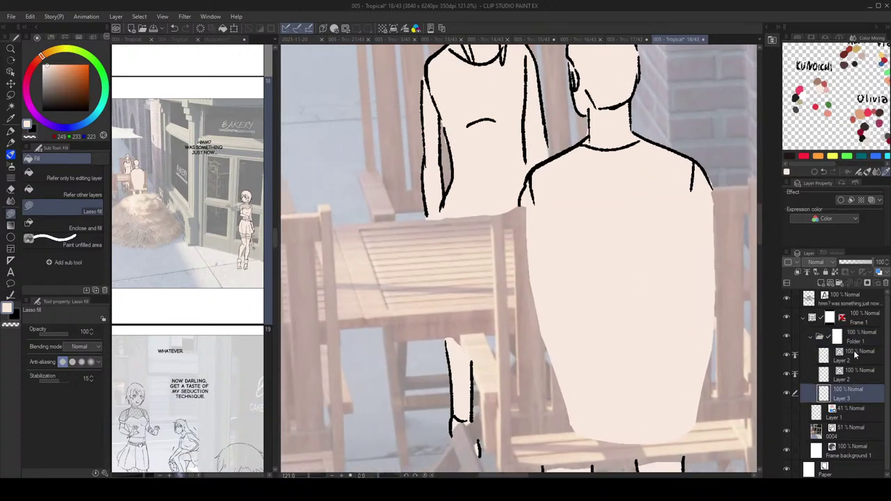
left_click(859, 262)
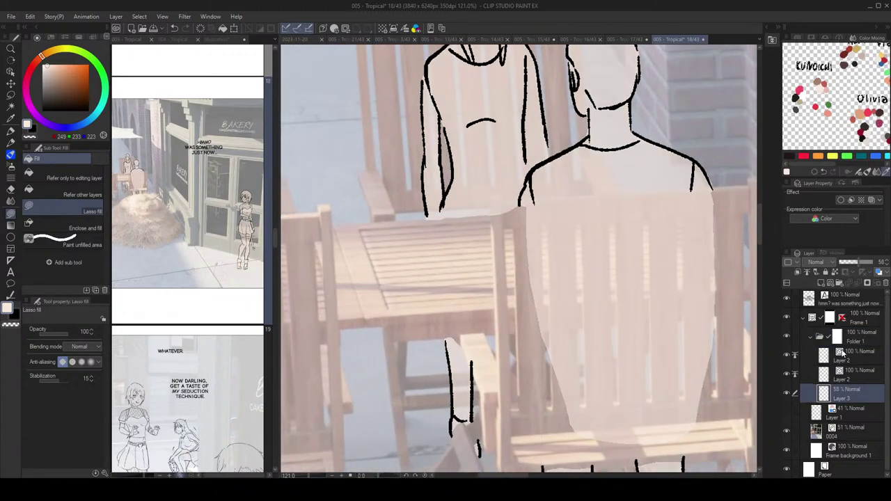
left_click(851, 430)
left_click_drag(866, 264, 882, 263)
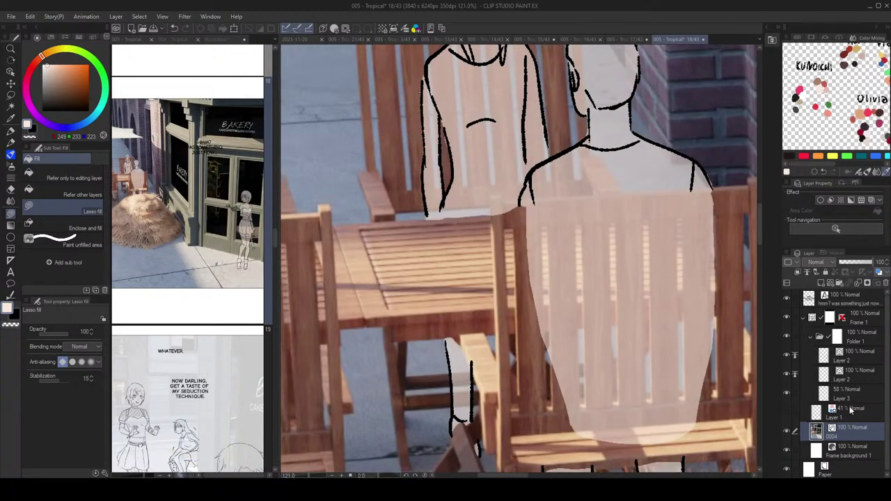
Step: Extend the woman's flat fill on Layer 3 slightly over the table's back edge, from her hand to the man's chair
left_click(837, 336)
scroll(476, 206, "up", 4)
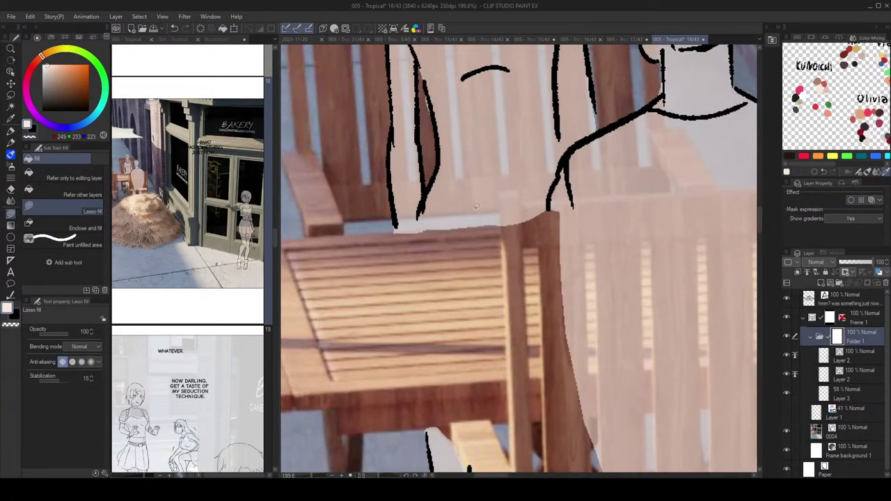
left_click(853, 396)
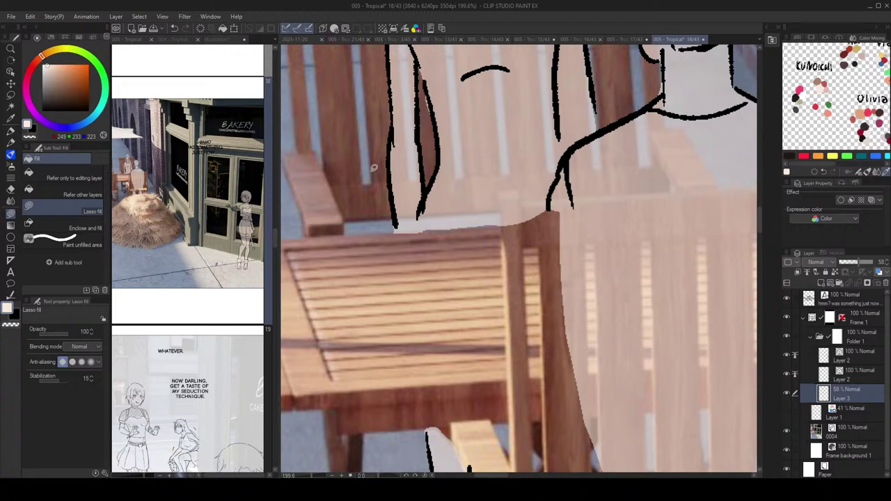
left_click_drag(420, 236, 527, 203)
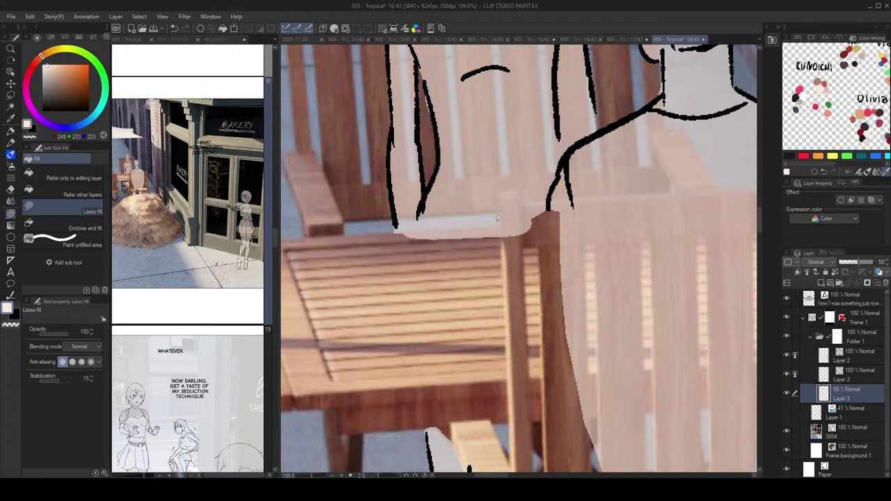
left_click_drag(398, 228, 411, 240)
left_click_drag(526, 351, 482, 117)
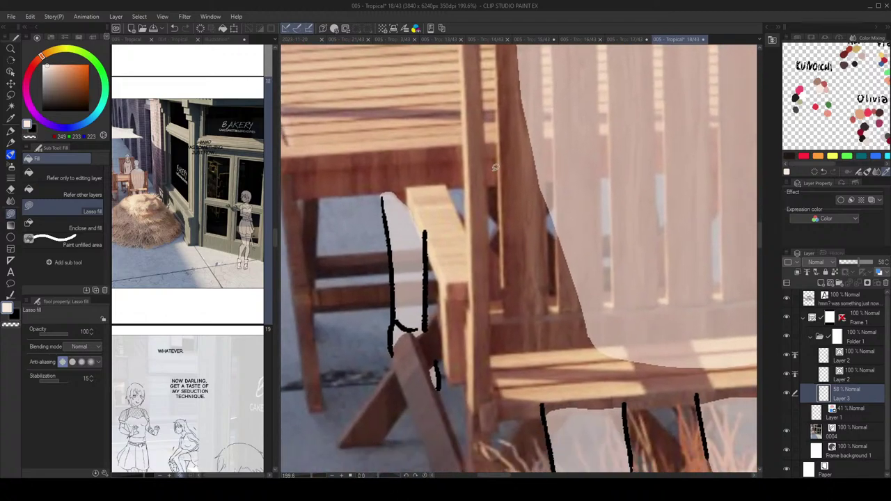
mouse_move(496, 161)
left_mouse_down()
mouse_move(494, 173)
mouse_move(526, 215)
left_mouse_up()
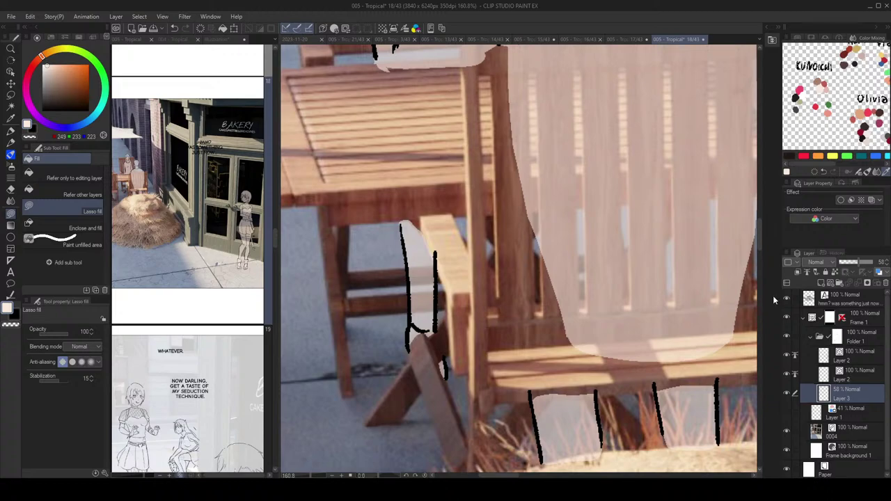
Step: On Folder 1's mask, lasso-mask the woman's fill along the table's back edge and around the top corner of the man's chair
left_click(835, 339)
scroll(409, 304, "up", 4)
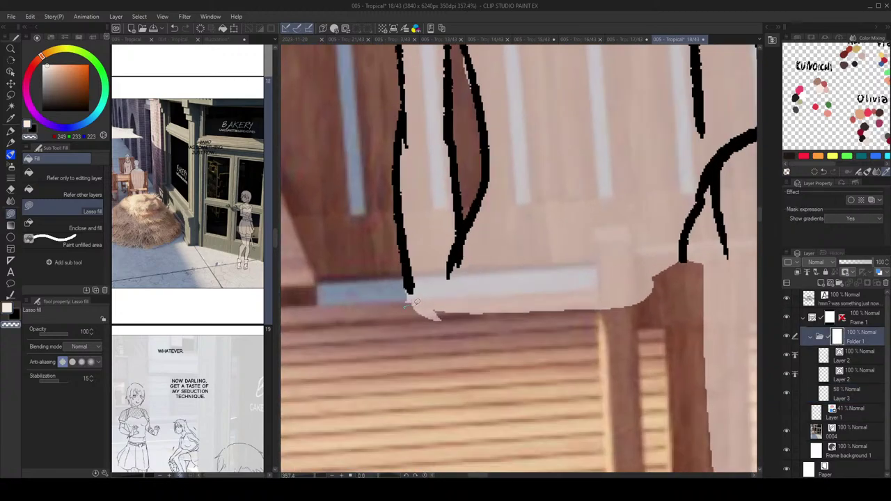
mouse_move(417, 302)
left_mouse_down()
mouse_move(590, 312)
mouse_move(450, 333)
mouse_move(479, 302)
mouse_move(630, 301)
left_mouse_up()
mouse_move(687, 283)
left_mouse_down()
mouse_move(641, 275)
mouse_move(619, 305)
left_mouse_up()
mouse_move(636, 259)
left_mouse_down()
mouse_move(579, 320)
mouse_move(627, 254)
mouse_move(607, 250)
mouse_move(616, 309)
left_mouse_up()
mouse_move(638, 252)
left_mouse_down()
mouse_move(523, 286)
mouse_move(550, 307)
left_mouse_up()
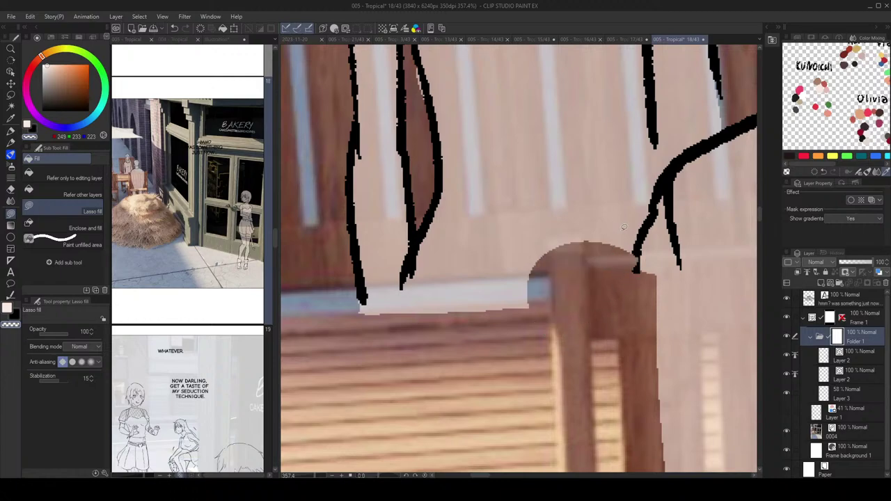
mouse_move(631, 252)
left_mouse_down()
mouse_move(557, 264)
mouse_move(552, 291)
mouse_move(513, 301)
mouse_move(635, 248)
left_mouse_up()
Step: Mask the tops of both of the man's legs along the underside of his chair seat on Folder 1's mask
scroll(662, 217, "down", 6)
left_click_drag(668, 215, 543, 169)
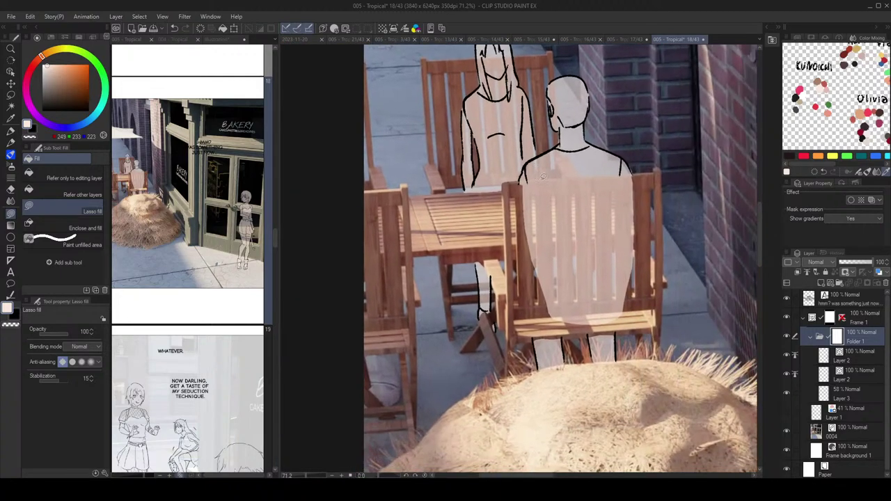
scroll(543, 170, "up", 3)
left_click_drag(615, 324, 560, 189)
scroll(609, 373, "up", 4)
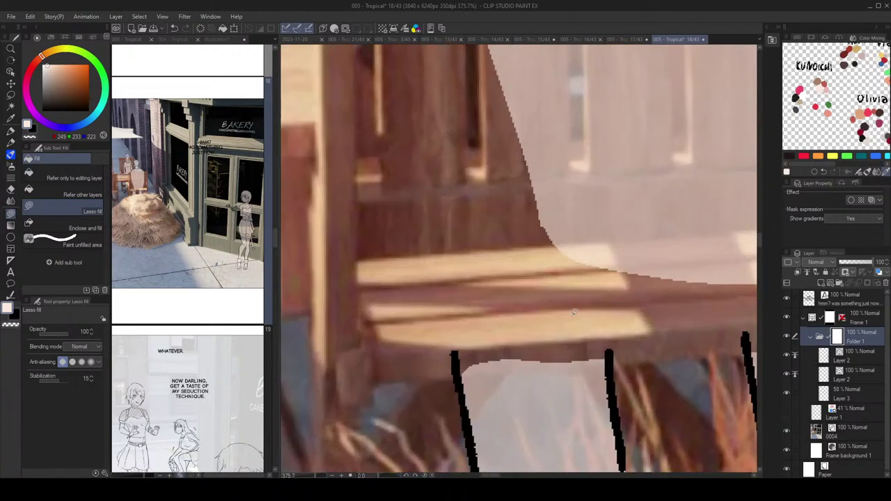
left_click_drag(452, 351, 512, 374)
key("c")
mouse_move(451, 352)
left_mouse_down()
mouse_move(490, 376)
mouse_move(686, 353)
left_mouse_up()
scroll(634, 342, "down", 3)
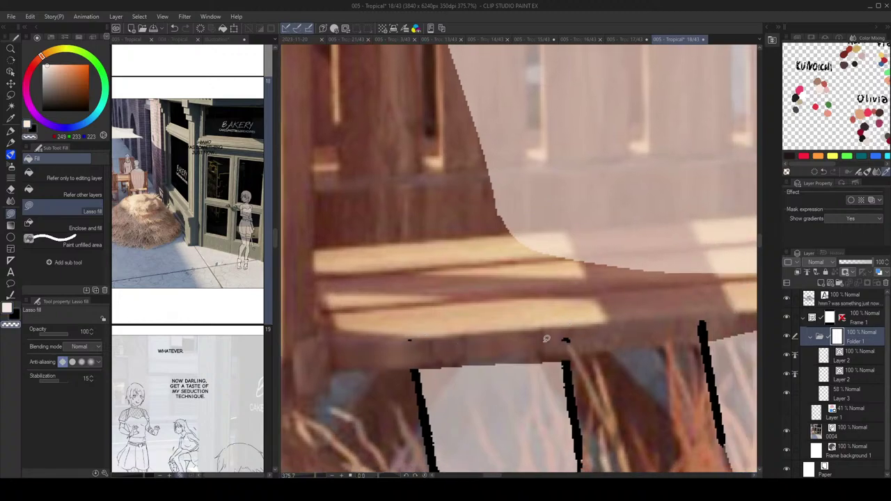
scroll(514, 298, "down", 2)
scroll(514, 298, "up", 4)
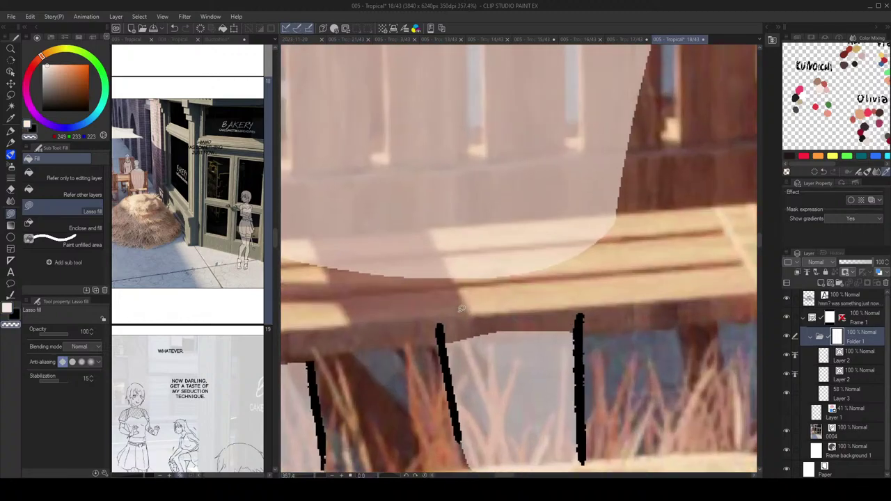
mouse_move(462, 309)
left_mouse_down()
mouse_move(448, 342)
mouse_move(574, 333)
mouse_move(489, 323)
left_mouse_up()
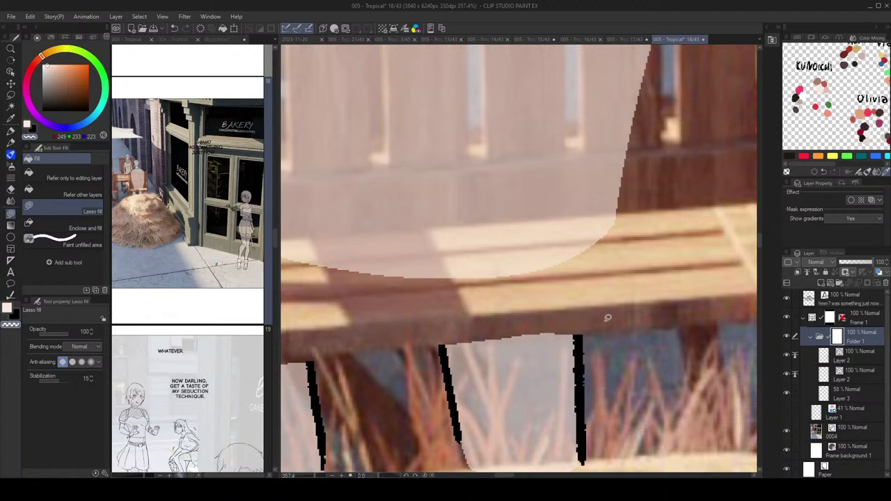
Step: Mask pointed grass-blade shapes out of the lower parts of both of the man's legs, above the straw mound
scroll(632, 312, "down", 3)
scroll(608, 293, "up", 3)
mouse_move(644, 247)
left_mouse_down()
mouse_move(624, 281)
mouse_move(615, 206)
mouse_move(611, 306)
mouse_move(629, 291)
mouse_move(614, 287)
mouse_move(612, 254)
mouse_move(600, 292)
mouse_move(608, 254)
mouse_move(586, 289)
left_mouse_up()
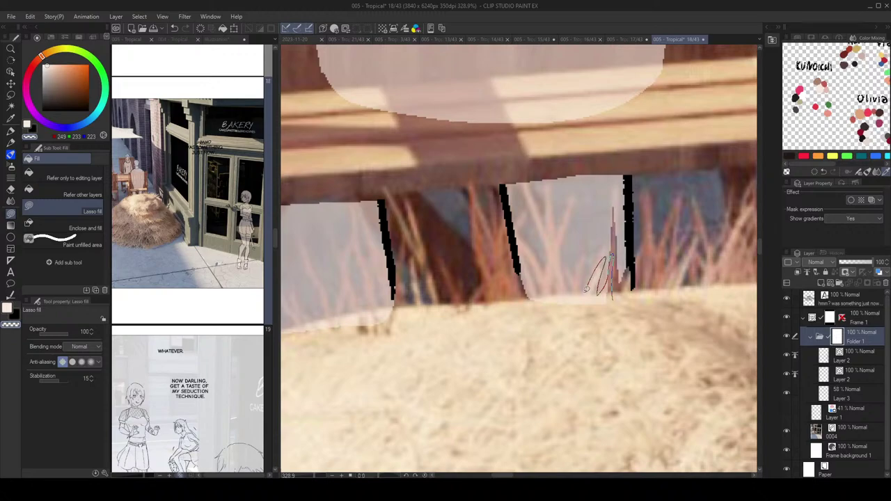
mouse_move(568, 227)
left_mouse_down()
mouse_move(539, 202)
mouse_move(534, 214)
mouse_move(550, 259)
mouse_move(544, 270)
mouse_move(521, 235)
left_mouse_up()
mouse_move(521, 270)
left_mouse_down()
mouse_move(624, 316)
mouse_move(555, 195)
mouse_move(578, 292)
mouse_move(596, 278)
mouse_move(567, 276)
mouse_move(554, 201)
left_mouse_up()
scroll(644, 248, "down", 8)
scroll(592, 269, "up", 7)
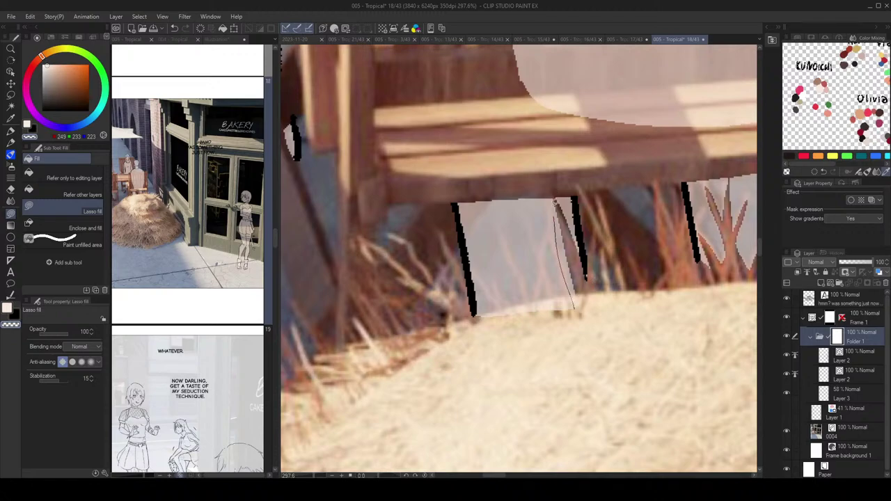
mouse_move(534, 298)
left_mouse_down()
mouse_move(550, 237)
mouse_move(575, 314)
mouse_move(547, 294)
mouse_move(520, 293)
mouse_move(483, 341)
mouse_move(648, 324)
left_mouse_up()
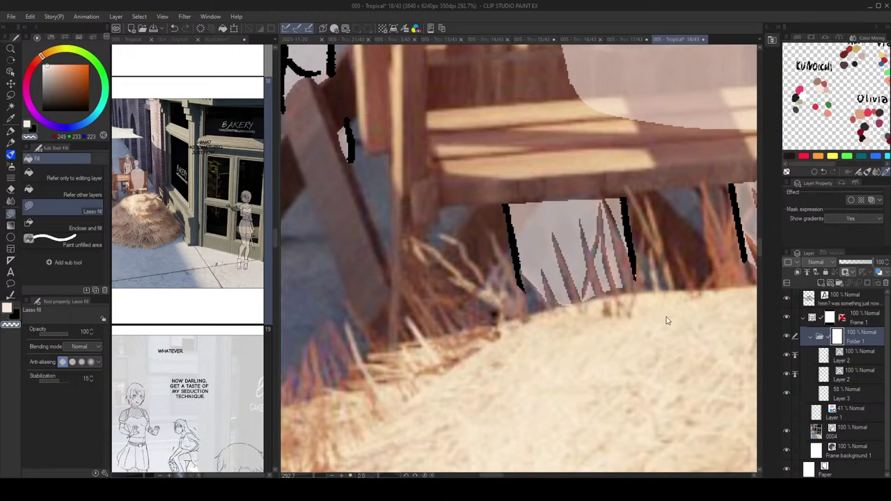
Step: Try to extend the flat fill at the man's shoulder above the chair back on Layer 3
scroll(684, 280, "down", 5)
scroll(684, 280, "down", 2)
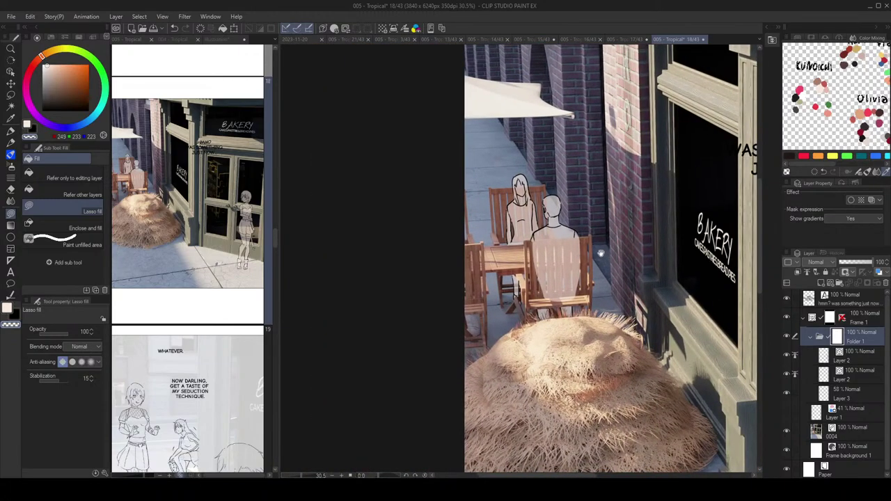
scroll(601, 273, "up", 2)
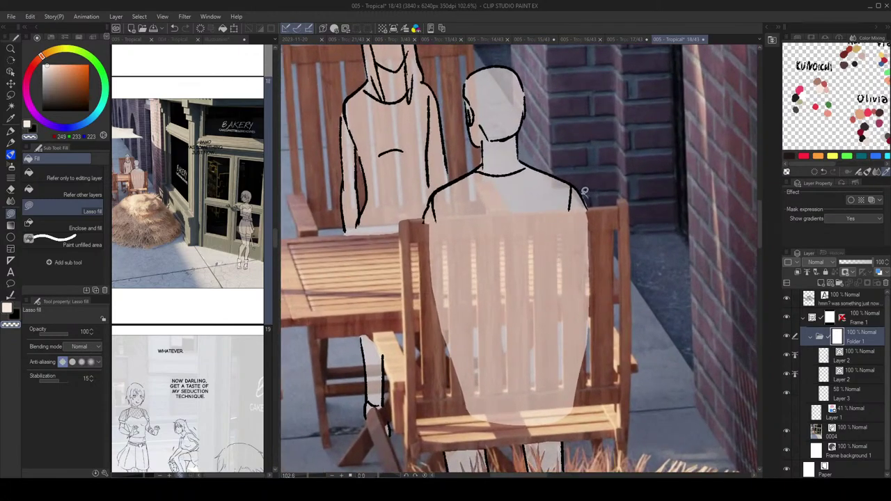
left_click(849, 393)
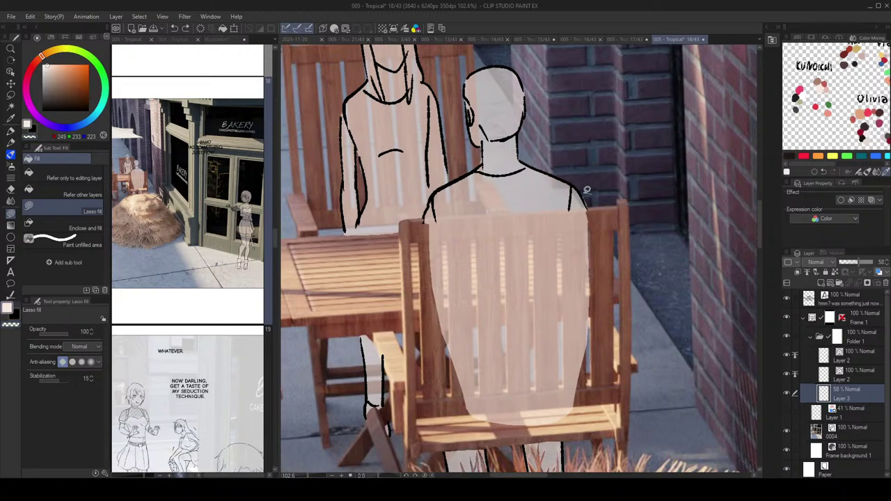
left_click_drag(586, 189, 590, 224)
key("ctrl+z")
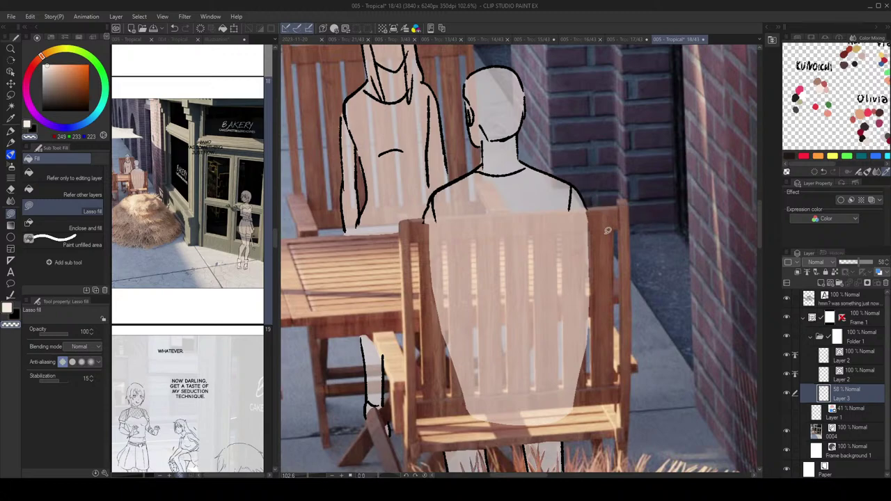
Step: Extend the flat fill of the leg under the table on Layer 3 up to the chair's armrest
left_click_drag(555, 349, 635, 263)
scroll(640, 273, "down", 2)
scroll(555, 327, "up", 5)
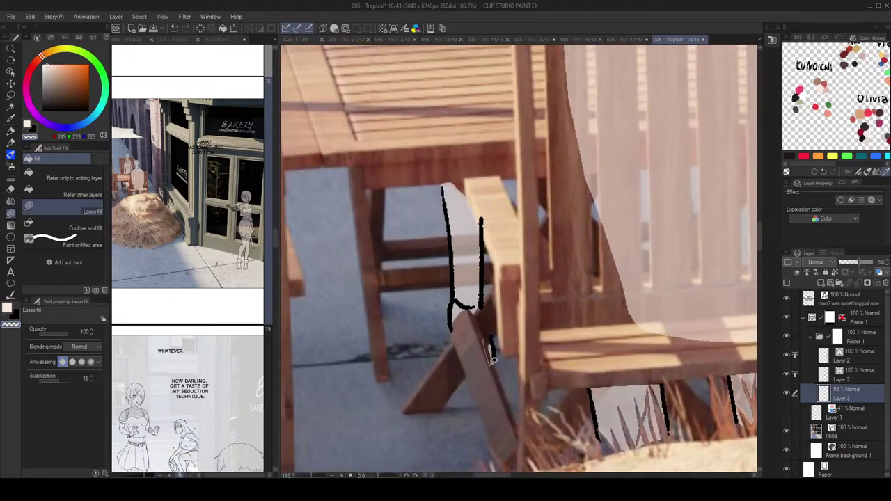
scroll(487, 340, "down", 4)
scroll(524, 265, "up", 3)
scroll(512, 266, "up", 4)
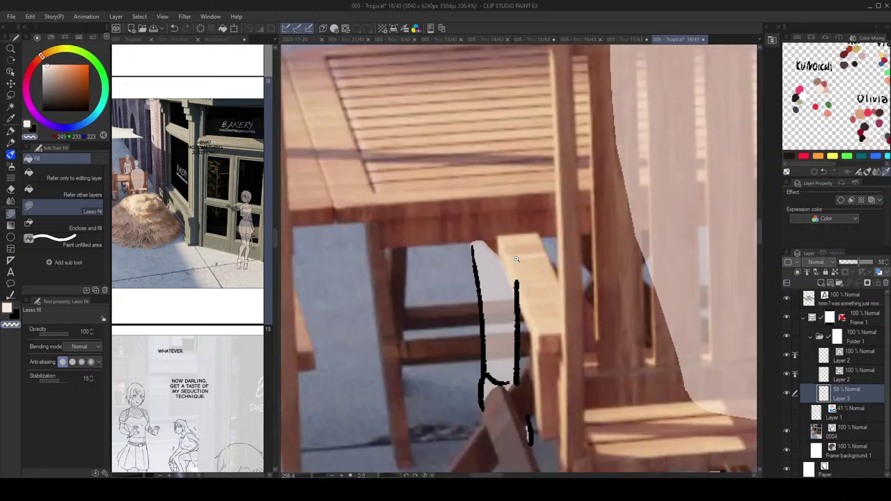
mouse_move(459, 232)
left_mouse_down()
mouse_move(493, 266)
mouse_move(527, 276)
mouse_move(469, 238)
mouse_move(516, 270)
mouse_move(497, 266)
mouse_move(553, 360)
mouse_move(504, 277)
left_mouse_up()
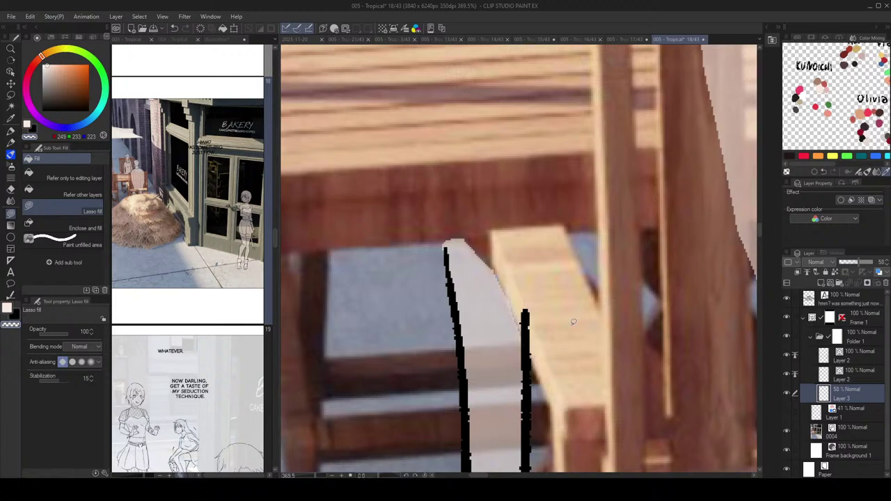
scroll(577, 310, "down", 2)
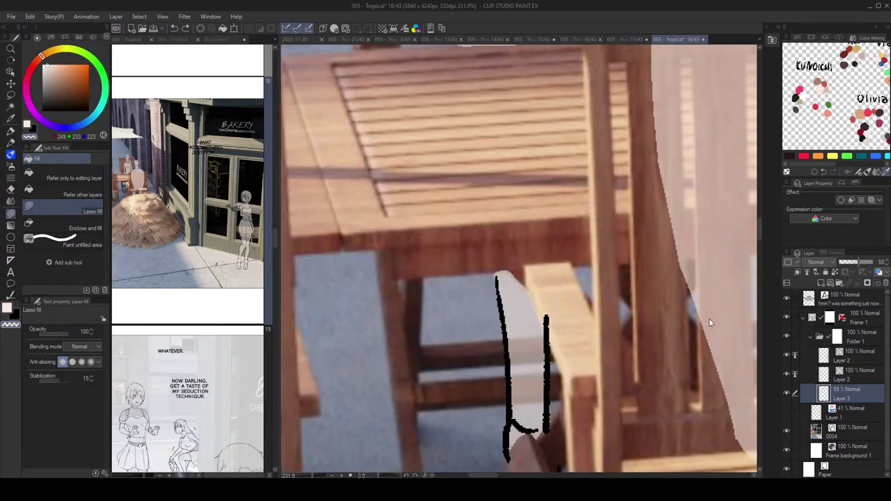
Step: On Folder 1's mask, trim the leg under the table along the armrest, the table's underside and the crossed wooden supports
left_click(846, 337)
scroll(565, 317, "up", 3)
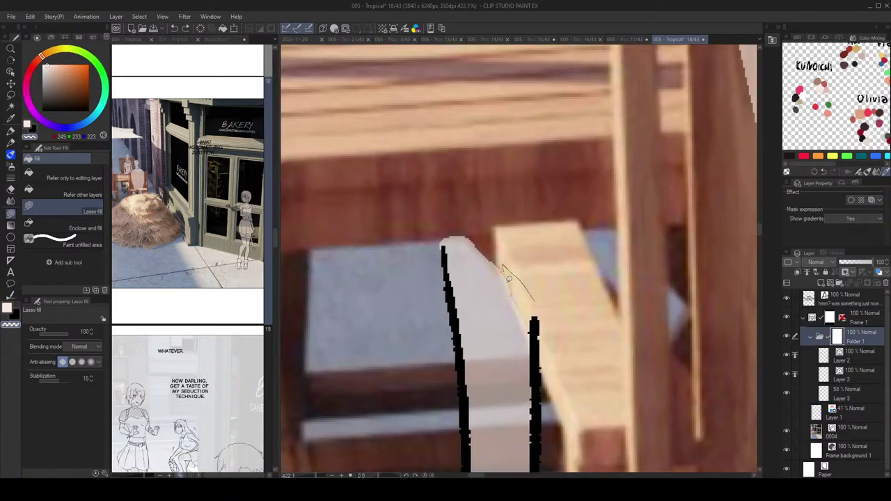
scroll(499, 242, "down", 2)
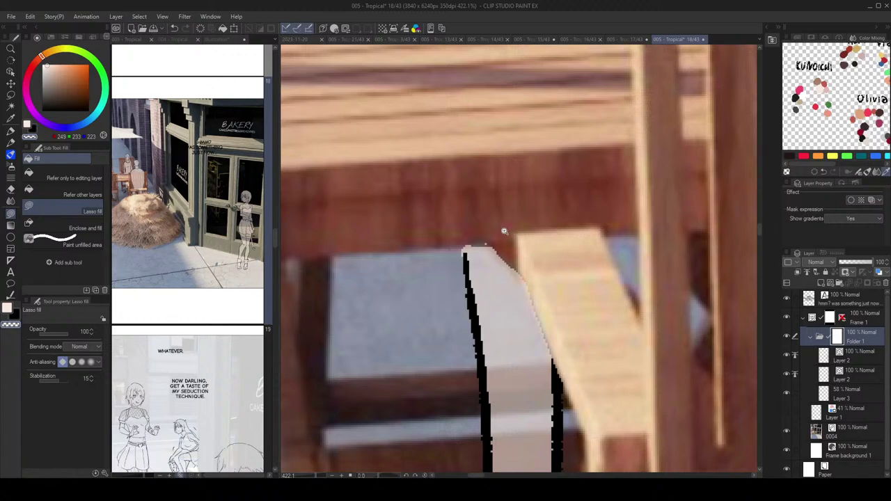
scroll(506, 234, "down", 1)
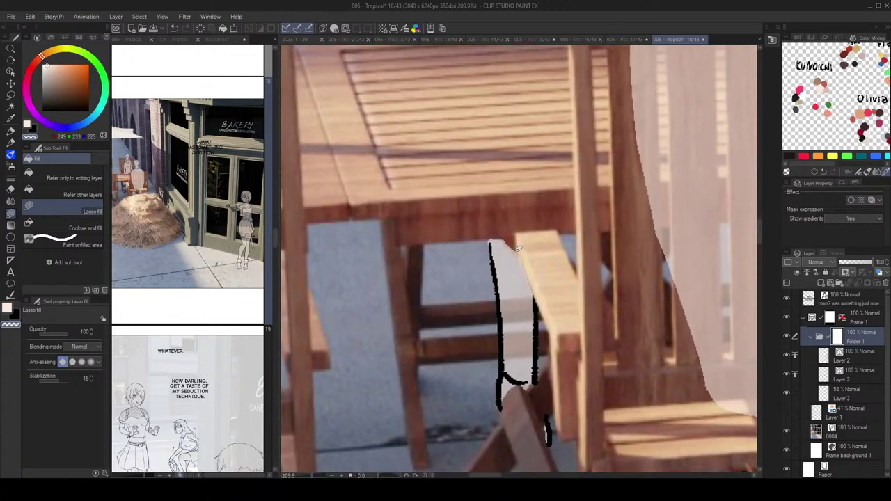
left_click_drag(570, 264, 535, 259)
scroll(597, 284, "down", 4)
scroll(558, 328, "up", 6)
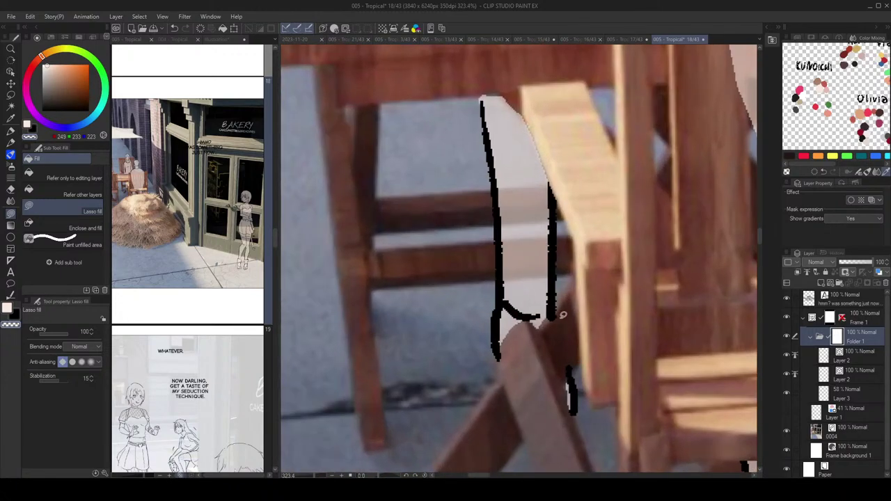
mouse_move(564, 319)
left_mouse_down()
mouse_move(546, 332)
mouse_move(559, 314)
left_mouse_up()
Step: Extend the lower edge of the man's flat fill on Layer 3 slightly over the chair seat
scroll(573, 358, "down", 3)
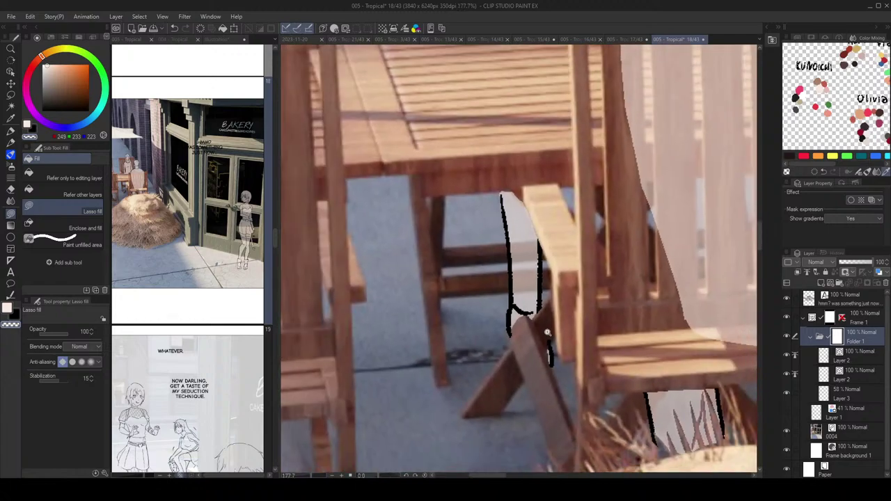
scroll(594, 276, "down", 3)
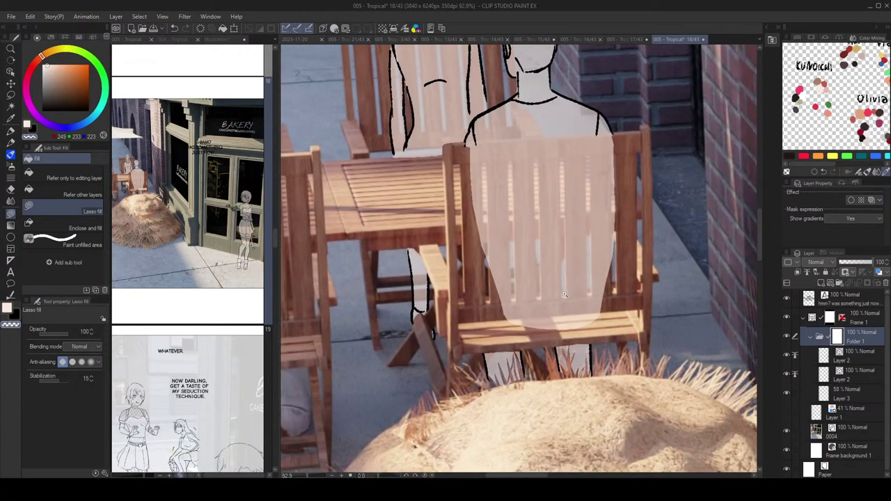
scroll(565, 294, "up", 2)
left_click(846, 393)
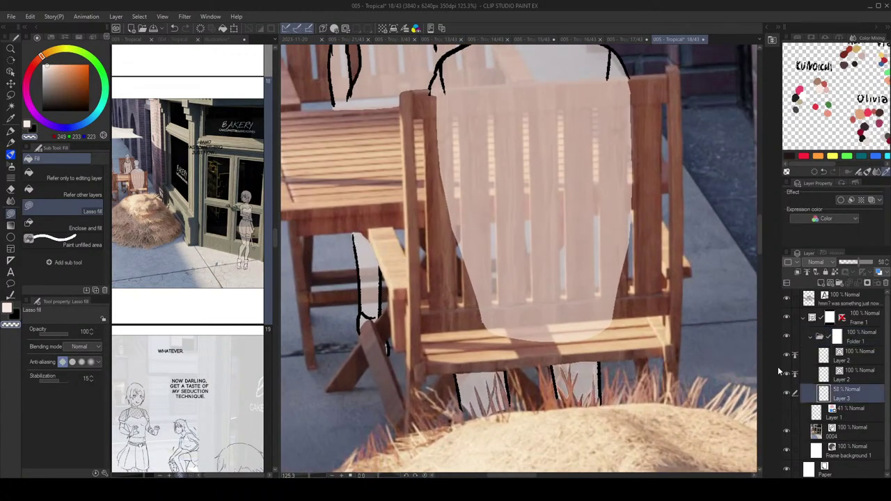
left_click_drag(524, 342, 595, 329)
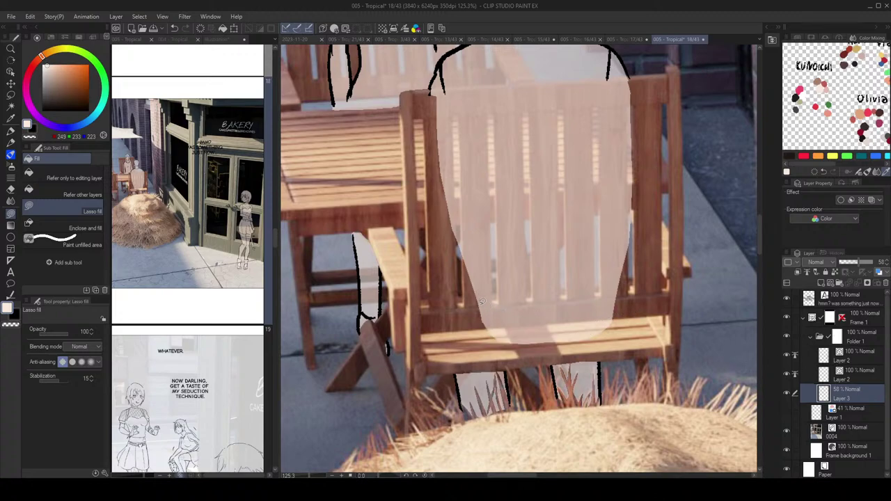
left_click_drag(534, 336, 537, 334)
Step: On Folder 1's mask, select the chair back's top rail and slats with a polyline around the gaps, and erase the man's fill there
left_click(845, 343)
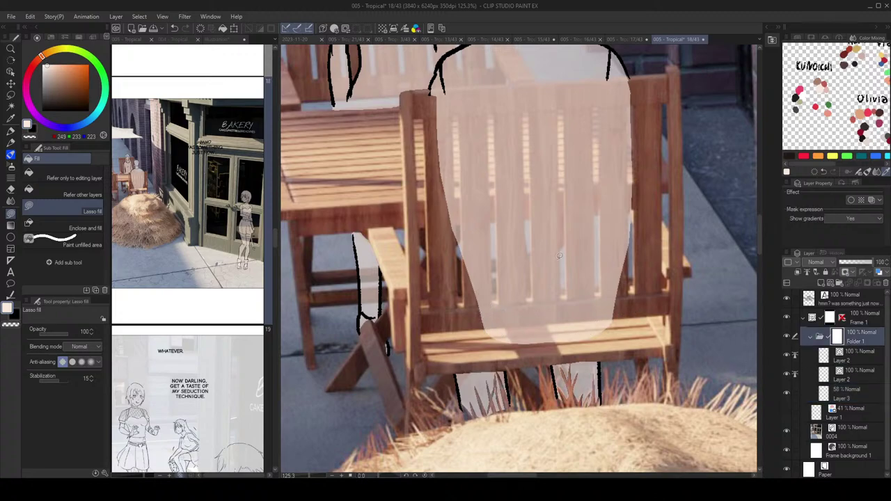
scroll(570, 243, "up", 3)
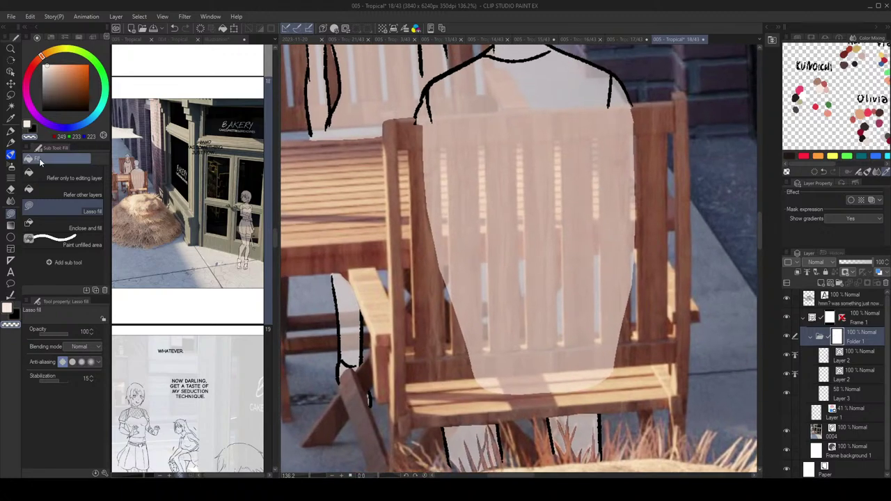
key("m")
left_click(61, 221)
scroll(423, 140, "up", 4)
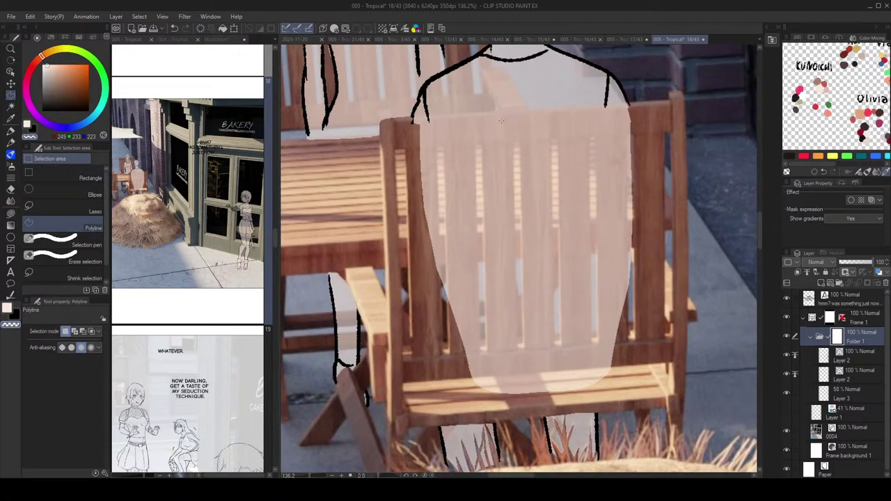
scroll(422, 140, "up", 2)
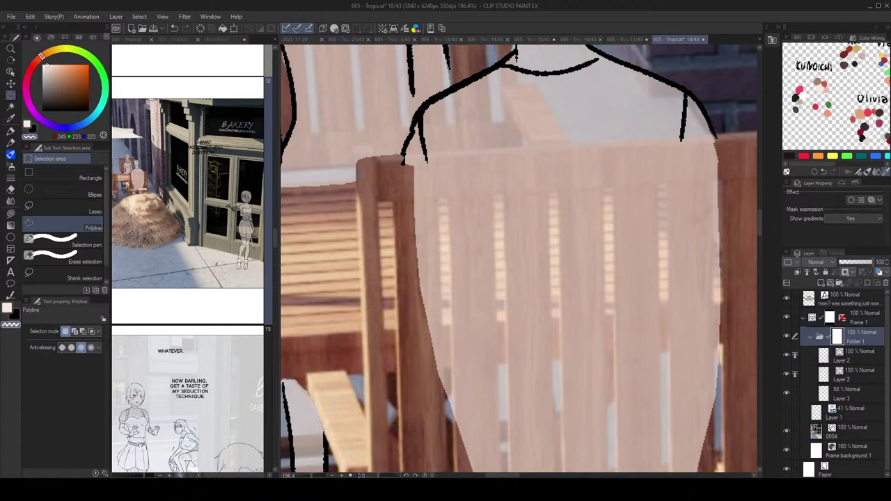
scroll(401, 161, "down", 2)
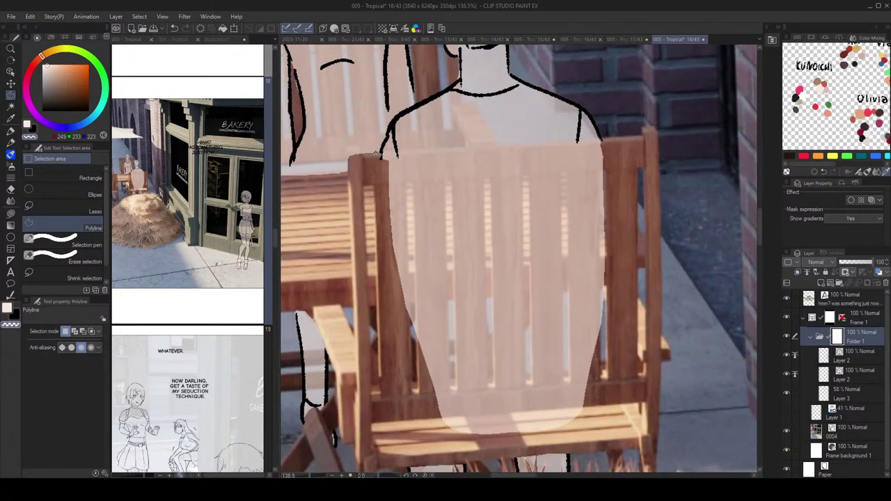
left_click(378, 155)
left_click(613, 138)
left_click(598, 172)
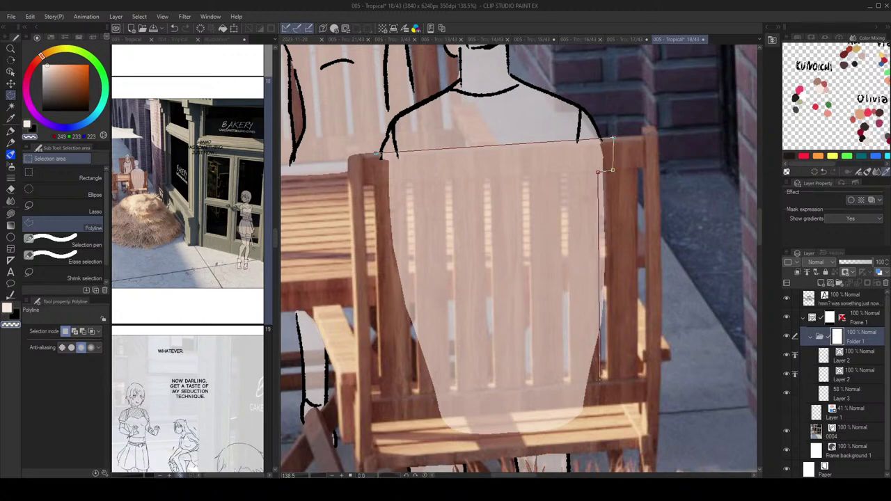
left_click(601, 379)
left_click(569, 381)
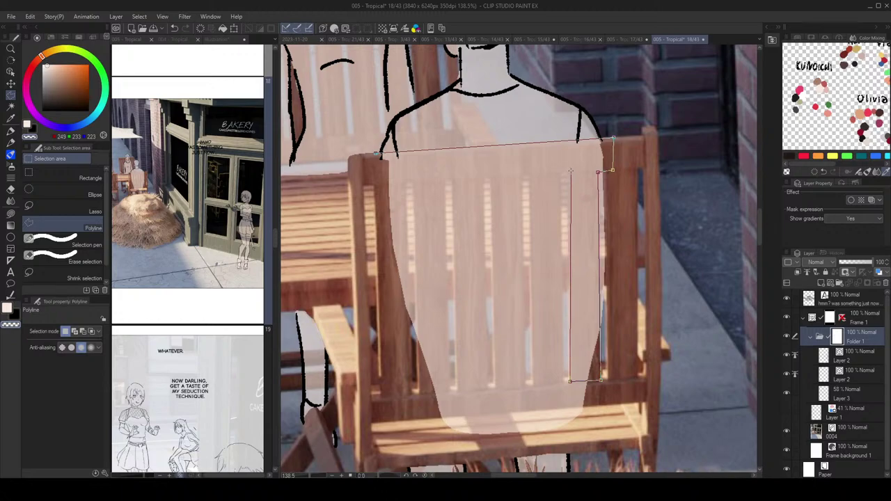
left_click(560, 173)
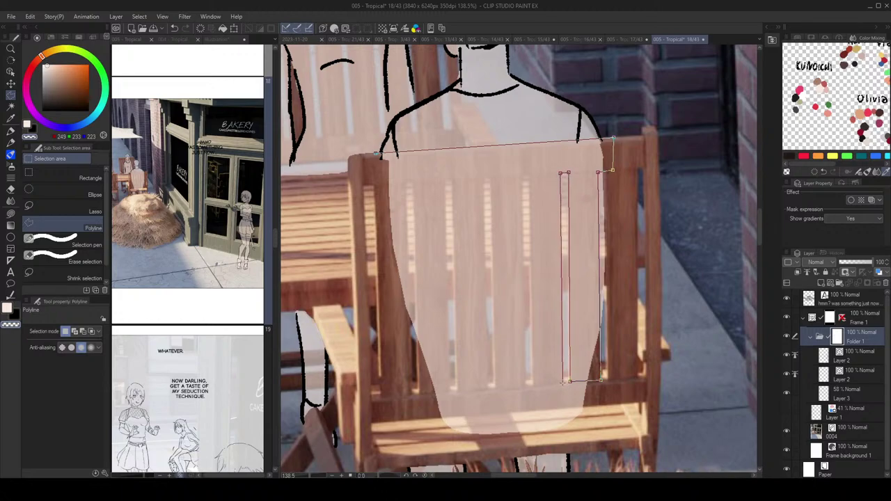
left_click(564, 384)
left_click(533, 384)
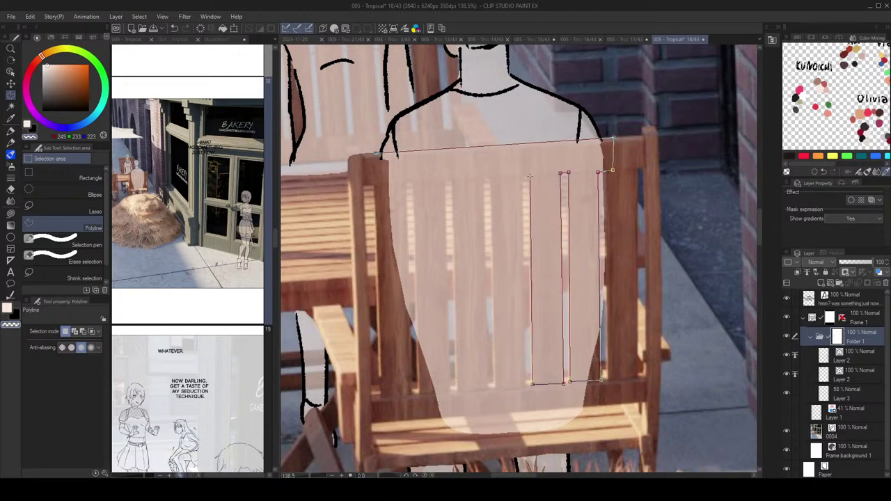
left_click(531, 175)
left_click(522, 175)
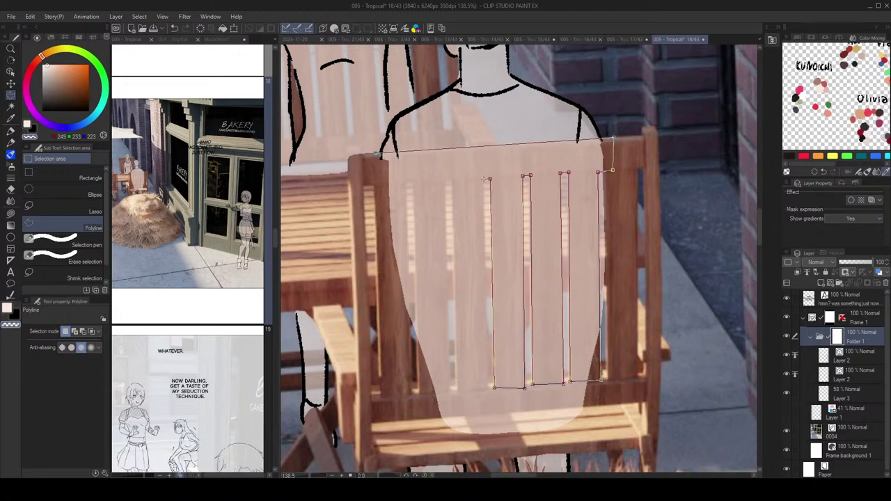
left_click(490, 179)
left_click(483, 179)
left_click(453, 182)
left_click(445, 181)
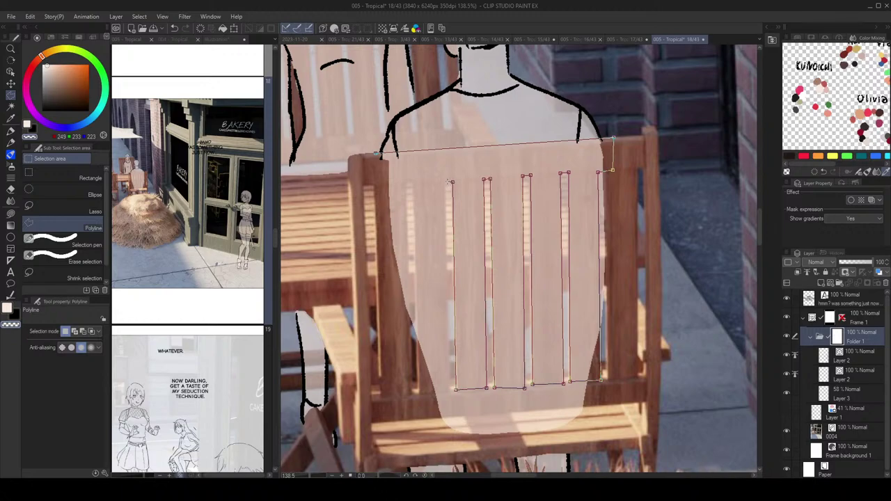
left_click(449, 390)
left_click(418, 391)
left_click(413, 184)
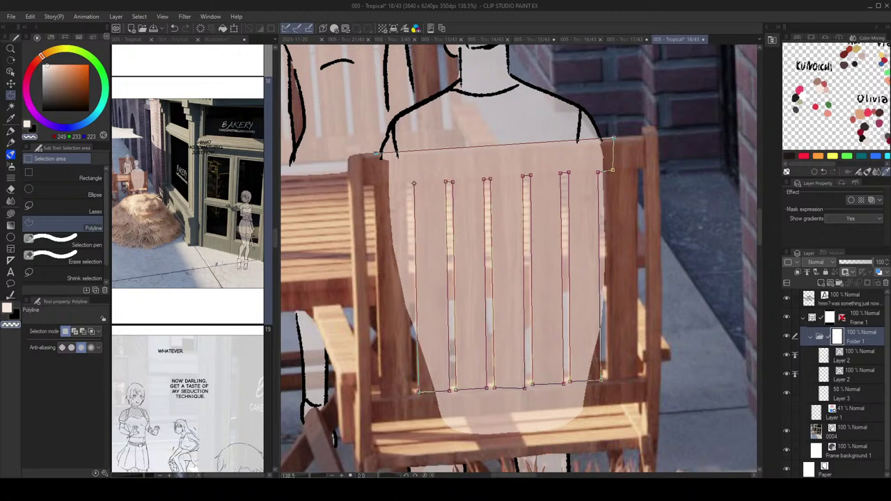
left_click(410, 396)
left_click(377, 154)
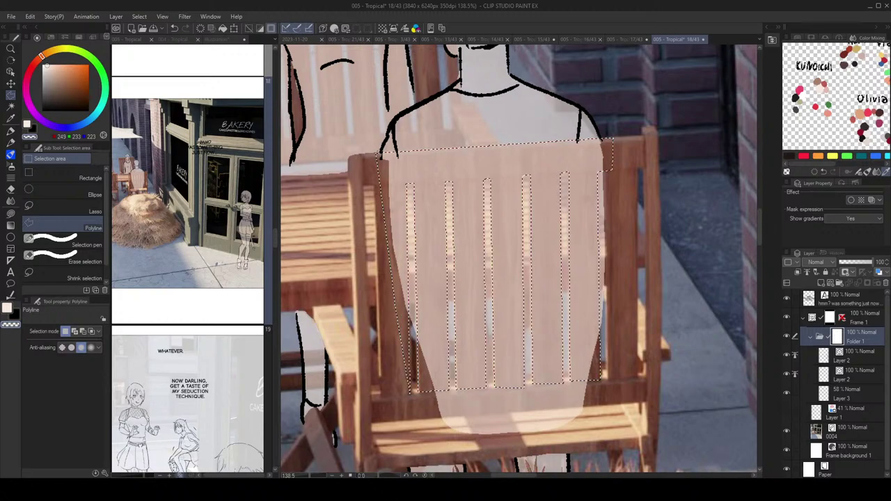
key("Delete")
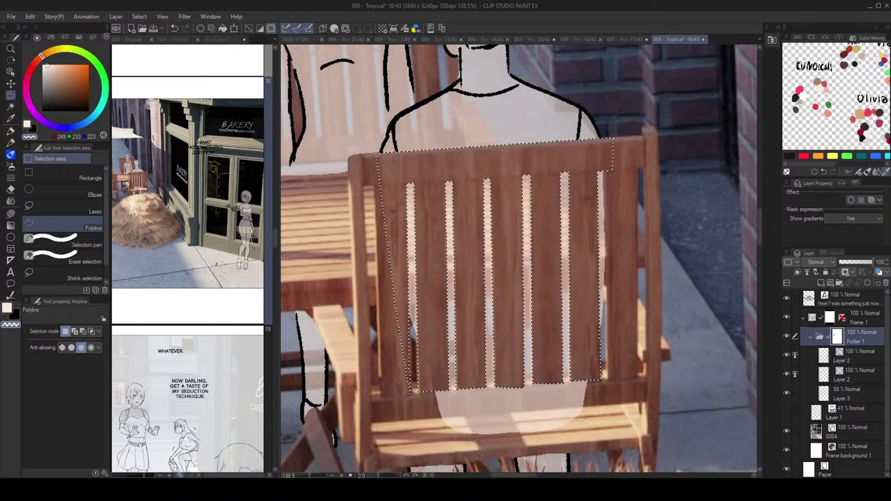
key("ctrl+d")
Step: On Folder 1's mask, select the chair back's lower rail down to the seat with a polyline and erase the fill over it
scroll(528, 382, "up", 2)
scroll(527, 382, "up", 1)
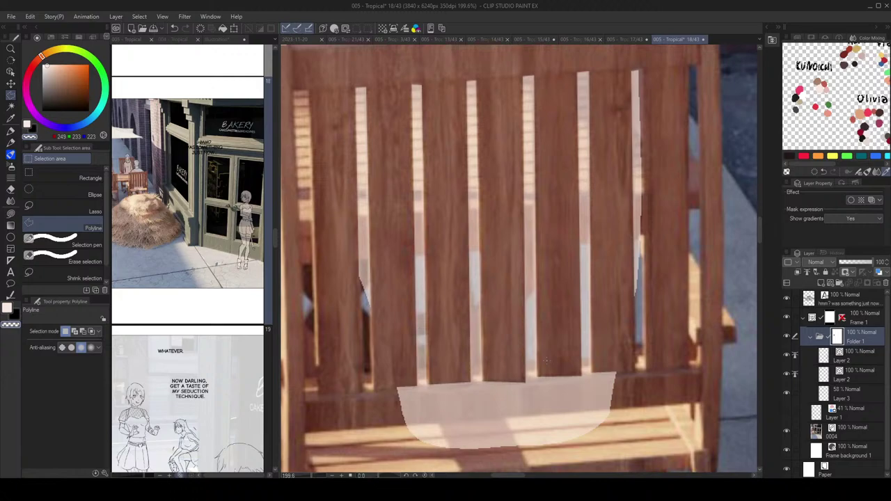
left_click(367, 385)
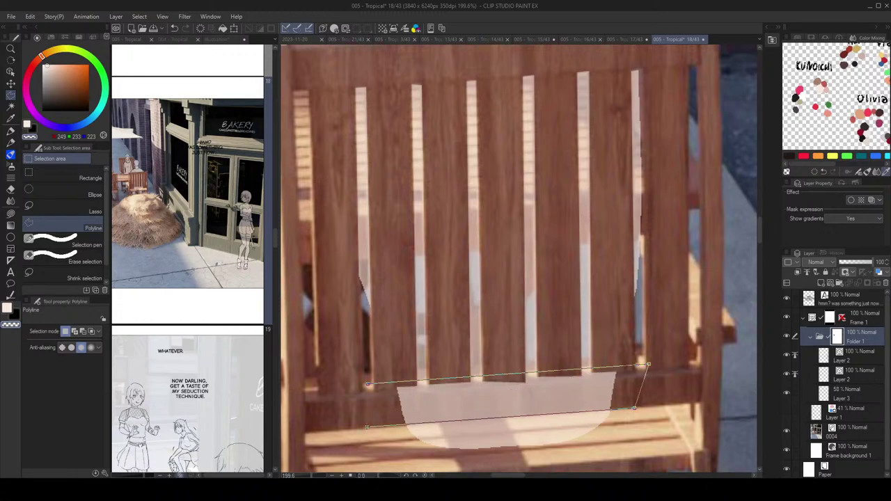
left_click(368, 427)
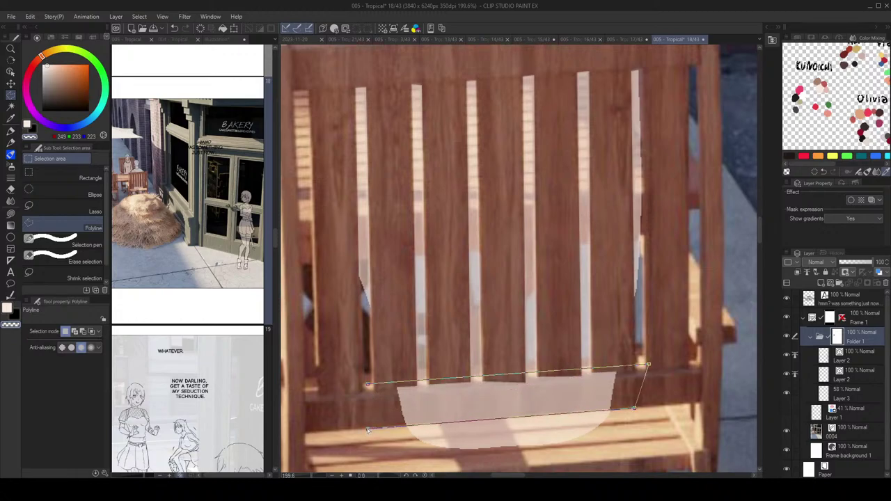
left_click(368, 386)
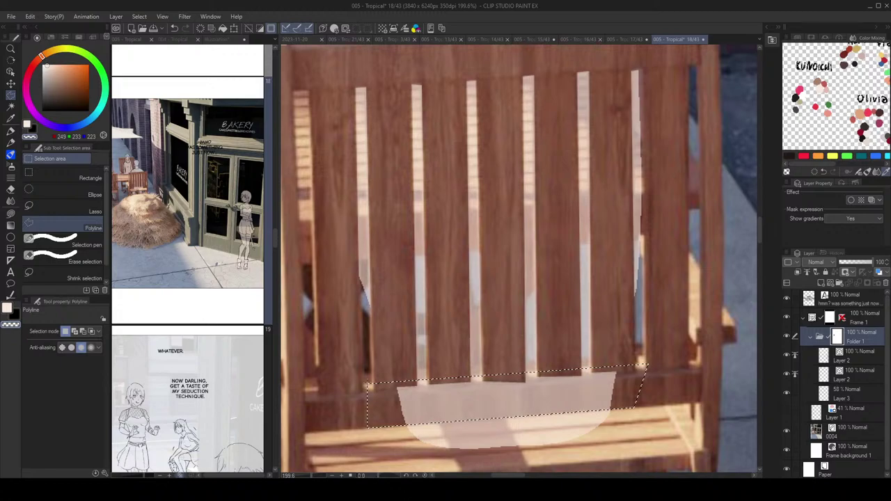
key("Delete")
key("ctrl+d")
Step: Set Layer 3's opacity to 100% and lock its transparent pixels
scroll(529, 341, "down", 4)
left_click_drag(562, 300, 570, 318)
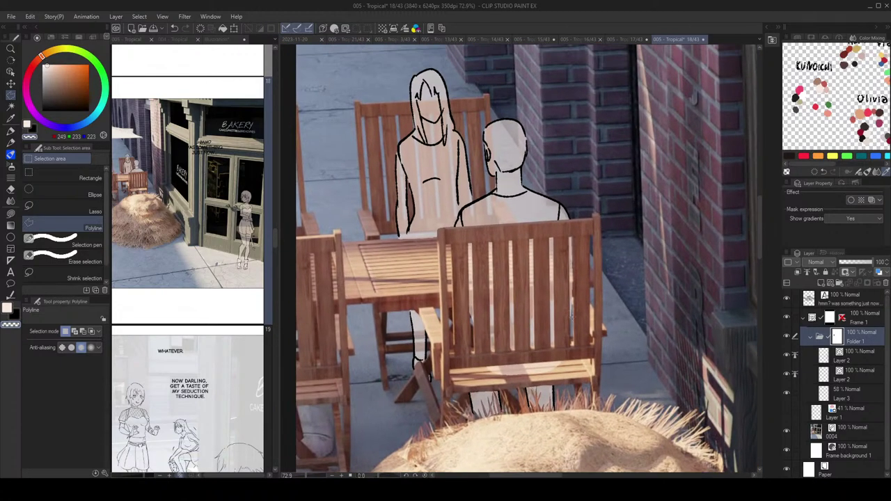
scroll(570, 312, "down", 2)
left_click(859, 396)
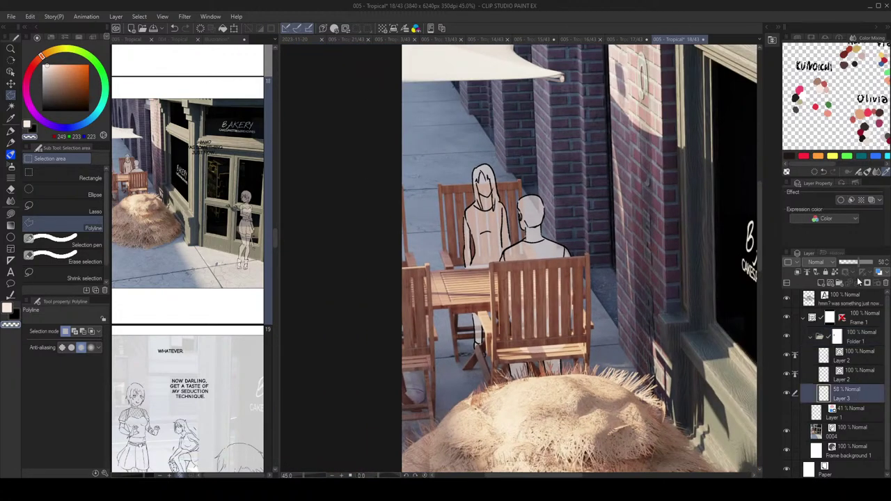
left_click(872, 263)
scroll(582, 261, "down", 3)
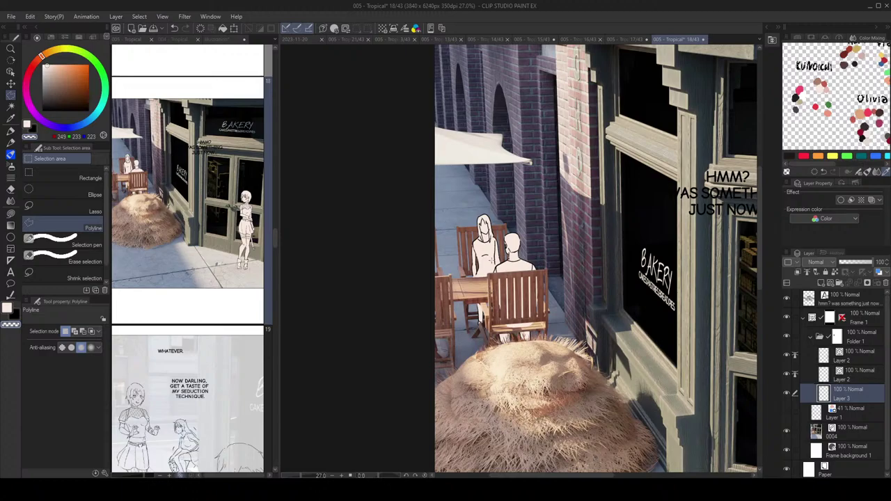
scroll(474, 258, "up", 6)
scroll(473, 257, "down", 3)
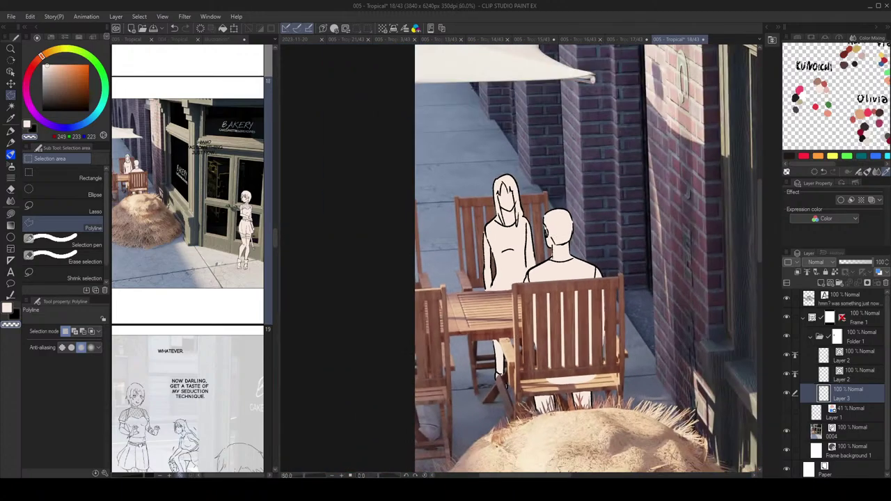
scroll(402, 240, "up", 2)
scroll(402, 240, "down", 4)
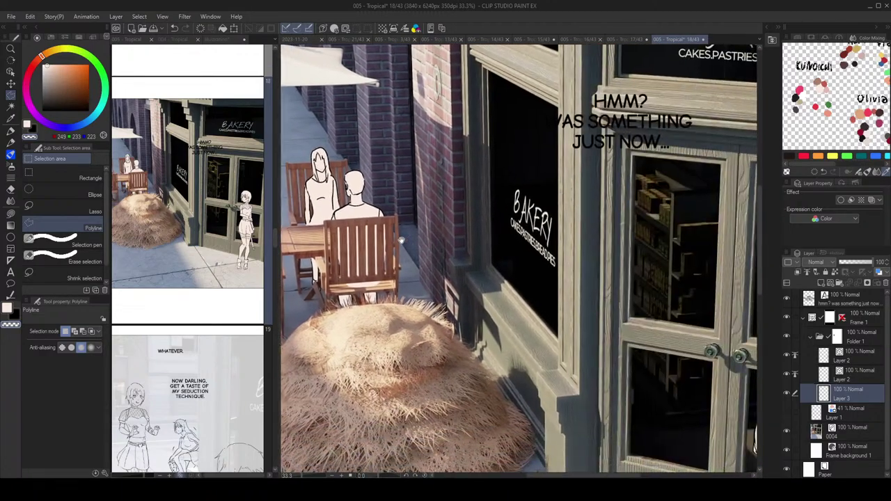
scroll(402, 240, "down", 4)
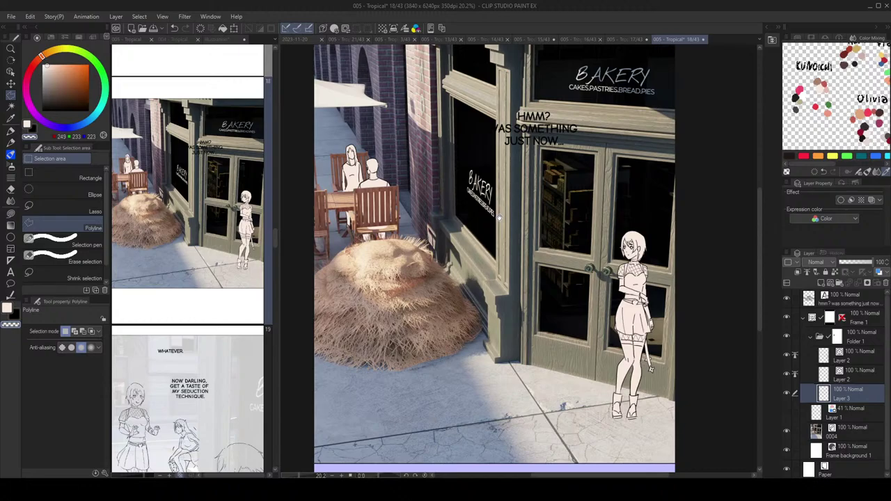
left_click_drag(499, 217, 536, 268)
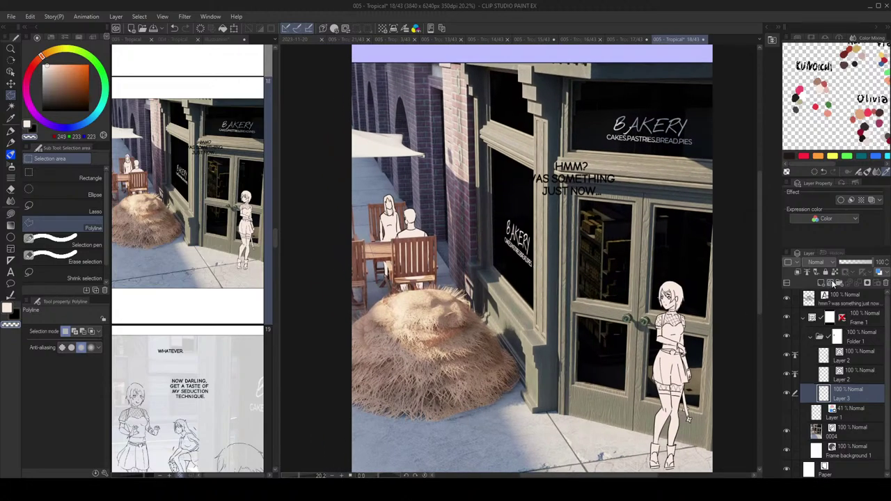
left_click(835, 273)
Step: Bring up page 26 of the 004 - Tropical comic as a color reference for the girl's outfit
left_click_drag(664, 291, 662, 291)
left_click_drag(275, 237, 275, 220)
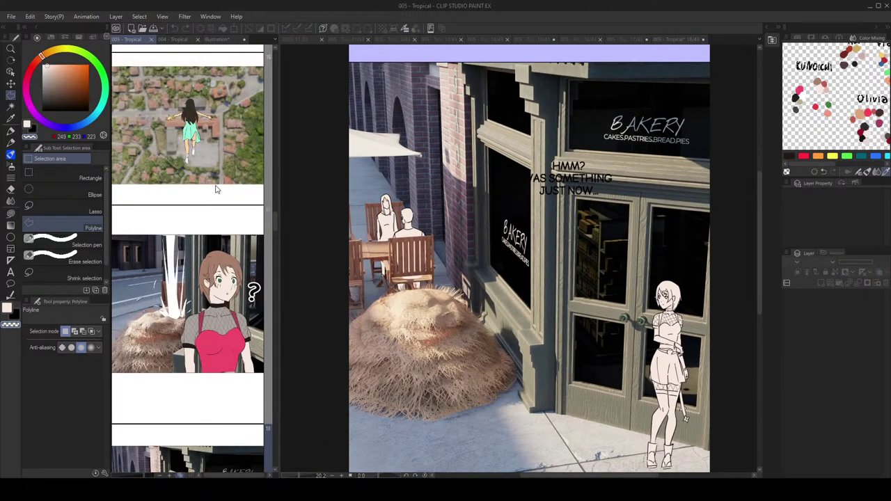
left_click(169, 39)
scroll(200, 207, "up", 3)
scroll(199, 208, "down", 6)
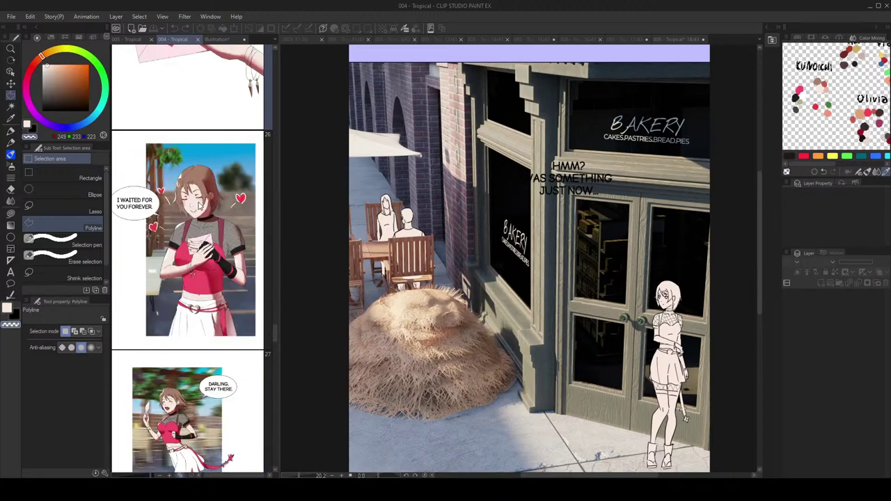
scroll(200, 211, "up", 1)
Step: On Layer 3, lasso-fill one shoulder strap and the open corners of the girl's top with the pinkish red from the KUNOICHI palette
left_click(578, 313)
left_click_drag(577, 313, 492, 290)
key("g")
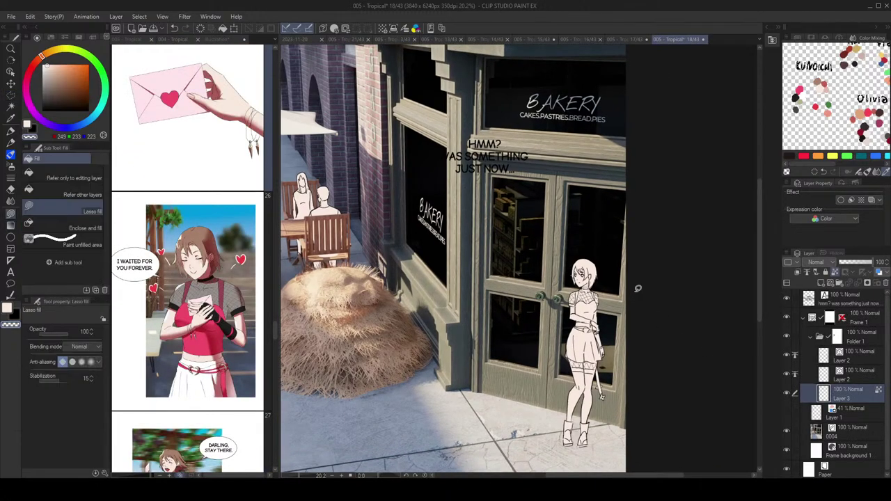
scroll(595, 291, "up", 3)
left_click_drag(547, 303, 595, 254)
left_click(800, 90)
scroll(617, 228, "up", 6)
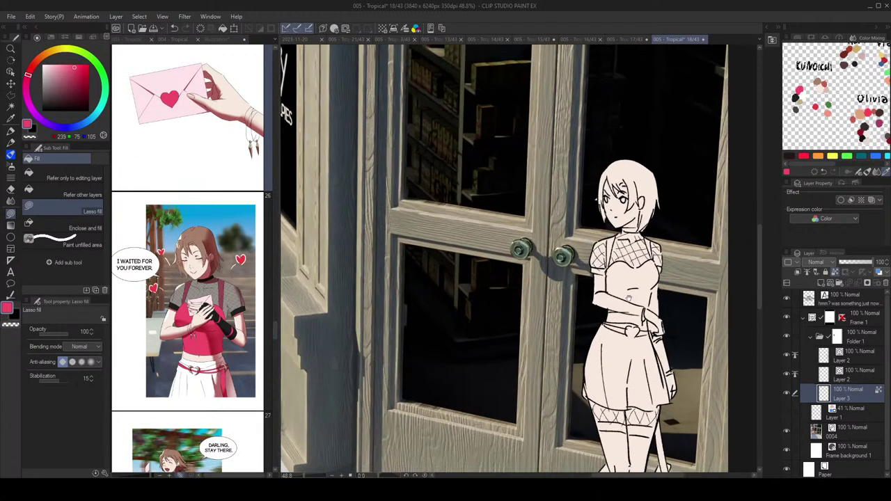
left_click_drag(647, 324, 601, 231)
scroll(601, 231, "up", 1)
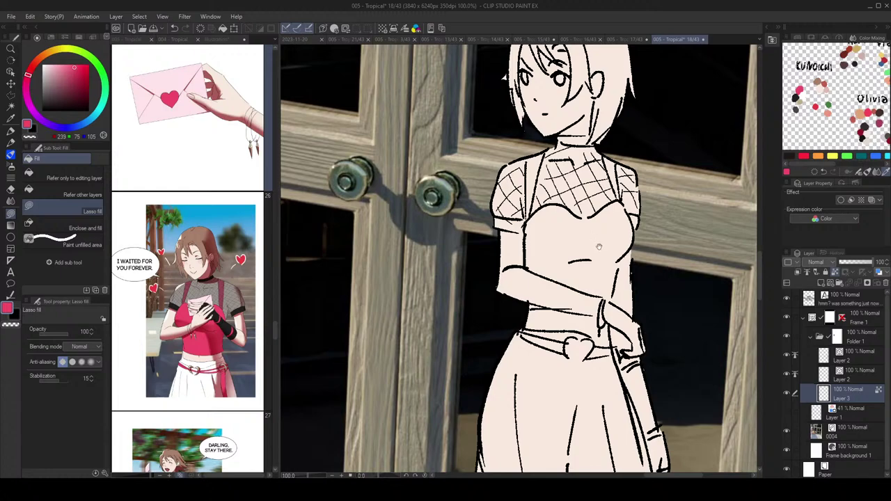
scroll(599, 246, "up", 2)
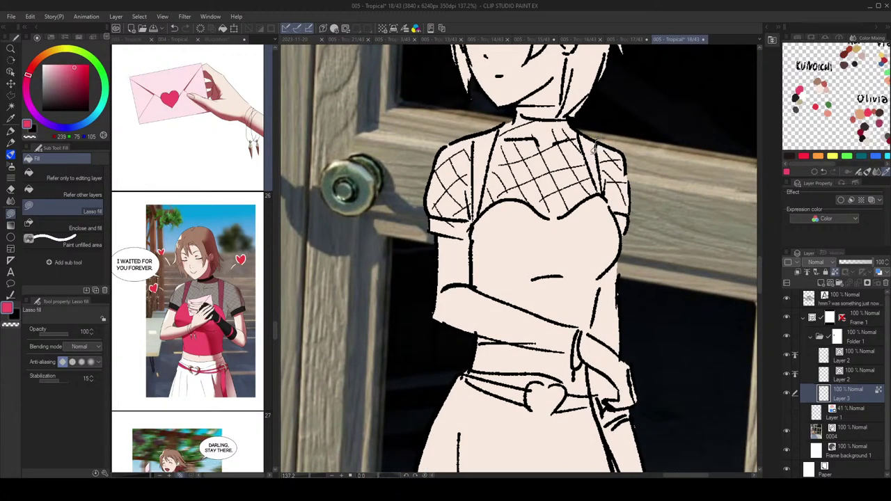
left_click_drag(594, 148, 592, 149)
left_click_drag(603, 188, 599, 170)
mouse_move(611, 207)
left_mouse_down()
mouse_move(622, 234)
mouse_move(592, 191)
left_mouse_up()
left_click_drag(546, 224, 563, 221)
mouse_move(587, 265)
left_mouse_down()
mouse_move(603, 266)
mouse_move(593, 301)
mouse_move(583, 275)
left_mouse_up()
left_click_drag(578, 318, 570, 315)
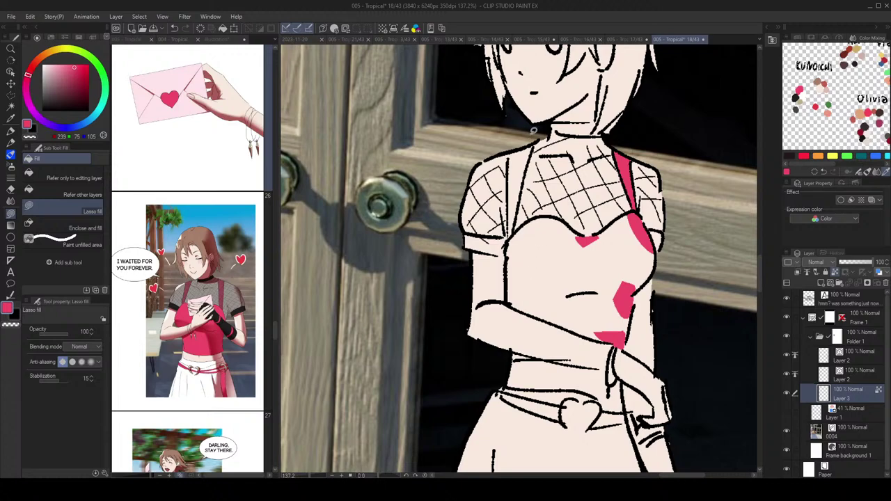
Step: Fill the girl's other shoulder strap and the rest of her top with the same pinkish red, using the line art as fill boundary
left_click_drag(511, 149, 531, 156)
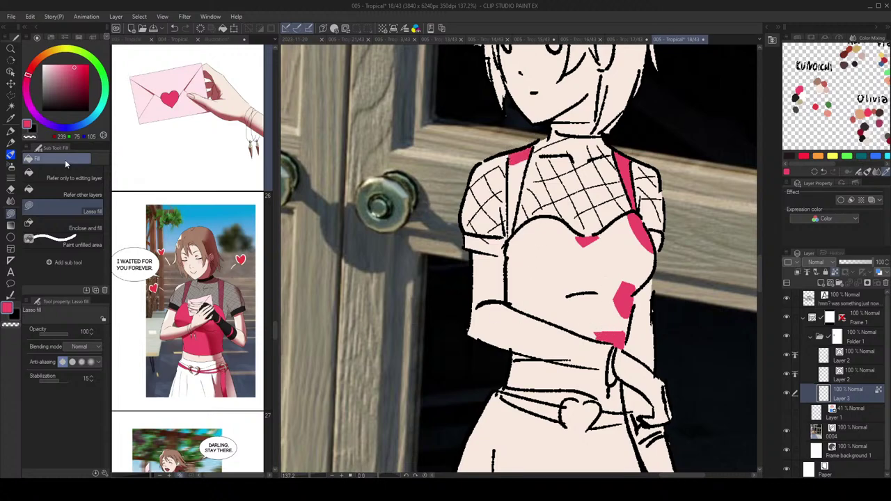
left_click(70, 194)
left_click(626, 248)
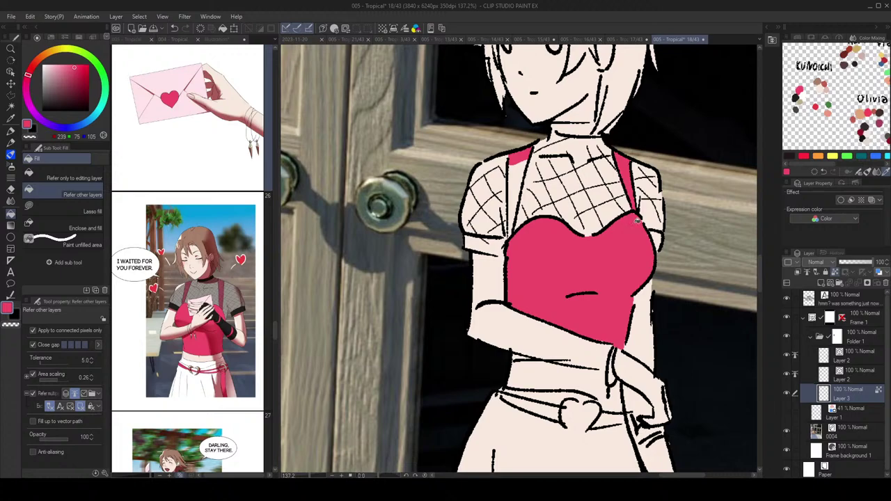
left_click(520, 188)
left_click_drag(462, 231, 456, 278)
left_click(76, 210)
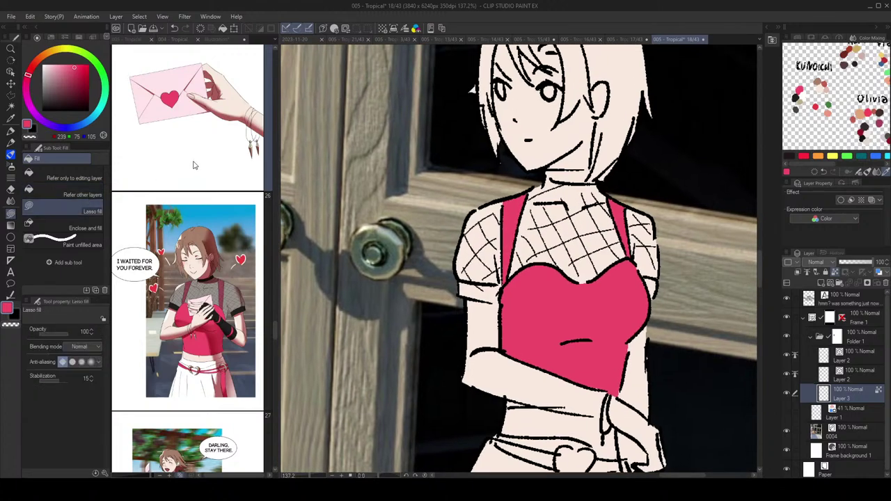
Step: On Layer 3, lasso-fill the girl's choker with the dark grey (32, 32, 32)
left_click_drag(603, 141, 590, 156)
scroll(561, 227, "up", 3)
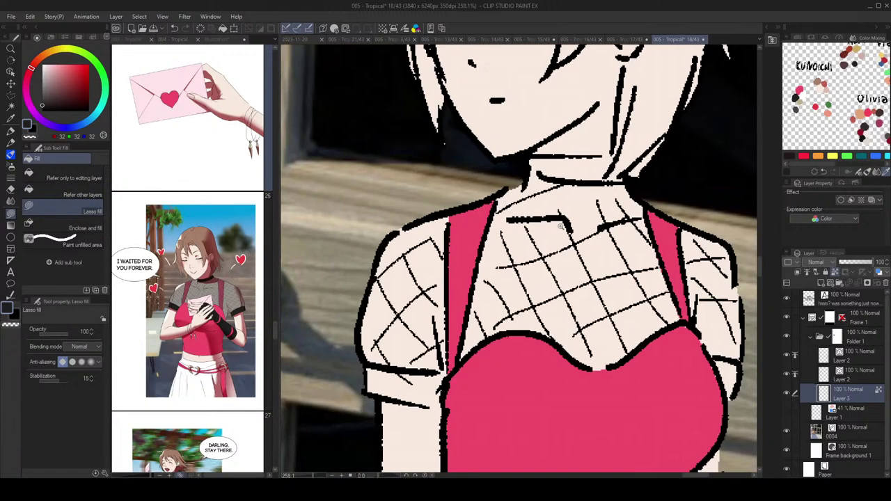
mouse_move(528, 159)
left_mouse_down()
mouse_move(569, 178)
mouse_move(617, 159)
mouse_move(607, 154)
left_mouse_up()
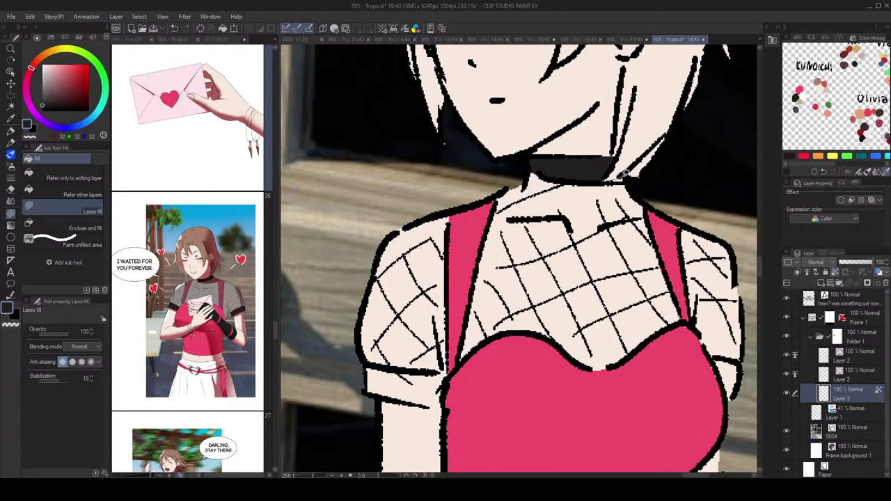
Step: Lasso-fill the cuffs of both of the girl's short sleeves with the same dark grey
scroll(607, 175, "down", 3)
scroll(524, 247, "up", 3)
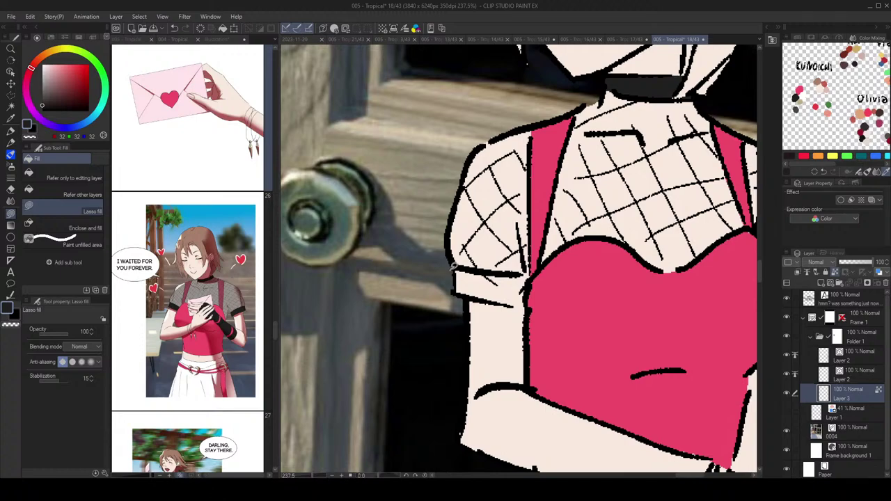
mouse_move(454, 266)
left_mouse_down()
mouse_move(529, 275)
mouse_move(525, 302)
mouse_move(454, 292)
left_mouse_up()
scroll(519, 251, "down", 3)
scroll(576, 233, "up", 3)
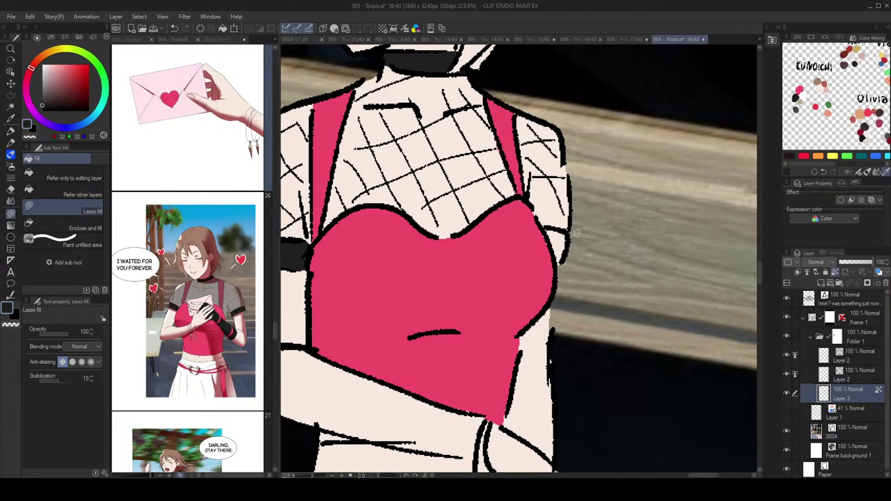
mouse_move(576, 233)
left_mouse_down()
mouse_move(543, 224)
mouse_move(557, 265)
mouse_move(572, 262)
left_mouse_up()
key("x")
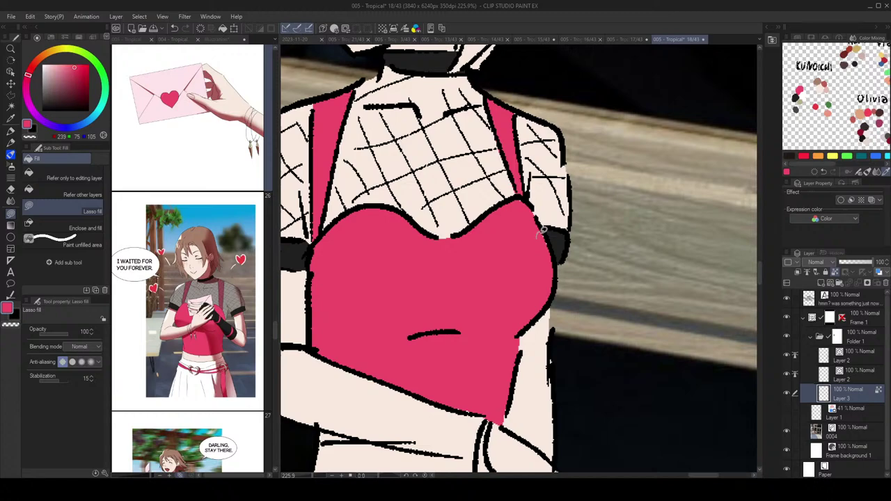
scroll(541, 231, "down", 5)
key("x")
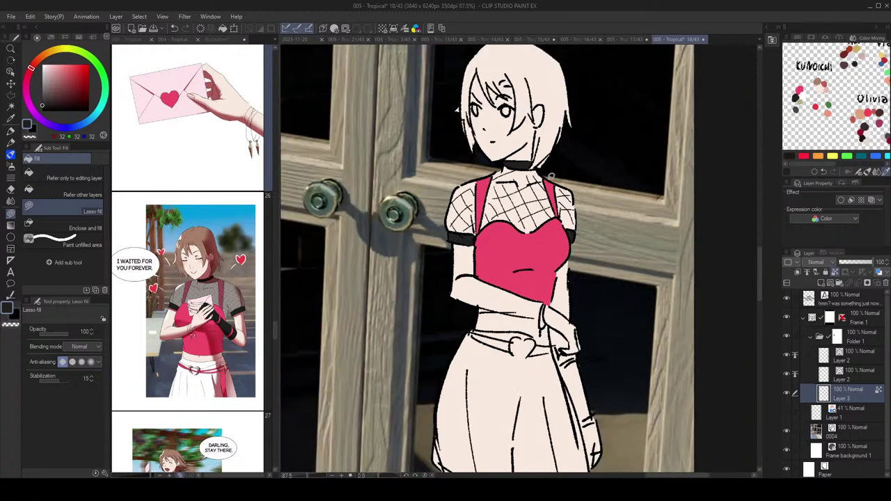
left_click_drag(642, 170, 658, 196)
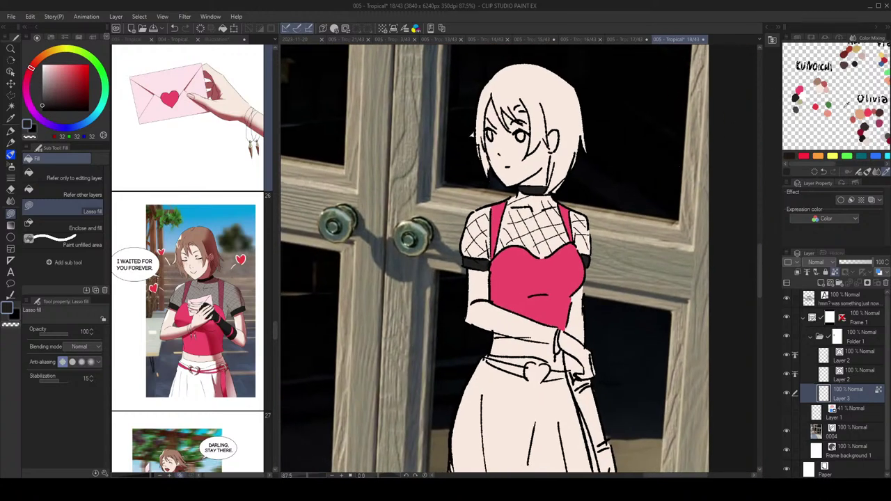
Step: Lasso-fill the fringe and the hair around the girl's ear and back of the head with the brown from the KUNOICHI palette
left_click(800, 90)
left_click_drag(592, 274, 596, 248)
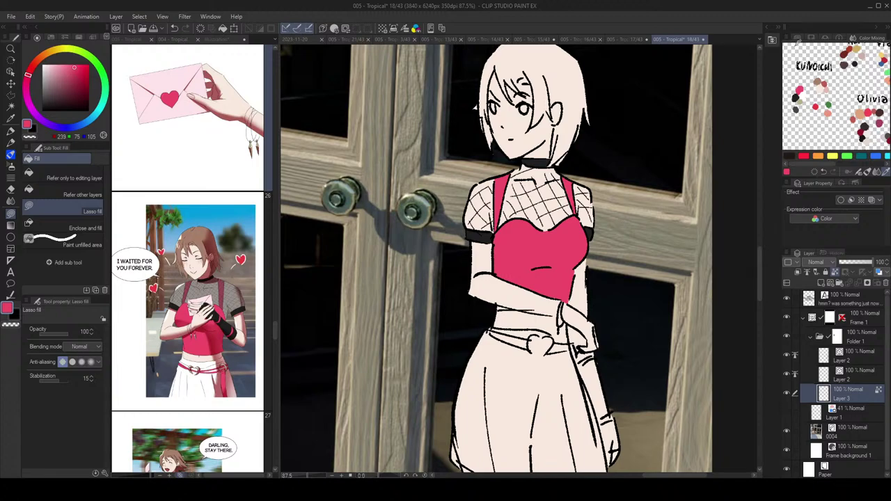
left_click(820, 78)
scroll(624, 181, "up", 4)
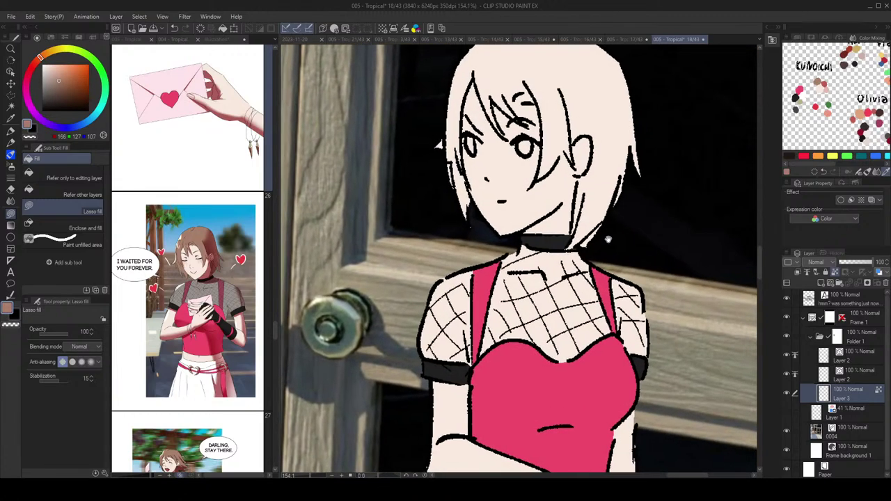
mouse_move(608, 239)
left_mouse_down()
mouse_move(589, 252)
mouse_move(575, 246)
mouse_move(577, 196)
left_mouse_up()
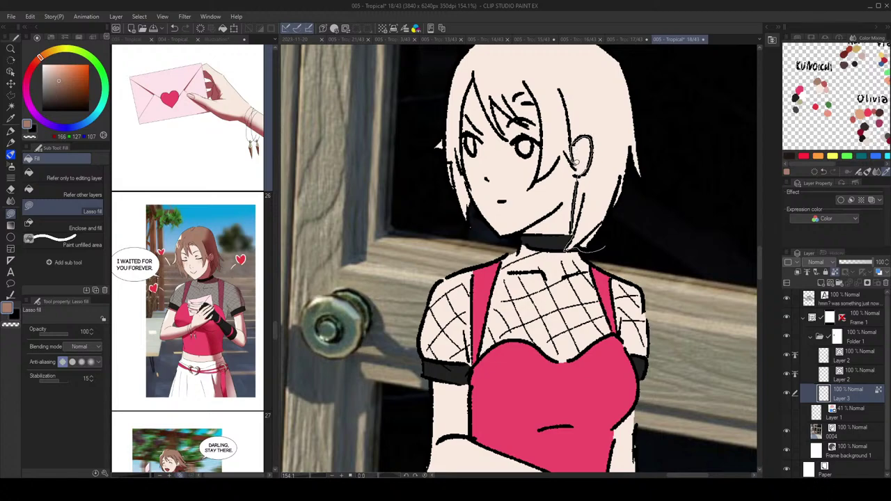
left_click_drag(577, 164, 565, 149)
mouse_move(543, 177)
left_mouse_down()
mouse_move(547, 117)
mouse_move(596, 90)
mouse_move(628, 148)
mouse_move(614, 231)
mouse_move(602, 249)
left_mouse_up()
left_click_drag(644, 168, 657, 259)
mouse_move(622, 227)
left_mouse_down()
mouse_move(662, 158)
mouse_move(609, 195)
left_mouse_up()
left_click_drag(623, 184, 662, 227)
mouse_move(683, 169)
left_mouse_down()
mouse_move(596, 266)
mouse_move(589, 234)
mouse_move(568, 249)
mouse_move(578, 258)
mouse_move(548, 240)
mouse_move(561, 271)
mouse_move(546, 255)
mouse_move(557, 184)
left_mouse_up()
left_click_drag(550, 254, 532, 222)
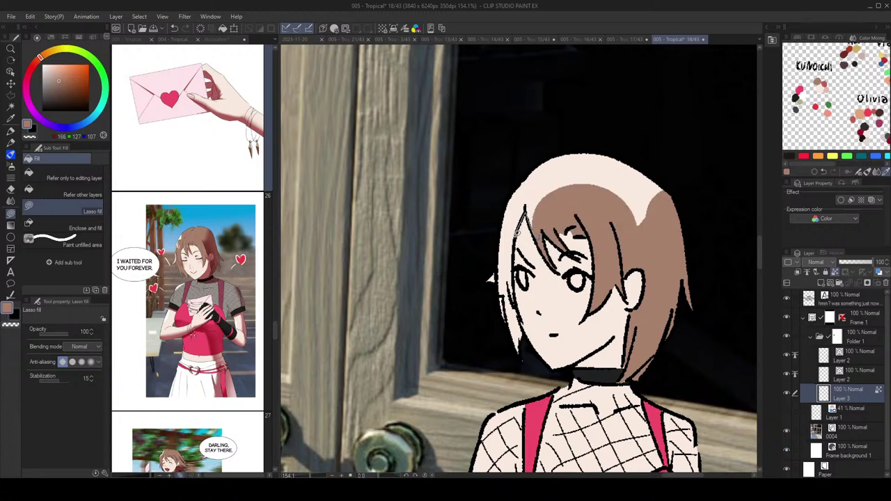
Step: Fill the remaining crown and face-side strands of the girl's hair with the same brown
mouse_move(514, 259)
left_mouse_down()
mouse_move(531, 347)
mouse_move(499, 358)
mouse_move(500, 140)
mouse_move(556, 178)
mouse_move(542, 229)
left_mouse_up()
mouse_move(579, 164)
left_mouse_down()
mouse_move(567, 179)
mouse_move(568, 218)
mouse_move(637, 167)
left_mouse_up()
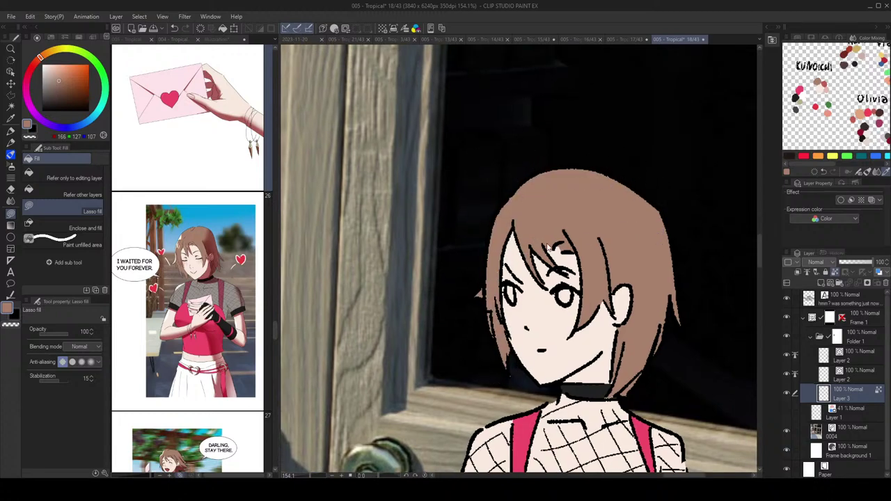
scroll(550, 247, "down", 5)
scroll(571, 234, "up", 5)
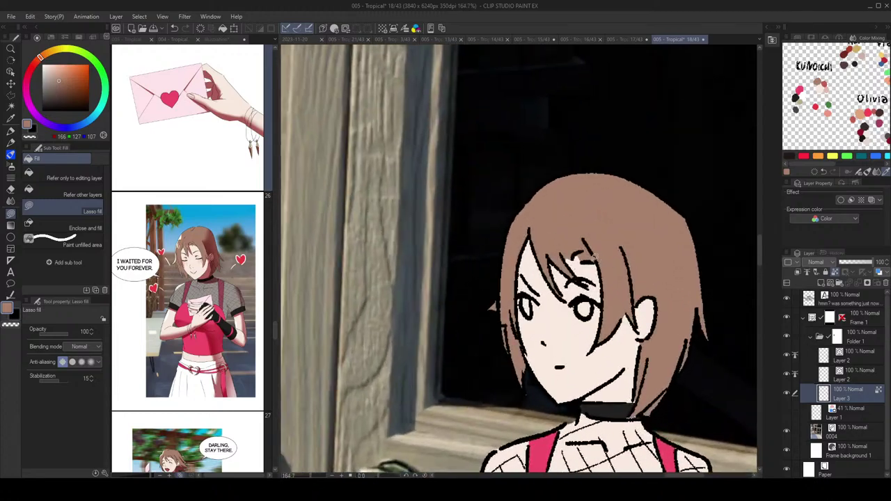
scroll(583, 251, "down", 7)
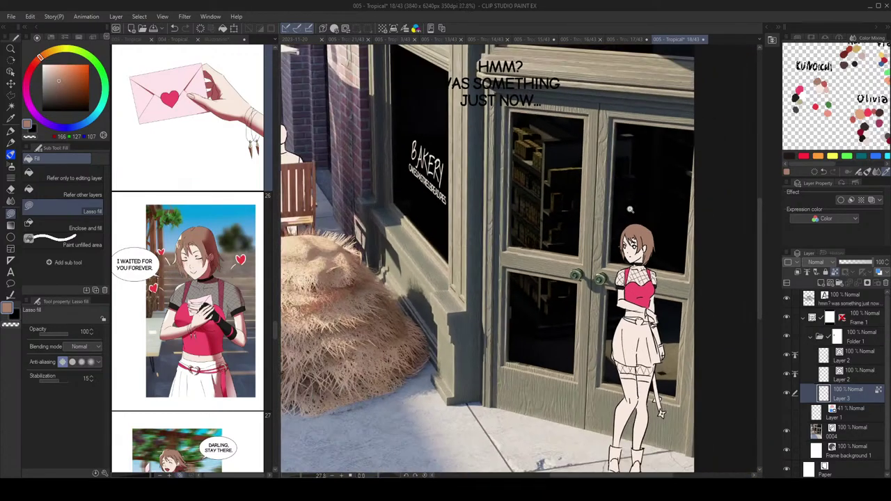
scroll(657, 154, "up", 3)
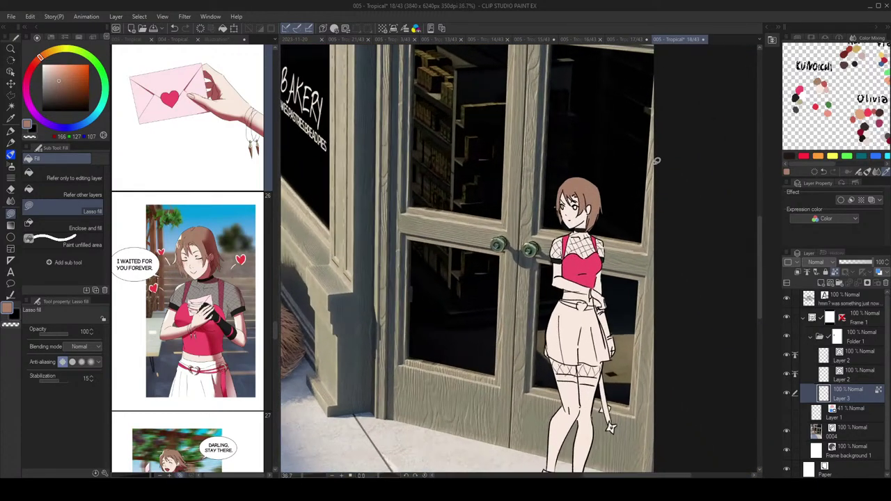
scroll(574, 160, "up", 5)
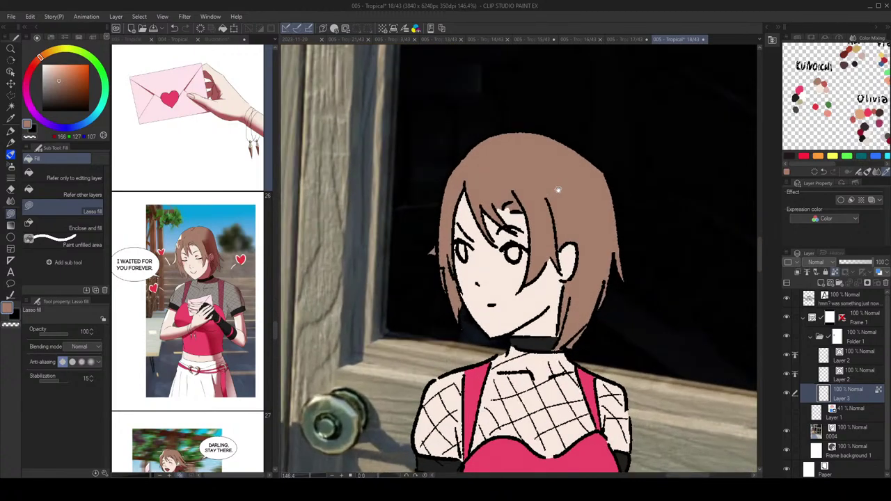
Step: Lasso-fill the whites of both of the girl's eyes with white, touching up with the sampled skin color where needed
left_click_drag(559, 190, 568, 169)
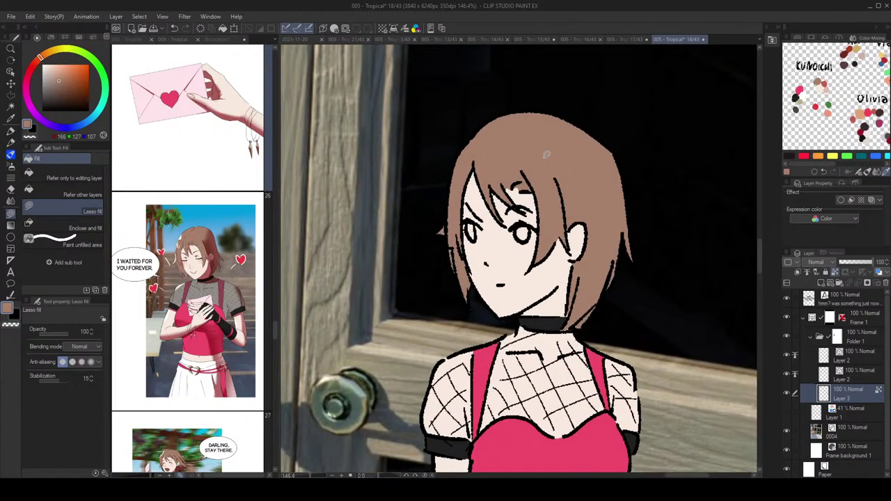
left_click(806, 93)
scroll(493, 202, "up", 3)
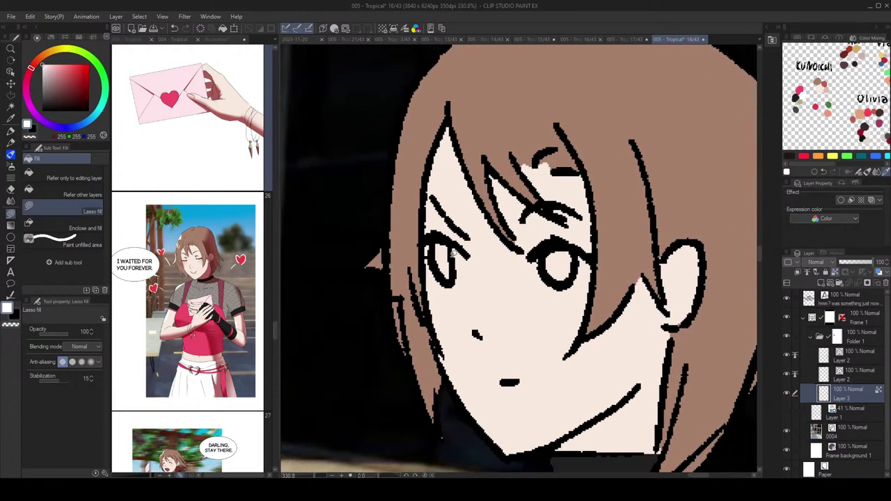
mouse_move(438, 234)
left_mouse_down()
mouse_move(426, 256)
mouse_move(434, 277)
mouse_move(459, 282)
mouse_move(468, 248)
mouse_move(546, 236)
mouse_move(564, 250)
mouse_move(564, 269)
mouse_move(544, 282)
mouse_move(505, 255)
mouse_move(591, 257)
mouse_move(581, 232)
mouse_move(590, 255)
mouse_move(574, 266)
mouse_move(601, 244)
mouse_move(576, 263)
left_mouse_up()
scroll(506, 251, "down", 3)
scroll(566, 227, "up", 3)
scroll(562, 225, "down", 3)
scroll(561, 224, "up", 2)
left_click(573, 264, "alt")
left_click_drag(600, 225, 588, 236)
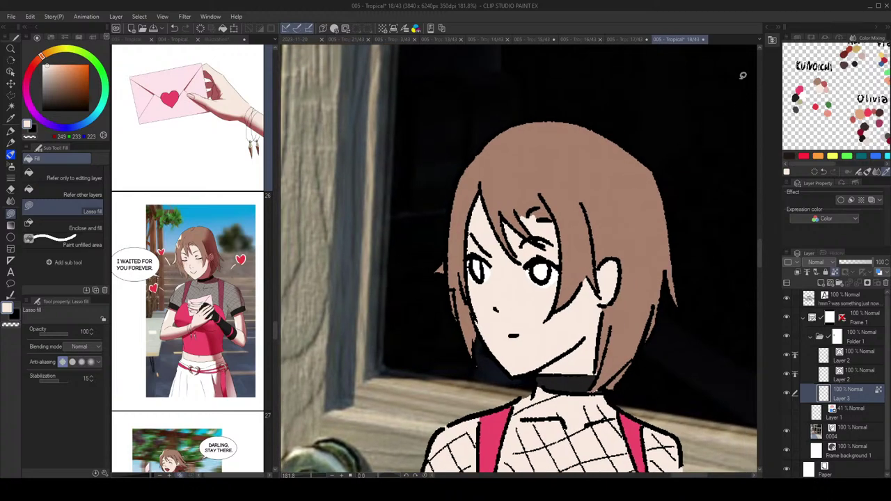
left_click(555, 268, "alt")
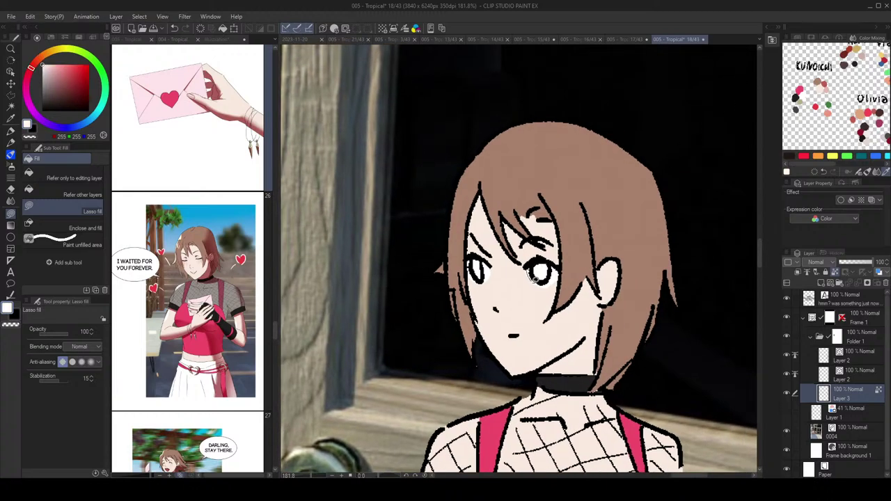
left_click_drag(595, 220, 614, 221)
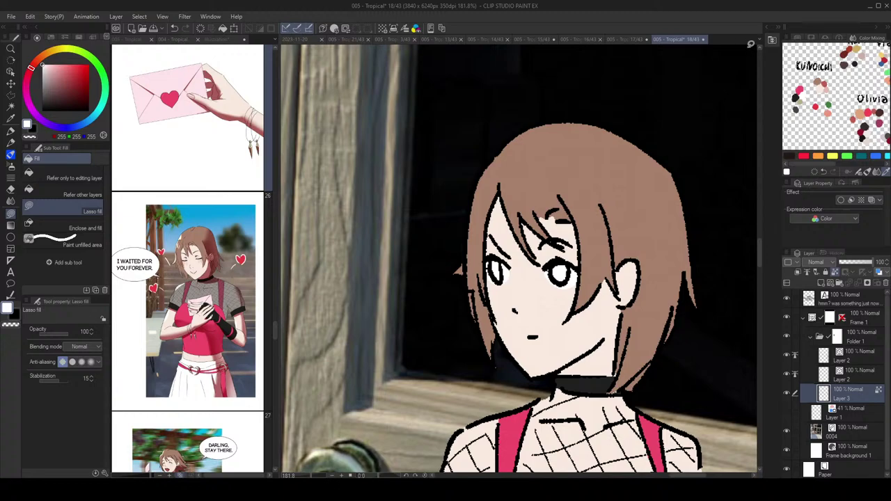
Step: Fill the irises of both eyes with the green from the KUNOICHI palette
left_click(829, 102)
scroll(563, 262, "up", 3)
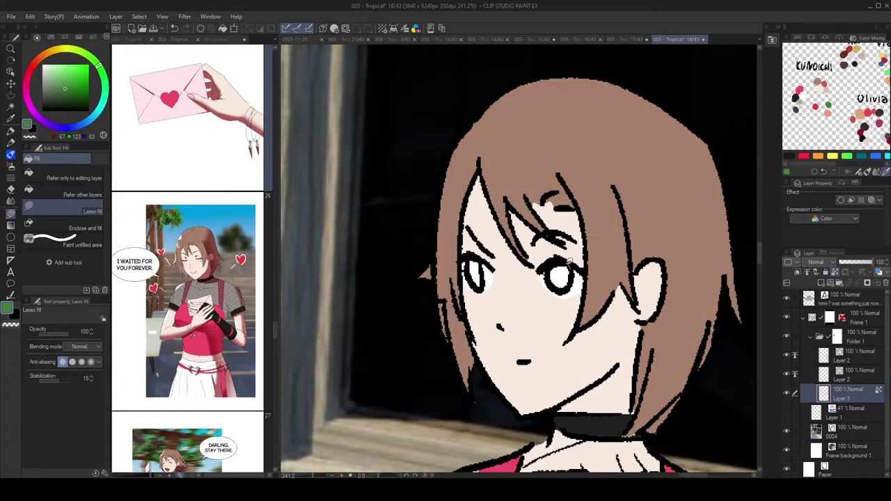
mouse_move(571, 265)
left_mouse_down()
mouse_move(552, 278)
mouse_move(571, 269)
left_mouse_up()
mouse_move(482, 266)
left_mouse_down()
mouse_move(468, 255)
mouse_move(482, 288)
mouse_move(484, 269)
left_mouse_up()
scroll(560, 230, "down", 5)
scroll(596, 192, "down", 2)
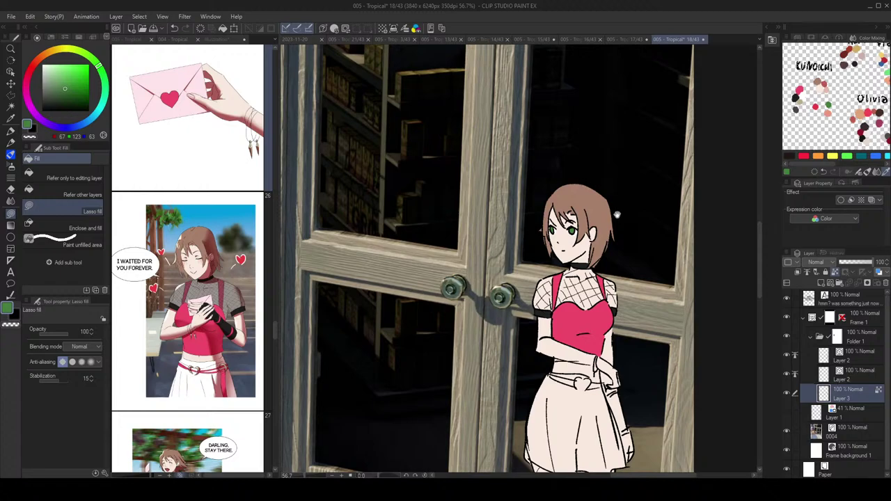
scroll(625, 303, "down", 3)
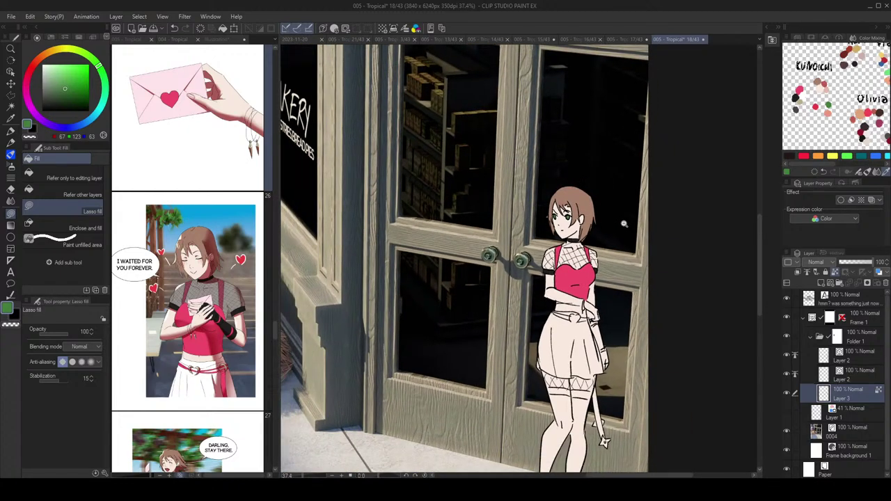
left_click_drag(621, 231, 614, 207)
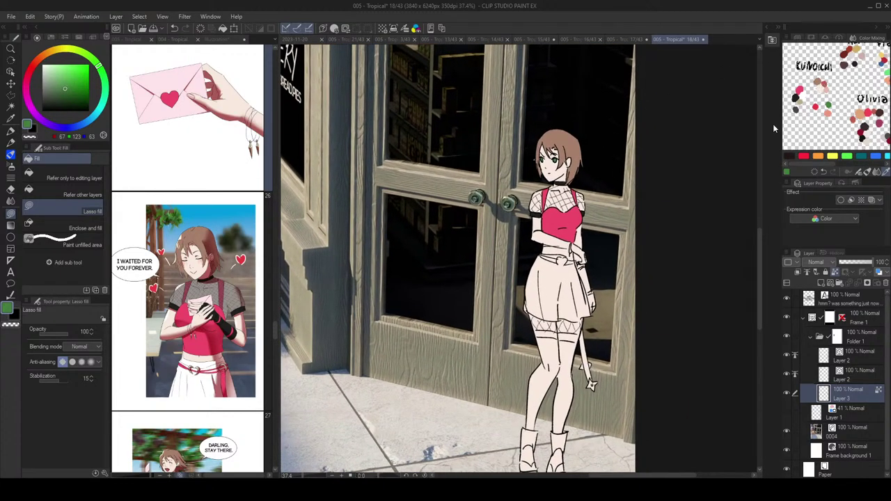
Step: Lasso-fill the waistband area and heart buckle of the girl's skirt with white from the KUNOICHI palette
left_click_drag(620, 264, 613, 252)
left_click(809, 90)
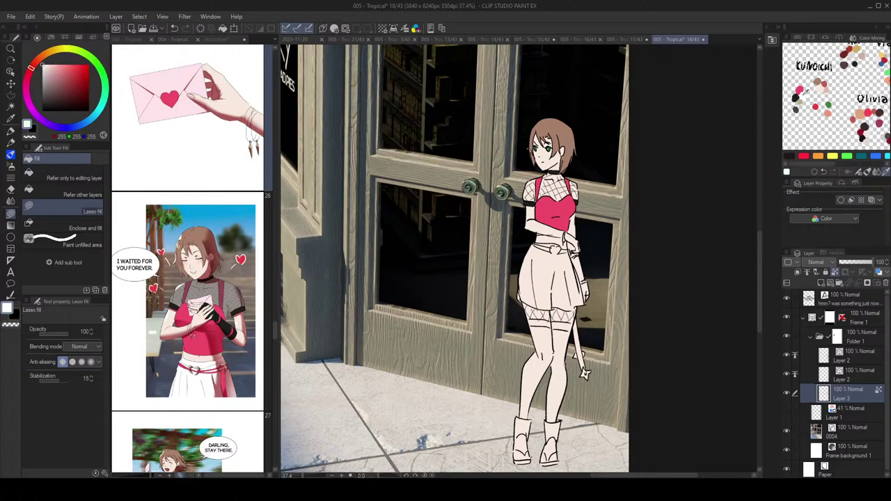
scroll(557, 244, "up", 5)
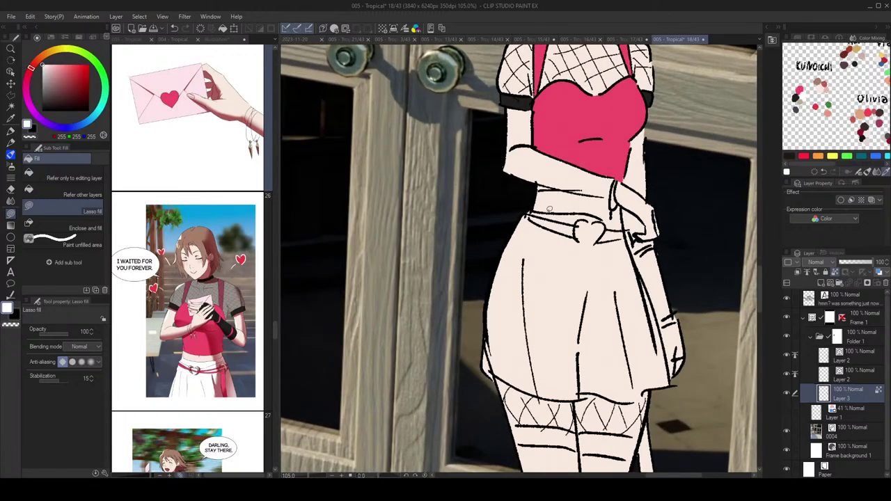
mouse_move(549, 208)
left_mouse_down()
mouse_move(584, 257)
mouse_move(610, 242)
mouse_move(590, 210)
left_mouse_up()
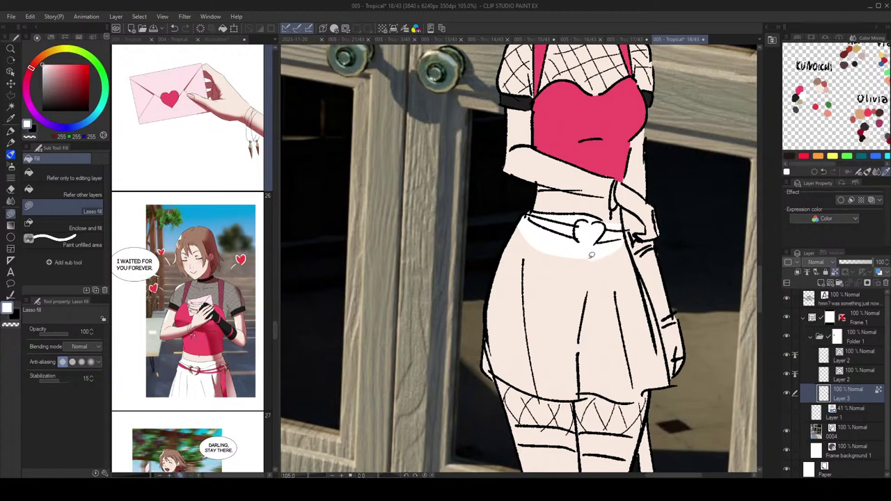
scroll(621, 221, "down", 3)
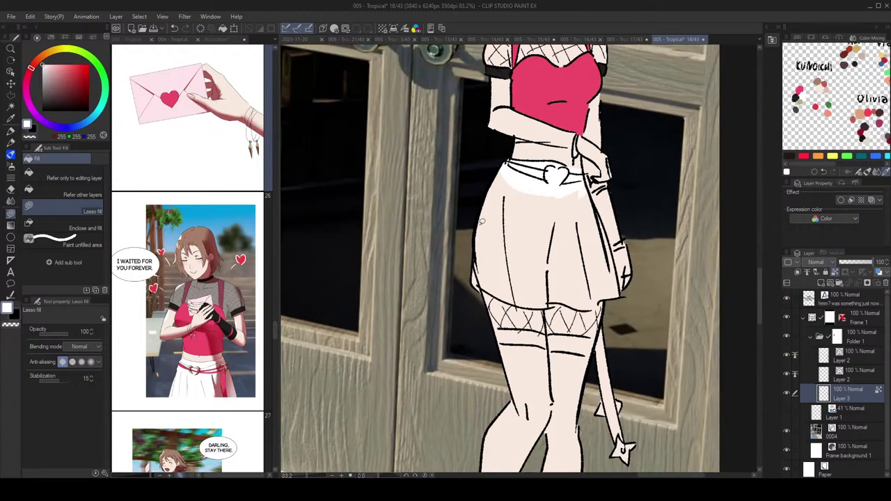
Step: Fill the skirt's sides, hem and remaining middle area with white, following the line art
mouse_move(464, 246)
left_mouse_down()
mouse_move(463, 290)
mouse_move(482, 298)
left_mouse_up()
left_click_drag(496, 263, 499, 237)
mouse_move(627, 306)
left_mouse_down()
mouse_move(588, 308)
mouse_move(592, 277)
left_mouse_up()
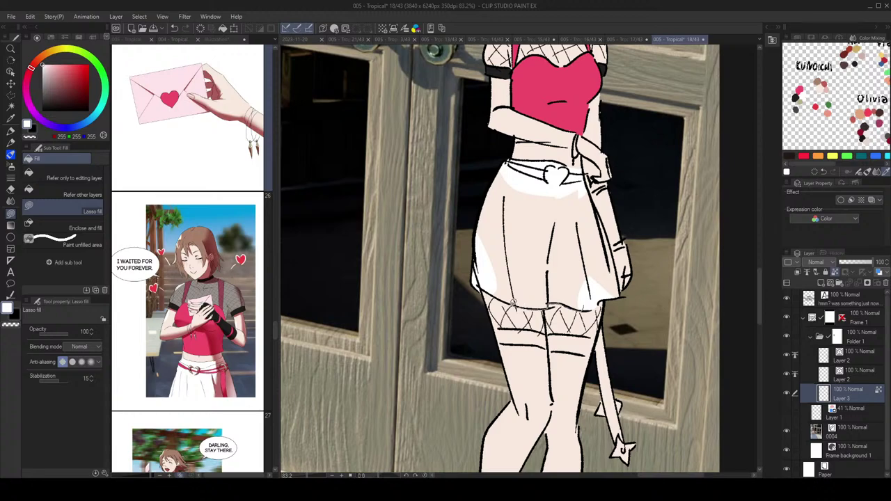
mouse_move(496, 296)
left_mouse_down()
mouse_move(598, 280)
mouse_move(594, 309)
left_mouse_up()
left_click_drag(618, 251, 616, 261)
mouse_move(589, 302)
left_mouse_down()
mouse_move(621, 315)
mouse_move(620, 297)
mouse_move(562, 269)
mouse_move(587, 298)
left_mouse_up()
left_click_drag(603, 255, 612, 273)
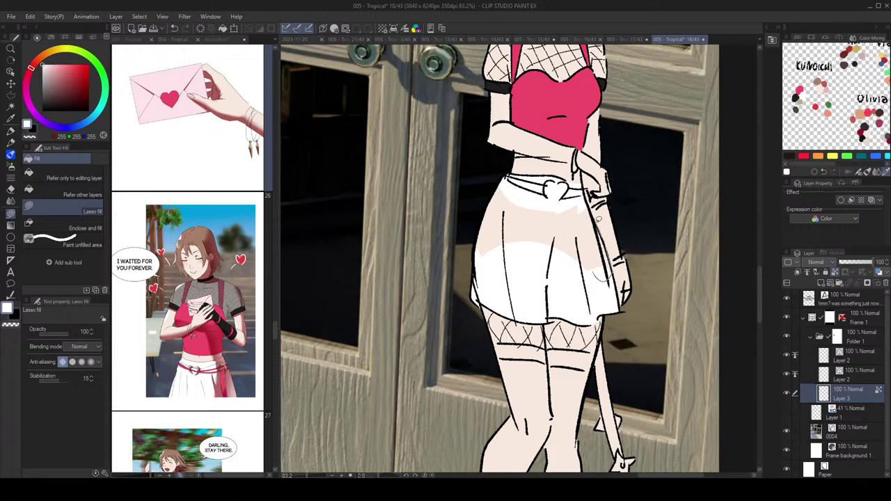
mouse_move(597, 219)
left_mouse_down()
mouse_move(586, 198)
mouse_move(536, 196)
mouse_move(493, 179)
mouse_move(466, 254)
mouse_move(571, 289)
left_mouse_up()
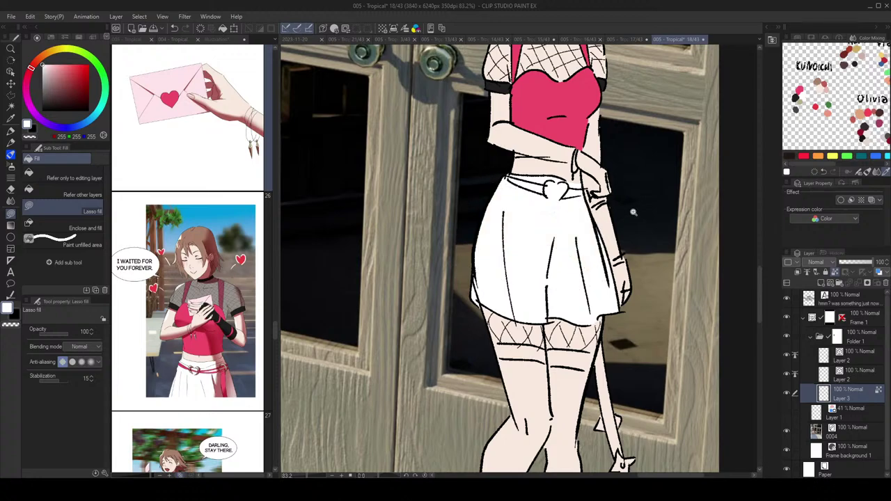
scroll(633, 212, "down", 4)
left_click_drag(633, 224, 631, 218)
Step: Browse the 004 - Tropical comic for panels showing the girl's full outfit, including her belt, stockings and shoes
left_click(229, 123)
scroll(230, 124, "up", 4)
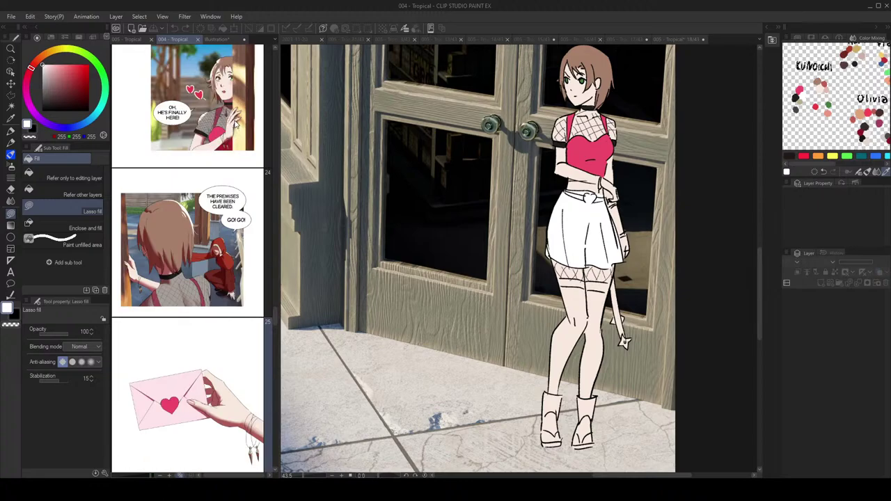
scroll(230, 124, "up", 8)
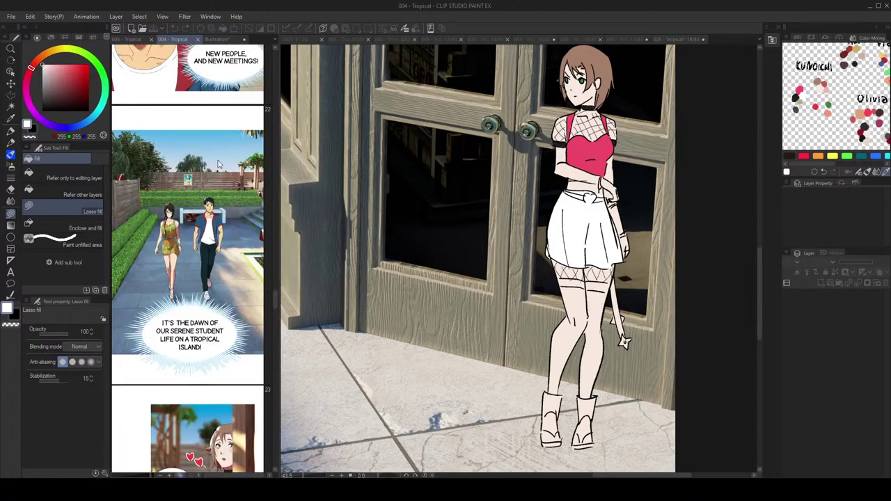
scroll(205, 244, "down", 12)
scroll(203, 255, "down", 10)
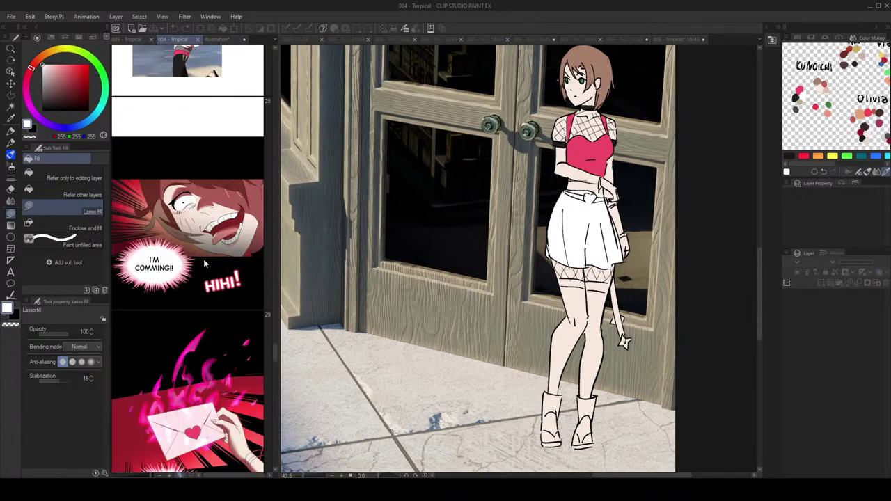
scroll(190, 273, "up", 1)
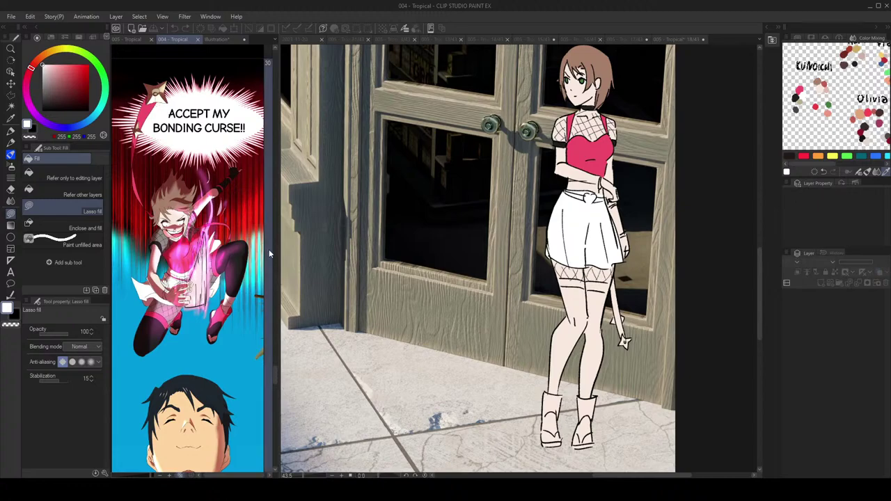
scroll(228, 319, "up", 1)
scroll(205, 303, "down", 2)
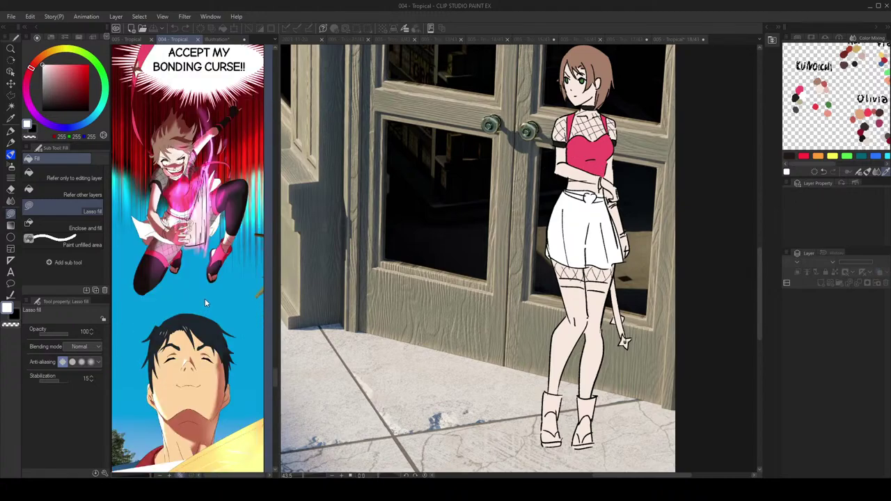
Step: Lasso-fill the rim of the heart buckle on the girl's belt with a beige sampled from the wooden door
scroll(601, 222, "up", 5)
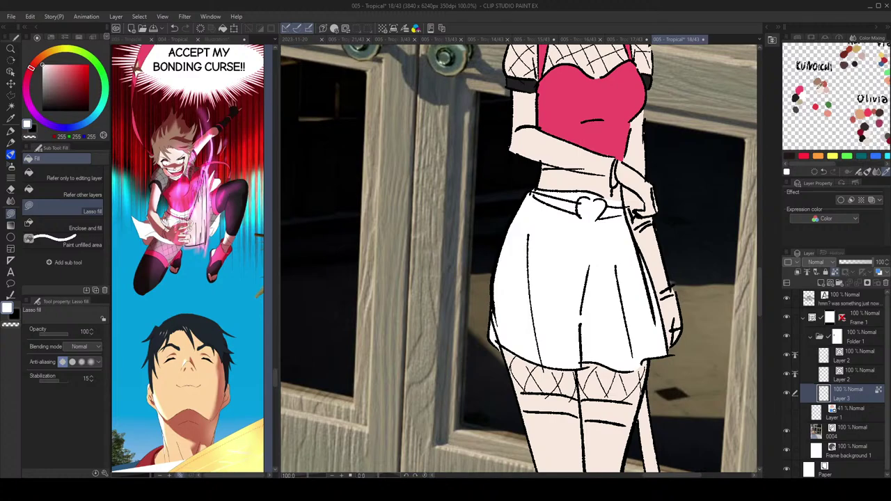
left_click(446, 230, "alt")
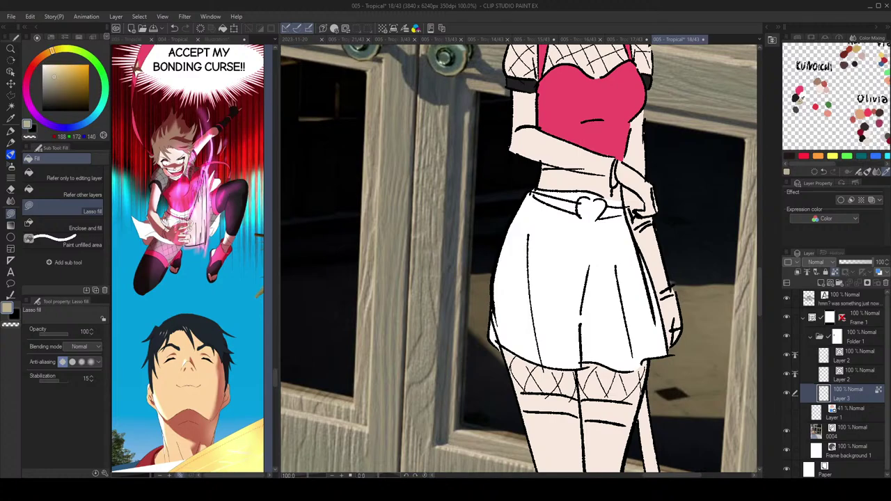
scroll(610, 208, "up", 2)
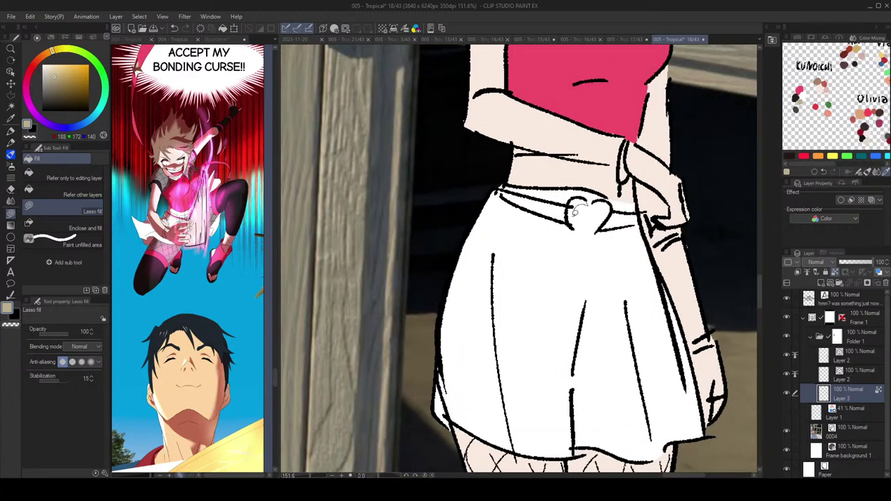
mouse_move(575, 212)
left_mouse_down()
mouse_move(567, 226)
mouse_move(584, 193)
mouse_move(610, 225)
mouse_move(615, 202)
mouse_move(600, 196)
left_mouse_up()
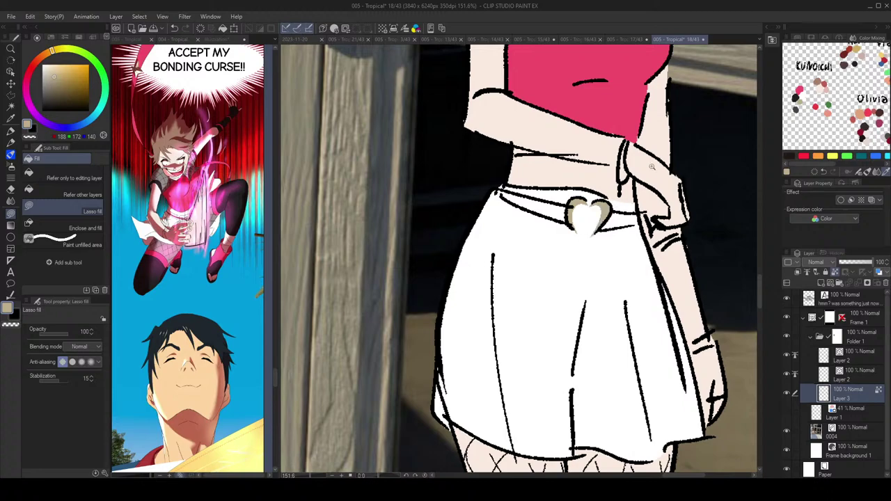
Step: Fill the belt strips on both sides of the heart buckle with pink from the KUNOICHI palette
scroll(652, 167, "down", 3)
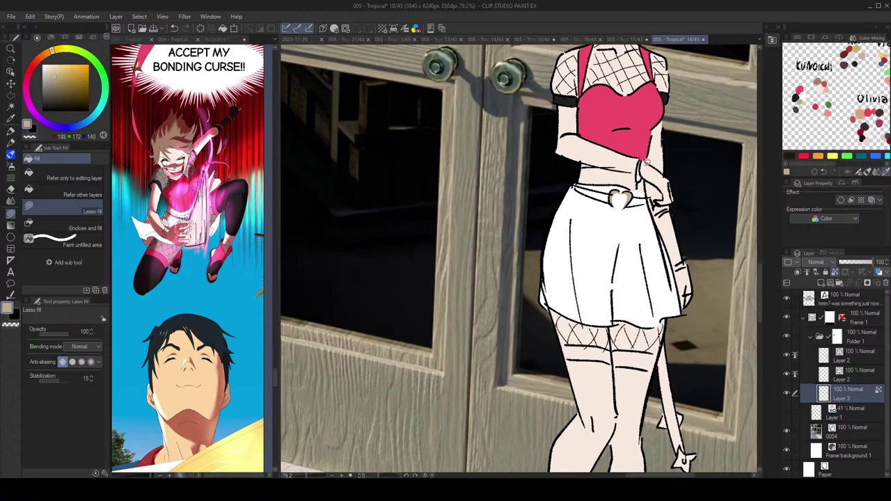
left_click(802, 88)
scroll(627, 180, "up", 2)
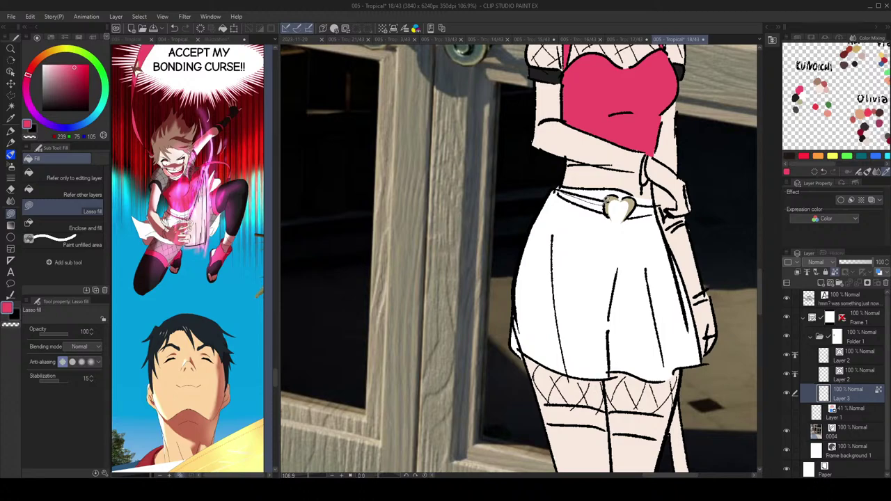
mouse_move(606, 200)
left_mouse_down()
mouse_move(558, 189)
mouse_move(602, 208)
mouse_move(596, 211)
mouse_move(550, 190)
left_mouse_up()
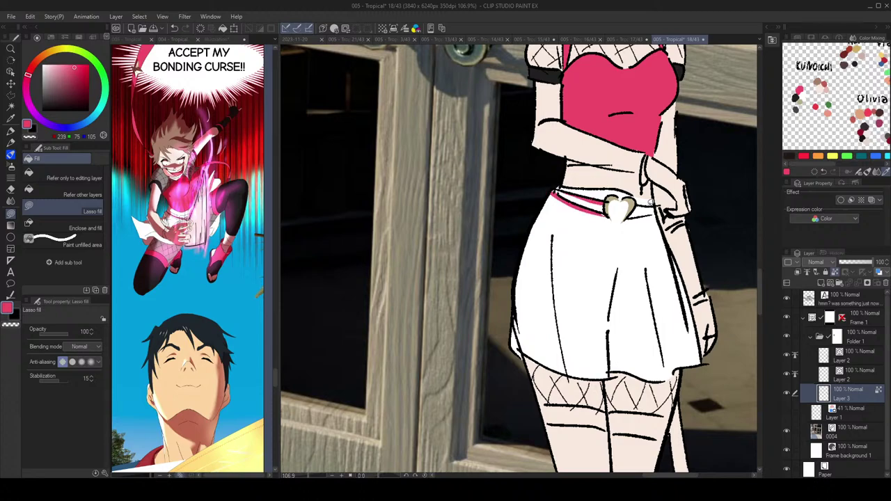
mouse_move(646, 202)
left_mouse_down()
mouse_move(631, 213)
mouse_move(654, 220)
mouse_move(635, 217)
mouse_move(657, 203)
left_mouse_up()
scroll(658, 203, "down", 4)
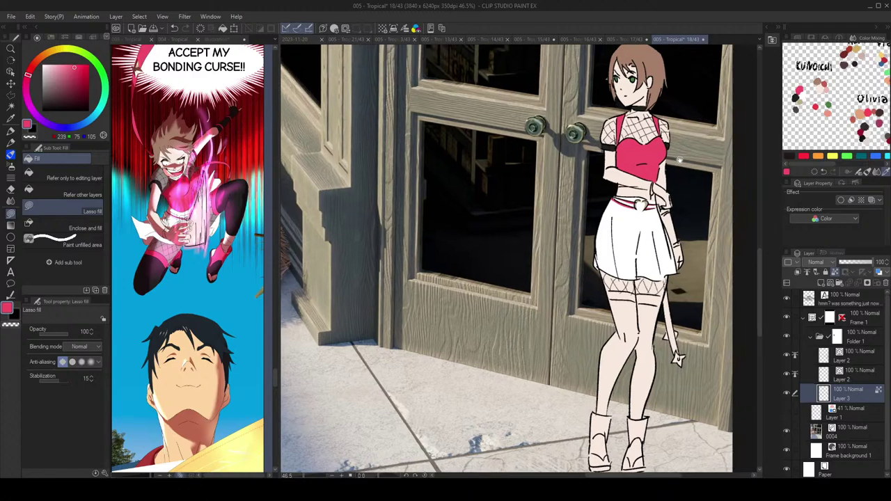
Step: Add a new layer above Layer 3, clip it to the layer below and set its opacity to 42%
left_click_drag(690, 170, 684, 169)
left_click(823, 284)
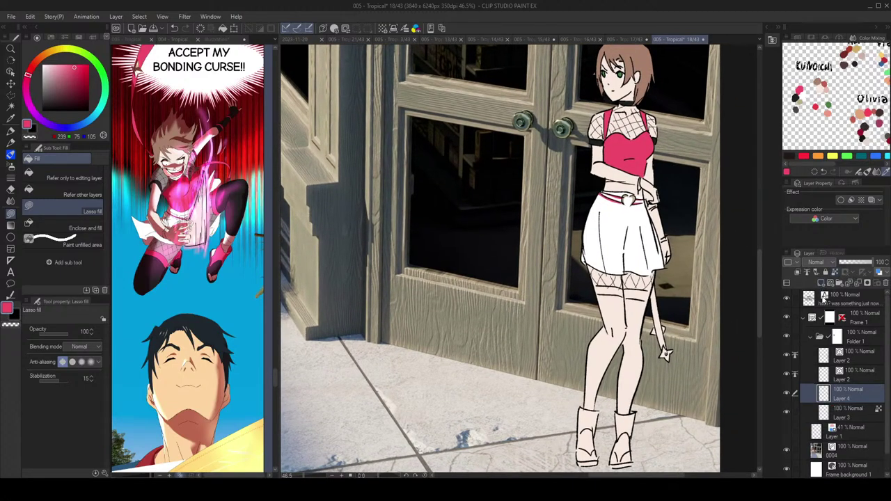
left_click(799, 276)
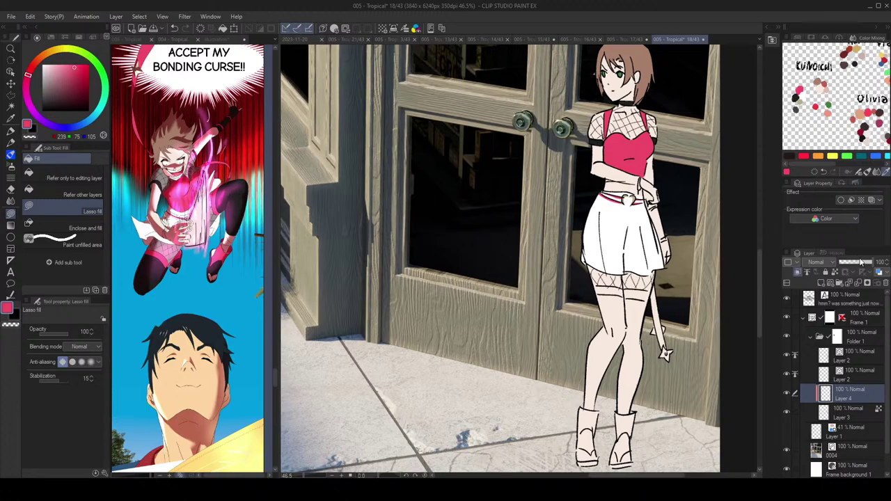
left_click_drag(861, 262, 850, 264)
Step: Lasso-fill the fishnet shoulders and neckline of the girl's top with dark grey on the clipped layer
left_click(796, 99)
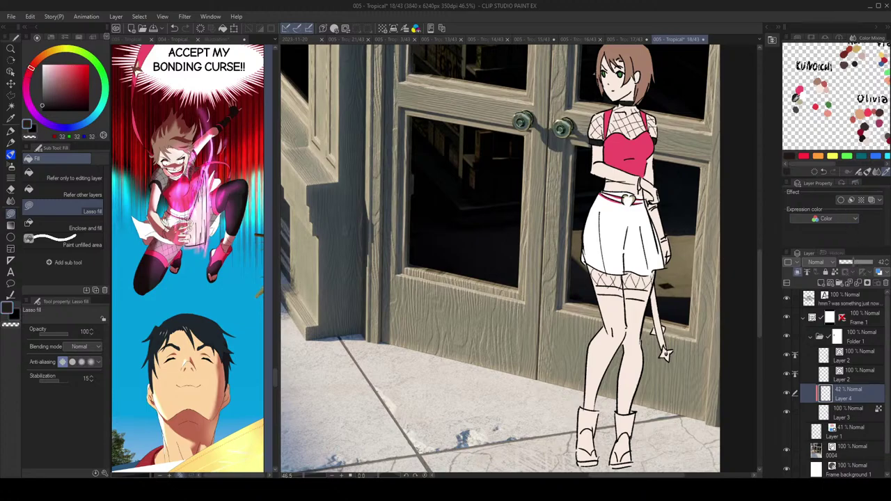
scroll(625, 115, "up", 4)
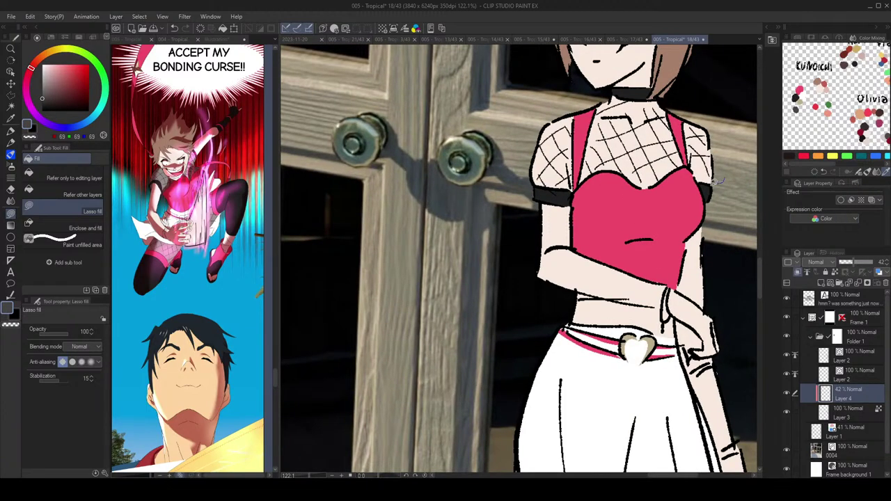
mouse_move(689, 164)
left_mouse_down()
mouse_move(645, 186)
mouse_move(608, 168)
mouse_move(572, 189)
mouse_move(523, 179)
mouse_move(540, 106)
mouse_move(612, 92)
mouse_move(714, 116)
mouse_move(730, 175)
left_mouse_up()
scroll(699, 129, "down", 5)
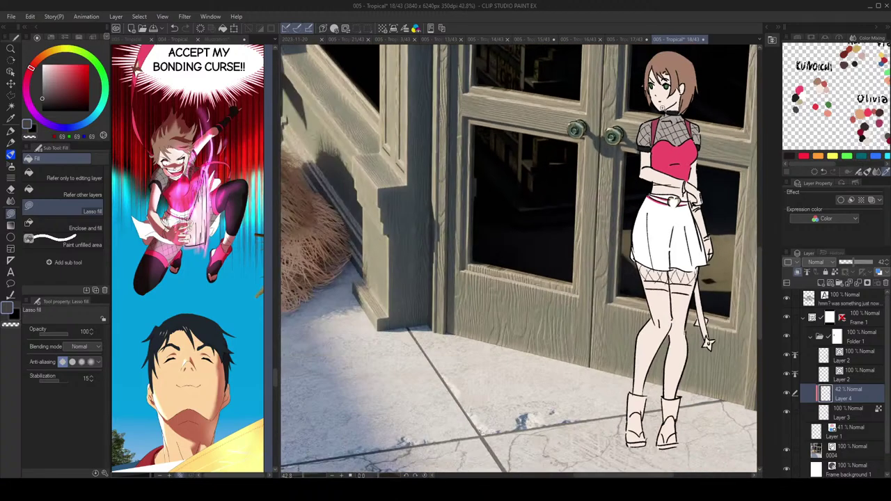
Step: Lasso-fill the fishnet area on both thighs, just below the skirt hem, with the same translucent dark grey
scroll(665, 112, "up", 6)
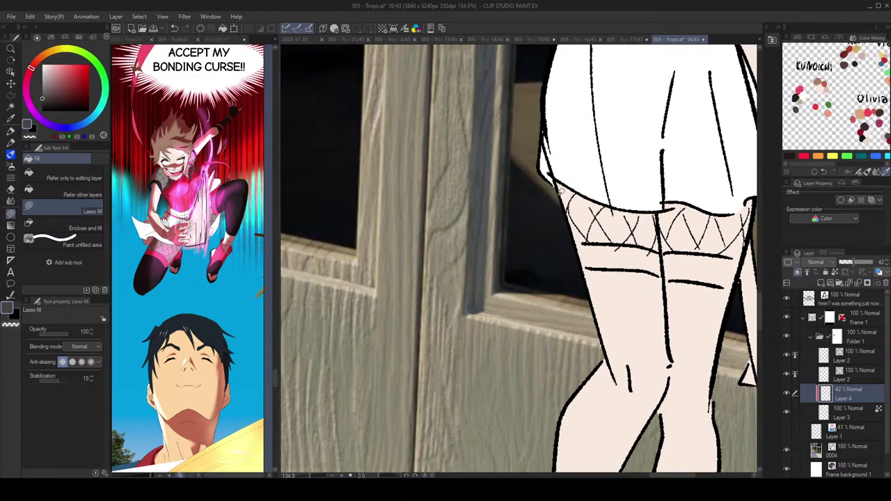
mouse_move(556, 182)
left_mouse_down()
mouse_move(619, 205)
mouse_move(706, 209)
mouse_move(687, 245)
mouse_move(550, 240)
left_mouse_up()
left_click_drag(656, 191, 569, 199)
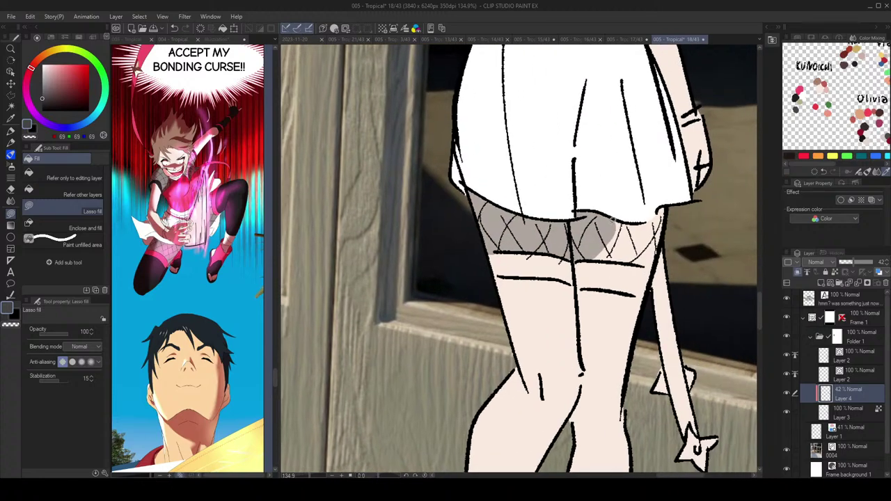
mouse_move(627, 219)
left_mouse_down()
mouse_move(649, 218)
mouse_move(663, 244)
mouse_move(653, 262)
mouse_move(591, 261)
left_mouse_up()
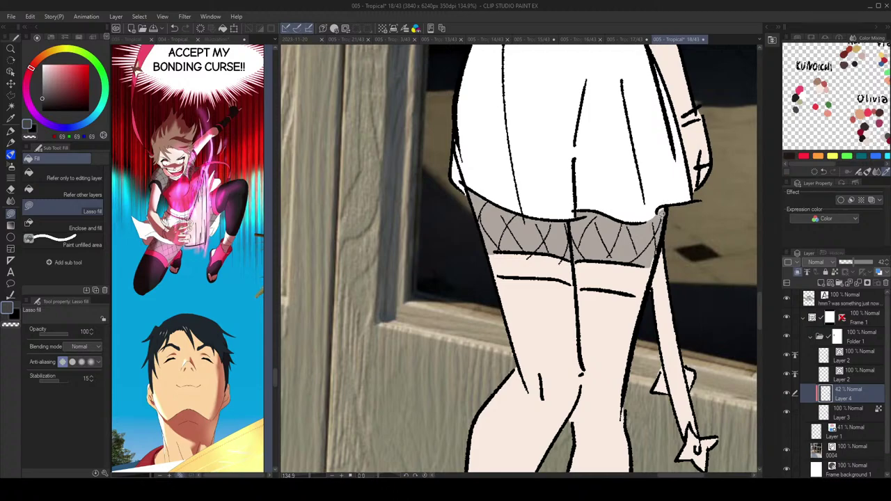
scroll(662, 206, "down", 4)
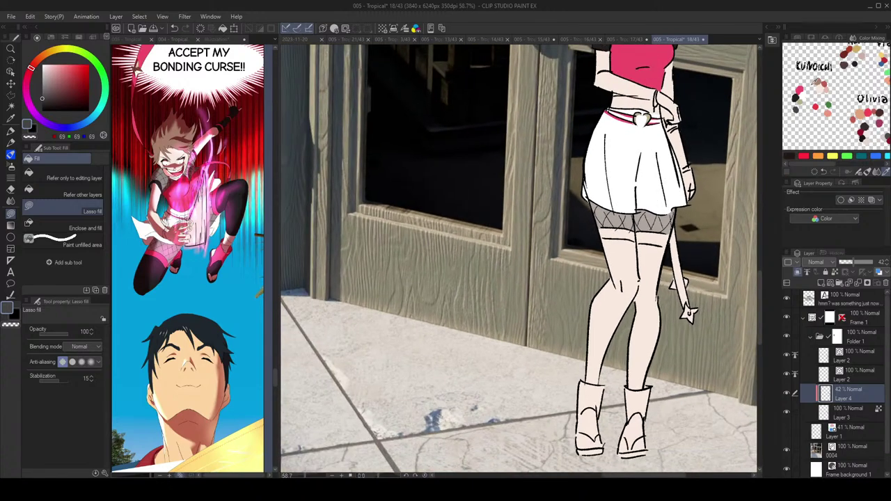
Step: Fill the stocking bands on both thighs with pink from the KUNOICHI palette on Layer 3
left_click(800, 89)
scroll(613, 228, "up", 4)
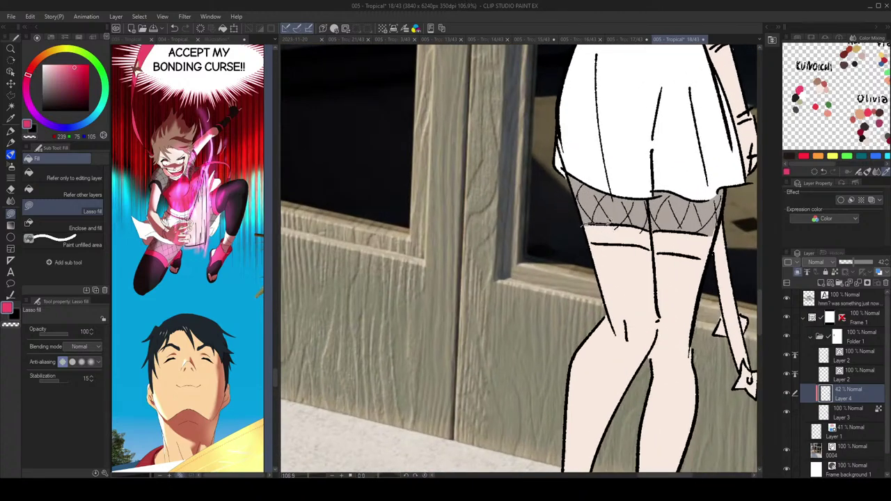
left_click_drag(652, 230, 656, 231)
key("ctrl+z")
left_click(858, 416)
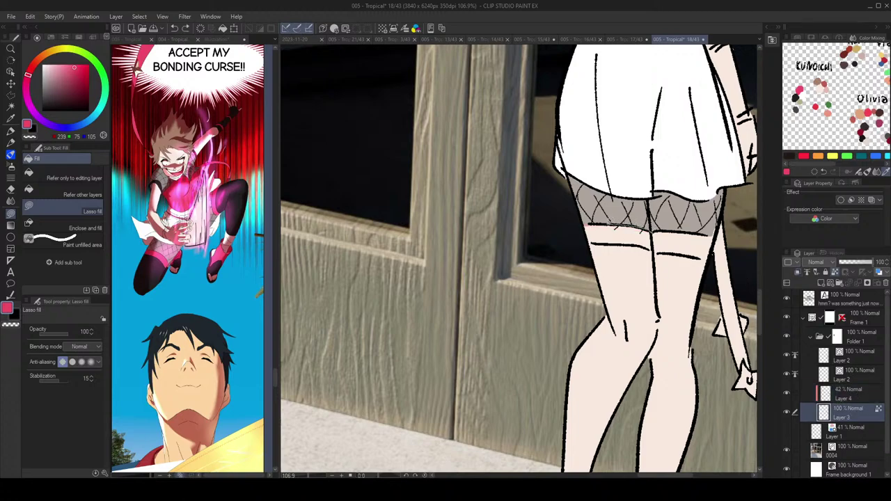
left_click_drag(579, 226, 597, 241)
left_click_drag(647, 245, 652, 229)
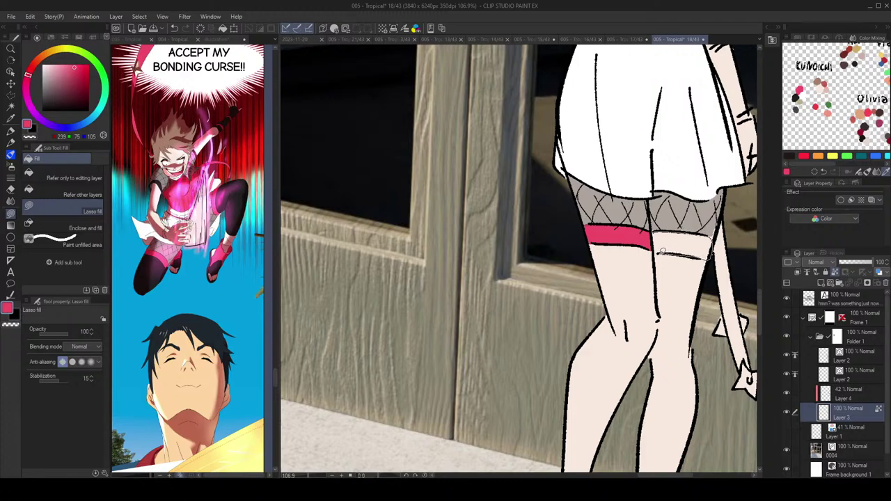
left_click_drag(663, 252, 655, 237)
scroll(701, 207, "down", 6)
left_click_drag(702, 207, 657, 190)
scroll(657, 191, "up", 5)
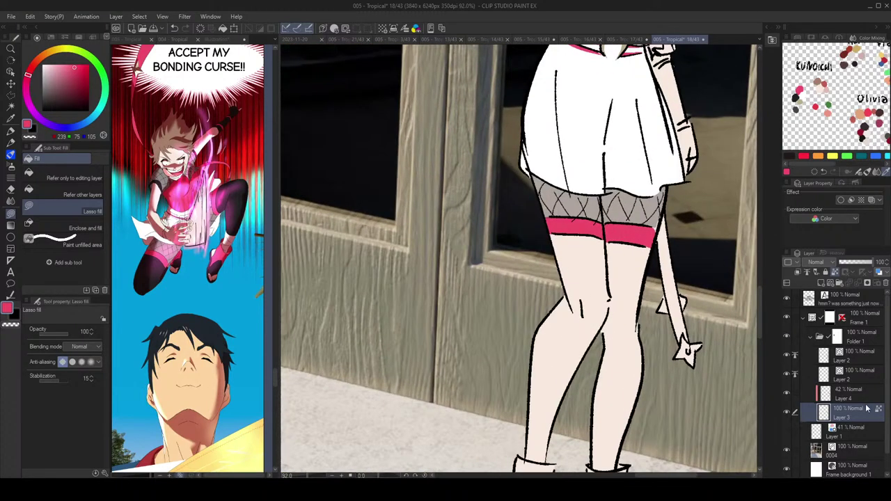
left_click(860, 393)
key("c")
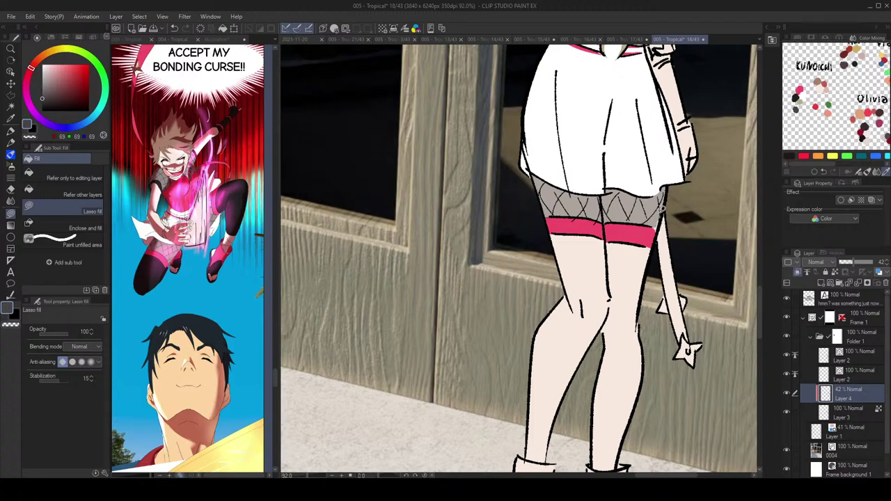
left_click(862, 412)
key("c")
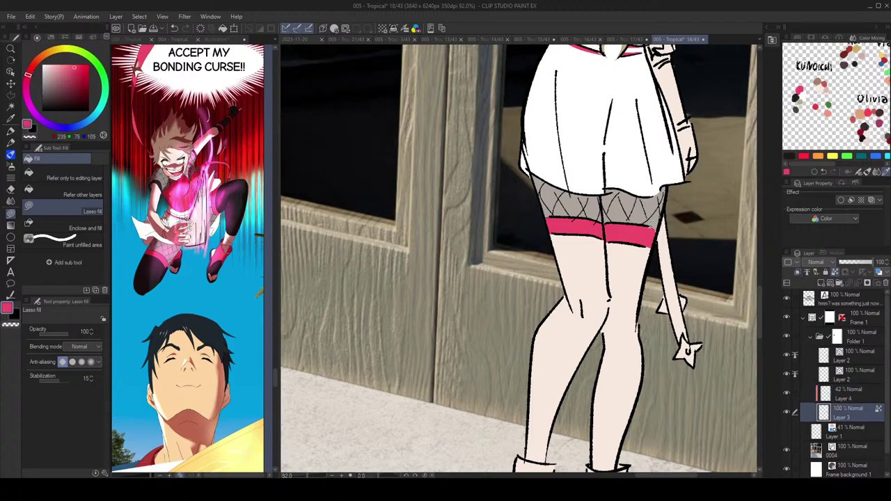
Step: Lasso-fill the stockings from below the pink bands down to the knees with near-black from the KUNOICHI palette
scroll(656, 232, "down", 3)
scroll(656, 232, "up", 2)
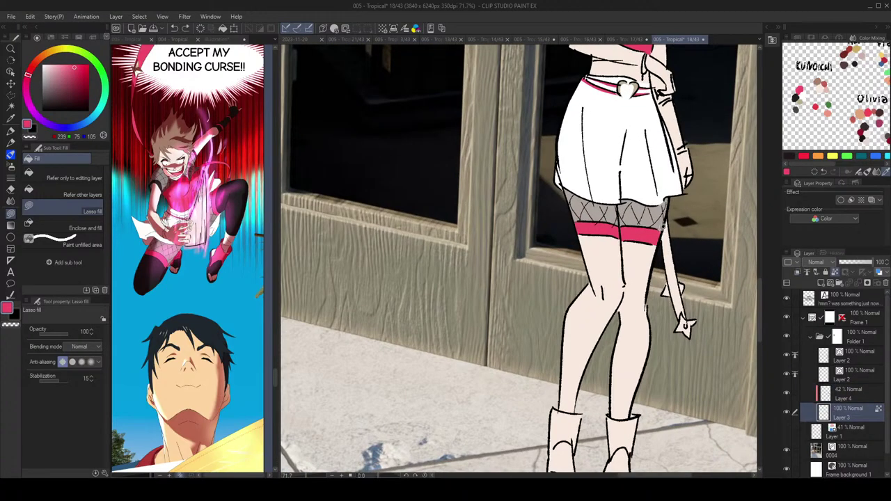
scroll(656, 233, "down", 3)
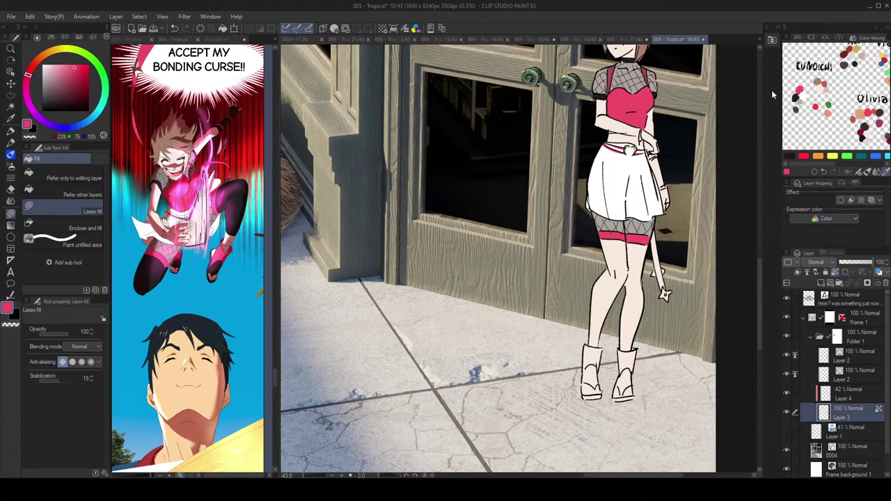
scroll(619, 307, "up", 3)
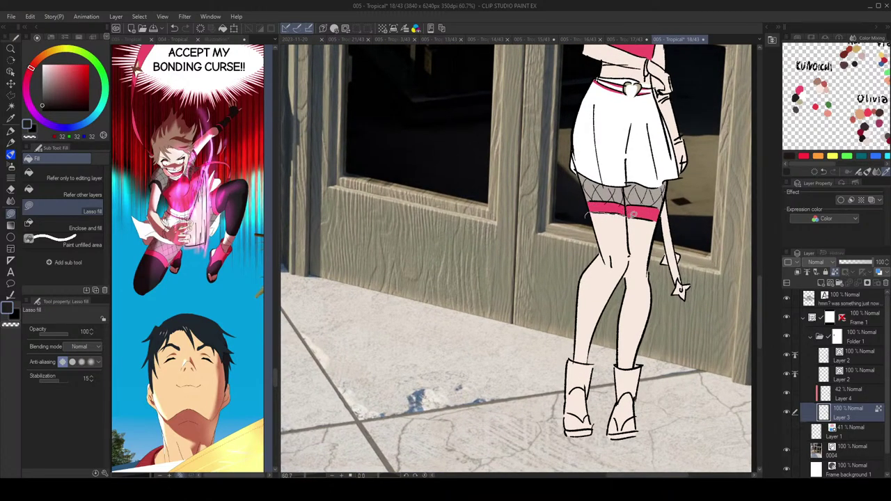
mouse_move(630, 215)
left_mouse_down()
mouse_move(665, 230)
mouse_move(586, 214)
left_mouse_up()
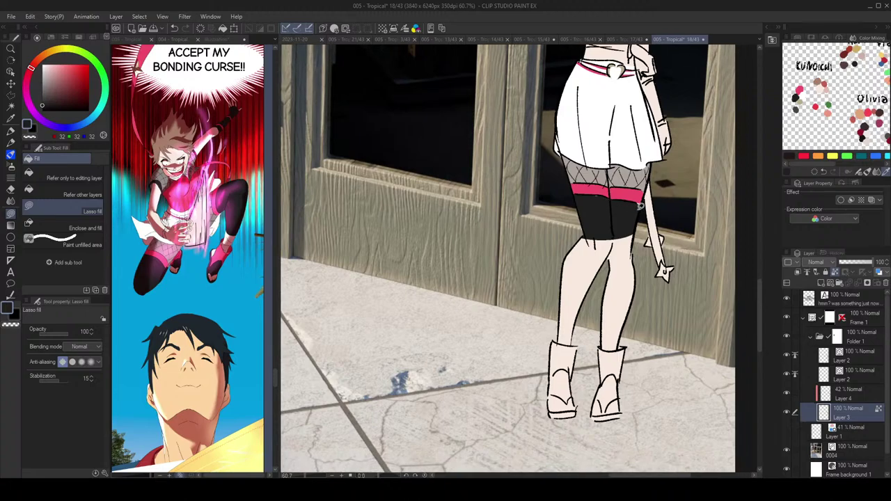
scroll(637, 204, "up", 3)
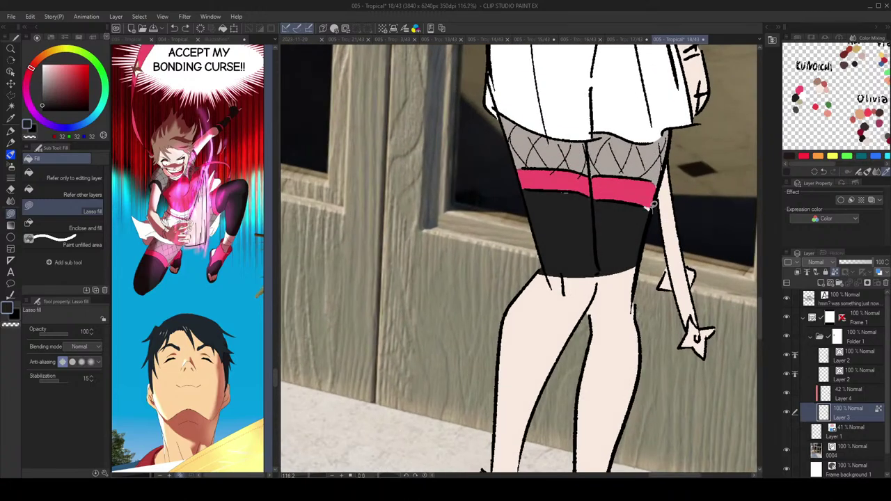
Step: Fill the rest of both stockings, from the knees down to the boot tops, with the same near-black
scroll(581, 186, "down", 4)
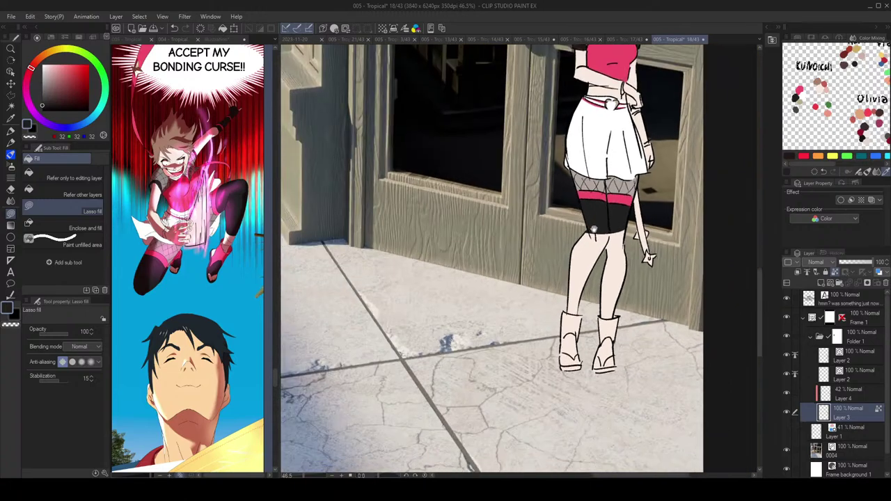
scroll(589, 182, "up", 1)
mouse_move(615, 184)
left_mouse_down()
mouse_move(560, 264)
mouse_move(570, 294)
mouse_move(609, 263)
mouse_move(613, 187)
mouse_move(606, 201)
mouse_move(648, 214)
mouse_move(629, 298)
mouse_move(613, 230)
left_mouse_up()
scroll(620, 209, "down", 4)
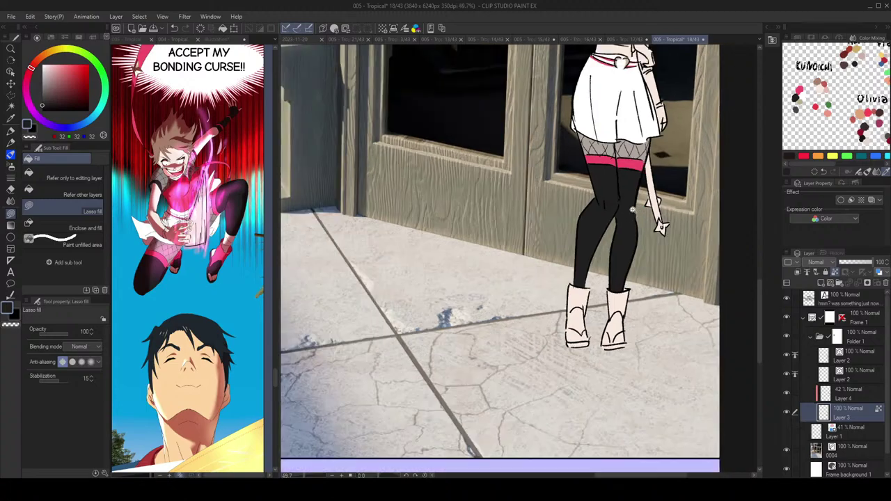
Step: Lasso-fill the arched instep sections of both boots with near-black on Layer 3, leaving the toes pale
scroll(624, 206, "up", 3)
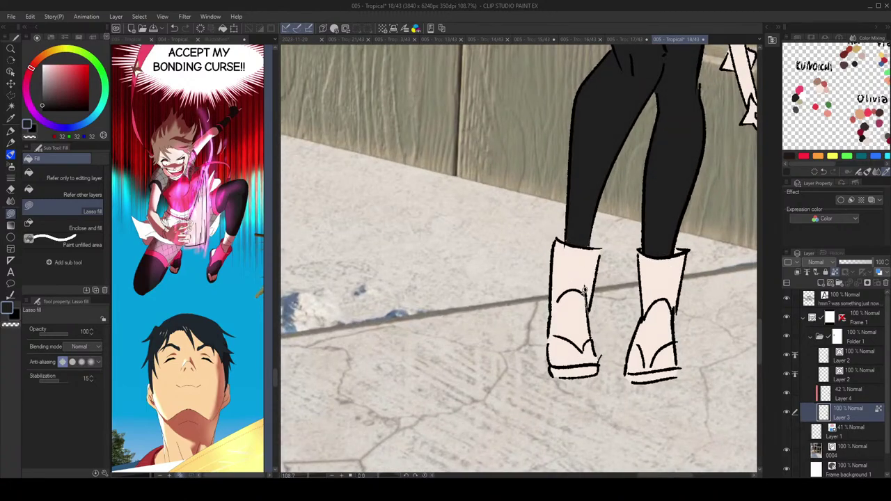
mouse_move(560, 299)
left_mouse_down()
mouse_move(553, 332)
mouse_move(585, 347)
mouse_move(597, 317)
left_mouse_up()
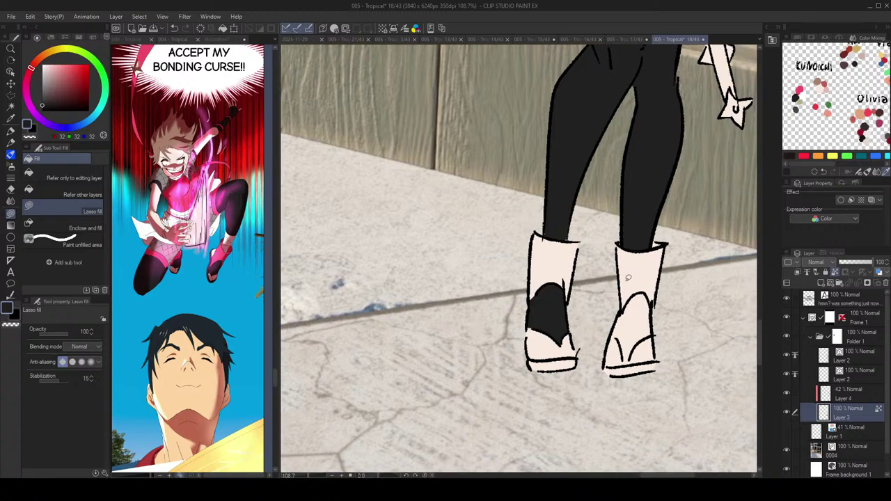
mouse_move(648, 292)
left_mouse_down()
mouse_move(660, 329)
mouse_move(624, 357)
mouse_move(605, 327)
mouse_move(638, 242)
mouse_move(610, 339)
left_mouse_up()
left_click_drag(655, 228, 658, 239)
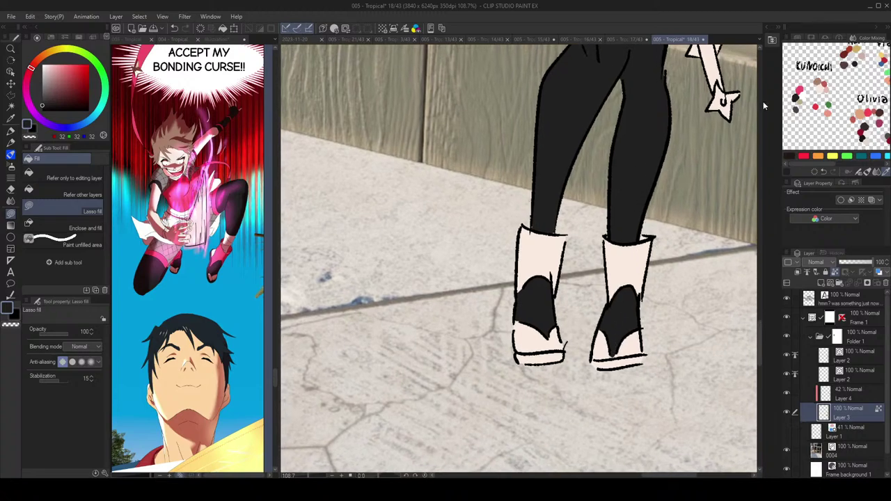
Step: Lasso-fill the shafts of both boots, above the black instep sections, with pink from the KUNOICHI palette
left_click(799, 90)
left_click_drag(569, 229, 588, 240)
mouse_move(588, 241)
left_mouse_down()
mouse_move(529, 221)
mouse_move(494, 236)
mouse_move(499, 293)
mouse_move(511, 301)
mouse_move(547, 279)
mouse_move(565, 317)
left_mouse_up()
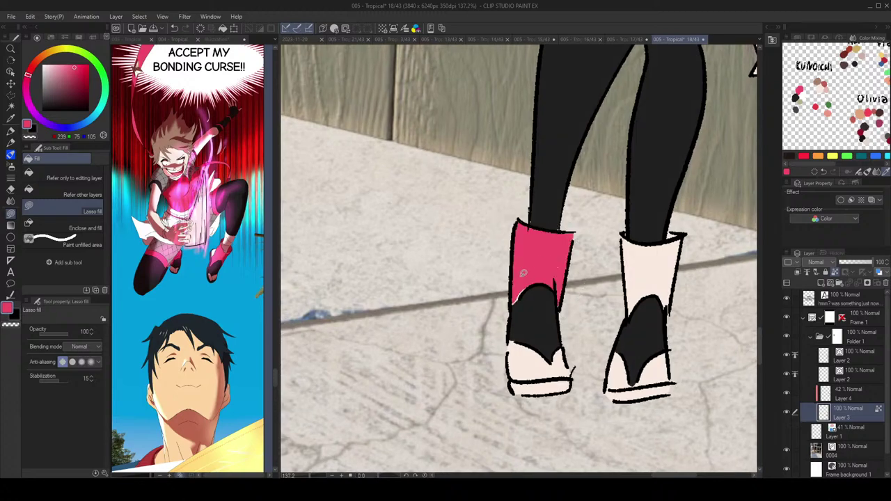
mouse_move(528, 280)
left_mouse_down()
mouse_move(519, 299)
mouse_move(510, 272)
left_mouse_up()
mouse_move(647, 222)
left_mouse_down()
mouse_move(595, 222)
mouse_move(600, 235)
mouse_move(665, 254)
mouse_move(644, 307)
mouse_move(625, 291)
mouse_move(585, 317)
left_mouse_up()
left_click_drag(592, 209, 620, 173)
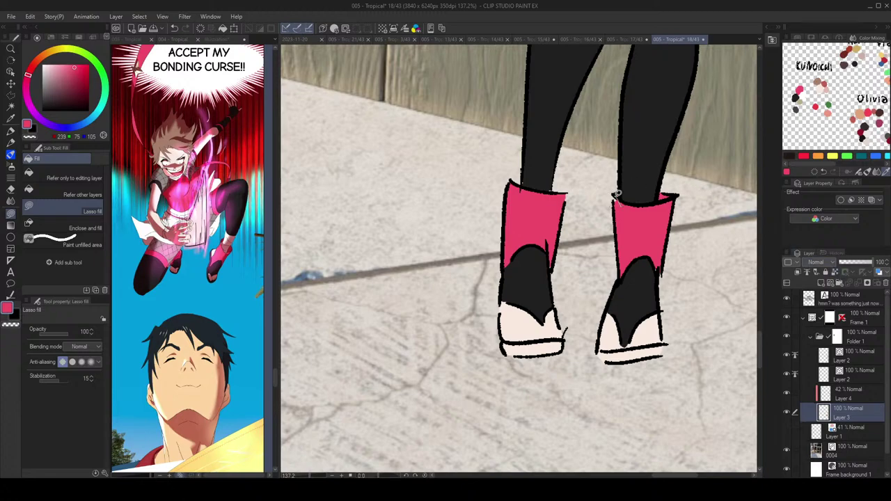
Step: Touch up the toe area of the right-hand foot with the pale skin tone sampled from it
left_click(835, 272)
mouse_move(624, 298)
left_mouse_down()
mouse_move(625, 279)
mouse_move(643, 299)
mouse_move(620, 322)
mouse_move(621, 303)
left_mouse_up()
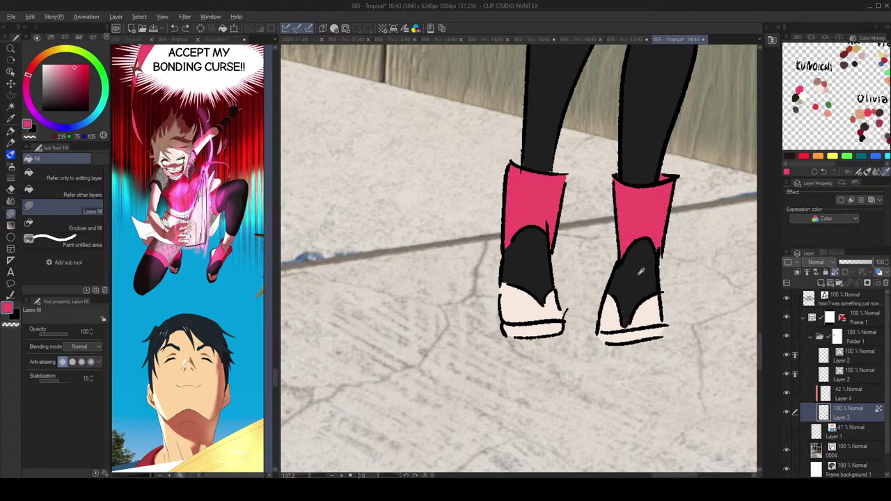
scroll(639, 256, "up", 1)
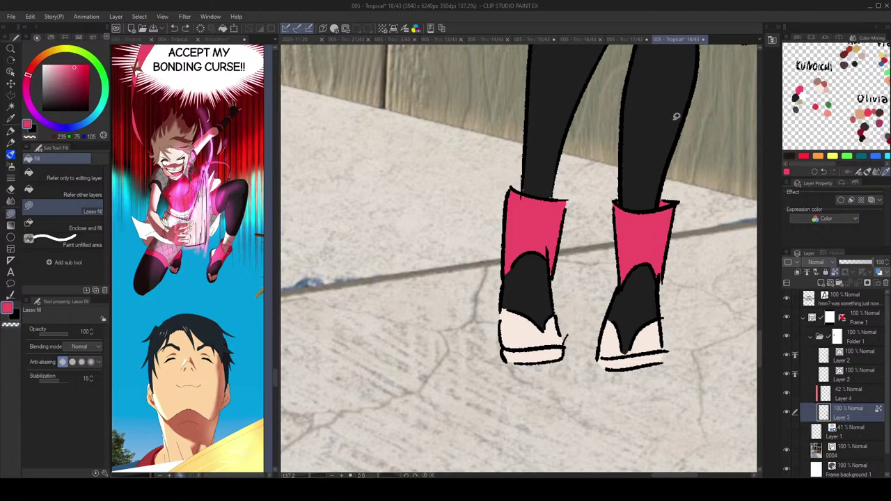
left_click(621, 318, "alt")
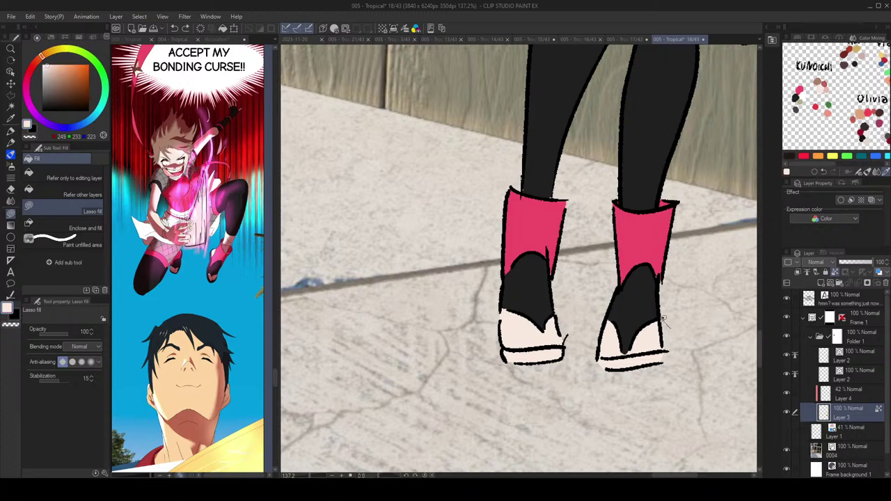
mouse_move(664, 318)
left_mouse_down()
mouse_move(642, 327)
mouse_move(635, 353)
mouse_move(641, 344)
left_mouse_up()
Step: Lasso-fill the soles of both shoes with the near-black sampled from the instep section
left_click(644, 282, "alt")
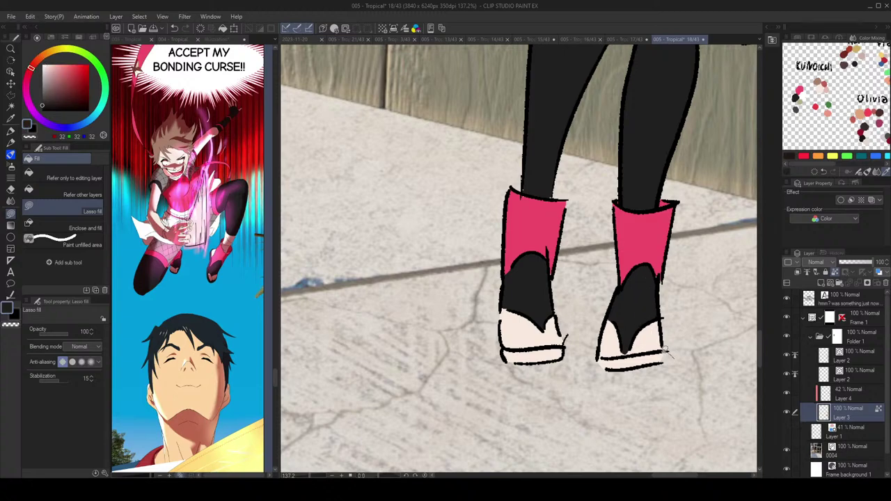
left_click_drag(665, 350, 606, 369)
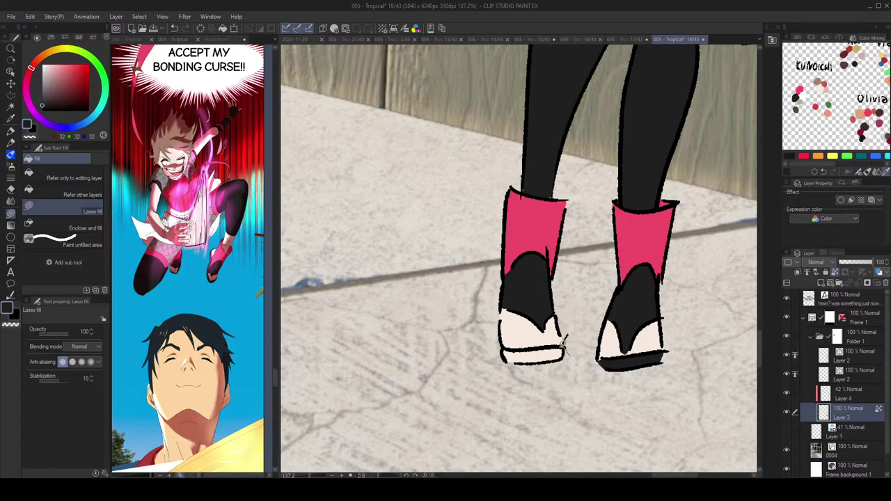
mouse_move(565, 345)
left_mouse_down()
mouse_move(526, 346)
mouse_move(579, 363)
left_mouse_up()
scroll(625, 227, "down", 2)
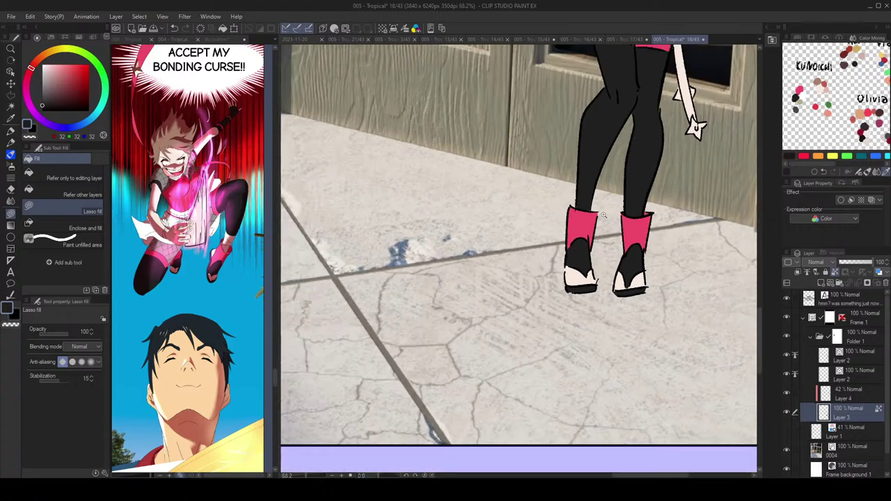
left_click_drag(604, 215, 591, 215)
left_click_drag(681, 111, 676, 187)
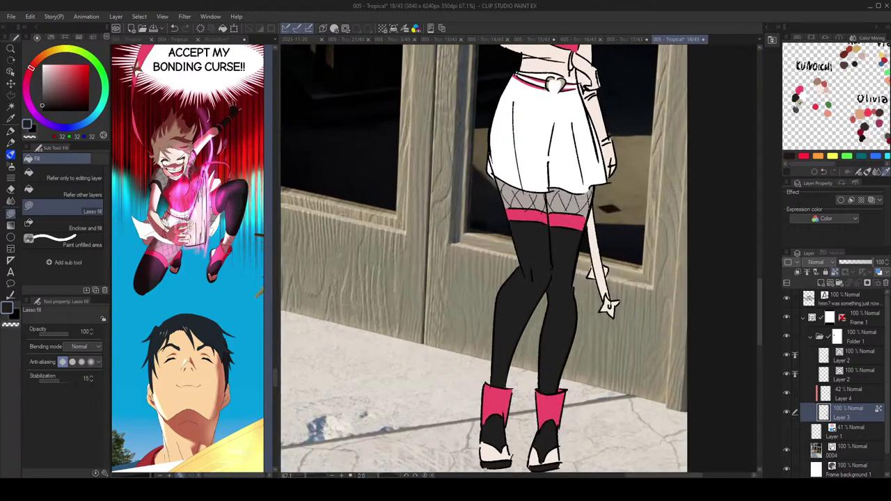
Step: Fill the sash hanging beside the woman's legs with pink from the Kunoichi colour swatches
left_click(800, 102)
mouse_move(618, 303)
left_mouse_down()
mouse_move(604, 267)
mouse_move(628, 265)
mouse_move(569, 241)
mouse_move(603, 256)
left_mouse_up()
mouse_move(581, 183)
left_mouse_down()
mouse_move(593, 202)
mouse_move(558, 183)
mouse_move(556, 222)
left_mouse_up()
left_click_drag(586, 154, 606, 215)
left_click(526, 145, "alt")
mouse_move(578, 124)
left_mouse_down()
mouse_move(556, 112)
mouse_move(546, 159)
mouse_move(574, 173)
left_mouse_up()
left_click_drag(585, 178, 582, 162)
mouse_move(581, 153)
left_mouse_down()
mouse_move(547, 150)
mouse_move(556, 224)
mouse_move(583, 225)
mouse_move(586, 218)
left_mouse_up()
mouse_move(586, 213)
left_mouse_down()
mouse_move(582, 187)
mouse_move(603, 289)
mouse_move(566, 245)
mouse_move(565, 189)
left_mouse_up()
mouse_move(611, 149)
left_mouse_down()
mouse_move(600, 53)
mouse_move(646, 160)
left_mouse_up()
scroll(647, 258, "down", 4)
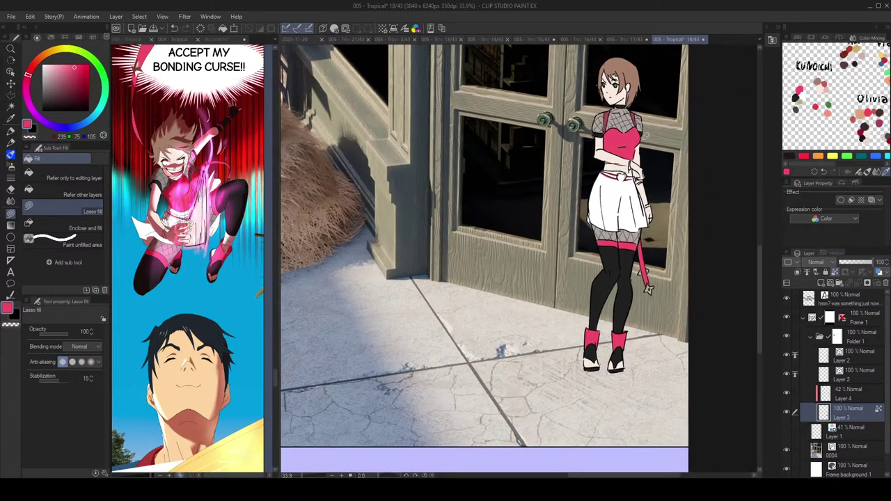
Step: Fill the small sliver of the top showing beneath the folded arm with the same pink
scroll(622, 151, "up", 8)
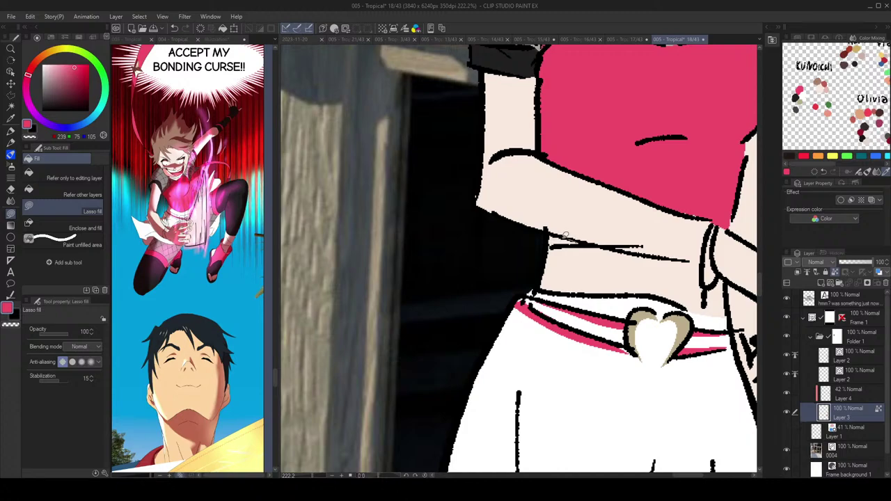
left_click_drag(552, 242, 577, 237)
scroll(606, 240, "down", 3)
key("e")
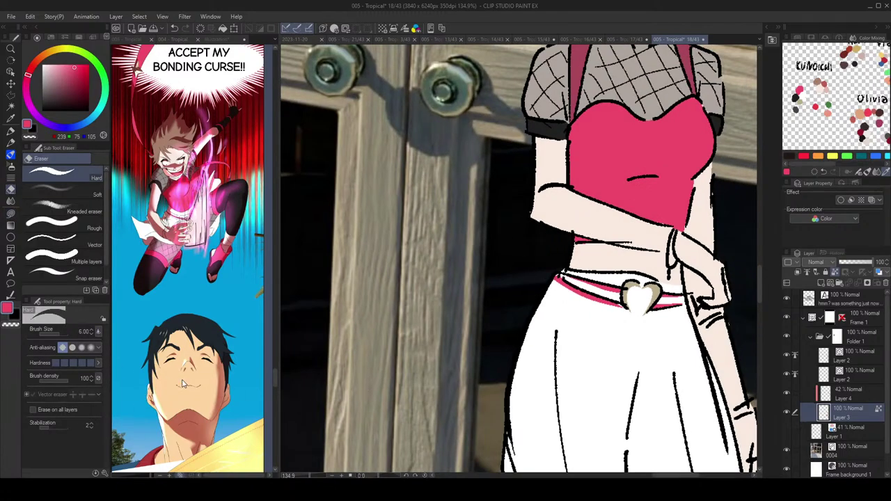
key("g")
Step: Check the flat colours with the upper Layer 2 line art hidden, restore the lines and return to Layer 3
left_click(859, 376)
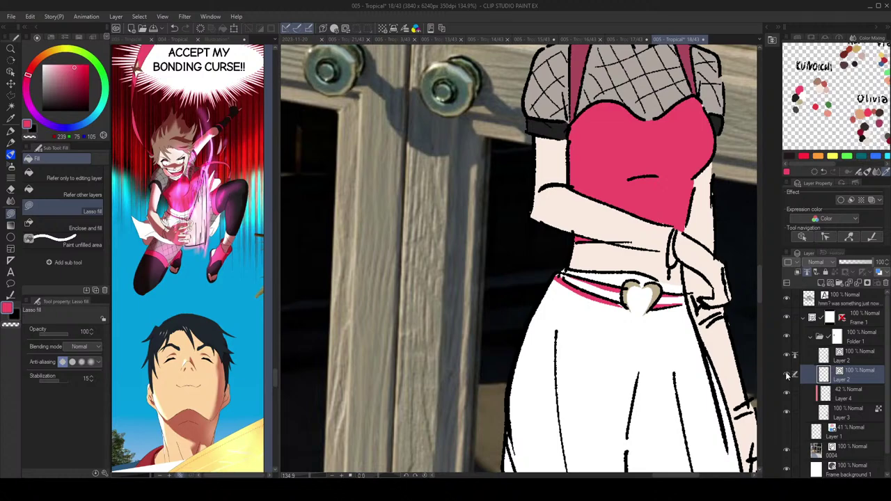
left_click(786, 356)
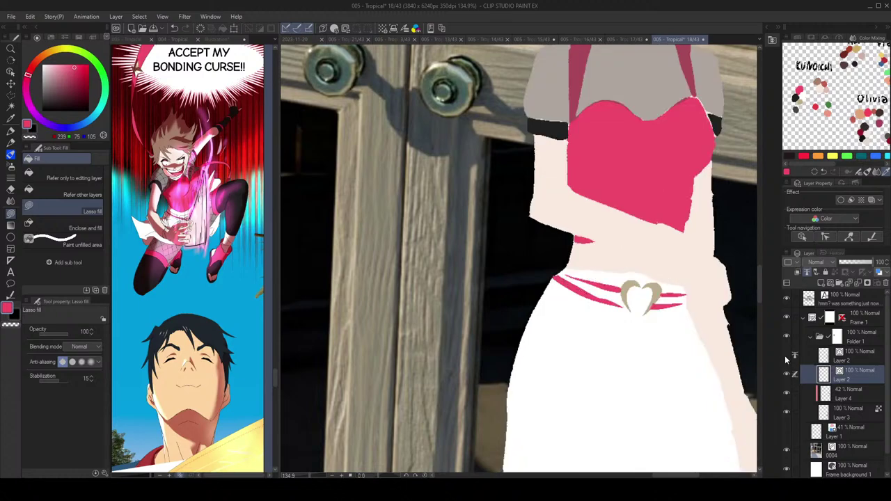
left_click(787, 357)
left_click(858, 355)
key("e")
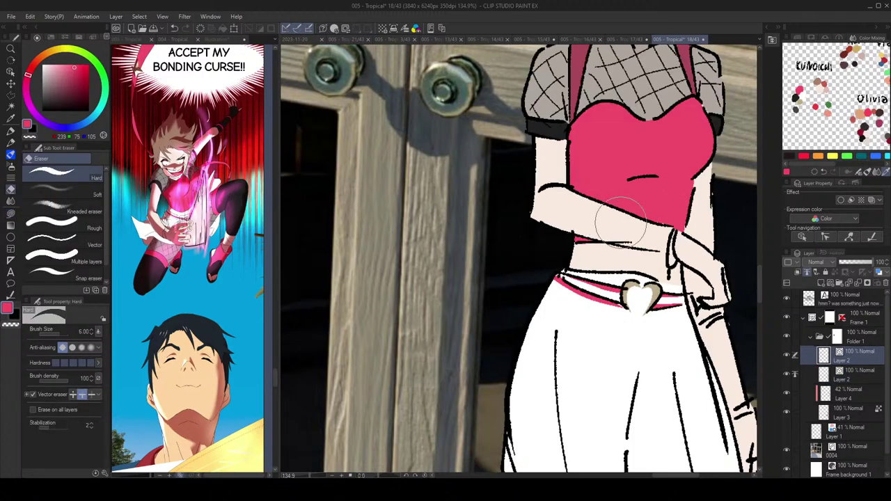
key("g")
scroll(670, 180, "down", 4)
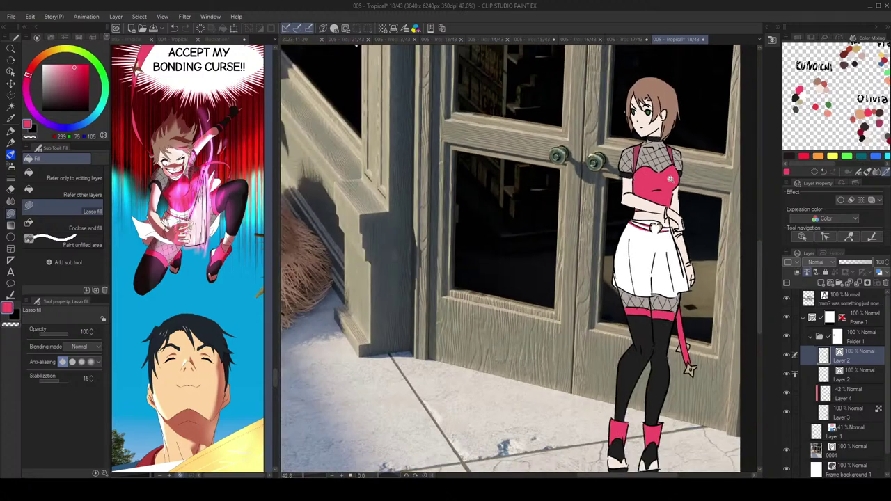
left_click(858, 395)
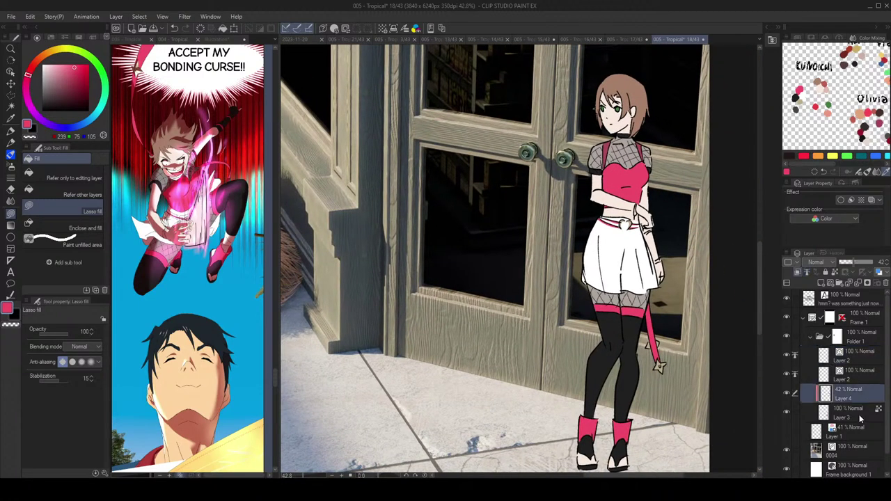
left_click(861, 417)
Step: Fill the band just below the elbow of the hanging arm with pink
left_click_drag(667, 212, 655, 200)
scroll(656, 201, "up", 1)
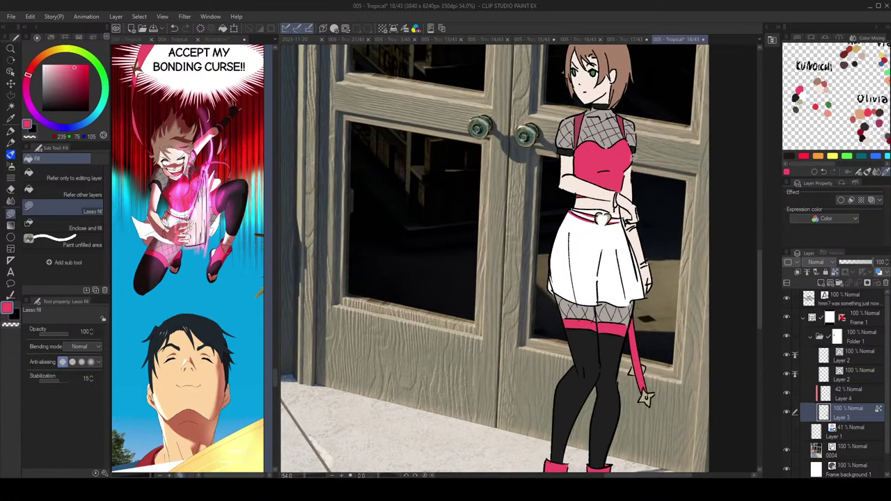
left_click_drag(656, 119, 659, 126)
left_click_drag(604, 153, 597, 148)
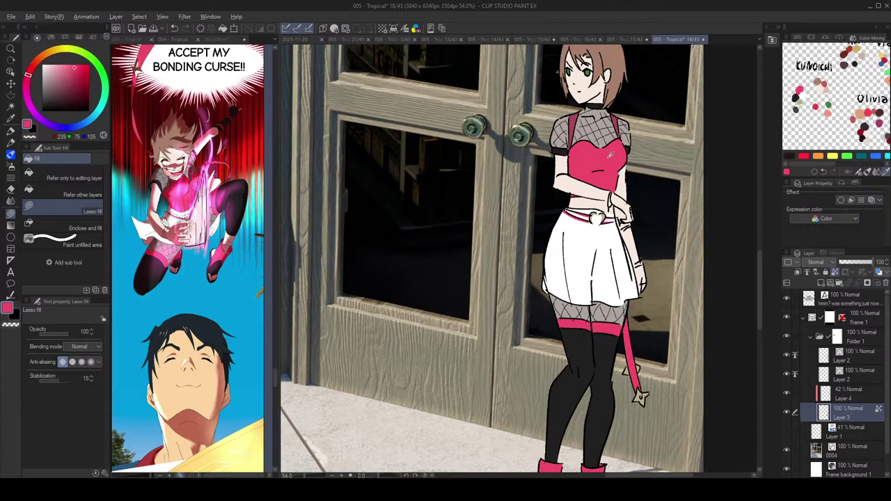
left_click_drag(636, 221, 629, 205)
scroll(629, 204, "up", 2)
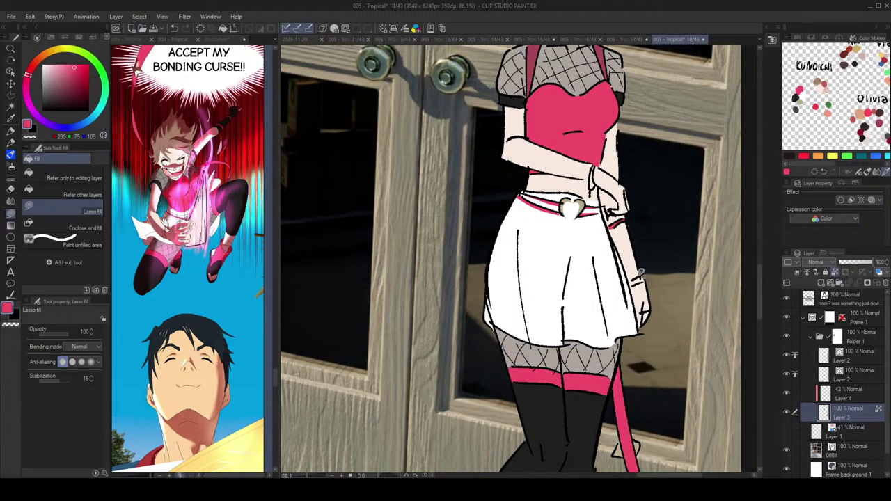
Step: Reposition the vector stroke that outlines the wristband on the hanging arm
key("o")
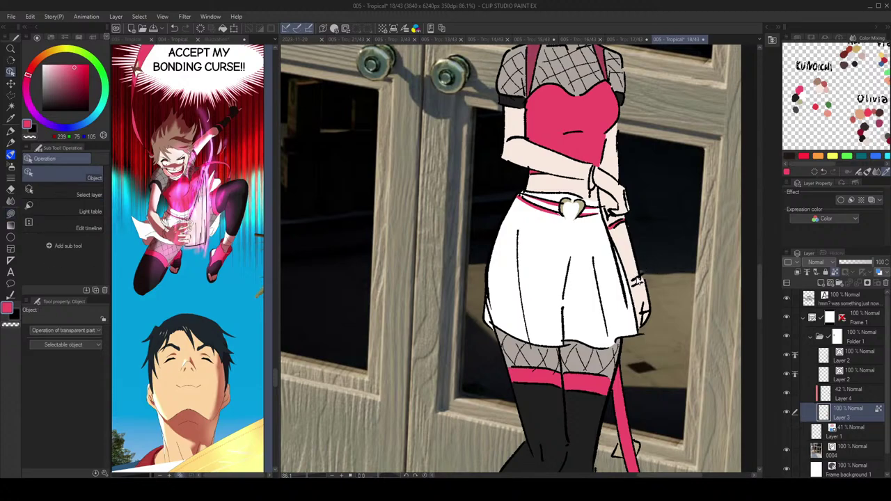
left_click(635, 278)
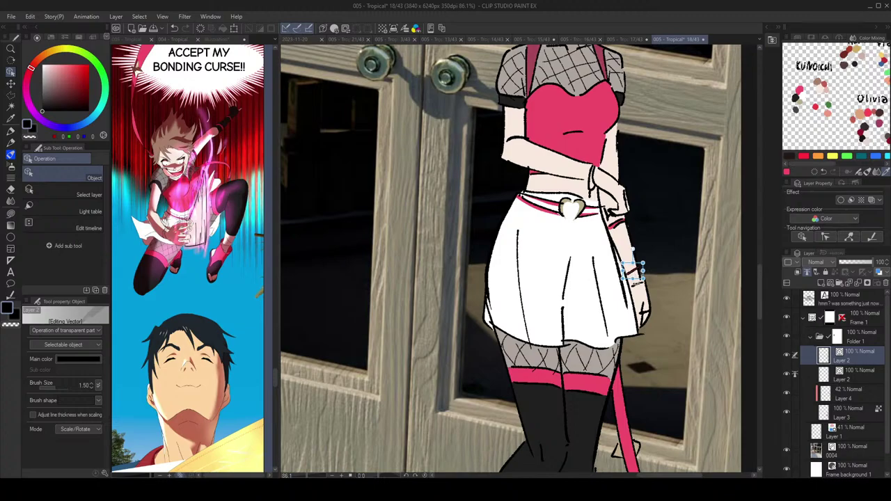
scroll(634, 282, "up", 2)
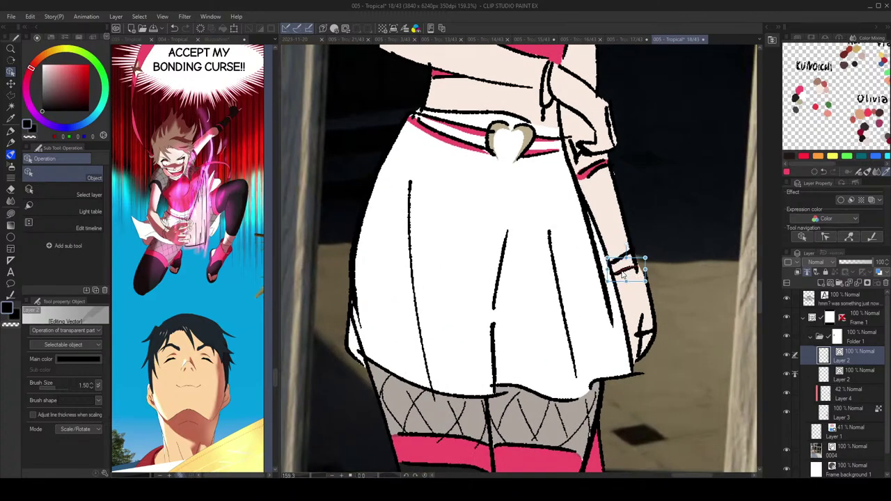
scroll(630, 280, "down", 2)
Step: Fill the wristband of the hanging arm with pink on Layer 3
left_click(858, 416)
key("g")
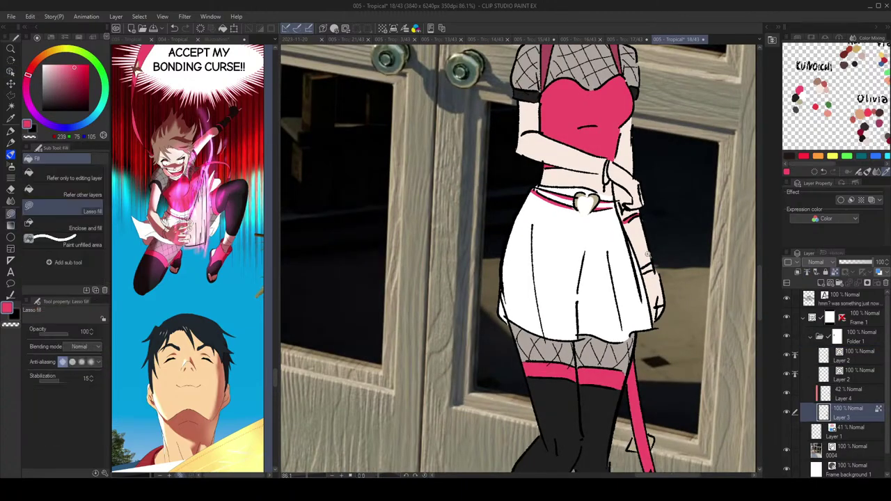
scroll(649, 269, "up", 1)
scroll(644, 275, "down", 3)
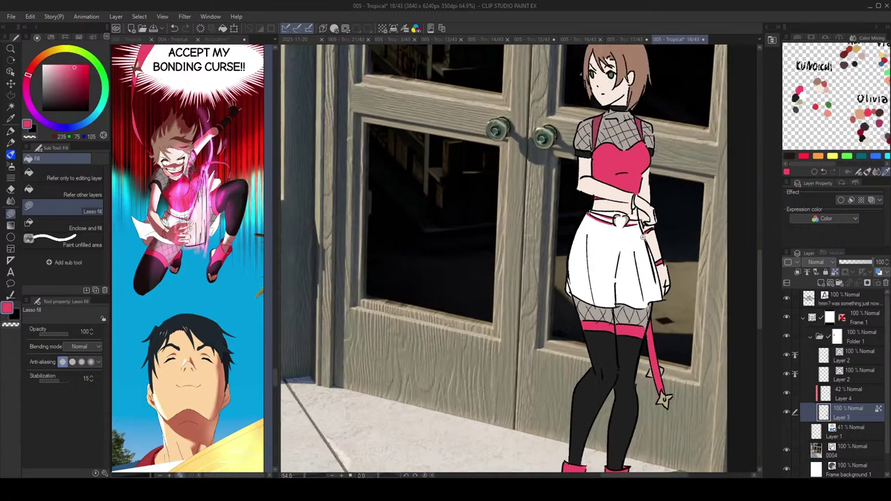
Step: Fill the glove's upper edge above the elbow band with the dark Kunoichi swatch and clean the skirt edge beside it with white
scroll(657, 237, "up", 2)
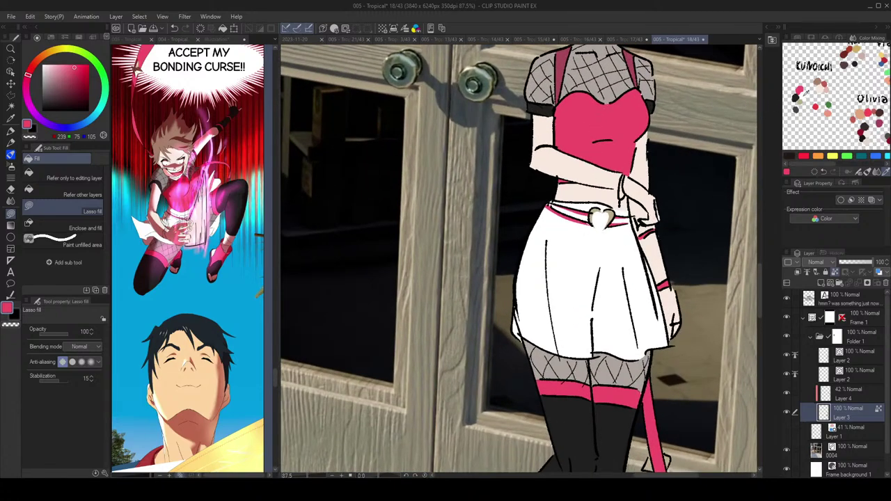
left_click(795, 99)
scroll(648, 213, "up", 1)
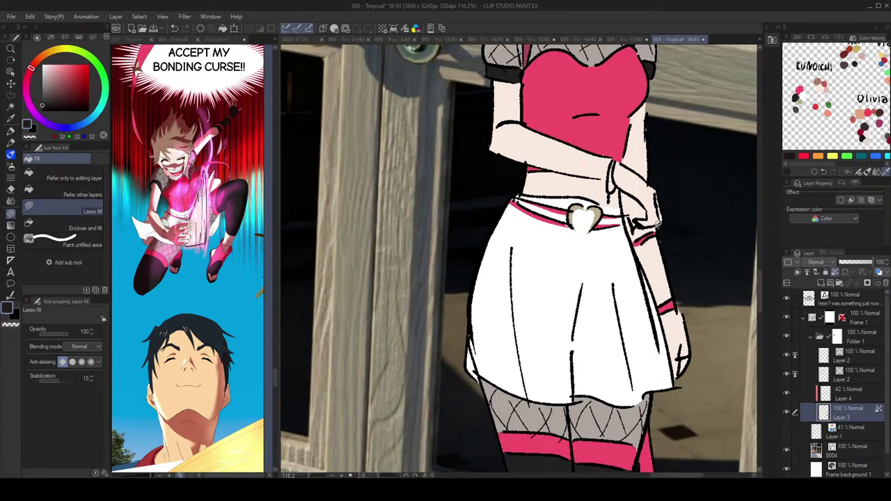
left_click_drag(657, 223, 637, 225)
scroll(651, 226, "down", 2)
scroll(658, 223, "up", 1)
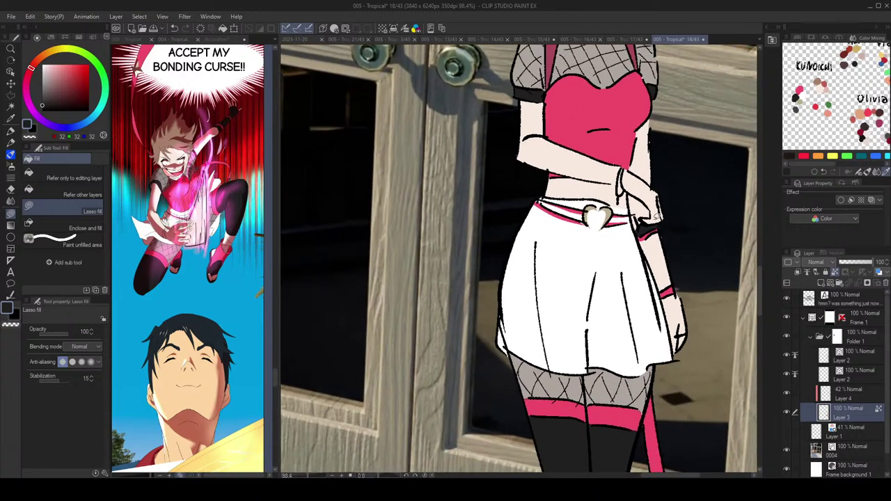
left_click(629, 233, "alt")
left_click_drag(631, 209, 635, 234)
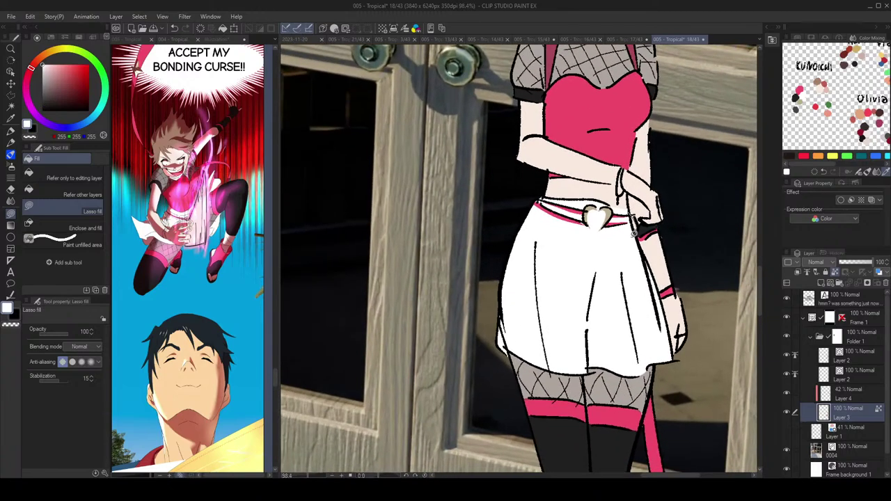
Step: Fill the glove's forearm and hand on the hanging arm with the sampled dark colour, keeping both bands pink
left_click(650, 227, "alt")
scroll(647, 228, "up", 2)
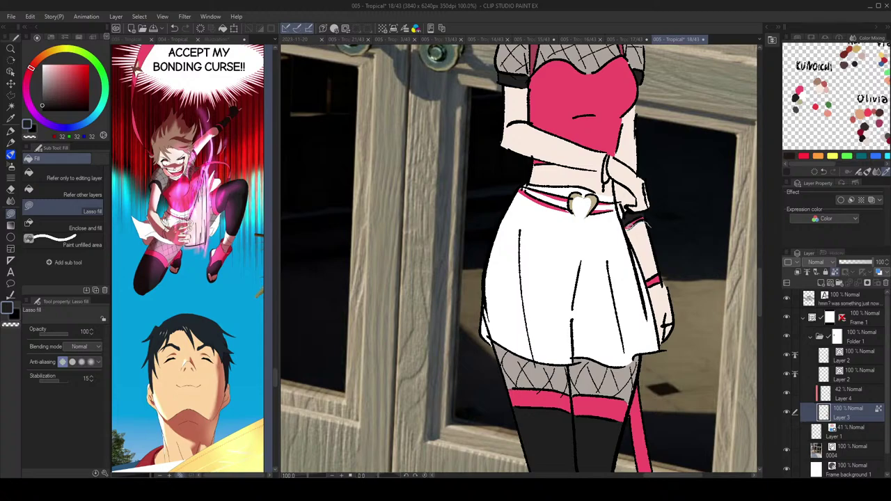
left_click_drag(647, 224, 631, 236)
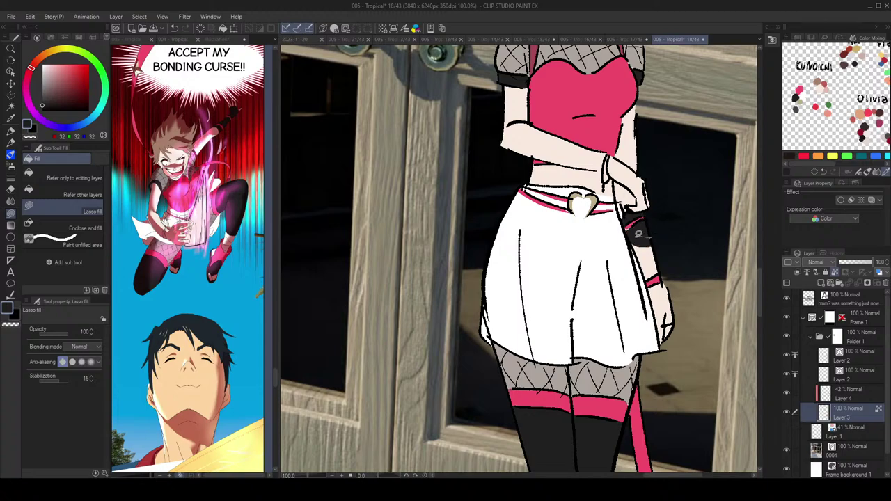
mouse_move(648, 276)
left_mouse_down()
mouse_move(664, 268)
mouse_move(657, 238)
mouse_move(623, 236)
mouse_move(628, 291)
mouse_move(630, 251)
mouse_move(624, 286)
mouse_move(640, 276)
left_mouse_up()
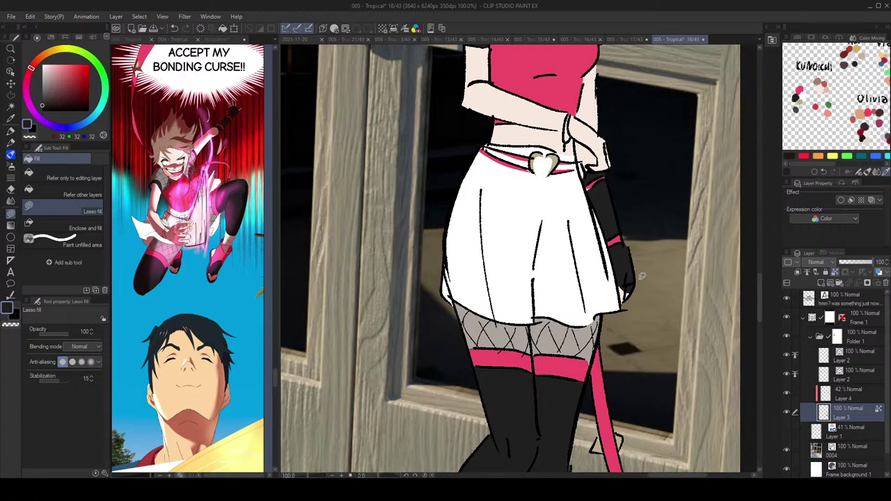
Step: Fill the fingertips below the glove with the sampled light skin tone
scroll(642, 275, "up", 2)
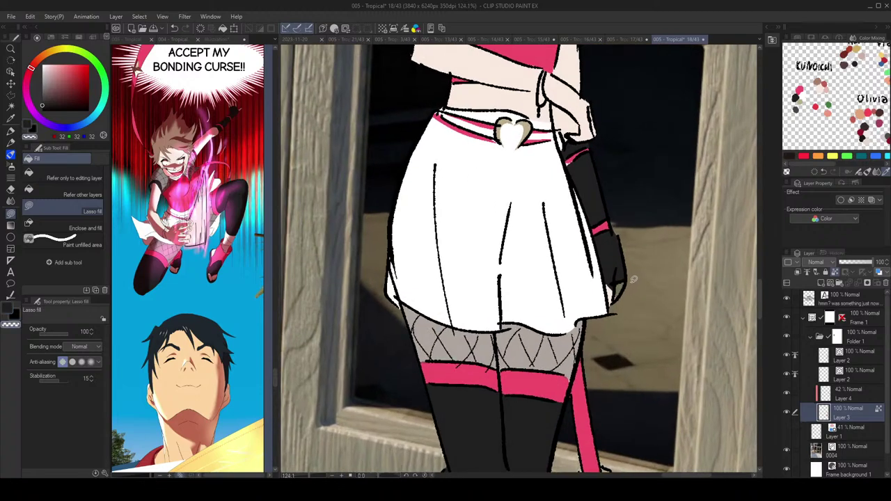
left_click(618, 291, "alt")
mouse_move(610, 286)
left_mouse_down()
mouse_move(625, 281)
mouse_move(621, 298)
left_mouse_up()
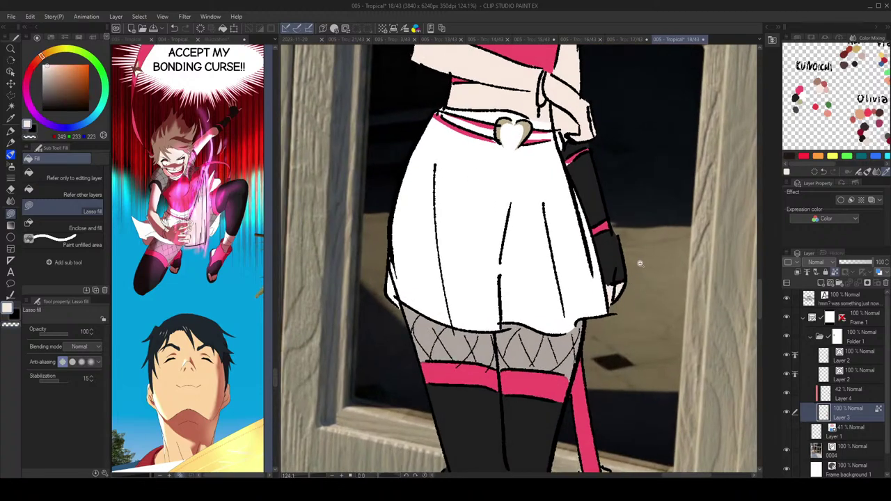
scroll(640, 263, "down", 5)
scroll(647, 243, "down", 1)
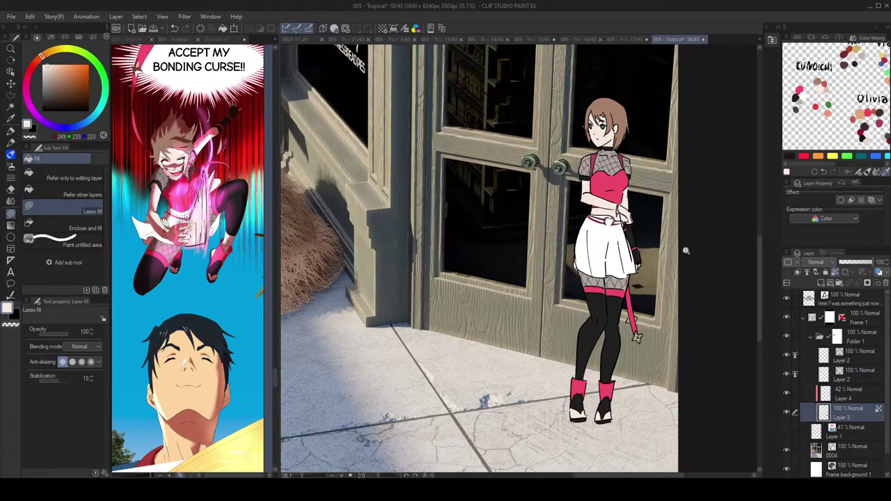
scroll(657, 255, "up", 3)
scroll(662, 255, "down", 3)
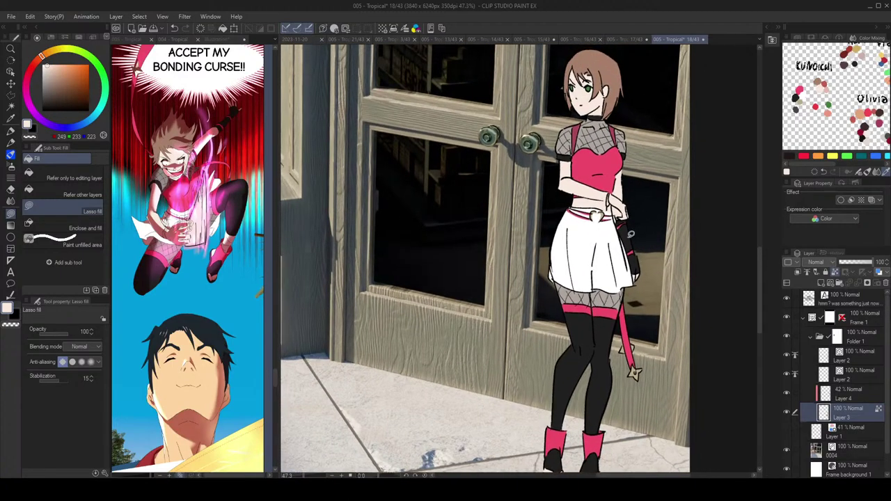
Step: Touch up the glove's elbow band along the skirt edge with the sampled pink
scroll(650, 244, "up", 4)
left_click(605, 199, "alt")
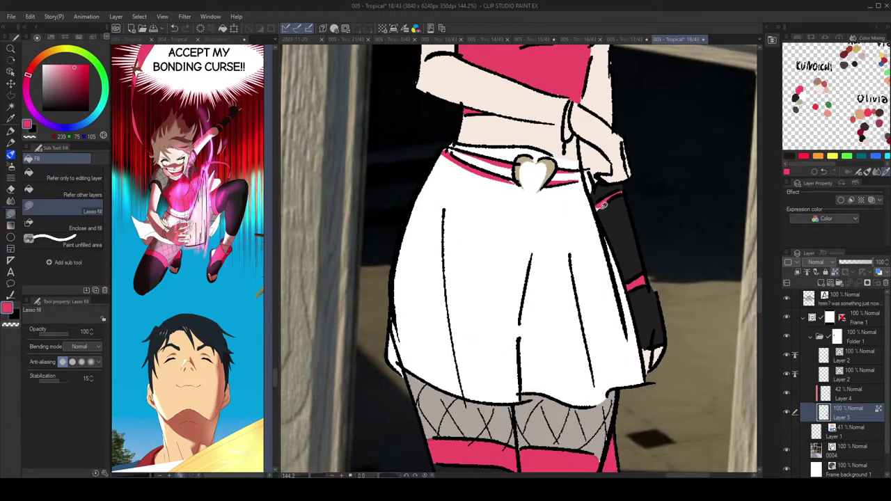
scroll(604, 204, "down", 3)
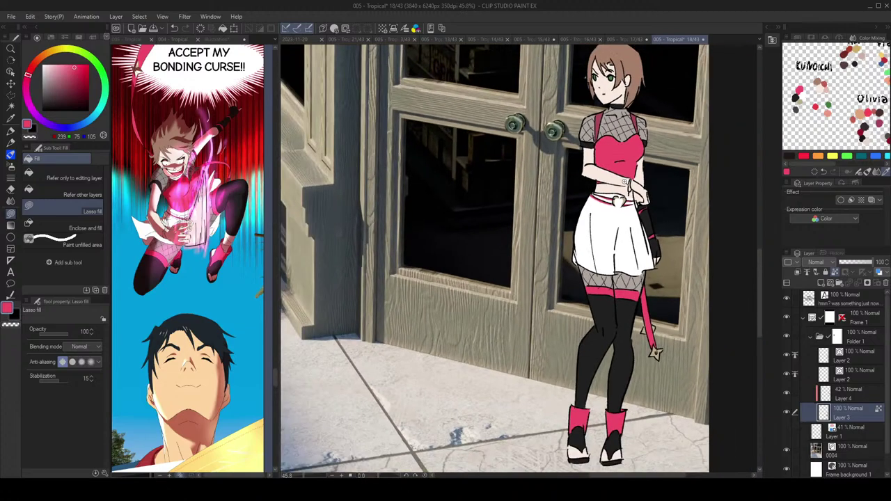
Step: Touch up the belt beside the heart buckle with pink sampled from the belt
scroll(610, 214, "up", 4)
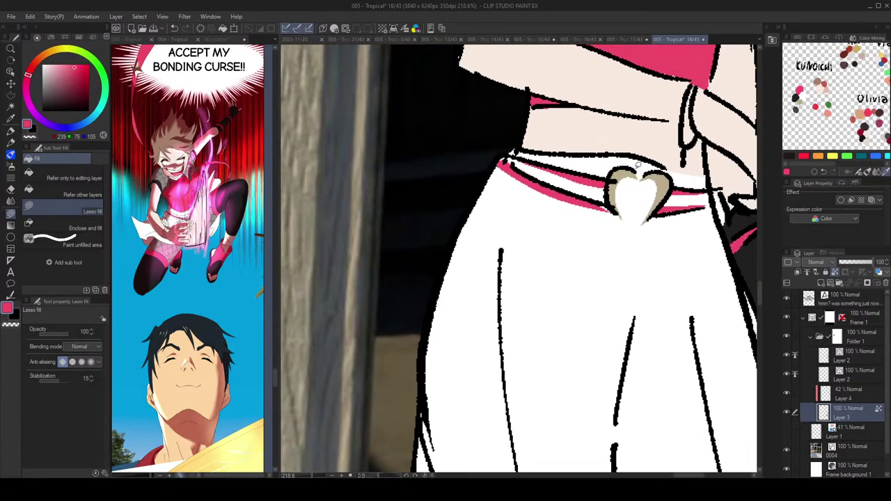
left_click(660, 173, "alt")
left_click(600, 182, "alt")
mouse_move(619, 184)
left_mouse_down()
mouse_move(650, 188)
mouse_move(622, 183)
left_mouse_up()
scroll(674, 180, "down", 5)
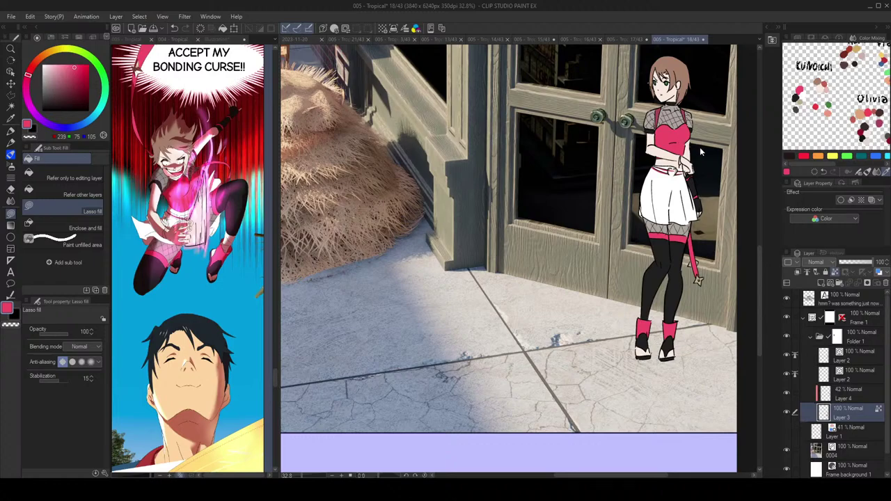
Step: Choose a near-white pink (255, 244, 246) and fill the shoulders of the seated background man's shirt
left_click_drag(671, 102, 697, 149)
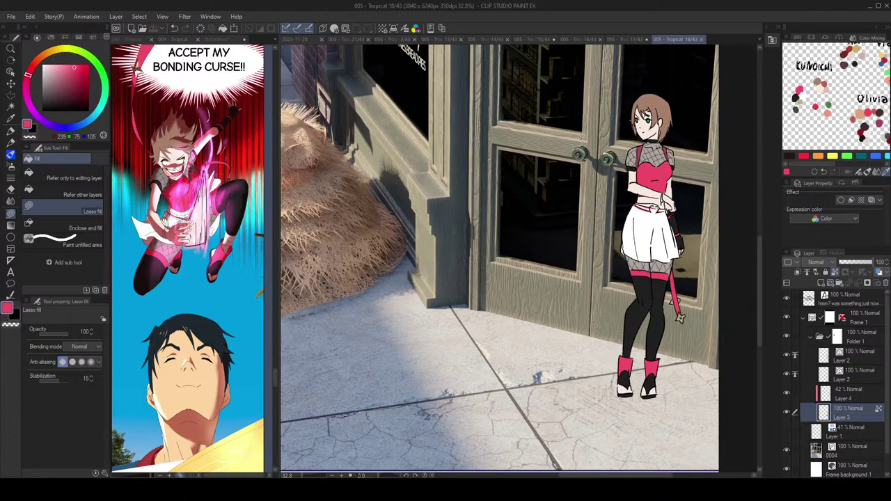
scroll(582, 136, "down", 3)
left_click_drag(493, 137, 498, 217)
scroll(477, 143, "up", 5)
left_click_drag(462, 131, 477, 161)
left_click_drag(61, 73, 47, 56)
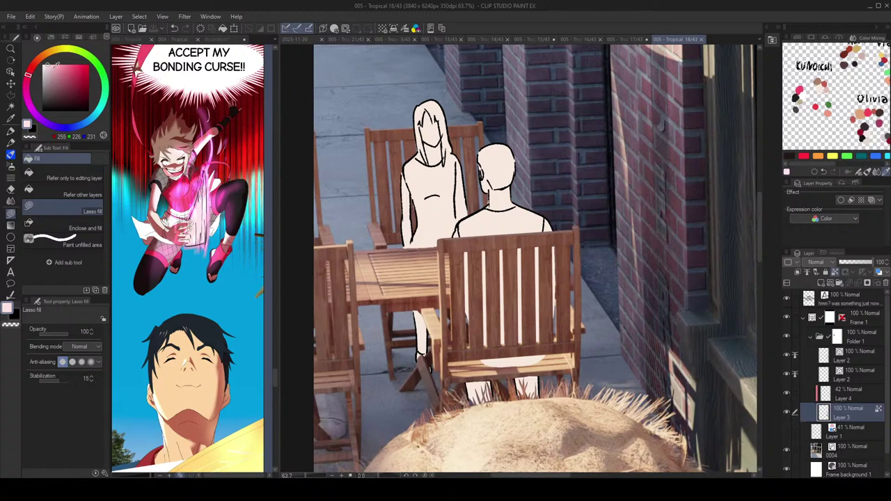
left_click_drag(48, 66, 44, 64)
mouse_move(543, 207)
left_mouse_down()
mouse_move(560, 223)
mouse_move(561, 243)
mouse_move(478, 254)
mouse_move(454, 243)
mouse_move(457, 224)
mouse_move(477, 208)
mouse_move(544, 207)
left_mouse_up()
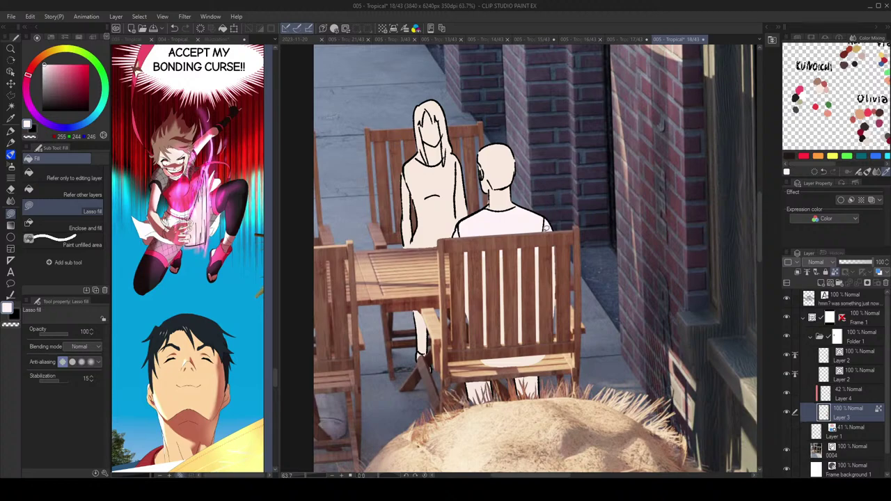
Step: Fill the parts of the seated man's shirt visible between the chair slats with the same near-white
mouse_move(469, 242)
left_mouse_down()
mouse_move(540, 314)
mouse_move(559, 263)
left_mouse_up()
mouse_move(480, 266)
left_mouse_down()
mouse_move(552, 330)
mouse_move(570, 278)
left_mouse_up()
mouse_move(472, 261)
left_mouse_down()
mouse_move(462, 296)
mouse_move(555, 321)
left_mouse_up()
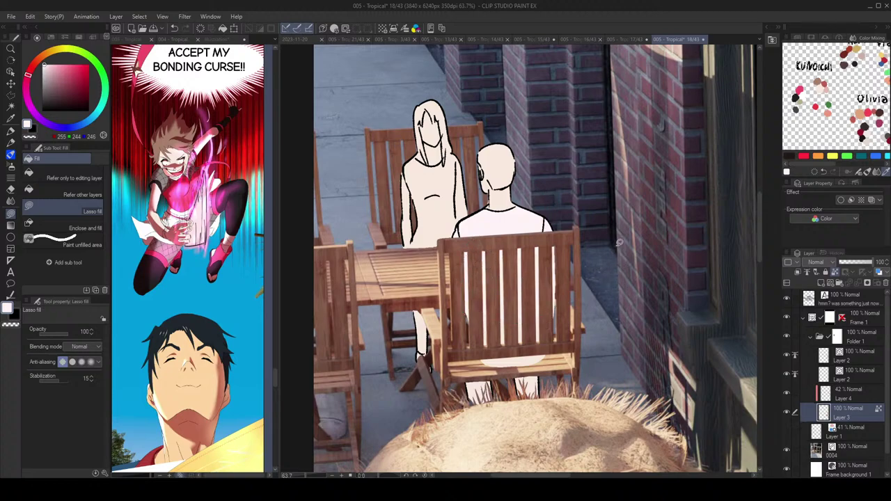
Step: Try brown fills on the seated man's trousers, first a reddish brown (163, 108, 91) and then a dark brown (79, 46, 36)
left_click_drag(610, 292, 617, 295)
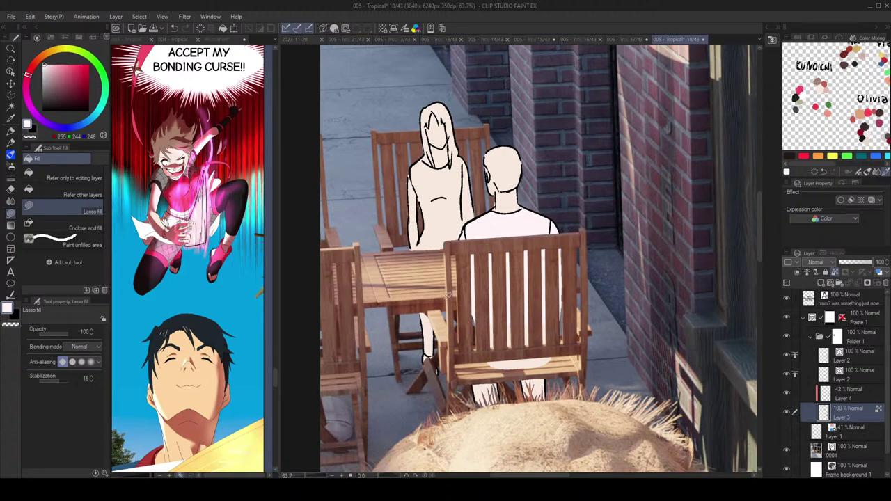
left_click(63, 77)
left_click_drag(34, 67, 37, 61)
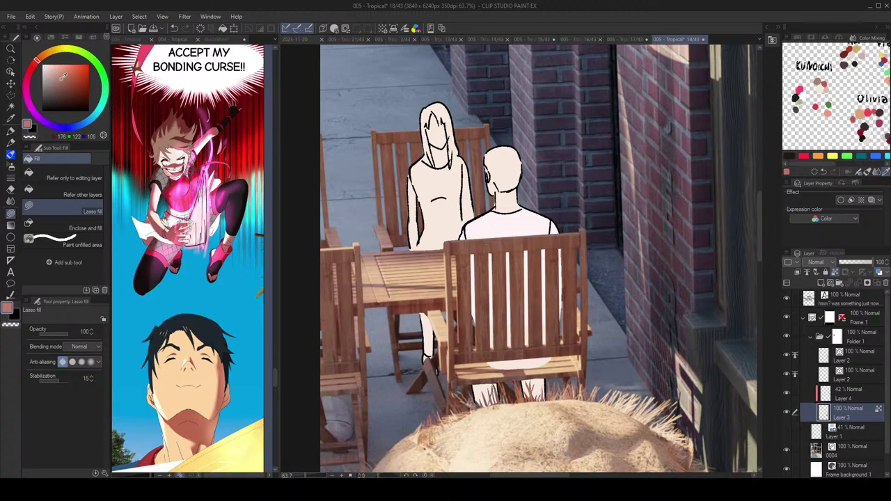
left_click(62, 82)
left_click_drag(531, 283, 541, 284)
mouse_move(573, 362)
left_mouse_down()
mouse_move(542, 344)
mouse_move(527, 390)
mouse_move(566, 365)
left_mouse_up()
left_click_drag(566, 340, 568, 341)
scroll(567, 342, "down", 2)
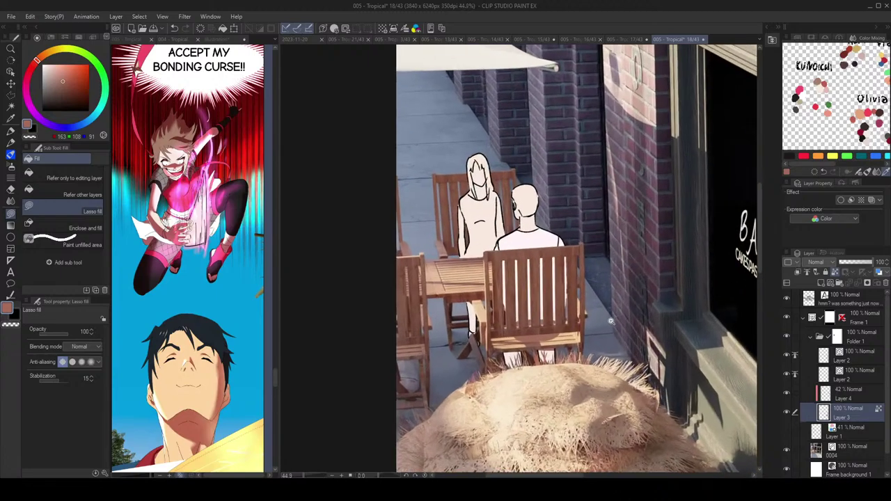
left_click_drag(65, 79, 68, 97)
mouse_move(578, 318)
left_mouse_down()
mouse_move(562, 312)
mouse_move(496, 326)
mouse_move(571, 333)
left_mouse_up()
scroll(644, 265, "down", 5)
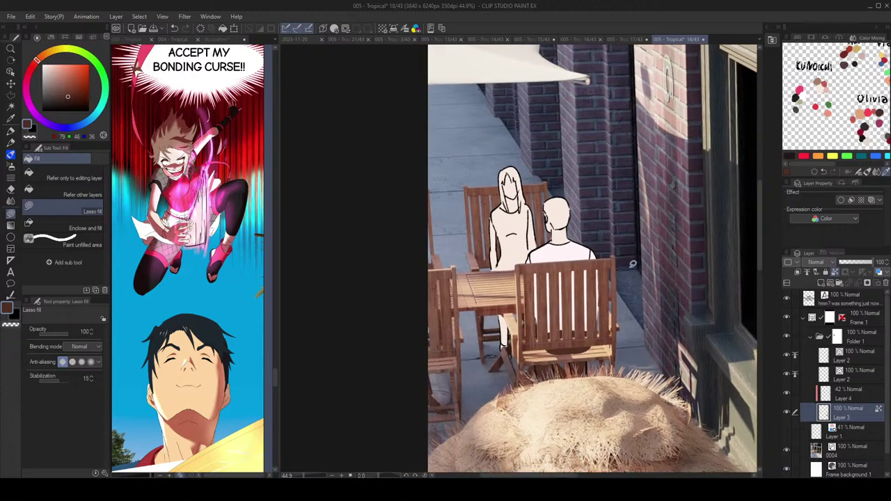
scroll(644, 265, "up", 2)
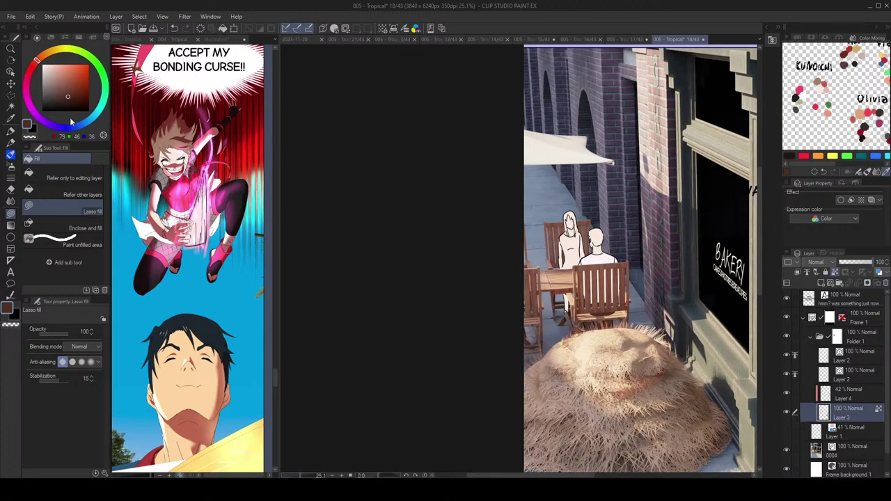
Step: Choose a dark blue (36, 53, 79) and fill the seated man's trousers between the slats, on the seat and on the legs
left_click_drag(71, 122, 81, 124)
scroll(626, 310, "up", 5)
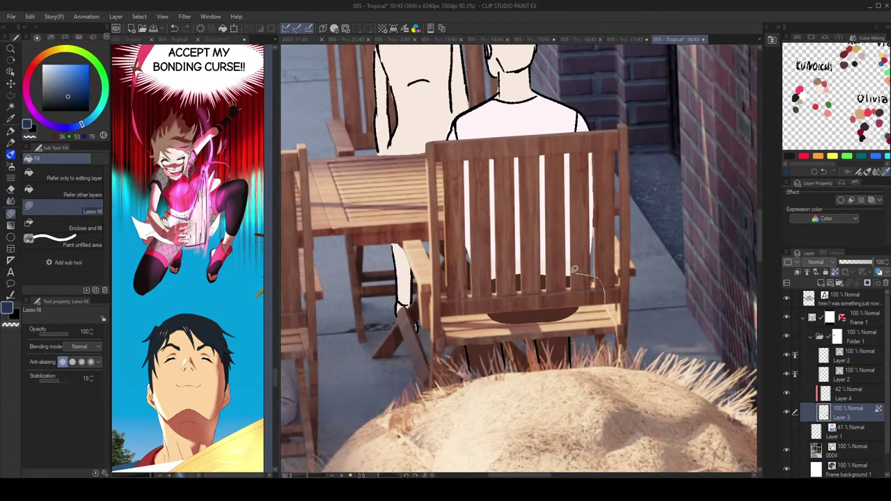
mouse_move(575, 269)
left_mouse_down()
mouse_move(533, 267)
mouse_move(463, 295)
mouse_move(443, 384)
left_mouse_up()
scroll(637, 294, "down", 5)
left_click_drag(610, 240, 620, 243)
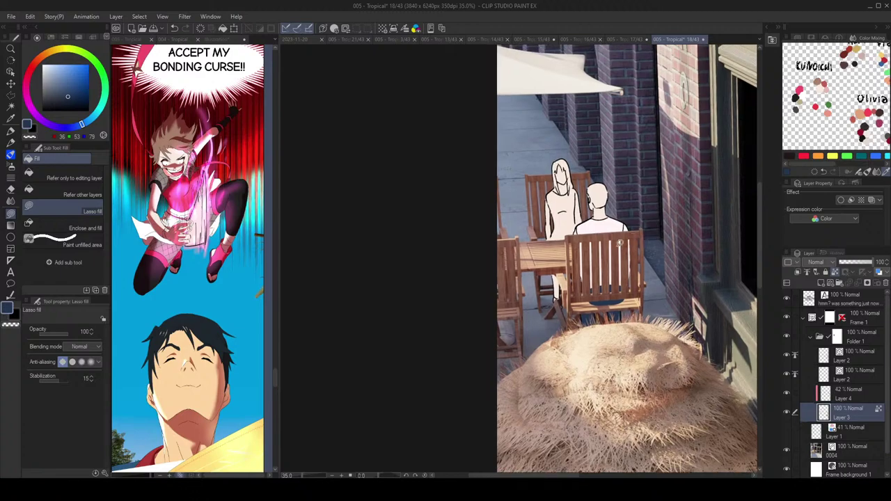
scroll(621, 266, "up", 3)
mouse_move(568, 306)
left_mouse_down()
mouse_move(658, 302)
mouse_move(627, 307)
mouse_move(631, 286)
left_mouse_up()
scroll(621, 296, "down", 2)
left_click_drag(635, 243, 640, 247)
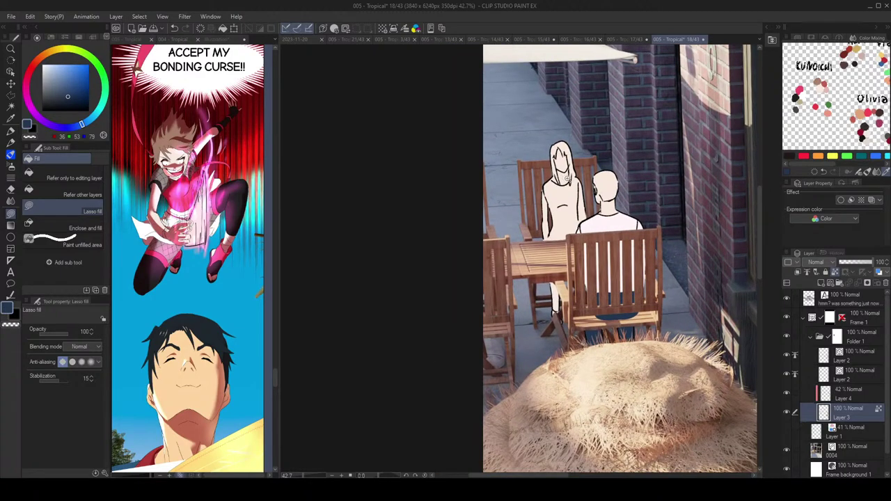
Step: Choose a dark brown (77, 59, 48) and fill the seated man's hair
scroll(561, 174, "up", 2)
left_click(38, 58)
left_click(55, 99)
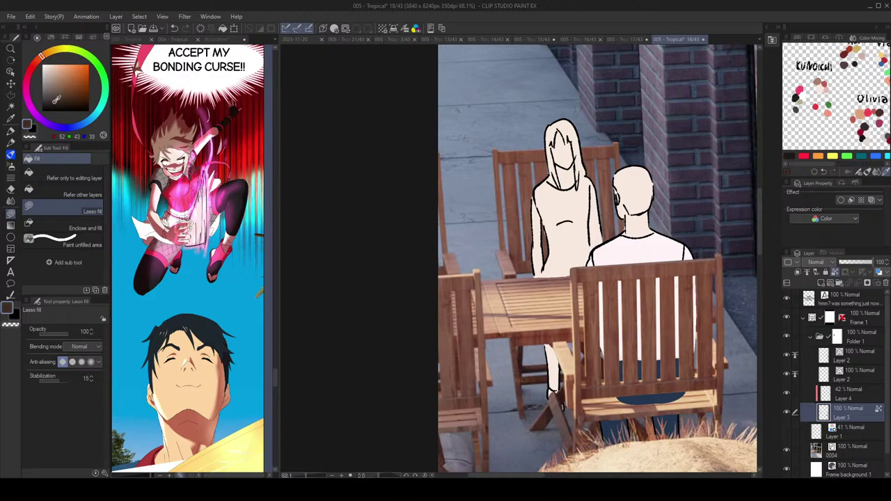
left_click(62, 94)
scroll(578, 162, "up", 2)
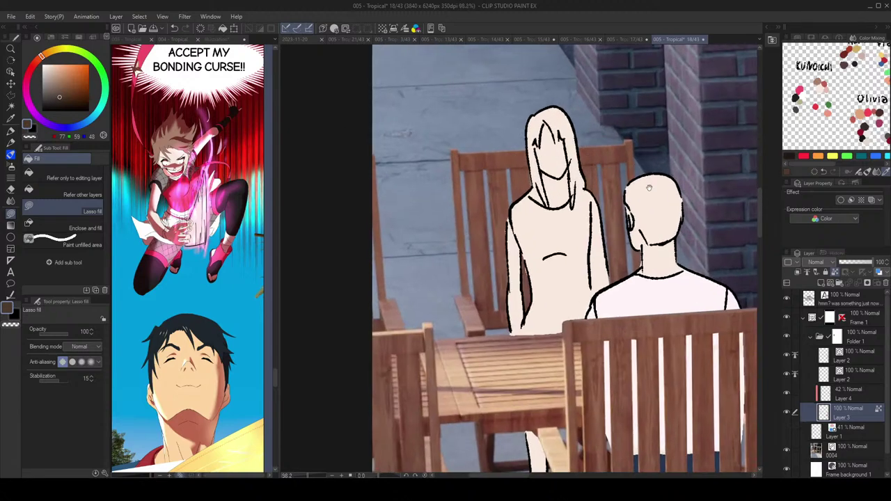
mouse_move(665, 162)
left_mouse_down()
mouse_move(601, 170)
mouse_move(606, 199)
left_mouse_up()
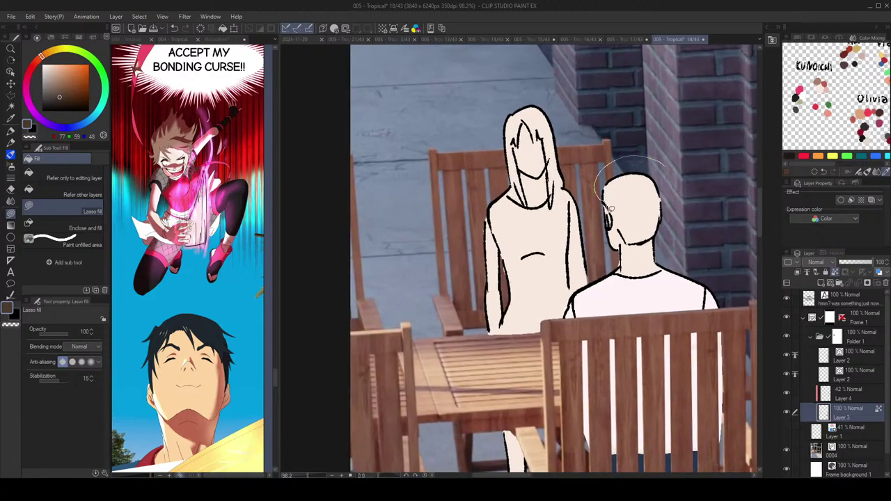
mouse_move(632, 243)
left_mouse_down()
mouse_move(666, 225)
mouse_move(666, 166)
left_mouse_up()
left_click_drag(660, 161, 686, 187)
Step: Choose an olive brown (100, 80, 41) and fill the background woman's long hair around her face
left_click_drag(42, 56, 52, 51)
left_click(72, 91)
left_click_drag(73, 89, 71, 91)
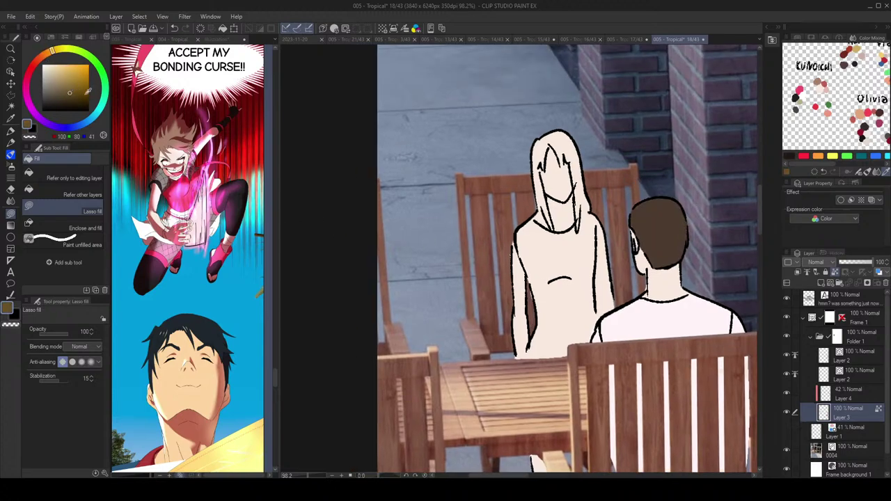
scroll(570, 163, "up", 3)
mouse_move(616, 209)
left_mouse_down()
mouse_move(609, 249)
mouse_move(587, 256)
mouse_move(583, 282)
mouse_move(571, 174)
mouse_move(559, 152)
mouse_move(551, 169)
mouse_move(534, 130)
mouse_move(518, 193)
mouse_move(510, 229)
left_mouse_up()
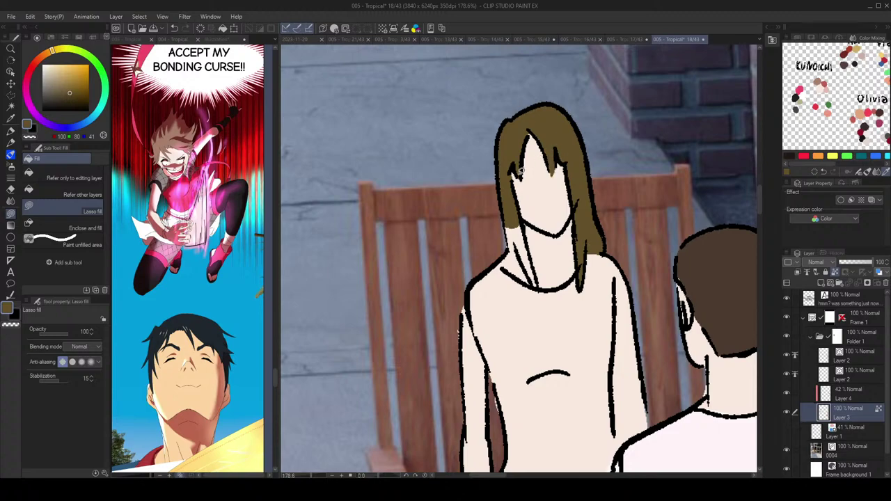
mouse_move(519, 221)
left_mouse_down()
mouse_move(540, 284)
mouse_move(516, 243)
mouse_move(518, 224)
left_mouse_up()
scroll(557, 209, "down", 6)
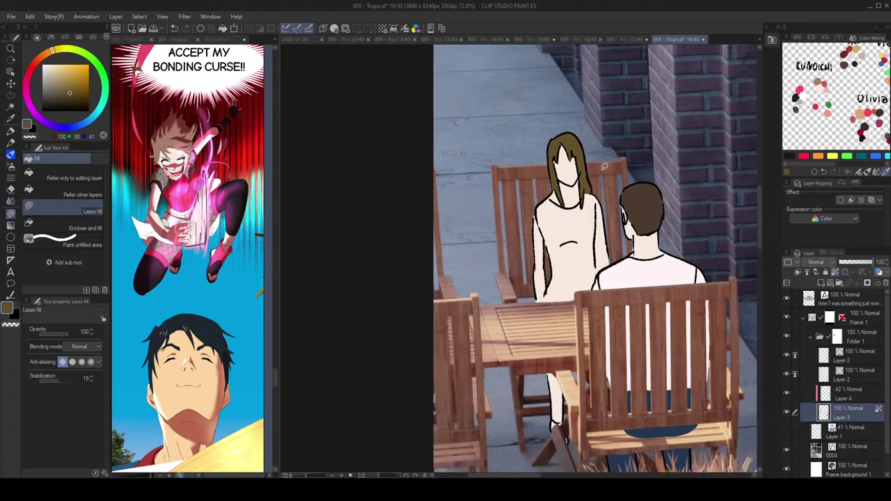
scroll(603, 165, "down", 2)
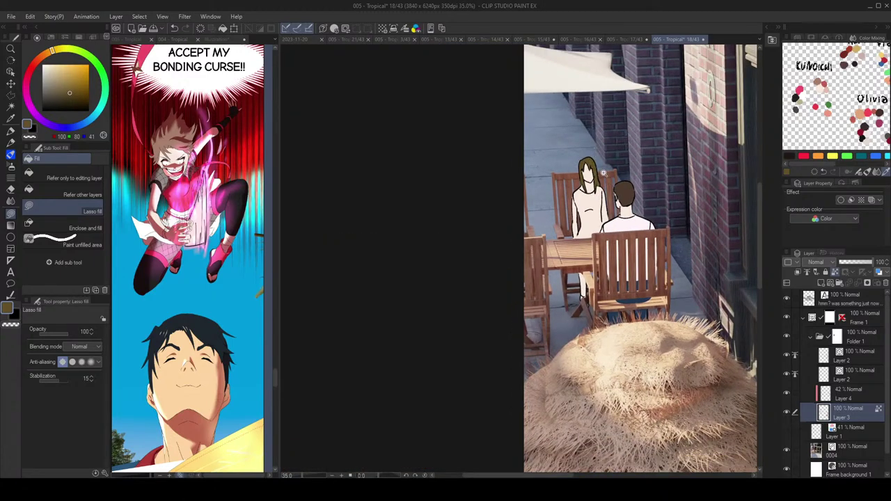
scroll(604, 172, "up", 2)
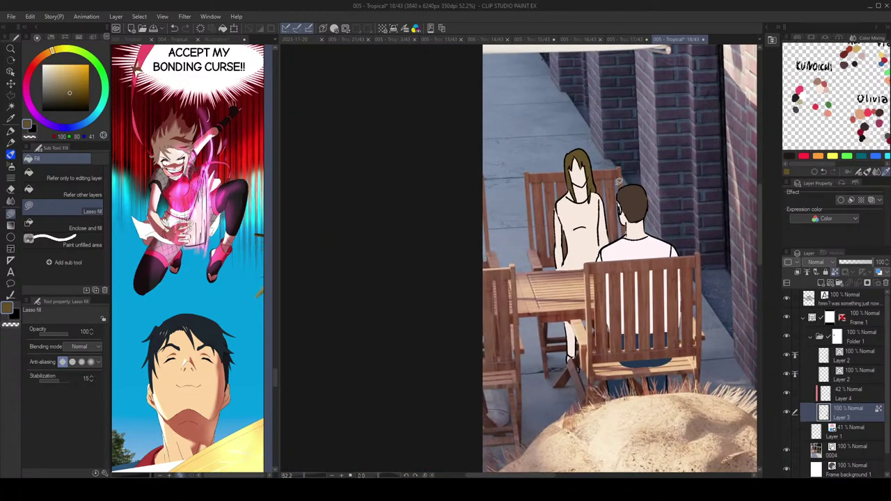
scroll(631, 226, "up", 2)
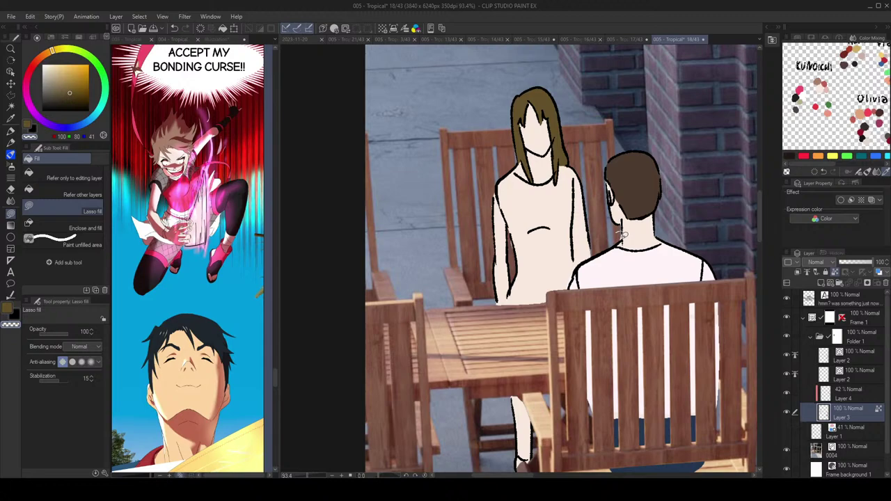
Step: Choose a tan skin tone starting from the sampled base colour and fill the seated man's face and neck with it
left_click(623, 178, "alt")
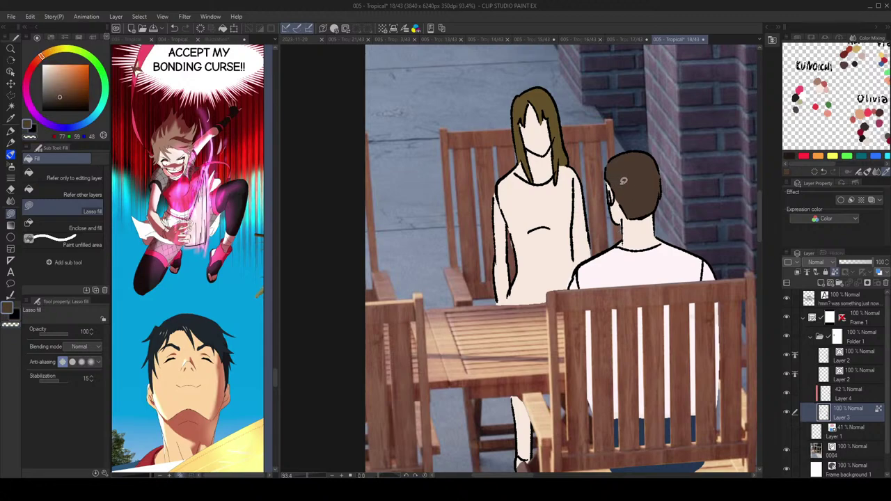
scroll(623, 181, "down", 2)
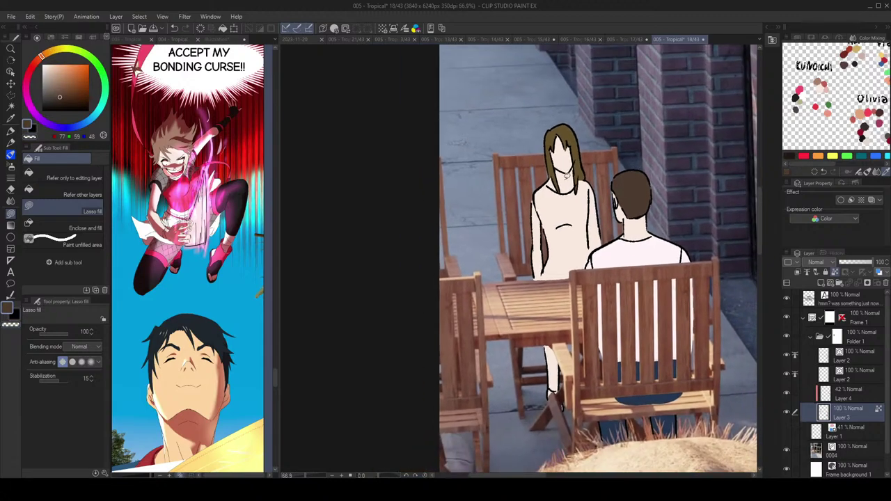
scroll(651, 217, "up", 2)
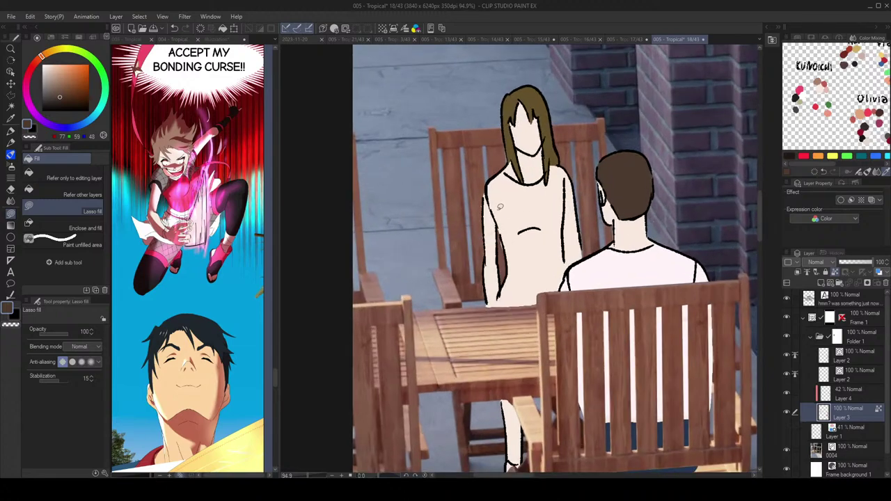
left_click(512, 221, "alt")
left_click_drag(49, 70, 53, 71)
scroll(644, 178, "up", 3)
mouse_move(662, 259)
left_mouse_down()
mouse_move(597, 267)
mouse_move(547, 180)
mouse_move(542, 283)
mouse_move(568, 301)
mouse_move(578, 331)
mouse_move(620, 337)
mouse_move(660, 327)
mouse_move(681, 280)
left_mouse_up()
scroll(710, 259, "down", 4)
scroll(674, 236, "up", 1)
left_click(674, 236, "alt")
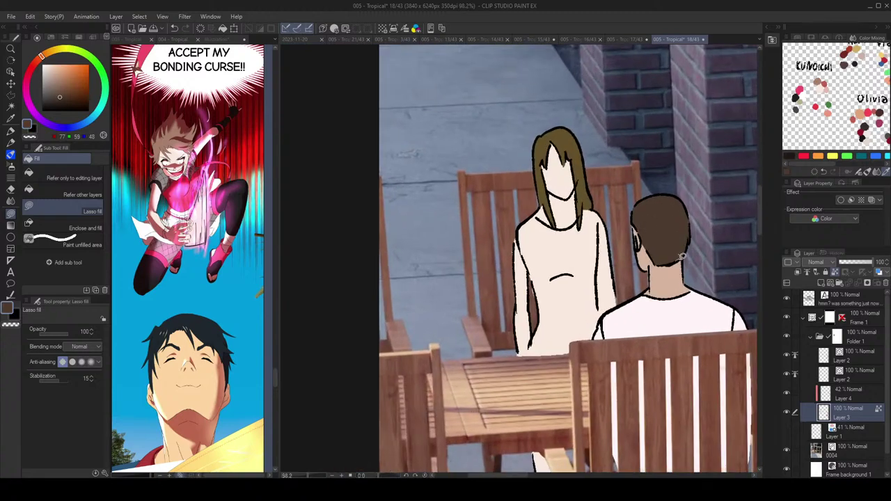
scroll(675, 237, "down", 3)
scroll(686, 245, "up", 1)
Step: Choose a beige skin tone (201, 175, 150) and fill the background woman's face and neck
left_click(59, 82)
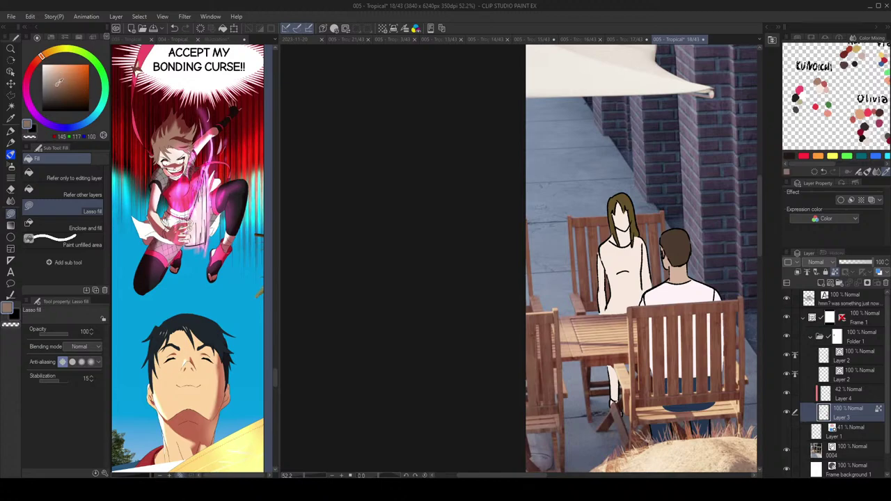
left_click(43, 54)
left_click(54, 75)
scroll(619, 231, "up", 3)
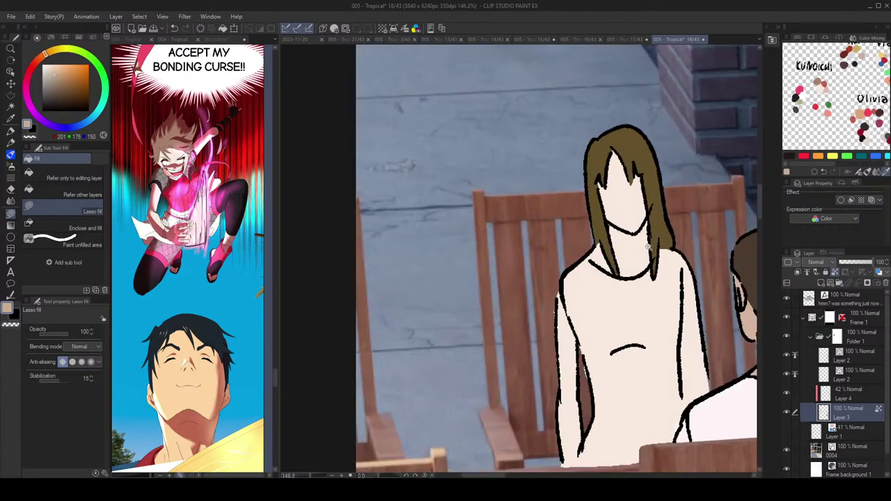
mouse_move(644, 186)
left_mouse_down()
mouse_move(616, 148)
mouse_move(601, 180)
mouse_move(631, 278)
mouse_move(652, 259)
mouse_move(647, 210)
left_mouse_up()
mouse_move(606, 245)
left_mouse_down()
mouse_move(602, 227)
mouse_move(589, 236)
mouse_move(596, 228)
left_mouse_up()
left_click_drag(653, 219, 628, 178)
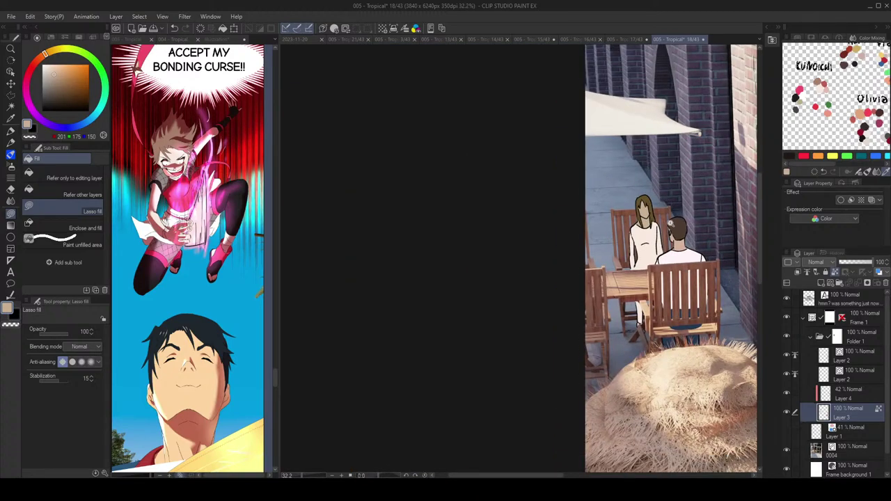
scroll(672, 223, "down", 1)
scroll(670, 209, "up", 3)
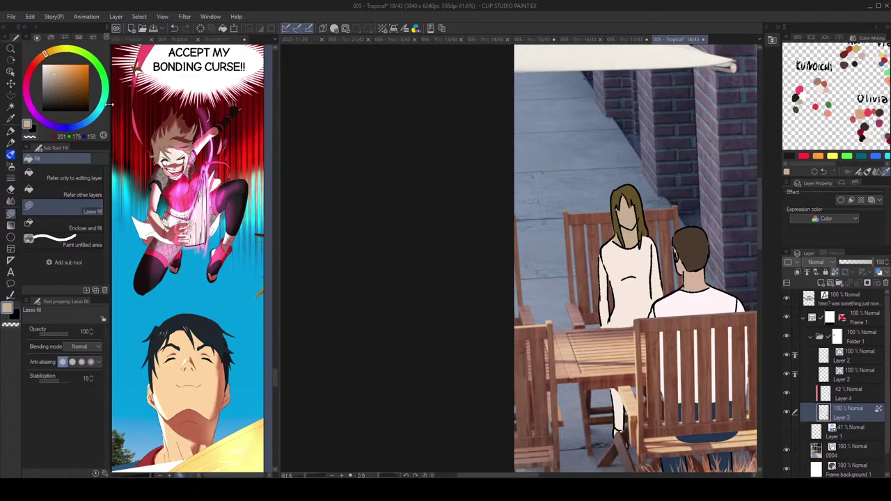
Step: Select the woman's face and neck areas and refill them with a lighter skin tone (229, 204, 180)
left_click_drag(54, 74, 52, 70)
scroll(641, 241, "up", 1)
key("w")
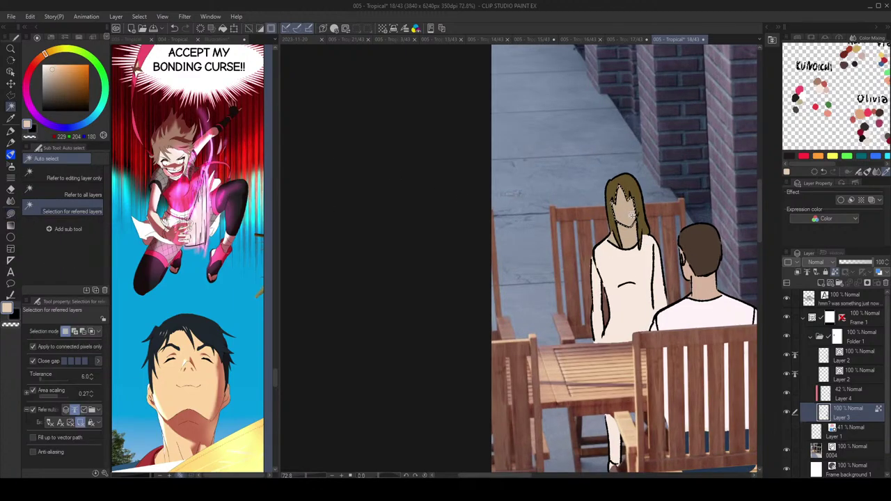
left_click_drag(631, 213, 629, 237)
left_click(223, 29)
key("ctrl+d")
scroll(629, 203, "down", 3)
key("g")
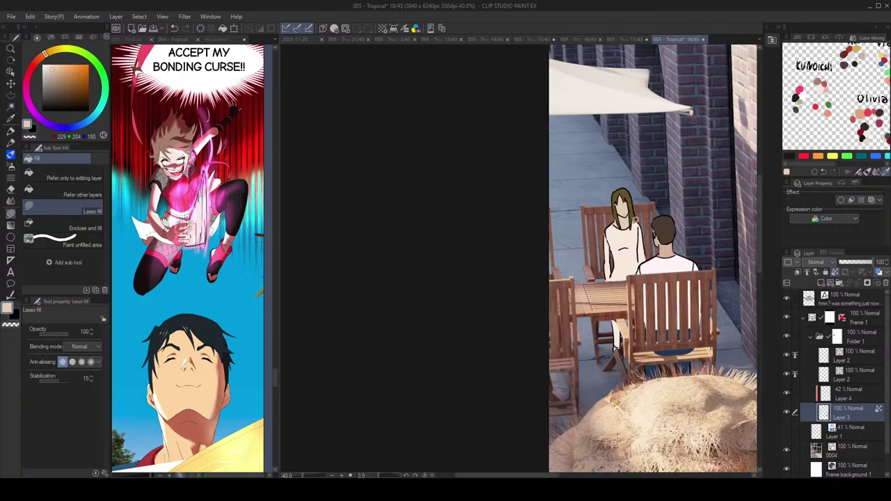
Step: Fill the background woman's arms and the visible part of her lower leg with the same light skin tone
scroll(639, 214, "up", 2)
scroll(642, 229, "up", 3)
mouse_move(642, 225)
left_mouse_down()
mouse_move(625, 213)
mouse_move(629, 288)
left_mouse_up()
scroll(630, 279, "down", 3)
scroll(630, 243, "up", 2)
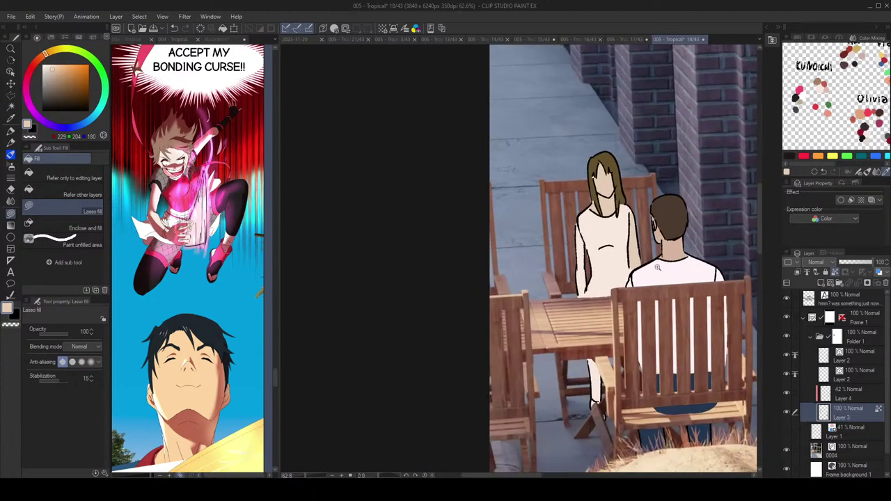
key("c")
mouse_move(580, 222)
left_mouse_down()
mouse_move(575, 292)
mouse_move(583, 230)
left_mouse_up()
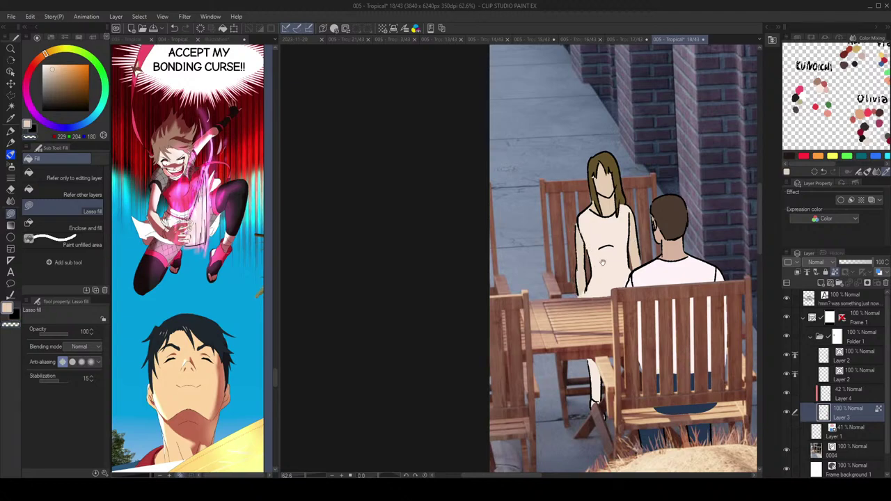
mouse_move(609, 270)
left_mouse_down()
mouse_move(611, 227)
mouse_move(623, 203)
mouse_move(572, 165)
mouse_move(574, 278)
mouse_move(590, 251)
left_mouse_up()
left_click_drag(616, 342, 607, 305)
mouse_move(575, 338)
left_mouse_down()
mouse_move(602, 376)
mouse_move(586, 391)
left_mouse_up()
mouse_move(596, 357)
left_mouse_down()
mouse_move(579, 325)
mouse_move(616, 304)
mouse_move(619, 325)
left_mouse_up()
Step: Choose a very dark brown (49, 44, 39) for the background woman's shoe
left_click_drag(53, 85, 52, 102)
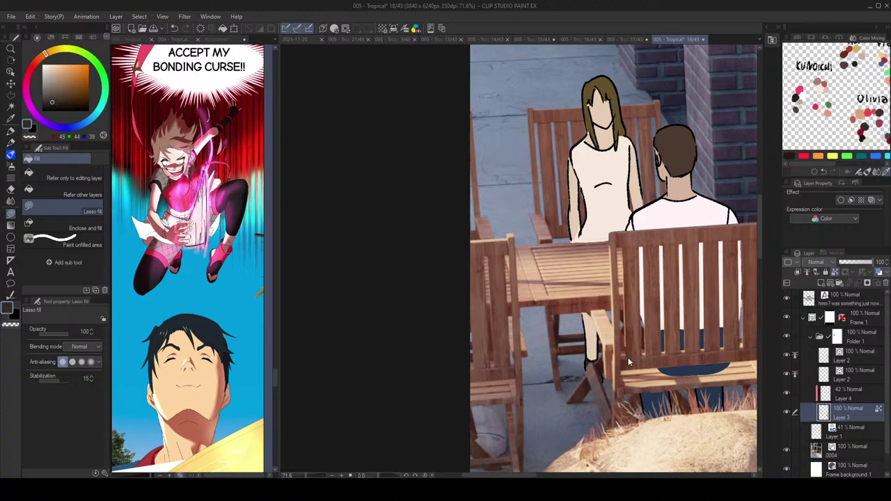
scroll(594, 359, "down", 2)
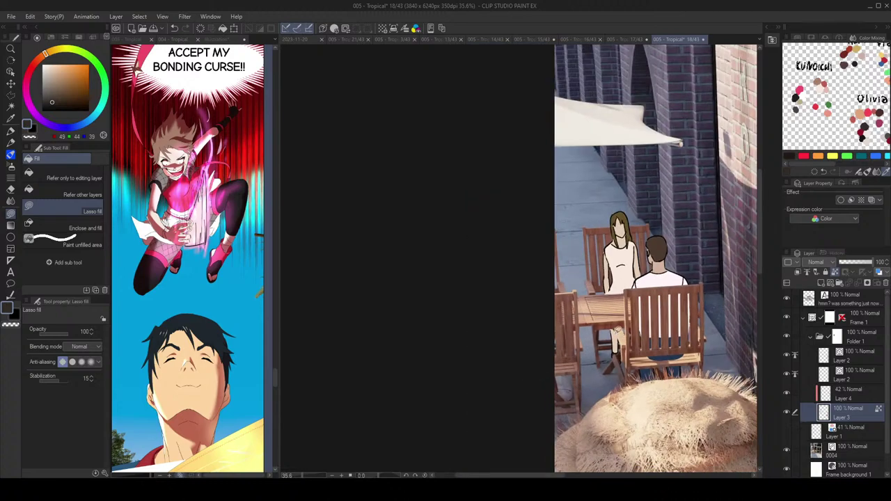
scroll(665, 255, "up", 1)
scroll(666, 255, "up", 2)
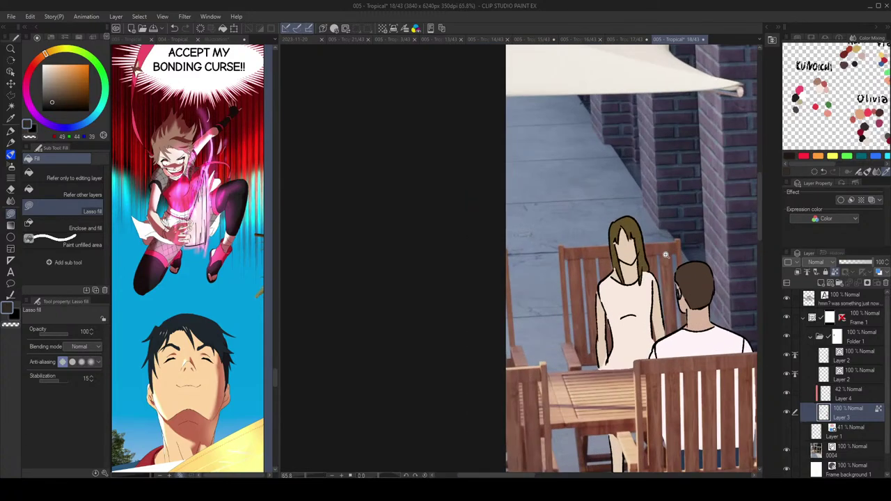
Step: Choose a light teal (124, 193, 177) as the drawing colour for the background woman's dress
left_click(62, 52)
mouse_move(81, 78)
left_mouse_down()
mouse_move(79, 89)
mouse_move(63, 82)
left_mouse_up()
left_click(106, 90)
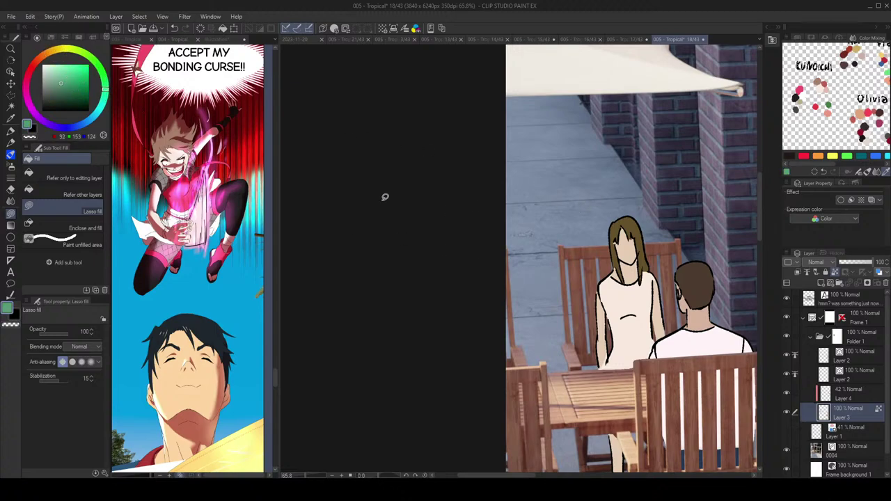
left_click(60, 74)
left_click(103, 99)
Step: Patch the unfilled spot at the top of the woman's arm with her sampled skin tone (229, 204, 180)
scroll(650, 269, "up", 5)
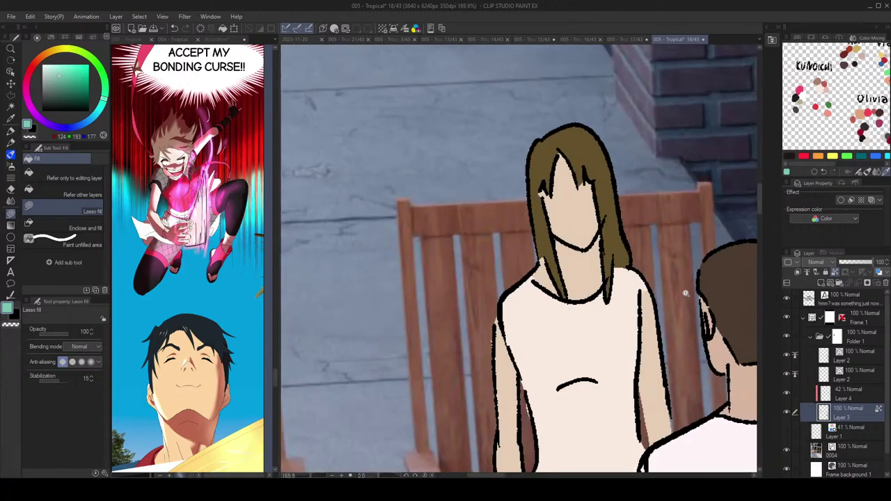
key("x")
left_click(658, 287, "alt")
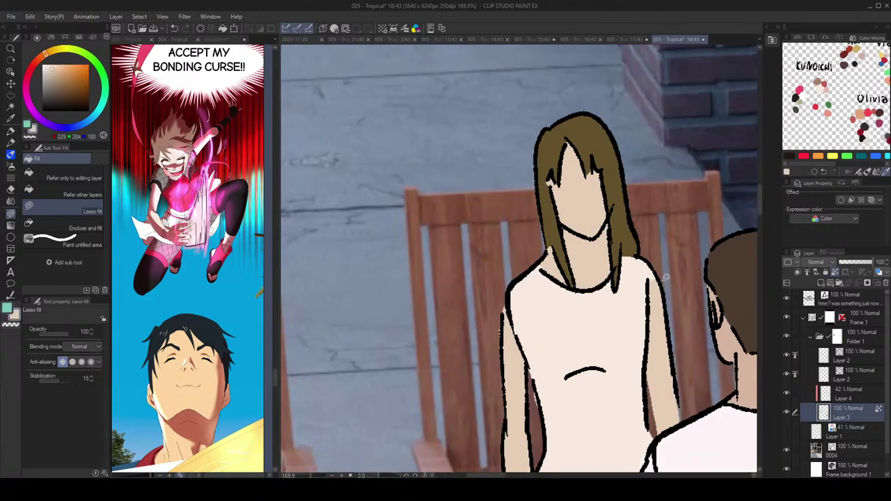
mouse_move(652, 280)
left_mouse_down()
mouse_move(661, 286)
mouse_move(624, 272)
mouse_move(627, 253)
mouse_move(649, 262)
mouse_move(596, 269)
mouse_move(550, 255)
mouse_move(646, 284)
mouse_move(665, 272)
left_mouse_up()
key("x")
Step: Fill the background woman's whole dress with the light teal, from the neckline down to the table edge
scroll(631, 268, "down", 2)
scroll(665, 271, "down", 3)
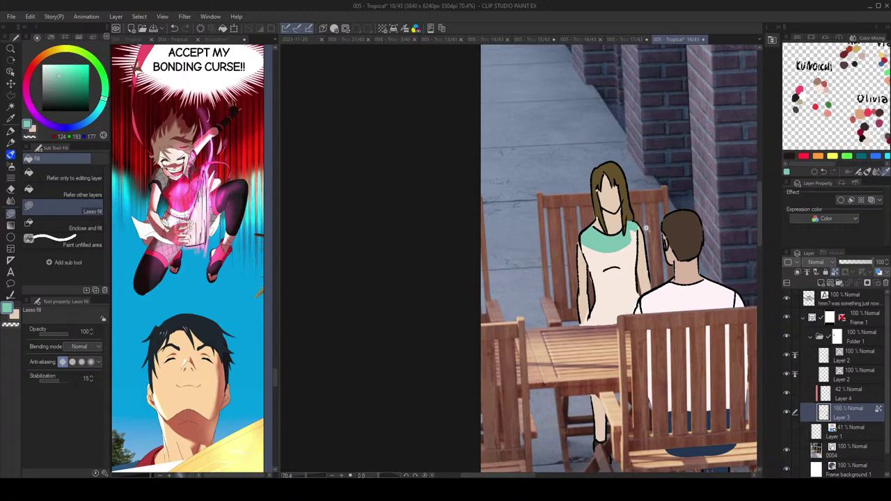
scroll(646, 228, "up", 3)
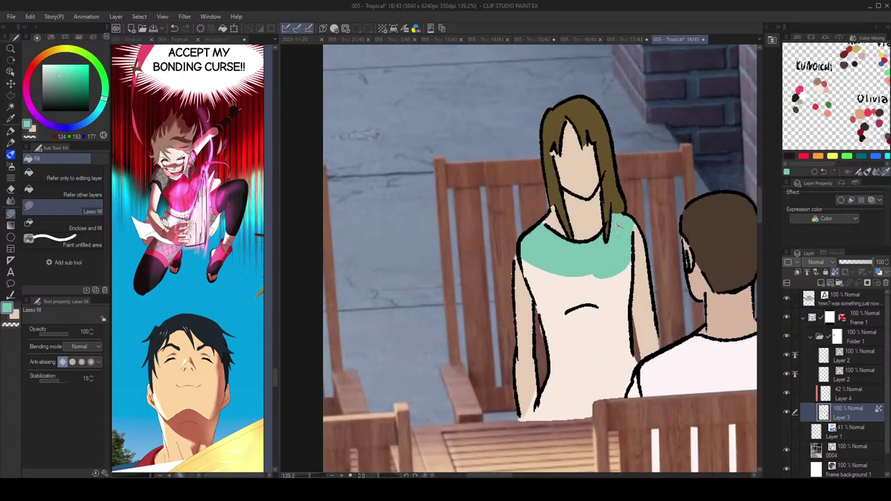
scroll(619, 229, "down", 1)
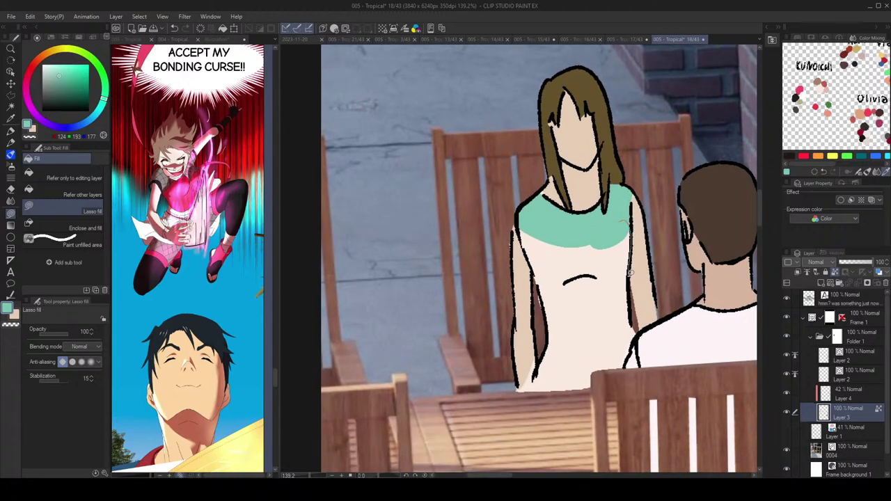
mouse_move(629, 351)
left_mouse_down()
mouse_move(600, 395)
mouse_move(538, 397)
mouse_move(535, 270)
mouse_move(523, 218)
left_mouse_up()
Step: Sample the woman's skin tone (229, 204, 180) and fill the remaining gap at the lower end of her forearm
scroll(580, 271, "down", 3)
scroll(580, 271, "up", 4)
left_click(580, 270, "alt")
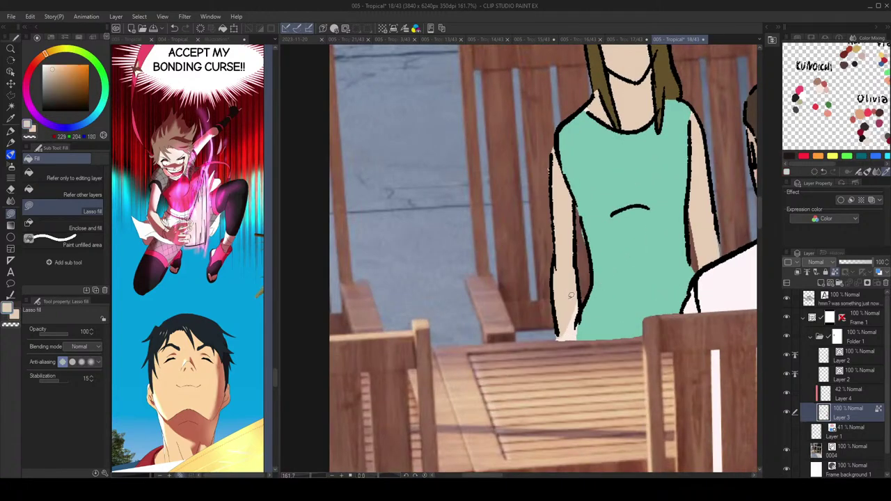
scroll(640, 243, "down", 4)
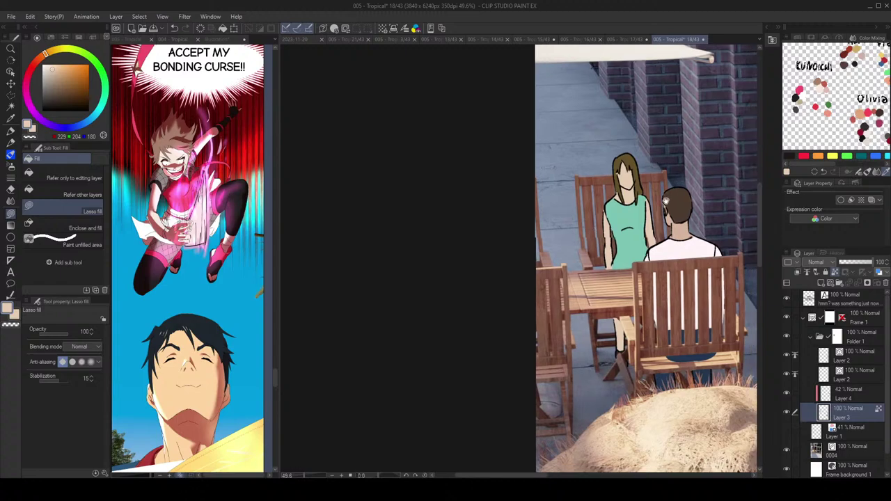
Step: Select the woman's teal dress area and shift its hue to a light blue
scroll(627, 162, "down", 4)
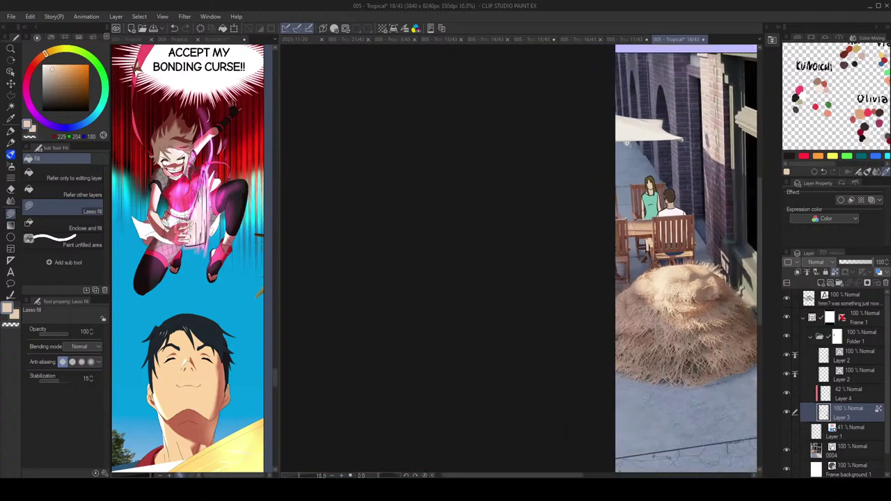
scroll(639, 179, "up", 3)
scroll(627, 181, "up", 3)
key("w")
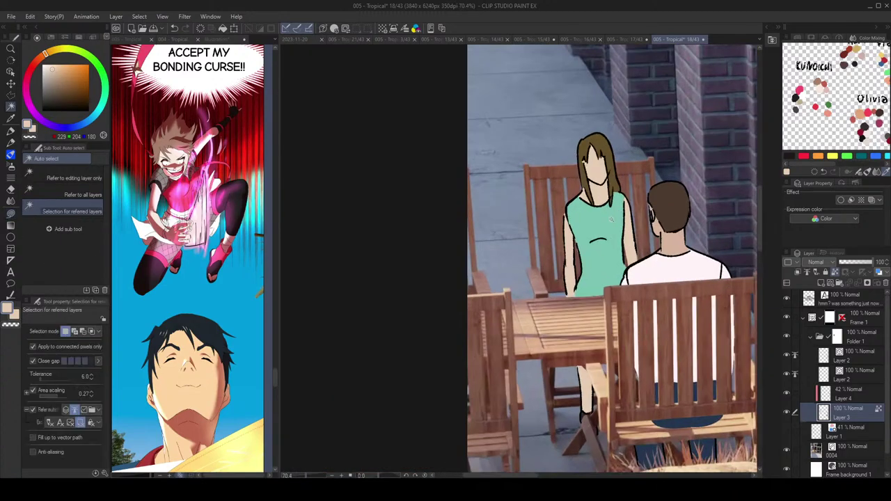
left_click(615, 216)
scroll(487, 188, "down", 3)
left_click(629, 118)
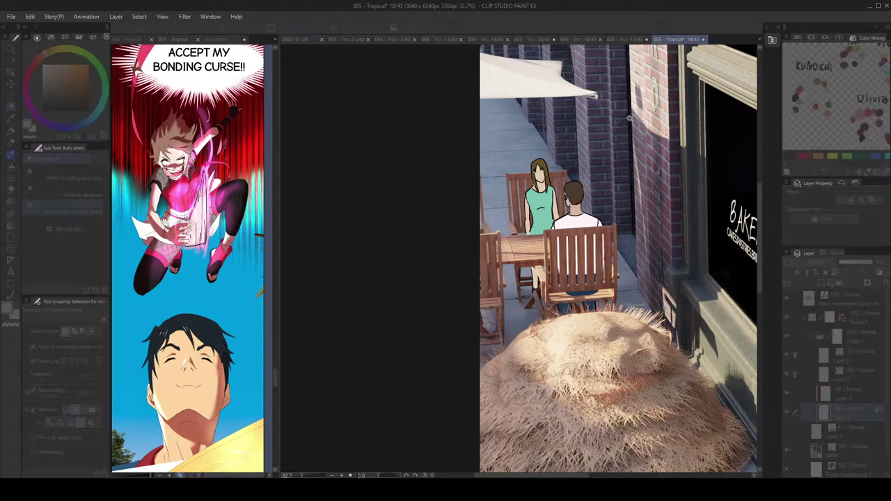
left_click_drag(654, 107, 666, 107)
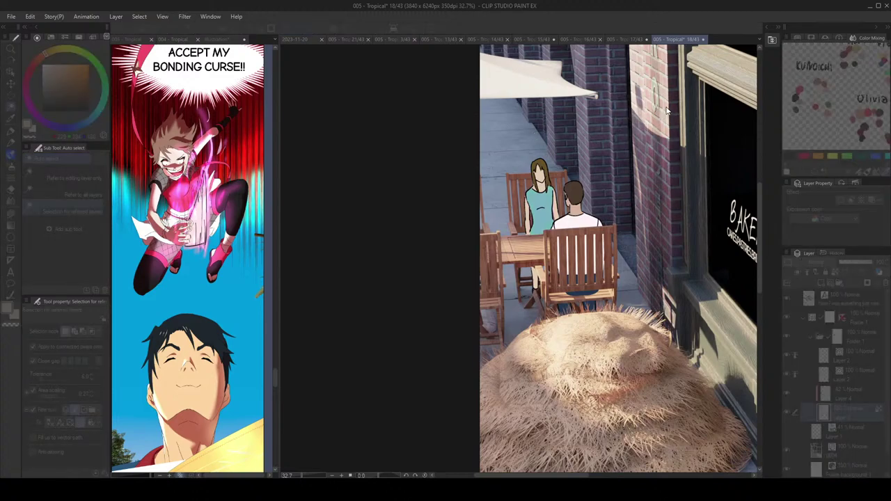
left_click(766, 95)
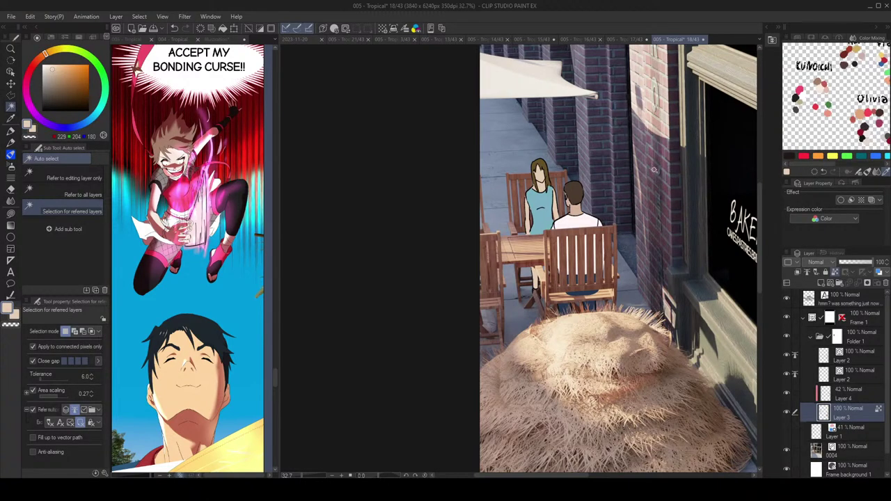
Step: Save page 18 and review the flat colours of the whole bakery panel
scroll(678, 194, "down", 4)
left_click_drag(673, 193, 516, 184)
scroll(629, 197, "down", 1)
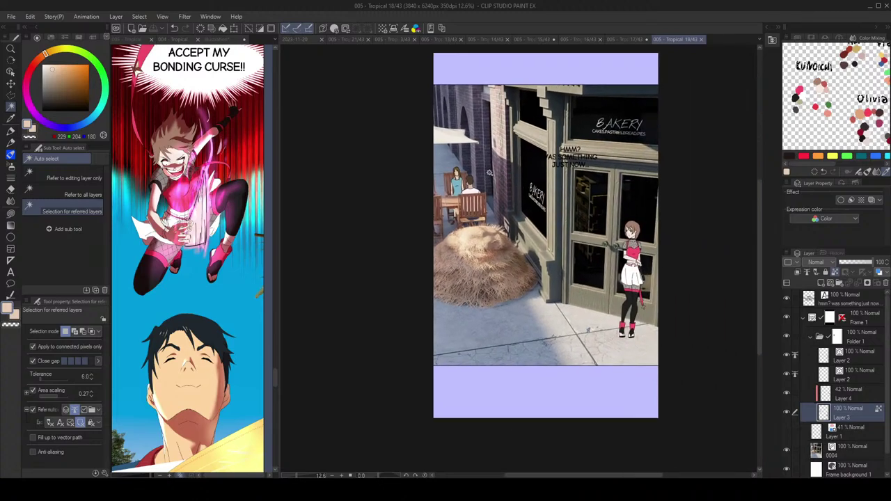
scroll(489, 172, "up", 5)
scroll(435, 165, "down", 5)
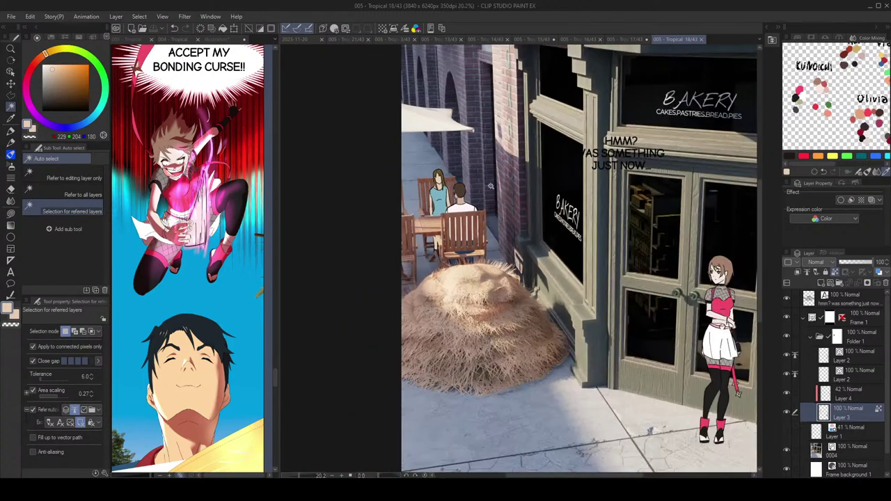
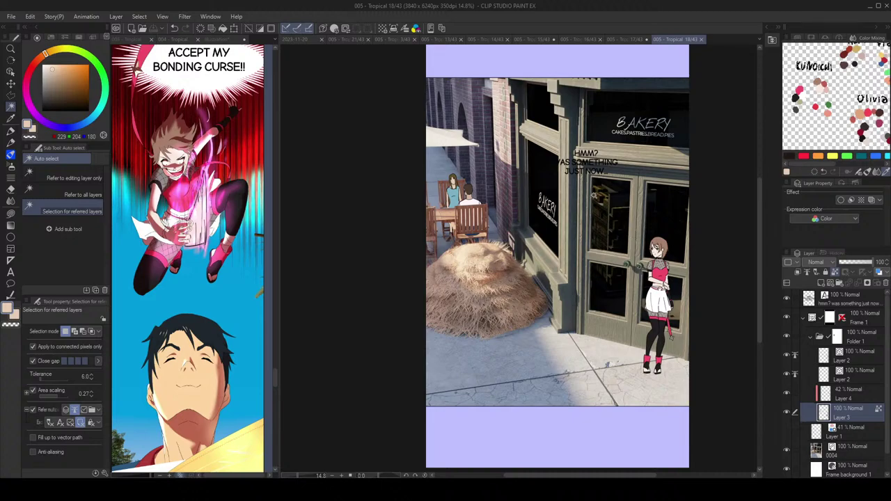
scroll(526, 217, "up", 4)
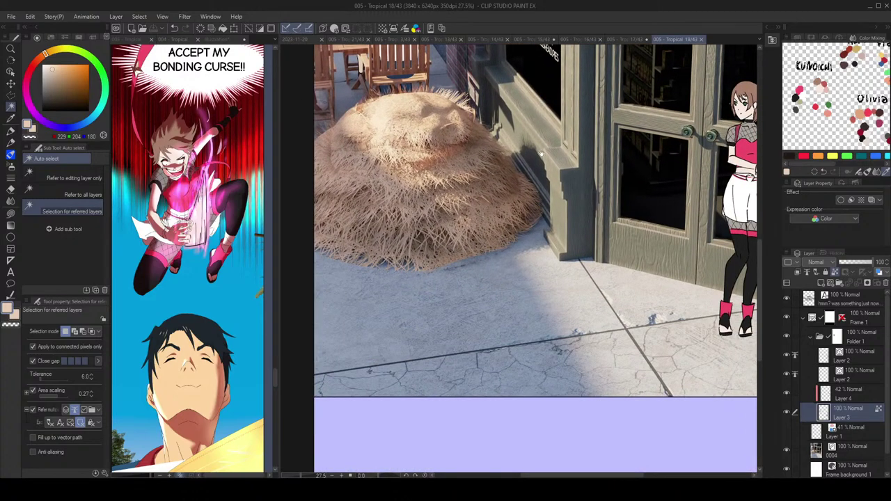
left_click_drag(376, 278, 299, 150)
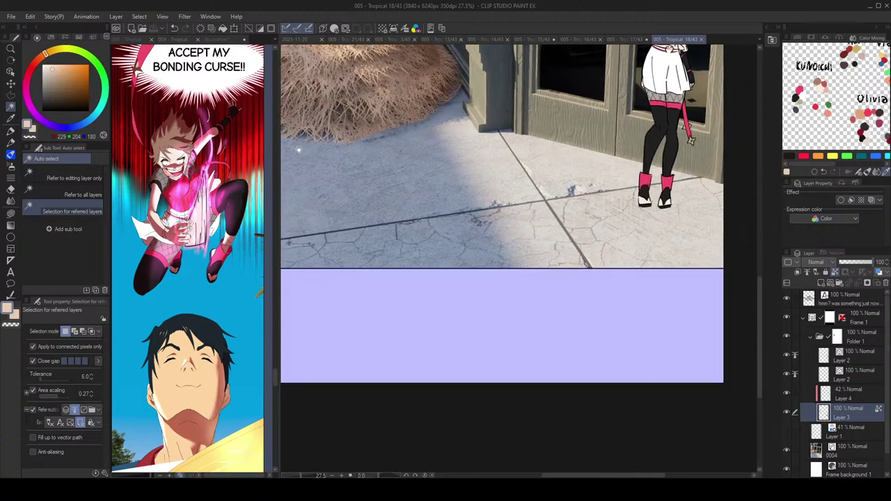
Step: Return to the 005 - Tropical page overview and open page 19
left_click(179, 475)
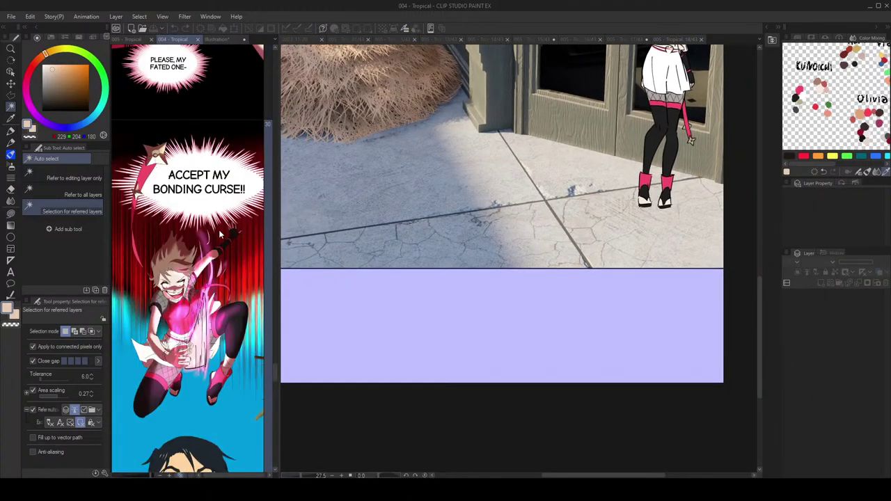
left_click(132, 39)
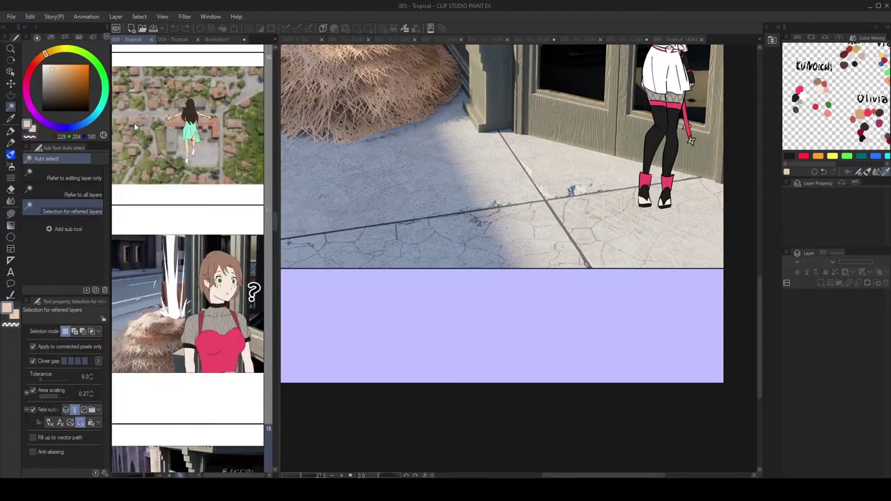
scroll(230, 279, "down", 5)
scroll(223, 285, "down", 2)
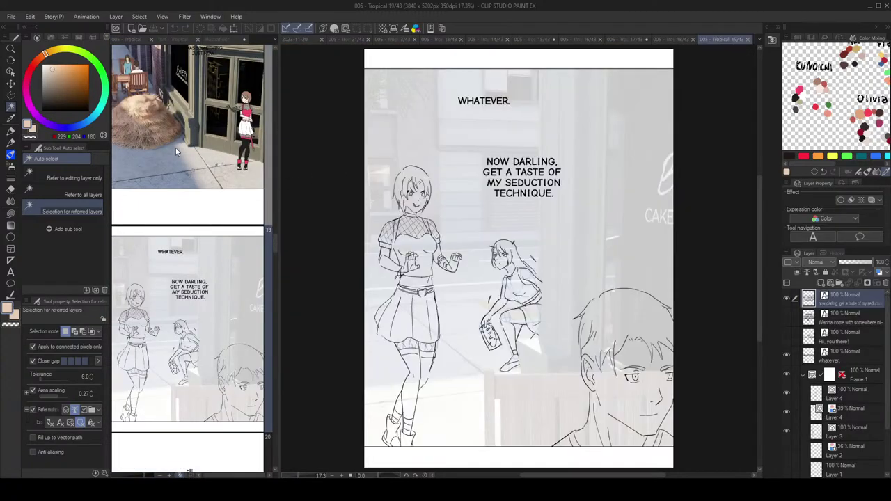
left_click(185, 146)
left_click(208, 290)
Step: Look through the sketched pages 19 to 22 in the page overview and examine the panel on page 19
scroll(210, 290, "down", 3)
left_click(444, 208)
left_click_drag(443, 208, 495, 150)
key("g")
key("g")
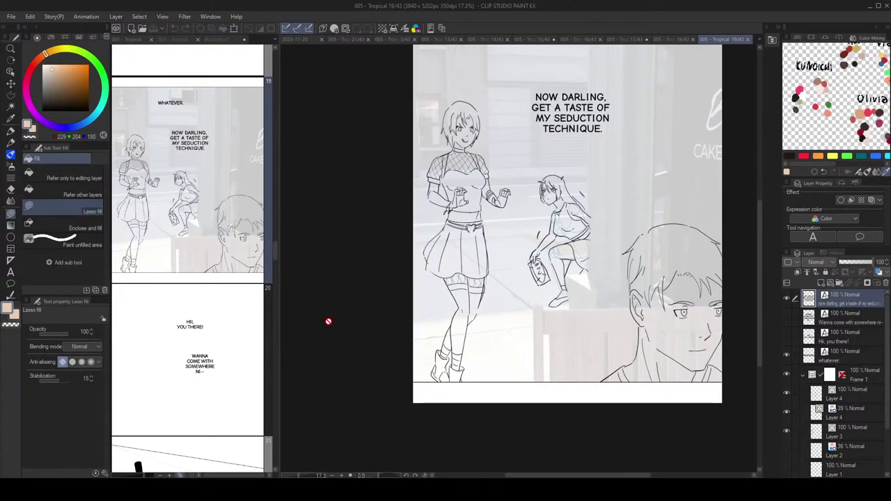
left_click(208, 345)
scroll(209, 345, "down", 12)
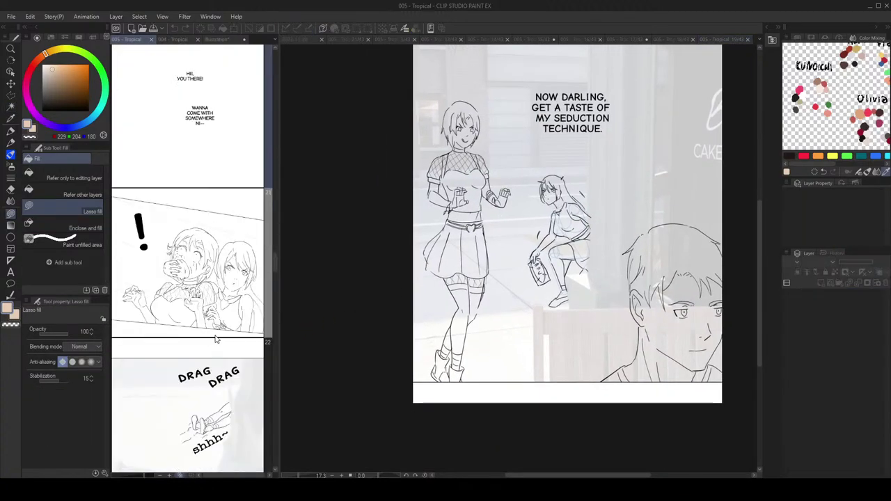
scroll(216, 335, "down", 2)
left_click(537, 155)
left_click_drag(576, 107, 561, 150)
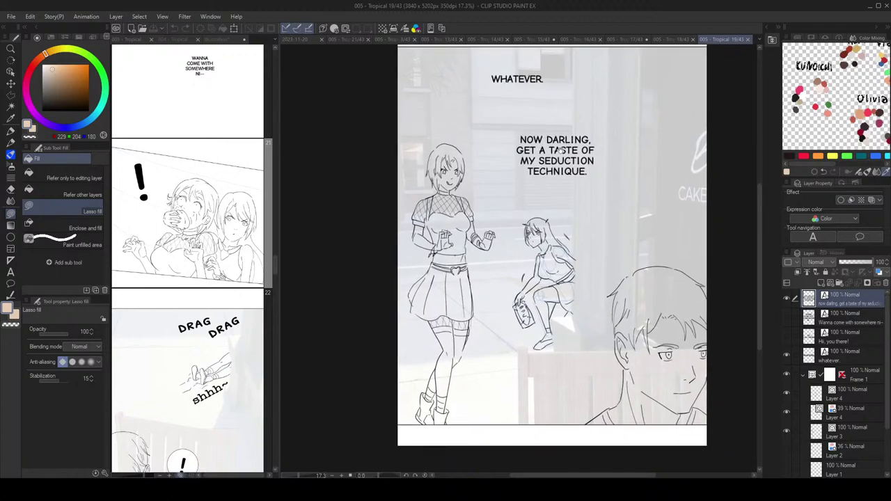
left_click_drag(561, 151, 578, 188)
left_click(201, 222)
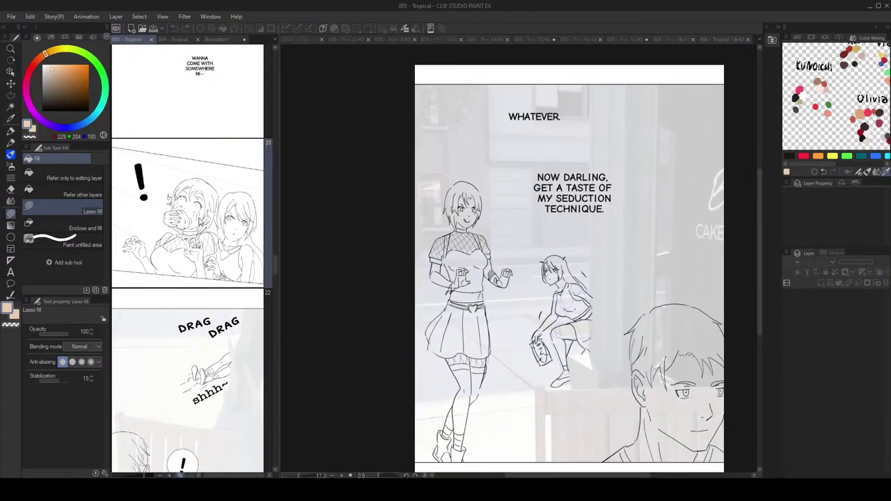
scroll(201, 222, "up", 5)
scroll(202, 228, "up", 5)
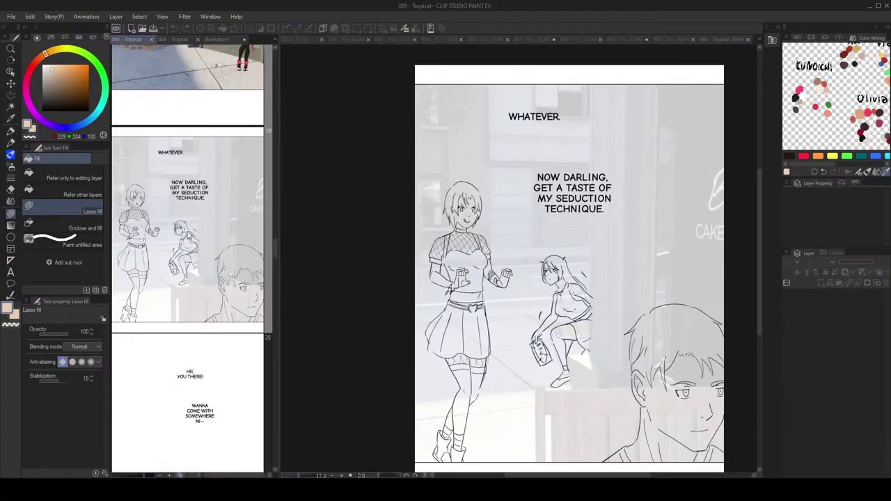
scroll(195, 232, "down", 5)
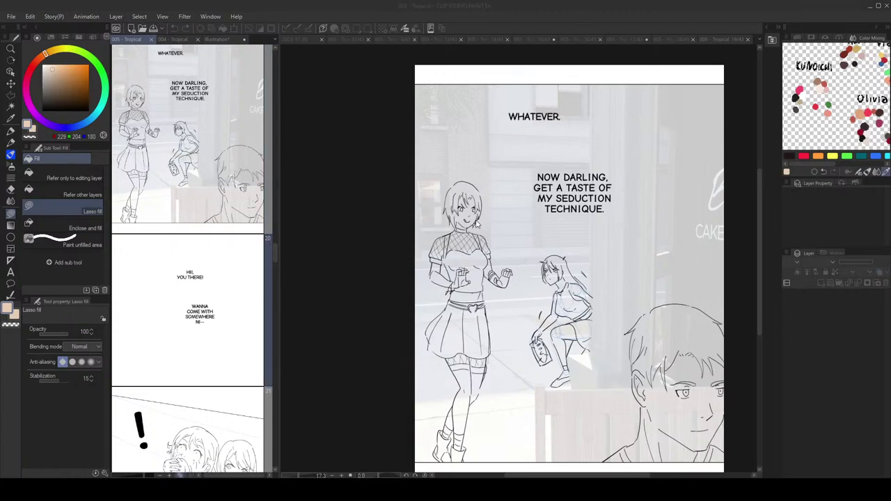
scroll(209, 195, "up", 3)
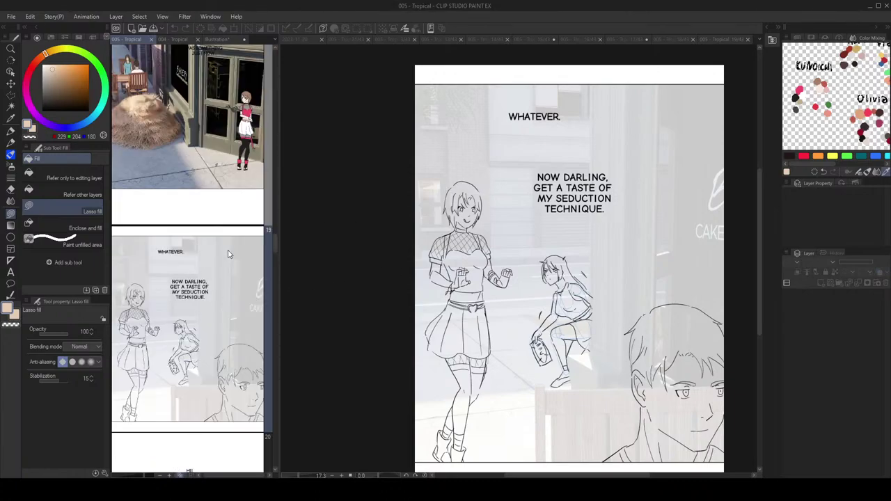
Step: Return to page 19, group its four text layers into one folder, and collapse and hide that folder
double_click(210, 289)
scroll(574, 243, "up", 3)
left_click_drag(574, 243, 655, 182)
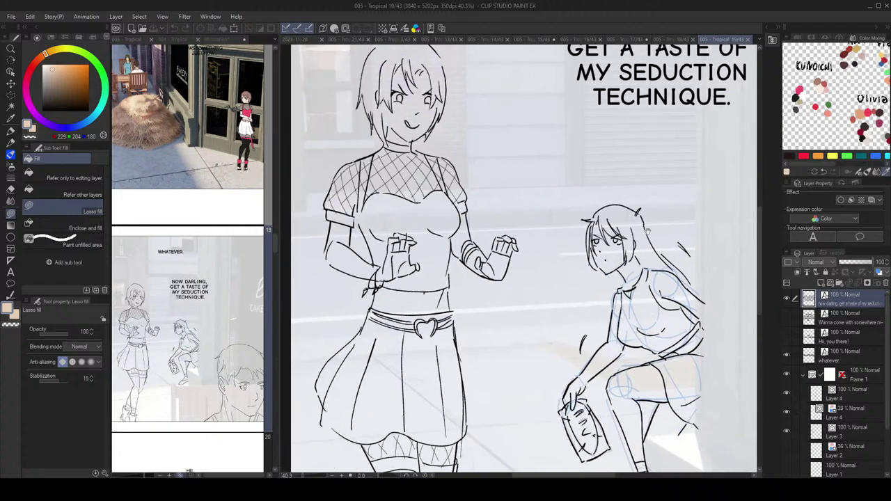
scroll(639, 266, "down", 3)
scroll(668, 270, "down", 2)
scroll(567, 241, "up", 4)
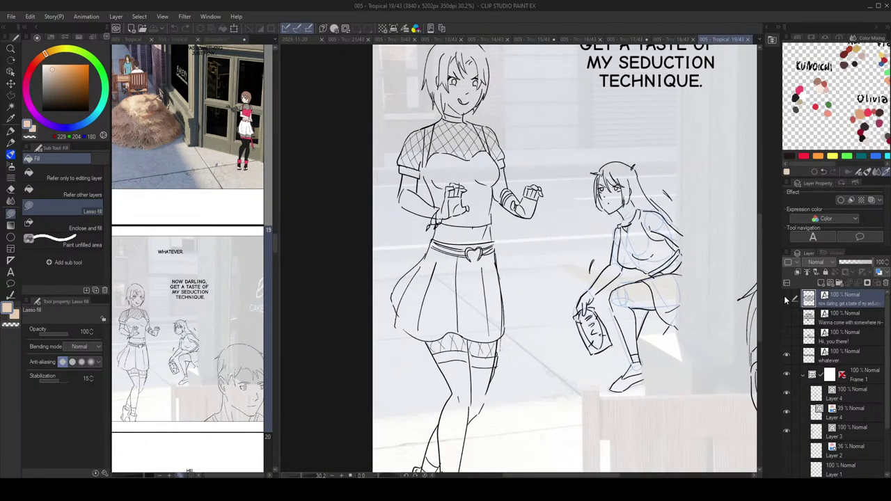
left_click(826, 349)
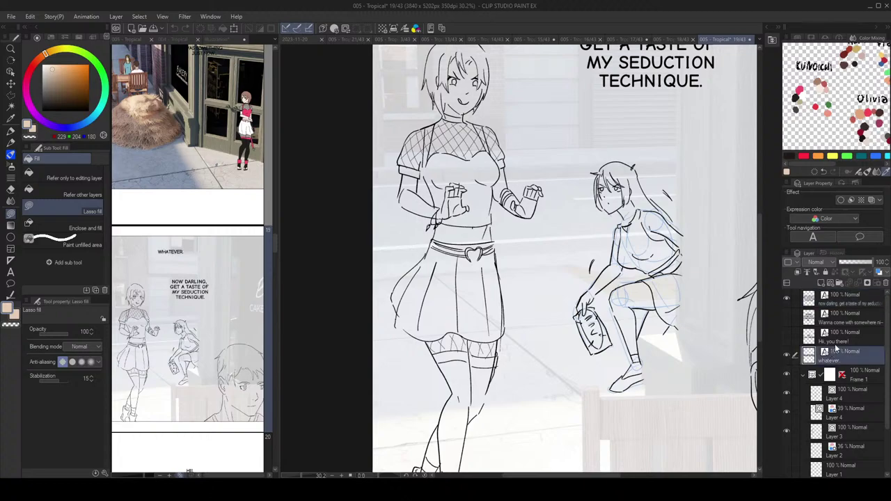
left_click(845, 299, "shift")
key("ctrl+g")
left_click(803, 297)
left_click(787, 297)
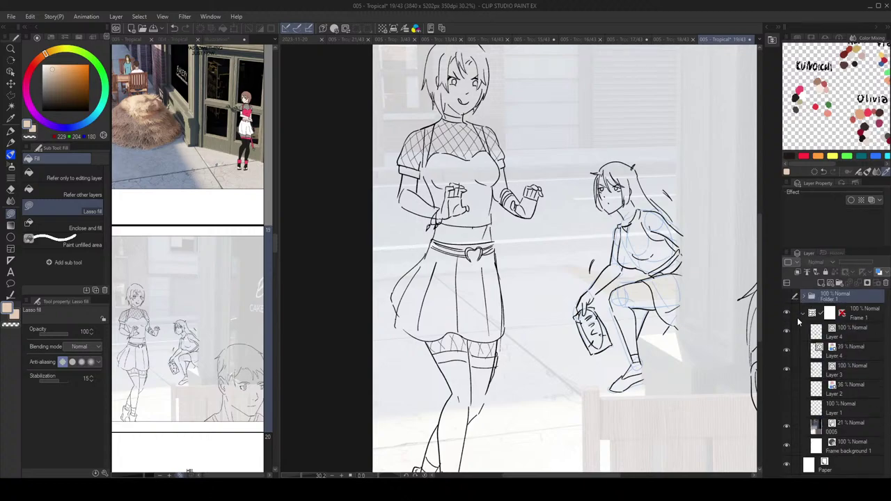
Step: Add a new raster layer directly above Layer 2 inside Frame 1 and toggle Layer 3 to check its content
left_click(841, 392)
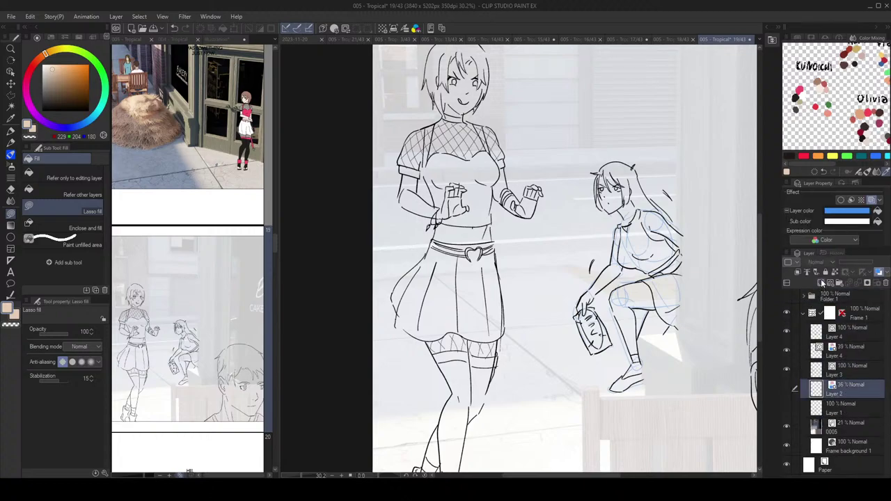
left_click(822, 283)
left_click(788, 368)
left_click(788, 368)
Step: Toggle the visibility of the topmost layer in Frame 1 to check which line art it holds
scroll(635, 318, "down", 2)
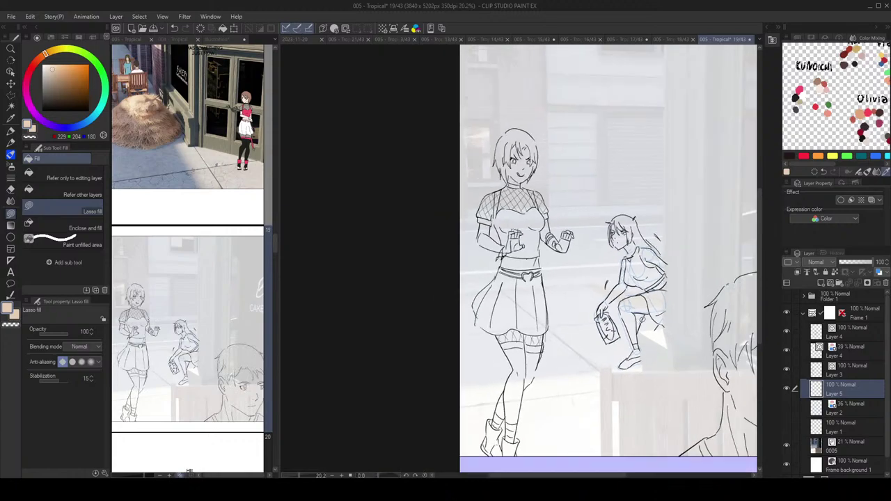
left_click_drag(635, 318, 595, 289)
left_click(786, 334)
left_click(786, 335)
left_click(786, 335)
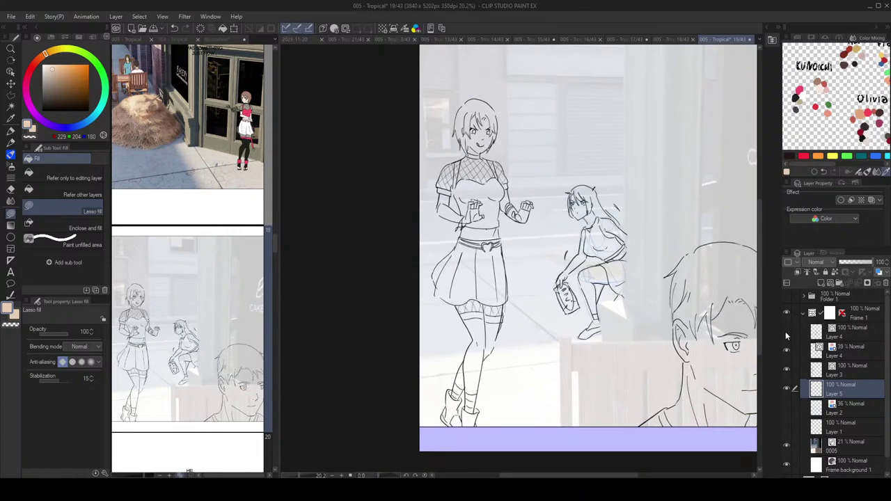
Step: Hide the 39% sketch Layer 4 and move the line-art Layer 4 below it, directly above Layer 3
left_click(786, 334)
left_click(786, 331)
left_click(787, 351)
left_click_drag(867, 334, 868, 359)
Step: Set the line-art Layer 4 and Layer 3 as reference layers, and make Layer 5 the active layer
left_click(861, 368, "ctrl")
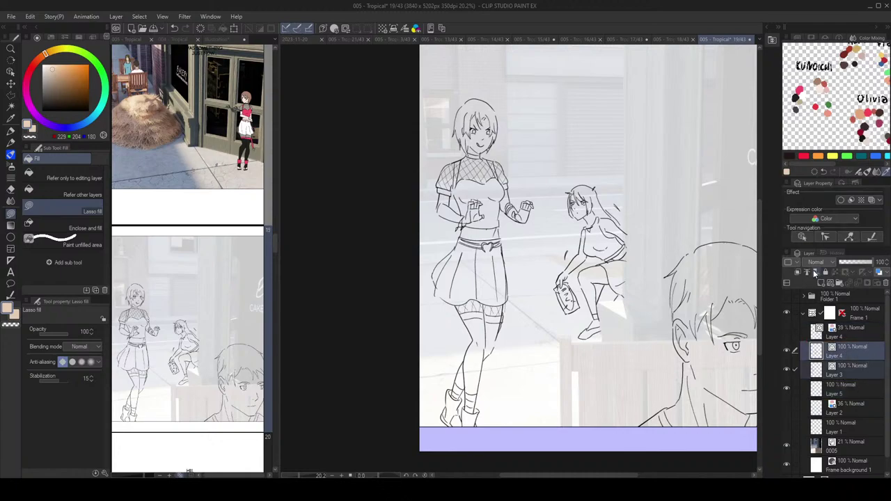
left_click(808, 272)
left_click(852, 393, "ctrl")
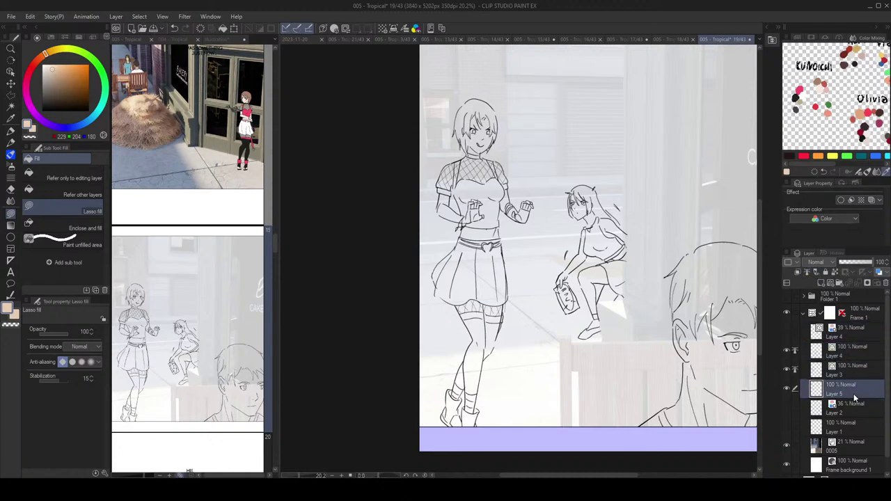
left_click(787, 389)
Step: Turn on Quick Mask and cover the whole standing woman with a rough lasso-filled mask
left_click(345, 28)
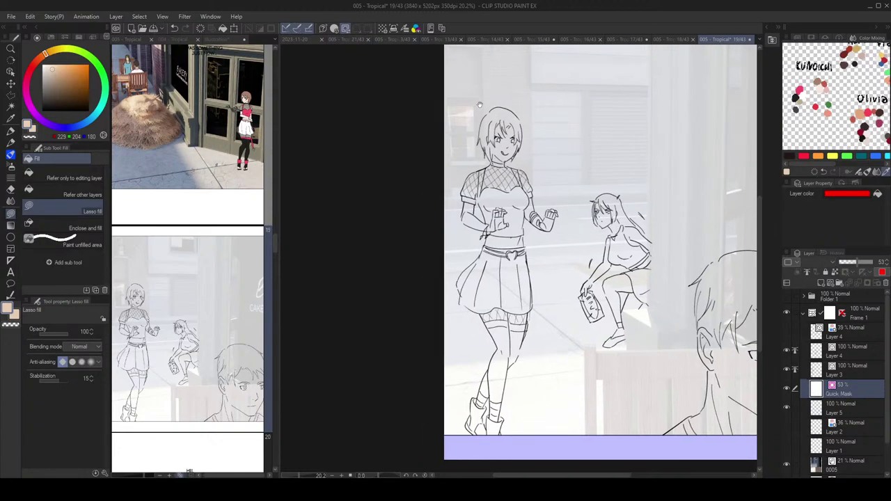
mouse_move(537, 114)
left_mouse_down()
mouse_move(477, 103)
mouse_move(445, 306)
mouse_move(569, 376)
mouse_move(561, 140)
left_mouse_up()
scroll(516, 101, "up", 5)
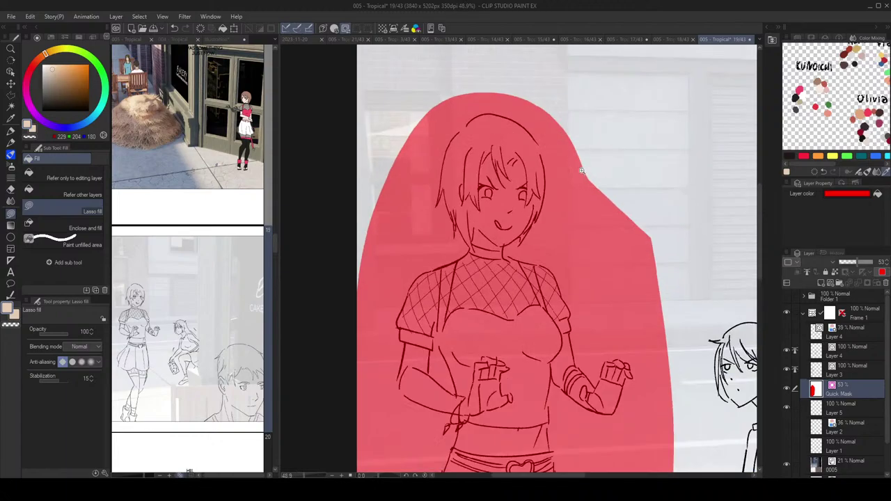
Step: Cut small lasso notches out of the mask at the line gaps around the woman's hair, neck and shoulder
left_click_drag(536, 158, 550, 182)
left_click_drag(560, 148, 628, 191)
mouse_move(476, 149)
left_mouse_down()
mouse_move(485, 162)
mouse_move(465, 177)
left_mouse_up()
left_click_drag(484, 161, 528, 124)
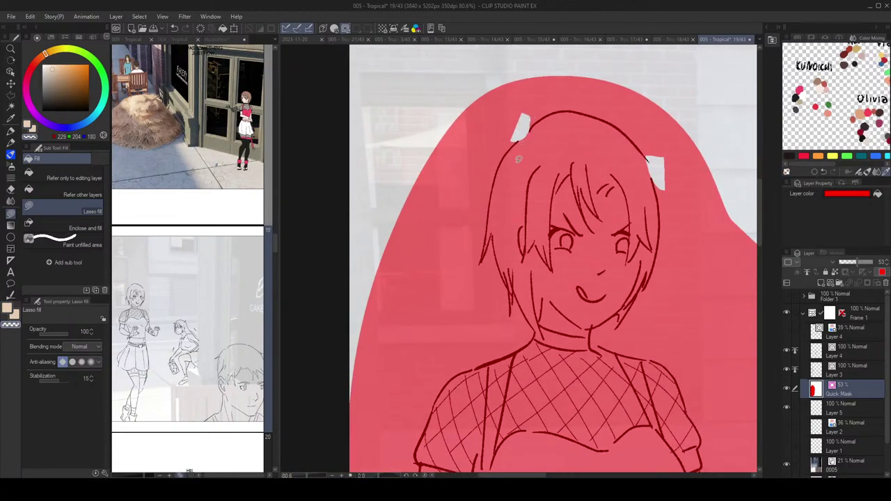
left_click_drag(518, 180, 516, 156)
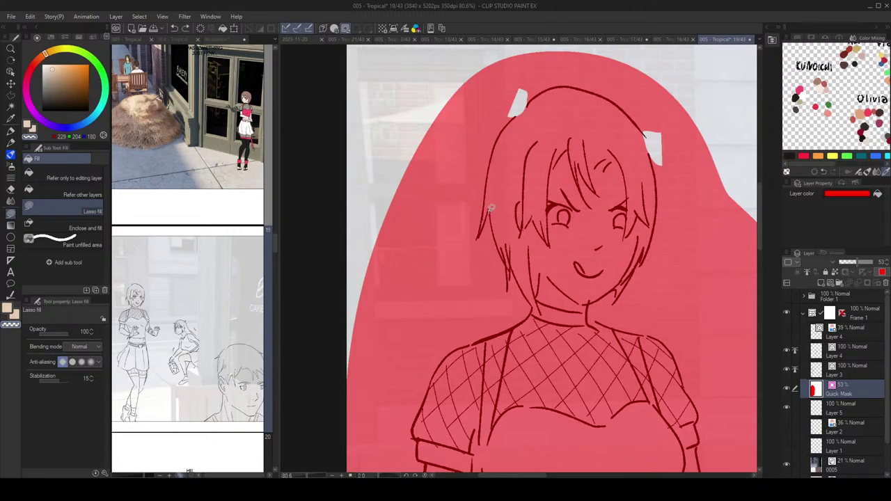
scroll(491, 208, "up", 4)
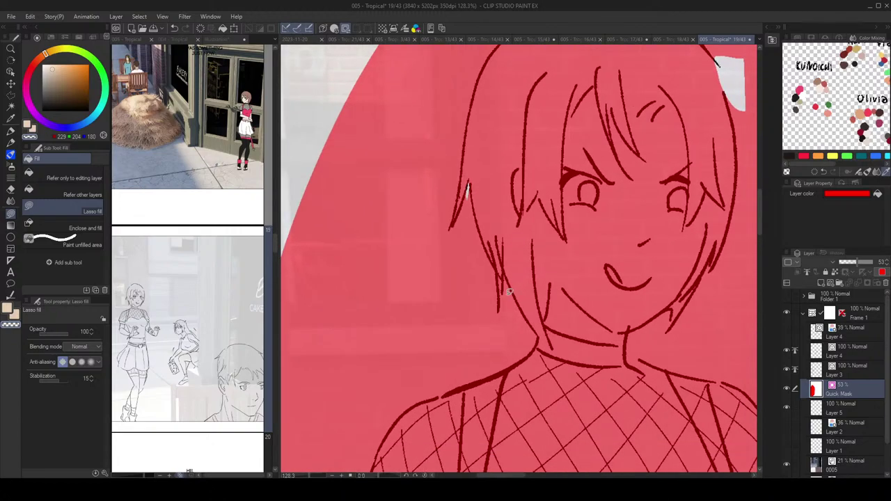
mouse_move(502, 290)
left_mouse_down()
mouse_move(507, 312)
mouse_move(499, 313)
left_mouse_up()
mouse_move(530, 319)
left_mouse_down()
mouse_move(524, 307)
mouse_move(533, 325)
mouse_move(524, 332)
left_mouse_up()
left_click_drag(442, 373, 464, 358)
scroll(515, 243, "down", 6)
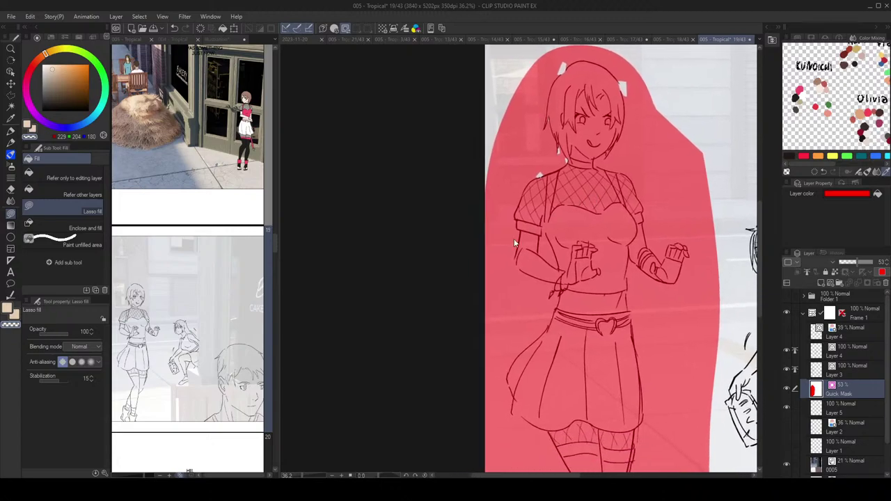
Step: Clear the mask in small lasso areas outside the bent elbow and between the sleeve and the torso
scroll(515, 243, "up", 6)
mouse_move(526, 265)
left_mouse_down()
mouse_move(556, 321)
mouse_move(540, 293)
mouse_move(558, 329)
left_mouse_up()
key("ctrl+z")
scroll(592, 234, "down", 2)
scroll(578, 240, "up", 1)
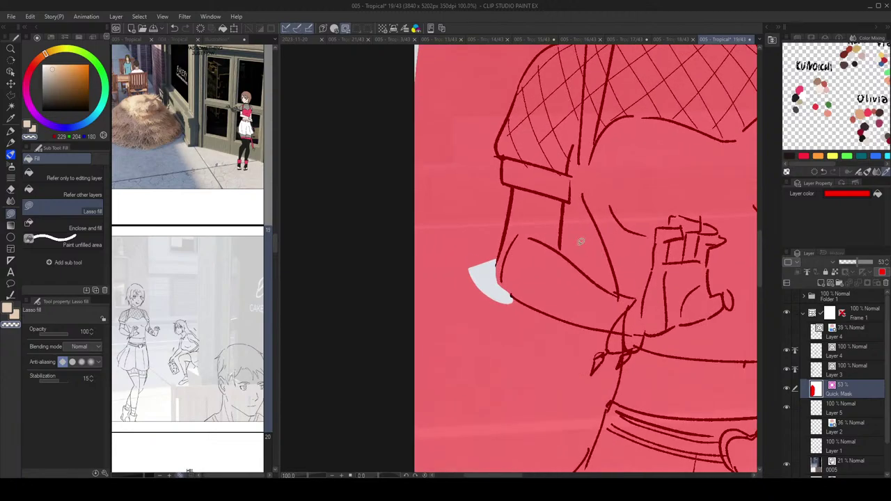
left_click_drag(563, 245, 566, 249)
mouse_move(594, 224)
left_mouse_down()
mouse_move(597, 249)
mouse_move(584, 185)
mouse_move(576, 189)
mouse_move(578, 227)
mouse_move(592, 218)
mouse_move(598, 241)
mouse_move(589, 167)
left_mouse_up()
scroll(603, 221, "down", 2)
scroll(603, 178, "up", 1)
scroll(623, 259, "down", 2)
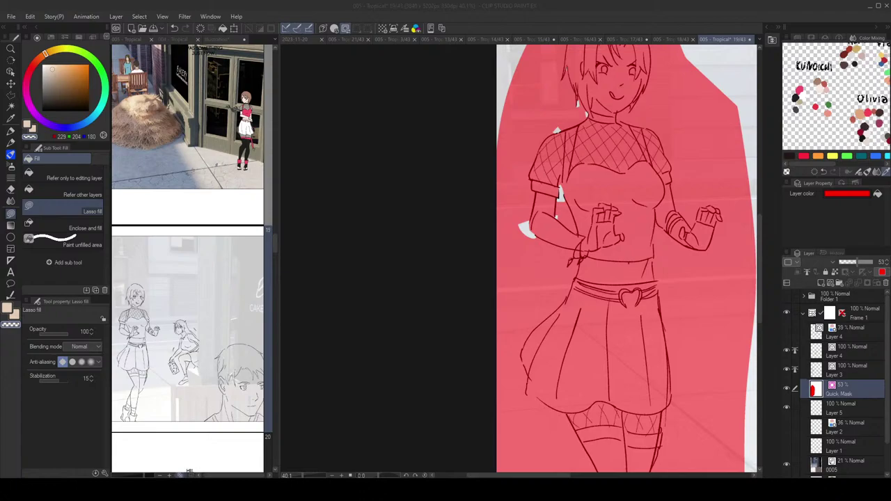
Step: Cut the mask away at the open lines beside the waist and around the ribbon tied at the wrist
left_click(573, 20)
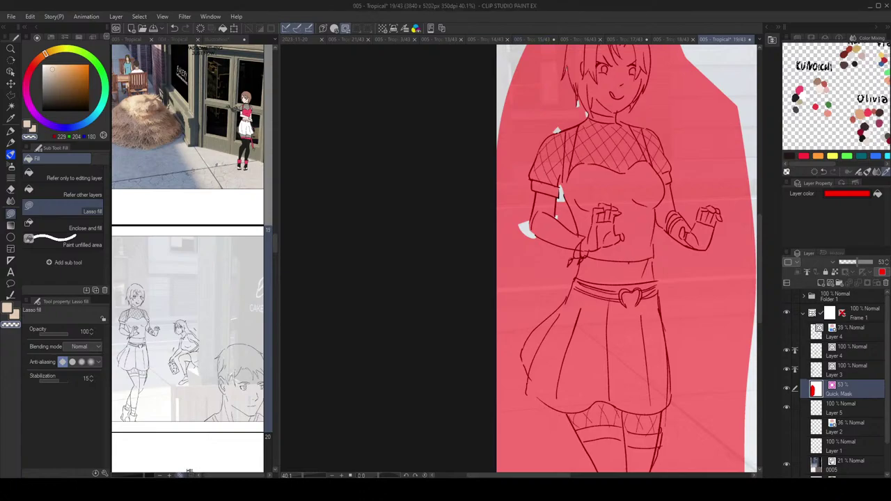
scroll(637, 237, "down", 3)
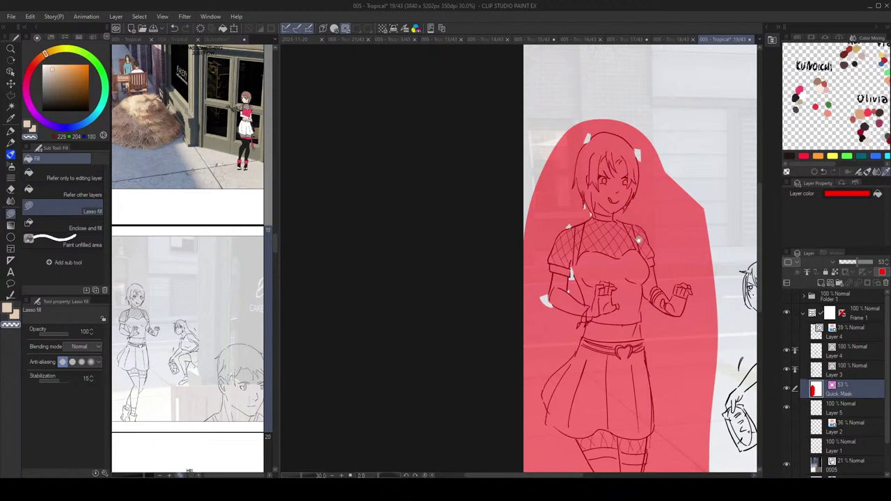
scroll(635, 176, "up", 3)
scroll(636, 174, "up", 5)
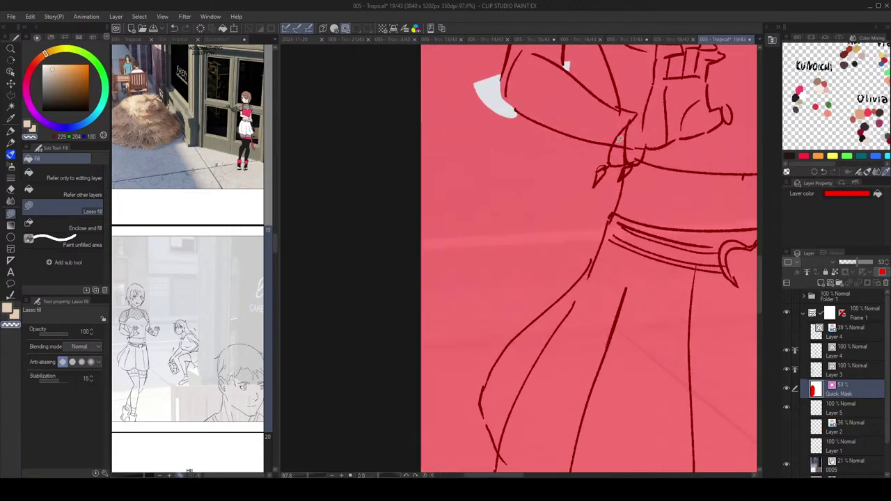
mouse_move(583, 229)
left_mouse_down()
mouse_move(631, 235)
mouse_move(612, 262)
mouse_move(635, 224)
left_mouse_up()
left_click_drag(662, 188, 664, 227)
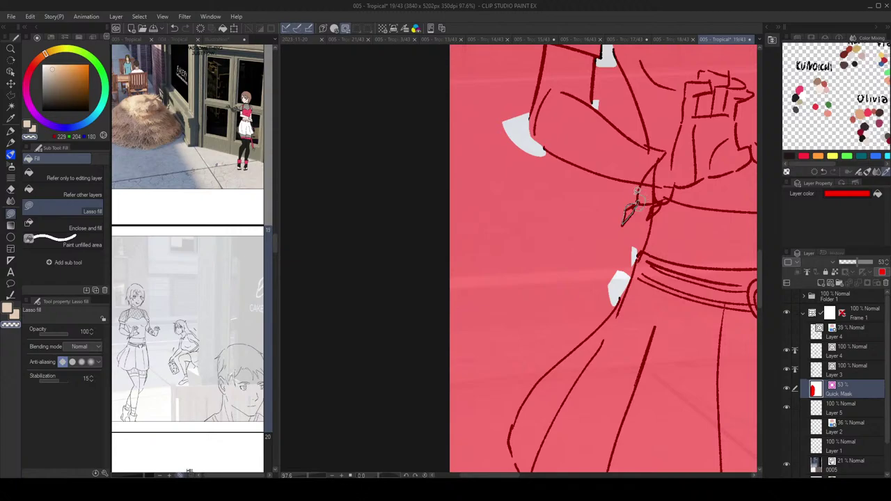
mouse_move(637, 190)
left_mouse_down()
mouse_move(619, 230)
mouse_move(642, 201)
left_mouse_up()
scroll(661, 189, "up", 2)
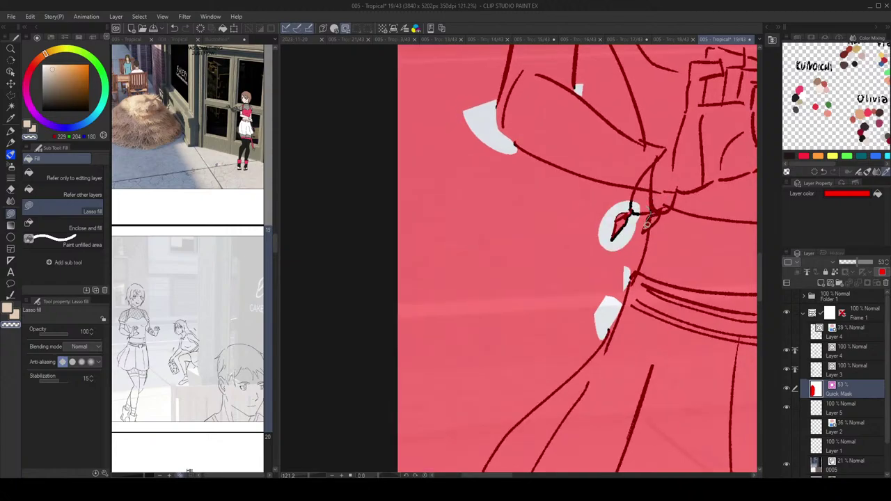
mouse_move(648, 224)
left_mouse_down()
mouse_move(649, 243)
mouse_move(635, 227)
left_mouse_up()
mouse_move(649, 194)
left_mouse_down()
mouse_move(662, 218)
mouse_move(663, 210)
mouse_move(643, 208)
mouse_move(637, 221)
mouse_move(658, 239)
left_mouse_up()
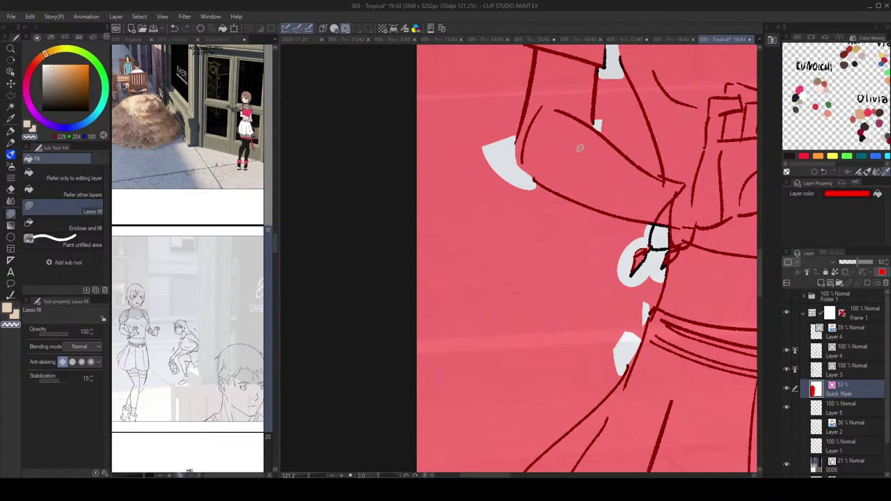
scroll(656, 178, "down", 4)
Step: Remove small mask areas at the line gaps along the flared side edge and lower corner of the skirt
mouse_move(599, 315)
left_mouse_down()
mouse_move(573, 312)
mouse_move(564, 242)
mouse_move(533, 257)
mouse_move(548, 286)
left_mouse_up()
scroll(564, 241, "up", 5)
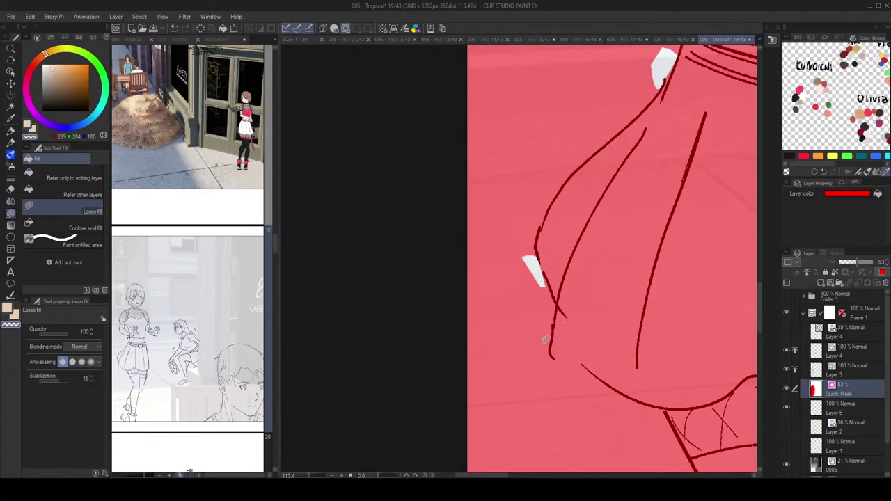
left_click_drag(545, 340, 592, 379)
scroll(669, 253, "down", 4)
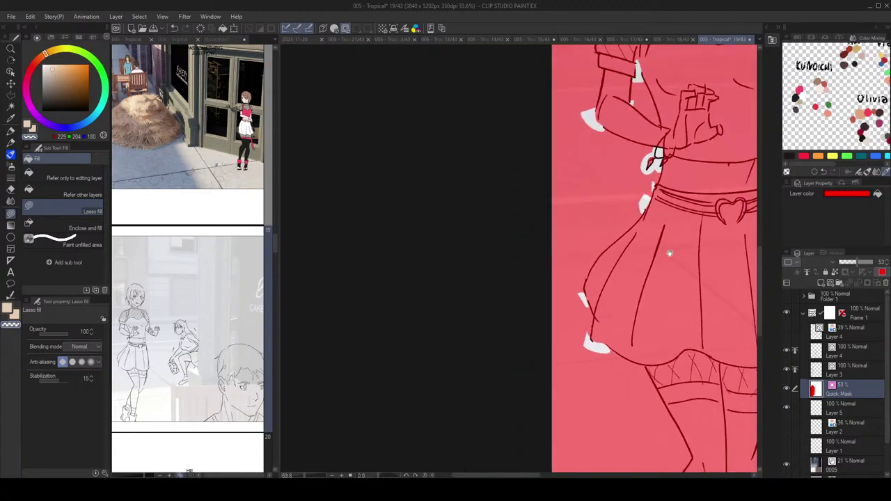
left_click_drag(670, 253, 608, 252)
scroll(642, 291, "down", 3)
left_click_drag(642, 291, 606, 200)
scroll(613, 216, "up", 4)
scroll(574, 180, "down", 8)
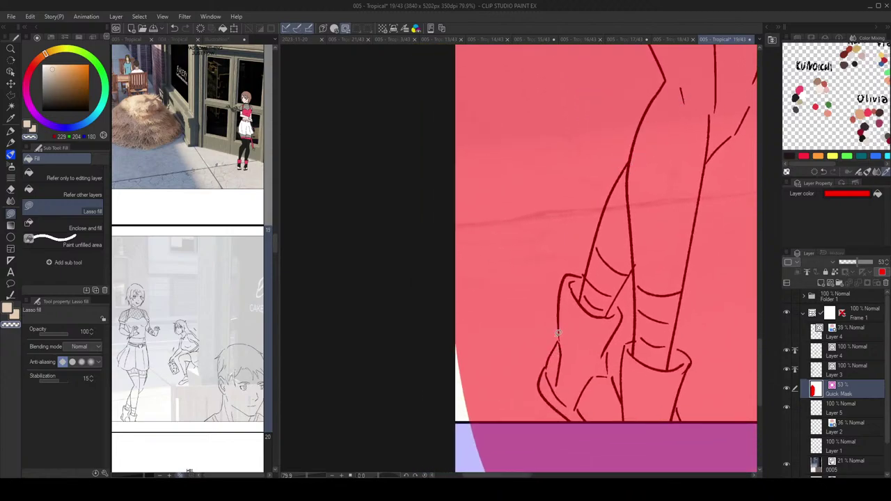
Step: Clear small mask areas at the line gaps around the ankle and the rear boot
left_click_drag(558, 339, 555, 342)
mouse_move(590, 246)
left_mouse_down()
mouse_move(596, 252)
mouse_move(586, 269)
left_mouse_up()
left_click_drag(577, 301, 559, 277)
left_click_drag(614, 225, 631, 303)
scroll(657, 231, "down", 4)
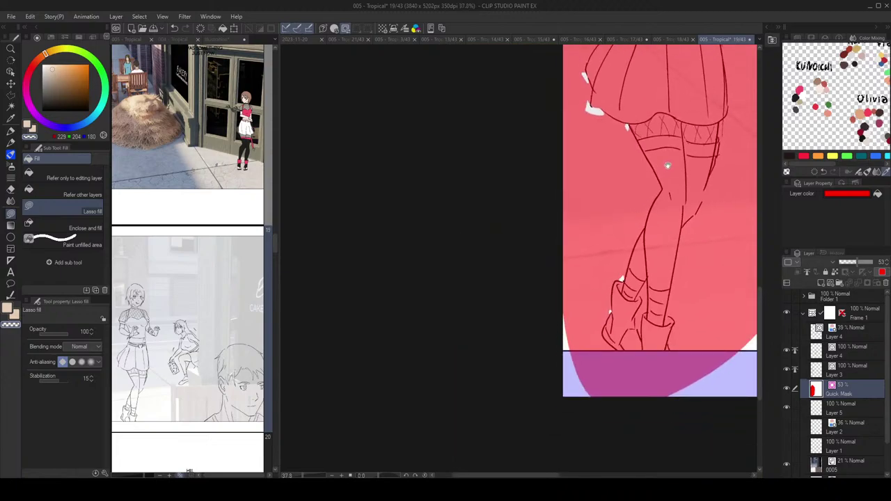
Step: Extend the mask notch at the top of the hair until it separates the mask outside the outline
scroll(667, 165, "up", 8)
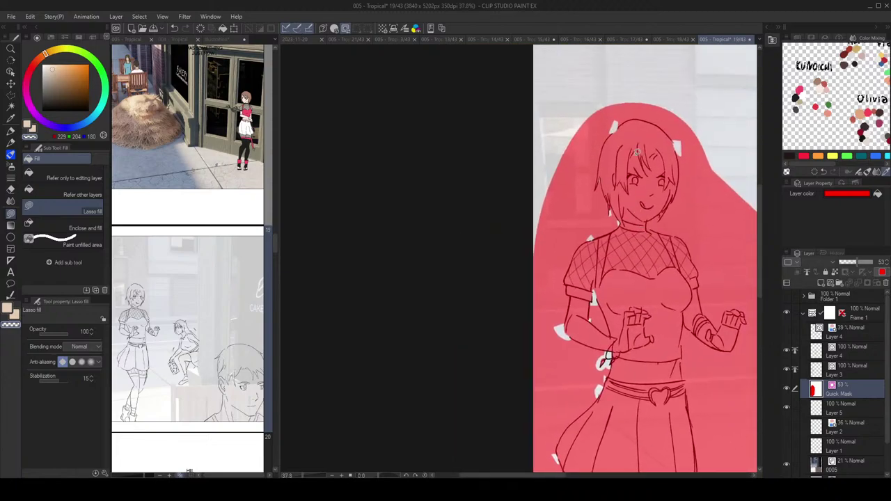
scroll(661, 133, "up", 3)
mouse_move(583, 95)
left_mouse_down()
mouse_move(601, 89)
mouse_move(585, 83)
left_mouse_up()
scroll(620, 114, "down", 5)
left_click_drag(595, 201, 580, 149)
Step: Auto-select the masked area outside the figure on the bent-elbow side, delete its mask and clear the selection
key("w")
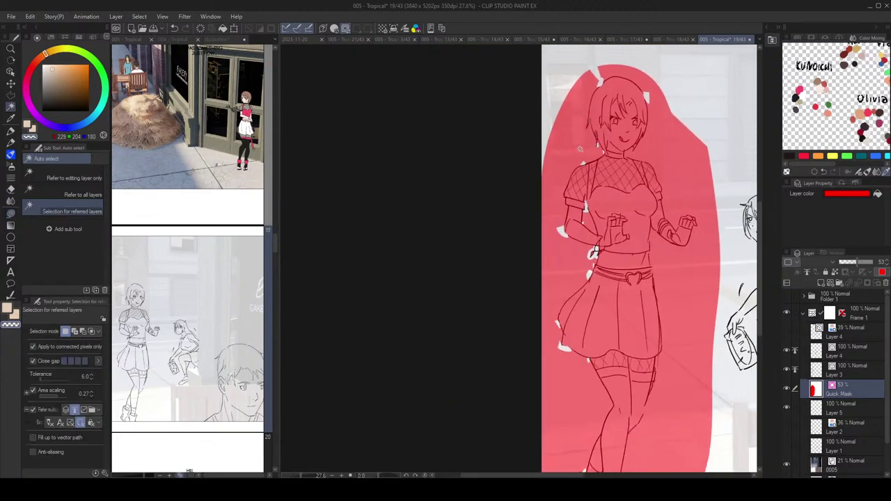
left_click(580, 149)
left_click_drag(635, 197, 613, 127)
key("Delete")
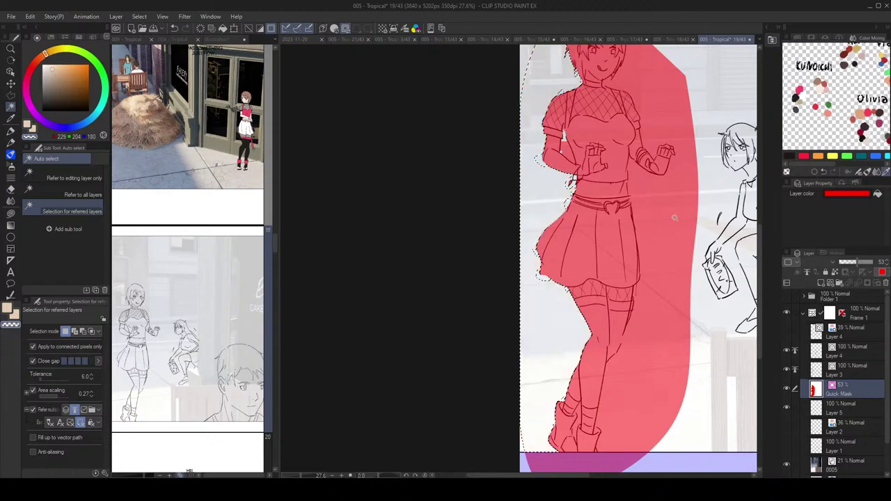
left_click(674, 218)
left_click_drag(670, 195, 674, 224)
key("ctrl+d")
Step: Lasso-clear the mask at the line gap between the waist and the raised, braceleted forearm
key("g")
key("g")
scroll(641, 211, "up", 4)
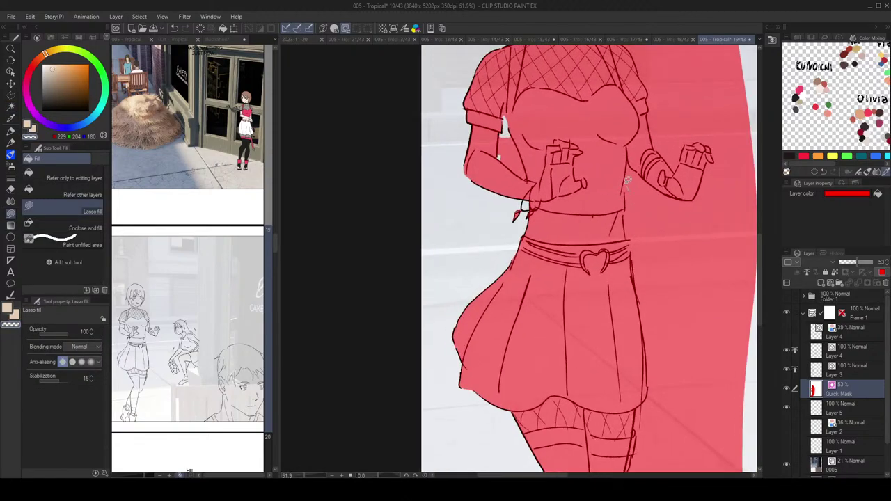
left_click_drag(628, 179, 639, 224)
Step: Auto-select the enclosed gap between the bent arm and the torso, delete its mask and deselect
key("w")
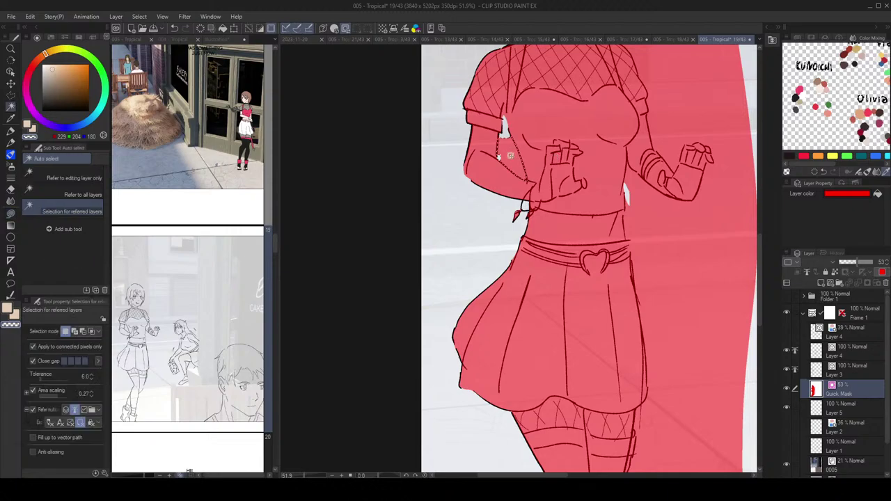
left_click(514, 155)
key("g")
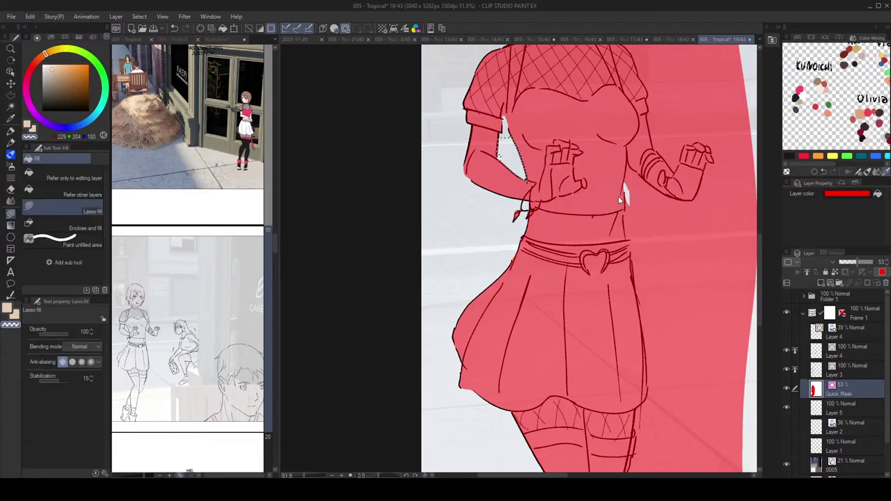
key("ctrl+d")
left_click_drag(635, 208, 637, 211)
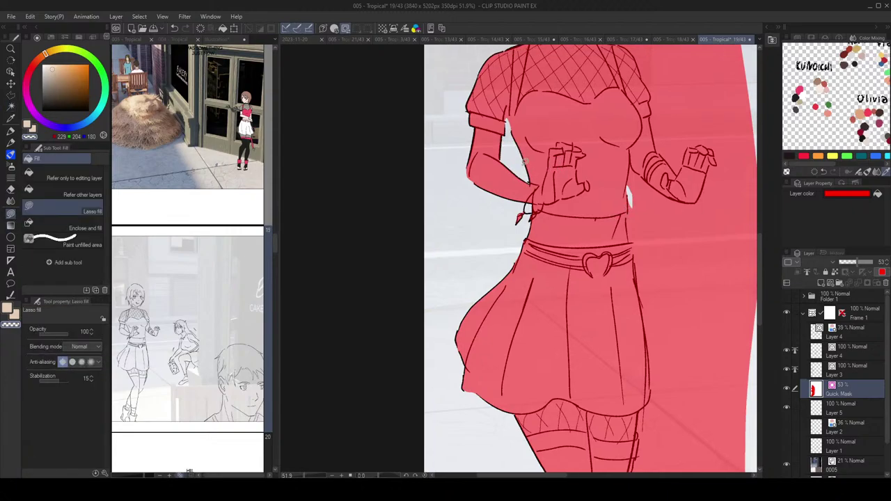
Step: On Layer 3, select the short vector line at the bent elbow and adjust its position
key("o")
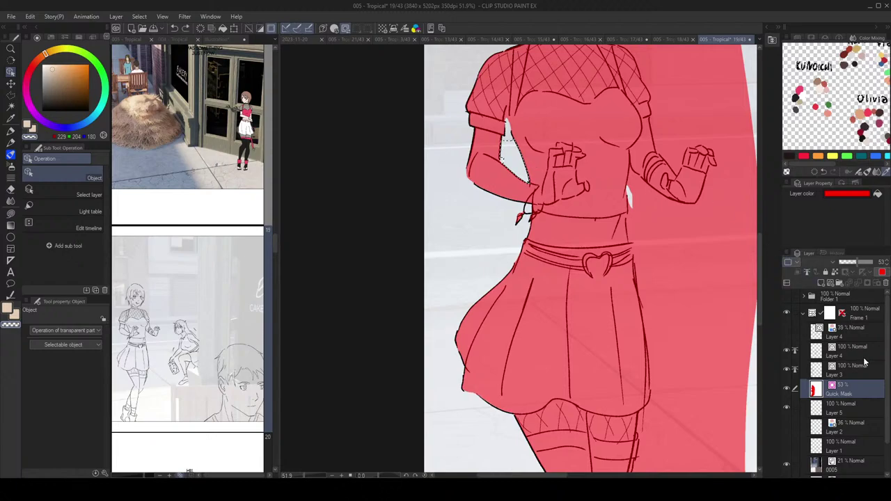
left_click(817, 369)
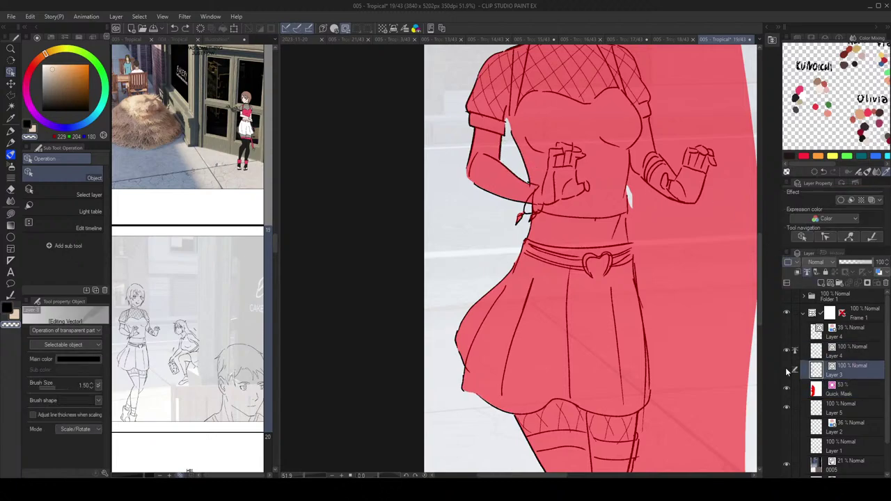
left_click(788, 370)
left_click(787, 369)
left_click_drag(499, 193, 520, 212)
left_click(497, 179)
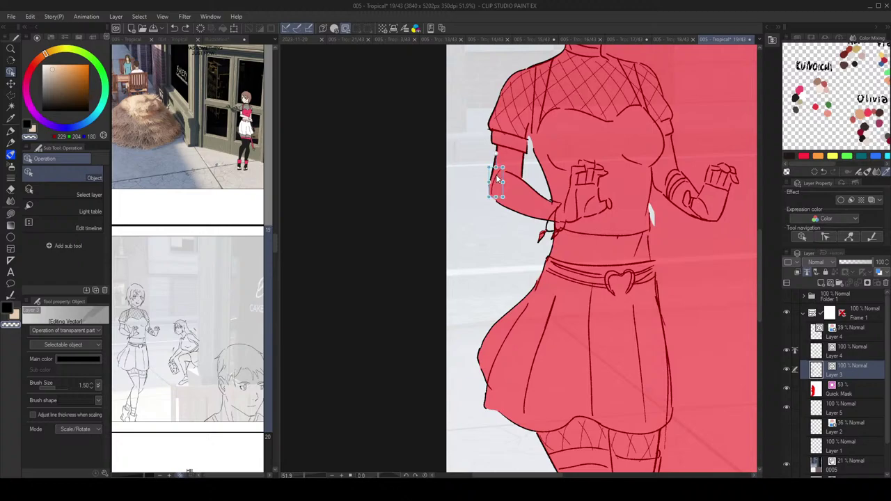
left_click_drag(502, 167, 497, 178)
key("Right")
key("Right")
key("Right")
Step: On the Quick Mask layer, lasso-clear the mask at the waist outline gaps and beside the belt on the braceleted-arm side
left_click(860, 396)
scroll(603, 245, "down", 5)
key("g")
scroll(624, 226, "up", 5)
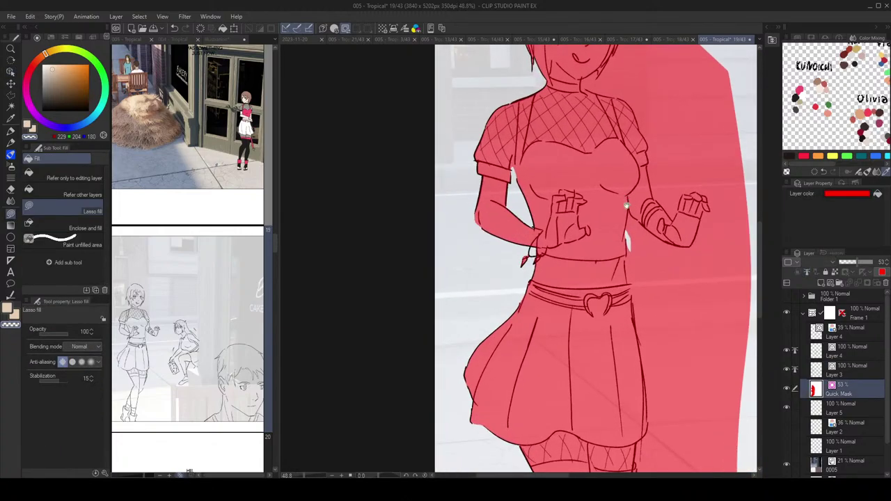
scroll(625, 230, "up", 1)
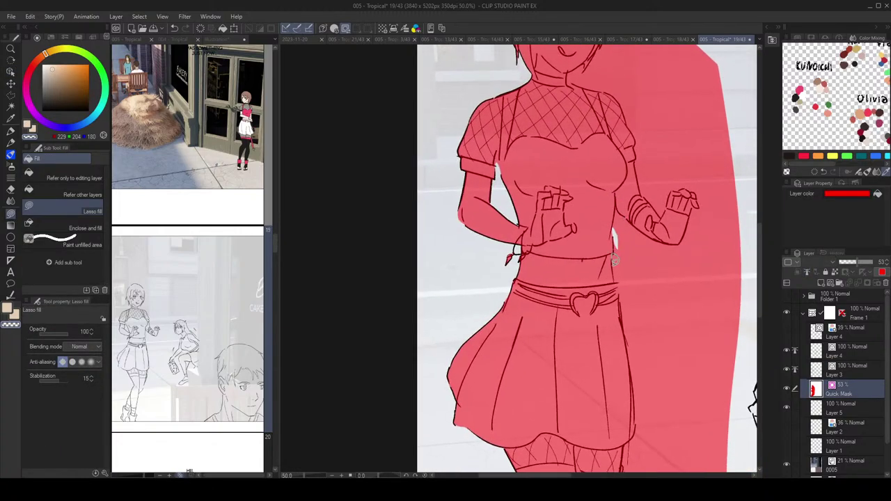
scroll(617, 261, "up", 2)
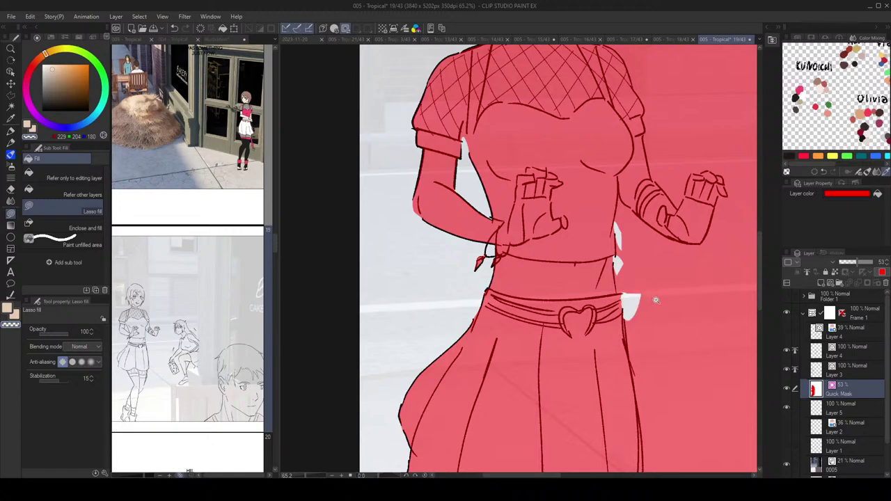
Step: Lasso-clear the mask beside the outer thigh just below the skirt hem
scroll(625, 304, "down", 4)
scroll(626, 234, "up", 2)
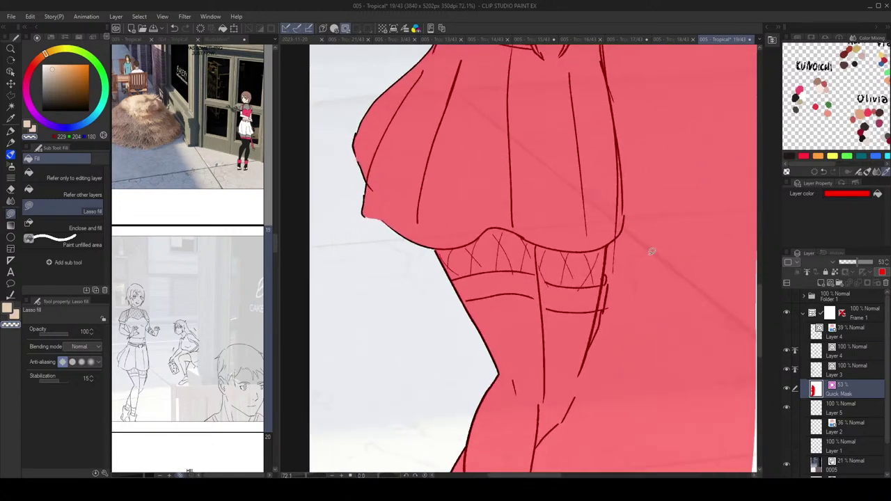
scroll(641, 213, "down", 4)
scroll(650, 248, "up", 5)
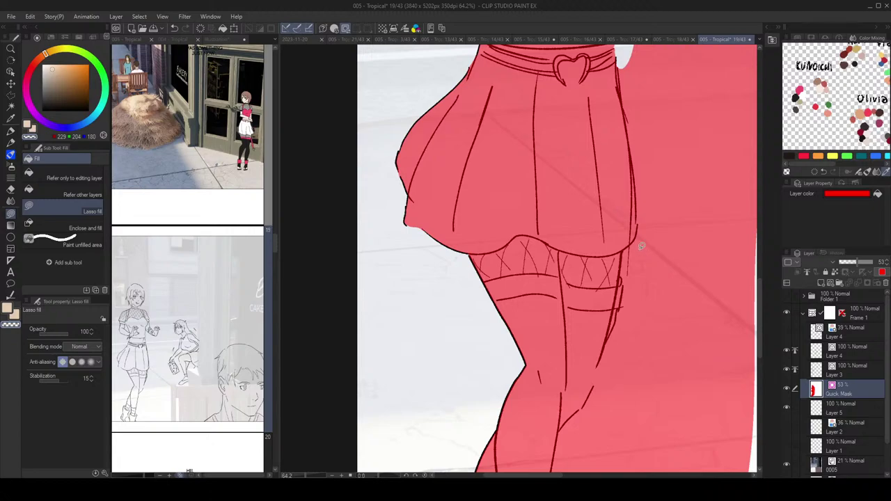
left_click_drag(624, 252, 630, 277)
left_click_drag(656, 261, 667, 291)
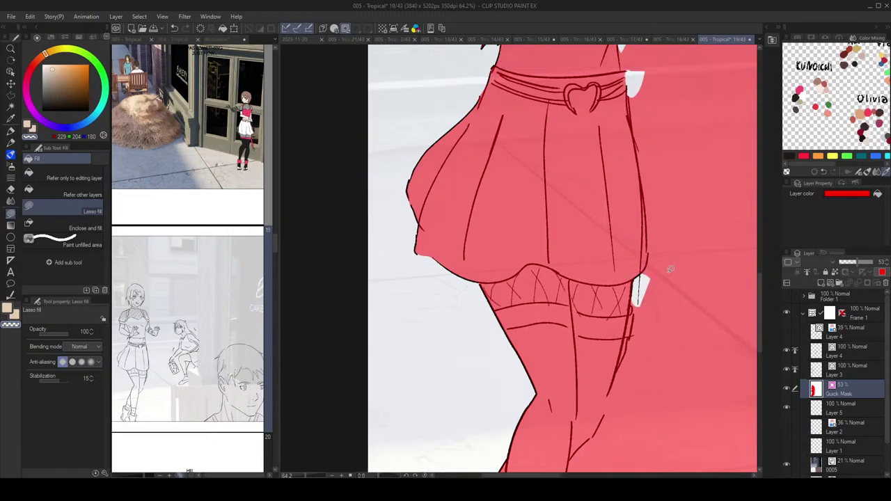
Step: On Layer 3, shorten the long outer skirt line so it ends at the hem, and reselect the Quick Mask layer
key("o")
left_click(641, 298)
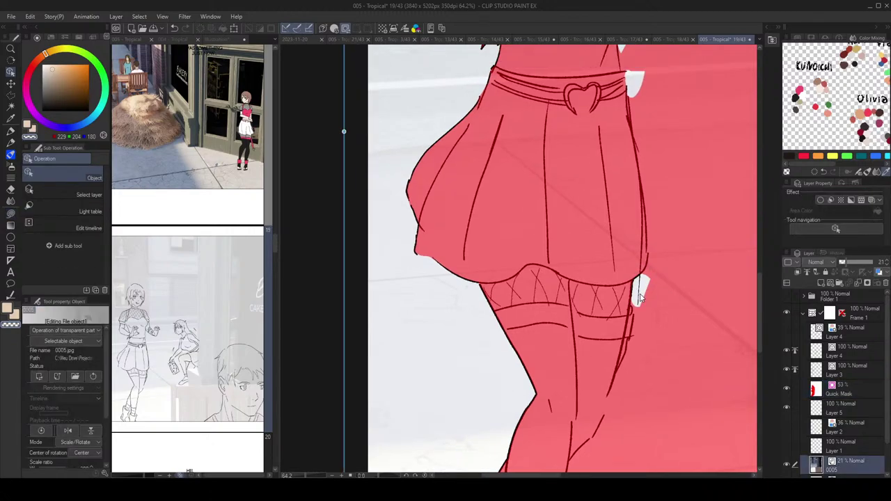
left_click(640, 298)
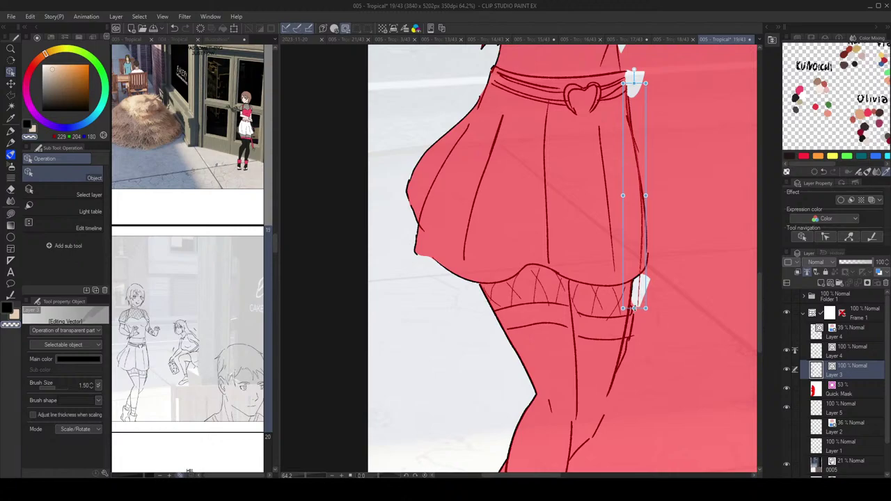
left_click_drag(635, 308, 635, 276)
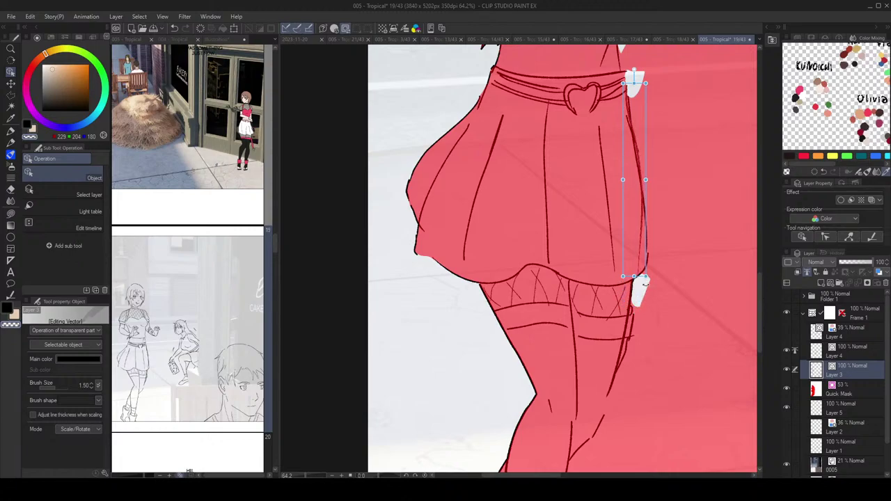
scroll(644, 284, "down", 2)
left_click(846, 395)
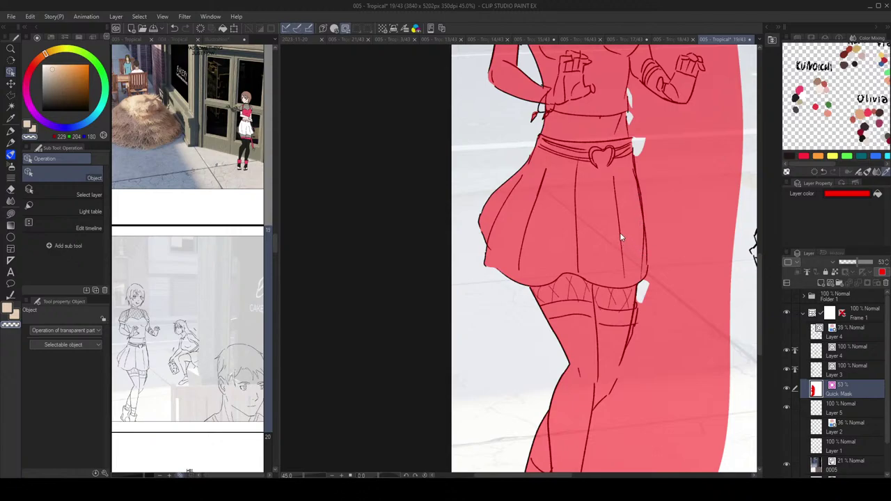
Step: On Layer 3, nudge the pleat line nearest the skirt's outer edge slightly sideways, and return to Lasso fill on Quick Mask
left_click(851, 373)
left_click_drag(620, 232, 618, 233)
left_click(689, 310)
key("g")
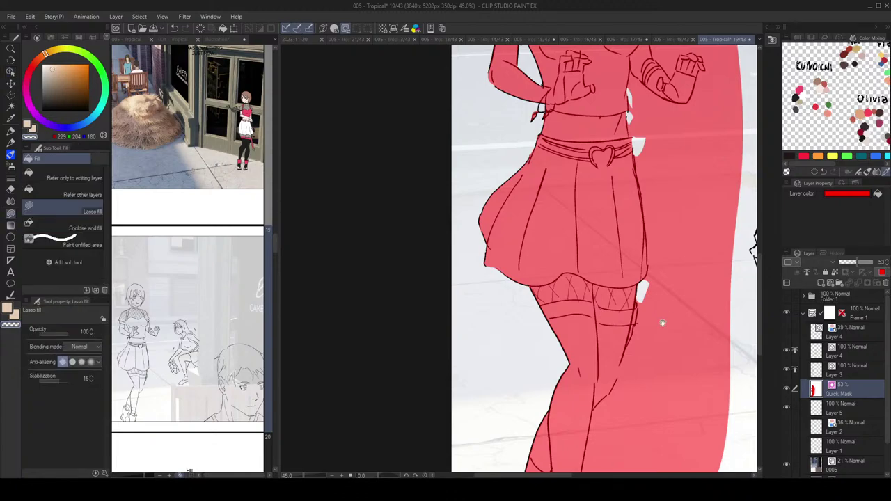
Step: Lasso-clear the mask outside the two outline gaps at the knee, below the outer thigh
left_click_drag(670, 313, 725, 215)
scroll(724, 216, "up", 3)
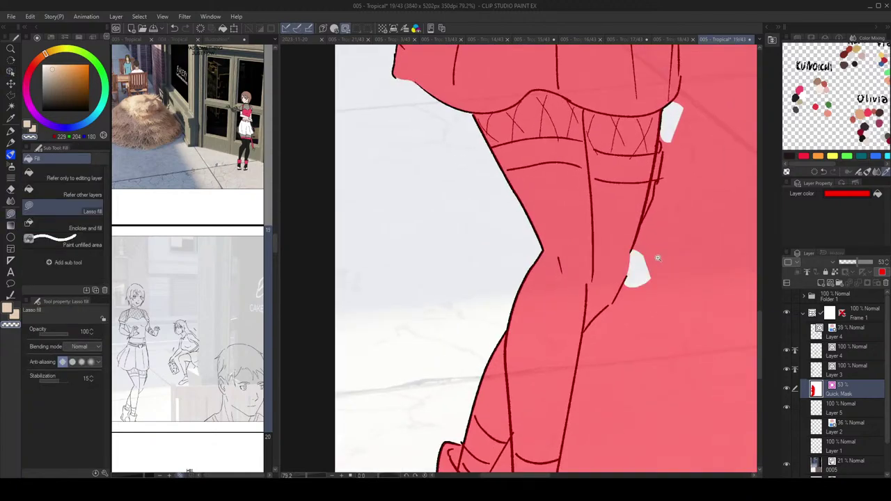
scroll(636, 245, "up", 1)
mouse_move(635, 240)
left_mouse_down()
mouse_move(630, 259)
mouse_move(666, 248)
mouse_move(658, 234)
left_mouse_up()
scroll(673, 262, "down", 3)
scroll(632, 256, "up", 4)
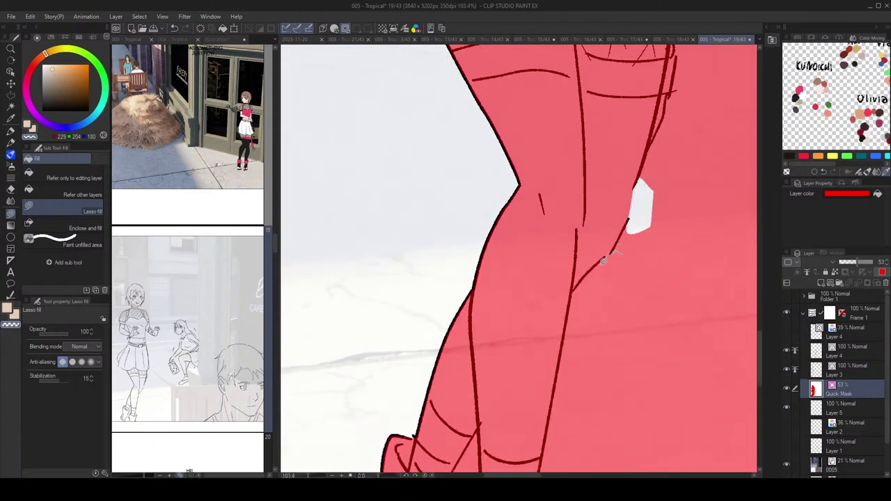
scroll(606, 255, "down", 3)
scroll(633, 308, "up", 5)
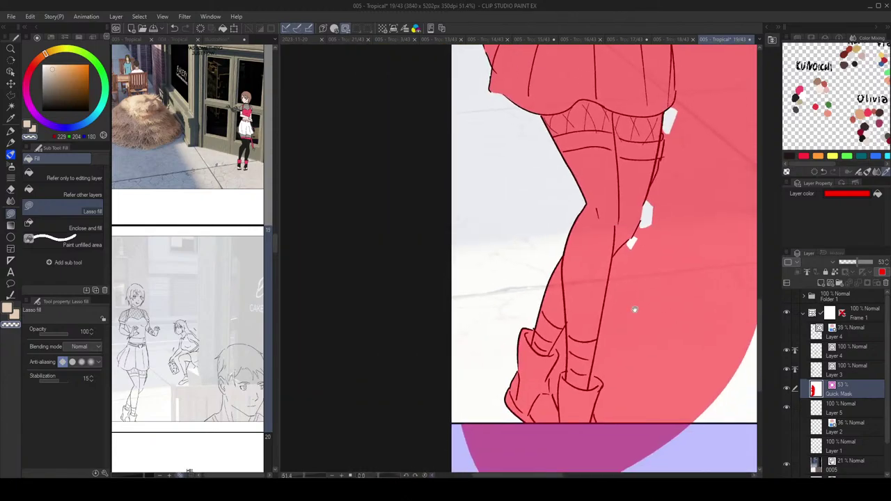
Step: Lasso-clear small pieces of the mask at both sides of the front boot's cuff and beside the rear boot's cuff
left_click_drag(582, 349, 610, 360)
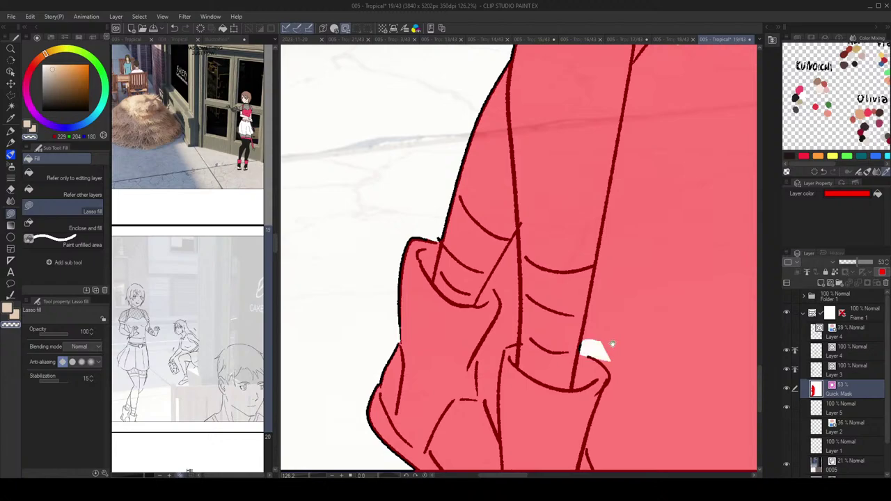
left_click_drag(566, 334, 653, 339)
mouse_move(599, 337)
left_mouse_down()
mouse_move(606, 343)
mouse_move(588, 358)
left_mouse_up()
left_click_drag(605, 312, 615, 316)
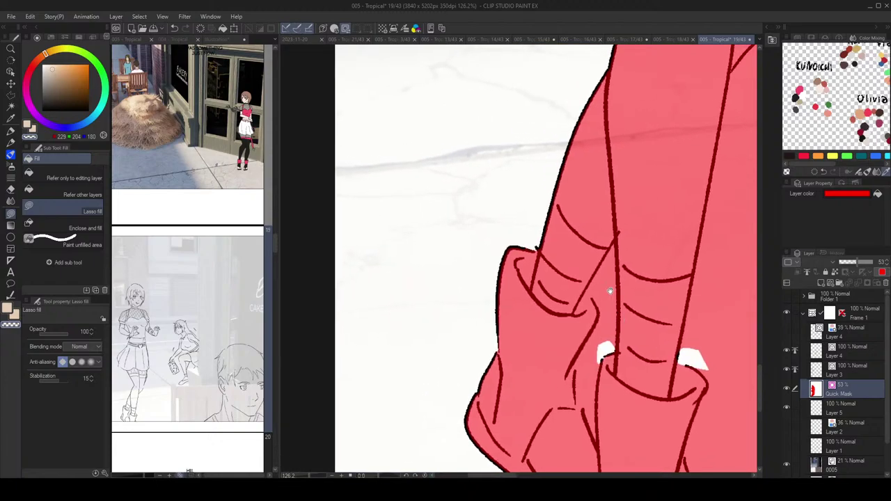
mouse_move(592, 285)
left_mouse_down()
mouse_move(599, 304)
mouse_move(592, 292)
mouse_move(631, 284)
mouse_move(618, 222)
left_mouse_up()
scroll(622, 289, "down", 4)
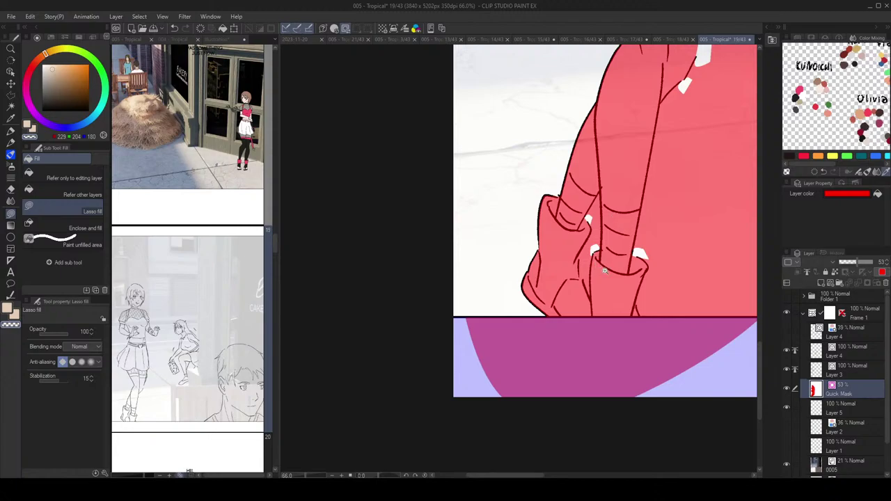
Step: Lasso-clear the remaining mask in the gap between the two boots and up between the ankles
scroll(604, 268, "up", 3)
mouse_move(565, 269)
left_mouse_down()
mouse_move(566, 242)
mouse_move(585, 308)
left_mouse_up()
left_click_drag(579, 265, 592, 294)
left_click_drag(593, 232, 575, 268)
left_click_drag(609, 224, 617, 245)
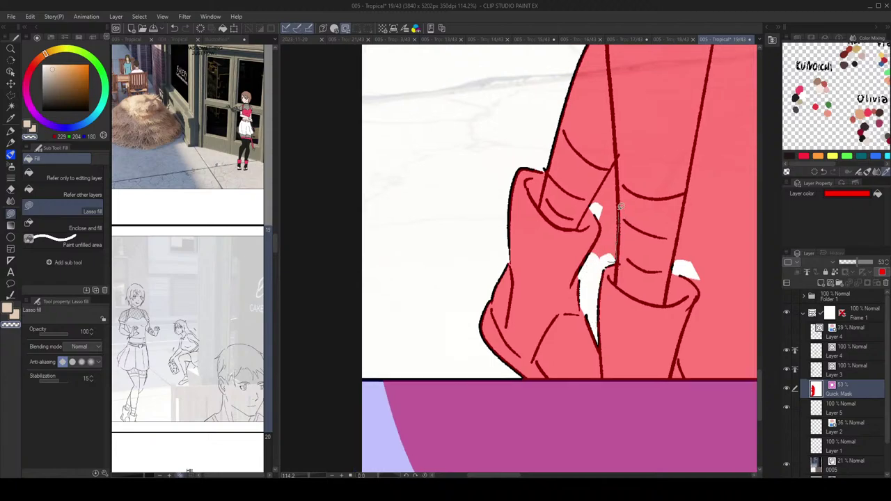
left_click_drag(620, 206, 615, 158)
left_click_drag(595, 244, 596, 242)
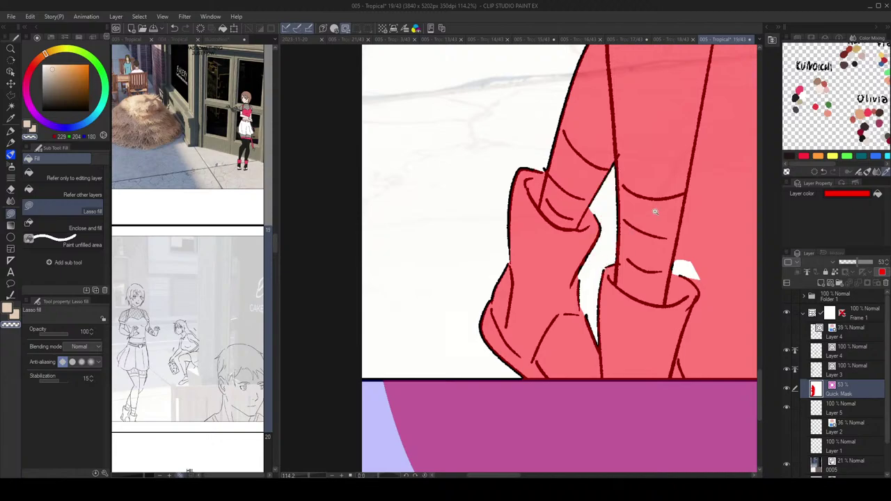
Step: Lasso-clear the mask at the outline gap on the front boot just above the panel border
scroll(573, 313, "down", 5)
scroll(574, 313, "up", 4)
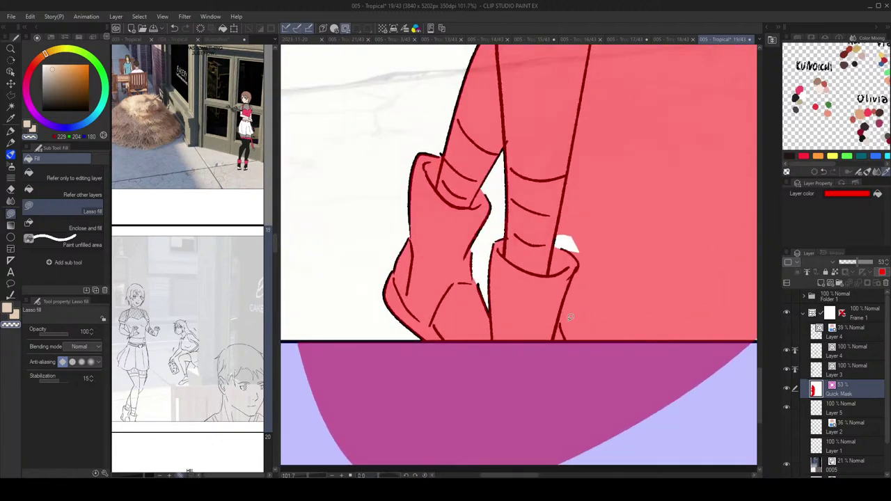
scroll(643, 275, "down", 6)
left_click_drag(728, 98, 678, 198)
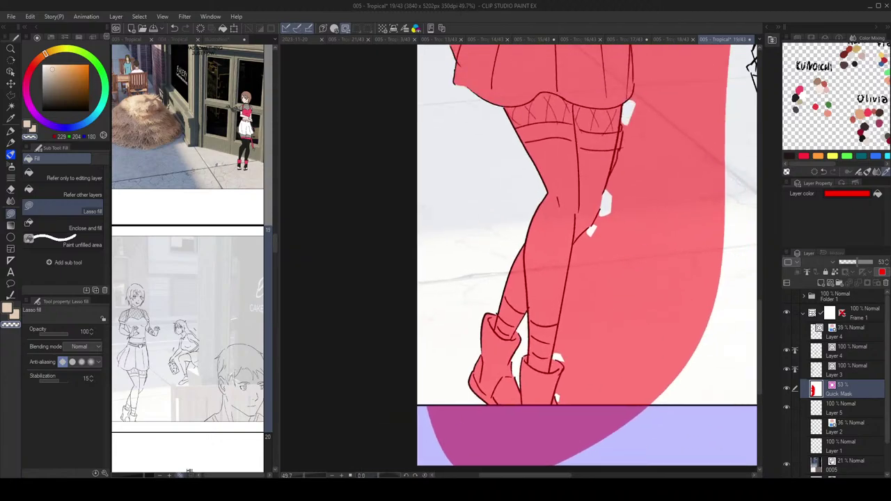
Step: Lasso-clear a strip of mask from the belt to the outer mask edge, separating the lower area
left_click_drag(699, 51, 673, 280)
scroll(673, 280, "down", 5)
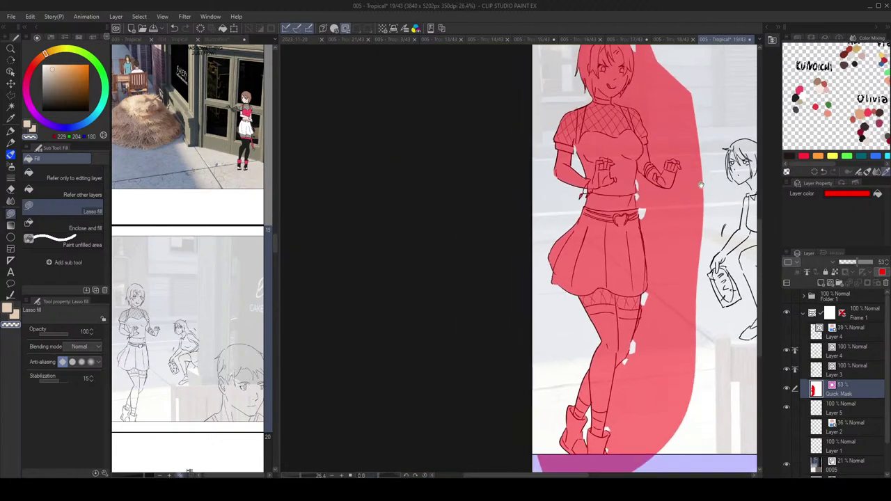
left_click_drag(673, 245, 642, 234)
left_click_drag(683, 298, 666, 243)
Step: Auto-select the masked area outside the skirt and legs below the belt strip, delete its mask and deselect
key("w")
left_click(668, 240)
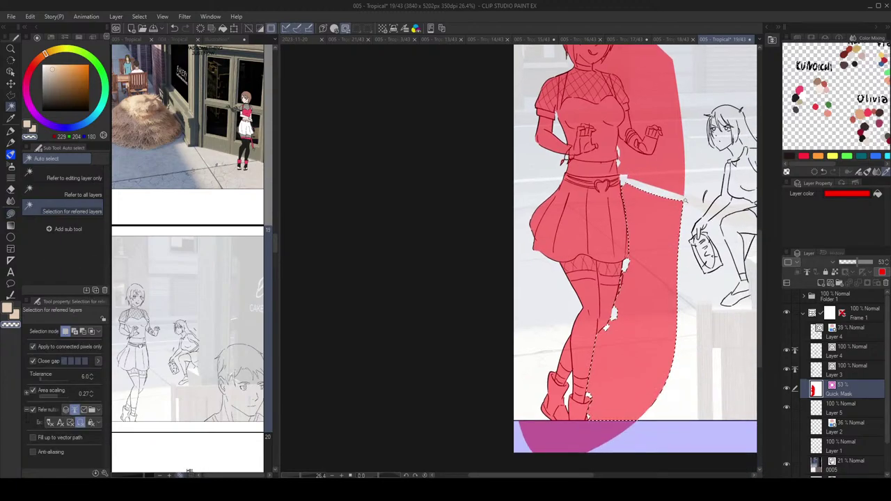
key("Delete")
left_click_drag(670, 128, 674, 174)
key("ctrl+d")
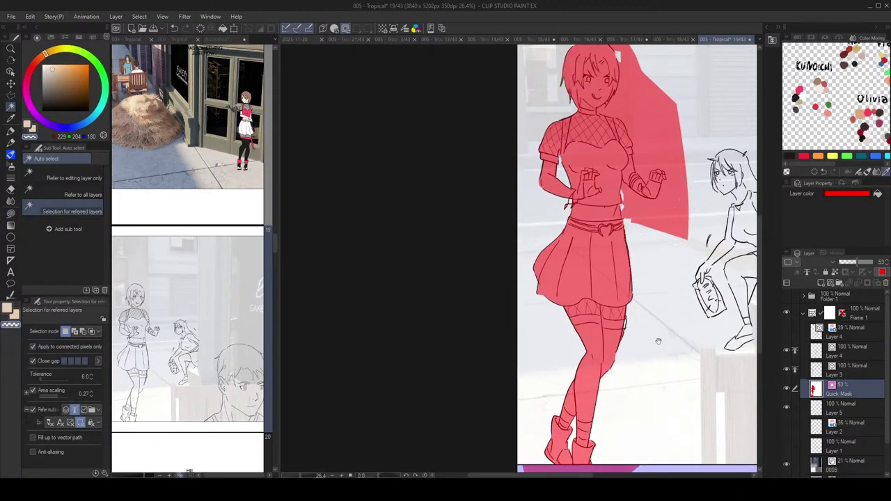
Step: Try to touch up the mask edge around the stocking band on the outer thigh with Lasso fill
left_click_drag(639, 445, 624, 342)
key("g")
key("g")
left_click_drag(611, 214, 660, 254)
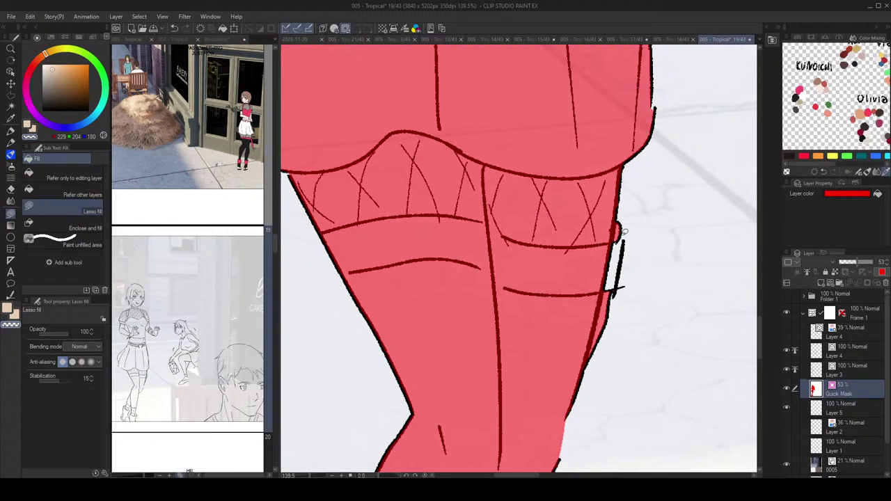
scroll(624, 233, "down", 5)
scroll(632, 234, "up", 4)
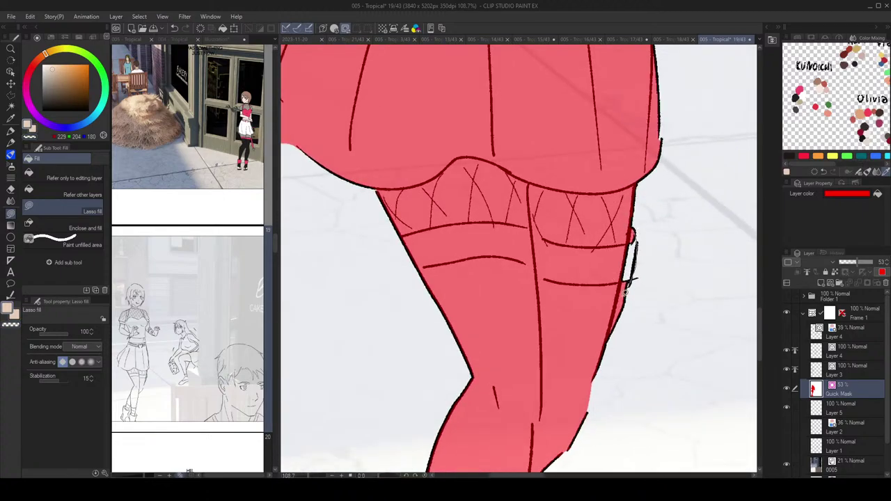
scroll(627, 212, "down", 5)
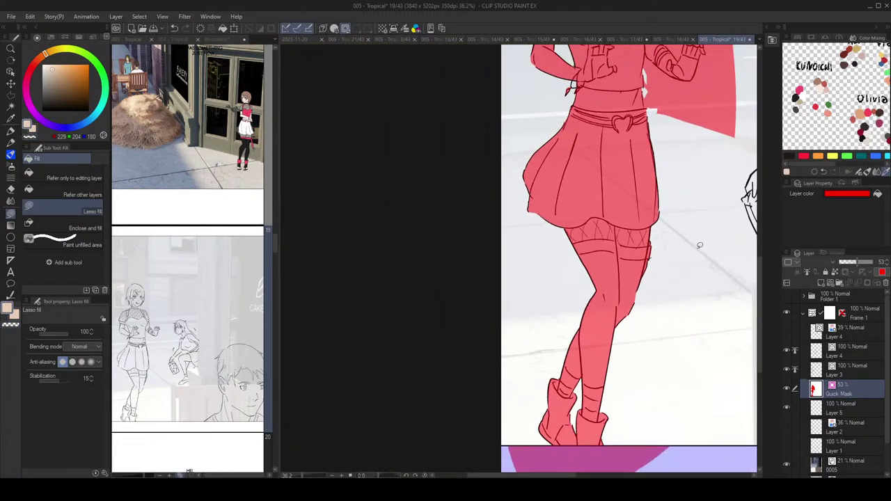
scroll(683, 249, "down", 2)
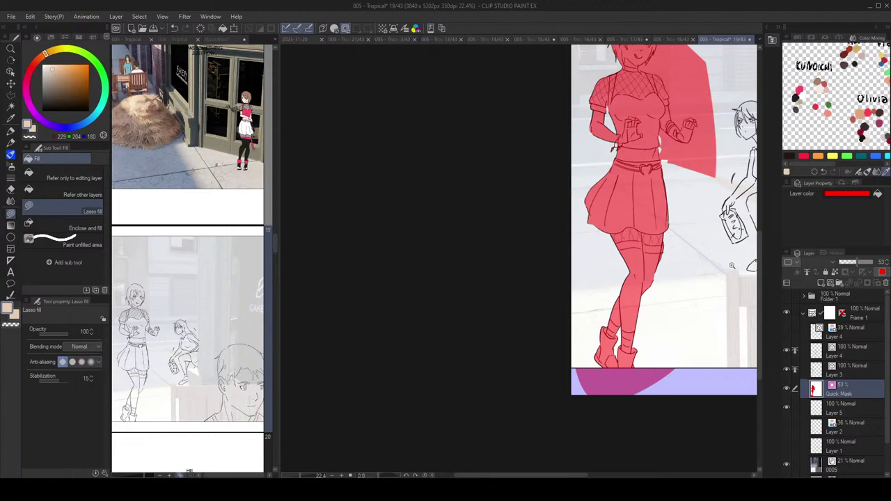
scroll(695, 261, "up", 6)
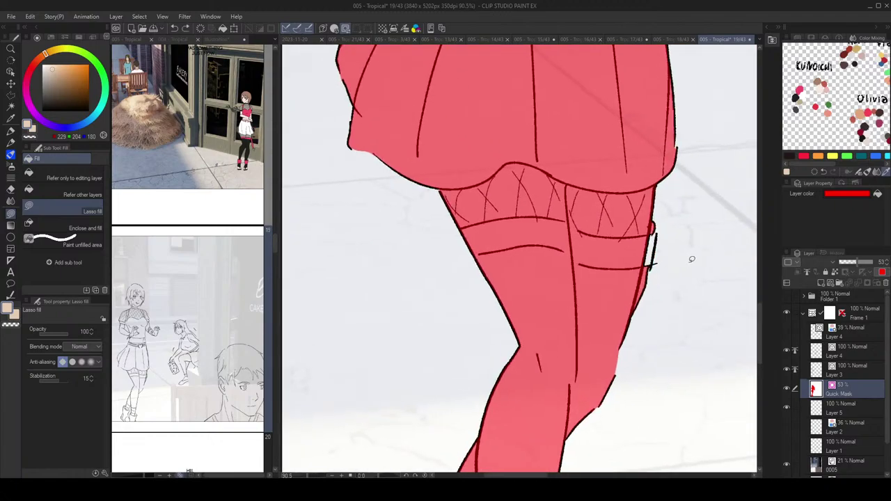
Step: On Layer 3, select and delete the small stray vector line at the stocking band on the outer thigh
key("o")
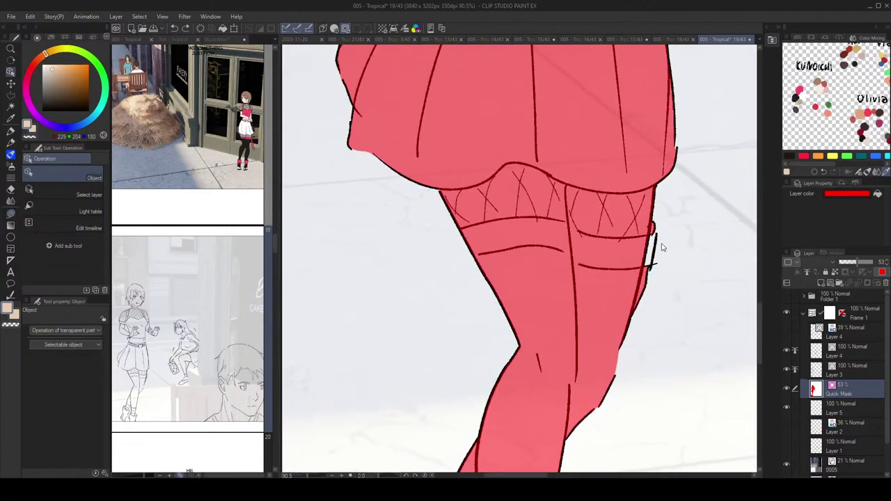
left_click(656, 246)
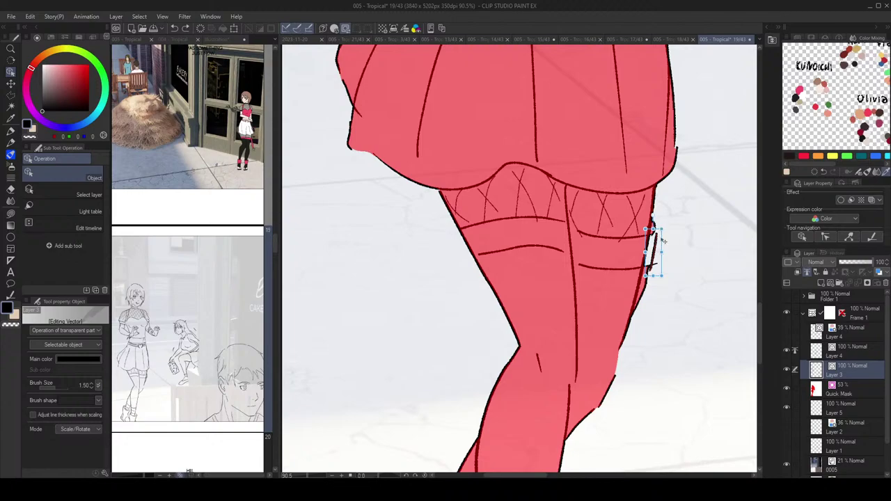
left_click(680, 229)
left_click(658, 228)
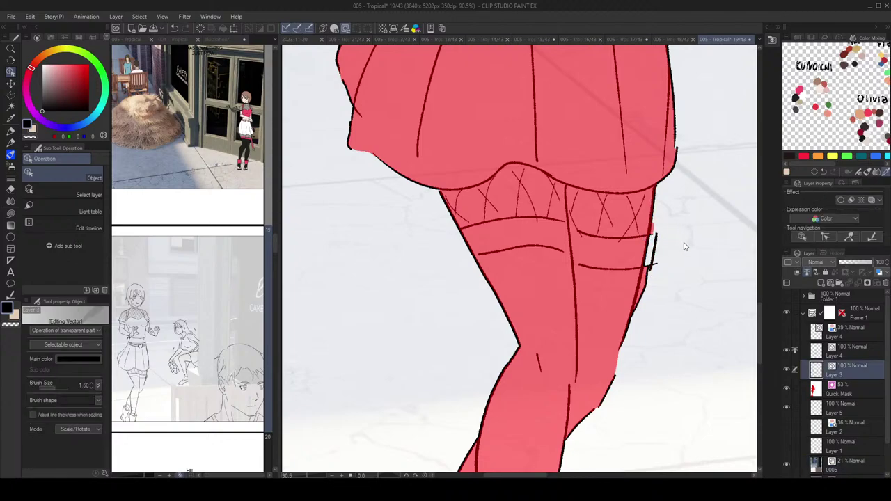
Step: Undo the recent mask and line edits around the skirt, legs and boots
left_click(714, 211)
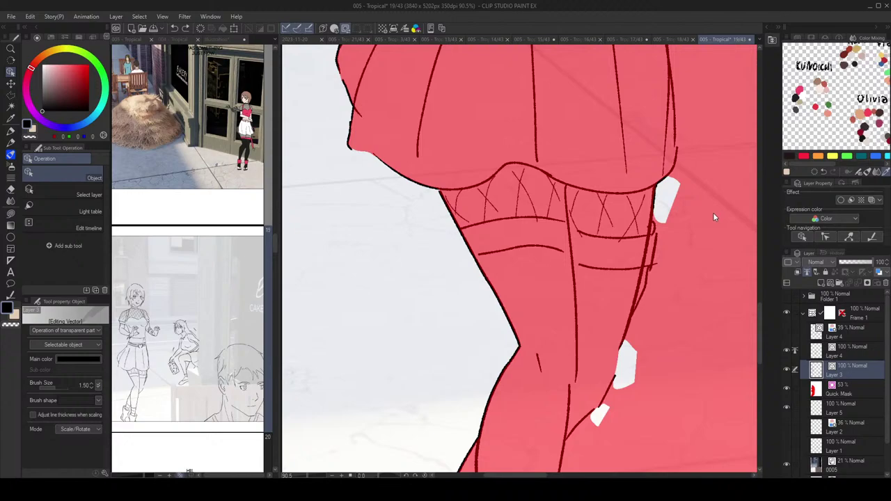
key("ctrl+z")
key("ctrl+z")
key("ctrl+z")
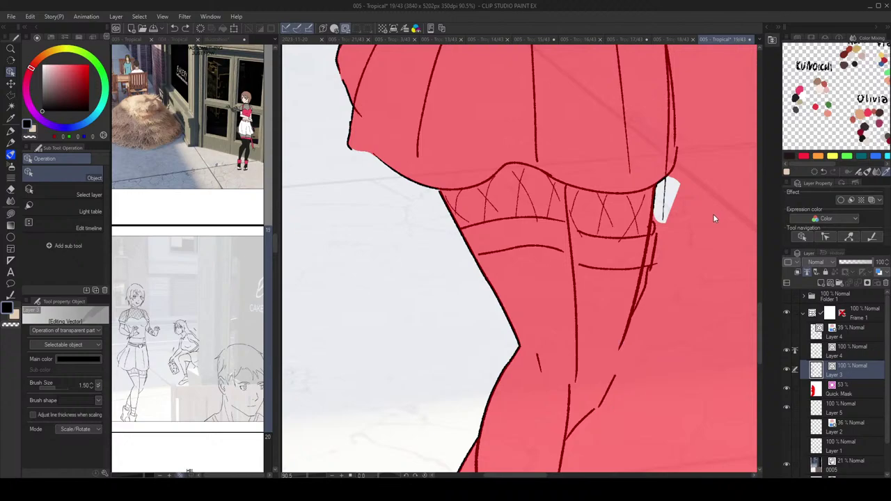
scroll(714, 215, "down", 5)
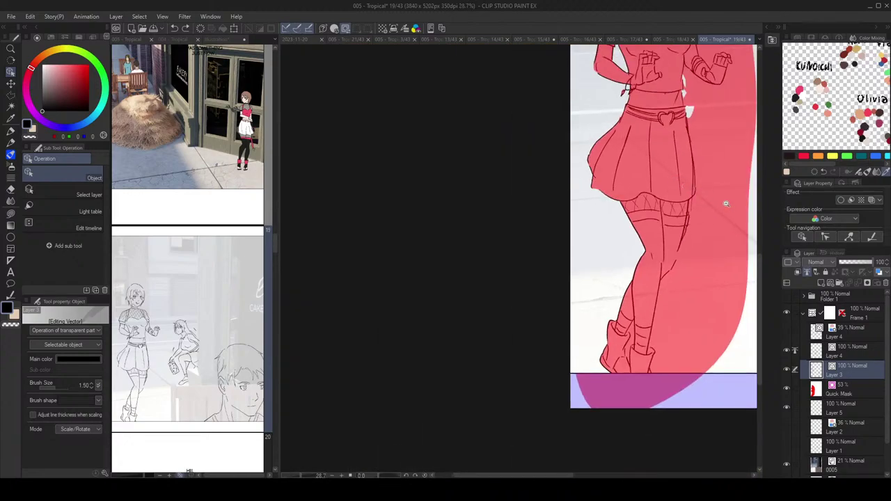
Step: Redo the undone mask and line edits around the skirt, legs and boots
key("ctrl+y")
key("ctrl+y")
key("ctrl+y")
key("ctrl+y")
key("ctrl+y")
key("ctrl+y")
key("ctrl+y")
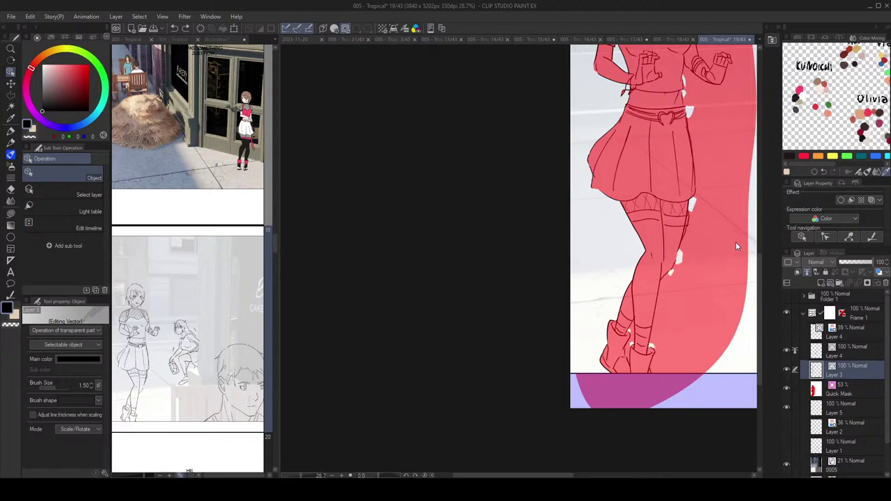
Step: On Layer 3, delete the stray vector lines at the outer-thigh stocking band and erase the overhanging line end
scroll(700, 224, "up", 5)
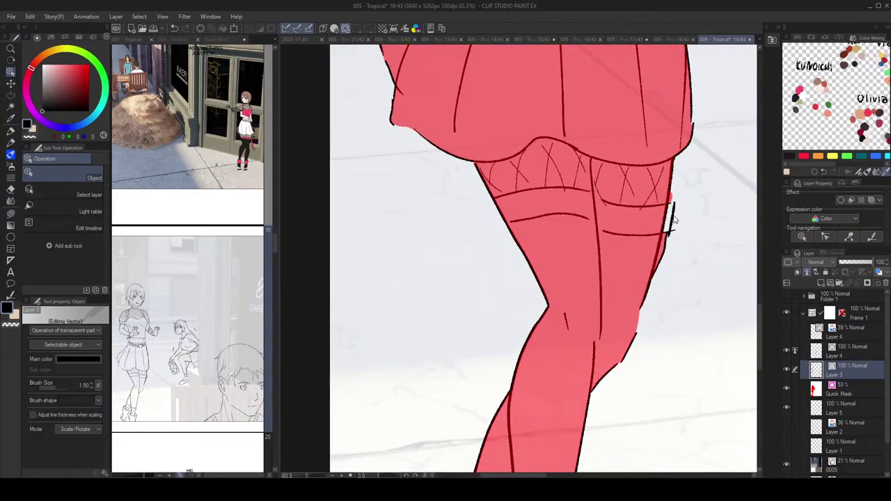
left_click(670, 221)
key("Delete")
left_click(666, 243)
key("Delete")
left_click(674, 233)
key("e")
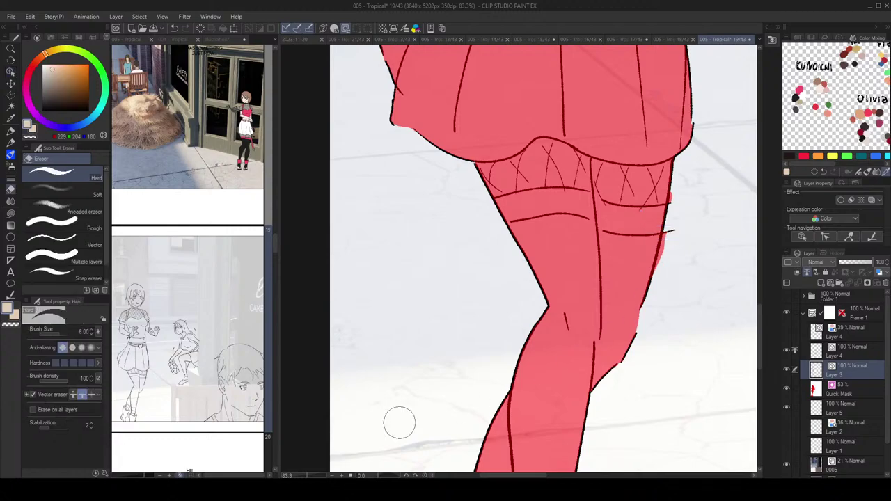
mouse_move(677, 215)
left_mouse_down()
mouse_move(675, 240)
mouse_move(679, 200)
left_mouse_up()
Step: On the Quick Mask layer, trim the mask edge along the outer thigh and knee with transparent Lasso fill
key("o")
scroll(679, 189, "down", 3)
left_click(859, 387)
key("g")
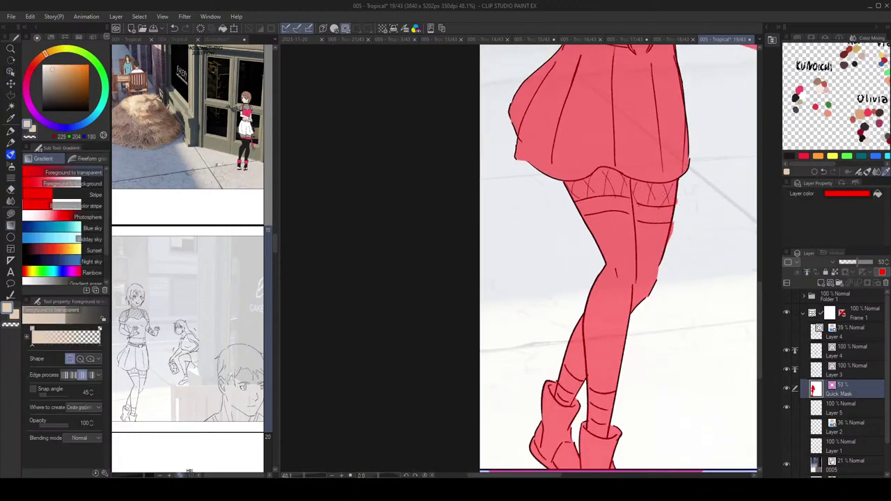
scroll(678, 185, "up", 3)
mouse_move(666, 188)
left_mouse_down()
mouse_move(644, 280)
mouse_move(660, 266)
left_mouse_up()
mouse_move(697, 244)
left_mouse_down()
mouse_move(692, 199)
mouse_move(675, 207)
left_mouse_up()
left_click_drag(690, 204, 609, 267)
left_click_drag(640, 226, 664, 170)
scroll(653, 168, "down", 5)
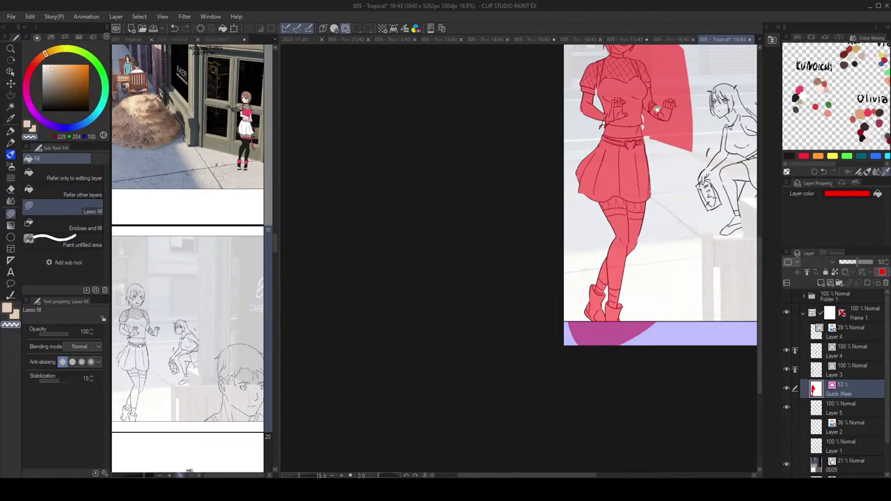
Step: Clear a small mask patch with Lasso fill at the outline gap under the forearm beside the waist
scroll(657, 108, "up", 4)
scroll(634, 237, "down", 1)
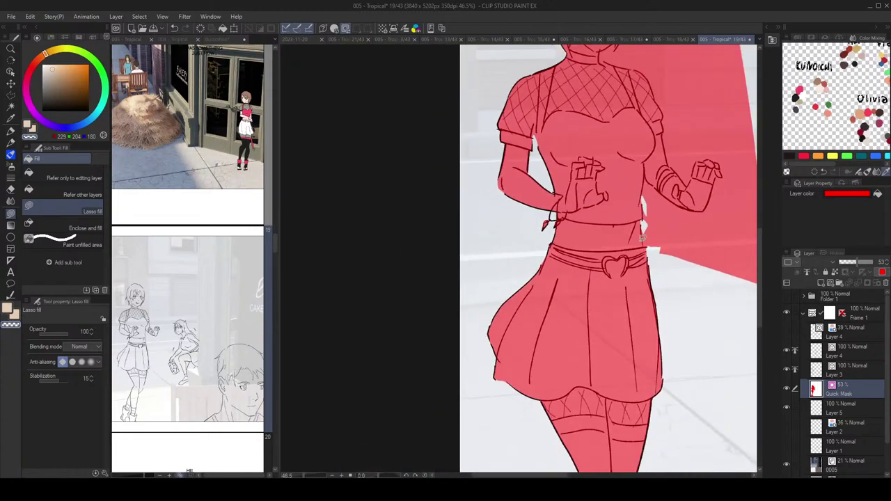
scroll(656, 239, "up", 3)
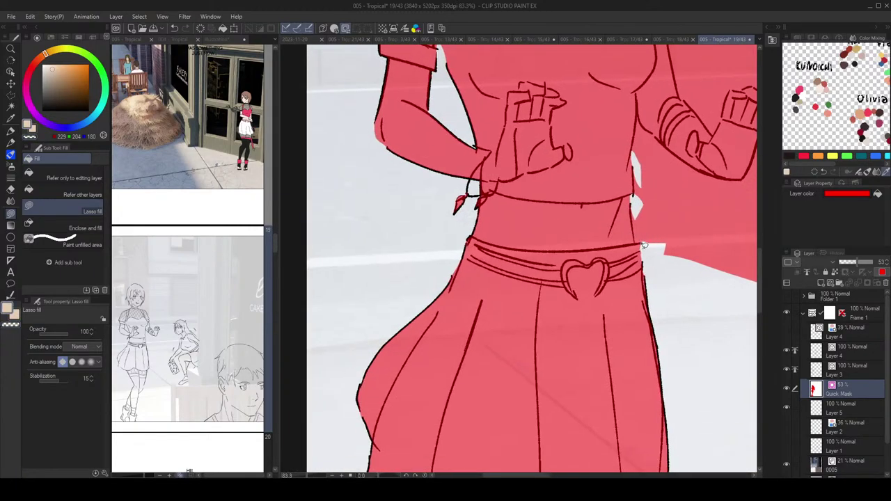
scroll(676, 225, "down", 3)
scroll(662, 191, "up", 4)
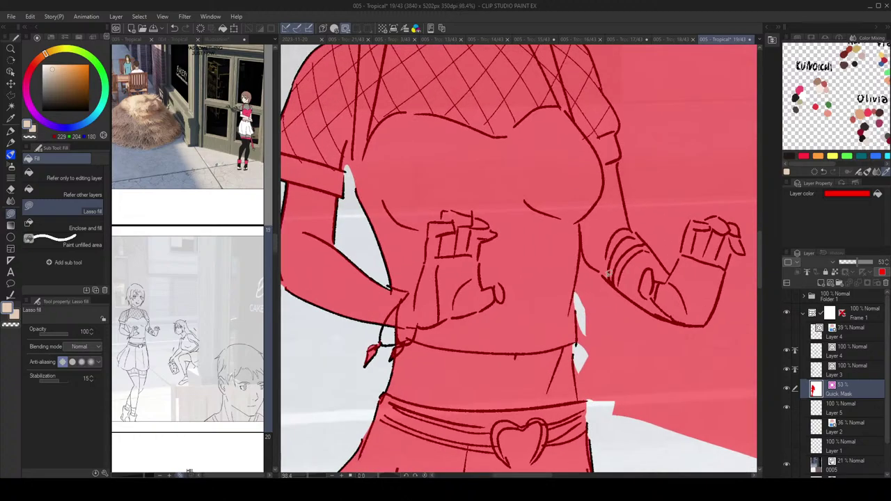
left_click_drag(631, 251, 634, 270)
key("c")
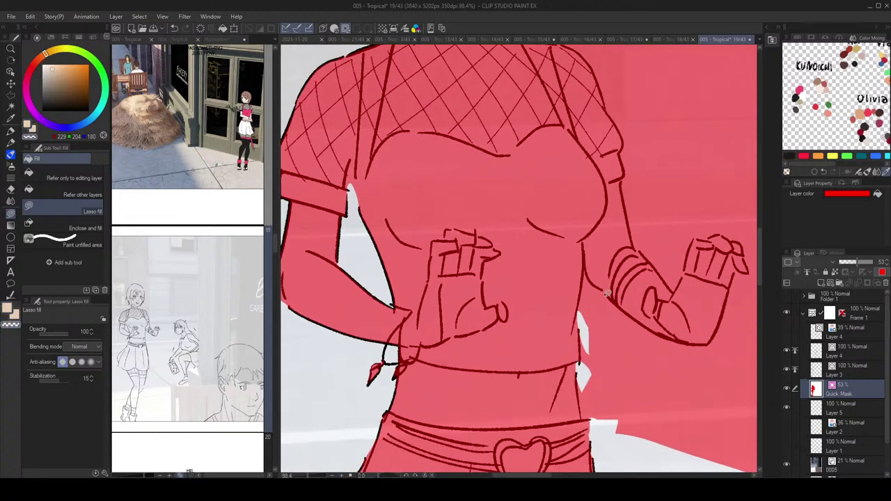
scroll(603, 289, "down", 1)
scroll(647, 261, "up", 3)
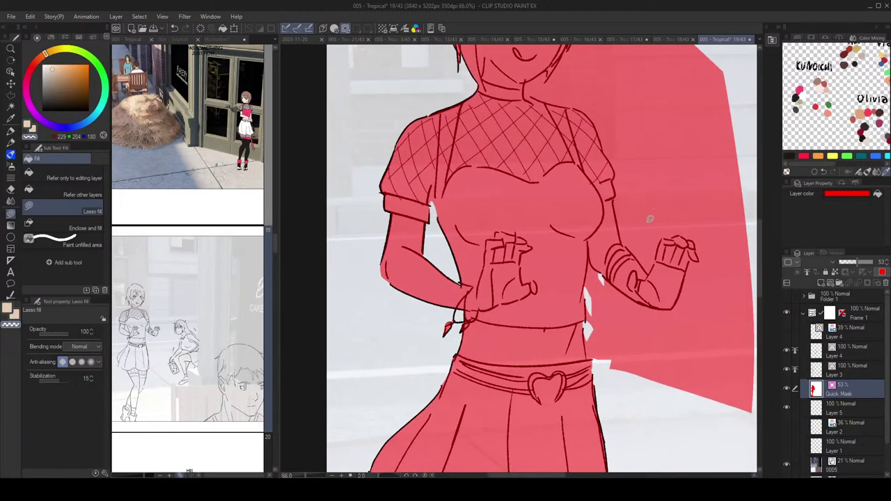
Step: Clear mask patches along the inner side of the raised outer hand and around its fingertips
left_click_drag(659, 263, 652, 278)
mouse_move(703, 209)
left_mouse_down()
mouse_move(645, 222)
mouse_move(686, 212)
left_mouse_up()
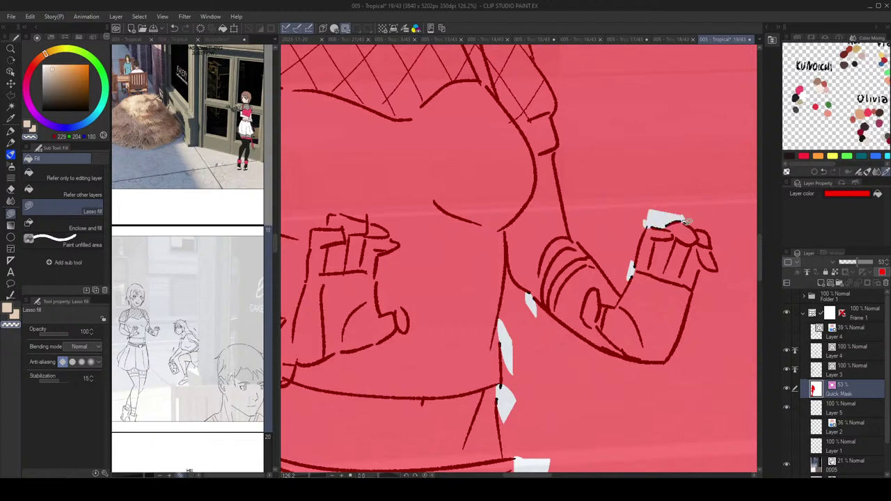
mouse_move(713, 240)
left_mouse_down()
mouse_move(726, 259)
mouse_move(697, 206)
left_mouse_up()
left_click_drag(705, 224, 701, 212)
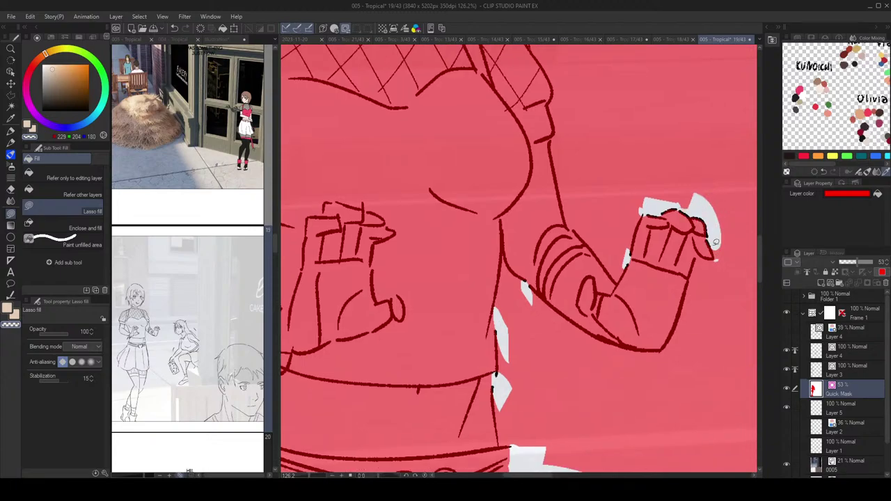
mouse_move(704, 256)
left_mouse_down()
mouse_move(706, 287)
mouse_move(731, 240)
left_mouse_up()
scroll(731, 229, "down", 4)
Step: Clear small mask patches at the outline gaps above the wristband and below the sleeve cuff of the same arm
scroll(677, 237, "up", 5)
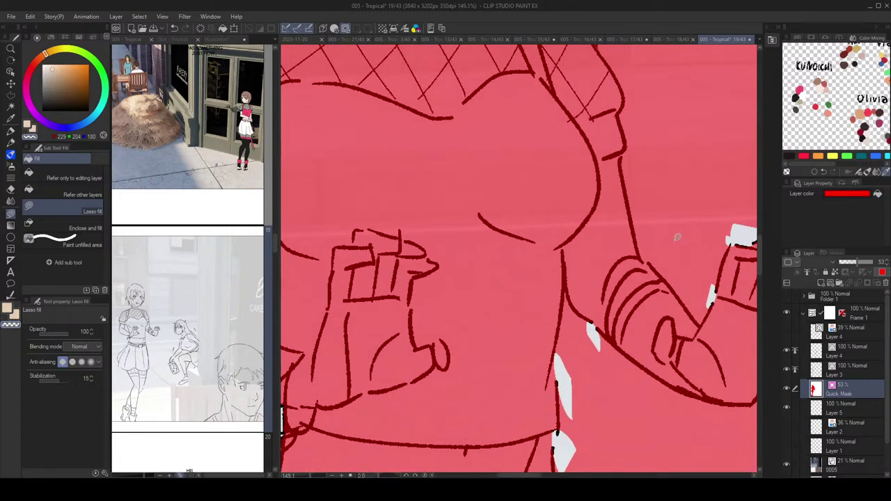
left_click_drag(646, 260, 643, 239)
left_click_drag(633, 156, 645, 182)
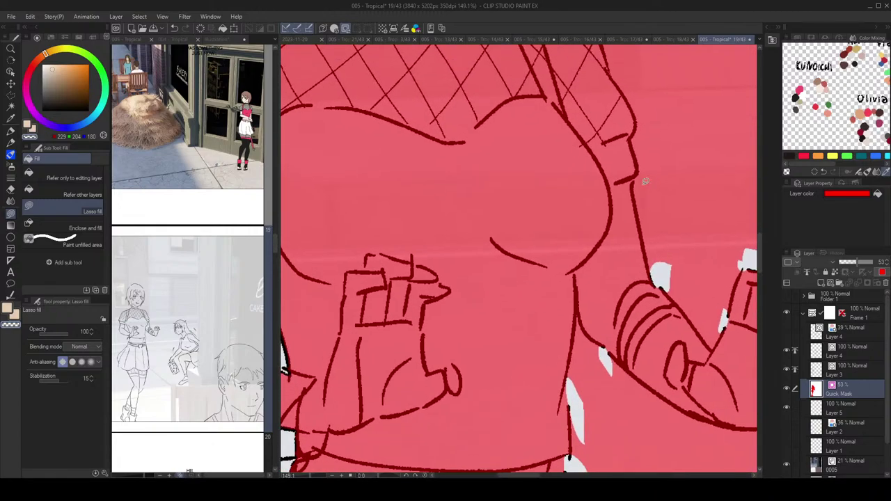
scroll(655, 181, "down", 4)
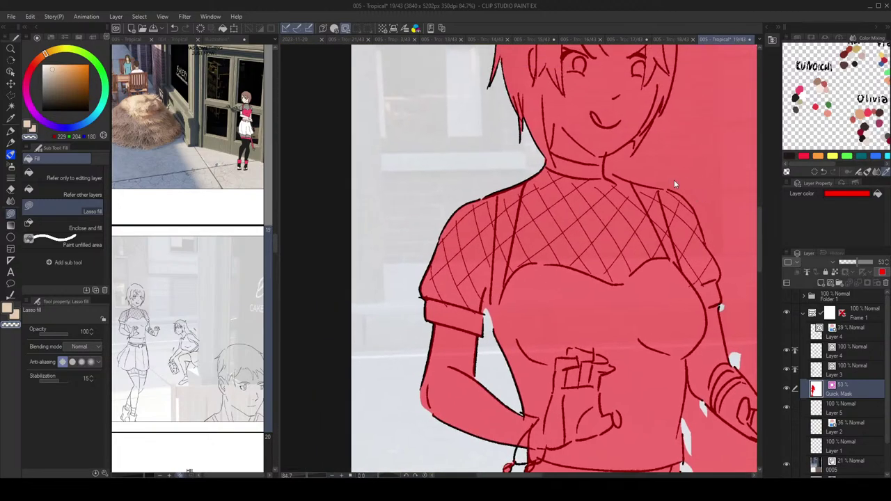
Step: Clear mask patches at the outline gaps on top of the outer shoulder and at the neck, undoing one misplaced fill
scroll(674, 181, "up", 4)
mouse_move(661, 200)
left_mouse_down()
mouse_move(643, 187)
mouse_move(670, 201)
mouse_move(642, 189)
left_mouse_up()
scroll(680, 182, "up", 1)
key("ctrl+z")
scroll(649, 178, "down", 4)
scroll(644, 188, "up", 5)
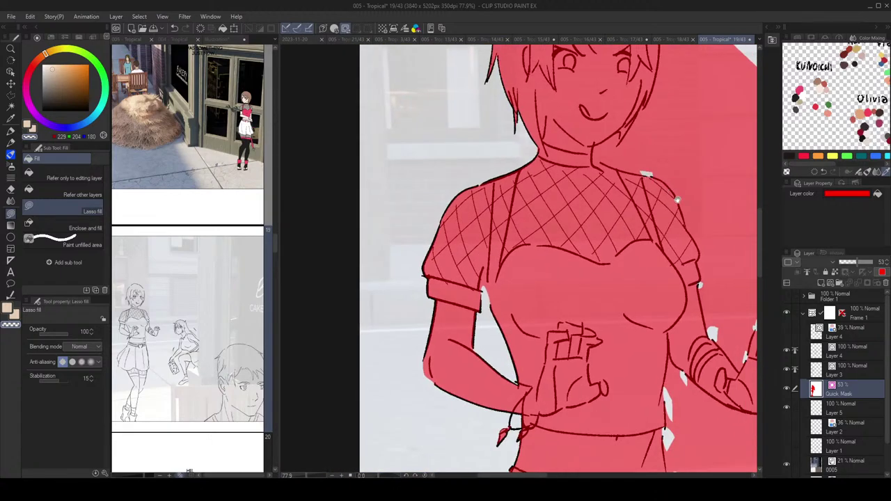
mouse_move(628, 218)
left_mouse_down()
mouse_move(594, 189)
mouse_move(640, 199)
left_mouse_up()
scroll(654, 183, "down", 4)
scroll(603, 182, "up", 3)
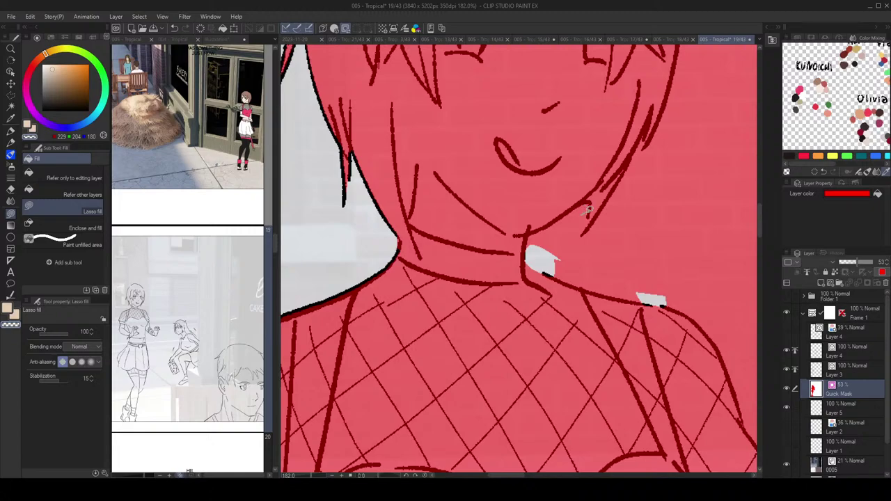
Step: Clear mask patches at the outline gaps in the hair tips beside the jaw and at the back of the head
mouse_move(589, 210)
left_mouse_down()
mouse_move(582, 232)
mouse_move(586, 213)
left_mouse_up()
scroll(671, 171, "down", 5)
left_click_drag(690, 89, 675, 155)
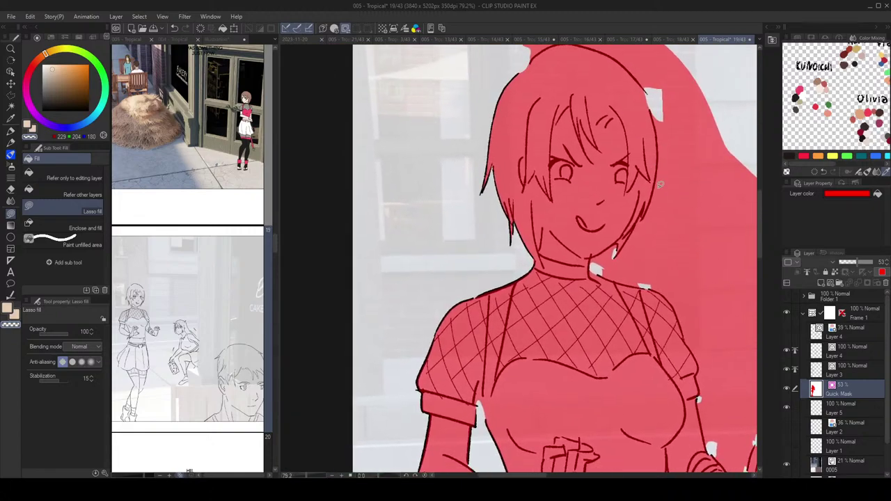
scroll(660, 185, "up", 3)
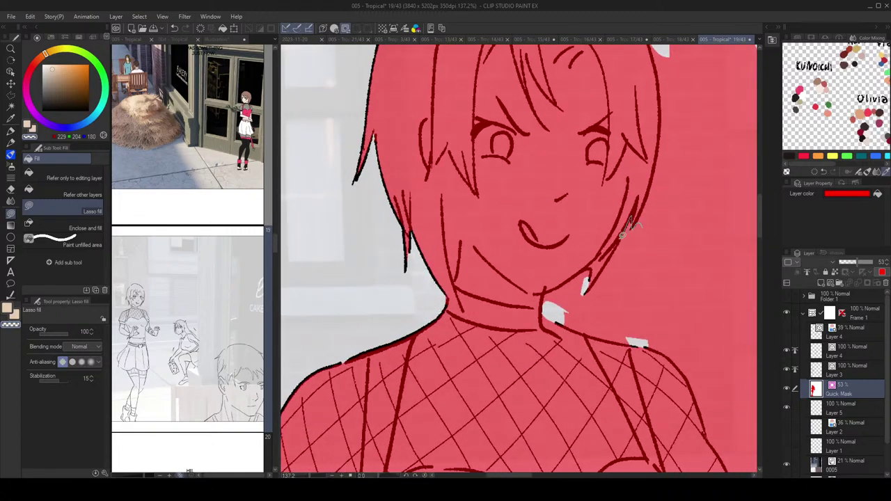
left_click_drag(622, 235, 638, 228)
Step: Auto-select the masked area outside the woman's head, arm and torso, delete its mask and deselect
scroll(649, 136, "down", 6)
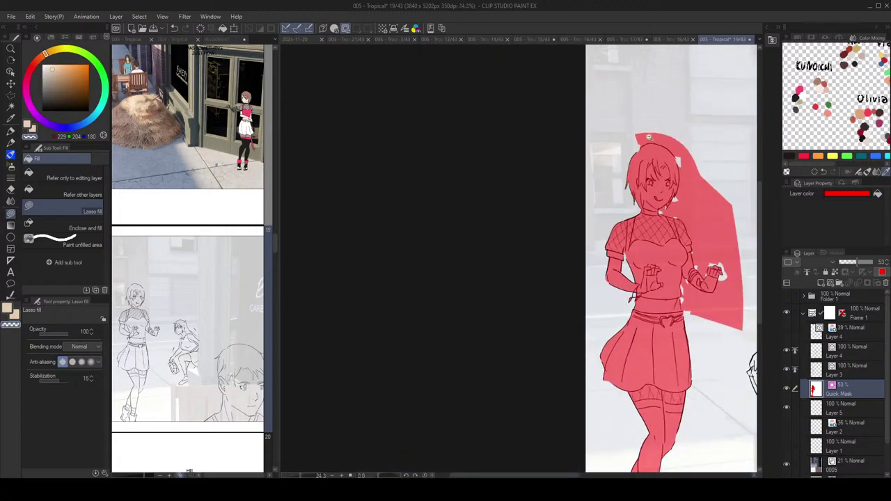
scroll(649, 136, "up", 3)
key("w")
left_click(682, 205)
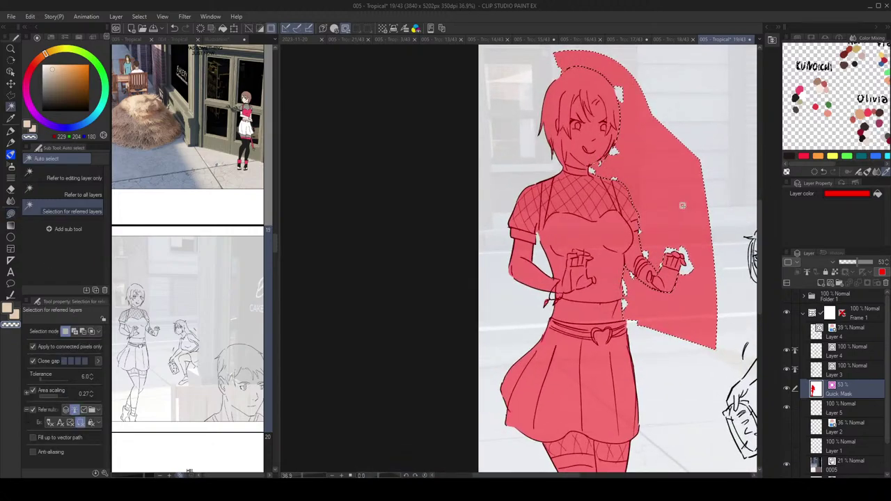
key("Delete")
key("ctrl+d")
scroll(666, 188, "down", 2)
scroll(658, 174, "up", 3)
Step: Touch up the mask edge at the back of the hair with Lasso fill and sample the mask's red
key("g")
key("g")
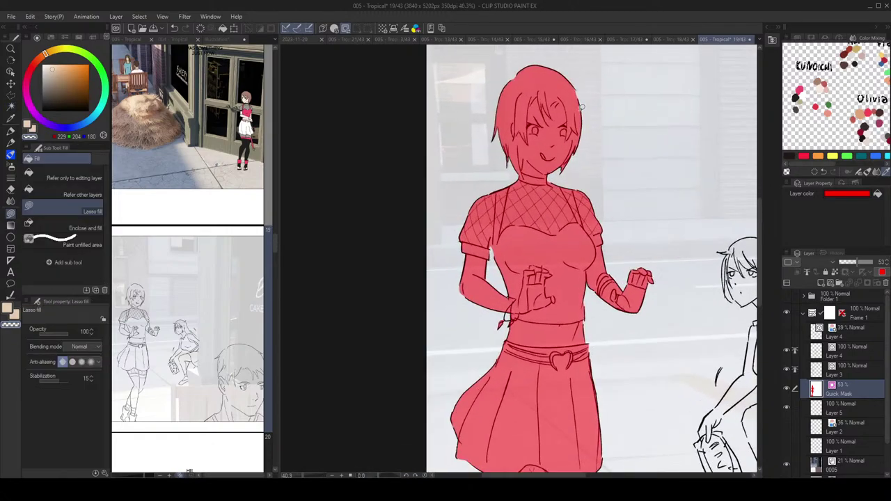
scroll(581, 107, "up", 4)
left_click_drag(590, 154, 605, 168)
left_click(583, 135, "alt")
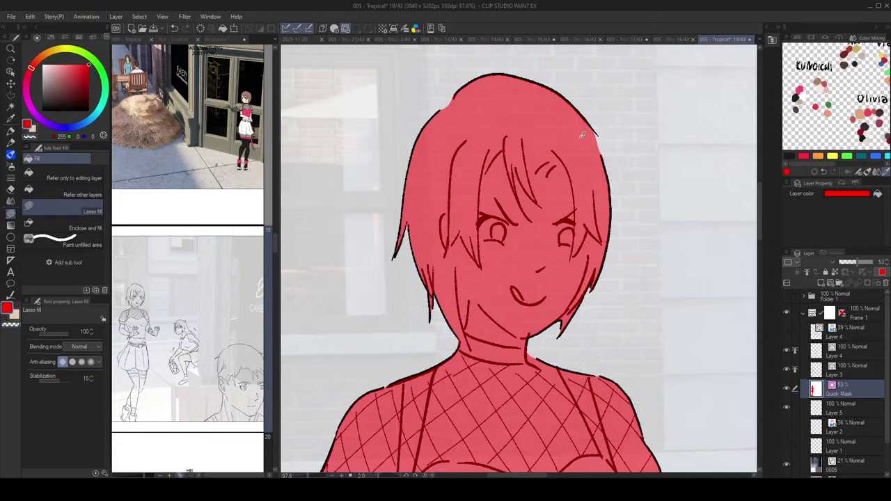
scroll(596, 131, "down", 5)
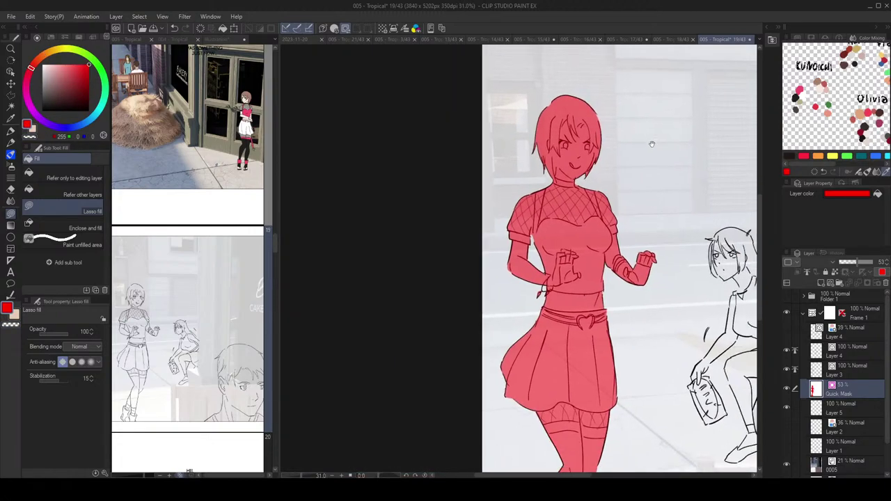
Step: Auto-select the strip below the panel's bottom border, delete its leftover mask and deselect
scroll(640, 132, "down", 3)
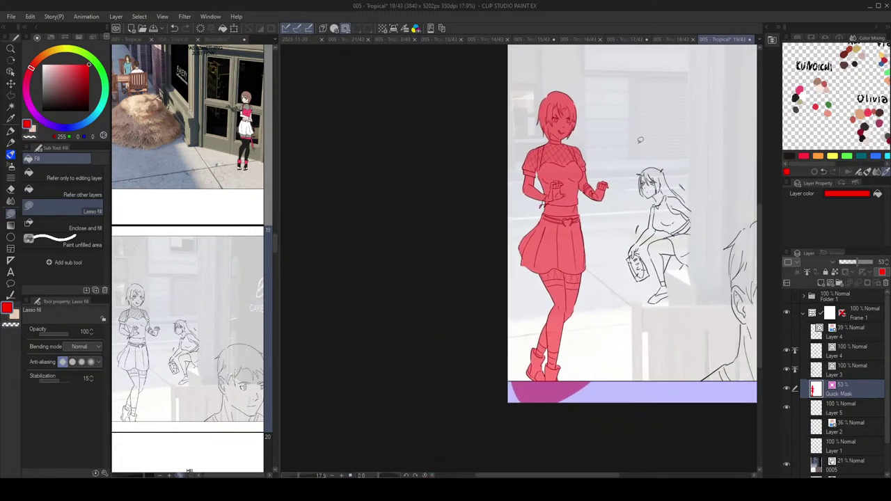
left_click_drag(640, 140, 642, 109)
key("w")
left_click(559, 367)
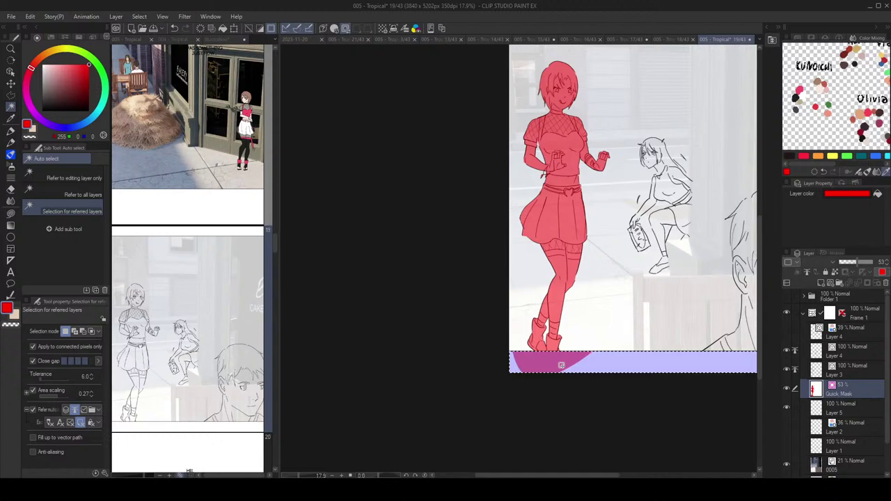
key("Delete")
left_click_drag(625, 282, 503, 275)
key("ctrl+d")
Step: Convert the Quick Mask to a selection and fill the woman's silhouette on Layer 5 with the pale skin colour
key("g")
left_click_drag(470, 159, 489, 175)
left_click(345, 30)
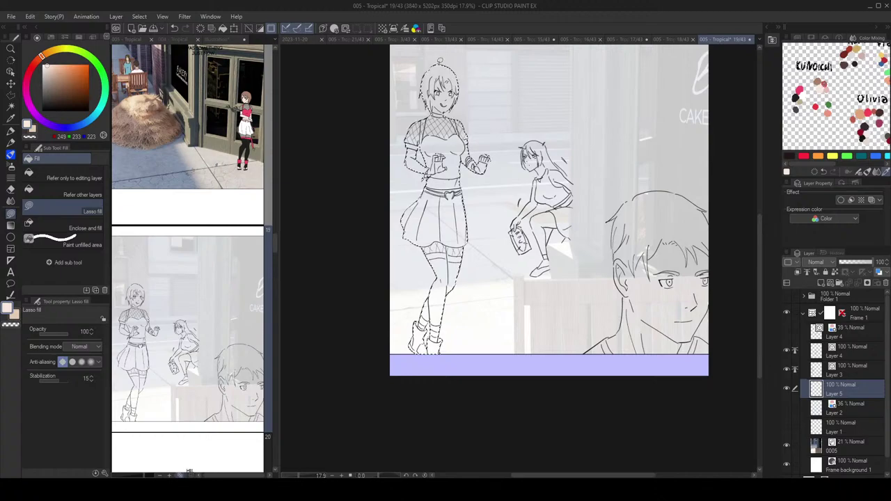
left_click(223, 29)
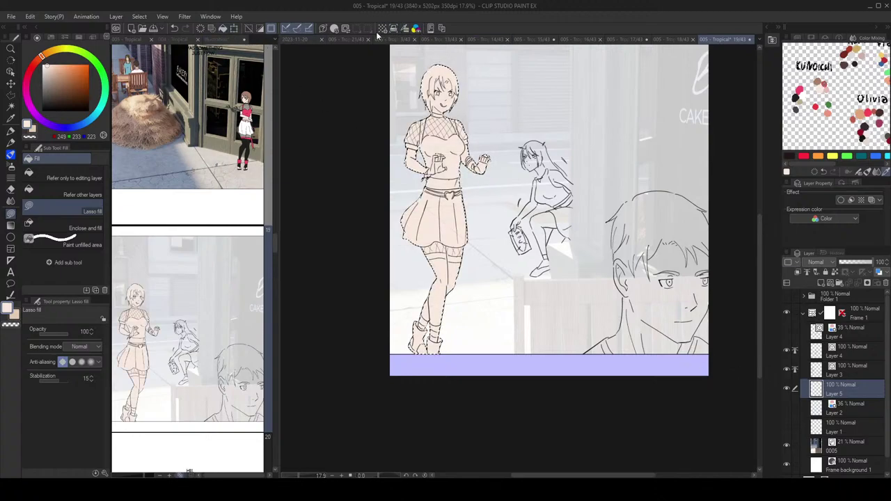
Step: Deselect the woman's silhouette and start a new empty Quick Mask
left_click(347, 30)
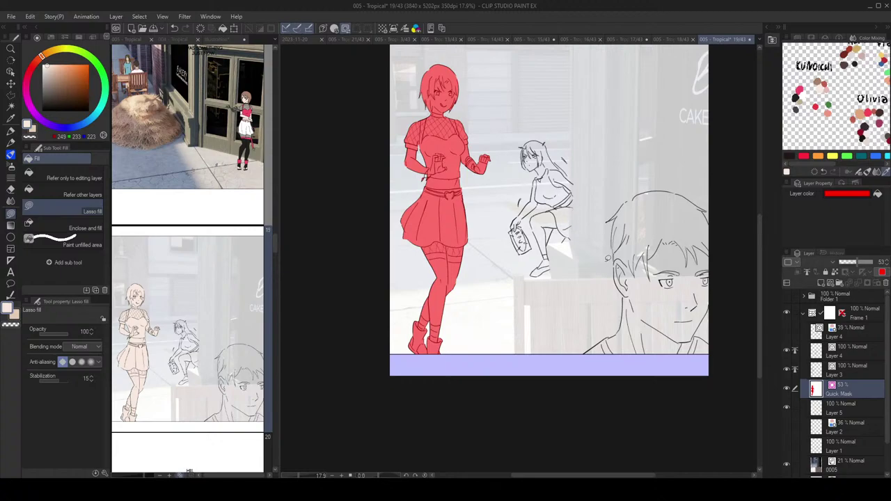
left_click(344, 31)
key("ctrl+d")
left_click(347, 29)
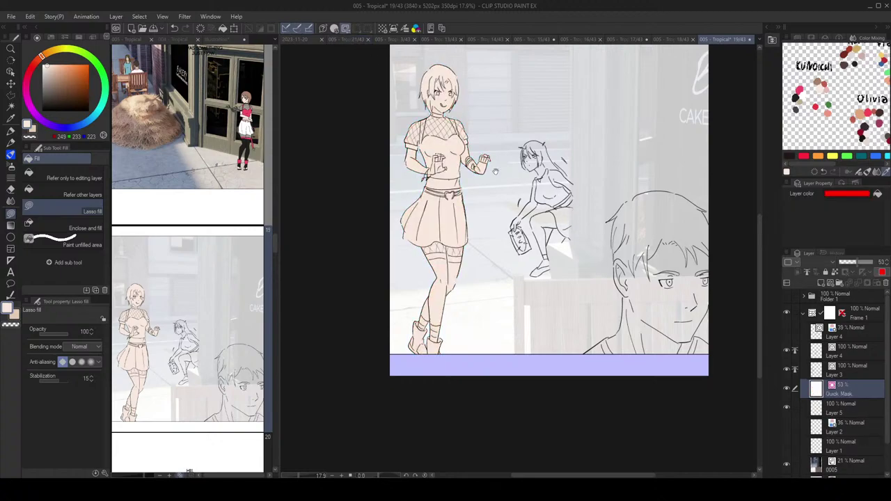
Step: Mask the foreground man's head and shoulders roughly with Lasso fill, extending past his outline and the page edge
left_click_drag(675, 321, 717, 316)
left_click_drag(644, 240, 603, 224)
mouse_move(701, 130)
left_mouse_down()
mouse_move(592, 91)
mouse_move(677, 390)
mouse_move(709, 177)
left_mouse_up()
scroll(655, 125, "up", 3)
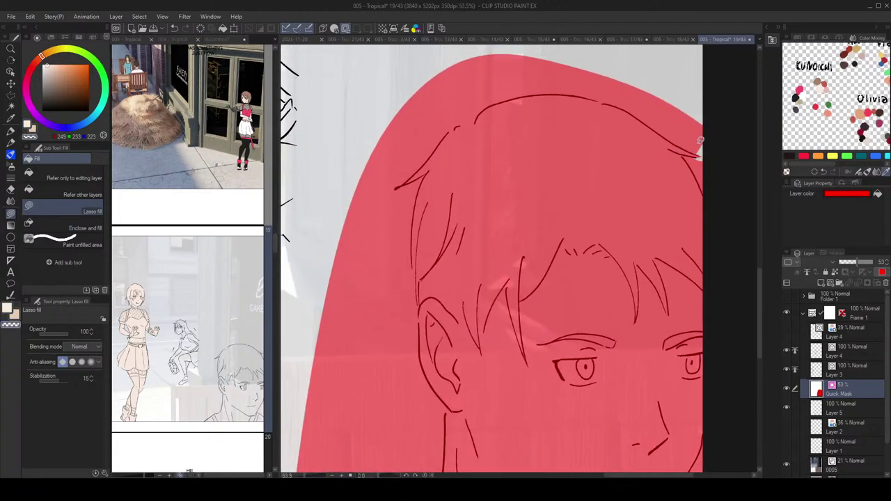
Step: Clear mask patches with transparent Lasso fill at the gaps in the hair outline on top of the man's head
left_click_drag(536, 79, 621, 128)
left_click_drag(691, 152, 672, 144)
left_click_drag(672, 135, 716, 142)
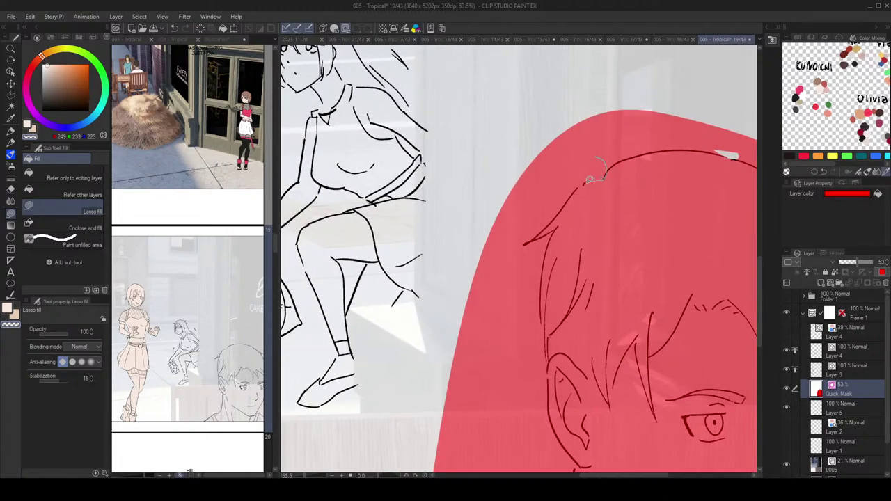
left_click_drag(578, 187, 572, 152)
left_click_drag(535, 225, 563, 167)
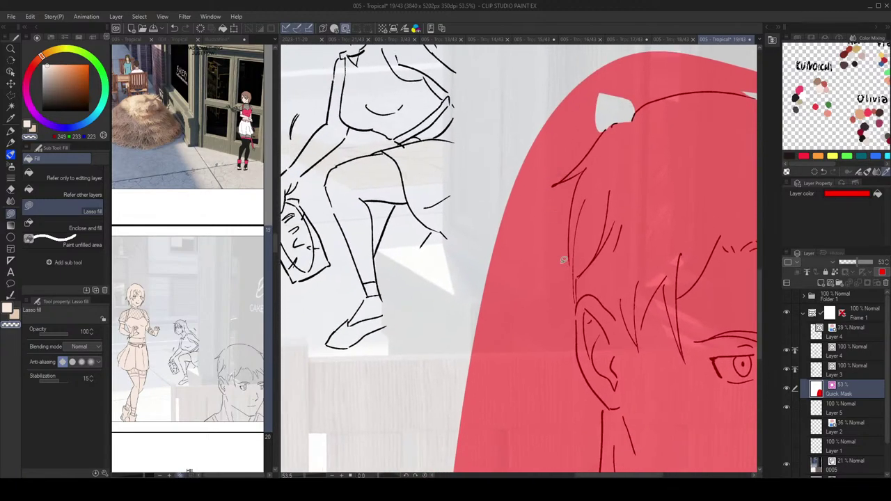
Step: Clear mask patches at the man's outline gaps above the ear, below the earlobe, at the neck base and shoulder
left_click_drag(564, 259, 573, 327)
scroll(573, 327, "down", 5)
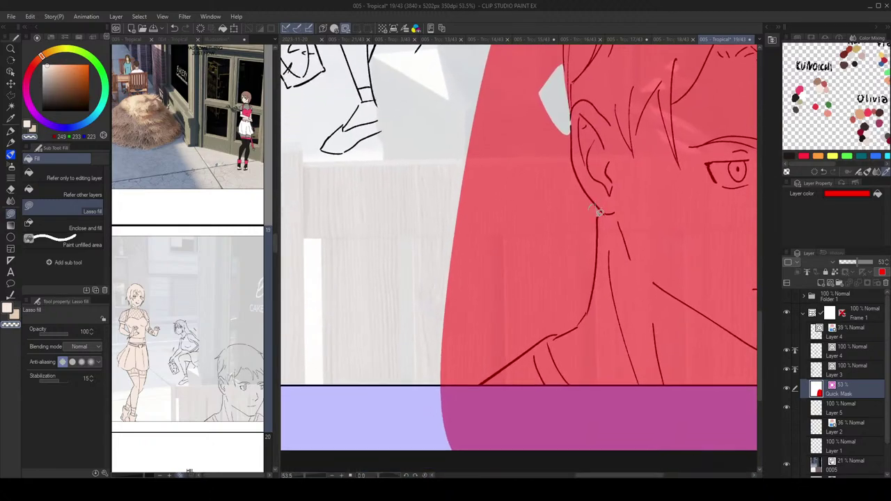
left_click_drag(599, 213, 594, 224)
mouse_move(587, 307)
left_mouse_down()
mouse_move(567, 317)
mouse_move(549, 318)
left_mouse_up()
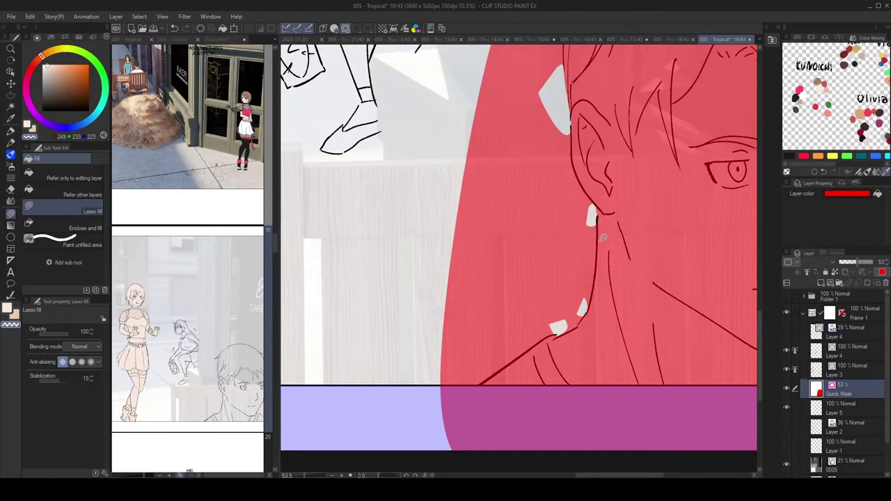
Step: Auto-select and delete the excess mask outside the man's head and shoulder outline, including the sliver beside his hair at the page edge
scroll(603, 237, "down", 3)
key("w")
left_click(622, 128)
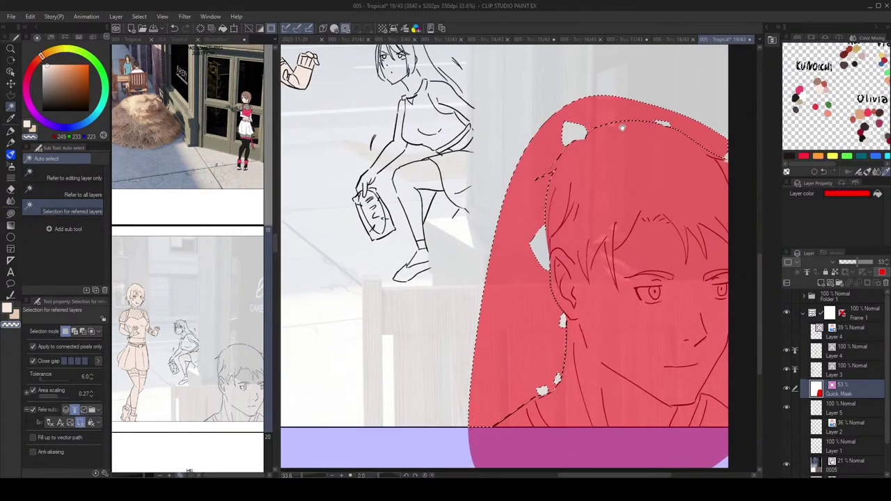
key("Delete")
key("ctrl+d")
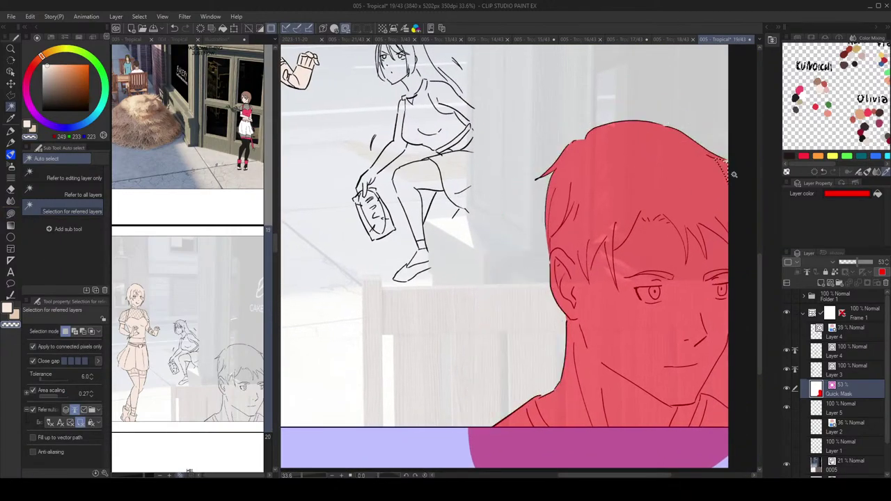
key("Delete")
key("ctrl+d")
Step: Fill the missing mask slivers inside the man's outline at the neck base, shoulder and ear with Lasso fill
mouse_move(682, 194)
left_mouse_down()
mouse_move(658, 165)
mouse_move(686, 150)
left_mouse_up()
key("g")
key("g")
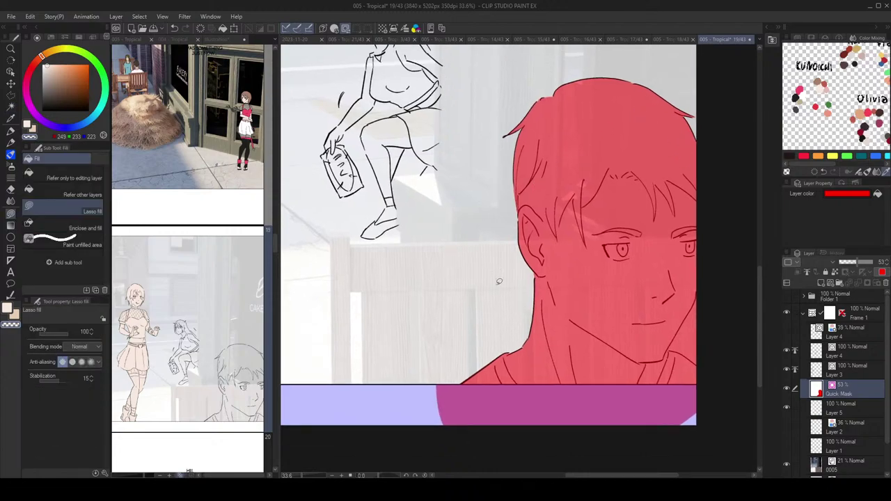
scroll(498, 281, "up", 8)
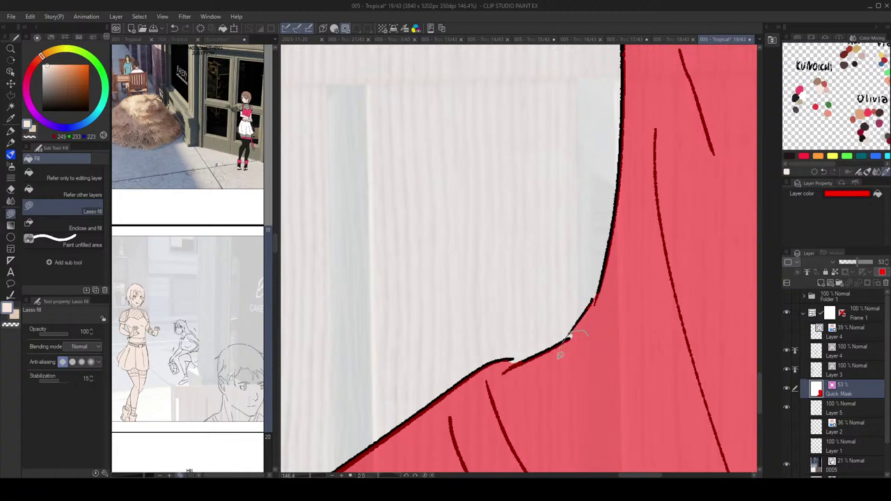
scroll(623, 330, "down", 3)
scroll(623, 330, "down", 1)
scroll(597, 343, "up", 6)
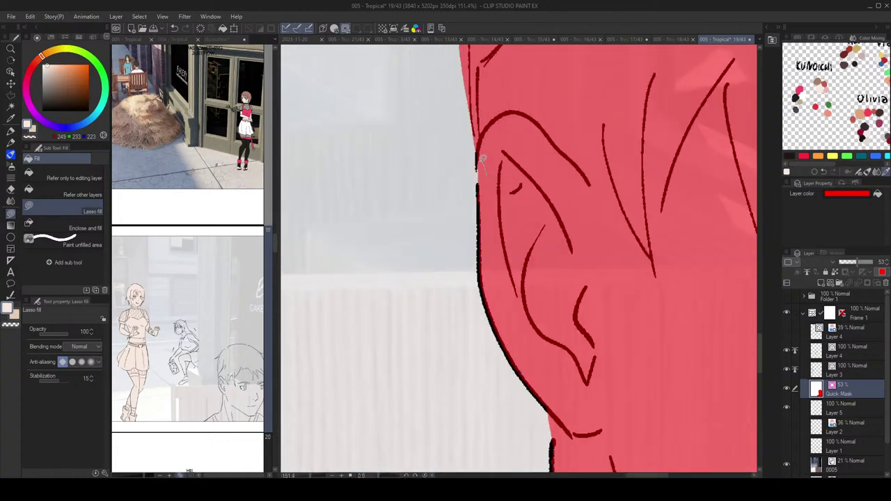
scroll(633, 278, "down", 9)
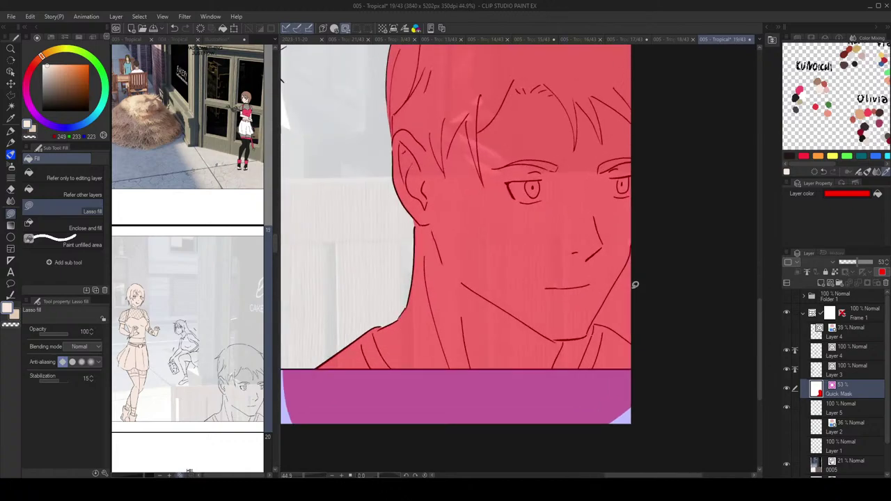
Step: Auto-select and delete the excess mask between the man's jaw and far shoulder, and deselect
key("w")
left_click(624, 315)
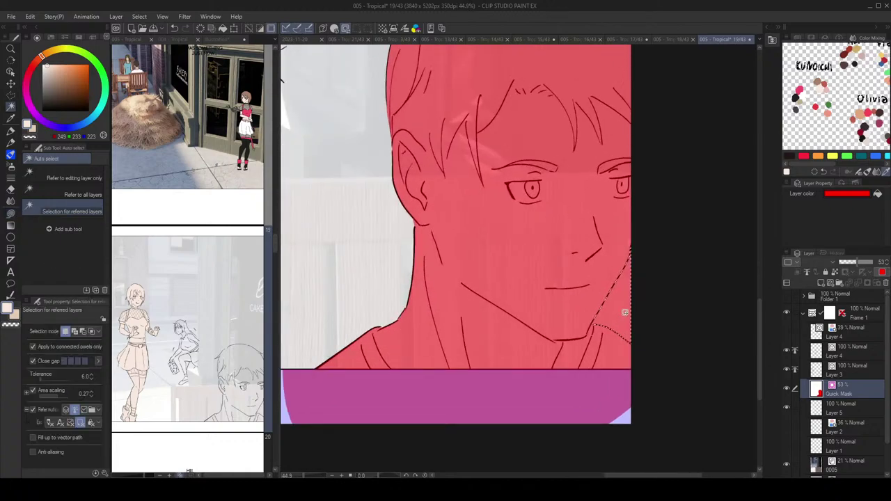
key("Delete")
scroll(583, 314, "up", 5)
key("ctrl+d")
key("g")
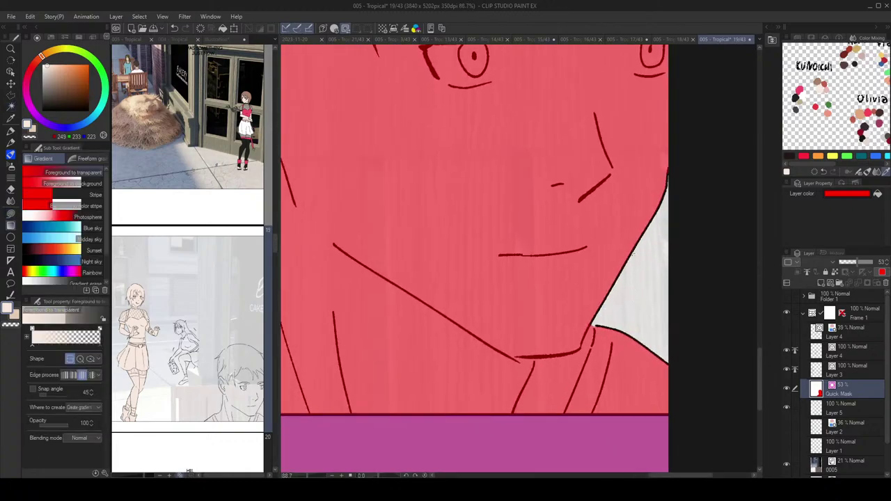
key("g")
Step: Convert the man's Quick Mask into a selection, fill it with the light orange palette colour (RGB 255, 213, 162), and deselect
scroll(633, 254, "down", 6)
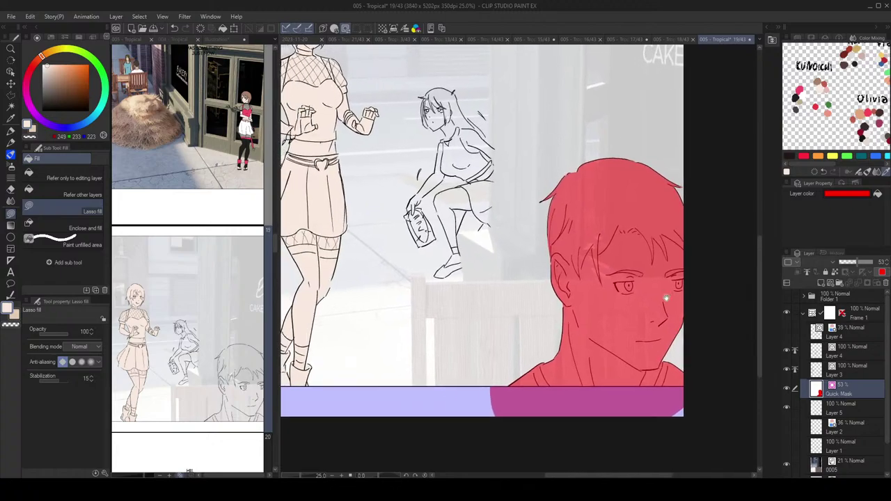
scroll(418, 144, "up", 5)
left_click_drag(418, 144, 435, 182)
scroll(542, 181, "down", 6)
left_click_drag(566, 227, 546, 214)
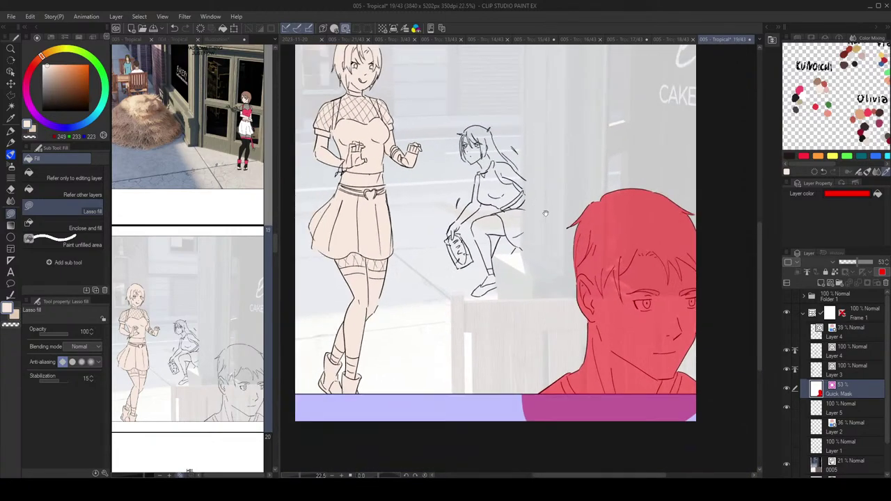
left_click(345, 29)
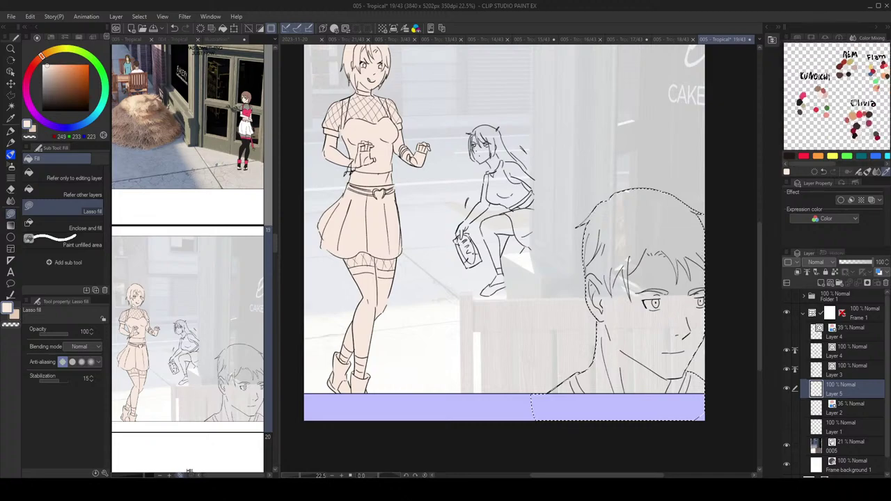
mouse_move(855, 103)
left_mouse_down()
mouse_move(843, 110)
mouse_move(822, 79)
left_mouse_up()
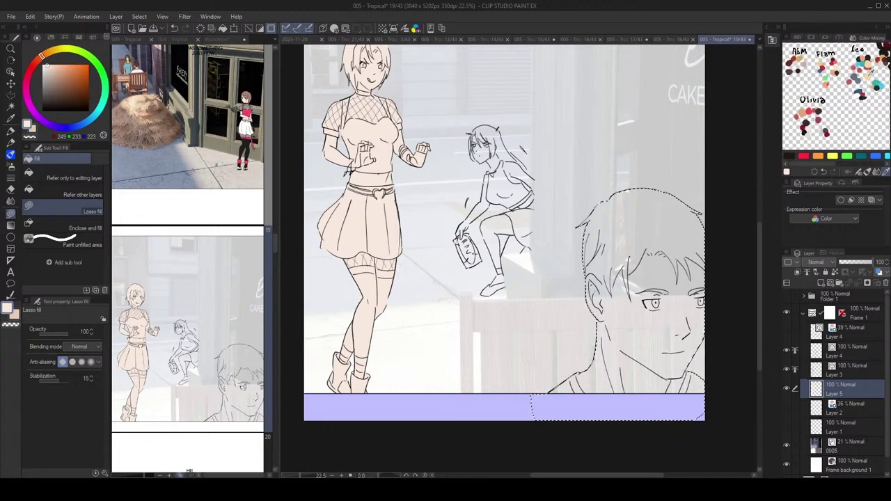
left_click(869, 75)
left_click(223, 30)
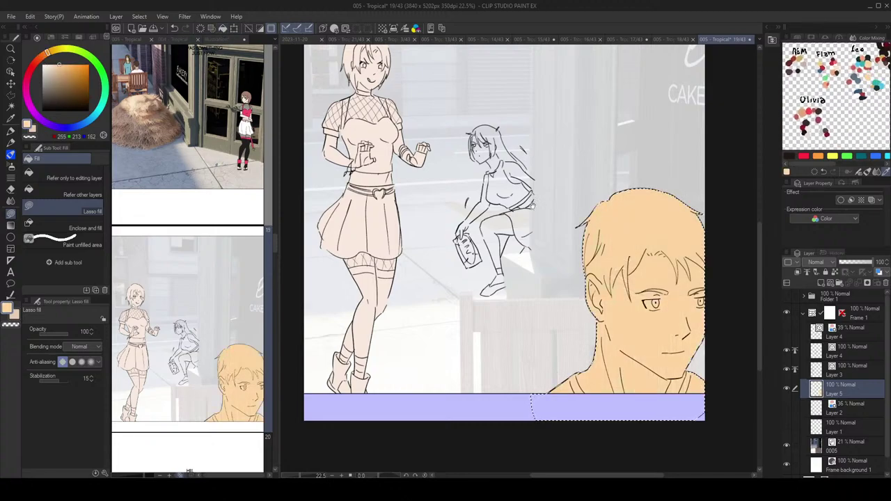
left_click_drag(532, 206, 566, 217)
key("ctrl+d")
Step: Start a new Quick Mask and roughly mask the whole crouching woman with Lasso fill, extending past her outline
scroll(382, 87, "up", 2)
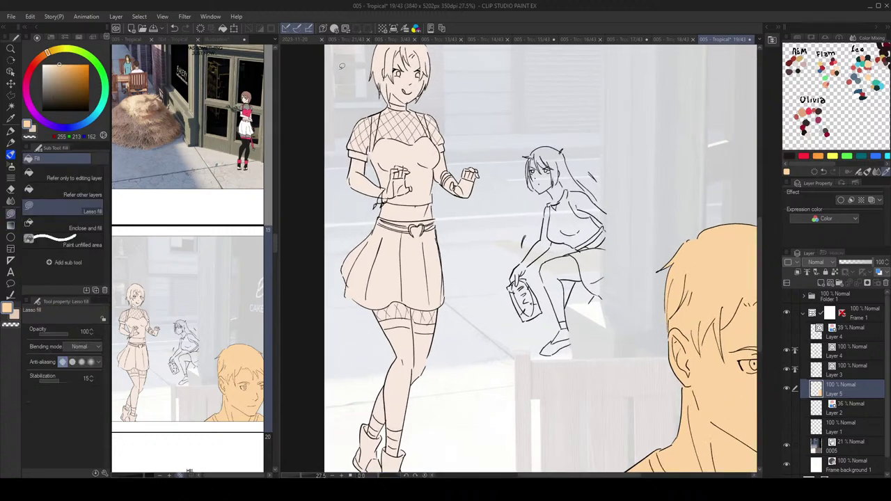
left_click(346, 29)
scroll(515, 186, "up", 2)
mouse_move(631, 185)
left_mouse_down()
mouse_move(576, 158)
mouse_move(532, 97)
mouse_move(446, 375)
mouse_move(609, 142)
left_mouse_up()
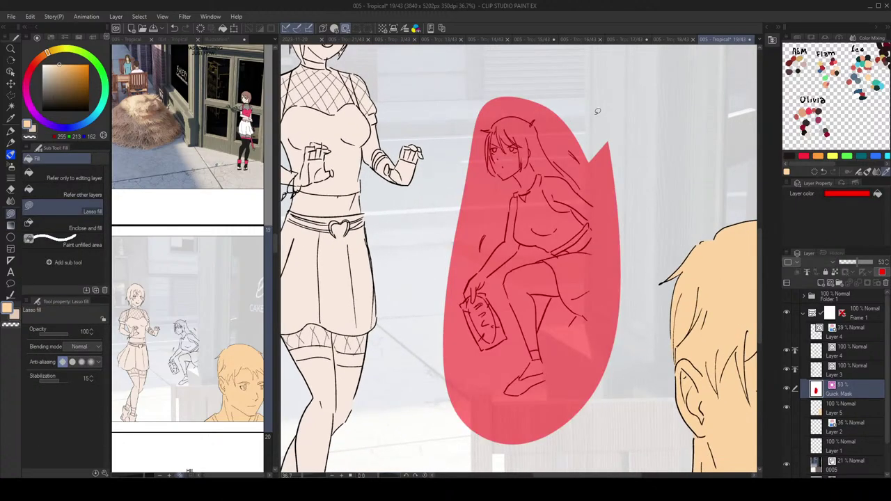
Step: Clear the excess mask behind the crouching woman's back and hips with transparent Lasso fill, closing off her unfinished outline
scroll(611, 185, "up", 1)
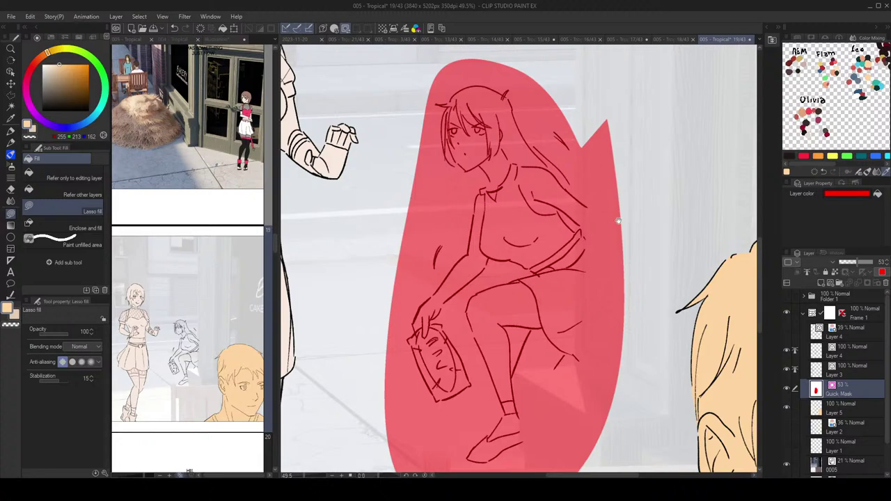
left_click_drag(641, 209, 616, 197)
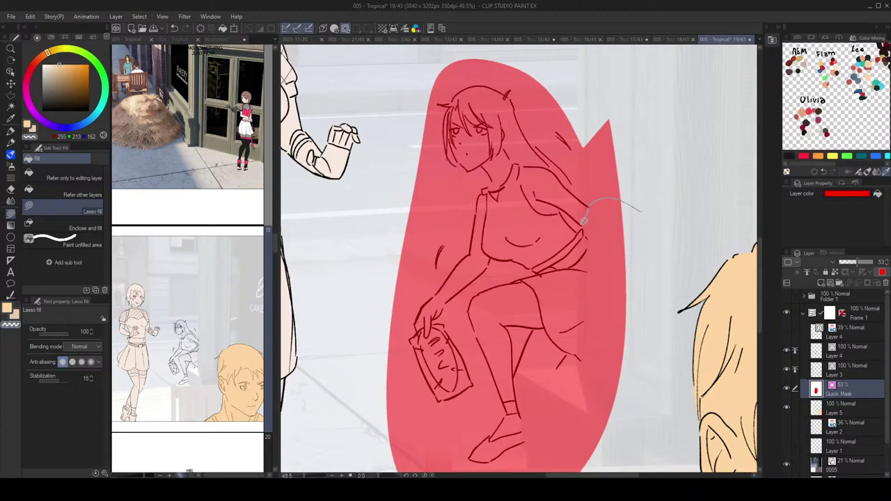
mouse_move(587, 258)
left_mouse_down()
mouse_move(587, 296)
mouse_move(669, 224)
mouse_move(641, 209)
left_mouse_up()
scroll(614, 313, "down", 1)
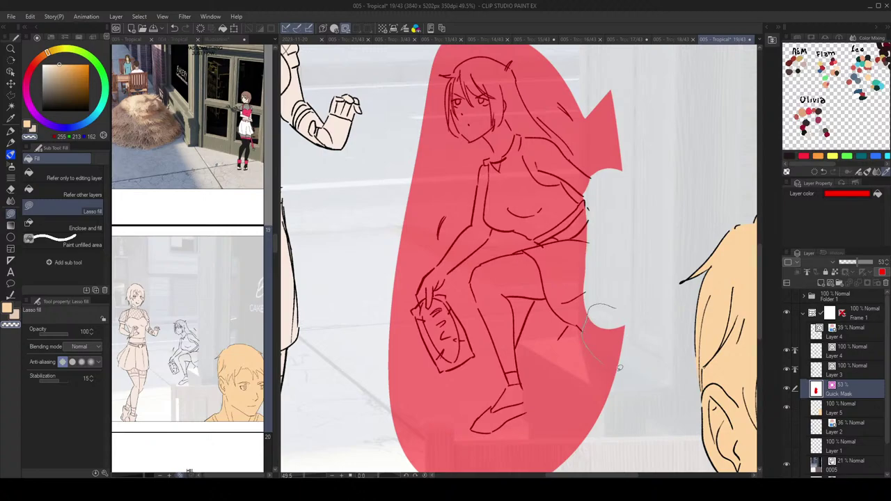
scroll(608, 311, "down", 3)
scroll(615, 334, "up", 3)
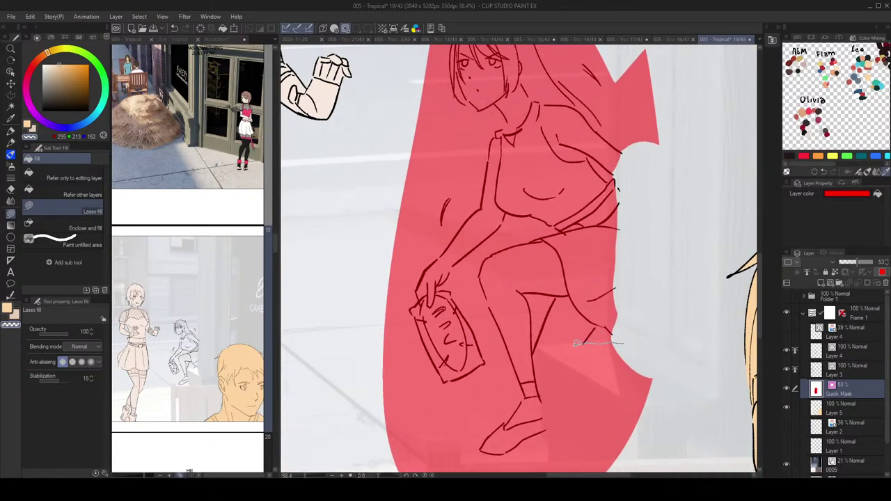
Step: Clear the mask beneath the crouching woman's thigh and behind her calf and heel with transparent Lasso fill
mouse_move(538, 348)
left_mouse_down()
mouse_move(567, 383)
mouse_move(667, 414)
left_mouse_up()
mouse_move(660, 409)
left_mouse_down()
mouse_move(669, 351)
mouse_move(664, 281)
left_mouse_up()
left_click_drag(638, 337, 647, 312)
left_click_drag(603, 293, 579, 299)
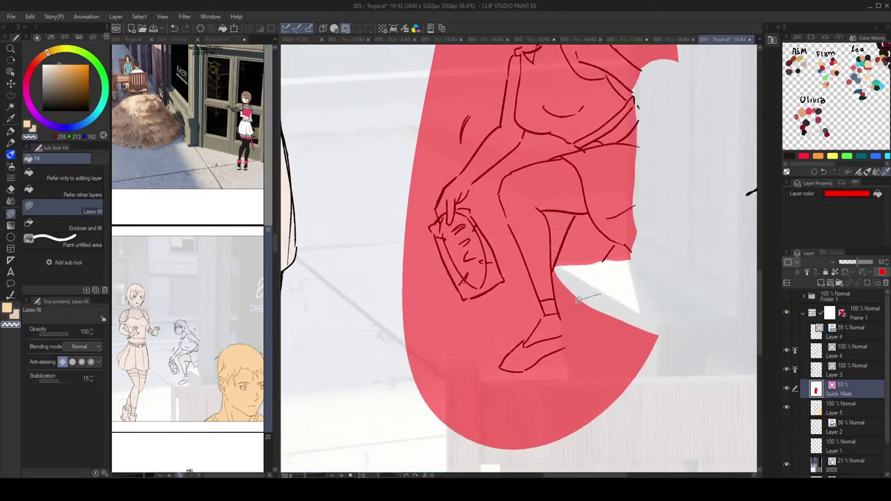
left_click_drag(659, 356, 658, 356)
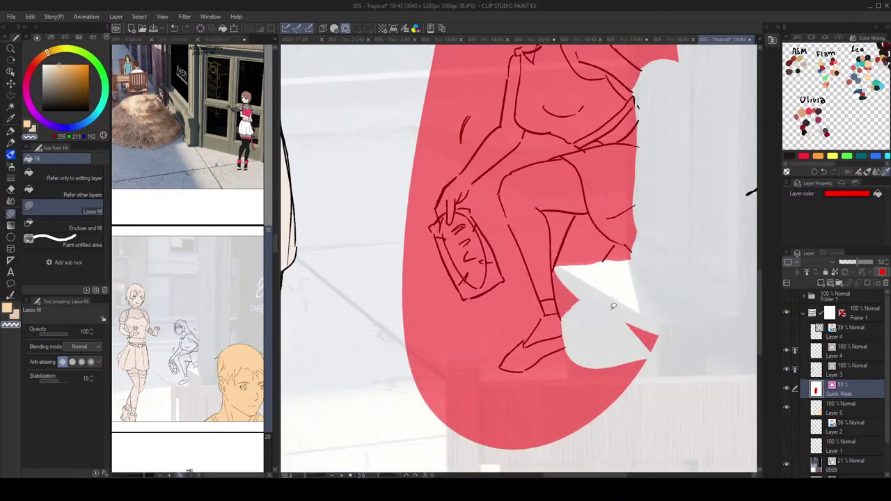
scroll(643, 342, "down", 1)
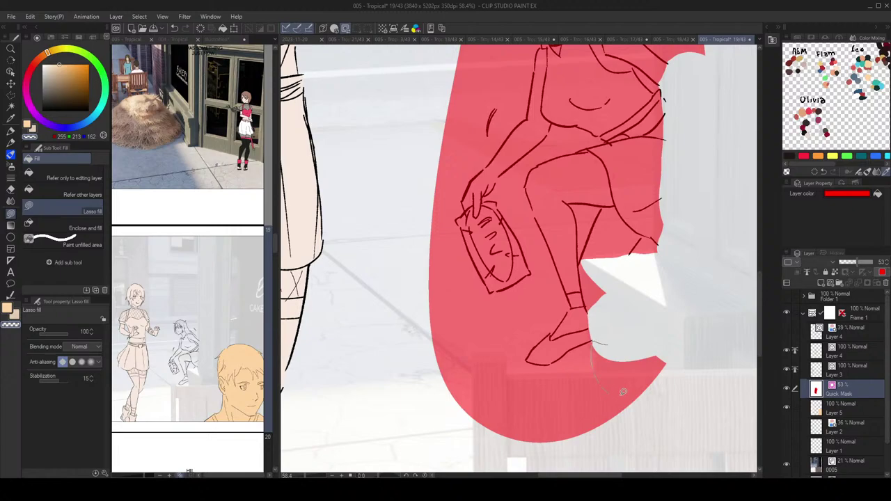
left_click_drag(623, 392, 605, 339)
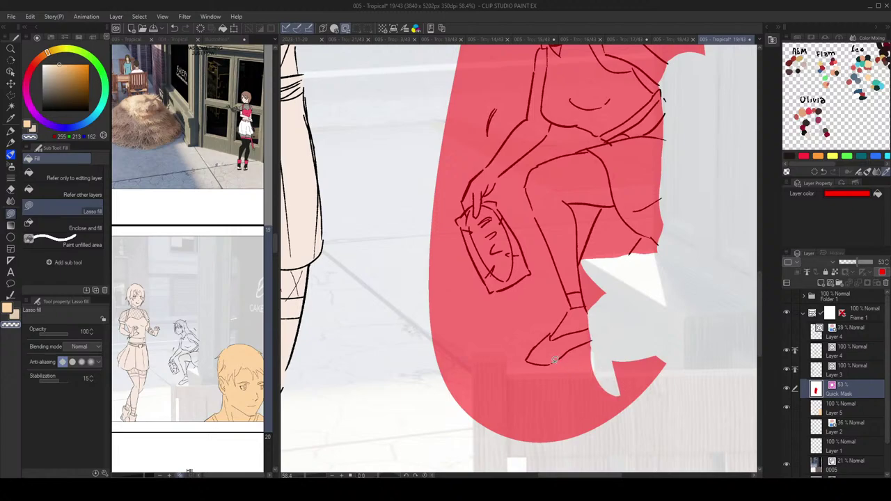
Step: Clear small mask patches at the outline gaps around the crouching woman's shoe and ankle
left_click_drag(555, 360, 548, 364)
left_click_drag(552, 331, 562, 340)
mouse_move(556, 335)
left_mouse_down()
mouse_move(564, 333)
mouse_move(557, 337)
left_mouse_up()
left_click_drag(563, 276, 580, 316)
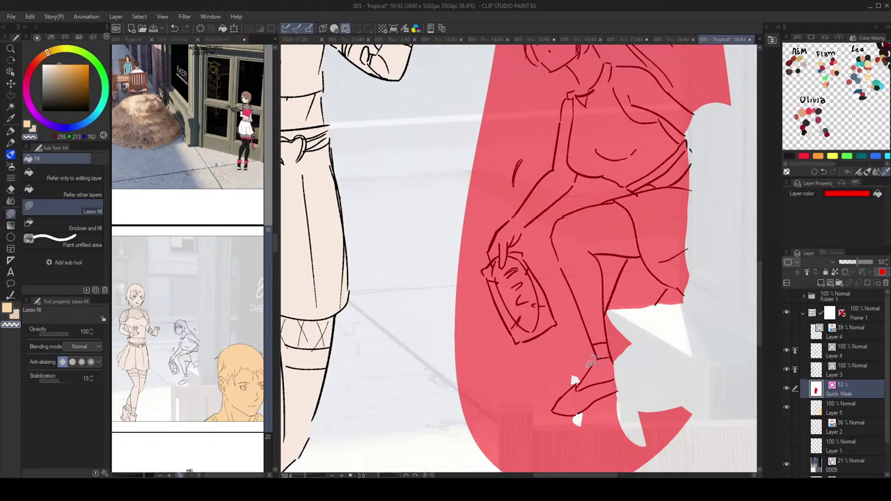
left_click_drag(590, 363, 593, 357)
Step: Clear small mask patches at the outline gaps around the corners and edges of the bag in her hand
mouse_move(539, 254)
left_mouse_down()
mouse_move(554, 281)
mouse_move(544, 293)
left_mouse_up()
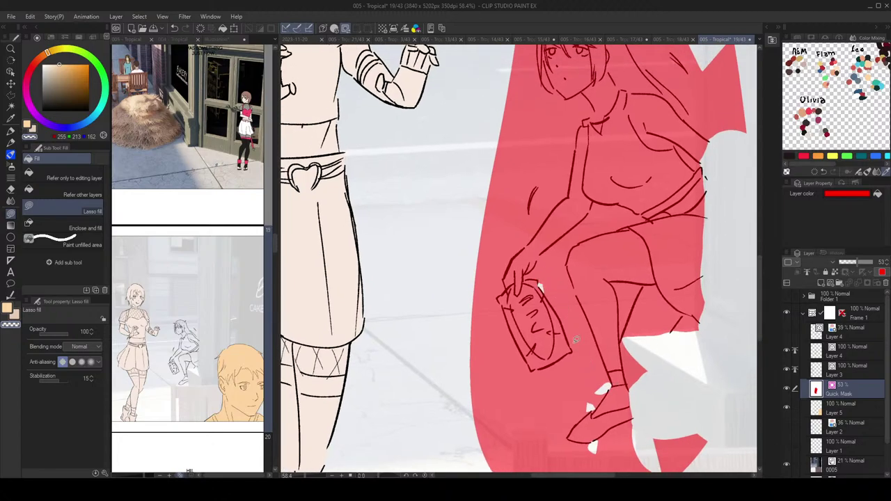
scroll(533, 374, "up", 1)
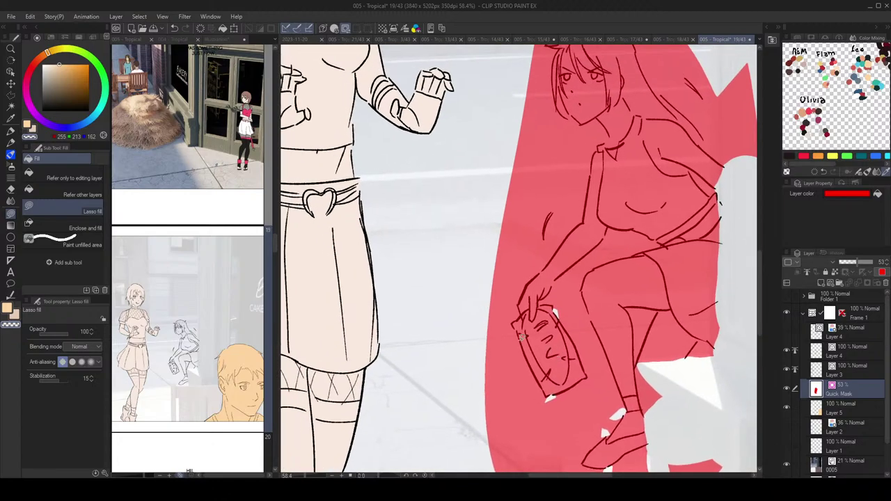
left_click_drag(519, 333, 514, 325)
left_click_drag(576, 243, 580, 293)
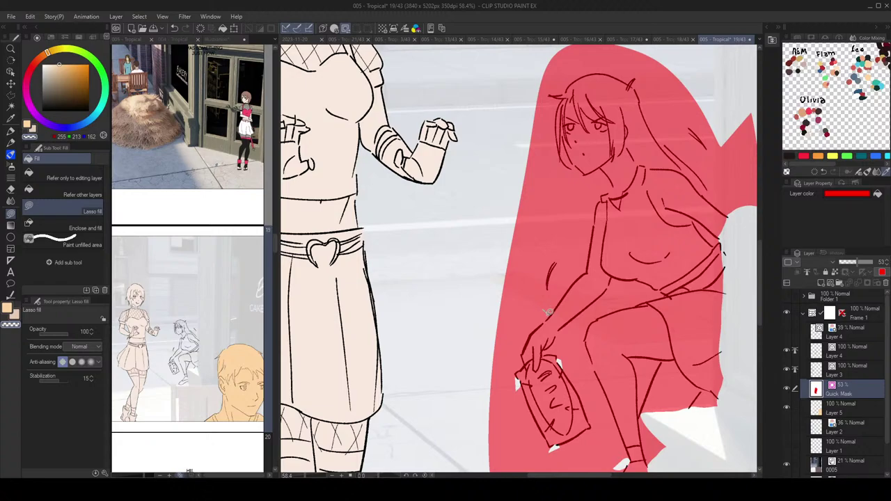
Step: Clear mask patches at the outline gaps along the crouching woman's arms and between her chin and collar
mouse_move(547, 319)
left_mouse_down()
mouse_move(570, 334)
mouse_move(561, 326)
mouse_move(559, 342)
mouse_move(570, 334)
mouse_move(562, 327)
mouse_move(559, 338)
mouse_move(582, 323)
mouse_move(590, 333)
mouse_move(557, 318)
mouse_move(566, 348)
left_mouse_up()
mouse_move(601, 276)
left_mouse_down()
mouse_move(587, 304)
mouse_move(621, 289)
mouse_move(617, 283)
mouse_move(607, 282)
mouse_move(599, 334)
left_mouse_up()
scroll(608, 317, "up", 2)
left_click_drag(577, 236, 591, 293)
mouse_move(619, 221)
left_mouse_down()
mouse_move(621, 262)
mouse_move(606, 274)
mouse_move(620, 247)
mouse_move(651, 244)
left_mouse_up()
Step: Clear the mask between the crouching woman's side hair strand and cheek, opening it at the strand's lower tip
scroll(634, 266, "down", 4)
scroll(627, 242, "up", 5)
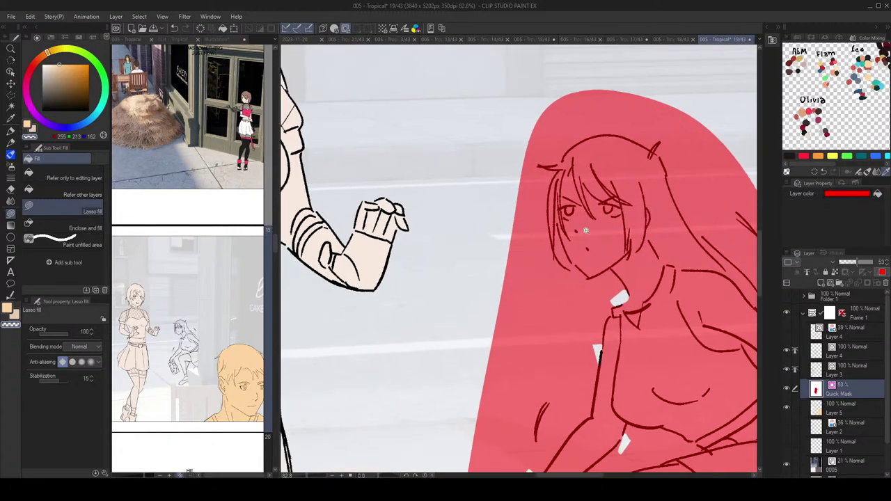
scroll(585, 230, "up", 3)
left_click_drag(563, 265, 581, 287)
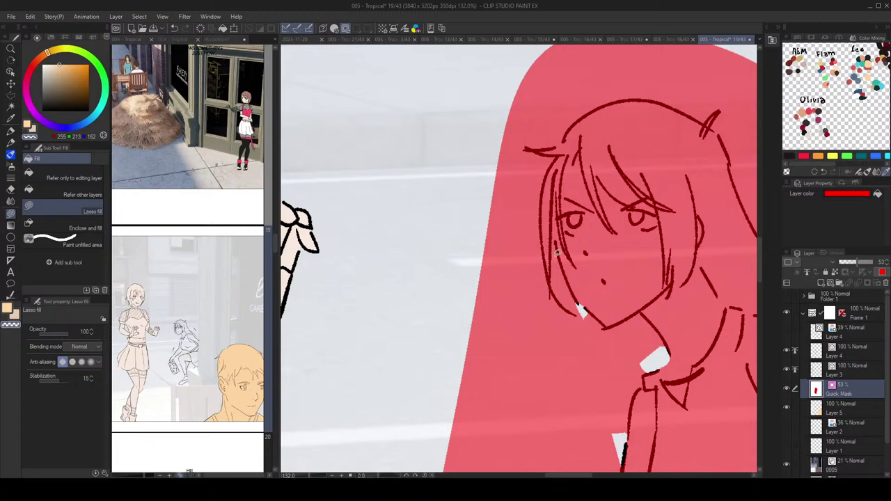
mouse_move(554, 236)
left_mouse_down()
mouse_move(553, 283)
mouse_move(575, 302)
left_mouse_up()
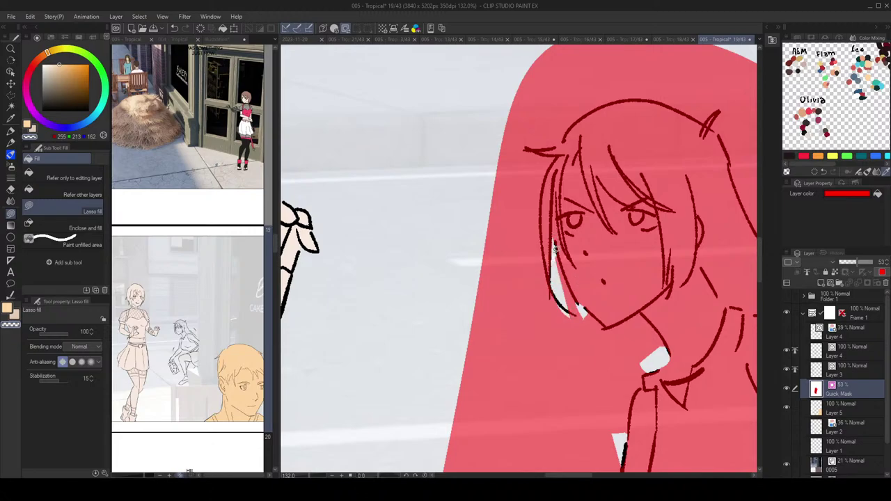
mouse_move(555, 248)
left_mouse_down()
mouse_move(587, 321)
mouse_move(578, 327)
left_mouse_up()
Step: Clear mask at the hair outline gap above the crouching woman's forehead tuft, cutting outward to the mask's edge
scroll(595, 302, "down", 4)
left_click_drag(616, 251, 619, 268)
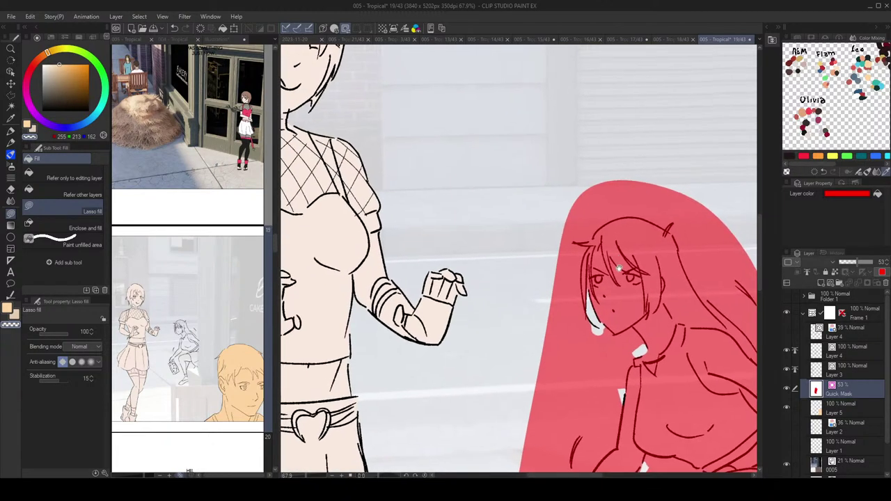
scroll(599, 231, "up", 3)
left_click_drag(595, 237, 603, 237)
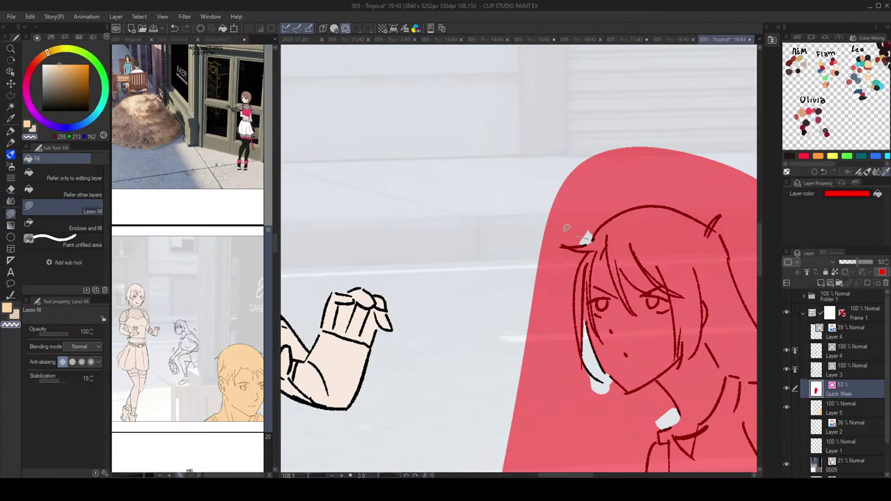
Step: Auto-select and delete the excess mask in front of and below the crouching woman, and deselect
scroll(571, 233, "down", 6)
key("w")
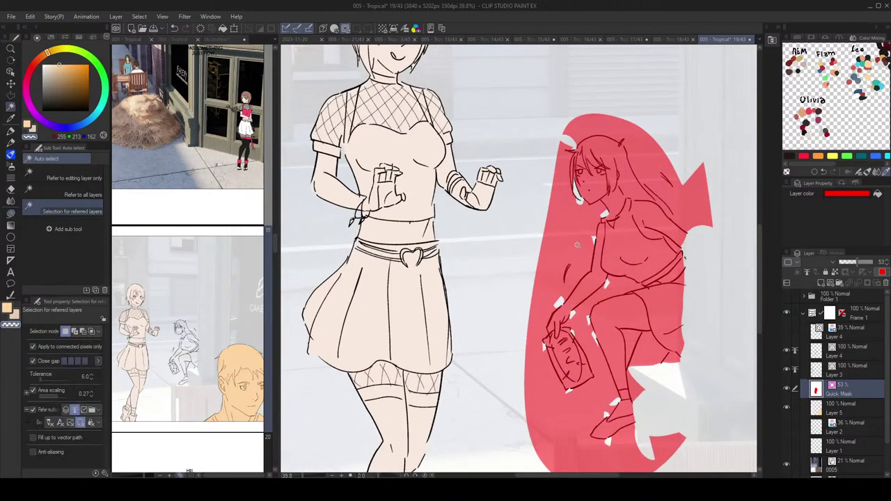
left_click(578, 245)
key("Delete")
scroll(590, 290, "down", 3)
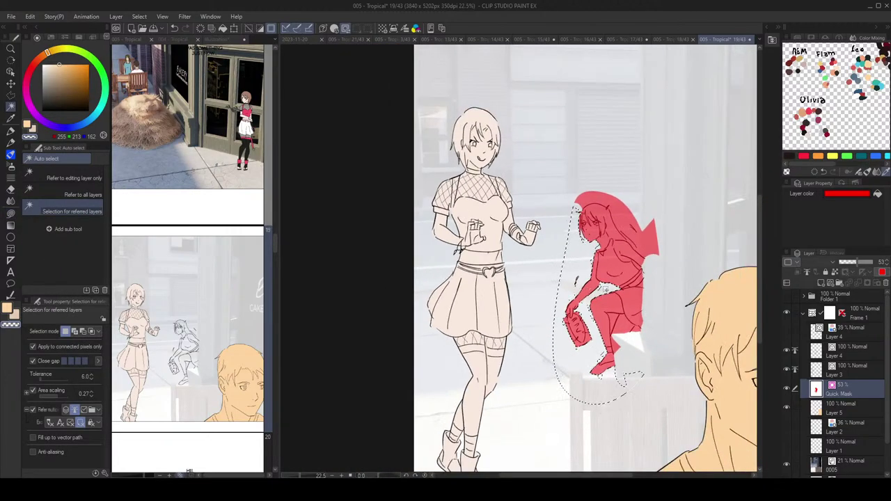
key("ctrl+d")
Step: Clear mask patches at the outline gaps along the crouching woman's long hair at the back and beside its rear tuft
scroll(626, 218, "up", 4)
key("g")
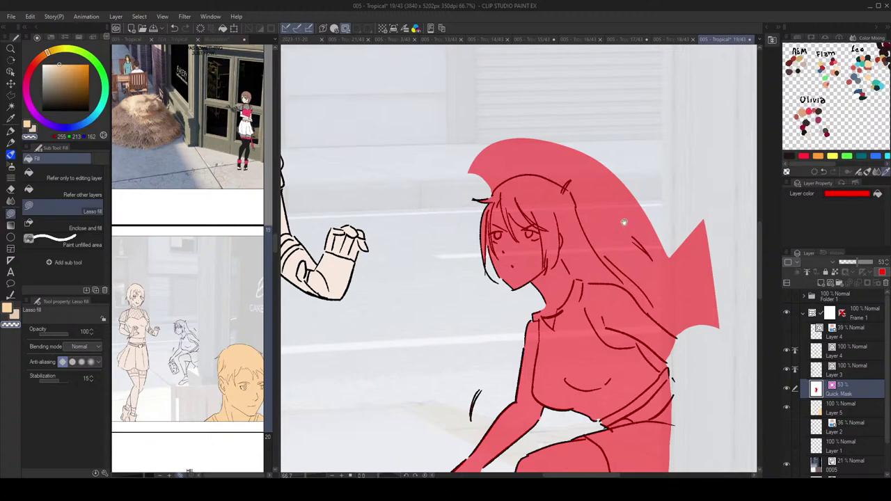
left_click_drag(624, 222, 607, 216)
mouse_move(637, 292)
left_mouse_down()
mouse_move(653, 321)
mouse_move(667, 324)
mouse_move(658, 280)
left_mouse_up()
key("ctrl+z")
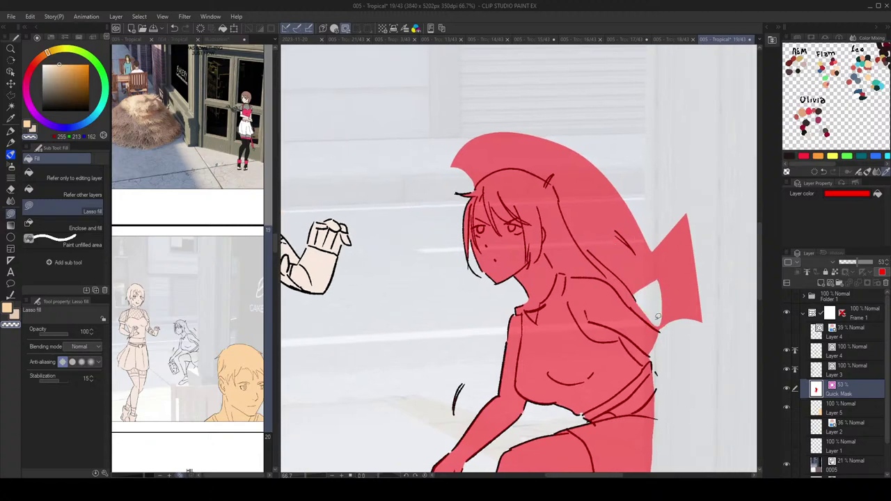
left_click_drag(654, 317, 674, 331)
mouse_move(604, 238)
left_mouse_down()
mouse_move(615, 262)
mouse_move(602, 230)
left_mouse_up()
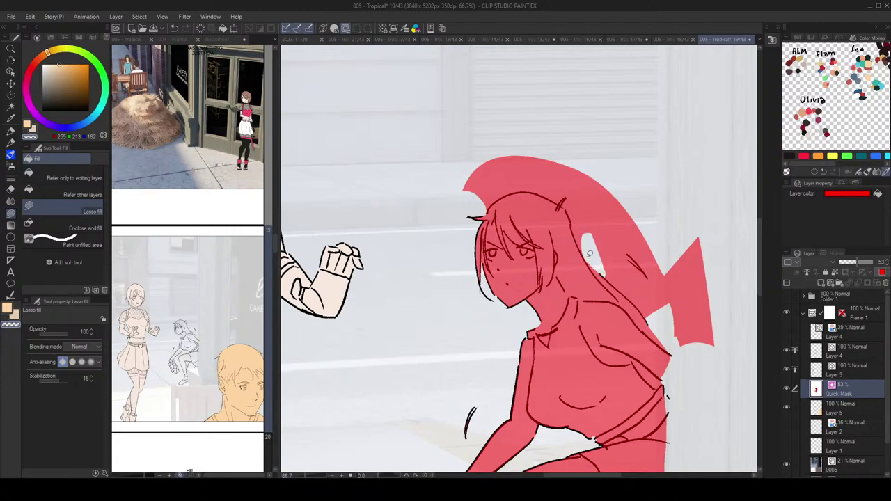
scroll(577, 216, "up", 3)
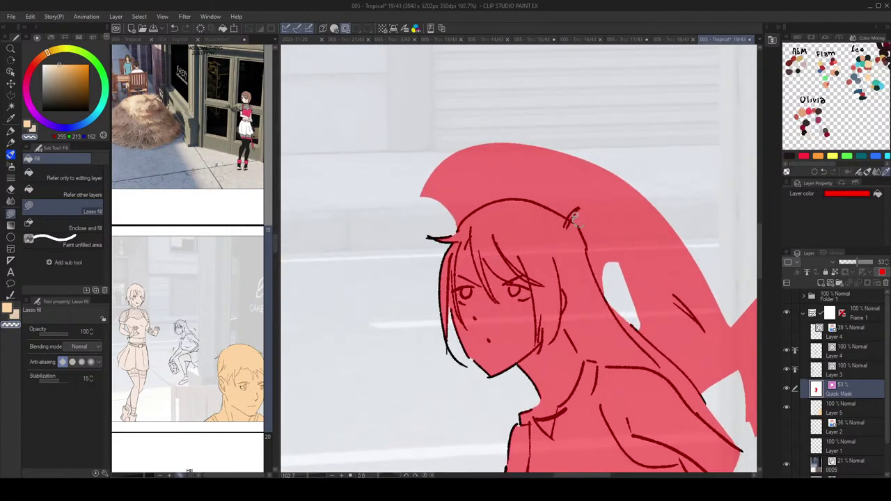
mouse_move(572, 215)
left_mouse_down()
mouse_move(614, 207)
mouse_move(617, 235)
left_mouse_up()
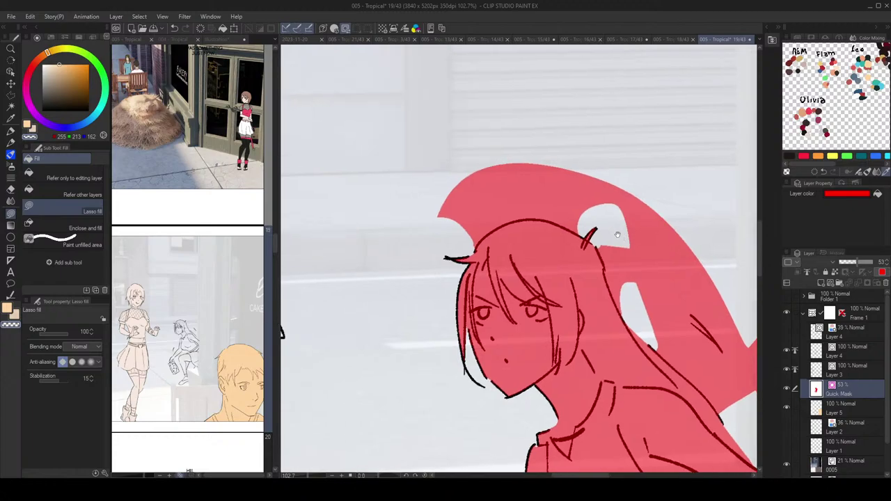
Step: Auto-select and delete the excess mask above and behind the crouching woman's hair, and deselect
scroll(658, 235, "down", 3)
key("w")
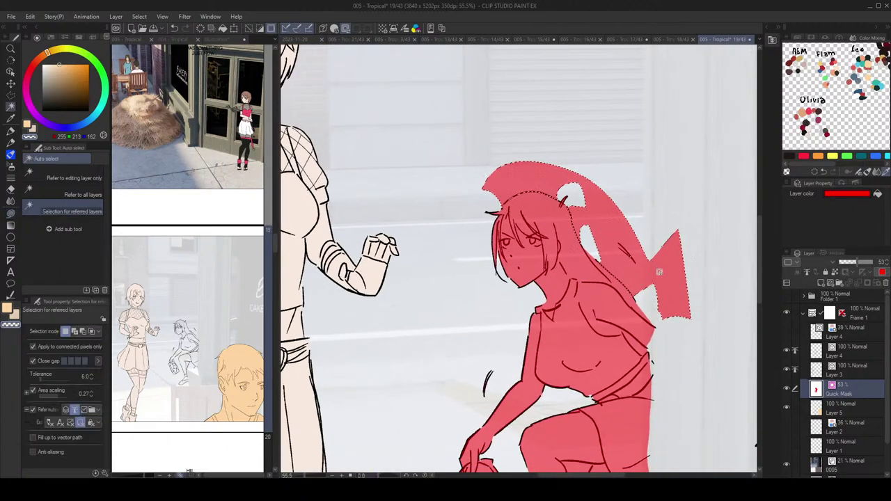
key("Delete")
scroll(658, 278, "up", 3)
key("ctrl+d")
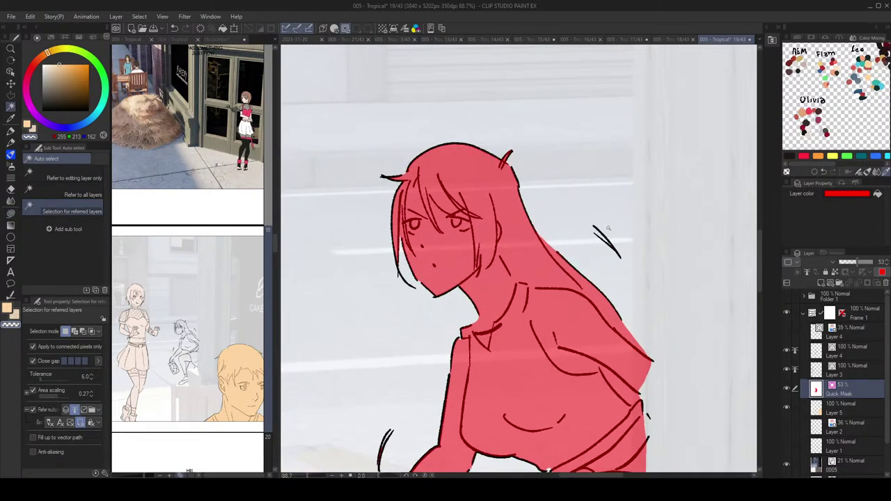
Step: Lasso-fill mask inside the small detached stroke floating behind the crouching woman's hair
scroll(613, 211, "up", 2)
key("g")
key("g")
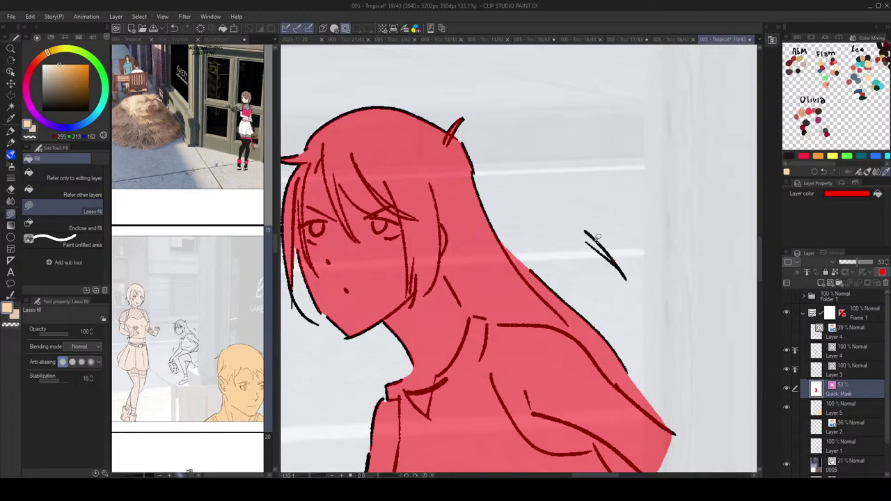
mouse_move(580, 232)
left_mouse_down()
mouse_move(622, 265)
mouse_move(609, 220)
left_mouse_up()
scroll(635, 249, "down", 6)
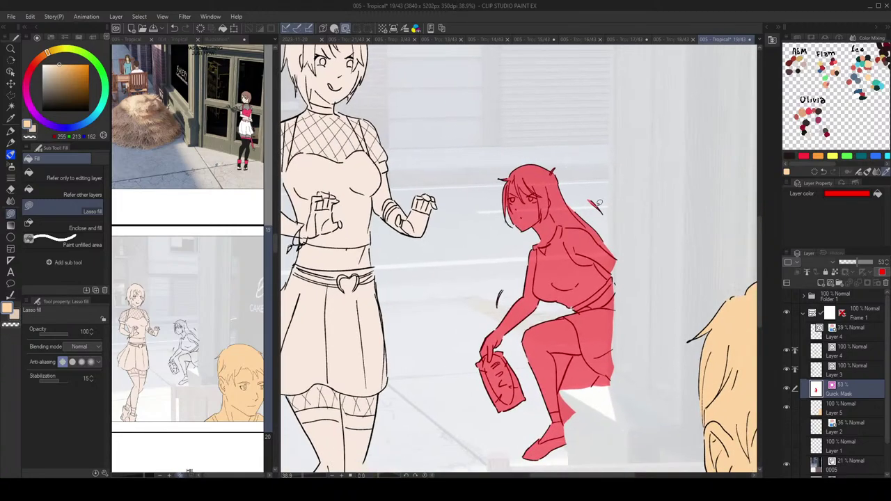
Step: Examine the crouching woman's masked silhouette from head to shoes for gaps or stray mask
scroll(599, 203, "up", 3)
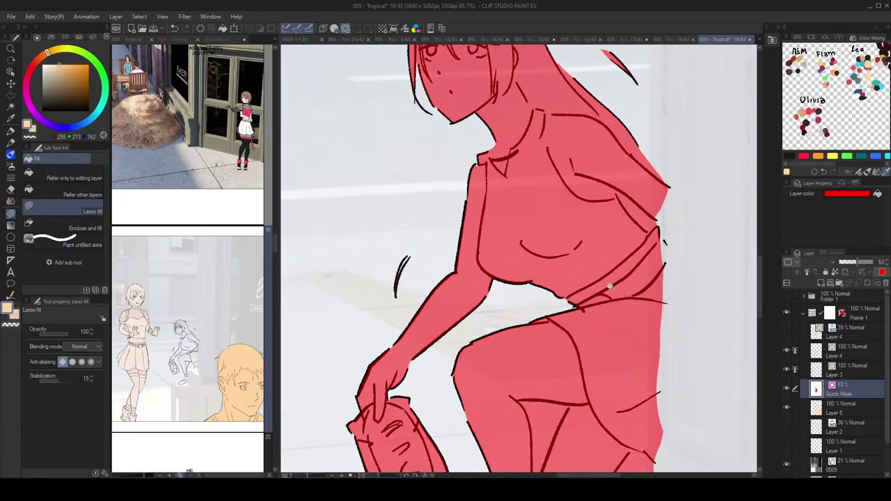
scroll(565, 298, "down", 4)
scroll(648, 265, "up", 3)
scroll(668, 268, "down", 2)
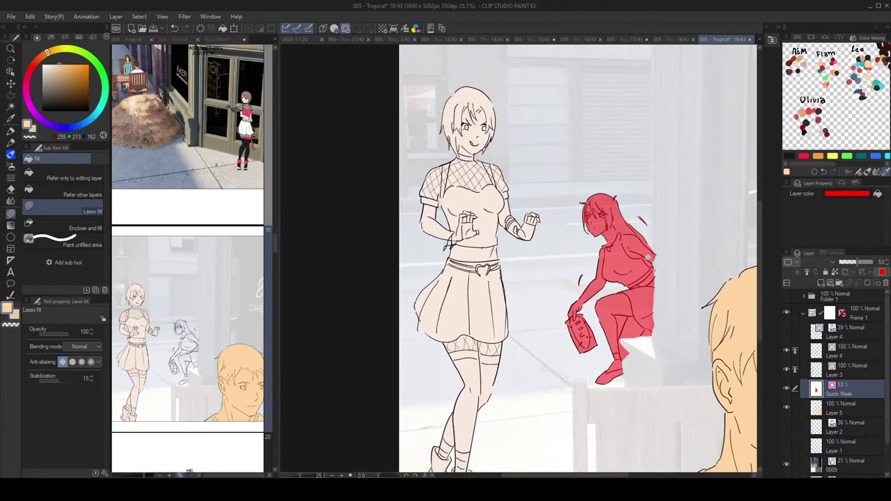
scroll(655, 275, "up", 4)
scroll(661, 281, "down", 4)
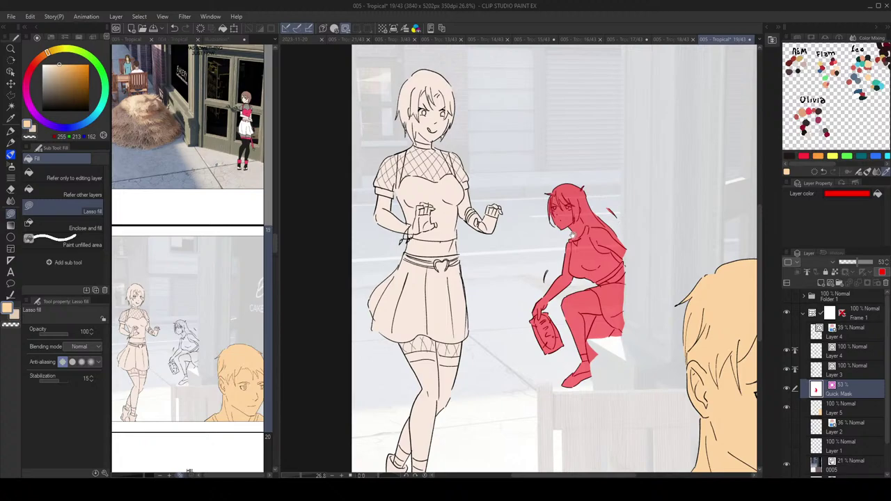
scroll(572, 235, "up", 4)
scroll(541, 265, "down", 3)
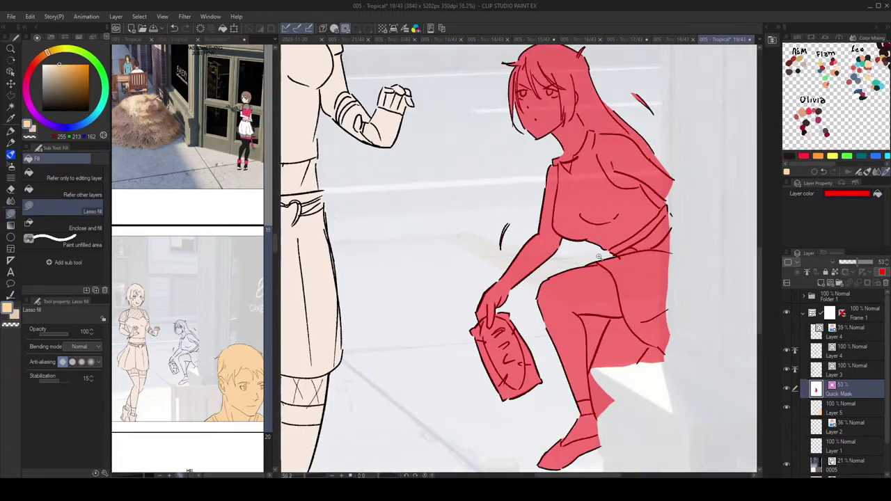
scroll(657, 274, "up", 4)
scroll(657, 274, "down", 3)
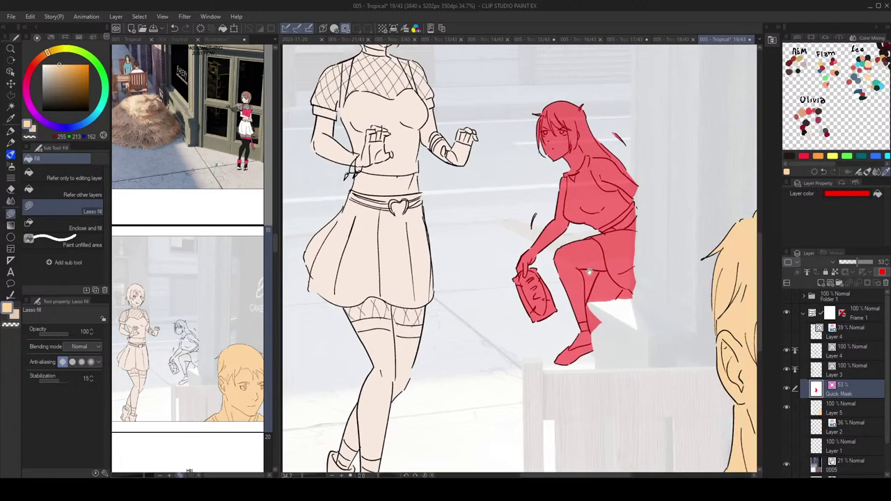
scroll(575, 268, "up", 1)
Step: Turn off Quick Mask to convert the crouching woman's mask into a selection
left_click_drag(577, 271, 515, 280)
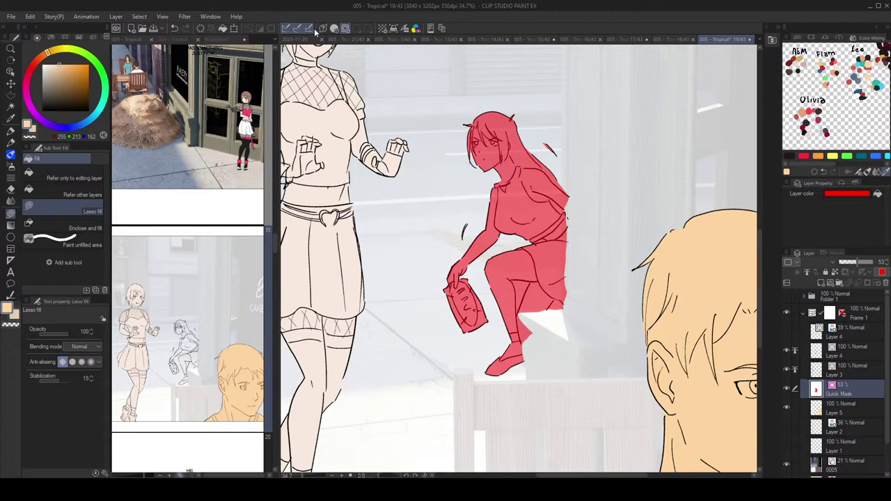
left_click(346, 29)
left_click_drag(510, 171, 527, 199)
scroll(548, 264, "down", 1)
scroll(411, 147, "down", 1)
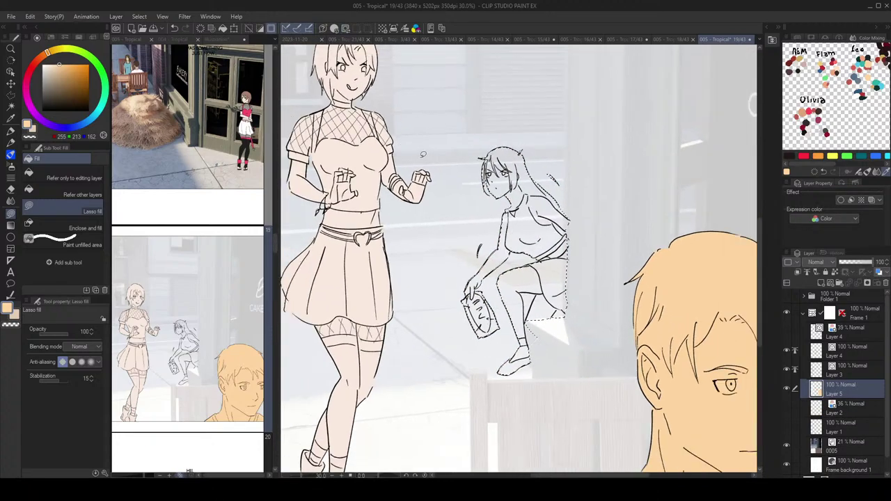
Step: Fill the crouching woman's selection on Layer 5 with the pale peach RGB 253, 227, 199, and deselect
left_click_drag(423, 155, 402, 160)
scroll(824, 69, "up", 3)
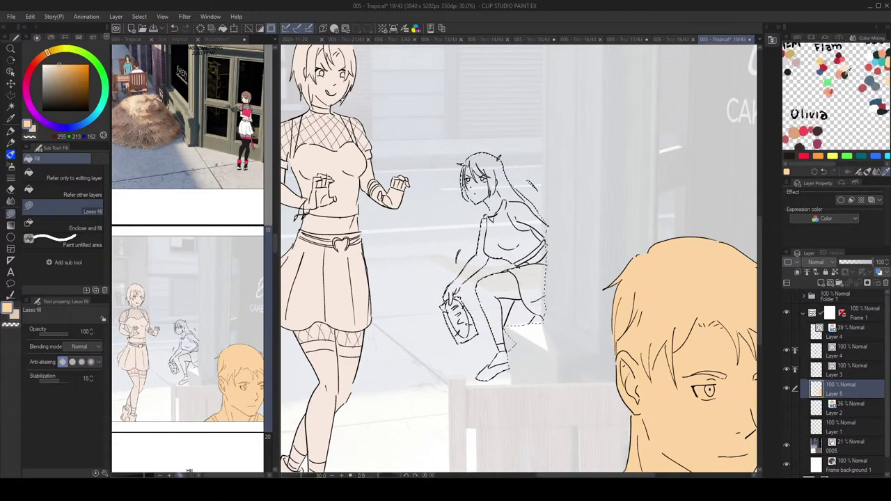
left_click(843, 74)
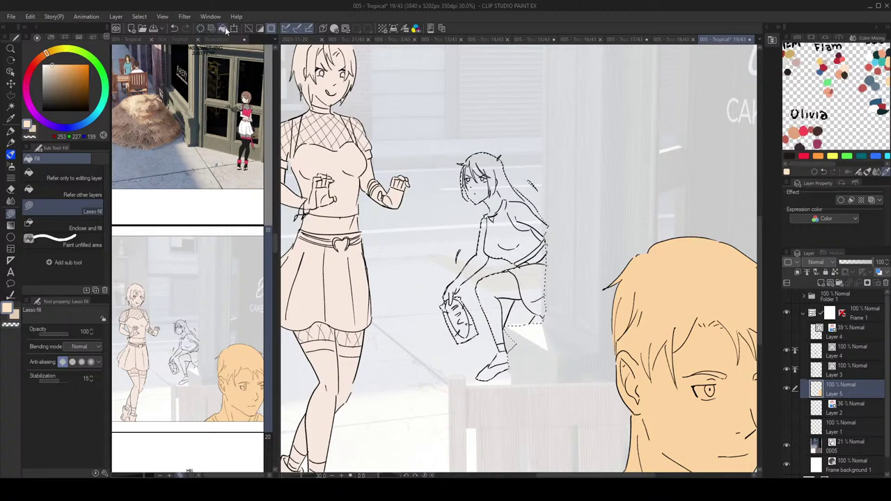
left_click(224, 29)
left_click_drag(567, 221, 630, 214)
scroll(625, 223, "up", 5)
key("ctrl+d")
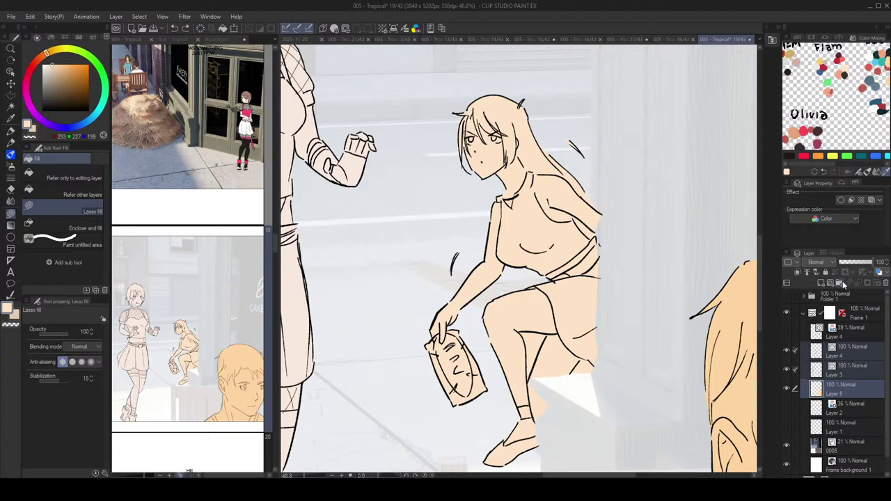
left_click(845, 284)
key("ctrl+z")
left_click(848, 348)
left_click(841, 385, "shift")
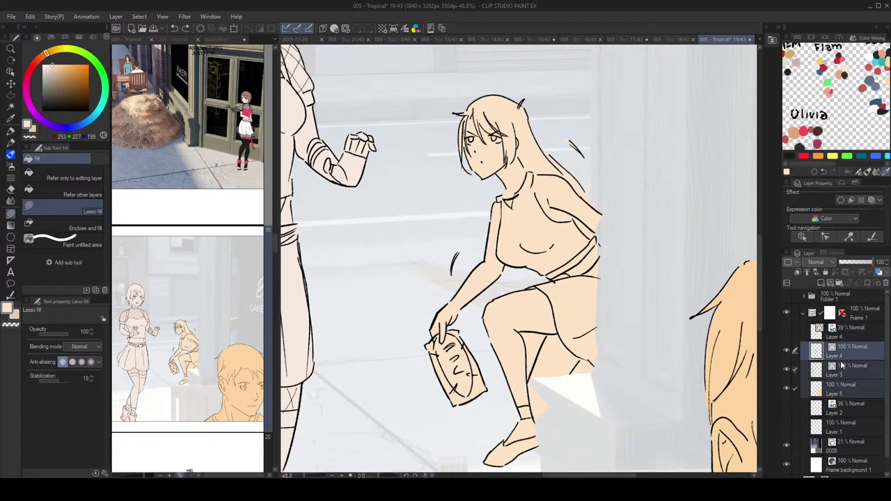
left_click(839, 282)
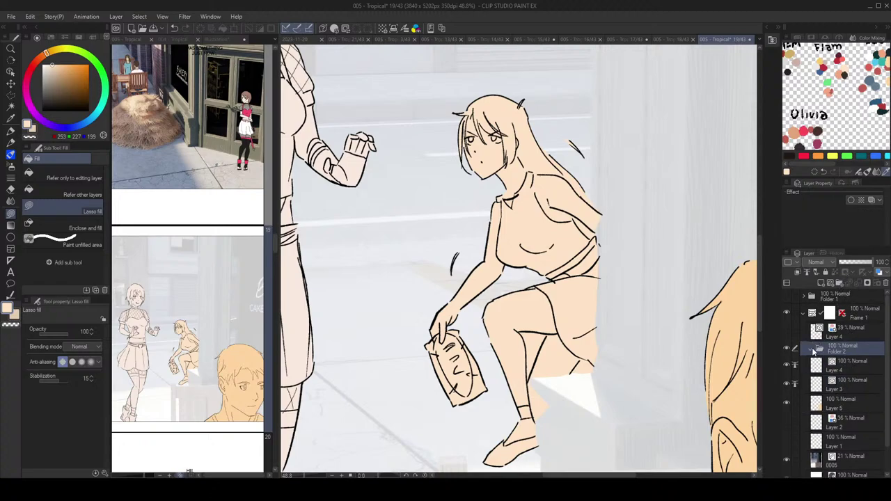
key("ctrl+z")
Step: Group the line-art layers Layer 4 and Layer 3 with Layer 5 in a folder and add a layer mask to it
left_click(857, 391, "shift")
key("ctrl+g")
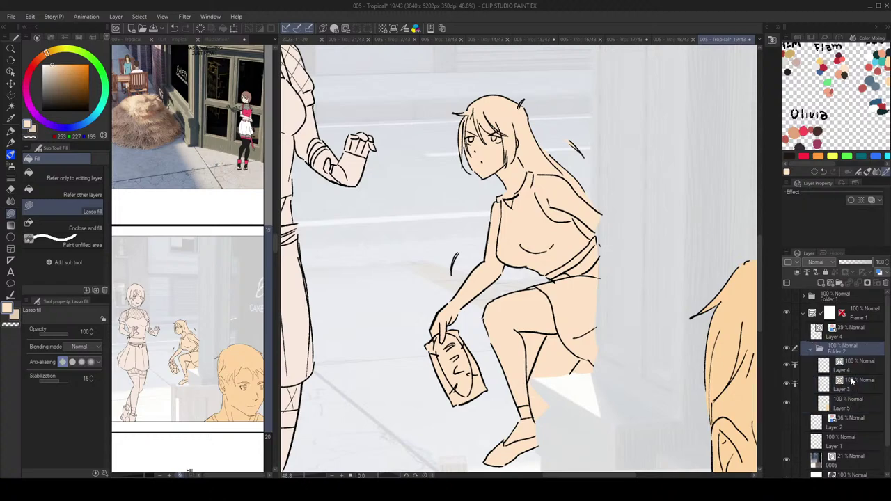
left_click(868, 283)
Step: Set the background layer 0005 to 100% opacity and lower Layer 5's opacity to 49%
scroll(665, 257, "up", 2)
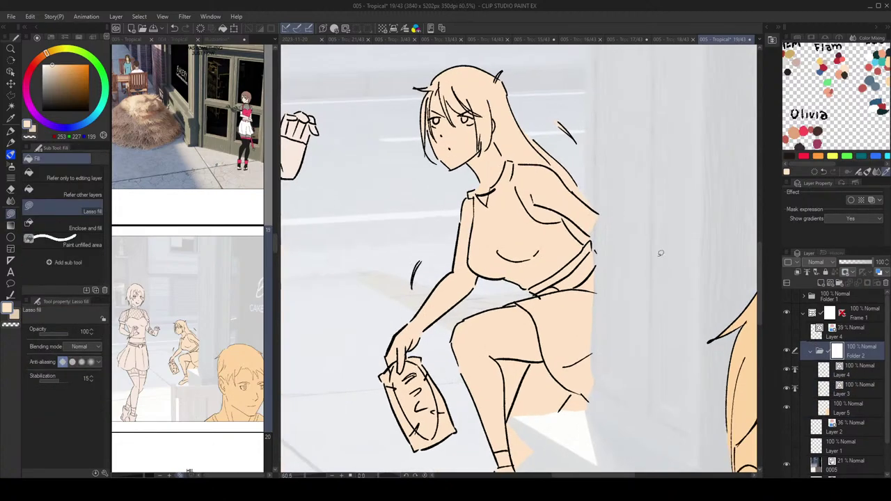
left_click_drag(885, 427, 885, 438)
left_click(856, 449)
left_click_drag(868, 263, 876, 268)
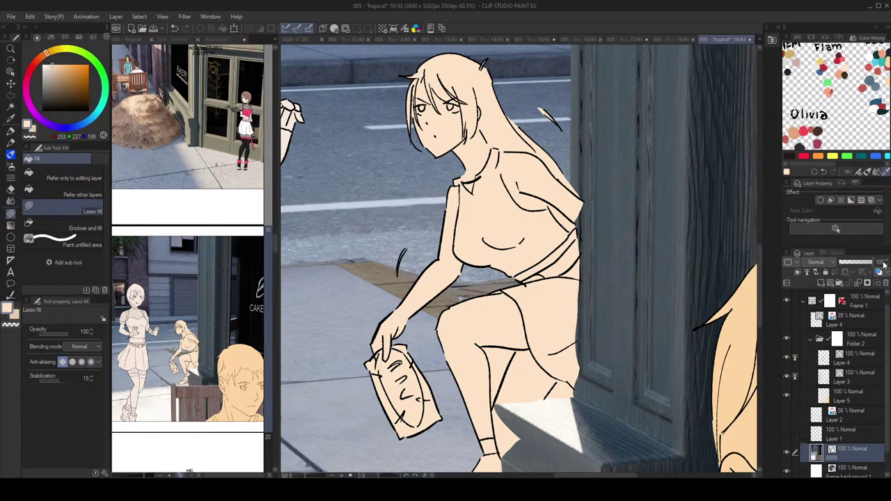
left_click(852, 398)
left_click_drag(873, 263, 858, 262)
Step: On the folder's mask, outline the pillar area overlapping the crouching woman's back and hip with a Polyline selection and delete it
left_click(855, 342)
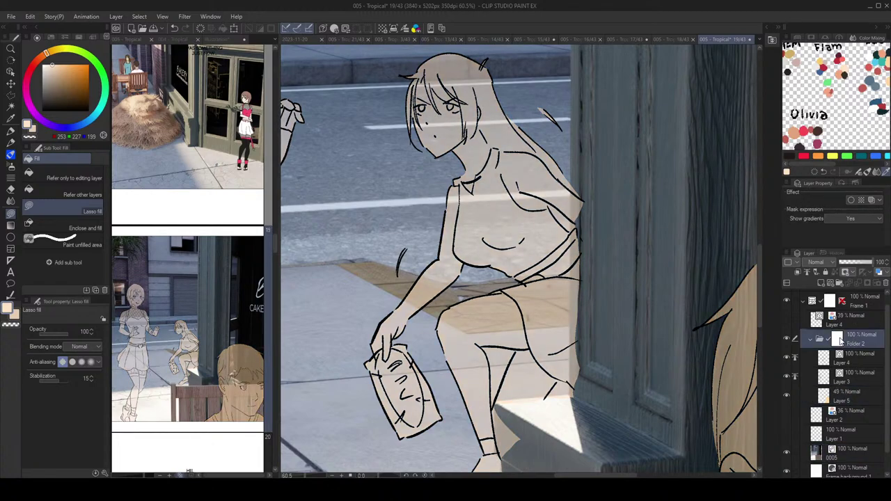
left_click(10, 96)
scroll(679, 238, "up", 1)
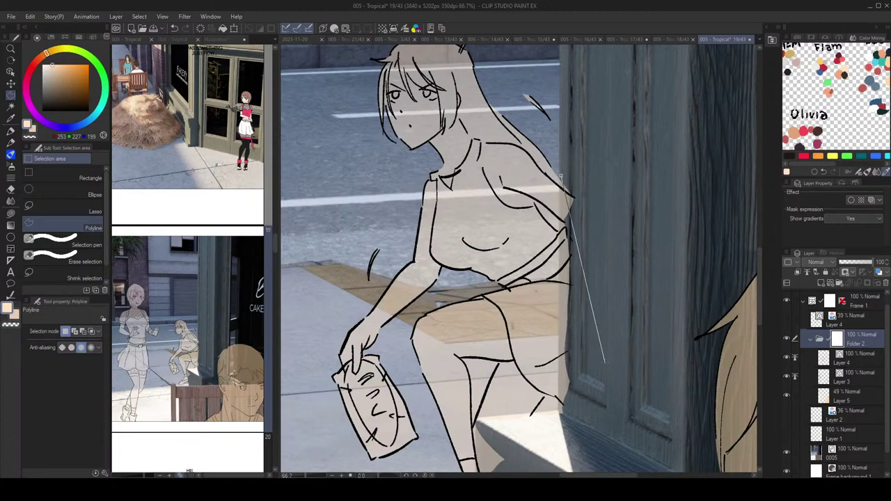
left_click(600, 315)
key("BackSpace")
left_click(609, 184)
left_click(570, 420)
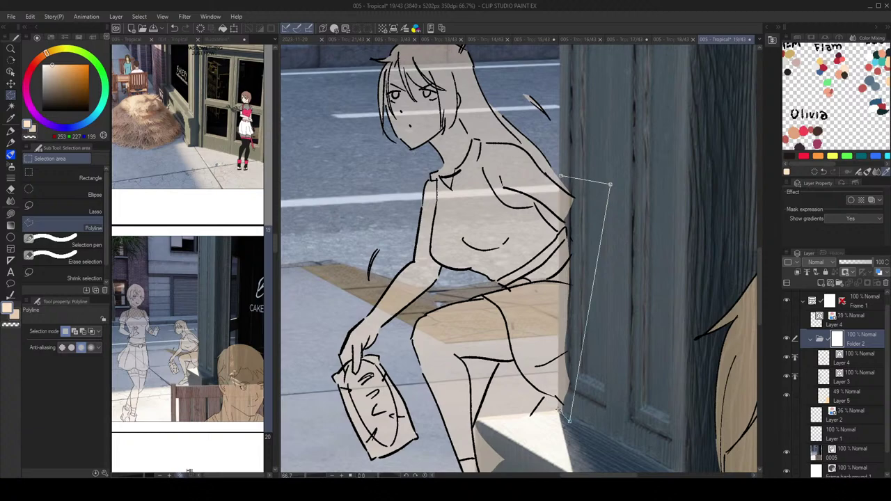
left_click(559, 410)
left_click(561, 177)
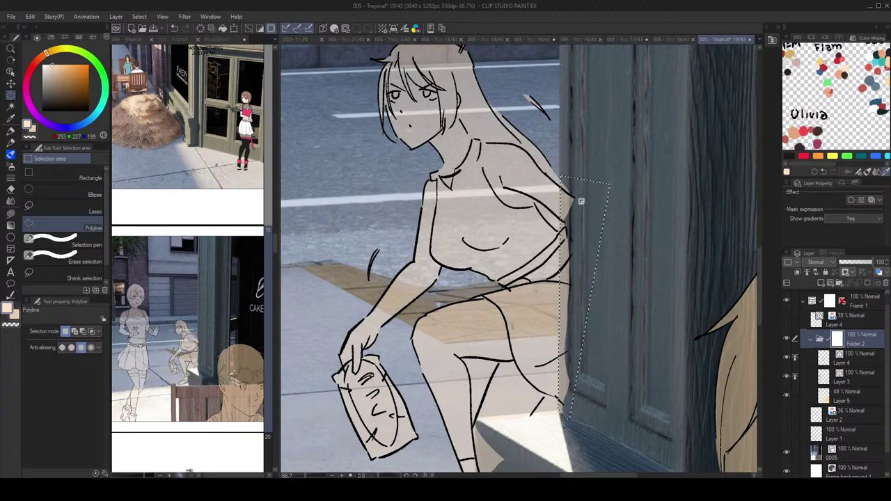
key("Delete")
Step: Polyline-select the stone ledge area behind the crouching woman's leg and shoe on the folder's mask, delete it and deselect
left_click_drag(590, 253, 603, 212)
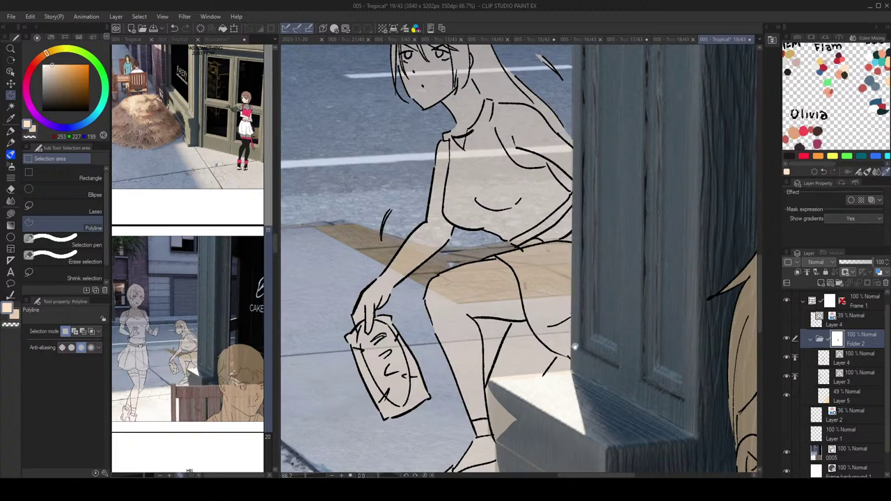
scroll(609, 277, "up", 3)
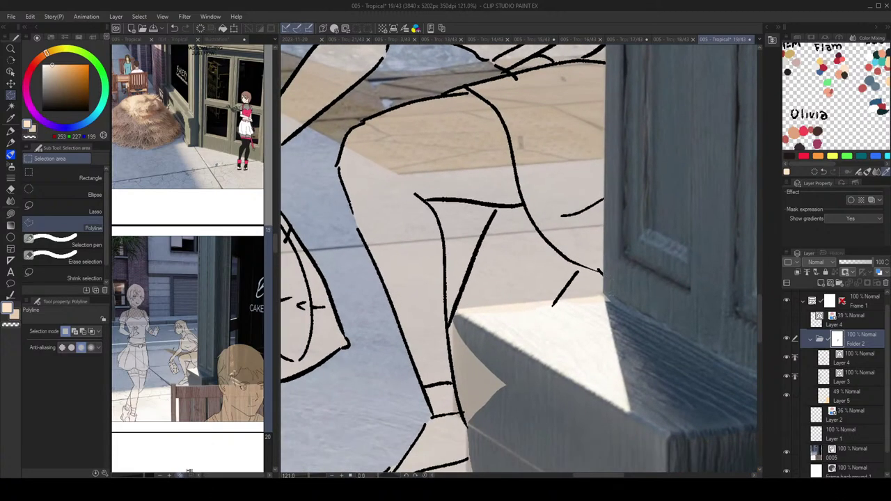
left_click(607, 295)
left_click(457, 417)
left_click(495, 438)
left_click_drag(628, 343, 635, 255)
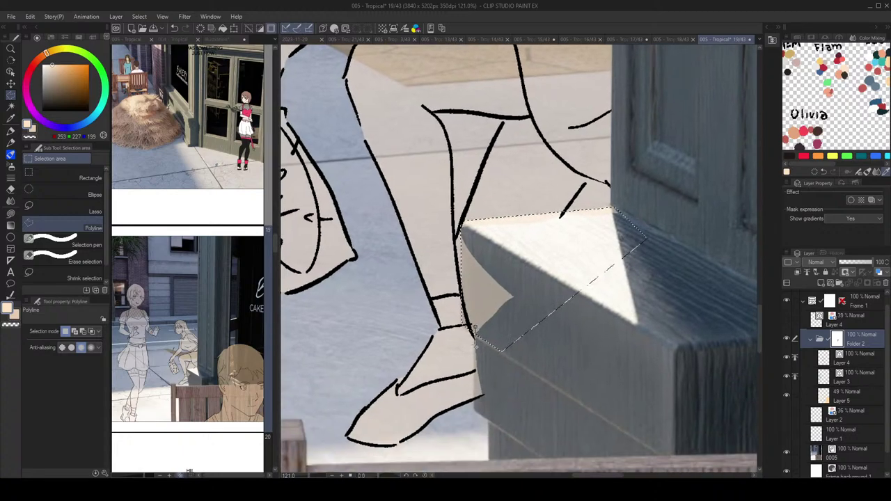
left_click(472, 410)
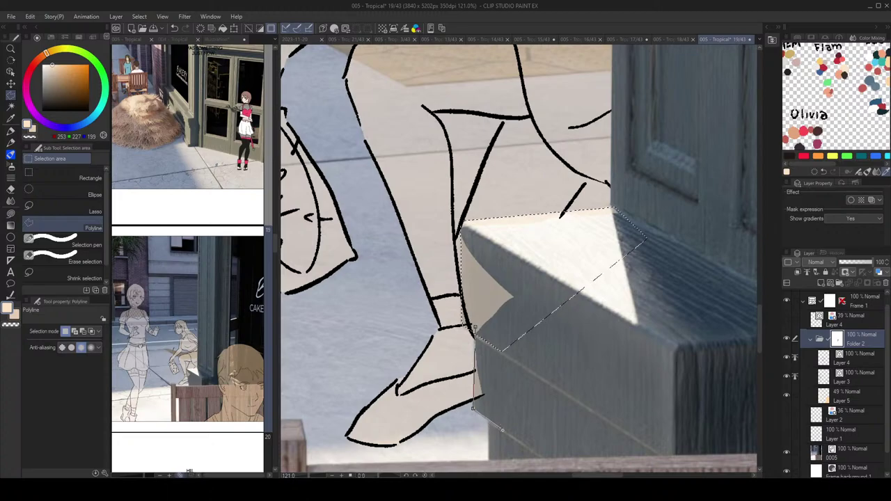
left_click(503, 424)
left_click(557, 372)
left_click(531, 333)
scroll(572, 308, "down", 2)
scroll(564, 290, "down", 2)
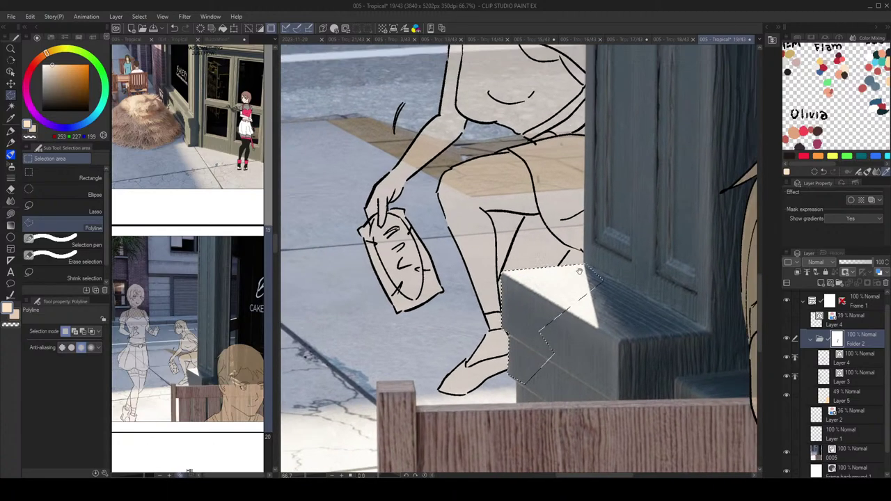
scroll(564, 287, "down", 3)
scroll(565, 285, "down", 2)
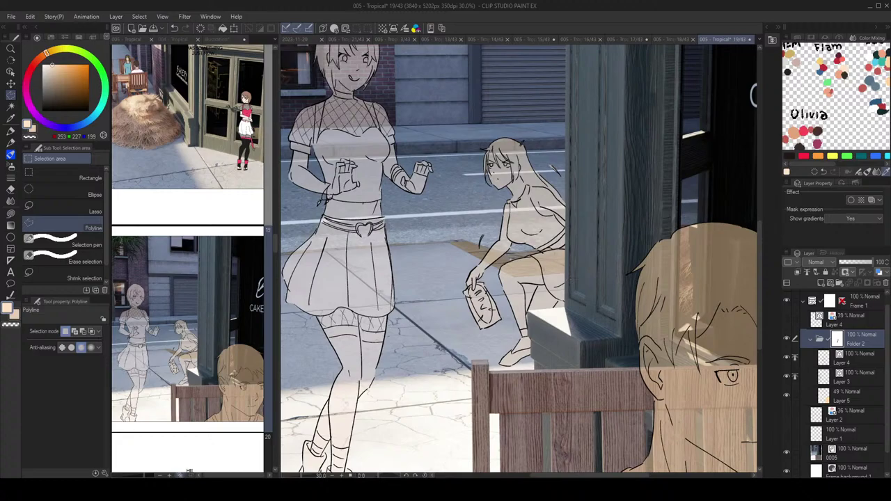
scroll(568, 282, "down", 2)
left_click_drag(622, 279, 601, 294)
left_click_drag(661, 330, 665, 332)
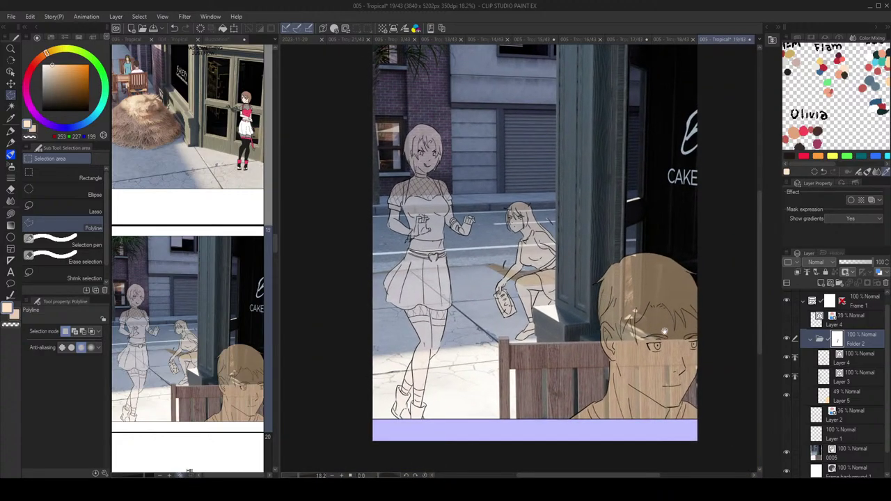
Step: Set Layer 5's opacity to 100% and lock its transparent pixels for Lasso fill colouring
left_click(859, 405)
left_click_drag(864, 263, 876, 263)
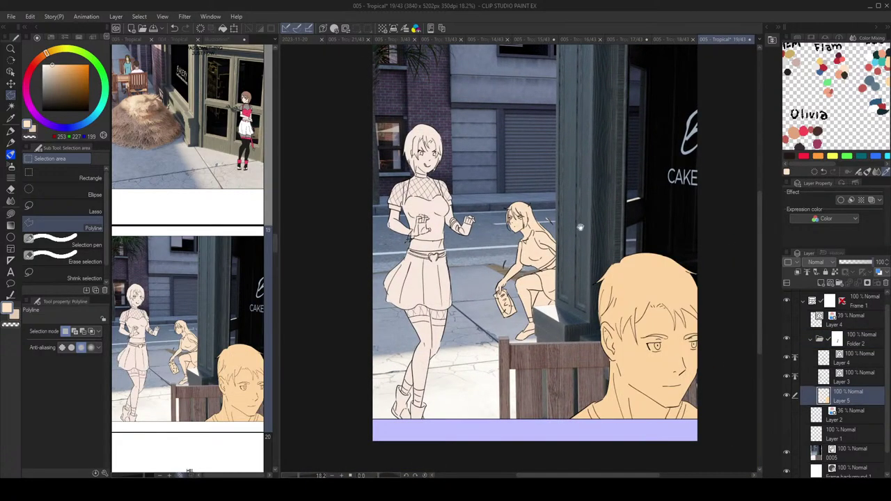
mouse_move(498, 206)
left_mouse_down()
mouse_move(501, 252)
mouse_move(502, 206)
mouse_move(513, 201)
mouse_move(556, 259)
left_mouse_up()
scroll(503, 206, "up", 2)
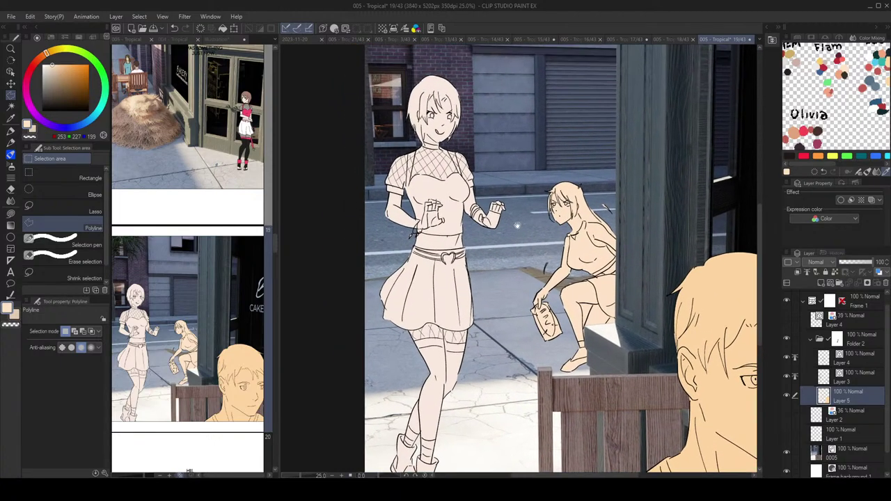
scroll(447, 153, "up", 5)
left_click_drag(453, 153, 475, 241)
key("g")
key("g")
scroll(491, 179, "up", 1)
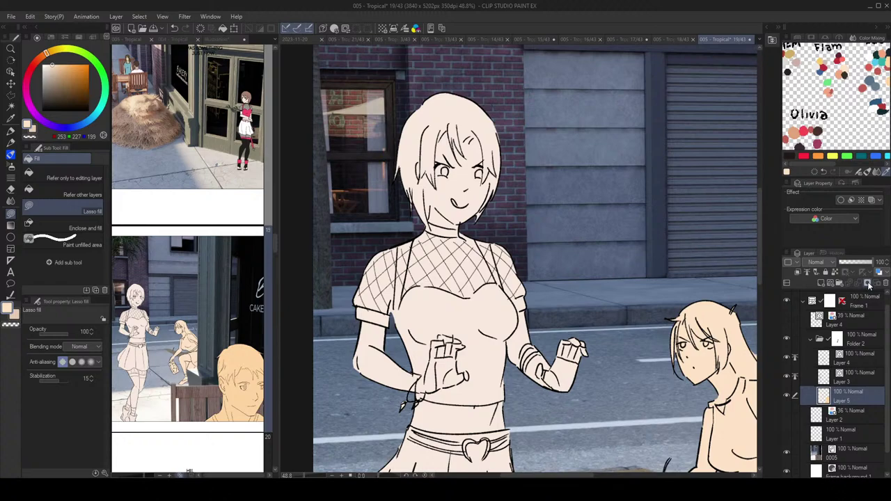
left_click(835, 272)
left_click_drag(724, 262, 732, 268)
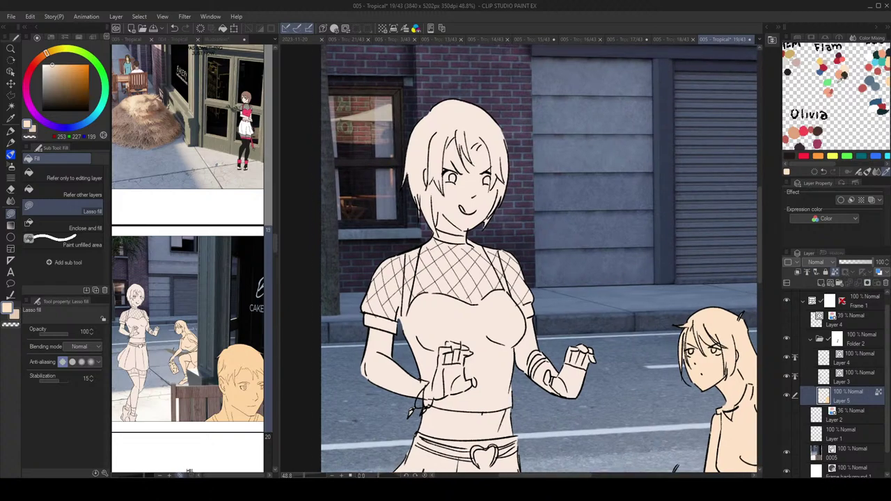
Step: Pick the brown from the Kunoichi palette and lasso-fill the standing woman's hair along the right side of her face
scroll(841, 79, "down", 2)
left_click_drag(790, 98, 823, 85)
scroll(877, 93, "up", 2)
left_click(816, 81)
left_click_drag(582, 97, 603, 99)
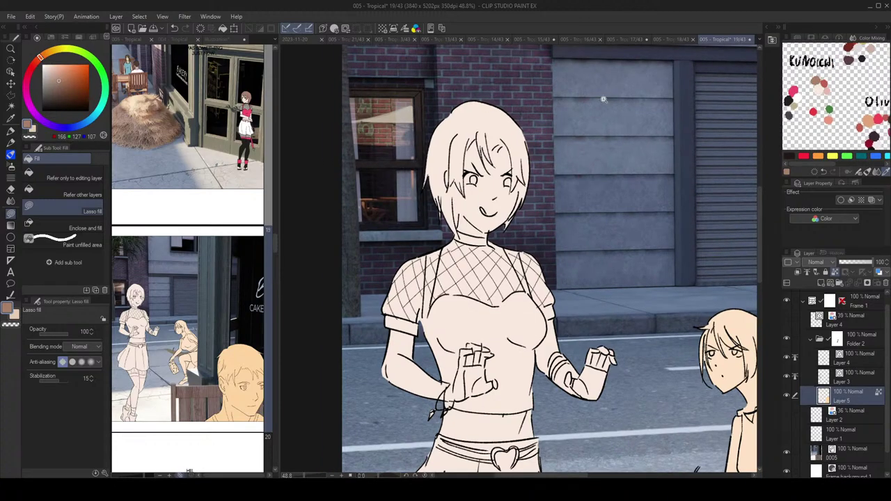
mouse_move(536, 183)
left_mouse_down()
mouse_move(551, 214)
mouse_move(508, 168)
mouse_move(504, 201)
mouse_move(539, 217)
left_mouse_up()
left_click_drag(552, 223, 583, 228)
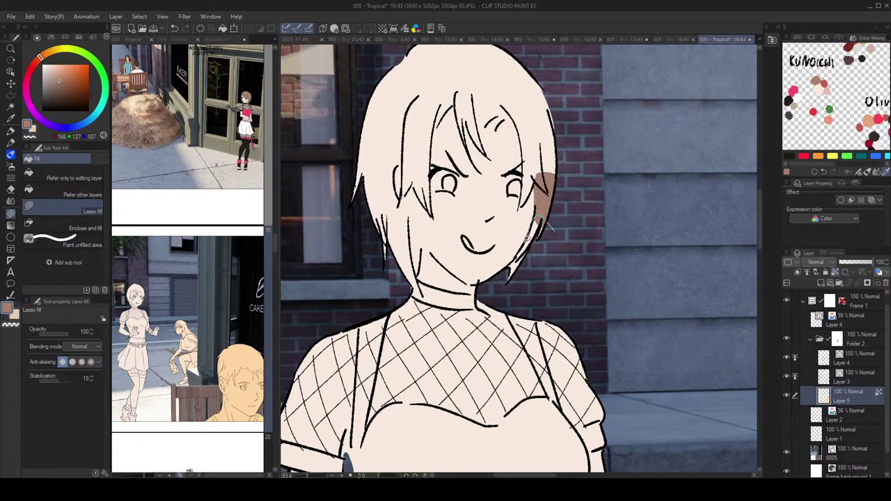
mouse_move(527, 238)
left_mouse_down()
mouse_move(508, 270)
mouse_move(555, 239)
left_mouse_up()
left_click_drag(571, 228, 608, 280)
mouse_move(608, 224)
left_mouse_down()
mouse_move(569, 239)
mouse_move(600, 192)
mouse_move(603, 200)
left_mouse_up()
left_click_drag(570, 227, 583, 251)
left_click_drag(585, 225, 586, 233)
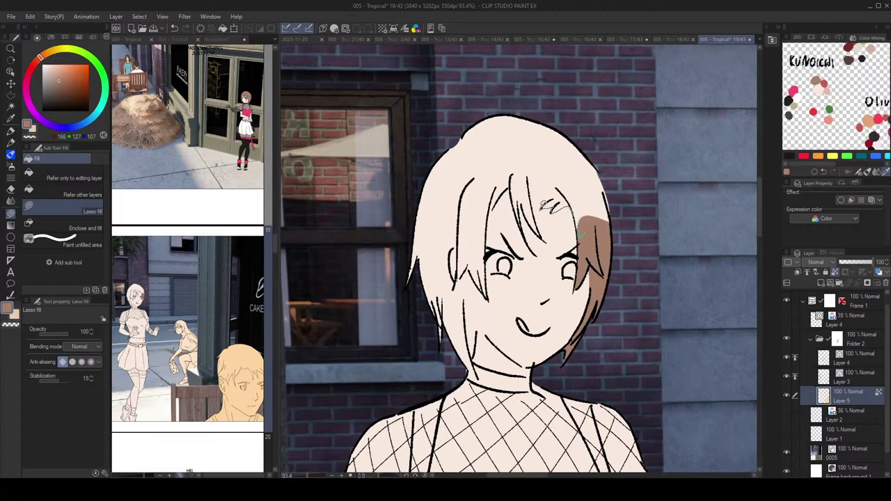
Step: Lasso-fill brown over the right half of the standing woman's crown and the fringe strands above her forehead
mouse_move(540, 206)
left_mouse_down()
mouse_move(550, 164)
mouse_move(586, 162)
left_mouse_up()
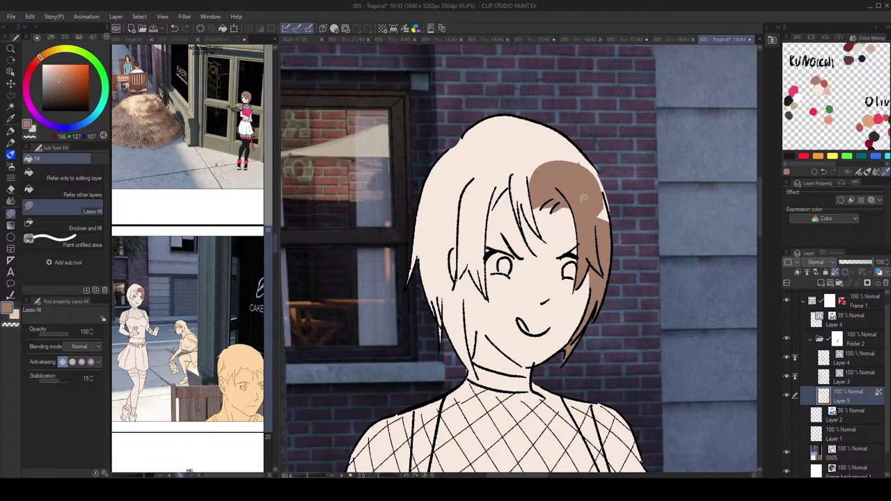
mouse_move(598, 219)
left_mouse_down()
mouse_move(576, 140)
mouse_move(577, 159)
left_mouse_up()
left_click_drag(588, 169, 621, 199)
mouse_move(631, 160)
left_mouse_down()
mouse_move(571, 214)
mouse_move(563, 198)
mouse_move(564, 220)
left_mouse_up()
scroll(564, 199, "down", 1)
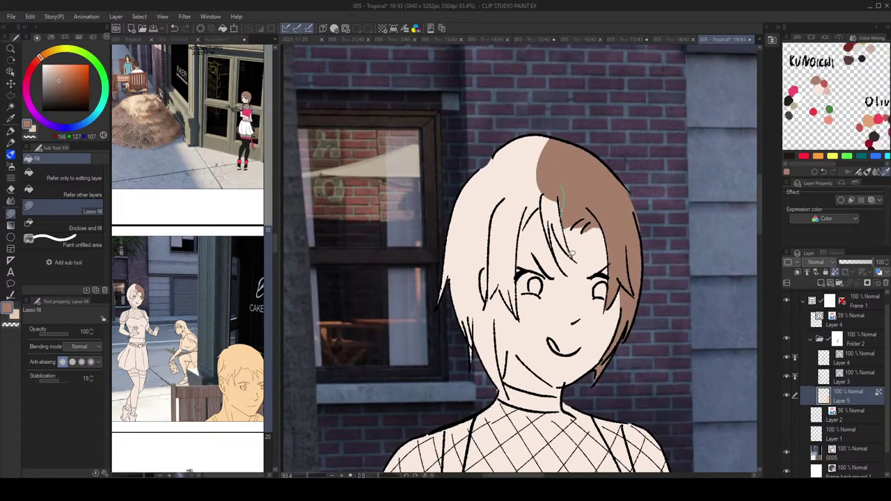
mouse_move(571, 255)
left_mouse_down()
mouse_move(550, 203)
mouse_move(568, 232)
mouse_move(552, 214)
left_mouse_up()
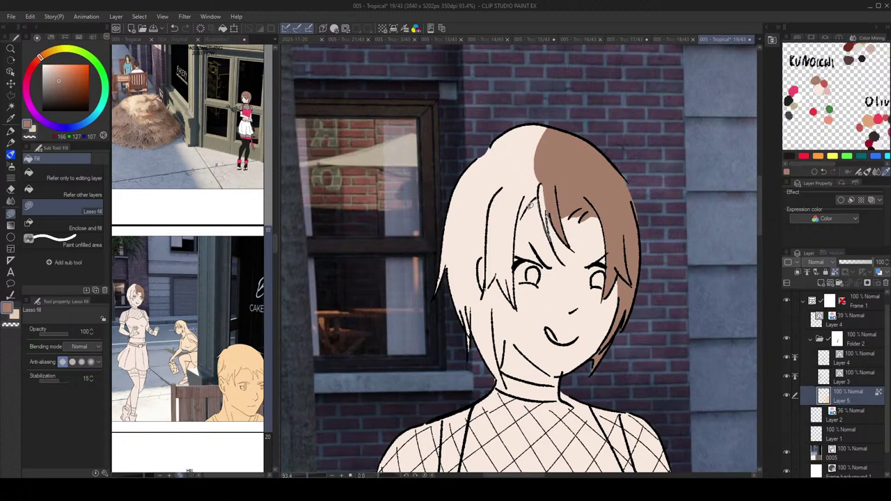
mouse_move(519, 221)
left_mouse_down()
mouse_move(564, 149)
mouse_move(557, 175)
left_mouse_up()
left_click_drag(592, 200, 617, 178)
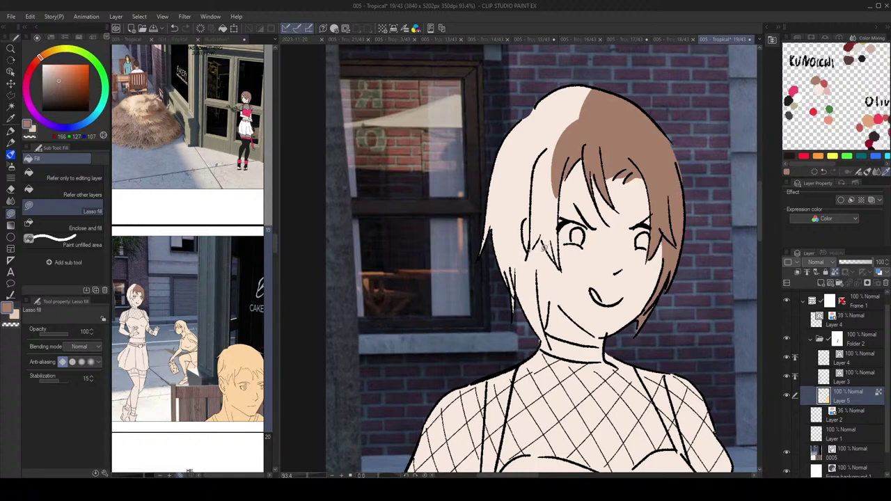
Step: Lasso-fill brown on the hair lock below her ear, its strand tips and the open part of the head's outline
mouse_move(538, 262)
left_mouse_down()
mouse_move(531, 247)
mouse_move(547, 299)
mouse_move(518, 285)
mouse_move(531, 248)
left_mouse_up()
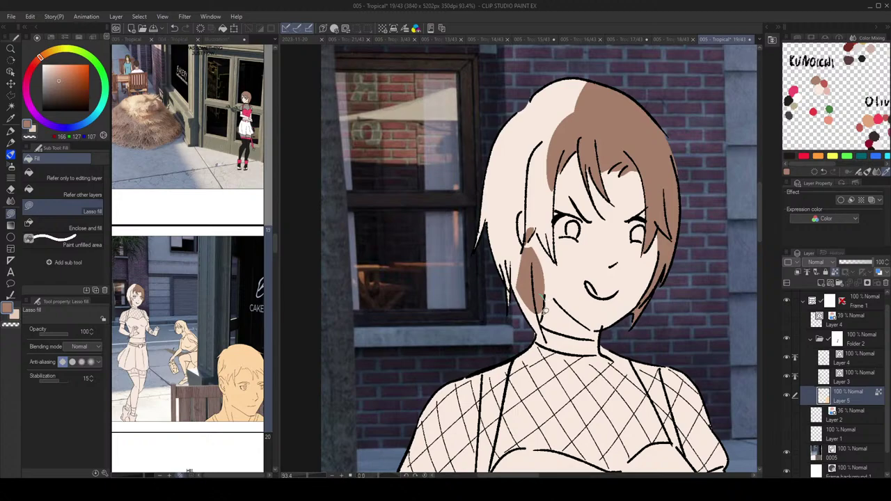
mouse_move(542, 322)
left_mouse_down()
mouse_move(549, 341)
mouse_move(530, 295)
left_mouse_up()
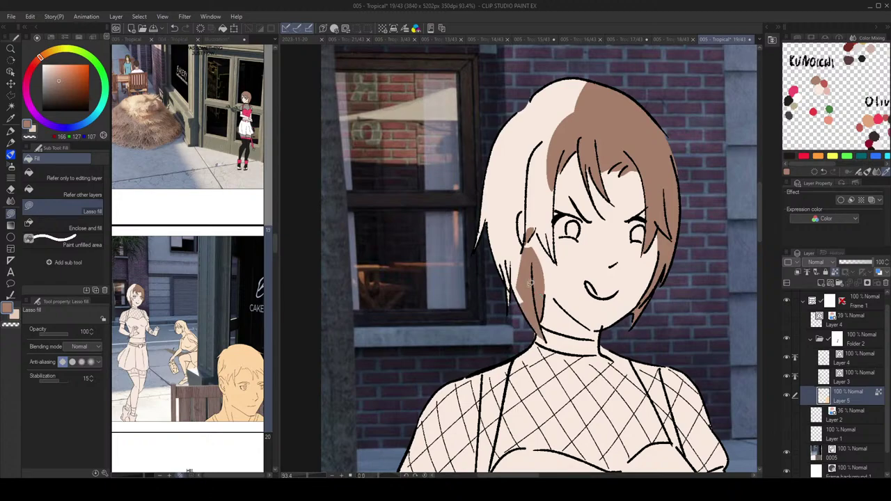
scroll(529, 286, "down", 3)
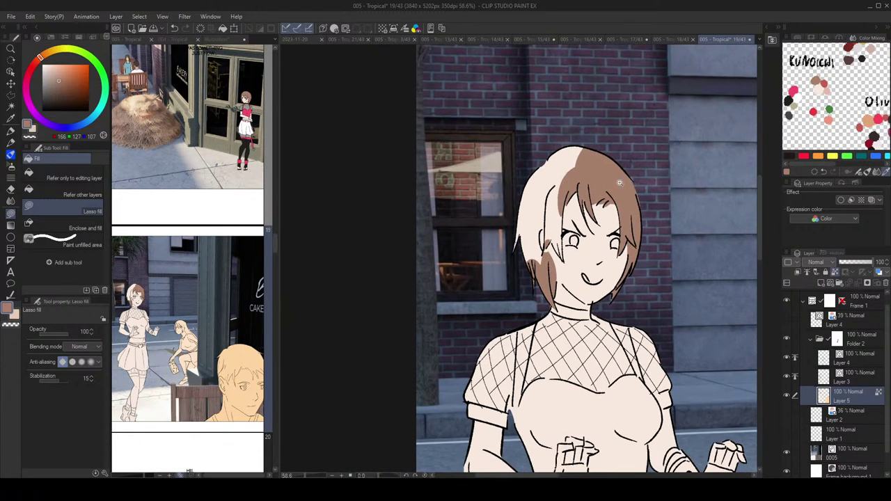
scroll(619, 182, "up", 2)
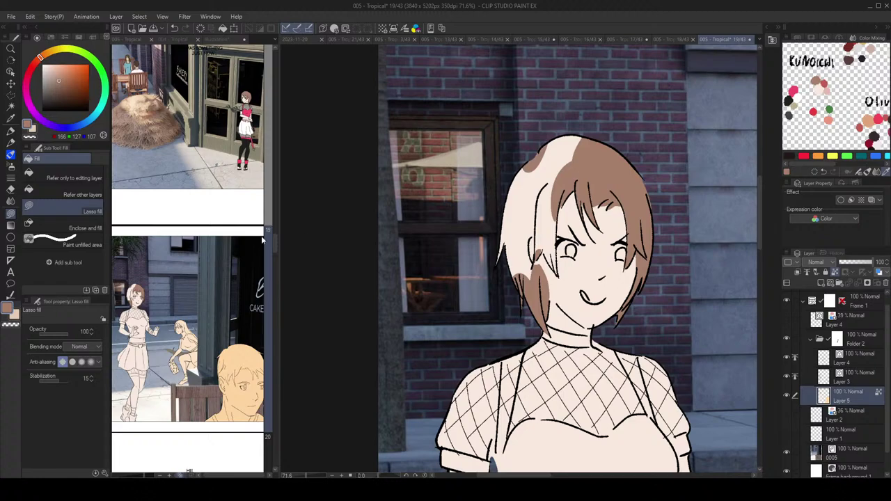
Step: Try to flood the remaining unfilled hair with brown using the Refer other layers fill
left_click(82, 194)
left_click(562, 158)
left_click(549, 217)
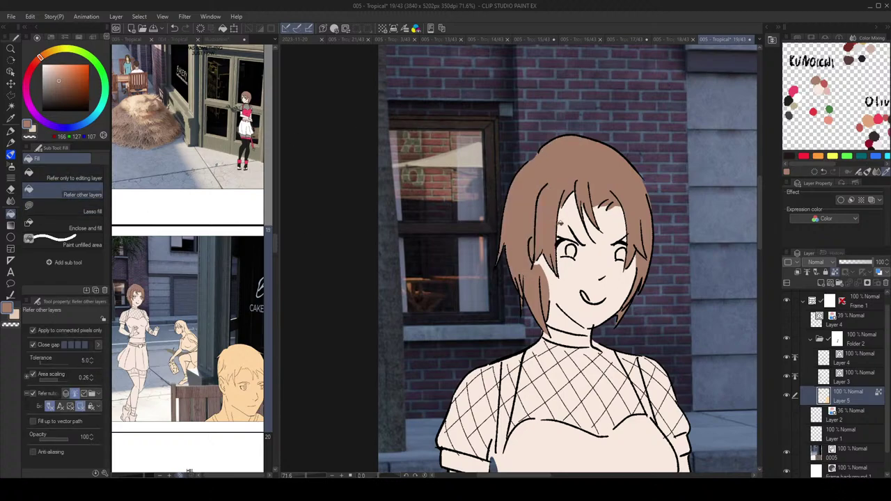
key("ctrl+z")
key("ctrl+z")
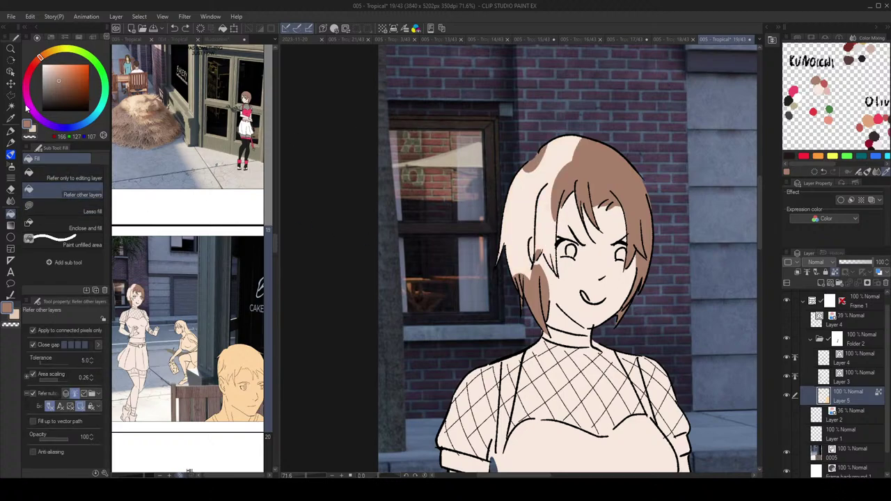
Step: Lasso-fill brown along the hair line by the ear, and flood the remaining hair using the Refer other layers fill
left_click(60, 210)
scroll(529, 223, "up", 3)
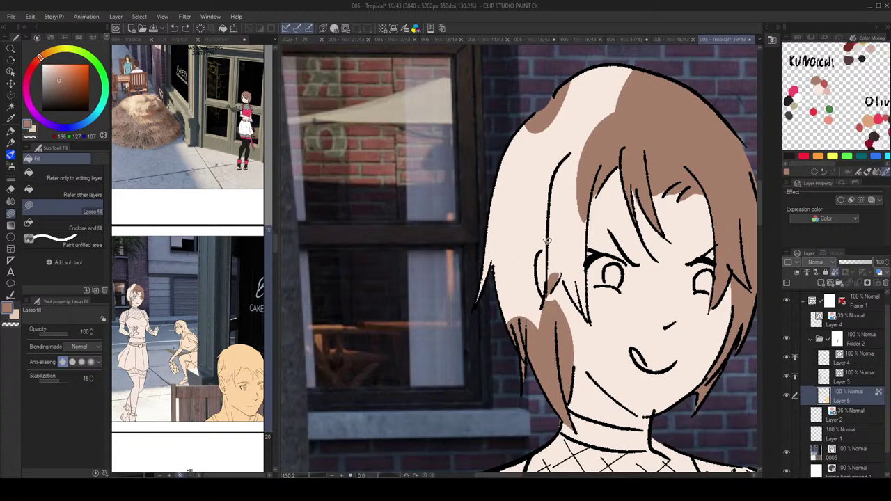
mouse_move(547, 241)
left_mouse_down()
mouse_move(539, 250)
mouse_move(548, 241)
mouse_move(508, 208)
left_mouse_up()
left_click(78, 193)
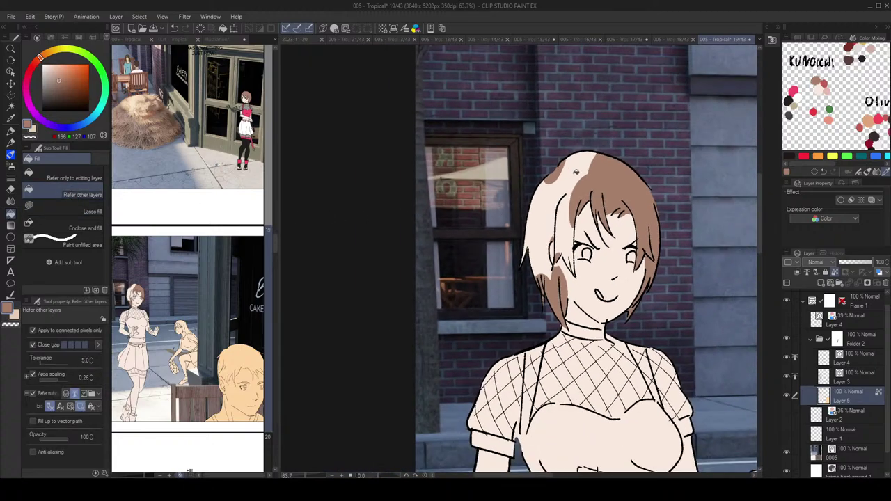
left_click(575, 171)
left_click(569, 230)
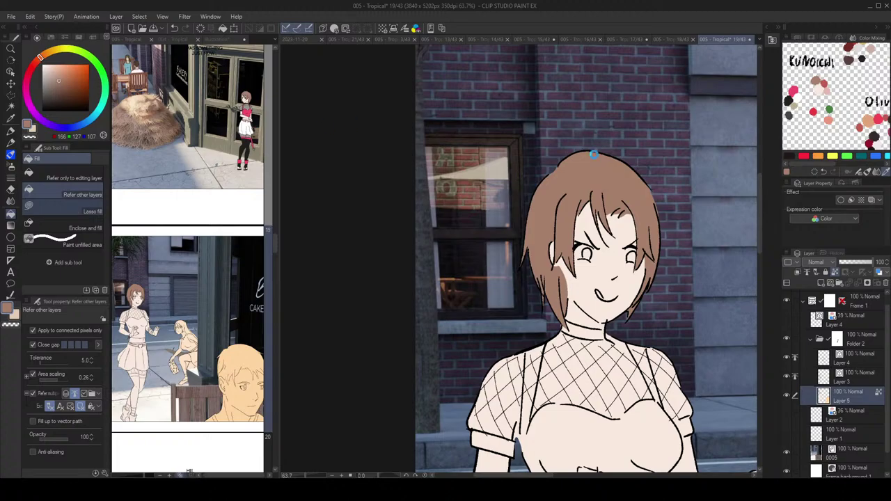
left_click_drag(623, 168, 589, 162)
left_click_drag(620, 193, 561, 188)
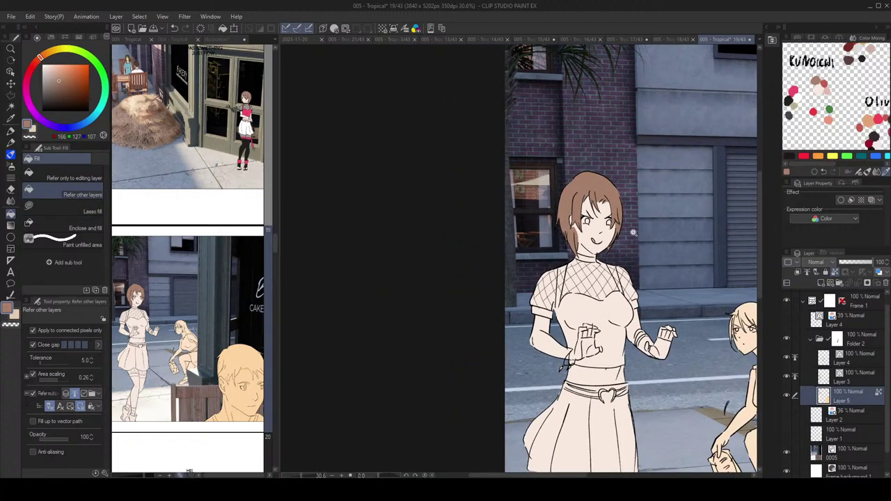
Step: Lasso-fill the whites of both of the standing woman's eyes with pure white
left_click_drag(624, 230, 648, 230)
scroll(614, 209, "up", 5)
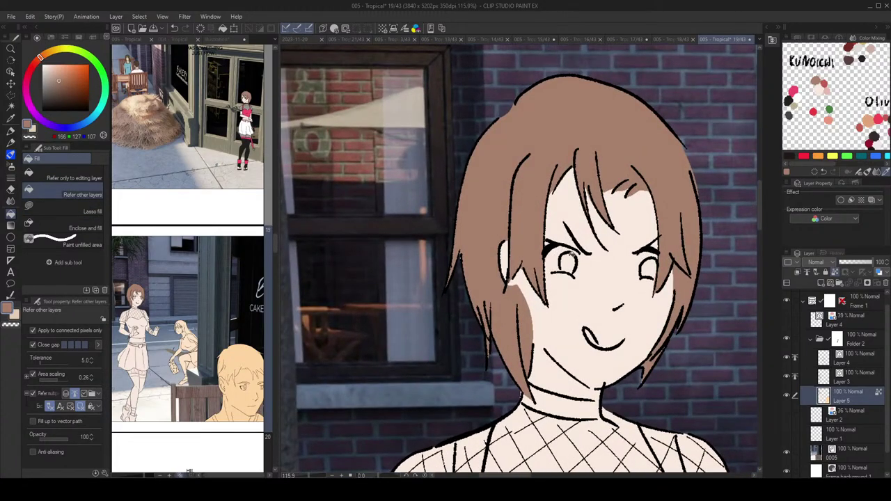
left_click(78, 209)
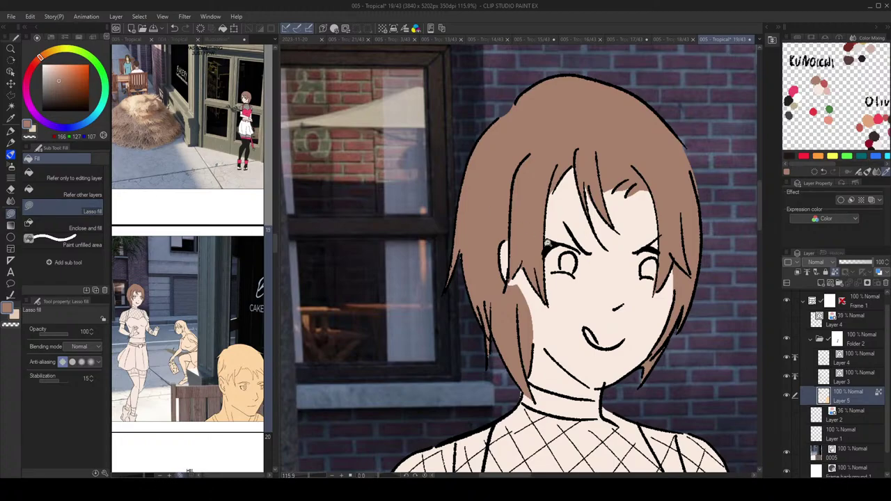
scroll(549, 243, "down", 3)
left_click(546, 275, "alt")
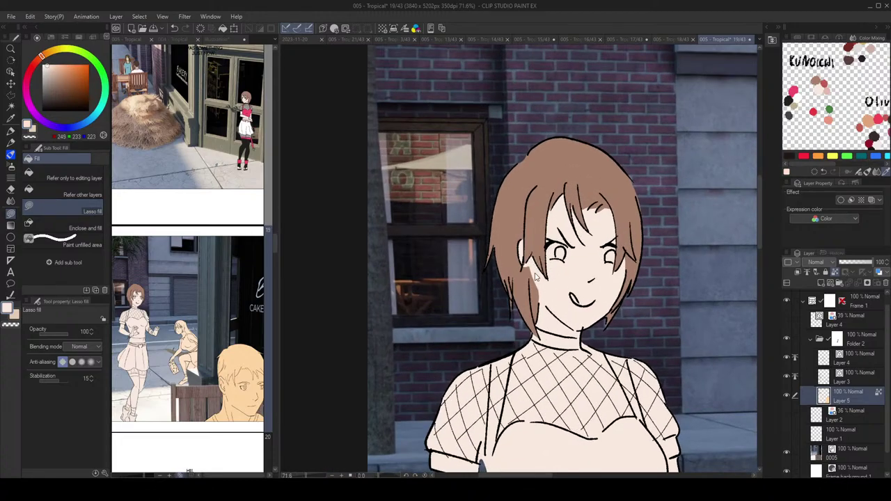
scroll(547, 296, "down", 2)
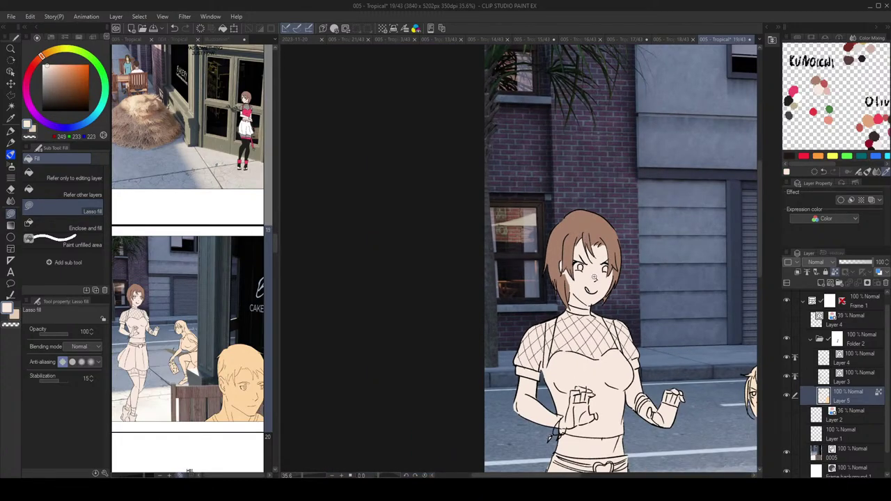
scroll(546, 278, "up", 2)
scroll(620, 271, "down", 2)
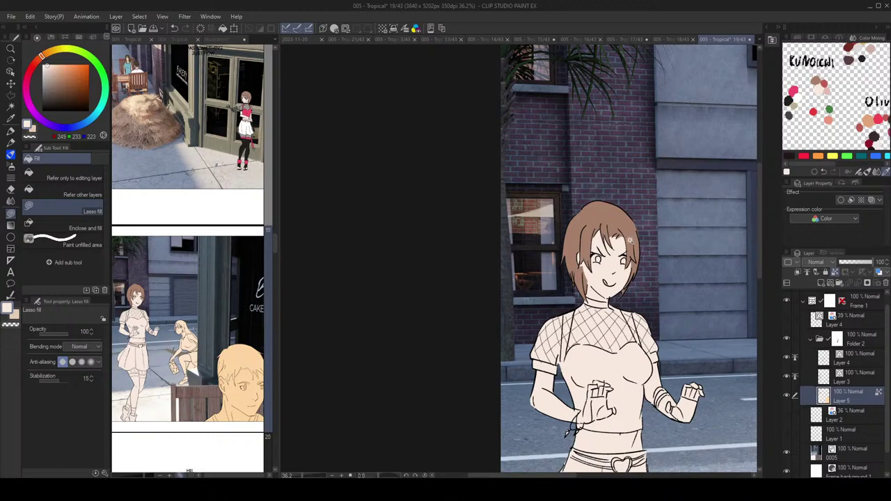
scroll(640, 243, "up", 3)
scroll(562, 267, "up", 3)
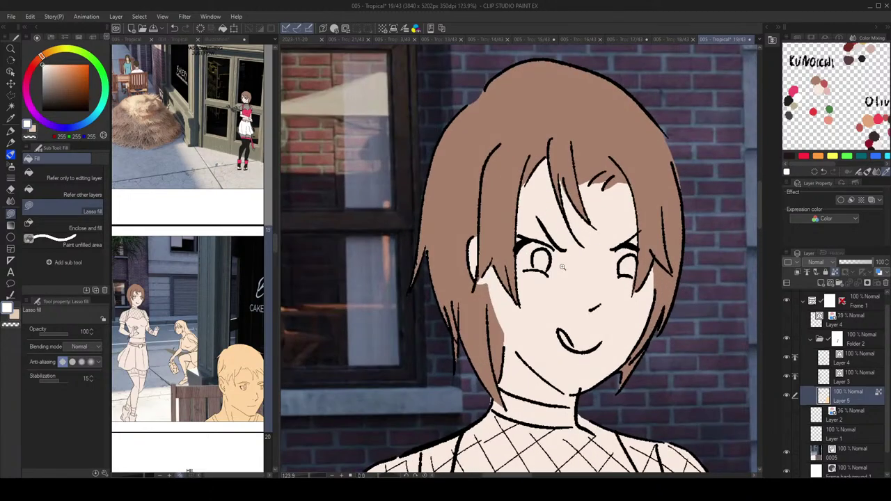
mouse_move(553, 246)
left_mouse_down()
mouse_move(520, 245)
mouse_move(520, 264)
mouse_move(551, 272)
mouse_move(558, 250)
mouse_move(596, 244)
mouse_move(586, 238)
mouse_move(616, 241)
mouse_move(603, 233)
mouse_move(587, 250)
mouse_move(592, 263)
mouse_move(610, 264)
mouse_move(615, 236)
mouse_move(610, 266)
mouse_move(627, 257)
mouse_move(611, 241)
mouse_move(618, 253)
mouse_move(632, 213)
left_mouse_up()
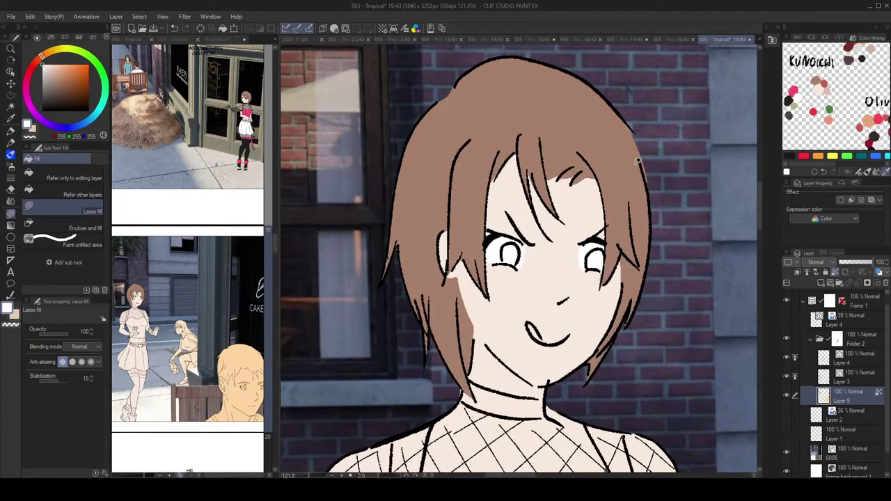
Step: Pick the green from the Kunoichi palette and lasso-fill both irises of the standing woman
left_click(830, 108)
scroll(541, 242, "up", 2)
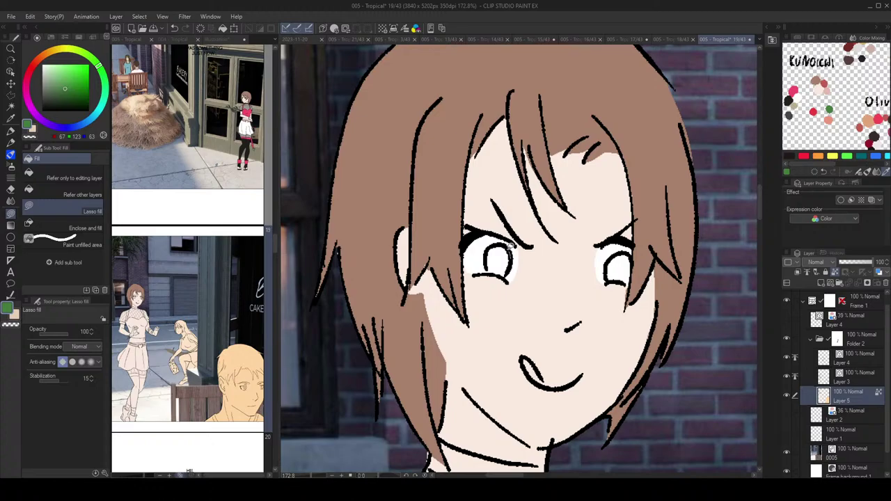
mouse_move(490, 250)
left_mouse_down()
mouse_move(502, 275)
mouse_move(513, 252)
left_mouse_up()
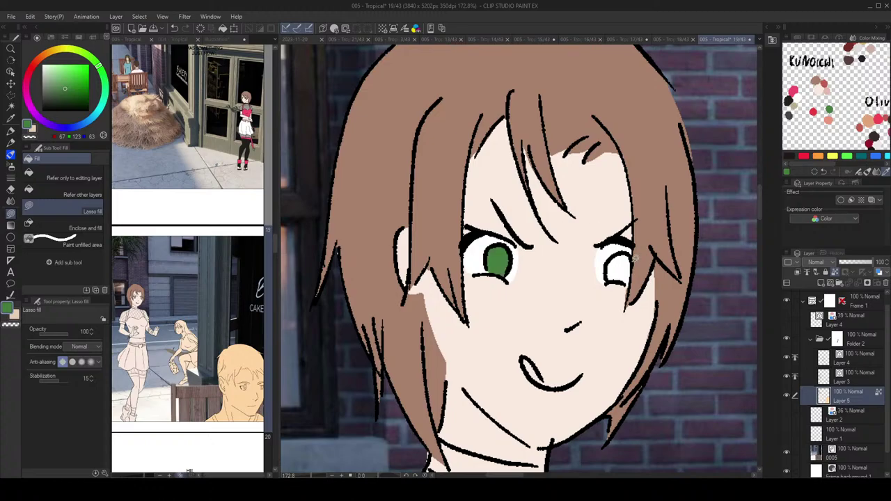
mouse_move(635, 257)
left_mouse_down()
mouse_move(612, 252)
mouse_move(614, 280)
mouse_move(635, 256)
left_mouse_up()
Step: Pick a red from the Kunoichi palette and lasso-fill the standing woman's tongue
scroll(629, 208, "down", 7)
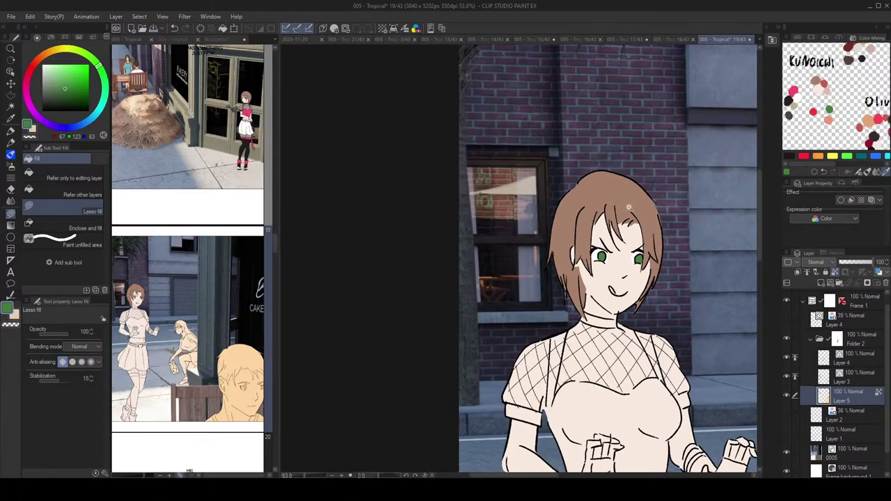
scroll(628, 207, "down", 3)
scroll(628, 208, "up", 5)
scroll(605, 228, "down", 3)
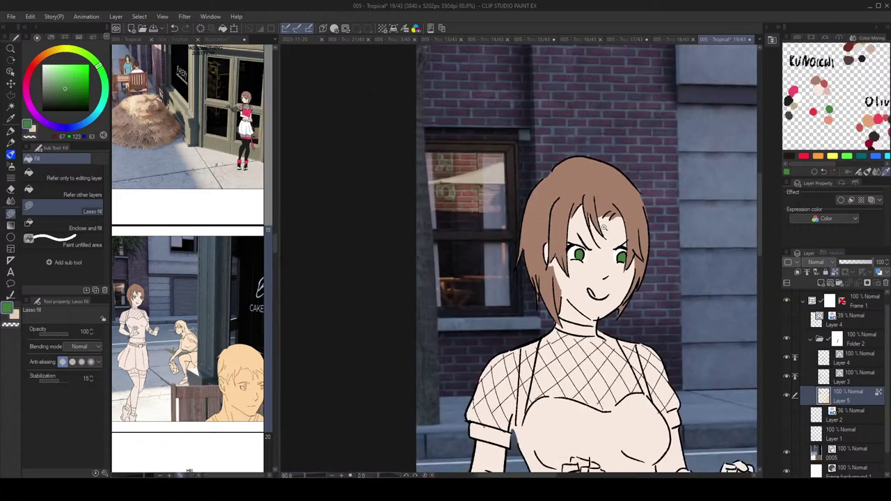
scroll(605, 228, "down", 1)
left_click_drag(654, 264, 625, 257)
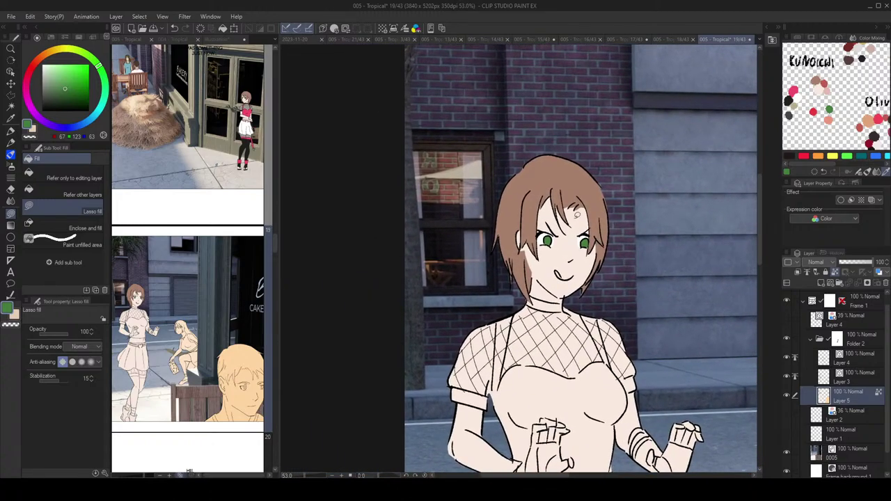
scroll(585, 230, "up", 5)
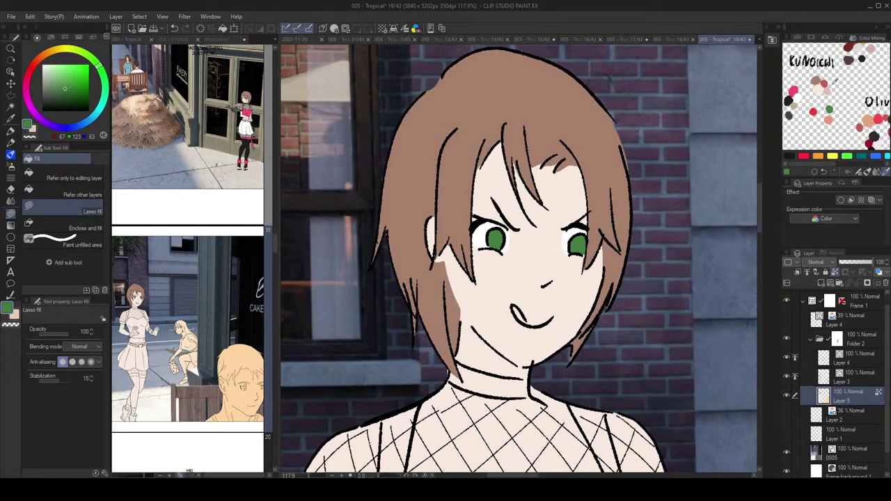
left_click(792, 92)
mouse_move(523, 315)
left_mouse_down()
mouse_move(514, 304)
mouse_move(526, 322)
left_mouse_up()
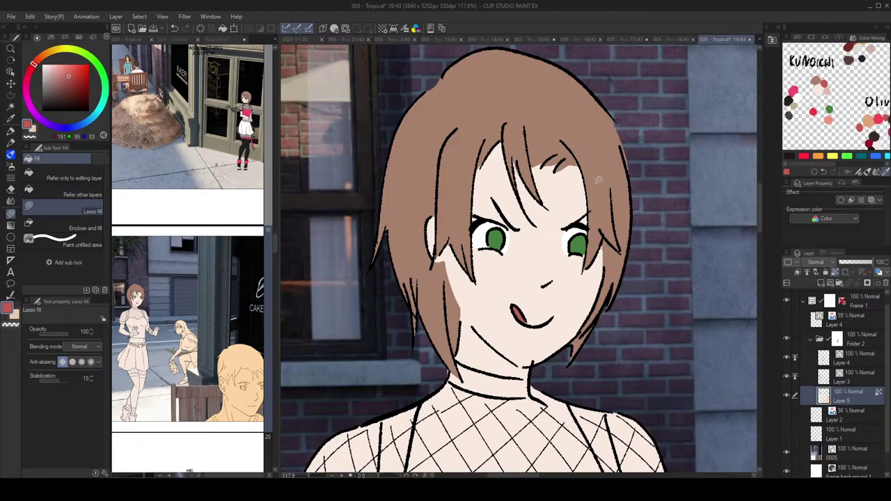
Step: Pick the near-black from the Kunoichi palette and lasso-fill the standing woman's choker
scroll(599, 182, "down", 5)
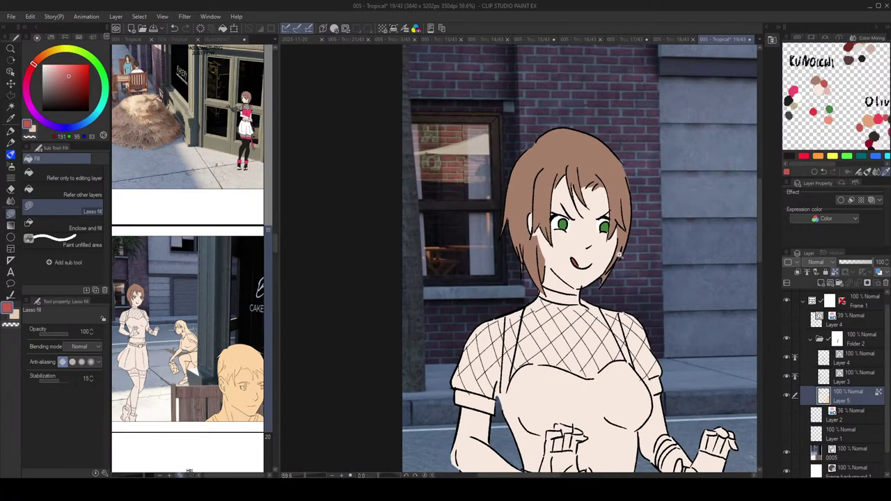
scroll(618, 255, "down", 3)
scroll(743, 129, "up", 5)
left_click(789, 103)
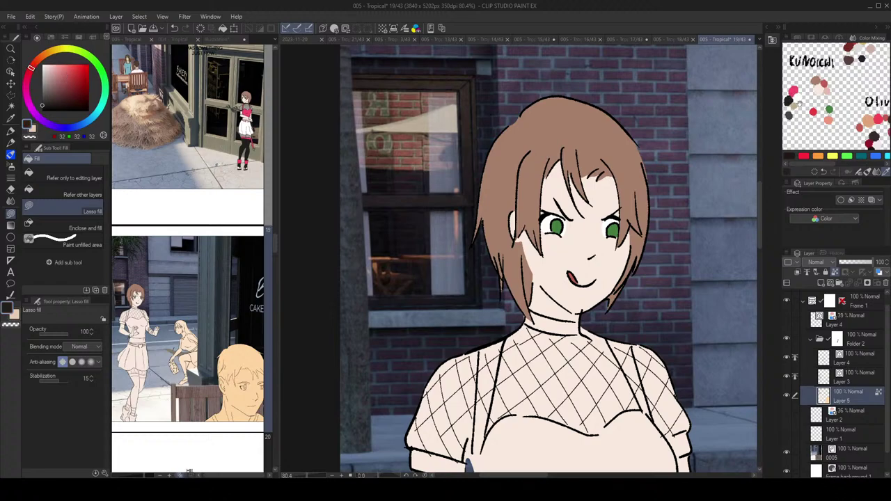
left_click_drag(789, 116, 798, 113)
scroll(559, 304, "up", 3)
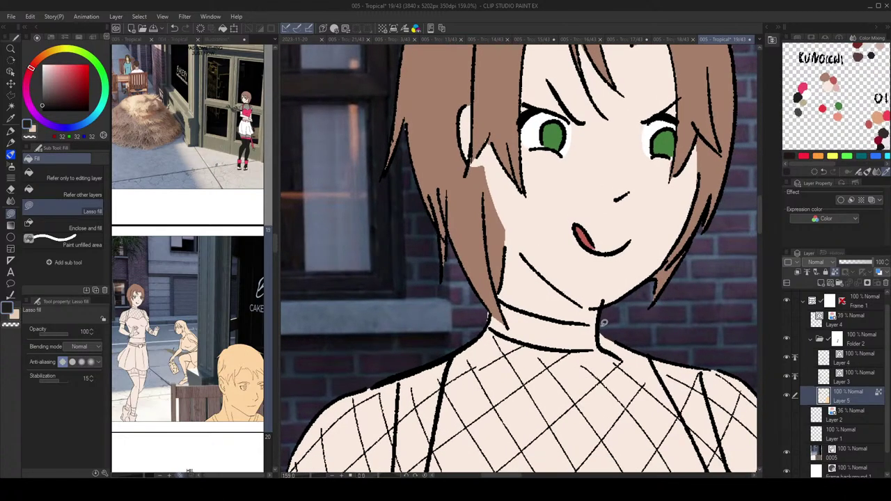
mouse_move(603, 323)
left_mouse_down()
mouse_move(500, 297)
mouse_move(509, 322)
mouse_move(536, 331)
mouse_move(585, 337)
mouse_move(602, 325)
mouse_move(599, 344)
mouse_move(584, 348)
mouse_move(505, 293)
mouse_move(513, 325)
mouse_move(516, 312)
mouse_move(502, 302)
mouse_move(507, 323)
mouse_move(488, 306)
mouse_move(500, 329)
mouse_move(573, 337)
left_mouse_up()
Step: Lasso-fill the cuffs of both of the standing woman's mesh sleeves with the near-black
scroll(526, 301, "down", 5)
scroll(526, 302, "down", 3)
scroll(518, 257, "up", 5)
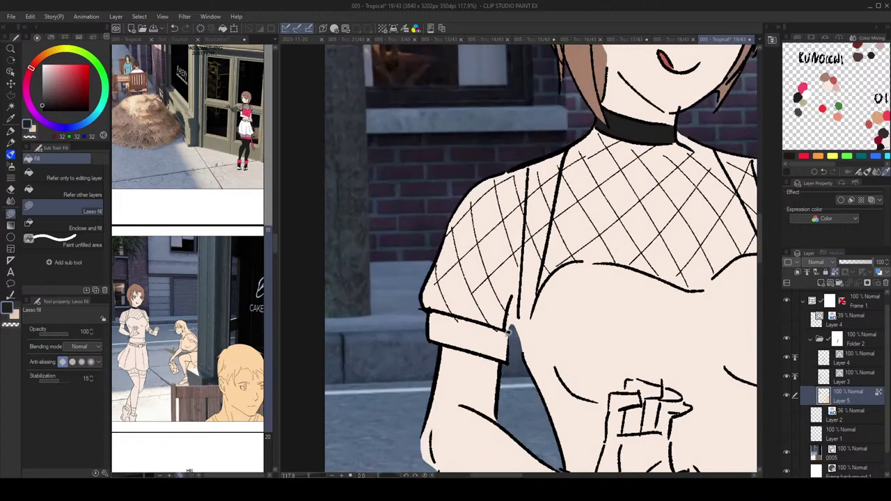
mouse_move(515, 351)
left_mouse_down()
mouse_move(510, 327)
mouse_move(440, 307)
mouse_move(420, 316)
mouse_move(430, 337)
mouse_move(508, 360)
left_mouse_up()
scroll(529, 328, "down", 4)
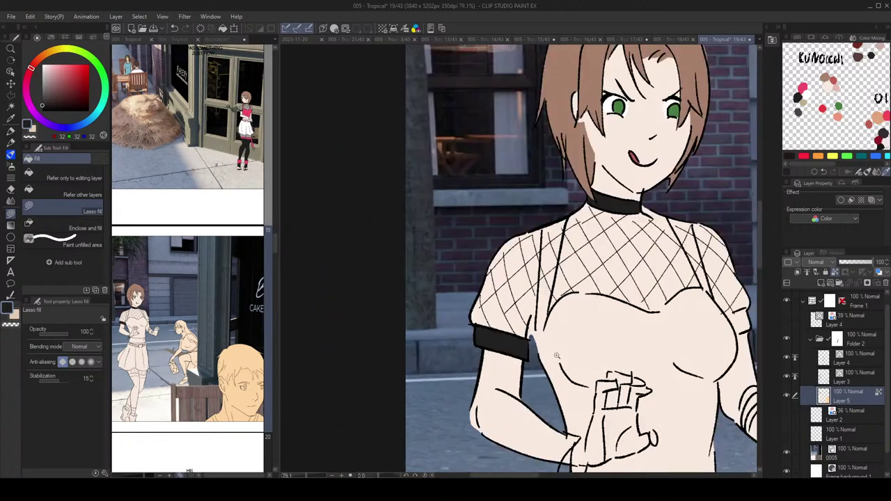
scroll(550, 299, "up", 1)
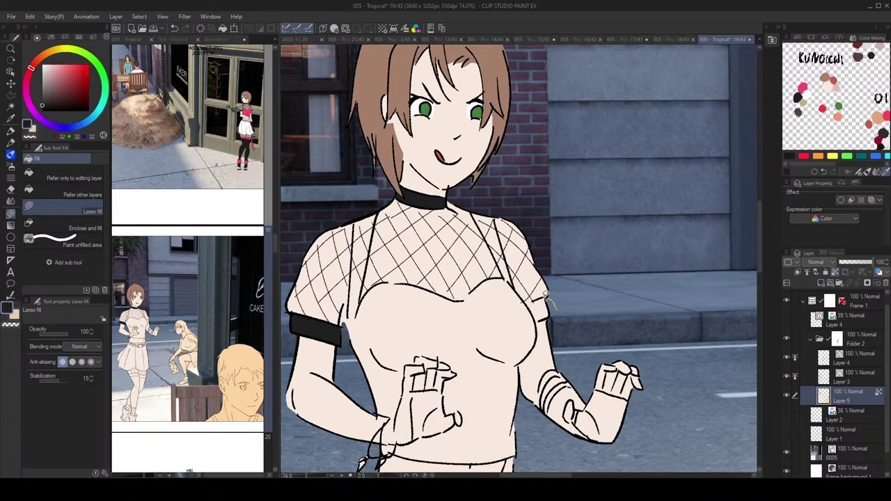
left_click_drag(536, 315, 557, 311)
scroll(563, 297, "down", 4)
scroll(565, 301, "up", 6)
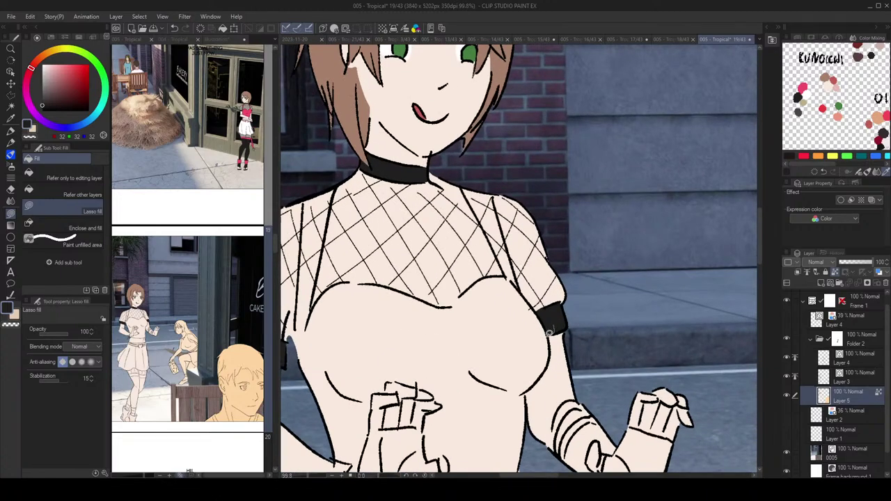
scroll(550, 333, "down", 3)
scroll(557, 307, "down", 2)
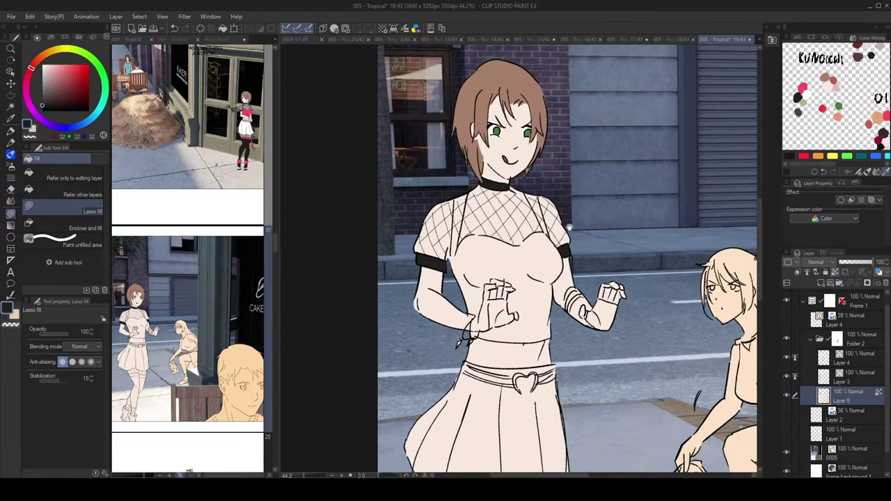
Step: Pick the pink-red from the Kunoichi palette and lasso-fill both shoulder straps of the standing woman's top
left_click(803, 88)
mouse_move(557, 221)
left_mouse_down()
mouse_move(592, 218)
mouse_move(574, 190)
left_mouse_up()
scroll(566, 184, "up", 4)
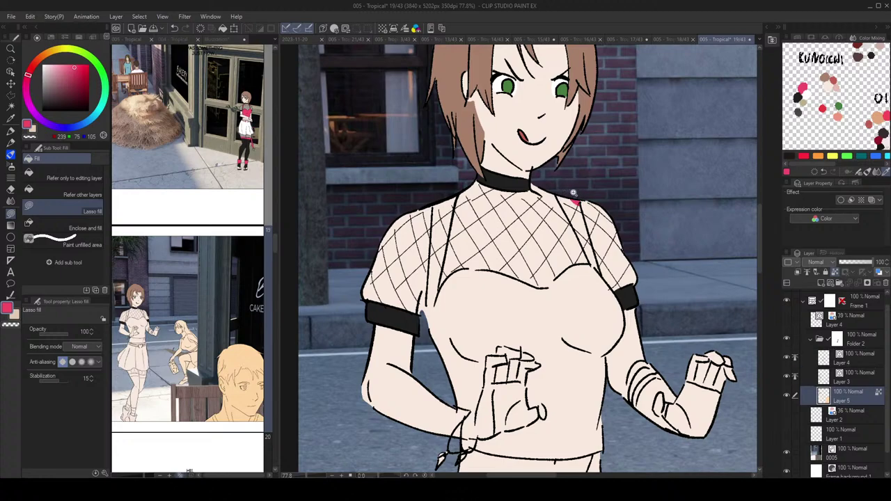
scroll(574, 193, "up", 1)
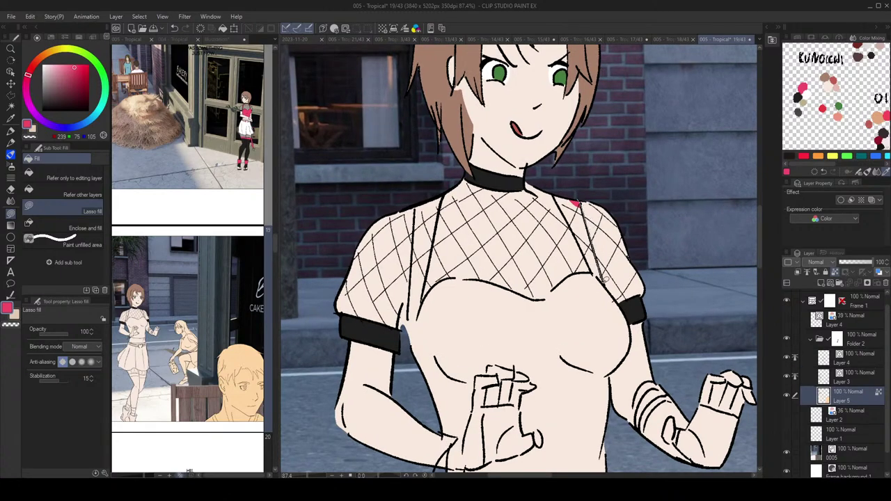
left_click_drag(605, 279, 555, 197)
left_click_drag(555, 197, 611, 191)
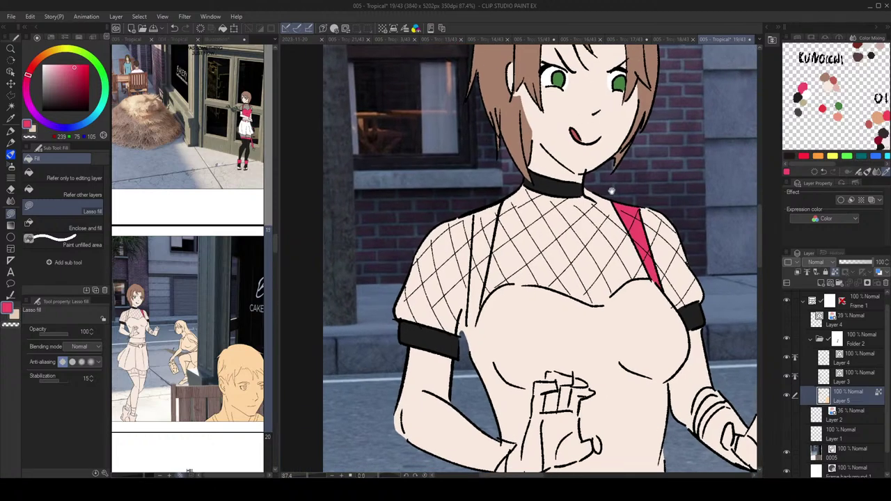
mouse_move(495, 240)
left_mouse_down()
mouse_move(481, 248)
mouse_move(491, 202)
left_mouse_up()
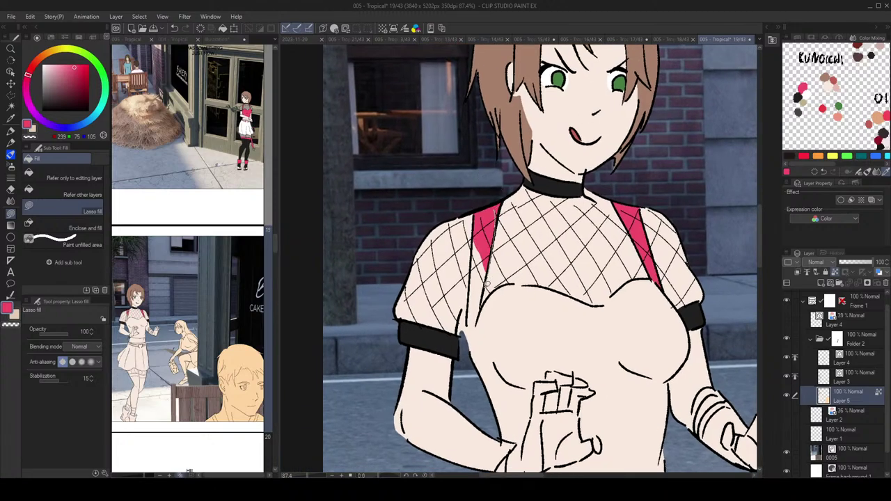
left_click_drag(468, 319, 480, 202)
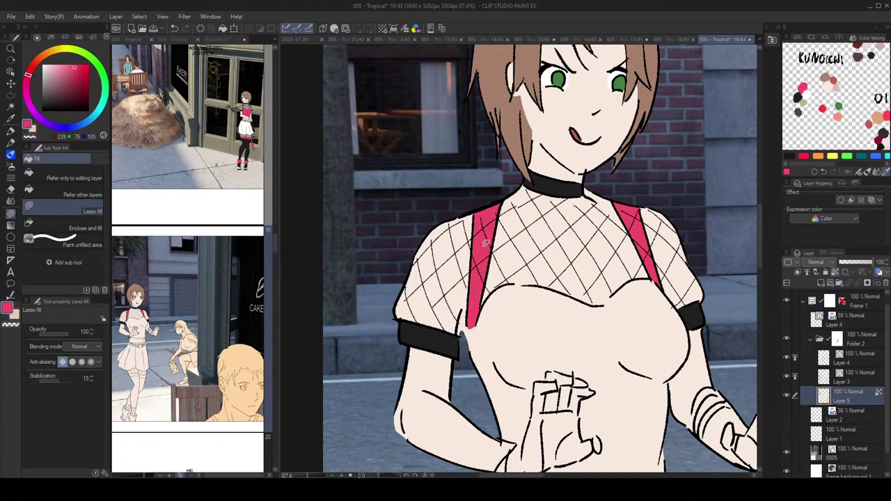
scroll(477, 264, "down", 1)
Step: Lasso-fill pink-red patches at the top's armpit, along the line gaps in its neckline and where the strap joins
left_click_drag(460, 277, 477, 272)
scroll(553, 246, "down", 3)
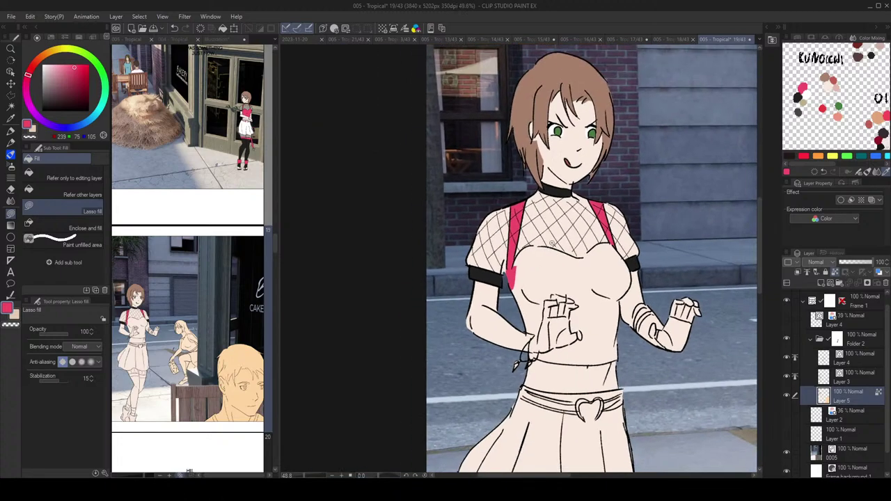
scroll(595, 236, "up", 2)
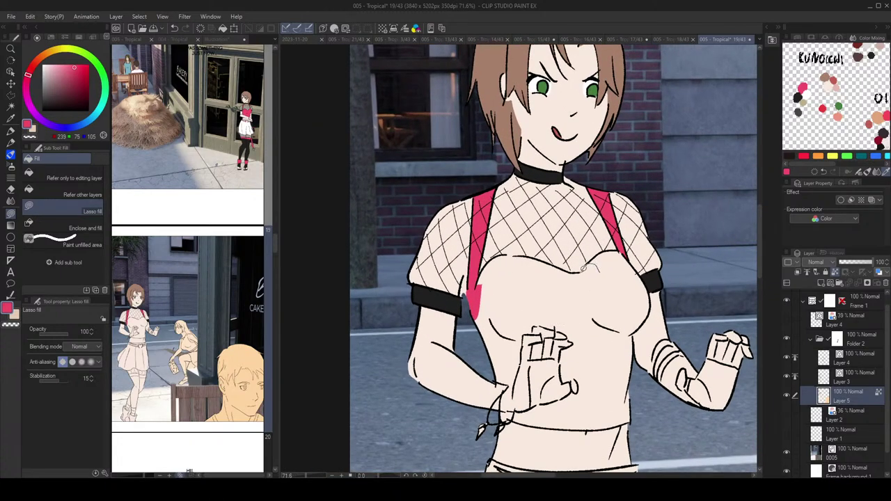
left_click_drag(583, 267, 603, 268)
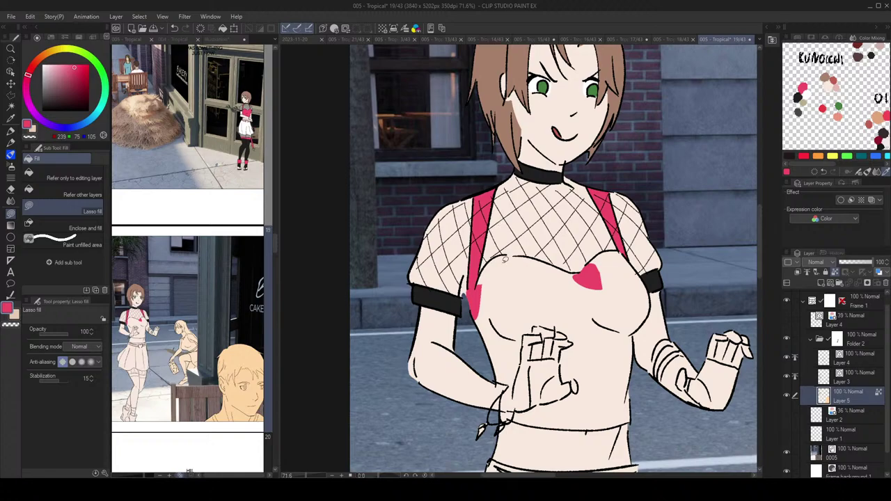
left_click_drag(522, 255, 504, 259)
scroll(604, 244, "down", 1)
scroll(604, 244, "right", 1)
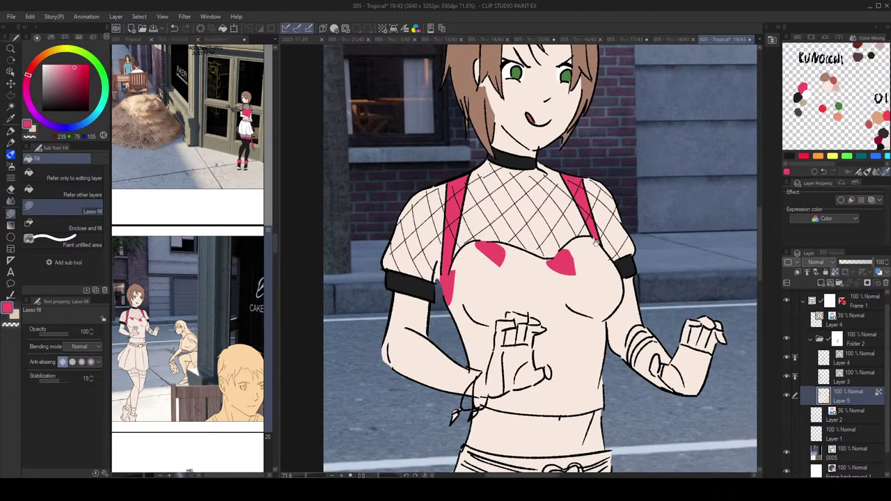
mouse_move(591, 236)
left_mouse_down()
mouse_move(603, 252)
mouse_move(592, 236)
left_mouse_up()
scroll(616, 296, "down", 1)
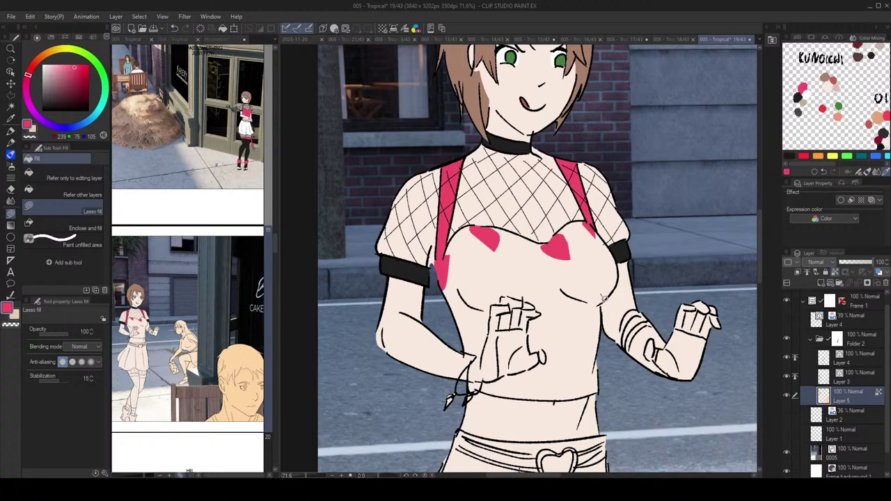
Step: Lasso-fill pink-red patches under the bust, along the waist's open side line and around the raised hand's fingertips
mouse_move(605, 298)
left_mouse_down()
mouse_move(584, 307)
mouse_move(603, 298)
left_mouse_up()
mouse_move(598, 341)
left_mouse_down()
mouse_move(592, 352)
mouse_move(597, 341)
left_mouse_up()
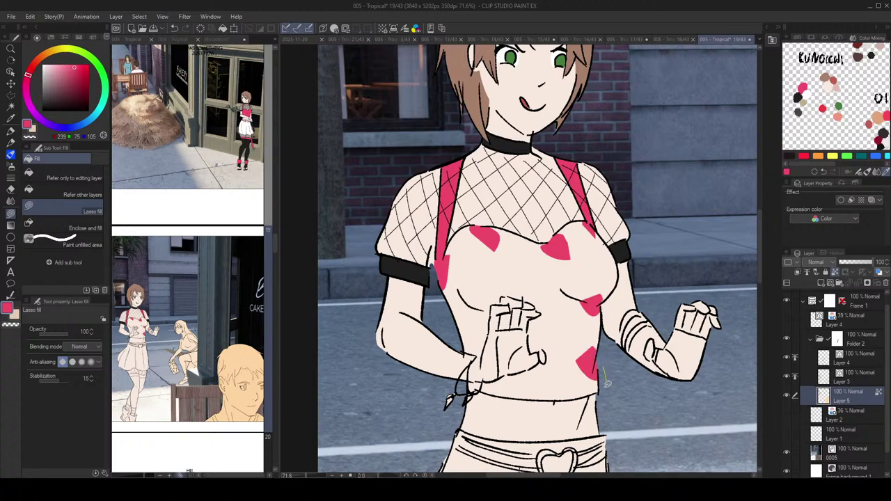
mouse_move(601, 390)
left_mouse_down()
mouse_move(580, 375)
mouse_move(613, 348)
left_mouse_up()
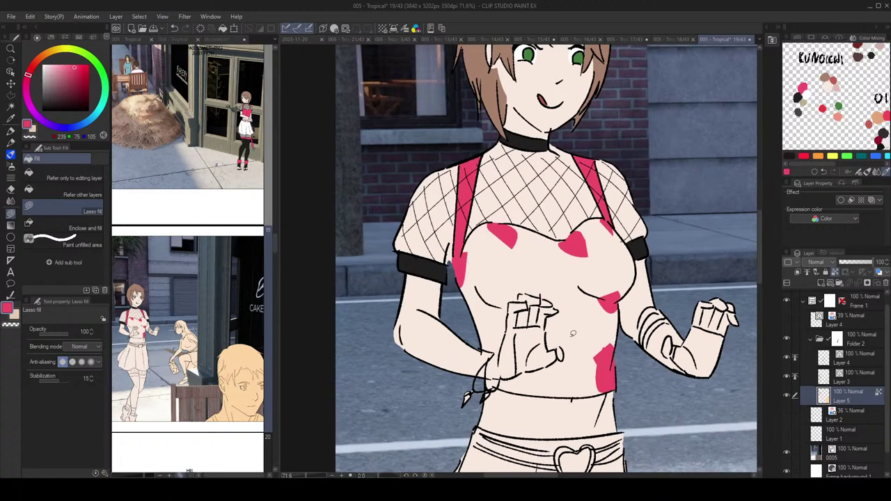
left_click_drag(547, 311, 567, 325)
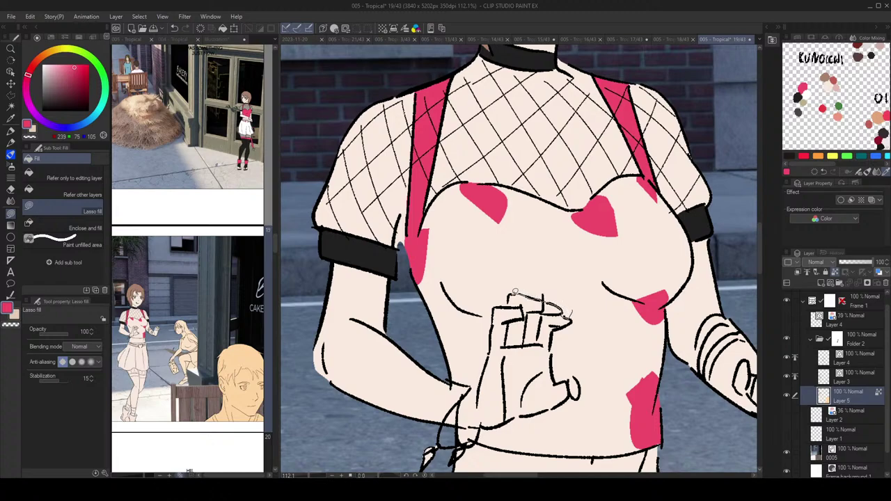
left_click_drag(510, 299, 557, 273)
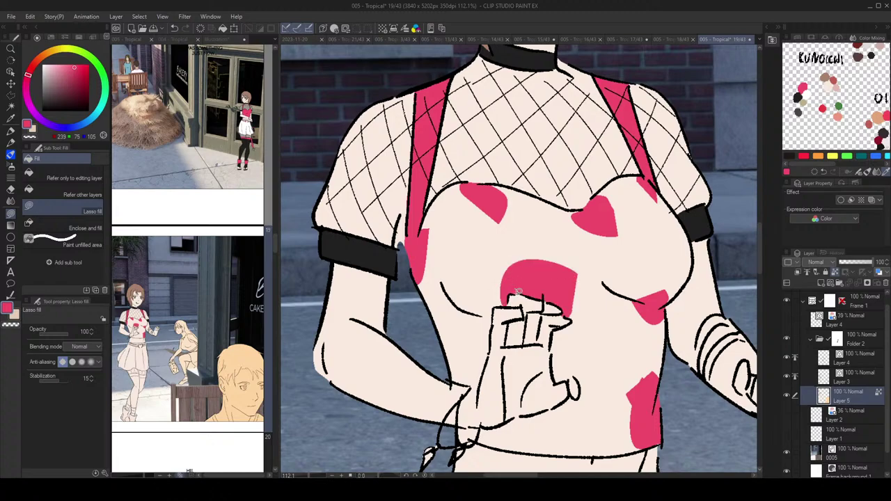
mouse_move(496, 307)
left_mouse_down()
mouse_move(481, 328)
mouse_move(481, 275)
left_mouse_up()
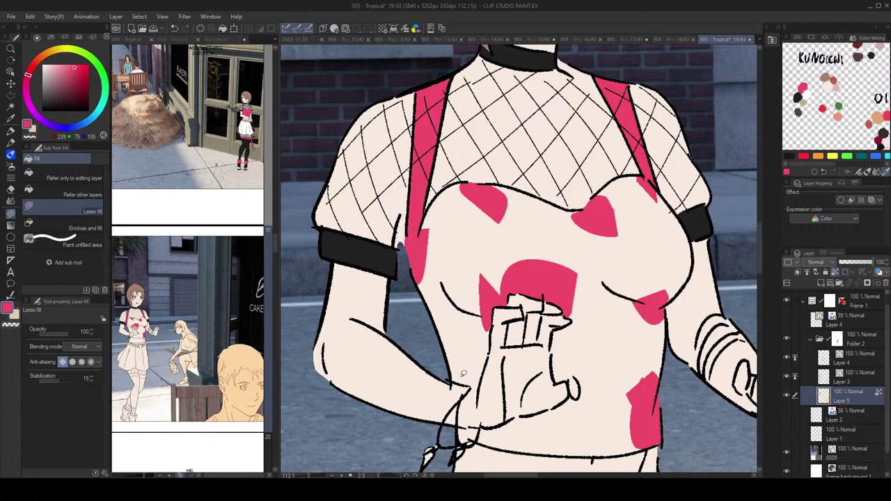
Step: Select the line at the wrist, return to Layer 5, and lasso-fill the top pink-red between the forearm, raised hand and bust
key("o")
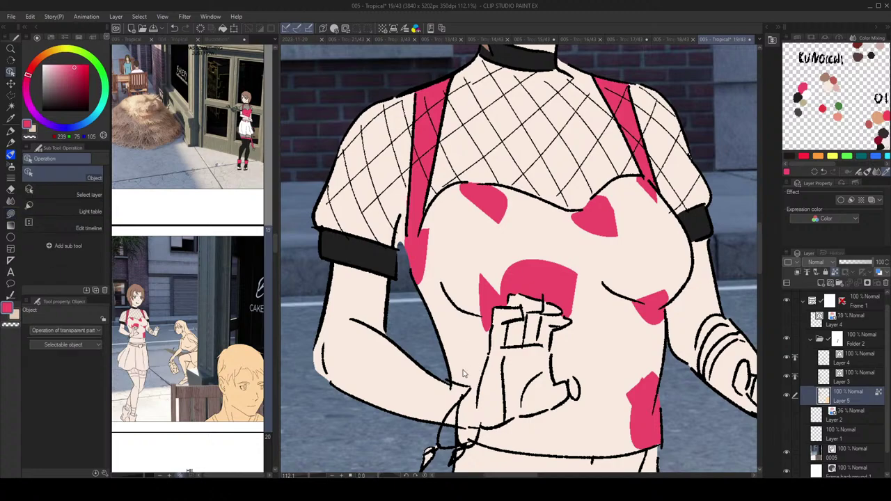
left_click(454, 387)
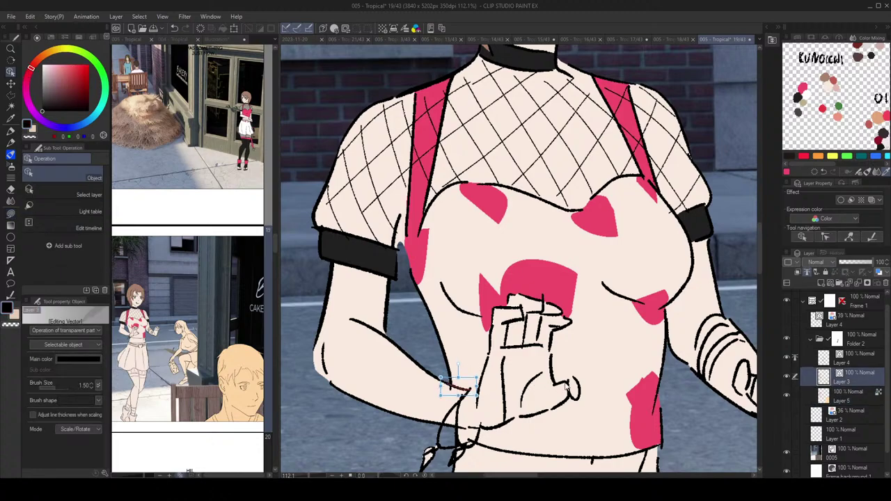
left_click(863, 397)
key("g")
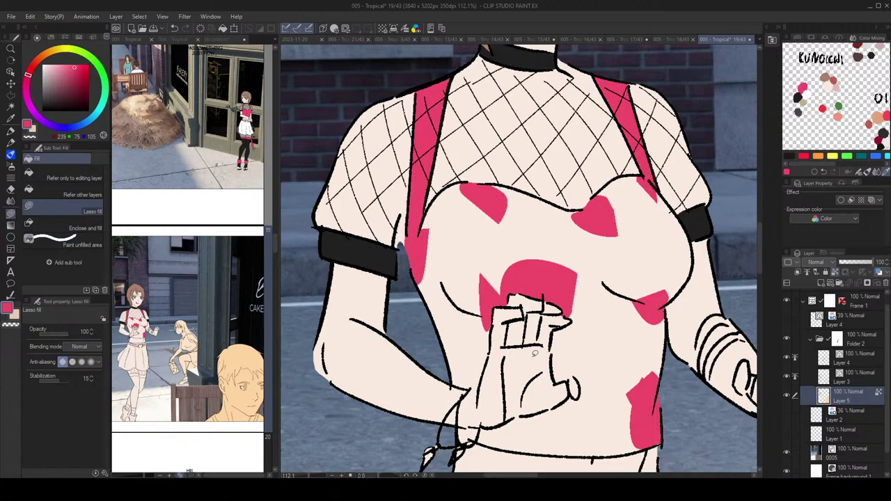
mouse_move(444, 370)
left_mouse_down()
mouse_move(480, 387)
mouse_move(485, 366)
mouse_move(451, 342)
mouse_move(493, 321)
mouse_move(480, 378)
mouse_move(481, 346)
mouse_move(446, 361)
left_mouse_up()
scroll(550, 294, "down", 3)
left_click_drag(563, 269, 538, 249)
mouse_move(455, 281)
left_mouse_down()
mouse_move(471, 304)
mouse_move(454, 273)
left_mouse_up()
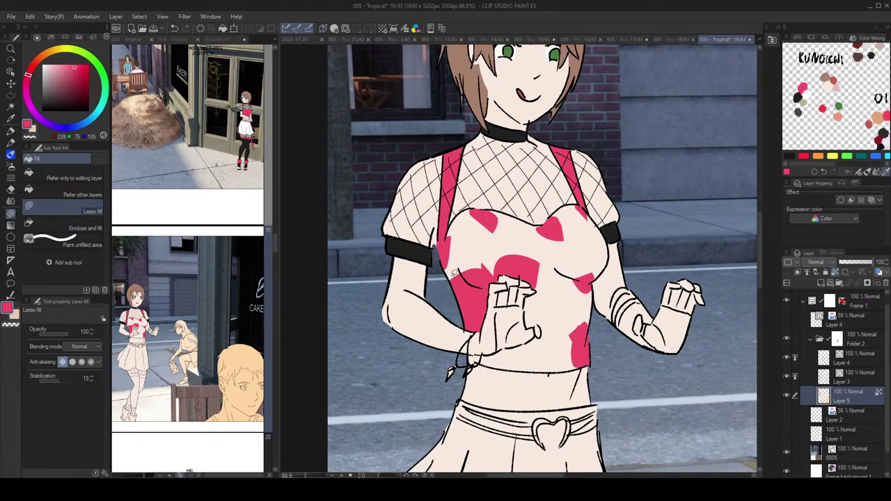
left_click_drag(550, 240, 539, 231)
Step: Lasso-fill the top pink-red beside the thumb, below the hand, along the hem and up the far side to the bust
scroll(532, 311, "up", 2)
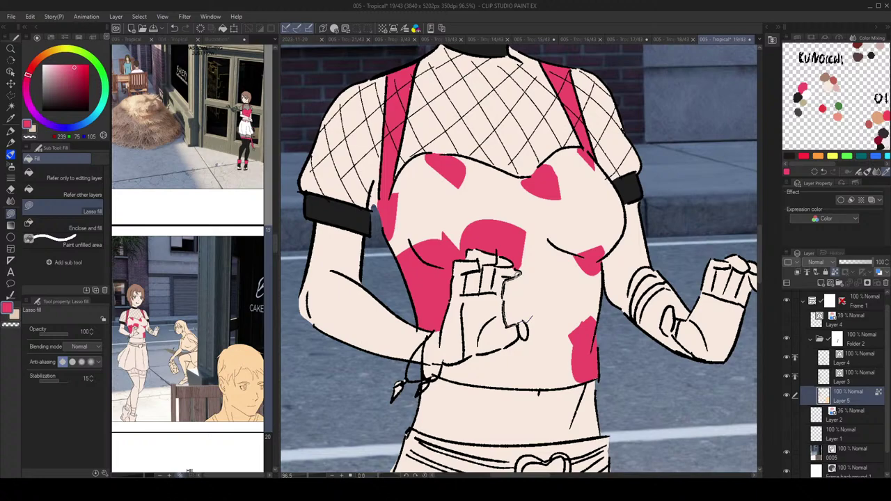
left_click_drag(524, 265, 525, 267)
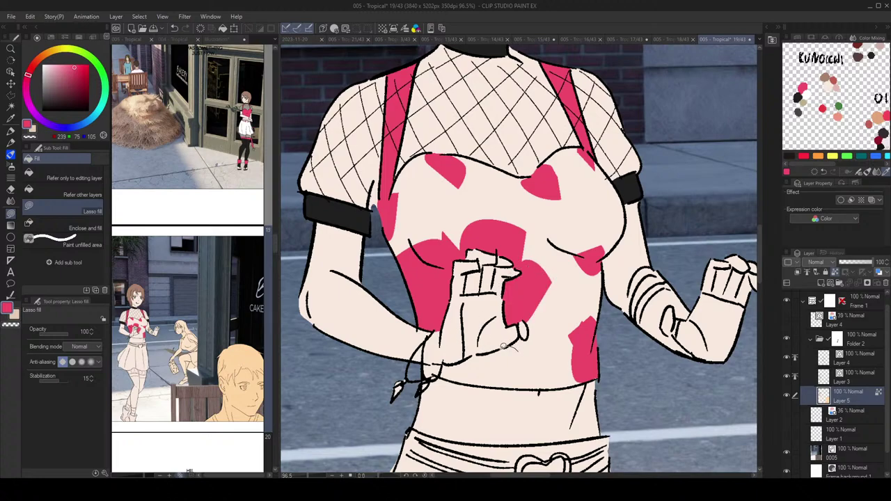
left_click_drag(476, 352, 433, 371)
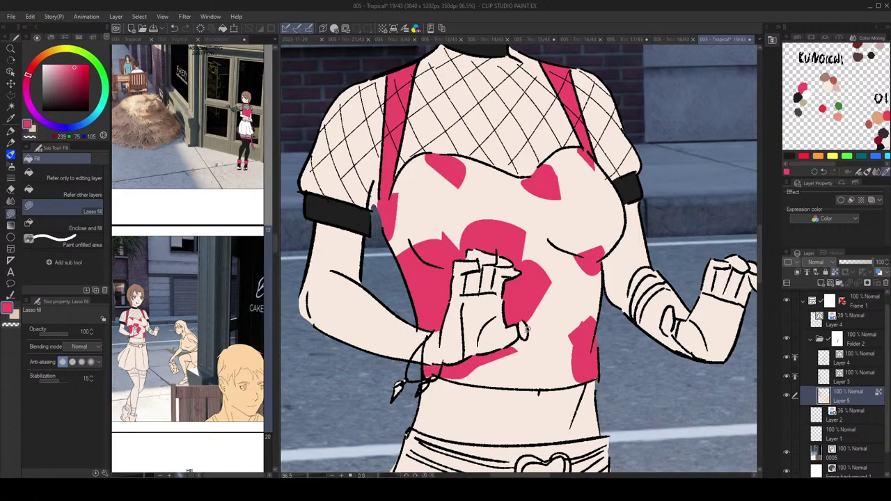
mouse_move(582, 348)
left_mouse_down()
mouse_move(520, 352)
mouse_move(446, 376)
mouse_move(519, 386)
mouse_move(589, 378)
left_mouse_up()
scroll(562, 212, "up", 1)
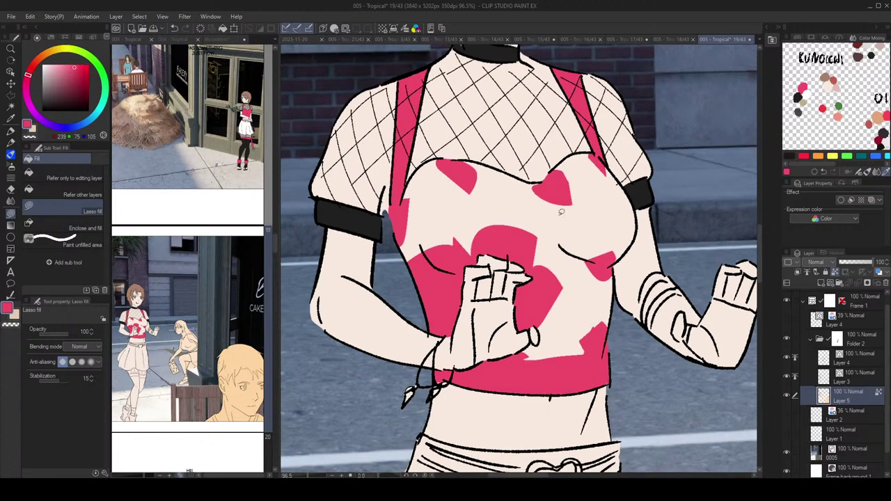
mouse_move(621, 335)
left_mouse_down()
mouse_move(617, 287)
mouse_move(568, 239)
mouse_move(538, 324)
mouse_move(605, 352)
left_mouse_up()
left_click_drag(633, 254, 640, 308)
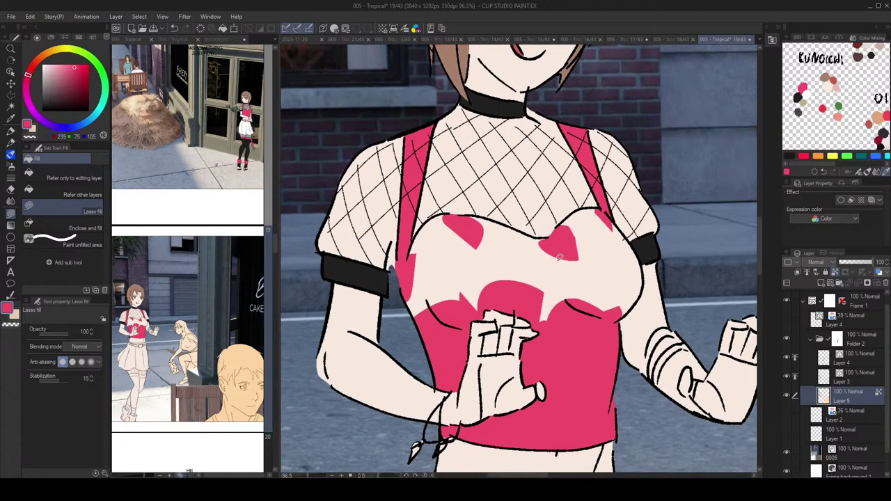
Step: Flood the remaining bust area of the top with pink-red using the Refer other layers fill, and return to Lasso fill
scroll(559, 256, "down", 2)
left_click(76, 191)
left_click(603, 278)
scroll(605, 275, "down", 1)
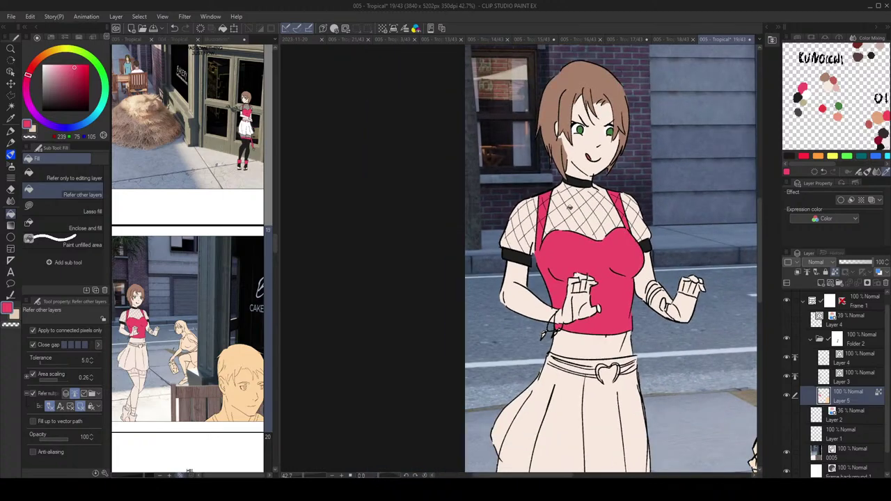
left_click(70, 211)
scroll(633, 177, "down", 2)
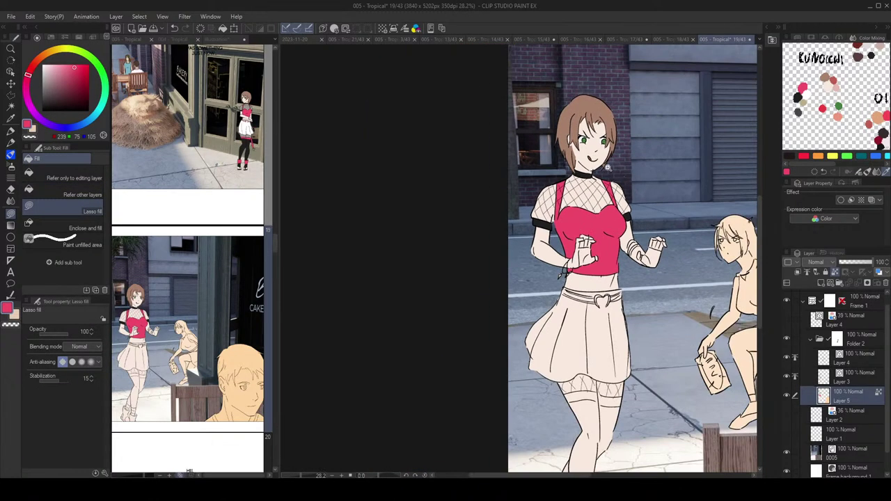
scroll(608, 167, "up", 4)
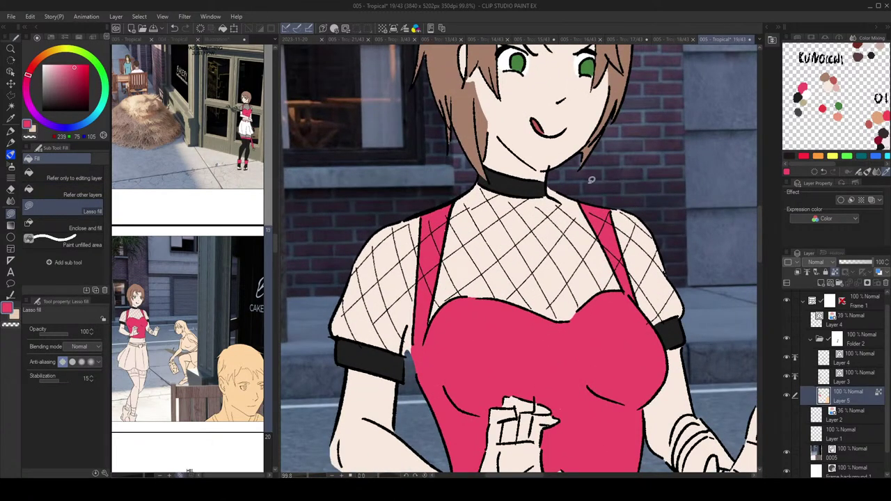
Step: Select the neck line beside the choker to make Layer 3 active, and switch to the line pen
scroll(609, 214, "down", 2)
scroll(613, 220, "up", 2)
scroll(557, 202, "up", 1)
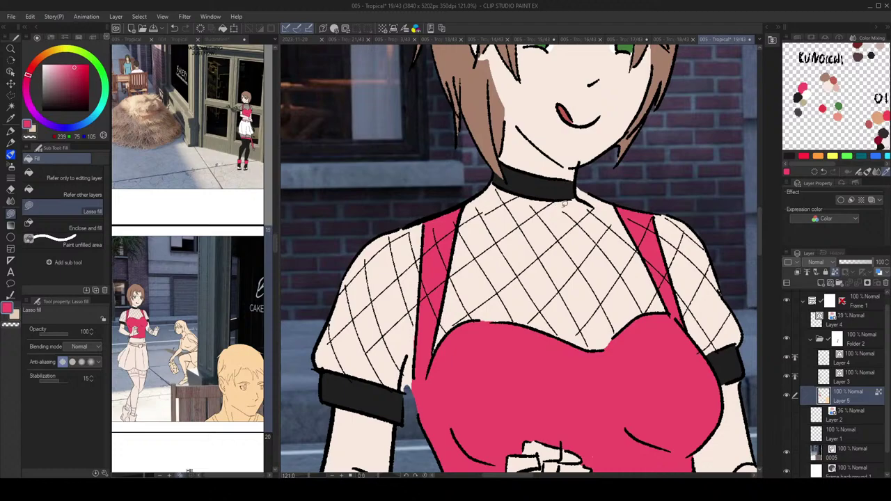
key("o")
left_click(587, 209)
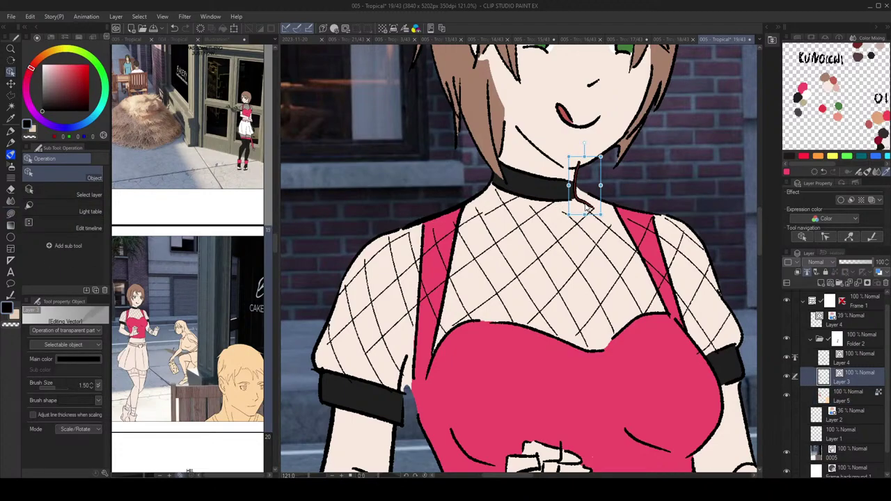
scroll(587, 209, "down", 2)
scroll(590, 212, "up", 2)
key("p")
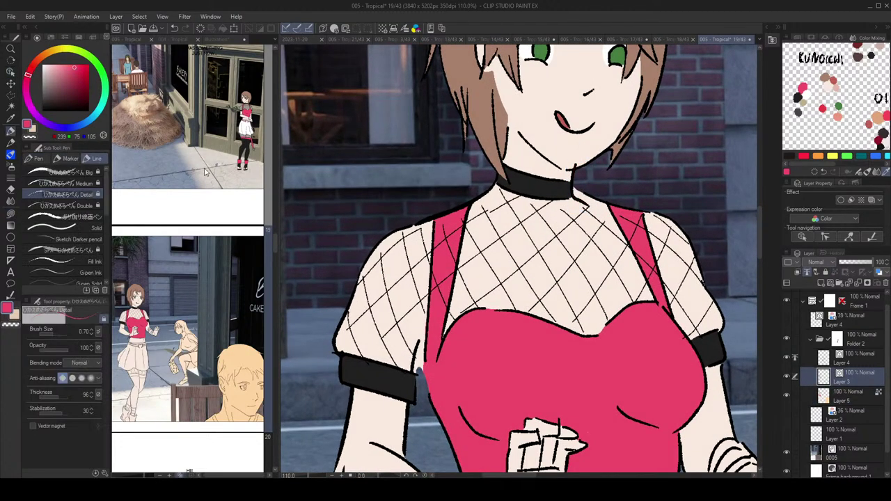
Step: Draw the collarbone lines across the upper chest with the Medium line pen at brush size 1.50, undoing failed strokes
left_click_drag(71, 109, 4, 159)
left_click_drag(573, 200, 577, 230)
key("ctrl+z")
left_click(575, 222)
left_click(74, 184)
key("ctrl+z")
mouse_move(640, 217)
left_mouse_down()
mouse_move(629, 126)
mouse_move(674, 234)
left_mouse_up()
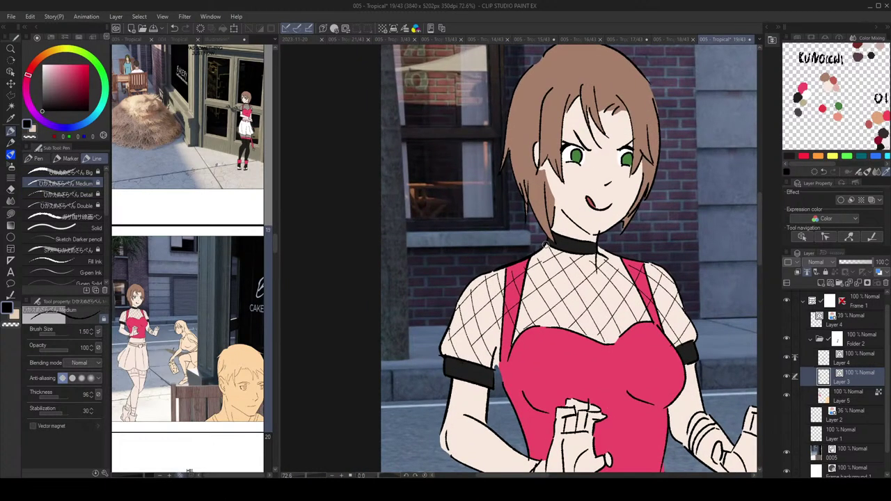
mouse_move(619, 226)
left_mouse_down()
mouse_move(627, 259)
mouse_move(570, 259)
left_mouse_up()
key("ctrl+z")
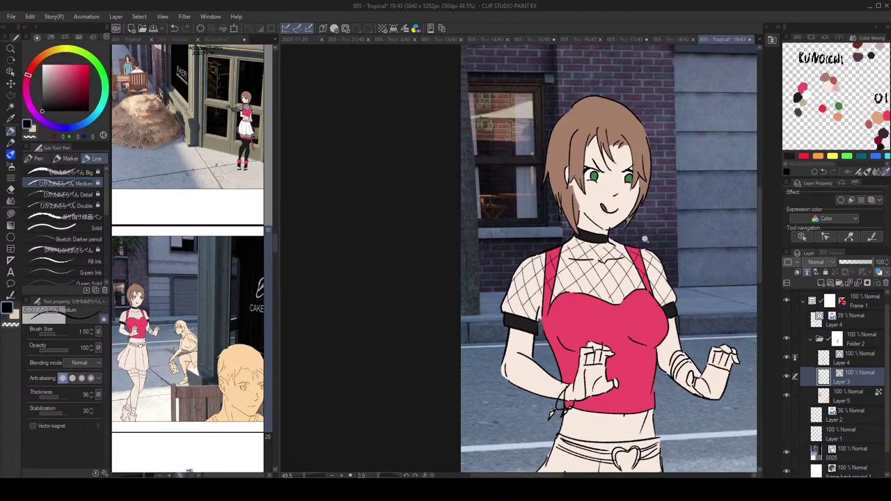
Step: Erase the tail of the neck line below the choker with the Hard vector eraser, and return to the Medium line pen
left_click_drag(651, 242, 625, 220)
scroll(639, 248, "up", 4)
key("e")
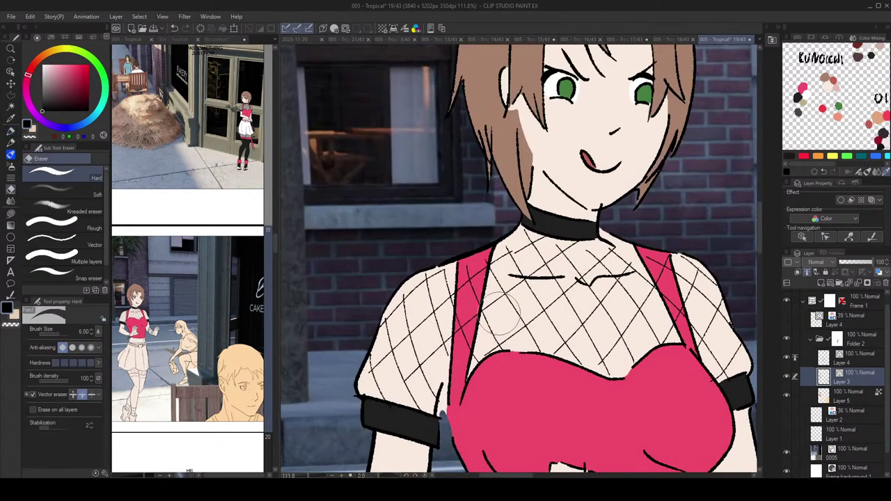
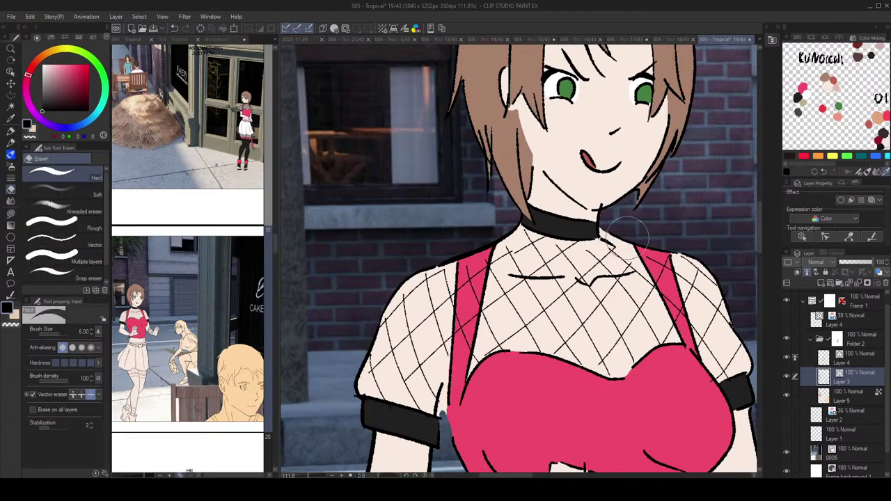
key("p")
scroll(603, 241, "down", 5)
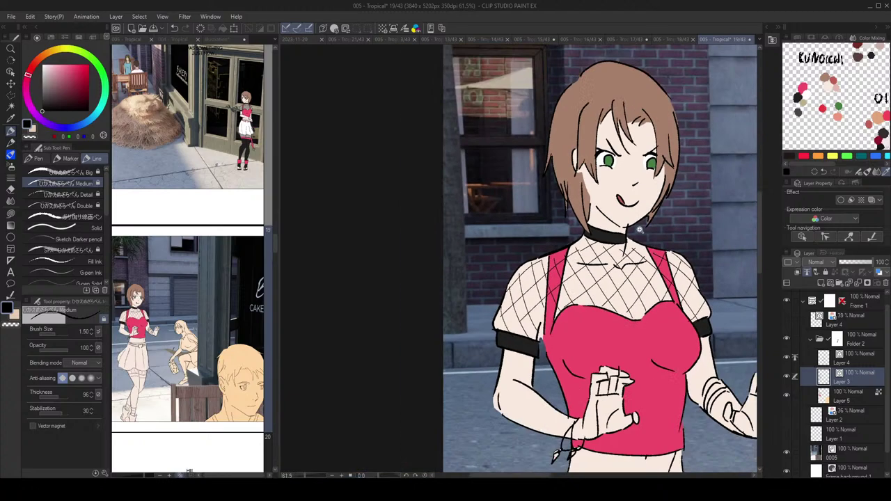
scroll(639, 207, "up", 5)
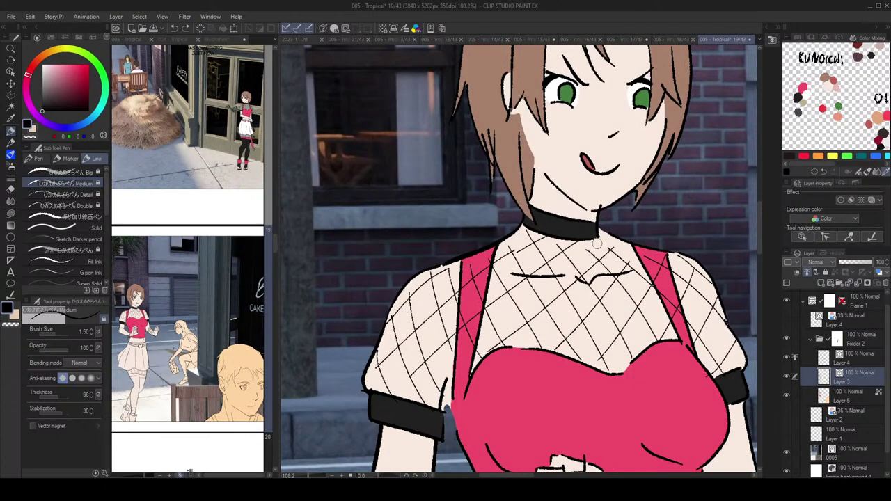
scroll(663, 212, "down", 3)
scroll(663, 212, "down", 4)
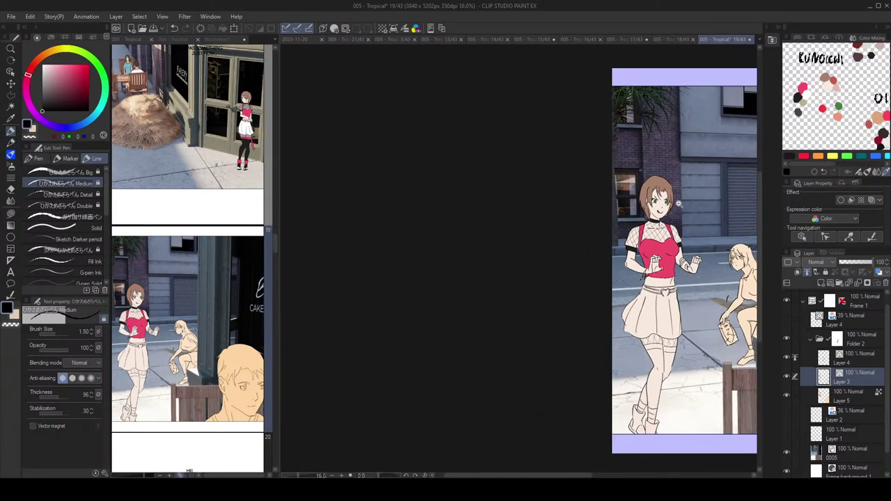
Step: Return to Layer 5, pick white from the palette, and lasso-fill the waistband and upper part of the skirt
left_click(856, 399)
key("g")
key("g")
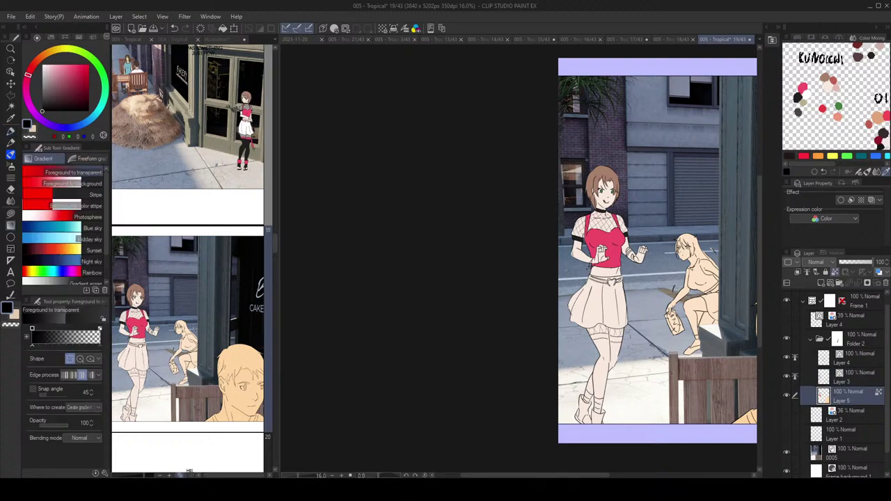
scroll(599, 271, "up", 2)
scroll(603, 268, "up", 2)
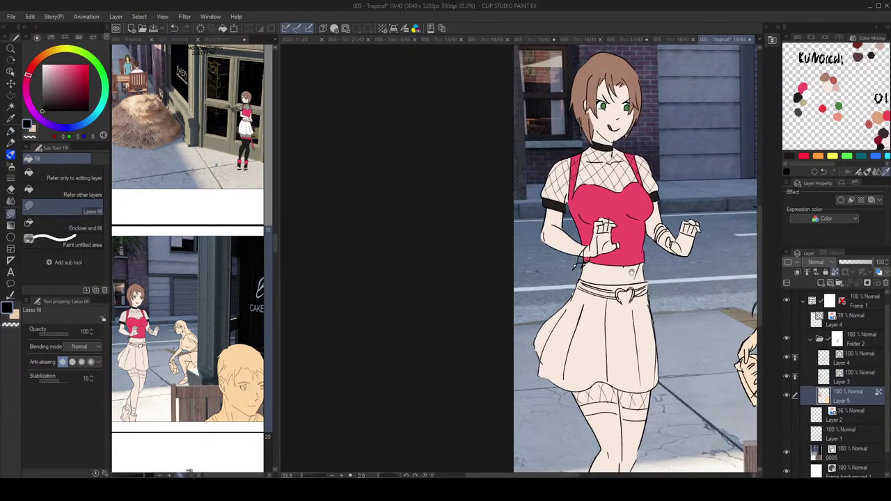
left_click(794, 101)
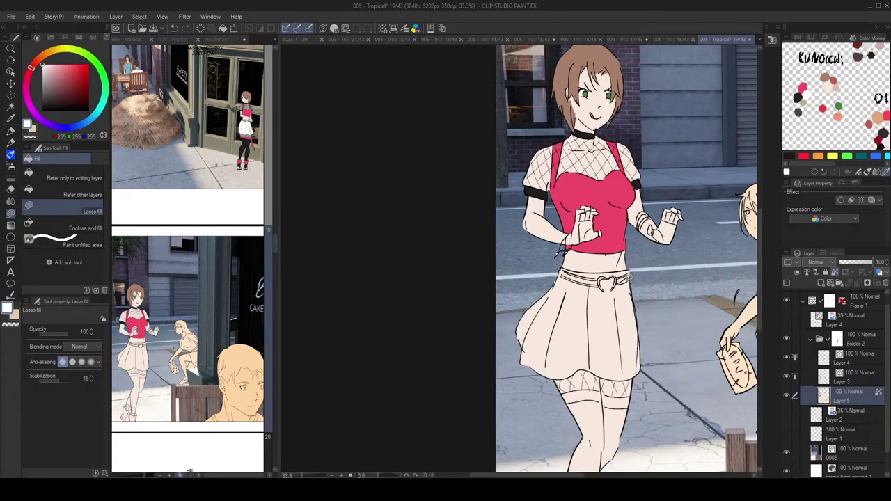
scroll(604, 233, "up", 2)
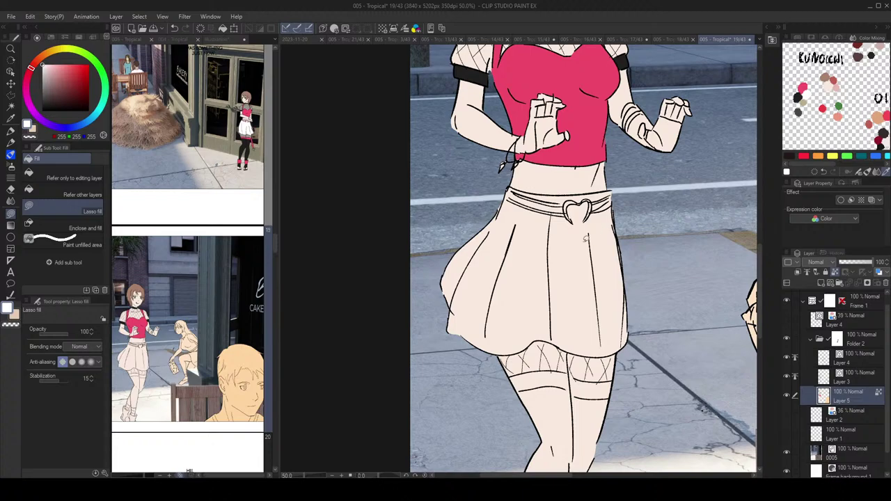
scroll(585, 240, "up", 2)
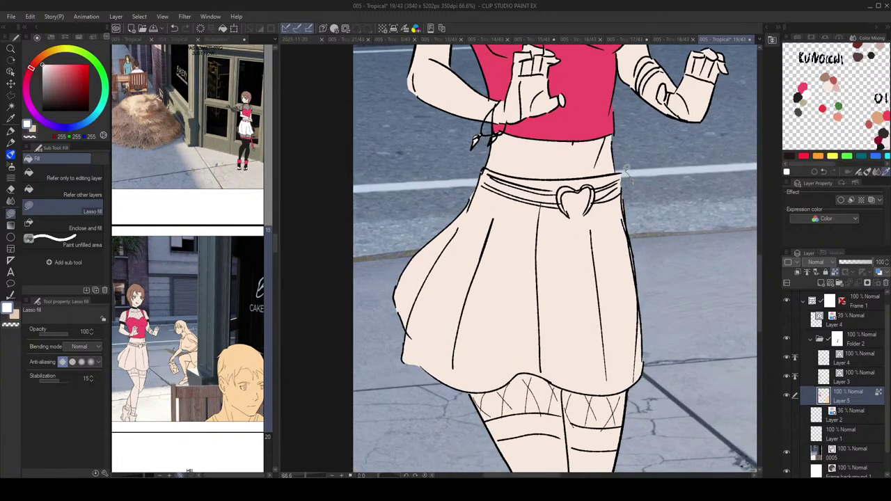
mouse_move(603, 171)
left_mouse_down()
mouse_move(564, 195)
mouse_move(566, 178)
mouse_move(502, 172)
mouse_move(587, 279)
mouse_move(631, 265)
left_mouse_up()
left_click_drag(606, 229, 591, 208)
left_click_drag(520, 240, 525, 237)
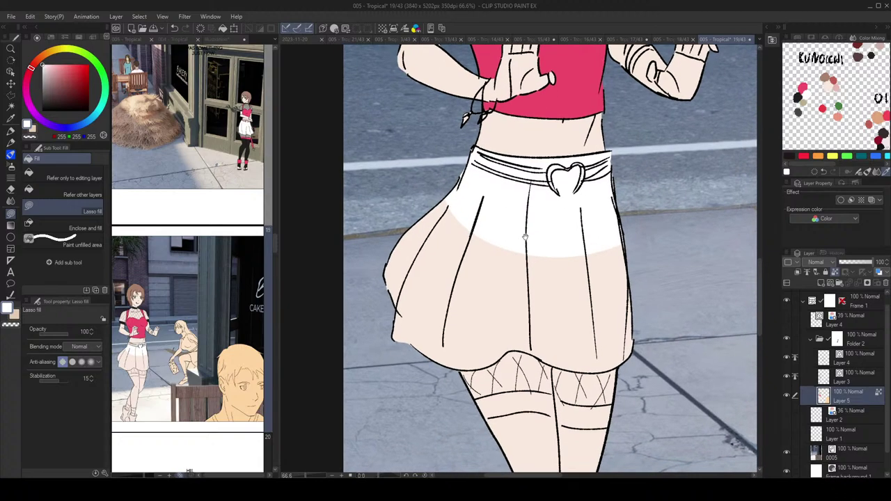
Step: Flood the rest of the skirt with white using the Refer other layers fill, and lasso-fill its side edge near the waist
left_click(77, 194)
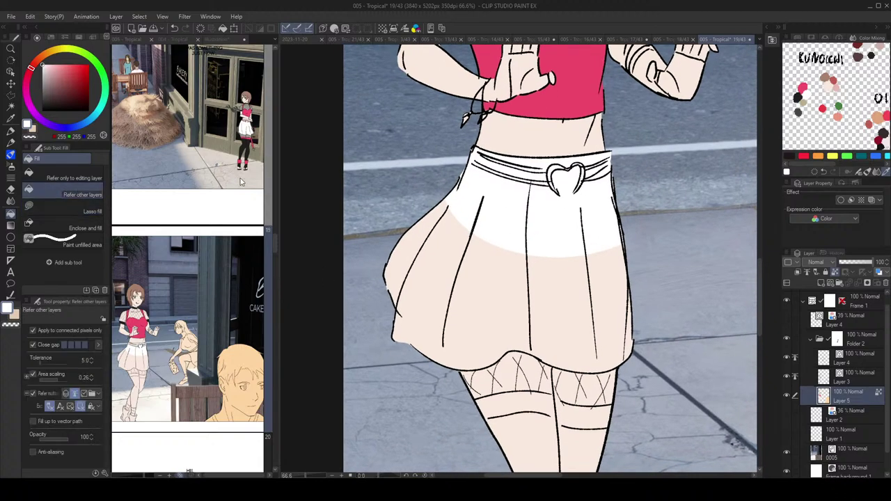
left_click(497, 288)
left_click(569, 318)
left_click(631, 327)
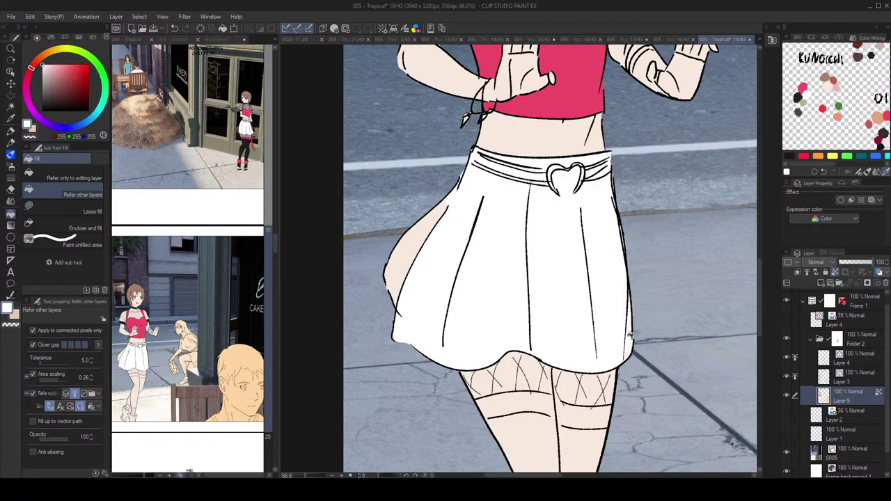
left_click(413, 254)
left_click(80, 211)
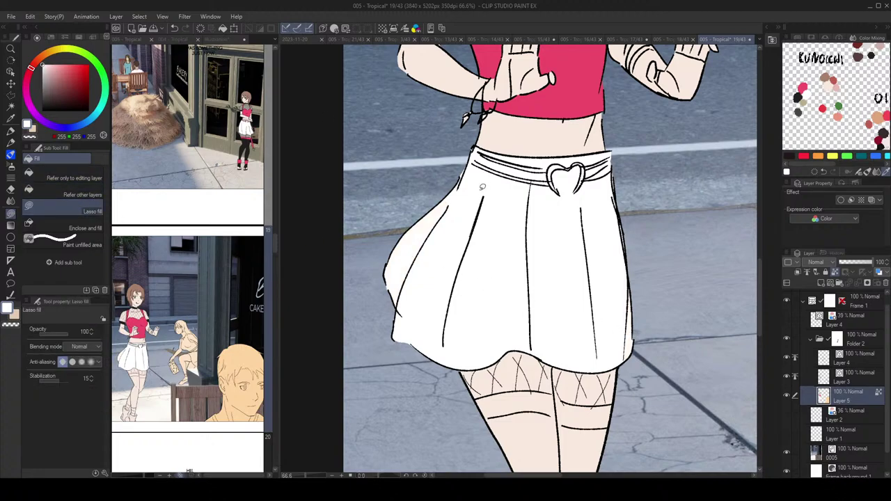
mouse_move(621, 167)
left_mouse_down()
mouse_move(606, 187)
mouse_move(610, 304)
mouse_move(620, 229)
left_mouse_up()
Step: Sample pink-red from the top and lasso-fill the belt stripes on both sides of the heart buckle
left_click_drag(540, 114, 560, 122)
scroll(559, 123, "down", 2)
left_click(558, 137, "alt")
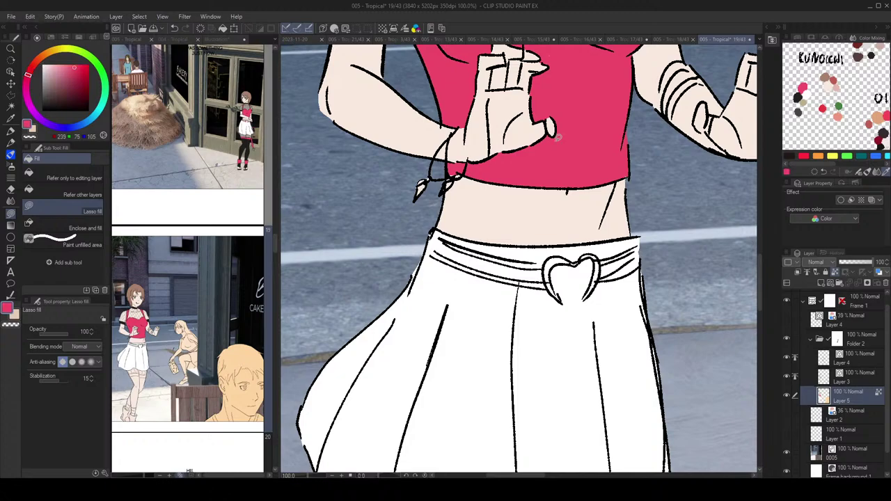
mouse_move(449, 237)
left_mouse_down()
mouse_move(546, 264)
mouse_move(431, 228)
mouse_move(461, 246)
mouse_move(443, 253)
mouse_move(429, 240)
mouse_move(432, 252)
mouse_move(471, 266)
mouse_move(452, 264)
mouse_move(445, 256)
mouse_move(546, 280)
mouse_move(459, 265)
left_mouse_up()
key("ctrl+z")
left_click_drag(504, 244, 485, 241)
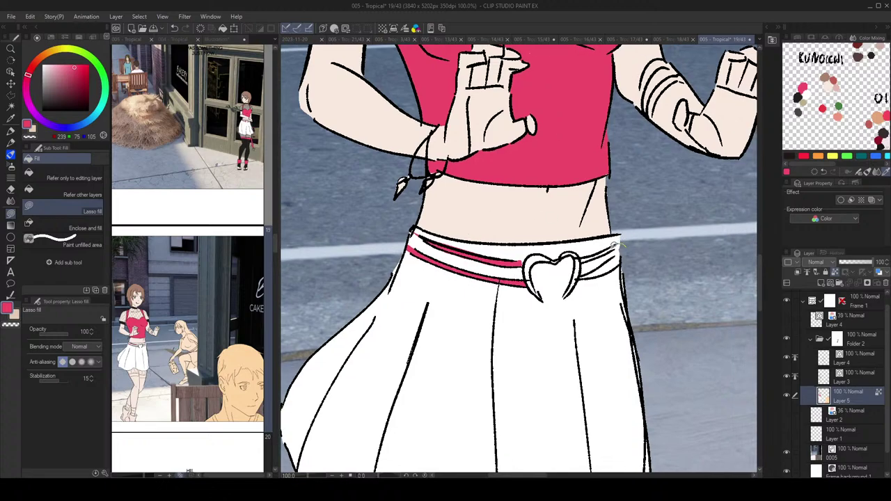
mouse_move(614, 244)
left_mouse_down()
mouse_move(584, 255)
mouse_move(622, 251)
left_mouse_up()
left_click_drag(580, 277, 620, 263)
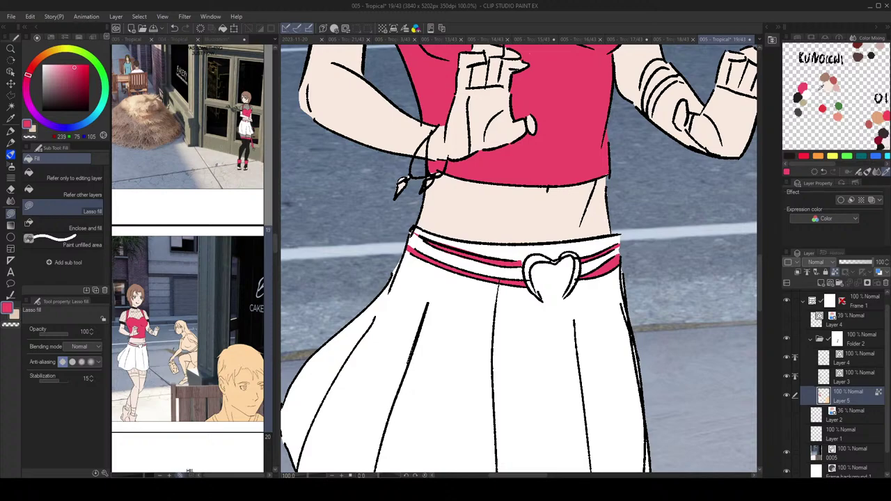
Step: Pick the palette's beige and lasso-fill both halves of the heart buckle's rim
left_click(801, 99)
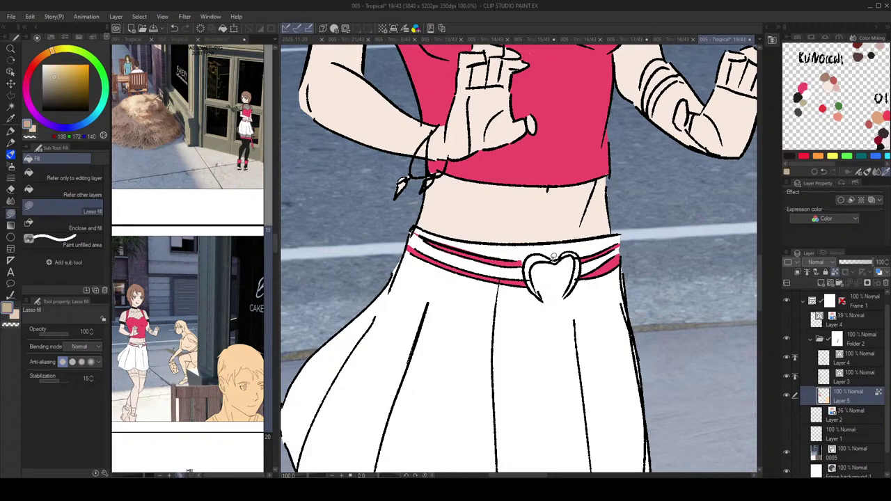
mouse_move(553, 256)
left_mouse_down()
mouse_move(535, 251)
mouse_move(535, 261)
mouse_move(555, 256)
mouse_move(541, 299)
mouse_move(528, 258)
left_mouse_up()
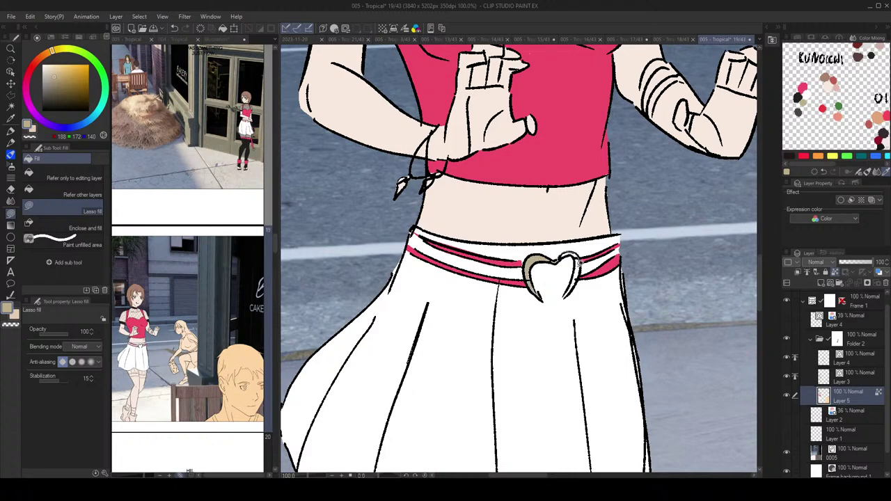
mouse_move(575, 265)
left_mouse_down()
mouse_move(567, 291)
mouse_move(582, 258)
mouse_move(571, 290)
left_mouse_up()
left_click_drag(620, 254, 581, 209)
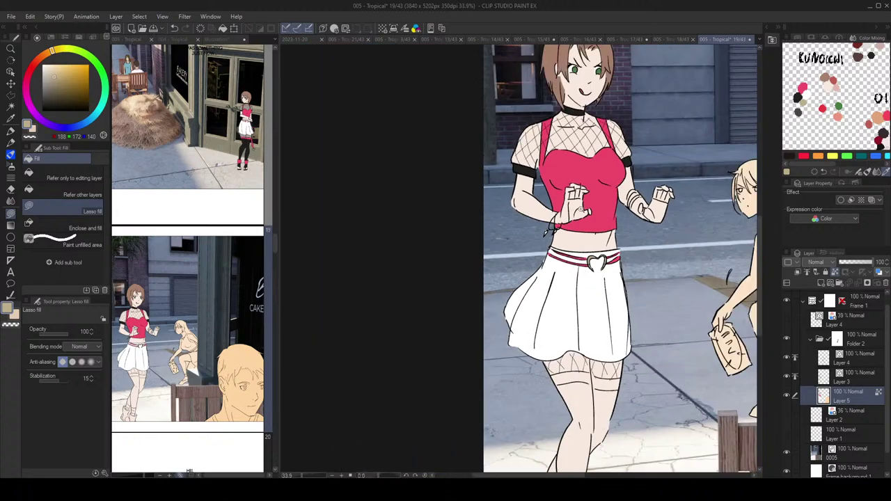
mouse_move(653, 262)
left_mouse_down()
mouse_move(654, 270)
mouse_move(595, 189)
left_mouse_up()
Step: Sample pink-red from the belt and lasso-fill the stocking bands on both thighs
left_click(590, 168, "alt")
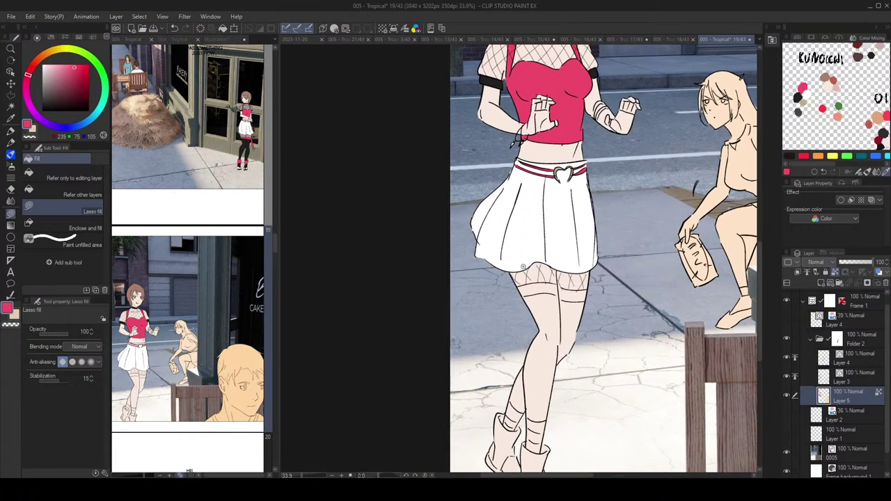
scroll(508, 309, "up", 3)
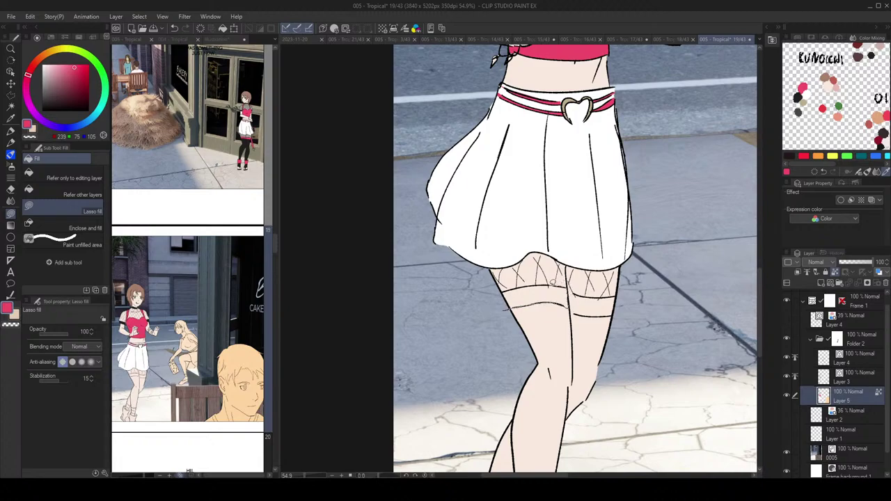
left_click_drag(516, 284, 541, 268)
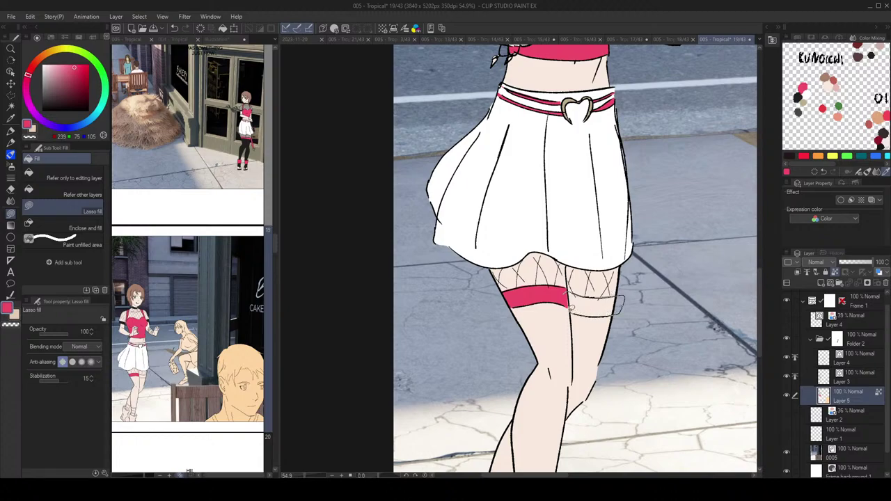
left_click_drag(569, 307, 569, 294)
scroll(600, 248, "down", 2)
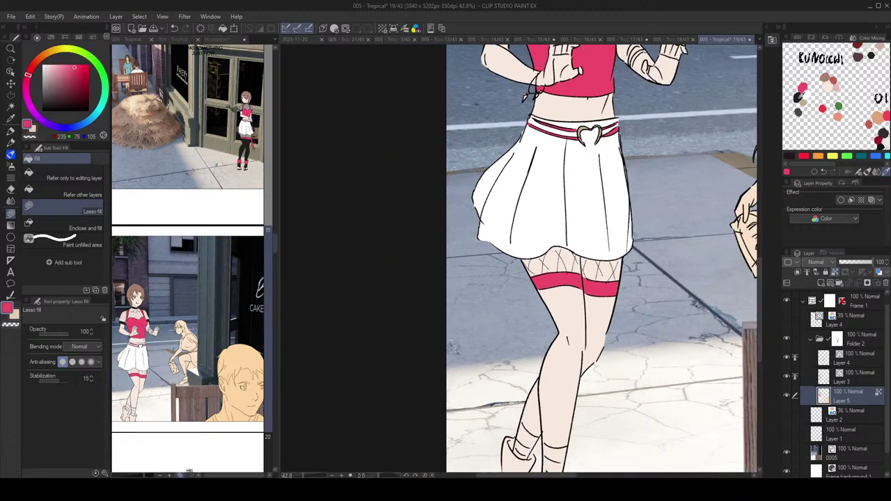
Step: Pick near-black (32, 32, 32) from the palette and lasso-fill the lower ends of both stockings above the ankles
left_click(800, 98)
left_click_drag(669, 236, 641, 172)
scroll(517, 366, "up", 2)
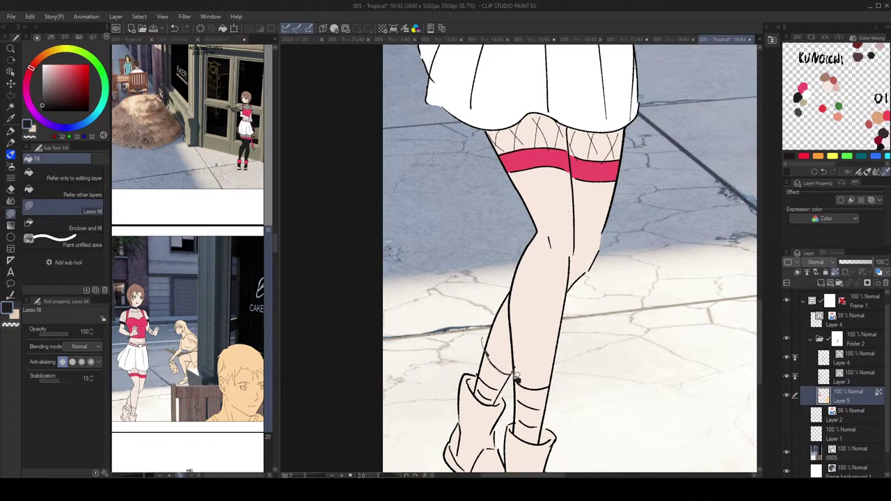
left_click_drag(536, 387, 533, 389)
left_click_drag(585, 191, 601, 222)
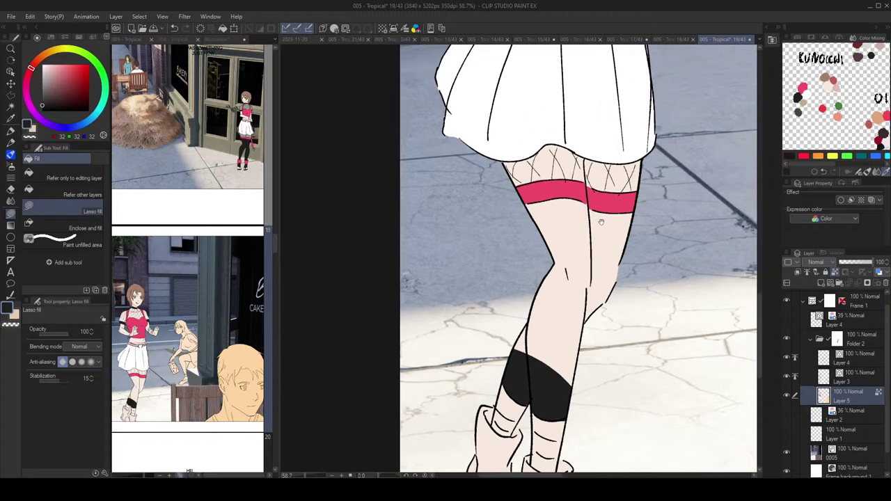
Step: Flood the rest of both stockings with near-black using the Refer other layers fill, and return to Lasso fill
left_click(77, 194)
left_click(607, 241)
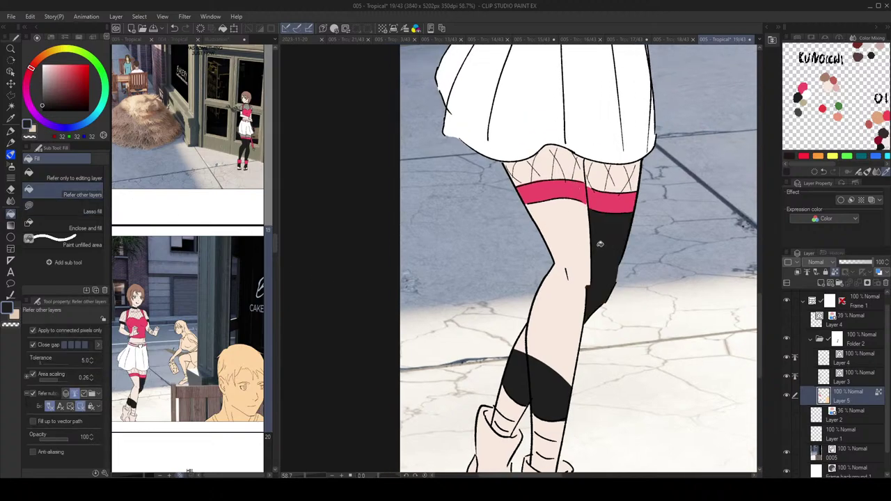
left_click(586, 249)
left_click(520, 340)
left_click(71, 209)
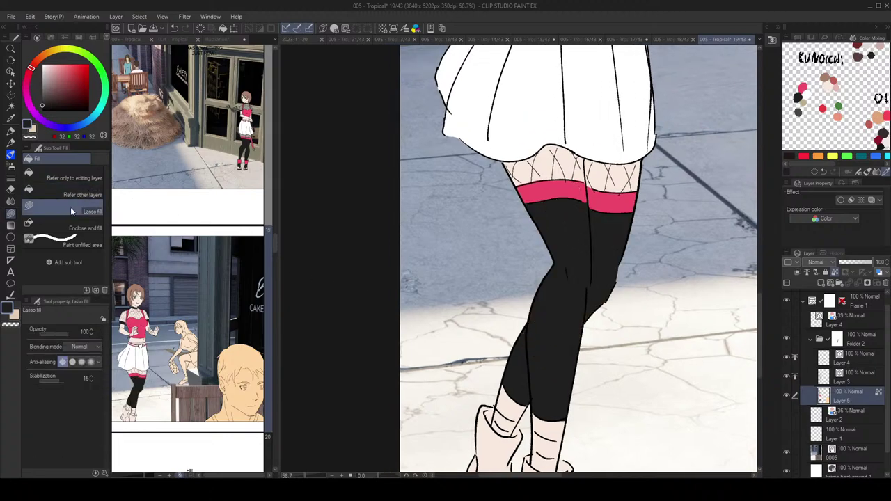
Step: Look through the other open pages and the page overview, and examine the woman's boots on page 18 as colour reference
left_click_drag(671, 304, 651, 264)
scroll(651, 264, "down", 5)
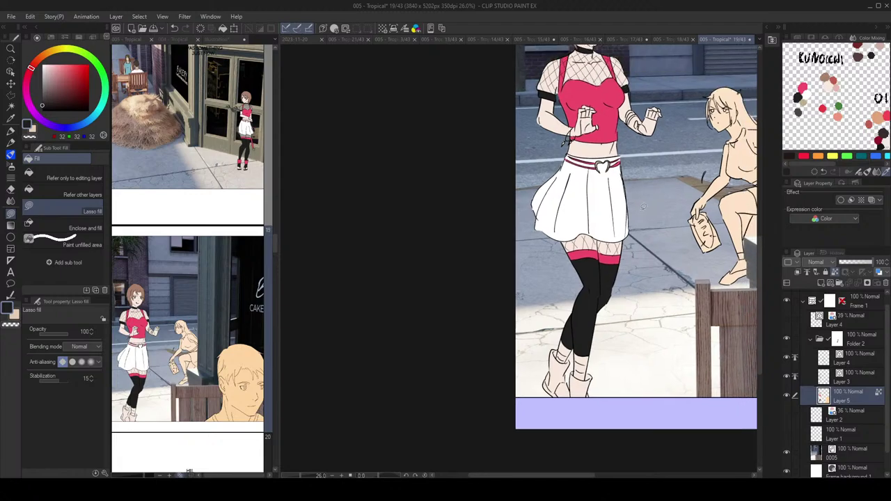
left_click_drag(613, 190, 606, 210)
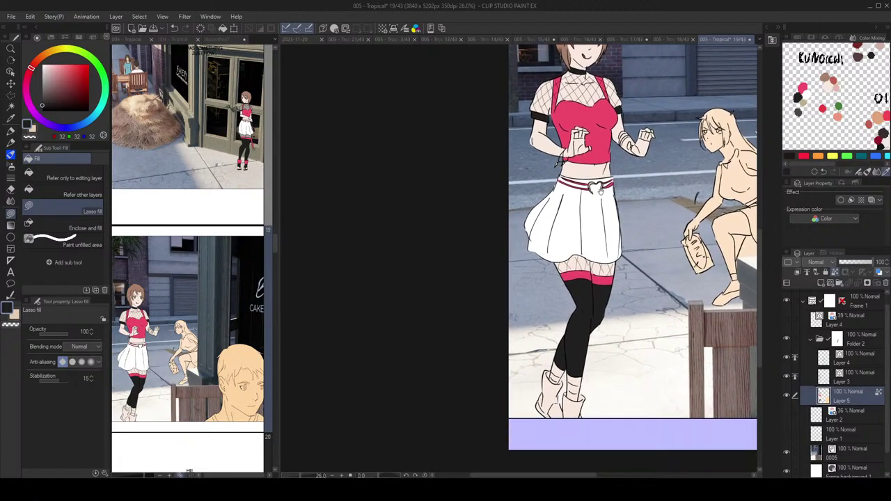
key("ctrl+shift+Tab")
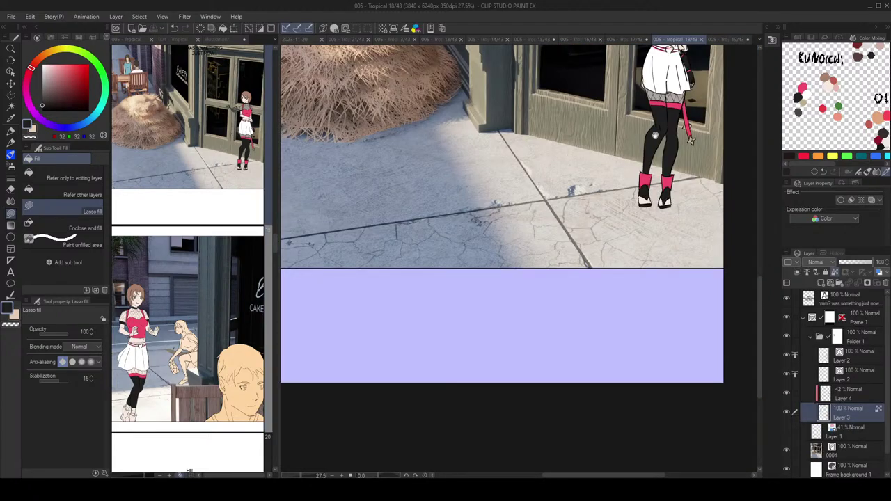
key("ctrl+shift+Tab")
key("ctrl+shift+Tab")
key("ctrl+shift+Tab")
key("ctrl+shift+Tab")
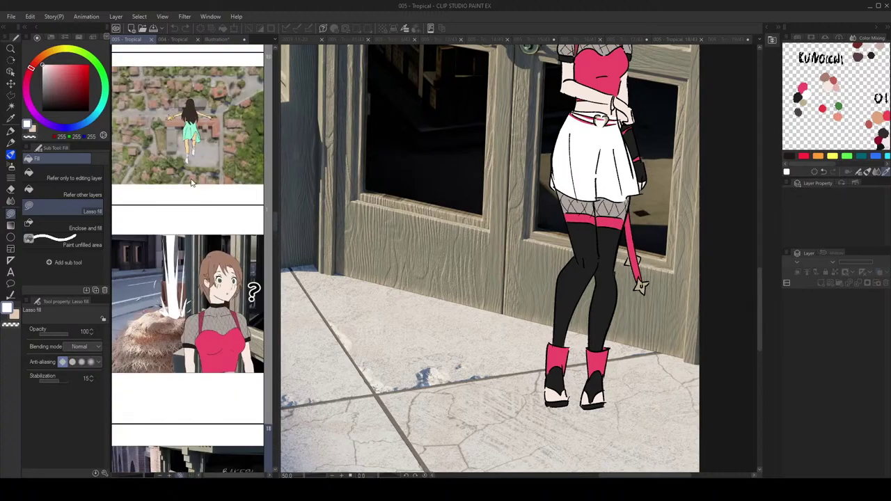
scroll(192, 182, "up", 6)
scroll(193, 202, "down", 10)
scroll(195, 228, "up", 7)
scroll(192, 253, "down", 3)
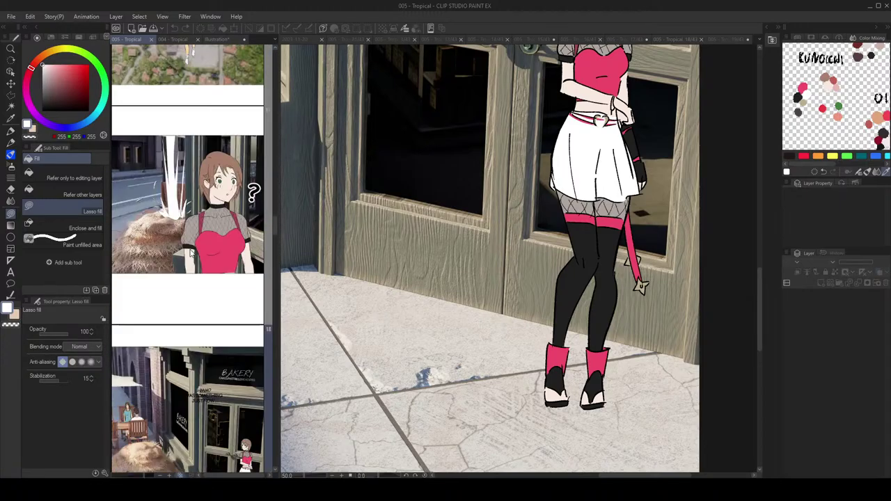
scroll(192, 253, "down", 14)
scroll(206, 286, "up", 5)
left_click(525, 294)
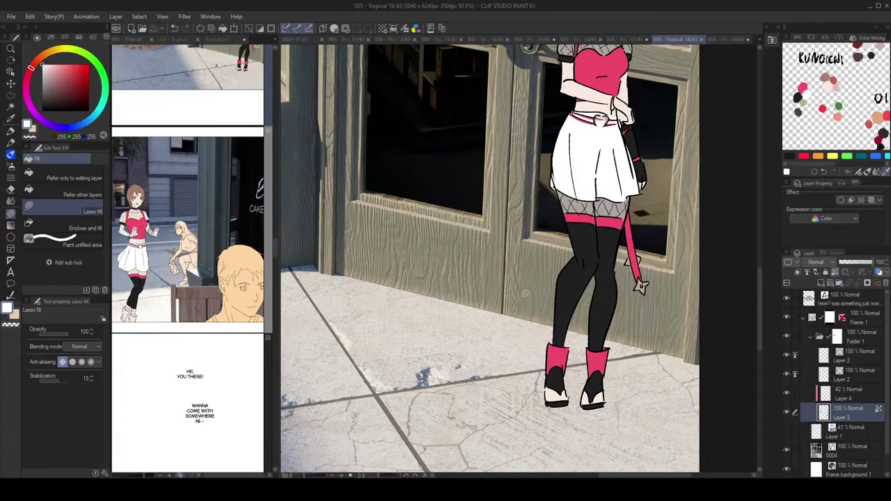
Step: Lasso-fill white bands on Layer 3 between the black stockings and pink boots on both legs of the woman by the bakery door
scroll(597, 298, "up", 4)
mouse_move(538, 300)
left_mouse_down()
mouse_move(496, 285)
mouse_move(507, 328)
mouse_move(550, 324)
mouse_move(542, 305)
left_mouse_up()
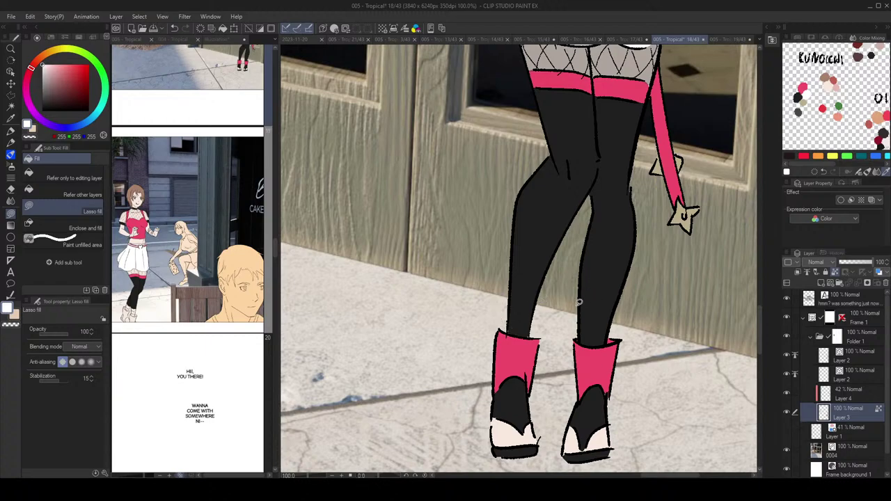
key("c")
key("c")
key("ctrl+d")
left_click(787, 413)
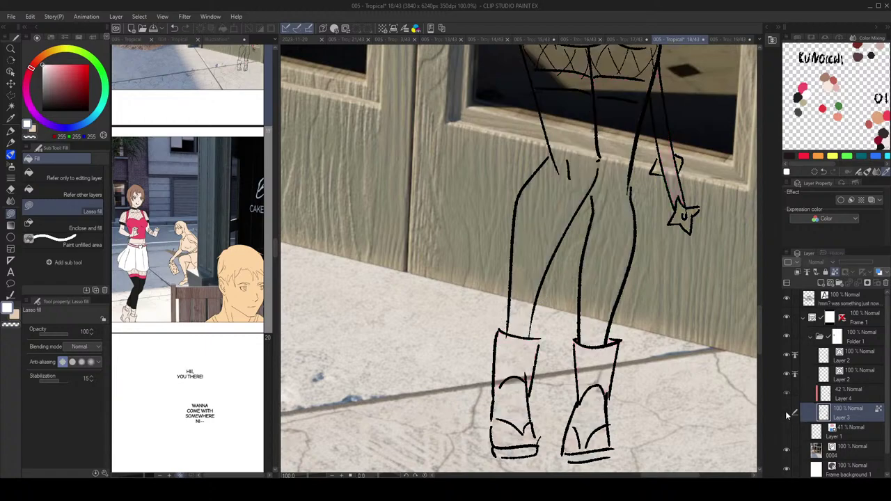
left_click(788, 412)
mouse_move(527, 291)
left_mouse_down()
mouse_move(547, 317)
mouse_move(491, 285)
mouse_move(513, 330)
mouse_move(545, 318)
left_mouse_up()
key("ctrl+z")
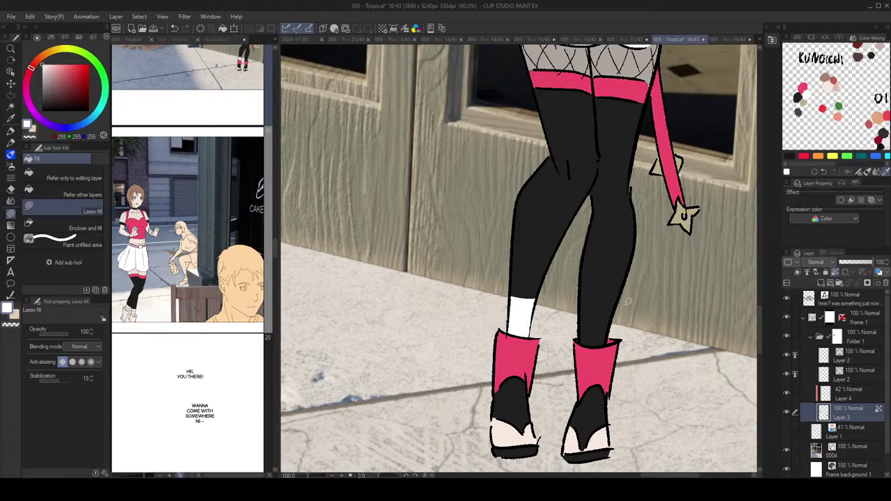
mouse_move(628, 305)
left_mouse_down()
mouse_move(571, 298)
mouse_move(583, 341)
mouse_move(615, 329)
left_mouse_up()
scroll(671, 211, "down", 8)
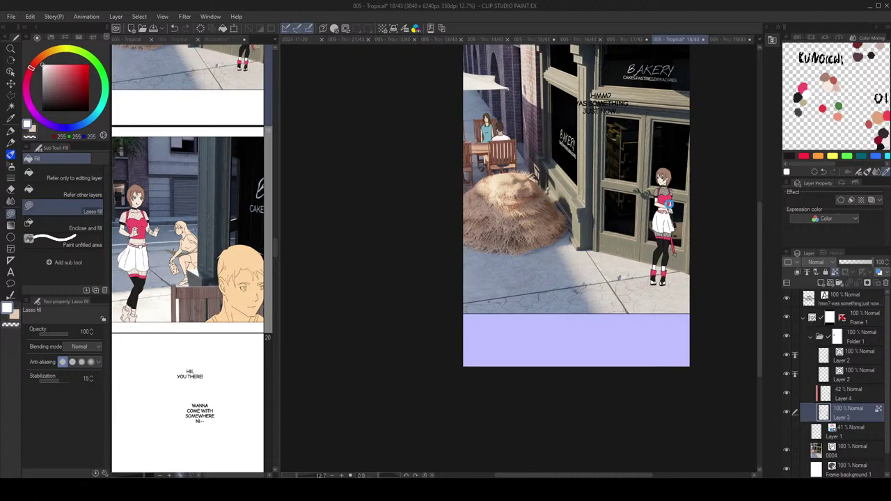
scroll(669, 204, "up", 5)
left_click_drag(670, 204, 650, 177)
Step: Open page 19 and compare the standing woman's outfit with the preceding comic panels
left_click(207, 255)
scroll(196, 208, "down", 1)
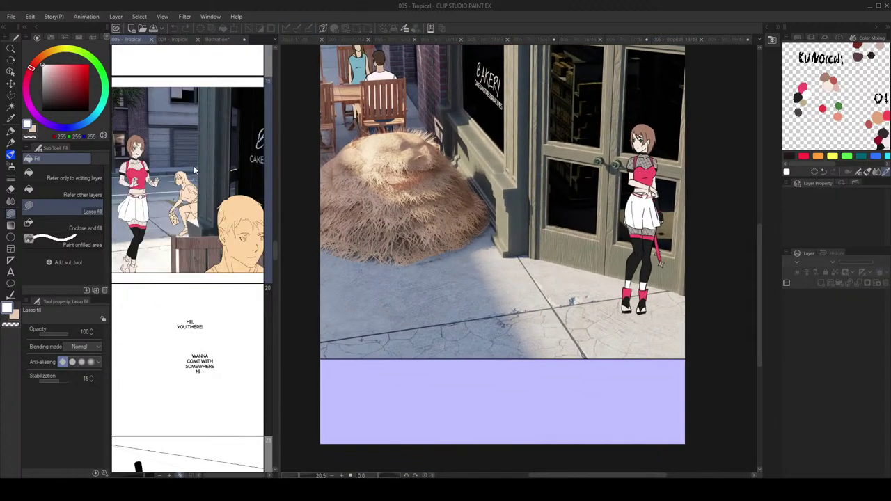
double_click(195, 170)
scroll(537, 268, "up", 2)
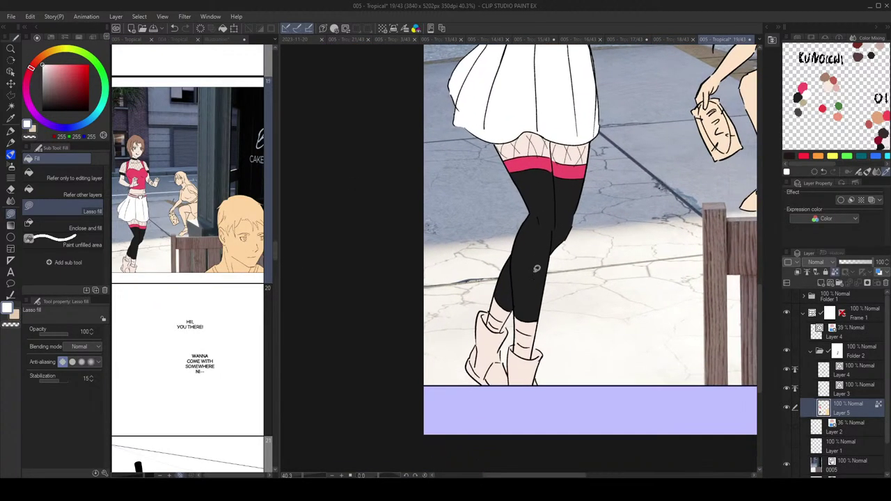
scroll(536, 268, "up", 1)
scroll(221, 237, "up", 8)
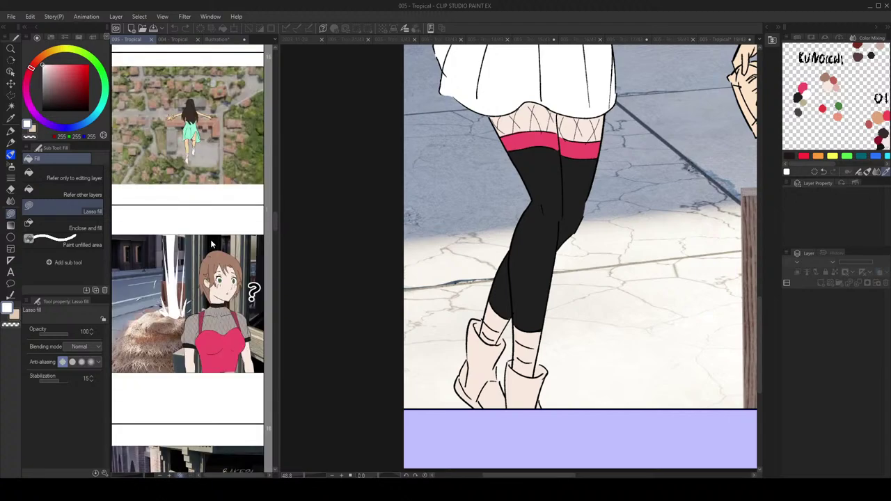
scroll(211, 240, "down", 3)
scroll(519, 268, "up", 2)
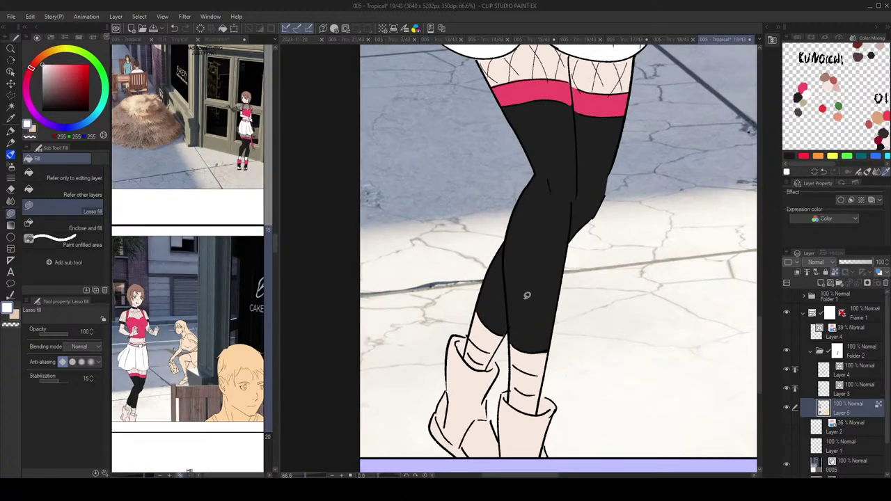
Step: Lasso-fill the standing woman's ankles white on both legs, keeping a clean dark edge at the stocking hems
scroll(507, 291, "up", 1)
mouse_move(501, 316)
left_mouse_down()
mouse_move(449, 275)
mouse_move(452, 346)
mouse_move(474, 355)
mouse_move(494, 315)
mouse_move(476, 286)
mouse_move(525, 292)
mouse_move(522, 326)
left_mouse_up()
left_click(487, 276, "alt")
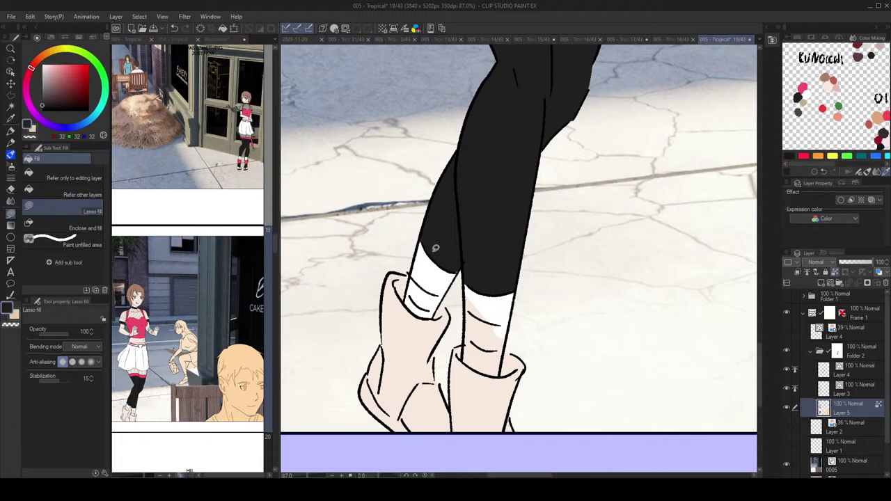
left_click(483, 293, "alt")
mouse_move(482, 295)
left_mouse_down()
mouse_move(460, 325)
mouse_move(464, 343)
mouse_move(503, 375)
mouse_move(510, 301)
left_mouse_up()
scroll(502, 264, "down", 5)
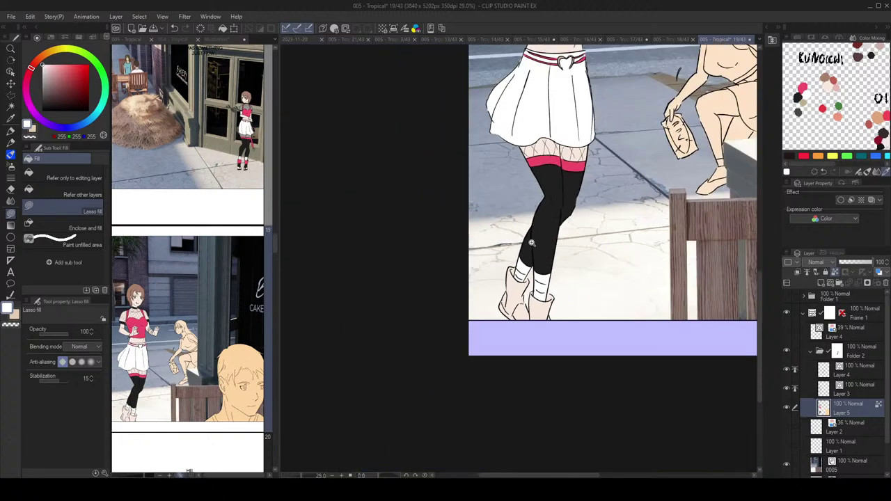
Step: Fill both boot shafts with the pink from the kunoichi palette, including the inner cuffs
left_click(805, 87)
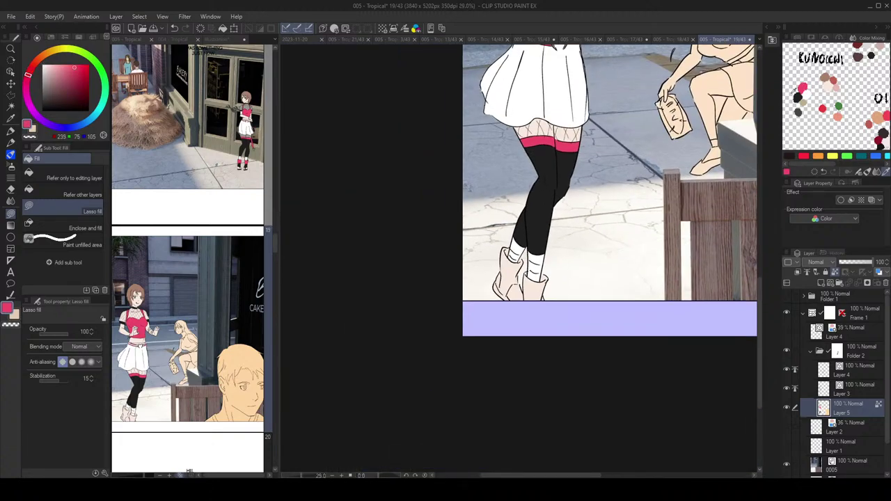
scroll(518, 278, "up", 5)
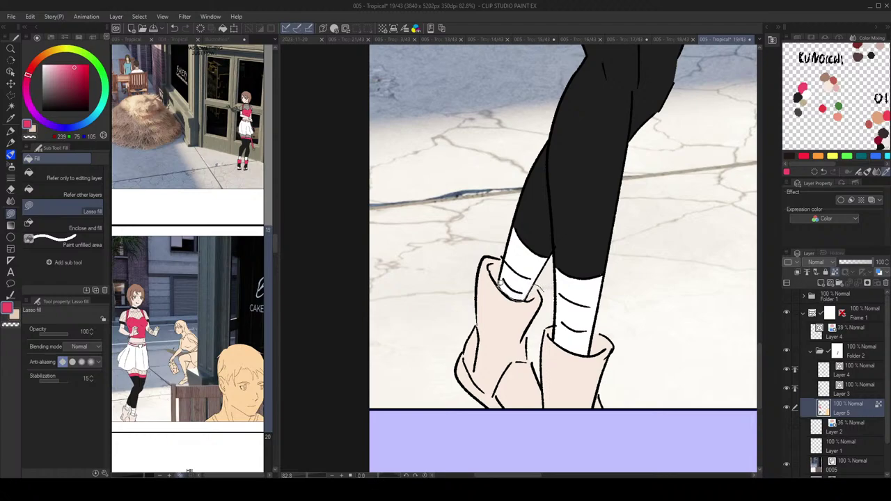
mouse_move(504, 266)
left_mouse_down()
mouse_move(464, 293)
mouse_move(478, 321)
mouse_move(506, 335)
mouse_move(540, 317)
mouse_move(543, 296)
mouse_move(502, 273)
mouse_move(522, 299)
mouse_move(523, 327)
mouse_move(500, 330)
mouse_move(492, 287)
left_mouse_up()
mouse_move(487, 296)
left_mouse_down()
mouse_move(468, 302)
mouse_move(465, 325)
mouse_move(486, 361)
mouse_move(498, 313)
left_mouse_up()
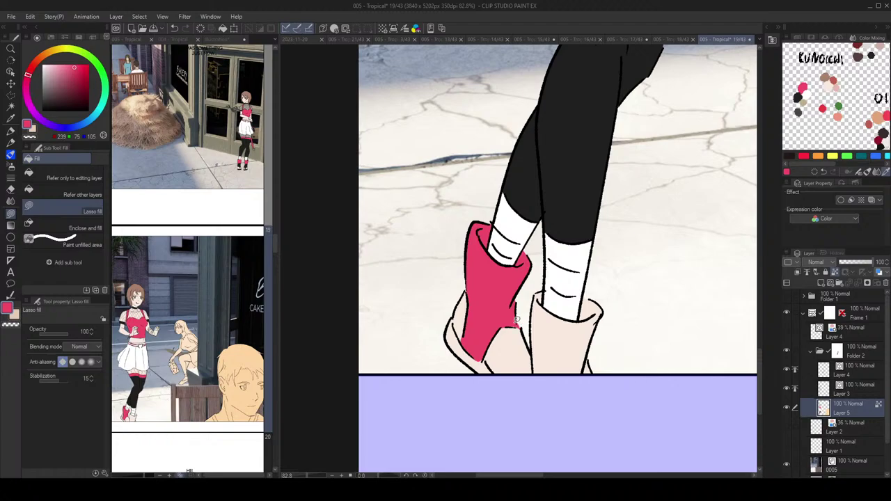
left_click_drag(543, 285, 525, 285)
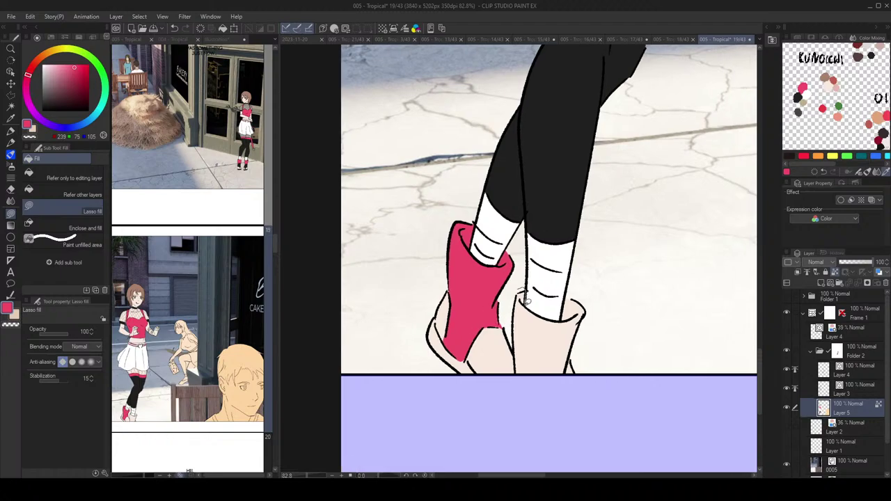
mouse_move(563, 315)
left_mouse_down()
mouse_move(571, 288)
mouse_move(599, 326)
mouse_move(540, 346)
mouse_move(514, 270)
mouse_move(518, 373)
mouse_move(552, 368)
mouse_move(573, 340)
mouse_move(567, 374)
left_mouse_up()
Step: Fill the boots' front, heel and sole sections with the near-black stocking colour
key("x")
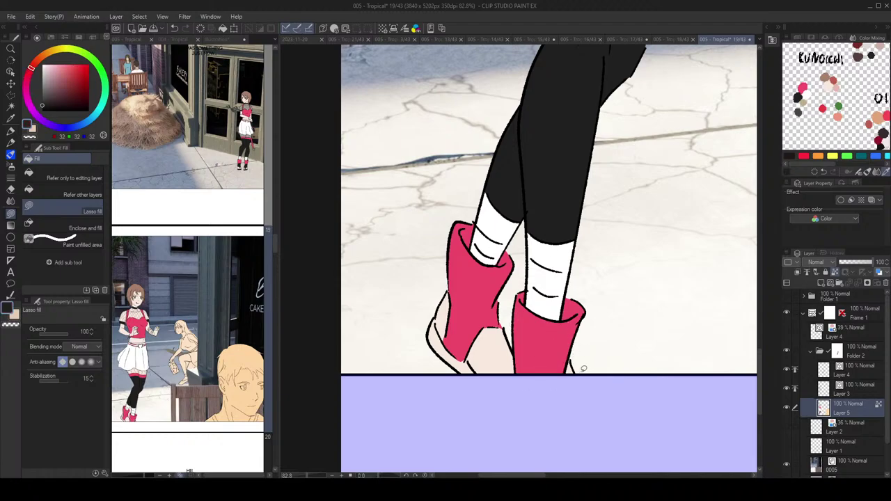
mouse_move(497, 343)
left_mouse_down()
mouse_move(512, 328)
mouse_move(504, 324)
mouse_move(487, 339)
mouse_move(480, 365)
mouse_move(517, 385)
mouse_move(523, 343)
left_mouse_up()
left_click_drag(510, 325, 532, 332)
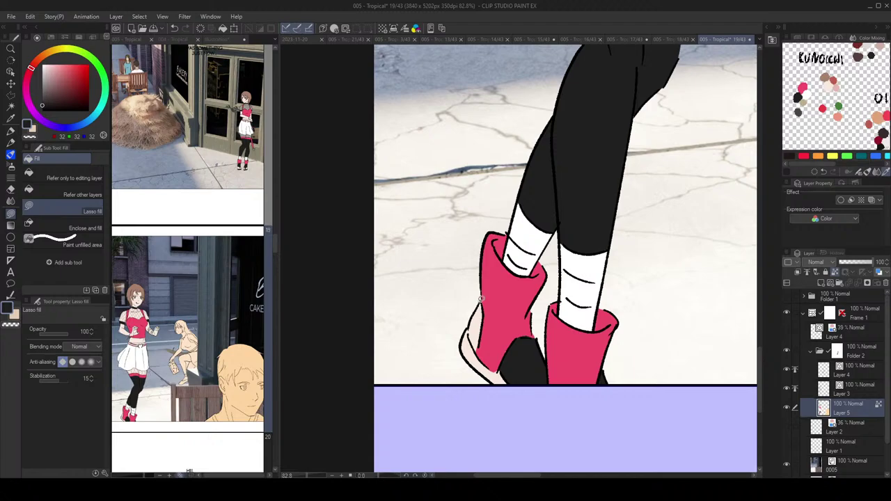
mouse_move(478, 295)
left_mouse_down()
mouse_move(487, 306)
mouse_move(479, 348)
mouse_move(465, 283)
left_mouse_up()
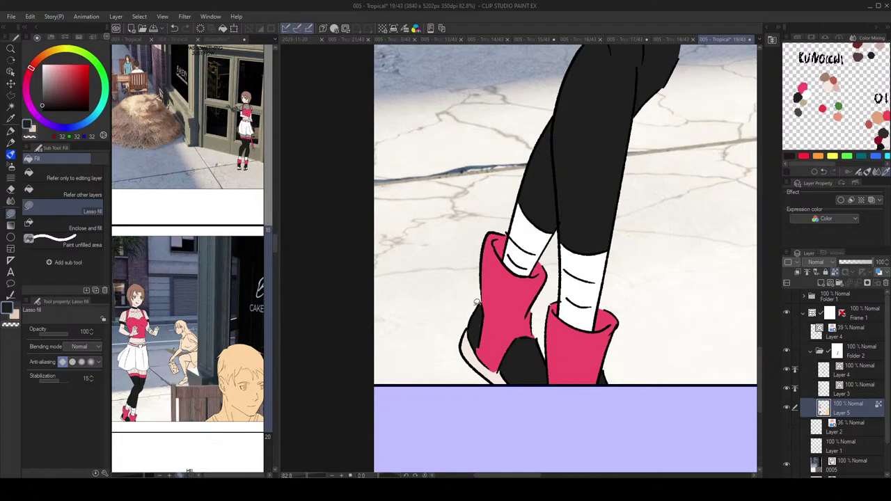
mouse_move(478, 297)
left_mouse_down()
mouse_move(484, 309)
mouse_move(476, 302)
mouse_move(470, 326)
mouse_move(480, 353)
mouse_move(514, 381)
left_mouse_up()
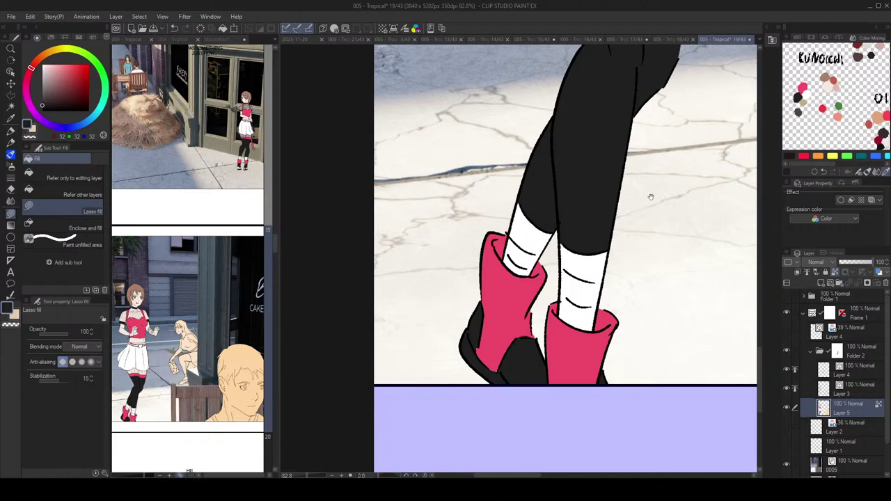
Step: Fill the fingerless glove on the woman's raised hand near-black from forearm to knuckles, leaving thumb and fingers skin-coloured
left_click_drag(651, 197, 640, 183)
left_click_drag(679, 131, 627, 263)
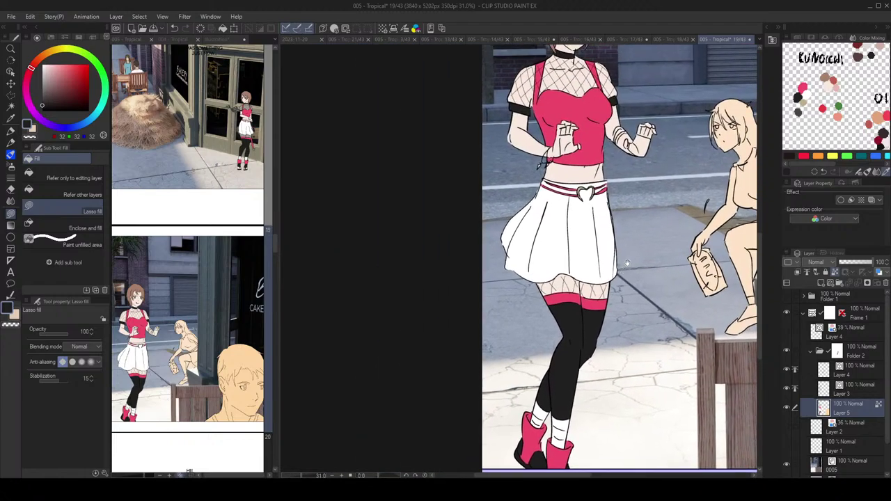
left_click_drag(693, 178, 661, 237)
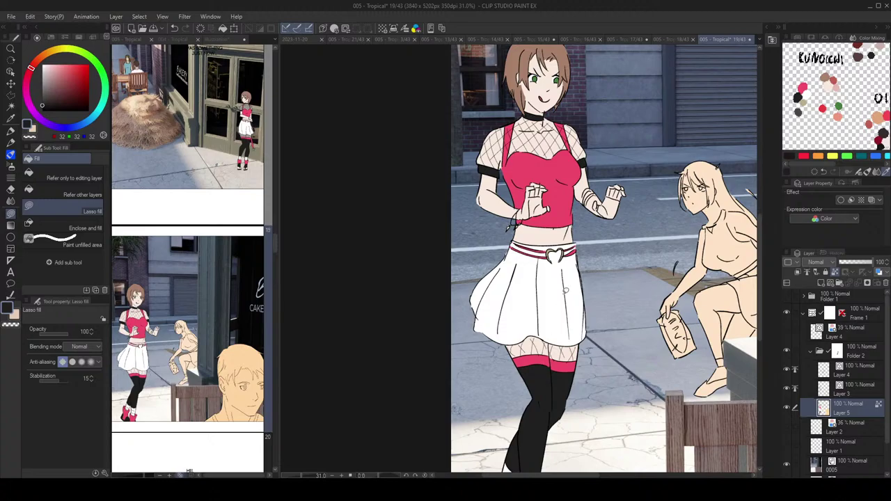
scroll(594, 188, "up", 5)
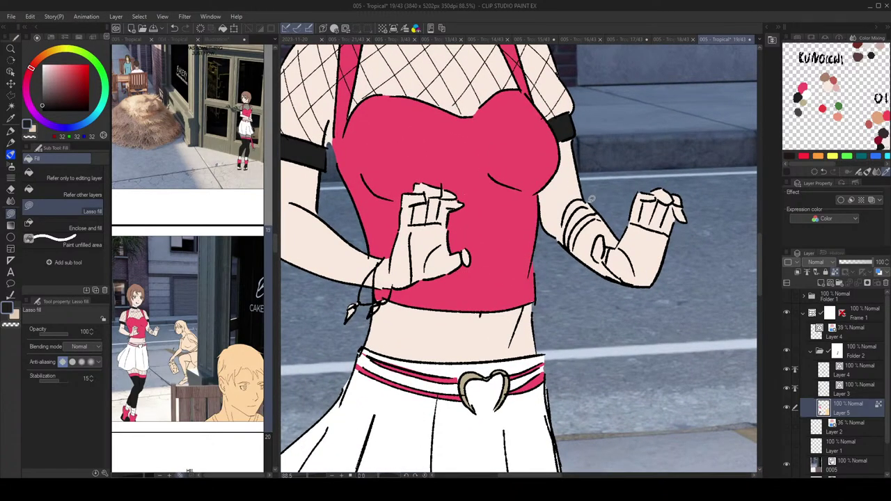
mouse_move(574, 199)
left_mouse_down()
mouse_move(562, 227)
mouse_move(586, 280)
mouse_move(624, 292)
mouse_move(626, 279)
mouse_move(608, 253)
mouse_move(618, 228)
mouse_move(598, 195)
left_mouse_up()
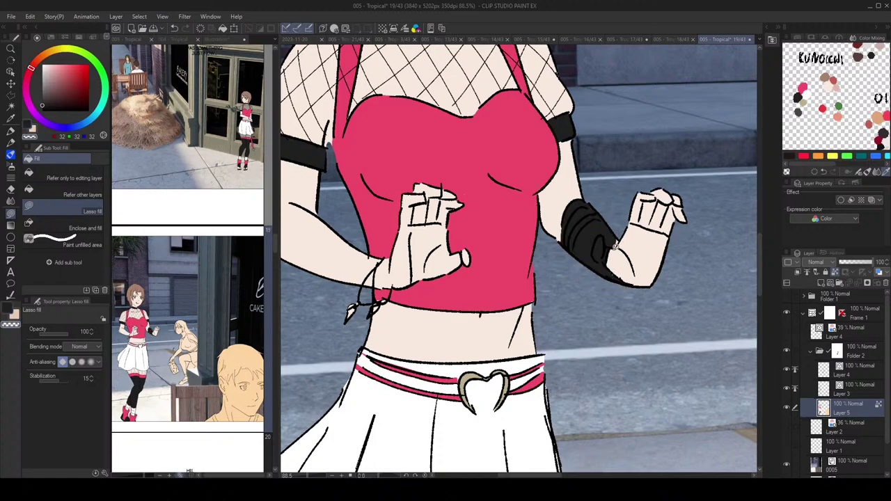
key("x")
mouse_move(608, 242)
left_mouse_down()
mouse_move(628, 260)
mouse_move(610, 228)
mouse_move(618, 232)
mouse_move(608, 265)
mouse_move(659, 305)
mouse_move(680, 261)
mouse_move(673, 227)
mouse_move(609, 228)
left_mouse_up()
left_click(610, 228, "alt")
scroll(659, 185, "down", 3)
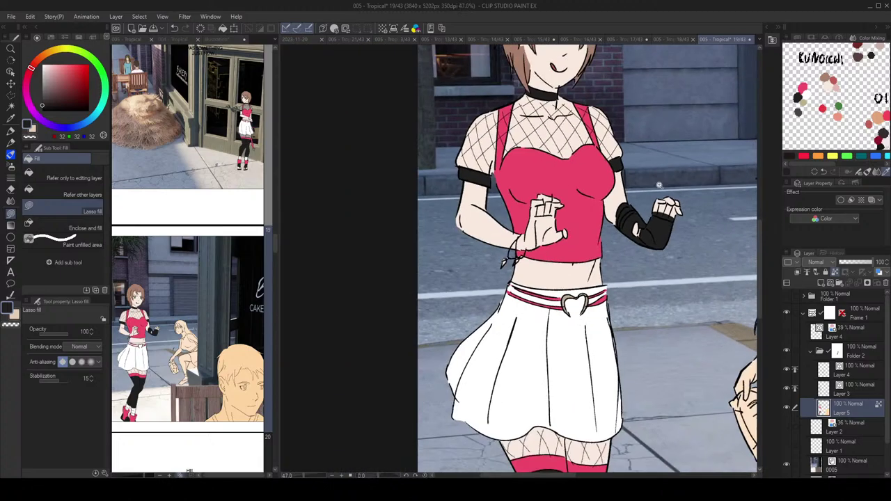
Step: Try to fill a pink stripe across the black glove's forearm section
scroll(662, 181, "down", 2)
scroll(664, 202, "up", 5)
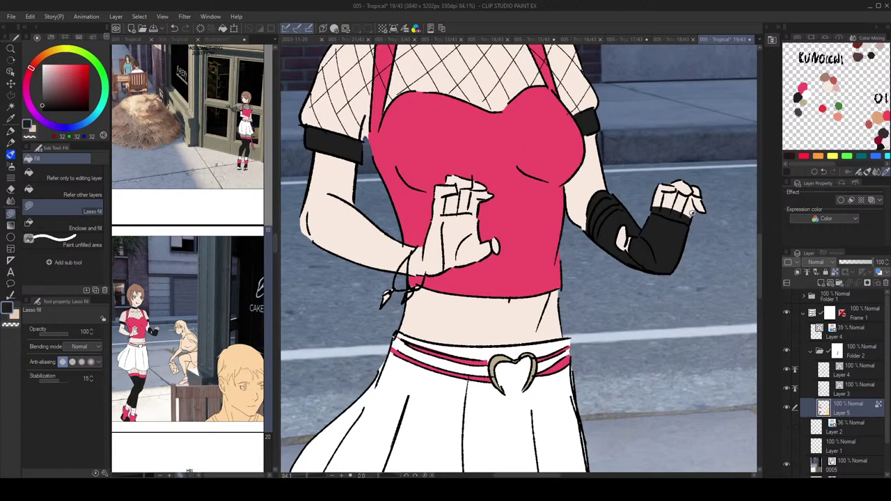
scroll(700, 212, "down", 3)
scroll(666, 203, "up", 3)
left_click(603, 159, "alt")
scroll(665, 212, "up", 2)
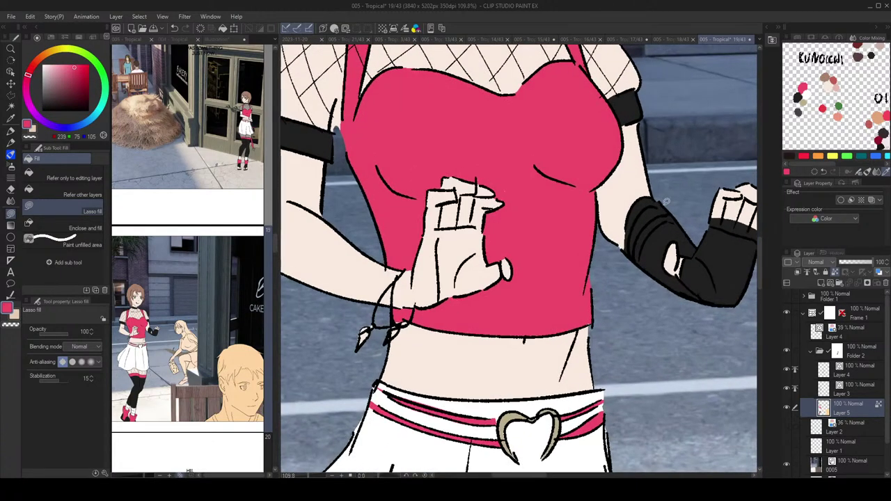
mouse_move(638, 215)
left_mouse_down()
mouse_move(635, 261)
mouse_move(645, 225)
mouse_move(688, 208)
left_mouse_up()
scroll(693, 189, "down", 2)
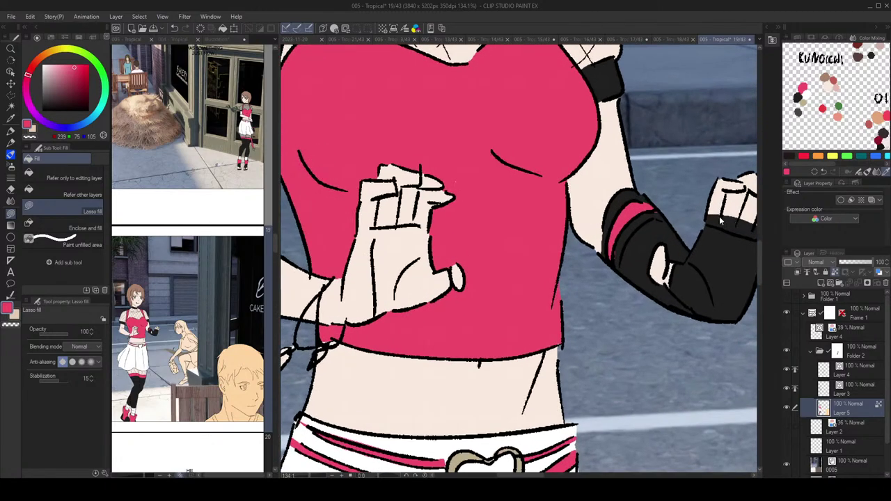
scroll(717, 207, "up", 3)
key("ctrl+z")
Step: Recolour the strip above the glove's upper edge in the skin tone and fill a pink stripe just below it
left_click(627, 182, "alt")
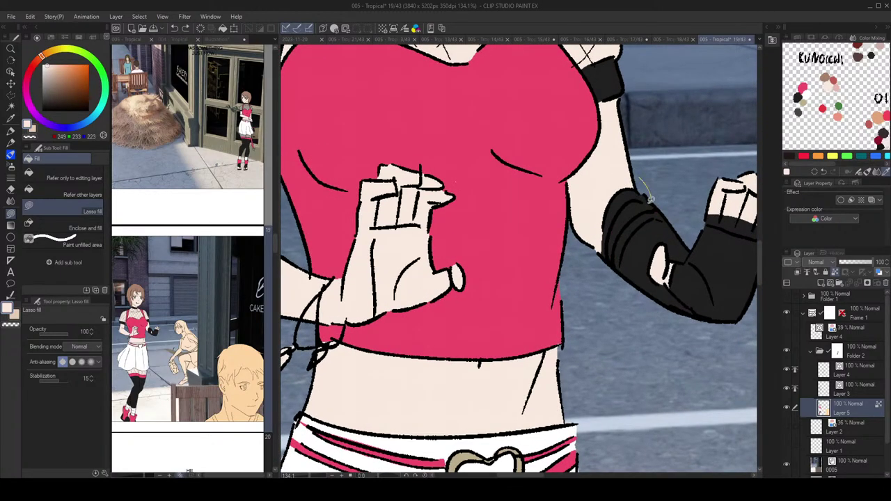
mouse_move(651, 200)
left_mouse_down()
mouse_move(616, 221)
mouse_move(608, 248)
mouse_move(597, 190)
left_mouse_up()
left_click(562, 124, "alt")
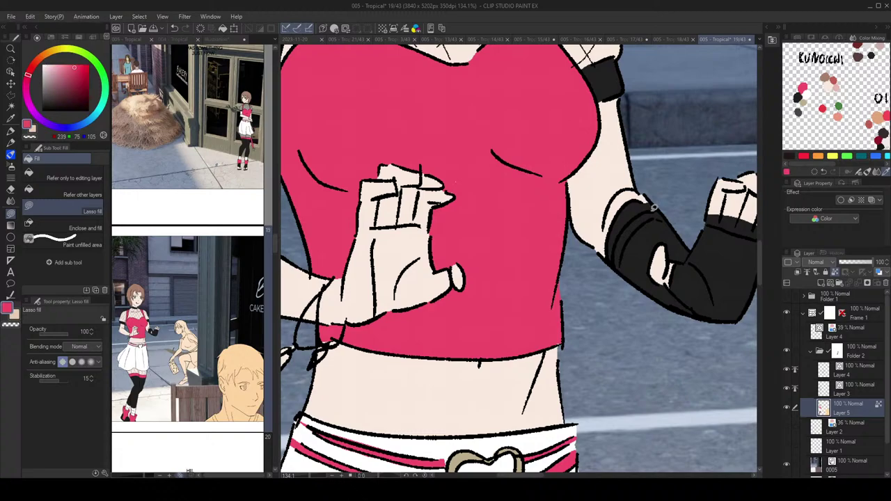
mouse_move(654, 207)
left_mouse_down()
mouse_move(665, 211)
mouse_move(635, 212)
mouse_move(618, 240)
mouse_move(624, 252)
mouse_move(637, 227)
mouse_move(672, 216)
left_mouse_up()
scroll(702, 174, "down", 3)
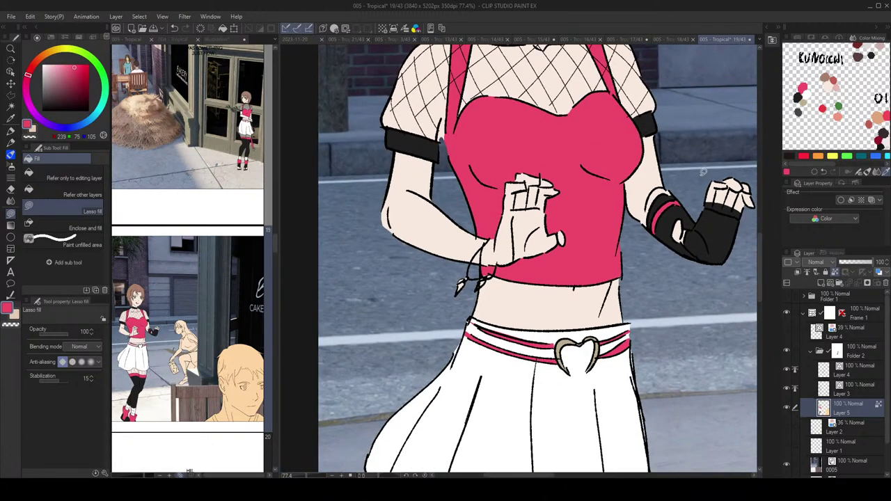
Step: Fill a second pink stripe on the black glove at the wrist, next to the thumb
scroll(701, 174, "down", 2)
scroll(631, 249, "up", 4)
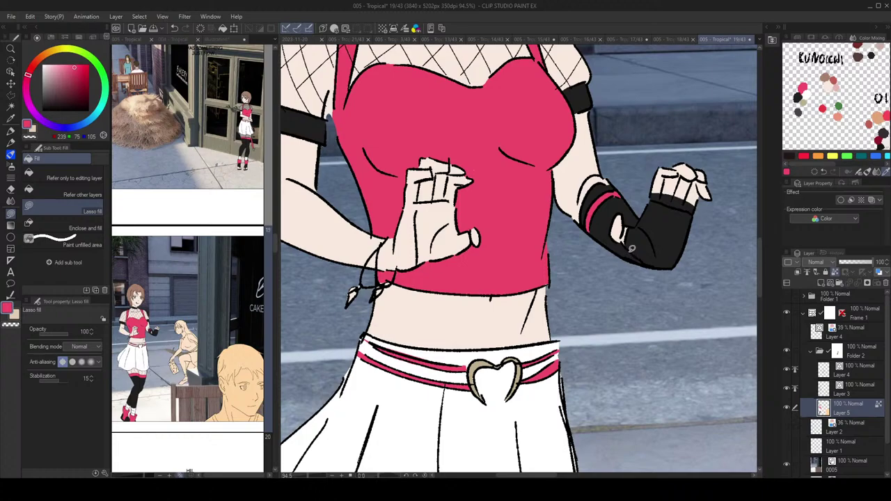
scroll(641, 238, "down", 3)
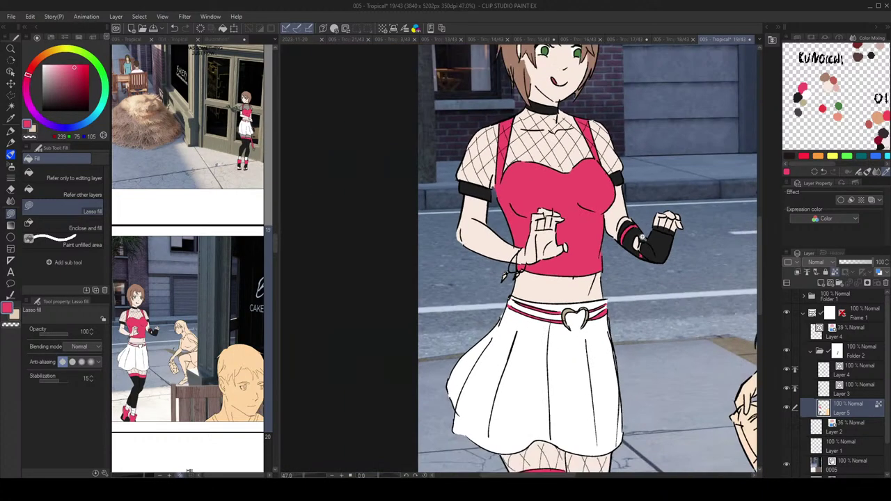
scroll(651, 261, "up", 1)
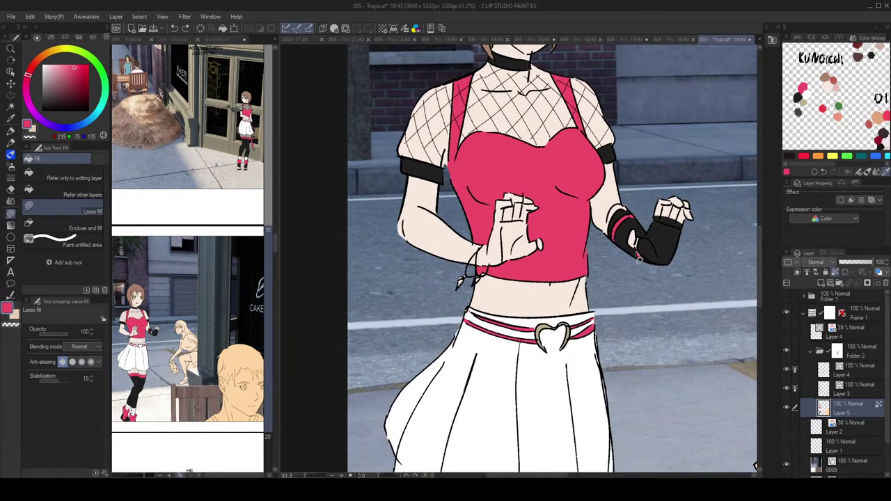
scroll(665, 268, "down", 2)
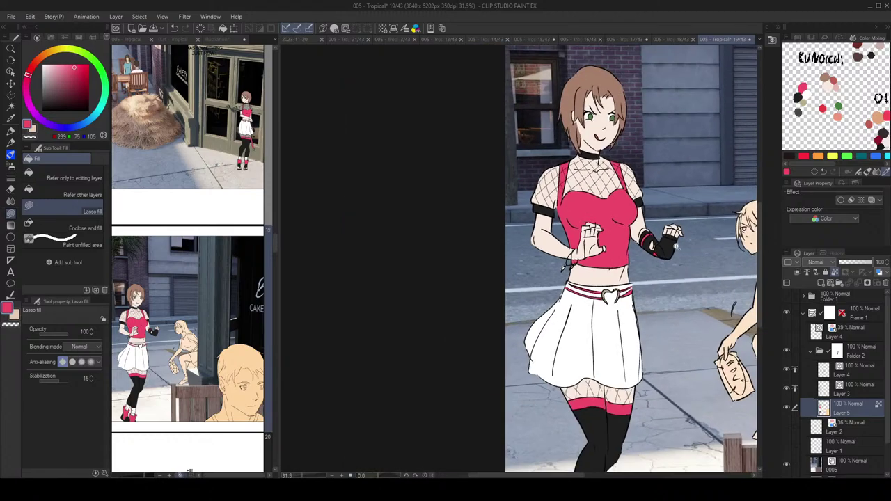
scroll(635, 252, "up", 3)
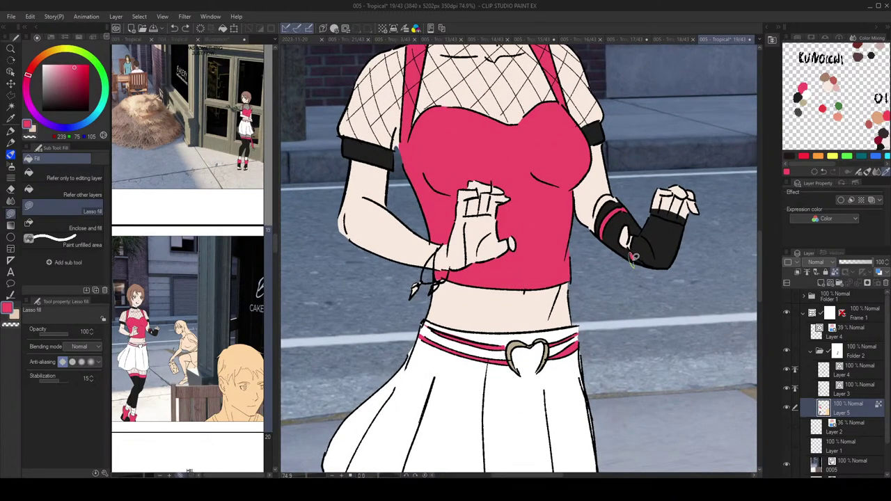
scroll(632, 255, "down", 5)
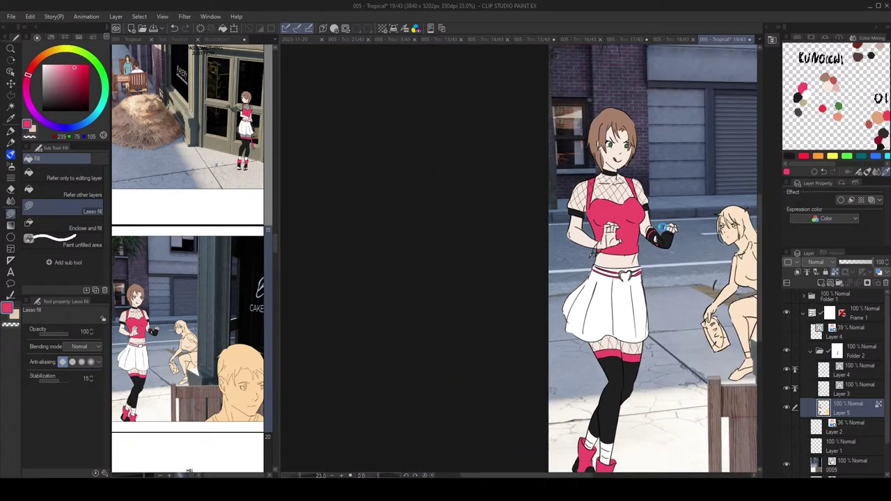
Step: Activate the vector line-art layer containing the skirt's hem and ready the medium line Pen in the outline's black
scroll(667, 228, "down", 1)
scroll(647, 184, "up", 2)
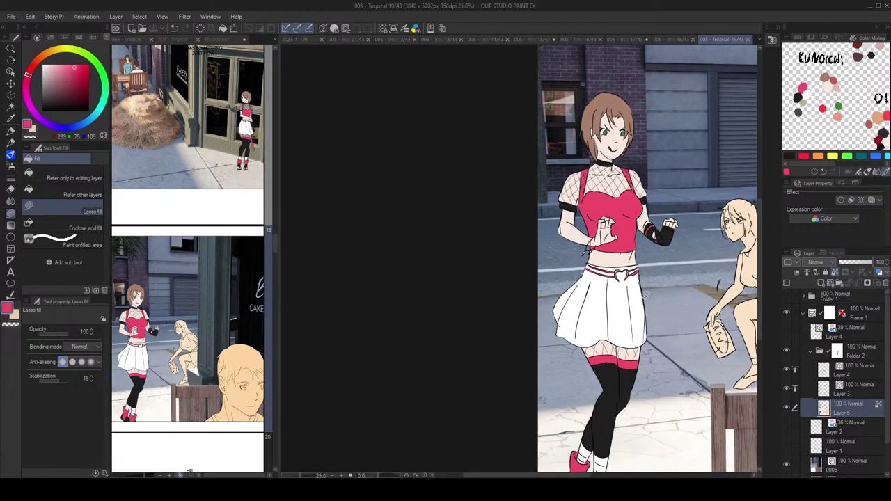
scroll(641, 266, "up", 3)
key("o")
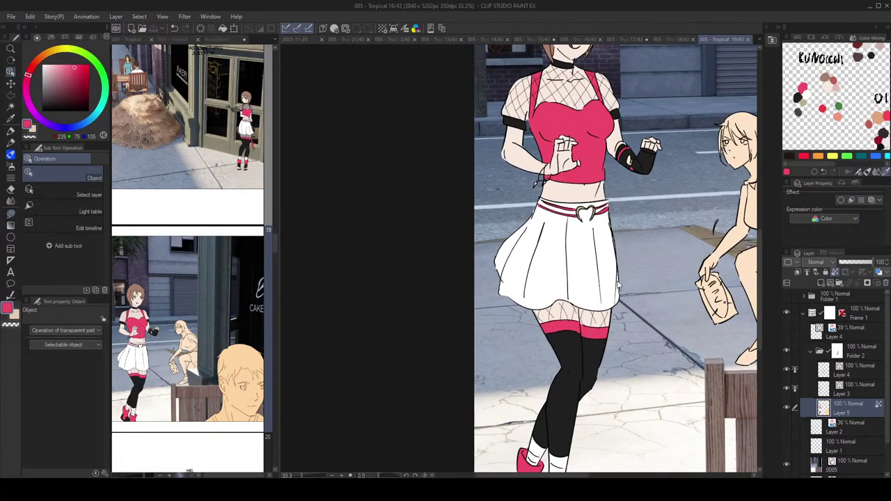
left_click(618, 307)
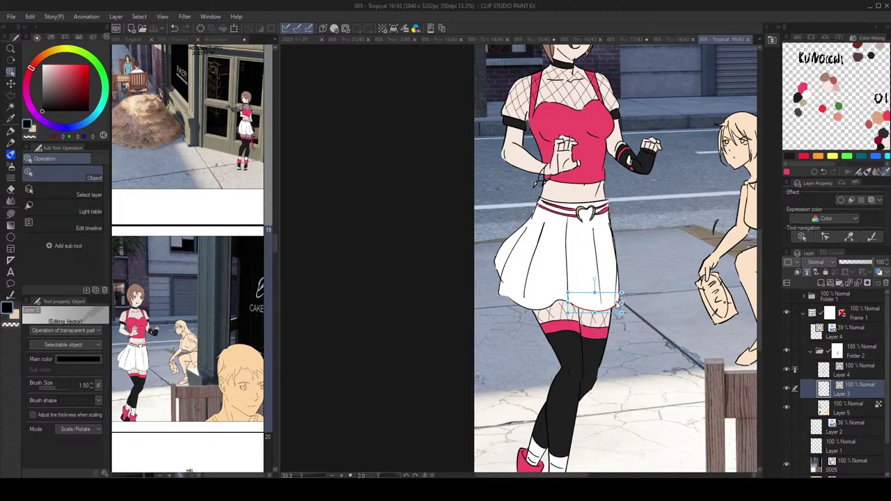
key("p")
left_click(616, 241, "alt")
Step: Try to draw a forked ribbon below the skirt's left hem and a long curved strand beside its right edge
mouse_move(671, 258)
left_mouse_down()
mouse_move(701, 229)
mouse_move(717, 188)
left_mouse_up()
left_click_drag(572, 247, 569, 293)
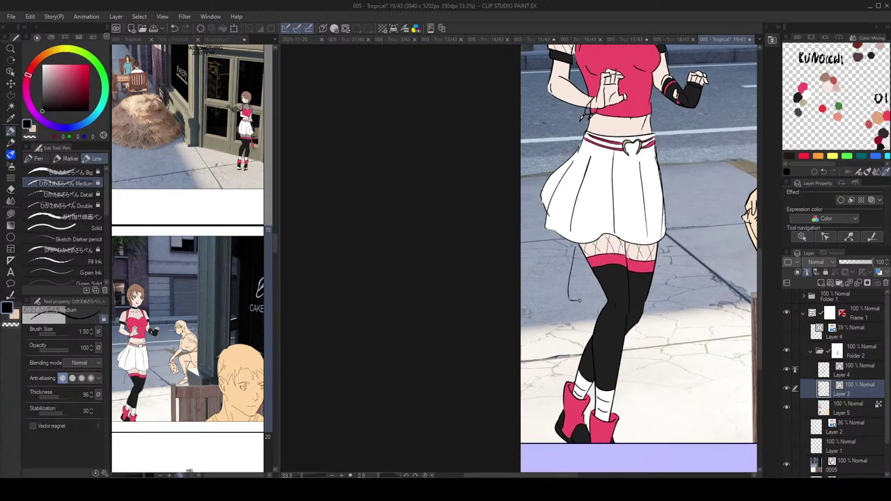
key("ctrl+z")
key("ctrl+z")
mouse_move(575, 244)
left_mouse_down()
mouse_move(540, 306)
mouse_move(582, 249)
left_mouse_up()
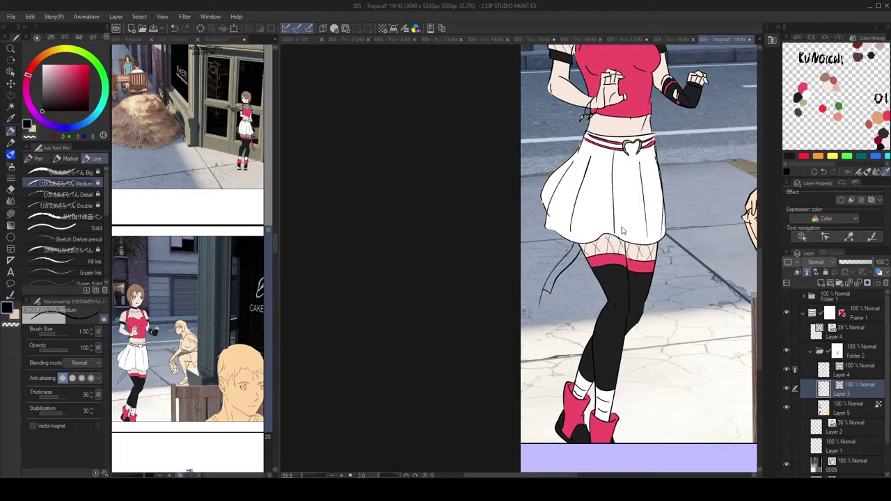
scroll(630, 239, "down", 3)
key("h")
scroll(694, 262, "up", 2)
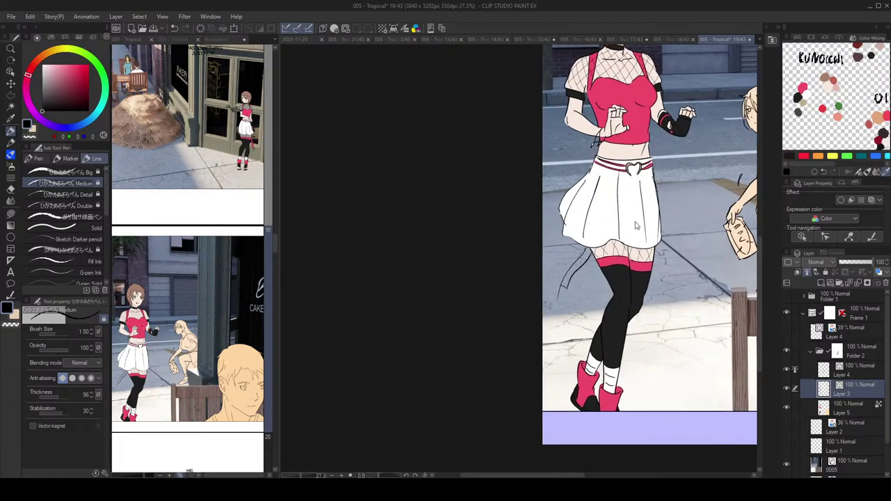
left_click_drag(664, 208, 653, 300)
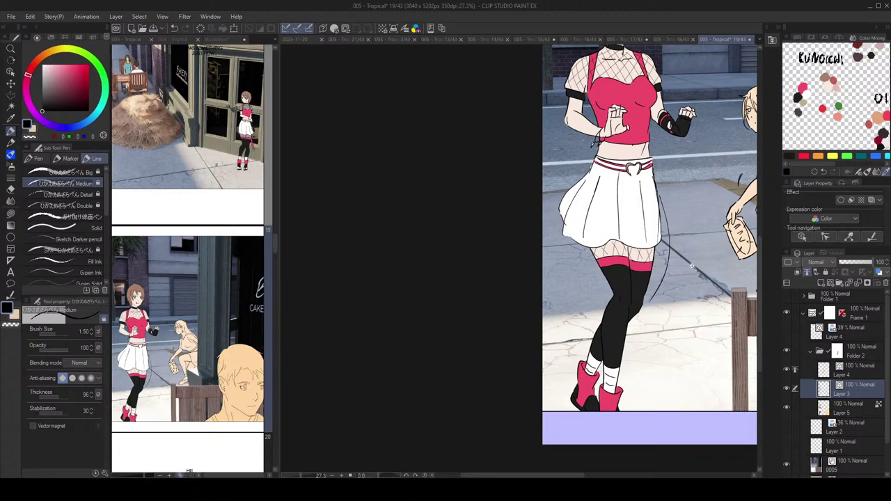
scroll(697, 233, "down", 3)
scroll(694, 218, "up", 2)
key("ctrl+z")
Step: Draw the two parallel edges of a curved ribbon hanging from the skirt's left hem, redoing strokes until the curve fits
left_click_drag(632, 187, 649, 200)
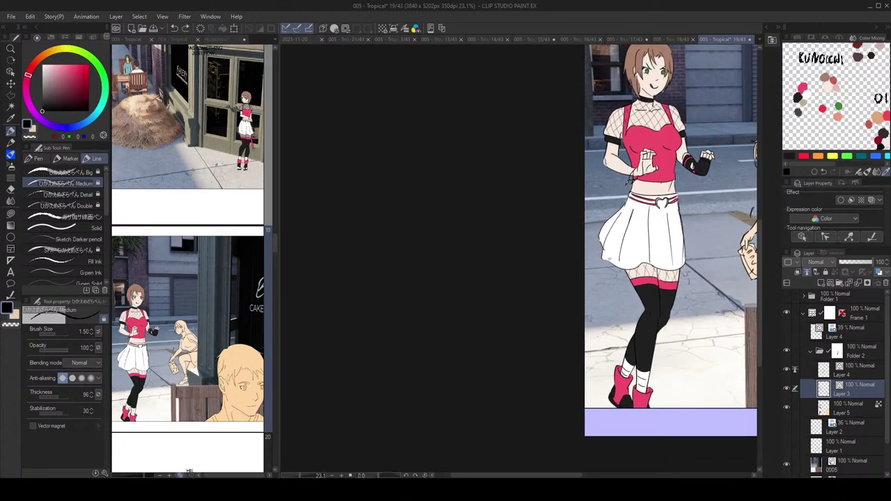
mouse_move(603, 249)
left_mouse_down()
mouse_move(597, 302)
mouse_move(592, 261)
left_mouse_up()
key("ctrl+z")
key("ctrl+z")
left_click_drag(597, 244, 589, 302)
key("ctrl+z")
key("ctrl+z")
mouse_move(605, 262)
left_mouse_down()
mouse_move(605, 314)
mouse_move(612, 257)
mouse_move(604, 317)
left_mouse_up()
key("ctrl+z")
scroll(684, 280, "down", 3)
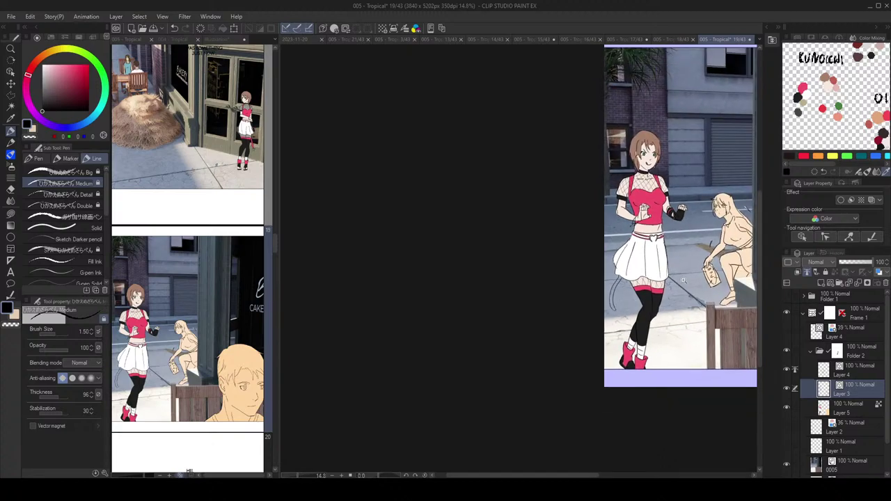
scroll(622, 282, "up", 4)
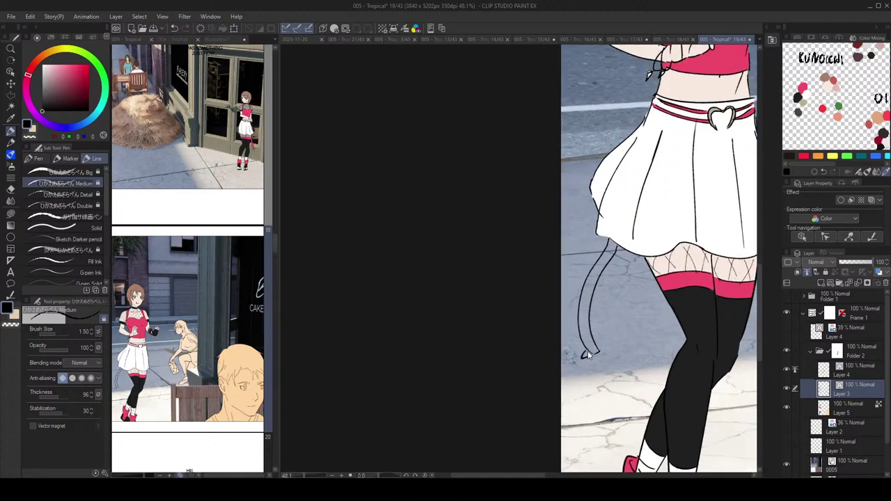
Step: Draw two four-pointed throwing stars with round centres, one across the ribbon and one at its lower end
left_click_drag(582, 353, 589, 353)
key("ctrl+z")
left_click_drag(590, 310, 587, 321)
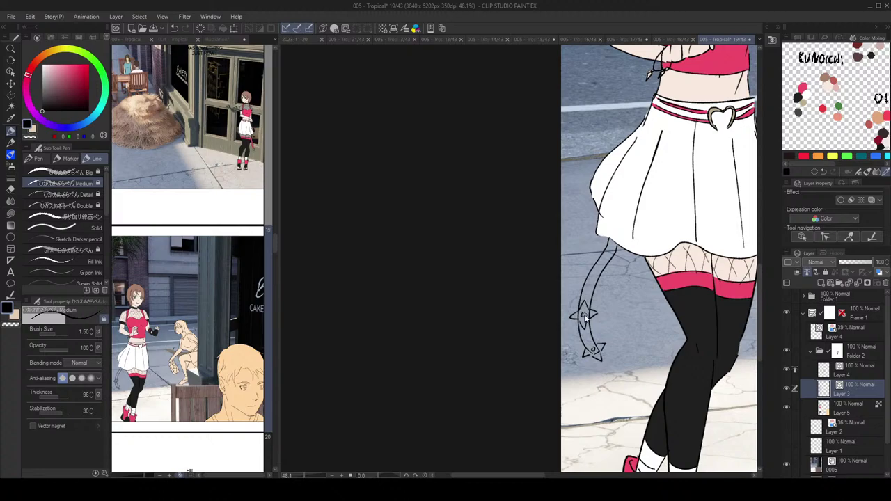
Step: Add ridge lines to the two stars and erase the ribbon edges crossing the upper star
scroll(585, 317, "up", 2)
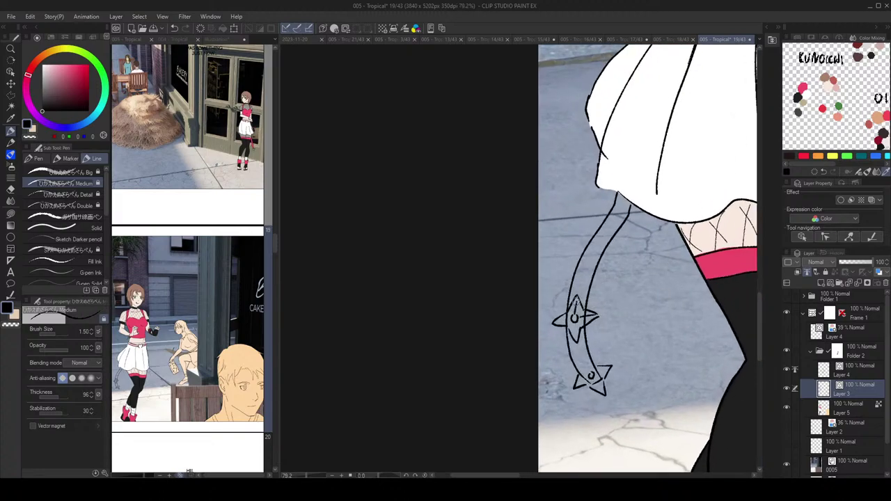
mouse_move(571, 318)
left_mouse_down()
mouse_move(556, 322)
mouse_move(578, 340)
left_mouse_up()
key("ctrl+z")
left_click_drag(596, 382, 606, 397)
key("e")
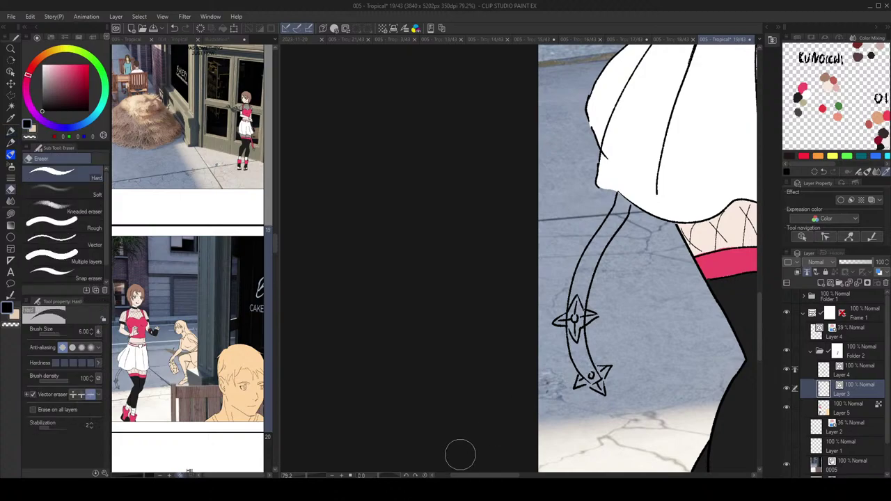
mouse_move(584, 312)
left_mouse_down()
mouse_move(585, 325)
mouse_move(568, 325)
left_mouse_up()
key("p")
scroll(598, 296, "down", 5)
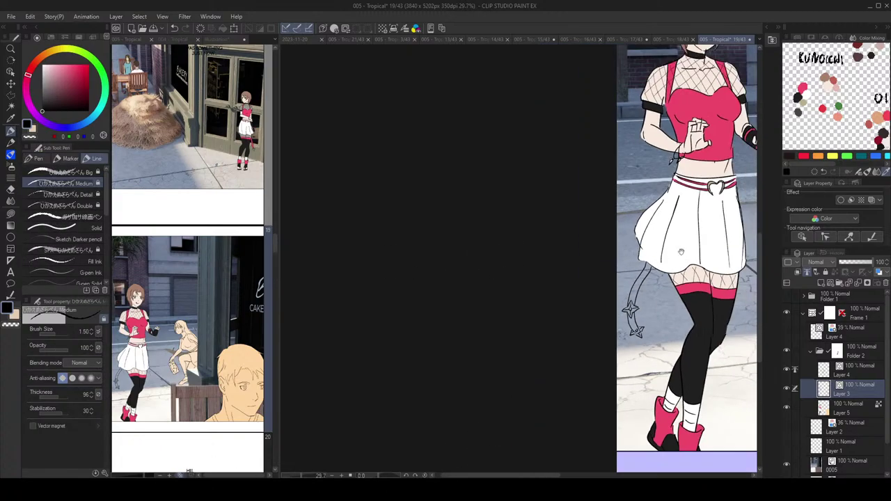
Step: On the flat-colour layer, fill the ribbon's upper end, lower section and end star with the pink sampled from the top
scroll(729, 292, "down", 2)
left_click(853, 411)
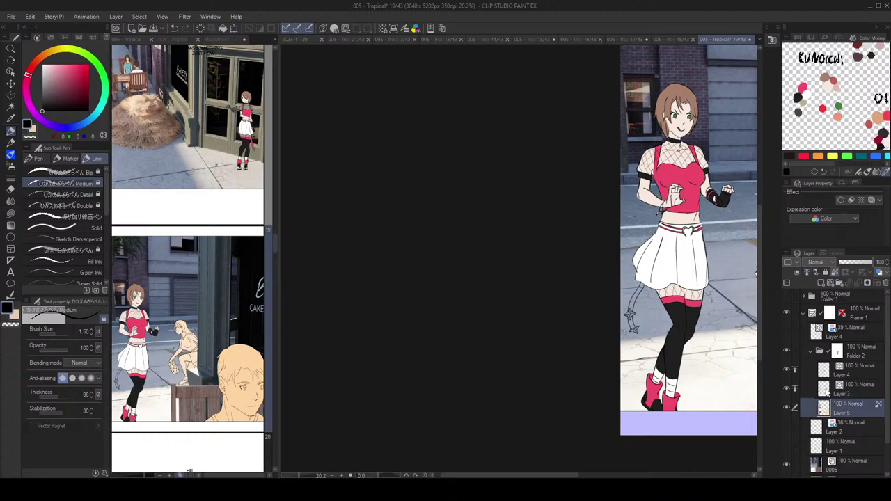
key("g")
left_click(693, 191, "alt")
scroll(645, 289, "up", 7)
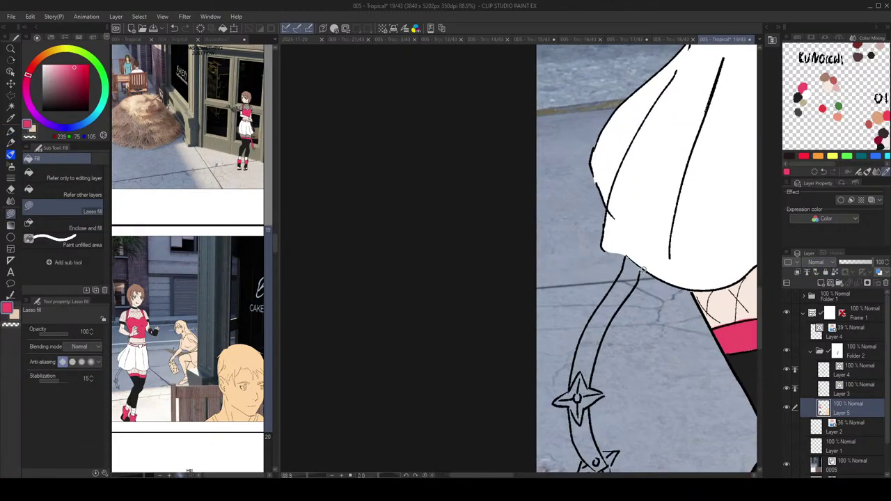
mouse_move(626, 260)
left_mouse_down()
mouse_move(632, 282)
mouse_move(645, 236)
left_mouse_up()
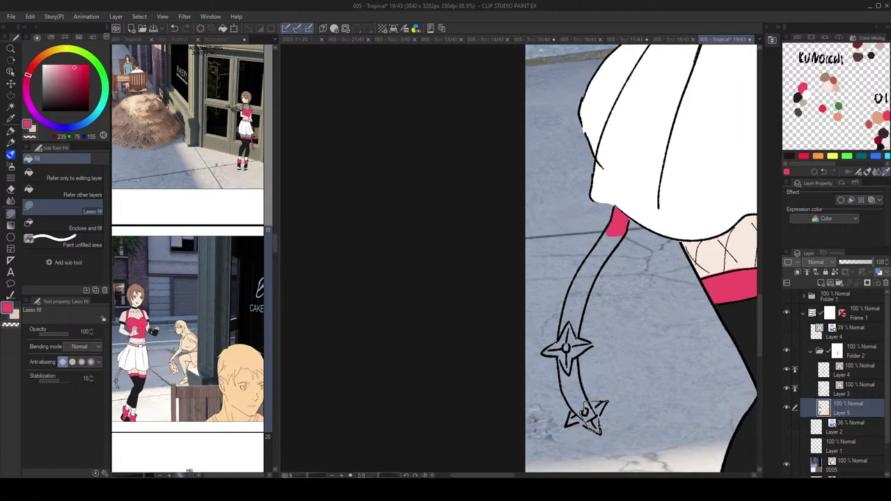
left_click_drag(605, 403, 603, 407)
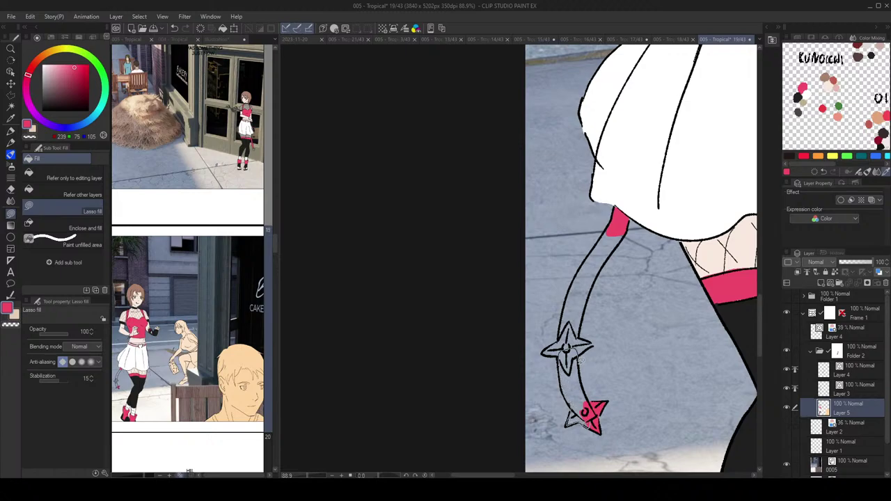
left_click_drag(585, 385, 591, 391)
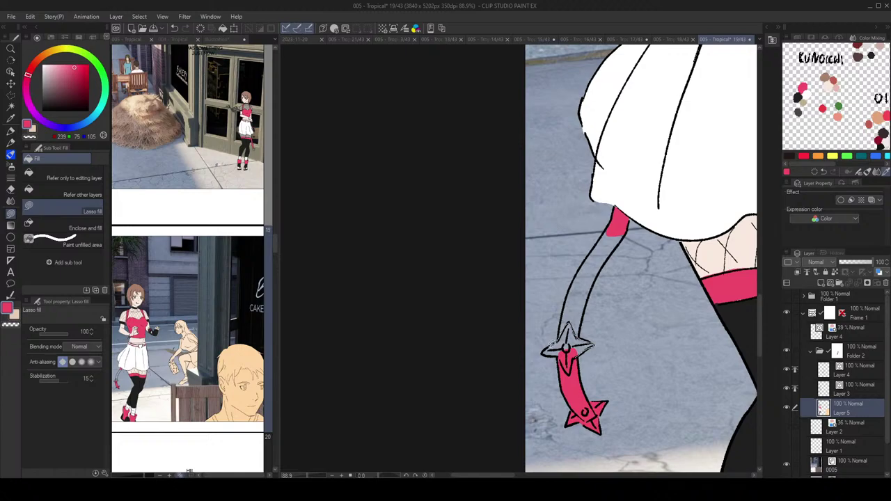
Step: Fill the upper star pink, plus the remaining ribbon length between it and the skirt's hem
left_click_drag(565, 348, 602, 322)
scroll(592, 333, "up", 1)
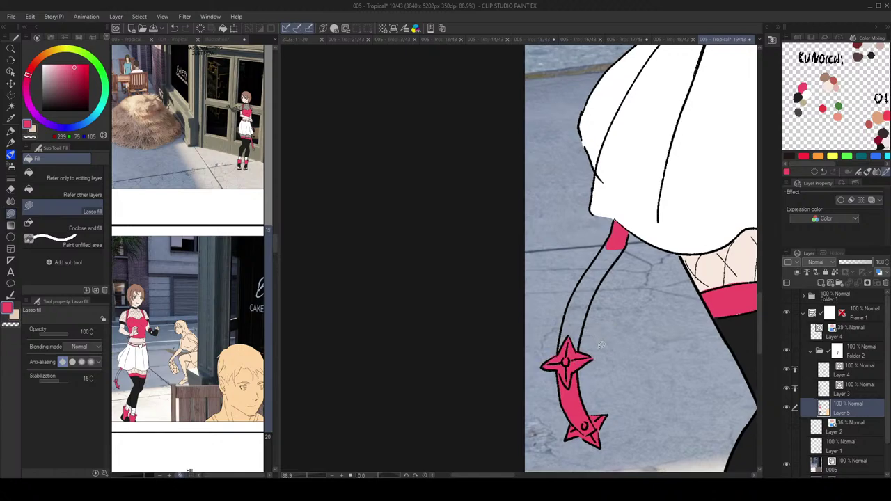
left_click(62, 192)
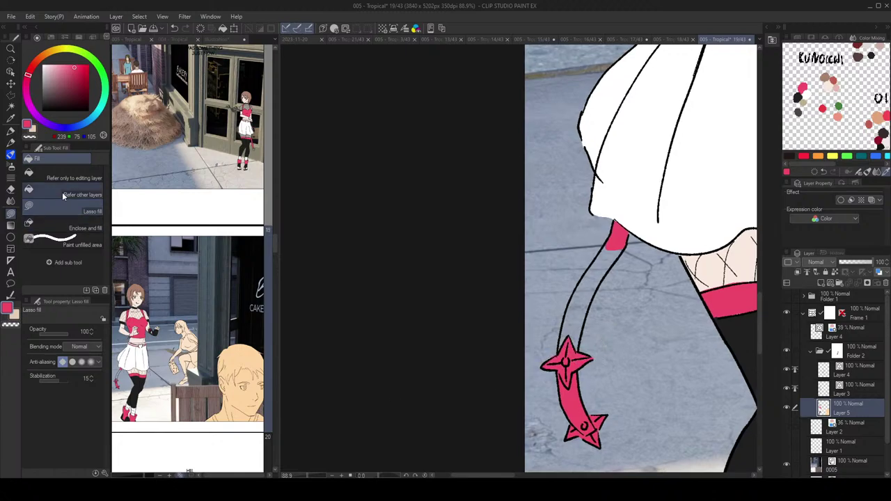
left_click(600, 280)
scroll(655, 285, "down", 3)
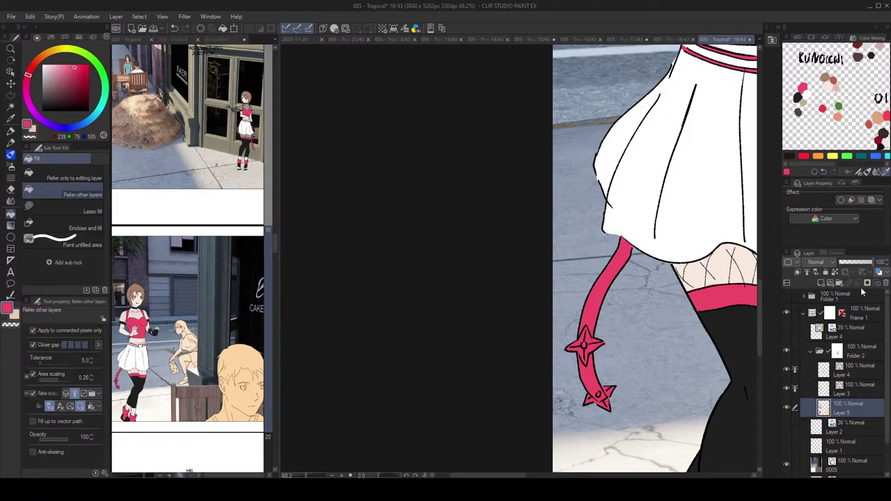
Step: Recolour both stars on the ribbon with the khaki beige from the kunoichi palette, keeping the ribbon itself pink
left_click(803, 103)
scroll(617, 350, "up", 7)
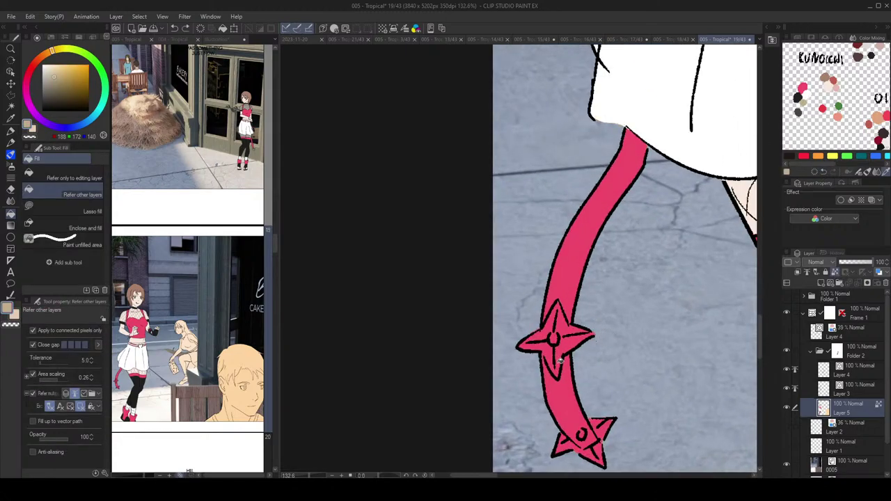
left_click(69, 189)
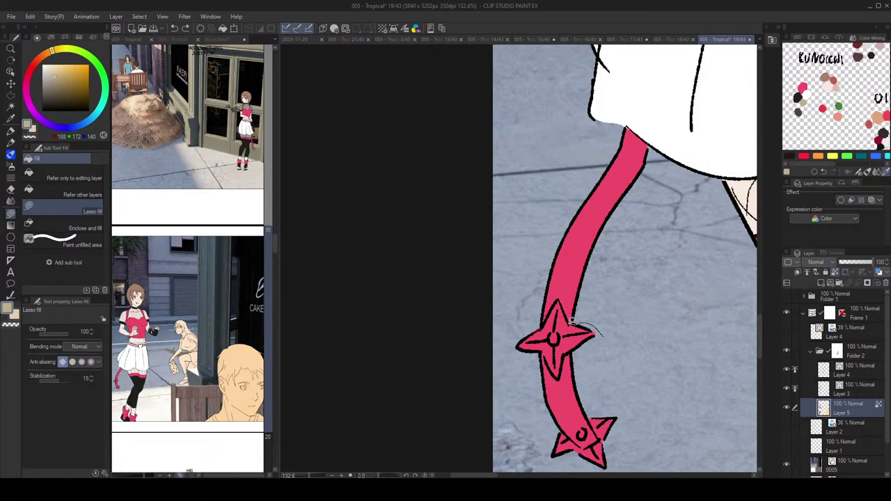
mouse_move(571, 320)
left_mouse_down()
mouse_move(557, 295)
mouse_move(548, 321)
mouse_move(571, 338)
left_mouse_up()
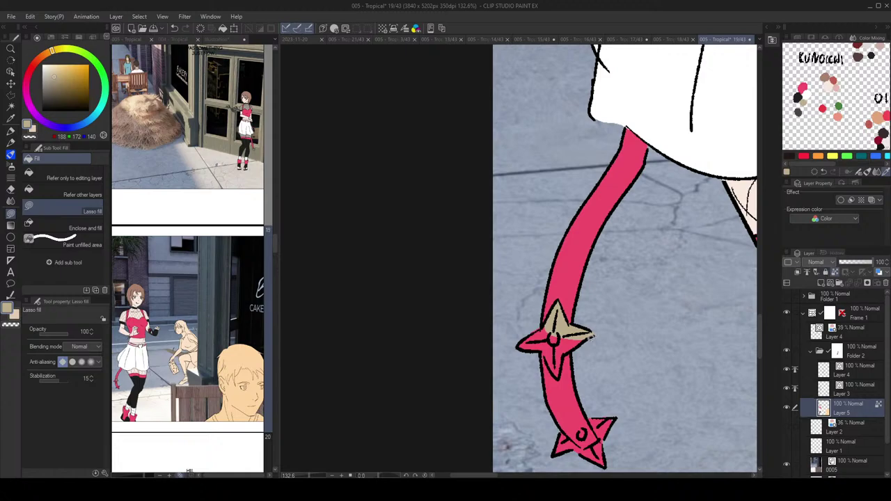
mouse_move(589, 337)
left_mouse_down()
mouse_move(553, 370)
mouse_move(520, 331)
mouse_move(554, 335)
mouse_move(579, 286)
mouse_move(568, 253)
left_mouse_up()
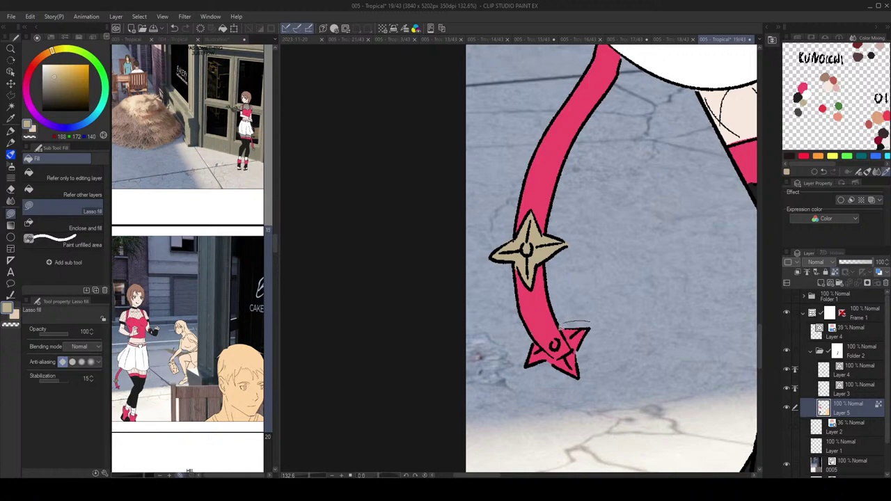
mouse_move(561, 324)
left_mouse_down()
mouse_move(575, 349)
mouse_move(560, 359)
mouse_move(545, 345)
mouse_move(595, 315)
left_mouse_up()
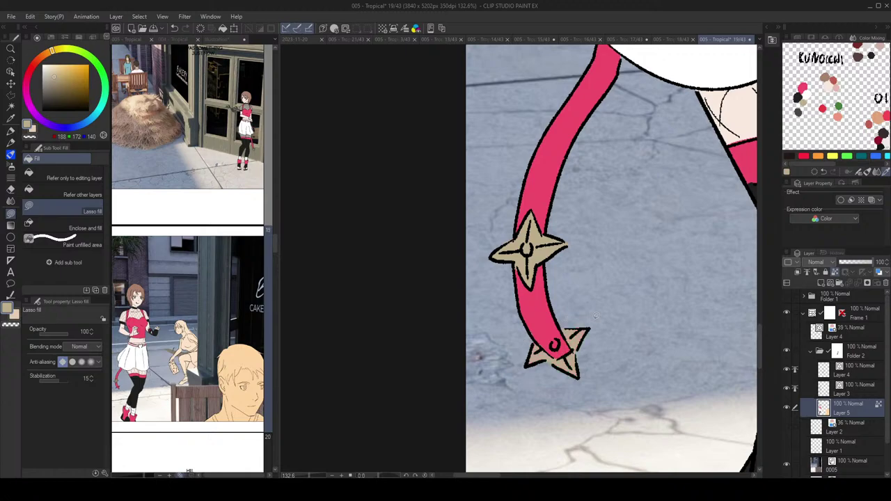
Step: Fill the two small charms dangling from the woman's bracelet with the same khaki beige
scroll(595, 315, "down", 3)
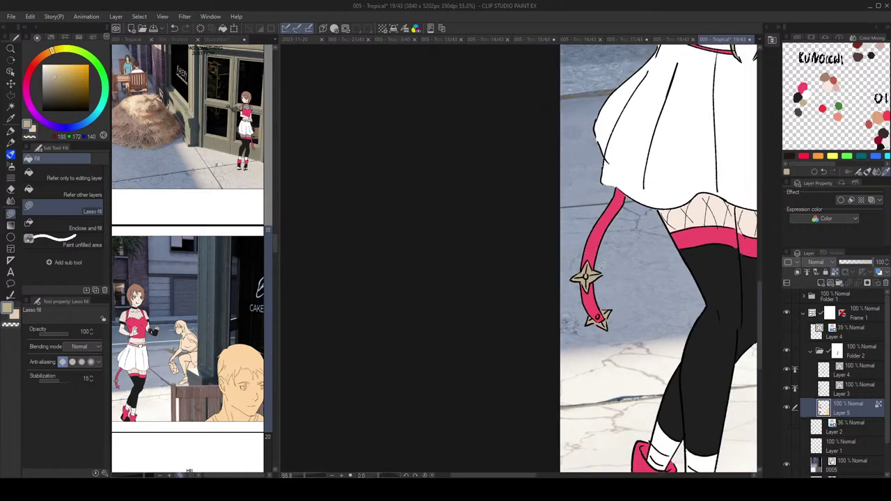
scroll(617, 214, "down", 5)
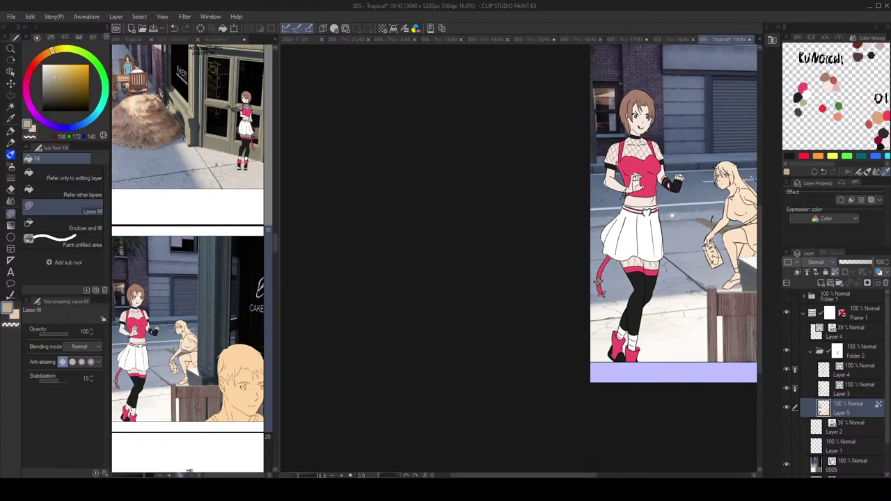
scroll(646, 229, "up", 8)
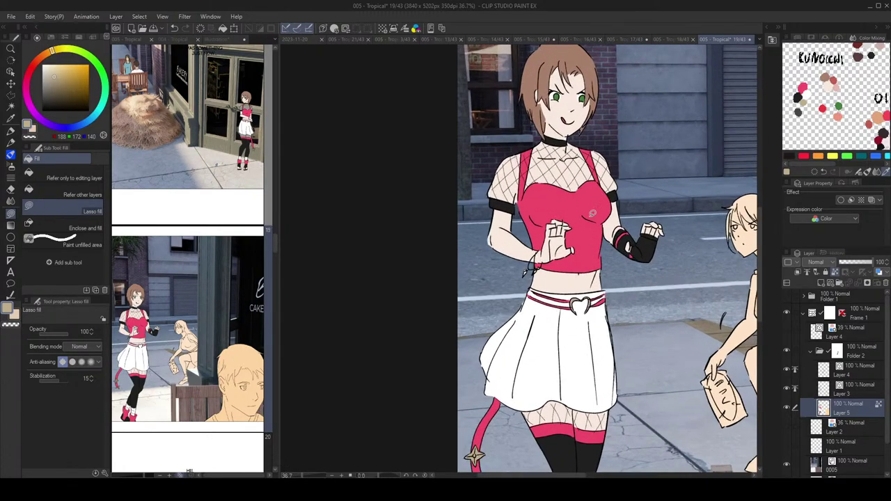
scroll(587, 216, "up", 1)
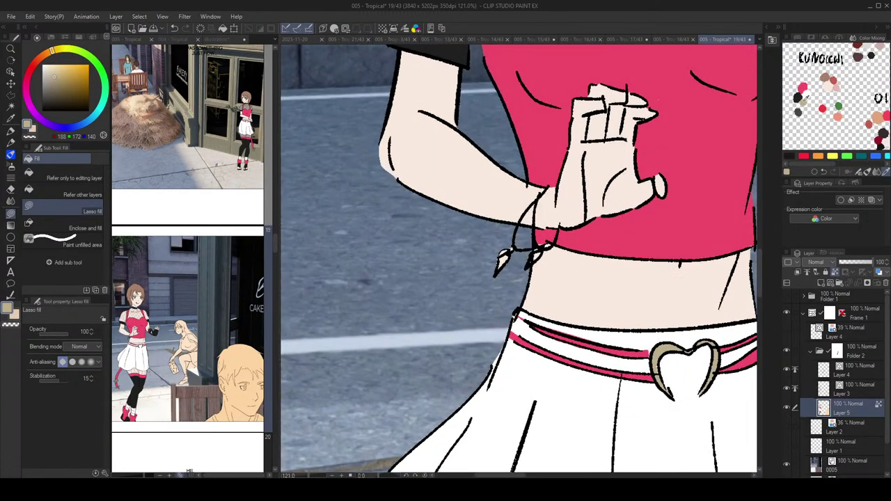
scroll(539, 230, "up", 3)
mouse_move(500, 273)
left_mouse_down()
mouse_move(480, 299)
mouse_move(500, 274)
mouse_move(550, 268)
left_mouse_up()
Step: Sample the top's pink and check the fills around the bracelet, the hand in front of the top and the whole figure
left_click(548, 251, "alt")
left_click_drag(638, 199, 567, 293)
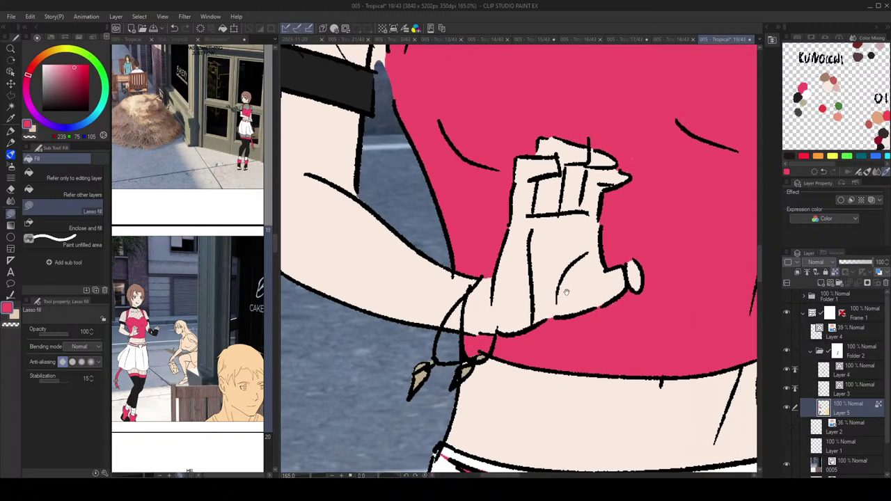
scroll(566, 293, "down", 3)
scroll(578, 237, "up", 4)
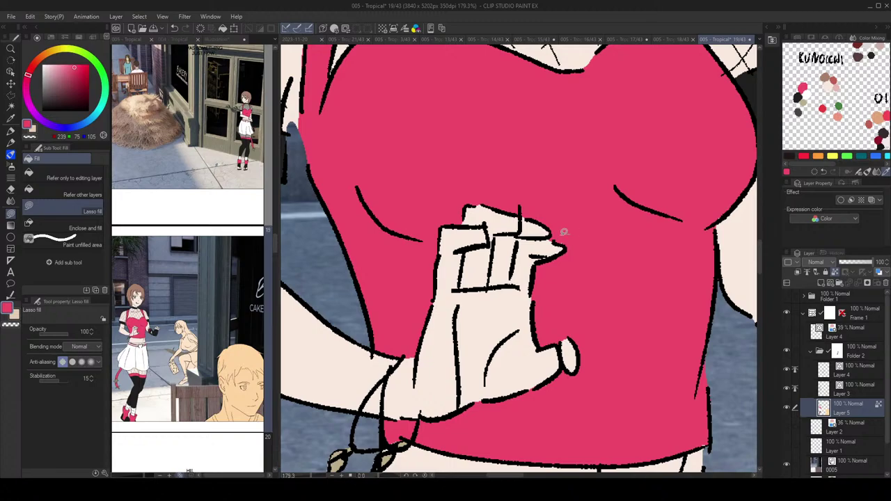
left_click_drag(452, 405, 481, 342)
scroll(602, 251, "down", 6)
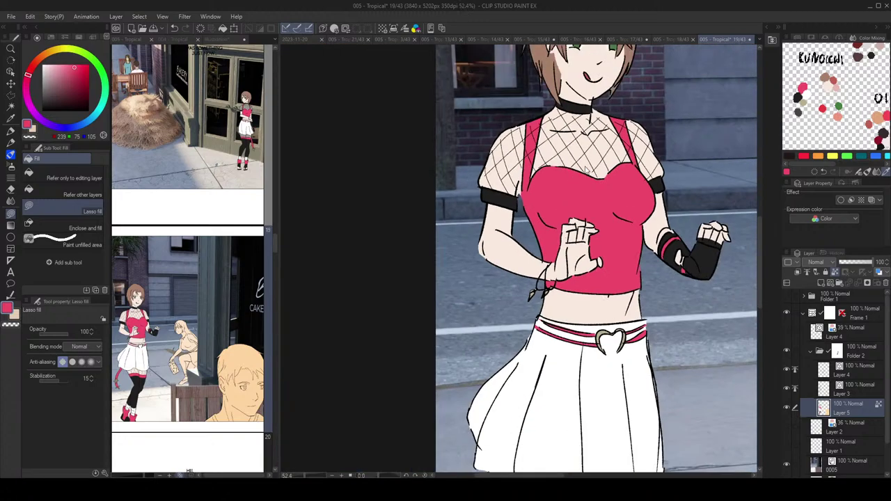
scroll(646, 232, "down", 4)
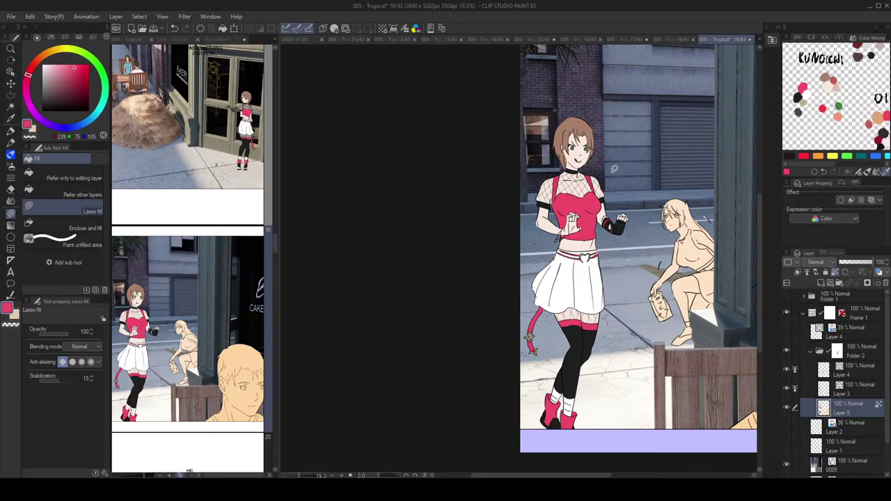
Step: Pick the dark navy from the Leo palette and fill the hair's outer edge at the crown of the foreground man's head
left_click_drag(609, 214, 482, 177)
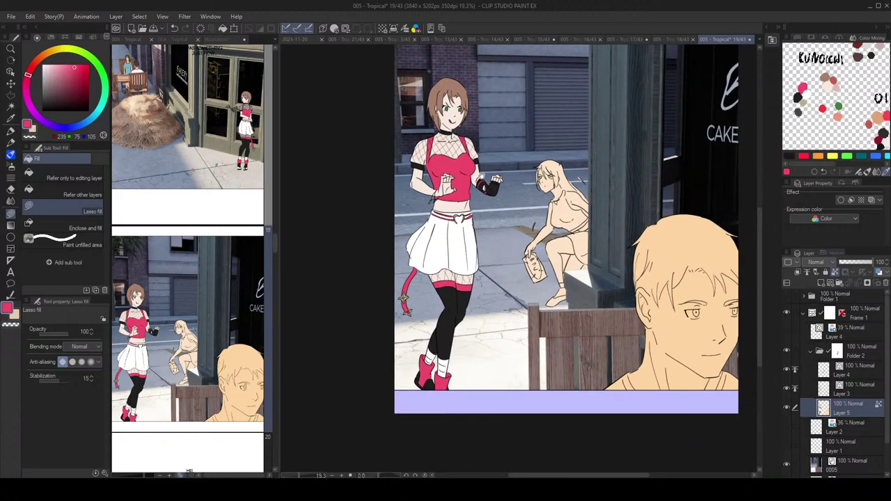
scroll(523, 153, "up", 4)
scroll(631, 175, "down", 5)
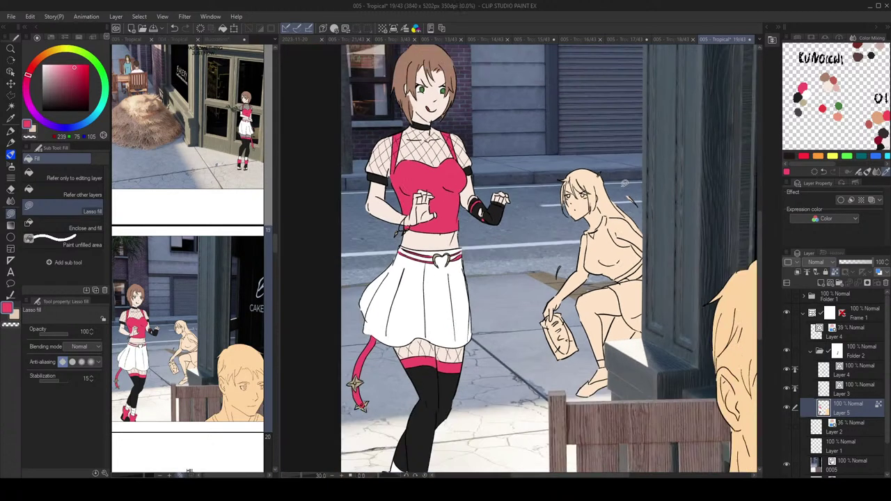
left_click_drag(635, 201, 583, 189)
scroll(835, 97, "down", 4)
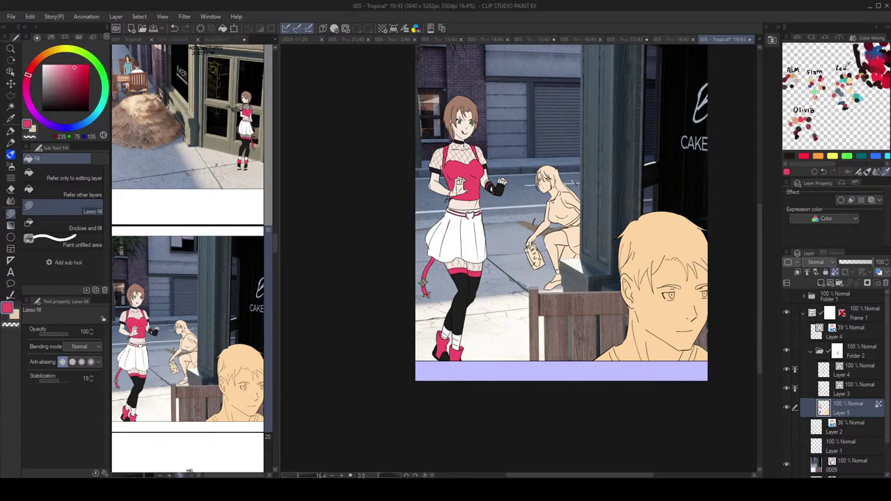
scroll(851, 80, "up", 3)
scroll(856, 81, "up", 2)
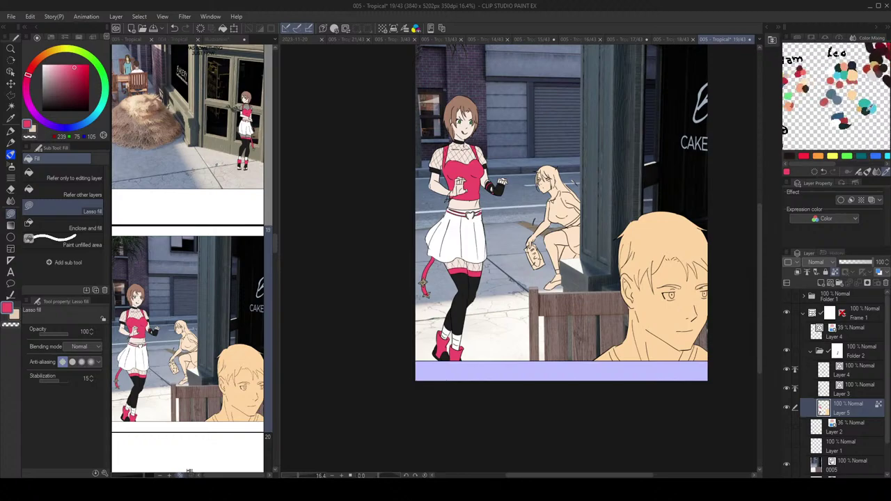
left_click(853, 65)
left_click_drag(612, 230, 565, 218)
scroll(578, 218, "up", 3)
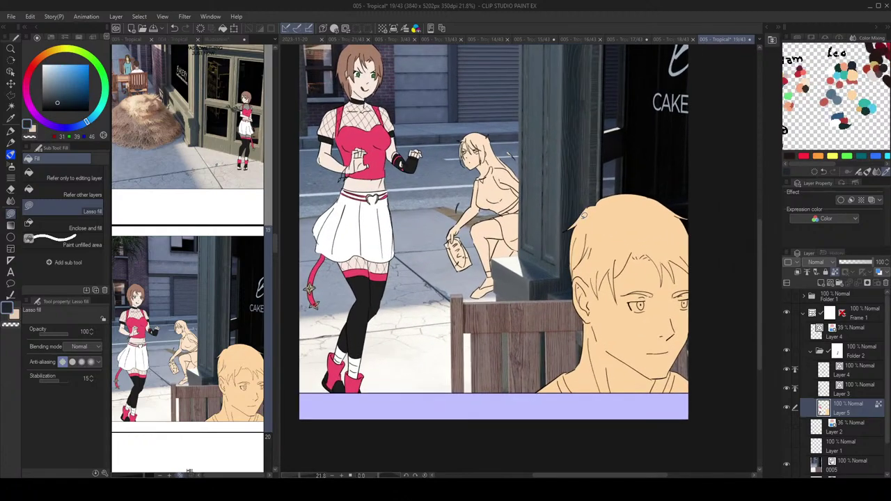
left_click_drag(610, 190, 584, 190)
left_click_drag(628, 205, 624, 193)
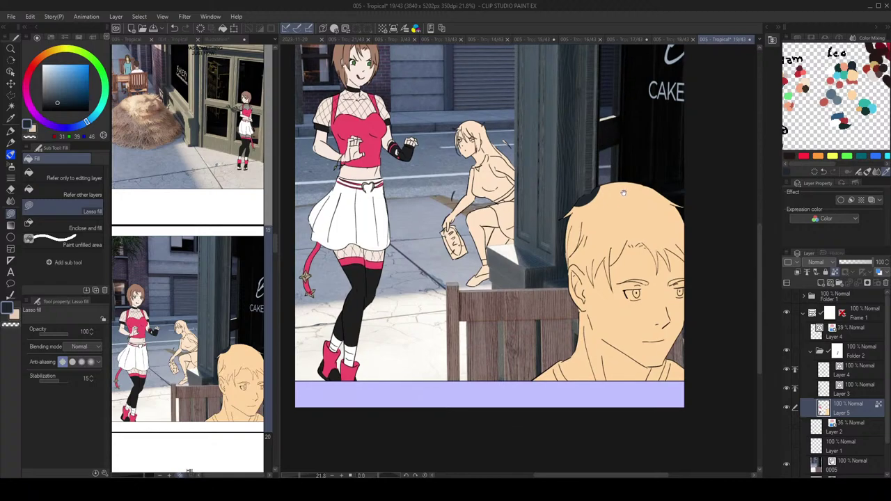
left_click_drag(624, 201, 624, 202)
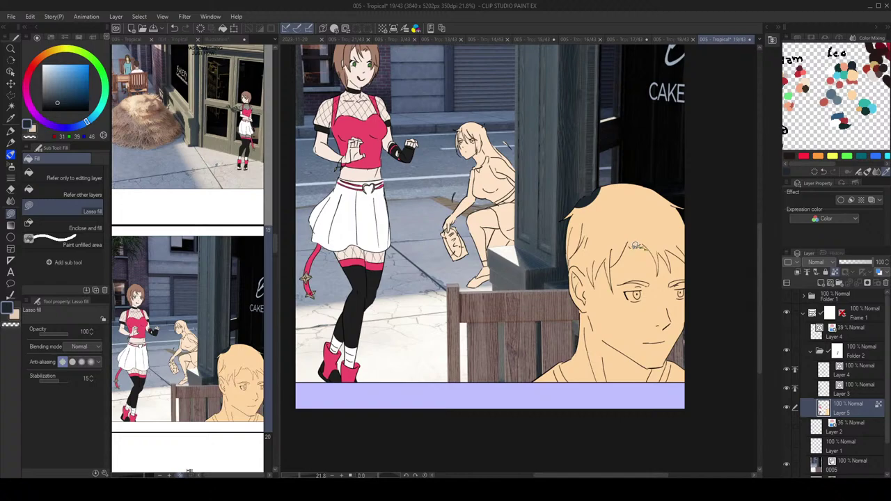
Step: Block in the man's hairline and fringe in dark navy, fill the rest of his hair and cover the stray strands at the side
left_click_drag(629, 243, 665, 242)
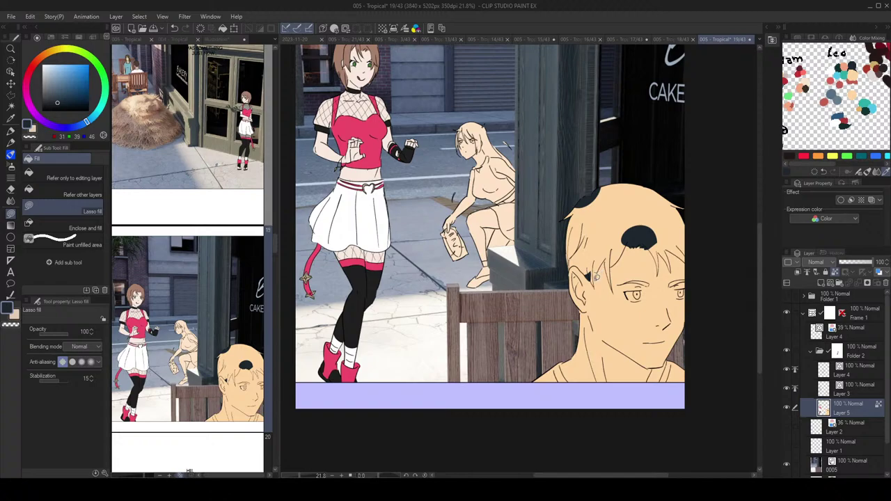
left_click_drag(595, 276, 601, 258)
left_click_drag(668, 249, 664, 247)
left_click(67, 192)
left_click(678, 231)
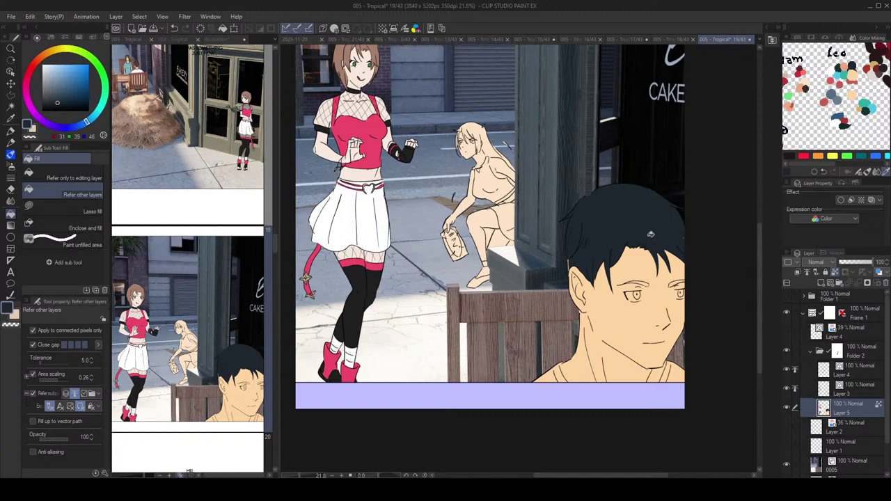
left_click(94, 211)
mouse_move(553, 210)
left_mouse_down()
mouse_move(575, 226)
mouse_move(573, 264)
mouse_move(565, 255)
left_mouse_up()
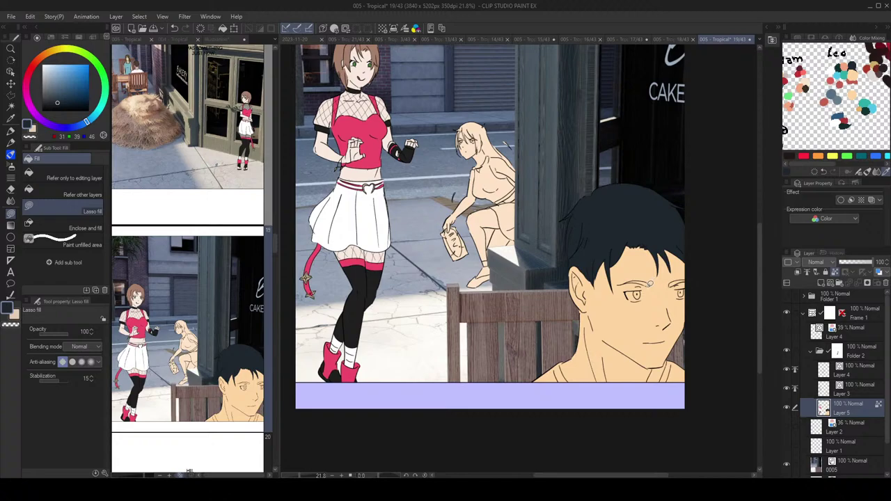
Step: Fill both of the man's eyebrows with the same dark navy, closing off their open inner ends
scroll(651, 281, "up", 5)
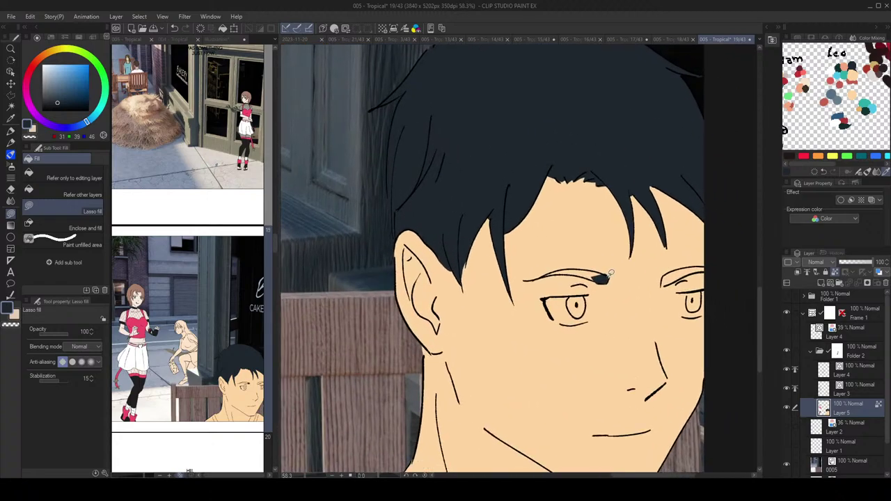
left_click_drag(664, 284, 673, 273)
left_click(63, 191)
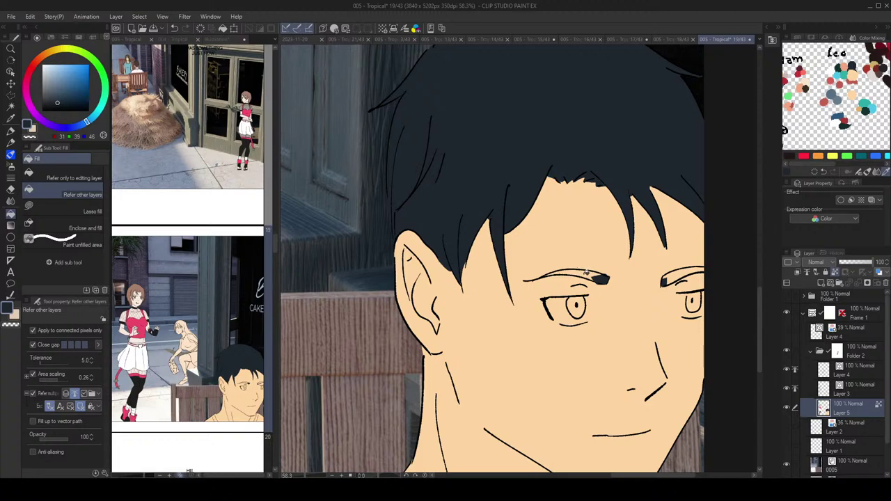
left_click(689, 273)
left_click(73, 210)
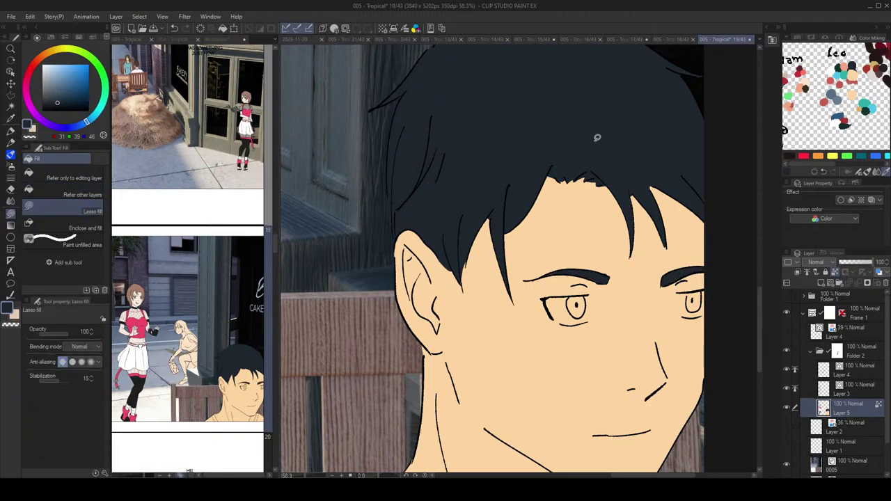
Step: Fill the whites of both of the man's eyes and touch up the upper edge of the nearer eye
left_click(42, 66)
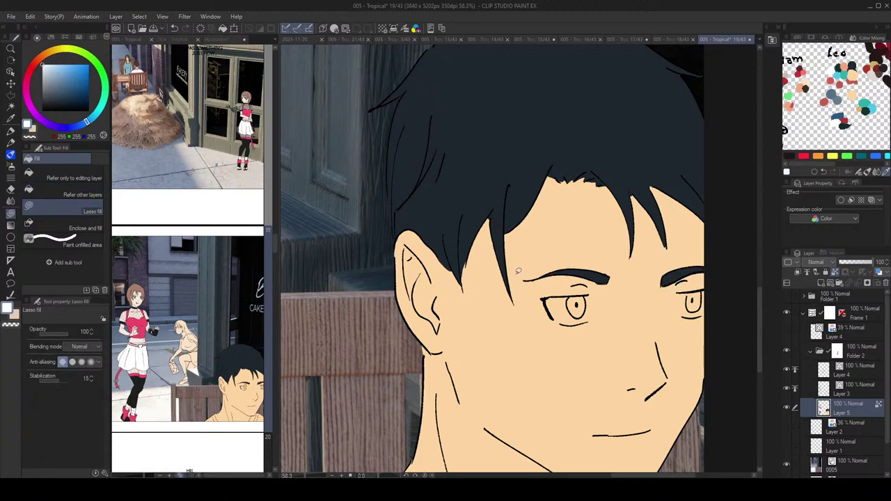
mouse_move(566, 294)
left_mouse_down()
mouse_move(571, 322)
mouse_move(586, 320)
mouse_move(588, 293)
left_mouse_up()
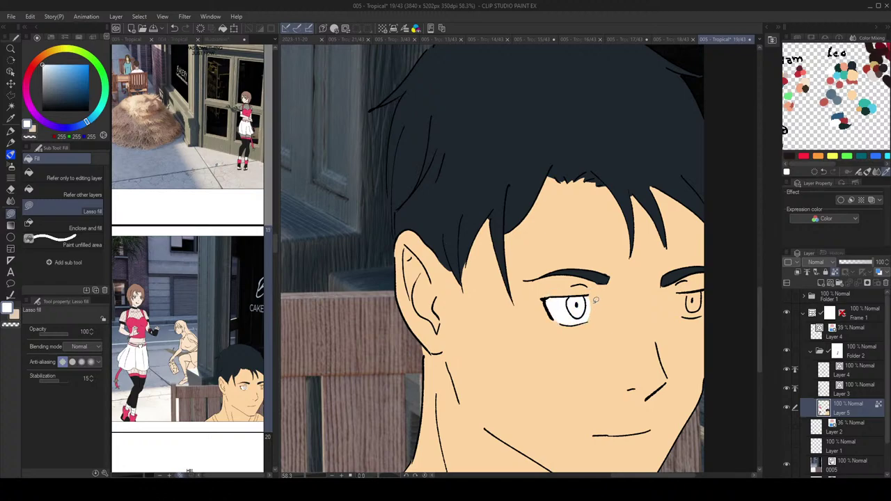
mouse_move(690, 289)
left_mouse_down()
mouse_move(713, 287)
mouse_move(703, 316)
mouse_move(684, 314)
mouse_move(680, 292)
mouse_move(691, 294)
left_mouse_up()
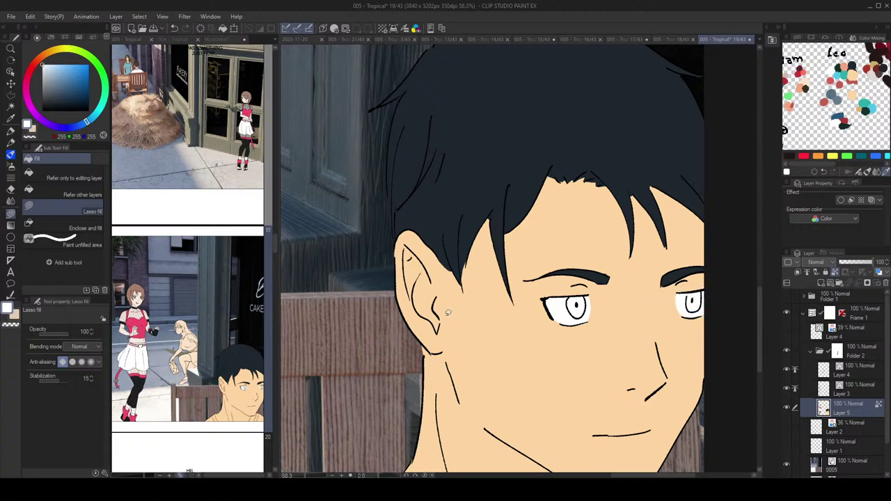
left_click(448, 313, "alt")
mouse_move(595, 294)
left_mouse_down()
mouse_move(560, 297)
mouse_move(588, 294)
mouse_move(571, 291)
left_mouse_up()
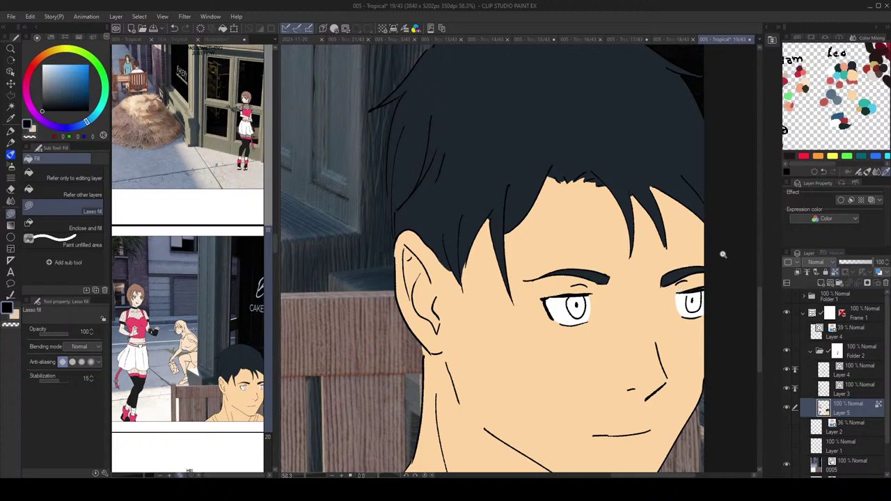
scroll(695, 285, "down", 1)
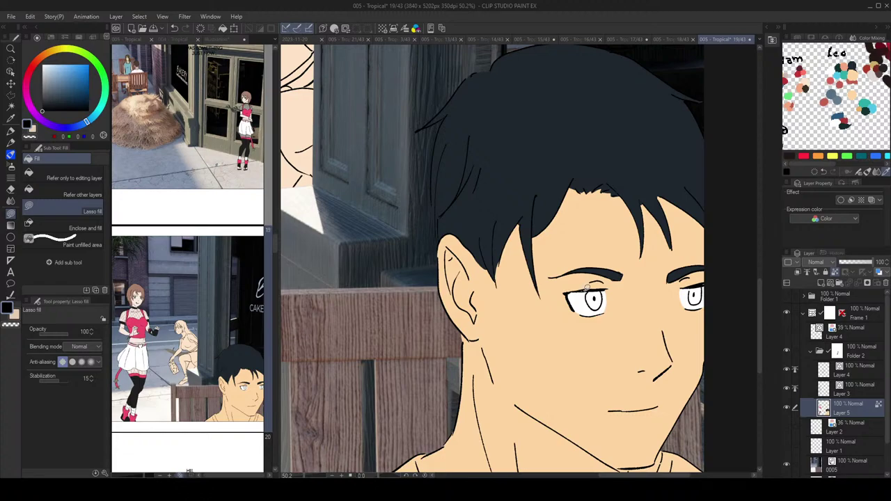
scroll(672, 245, "down", 3)
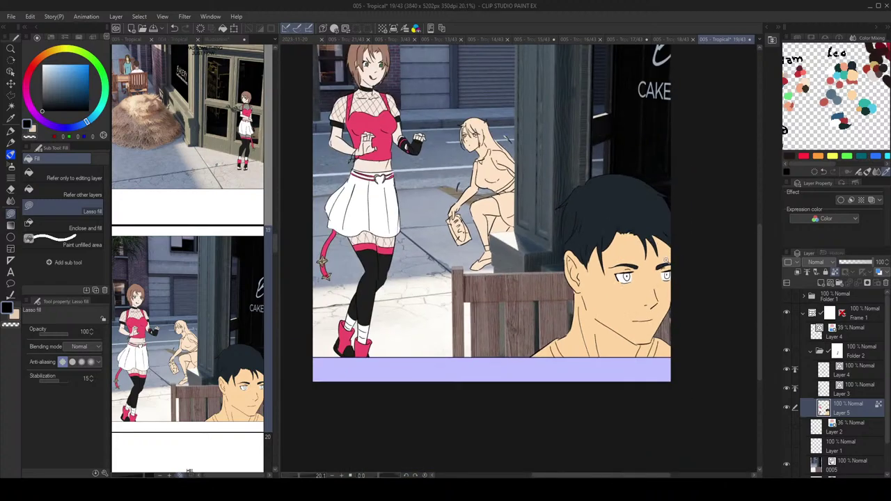
scroll(667, 261, "up", 2)
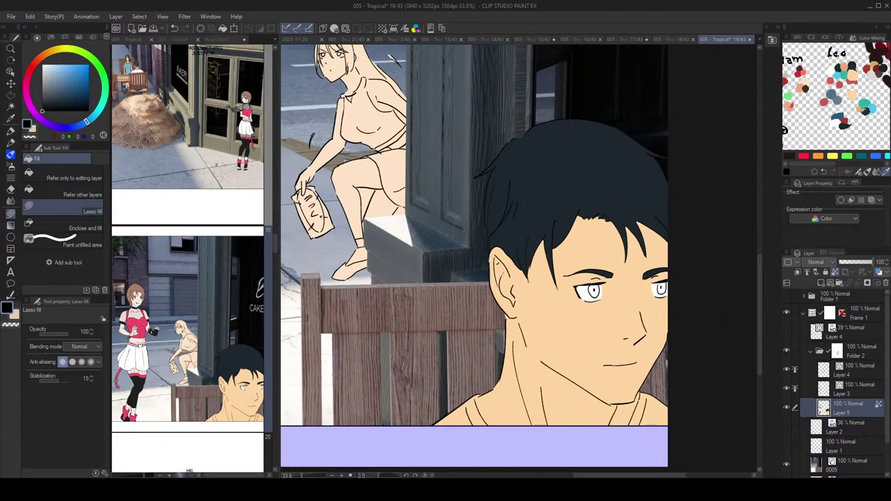
Step: Pick the teal from the Leo palette and bring up page 14 of 004 - Tropical as an eye colour reference
left_click(873, 103)
left_click(867, 106)
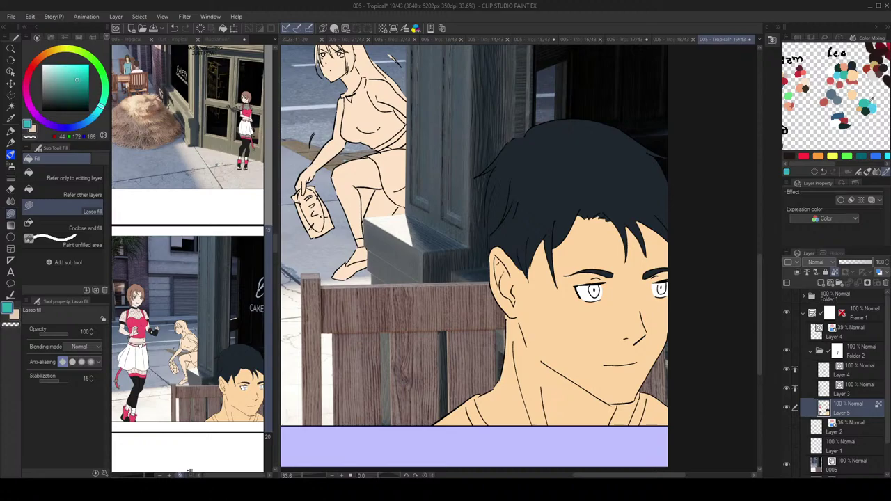
left_click(178, 39)
scroll(185, 235, "down", 3)
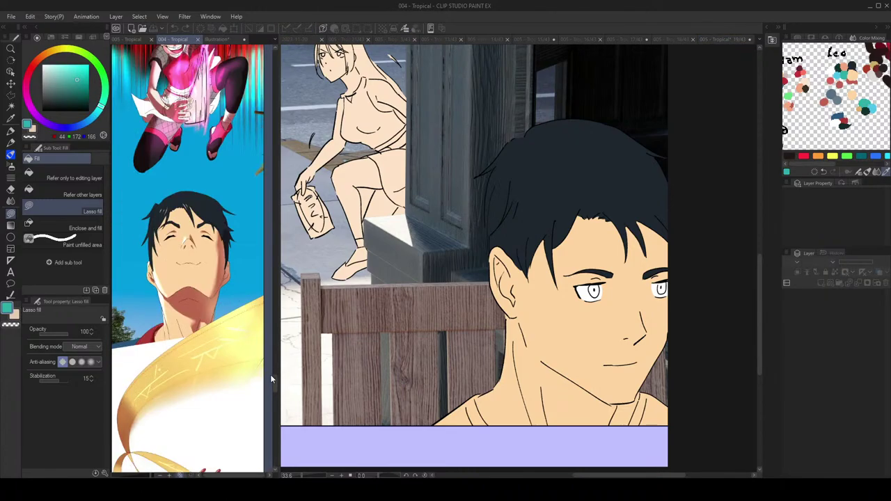
left_click_drag(271, 374, 265, 222)
left_click(218, 236)
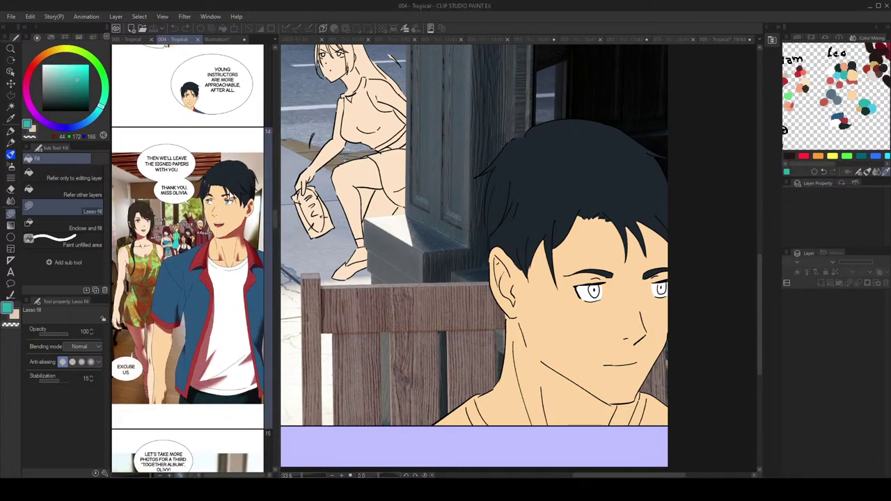
Step: Widen the reference pane and fill the iris of the man's nearer eye with teal
left_click_drag(287, 177, 327, 176)
scroll(617, 265, "up", 5)
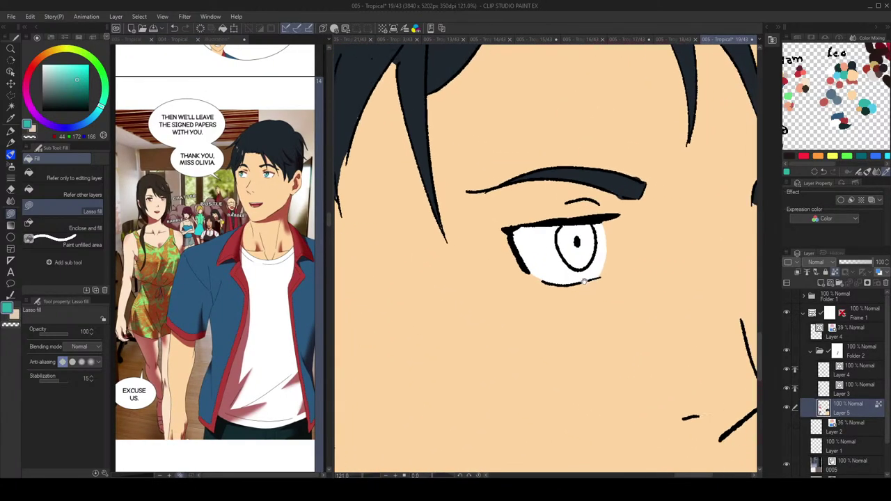
mouse_move(578, 238)
left_mouse_down()
mouse_move(548, 223)
mouse_move(564, 262)
mouse_move(576, 262)
mouse_move(584, 224)
left_mouse_up()
Step: Open page 14 of 004 - Tropical, frame the man's eyes close up and dock it beside page 19
left_click(254, 199)
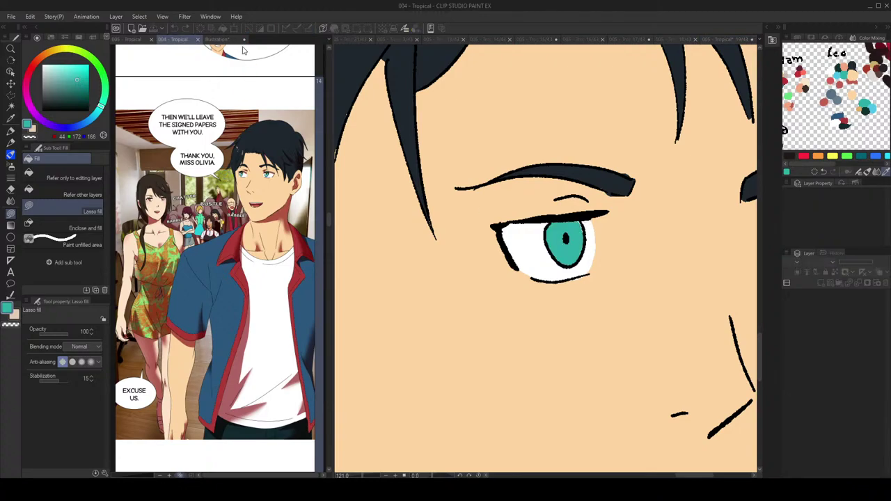
left_click(237, 44)
scroll(372, 257, "up", 5)
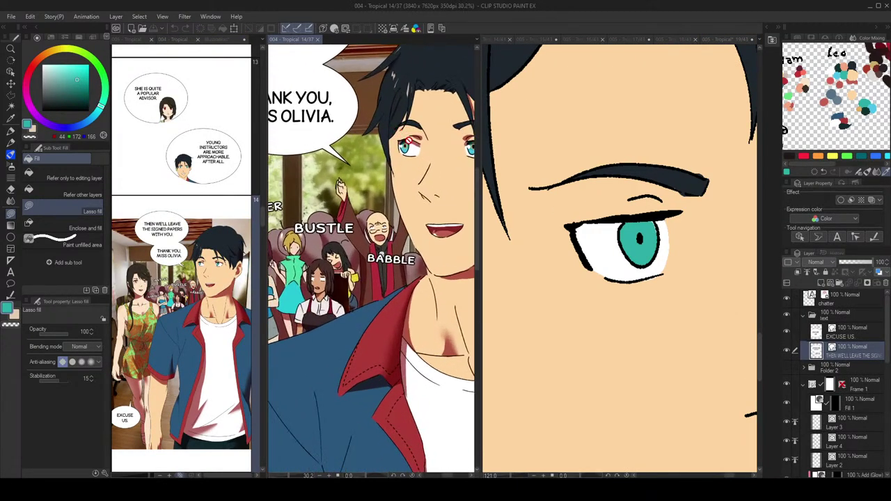
left_click_drag(405, 154, 332, 165)
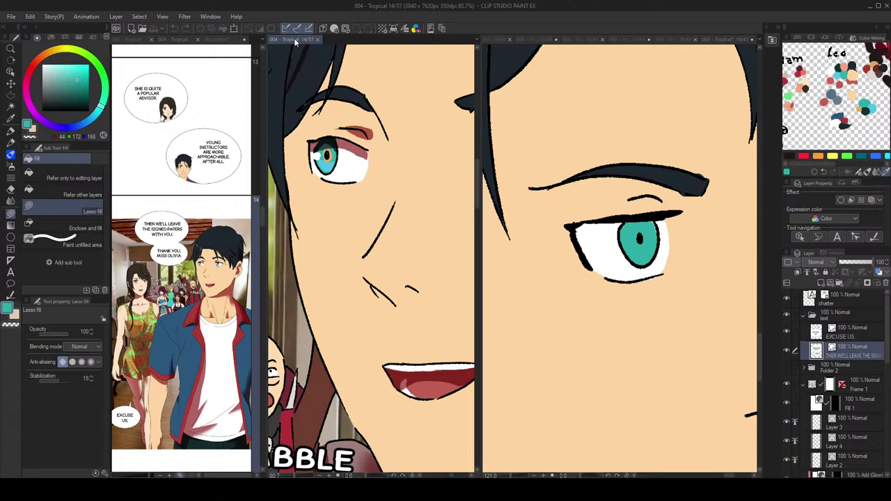
scroll(399, 169, "down", 2)
left_click_drag(399, 168, 360, 174)
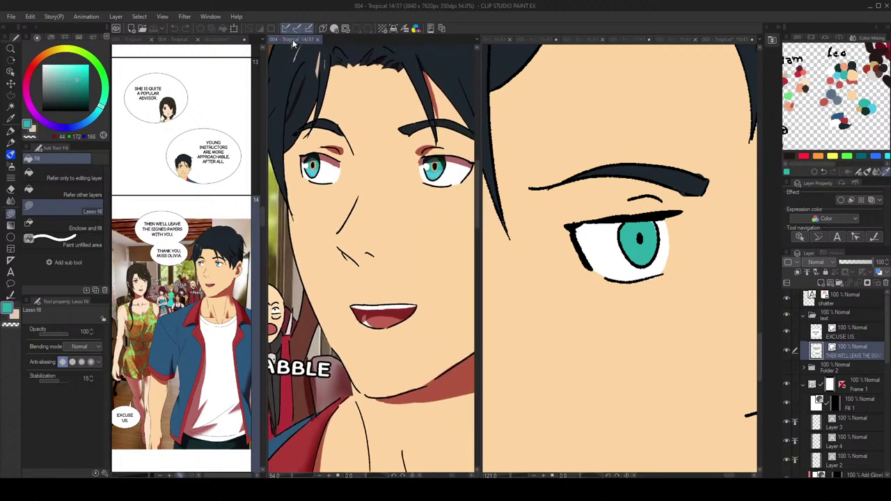
left_click_drag(225, 46, 225, 44)
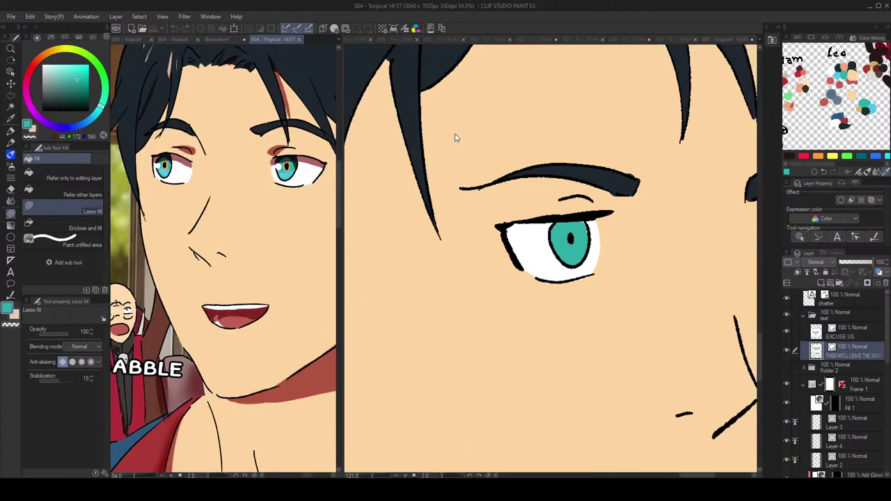
Step: Add a tan ring around the nearer eye's pupil and a light blue area in the lower part of its iris
left_click(577, 245)
scroll(578, 243, "up", 3)
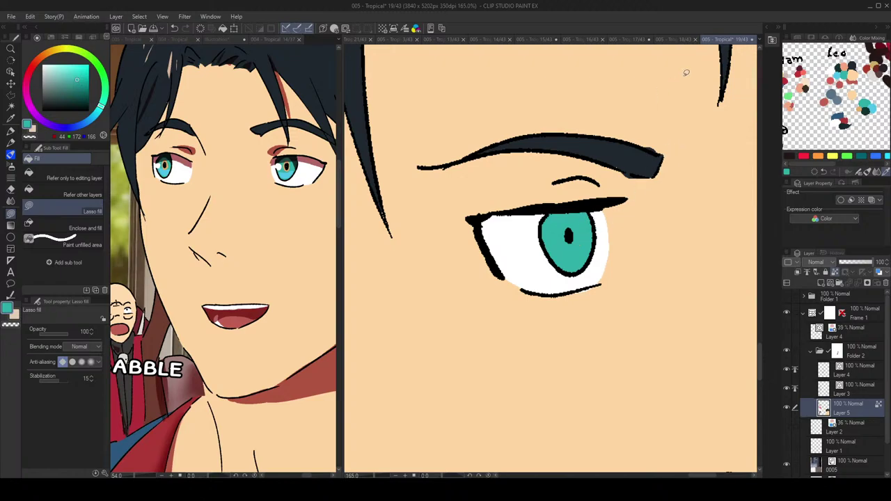
left_click(861, 107)
mouse_move(568, 211)
left_mouse_down()
mouse_move(580, 229)
mouse_move(568, 220)
mouse_move(567, 251)
left_mouse_up()
left_click(579, 228, "alt")
left_click(866, 108)
mouse_move(584, 247)
left_mouse_down()
mouse_move(553, 246)
mouse_move(565, 268)
mouse_move(588, 262)
mouse_move(592, 246)
mouse_move(573, 216)
mouse_move(594, 235)
mouse_move(591, 211)
mouse_move(576, 206)
mouse_move(554, 210)
mouse_move(543, 238)
left_mouse_up()
Step: Shade the upper part of the nearer eye's iris with the dark teal from the Leo palette
left_click(870, 107)
left_click_drag(646, 219, 599, 219)
left_click_drag(647, 217, 613, 223)
mouse_move(613, 221)
left_mouse_down()
mouse_move(651, 222)
mouse_move(598, 219)
mouse_move(560, 200)
left_mouse_up()
Step: Fill the farther eye's iris with the teal sampled from the nearer eye and add a tan ring around its pupil
left_click(563, 257, "alt")
mouse_move(649, 214)
left_mouse_down()
mouse_move(670, 209)
mouse_move(652, 230)
mouse_move(668, 257)
mouse_move(685, 238)
mouse_move(686, 214)
left_mouse_up()
key("ctrl+z")
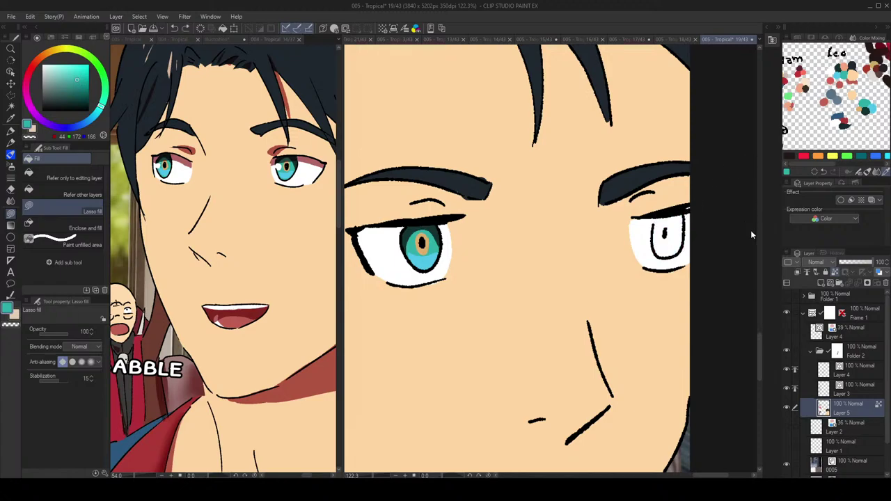
key("ctrl+y")
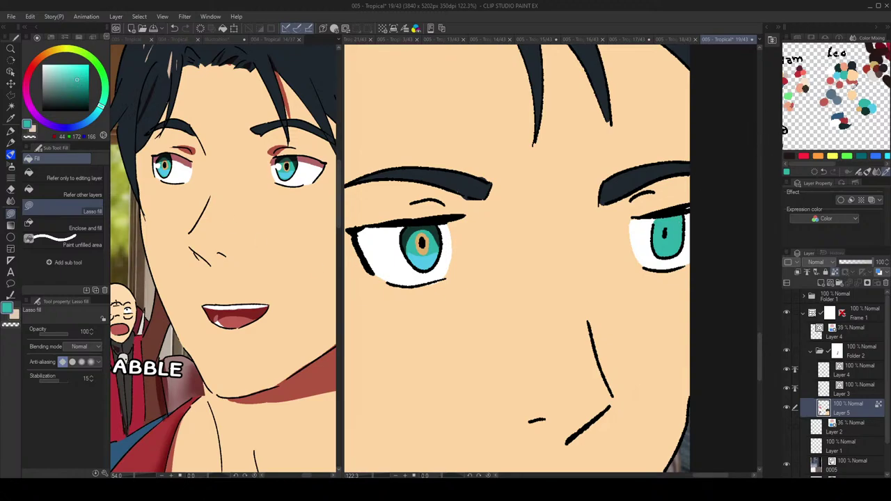
left_click(861, 109)
mouse_move(673, 230)
left_mouse_down()
mouse_move(664, 220)
mouse_move(667, 242)
mouse_move(673, 231)
left_mouse_up()
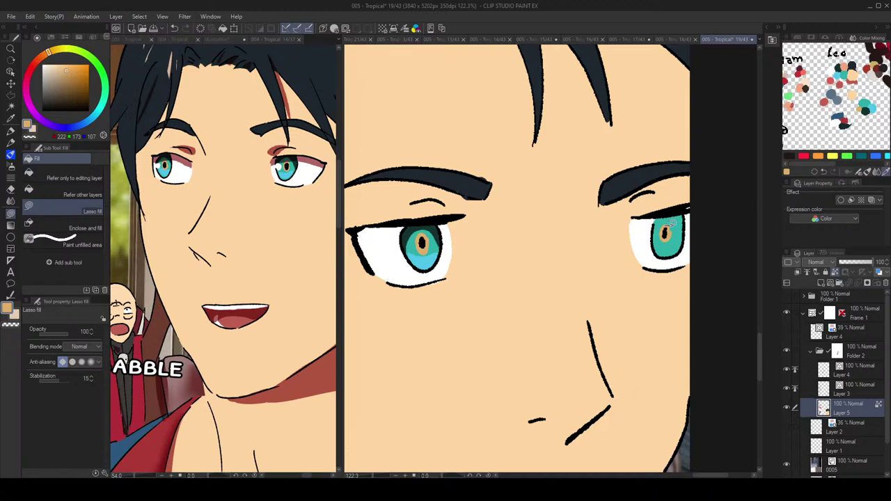
Step: Fill the lower part of the farther eye's iris light blue and shade its upper part dark teal
left_click(873, 107)
mouse_move(683, 241)
left_mouse_down()
mouse_move(656, 242)
mouse_move(664, 254)
mouse_move(679, 251)
mouse_move(685, 237)
mouse_move(657, 237)
mouse_move(675, 218)
mouse_move(685, 230)
mouse_move(684, 211)
mouse_move(660, 215)
mouse_move(658, 240)
left_mouse_up()
left_click(869, 105)
scroll(693, 207, "down", 6)
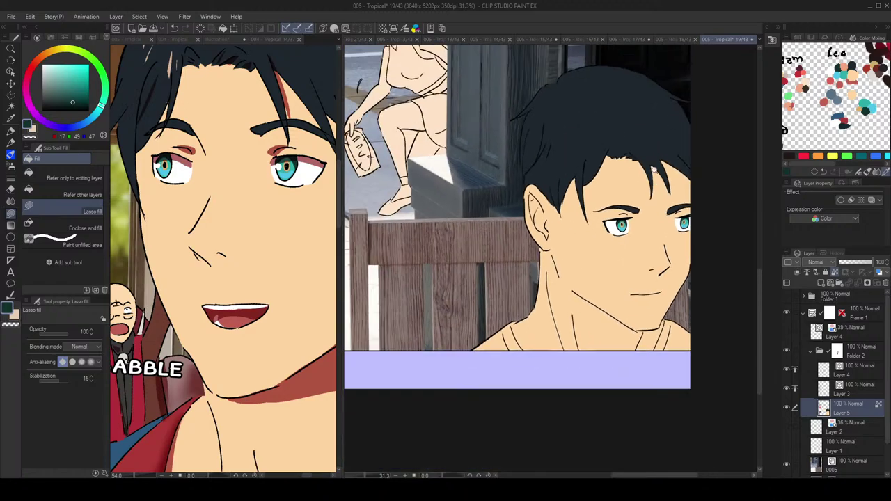
scroll(690, 207, "up", 6)
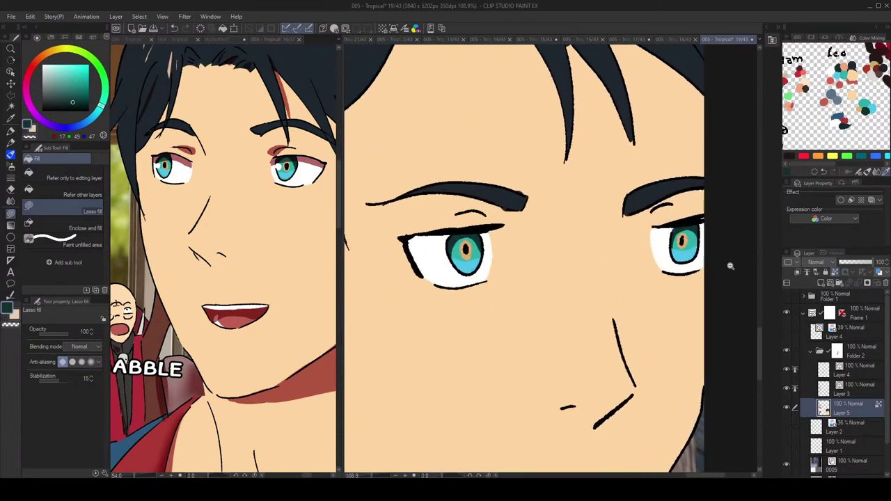
Step: Select the farther eye's pupil on Layer 3 with the Object tool and adjust its size, then switch to the line pen
key("o")
left_click(684, 241)
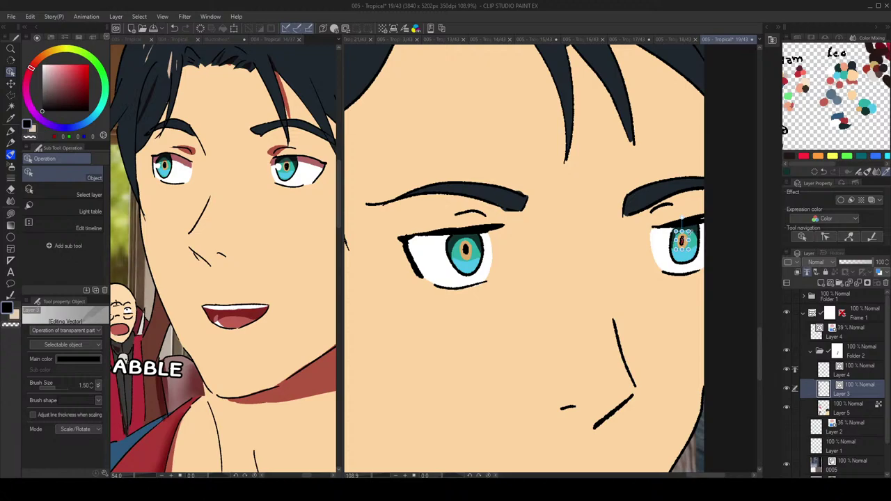
left_click_drag(690, 229, 693, 226)
scroll(693, 232, "down", 4)
scroll(710, 264, "up", 6)
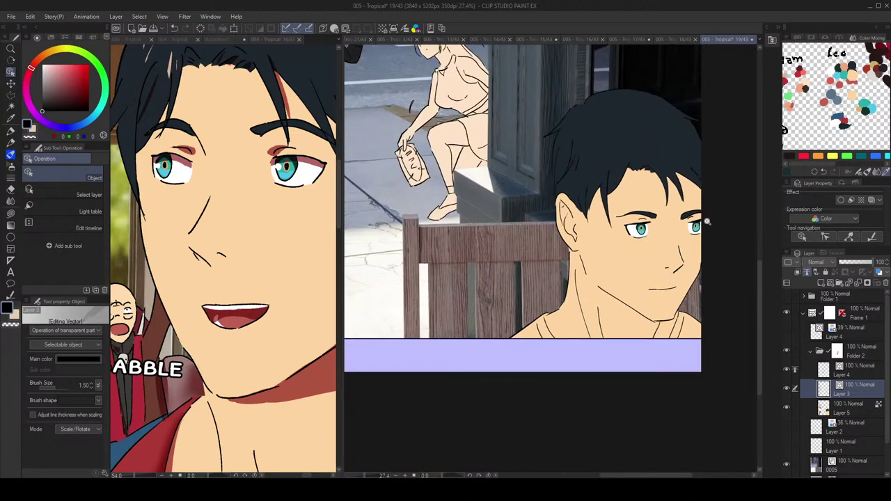
key("p")
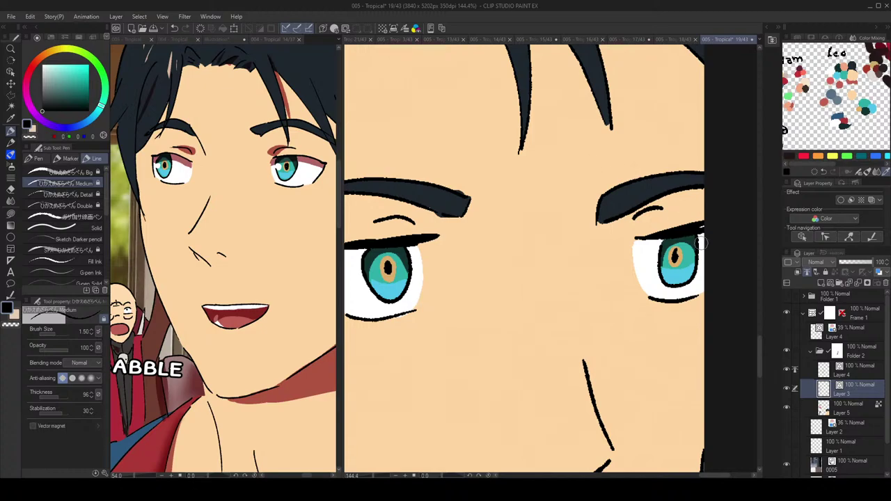
scroll(695, 255, "down", 8)
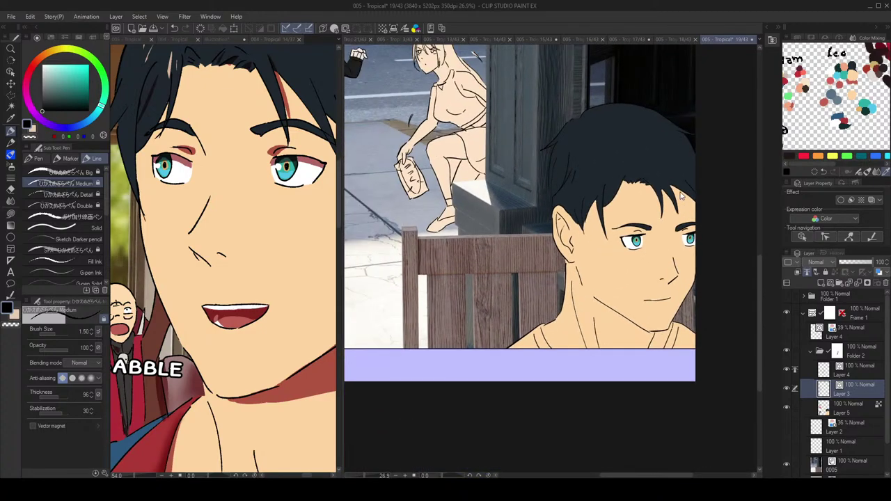
Step: Return to the flat-colour layer, Layer 5, with the Lasso fill tool
left_click(849, 415)
key("g")
key("g")
scroll(635, 230, "down", 1)
scroll(653, 227, "up", 1)
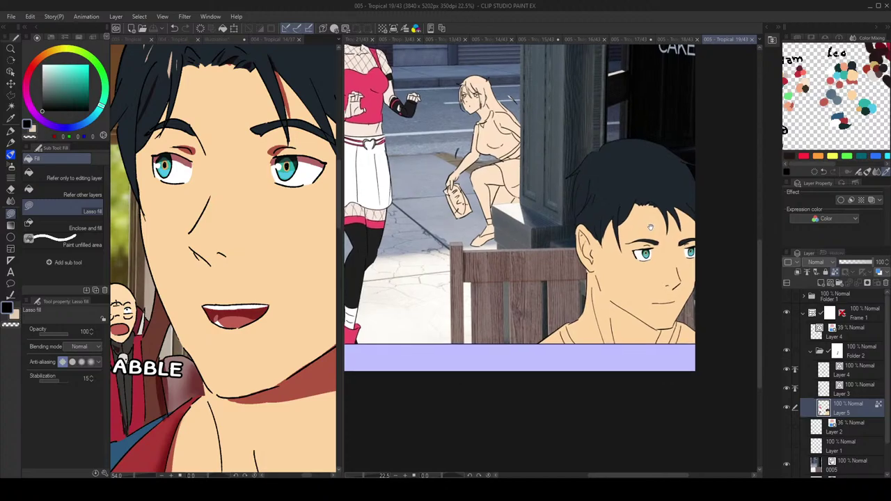
Step: Open page 13, showing the man eating at the bakery table, from the 005 - Tropical page overview
left_click(126, 39)
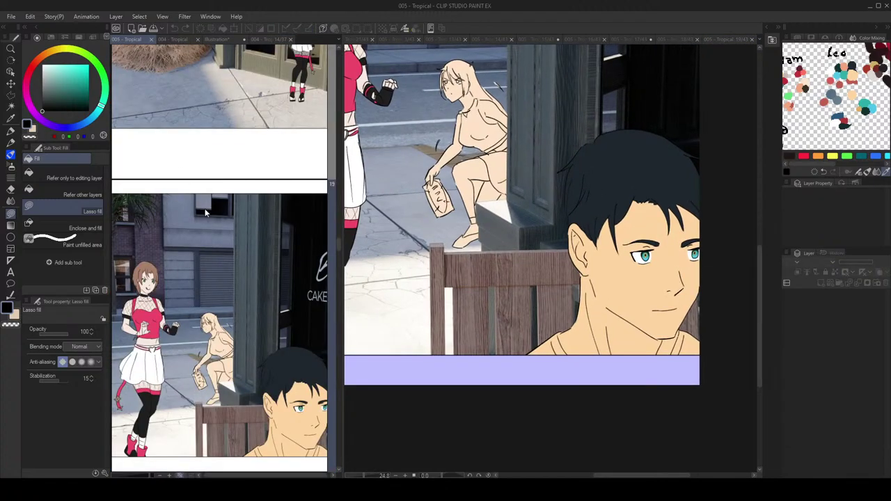
scroll(227, 245, "up", 8)
scroll(230, 249, "up", 14)
scroll(241, 248, "down", 2)
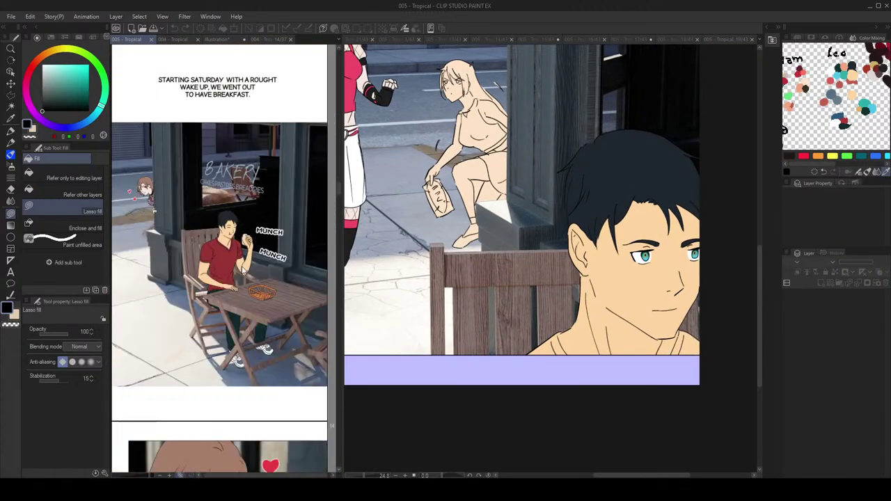
double_click(241, 248)
scroll(479, 201, "down", 1)
left_click_drag(599, 244, 493, 169)
scroll(493, 171, "down", 5)
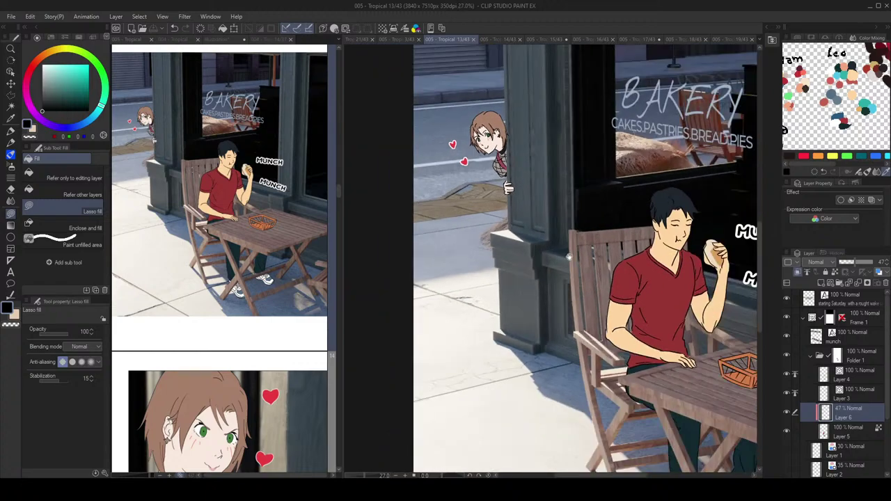
Step: On page 13's Layer 5, sample the man's dark red shirt and dark teal trousers, keeping the red as the drawing colour
left_click_drag(642, 305, 567, 238)
scroll(567, 239, "up", 1)
key("c")
scroll(582, 211, "down", 3)
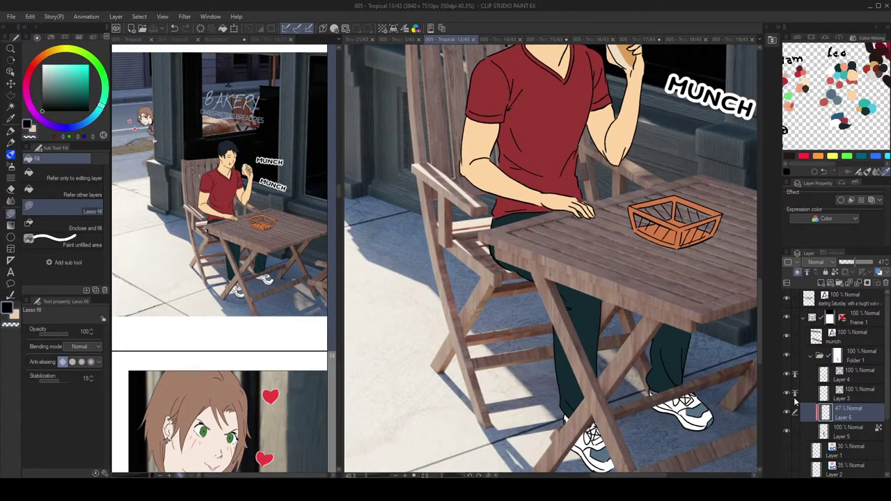
left_click(844, 436)
left_click(567, 113, "alt")
key("x")
left_click(591, 327, "alt")
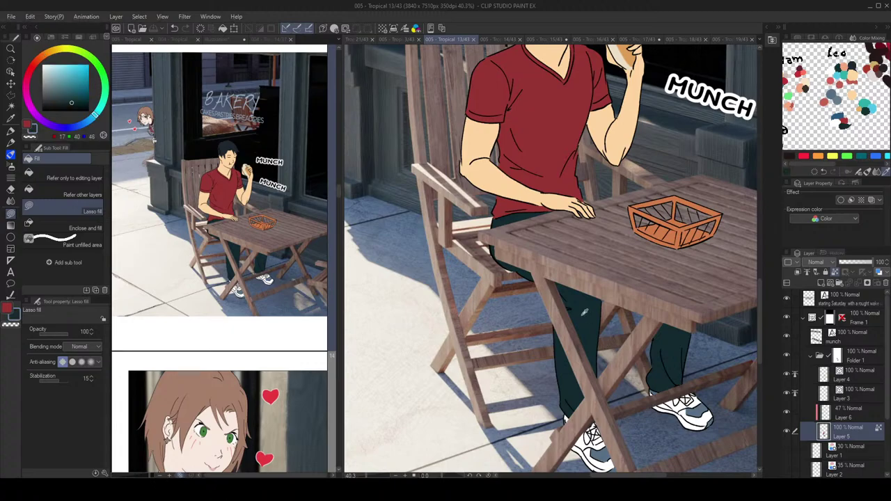
key("x")
Step: Return to page 19 through the page overview, at the foreground man's neck and shoulders
left_click(271, 275)
scroll(271, 273, "down", 12)
scroll(272, 286, "up", 5)
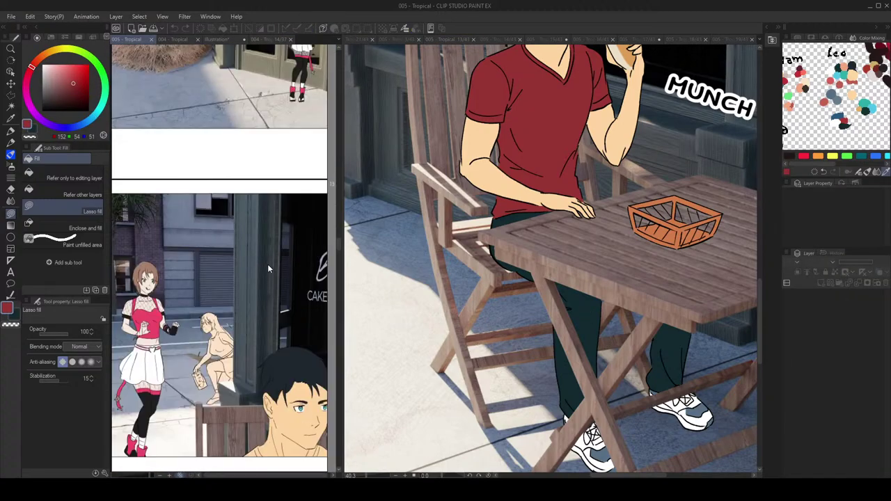
double_click(268, 264)
scroll(653, 283, "up", 4)
scroll(653, 283, "up", 2)
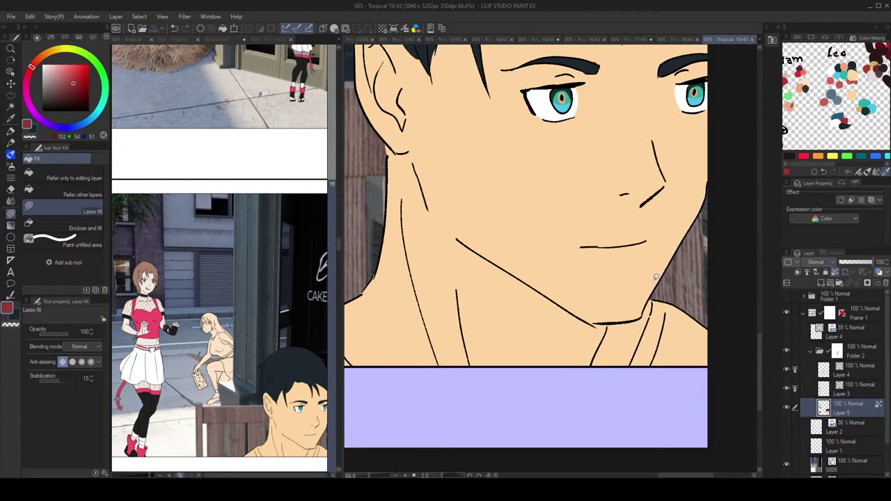
Step: Fill both visible shoulders of the foreground man's T-shirt with the dark red sampled from page 13
left_click_drag(673, 309, 720, 335)
mouse_move(721, 327)
left_mouse_down()
mouse_move(685, 296)
mouse_move(657, 297)
mouse_move(664, 368)
mouse_move(673, 365)
left_mouse_up()
mouse_move(675, 355)
left_mouse_down()
mouse_move(676, 342)
mouse_move(652, 312)
mouse_move(646, 322)
mouse_move(671, 388)
mouse_move(669, 369)
left_mouse_up()
left_click_drag(587, 353, 674, 368)
mouse_move(535, 359)
left_mouse_down()
mouse_move(655, 368)
mouse_move(655, 359)
left_mouse_up()
left_click_drag(541, 293, 564, 307)
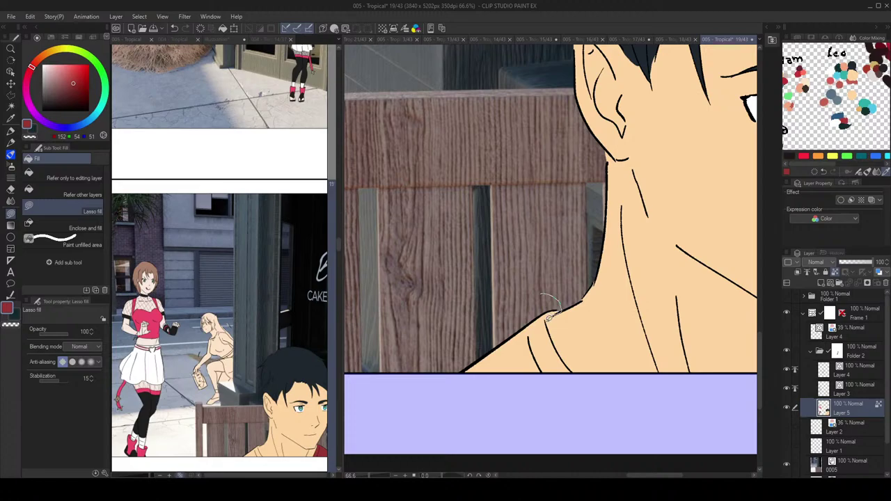
mouse_move(560, 347)
left_mouse_down()
mouse_move(465, 424)
mouse_move(484, 341)
left_mouse_up()
scroll(591, 253, "down", 7)
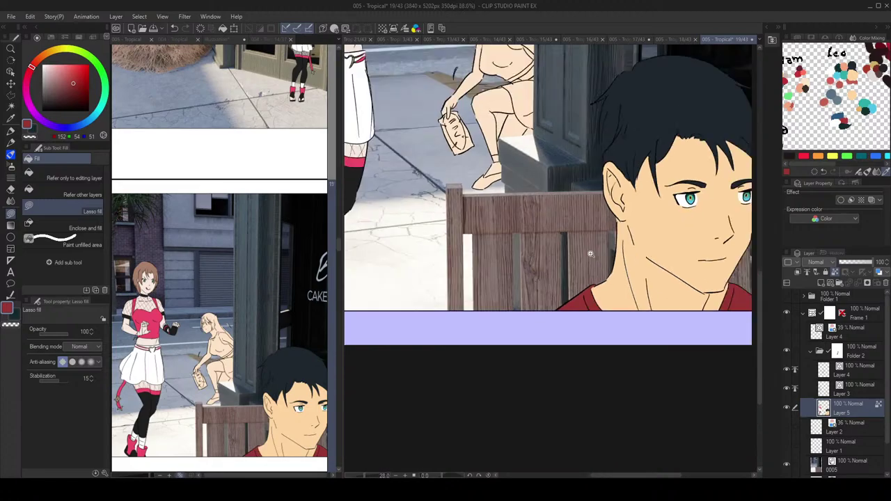
Step: Pick the dark brown hair colour for the crouching woman from the Flam palette
scroll(658, 256, "up", 3)
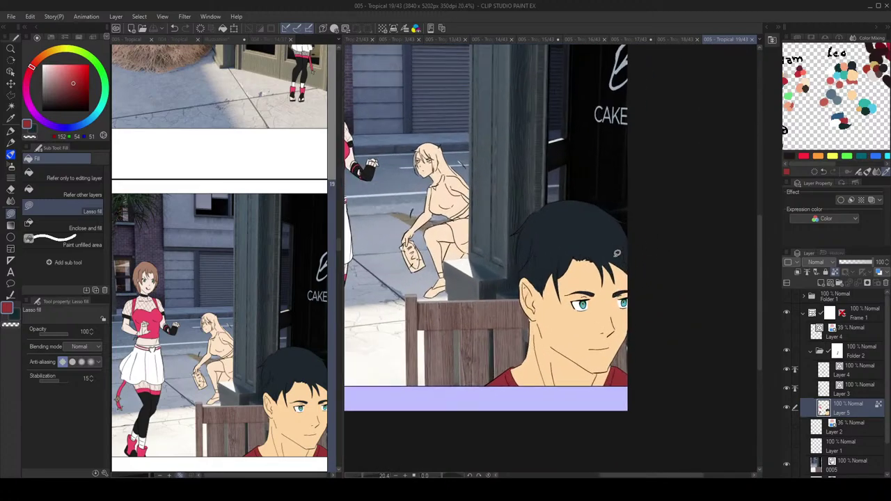
scroll(647, 293, "down", 3)
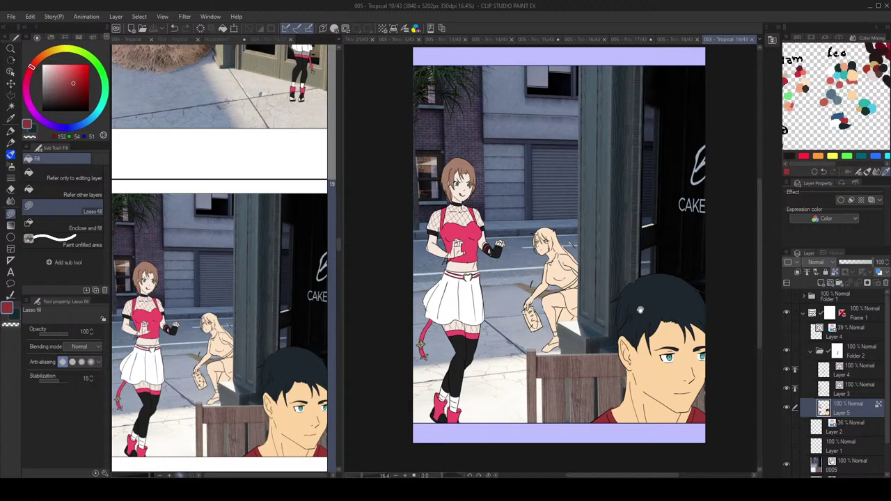
left_click_drag(640, 311, 633, 286)
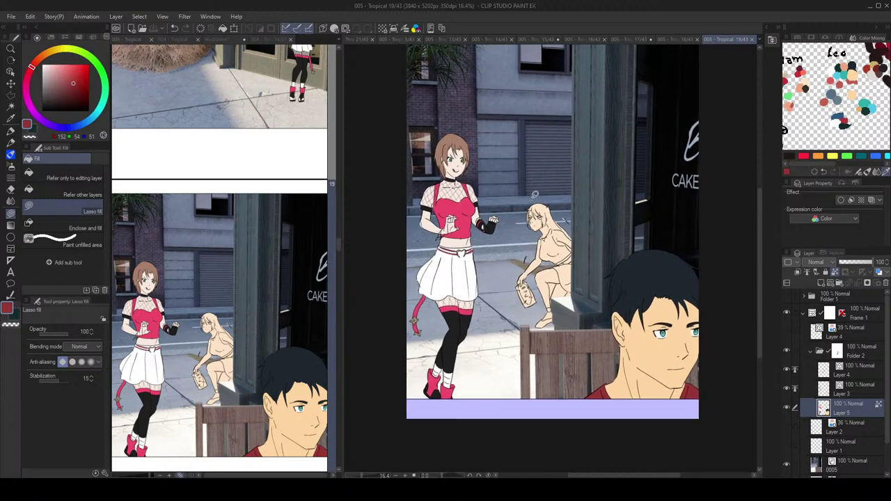
scroll(539, 194, "up", 3)
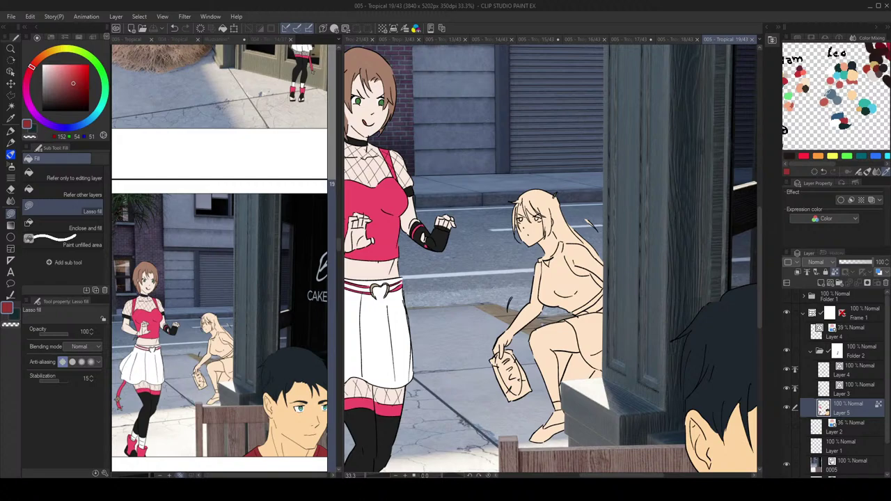
left_click_drag(828, 93, 855, 88)
left_click(837, 74)
left_click_drag(667, 149, 664, 136)
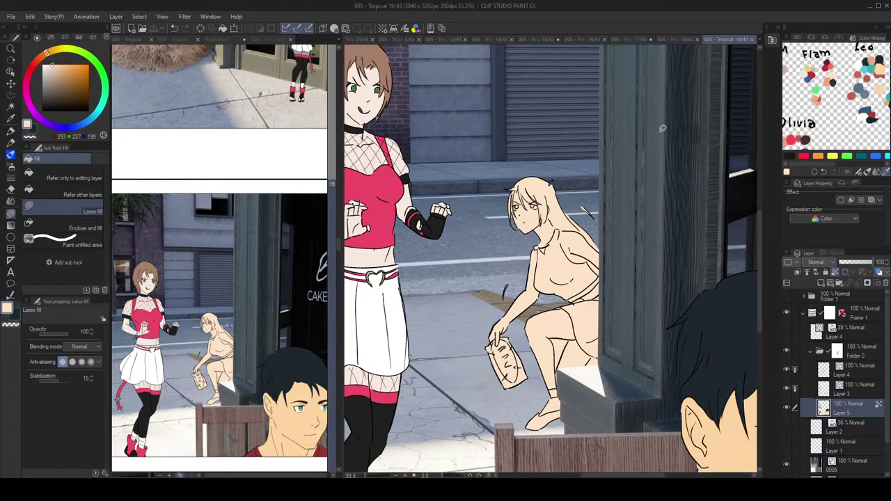
mouse_move(618, 235)
left_mouse_down()
mouse_move(538, 121)
mouse_move(636, 311)
mouse_move(627, 223)
mouse_move(578, 209)
left_mouse_up()
left_click(833, 82)
Step: Fill the back and near side of the crouching woman's hair with the dark brown
scroll(566, 193, "up", 3)
mouse_move(685, 318)
left_mouse_down()
mouse_move(690, 344)
mouse_move(680, 357)
mouse_move(642, 326)
mouse_move(602, 271)
mouse_move(621, 288)
mouse_move(612, 296)
mouse_move(559, 290)
mouse_move(540, 283)
mouse_move(518, 237)
left_mouse_up()
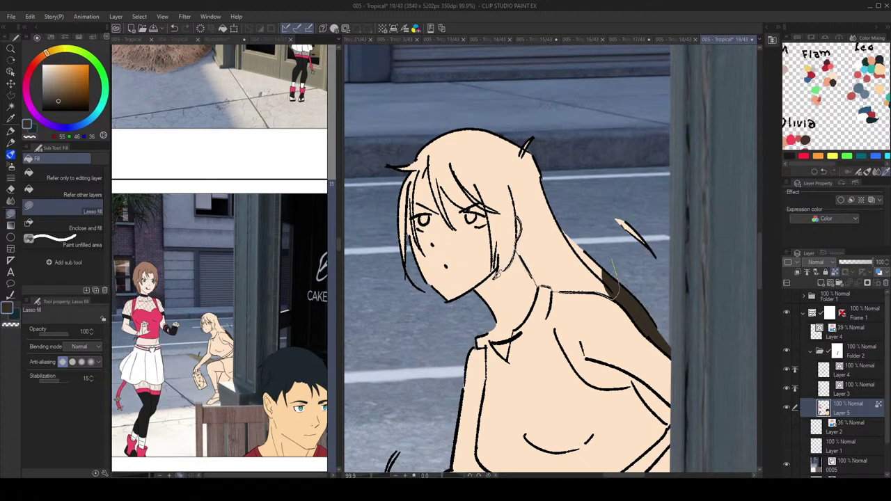
mouse_move(495, 266)
left_mouse_down()
mouse_move(489, 205)
mouse_move(563, 152)
mouse_move(627, 252)
left_mouse_up()
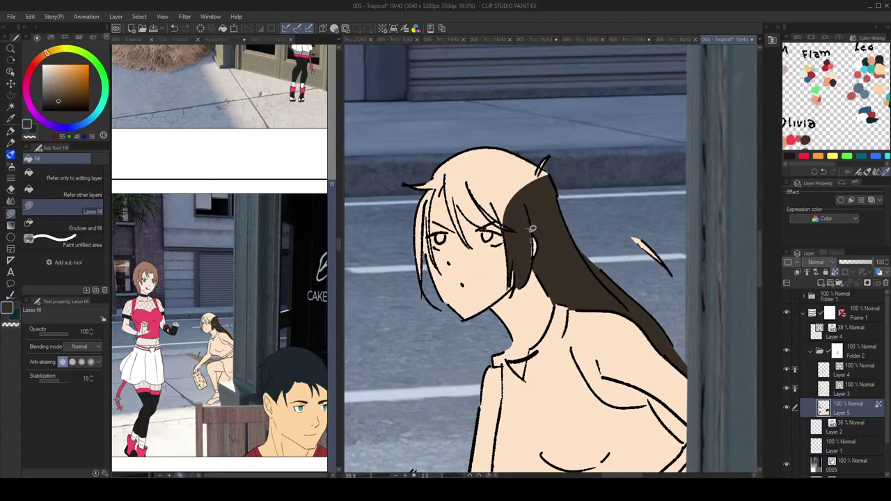
left_click_drag(543, 218, 574, 261)
mouse_move(605, 221)
left_mouse_down()
mouse_move(547, 238)
mouse_move(589, 169)
mouse_move(599, 175)
mouse_move(578, 181)
left_mouse_up()
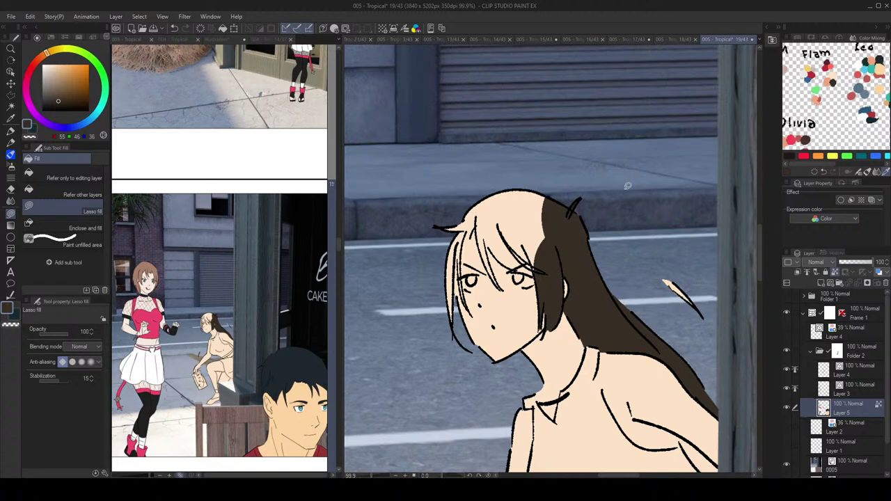
left_click_drag(632, 206, 628, 202)
Step: Mix a pale yellow (231, 211, 155) and fill the small accent marks around the crouching woman with it
left_click_drag(50, 82, 45, 74)
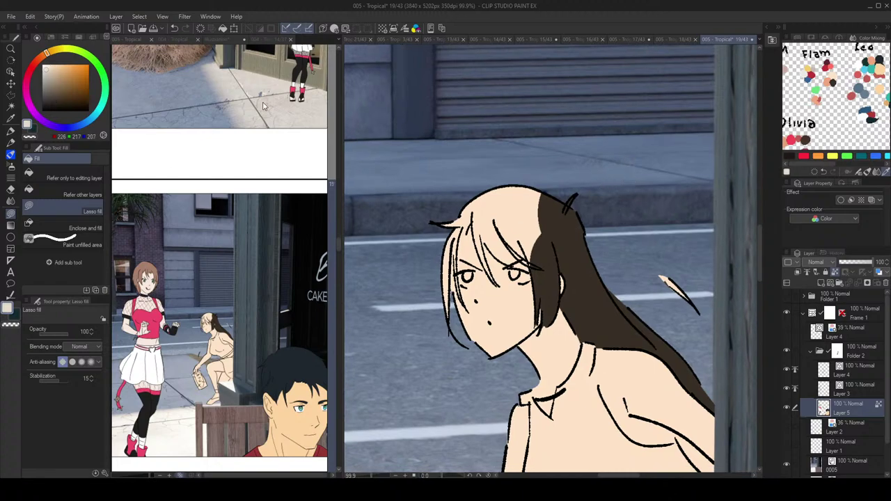
left_click(55, 71)
mouse_move(591, 195)
left_mouse_down()
mouse_move(573, 189)
mouse_move(572, 208)
left_mouse_up()
scroll(647, 209, "down", 4)
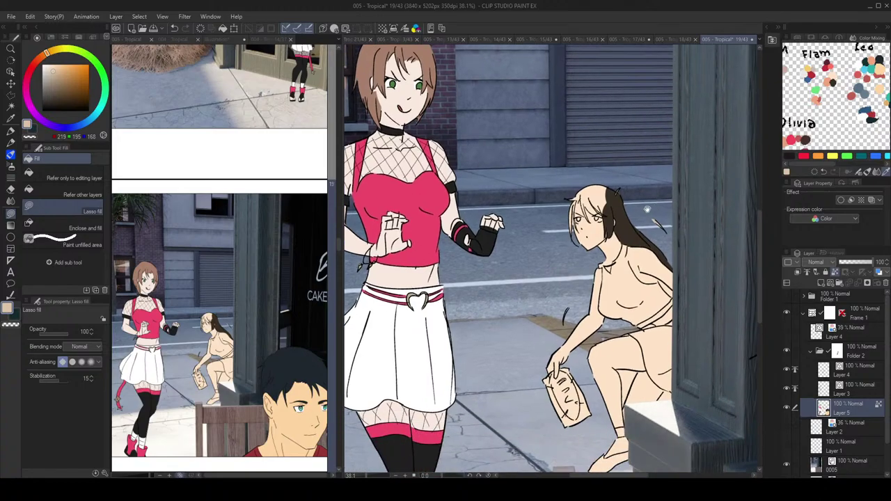
left_click(58, 69)
left_click(55, 49)
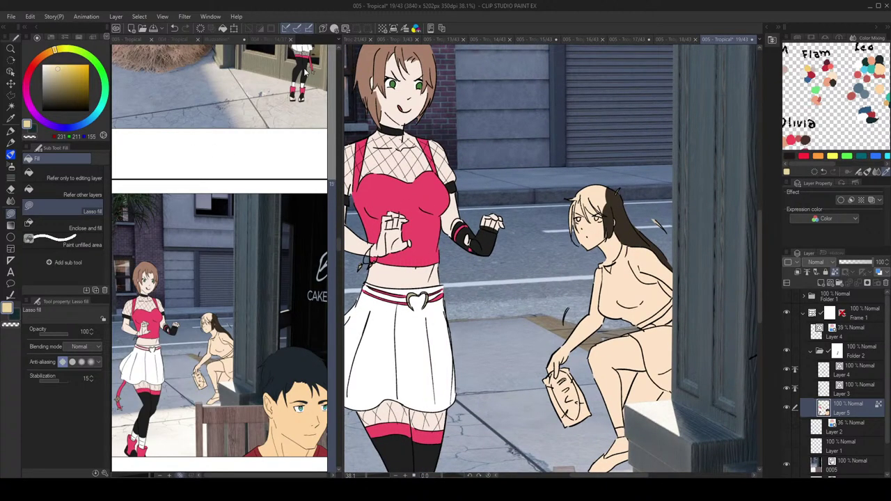
mouse_move(651, 207)
left_mouse_down()
mouse_move(675, 238)
mouse_move(654, 206)
left_mouse_up()
scroll(577, 265, "down", 1)
scroll(577, 276, "up", 5)
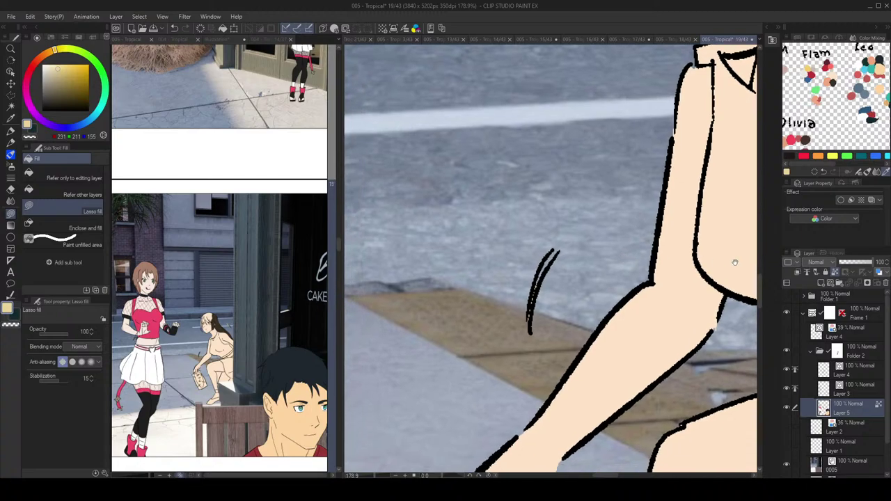
mouse_move(533, 303)
left_mouse_down()
mouse_move(529, 324)
mouse_move(550, 265)
mouse_move(534, 299)
left_mouse_up()
scroll(653, 212, "down", 4)
scroll(653, 212, "down", 3)
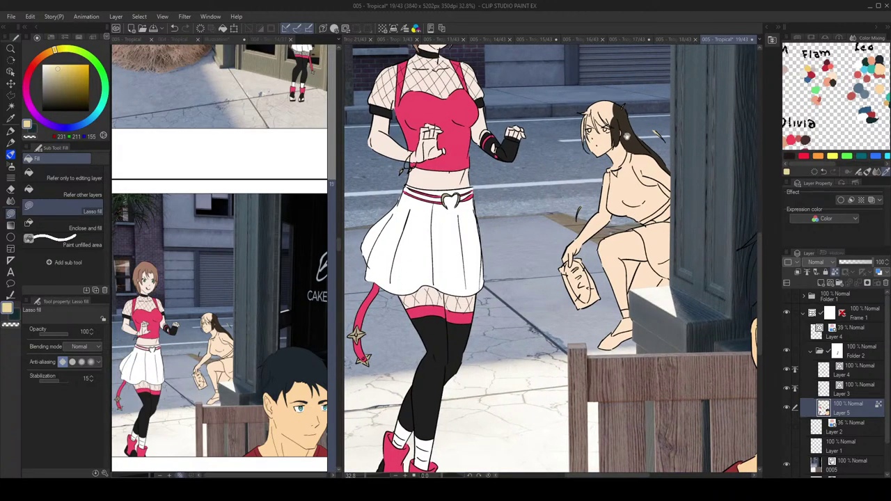
Step: Sample the dark brown again and fill the crown and fringe of the crouching woman's hair
left_click_drag(629, 136, 633, 166)
left_click(628, 145, "alt")
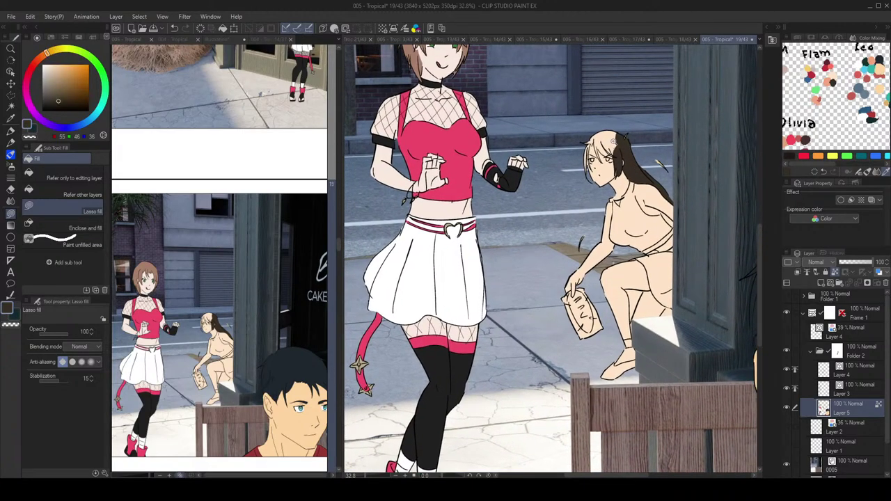
scroll(613, 160, "up", 3)
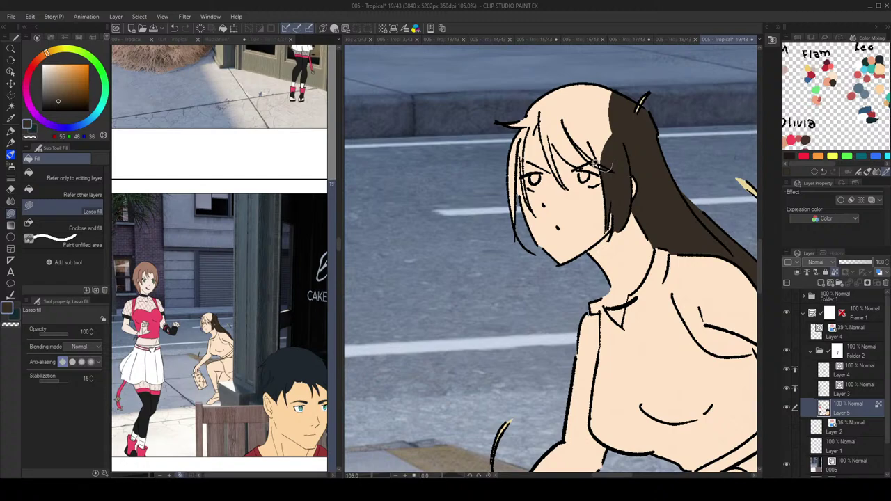
key("ctrl+z")
left_click_drag(598, 165, 589, 165)
mouse_move(569, 186)
left_mouse_down()
mouse_move(545, 115)
mouse_move(616, 125)
mouse_move(606, 148)
left_mouse_up()
mouse_move(605, 147)
left_mouse_down()
mouse_move(641, 130)
mouse_move(555, 146)
left_mouse_up()
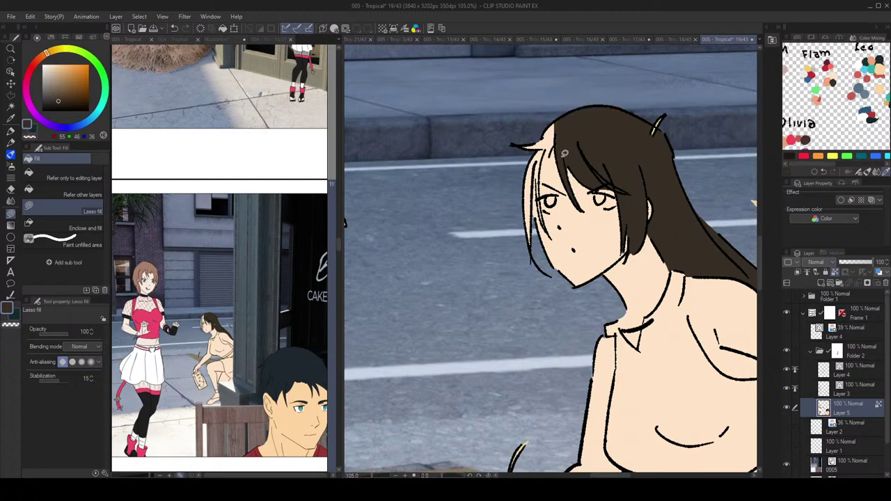
Step: Fill the remaining front tuft and the far-side locks framing the crouching woman's face with dark brown
mouse_move(548, 154)
left_mouse_down()
mouse_move(528, 167)
mouse_move(584, 107)
mouse_move(554, 146)
mouse_move(527, 131)
left_mouse_up()
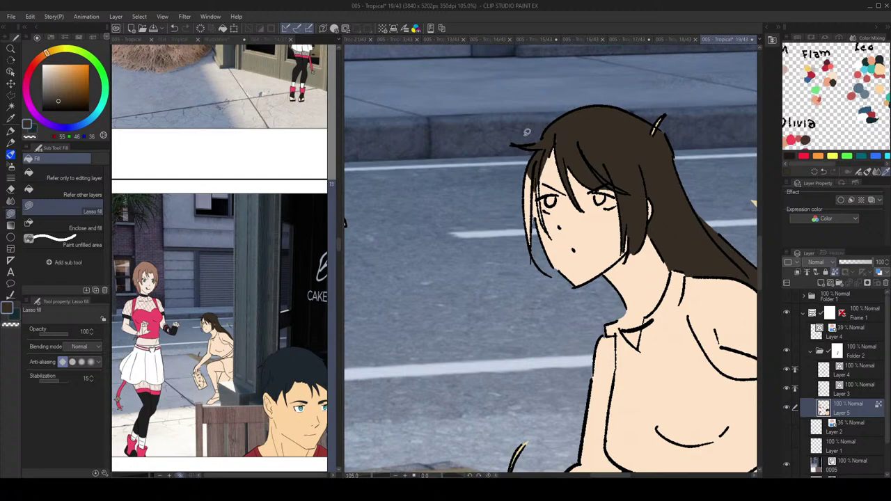
left_click_drag(545, 219, 519, 161)
mouse_move(530, 169)
left_mouse_down()
mouse_move(536, 230)
mouse_move(521, 276)
left_mouse_up()
scroll(668, 200, "down", 6)
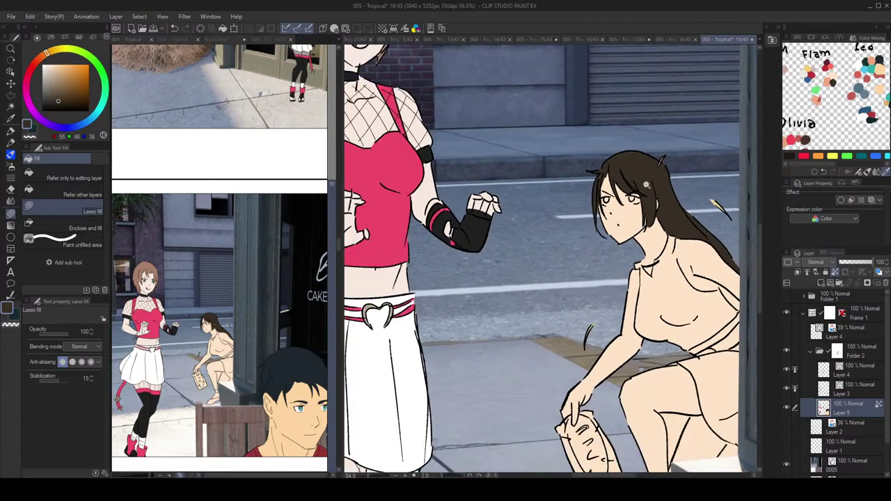
Step: Fill the whites of the crouching woman's eyes with pure white
left_click_drag(665, 200, 614, 156)
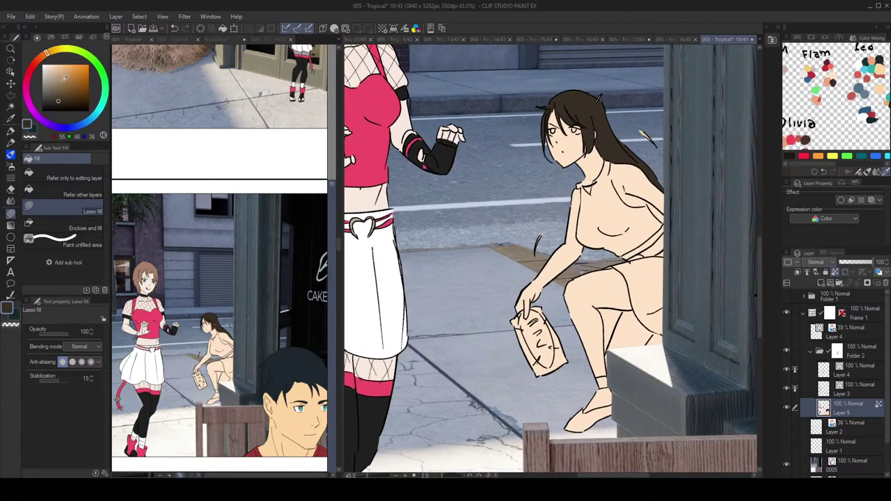
scroll(561, 133, "up", 5)
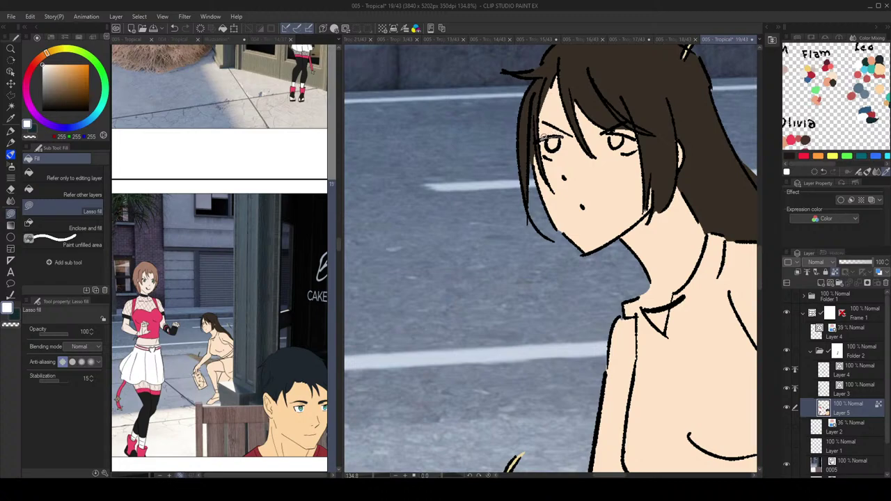
mouse_move(565, 132)
left_mouse_down()
mouse_move(605, 131)
mouse_move(605, 145)
mouse_move(620, 153)
mouse_move(644, 131)
left_mouse_up()
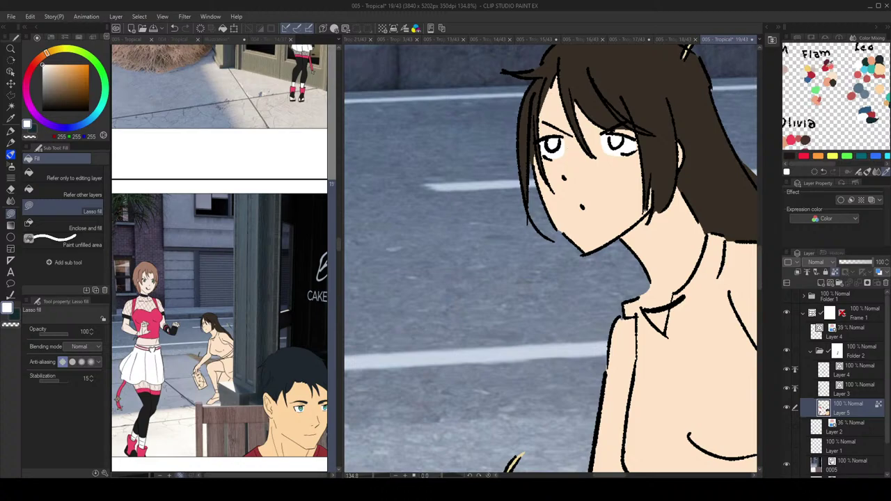
Step: Fill both irises of the crouching woman's eyes with red (196, 51, 55)
left_click(828, 64)
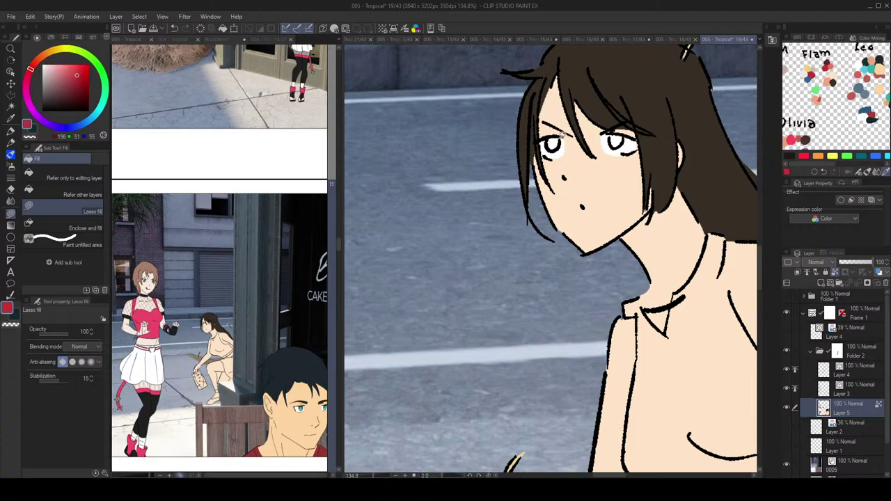
mouse_move(553, 145)
left_mouse_down()
mouse_move(547, 134)
mouse_move(554, 147)
left_mouse_up()
mouse_move(611, 133)
left_mouse_down()
mouse_move(622, 147)
mouse_move(615, 131)
left_mouse_up()
Step: Sample the mint skirt (146, 239, 215) and near-black top (25, 24, 29) from the reference character and dab them on the crouching woman's thigh and chest
left_click(222, 40)
left_click(242, 186, "alt")
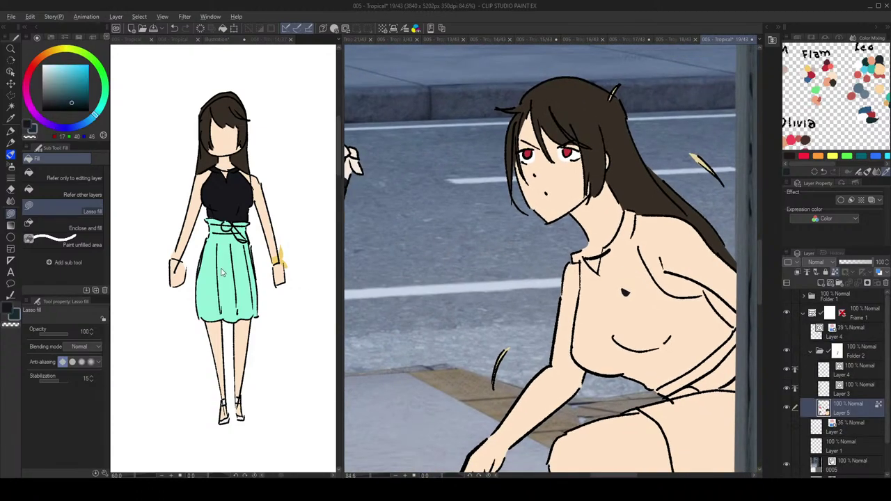
left_click(222, 272, "alt")
left_click_drag(664, 362, 618, 323)
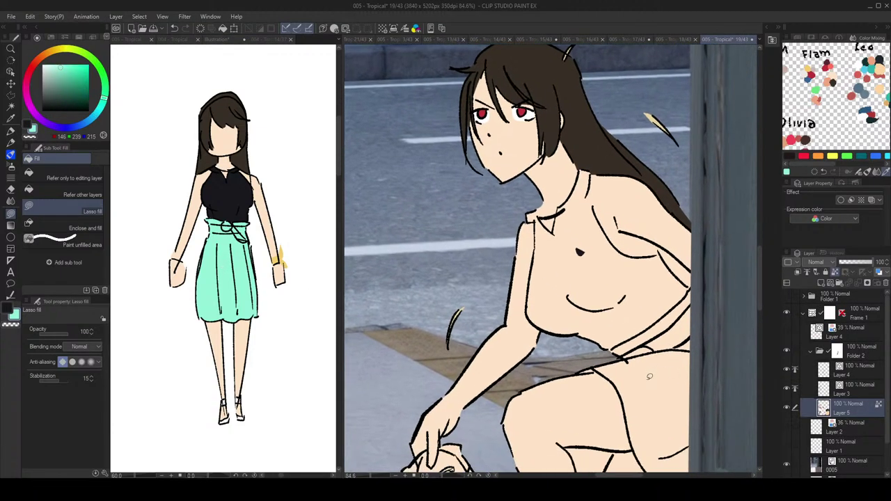
left_click_drag(649, 377, 654, 374)
left_click(582, 250, "alt")
left_click_drag(572, 243, 581, 240)
Step: Sample the off-white (244, 243, 250) of the reference character's shoes and dab it on the crouching woman's foot
scroll(614, 241, "down", 5)
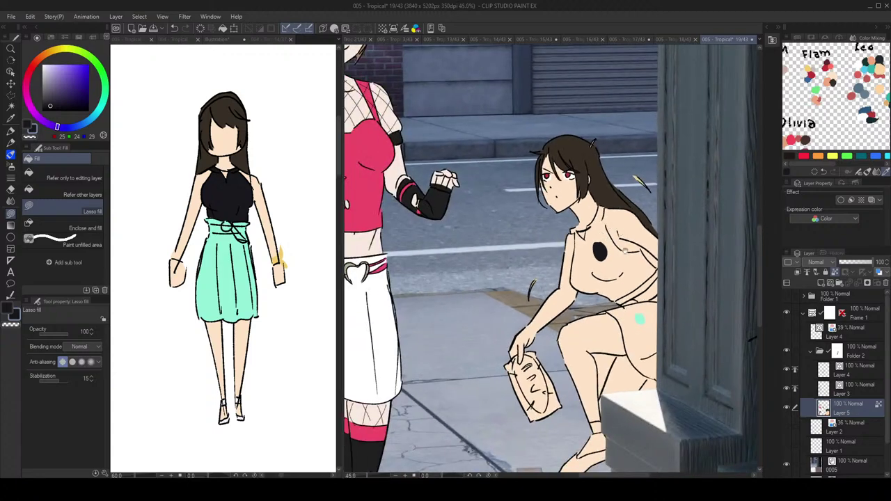
left_click_drag(643, 280, 627, 238)
left_click(252, 391)
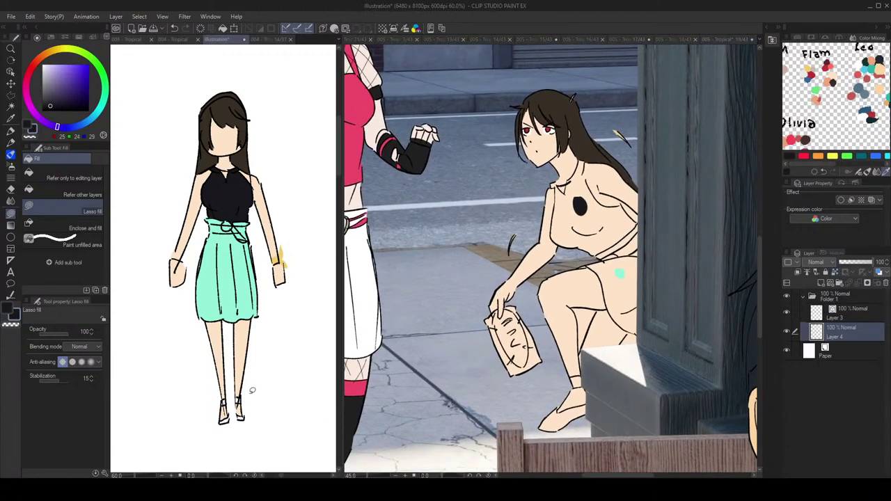
left_click(228, 418, "alt")
left_click(561, 414)
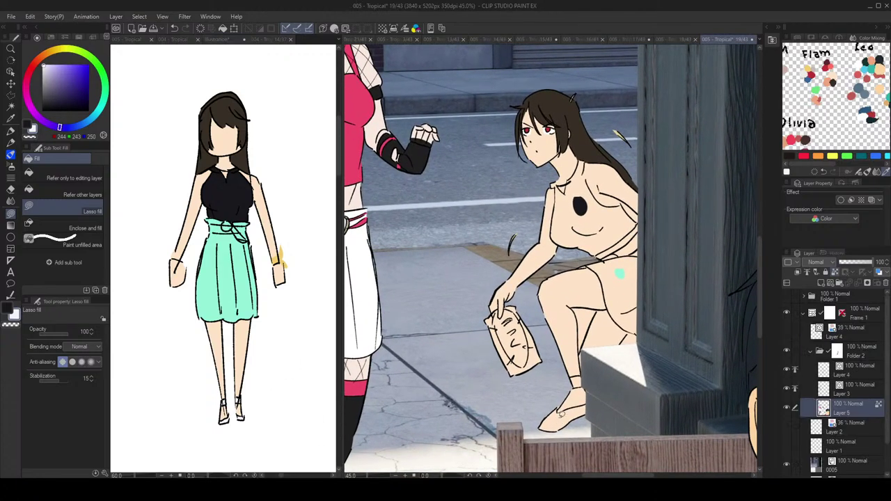
Step: Sample the near-black dab and fill the strap of the halter top beside the crouching woman's neck, redoing the first fill
scroll(593, 179, "up", 5)
left_click(563, 229, "alt")
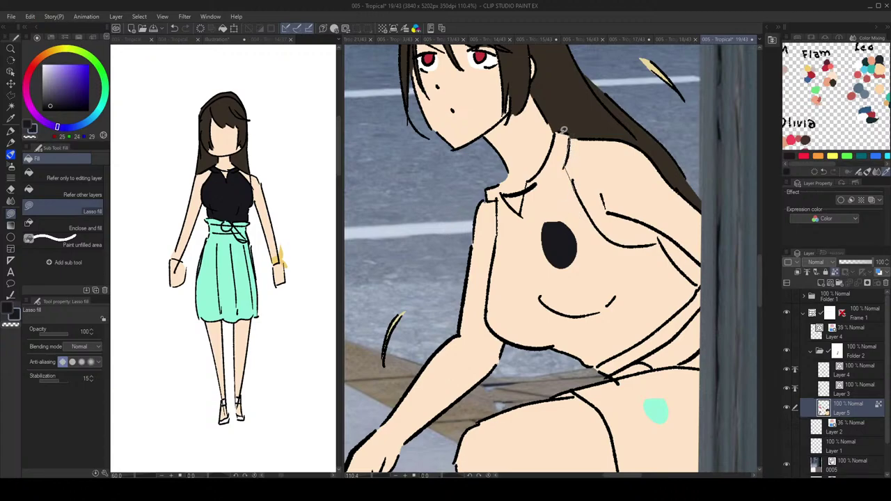
mouse_move(556, 129)
left_mouse_down()
mouse_move(523, 202)
mouse_move(555, 200)
mouse_move(575, 183)
left_mouse_up()
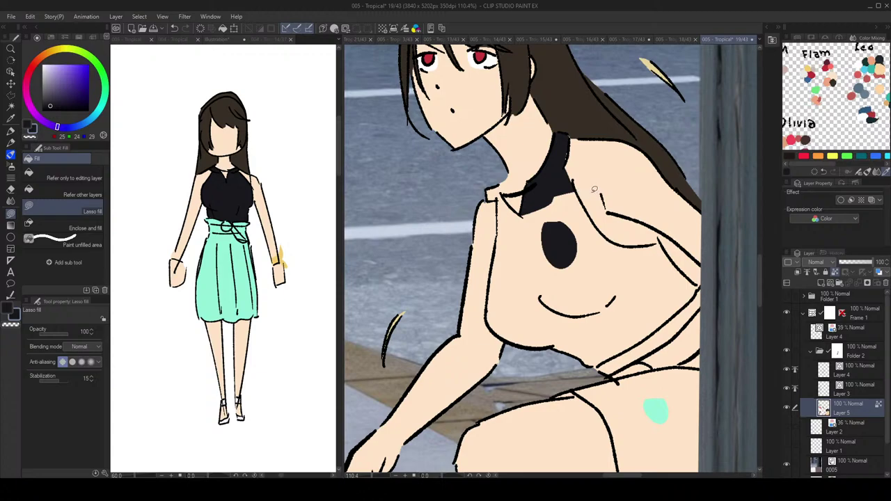
key("ctrl+z")
mouse_move(568, 149)
left_mouse_down()
mouse_move(567, 173)
mouse_move(566, 145)
mouse_move(575, 198)
mouse_move(557, 167)
left_mouse_up()
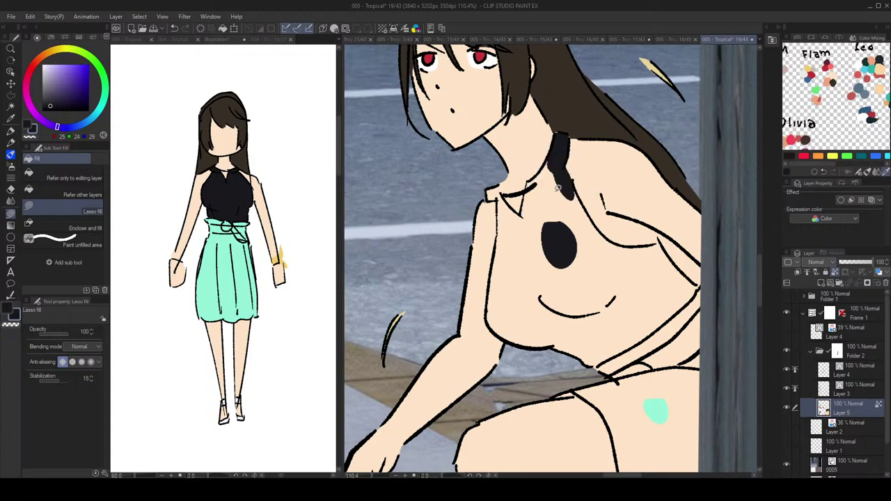
Step: Select the two V-neckline strokes below the collar and scale them longer and wider
key("o")
left_click(521, 207)
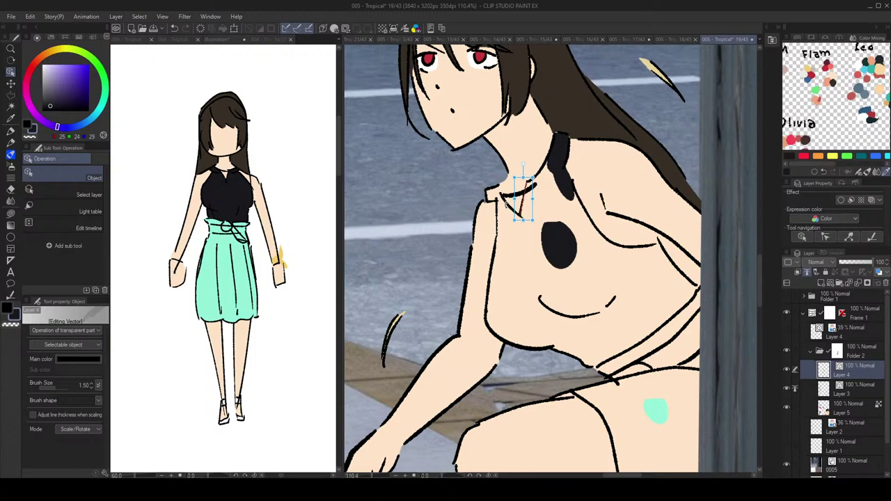
left_click(506, 207, "shift")
left_click_drag(514, 224, 514, 242)
left_click_drag(536, 198, 543, 197)
scroll(595, 216, "down", 4)
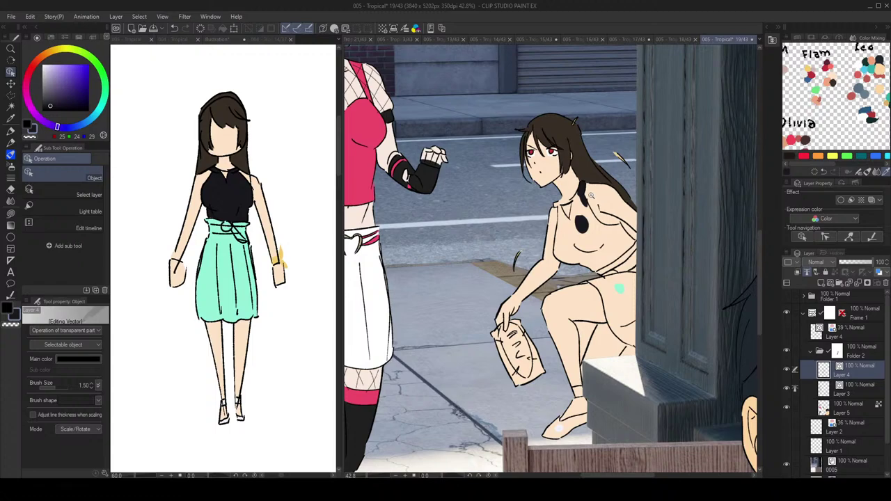
scroll(591, 196, "up", 3)
left_click_drag(555, 237, 555, 243)
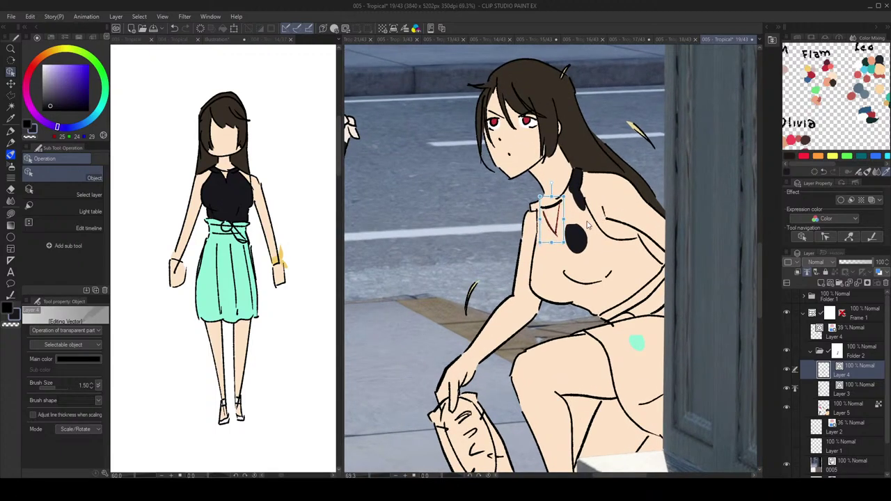
Step: Return to Lasso fill on the flat colour layer and fill the collar and upper chest of the halter top with near-black
left_click(861, 403)
key("g")
scroll(588, 224, "up", 1)
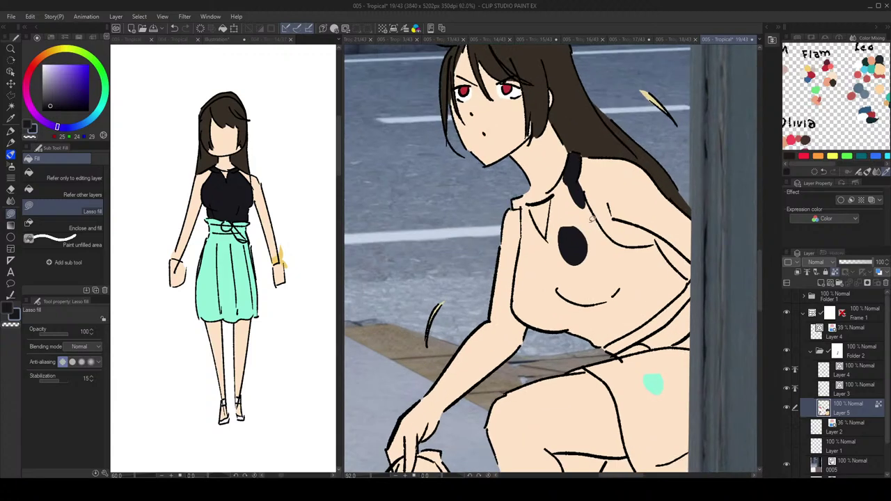
mouse_move(596, 213)
left_mouse_down()
mouse_move(568, 220)
mouse_move(572, 172)
mouse_move(562, 178)
left_mouse_up()
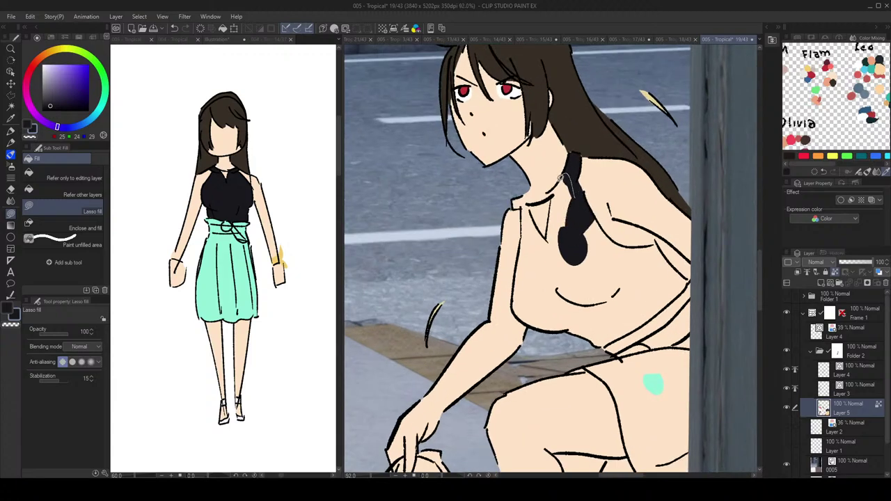
left_click_drag(546, 233, 520, 192)
left_click_drag(523, 227, 580, 260)
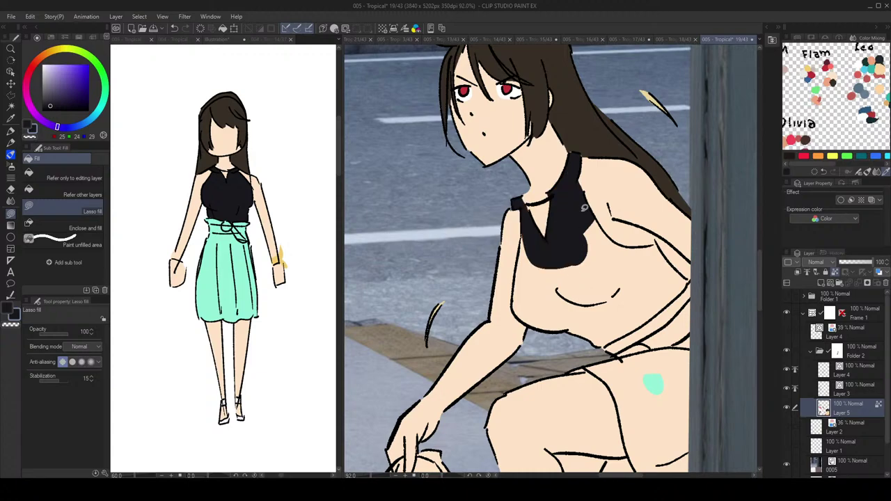
mouse_move(589, 221)
left_mouse_down()
mouse_move(580, 213)
mouse_move(585, 203)
mouse_move(597, 232)
left_mouse_up()
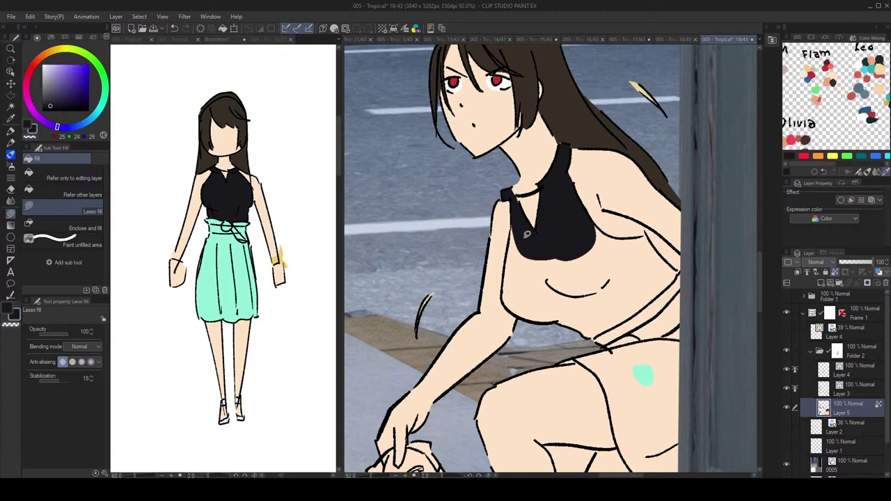
Step: Fill the remaining bust, side and lower edge of the halter top with near-black down to the waistband
mouse_move(517, 217)
left_mouse_down()
mouse_move(504, 298)
mouse_move(571, 328)
mouse_move(506, 244)
mouse_move(548, 208)
left_mouse_up()
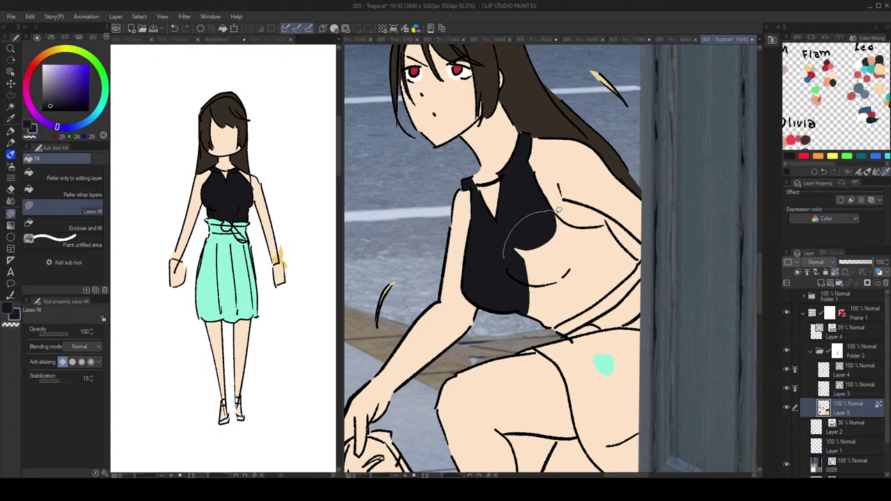
mouse_move(610, 222)
left_mouse_down()
mouse_move(603, 275)
mouse_move(540, 210)
left_mouse_up()
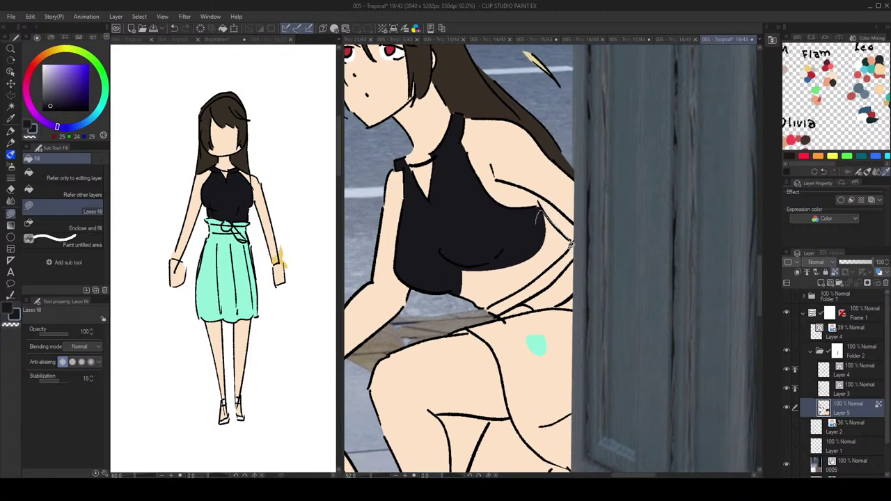
left_click_drag(569, 244, 541, 272)
mouse_move(466, 245)
left_mouse_down()
mouse_move(452, 274)
mouse_move(454, 295)
mouse_move(478, 311)
left_mouse_up()
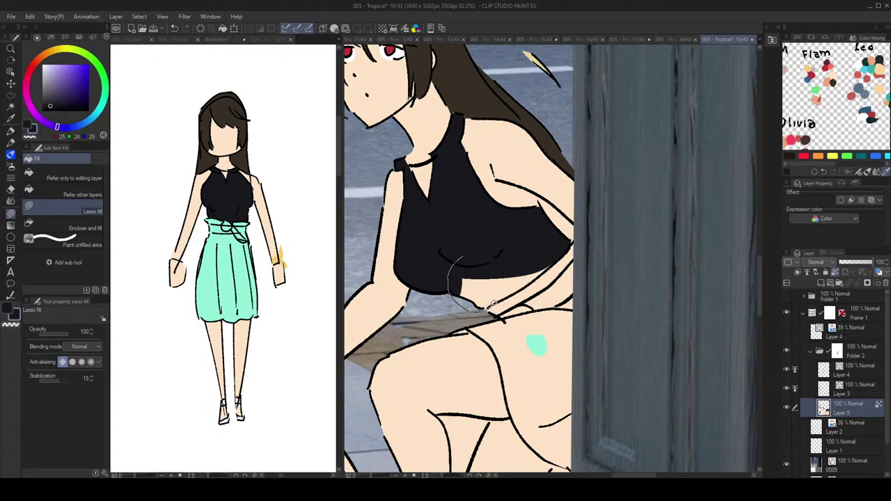
left_click_drag(530, 281, 552, 236)
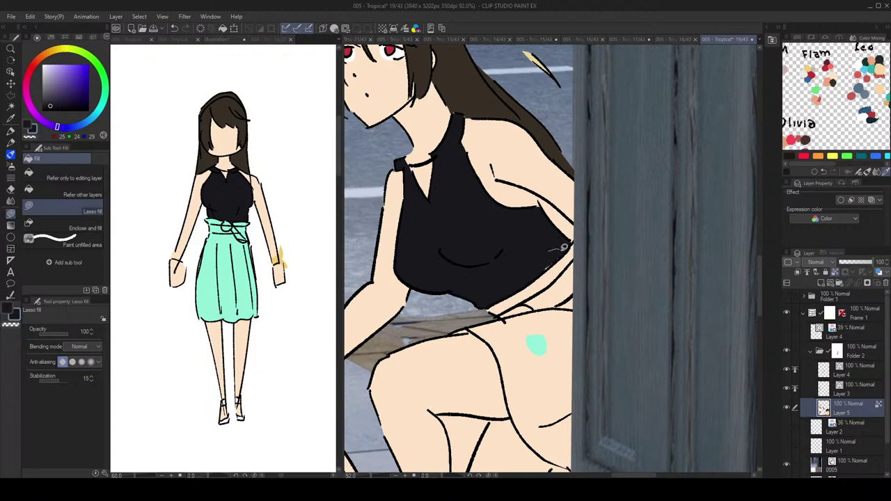
Step: Sample the dark brown hair (55, 46, 36) and fill the lock beneath the crouching woman's raised arm
left_click(556, 151, "alt")
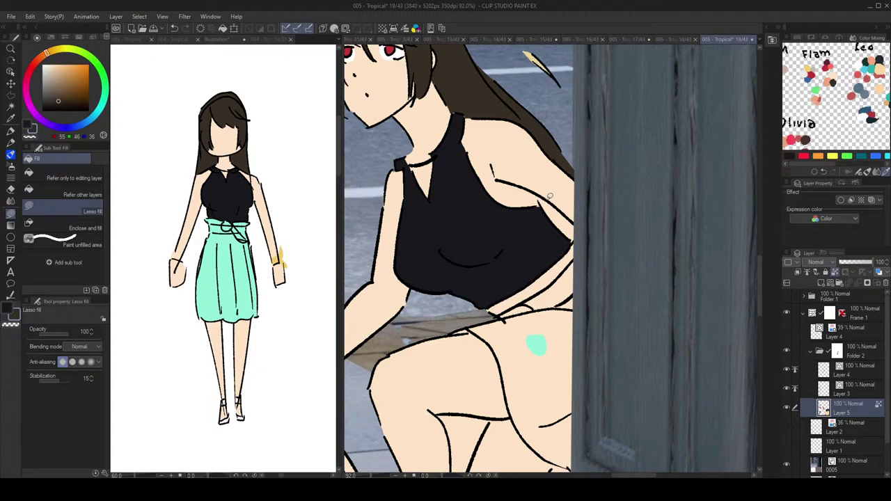
mouse_move(539, 194)
left_mouse_down()
mouse_move(580, 241)
mouse_move(575, 218)
mouse_move(570, 209)
mouse_move(574, 238)
mouse_move(563, 244)
left_mouse_up()
left_click(562, 236, "alt")
scroll(564, 240, "down", 3)
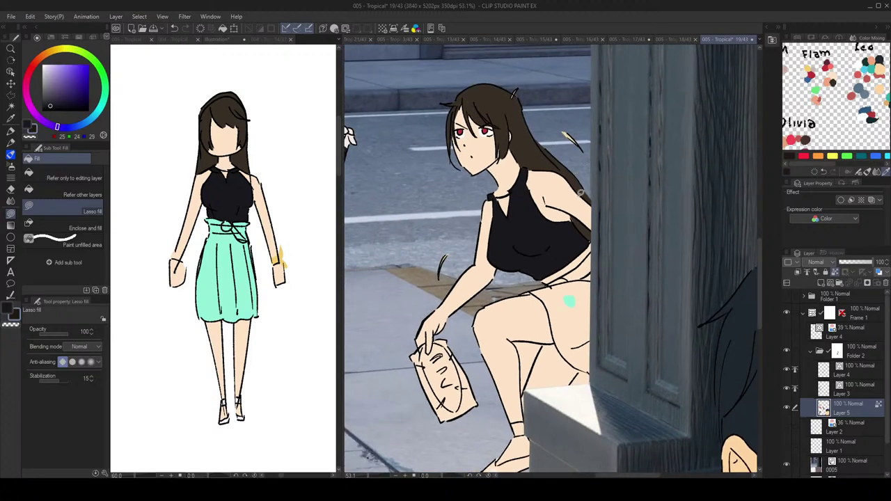
Step: Sample the mint dab and fill the crouching woman's waistband and skirt down to the hem
left_click(557, 266, "alt")
scroll(562, 265, "up", 3)
left_click_drag(596, 234, 580, 170)
mouse_move(555, 197)
left_mouse_down()
mouse_move(483, 254)
mouse_move(494, 263)
mouse_move(599, 240)
left_mouse_up()
scroll(525, 261, "down", 1)
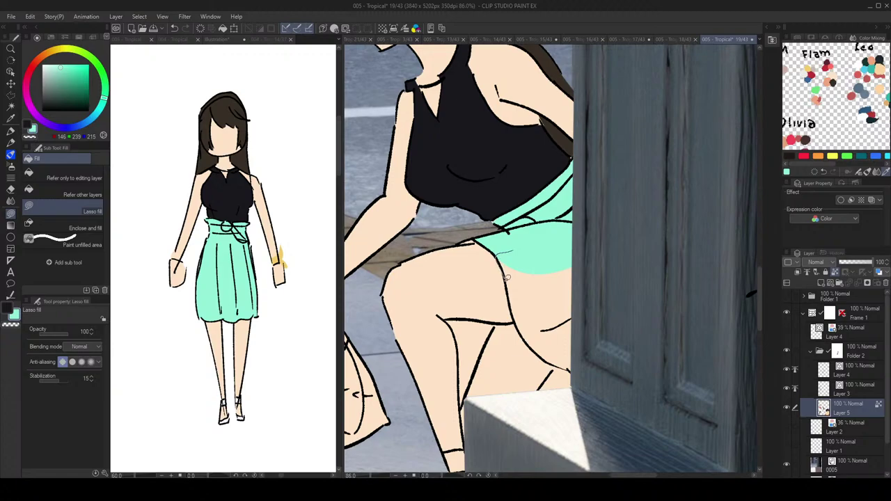
mouse_move(513, 311)
left_mouse_down()
mouse_move(532, 349)
mouse_move(616, 262)
left_mouse_up()
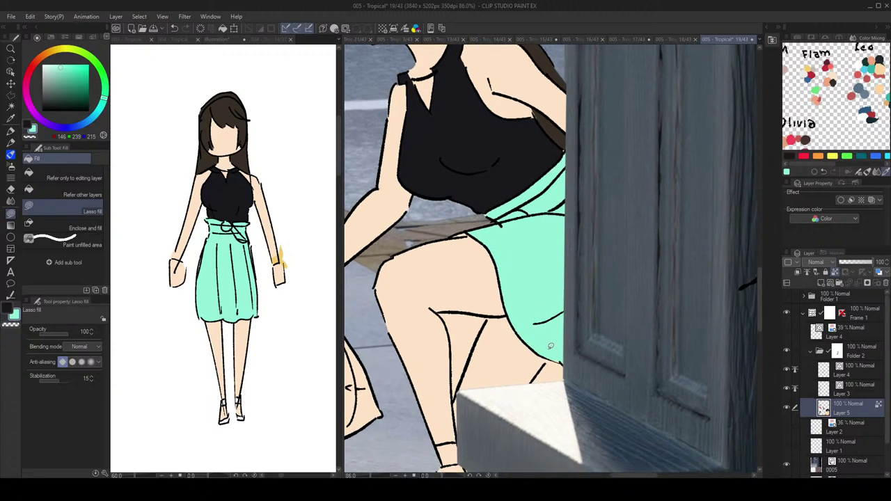
Step: Erase the stray skin colour beyond the leg line below the skirt hem using transparent colour
scroll(590, 342, "down", 5)
scroll(592, 307, "up", 6)
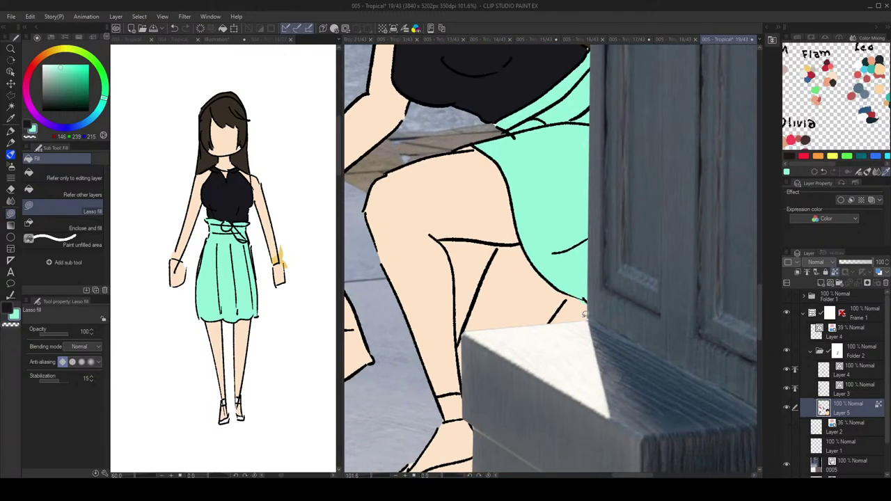
key("c")
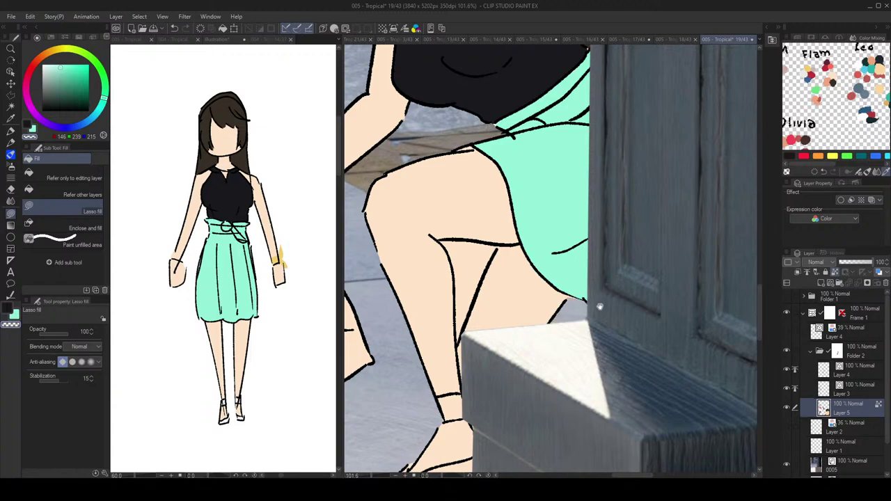
scroll(589, 306, "up", 2)
scroll(558, 271, "down", 1)
Step: Auto-select the triangular gap between the crouching woman's legs, clear its skin colour and deselect
key("w")
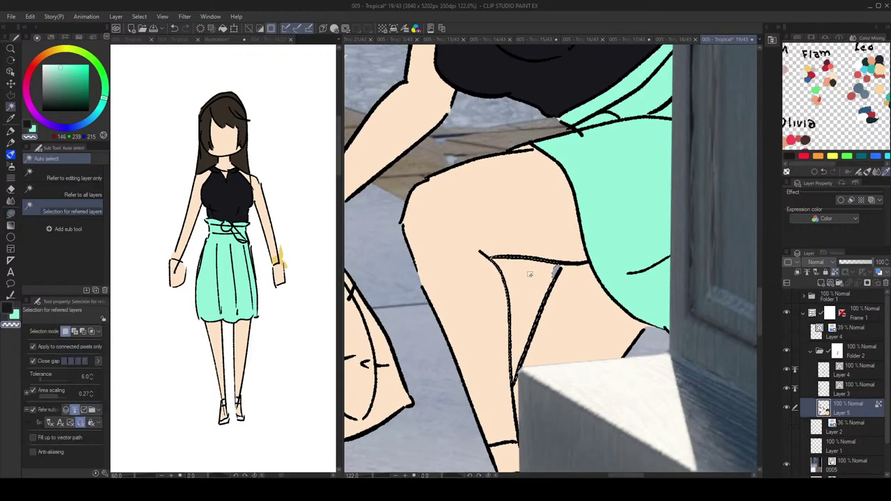
scroll(560, 279, "down", 1)
left_click(541, 259)
scroll(541, 257, "down", 2)
key("ctrl+d")
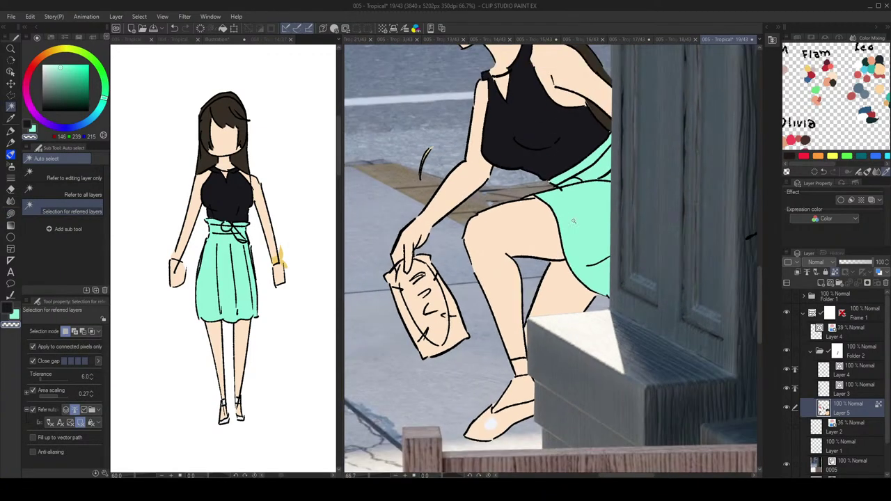
Step: Return to Lasso fill with an opaque colour, resample the dark brown and touch up the hair beneath the arm
key("g")
mouse_move(595, 240)
left_mouse_down()
mouse_move(605, 294)
mouse_move(618, 263)
left_mouse_up()
key("g")
key("c")
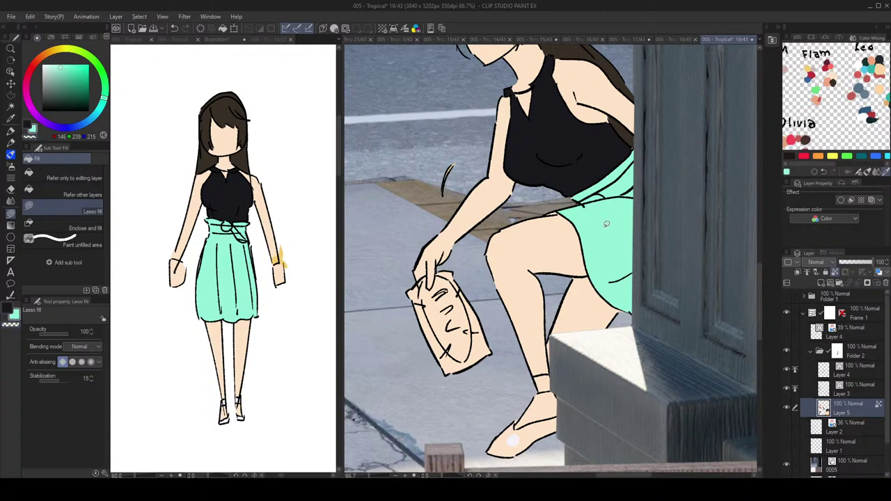
scroll(557, 205, "up", 1)
scroll(610, 145, "down", 1)
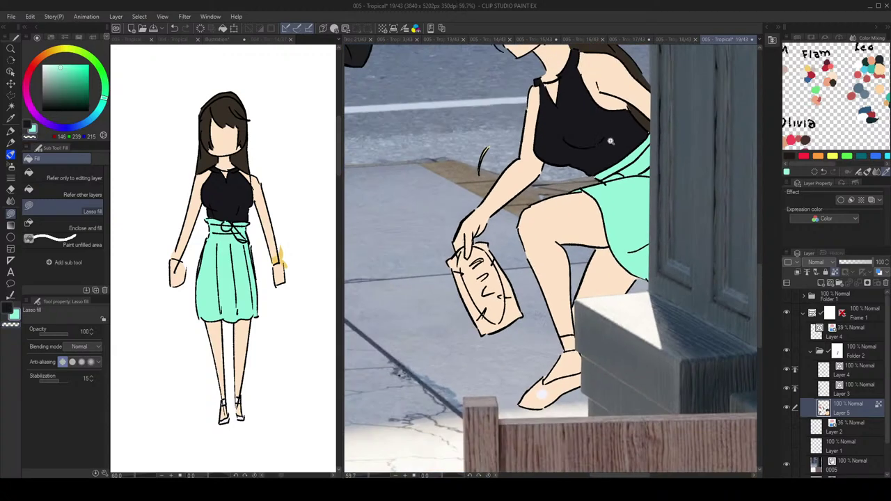
scroll(610, 179, "up", 1)
scroll(591, 174, "down", 2)
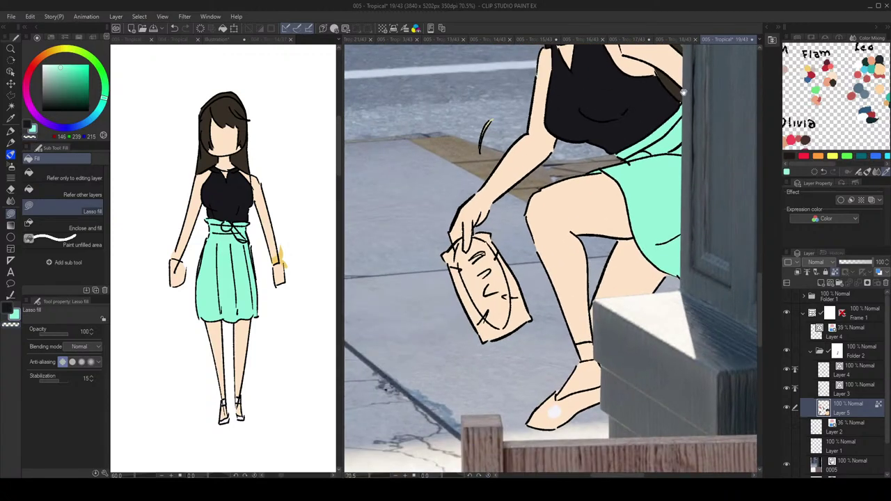
left_click(685, 96, "alt")
left_click(682, 99, "alt")
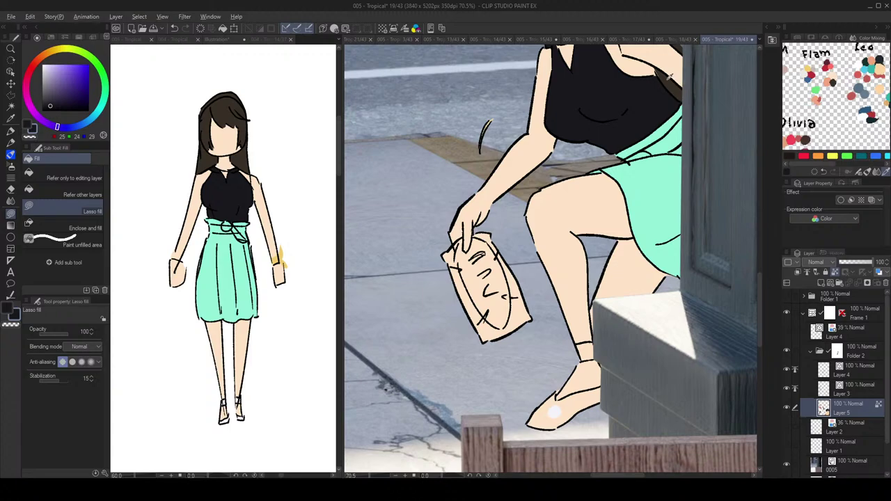
left_click(669, 77, "alt")
mouse_move(672, 80)
left_mouse_down()
mouse_move(710, 167)
mouse_move(672, 83)
left_mouse_up()
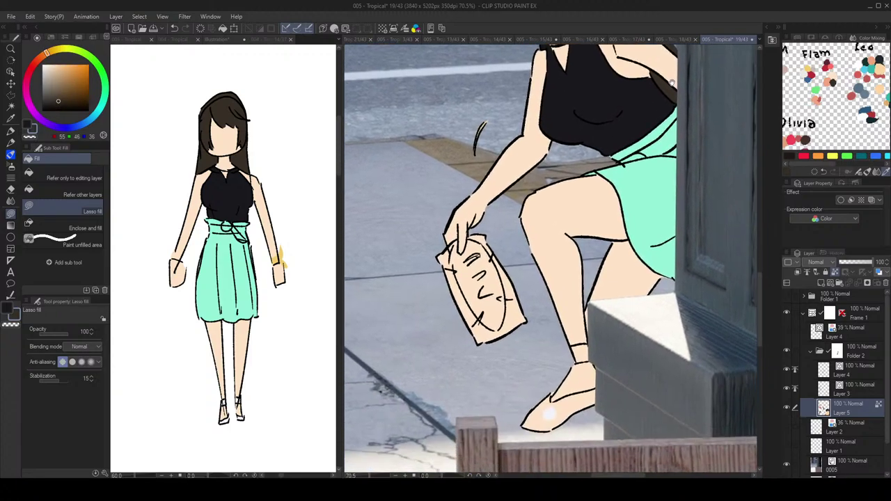
left_click_drag(571, 315, 612, 412)
Step: Select the short neckline stroke of the crouching woman's top as a vector object and reposition it to meet the collar
scroll(666, 135, "down", 6)
scroll(656, 141, "up", 5)
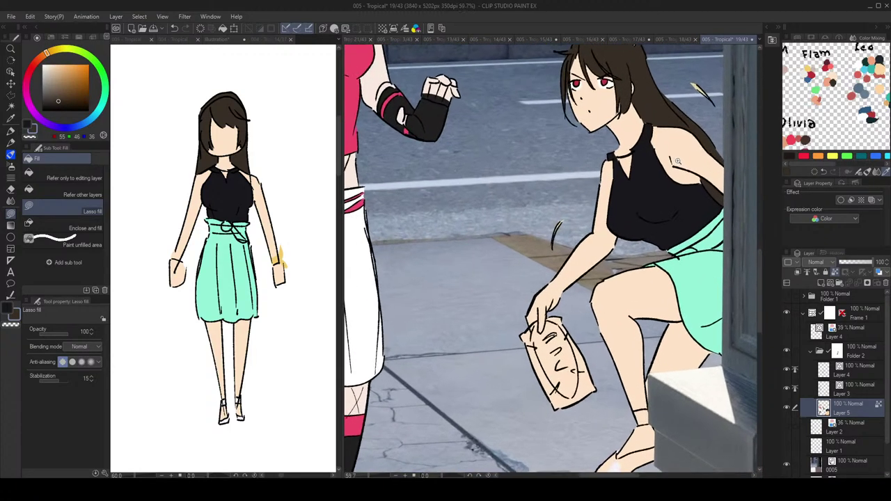
key("o")
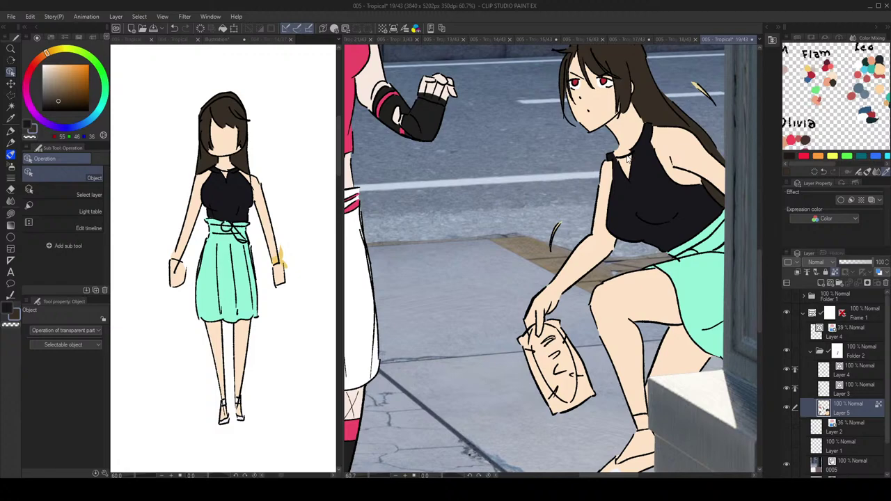
left_click(626, 159)
scroll(626, 160, "up", 1)
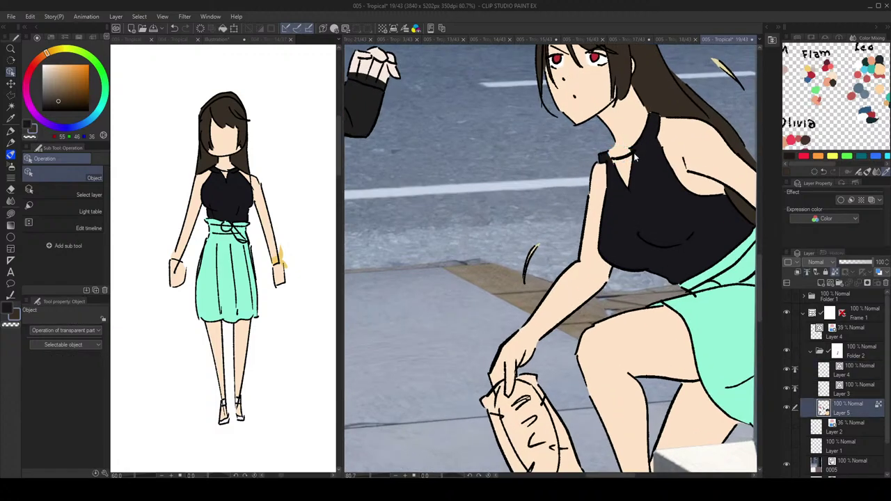
left_click(628, 160)
left_click(626, 160)
left_click_drag(642, 140, 635, 155)
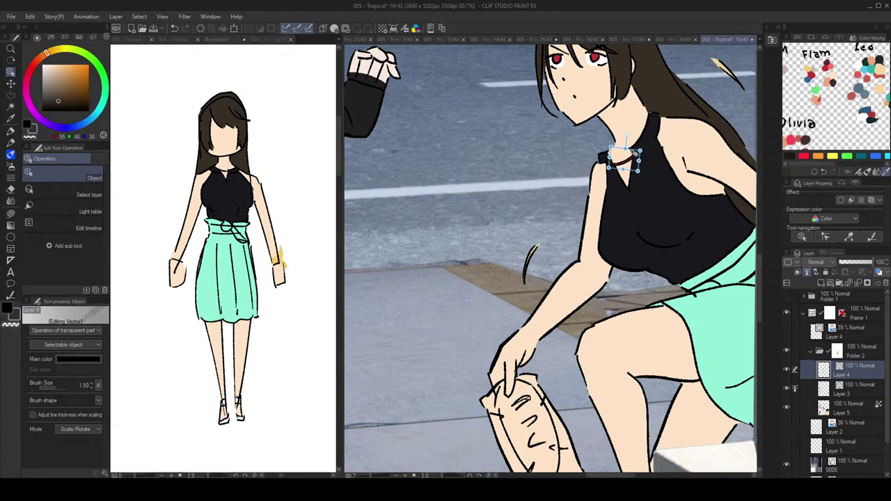
Step: Return to the flat colour layer, lasso fill the collar at the neckline with the top's near-black, and save the page
left_click(863, 410)
key("g")
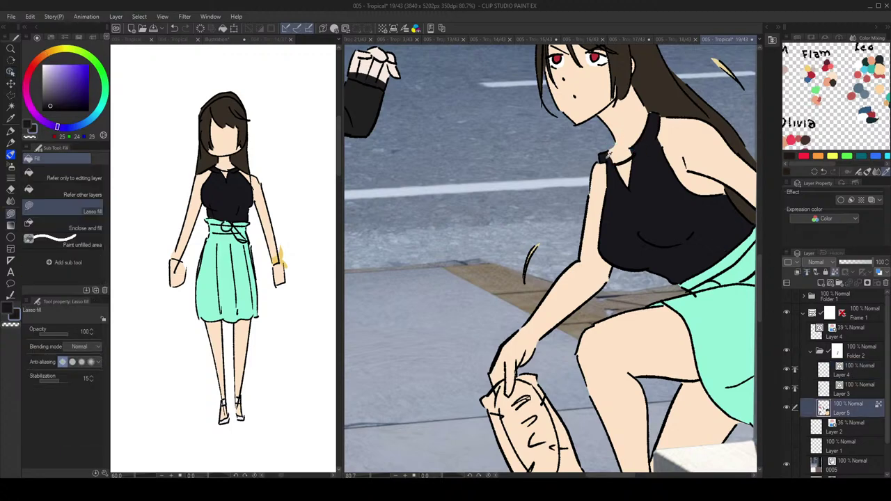
mouse_move(622, 153)
left_mouse_down()
mouse_move(611, 156)
mouse_move(612, 84)
left_mouse_up()
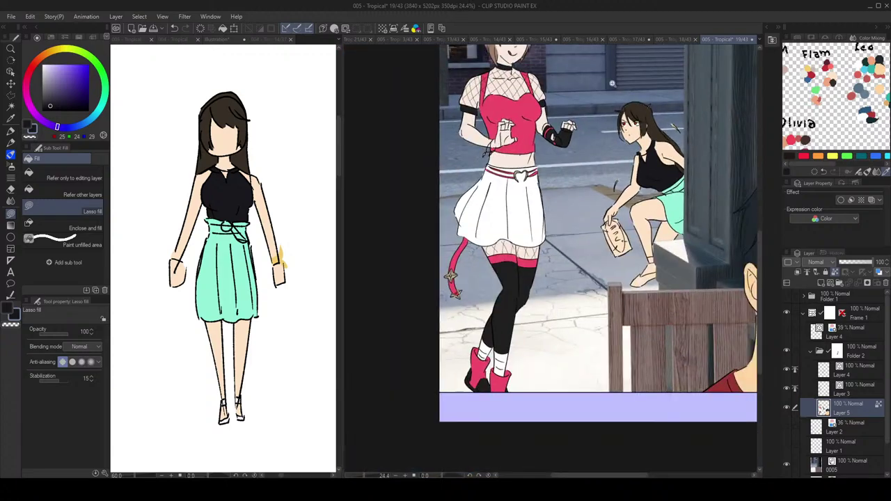
key("ctrl+s")
left_click_drag(703, 170, 683, 174)
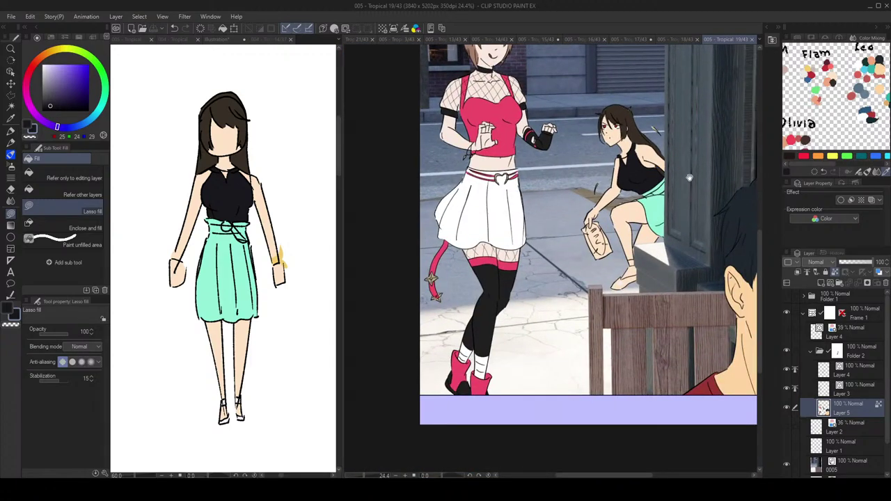
Step: Lasso fill the small shape between the crouching woman's waistband and skirt with pinkish grey, RGB 202, 183, 178
scroll(656, 189, "up", 5)
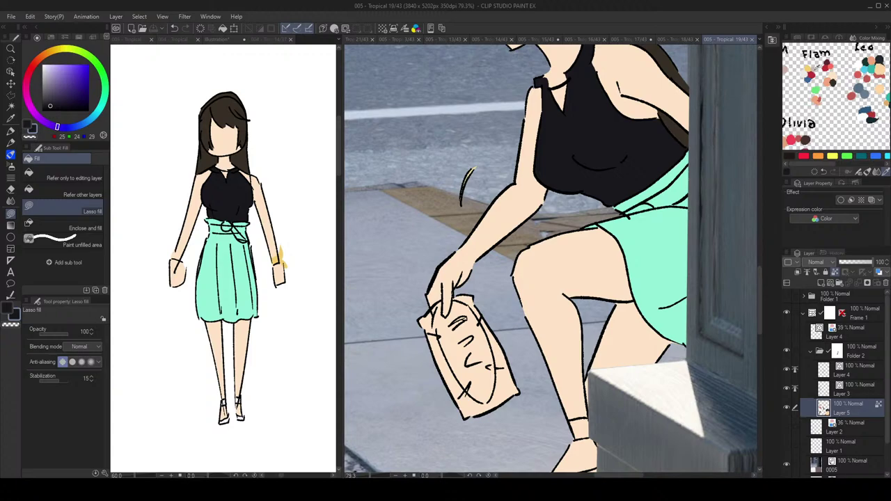
scroll(700, 222, "up", 5)
scroll(721, 220, "down", 3)
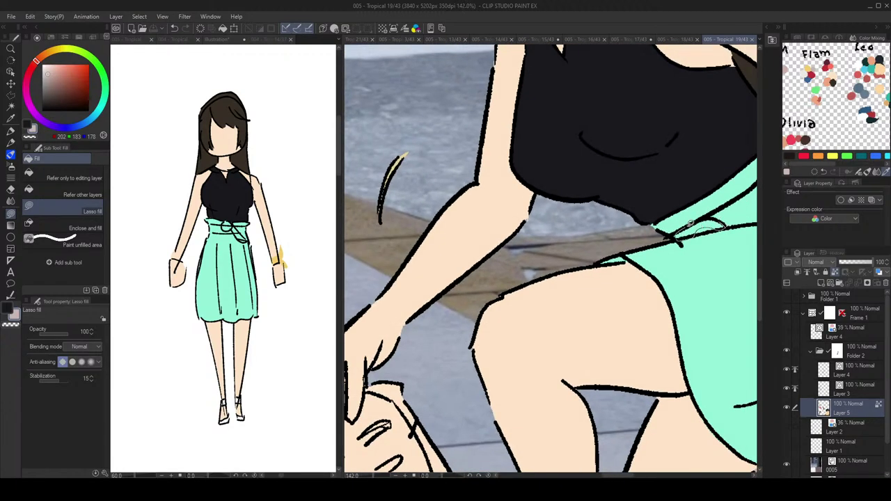
scroll(718, 214, "down", 4)
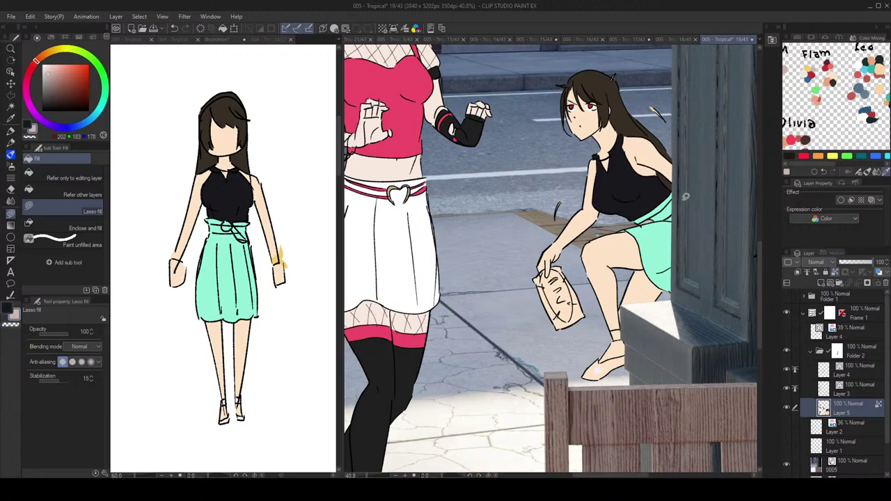
scroll(670, 209, "up", 2)
scroll(670, 209, "up", 1)
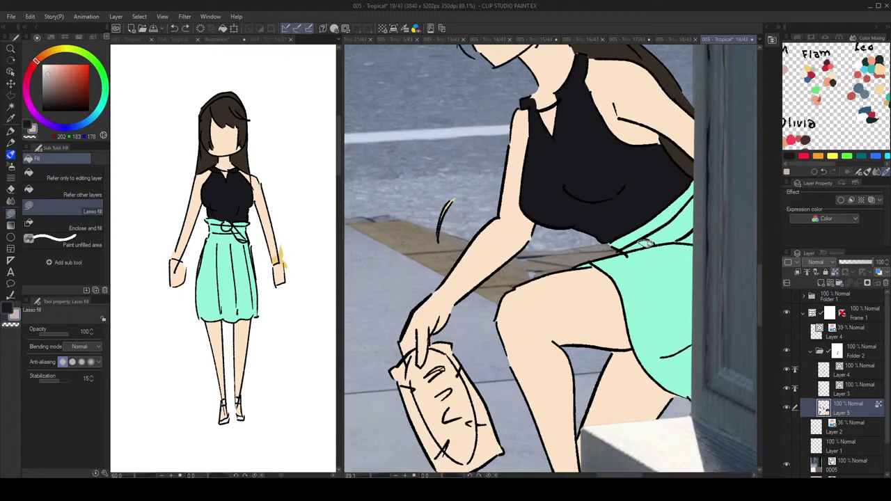
scroll(636, 246, "down", 3)
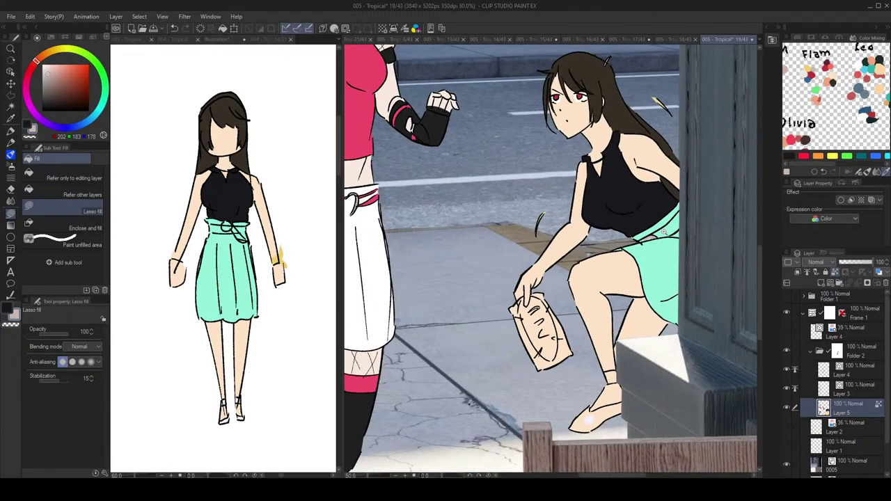
Step: Sample the skirt's mint, resample the pinkish grey, and touch up the small grey shape at the waist
scroll(655, 235, "up", 2)
mouse_move(675, 231)
left_mouse_down()
mouse_move(658, 203)
mouse_move(678, 209)
mouse_move(677, 224)
mouse_move(704, 223)
left_mouse_up()
left_click(670, 245, "alt")
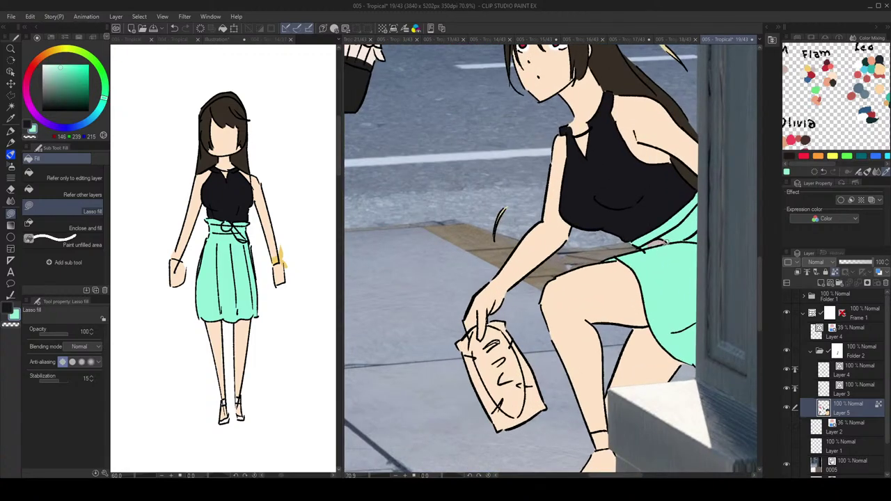
left_click(661, 238, "alt")
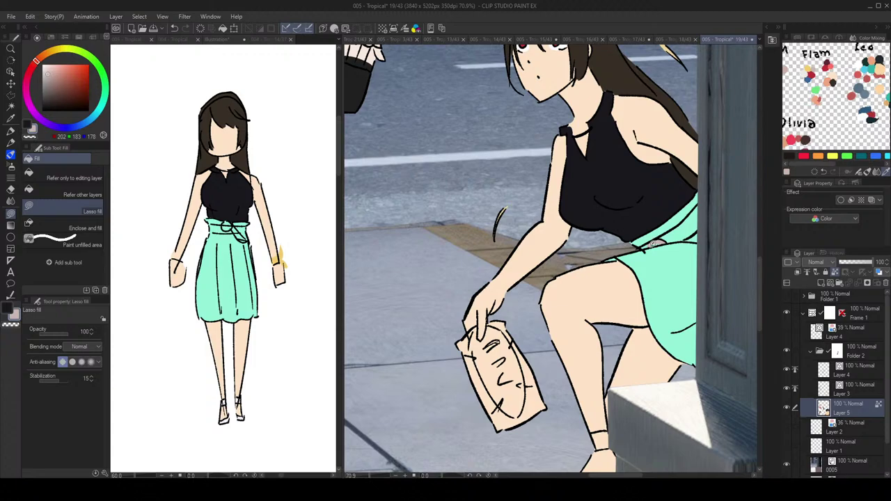
scroll(659, 239, "down", 5)
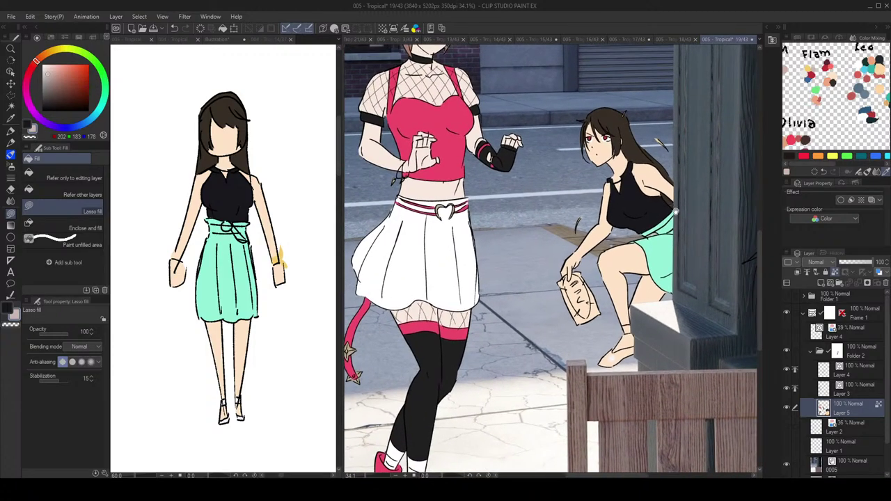
scroll(616, 261, "up", 5)
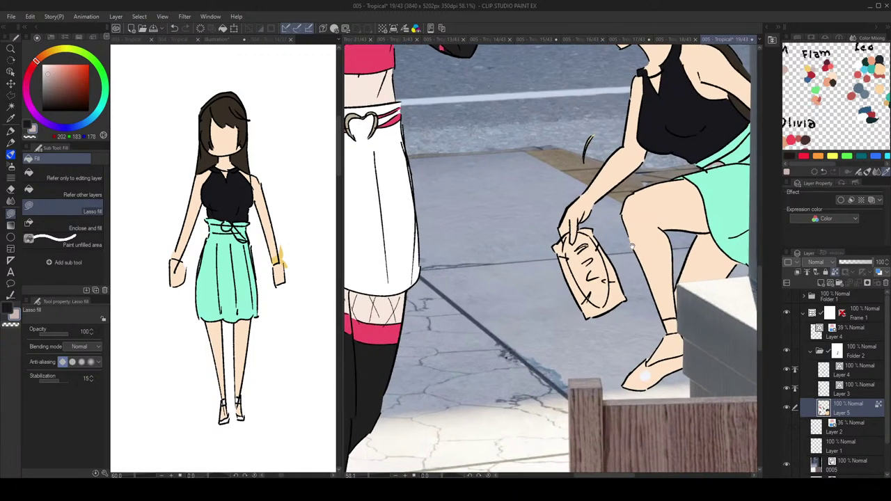
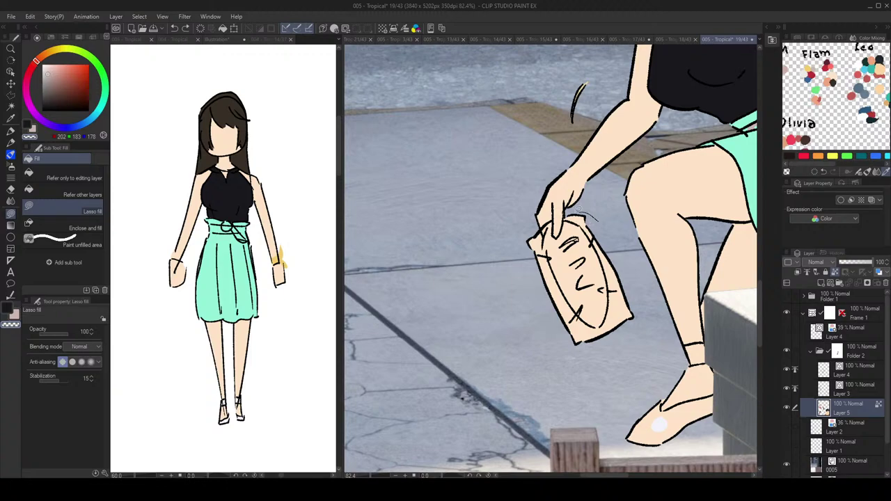
Step: Undo the last fills on the wrapped bread, lasso-select around the package, paste its wrapper colour onto a separate layer and deselect
key("ctrl+z")
key("ctrl+z")
left_click(10, 95)
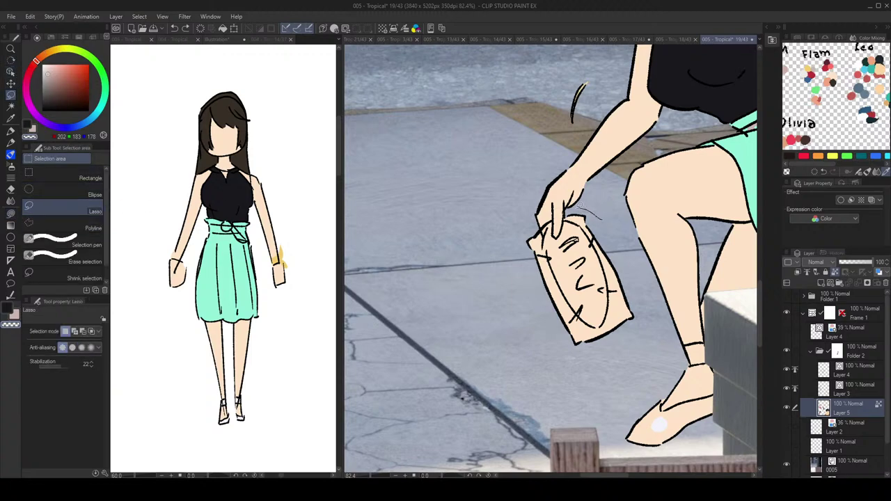
left_click_drag(585, 229, 607, 291)
mouse_move(597, 324)
left_mouse_down()
mouse_move(564, 293)
mouse_move(540, 230)
mouse_move(521, 293)
mouse_move(639, 285)
mouse_move(612, 219)
left_mouse_up()
key("ctrl+v")
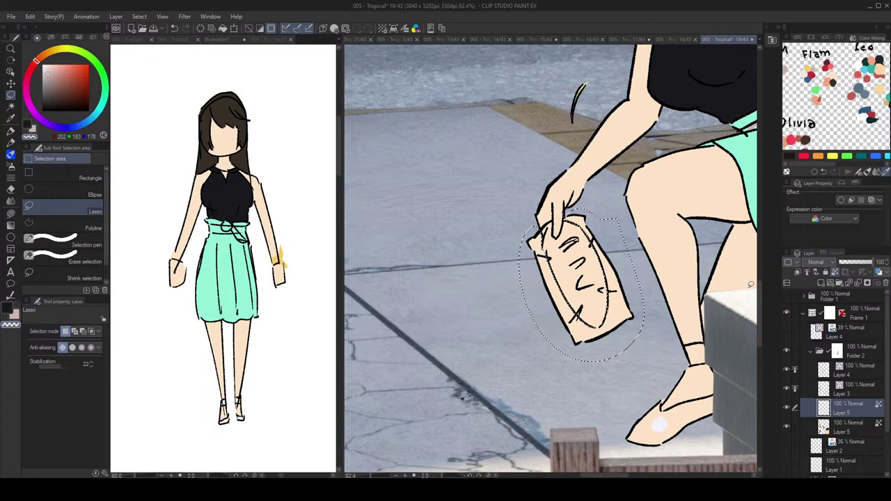
key("ctrl+d")
Step: Set the wrapper layer's opacity to 42% and move it beneath the character's flat colour layer
left_click(854, 268)
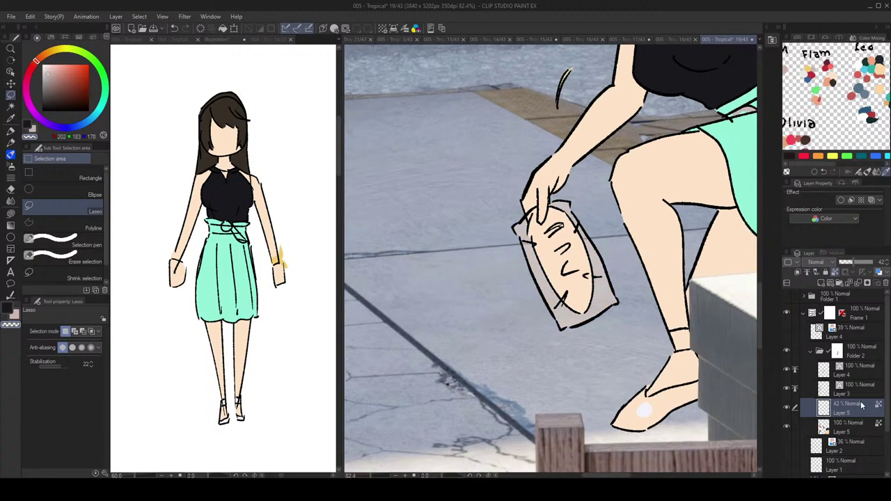
left_click_drag(863, 406, 870, 440)
scroll(690, 306, "down", 6)
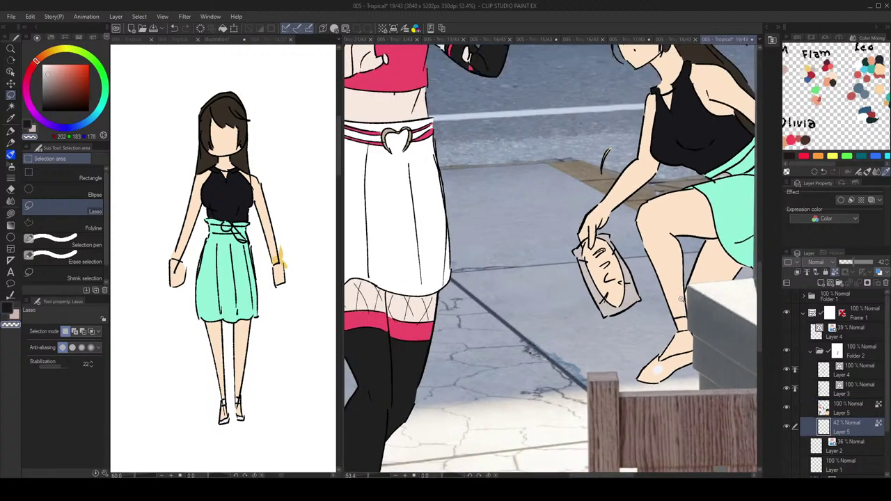
scroll(677, 286, "down", 2)
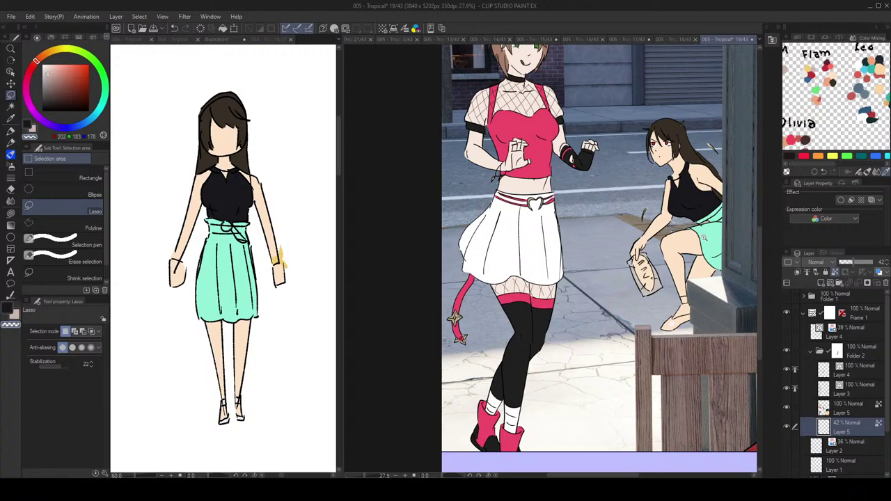
scroll(662, 277, "up", 7)
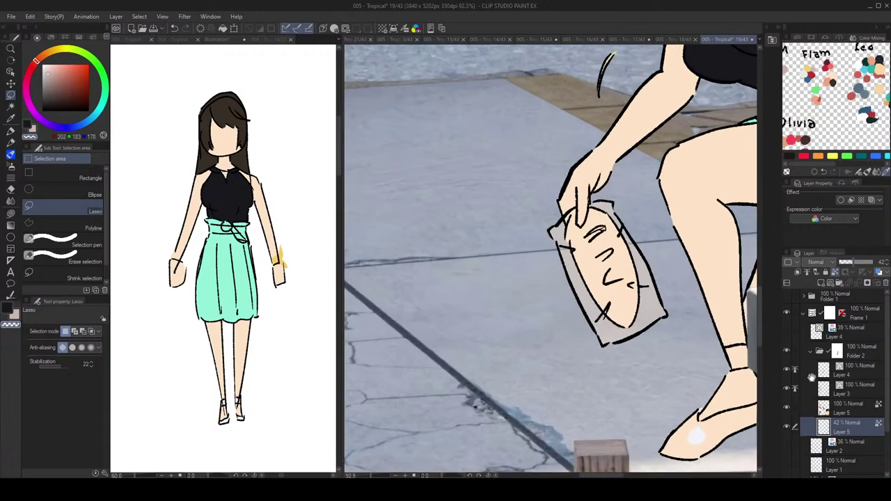
Step: On the character's flat colour layer, choose tan RGB 224, 175, 132 and lasso fill the bread inside the wrapper
left_click(861, 415)
key("g")
key("g")
scroll(633, 248, "up", 3)
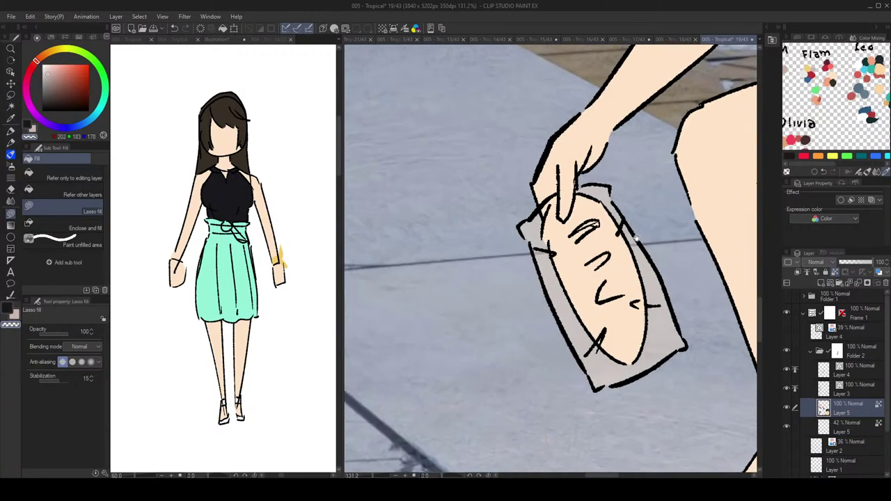
left_click(73, 81)
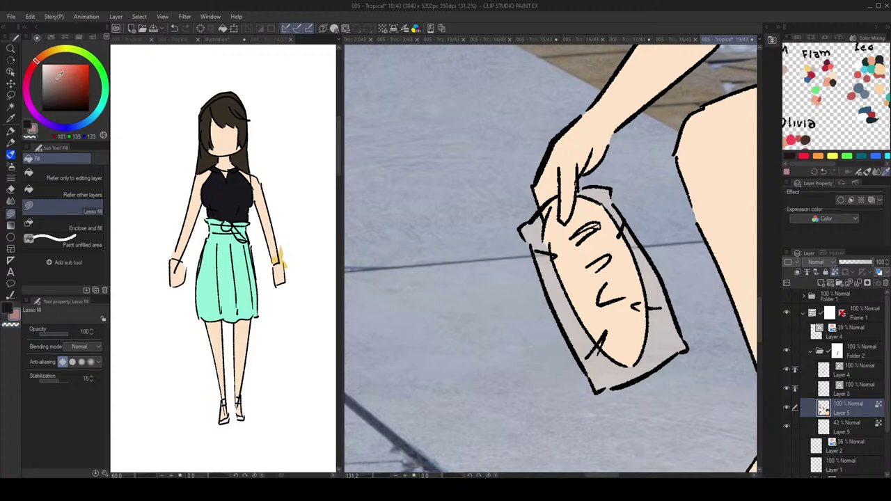
left_click(44, 54)
left_click(61, 70)
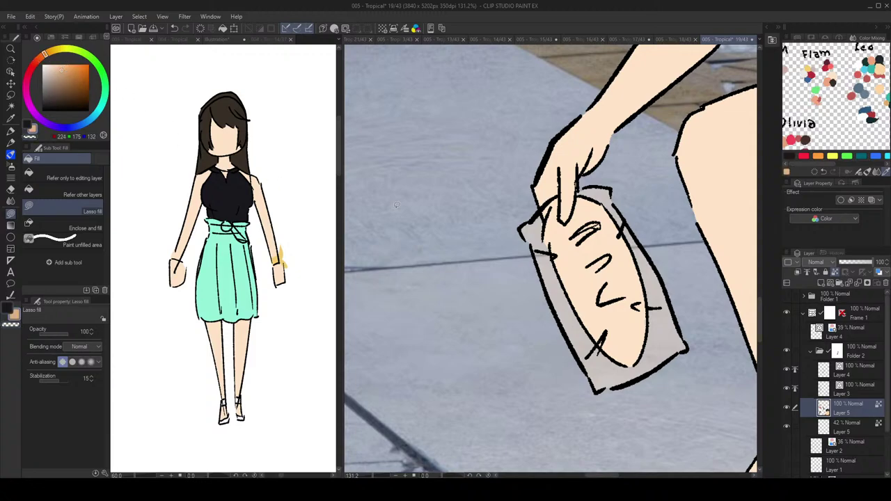
mouse_move(601, 227)
left_mouse_down()
mouse_move(618, 301)
mouse_move(630, 236)
left_mouse_up()
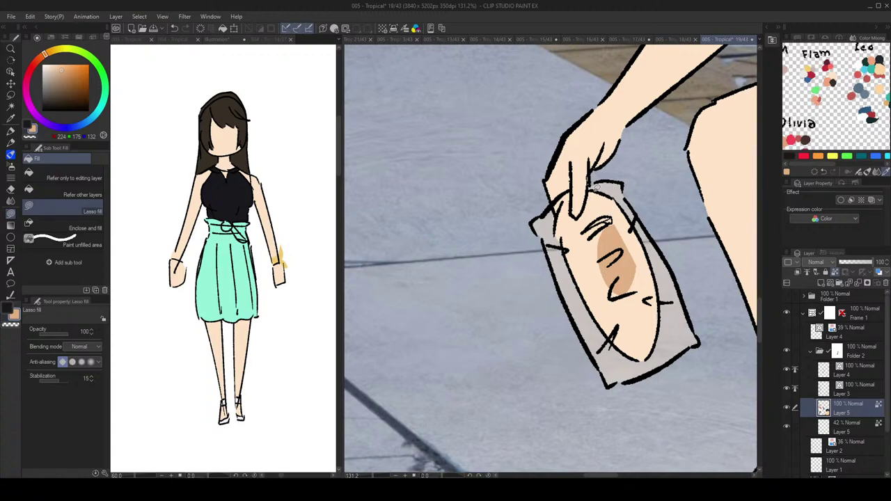
mouse_move(592, 187)
left_mouse_down()
mouse_move(576, 217)
mouse_move(573, 190)
mouse_move(557, 208)
mouse_move(581, 245)
mouse_move(604, 190)
mouse_move(624, 205)
mouse_move(644, 240)
mouse_move(656, 298)
mouse_move(613, 262)
left_mouse_up()
mouse_move(610, 224)
left_mouse_down()
mouse_move(568, 244)
mouse_move(575, 275)
mouse_move(591, 307)
mouse_move(626, 275)
left_mouse_up()
mouse_move(626, 275)
left_mouse_down()
mouse_move(615, 254)
mouse_move(635, 248)
mouse_move(645, 254)
mouse_move(651, 294)
mouse_move(645, 321)
mouse_move(608, 327)
mouse_move(597, 293)
left_mouse_up()
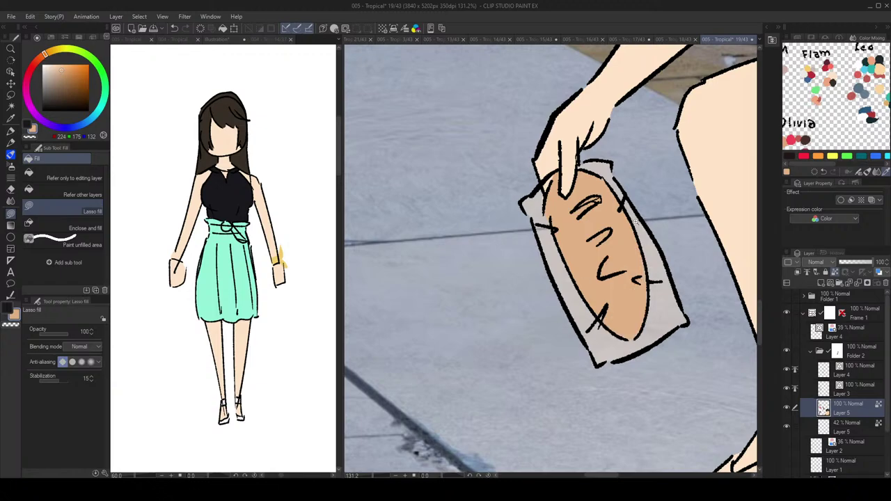
Step: Darken the tan drawing colour for the bread to RGB 214, 157, 107
scroll(658, 209, "down", 4)
scroll(655, 231, "up", 4)
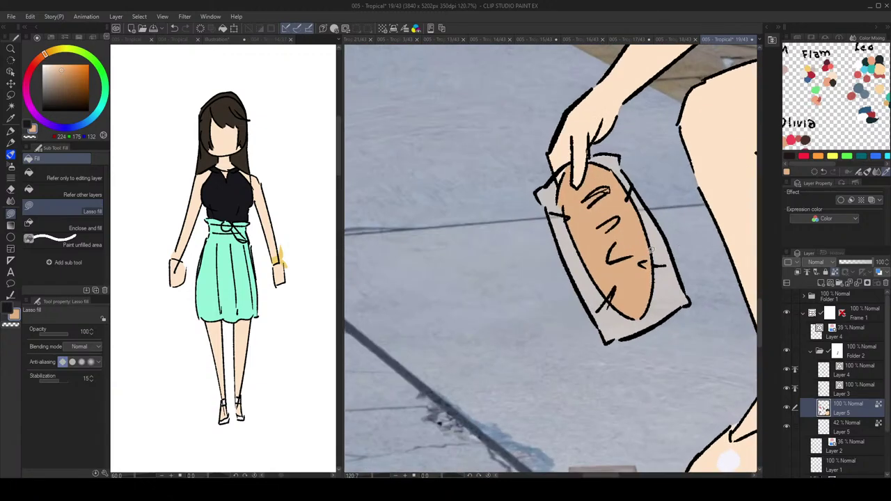
scroll(653, 248, "down", 10)
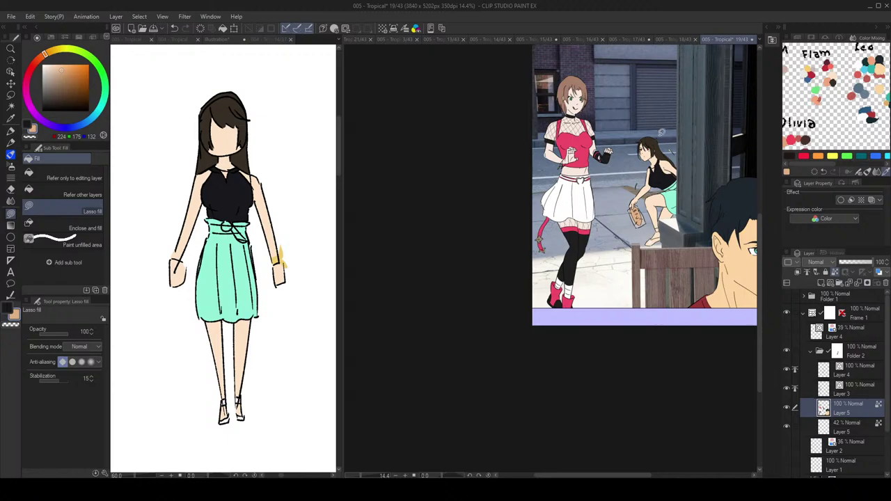
scroll(627, 206, "up", 4)
left_click(64, 71)
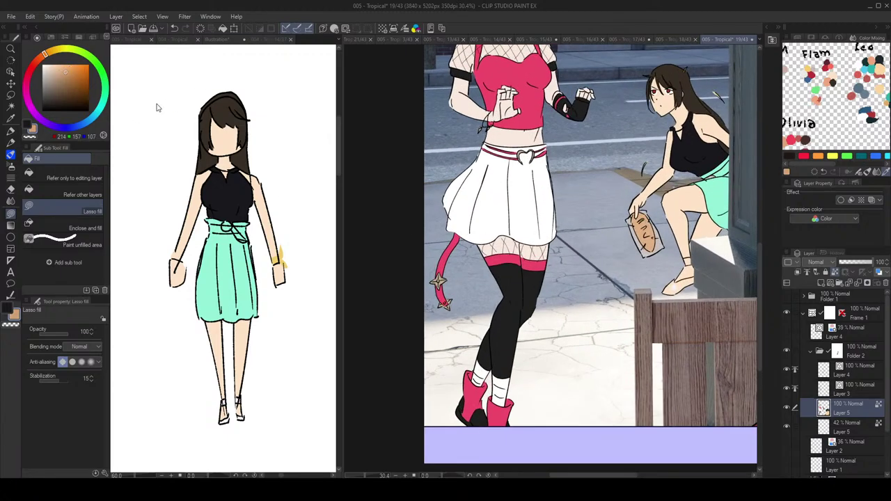
Step: Examine the food in the bakery breakfast panel of the 005 - Tropical story overview as colour reference, and return to the bread on page 19
left_click(124, 40)
scroll(193, 209, "up", 4)
scroll(211, 223, "down", 4)
scroll(223, 271, "up", 5)
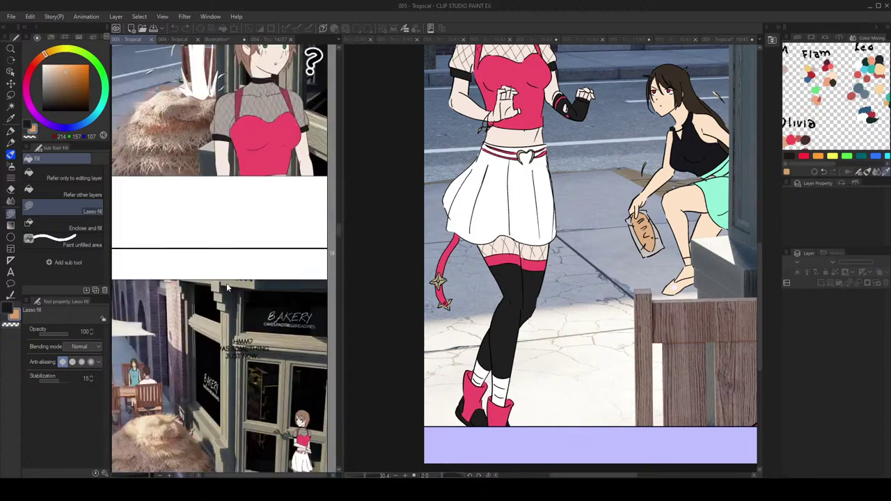
scroll(226, 284, "down", 15)
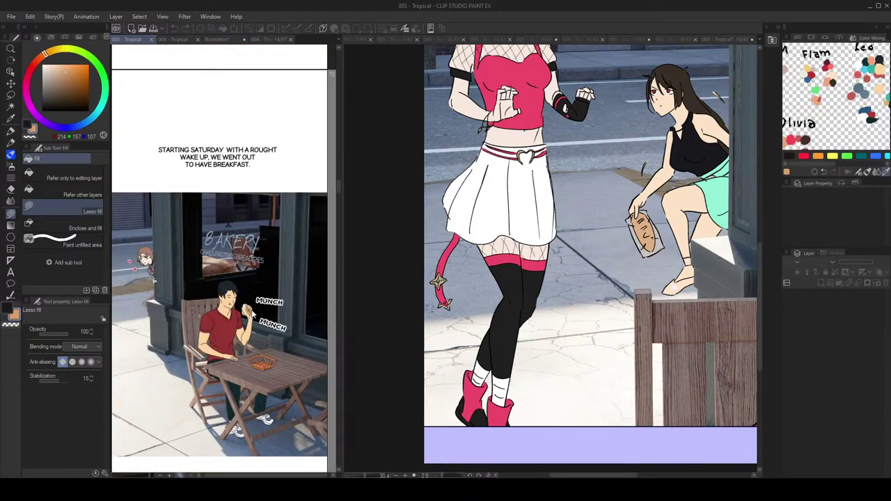
left_click(475, 268)
scroll(596, 213, "up", 5)
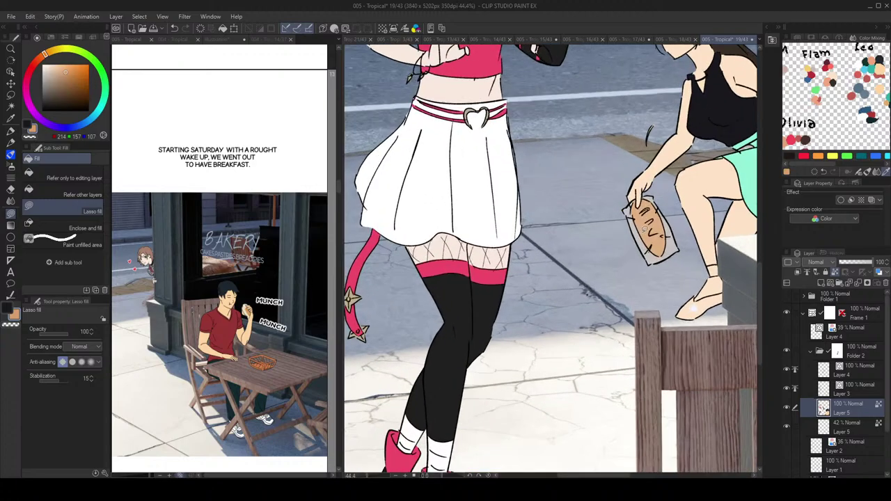
scroll(553, 214, "down", 2)
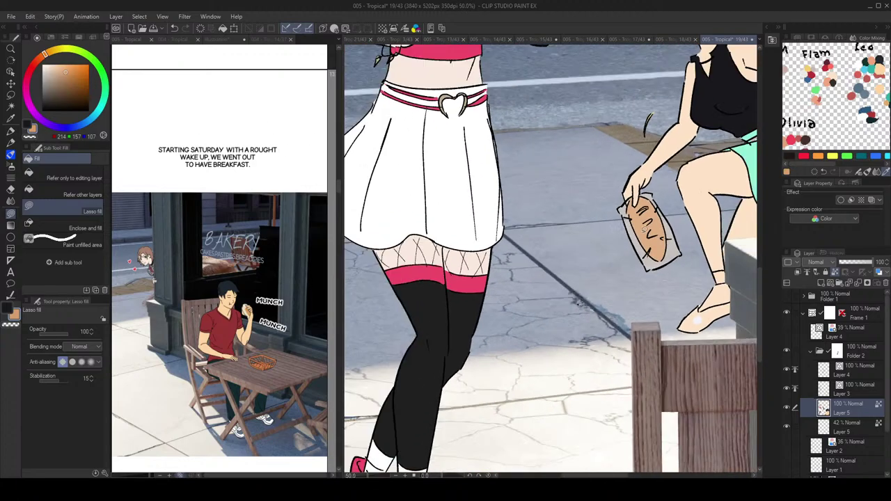
Step: Auto select the bread's tan fill, referring to the editing layer only, and hide the selection border
key("w")
scroll(553, 214, "down", 3)
scroll(609, 228, "up", 2)
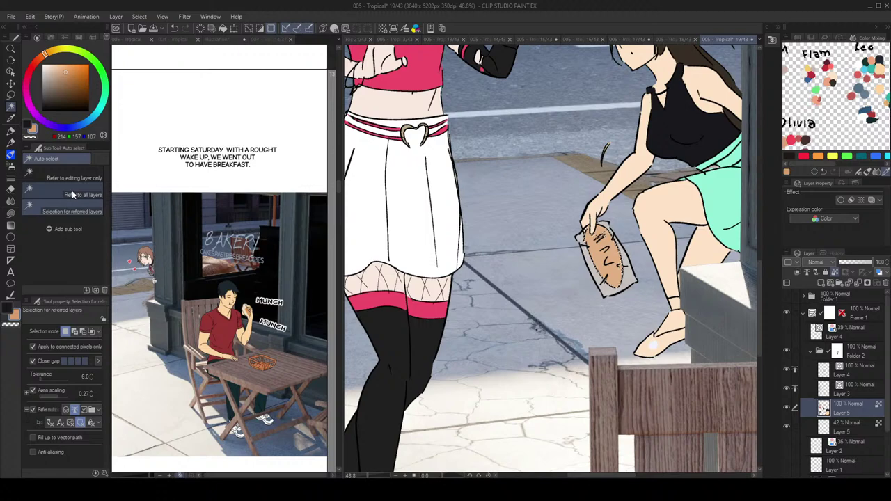
left_click(72, 177)
left_click(599, 256)
scroll(599, 256, "down", 3)
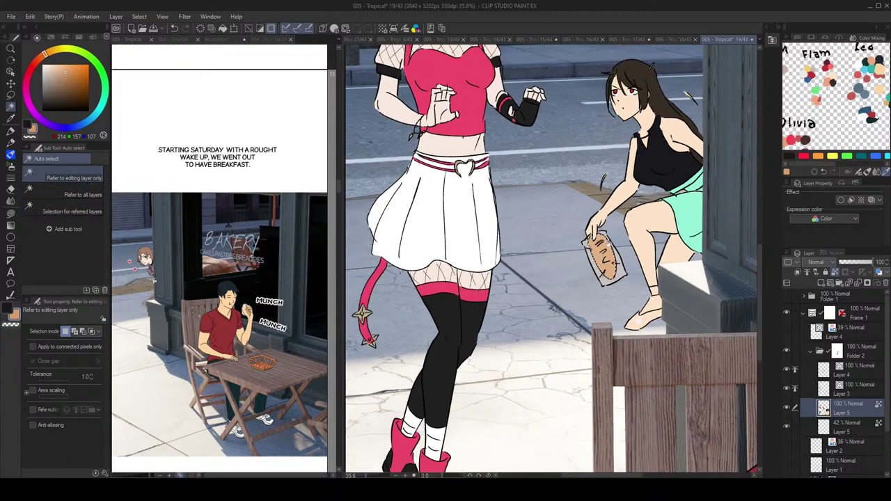
left_click_drag(599, 257, 581, 269)
left_click(272, 29)
Step: Shift the selected bread's colour to a more saturated orange with a tonal correction
key("ctrl+s")
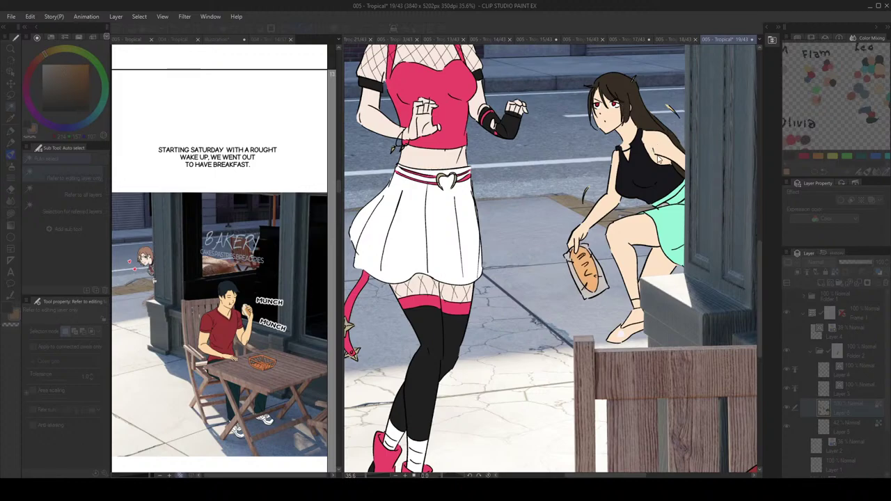
left_click(635, 154)
left_click_drag(662, 152, 650, 155)
scroll(649, 159, "down", 3)
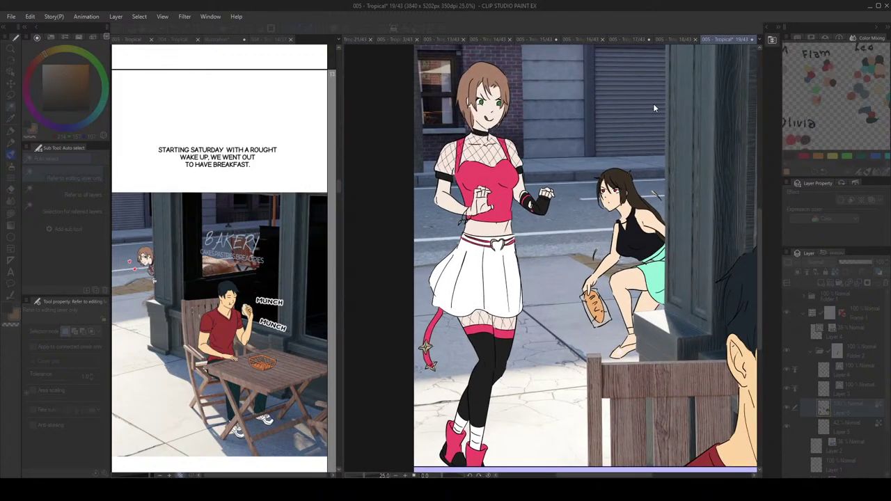
key("ctrl+y")
key("ctrl+z")
left_click(768, 87)
Step: Choose light peach RGB 246, 211, 182 and lasso fill small highlights around the bread's score marks
left_click_drag(616, 326, 613, 286)
scroll(614, 286, "up", 12)
key("g")
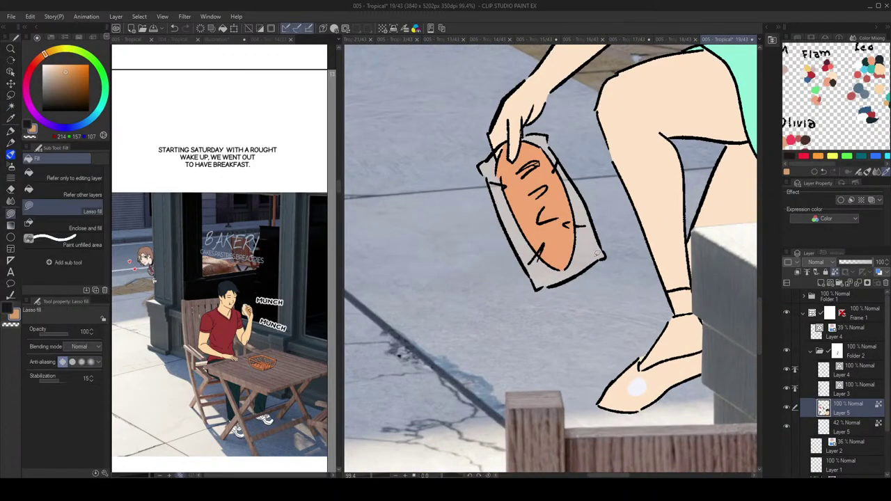
scroll(599, 252, "up", 2)
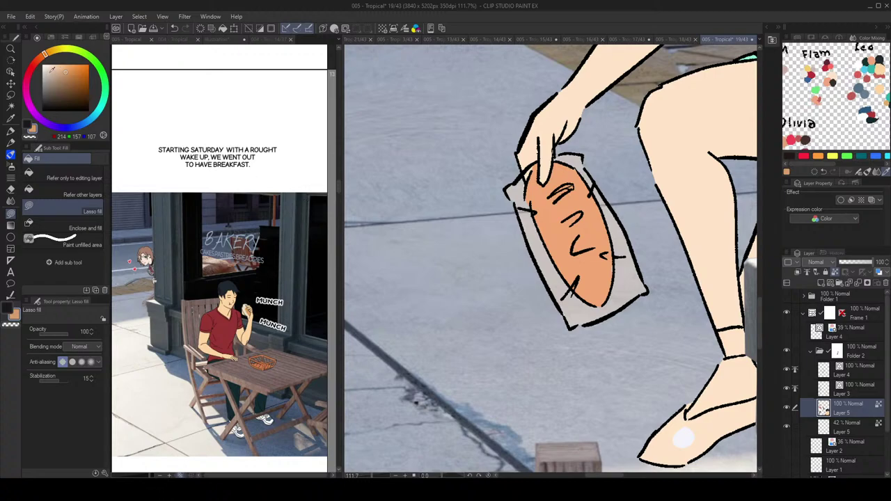
left_click(54, 66)
key("ctrl+z")
left_click_drag(601, 252, 595, 247)
key("ctrl+z")
scroll(608, 201, "down", 4)
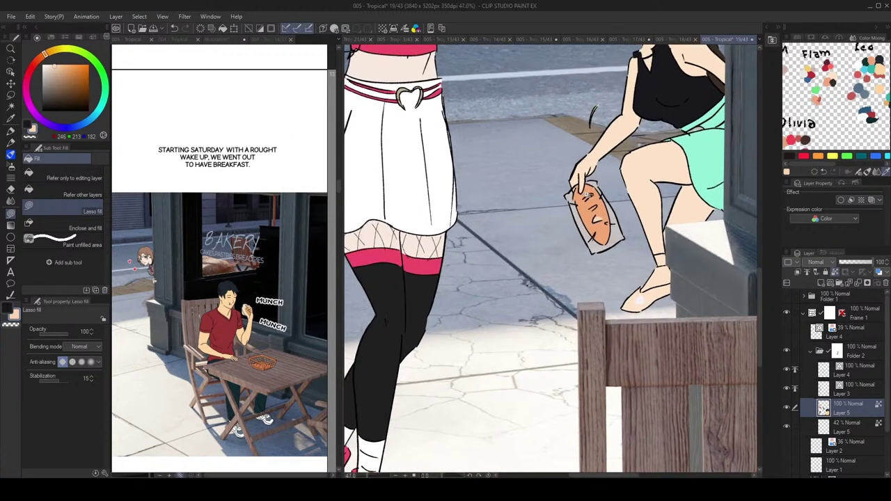
scroll(596, 208, "up", 2)
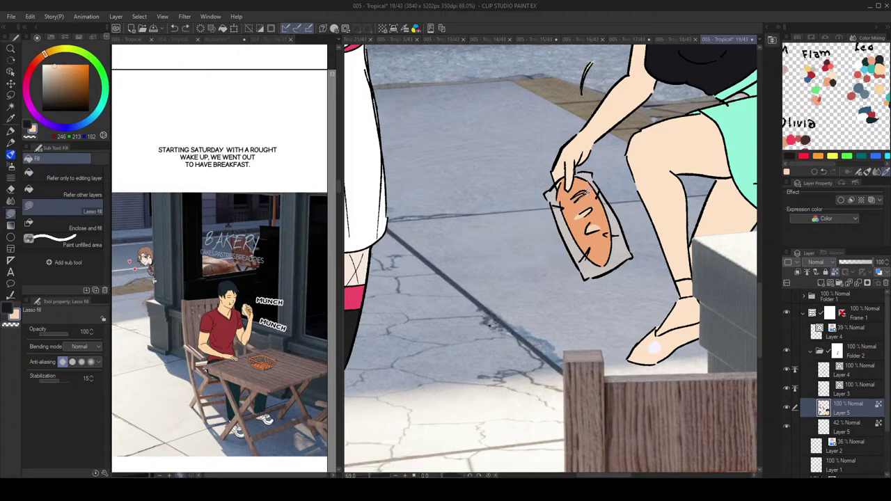
scroll(640, 165, "down", 3)
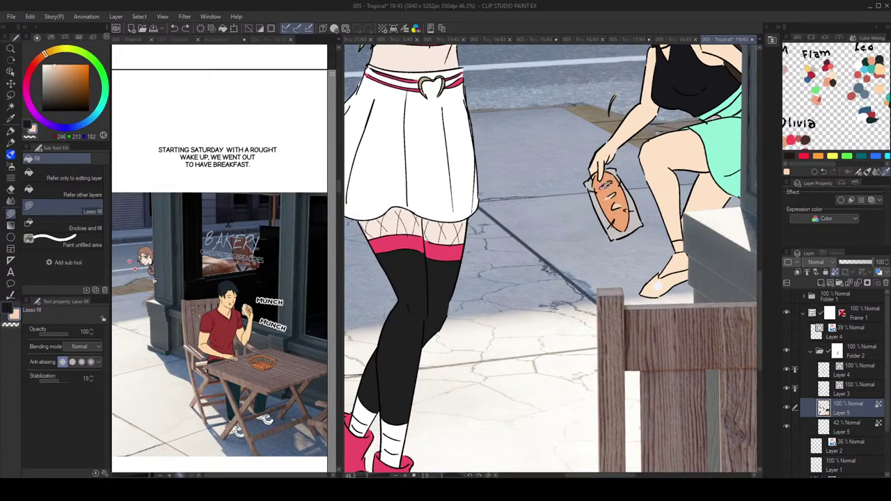
scroll(629, 167, "down", 3)
scroll(640, 170, "up", 2)
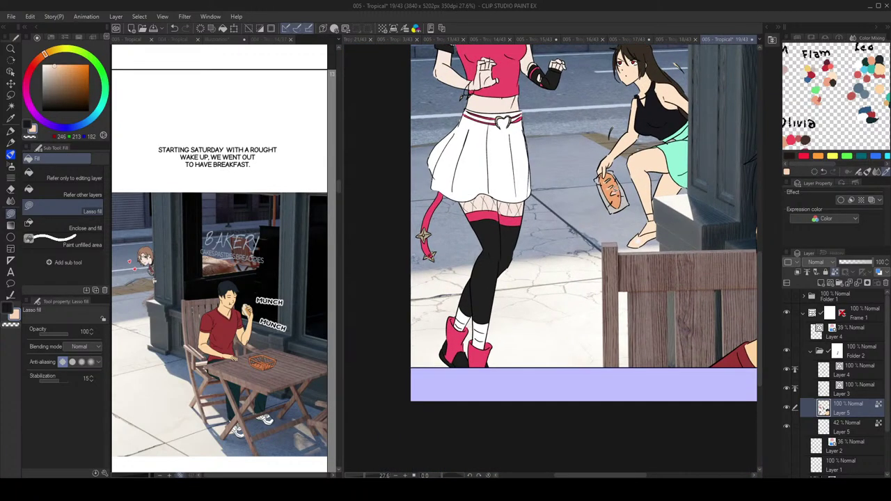
scroll(624, 185, "up", 2)
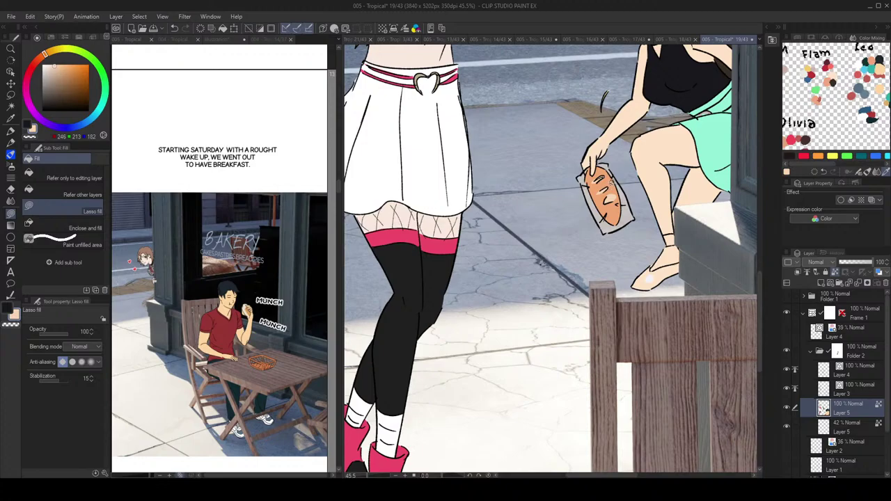
scroll(611, 182, "down", 3)
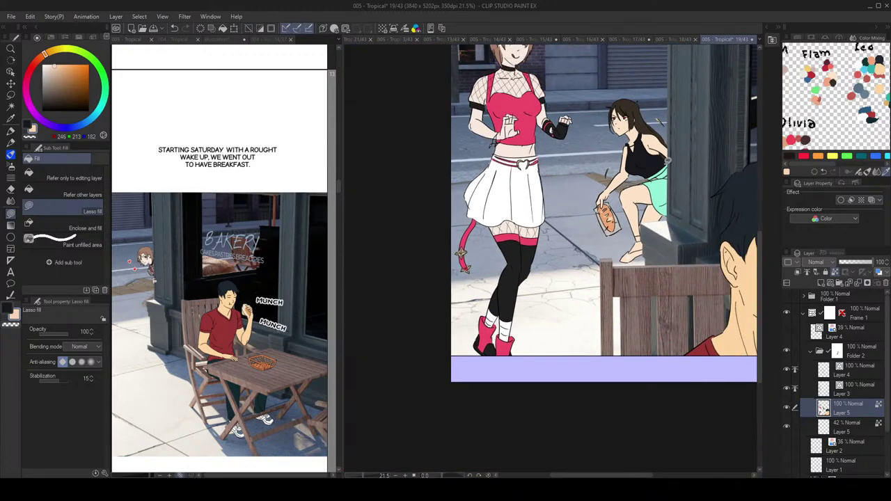
scroll(612, 237, "up", 4)
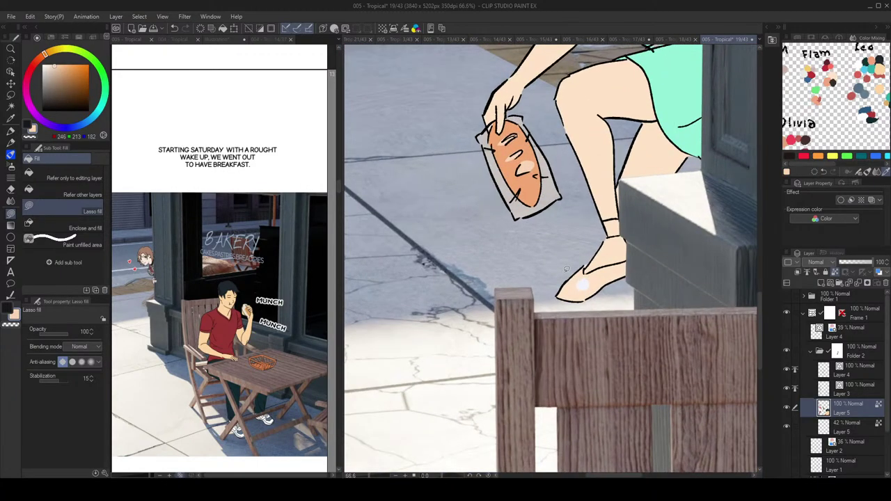
Step: Sample off-white RGB 244, 243, 250 from the spot on the crouching woman's shoe and lasso fill the whole shoe
left_click(583, 282, "alt")
scroll(586, 255, "up", 4)
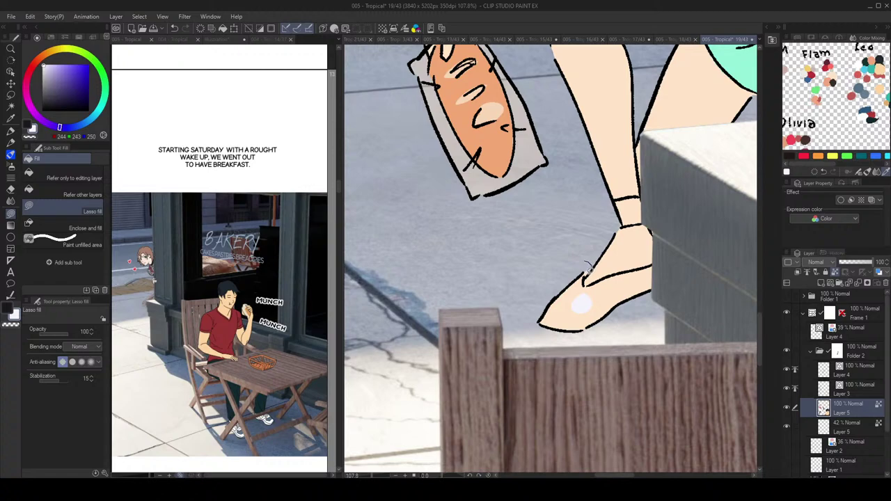
mouse_move(585, 281)
left_mouse_down()
mouse_move(651, 262)
mouse_move(668, 292)
mouse_move(524, 347)
left_mouse_up()
mouse_move(646, 174)
left_mouse_down()
mouse_move(633, 235)
mouse_move(654, 186)
left_mouse_up()
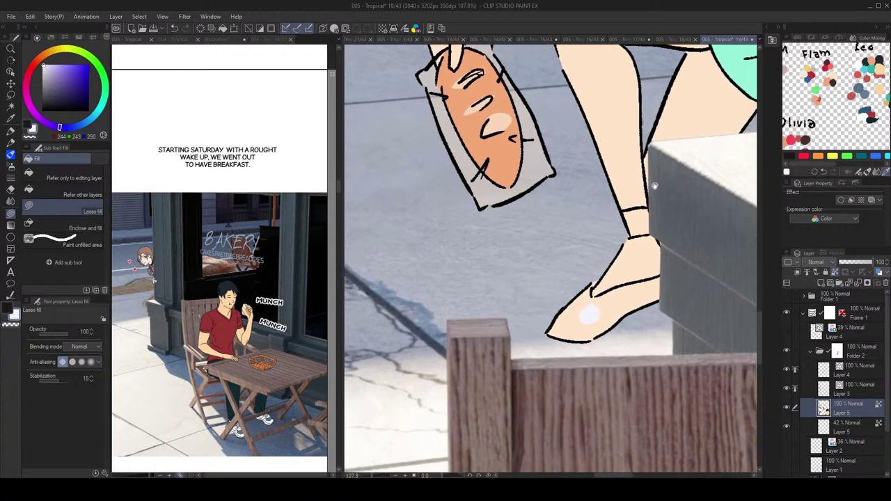
left_click_drag(690, 263, 686, 261)
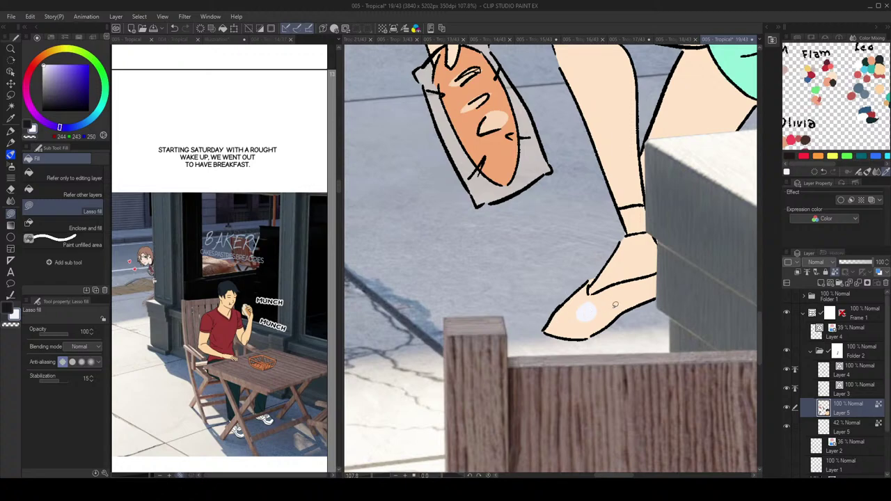
mouse_move(578, 293)
left_mouse_down()
mouse_move(620, 306)
mouse_move(572, 294)
mouse_move(601, 272)
mouse_move(596, 292)
mouse_move(632, 278)
mouse_move(567, 282)
left_mouse_up()
scroll(615, 204, "up", 2)
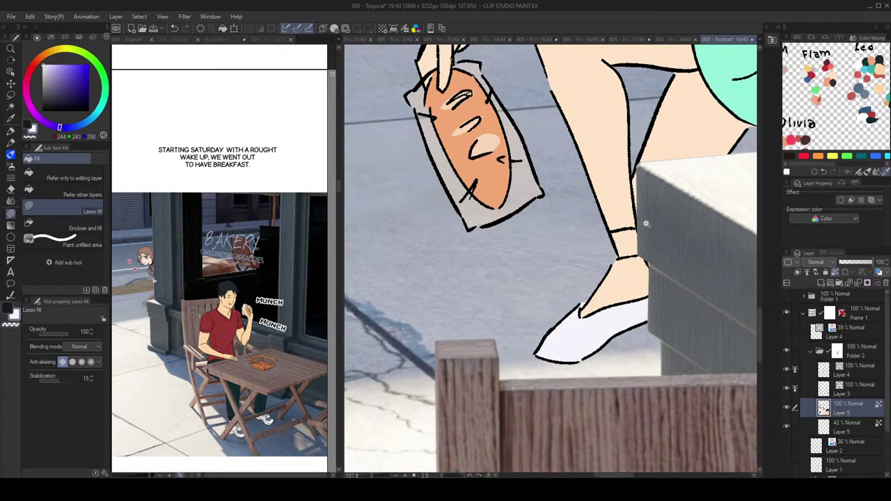
mouse_move(644, 227)
left_mouse_down()
mouse_move(615, 231)
mouse_move(601, 258)
mouse_move(634, 264)
mouse_move(644, 231)
left_mouse_up()
scroll(659, 158, "down", 5)
Step: Check the overall colours of the street panel and save page 19
scroll(677, 164, "down", 2)
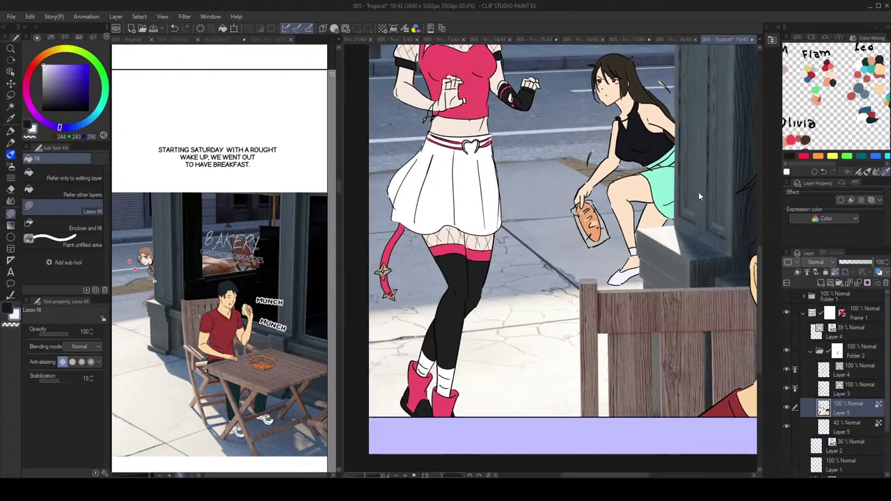
key("h")
key("h")
scroll(703, 195, "down", 2)
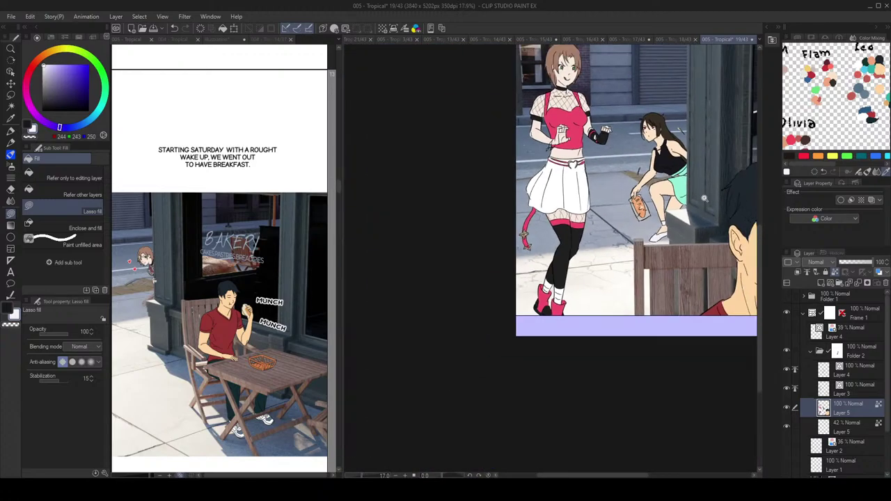
scroll(707, 192, "up", 1)
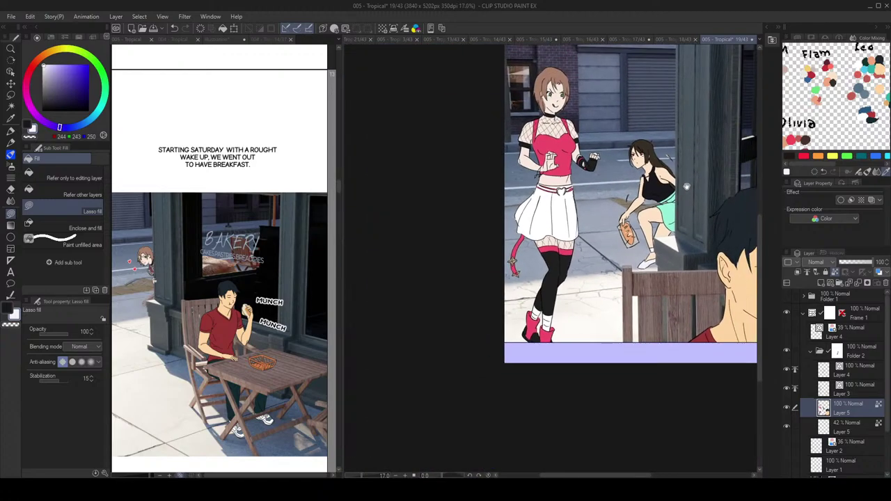
scroll(668, 251, "up", 1)
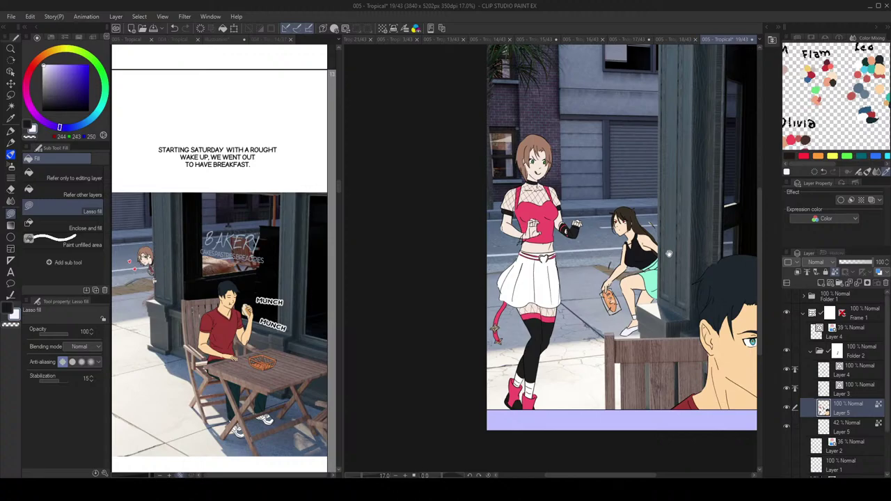
mouse_move(696, 264)
left_mouse_down()
mouse_move(655, 230)
mouse_move(673, 229)
mouse_move(681, 259)
left_mouse_up()
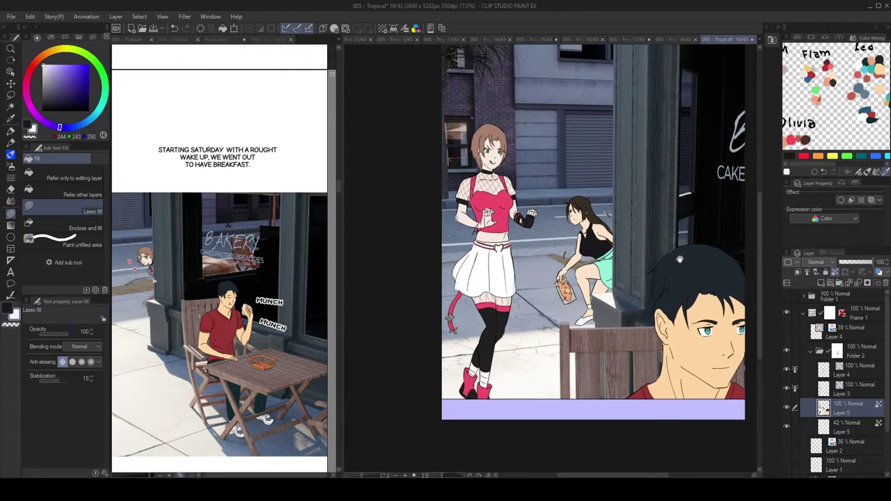
key("ctrl+s")
Step: Review the neighbouring pages in the 005 - Tropical story overview, comparing the standing woman's fishnet colouring with page 19
left_click(270, 194)
scroll(268, 209, "down", 10)
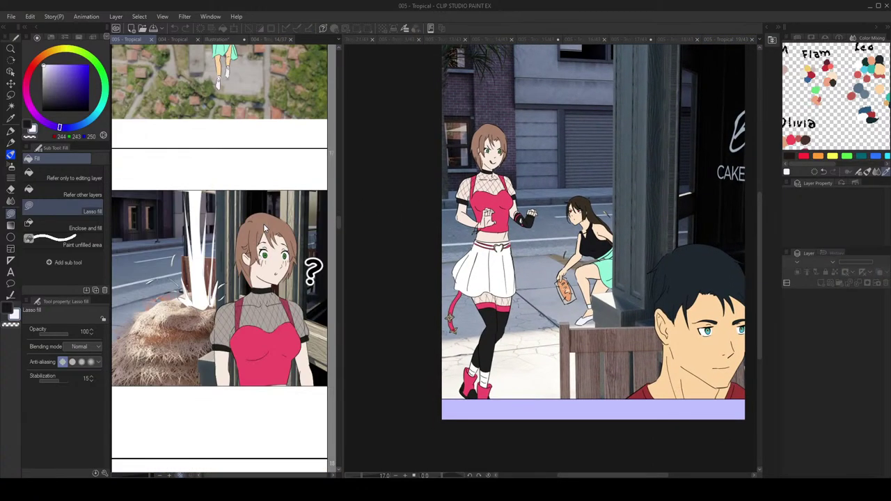
scroll(267, 229, "down", 10)
scroll(268, 237, "up", 8)
scroll(270, 243, "down", 12)
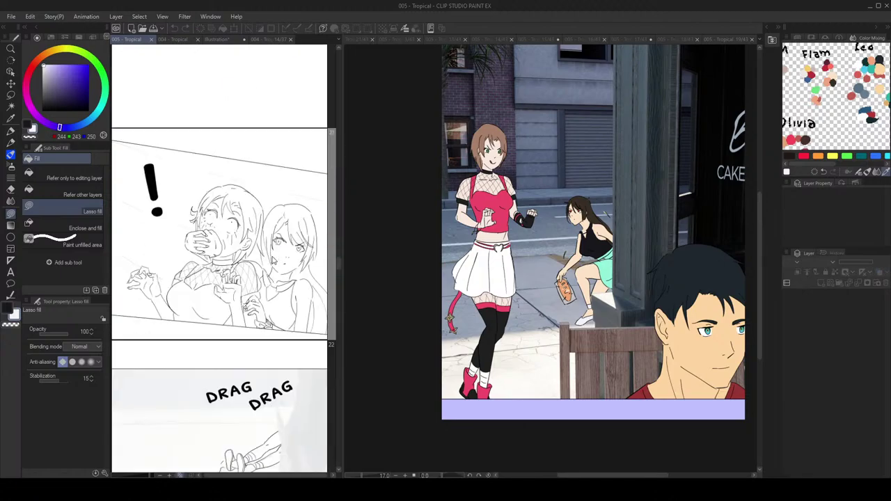
scroll(272, 230, "up", 10)
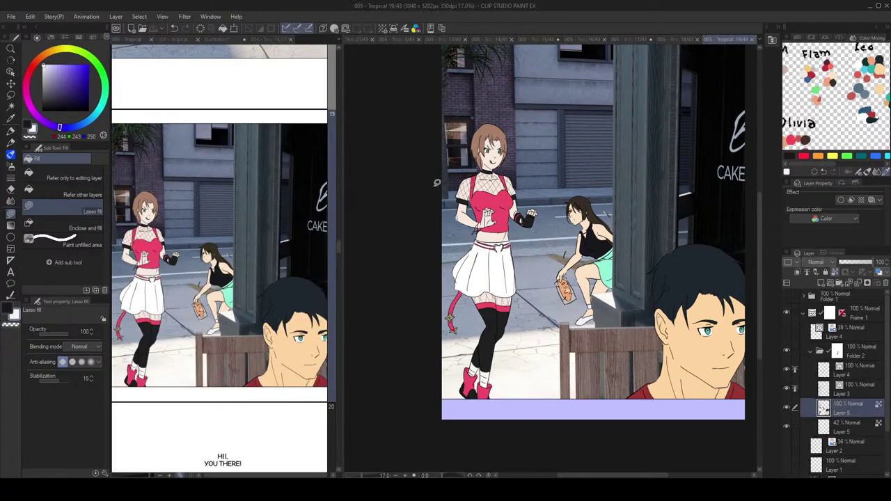
scroll(234, 250, "up", 2)
Step: Add a new layer clipped to the characters' flat colour layer and sample near-black RGB 32, 32, 32 from the Kunoichi swatches
left_click(465, 243)
scroll(487, 199, "up", 4)
left_click_drag(498, 227, 617, 309)
scroll(537, 268, "up", 2)
left_click(825, 283)
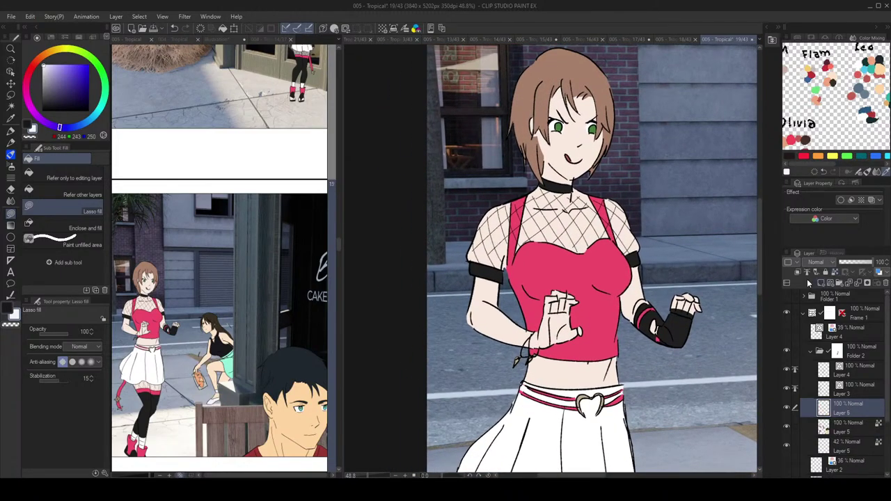
mouse_move(823, 90)
left_mouse_down()
mouse_move(843, 98)
mouse_move(830, 107)
mouse_move(832, 90)
left_mouse_up()
scroll(841, 98, "down", 2)
left_click(787, 98)
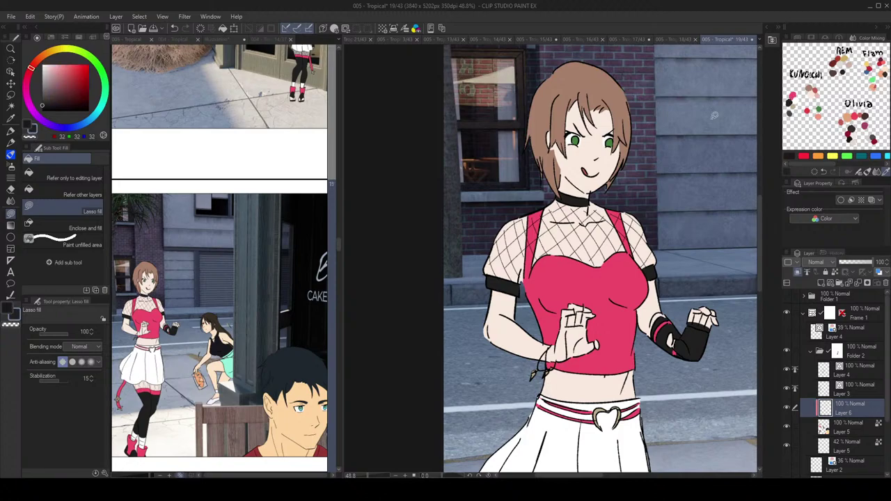
Step: Lasso fill the fishnet over the standing woman's left shoulder and upper chest, and set the clipped layer's opacity to 42%
scroll(546, 167, "up", 2)
scroll(655, 246, "up", 2)
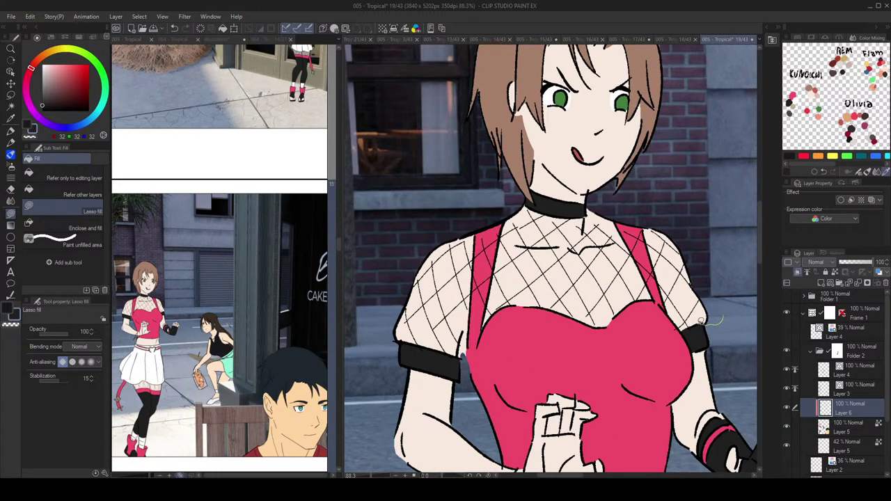
mouse_move(685, 328)
left_mouse_down()
mouse_move(653, 298)
mouse_move(606, 325)
mouse_move(577, 274)
mouse_move(712, 279)
left_mouse_up()
left_click_drag(690, 246, 712, 256)
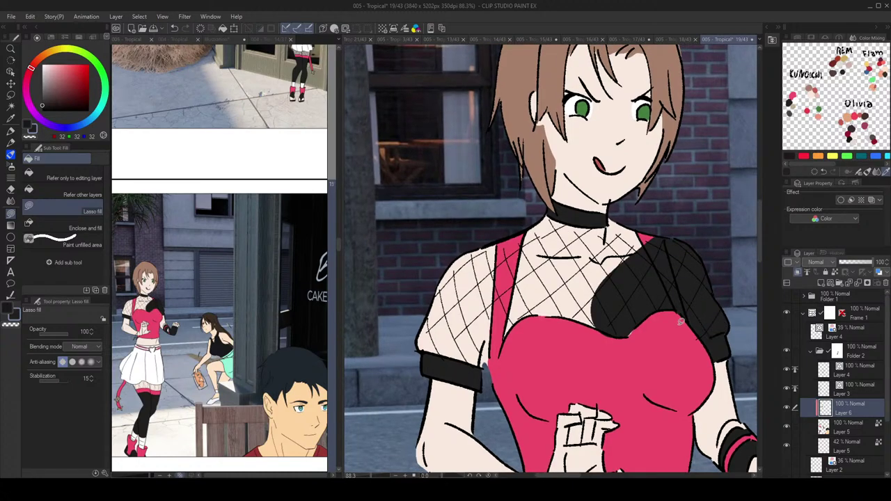
left_click_drag(864, 263, 855, 267)
Step: Lasso fill the remaining fishnet across the standing woman's chest and right sleeve on the translucent layer
left_click_drag(621, 226, 637, 225)
mouse_move(698, 246)
left_mouse_down()
mouse_move(636, 214)
mouse_move(493, 230)
mouse_move(621, 293)
left_mouse_up()
mouse_move(605, 324)
left_mouse_down()
mouse_move(581, 318)
mouse_move(567, 298)
left_mouse_up()
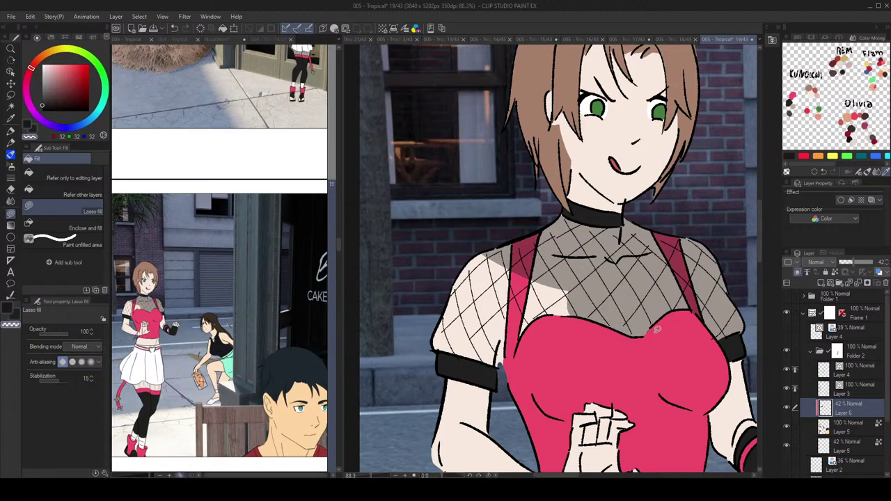
key("c")
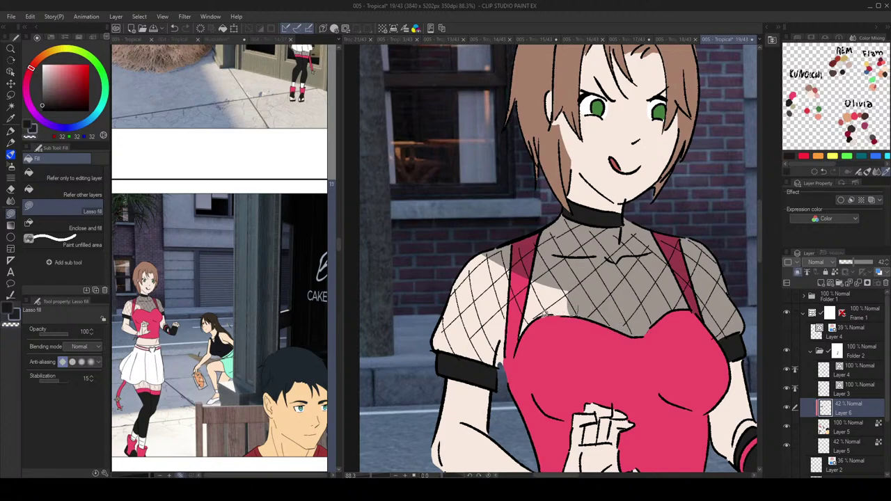
mouse_move(536, 319)
left_mouse_down()
mouse_move(489, 256)
mouse_move(534, 262)
left_mouse_up()
left_click_drag(545, 263, 575, 262)
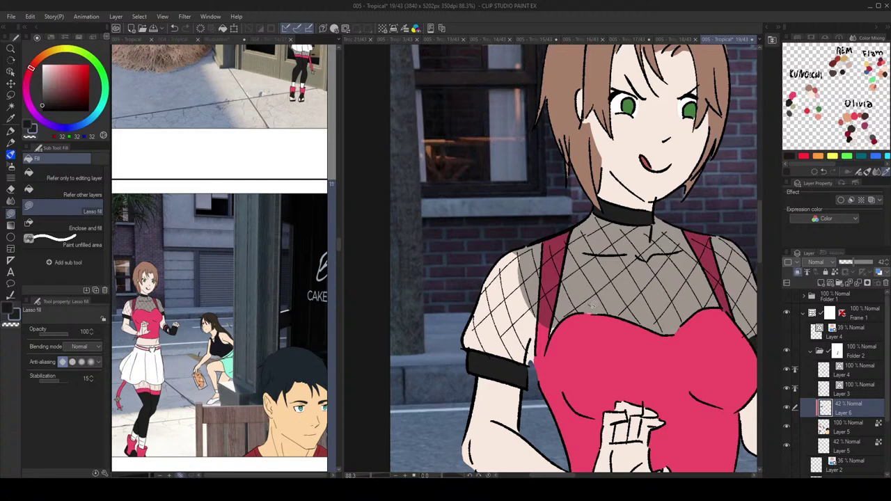
mouse_move(555, 328)
left_mouse_down()
mouse_move(533, 376)
mouse_move(490, 352)
mouse_move(476, 232)
mouse_move(529, 261)
left_mouse_up()
Step: Lasso fill the fishnet on both of the standing woman's thighs between the skirt hem and the stocking bands
scroll(599, 211, "down", 6)
scroll(626, 228, "up", 5)
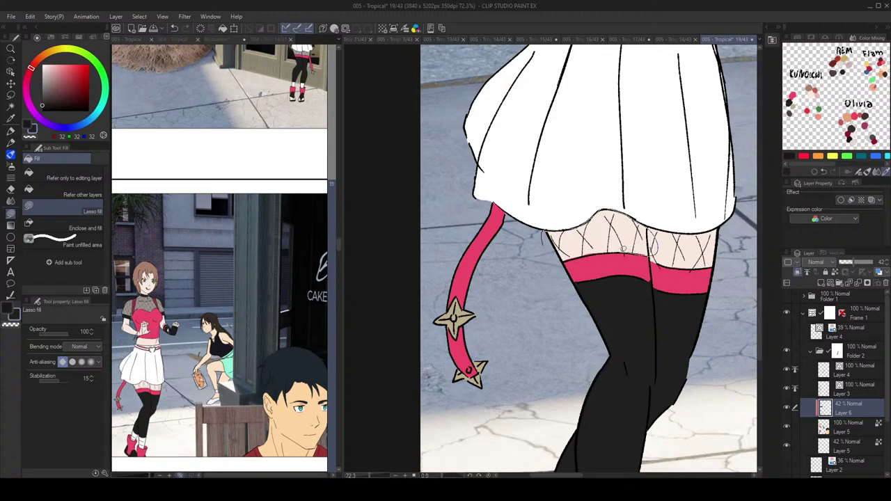
left_click_drag(567, 260, 545, 237)
mouse_move(596, 226)
left_mouse_down()
mouse_move(534, 241)
mouse_move(612, 243)
left_mouse_up()
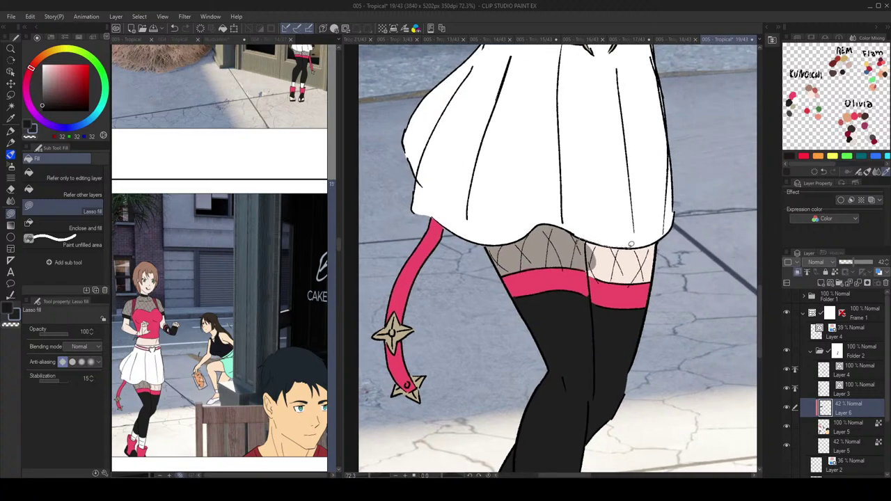
mouse_move(662, 267)
left_mouse_down()
mouse_move(646, 281)
mouse_move(599, 281)
mouse_move(585, 252)
left_mouse_up()
scroll(646, 168, "down", 5)
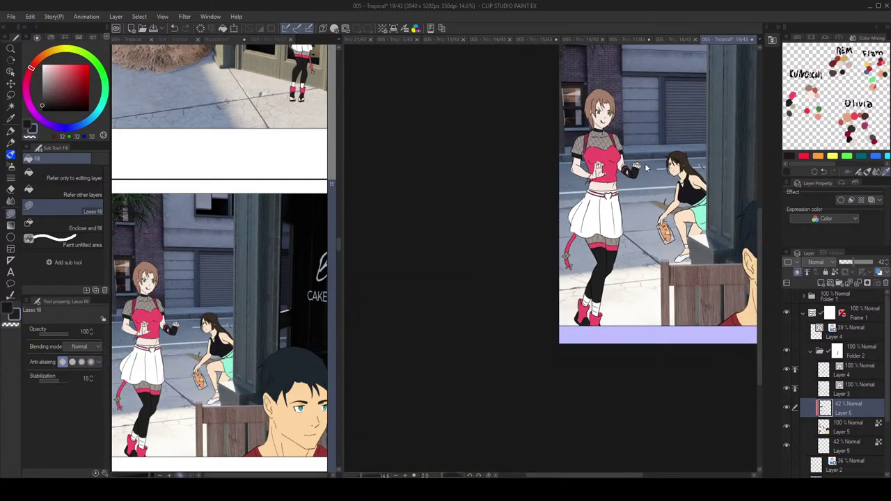
Step: Check the finished page 19, then browse the story pages and open page 21, with the two startled women, for colouring
scroll(645, 164, "up", 2)
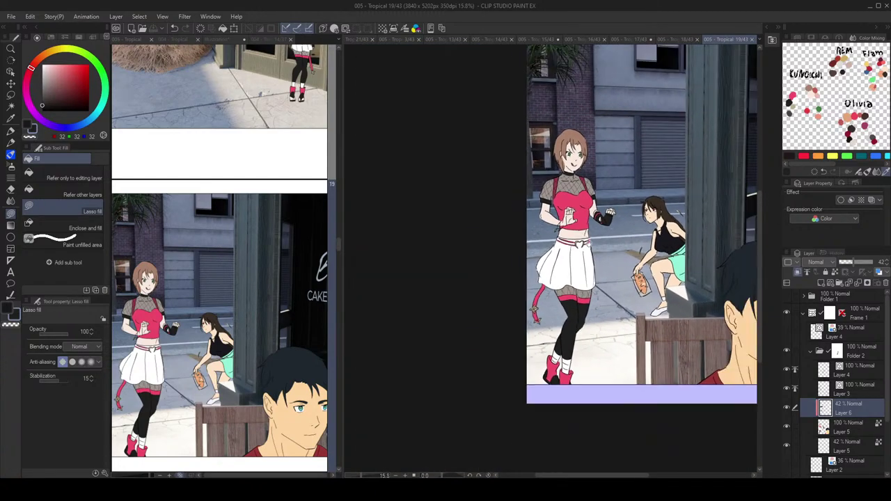
left_click_drag(570, 227, 527, 93)
left_click(236, 295)
scroll(238, 296, "down", 4)
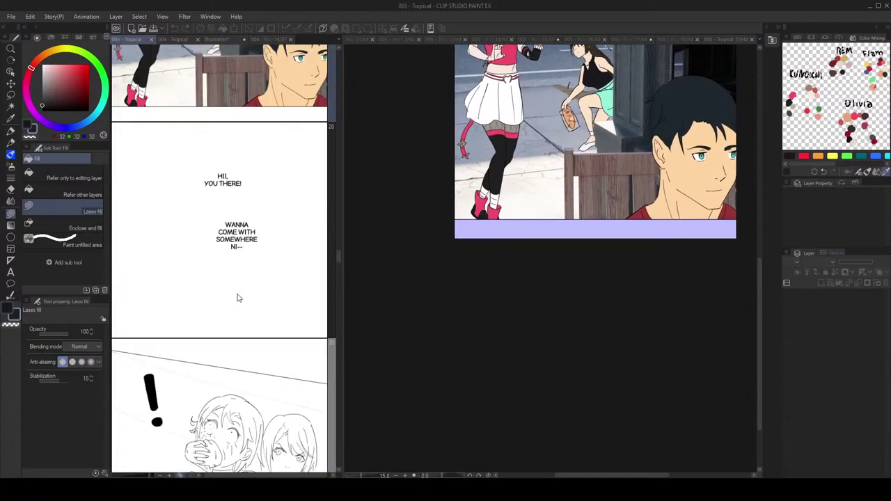
scroll(240, 299, "up", 4)
scroll(241, 294, "down", 8)
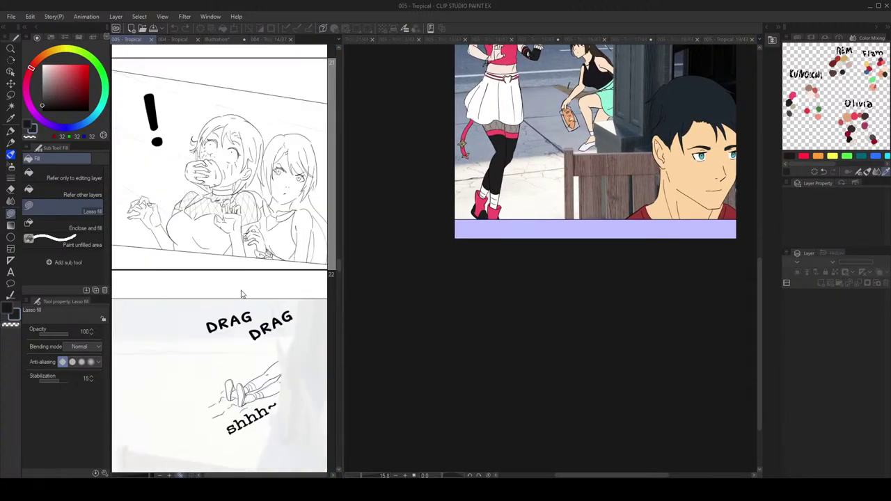
scroll(241, 243, "up", 1)
double_click(243, 265)
scroll(517, 205, "up", 4)
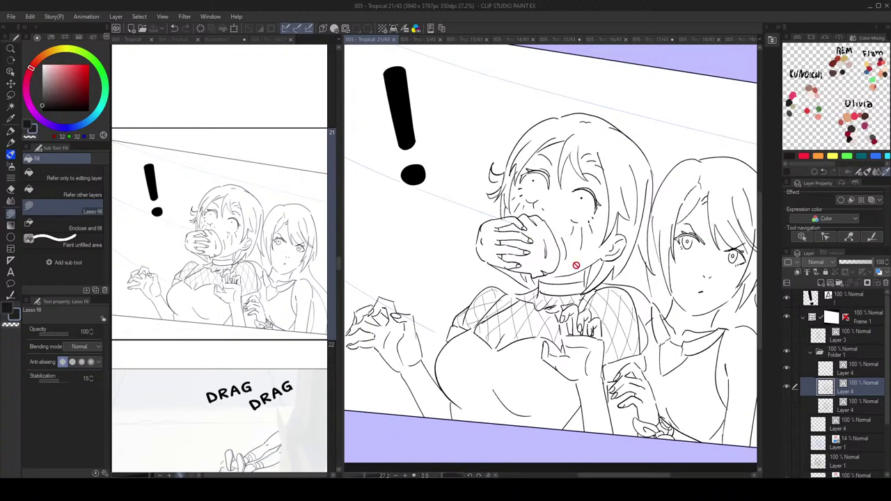
scroll(576, 266, "down", 1)
Step: Add a new layer beneath the two upper line-art layers in Folder 1, set those two as reference layers, and select the new layer
left_click(864, 403)
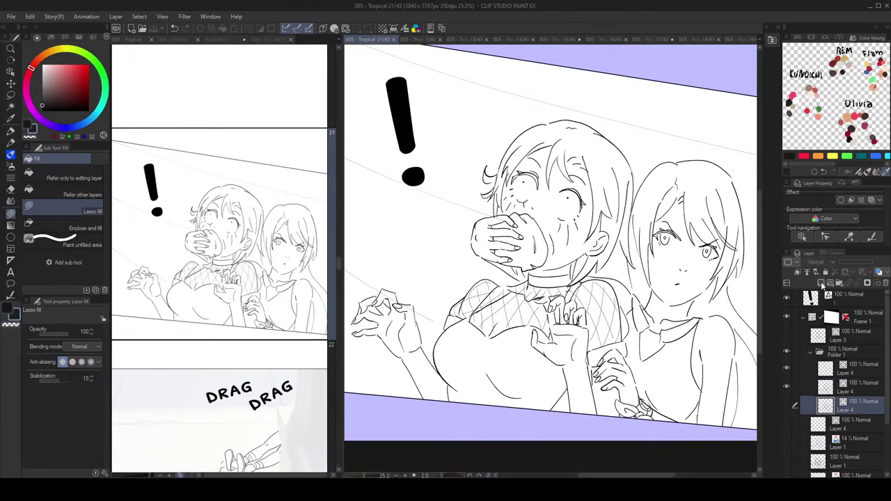
left_click(822, 285)
left_click(858, 382)
left_click(859, 366, "ctrl")
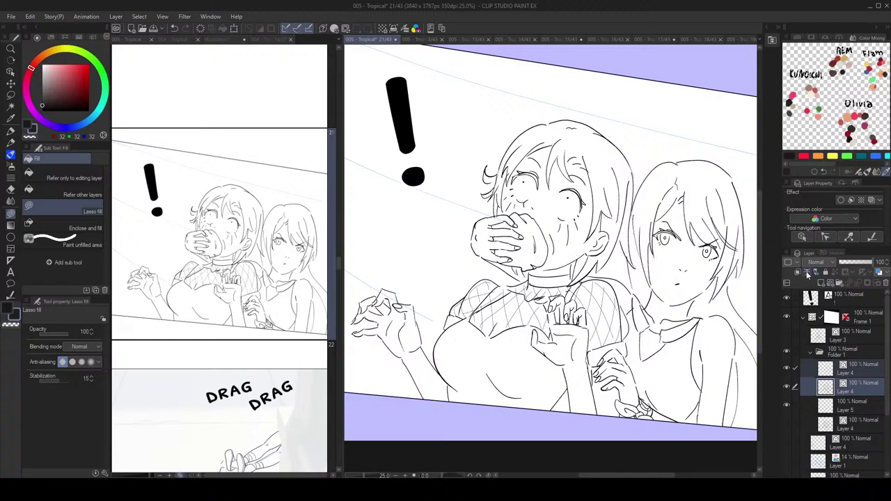
left_click(862, 405)
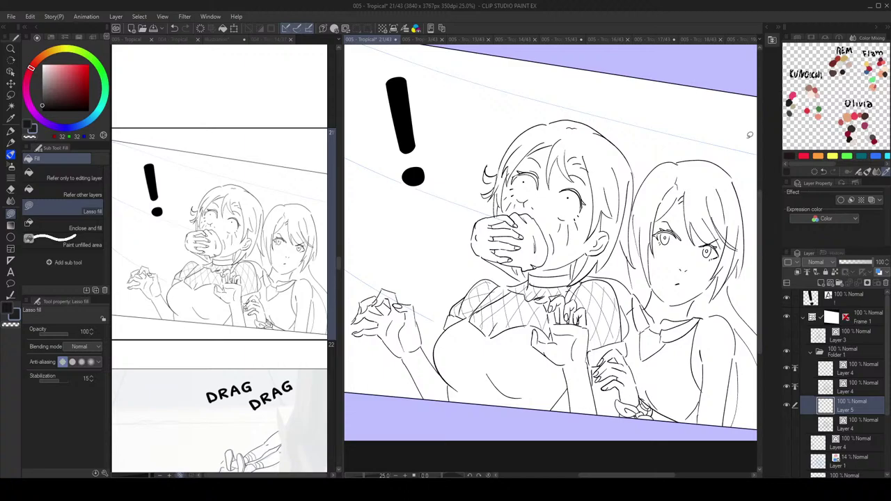
Step: Turn on a quick mask and lasso fill one loose area around both women, including the raised hand and past the lower frame edge
left_click(345, 28)
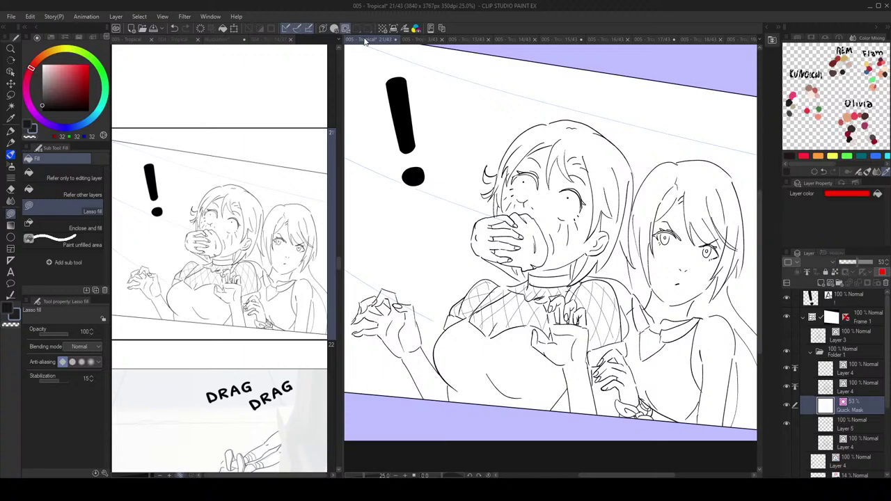
scroll(628, 156, "down", 2)
left_click_drag(657, 151, 651, 148)
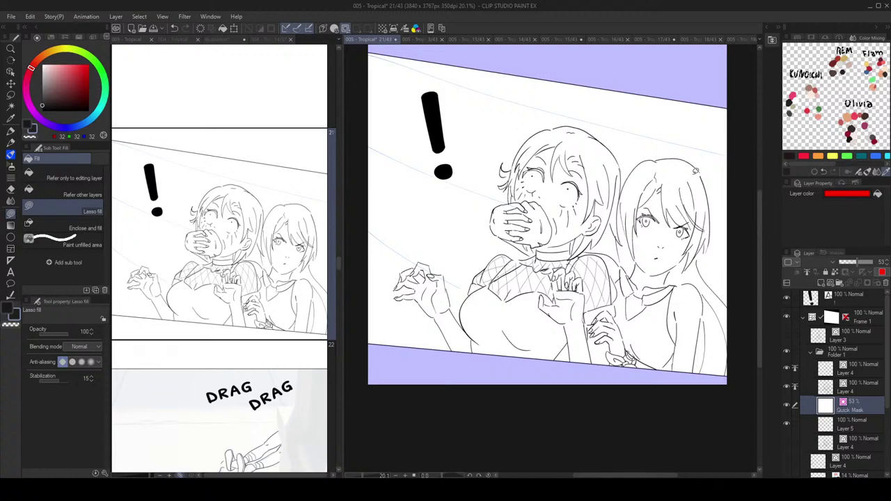
mouse_move(707, 169)
left_mouse_down()
mouse_move(620, 143)
mouse_move(591, 120)
mouse_move(556, 113)
mouse_move(522, 125)
mouse_move(489, 158)
mouse_move(463, 227)
mouse_move(379, 285)
mouse_move(443, 365)
mouse_move(631, 397)
mouse_move(747, 359)
mouse_move(753, 254)
mouse_move(718, 144)
mouse_move(708, 184)
mouse_move(747, 154)
mouse_move(688, 162)
mouse_move(737, 221)
left_mouse_up()
key("c")
key("c")
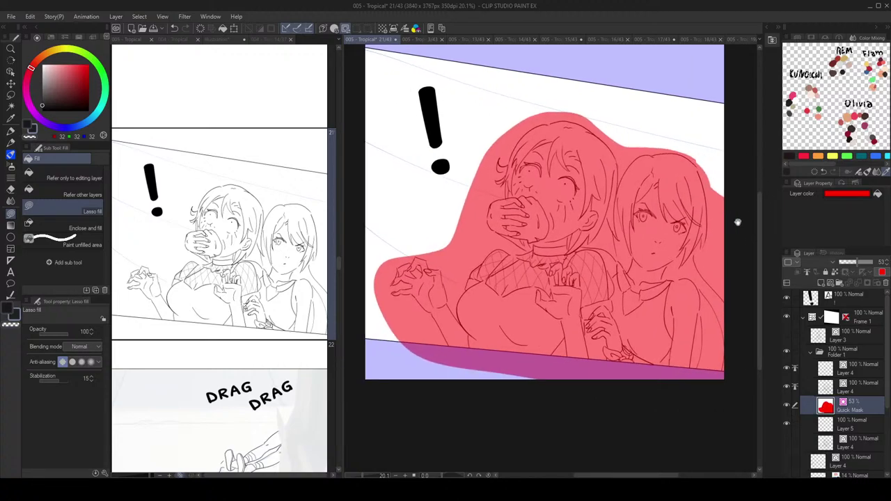
left_click_drag(690, 167, 659, 171)
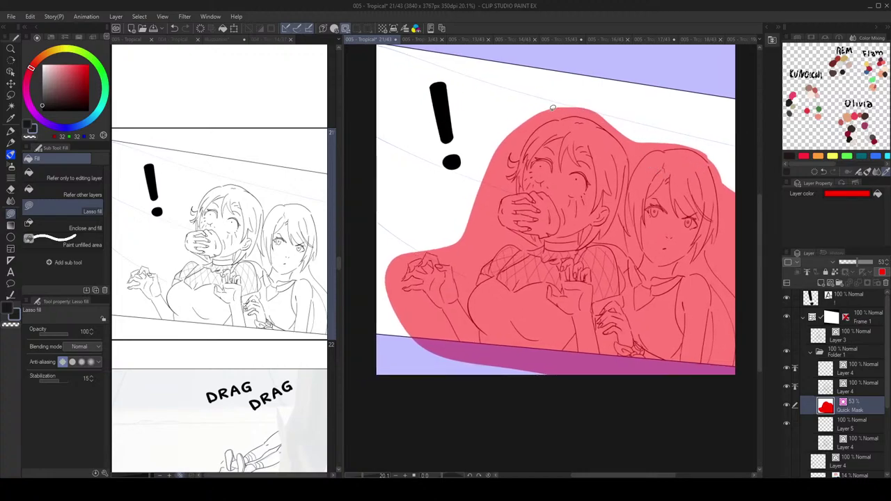
Step: Lasso erase small patches of the mask at the open line gaps on the short-haired woman's crown and side hair
scroll(575, 112, "up", 5)
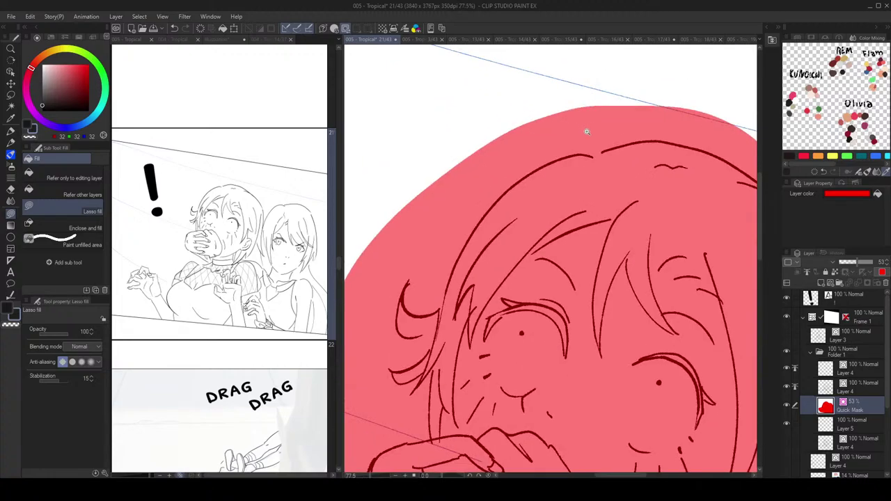
mouse_move(607, 149)
left_mouse_down()
mouse_move(595, 155)
mouse_move(579, 145)
left_mouse_up()
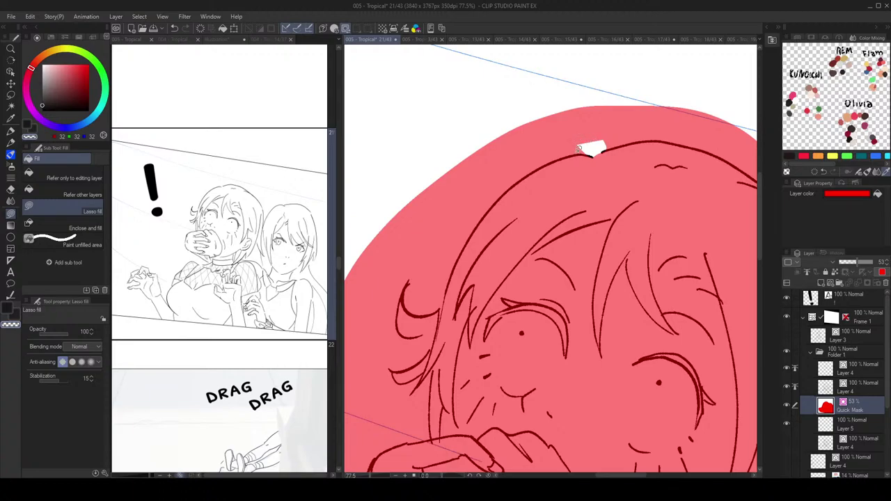
mouse_move(461, 274)
left_mouse_down()
mouse_move(504, 265)
mouse_move(480, 280)
mouse_move(490, 285)
mouse_move(472, 299)
mouse_move(476, 326)
left_mouse_up()
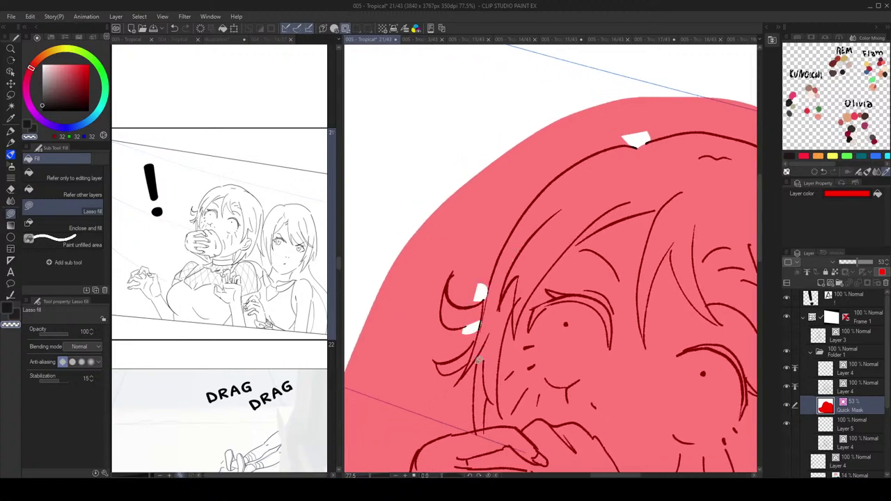
mouse_move(479, 358)
left_mouse_down()
mouse_move(473, 372)
mouse_move(476, 362)
left_mouse_up()
scroll(522, 336, "down", 3)
left_click_drag(526, 333, 552, 184)
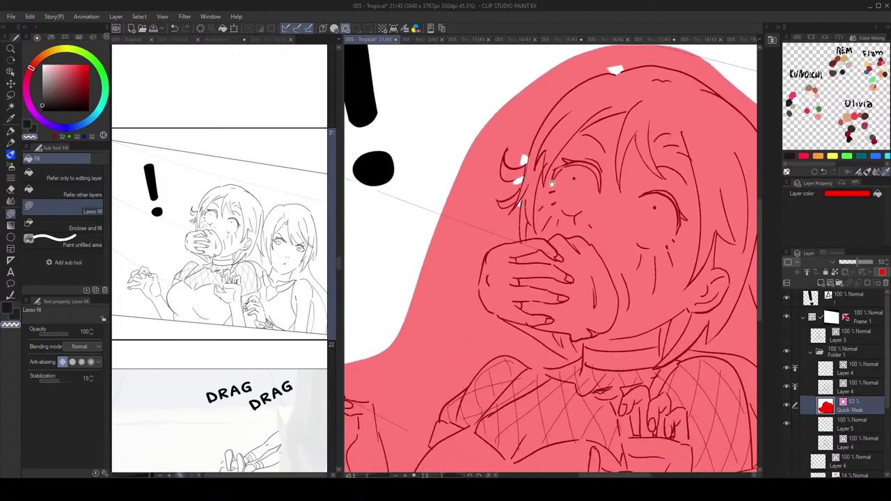
Step: Try to erase a mask patch at the gap between the side hair and the hand covering the mouth
scroll(541, 209, "up", 3)
mouse_move(524, 239)
left_mouse_down()
mouse_move(521, 265)
mouse_move(522, 239)
mouse_move(529, 240)
mouse_move(519, 264)
mouse_move(537, 203)
left_mouse_up()
scroll(537, 202, "down", 3)
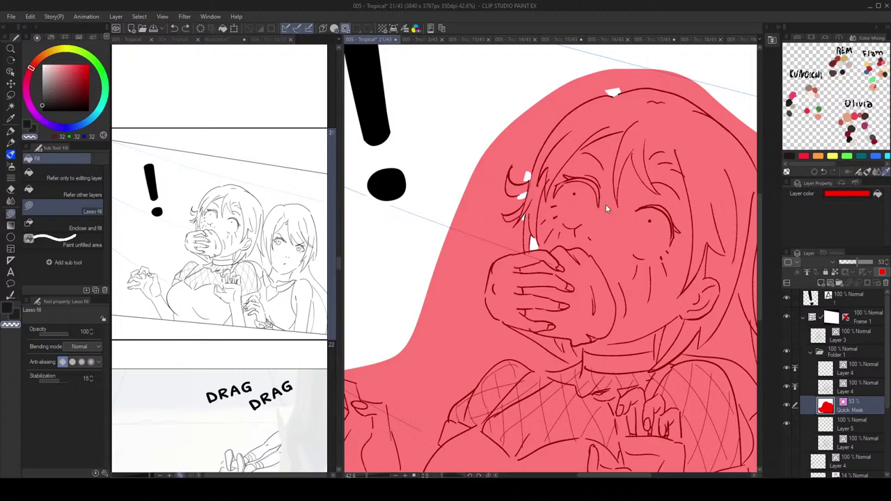
scroll(630, 178, "down", 2)
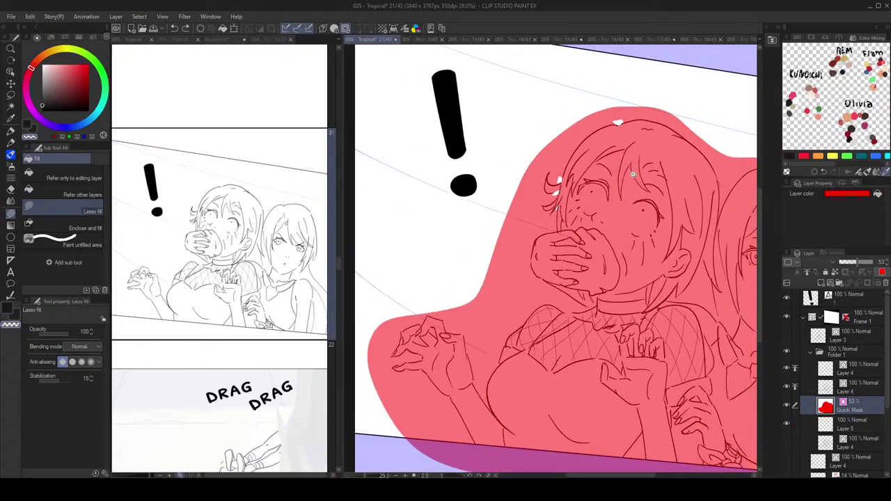
scroll(556, 193, "up", 2)
left_click_drag(547, 245, 543, 246)
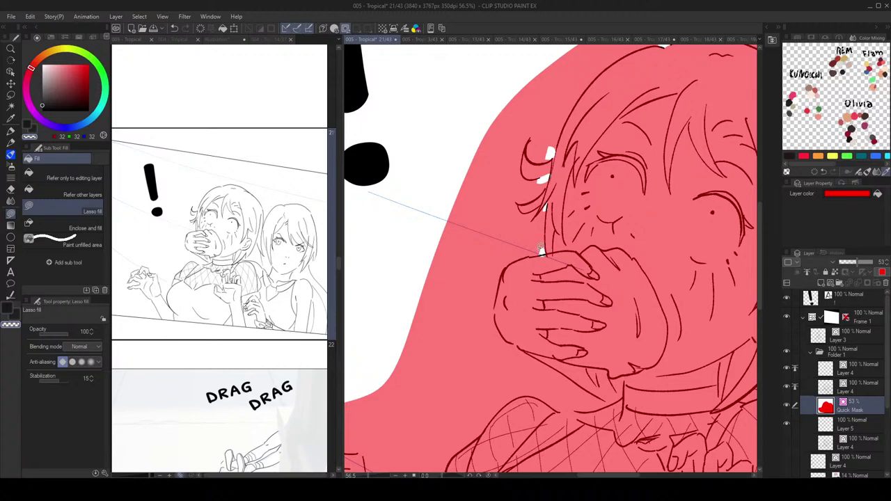
left_click_drag(563, 214, 595, 209)
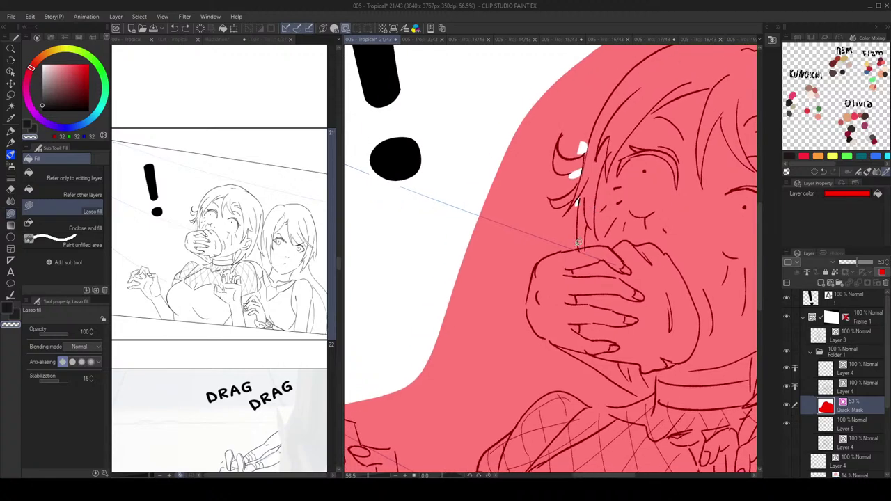
Step: Lasso erase mask patches at the line gaps around the hand covering the mouth and beside the short-haired woman's neck
left_click_drag(578, 242, 540, 252)
mouse_move(524, 300)
left_mouse_down()
mouse_move(532, 337)
mouse_move(551, 353)
left_mouse_up()
mouse_move(612, 384)
left_mouse_down()
mouse_move(555, 326)
mouse_move(464, 390)
left_mouse_up()
left_click_drag(465, 390, 586, 257)
Step: Lasso erase mask patches at the raised hand's line gaps and cut a strip from its fingertip to the mask's outer edge
scroll(585, 258, "up", 2)
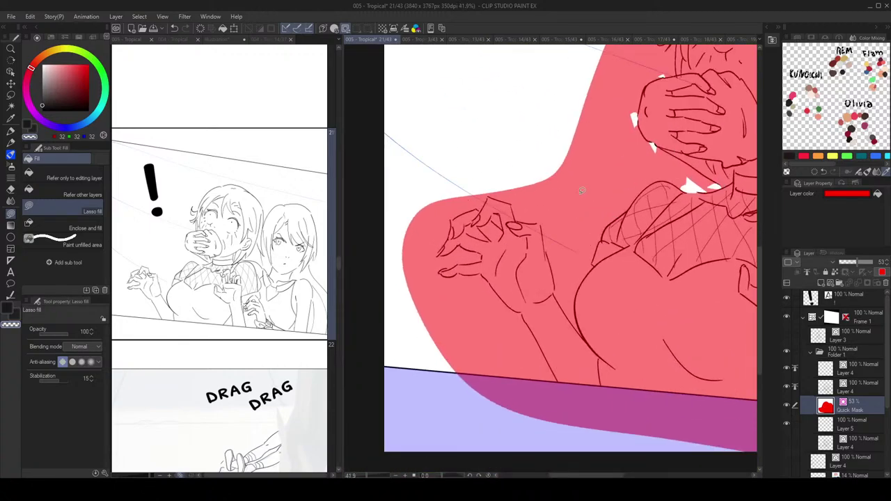
scroll(552, 222, "up", 2)
scroll(578, 195, "down", 2)
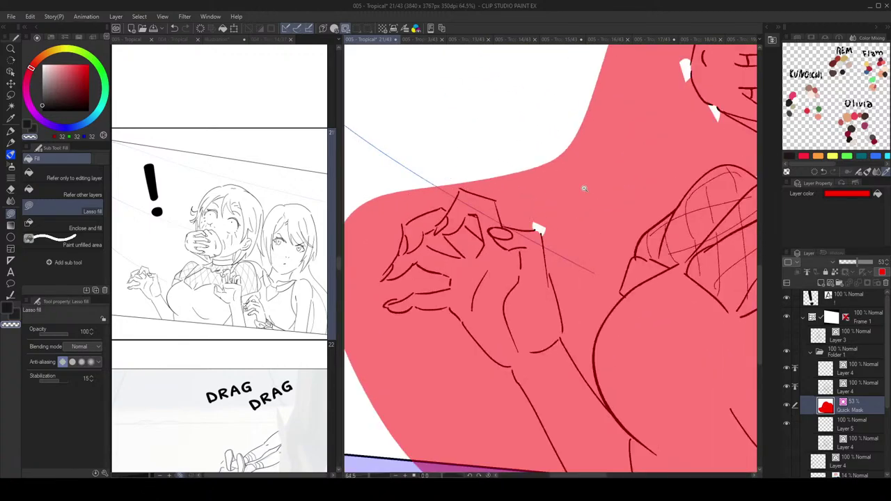
scroll(582, 244, "up", 2)
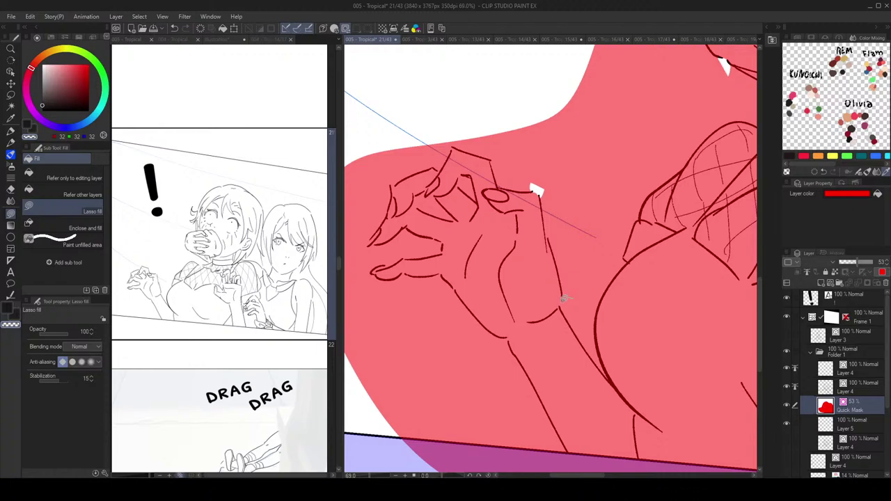
left_click_drag(564, 298, 565, 300)
mouse_move(553, 240)
left_mouse_down()
mouse_move(544, 226)
mouse_move(551, 243)
left_mouse_up()
left_click_drag(527, 104, 546, 181)
scroll(592, 167, "down", 3)
left_click_drag(606, 166, 548, 235)
key("w")
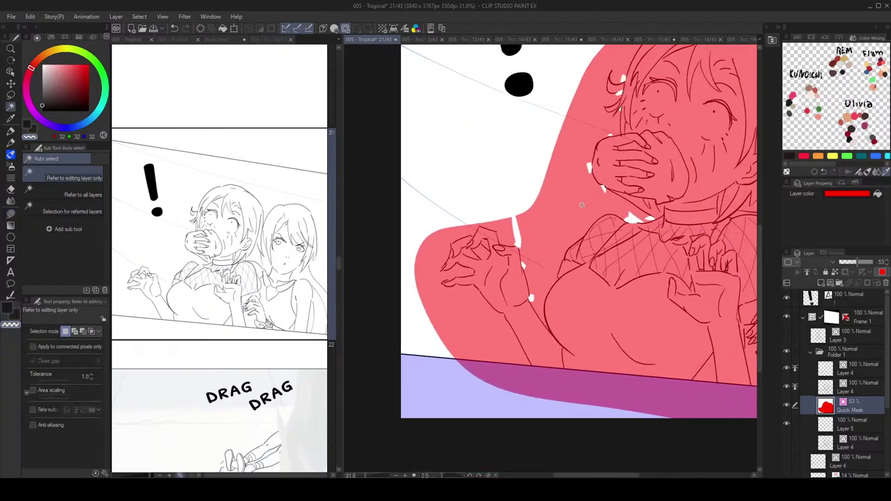
left_click(647, 156)
left_click_drag(647, 156, 632, 209)
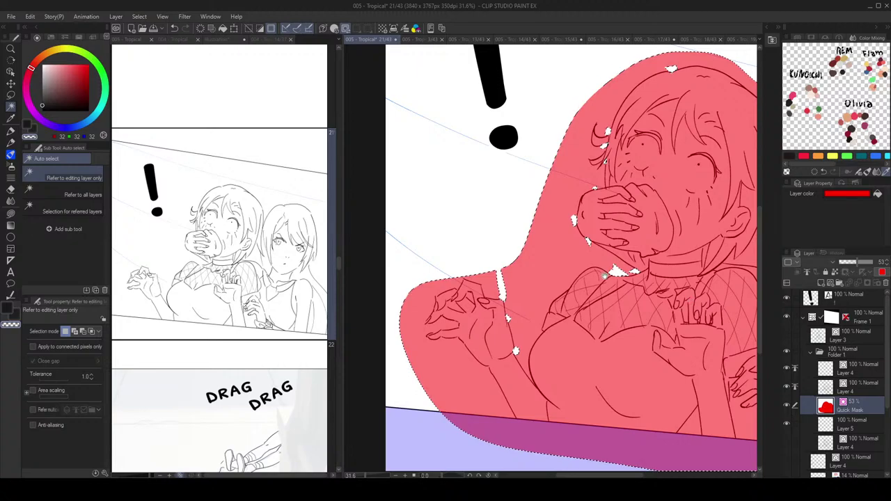
left_click_drag(586, 259, 599, 236)
key("ctrl+d")
Step: Lasso erase a narrow strip of the mask from its outer edge down to the gap at the short-haired woman's crown
key("g")
key("g")
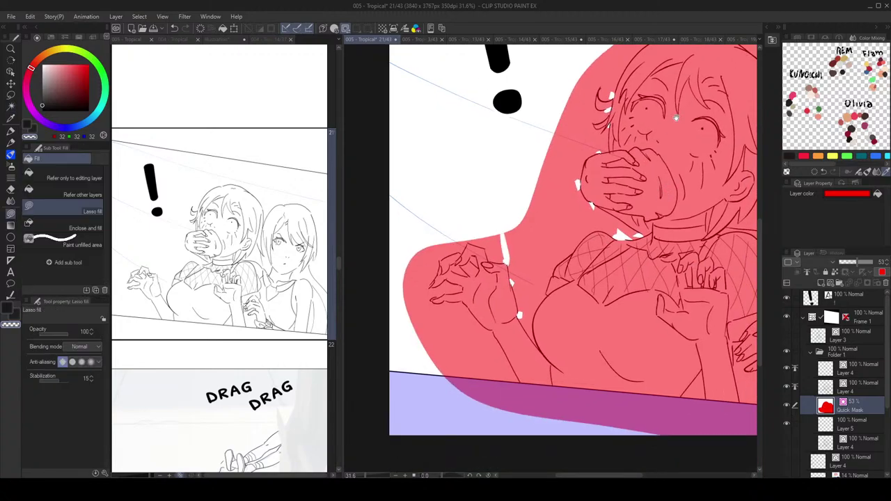
scroll(653, 122, "up", 2)
left_click_drag(637, 115, 635, 94)
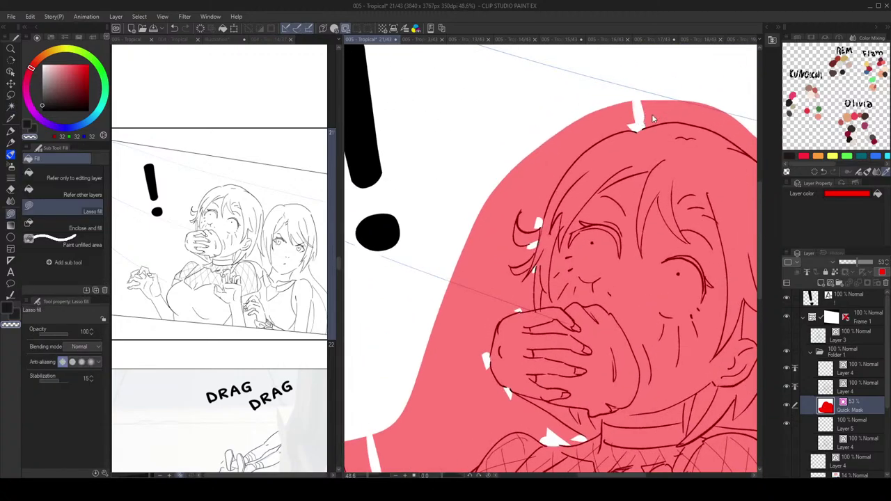
scroll(635, 105, "down", 3)
key("w")
left_click(620, 134)
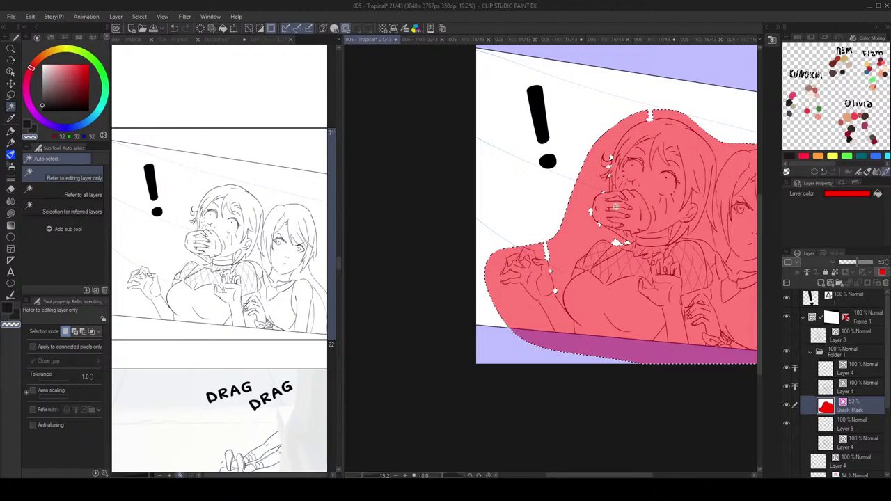
scroll(639, 191, "up", 2)
key("ctrl+d")
key("g")
key("g")
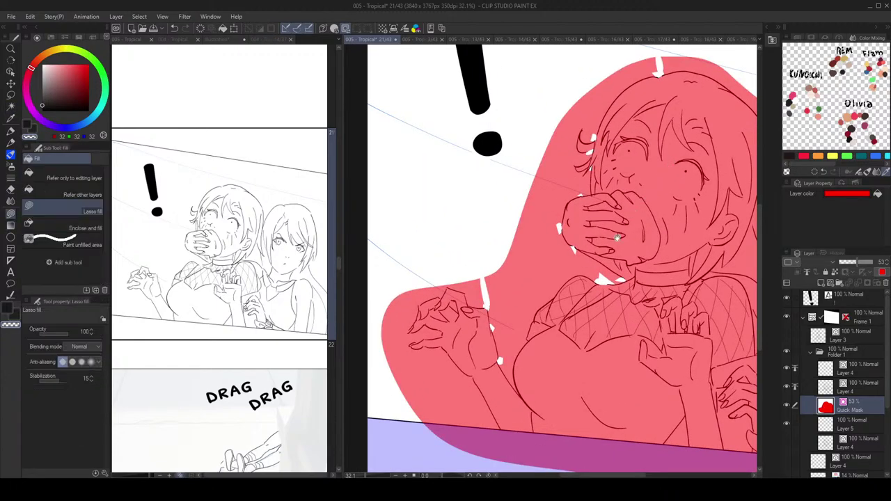
left_click_drag(617, 250, 637, 197)
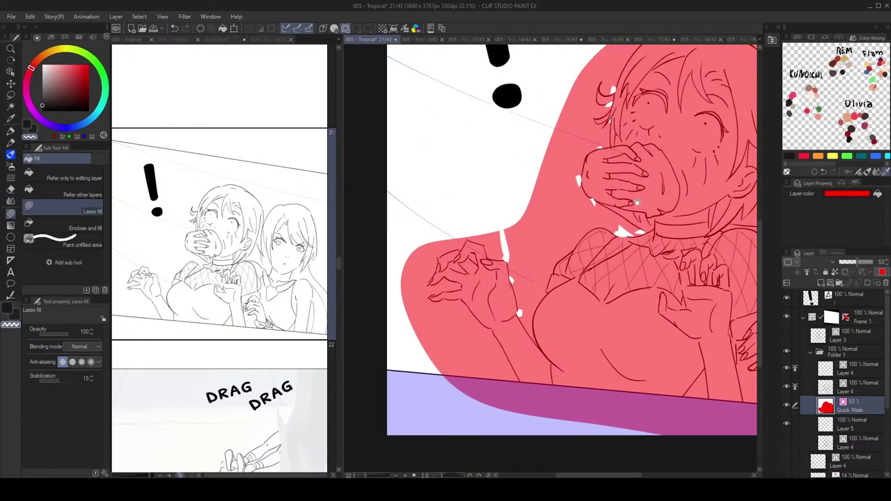
scroll(637, 197, "up", 3)
scroll(636, 195, "down", 3)
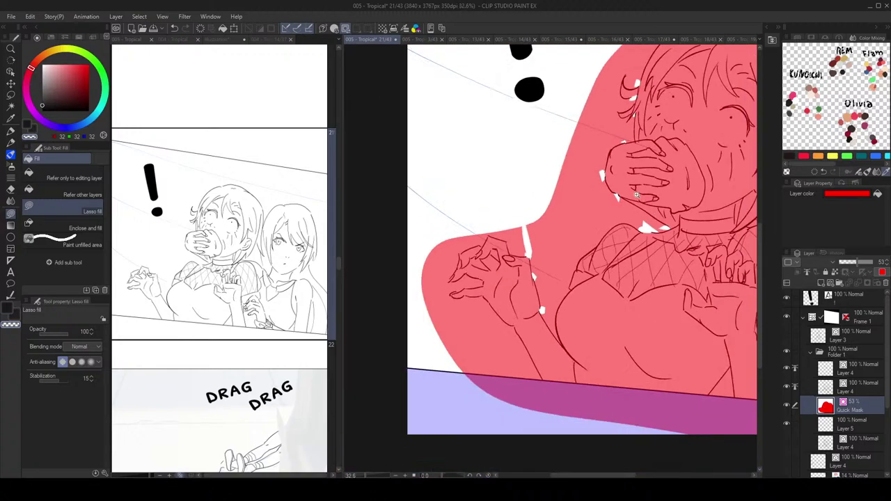
left_click_drag(677, 189, 653, 209)
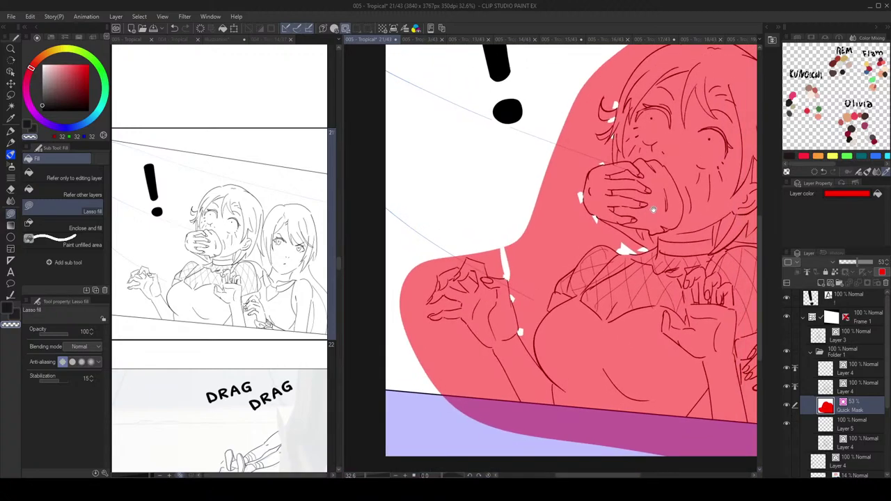
Step: Auto select the masked background between the raised hand and the short-haired woman using the referred layers, delete it, and return to Lasso fill
key("w")
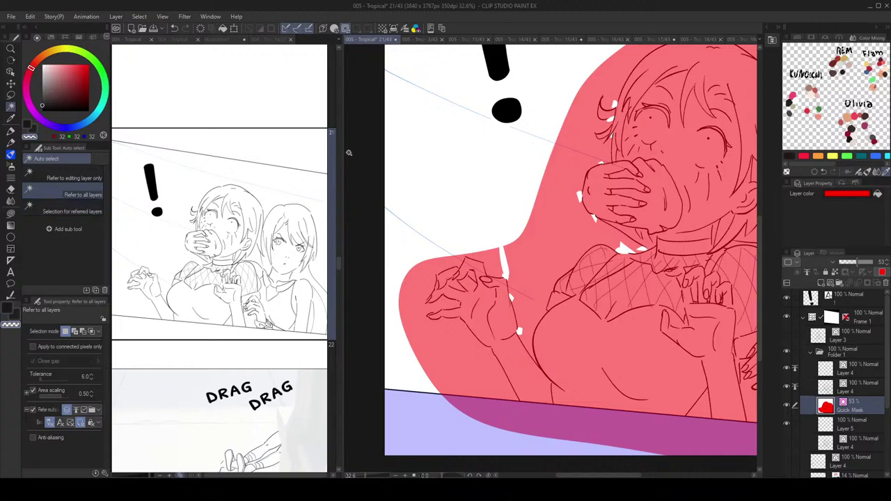
left_click(89, 212)
left_click(567, 202)
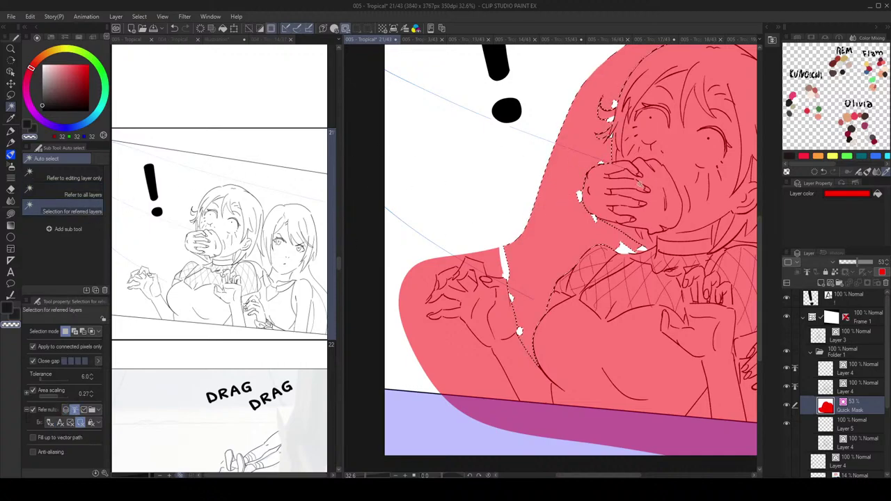
left_click_drag(658, 179, 640, 236)
key("Delete")
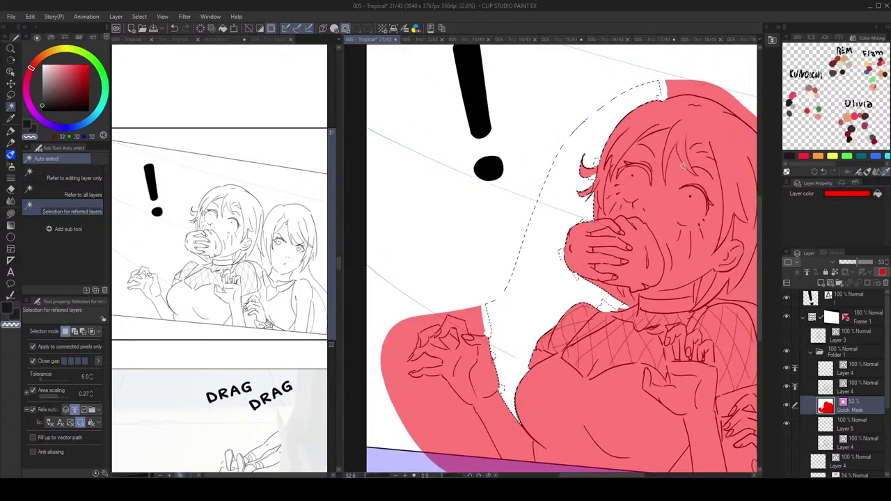
key("ctrl+d")
left_click_drag(669, 137, 632, 136)
key("g")
key("g")
left_click_drag(569, 298, 655, 226)
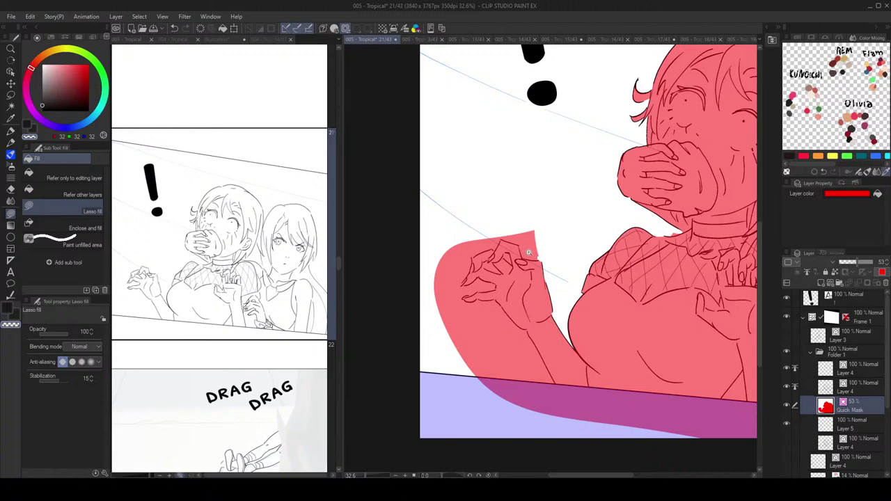
Step: Lasso erase small mask patches at the line gaps around the raised hand's fingertips, knuckles and palm edge
left_click_drag(530, 253, 549, 261)
scroll(529, 242, "up", 4)
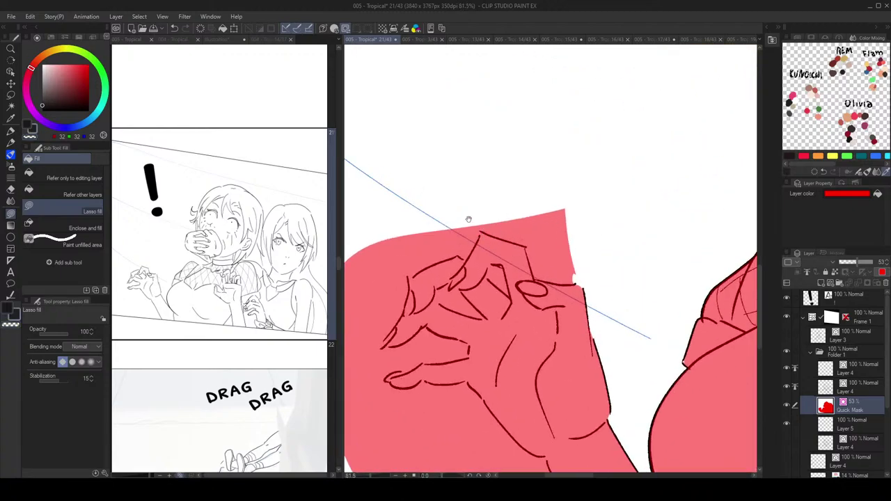
mouse_move(468, 219)
left_mouse_down()
mouse_move(550, 193)
mouse_move(561, 177)
mouse_move(567, 198)
left_mouse_up()
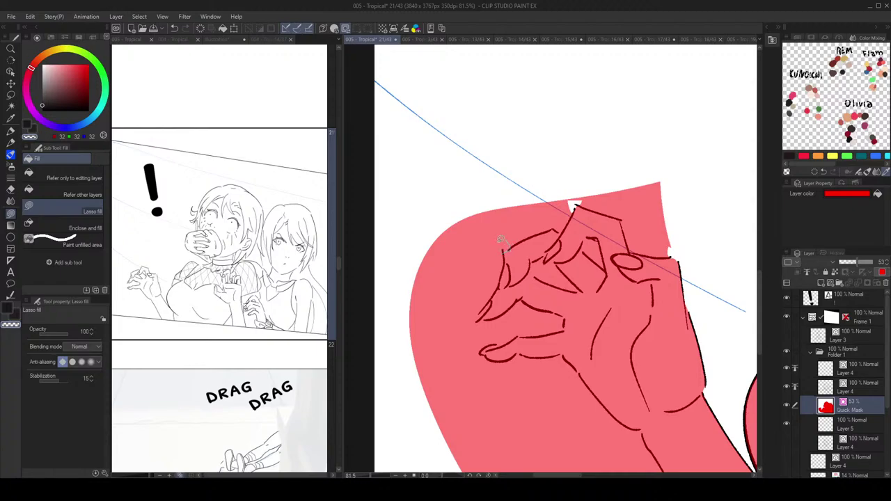
left_click_drag(500, 238, 505, 252)
mouse_move(462, 328)
left_mouse_down()
mouse_move(475, 319)
mouse_move(493, 345)
left_mouse_up()
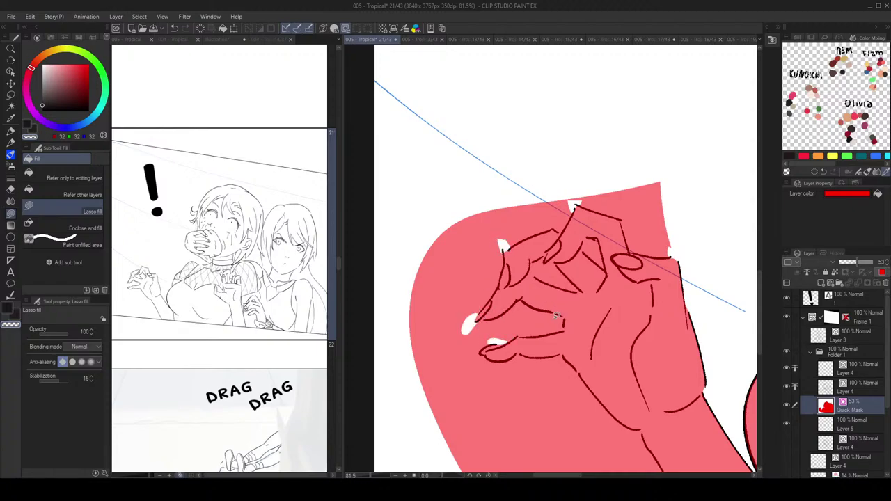
left_click_drag(555, 311, 556, 329)
mouse_move(573, 370)
left_mouse_down()
mouse_move(579, 382)
mouse_move(555, 358)
mouse_move(515, 360)
left_mouse_up()
Step: Lasso erase the mask in the openings between the raised hand's fingers and at the wrist's line gap
left_click_drag(583, 242, 589, 251)
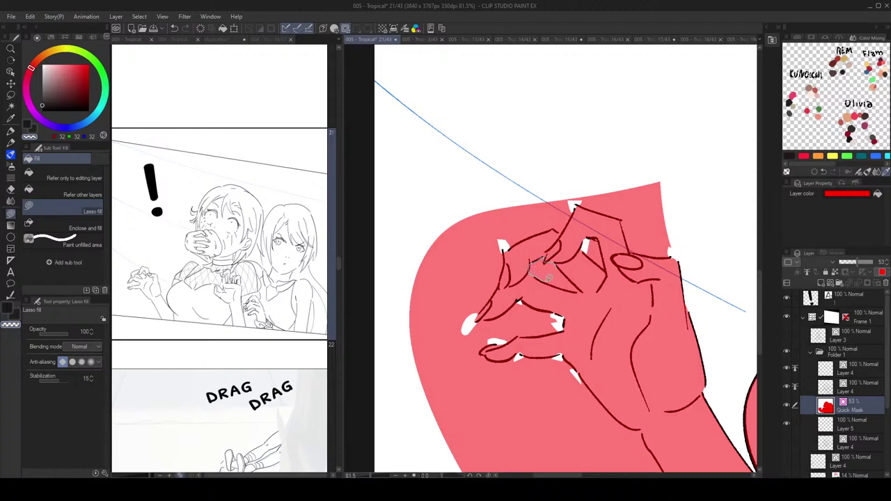
mouse_move(548, 278)
left_mouse_down()
mouse_move(579, 292)
mouse_move(547, 282)
mouse_move(533, 263)
left_mouse_up()
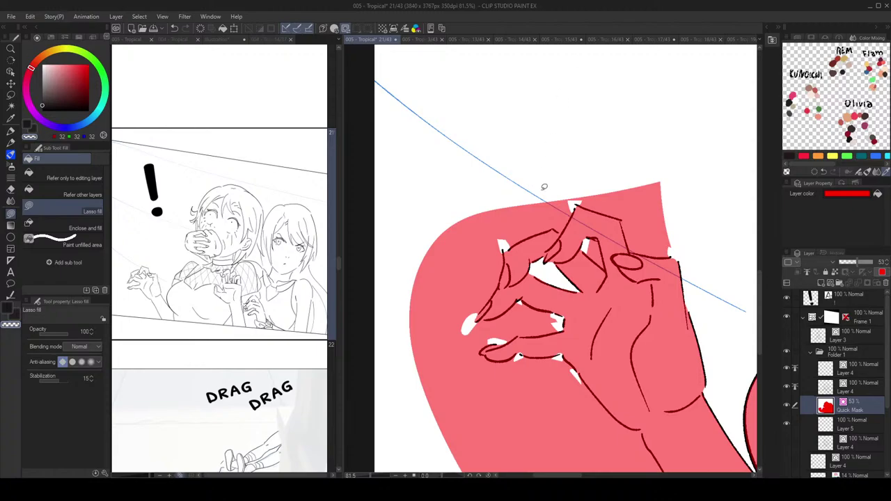
scroll(614, 194, "down", 3)
left_click_drag(639, 240, 572, 151)
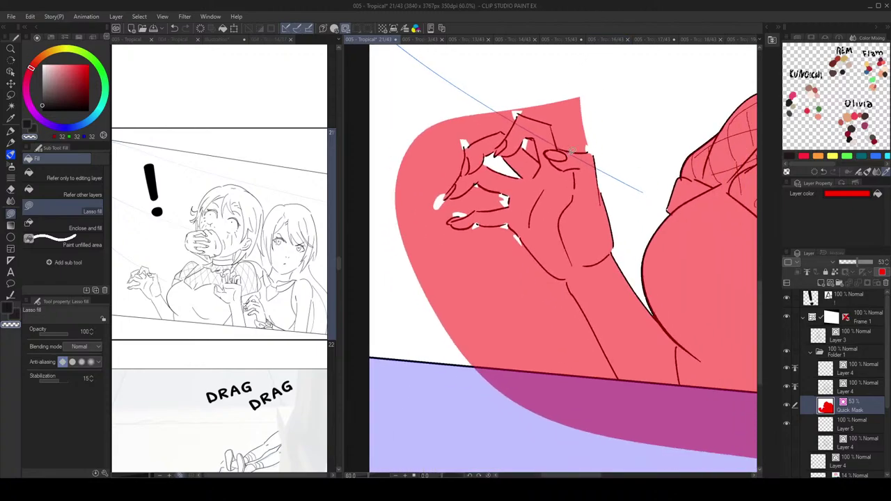
scroll(560, 288, "up", 2)
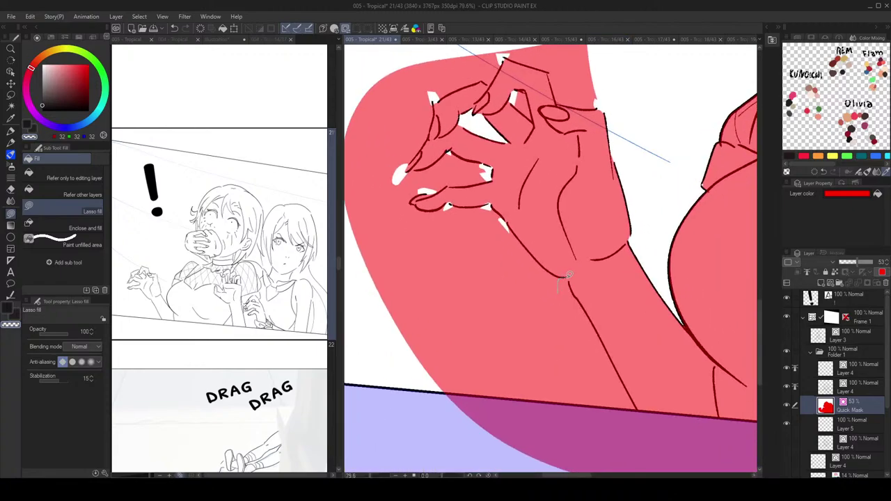
scroll(568, 277, "down", 2)
Step: Auto select the masked background around and between the raised hand's fingers using the referred layers, delete it, and return to Lasso fill
key("w")
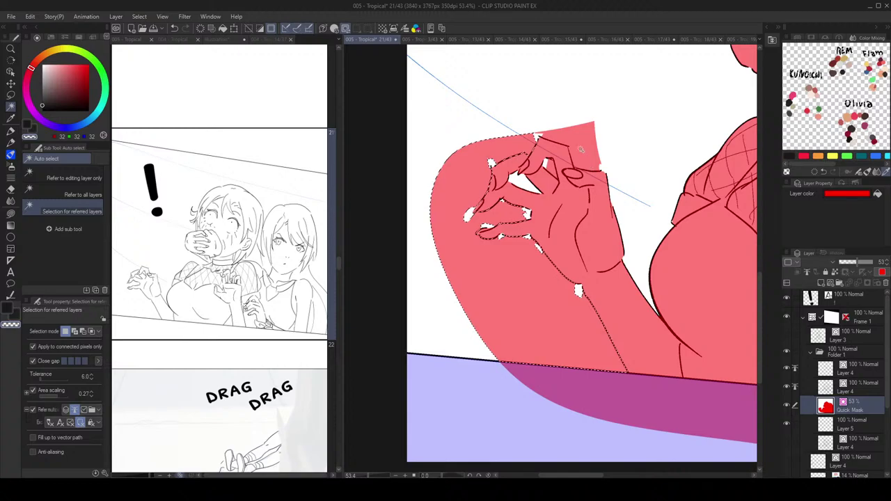
left_click(581, 149, "shift")
left_click(552, 167, "shift")
key("Delete")
scroll(549, 149, "down", 2)
key("ctrl+d")
left_click_drag(549, 153, 375, 184)
key("g")
scroll(539, 199, "down", 1)
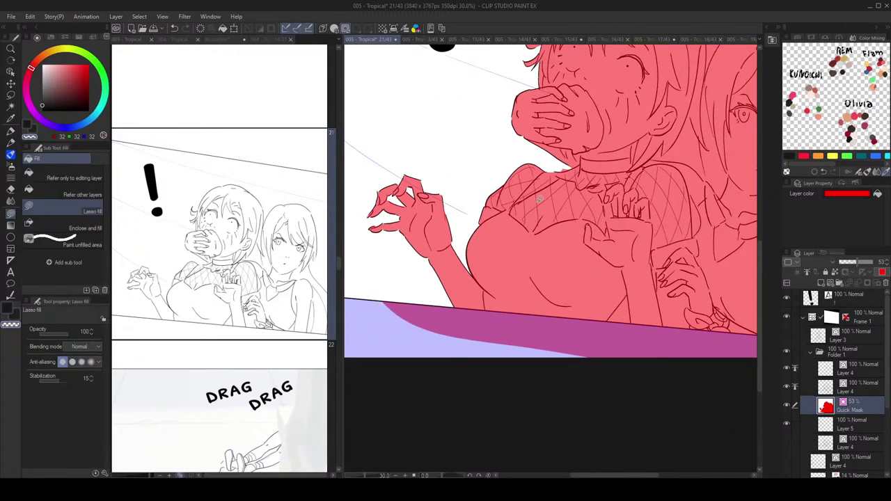
Step: Pick a solid dark drawing colour and Lasso fill a touch-up into the mask at the raised hand's fingertip
scroll(452, 202, "up", 5)
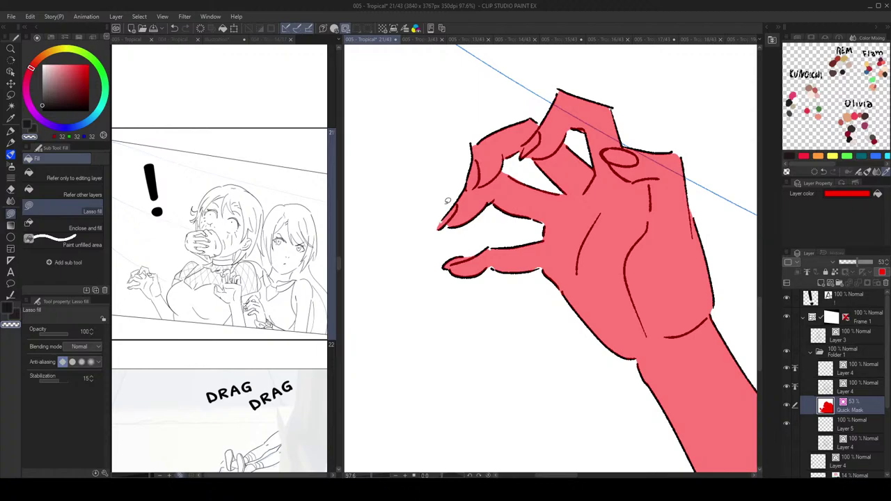
left_click(498, 248, "alt")
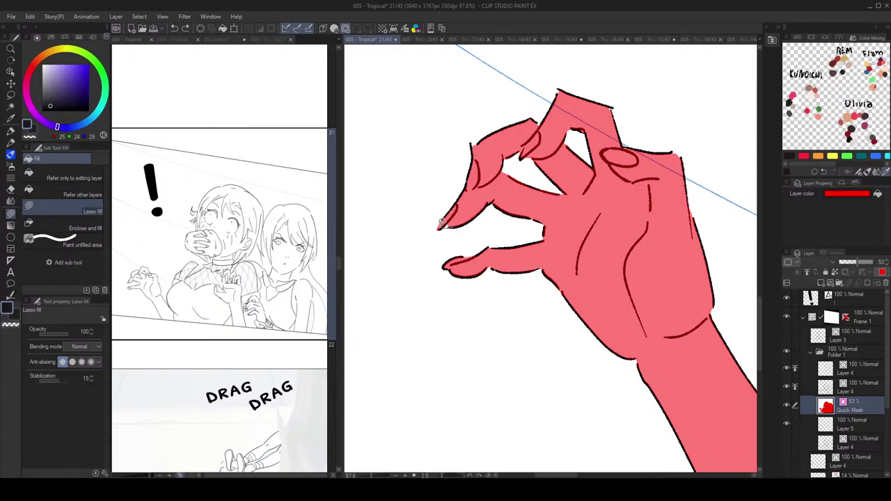
scroll(594, 159, "down", 4)
left_click_drag(634, 140, 553, 128)
Step: Lasso erase the stray mask sliver between the short-haired woman's shoulder and neck, and clean up the corner beside it
left_click_drag(729, 132, 621, 130)
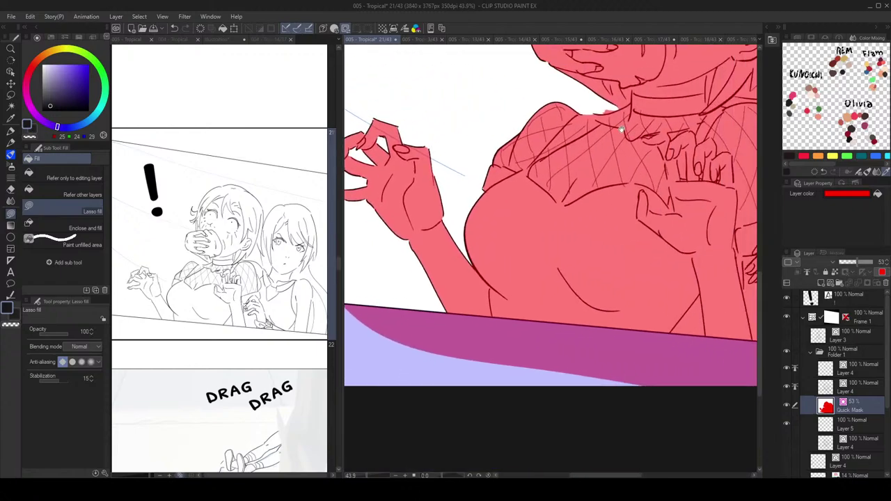
scroll(620, 129, "up", 4)
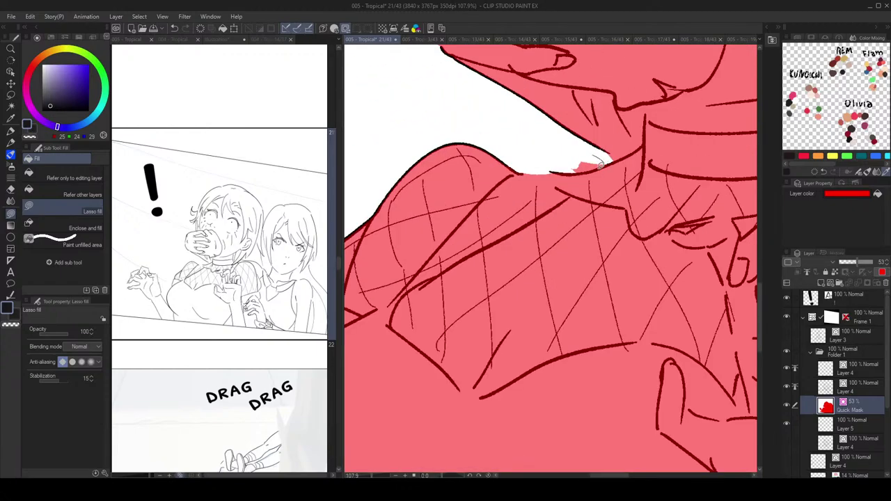
mouse_move(600, 165)
left_mouse_down()
mouse_move(567, 169)
mouse_move(598, 157)
mouse_move(587, 174)
left_mouse_up()
key("ctrl+z")
key("c")
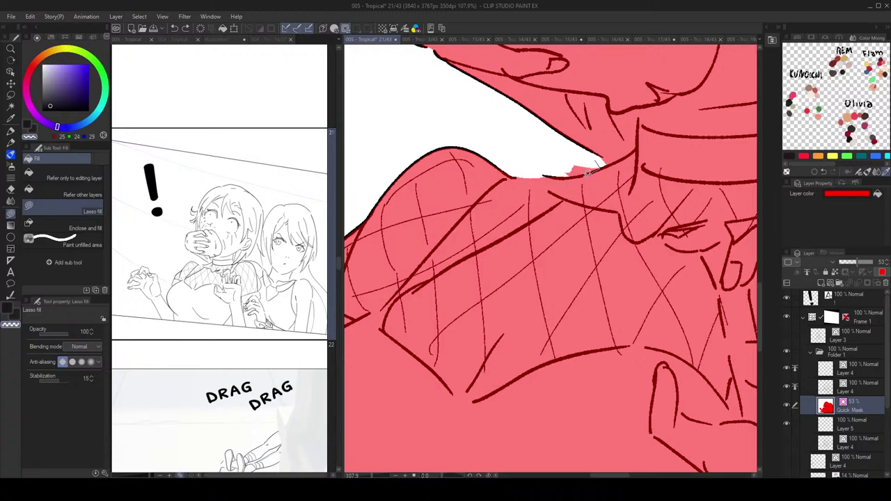
scroll(627, 188, "down", 5)
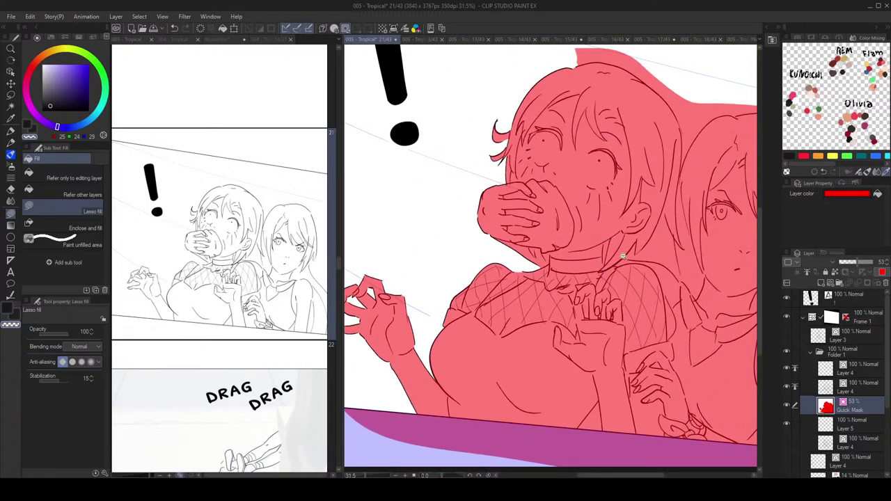
scroll(540, 255, "up", 3)
scroll(539, 271, "down", 1)
scroll(537, 291, "up", 1)
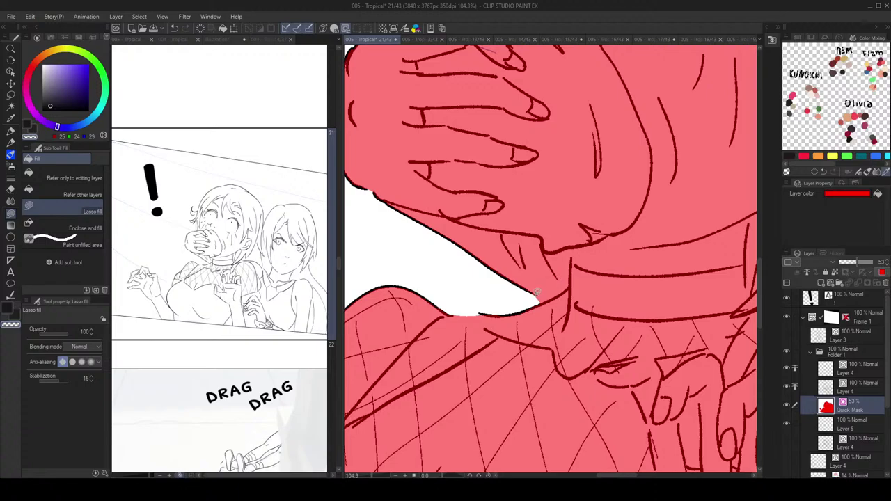
left_click_drag(545, 298, 539, 302)
left_click_drag(641, 227, 581, 194)
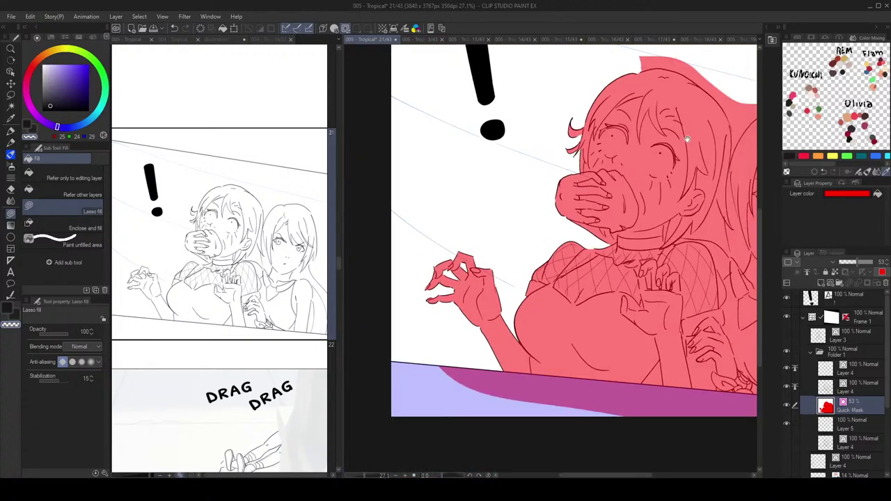
Step: Lasso erase mask patches at the line gaps where the two women's hair and shoulder outlines meet
mouse_move(687, 139)
left_mouse_down()
mouse_move(544, 197)
mouse_move(594, 186)
left_mouse_up()
scroll(595, 194, "up", 2)
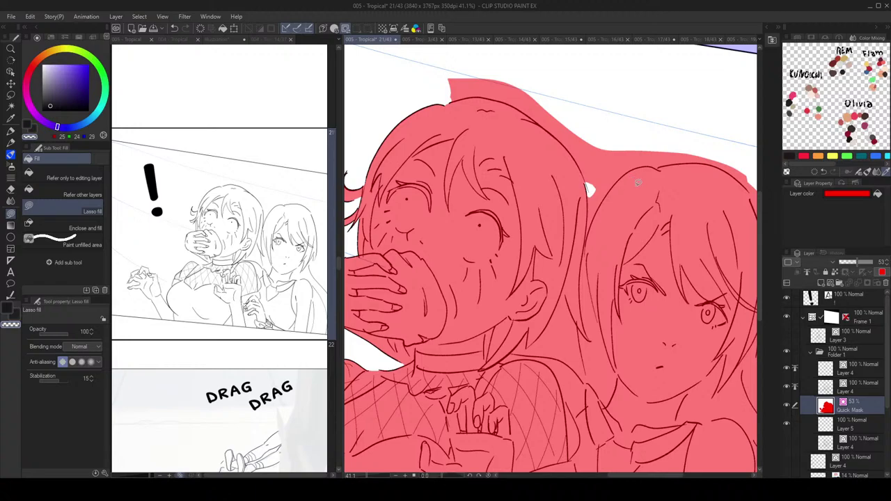
scroll(637, 182, "up", 2)
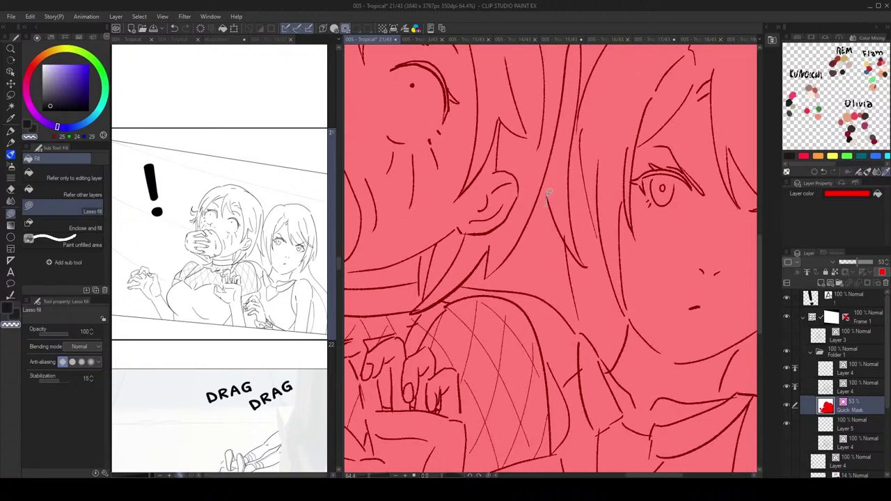
left_click_drag(547, 214, 594, 215)
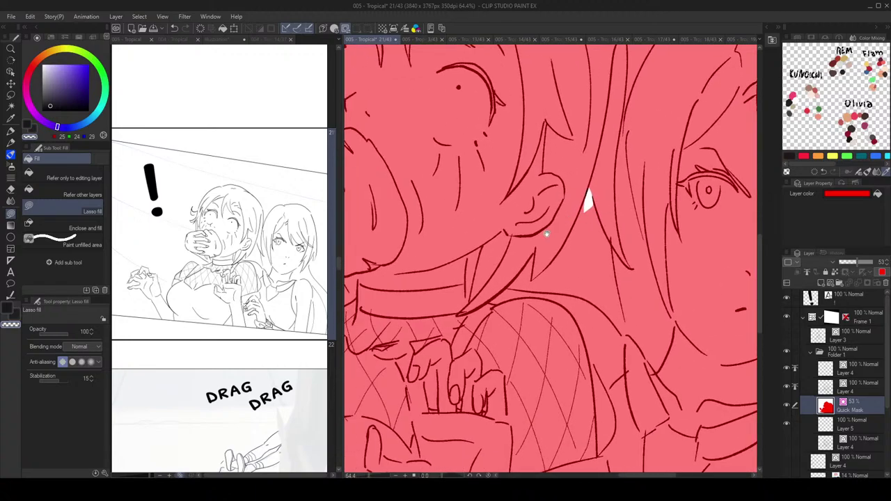
left_click_drag(536, 250, 536, 256)
left_click_drag(662, 286, 646, 240)
mouse_move(632, 281)
left_mouse_down()
mouse_move(611, 283)
mouse_move(614, 310)
mouse_move(607, 287)
left_mouse_up()
scroll(610, 264, "down", 4)
Step: Auto select the enclosed masked background between the two women's heads, delete it, and return to Lasso fill
key("w")
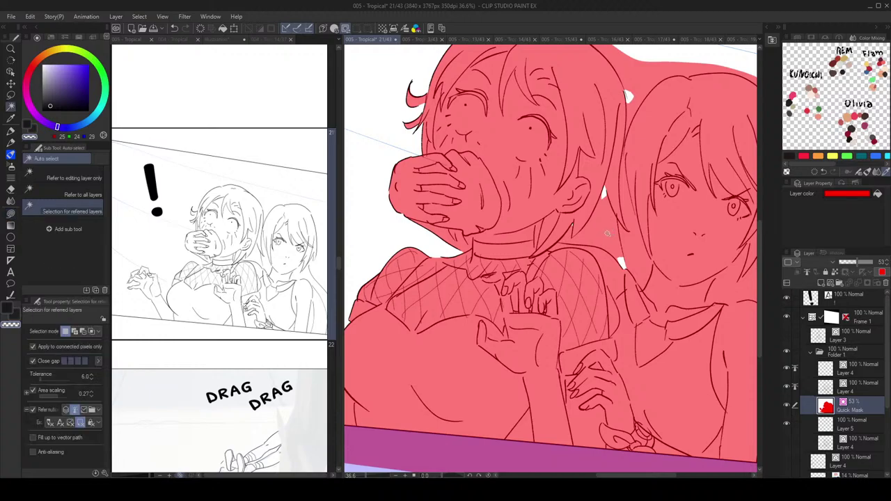
left_click(608, 234)
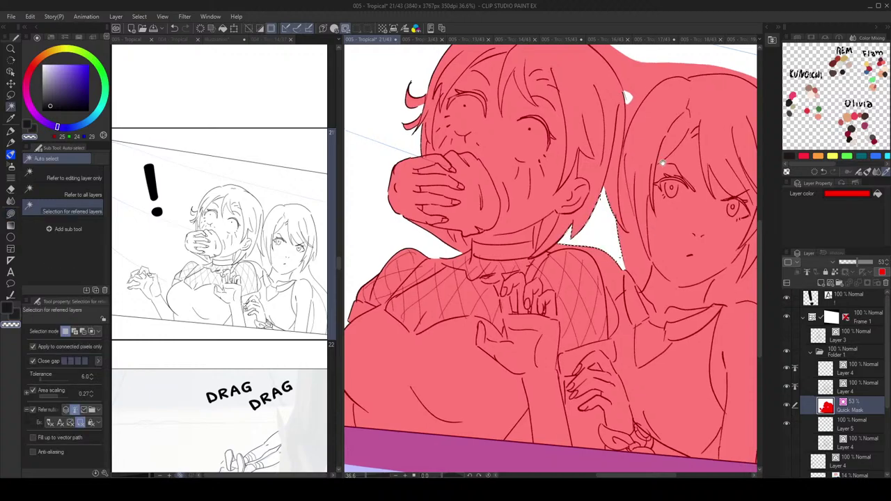
left_click_drag(662, 163, 622, 211)
key("ctrl+d")
left_click_drag(645, 176, 627, 193)
key("g")
key("g")
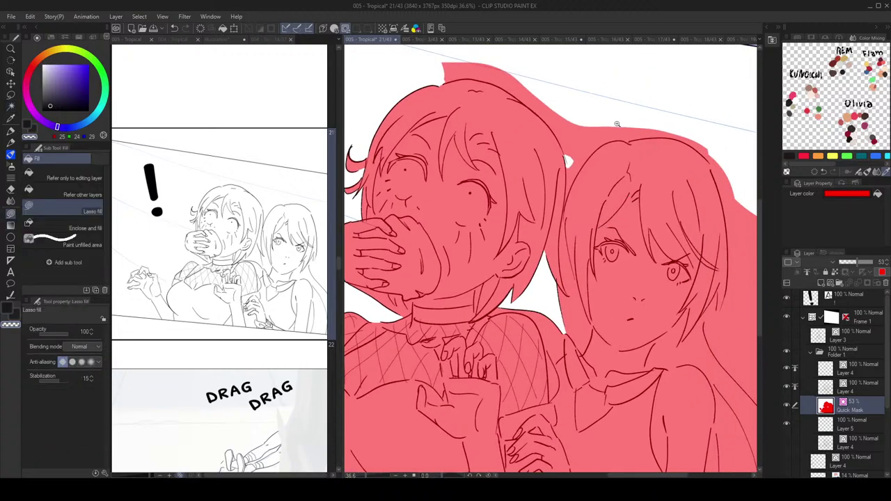
Step: Lasso erase the mask at the long-haired woman's crown gap and cut through its outer edge beside her head
scroll(617, 124, "up", 4)
left_click_drag(641, 175, 634, 171)
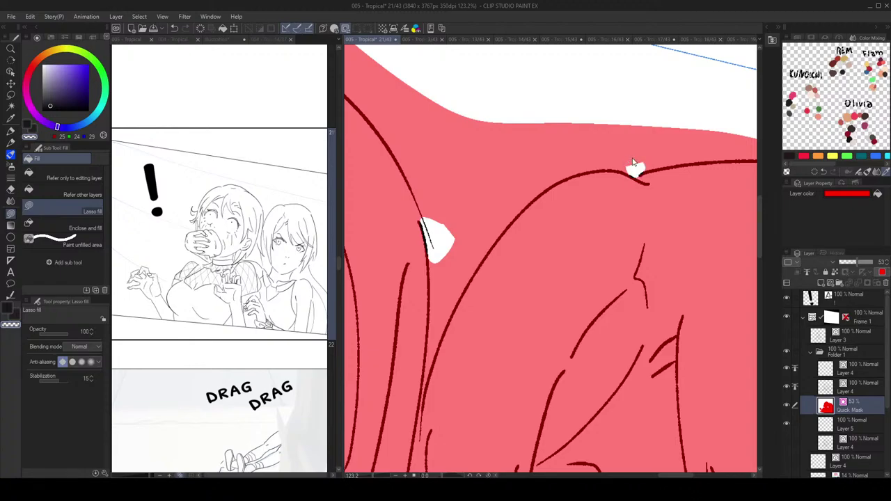
scroll(667, 149, "down", 3)
left_click_drag(678, 135, 576, 120)
scroll(665, 171, "up", 2)
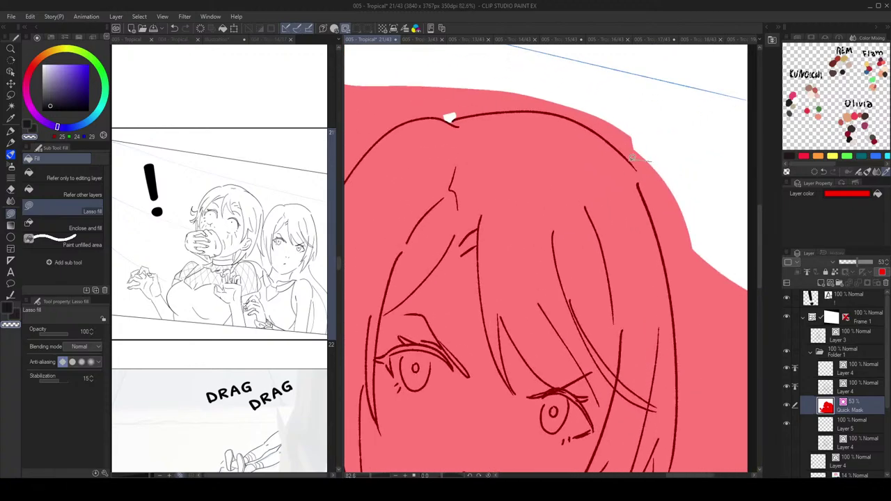
scroll(648, 178, "down", 5)
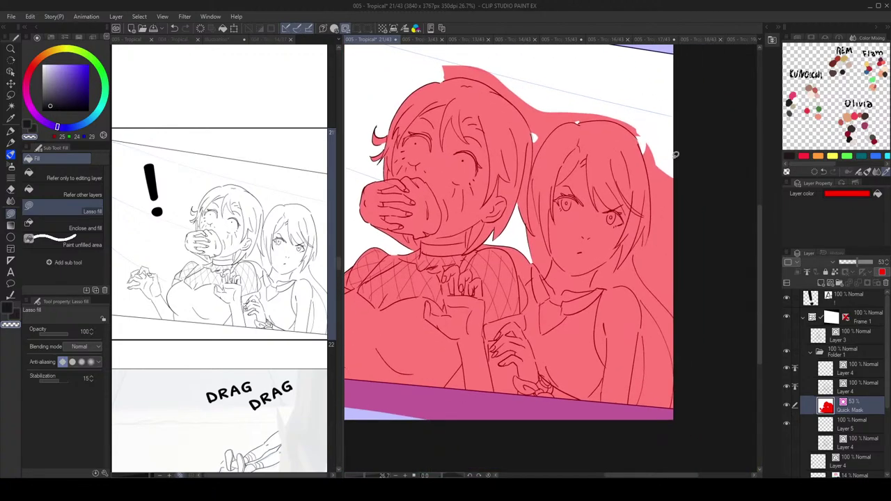
Step: Lasso erase mask patches at the open tips of the long-haired woman's side hair locks beside her neck
scroll(640, 220, "up", 4)
left_click_drag(603, 249, 617, 210)
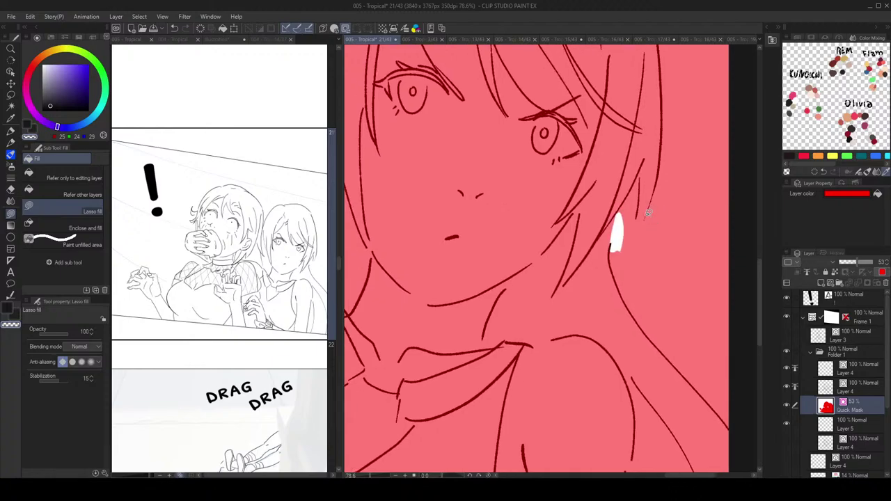
scroll(632, 222, "up", 1)
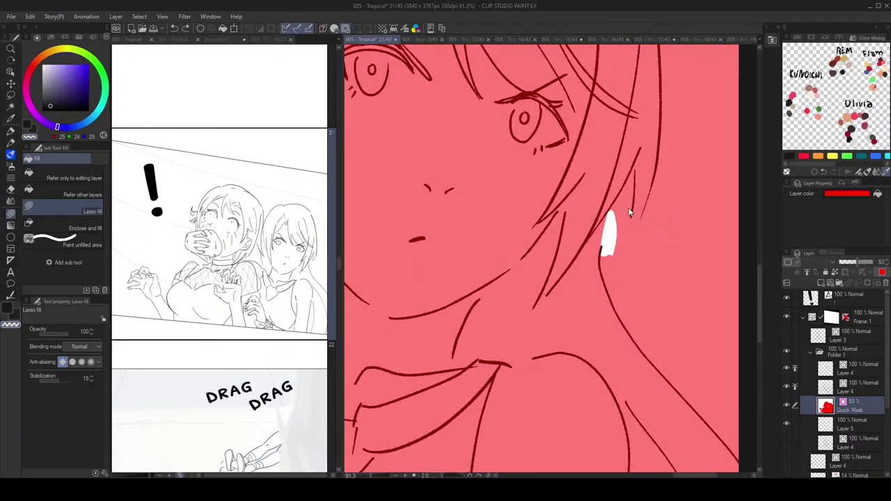
left_click_drag(646, 218, 639, 221)
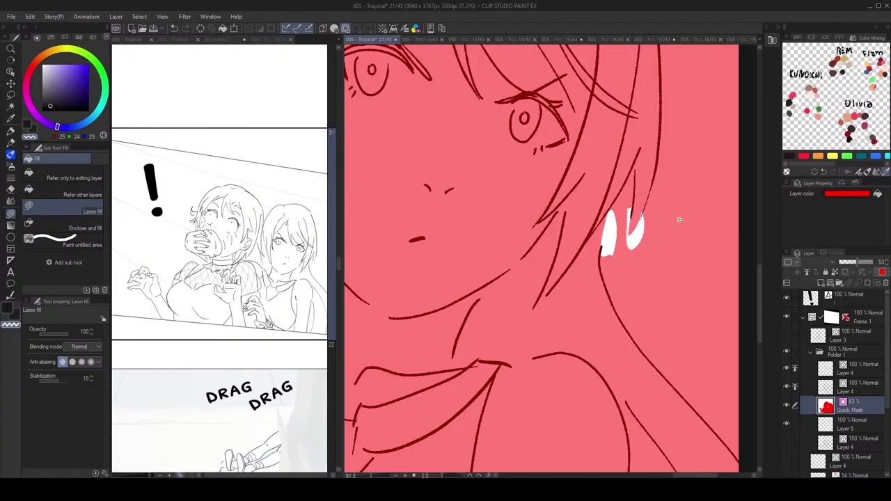
scroll(658, 209, "down", 3)
scroll(656, 241, "up", 1)
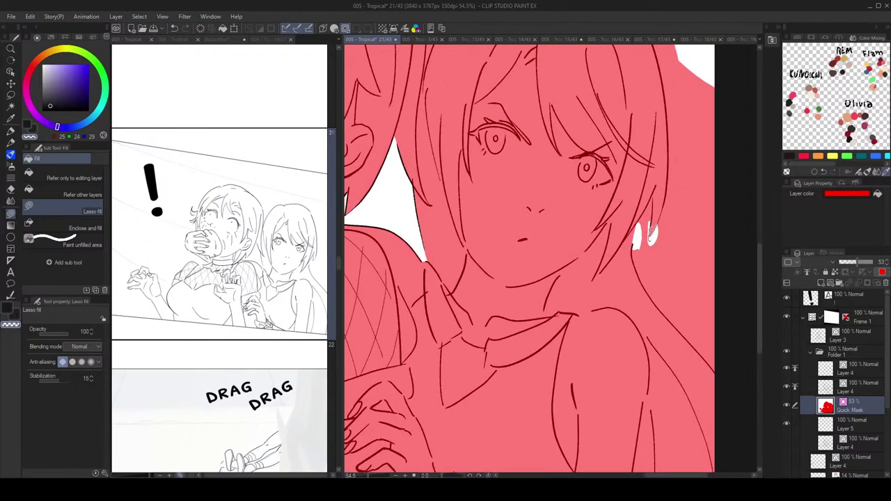
scroll(698, 207, "down", 5)
scroll(714, 188, "up", 3)
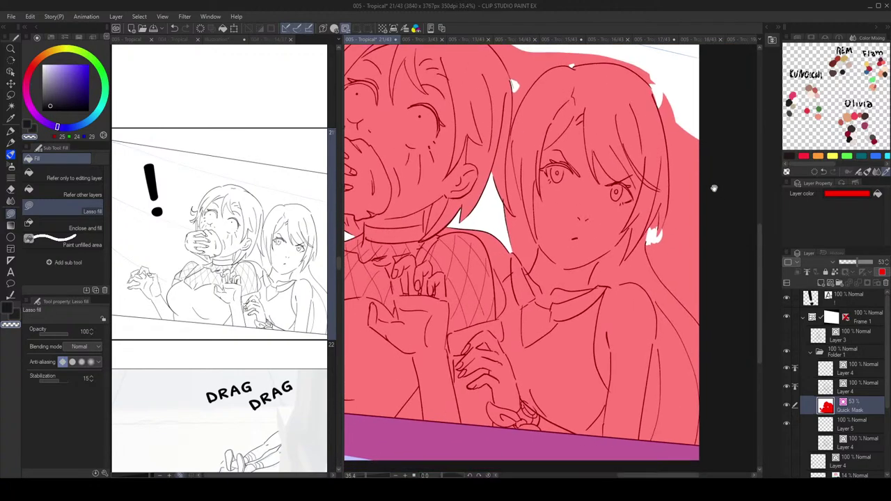
Step: Auto select the masked background beside the long-haired woman and between her hair locks, delete it, and return to Lasso fill
left_click_drag(714, 188, 713, 186)
key("w")
left_click(692, 238)
key("Delete")
left_click(655, 220)
key("Delete")
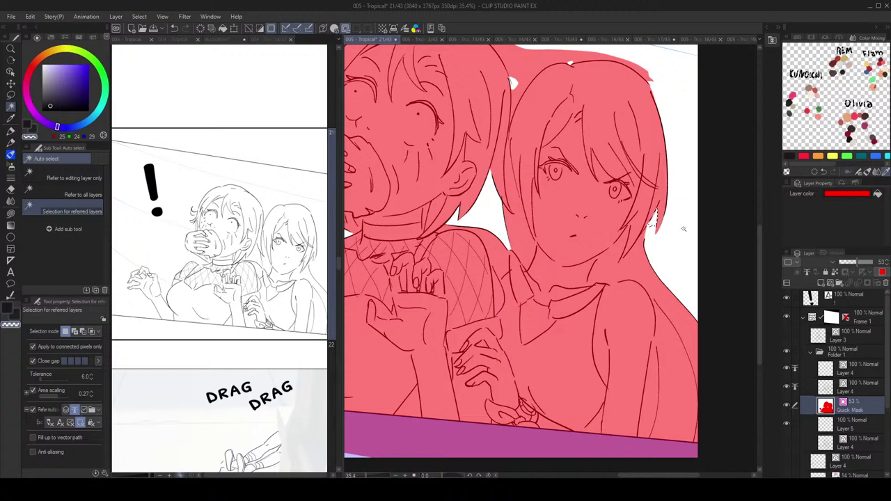
scroll(686, 236, "up", 4)
key("g")
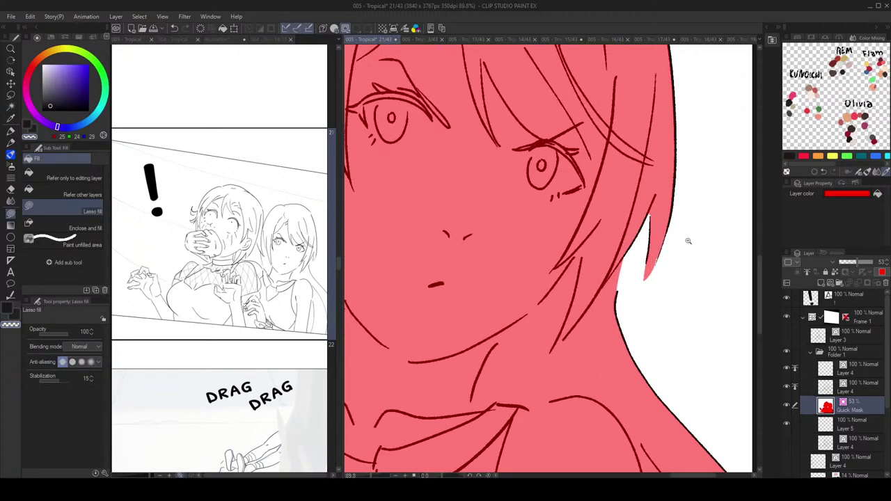
Step: Touch up the mask around the long-haired woman's side hair lock with Lasso fill, undoing a misplaced edit
mouse_move(688, 241)
left_mouse_down()
mouse_move(645, 249)
mouse_move(649, 241)
mouse_move(646, 271)
mouse_move(649, 224)
mouse_move(638, 197)
left_mouse_up()
key("c")
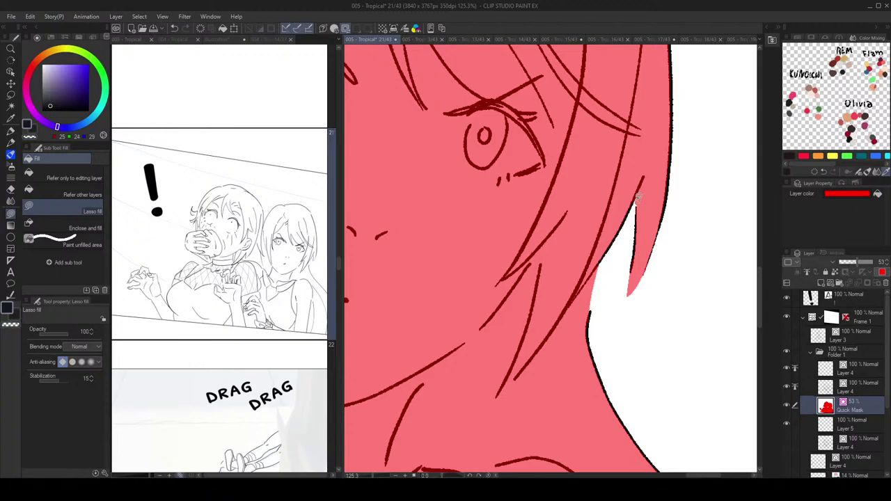
left_click_drag(679, 178, 655, 174)
mouse_move(675, 137)
left_mouse_down()
mouse_move(706, 200)
mouse_move(697, 218)
mouse_move(726, 334)
mouse_move(743, 266)
left_mouse_up()
scroll(676, 176, "up", 1)
mouse_move(743, 266)
left_mouse_down()
mouse_move(684, 224)
mouse_move(694, 274)
mouse_move(684, 237)
left_mouse_up()
key("ctrl+z")
key("c")
mouse_move(695, 232)
left_mouse_down()
mouse_move(619, 188)
mouse_move(670, 201)
mouse_move(638, 219)
mouse_move(645, 186)
mouse_move(659, 233)
left_mouse_up()
Step: Auto select the leftover masked background above the two women's heads, delete it, deselect, and return to Lasso fill
key("w")
left_click(639, 191)
key("Delete")
key("ctrl+d")
key("g")
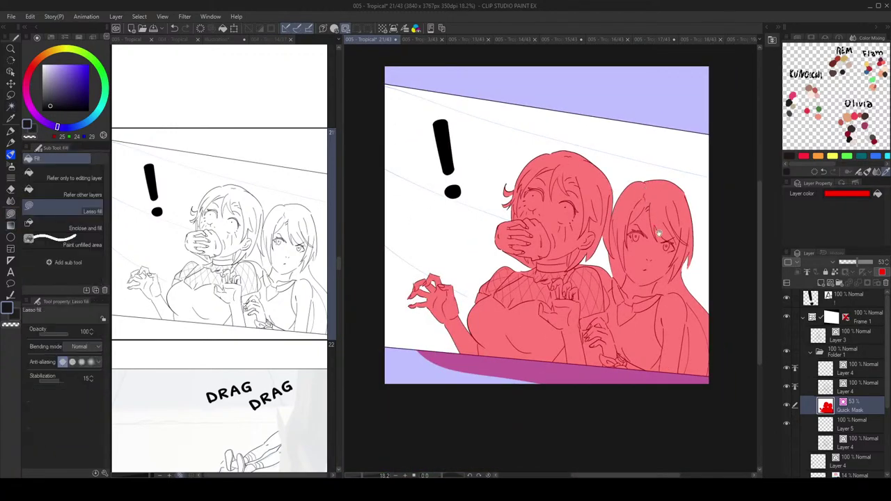
Step: Sample the mask's red and touch up the mask where the two women's hair meets with Lasso fill
scroll(658, 234, "up", 1)
scroll(658, 237, "up", 5)
scroll(658, 251, "down", 3)
scroll(658, 275, "up", 3)
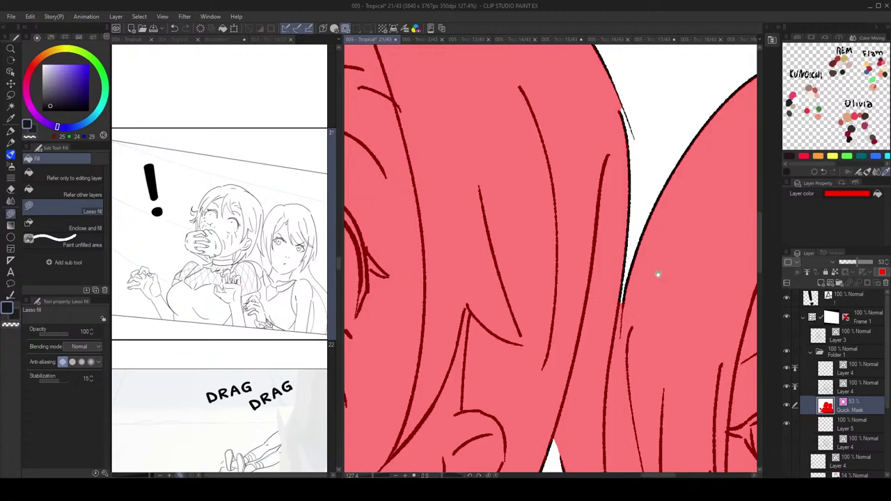
key("c")
mouse_move(658, 274)
left_mouse_down()
mouse_move(614, 184)
mouse_move(619, 204)
mouse_move(604, 184)
mouse_move(647, 199)
mouse_move(575, 186)
mouse_move(576, 152)
mouse_move(548, 218)
left_mouse_up()
scroll(622, 200, "down", 4)
key("h")
key("h")
scroll(631, 186, "up", 3)
left_click(576, 185, "alt")
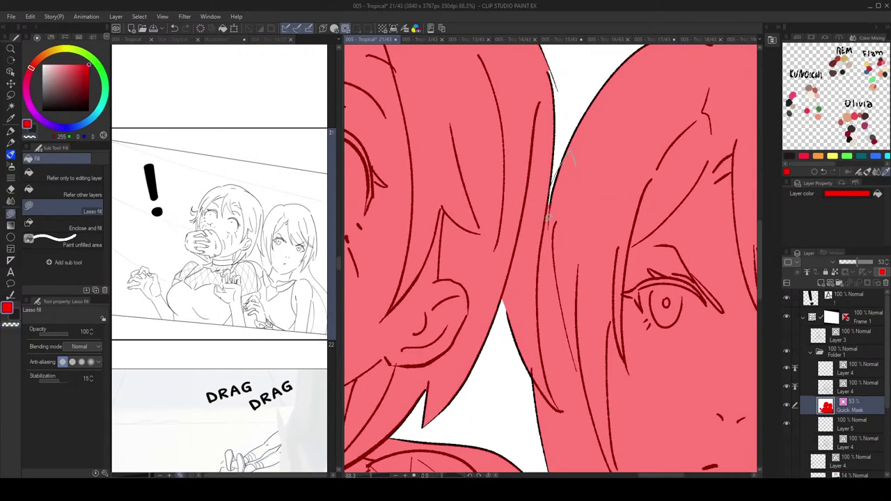
scroll(631, 174, "down", 5)
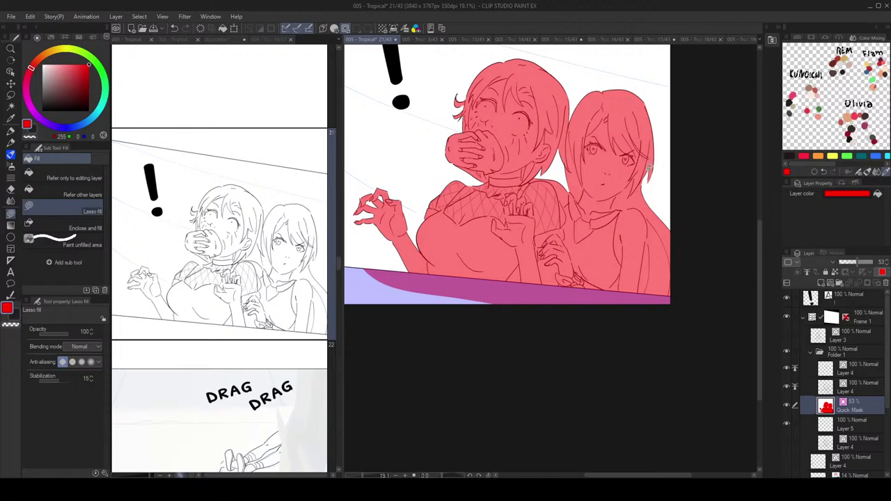
Step: Auto select the masked gap between the short-haired woman's torso and raised forearm, delete it, deselect, and return to Lasso fill
left_click_drag(639, 207, 645, 188)
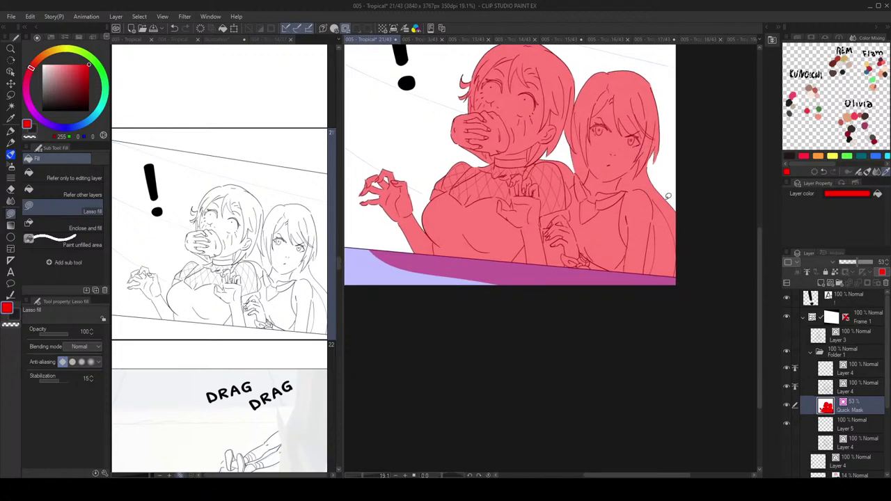
left_click_drag(627, 220, 658, 227)
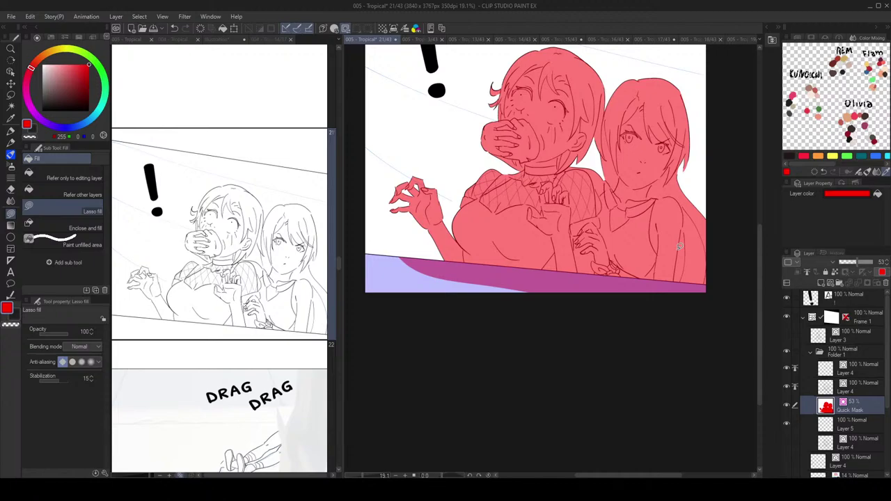
scroll(544, 259, "up", 5)
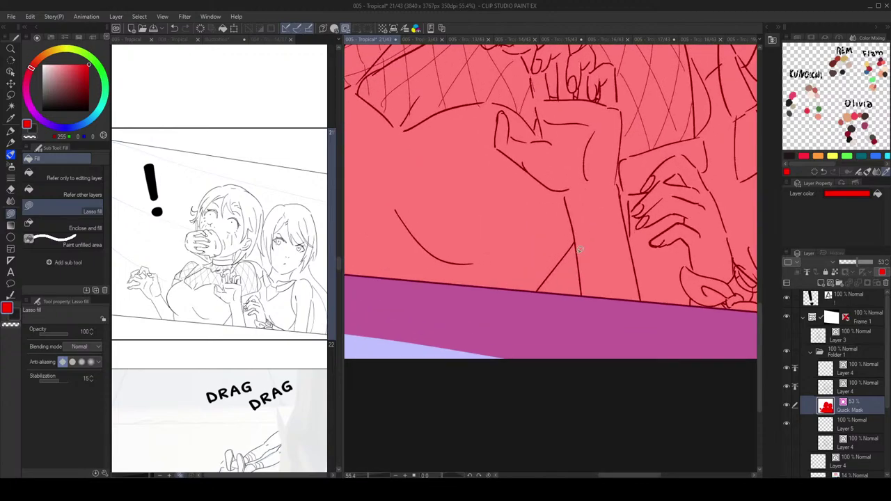
key("w")
left_click(581, 256)
scroll(581, 255, "down", 4)
scroll(574, 210, "down", 2)
key("Delete")
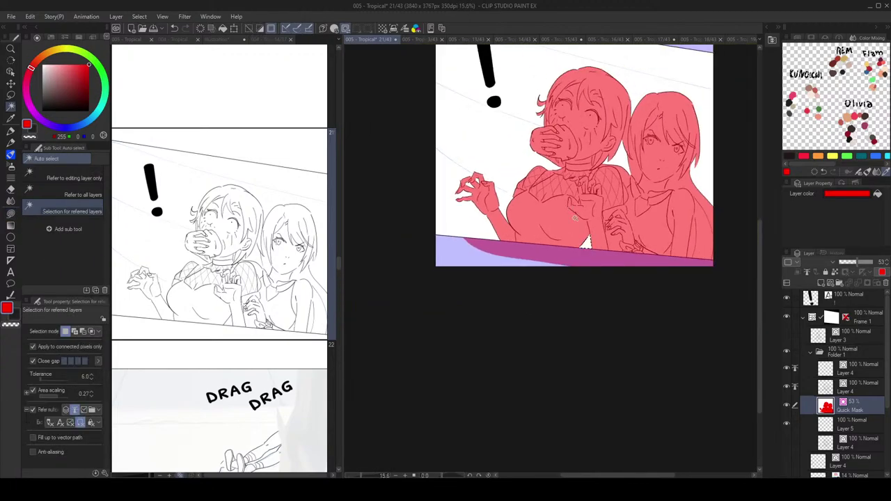
left_click_drag(628, 187, 604, 223)
key("ctrl+d")
key("h")
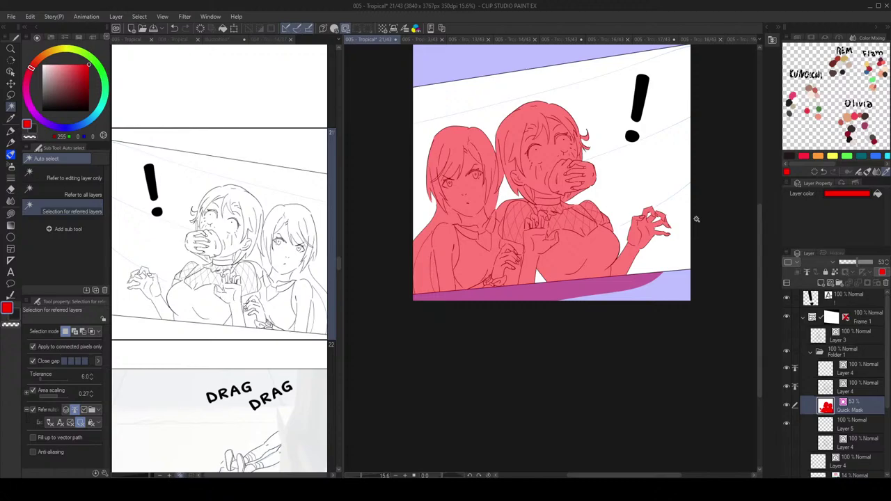
key("h")
key("g")
Step: Auto select the strip below the panel's lower border and clear the mask spilling into it
scroll(654, 202, "up", 2)
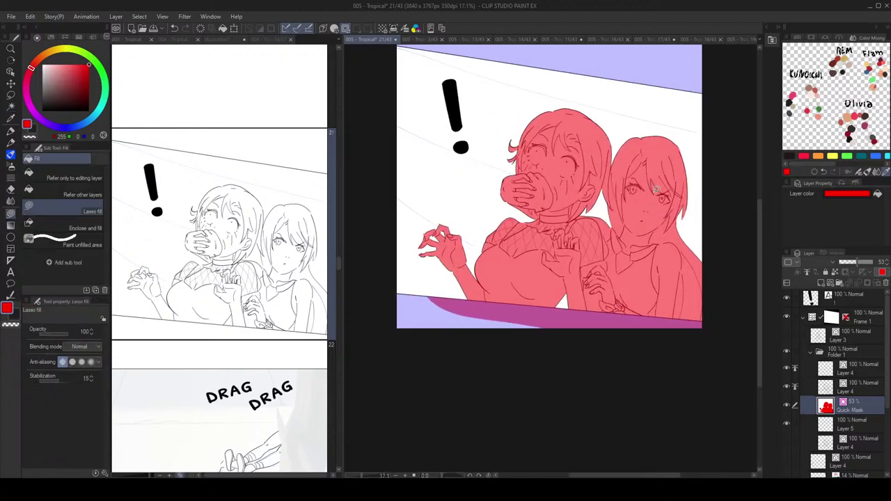
key("w")
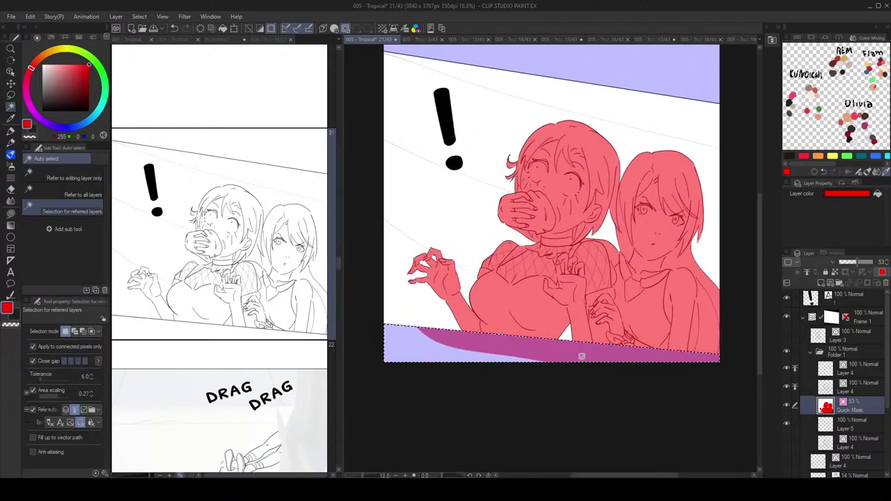
scroll(582, 351, "down", 1)
left_click(582, 357)
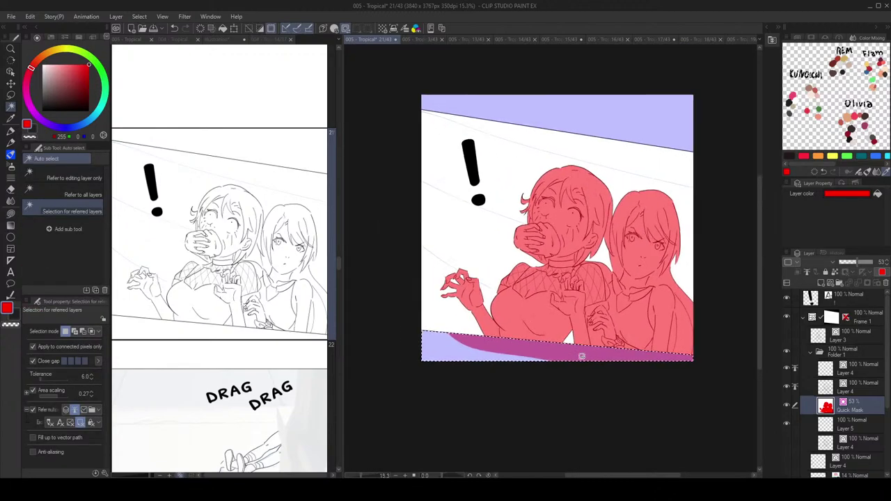
Step: Convert the quick mask into a selection and fill both women with the light peach skin tone from Flam's palette
left_click(346, 29)
left_click_drag(714, 172, 689, 173)
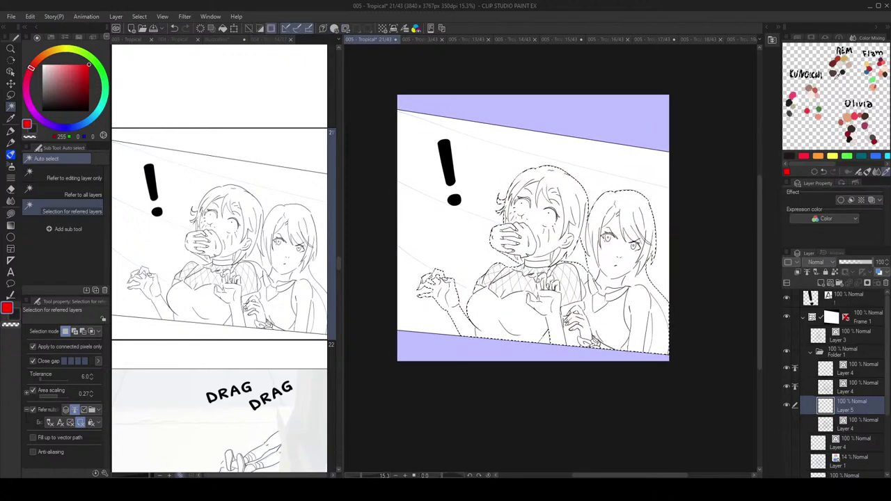
left_click(883, 68)
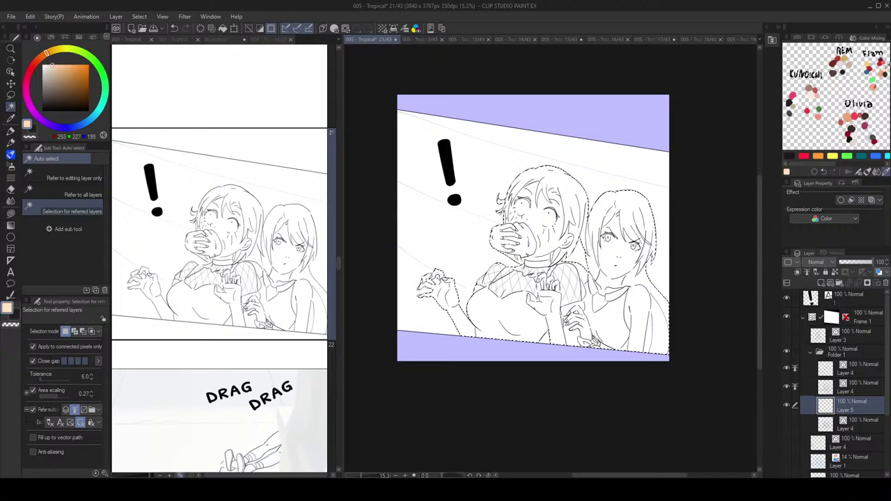
key("alt+BackSpace")
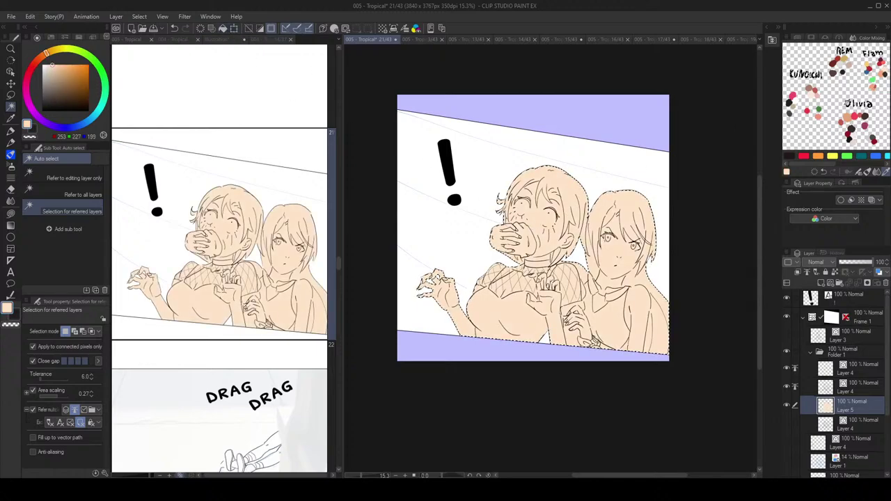
Step: Pick the pale skin tone from Kunoichi's palette and start lassoing the long-haired woman's head and hair out of the selection
left_click(817, 90)
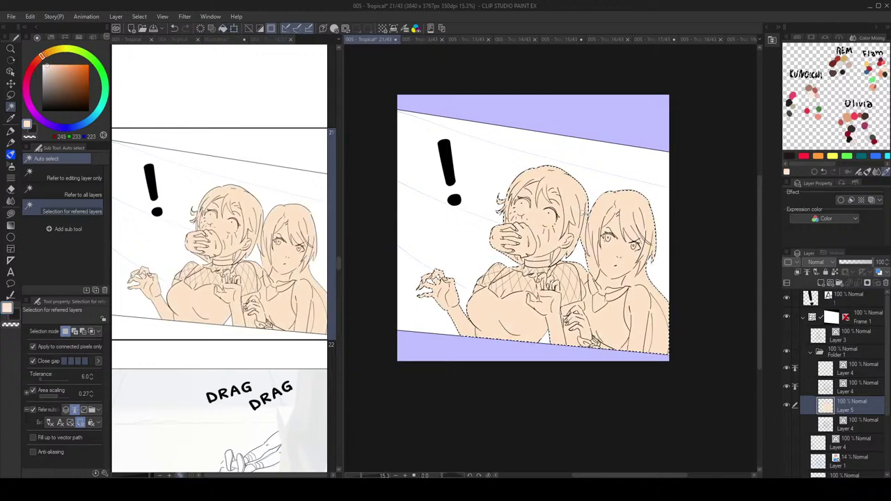
scroll(586, 214, "up", 2)
key("g")
key("g")
left_click_drag(589, 199, 581, 168)
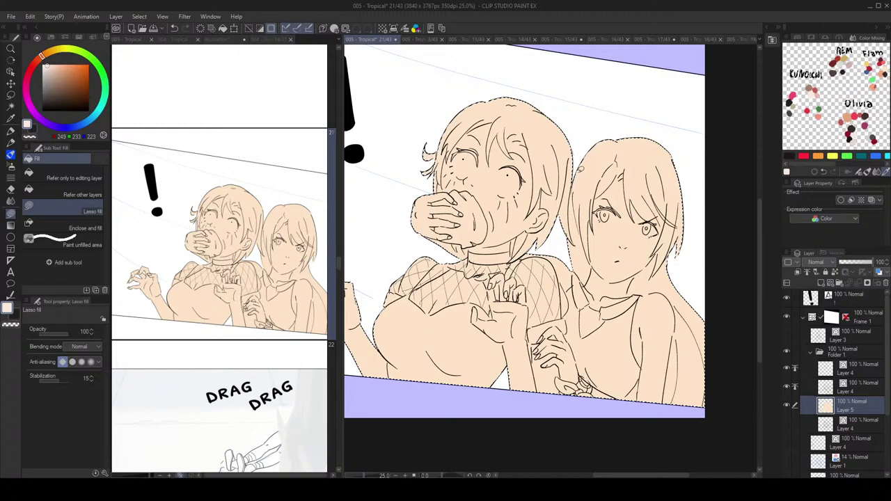
key("alt")
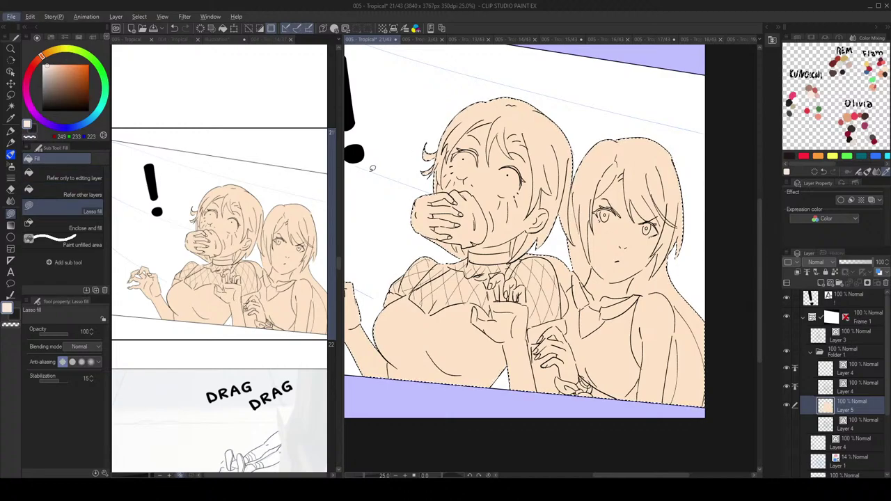
left_click(11, 95)
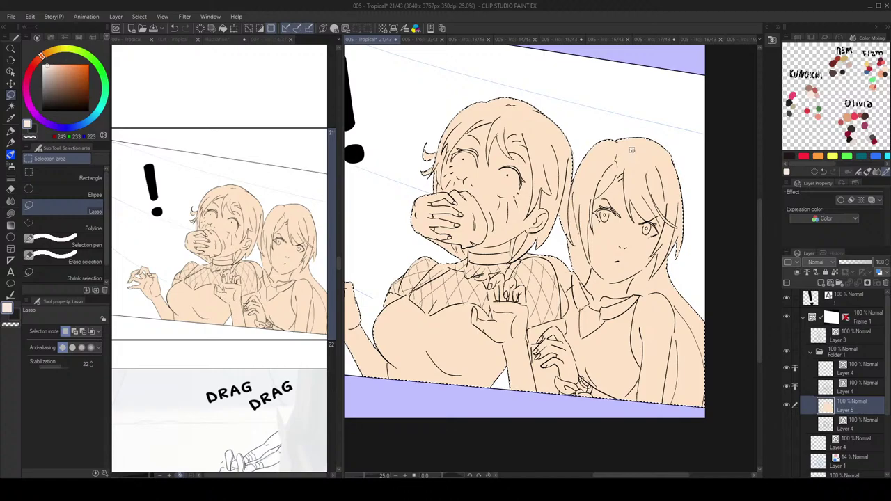
mouse_move(673, 258)
left_mouse_down()
mouse_move(651, 246)
mouse_move(617, 124)
mouse_move(696, 243)
mouse_move(681, 257)
left_mouse_up()
left_click_drag(682, 199, 677, 171)
mouse_move(631, 127)
left_mouse_down()
mouse_move(657, 444)
mouse_move(685, 153)
left_mouse_up()
left_click_drag(587, 220, 667, 207)
mouse_move(645, 125)
left_mouse_down()
mouse_move(649, 163)
mouse_move(639, 62)
mouse_move(607, 134)
mouse_move(604, 205)
mouse_move(687, 197)
mouse_move(686, 152)
left_mouse_up()
left_click_drag(637, 214, 628, 201)
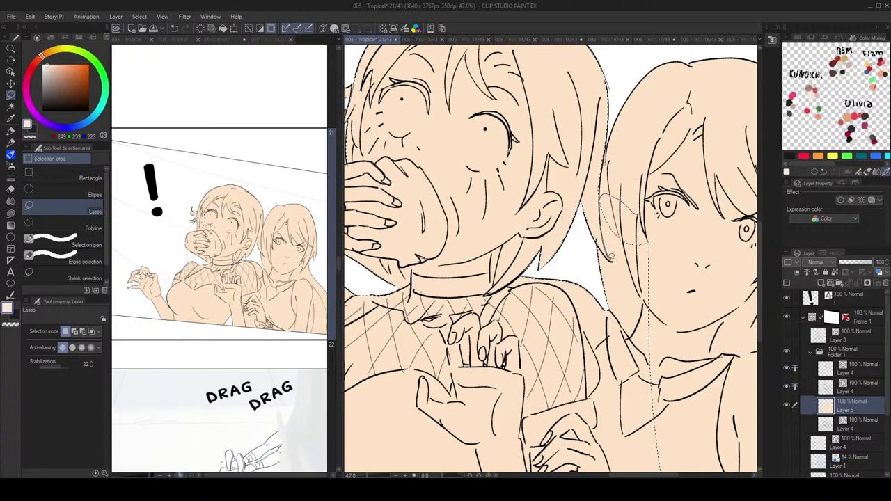
Step: Subtract the long-haired woman's side hair, neck and shoulder from the selection along the short-haired woman's sleeve with the Lasso
mouse_move(601, 245)
left_mouse_down()
mouse_move(619, 332)
mouse_move(668, 279)
left_mouse_up()
mouse_move(581, 274)
left_mouse_down()
mouse_move(644, 233)
mouse_move(616, 233)
mouse_move(582, 247)
mouse_move(617, 244)
mouse_move(669, 273)
mouse_move(688, 245)
mouse_move(650, 212)
left_mouse_up()
scroll(644, 233, "down", 3)
scroll(645, 233, "up", 3)
mouse_move(668, 229)
left_mouse_down()
mouse_move(600, 205)
mouse_move(639, 297)
mouse_move(684, 255)
mouse_move(676, 278)
mouse_move(605, 211)
left_mouse_up()
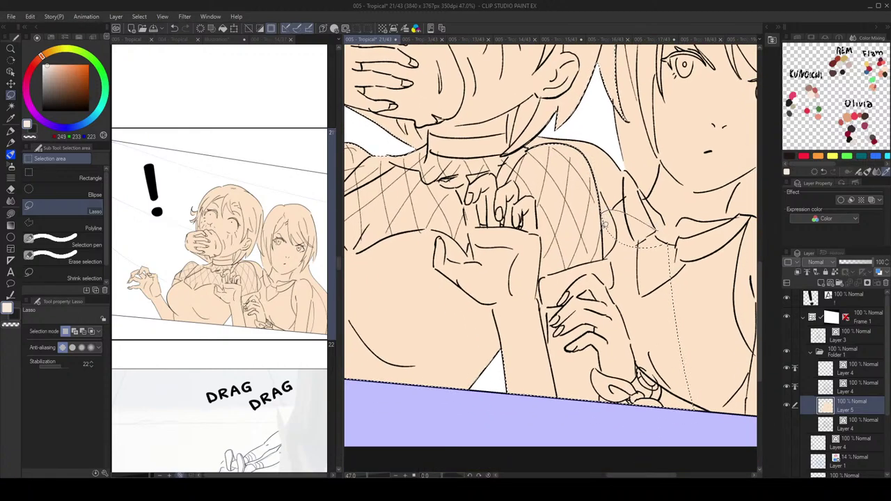
left_click_drag(605, 248, 606, 255)
mouse_move(702, 271)
left_mouse_down()
mouse_move(656, 249)
mouse_move(675, 262)
mouse_move(649, 254)
left_mouse_up()
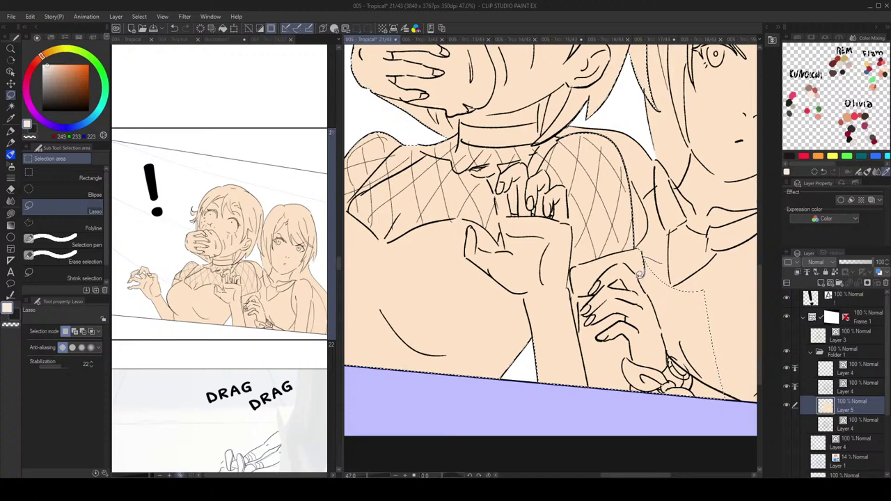
Step: Lasso the long-haired woman's gripping hand, wrist and the remaining patch of her torso out of the selection
mouse_move(612, 266)
left_mouse_down()
mouse_move(592, 290)
mouse_move(622, 265)
mouse_move(642, 279)
mouse_move(639, 270)
mouse_move(651, 286)
mouse_move(638, 292)
mouse_move(623, 276)
mouse_move(615, 281)
mouse_move(640, 296)
mouse_move(593, 289)
mouse_move(626, 267)
mouse_move(640, 278)
mouse_move(633, 295)
mouse_move(644, 286)
mouse_move(636, 270)
mouse_move(648, 273)
mouse_move(631, 261)
mouse_move(655, 263)
left_mouse_up()
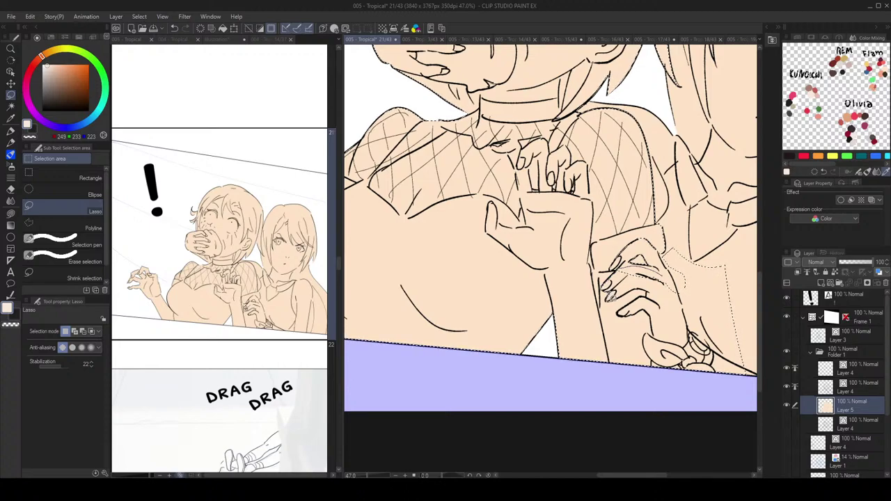
key("alt")
key("alt")
left_click_drag(666, 305, 655, 287)
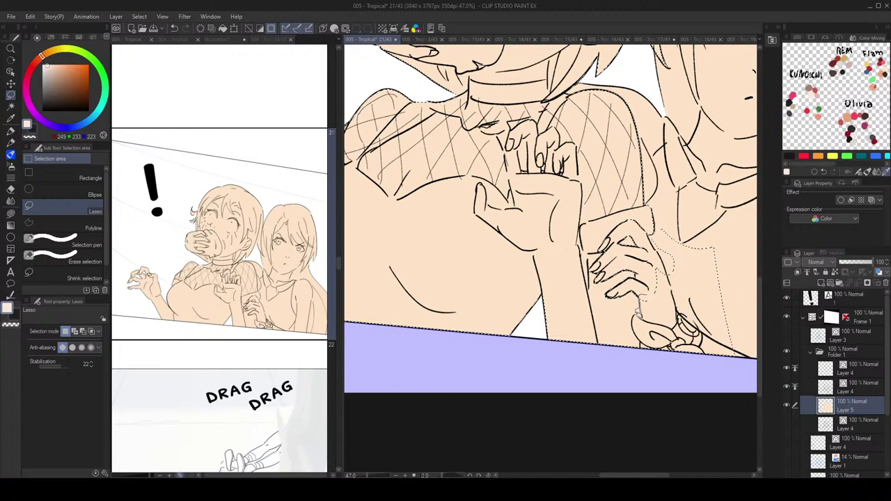
mouse_move(642, 337)
left_mouse_down()
mouse_move(715, 355)
mouse_move(704, 299)
left_mouse_up()
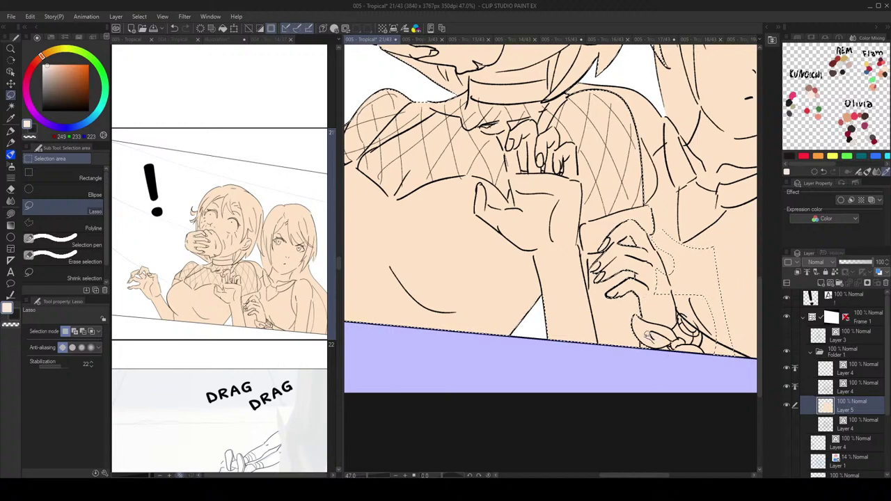
left_click_drag(734, 247, 711, 259)
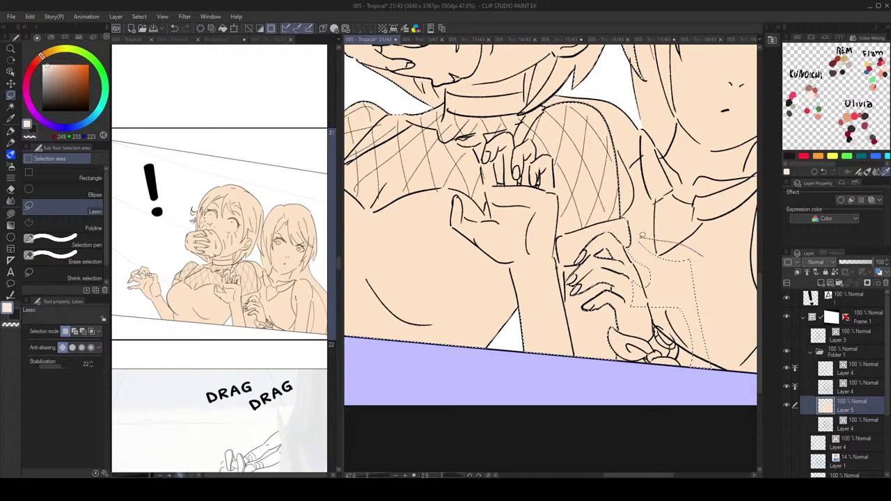
mouse_move(642, 237)
left_mouse_down()
mouse_move(640, 279)
mouse_move(658, 342)
mouse_move(718, 259)
mouse_move(709, 254)
left_mouse_up()
left_click_drag(711, 250, 708, 252)
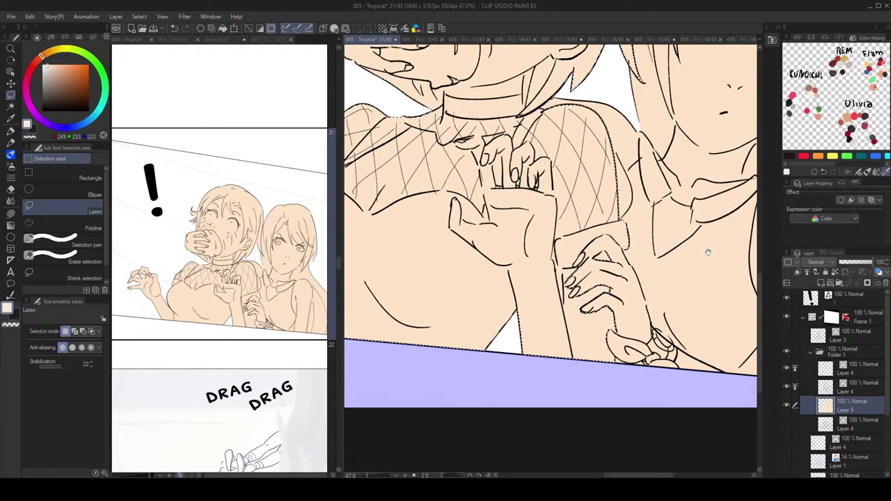
Step: Lasso the hand covering the short-haired woman's mouth out of the selection
scroll(708, 252, "down", 4)
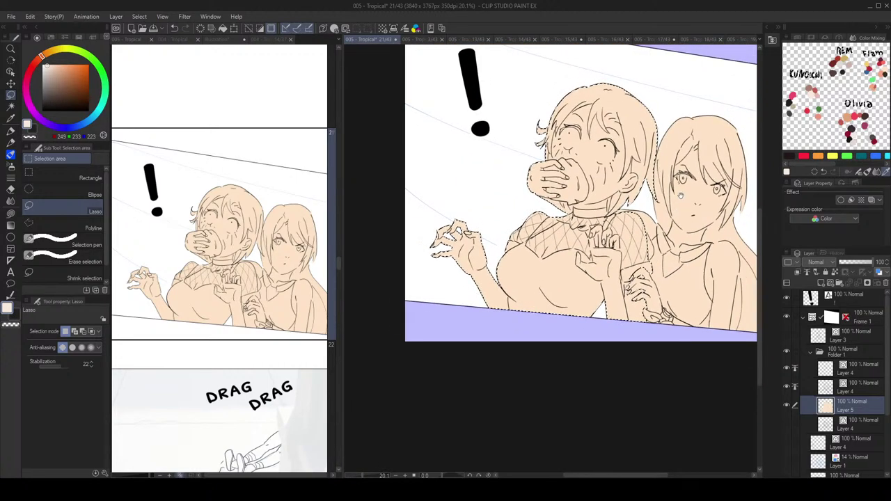
scroll(542, 195, "up", 3)
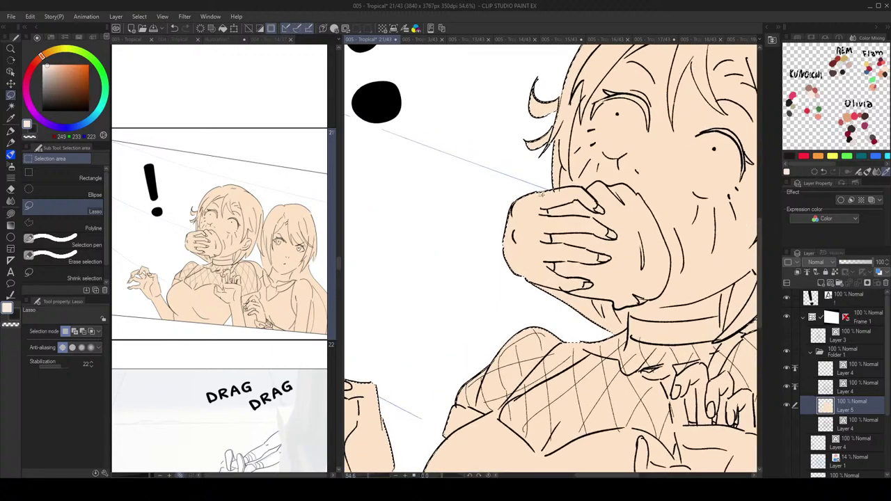
mouse_move(542, 193)
left_mouse_down()
mouse_move(598, 179)
mouse_move(633, 185)
mouse_move(478, 193)
left_mouse_up()
left_click_drag(642, 201, 616, 177)
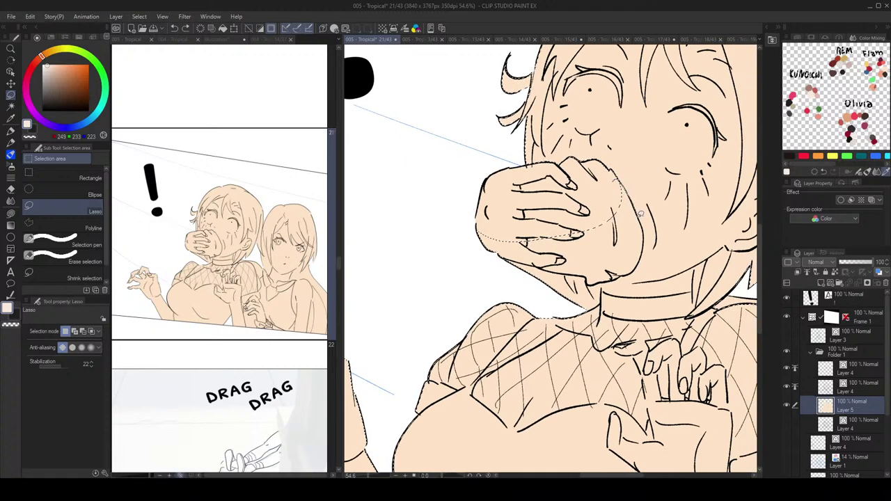
mouse_move(641, 213)
left_mouse_down()
mouse_move(645, 251)
mouse_move(601, 301)
mouse_move(481, 184)
mouse_move(517, 170)
left_mouse_up()
scroll(648, 179, "down", 5)
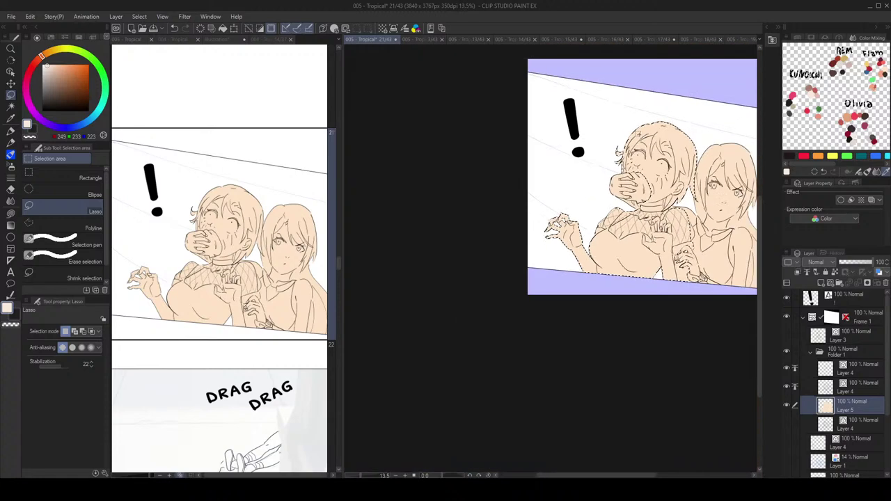
left_click_drag(658, 150, 601, 153)
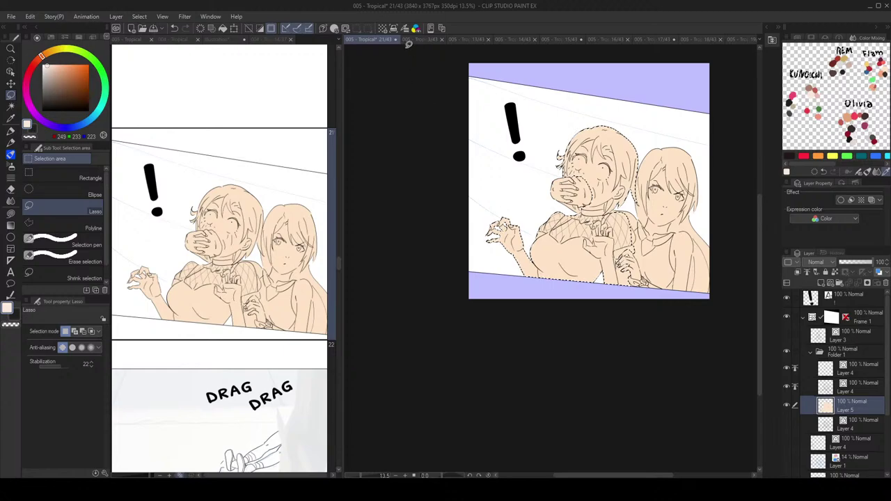
Step: Fill the remaining selection over the short-haired woman with the pale Kunoichi skin tone, save the page, and deselect
left_click(223, 29)
scroll(648, 184, "up", 2)
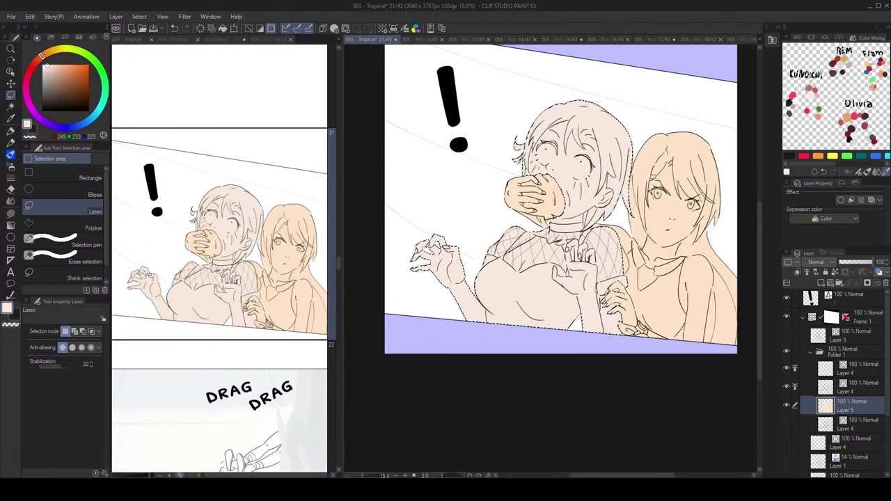
left_click_drag(653, 202, 626, 193)
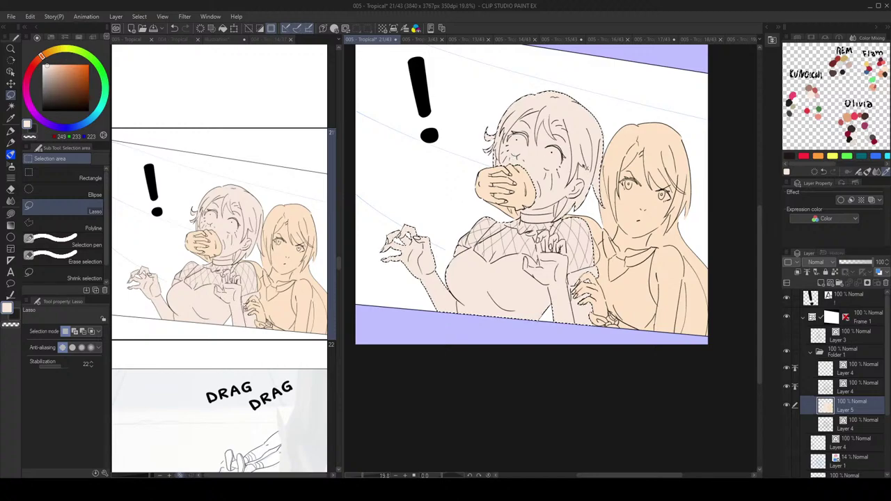
scroll(667, 161, "down", 3)
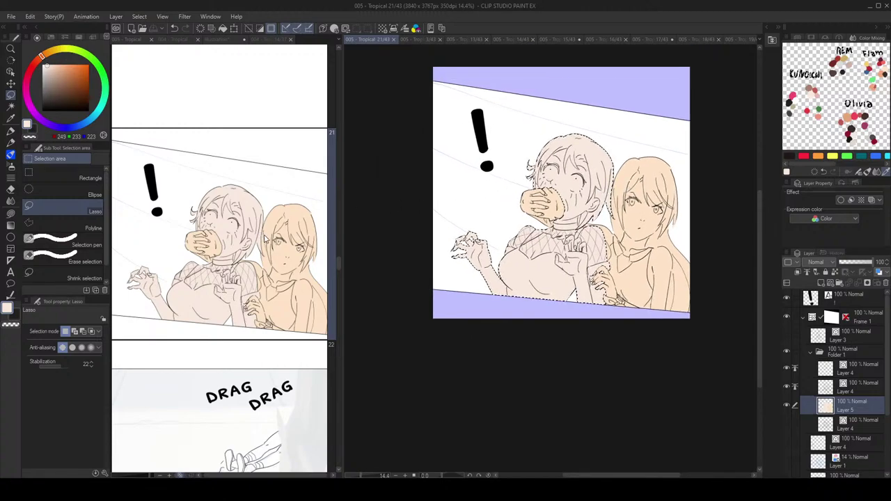
scroll(724, 188, "up", 3)
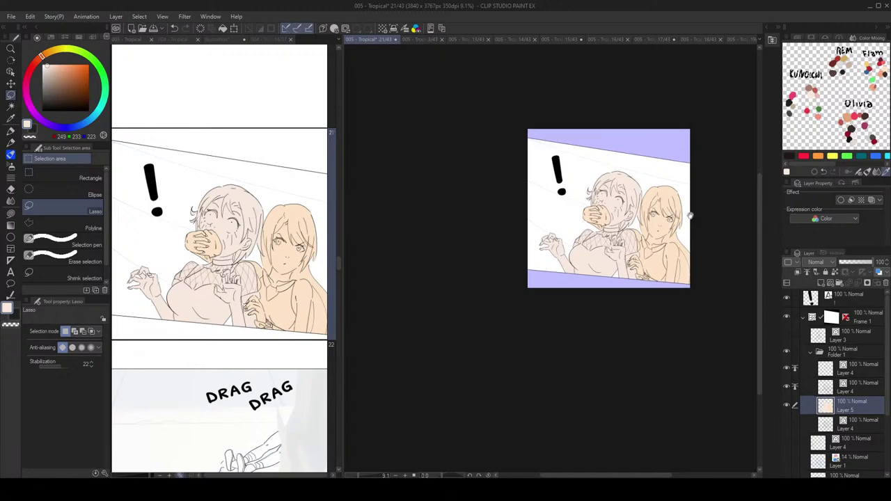
Step: Sample the brown hair colour from the Kunoichi palette for lasso filling the short-haired woman's hair
key("g")
scroll(696, 257, "up", 2)
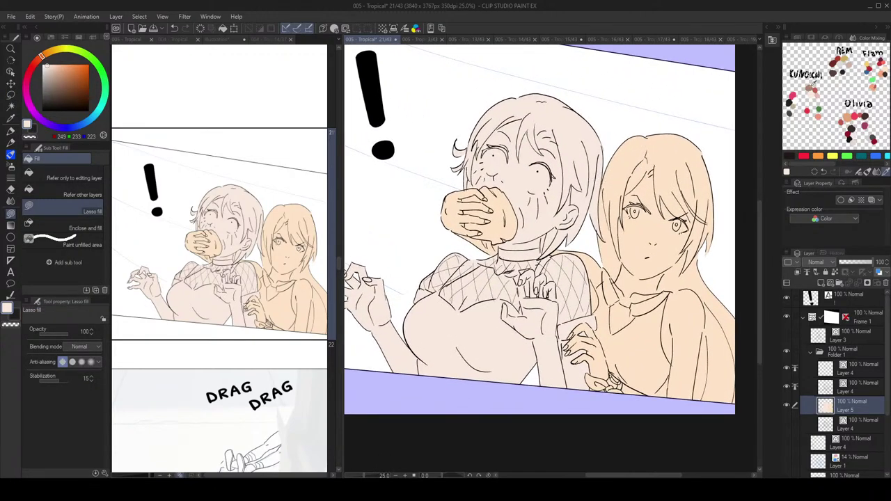
left_click(811, 87)
left_click_drag(541, 141, 561, 142)
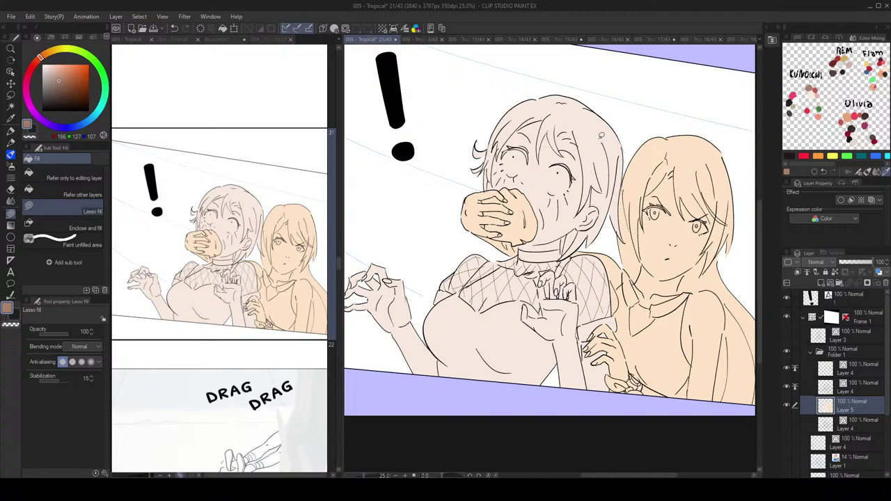
Step: Auto-select the short-haired woman's pale base area by referring to the editing layer only, and lock the layer's transparent pixels
key("w")
left_click(586, 132)
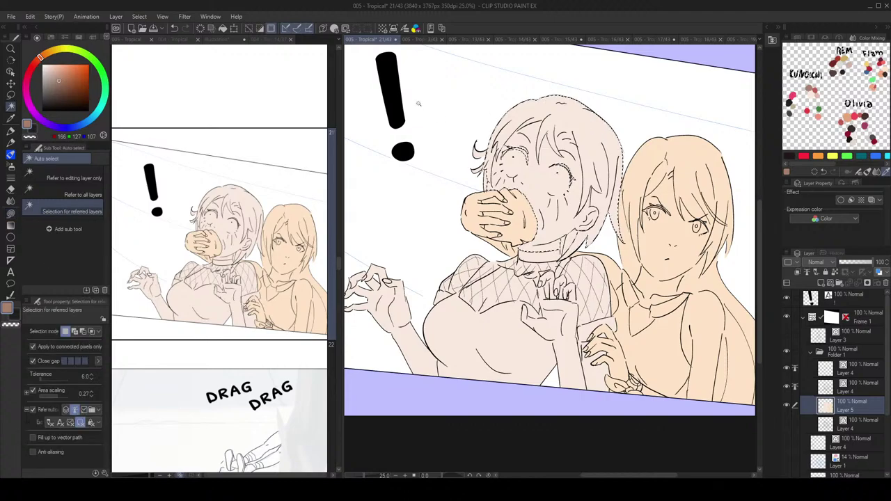
left_click(73, 178)
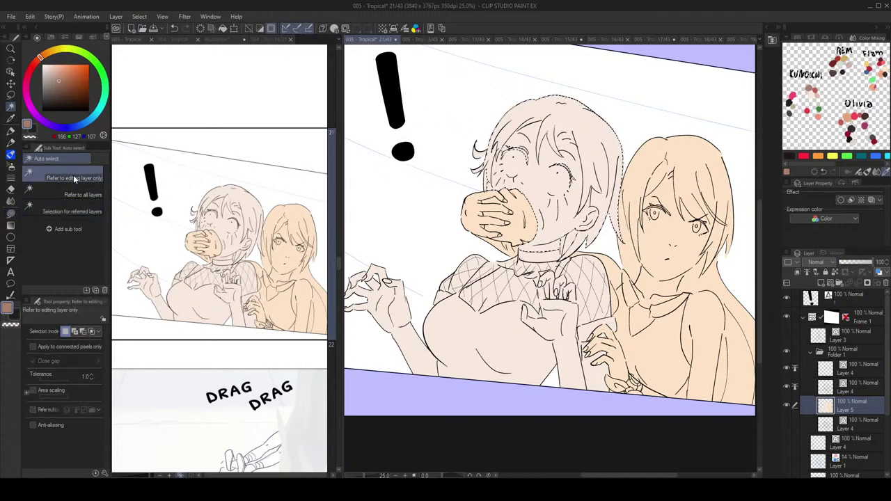
left_click(589, 140)
key("g")
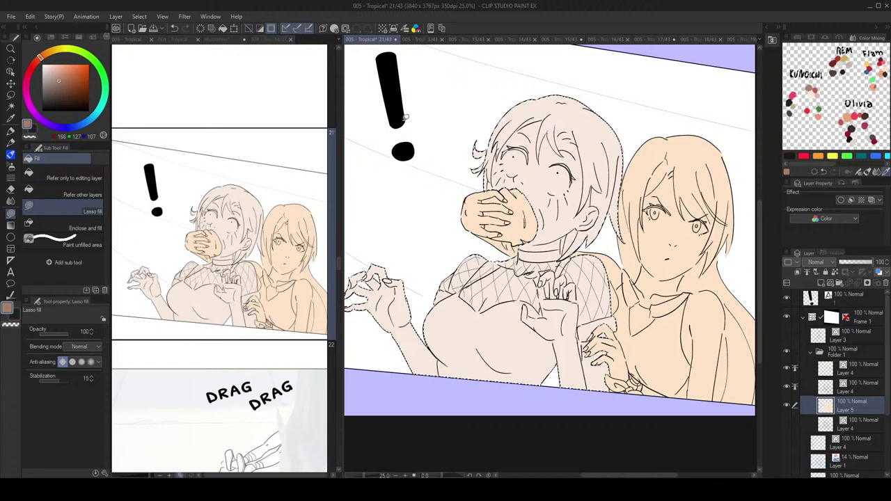
left_click(837, 273)
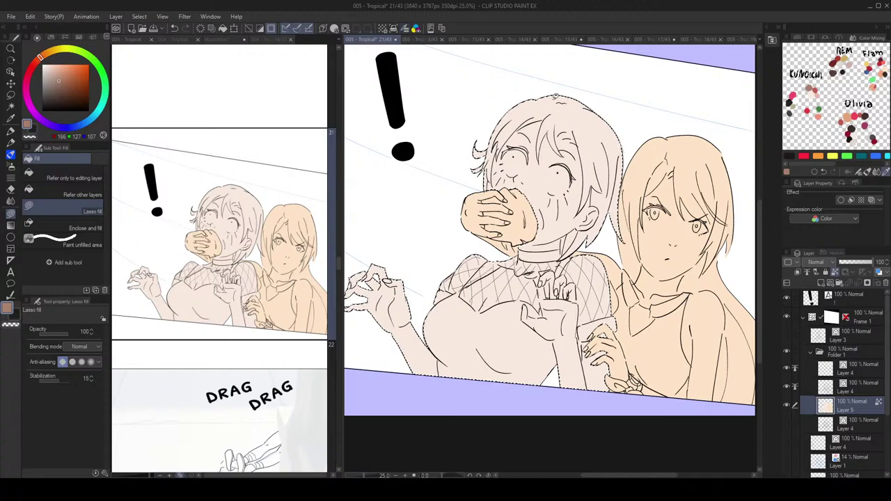
Step: Lasso fill brown across the gaps in the short-haired woman's hair at the back of her crown and at the tip beside the long-haired woman
scroll(575, 103, "up", 3)
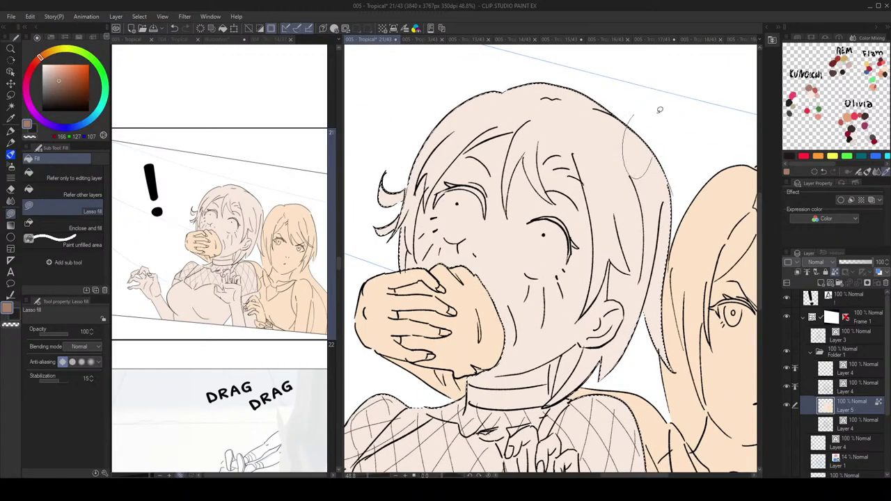
mouse_move(627, 134)
left_mouse_down()
mouse_move(647, 174)
mouse_move(658, 124)
left_mouse_up()
left_click_drag(616, 174, 651, 183)
left_click_drag(545, 282, 531, 312)
left_click_drag(652, 318, 683, 232)
scroll(697, 250, "up", 3)
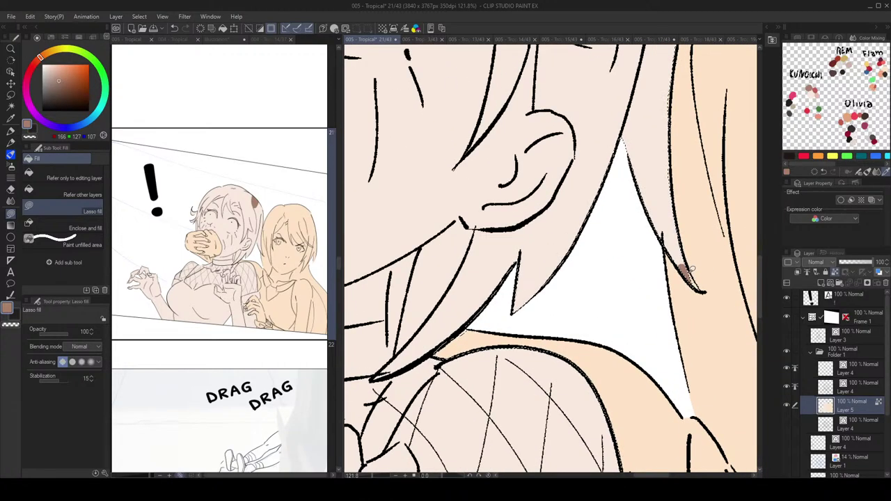
scroll(681, 264, "down", 4)
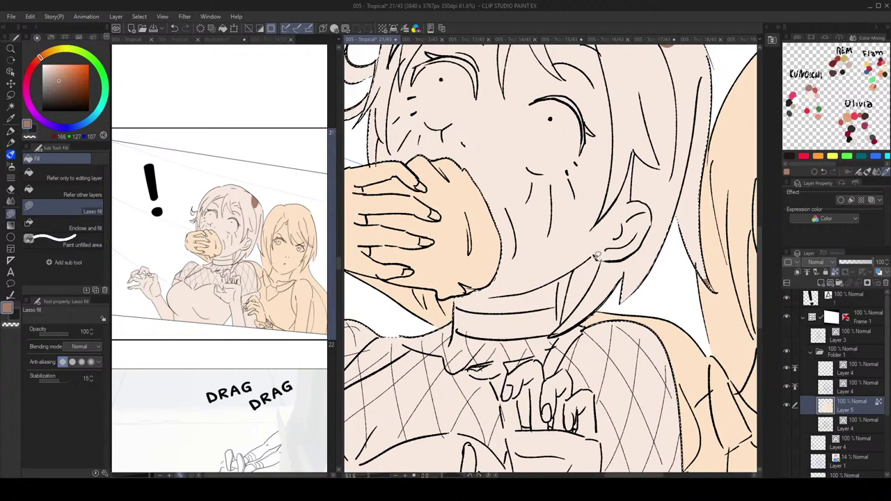
Step: Lasso fill the short-haired woman's hair behind her neck and the small gap at her ear with brown
mouse_move(577, 268)
left_mouse_down()
mouse_move(570, 281)
mouse_move(613, 283)
left_mouse_up()
mouse_move(594, 279)
left_mouse_down()
mouse_move(607, 281)
mouse_move(586, 272)
left_mouse_up()
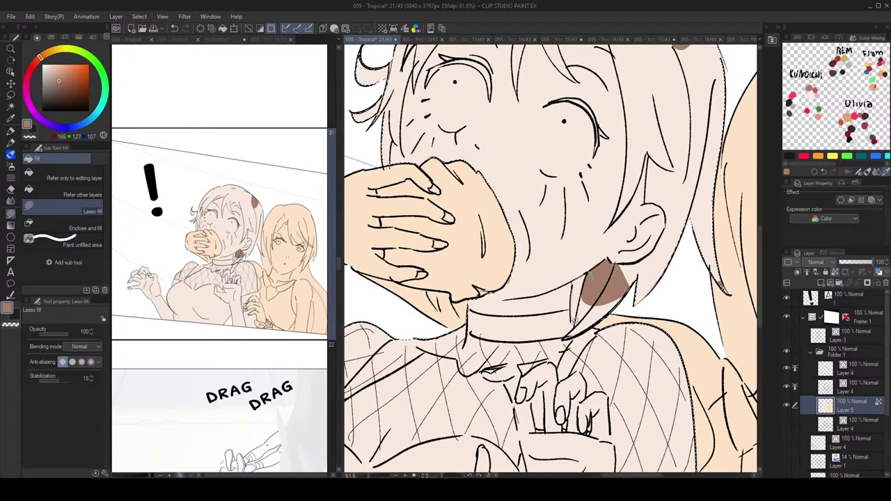
left_click_drag(573, 321, 606, 286)
left_click_drag(610, 280, 629, 278)
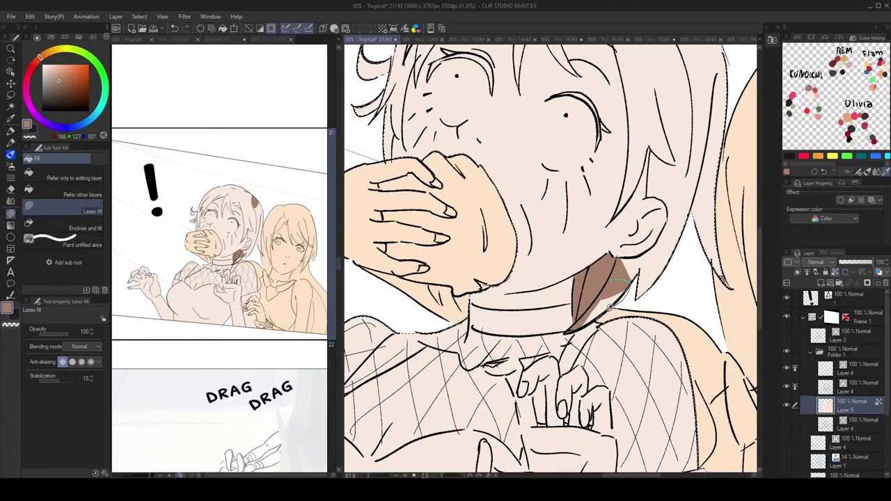
left_click_drag(610, 307, 598, 317)
scroll(605, 279, "down", 3)
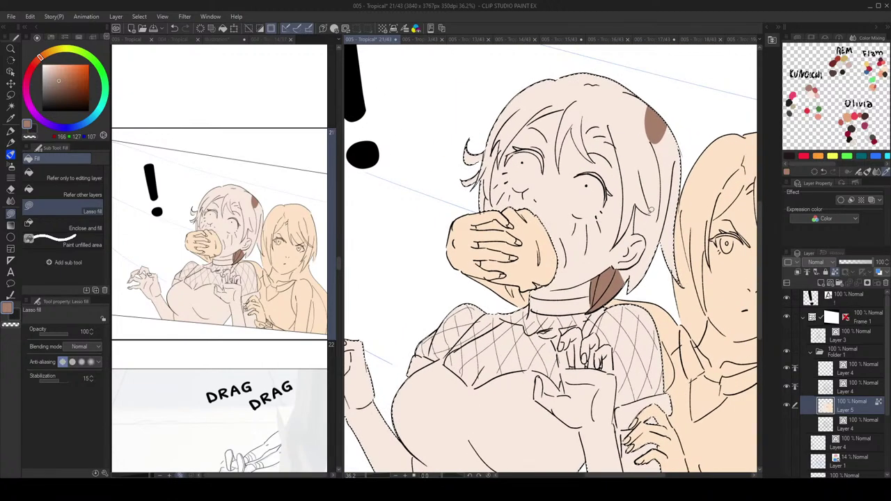
scroll(627, 282, "up", 5)
scroll(632, 282, "down", 4)
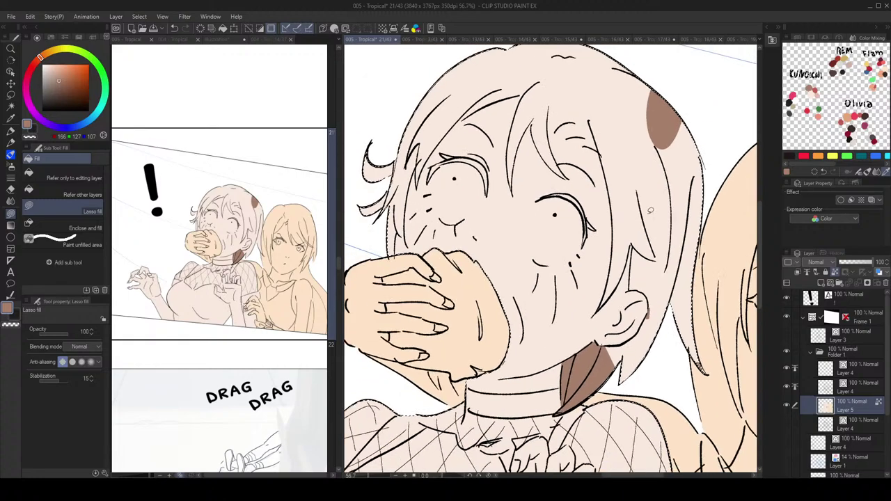
Step: Lasso fill brown along the short-haired woman's hairline above her brow, closing the open fringe edges
mouse_move(622, 197)
left_mouse_down()
mouse_move(572, 168)
mouse_move(567, 137)
mouse_move(632, 160)
mouse_move(625, 192)
left_mouse_up()
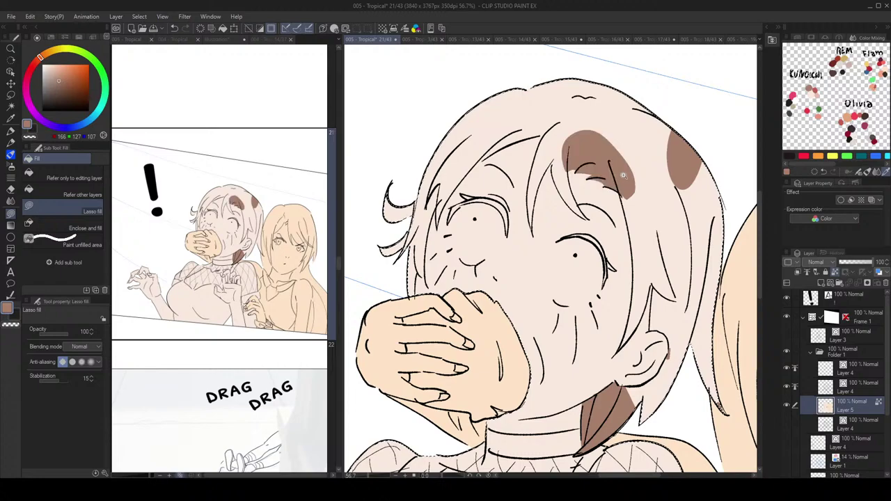
scroll(625, 192, "down", 2)
scroll(597, 169, "up", 4)
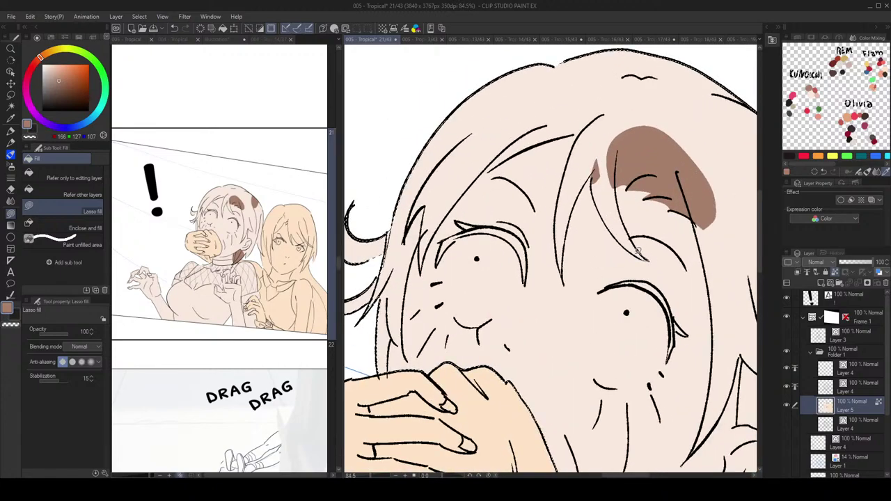
scroll(638, 251, "down", 2)
Step: Lasso fill brown into the remaining open gaps of the short-haired woman's fringe and the side lock above the covering hand
mouse_move(624, 175)
left_mouse_down()
mouse_move(635, 173)
mouse_move(626, 172)
mouse_move(633, 161)
left_mouse_up()
mouse_move(566, 192)
left_mouse_down()
mouse_move(548, 208)
mouse_move(552, 196)
left_mouse_up()
left_click_drag(556, 195, 574, 193)
left_click_drag(540, 239, 561, 223)
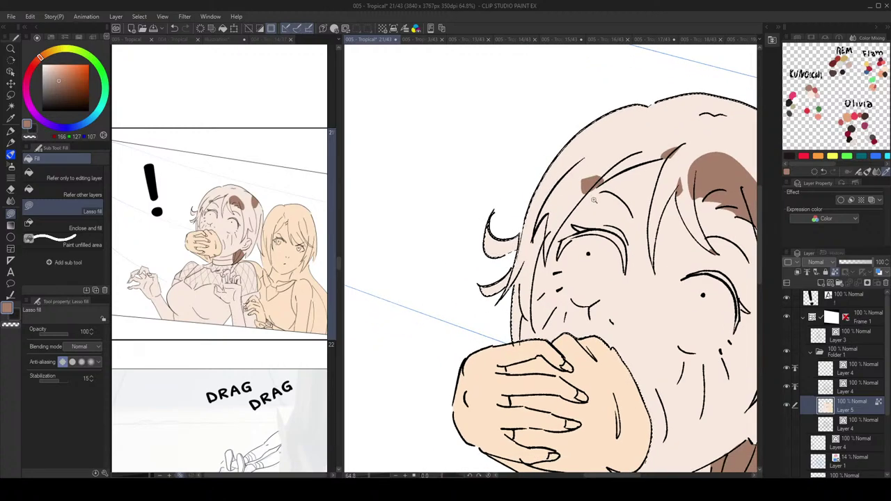
left_click_drag(594, 200, 562, 226)
mouse_move(546, 282)
left_mouse_down()
mouse_move(585, 265)
mouse_move(542, 298)
mouse_move(548, 286)
left_mouse_up()
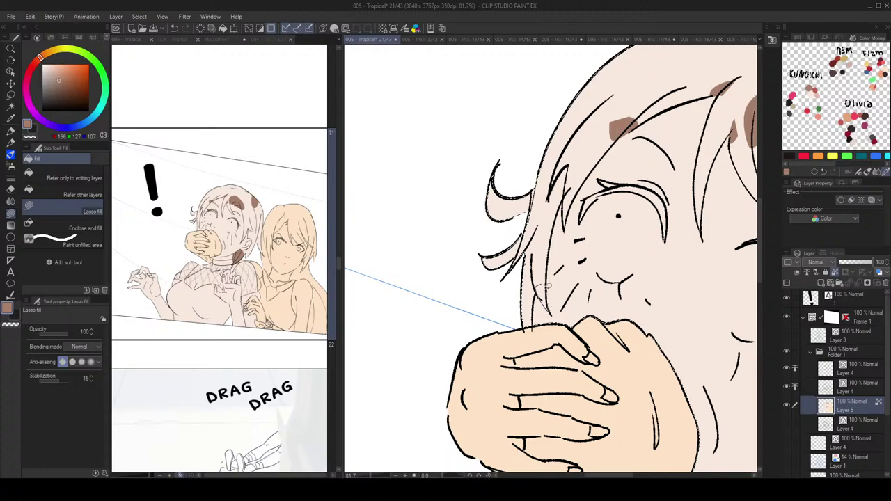
scroll(548, 285, "down", 3)
scroll(612, 125, "up", 1)
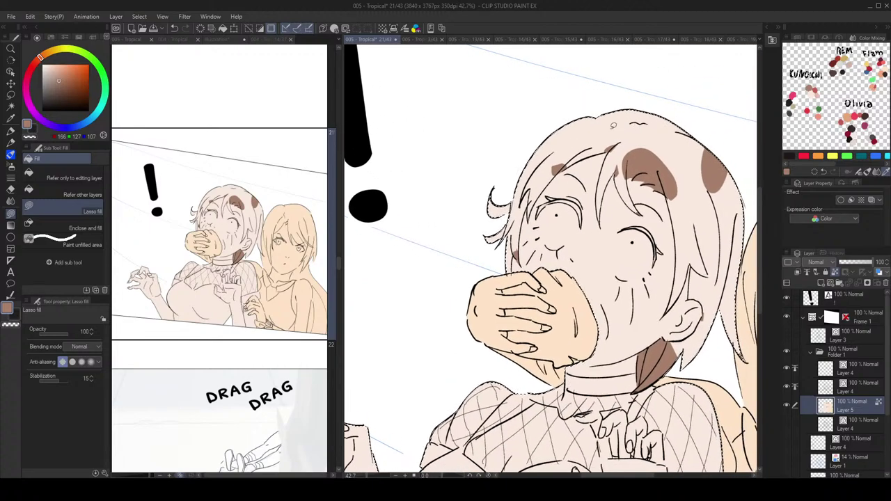
Step: Fill the rest of the short-haired woman's hair and its loose side strands with brown, referring to other layers
scroll(613, 125, "up", 2)
left_click(96, 189)
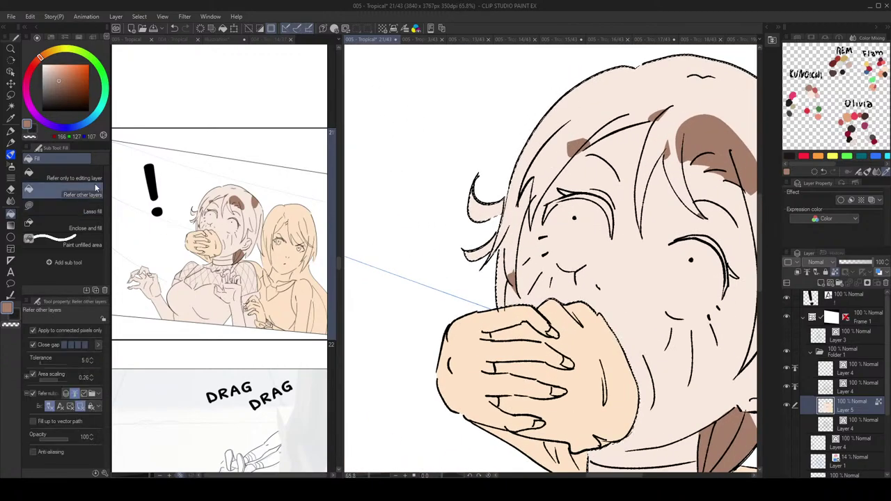
left_click(618, 104)
scroll(577, 121, "down", 3)
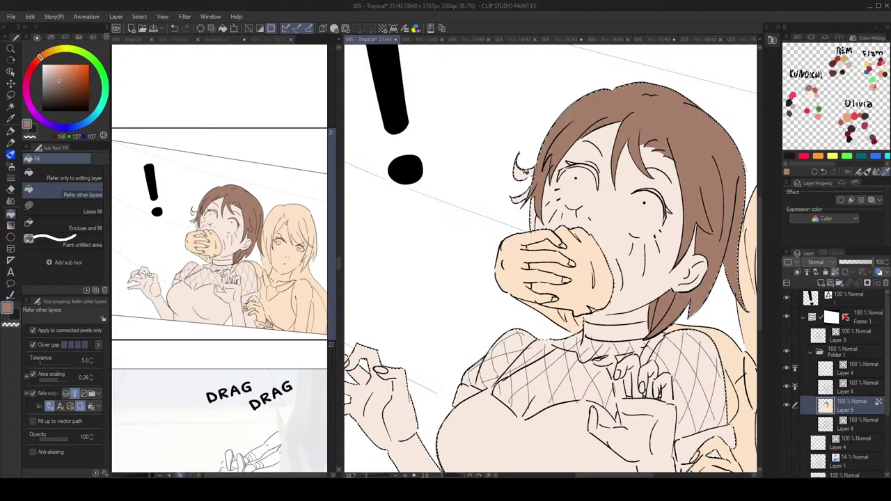
left_click(526, 172)
left_click(537, 214)
left_click_drag(638, 146, 574, 156)
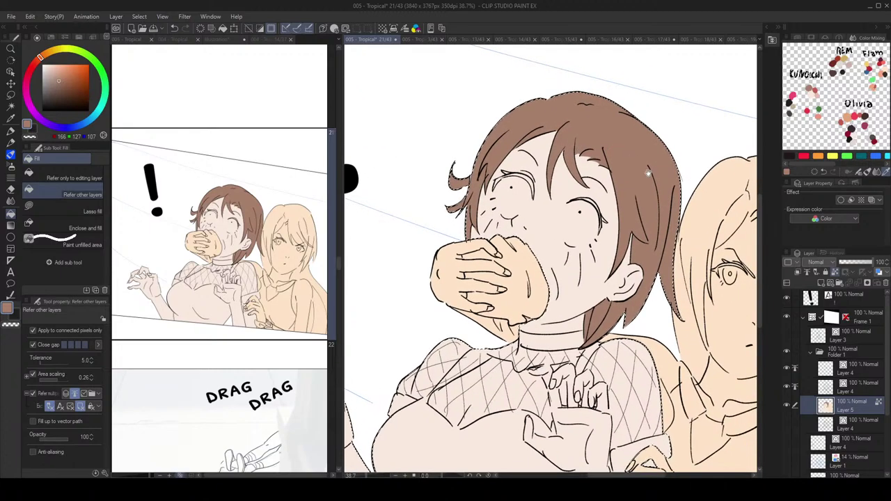
left_click_drag(648, 173, 632, 140)
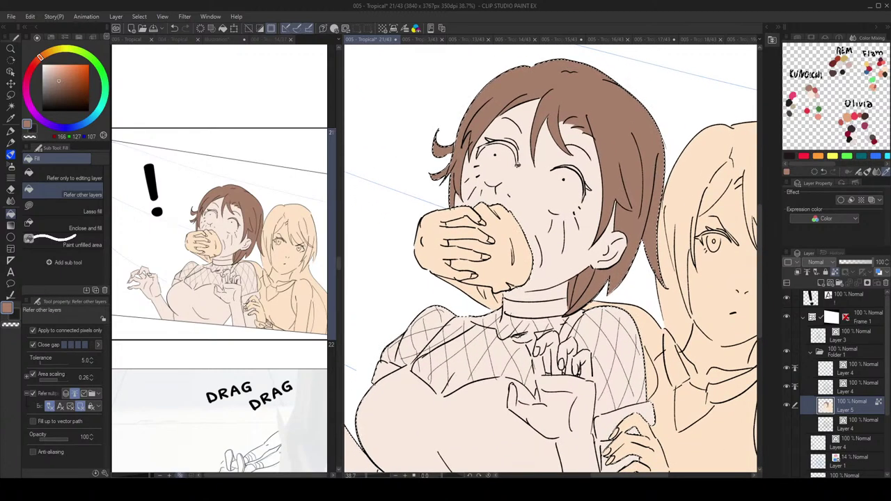
Step: Lasso fill both of the short-haired woman's eyebrows with the brown hair colour
scroll(517, 164, "up", 5)
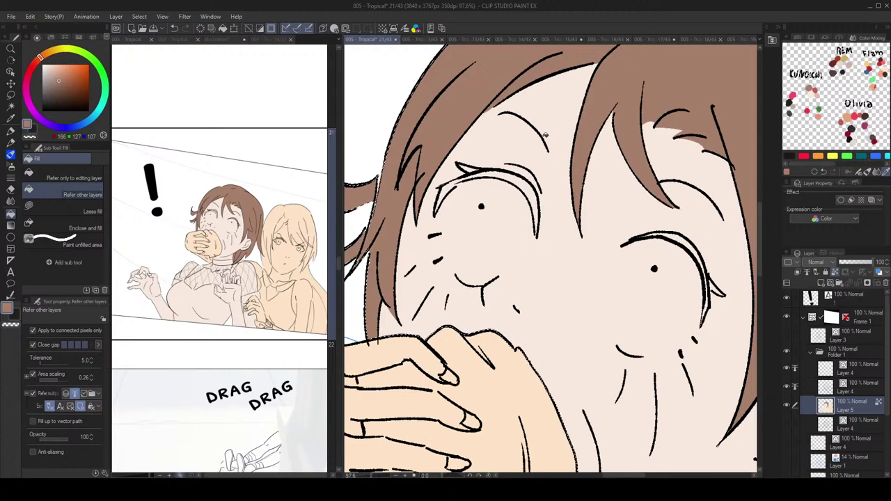
left_click(69, 211)
left_click_drag(545, 125, 560, 142)
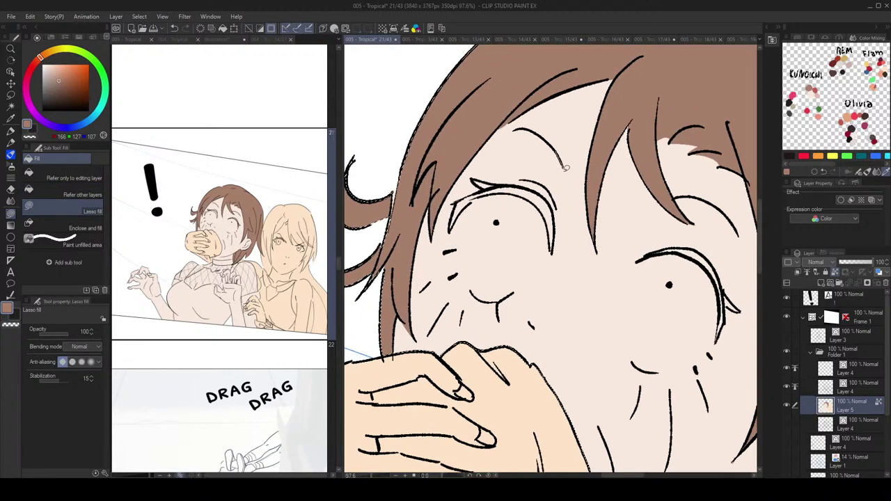
mouse_move(678, 199)
left_mouse_down()
mouse_move(609, 178)
mouse_move(640, 182)
mouse_move(636, 176)
left_mouse_up()
scroll(611, 176, "down", 8)
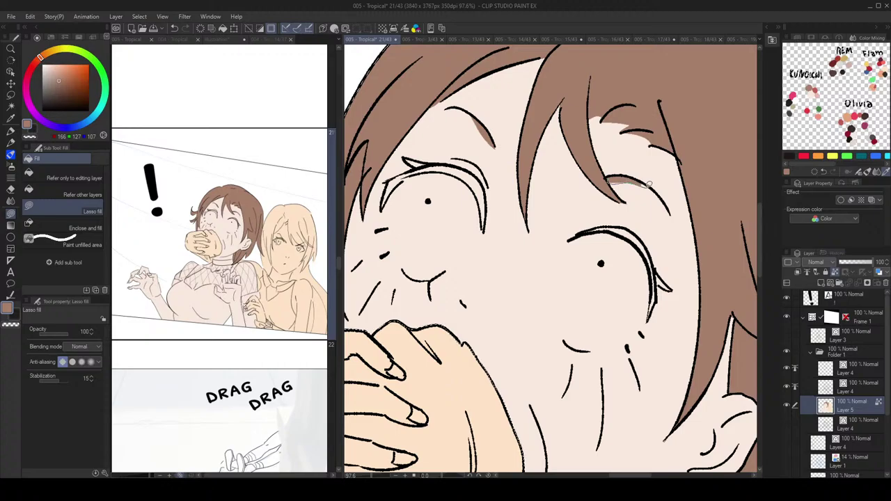
scroll(646, 188, "up", 3)
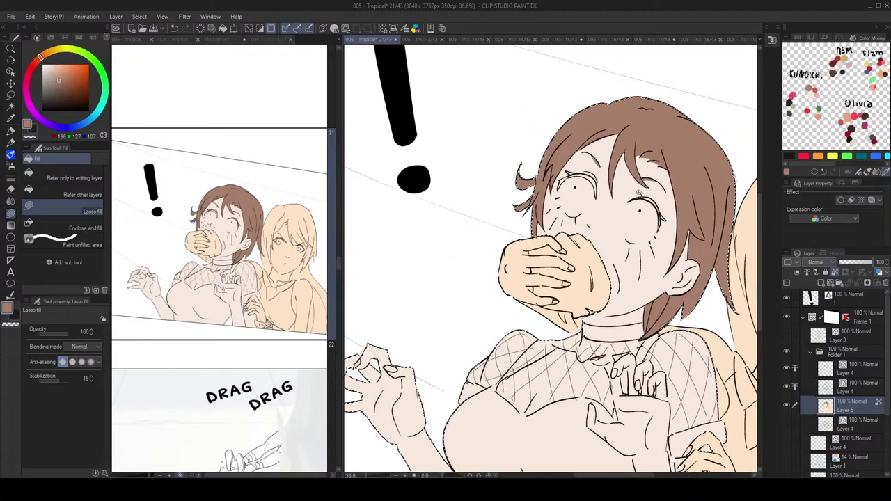
scroll(657, 186, "down", 2)
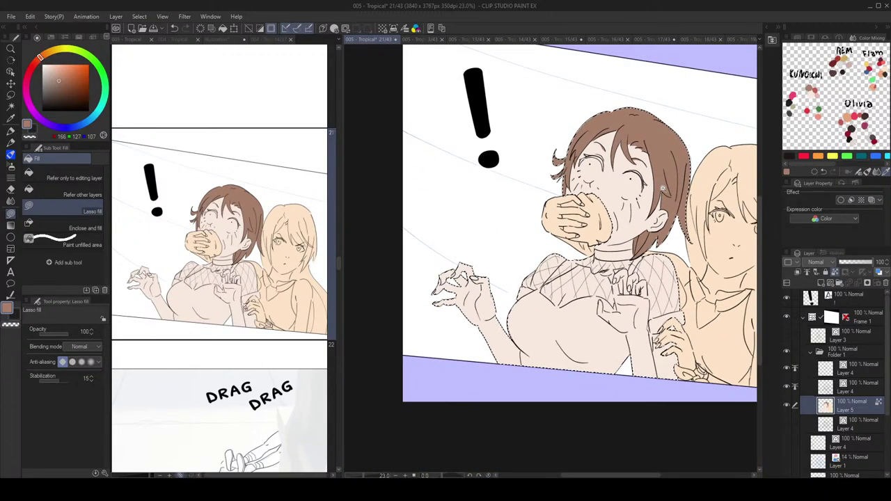
Step: Switch the drawing colour to white and lasso fill the short-haired woman's eye nearest the loose hair strands
scroll(628, 187, "up", 6)
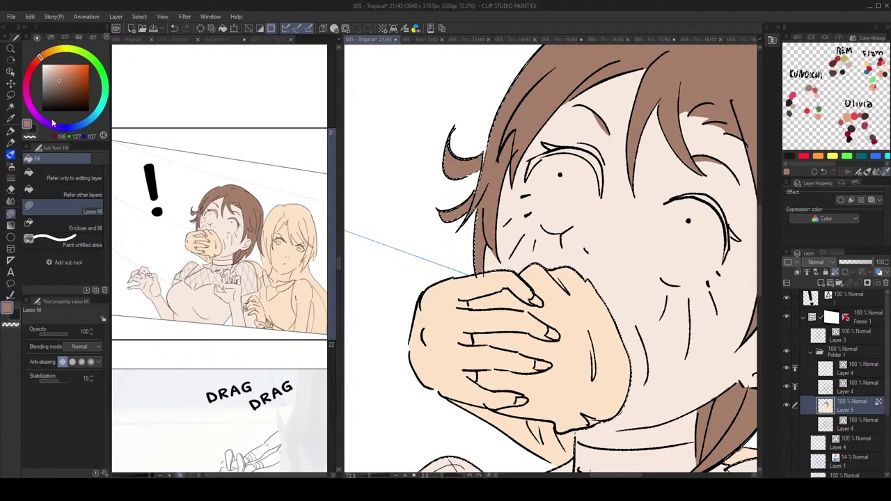
left_click(32, 130)
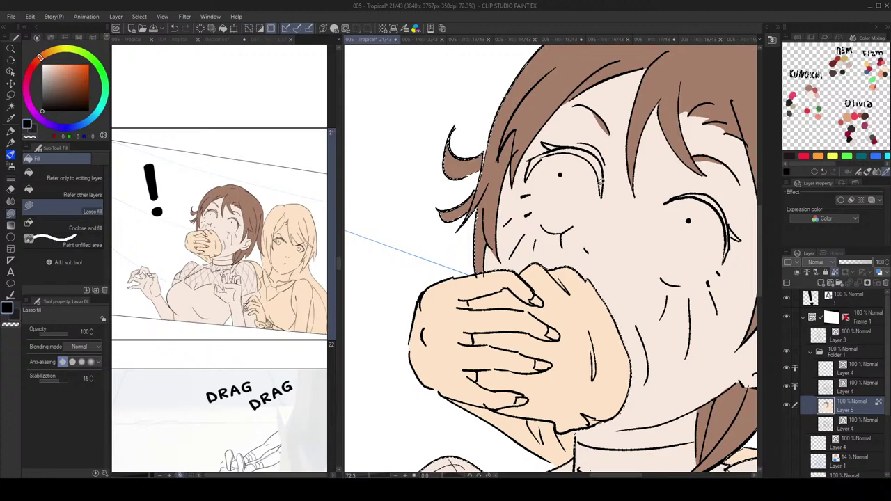
key("x")
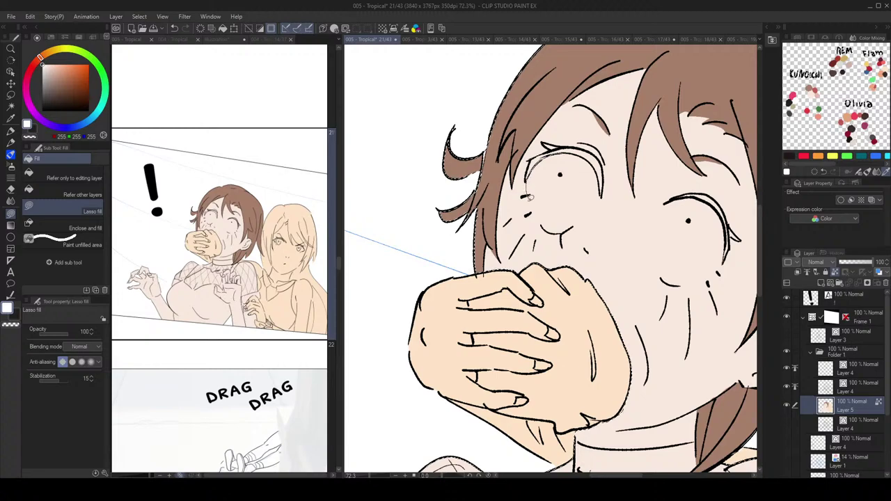
mouse_move(562, 229)
left_mouse_down()
mouse_move(589, 184)
mouse_move(587, 163)
left_mouse_up()
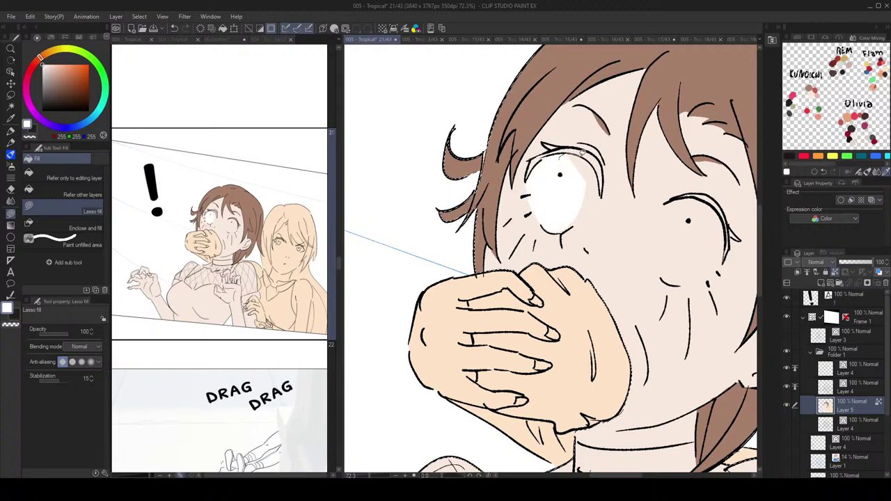
left_click_drag(584, 220, 576, 224)
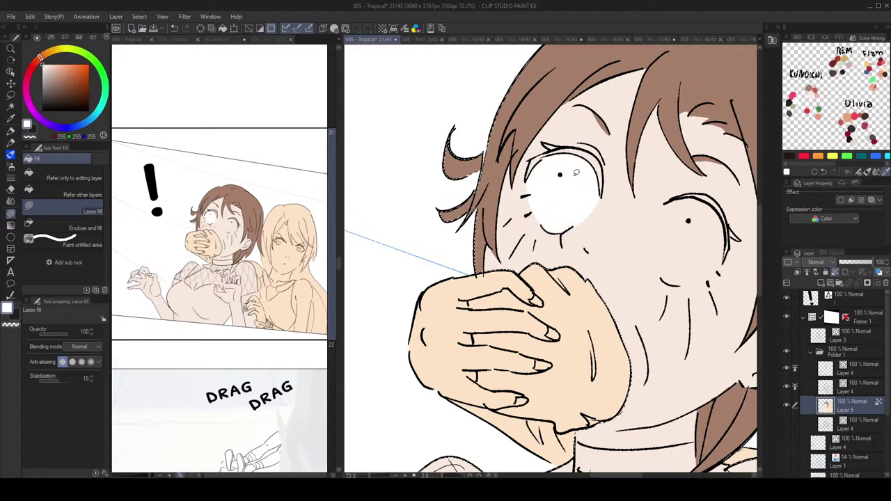
Step: Fill the eyeball of the brown-haired woman's eye beside her ear with white using Lasso fill on Layer 5
scroll(625, 177, "down", 3)
left_click_drag(625, 157, 598, 141)
scroll(621, 162, "up", 3)
mouse_move(649, 178)
left_mouse_down()
mouse_move(627, 180)
mouse_move(612, 202)
mouse_move(610, 248)
mouse_move(667, 225)
mouse_move(653, 185)
left_mouse_up()
mouse_move(652, 196)
left_mouse_down()
mouse_move(624, 162)
mouse_move(631, 155)
mouse_move(653, 166)
mouse_move(661, 208)
mouse_move(634, 239)
mouse_move(600, 223)
left_mouse_up()
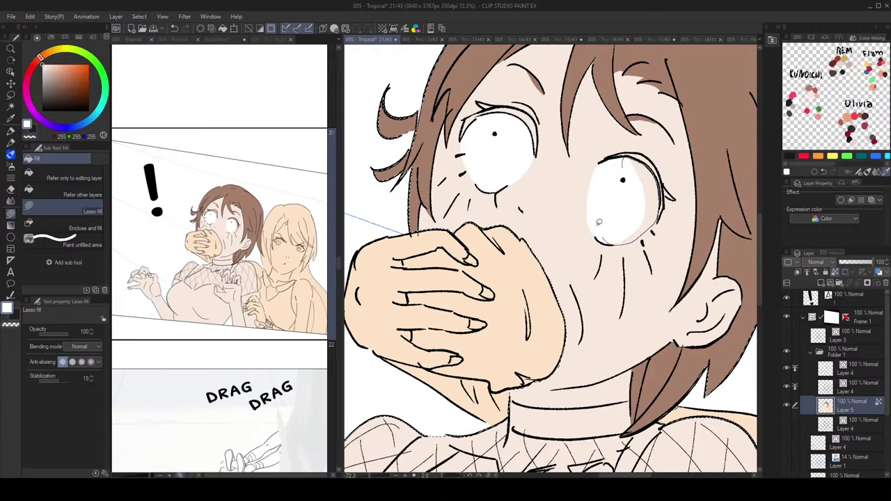
scroll(613, 208, "down", 3)
scroll(688, 165, "up", 2)
scroll(688, 165, "up", 2)
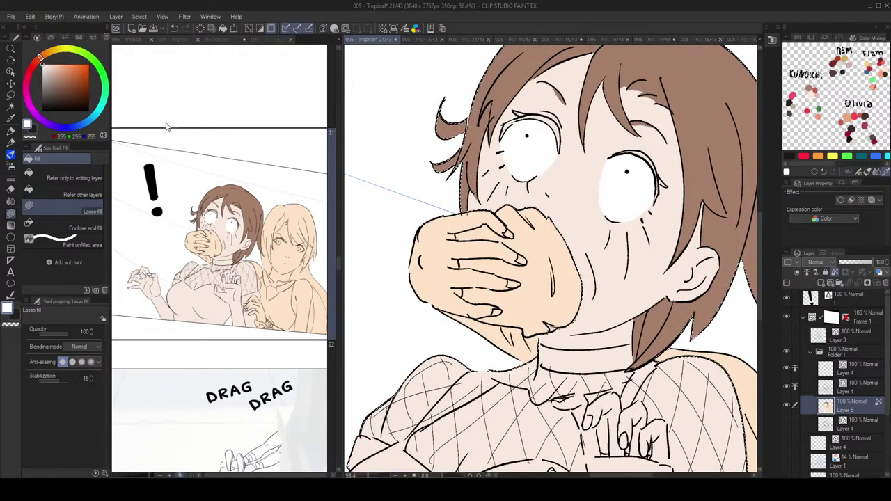
Step: Fill the upper lash line of the eye farther from her ear solid black, tapering it along the outline
key("x")
scroll(561, 150, "up", 2)
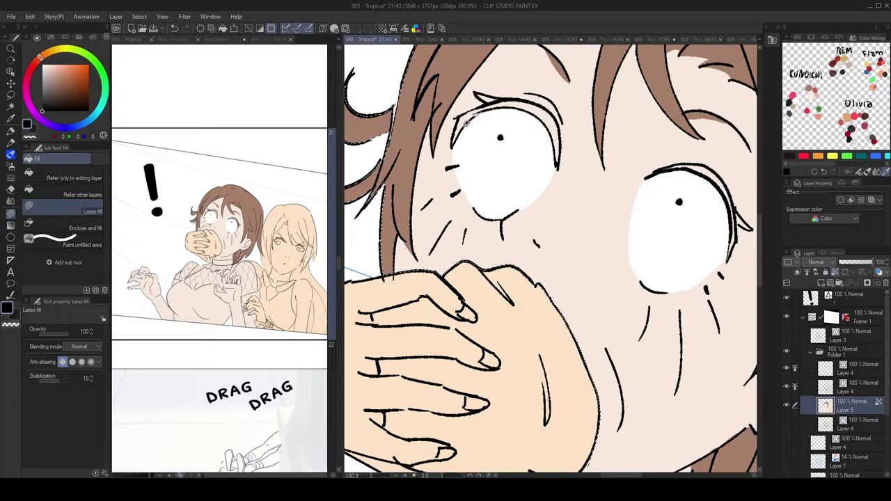
mouse_move(471, 107)
left_mouse_down()
mouse_move(537, 110)
mouse_move(515, 98)
left_mouse_up()
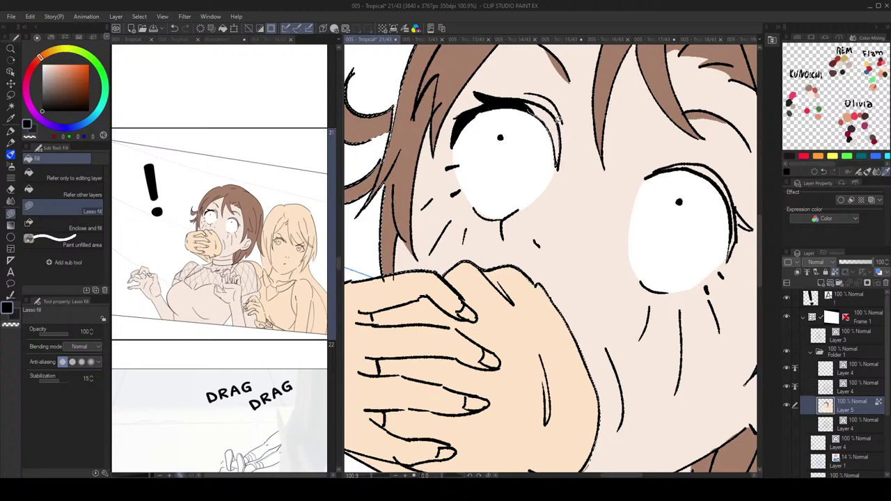
left_click_drag(542, 104, 533, 103)
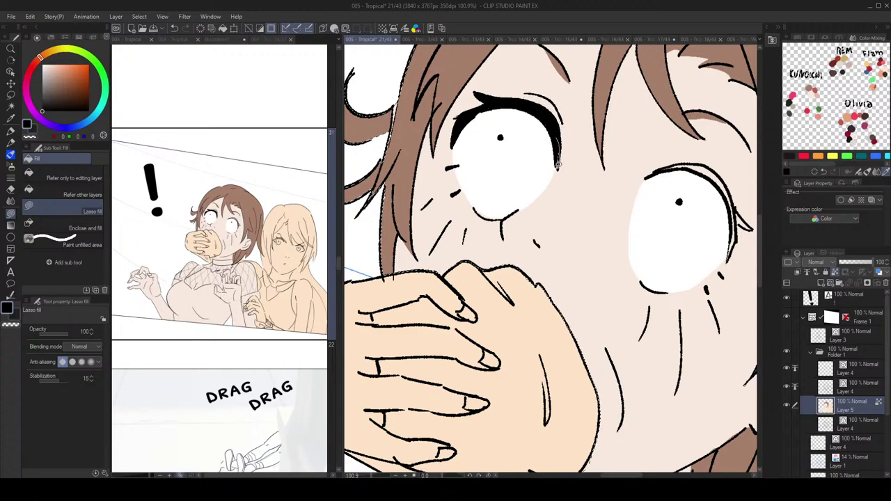
left_click_drag(558, 165, 560, 155)
Step: Thicken the upper lash line and outer lashes of the eye nearer her ear with solid black, then switch back to white
left_click_drag(603, 155, 553, 136)
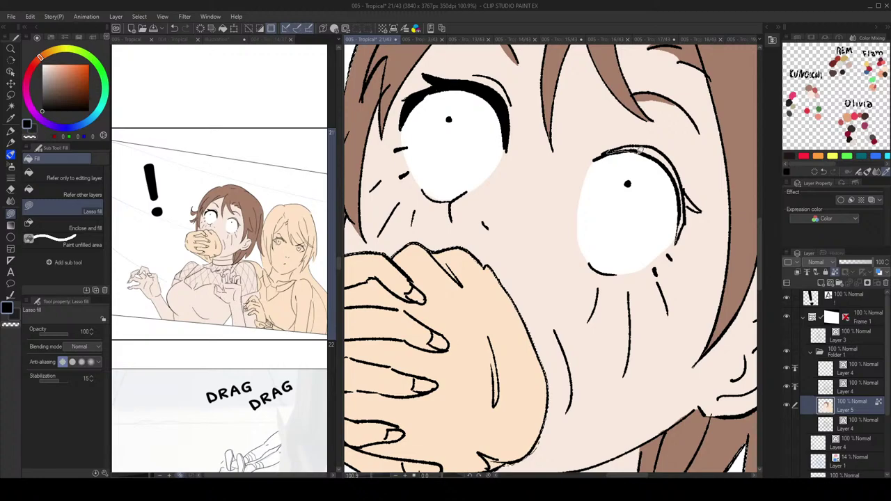
mouse_move(640, 150)
left_mouse_down()
mouse_move(670, 156)
mouse_move(652, 143)
mouse_move(607, 152)
left_mouse_up()
mouse_move(671, 160)
left_mouse_down()
mouse_move(685, 197)
mouse_move(662, 158)
left_mouse_up()
mouse_move(682, 188)
left_mouse_down()
mouse_move(680, 237)
mouse_move(685, 189)
mouse_move(688, 206)
mouse_move(702, 210)
mouse_move(684, 188)
left_mouse_up()
scroll(682, 192, "down", 5)
scroll(678, 190, "up", 5)
key("ctrl+z")
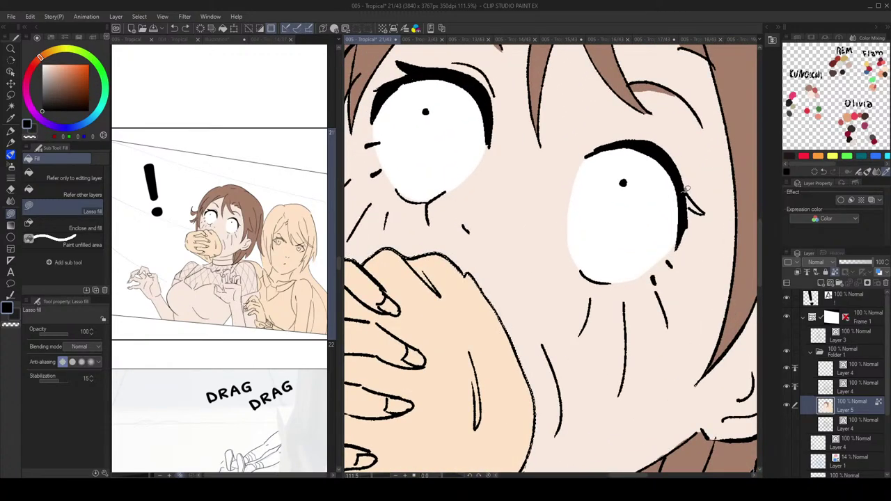
mouse_move(701, 213)
left_mouse_down()
mouse_move(692, 202)
mouse_move(640, 203)
mouse_move(653, 255)
mouse_move(655, 215)
left_mouse_up()
scroll(686, 216, "down", 5)
key("x")
scroll(668, 216, "down", 3)
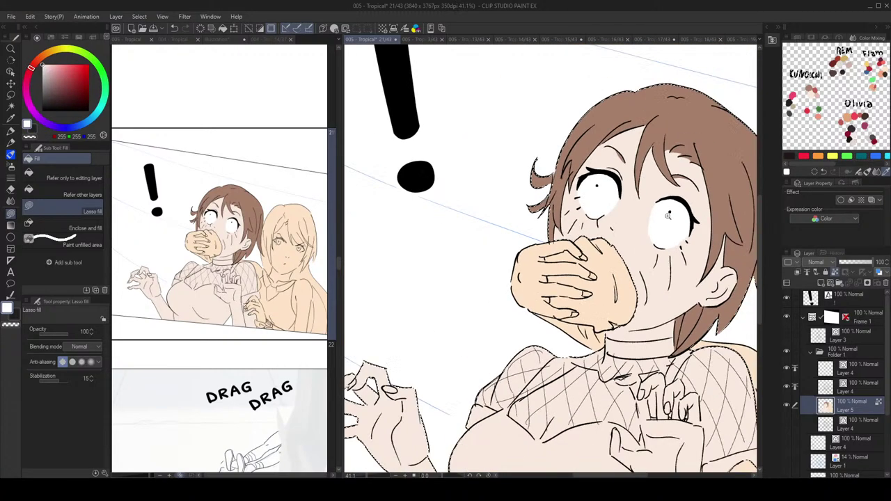
scroll(668, 216, "down", 4)
scroll(625, 177, "down", 2)
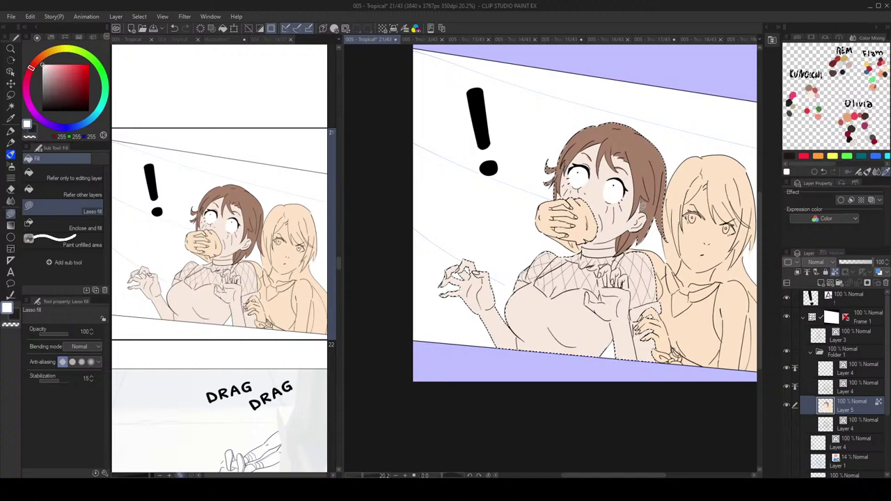
Step: Sample the crimson (239, 75, 105) from the KUNOICHI swatches as the fill color
scroll(706, 350, "up", 3)
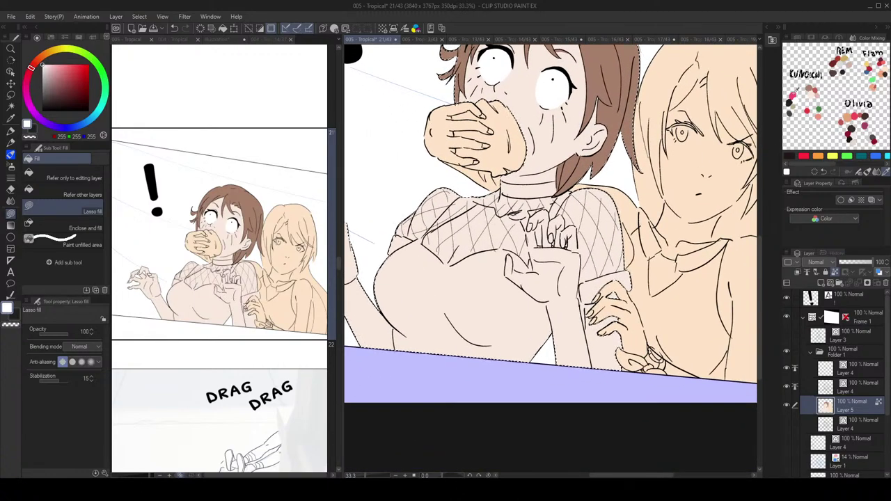
left_click(792, 95)
scroll(661, 279, "up", 2)
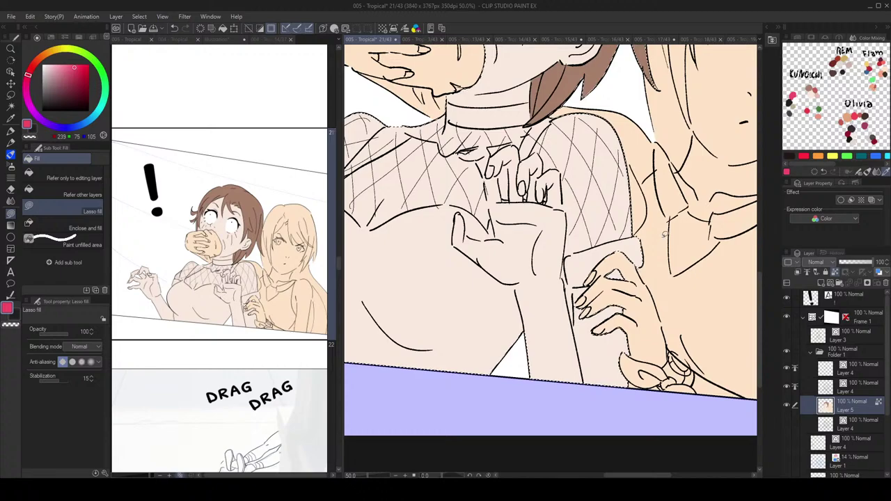
scroll(663, 233, "up", 2)
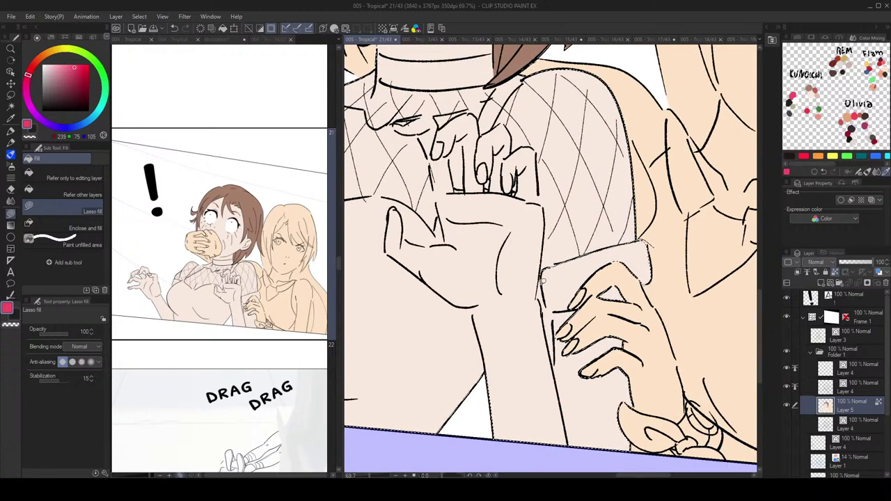
left_click_drag(569, 305, 561, 309)
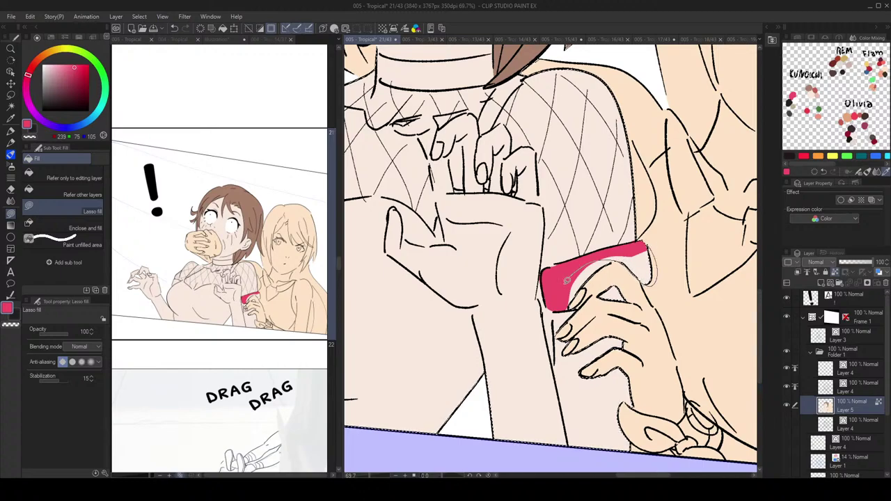
scroll(624, 261, "down", 3)
key("ctrl+z")
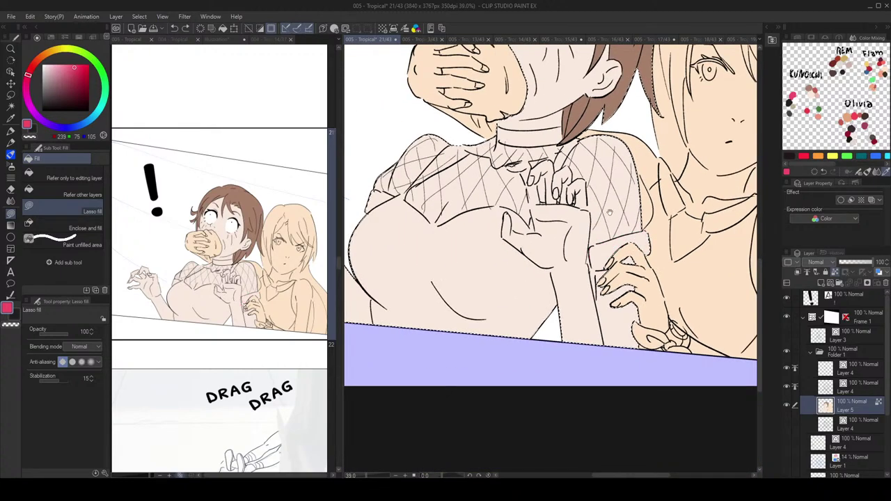
Step: Fill the strap beside her hair and behind her raised fingers with crimson, covering the spill on the hand with skin color
mouse_move(579, 133)
left_mouse_down()
mouse_move(606, 143)
mouse_move(579, 160)
mouse_move(567, 200)
mouse_move(598, 149)
left_mouse_up()
scroll(608, 142, "up", 2)
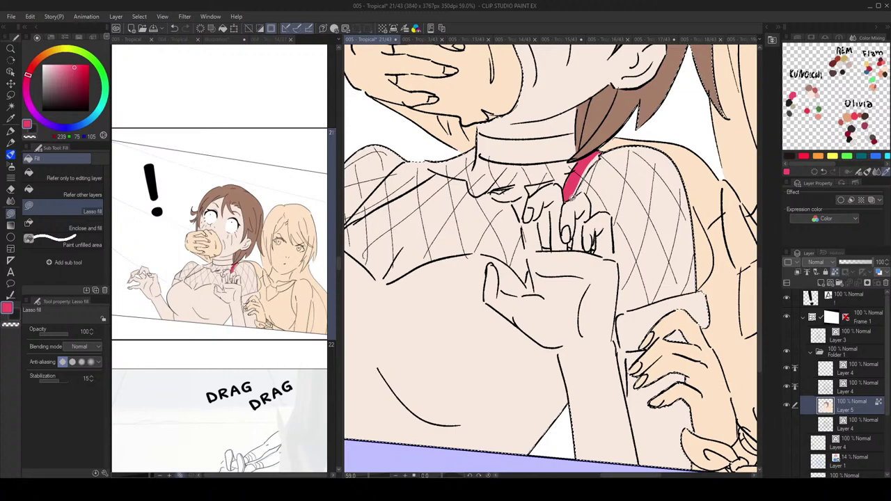
mouse_move(572, 197)
left_mouse_down()
mouse_move(572, 175)
mouse_move(569, 187)
mouse_move(606, 186)
mouse_move(568, 171)
mouse_move(602, 188)
mouse_move(613, 211)
left_mouse_up()
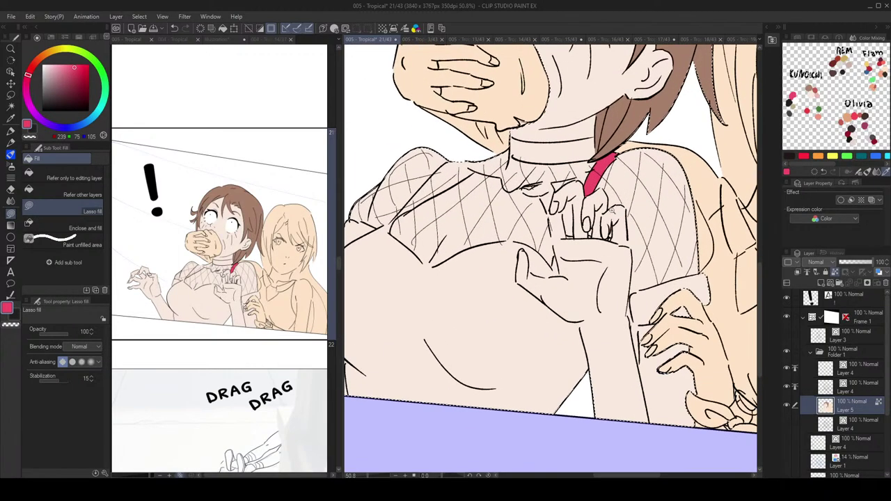
mouse_move(568, 230)
left_mouse_down()
mouse_move(575, 208)
mouse_move(566, 238)
left_mouse_up()
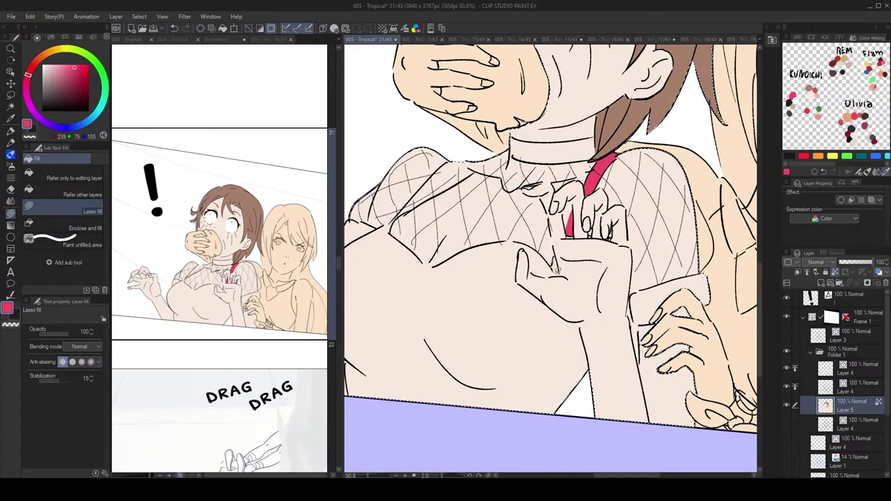
left_click_drag(555, 268, 561, 275)
scroll(562, 275, "up", 2)
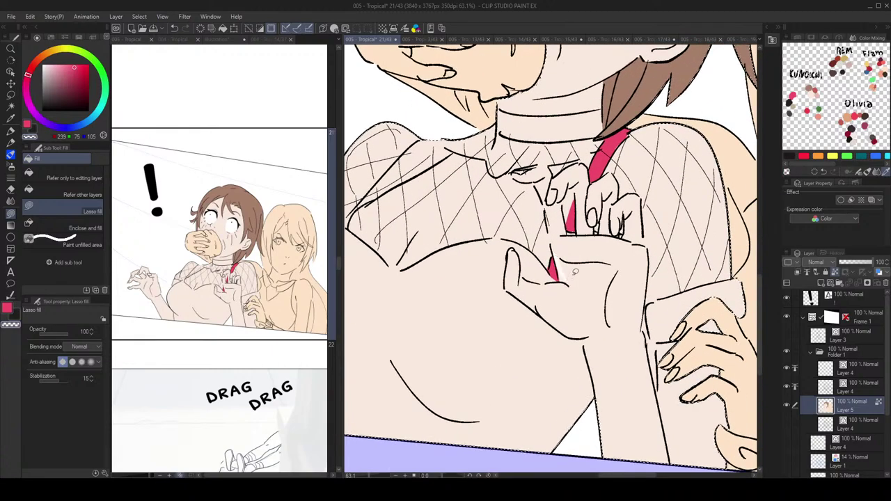
left_click(565, 255, "alt")
left_click_drag(556, 252, 571, 282)
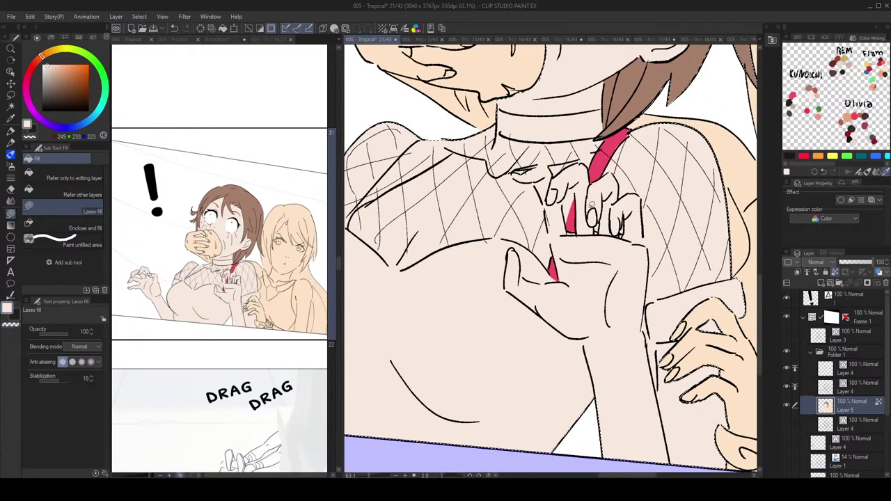
Step: Fill the sleeve band held by the other woman's hand with dark grey (32, 32, 32), including the gap between the fingers
left_click(603, 166, "alt")
scroll(620, 169, "down", 3)
key("c")
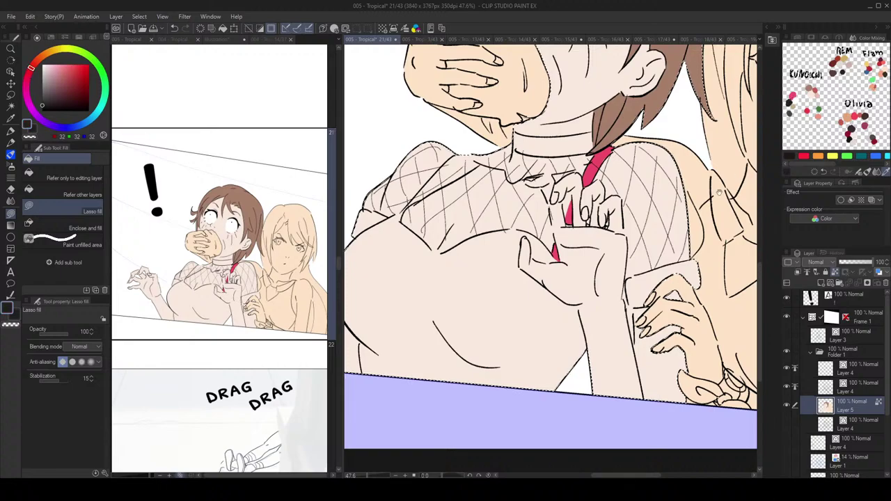
scroll(667, 253, "up", 3)
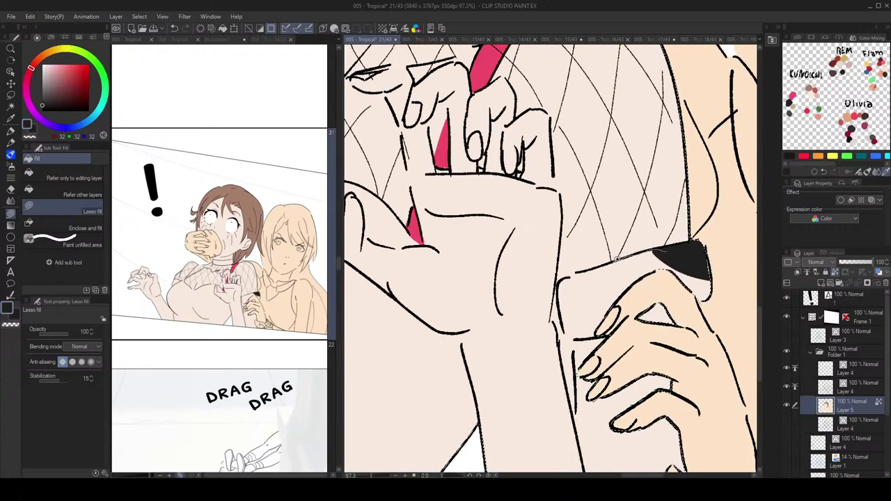
mouse_move(563, 276)
left_mouse_down()
mouse_move(565, 300)
mouse_move(692, 262)
left_mouse_up()
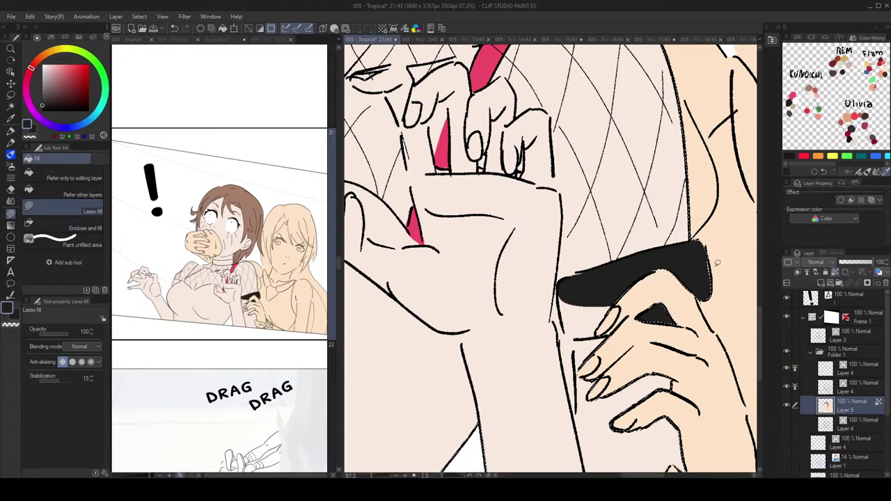
scroll(717, 262, "down", 4)
scroll(613, 282, "up", 2)
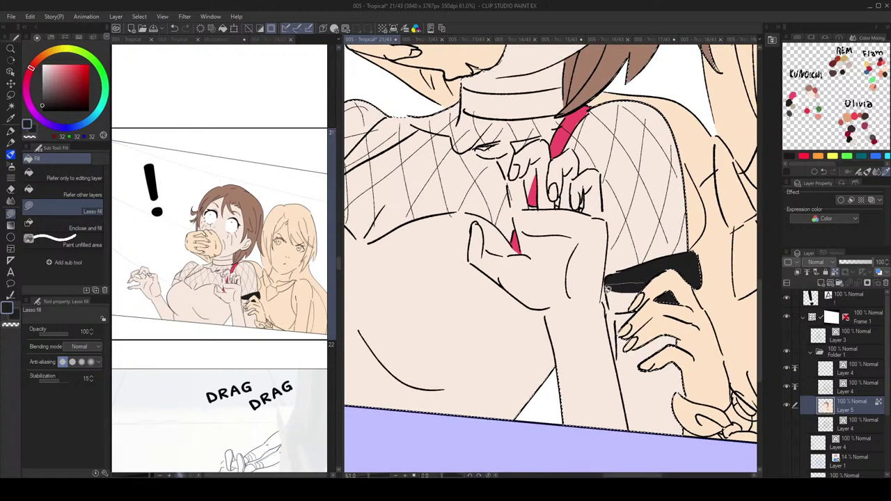
left_click_drag(608, 289, 611, 307)
scroll(680, 293, "down", 3)
scroll(622, 252, "up", 3)
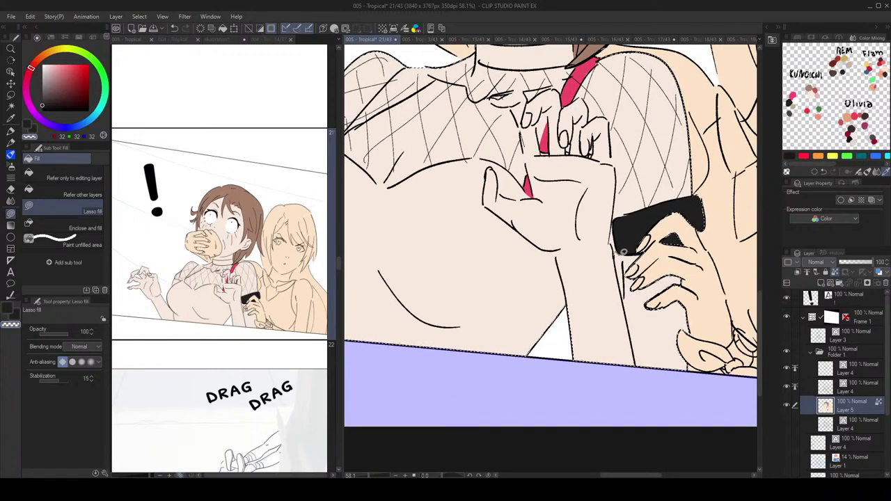
mouse_move(625, 264)
left_mouse_down()
mouse_move(624, 294)
mouse_move(621, 284)
left_mouse_up()
scroll(652, 227, "down", 4)
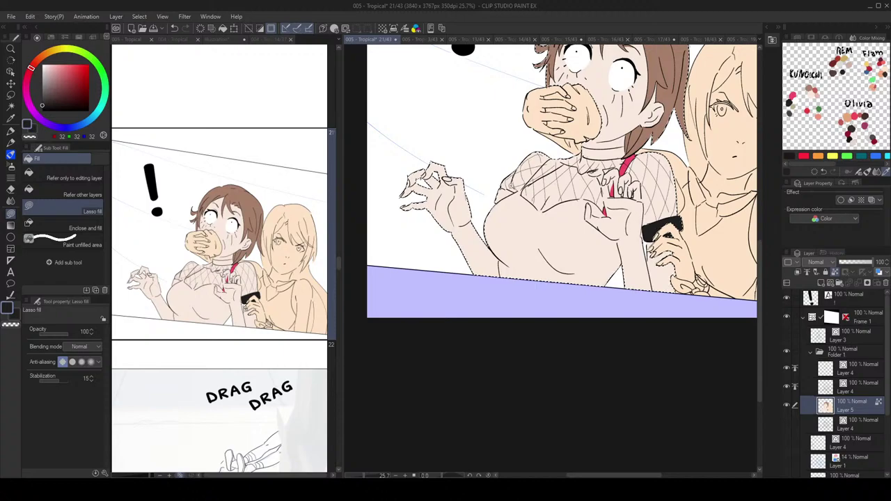
Step: Fill the sleeve band on her opposite arm, beside the chest, with the same dark grey
scroll(535, 206, "up", 5)
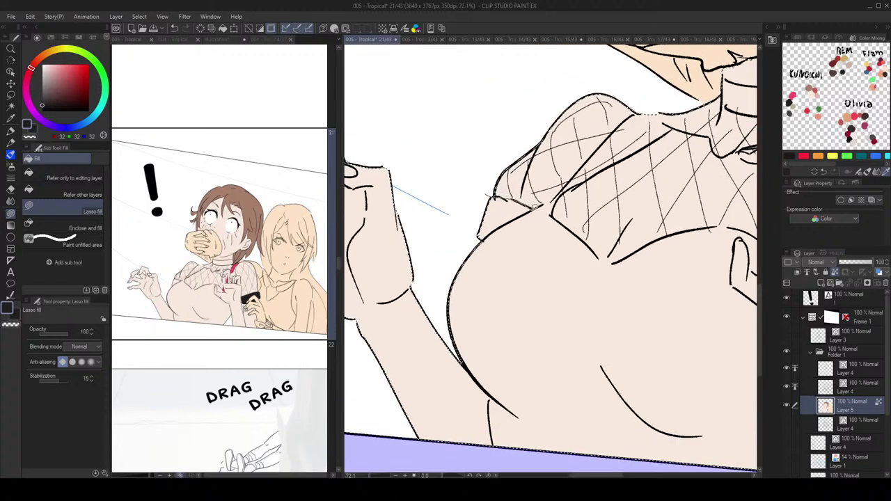
left_click_drag(523, 214, 484, 240)
scroll(533, 203, "down", 6)
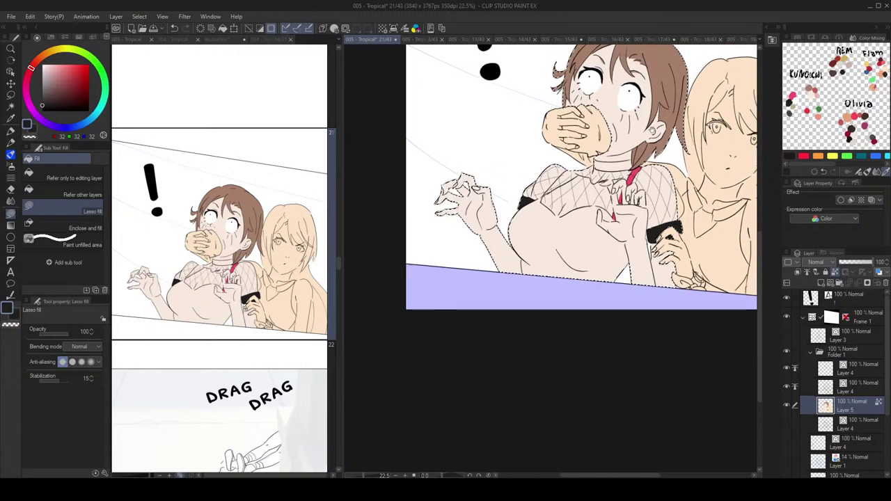
Step: Sample the KUNOICHI crimson again and mirror the canvas view horizontally
scroll(592, 149, "up", 4)
left_click(793, 96)
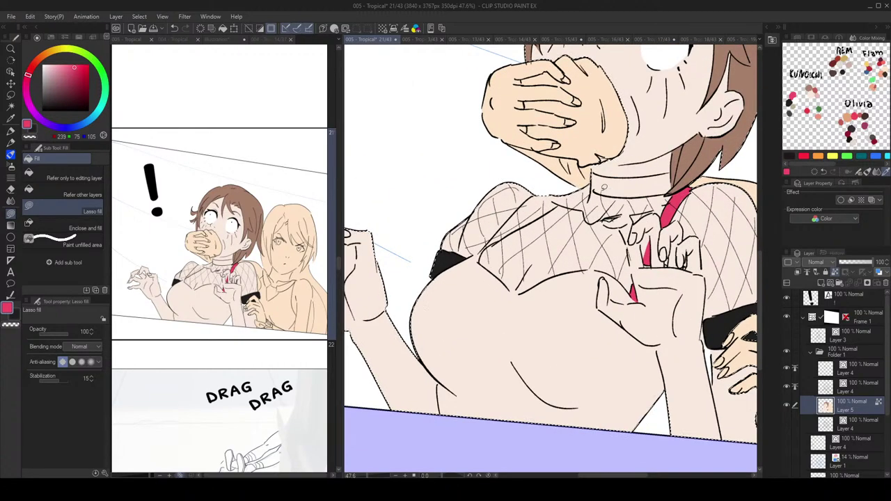
key("h")
key("h")
scroll(678, 184, "down", 3)
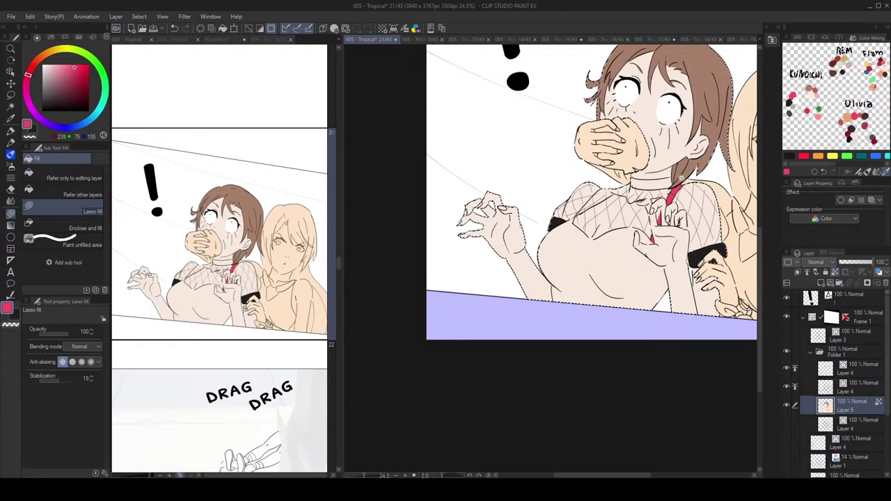
scroll(672, 176, "up", 1)
key("h")
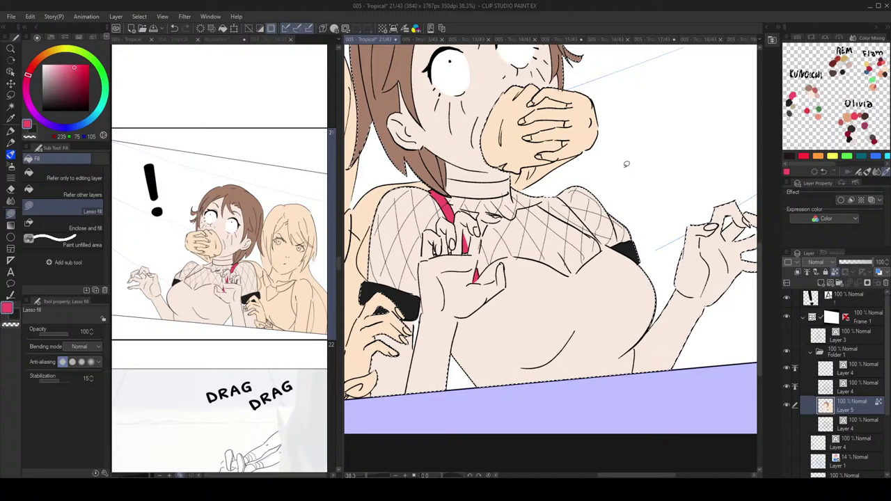
Step: Select the vector line of the unfilled shoulder strap on the line art layer, then shift and rotate it slightly
key("o")
scroll(572, 225, "up", 2)
left_click(572, 225)
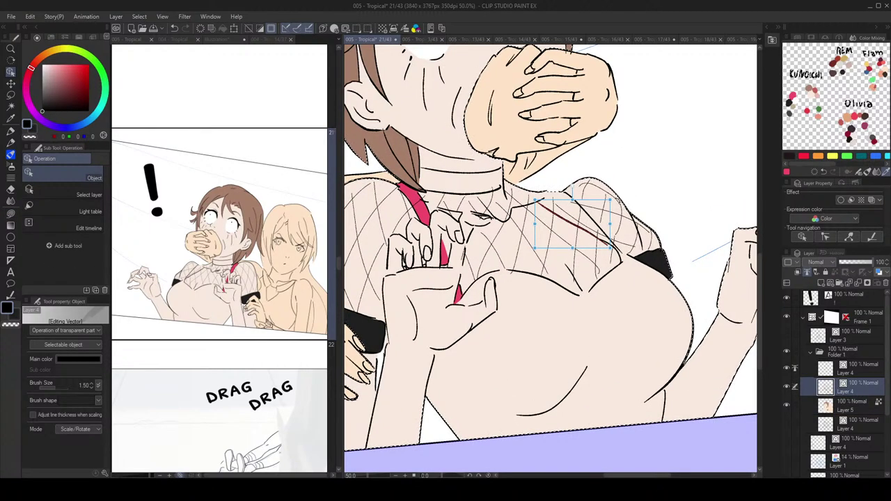
left_click_drag(620, 201, 620, 203)
left_click_drag(575, 225, 580, 222)
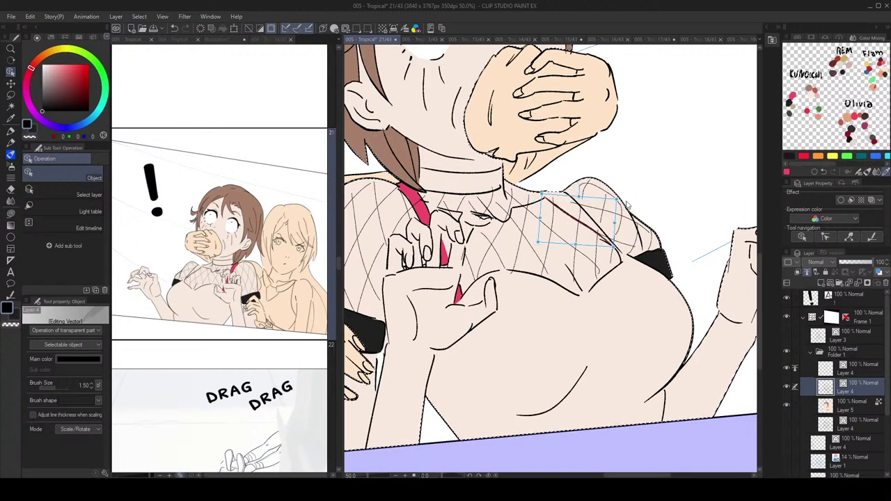
left_click_drag(624, 198, 625, 201)
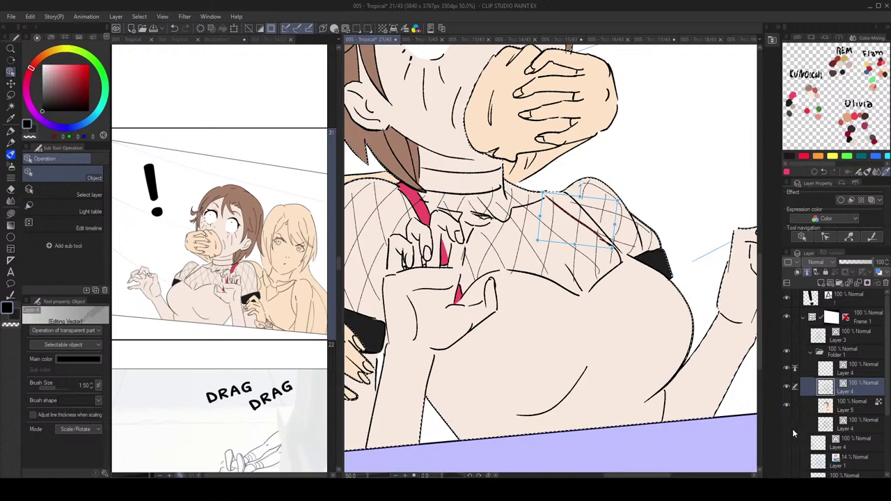
Step: Lasso-fill the unfilled shoulder strap with crimson (239, 75, 105) on the flat color layer
left_click(863, 412)
key("g")
key("g")
key("h")
mouse_move(538, 191)
left_mouse_down()
mouse_move(581, 186)
mouse_move(559, 188)
mouse_move(570, 189)
left_mouse_up()
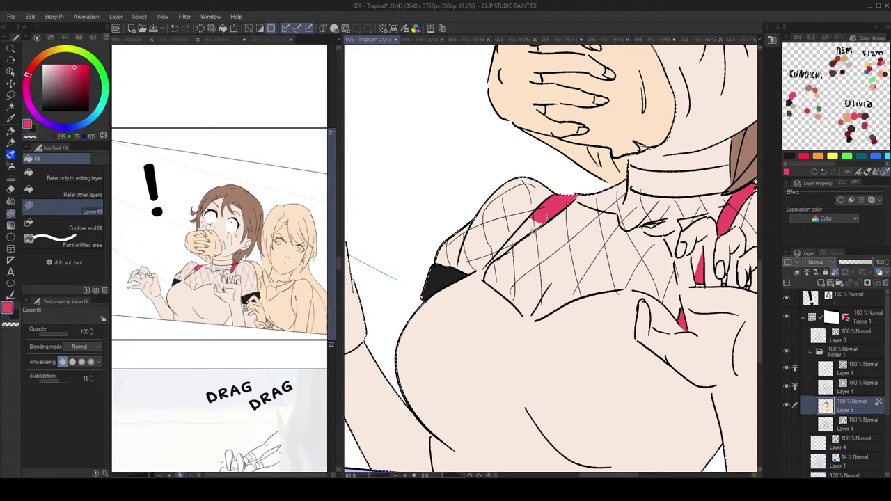
mouse_move(533, 214)
left_mouse_down()
mouse_move(559, 216)
mouse_move(515, 256)
mouse_move(561, 220)
left_mouse_up()
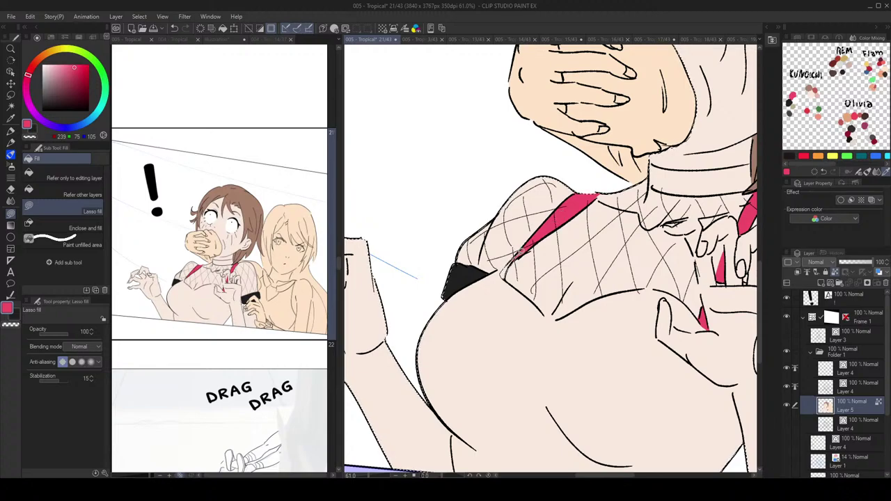
scroll(509, 265, "down", 4)
left_click_drag(677, 194, 669, 192)
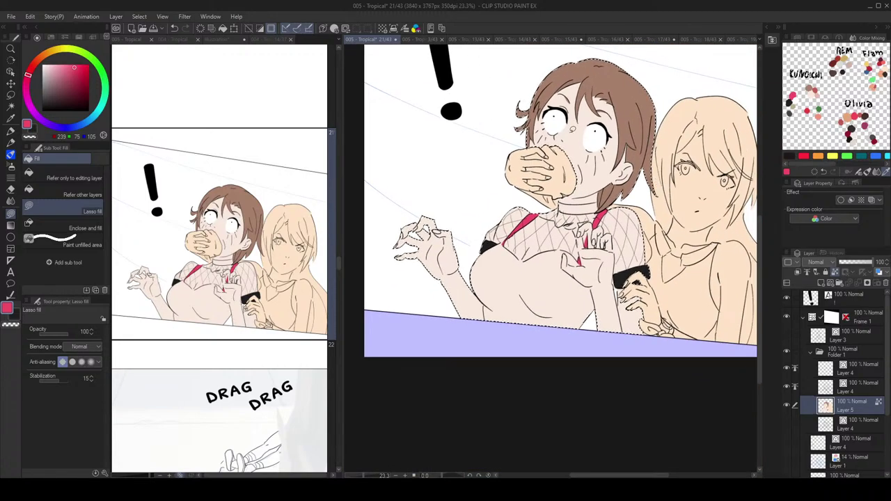
Step: Sample the dark grey (32, 32, 32) from the sleeve band and fill the choker around her neck with it
left_click(635, 274, "alt")
mouse_move(573, 175)
left_mouse_down()
mouse_move(607, 186)
mouse_move(588, 168)
left_mouse_up()
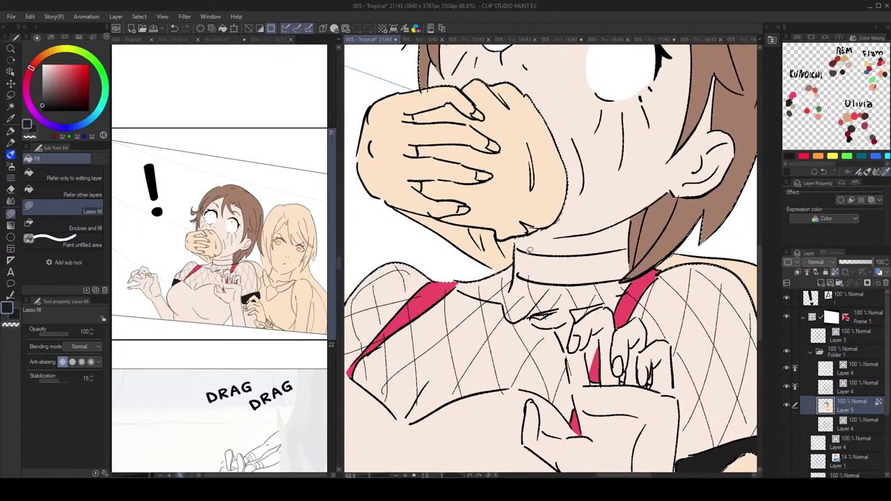
mouse_move(519, 270)
left_mouse_down()
mouse_move(542, 257)
mouse_move(532, 251)
mouse_move(629, 246)
mouse_move(628, 275)
left_mouse_up()
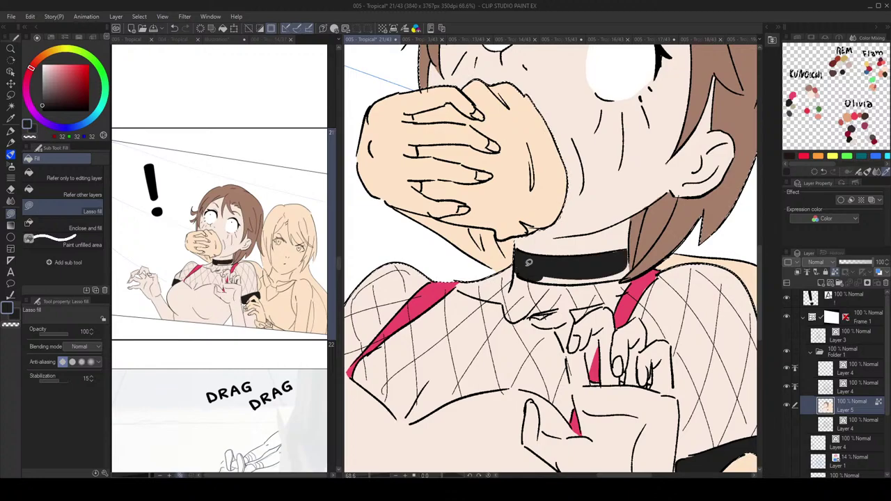
mouse_move(544, 281)
left_mouse_down()
mouse_move(597, 279)
mouse_move(632, 267)
left_mouse_up()
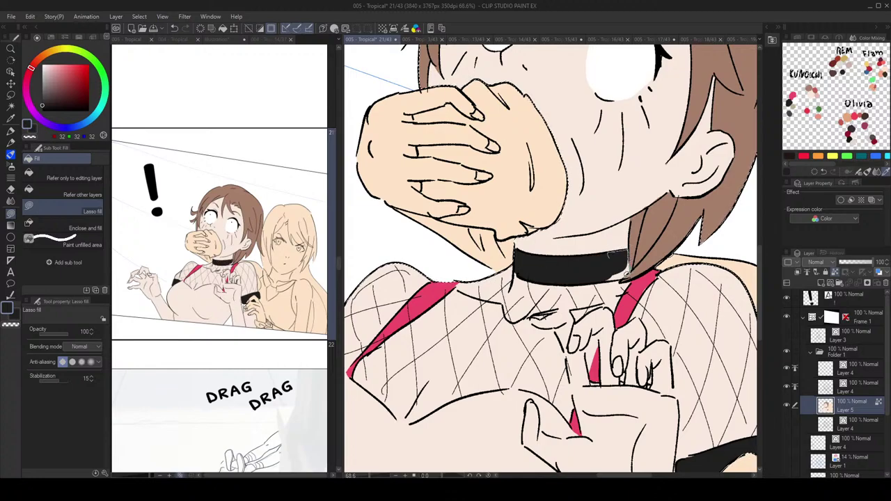
scroll(609, 278, "down", 3)
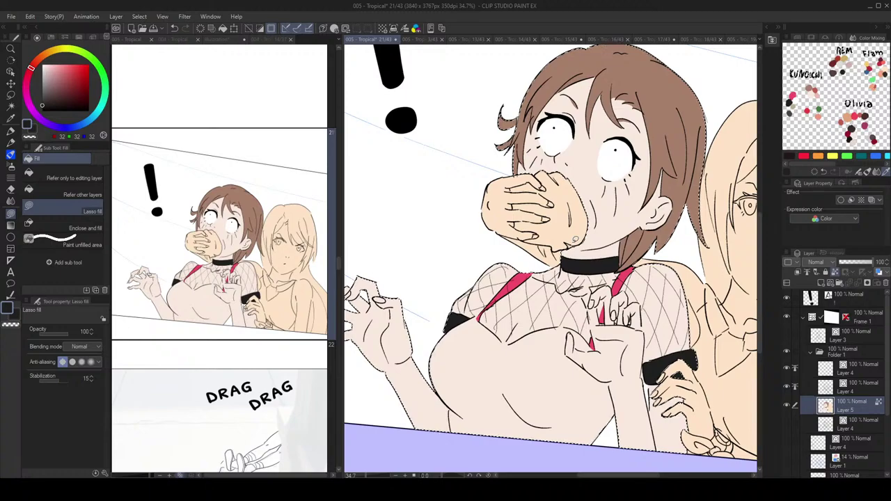
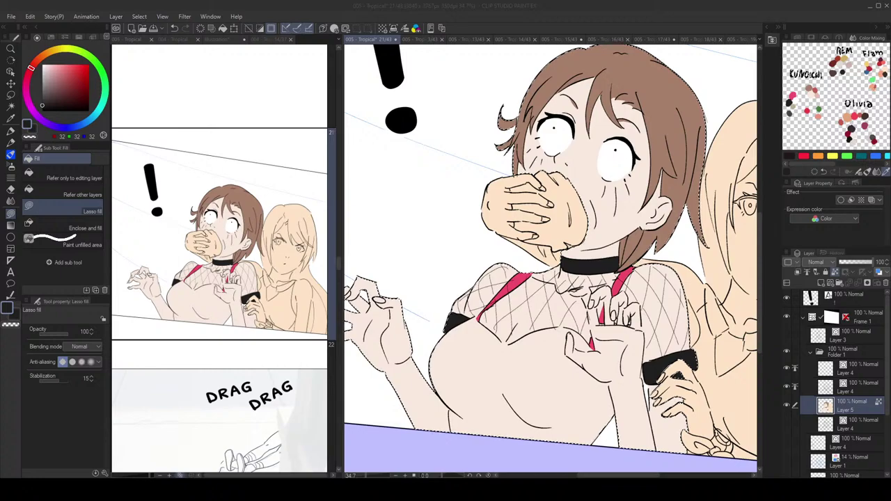
Step: Add a new layer above the flat color layer and clip it to the layer below
scroll(545, 142, "down", 3)
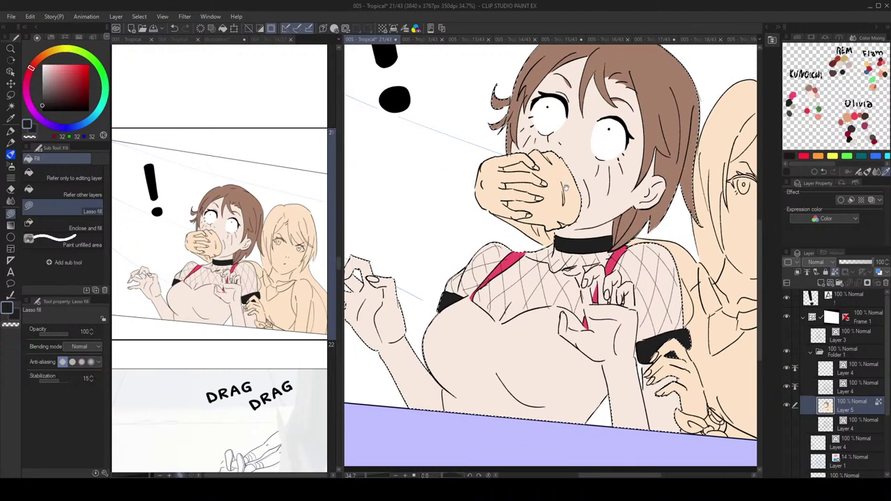
scroll(573, 150, "down", 3)
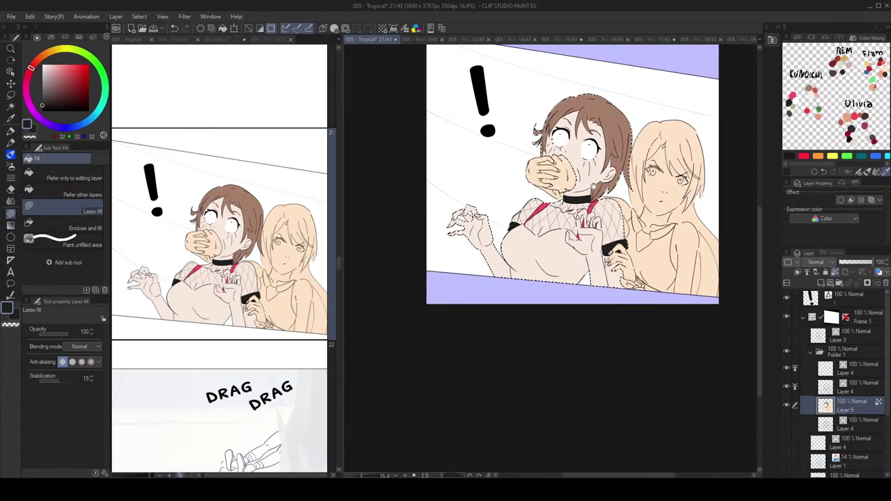
scroll(607, 222, "up", 3)
left_click_drag(619, 217, 635, 240)
key("ctrl+shift+n")
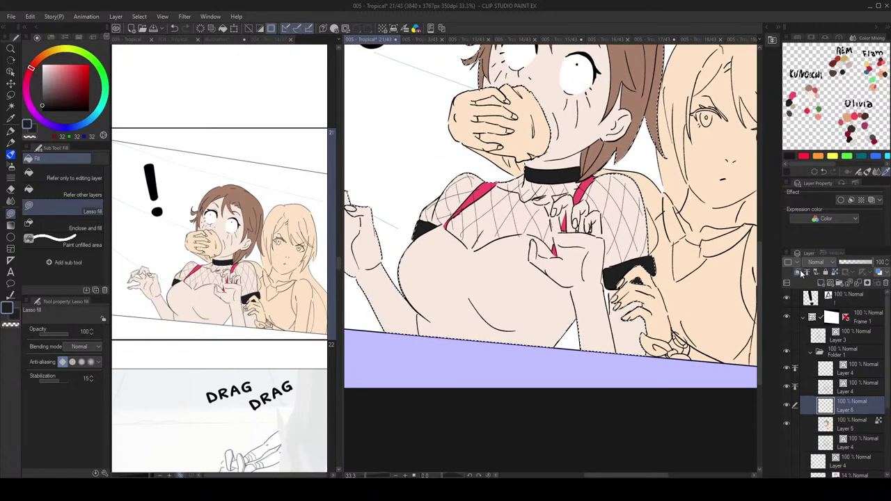
Step: Fill the fishnet sleeve next to the other woman with dark grey and lower the clipped layer's opacity to 44%
scroll(618, 264, "up", 1)
scroll(621, 183, "up", 1)
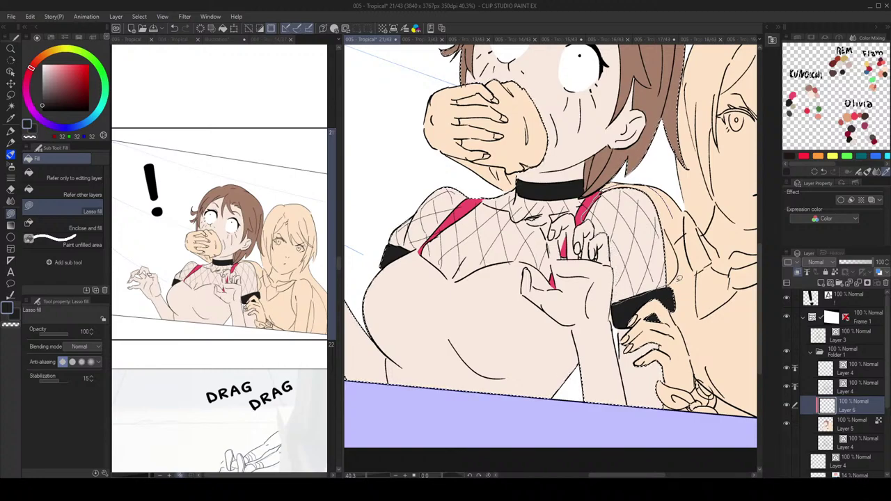
left_click_drag(675, 275, 671, 274)
left_click_drag(858, 263, 854, 263)
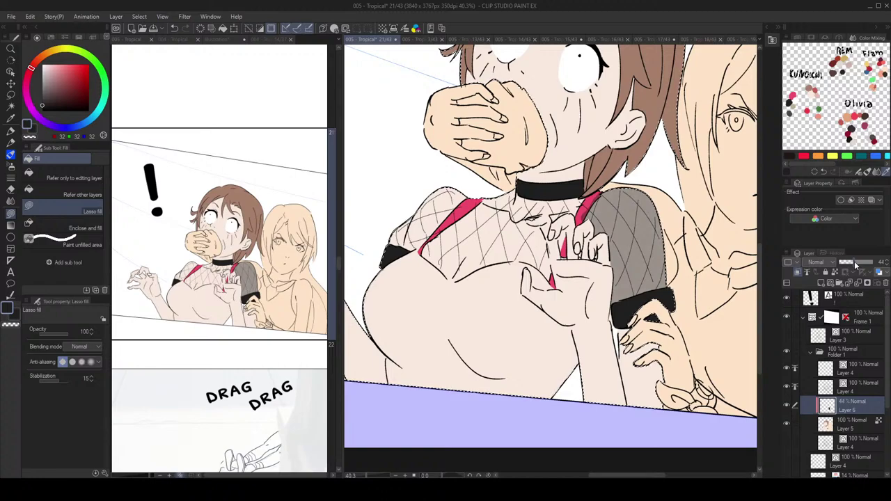
Step: Extend the translucent grey over the adjoining shoulder strap and the fishnet neckline beneath the choker
left_click_drag(615, 216, 637, 228)
scroll(627, 208, "up", 3)
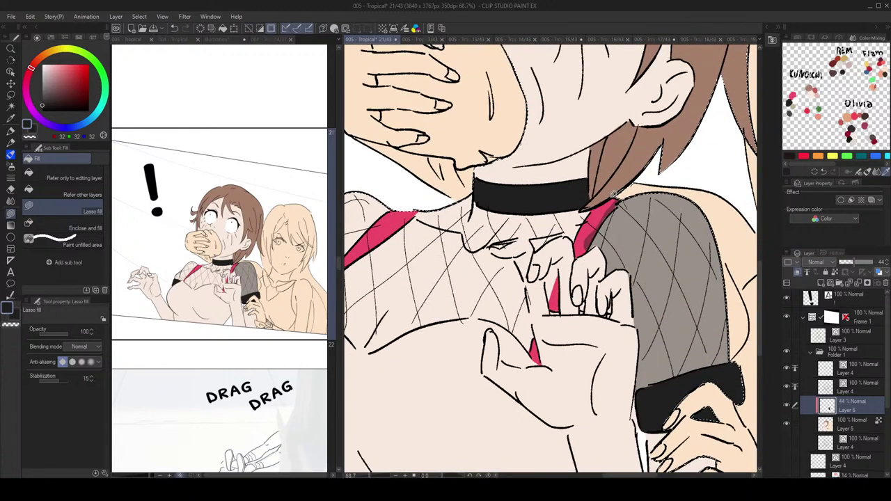
mouse_move(582, 207)
left_mouse_down()
mouse_move(574, 227)
mouse_move(623, 231)
mouse_move(579, 209)
left_mouse_up()
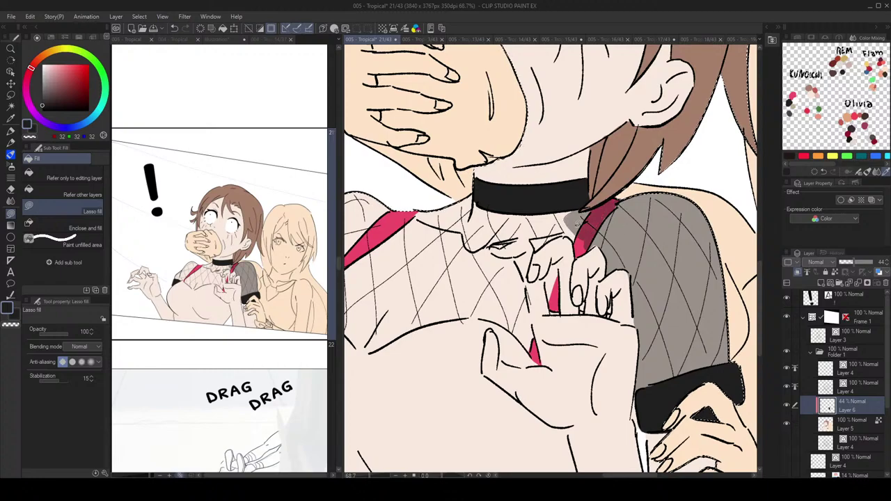
mouse_move(590, 247)
left_mouse_down()
mouse_move(585, 226)
mouse_move(537, 247)
mouse_move(523, 235)
mouse_move(523, 227)
mouse_move(570, 220)
mouse_move(551, 198)
mouse_move(562, 202)
mouse_move(570, 220)
mouse_move(578, 211)
mouse_move(516, 213)
mouse_move(546, 231)
left_mouse_up()
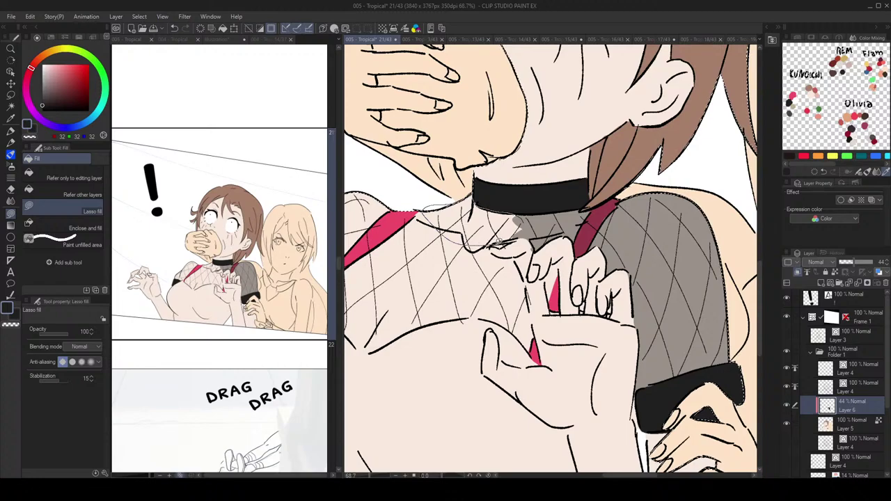
left_click_drag(499, 241, 512, 239)
Step: Fill the fishnet gaps between her raised fingers and the strip beside her thumb with the translucent grey
key("c")
mouse_move(549, 269)
left_mouse_down()
mouse_move(551, 305)
mouse_move(560, 310)
mouse_move(560, 267)
left_mouse_up()
left_click_drag(572, 273, 568, 261)
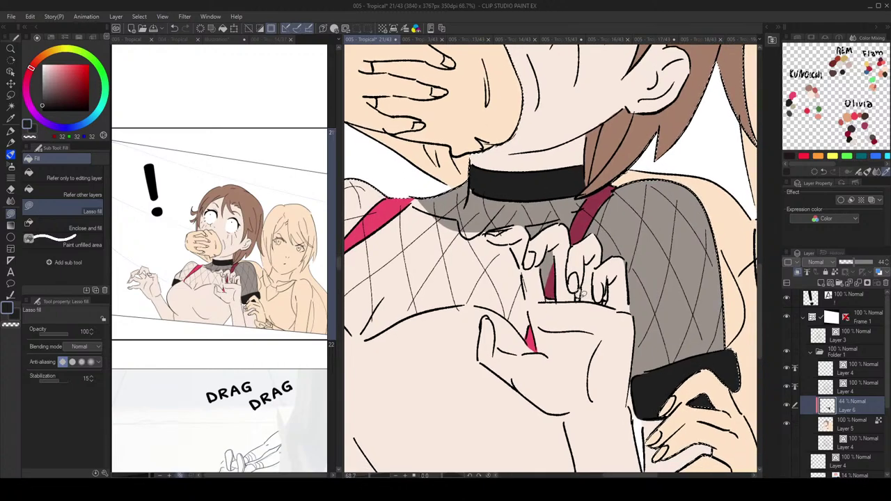
mouse_move(609, 281)
left_mouse_down()
mouse_move(605, 297)
mouse_move(610, 287)
left_mouse_up()
mouse_move(515, 250)
left_mouse_down()
mouse_move(550, 248)
mouse_move(559, 299)
left_mouse_up()
mouse_move(555, 265)
left_mouse_down()
mouse_move(573, 347)
mouse_move(558, 329)
mouse_move(550, 259)
left_mouse_up()
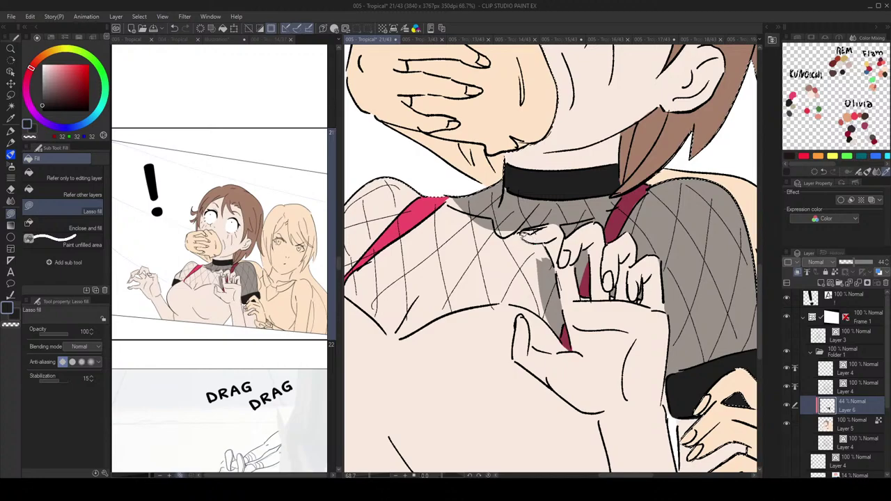
Step: Cover the remaining fishnet on the chest, the second strap and the opposite shoulder with the translucent grey
mouse_move(520, 221)
left_mouse_down()
mouse_move(607, 280)
mouse_move(608, 259)
mouse_move(616, 319)
mouse_move(554, 292)
mouse_move(610, 278)
mouse_move(572, 264)
mouse_move(601, 269)
mouse_move(552, 212)
left_mouse_up()
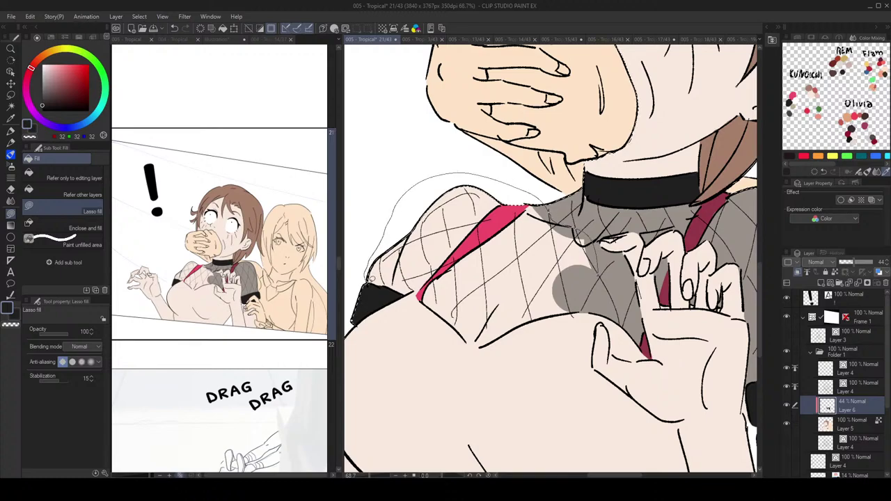
mouse_move(414, 292)
left_mouse_down()
mouse_move(422, 298)
mouse_move(451, 263)
left_mouse_up()
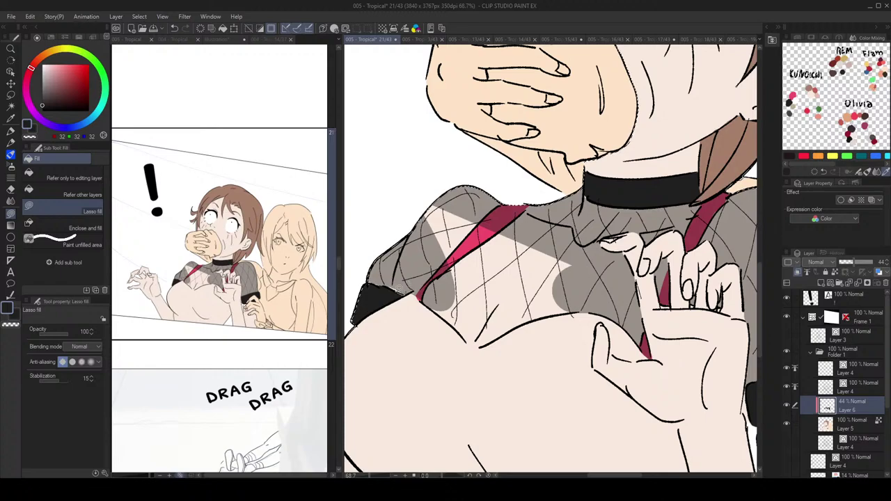
mouse_move(412, 287)
left_mouse_down()
mouse_move(476, 345)
mouse_move(575, 311)
mouse_move(491, 193)
mouse_move(449, 202)
mouse_move(467, 215)
mouse_move(480, 209)
left_mouse_up()
Step: Sample the KUNOICHI crimson (239, 75, 105) from the color reference
scroll(503, 189, "down", 3)
left_click_drag(689, 344, 686, 335)
left_click(793, 95)
scroll(616, 331, "up", 1)
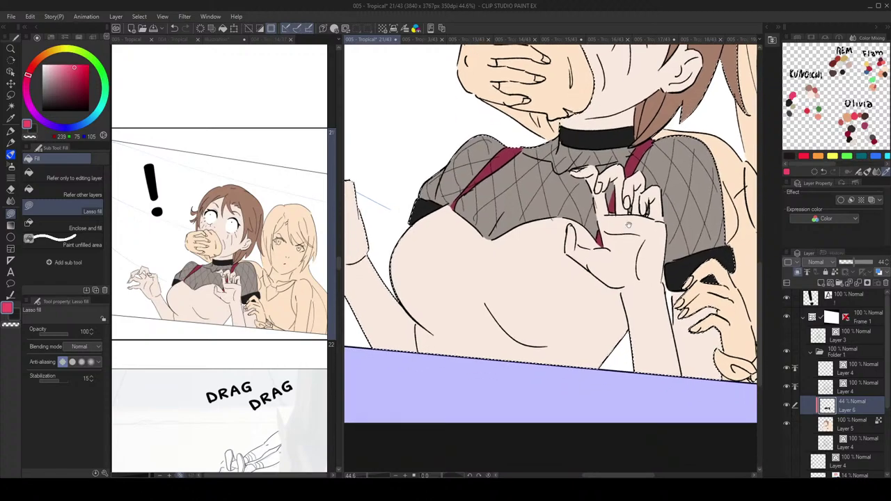
scroll(616, 331, "up", 1)
mouse_move(626, 351)
left_mouse_down()
mouse_move(614, 283)
mouse_move(594, 278)
mouse_move(618, 366)
left_mouse_up()
left_click_drag(579, 226, 594, 248)
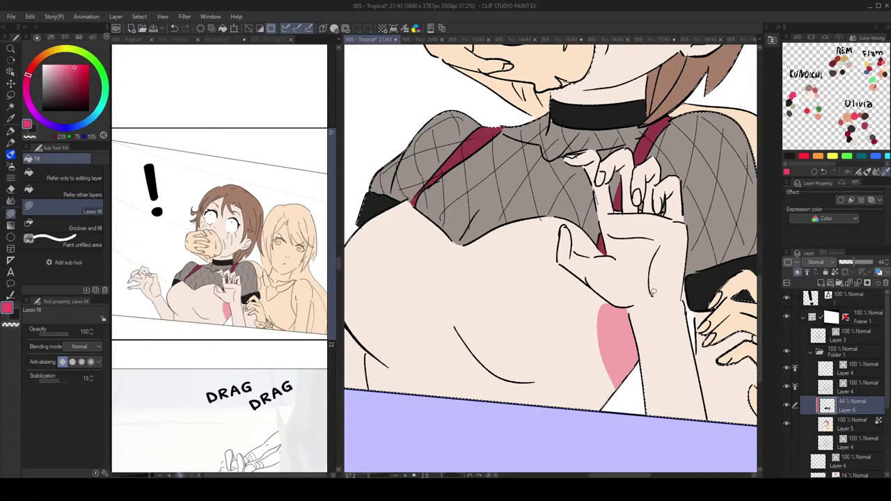
key("ctrl+z")
Step: On the flat color layer, lasso-fill crimson patches along the top's side edge beside the raised forearm
left_click(858, 424)
left_click_drag(593, 349, 634, 366)
mouse_move(626, 320)
left_mouse_down()
mouse_move(629, 307)
mouse_move(614, 313)
left_mouse_up()
mouse_move(622, 346)
left_mouse_down()
mouse_move(635, 335)
mouse_move(635, 364)
left_mouse_up()
left_click_drag(604, 246, 620, 256)
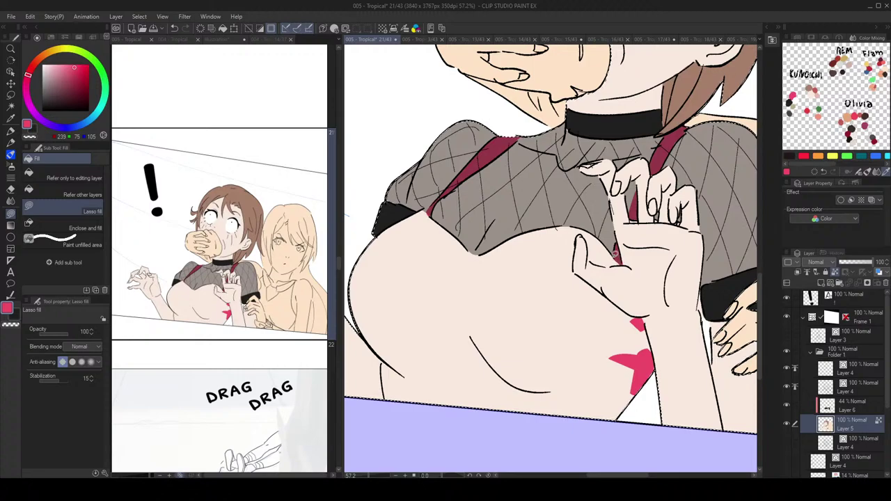
Step: Close the top's open outline with crimson patches around the thumb, along the neckline and at the lower side
mouse_move(612, 265)
left_mouse_down()
mouse_move(590, 254)
mouse_move(582, 231)
mouse_move(576, 275)
mouse_move(561, 245)
mouse_move(586, 226)
mouse_move(617, 263)
left_mouse_up()
mouse_move(574, 230)
left_mouse_down()
mouse_move(594, 234)
mouse_move(581, 232)
mouse_move(575, 256)
mouse_move(558, 251)
left_mouse_up()
mouse_move(525, 278)
left_mouse_down()
mouse_move(507, 269)
mouse_move(512, 294)
left_mouse_up()
mouse_move(486, 251)
left_mouse_down()
mouse_move(507, 262)
mouse_move(485, 249)
mouse_move(487, 233)
mouse_move(479, 252)
left_mouse_up()
left_click_drag(506, 280, 527, 263)
left_click_drag(458, 370, 467, 383)
left_click_drag(500, 365, 510, 360)
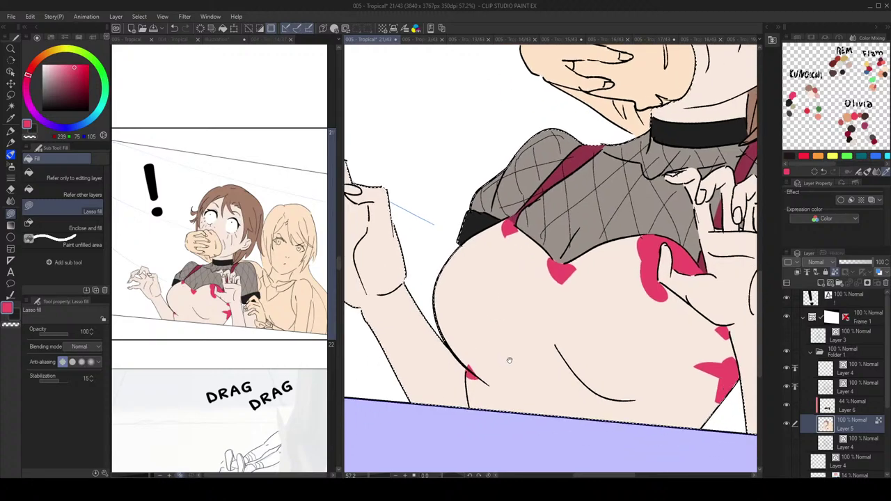
Step: Fill the rest of the top with crimson using the fill that refers to other layers
left_click(73, 195)
left_click(549, 309)
scroll(640, 278, "down", 3)
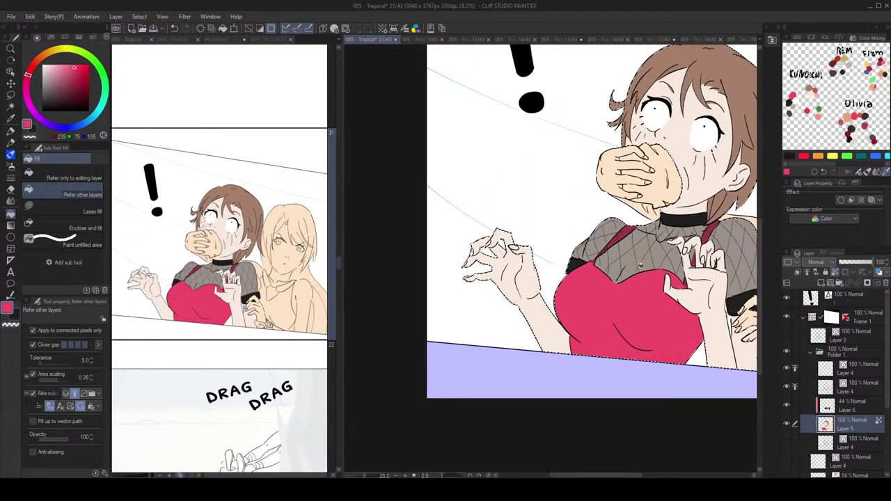
scroll(641, 279, "up", 2)
scroll(546, 247, "down", 2)
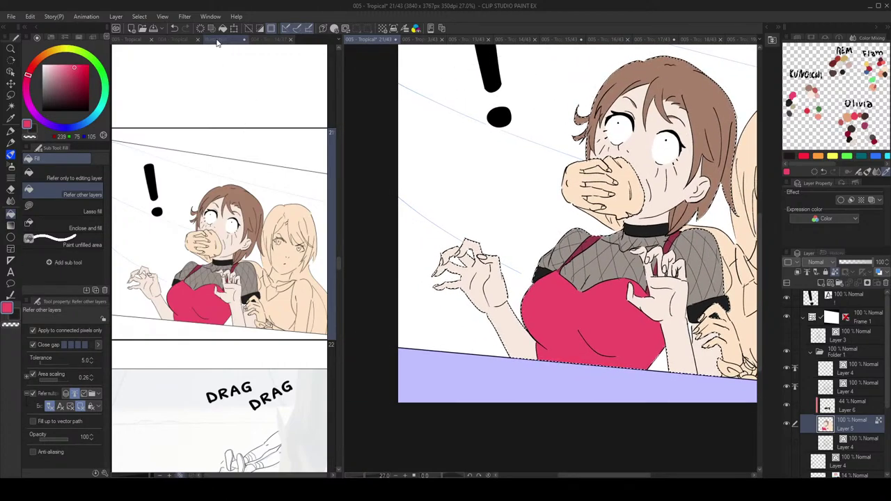
Step: Check the coloring of the earlier panels in the 004 - Tropical document and return to 005 - Tropical
left_click(179, 39)
scroll(239, 179, "up", 3)
scroll(238, 179, "up", 15)
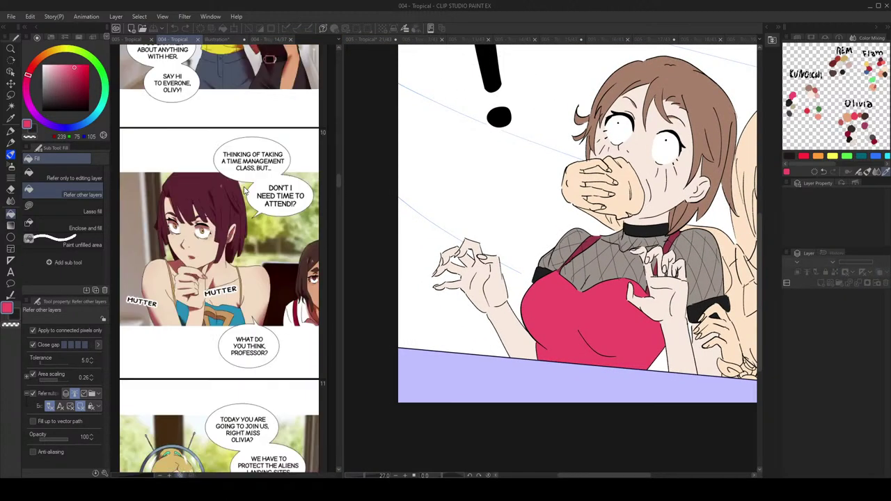
scroll(248, 185, "down", 10)
left_click(132, 39)
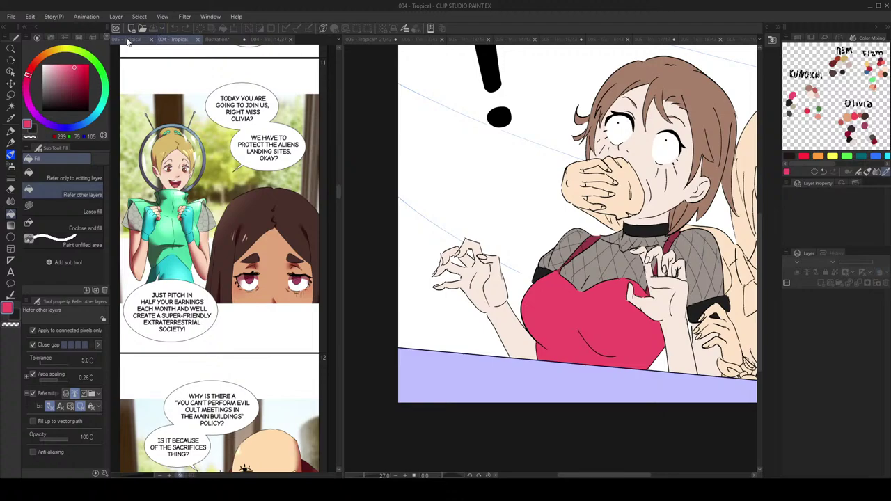
Step: Sample the KUNOICHI pink (229, 185, 176) and lasso-fill the small area on the jaw beside the hand covering her mouth
left_click(821, 90)
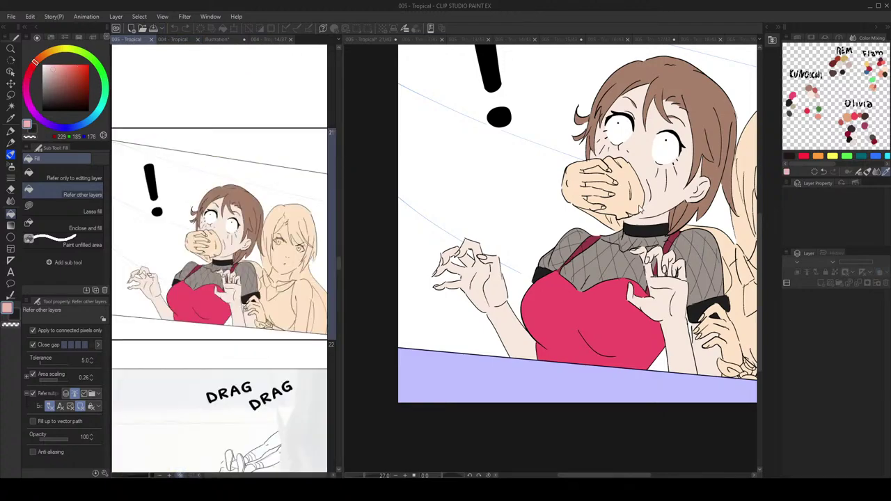
scroll(641, 211, "up", 3)
left_click(82, 211)
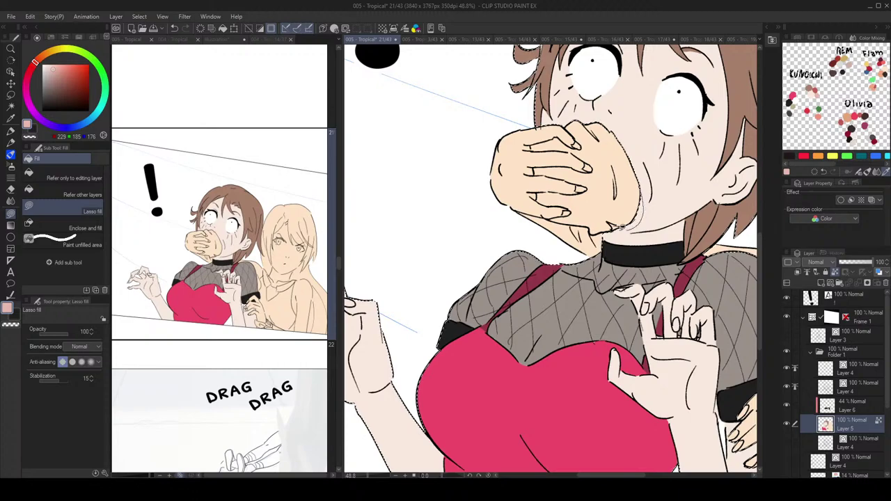
scroll(626, 226, "down", 3)
scroll(654, 205, "up", 2)
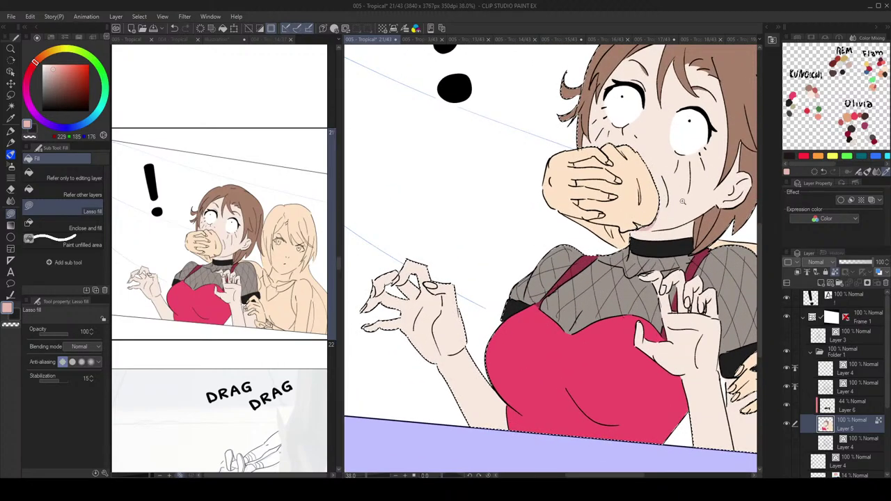
scroll(681, 200, "down", 3)
scroll(662, 187, "up", 3)
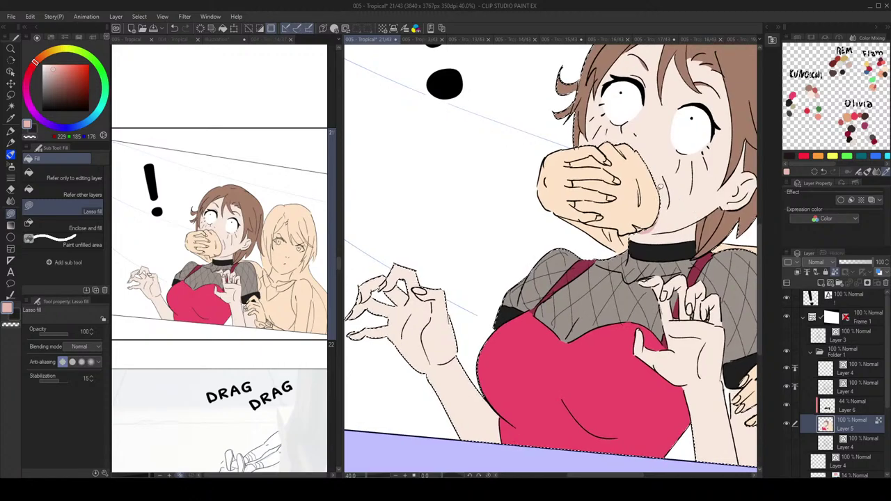
scroll(662, 184, "down", 3)
scroll(673, 172, "up", 2)
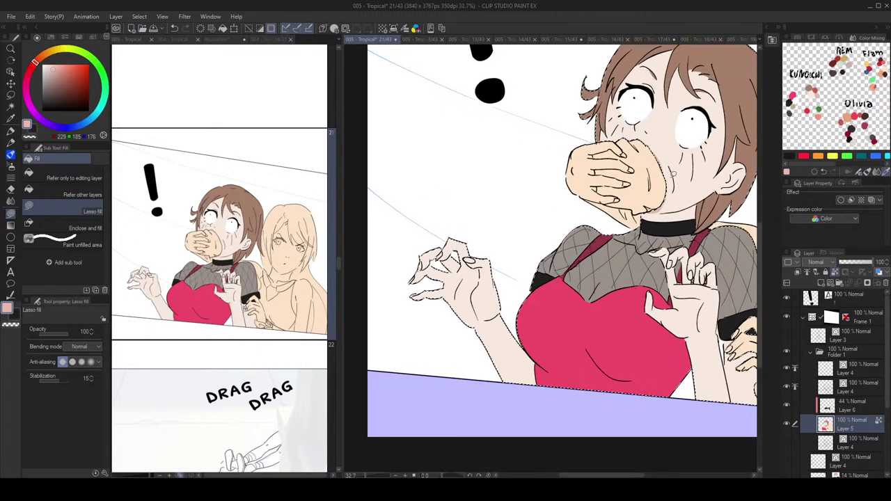
scroll(671, 173, "down", 2)
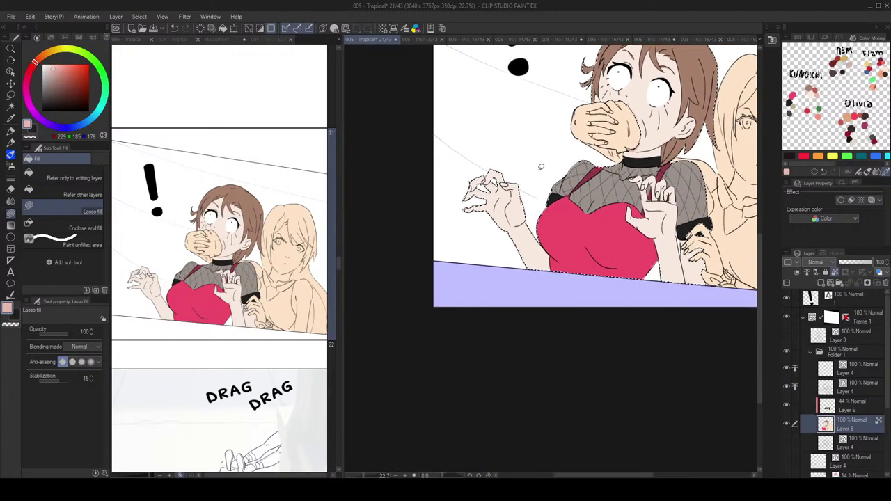
Step: Fill the oval fingernail on her outstretched hand with the same pink
scroll(474, 184, "up", 4)
left_click_drag(592, 204, 596, 204)
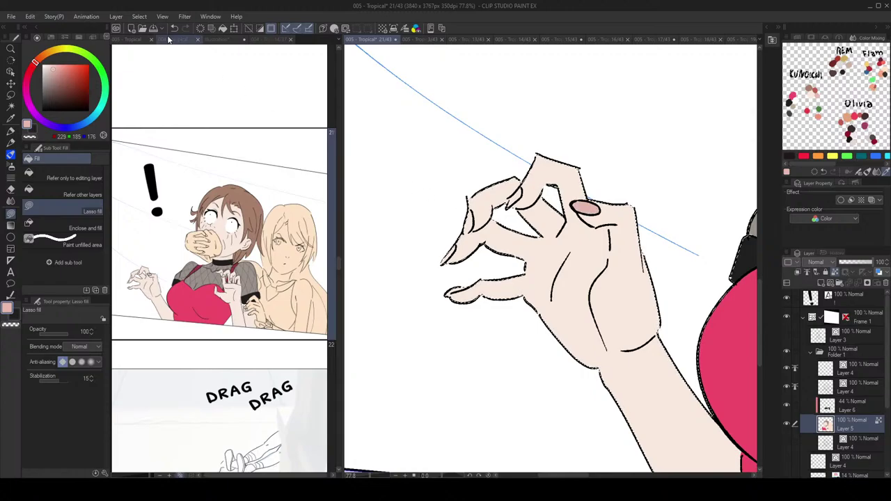
Step: Bring panels 23 and 24 into view as color reference and lasso-fill the remaining fingernails of her outstretched hand with pink
left_click(169, 39)
left_click_drag(337, 170, 341, 315)
left_click(522, 191)
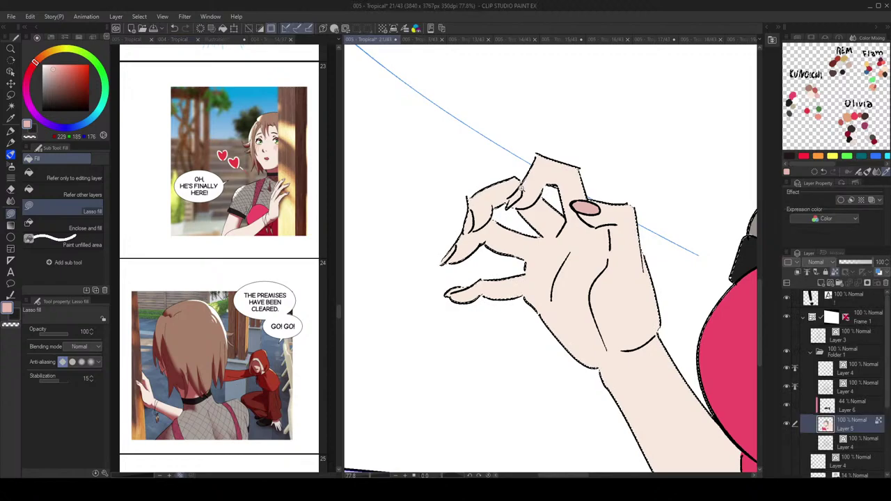
scroll(523, 192, "up", 1)
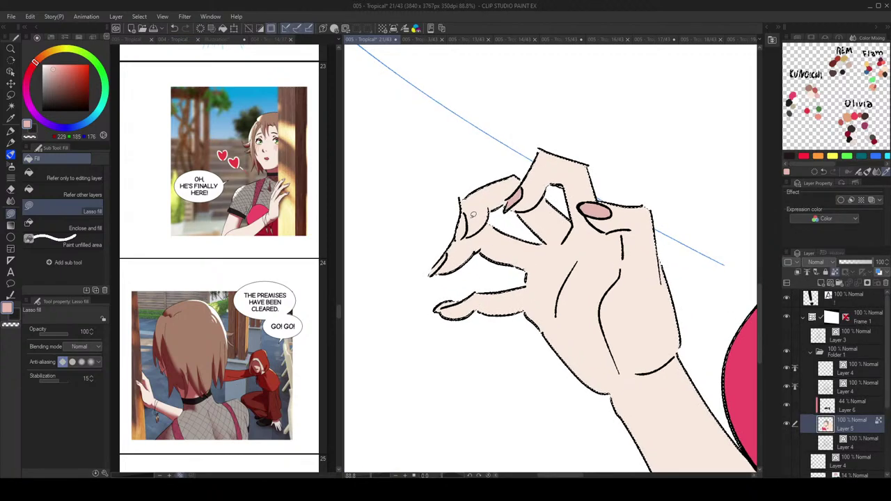
left_click_drag(467, 235, 454, 217)
mouse_move(448, 252)
left_mouse_down()
mouse_move(446, 260)
mouse_move(425, 262)
left_mouse_up()
mouse_move(462, 301)
left_mouse_down()
mouse_move(439, 311)
mouse_move(453, 307)
left_mouse_up()
left_click_drag(532, 257, 500, 234)
Step: Lasso-fill the fingernails of her raised hand in front of the chest with the same pink
left_click_drag(637, 204, 560, 185)
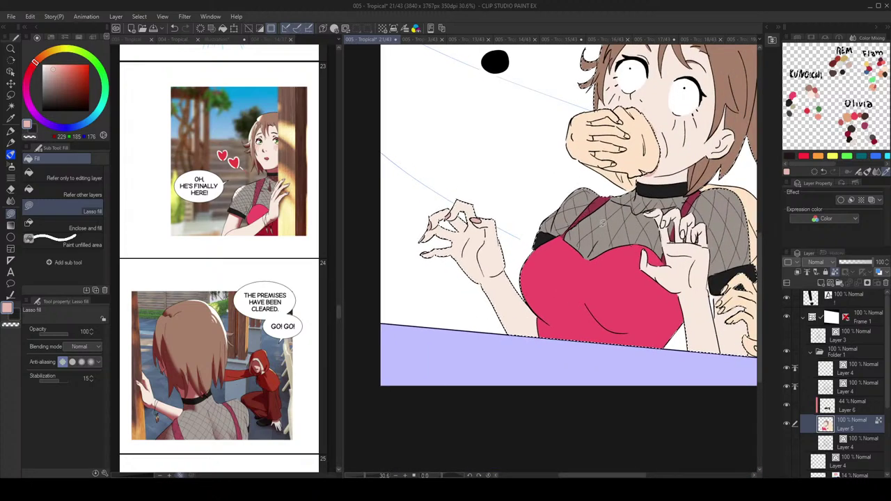
scroll(569, 182, "up", 2)
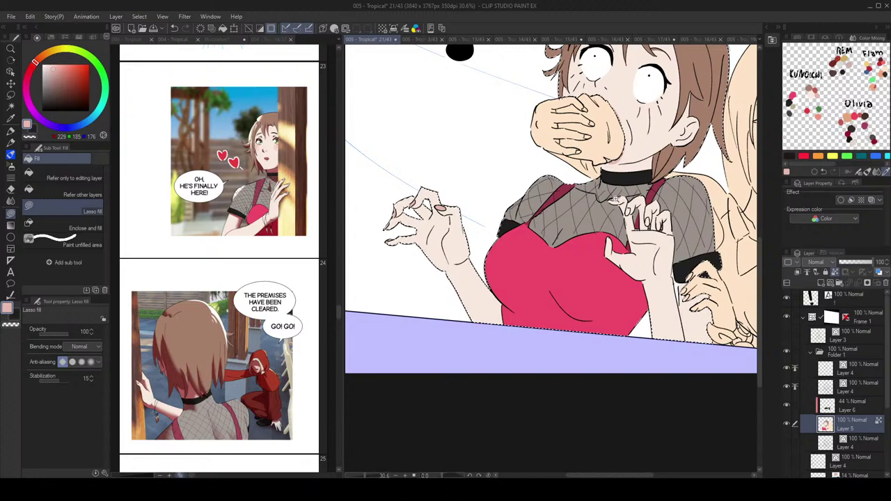
scroll(587, 163, "up", 3)
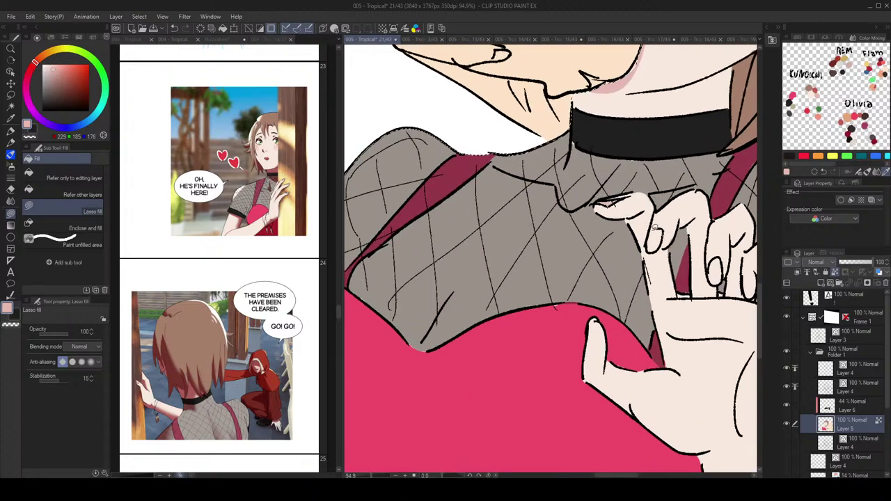
left_click_drag(649, 249, 651, 245)
left_click_drag(717, 255, 644, 225)
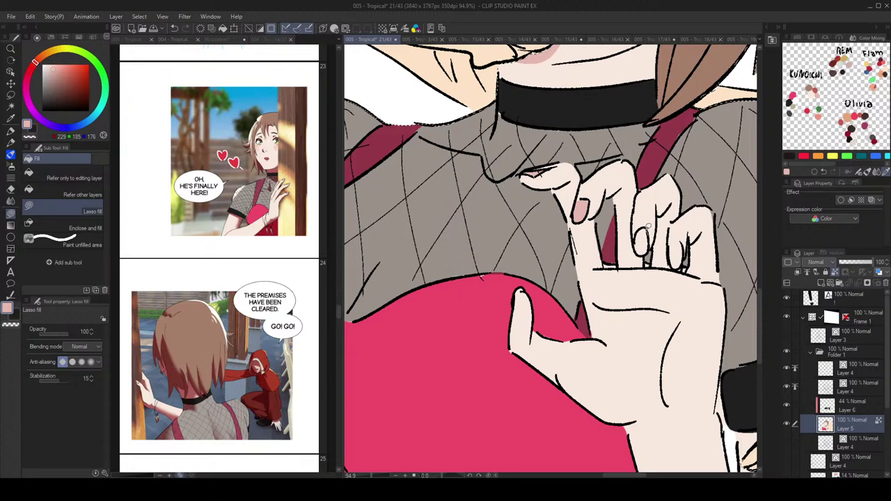
scroll(636, 237, "right", 2)
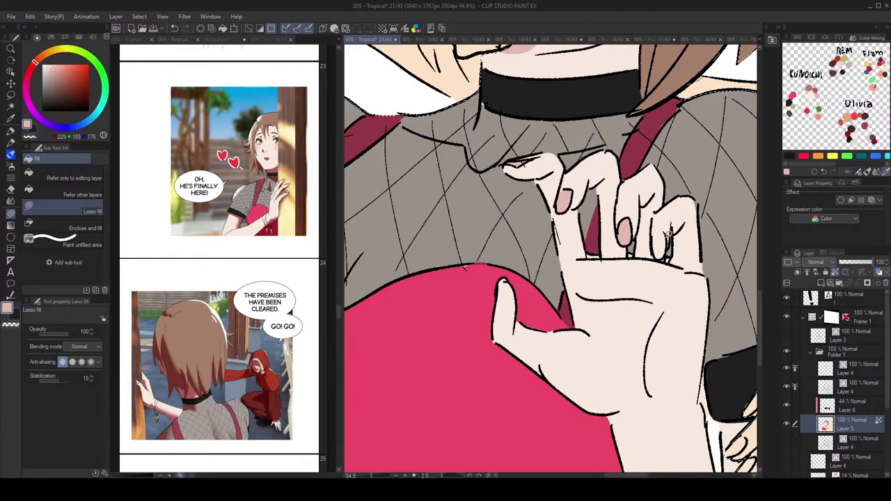
mouse_move(656, 231)
left_mouse_down()
mouse_move(656, 255)
mouse_move(667, 232)
left_mouse_up()
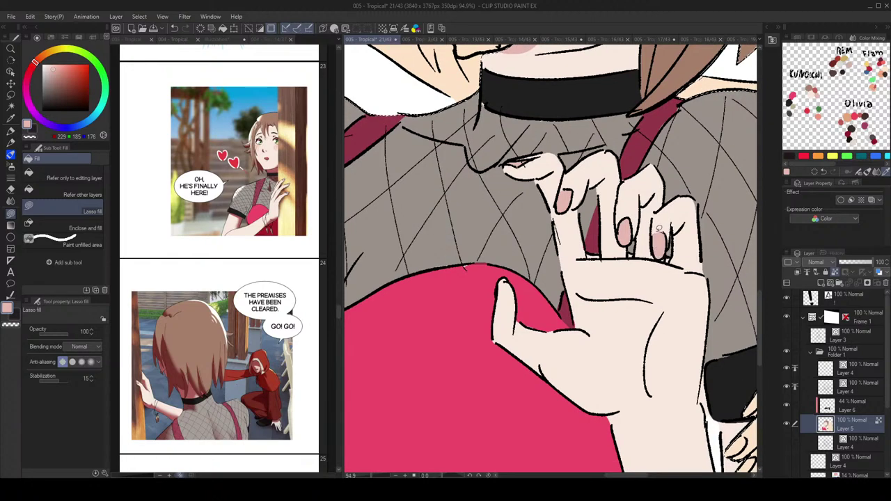
mouse_move(510, 279)
left_mouse_down()
mouse_move(502, 279)
mouse_move(548, 279)
mouse_move(549, 257)
left_mouse_up()
scroll(537, 233, "down", 1)
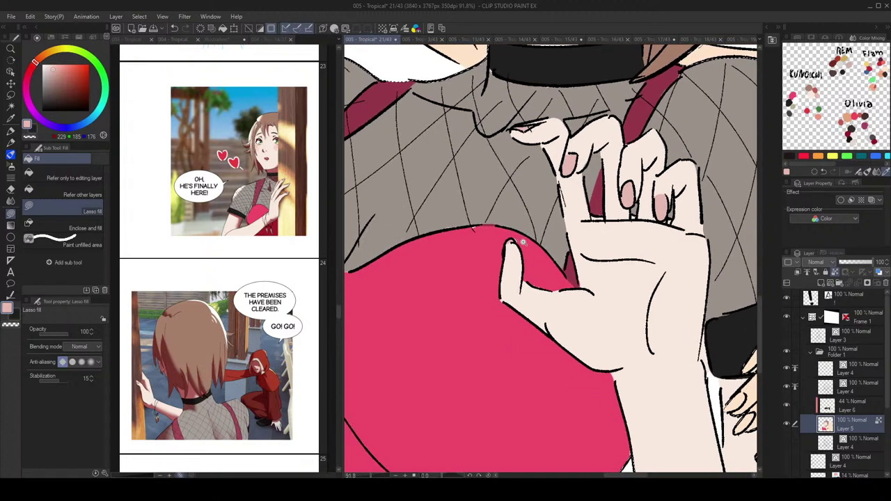
scroll(523, 239, "up", 3)
left_click(513, 235, "alt")
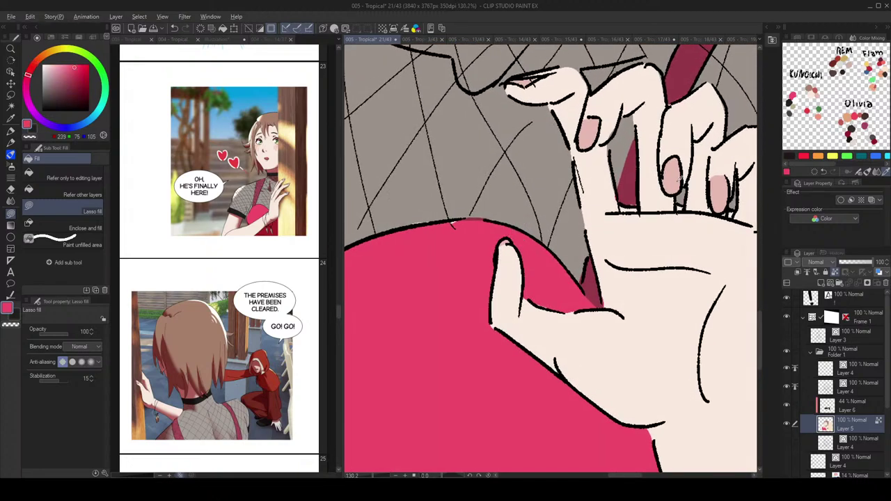
left_click(679, 181, "alt")
left_click_drag(688, 176, 641, 146)
left_click_drag(699, 148, 633, 201)
left_click_drag(704, 171, 695, 208)
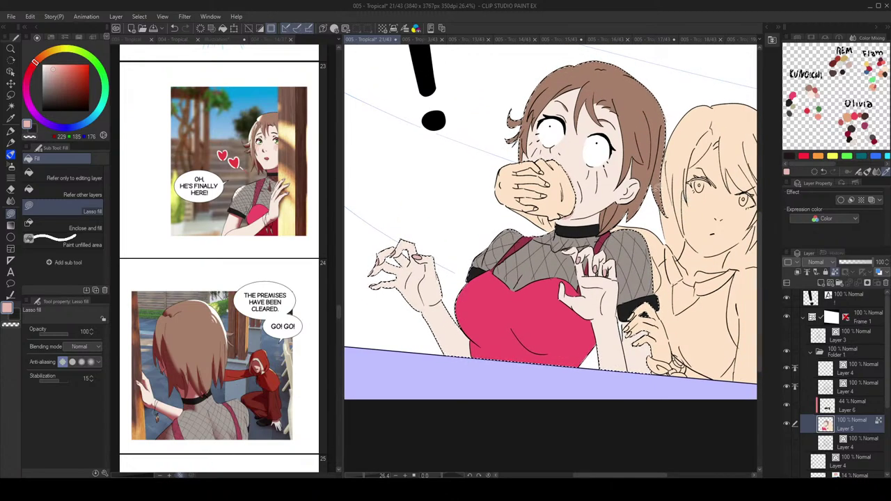
Step: Select the short vector lines below both of her eyes, set their brush size to 2.60 and recolor them salmon (230, 151, 120)
scroll(654, 190, "down", 2)
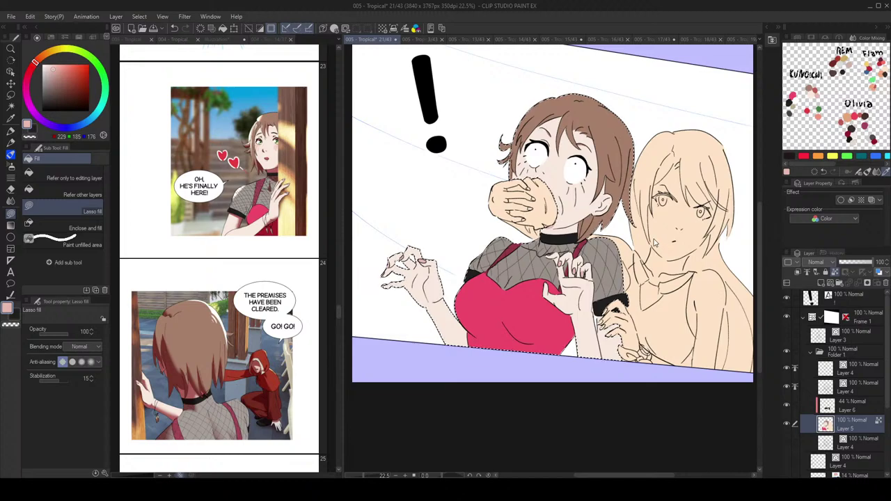
scroll(581, 207, "up", 4)
scroll(580, 206, "up", 1)
key("o")
left_click(574, 202)
scroll(592, 190, "up", 3)
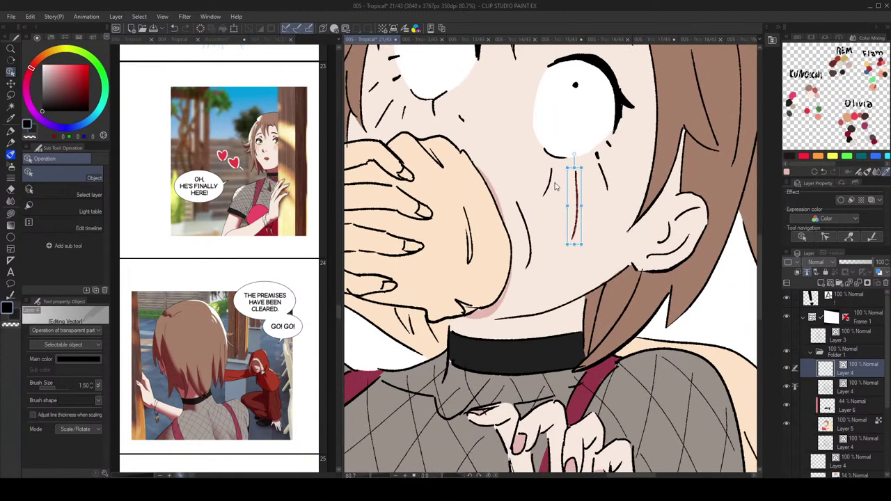
left_click(610, 183, "shift")
left_click(404, 117, "shift")
left_click(384, 111, "shift")
left_click(374, 87, "shift")
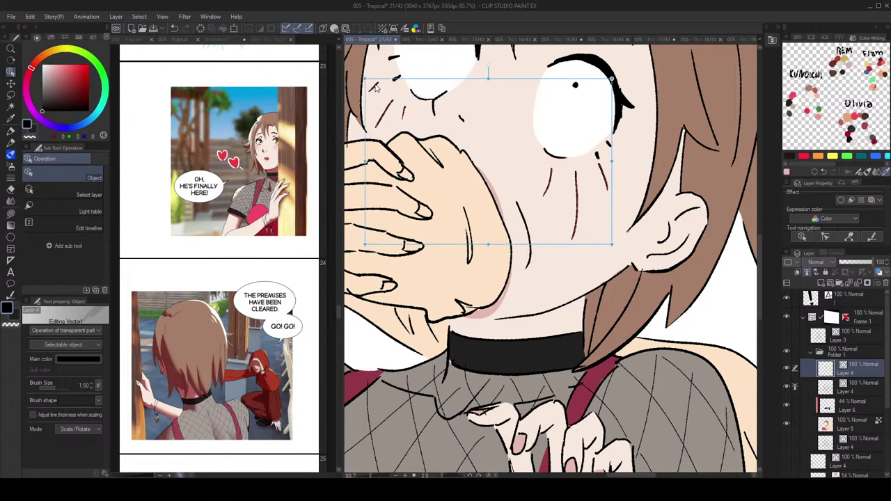
left_click(93, 383)
left_click(93, 384)
left_click(92, 384)
left_click(92, 384)
left_click(92, 384)
left_click(93, 383)
left_click(93, 383)
left_click(93, 384)
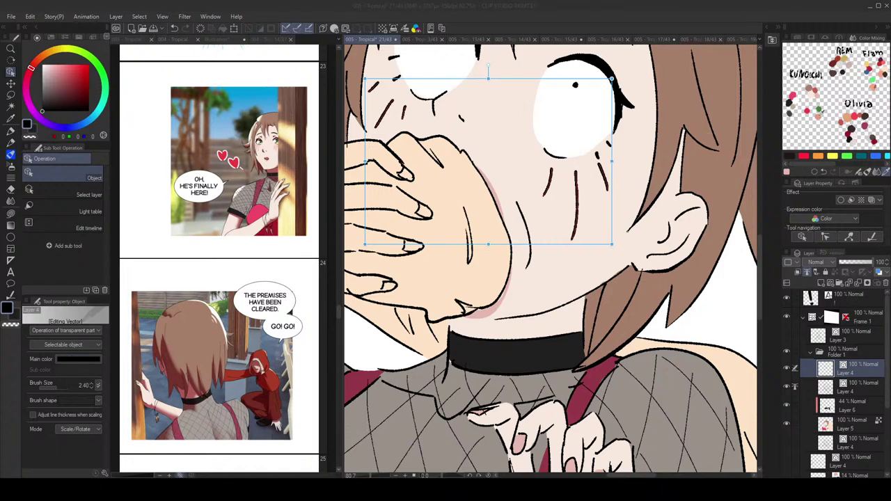
left_click(823, 163)
scroll(526, 171, "down", 5)
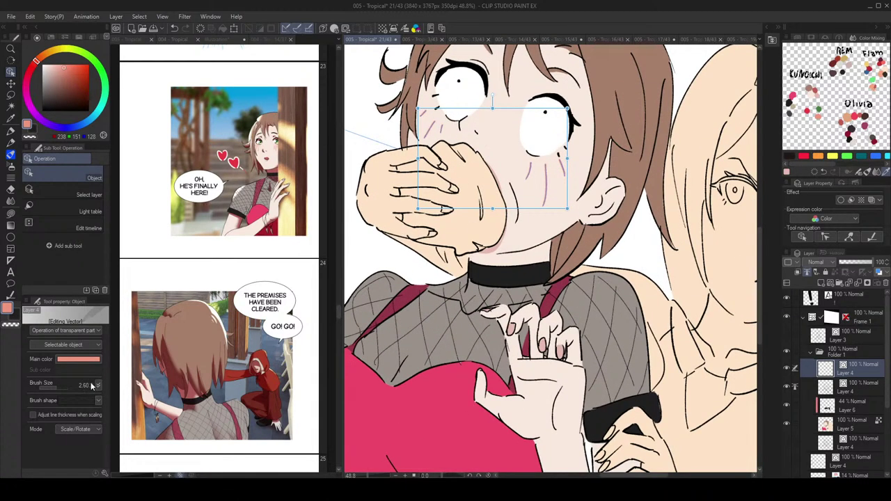
Step: Auto-select the second woman's flat peach area on the Layer 5 color layer, referring to the editing layer only
left_click(842, 408)
scroll(629, 298, "down", 8)
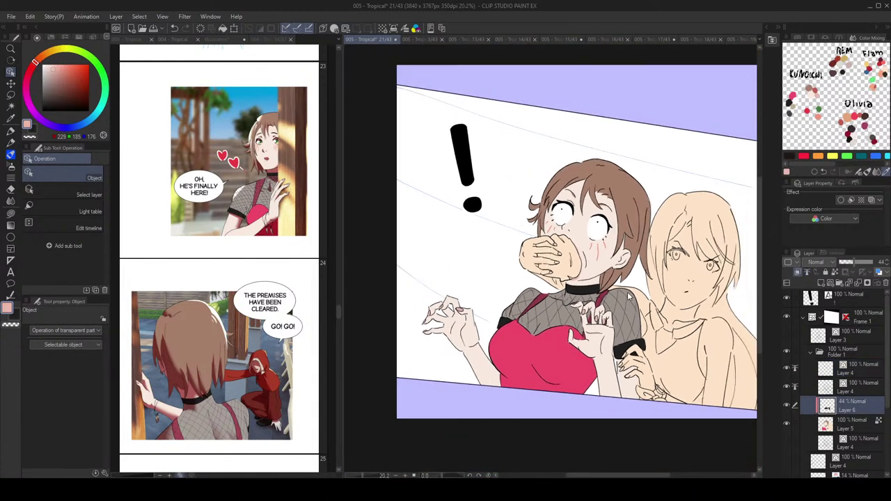
left_click_drag(641, 254, 624, 213)
left_click(845, 432)
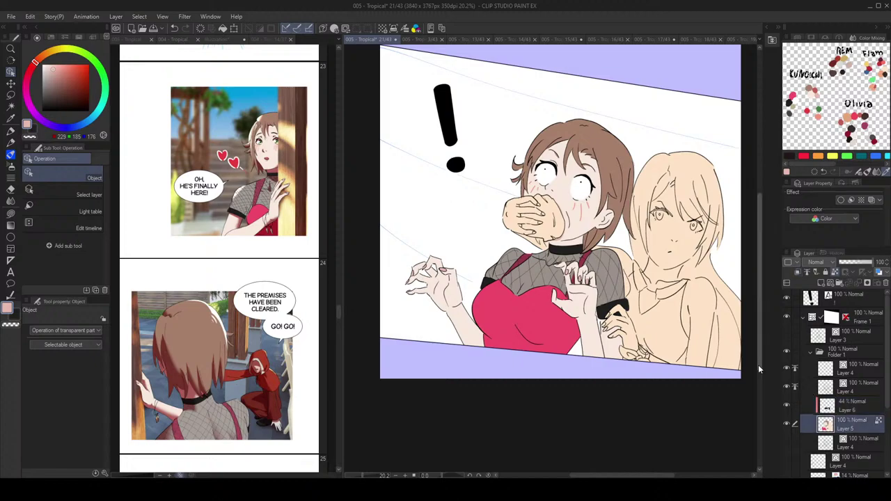
key("w")
left_click(701, 180)
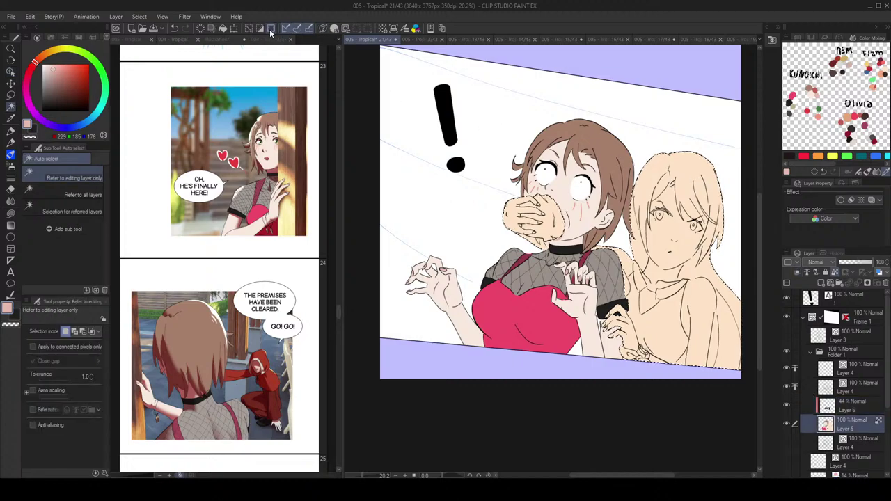
left_click(271, 30)
left_click_drag(564, 155, 541, 153)
left_click(271, 29)
Step: Sample dark brown (55, 46, 36) from the character palette and lasso-fill the outer side and fringe of the second woman's hair above her eye
key("g")
scroll(704, 170, "up", 3)
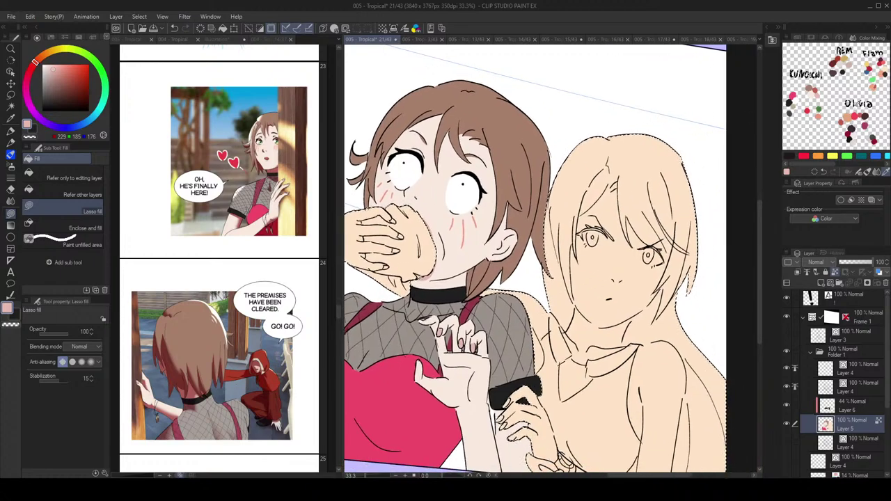
left_click_drag(874, 68, 862, 68)
left_click(872, 73)
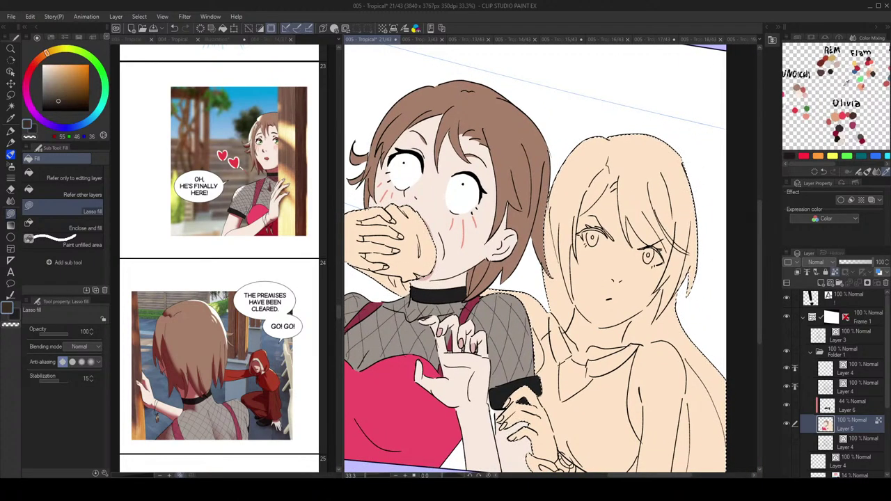
left_click_drag(686, 139, 700, 143)
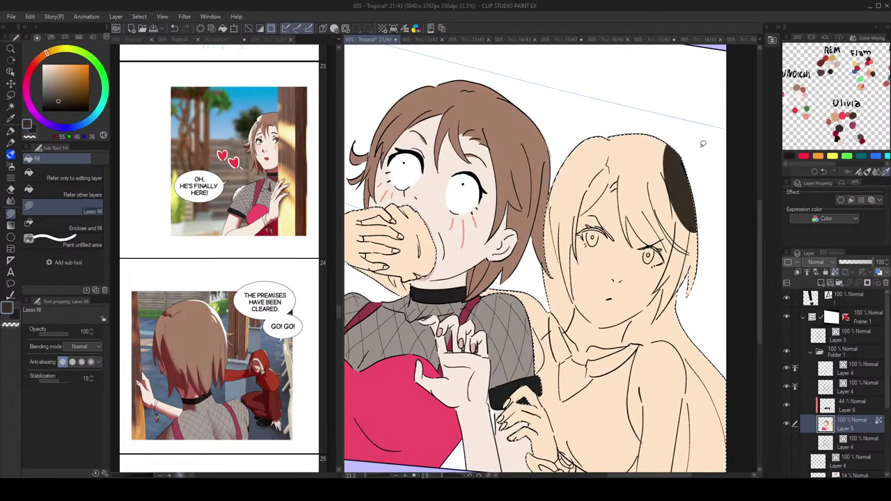
scroll(700, 146, "up", 3)
mouse_move(589, 176)
left_mouse_down()
mouse_move(586, 223)
mouse_move(606, 240)
left_mouse_up()
mouse_move(670, 245)
left_mouse_down()
mouse_move(620, 202)
mouse_move(624, 227)
mouse_move(593, 229)
mouse_move(622, 232)
mouse_move(645, 261)
mouse_move(634, 247)
mouse_move(652, 235)
mouse_move(637, 202)
mouse_move(655, 240)
mouse_move(693, 201)
mouse_move(681, 243)
left_mouse_up()
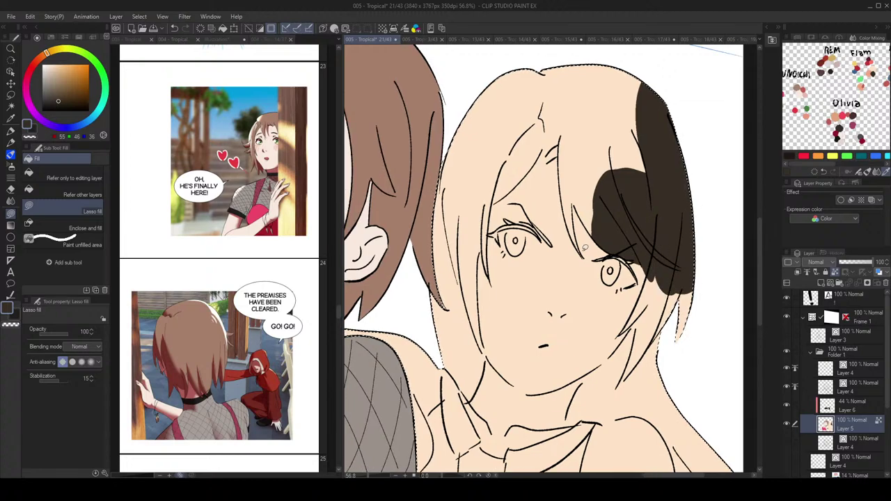
Step: Lasso-fill small dark brown patches at the hair parting and along the strands framing both sides of her face
left_click_drag(575, 158, 585, 165)
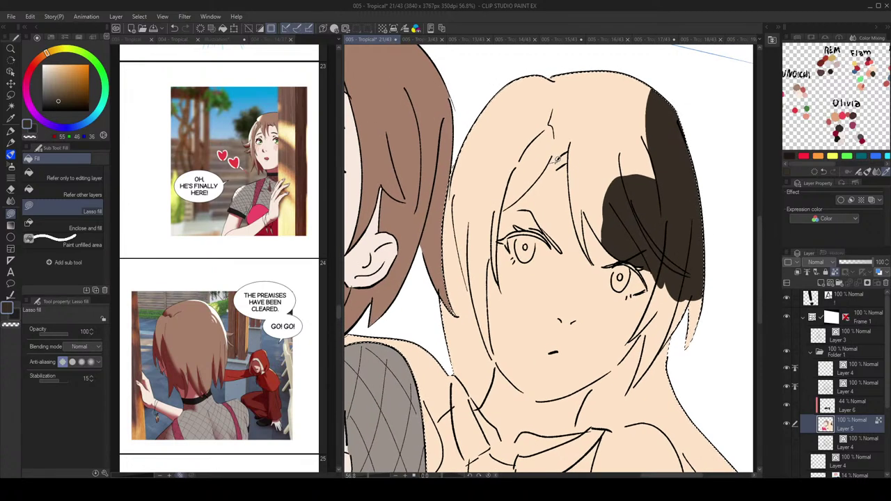
mouse_move(575, 155)
left_mouse_down()
mouse_move(550, 161)
mouse_move(591, 151)
left_mouse_up()
scroll(574, 158, "down", 5)
scroll(562, 158, "up", 5)
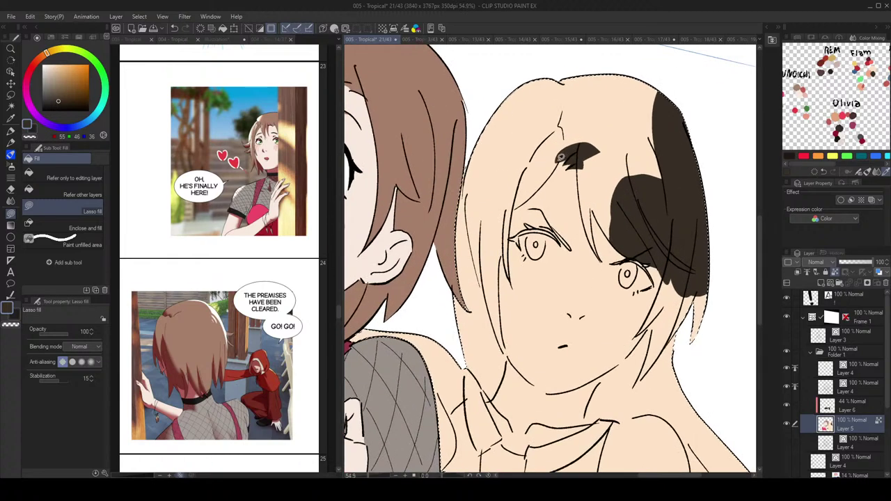
left_click_drag(590, 161, 603, 163)
mouse_move(545, 153)
left_mouse_down()
mouse_move(539, 171)
mouse_move(532, 153)
left_mouse_up()
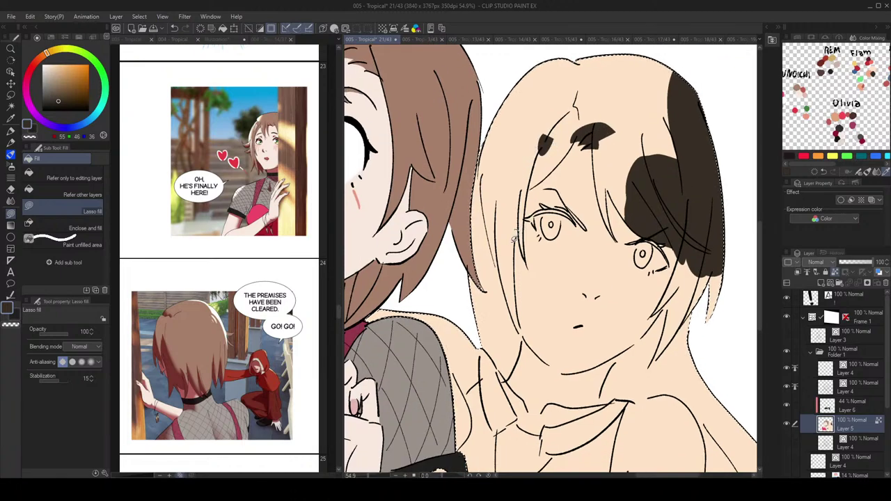
scroll(516, 296, "down", 1)
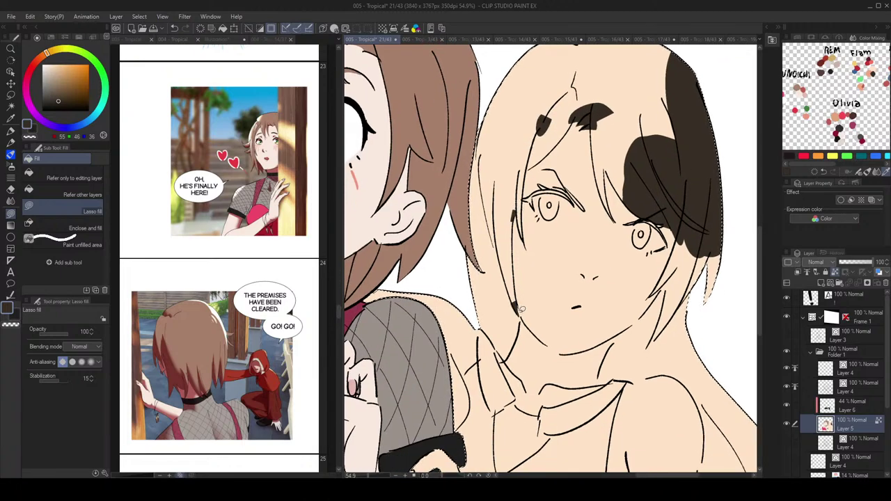
left_click_drag(510, 302, 518, 327)
left_click_drag(582, 229, 568, 220)
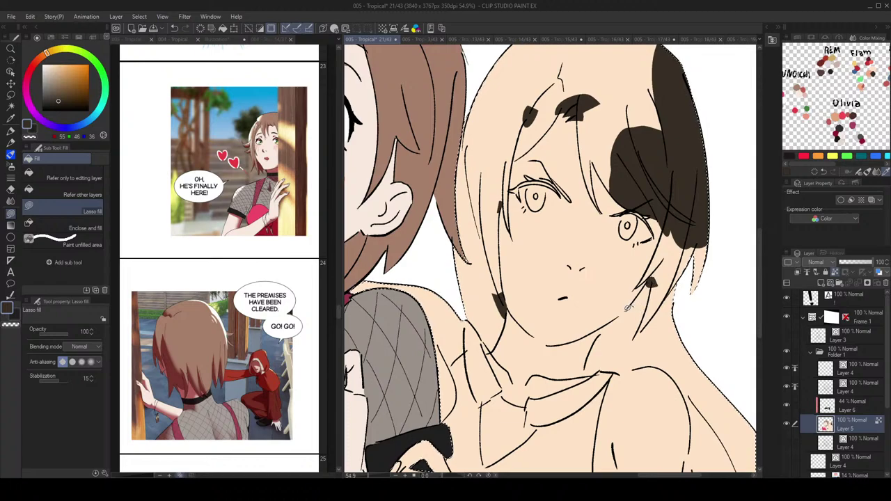
Step: Lasso-fill the hair behind her jaw and the area above the collar beside her neck with the same dark brown
mouse_move(620, 334)
left_mouse_down()
mouse_move(615, 326)
mouse_move(617, 334)
left_mouse_up()
left_click_drag(621, 334, 611, 314)
left_click(612, 309, "alt")
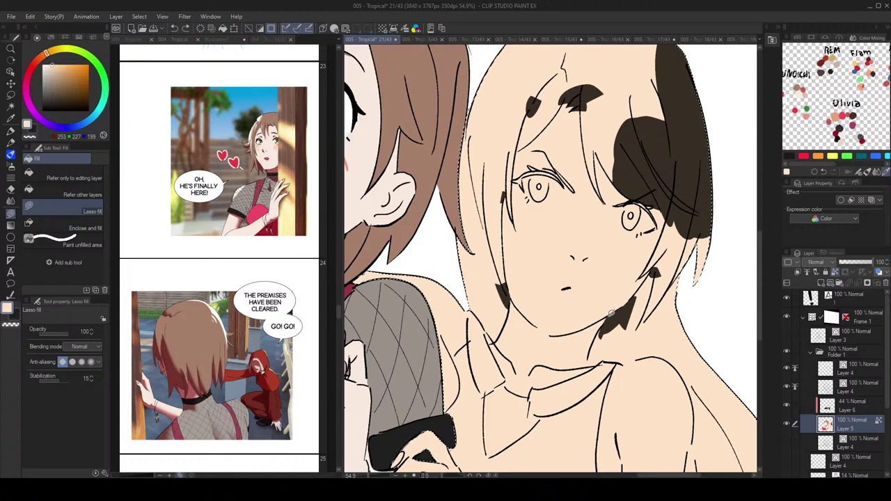
left_click(619, 315, "alt")
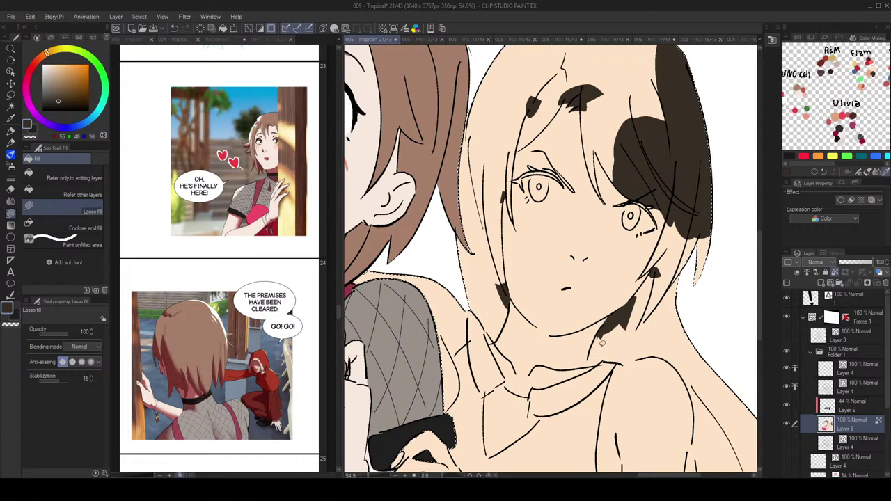
mouse_move(597, 362)
left_mouse_down()
mouse_move(612, 346)
mouse_move(578, 337)
left_mouse_up()
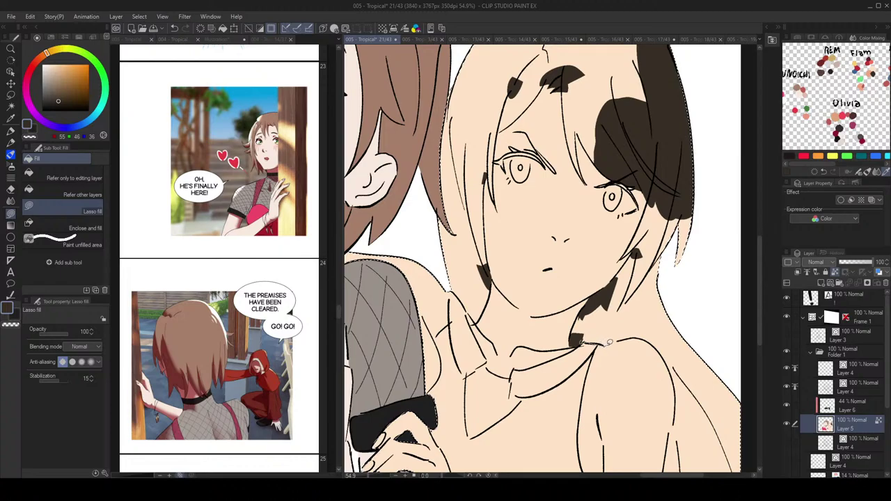
mouse_move(624, 333)
left_mouse_down()
mouse_move(577, 347)
mouse_move(603, 348)
mouse_move(622, 343)
mouse_move(602, 332)
mouse_move(577, 338)
left_mouse_up()
scroll(619, 318, "up", 2)
key("ctrl+z")
scroll(584, 313, "down", 3)
scroll(584, 333, "up", 3)
left_click_drag(485, 272, 545, 297)
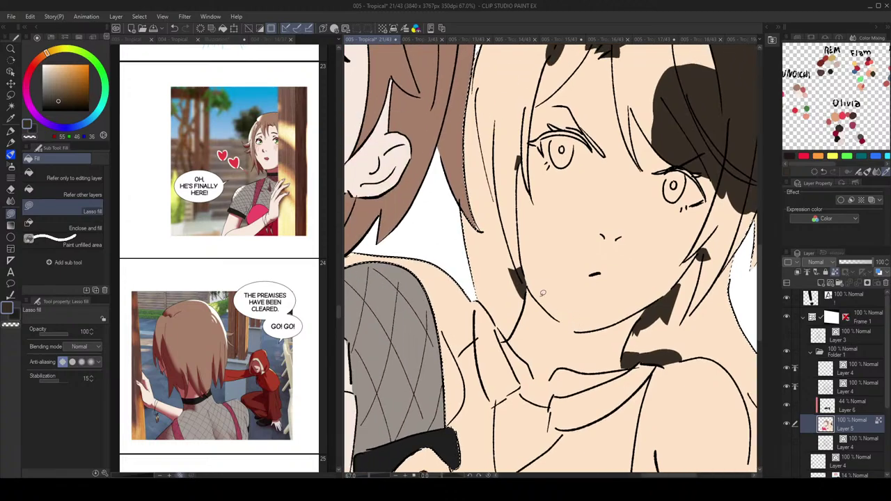
Step: Lasso-fill the outer hair section next to the brown-haired woman with dark brown
scroll(545, 296, "down", 3)
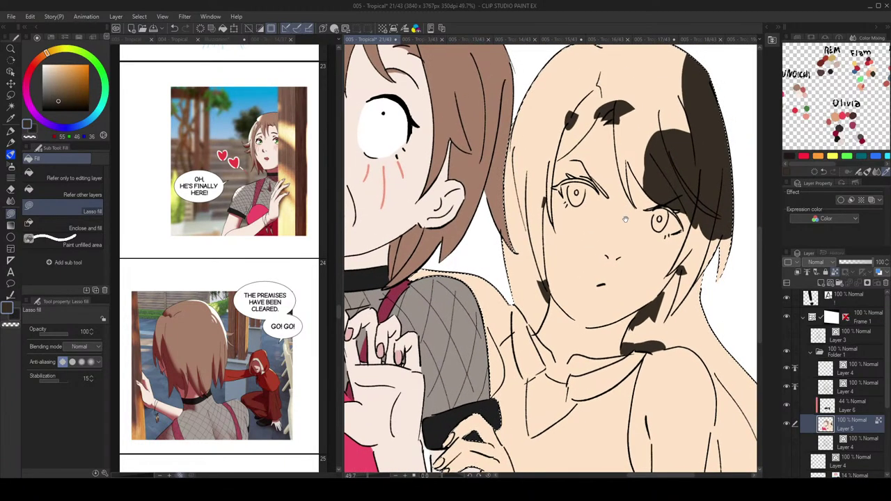
scroll(564, 173, "down", 2)
mouse_move(538, 141)
left_mouse_down()
mouse_move(516, 257)
mouse_move(538, 163)
left_mouse_up()
left_click_drag(619, 146, 579, 138)
Step: Lasso-fill small dark brown patches at the line gap on her upper arm and below her chest at the panel border
left_click_drag(653, 333, 617, 224)
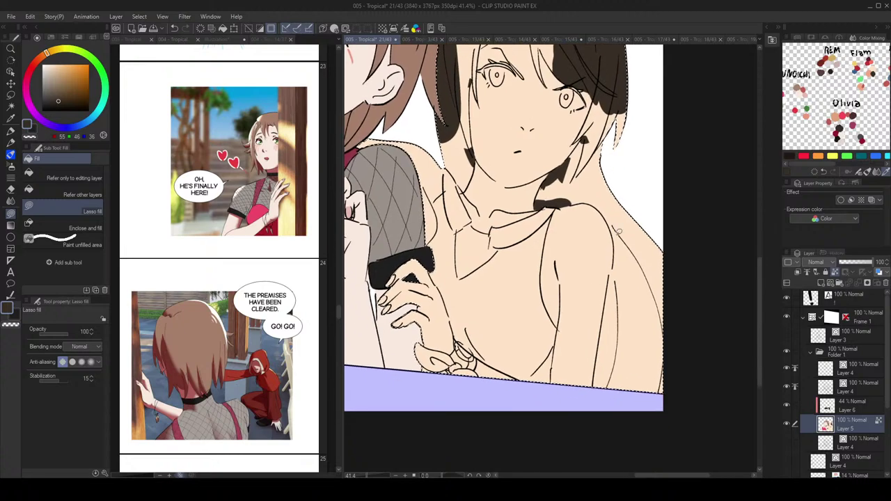
scroll(618, 264, "up", 3)
mouse_move(612, 263)
left_mouse_down()
mouse_move(617, 285)
mouse_move(543, 337)
mouse_move(569, 337)
left_mouse_up()
scroll(616, 271, "down", 3)
scroll(578, 298, "up", 3)
scroll(575, 337, "up", 2)
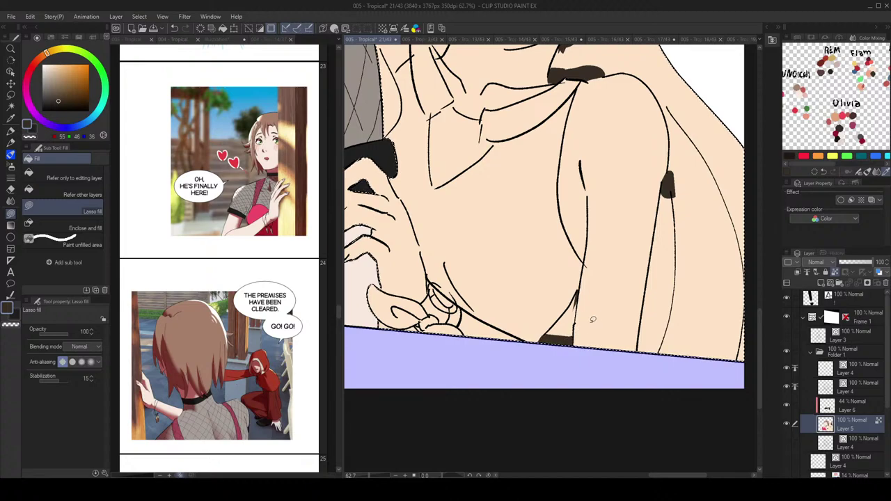
Step: Fill the second woman's long outer hair, side strands and lower hair sections with dark brown, using the Refer other layers fill
left_click(82, 195)
left_click(569, 310)
scroll(679, 282, "down", 4)
left_click(693, 281)
left_click(659, 324)
left_click_drag(699, 216, 700, 326)
left_click(709, 391)
left_click(689, 248)
left_click(661, 233)
Step: Fill the remaining crown and fringe areas of the second woman's hair with the same dark brown
scroll(670, 198, "up", 1)
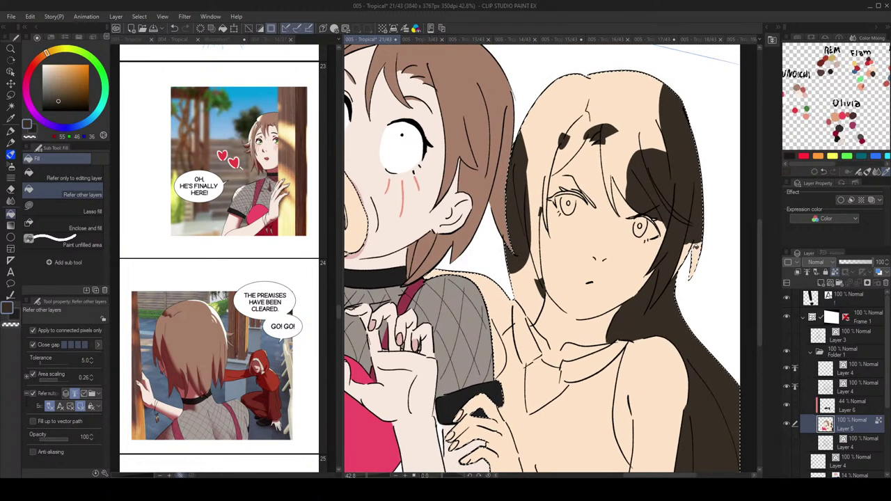
scroll(669, 177, "up", 1)
left_click(652, 131)
left_click_drag(627, 169, 637, 131)
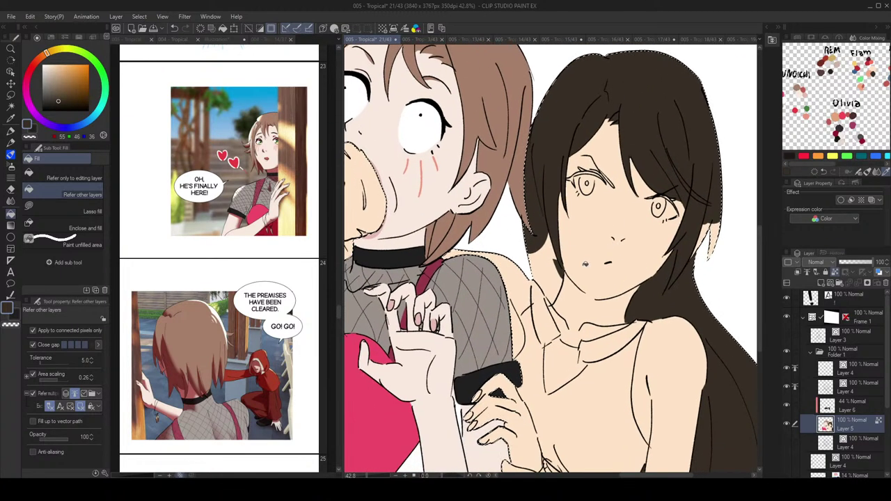
Step: Lasso-fill the leftover skin-colored gaps in her lower side hair and outer hair tip with dark brown
left_click(81, 206)
left_click_drag(644, 173, 622, 163)
mouse_move(695, 188)
left_mouse_down()
mouse_move(727, 236)
mouse_move(706, 206)
left_mouse_up()
left_click_drag(710, 219, 684, 183)
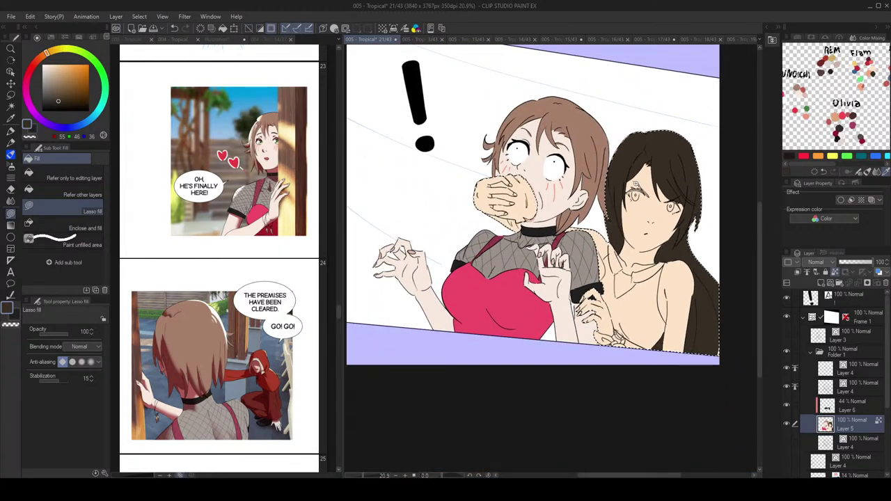
Step: Lasso-fill the second woman's eyebrows with dark brown
scroll(589, 223, "up", 8)
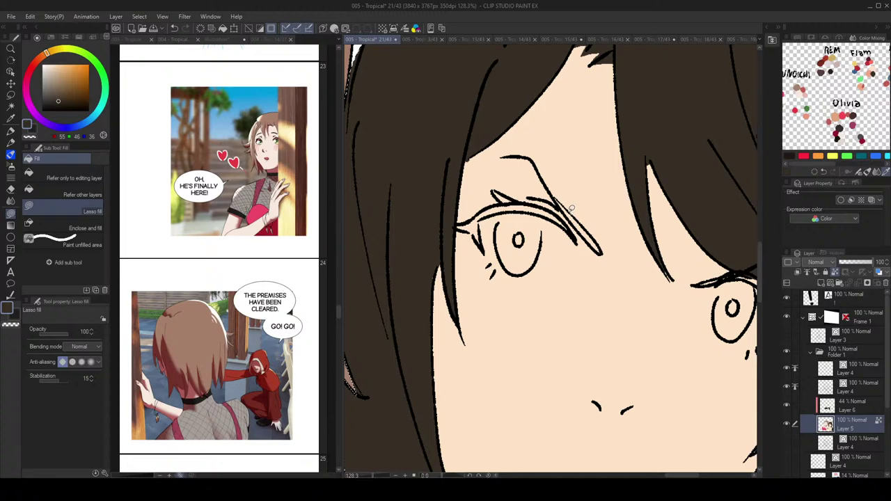
mouse_move(574, 223)
left_mouse_down()
mouse_move(596, 247)
mouse_move(599, 240)
left_mouse_up()
left_click_drag(623, 231, 533, 190)
left_click_drag(630, 239, 652, 231)
mouse_move(665, 198)
left_mouse_down()
mouse_move(686, 200)
mouse_move(676, 206)
left_mouse_up()
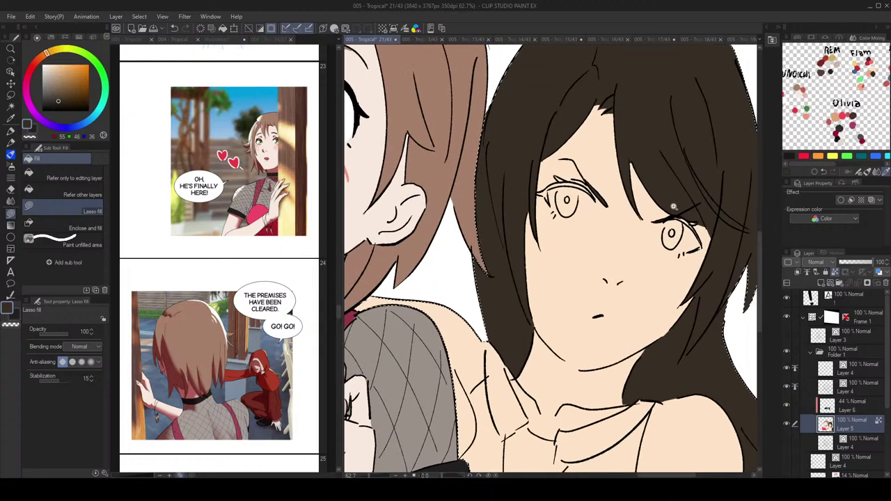
Step: Lasso-fill the white of the second woman's eye nearest the brown-haired woman, cleaning up its edge
scroll(624, 181, "down", 2)
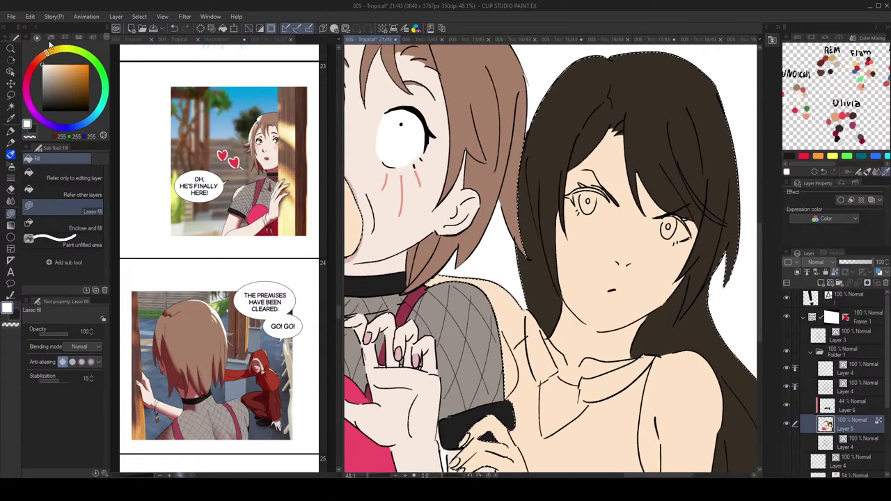
scroll(620, 184, "up", 3)
mouse_move(555, 195)
left_mouse_down()
mouse_move(535, 197)
mouse_move(526, 210)
mouse_move(547, 239)
mouse_move(588, 221)
mouse_move(584, 208)
left_mouse_up()
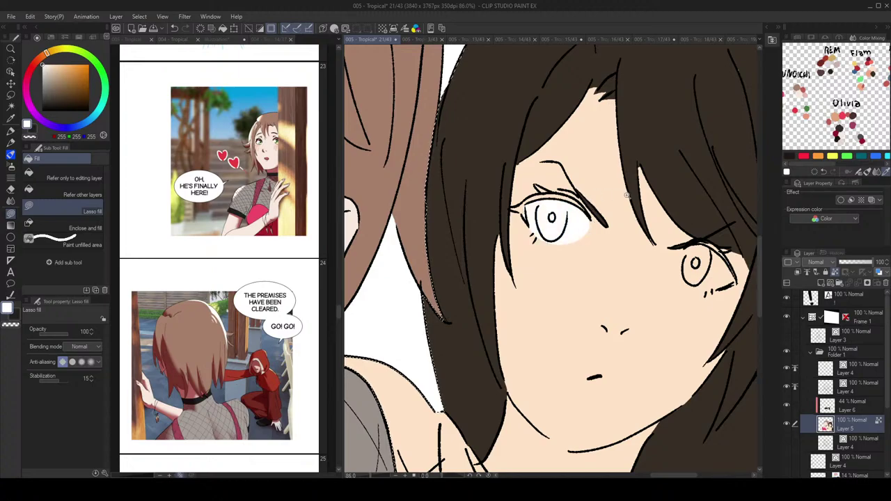
scroll(586, 233, "down", 3)
scroll(582, 183, "up", 3)
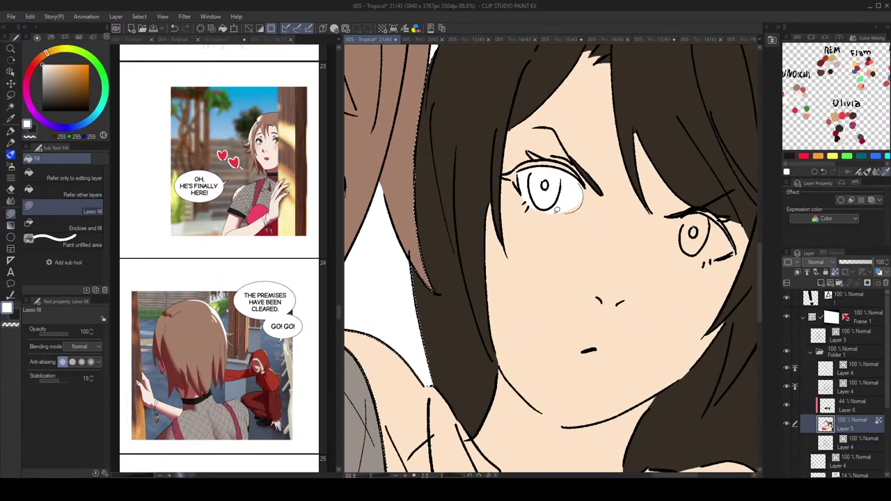
scroll(562, 209, "down", 3)
scroll(575, 193, "up", 2)
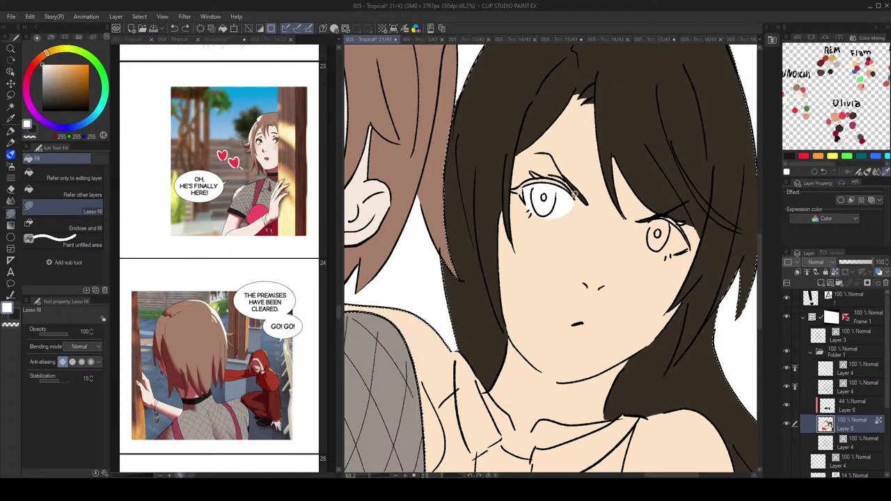
left_click_drag(569, 211, 573, 200)
Step: Lasso-fill the second woman's other eye with white and round off its inner edge
mouse_move(659, 214)
left_mouse_down()
mouse_move(630, 216)
mouse_move(639, 255)
mouse_move(660, 233)
mouse_move(644, 219)
left_mouse_up()
scroll(644, 219, "up", 2)
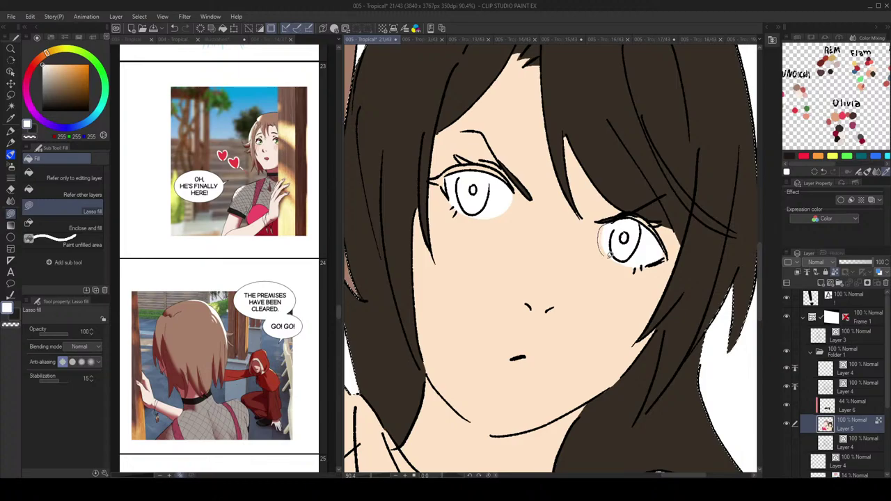
scroll(626, 226, "down", 2)
mouse_move(629, 226)
left_mouse_down()
mouse_move(621, 245)
mouse_move(640, 260)
mouse_move(621, 240)
mouse_move(656, 256)
left_mouse_up()
scroll(655, 254, "down", 4)
scroll(648, 248, "up", 5)
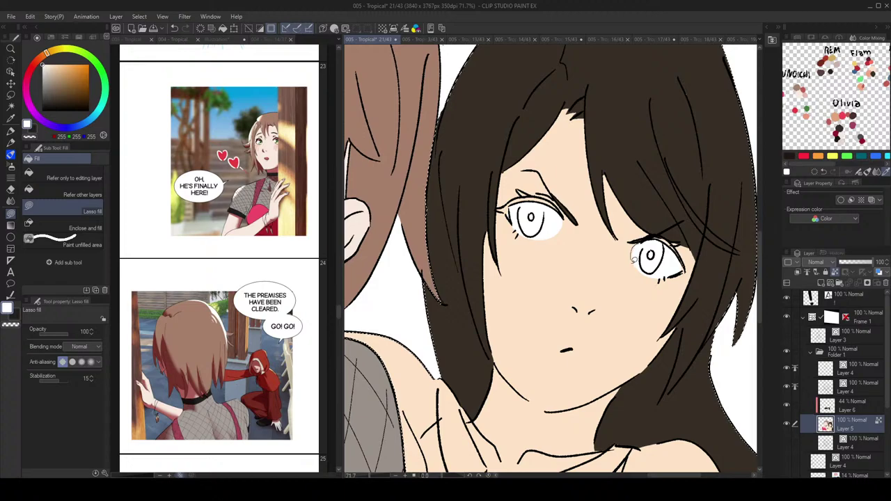
Step: Lasso-fill the upper lashes and lash corner of her eye nearest the brown-haired woman with black
scroll(641, 241, "down", 3)
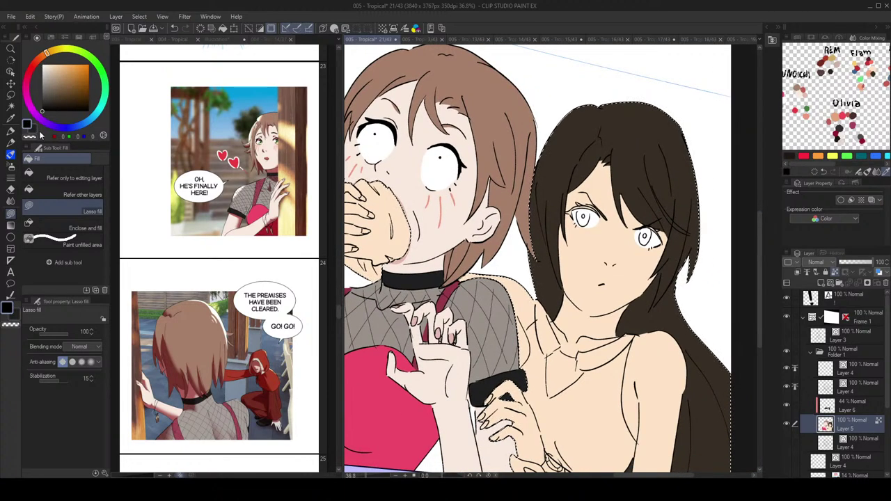
scroll(601, 227, "up", 6)
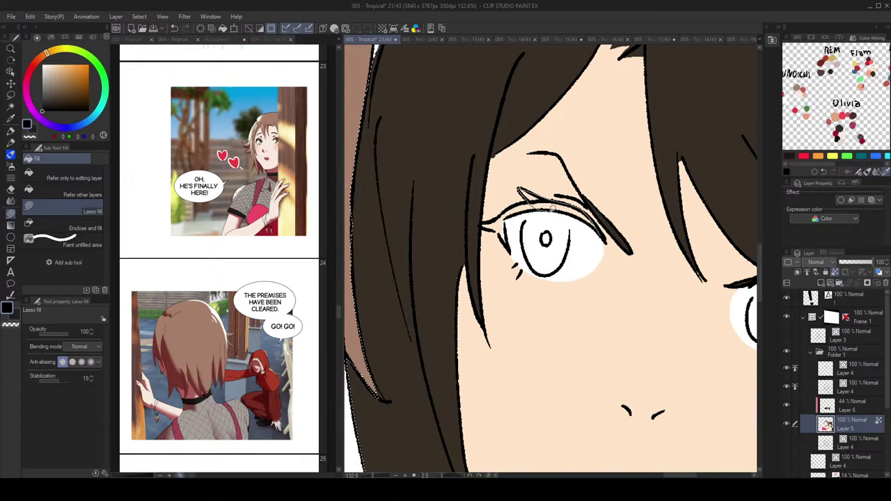
left_click_drag(581, 214, 521, 195)
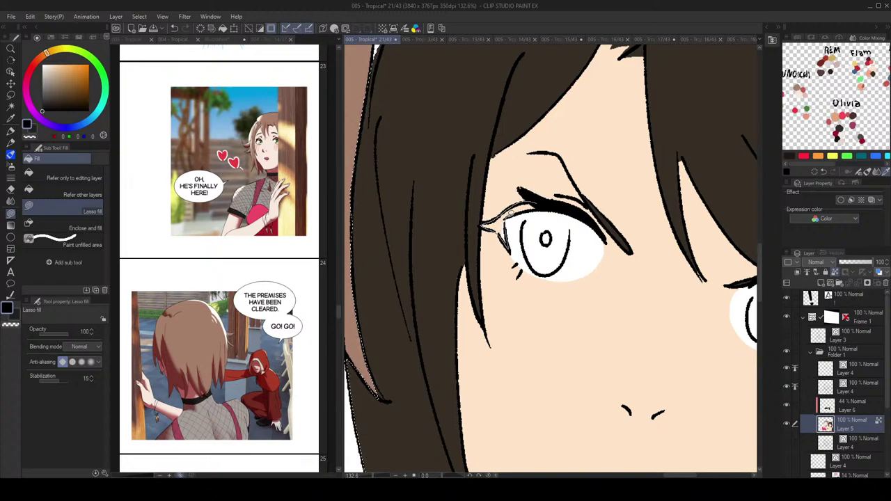
left_click_drag(546, 206, 547, 207)
Step: Lasso-fill the upper lash line of her other eye with black
scroll(587, 181, "down", 5)
scroll(586, 184, "up", 8)
mouse_move(606, 231)
left_mouse_down()
mouse_move(664, 255)
mouse_move(638, 221)
mouse_move(607, 221)
mouse_move(572, 194)
mouse_move(629, 210)
mouse_move(603, 215)
mouse_move(634, 271)
mouse_move(600, 221)
left_mouse_up()
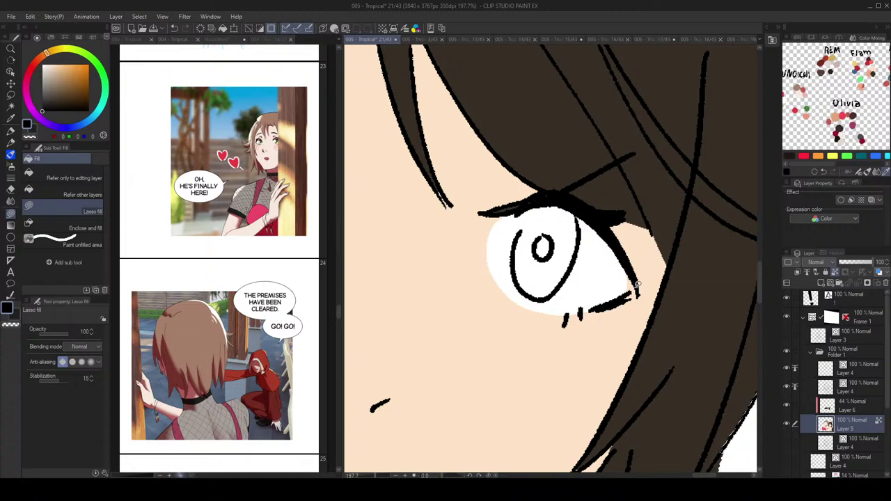
Step: Switch to white and lasso-fill the skin-colored gap at the outer corner of that eye
scroll(641, 264, "down", 6)
scroll(641, 266, "up", 5)
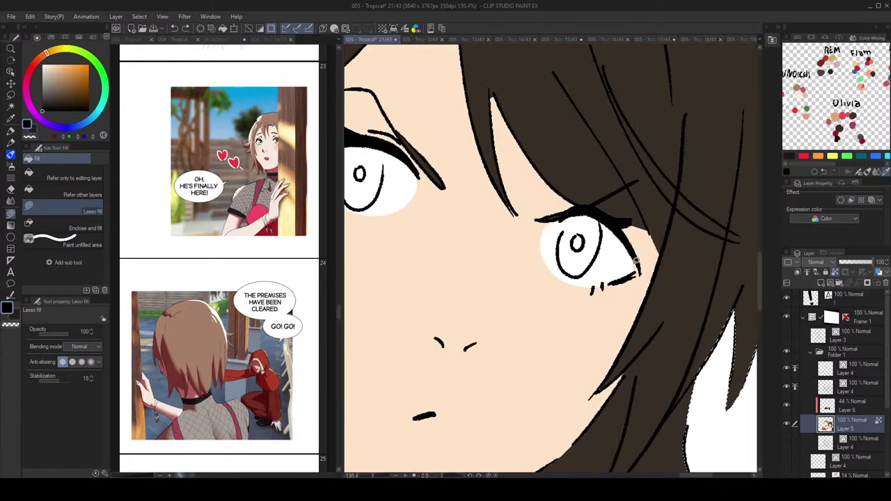
key("x")
left_click_drag(636, 268, 683, 288)
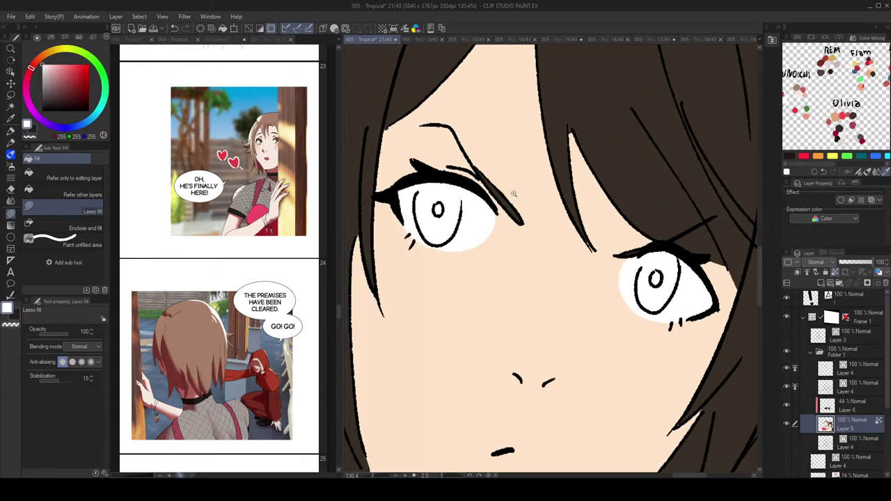
scroll(514, 194, "down", 5)
left_click_drag(550, 155, 563, 155)
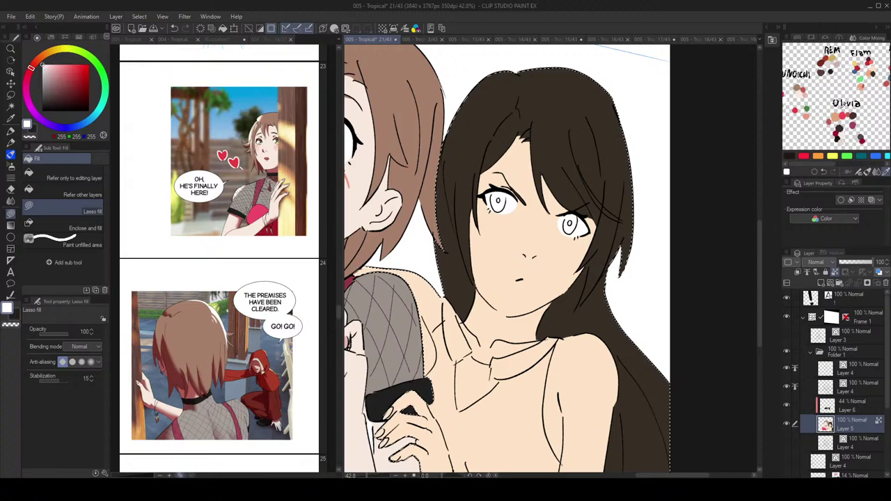
Step: Sample the red RGB 196, 51, 55 from the color mixing swatches as the drawing color
left_click_drag(862, 67, 863, 75)
left_click(871, 68)
left_click_drag(625, 203, 599, 181)
scroll(566, 201, "up", 4)
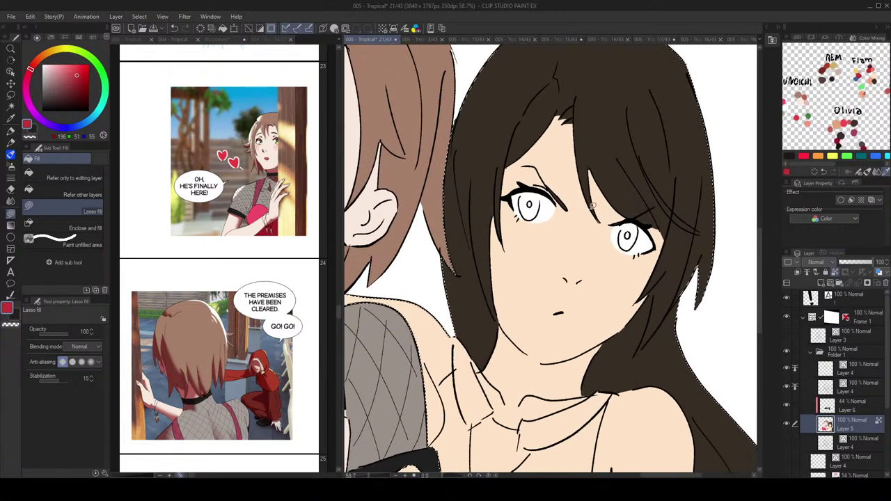
Step: Use the Object tool to select the vector iris outlines of the second woman's eyes on Layer 4
key("o")
scroll(616, 243, "down", 1)
left_click(631, 237)
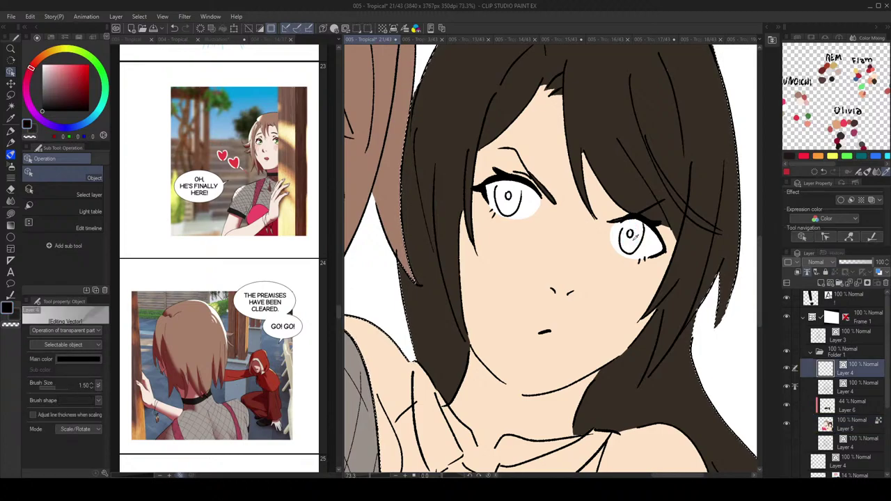
scroll(620, 247, "down", 1)
scroll(618, 252, "down", 1)
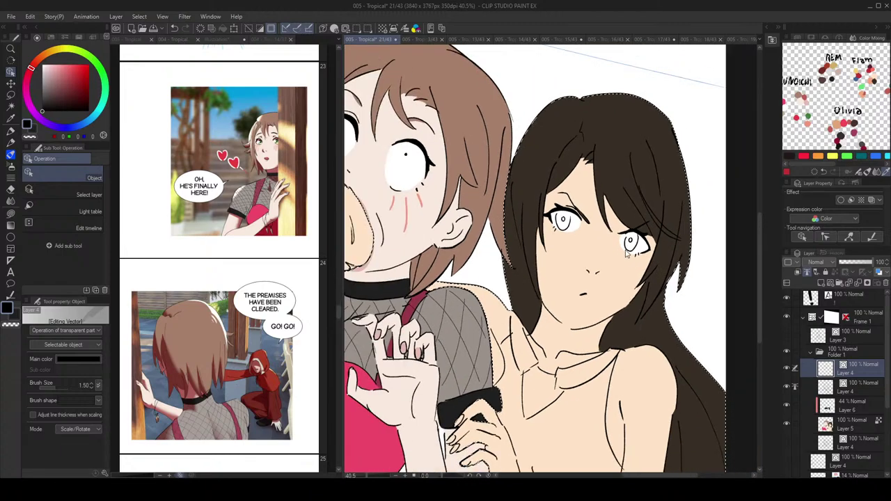
scroll(618, 251, "down", 2)
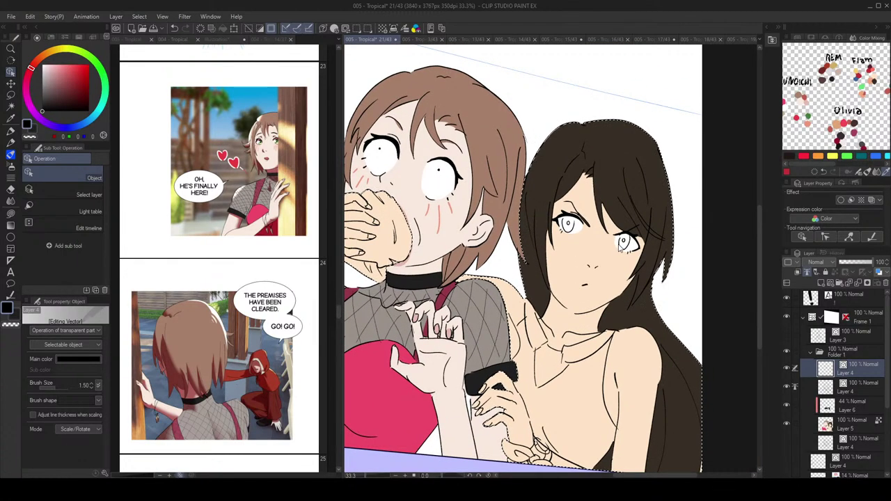
left_click(572, 232)
scroll(572, 233, "up", 3)
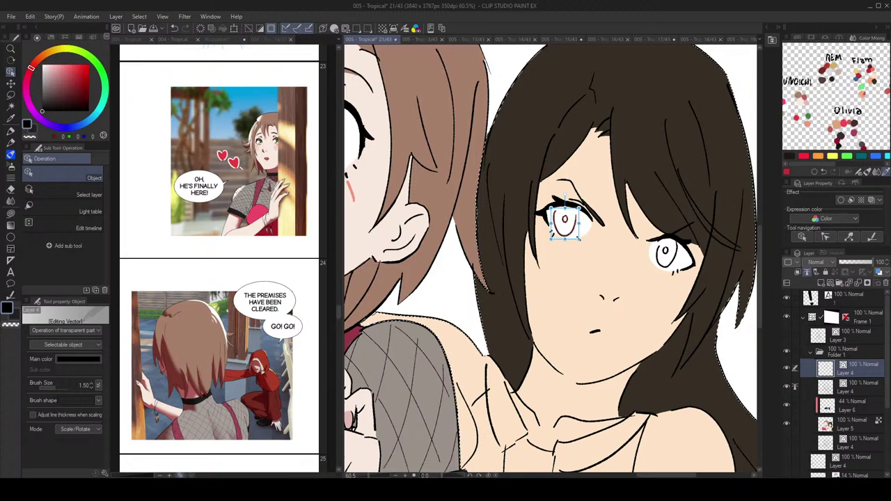
left_click(572, 234)
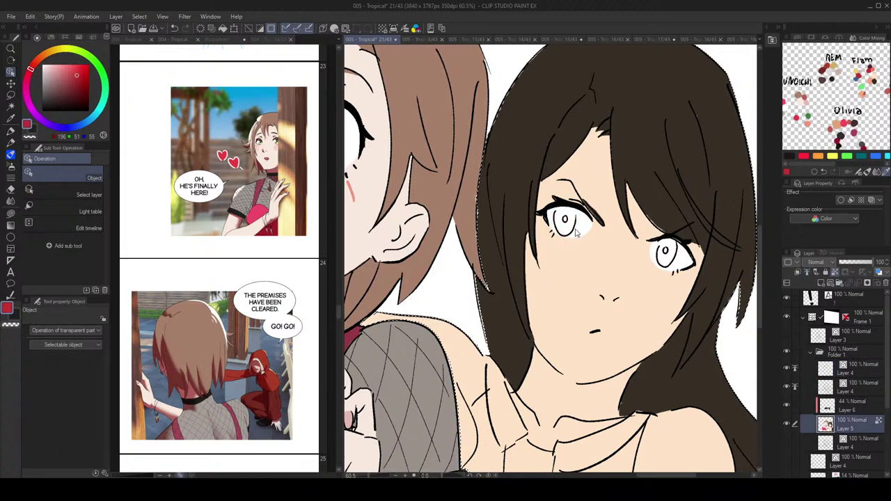
Step: Reselect the iris outline in each of her eyes and return to Lasso fill on Layer 5
scroll(574, 234, "up", 2)
left_click(582, 239)
scroll(583, 240, "down", 2)
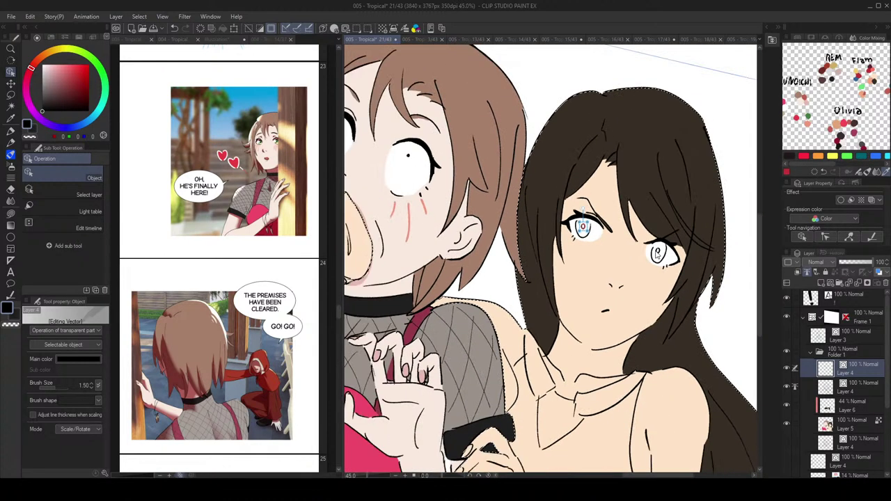
left_click(657, 253)
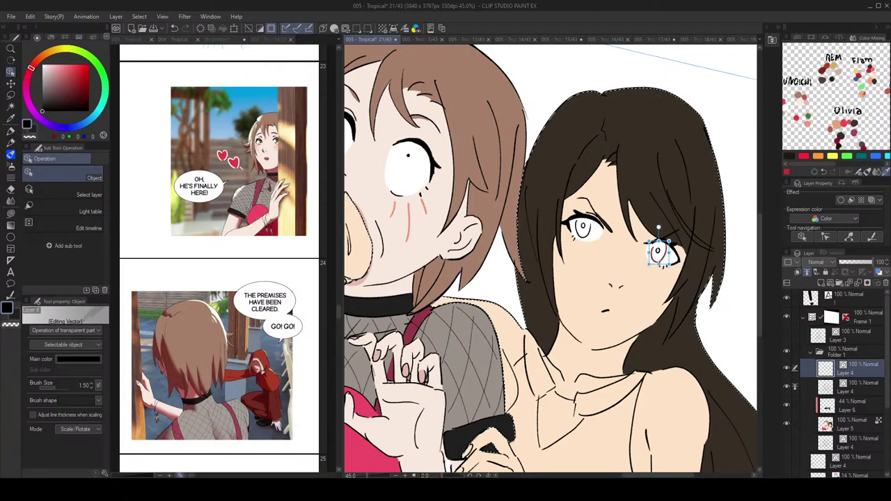
left_click(859, 408)
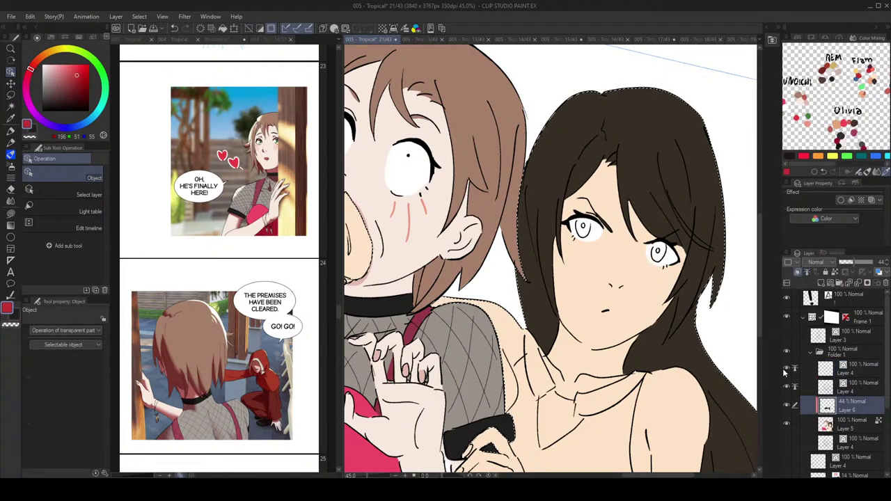
left_click(862, 426)
key("g")
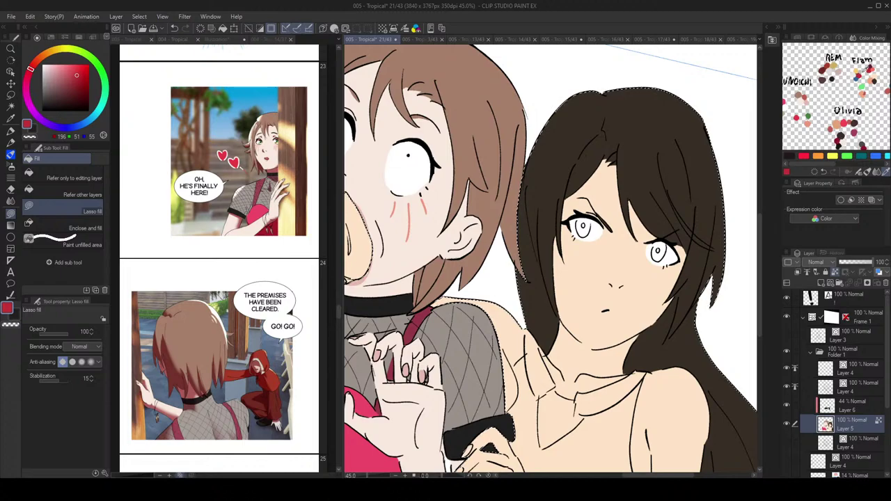
scroll(869, 70, "up", 1)
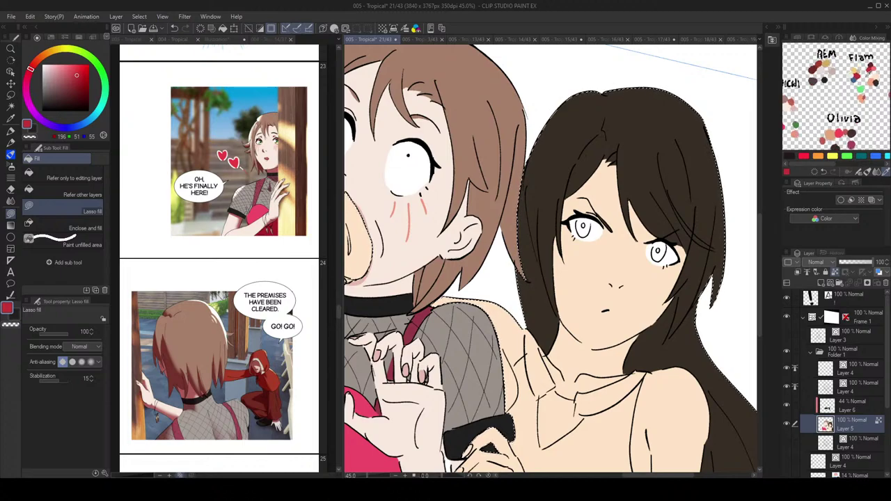
scroll(868, 76, "up", 2)
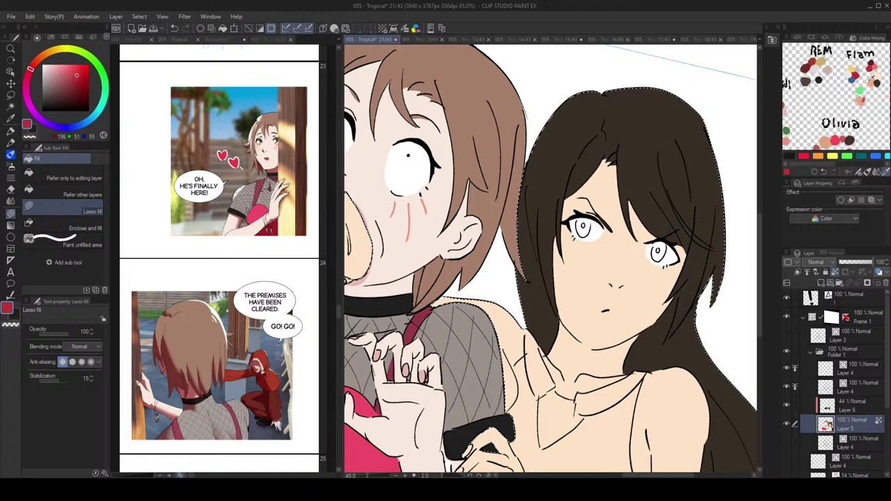
scroll(667, 183, "up", 2)
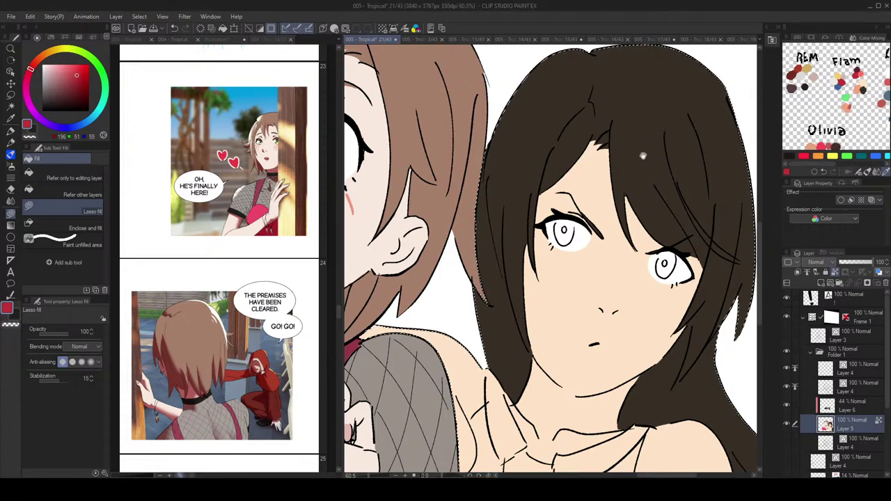
left_click_drag(642, 151, 637, 172)
left_click(256, 160)
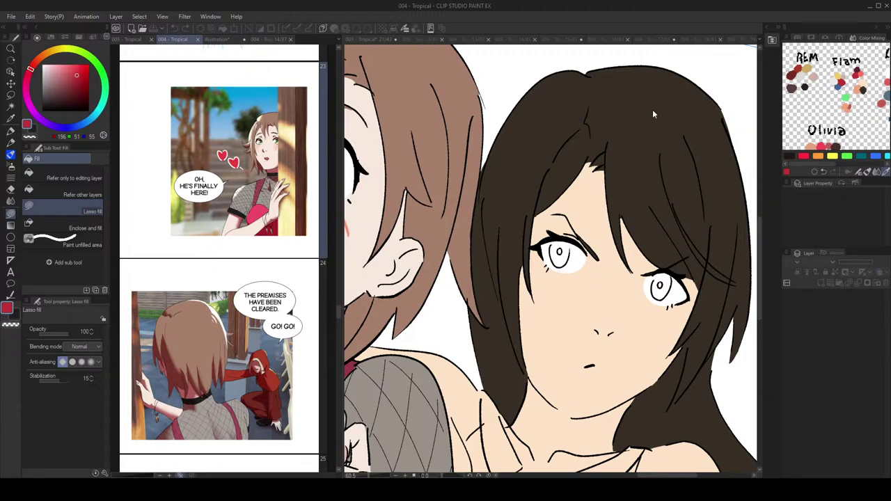
key("ctrl+Tab")
scroll(653, 111, "up", 1)
scroll(660, 164, "down", 4)
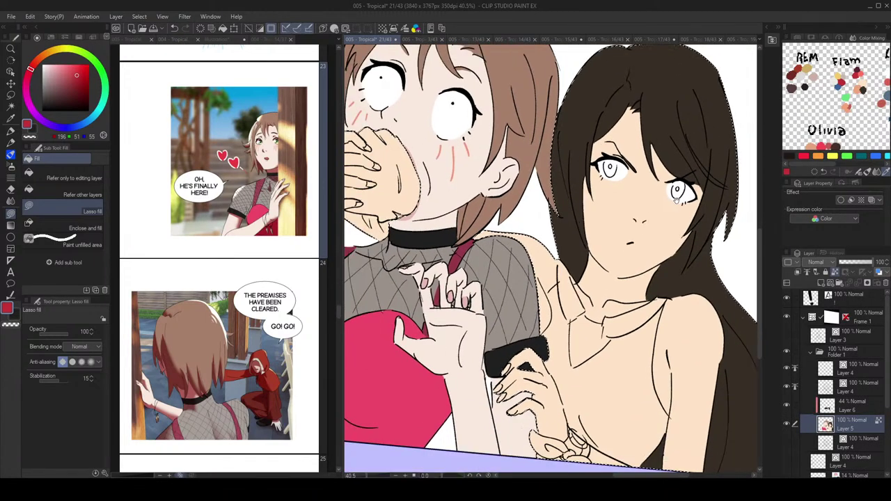
Step: Lasso-fill the iris of her eye nearest the brown-haired woman with red
scroll(662, 148, "up", 2)
scroll(661, 148, "up", 2)
scroll(559, 202, "up", 2)
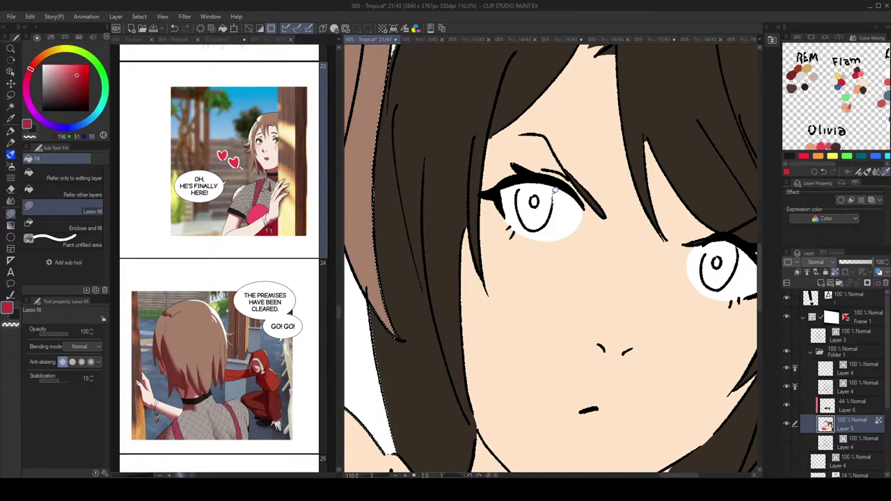
mouse_move(545, 178)
left_mouse_down()
mouse_move(518, 202)
mouse_move(548, 206)
mouse_move(548, 191)
mouse_move(553, 209)
mouse_move(538, 227)
mouse_move(524, 208)
left_mouse_up()
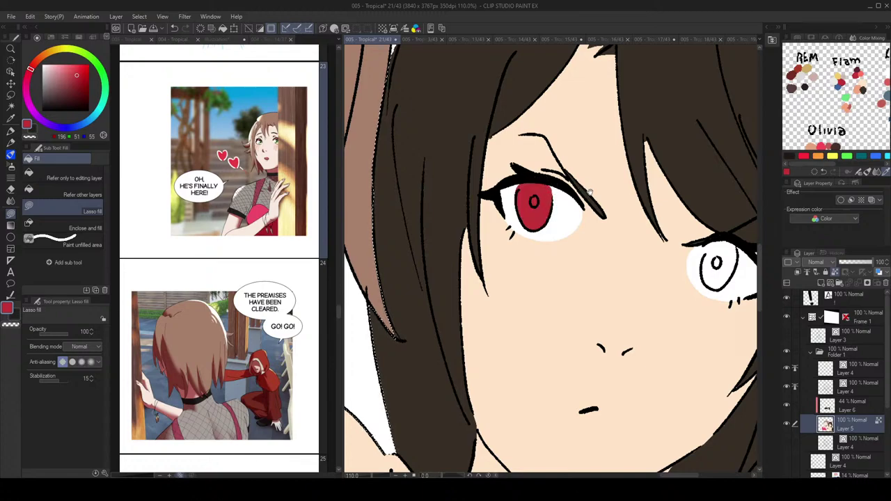
Step: Lasso-fill the iris of the dark-haired woman's other eye with the same red
left_click_drag(587, 190, 569, 190)
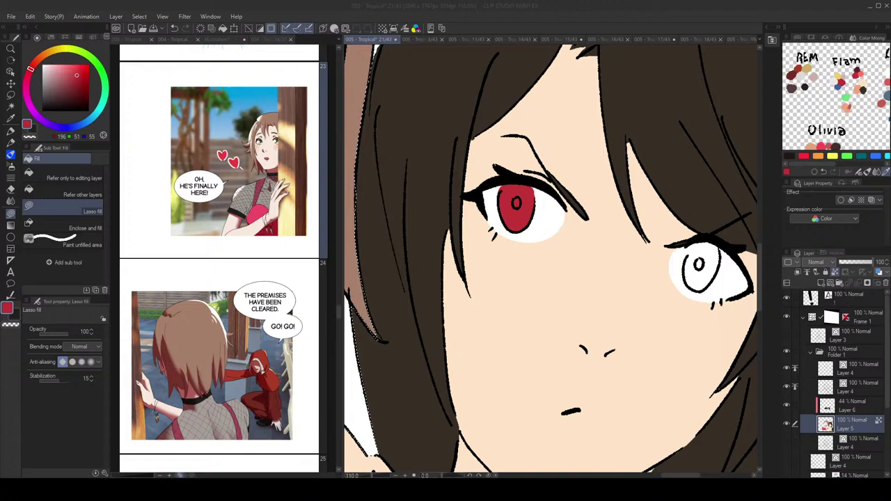
left_click_drag(650, 188, 612, 189)
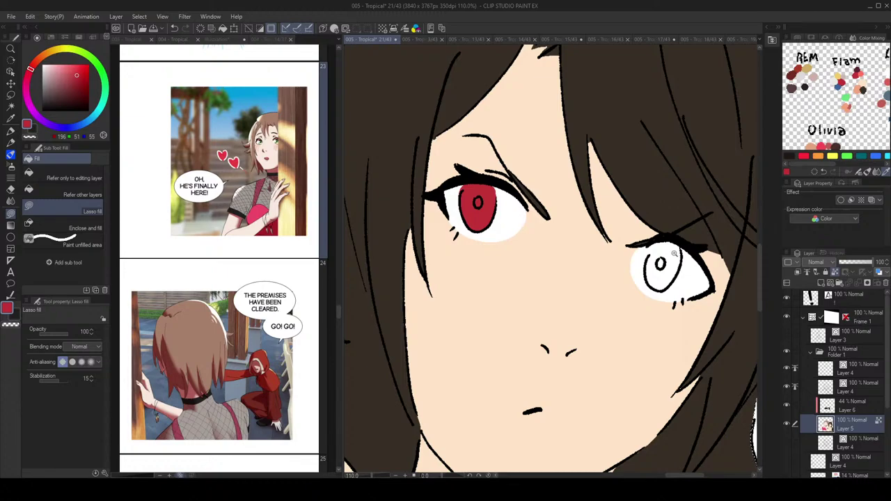
scroll(678, 257, "up", 2)
mouse_move(665, 234)
left_mouse_down()
mouse_move(641, 277)
mouse_move(679, 252)
left_mouse_up()
mouse_move(669, 300)
left_mouse_down()
mouse_move(641, 300)
mouse_move(636, 276)
mouse_move(644, 245)
mouse_move(663, 236)
left_mouse_up()
Step: Switch to white and lasso-fill the pupils of both her eyes
key("x")
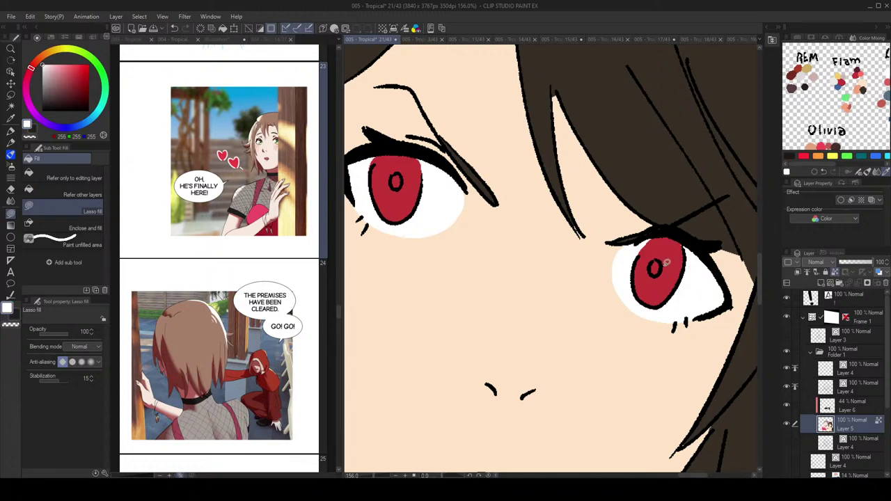
left_click_drag(540, 239, 575, 262)
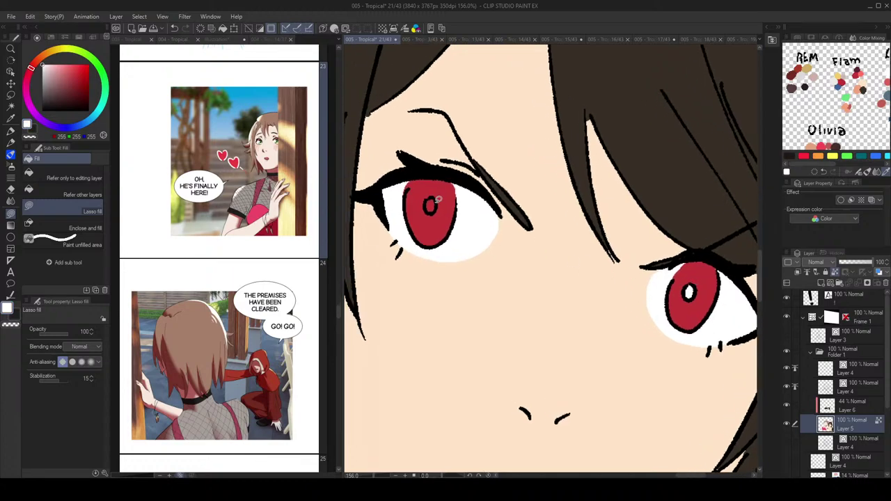
scroll(430, 204, "down", 2)
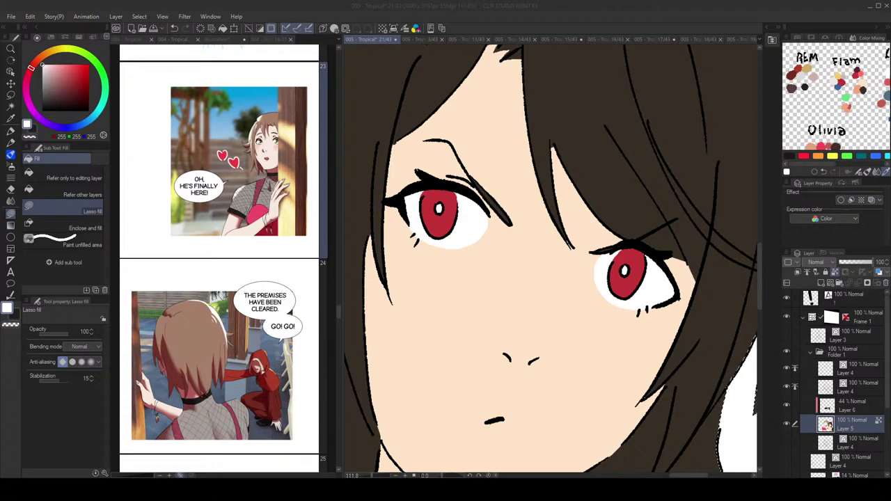
Step: Bring up the character reference illustration and sample RGB 25, 24, 29 from the figure's black top
scroll(612, 229, "down", 3)
left_click_drag(617, 229, 662, 190)
scroll(627, 224, "down", 1)
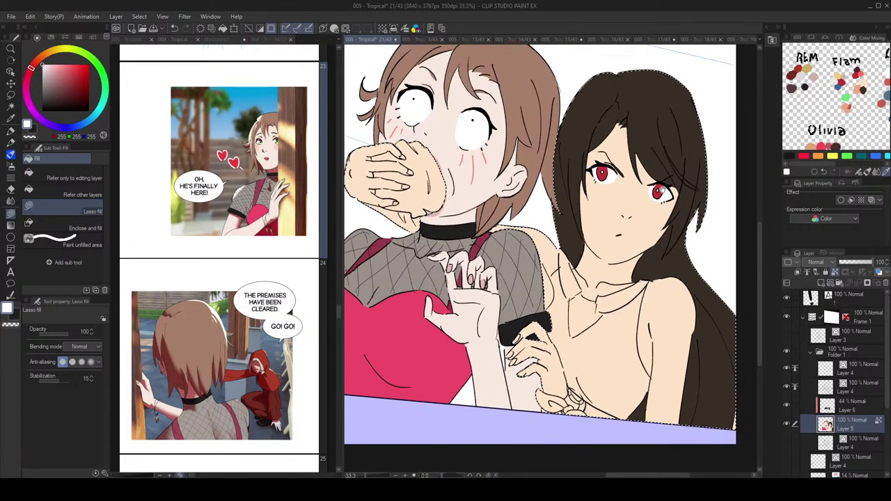
scroll(670, 225, "up", 1)
left_click_drag(672, 228, 676, 198)
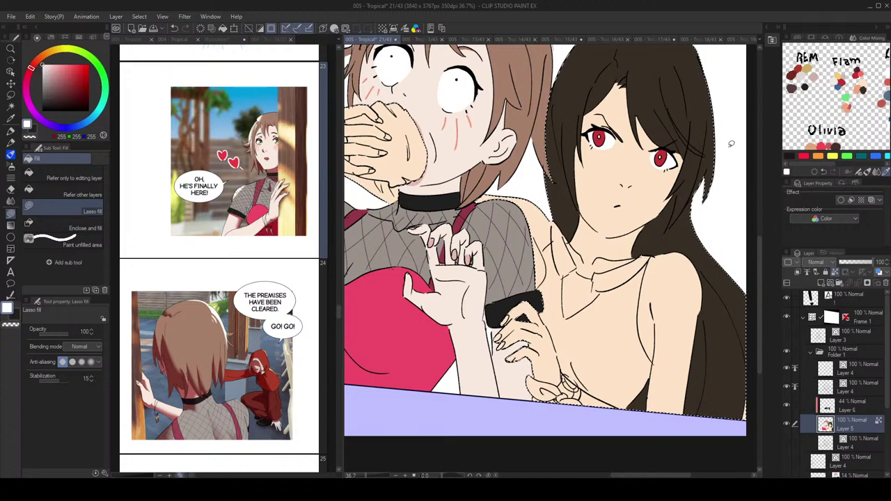
left_click(222, 39)
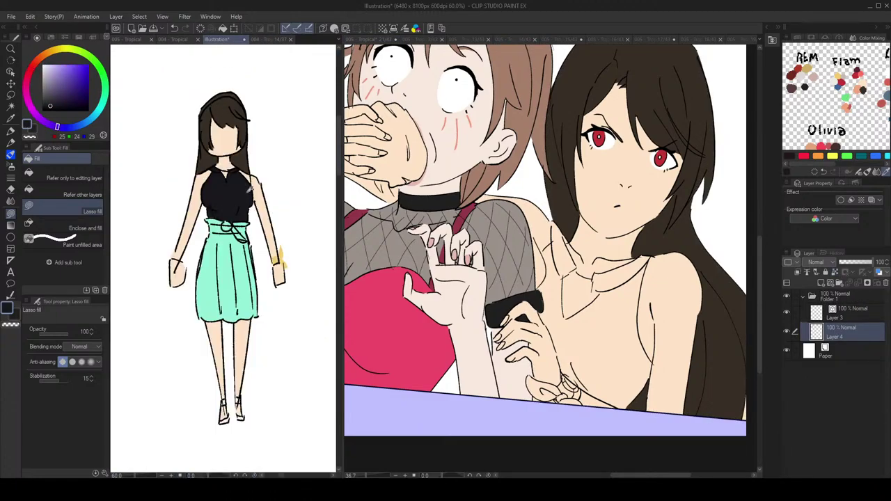
Step: Lasso-fill near-black patches on the dark-haired woman's chest and at the point of her V neckline
scroll(508, 289, "up", 2)
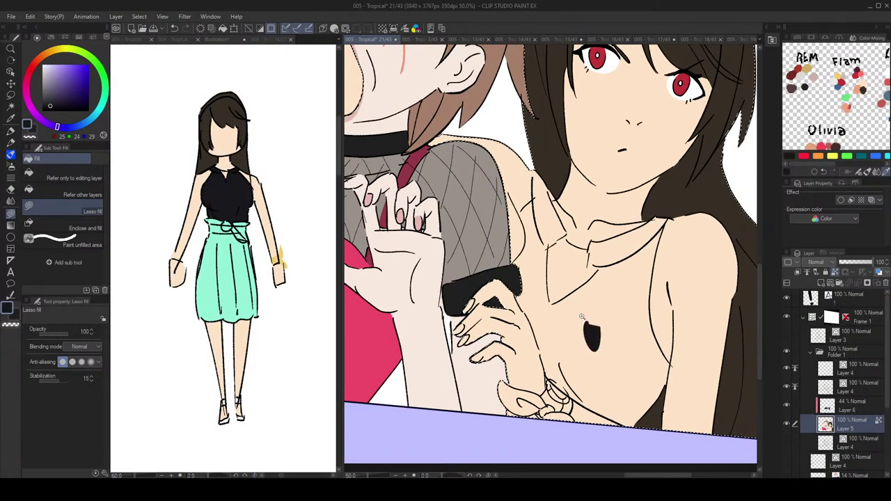
scroll(529, 299, "up", 4)
mouse_move(528, 302)
left_mouse_down()
mouse_move(520, 282)
mouse_move(503, 280)
mouse_move(520, 316)
left_mouse_up()
left_click_drag(523, 281, 576, 330)
scroll(580, 256, "down", 4)
scroll(530, 118, "up", 4)
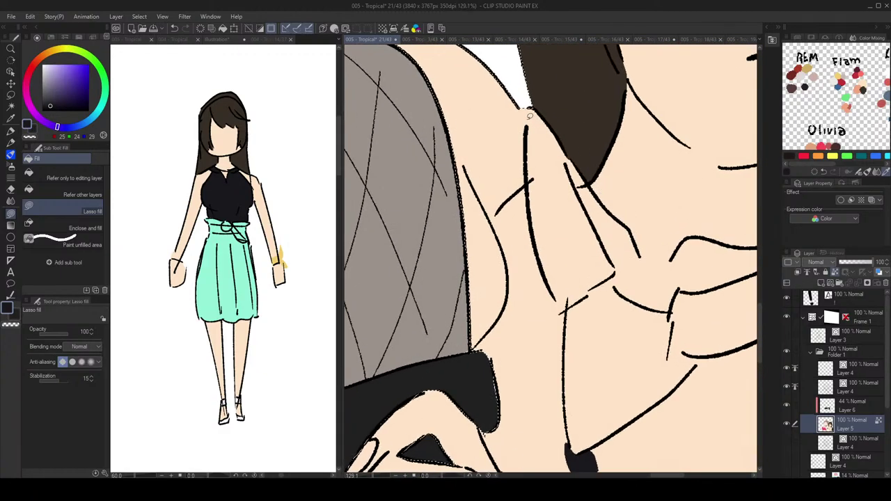
Step: Lasso-fill her collar flap nearest the brown-haired woman, plus the strip just beneath it, with near-black
mouse_move(528, 128)
left_mouse_down()
mouse_move(534, 103)
mouse_move(563, 142)
mouse_move(617, 268)
mouse_move(609, 278)
mouse_move(569, 291)
mouse_move(545, 263)
mouse_move(528, 150)
left_mouse_up()
scroll(548, 111, "down", 3)
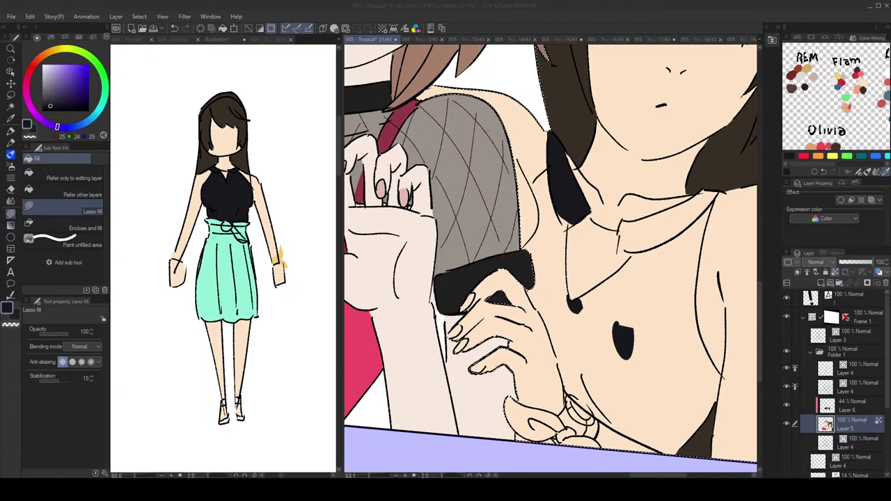
left_click_drag(635, 180, 620, 175)
scroll(557, 209, "up", 3)
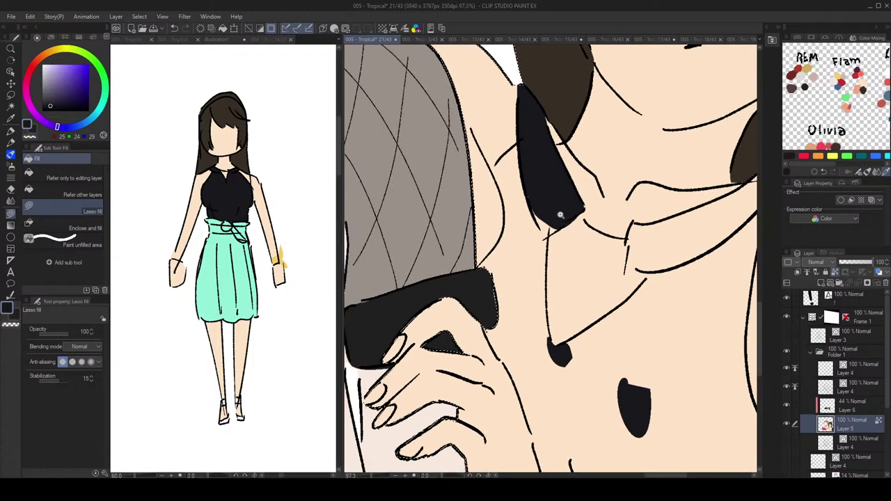
mouse_move(562, 223)
left_mouse_down()
mouse_move(542, 255)
mouse_move(542, 203)
left_mouse_up()
left_click_drag(547, 197, 566, 222)
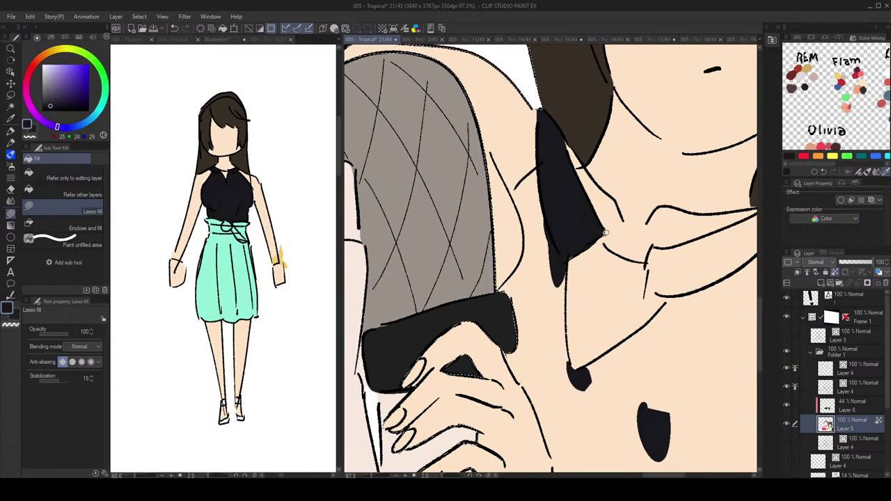
Step: Lasso-fill the side of her top near-black, from beside the collar flap past the brown-haired woman's cuff toward the hand
mouse_move(543, 167)
left_mouse_down()
mouse_move(517, 198)
mouse_move(515, 237)
mouse_move(558, 192)
left_mouse_up()
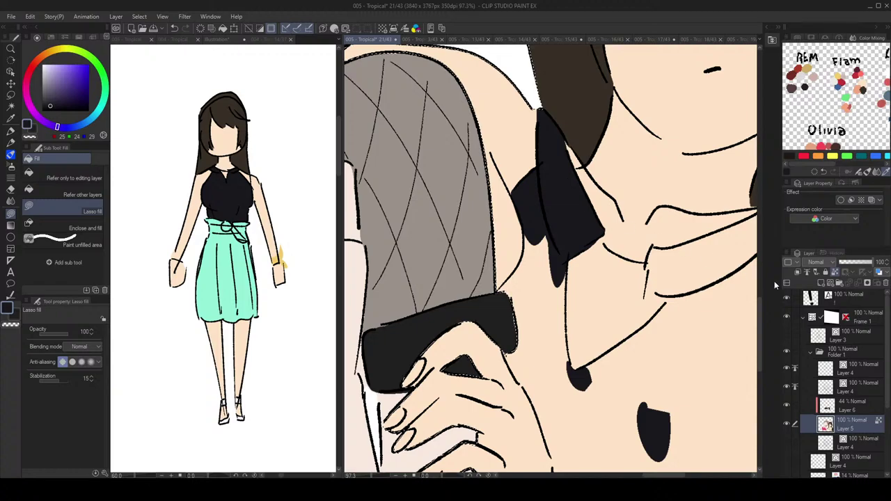
scroll(668, 250, "down", 5)
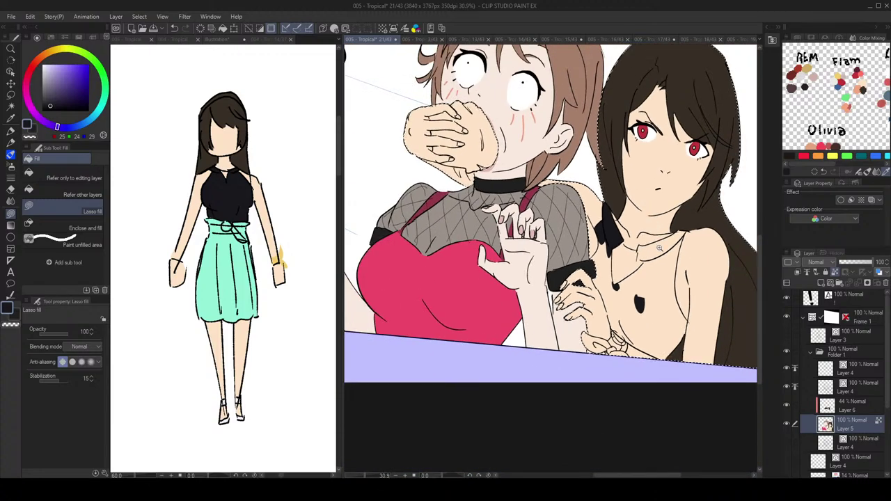
scroll(655, 226, "down", 2)
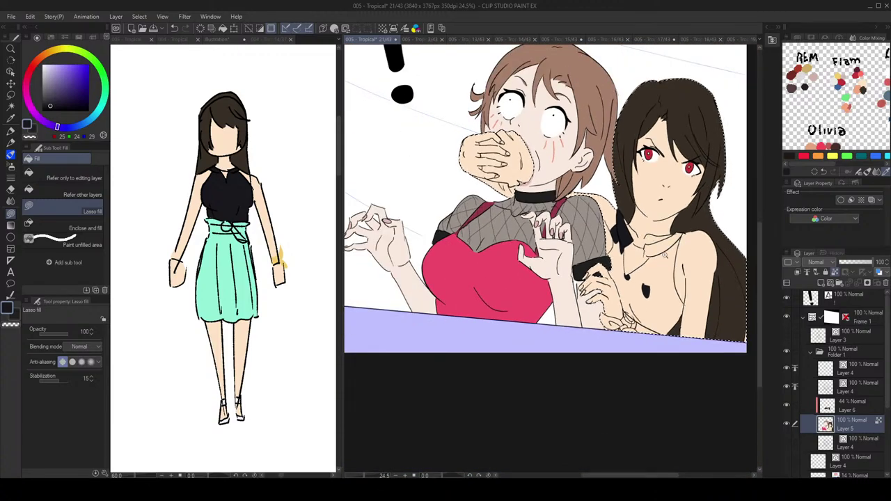
scroll(684, 247, "up", 4)
scroll(654, 262, "up", 2)
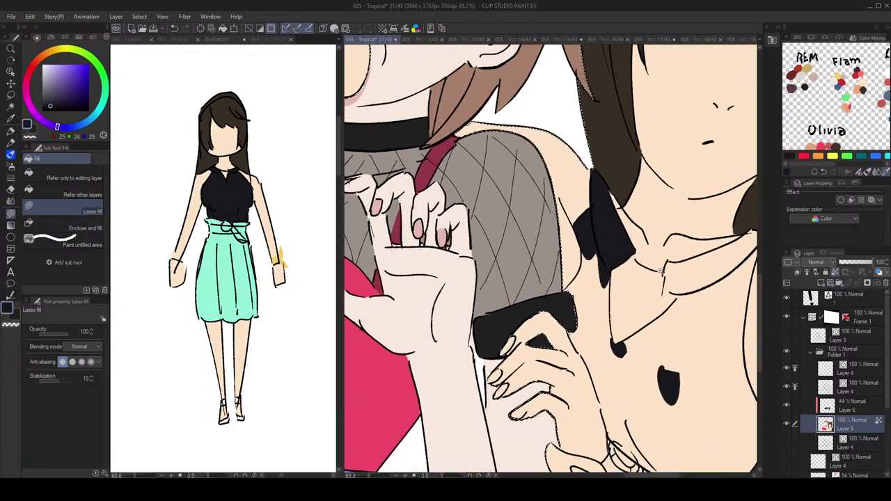
mouse_move(595, 252)
left_mouse_down()
mouse_move(588, 238)
mouse_move(578, 244)
mouse_move(556, 284)
mouse_move(559, 311)
mouse_move(597, 277)
mouse_move(573, 244)
left_mouse_up()
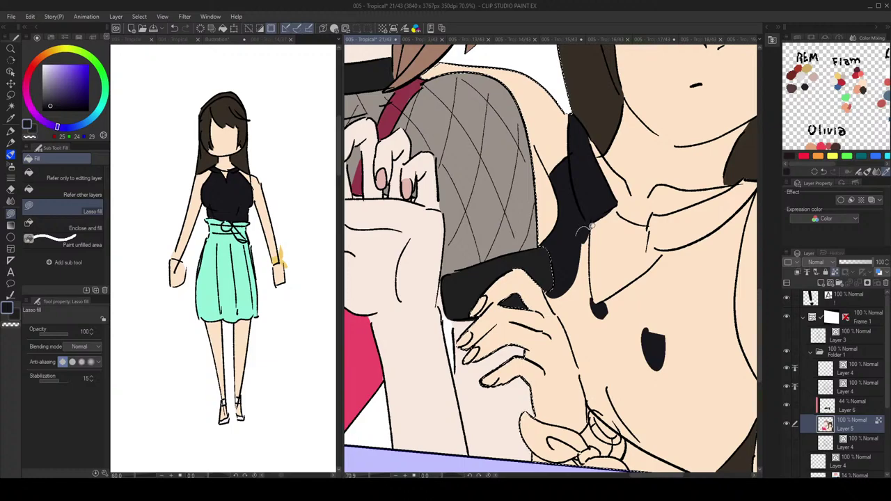
left_click_drag(604, 270, 588, 238)
mouse_move(530, 255)
left_mouse_down()
mouse_move(565, 338)
mouse_move(561, 280)
mouse_move(545, 257)
left_mouse_up()
left_click_drag(610, 282, 566, 205)
left_click_drag(647, 219, 640, 221)
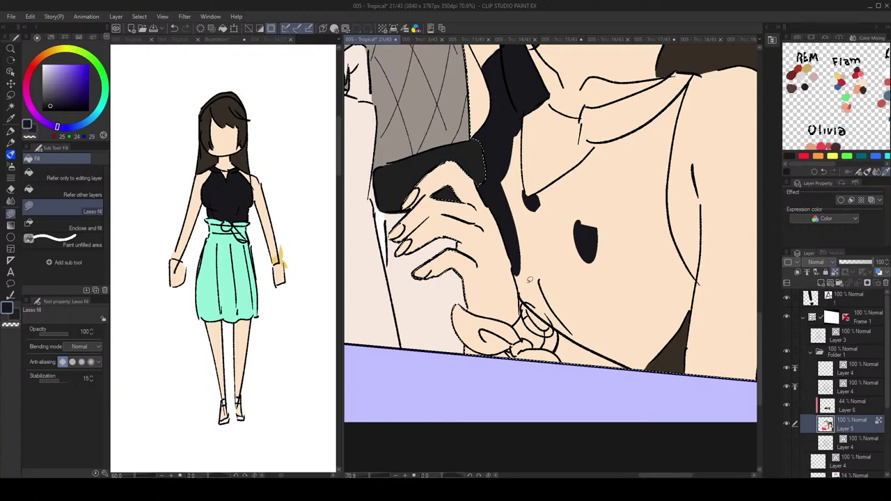
Step: Lasso-fill the top's lower edge above the bracelet and the inner end of the other collar flap with near-black
mouse_move(516, 270)
left_mouse_down()
mouse_move(522, 295)
mouse_move(565, 329)
mouse_move(519, 240)
left_mouse_up()
left_click_drag(649, 204, 616, 253)
left_click_drag(571, 196, 565, 197)
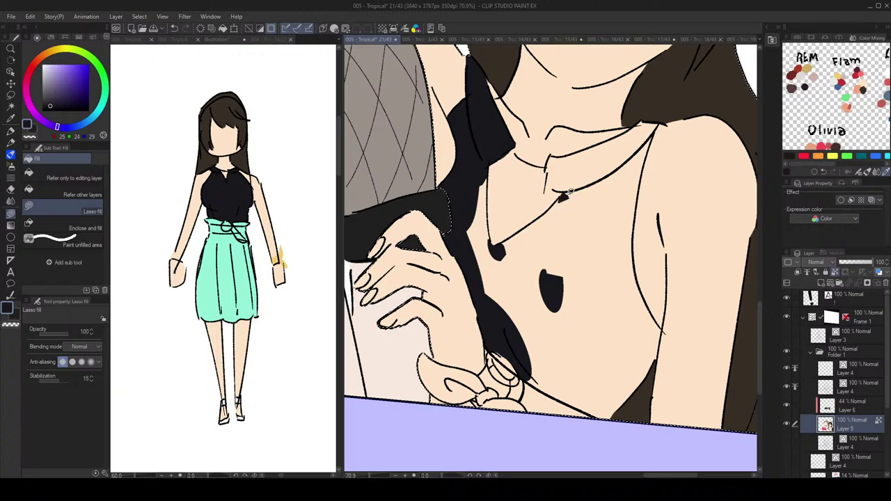
mouse_move(547, 167)
left_mouse_down()
mouse_move(546, 187)
mouse_move(562, 191)
mouse_move(581, 167)
left_mouse_up()
left_click_drag(672, 173, 657, 188)
Step: Fill the remaining open area of her top near-black with the Refer other layers fill
scroll(656, 188, "down", 4)
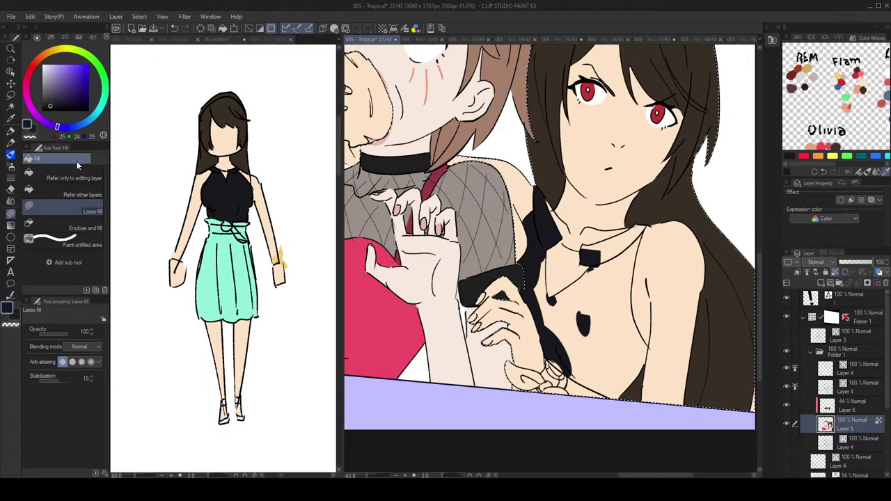
left_click(76, 194)
left_click(604, 301)
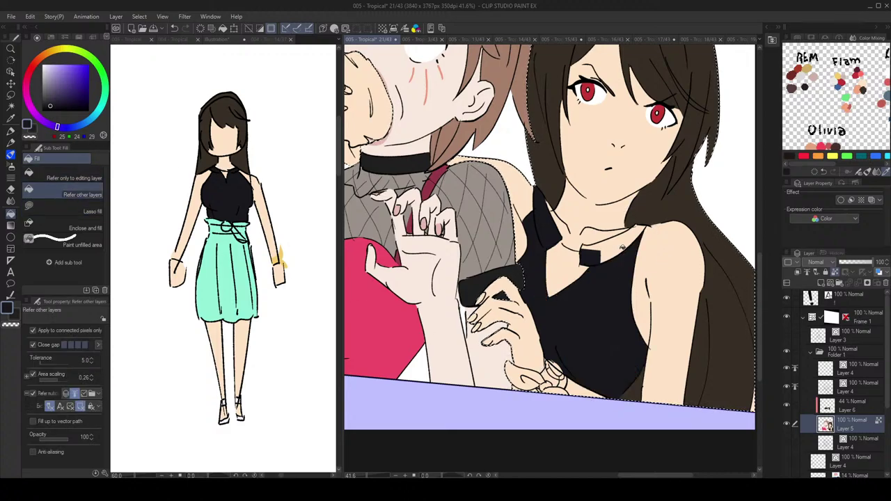
Step: Sample the light skin RGB 249, 233, 223 and lasso-fill the gap beside the brown-haired woman's sheer sleeve on Layer 5
scroll(618, 245, "down", 1)
scroll(618, 245, "up", 4)
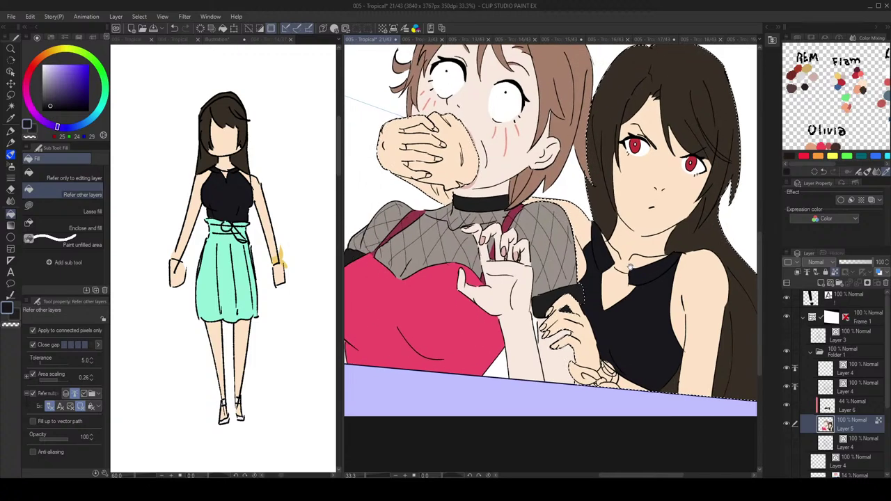
scroll(561, 228, "up", 1)
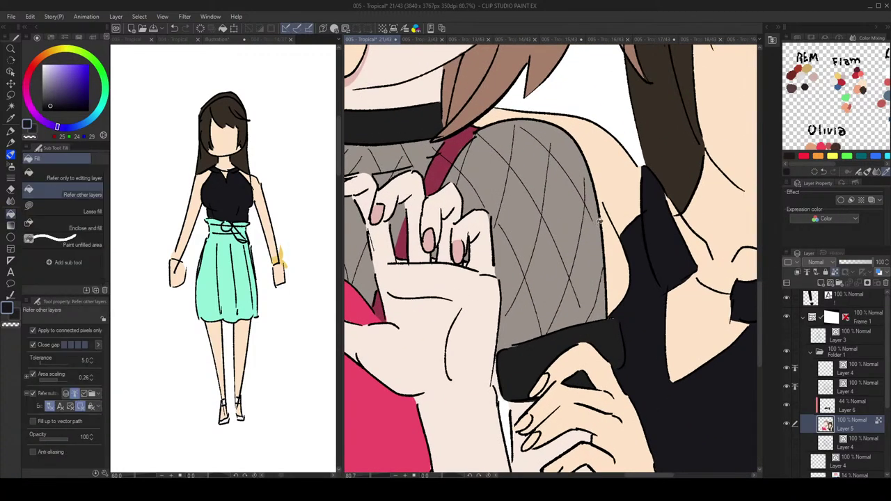
left_click(83, 209)
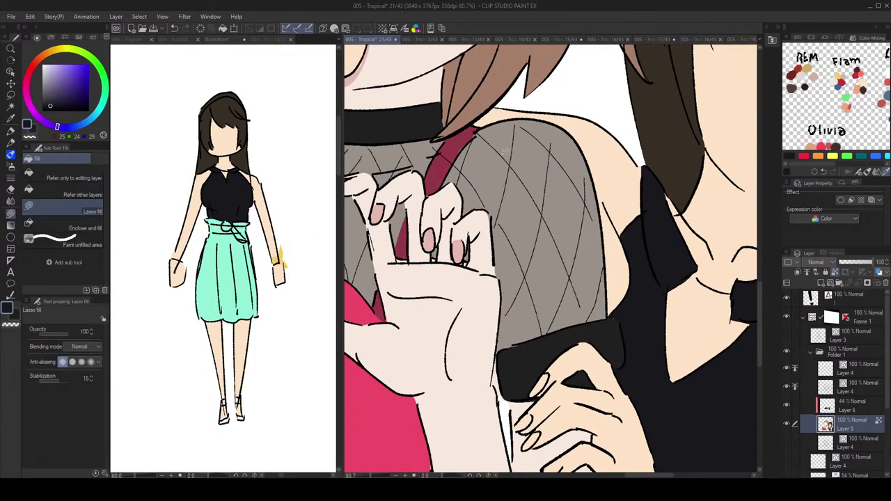
left_click(601, 219, "alt")
mouse_move(606, 203)
left_mouse_down()
mouse_move(631, 285)
mouse_move(619, 307)
mouse_move(598, 316)
left_mouse_up()
left_click_drag(647, 236, 640, 240)
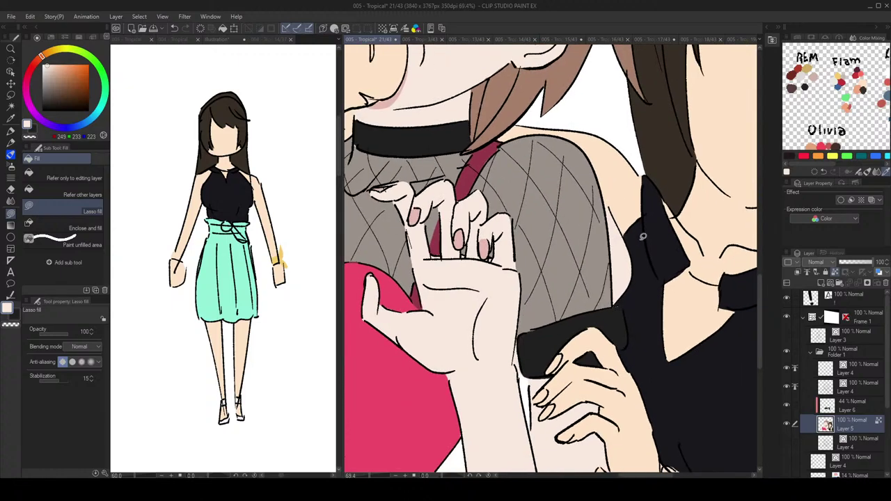
Step: Lasso-fill the same sleeve strip on the 44% opacity Layer 6 with RGB 32, 32, 32 to extend the sheer fabric
left_click(864, 408)
left_click(603, 235, "alt")
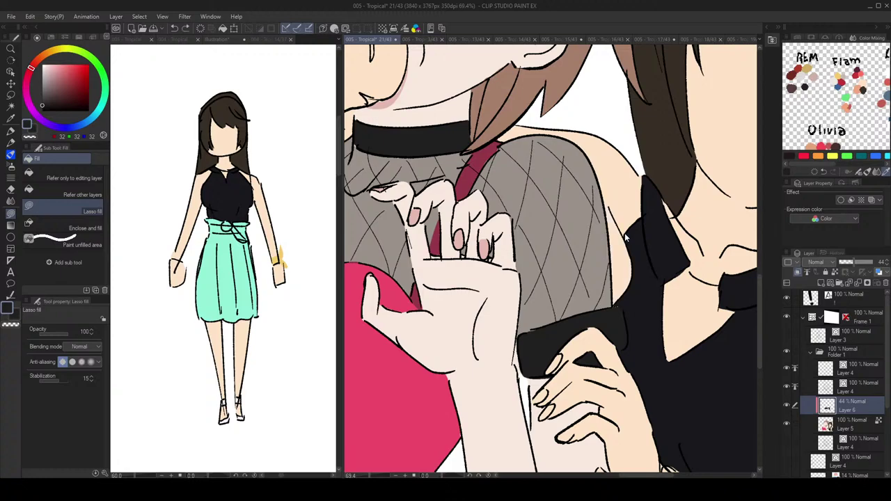
mouse_move(603, 197)
left_mouse_down()
mouse_move(633, 250)
mouse_move(633, 276)
mouse_move(617, 305)
mouse_move(600, 298)
left_mouse_up()
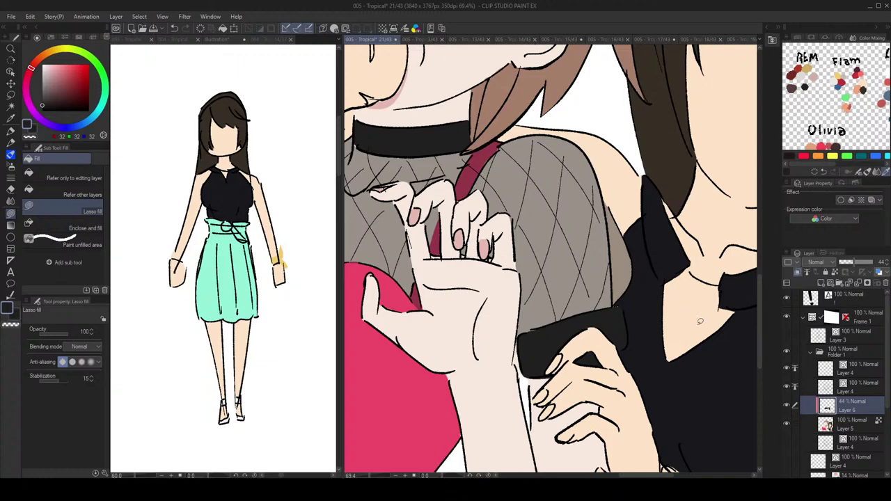
Step: Return to Layer 5, resample the top's near-black and redo the lasso fill along its edge beside the sheer sleeve
left_click(849, 426)
left_click(635, 245, "alt")
mouse_move(627, 234)
left_mouse_down()
mouse_move(615, 299)
mouse_move(628, 314)
left_mouse_up()
key("ctrl+z")
mouse_move(633, 234)
left_mouse_down()
mouse_move(614, 292)
mouse_move(642, 276)
mouse_move(638, 251)
left_mouse_up()
left_click_drag(665, 266, 668, 206)
scroll(667, 206, "up", 3)
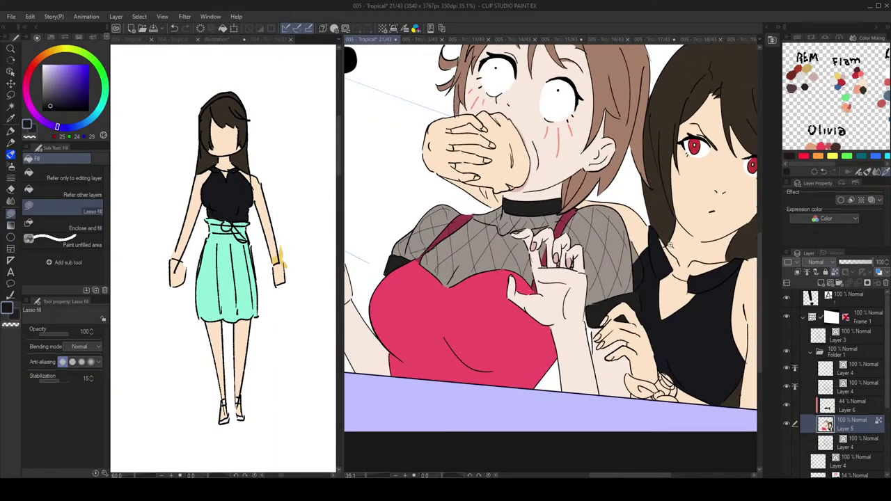
Step: Inspect the flat colors on both women, including the dark-haired woman's black top and the bracelet area
scroll(667, 245, "down", 5)
scroll(674, 235, "up", 4)
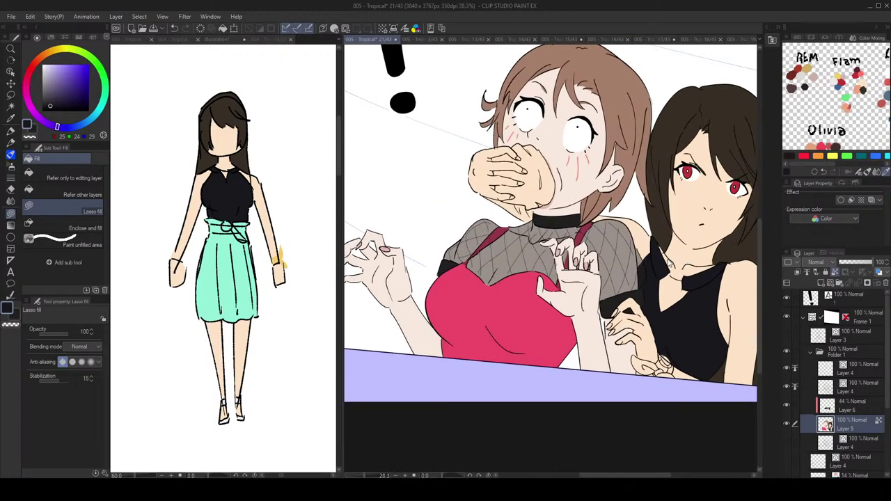
scroll(665, 259, "down", 3)
scroll(664, 230, "up", 3)
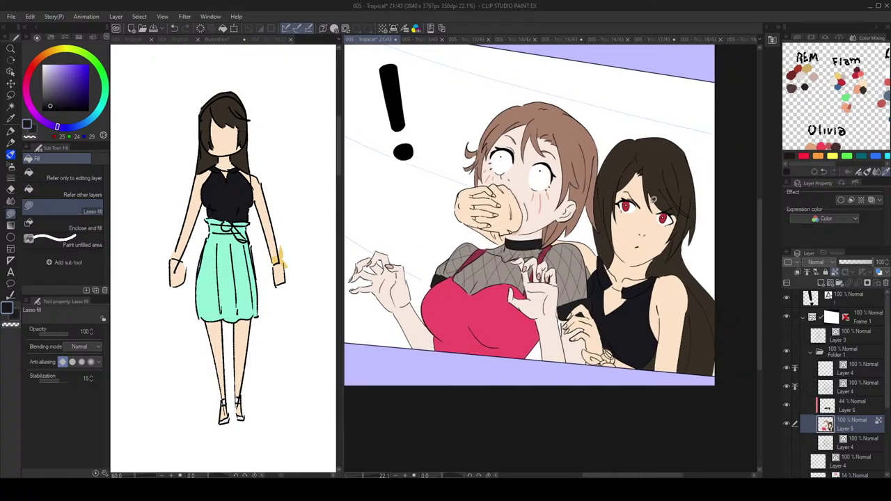
left_click_drag(644, 306, 650, 287)
scroll(649, 286, "up", 5)
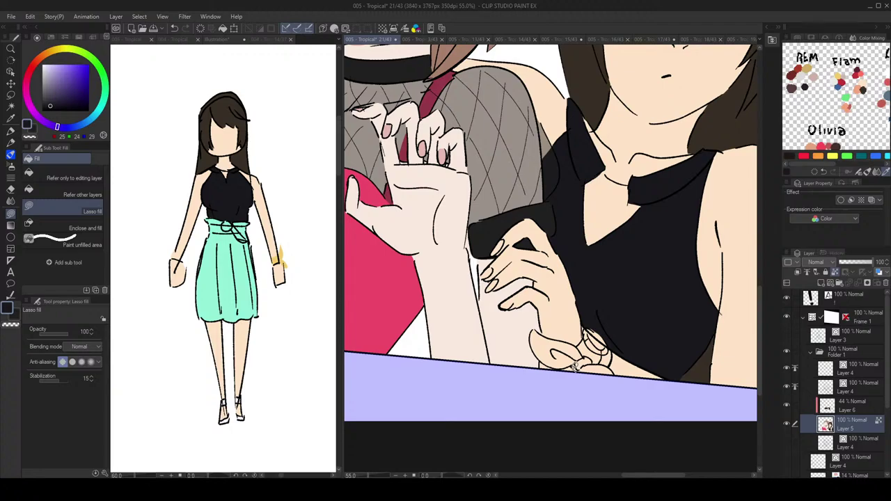
mouse_move(553, 364)
left_mouse_down()
mouse_move(542, 360)
mouse_move(575, 372)
mouse_move(623, 361)
left_mouse_up()
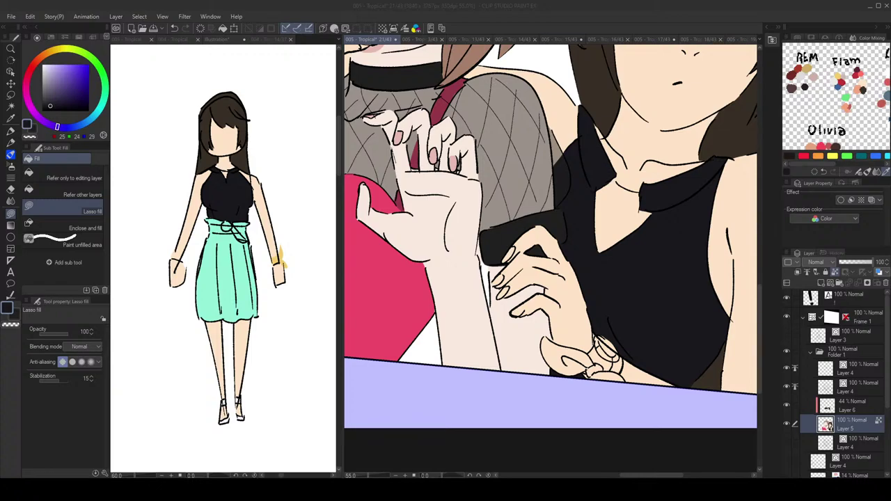
scroll(651, 154, "down", 5)
left_click_drag(584, 194, 607, 276)
scroll(648, 215, "up", 4)
left_click_drag(654, 212, 665, 225)
scroll(640, 174, "down", 3)
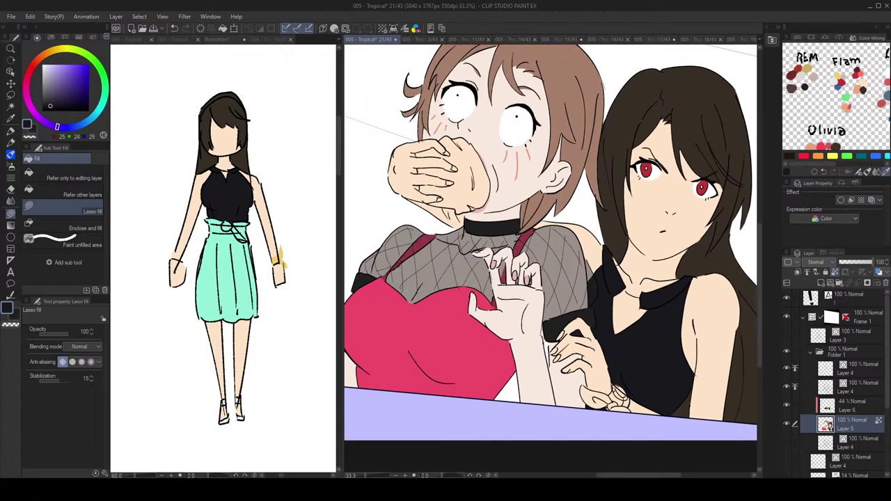
left_click_drag(655, 185, 665, 190)
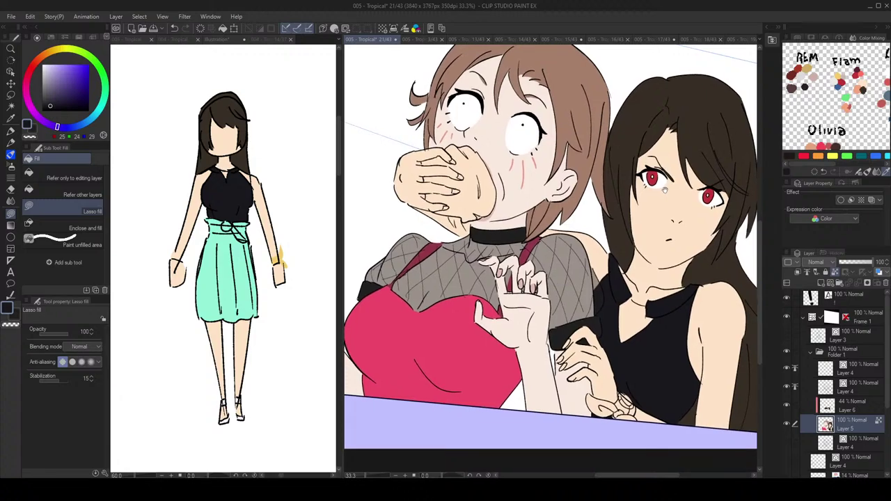
Step: Sample the red RGB 196, 51, 55 from the color palette, then adjust the index fingernail's vector outline on the dark-haired woman's hand
left_click_drag(607, 308, 579, 279)
scroll(604, 303, "up", 5)
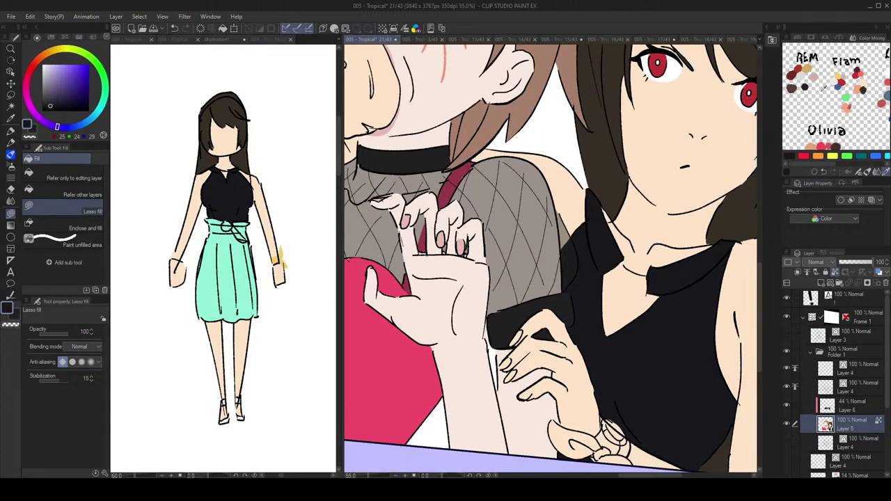
scroll(853, 82, "down", 1)
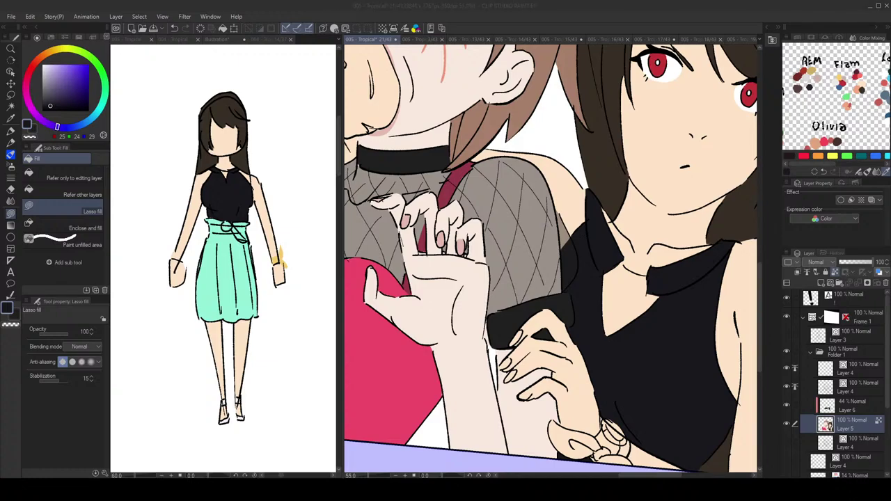
left_click_drag(843, 84, 837, 81)
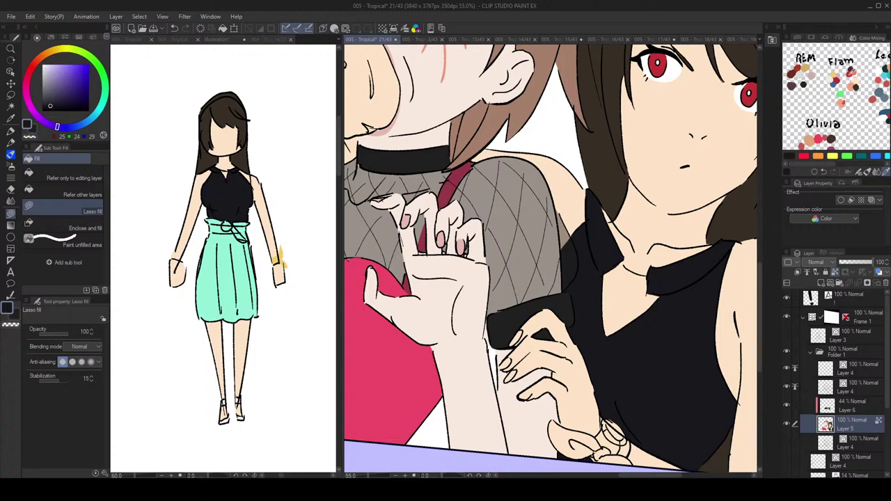
left_click(850, 74)
left_click_drag(591, 266, 595, 222)
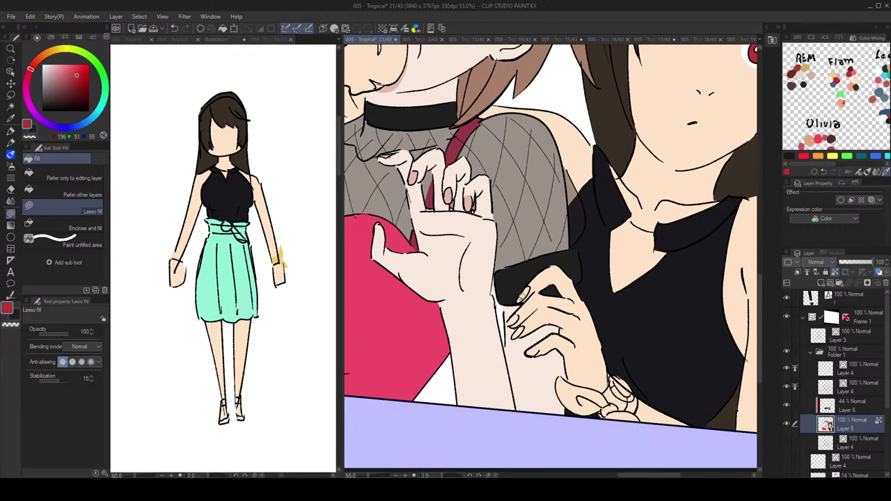
scroll(535, 280, "up", 2)
key("o")
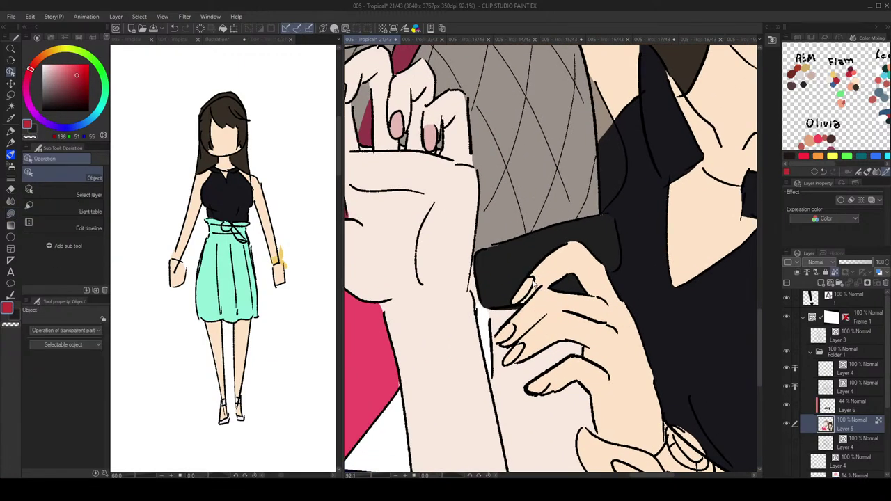
left_click(534, 283)
left_click_drag(539, 273, 534, 277)
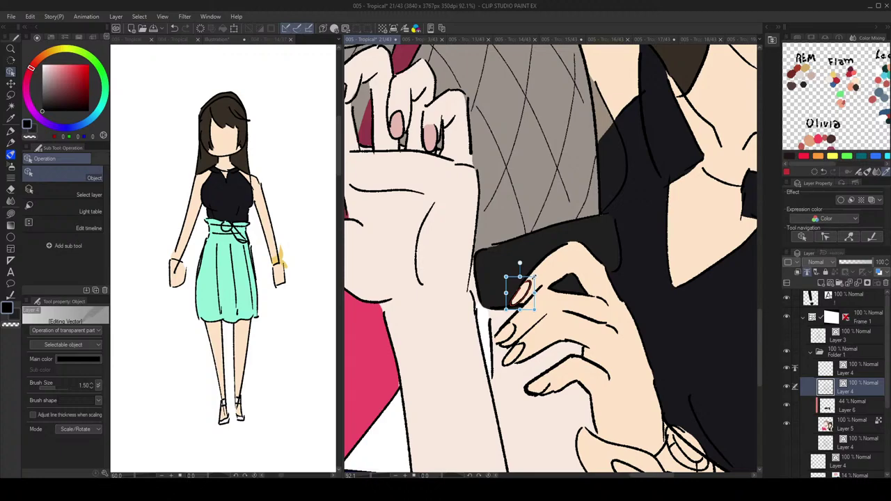
Step: Adjust the little fingernail's vector outline on the dark-haired woman's gripping hand on Layer 4
left_click_drag(584, 252, 557, 213)
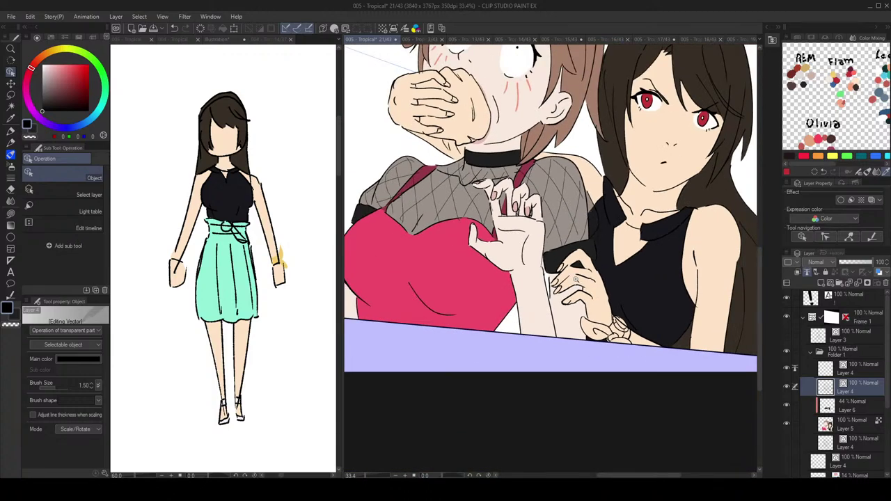
scroll(576, 277, "up", 4)
left_click(555, 327)
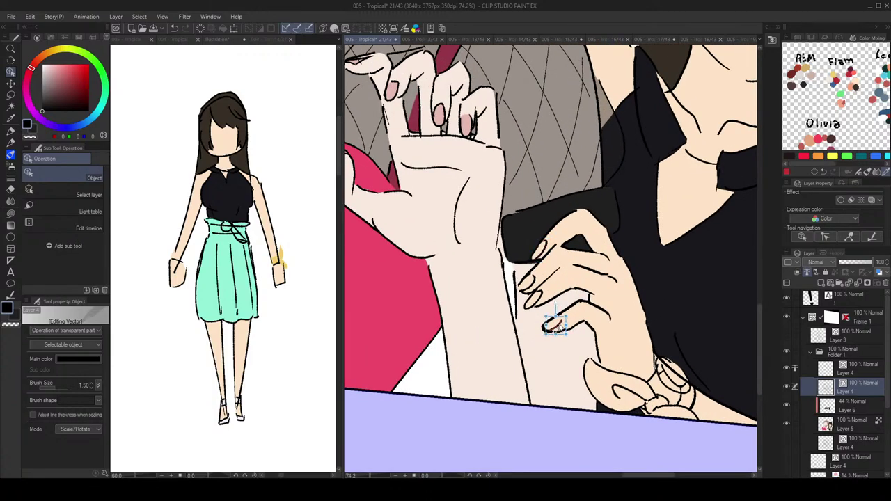
scroll(601, 301, "down", 2)
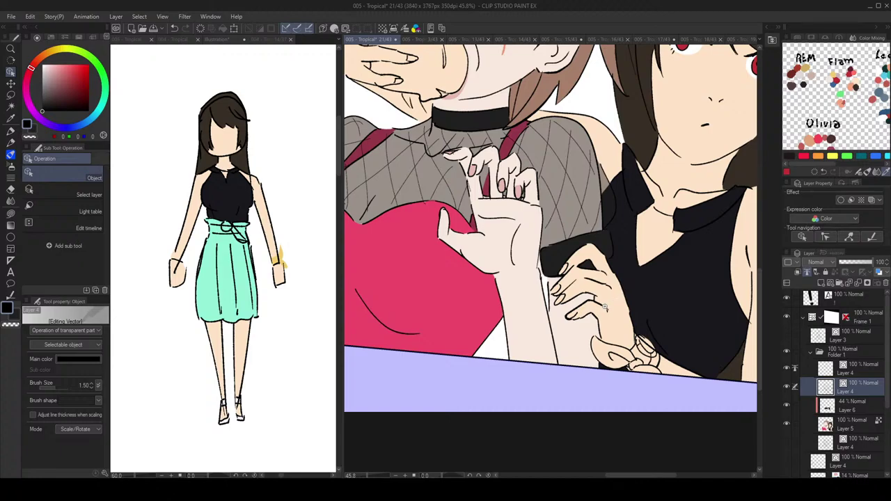
scroll(607, 303, "up", 3)
left_click(568, 323)
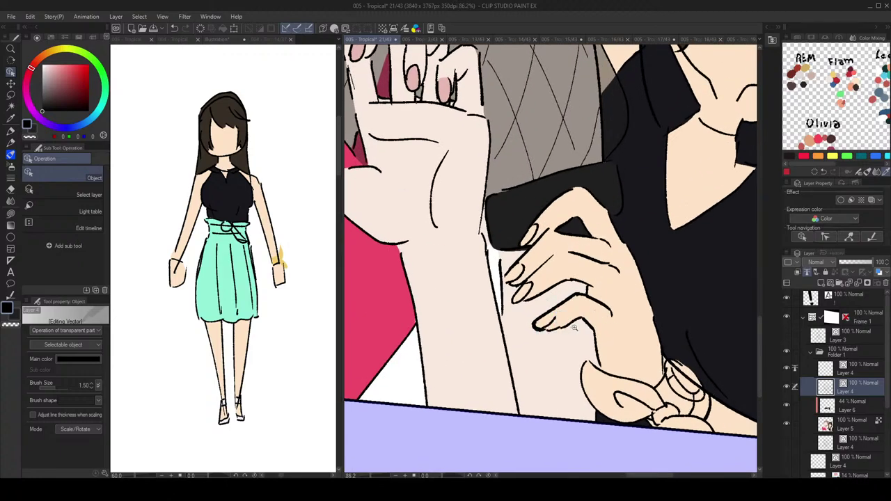
scroll(595, 271, "up", 3)
left_click(524, 331, "shift")
mouse_move(576, 299)
left_mouse_down()
mouse_move(608, 287)
mouse_move(575, 298)
left_mouse_up()
scroll(600, 286, "down", 3)
Step: Return to Layer 5 with Lasso fill and sample the light skin RGB 249, 233, 223 beside the dark-haired woman's fingers
left_click(864, 425)
key("g")
scroll(588, 306, "up", 3)
left_click(607, 302, "alt")
scroll(575, 296, "down", 2)
scroll(670, 259, "down", 4)
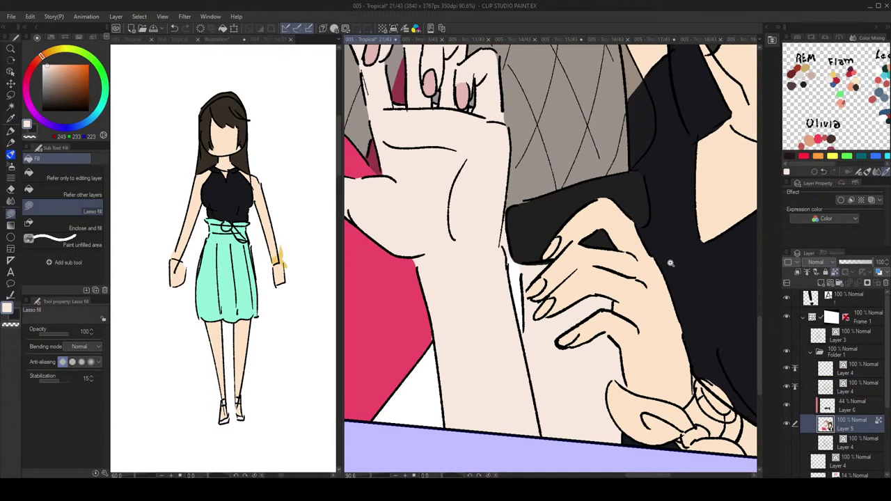
left_click_drag(701, 188, 664, 214)
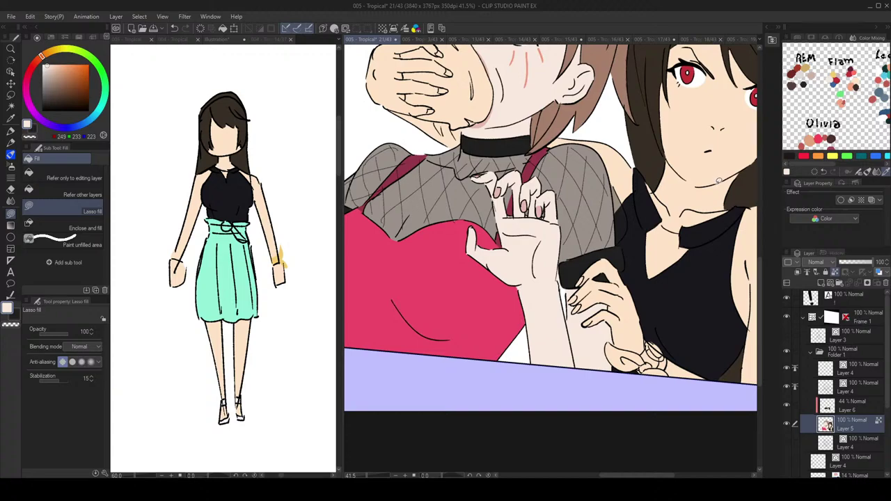
Step: Sample the red RGB 196, 51, 55 from the dark-haired woman's eye and lasso-fill the fingernails of her gripping hand
left_click(694, 74, "alt")
scroll(591, 299, "up", 2)
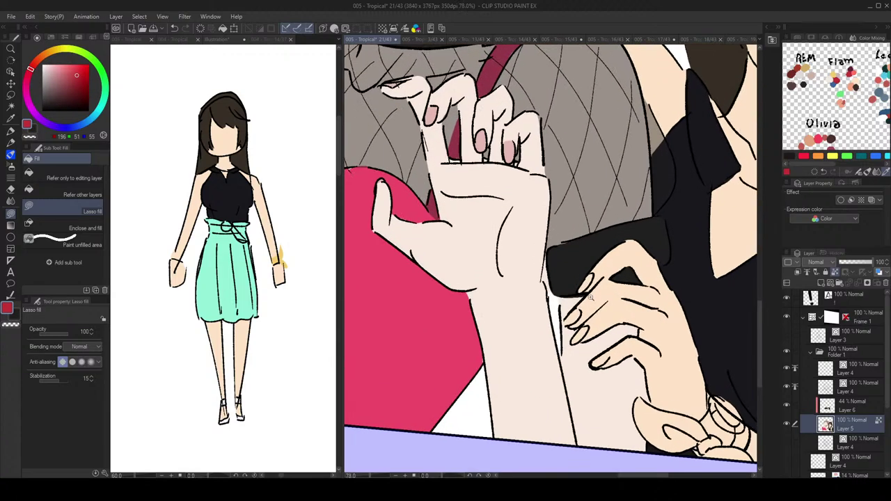
mouse_move(582, 287)
left_mouse_down()
mouse_move(595, 276)
mouse_move(583, 288)
left_mouse_up()
scroll(588, 278, "up", 2)
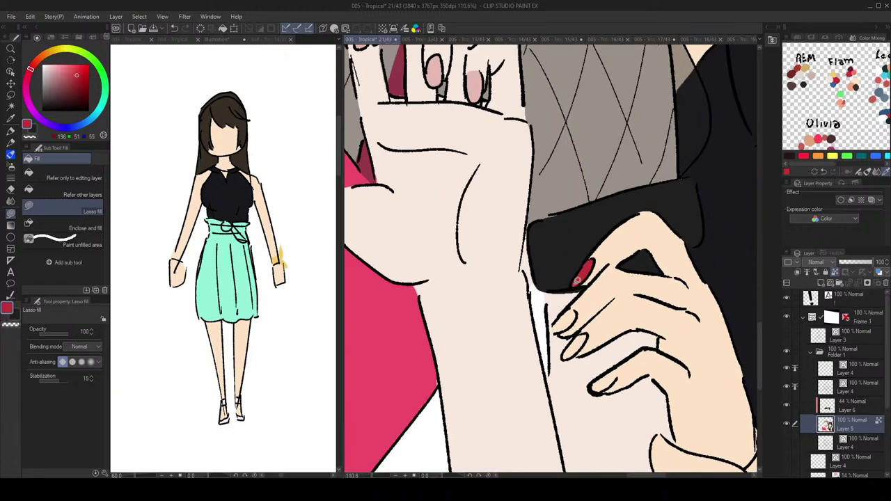
mouse_move(557, 322)
left_mouse_down()
mouse_move(583, 322)
mouse_move(560, 345)
mouse_move(568, 325)
mouse_move(596, 337)
mouse_move(584, 334)
mouse_move(564, 351)
mouse_move(590, 339)
left_mouse_up()
scroll(618, 284, "down", 5)
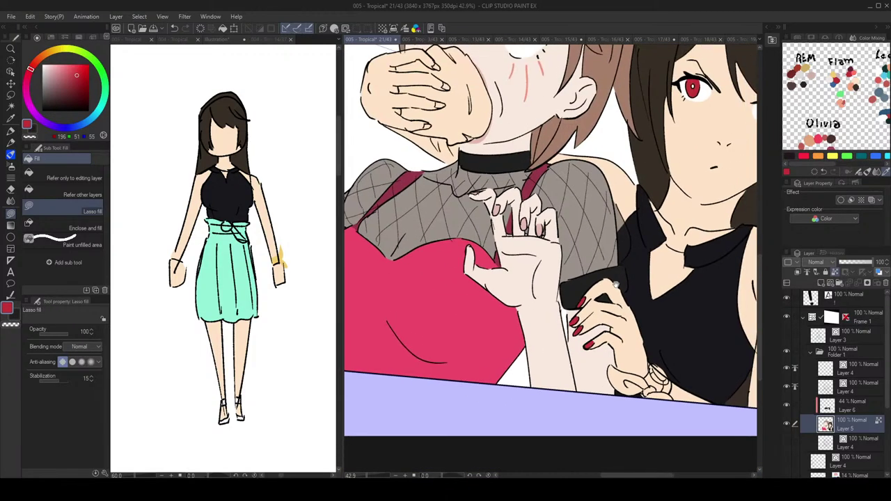
scroll(618, 284, "up", 3)
scroll(608, 343, "down", 6)
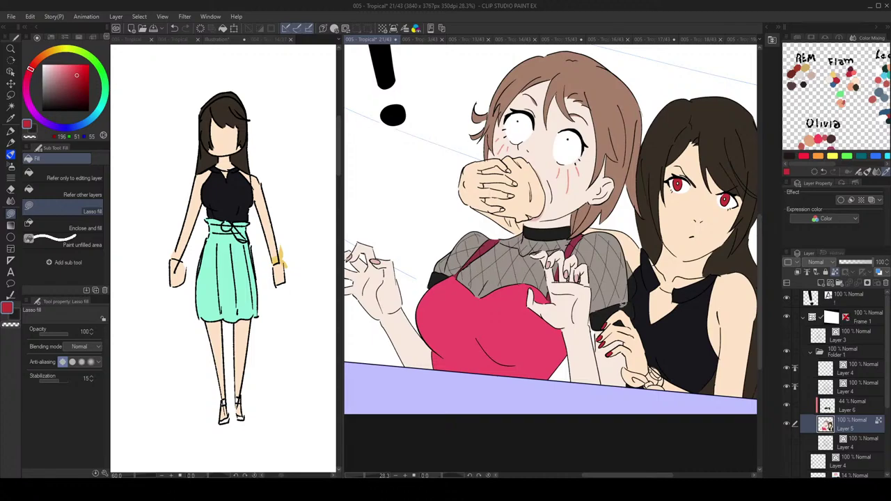
Step: Show the 005 - Tropical page overview beside panel 21 and sample the golden yellow RGB 243, 204, 111 from the palette
scroll(623, 304, "down", 1)
left_click_drag(591, 228, 614, 232)
left_click(124, 39)
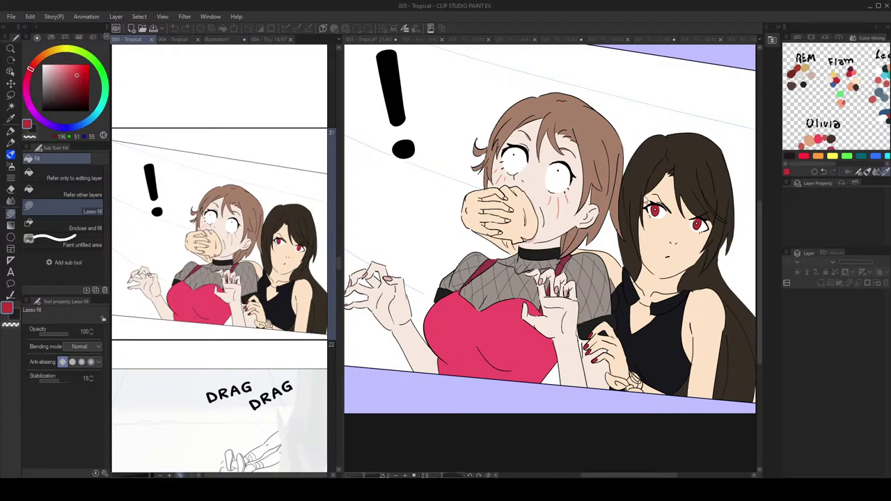
left_click(649, 191)
left_click(835, 75)
scroll(608, 324, "up", 1)
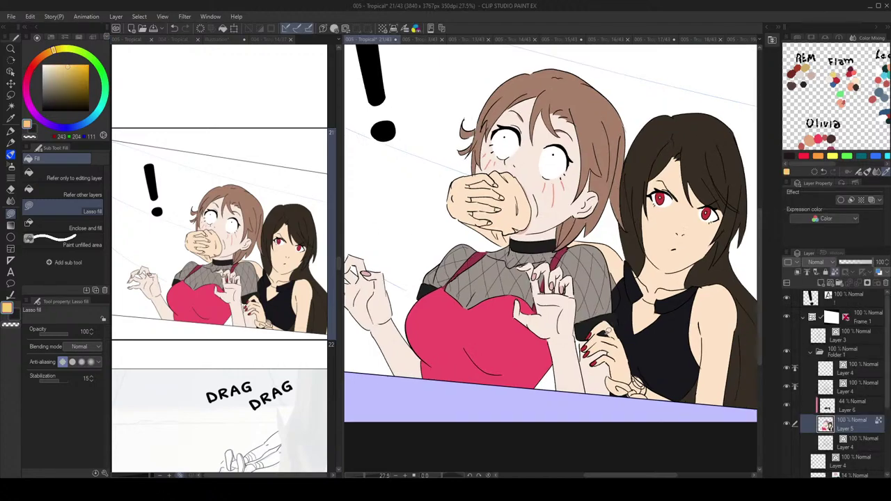
Step: Examine the dark-haired woman in the earlier comic panels as a color reference, including her bracelet
left_click(260, 262)
scroll(260, 268, "up", 8)
scroll(256, 275, "down", 1)
scroll(257, 275, "up", 6)
scroll(259, 277, "up", 10)
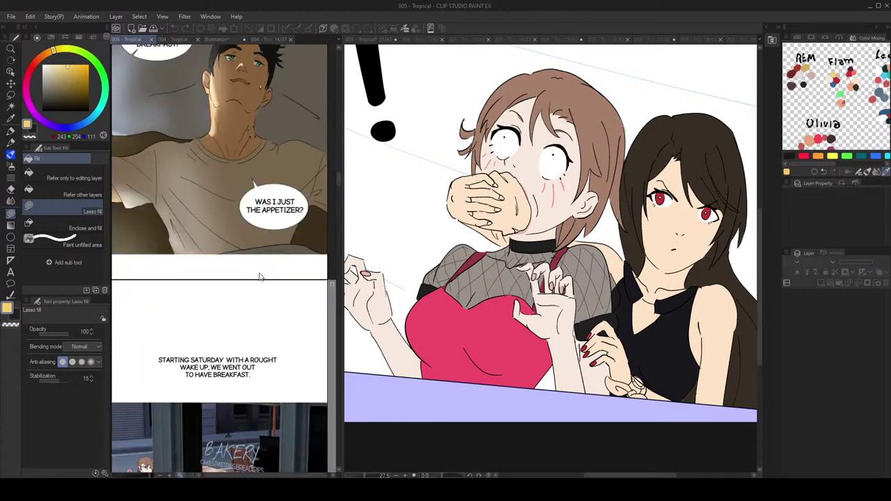
scroll(261, 272, "down", 2)
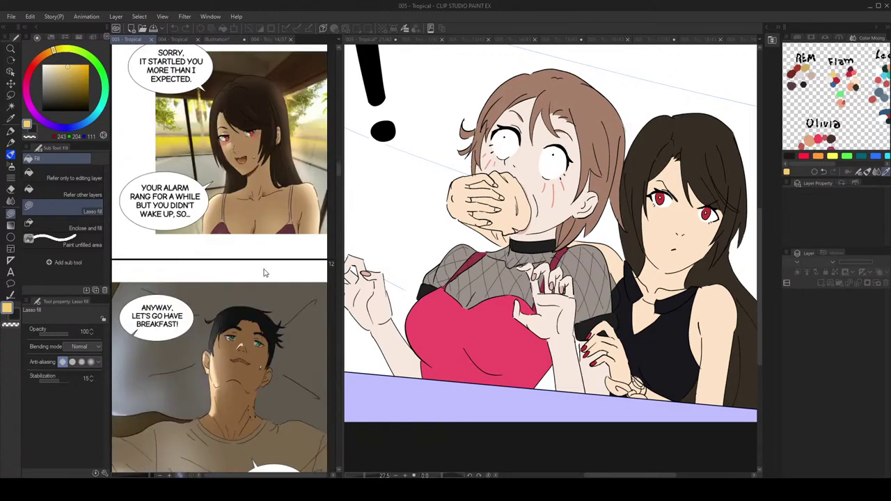
scroll(263, 271, "up", 10)
scroll(264, 270, "up", 10)
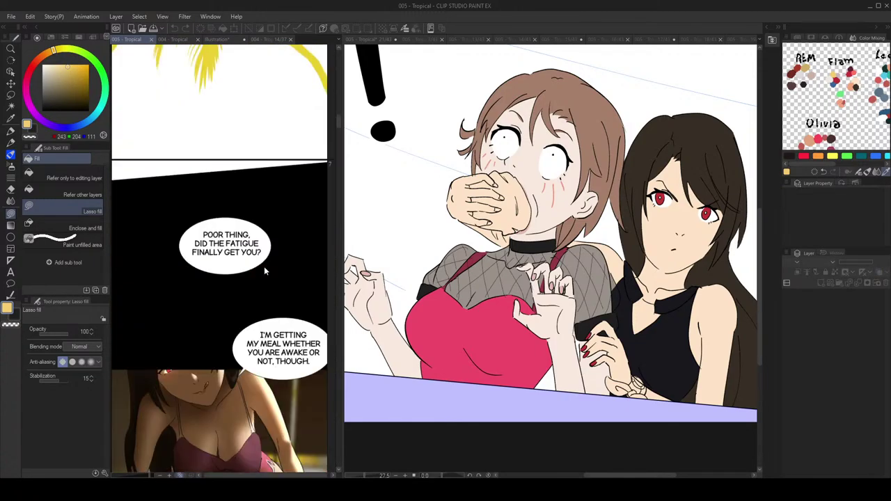
scroll(264, 269, "up", 3)
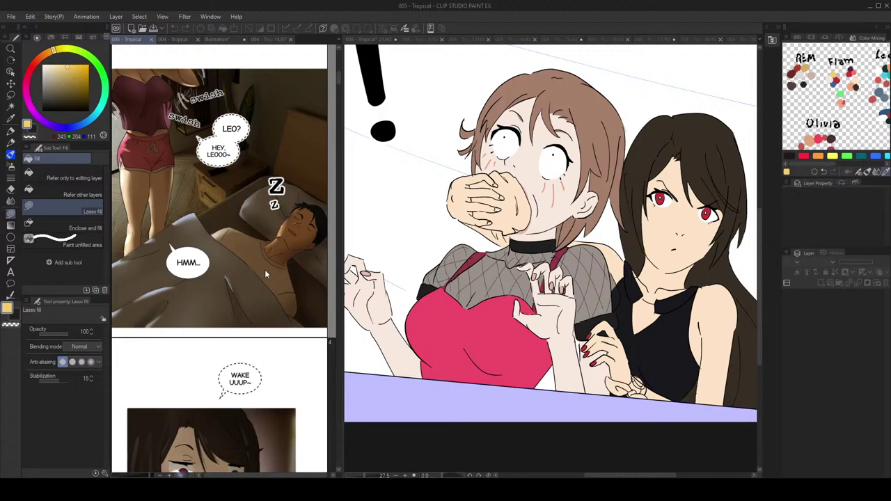
scroll(265, 270, "down", 9)
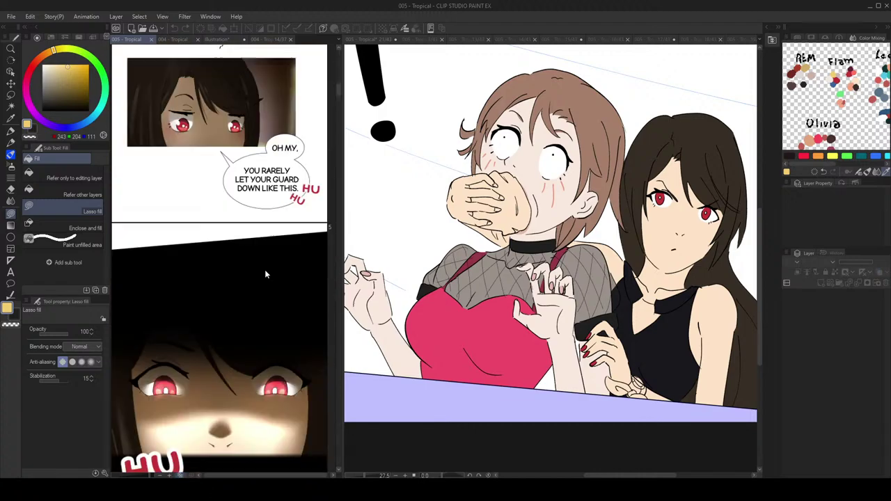
scroll(265, 271, "up", 5)
scroll(264, 275, "down", 2)
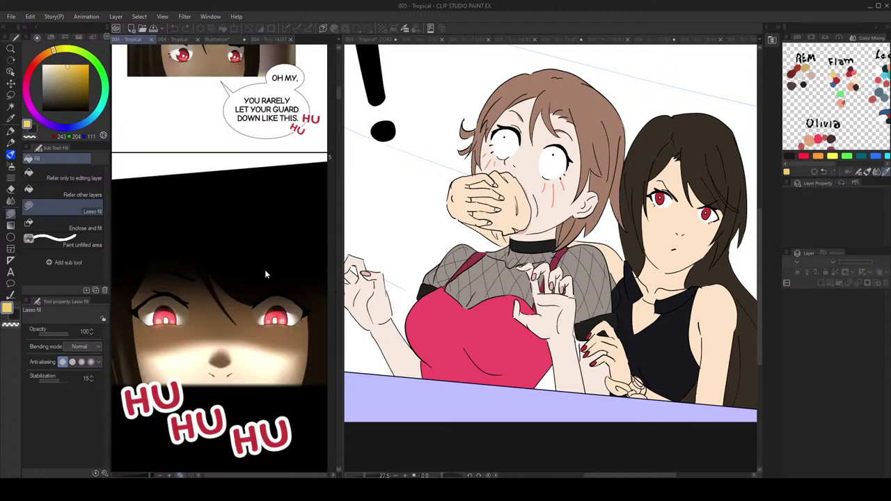
scroll(265, 274, "down", 8)
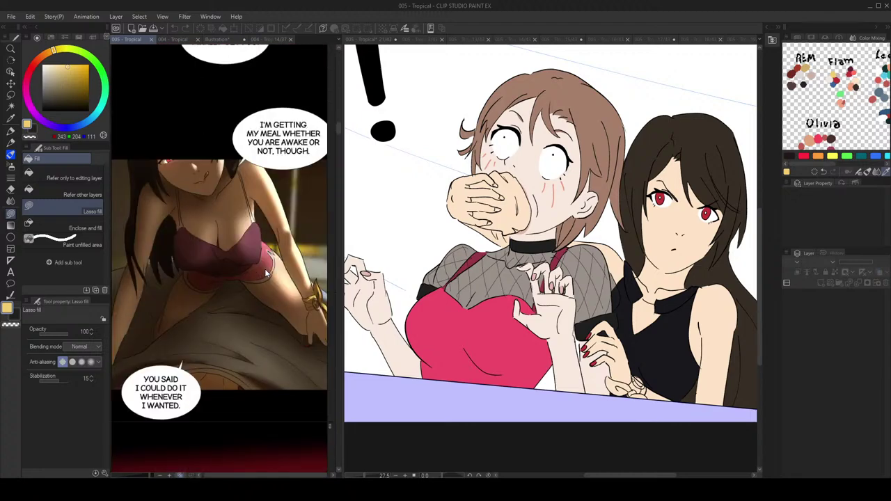
scroll(266, 274, "down", 5)
scroll(266, 275, "down", 12)
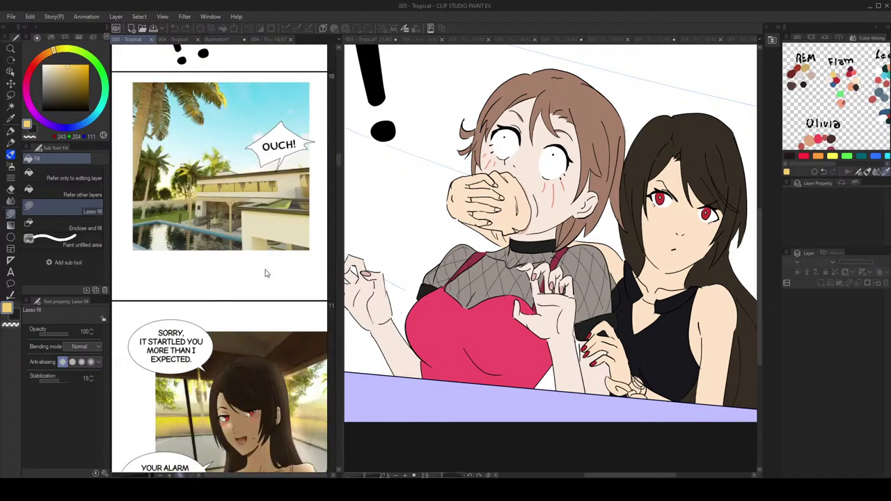
left_click(639, 243)
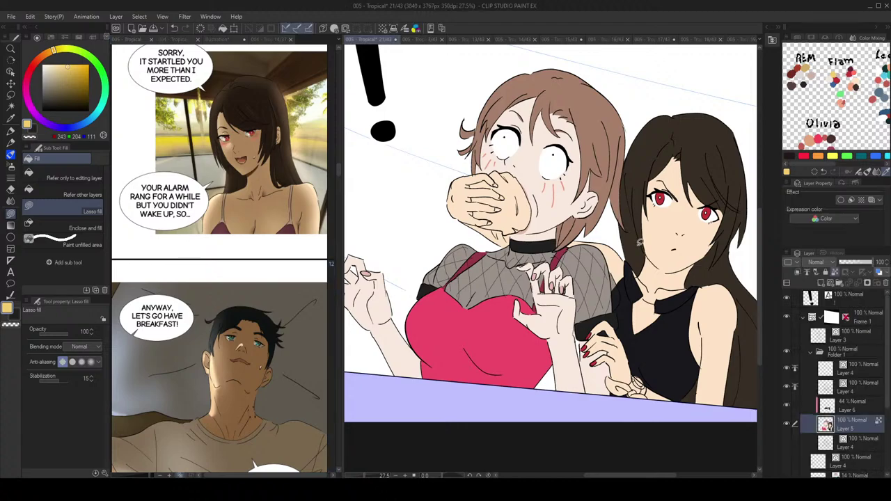
Step: Lasso-fill the narrow gap between the brown-haired woman's raised forearm and the gripping fingers with golden yellow, and auto-select that patch
scroll(639, 243, "up", 1)
left_click_drag(640, 198, 626, 200)
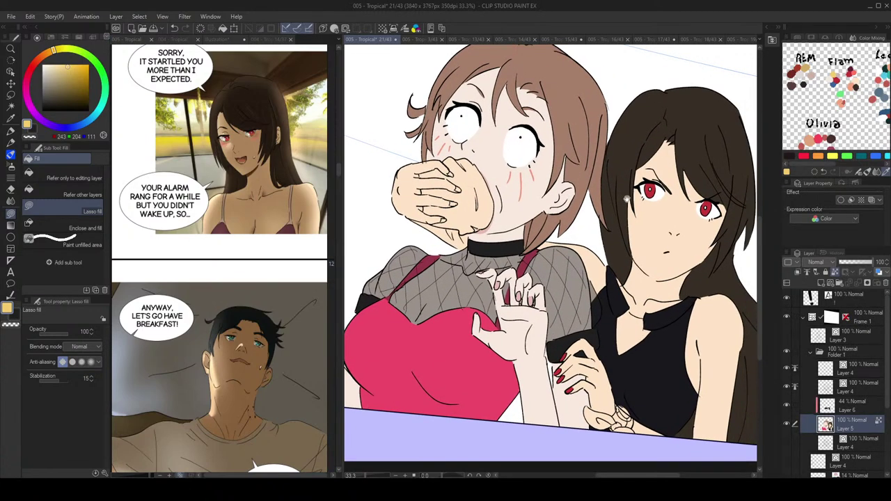
scroll(644, 207, "down", 1)
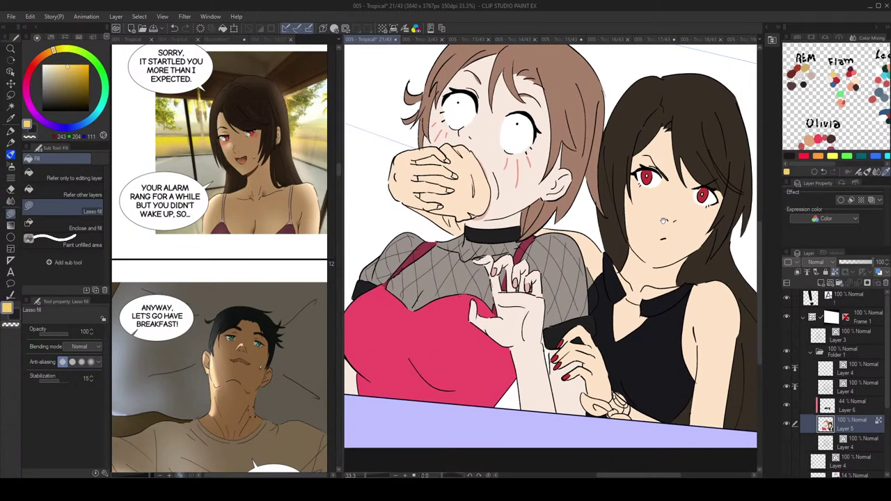
scroll(664, 220, "down", 2)
scroll(547, 316, "up", 3)
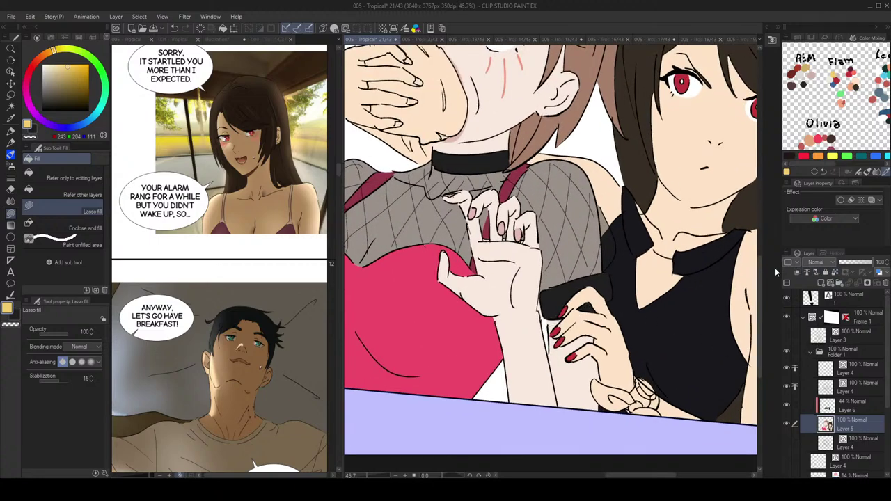
mouse_move(543, 303)
left_mouse_down()
mouse_move(540, 295)
mouse_move(552, 351)
mouse_move(543, 307)
left_mouse_up()
mouse_move(598, 307)
left_mouse_down()
mouse_move(574, 281)
mouse_move(620, 344)
left_mouse_up()
key("w")
left_click(548, 346)
Step: Sample the black top's RGB 25, 24, 29, fill the selected forearm gap with it and clear the selection
key("x")
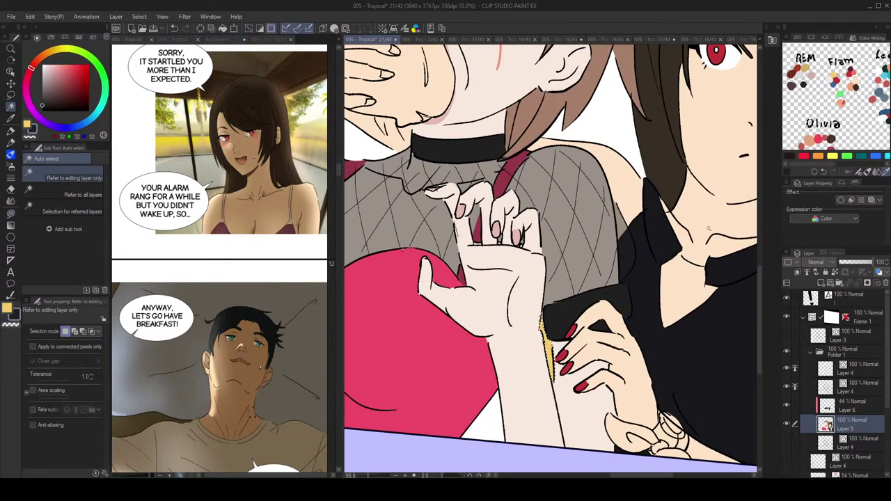
key("g")
left_click(720, 341, "alt")
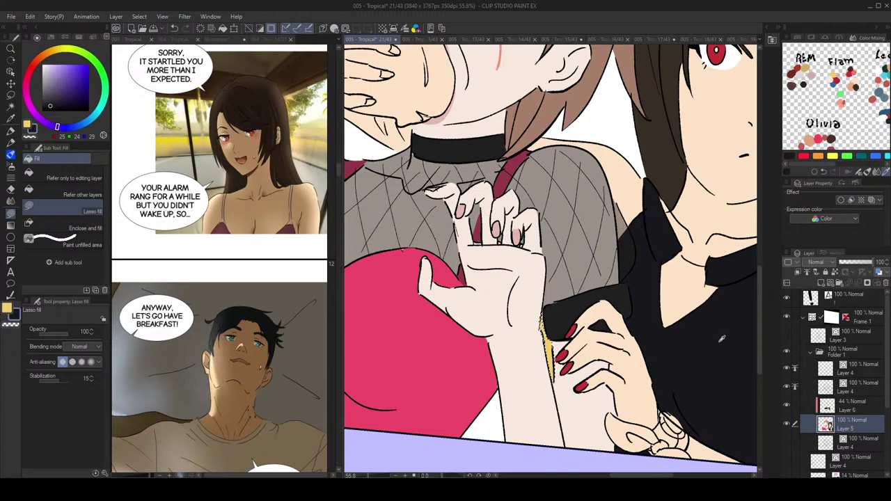
left_click(226, 28)
key("ctrl+d")
left_click_drag(565, 249, 539, 192)
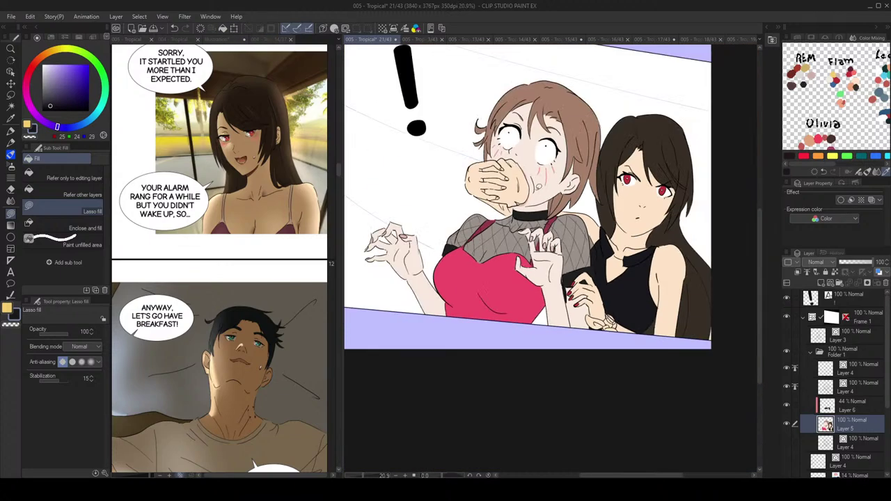
left_click_drag(590, 211, 560, 287)
scroll(559, 286, "up", 3)
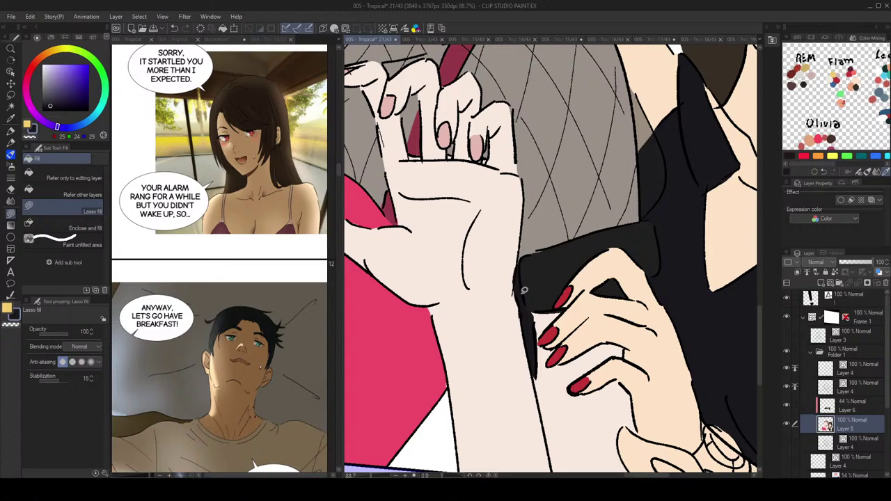
scroll(572, 340, "down", 5)
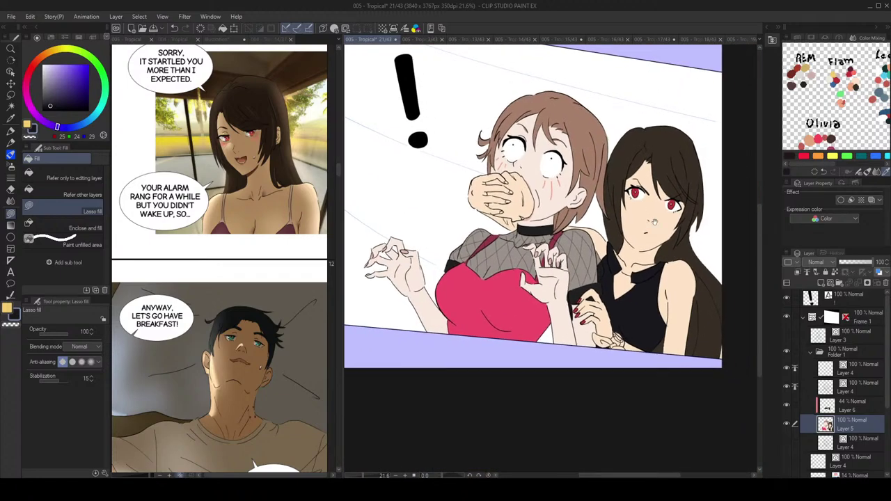
Step: Examine the flat colors of both women around the collar, hands and faces in panel 21
left_click_drag(695, 227, 682, 240)
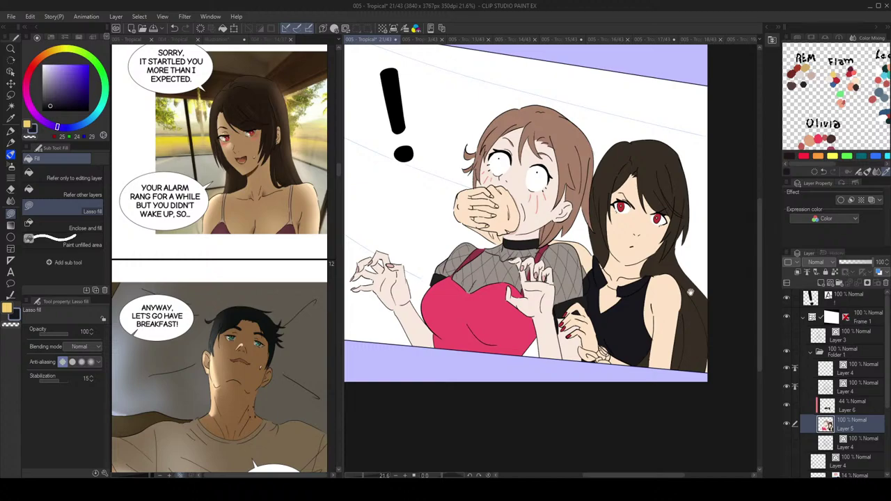
left_click_drag(691, 290, 696, 292)
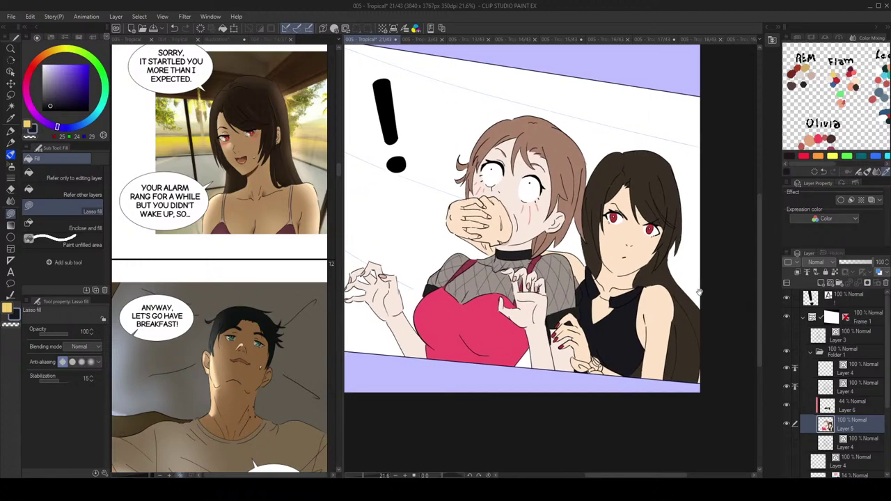
scroll(617, 293, "up", 5)
mouse_move(636, 313)
left_mouse_down()
mouse_move(599, 295)
mouse_move(610, 312)
mouse_move(637, 317)
left_mouse_up()
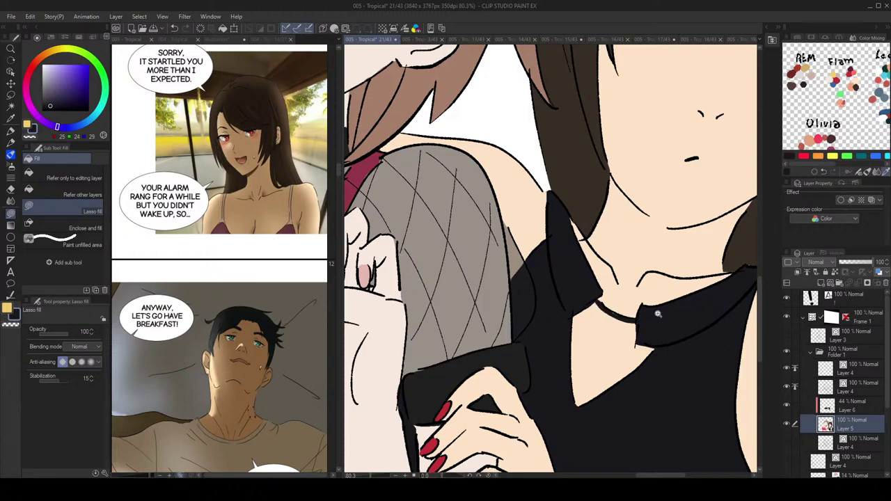
scroll(658, 314, "down", 5)
scroll(639, 322, "up", 4)
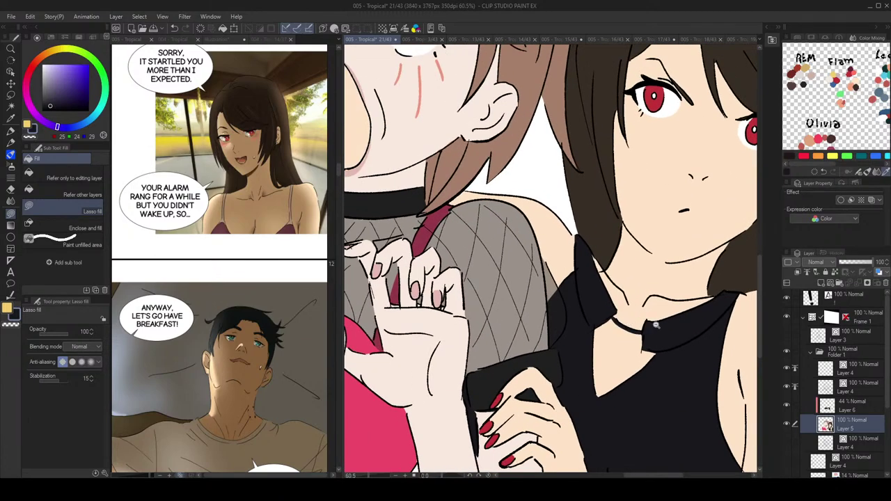
scroll(632, 324, "down", 4)
left_click_drag(669, 241, 664, 239)
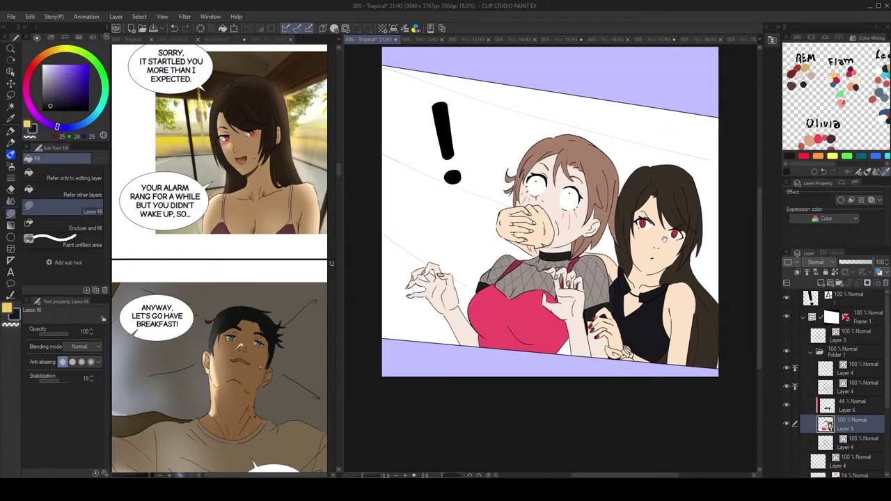
Step: Sample the iris red RGB 196, 51, 55 and lasso-fill the four nails of the hand covering the brown-haired woman's mouth
scroll(665, 237, "up", 4)
left_click(671, 214, "alt")
scroll(671, 213, "down", 3)
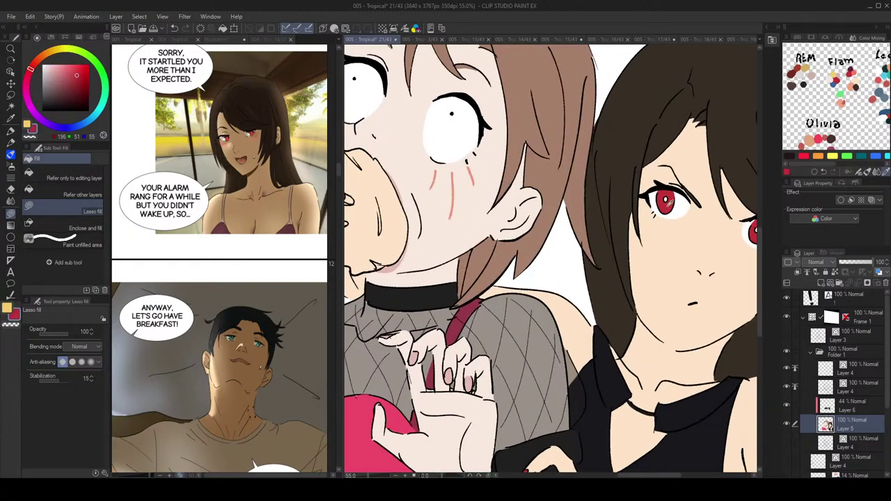
scroll(579, 205, "up", 6)
mouse_move(608, 187)
left_mouse_down()
mouse_move(594, 187)
mouse_move(598, 201)
mouse_move(615, 200)
left_mouse_up()
mouse_move(632, 239)
left_mouse_down()
mouse_move(623, 248)
mouse_move(635, 261)
mouse_move(639, 244)
mouse_move(609, 220)
left_mouse_up()
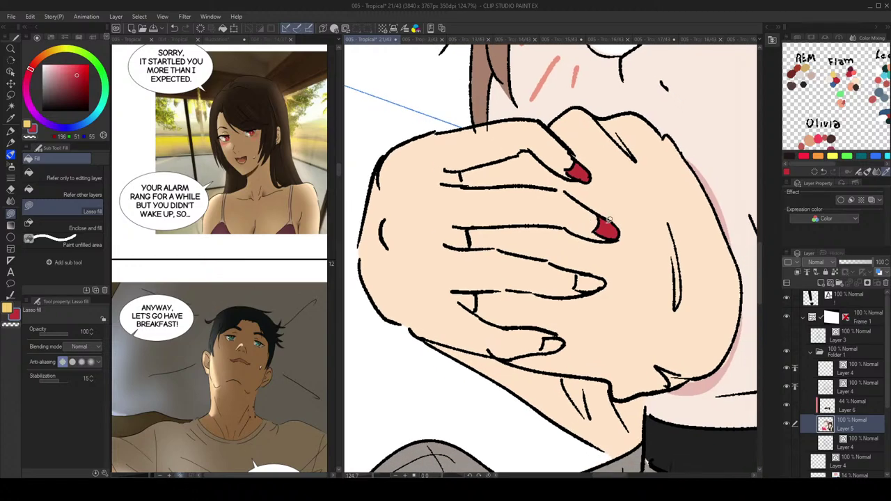
mouse_move(597, 272)
left_mouse_down()
mouse_move(576, 276)
mouse_move(589, 291)
mouse_move(603, 280)
left_mouse_up()
mouse_move(564, 329)
left_mouse_down()
mouse_move(547, 336)
mouse_move(544, 349)
mouse_move(561, 335)
left_mouse_up()
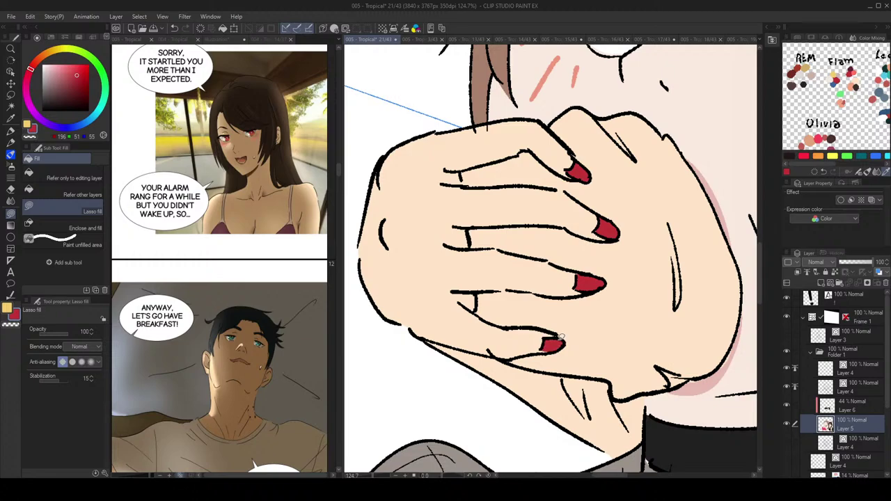
Step: Sample the hair brown RGB 166, 127, 107 and lasso-fill the small hair gap beneath the hand covering the mouth
scroll(530, 317, "down", 4)
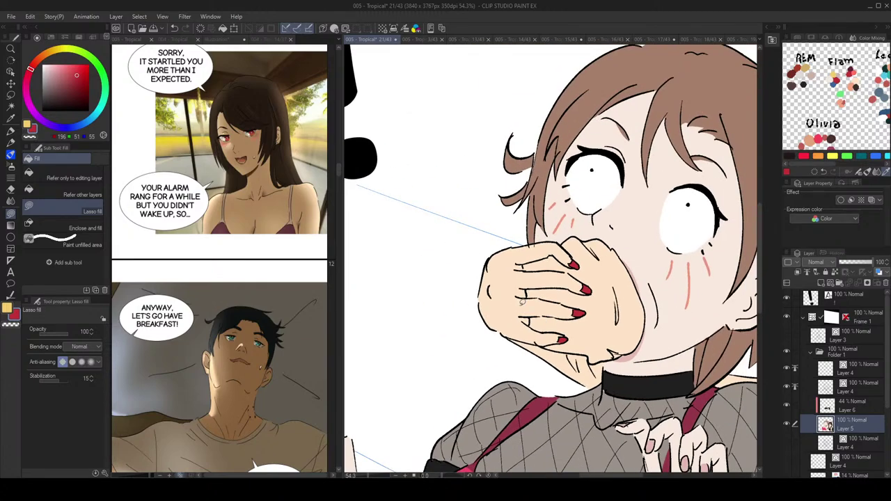
scroll(610, 99, "down", 3)
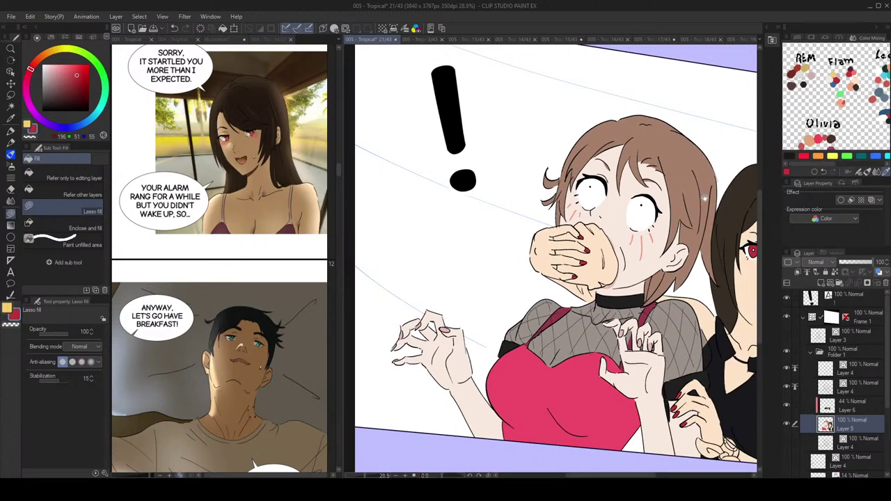
scroll(580, 271, "up", 5)
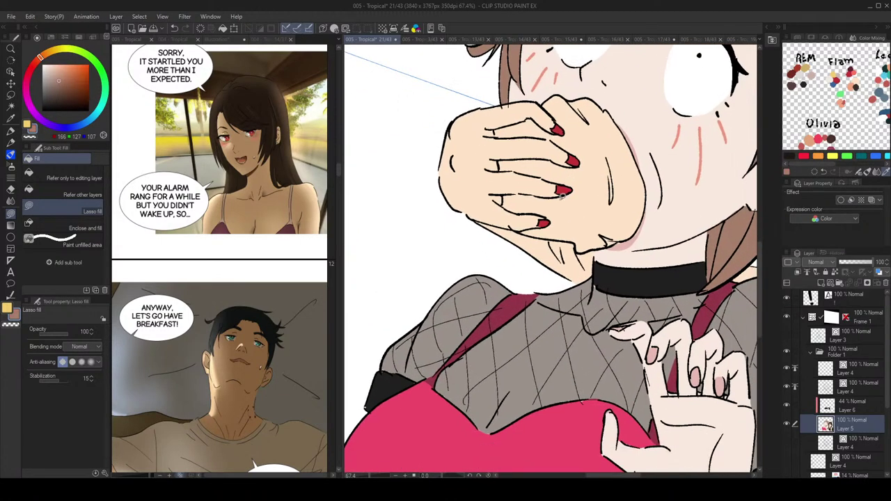
mouse_move(562, 232)
left_mouse_down()
mouse_move(566, 261)
mouse_move(594, 228)
mouse_move(587, 243)
mouse_move(600, 270)
left_mouse_up()
scroll(606, 242, "down", 5)
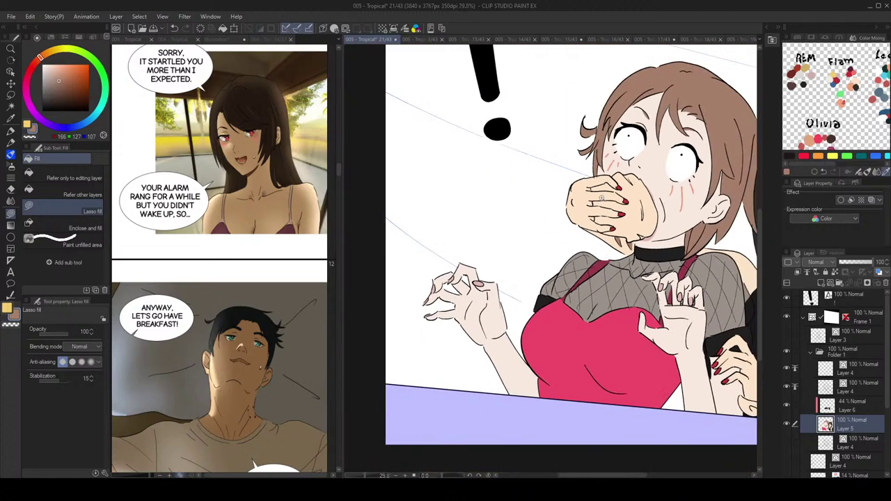
scroll(599, 247, "up", 3)
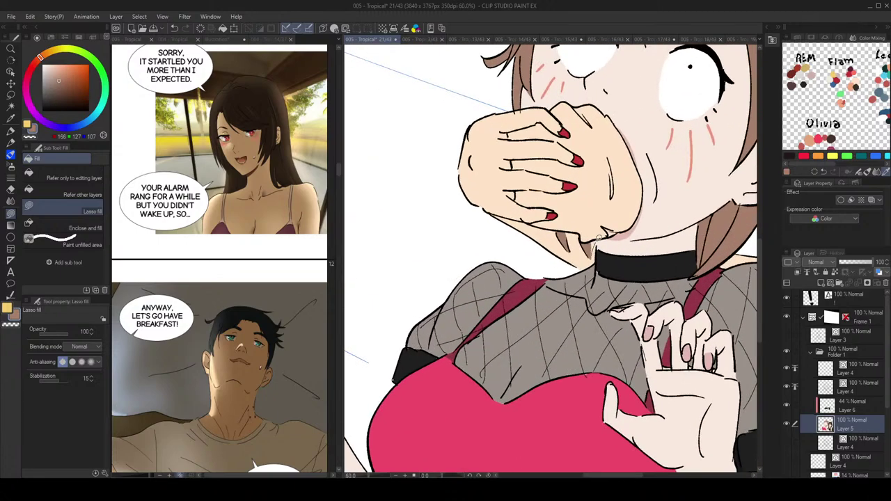
scroll(596, 250, "down", 4)
left_click_drag(601, 215, 567, 236)
scroll(566, 235, "up", 3)
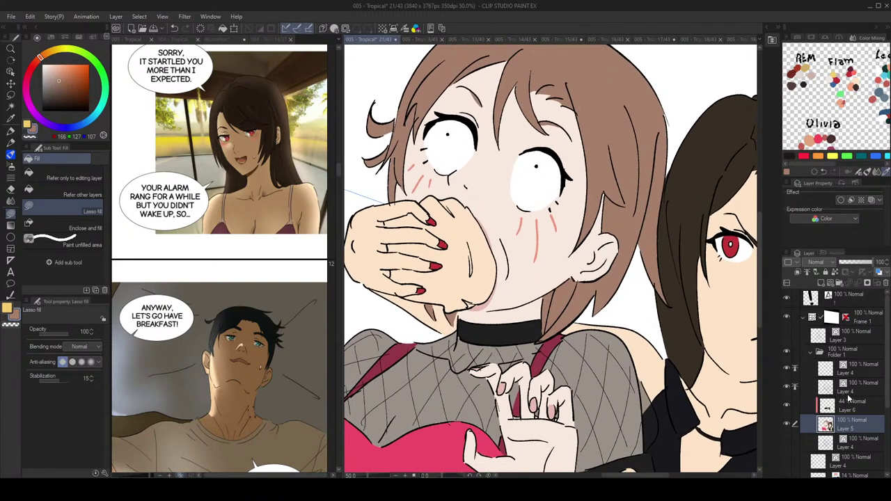
Step: Draw a four-pointed star earring with a round center on the brown-haired woman's earlobe on the Layer 4 line art, erasing overlapping ear lines
left_click(863, 388)
key("p")
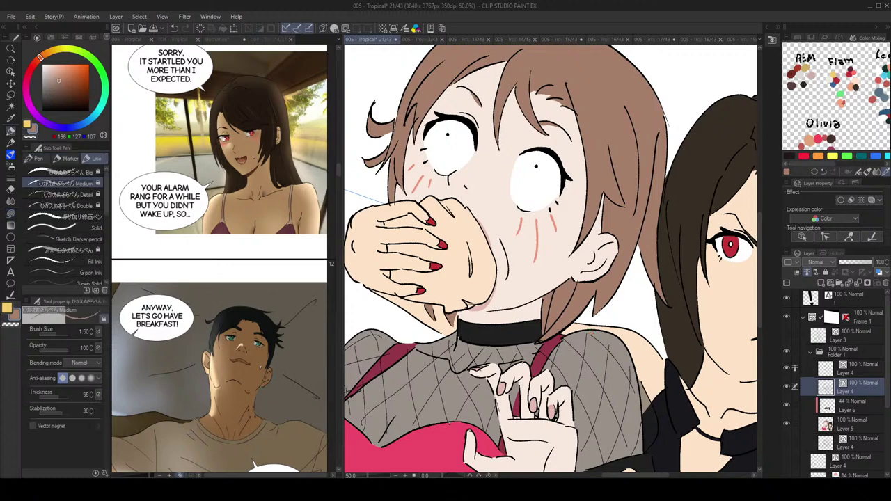
scroll(607, 263, "up", 1)
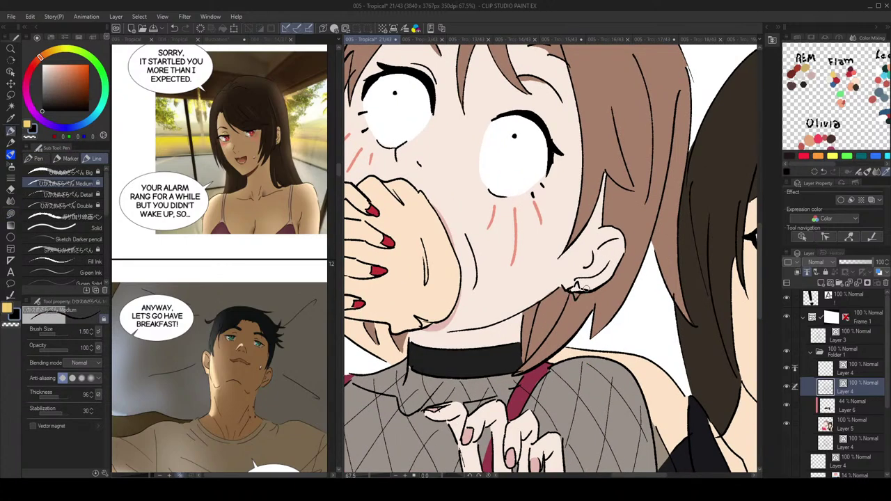
scroll(584, 289, "down", 2)
scroll(584, 289, "up", 4)
key("e")
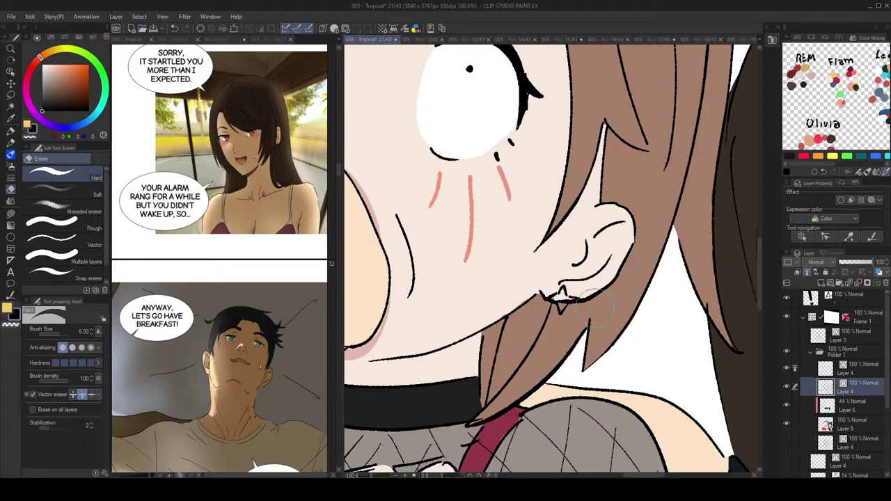
left_click_drag(559, 300, 569, 300)
left_click(91, 395)
key("p")
scroll(633, 285, "down", 1)
scroll(633, 285, "up", 1)
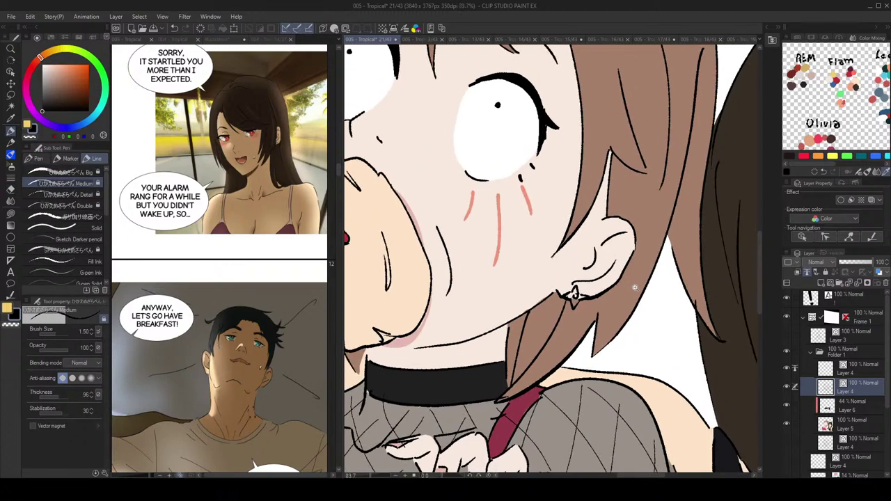
Step: Sample the beige RGB 188, 172, 140 from the character palette and lasso-fill the star earring on Layer 5
left_click(857, 411)
left_click(857, 424)
key("g")
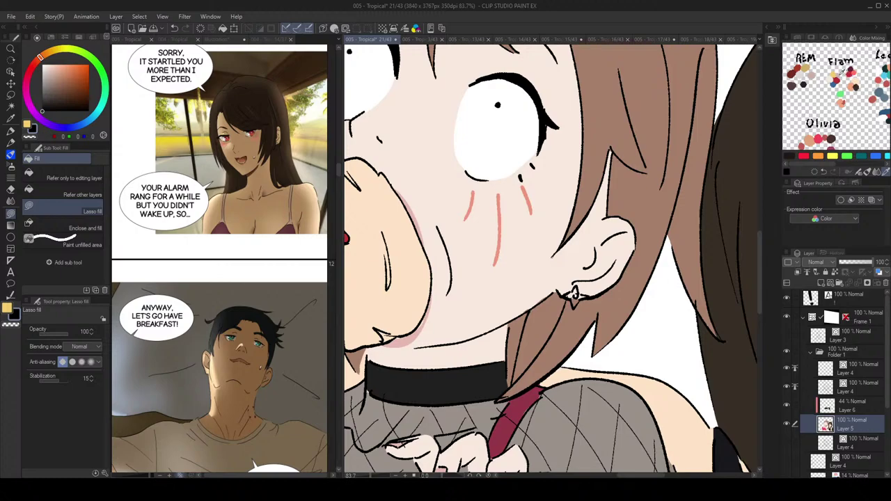
left_click_drag(809, 102, 877, 85)
left_click(809, 107)
mouse_move(591, 278)
left_mouse_down()
mouse_move(600, 288)
mouse_move(571, 289)
mouse_move(557, 301)
mouse_move(564, 319)
mouse_move(584, 304)
left_mouse_up()
scroll(606, 300, "down", 1)
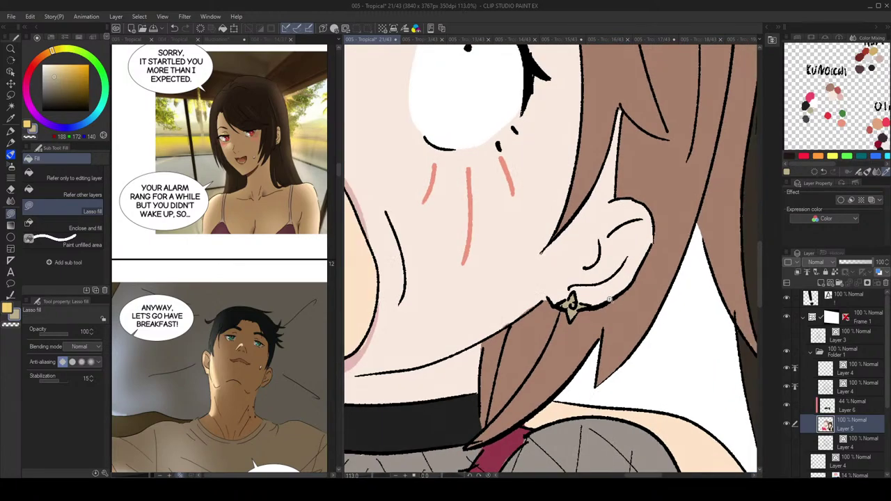
scroll(584, 300, "down", 5)
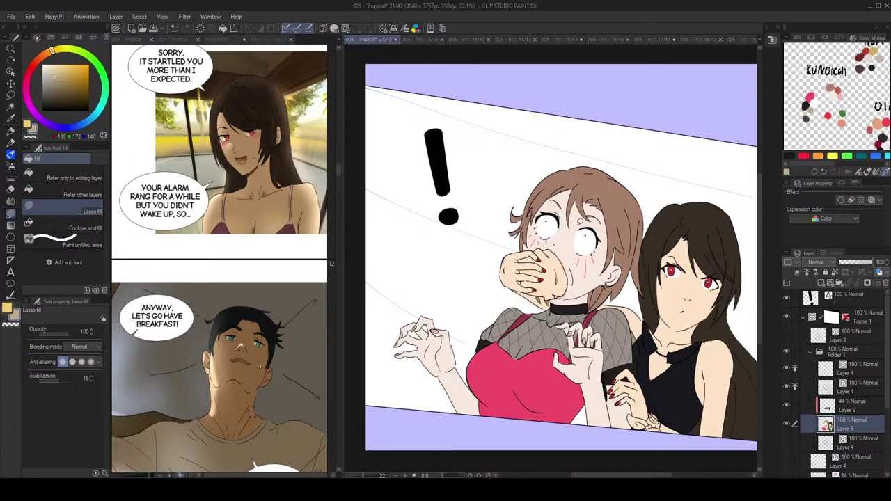
Step: Select the star earring's vector lines on Layer 4 and adjust their size and position on the earlobe
scroll(622, 288, "up", 3)
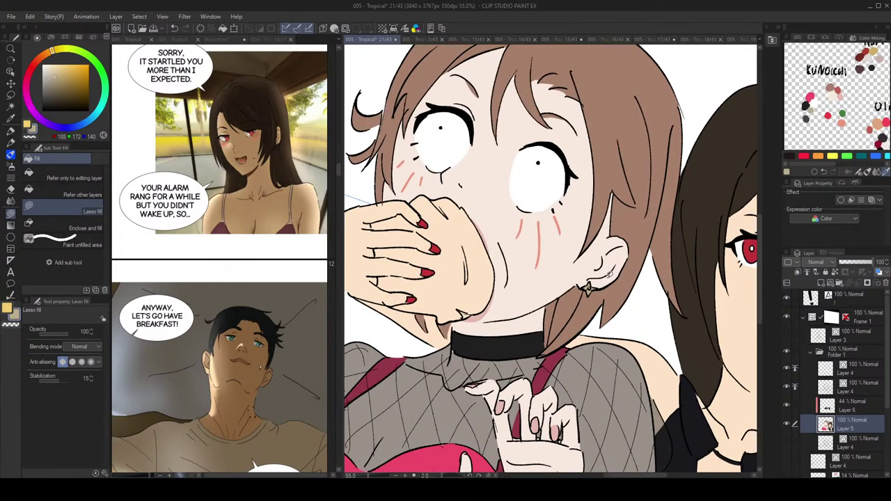
scroll(608, 273, "down", 2)
scroll(612, 277, "down", 2)
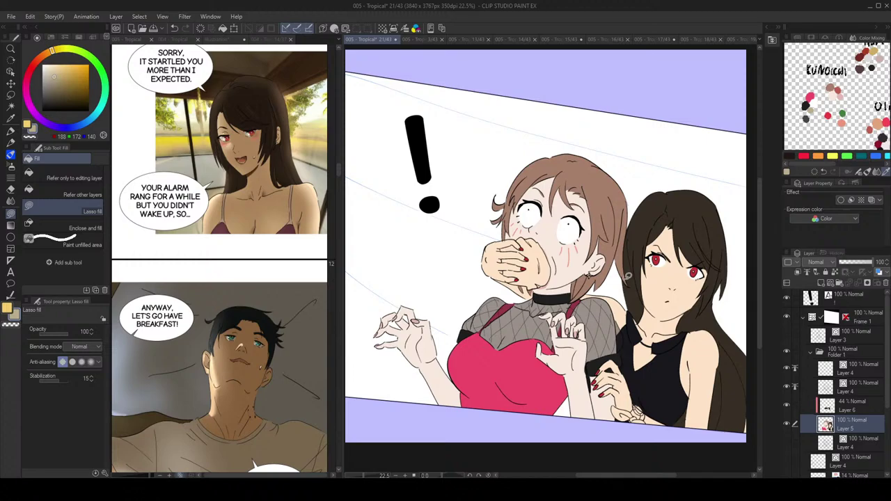
scroll(588, 270, "up", 5)
scroll(585, 268, "up", 1)
key("o")
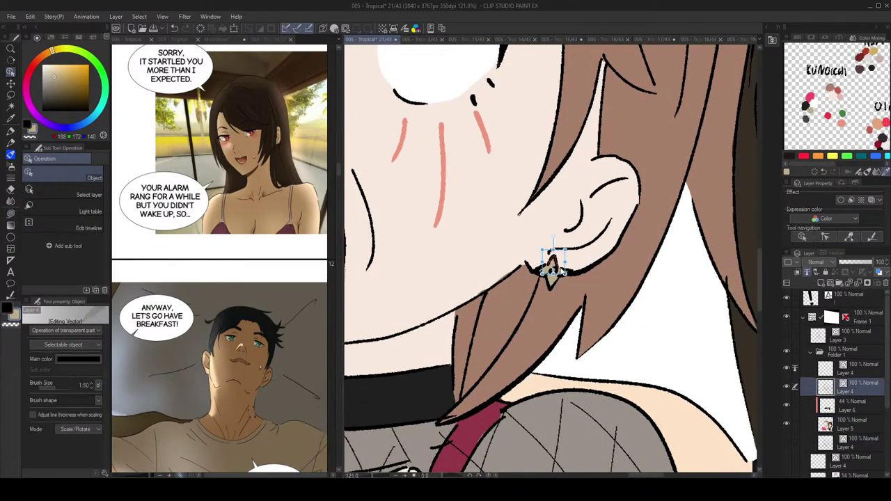
left_click(555, 264)
scroll(537, 270, "up", 2)
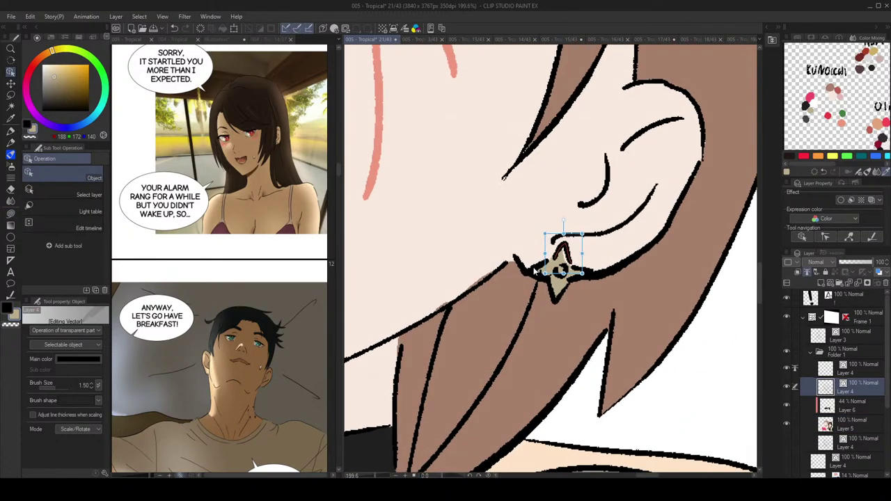
left_click_drag(556, 298, 547, 262)
left_click(579, 269, "shift")
scroll(577, 271, "down", 5)
left_click_drag(583, 265, 585, 262)
left_click(591, 270)
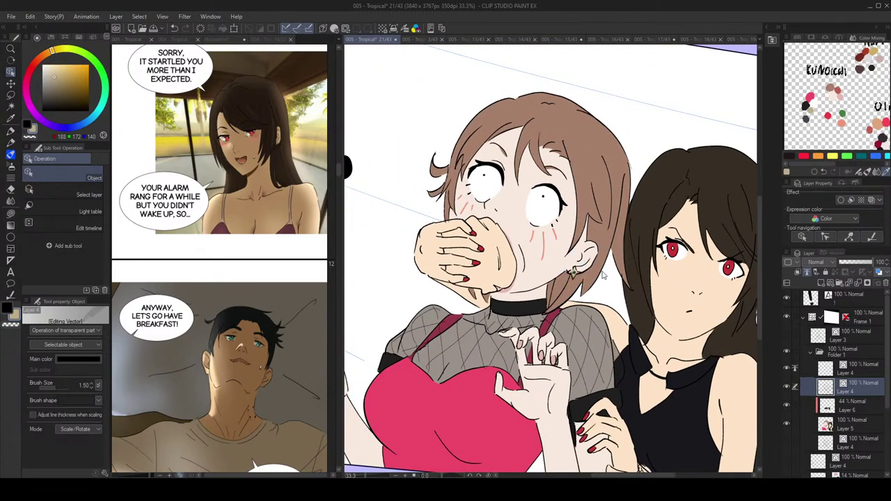
Step: Lasso-fill the uncolored parts of the adjusted star earring with the beige on Layer 5
left_click(848, 426)
key("g")
scroll(564, 283, "up", 4)
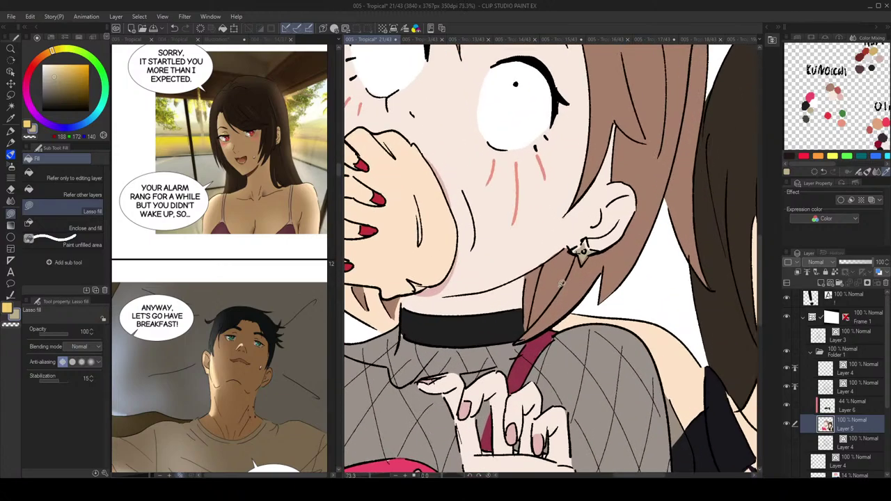
scroll(564, 282, "up", 2)
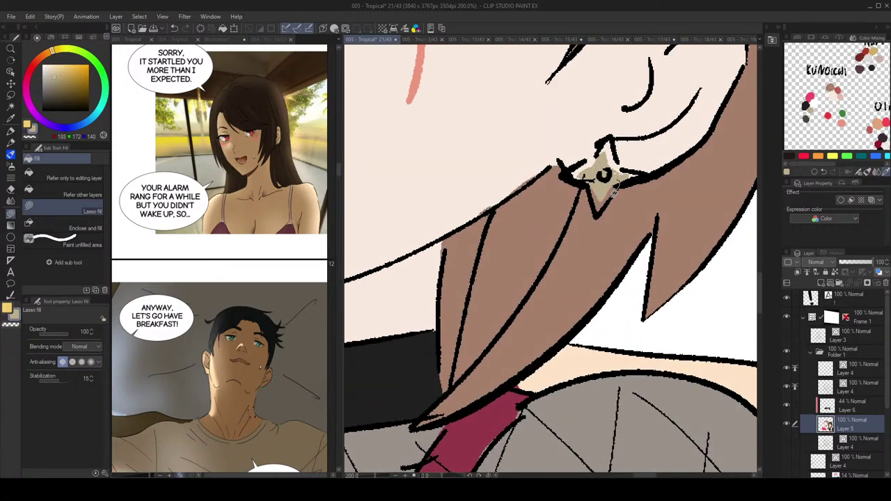
mouse_move(615, 193)
left_mouse_down()
mouse_move(601, 211)
mouse_move(592, 183)
mouse_move(617, 189)
mouse_move(594, 180)
mouse_move(619, 154)
mouse_move(648, 196)
mouse_move(632, 197)
left_mouse_up()
scroll(622, 178, "down", 5)
scroll(623, 174, "up", 5)
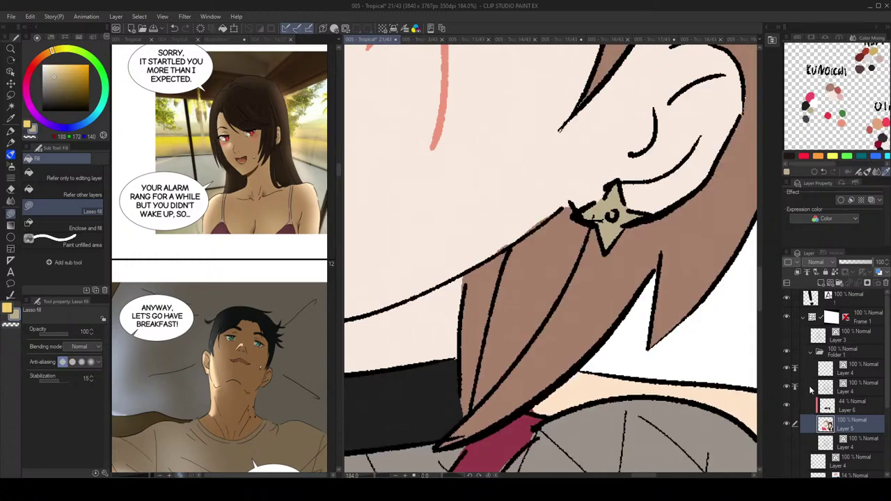
Step: Erase the ear line crossing the star earring on the Layer 4 line art, and save the page
left_click(855, 390)
key("e")
left_click(82, 395)
left_click_drag(600, 227, 589, 225)
scroll(614, 163, "down", 5)
key("g")
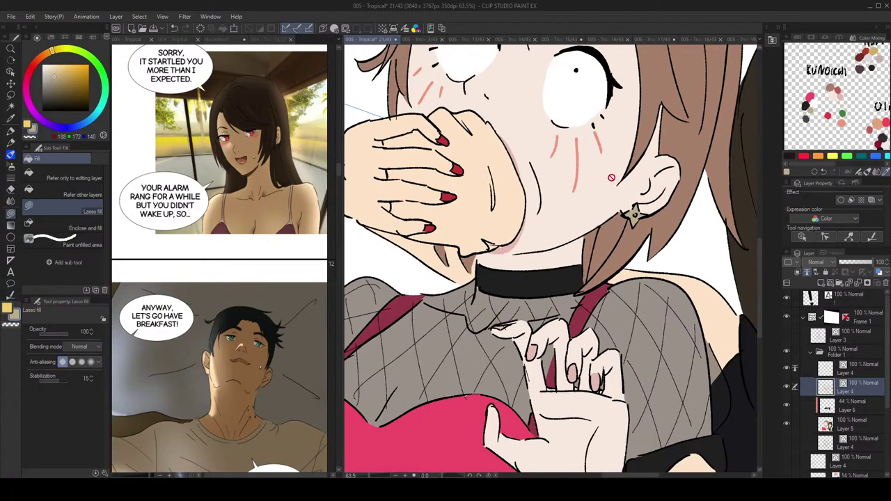
scroll(610, 255, "down", 3)
key("ctrl+s")
left_click_drag(607, 253, 603, 249)
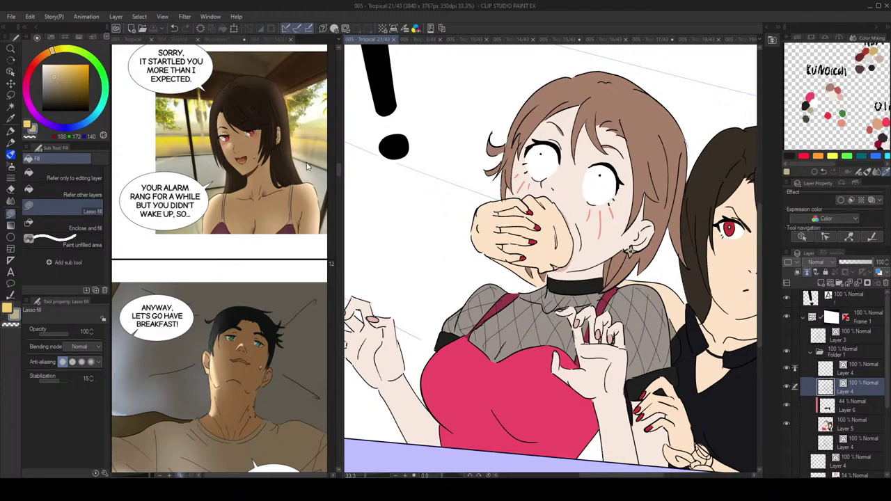
Step: Scroll the page overview back to the bakery breakfast scene and open page 13/43 at the man's raised arm
left_click(311, 166)
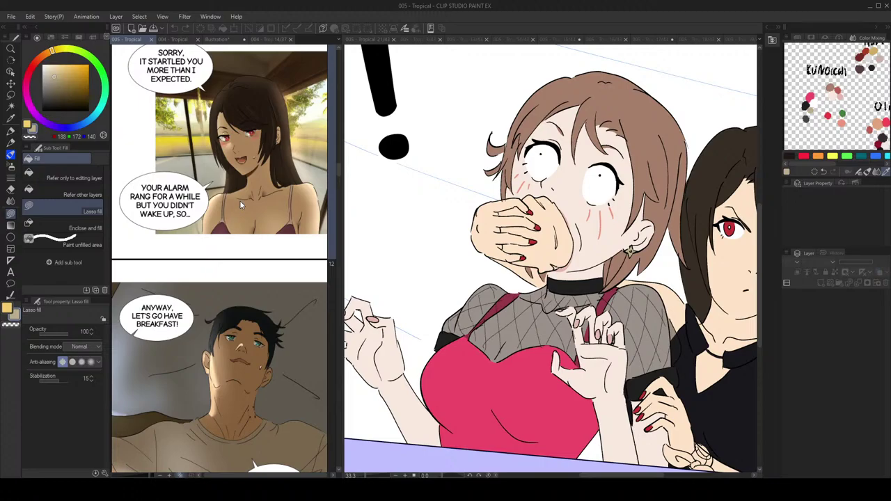
scroll(239, 193, "up", 15)
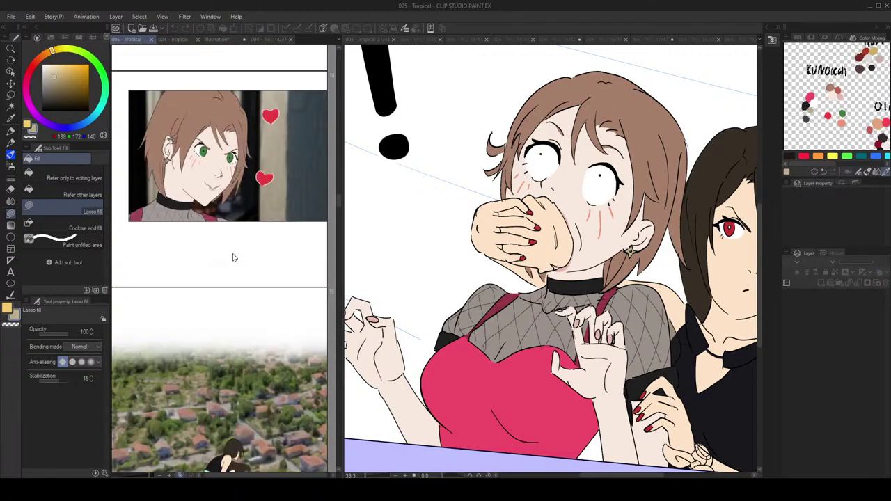
left_click(462, 40)
scroll(631, 202, "up", 2)
left_click_drag(648, 139, 557, 313)
scroll(578, 231, "up", 4)
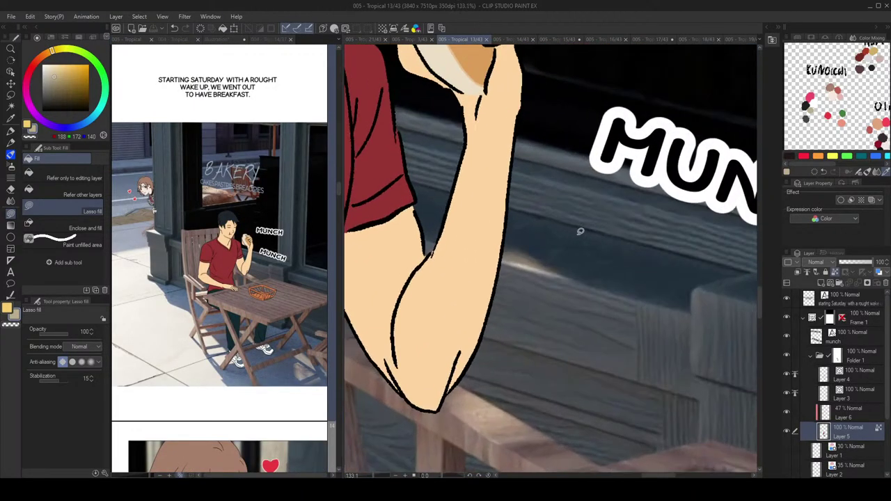
Step: Sample the cream and golden-brown colors from the man's bread on page 13 as the two drawing colors
left_click_drag(652, 321, 642, 419)
left_click_drag(525, 172, 621, 375)
key("g")
left_click(491, 264, "alt")
key("x")
left_click(454, 237, "alt")
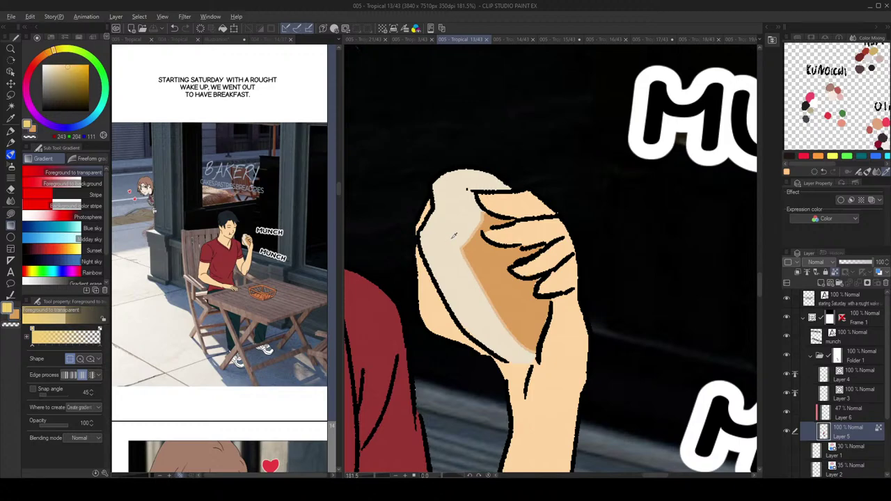
key("x")
left_click(455, 219, "alt")
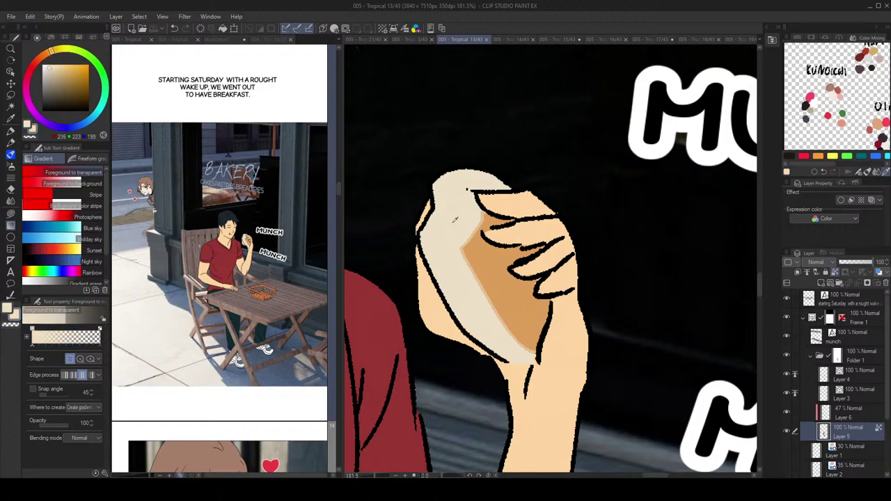
key("x")
left_click(507, 273, "alt")
scroll(506, 274, "down", 3)
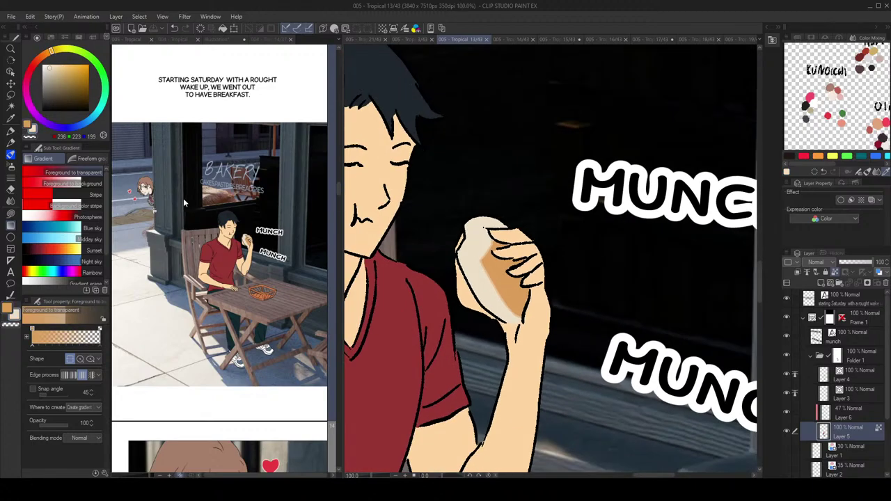
Step: Return through the page overview to page 21/43, with the hand over the short-haired woman's mouth
left_click(230, 269)
scroll(230, 269, "down", 5)
scroll(237, 266, "up", 15)
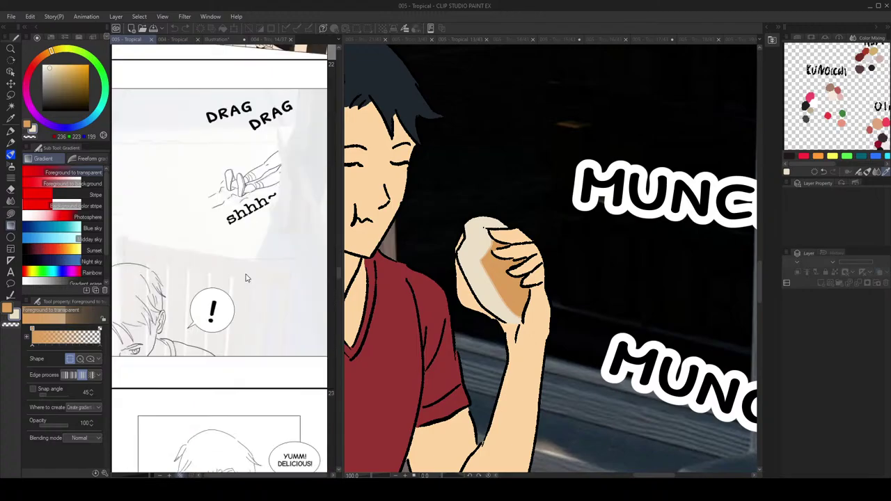
double_click(232, 294)
Step: Look back through the earlier colored pages in the page overview, around the dark bedroom panels
scroll(227, 240, "up", 10)
scroll(227, 239, "up", 15)
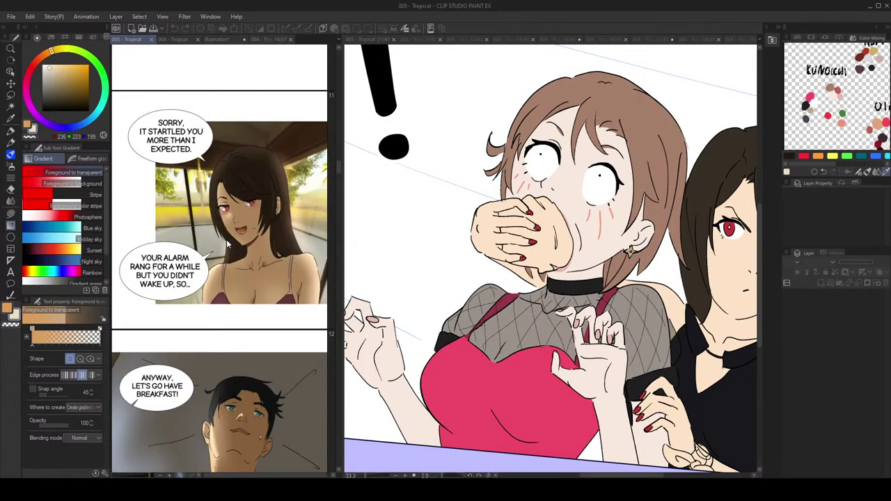
scroll(227, 243, "up", 6)
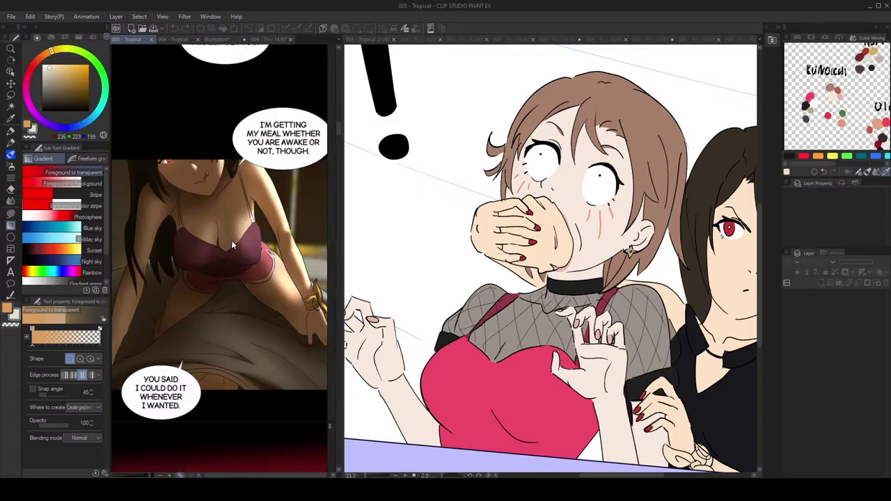
scroll(232, 241, "up", 10)
scroll(231, 241, "down", 8)
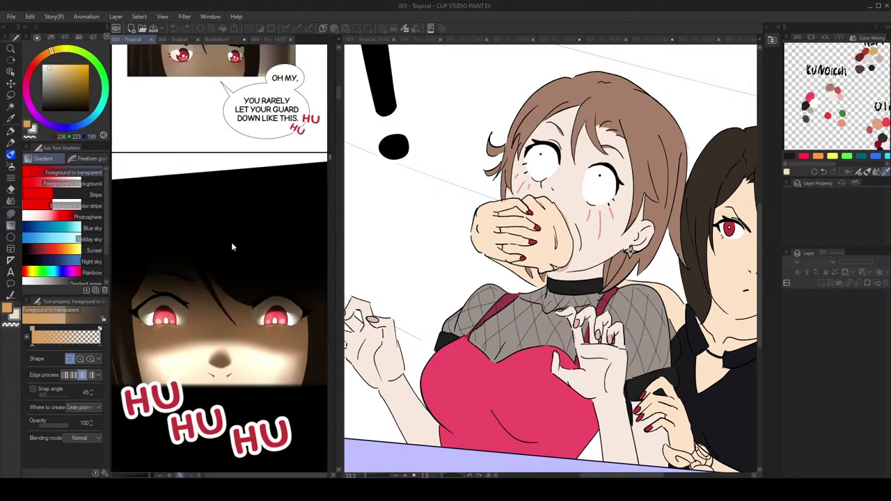
scroll(231, 251, "down", 6)
scroll(231, 250, "up", 3)
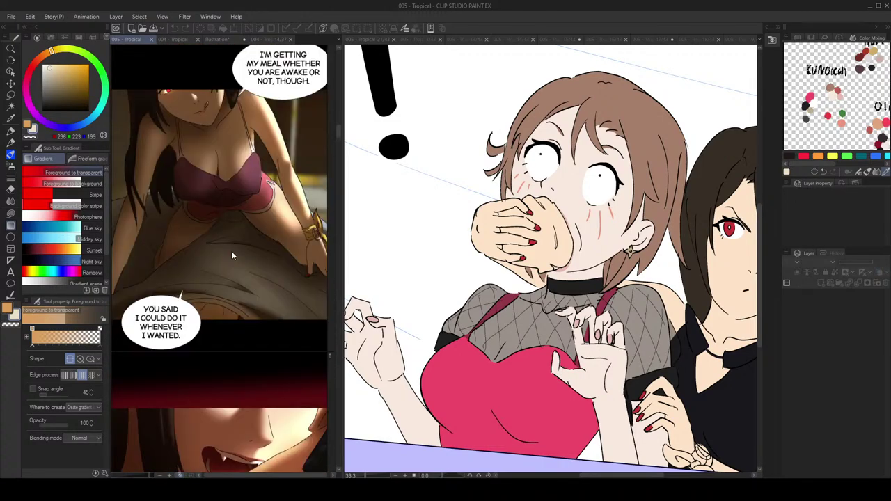
Step: Lasso-fill an oval of the sampled golden brown on the bread at the woman's mouth, on Layer 5
left_click(513, 229)
scroll(514, 228, "up", 5)
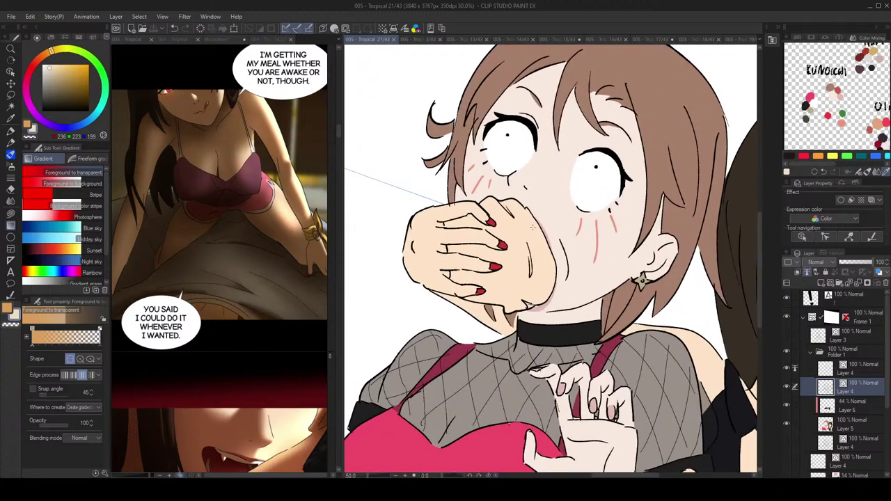
scroll(514, 229, "up", 2)
key("g")
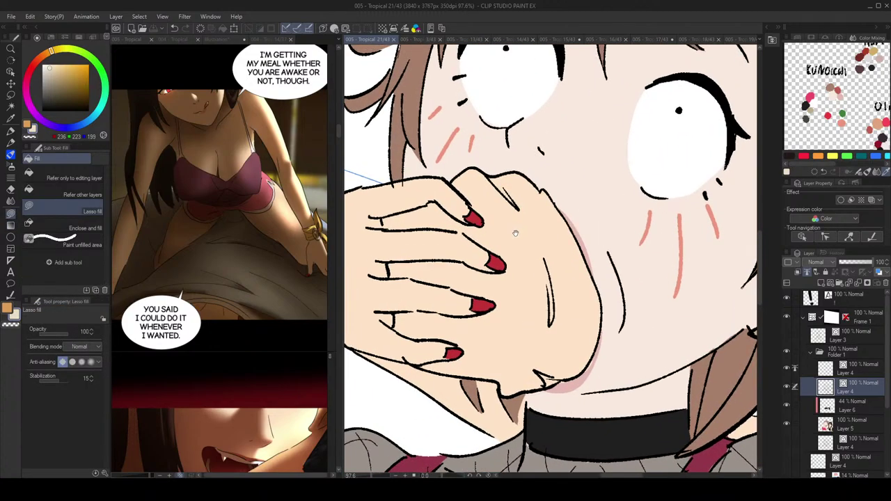
left_click(863, 412)
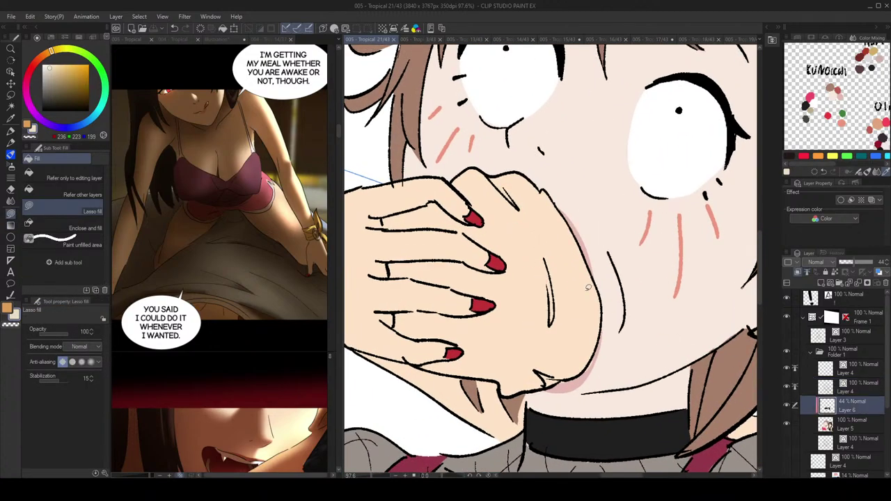
left_click(858, 425)
key("x")
mouse_move(539, 237)
left_mouse_down()
mouse_move(536, 224)
mouse_move(550, 225)
left_mouse_up()
scroll(553, 228, "down", 3)
scroll(552, 228, "up", 2)
key("x")
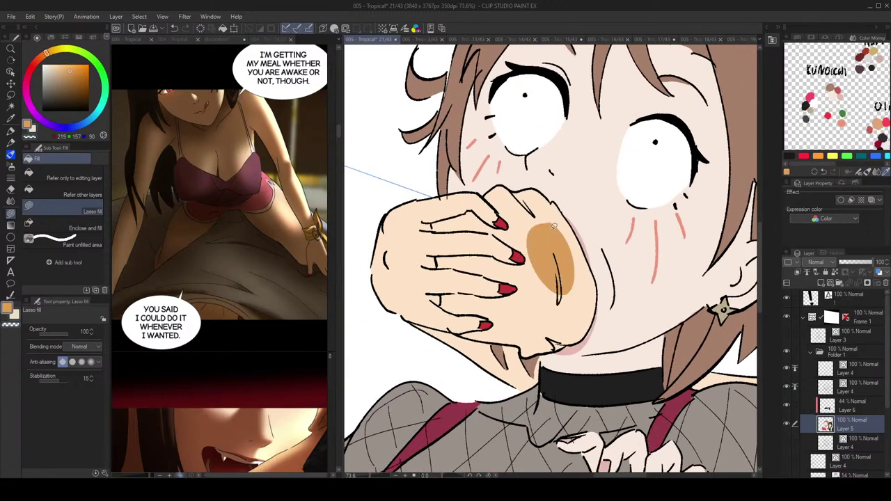
scroll(568, 239, "down", 2)
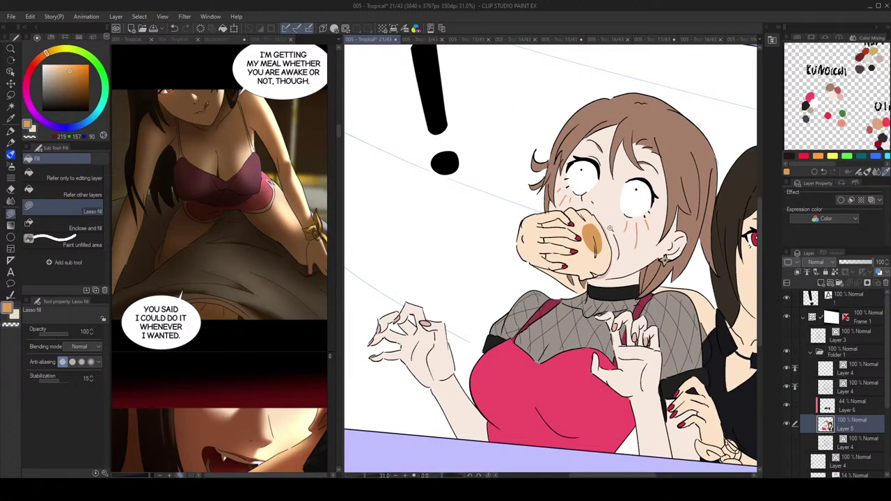
Step: Lasso-fill small golden-brown patches on the bread between the fingers and beside the red nails
scroll(591, 219, "up", 4)
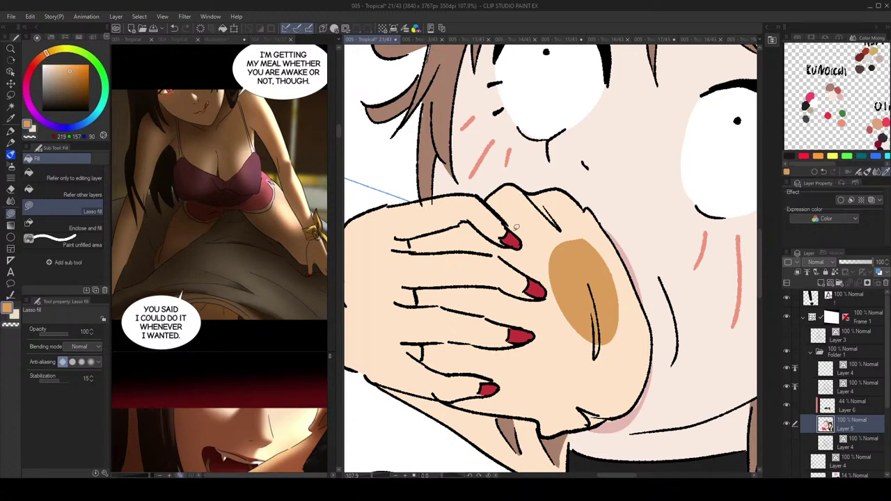
left_click_drag(419, 239, 419, 243)
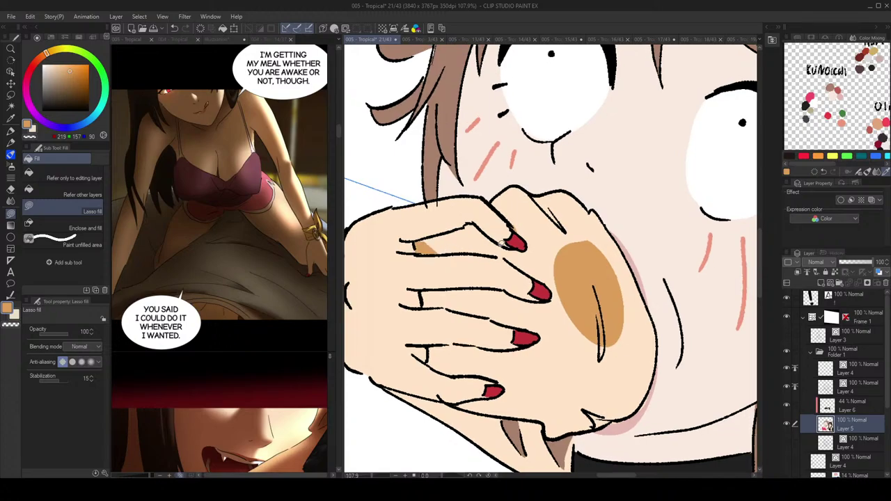
mouse_move(495, 252)
left_mouse_down()
mouse_move(519, 284)
mouse_move(504, 312)
mouse_move(450, 300)
left_mouse_up()
mouse_move(460, 330)
left_mouse_down()
mouse_move(465, 319)
mouse_move(456, 354)
left_mouse_up()
left_click_drag(483, 348, 491, 315)
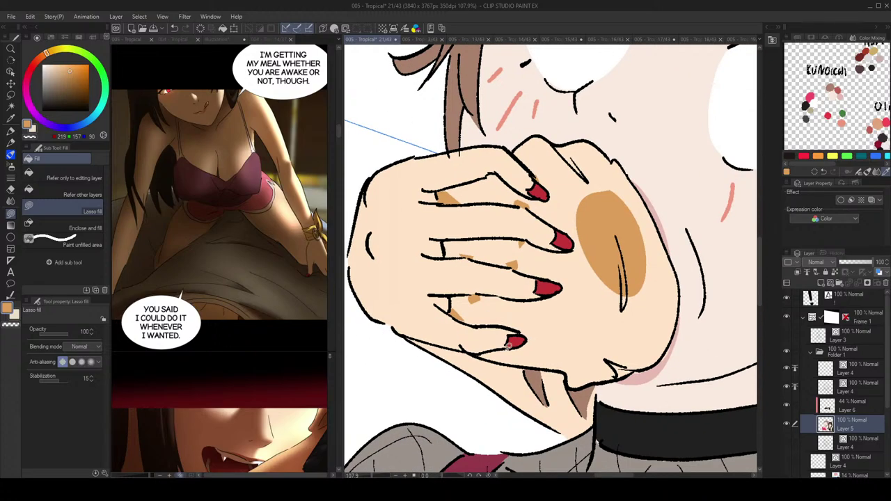
mouse_move(480, 354)
left_mouse_down()
mouse_move(495, 356)
mouse_move(482, 358)
left_mouse_up()
mouse_move(520, 327)
left_mouse_down()
mouse_move(533, 334)
mouse_move(520, 335)
left_mouse_up()
left_click_drag(599, 304, 574, 301)
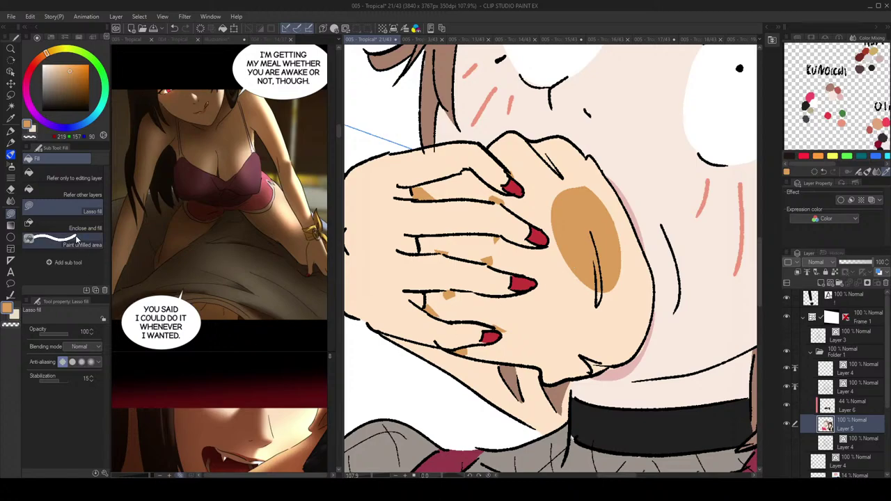
Step: Fill the remaining bread areas around the fingers with golden brown, using the fill that refers to other layers
left_click(77, 194)
left_click(589, 242)
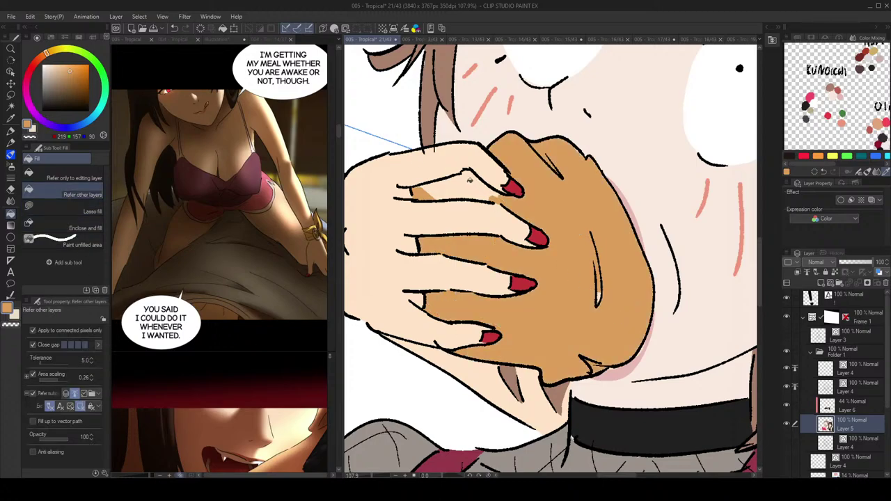
left_click(471, 179)
left_click(77, 209)
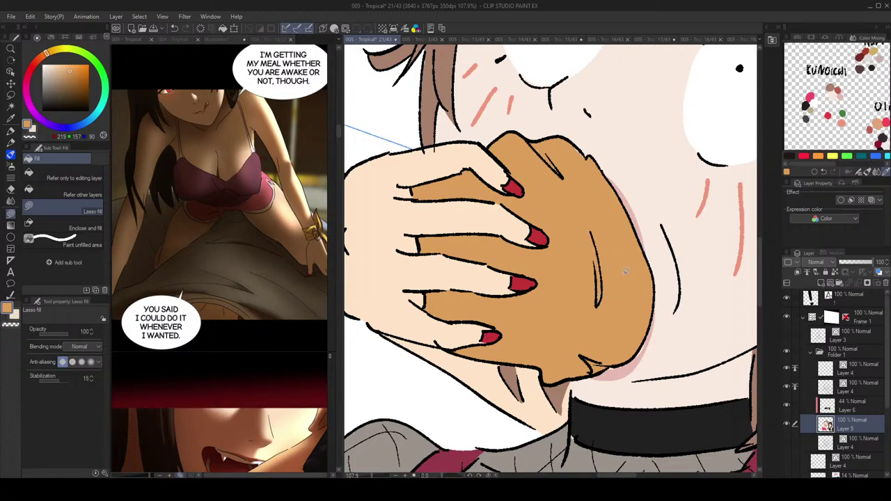
Step: Lasso-fill the score marks and the underside of the bread with the cream color
left_click_drag(622, 286, 627, 317)
left_click(514, 162, "alt")
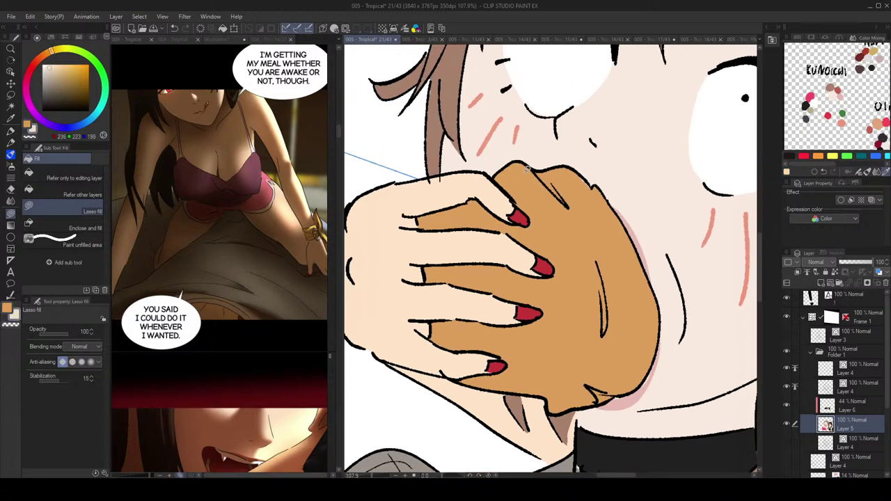
left_click_drag(598, 273, 594, 252)
scroll(578, 198, "down", 3)
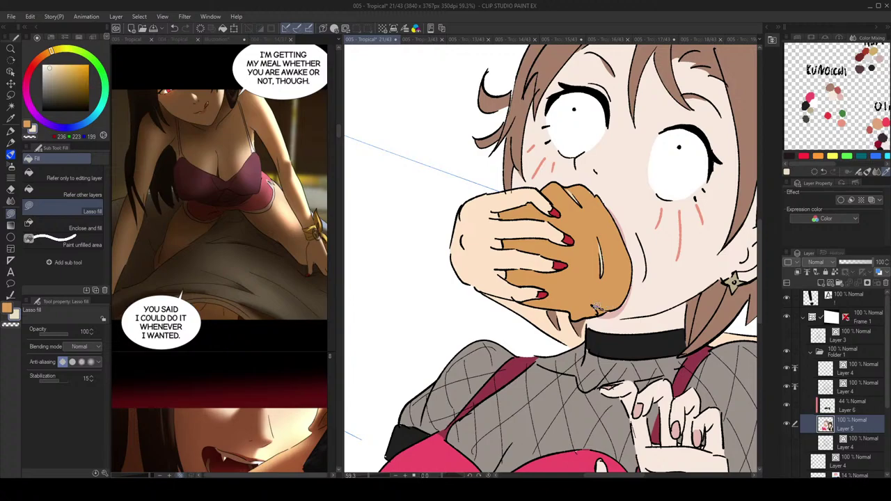
scroll(613, 211, "down", 3)
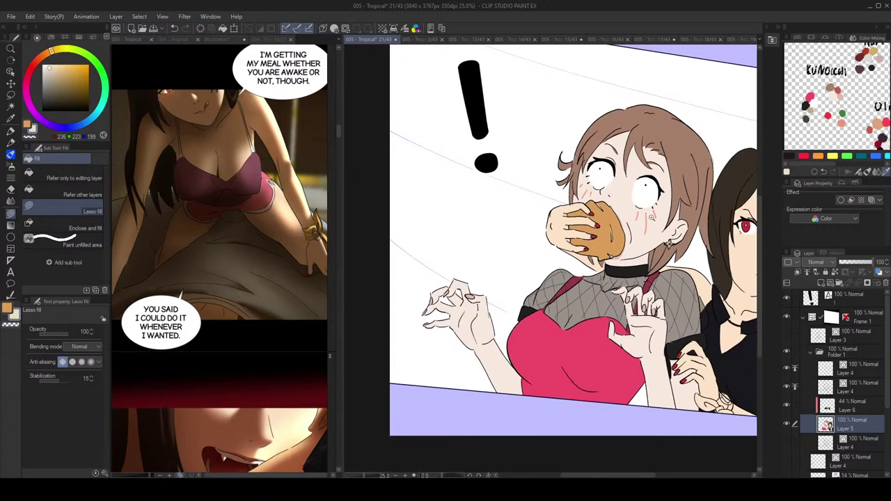
scroll(576, 282, "up", 2)
mouse_move(551, 274)
left_mouse_down()
mouse_move(517, 273)
mouse_move(569, 284)
left_mouse_up()
scroll(535, 278, "down", 2)
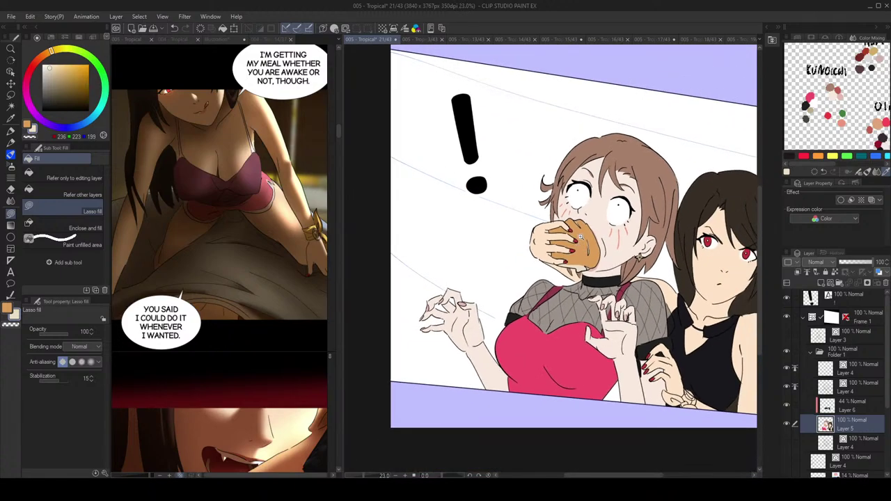
scroll(566, 280, "up", 3)
mouse_move(605, 303)
left_mouse_down()
mouse_move(555, 287)
mouse_move(543, 297)
left_mouse_up()
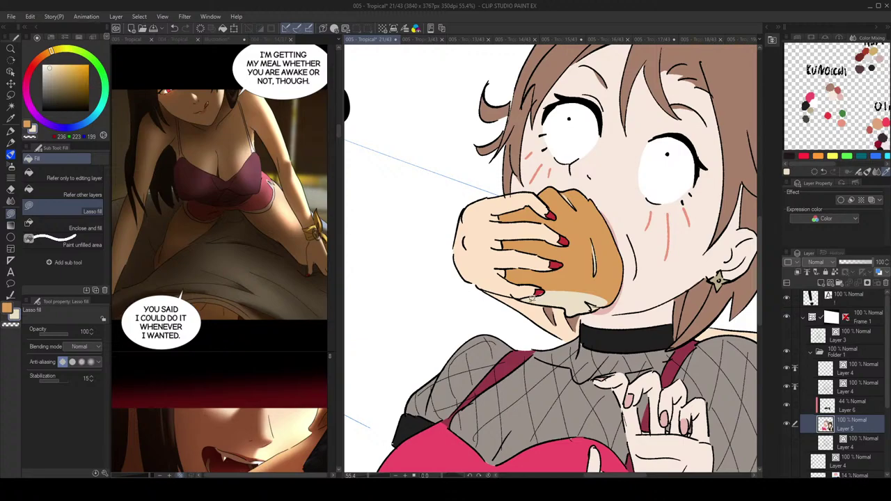
Step: Resample the golden brown and reshape the upper edge of the bread's cream underside with a lasso fill
left_click(539, 292, "alt")
scroll(553, 283, "up", 5)
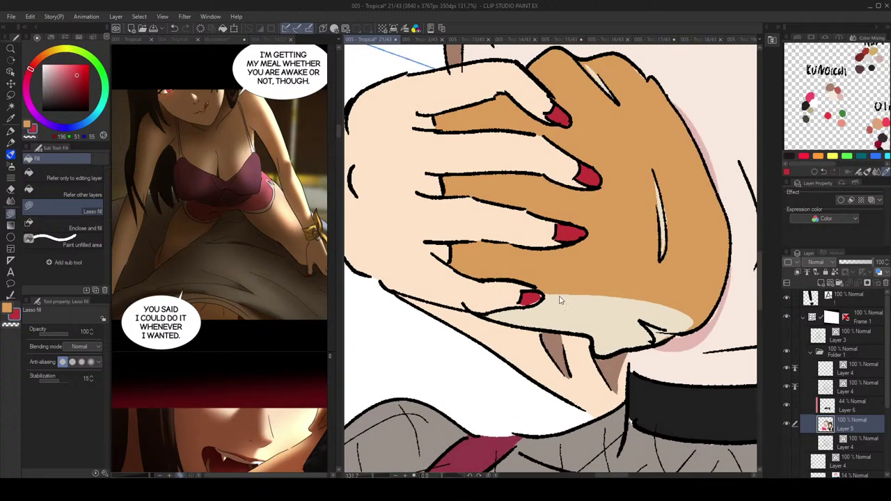
scroll(546, 287, "down", 4)
left_click(583, 280, "alt")
left_click(570, 275, "alt")
left_click_drag(568, 280, 615, 270)
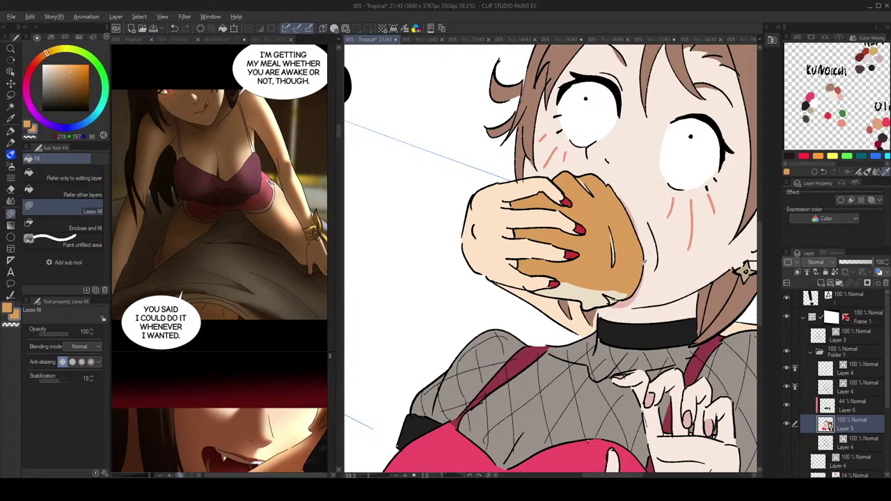
Step: Resample the cream and extend the bread's pale underside toward the mouth with a lasso fill
scroll(624, 253, "down", 4)
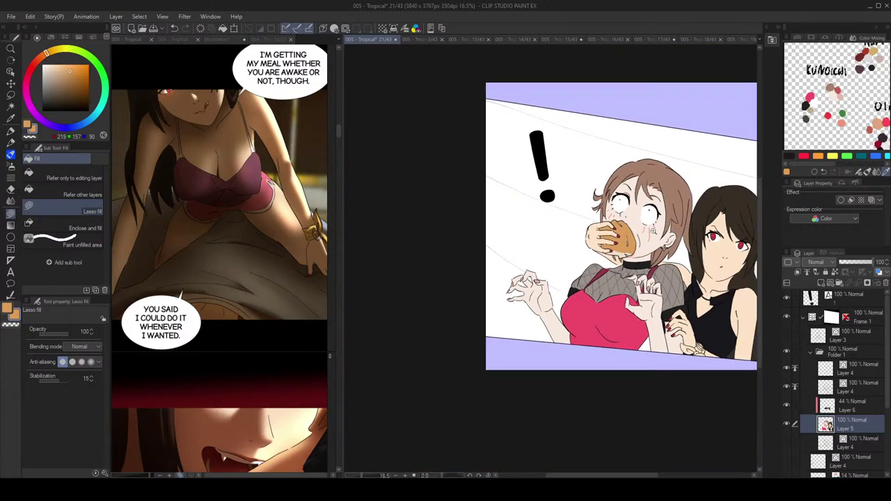
scroll(644, 257, "up", 3)
left_click(577, 298, "alt")
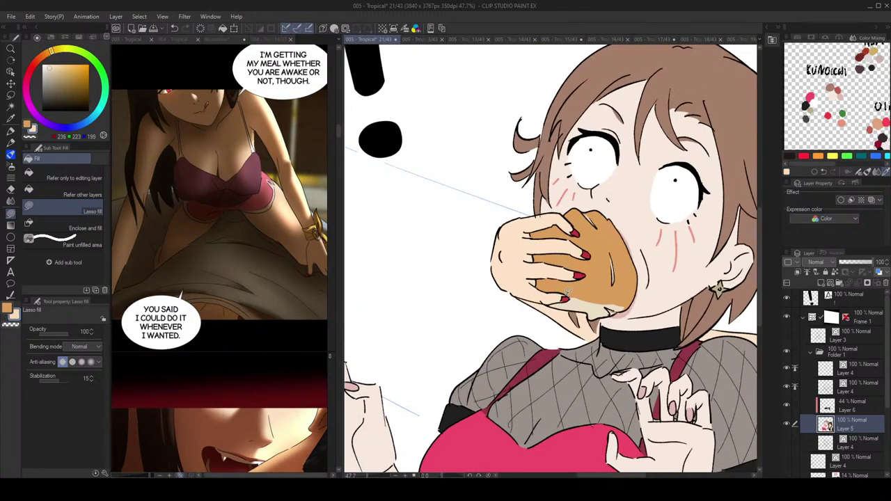
left_click_drag(632, 304, 603, 311)
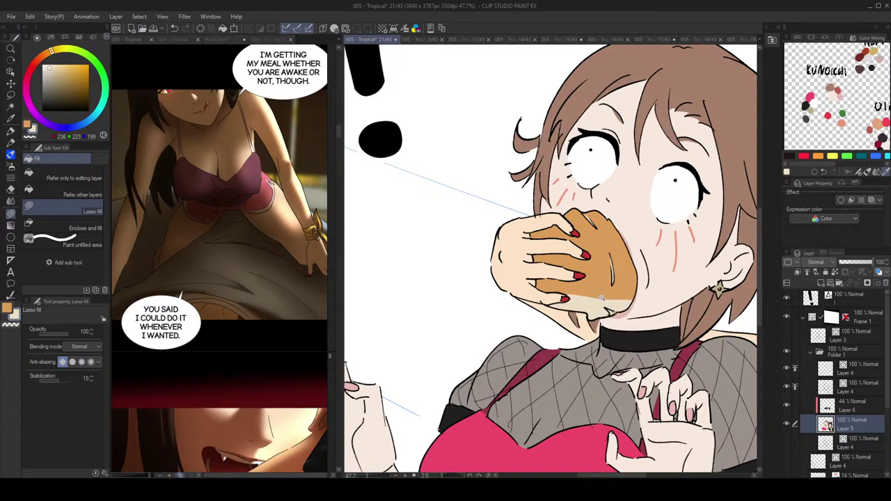
scroll(613, 300, "down", 3)
scroll(616, 294, "up", 2)
Step: Trim the edge of the pale underside with the sampled golden brown, and save the page
left_click(617, 296, "alt")
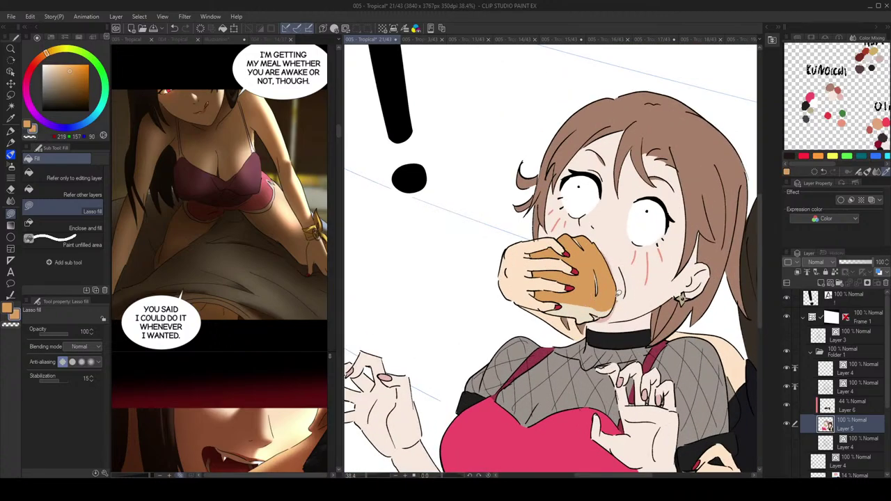
scroll(608, 305, "down", 2)
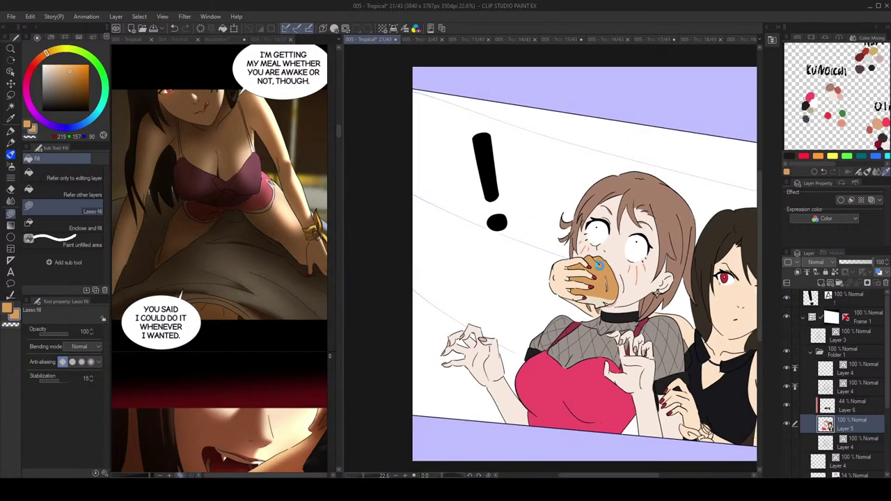
scroll(599, 260, "up", 1)
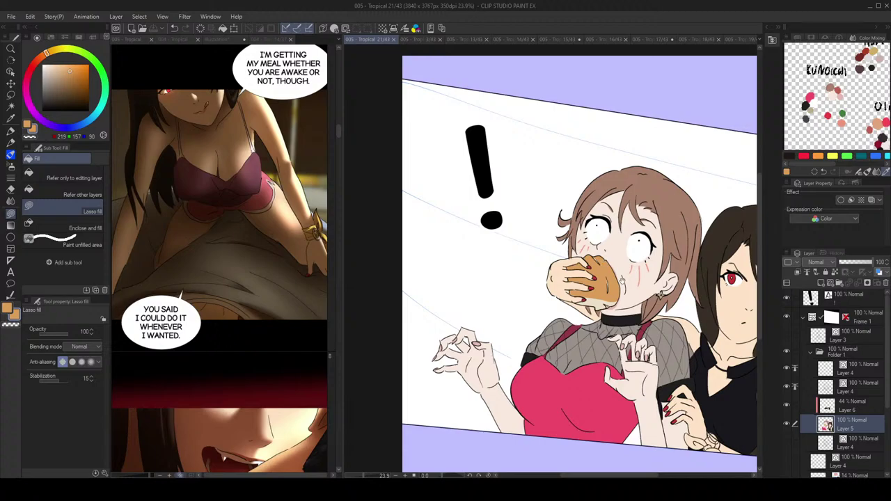
Step: Rework the border between the bread's crust and underside with alternating cream and golden-brown lasso fills
left_click_drag(621, 279, 566, 251)
scroll(563, 254, "up", 3)
left_click(520, 288, "alt")
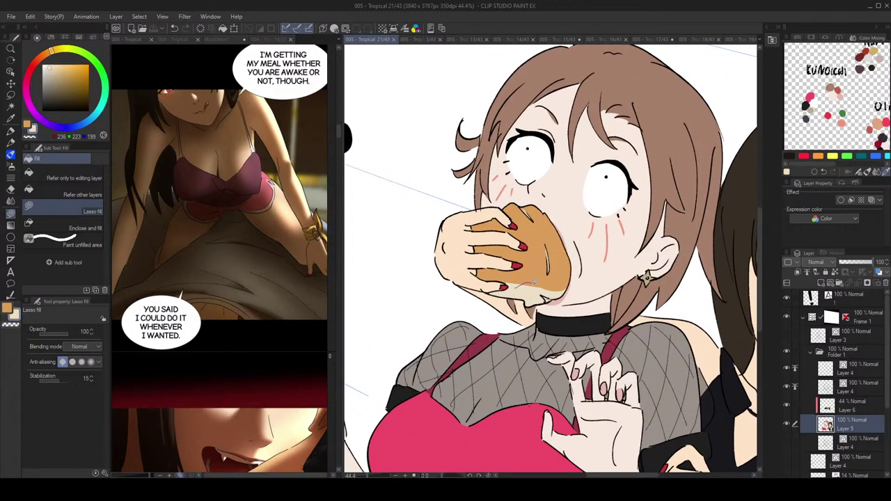
scroll(553, 282, "down", 2)
left_click(563, 268, "alt")
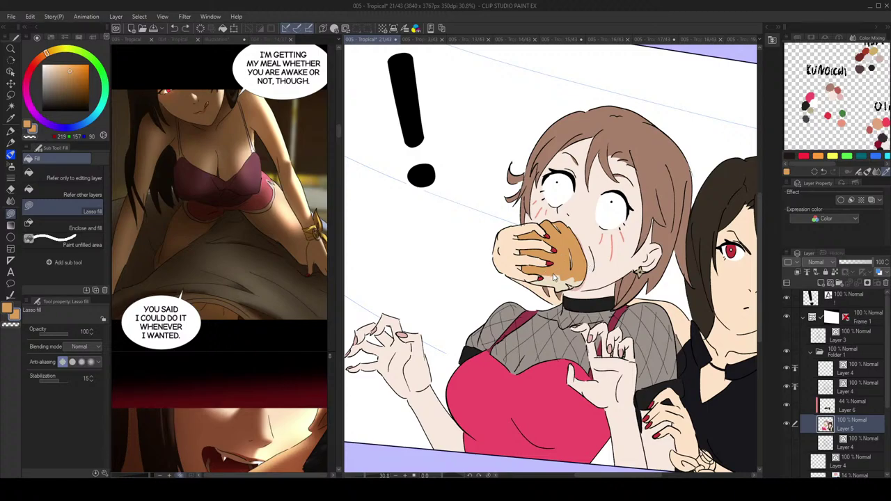
scroll(599, 245, "down", 3)
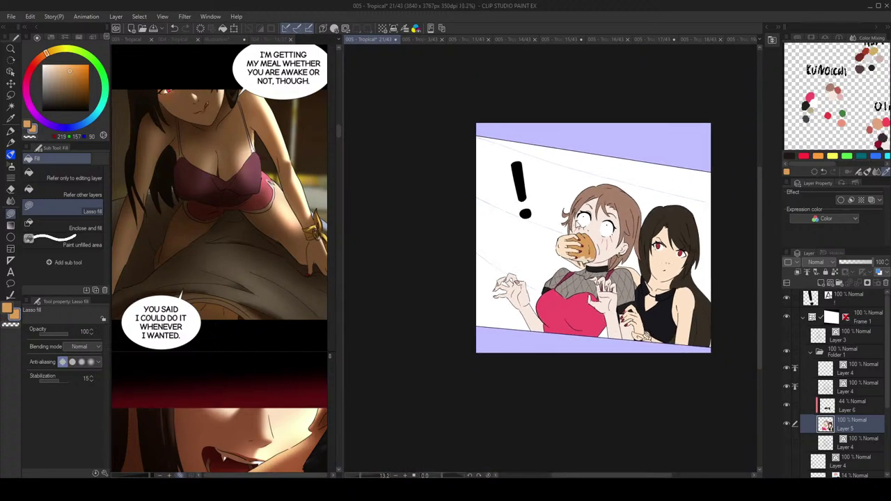
Step: Sample a peach-orange from the character color reference, fill the dark-haired woman's lips with it, and save the page
scroll(628, 226, "up", 1)
left_click_drag(627, 227, 581, 220)
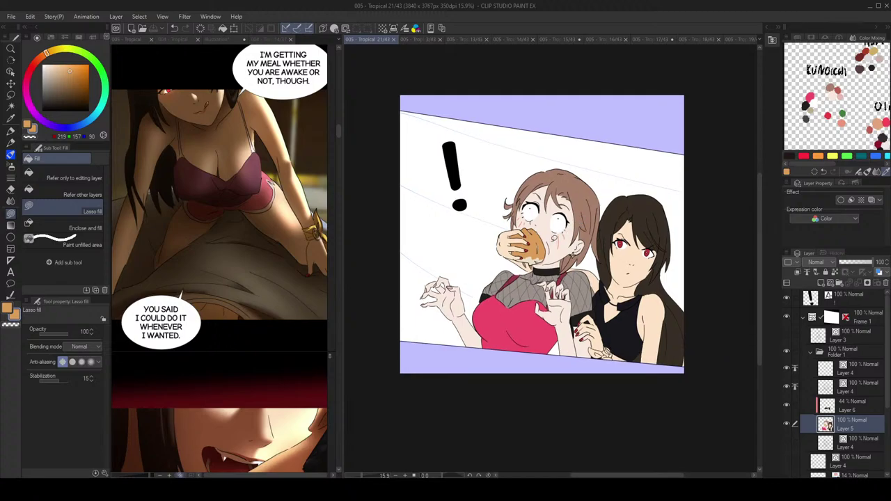
scroll(600, 247, "up", 4)
left_click_drag(609, 253, 592, 237)
left_click_drag(880, 90, 830, 91)
scroll(830, 92, "down", 2)
scroll(853, 85, "up", 2)
left_click(826, 80)
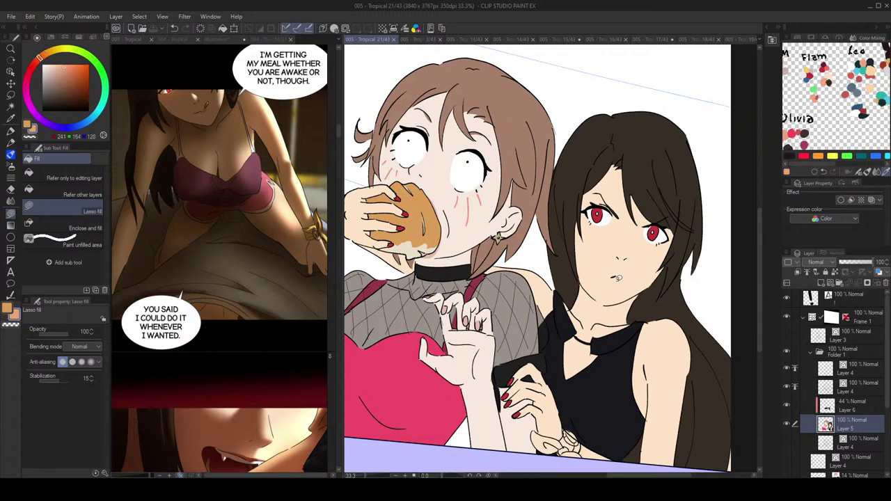
scroll(618, 277, "down", 2)
scroll(606, 281, "up", 3)
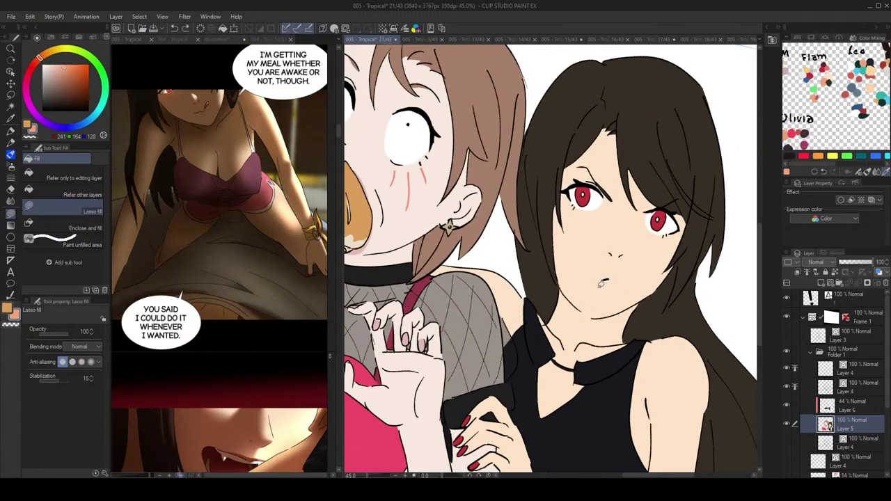
scroll(603, 282, "down", 3)
scroll(612, 277, "up", 1)
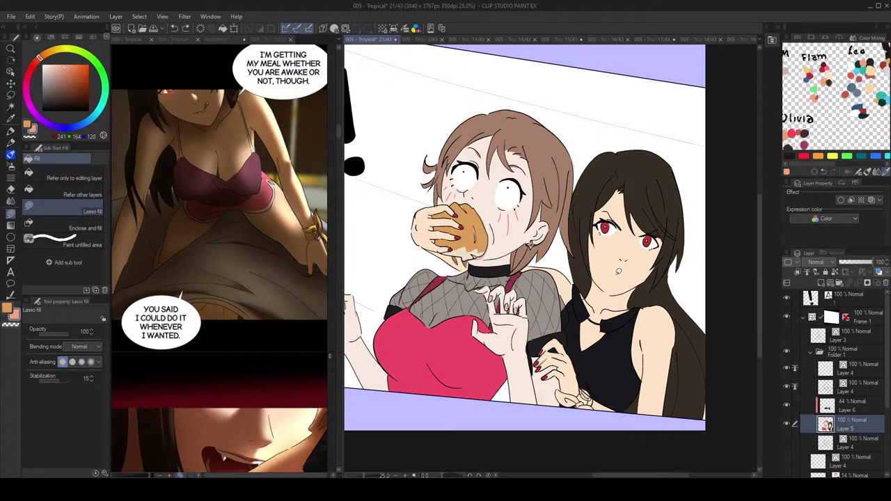
scroll(620, 273, "down", 2)
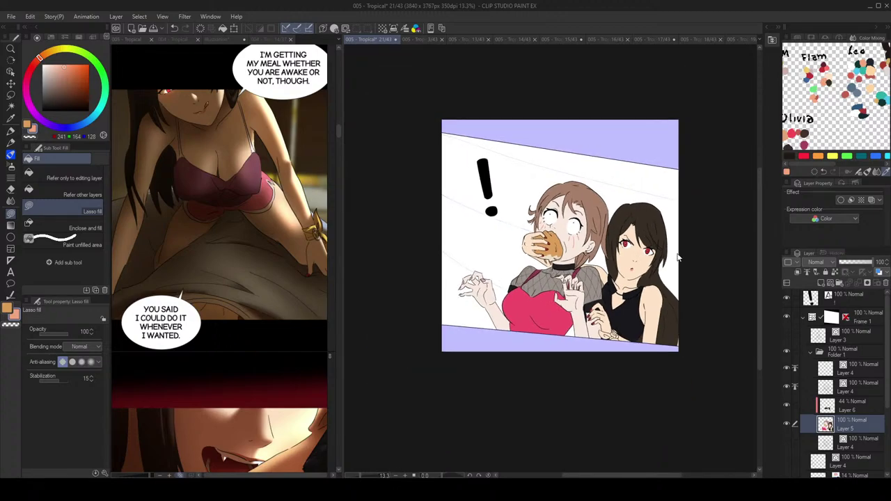
key("ctrl+s")
Step: Sample a gold and lasso-fill the dark-haired woman's bracelet, covering both the bow and the band within the line art
left_click_drag(613, 258, 623, 243)
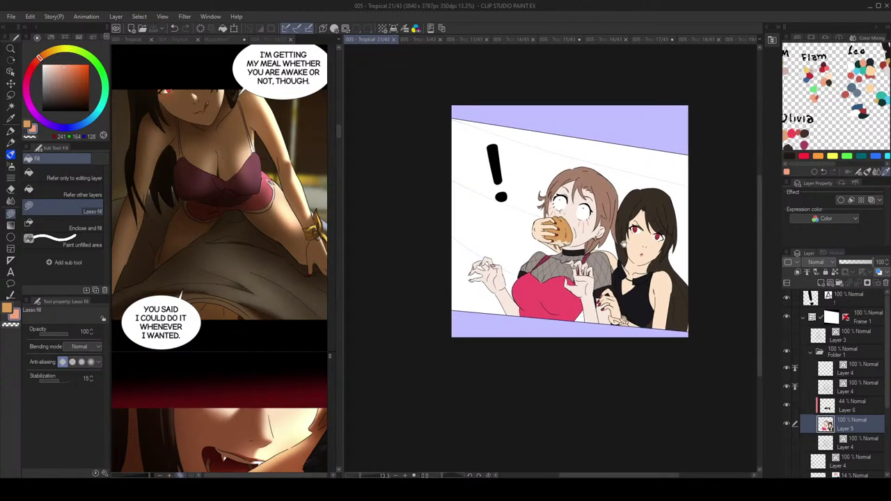
scroll(612, 279, "up", 3)
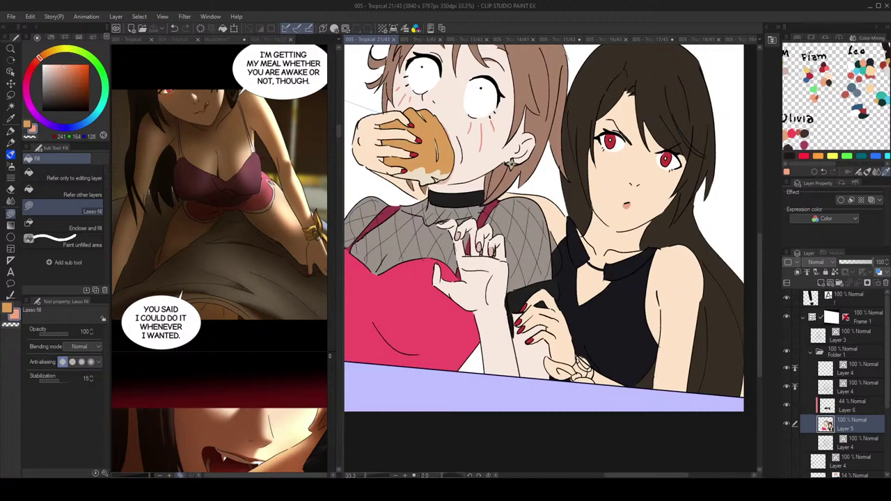
scroll(570, 306, "up", 3)
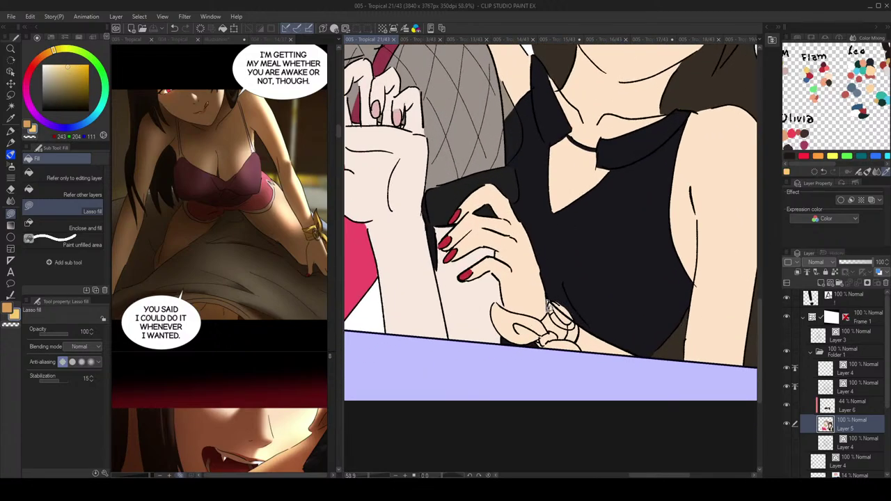
mouse_move(550, 309)
left_mouse_down()
mouse_move(491, 296)
mouse_move(485, 316)
mouse_move(498, 329)
mouse_move(559, 329)
left_mouse_up()
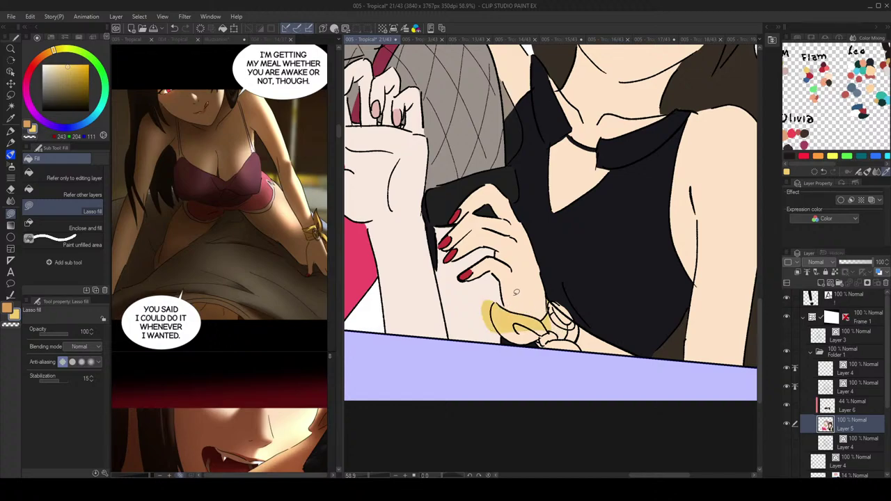
key("ctrl+z")
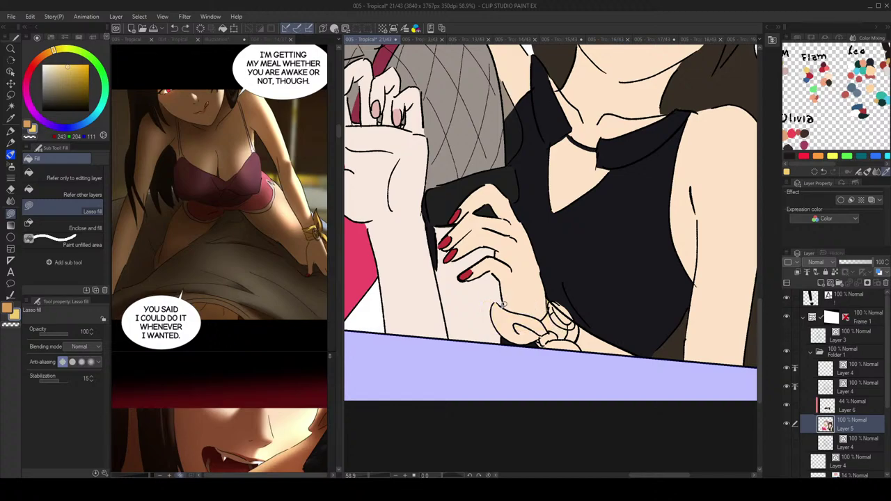
mouse_move(494, 304)
left_mouse_down()
mouse_move(514, 339)
mouse_move(551, 344)
mouse_move(536, 312)
mouse_move(497, 305)
left_mouse_up()
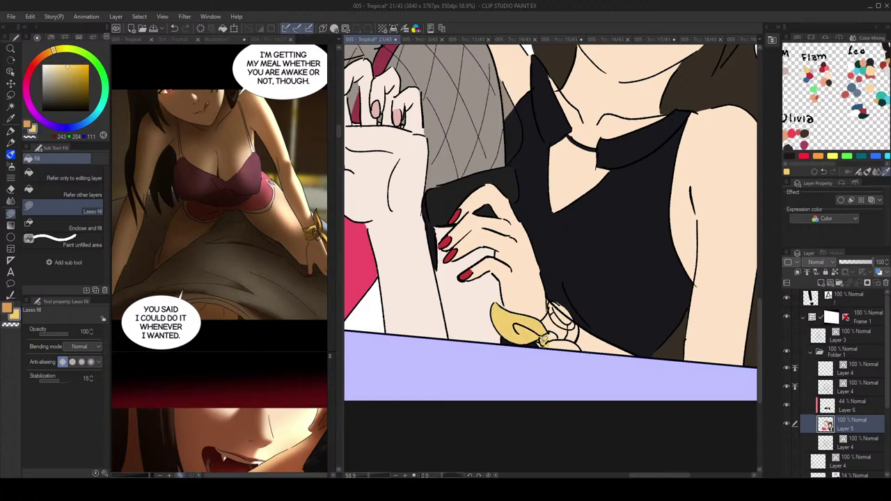
mouse_move(551, 351)
left_mouse_down()
mouse_move(585, 350)
mouse_move(568, 315)
left_mouse_up()
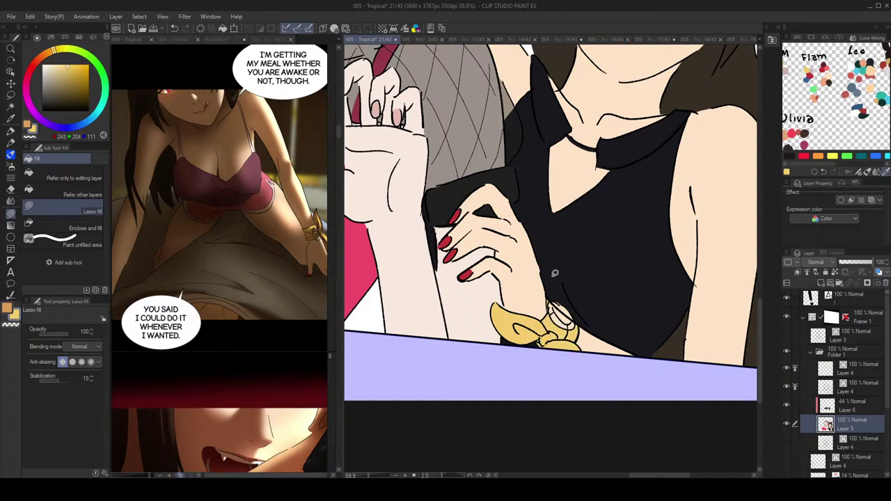
scroll(561, 314, "up", 3)
mouse_move(547, 302)
left_mouse_down()
mouse_move(575, 321)
mouse_move(550, 303)
mouse_move(542, 313)
mouse_move(569, 340)
mouse_move(568, 297)
mouse_move(576, 309)
left_mouse_up()
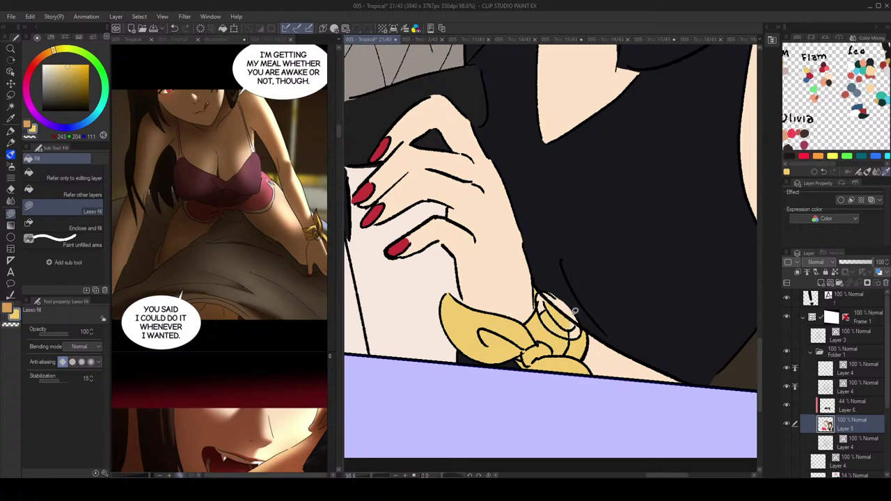
Step: Sample an off-white from the character color reference and lasso-fill the bracelet band's pale sections
left_click(808, 68)
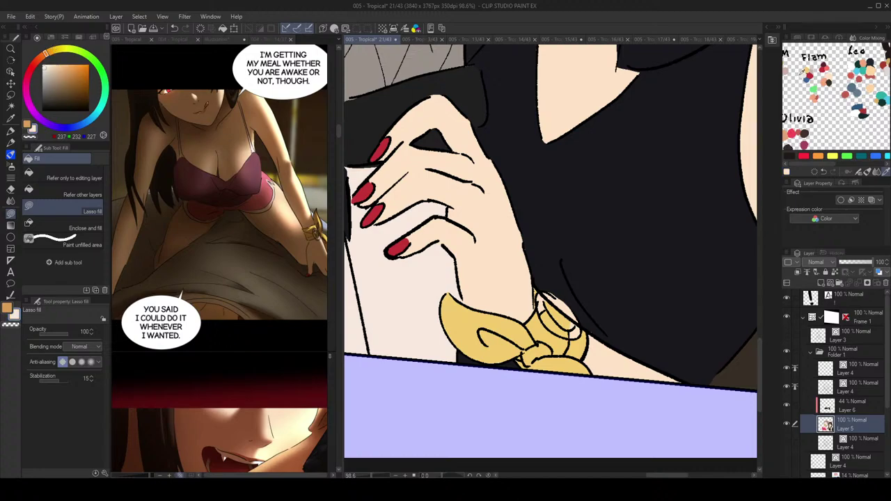
mouse_move(549, 298)
left_mouse_down()
mouse_move(539, 305)
mouse_move(540, 291)
mouse_move(550, 298)
left_mouse_up()
mouse_move(578, 338)
left_mouse_down()
mouse_move(577, 316)
mouse_move(579, 336)
left_mouse_up()
Step: Touch up the bracelet band's upper edge using the sampled gold and the top's near-black, and save the page
left_click(573, 318, "alt")
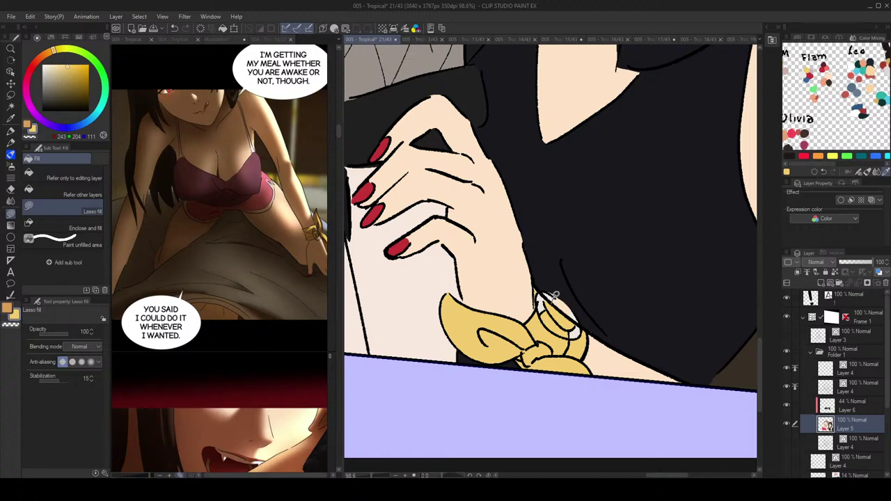
mouse_move(573, 304)
left_mouse_down()
mouse_move(573, 318)
mouse_move(557, 303)
left_mouse_up()
scroll(575, 298, "down", 4)
scroll(581, 292, "up", 5)
key("ctrl+z")
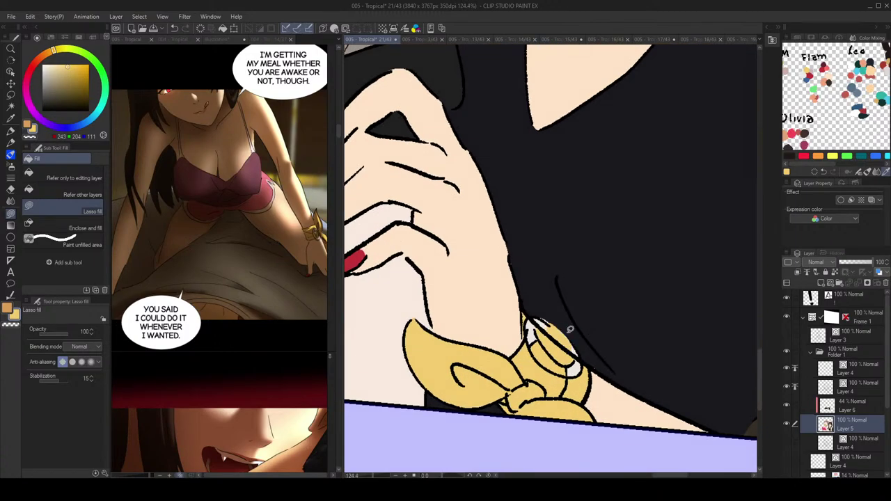
left_click(572, 328, "alt")
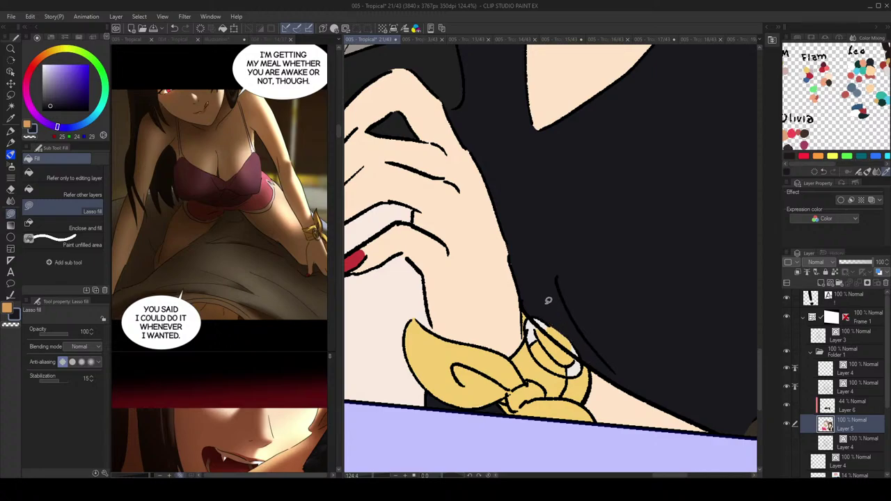
scroll(571, 335, "down", 5)
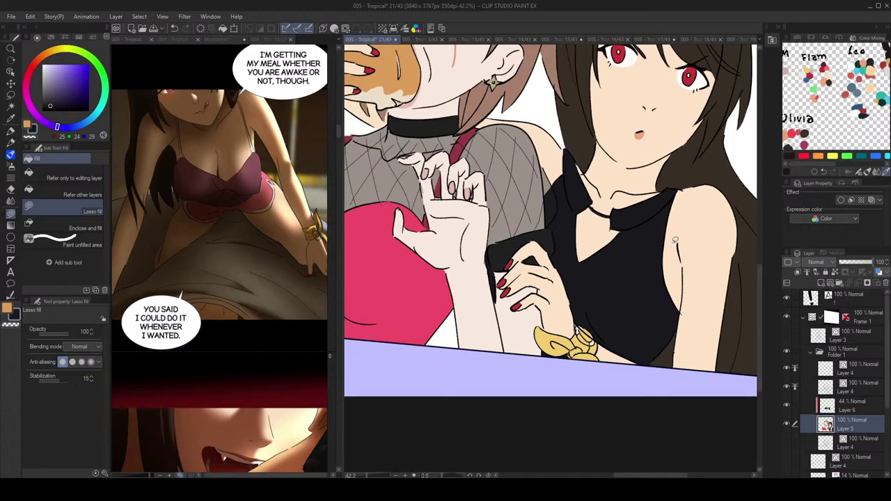
scroll(669, 240, "down", 2)
left_click_drag(630, 236, 631, 258)
scroll(634, 250, "down", 1)
scroll(632, 258, "down", 1)
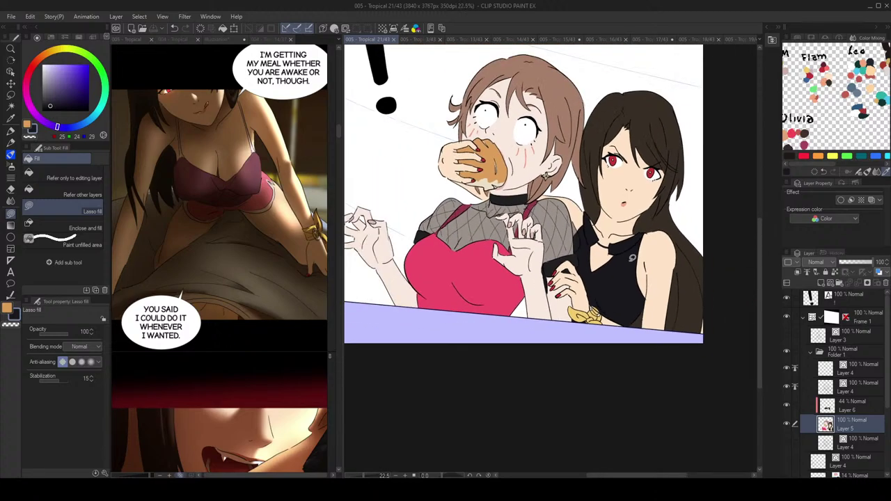
Step: Adjust the vector line at the bracelet's outer edge on Layer 4, and extend the gold to it on Layer 5
key("h")
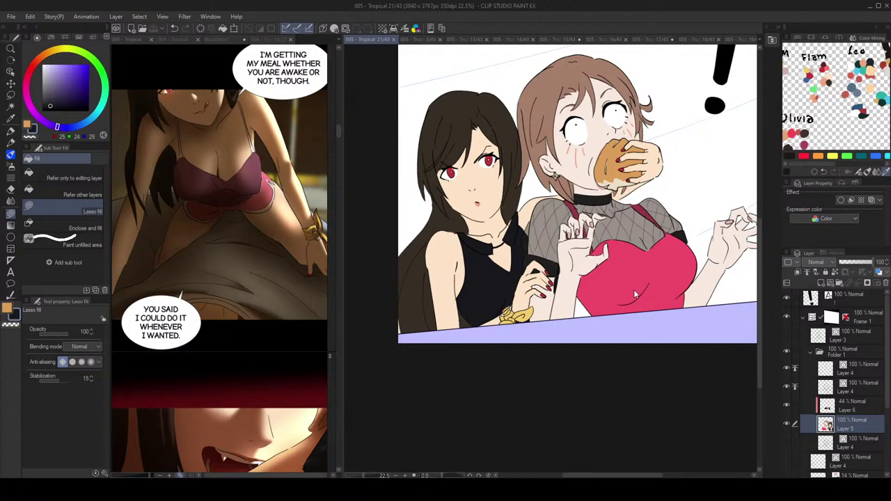
scroll(635, 295, "up", 4)
key("o")
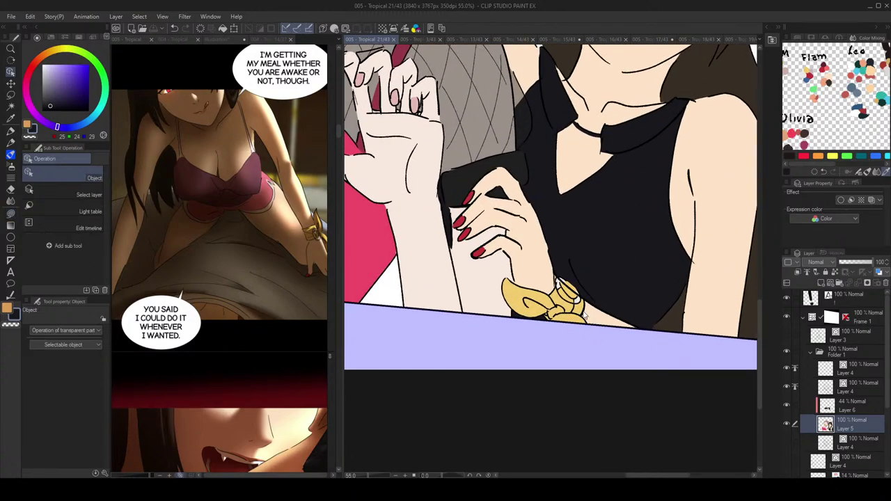
left_click(585, 316)
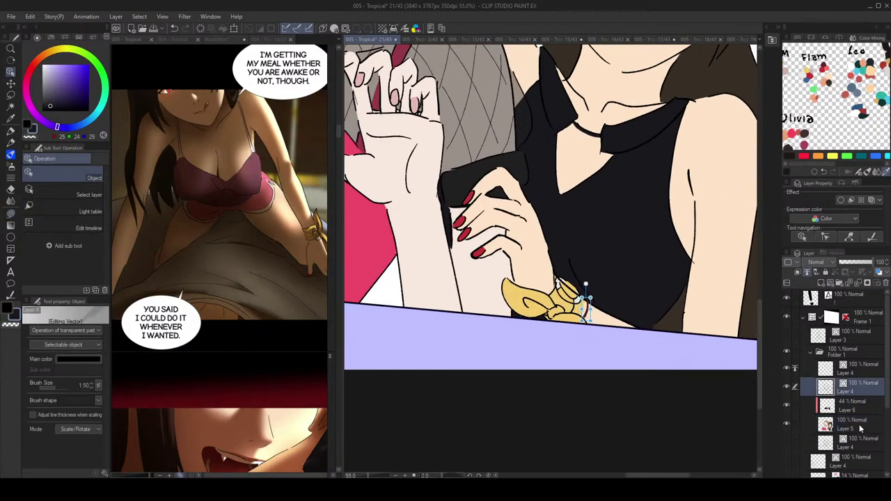
left_click(861, 426)
key("g")
scroll(599, 291, "up", 3)
left_click(567, 315, "alt")
left_click_drag(568, 310, 578, 305)
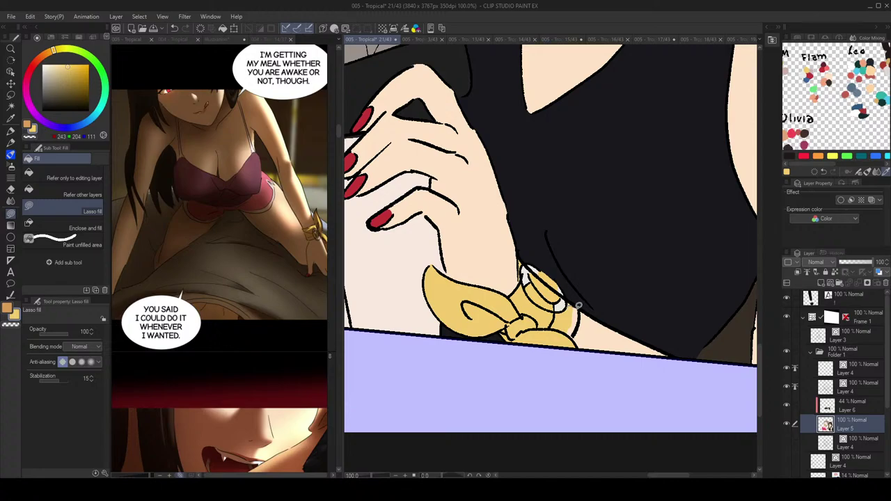
Step: Save the page and look over both women's flat colors across the whole panel
scroll(578, 305, "down", 6)
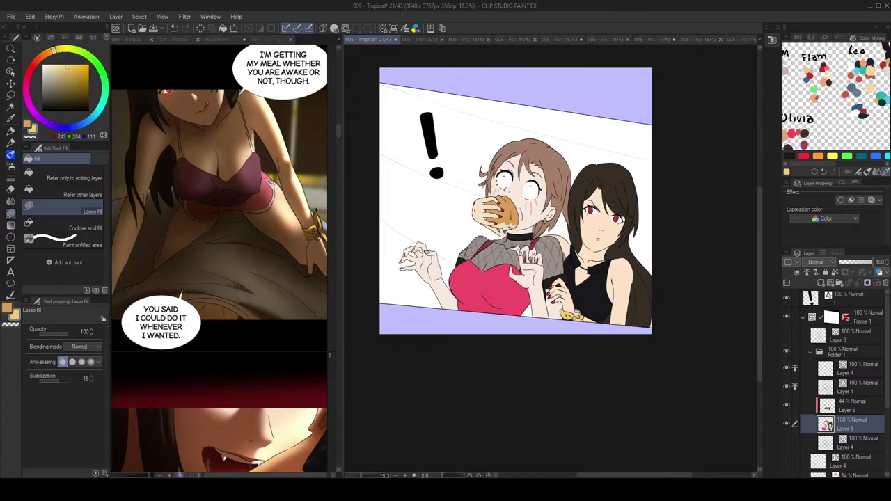
scroll(574, 312, "up", 3)
key("o")
left_click_drag(635, 258, 599, 241)
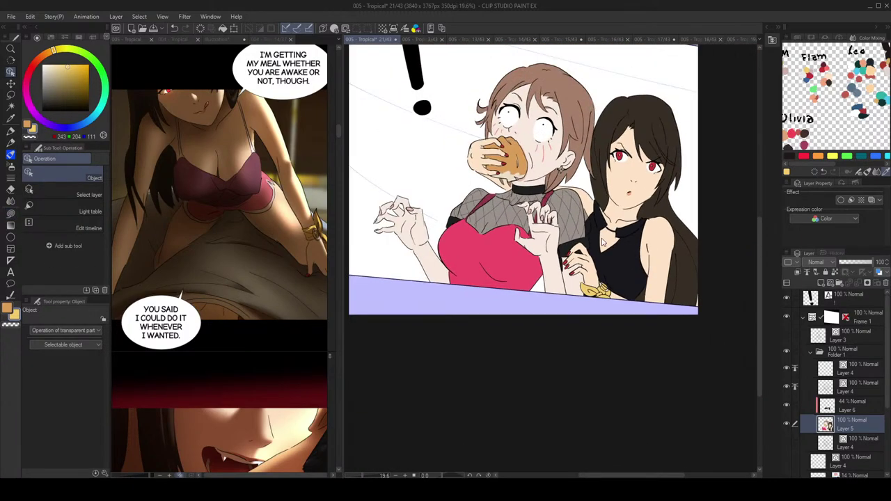
left_click_drag(571, 171, 575, 214)
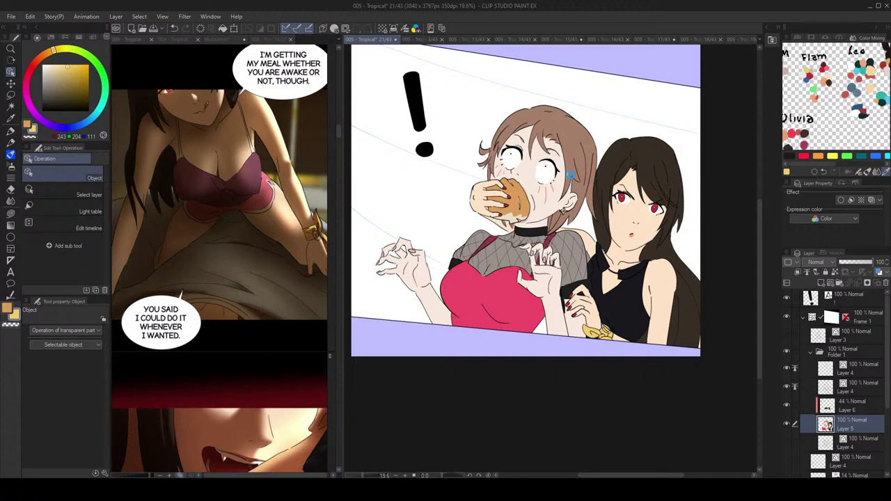
scroll(570, 179, "up", 2)
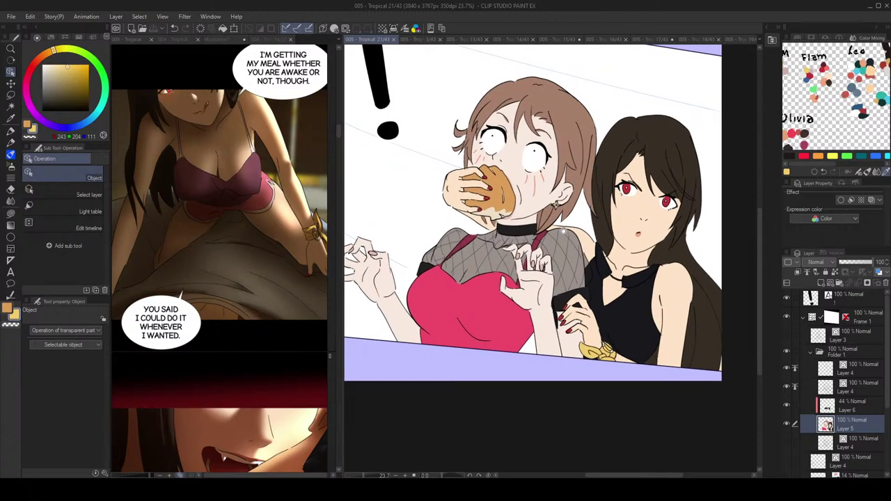
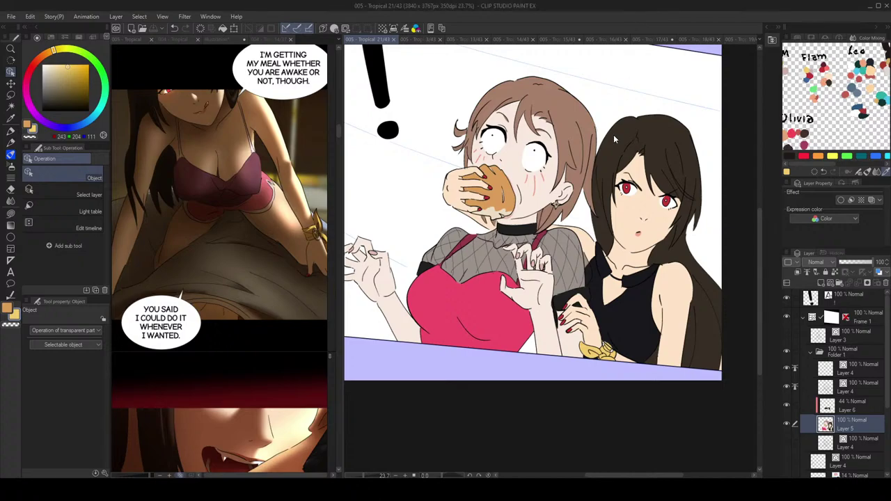
scroll(614, 134, "up", 1)
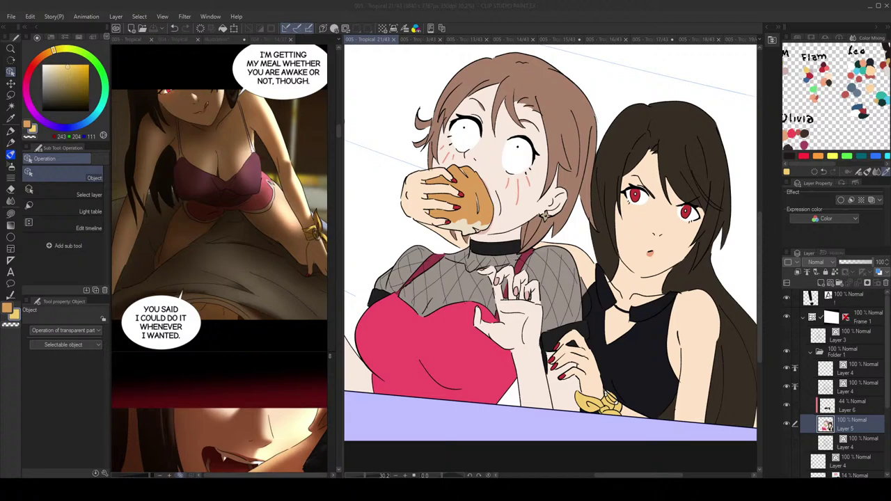
left_click_drag(586, 195, 592, 202)
key("g")
key("g")
left_click_drag(553, 227, 562, 243)
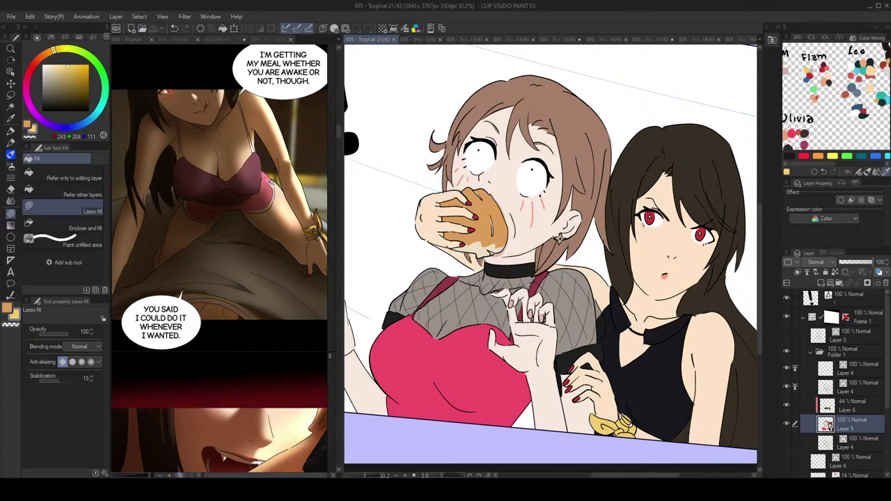
left_click_drag(567, 181, 564, 190)
left_click(294, 190)
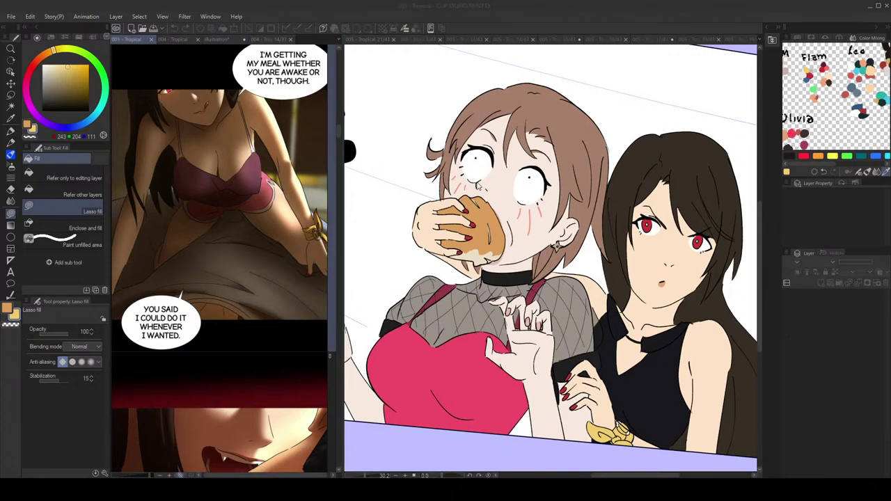
left_click(573, 91)
left_click_drag(572, 215, 576, 253)
scroll(565, 256, "down", 4)
scroll(577, 252, "down", 1)
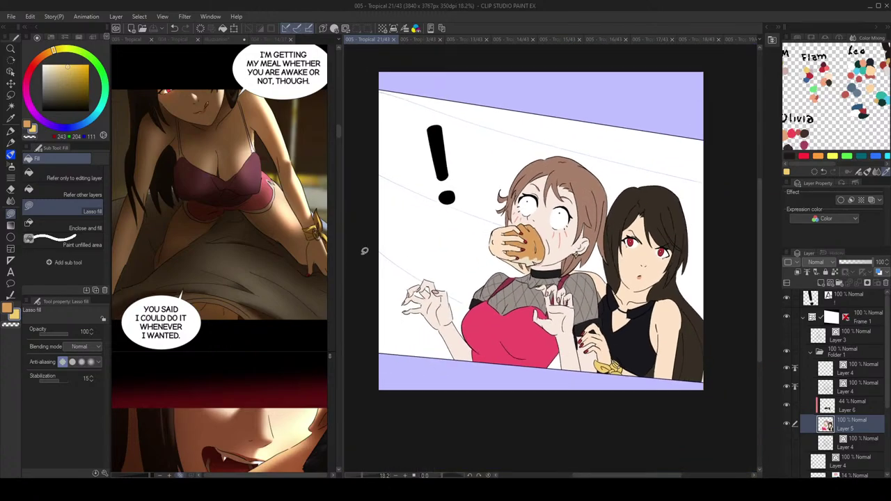
Step: Look through the pages of 005 - Tropical from page 8 to page 22, comparing the colored and uncolored panels
scroll(267, 223, "down", 10)
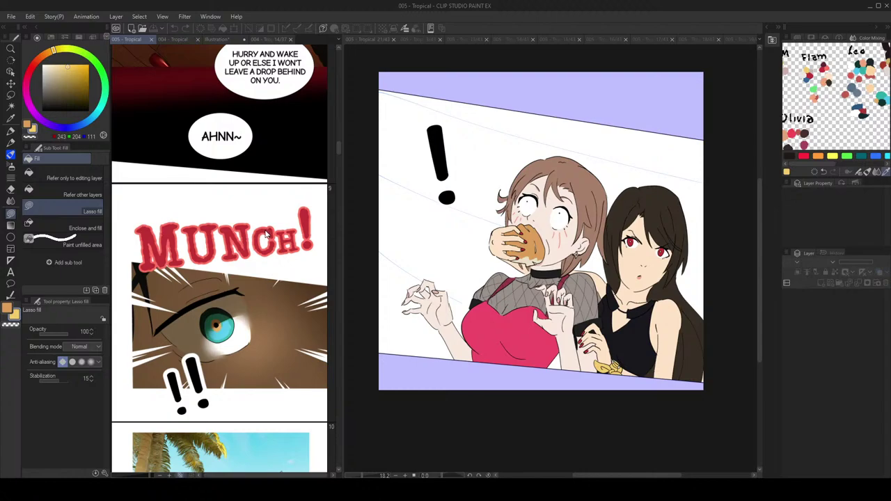
scroll(265, 230, "up", 3)
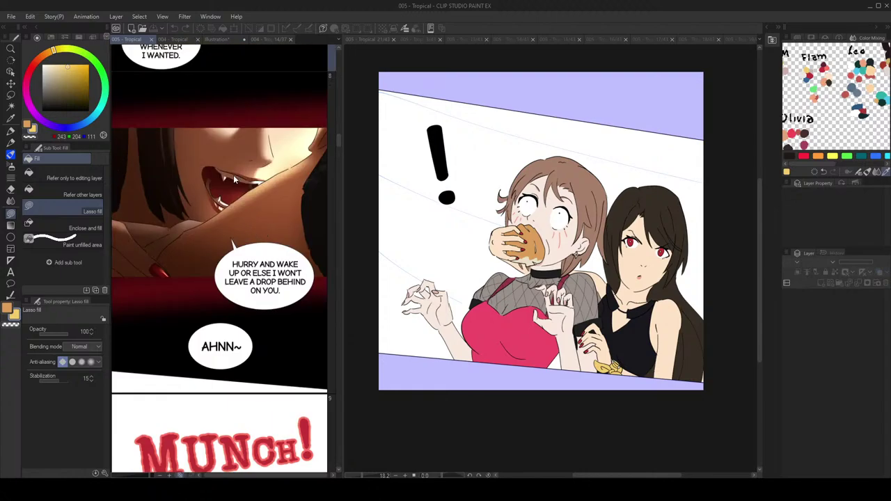
scroll(237, 198, "down", 10)
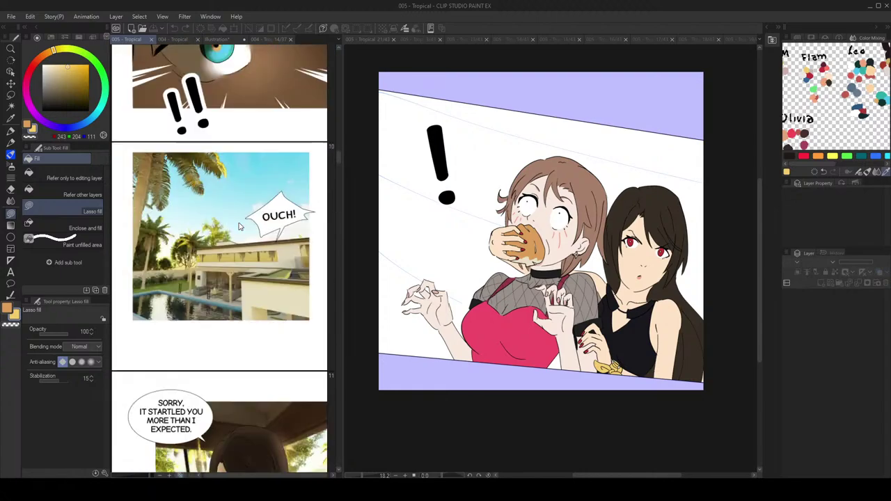
scroll(237, 227, "down", 2)
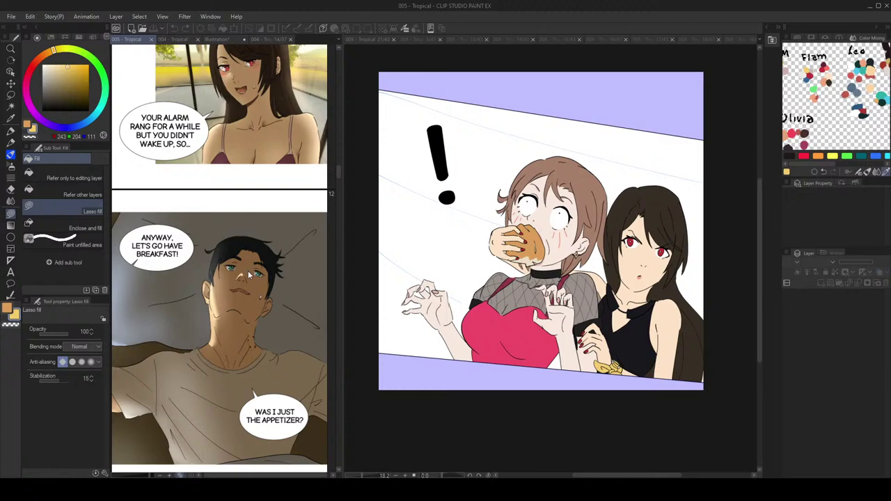
scroll(248, 271, "down", 2)
scroll(248, 272, "up", 10)
scroll(247, 272, "down", 5)
scroll(248, 277, "up", 5)
scroll(248, 277, "up", 2)
scroll(246, 280, "down", 7)
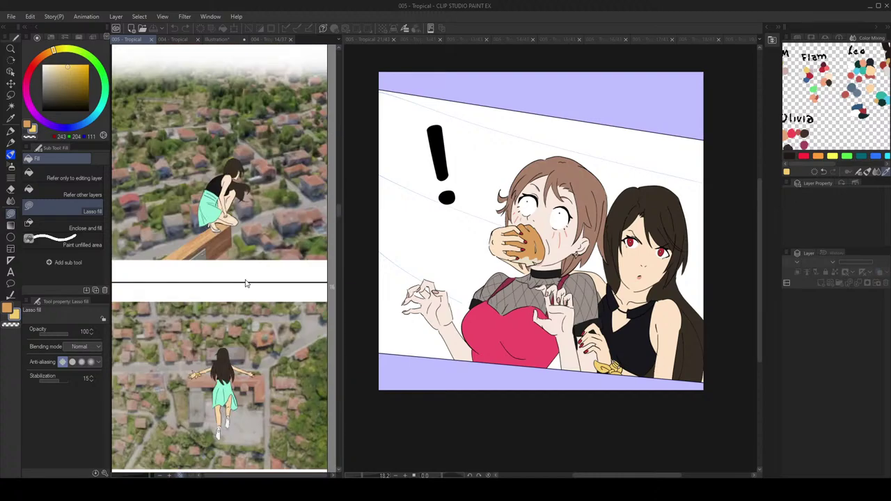
scroll(245, 273, "up", 5)
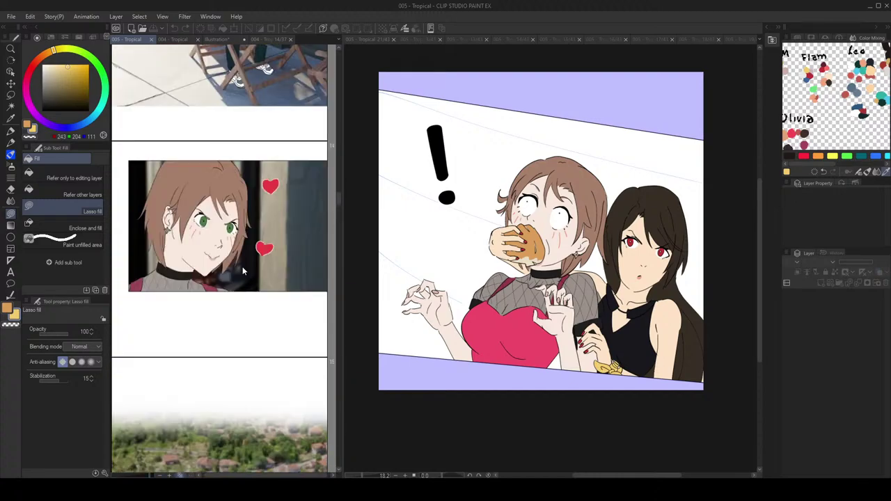
scroll(228, 273, "down", 5)
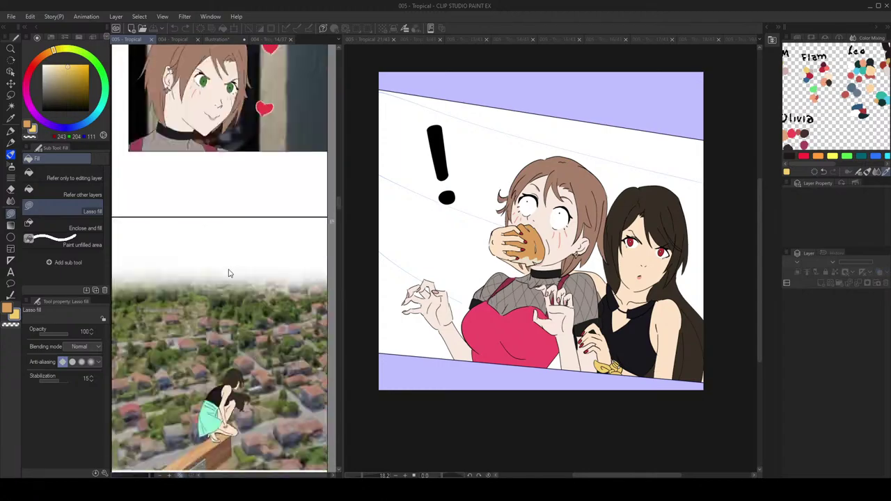
scroll(227, 273, "down", 8)
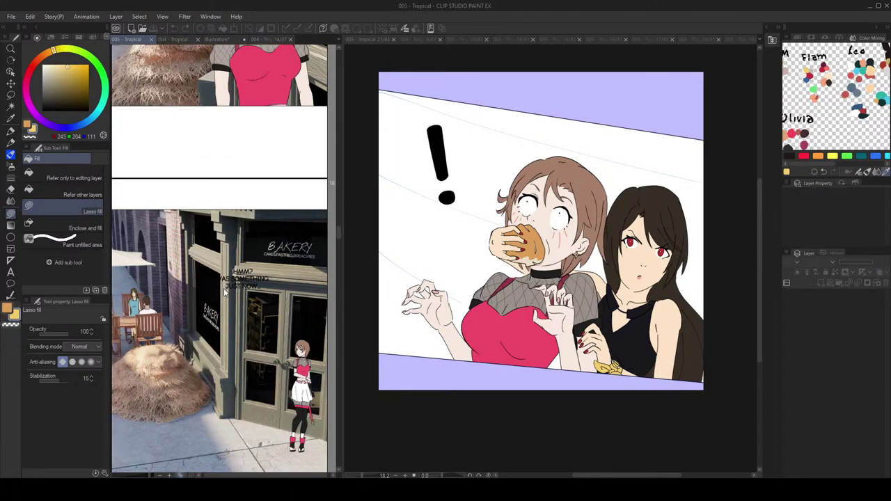
scroll(224, 315, "down", 5)
scroll(226, 312, "up", 5)
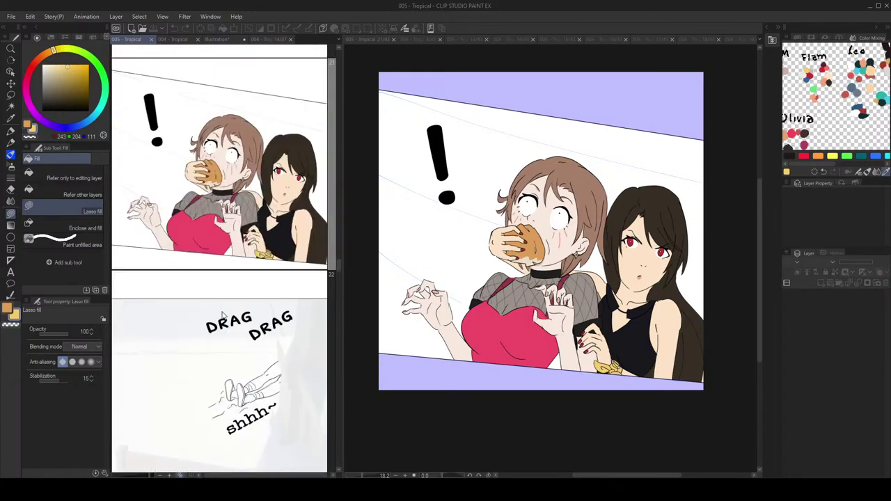
scroll(240, 292, "down", 4)
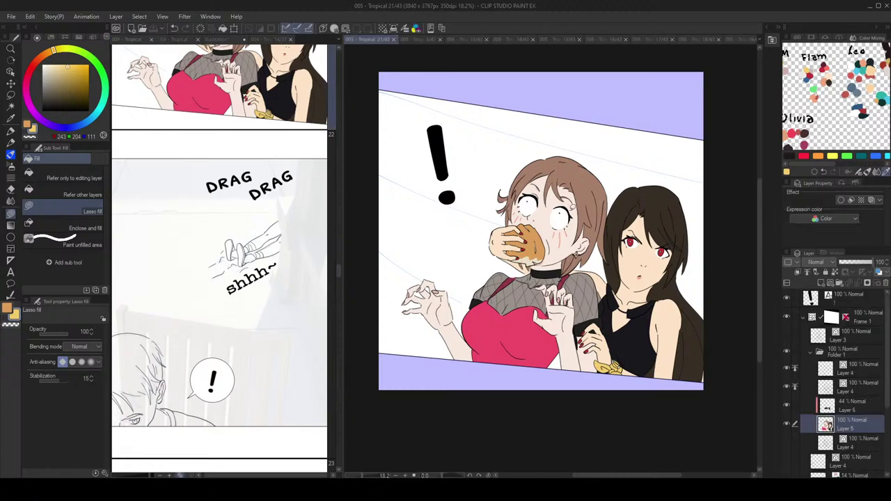
Step: Open page 22 for editing and bring up 004 - Tropical beside it at the page with the dark-haired man on blue
scroll(567, 216, "up", 1)
double_click(256, 271)
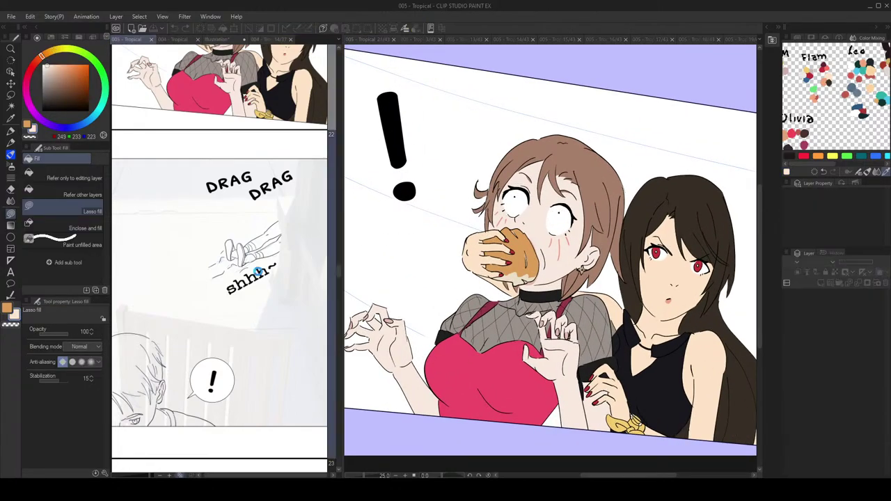
scroll(604, 245, "up", 1)
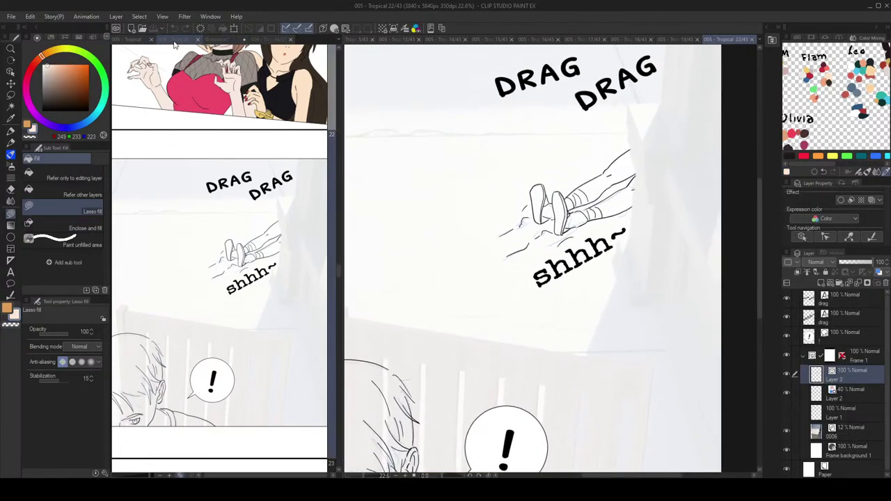
left_click(174, 39)
scroll(230, 244, "down", 10)
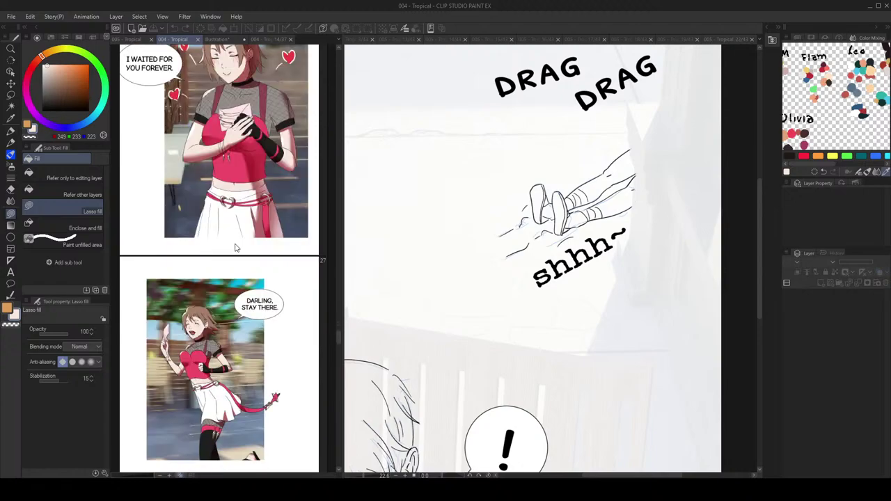
scroll(236, 248, "up", 2)
scroll(265, 265, "down", 10)
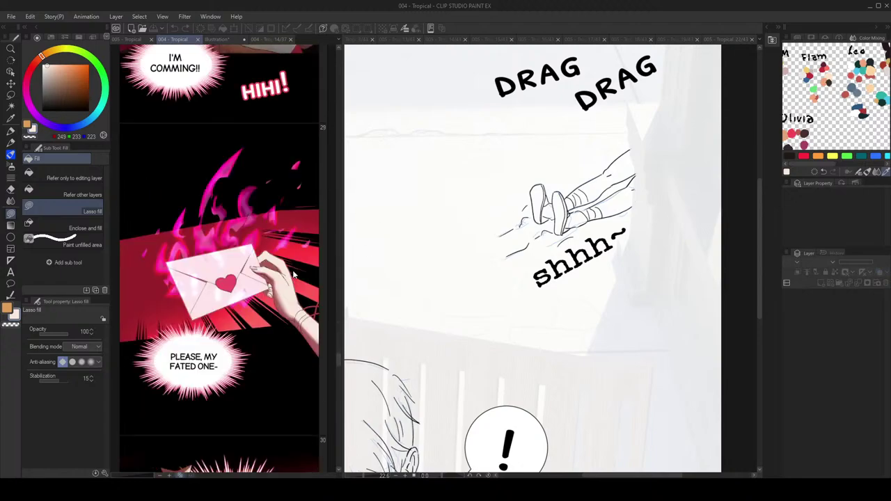
scroll(275, 277, "up", 2)
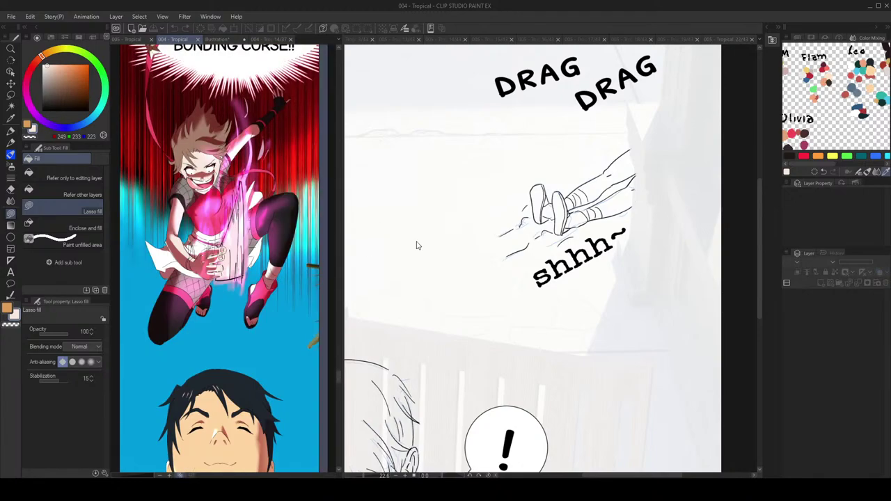
scroll(600, 204, "up", 2)
Step: Hide the blue sketch on Layer 2 of page 22 and check the line art on Layer 3
left_click_drag(605, 202, 621, 244)
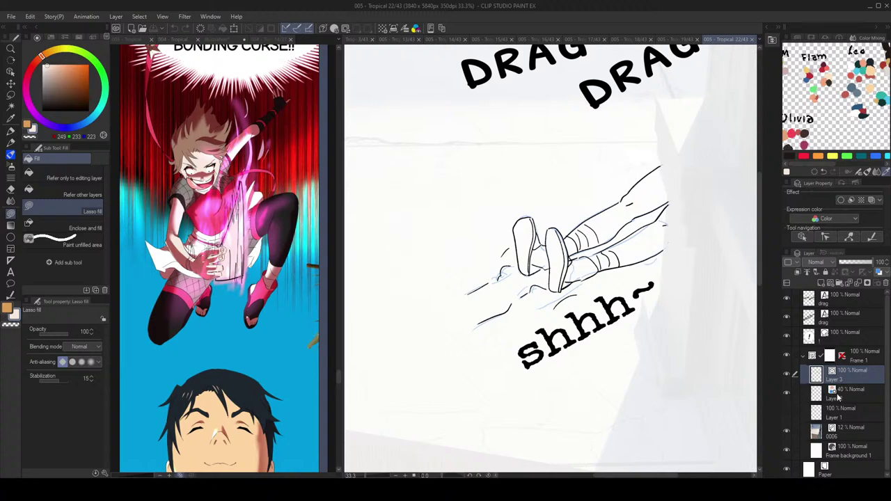
left_click(830, 395)
left_click(787, 375)
left_click(787, 375)
left_click(788, 394)
scroll(613, 373, "down", 2)
left_click_drag(616, 381, 646, 124)
scroll(645, 124, "down", 1)
left_click(787, 374)
left_click(787, 375)
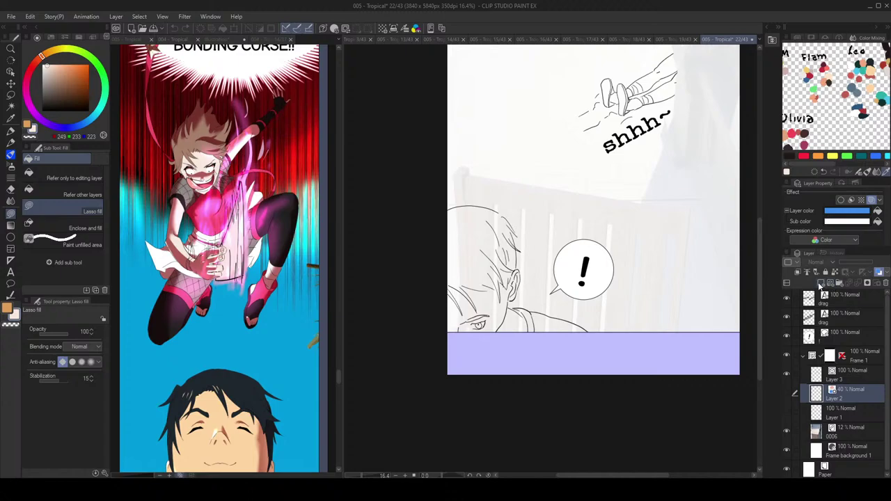
Step: Add a raster layer above Layer 2, turn on Quick Mask, and lasso-fill rough mask areas over the dragged legs and the man
left_click(821, 282)
left_click(345, 29)
left_click_drag(654, 77, 584, 206)
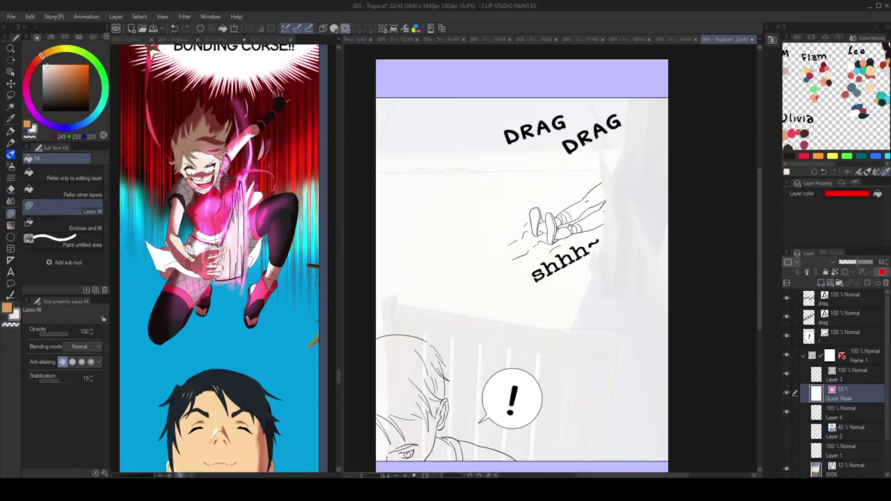
scroll(622, 148, "up", 2)
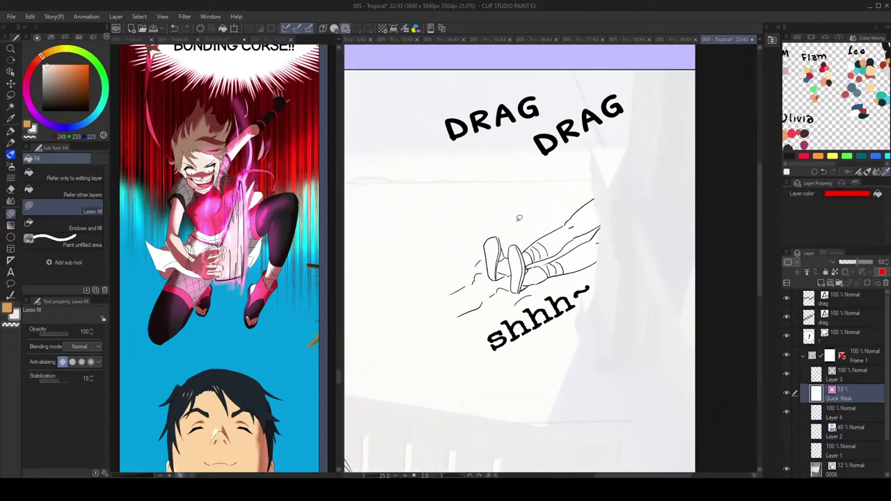
left_click_drag(515, 227, 466, 238)
left_click_drag(531, 306, 595, 183)
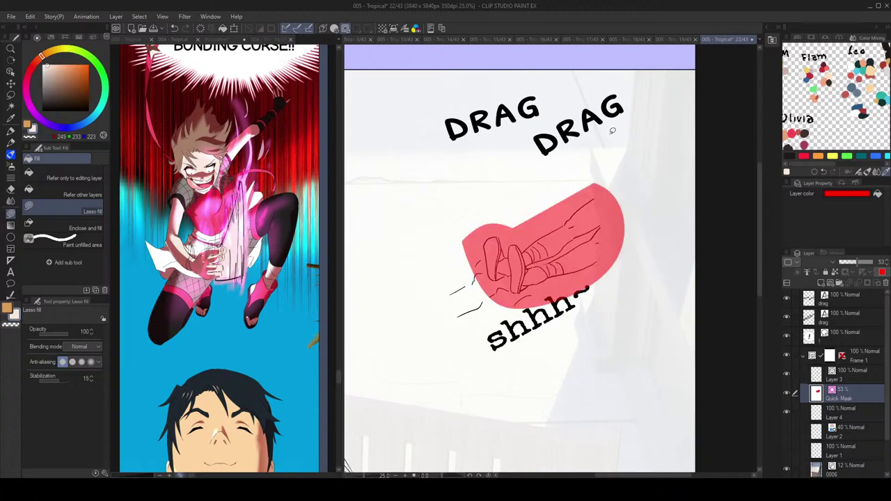
mouse_move(500, 408)
left_mouse_down()
mouse_move(584, 221)
mouse_move(552, 242)
mouse_move(395, 278)
mouse_move(515, 264)
left_mouse_up()
Step: Cut the Quick Mask away at the gaps in the man's hair outline with transparent lasso fills
scroll(496, 236, "up", 4)
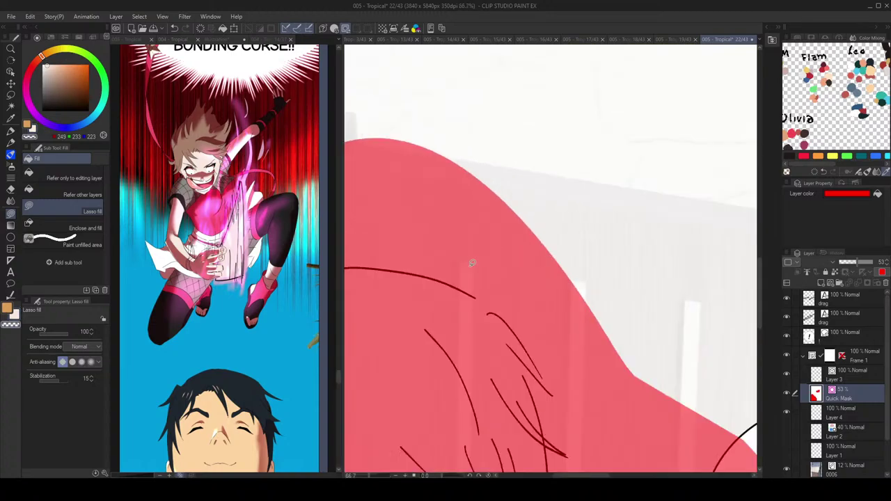
left_click_drag(494, 309, 494, 311)
scroll(578, 207, "down", 4)
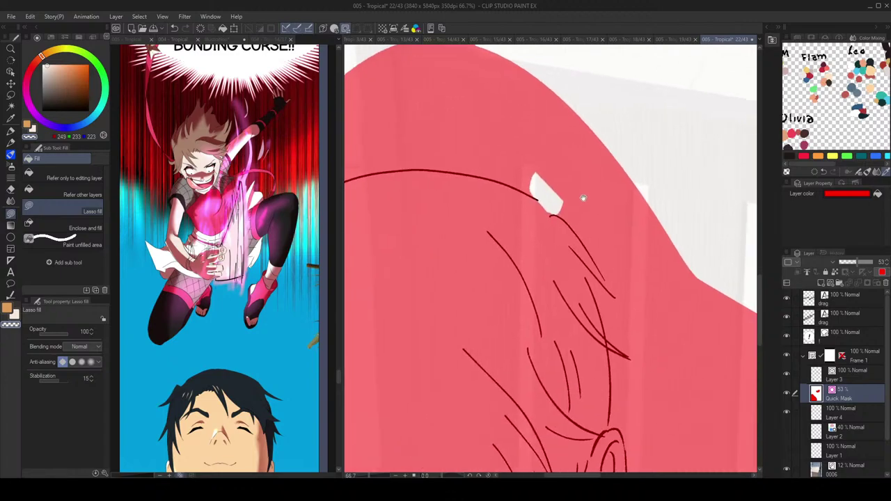
scroll(612, 236, "up", 3)
scroll(612, 235, "up", 1)
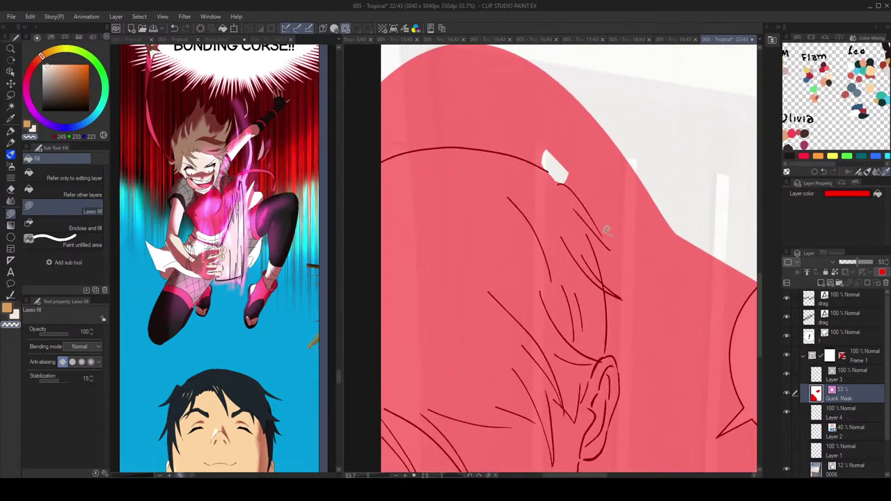
mouse_move(607, 238)
left_mouse_down()
mouse_move(586, 221)
mouse_move(595, 241)
left_mouse_up()
mouse_move(618, 296)
left_mouse_down()
mouse_move(600, 252)
mouse_move(588, 251)
mouse_move(610, 248)
left_mouse_up()
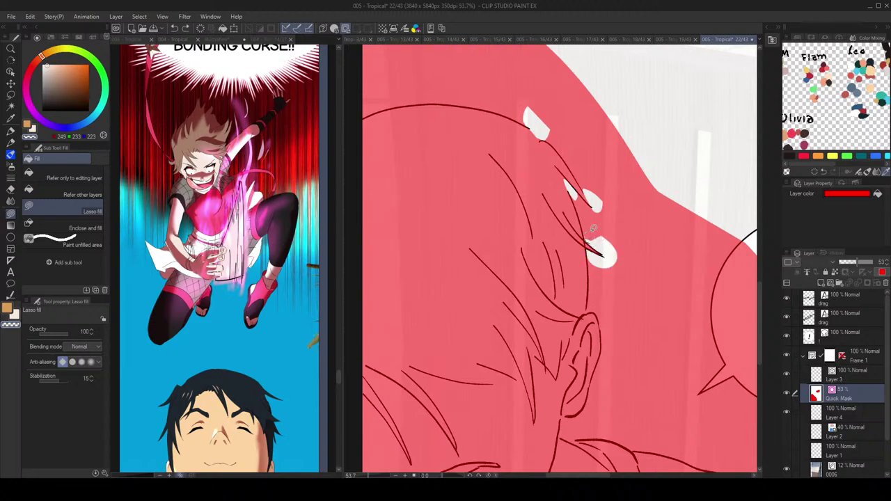
scroll(591, 229, "down", 2)
scroll(590, 252, "down", 3)
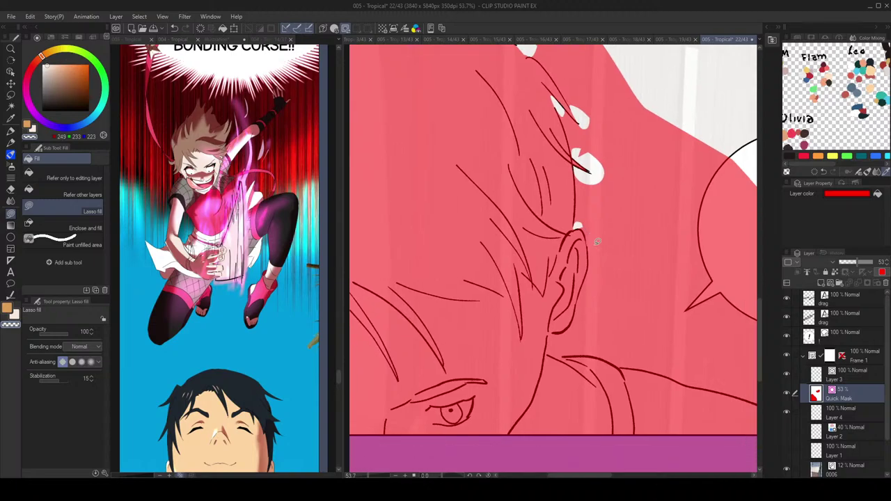
Step: Cut the Quick Mask away at the outline gaps behind the man's neck and along his collar and shoulder
left_click_drag(551, 291, 561, 295)
scroll(564, 302, "down", 1)
scroll(593, 295, "down", 1)
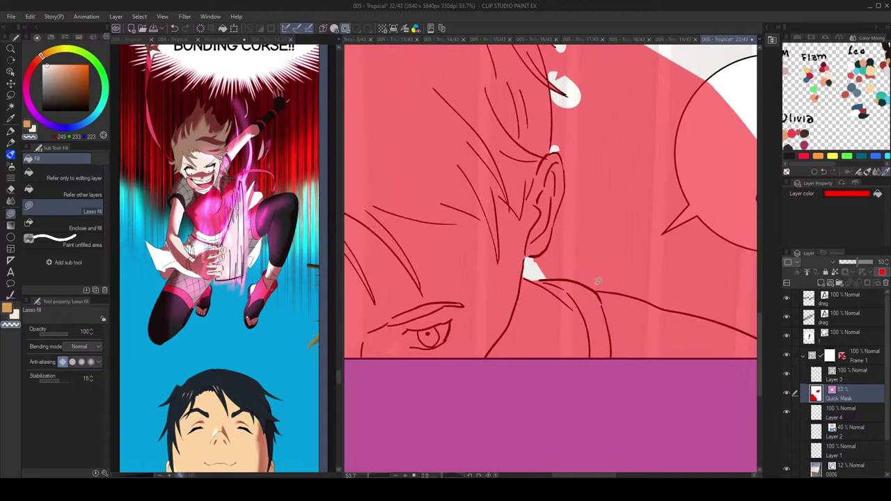
left_click_drag(615, 289, 618, 291)
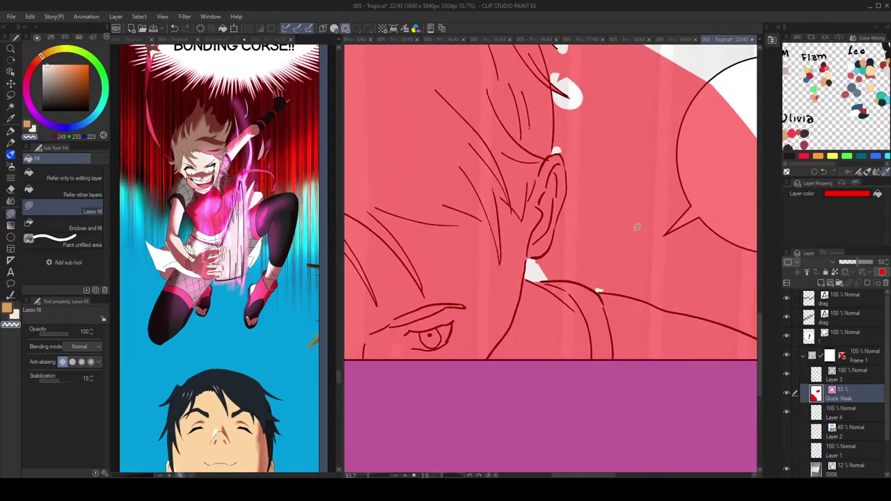
scroll(631, 218, "down", 2)
left_click_drag(682, 192, 694, 233)
left_click_drag(646, 199, 599, 158)
Step: Set Layer 3 as the reference layer and clear the Quick Mask outside the man's outline with the referred-layer auto selection
key("w")
left_click(624, 210)
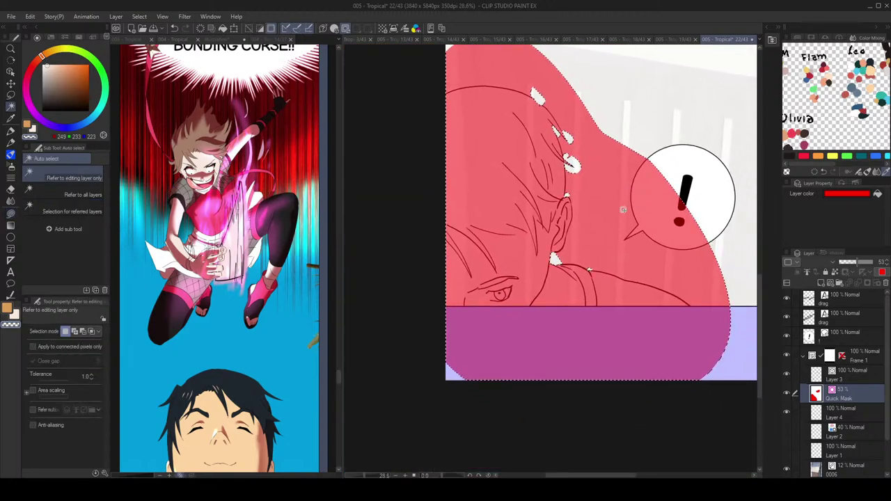
left_click(829, 372)
left_click(857, 395)
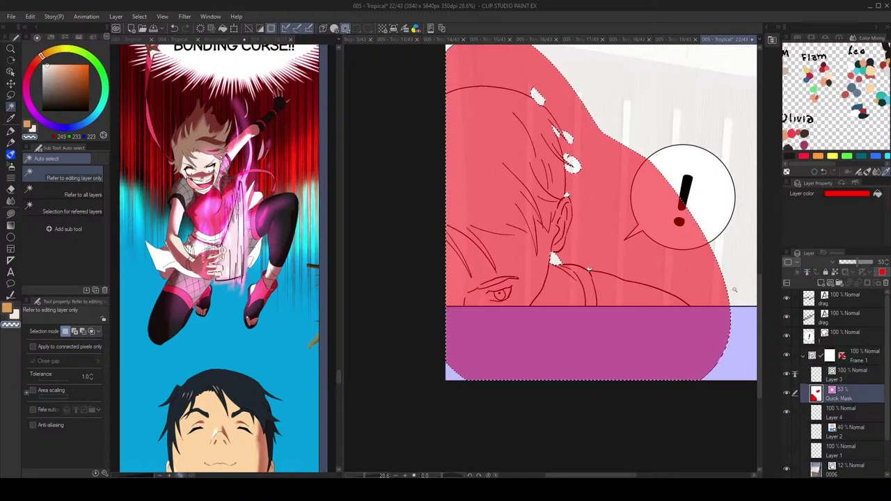
left_click(72, 211)
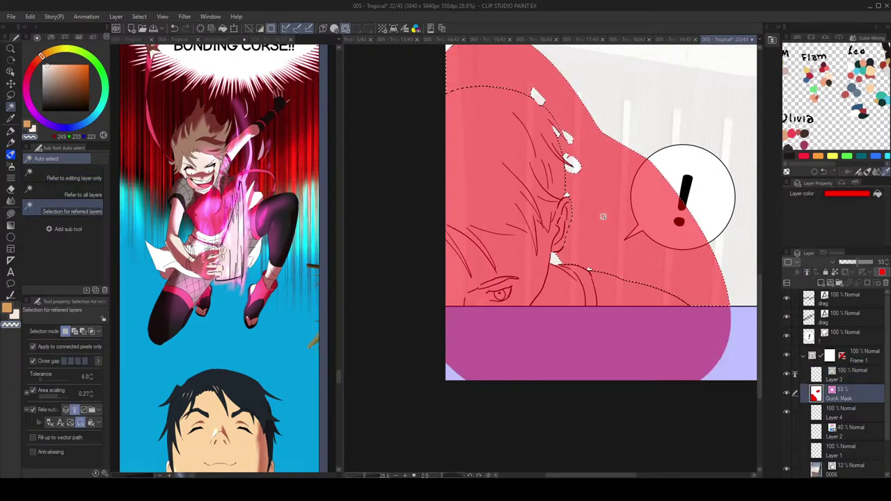
left_click(647, 166)
mouse_move(649, 166)
left_mouse_down()
mouse_move(639, 233)
mouse_move(612, 203)
mouse_move(599, 213)
mouse_move(605, 156)
left_mouse_up()
key("ctrl+d")
Step: Auto-select the Quick Mask area below the panel's lower border, delete it, and clear the selection
key("g")
key("g")
key("w")
left_click(582, 372)
key("Delete")
left_click_drag(606, 205, 596, 242)
key("ctrl+d")
key("g")
key("g")
Step: Raise the opacity of background image layer 0006 to 49% and return to the Quick Mask over the dragged legs
mouse_move(655, 99)
left_mouse_down()
mouse_move(602, 261)
mouse_move(497, 352)
left_mouse_up()
scroll(628, 147, "up", 6)
left_click_drag(652, 182, 631, 183)
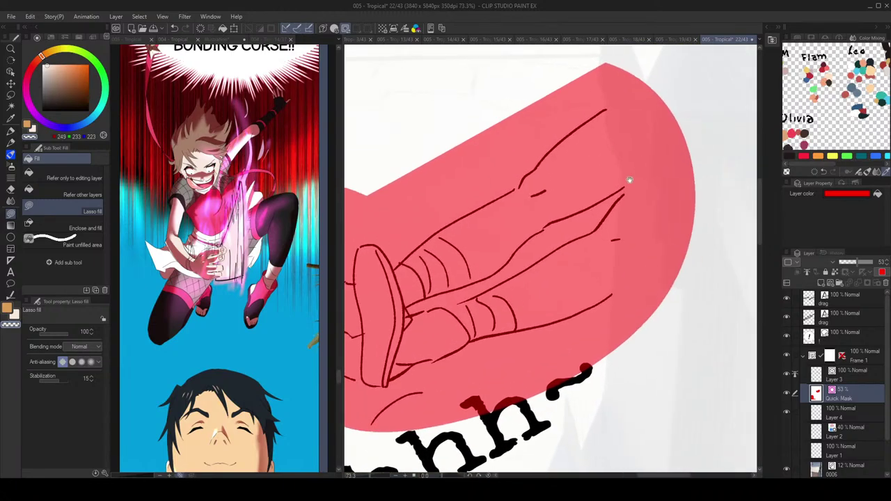
scroll(663, 109, "down", 5)
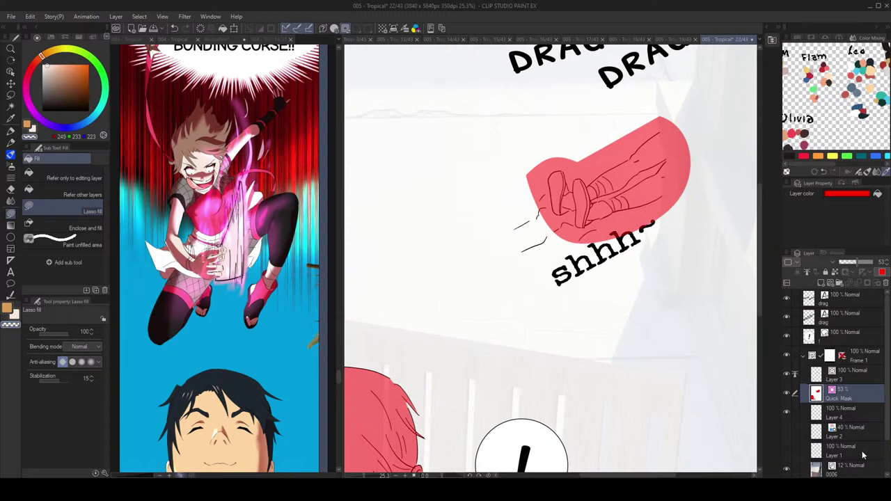
left_click(861, 468)
left_click(855, 262)
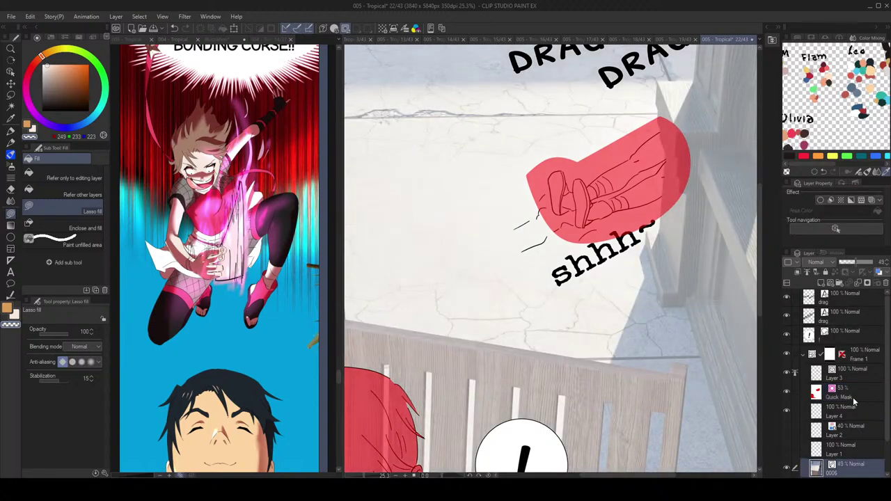
left_click(853, 402)
scroll(665, 129, "up", 5)
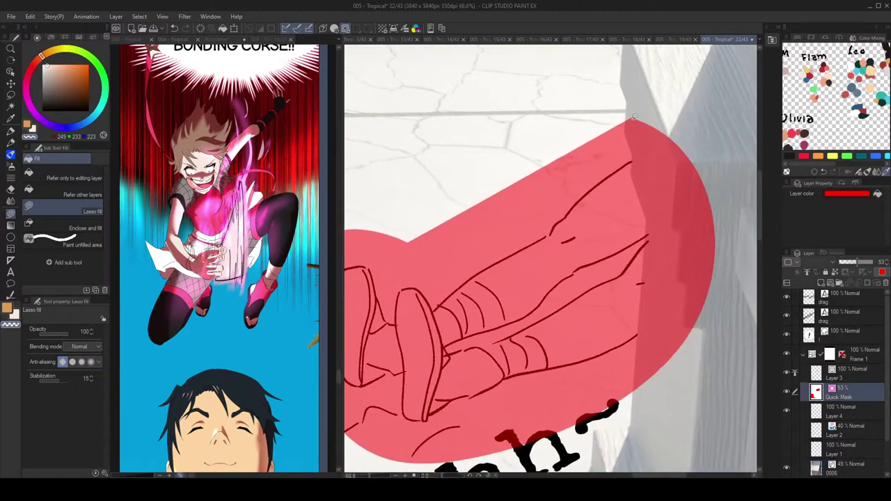
scroll(633, 115, "down", 1)
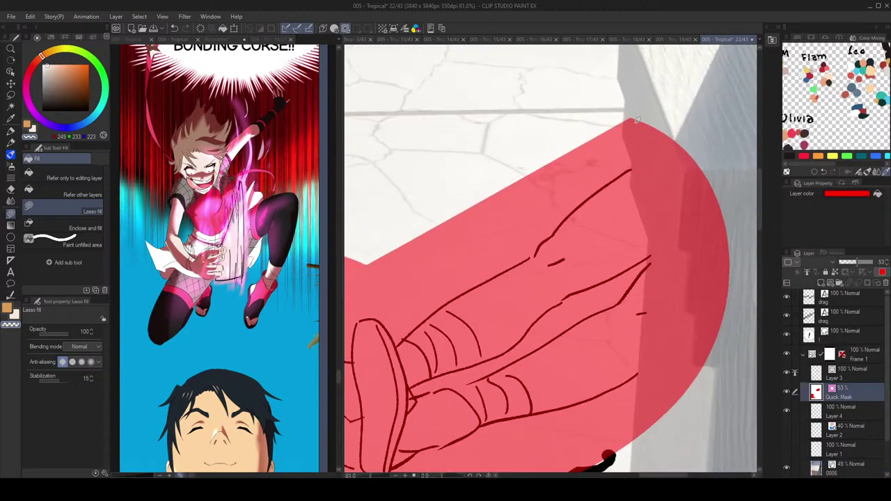
Step: Polyline-select the Quick Mask area overlapping the wall beside the dragged legs and delete it
left_click(10, 94)
left_click(63, 224)
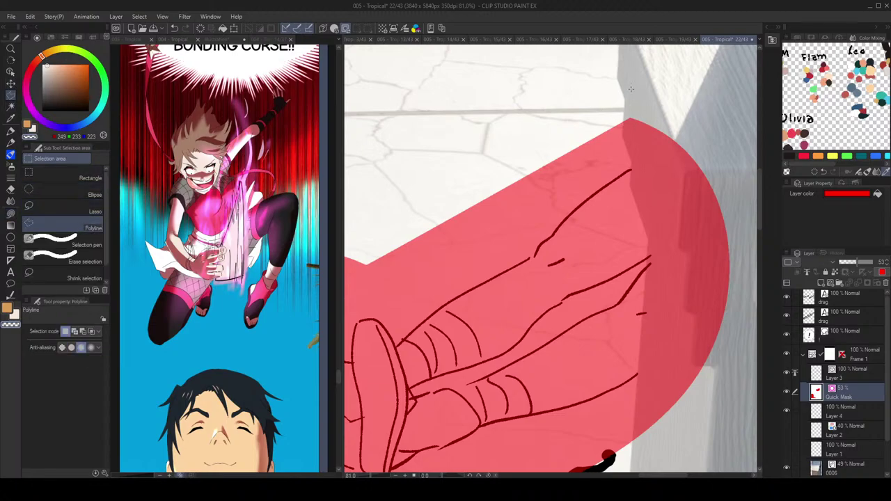
left_click_drag(630, 114, 629, 119)
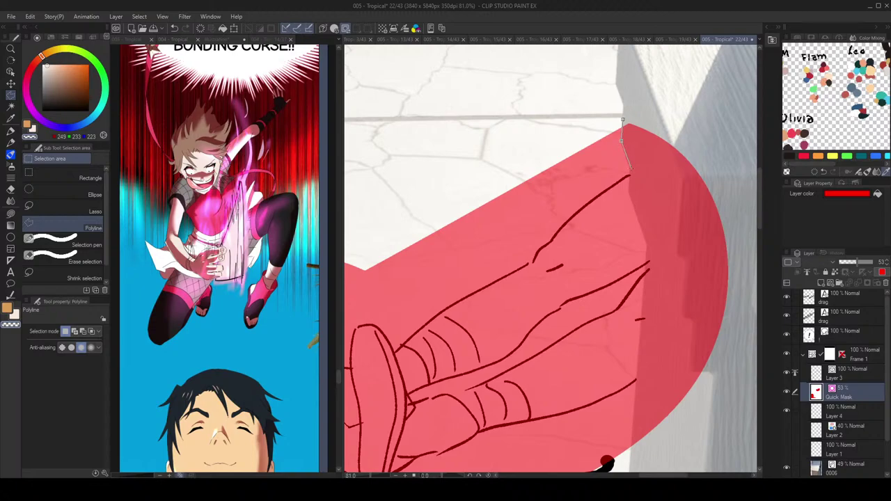
scroll(629, 187, "down", 3)
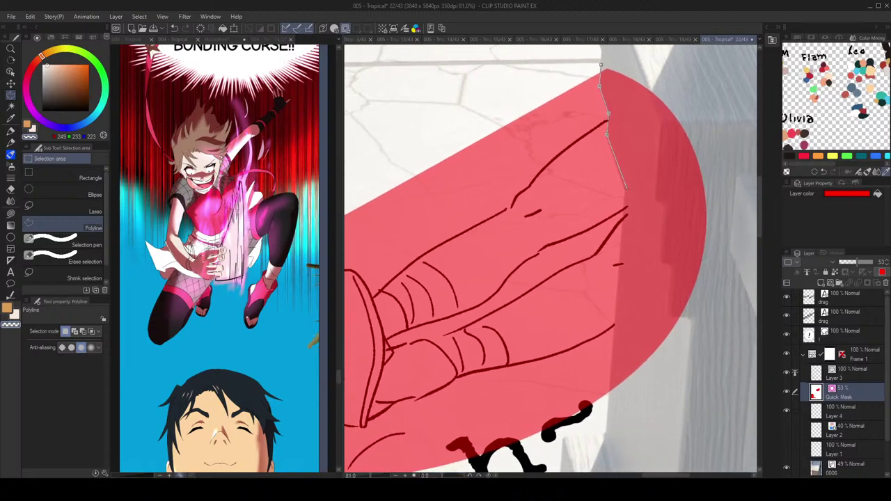
scroll(634, 222, "down", 3)
left_click(621, 339)
left_click(700, 167)
left_click(634, 106)
left_click(616, 135)
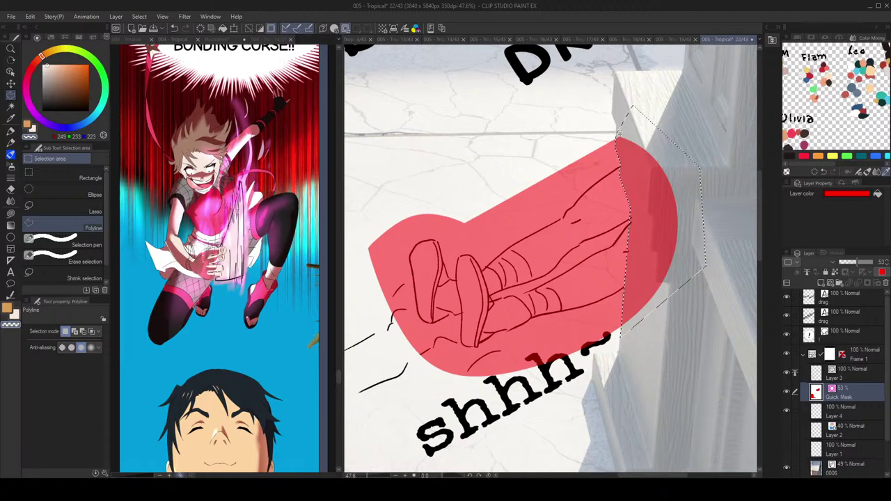
key("Delete")
scroll(648, 247, "down", 2)
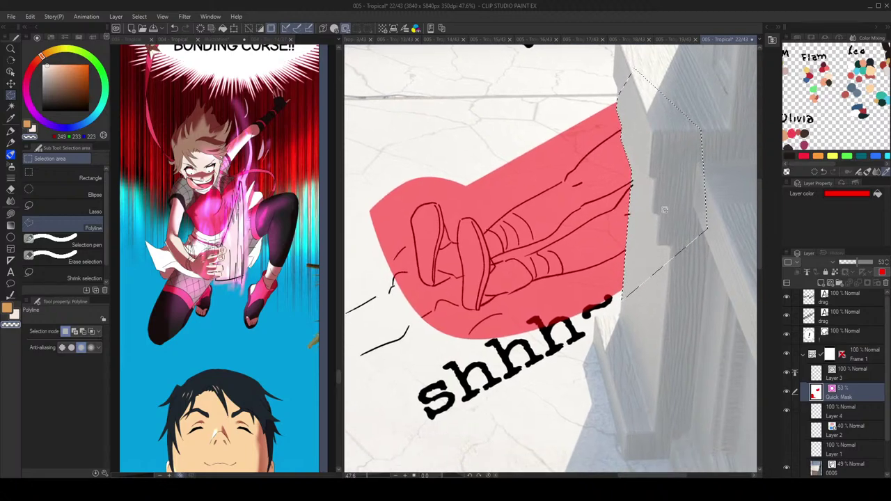
Step: Delete the Layer 3 line art inside the same wall selection and clear the selection
left_click(829, 377)
key("Delete")
key("ctrl+d")
mouse_move(645, 225)
left_mouse_down()
mouse_move(671, 136)
mouse_move(674, 182)
left_mouse_up()
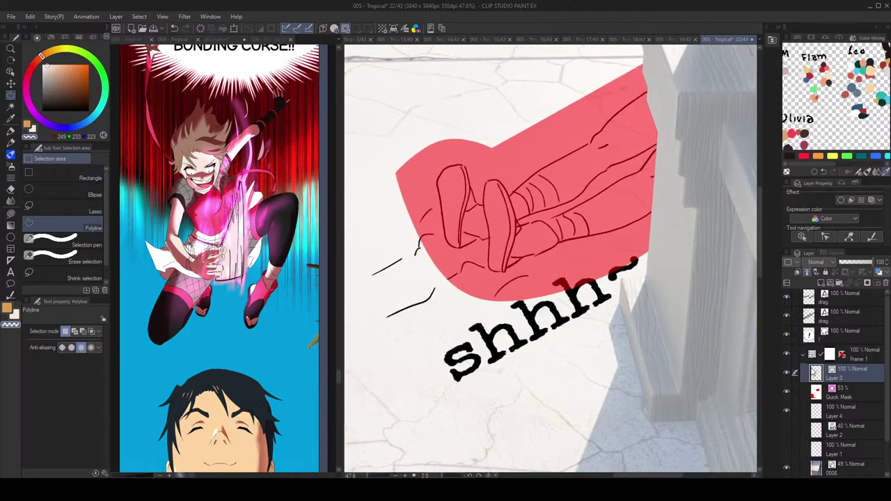
Step: Cut the Quick Mask away with transparent lasso fills at the outline gaps around the dragged legs and shoes
left_click(849, 396)
key("g")
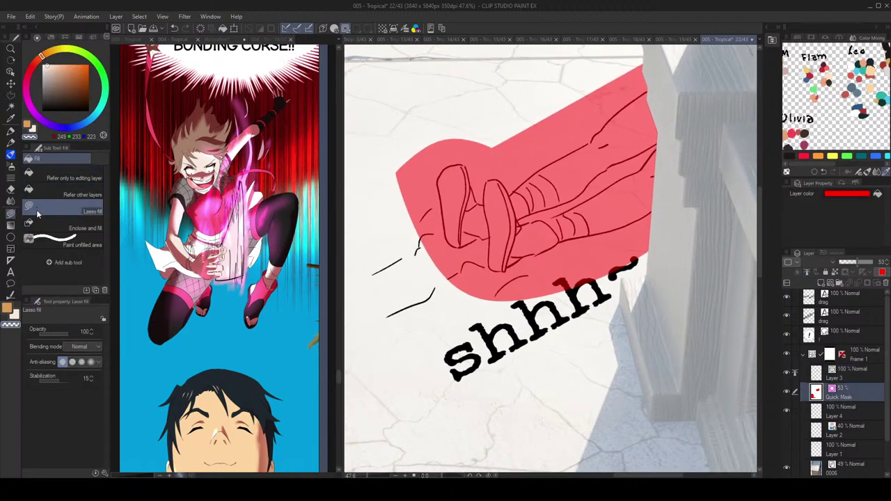
scroll(615, 126, "up", 1)
scroll(615, 126, "up", 1)
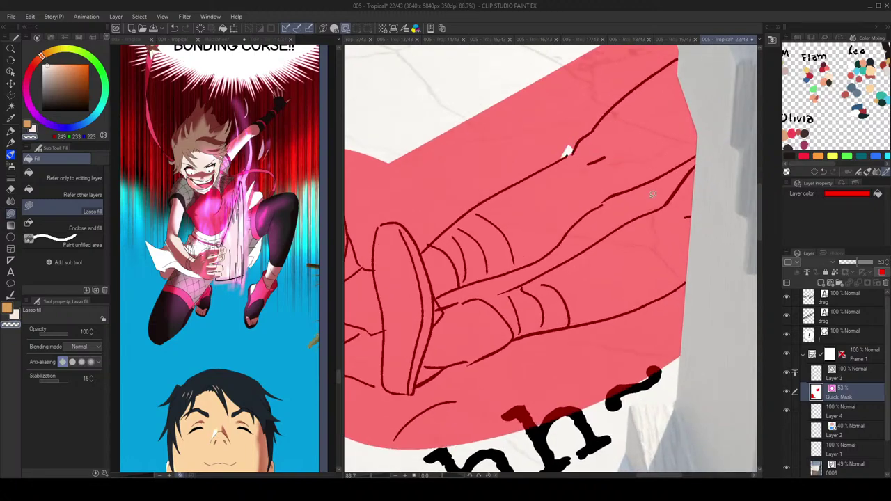
left_click_drag(609, 201, 604, 208)
left_click_drag(495, 292, 479, 298)
left_click_drag(512, 326, 603, 341)
left_click_drag(474, 232, 464, 241)
left_click_drag(432, 210, 420, 201)
mouse_move(463, 346)
left_mouse_down()
mouse_move(446, 358)
mouse_move(460, 349)
left_mouse_up()
mouse_move(577, 376)
left_mouse_down()
mouse_move(557, 373)
mouse_move(537, 387)
mouse_move(569, 378)
left_mouse_up()
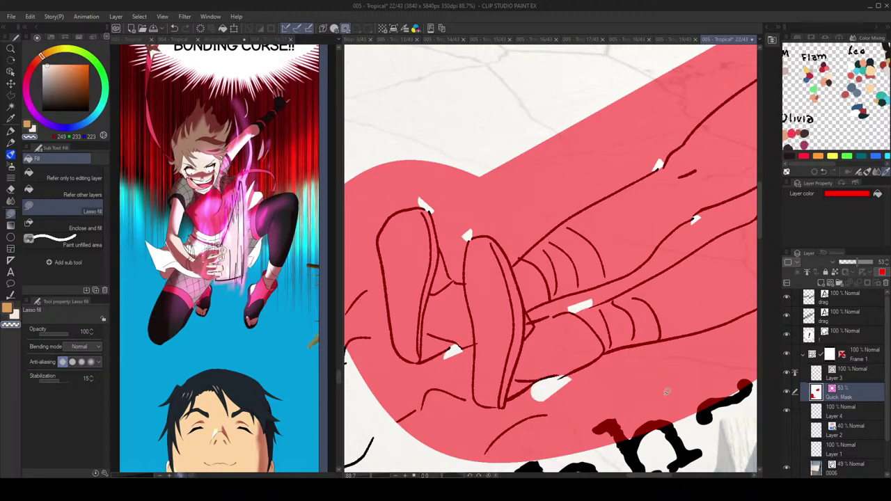
Step: Auto-select the Quick Mask areas outside and between the dragged legs using the referred layer, delete them, and clear the selection
left_click_drag(659, 382, 624, 382)
key("w")
left_click(670, 383)
left_click(676, 308, "shift")
left_click(646, 246, "shift")
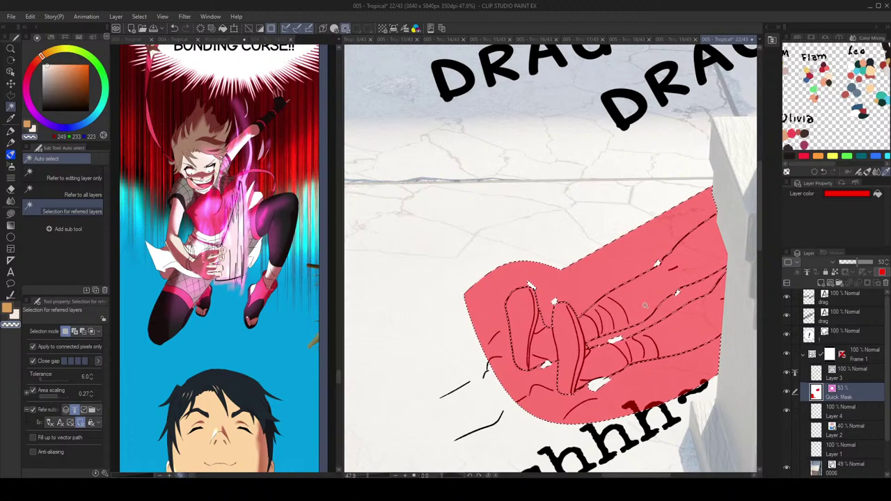
key("Delete")
key("ctrl+d")
Step: Turn the Quick Mask into a selection, fill it on Layer 4 with the Kunoichi palette's pink (239, 75, 105), and clear the selection
scroll(616, 315, "down", 3)
scroll(580, 317, "up", 3)
scroll(580, 315, "up", 3)
key("g")
key("c")
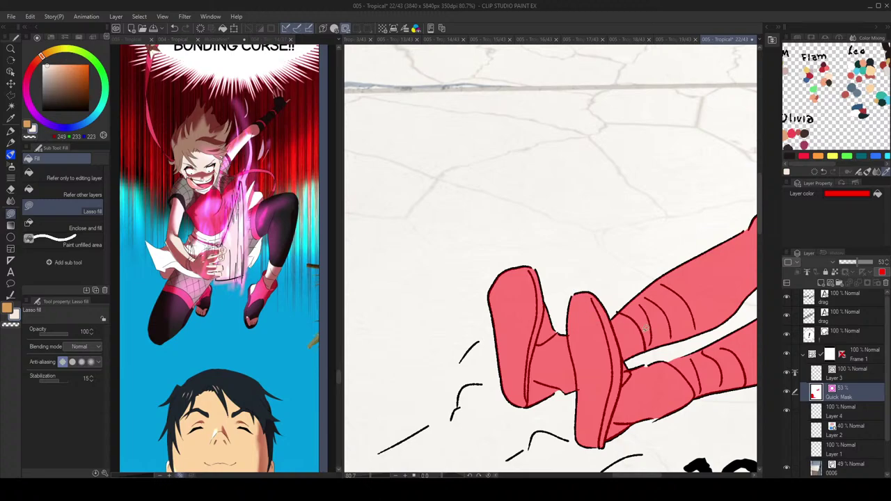
scroll(661, 381, "down", 6)
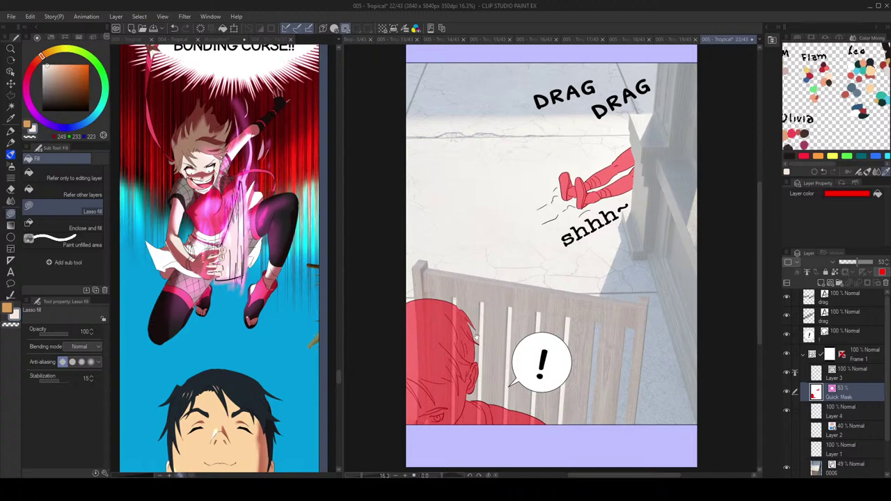
left_click_drag(477, 331, 483, 336)
left_click(346, 29)
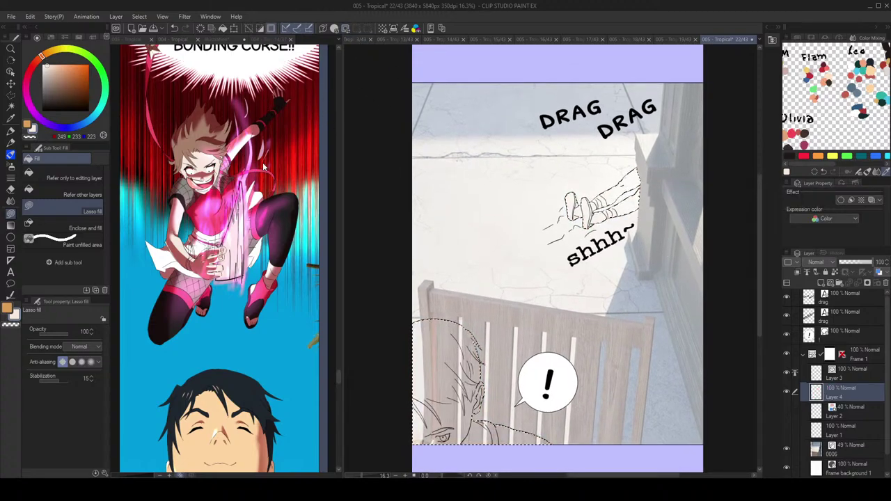
mouse_move(808, 91)
left_mouse_down()
mouse_move(832, 93)
mouse_move(860, 125)
mouse_move(839, 120)
mouse_move(826, 94)
left_mouse_up()
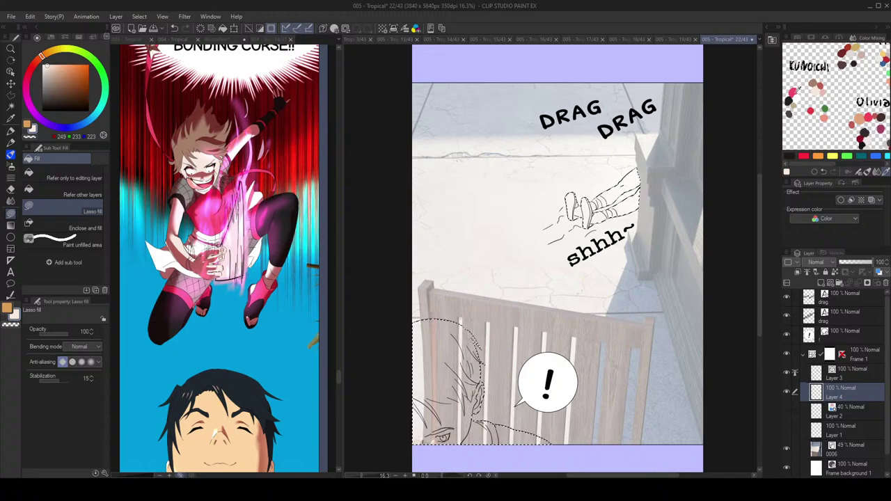
left_click(793, 92)
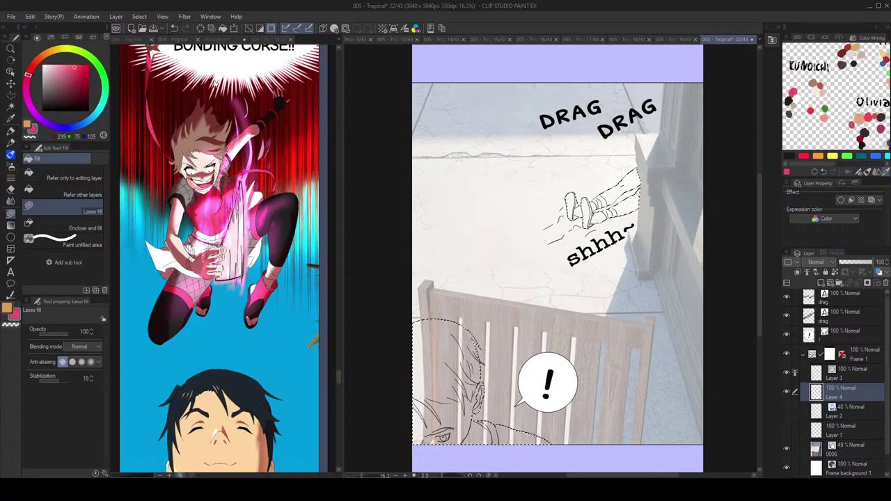
left_click(223, 29)
key("ctrl+d")
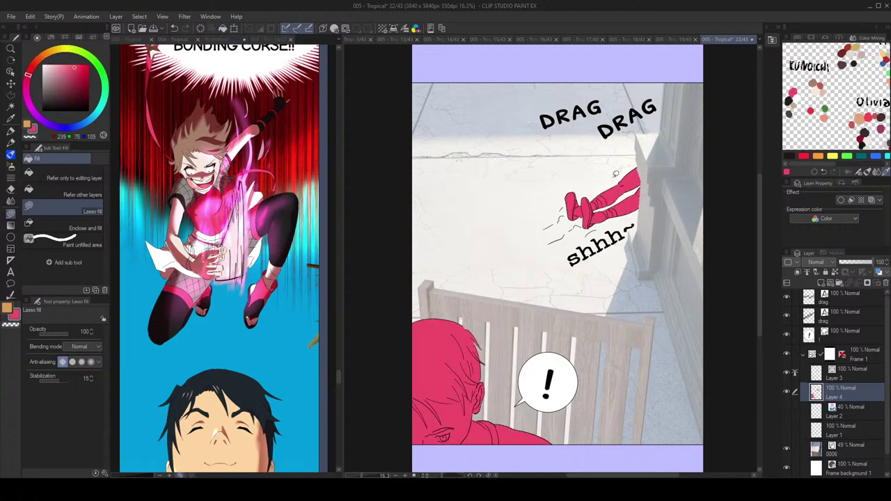
Step: Lock Layer 4's transparent pixels and lasso-fill both leggings down to the ankle wraps with dark grey (32, 32, 32)
left_click(789, 101)
scroll(632, 200, "up", 5)
left_click_drag(695, 190, 547, 114)
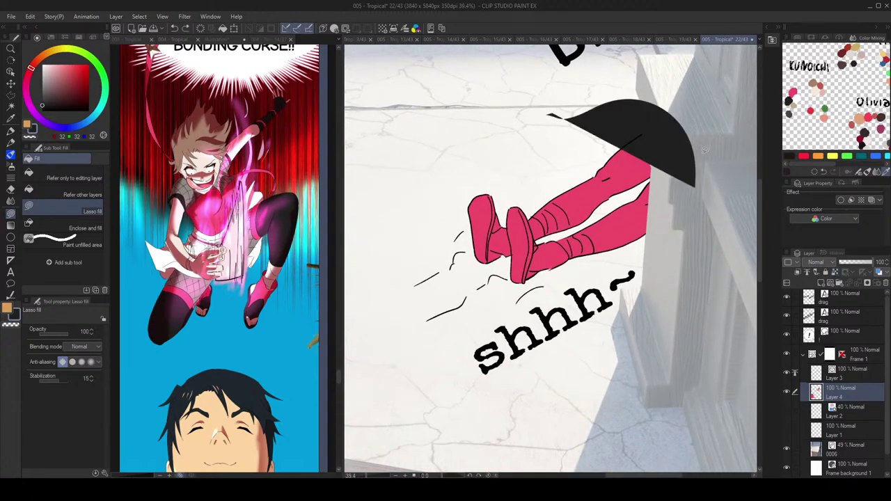
key("ctrl+z")
left_click(835, 273)
mouse_move(686, 113)
left_mouse_down()
mouse_move(635, 219)
mouse_move(649, 234)
left_mouse_up()
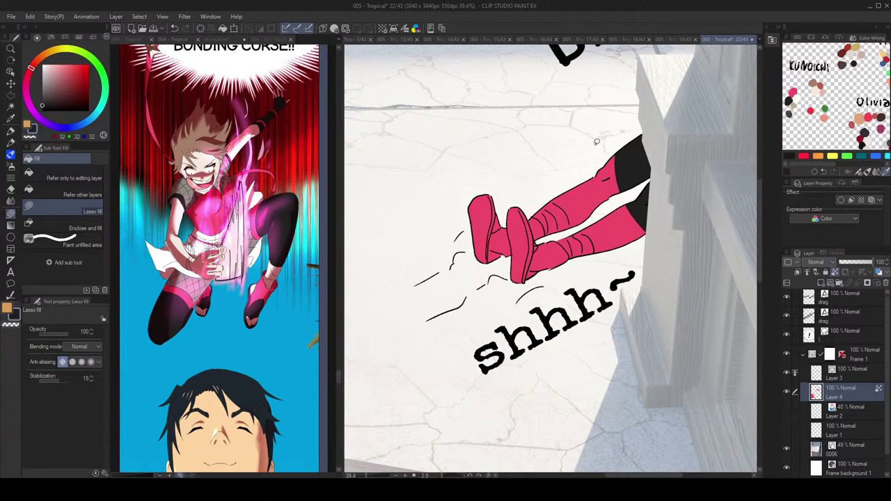
scroll(578, 183, "up", 2)
mouse_move(575, 163)
left_mouse_down()
mouse_move(541, 182)
mouse_move(537, 196)
mouse_move(568, 235)
mouse_move(621, 223)
mouse_move(604, 183)
mouse_move(577, 242)
mouse_move(601, 268)
mouse_move(685, 264)
mouse_move(662, 219)
left_mouse_up()
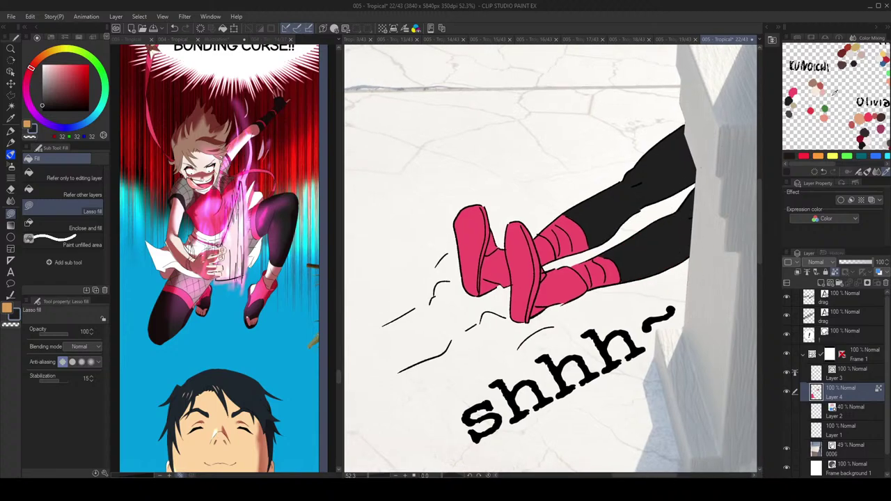
Step: Pick white from the Kunoichi palette and lasso-fill part of the upper leg's ankle wrap
left_click(805, 95)
scroll(569, 233, "up", 2)
mouse_move(535, 232)
left_mouse_down()
mouse_move(554, 256)
mouse_move(569, 249)
mouse_move(534, 231)
mouse_move(562, 268)
mouse_move(564, 229)
left_mouse_up()
key("ctrl+z")
scroll(549, 230, "up", 1)
Step: Draw the missing ankle line beside the upper leg's wrap on Layer 3 with the medium line pen at size 1.50
key("o")
left_click(528, 242)
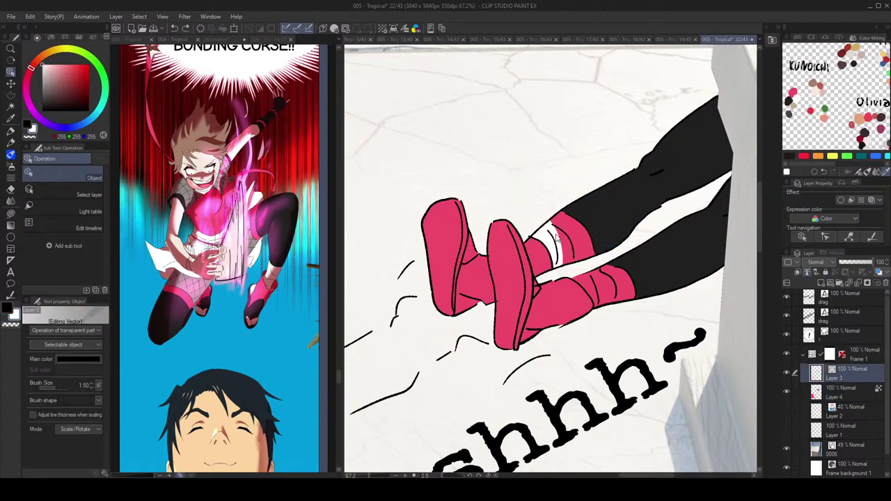
key("p")
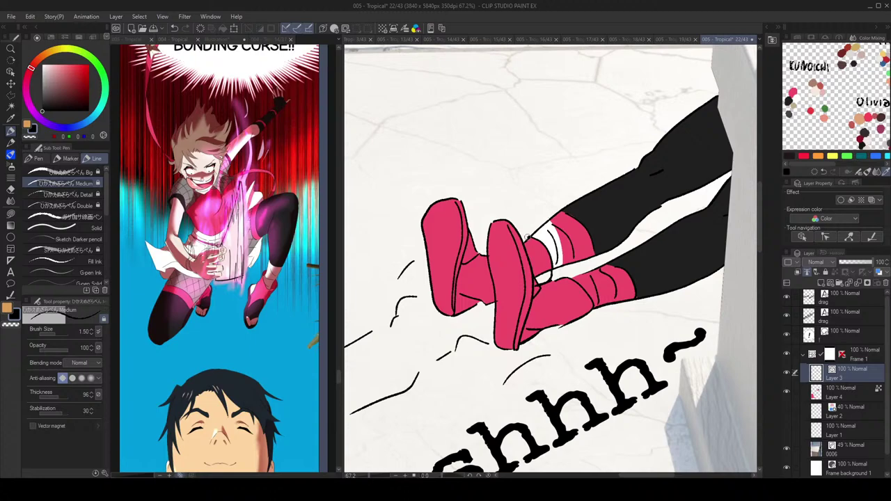
key("e")
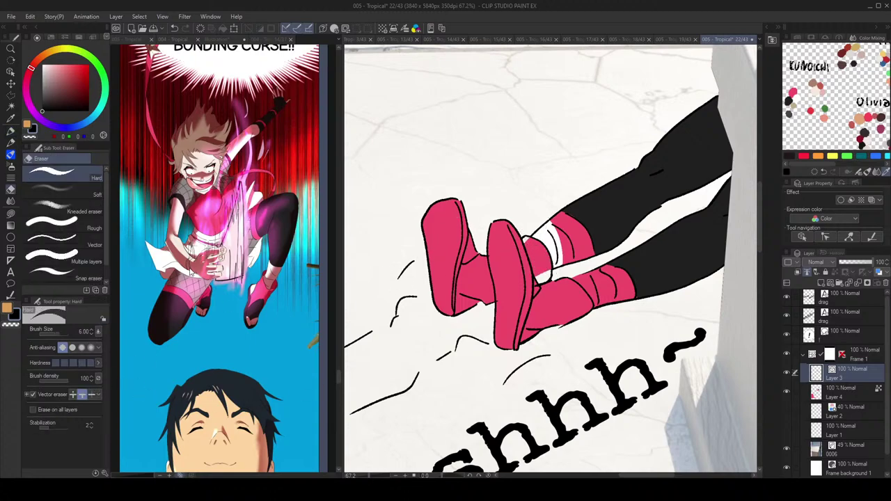
key("p")
key("g")
key("g")
Step: Lasso-fill the ankle wraps of both legs on Layer 4 with white and sample the foot's pink
left_click(866, 396)
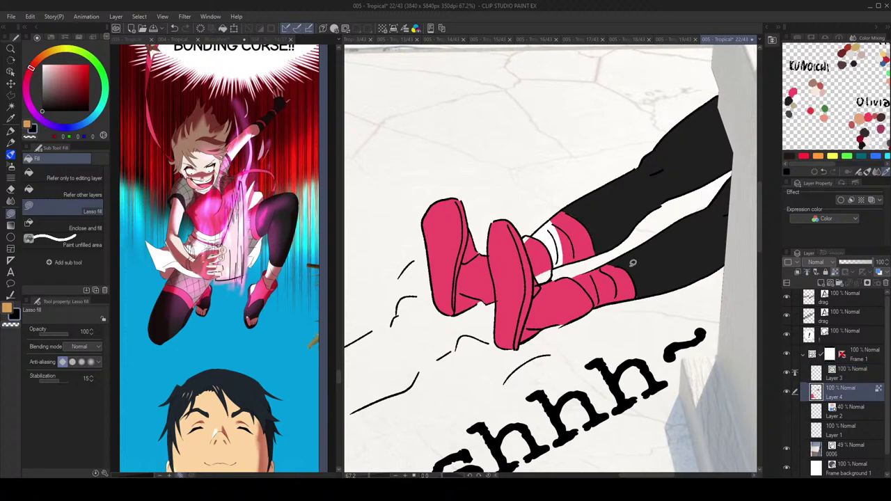
left_click(550, 228, "alt")
mouse_move(543, 205)
left_mouse_down()
mouse_move(581, 222)
mouse_move(554, 210)
mouse_move(570, 209)
mouse_move(593, 230)
mouse_move(598, 255)
mouse_move(576, 266)
mouse_move(554, 221)
mouse_move(609, 254)
mouse_move(588, 212)
left_mouse_up()
left_click(593, 214, "alt")
left_click(583, 235, "alt")
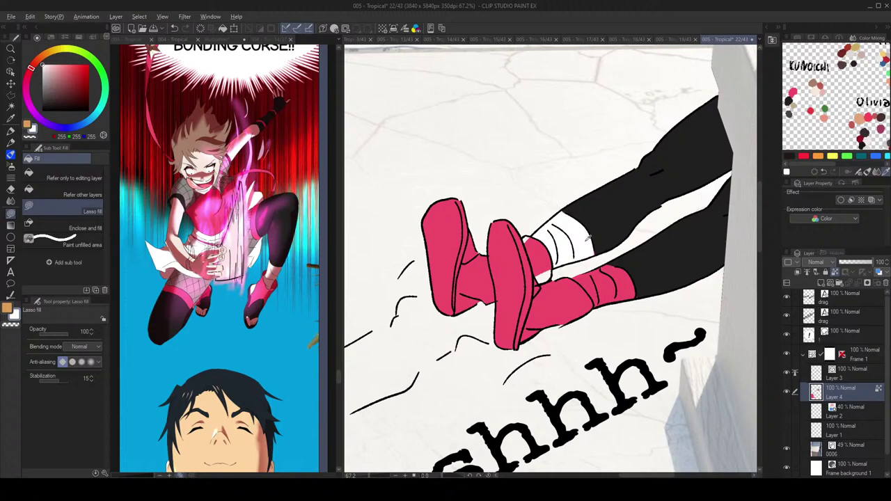
mouse_move(610, 261)
left_mouse_down()
mouse_move(637, 276)
mouse_move(636, 308)
mouse_move(598, 309)
mouse_move(578, 279)
mouse_move(596, 259)
left_mouse_up()
left_click(540, 242, "alt")
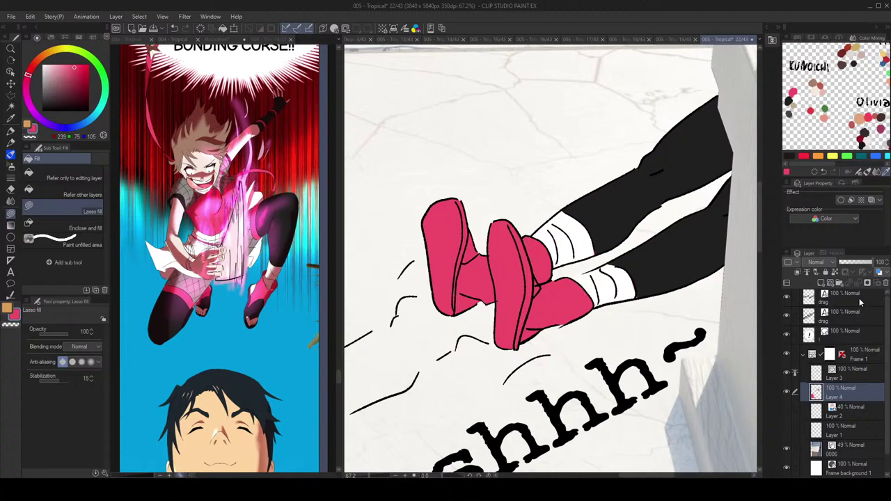
Step: Lock Layer 4's transparent pixels and lasso-fill both shoe soles with the leggings' dark grey (32, 32, 32)
left_click(836, 272)
left_click(613, 245, "alt")
mouse_move(536, 273)
left_mouse_down()
mouse_move(542, 290)
mouse_move(533, 296)
mouse_move(536, 277)
left_mouse_up()
mouse_move(541, 328)
left_mouse_down()
mouse_move(528, 327)
mouse_move(542, 332)
left_mouse_up()
mouse_move(521, 234)
left_mouse_down()
mouse_move(535, 283)
mouse_move(520, 347)
mouse_move(500, 344)
mouse_move(491, 221)
left_mouse_up()
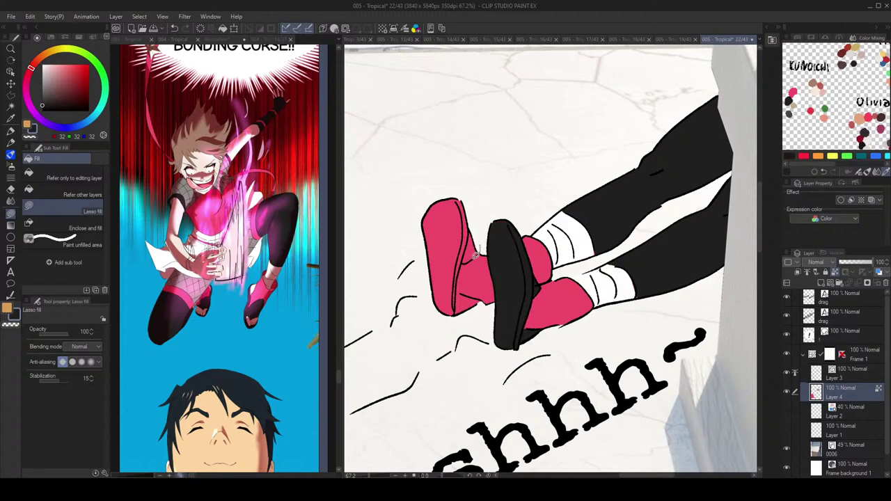
left_click_drag(466, 259, 473, 230)
mouse_move(465, 236)
left_mouse_down()
mouse_move(476, 232)
mouse_move(458, 286)
mouse_move(479, 298)
mouse_move(412, 186)
left_mouse_up()
left_click_drag(412, 186, 428, 198)
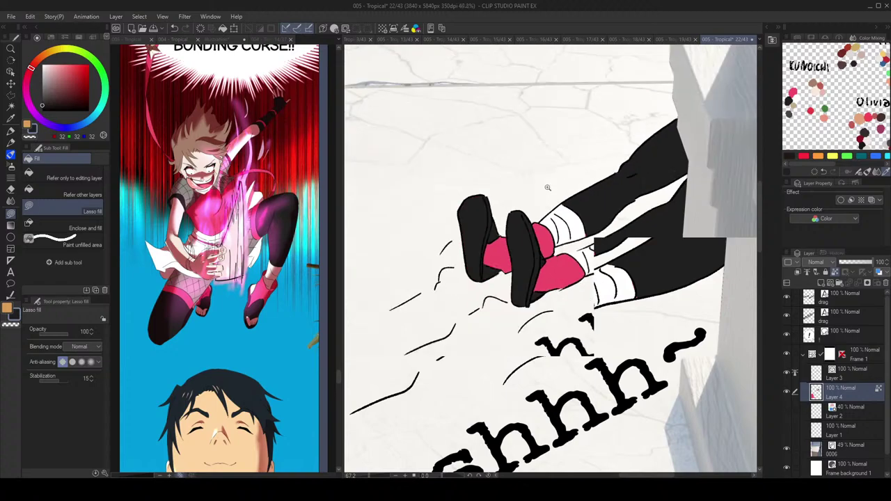
Step: Pick the light skin tone from the Kunoichi palette and lasso-fill a small sliver along the inner edge of the rear shoe
scroll(547, 187, "down", 4)
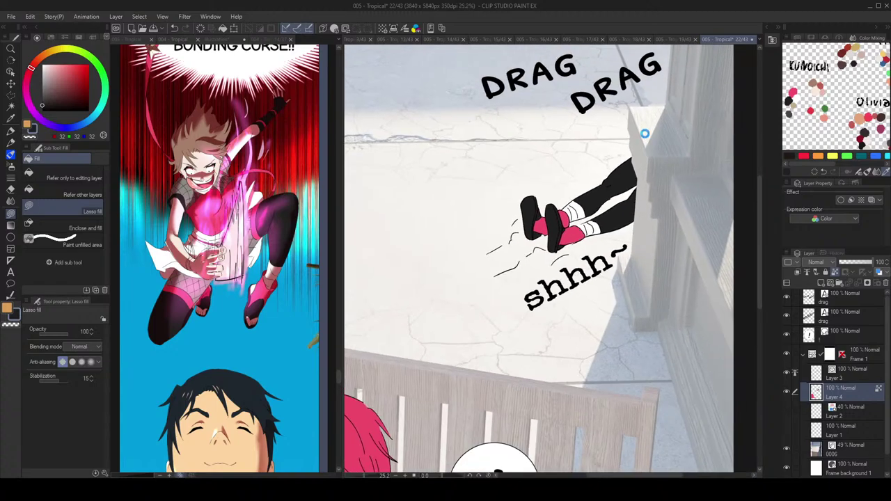
scroll(561, 207, "up", 4)
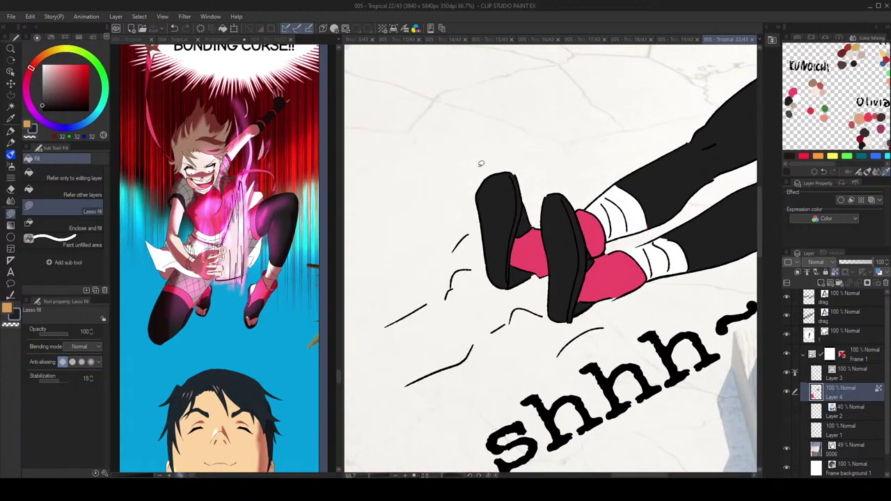
left_click(820, 85)
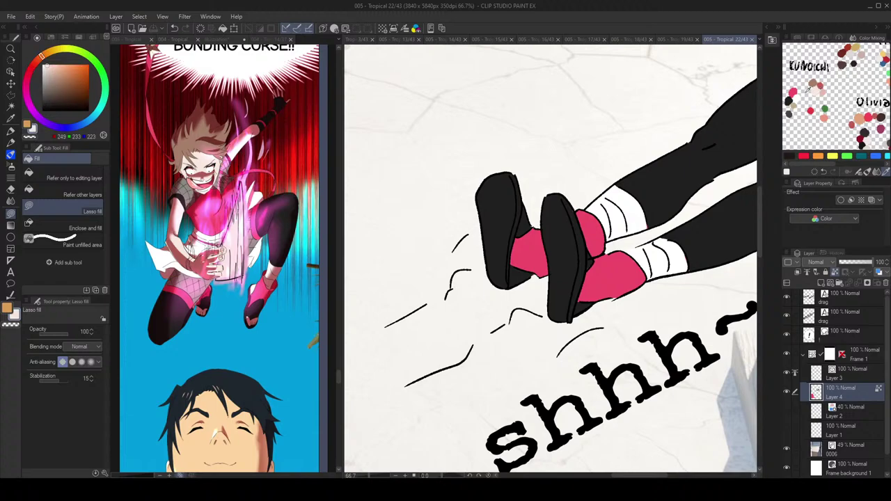
left_click_drag(523, 204, 523, 205)
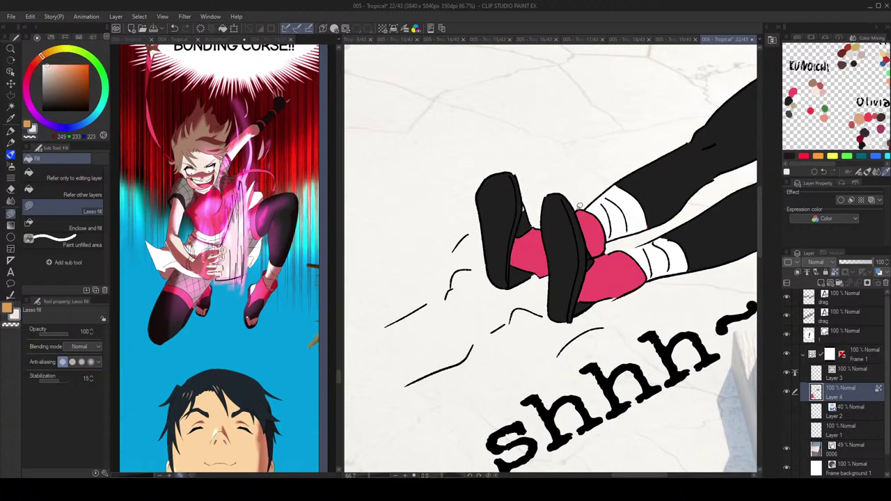
scroll(616, 224, "down", 4)
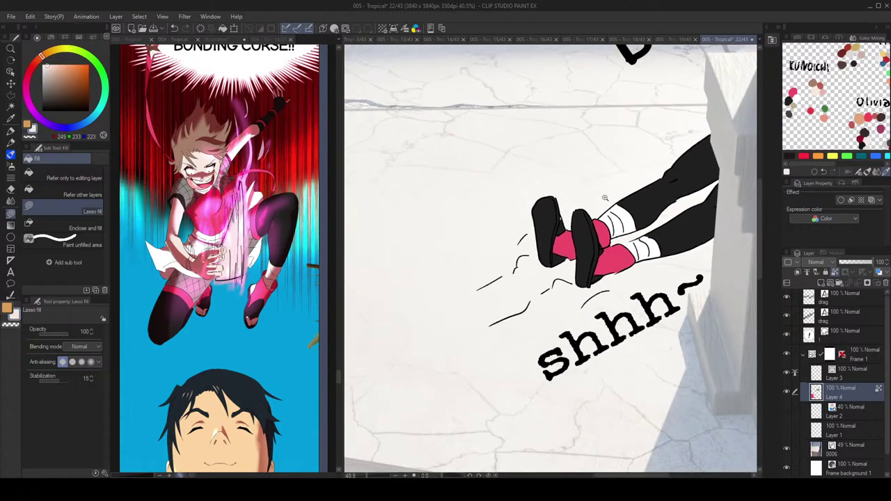
scroll(588, 243, "up", 1)
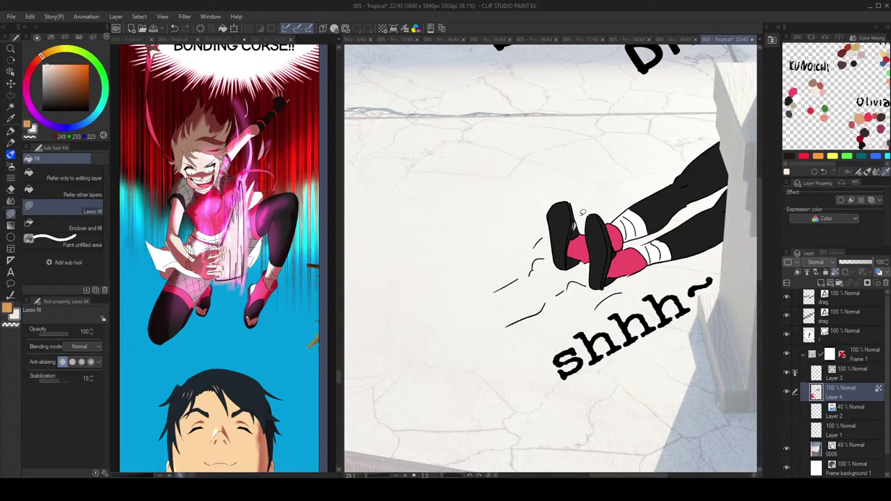
scroll(579, 211, "up", 1)
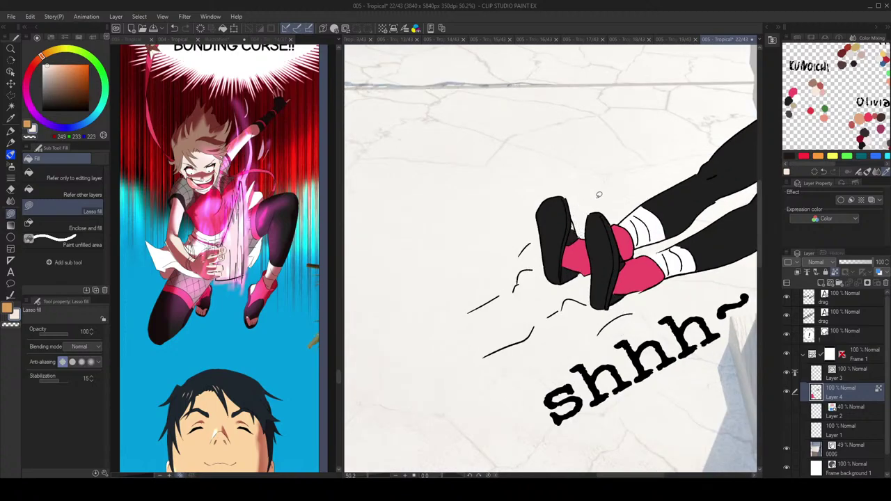
scroll(622, 230, "down", 4)
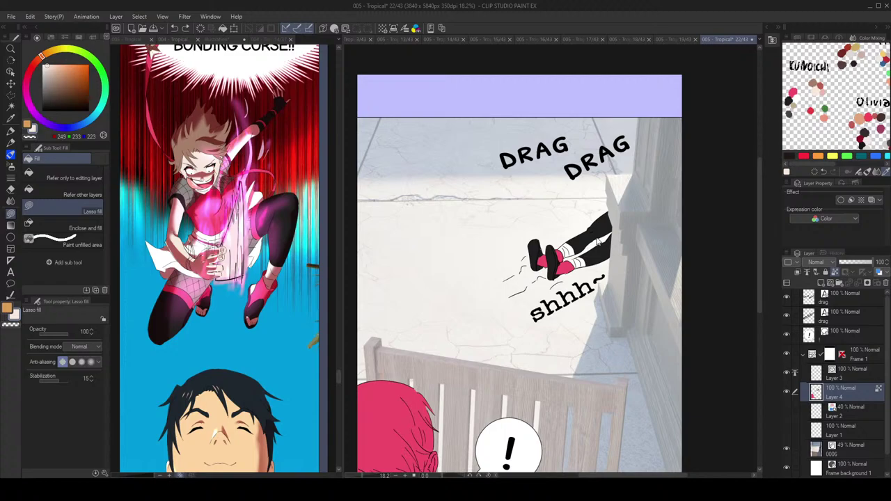
scroll(592, 244, "up", 4)
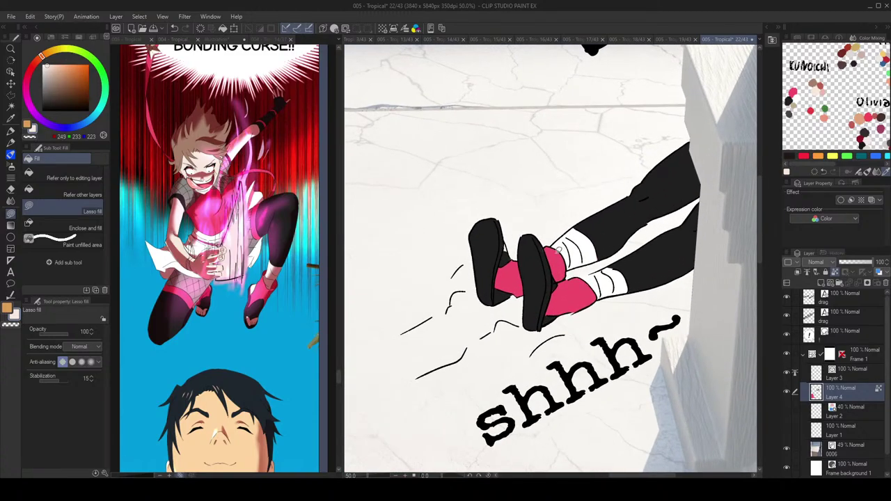
scroll(559, 248, "down", 4)
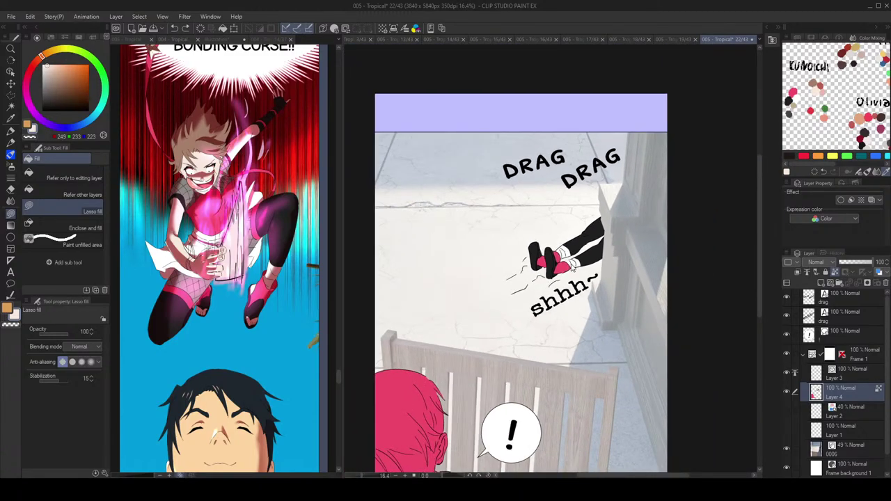
scroll(571, 267, "up", 1)
key("h")
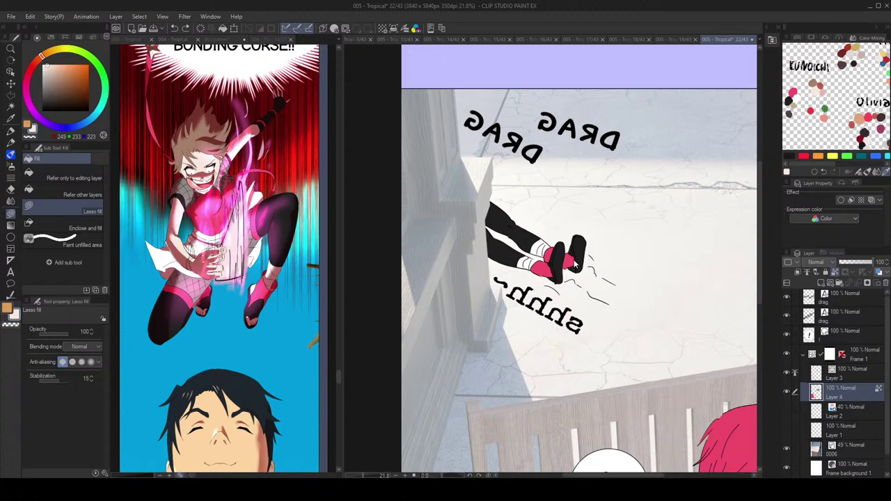
key("h")
Step: Ink small toe outlines beside both sandals on Layer 3 in black with the Medium line pen, cleaning them up with the vector eraser
scroll(575, 263, "up", 5)
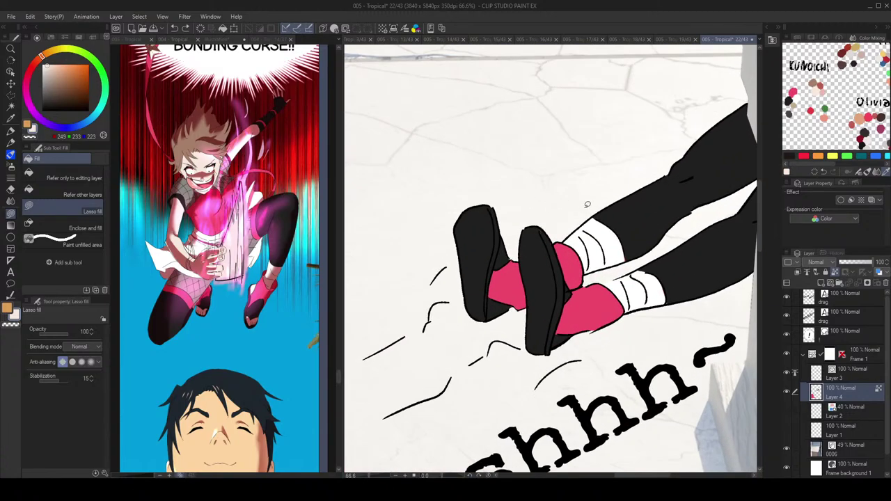
left_click(864, 378)
key("p")
left_click_drag(75, 81, 37, 157)
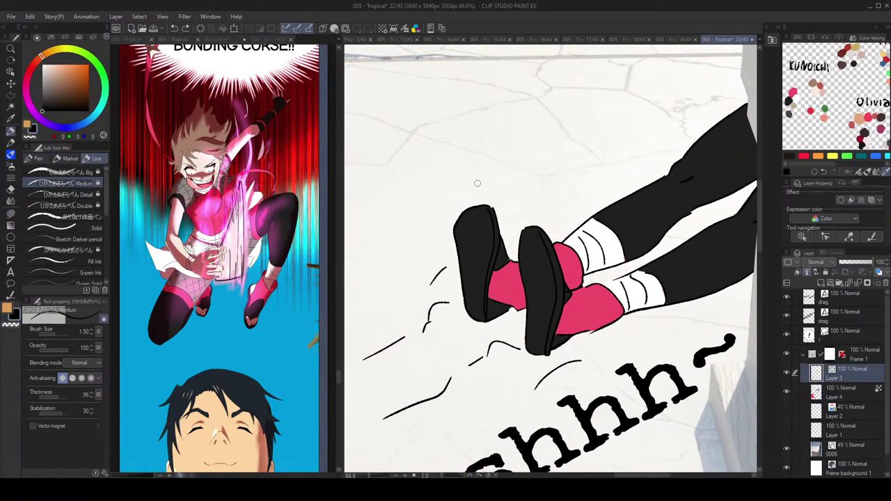
mouse_move(497, 212)
left_mouse_down()
mouse_move(549, 238)
mouse_move(545, 230)
mouse_move(560, 259)
left_mouse_up()
key("ctrl+z")
key("ctrl+z")
key("e")
left_click(84, 395)
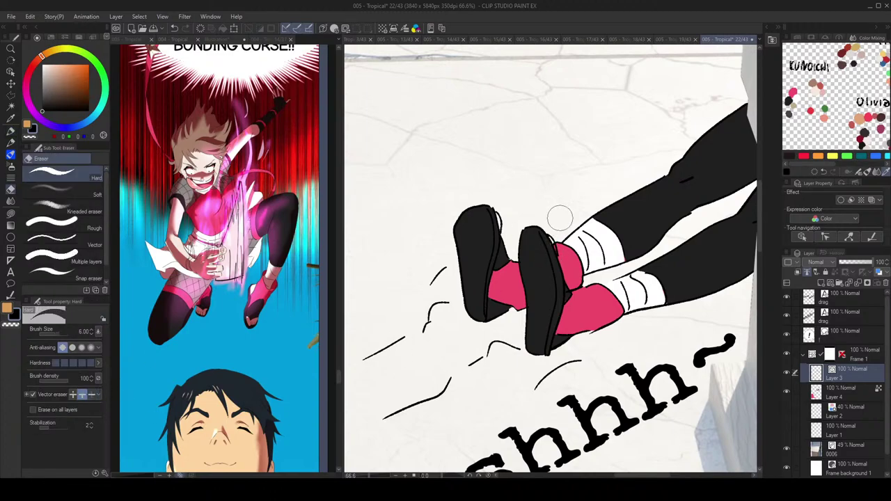
Step: Lasso-fill the toe areas beside the sandals on Layer 4, using the palette's pale skin tone and the dark colour sampled from the sandal
key("g")
left_click(843, 394)
key("g")
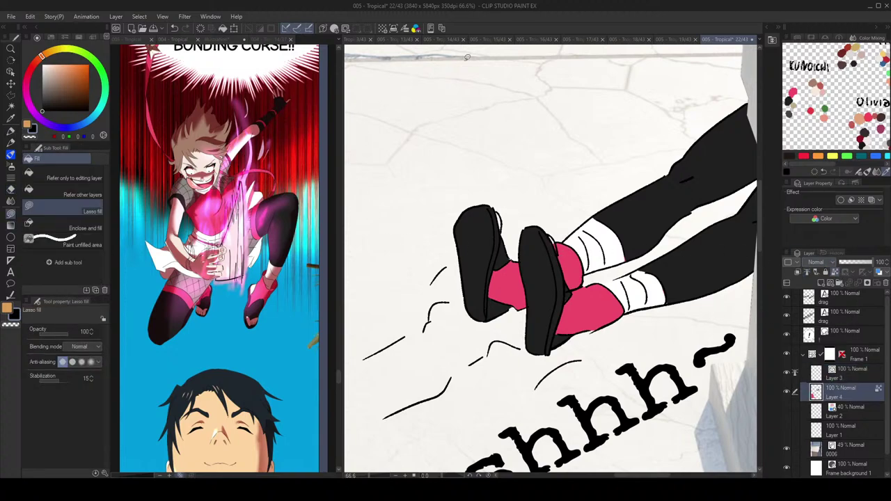
left_click(816, 92)
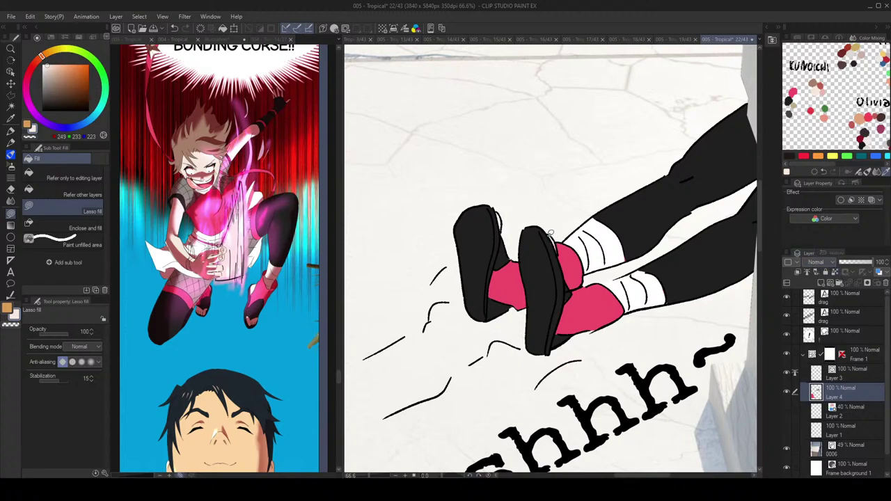
left_click(554, 245, "alt")
scroll(601, 251, "down", 3)
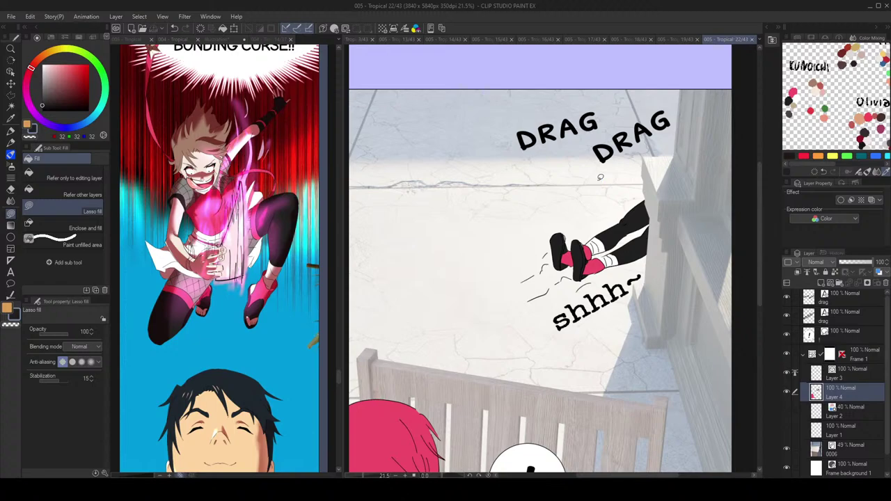
Step: Lock Layer 4's transparent pixels and lasso-fill the boy in the foreground with the Leo skin tone (255, 213, 162)
scroll(596, 185, "down", 2)
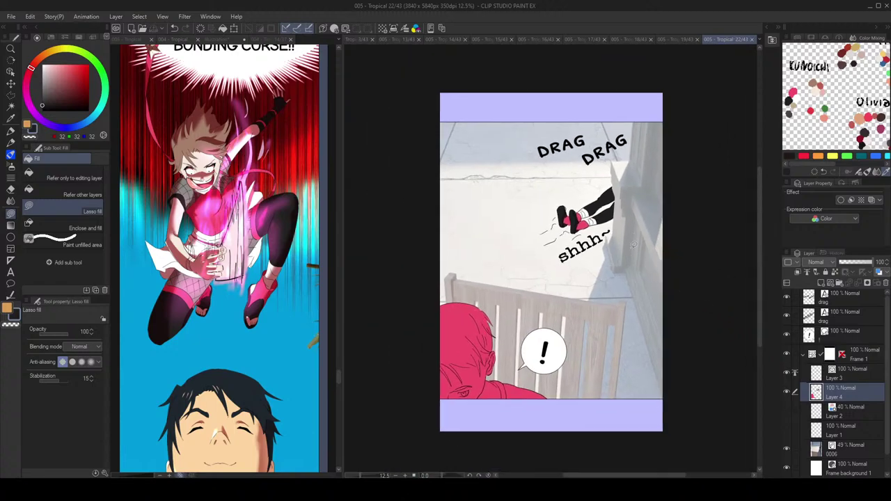
left_click_drag(636, 307, 635, 283)
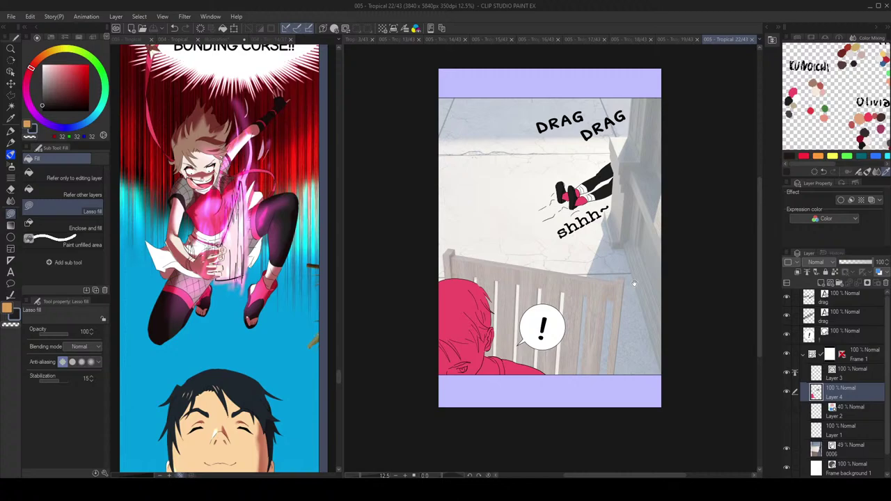
left_click_drag(634, 284, 657, 248)
left_click_drag(875, 75, 857, 94)
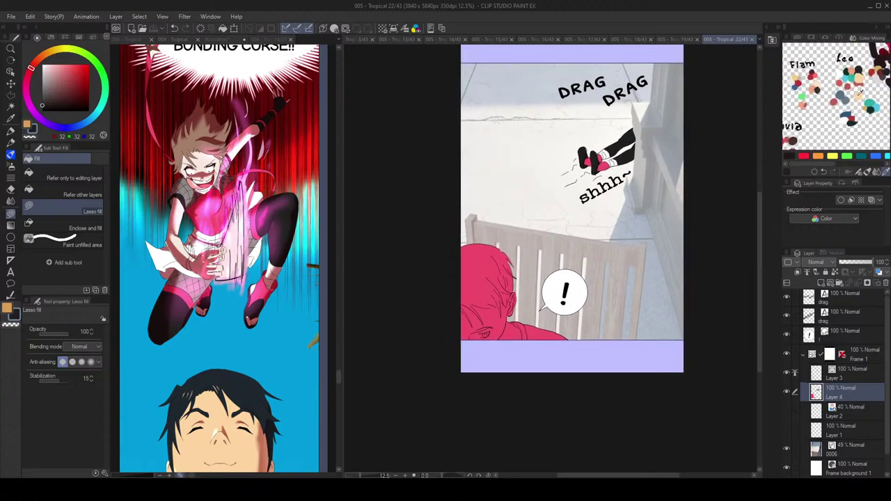
left_click(860, 95)
left_click_drag(539, 233, 622, 265)
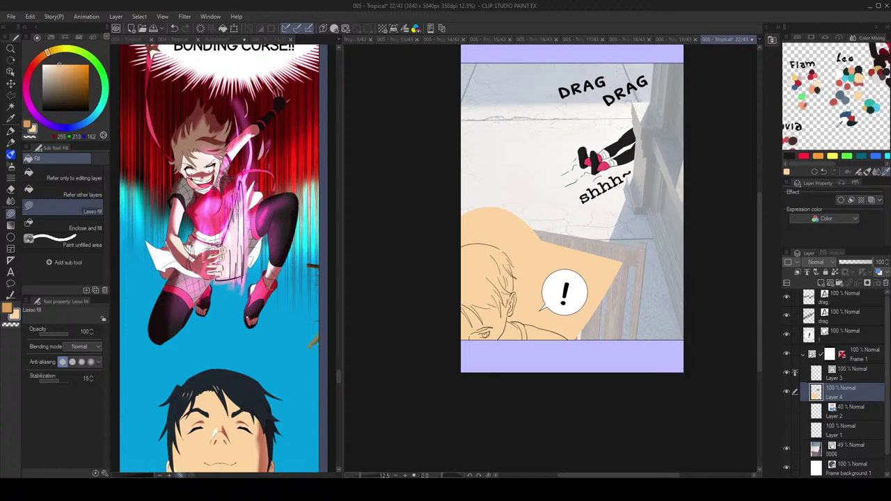
key("ctrl+z")
left_click(835, 272)
mouse_move(533, 210)
left_mouse_down()
mouse_move(410, 320)
mouse_move(606, 266)
left_mouse_up()
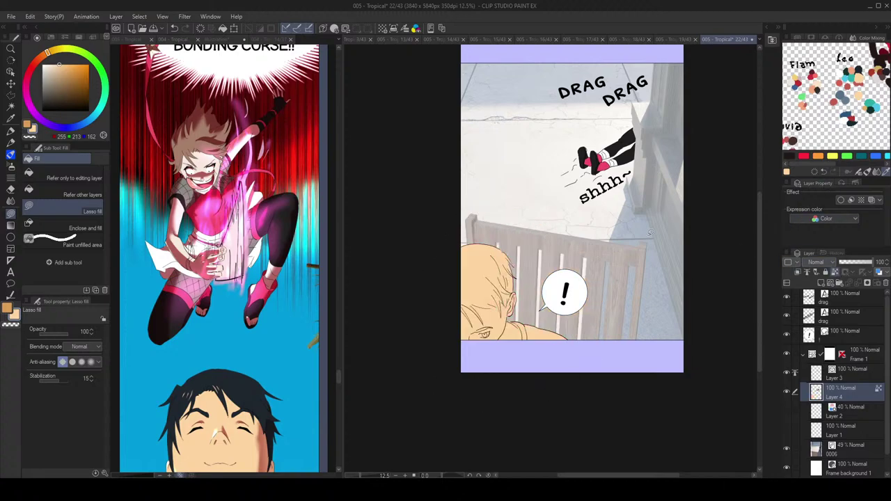
Step: Lasso-fill the boy's hair, including the sideburn and fringe strands, with the dark navy Leo swatch (31, 39, 46)
left_click(862, 73)
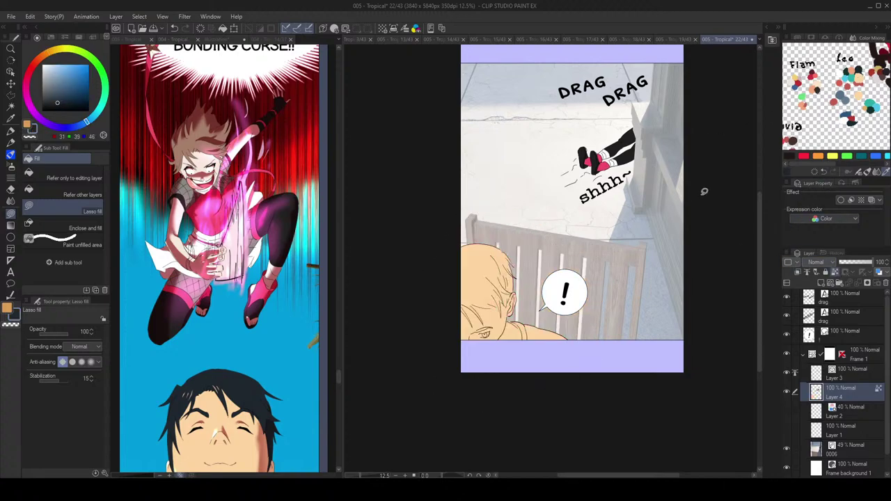
scroll(488, 265, "up", 5)
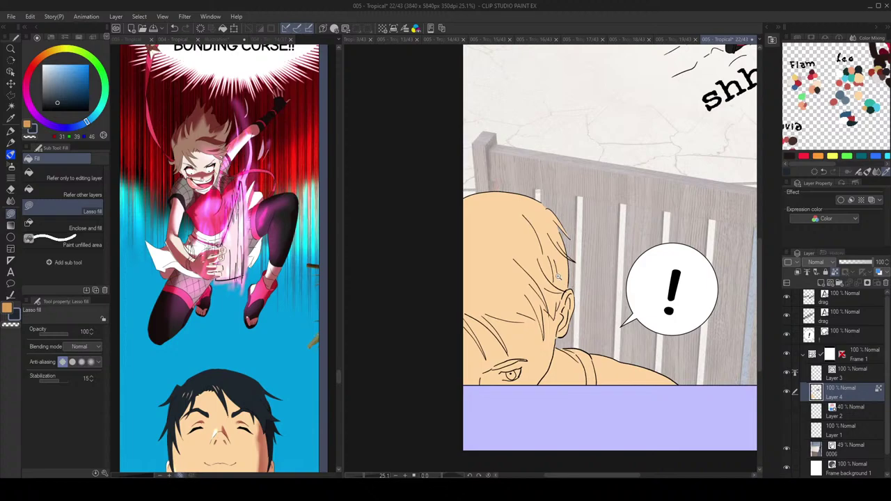
scroll(568, 295, "up", 4)
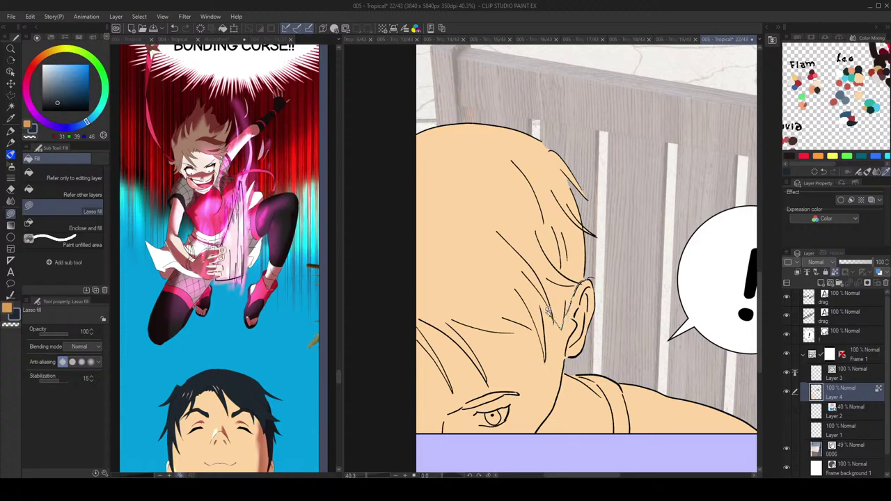
mouse_move(547, 333)
left_mouse_down()
mouse_move(547, 356)
mouse_move(529, 286)
mouse_move(584, 282)
left_mouse_up()
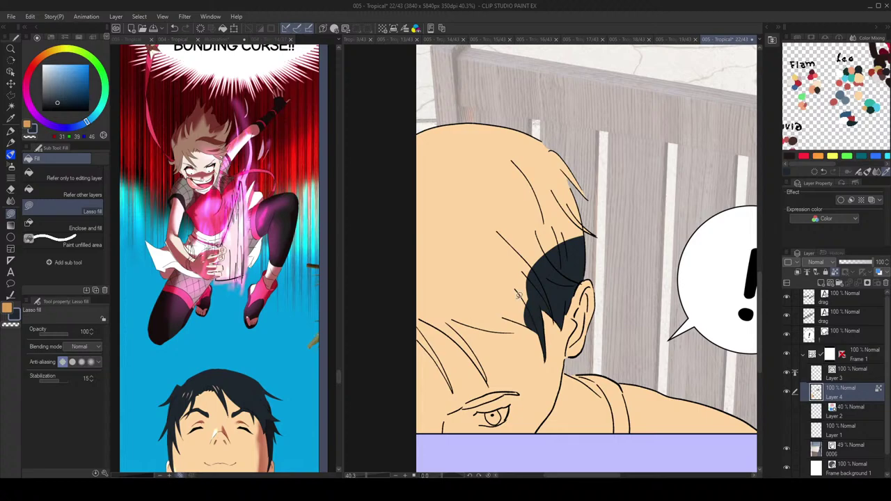
mouse_move(476, 313)
left_mouse_down()
mouse_move(536, 322)
mouse_move(500, 299)
left_mouse_up()
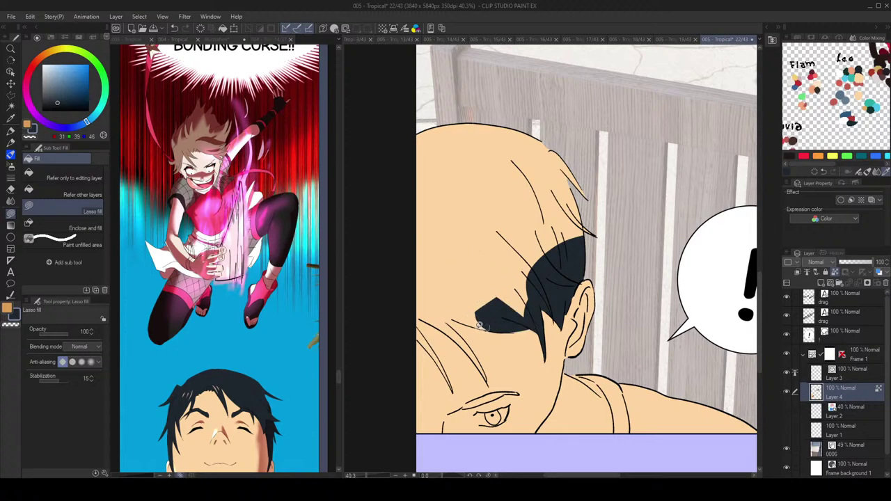
mouse_move(449, 322)
left_mouse_down()
mouse_move(465, 284)
mouse_move(487, 329)
left_mouse_up()
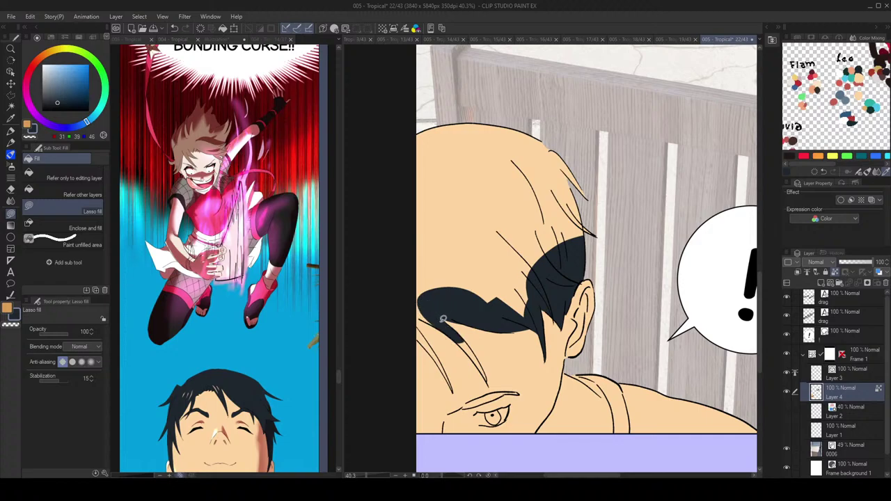
mouse_move(440, 325)
left_mouse_down()
mouse_move(414, 312)
mouse_move(433, 280)
left_mouse_up()
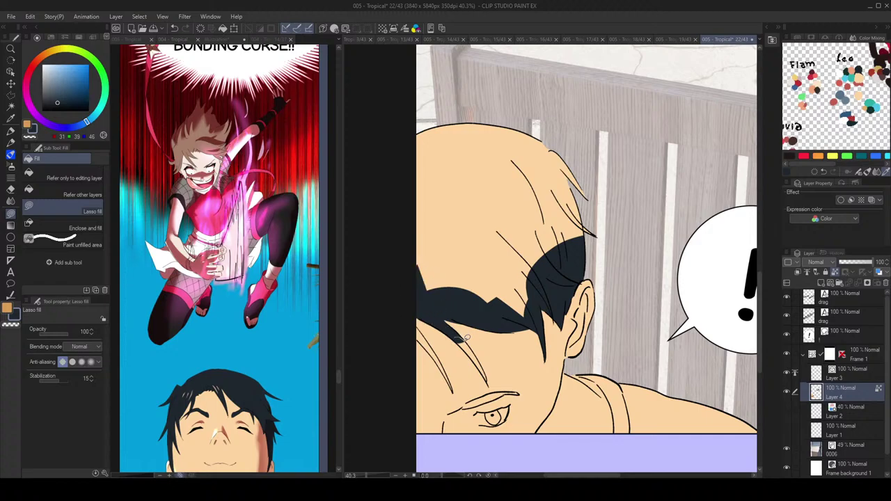
left_click_drag(488, 378, 457, 332)
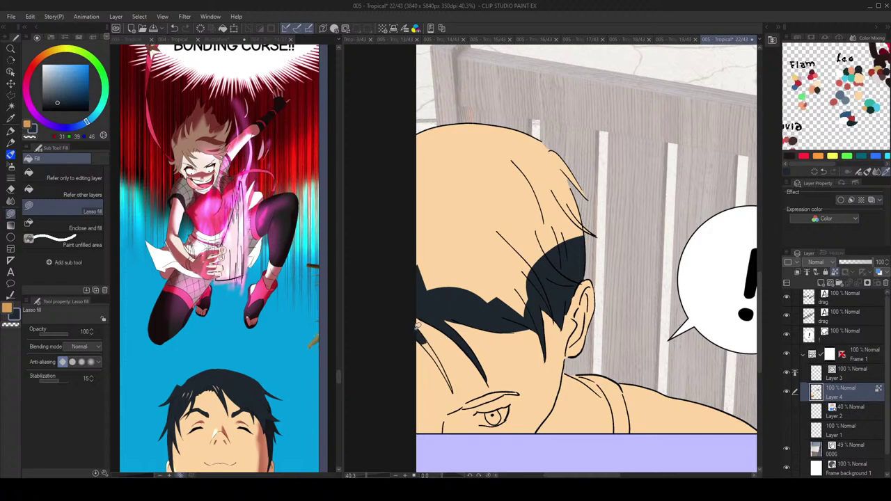
mouse_move(421, 332)
left_mouse_down()
mouse_move(453, 384)
mouse_move(423, 336)
left_mouse_up()
mouse_move(502, 319)
left_mouse_down()
mouse_move(527, 321)
mouse_move(567, 268)
mouse_move(595, 257)
mouse_move(611, 158)
mouse_move(398, 113)
mouse_move(402, 280)
mouse_move(443, 302)
left_mouse_up()
scroll(603, 208, "down", 4)
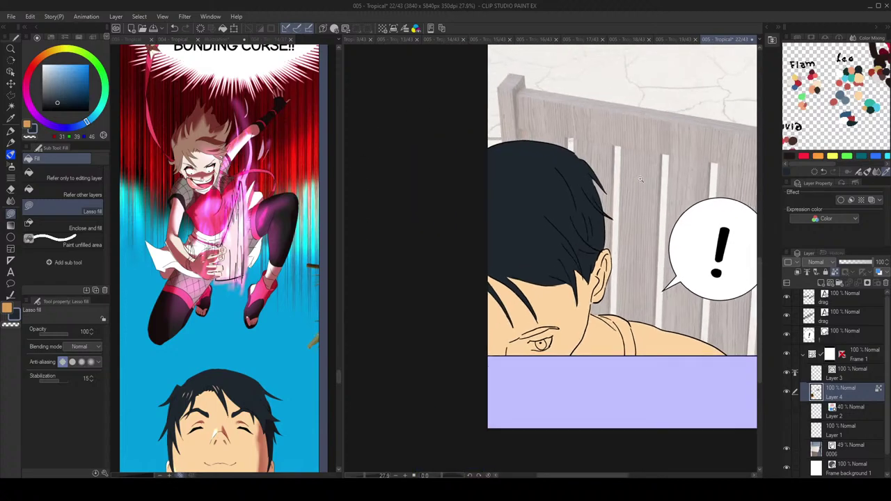
Step: Colour the boy's eyebrow dark navy, completing it with a fill that refers to other layers
scroll(613, 230, "up", 4)
left_click_drag(640, 250, 656, 250)
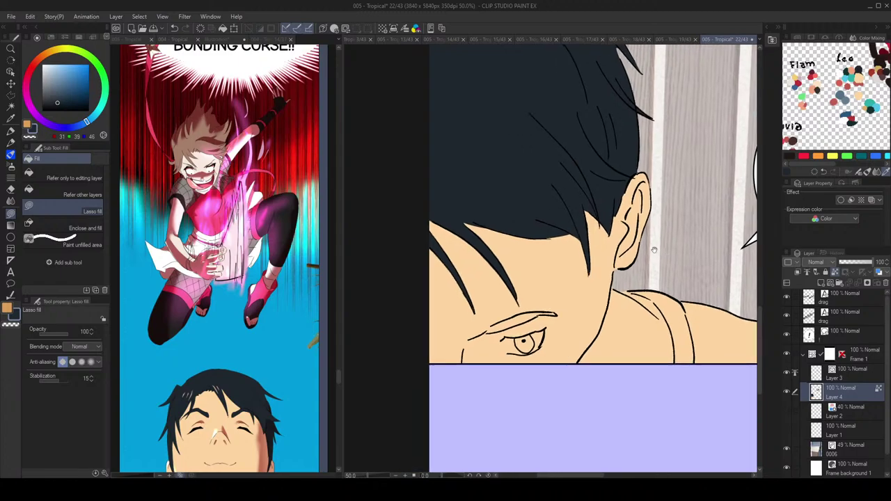
scroll(492, 307, "up", 3)
mouse_move(507, 336)
left_mouse_down()
mouse_move(493, 350)
mouse_move(508, 353)
mouse_move(516, 336)
left_mouse_up()
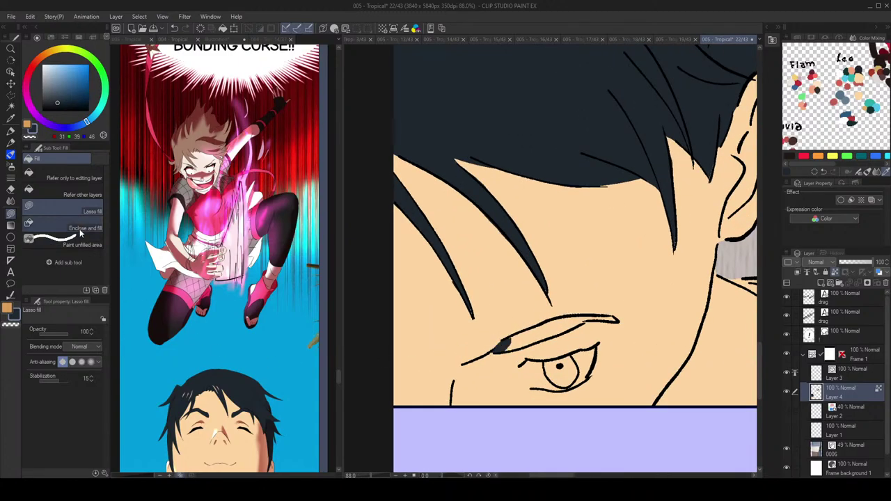
left_click(77, 190)
left_click(536, 330)
Step: Return to Lasso fill and fill the white of the boy's eye
left_click(82, 211)
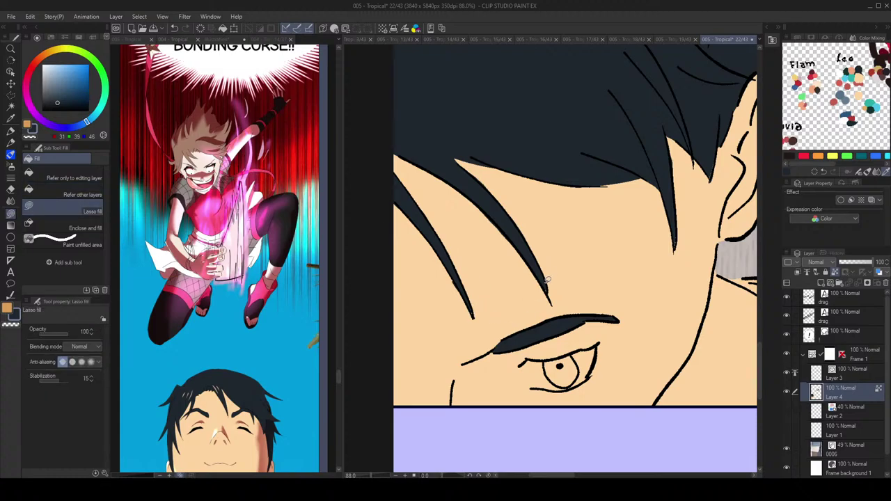
scroll(617, 282, "down", 1)
left_click_drag(50, 73, 42, 65)
left_click_drag(609, 365, 654, 359)
mouse_move(554, 327)
left_mouse_down()
mouse_move(520, 333)
mouse_move(540, 356)
mouse_move(529, 326)
mouse_move(527, 343)
mouse_move(540, 357)
mouse_move(550, 333)
left_mouse_up()
key("ctrl+z")
mouse_move(548, 331)
left_mouse_down()
mouse_move(600, 313)
mouse_move(591, 344)
mouse_move(558, 358)
left_mouse_up()
Step: Thicken the upper lash line of the boy's eye with black lasso fills, undoing the last one
left_click_drag(57, 78, 40, 112)
mouse_move(527, 328)
left_mouse_down()
mouse_move(597, 308)
mouse_move(526, 326)
left_mouse_up()
scroll(566, 305, "down", 2)
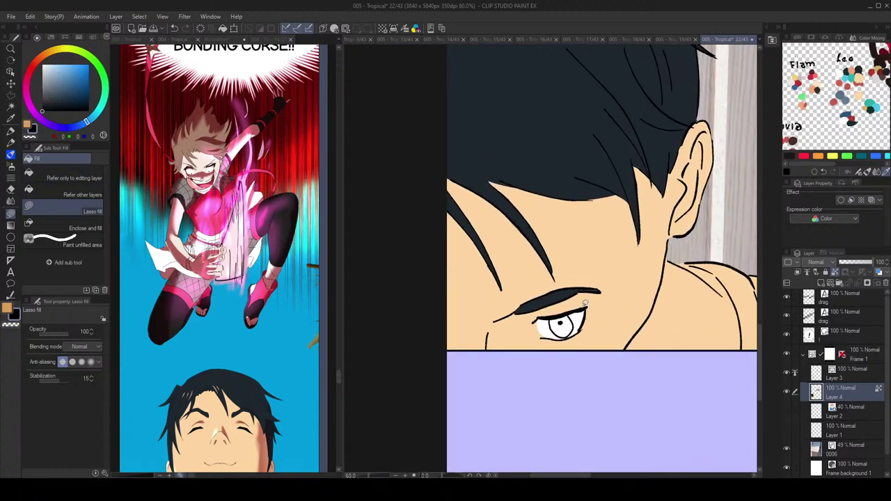
left_click_drag(539, 316, 583, 306)
key("ctrl+z")
Step: Fill the boy's iris with the teal Leo swatch (44, 172, 166) and add a light blue (77, 195, 231) area inside it
scroll(601, 239, "down", 3)
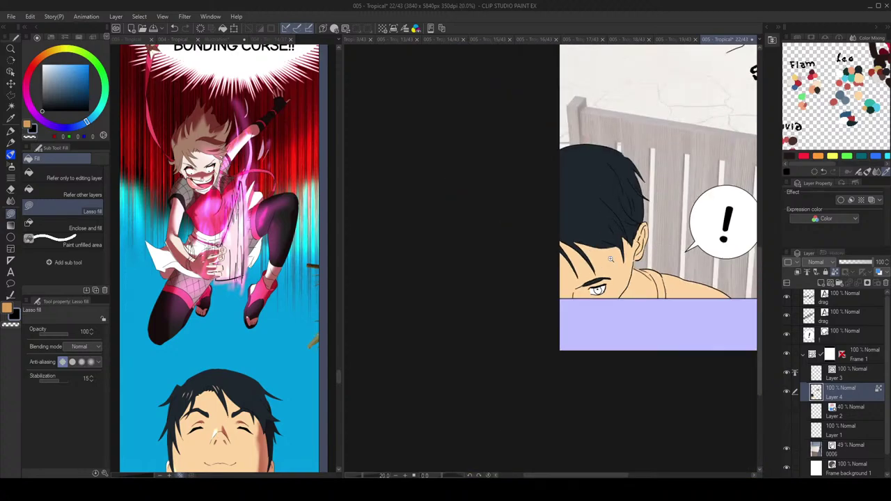
scroll(617, 259, "up", 3)
left_click(872, 104)
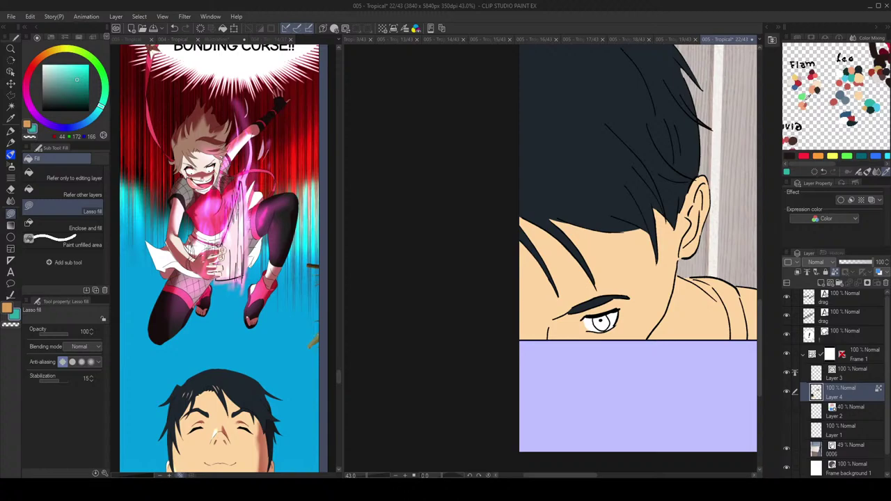
scroll(610, 314, "up", 2)
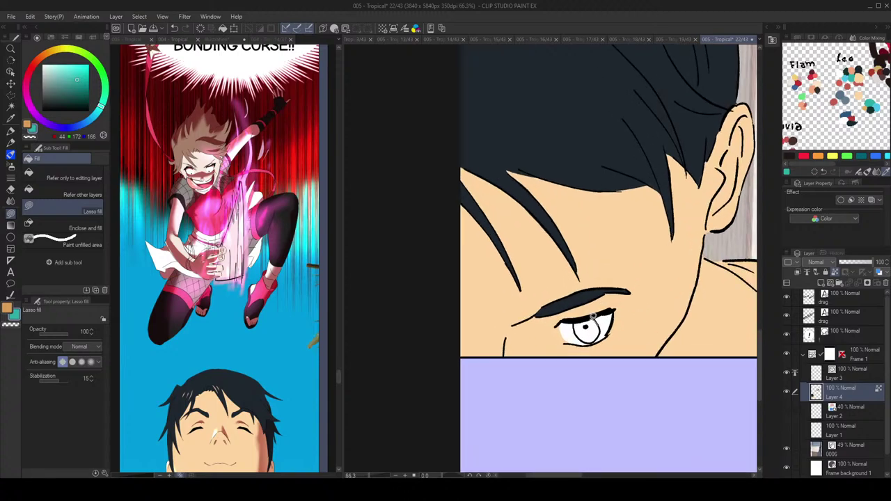
mouse_move(577, 326)
left_mouse_down()
mouse_move(589, 341)
mouse_move(603, 333)
mouse_move(603, 320)
left_mouse_up()
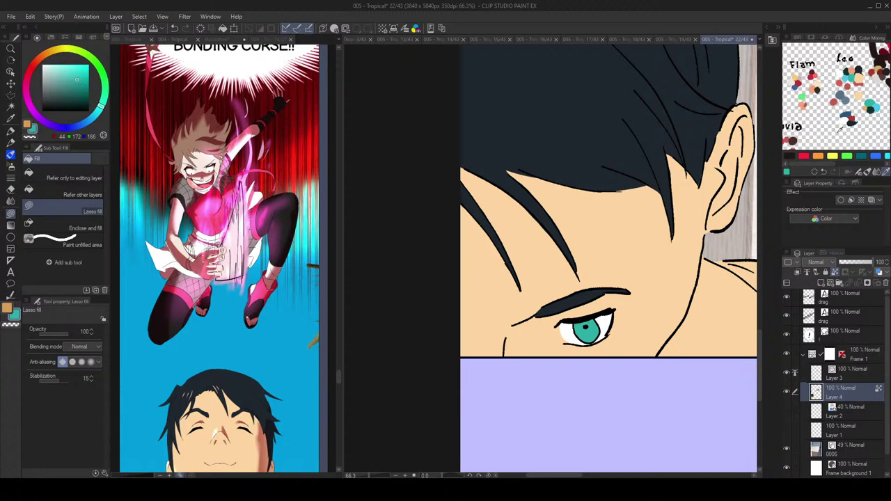
left_click(876, 104)
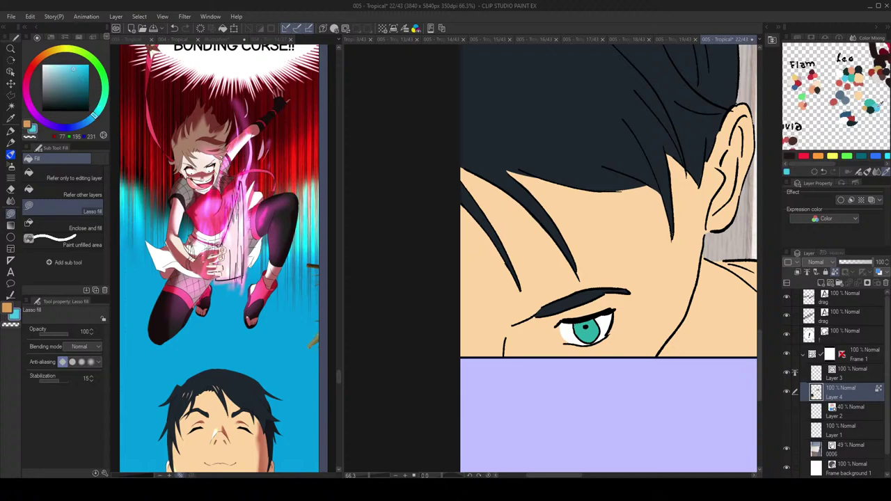
mouse_move(608, 326)
left_mouse_down()
mouse_move(598, 341)
mouse_move(582, 336)
mouse_move(592, 328)
left_mouse_up()
Step: Pick the tan colour (222, 173, 107) from the Leo swatches as the drawing colour
left_click(870, 106)
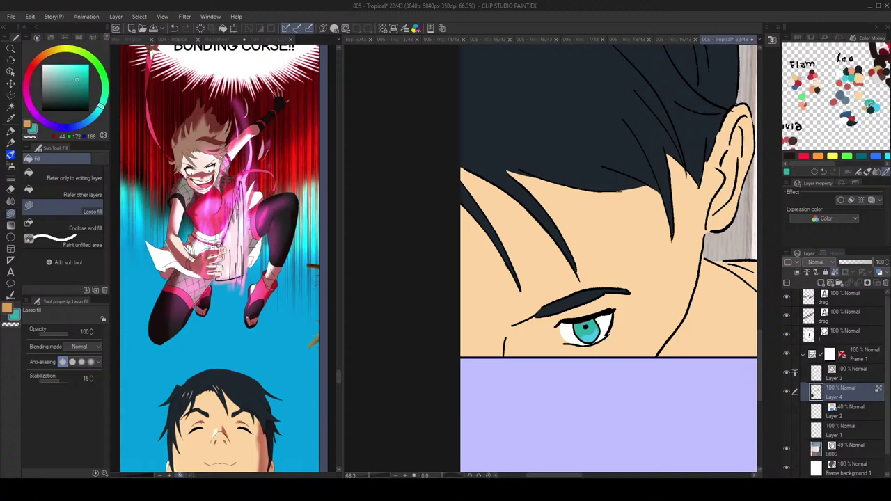
left_click(867, 103)
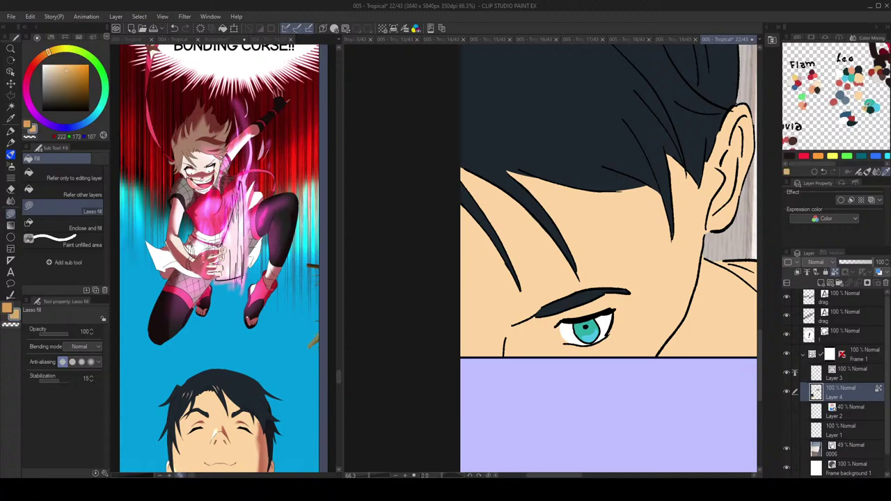
left_click(861, 172)
scroll(637, 310, "down", 4)
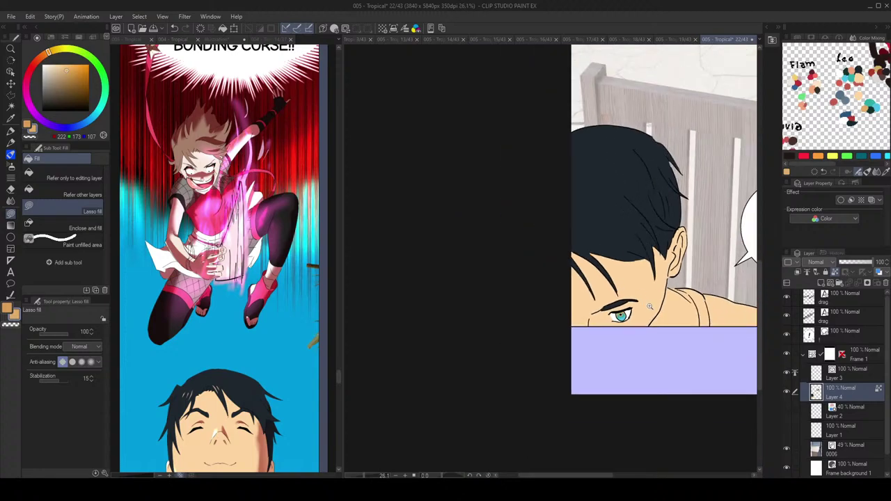
Step: Detail the boy's iris with a tan area and the dark teal Leo swatch (17, 49, 47), and save the page
scroll(647, 304, "up", 3)
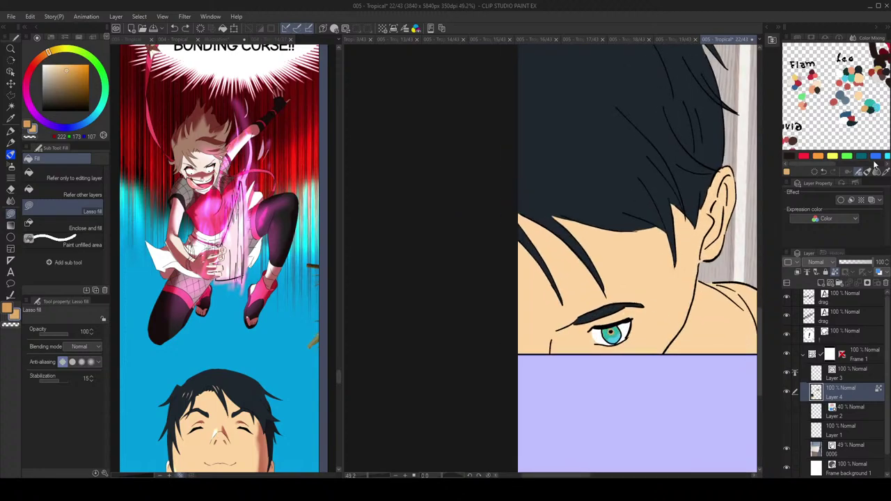
scroll(874, 160, "down", 2)
left_click(871, 108)
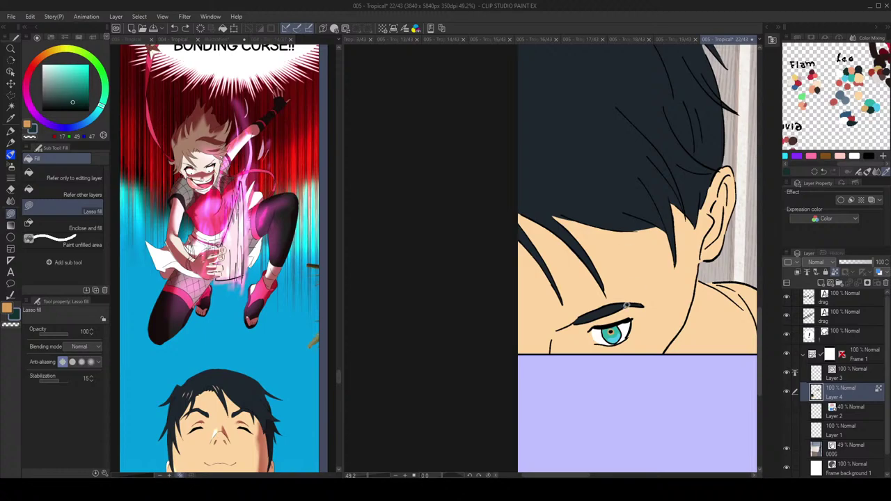
scroll(620, 328, "up", 1)
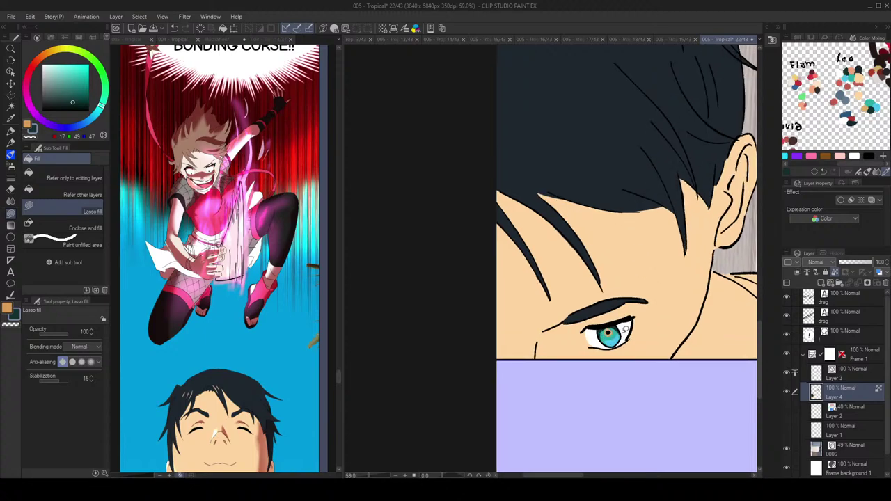
scroll(635, 288, "down", 3)
key("ctrl+s")
Step: Switch the page overview to the 005 - Tropical story and open page 19
left_click_drag(677, 237, 541, 246)
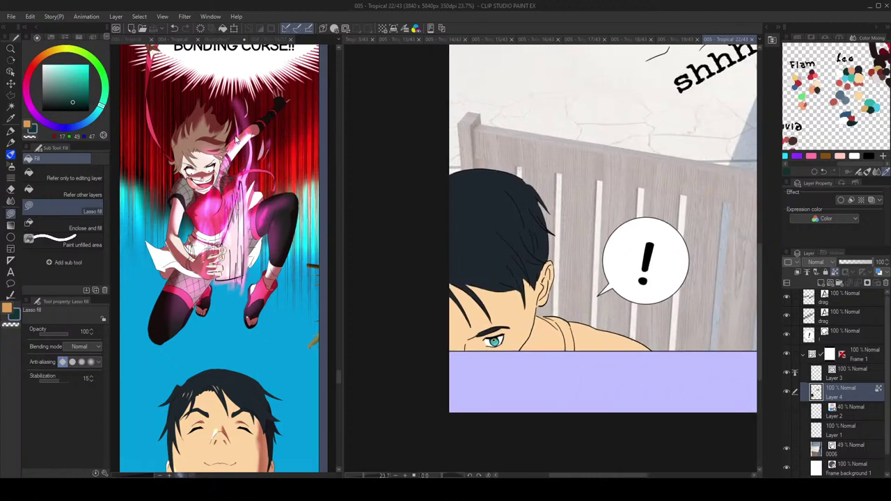
left_click(252, 217)
scroll(254, 270, "down", 3)
scroll(253, 271, "down", 6)
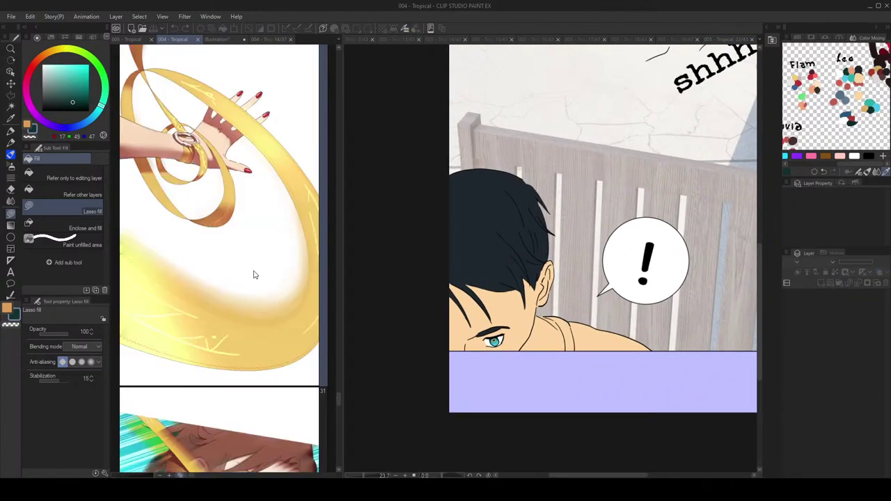
scroll(255, 276, "up", 3)
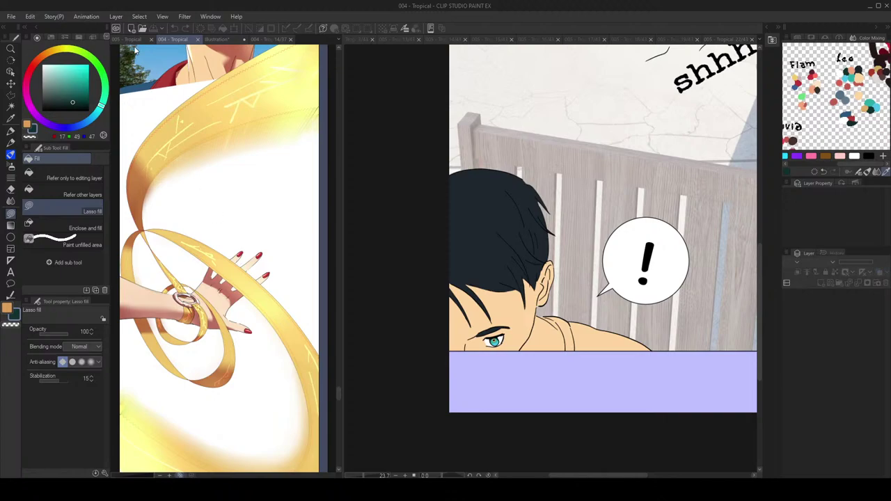
left_click(133, 39)
scroll(215, 231, "up", 8)
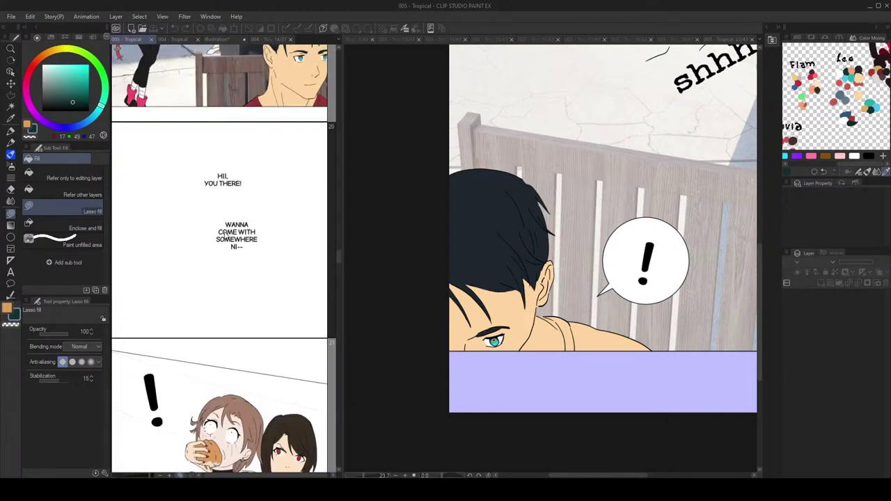
double_click(225, 283)
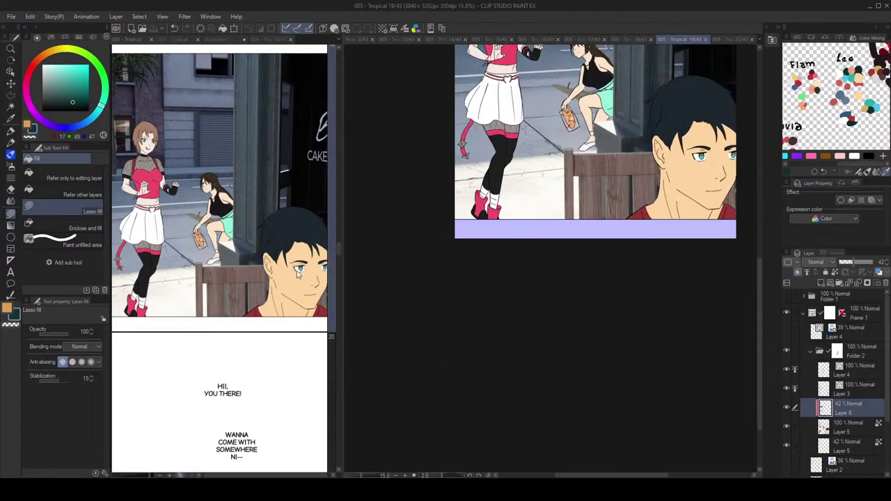
Step: Select the character colour layer on page 19 and sample the dark red (152, 54, 51) of the boy's shirt
left_click(863, 430)
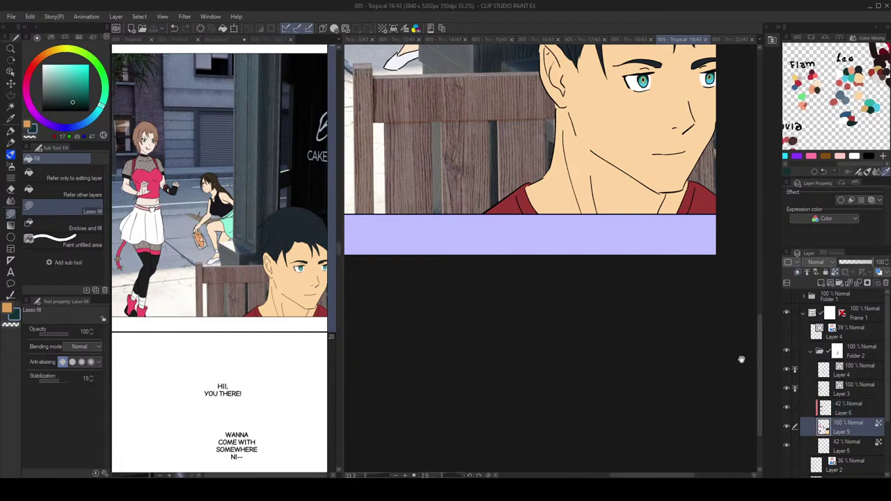
left_click_drag(591, 263, 602, 293)
left_click(522, 229, "alt")
Step: Return to page 22 and lasso-fill the boy's shirt over the collar and shoulder with the sampled dark red
left_click(268, 293)
scroll(264, 294, "down", 6)
scroll(266, 289, "down", 5)
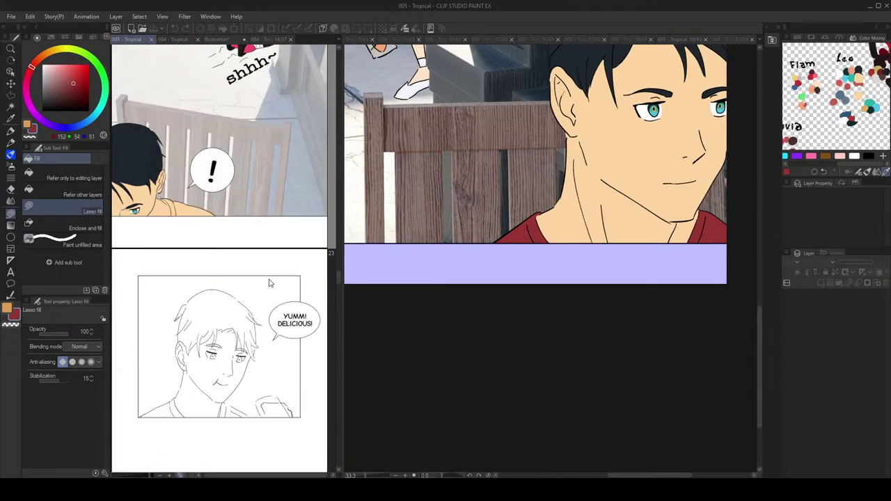
double_click(227, 167)
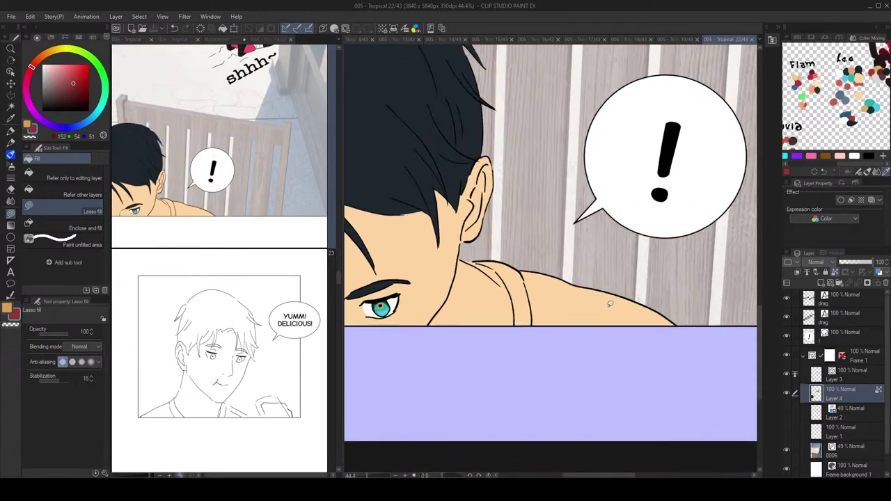
mouse_move(606, 303)
left_mouse_down()
mouse_move(613, 327)
mouse_move(606, 306)
left_mouse_up()
mouse_move(486, 243)
left_mouse_down()
mouse_move(453, 253)
mouse_move(491, 271)
mouse_move(489, 248)
mouse_move(482, 250)
mouse_move(497, 293)
mouse_move(586, 309)
mouse_move(495, 273)
left_mouse_up()
mouse_move(547, 287)
left_mouse_down()
mouse_move(648, 318)
mouse_move(612, 280)
left_mouse_up()
left_click_drag(626, 235, 580, 195)
mouse_move(631, 206)
left_mouse_down()
mouse_move(634, 251)
mouse_move(588, 295)
left_mouse_up()
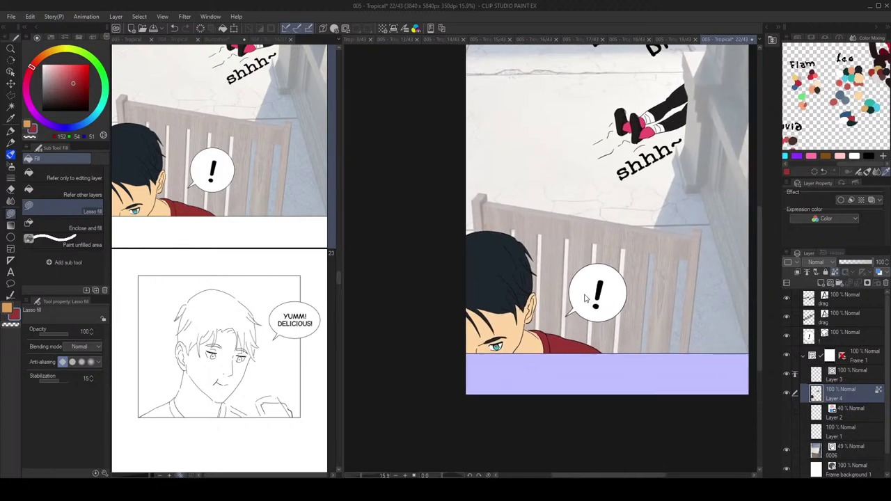
left_click_drag(601, 134, 570, 120)
Step: Open page 23 and add a new raster layer above the Fill 3 layer
left_click(254, 235)
scroll(252, 242, "down", 2)
double_click(239, 259)
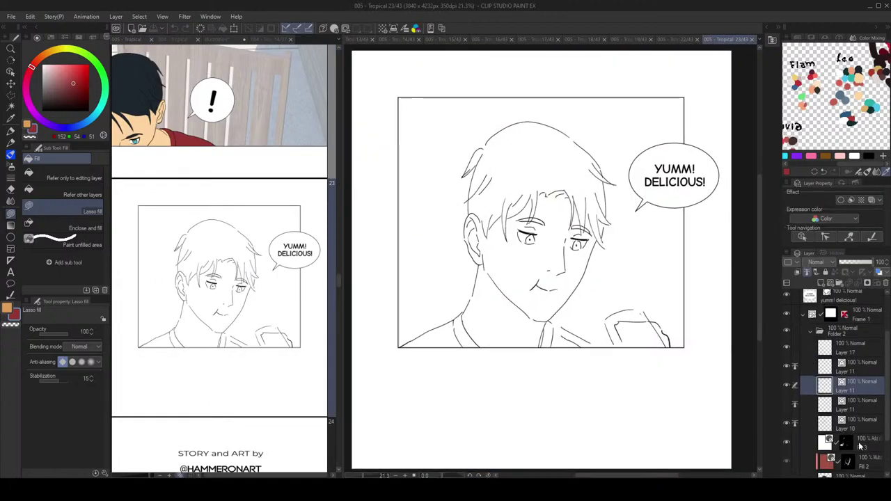
left_click(860, 444)
left_click(821, 283)
left_click_drag(641, 348, 618, 325)
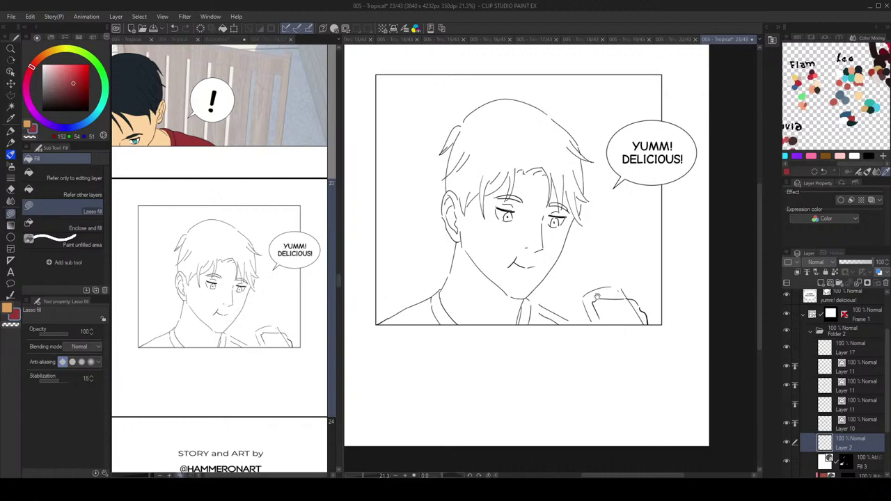
Step: Turn on Quick Mask, pick the light skin swatch (255, 213, 162) and try masking the whole boy with a lasso fill
left_click_drag(584, 286, 596, 312)
left_click(346, 29)
left_click_drag(593, 187, 610, 203)
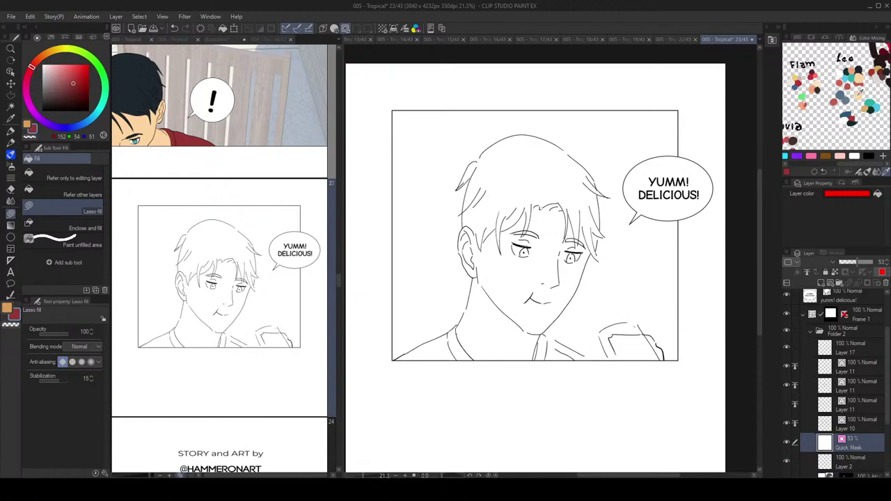
left_click(861, 92)
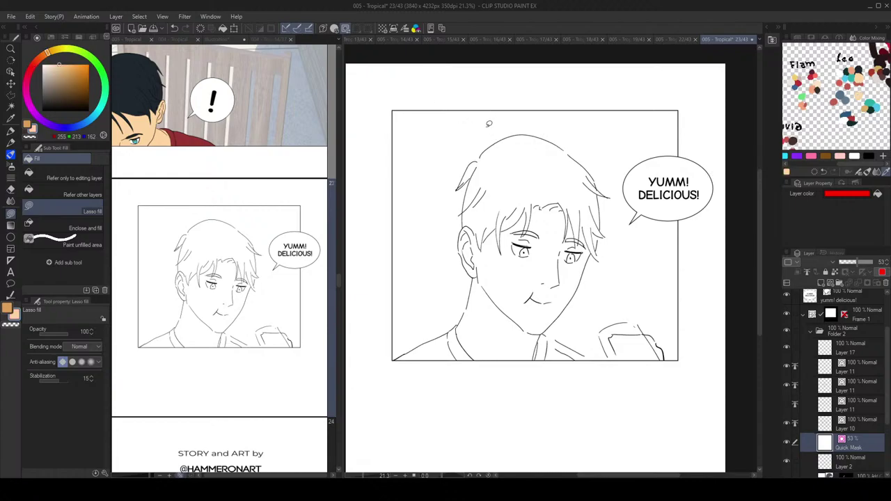
mouse_move(512, 135)
left_mouse_down()
mouse_move(446, 202)
mouse_move(384, 390)
mouse_move(651, 385)
mouse_move(636, 230)
mouse_move(558, 126)
left_mouse_up()
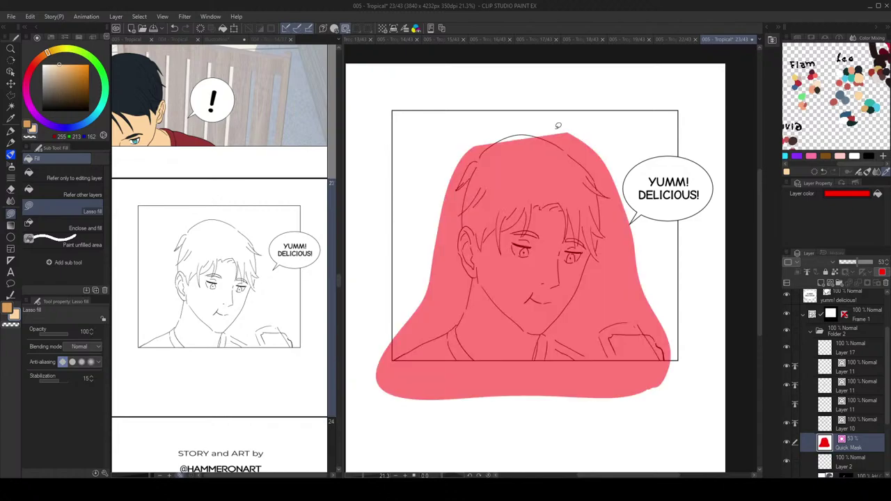
key("ctrl+z")
Step: Select line layer Layer 10 and replace the short strokes beside the collar with one continuous shoulder line down to the frame
scroll(630, 310, "up", 2)
key("o")
left_click(553, 361)
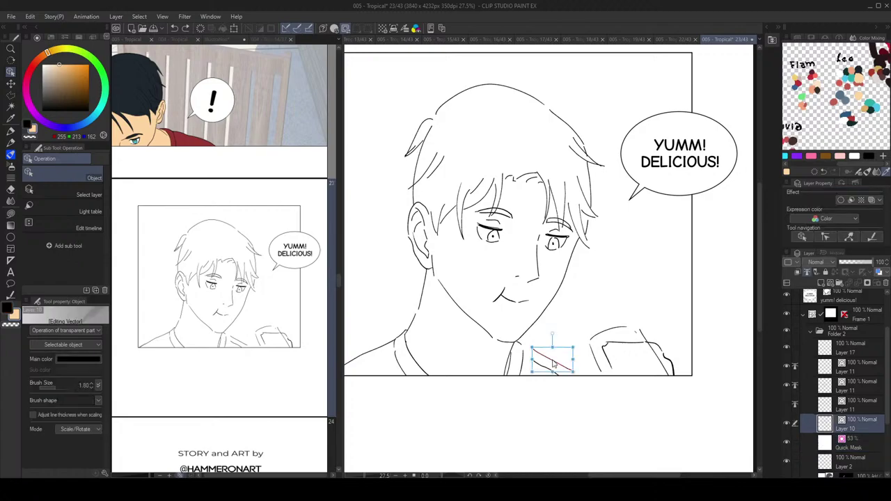
key("p")
left_click_drag(627, 272, 629, 252)
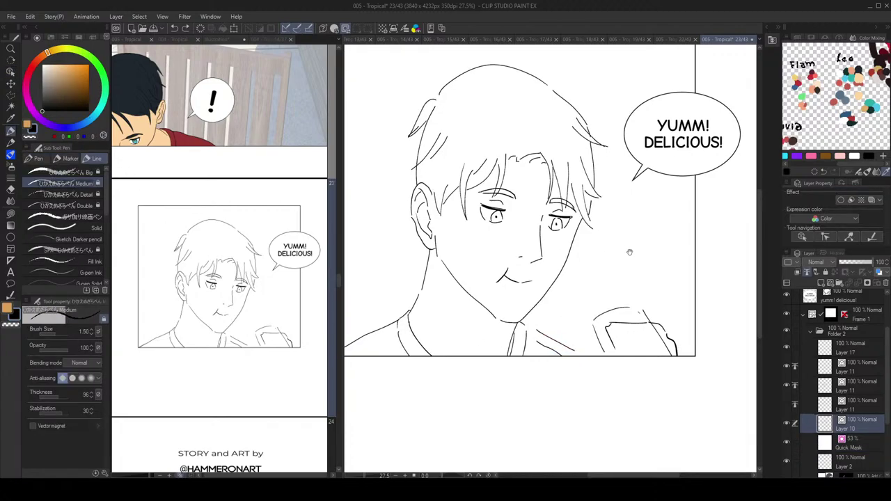
scroll(630, 252, "down", 1)
key("e")
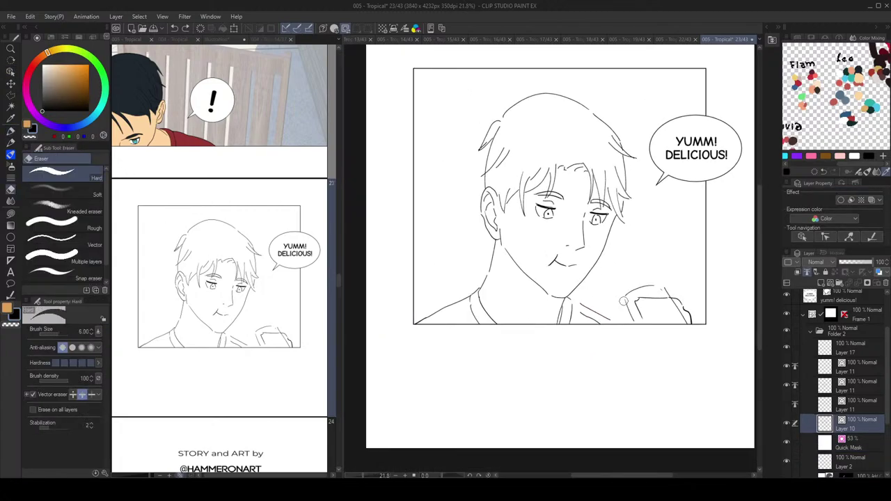
key("p")
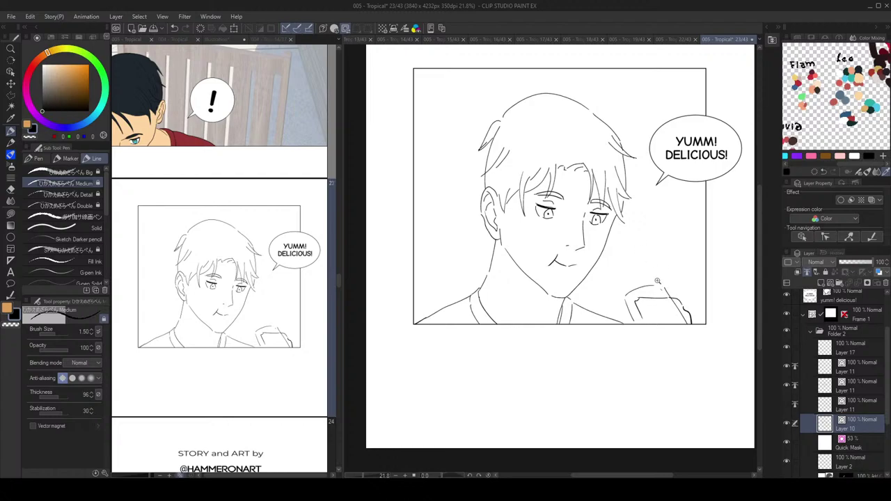
Step: Erase the angular strokes inside the hand and redraw the fingers gripping the food with the medium line pen
scroll(665, 284, "up", 1)
key("e")
key("p")
mouse_move(653, 300)
left_mouse_down()
mouse_move(630, 302)
mouse_move(655, 287)
mouse_move(629, 307)
mouse_move(667, 325)
left_mouse_up()
key("e")
key("p")
key("ctrl+z")
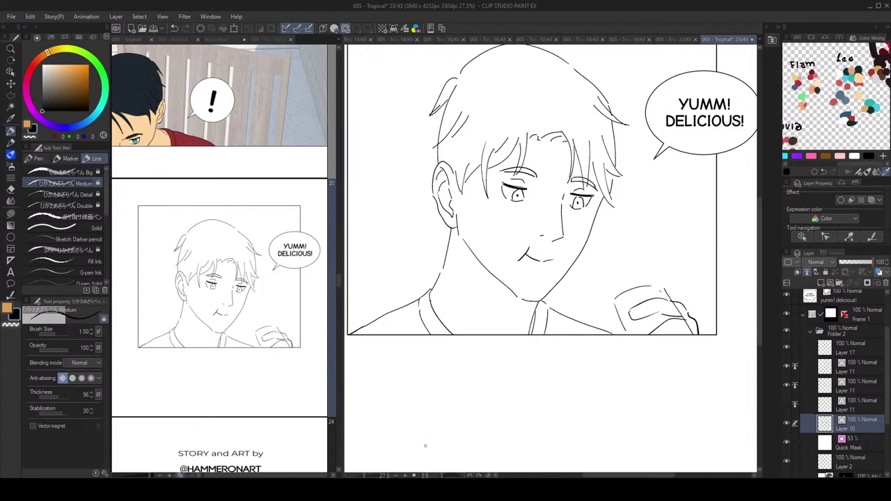
Step: Refine the fingertip and lower finger strokes of the hand, undoing the unwanted attempts
key("ctrl+z")
left_click_drag(687, 333, 679, 334)
key("ctrl+z")
key("ctrl+z")
mouse_move(654, 312)
left_mouse_down()
mouse_move(664, 317)
mouse_move(655, 265)
mouse_move(687, 293)
left_mouse_up()
key("ctrl+z")
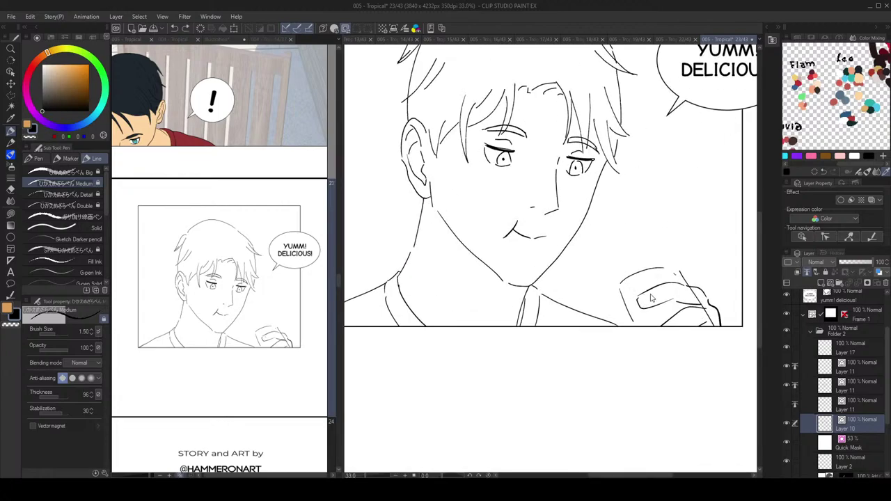
scroll(658, 296, "down", 4)
scroll(665, 298, "up", 5)
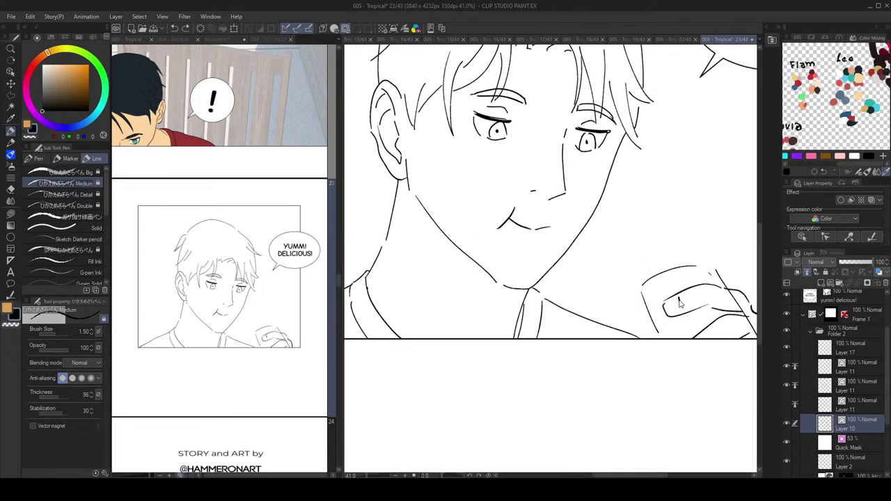
scroll(724, 296, "down", 5)
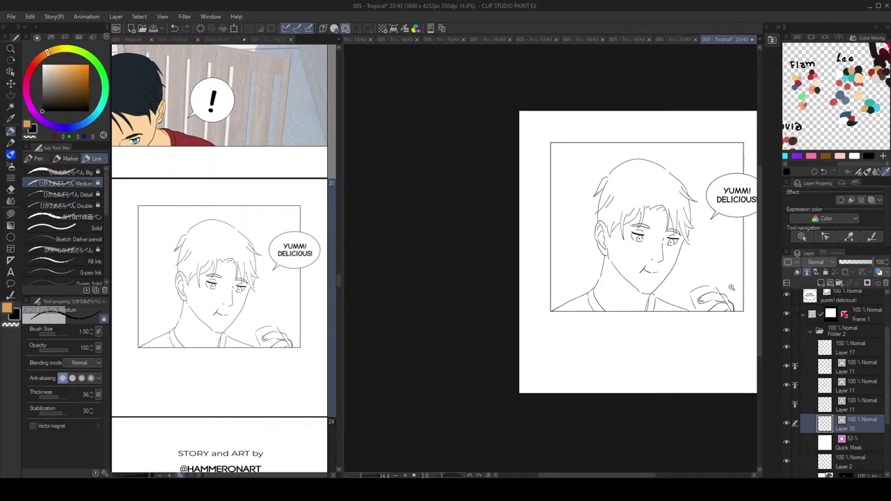
Step: Erase the heavy line at the back of the hand and redraw the knuckle and wrist contour with thinner strokes
scroll(699, 283, "up", 3)
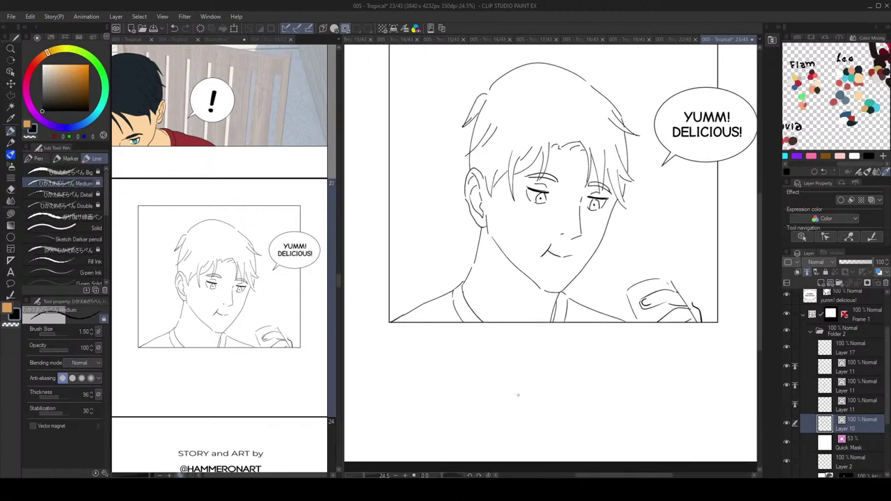
key("e")
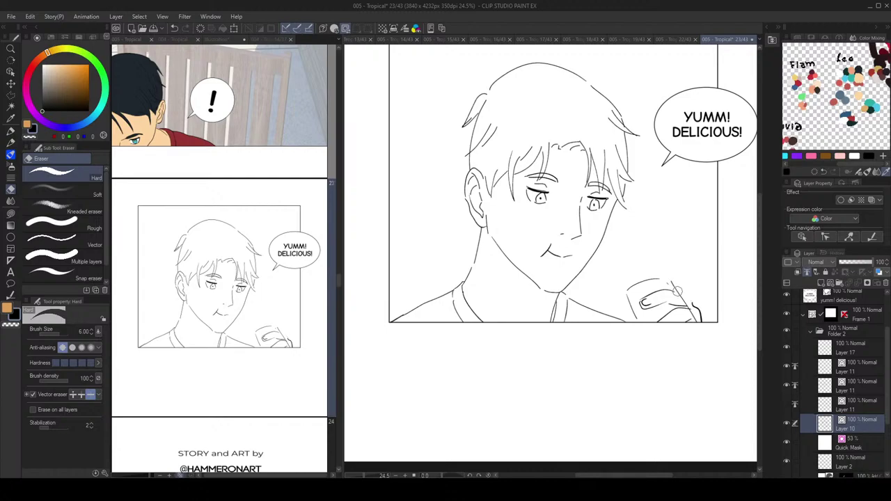
key("p")
key("e")
key("p")
key("e")
key("p")
left_click_drag(676, 291, 695, 295)
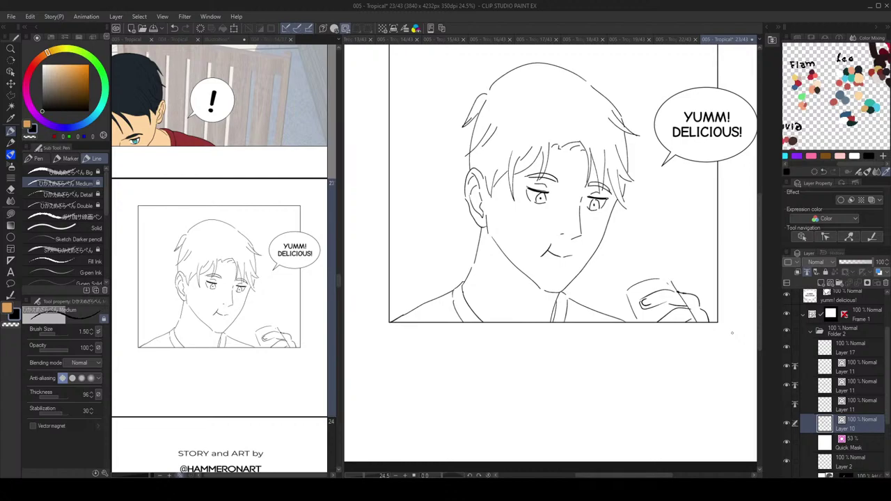
Step: Erase the straight outline of the food in the hand and redraw it as a rounded bun shape, undoing unwanted strokes
key("e")
left_click_drag(672, 287, 672, 280)
key("p")
key("e")
key("p")
mouse_move(627, 304)
left_mouse_down()
mouse_move(635, 306)
mouse_move(634, 287)
mouse_move(655, 282)
mouse_move(649, 289)
left_mouse_up()
key("e")
key("p")
key("ctrl+z")
mouse_move(631, 291)
left_mouse_down()
mouse_move(671, 286)
mouse_move(623, 315)
left_mouse_up()
key("ctrl+z")
key("e")
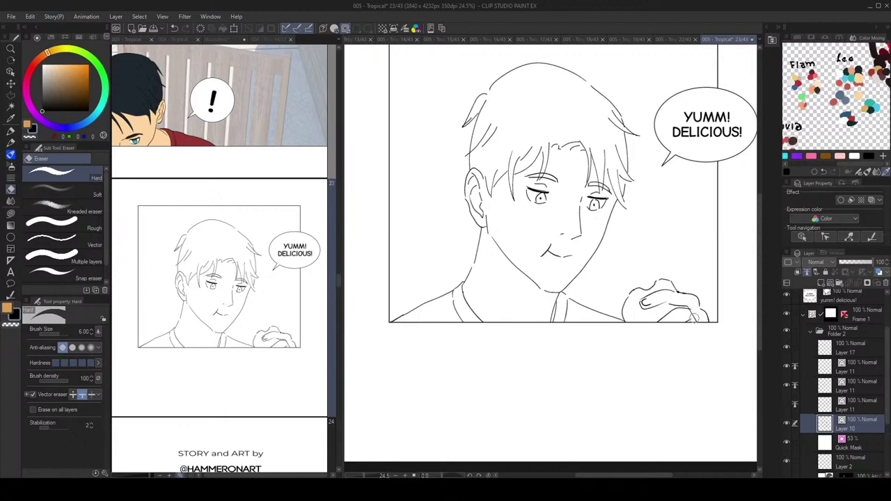
Step: Erase the stray wrist stroke in whole-line vector mode, finish the hand's line art and save the page
left_click(90, 394)
key("p")
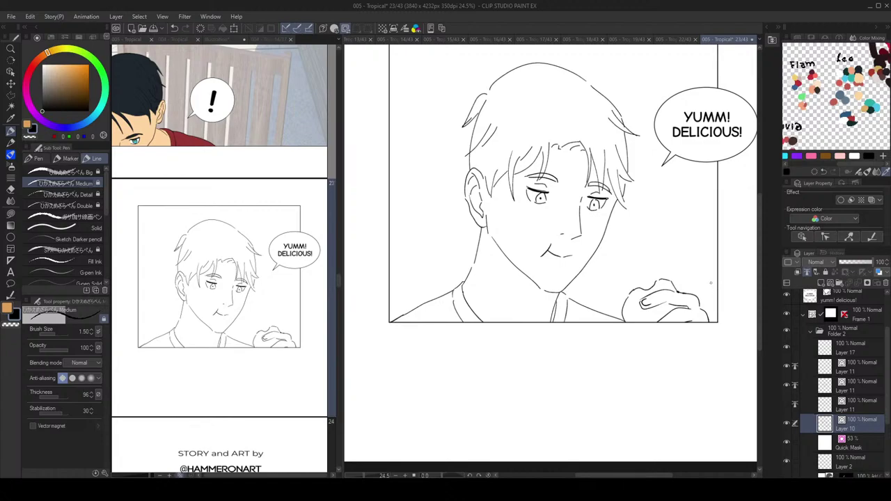
scroll(714, 287, "down", 3)
scroll(699, 275, "up", 2)
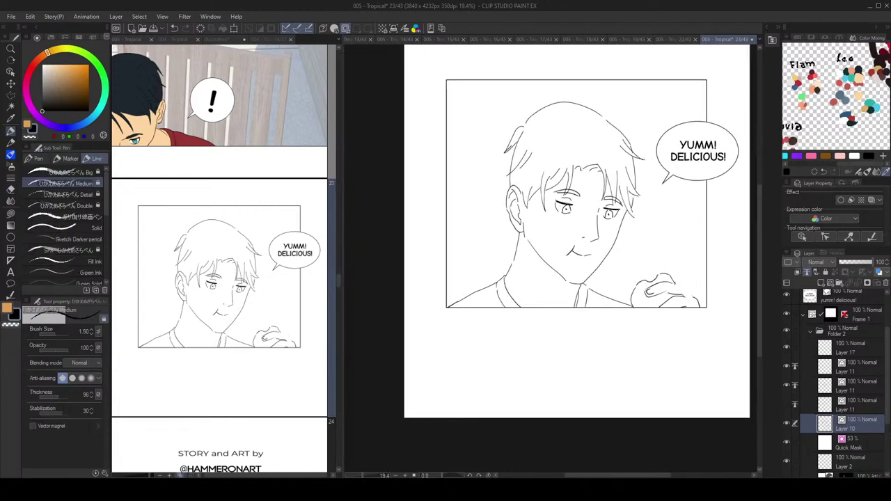
left_click_drag(694, 286, 697, 301)
key("ctrl+s")
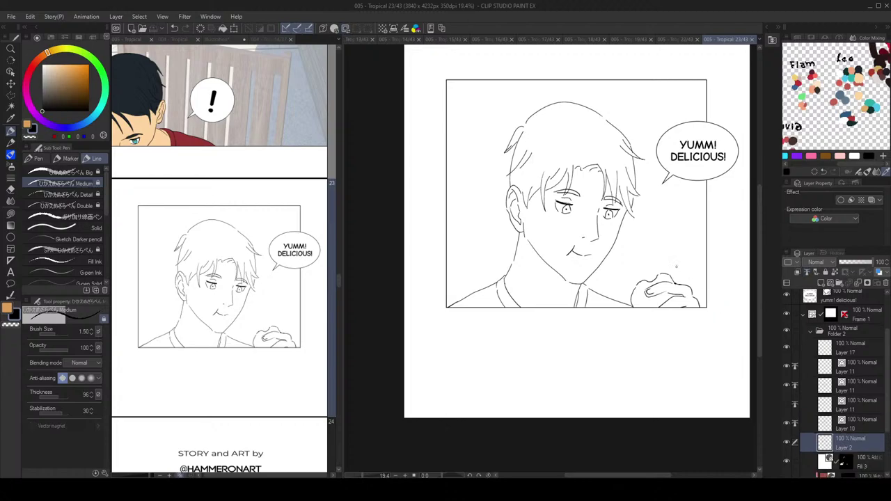
Step: Undo the last two line-art changes on the hand
key("ctrl+z")
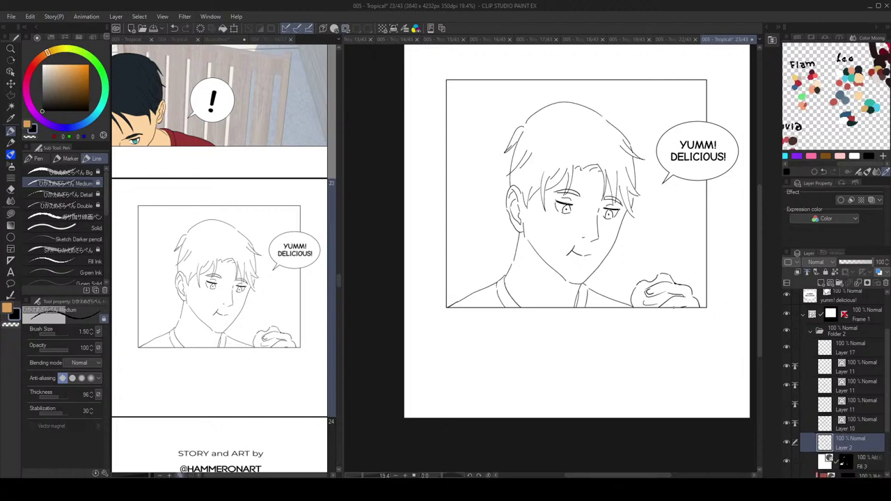
key("ctrl+z")
scroll(849, 354, "down", 1)
left_click_drag(592, 224, 587, 239)
scroll(588, 240, "down", 2)
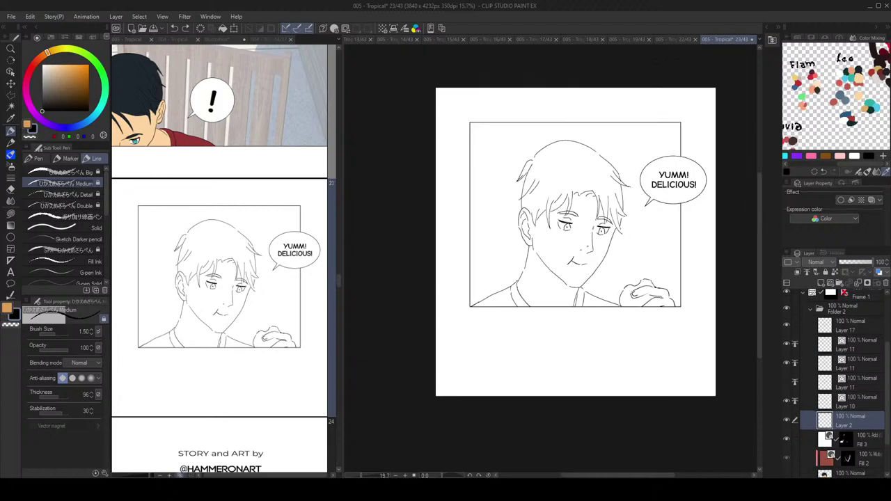
Step: Turn on Quick Mask and cover the whole character and his hand with one large lasso fill
left_click(345, 30)
left_click_drag(587, 240, 580, 236)
scroll(579, 236, "up", 2)
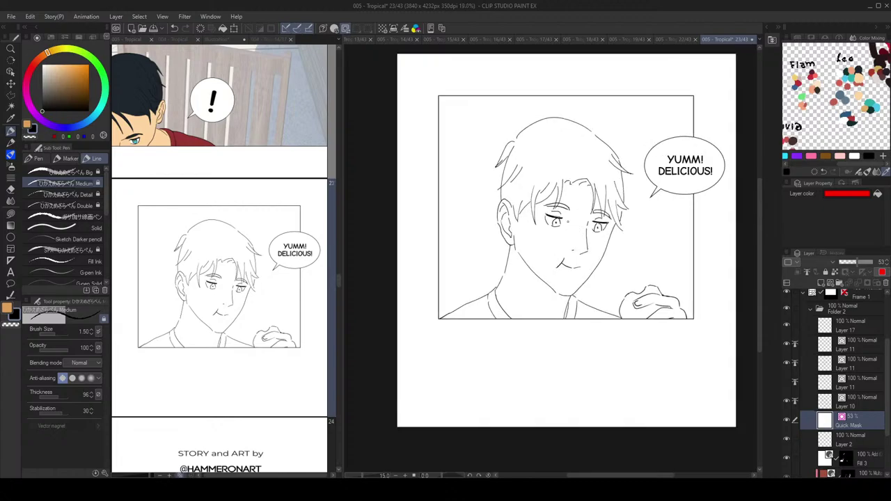
key("g")
mouse_move(643, 188)
left_mouse_down()
mouse_move(567, 94)
mouse_move(648, 378)
mouse_move(651, 180)
left_mouse_up()
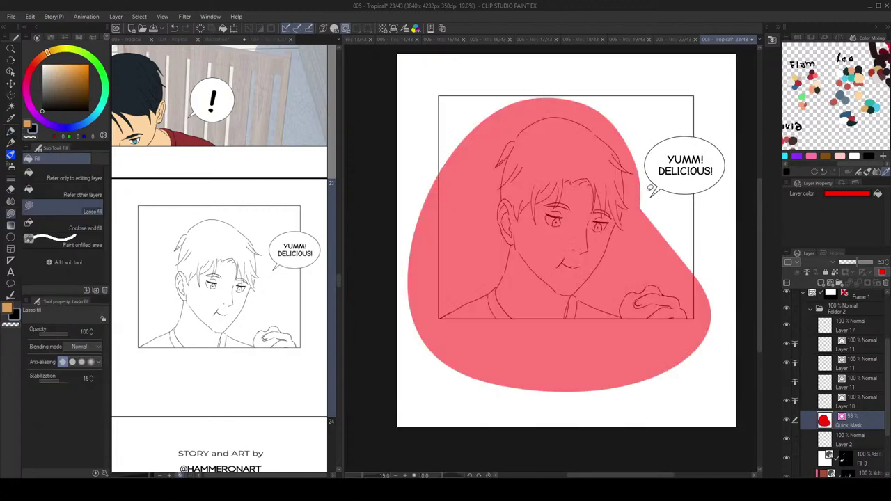
left_click_drag(642, 254, 635, 255)
Step: Clear small mask patches with transparent lasso fills at the line gaps along the crown and side of the hair
key("c")
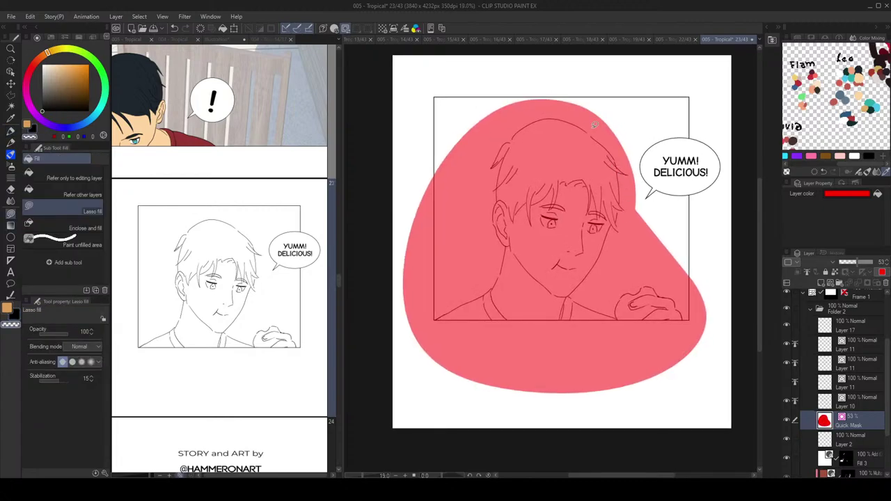
scroll(587, 126, "up", 10)
mouse_move(587, 140)
left_mouse_down()
mouse_move(607, 157)
mouse_move(618, 151)
left_mouse_up()
left_click_drag(634, 181, 639, 195)
left_click_drag(671, 219, 658, 200)
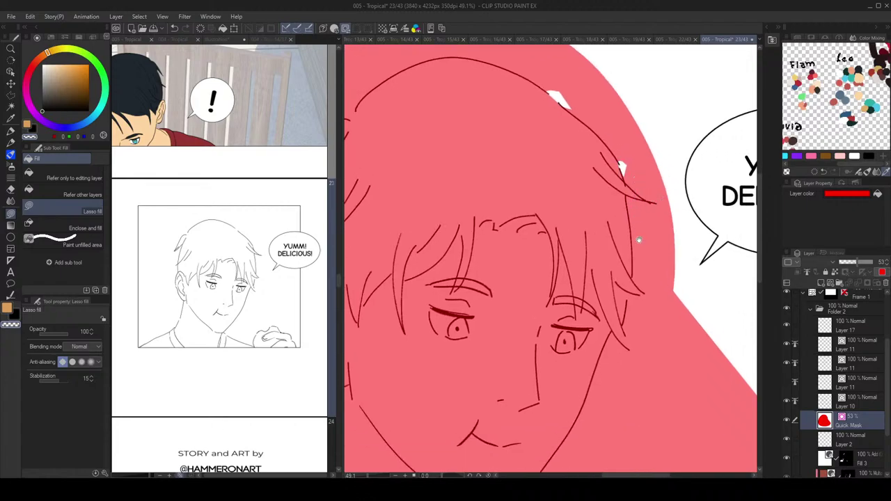
Step: Clear the mask around the hair tips beside the cheek with transparent lasso fills, undoing a stray patch
left_click_drag(638, 234, 631, 213)
mouse_move(633, 272)
left_mouse_down()
mouse_move(621, 272)
mouse_move(632, 283)
left_mouse_up()
scroll(636, 241, "down", 1)
mouse_move(640, 238)
left_mouse_down()
mouse_move(634, 255)
mouse_move(639, 240)
mouse_move(642, 248)
mouse_move(617, 268)
mouse_move(630, 303)
left_mouse_up()
scroll(617, 255, "down", 1)
key("ctrl+z")
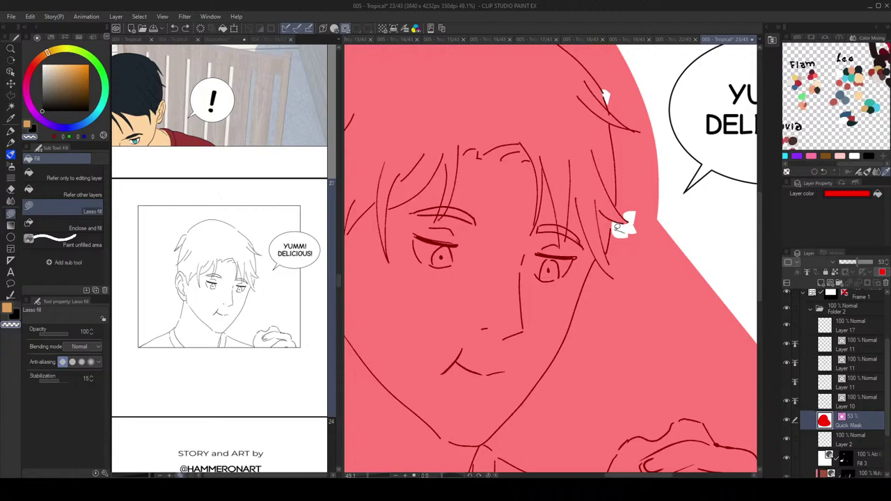
left_click_drag(609, 245, 630, 286)
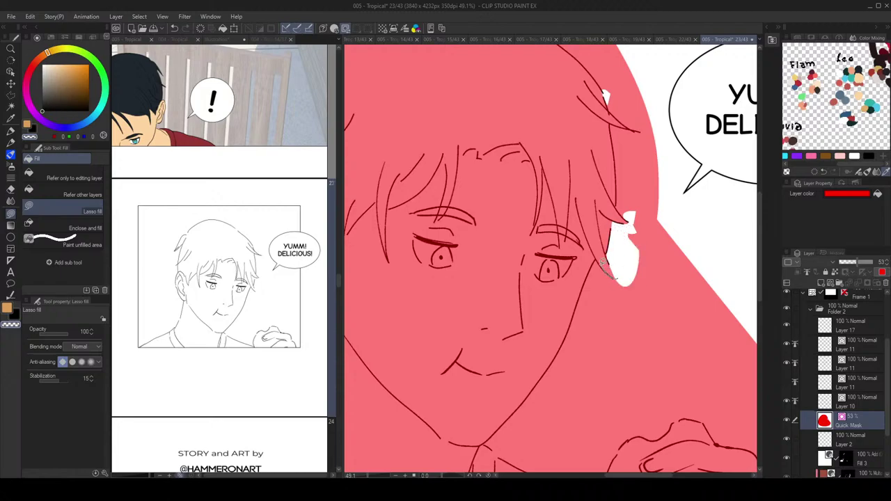
mouse_move(597, 259)
left_mouse_down()
mouse_move(642, 292)
mouse_move(631, 284)
mouse_move(663, 251)
left_mouse_up()
scroll(677, 215, "down", 3)
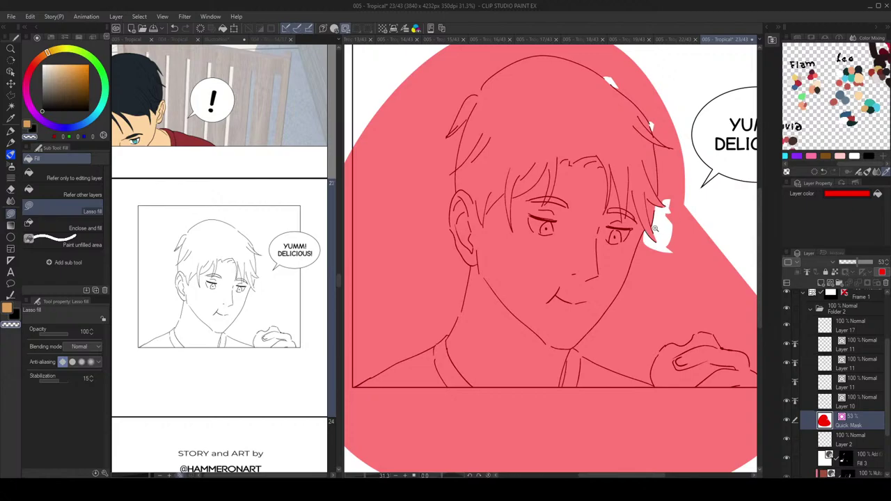
Step: Restore the red mask inside the lowest hair tip and clear it under the tip beside the cheek
scroll(652, 233, "up", 5)
key("c")
left_click(645, 232, "alt")
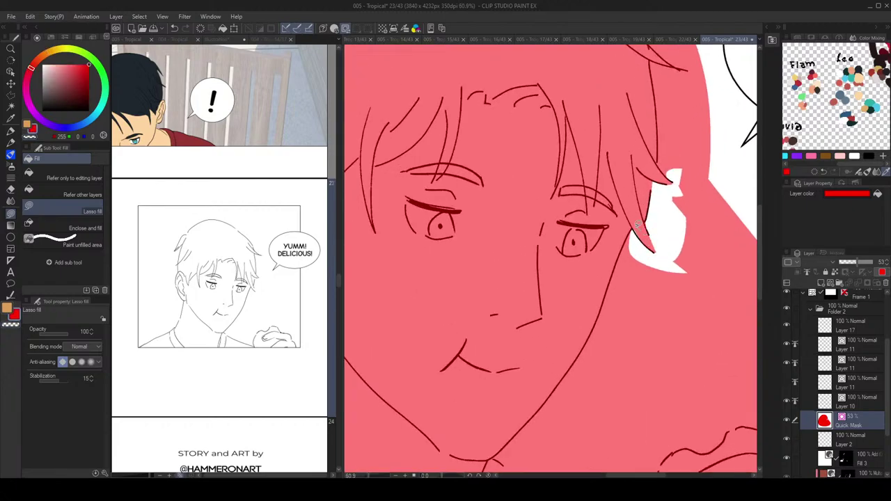
key("c")
left_click_drag(637, 240, 634, 283)
scroll(665, 274, "down", 4)
Step: Clear mask patches at the line gap between chin and collar and at the gap at the back of the crown
left_click_drag(612, 320, 576, 249)
scroll(575, 248, "up", 2)
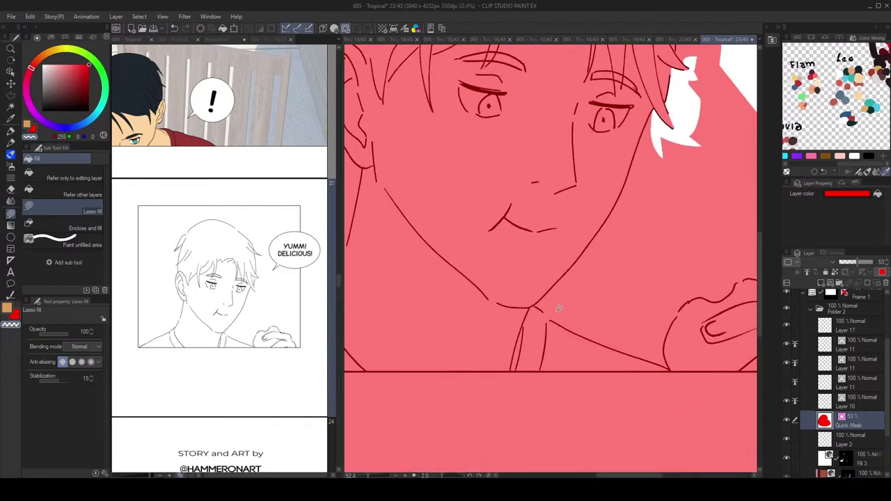
left_click_drag(550, 315, 563, 300)
scroll(650, 213, "down", 4)
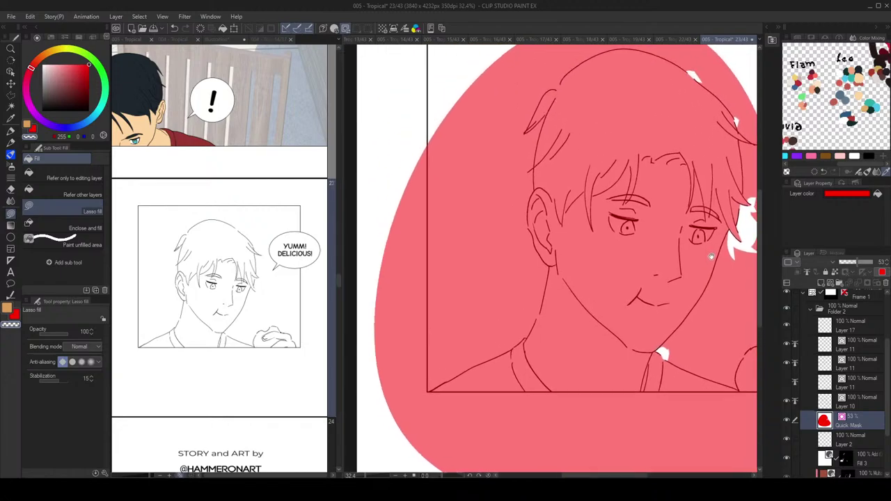
scroll(529, 132, "up", 2)
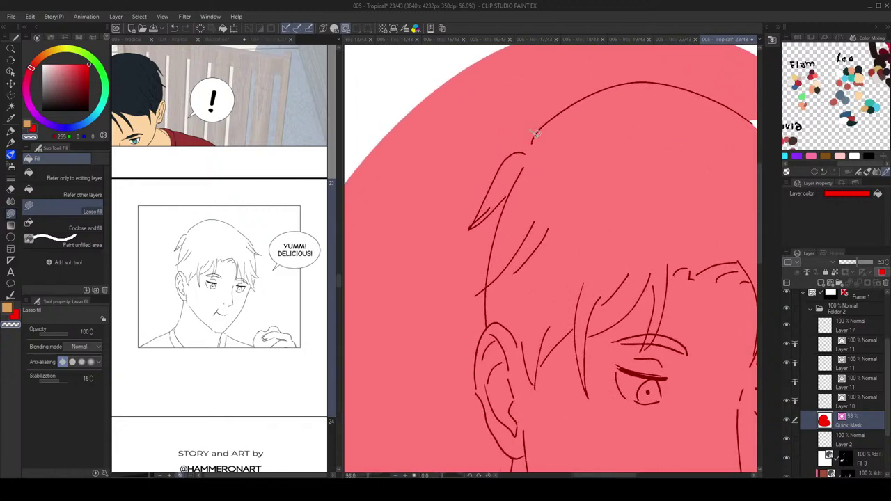
left_click_drag(531, 143, 516, 142)
scroll(619, 123, "down", 3)
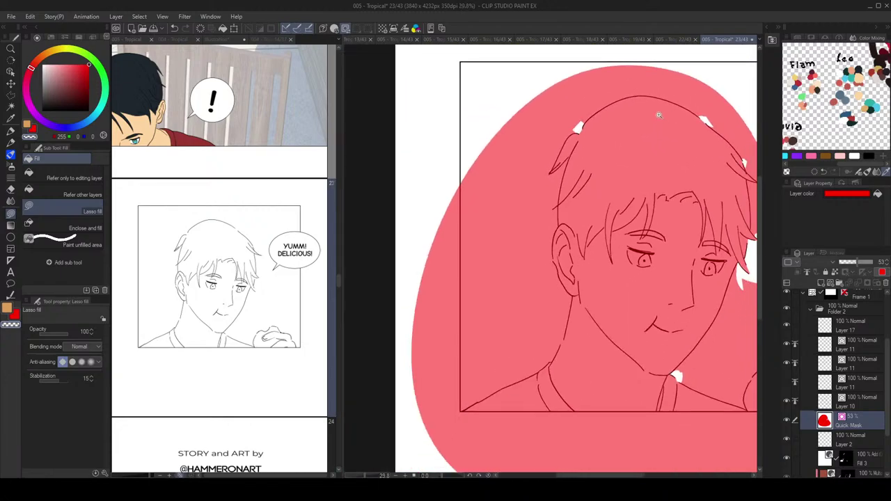
mouse_move(566, 126)
left_mouse_down()
mouse_move(550, 70)
mouse_move(570, 121)
left_mouse_up()
Step: Clear small mask patches at the line gaps around the outline of the hand and food
left_click_drag(636, 127, 524, 82)
left_click_drag(660, 214, 593, 170)
scroll(592, 172, "up", 2)
mouse_move(679, 340)
left_mouse_down()
mouse_move(674, 329)
mouse_move(679, 341)
left_mouse_up()
mouse_move(620, 281)
left_mouse_down()
mouse_move(597, 276)
mouse_move(526, 319)
left_mouse_up()
Step: Auto-select the background between the face, the hand and the panel edge, delete its mask and deselect
key("w")
left_click(617, 247)
scroll(625, 218, "down", 4)
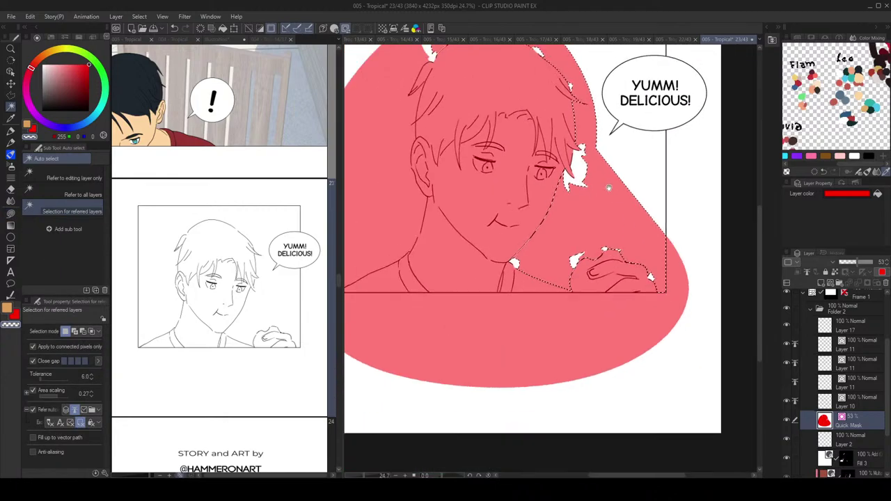
left_click_drag(611, 191, 645, 259)
key("Delete")
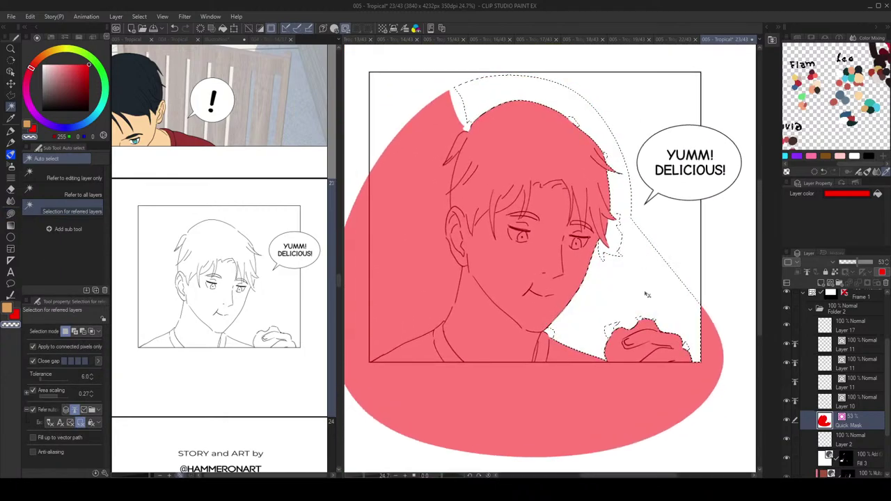
key("ctrl+d")
Step: Auto-select the area outside the panel border, delete the mask there and deselect
left_click_drag(614, 369, 673, 340)
left_click(571, 338)
key("Delete")
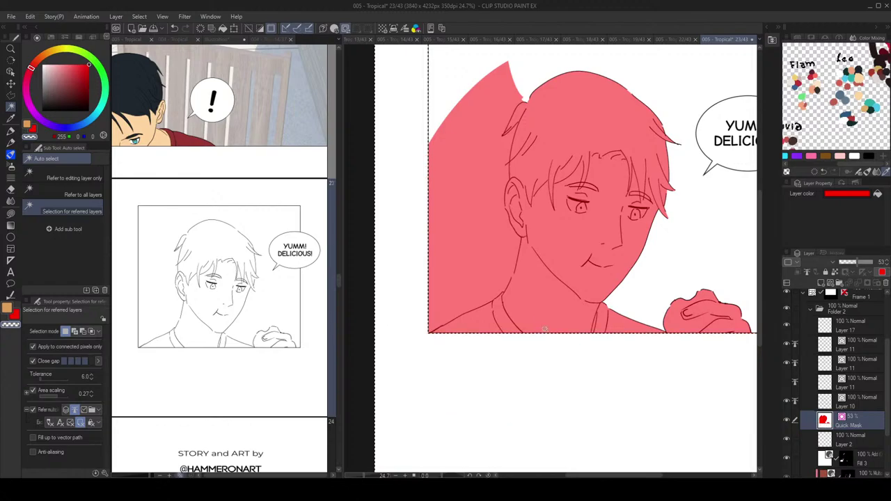
key("ctrl+d")
left_click_drag(514, 213, 495, 217)
left_click(471, 235)
key("ctrl+d")
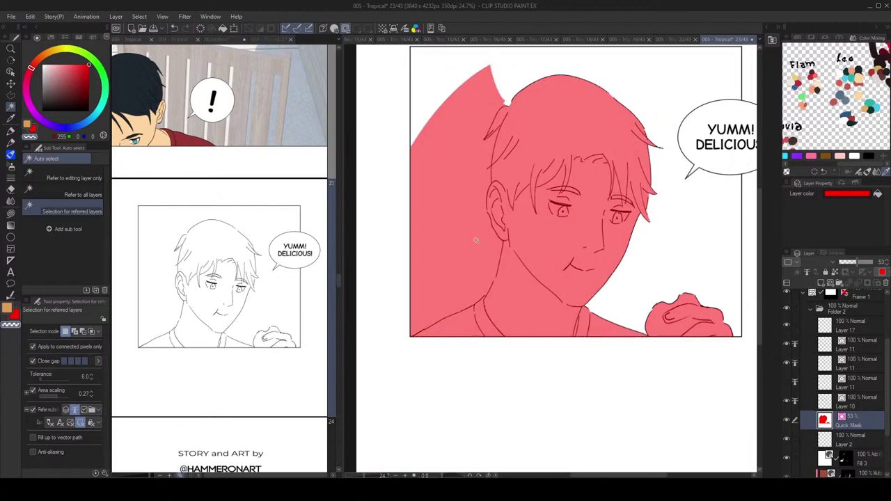
Step: Clear mask patches at the gaps by the ear and neck, then auto-select and delete the mask behind the head
key("g")
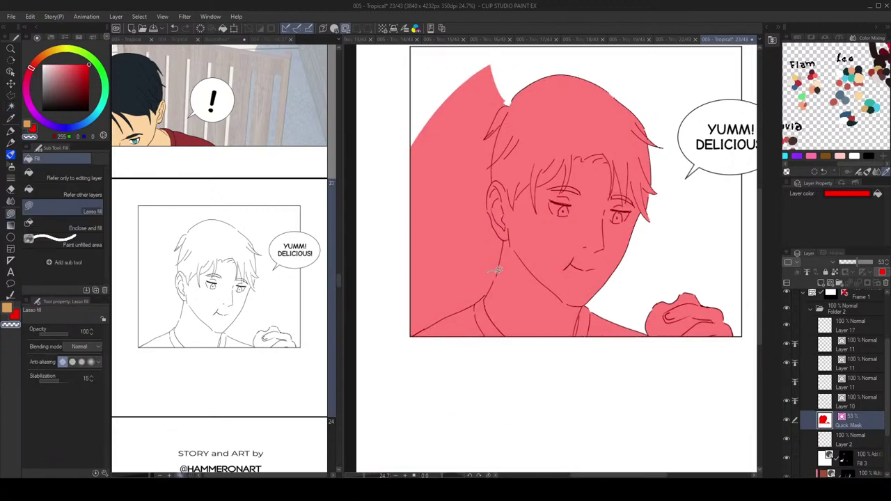
left_click_drag(496, 277, 498, 273)
key("w")
left_click(483, 245)
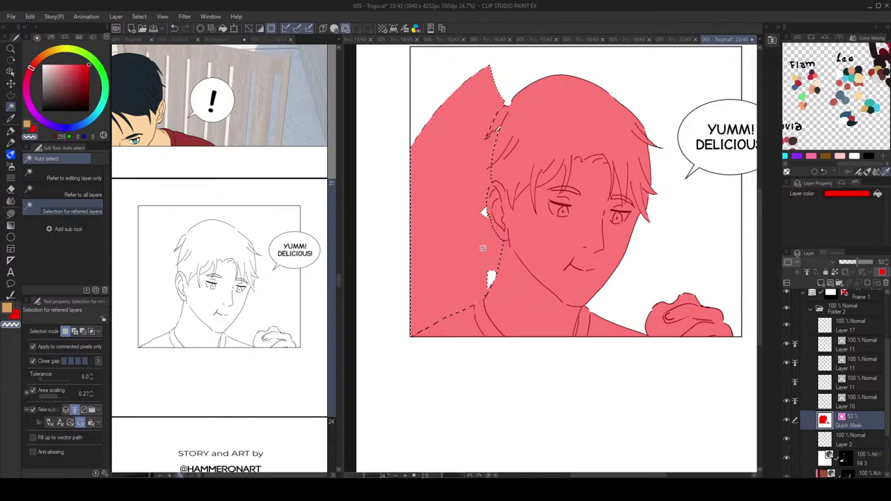
key("Delete")
key("ctrl+d")
Step: Turn off Quick Mask to convert the finished character mask into a selection
key("g")
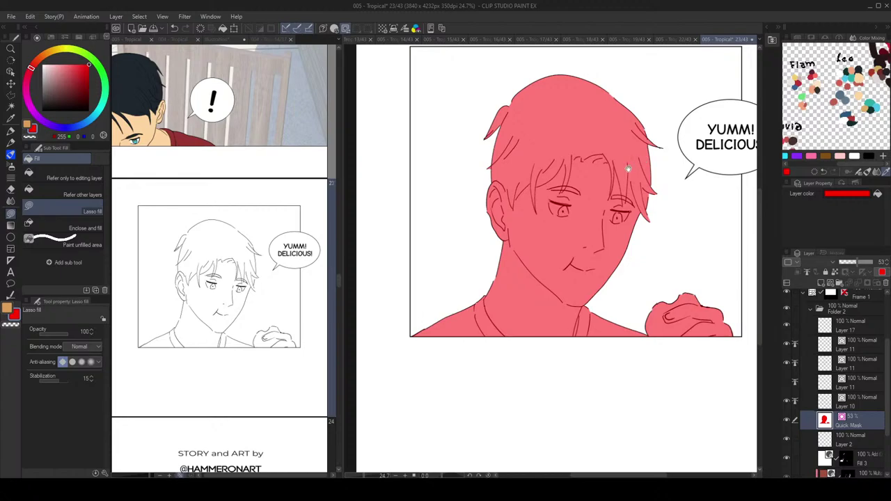
left_click_drag(618, 170, 597, 194)
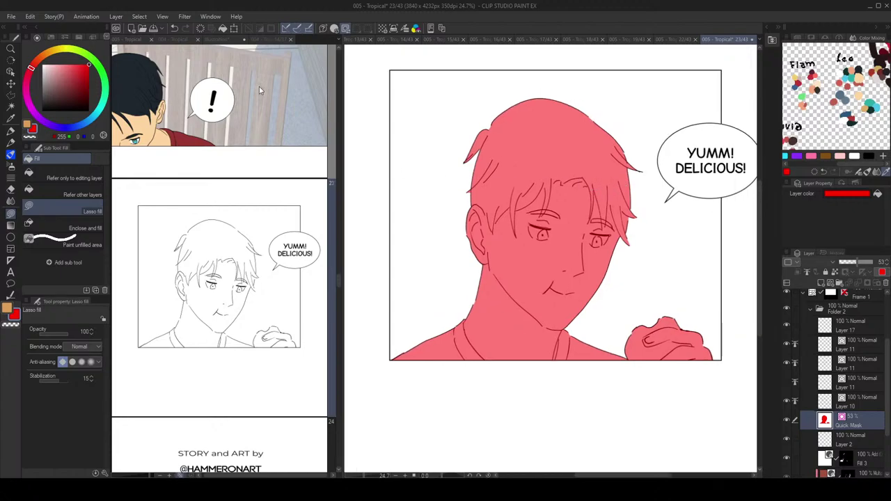
left_click(346, 28)
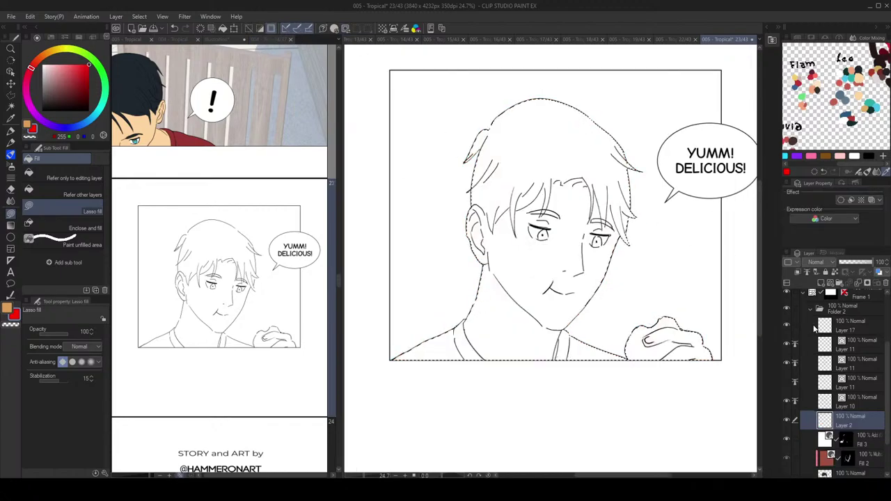
Step: Show Layer 16 with Fill 2 and Fill 3 hidden, and clear its colours outside the character selection
scroll(830, 392, "down", 2)
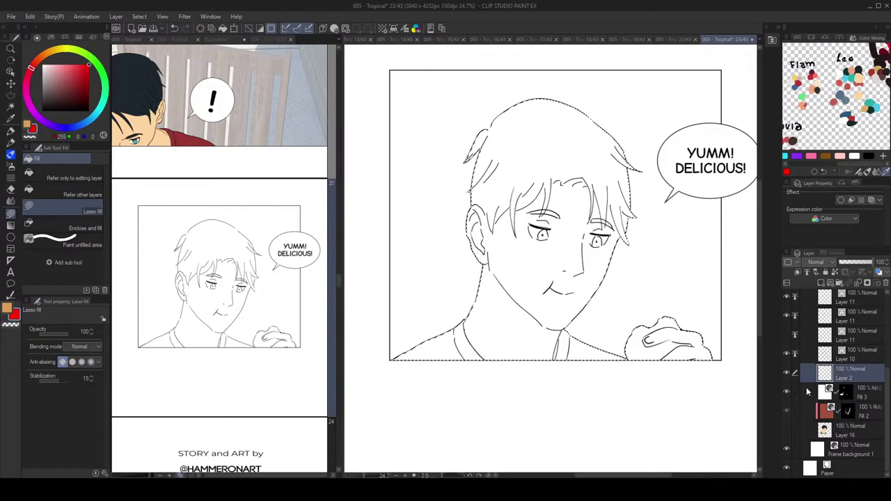
left_click(786, 430)
left_click(787, 431)
left_click(786, 431)
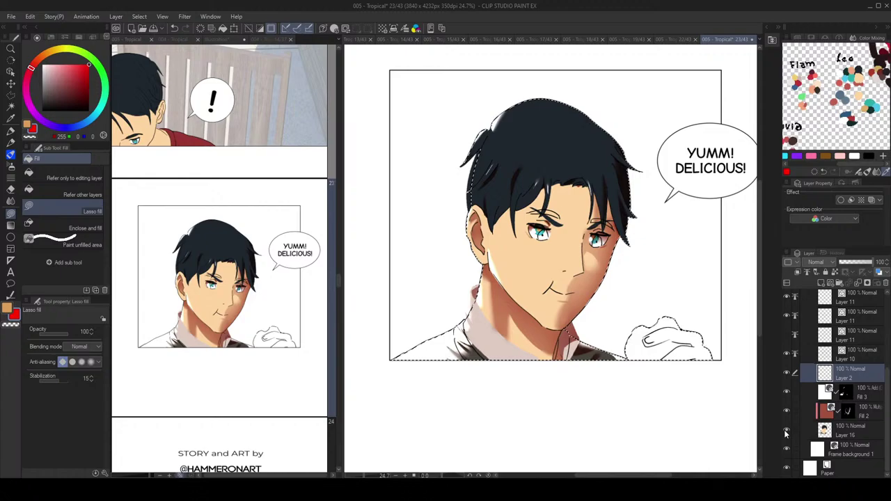
left_click(785, 430)
left_click(785, 431)
left_click(785, 431)
left_click(788, 429)
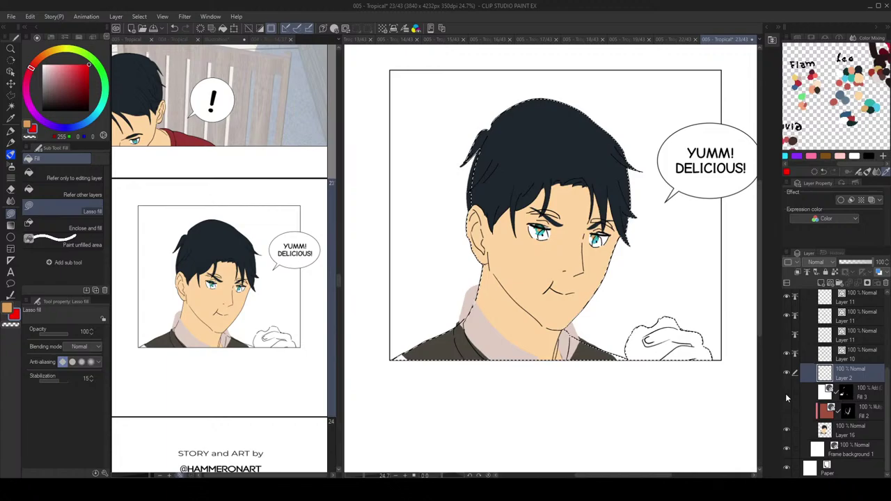
left_click(836, 433)
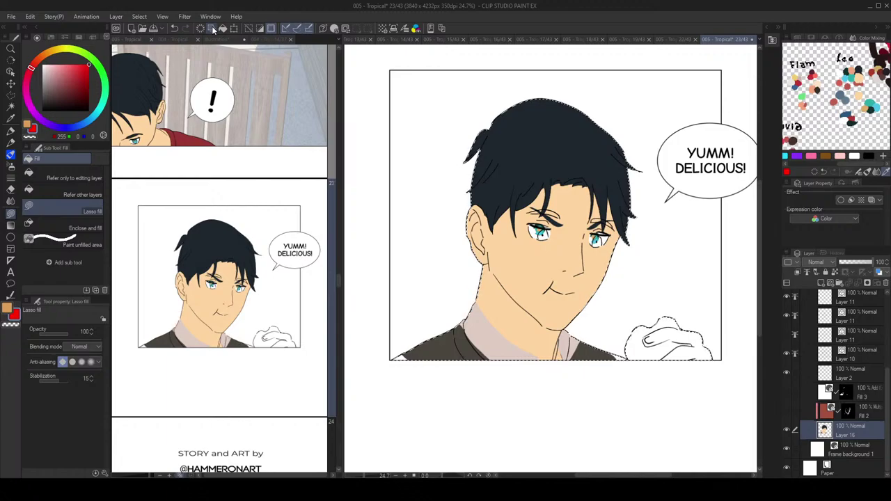
Step: Sample the face's skin colour and lasso-fill over the old angry eyebrows and the misplaced upper-eyelid colour of both eyes
scroll(573, 209, "up", 3)
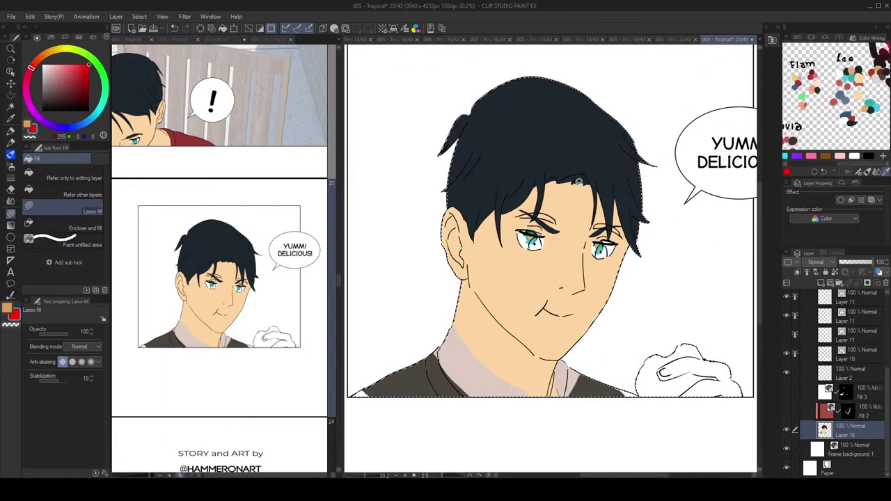
left_click(573, 213, "alt")
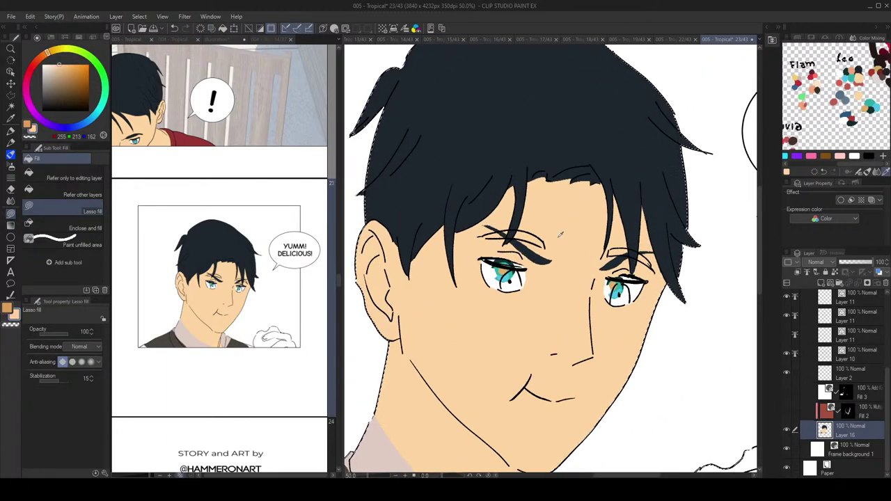
mouse_move(508, 224)
left_mouse_down()
mouse_move(510, 235)
mouse_move(500, 224)
mouse_move(508, 227)
left_mouse_up()
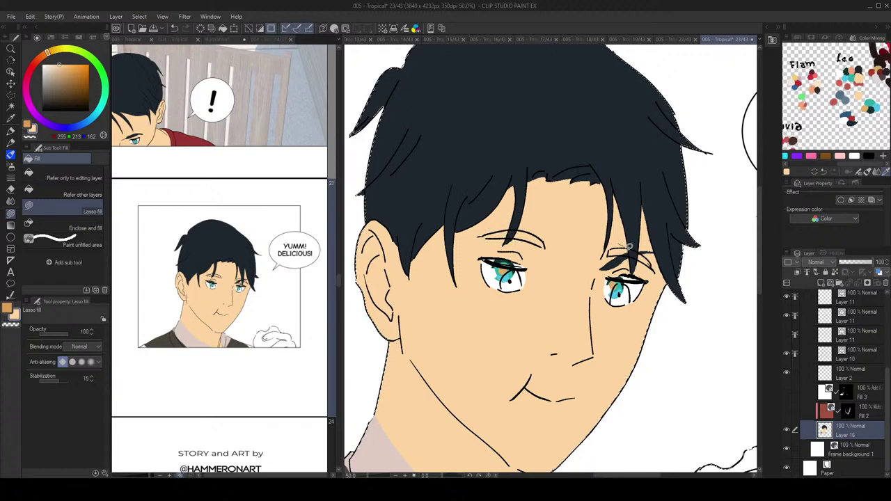
left_click_drag(626, 261, 629, 246)
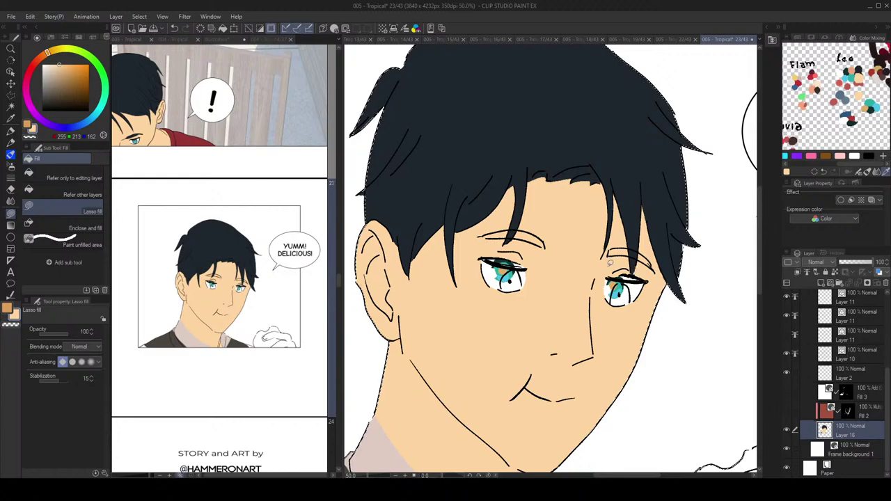
mouse_move(528, 269)
left_mouse_down()
mouse_move(513, 268)
mouse_move(491, 237)
mouse_move(521, 252)
left_mouse_up()
left_click_drag(607, 275, 652, 270)
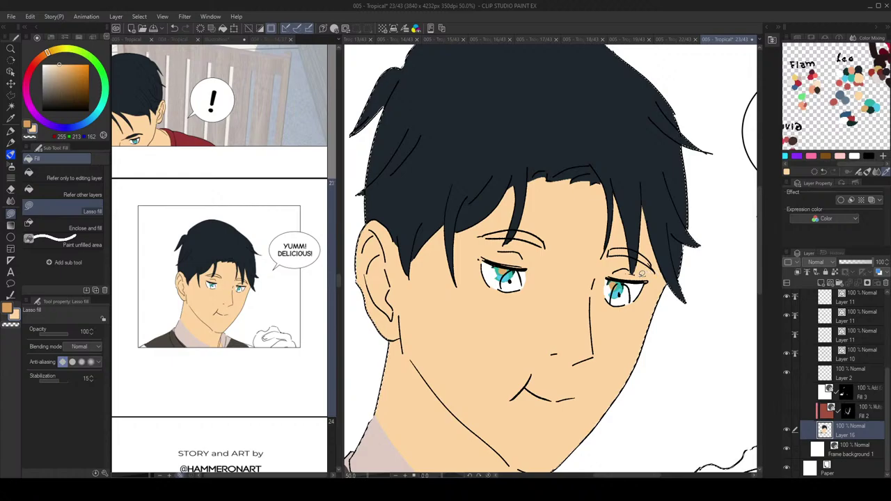
Step: Lasso-fill both redrawn eyebrows with the sampled dark hair colour, and pick the skin colour again
left_click(633, 265, "alt")
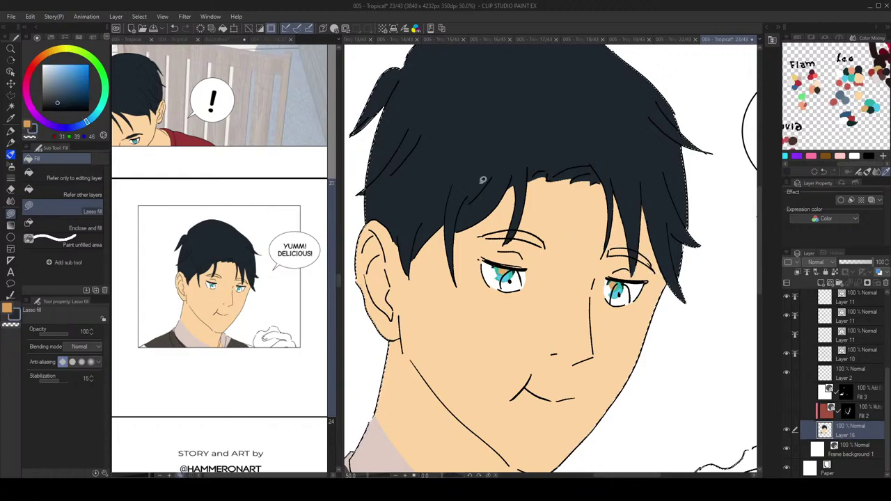
mouse_move(526, 227)
left_mouse_down()
mouse_move(543, 245)
mouse_move(485, 235)
mouse_move(526, 227)
left_mouse_up()
mouse_move(609, 252)
left_mouse_down()
mouse_move(656, 266)
mouse_move(627, 253)
left_mouse_up()
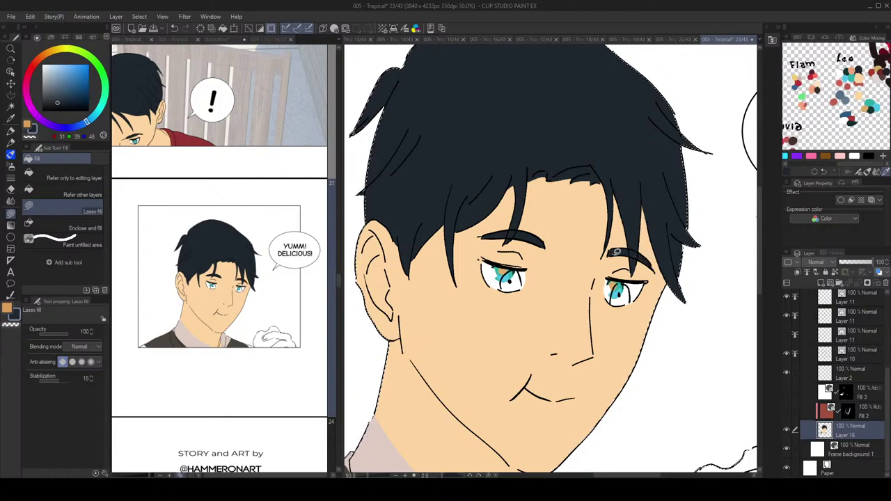
left_click(644, 278, "alt")
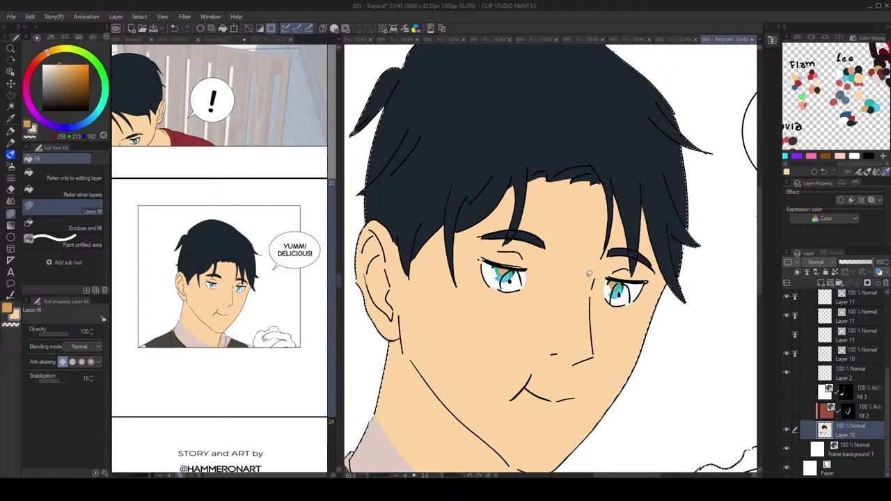
Step: Sample the face's skin colour and lasso-fill over the old white and blue colouring of both eyes
left_click(477, 240, "alt")
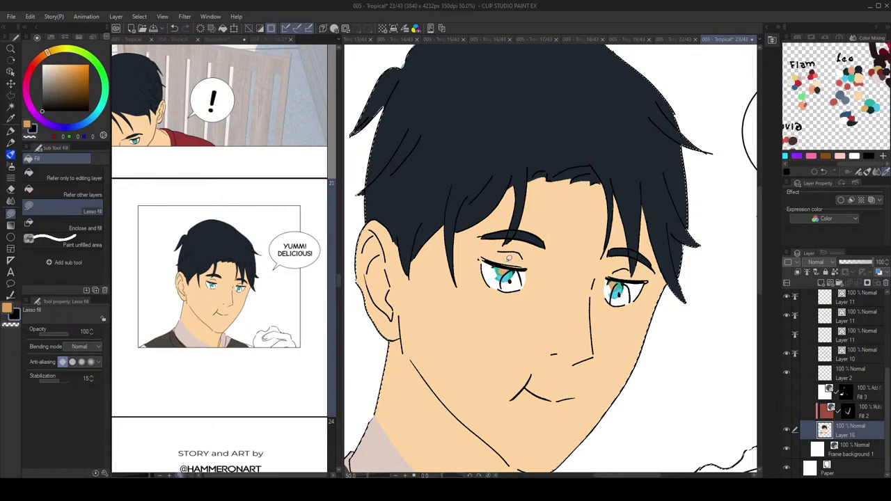
left_click(510, 257, "alt")
left_click_drag(484, 251, 524, 253)
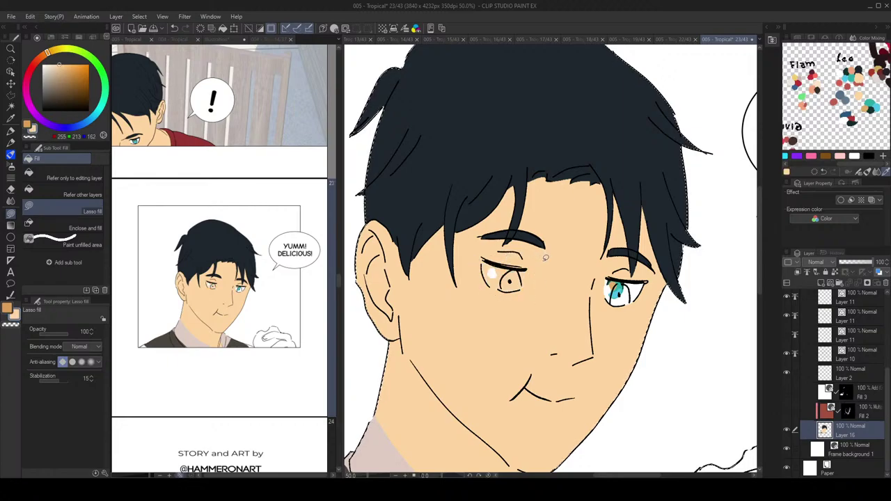
mouse_move(608, 274)
left_mouse_down()
mouse_move(642, 308)
mouse_move(652, 272)
left_mouse_up()
left_click_drag(598, 272, 600, 275)
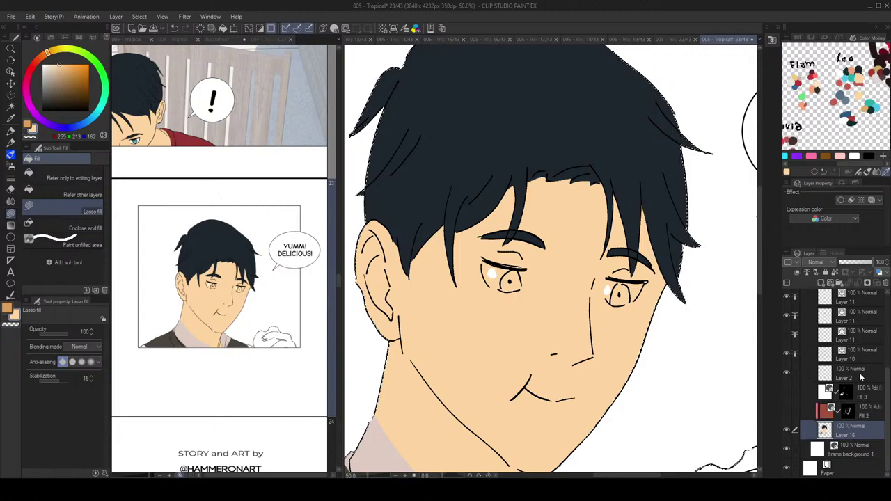
Step: Select Layer 17 with the white eye highlights, clear the selection, and move the highlights onto the redrawn irises
left_click(786, 374)
left_click_drag(886, 391, 886, 388)
scroll(886, 392, "up", 3)
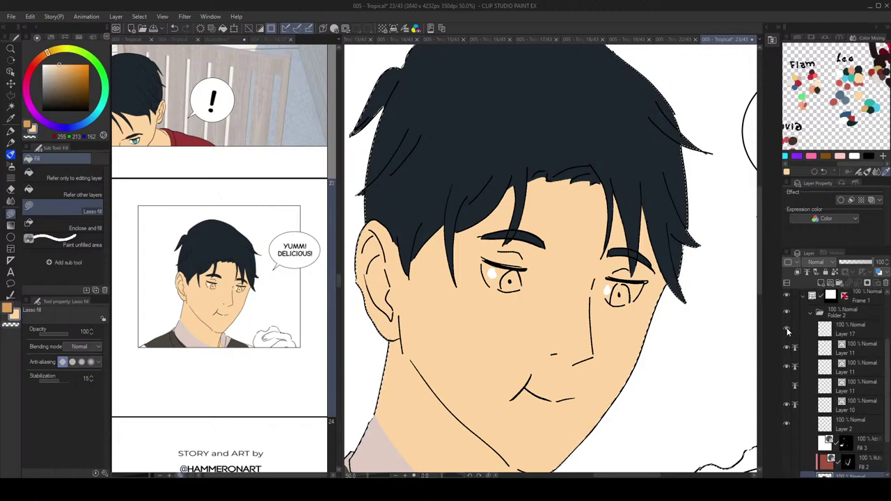
scroll(885, 371, "down", 1)
left_click(858, 323)
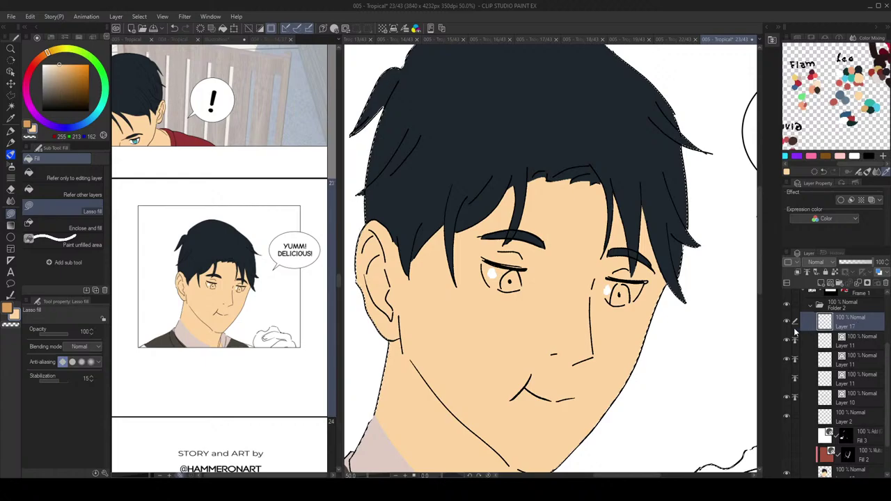
key("ctrl+t")
key("Escape")
left_click_drag(653, 288, 633, 292)
key("ctrl+d")
key("ctrl+t")
left_click(570, 314)
Step: Lasso the highlight of the eye farther from the ear, reposition it on its iris, and deselect
key("m")
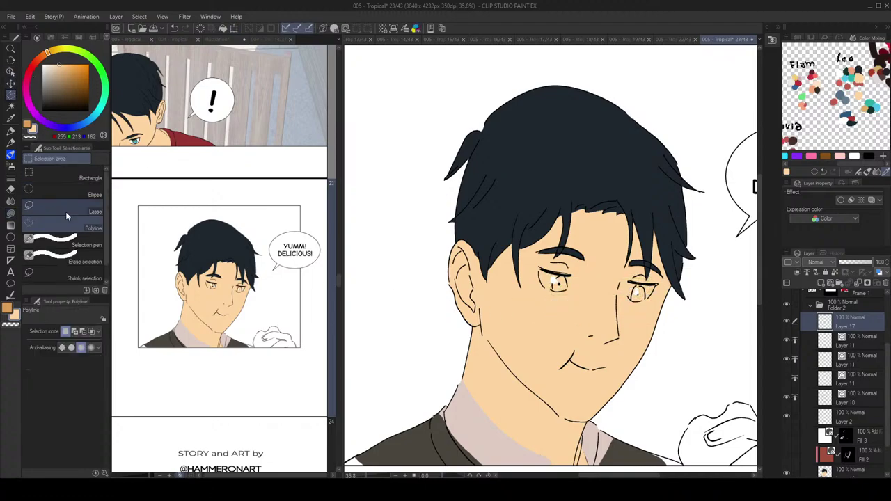
mouse_move(655, 283)
left_mouse_down()
mouse_move(635, 280)
mouse_move(639, 287)
left_mouse_up()
key("ctrl+d")
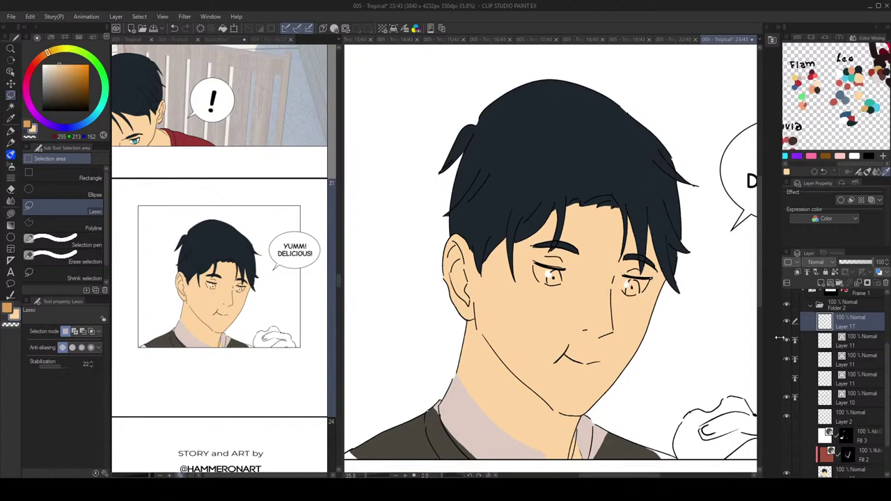
Step: Lasso-fill the whites of both eyes with white on Layer 16, following the redrawn eye outlines
left_click(865, 475)
key("g")
key("x")
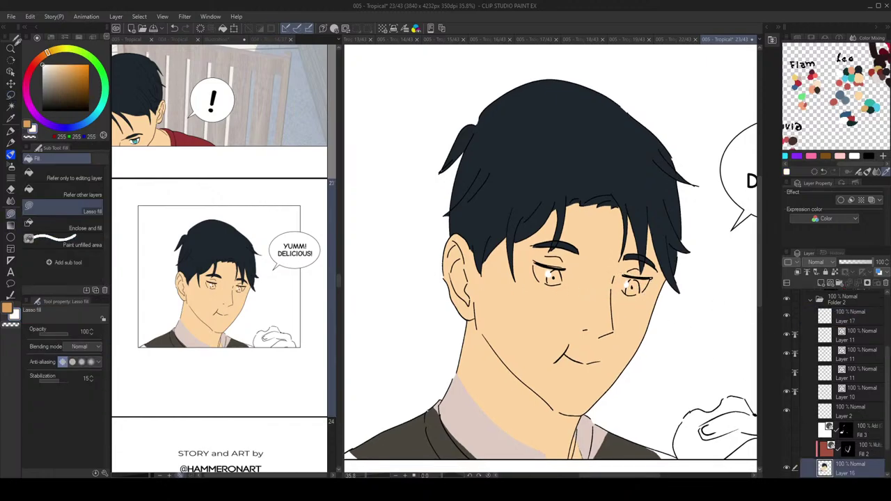
scroll(517, 237, "up", 4)
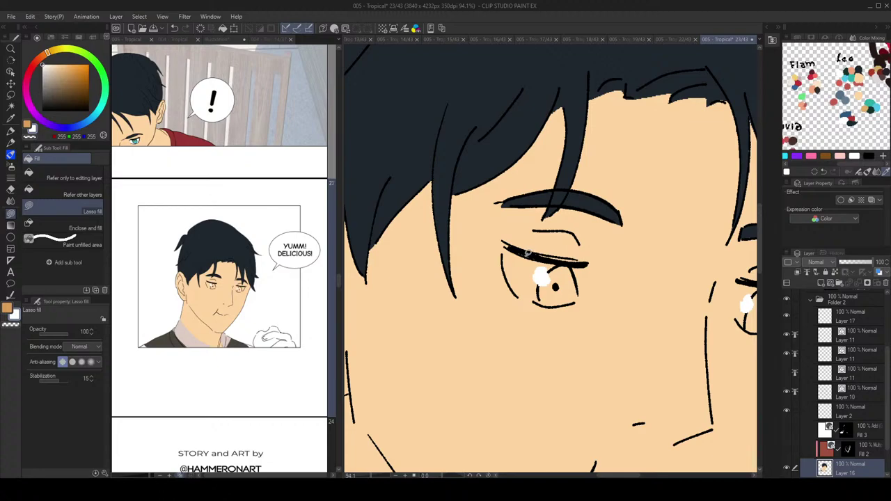
mouse_move(512, 247)
left_mouse_down()
mouse_move(506, 266)
mouse_move(552, 274)
mouse_move(546, 258)
mouse_move(583, 265)
mouse_move(574, 303)
mouse_move(538, 300)
left_mouse_up()
scroll(521, 241, "down", 4)
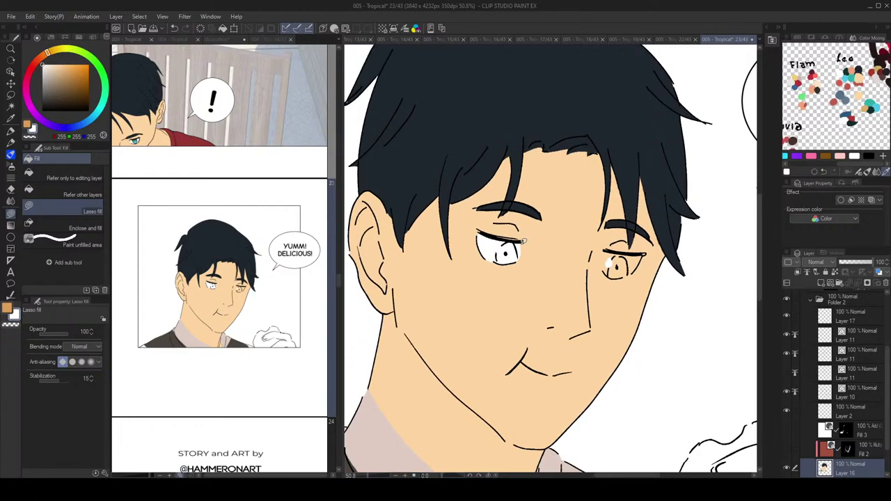
scroll(599, 250, "up", 3)
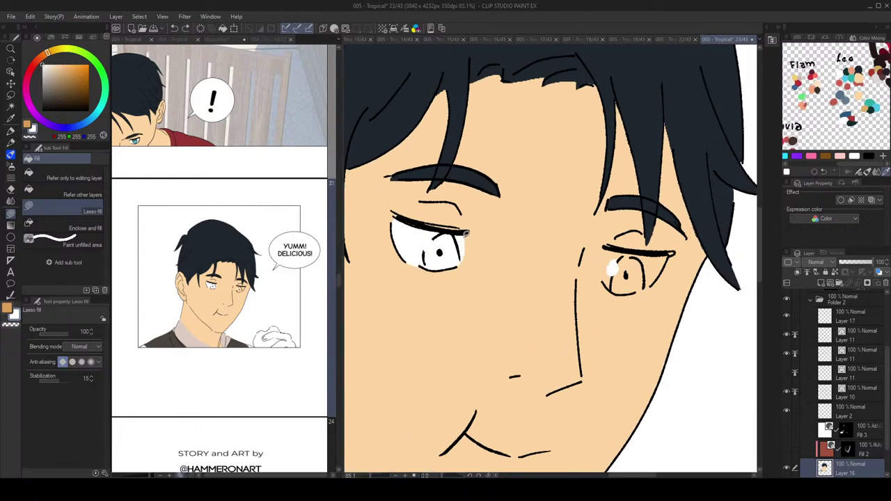
left_click_drag(468, 249, 462, 266)
mouse_move(620, 250)
left_mouse_down()
mouse_move(541, 252)
mouse_move(547, 289)
mouse_move(561, 255)
mouse_move(607, 258)
mouse_move(596, 282)
mouse_move(574, 292)
mouse_move(585, 247)
left_mouse_up()
Step: Pick the teal eye colour from Leo's palette and lasso-fill both irises
left_click(601, 255, "alt")
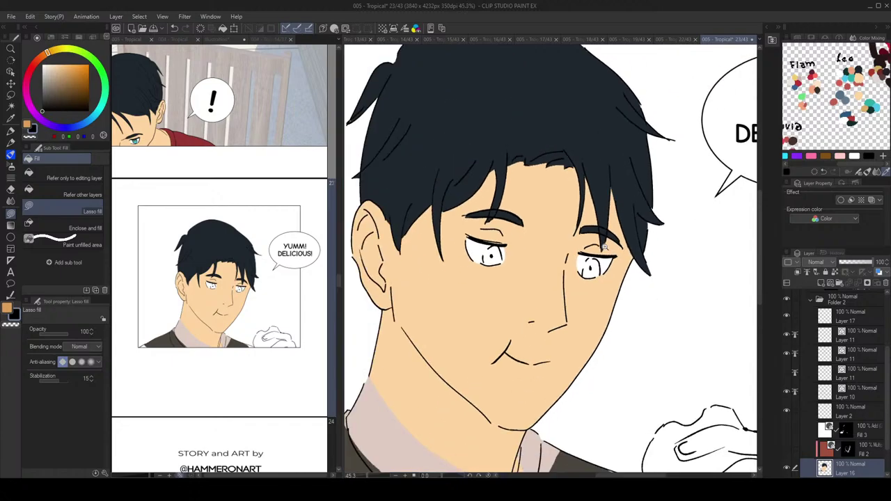
scroll(608, 255, "down", 3)
scroll(600, 245, "up", 2)
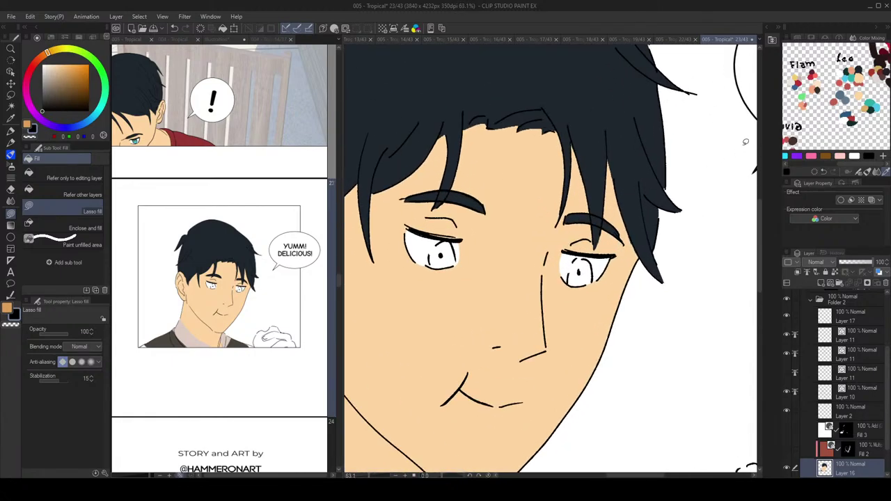
left_click(873, 105)
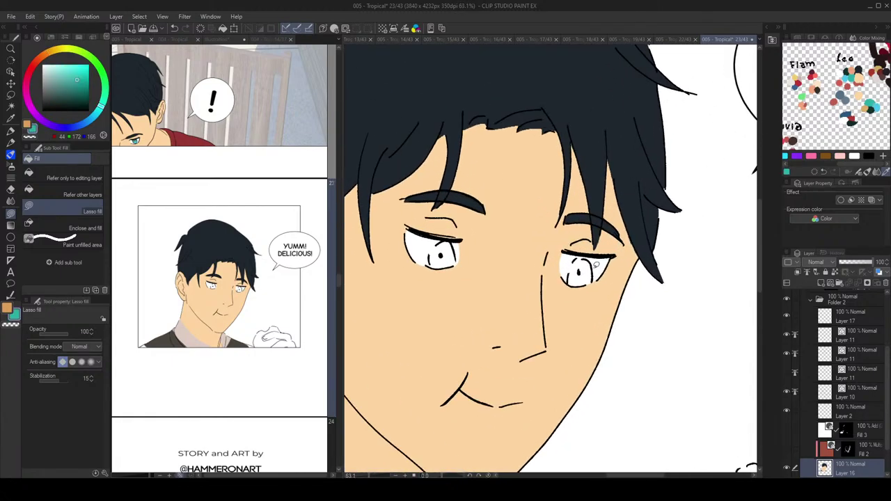
mouse_move(577, 258)
left_mouse_down()
mouse_move(585, 282)
mouse_move(586, 260)
left_mouse_up()
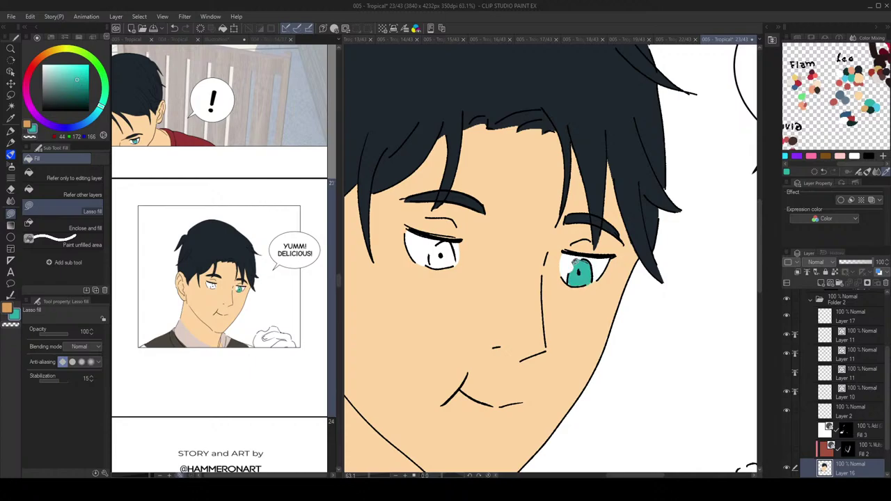
left_click_drag(512, 244, 521, 249)
mouse_move(465, 253)
left_mouse_down()
mouse_move(460, 244)
mouse_move(441, 257)
mouse_move(449, 273)
mouse_move(470, 259)
left_mouse_up()
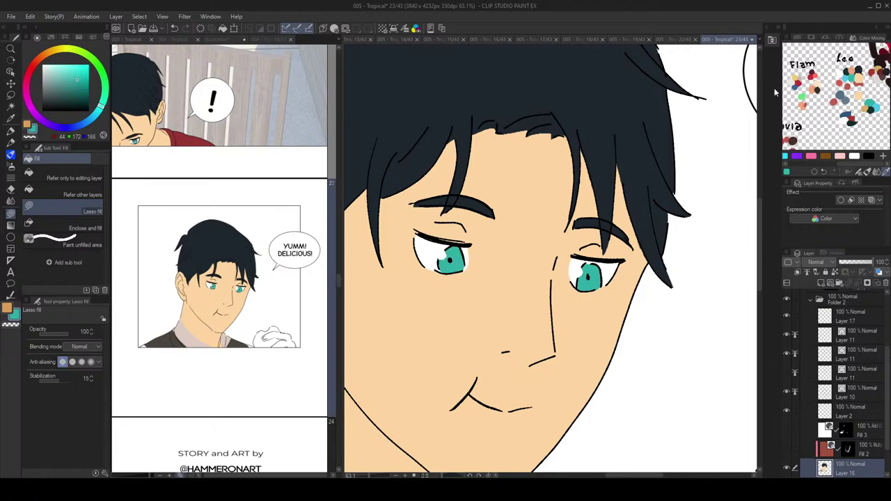
Step: Enlarge the pupils of both eyes with a black medium line pen on the visible middle Layer 11
left_click_drag(621, 232, 600, 233)
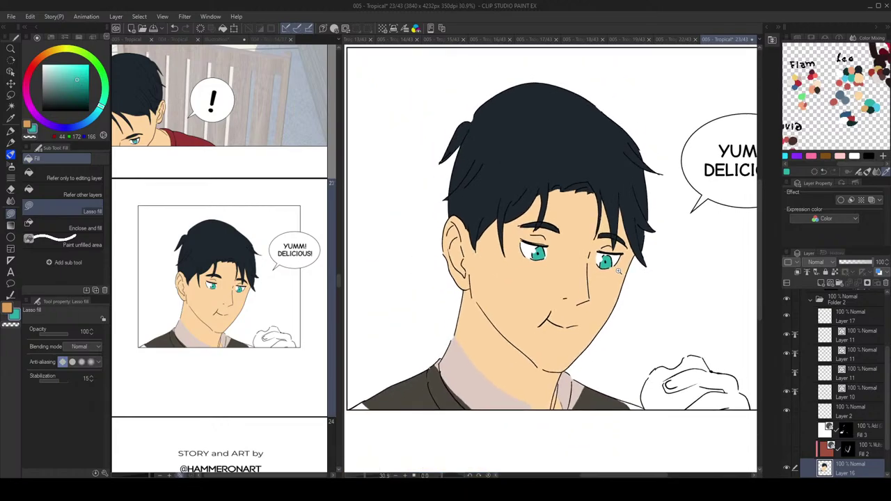
left_click_drag(614, 263, 626, 278)
scroll(627, 279, "up", 3)
key("p")
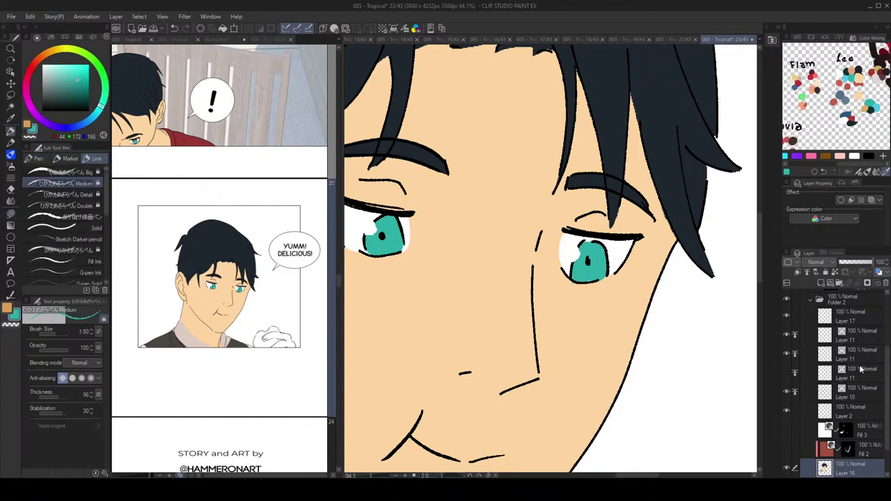
left_click(788, 394)
left_click(788, 394)
left_click(788, 353)
left_click(788, 352)
left_click(865, 356)
left_click_drag(674, 330, 696, 333)
left_click_drag(49, 104, 36, 140)
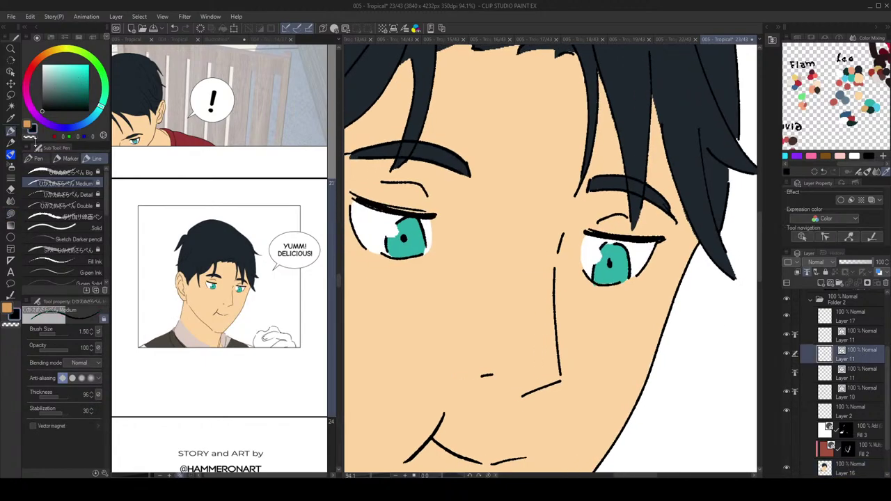
mouse_move(612, 262)
left_mouse_down()
mouse_move(647, 267)
mouse_move(626, 248)
mouse_move(575, 233)
left_mouse_up()
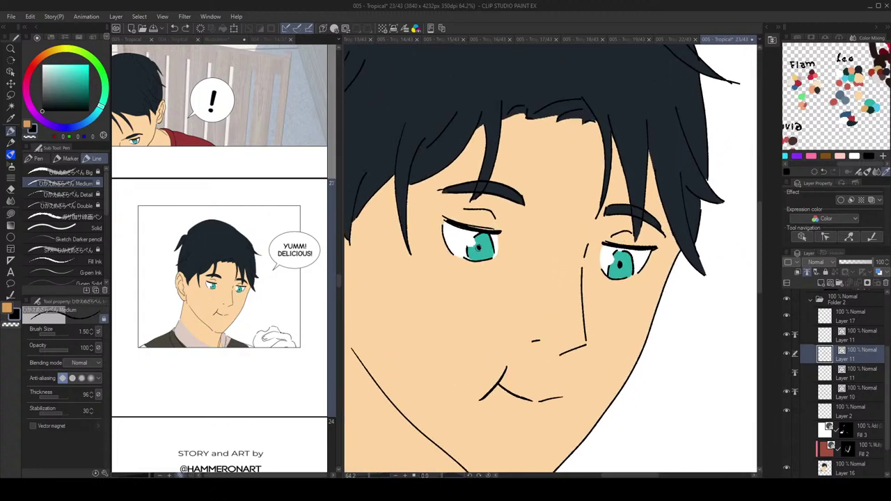
left_click_drag(480, 247, 481, 248)
mouse_move(638, 277)
left_mouse_down()
mouse_move(571, 257)
mouse_move(738, 341)
left_mouse_up()
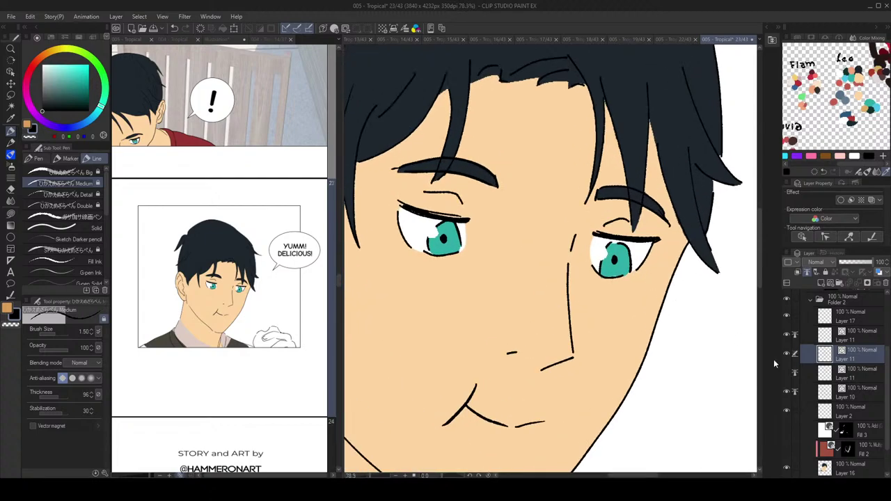
Step: Lasso-fill a light brown ring around each pupil on Layer 16, using the colour from Leo's palette
left_click(862, 420)
left_click(862, 471)
key("g")
key("g")
left_click_drag(614, 260, 654, 273)
left_click(605, 289, "alt")
mouse_move(603, 288)
left_mouse_down()
mouse_move(592, 290)
mouse_move(614, 284)
mouse_move(659, 243)
left_mouse_up()
left_click(603, 274, "alt")
scroll(674, 257, "up", 2)
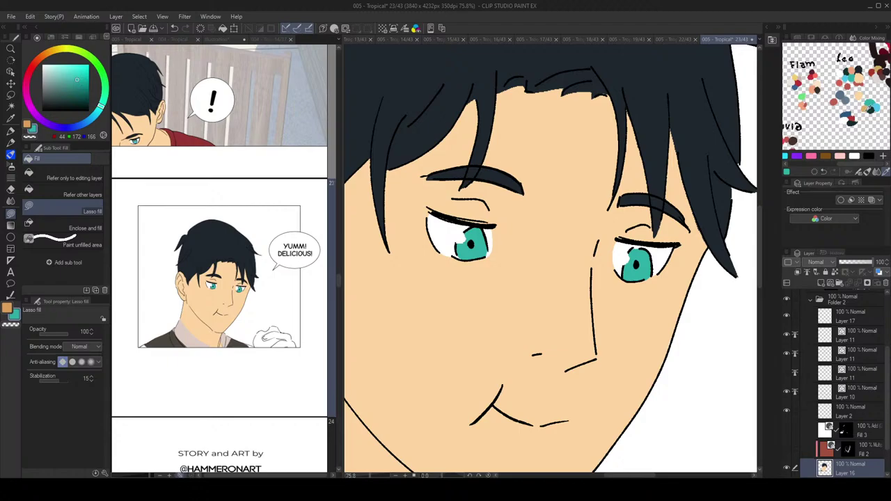
left_click(866, 109)
scroll(628, 269, "up", 2)
mouse_move(641, 253)
left_mouse_down()
mouse_move(631, 265)
mouse_move(646, 258)
left_mouse_up()
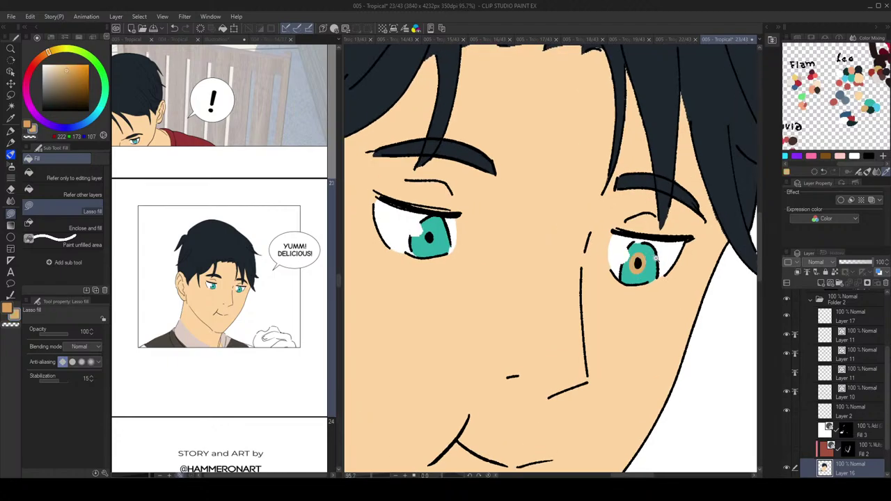
scroll(655, 258, "down", 4)
scroll(553, 252, "up", 3)
left_click_drag(558, 253, 556, 249)
left_click_drag(608, 222, 566, 219)
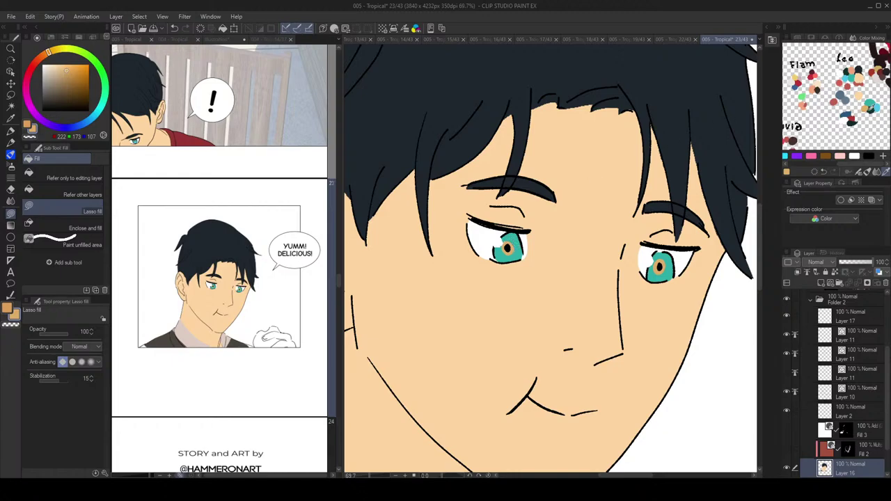
Step: Pick the dark teal from Leo's palette and lasso-fill the shaded upper part of both irises
left_click(871, 109)
mouse_move(649, 272)
left_mouse_down()
mouse_move(659, 255)
mouse_move(675, 266)
mouse_move(665, 247)
mouse_move(654, 249)
mouse_move(659, 268)
left_mouse_up()
mouse_move(506, 227)
left_mouse_down()
mouse_move(524, 246)
mouse_move(516, 236)
mouse_move(498, 243)
mouse_move(513, 230)
mouse_move(529, 234)
mouse_move(515, 231)
left_mouse_up()
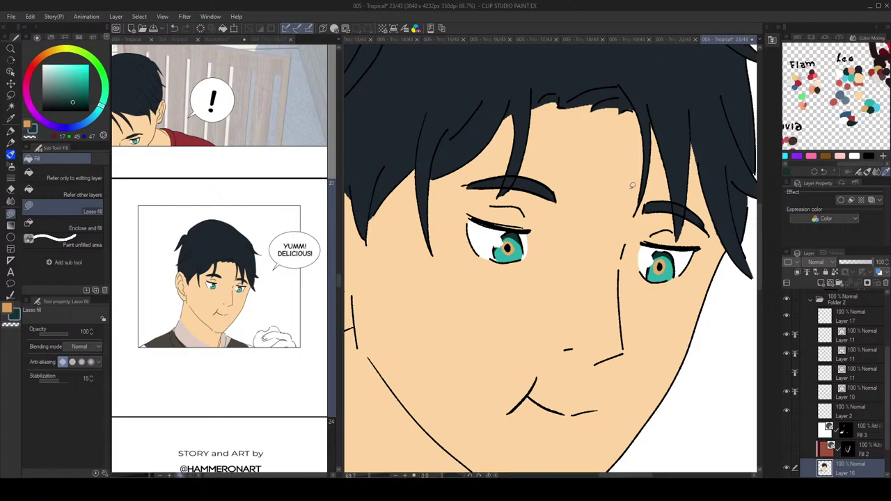
Step: Pick the bright light blue from Leo's palette and lasso-fill the lower part of both irises
left_click(875, 108)
mouse_move(672, 272)
left_mouse_down()
mouse_move(659, 275)
mouse_move(674, 272)
mouse_move(660, 266)
mouse_move(652, 280)
mouse_move(673, 265)
left_mouse_up()
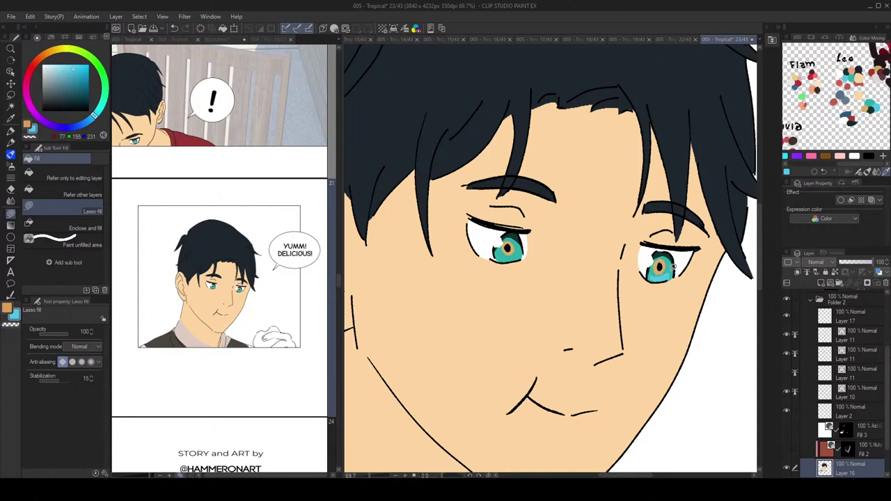
mouse_move(504, 253)
left_mouse_down()
mouse_move(520, 248)
mouse_move(505, 254)
left_mouse_up()
scroll(585, 249, "down", 2)
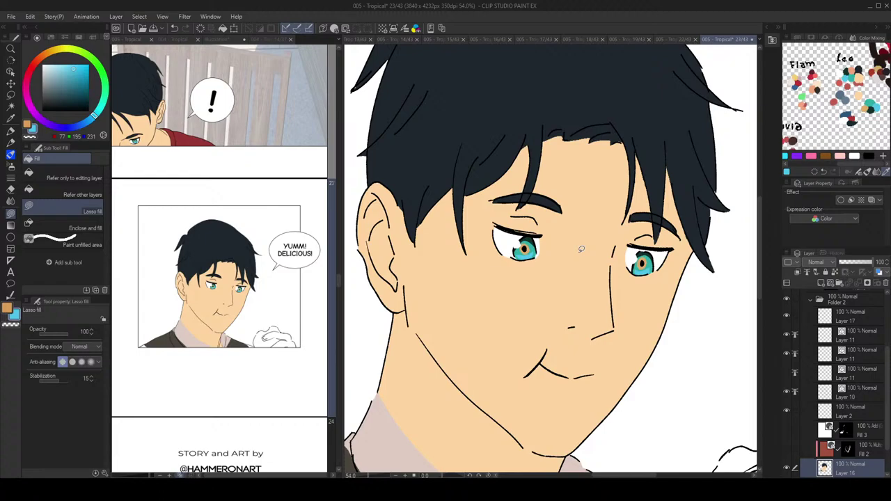
scroll(524, 215, "down", 1)
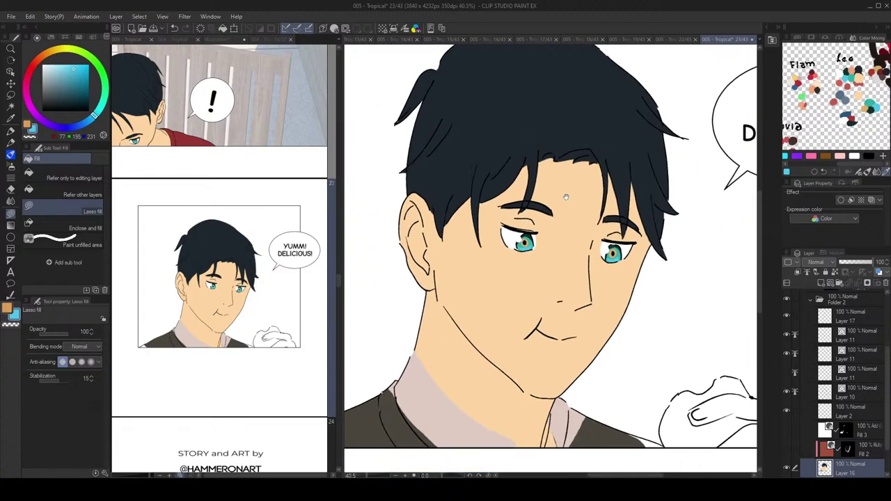
Step: Sample the red shirt colour from the character on page 22 and return to the collar area on page 23
left_click(620, 113, "alt")
scroll(655, 233, "down", 3)
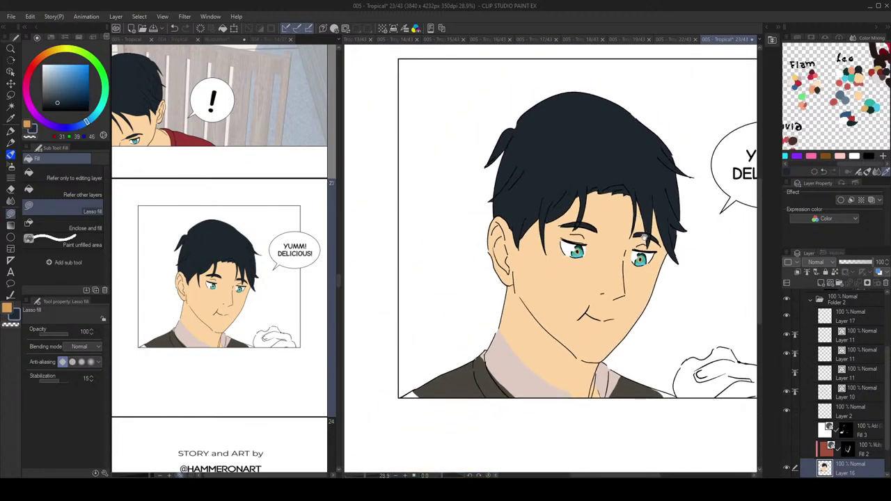
left_click_drag(643, 233, 607, 170)
left_click_drag(607, 239, 601, 234)
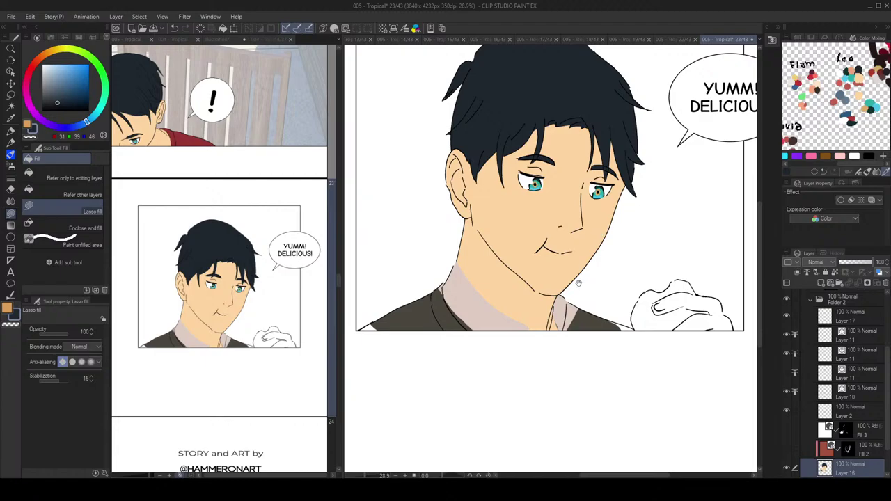
left_click_drag(580, 284, 573, 278)
scroll(577, 289, "up", 2)
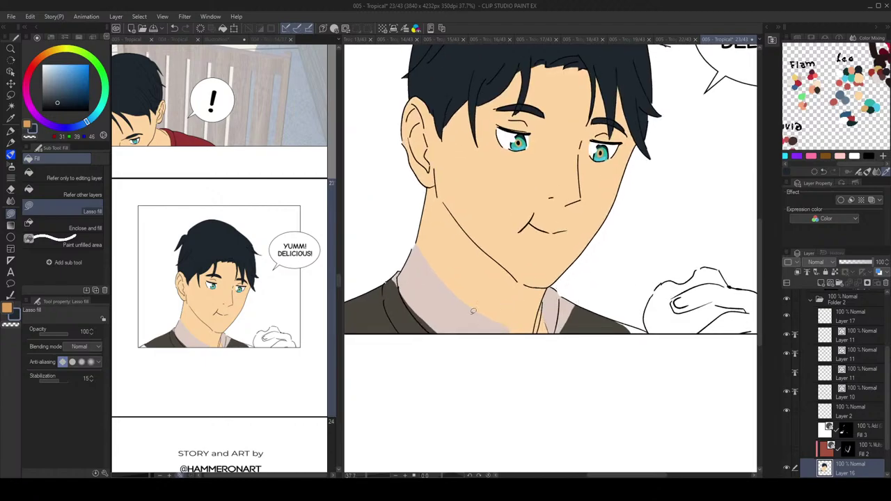
double_click(207, 135)
scroll(550, 285, "up", 1)
left_click(516, 341, "alt")
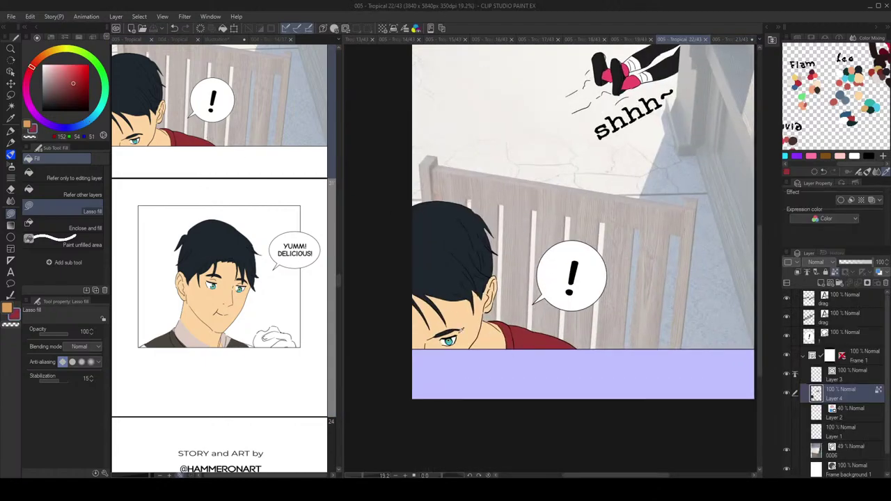
double_click(314, 297)
scroll(567, 284, "up", 3)
left_click_drag(552, 287, 627, 245)
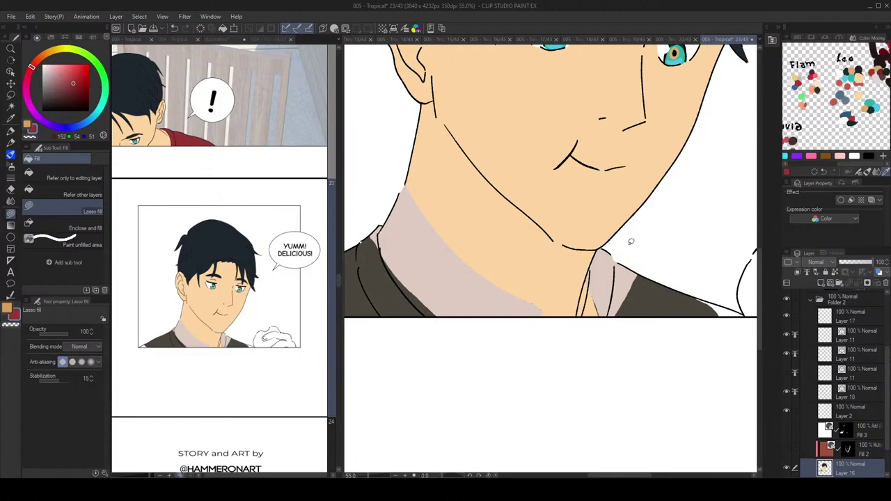
Step: Sample the character's skin colour and lasso-fill the pale collar area across the neck, then lock Layer 16's transparent pixels
scroll(631, 242, "down", 2)
scroll(637, 264, "up", 3)
left_click(569, 223, "alt")
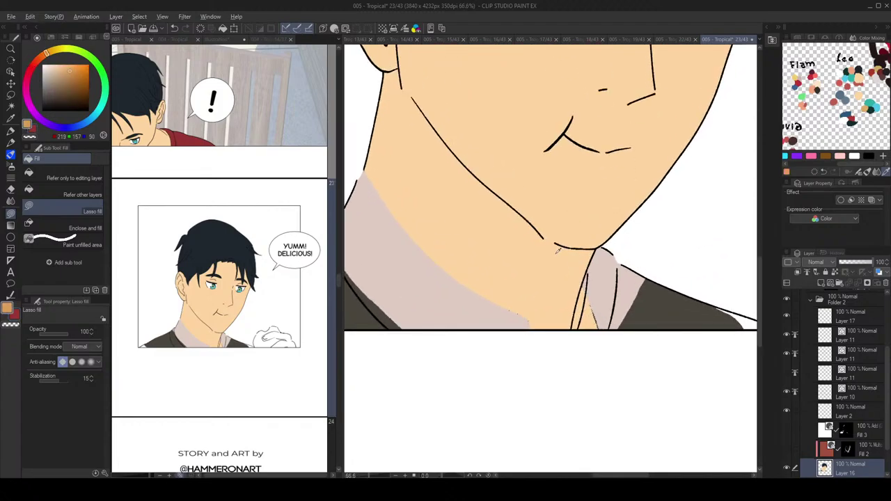
scroll(588, 270, "down", 2)
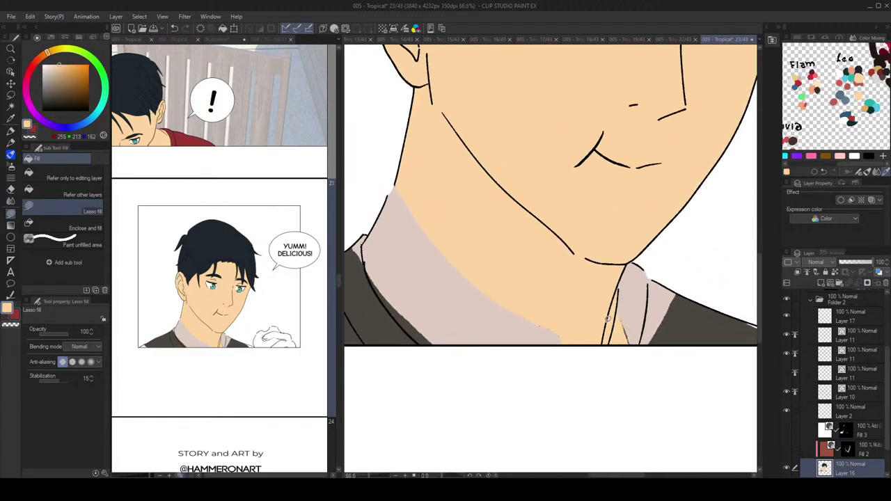
mouse_move(568, 366)
left_mouse_down()
mouse_move(528, 379)
mouse_move(408, 180)
mouse_move(425, 198)
left_mouse_up()
scroll(557, 258, "down", 2)
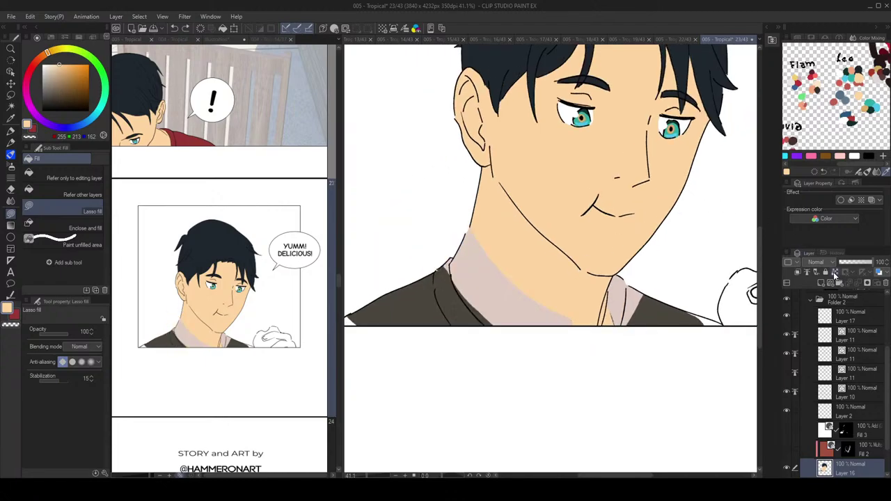
mouse_move(509, 241)
left_mouse_down()
mouse_move(429, 305)
mouse_move(585, 338)
left_mouse_up()
scroll(568, 264, "down", 2)
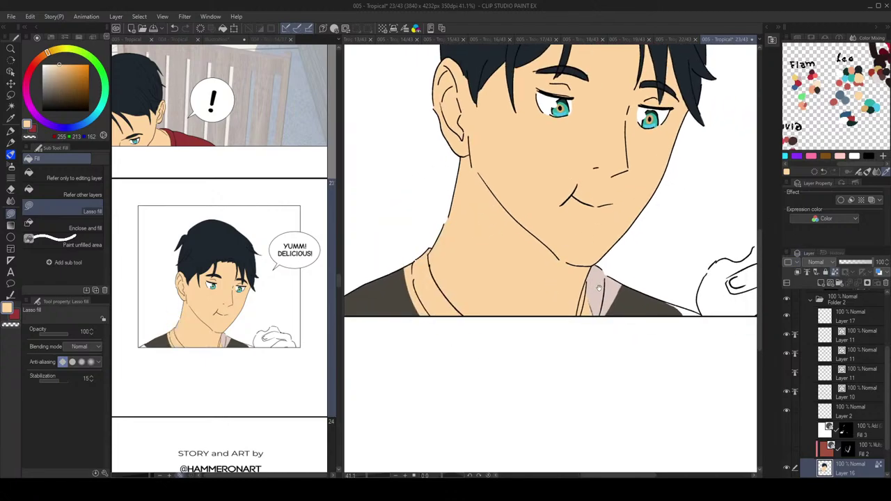
left_click_drag(685, 310, 644, 273)
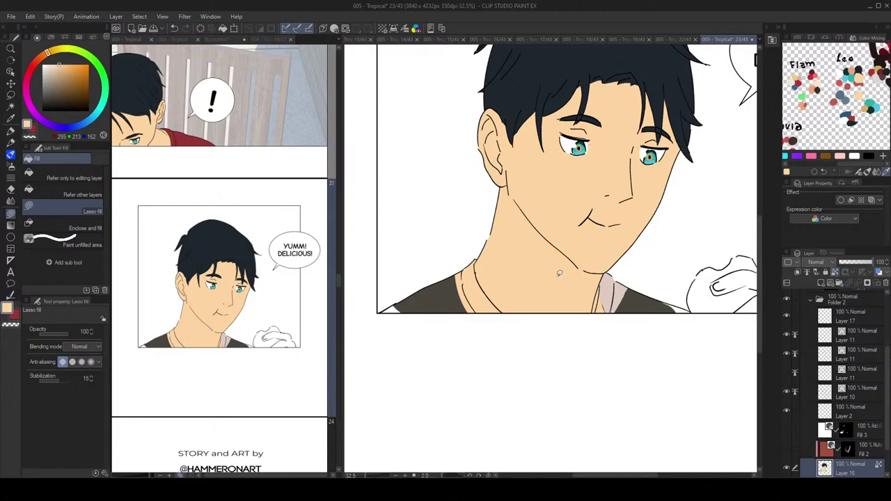
Step: Switch to the sampled shirt red and lasso-fill the outer corners of both shoulders with transparent-pixel locking off
key("x")
mouse_move(464, 272)
left_mouse_down()
mouse_move(358, 330)
mouse_move(460, 274)
mouse_move(422, 286)
mouse_move(487, 315)
left_mouse_up()
scroll(460, 274, "up", 5)
scroll(525, 318, "down", 4)
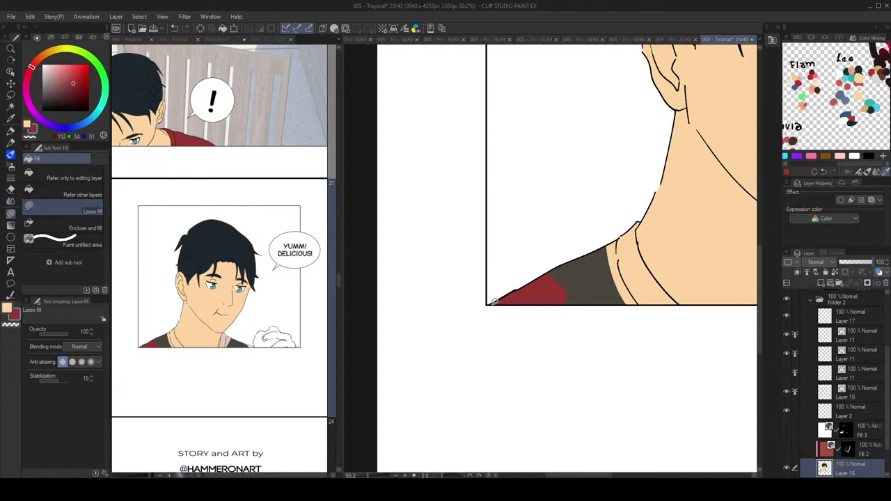
left_click_drag(623, 258, 448, 239)
left_click_drag(646, 205, 491, 194)
scroll(594, 241, "up", 3)
mouse_move(578, 277)
left_mouse_down()
mouse_move(627, 278)
mouse_move(694, 313)
mouse_move(557, 283)
mouse_move(646, 279)
mouse_move(625, 233)
mouse_move(514, 195)
mouse_move(490, 228)
mouse_move(605, 272)
mouse_move(662, 256)
left_mouse_up()
scroll(565, 266, "up", 1)
scroll(682, 257, "right", 1)
Step: Undo the red fill spilling past the collar, lock transparent pixels and lasso-fill that collar and shoulder in red
left_click_drag(518, 229, 546, 217)
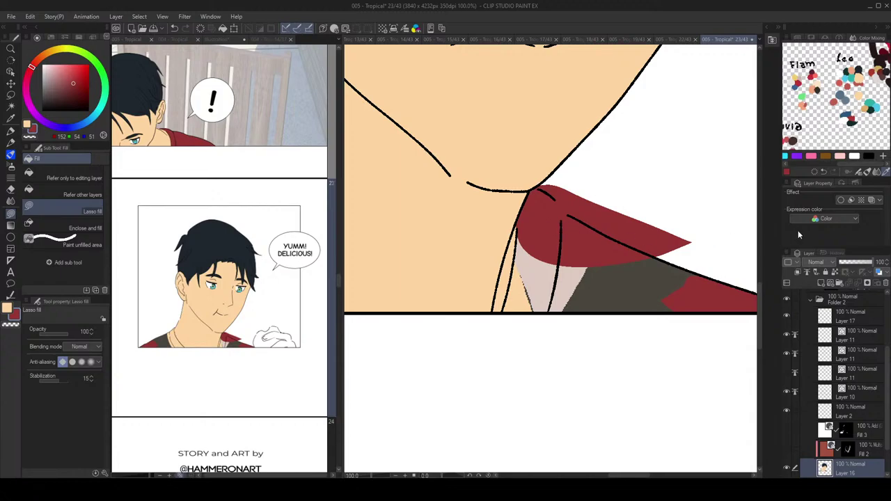
key("ctrl+z")
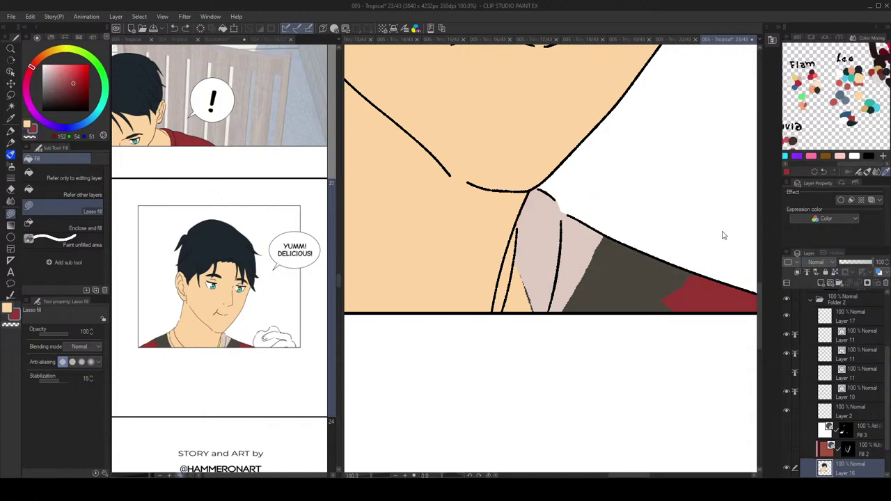
left_click(835, 272)
mouse_move(584, 206)
left_mouse_down()
mouse_move(557, 186)
mouse_move(537, 186)
mouse_move(520, 212)
left_mouse_up()
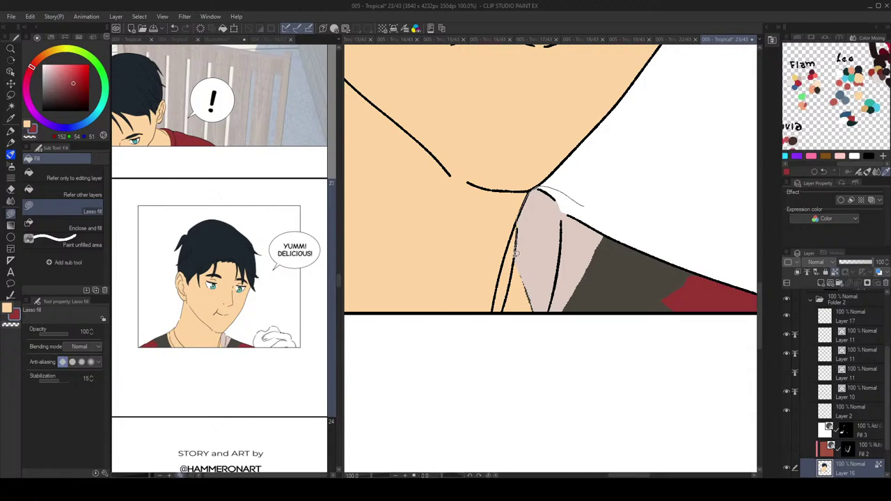
mouse_move(510, 289)
left_mouse_down()
mouse_move(640, 199)
mouse_move(612, 192)
left_mouse_up()
scroll(670, 240, "down", 3)
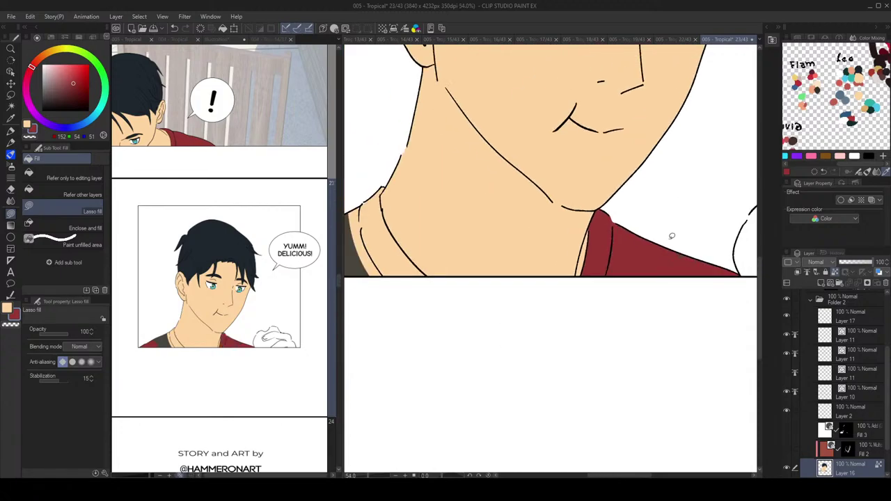
Step: Lasso-fill the opposite shoulder and collar band in the same shirt red, unlocking transparent pixels only to touch up the edge
left_click_drag(458, 255, 624, 263)
scroll(519, 194, "up", 2)
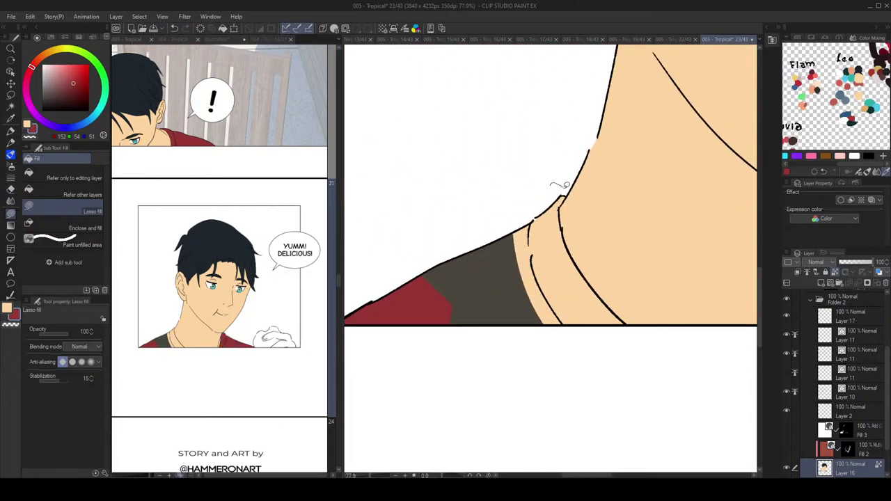
mouse_move(561, 219)
left_mouse_down()
mouse_move(565, 241)
mouse_move(504, 160)
mouse_move(587, 276)
left_mouse_up()
mouse_move(613, 308)
left_mouse_down()
mouse_move(543, 356)
mouse_move(512, 238)
mouse_move(487, 344)
mouse_move(524, 230)
left_mouse_up()
scroll(561, 208, "down", 3)
mouse_move(582, 194)
left_mouse_down()
mouse_move(485, 261)
mouse_move(477, 286)
mouse_move(435, 307)
mouse_move(445, 308)
left_mouse_up()
left_click(835, 274)
left_click_drag(519, 294, 521, 250)
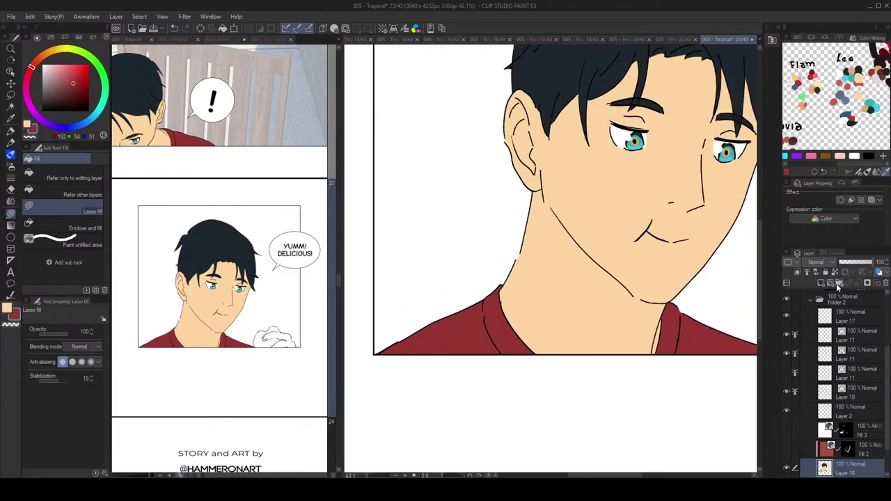
left_click(835, 273)
Step: Lasso-fill the whole hand and bread shape with skin colour sampled from the face, then lock Layer 16's transparent pixels
left_click_drag(693, 271, 592, 280)
scroll(651, 220, "down", 4)
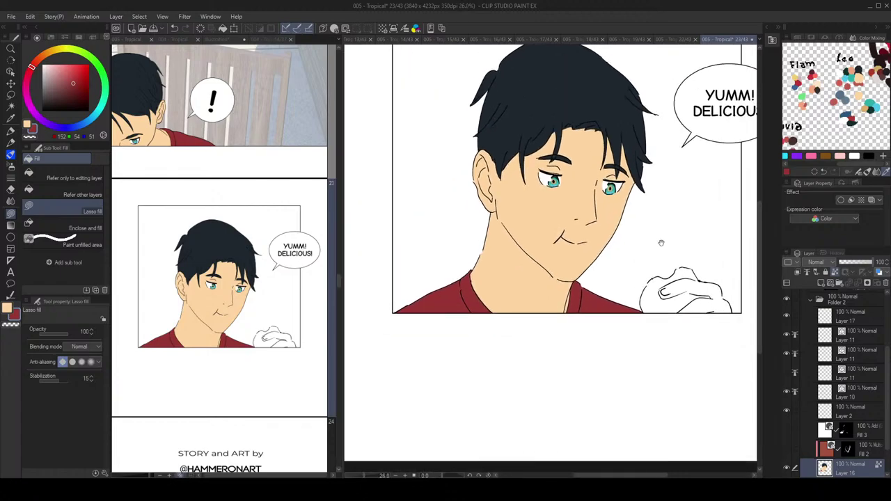
left_click(584, 200, "alt")
scroll(672, 284, "up", 5)
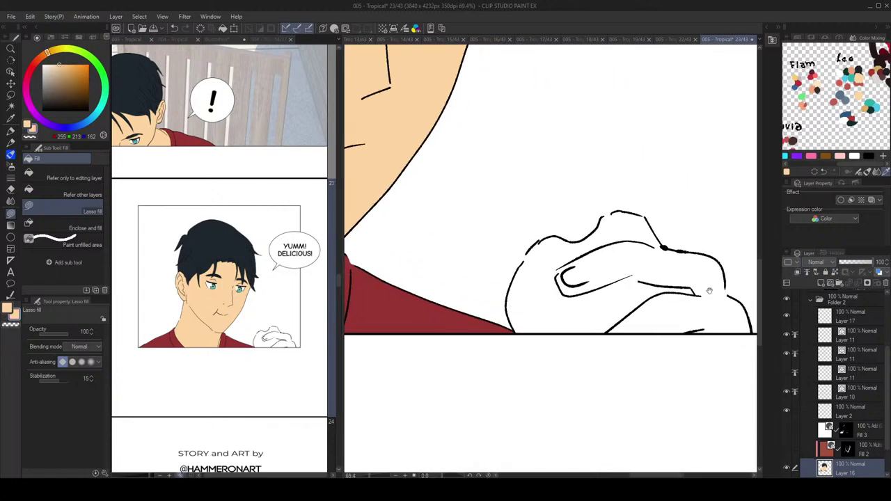
mouse_move(663, 252)
left_mouse_down()
mouse_move(653, 239)
mouse_move(596, 220)
mouse_move(578, 193)
mouse_move(551, 191)
mouse_move(648, 281)
mouse_move(664, 278)
left_mouse_up()
mouse_move(562, 236)
left_mouse_down()
mouse_move(608, 260)
mouse_move(588, 233)
mouse_move(565, 243)
mouse_move(520, 250)
left_mouse_up()
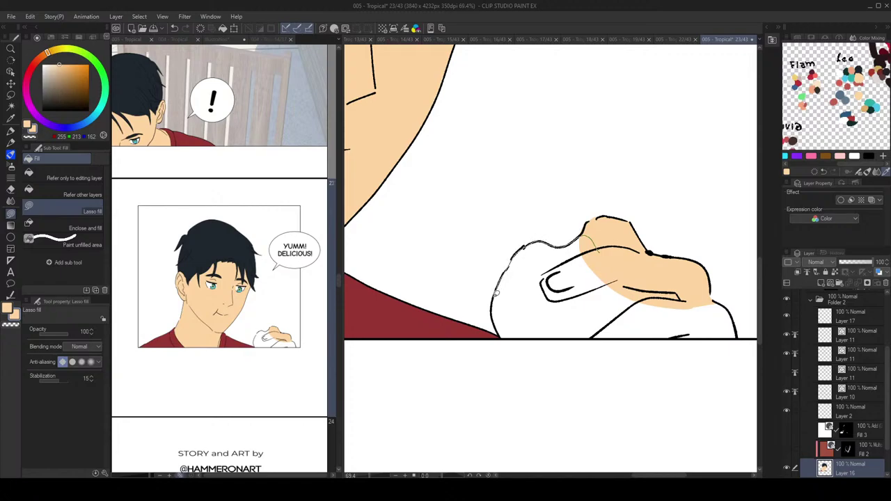
mouse_move(492, 308)
left_mouse_down()
mouse_move(689, 358)
mouse_move(671, 298)
left_mouse_up()
left_click_drag(669, 286, 620, 275)
mouse_move(601, 290)
left_mouse_down()
mouse_move(656, 285)
mouse_move(677, 294)
mouse_move(687, 314)
mouse_move(630, 326)
left_mouse_up()
scroll(697, 278, "down", 3)
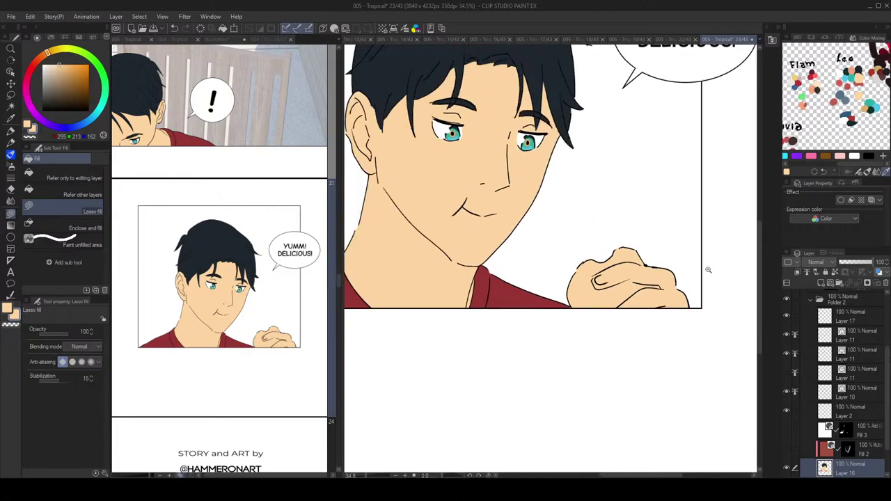
left_click(835, 272)
left_click_drag(670, 269, 705, 308)
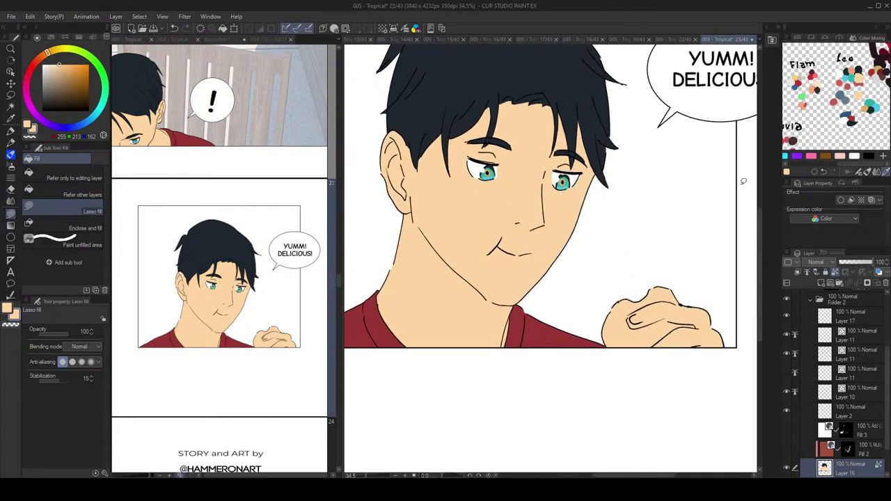
Step: Sample the bread's brown and cream colours from the bun on page 21 and return to the hand on page 23
scroll(289, 243, "up", 10)
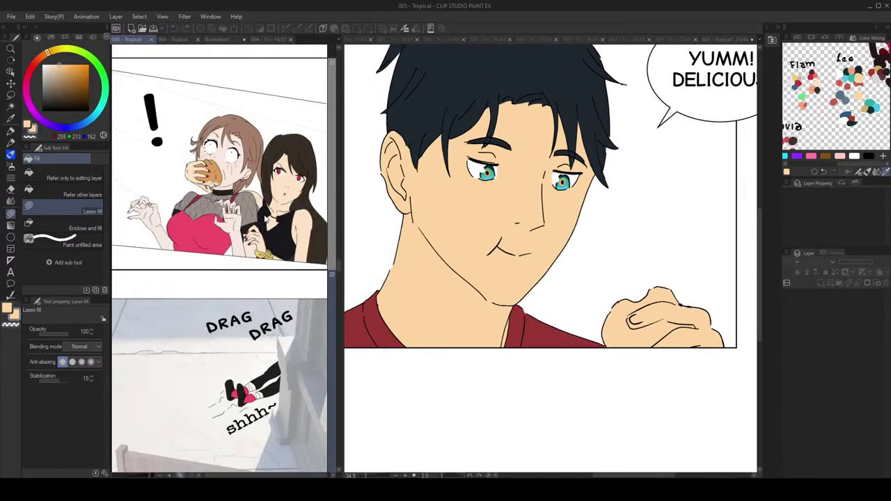
double_click(259, 290)
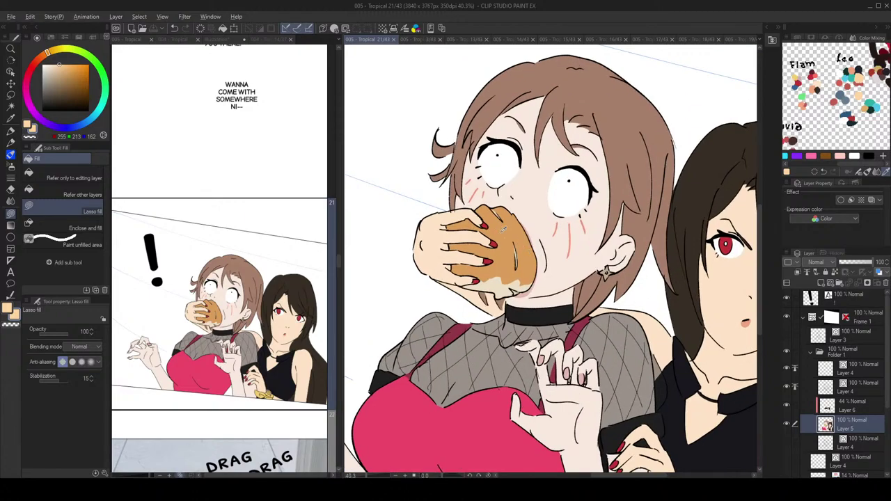
scroll(246, 313, "down", 6)
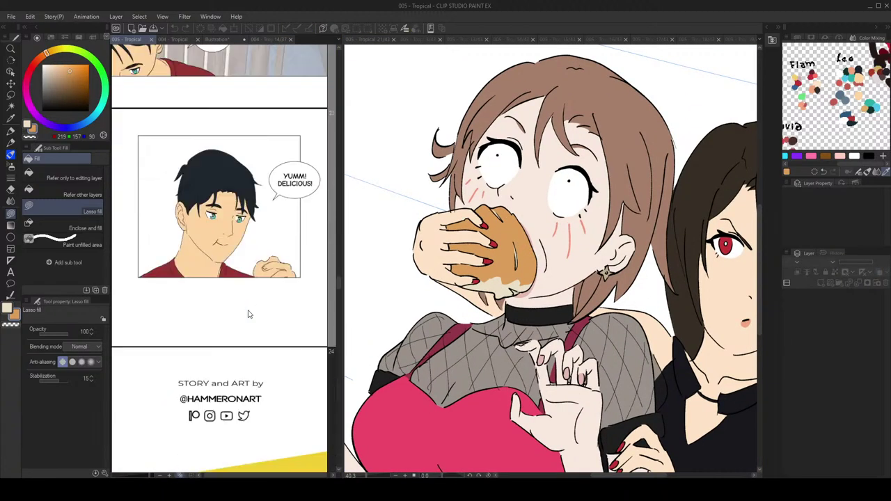
double_click(260, 237)
scroll(504, 315, "up", 2)
left_click_drag(593, 319, 485, 281)
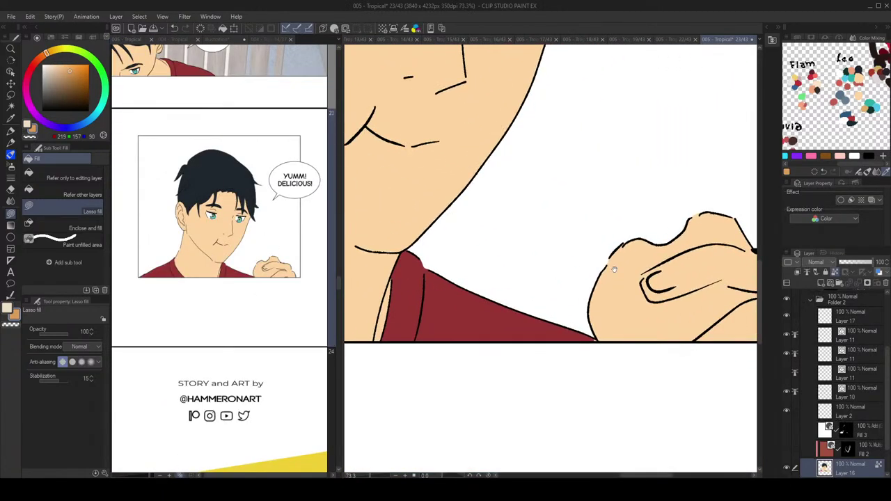
left_click_drag(676, 291, 553, 283)
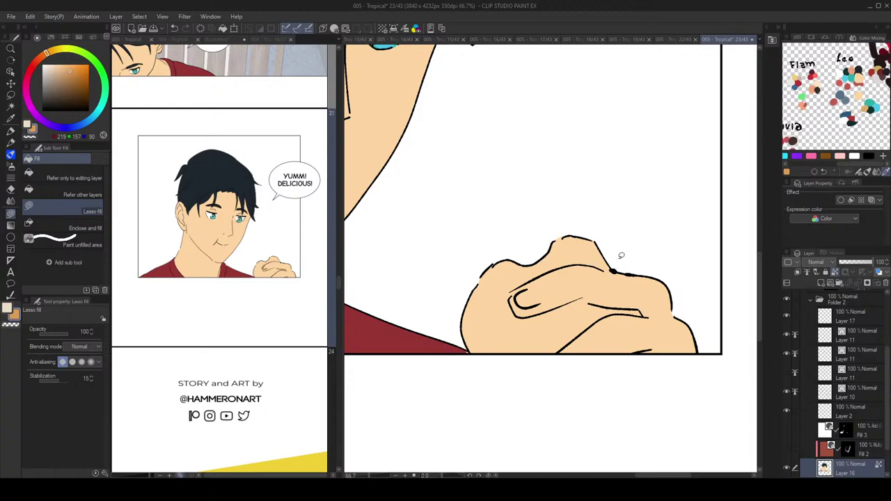
Step: Lasso-fill the bread above and beside the fingers with the sampled crust brown
mouse_move(617, 265)
left_mouse_down()
mouse_move(569, 258)
mouse_move(571, 244)
mouse_move(580, 260)
left_mouse_up()
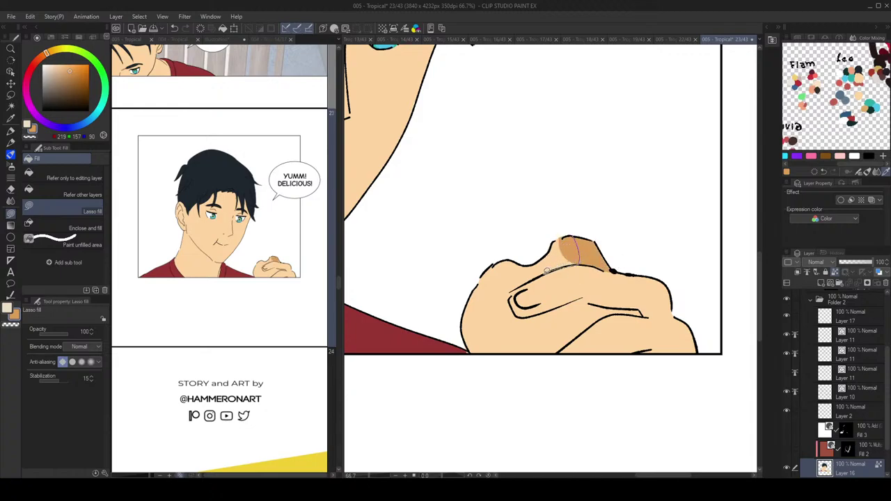
mouse_move(512, 299)
left_mouse_down()
mouse_move(521, 364)
mouse_move(475, 353)
mouse_move(535, 234)
left_mouse_up()
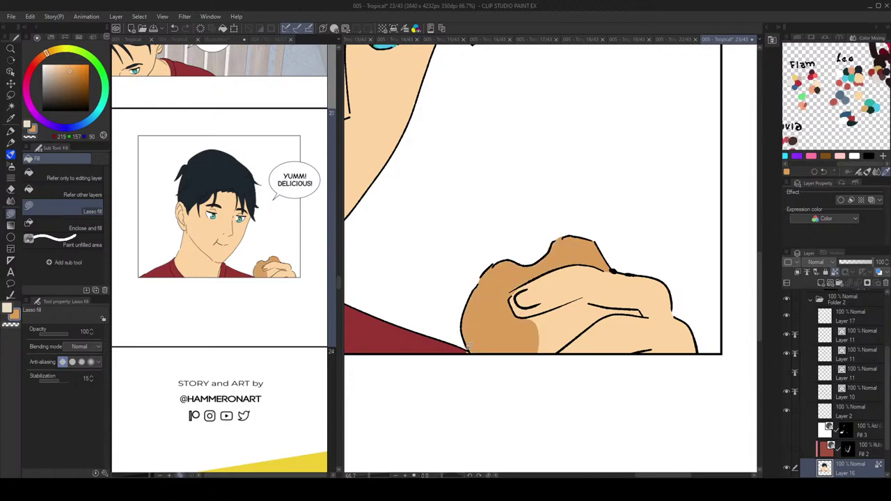
left_click(464, 350, "alt")
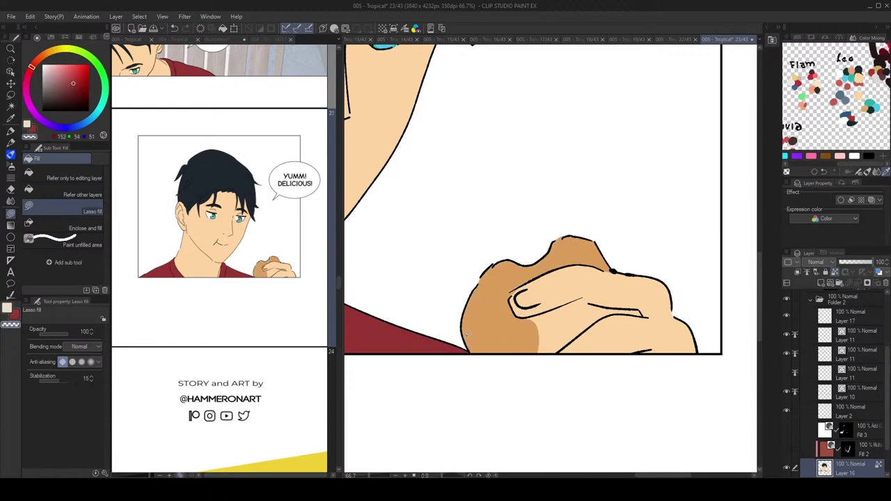
left_click(465, 337, "alt")
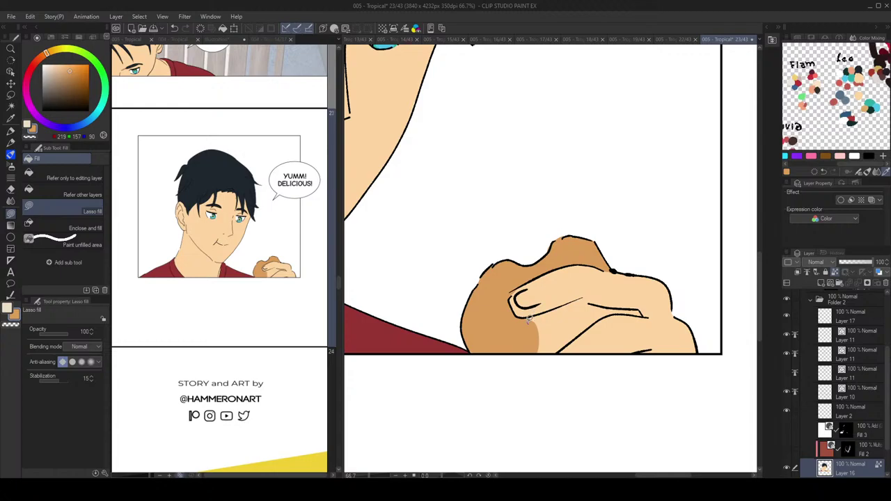
left_click_drag(545, 312, 547, 280)
Step: Lasso-fill the outer side of the bread nearest the shoulder with the sampled cream colour
left_click(500, 283, "alt")
left_click_drag(514, 344, 483, 354)
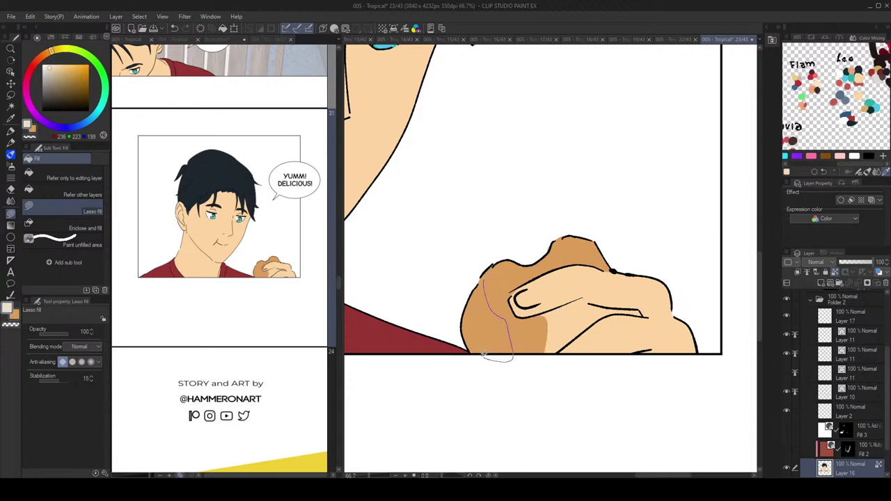
left_click_drag(465, 312, 489, 270)
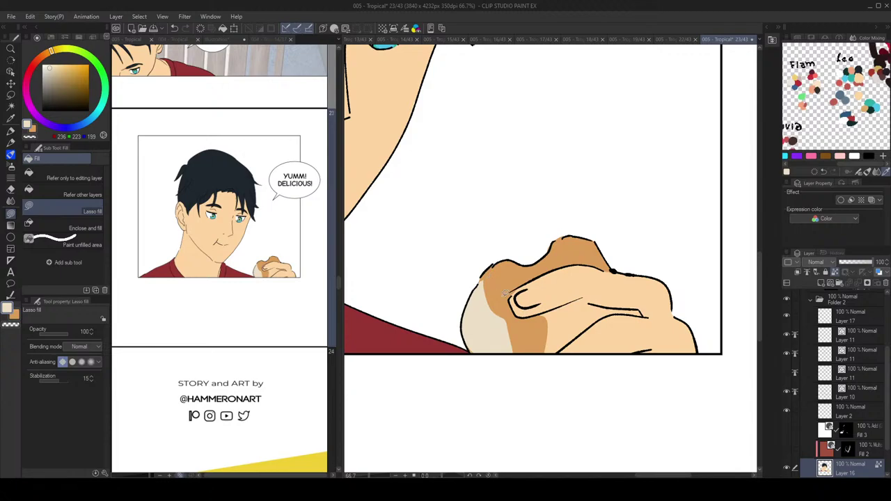
Step: Resample the crust brown, lasso-fill the bread showing between the fingers, and save page 23
left_click(503, 291, "alt")
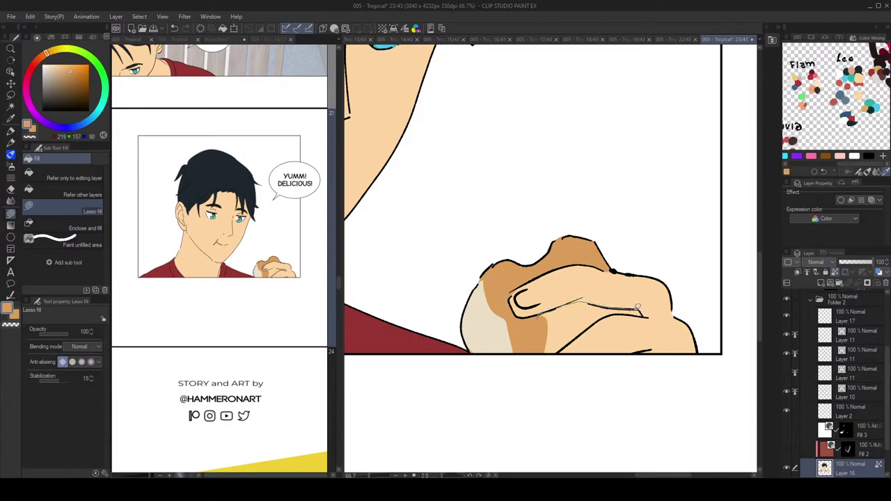
left_click_drag(645, 315, 611, 314)
mouse_move(573, 340)
left_mouse_down()
mouse_move(541, 357)
mouse_move(538, 324)
left_mouse_up()
left_click_drag(613, 286, 575, 245)
key("ctrl+s")
scroll(572, 282, "up", 1)
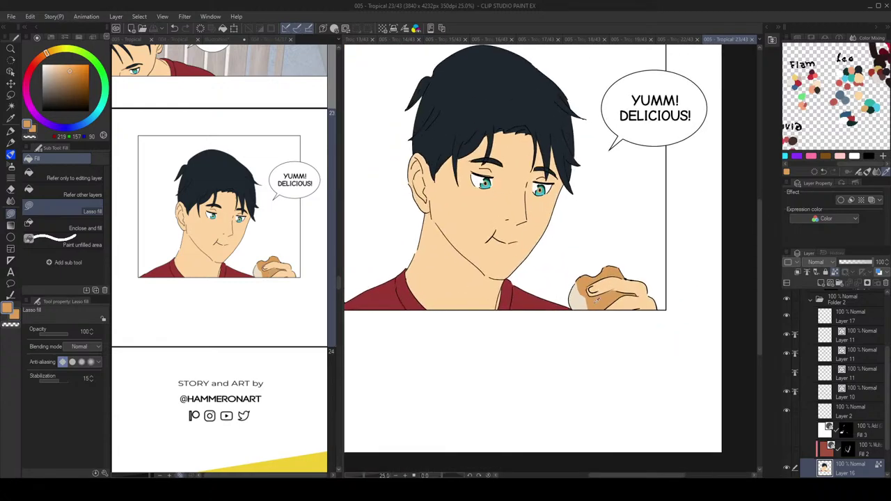
Step: Undo the last stray edit around the bread and save page 23 again
left_click_drag(581, 301, 596, 315)
mouse_move(628, 284)
left_mouse_down()
mouse_move(610, 262)
mouse_move(638, 314)
left_mouse_up()
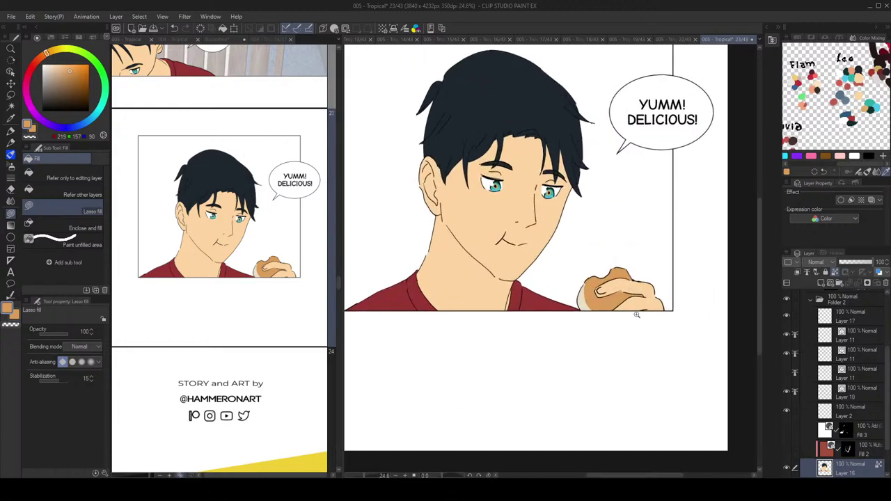
key("ctrl+z")
mouse_move(589, 294)
left_mouse_down()
mouse_move(618, 319)
mouse_move(577, 287)
mouse_move(595, 302)
mouse_move(590, 316)
left_mouse_up()
key("ctrl+s")
scroll(595, 302, "up", 1)
Step: Look through the comic's page overview around page 23 and back through the earlier pages to check the flat colours
scroll(257, 284, "up", 8)
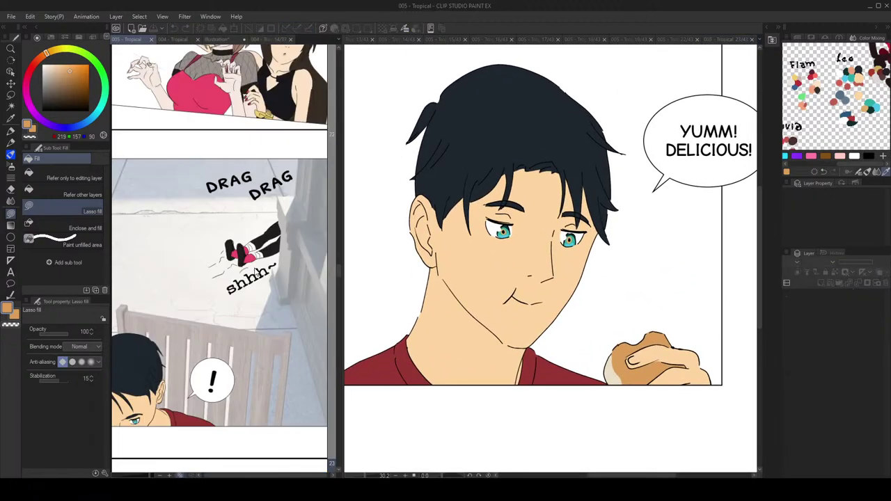
scroll(258, 283, "down", 5)
scroll(250, 302, "down", 3)
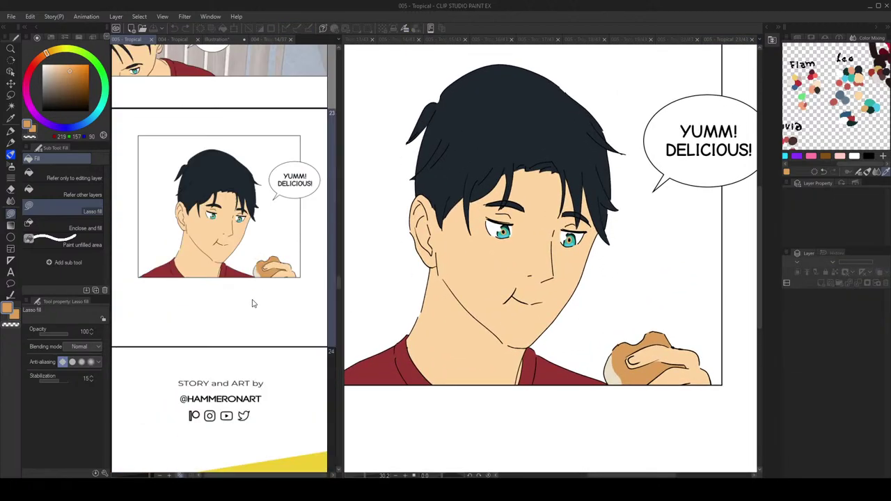
scroll(233, 305, "down", 5)
scroll(234, 305, "up", 6)
scroll(234, 302, "up", 15)
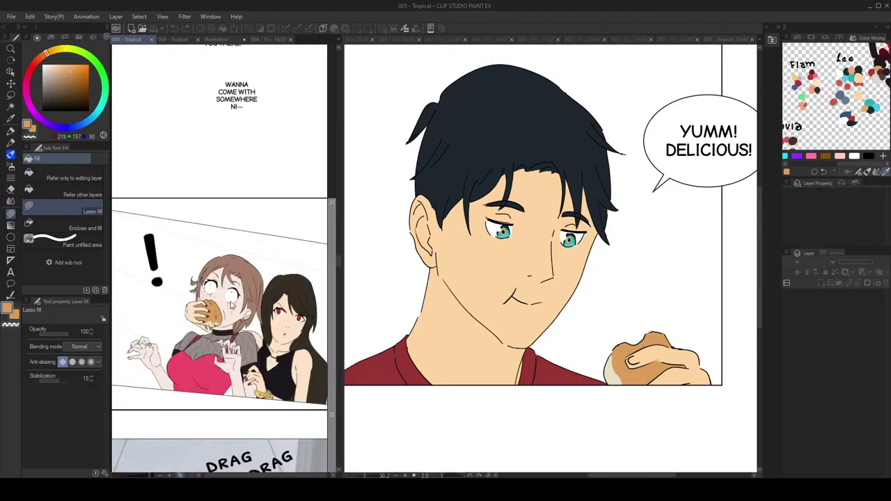
scroll(236, 299, "up", 6)
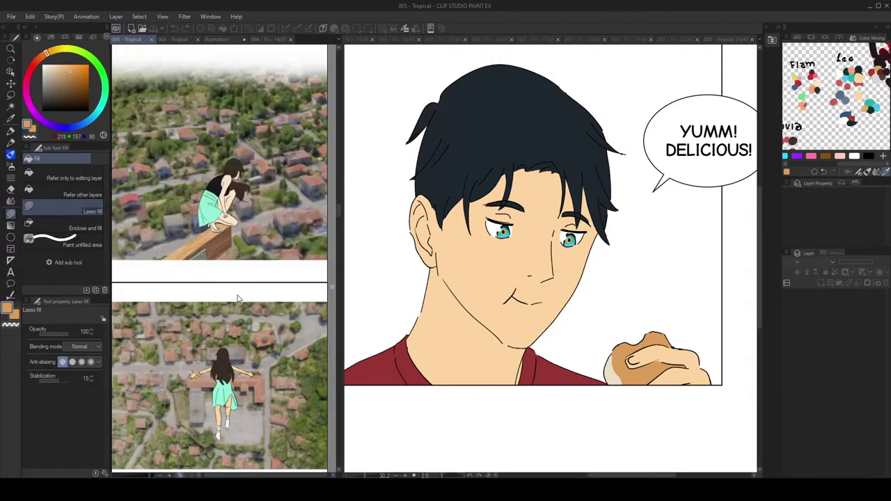
Step: Look over pages 15 to 20 in the page overview to compare their flat colours and backgrounds
scroll(238, 298, "down", 9)
scroll(238, 298, "down", 2)
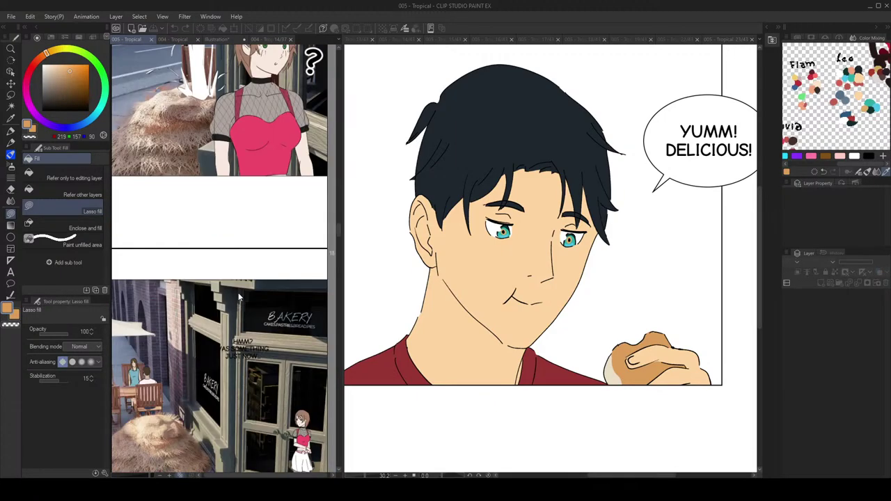
scroll(238, 292, "up", 5)
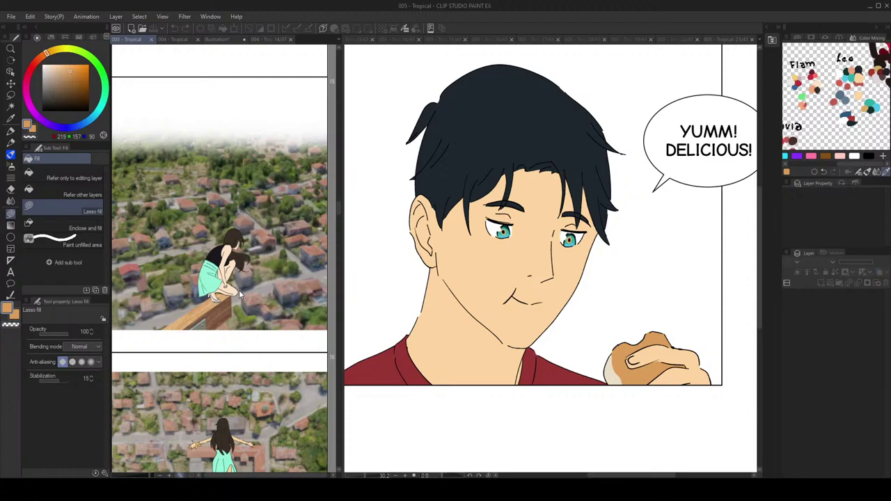
scroll(238, 293, "down", 9)
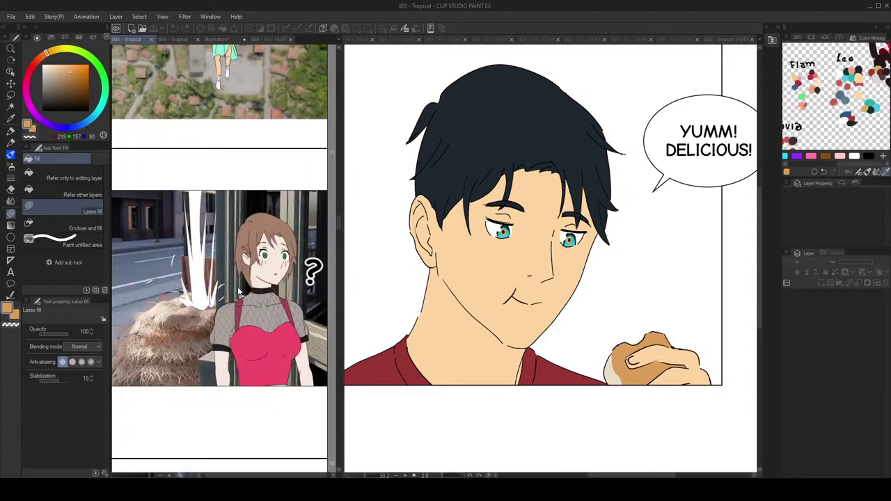
scroll(238, 292, "up", 3)
scroll(238, 293, "up", 2)
scroll(238, 292, "down", 2)
scroll(238, 293, "up", 1)
scroll(238, 293, "down", 6)
scroll(238, 293, "up", 6)
scroll(237, 292, "down", 8)
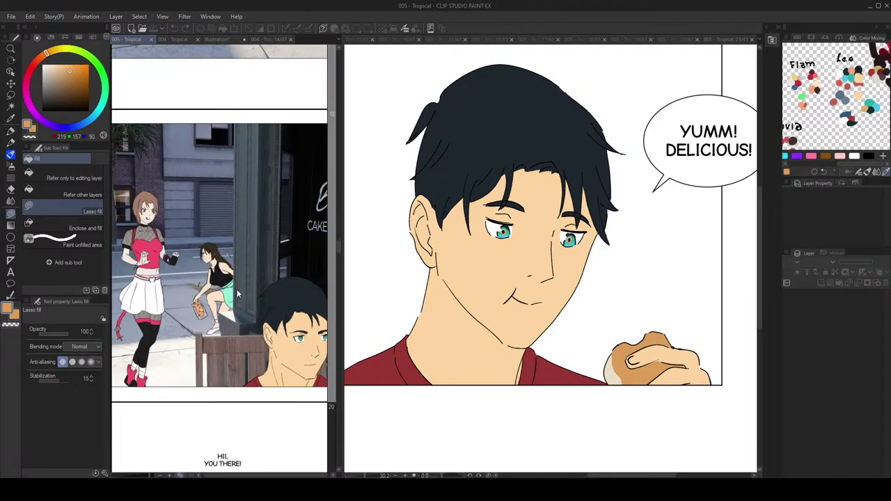
scroll(237, 291, "up", 4)
scroll(236, 291, "up", 10)
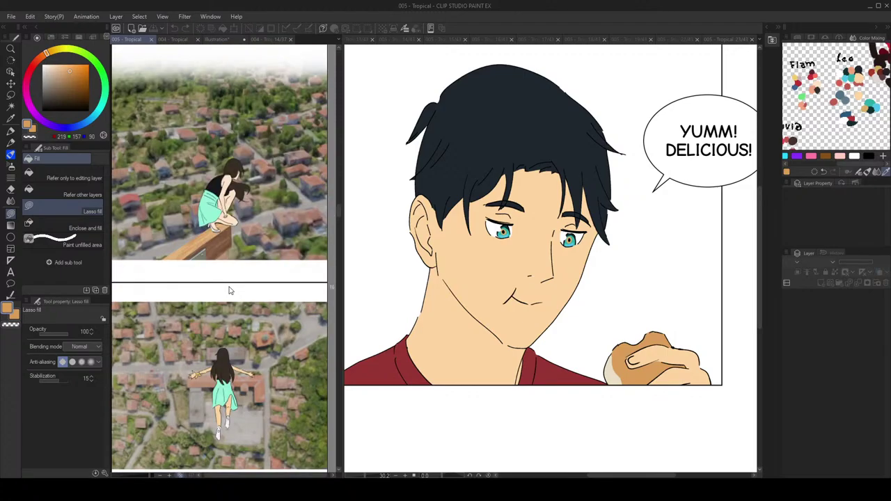
scroll(225, 289, "down", 10)
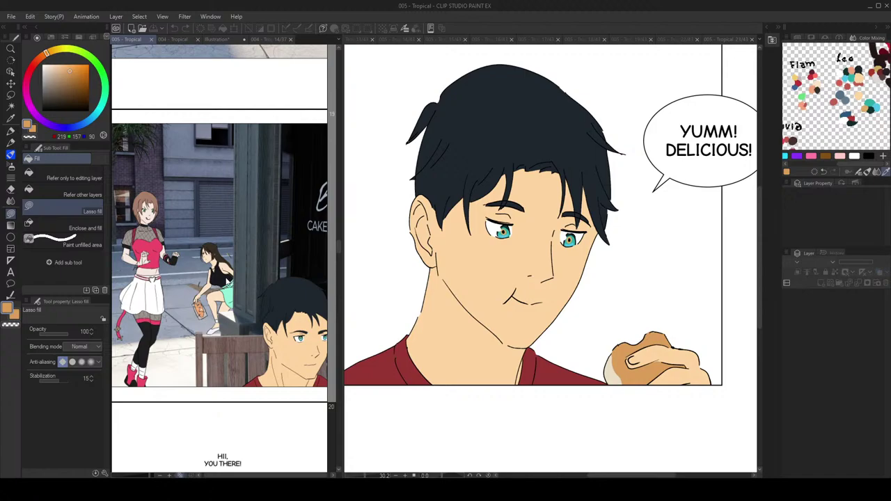
Step: Examine the finished colouring of comic 004 around pages 31 to 33
left_click(174, 39)
scroll(237, 237, "down", 5)
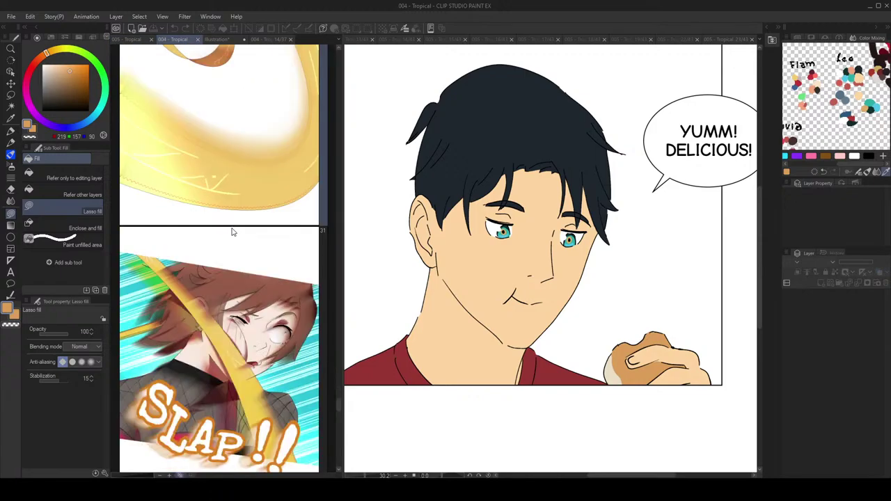
scroll(255, 249, "up", 5)
scroll(256, 249, "down", 3)
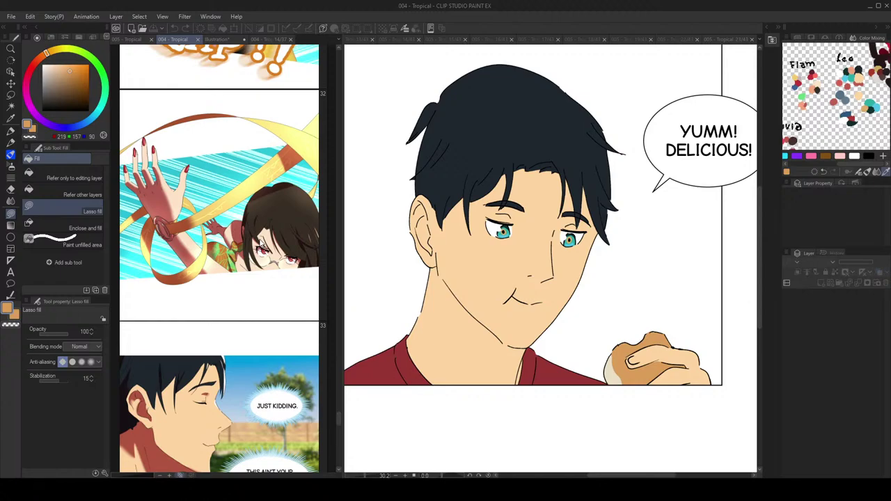
Step: Return to comic 005 and review the flat colours on pages 20 to 24 in the overview
left_click(136, 42)
scroll(239, 257, "down", 8)
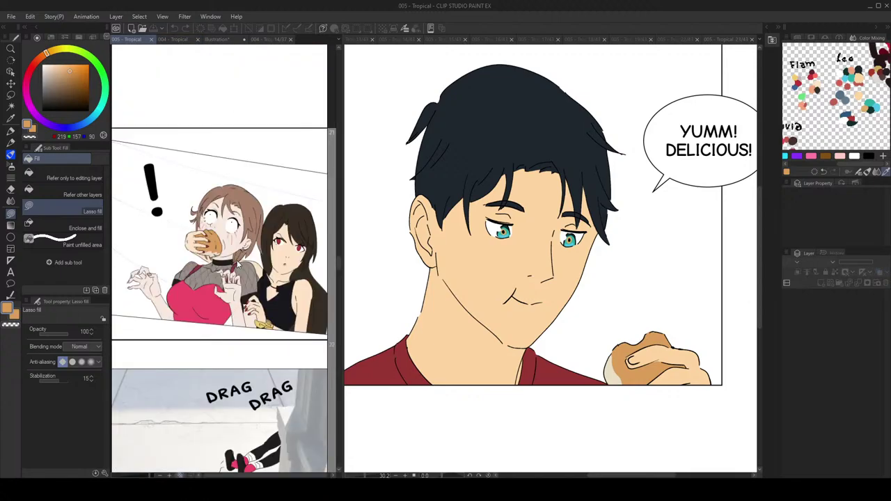
scroll(236, 258, "up", 5)
scroll(236, 259, "down", 10)
scroll(237, 262, "up", 8)
scroll(237, 262, "down", 4)
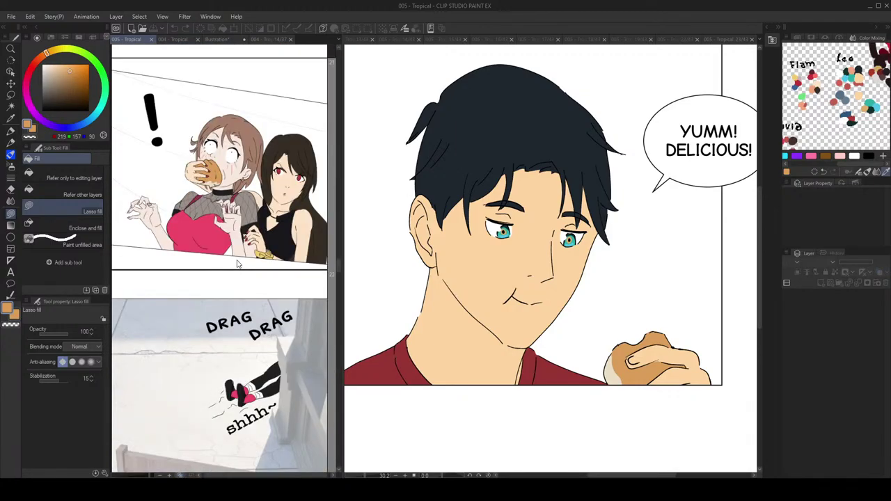
scroll(237, 263, "down", 3)
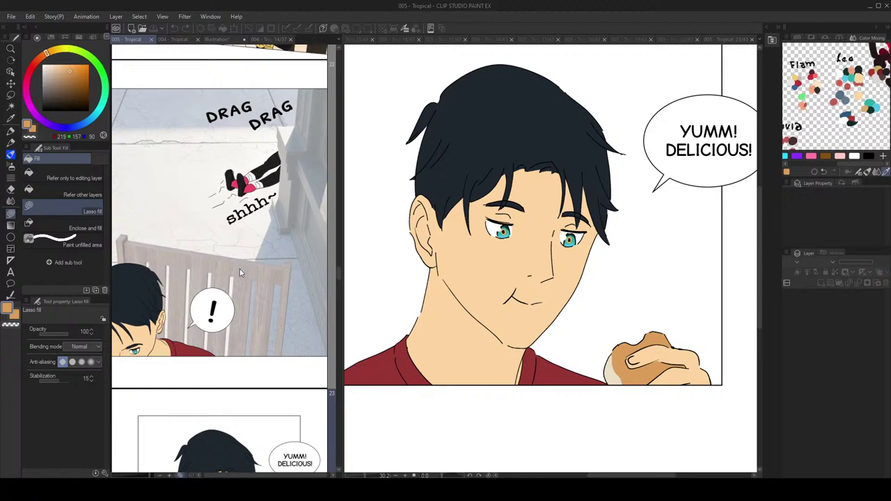
scroll(243, 266, "down", 5)
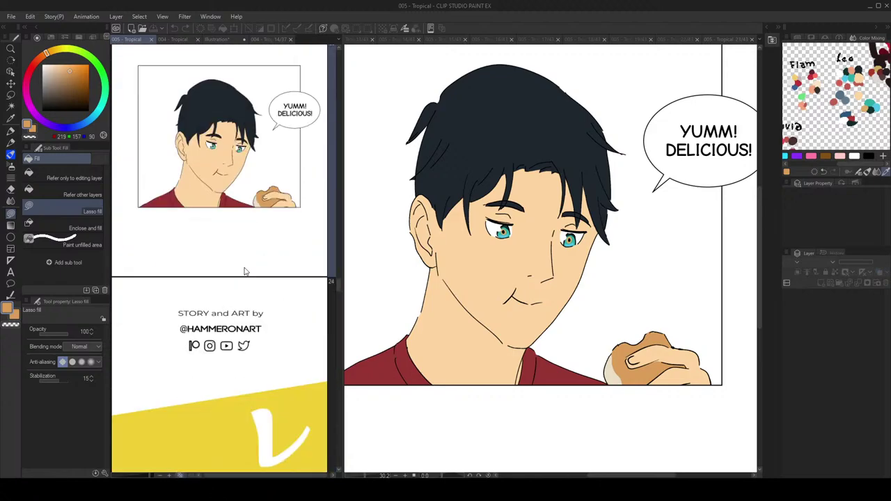
Step: Open page 22 and raise the opacity of its background image layer 0006 to 100%
scroll(245, 270, "up", 7)
double_click(253, 263)
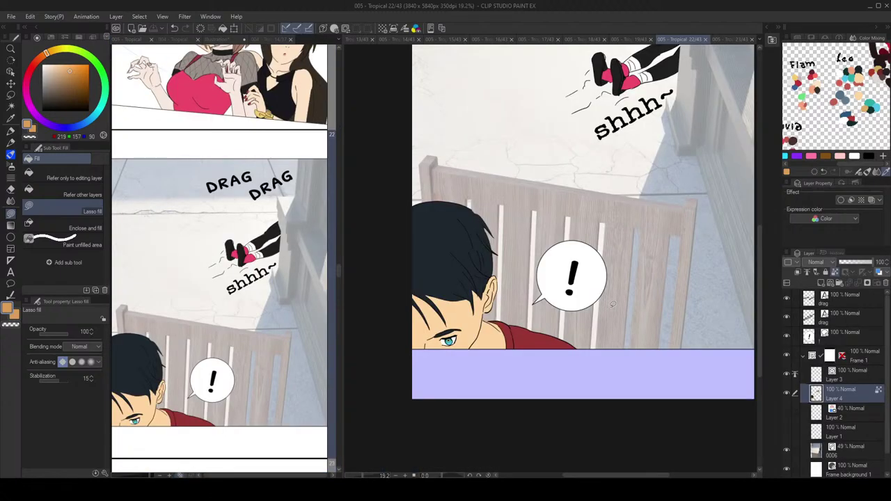
left_click(859, 439)
left_click(852, 455)
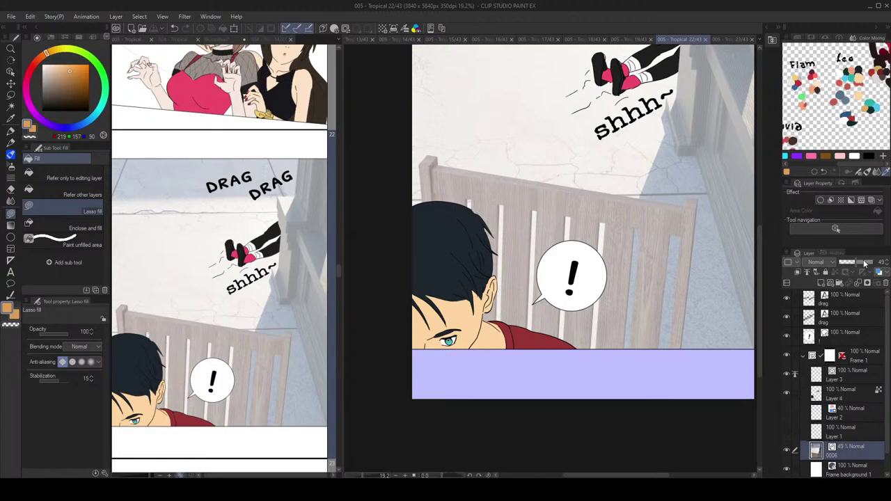
left_click_drag(864, 263, 879, 262)
Step: Go back through the page overview to the finished bedroom scene on page 3 and open that page
scroll(300, 266, "up", 10)
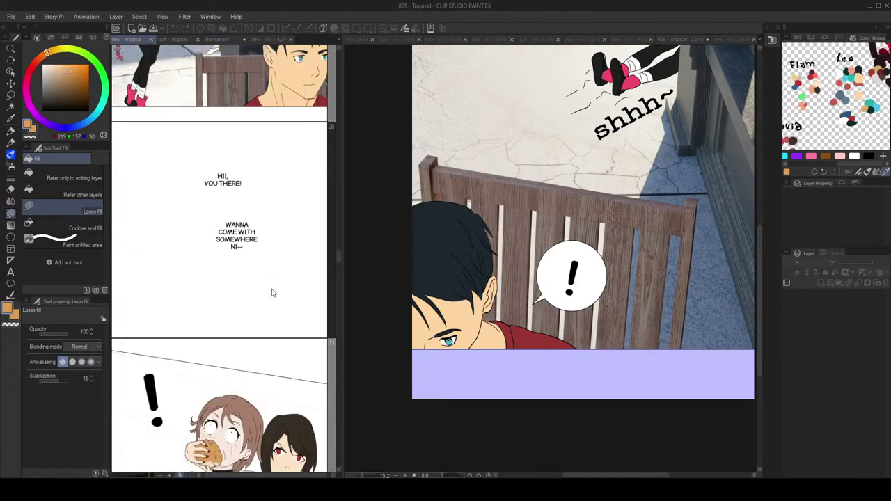
scroll(272, 294, "up", 10)
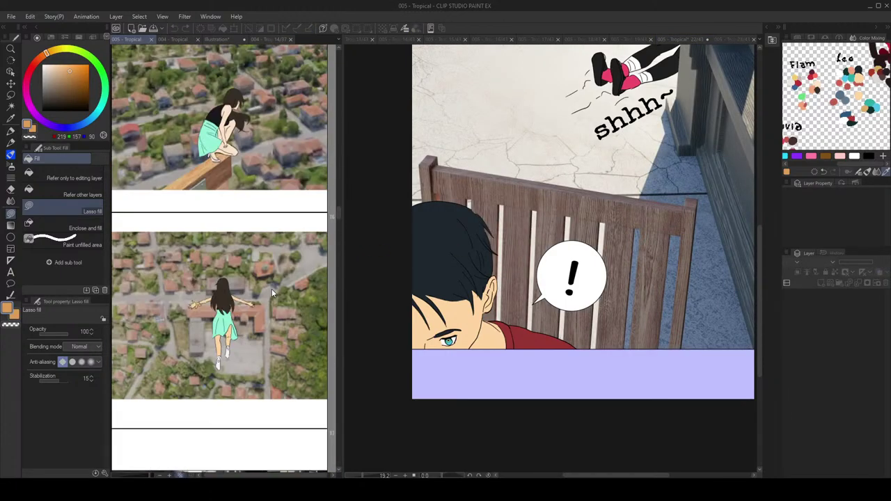
scroll(271, 289, "up", 10)
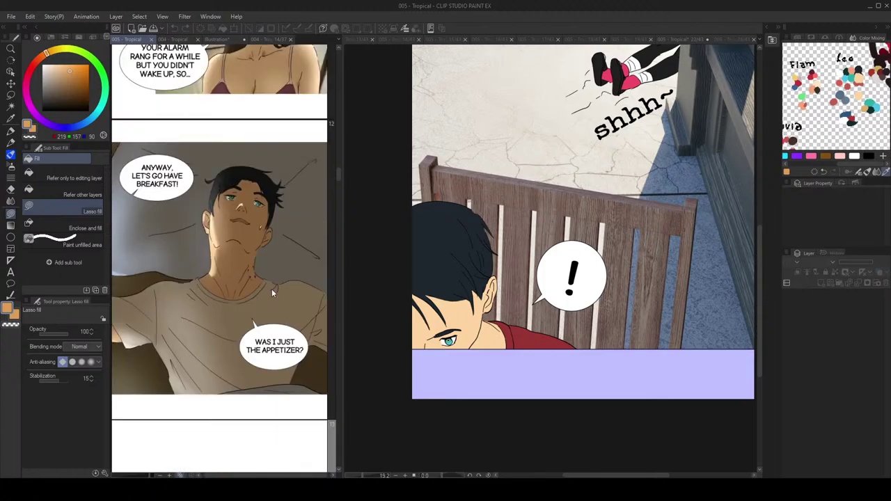
scroll(273, 293, "up", 10)
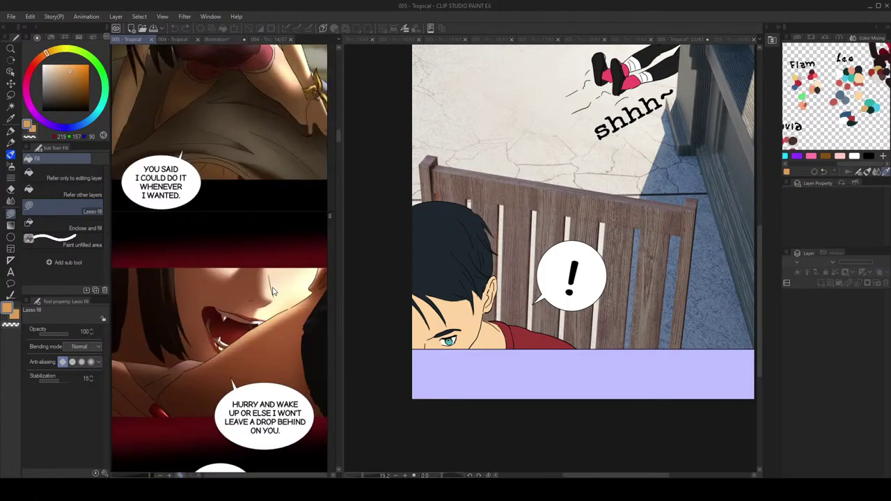
scroll(273, 291, "up", 20)
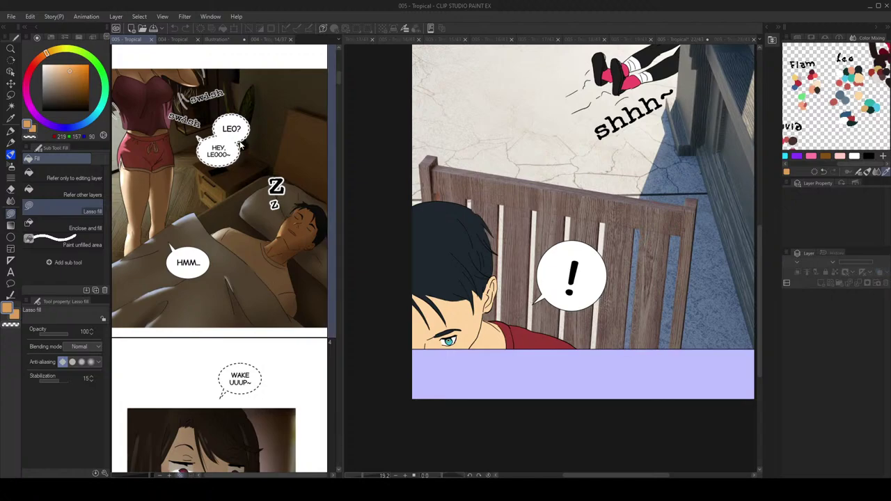
double_click(253, 186)
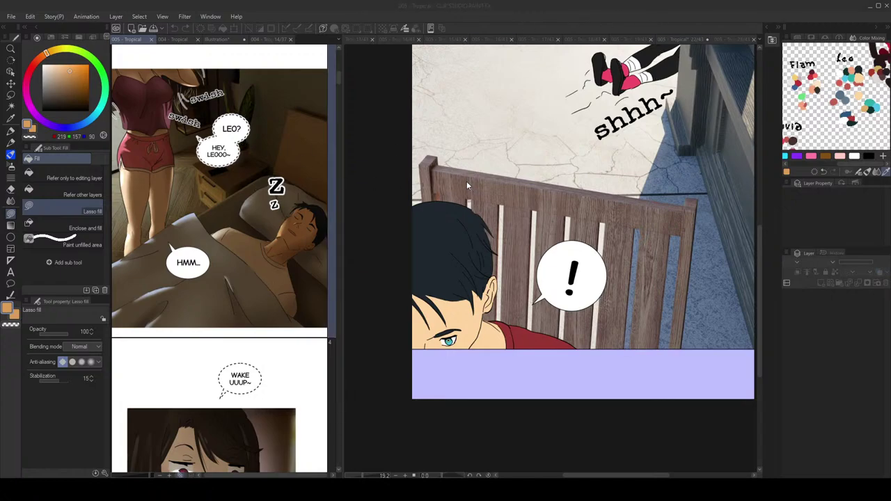
Step: Close the open pages 13 to 19, 22 and 23, keeping only pages 3 and 21 of the comic open
left_click(589, 39)
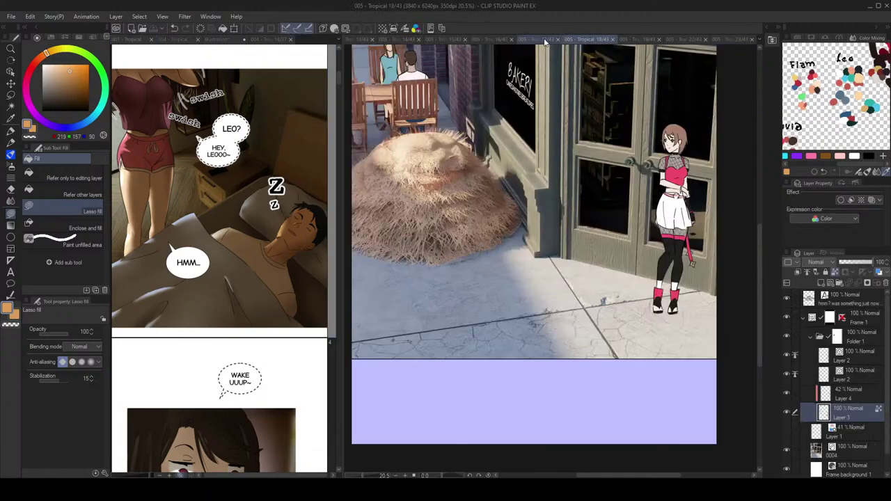
left_click(545, 42)
left_click(506, 40)
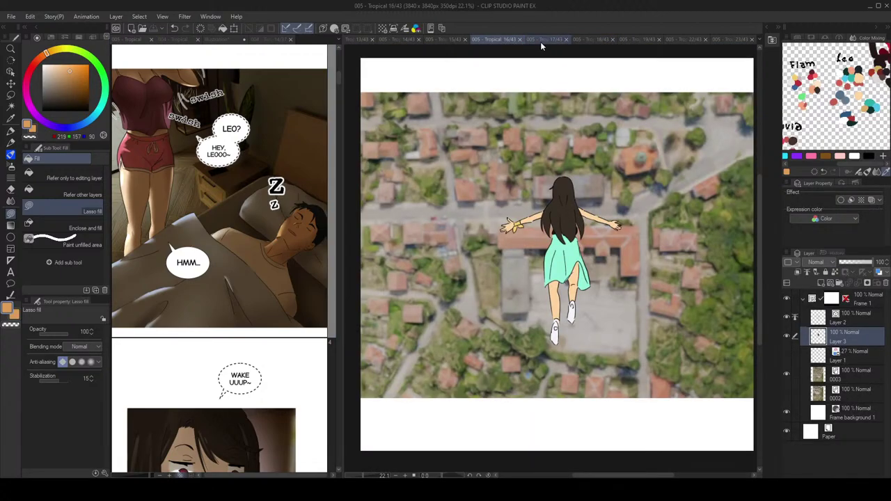
left_click(536, 40)
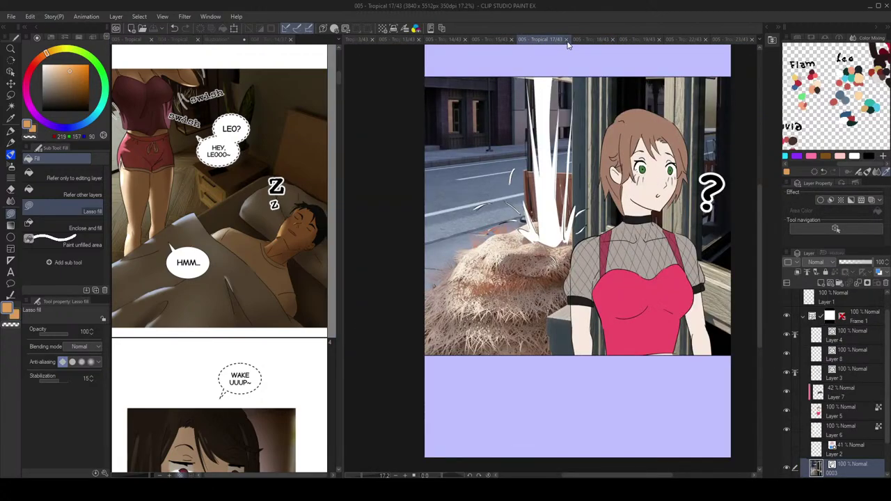
left_click(591, 40)
left_click(606, 39)
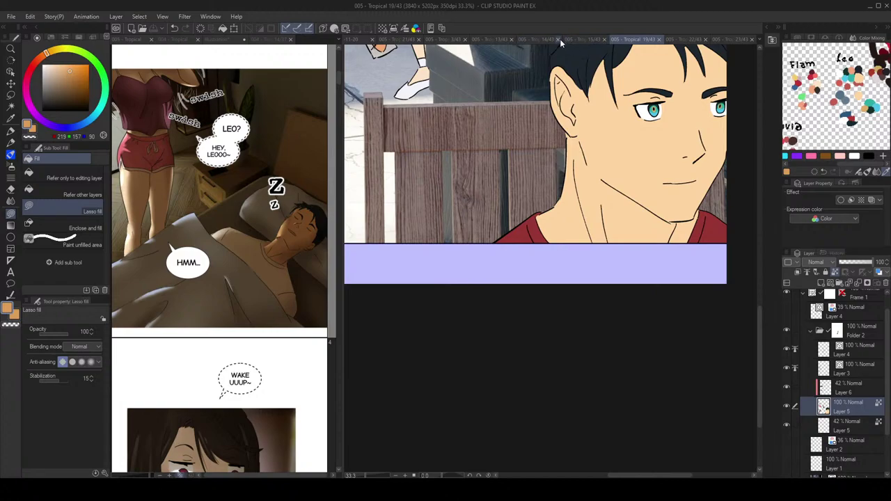
left_click(559, 40)
left_click(572, 40)
left_click(581, 41)
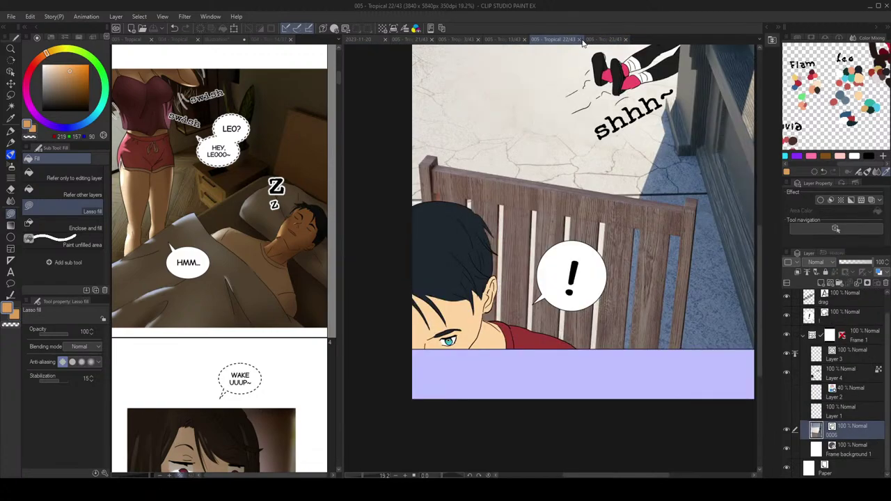
left_click(580, 39)
left_click(579, 40)
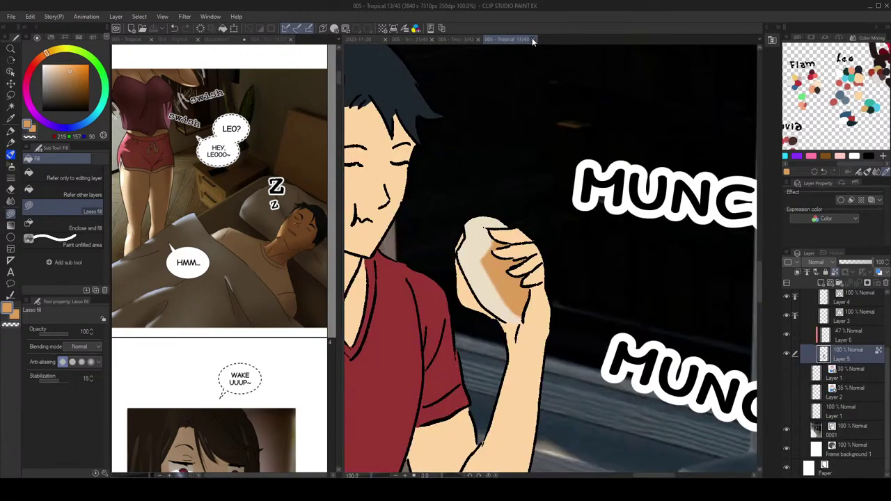
left_click(533, 39)
Step: Compare the flat-coloured page 21 with the fully shaded page 3, ending on a full view of page 21
left_click(421, 40)
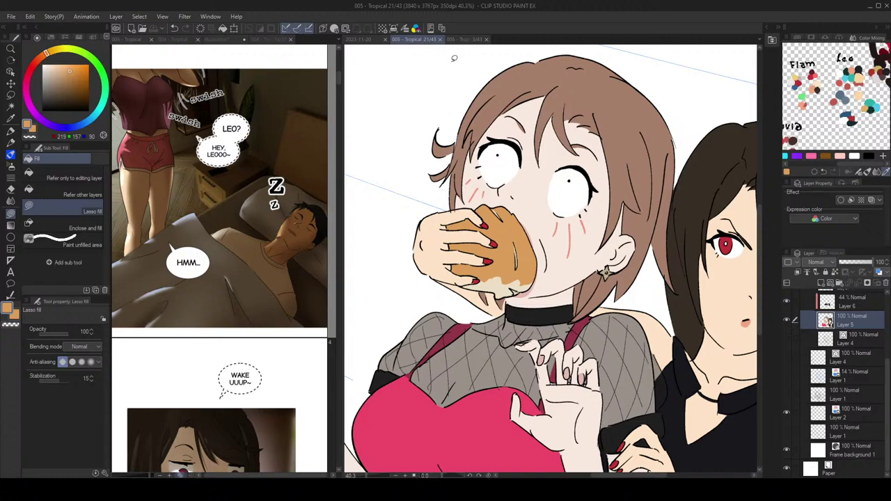
left_click(467, 41)
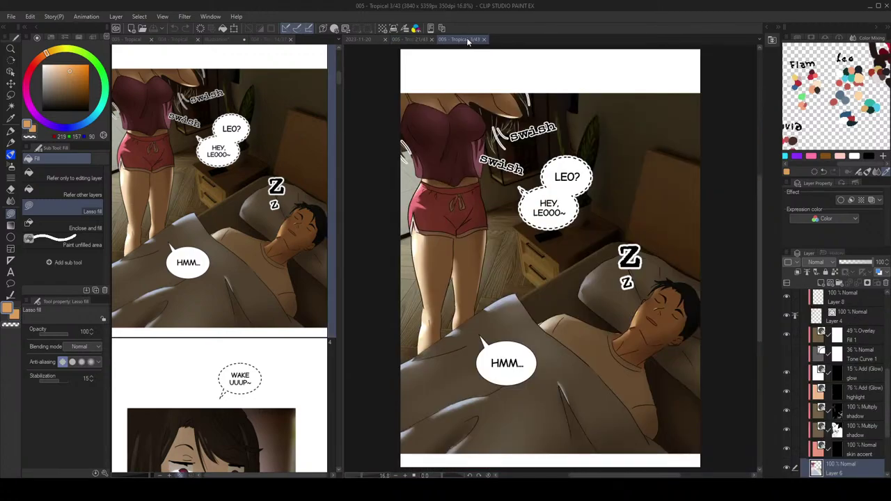
left_click(409, 39)
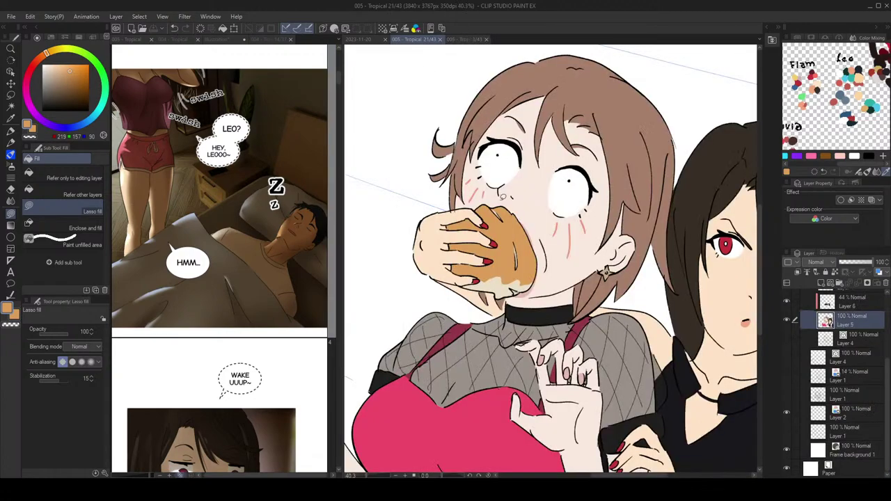
scroll(502, 203, "down", 2)
Step: Look through the finished pages 4 to 11 in the page overview to examine their shading and lighting
left_click(249, 221)
scroll(280, 262, "down", 10)
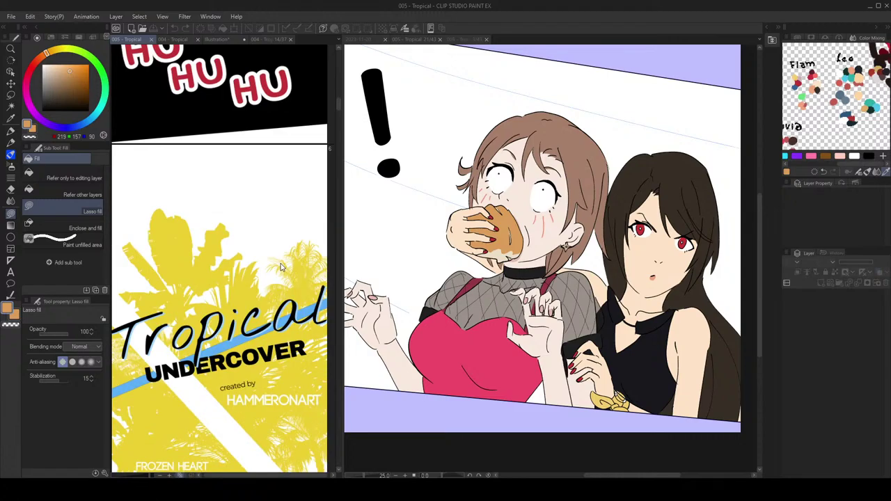
scroll(281, 266, "up", 10)
scroll(266, 275, "down", 4)
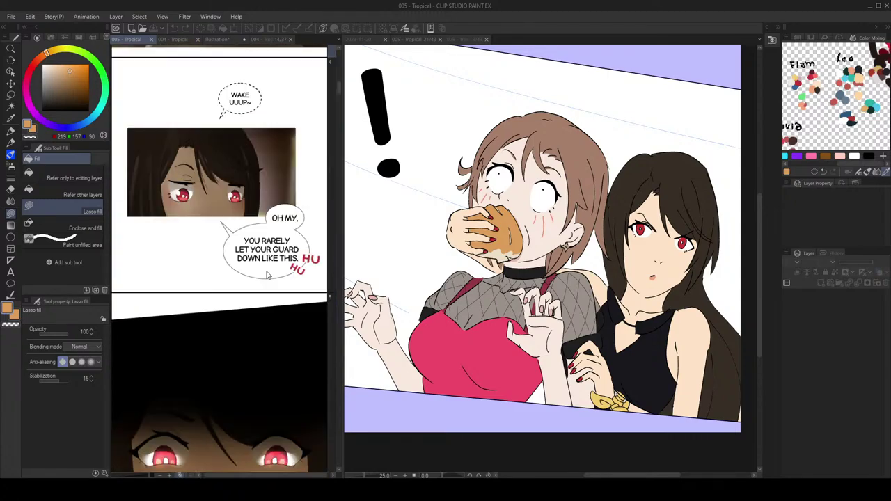
scroll(267, 275, "down", 4)
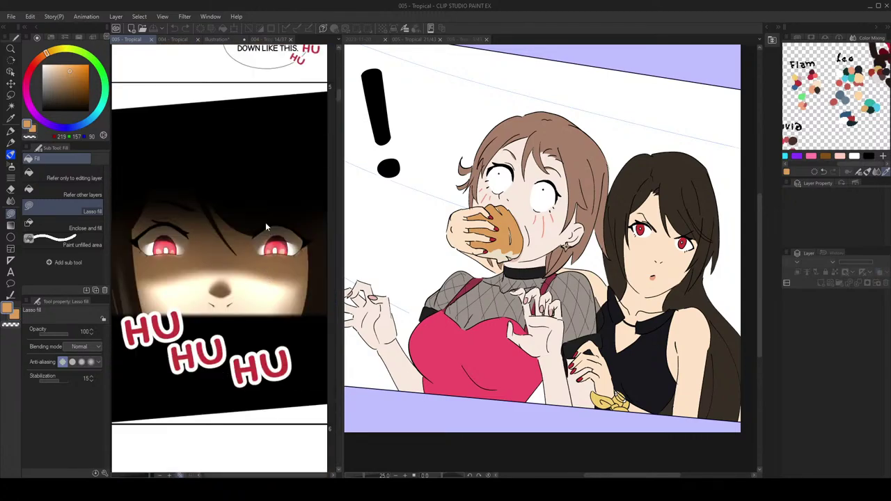
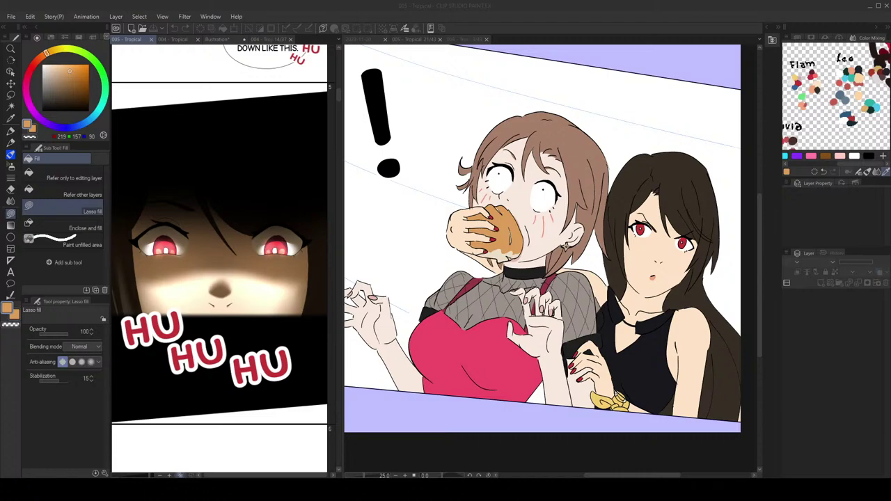
scroll(266, 259, "down", 20)
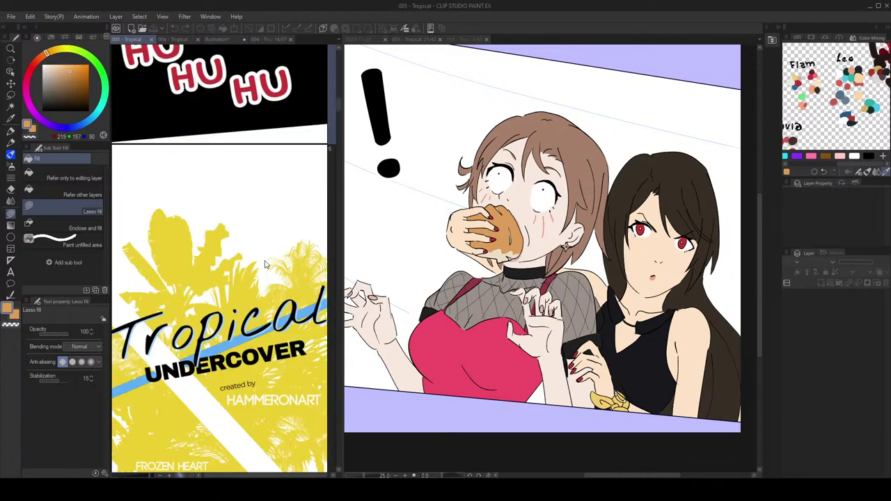
scroll(266, 259, "down", 10)
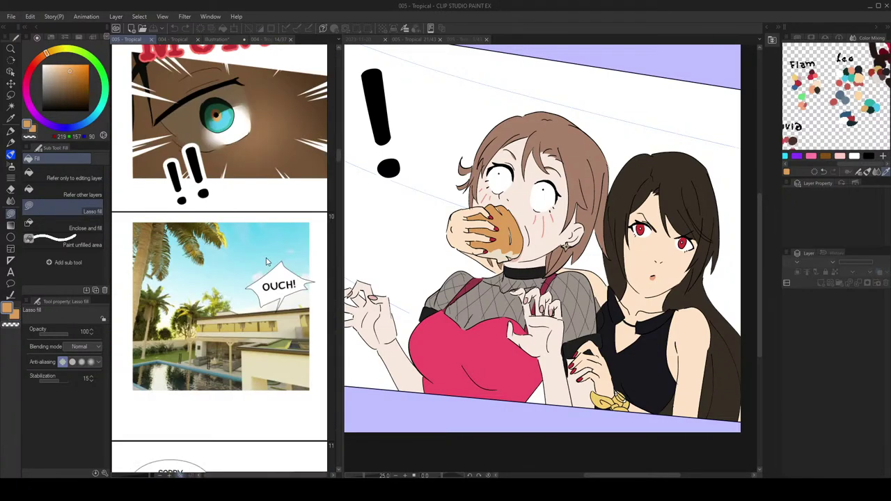
Step: Go back in the page overview to the finished bedroom scene on page 7 and open that page
scroll(266, 259, "up", 7)
scroll(265, 266, "up", 3)
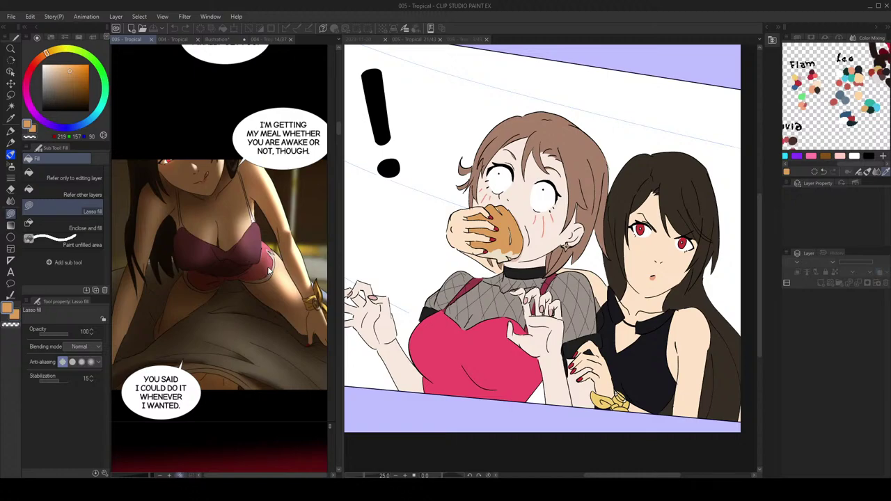
scroll(594, 256, "down", 3)
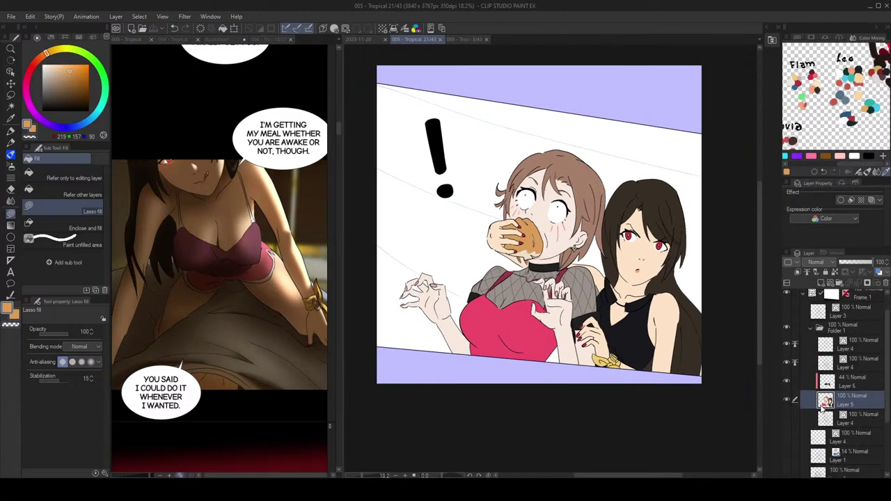
double_click(232, 234)
left_click_drag(667, 287, 635, 224)
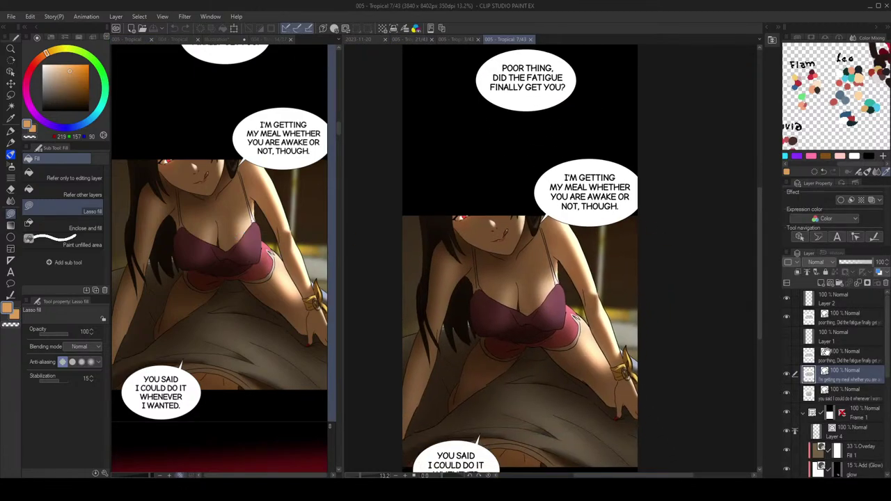
Step: Examine the shading and lighting layers of page 7 by toggling their visibility
scroll(822, 369, "down", 5)
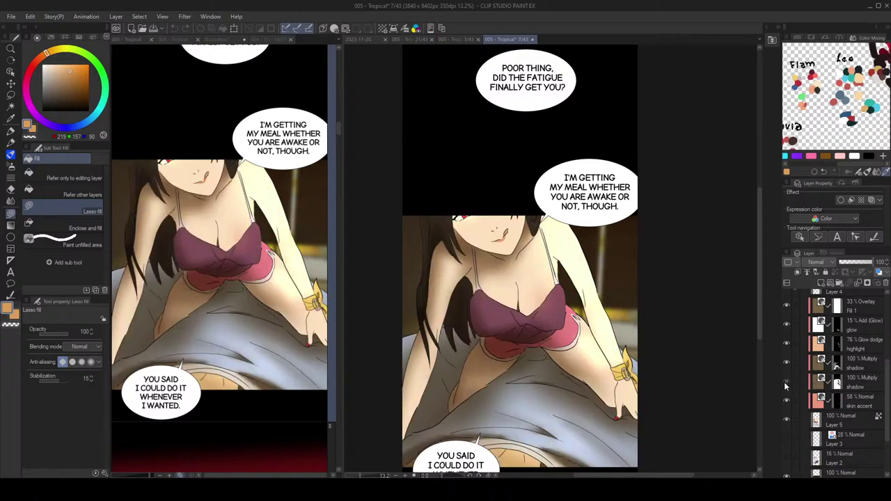
scroll(836, 408, "down", 3)
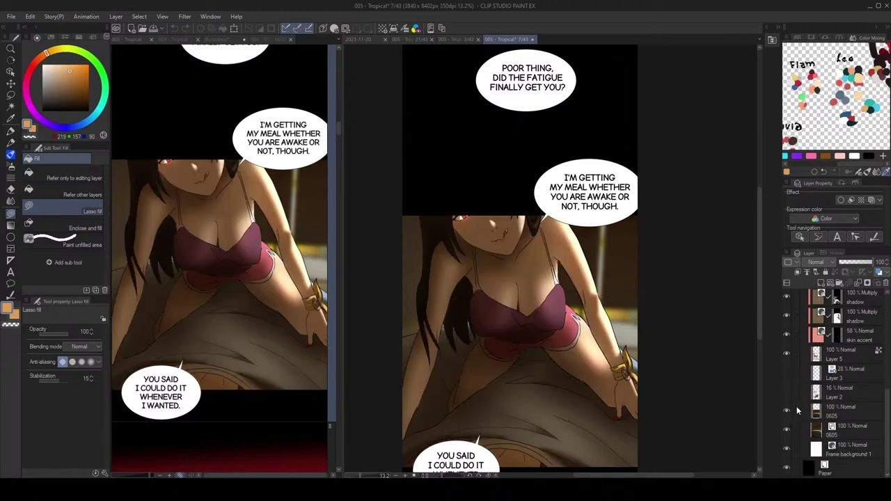
scroll(807, 408, "up", 3)
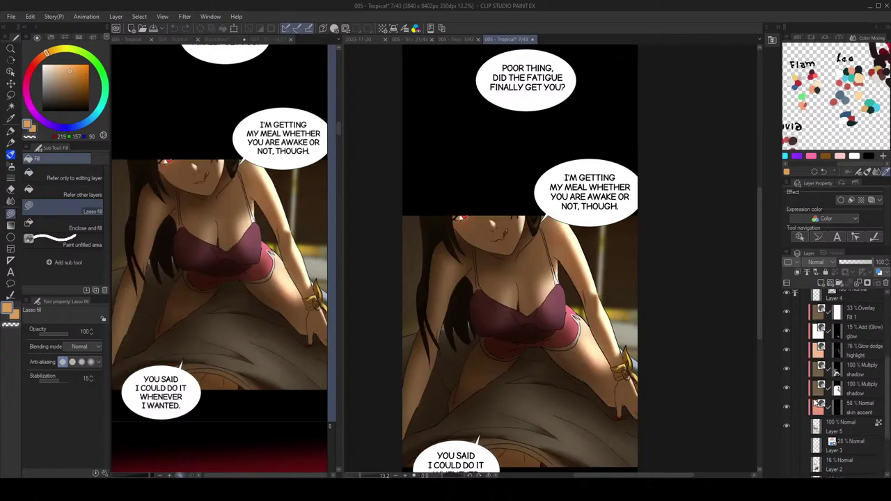
Step: Copy page 7's skin accent, lower shadow, highlight and glow layers, checking what the other shadow, glow and overlay layers contribute
left_click(856, 393)
scroll(858, 395, "up", 1)
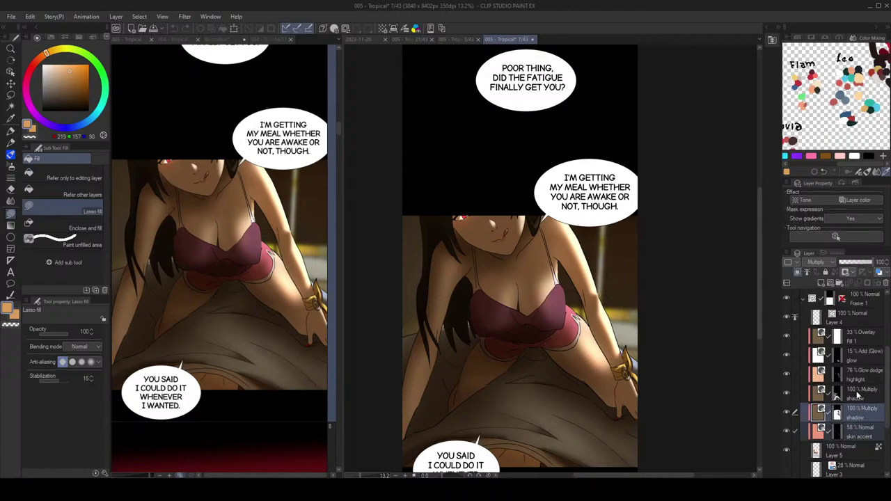
left_click(787, 393)
left_click(787, 393)
left_click(787, 356)
left_click(787, 355)
left_click(861, 377, "ctrl")
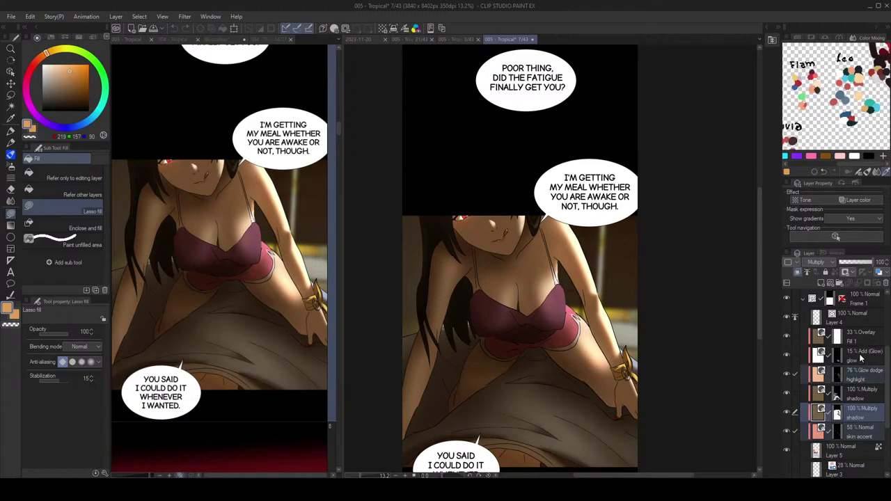
left_click(860, 358, "ctrl")
left_click(787, 336)
left_click(787, 336)
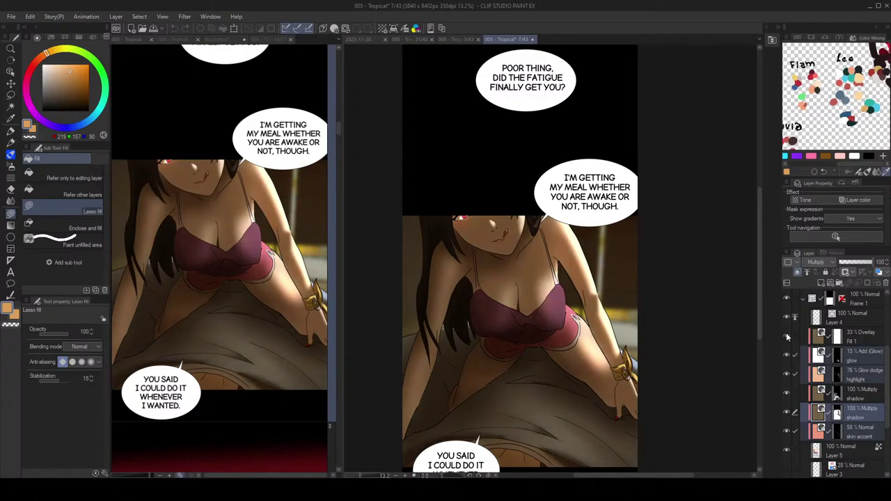
left_click(787, 337)
Step: Look ahead through the unshaded pages in the page overview and open page 13 with the bakery scene
left_click(277, 294)
scroll(266, 298, "down", 10)
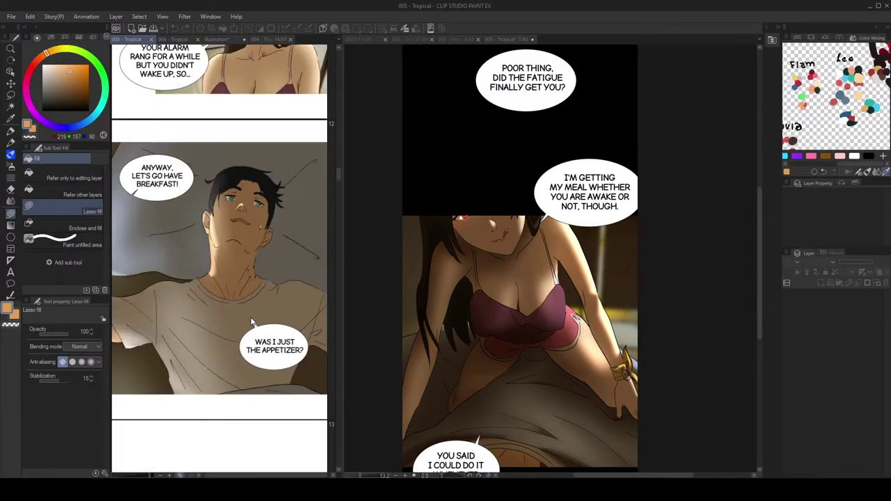
scroll(253, 320, "down", 15)
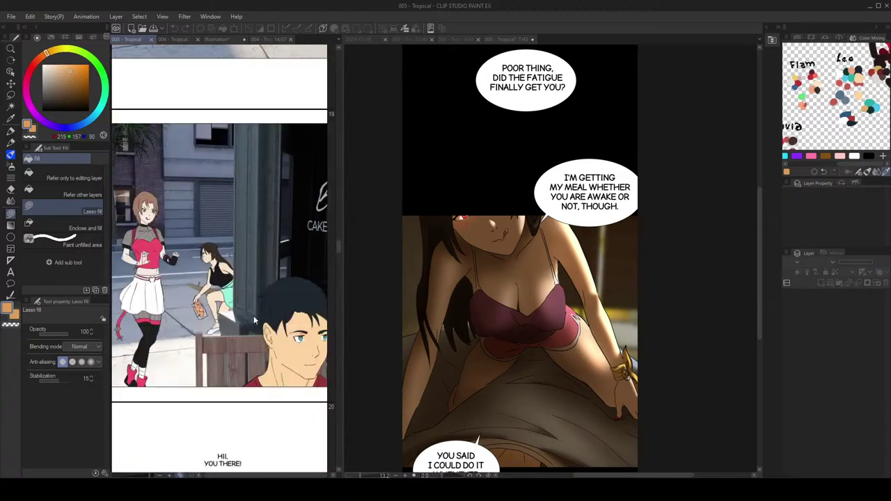
scroll(253, 319, "up", 15)
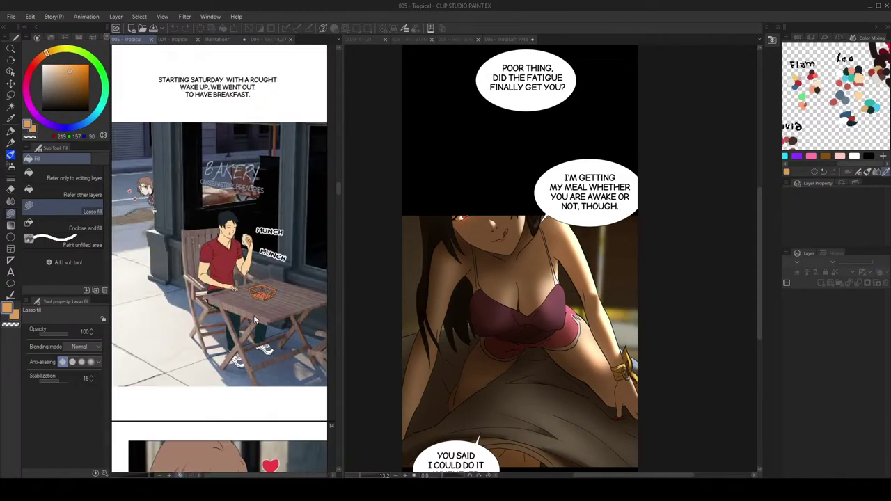
scroll(255, 318, "down", 5)
scroll(256, 314, "down", 5)
scroll(255, 313, "up", 5)
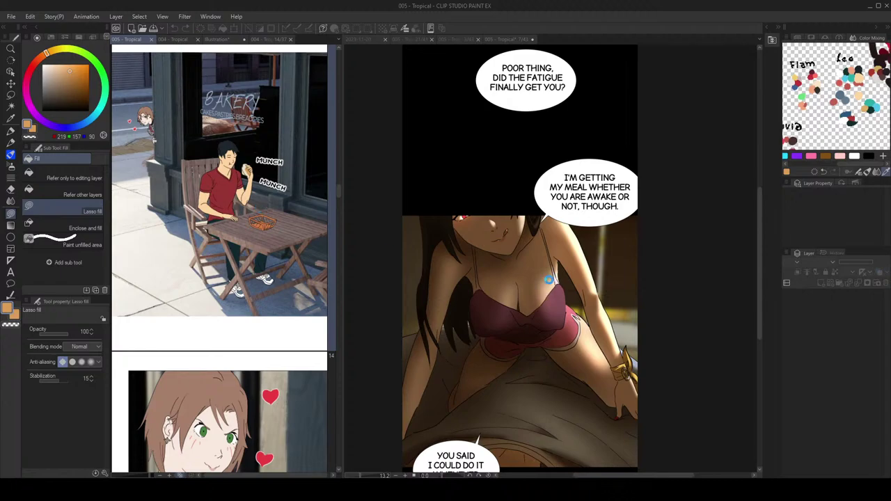
left_click(253, 238)
left_click(635, 297)
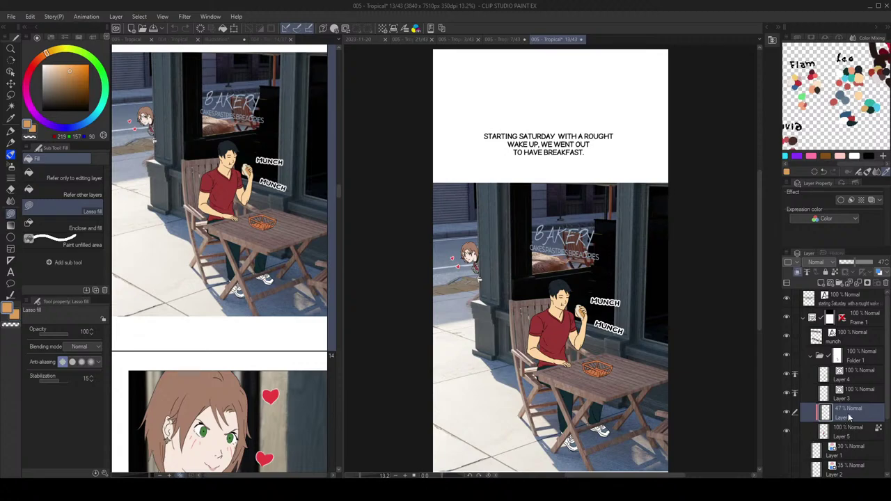
Step: Paste the four copied effect layers above Layer 6 on page 13 and clear their masks
key("ctrl+v")
scroll(859, 412, "down", 2)
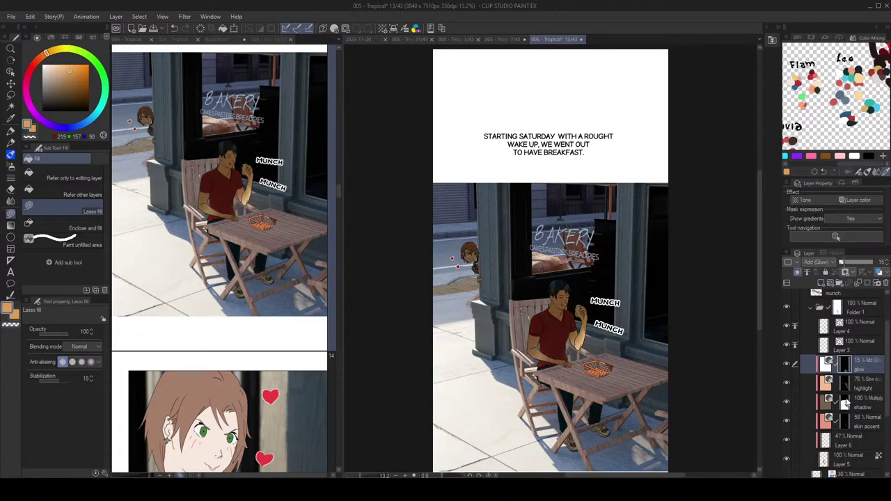
left_click(849, 383)
left_click(849, 404)
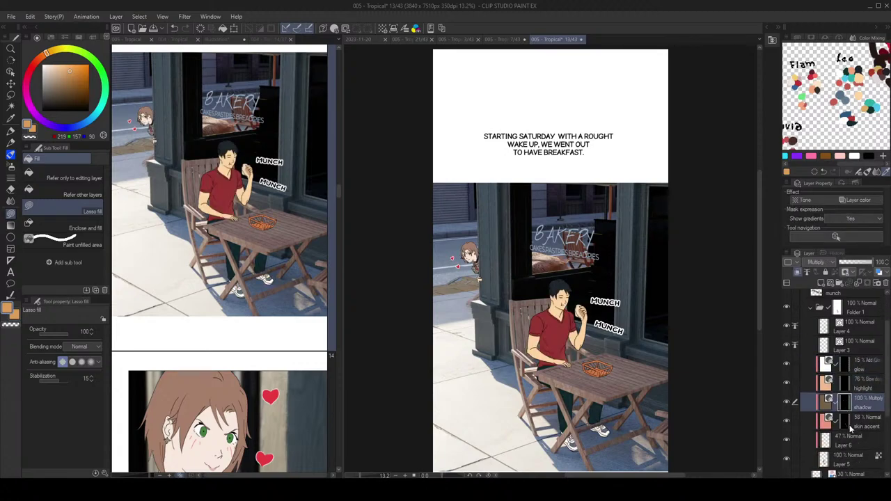
left_click(848, 422)
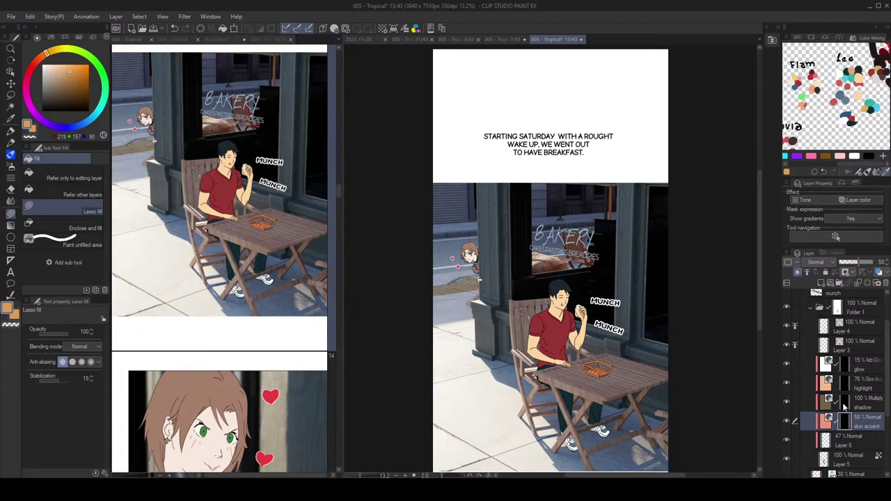
Step: Lasso-fill a shadow over the seated man's head, chest and raised arm on the shadow layer's mask
left_click(846, 403)
scroll(612, 196, "up", 5)
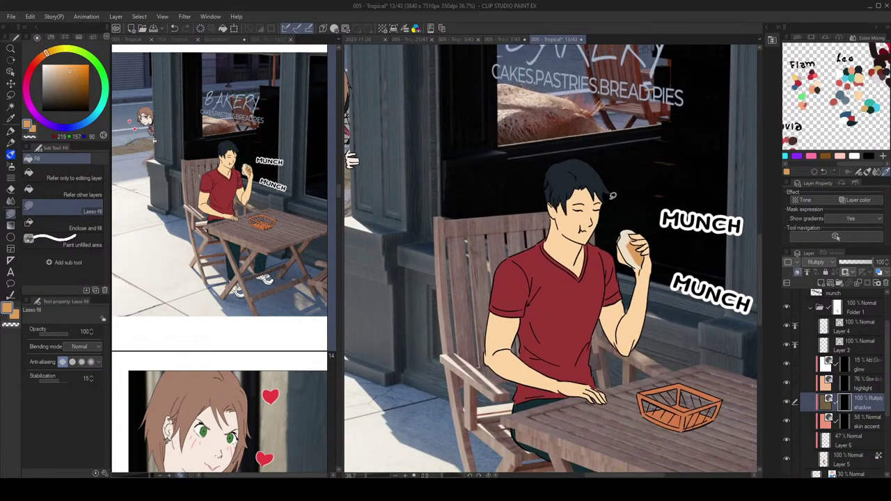
scroll(613, 196, "down", 2)
scroll(630, 240, "down", 2)
scroll(649, 237, "up", 1)
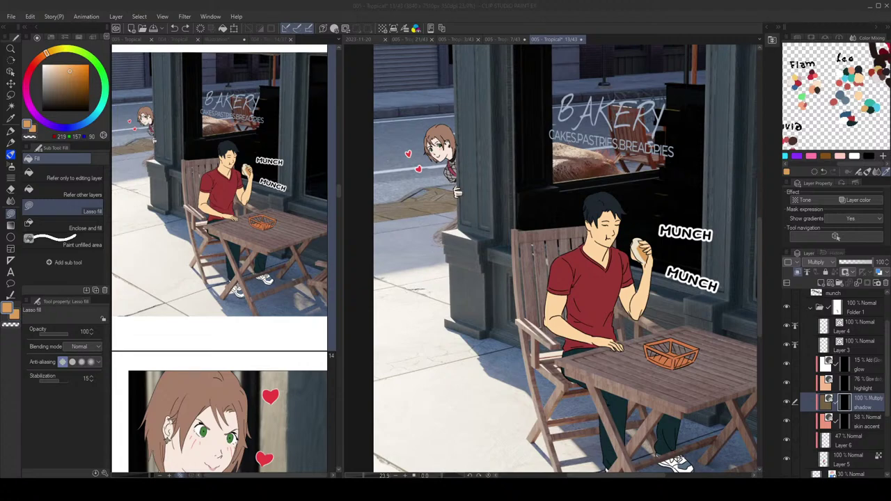
mouse_move(667, 183)
left_mouse_down()
mouse_move(657, 144)
mouse_move(644, 167)
mouse_move(643, 231)
mouse_move(644, 174)
left_mouse_up()
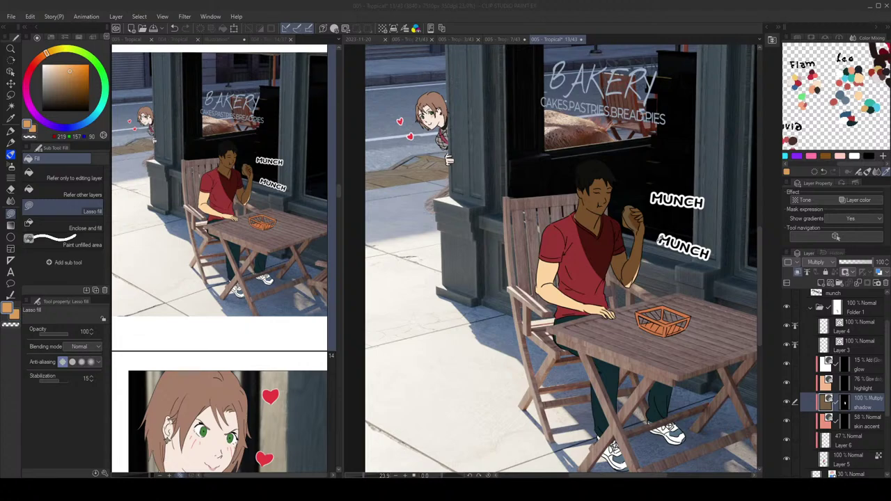
Step: Recolour the Multiply shadow layer to a blue-grey and lower its opacity to 55%
left_click(824, 164)
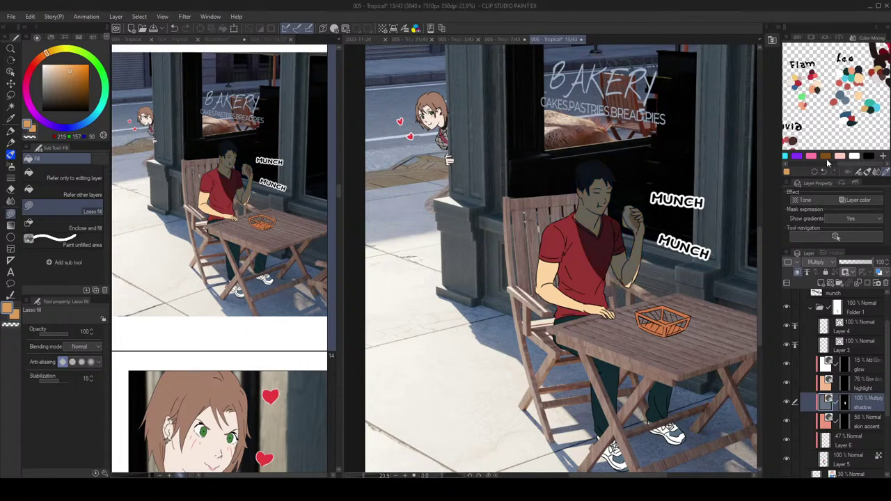
scroll(628, 221, "down", 2)
left_click_drag(626, 221, 627, 227)
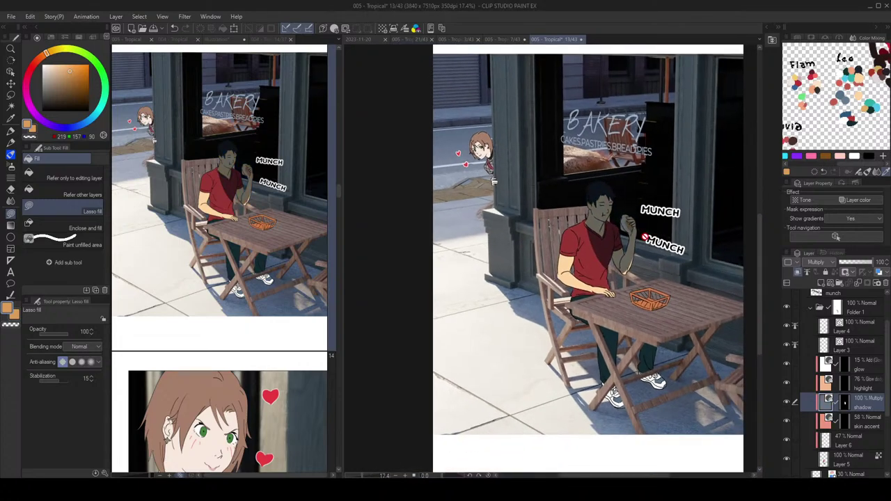
left_click(862, 263)
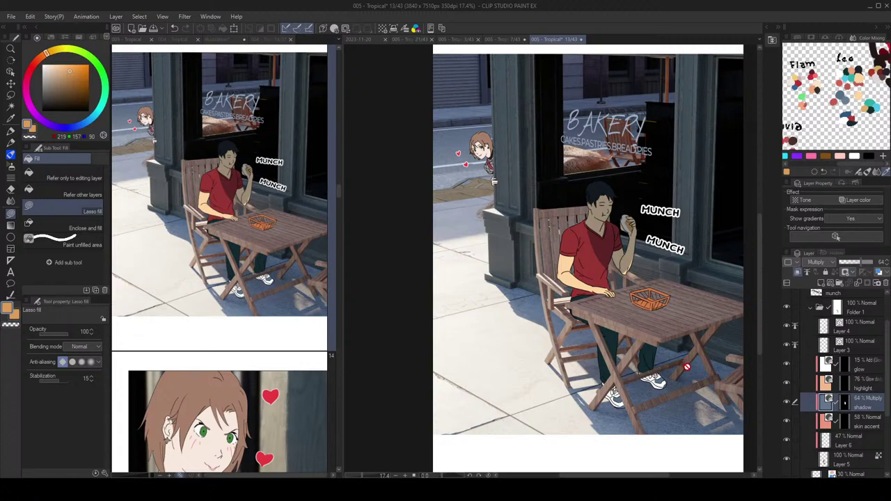
left_click(858, 265)
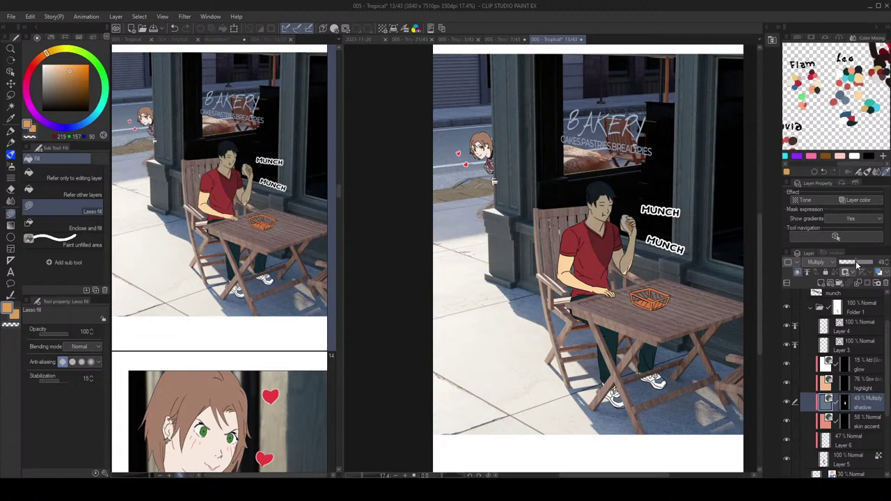
Step: Extend the shadow over the man and the basket, carve out lit areas, and set the shadow layer's opacity to 36%
left_click(845, 403)
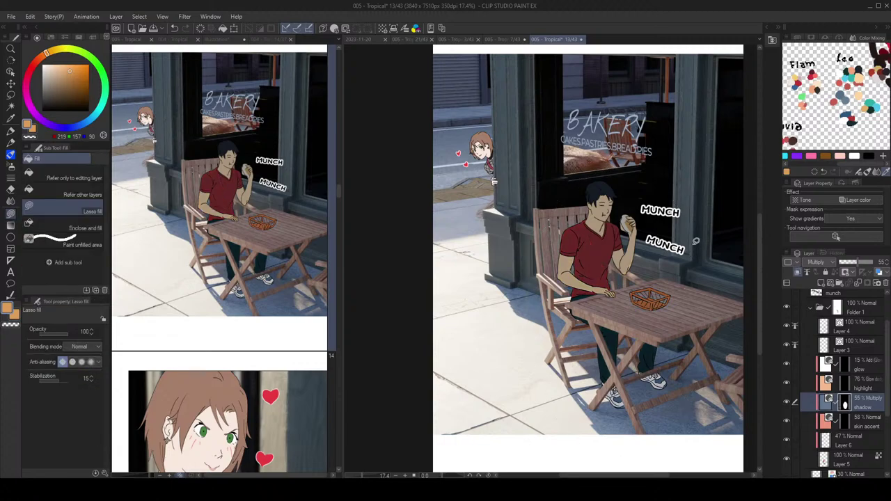
key("c")
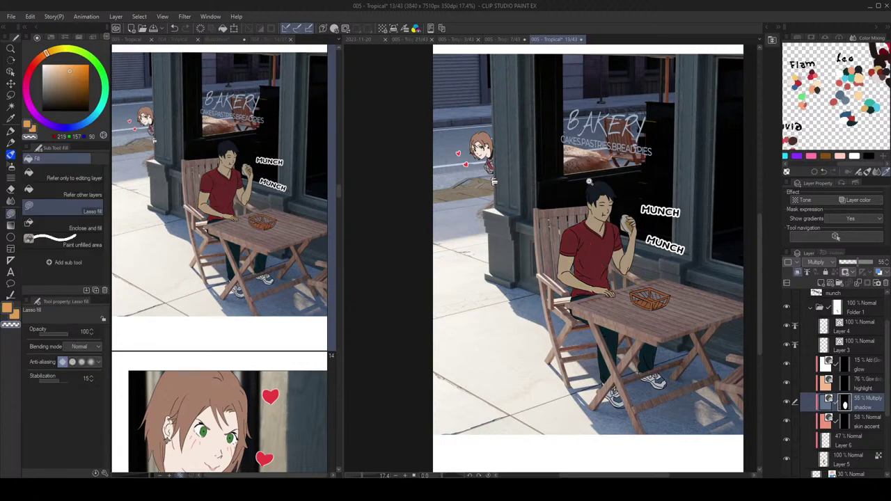
scroll(589, 181, "up", 1)
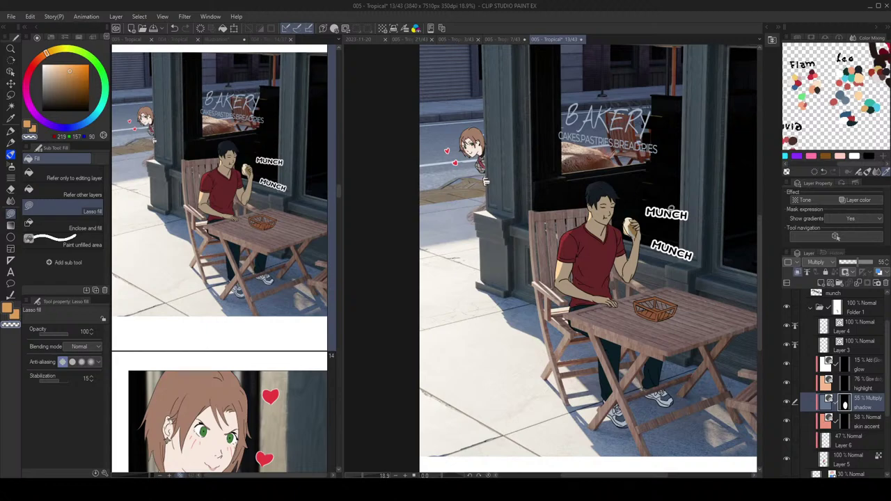
left_click_drag(858, 263, 850, 268)
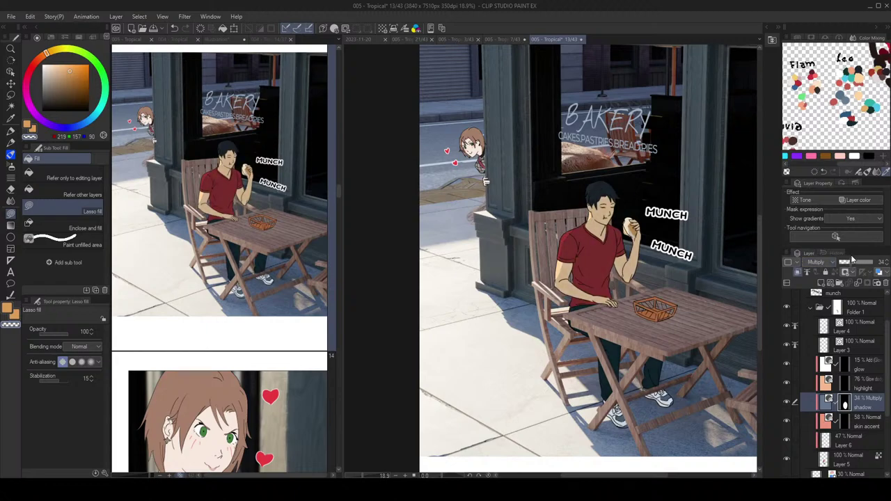
left_click(851, 263)
Step: Refine the shadow on the orange basket by alternately filling and erasing parts of the shadow mask
mouse_move(670, 297)
left_mouse_down()
mouse_move(690, 318)
mouse_move(659, 301)
mouse_move(657, 288)
mouse_move(650, 294)
mouse_move(659, 296)
mouse_move(632, 302)
left_mouse_up()
key("ctrl+z")
scroll(678, 301, "up", 1)
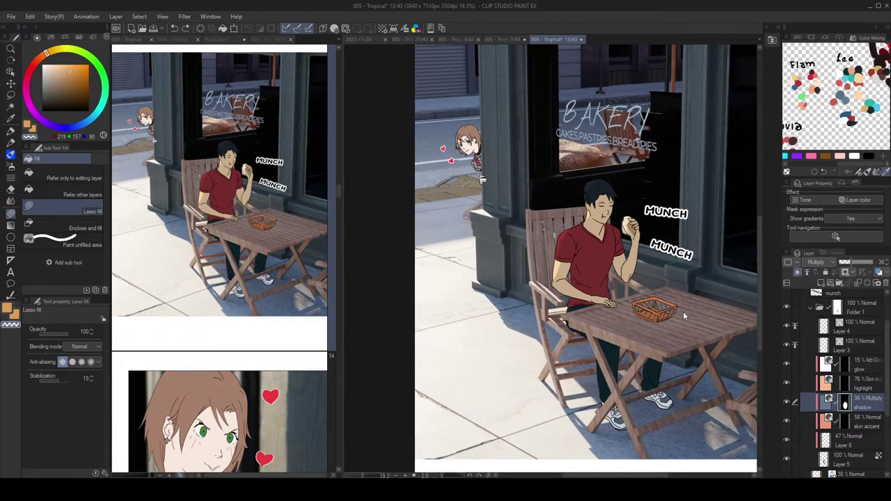
key("c")
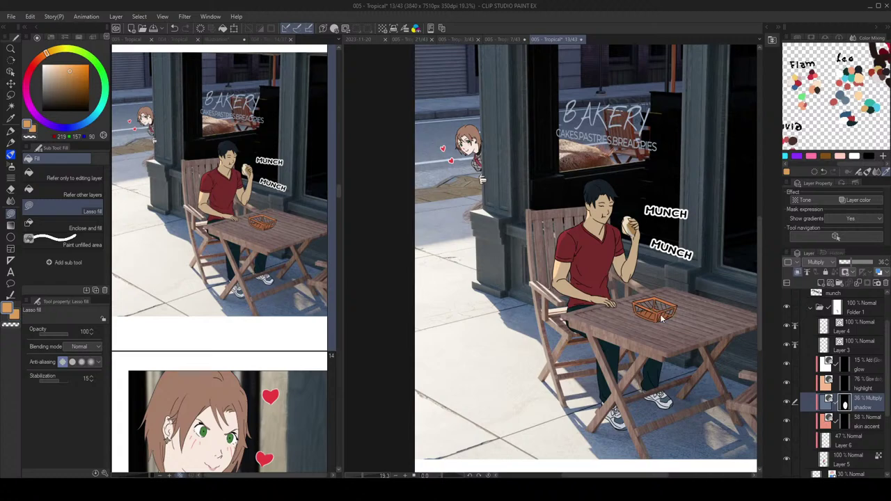
key("c")
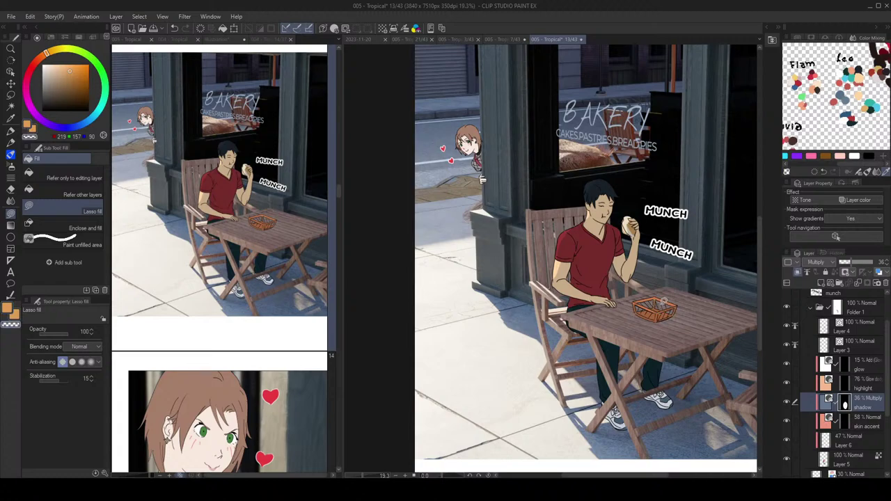
key("c")
Step: Review the shading of the finished pages 7 to 12 in the page overview, ending on a closer view of the man on page 13
left_click_drag(339, 190, 334, 138)
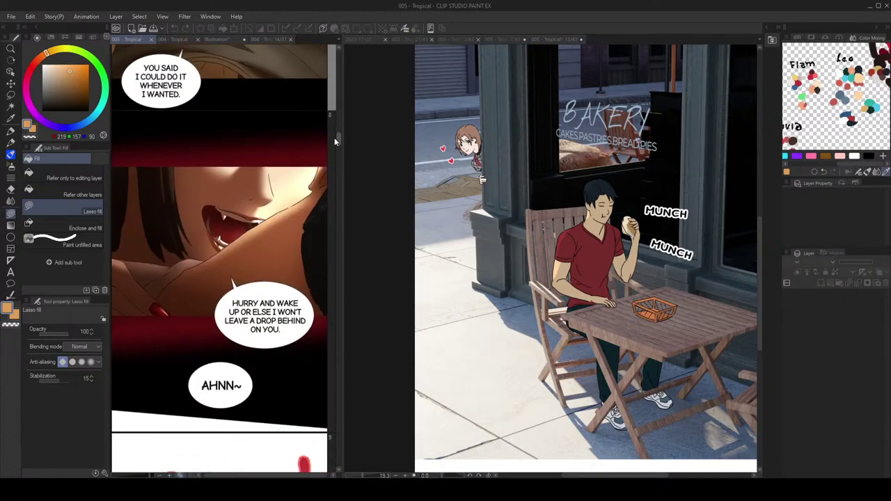
scroll(334, 137, "up", 5)
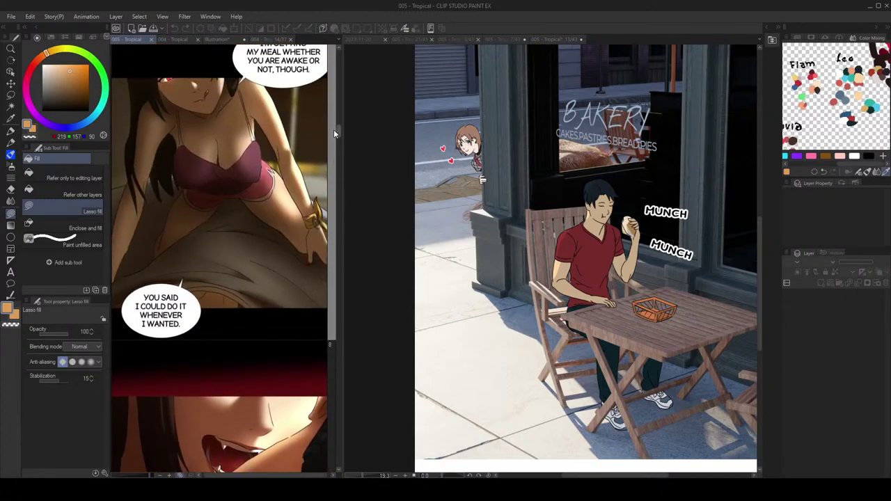
scroll(334, 132, "down", 4)
left_click_drag(334, 136, 341, 167)
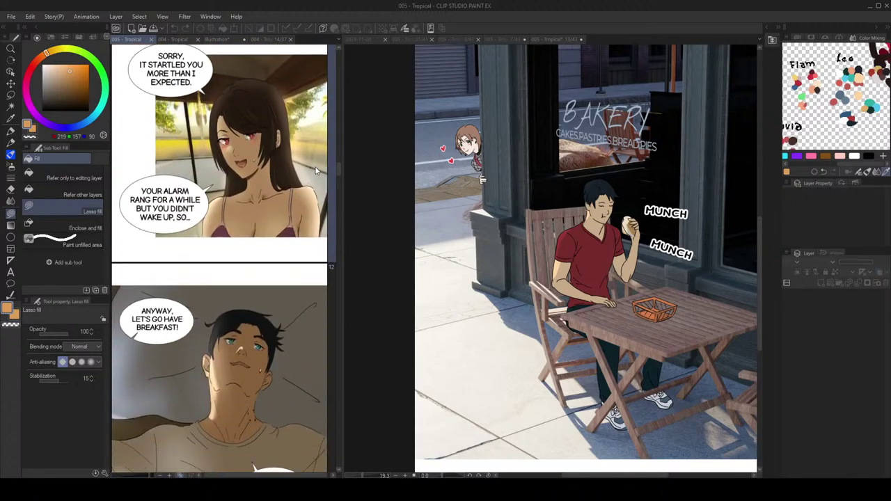
left_click(749, 321)
scroll(749, 321, "up", 3)
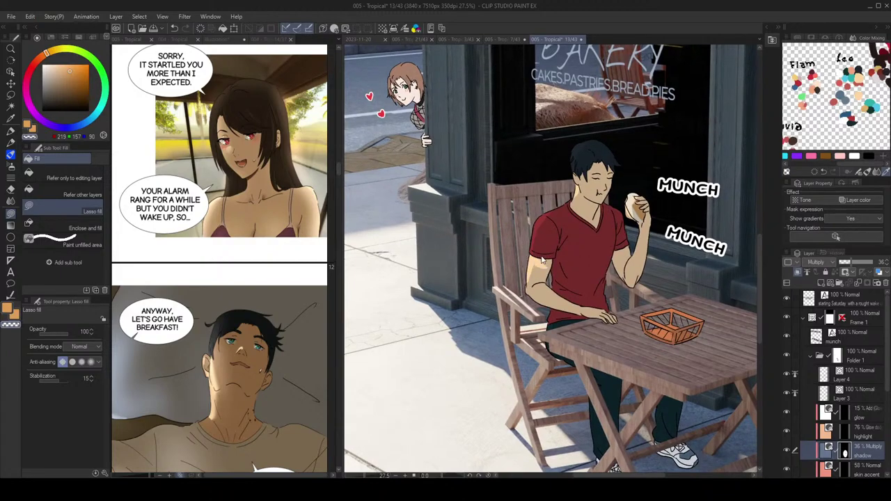
Step: Raise the Multiply shadow layer's opacity to 49%
scroll(585, 263, "down", 3)
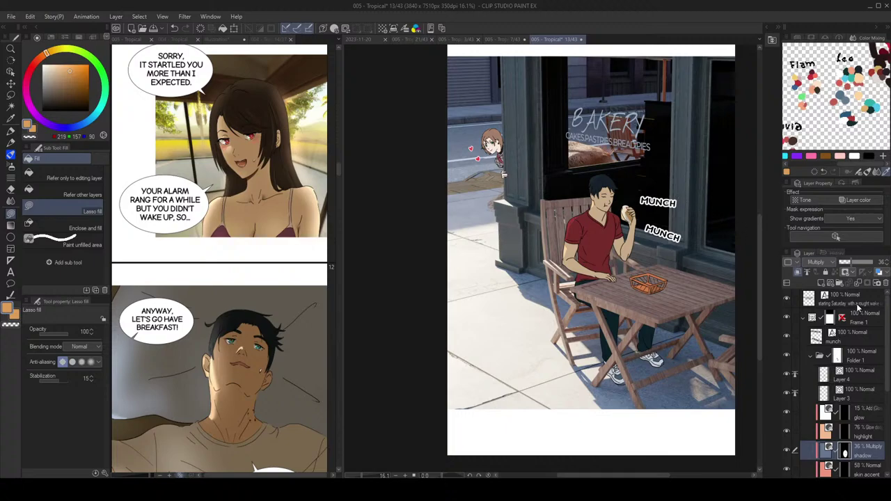
left_click(856, 263)
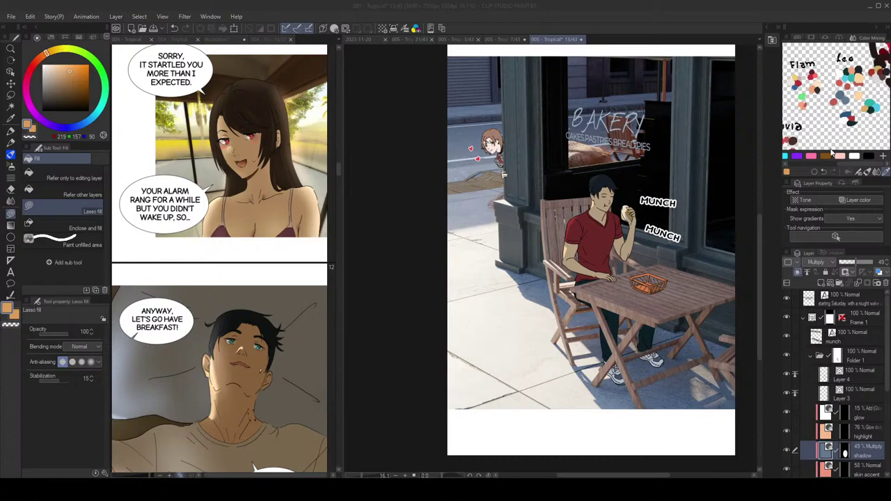
left_click_drag(689, 202, 685, 209)
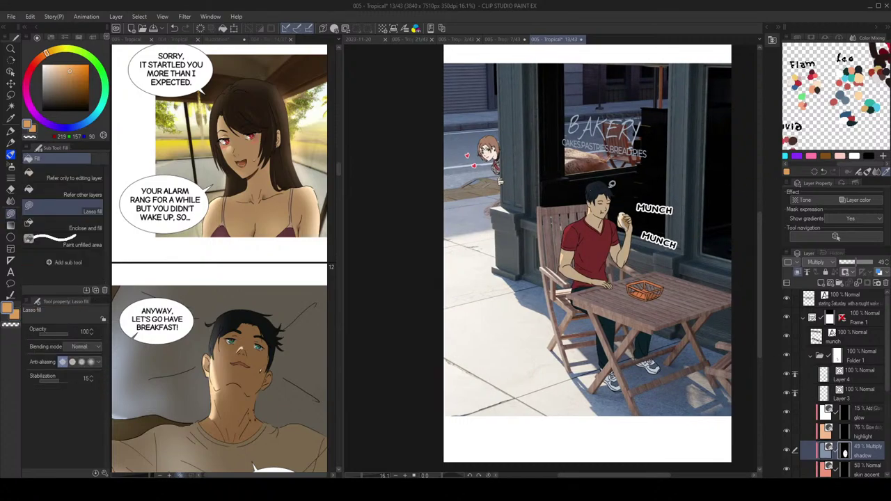
scroll(610, 184, "up", 2)
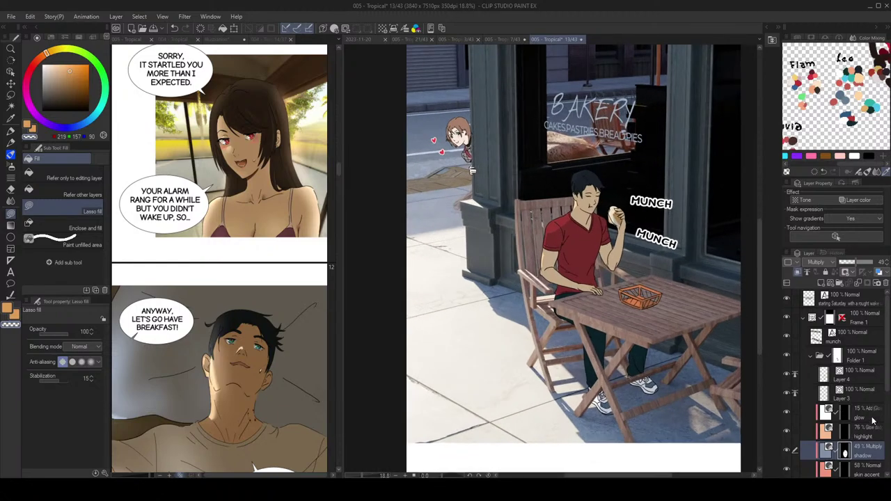
Step: Airbrush a soft glow around the man's head on the glow layer's mask, reducing the Soft brush to size 15
scroll(879, 411, "down", 2)
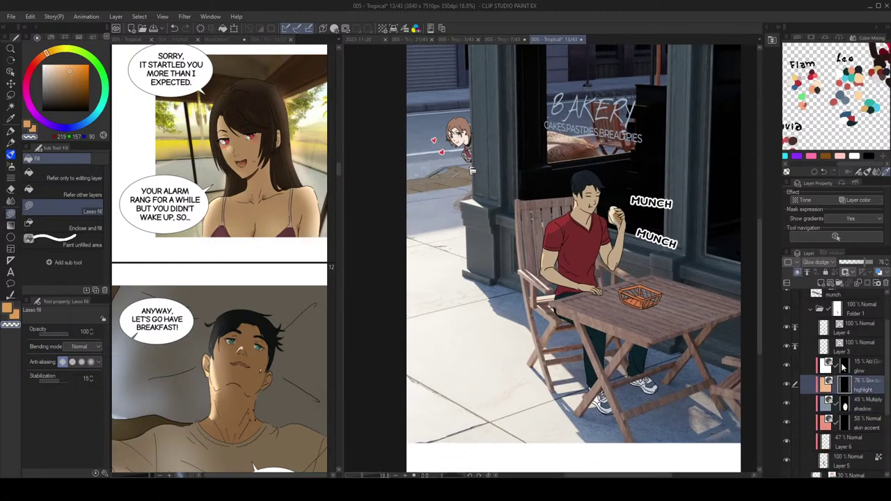
left_click(853, 365)
key("b")
key("[")
key("[")
key("[")
key("[")
key("[")
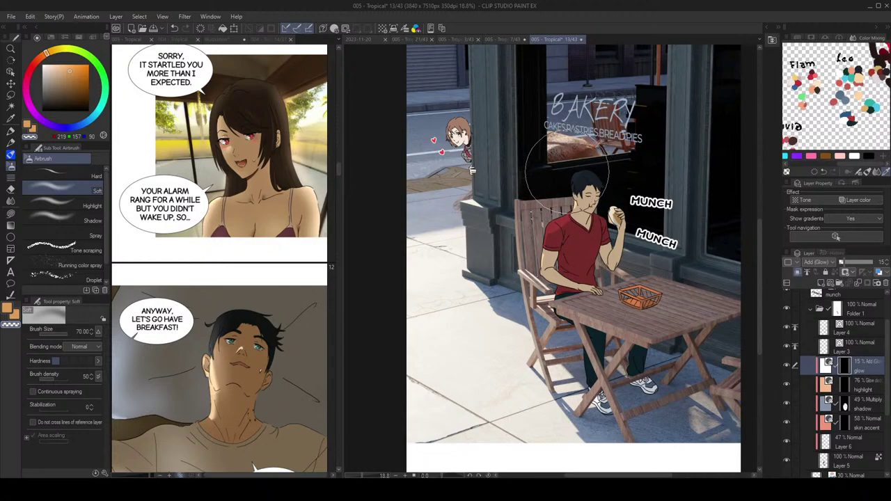
mouse_move(592, 164)
left_mouse_down()
mouse_move(578, 167)
mouse_move(612, 150)
mouse_move(606, 129)
left_mouse_up()
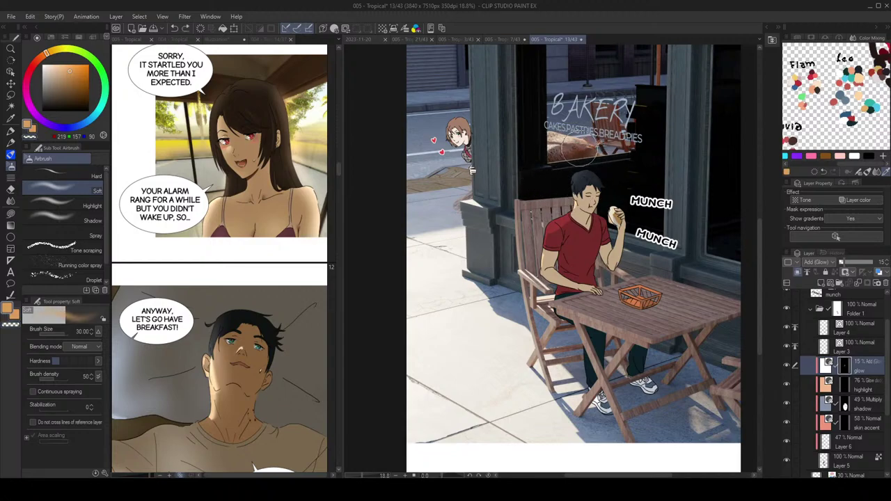
key("bracketleft")
key("bracketleft")
key("bracketleft")
key("bracketleft")
Step: Set the Add (Glow) layer's opacity to 64%
left_click(830, 383)
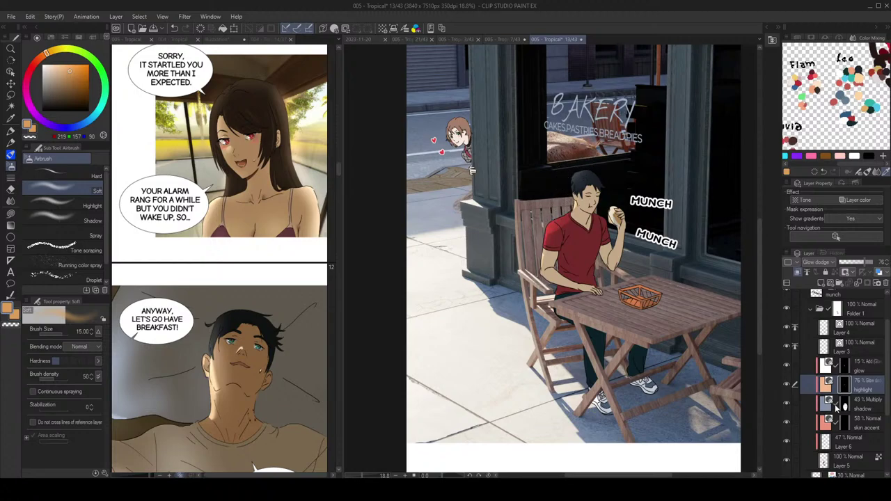
left_click(852, 368)
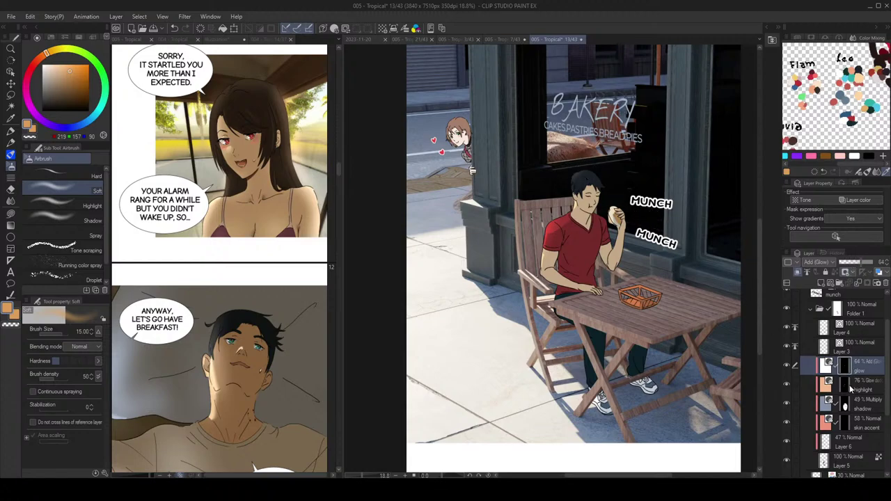
left_click(846, 381)
left_click(851, 368)
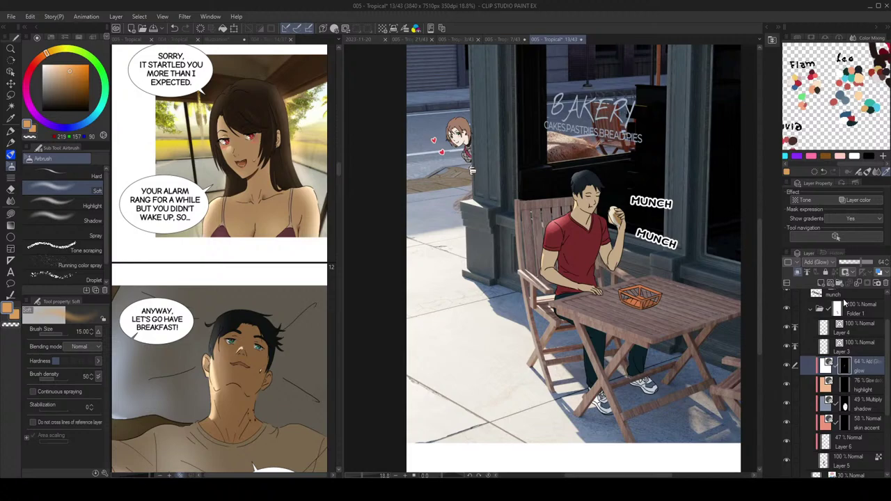
Step: Compare the panel with the glow layer hidden, and recolour the glow layer from white to a pale cream
left_click(853, 386)
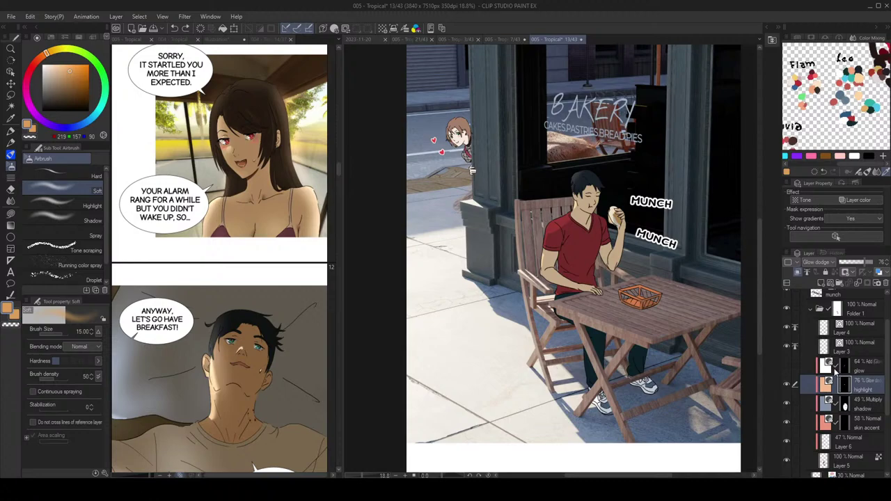
left_click(787, 365)
left_click(851, 369)
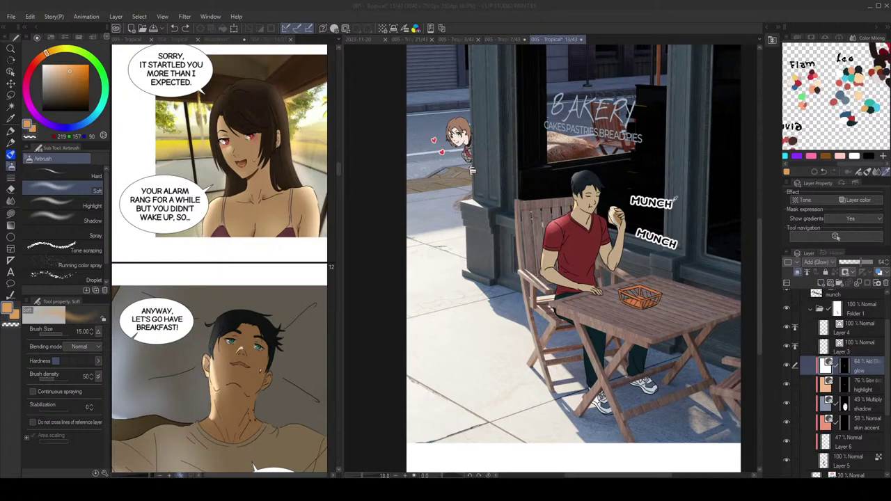
left_click(851, 151)
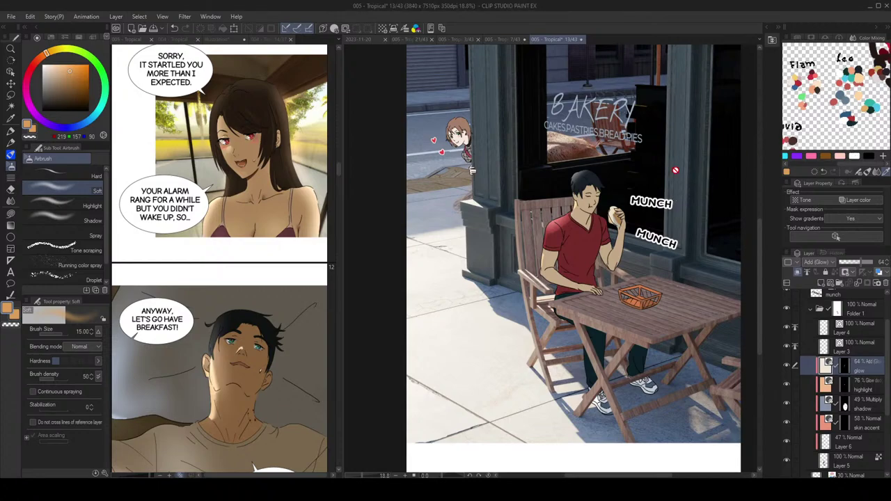
Step: Brush the cream glow onto the man's sleeve and upper arm on the glow layer's mask
key("b")
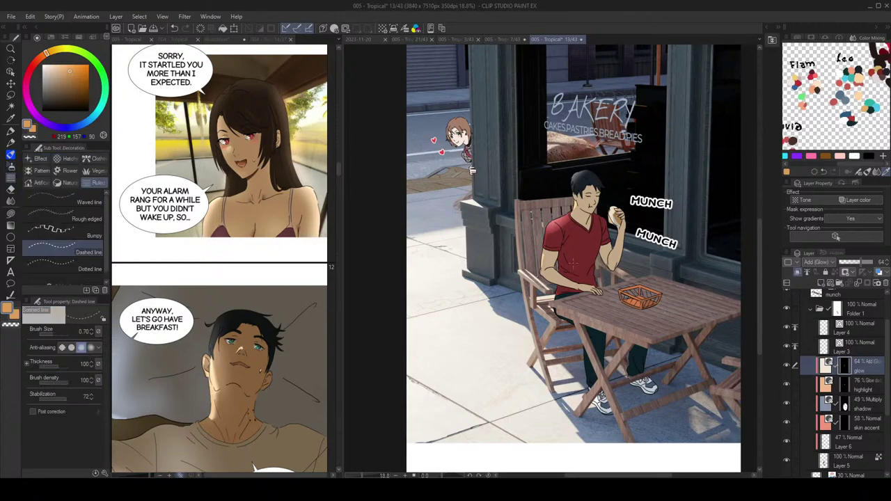
key("[")
key("[")
key("[")
key("[")
key("[")
key("[")
left_click_drag(543, 256, 540, 264)
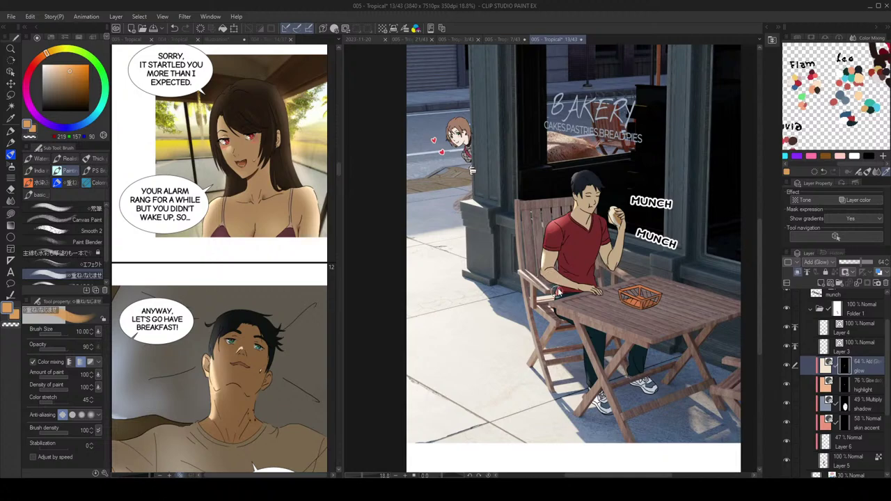
Step: Try a glow stroke over the man's shoes with the Soft airbrush at size 25, and undo it
key("b")
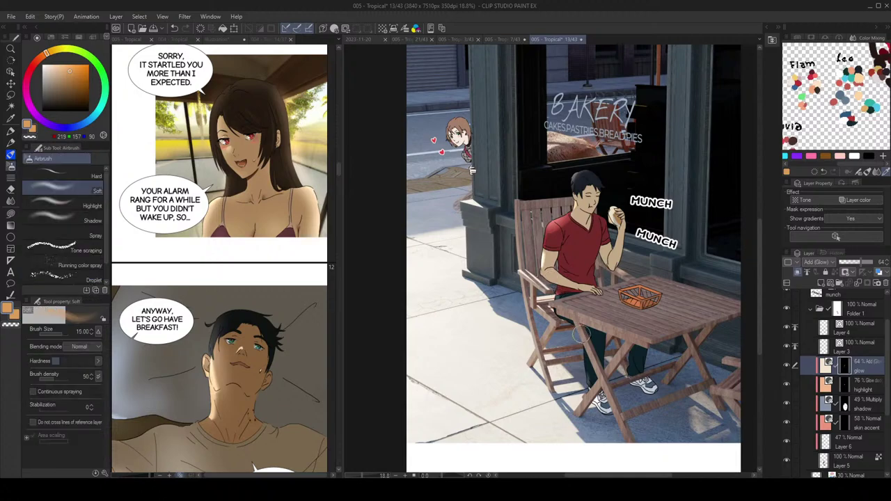
key("bracketright")
key("bracketright")
key("bracketright")
left_click_drag(602, 408, 623, 414)
key("ctrl+z")
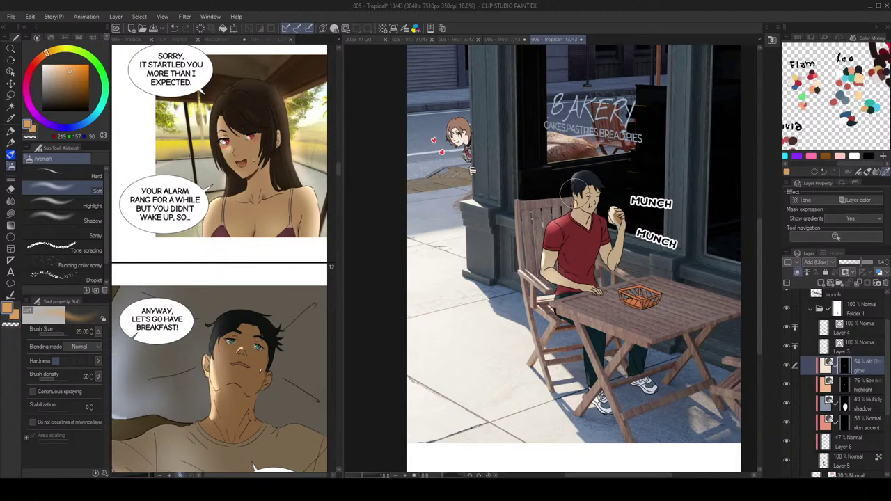
Step: Refine the glow on the man's arms and the basket with a size 8 Soft airbrush, switching to transparent to trim it
scroll(644, 216, "up", 2)
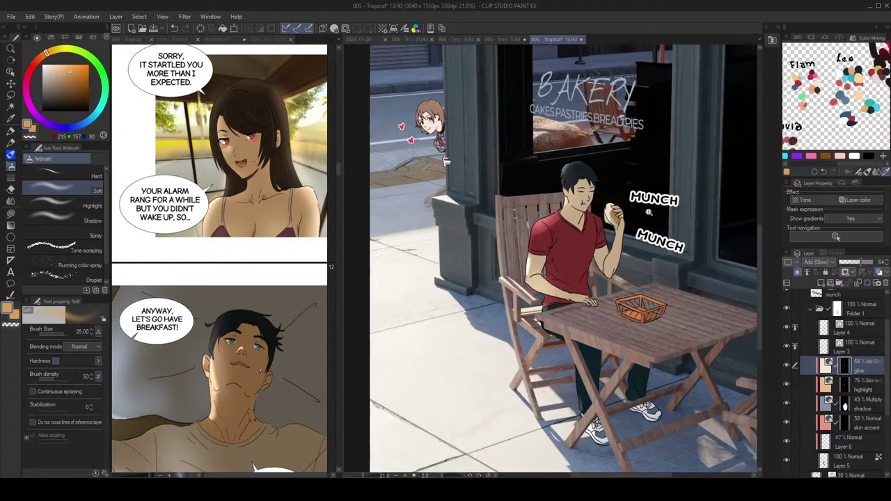
key("bracketleft")
key("bracketleft")
key("bracketleft")
key("bracketleft")
key("bracketleft")
key("bracketleft")
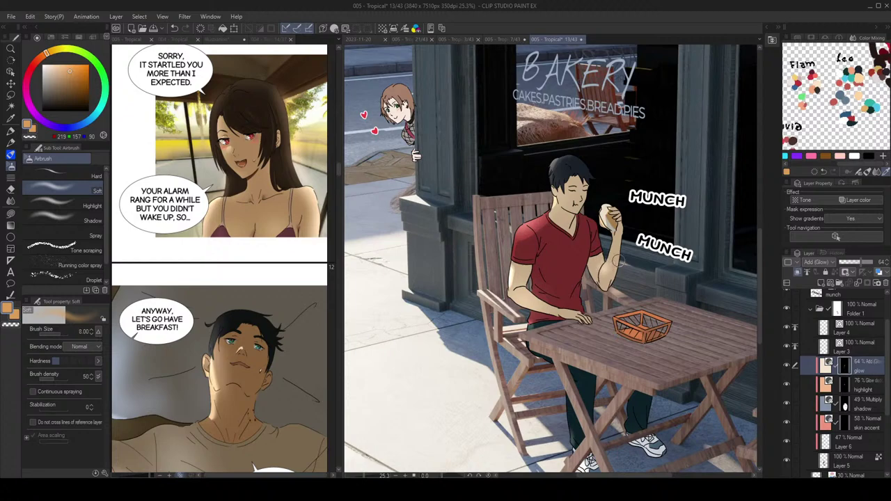
scroll(635, 252, "down", 1)
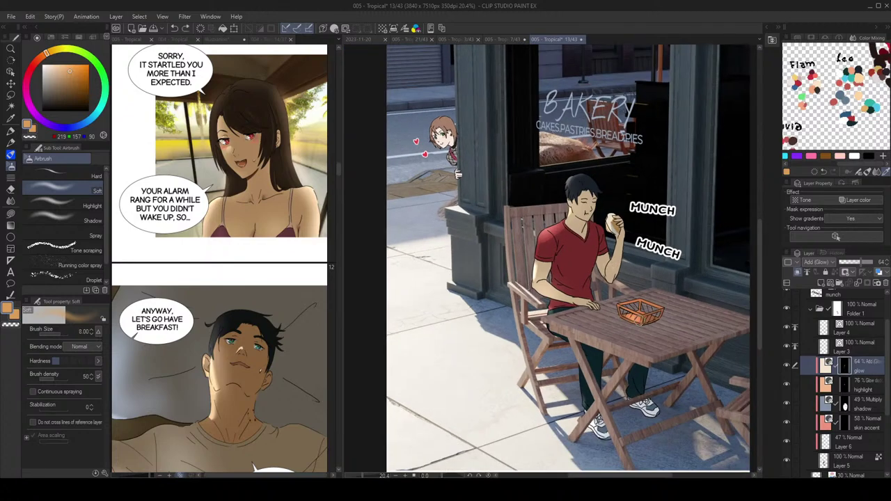
key("c")
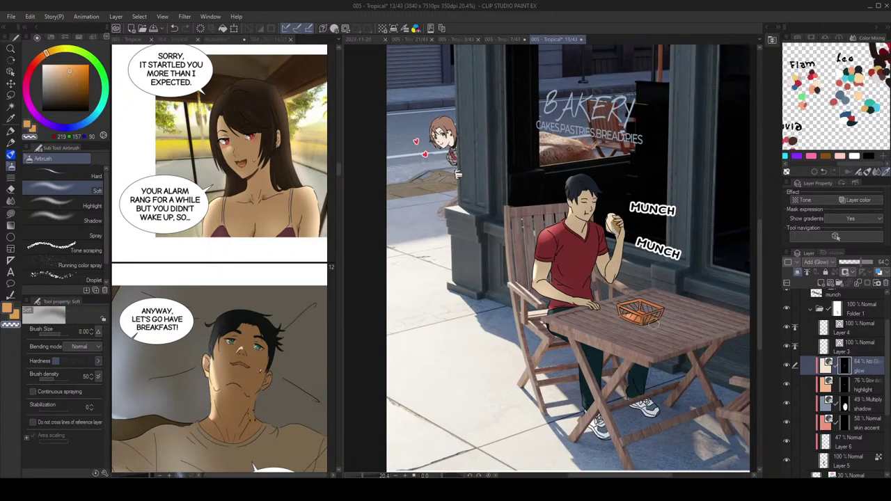
Step: Add a new clipped layer above Layer 5 for touching up the basket with the Soft airbrush
scroll(650, 319, "down", 2)
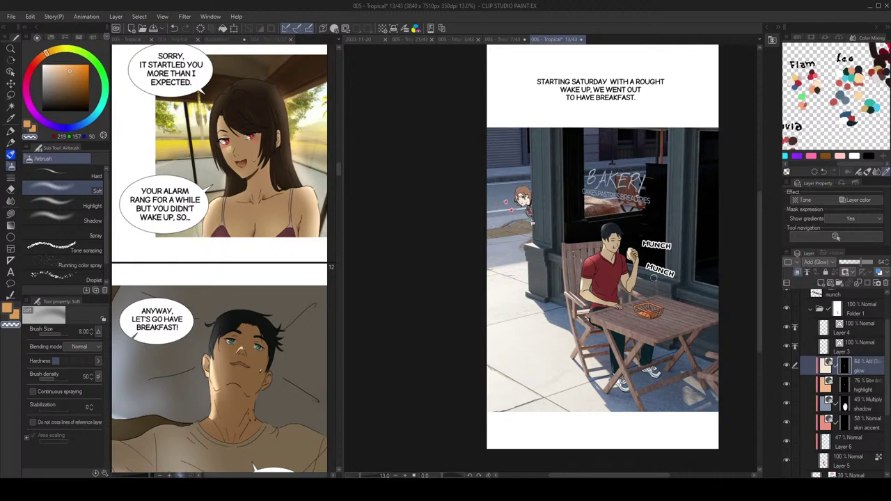
scroll(671, 307, "up", 5)
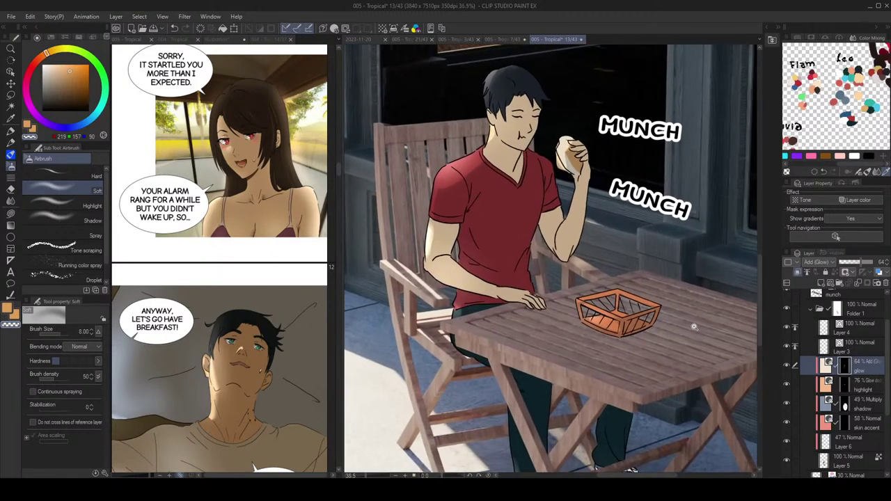
key("g")
left_click(851, 459)
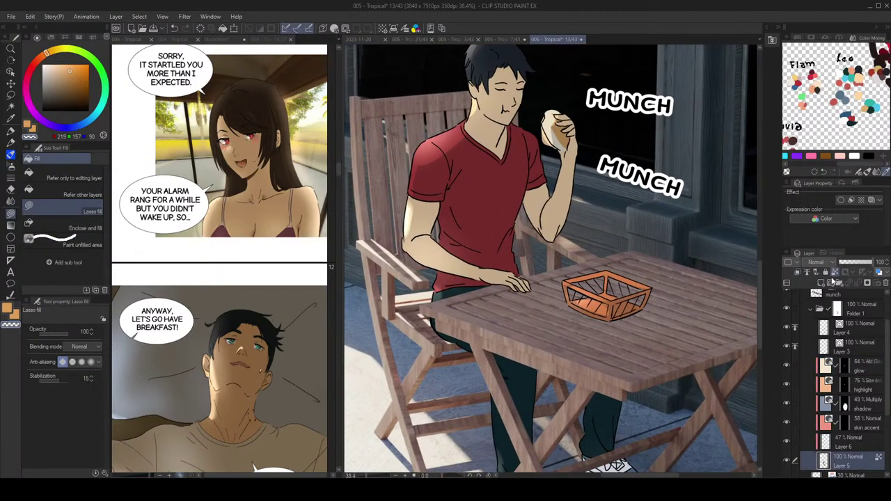
key("b")
left_click_drag(639, 286, 645, 270)
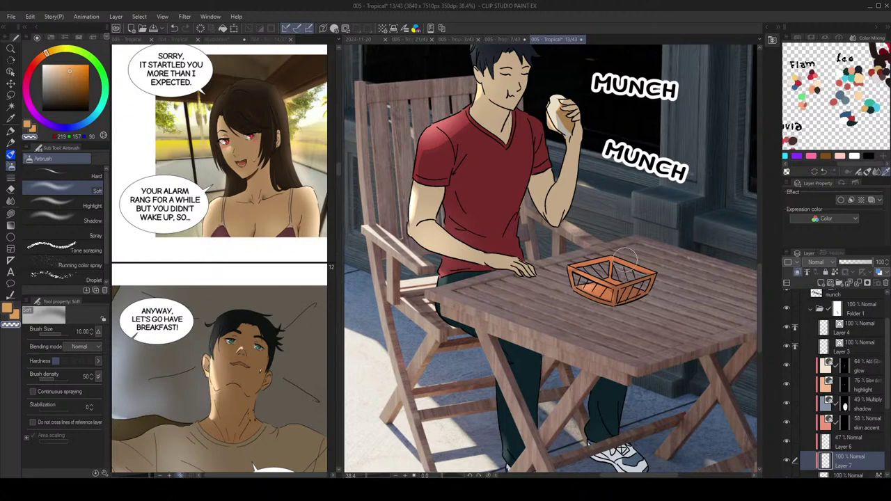
Step: Work on the basket's gaps with a size 0.80 Soft airbrush in grey-brown tones sampled from the table, undoing the first attempt
key("bracketleft")
key("bracketleft")
key("bracketleft")
key("bracketleft")
key("bracketleft")
key("bracketleft")
key("bracketleft")
scroll(654, 282, "up", 1)
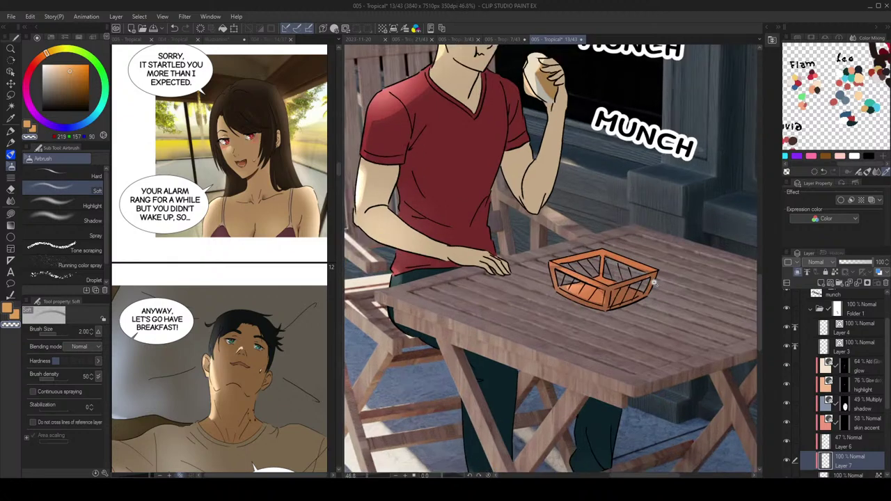
key("bracketleft")
key("bracketleft")
key("bracketleft")
left_click(677, 304, "alt")
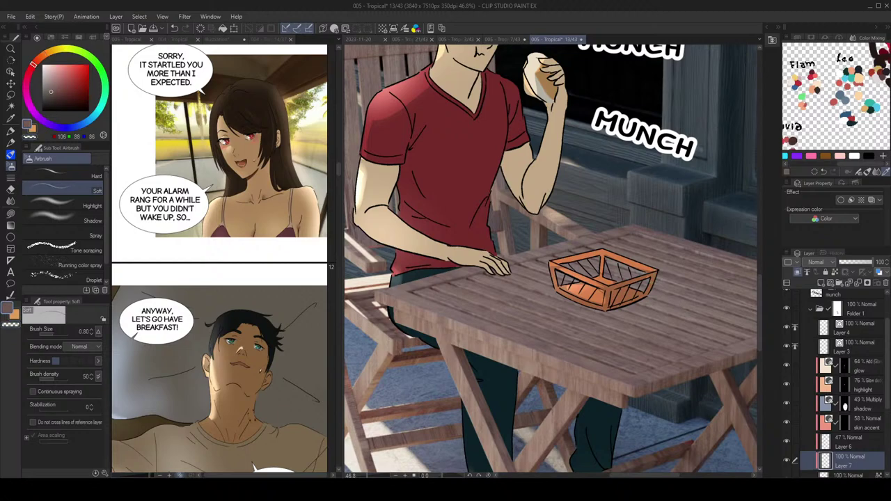
key("ctrl+z")
left_click(564, 243, "alt")
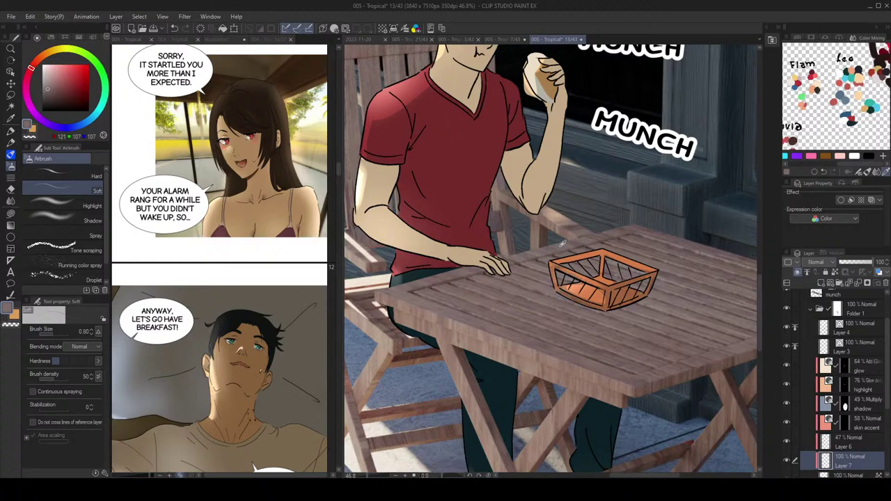
Step: Touch up the basket with its sampled orange and darker brown, and set the drawing colour to a light tan
left_click(593, 291, "alt")
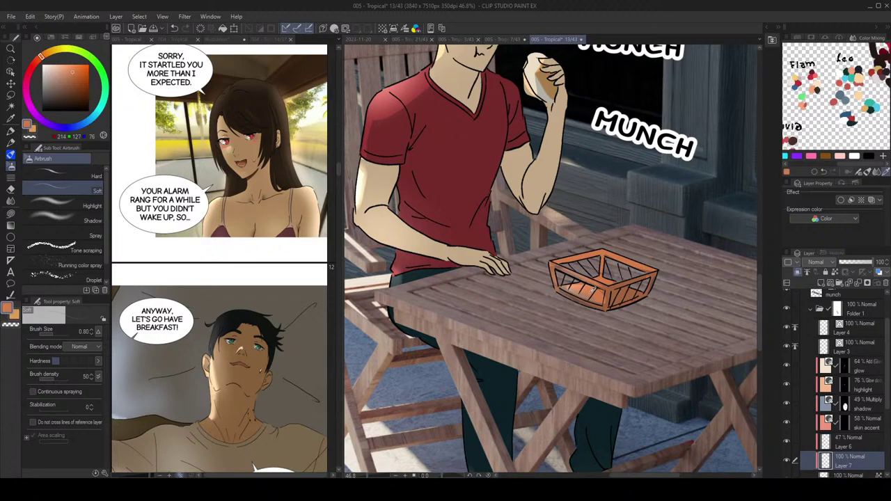
left_click(635, 283, "alt")
scroll(630, 279, "down", 1)
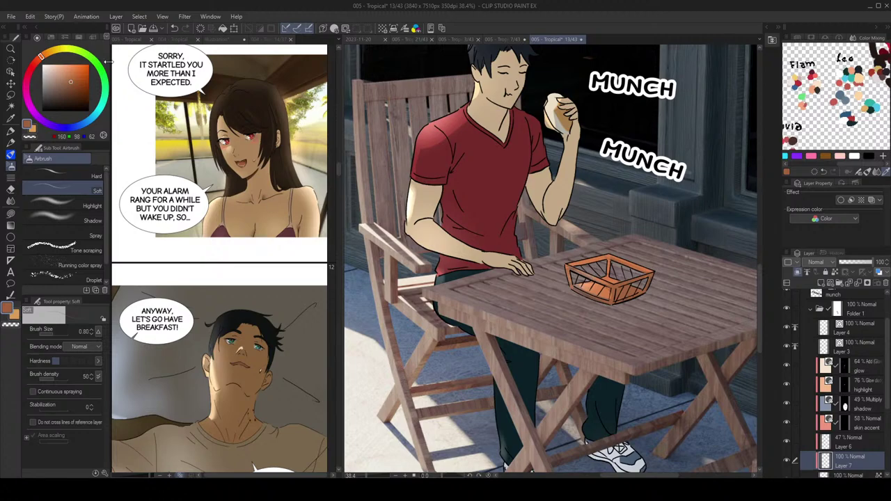
left_click(67, 73)
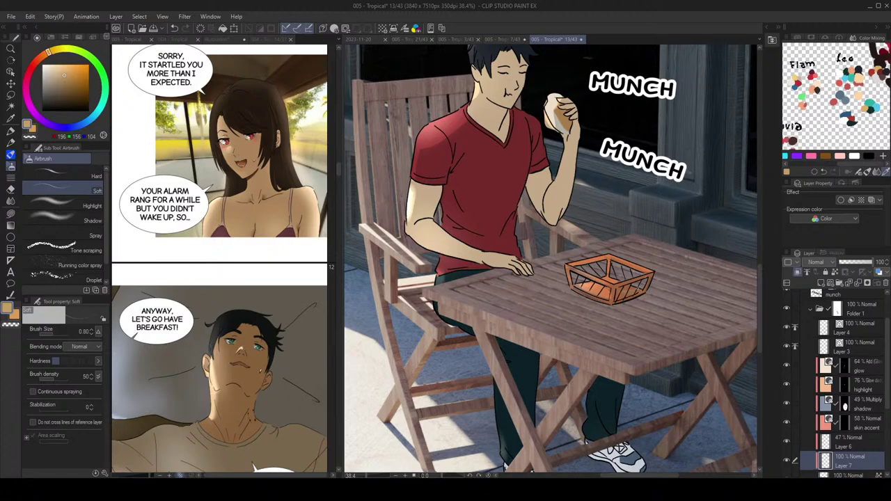
scroll(657, 278, "down", 1)
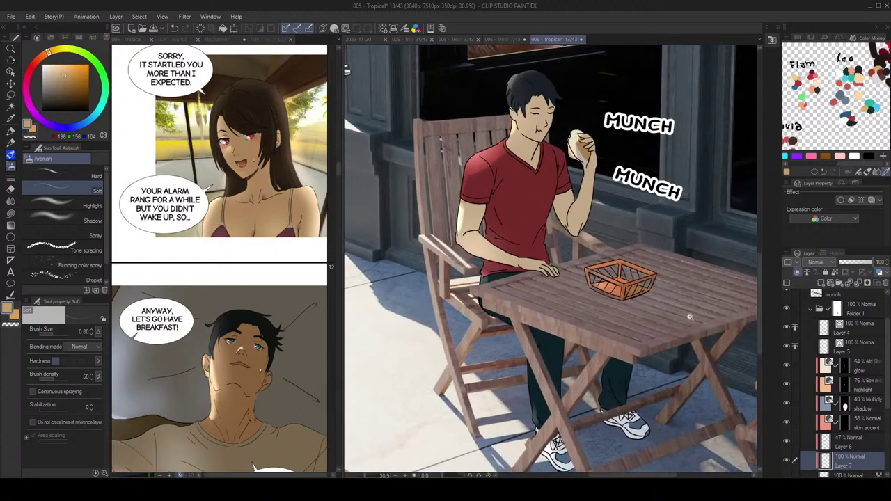
left_click(845, 406)
left_click(788, 404)
left_click(788, 404)
key("space")
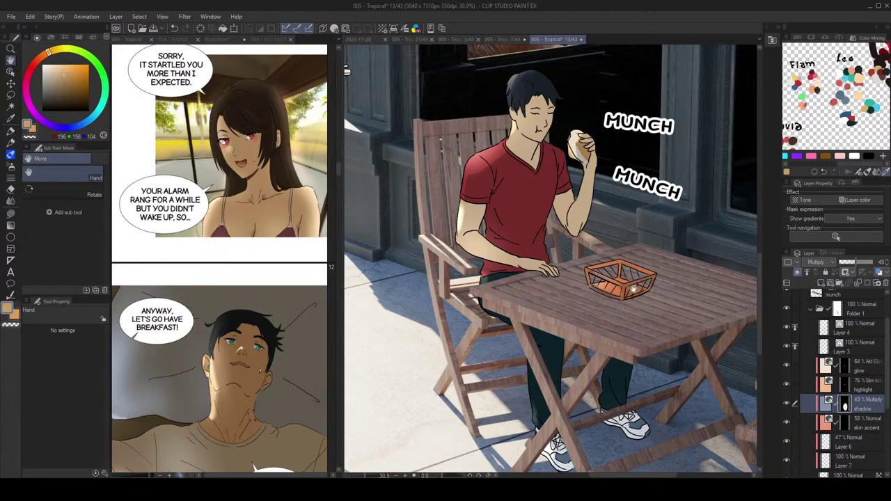
key("g")
key("g")
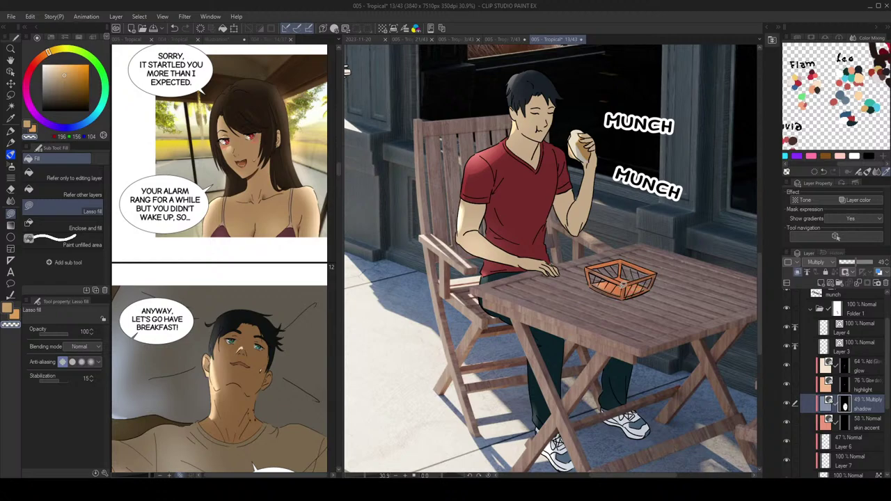
key("c")
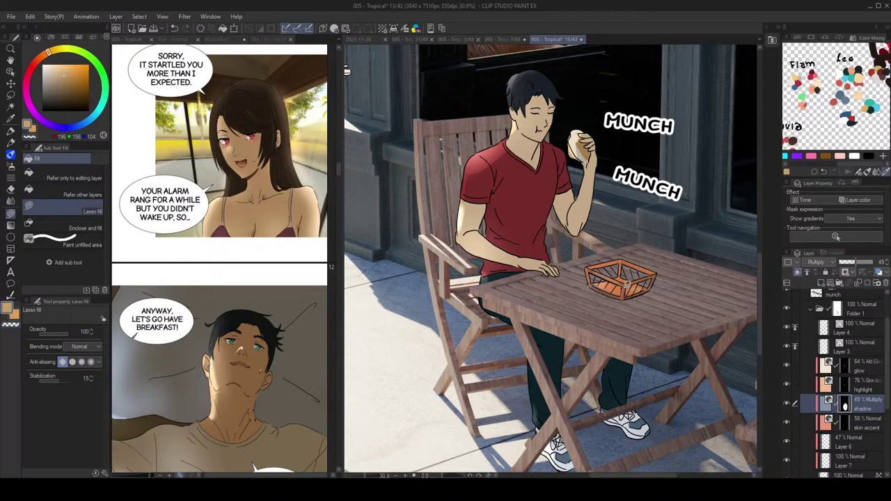
Step: Paint the basket's frame light tan on Layer 7 with the blending paint brush at size 5
left_click(856, 459)
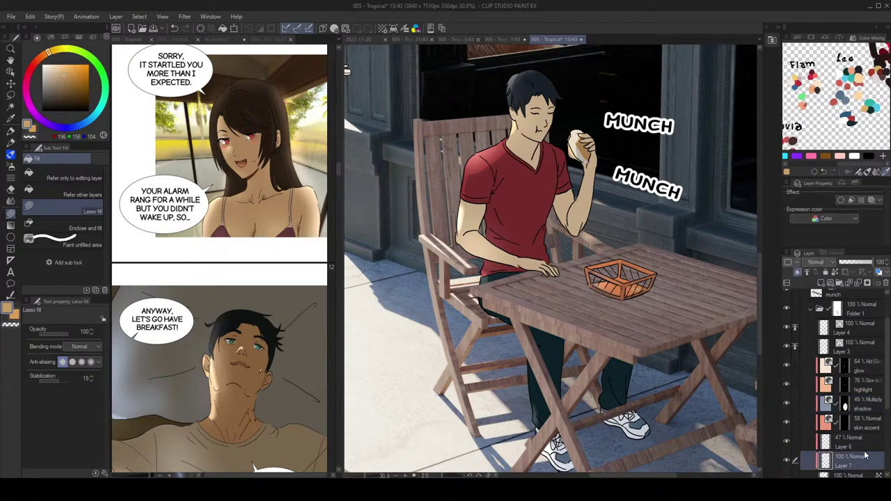
scroll(887, 404, "down", 2)
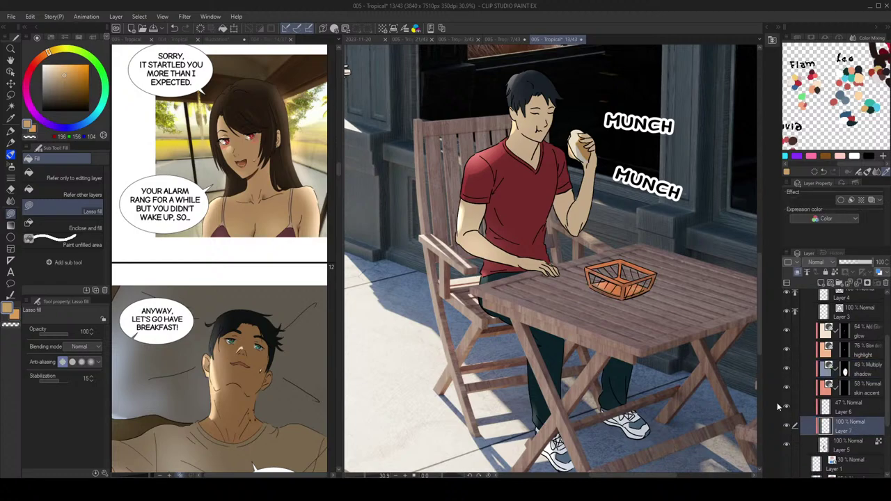
key("b")
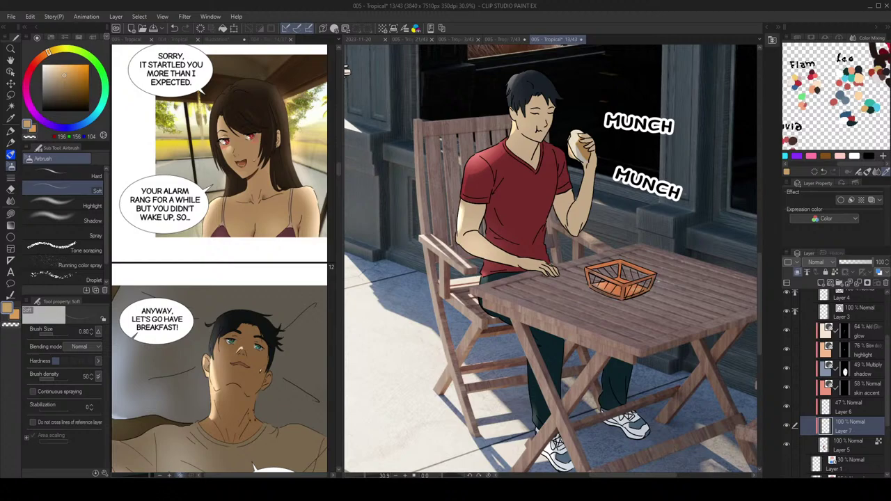
key("b")
key("b")
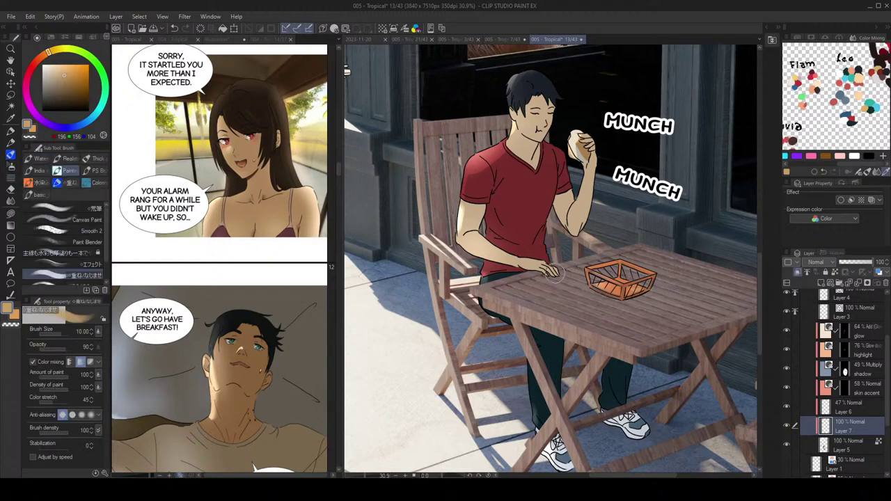
key("[")
left_click_drag(624, 260, 657, 268)
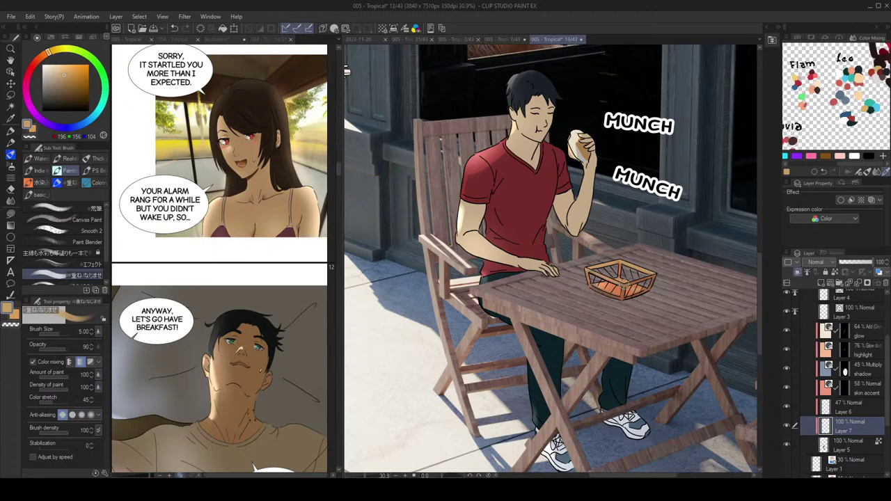
Step: Touch up the basket's contents in their sampled orange and its frame in a sampled muted brown
scroll(664, 269, "down", 5)
scroll(653, 266, "up", 7)
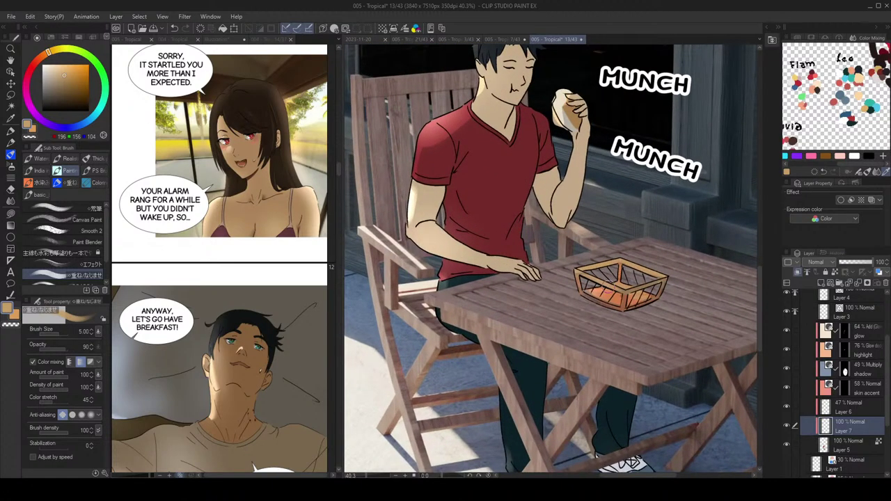
left_click(613, 293, "alt")
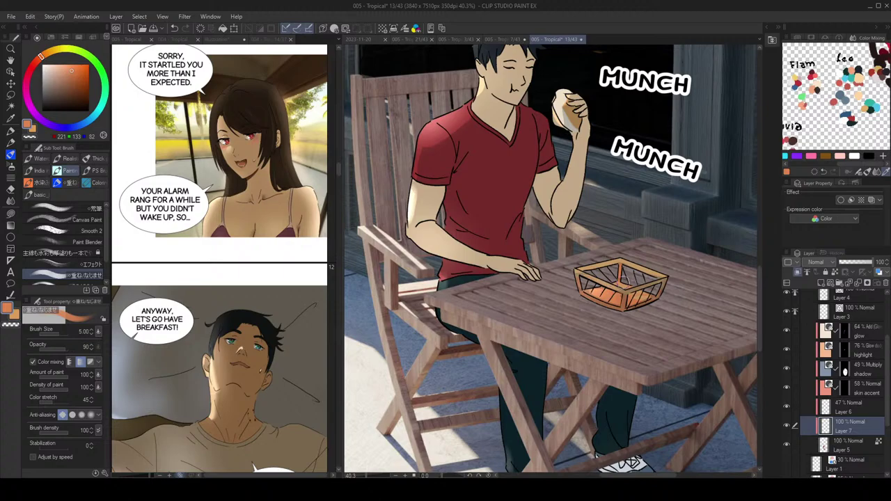
left_click(629, 289, "alt")
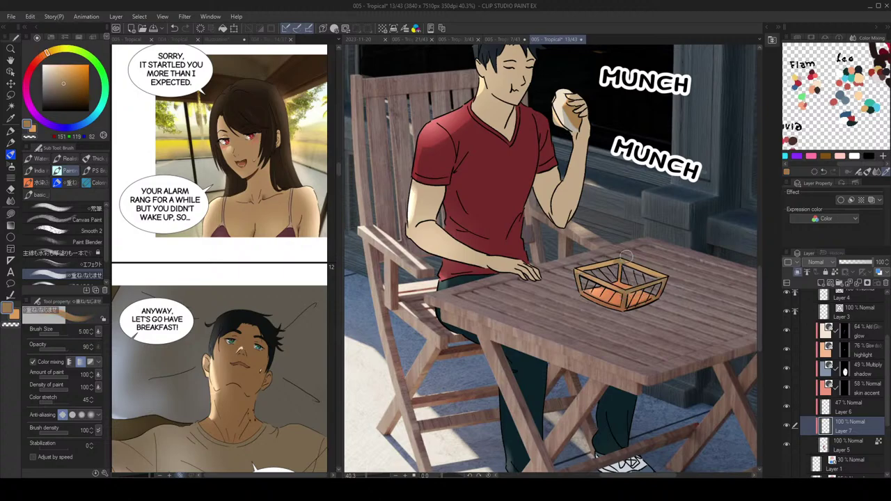
scroll(642, 257, "down", 3)
scroll(641, 256, "up", 2)
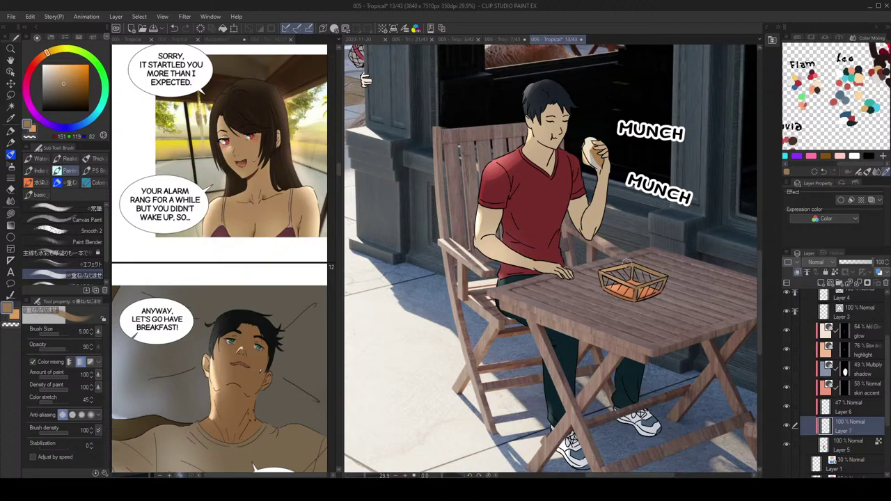
scroll(622, 281, "down", 3)
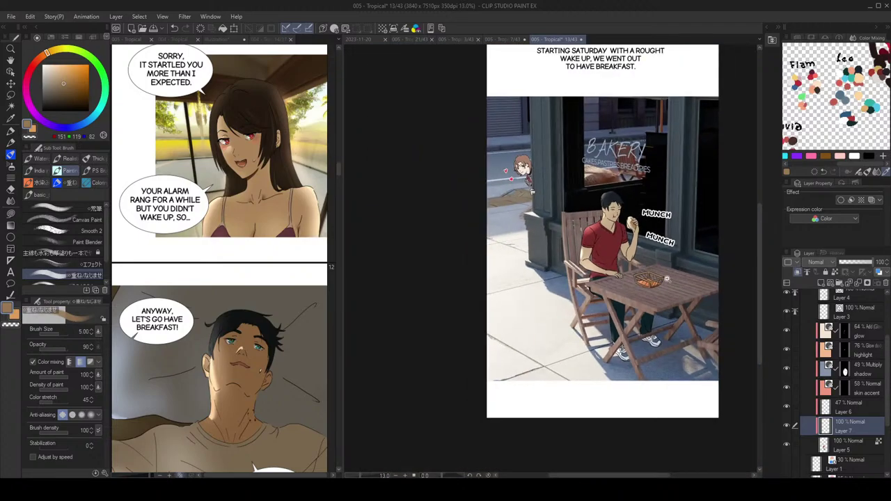
scroll(627, 278, "up", 4)
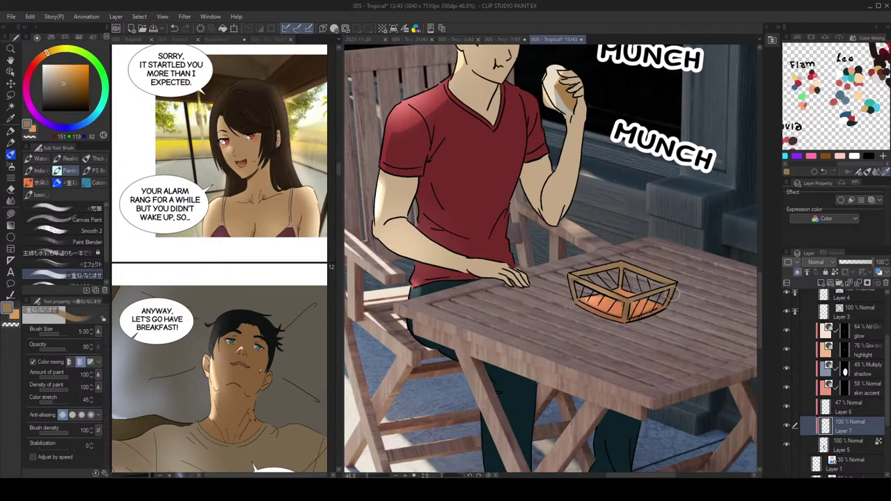
Step: Refine the basket's contents and bars at brush size 2, sampling first the orange and then the frame's brown
left_click(647, 301, "alt")
key("bracketleft")
key("bracketleft")
key("bracketleft")
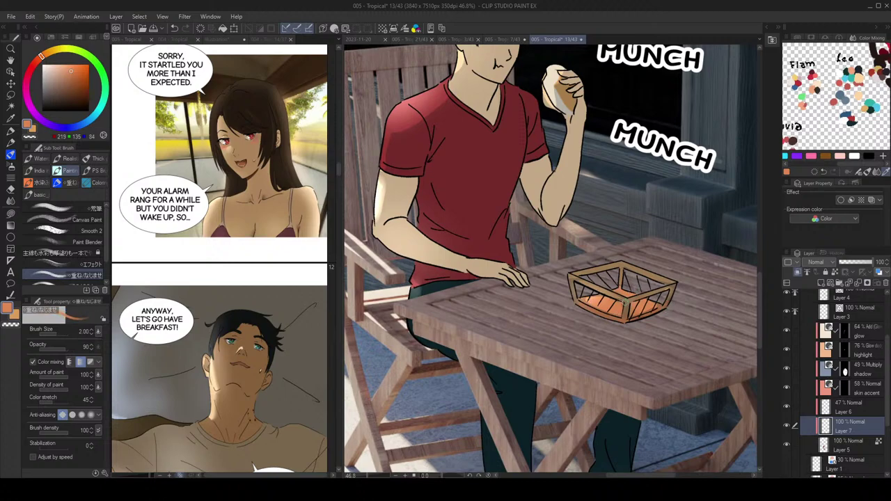
scroll(653, 292, "down", 3)
scroll(651, 282, "up", 3)
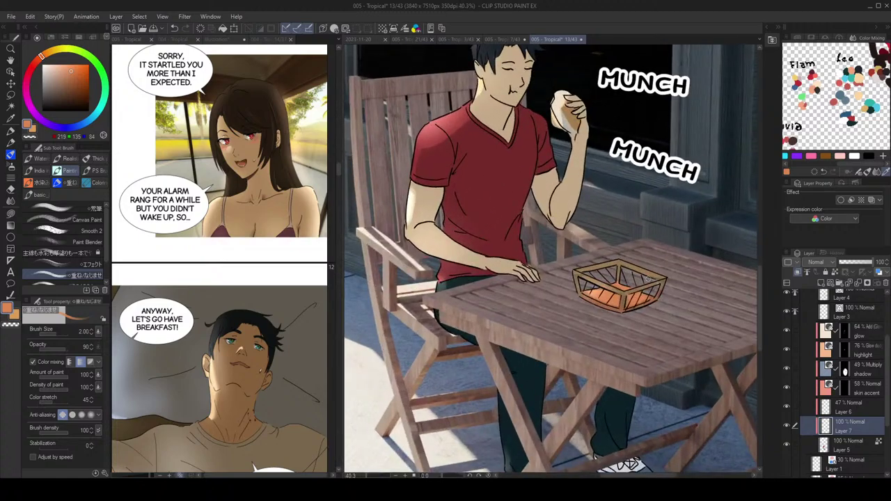
left_click(647, 270, "alt")
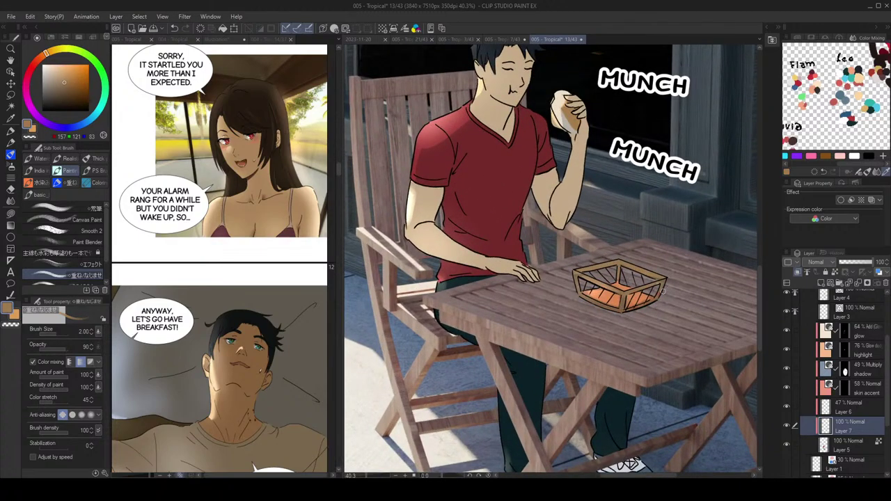
scroll(665, 276, "down", 2)
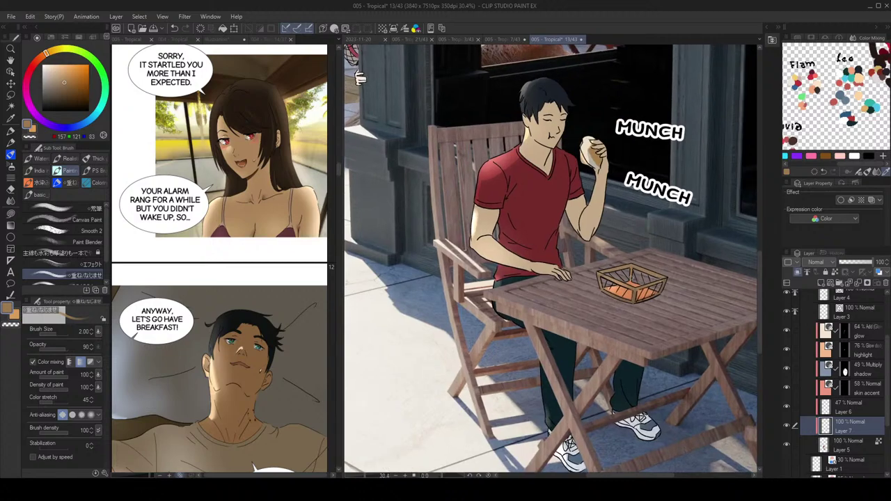
scroll(671, 251, "down", 2)
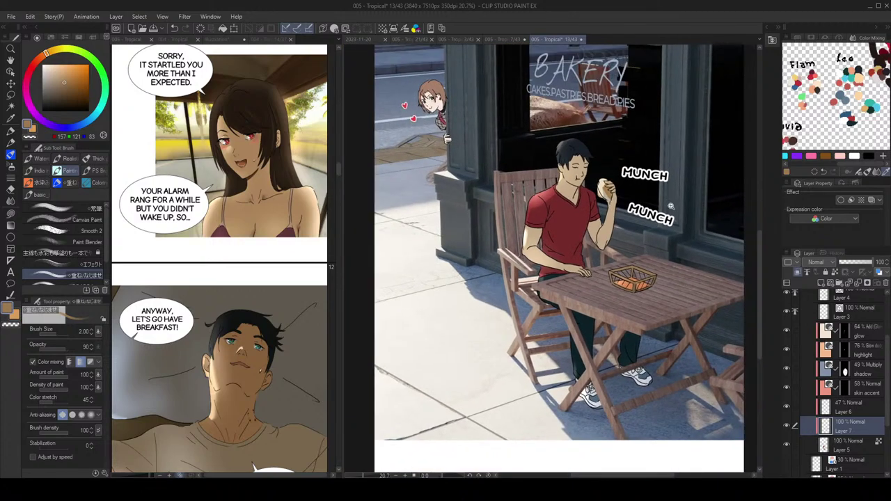
scroll(671, 206, "up", 1)
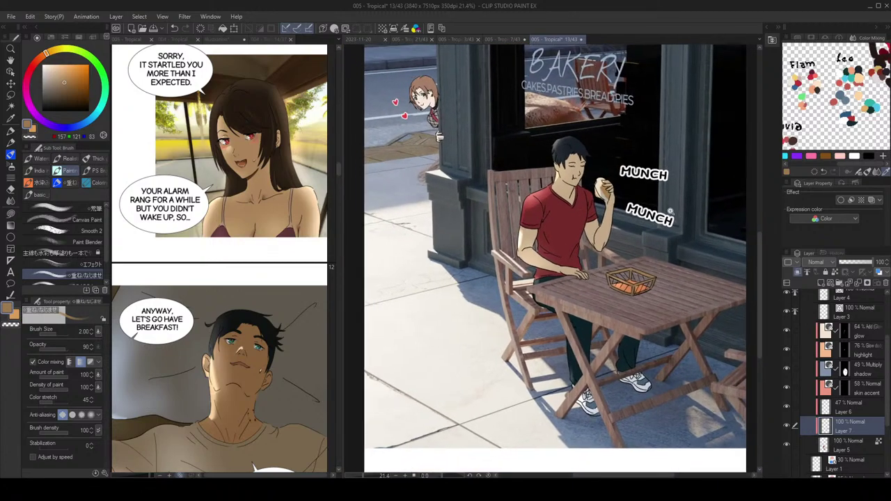
Step: Duplicate the shadow layer and place the copy, clipped and with an emptied mask, directly above background layer 0001
left_click(864, 373)
key("ctrl+c")
key("ctrl+v")
scroll(864, 379, "down", 1)
left_click_drag(870, 341, 868, 459)
scroll(863, 403, "down", 3)
left_click_drag(860, 378, 818, 416)
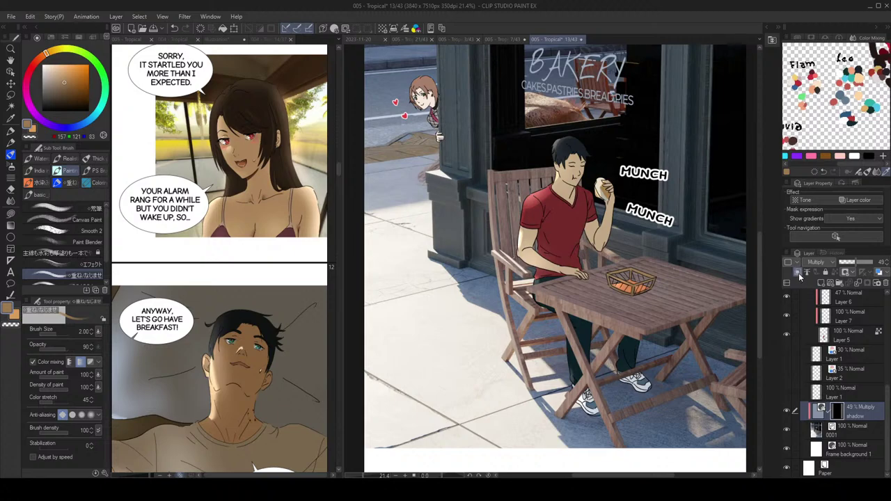
Step: Start the basket's cast shadow on the tabletop in the copied layer's mask with a size 5 Soft airbrush
left_click_drag(593, 322, 589, 327)
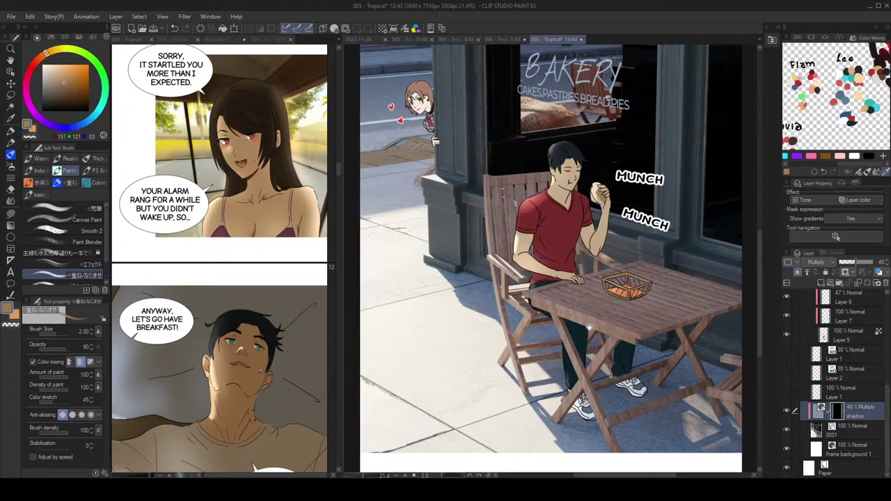
key("b")
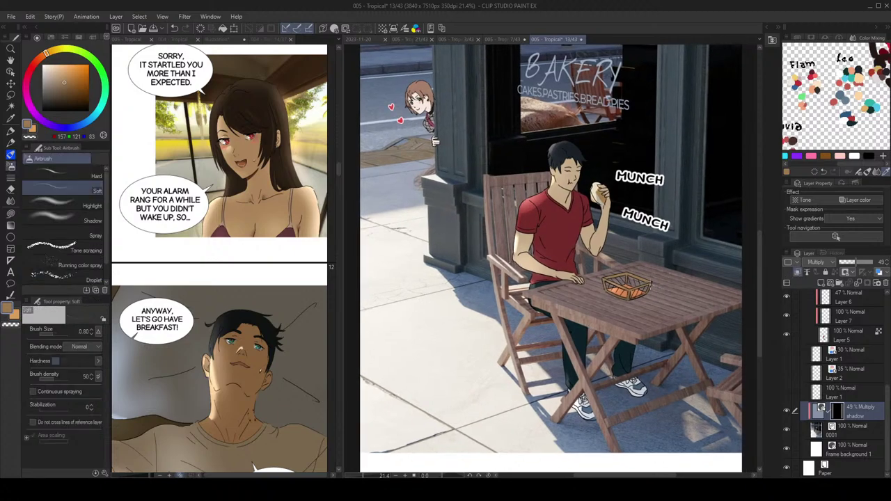
key("b")
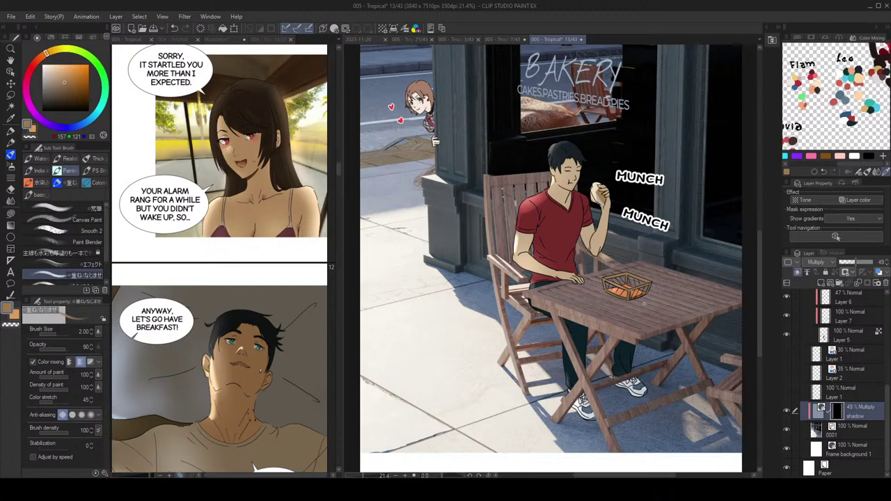
key("b")
key("b")
key("b")
key("b")
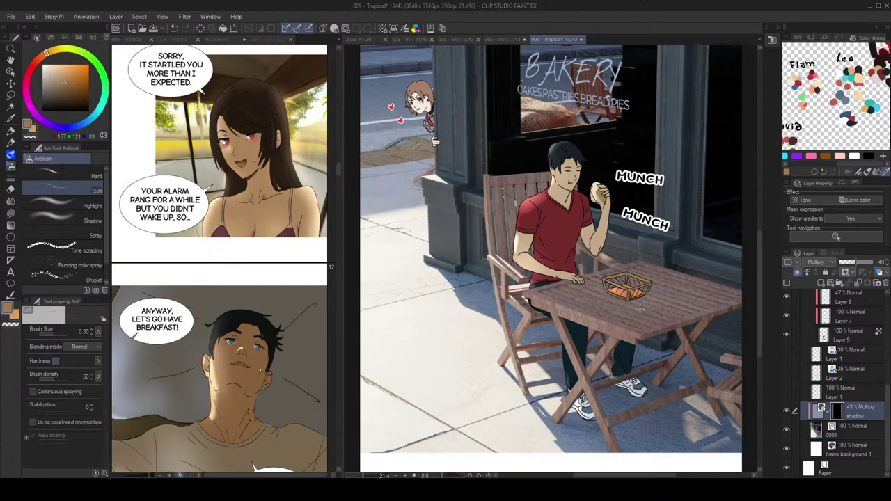
key("]")
key("]")
key("]")
key("]")
key("]")
scroll(644, 291, "up", 2)
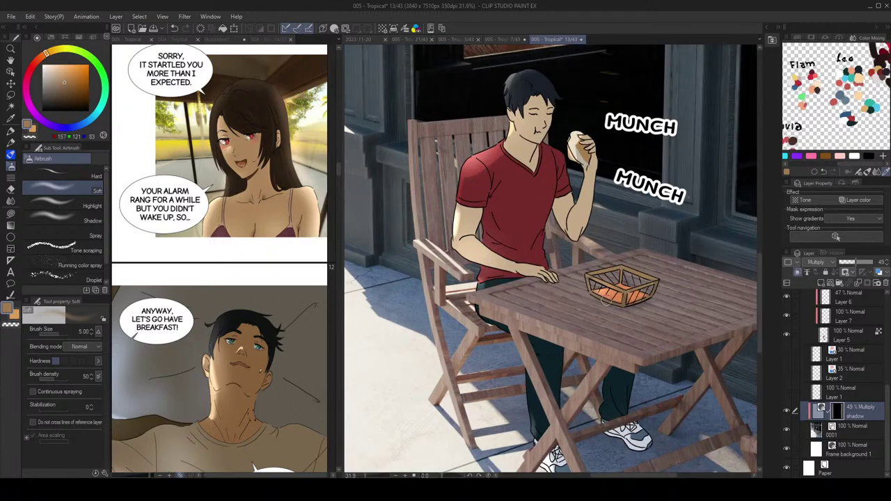
Step: Set the shadow copy's opacity to 74% and refine the tabletop shadows around the basket and hand, alternating with transparent
scroll(635, 299, "down", 3)
left_click_drag(859, 262, 867, 263)
scroll(635, 275, "up", 1)
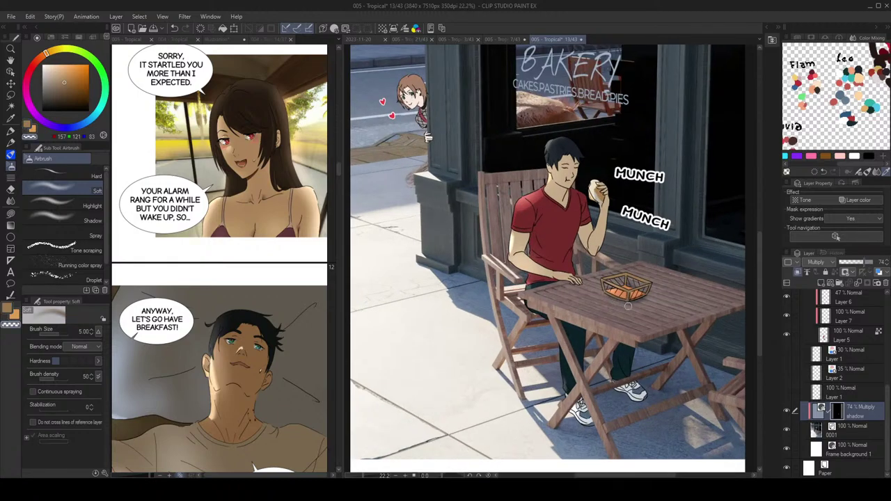
key("c")
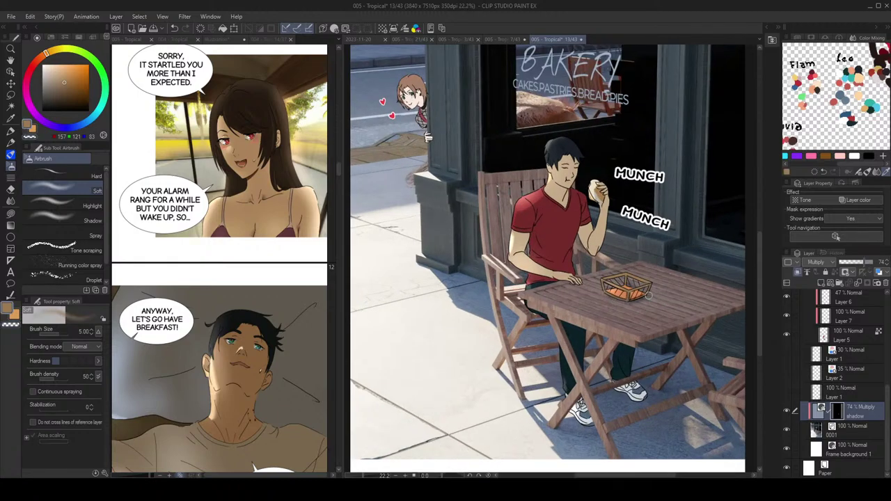
scroll(651, 294, "down", 2)
scroll(651, 272, "up", 4)
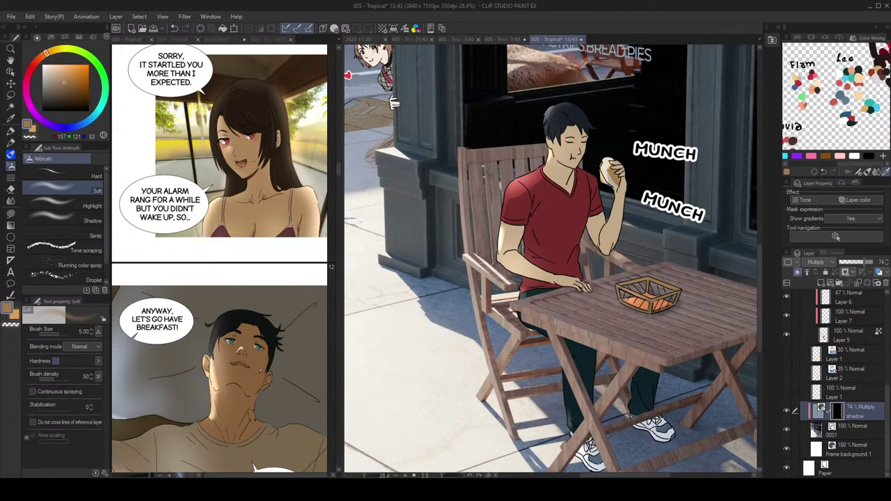
scroll(636, 253, "down", 2)
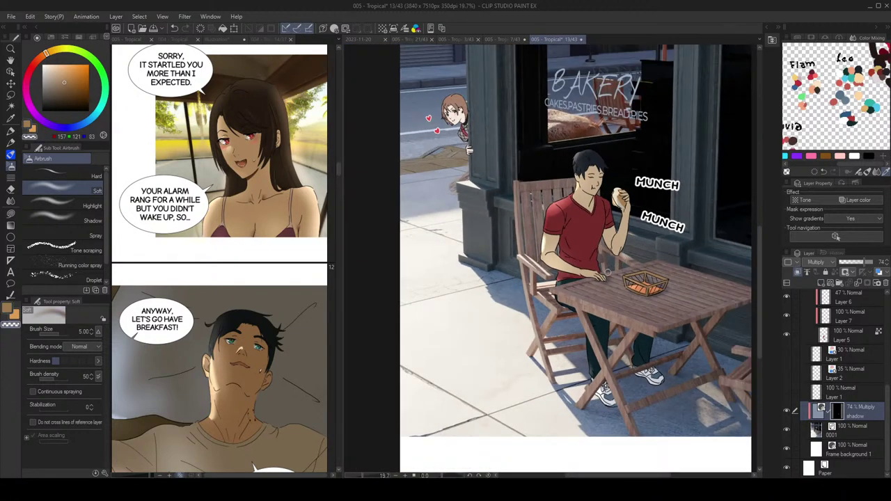
key("c")
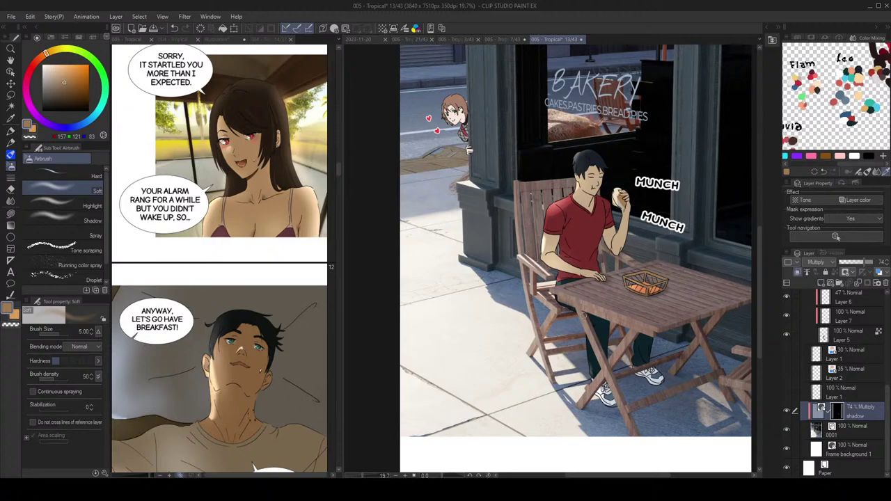
scroll(580, 302, "up", 1)
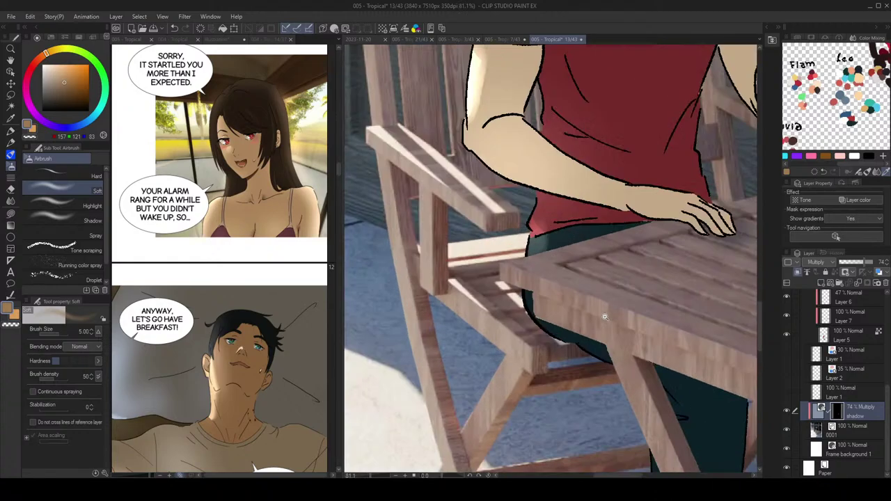
Step: Target the shadow copy's colour fill instead of its mask and set the layer's opacity to 55%
left_click(821, 411)
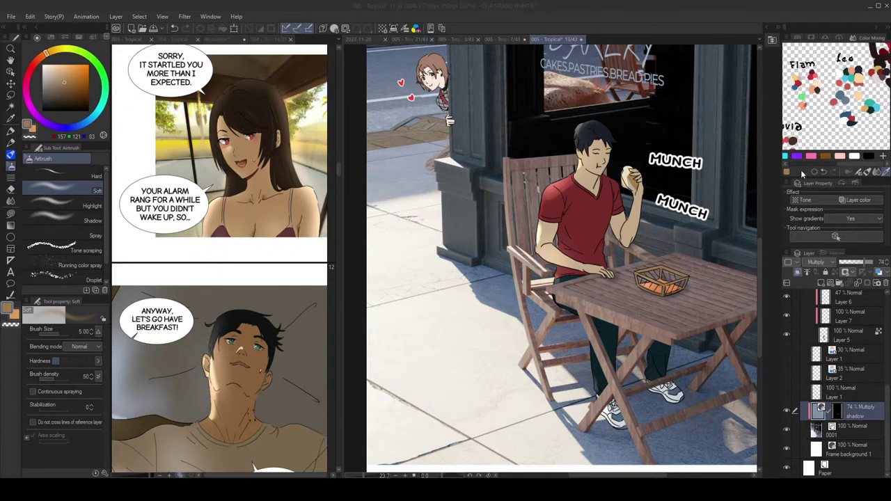
scroll(693, 236, "down", 2)
left_click_drag(864, 263, 859, 265)
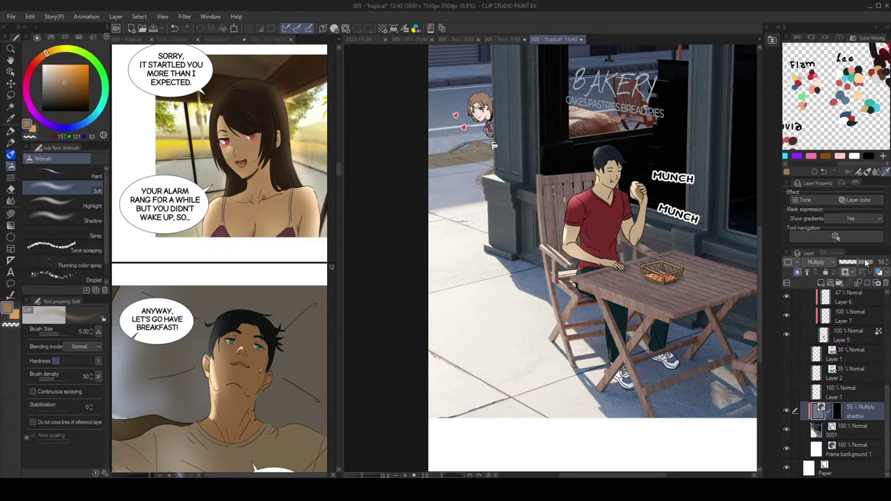
key("b")
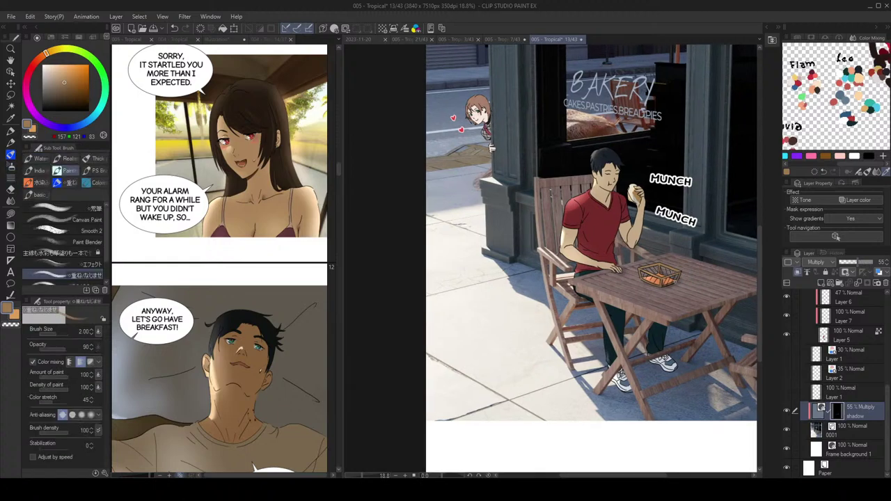
Step: Touch up the background shadow mask around the table with a size 7 Soft airbrush and set the layer's opacity to 62%
key("]")
key("]")
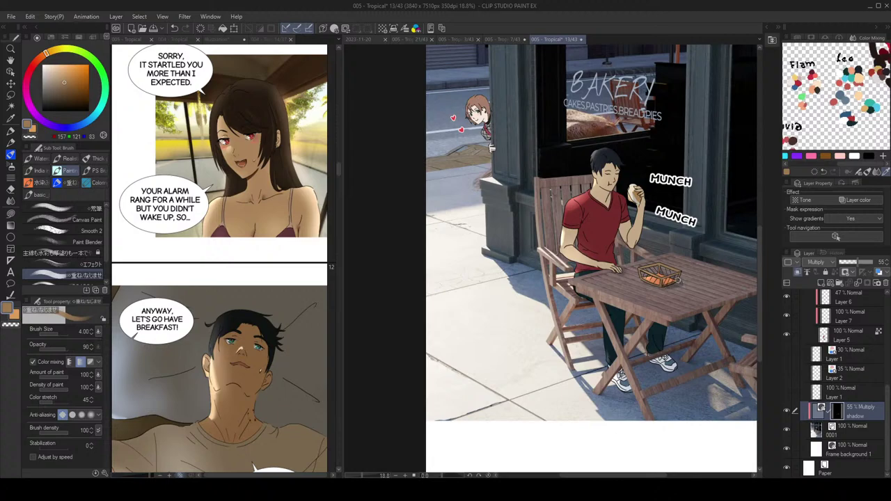
key("b")
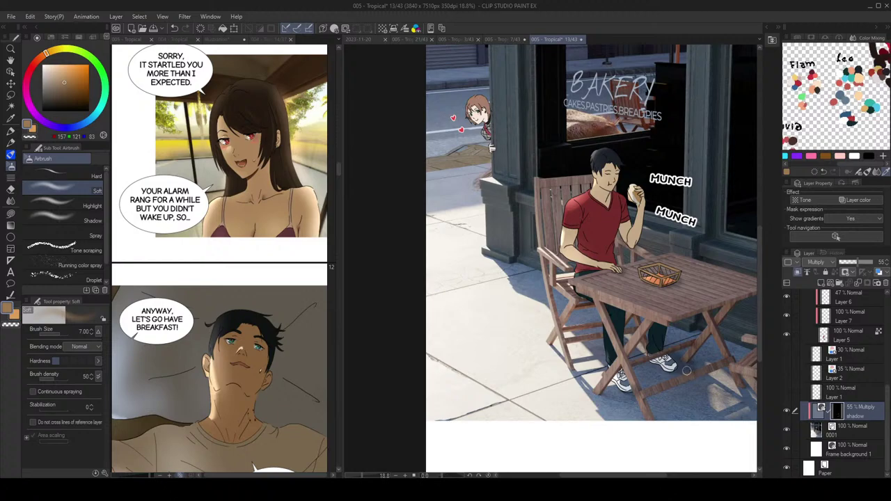
scroll(682, 369, "down", 1)
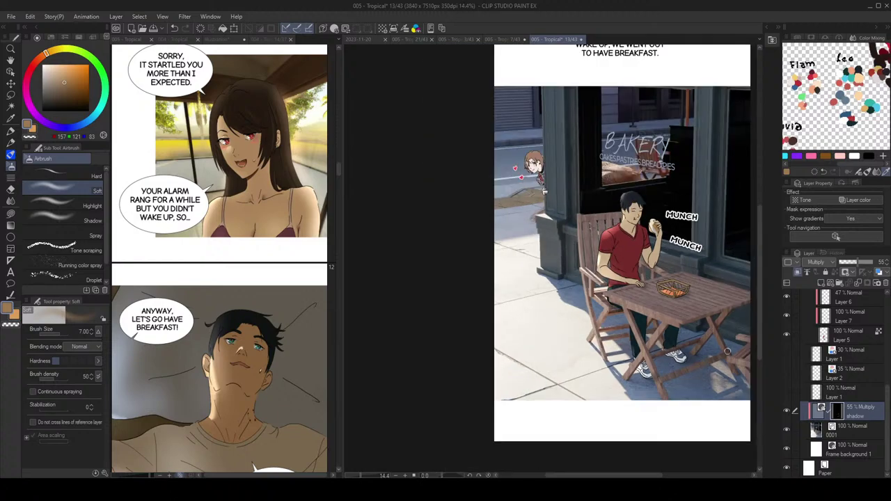
key("c")
key("c")
left_click_drag(631, 326, 633, 342)
mouse_move(852, 270)
left_mouse_down()
mouse_move(876, 267)
mouse_move(864, 269)
left_mouse_up()
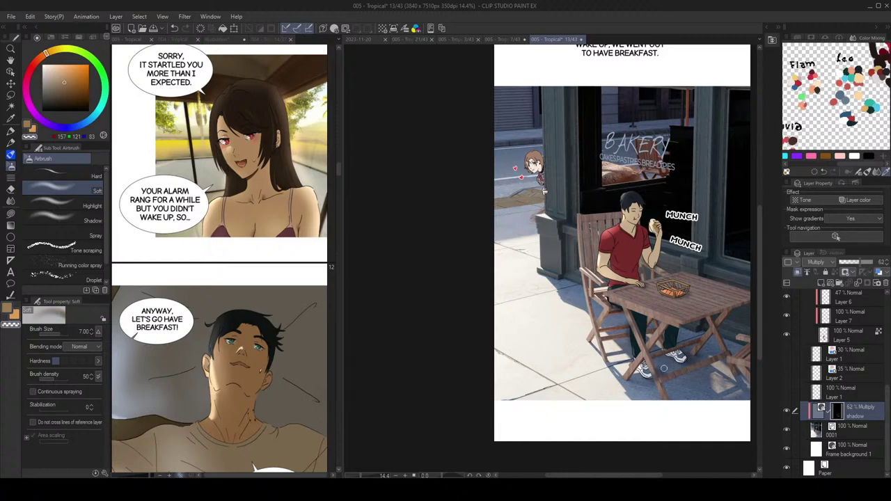
Step: Paint soft shadows around the man's shoes and behind the table in the background shadow mask, enlarging the Soft airbrush to size 12
key("c")
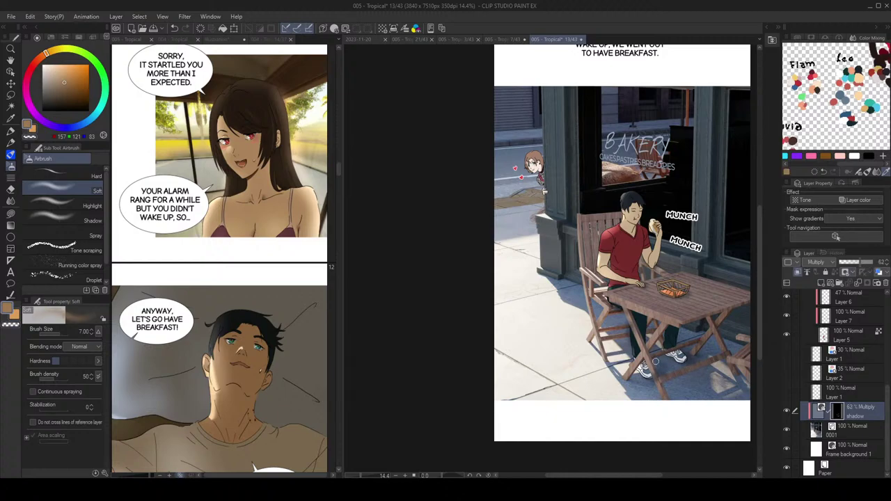
left_click(671, 369, "alt")
left_click(663, 369, "alt")
scroll(646, 265, "up", 3)
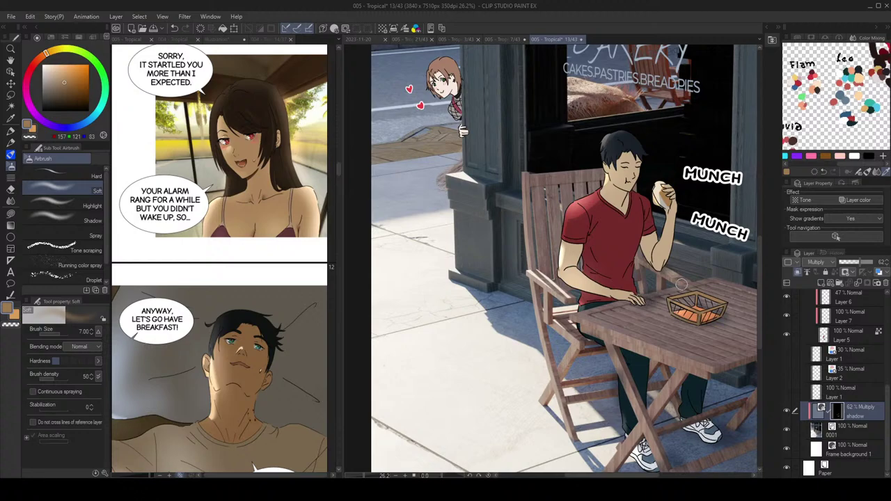
scroll(674, 287, "down", 2)
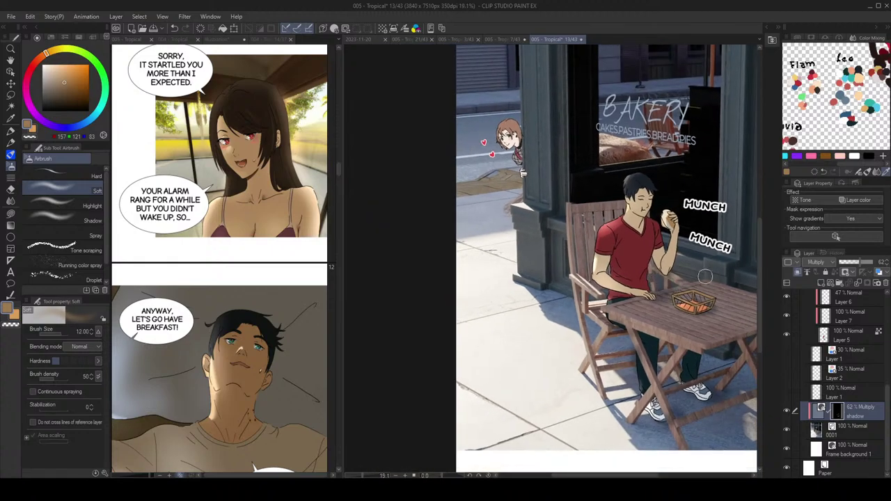
scroll(700, 271, "down", 1)
scroll(700, 271, "down", 1)
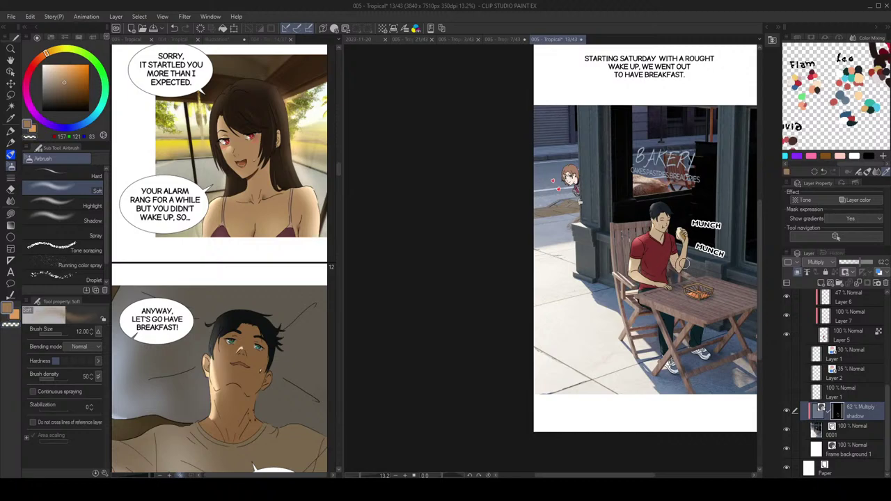
scroll(691, 262, "up", 4)
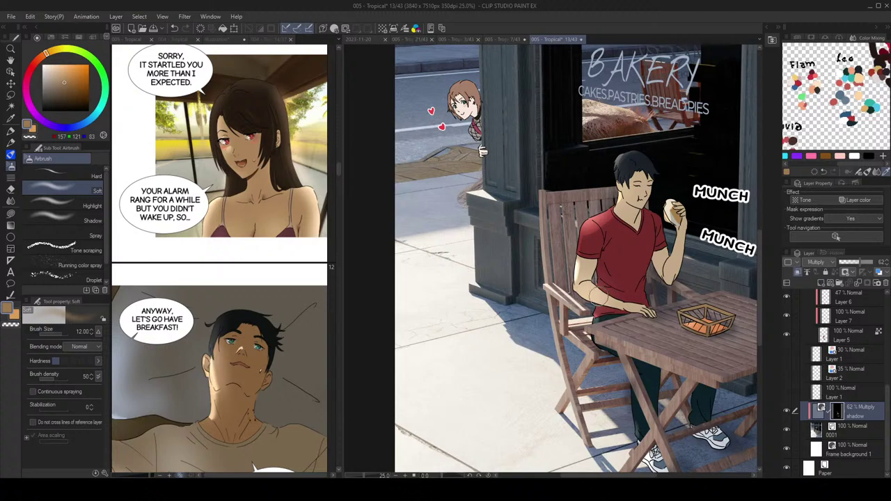
scroll(596, 306, "up", 2)
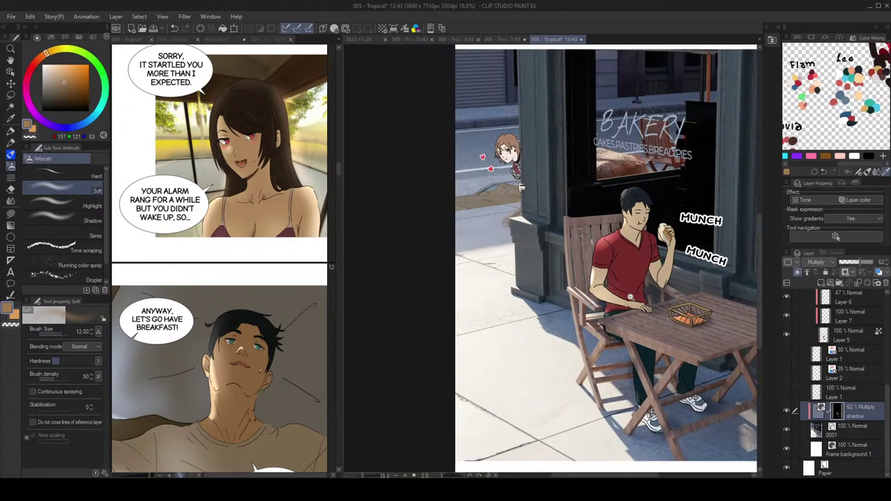
Step: Erase excess shadow at the table corner below the man's resting hand with a transparent size 4 Soft airbrush
key("c")
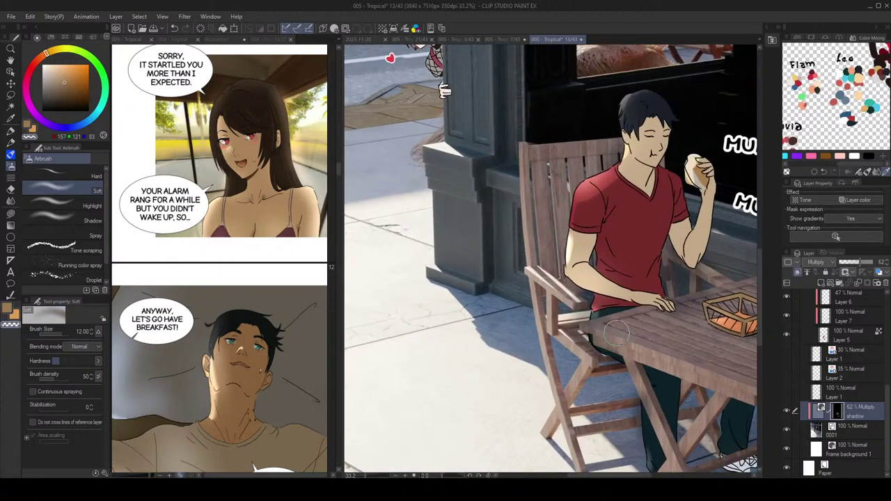
key("[")
key("[")
key("[")
key("[")
key("[")
key("[")
left_click_drag(600, 322, 590, 328)
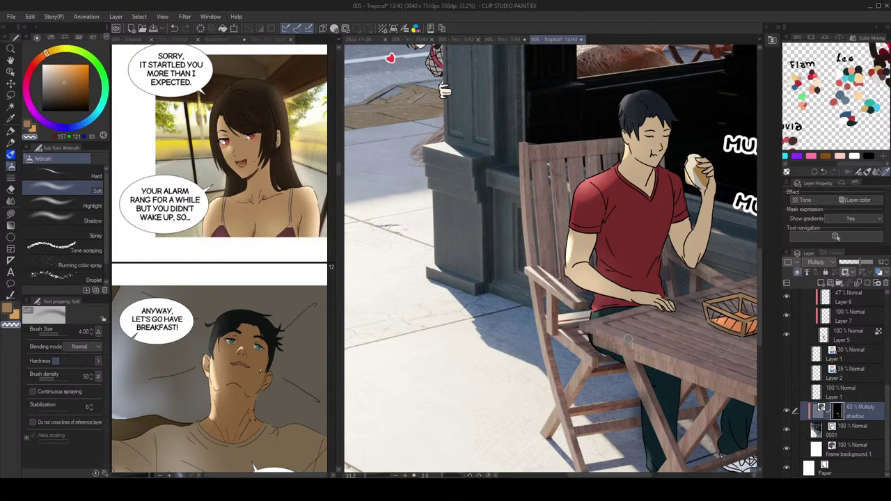
scroll(658, 279, "down", 3)
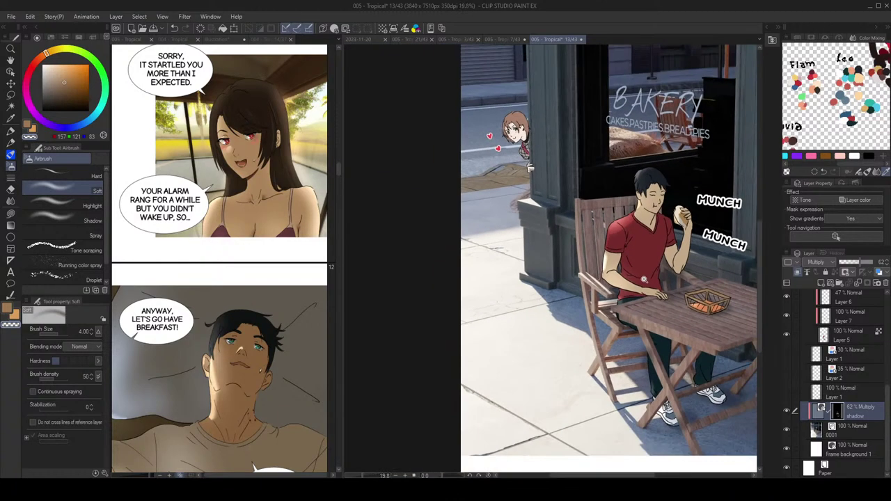
left_click_drag(691, 232, 651, 241)
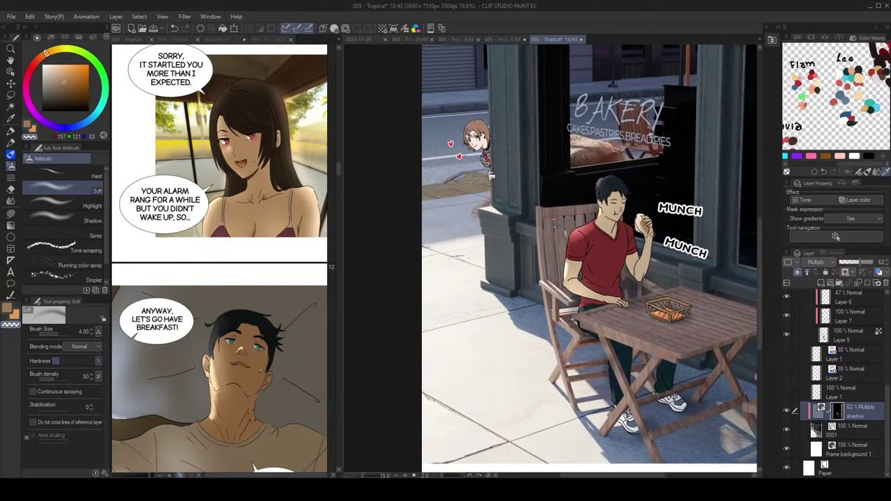
Step: Target the mask of the man's own shadow layer and ready the Blur tool at size 5 over his arm
scroll(661, 276, "down", 1)
scroll(670, 298, "up", 1)
scroll(860, 342, "up", 4)
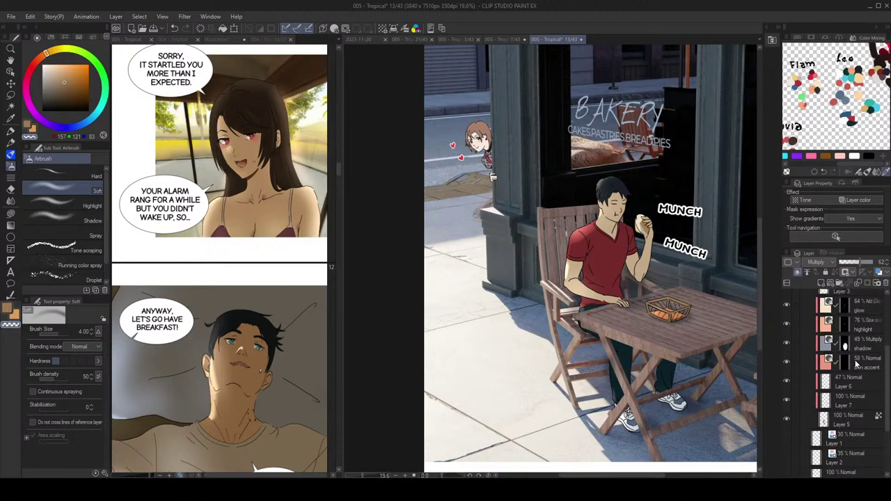
left_click(844, 369)
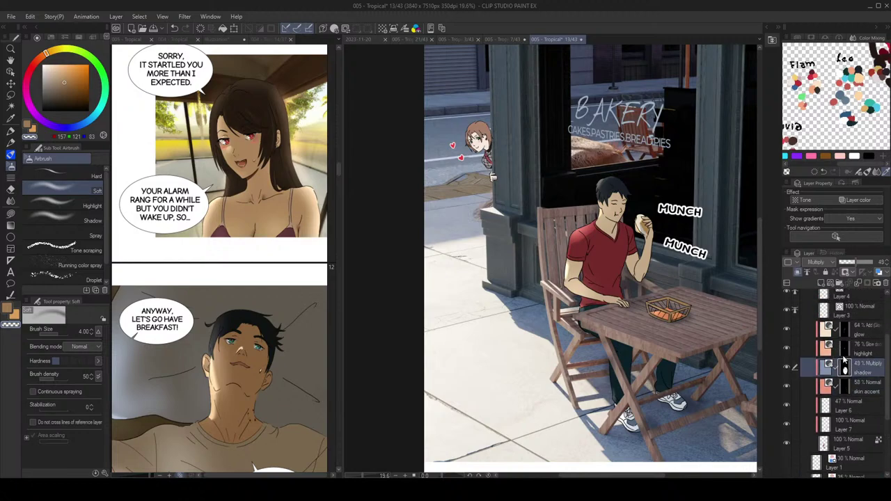
key("j")
scroll(613, 236, "up", 3)
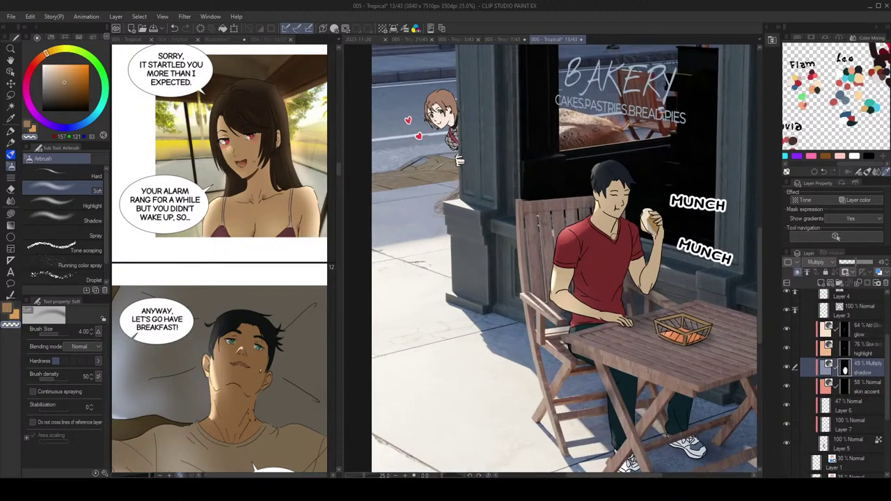
scroll(613, 237, "up", 1)
key("bracketleft")
key("bracketleft")
key("bracketleft")
key("bracketleft")
key("bracketleft")
key("bracketleft")
key("bracketleft")
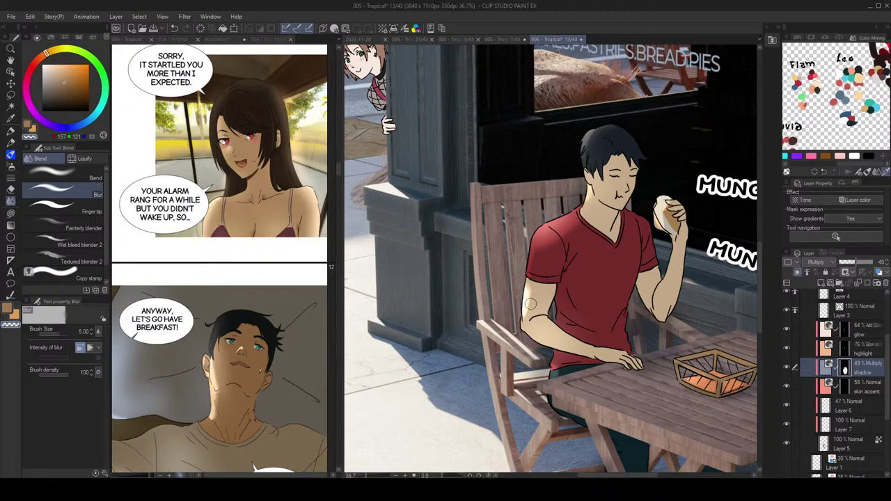
Step: Try a transparent Lasso fill on the shirt beside the collar in the man's shadow mask
key("g")
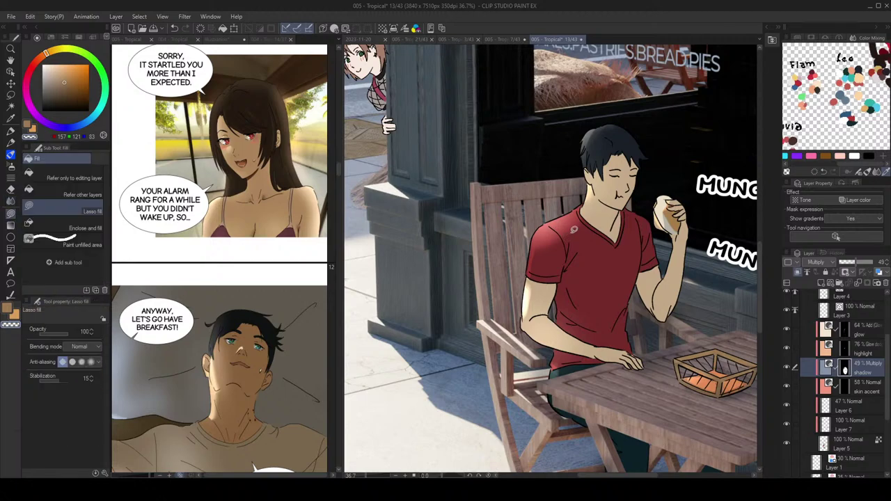
left_click_drag(571, 243, 584, 213)
key("ctrl+z")
key("c")
scroll(578, 227, "down", 2)
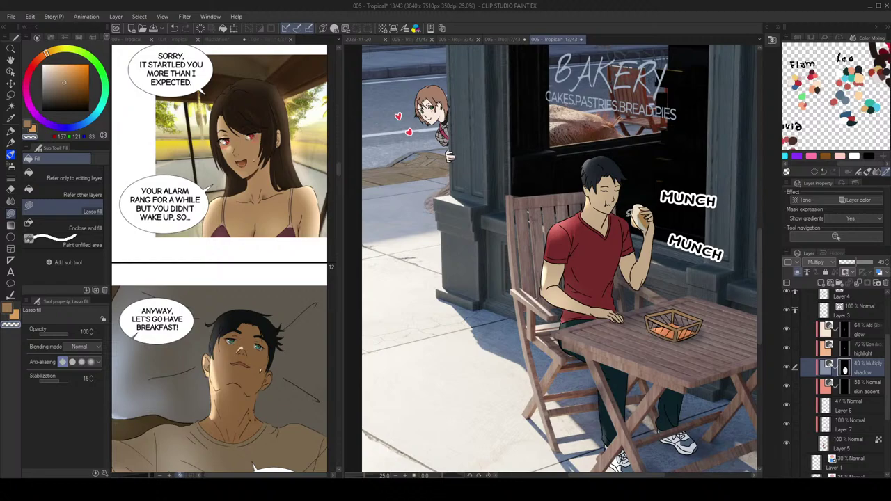
scroll(627, 211, "down", 1)
scroll(626, 211, "up", 1)
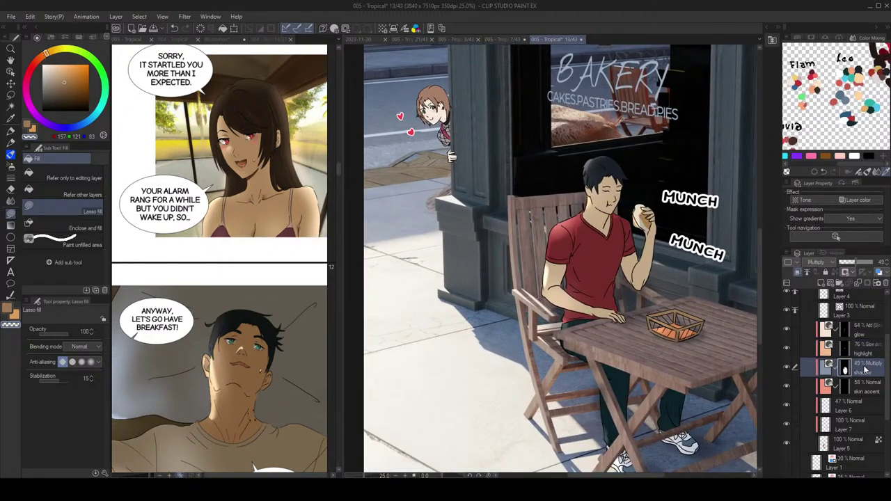
Step: Duplicate the man's shadow layer, empty the copy's mask, and set the copy's opacity to 71%
key("ctrl+v")
left_click(845, 370)
key("Delete")
scroll(668, 248, "up", 1)
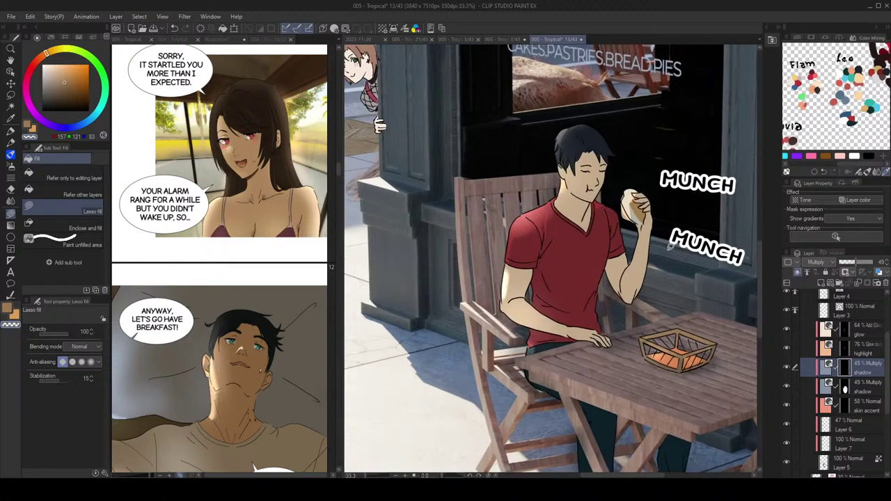
key("c")
scroll(620, 198, "down", 2)
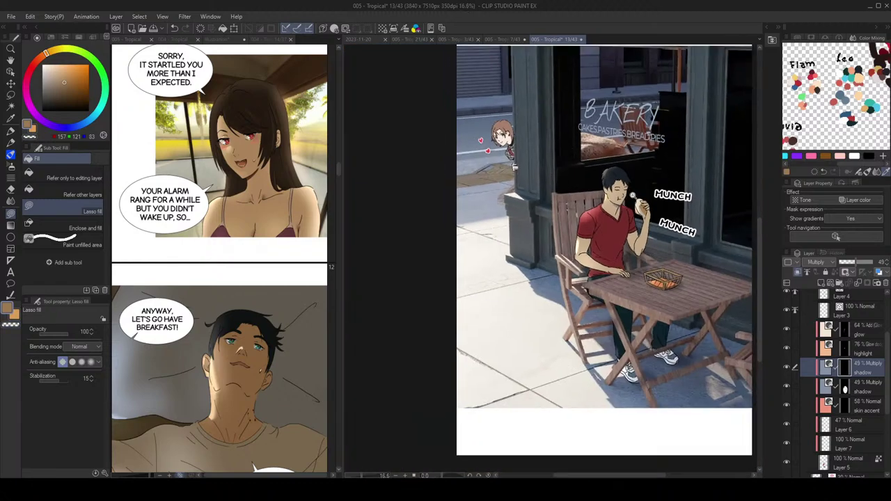
left_click_drag(864, 262, 868, 263)
Step: Compare the man's face and neck with the shading of the finished panels on the story's earlier pages
scroll(630, 202, "up", 2)
scroll(637, 210, "up", 1)
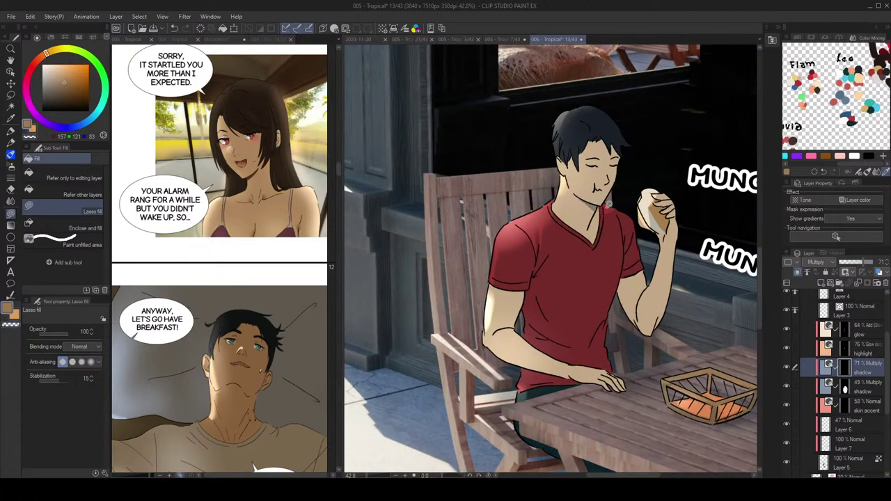
scroll(599, 209, "down", 1)
left_click_drag(617, 221, 613, 216)
mouse_move(615, 269)
left_mouse_down()
mouse_move(614, 258)
mouse_move(616, 274)
left_mouse_up()
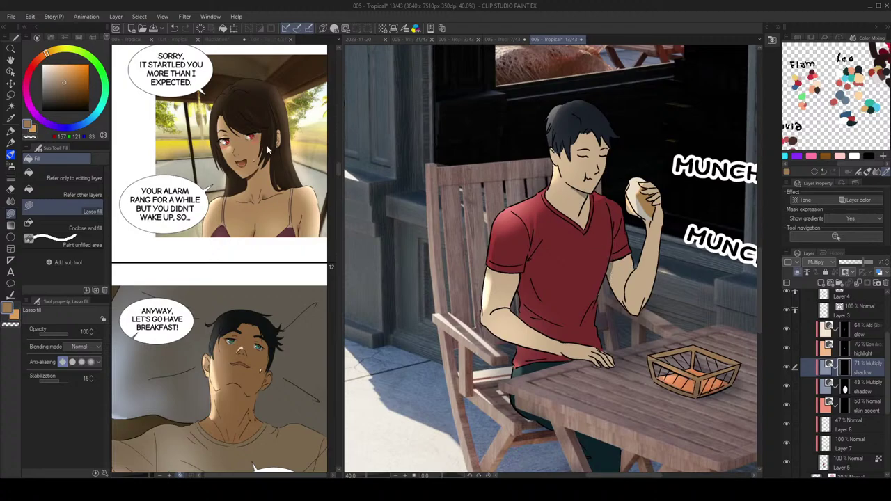
scroll(272, 148, "down", 20)
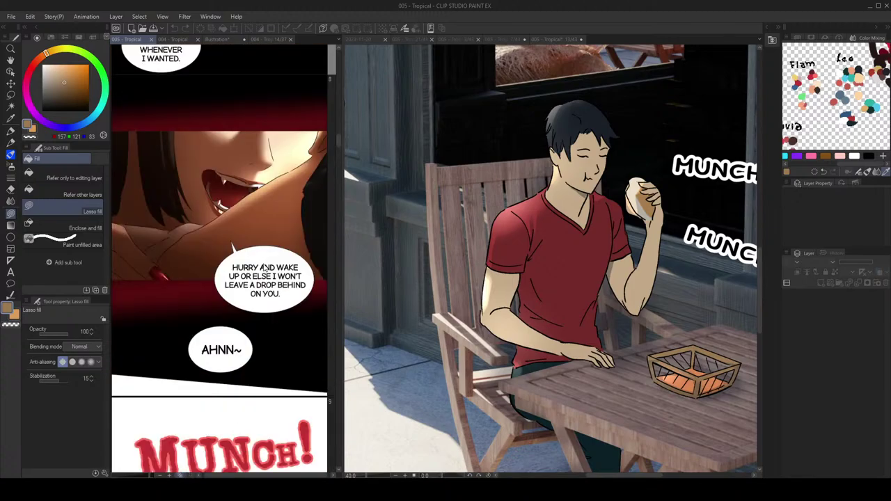
scroll(265, 269, "up", 20)
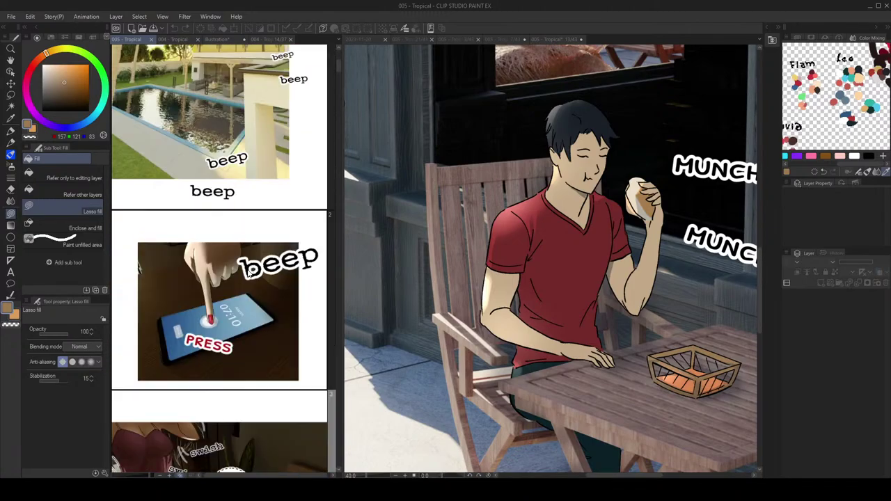
scroll(239, 309, "down", 5)
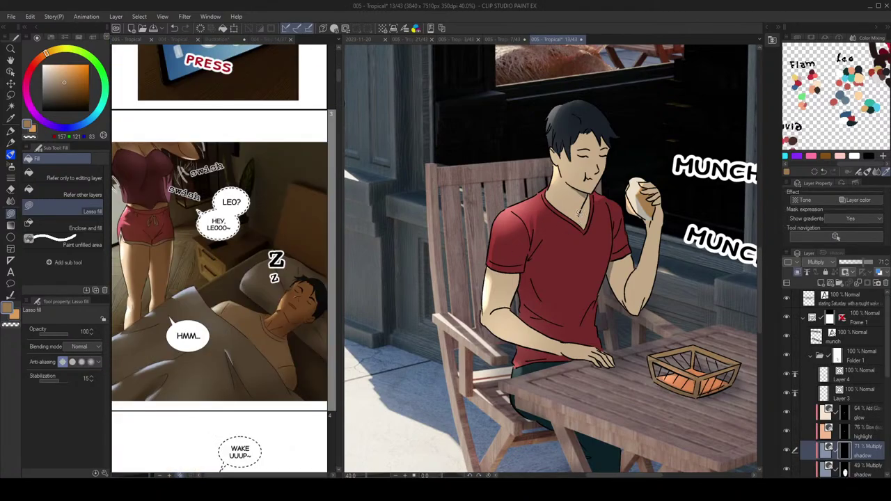
Step: Try Lasso-filling a shadow on the man's neck under the chin, and undo the last fill
scroll(586, 185, "up", 1)
left_click(579, 194, "alt")
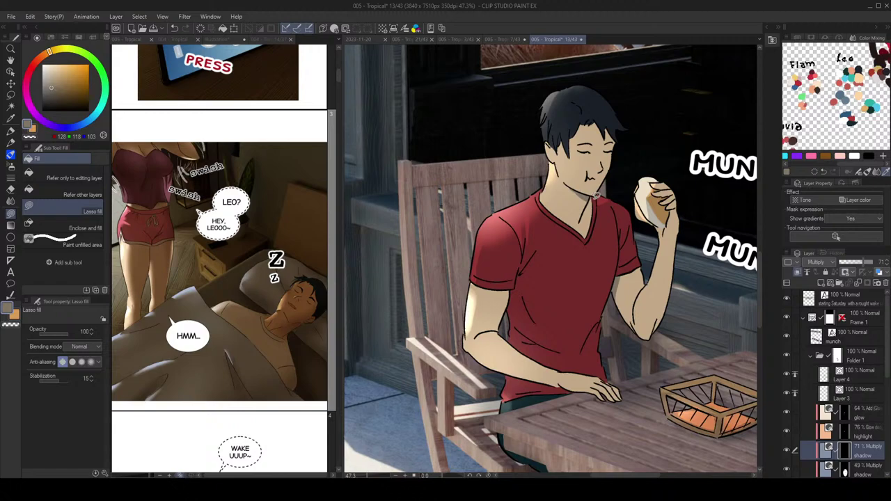
key("c")
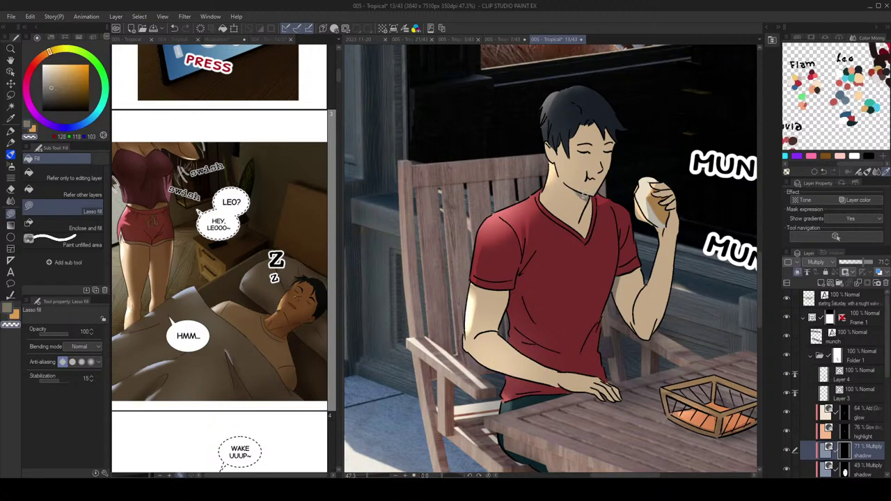
scroll(587, 193, "down", 2)
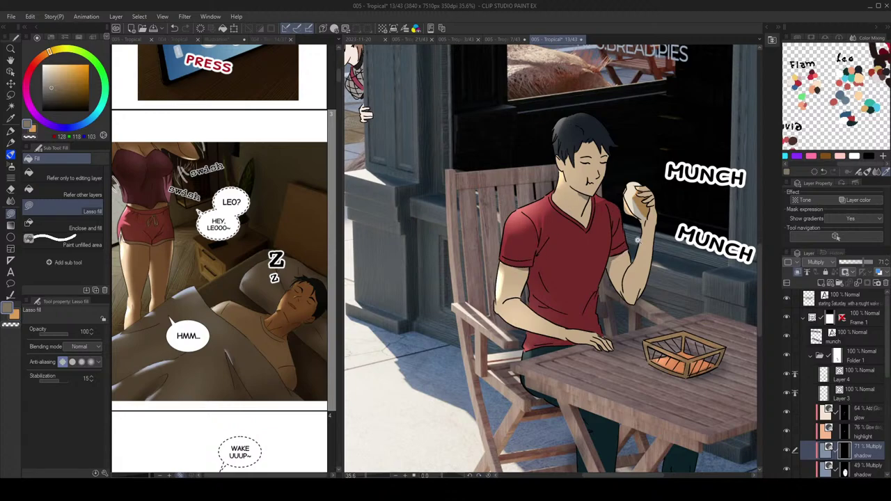
scroll(616, 255, "down", 1)
key("c")
left_click_drag(579, 177, 582, 185)
key("ctrl+z")
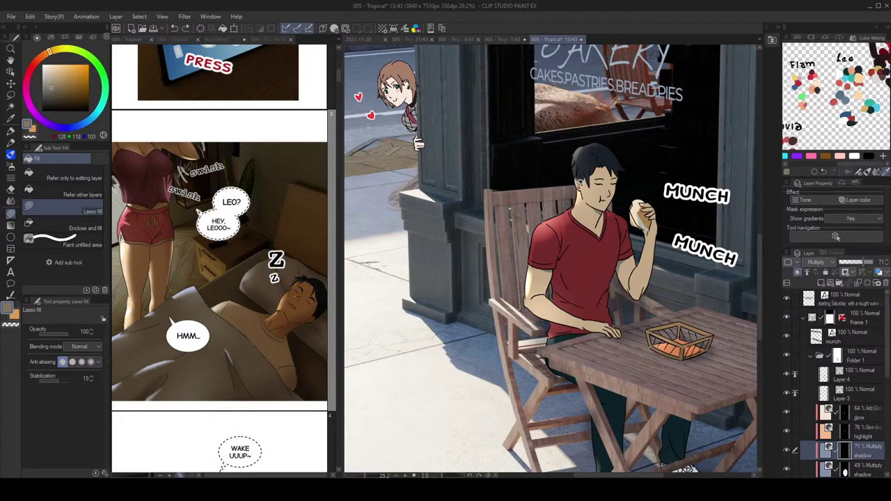
Step: Recolour the man's duplicated shadow layer to a dark reddish brown and set its opacity to 63%
scroll(613, 170, "up", 2)
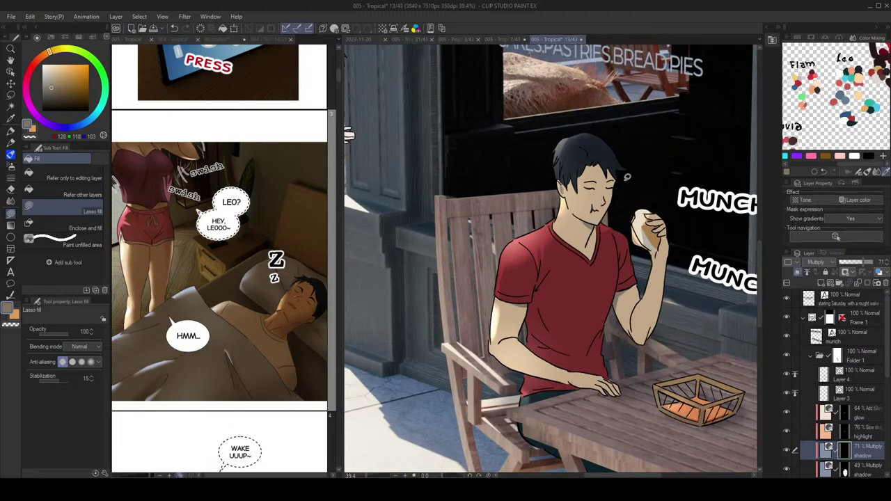
scroll(570, 167, "down", 2)
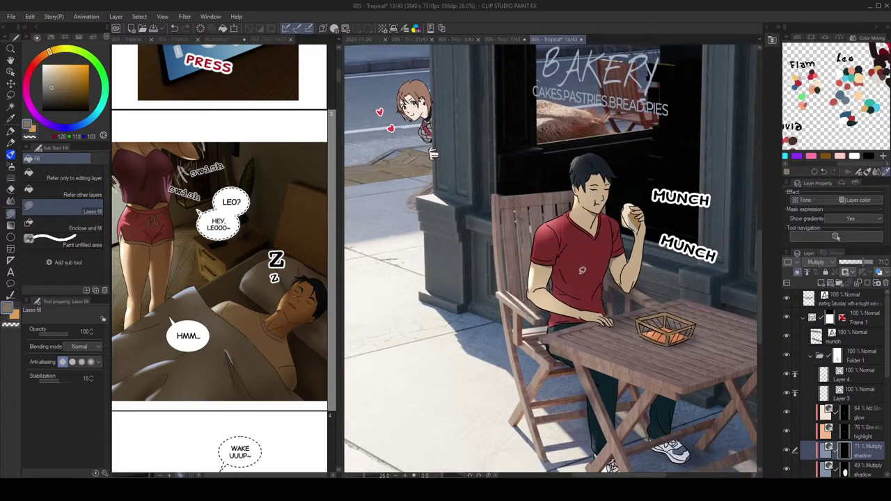
left_click_drag(582, 270, 579, 265)
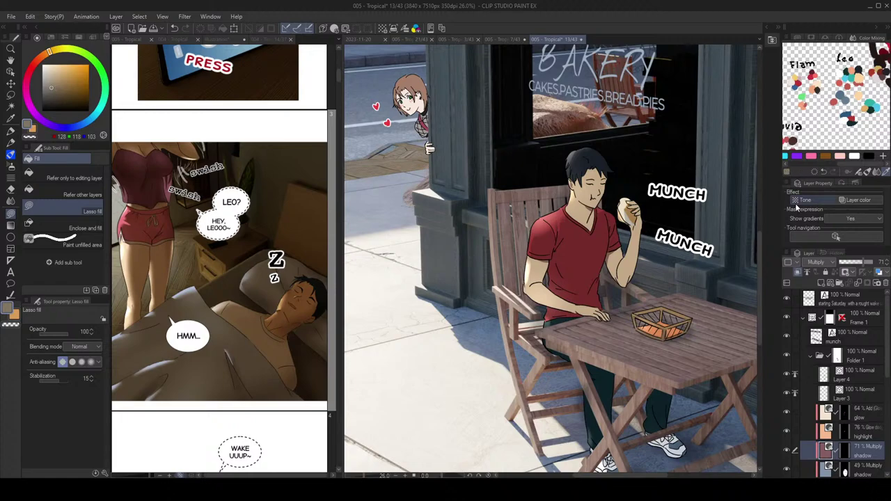
left_click_drag(861, 262, 862, 265)
scroll(580, 194, "down", 1)
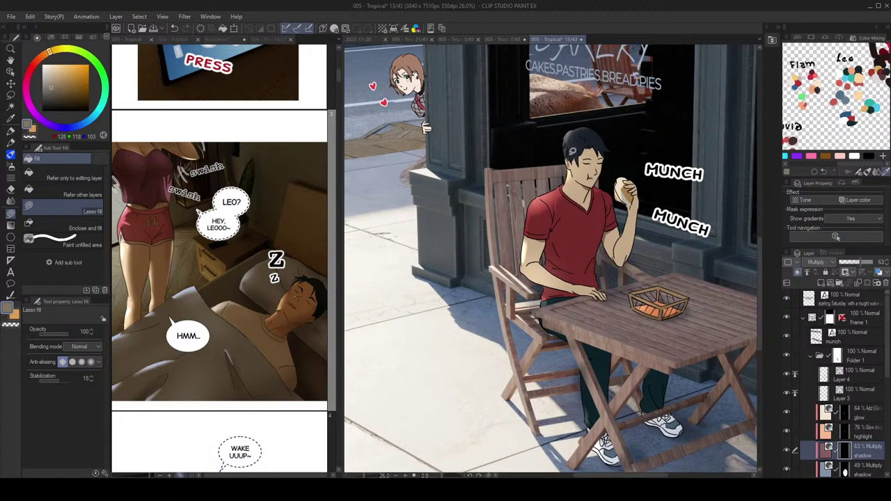
Step: Airbrush soft shadow over the man's legs under the table with brush size 17, and save the page
scroll(620, 209, "down", 1)
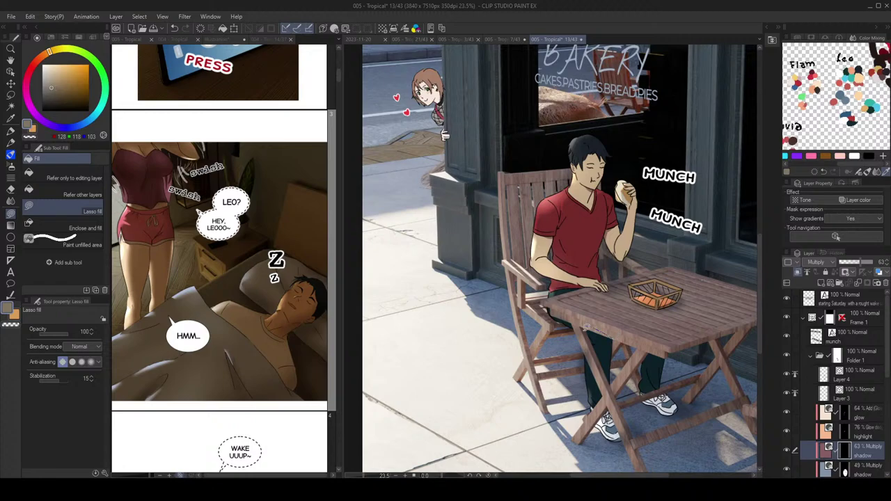
key("b")
key("b")
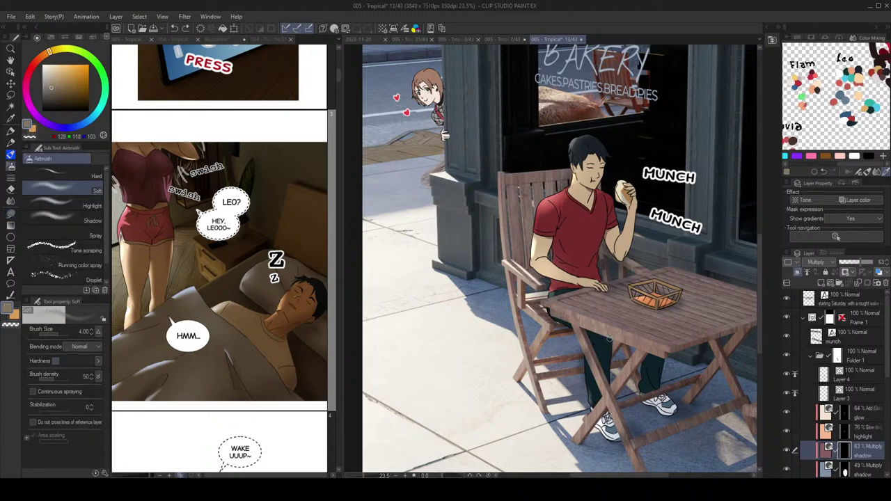
key("]")
key("]")
key("]")
key("]")
key("]")
key("]")
key("]")
left_click_drag(618, 349, 619, 352)
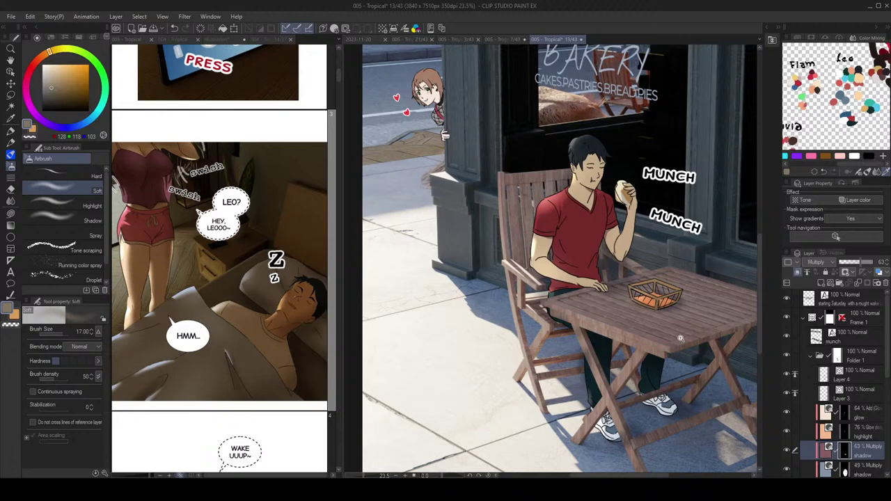
scroll(657, 350, "down", 1)
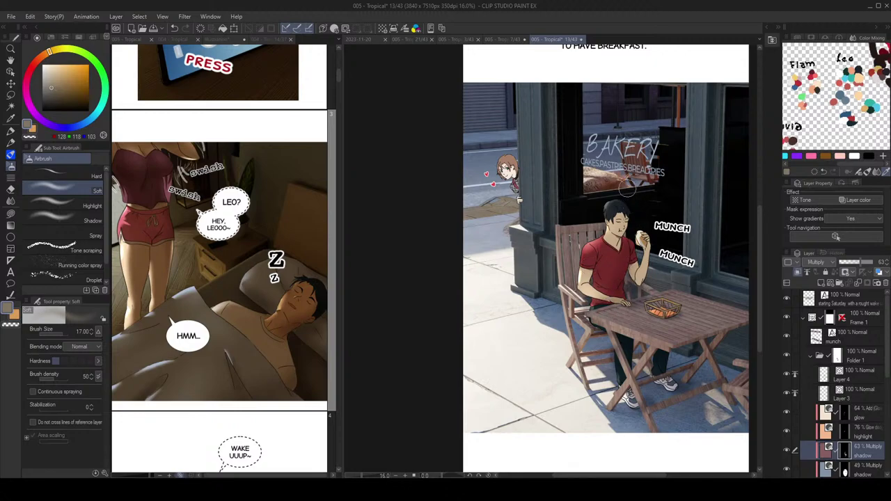
scroll(674, 268, "down", 1)
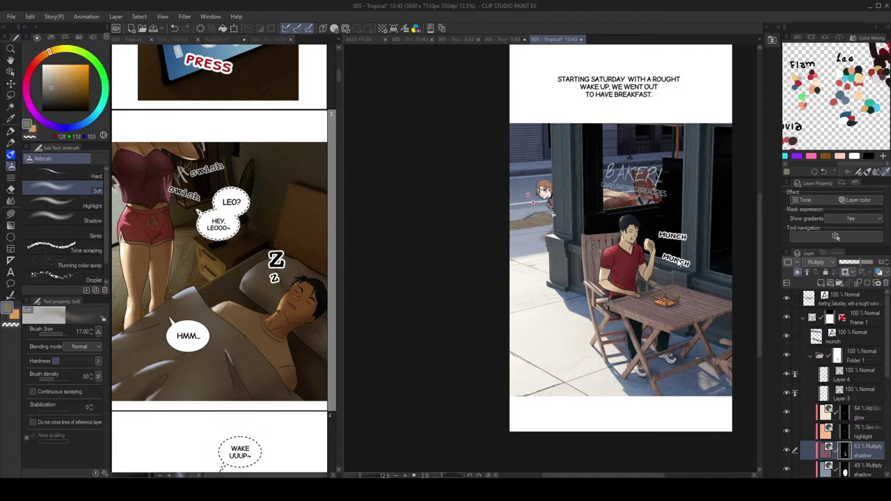
scroll(674, 259, "up", 3)
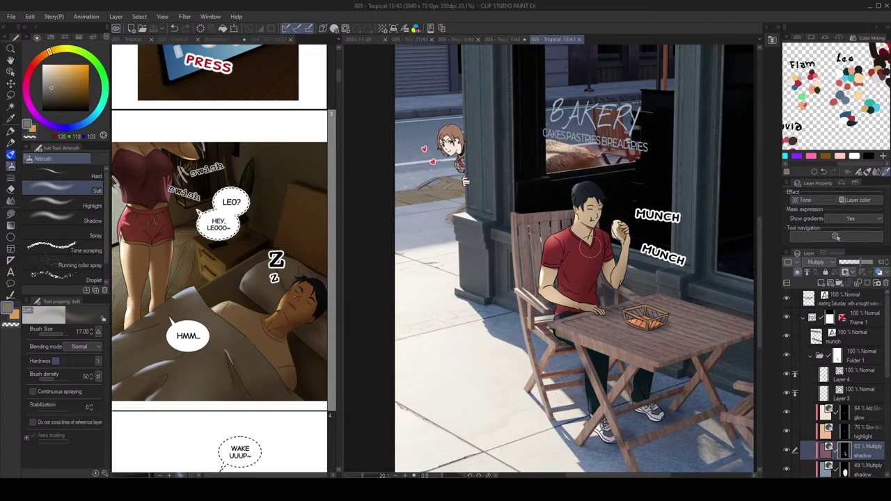
Step: Compare the bakery panel with the man's lower shadow layer hidden and shown
scroll(614, 255, "down", 2)
scroll(799, 415, "down", 3)
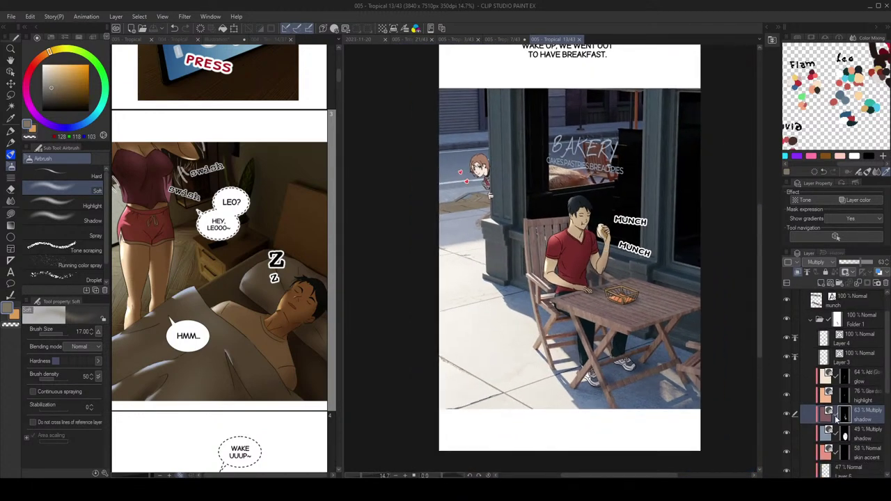
left_click(787, 408)
left_click(787, 408)
left_click(787, 409)
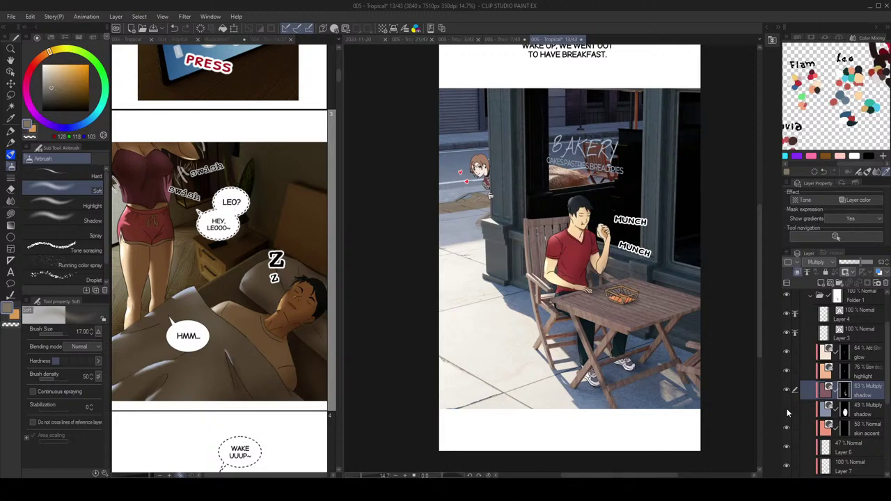
left_click(787, 409)
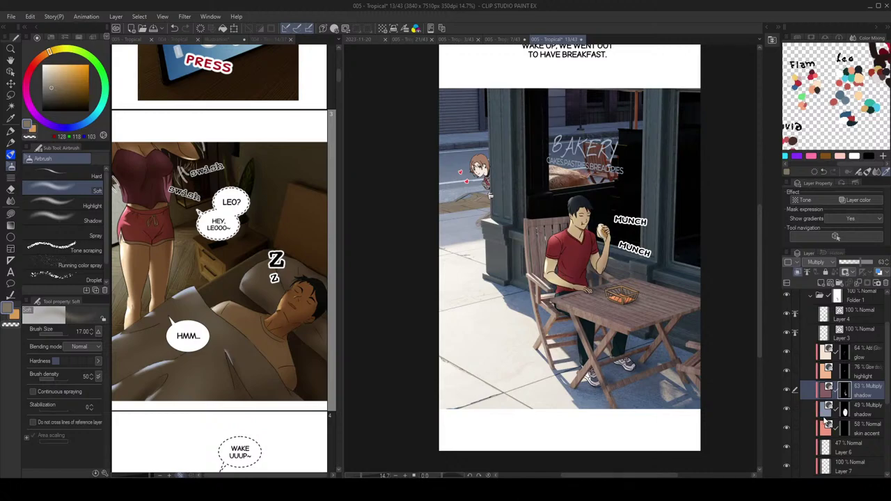
Step: Try the man's lower shadow layer at 63% opacity and check the panel mirrored
left_click(827, 415)
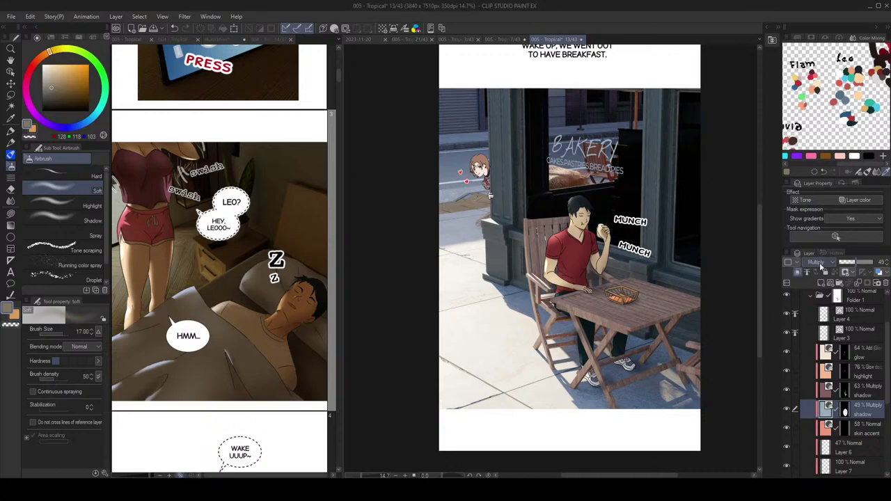
left_click(868, 263)
left_click_drag(868, 267, 855, 262)
left_click_drag(622, 248, 636, 251)
left_click_drag(856, 264, 862, 265)
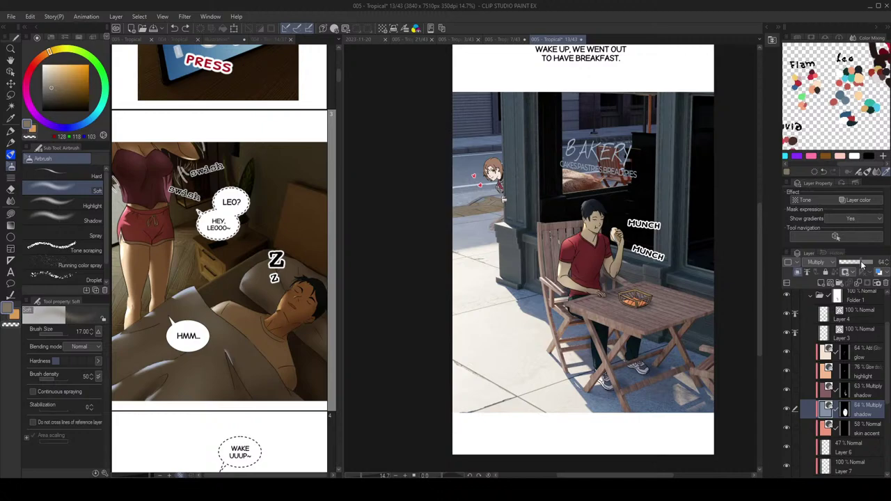
scroll(567, 268, "down", 3)
key("h")
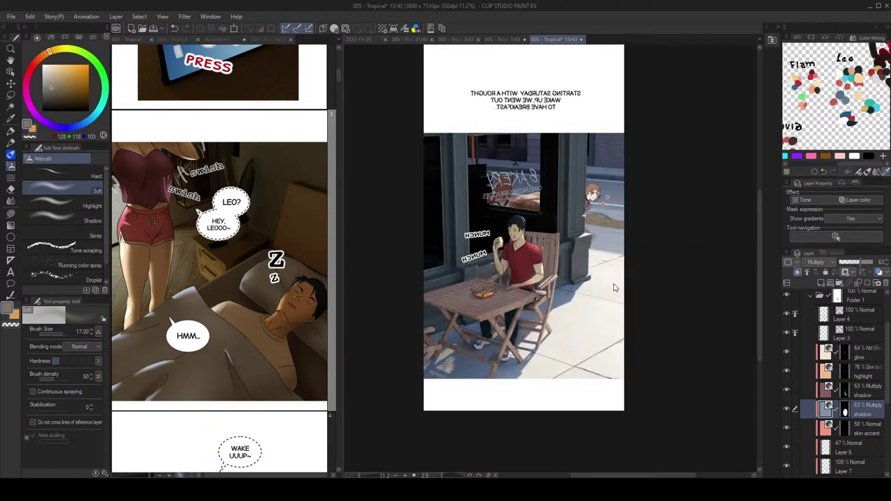
key("h")
scroll(614, 275, "up", 2)
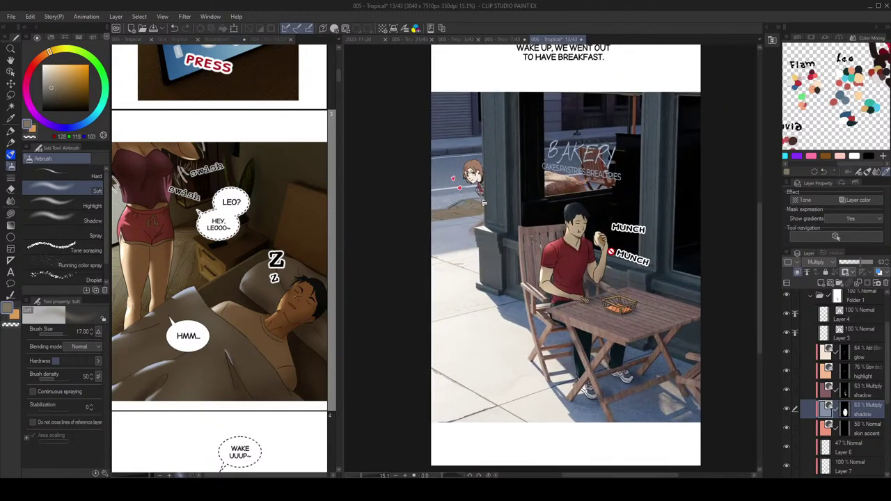
Step: Reduce the lower shadow layer's opacity to 38% and compare the panel with the layer hidden and shown
mouse_move(855, 261)
left_mouse_down()
mouse_move(830, 263)
mouse_move(851, 263)
left_mouse_up()
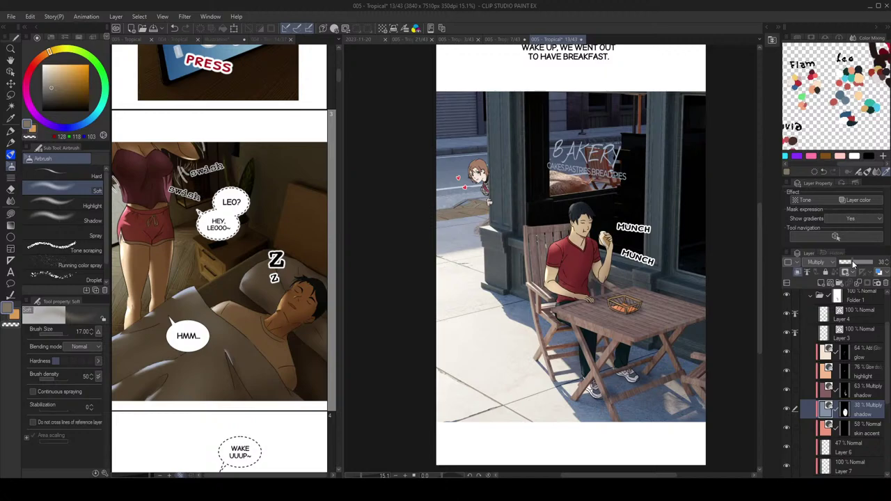
scroll(701, 288, "down", 3)
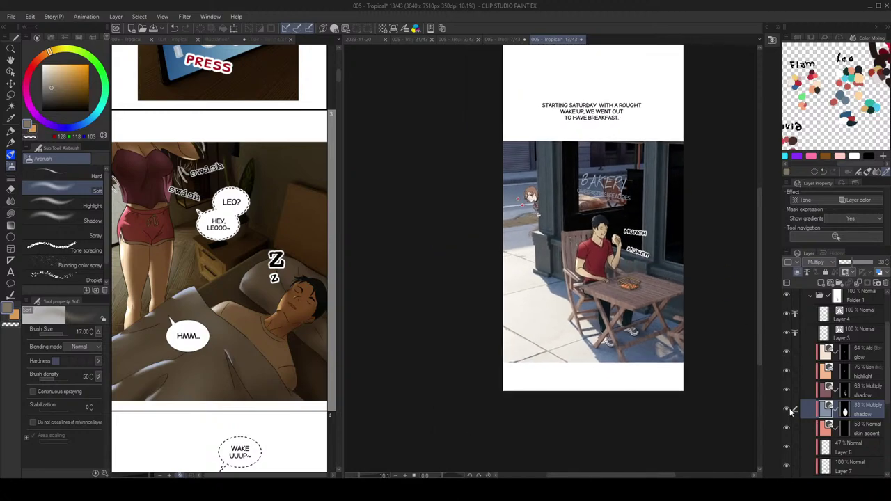
left_click(789, 411)
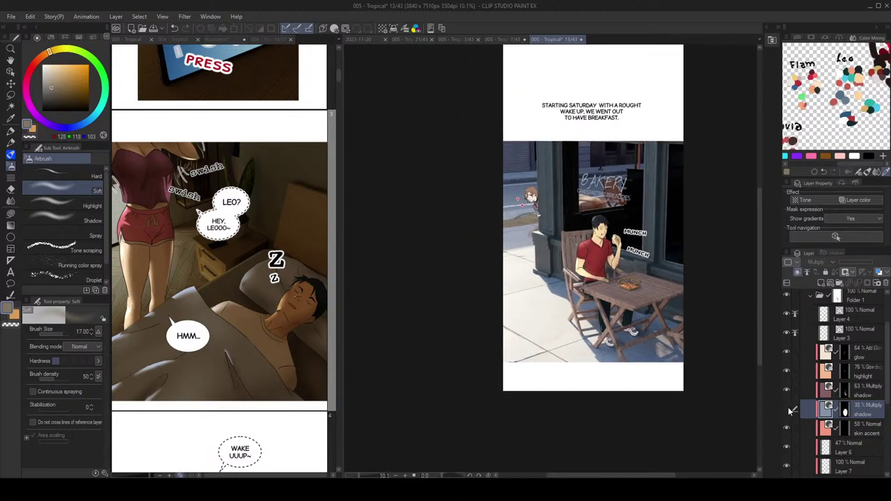
scroll(606, 254, "up", 3)
left_click(789, 410)
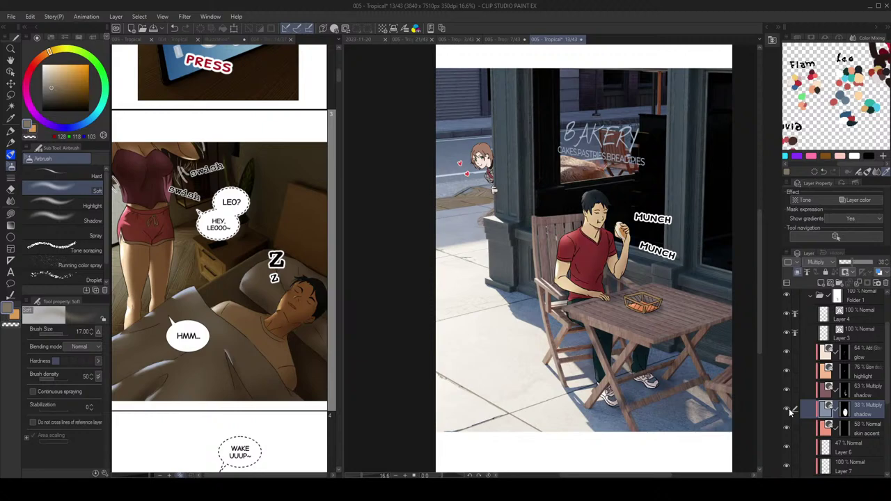
left_click(789, 411)
left_click(789, 411)
Step: Switch the lower shadow layer to Linear burn at 26% opacity and compare the panel with it hidden
left_click(820, 44)
scroll(670, 257, "down", 2)
left_click_drag(860, 267, 849, 267)
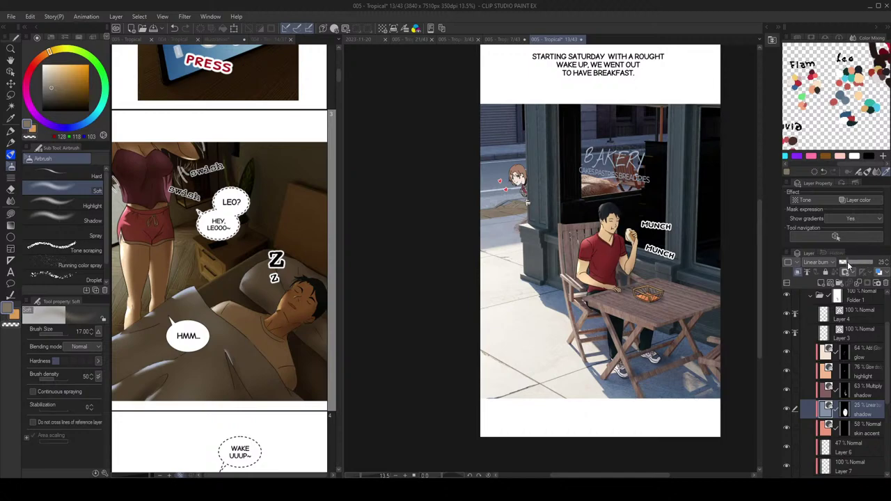
left_click(787, 410)
left_click(787, 410)
Step: Lasso-fill a shadow on the peeking girl's head beside the pillar in the shadow mask, and set the layer's opacity to 41%
left_click(845, 411)
key("g")
key("g")
scroll(527, 202, "up", 5)
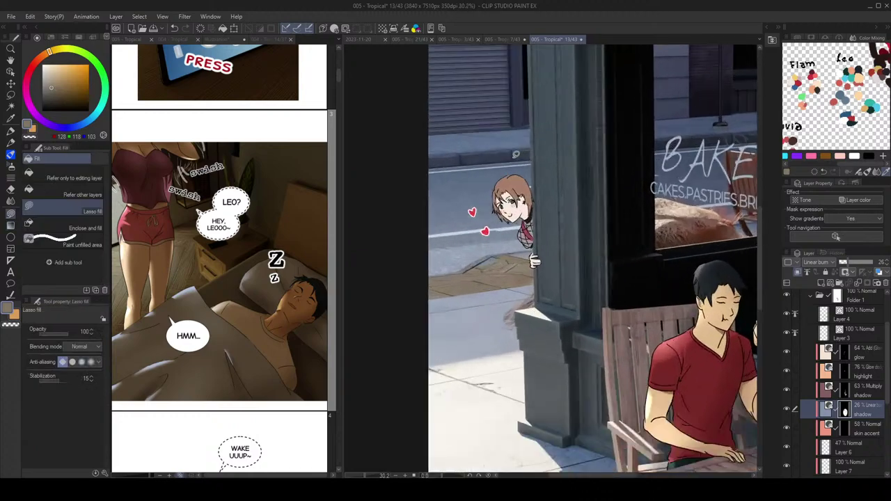
mouse_move(516, 163)
left_mouse_down()
mouse_move(514, 226)
mouse_move(551, 205)
mouse_move(518, 230)
left_mouse_up()
key("ctrl+z")
left_click_drag(566, 216, 567, 216)
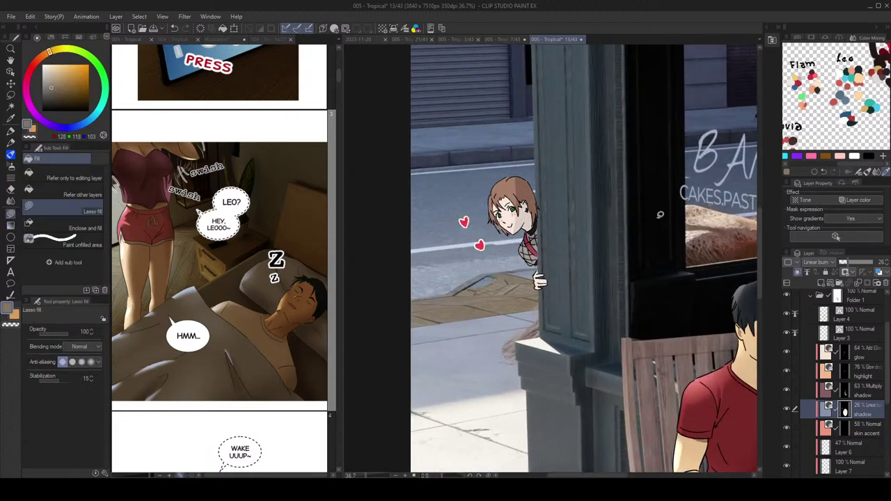
left_click_drag(852, 263, 855, 265)
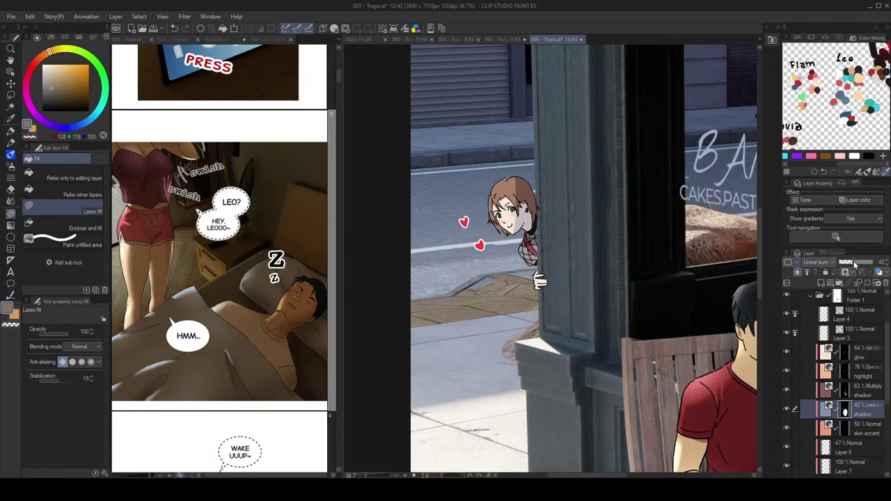
scroll(690, 262, "down", 5)
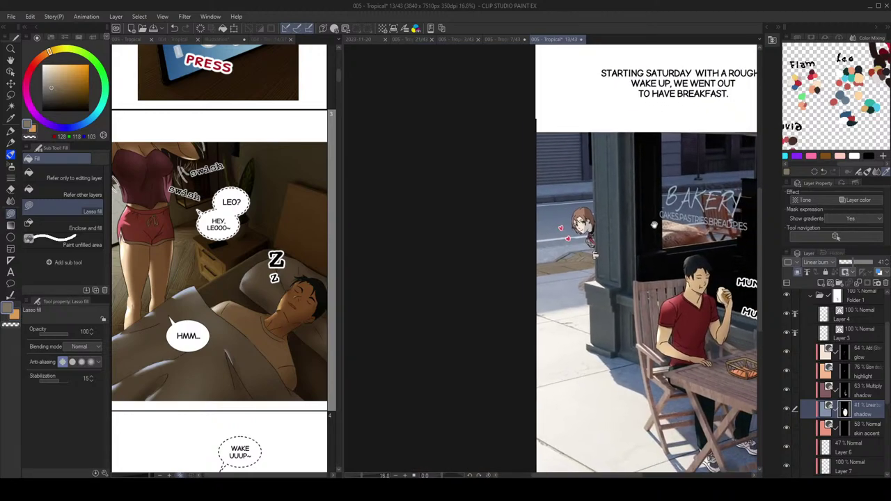
Step: Reshape the shadow mask on the man's neck, shoulder and shirt with transparent and opaque Lasso fills
left_click_drag(692, 253, 672, 245)
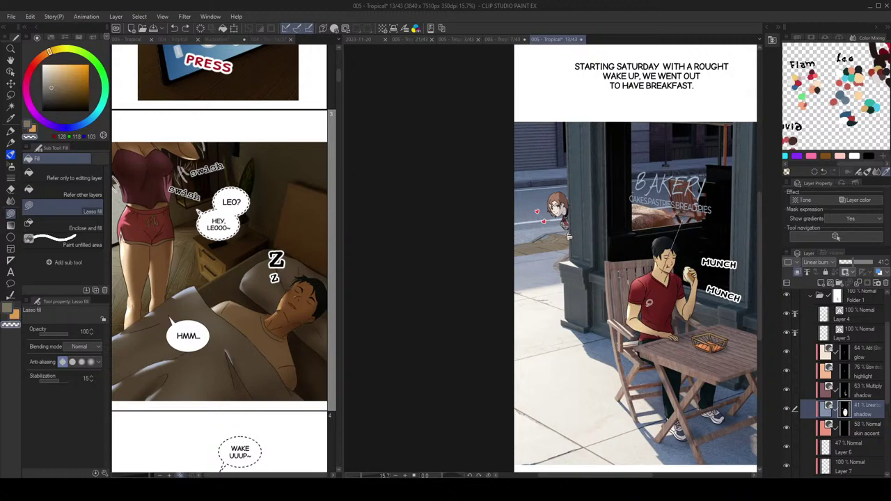
scroll(650, 272, "up", 3)
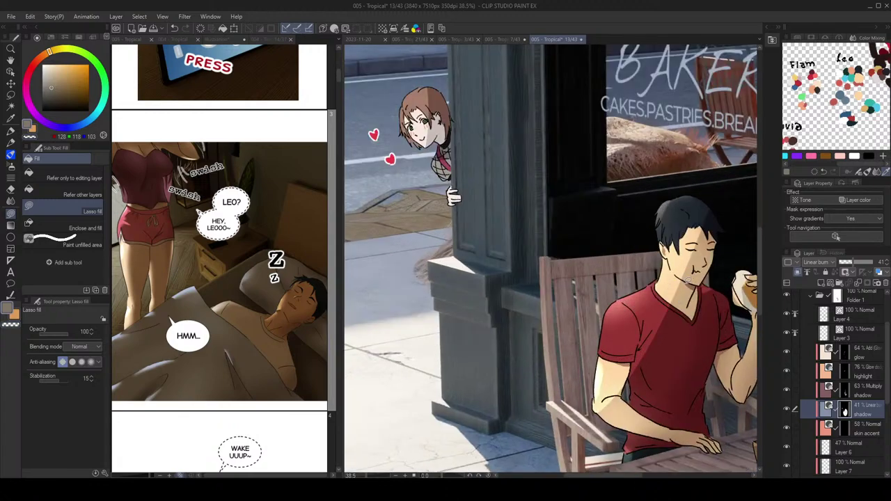
left_click_drag(659, 333, 632, 373)
scroll(668, 334, "down", 4)
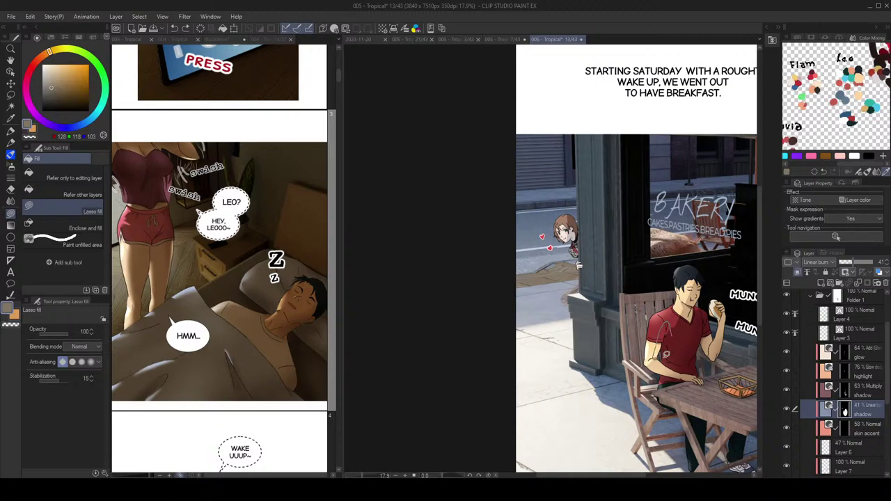
key("c")
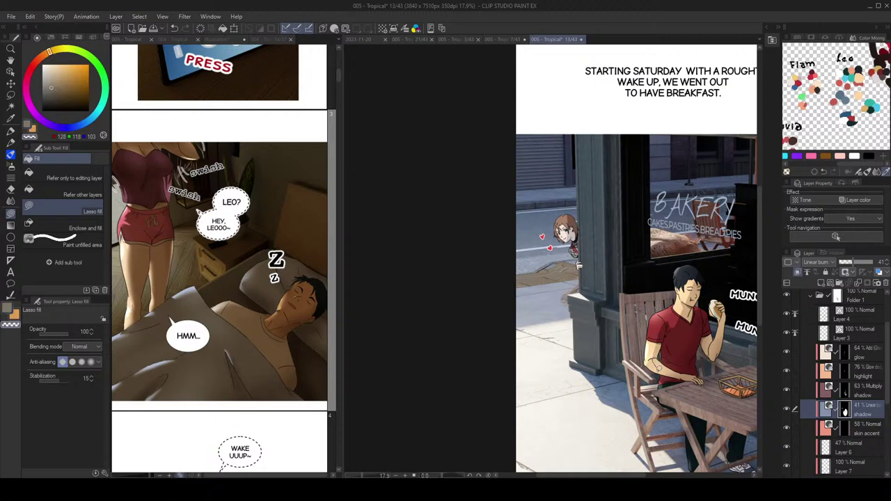
scroll(714, 324, "up", 1)
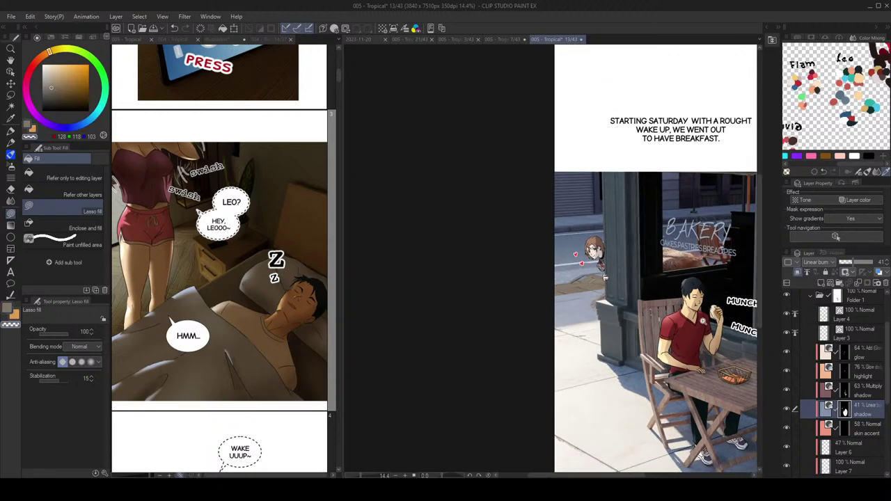
Step: Soften the shadow edge on the man's shirt in the mask with the Blur tool at size 12
scroll(703, 321, "up", 1)
key("j")
key("bracketright")
key("bracketright")
key("bracketright")
key("bracketright")
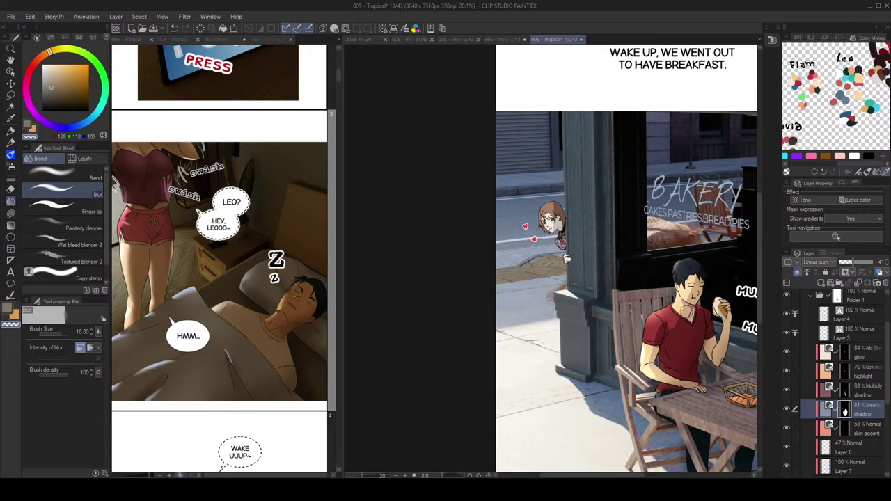
left_click_drag(683, 312, 667, 324)
scroll(694, 319, "down", 1)
scroll(693, 319, "up", 1)
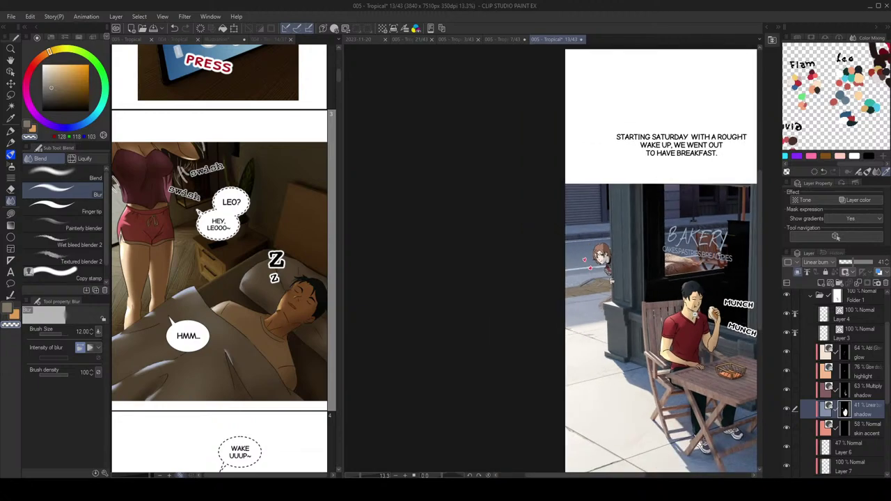
Step: Undo the last mask edit, Lasso-fill the man's shirt near the sleeve with transparent, and check the panel mirrored
key("g")
key("g")
scroll(689, 302, "down", 1)
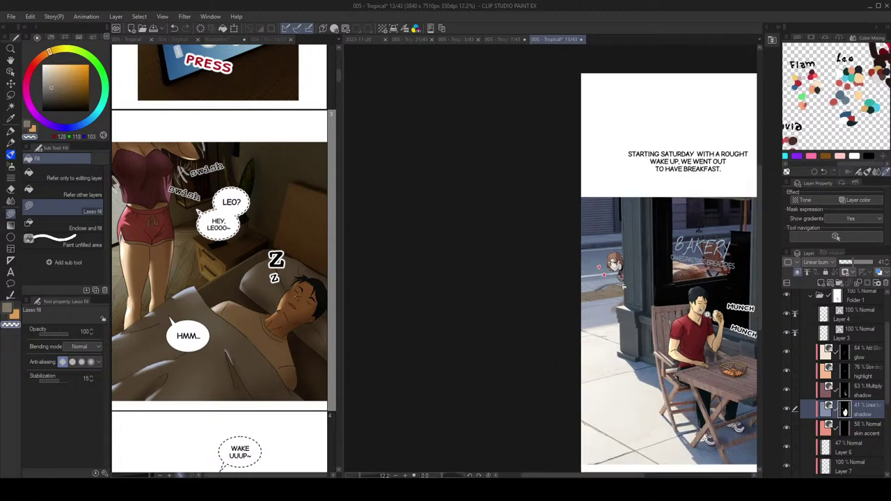
key("ctrl+z")
left_click_drag(676, 336, 684, 331)
scroll(694, 318, "down", 2)
key("h")
key("h")
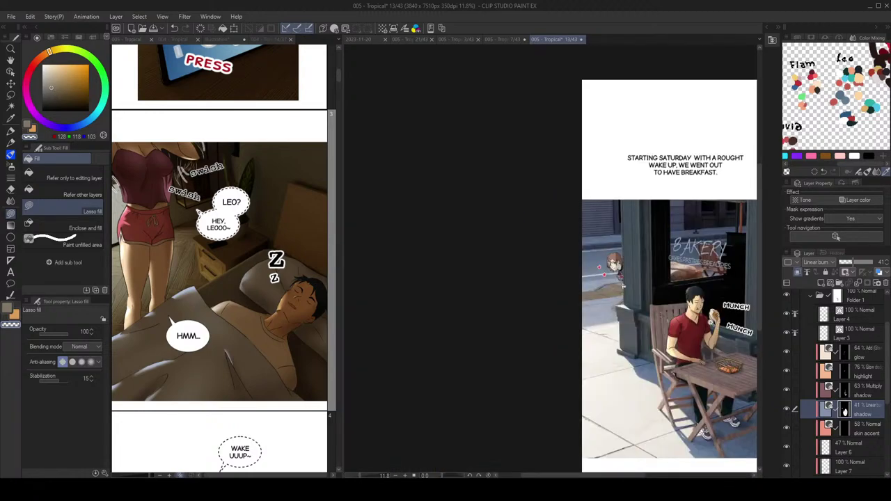
scroll(715, 314, "up", 4)
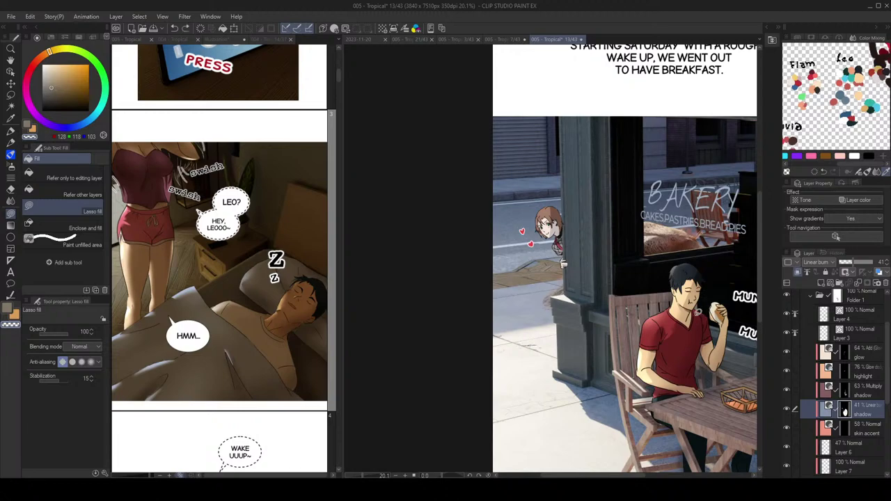
scroll(698, 309, "up", 2)
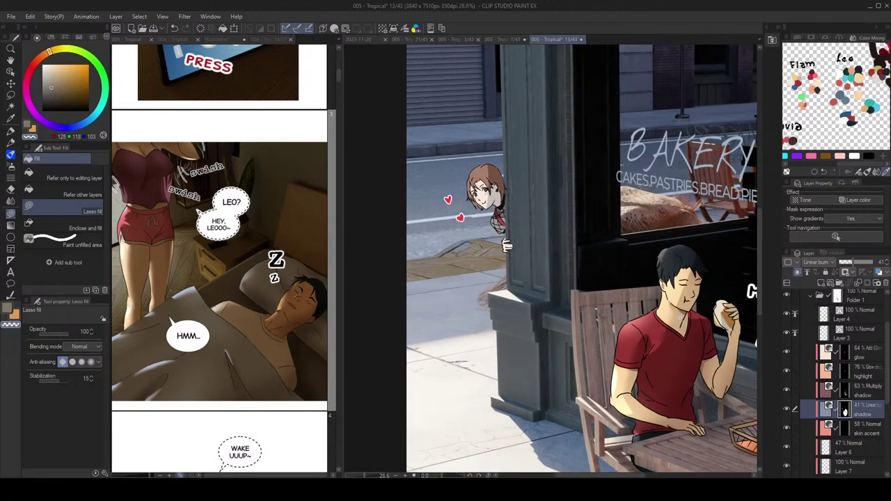
scroll(667, 328, "down", 1)
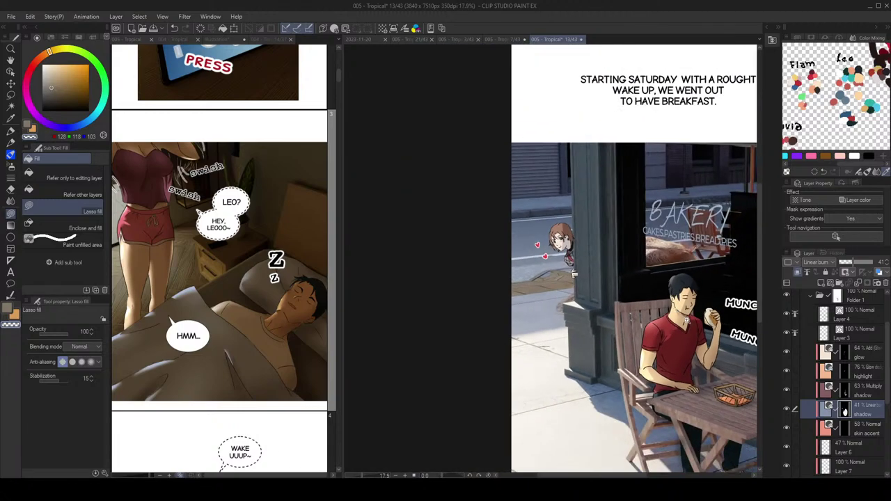
key("b")
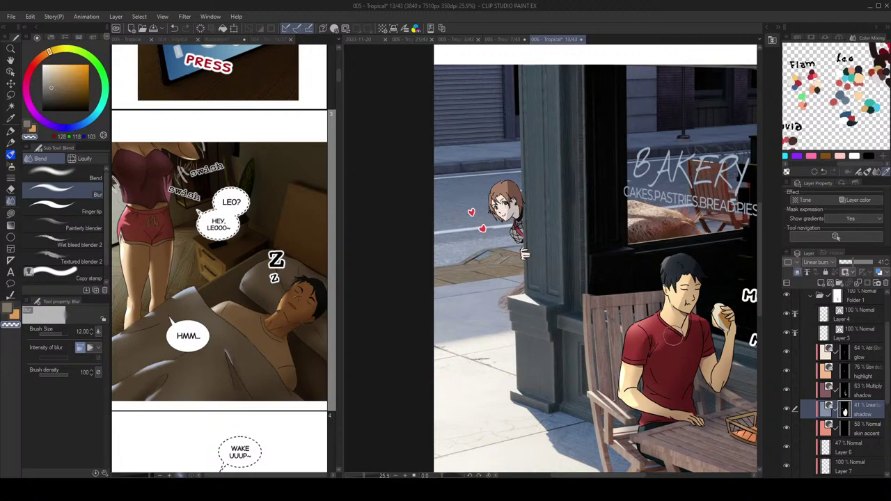
key("g")
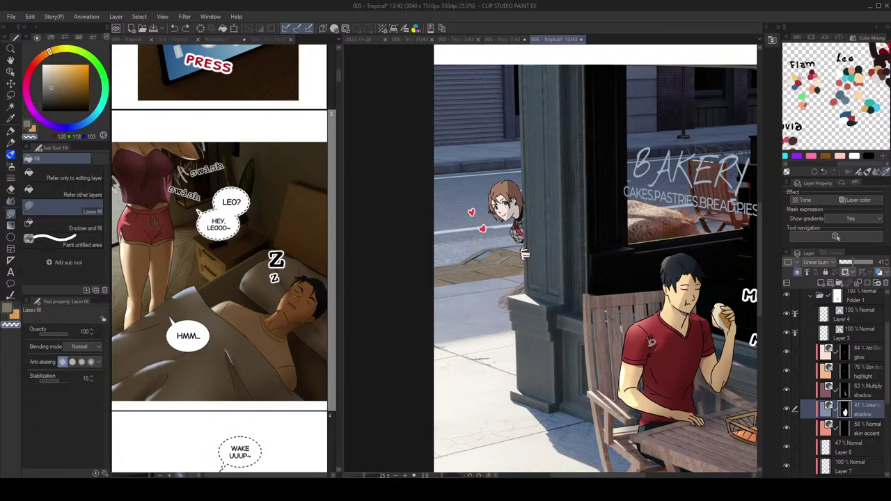
scroll(651, 341, "down", 2)
scroll(681, 324, "down", 1)
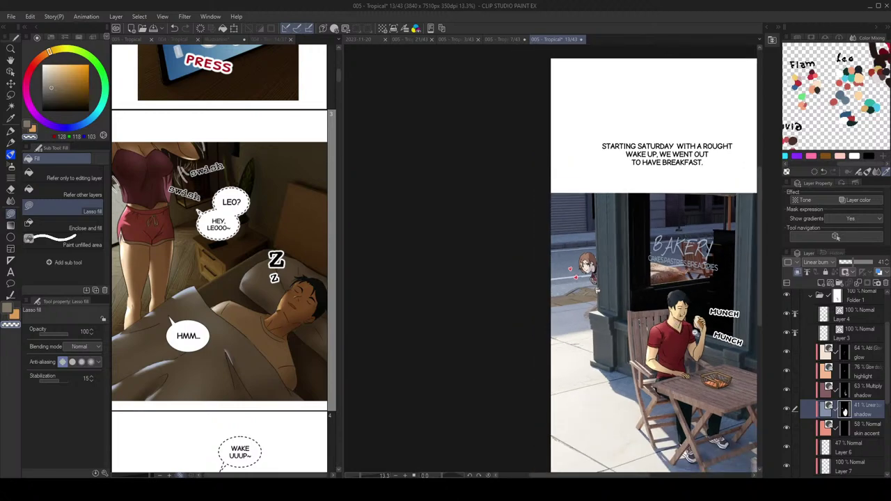
Step: Lasso-fill shadow shapes on the seated man's face below his fringe, on the Linear burn shadow layer's mask
scroll(693, 328, "up", 1)
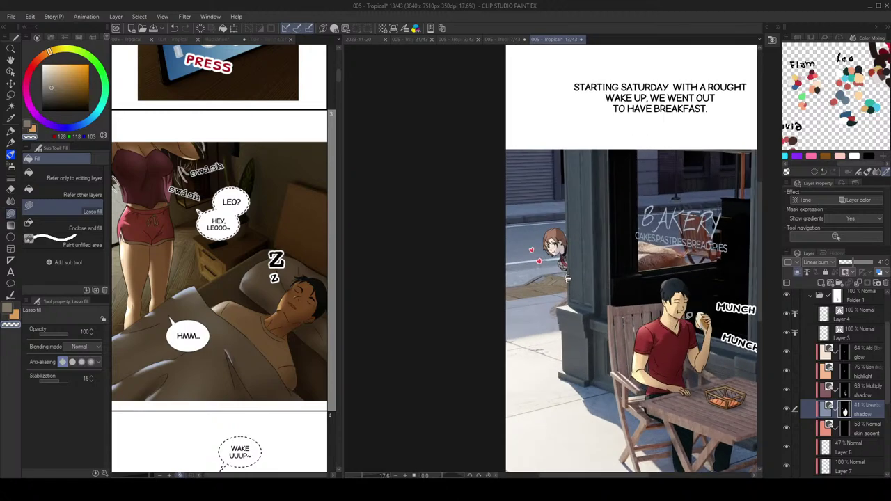
key("j")
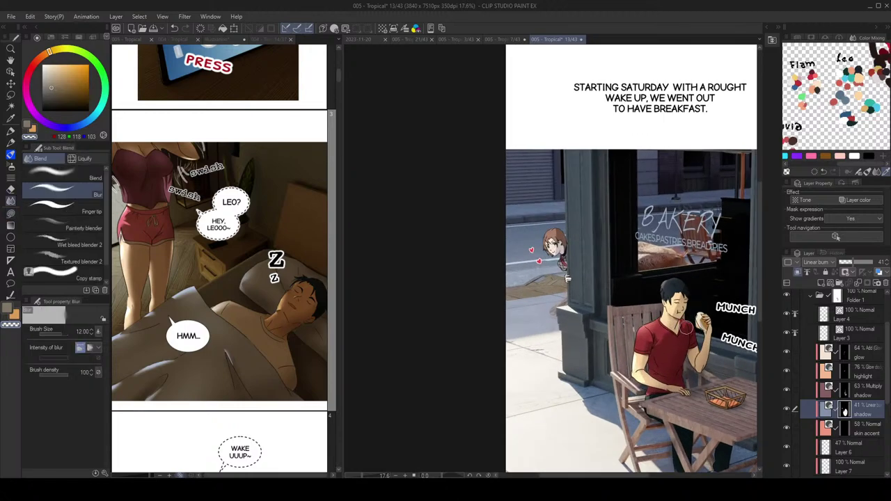
key("g")
left_click_drag(695, 307, 686, 278)
scroll(676, 273, "up", 2)
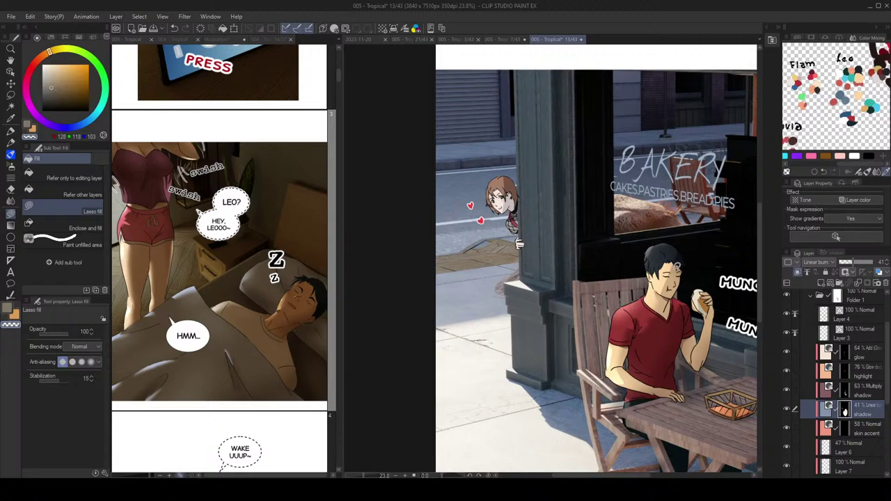
key("c")
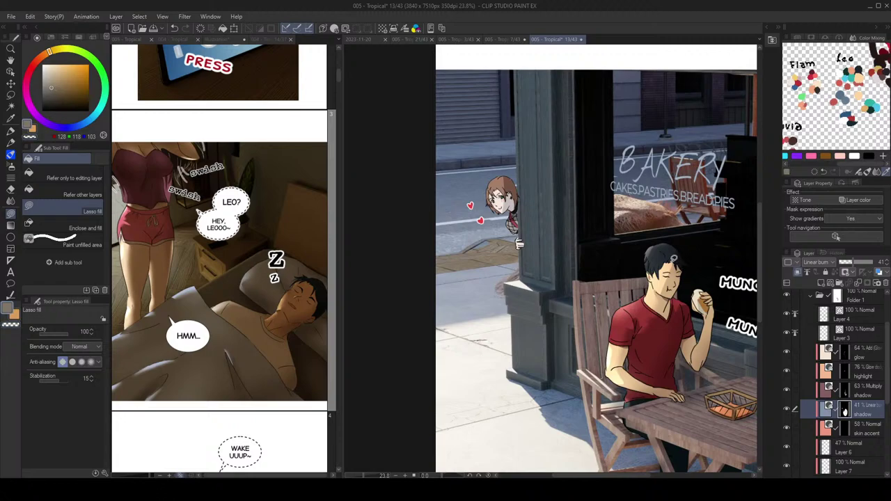
mouse_move(666, 263)
left_mouse_down()
mouse_move(661, 275)
mouse_move(672, 268)
mouse_move(678, 280)
left_mouse_up()
scroll(676, 272, "down", 2)
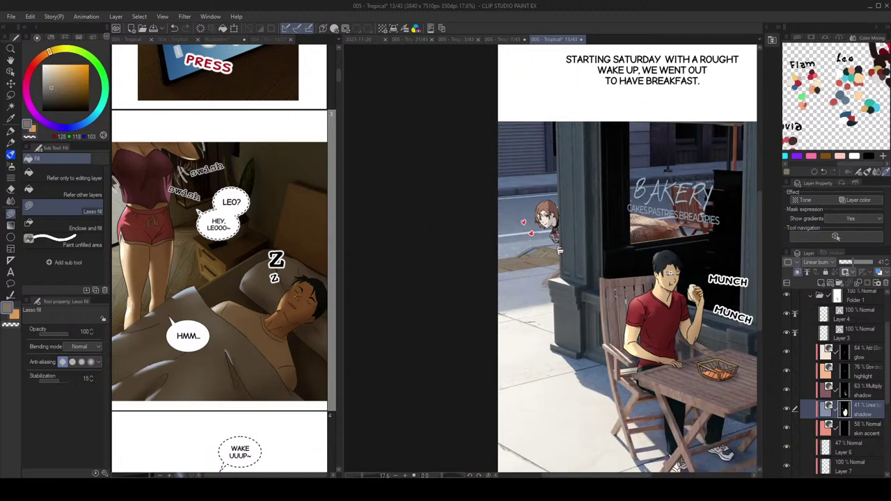
Step: Refine the seated man's face and neck shading on the Multiply and Linear burn shadow layer masks
scroll(673, 272, "up", 3)
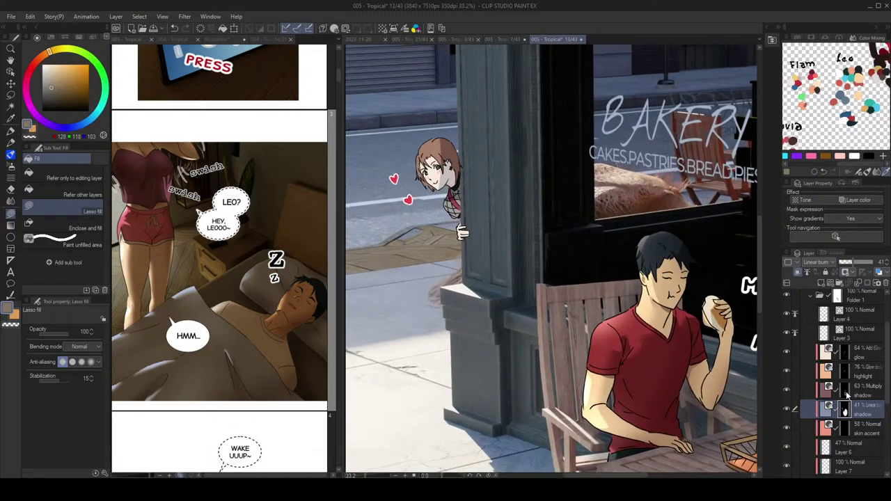
left_click(820, 382)
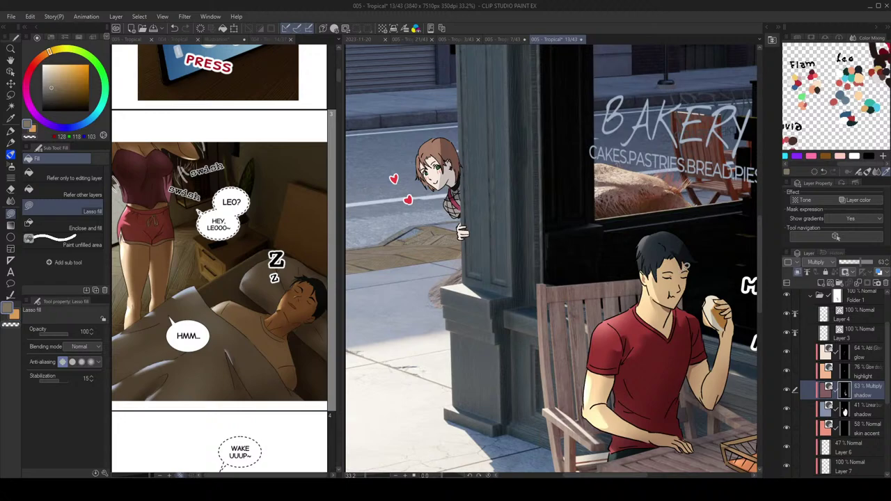
scroll(686, 276, "down", 3)
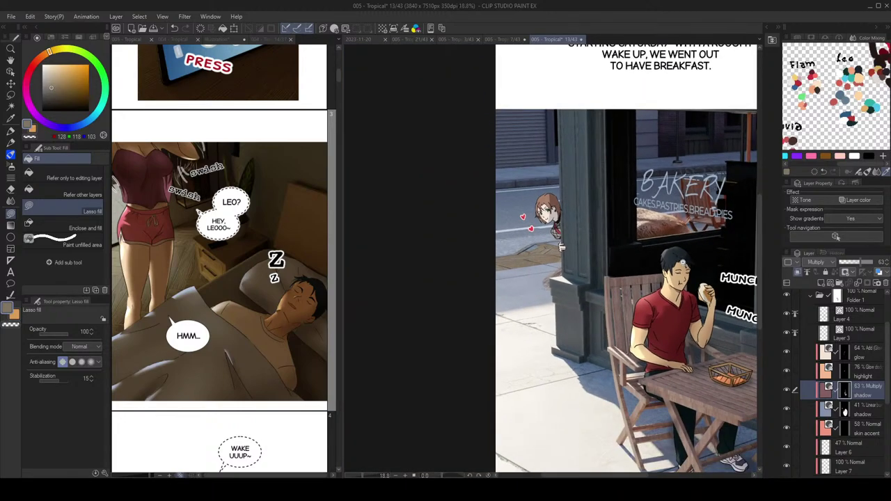
scroll(689, 277, "up", 3)
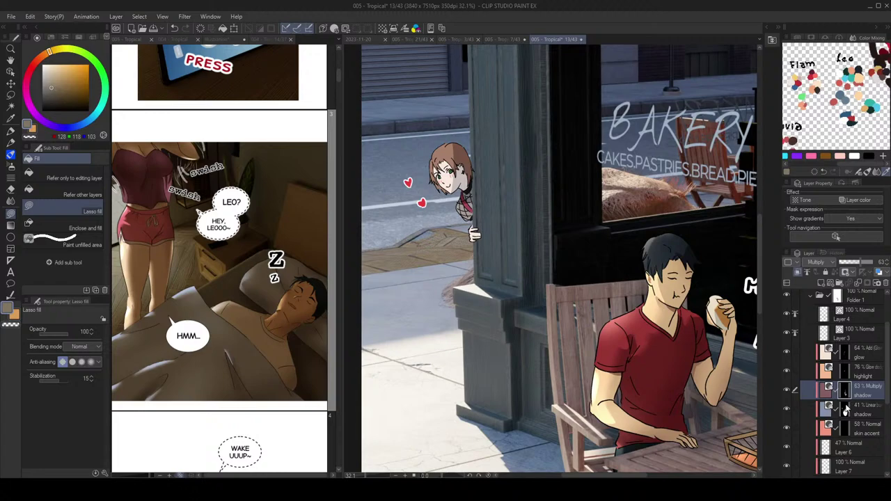
left_click(845, 410)
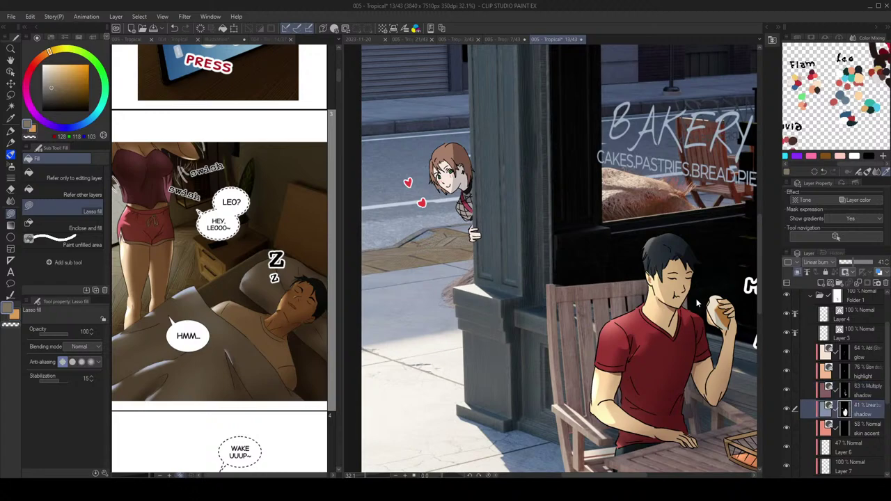
scroll(679, 247, "up", 2)
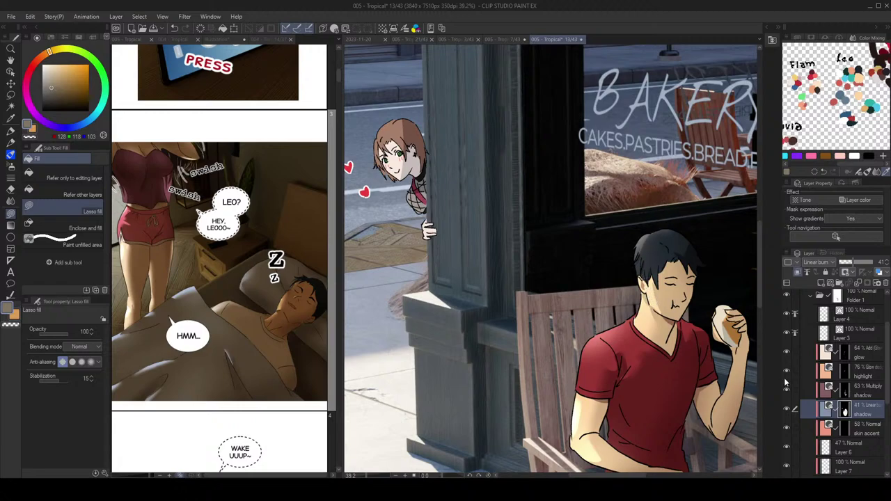
Step: Touch up the shading around the man's ear and jaw on the Multiply shadow layer's mask
left_click(845, 394)
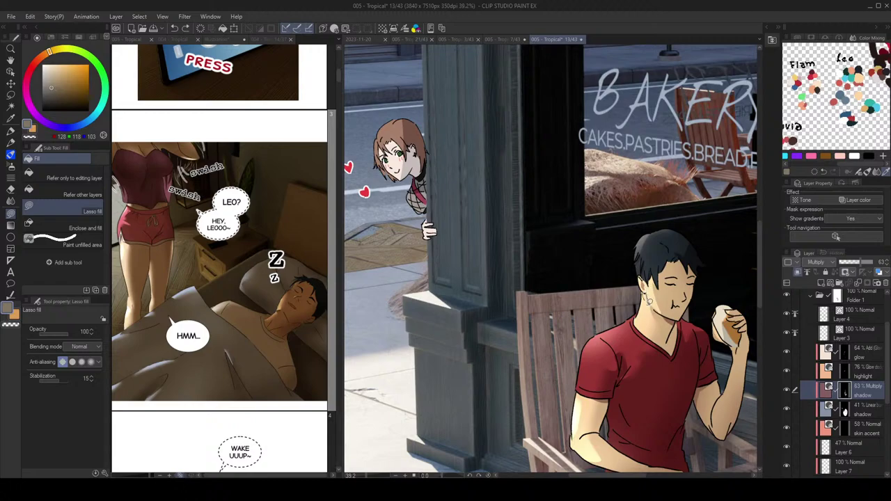
scroll(679, 297, "down", 2)
scroll(676, 303, "up", 2)
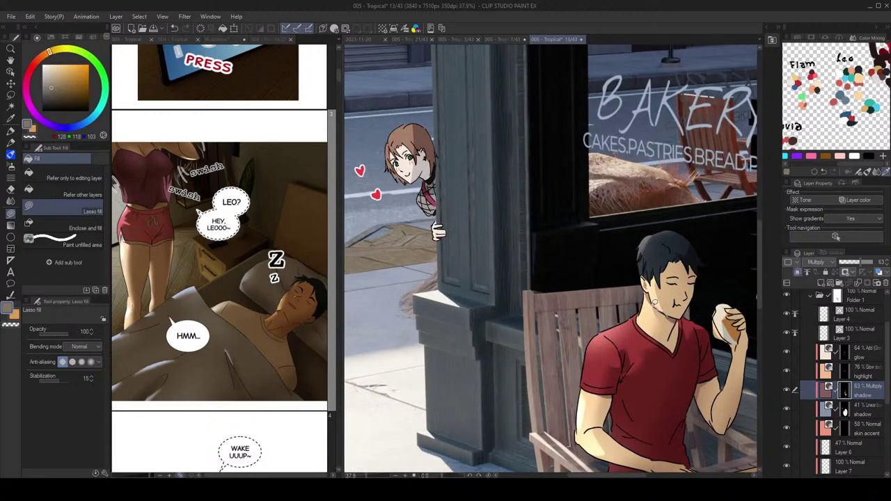
scroll(686, 306, "down", 2)
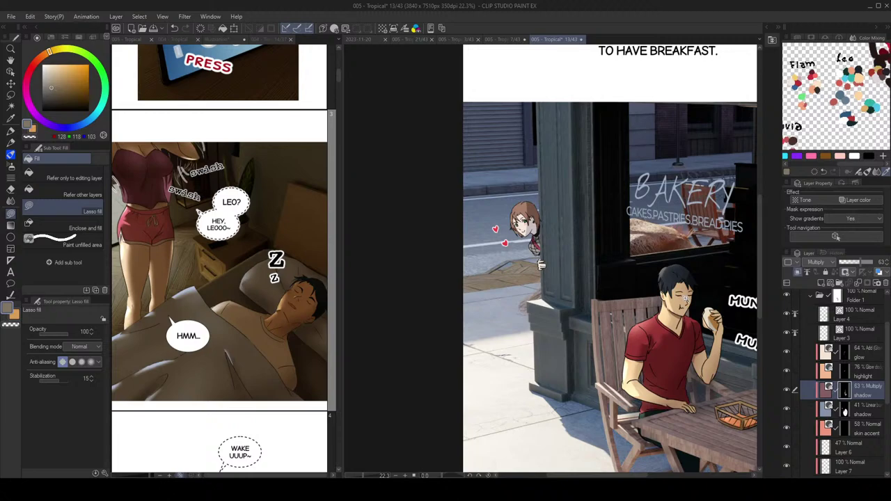
scroll(686, 299, "up", 2)
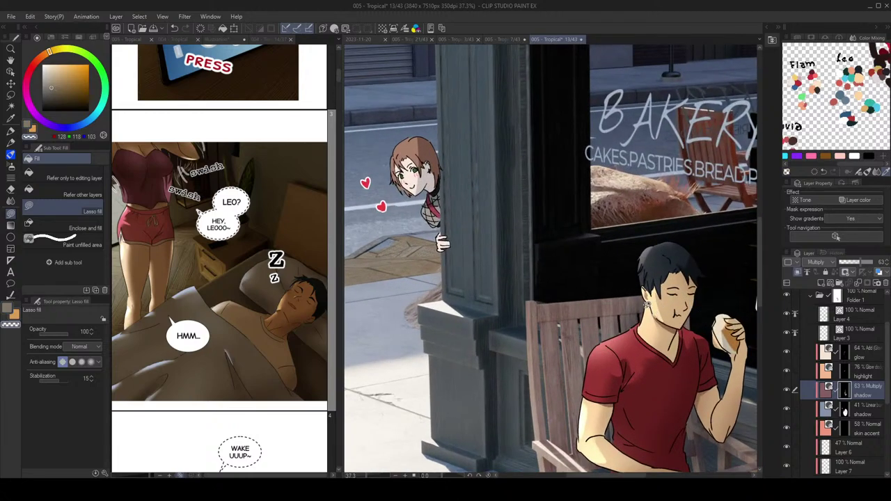
Step: Lasso-fill shadow on the man's hair and forehead on the Linear burn shadow layer's mask
left_click(843, 409)
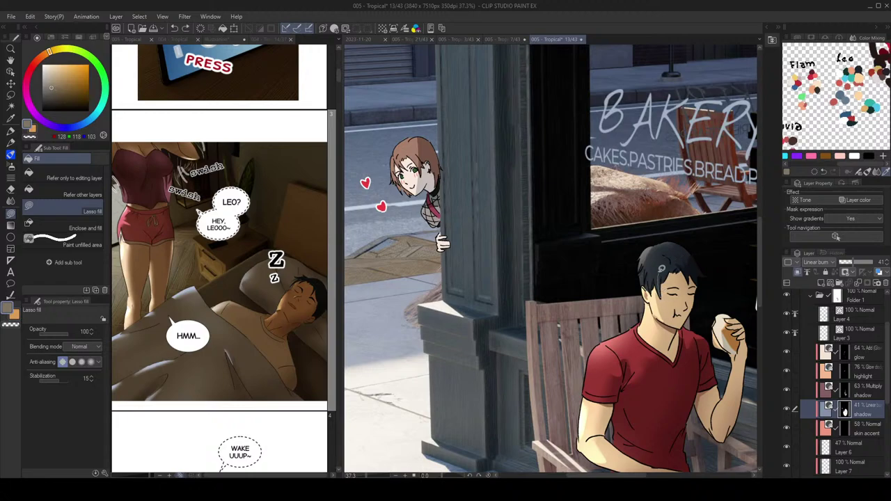
scroll(665, 272, "down", 2)
scroll(679, 271, "up", 3)
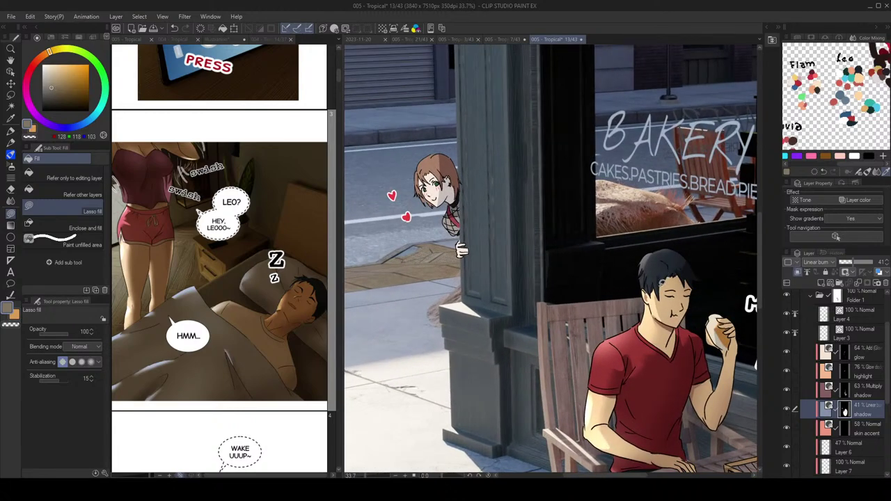
left_click_drag(685, 267, 695, 275)
scroll(703, 269, "down", 2)
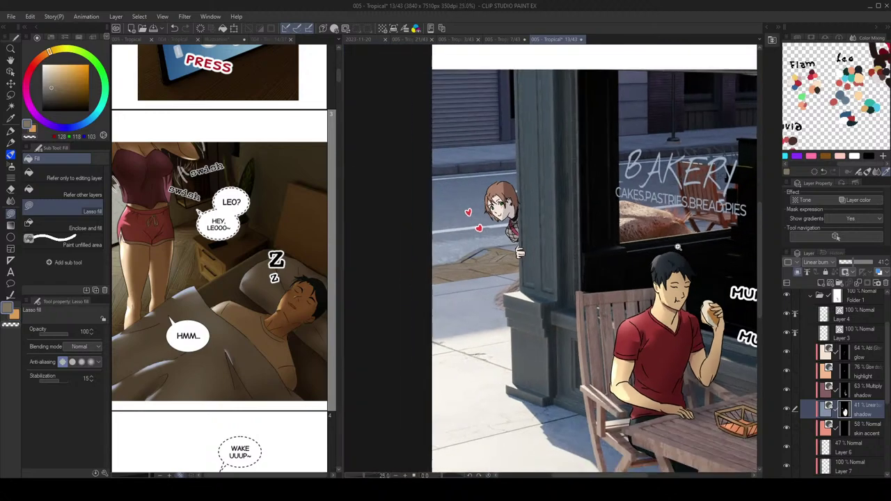
scroll(706, 268, "down", 1)
Step: Shade the man's resting forearm on the Linear burn shadow layer's mask and soften it with the Blur tool at size 10
left_click_drag(712, 271, 670, 238)
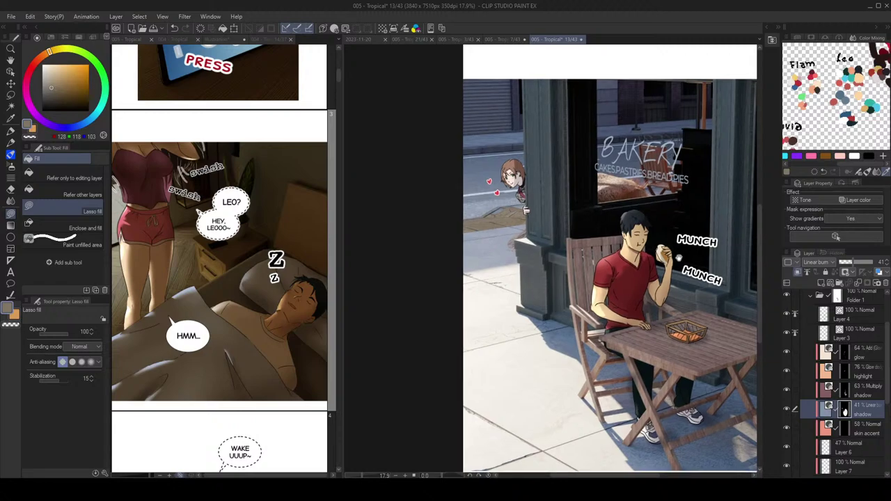
scroll(670, 314, "up", 1)
key("c")
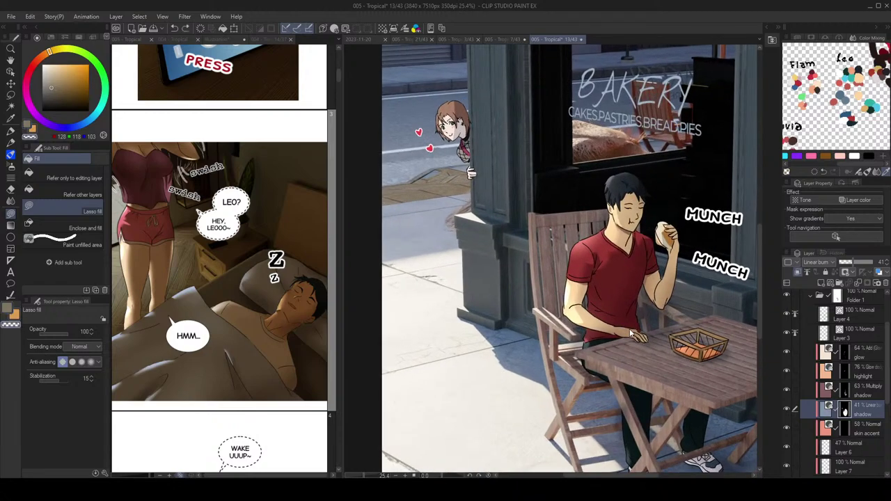
scroll(600, 305, "down", 1)
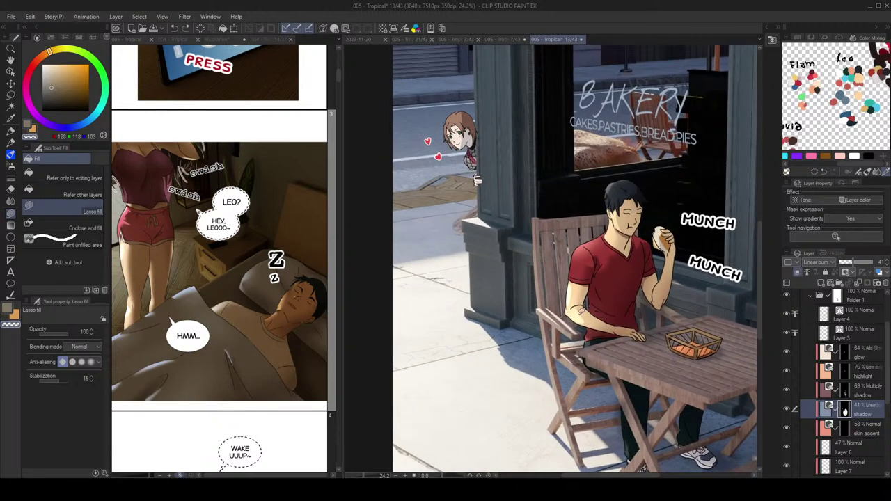
scroll(585, 308, "down", 1)
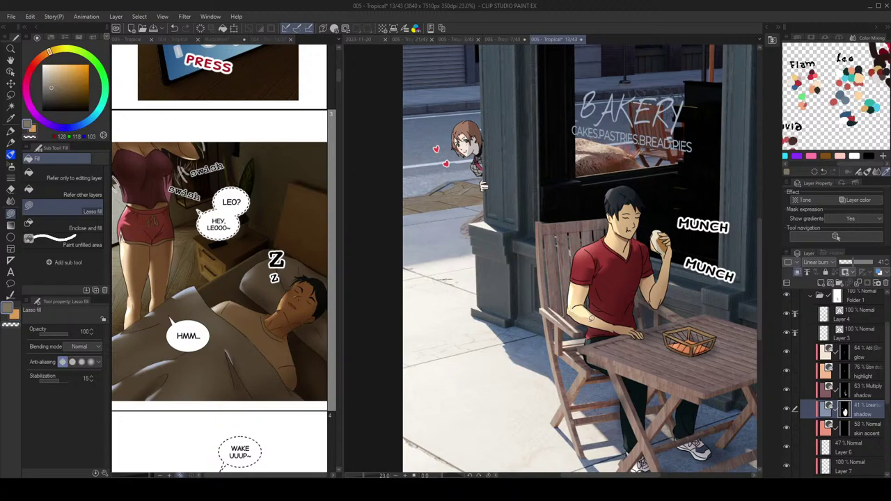
key("j")
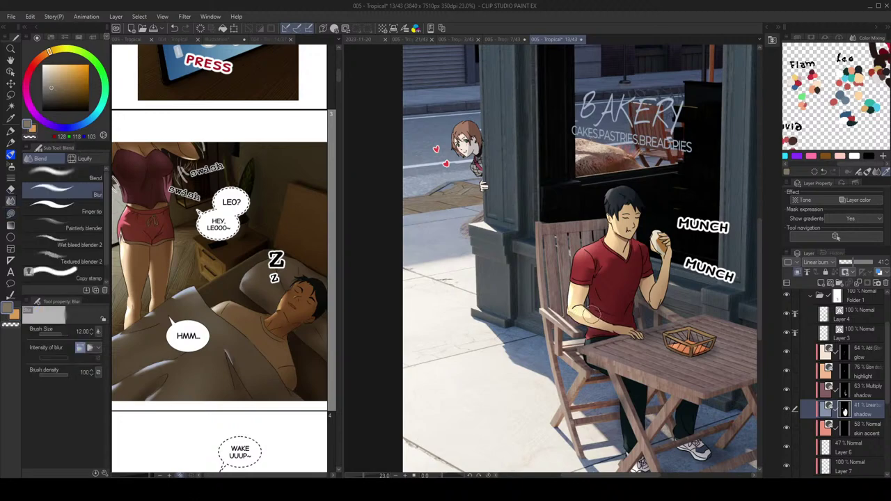
scroll(681, 234, "down", 4)
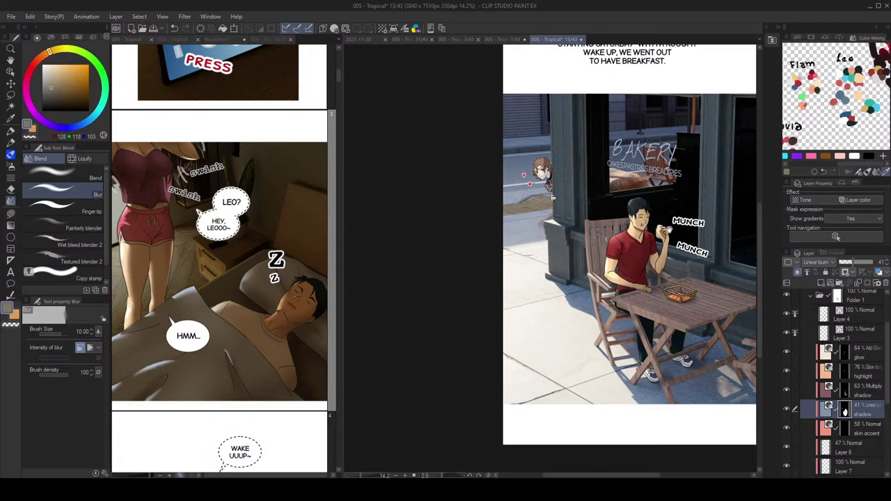
Step: Try to lasso-fill a shadow on the bread in the man's raised hand
key("g")
key("g")
scroll(672, 235, "up", 4)
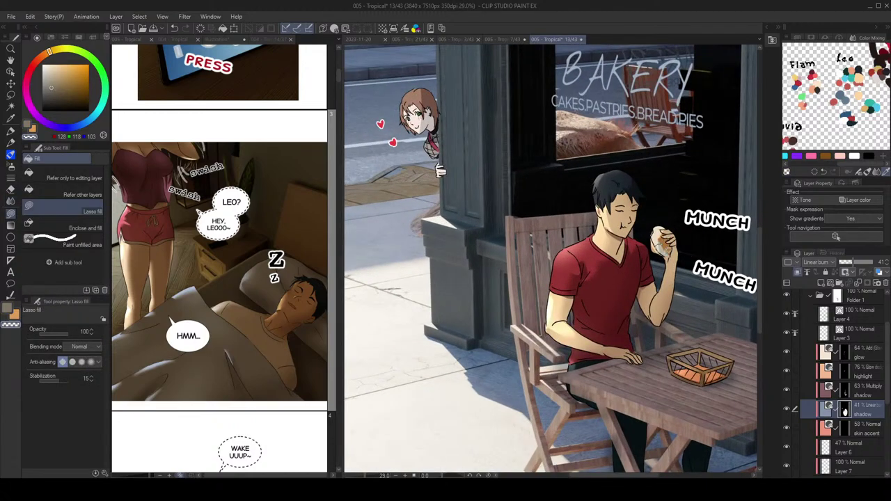
key("c")
key("c")
key("c")
mouse_move(663, 237)
left_mouse_down()
mouse_move(654, 227)
mouse_move(662, 231)
left_mouse_up()
key("ctrl+z")
key("ctrl+z")
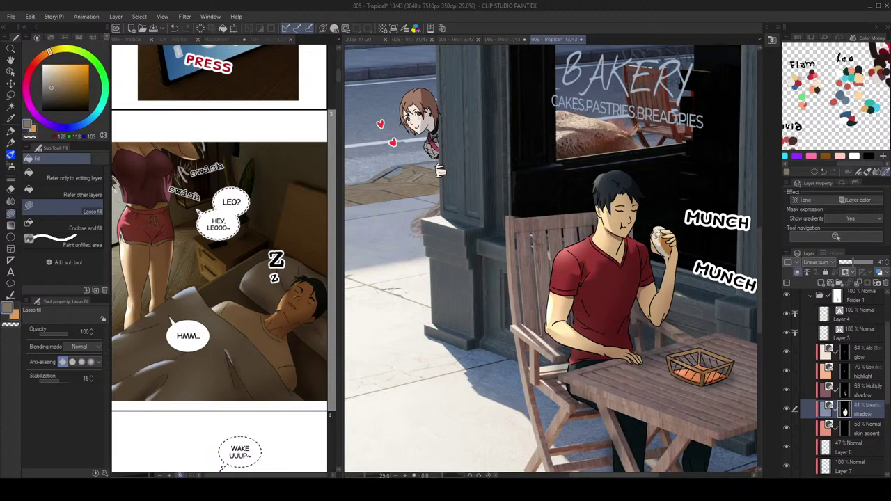
Step: Soften the shadow around the man's raised hand and bread with the Blur tool at brush size 5
key("j")
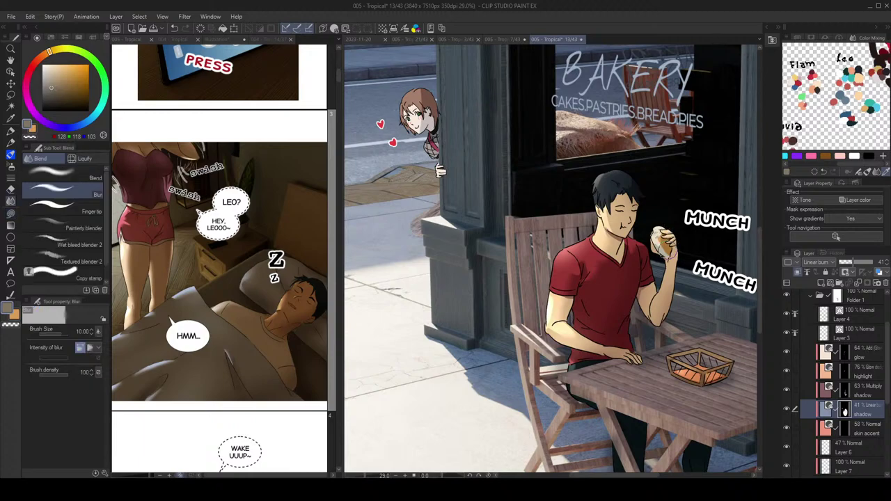
key("bracketleft")
scroll(683, 216, "down", 2)
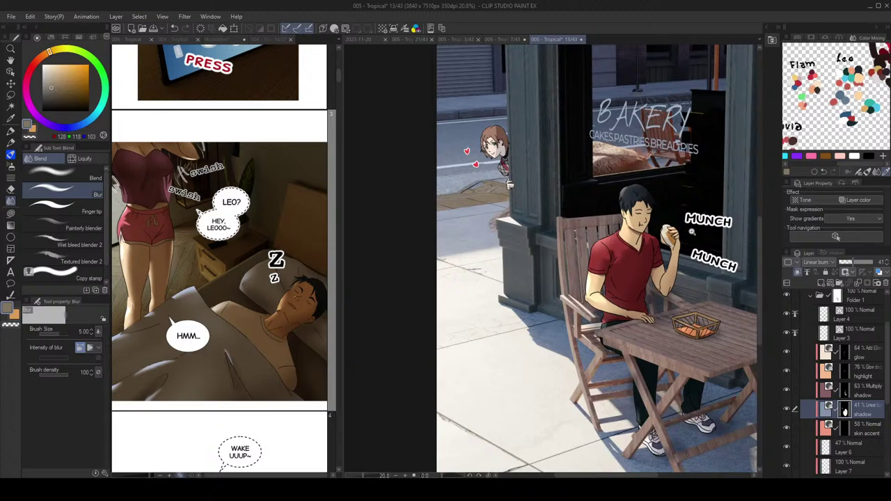
mouse_move(695, 241)
left_mouse_down()
mouse_move(708, 241)
mouse_move(670, 248)
left_mouse_up()
Step: Lasso-fill darker shadow on the man's raised arm on the Multiply shadow layer's mask, and save the file
key("g")
key("g")
left_click(845, 391)
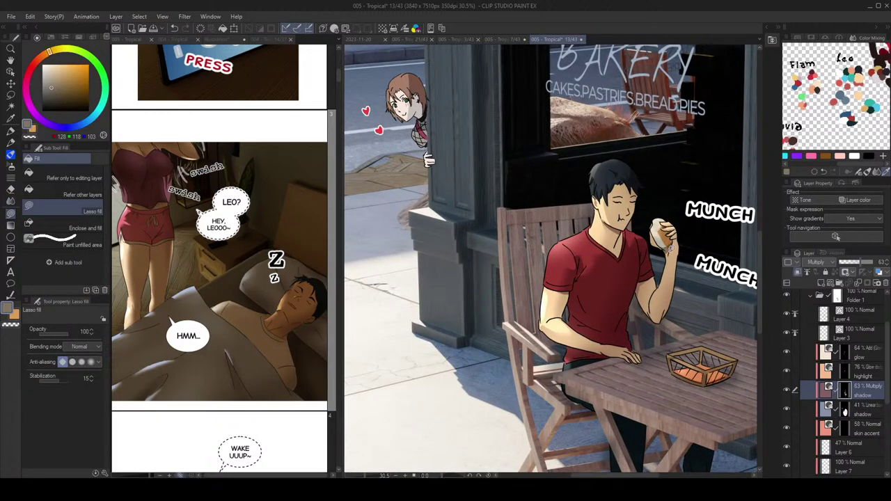
scroll(675, 247, "down", 3)
scroll(682, 250, "up", 2)
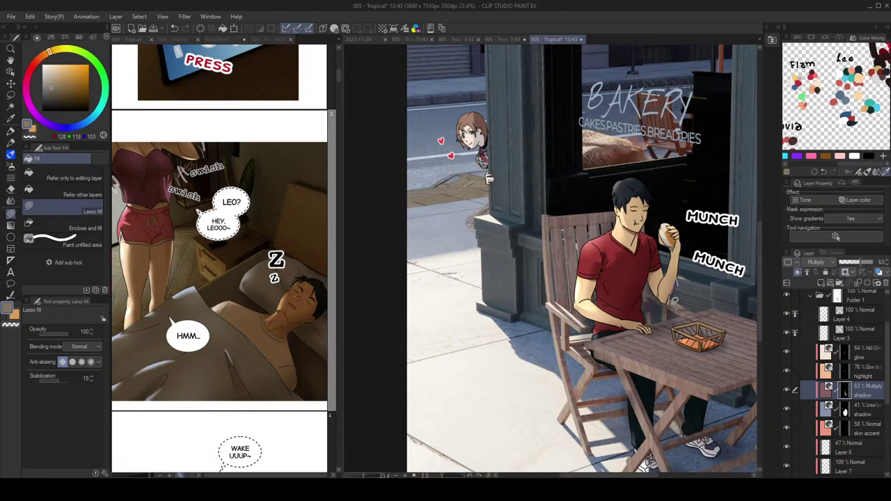
scroll(689, 279, "down", 3)
scroll(683, 276, "up", 2)
scroll(702, 279, "down", 2)
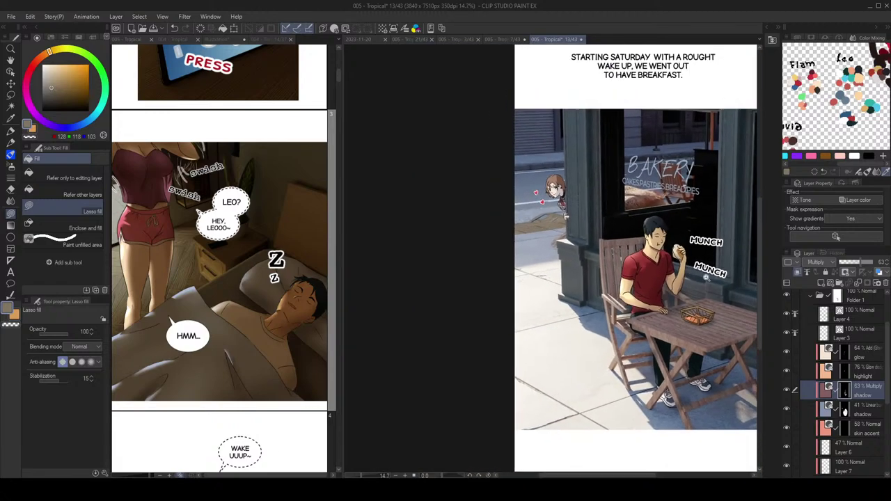
scroll(698, 283, "up", 1)
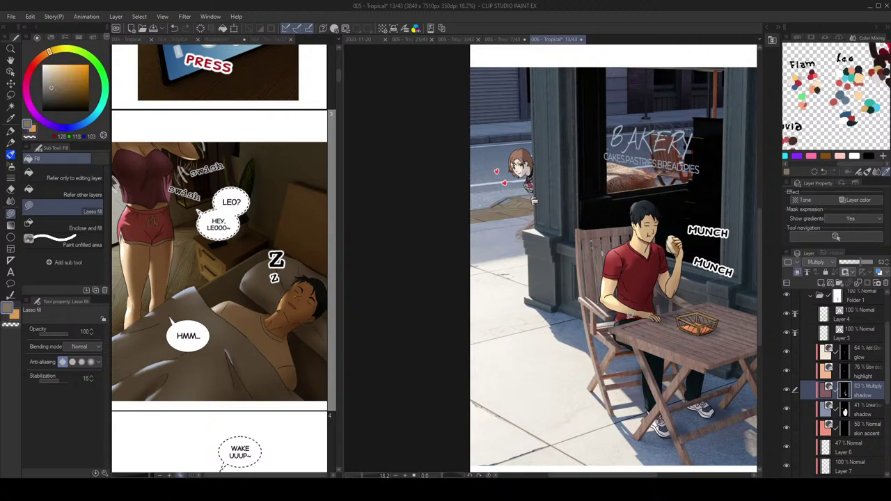
left_click_drag(699, 379, 677, 352)
key("ctrl+s")
Step: Lasso-fill shadow on the woman peeking around the corner, on the Linear burn shadow layer's mask
left_click_drag(590, 199, 699, 285)
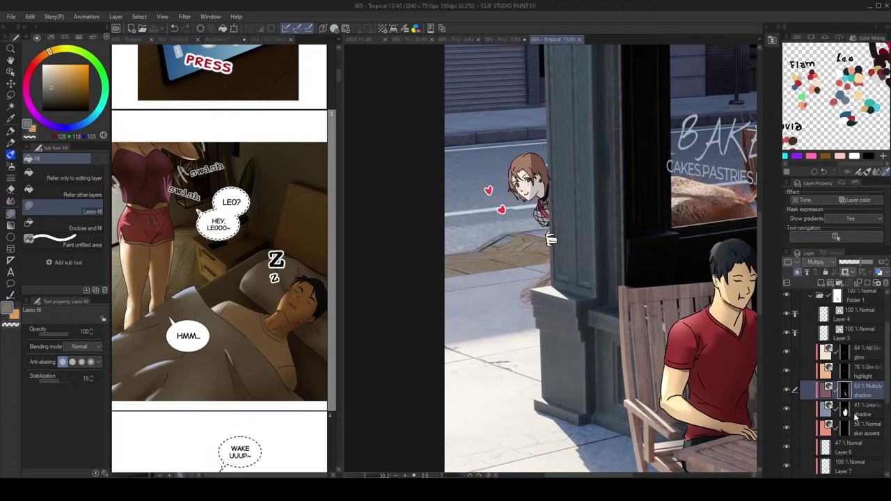
left_click(855, 411)
scroll(492, 155, "up", 2)
left_click_drag(547, 147, 550, 133)
key("c")
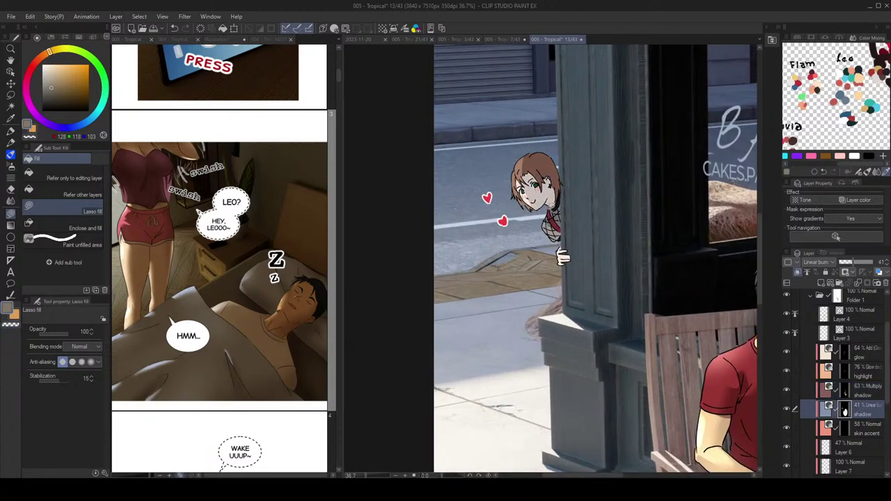
key("c")
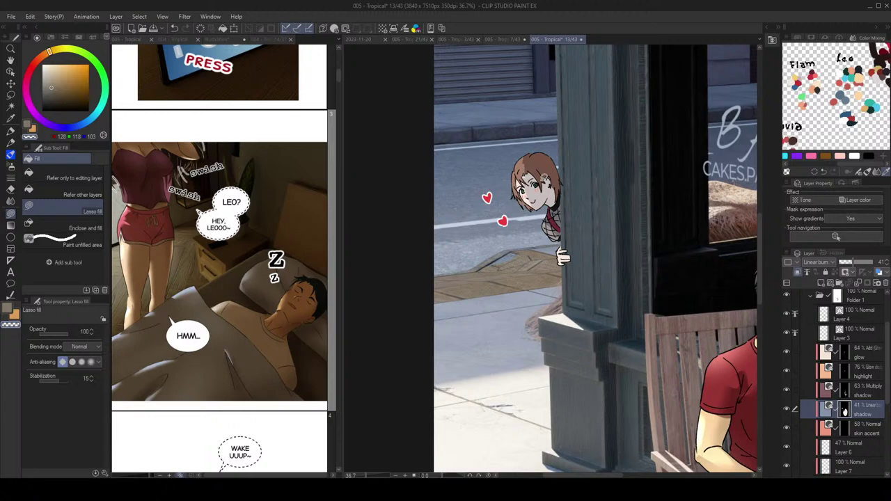
Step: Try to lasso-fill darker shadow on the peeking woman's face and neck on the Multiply shadow layer's mask
left_click(841, 388)
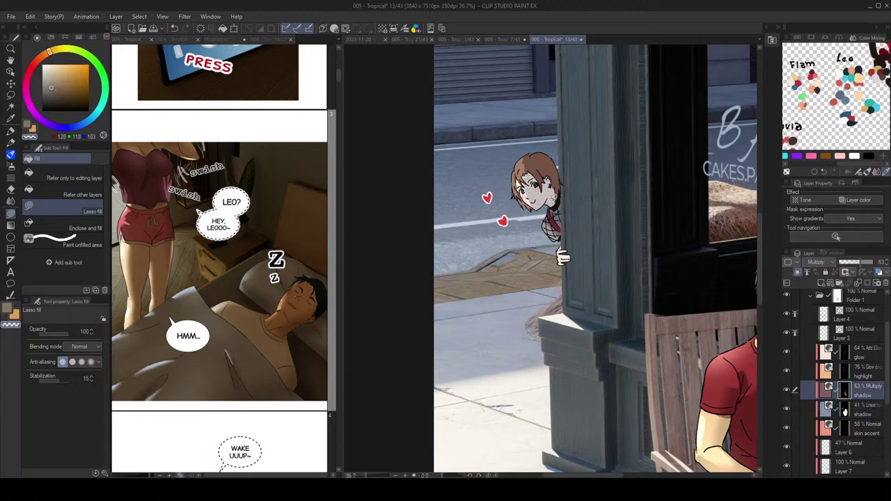
key("c")
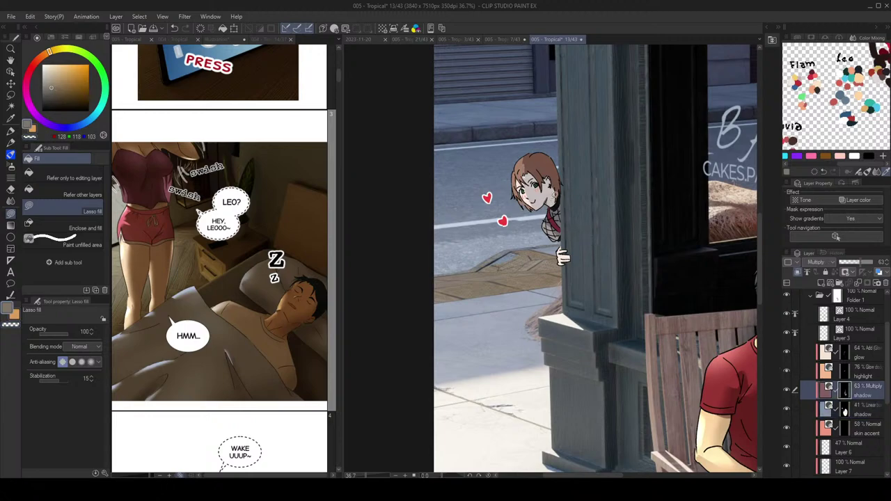
left_click_drag(546, 200, 547, 213)
key("ctrl+z")
key("ctrl+z")
left_click_drag(550, 177, 551, 176)
key("ctrl+z")
key("ctrl+z")
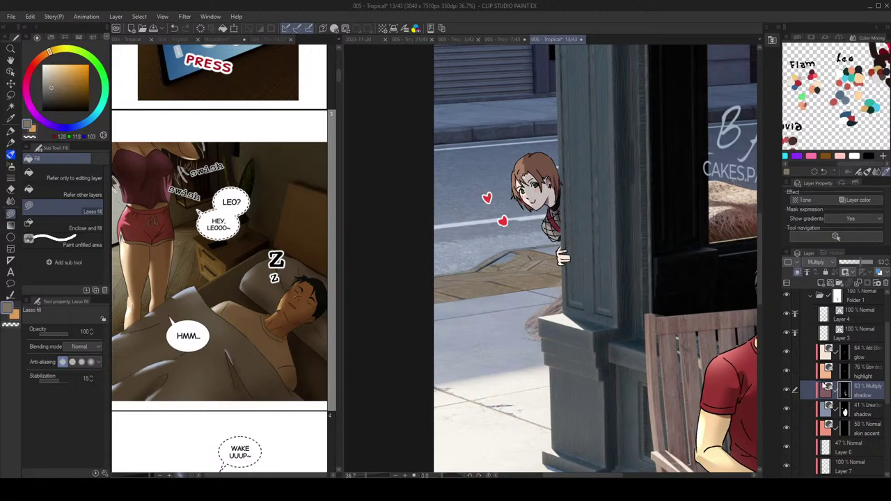
Step: Lasso-fill shadow on the peeking woman's hand on the Linear burn shadow layer's mask
left_click(817, 404)
mouse_move(576, 248)
left_mouse_down()
mouse_move(593, 271)
mouse_move(565, 257)
left_mouse_up()
left_click(846, 395)
key("c")
left_click(850, 412)
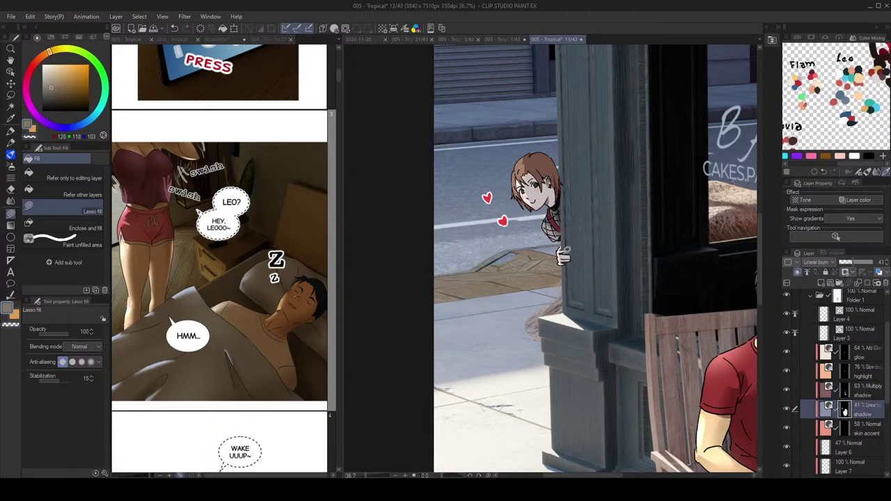
scroll(561, 238, "down", 2)
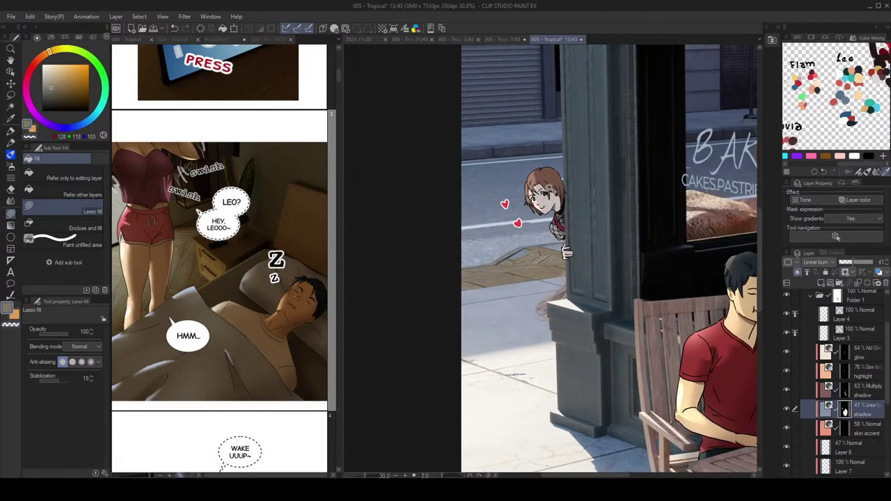
key("j")
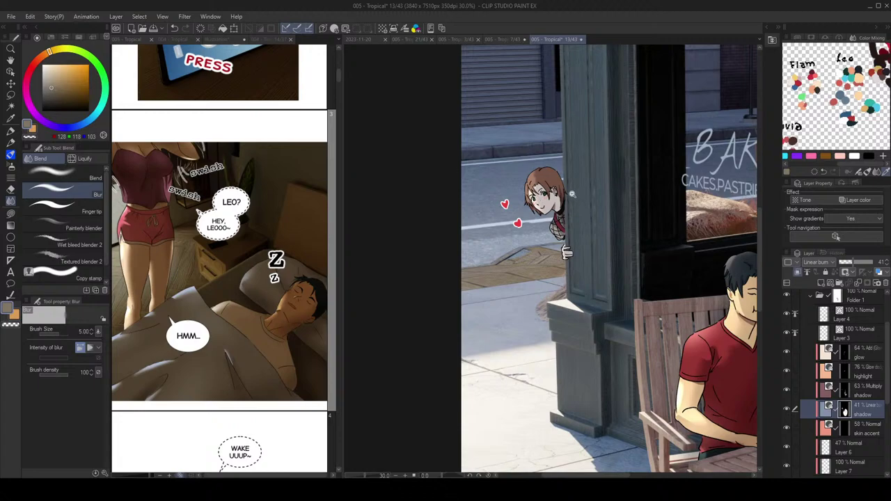
scroll(574, 195, "down", 2)
key("g")
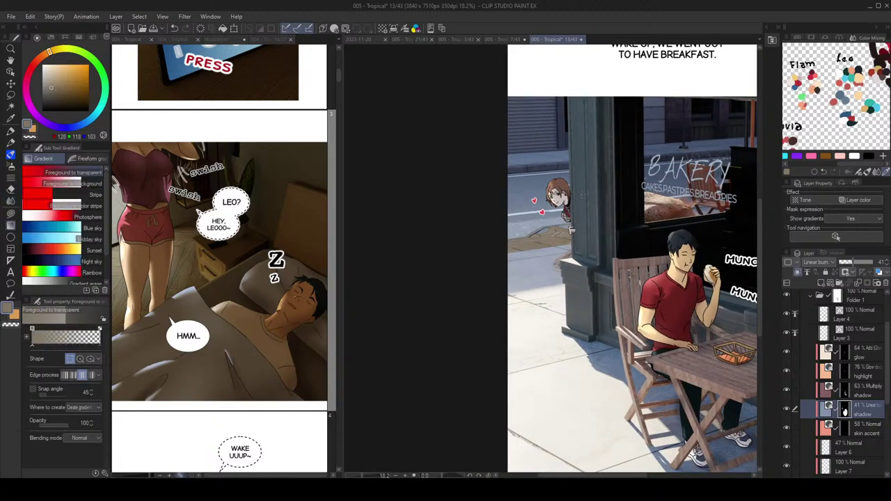
key("g")
Step: Paint highlights on the peeking woman's hair with a small Soft airbrush on the Glow dodge highlight layer's mask
scroll(564, 195, "up", 2)
left_click(848, 376)
key("b")
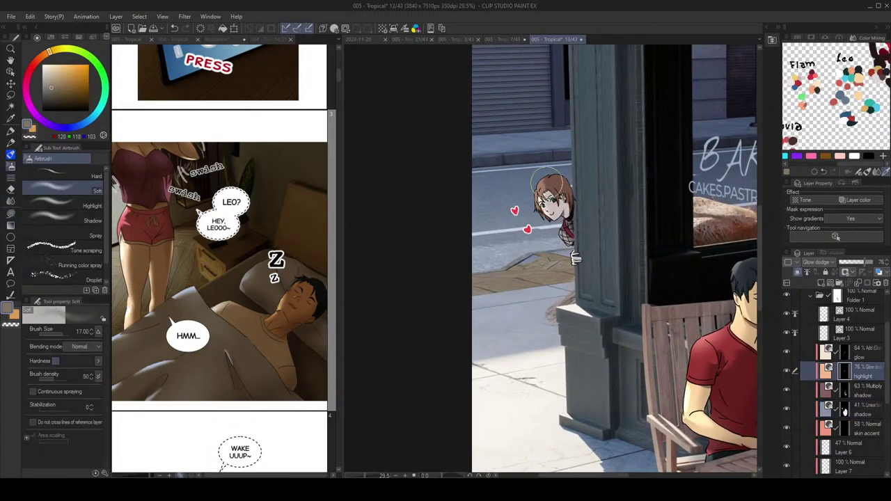
key("bracketleft")
key("bracketleft")
key("bracketleft")
key("bracketleft")
key("bracketleft")
key("bracketleft")
left_click_drag(545, 178, 539, 198)
key("bracketright")
key("bracketright")
Step: Try to paint a glow over the peeking woman's hair on the Add (Glow) layer's mask with the brush at size 30
scroll(585, 216, "down", 3)
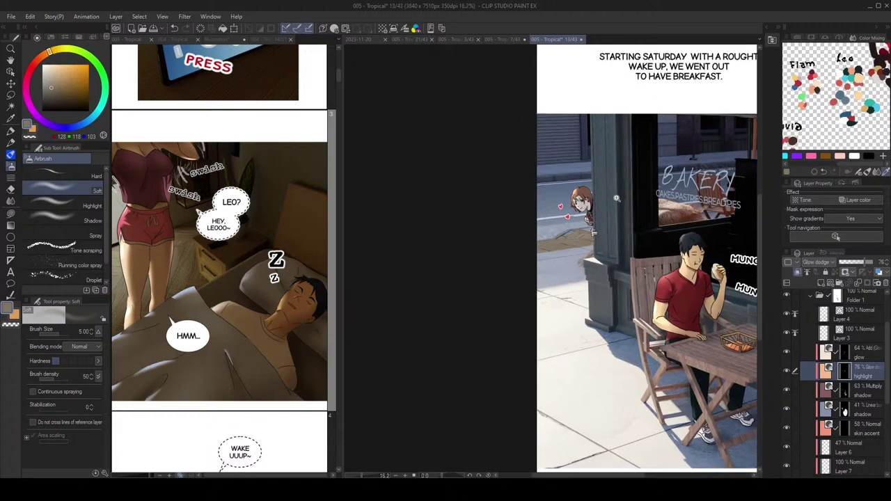
left_click_drag(650, 223, 640, 219)
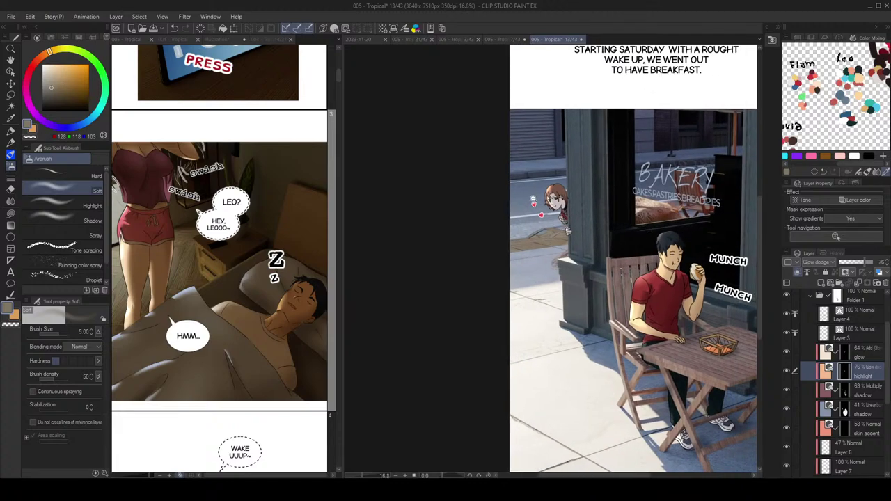
scroll(535, 202, "up", 2)
scroll(540, 199, "down", 1)
scroll(543, 195, "up", 3)
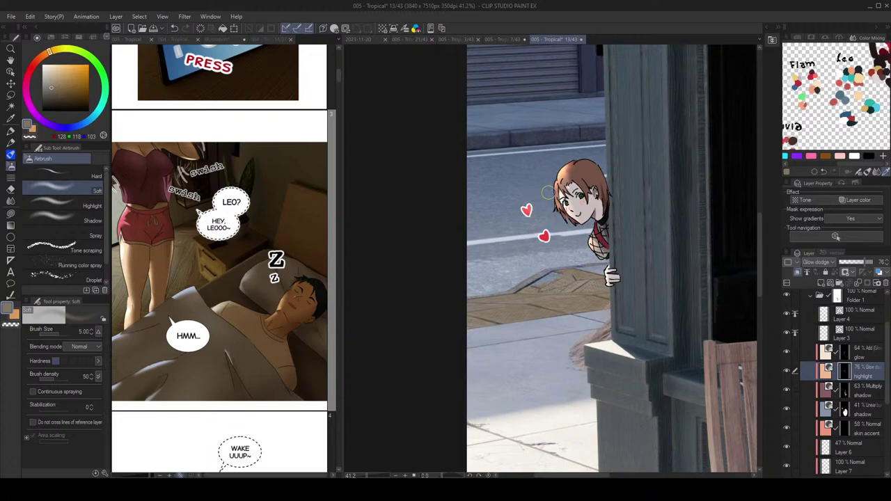
scroll(548, 190, "down", 2)
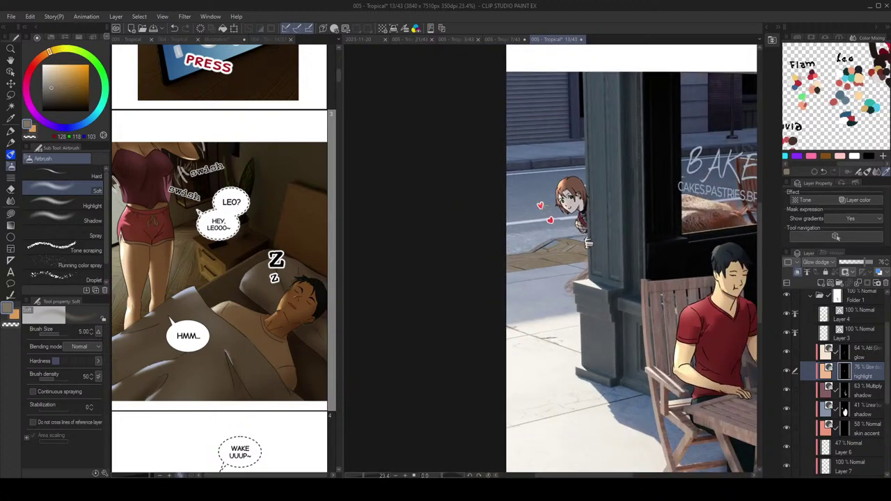
left_click_drag(611, 241, 598, 244)
left_click(848, 350)
key("b")
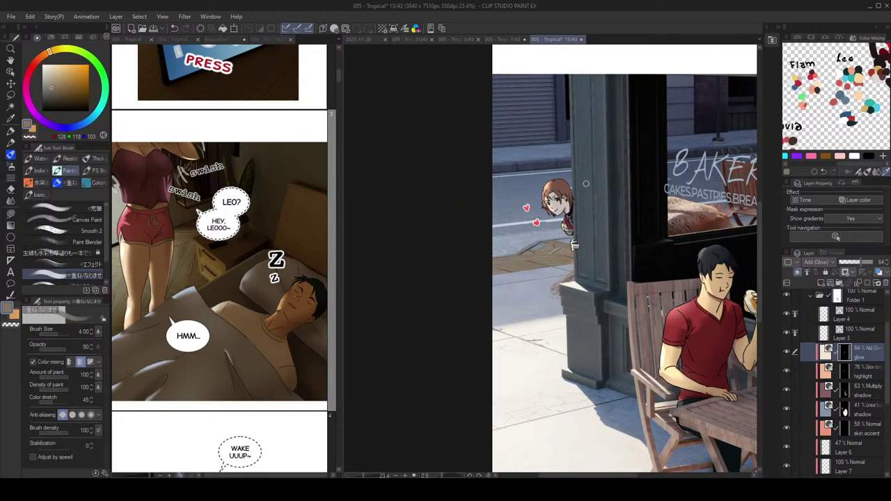
key("bracketright")
key("bracketright")
key("bracketright")
key("bracketright")
key("bracketright")
key("bracketright")
key("bracketright")
key("bracketright")
key("bracketright")
key("bracketright")
left_click_drag(548, 182, 539, 189)
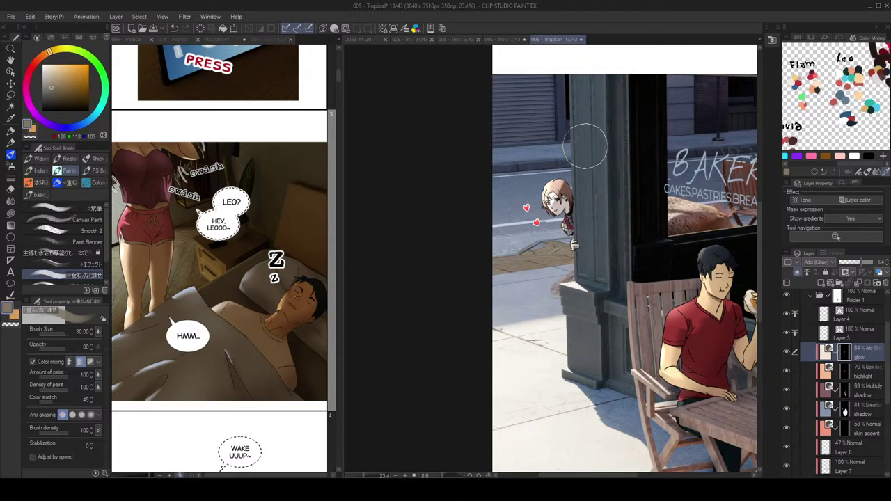
Step: Add a soft glow to the peeking woman on the Add (Glow) layer's mask with the Soft airbrush at size 20, and save the file
scroll(593, 171, "down", 1)
key("b")
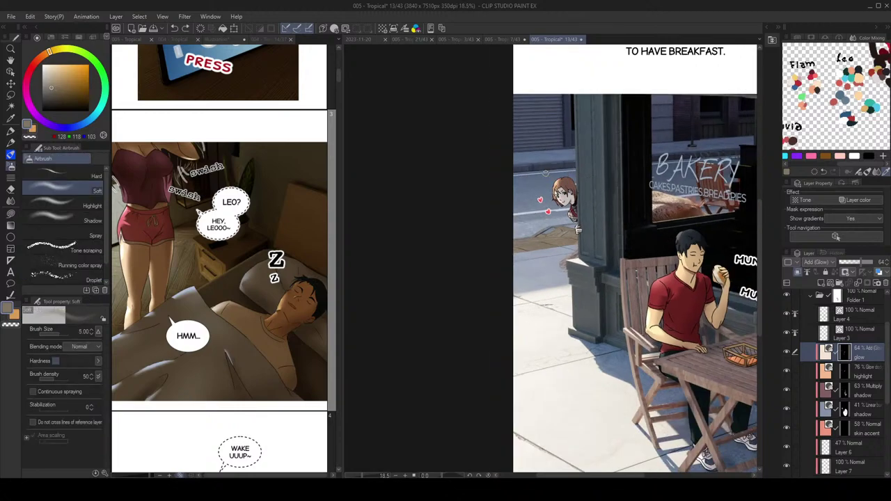
key("bracketright")
key("bracketright")
key("bracketright")
key("bracketright")
key("bracketright")
key("bracketright")
key("bracketright")
scroll(621, 149, "down", 1)
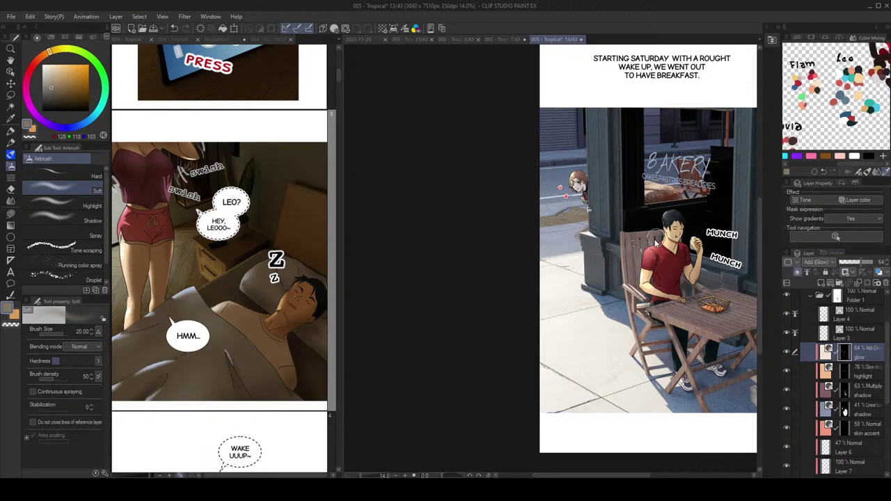
key("h")
key("h")
key("ctrl+z")
left_click_drag(667, 236, 663, 237)
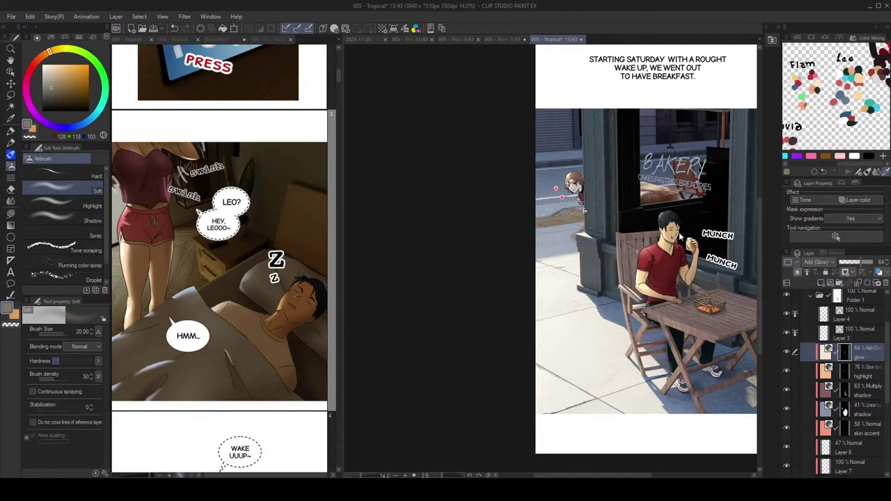
scroll(704, 202, "down", 1)
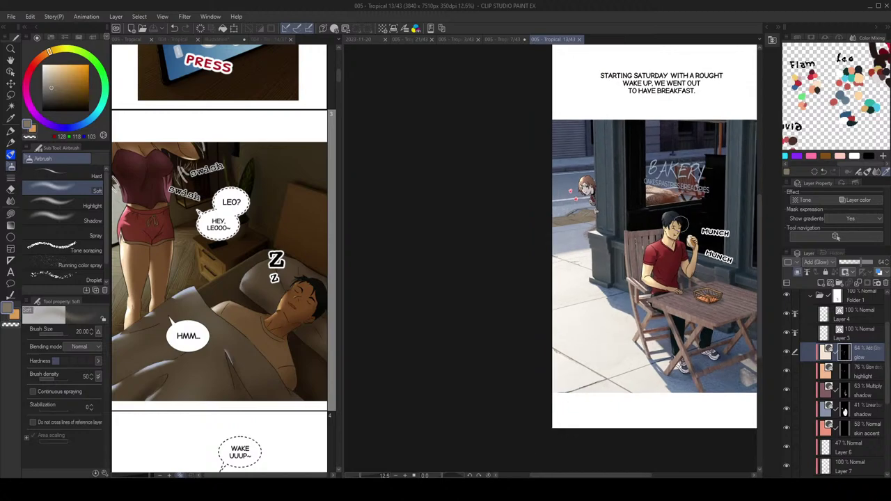
Step: Check the shading across the bakery panel in normal and mirrored view, and save the file
left_click_drag(682, 225, 635, 208)
scroll(676, 258, "up", 3)
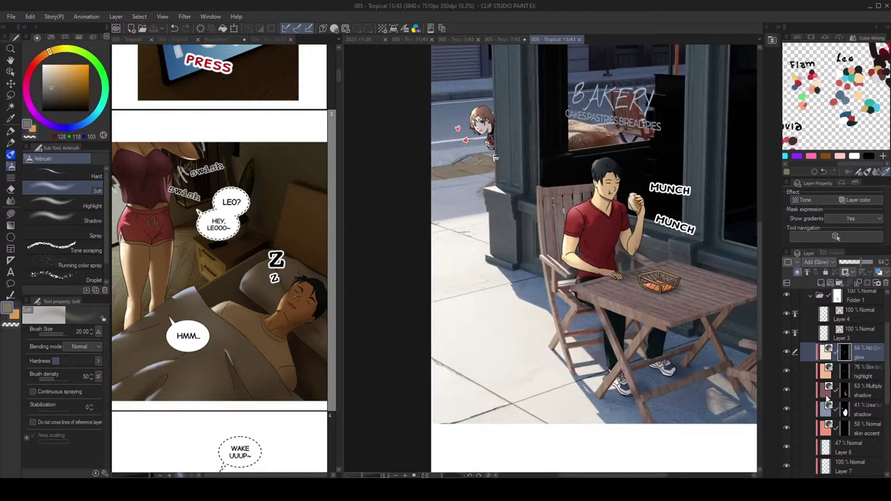
left_click(846, 394)
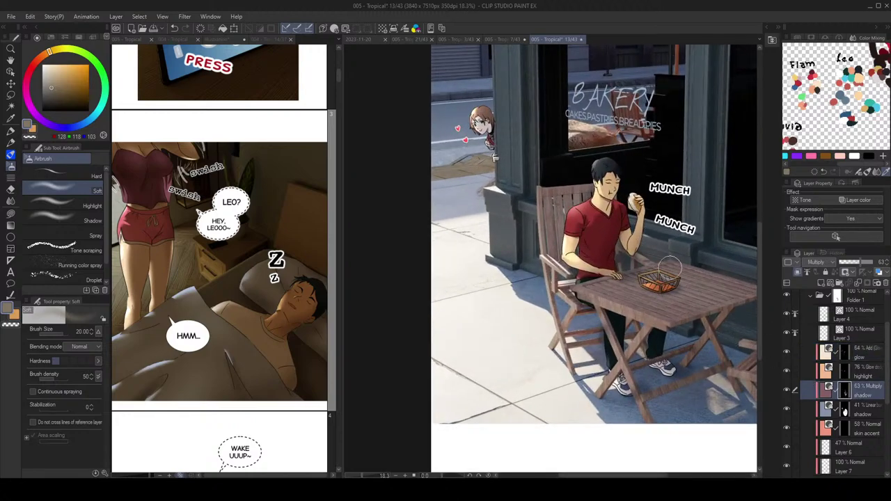
scroll(717, 264, "down", 2)
scroll(719, 273, "up", 1)
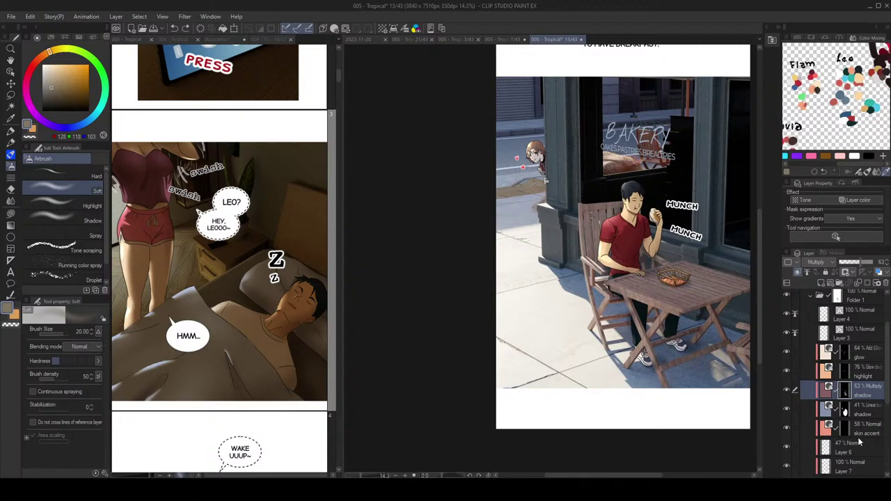
left_click(846, 412)
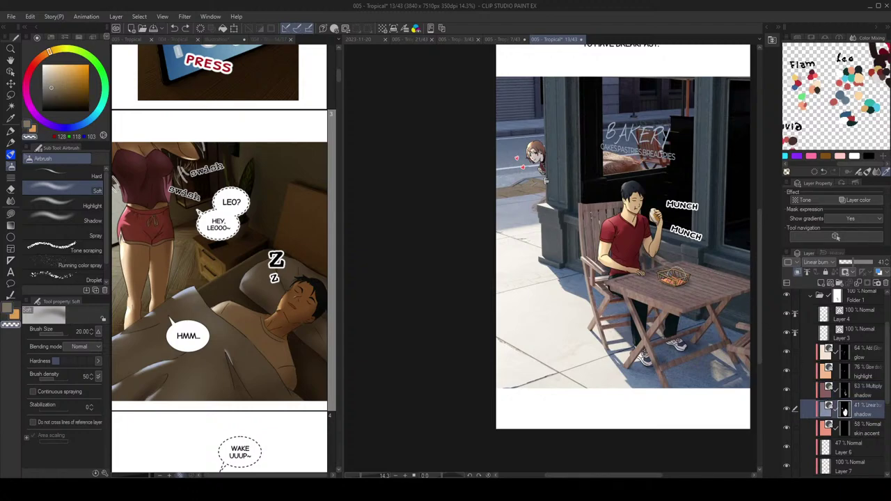
scroll(720, 275, "down", 1)
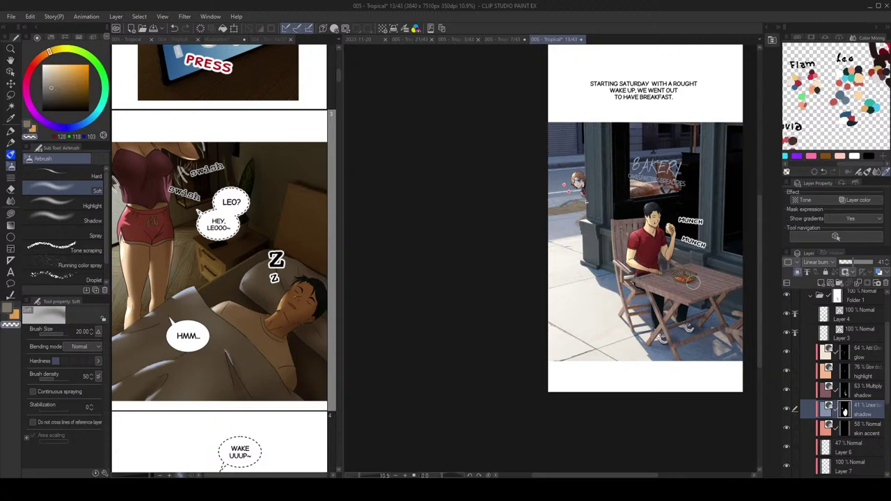
key("h")
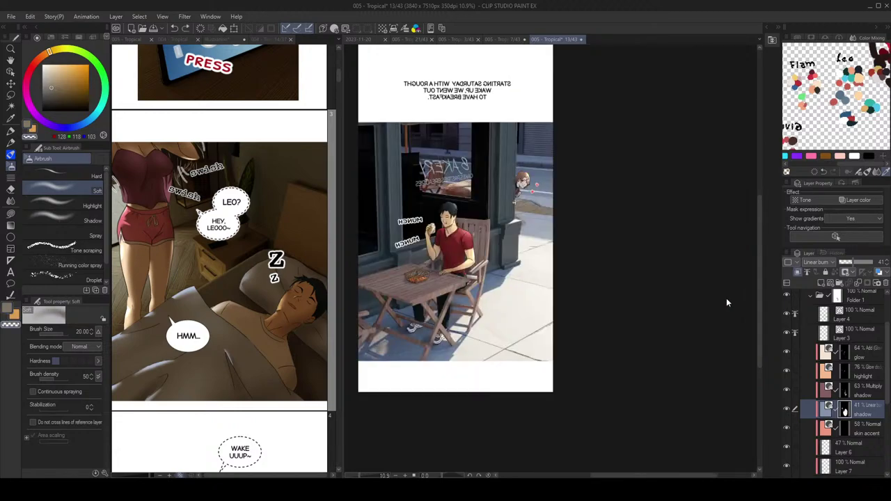
key("h")
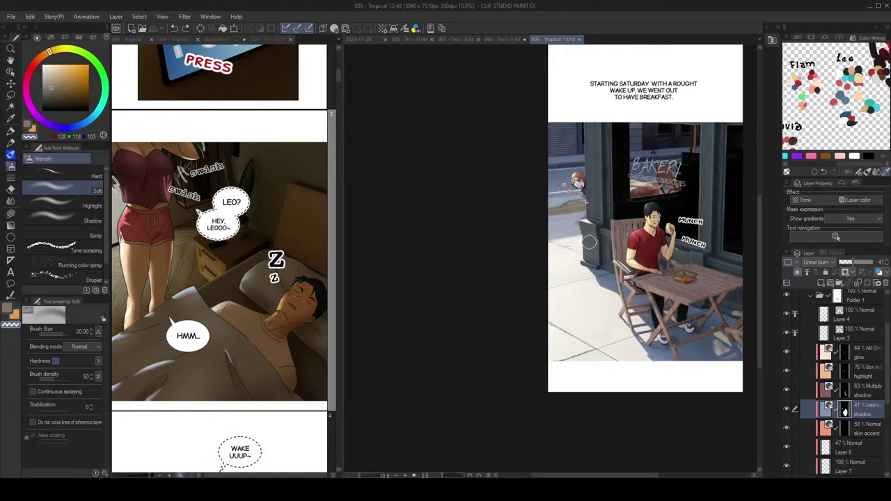
left_click_drag(566, 241, 577, 240)
scroll(578, 240, "up", 3)
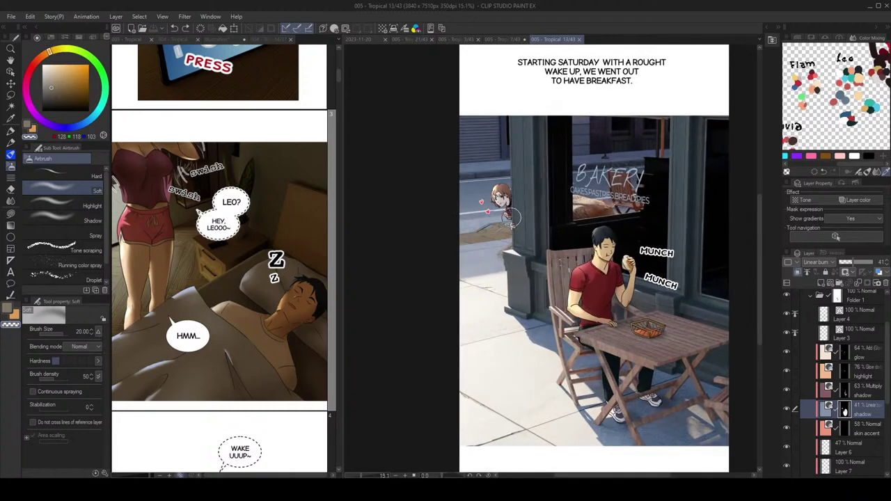
scroll(572, 216, "down", 1)
scroll(573, 217, "up", 3)
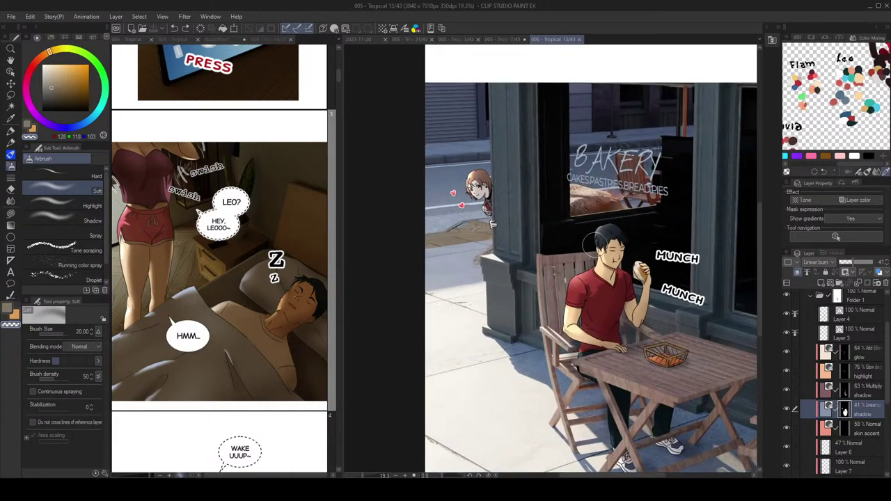
Step: Adjust the fill colour of the Linear burn shadow layer and switch to the Lasso fill tool
double_click(825, 416)
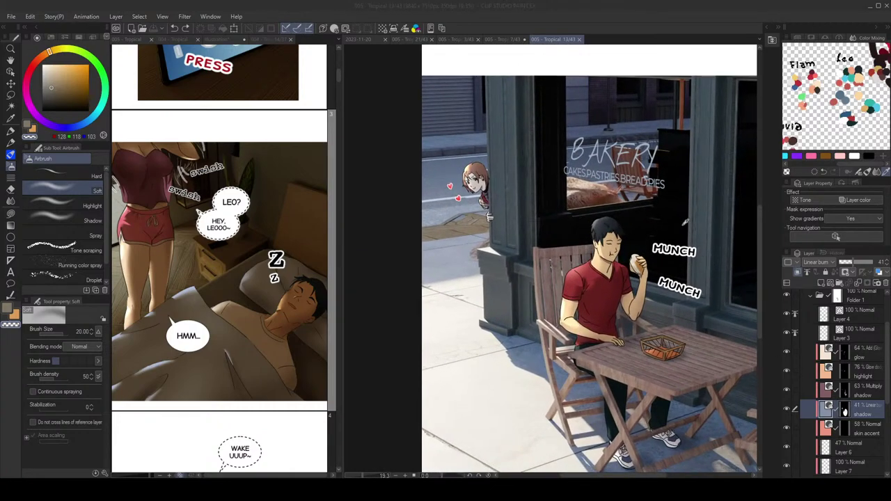
left_click(846, 155)
scroll(654, 235, "down", 4)
scroll(657, 251, "up", 2)
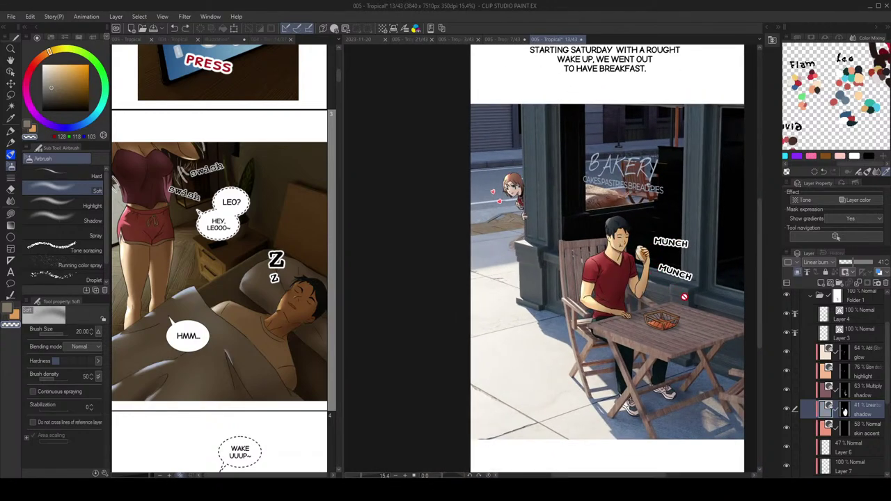
scroll(684, 296, "down", 1)
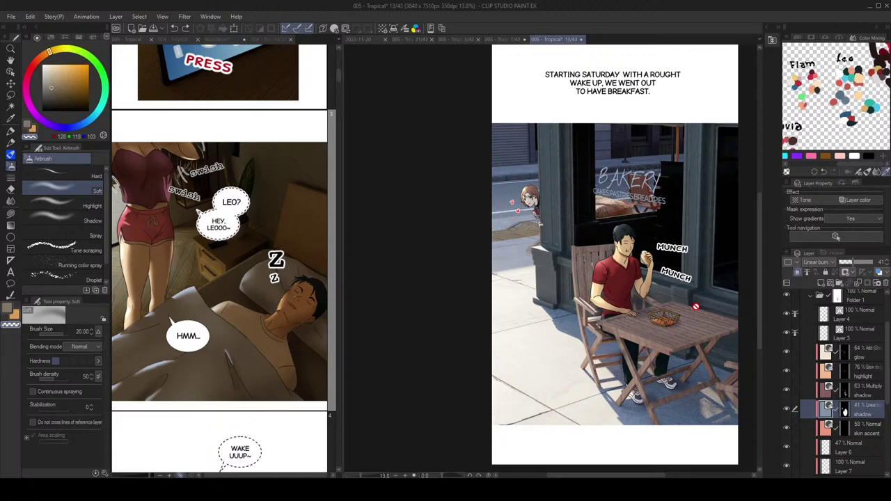
scroll(612, 233, "up", 2)
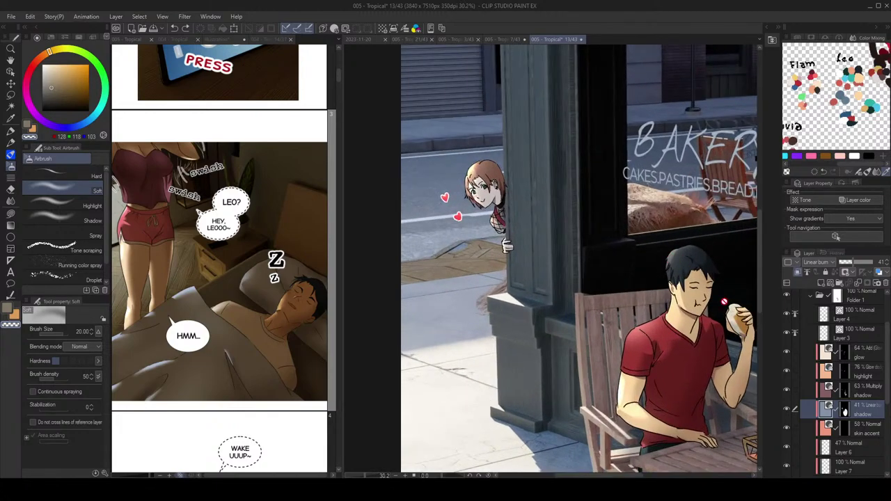
key("g")
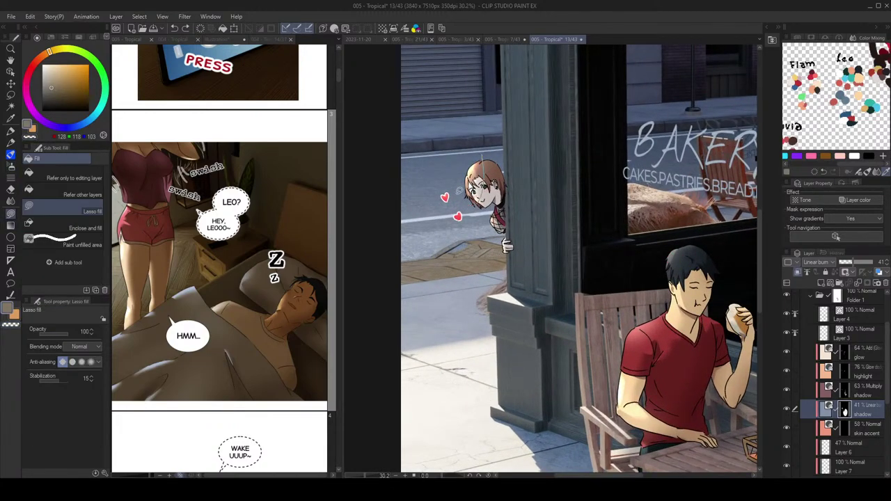
Step: Check the peeking woman's shading up close and across the whole bakery panel, and save the file
mouse_move(536, 160)
left_mouse_down()
mouse_move(517, 98)
mouse_move(523, 173)
left_mouse_up()
scroll(524, 172, "up", 4)
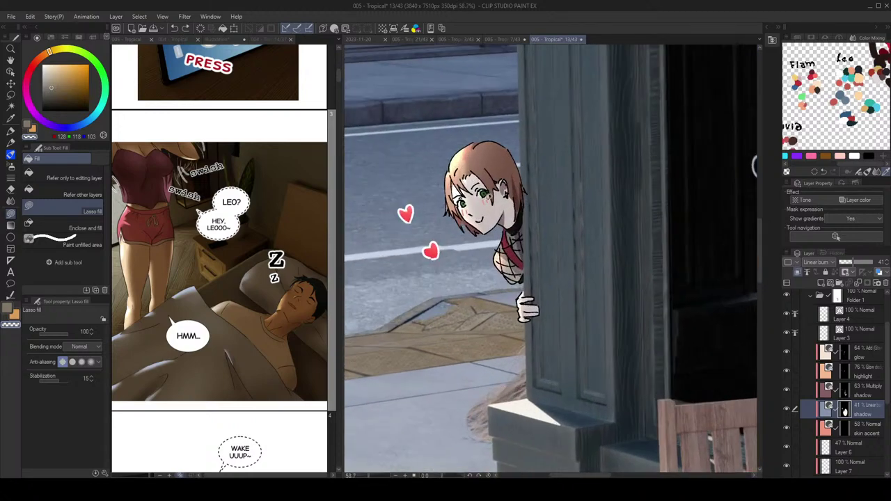
scroll(533, 209, "down", 5)
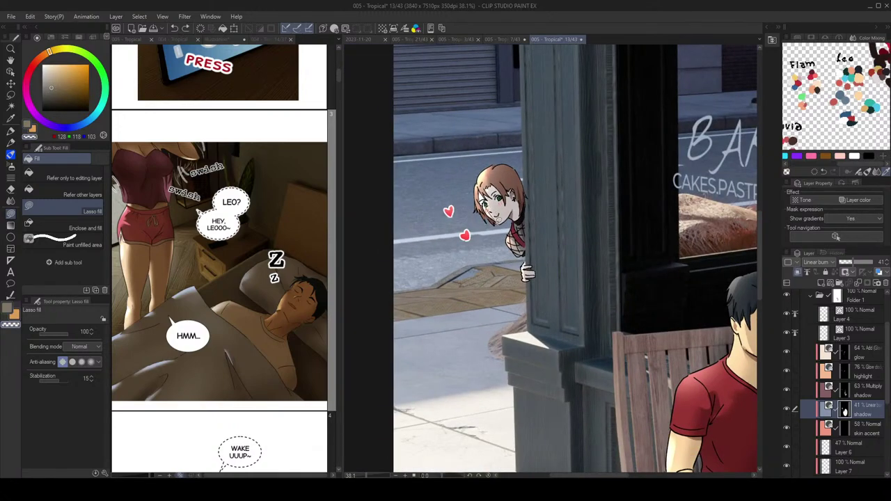
scroll(547, 184, "down", 2)
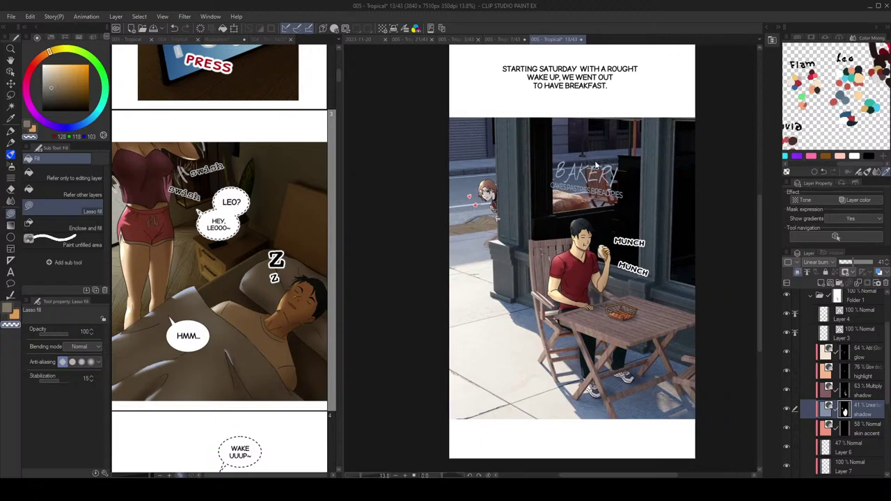
key("ctrl+s")
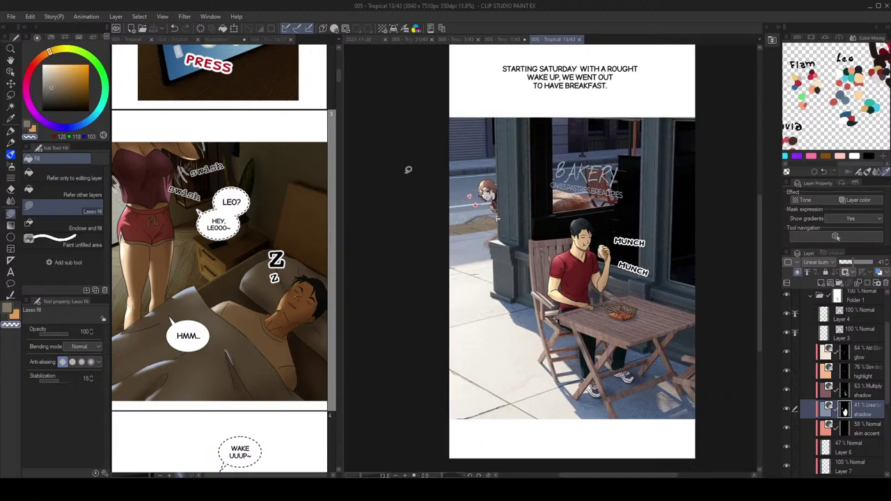
scroll(540, 214, "down", 1)
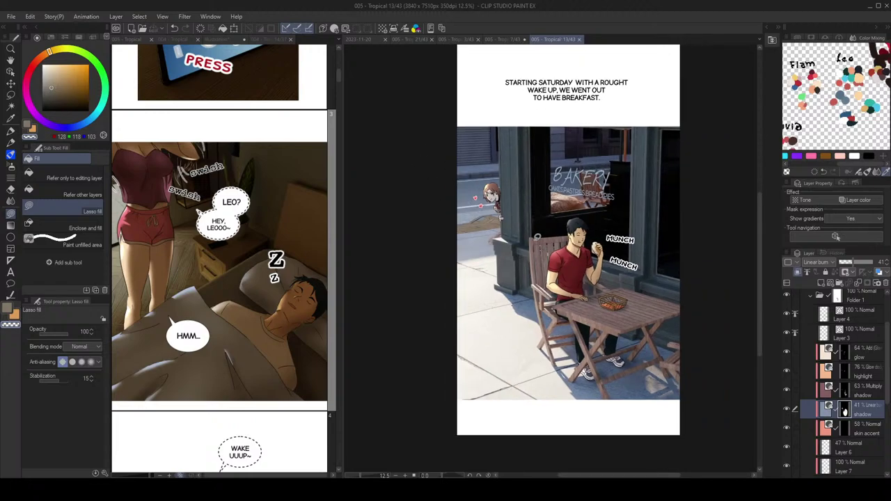
scroll(552, 213, "up", 1)
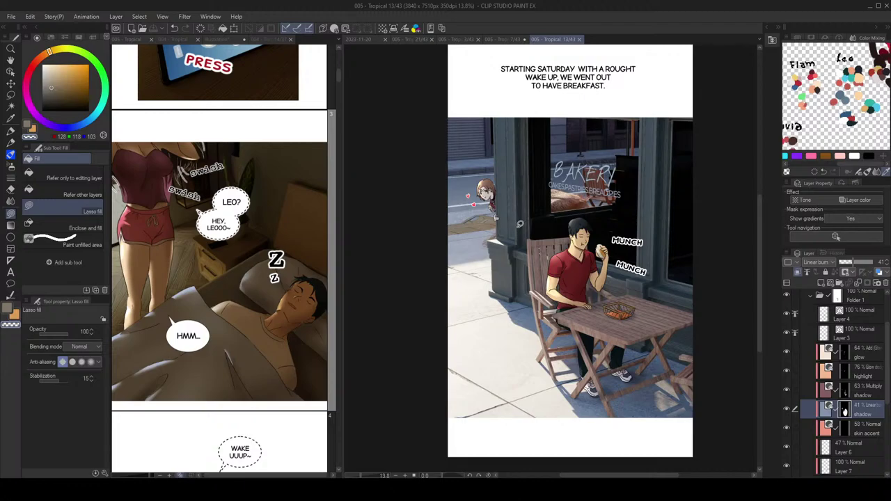
Step: Look through the story pages up to the woman's close-up with the hearts, then return to the bakery page
left_click(239, 267)
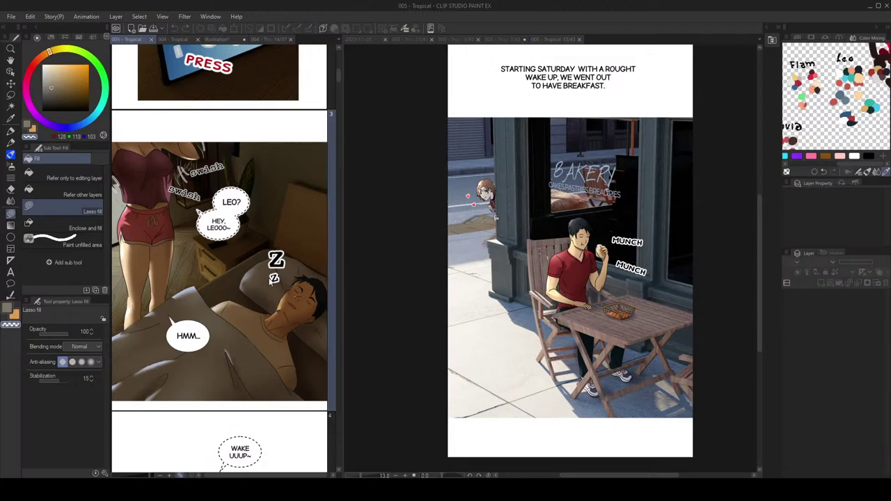
scroll(271, 280, "down", 20)
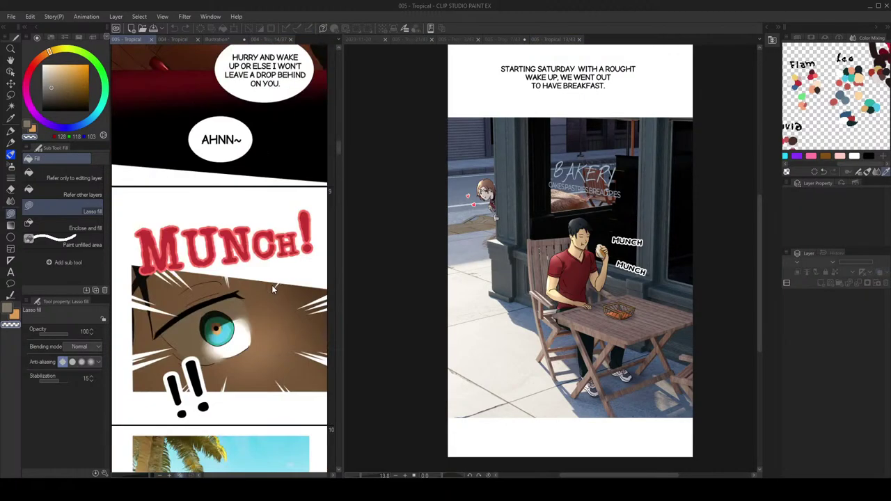
scroll(270, 291, "down", 10)
scroll(269, 292, "up", 8)
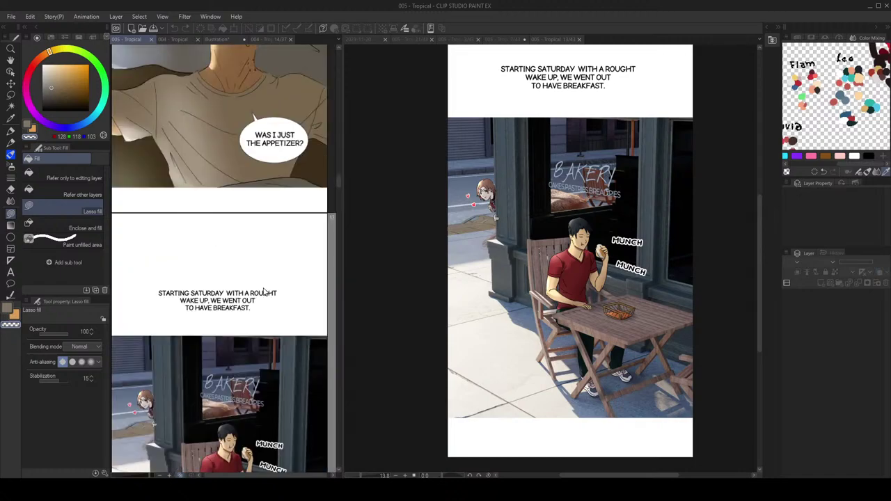
scroll(262, 293, "down", 5)
scroll(263, 292, "down", 4)
scroll(266, 291, "up", 2)
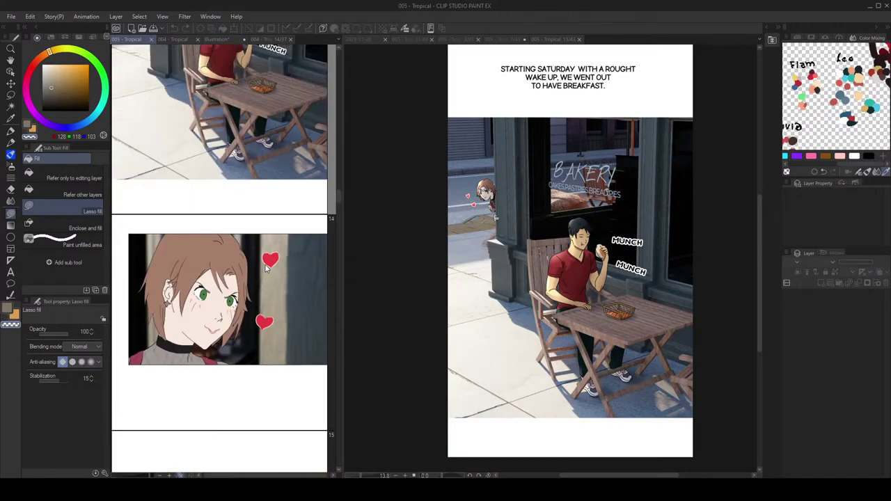
scroll(267, 265, "up", 3)
double_click(254, 226)
scroll(843, 391, "down", 4)
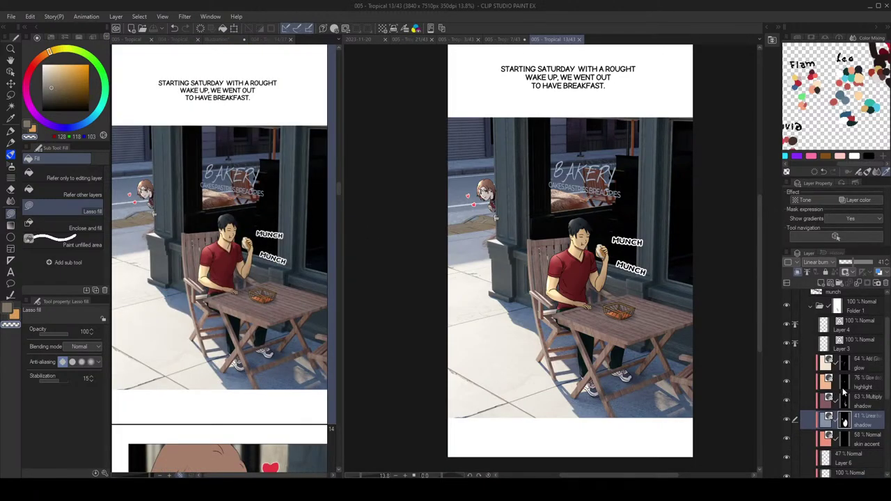
Step: Copy the five shading layers from skin accent up to glow on page 13 and open page 14
left_click(867, 444)
left_click(859, 367, "shift")
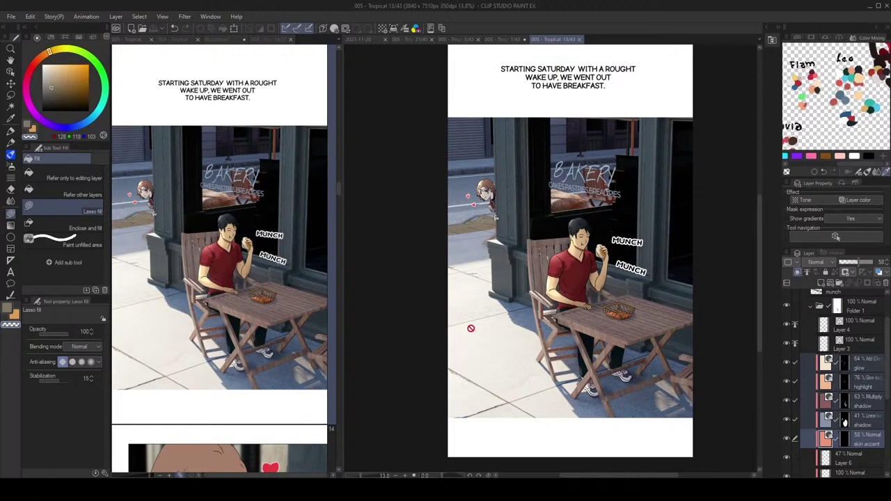
left_click(298, 302)
scroll(285, 296, "down", 3)
left_click(244, 268)
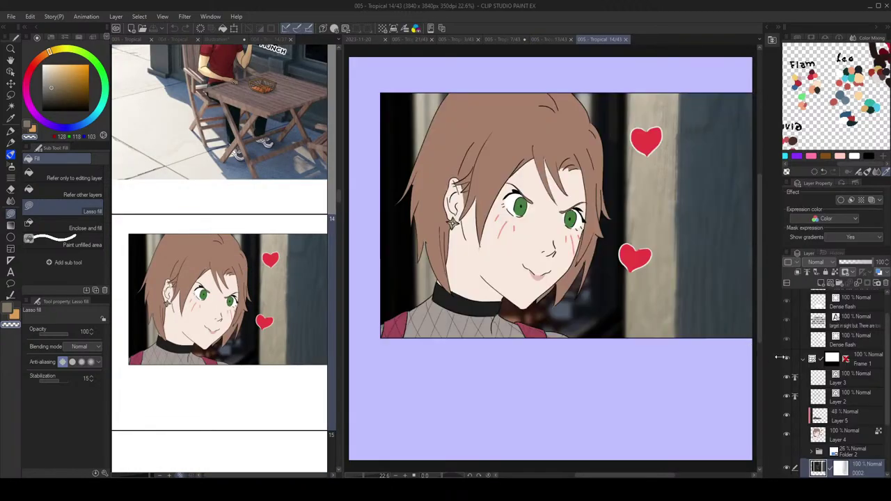
Step: Paste the shading layers above Layer 5 on page 14 and clear the painted areas from their masks
scroll(843, 390, "down", 1)
left_click(849, 396)
left_click(843, 378)
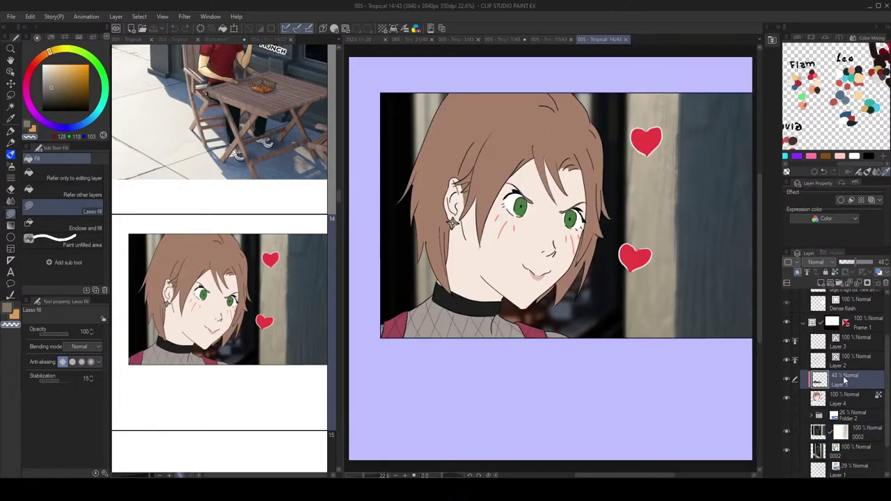
key("ctrl+v")
scroll(850, 375, "down", 1)
left_click(845, 390)
key("Delete")
left_click(845, 408)
left_click(845, 427)
key("Delete")
left_click(845, 447)
Step: Lasso fill shadow over the woman's face and hair on the Linear burn shadow mask, leaving the hair behind the fringe lit
left_click(843, 429)
scroll(575, 249, "down", 2)
left_click_drag(576, 249, 585, 252)
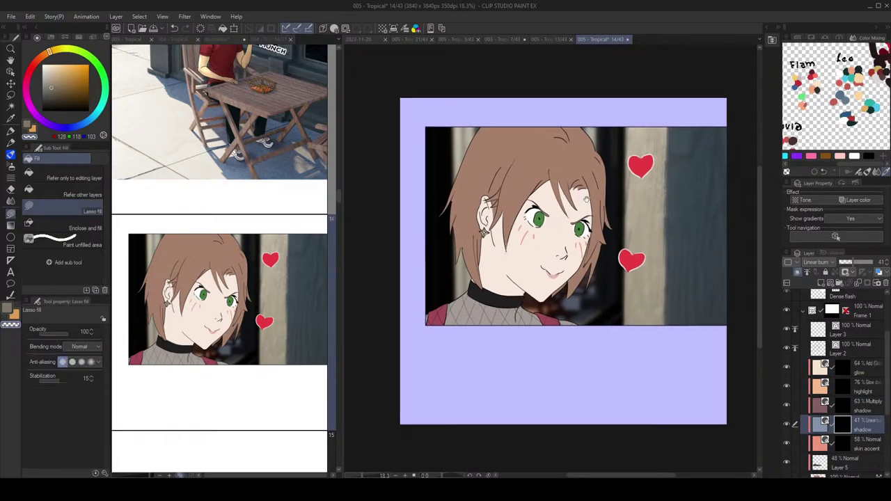
mouse_move(625, 155)
left_mouse_down()
mouse_move(553, 404)
mouse_move(648, 255)
left_mouse_up()
key("c")
mouse_move(573, 95)
left_mouse_down()
mouse_move(432, 353)
mouse_move(607, 310)
mouse_move(625, 216)
mouse_move(559, 54)
left_mouse_up()
key("ctrl+z")
mouse_move(548, 125)
left_mouse_down()
mouse_move(590, 111)
mouse_move(577, 121)
mouse_move(587, 107)
left_mouse_up()
key("ctrl+z")
key("ctrl+z")
mouse_move(537, 155)
left_mouse_down()
mouse_move(579, 136)
mouse_move(570, 103)
left_mouse_up()
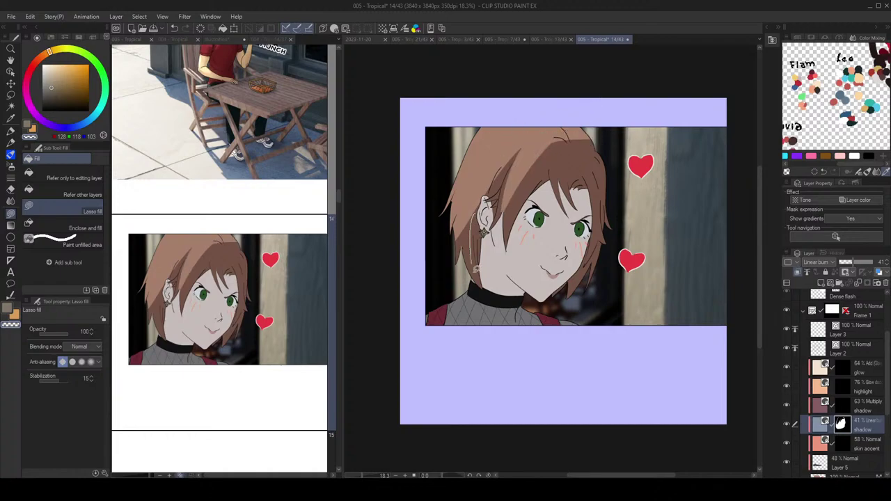
Step: Carve a lit strip between the woman's ear and jaw out of the Linear burn shadow mask
left_click_drag(474, 216, 479, 203)
key("ctrl+z")
mouse_move(473, 275)
left_mouse_down()
mouse_move(479, 259)
mouse_move(465, 269)
mouse_move(479, 259)
mouse_move(469, 266)
mouse_move(479, 259)
mouse_move(491, 291)
mouse_move(452, 315)
mouse_move(487, 275)
left_mouse_up()
key("ctrl+z")
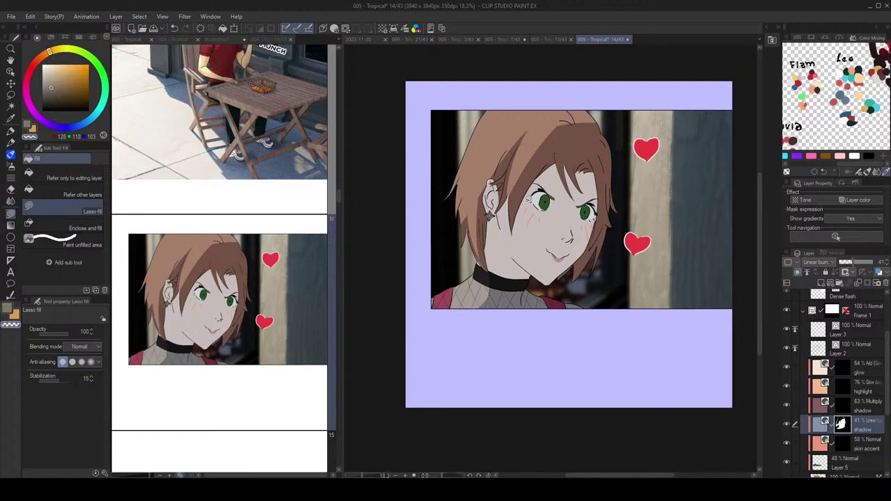
mouse_move(493, 219)
left_mouse_down()
mouse_move(487, 243)
mouse_move(499, 213)
mouse_move(513, 244)
mouse_move(513, 193)
mouse_move(504, 204)
left_mouse_up()
key("ctrl+z")
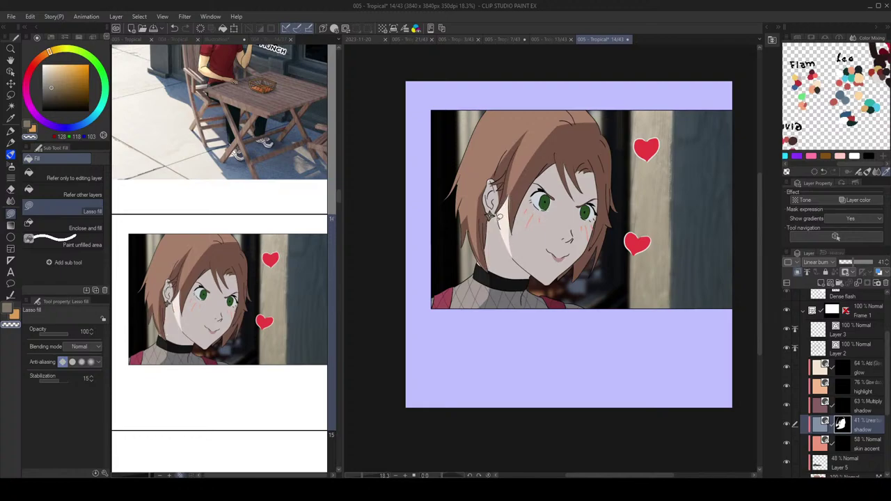
mouse_move(493, 215)
left_mouse_down()
mouse_move(486, 258)
mouse_move(498, 222)
mouse_move(506, 230)
left_mouse_up()
key("ctrl+z")
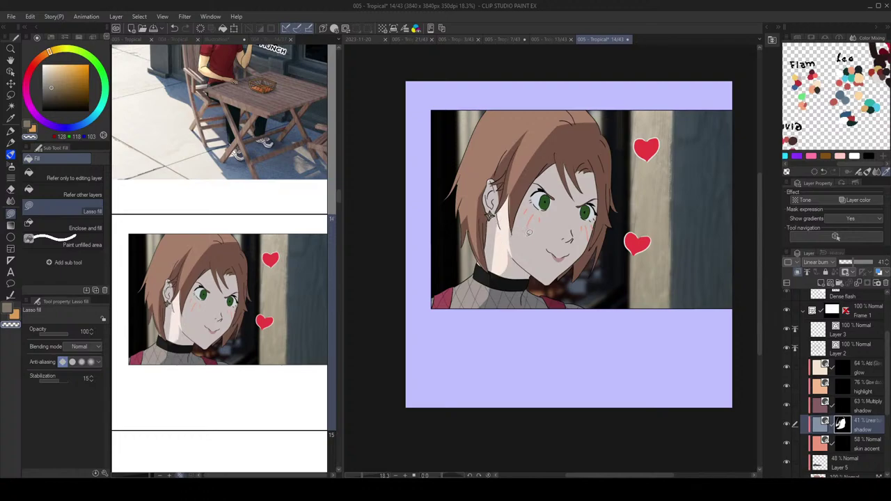
key("ctrl+z")
Step: Lasso fill a darker shadow under the woman's jaw and across her neck on the Multiply shadow layer's mask
left_click(845, 404)
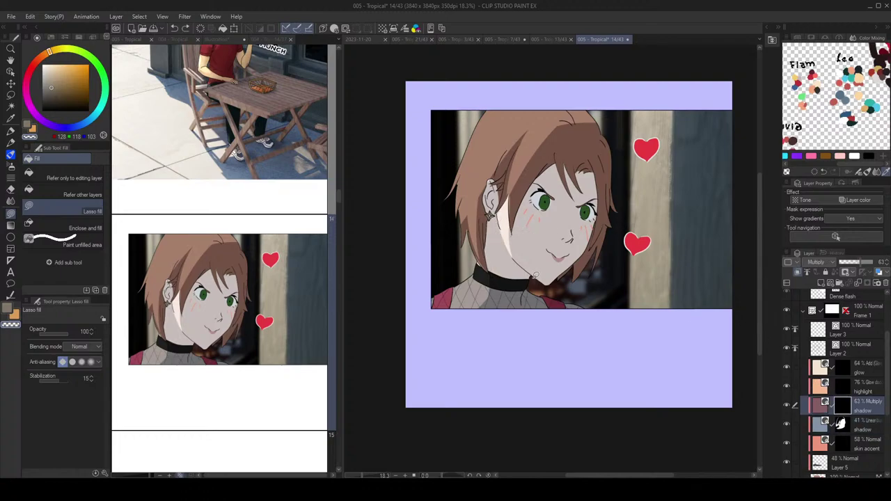
mouse_move(509, 249)
left_mouse_down()
mouse_move(544, 289)
mouse_move(545, 253)
mouse_move(536, 286)
left_mouse_up()
key("c")
key("ctrl+z")
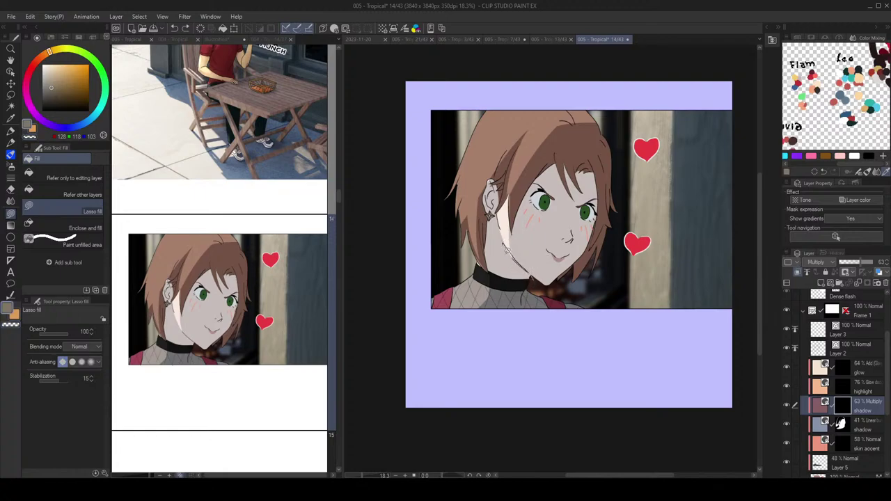
left_click_drag(506, 245, 543, 279)
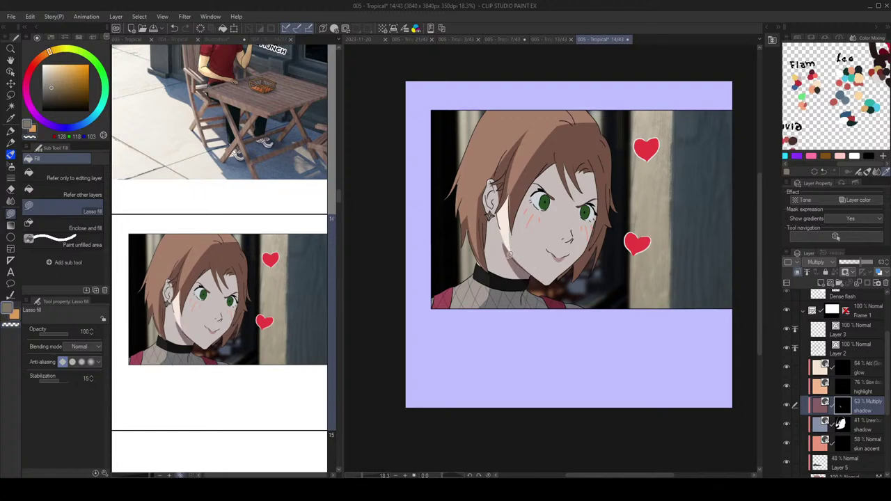
mouse_move(512, 258)
left_mouse_down()
mouse_move(537, 314)
mouse_move(557, 282)
left_mouse_up()
key("ctrl+z")
mouse_move(511, 261)
left_mouse_down()
mouse_move(571, 329)
mouse_move(575, 294)
mouse_move(538, 286)
left_mouse_up()
mouse_move(513, 264)
left_mouse_down()
mouse_move(552, 314)
mouse_move(571, 285)
left_mouse_up()
left_click_drag(580, 265, 591, 279)
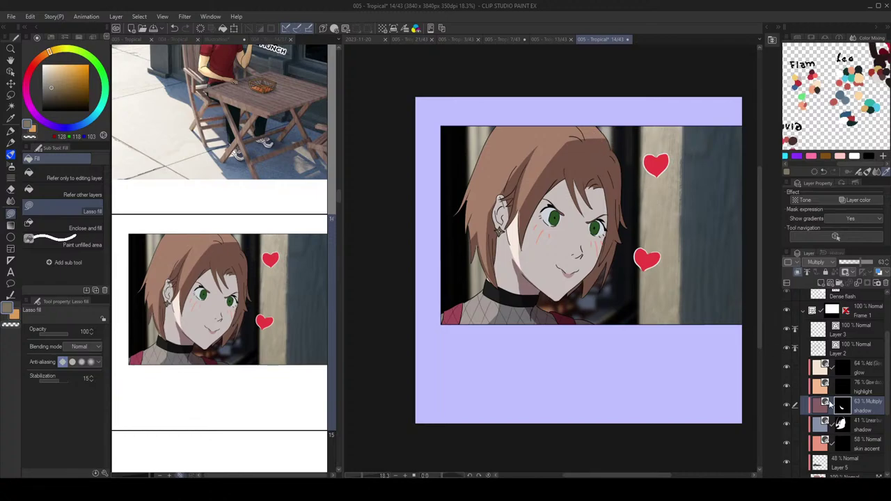
Step: Refine the shadow shapes at the woman's hair parting and fringe on the Linear burn shadow mask
left_click(849, 426)
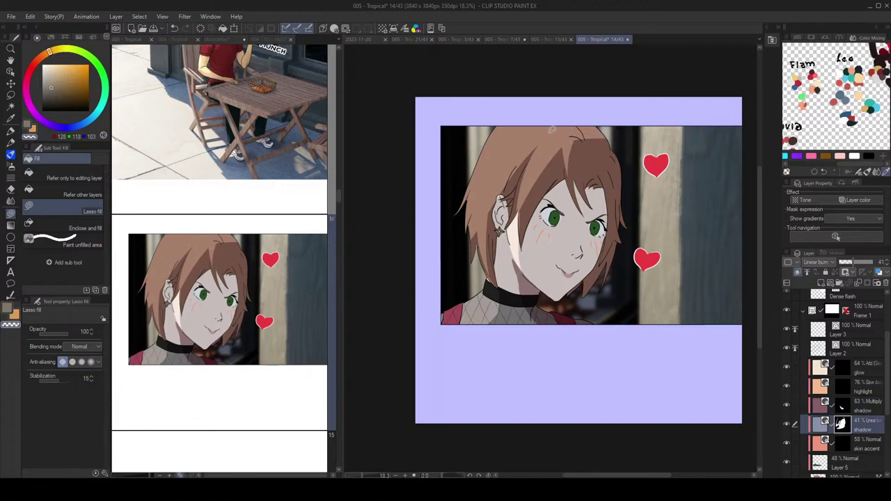
mouse_move(568, 153)
left_mouse_down()
mouse_move(540, 189)
mouse_move(564, 128)
left_mouse_up()
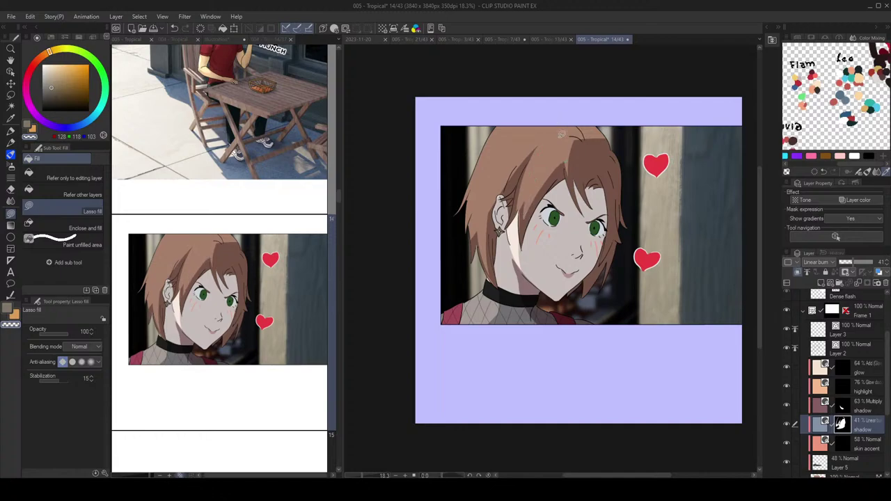
mouse_move(526, 205)
left_mouse_down()
mouse_move(521, 241)
mouse_move(523, 203)
left_mouse_up()
key("c")
key("c")
key("c")
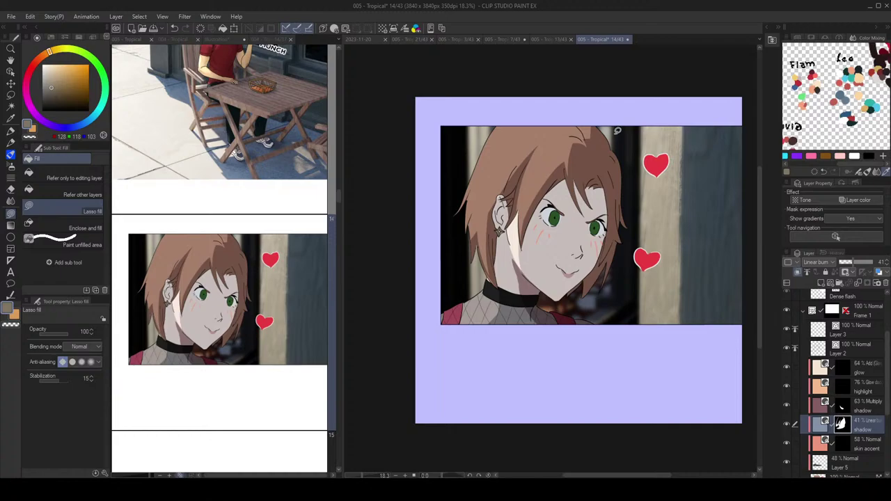
Step: Adjust the shadow along the outer edge of the woman's hair facing the hearts on the Linear burn shadow mask
key("c")
mouse_move(617, 148)
left_mouse_down()
mouse_move(623, 137)
mouse_move(620, 178)
mouse_move(626, 157)
left_mouse_up()
key("c")
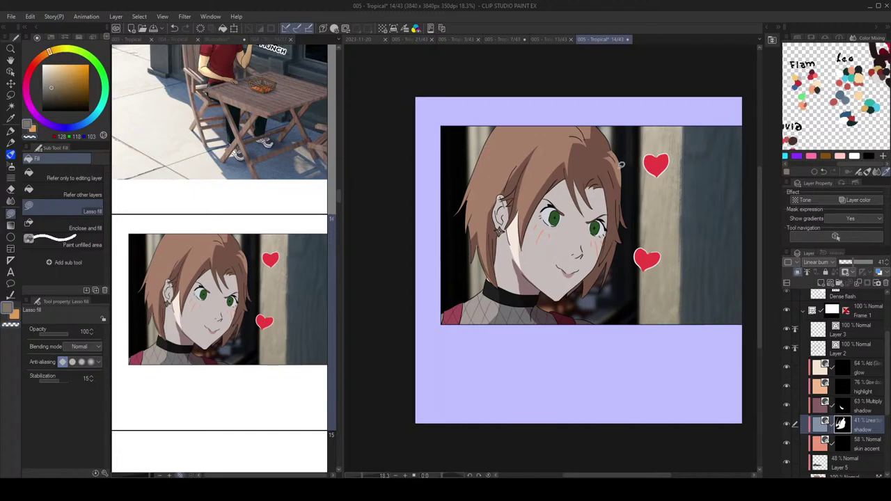
left_click_drag(630, 144, 621, 164)
key("c")
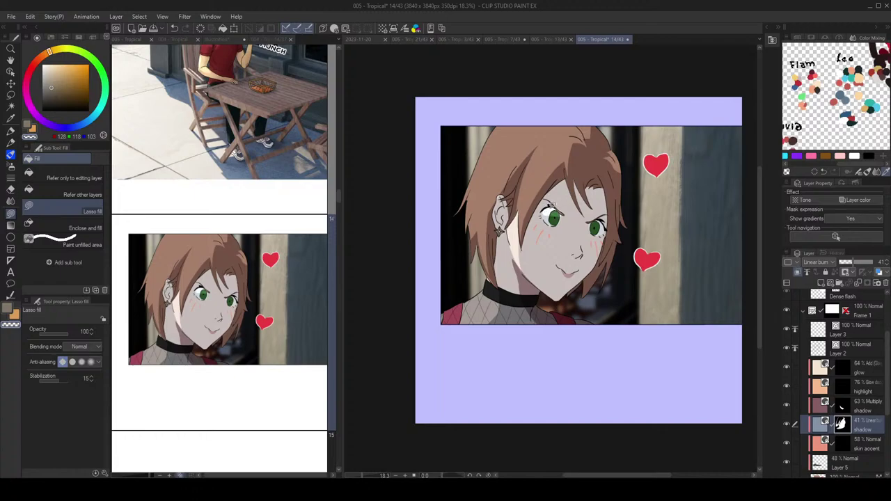
Step: Clear the shadow from the whites of the woman's eyes on the Linear burn shadow mask and check the result
left_click_drag(556, 204, 563, 209)
scroll(564, 201, "up", 2)
key("c")
mouse_move(606, 237)
left_mouse_down()
mouse_move(624, 239)
mouse_move(547, 226)
mouse_move(554, 236)
mouse_move(534, 219)
mouse_move(548, 230)
left_mouse_up()
key("ctrl+z")
key("ctrl+z")
key("c")
key("ctrl+z")
scroll(571, 217, "down", 5)
scroll(565, 227, "up", 6)
scroll(585, 230, "down", 5)
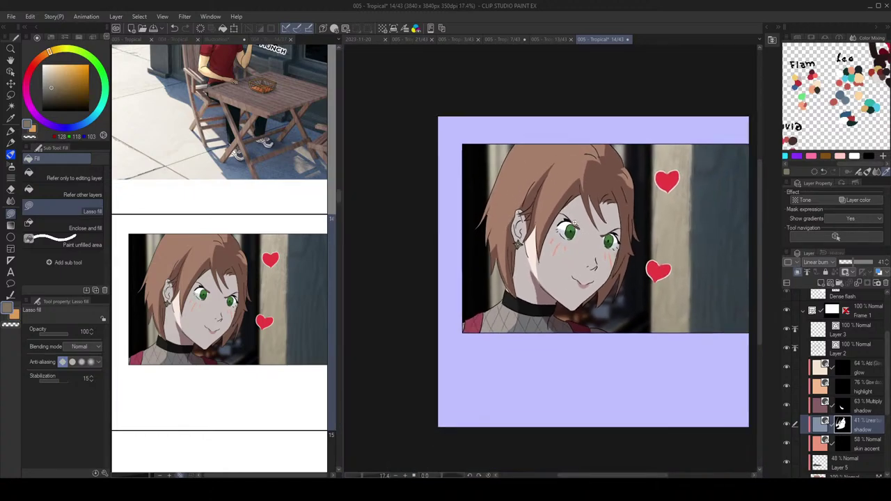
scroll(575, 225, "up", 2)
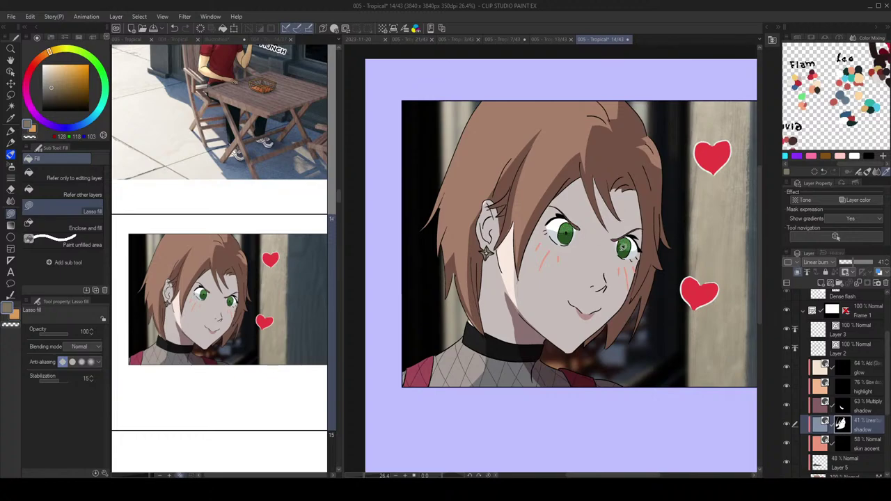
Step: Clean up the lit white of the eye nearest the hearts and try adding shadow to the other eye
left_click_drag(641, 245, 636, 244)
key("c")
mouse_move(551, 227)
left_mouse_down()
mouse_move(577, 225)
mouse_move(548, 233)
left_mouse_up()
key("ctrl+z")
key("c")
key("ctrl+z")
key("c")
key("c")
key("ctrl+z")
Step: Rework the shadow around the upper lids and irises of both eyes with Lasso fill on the Linear burn shadow mask
key("j")
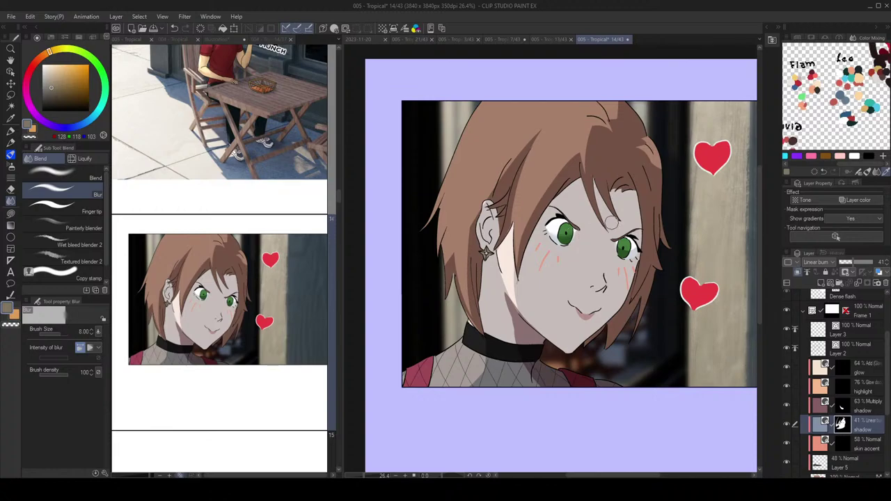
key("ctrl+z")
key("g")
left_click_drag(550, 216, 552, 219)
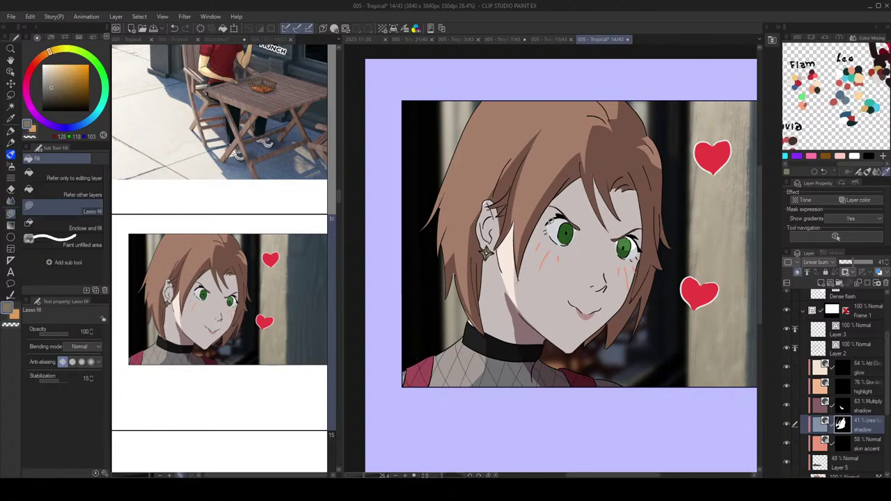
mouse_move(617, 236)
left_mouse_down()
mouse_move(620, 222)
mouse_move(618, 233)
left_mouse_up()
key("c")
mouse_move(551, 227)
left_mouse_down()
mouse_move(575, 229)
mouse_move(575, 238)
mouse_move(555, 224)
left_mouse_up()
mouse_move(630, 240)
left_mouse_down()
mouse_move(639, 253)
mouse_move(622, 255)
mouse_move(620, 243)
left_mouse_up()
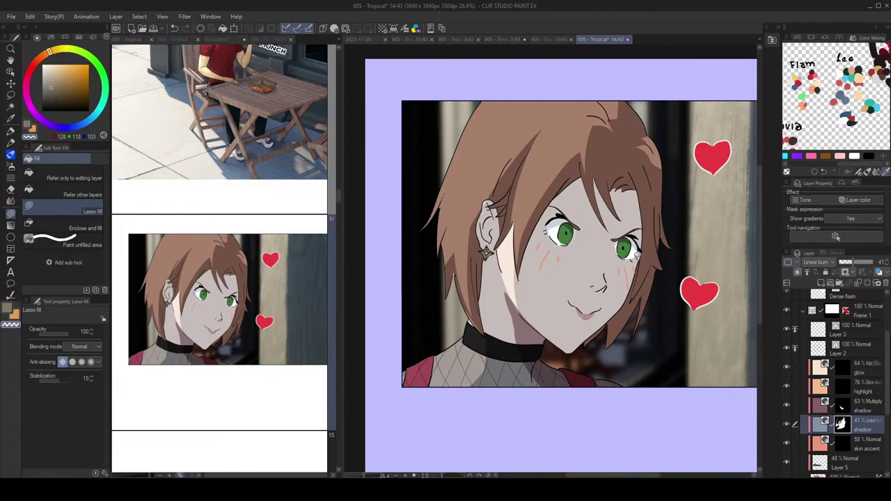
Step: Lasso fill bright highlights in the lower part of both green irises on the Glow dodge highlight layer's mask
left_click(851, 382)
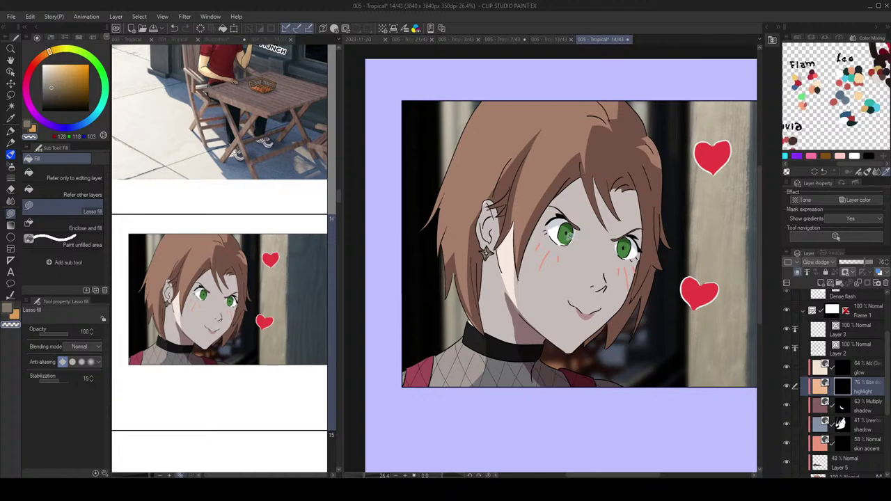
key("c")
key("ctrl+z")
left_click_drag(560, 237, 572, 237)
left_click_drag(630, 254, 626, 247)
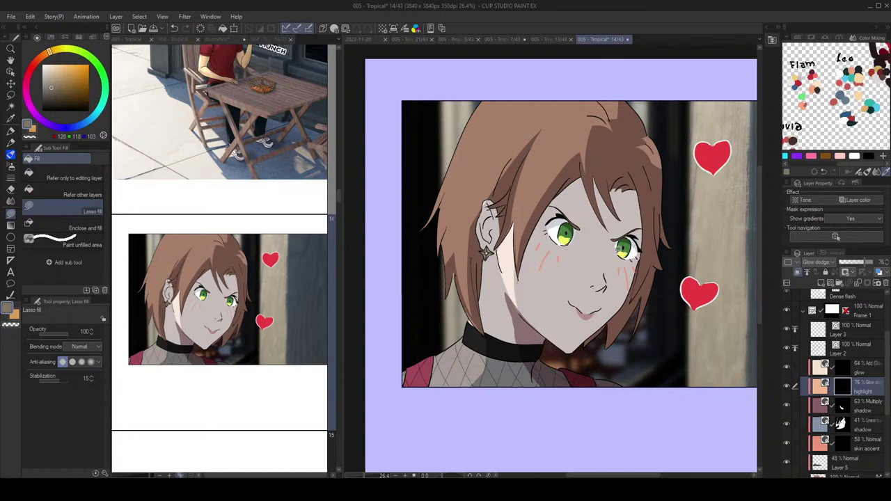
Step: Soften the highlights in the lower part of both green irises with a smaller Blur brush on the highlight mask
key("j")
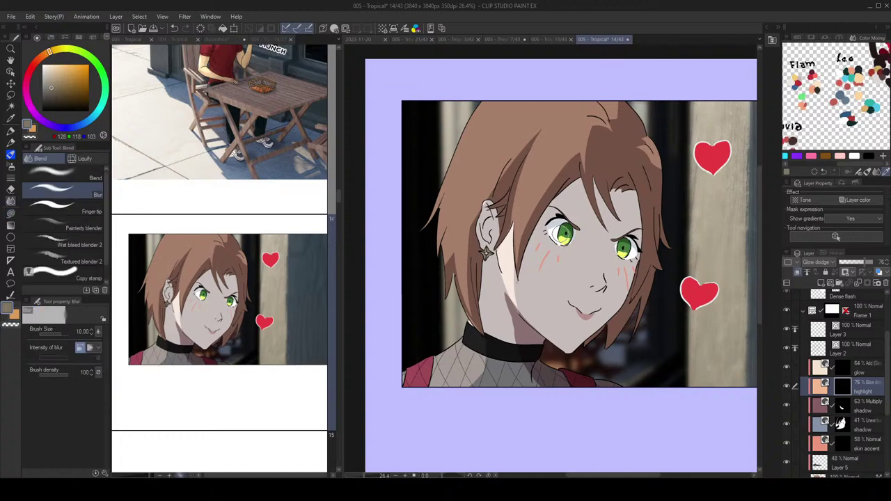
key("bracketleft")
key("bracketleft")
left_click_drag(624, 251, 633, 256)
key("g")
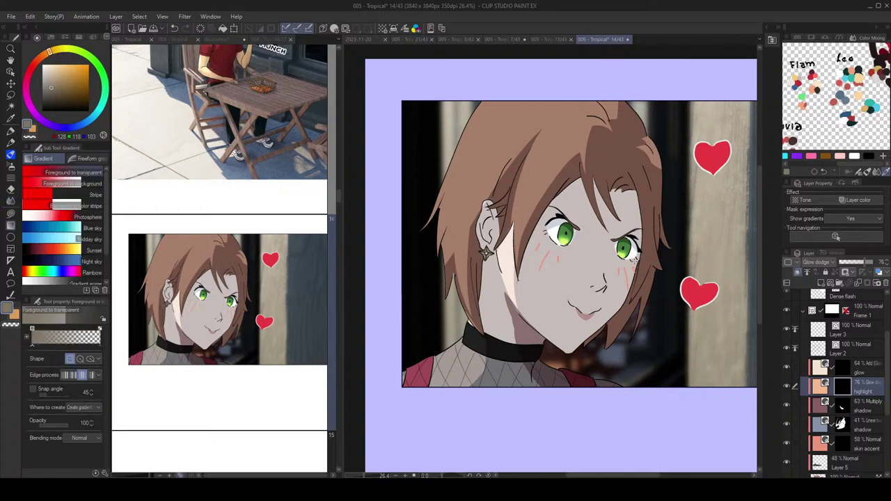
key("g")
Step: Add a new layer above Layer 3 and lasso fill small white catchlights in both of the woman's eyes
left_click(853, 331)
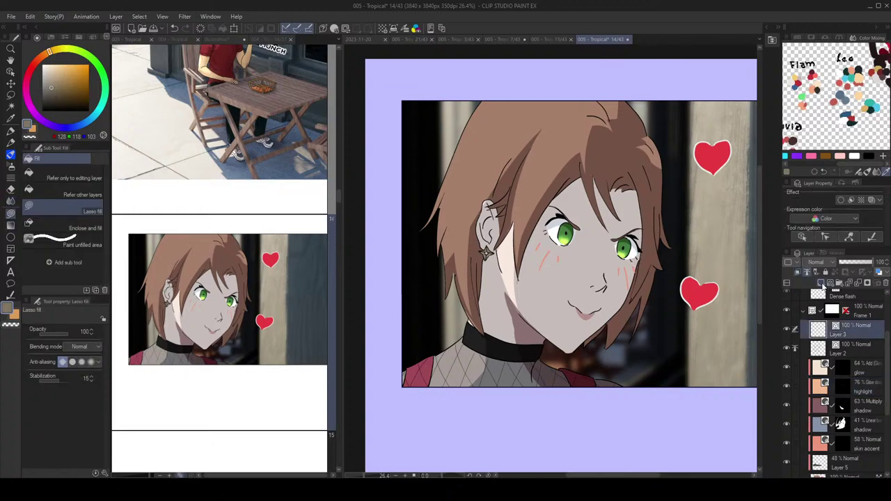
left_click(826, 284)
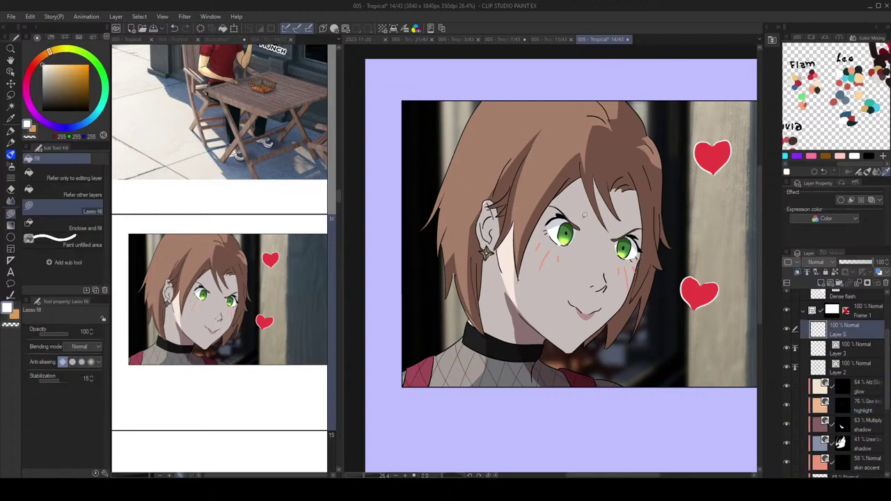
left_click_drag(564, 222, 561, 224)
key("ctrl+z")
left_click_drag(622, 240, 625, 239)
key("ctrl+z")
key("ctrl+z")
key("ctrl+z")
key("ctrl+z")
left_click_drag(622, 243, 621, 245)
key("c")
mouse_move(563, 217)
left_mouse_down()
mouse_move(551, 231)
mouse_move(564, 223)
left_mouse_up()
key("c")
key("ctrl+z")
Step: Find page 23 in the 004 - Tropical overview and open it as a shading reference for the woman's face
left_click(177, 39)
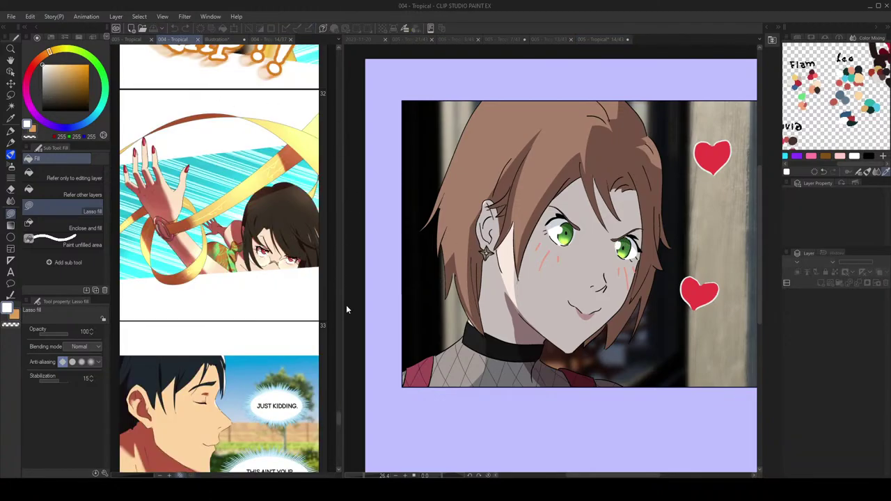
left_click_drag(338, 416, 332, 304)
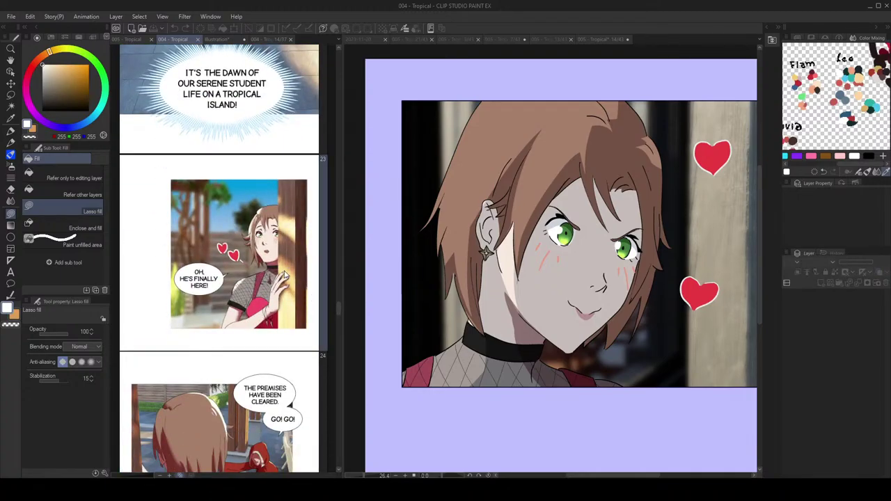
left_click(267, 40)
left_click(178, 40)
left_click(259, 227)
double_click(259, 227)
scroll(265, 232, "up", 2)
scroll(268, 237, "up", 5)
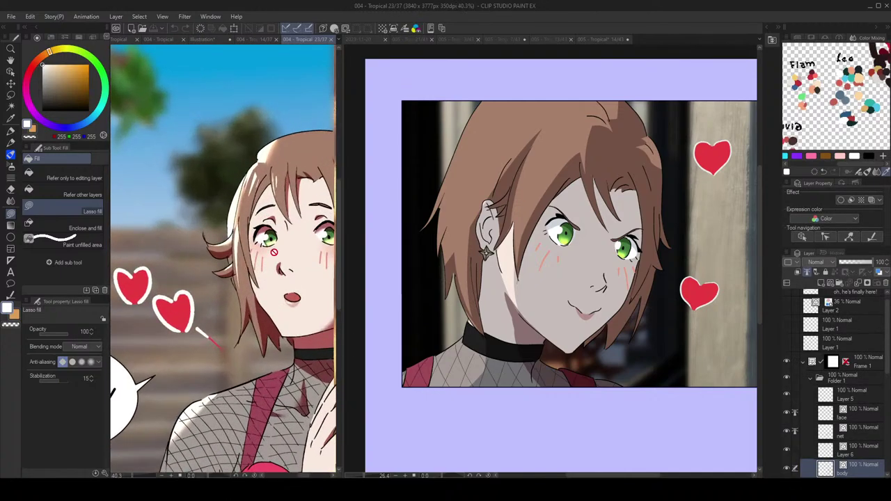
Step: Compare the woman's eyes, lashes and face shading on page 14 with the reference panel
left_click_drag(271, 250, 230, 219)
left_click(584, 221)
scroll(585, 221, "up", 3)
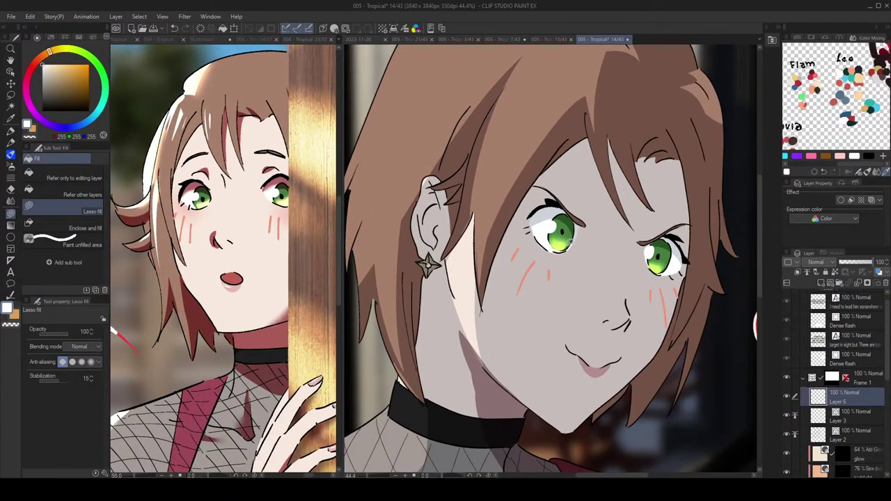
key("o")
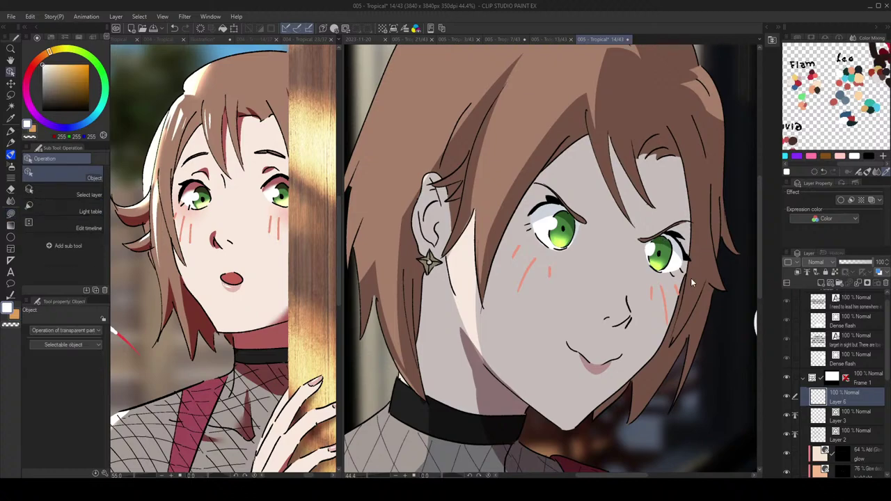
left_click(682, 273)
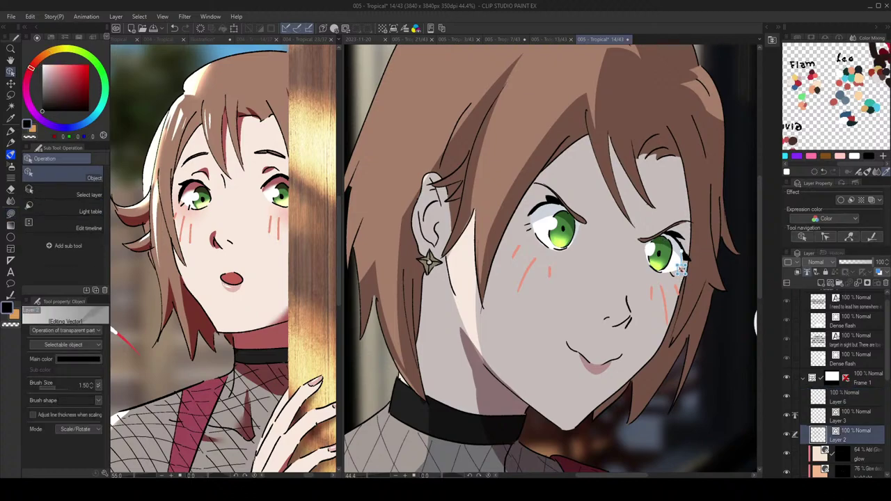
left_click(275, 229)
scroll(268, 227, "down", 3)
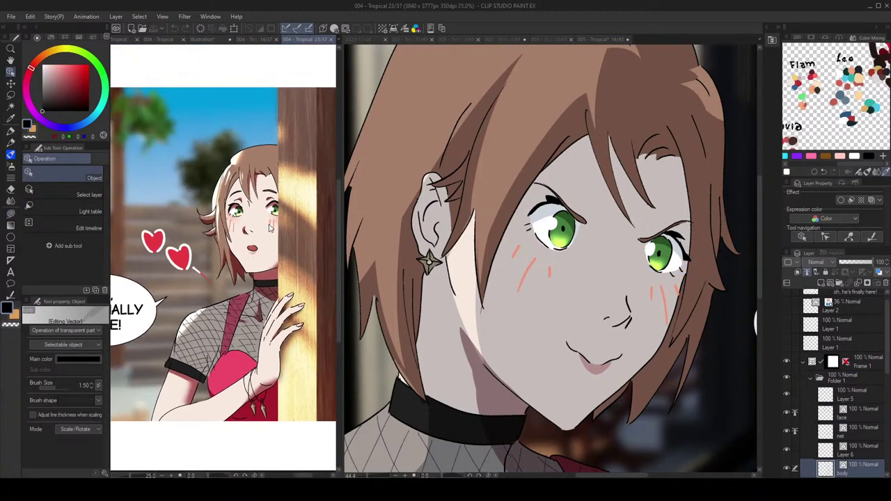
left_click_drag(251, 232, 258, 223)
left_click(624, 230)
scroll(624, 229, "down", 3)
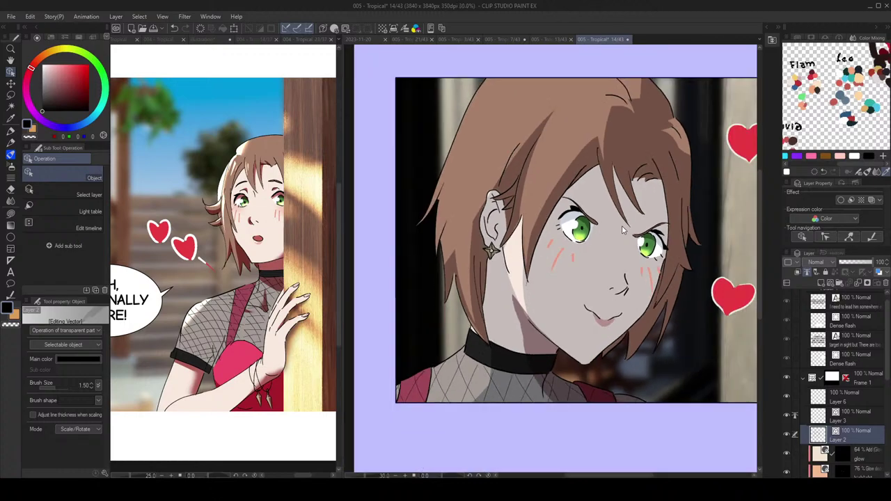
left_click_drag(624, 230, 529, 232)
left_click(212, 245)
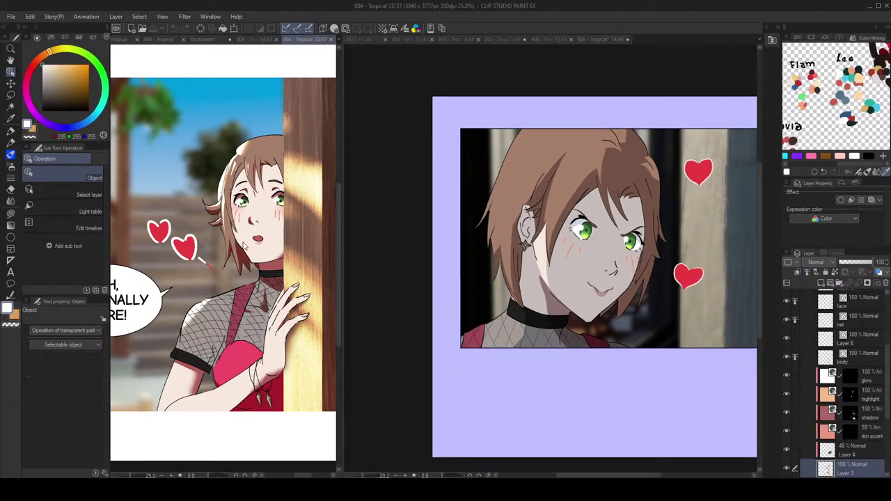
Step: Check the reference panel's Multiply shadow colour, then hide page 14's Multiply shadow and select its Linear burn shadow layer
left_click(833, 416)
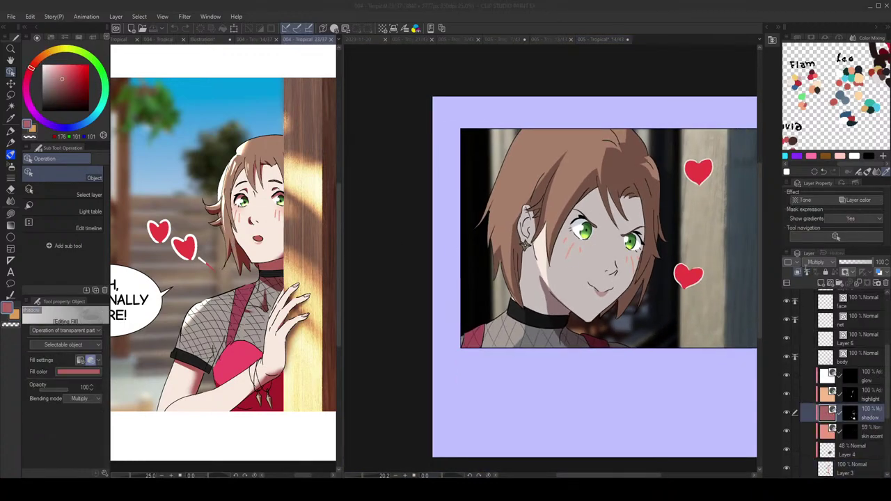
key("ctrl+Tab")
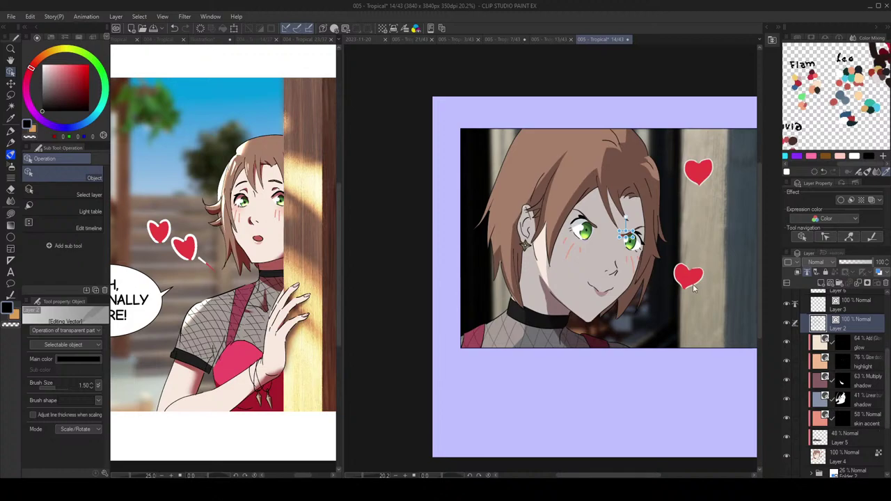
left_click(842, 383)
left_click(846, 420)
scroll(845, 419, "down", 1)
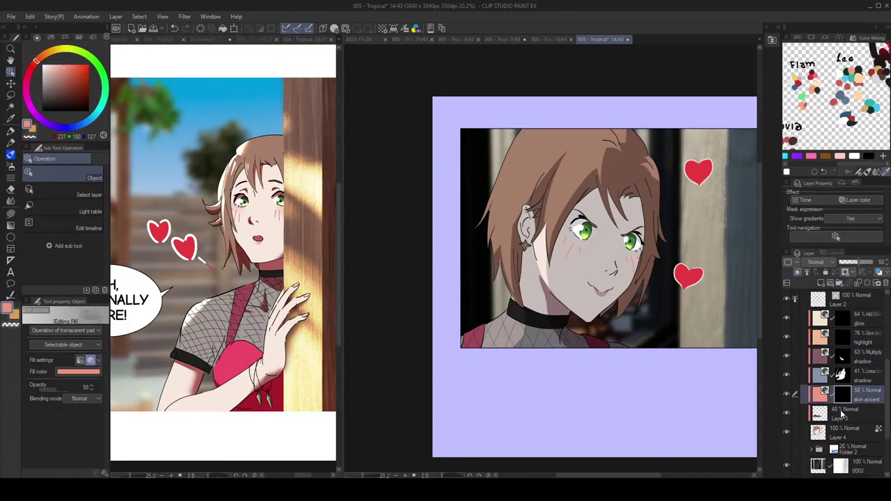
left_click(788, 357)
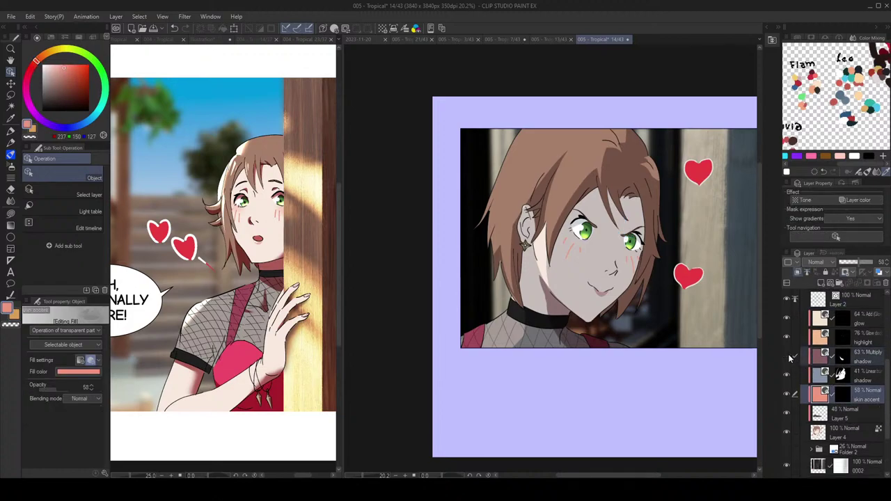
left_click(825, 376)
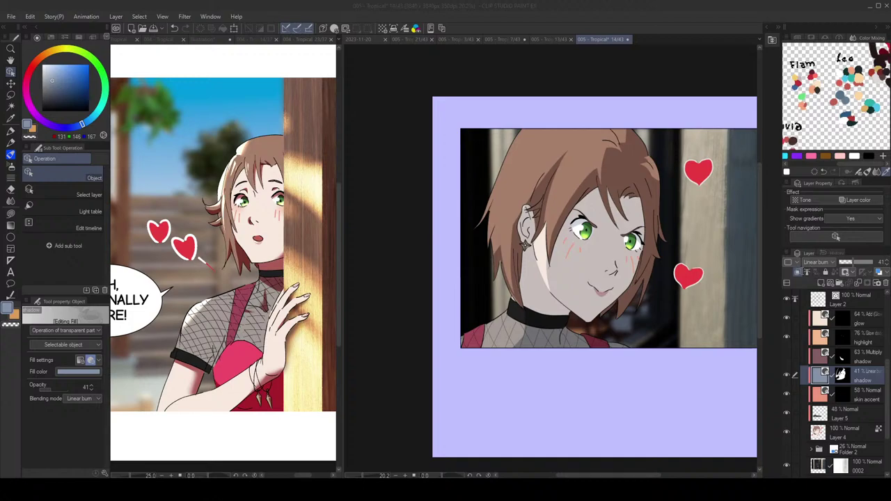
Step: Try red (176, 101, 101) and violet (178, 127, 198) fill colours on the Linear burn shadow layer, undoing each
left_click(855, 142)
scroll(682, 233, "down", 1)
left_click_drag(673, 221, 677, 235)
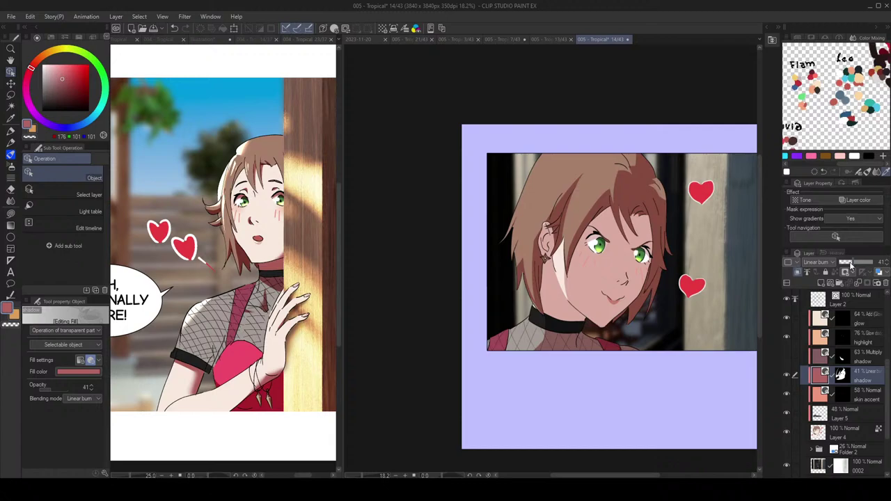
key("ctrl+z")
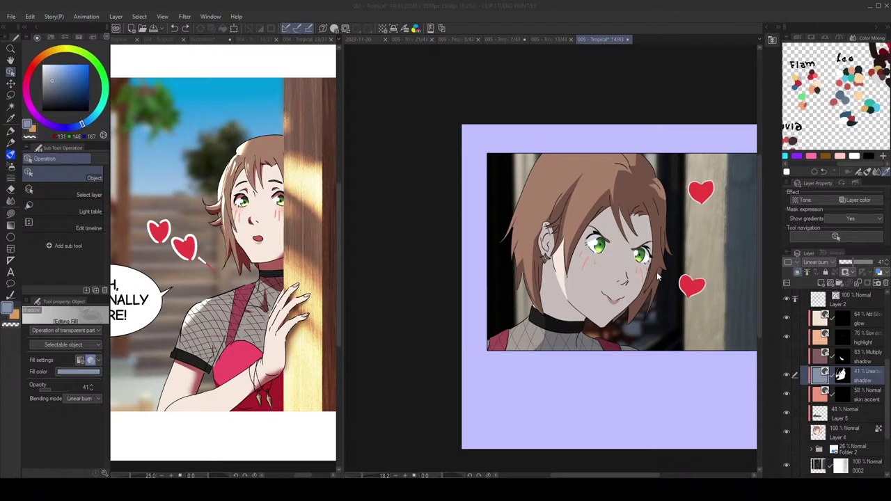
left_click(849, 152)
scroll(642, 236, "down", 2)
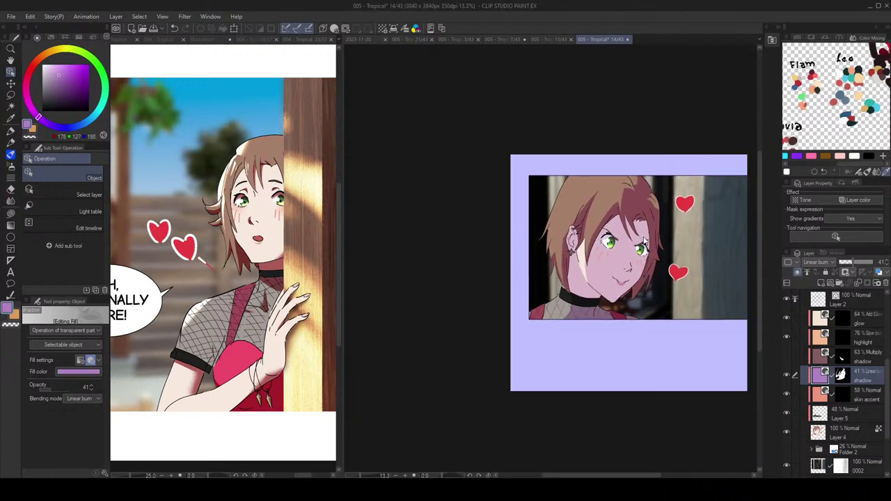
key("ctrl+z")
scroll(656, 267, "up", 1)
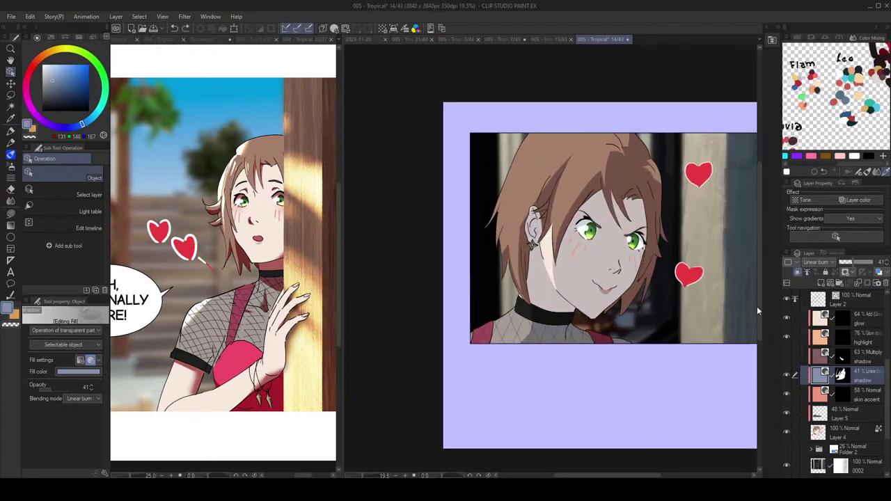
Step: Set the Linear burn shadow layer's fill colour to RGB 176, 101, 118 and its opacity to 29%
left_click(855, 149)
left_click(851, 263)
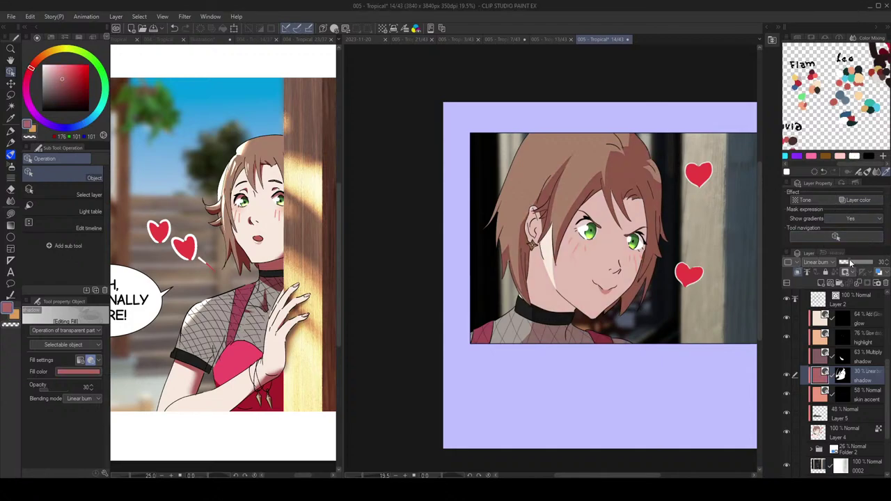
scroll(660, 257, "down", 1)
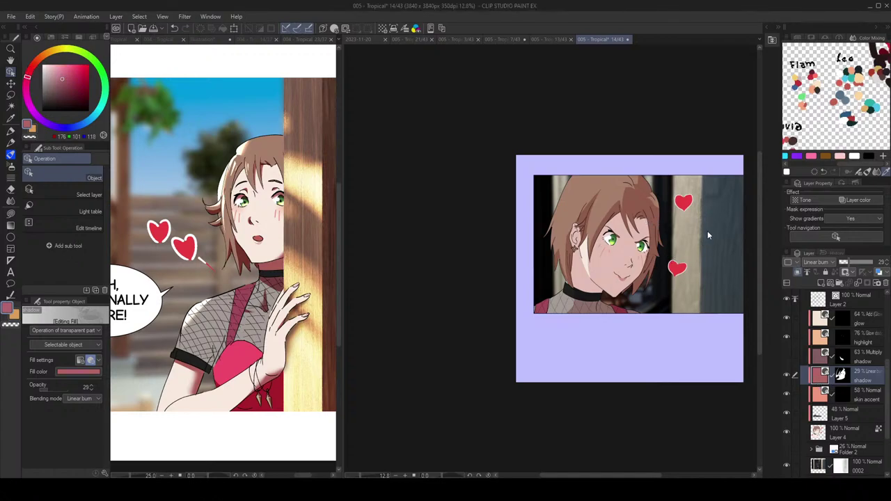
Step: Try the Linear burn shadow at 41% opacity with blue (101, 139, 176) and light blue (182, 211, 239) fills
left_click_drag(851, 263, 855, 262)
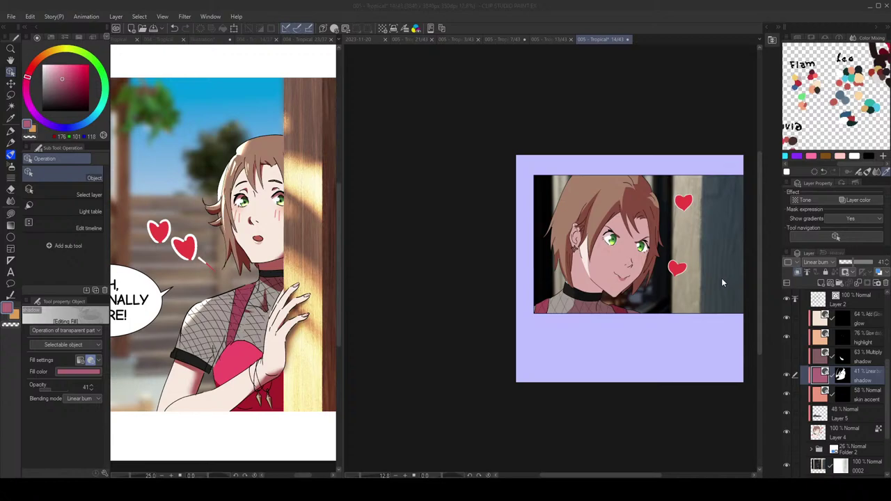
left_click(847, 157)
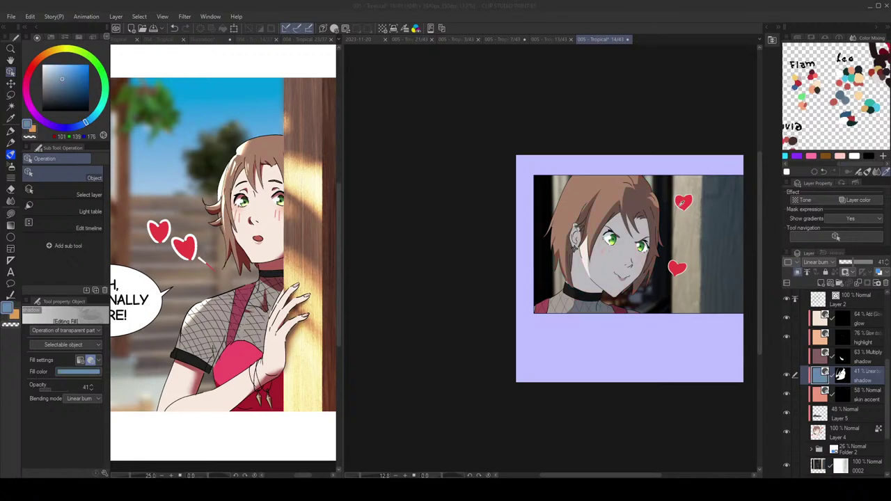
left_click(847, 156)
scroll(703, 231, "down", 2)
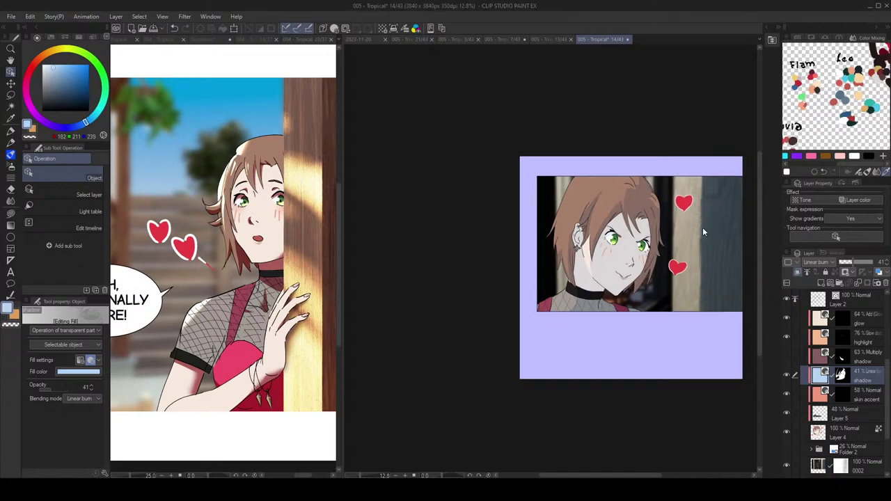
key("h")
key("h")
Step: Undo the blue fill colours and the opacity increase on the Linear burn shadow layer
key("ctrl+z")
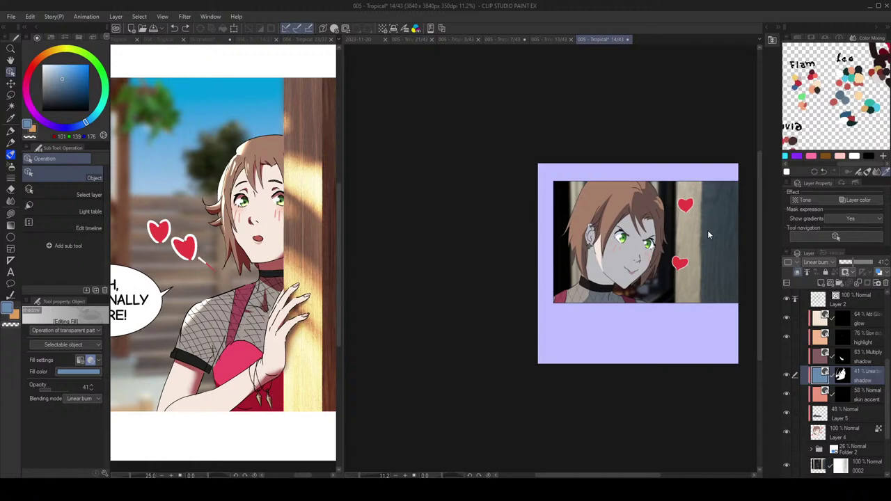
key("ctrl+z")
scroll(662, 253, "up", 2)
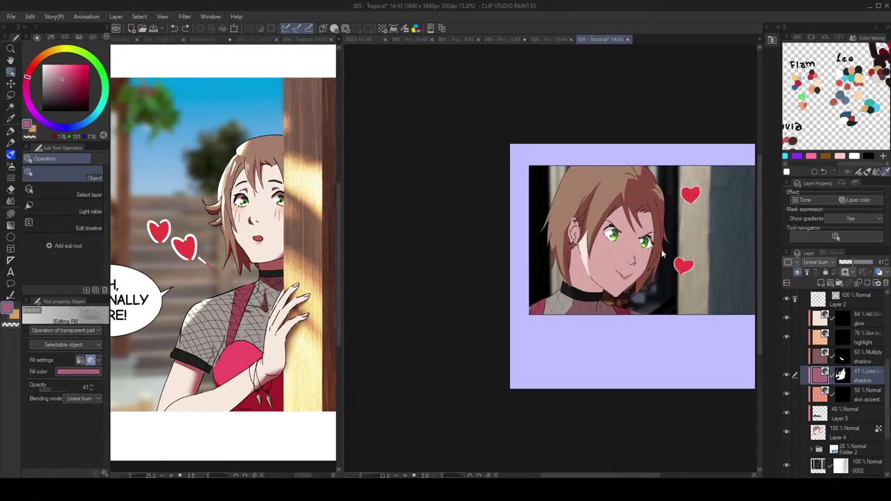
scroll(663, 254, "down", 2)
scroll(667, 255, "up", 1)
key("ctrl+z")
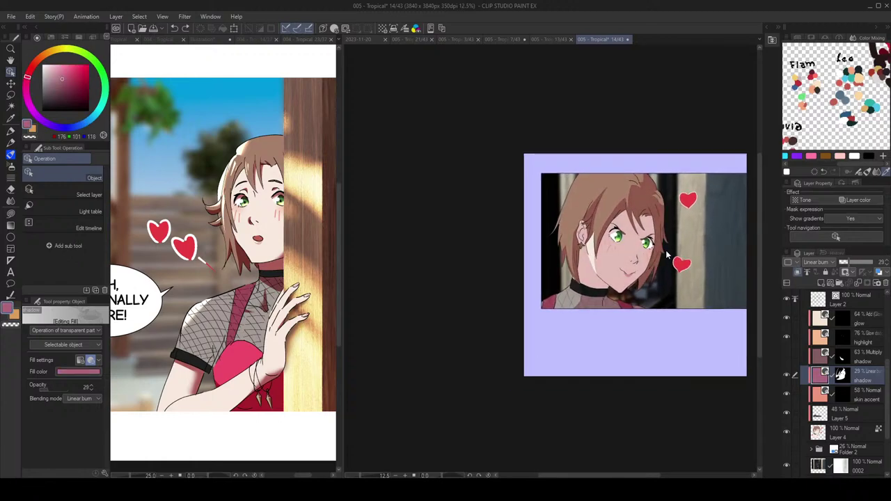
scroll(666, 256, "down", 1)
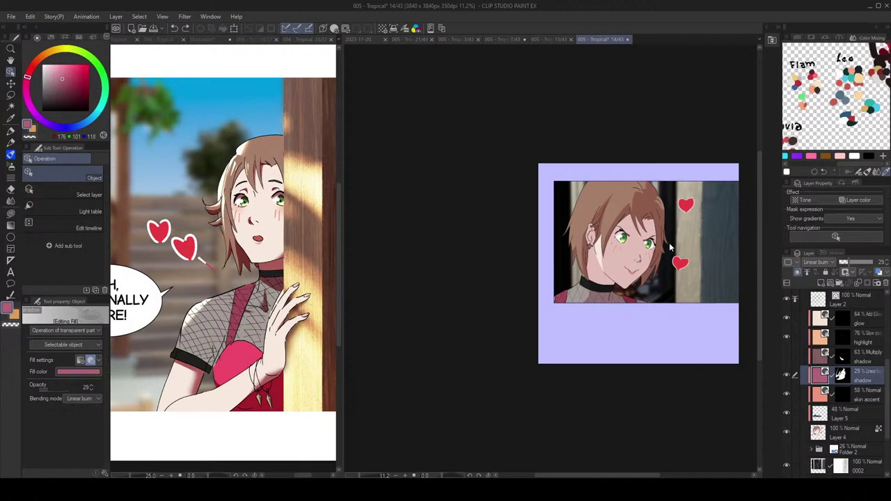
scroll(669, 242, "up", 1)
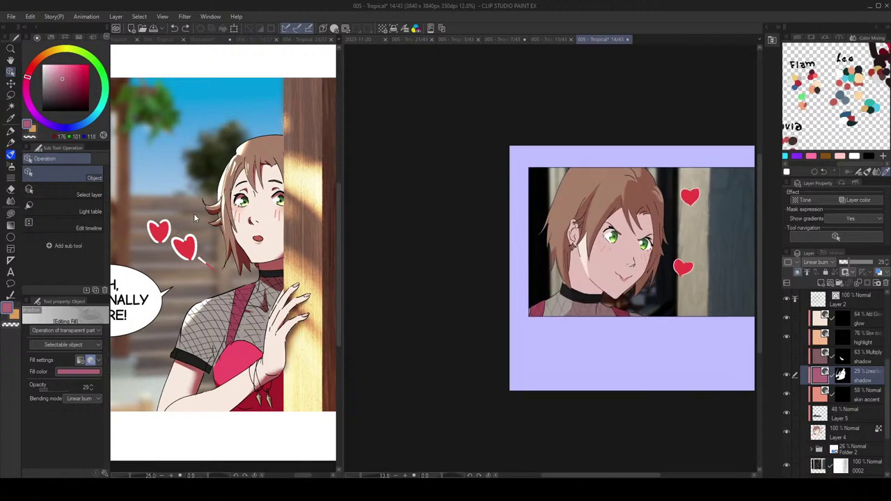
Step: Open page 13 with the bakery street panel from the 005 - Tropical overview and select its Multiply shadow layer
left_click(124, 40)
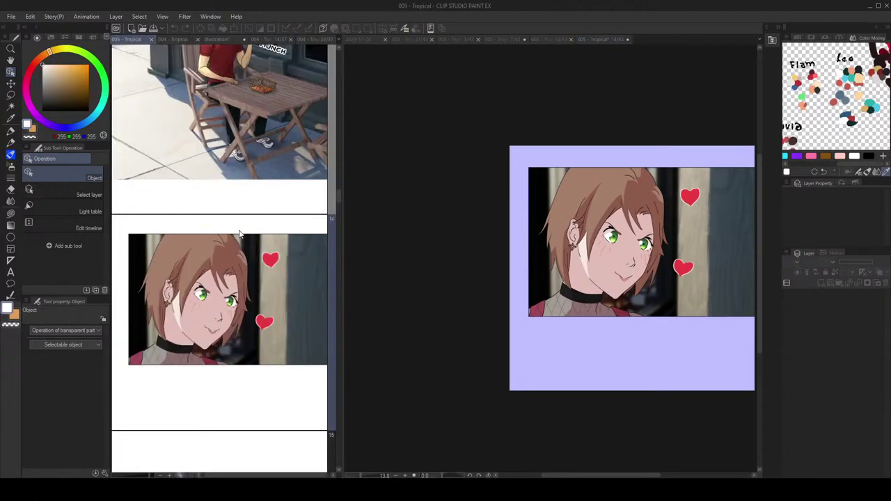
scroll(238, 234, "up", 3)
scroll(247, 257, "down", 2)
scroll(246, 257, "up", 1)
double_click(239, 220)
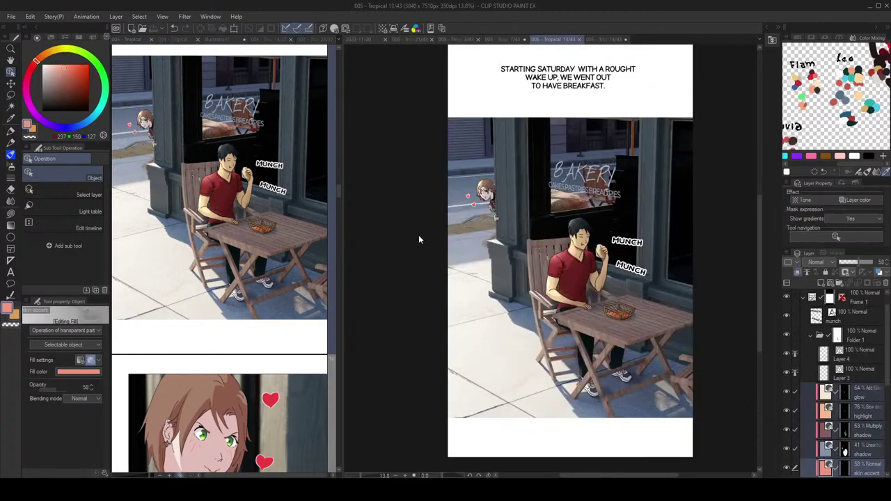
scroll(816, 409, "down", 2)
left_click(864, 399)
left_click(859, 384)
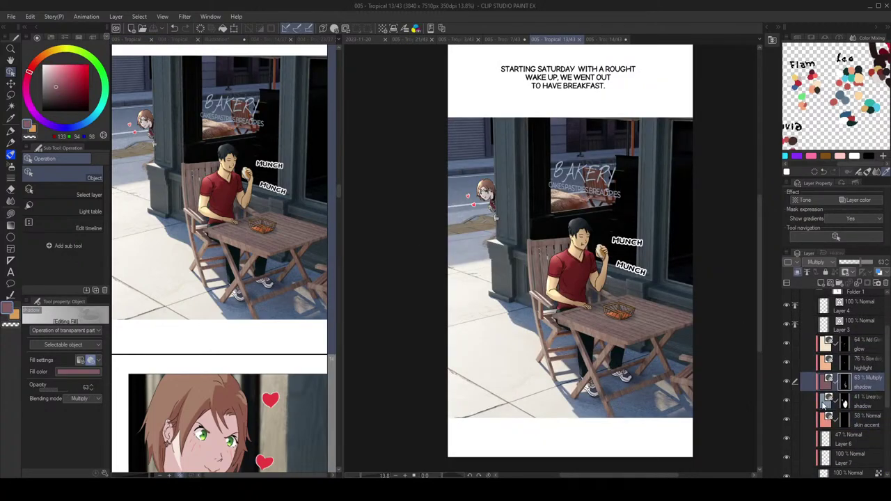
Step: Set the Linear burn shadow layer's fill colour on page 13 to RGB 176, 101, 101 and reopen page 14 from the overview
double_click(824, 402)
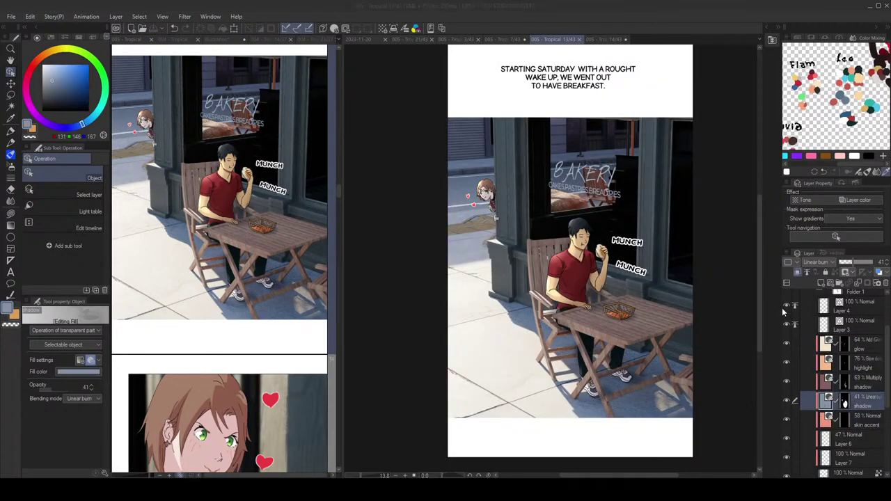
left_click(857, 146)
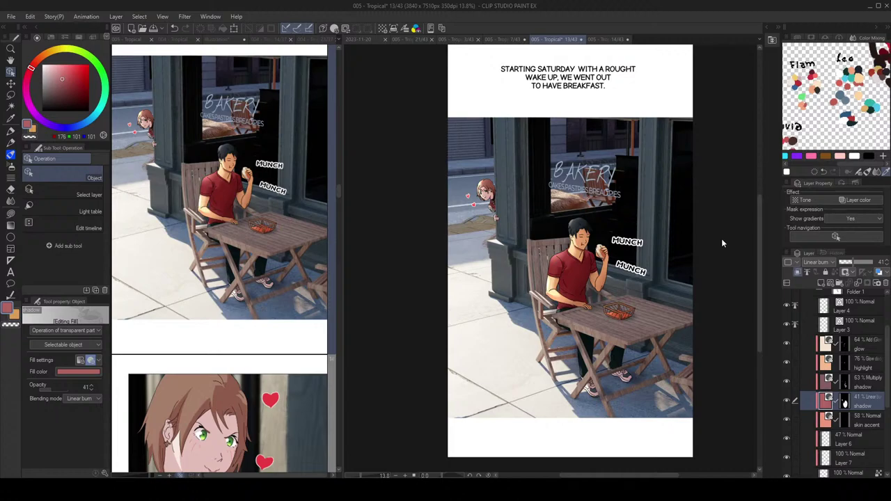
left_click(271, 235)
scroll(271, 266, "down", 3)
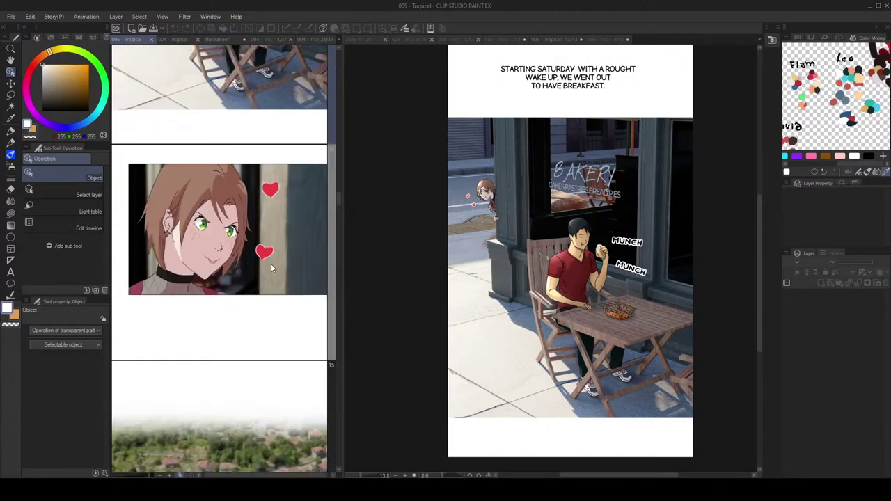
scroll(272, 267, "up", 1)
double_click(281, 307)
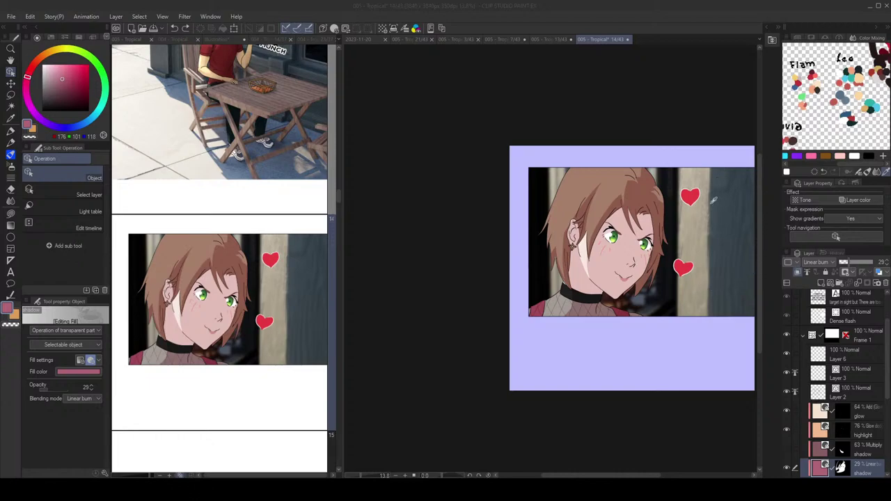
Step: Try pale yellow (222, 223, 173) and olive (160, 144, 98) fills on page 14's Linear burn shadow layer and undo them
left_click(868, 157)
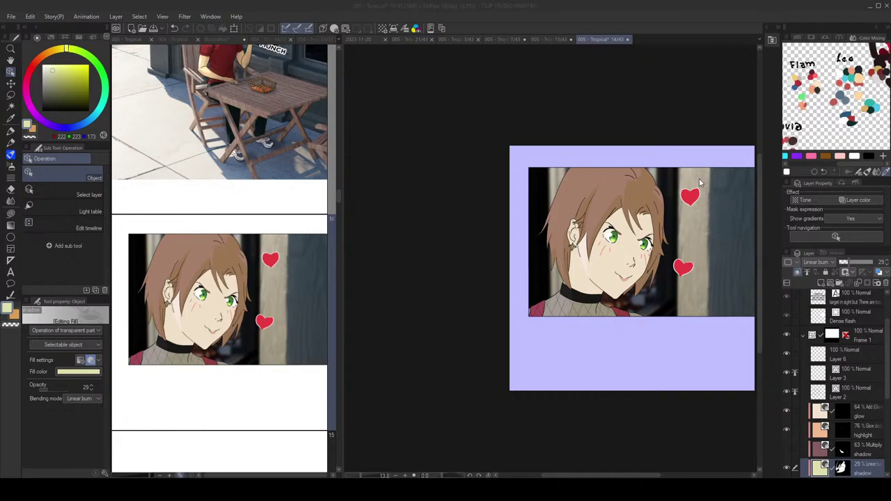
left_click(865, 144)
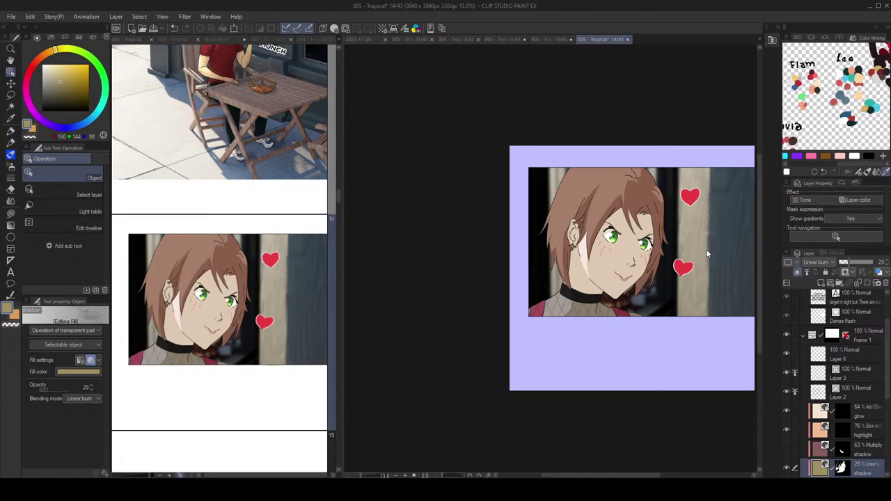
scroll(760, 295, "up", 4)
scroll(698, 363, "down", 2)
left_click_drag(698, 364, 659, 216)
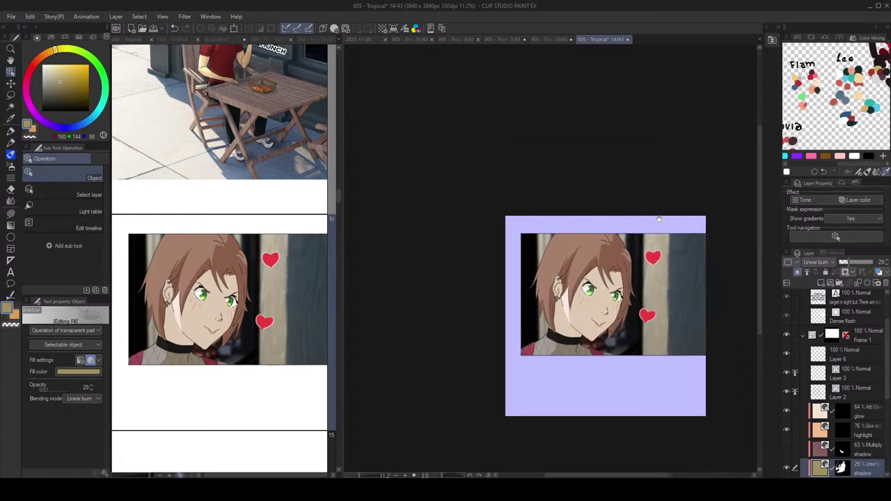
scroll(656, 241, "up", 1)
key("ctrl+z")
key("ctrl+z")
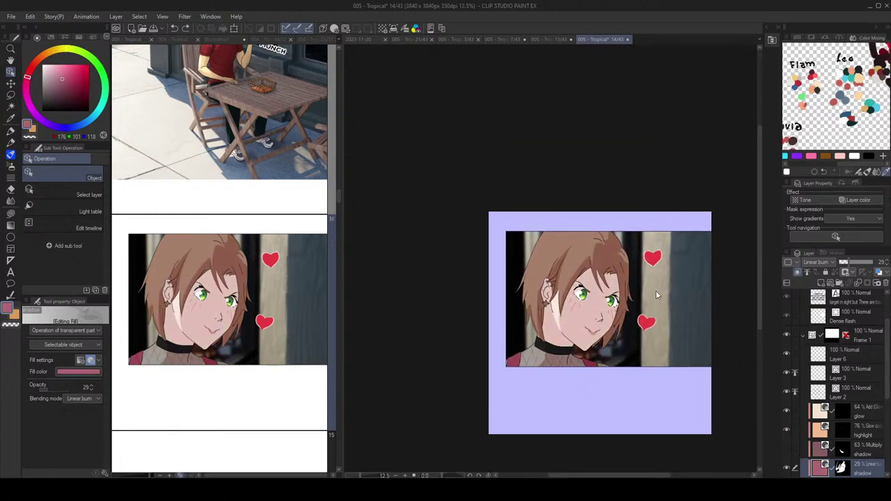
Step: Set the Multiply shadow layer's fill colour on page 14 to greyish blue, RGB 99, 130, 151
scroll(845, 415, "down", 3)
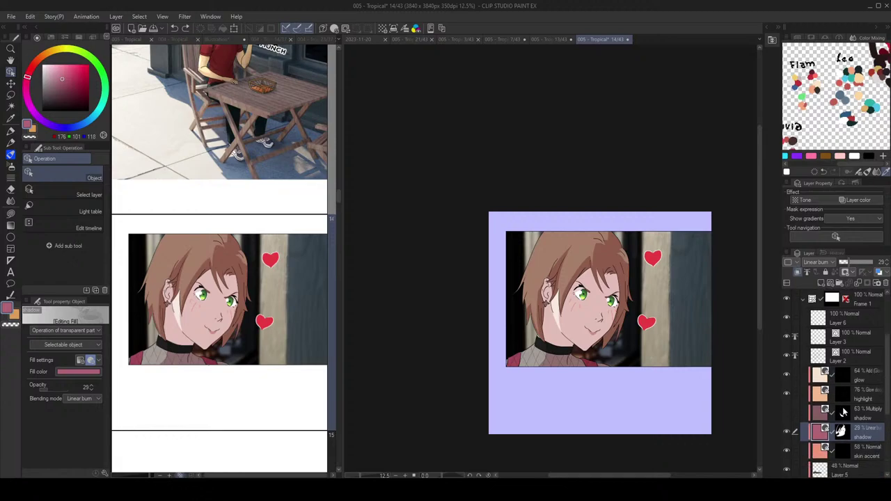
left_click(787, 388)
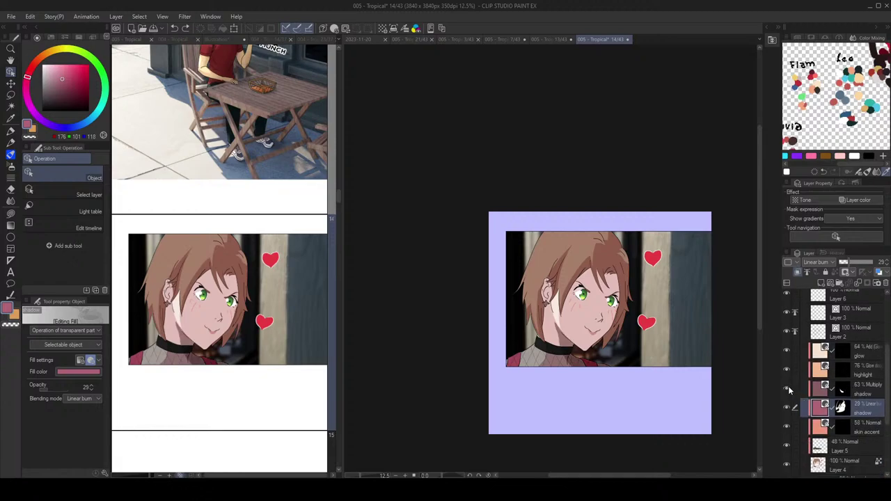
left_click(853, 389)
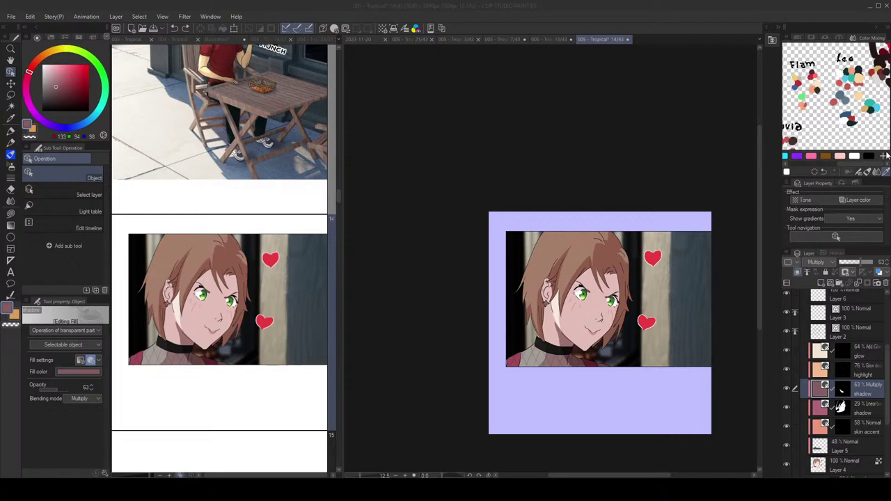
left_click(861, 156)
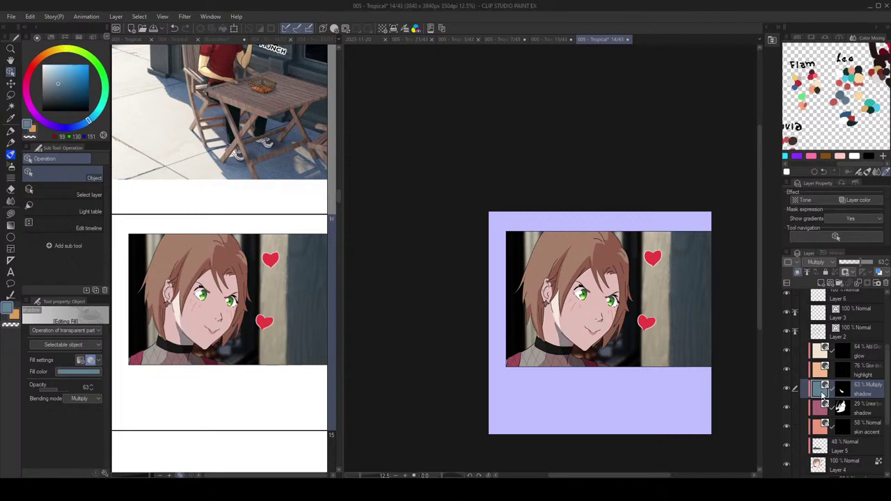
Step: Touch up the woman's neck shadow on the Multiply shadow layer's mask with Lasso fill
key("g")
scroll(620, 315, "up", 1)
key("c")
left_click_drag(537, 335, 559, 376)
key("c")
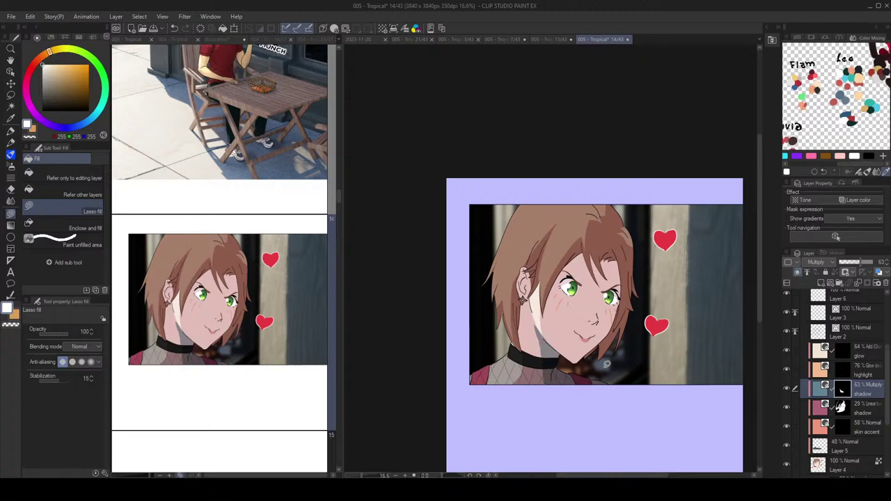
key("c")
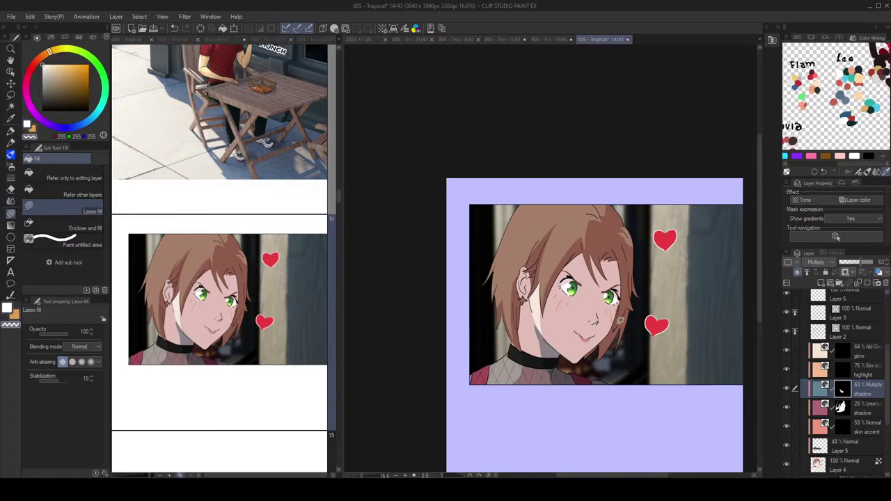
Step: Lasso-fill Multiply shadows over the hair strands behind the woman's cheek, jaw and chin
scroll(623, 323, "up", 1)
mouse_move(625, 308)
left_mouse_down()
mouse_move(612, 330)
mouse_move(627, 307)
mouse_move(617, 299)
mouse_move(609, 327)
mouse_move(578, 359)
mouse_move(623, 374)
mouse_move(644, 324)
mouse_move(611, 382)
mouse_move(625, 318)
left_mouse_up()
scroll(628, 329, "up", 2)
mouse_move(627, 306)
left_mouse_down()
mouse_move(622, 273)
mouse_move(602, 310)
mouse_move(611, 269)
mouse_move(575, 354)
left_mouse_up()
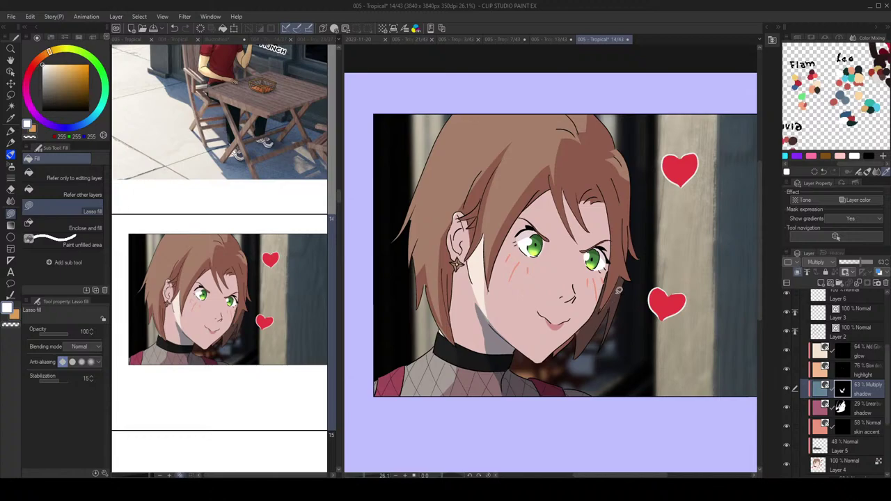
scroll(619, 291, "up", 2)
mouse_move(619, 282)
left_mouse_down()
mouse_move(598, 313)
mouse_move(600, 341)
left_mouse_up()
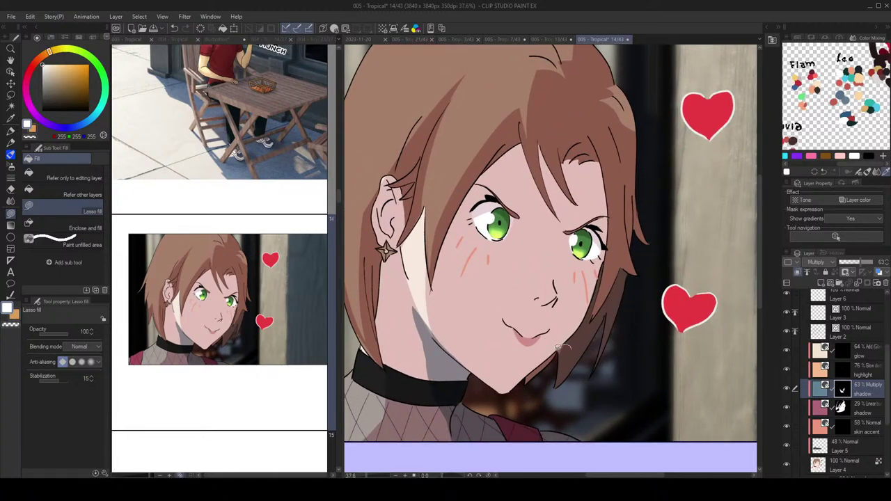
mouse_move(551, 353)
left_mouse_down()
mouse_move(571, 362)
mouse_move(567, 343)
left_mouse_up()
left_click_drag(533, 370, 523, 387)
scroll(627, 307, "down", 3)
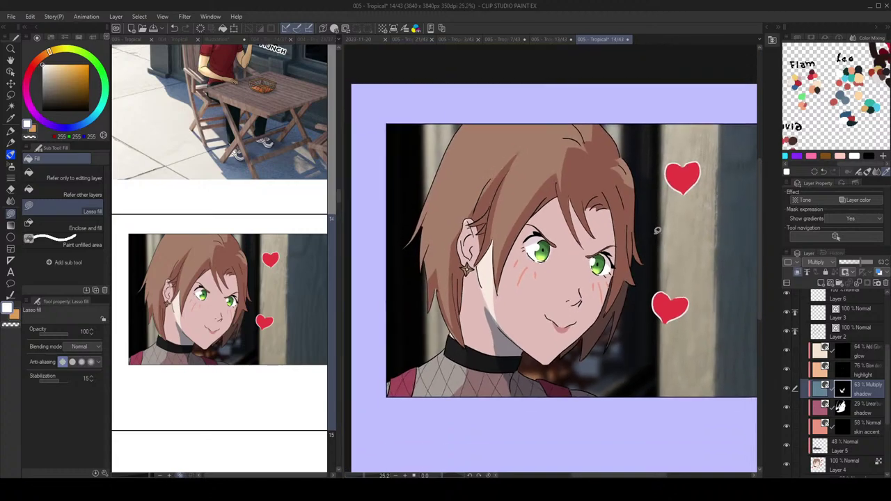
Step: Lasso-fill a Multiply shadow along the outer edge of the woman's hair beside her forehead and undo the unwanted last shapes
scroll(642, 254, "up", 5)
scroll(653, 257, "down", 1)
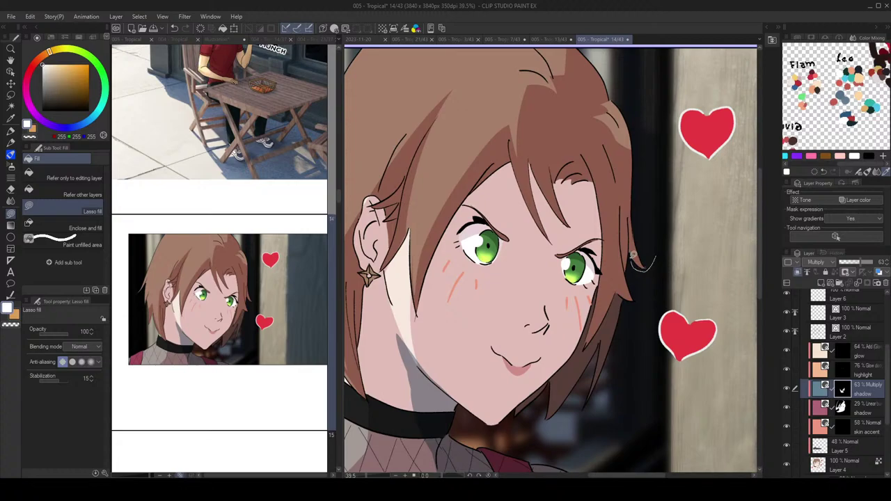
left_click_drag(631, 161, 634, 271)
scroll(633, 271, "down", 2)
scroll(649, 184, "up", 1)
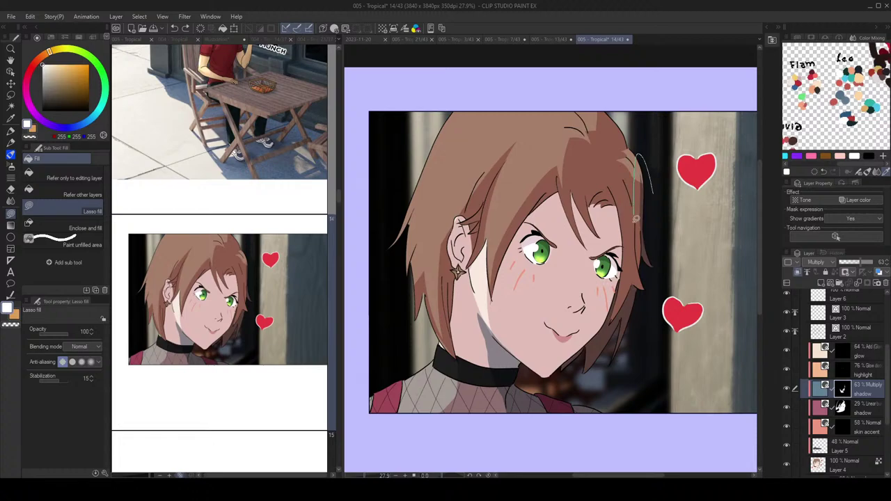
scroll(655, 223, "down", 1)
key("c")
mouse_move(640, 173)
left_mouse_down()
mouse_move(637, 259)
mouse_move(641, 170)
mouse_move(645, 230)
left_mouse_up()
key("ctrl+z")
key("ctrl+z")
scroll(644, 230, "down", 2)
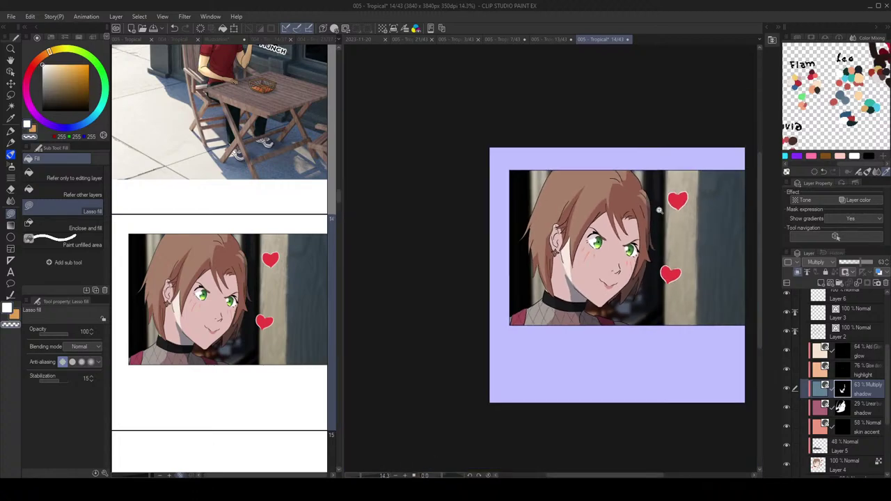
Step: Trim the Multiply shadow along the outer hair edge with a transparent lasso fill
scroll(640, 188, "up", 1)
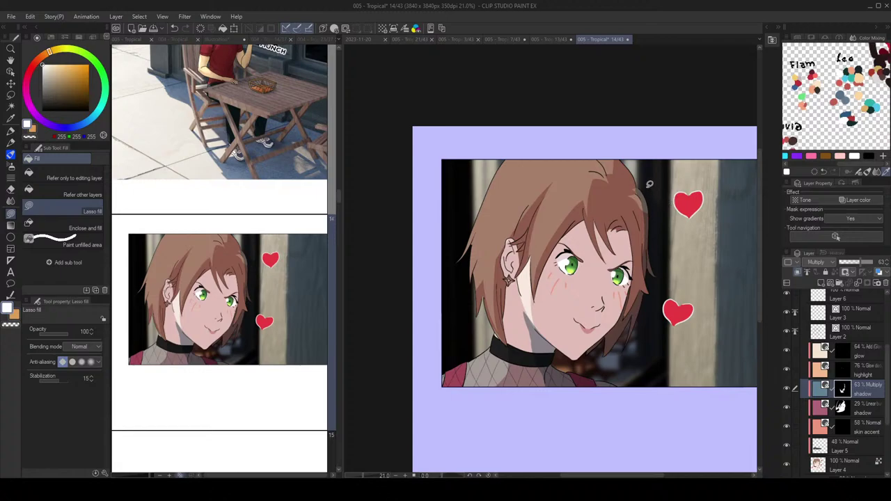
key("c")
mouse_move(656, 212)
left_mouse_down()
mouse_move(642, 184)
mouse_move(664, 222)
left_mouse_up()
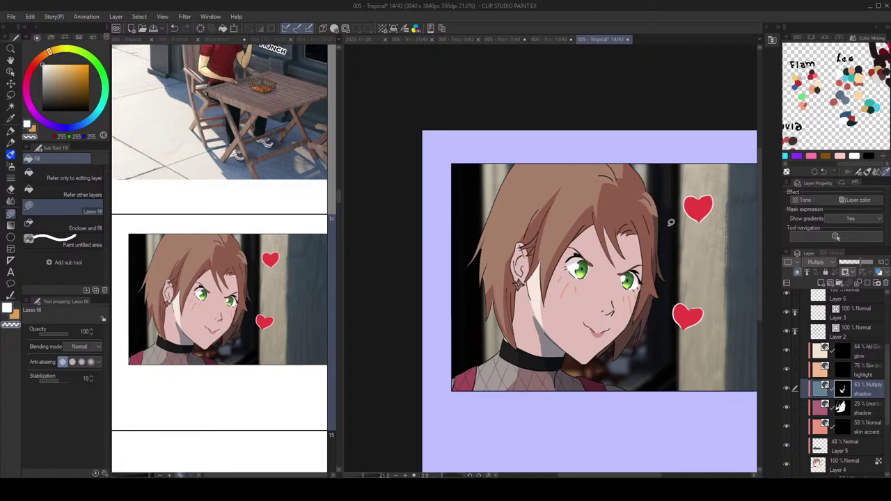
scroll(667, 207, "down", 1)
scroll(676, 220, "up", 2)
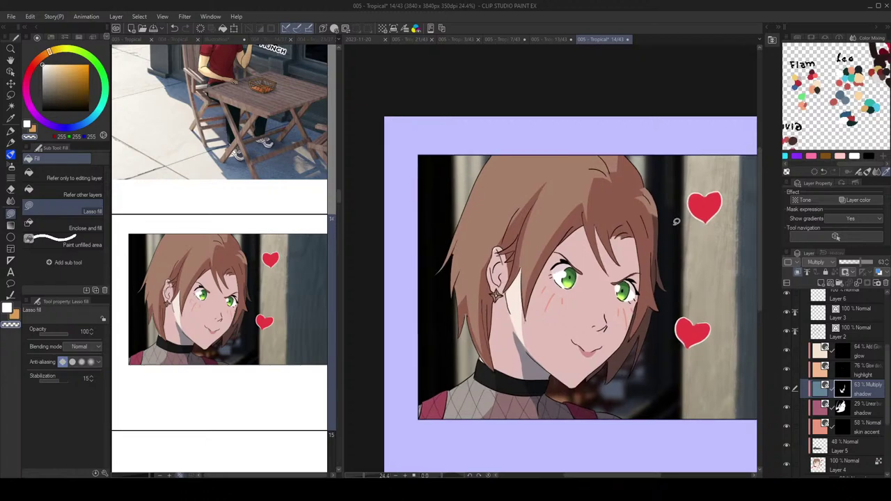
Step: Try a lasso-filled Multiply shadow on the hair lock at the woman's crown and undo it
scroll(674, 217, "up", 2)
key("ctrl+z")
mouse_move(597, 174)
left_mouse_down()
mouse_move(600, 191)
mouse_move(596, 165)
left_mouse_up()
key("ctrl+z")
key("ctrl+z")
key("ctrl+z")
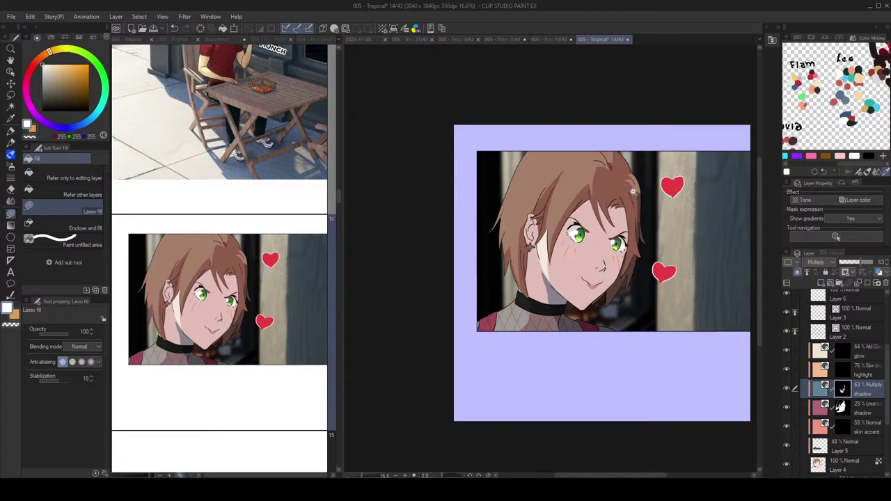
Step: Refine the Multiply shadow around the hair's crown and outer edge, alternating filled and transparent lasso shapes
scroll(633, 191, "up", 2)
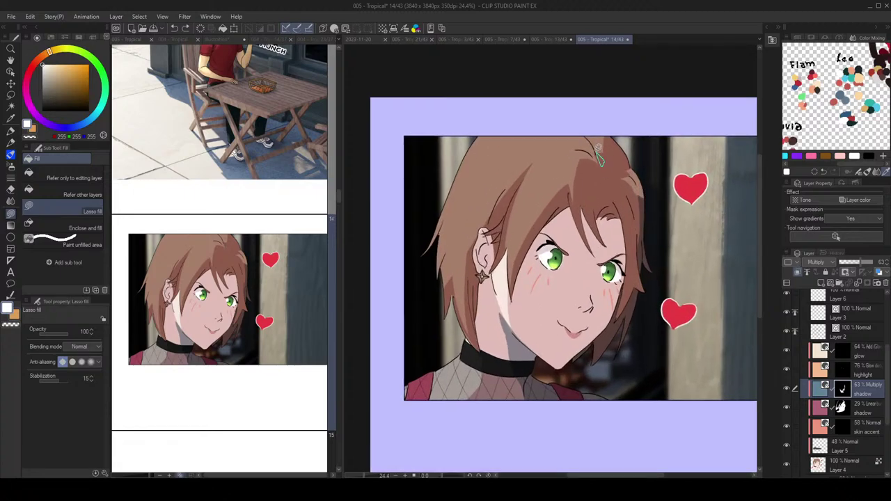
scroll(598, 153, "down", 3)
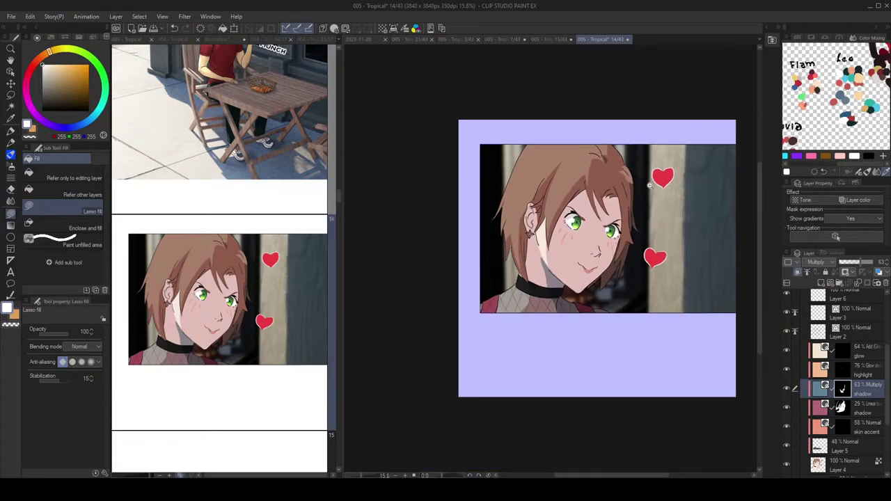
scroll(649, 184, "up", 1)
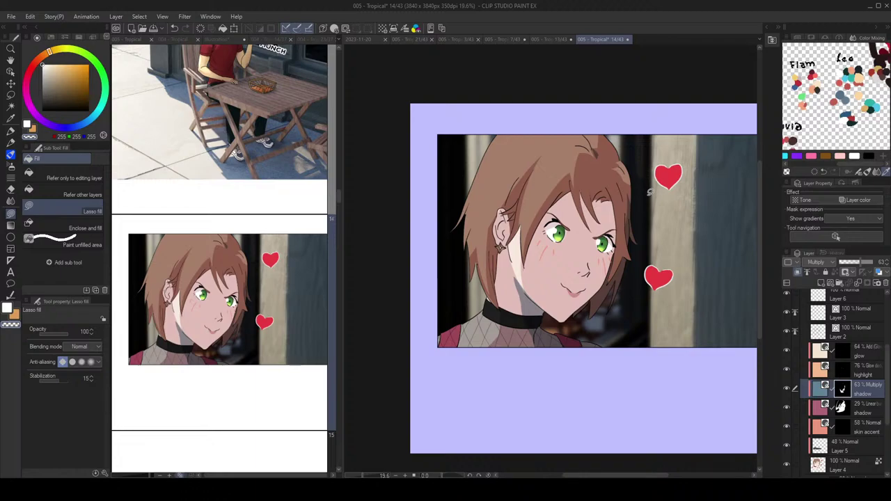
left_click_drag(636, 182, 649, 202)
mouse_move(606, 174)
left_mouse_down()
mouse_move(608, 144)
mouse_move(599, 150)
mouse_move(610, 173)
mouse_move(599, 154)
mouse_move(626, 150)
left_mouse_up()
key("c")
key("c")
key("c")
key("c")
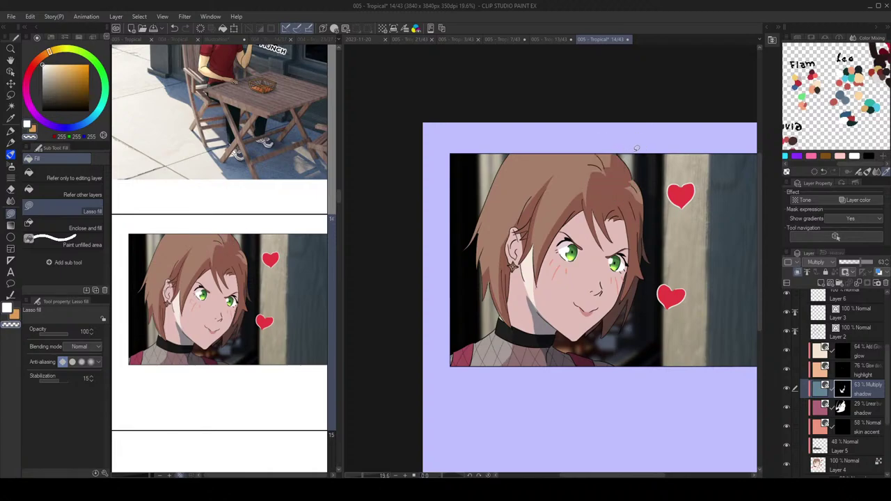
key("c")
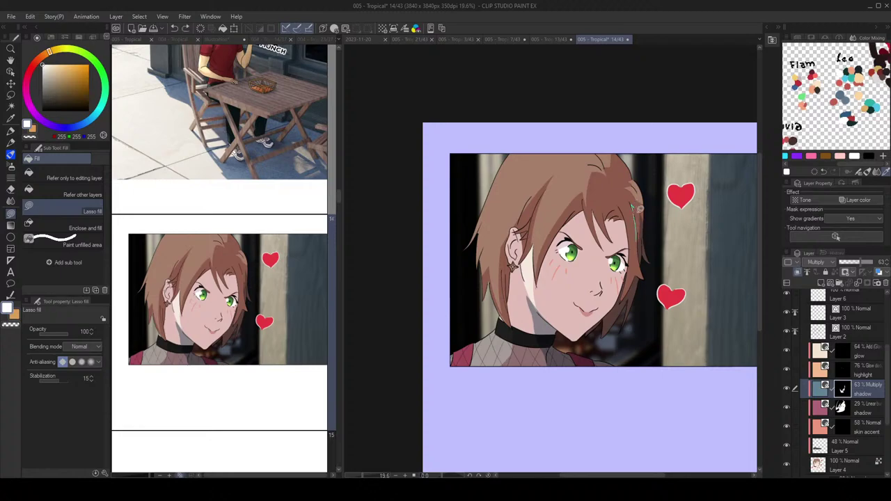
key("c")
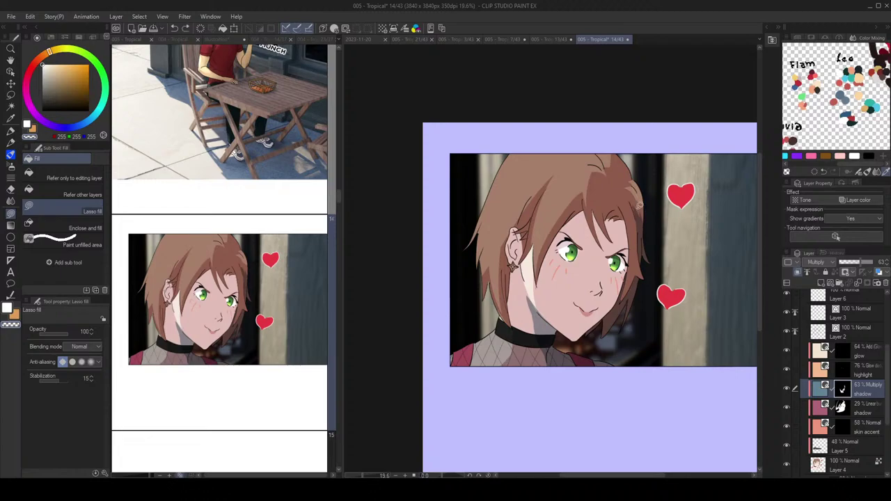
Step: Try a large Multiply shadow across the far side of the woman's face and fringe and undo it
left_click_drag(647, 234, 645, 189)
mouse_move(652, 217)
left_mouse_down()
mouse_move(624, 206)
mouse_move(655, 256)
left_mouse_up()
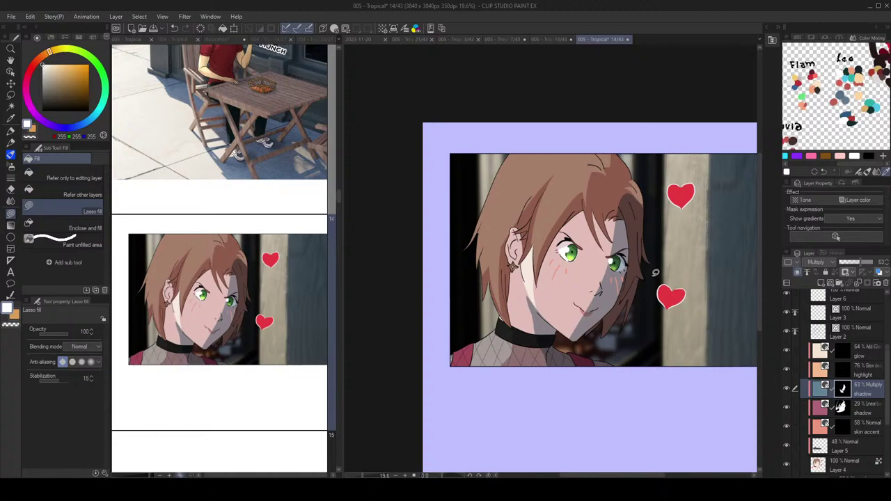
key("ctrl+z")
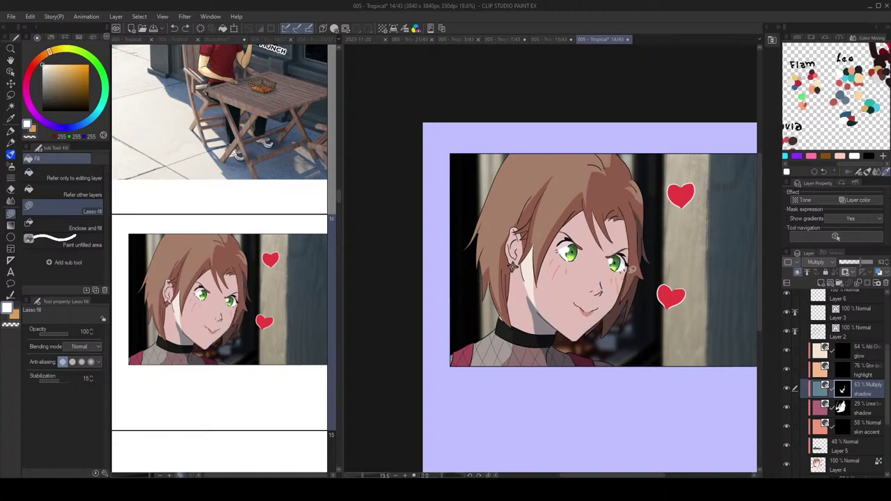
scroll(630, 248, "up", 2)
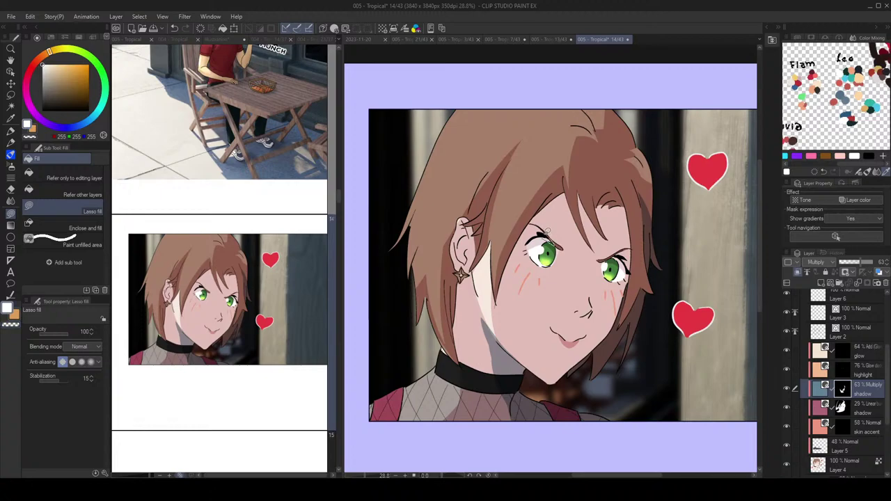
mouse_move(569, 240)
left_mouse_down()
mouse_move(533, 243)
mouse_move(578, 246)
left_mouse_up()
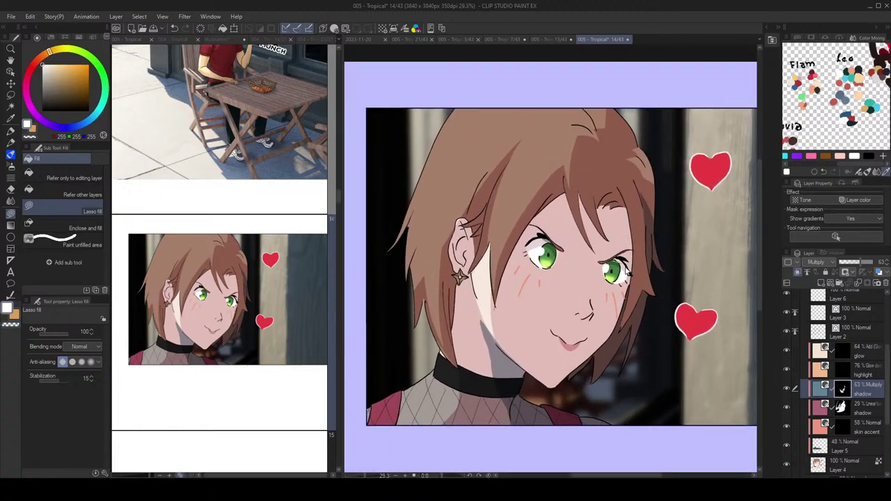
scroll(618, 265, "up", 2)
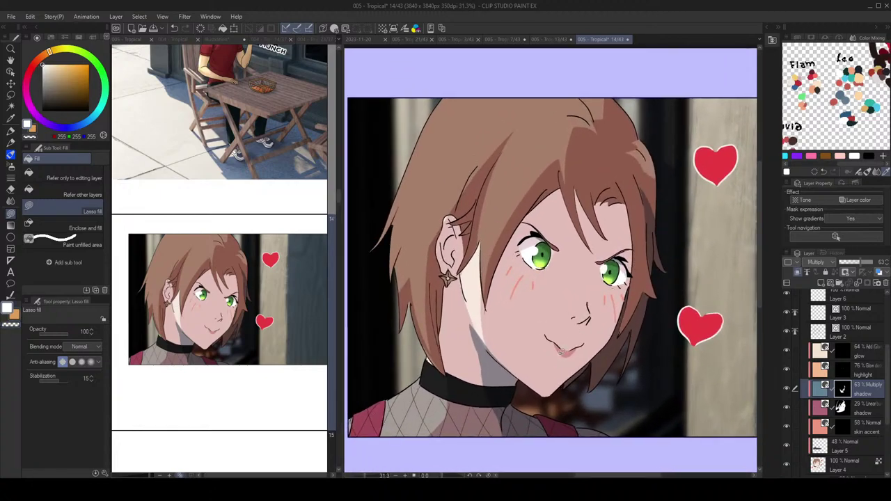
Step: Soften the Multiply shadow on the woman's neck and the far side of her hair with an enlarged Blur tool
scroll(562, 357, "down", 3)
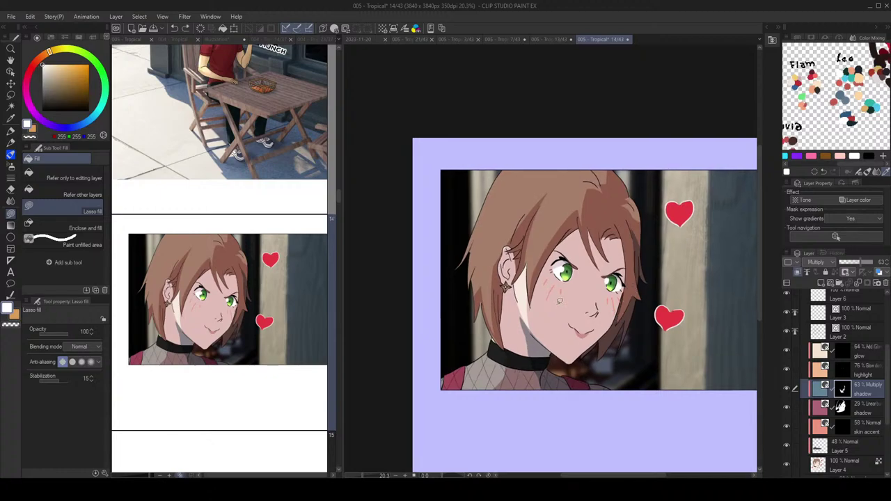
key("j")
key("bracketright")
key("bracketright")
key("bracketright")
left_click_drag(530, 353, 539, 376)
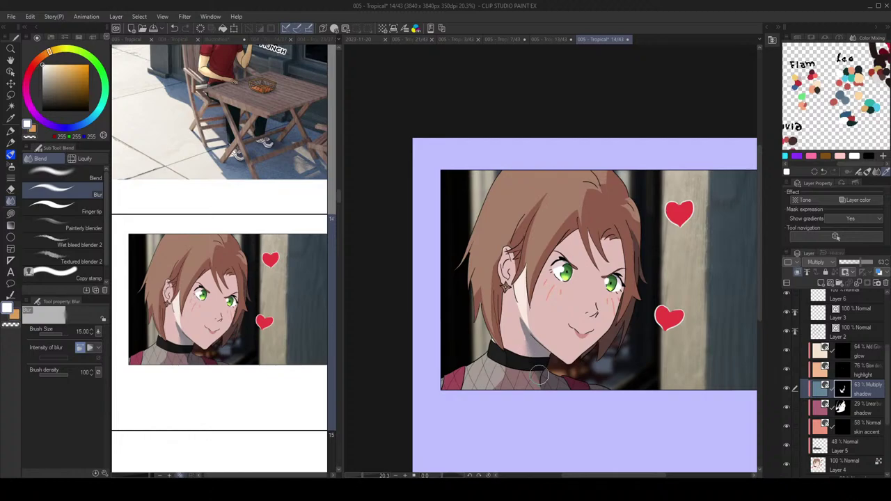
left_click_drag(612, 246, 610, 252)
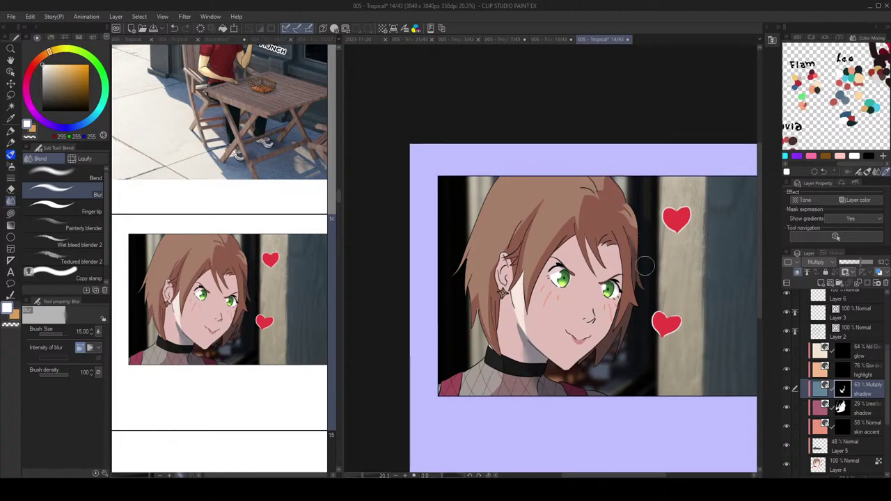
Step: Add a lasso-filled Multiply shadow along the hair's far edge, blur it into the hair and save the page
key("g")
key("g")
scroll(635, 241, "down", 2)
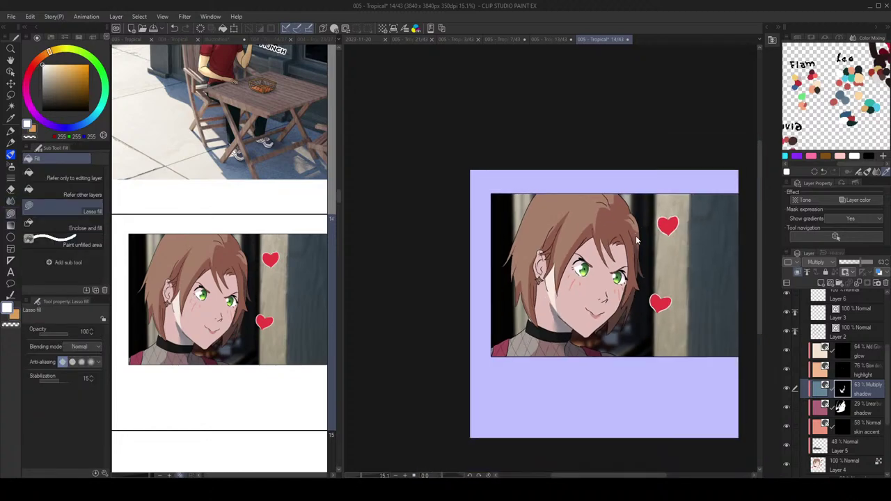
scroll(647, 251, "up", 2)
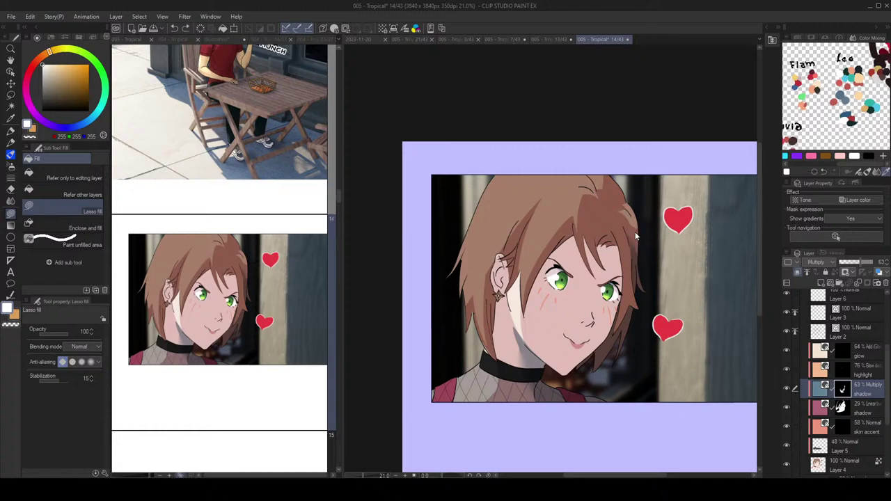
left_click_drag(638, 260, 641, 237)
key("j")
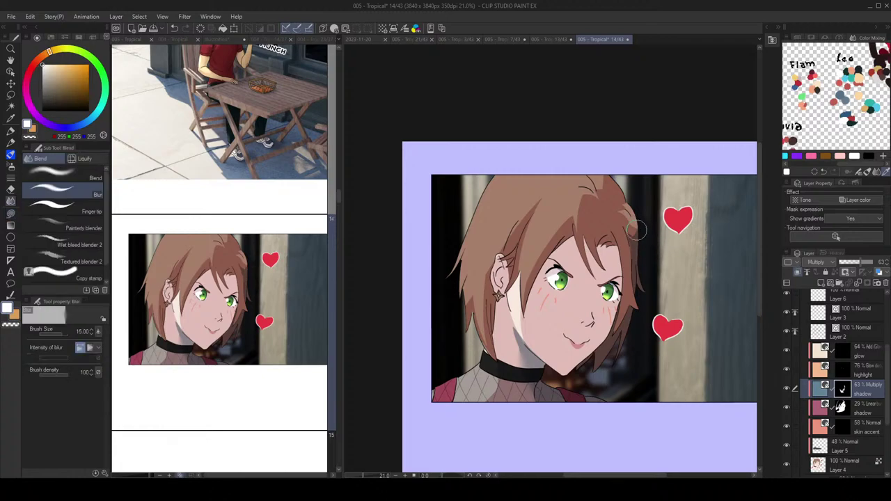
key("g")
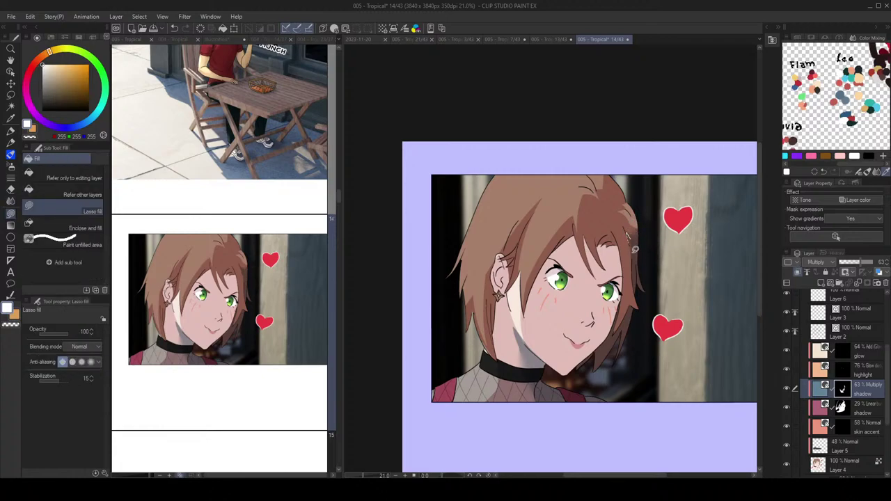
key("ctrl+s")
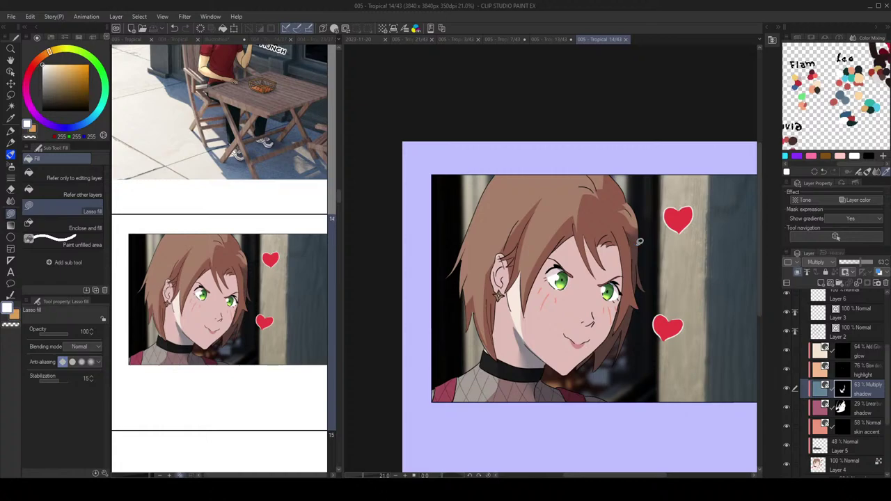
Step: Try lasso-filled Multiply shadows inside the woman's ear and on the hair beside it and undo them
scroll(491, 277, "up", 3)
key("ctrl+z")
mouse_move(510, 278)
left_mouse_down()
mouse_move(509, 290)
mouse_move(500, 262)
mouse_move(504, 278)
left_mouse_up()
left_click_drag(548, 259, 534, 258)
scroll(532, 258, "up", 2)
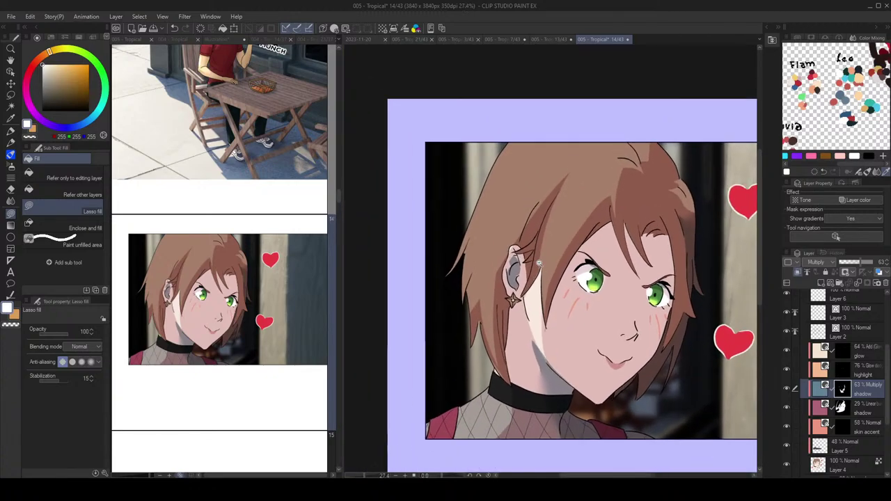
key("ctrl+z")
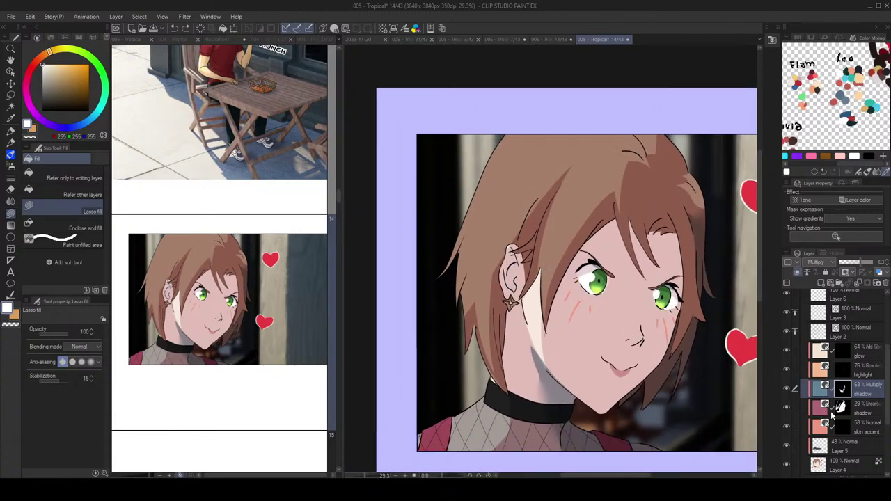
Step: Refine the Linear burn shadow on the woman's ear and the hair just above it with lasso fills on its mask
left_click(843, 409)
mouse_move(517, 270)
left_mouse_down()
mouse_move(520, 277)
mouse_move(512, 247)
mouse_move(505, 284)
left_mouse_up()
scroll(521, 281, "up", 1)
key("c")
key("ctrl+z")
mouse_move(514, 237)
left_mouse_down()
mouse_move(520, 251)
mouse_move(510, 241)
mouse_move(537, 232)
left_mouse_up()
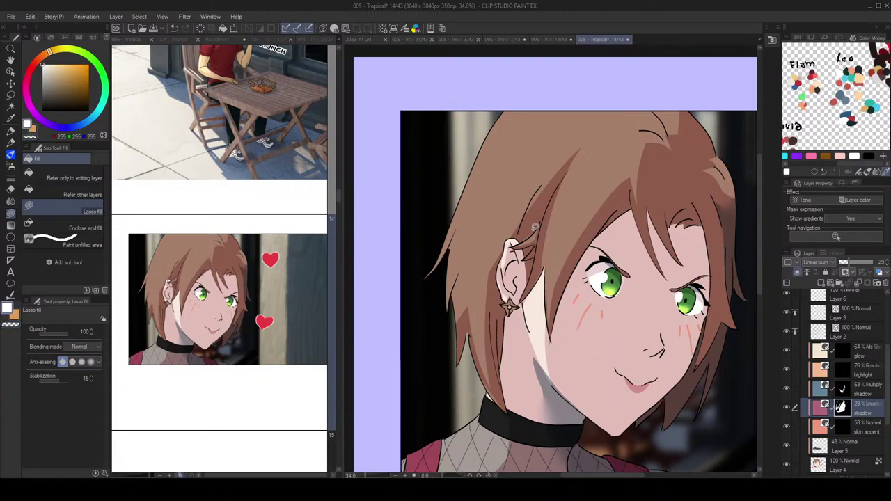
key("c")
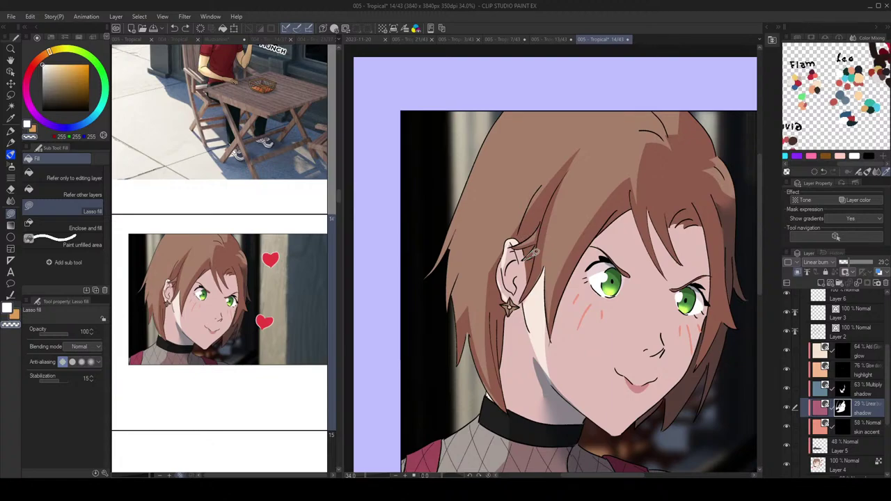
scroll(536, 254, "down", 2)
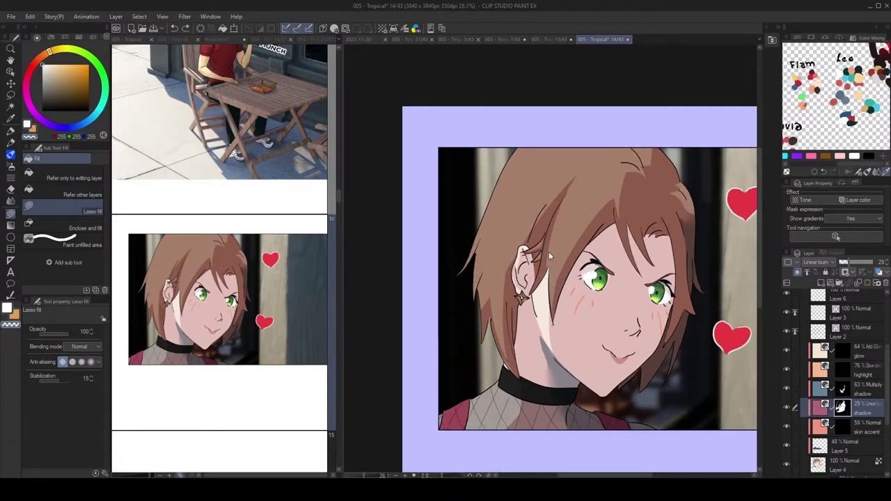
Step: Try a lasso-filled Linear burn shadow on the hair lock in front of the ear and undo it
scroll(550, 260, "down", 1)
key("c")
left_click_drag(557, 246, 545, 272)
key("ctrl+z")
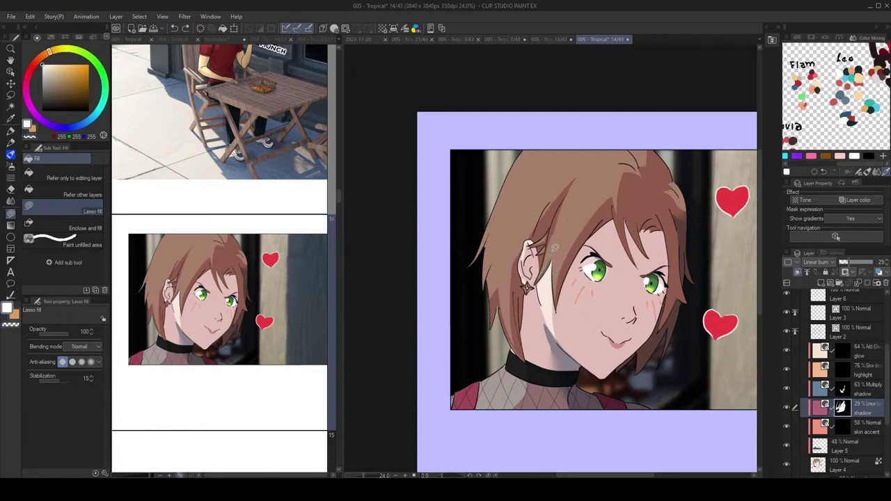
Step: Trim the Linear burn shadow on the hair below the crown with a transparent lasso fill and save the page
scroll(561, 284, "up", 1)
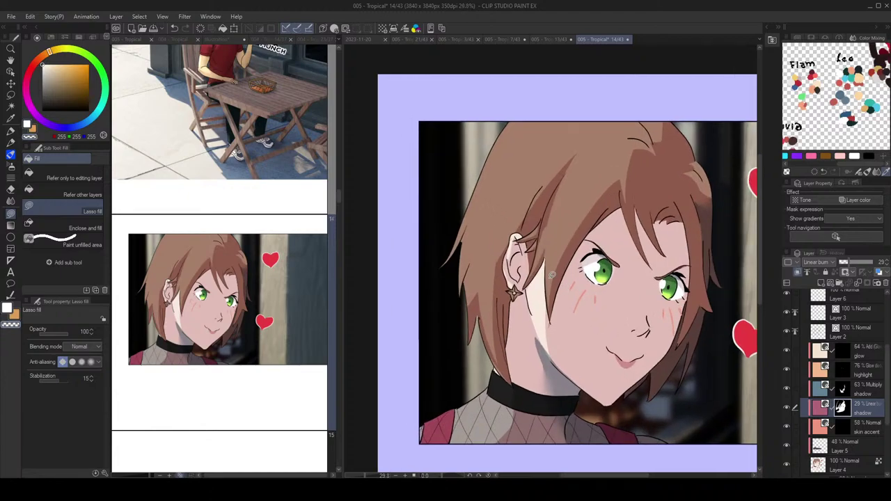
scroll(550, 295, "down", 2)
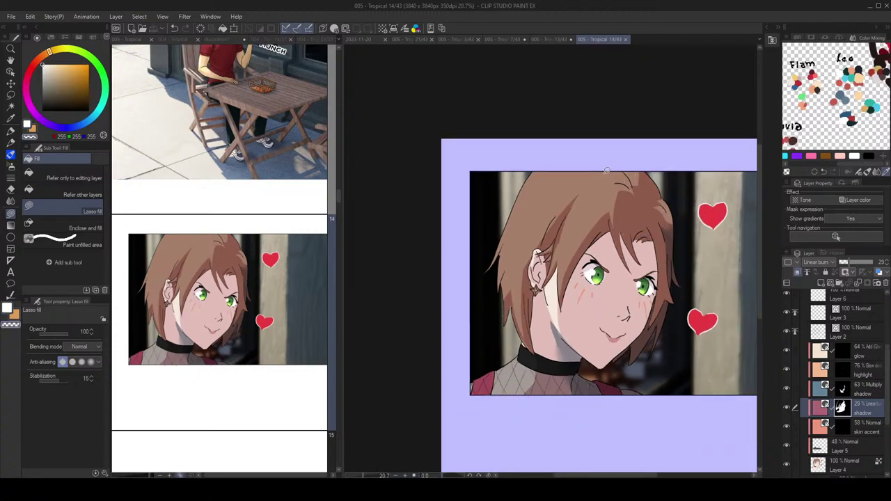
mouse_move(612, 217)
left_mouse_down()
mouse_move(619, 252)
mouse_move(614, 212)
left_mouse_up()
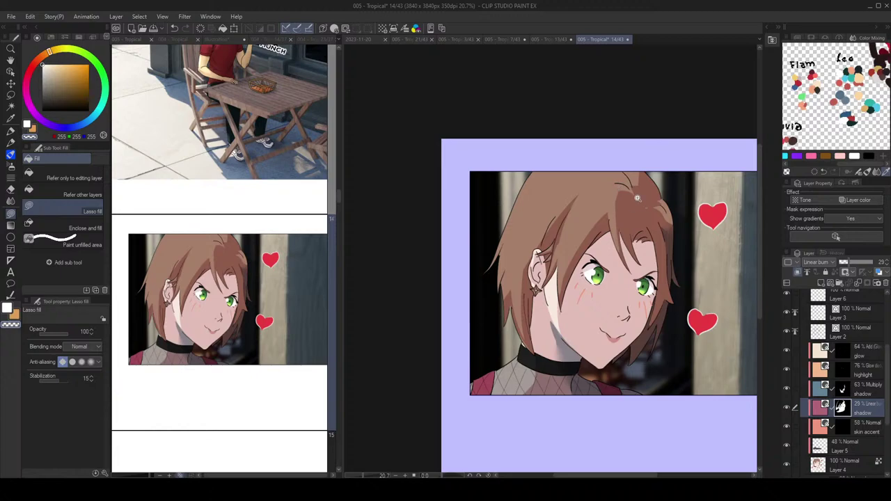
scroll(637, 197, "down", 2)
scroll(655, 202, "up", 1)
key("ctrl+s")
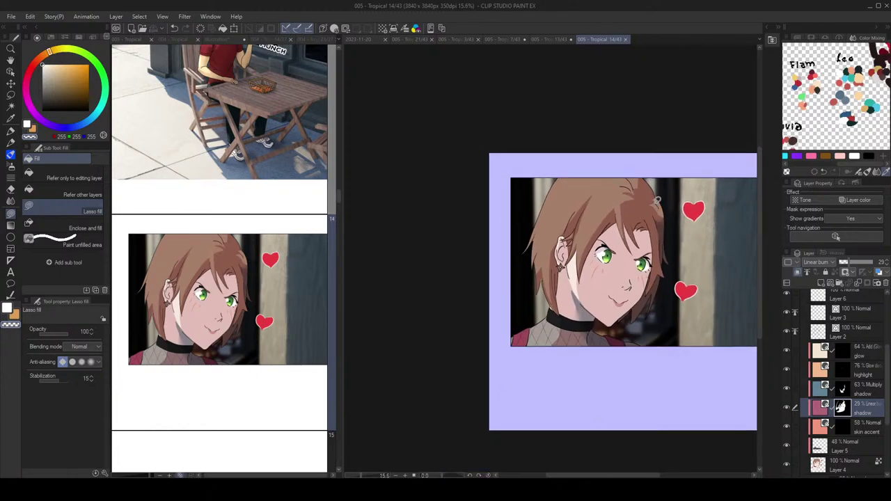
Step: Raise the Linear burn shadow layer's opacity to 48%
left_click_drag(567, 225, 557, 236)
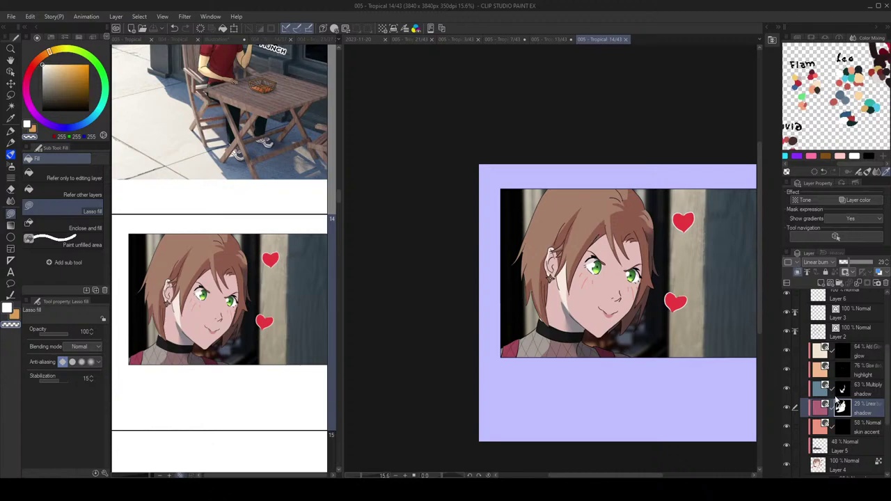
left_click(861, 263)
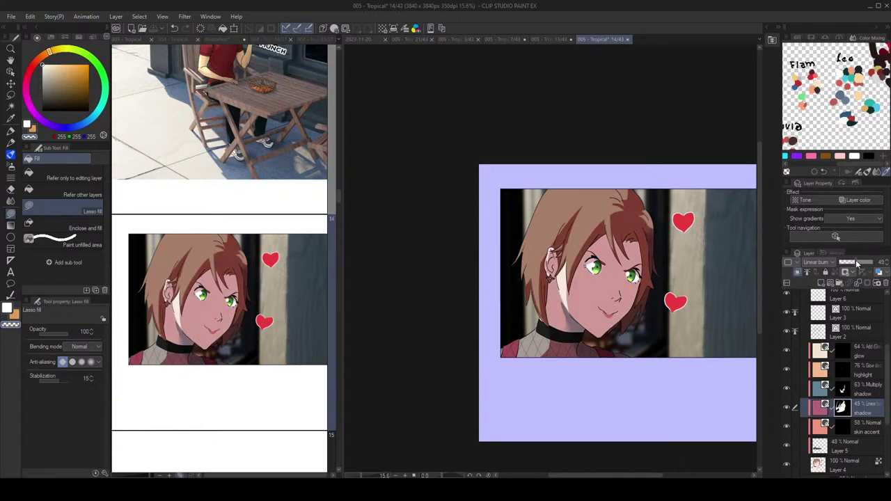
left_click(863, 264)
mouse_move(860, 265)
left_mouse_down()
mouse_move(844, 264)
mouse_move(888, 271)
mouse_move(857, 262)
left_mouse_up()
scroll(443, 248, "down", 1)
scroll(534, 304, "up", 1)
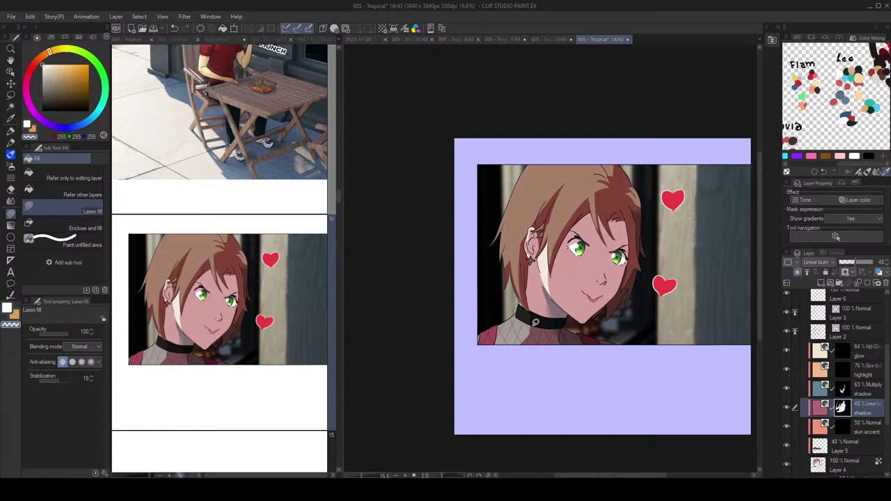
Step: Soften the Linear burn shadow's edge on the cheek beside the jaw with the Blur tool and inspect the neck's Multiply shadow
scroll(530, 321, "down", 1)
scroll(599, 279, "up", 3)
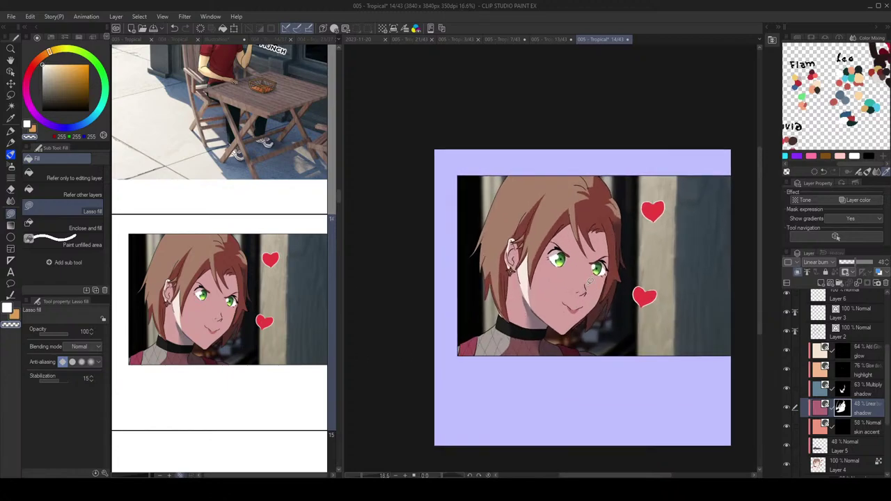
key("j")
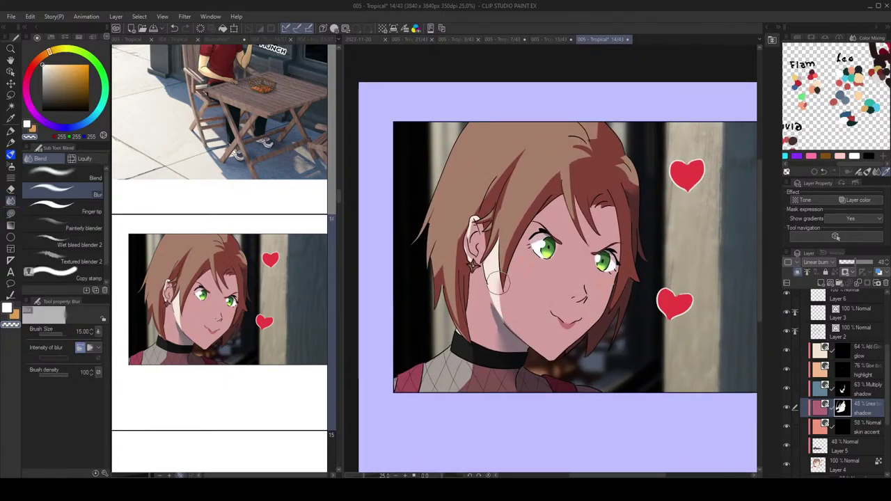
key("g")
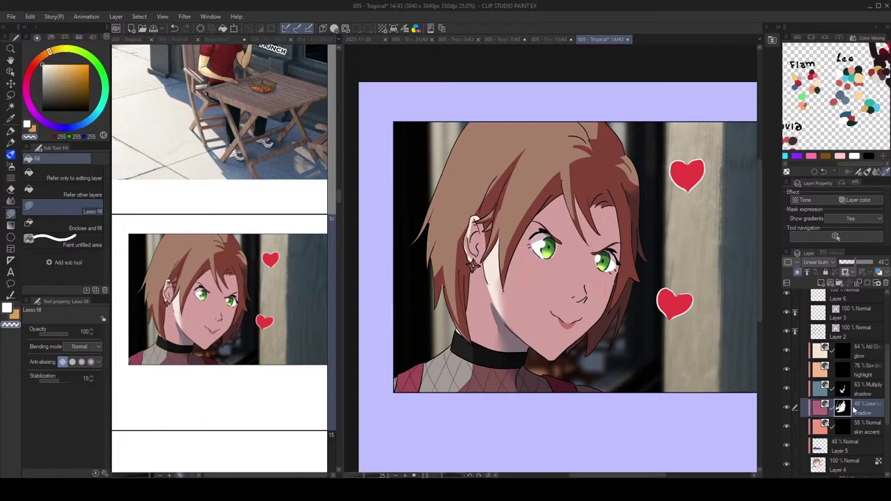
left_click(847, 390)
scroll(514, 269, "up", 1)
scroll(529, 255, "up", 1)
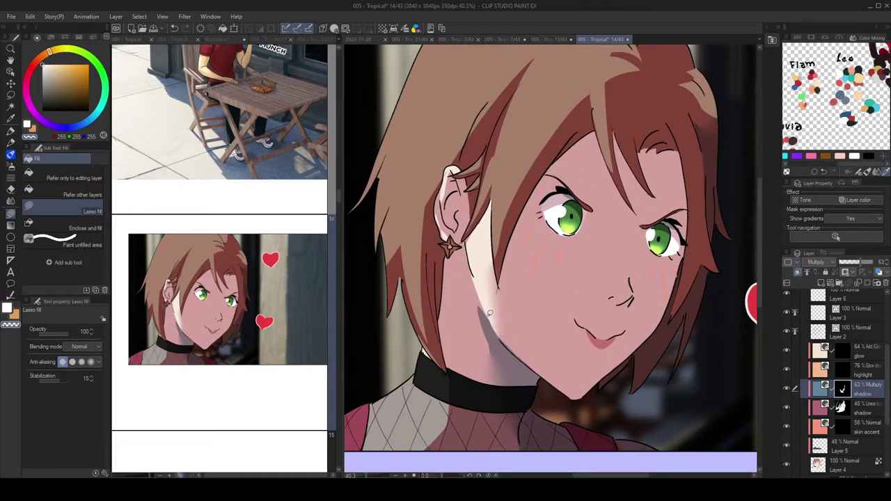
scroll(575, 348, "down", 4)
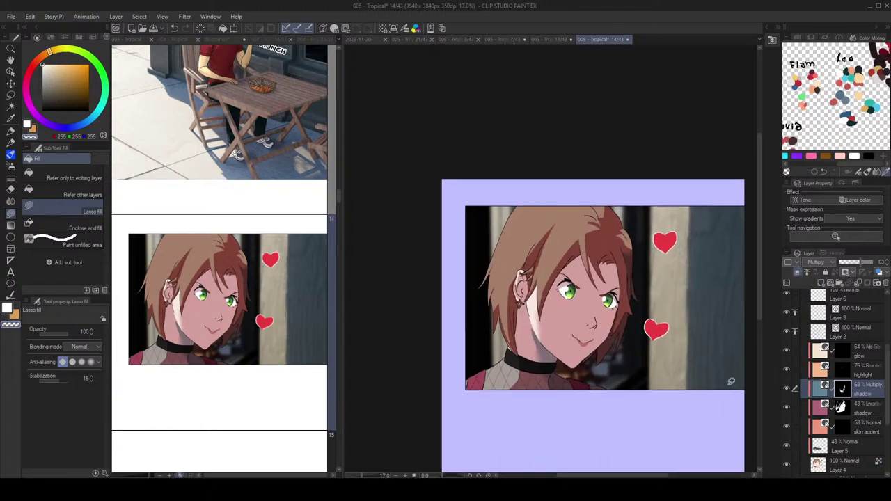
Step: Blur the Multiply shadow on the neck below the jaw and check the panel in a mirrored view
left_click(845, 411)
key("j")
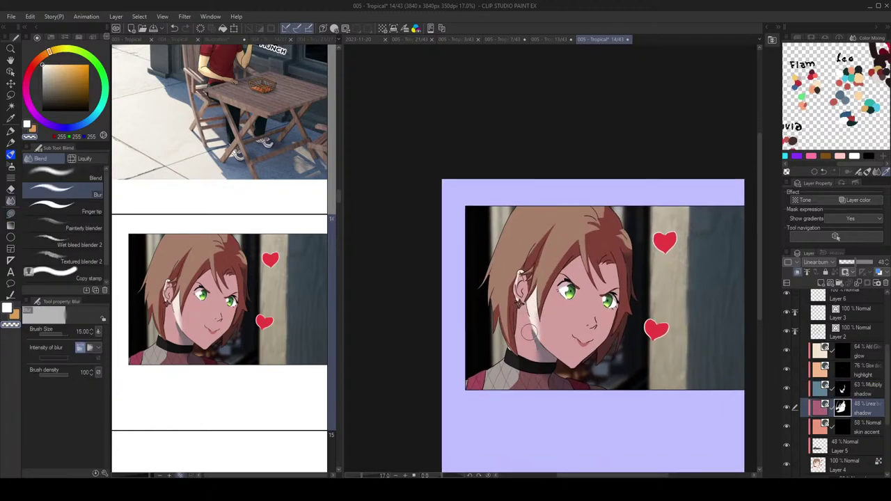
left_click(844, 391)
left_click_drag(542, 341, 537, 340)
scroll(587, 341, "down", 3)
key("h")
key("h")
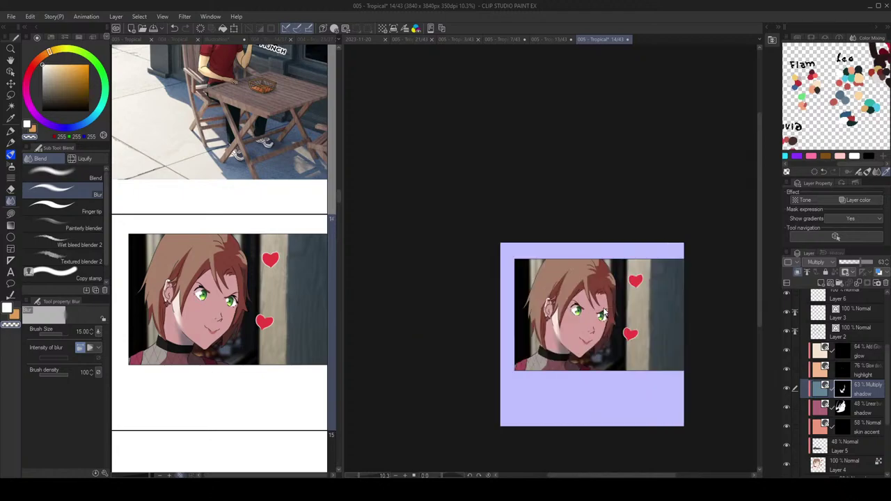
Step: Extend the Multiply shadow from the jawline up the neck toward the earring with a lasso fill
scroll(607, 315, "up", 3)
key("g")
scroll(546, 329, "up", 2)
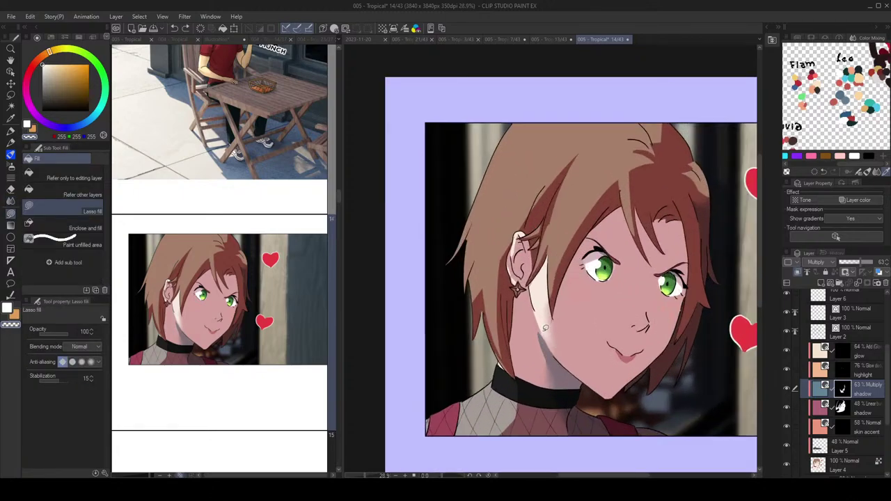
key("c")
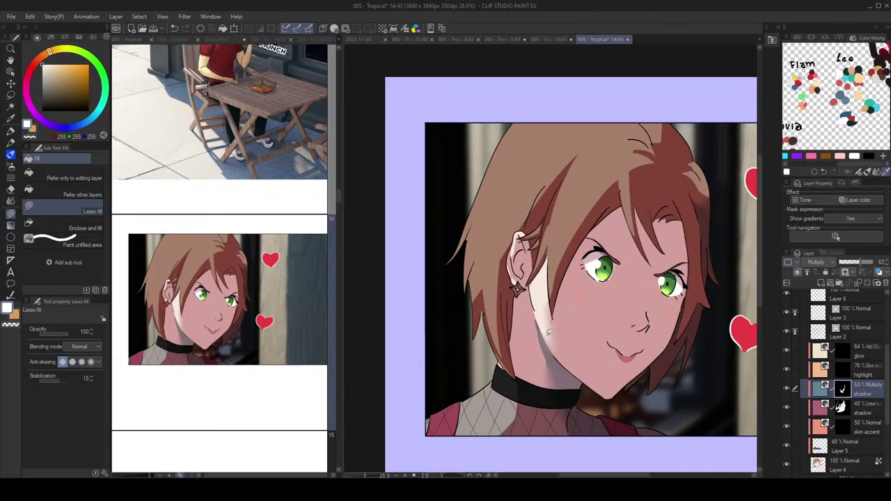
key("ctrl+z")
left_click_drag(535, 312, 521, 295)
scroll(535, 309, "down", 1)
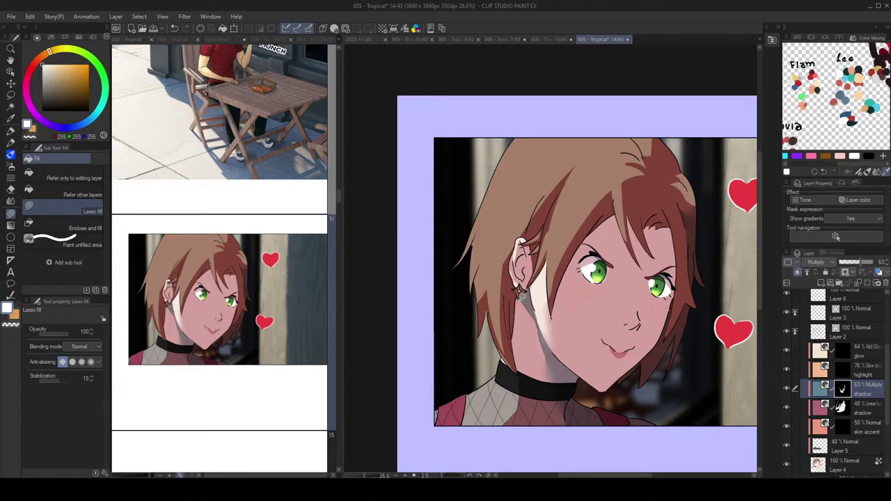
Step: Check the panel in a mirrored view and set the Multiply shadow layer's opacity to 44%
scroll(539, 304, "down", 5)
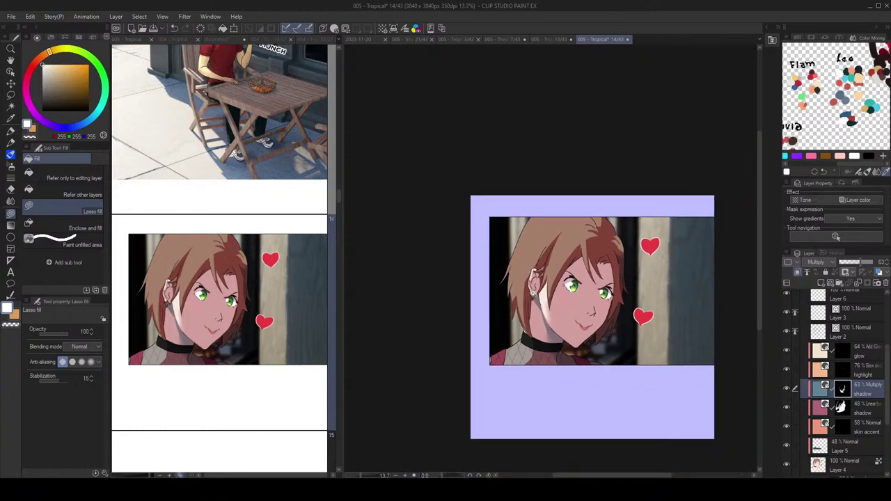
key("h")
key("h")
double_click(819, 395)
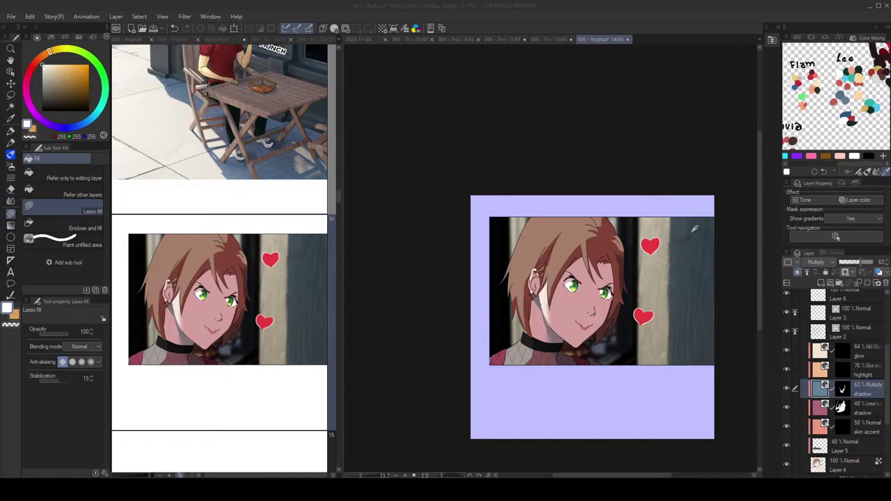
left_click(853, 262)
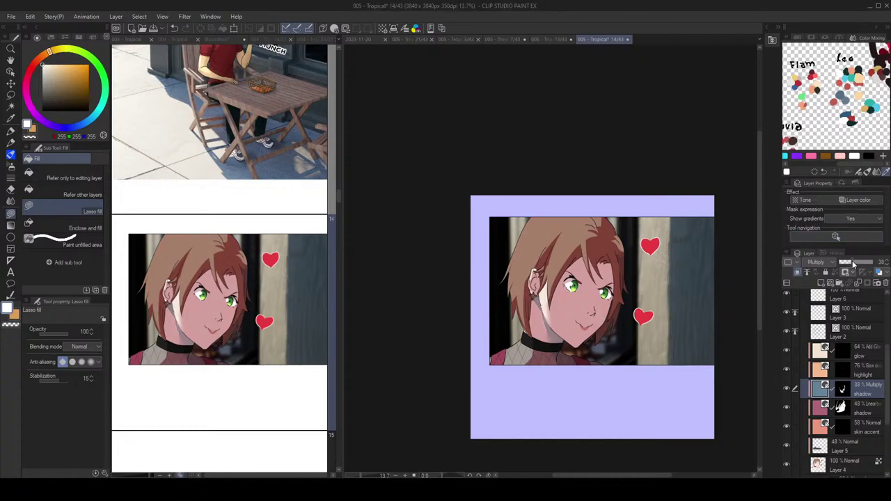
scroll(626, 276, "down", 1)
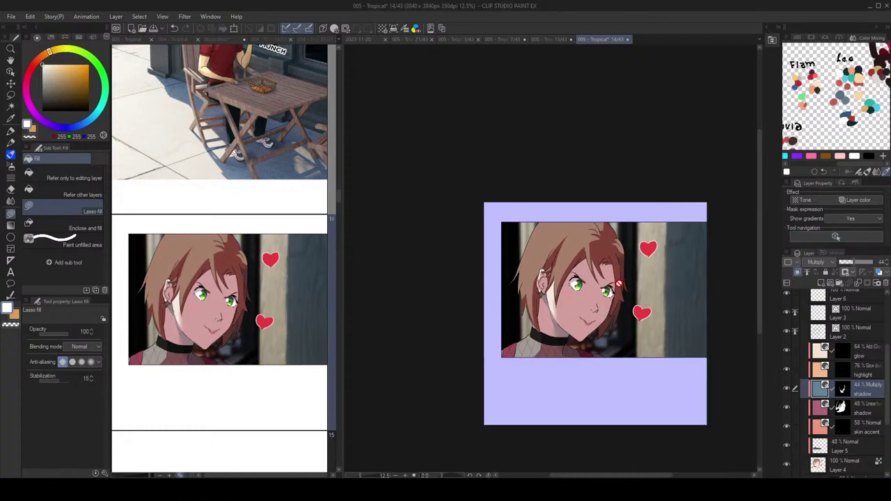
Step: Soften the Multiply shadow's edge on the neck below the earring with the Blur tool, then check the panel in a mirrored view
scroll(618, 286, "up", 4)
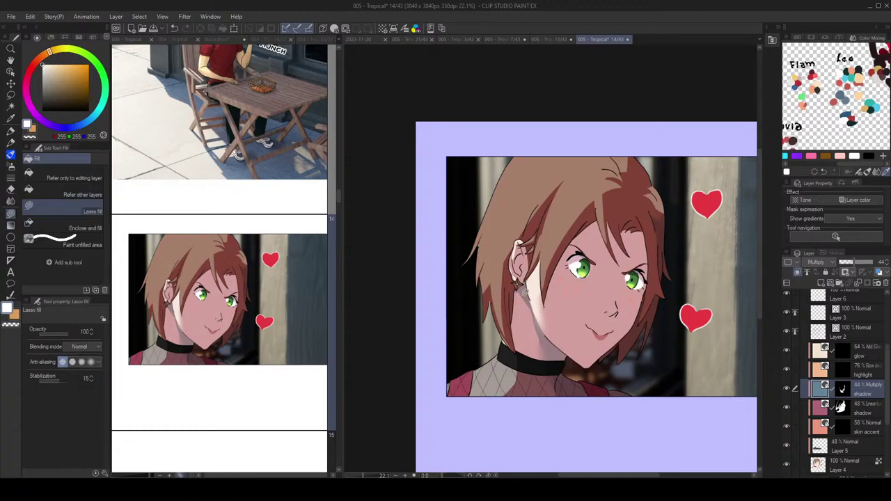
left_click(845, 394)
mouse_move(527, 300)
left_mouse_down()
mouse_move(518, 306)
mouse_move(525, 289)
left_mouse_up()
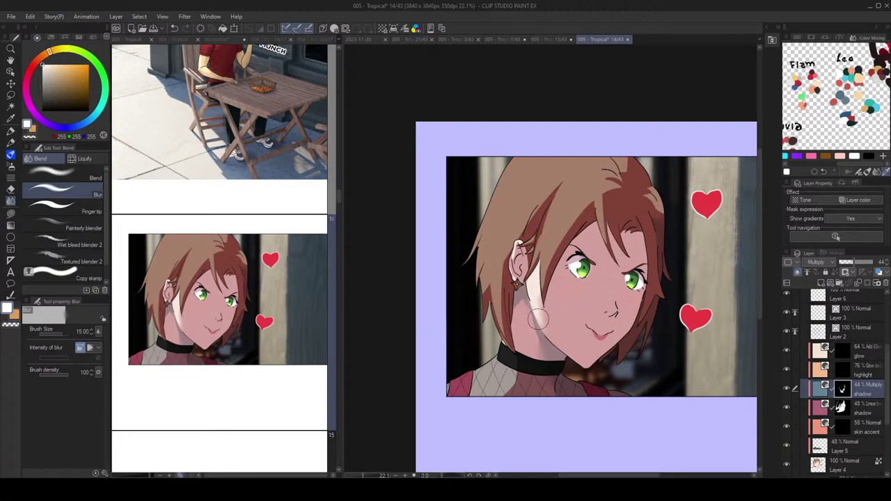
scroll(596, 295, "down", 1)
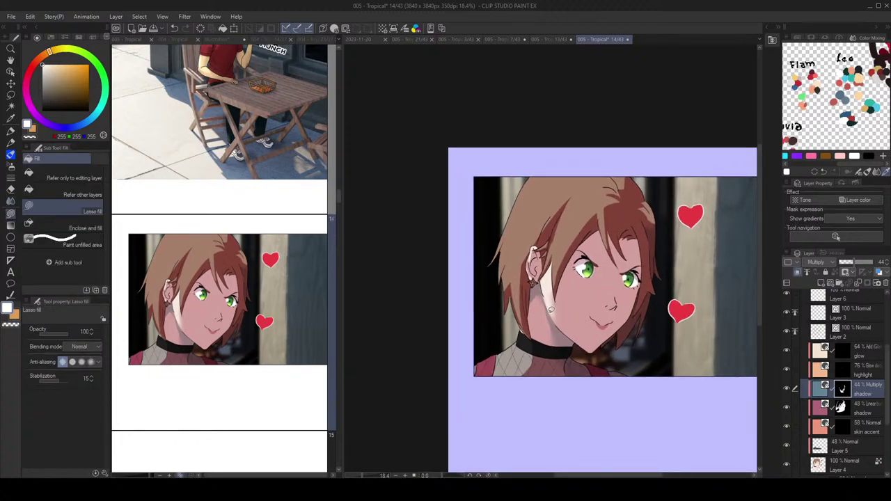
mouse_move(541, 294)
left_mouse_down()
mouse_move(555, 332)
mouse_move(543, 297)
left_mouse_up()
key("ctrl+z")
scroll(541, 288, "down", 1)
scroll(578, 323, "up", 2)
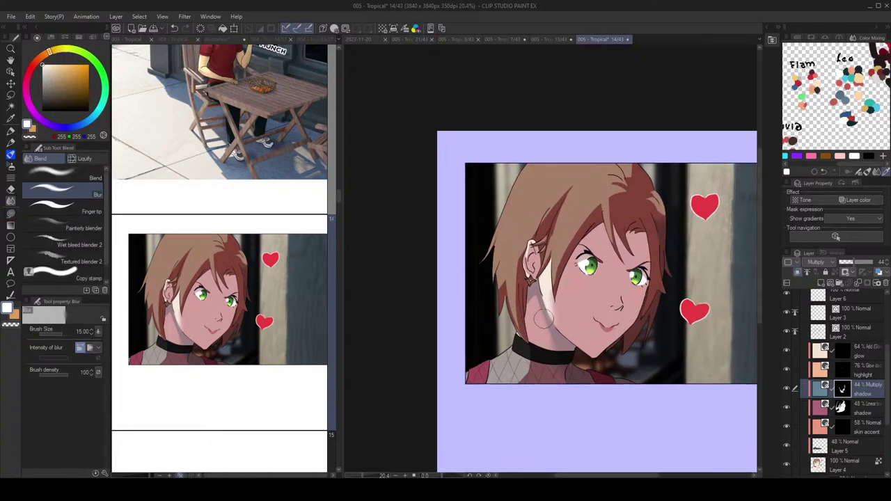
scroll(601, 293, "down", 2)
key("h")
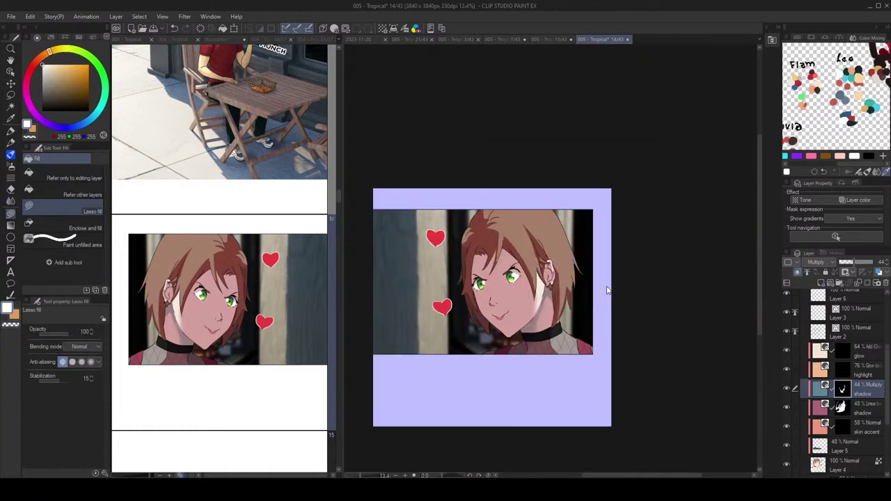
key("h")
scroll(607, 286, "down", 1)
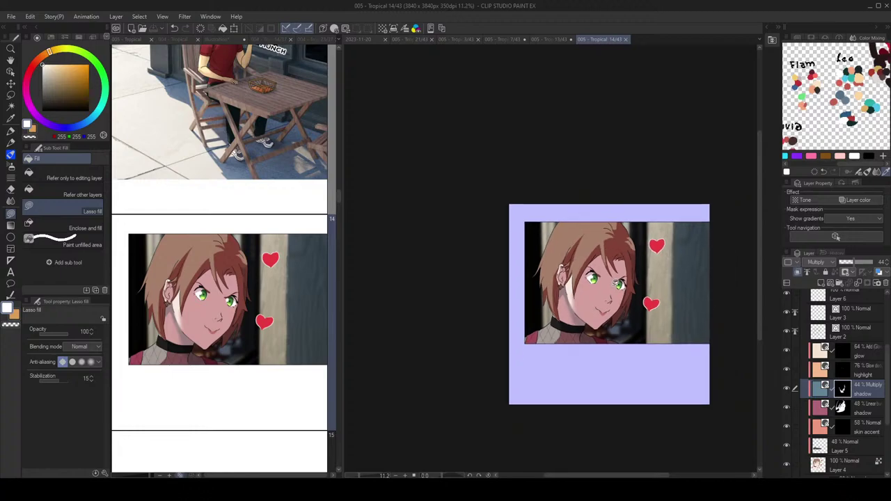
Step: Blur the Linear burn shadow's edges on the mesh collar and across the woman's hair
scroll(597, 322, "up", 2)
key("j")
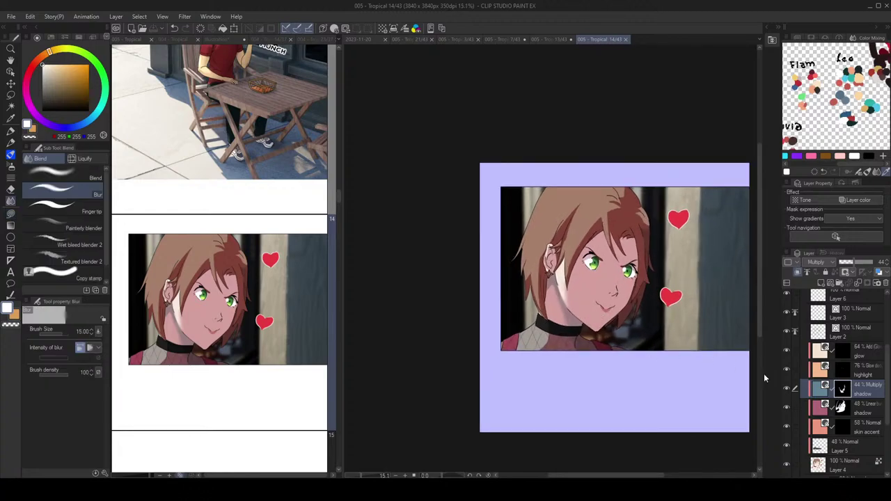
left_click(841, 409)
left_click_drag(546, 330, 550, 347)
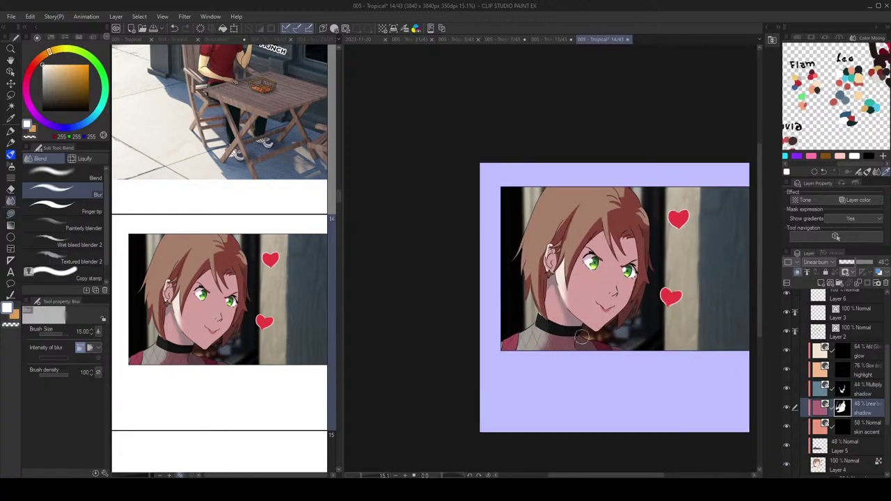
mouse_move(542, 266)
left_mouse_down()
mouse_move(542, 309)
mouse_move(525, 286)
left_mouse_up()
key("ctrl+z")
left_click_drag(560, 227, 577, 206)
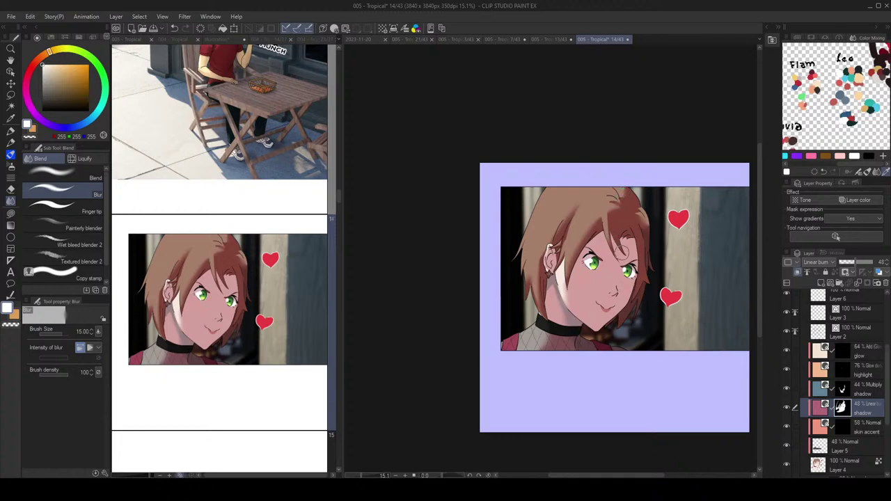
Step: Cut a triangular light patch out of the Linear burn shadow on the cheek below the eye and blur its edge
key("g")
key("c")
mouse_move(585, 269)
left_mouse_down()
mouse_move(590, 280)
mouse_move(595, 273)
left_mouse_up()
key("ctrl+z")
scroll(615, 277, "up", 1)
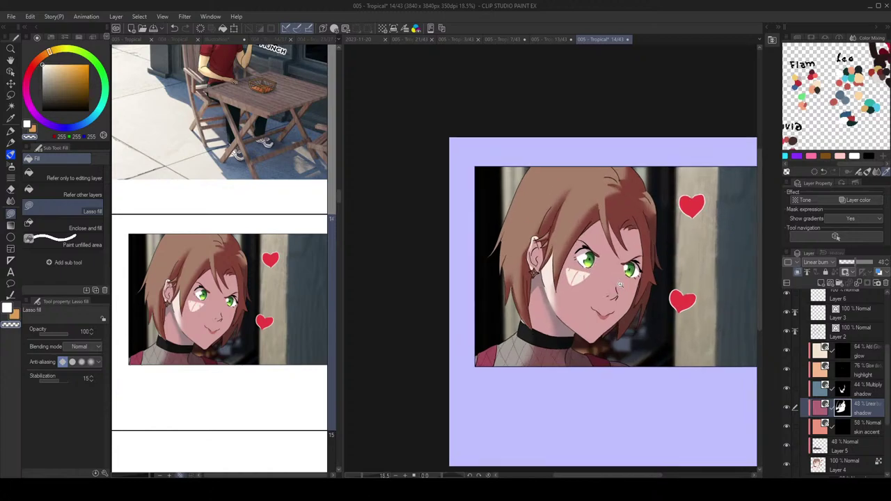
key("j")
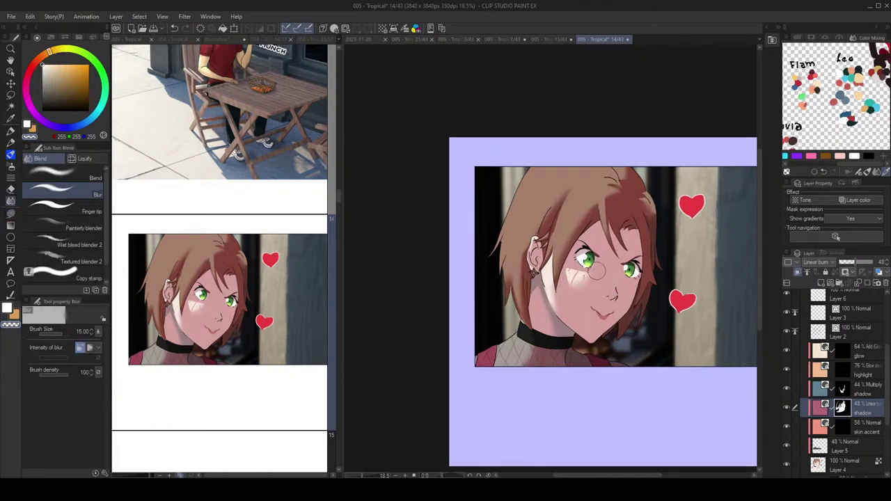
key("g")
scroll(634, 268, "down", 1)
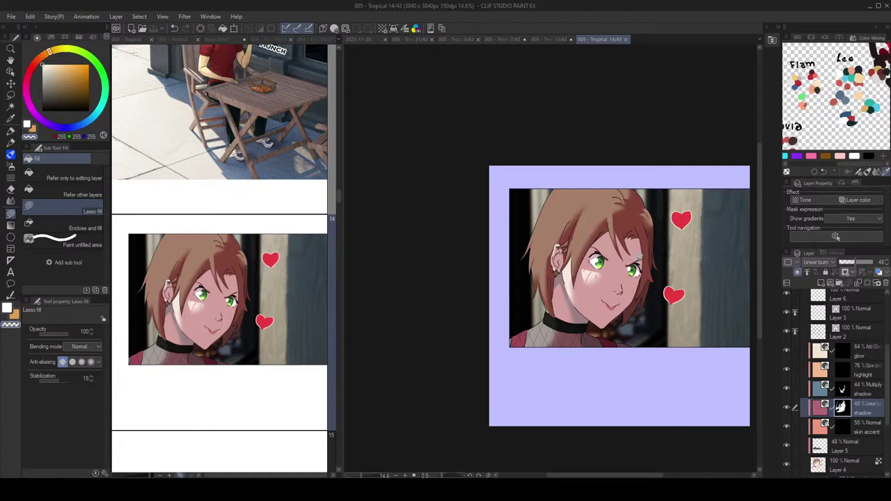
left_click_drag(639, 280, 624, 273)
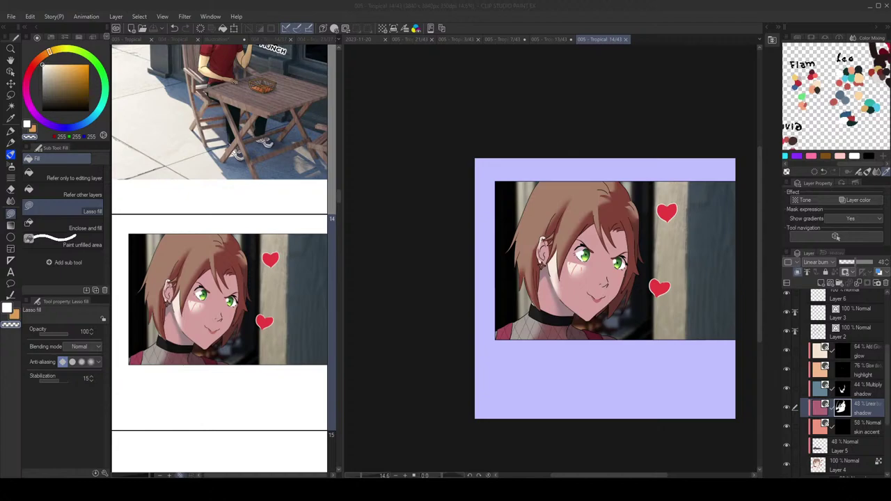
left_click(596, 29)
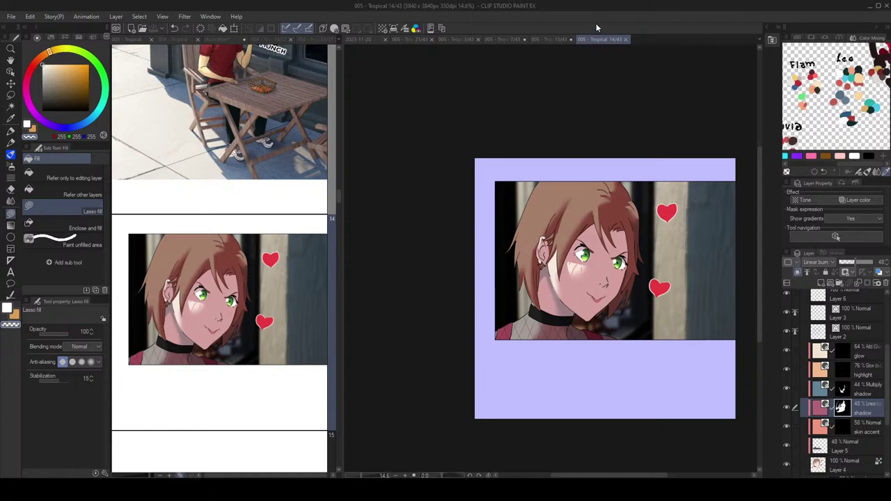
left_click(240, 164)
left_click(241, 259)
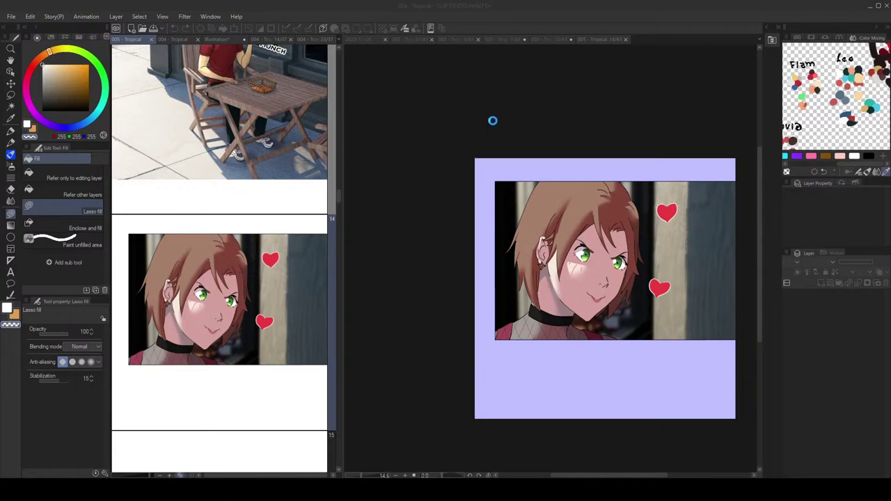
left_click_drag(589, 131, 529, 112)
Step: Try to reshape the light cheek patch below the eye with a lasso fill, undo the change and save the page
scroll(536, 121, "up", 2)
left_click_drag(541, 174, 545, 166)
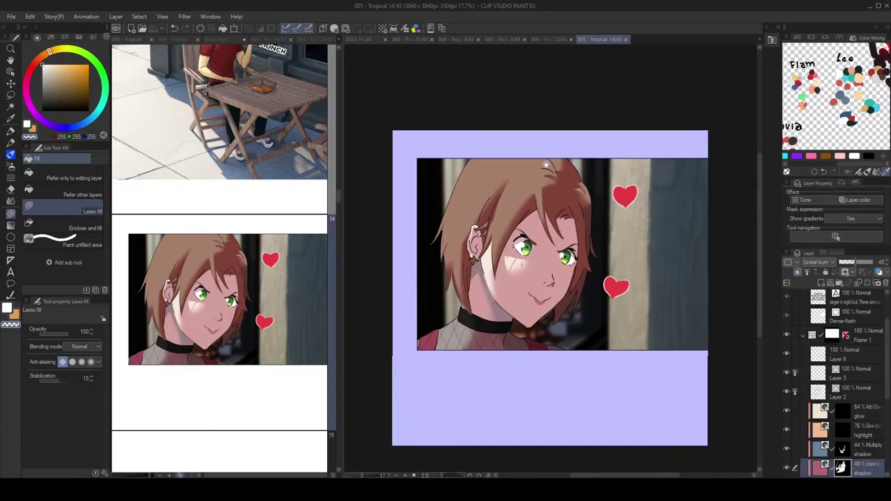
scroll(600, 247, "up", 2)
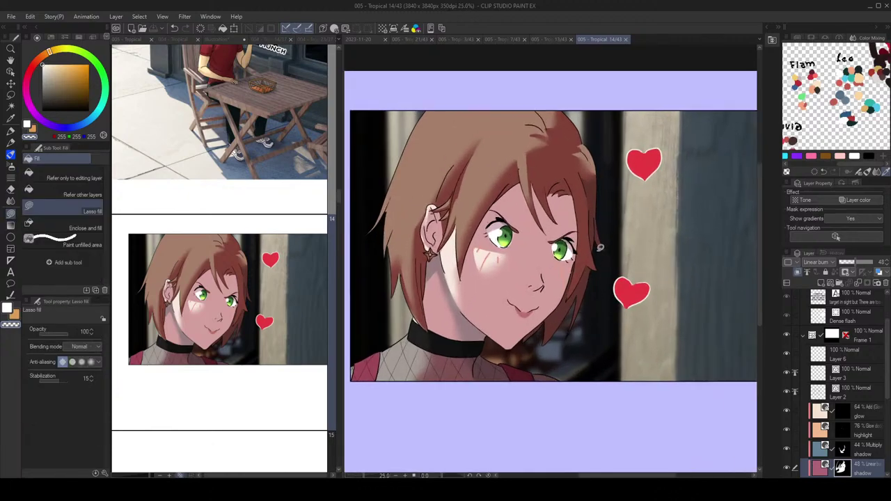
mouse_move(474, 247)
left_mouse_down()
mouse_move(510, 251)
mouse_move(496, 258)
mouse_move(508, 246)
left_mouse_up()
key("ctrl+z")
key("c")
scroll(505, 242, "down", 2)
scroll(524, 247, "down", 1)
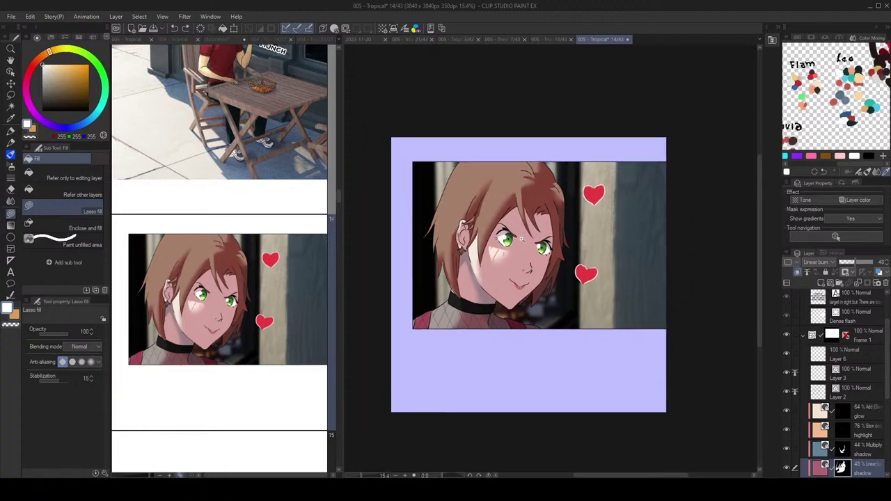
key("ctrl+s")
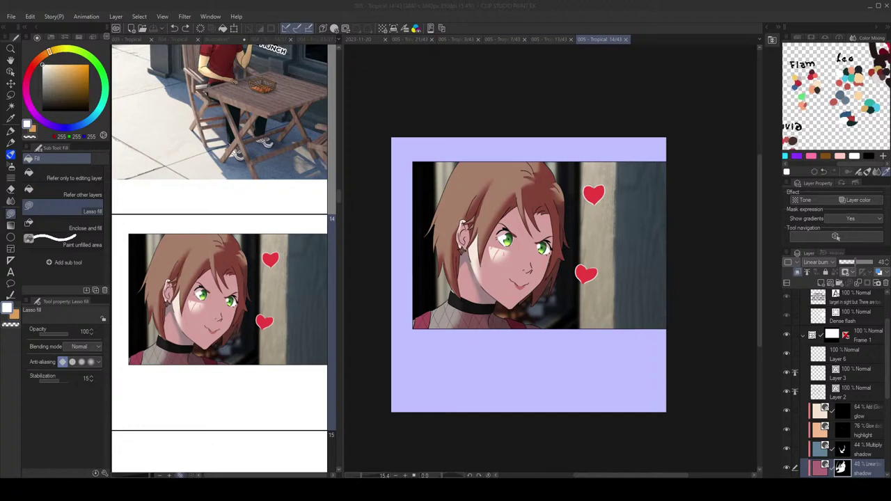
Step: Touch up the Linear burn shadow on the cheeks below the eyes with a lasso fill and the Blur tool at brush size 8
scroll(585, 247, "up", 3)
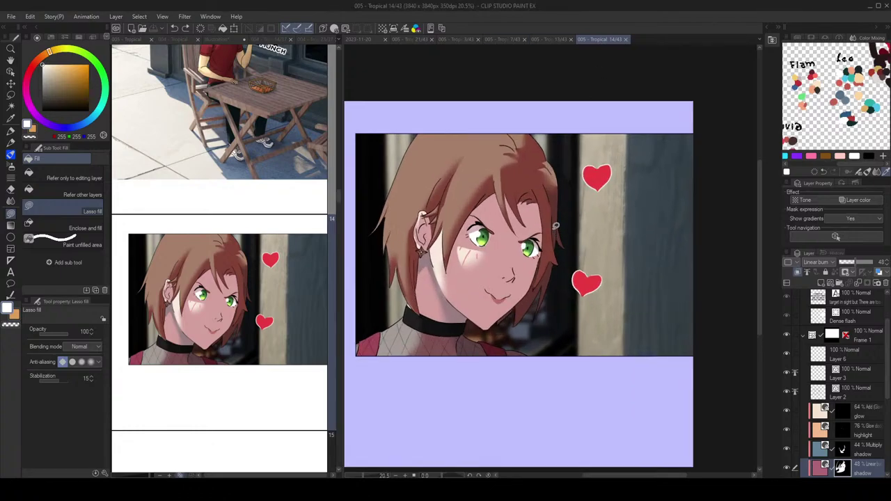
scroll(546, 239, "down", 2)
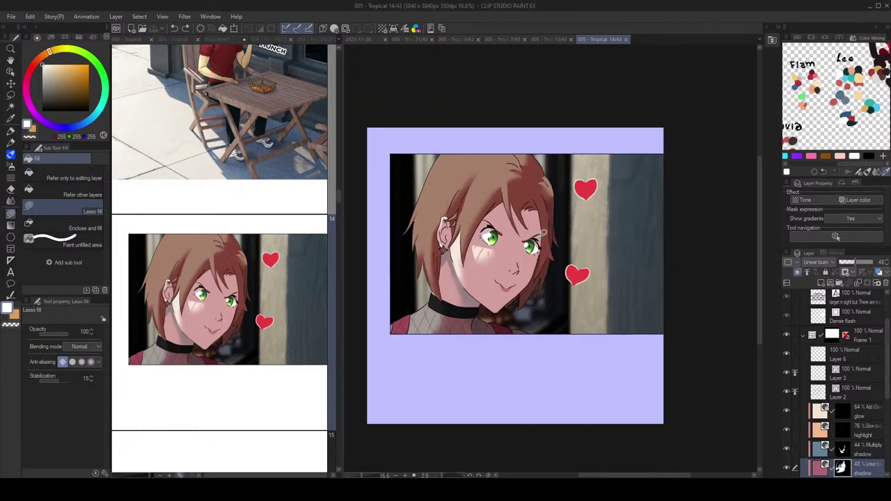
scroll(534, 250, "up", 4)
key("ctrl+plus")
scroll(839, 418, "down", 2)
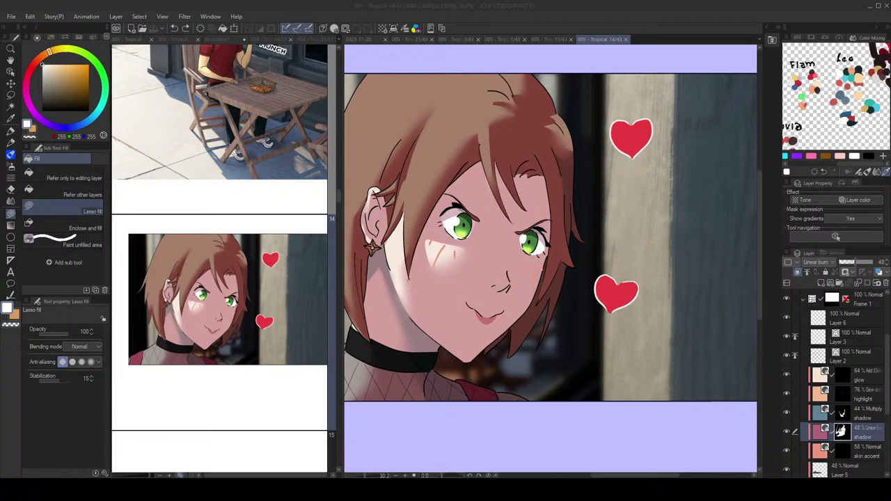
left_click(733, 364)
left_click_drag(545, 244, 575, 256)
key("j")
key("bracketleft")
key("bracketleft")
key("bracketleft")
key("bracketleft")
left_click_drag(478, 234, 493, 230)
mouse_move(563, 259)
left_mouse_down()
mouse_move(555, 249)
mouse_move(591, 275)
left_mouse_up()
scroll(422, 268, "up", 2)
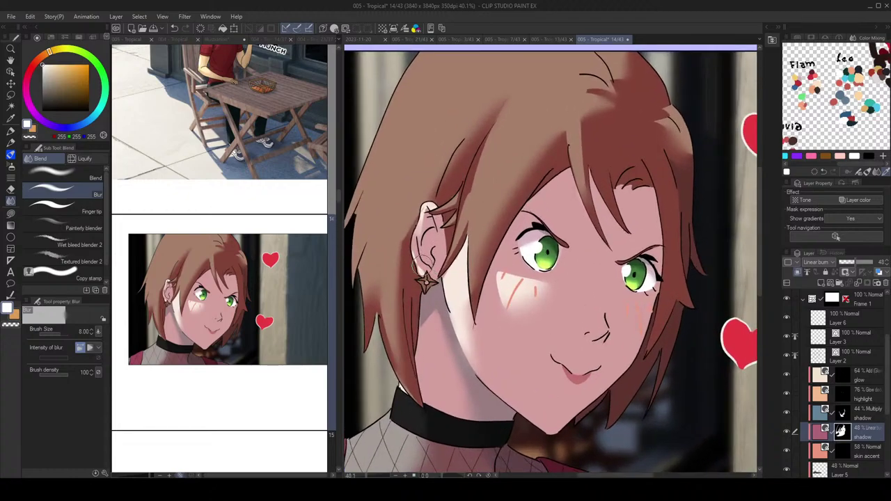
Step: Refine the Linear burn shadow on the hair strands beside the ear with lasso cuts and fills
key("g")
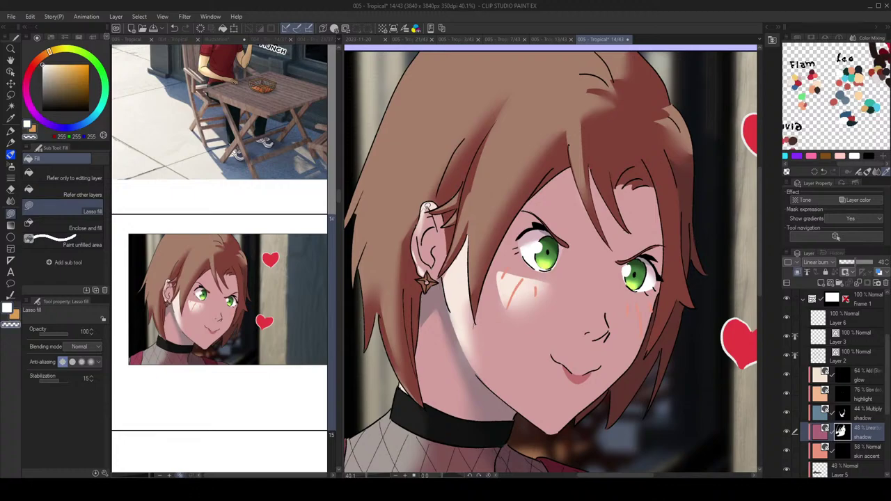
scroll(447, 229, "down", 1)
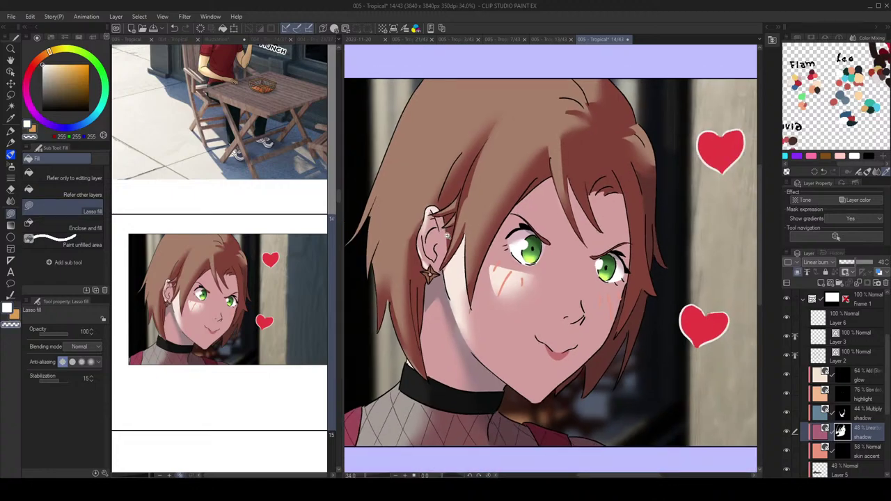
left_click_drag(571, 153, 586, 162)
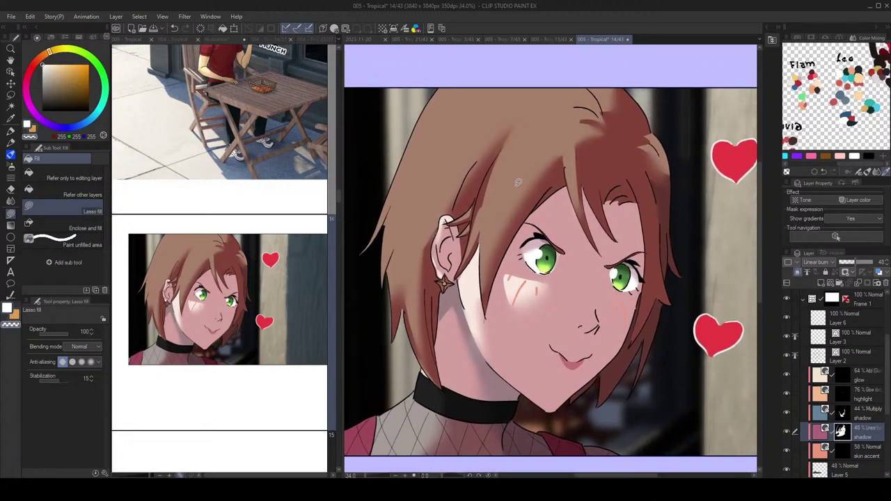
mouse_move(501, 156)
left_mouse_down()
mouse_move(471, 216)
mouse_move(473, 238)
left_mouse_up()
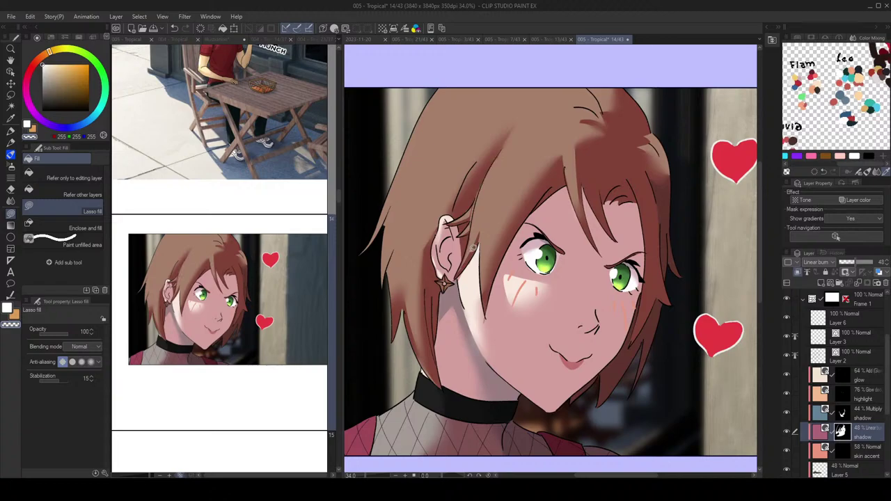
key("c")
left_click_drag(483, 176, 469, 208)
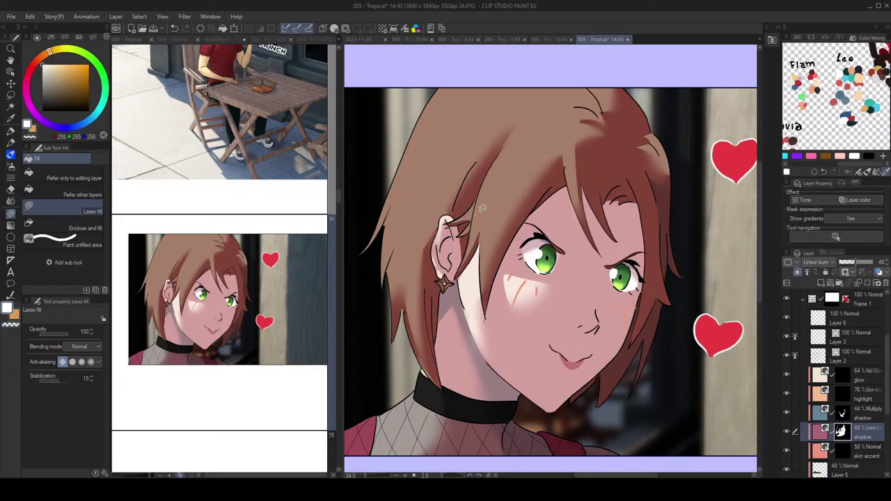
key("c")
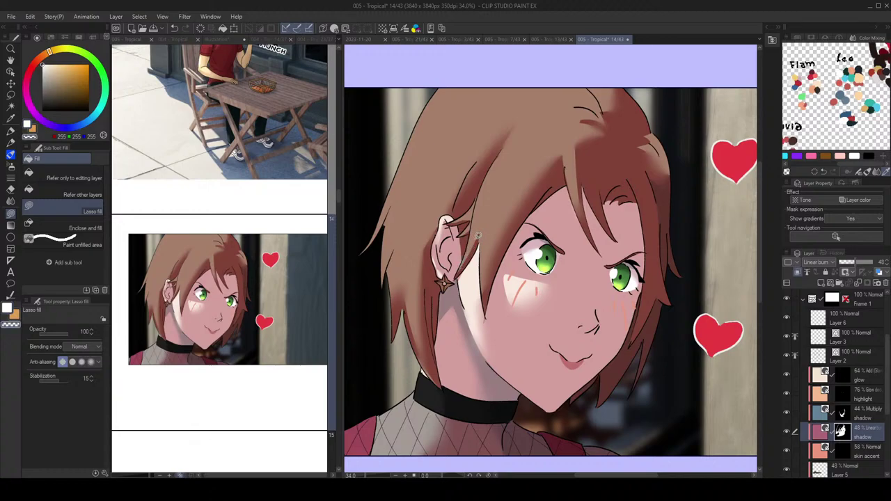
key("j")
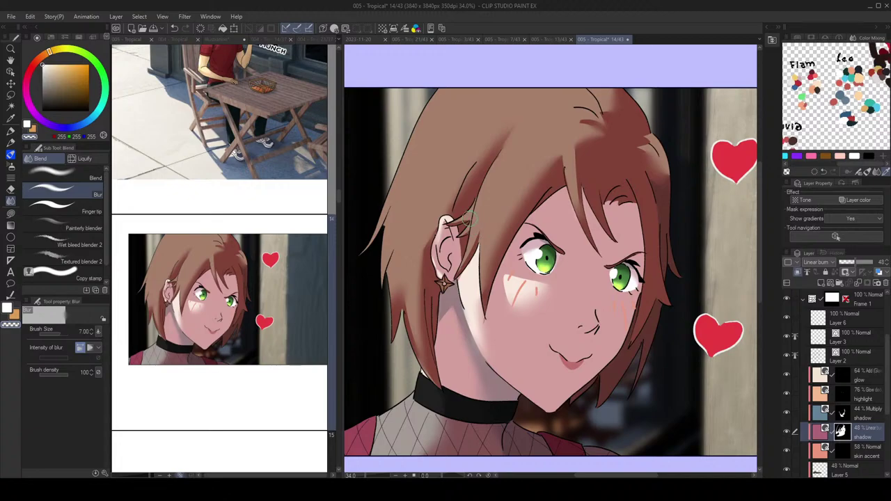
key("g")
key("g")
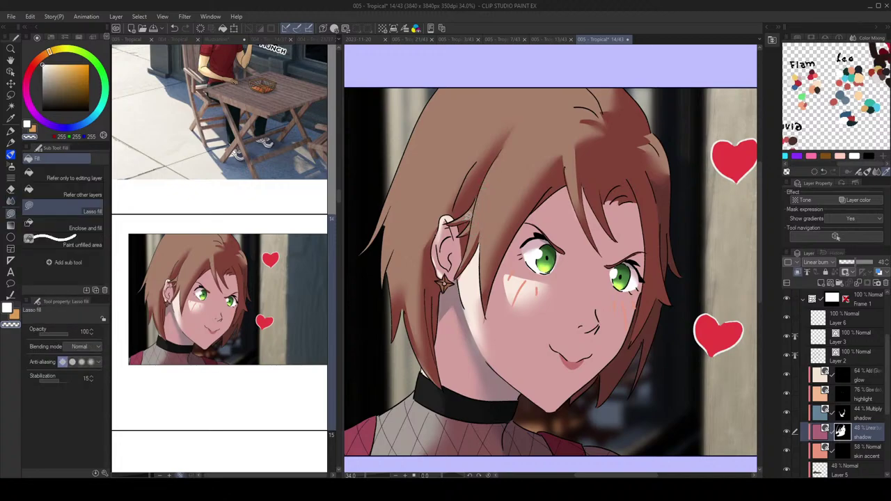
key("c")
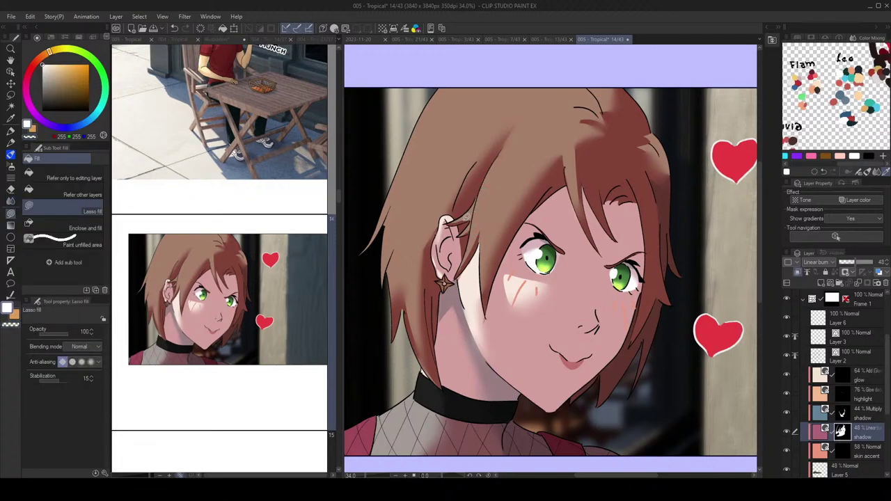
Step: Reduce the Blur brush size and soften the reworked shadow edges on the hair beside the ear
key("j")
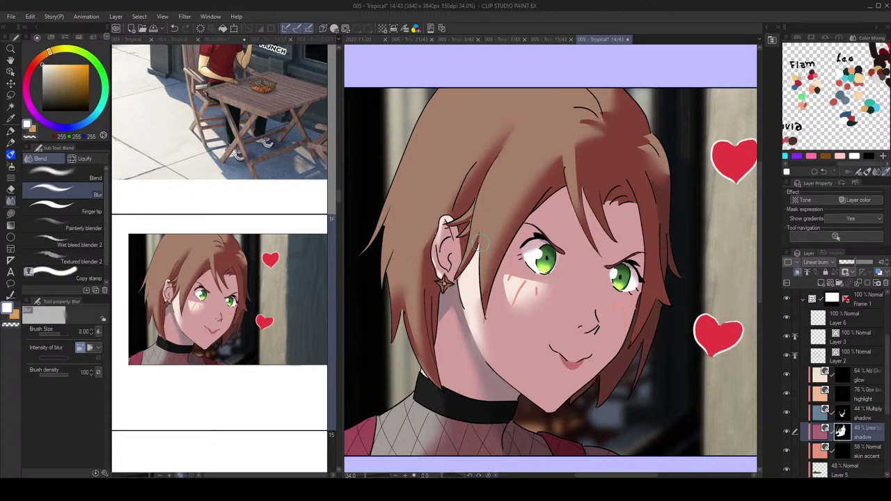
key("bracketleft")
key("bracketleft")
key("bracketleft")
key("bracketleft")
key("bracketleft")
key("bracketright")
scroll(597, 182, "down", 1)
key("g")
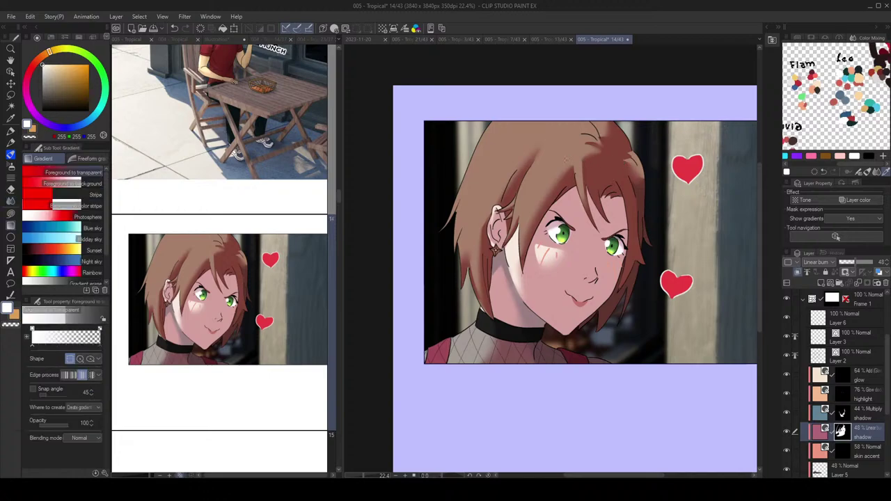
key("g")
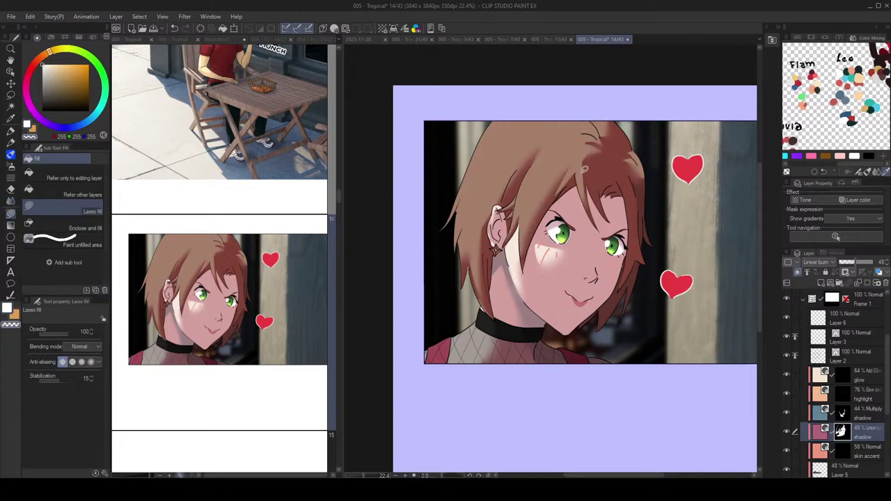
Step: Save page 14 with the refined face and hair shading
key("g")
key("g")
scroll(633, 187, "up", 1)
key("ctrl+s")
scroll(601, 171, "down", 3)
left_click_drag(637, 207, 639, 238)
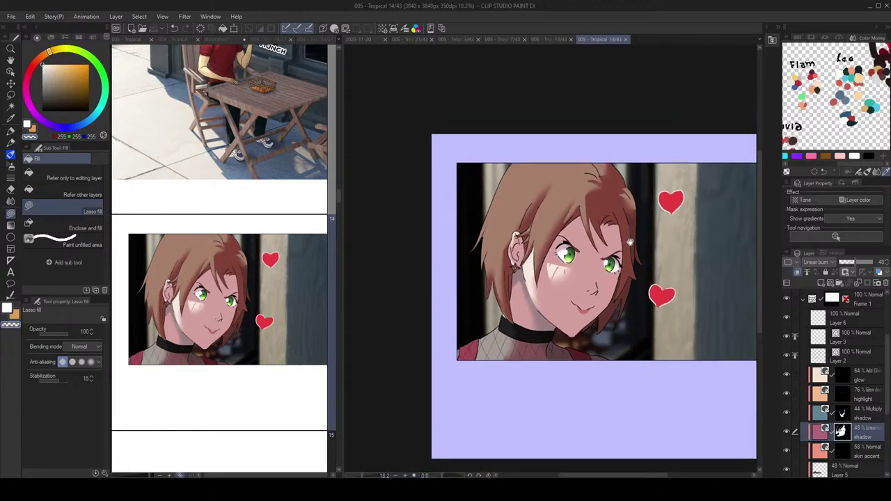
scroll(634, 239, "up", 1)
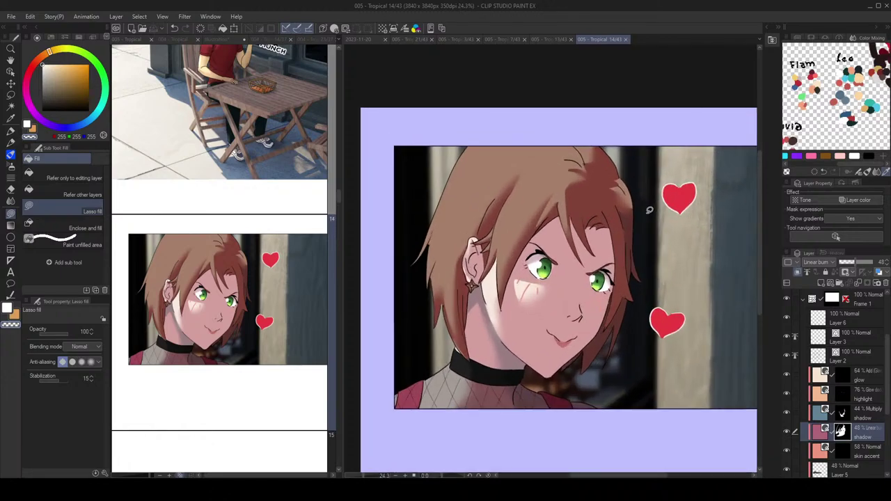
Step: Draw short white motion lines behind both hearts on their layer with the Big line pen at size 2.50, and save page 14
key("o")
left_click(673, 211)
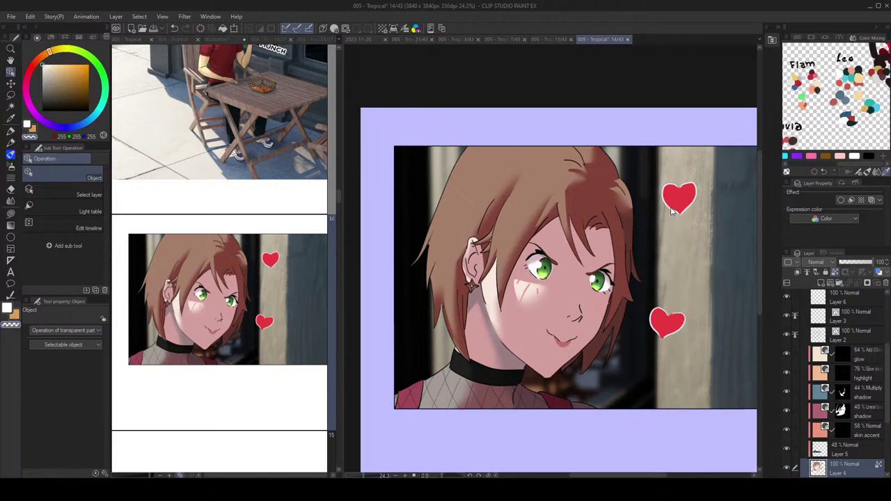
left_click(672, 211)
key("p")
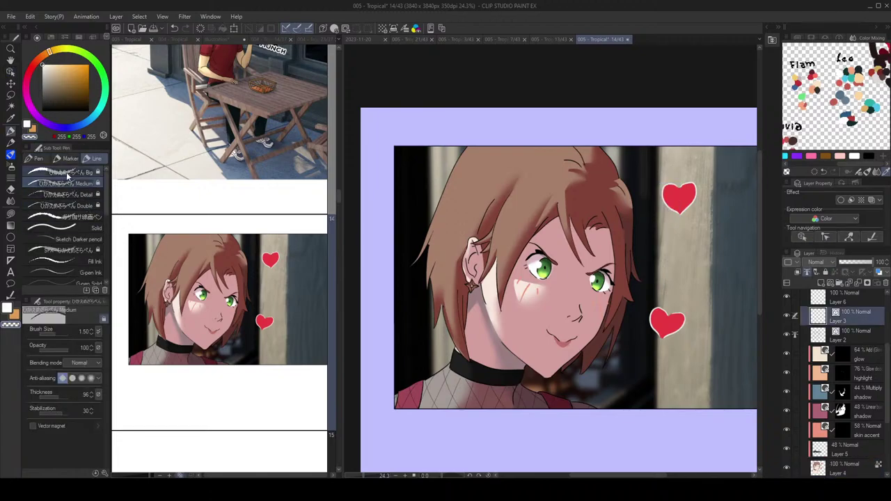
left_click(68, 174)
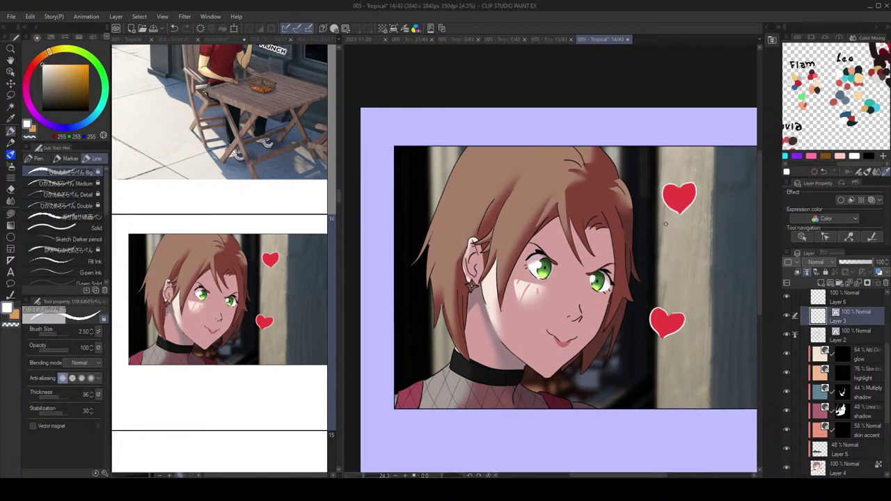
mouse_move(654, 212)
left_mouse_down()
mouse_move(666, 202)
mouse_move(671, 224)
left_mouse_up()
mouse_move(637, 301)
left_mouse_down()
mouse_move(653, 305)
mouse_move(650, 318)
left_mouse_up()
key("ctrl+s")
Step: Open page 13 and draw white motion lines between the peeking woman and both small hearts on the hearts' layer
left_click(291, 112)
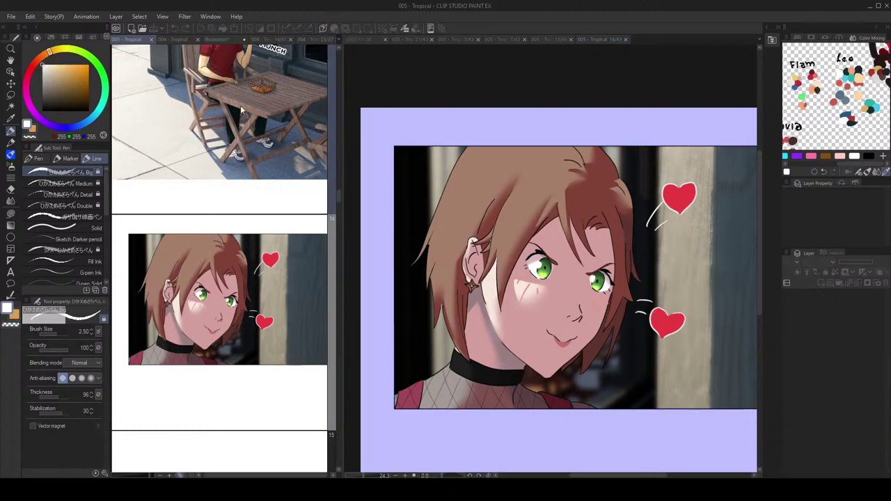
scroll(241, 163, "up", 2)
double_click(242, 163)
scroll(447, 241, "up", 8)
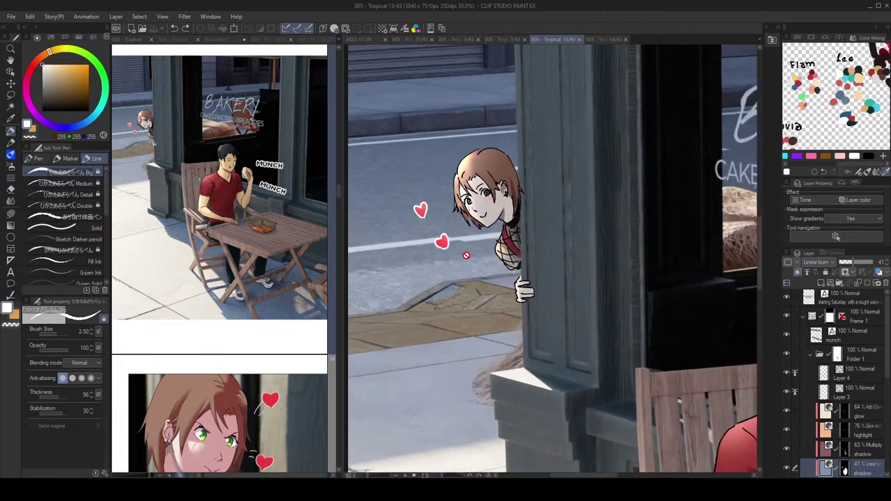
scroll(447, 240, "up", 1)
left_click(440, 238, "ctrl")
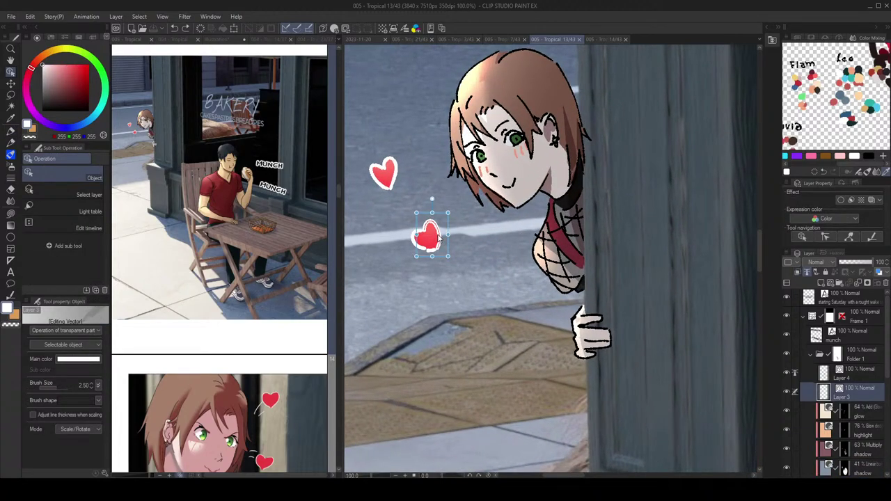
mouse_move(405, 169)
left_mouse_down()
mouse_move(429, 167)
mouse_move(424, 180)
left_mouse_up()
mouse_move(447, 224)
left_mouse_down()
mouse_move(475, 220)
mouse_move(500, 235)
left_mouse_up()
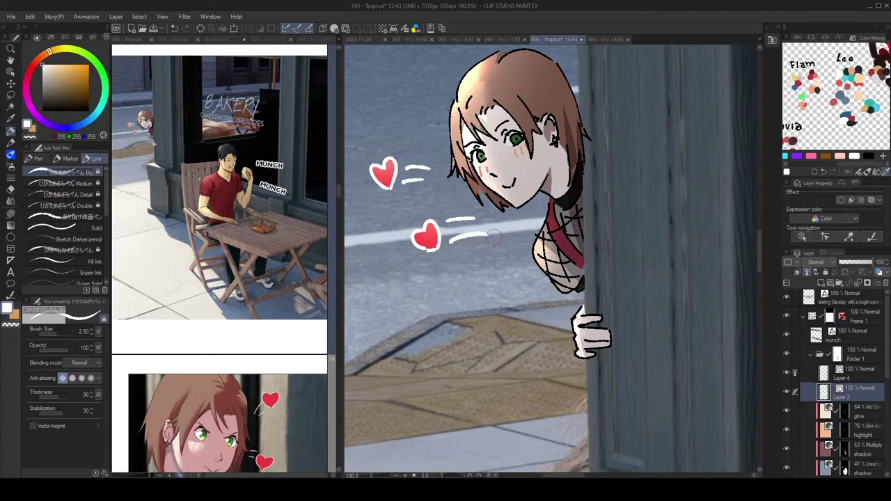
scroll(547, 211, "down", 3)
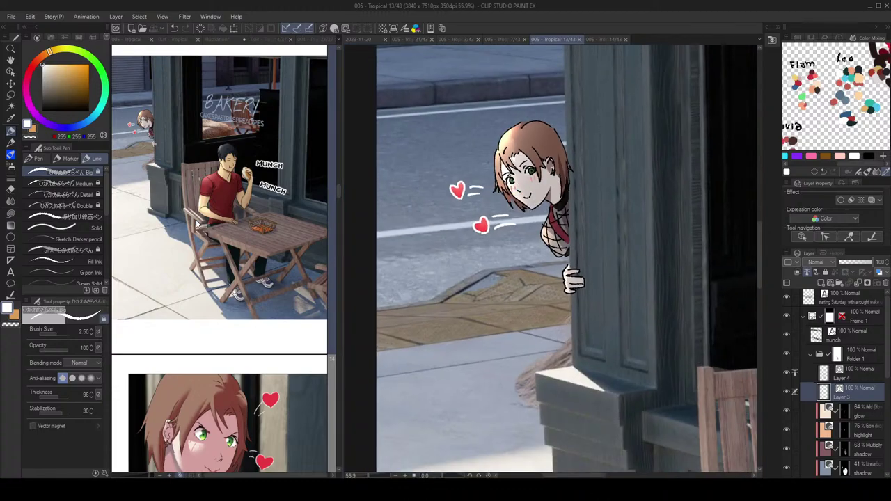
Step: Reopen page 14, select the layers from Layer 6 down to Layer 4 and activate the Lasso selection tool
scroll(245, 230, "down", 6)
scroll(245, 229, "up", 10)
scroll(249, 229, "down", 7)
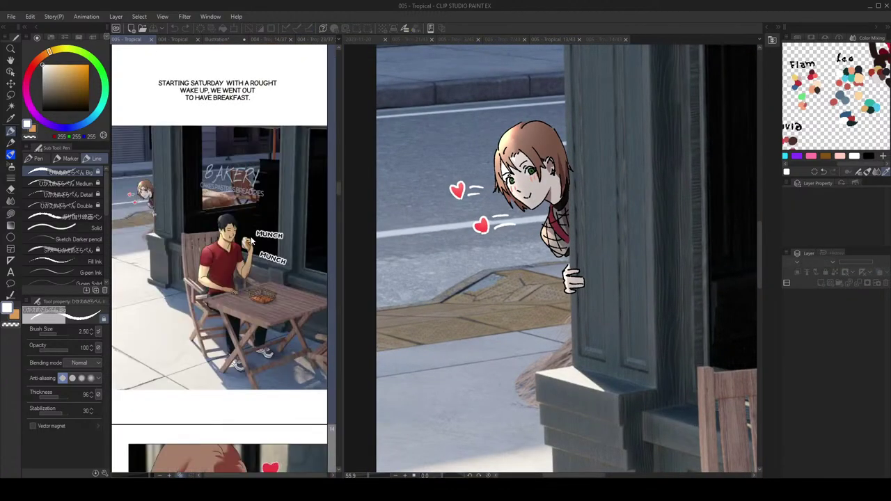
double_click(255, 236)
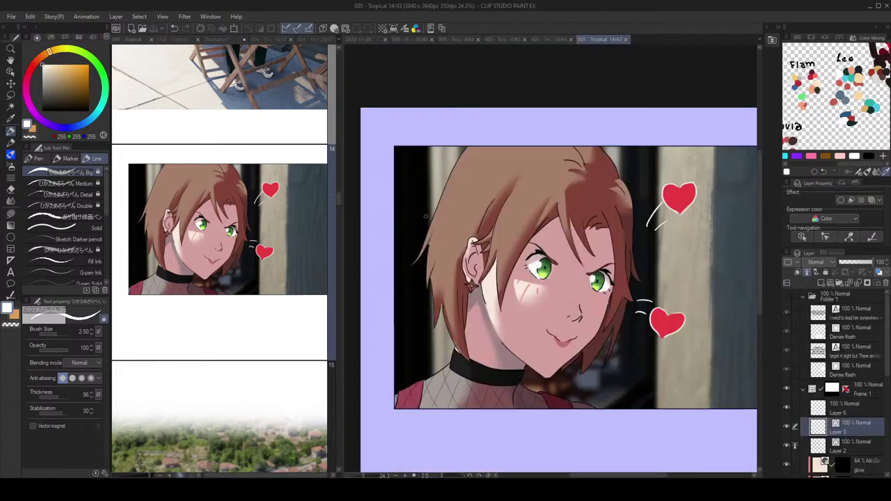
scroll(874, 376, "down", 5)
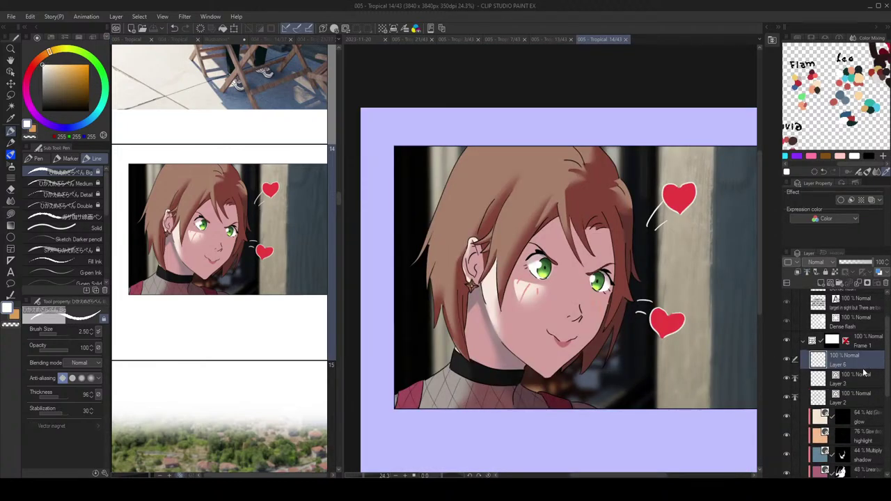
scroll(867, 390, "down", 1)
left_click(857, 433, "shift")
left_click(10, 84)
left_click(11, 94)
Step: Lasso the upper heart with its motion lines and transform it farther away from the woman's face
left_click_drag(605, 237, 543, 236)
scroll(546, 235, "up", 1)
mouse_move(661, 177)
left_mouse_down()
mouse_move(584, 182)
mouse_move(623, 248)
left_mouse_up()
left_click_drag(634, 199, 648, 209)
key("ctrl+t")
left_click_drag(706, 179, 724, 204)
left_click_drag(652, 206, 651, 215)
left_click(616, 297)
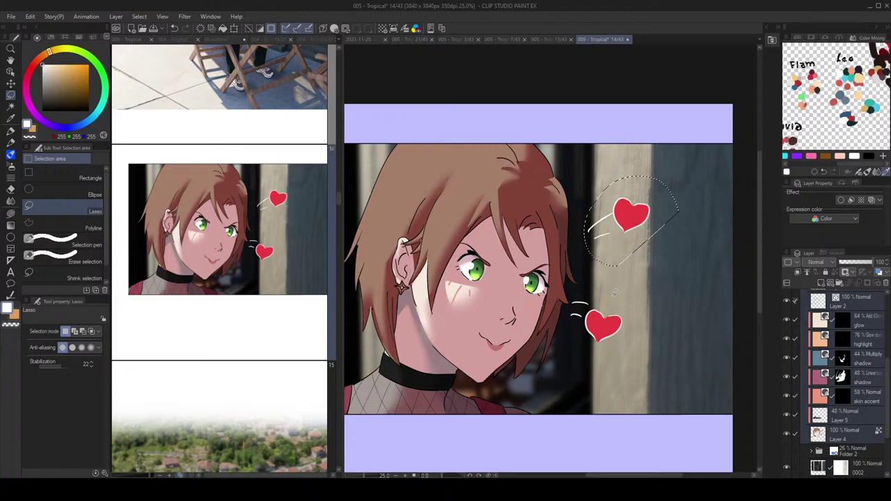
Step: Shift the lower heart and its motion lines slightly away from the face, deselect and save page 14
mouse_move(619, 310)
left_mouse_down()
mouse_move(588, 295)
mouse_move(572, 300)
mouse_move(606, 354)
mouse_move(651, 311)
mouse_move(623, 327)
left_mouse_up()
key("ctrl+d")
scroll(624, 326, "down", 1)
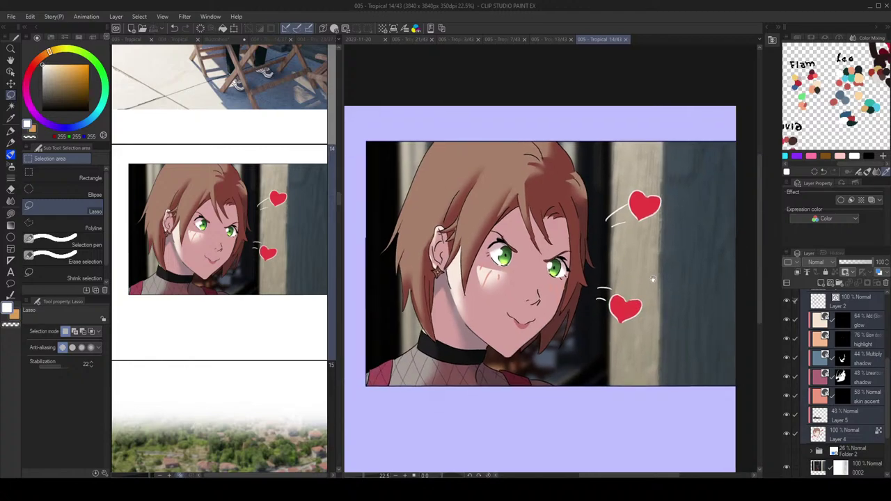
scroll(651, 252, "down", 2)
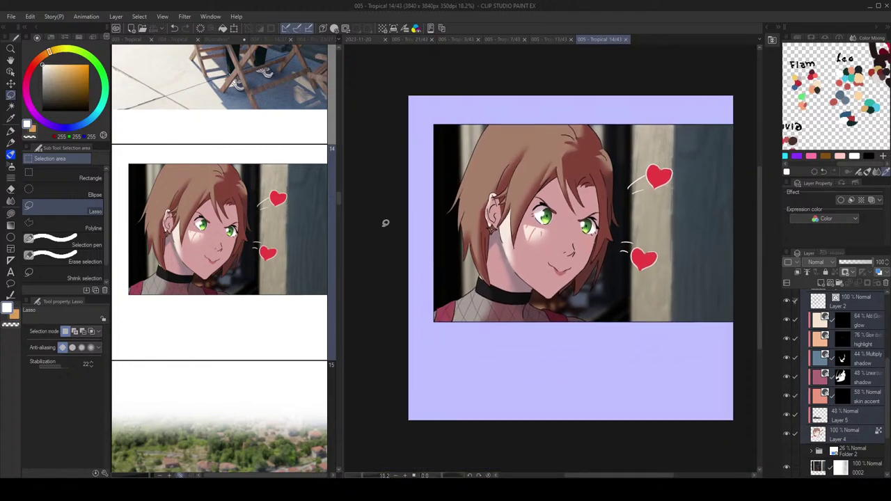
Step: Review the bakery and close-up panels in the story overview and reopen page 13
left_click(287, 223)
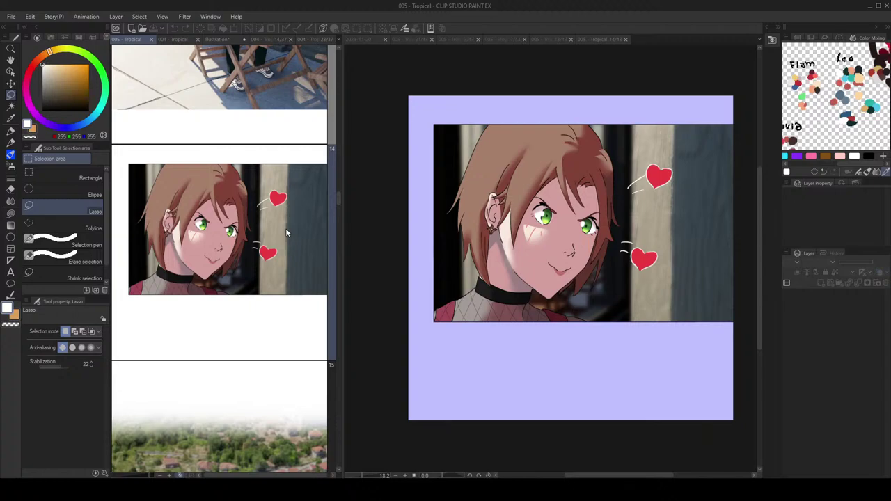
scroll(294, 219, "up", 10)
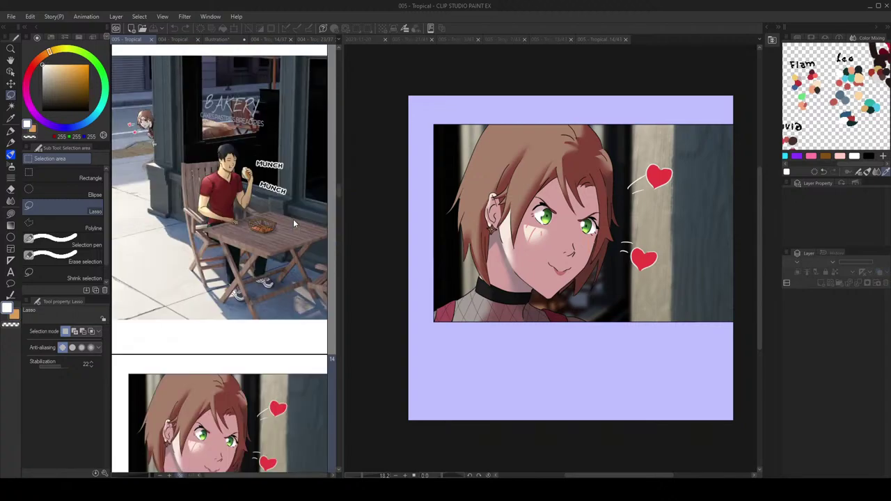
scroll(294, 222, "down", 10)
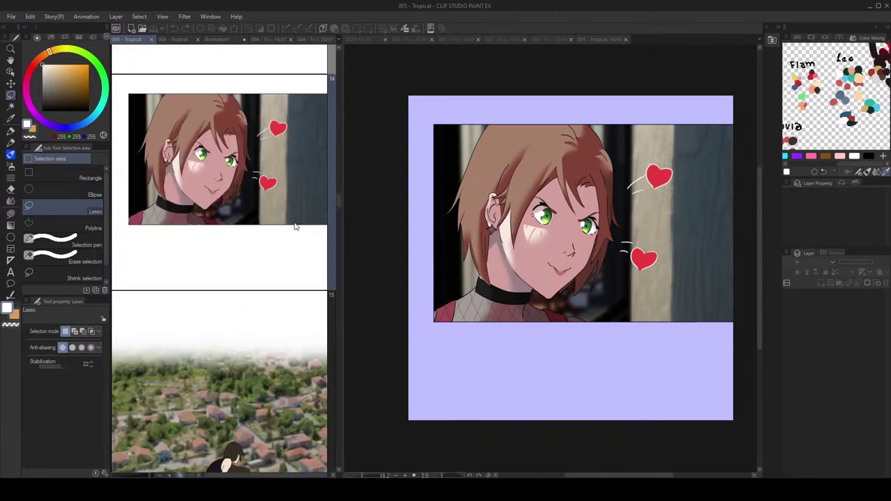
scroll(294, 224, "up", 5)
double_click(294, 223)
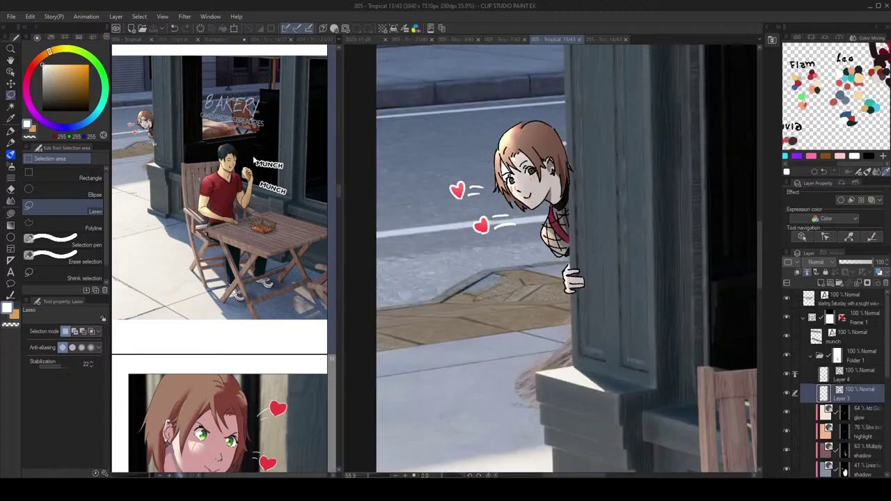
Step: Airbrush a soft shadow on the pillar beside the peeking woman on the background's Multiply shadow mask, with brush size 6
scroll(846, 390, "down", 5)
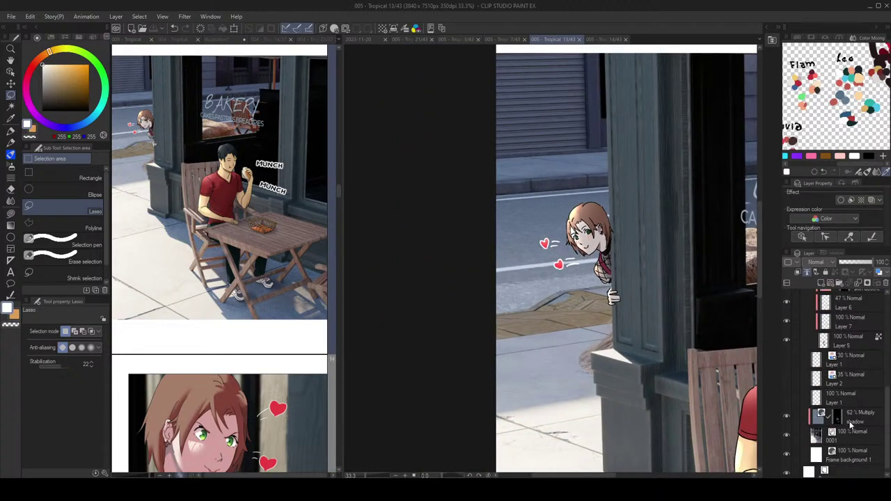
left_click(839, 416)
key("b")
scroll(632, 288, "up", 2)
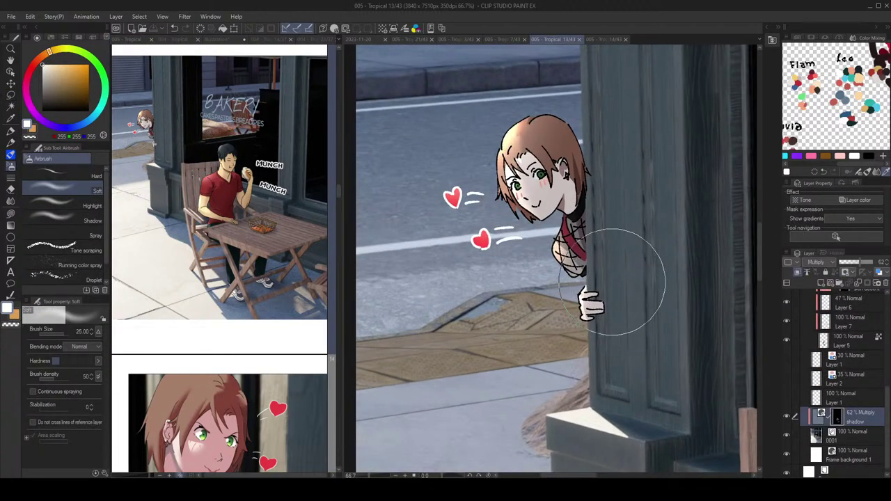
key("bracketleft")
key("bracketleft")
key("bracketleft")
key("bracketleft")
key("bracketleft")
key("bracketleft")
key("bracketleft")
mouse_move(594, 212)
left_mouse_down()
mouse_move(595, 268)
mouse_move(589, 200)
mouse_move(600, 318)
left_mouse_up()
scroll(641, 261, "down", 1)
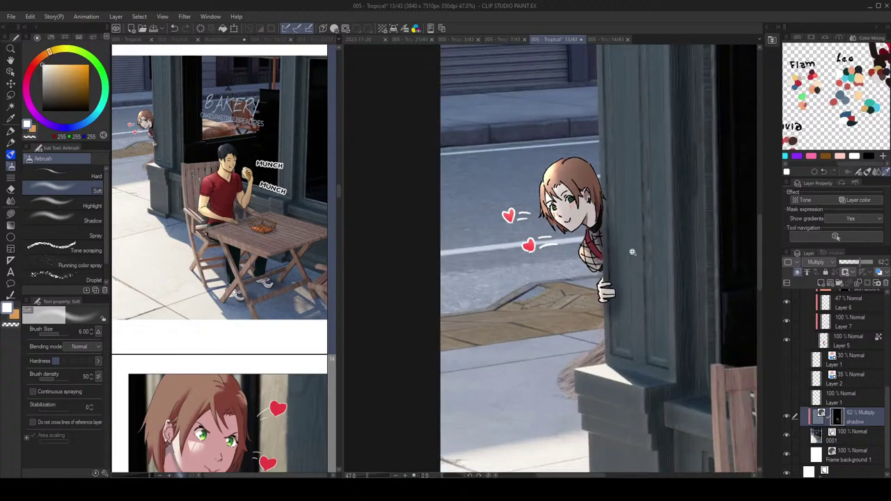
Step: Refine the pillar's Multiply shadow beside the woman by alternating the Soft airbrush between white and transparent colour
key("c")
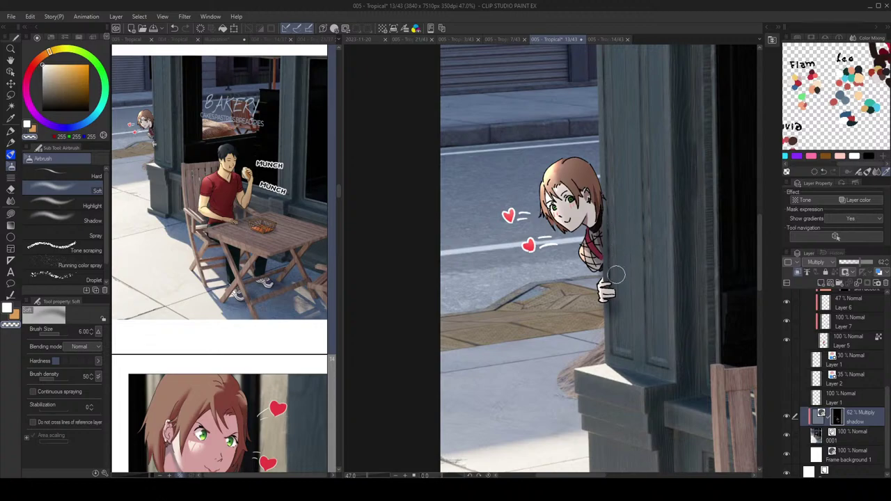
scroll(657, 292, "down", 2)
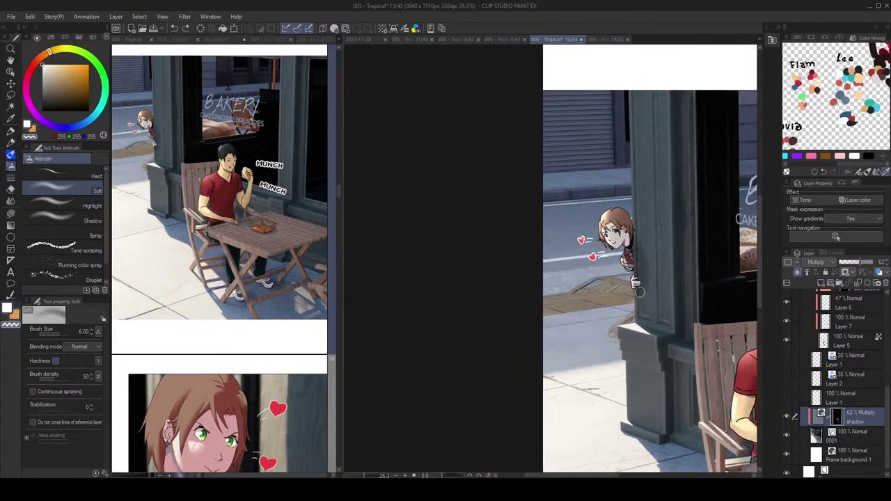
scroll(677, 308, "down", 1)
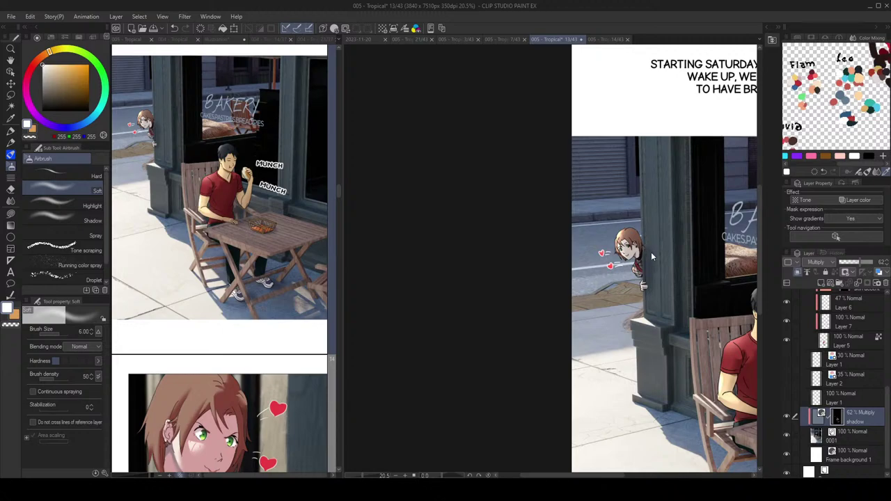
key("c")
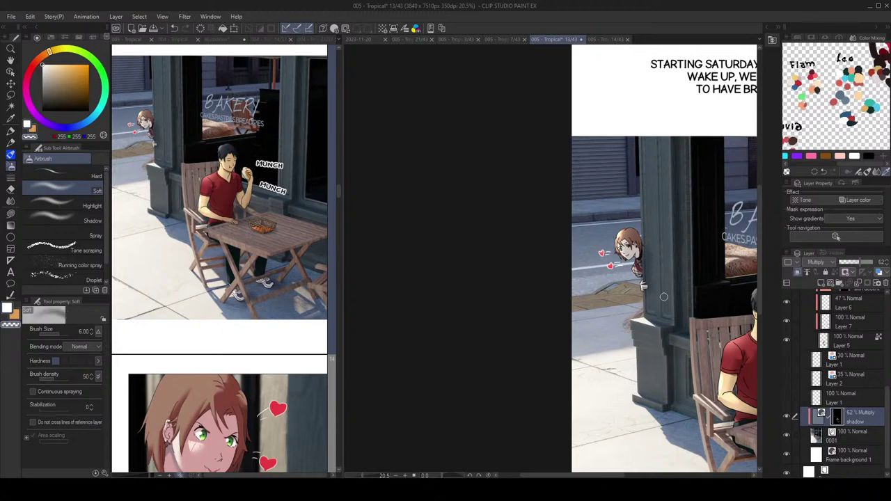
scroll(653, 259, "down", 2)
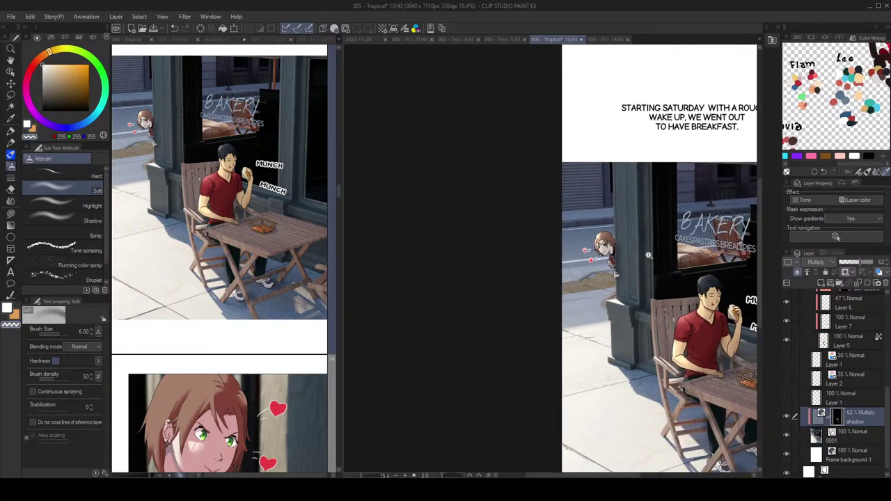
scroll(622, 258, "up", 4)
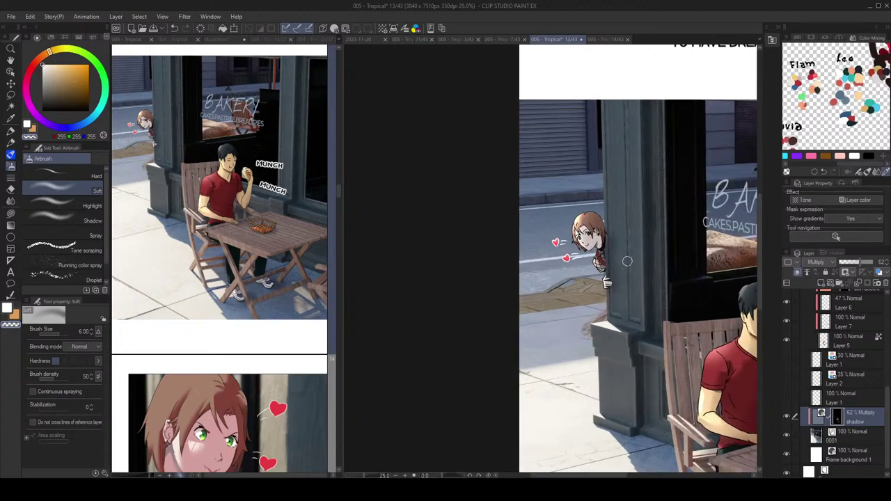
scroll(620, 247, "down", 1)
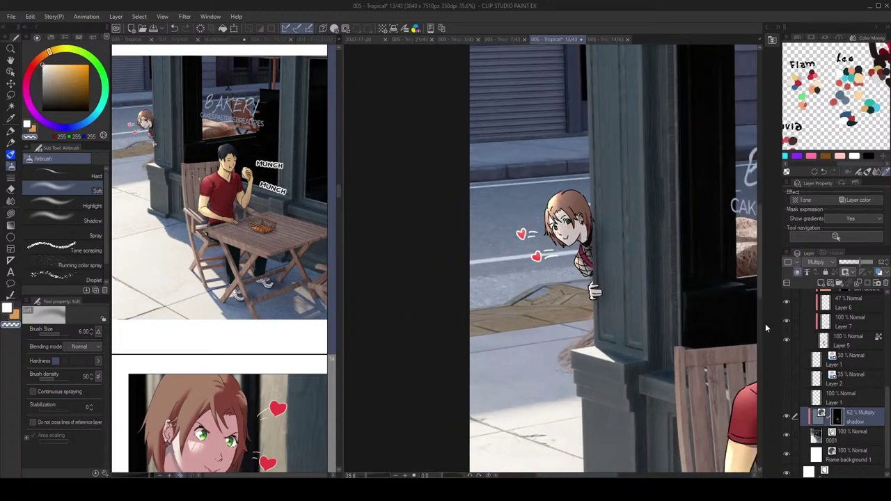
Step: Touch up the peeking woman's shading on her Multiply shadow mask with the Blur tool at size 2 and lasso fills
scroll(832, 378, "up", 2)
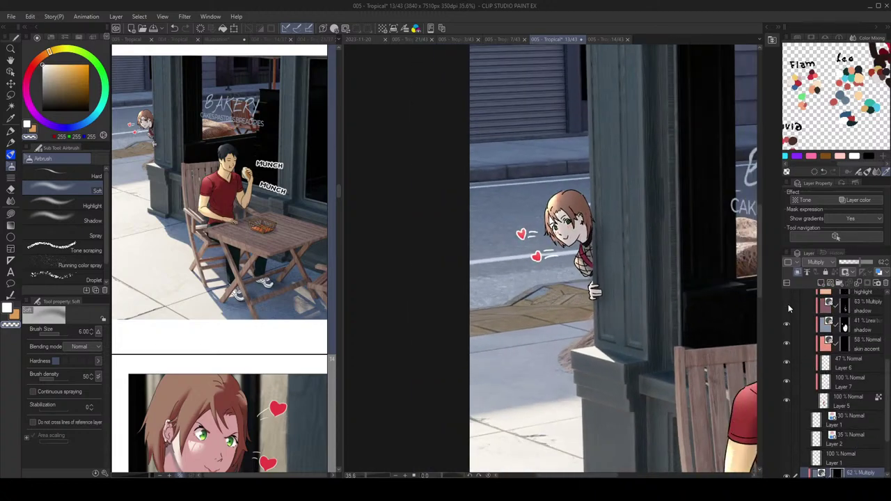
left_click(843, 310)
scroll(684, 283, "up", 3)
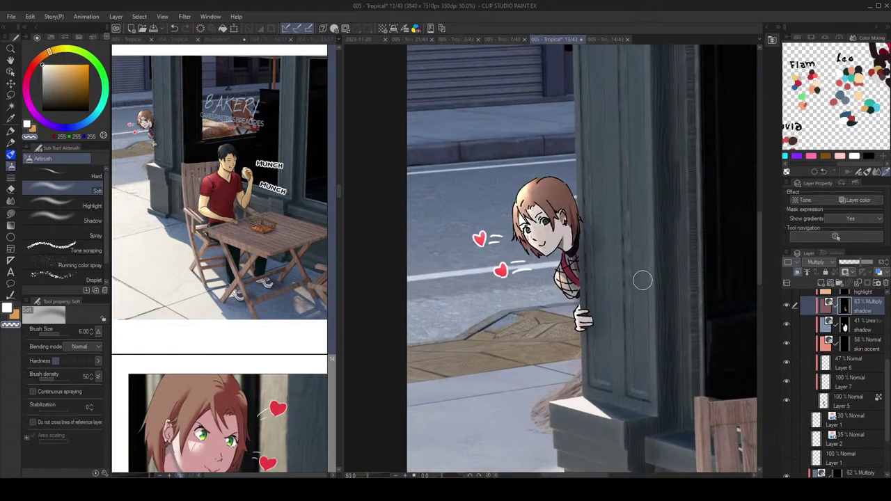
key("j")
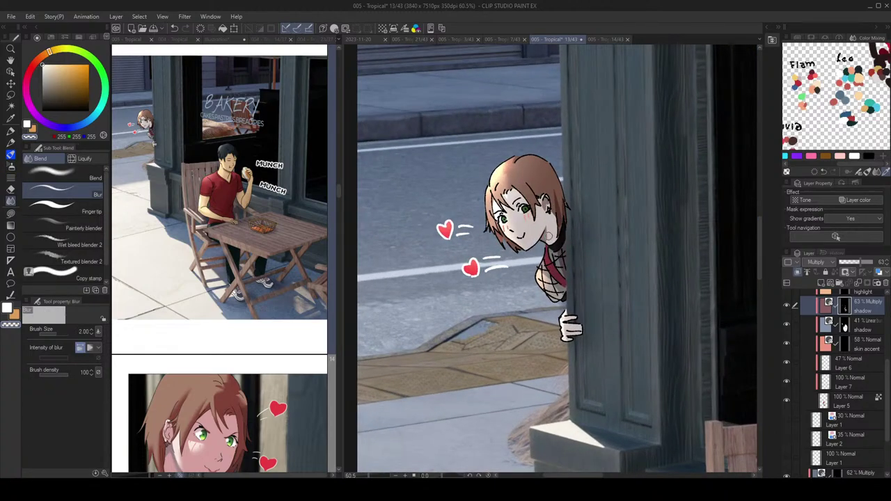
key("g")
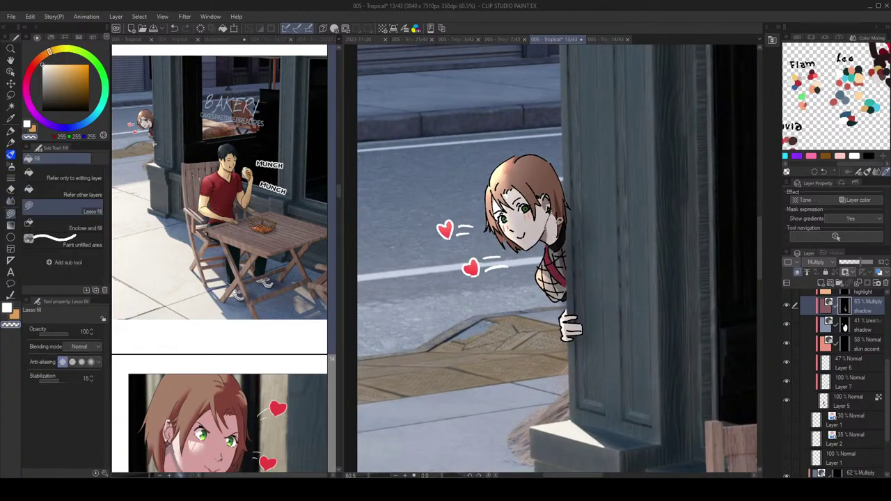
key("c")
scroll(581, 258, "down", 2)
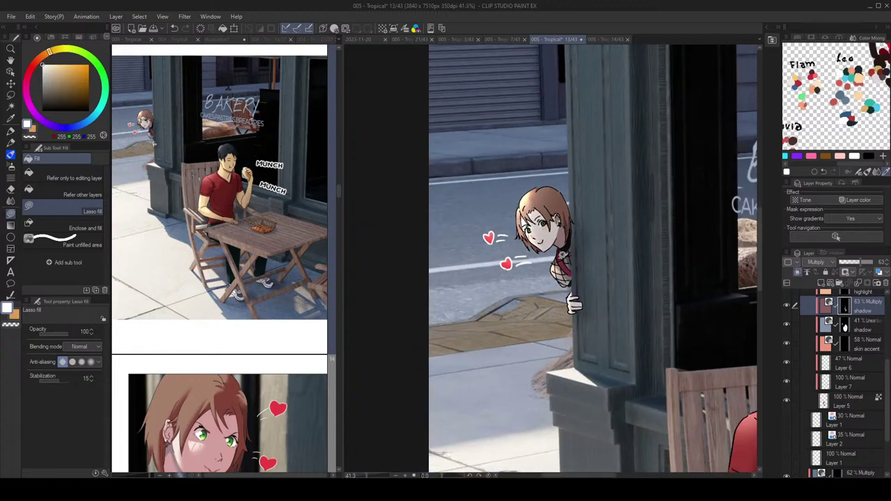
Step: Refine the pillar's shadow beside the peeking woman on the background's Multiply mask with the Soft airbrush at size 3, and save the page
key("j")
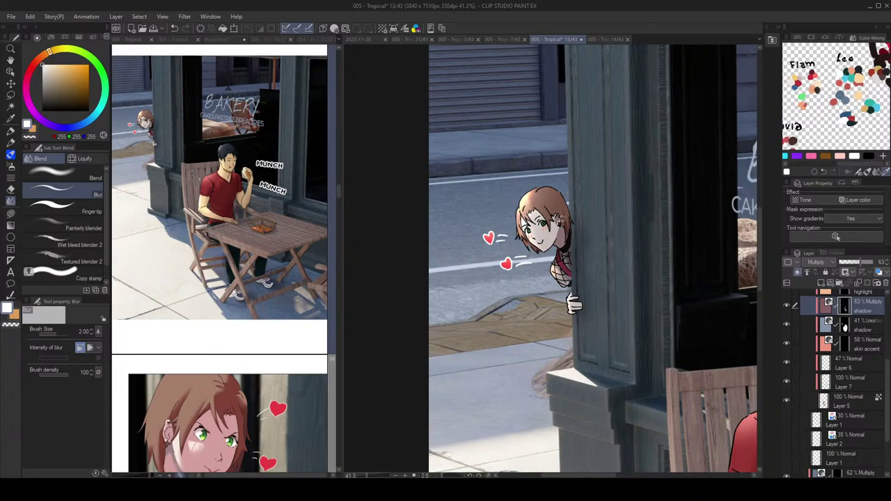
key("g")
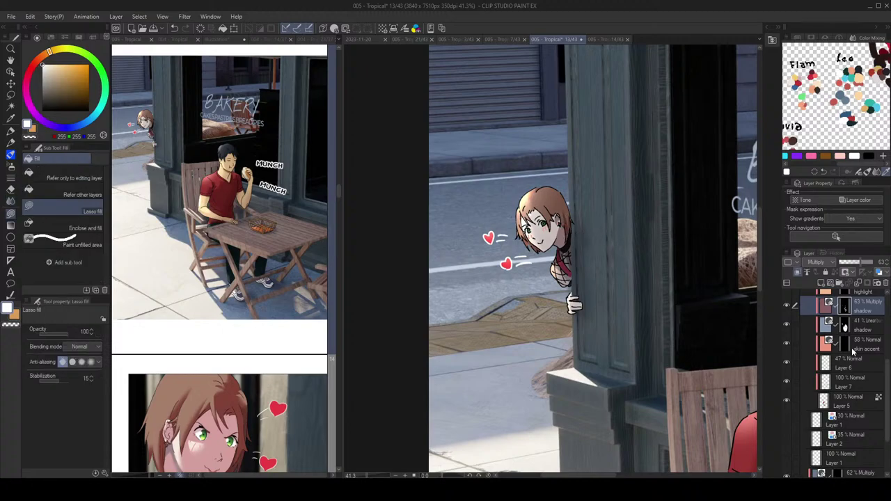
left_click(835, 474)
key("b")
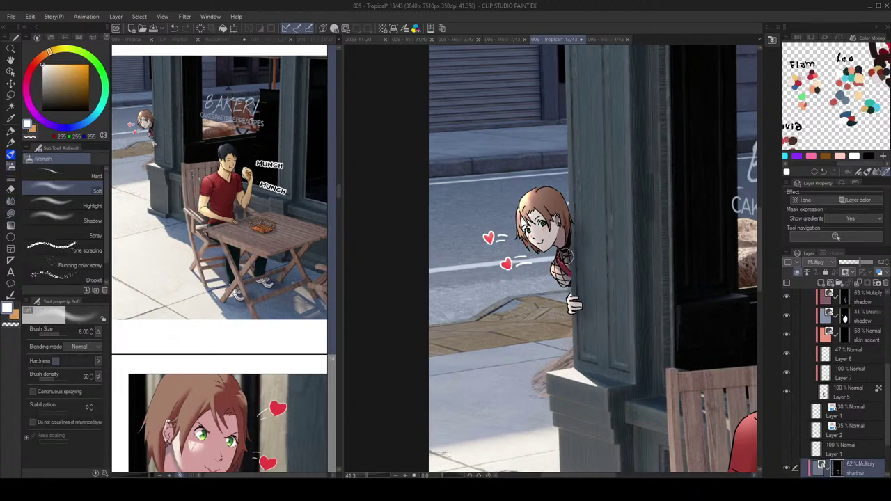
key("bracketleft")
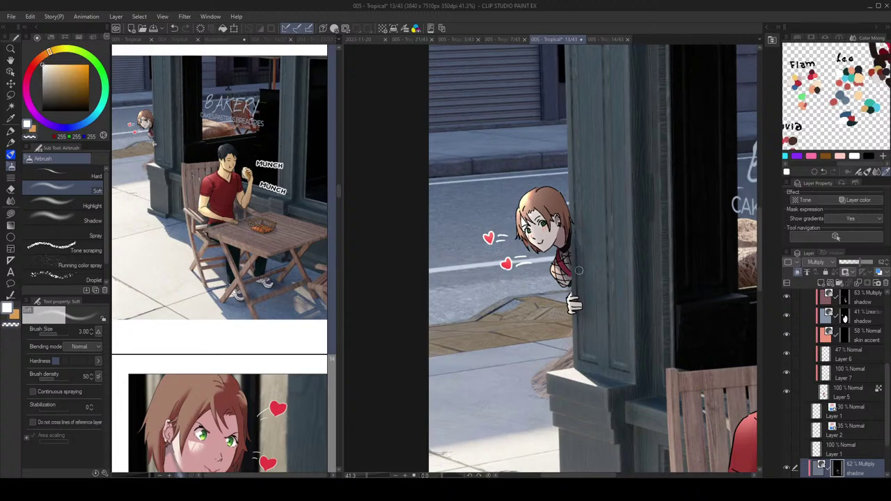
scroll(600, 282, "down", 2)
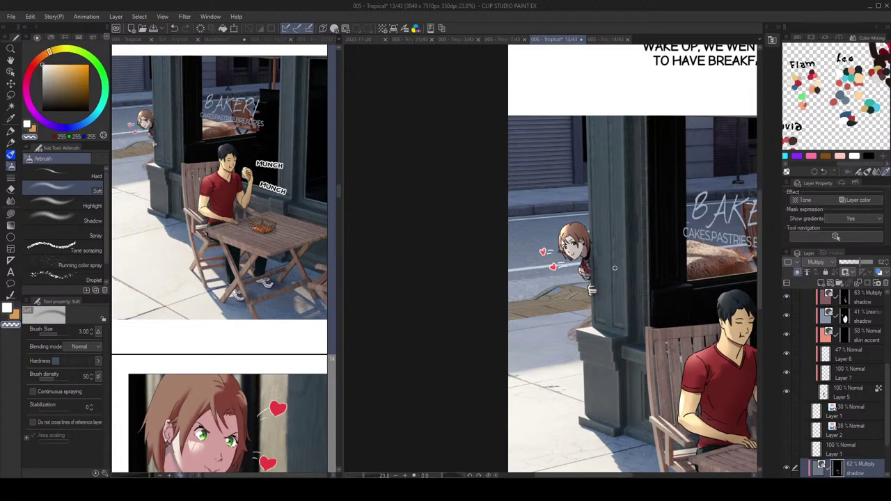
key("bracketright")
key("bracketright")
key("bracketright")
scroll(654, 239, "down", 2)
left_click_drag(670, 238, 642, 237)
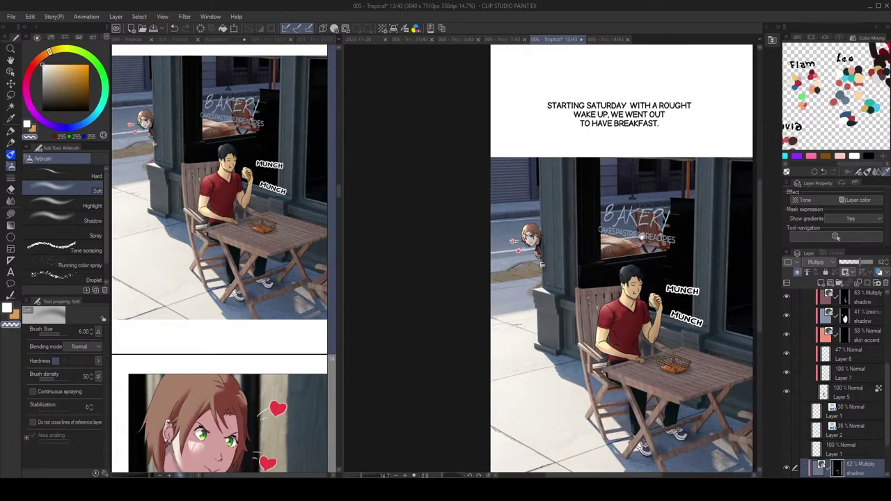
key("ctrl+s")
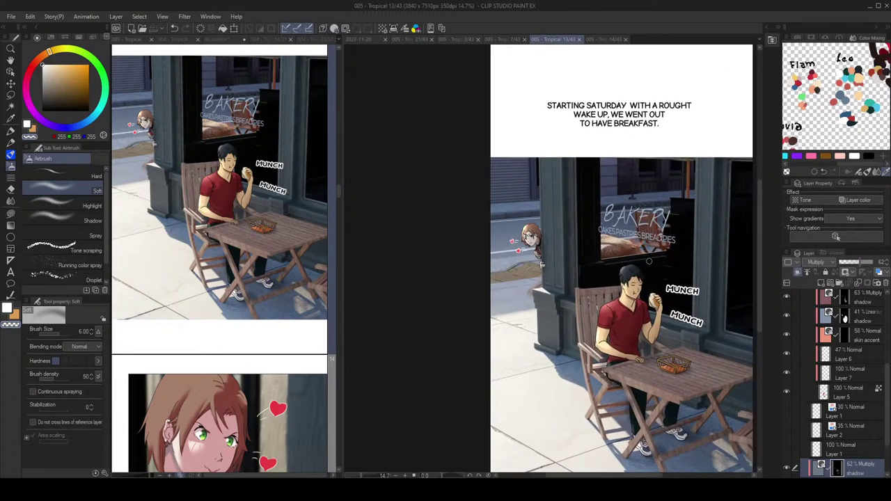
Step: Add a new raster layer above the background's Multiply shadow and sample the pavement's blue-grey shadow colour near the chair
left_click_drag(888, 404, 887, 427)
left_click(859, 444)
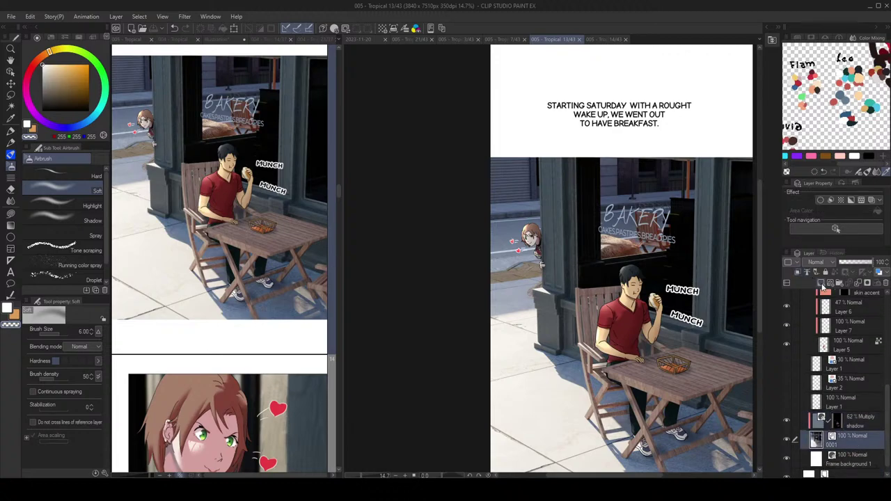
left_click(820, 283)
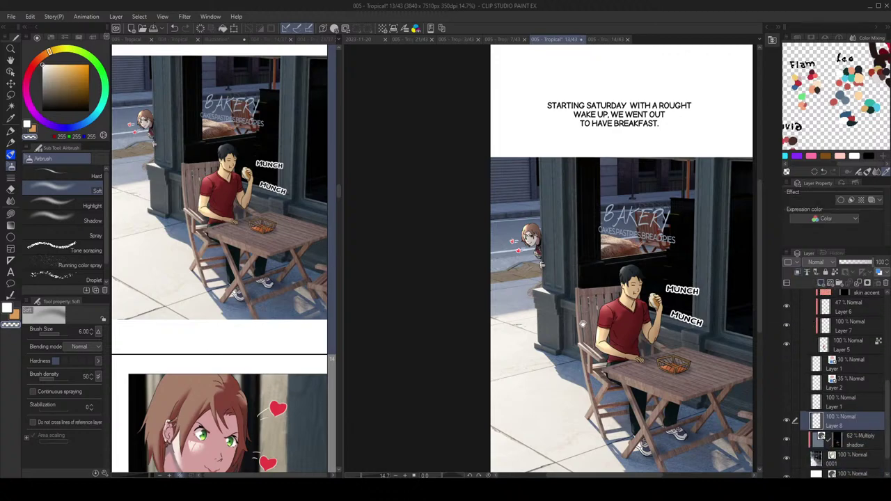
left_click(578, 374, "alt")
left_click(578, 376, "alt")
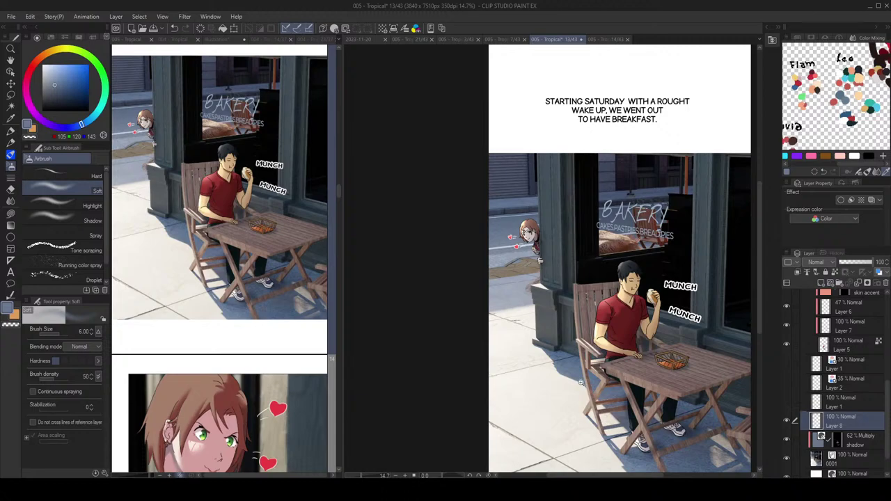
scroll(577, 376, "up", 1)
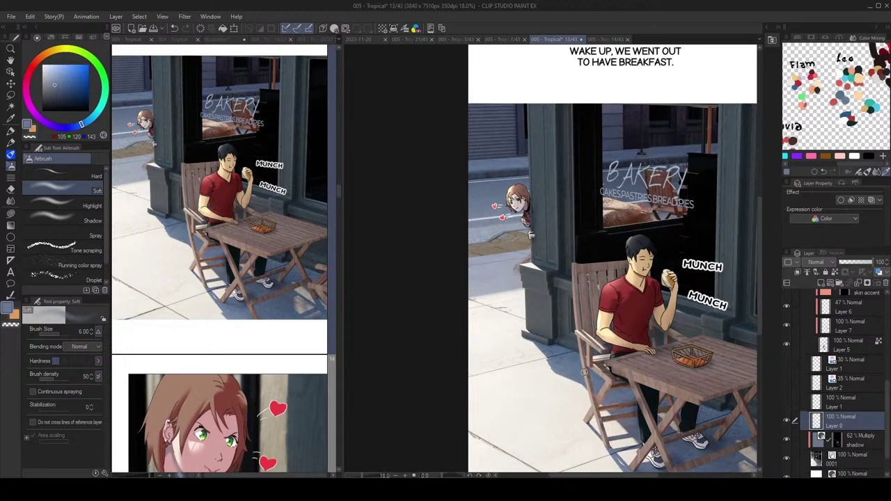
key("bracketleft")
key("bracketleft")
key("bracketleft")
key("bracketleft")
key("bracketright")
key("bracketright")
scroll(635, 415, "up", 4)
key("ctrl+z")
Step: Paint shadow colour over the sunlit pavement patch between the man's chair legs with the colour-mixing brush at size 3
mouse_move(621, 386)
left_mouse_down()
mouse_move(619, 367)
mouse_move(604, 374)
mouse_move(600, 365)
left_mouse_up()
key("b")
key("b")
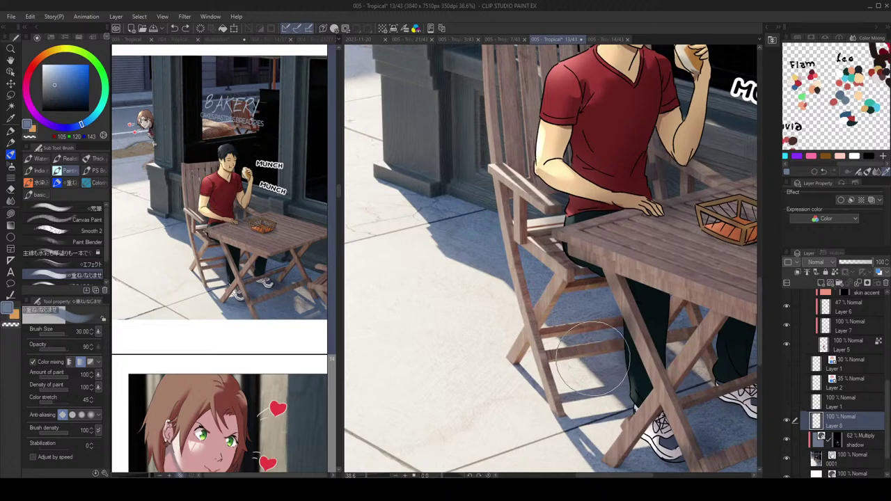
key("bracketleft")
key("bracketleft")
key("bracketleft")
key("bracketleft")
key("bracketleft")
key("bracketleft")
key("bracketleft")
key("bracketleft")
key("bracketleft")
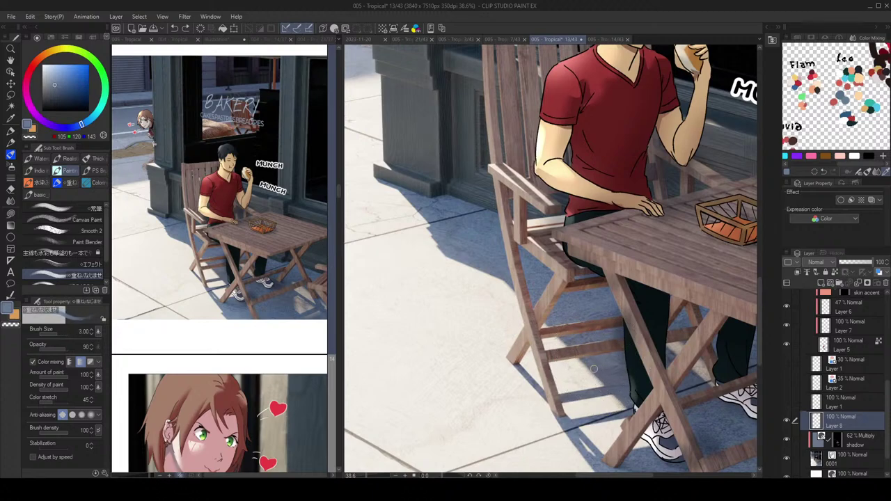
key("bracketright")
left_click(603, 373, "alt")
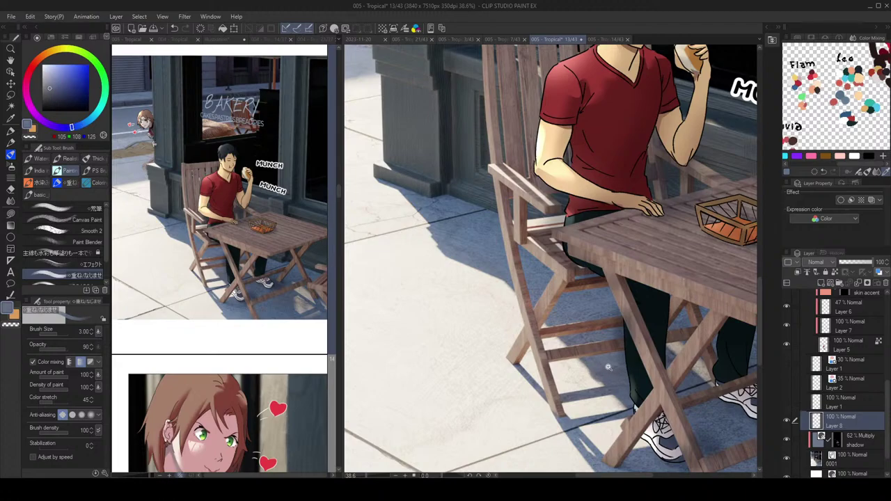
Step: Build up the painted shadow under the chair at brush size 3, resampling bluish tones from the displayed pavement colours
scroll(611, 368, "down", 2)
scroll(613, 373, "up", 1)
left_click(605, 371, "alt")
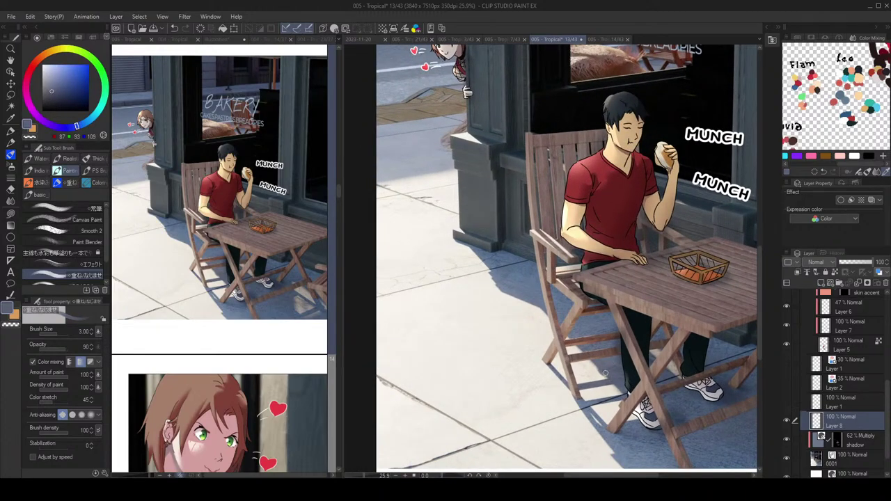
scroll(610, 369, "down", 1)
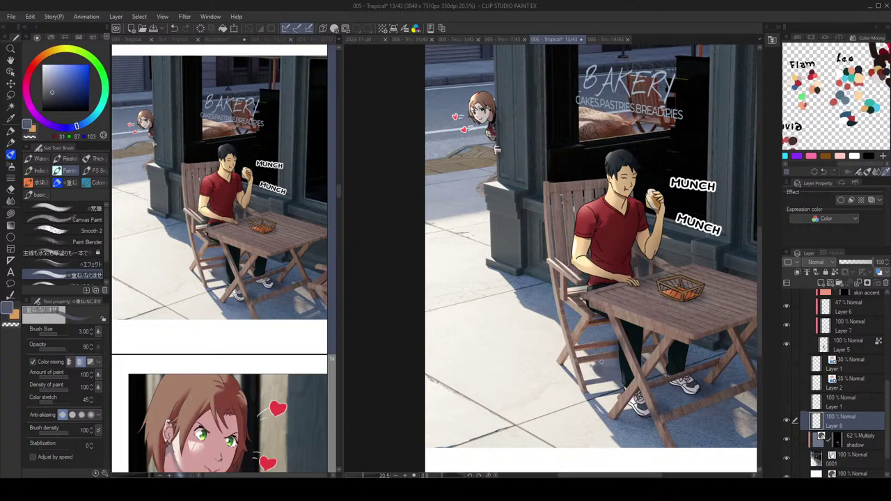
scroll(600, 362, "up", 3)
key("i")
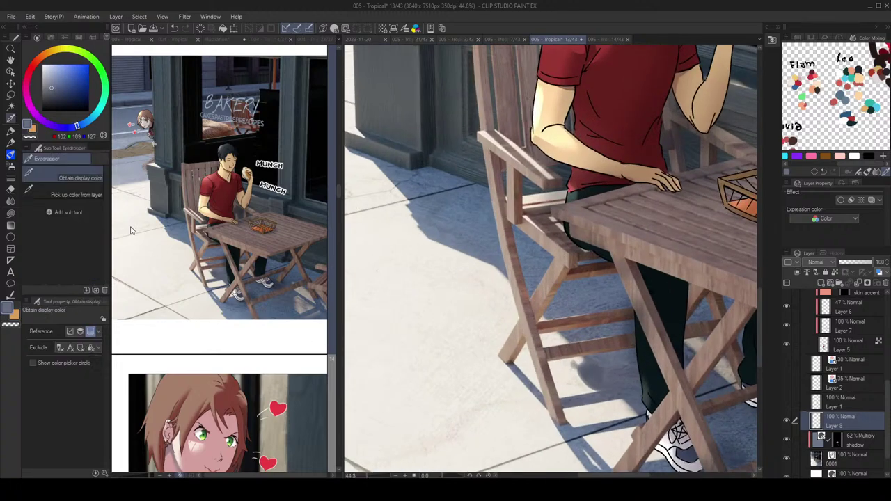
left_click(79, 188)
left_click(82, 175)
key("b")
left_click(608, 363, "alt")
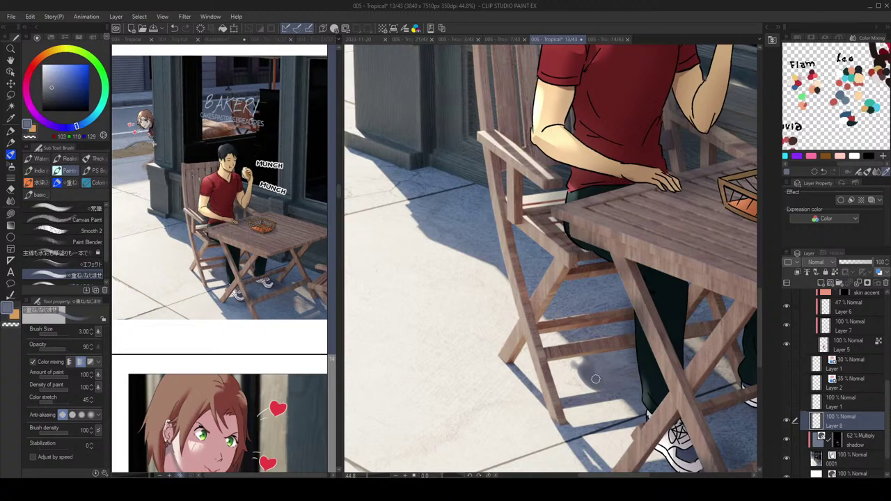
Step: Refine the shadow under the chair with sampled tones at brush size 1.5 and check the page in a mirrored view
key("bracketleft")
key("bracketleft")
key("bracketleft")
left_click(585, 376, "alt")
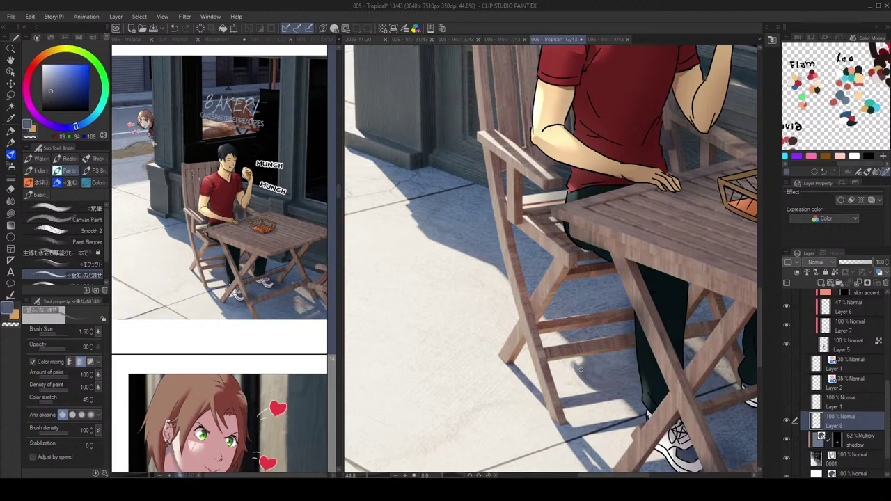
left_click(509, 273, "alt")
left_click(510, 275, "alt")
scroll(610, 369, "down", 6)
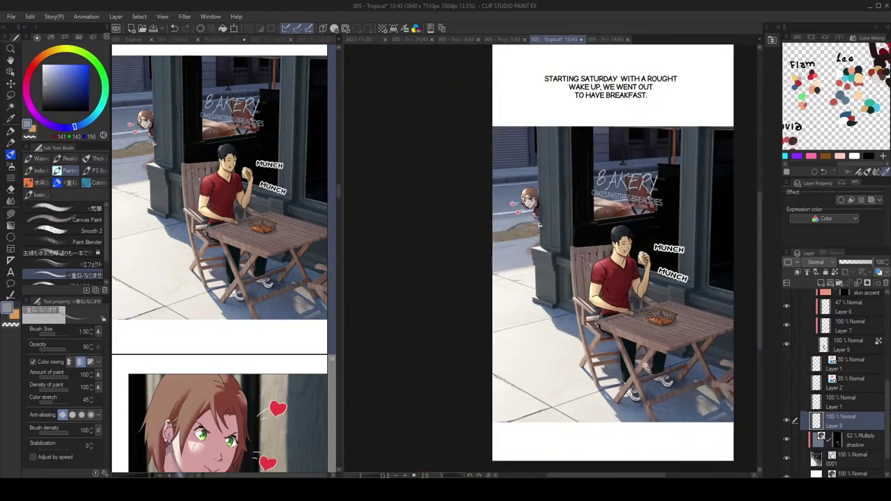
key("h")
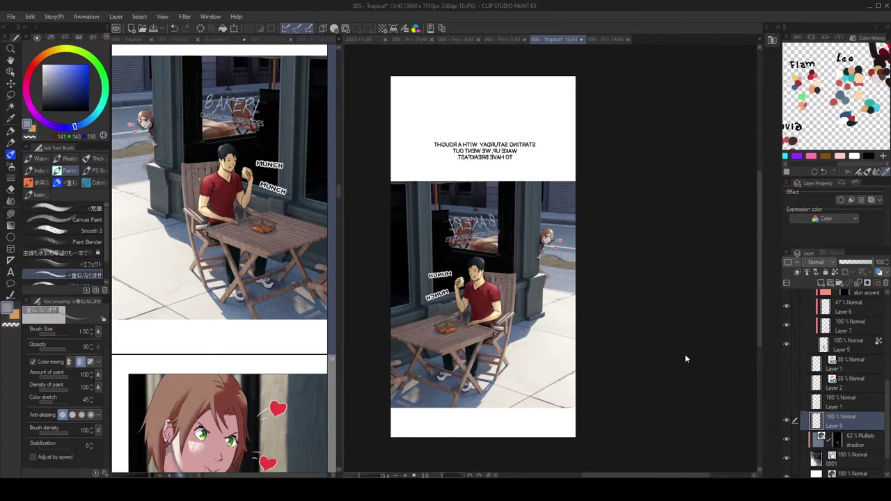
key("h")
Step: Soften the painted shadow under the chair with the Blur tool at size 4
scroll(689, 359, "up", 4)
scroll(613, 378, "up", 2)
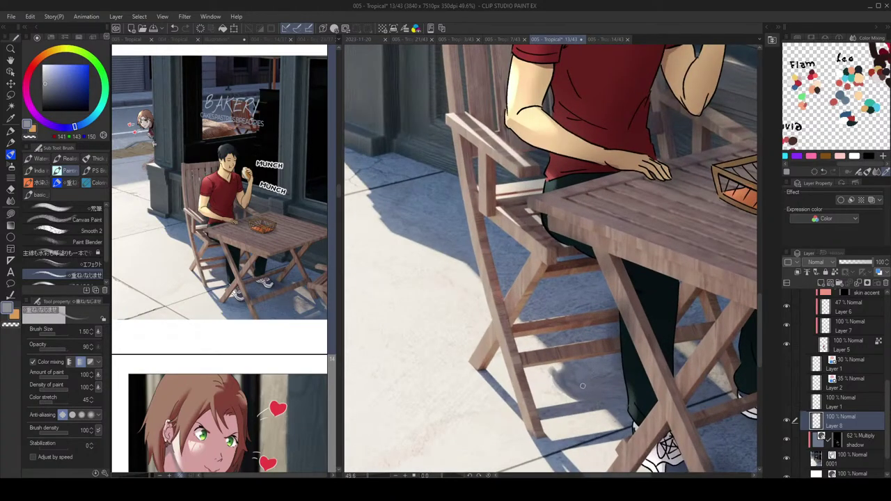
key("j")
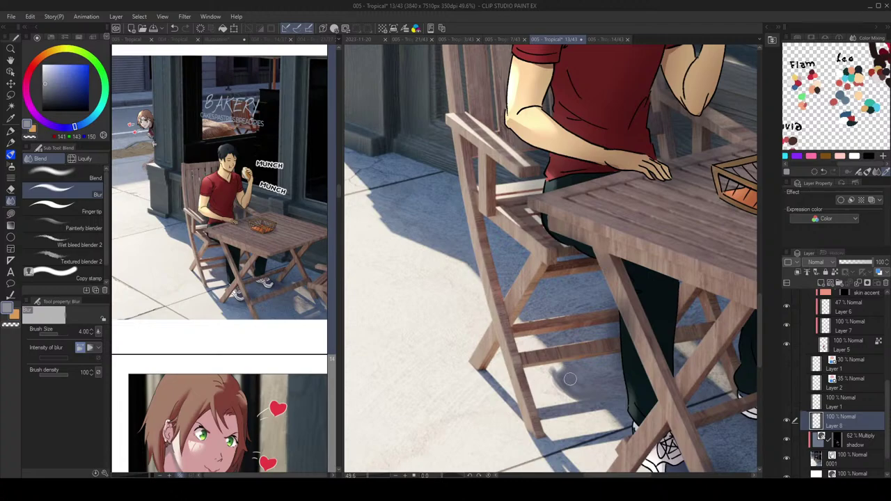
scroll(567, 388, "down", 4)
scroll(669, 369, "up", 5)
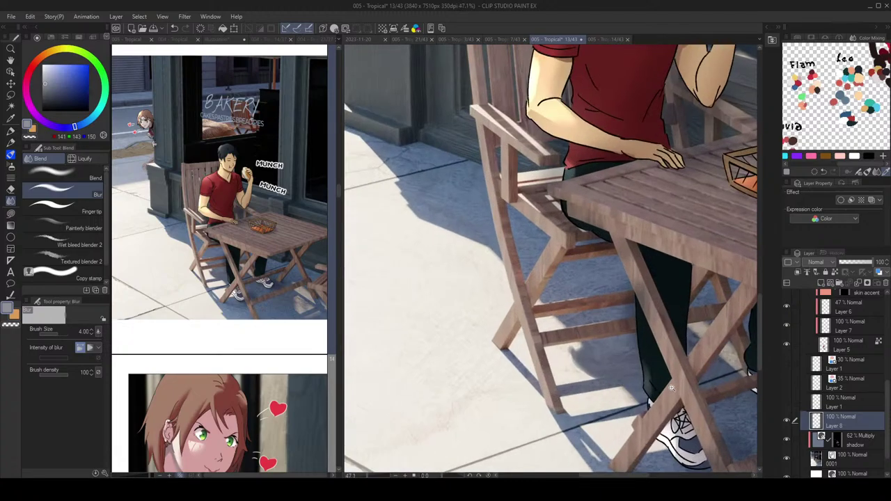
Step: Draw over the shadow patch under the chair with the Medium line pen at size 1.5, using colours sampled from the surrounding shadow
key("p")
left_click(583, 348, "alt")
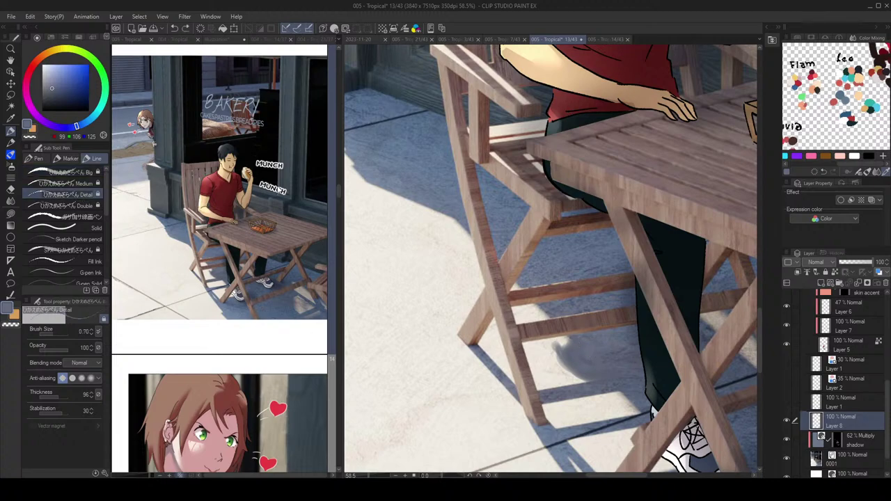
left_click(66, 183)
left_click(623, 348, "alt")
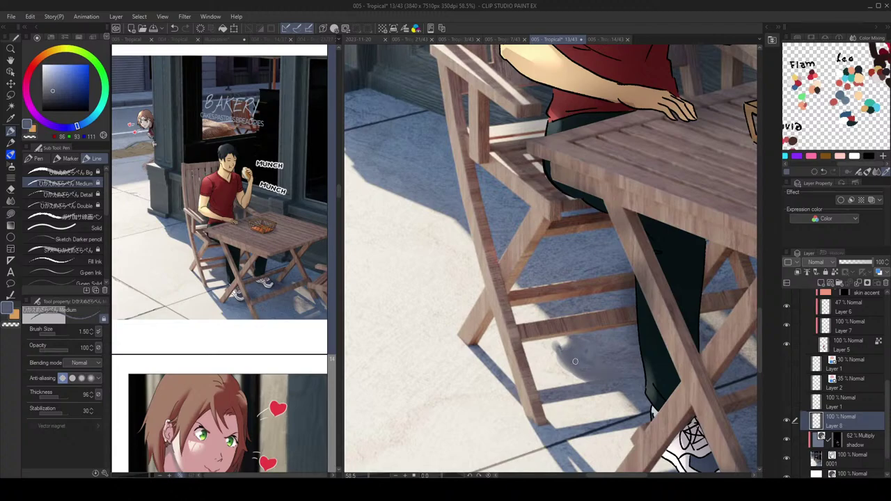
left_click(603, 385, "alt")
Step: Even out the remaining edges of the under-chair shadow with the Medium pen, sampling neighbouring grey-blue tones
scroll(622, 375, "down", 2)
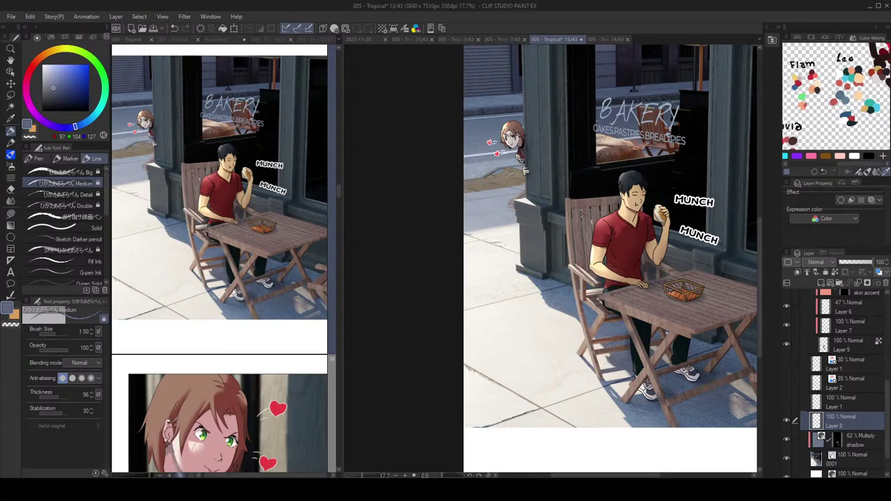
scroll(620, 349, "up", 3)
left_click(582, 370, "alt")
left_click(578, 375, "alt")
scroll(590, 382, "down", 2)
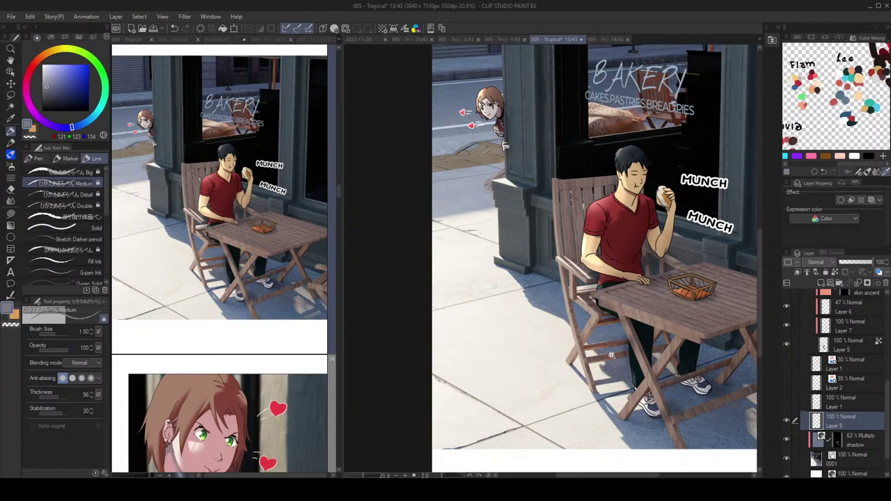
scroll(613, 357, "up", 1)
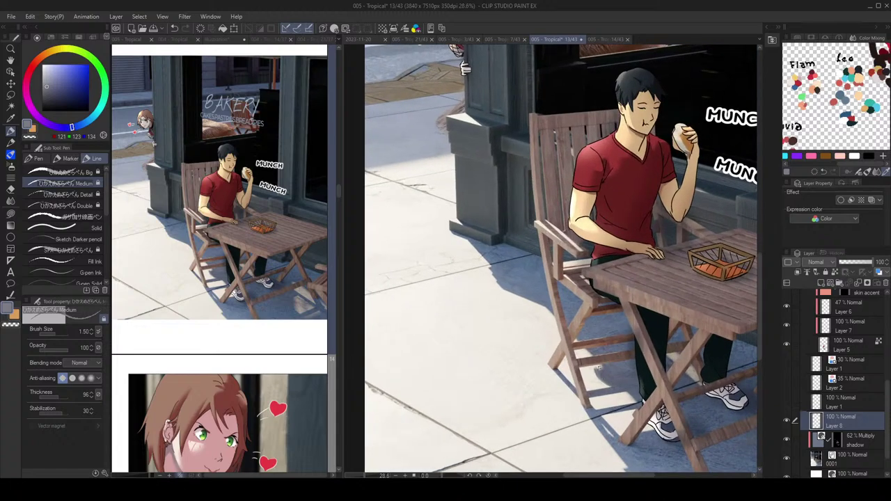
left_click(601, 372, "alt")
Step: Blend the under-chair shadow into the pavement with the colour-mixing brush at size 1.2, checking it at different distances
key("b")
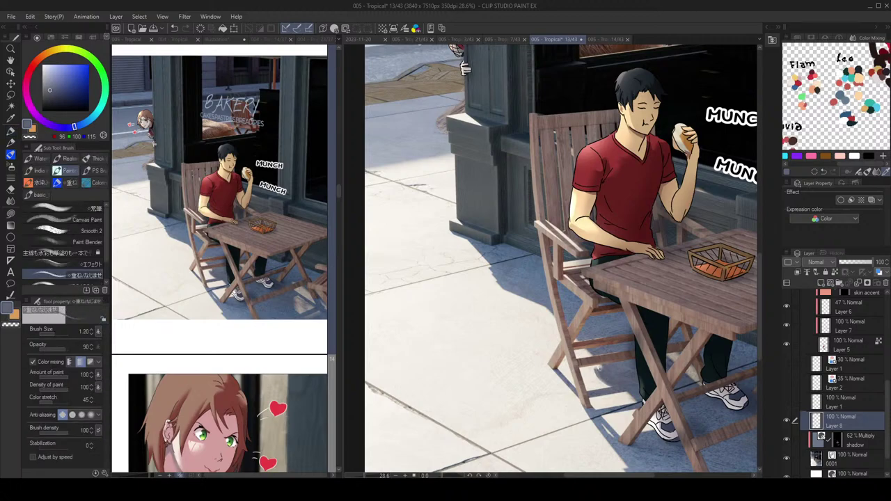
scroll(613, 369, "down", 3)
scroll(612, 368, "up", 2)
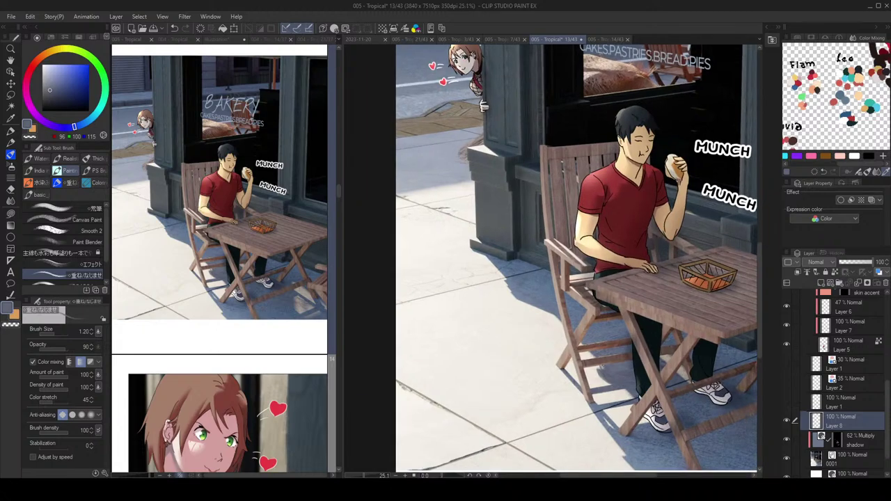
scroll(611, 345, "down", 2)
scroll(626, 368, "up", 1)
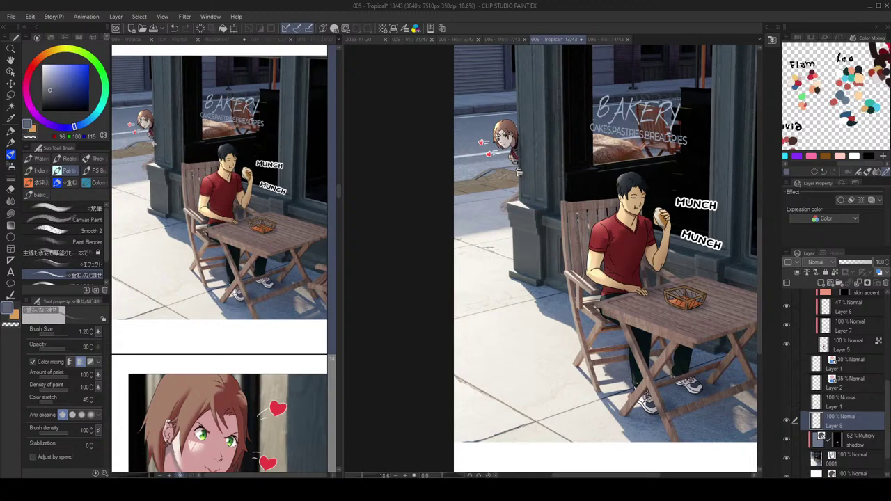
Step: Spray the pavement shadow beneath the table on the Multiply shadow layer's mask with the Soft airbrush at size 8
left_click_drag(609, 340, 656, 366)
left_click(836, 443)
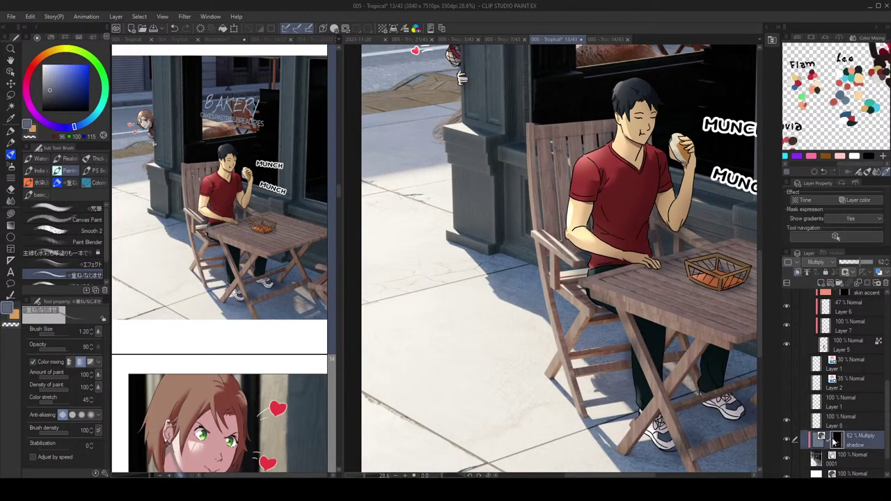
key("b")
key("b")
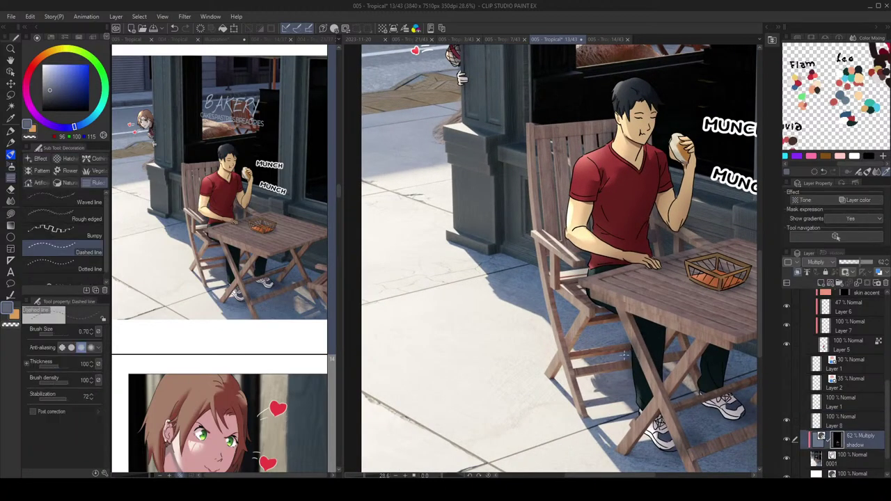
key("b")
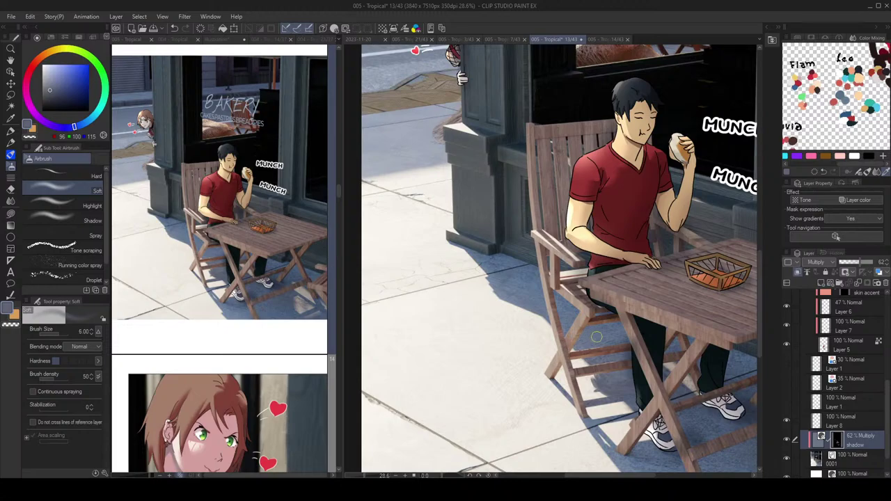
scroll(657, 311, "down", 1)
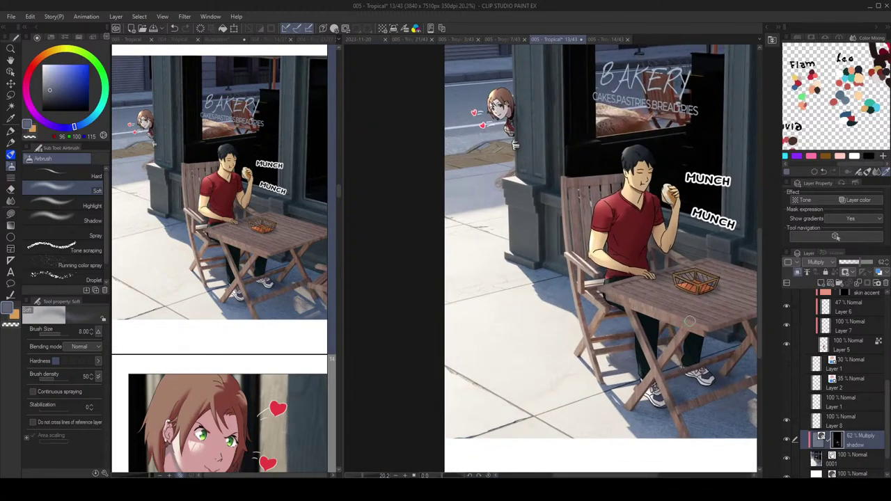
scroll(690, 324, "up", 1)
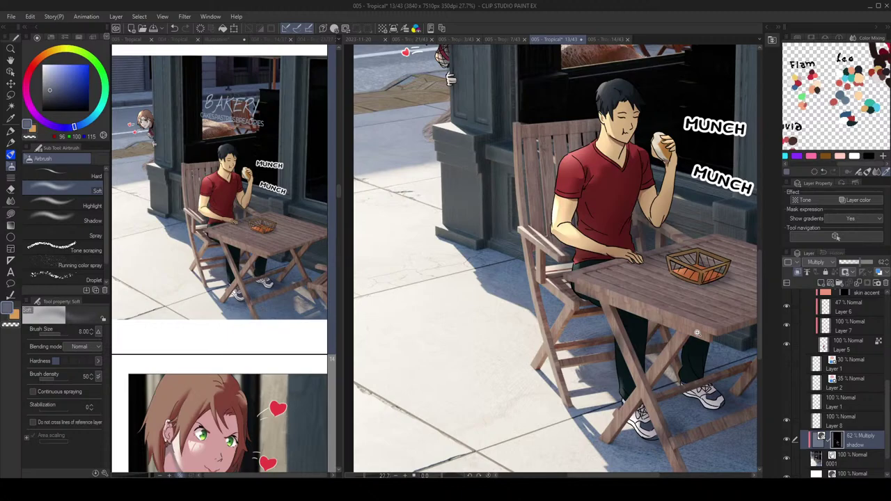
scroll(697, 333, "down", 1)
scroll(687, 336, "down", 1)
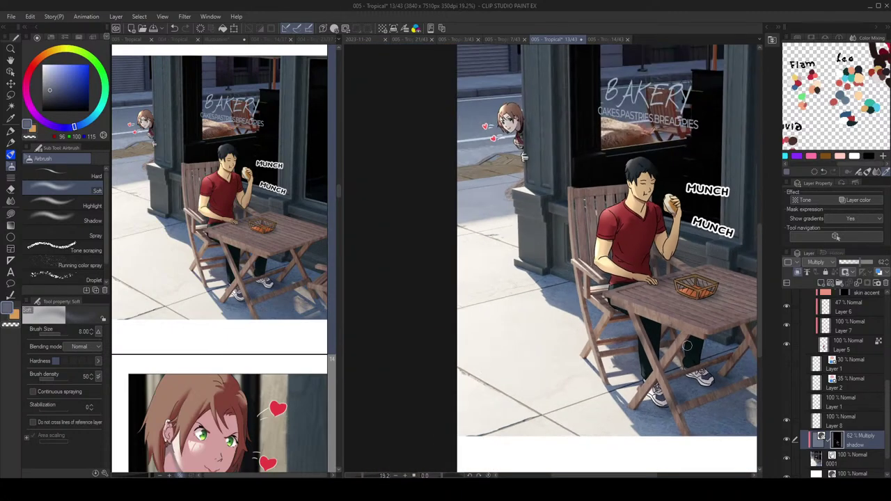
scroll(680, 331, "down", 1)
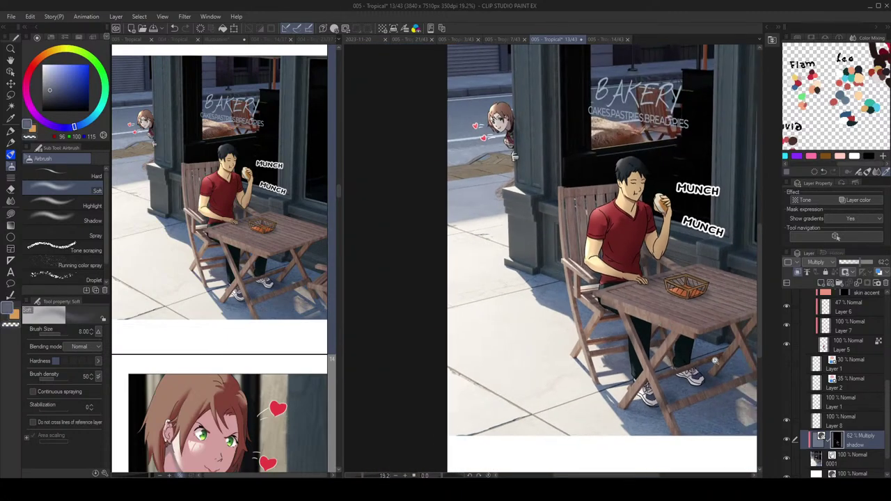
scroll(680, 330, "up", 4)
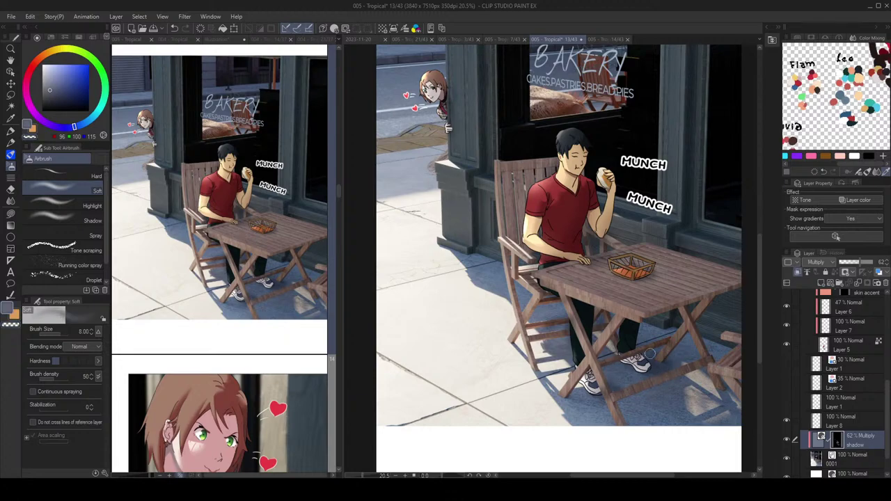
left_click_drag(658, 359, 670, 362)
Step: Soften the shadow around the table legs on the shadow mask using transparent colour and the Soft airbrush at size 15
key("c")
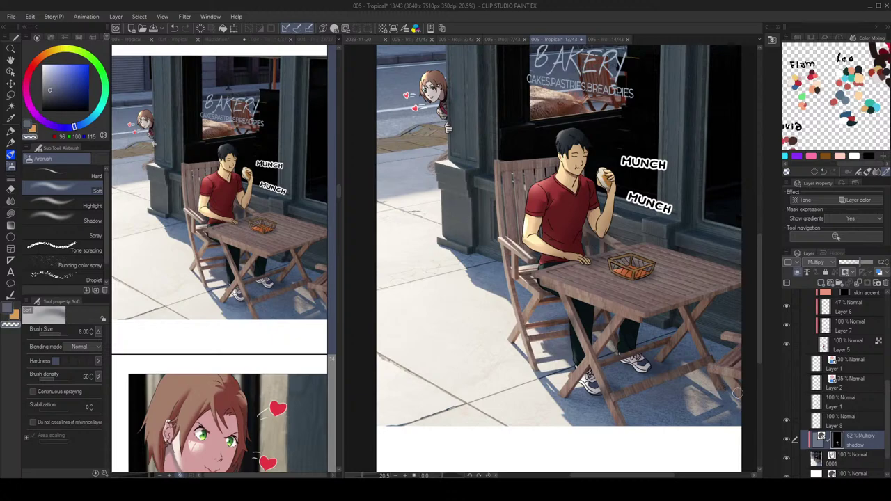
scroll(730, 394, "down", 3)
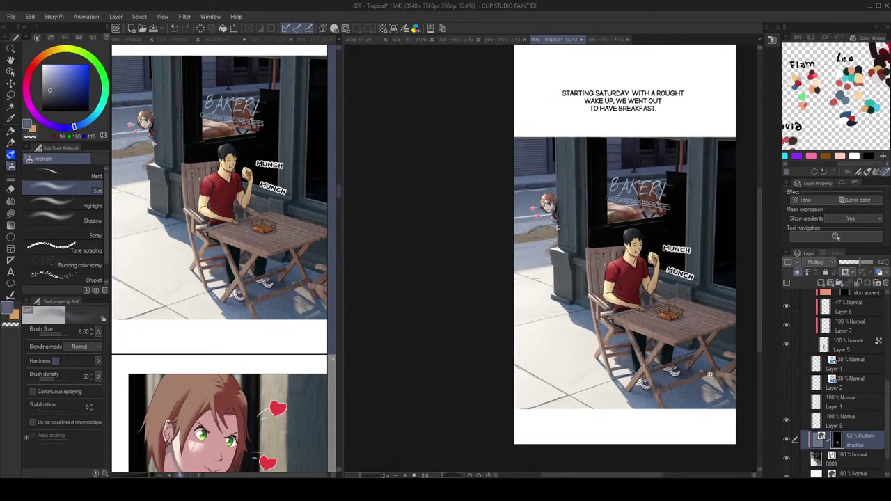
scroll(696, 345, "up", 1)
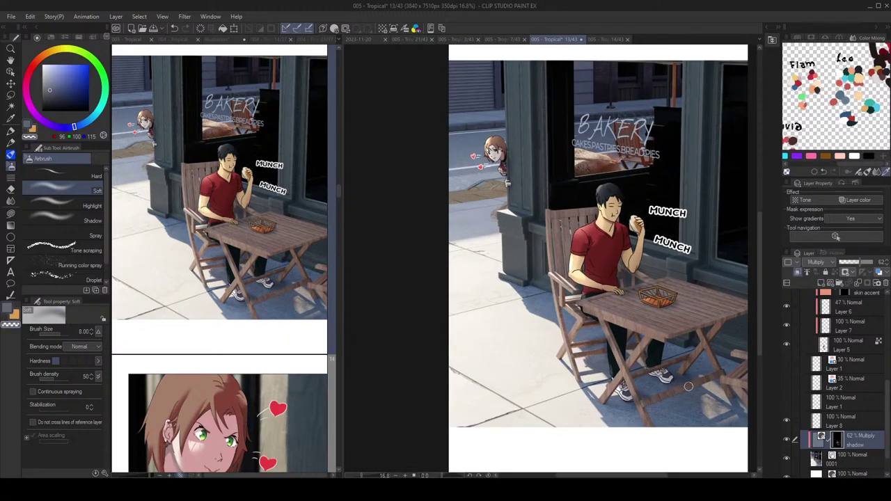
key("bracketright")
key("bracketright")
key("bracketright")
left_click_drag(651, 397, 665, 399)
left_click_drag(592, 259, 565, 227)
Step: Open page 14 of the story and select the mask of the Glow dodge highlight layer, toggling its visibility
left_click(250, 241)
scroll(253, 275, "down", 2)
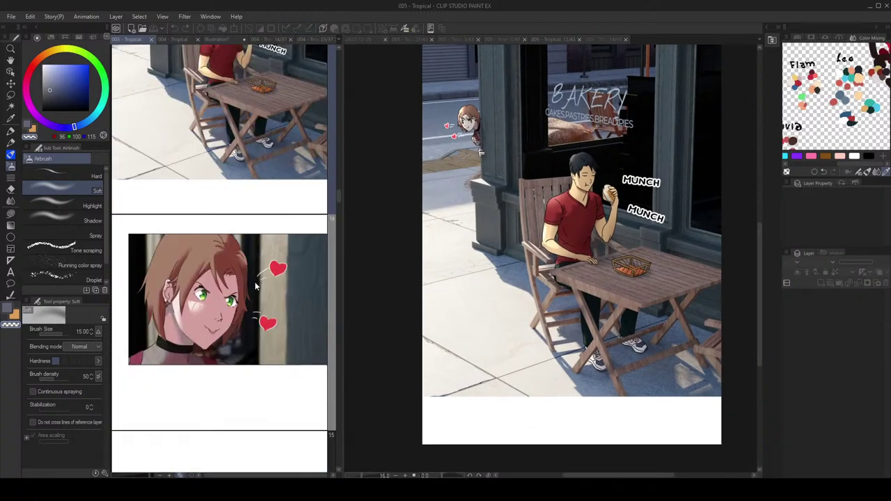
double_click(235, 308)
scroll(853, 404, "down", 3)
left_click(845, 414)
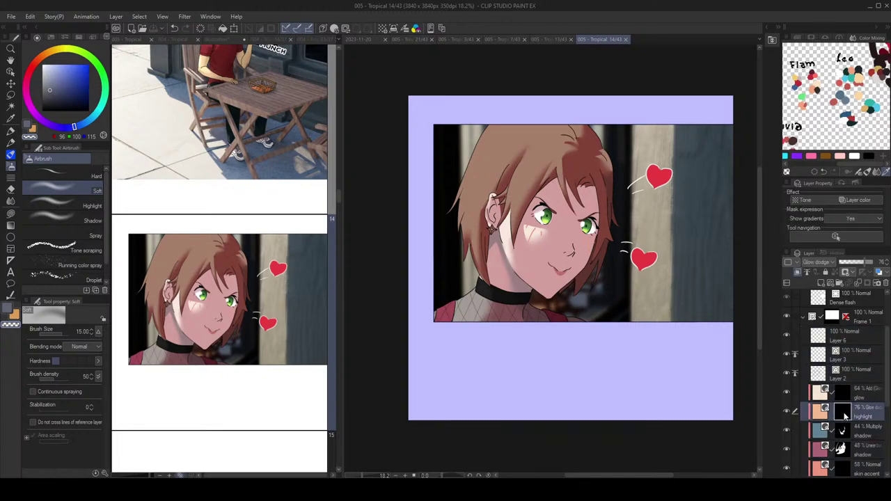
left_click(787, 412)
left_click(787, 412)
Step: Lasso-fill a highlight along the back of the woman's hair and soften it with the Blur tool at size 30
key("g")
left_click_drag(566, 174, 582, 187)
mouse_move(485, 183)
left_mouse_down()
mouse_move(557, 112)
mouse_move(530, 104)
mouse_move(502, 176)
mouse_move(487, 183)
left_mouse_up()
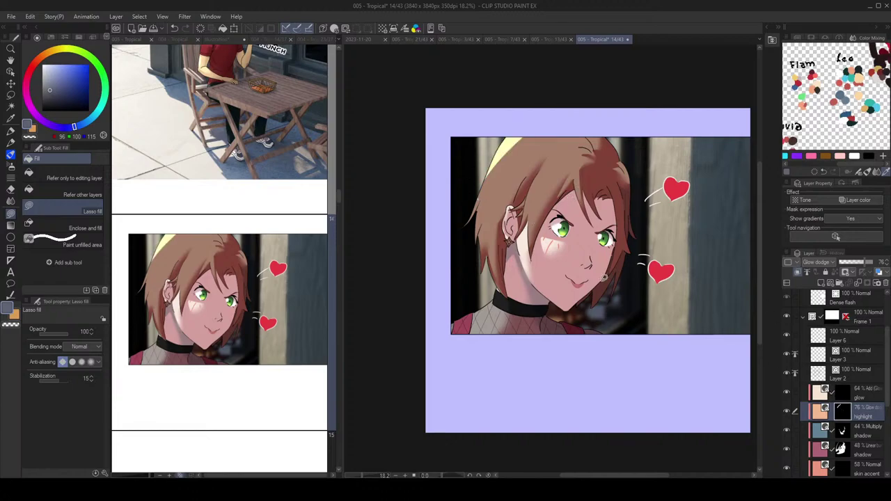
key("j")
key("bracketright")
key("bracketright")
left_click_drag(528, 142, 492, 183)
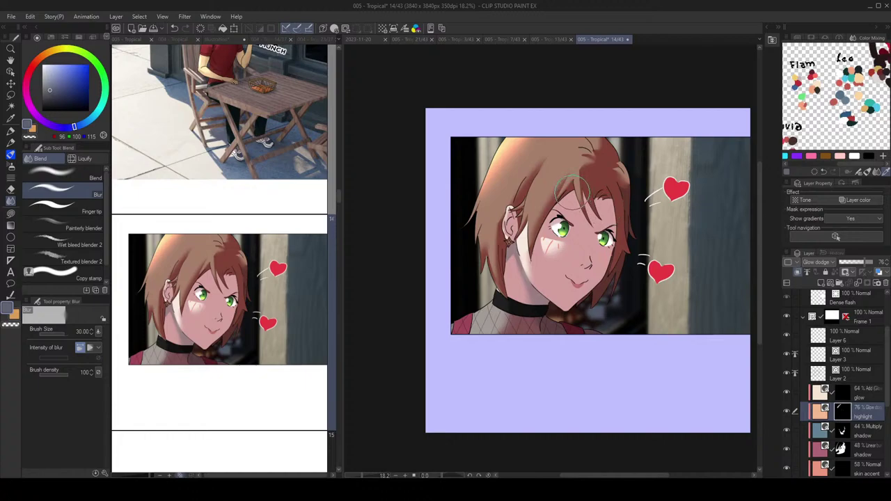
Step: Lasso-fill a thin streak above the ear on the Add (Glow) layer's mask, consulting the hair panels in 004 - Tropical as reference
key("g")
left_click(841, 395)
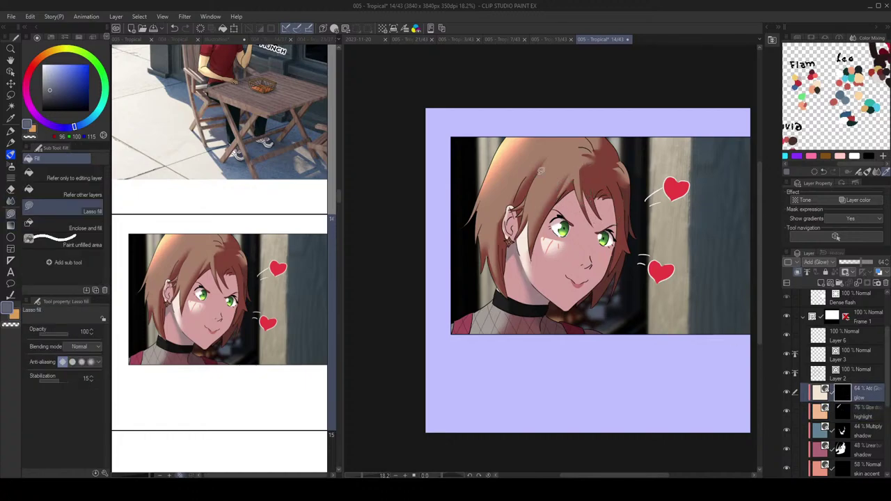
key("ctrl+z")
left_click_drag(540, 188, 545, 174)
left_click(171, 39)
scroll(341, 304, "down", 3)
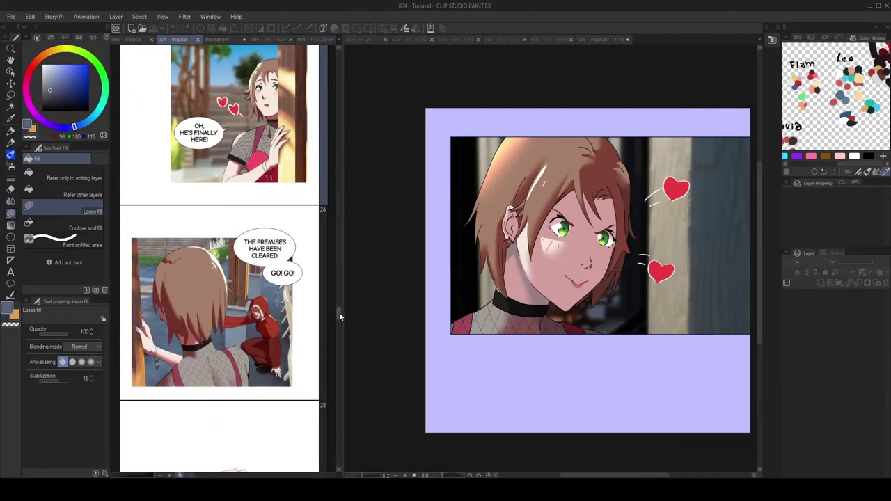
left_click(548, 193)
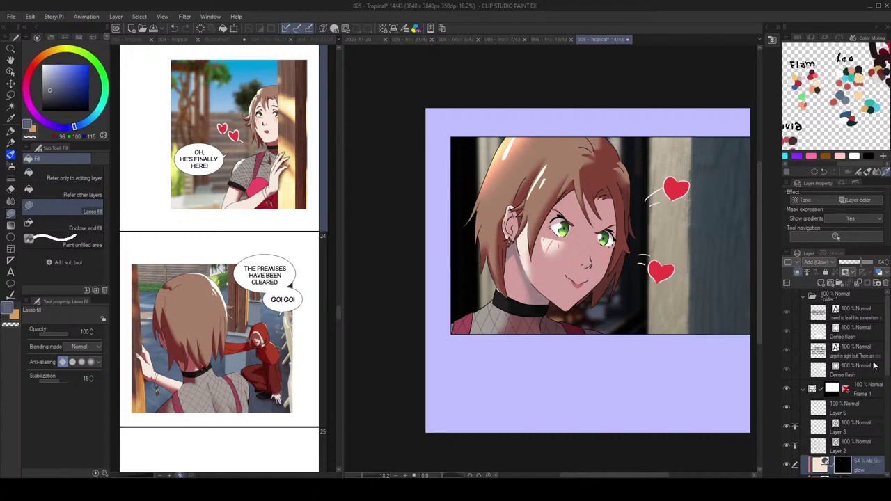
Step: Add small lasso-filled glow streaks to the crown and back of the woman's hair on the glow mask, undoing unwanted strokes
scroll(874, 367, "down", 3)
left_click(864, 388)
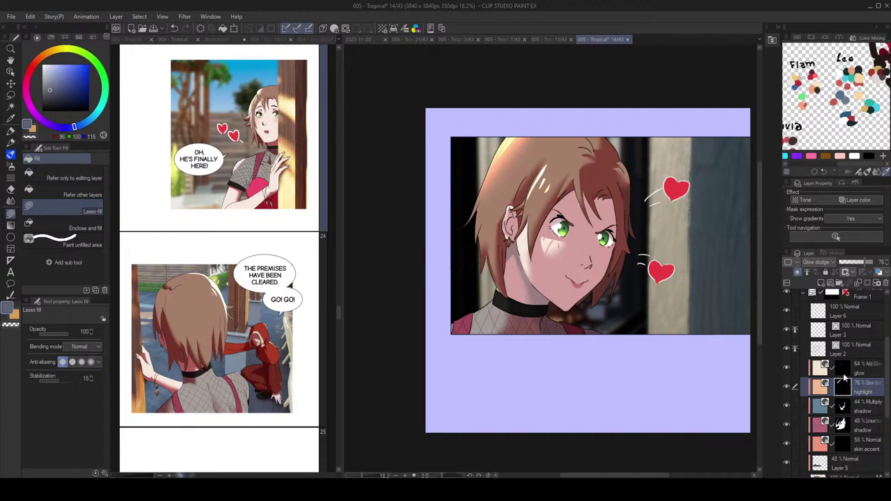
left_click(844, 374)
left_click_drag(551, 184, 547, 192)
key("ctrl+z")
mouse_move(512, 155)
left_mouse_down()
mouse_move(498, 176)
mouse_move(503, 166)
left_mouse_up()
left_click_drag(516, 155, 511, 163)
key("c")
mouse_move(555, 189)
left_mouse_down()
mouse_move(563, 160)
mouse_move(539, 180)
mouse_move(546, 195)
mouse_move(594, 180)
left_mouse_up()
key("c")
key("ctrl+z")
key("ctrl+z")
left_click_drag(530, 145, 495, 179)
Step: Soften the hair's glow streaks with the Blur tool at a reduced brush size
key("j")
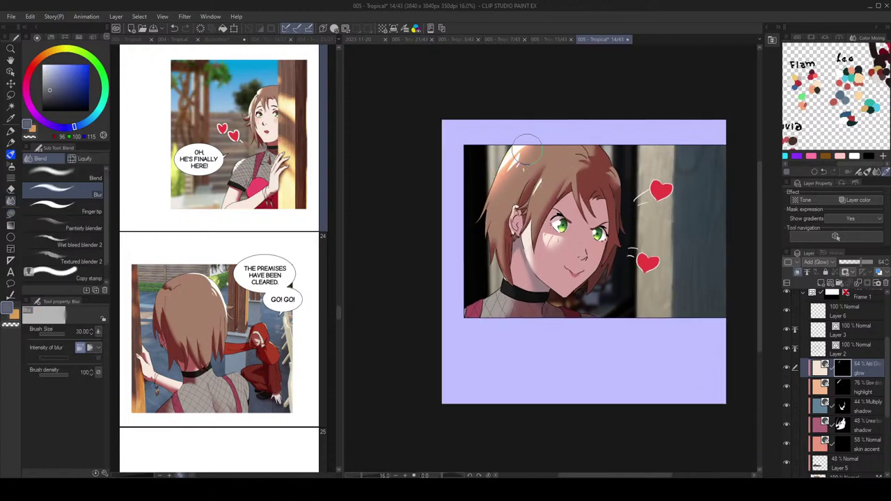
key("bracketleft")
key("bracketleft")
key("bracketleft")
mouse_move(519, 170)
left_mouse_down()
mouse_move(512, 167)
mouse_move(535, 191)
left_mouse_up()
Step: Trim the highlight mask along the back of the woman's hair with the Hard eraser at size 6
key("g")
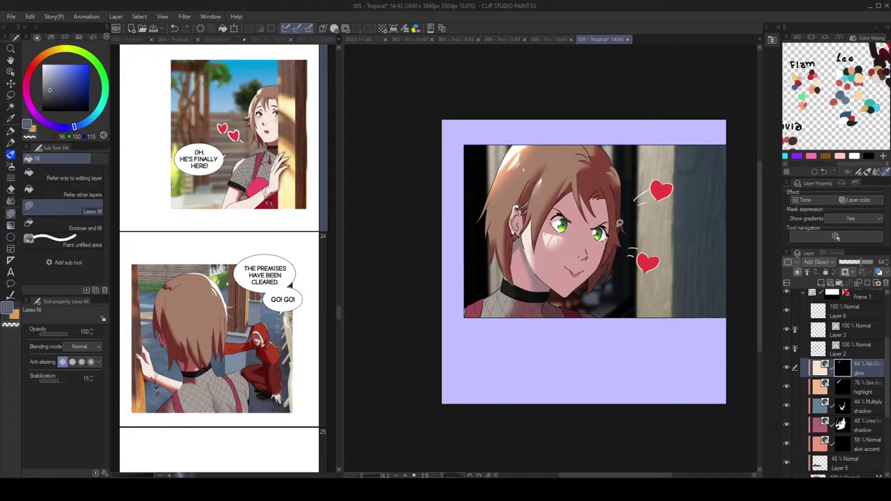
left_click(842, 389)
key("e")
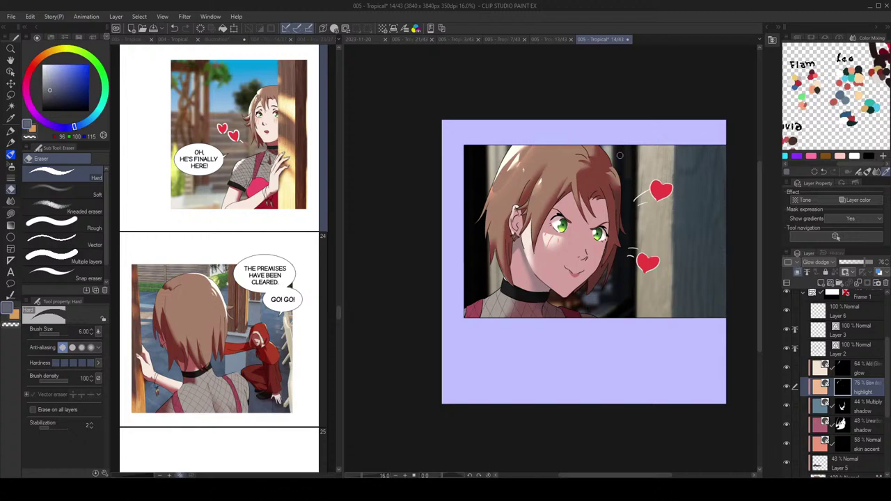
key("ctrl+z")
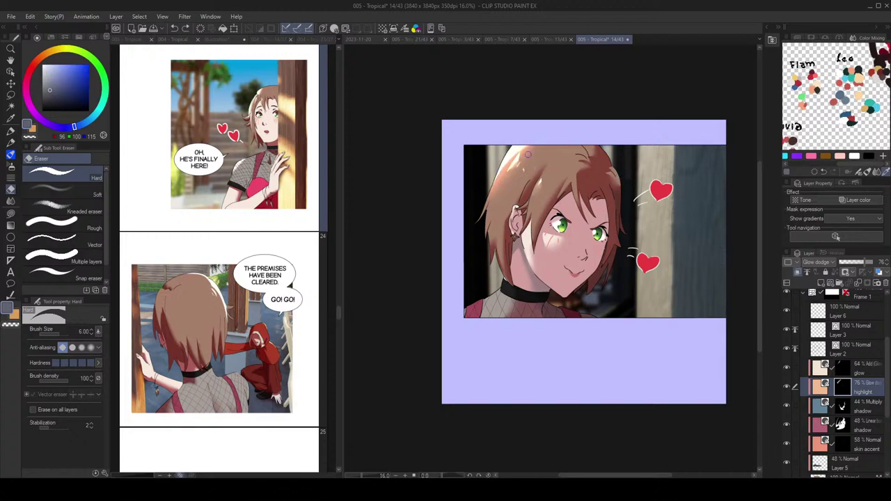
key("c")
mouse_move(498, 186)
left_mouse_down()
mouse_move(535, 132)
mouse_move(514, 151)
mouse_move(529, 146)
left_mouse_up()
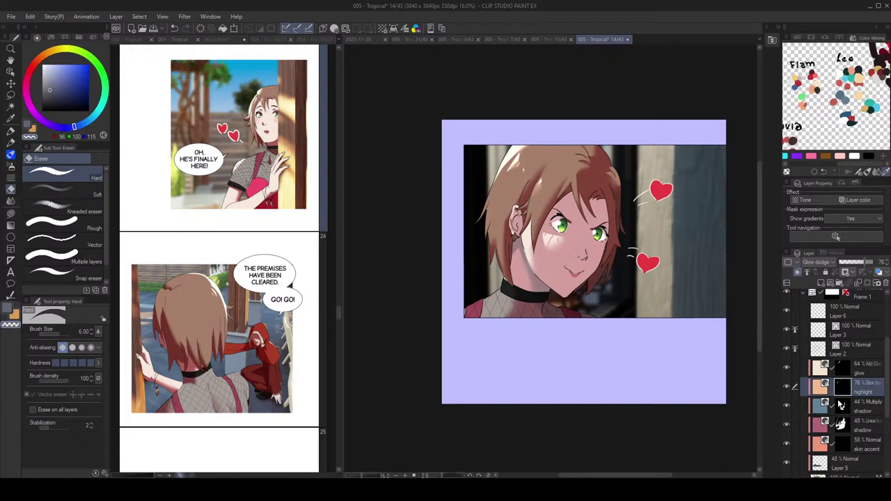
Step: Reshape the glow streaks above the ear with Lasso fill on the glow mask, and undo a trial fill along the crown
left_click(842, 371)
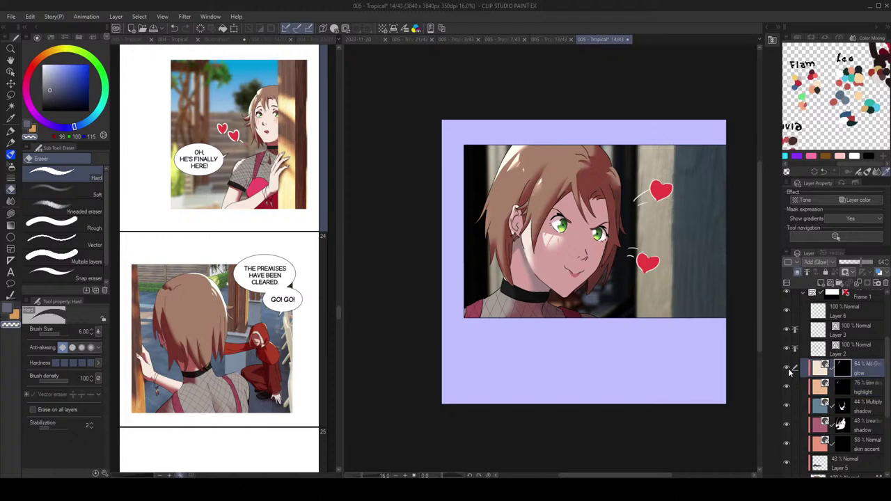
key("g")
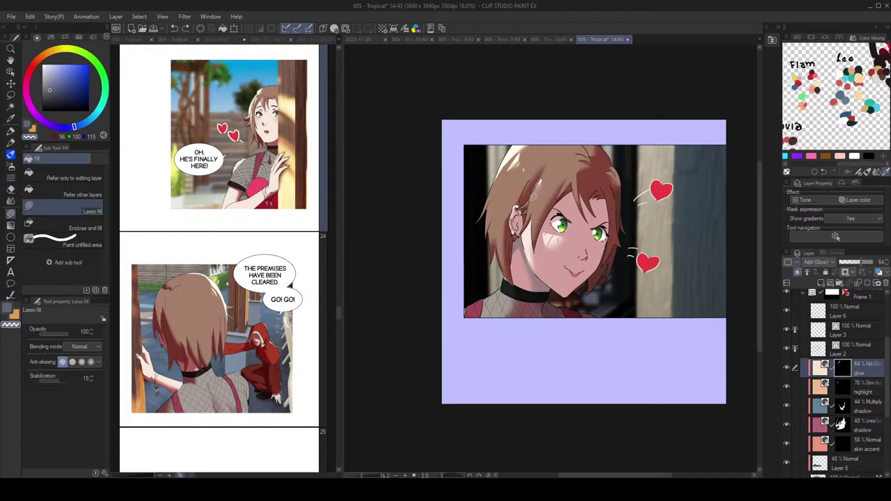
key("c")
left_click_drag(543, 192, 552, 180)
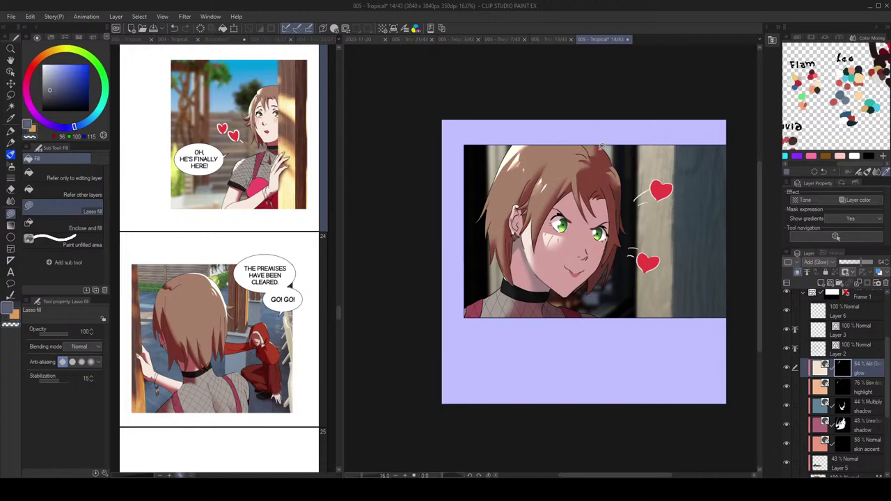
mouse_move(532, 146)
left_mouse_down()
mouse_move(488, 201)
mouse_move(523, 136)
left_mouse_up()
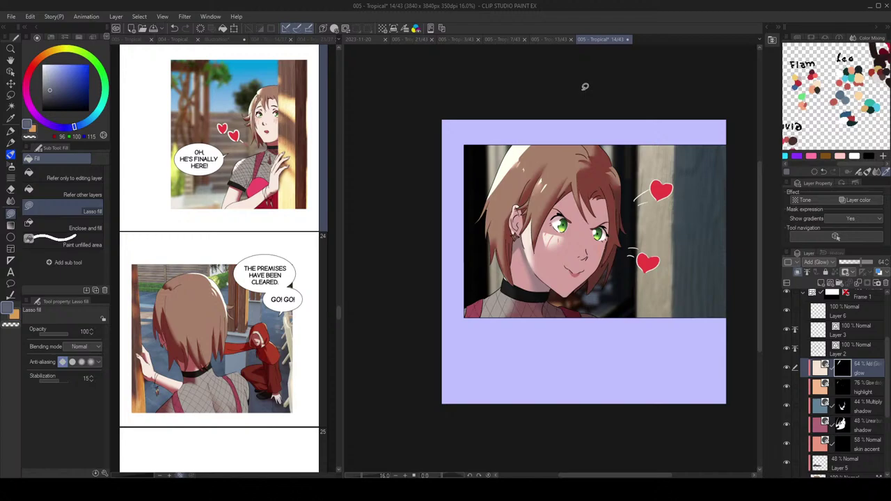
key("ctrl+z")
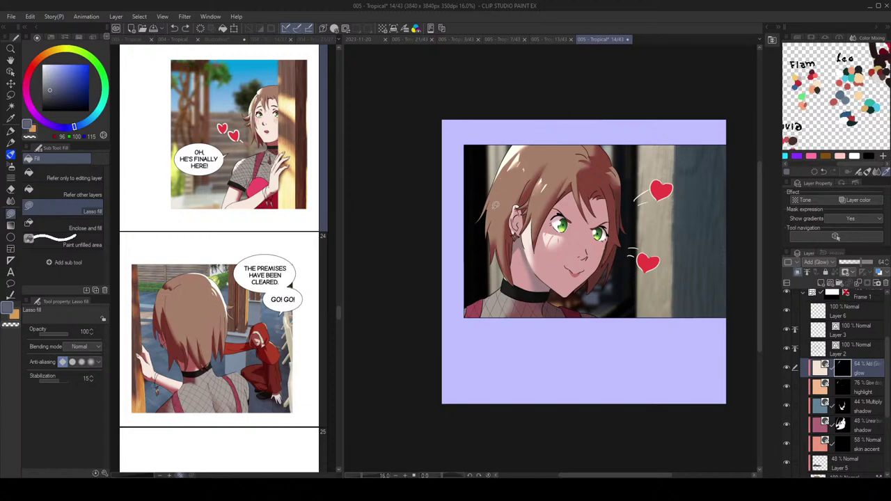
Step: Add a glow patch to the woman's shoulder on the glow mask and soften it with the Blur tool at size 25
mouse_move(487, 295)
left_mouse_down()
mouse_move(461, 319)
mouse_move(496, 295)
left_mouse_up()
key("ctrl+z")
key("j")
key("bracketright")
key("bracketright")
left_click_drag(500, 295, 476, 324)
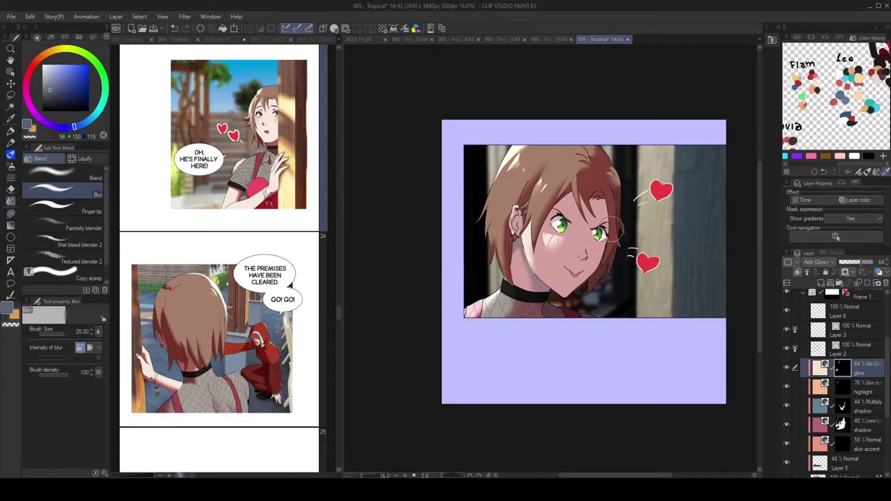
Step: Check the glow on the hair and shoulder at different distances, save page 14, and activate the Object tool on the glow layer
key("g")
scroll(617, 219, "down", 1)
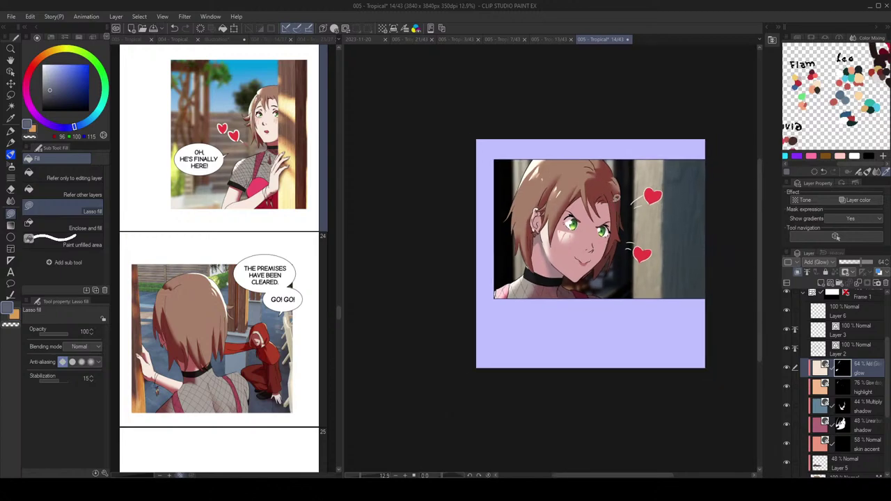
scroll(617, 198, "up", 1)
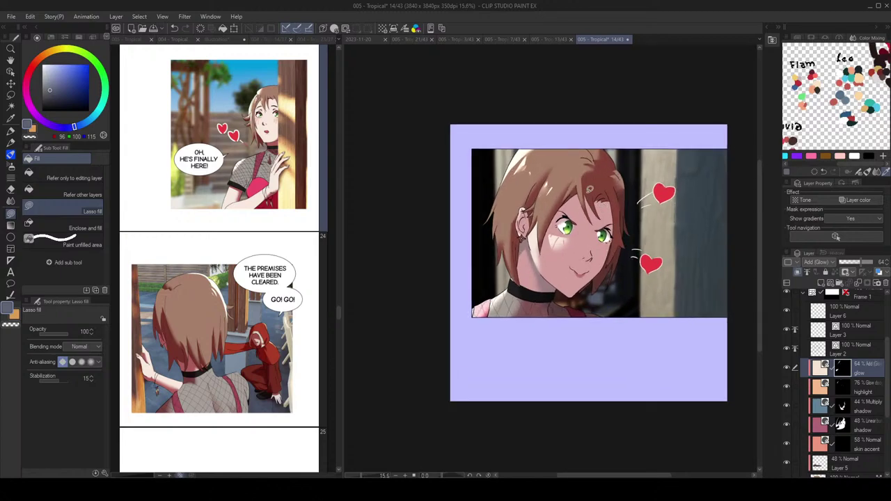
scroll(557, 230, "up", 2)
scroll(537, 279, "down", 2)
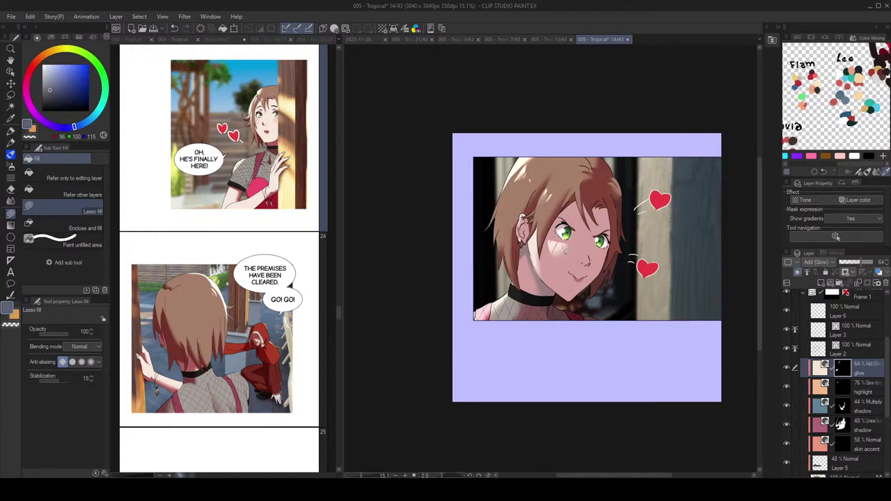
scroll(555, 274, "up", 1)
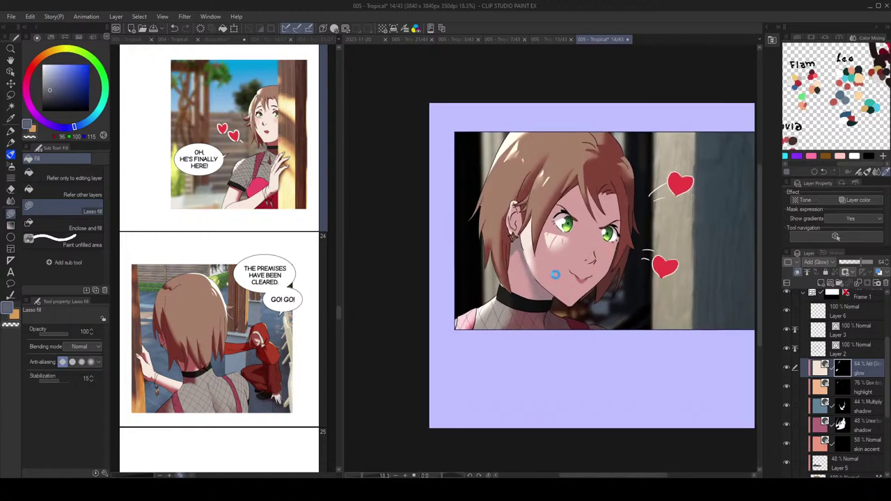
scroll(566, 238, "up", 1)
scroll(565, 237, "up", 1)
key("o")
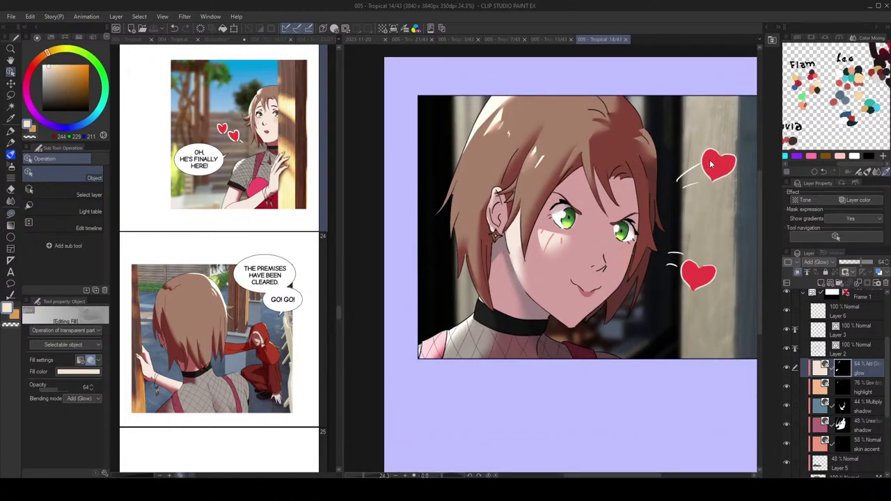
Step: Cut the lassoed strokes from the vector layer of page 14's hearts, paste them onto a separate layer and set their brush size to 3.30
left_click(704, 160)
scroll(710, 232, "up", 3)
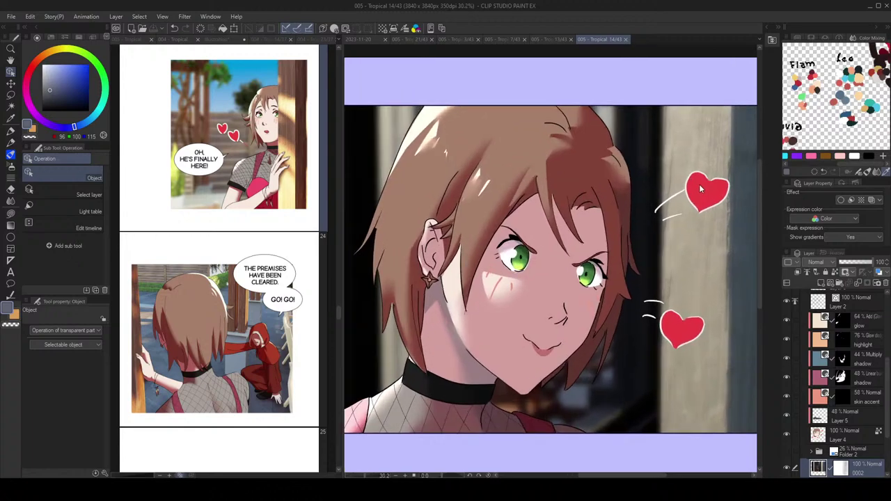
left_click(707, 178)
scroll(679, 237, "down", 4)
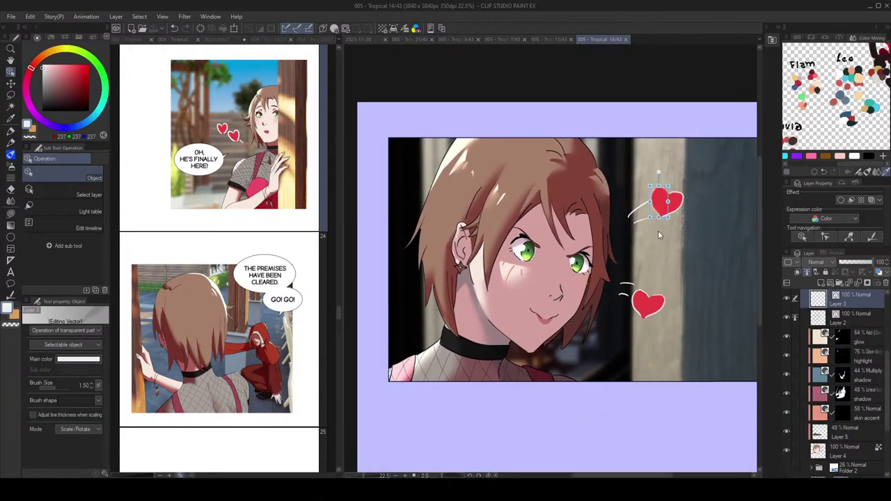
key("m")
mouse_move(722, 234)
left_mouse_down()
mouse_move(630, 193)
mouse_move(621, 279)
mouse_move(721, 233)
left_mouse_up()
key("ctrl+x")
key("ctrl+v")
scroll(852, 355, "up", 2)
key("ctrl+d")
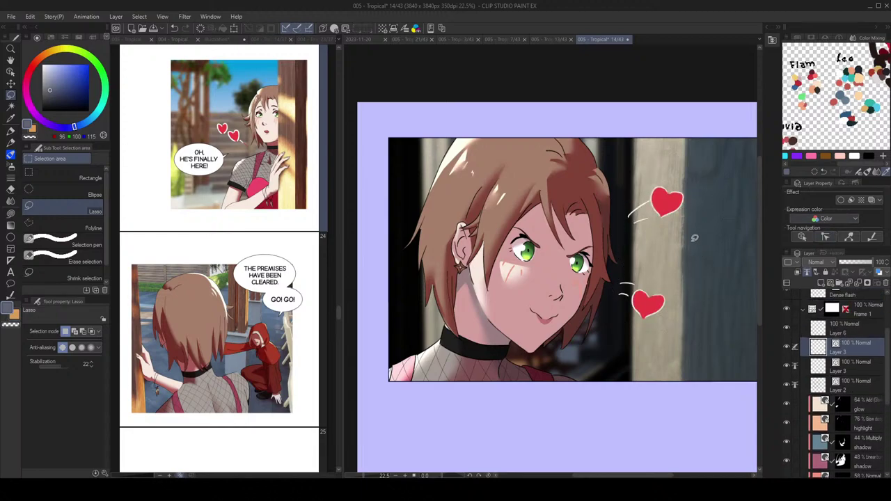
key("o")
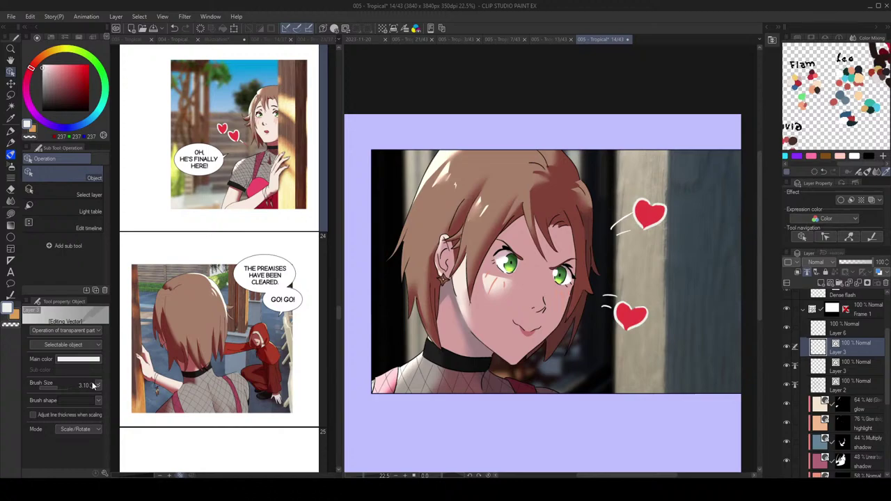
scroll(481, 275, "down", 1)
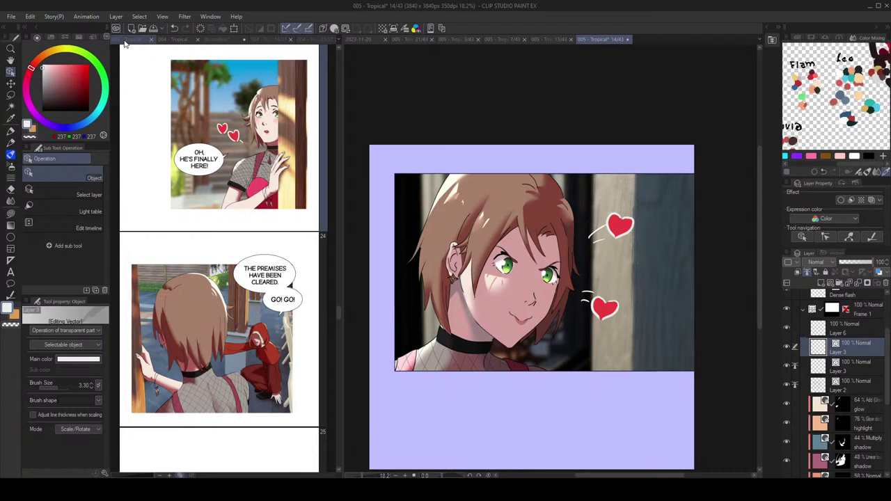
Step: Open page 13 from the 005 - Tropical page overview and examine the whole bakery panel
left_click(127, 40)
double_click(221, 218)
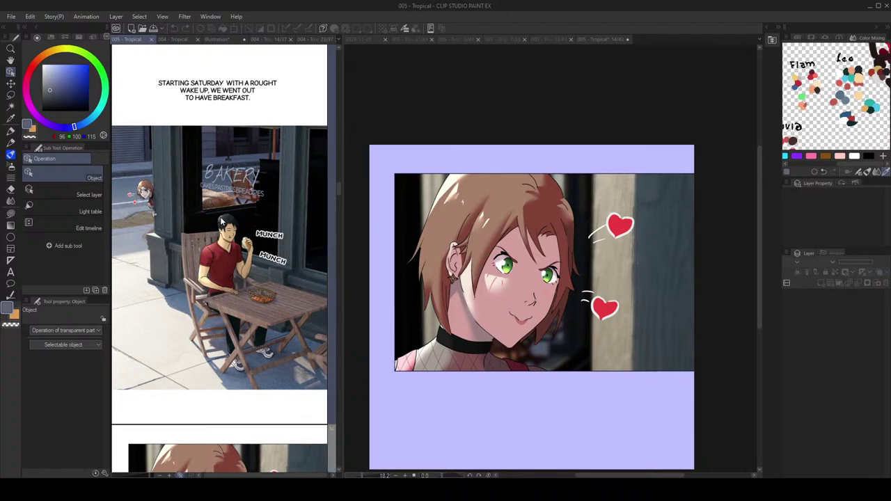
scroll(545, 167, "down", 2)
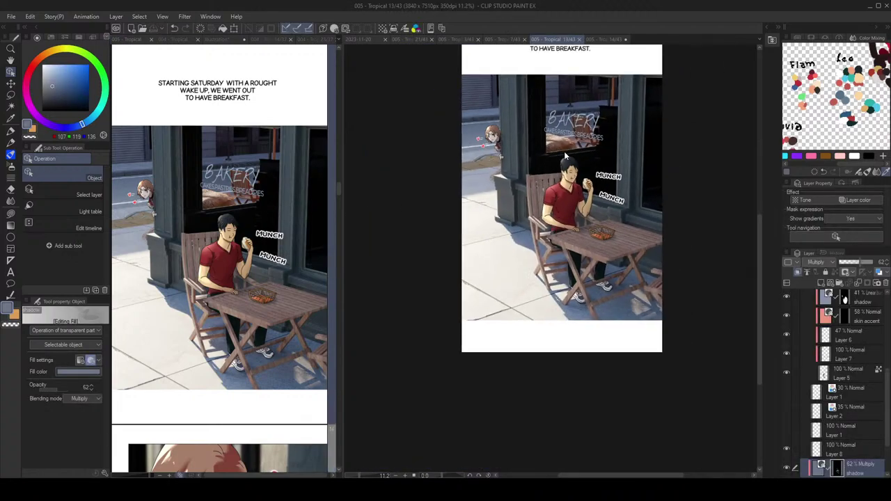
scroll(582, 138, "up", 1)
left_click_drag(598, 154, 589, 230)
Step: Review the sequence around pages 13 to 16 in the 005 - Tropical overview, comparing the bakery, close-up and rooftop panels
left_click(233, 248)
scroll(233, 247, "down", 3)
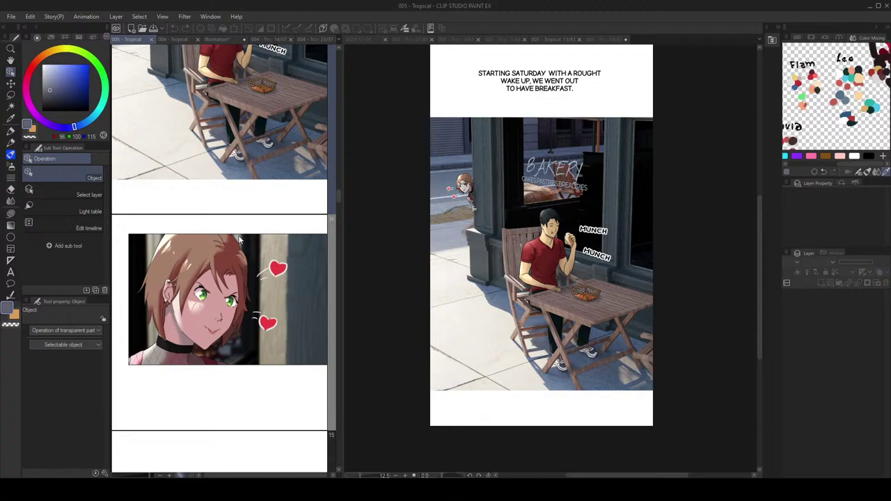
scroll(255, 279, "up", 4)
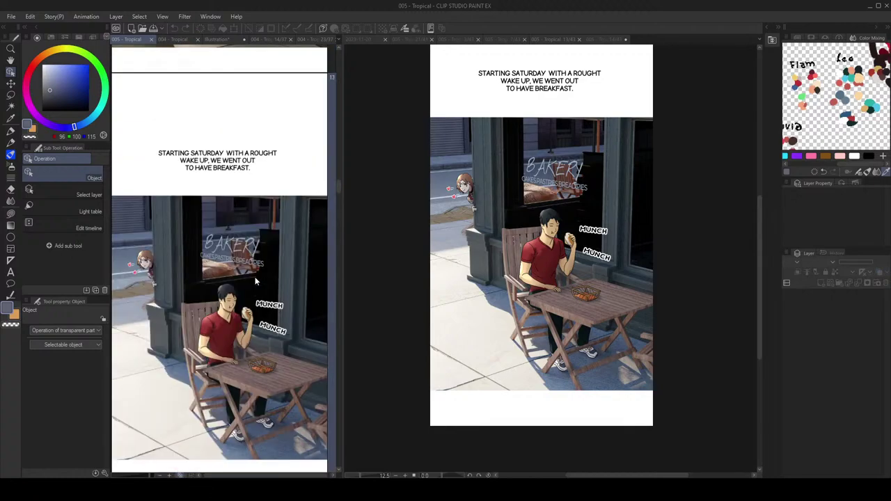
scroll(256, 280, "down", 10)
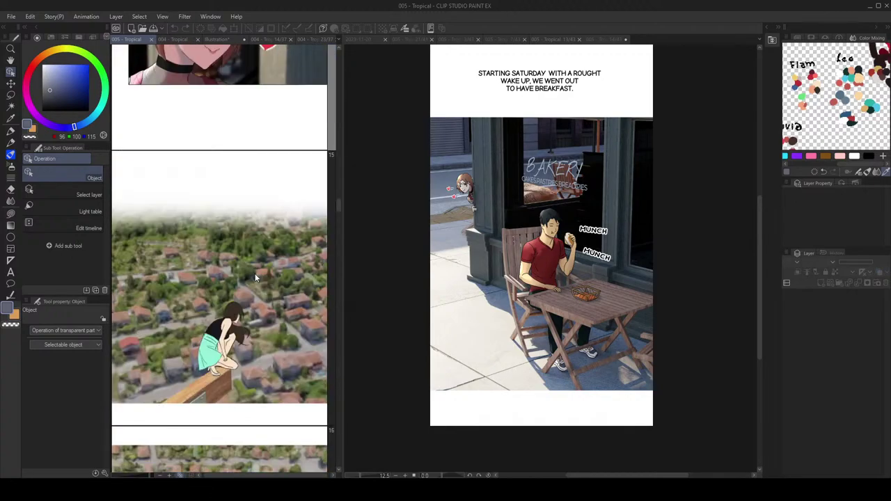
scroll(252, 272, "up", 4)
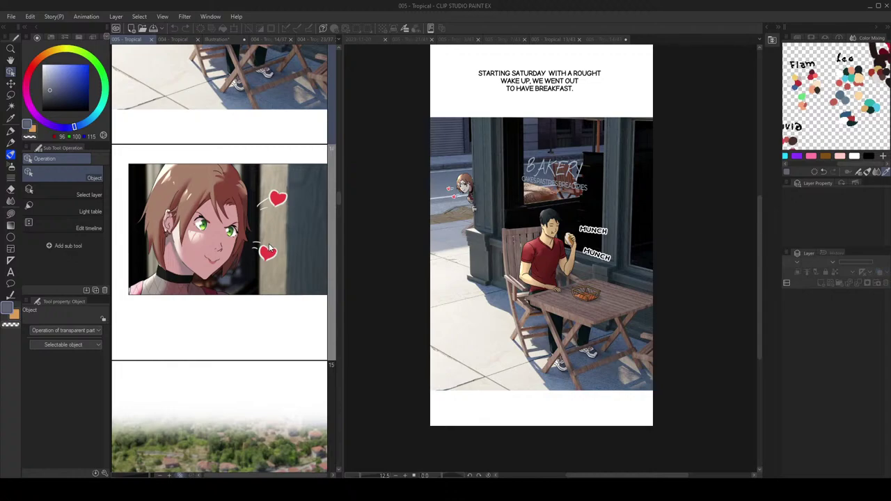
scroll(252, 257, "up", 8)
scroll(248, 258, "down", 2)
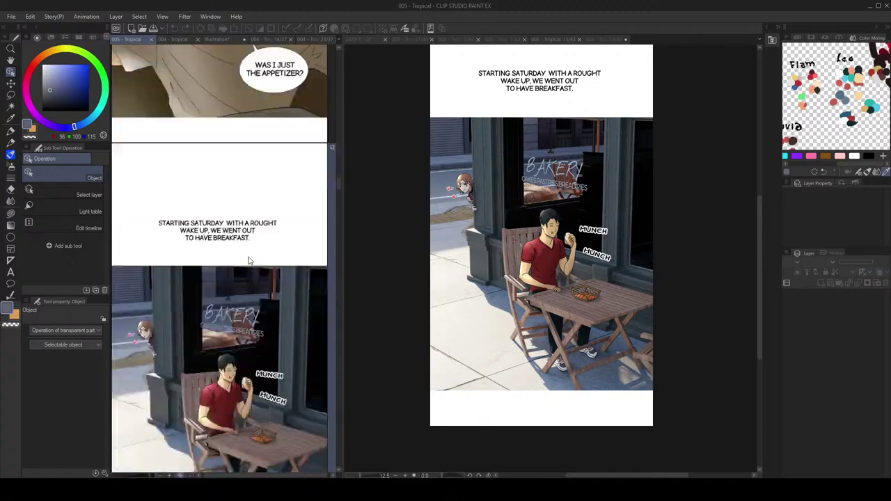
Step: Open page 21, the panel of the two startled women with the burger, from the 005 - Tropical page overview
left_click(174, 39)
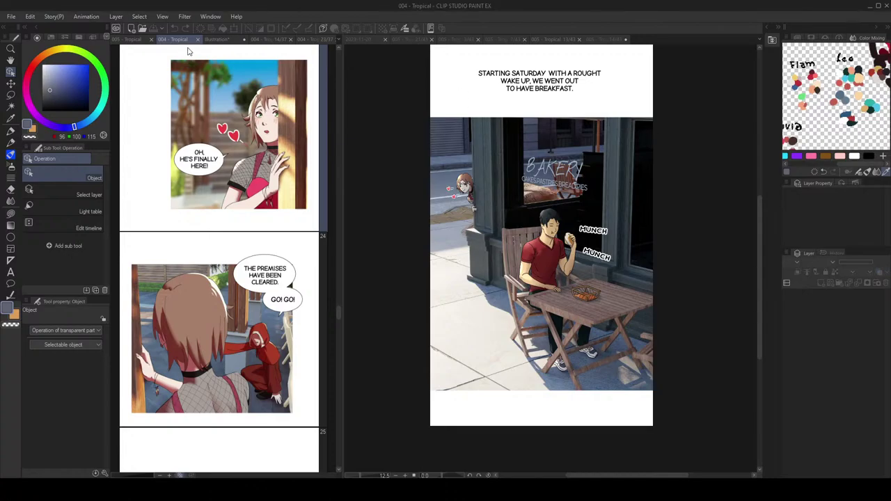
left_click(131, 40)
scroll(220, 240, "down", 5)
scroll(219, 241, "down", 19)
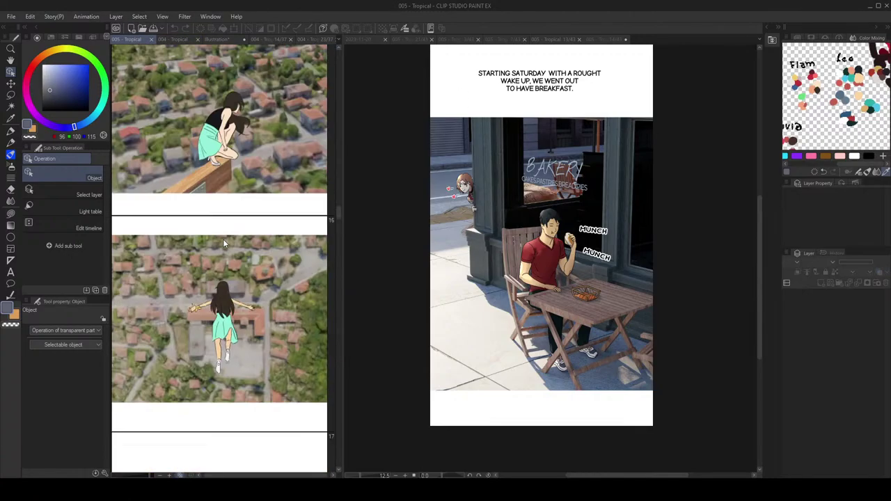
scroll(218, 232, "up", 3)
scroll(218, 232, "down", 10)
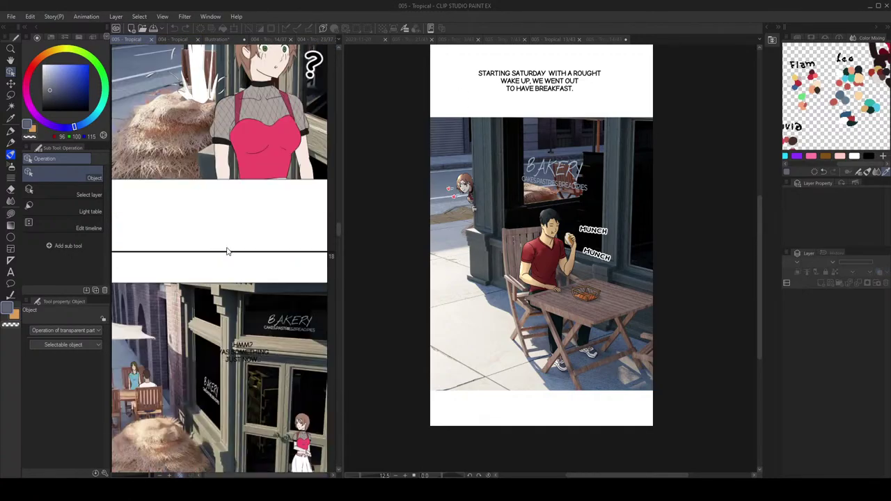
scroll(218, 268, "down", 3)
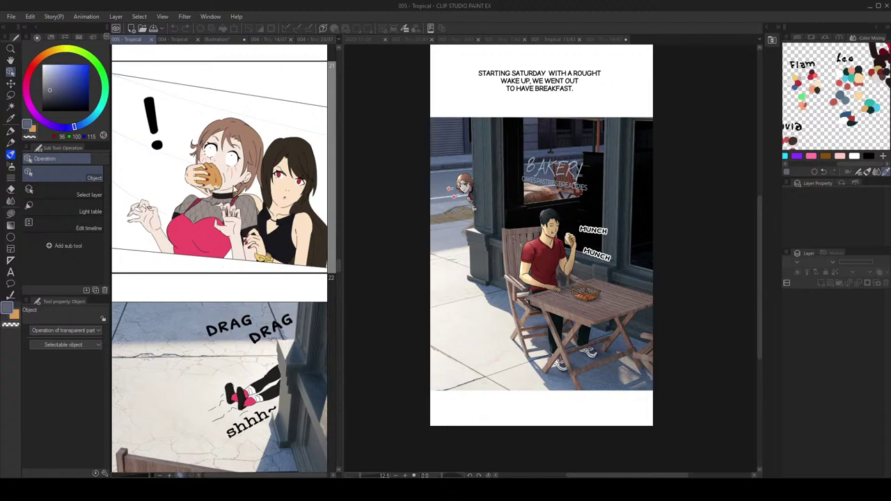
double_click(214, 106)
Step: Compare the flat-coloured page 21 with the shaded panels on pages 23 and 24 of 004 - Tropical
left_click(134, 40)
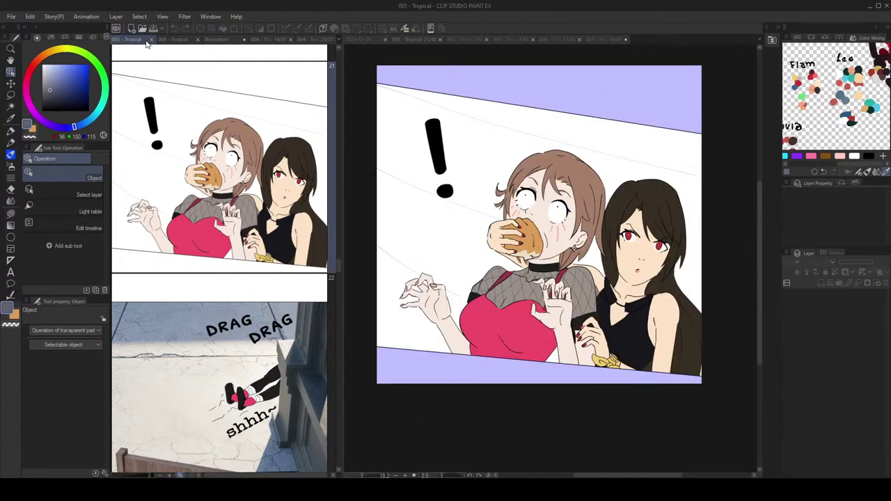
left_click(174, 40)
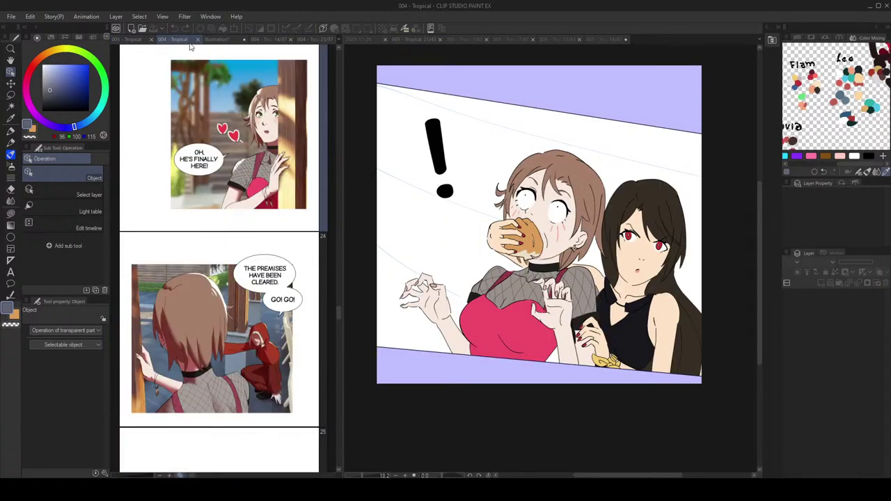
left_click(577, 172)
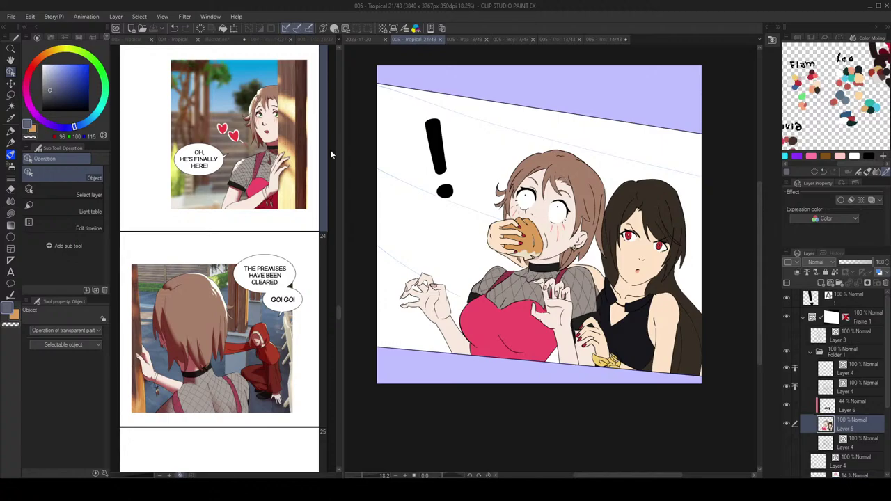
left_click_drag(507, 141, 509, 149)
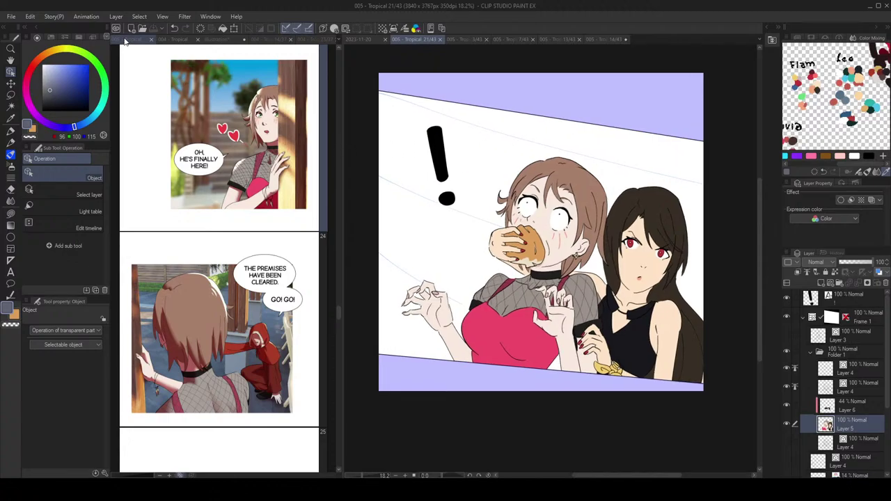
Step: Review the 005 - Tropical pages from the cover to the drag scene on page 22 to check shading and remaining flat panels
left_click(126, 40)
scroll(194, 165, "up", 10)
scroll(197, 188, "up", 15)
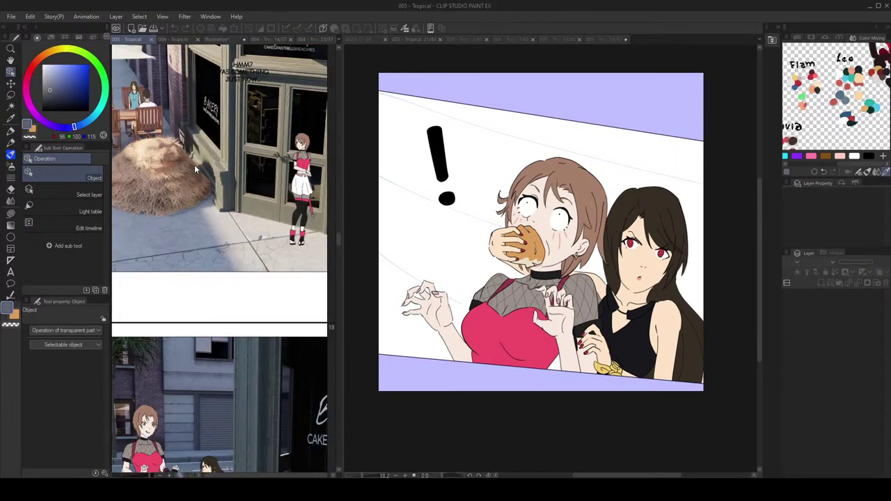
scroll(199, 212, "up", 15)
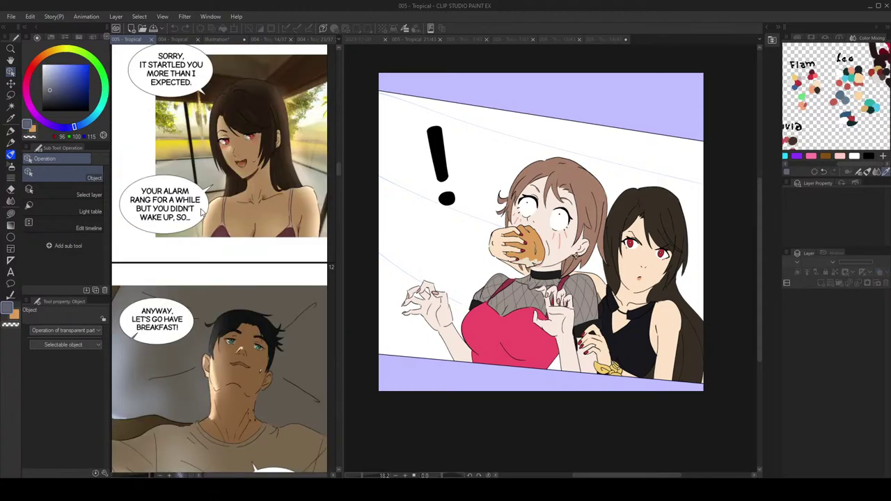
scroll(202, 217, "up", 12)
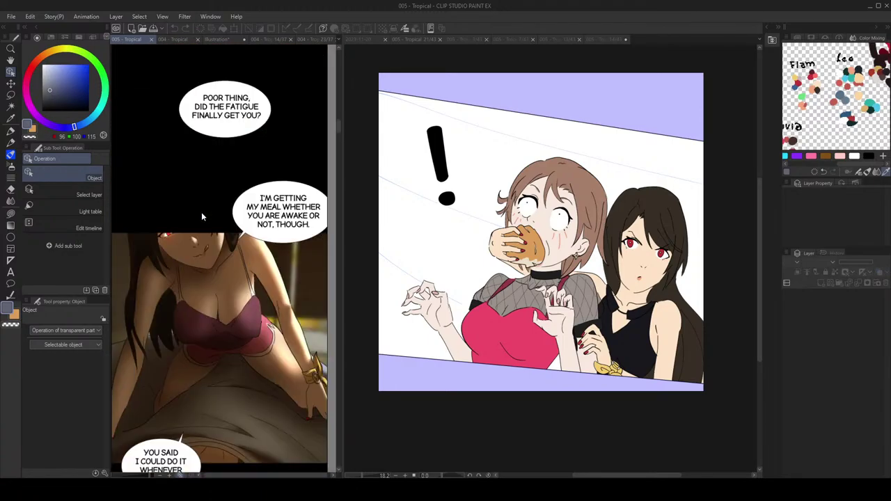
scroll(203, 218, "down", 20)
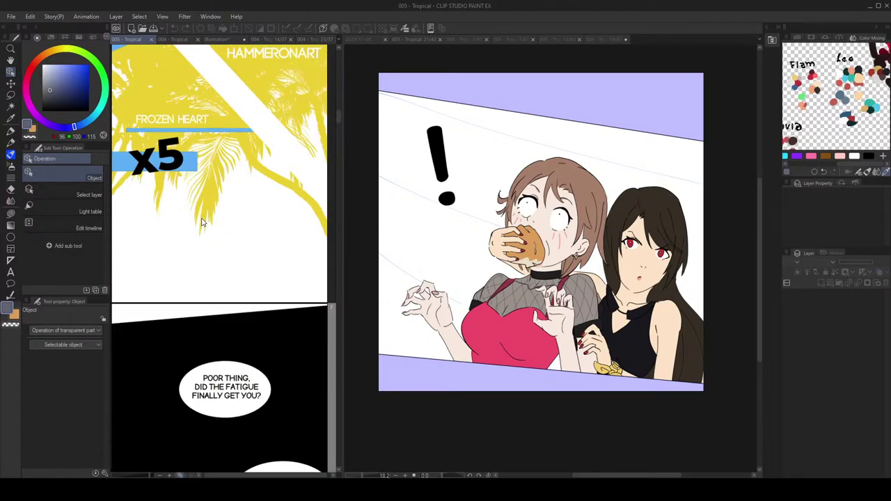
scroll(224, 236, "down", 20)
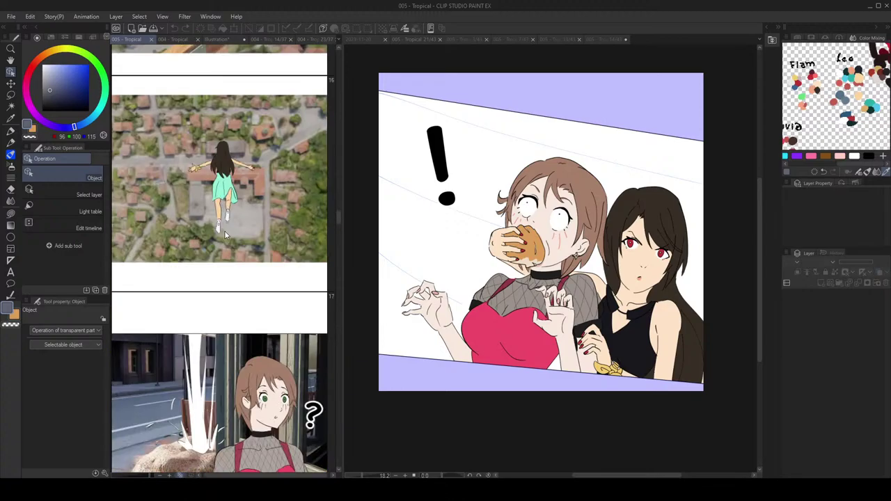
scroll(224, 239, "down", 3)
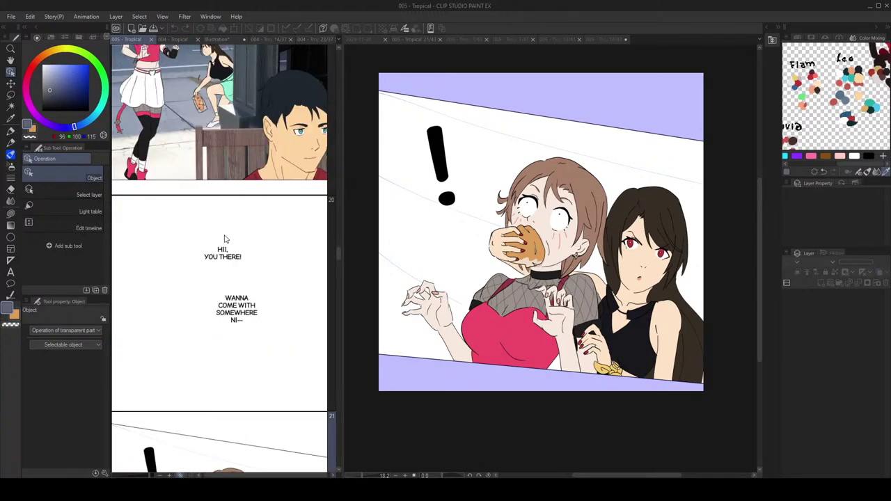
scroll(217, 243, "up", 1)
scroll(224, 234, "down", 10)
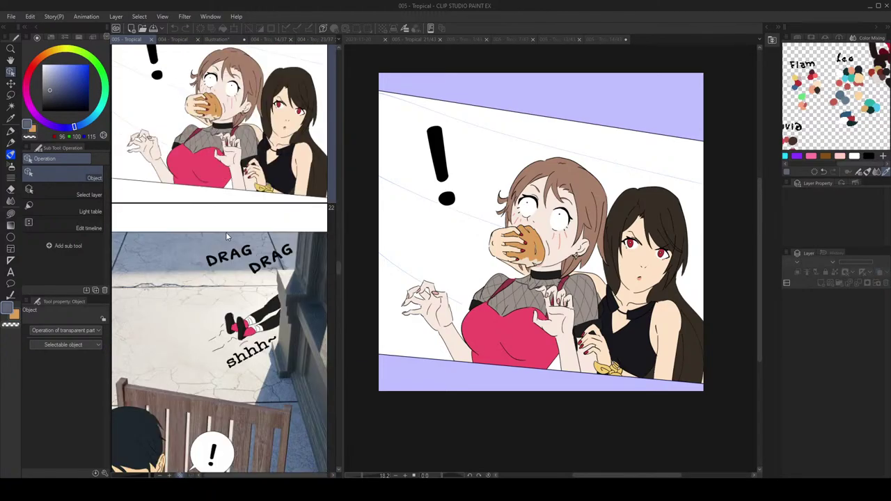
scroll(226, 235, "up", 15)
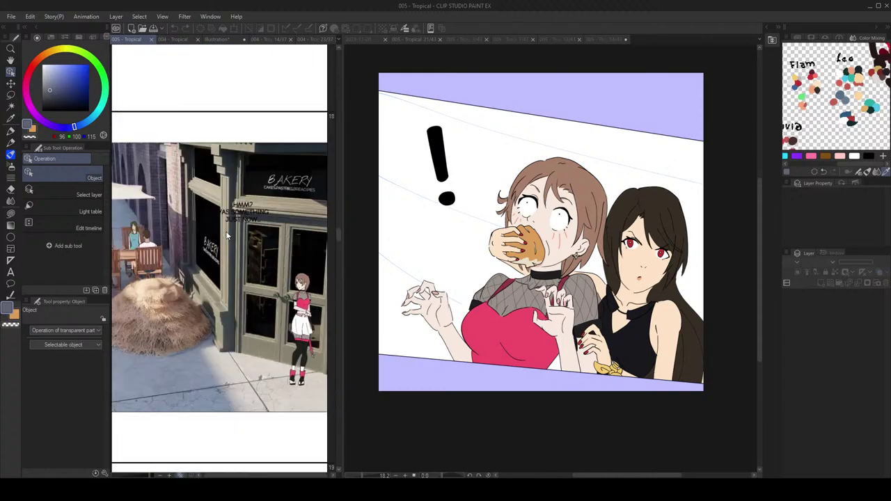
scroll(225, 233, "down", 15)
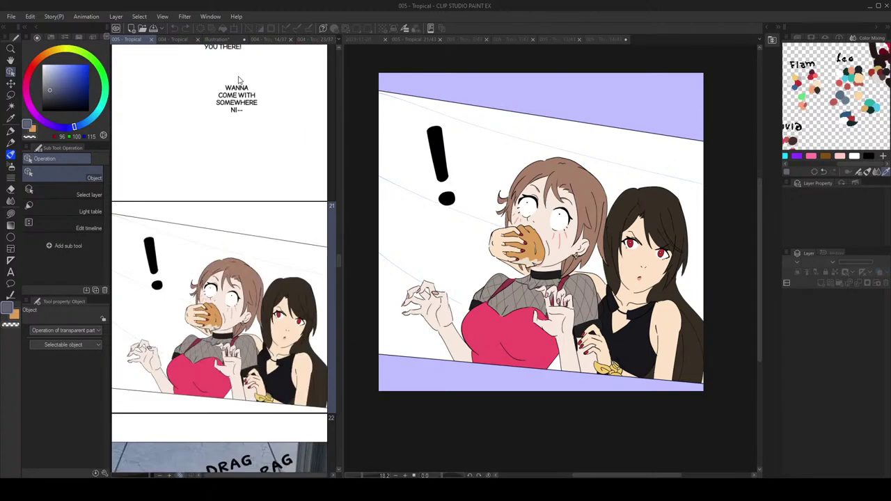
Step: Close page 14 of 004 - Tropical and return to that comic's overview at the shaded panels on pages 23 and 24
left_click(173, 40)
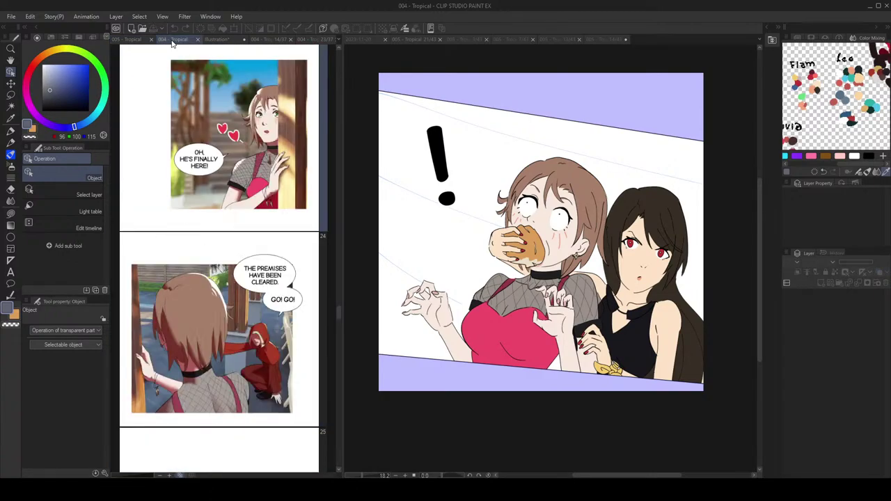
left_click(126, 41)
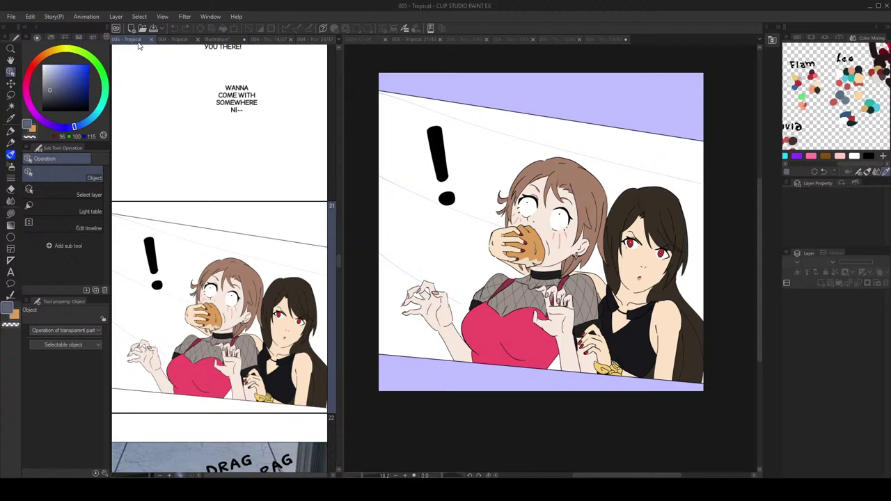
left_click(160, 42)
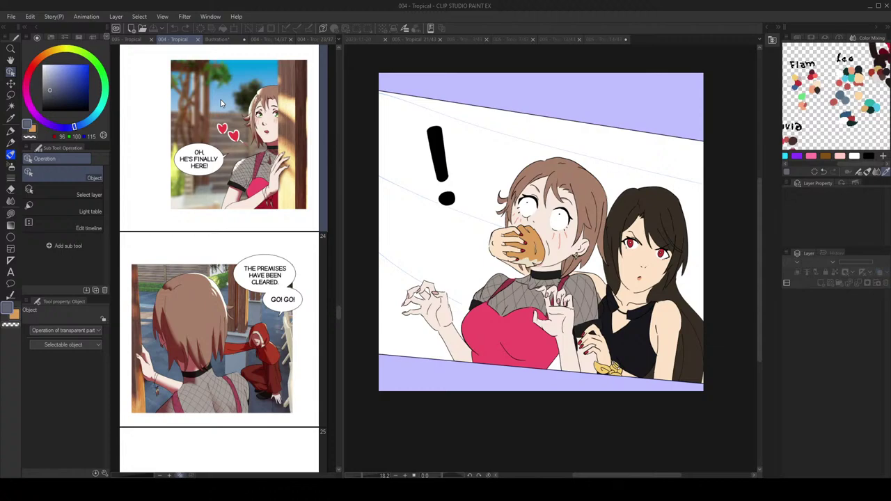
left_click(266, 43)
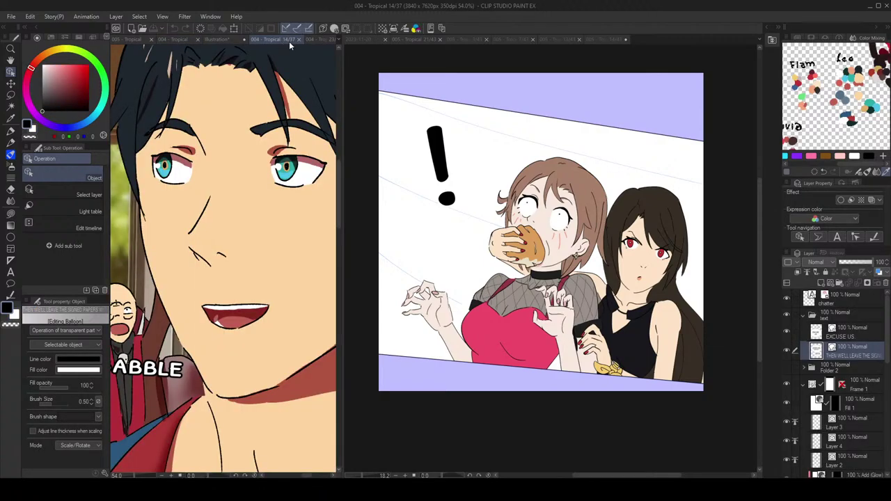
left_click(299, 39)
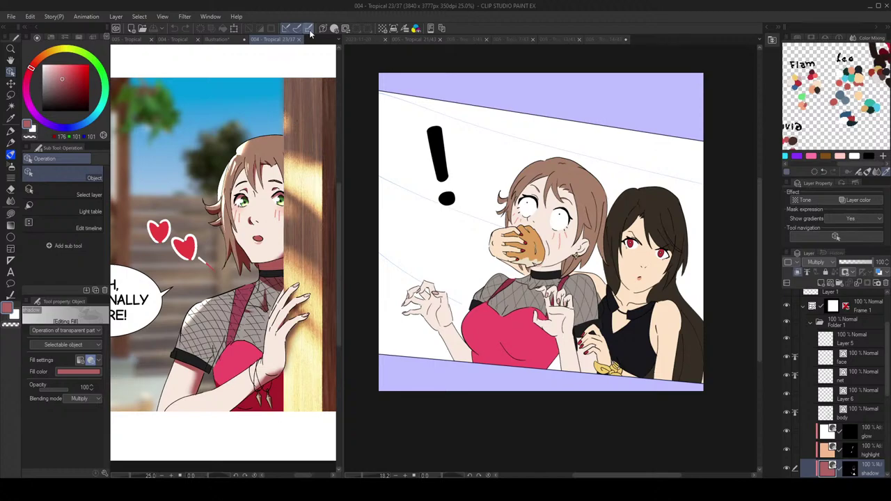
left_click(174, 40)
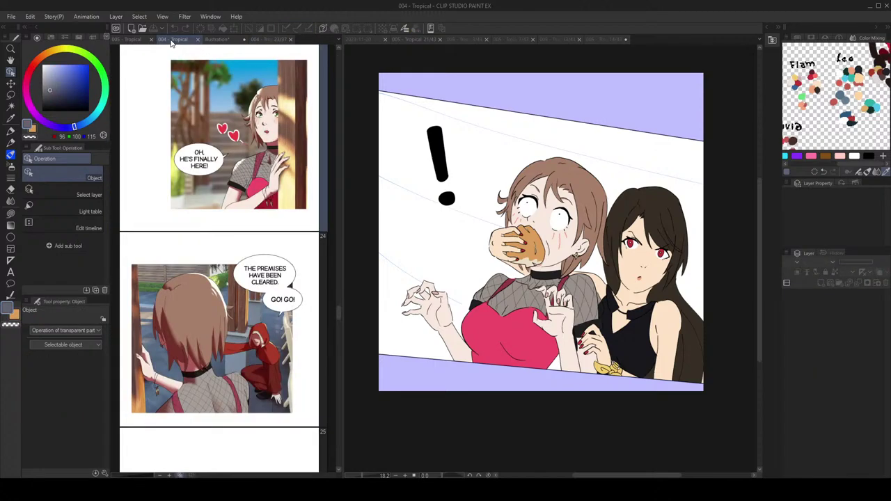
scroll(234, 181, "down", 3)
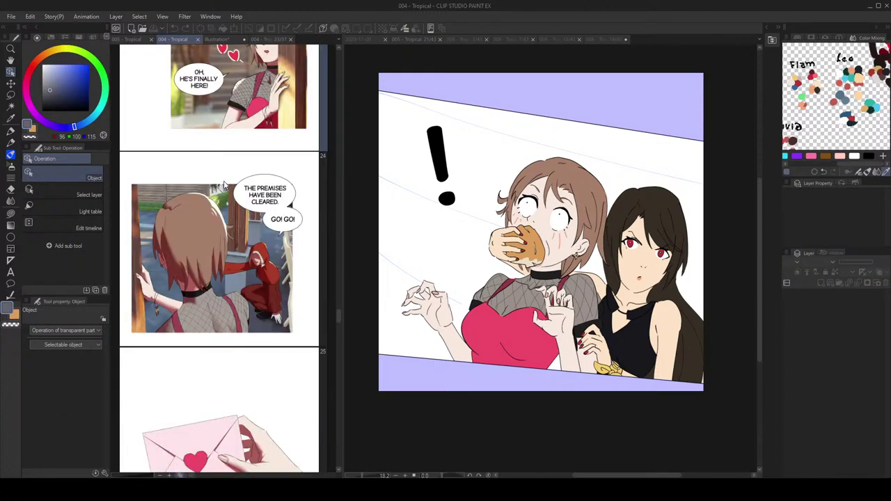
Step: Open page 14 of the 005 - Tropical story, the close-up panel with two hearts
left_click(128, 41)
scroll(216, 276, "up", 15)
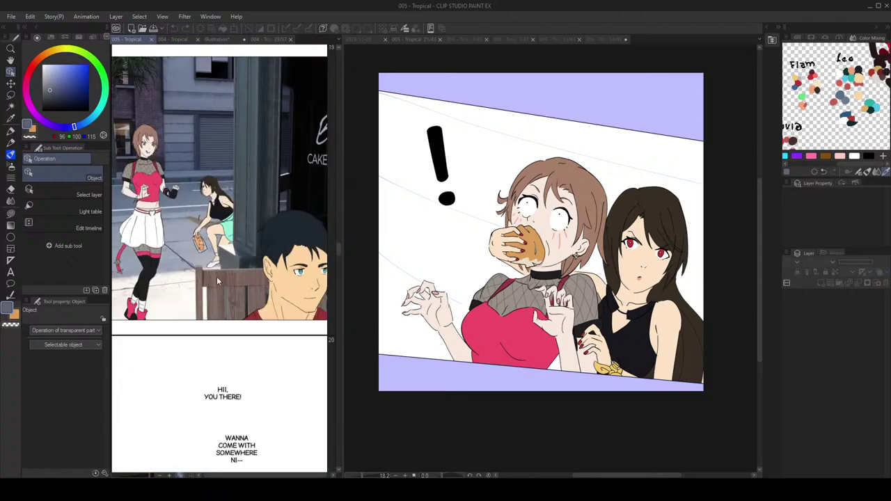
scroll(218, 285, "up", 8)
scroll(220, 301, "down", 3)
double_click(229, 236)
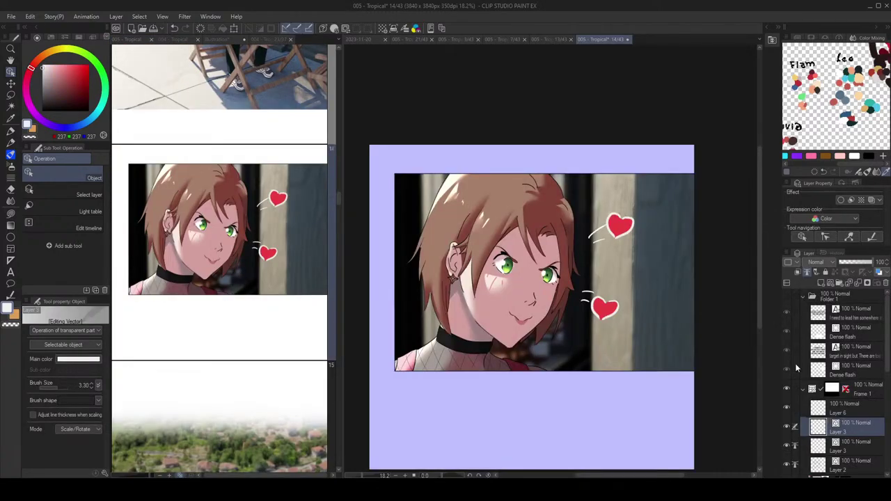
Step: Select and copy the five shading layers from skin accent up to glow on page 14
scroll(855, 413, "down", 3)
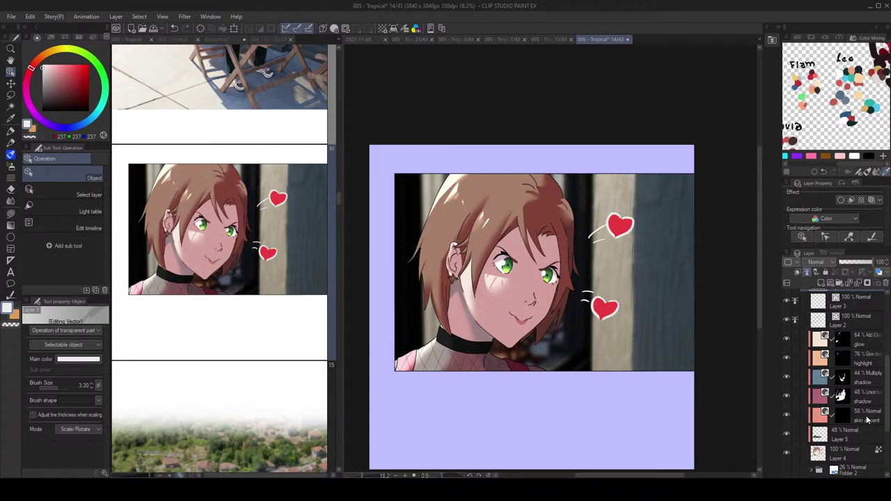
left_click(863, 416)
left_click(869, 345, "shift")
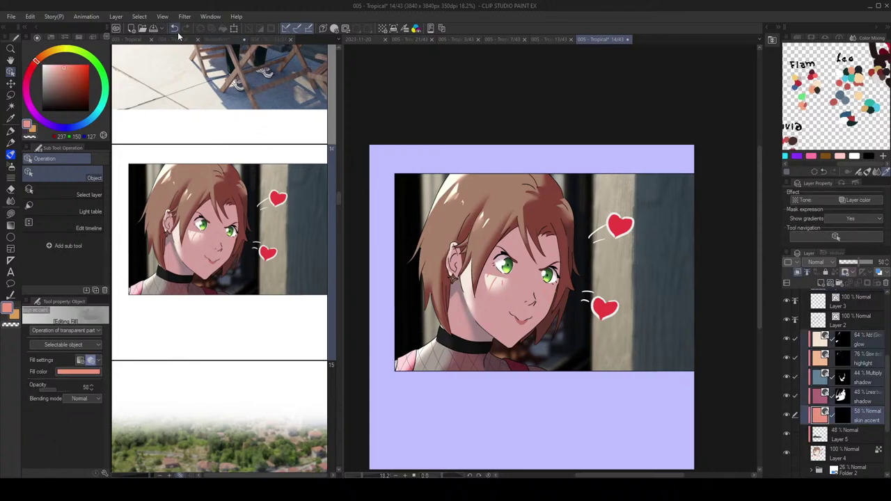
Step: Open page 21 of 005 - Tropical and paste the copied shading layers directly above Layer 6
left_click(174, 39)
scroll(221, 209, "up", 2)
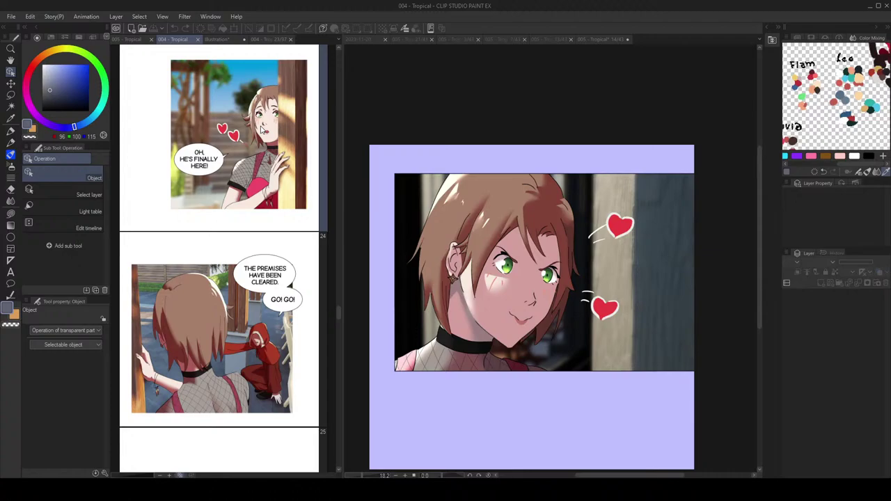
left_click(136, 40)
scroll(265, 311, "down", 10)
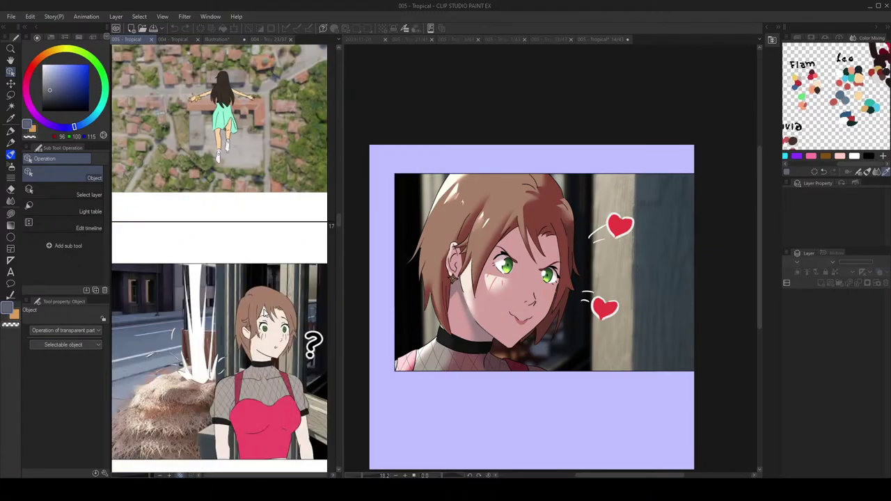
scroll(252, 311, "down", 10)
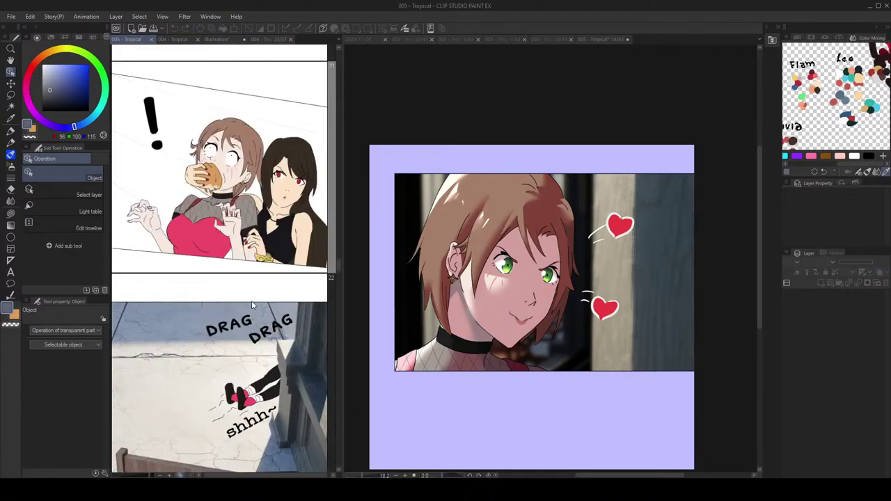
double_click(239, 217)
left_click(861, 409)
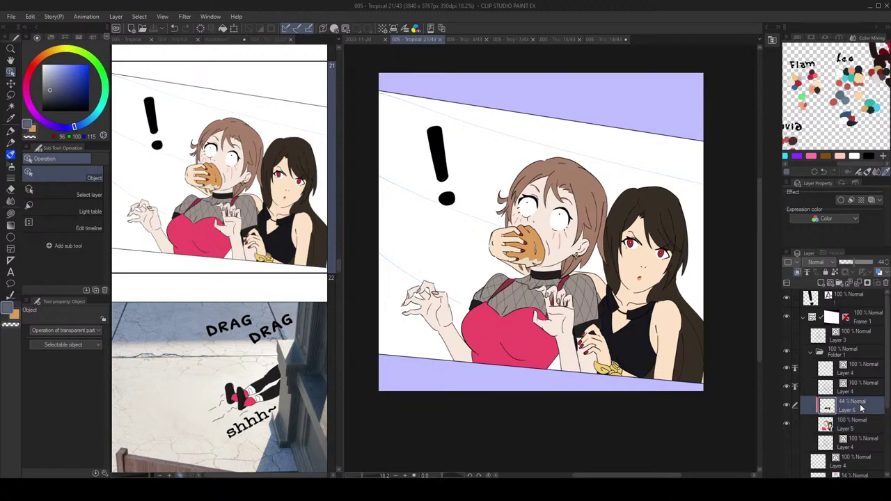
key("ctrl+v")
Step: Clear the painted masks of the pasted glow, highlight, shadow and skin accent layers on page 21
scroll(862, 415, "down", 1)
key("Delete")
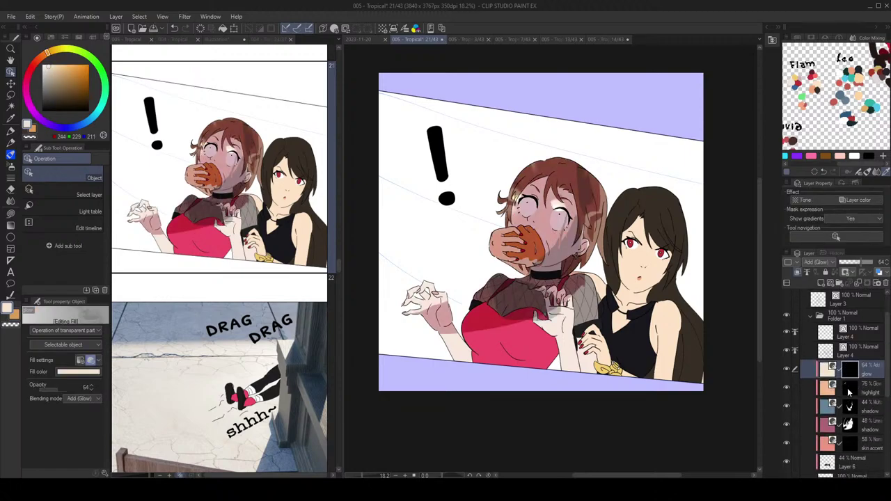
left_click(847, 390)
key("Delete")
left_click(849, 429)
key("Delete")
left_click(852, 413)
key("Delete")
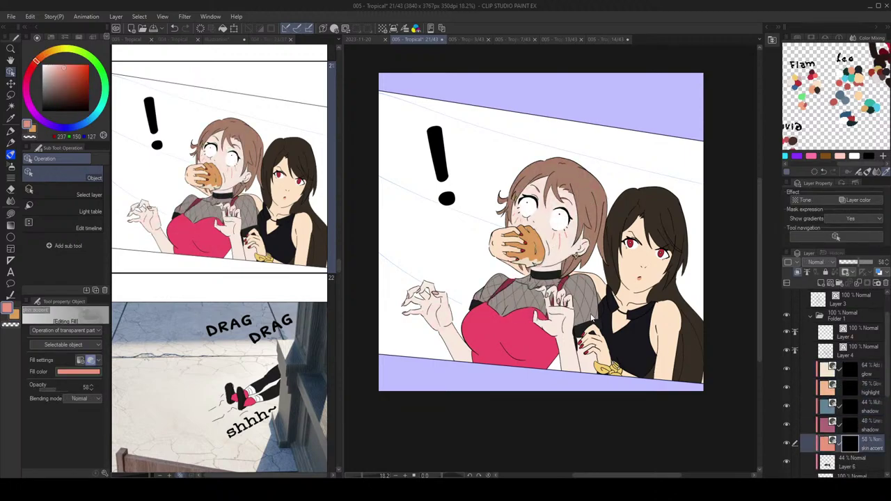
Step: Open page 23 of 004 - Tropical and check the settings of its skin accent layer
left_click(174, 39)
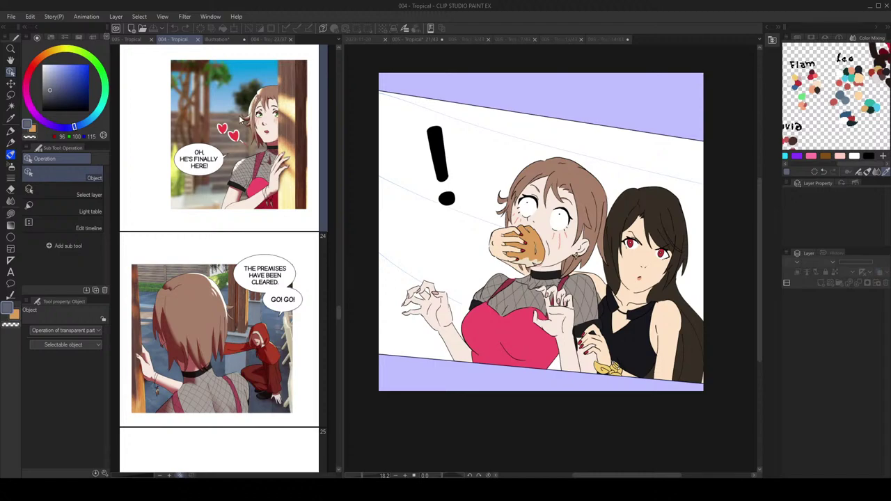
double_click(239, 120)
scroll(853, 418, "down", 2)
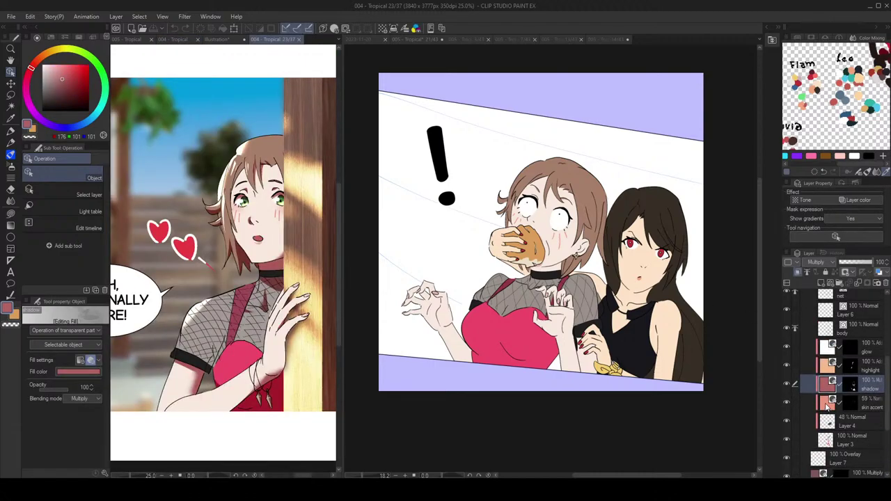
left_click(827, 406)
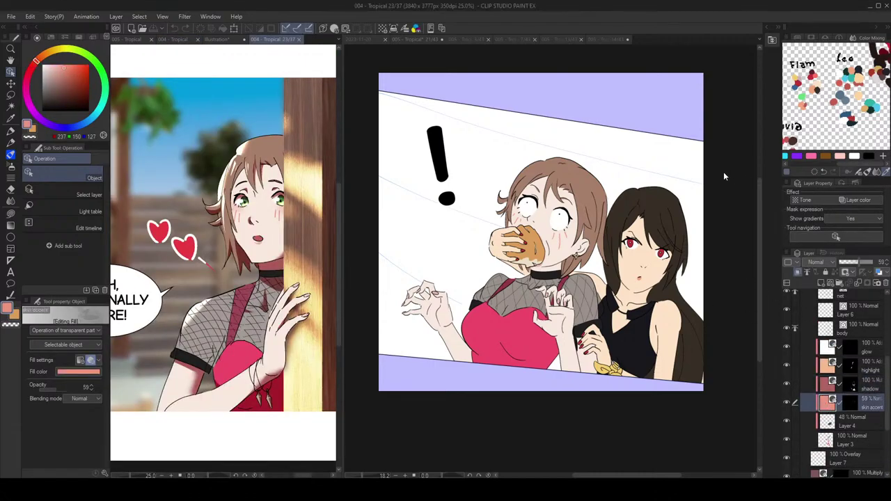
Step: Return to page 14 of 005 - Tropical and make the skin accent layer's mask active
left_click(132, 39)
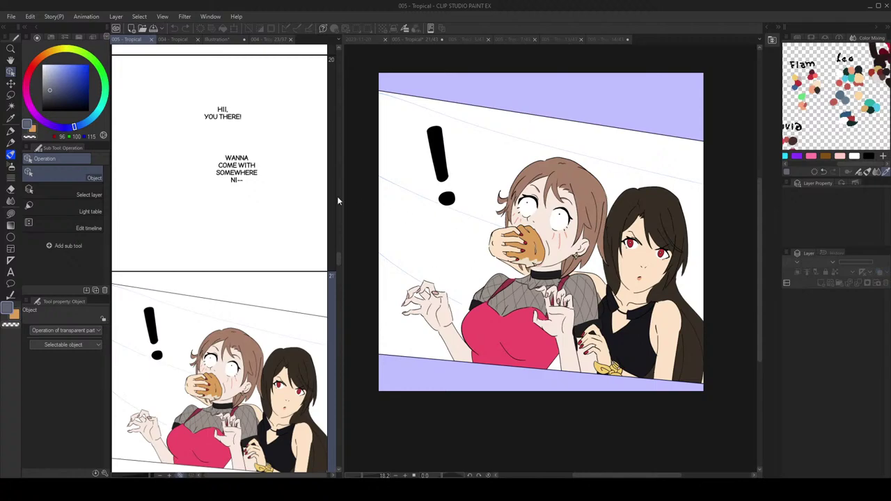
scroll(256, 190, "up", 15)
scroll(239, 315, "up", 5)
double_click(243, 366)
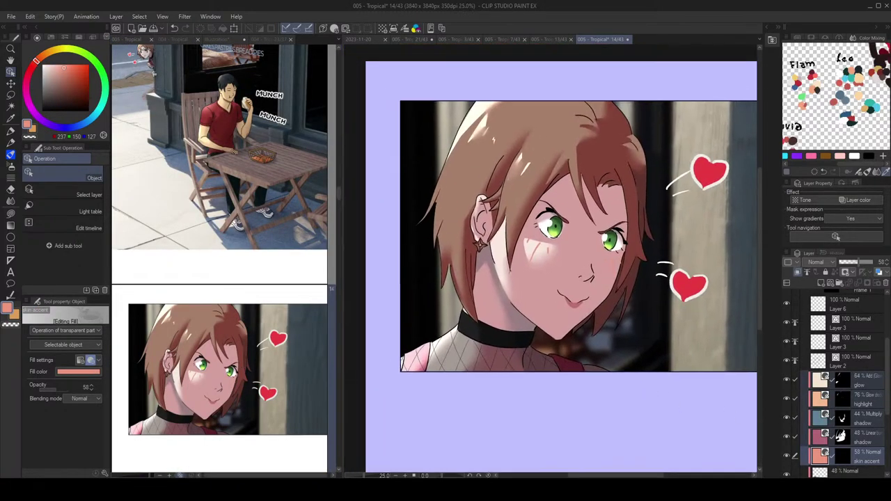
left_click(829, 437)
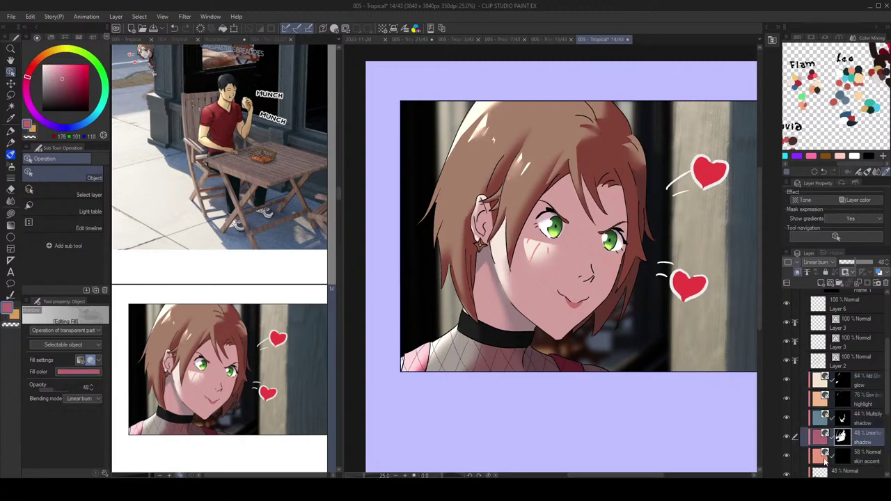
left_click(826, 458)
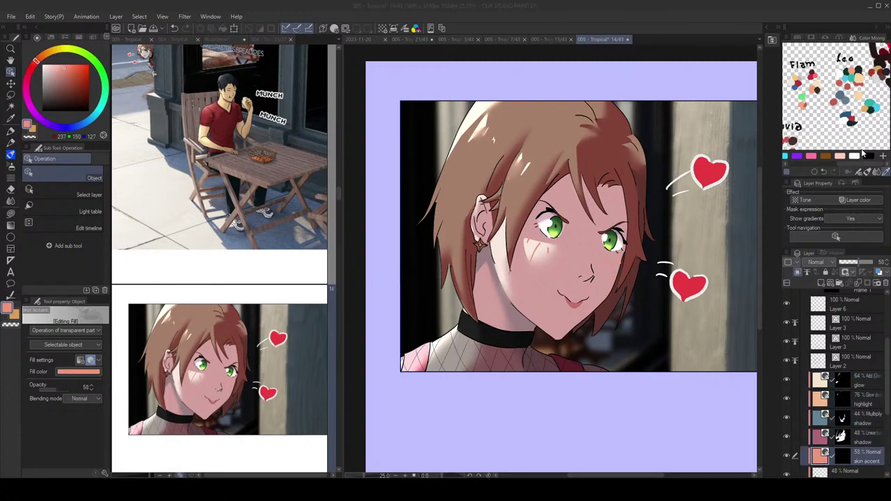
left_click(843, 458)
Step: Select the face's skin area on page 14 and return to the skin accent mask for painting
key("b")
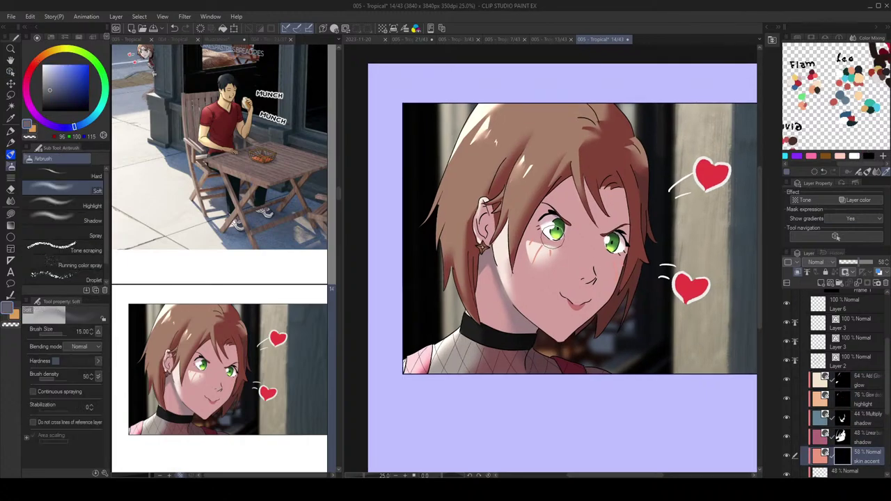
scroll(557, 240, "up", 4)
scroll(858, 453, "down", 1)
scroll(859, 452, "down", 3)
left_click(861, 440)
key("w")
left_click(585, 279)
left_click(843, 396)
key("b")
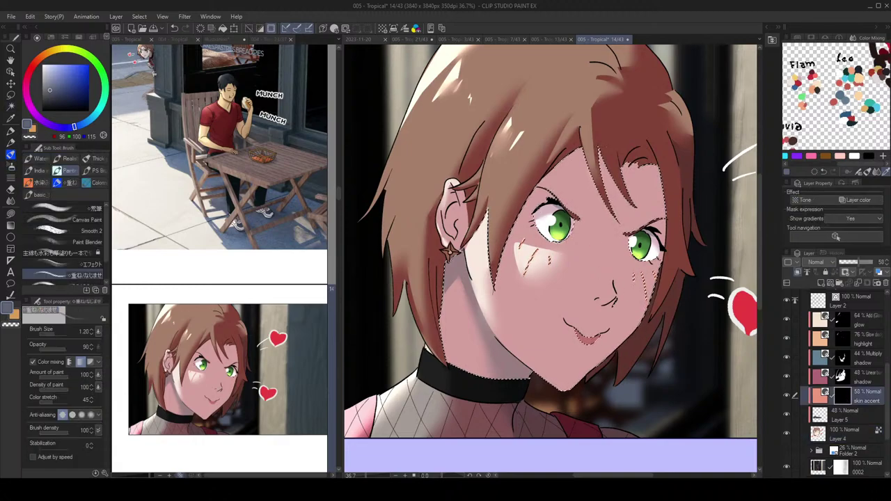
Step: Hide the selection border, airbrush a soft blush under both eyes on the skin accent mask, and save the page
left_click(274, 30)
key("]")
key("[")
mouse_move(535, 229)
left_mouse_down()
mouse_move(546, 243)
mouse_move(539, 246)
left_mouse_up()
key("ctrl+z")
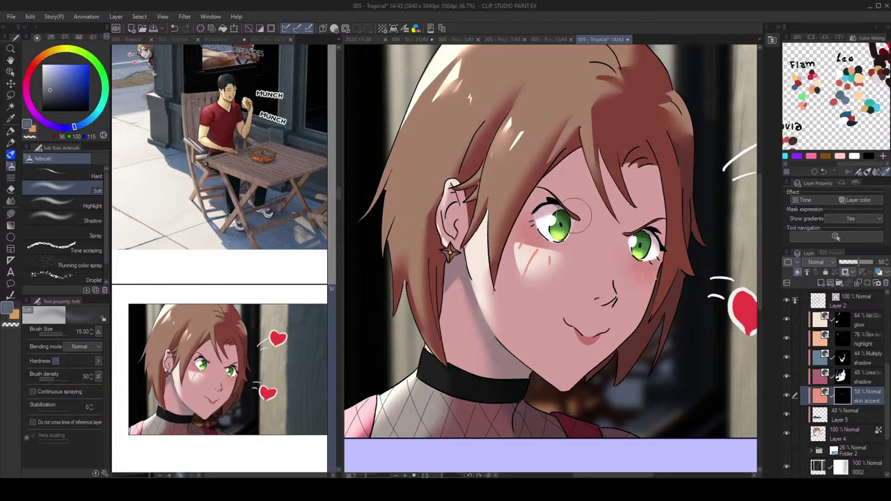
scroll(599, 223, "down", 3)
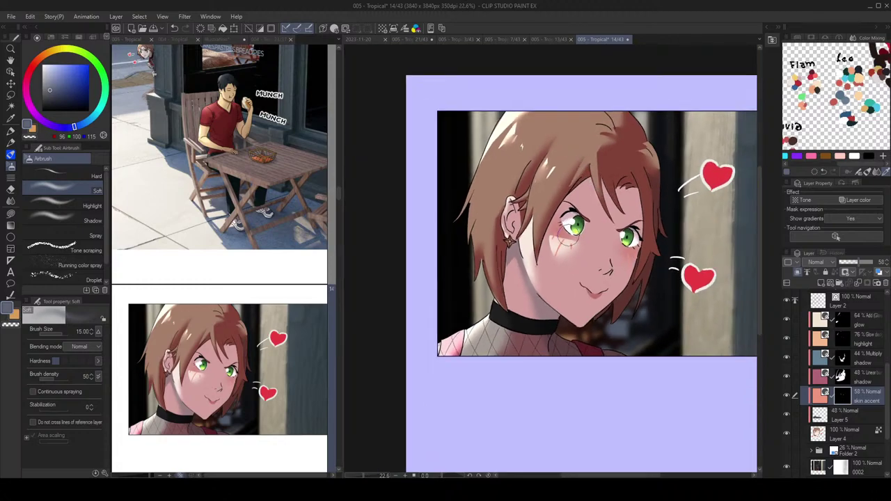
left_click_drag(645, 252, 652, 260)
key("c")
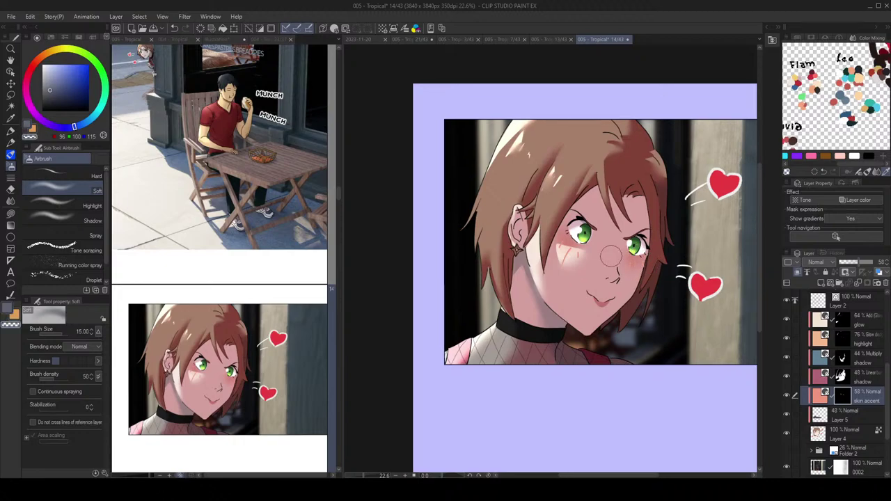
key("c")
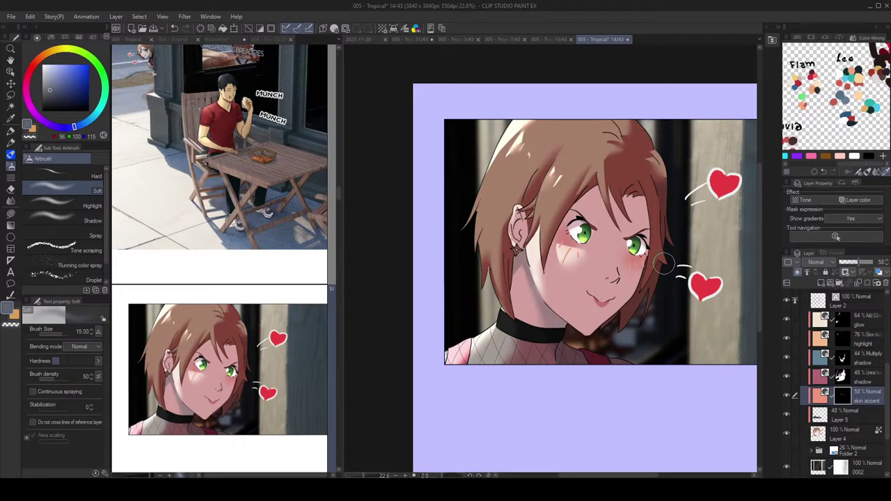
scroll(653, 254, "down", 2)
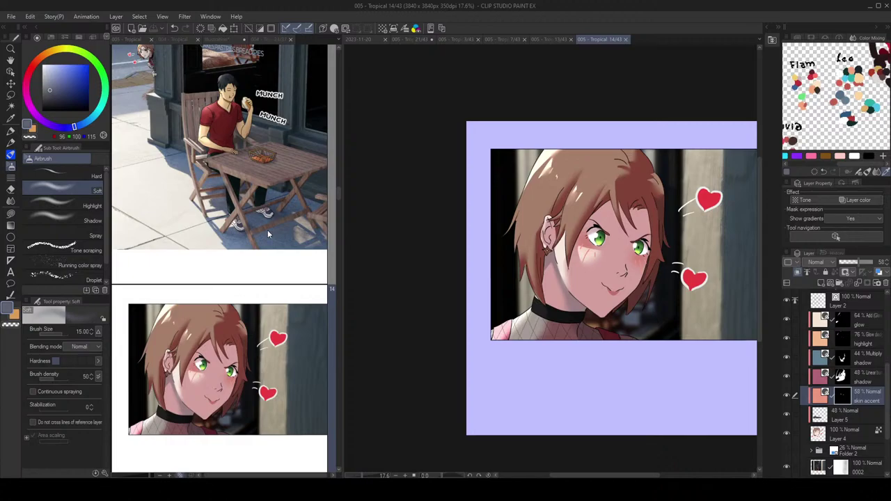
Step: Open page 21 of 005 - Tropical, the panel with the exclamation mark
left_click(265, 273)
scroll(243, 376, "down", 5)
scroll(243, 373, "down", 15)
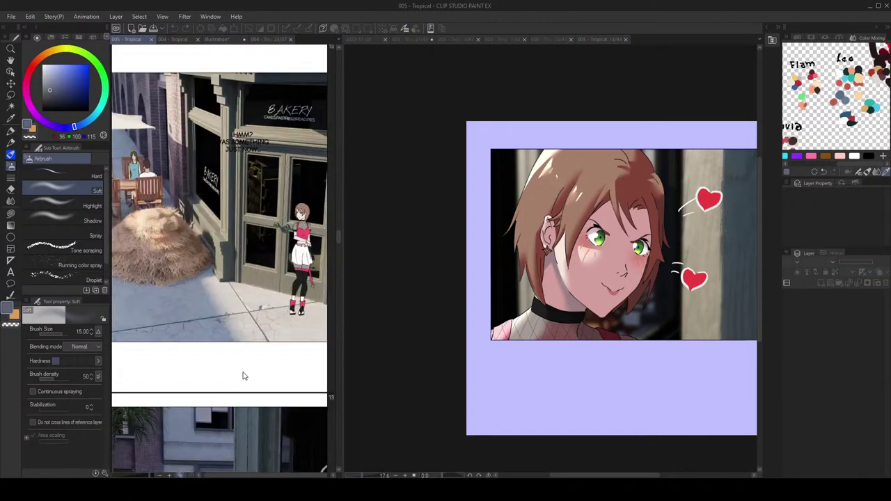
scroll(246, 365, "up", 1)
double_click(230, 272)
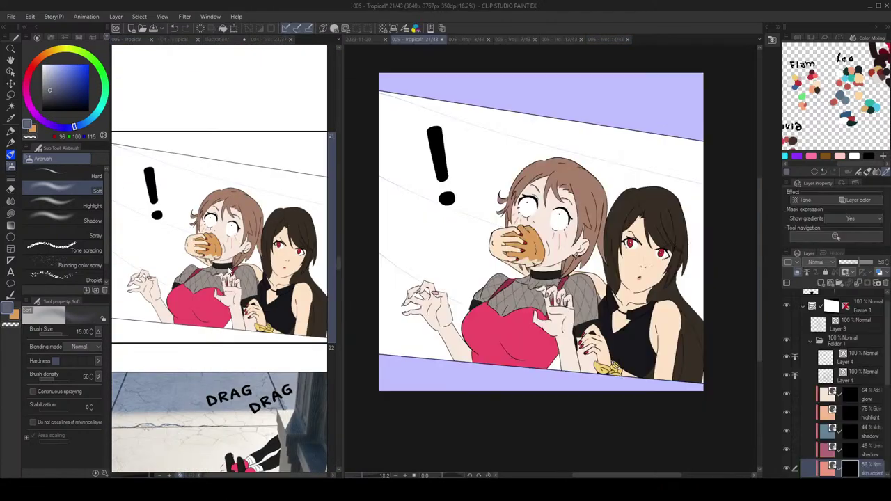
Step: Select the brown-haired woman's facial skin and make the skin accent layer's mask active
scroll(870, 435, "down", 3)
left_click(852, 411)
key("w")
scroll(592, 258, "up", 1)
left_click(555, 241)
left_click(850, 372)
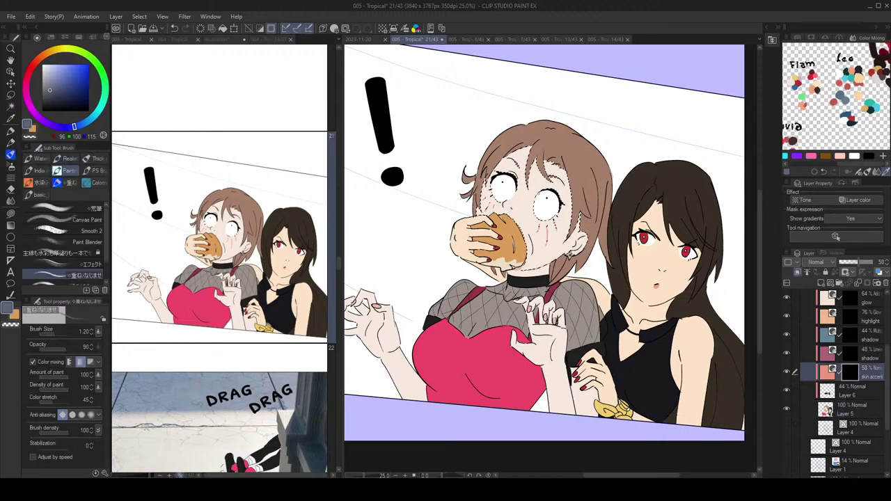
Step: Hide the selection border and airbrush a soft blush below the brown-haired woman's eyes on the skin accent mask
key("b")
scroll(530, 190, "up", 5)
left_click_drag(529, 190, 538, 195)
left_click(270, 29)
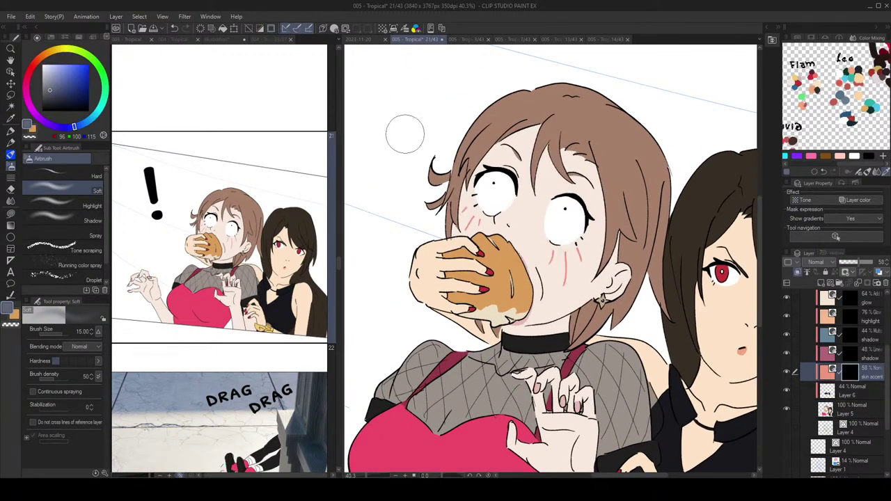
mouse_move(480, 202)
left_mouse_down()
mouse_move(476, 217)
mouse_move(482, 210)
left_mouse_up()
left_click_drag(565, 235, 577, 241)
scroll(601, 225, "down", 2)
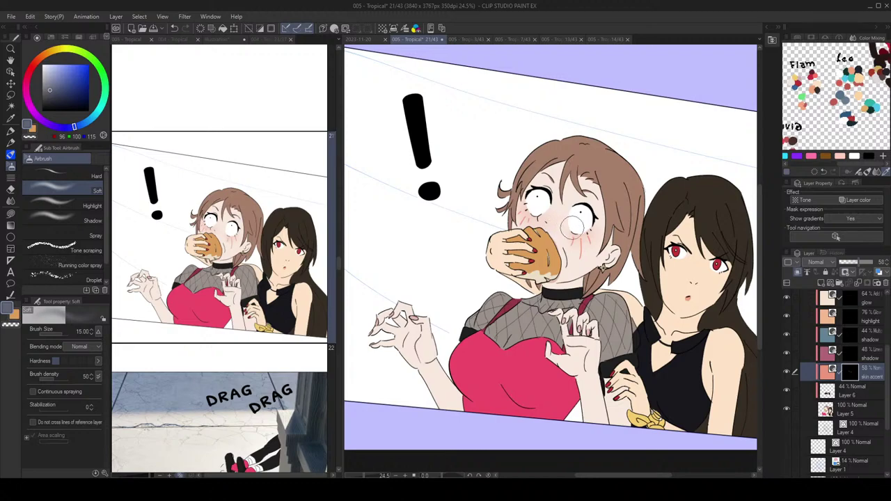
left_click_drag(593, 233, 559, 218)
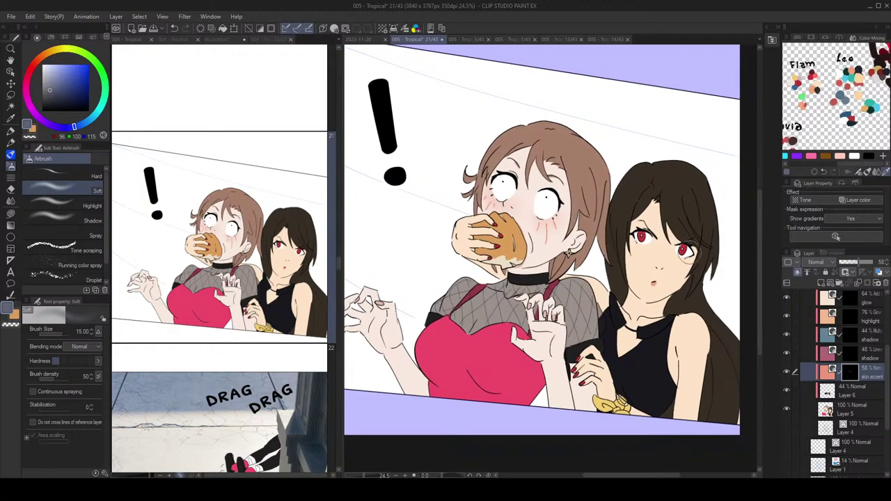
Step: Select the dark-haired woman's facial skin and return to the skin accent layer's mask
left_click(857, 414)
key("w")
left_click(664, 278)
left_click(853, 375)
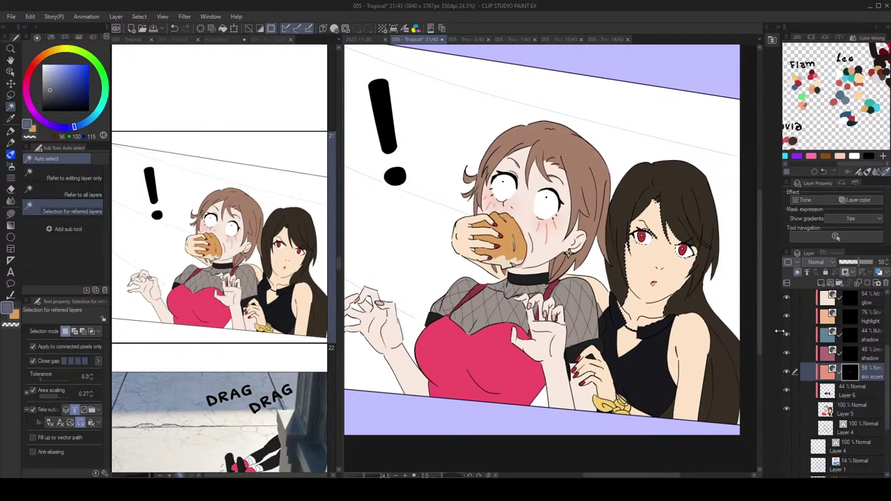
Step: Airbrush a soft blush on the dark-haired woman's cheeks with the Soft airbrush at size 12
key("b")
scroll(682, 244, "up", 2)
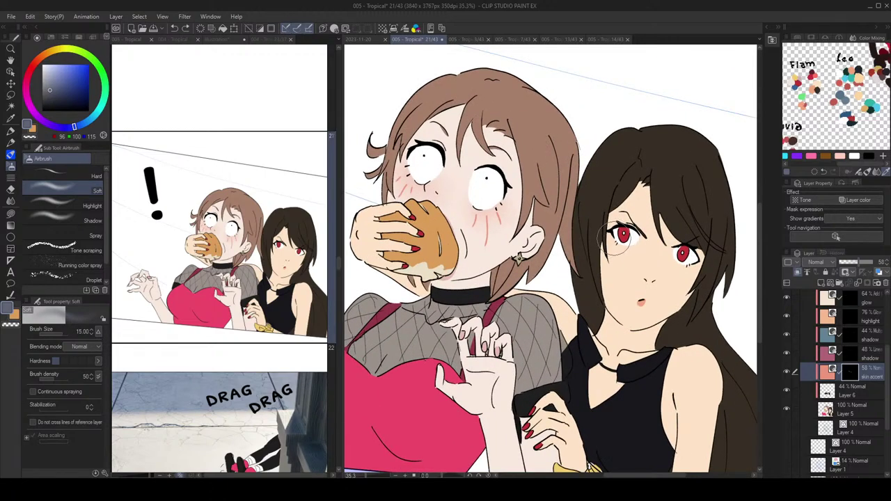
key("[")
left_click_drag(616, 233, 611, 243)
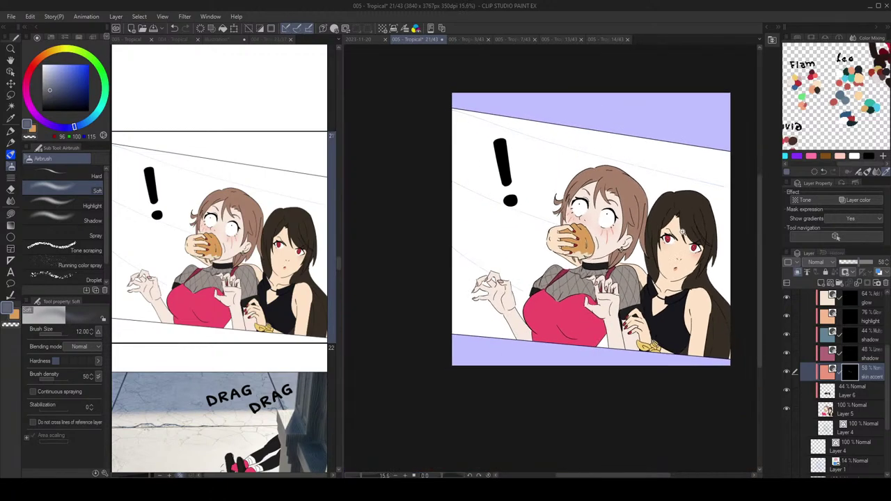
scroll(685, 268, "down", 3)
scroll(656, 245, "up", 2)
left_click_drag(658, 239, 669, 244)
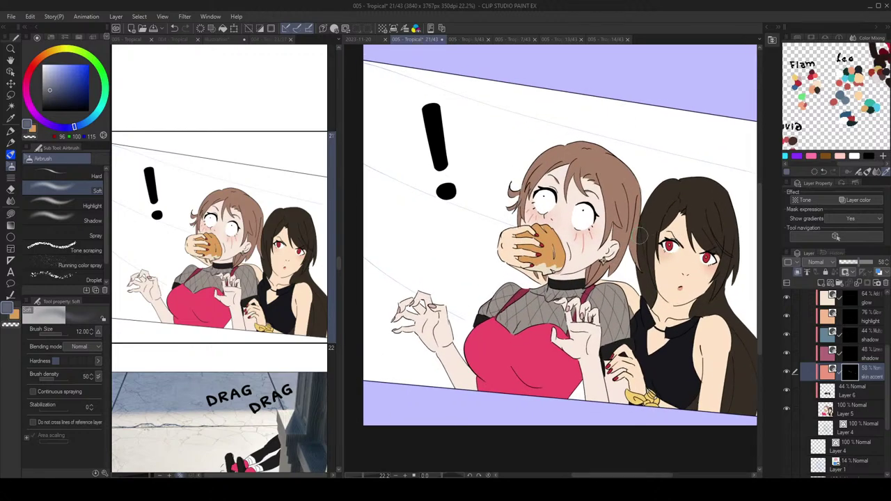
Step: Make the 48% linear burn shadow layer's mask active and switch to the Lasso fill tool
left_click(865, 349)
scroll(857, 362, "up", 1)
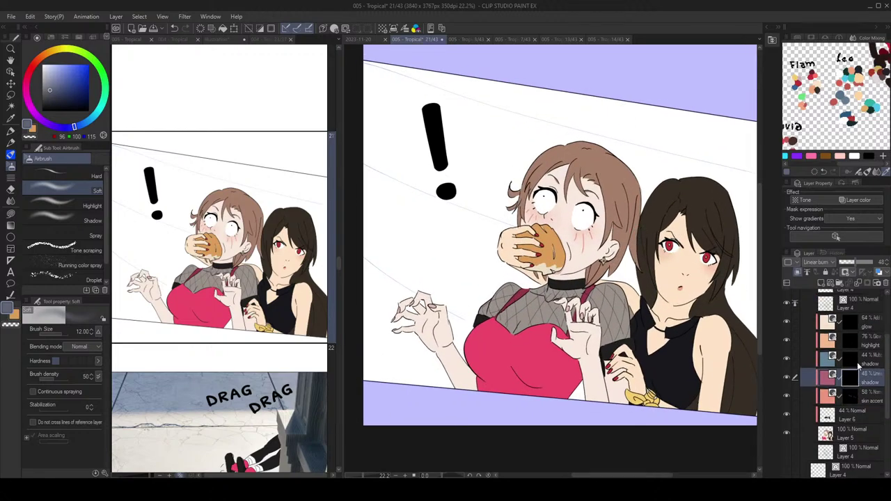
key("g")
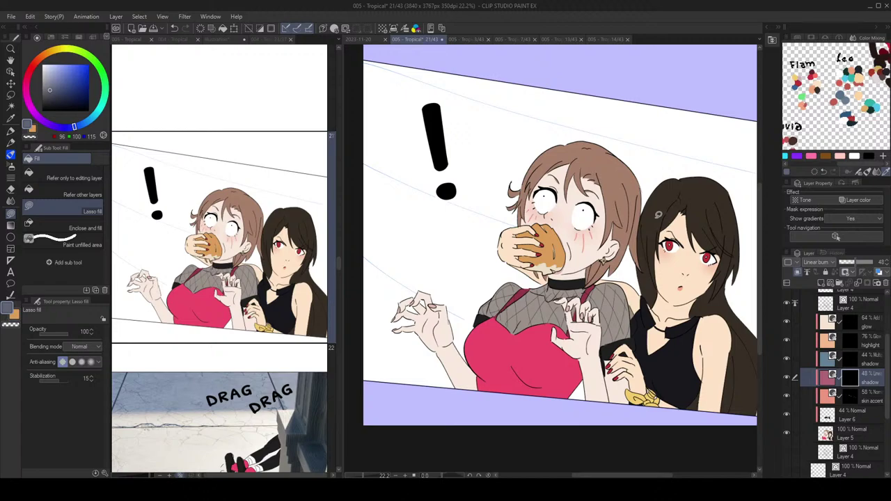
Step: Try covering both women with large lasso-filled shadow areas on the shadow mask and clear the selection
left_click_drag(658, 215, 625, 193)
mouse_move(666, 273)
left_mouse_down()
mouse_move(502, 309)
mouse_move(717, 210)
mouse_move(693, 195)
left_mouse_up()
scroll(705, 183, "down", 1)
key("ctrl+z")
mouse_move(660, 136)
left_mouse_down()
mouse_move(490, 183)
mouse_move(749, 265)
left_mouse_up()
mouse_move(618, 97)
left_mouse_down()
mouse_move(593, 406)
mouse_move(731, 278)
left_mouse_up()
key("ctrl+d")
mouse_move(636, 167)
left_mouse_down()
mouse_move(657, 116)
mouse_move(629, 96)
left_mouse_up()
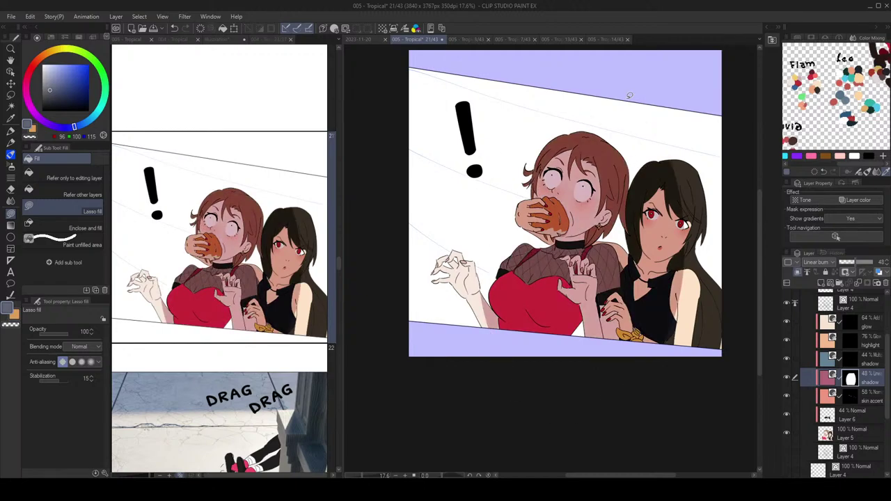
Step: Check the earlier story page's colouring and erase the large shadow fill from the mask using transparent colour
scroll(271, 202, "up", 5)
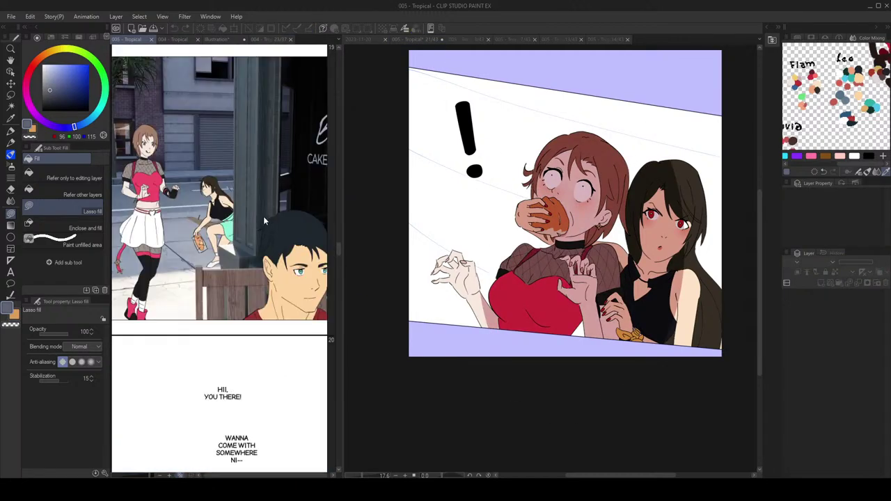
left_click(543, 158)
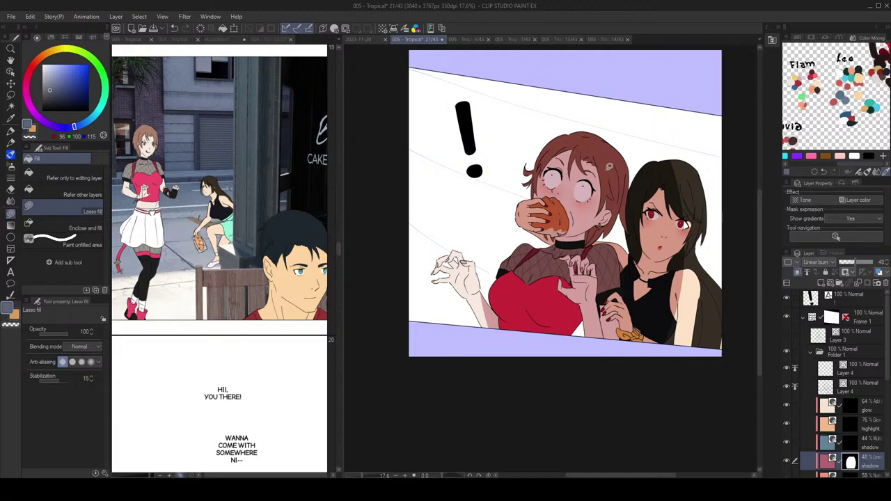
left_click_drag(619, 179, 599, 170)
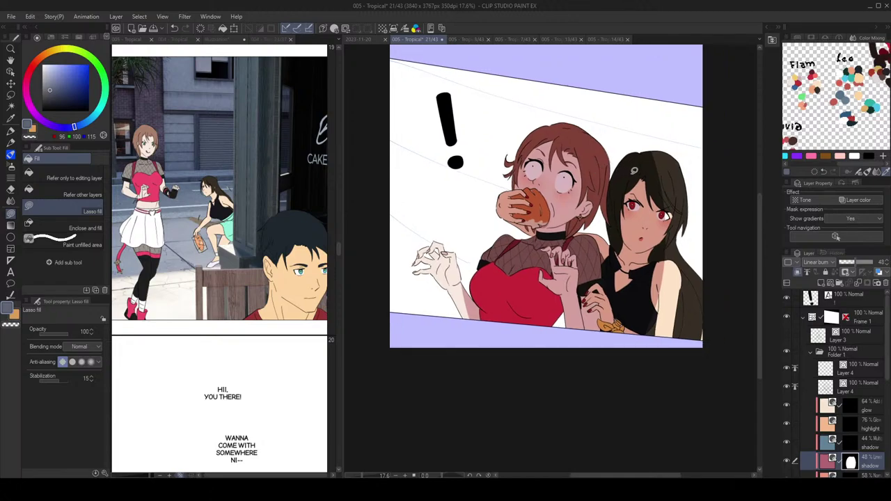
left_click_drag(682, 169, 666, 153)
key("c")
mouse_move(553, 74)
left_mouse_down()
mouse_move(587, 382)
mouse_move(630, 126)
left_mouse_up()
key("c")
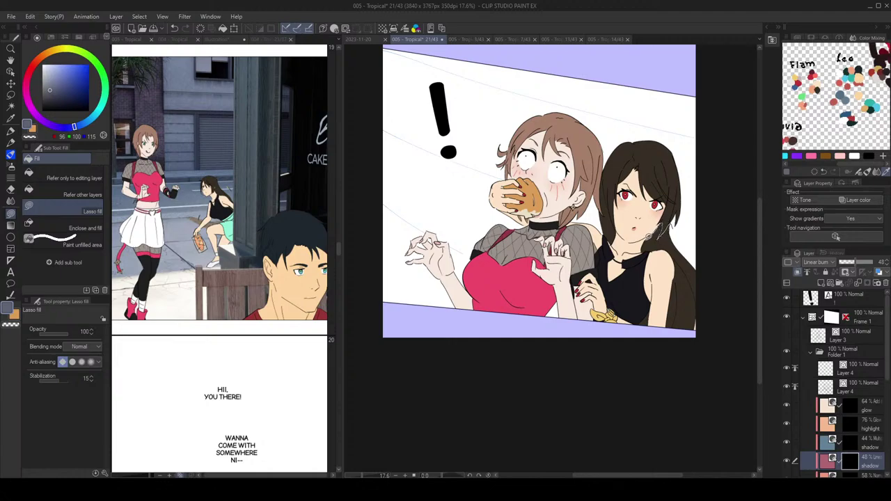
Step: Lasso-fill shadows on the dark-haired woman's hair, the outer side of her arm, her armpit and neckline
mouse_move(646, 248)
left_mouse_down()
mouse_move(695, 241)
mouse_move(669, 220)
left_mouse_up()
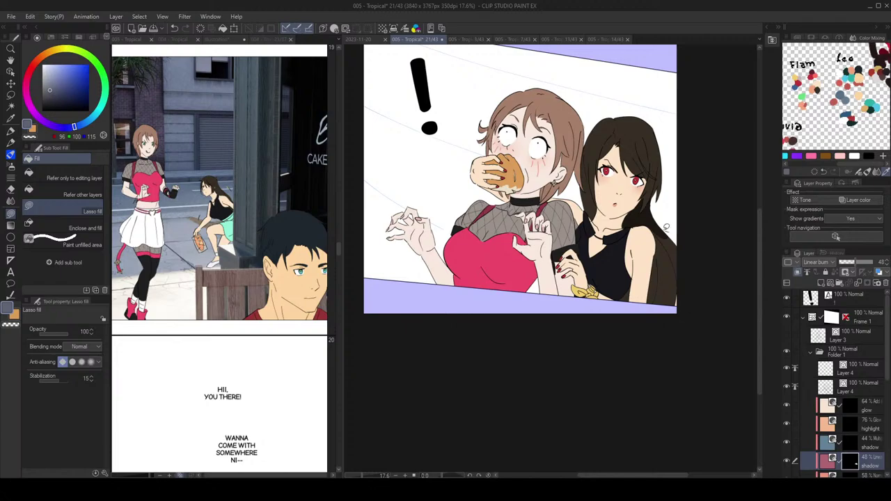
mouse_move(658, 227)
left_mouse_down()
mouse_move(671, 322)
mouse_move(652, 250)
mouse_move(665, 314)
mouse_move(687, 254)
left_mouse_up()
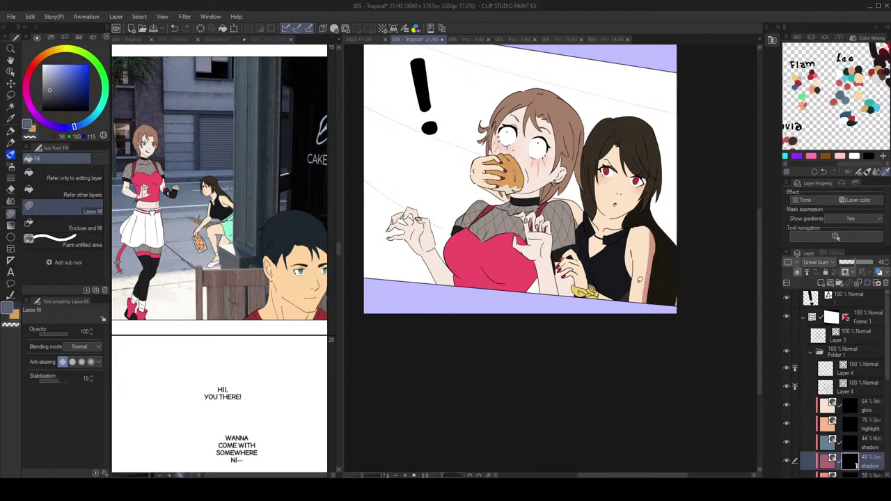
mouse_move(633, 255)
left_mouse_down()
mouse_move(610, 296)
mouse_move(627, 301)
mouse_move(632, 287)
left_mouse_up()
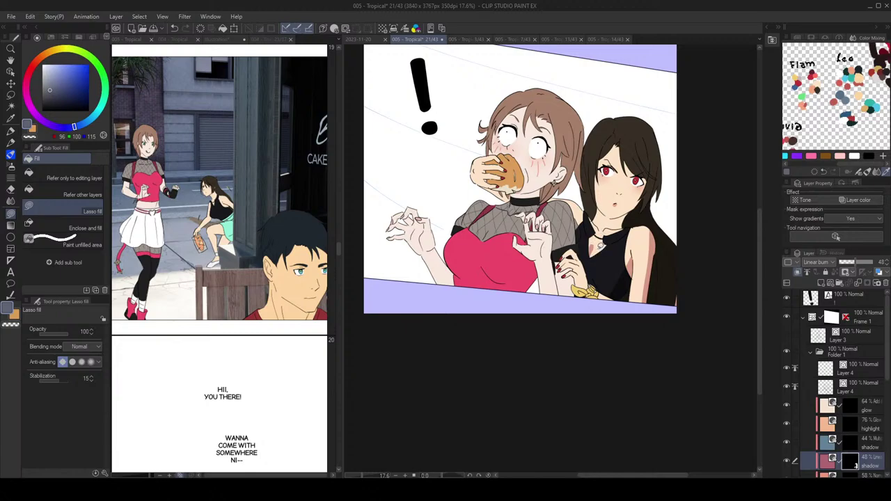
key("j")
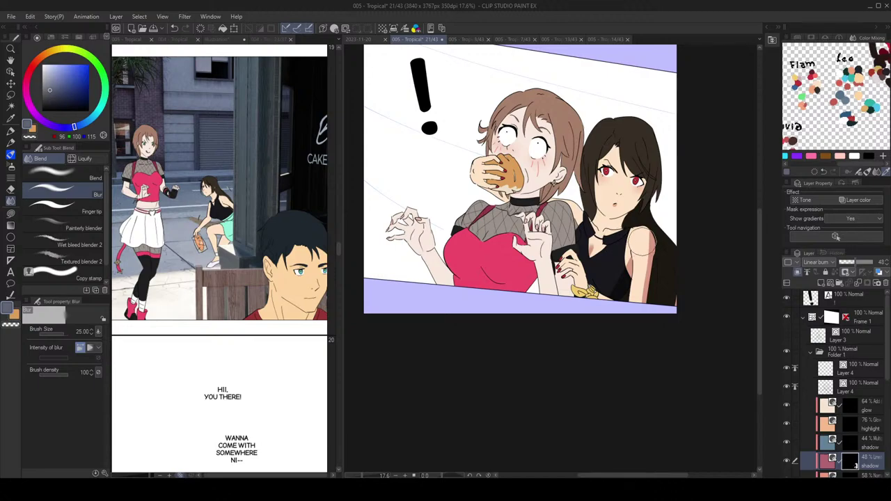
key("g")
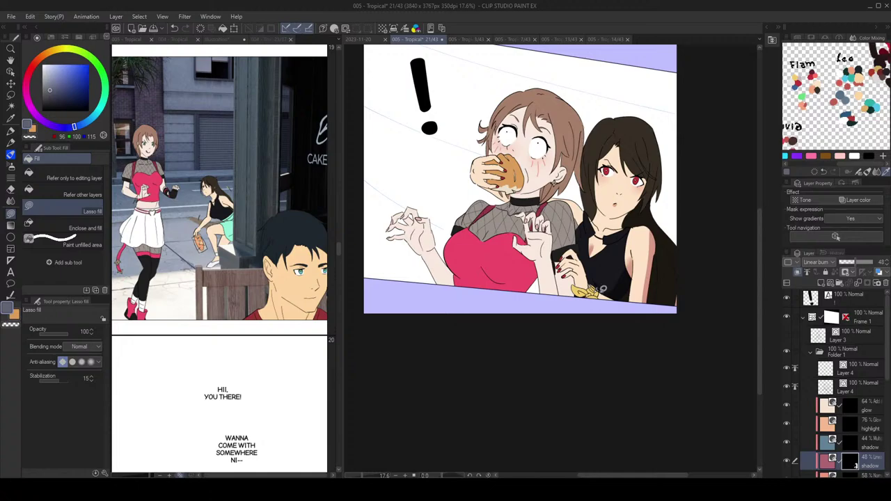
Step: Lasso-fill a shadow around the dark-haired woman's gold bracelet and undo the stray fills
scroll(613, 297, "up", 3)
left_click_drag(591, 315, 586, 308)
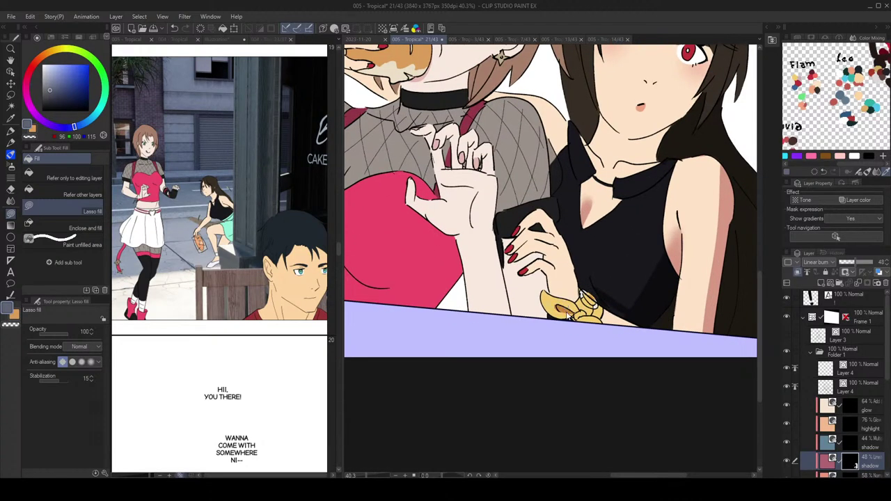
scroll(572, 312, "down", 2)
key("c")
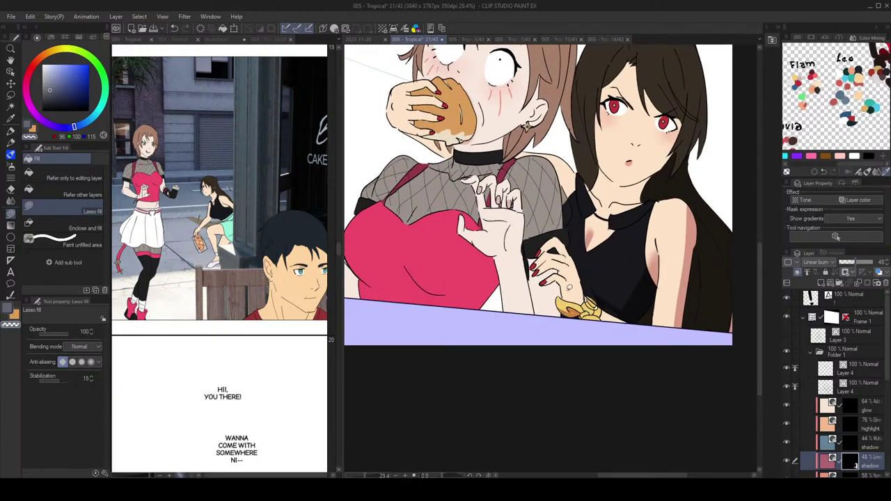
key("c")
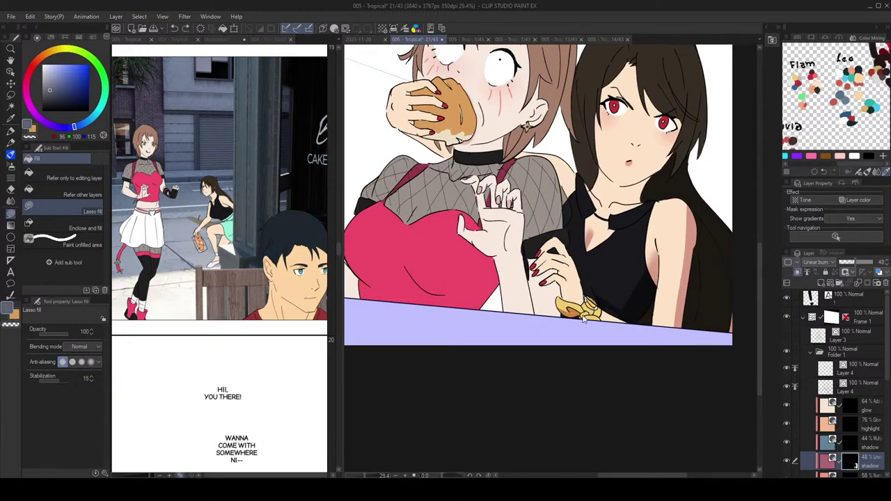
mouse_move(580, 311)
left_mouse_down()
mouse_move(591, 322)
mouse_move(603, 305)
left_mouse_up()
key("ctrl+z")
key("ctrl+z")
Step: Lasso-fill a small shadow on the back of the dark-haired woman's gripping hand
left_click_drag(571, 264, 578, 274)
scroll(569, 262, "up", 2)
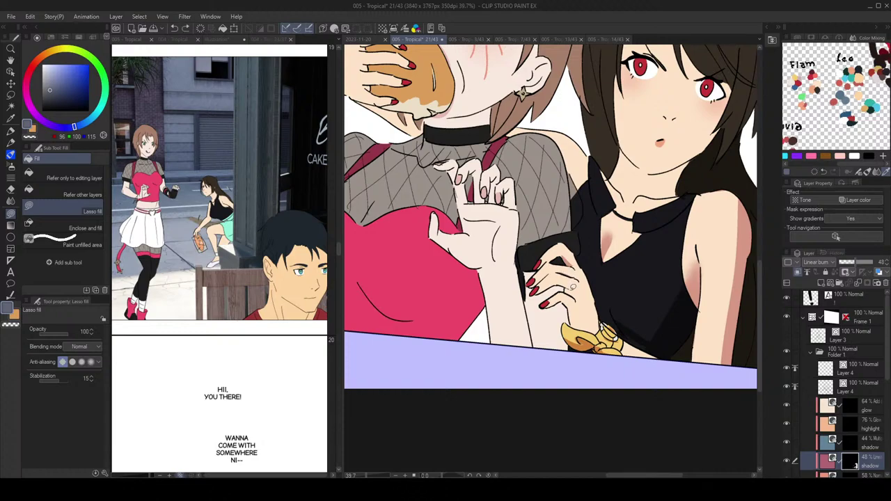
scroll(568, 291, "down", 3)
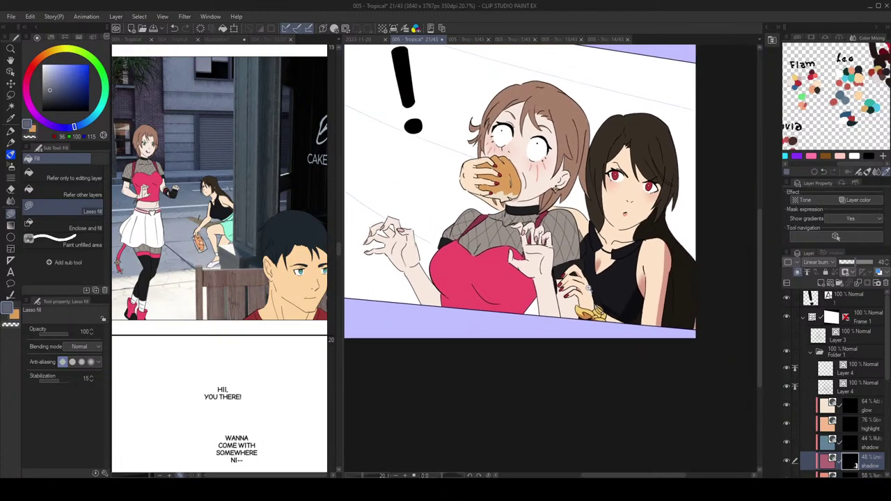
key("c")
key("c")
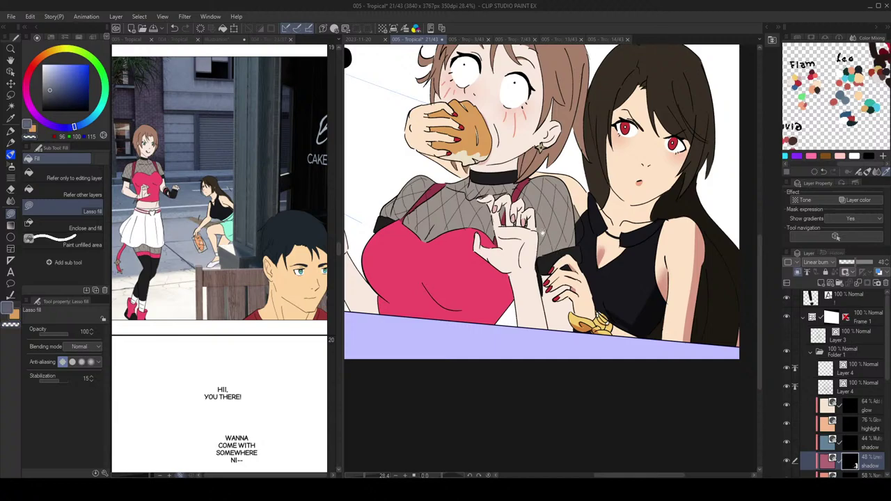
Step: Lasso-fill a shadow along the edge of the brown-haired woman's mesh sleeve facing the dark-haired woman
scroll(548, 231, "up", 2)
scroll(600, 219, "down", 2)
mouse_move(579, 178)
left_mouse_down()
mouse_move(591, 255)
mouse_move(600, 240)
mouse_move(596, 205)
left_mouse_up()
key("c")
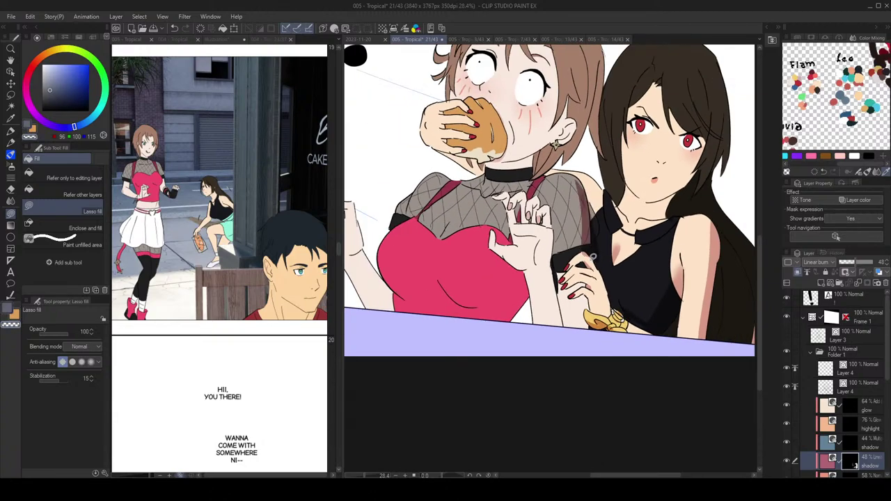
key("c")
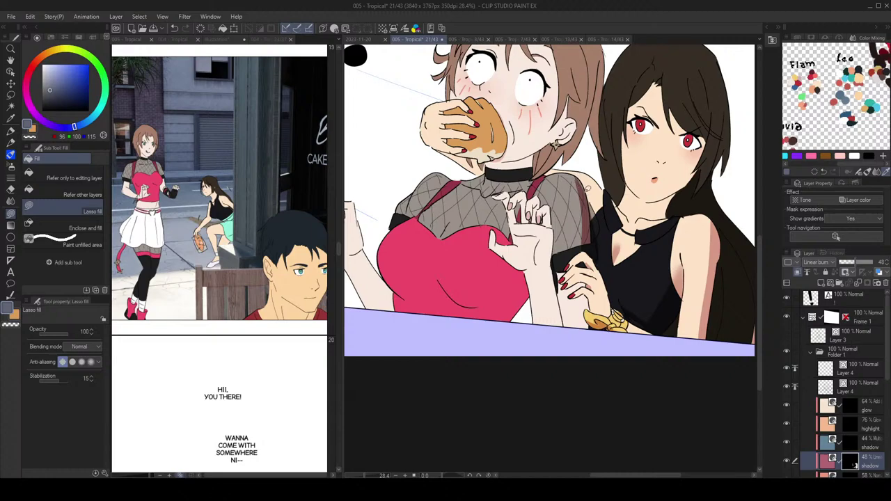
mouse_move(578, 182)
left_mouse_down()
mouse_move(579, 241)
mouse_move(596, 213)
left_mouse_up()
scroll(595, 211, "down", 2)
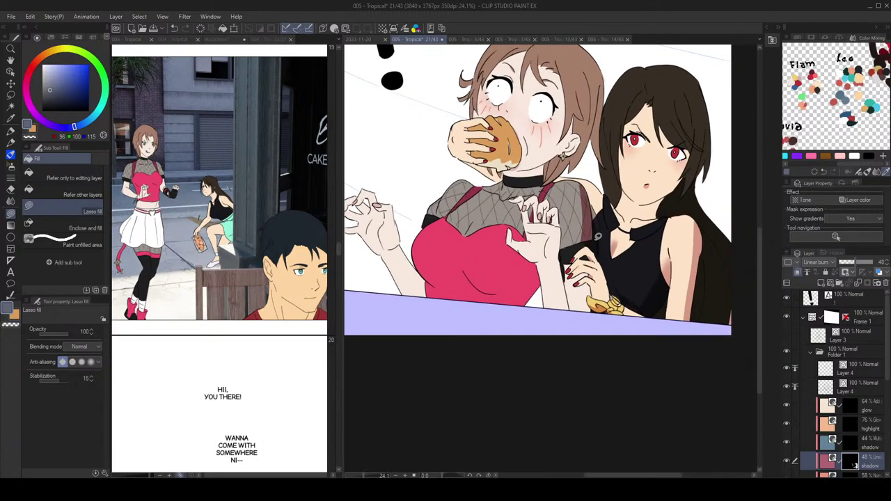
Step: Shade the brown-haired woman's arm behind the gripping hand with lasso fills and undo the last change
scroll(598, 236, "down", 2)
scroll(577, 258, "up", 3)
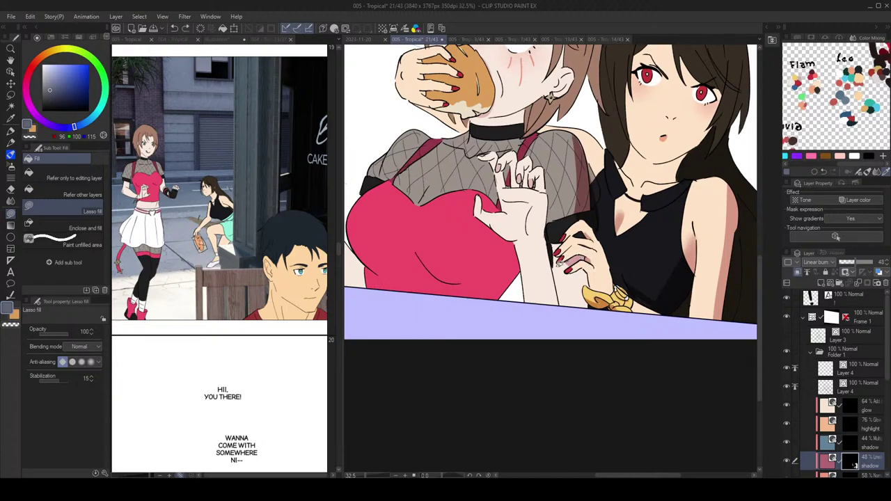
scroll(595, 255, "down", 4)
scroll(599, 264, "up", 3)
left_click_drag(592, 273, 582, 261)
scroll(581, 263, "up", 2)
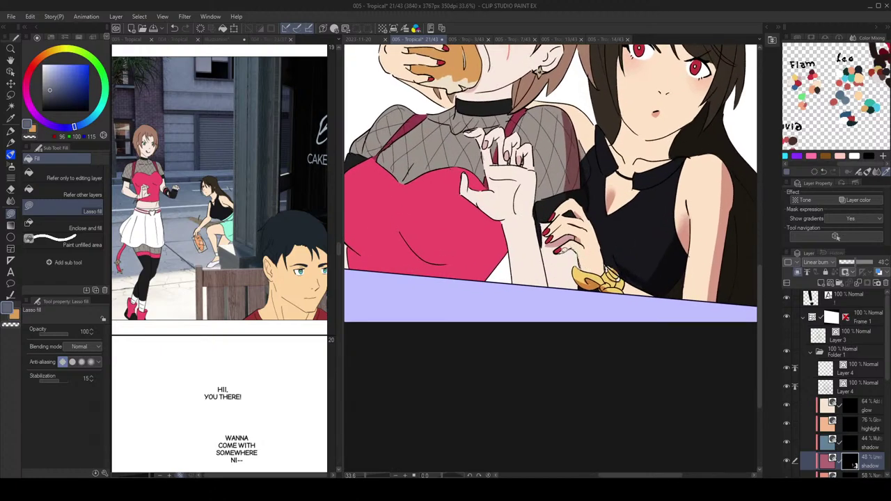
scroll(567, 278, "down", 2)
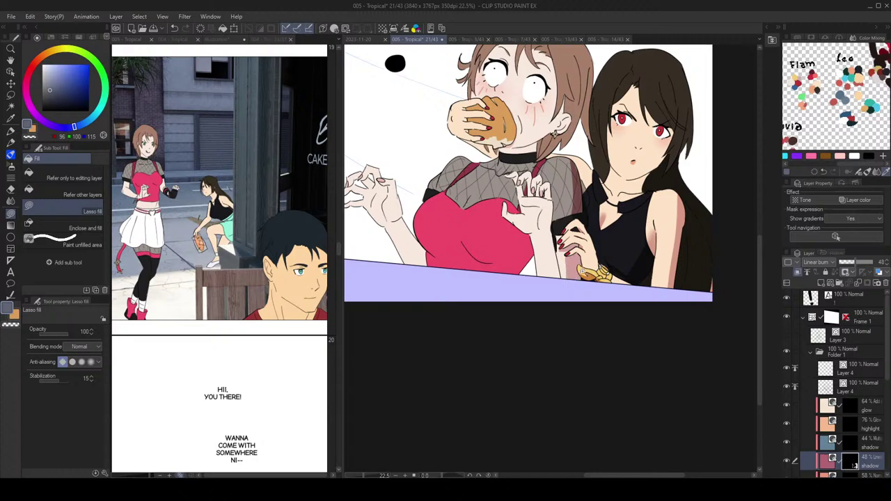
scroll(574, 251, "down", 2)
scroll(574, 252, "up", 2)
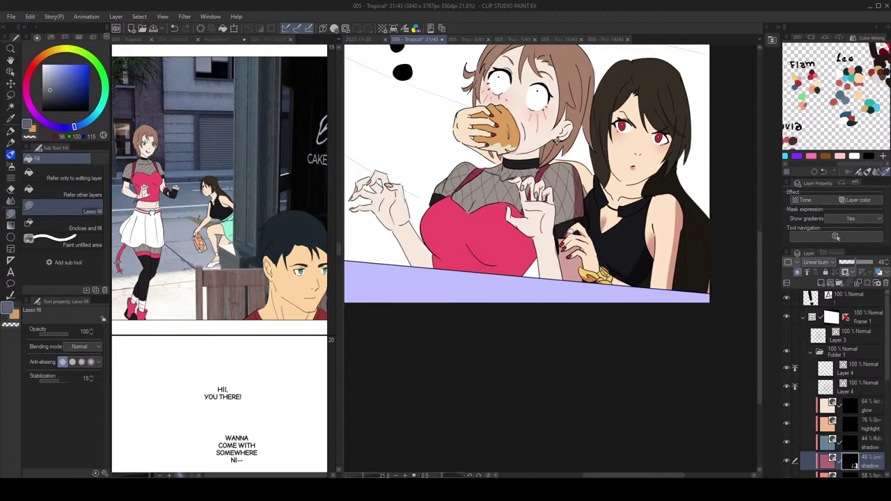
key("c")
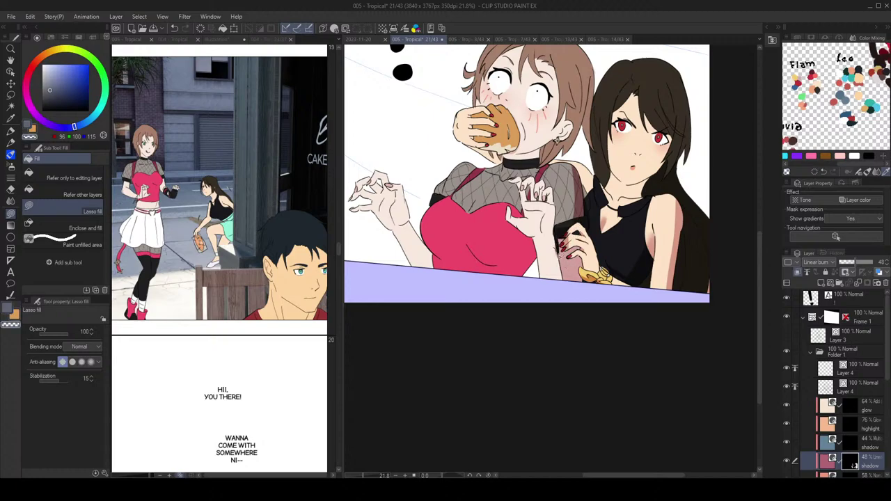
key("c")
key("ctrl+z")
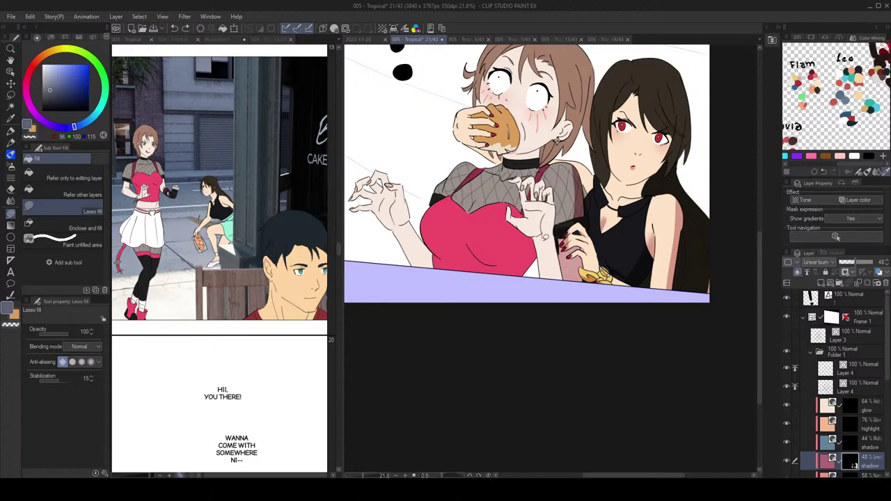
Step: Add small lasso-filled shadow accents on the wrist of the brown-haired woman's raised hand, undoing a stray fill
left_click_drag(544, 241, 547, 232)
key("ctrl+z")
scroll(430, 210, "down", 3)
scroll(535, 182, "up", 3)
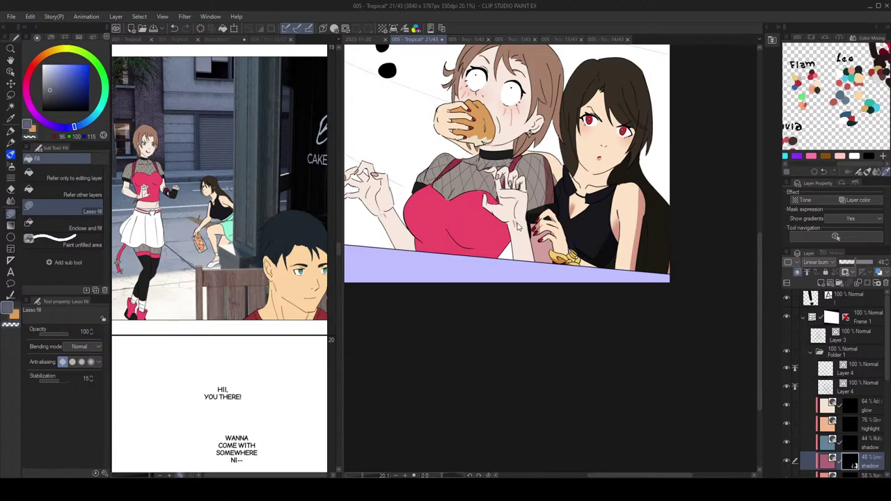
scroll(519, 223, "up", 1)
Step: Lasso-fill a shadow on the brown-haired woman's neck under her chin, redoing the edge near her hair
key("c")
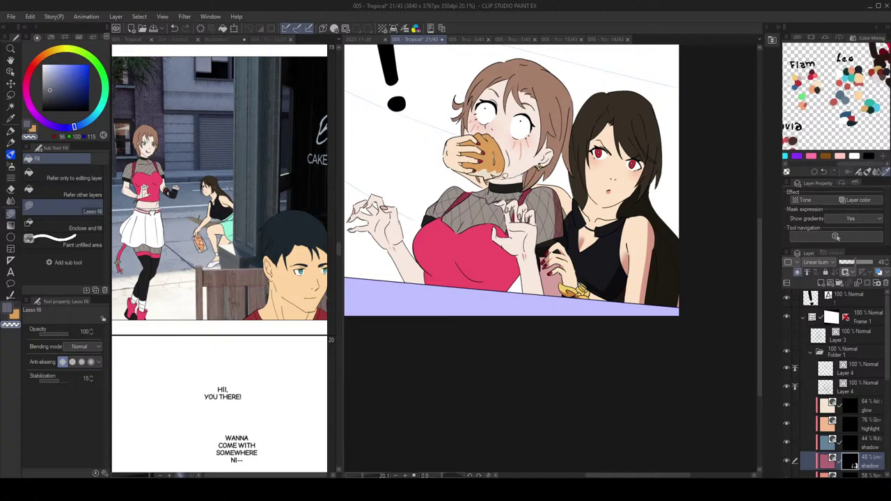
left_click_drag(490, 179, 526, 179)
key("c")
left_click_drag(515, 182, 530, 175)
key("ctrl+z")
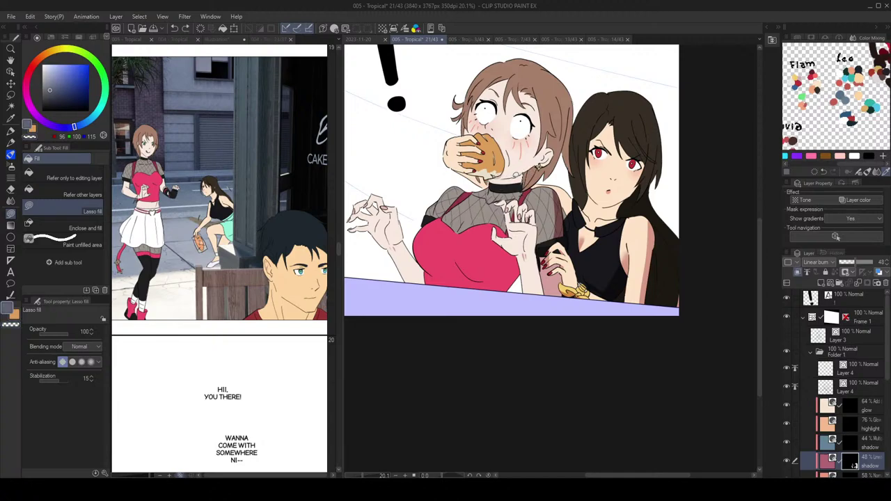
left_click_drag(524, 182, 526, 174)
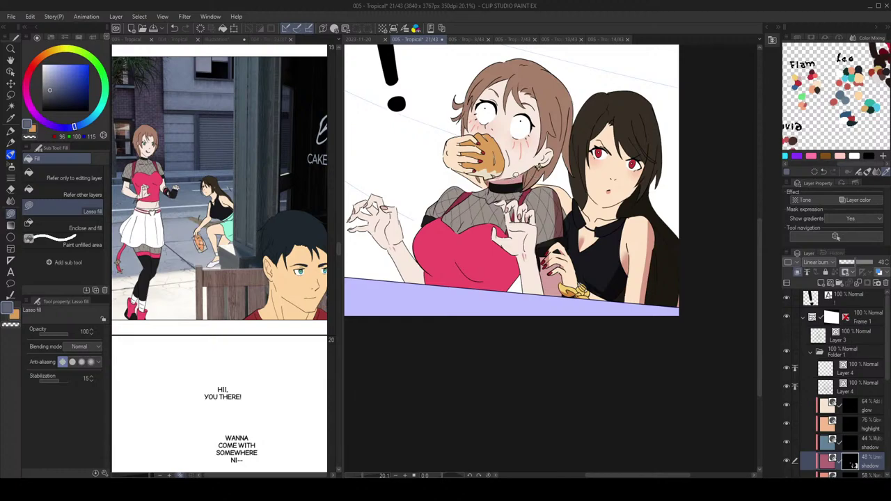
scroll(523, 175, "up", 2)
mouse_move(504, 180)
left_mouse_down()
mouse_move(482, 182)
mouse_move(491, 185)
mouse_move(451, 172)
left_mouse_up()
scroll(491, 184, "down", 1)
scroll(491, 183, "up", 1)
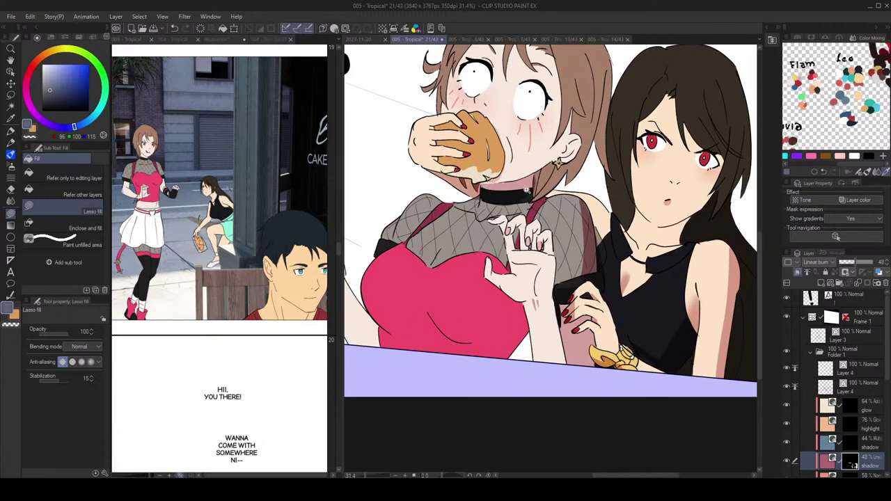
Step: Lasso-fill a shadow on the brown-haired woman's mesh top just below the choker and trim its edges with transparent fills
scroll(529, 188, "down", 3)
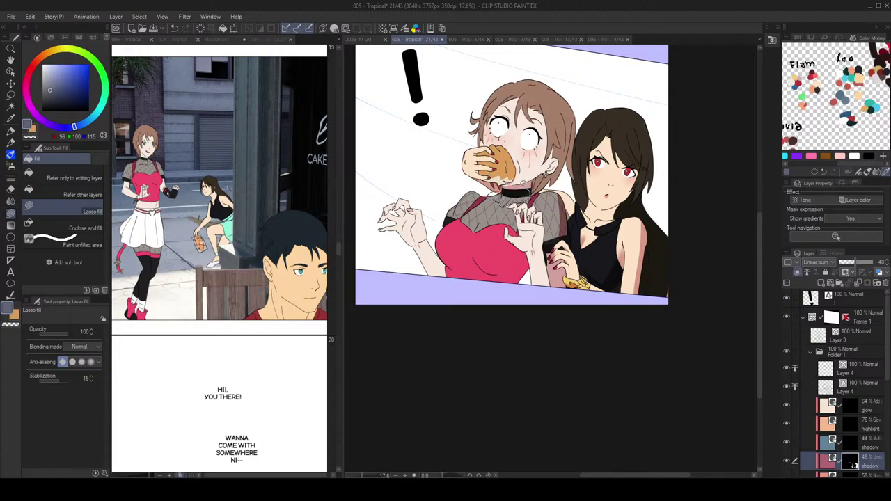
scroll(536, 191, "up", 1)
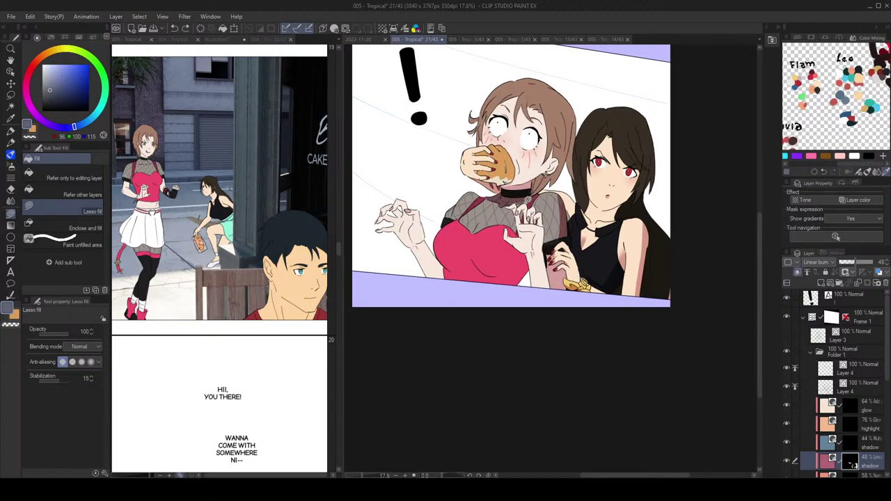
left_click_drag(508, 205, 503, 197)
key("c")
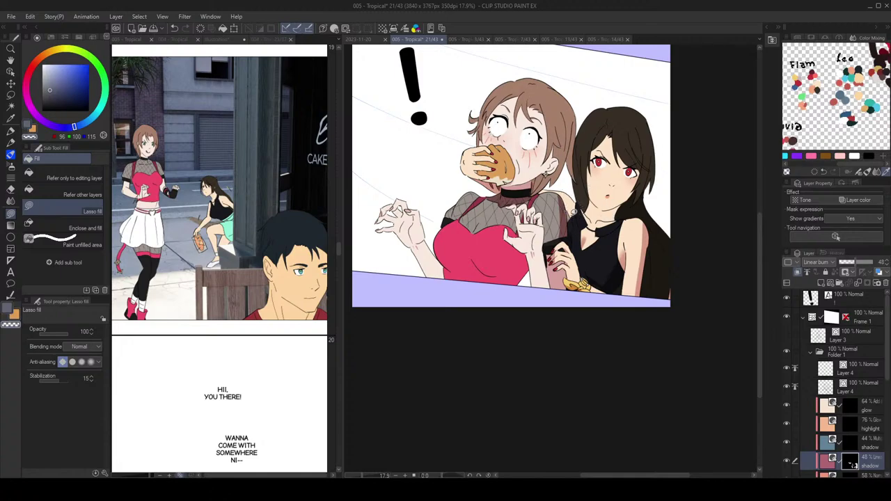
key("c")
key("c")
key("c")
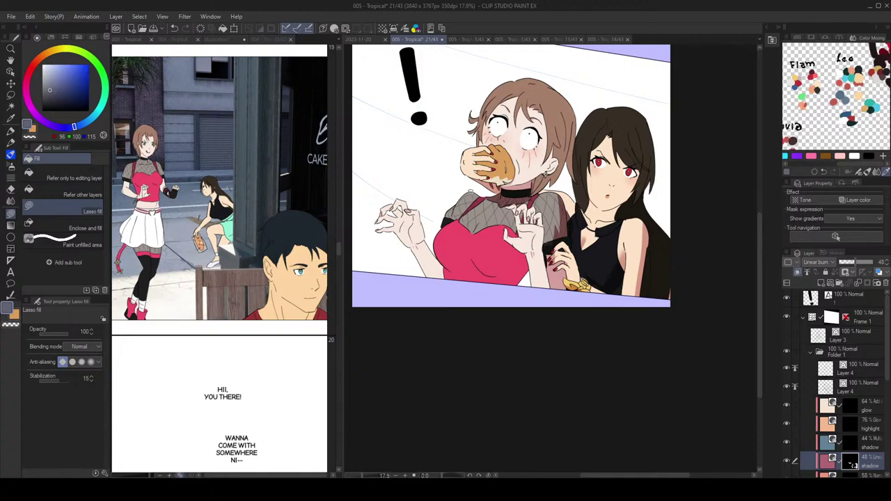
mouse_move(436, 239)
left_mouse_down()
mouse_move(456, 257)
mouse_move(451, 272)
left_mouse_up()
Step: Browse the earlier comic pages and bring up page 26 of 004 - Tropical as a shading reference for the brown-haired woman's outfit
scroll(243, 211, "up", 5)
scroll(243, 240, "up", 12)
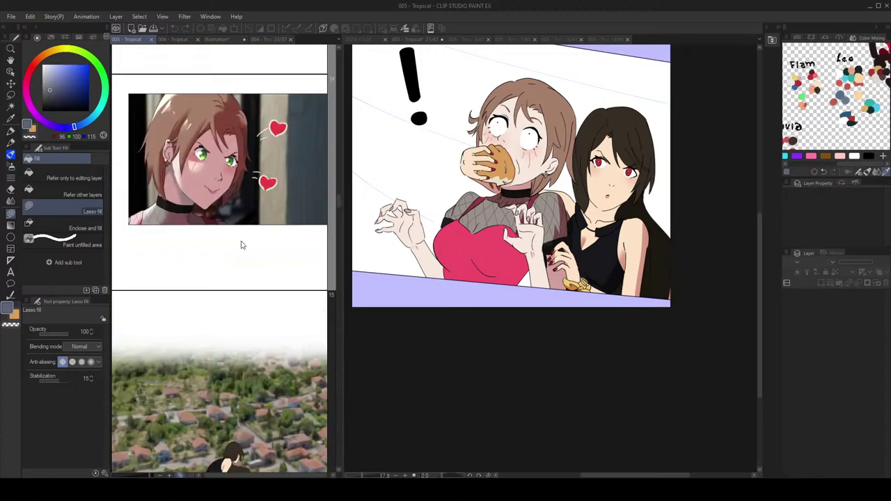
scroll(243, 245, "up", 2)
scroll(243, 245, "down", 2)
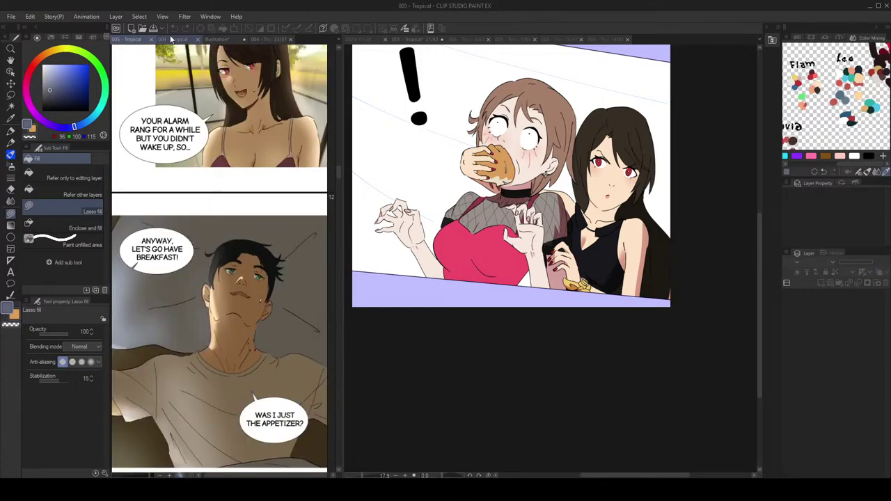
left_click(172, 38)
scroll(233, 246, "down", 8)
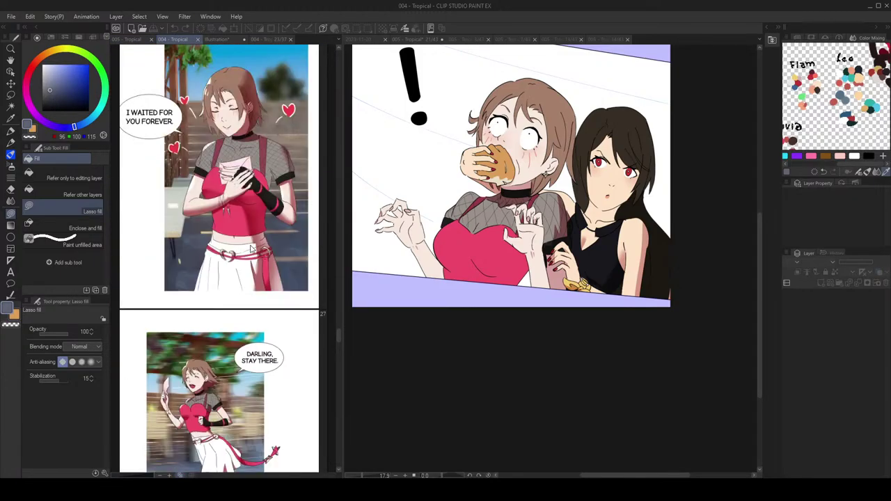
scroll(250, 249, "up", 1)
left_click(509, 193)
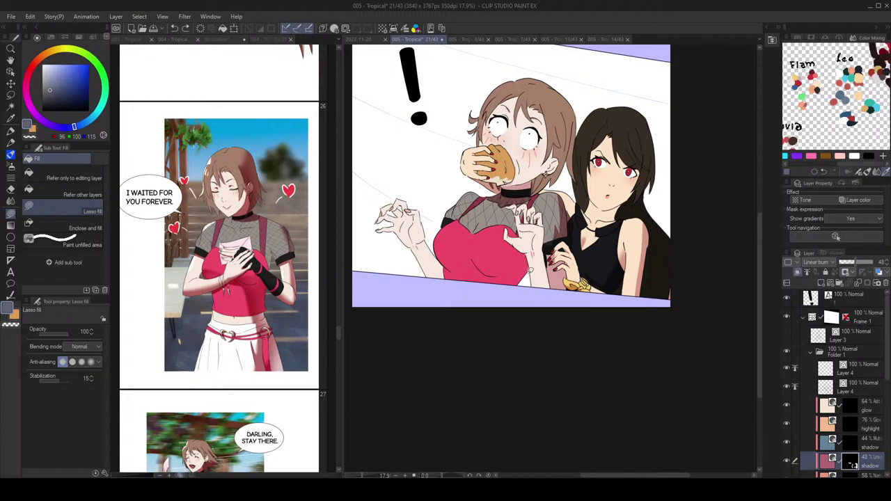
Step: Lasso-fill shadows across the lower part of the brown-haired woman's pink top and on her outer forearm, undoing a stray change
mouse_move(499, 243)
left_mouse_down()
mouse_move(489, 263)
mouse_move(452, 250)
mouse_move(480, 266)
mouse_move(440, 246)
mouse_move(460, 274)
mouse_move(514, 261)
mouse_move(484, 259)
mouse_move(516, 275)
mouse_move(454, 253)
mouse_move(491, 293)
mouse_move(507, 268)
mouse_move(442, 268)
mouse_move(486, 268)
left_mouse_up()
scroll(513, 271, "down", 2)
scroll(488, 261, "up", 1)
key("ctrl+z")
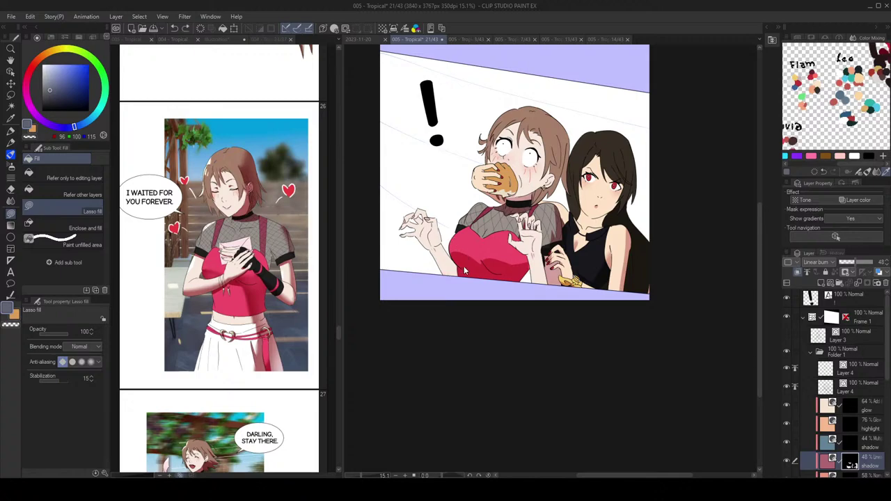
scroll(540, 273, "up", 2)
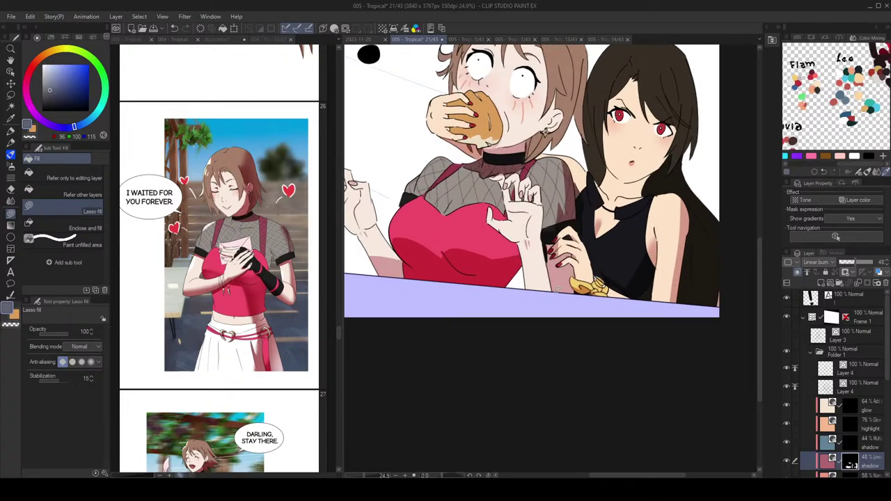
scroll(576, 290, "down", 3)
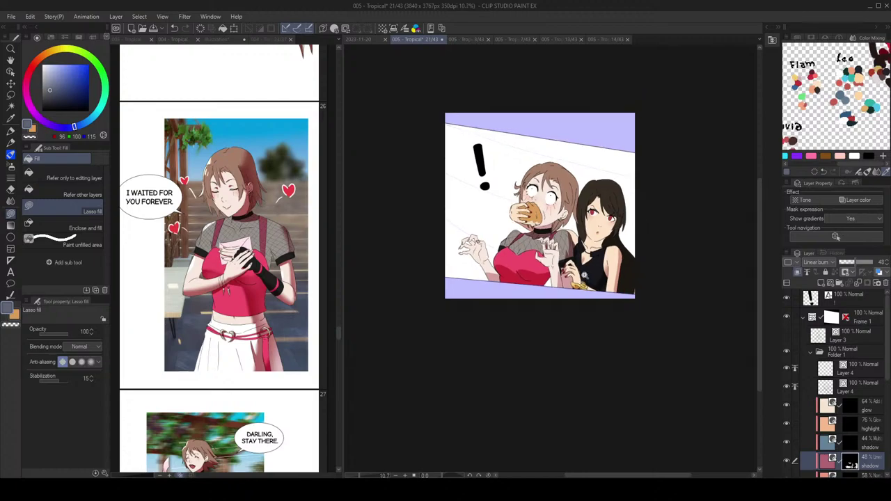
scroll(585, 275, "up", 2)
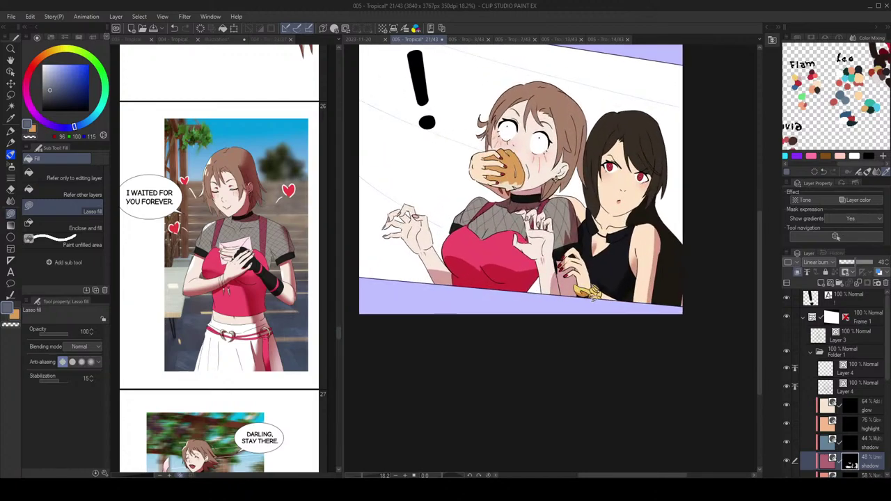
Step: Lasso-fill shadows on the palm and between the fingers of the brown-haired woman's raised hand nearest the dark-haired woman
scroll(551, 232, "up", 2)
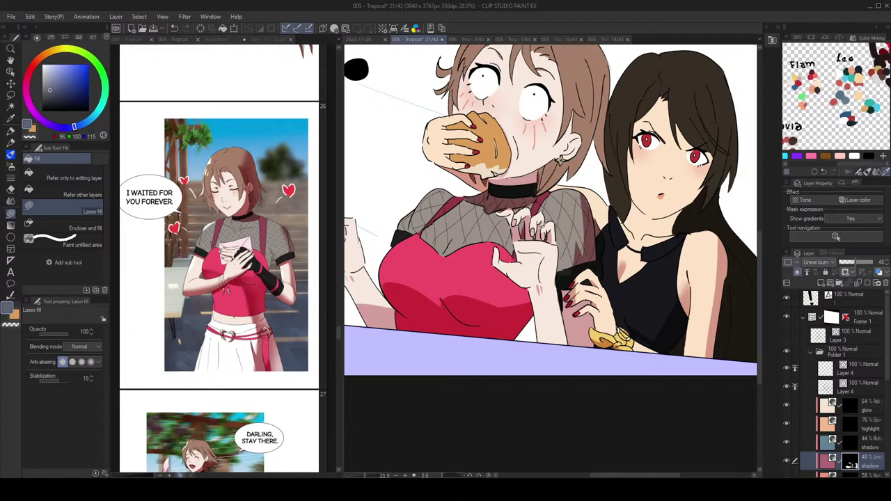
scroll(545, 226, "down", 2)
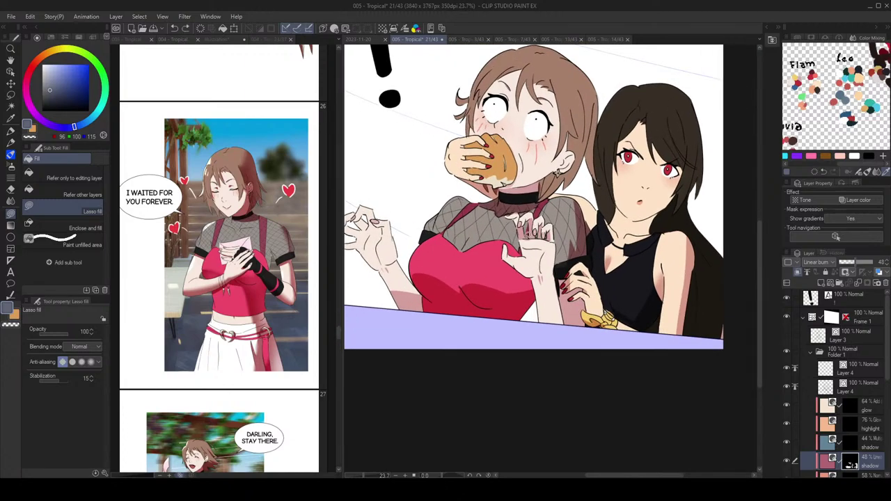
key("c")
key("c")
left_click_drag(547, 236, 541, 240)
scroll(551, 231, "down", 4)
scroll(563, 236, "up", 3)
scroll(562, 231, "up", 2)
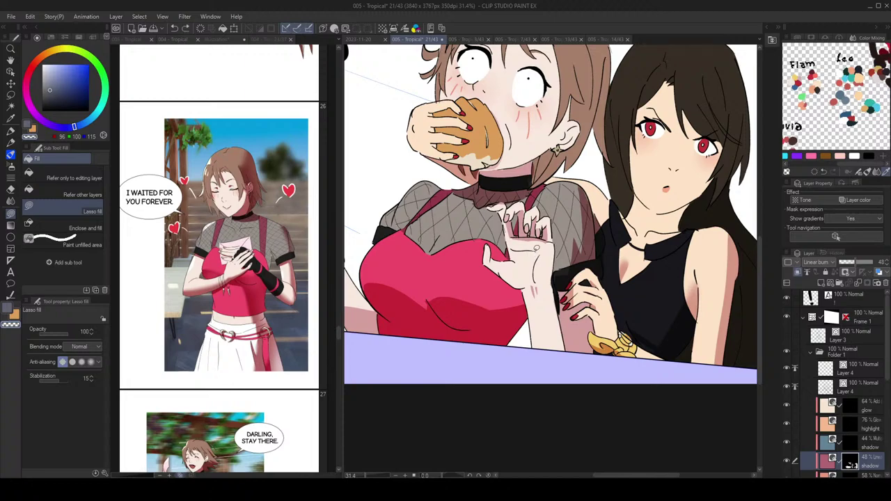
scroll(536, 252, "down", 3)
scroll(570, 245, "up", 2)
scroll(424, 228, "down", 1)
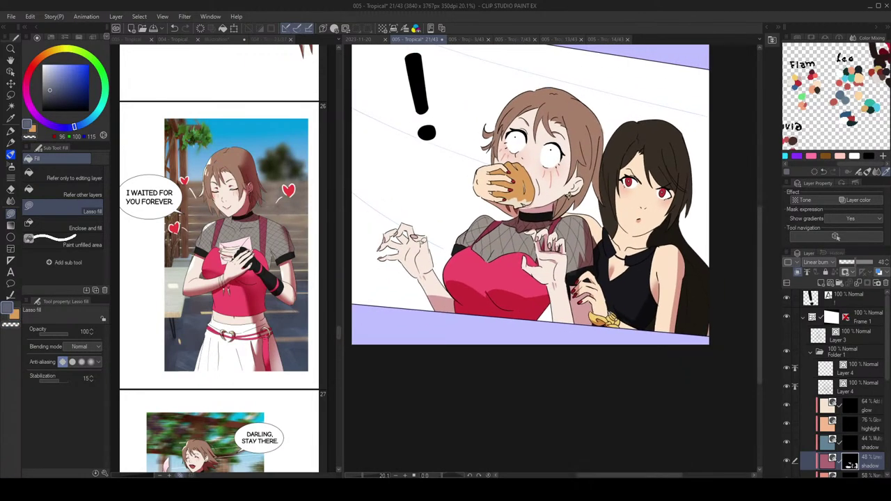
Step: Shade the palm of the brown-haired woman's other raised hand with lasso fills, undoing and redrawing the first shape
mouse_move(411, 245)
left_mouse_down()
mouse_move(408, 270)
mouse_move(422, 248)
mouse_move(412, 244)
left_mouse_up()
key("c")
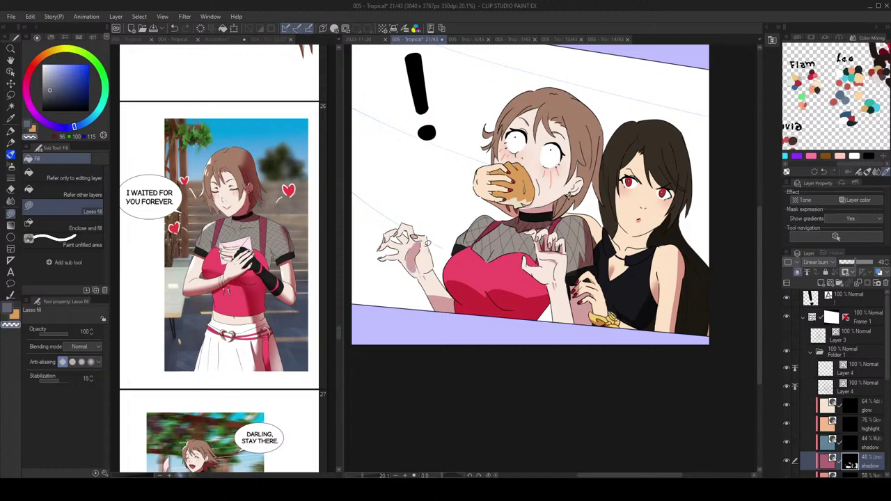
key("c")
key("c")
key("c")
key("ctrl+z")
left_click_drag(402, 249, 412, 237)
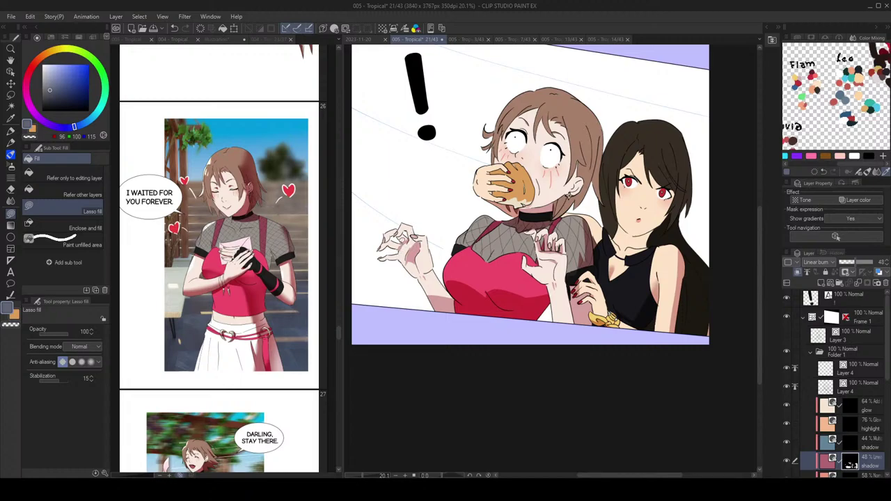
key("c")
key("c")
scroll(445, 238, "down", 1)
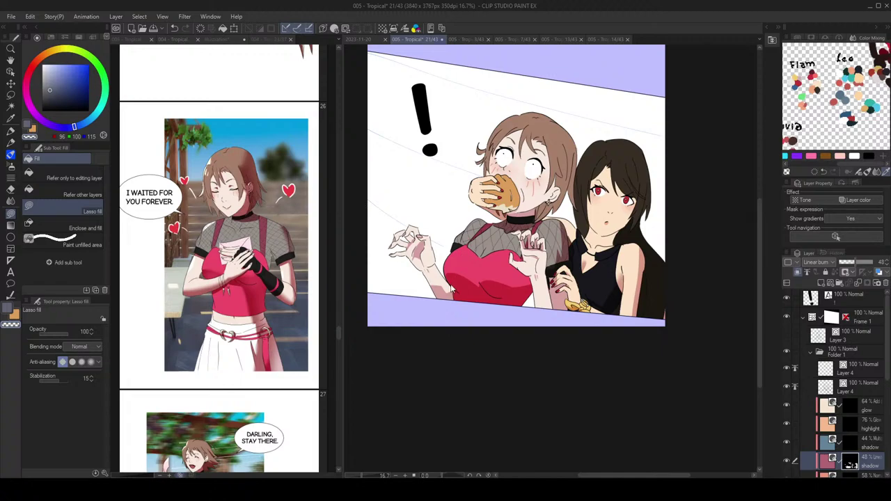
scroll(452, 287, "down", 2)
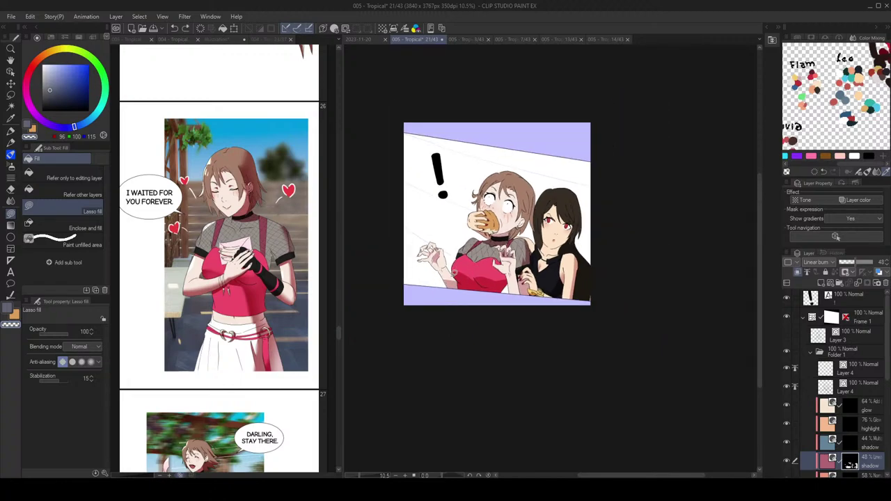
key("x")
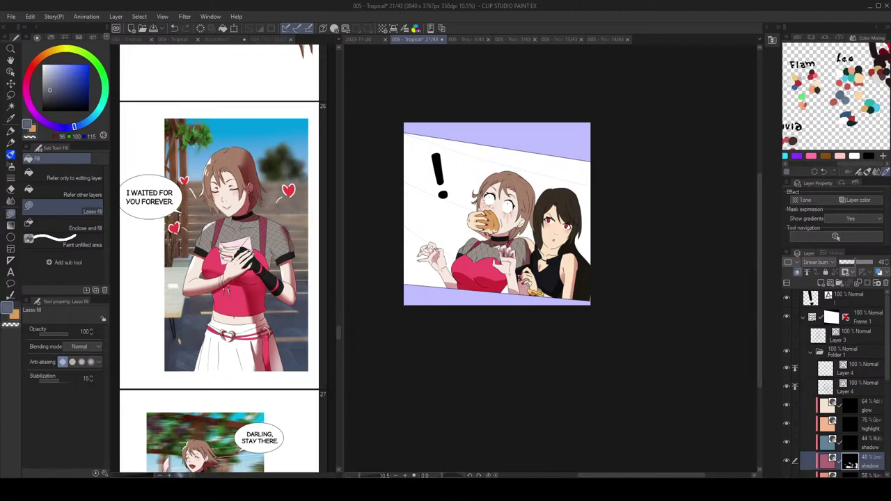
scroll(507, 239, "up", 2)
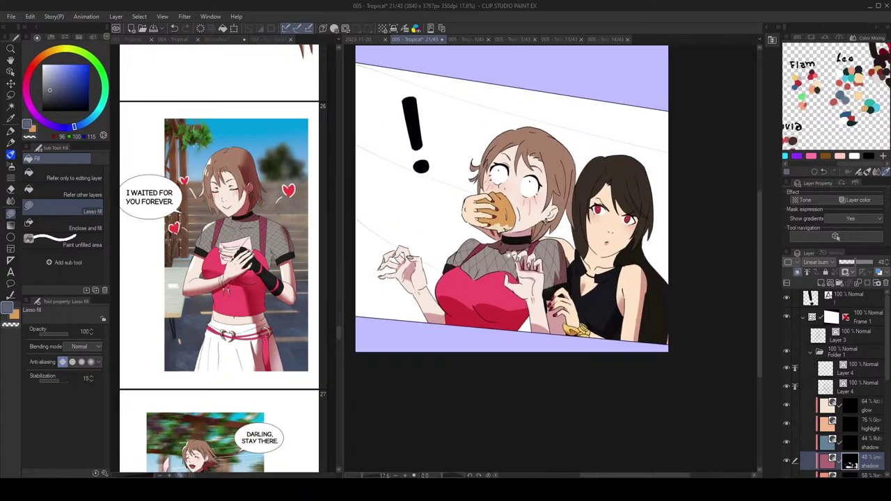
key("c")
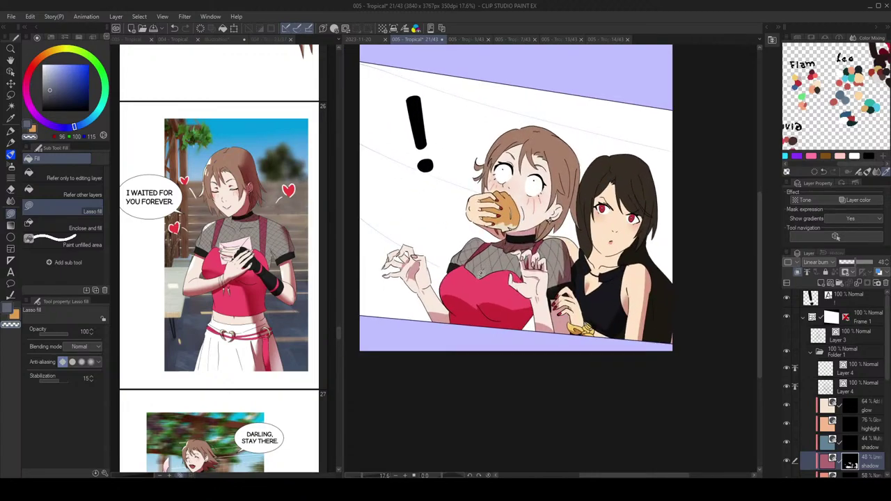
key("c")
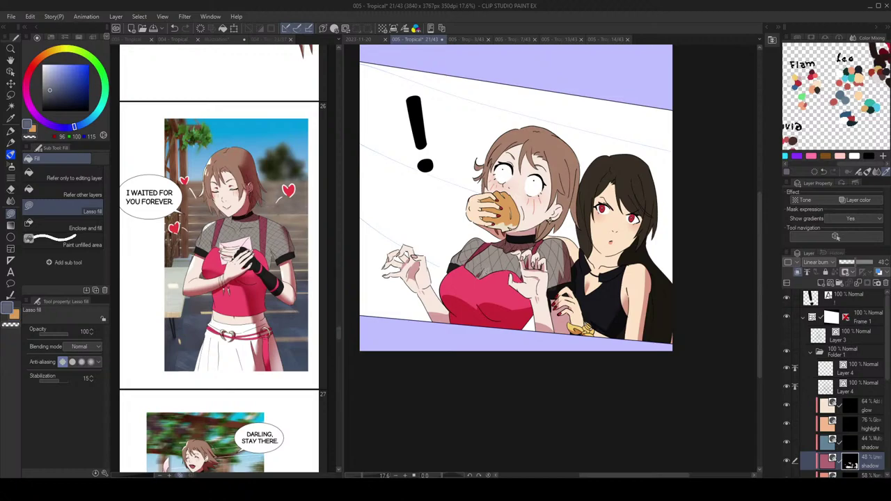
scroll(491, 272, "down", 2)
scroll(486, 278, "up", 2)
scroll(487, 273, "down", 3)
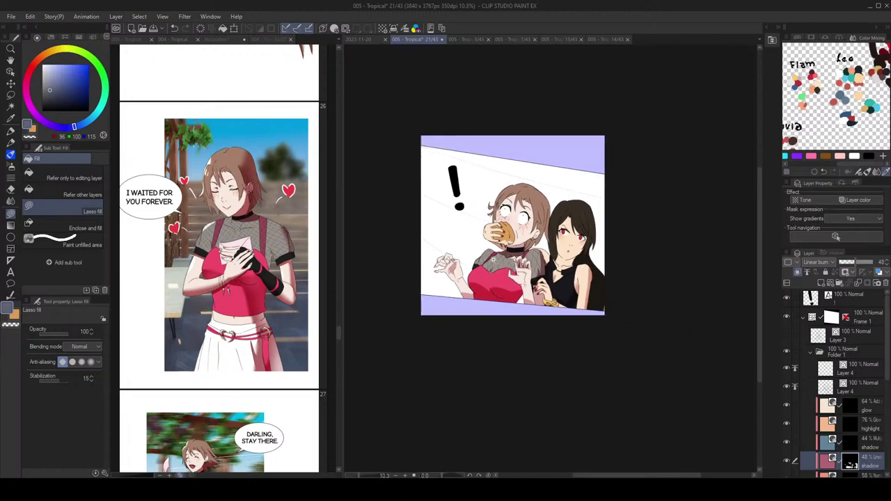
scroll(489, 273, "up", 2)
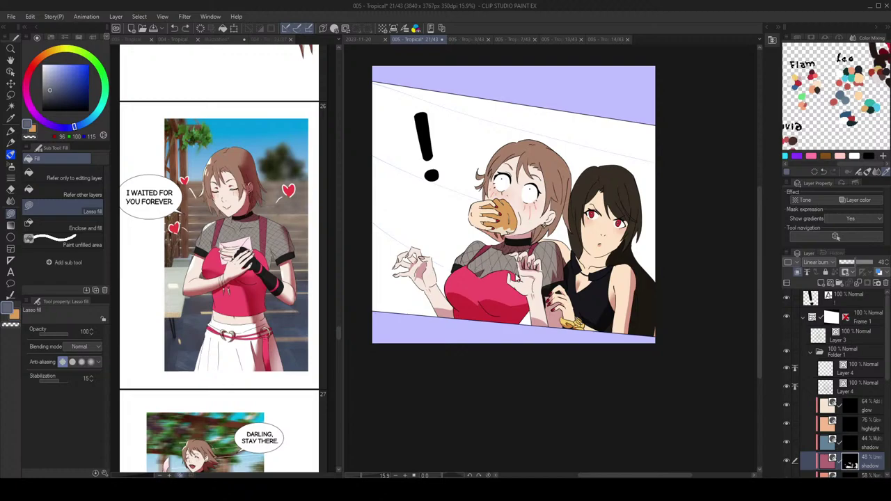
scroll(521, 272, "down", 1)
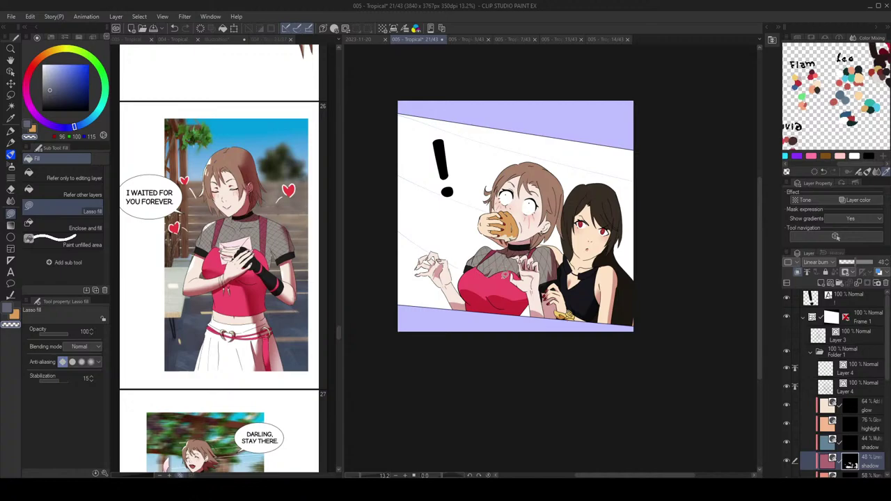
Step: Soften the shadow edges on the brown-haired woman's pink top with the Blur tool at brush size 17
key("j")
key("g")
key("j")
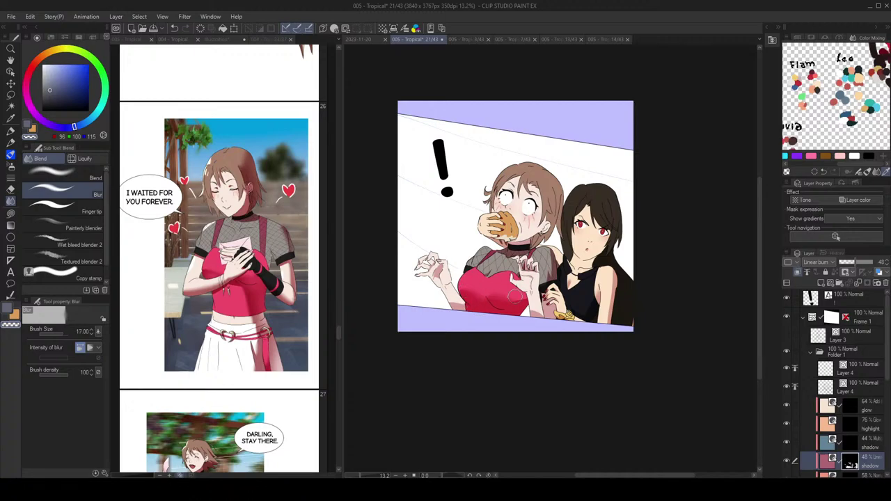
scroll(528, 288, "up", 1)
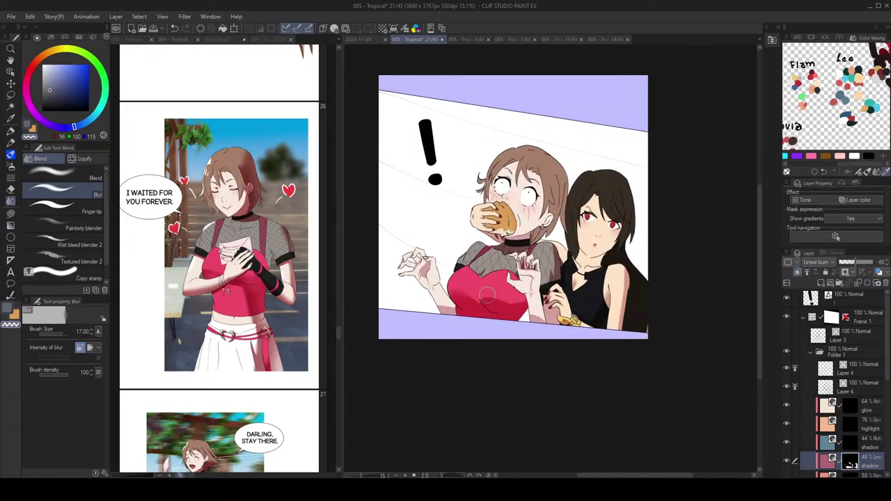
scroll(512, 302, "down", 2)
Step: Reshape the softened shadow around the centre fold of the pink top with lasso fills, alternating with the transparent colour
key("g")
scroll(505, 300, "up", 4)
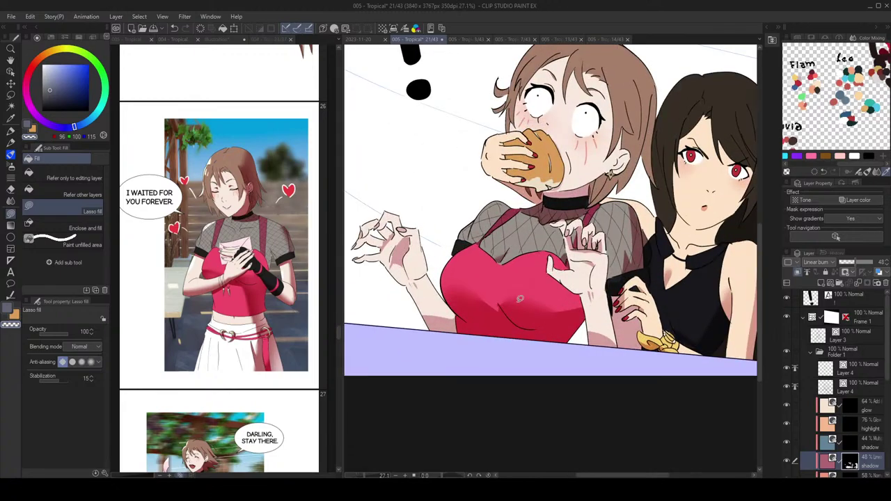
key("c")
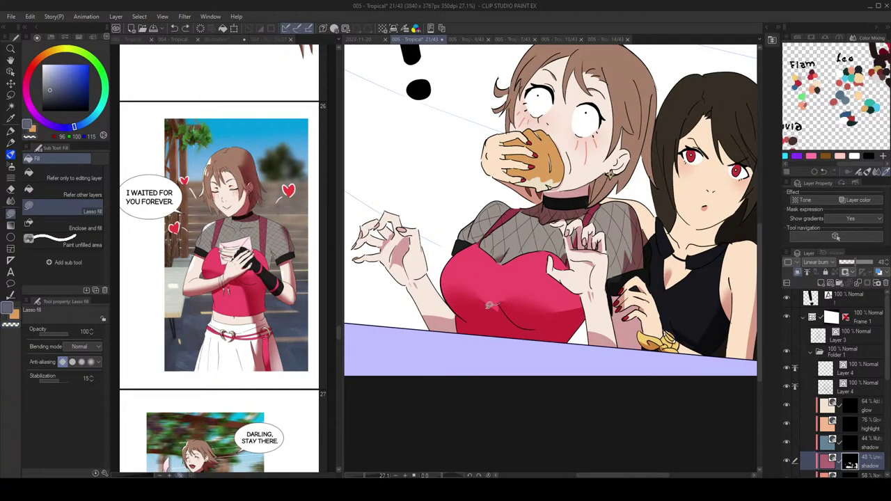
scroll(505, 298, "down", 2)
scroll(512, 292, "up", 2)
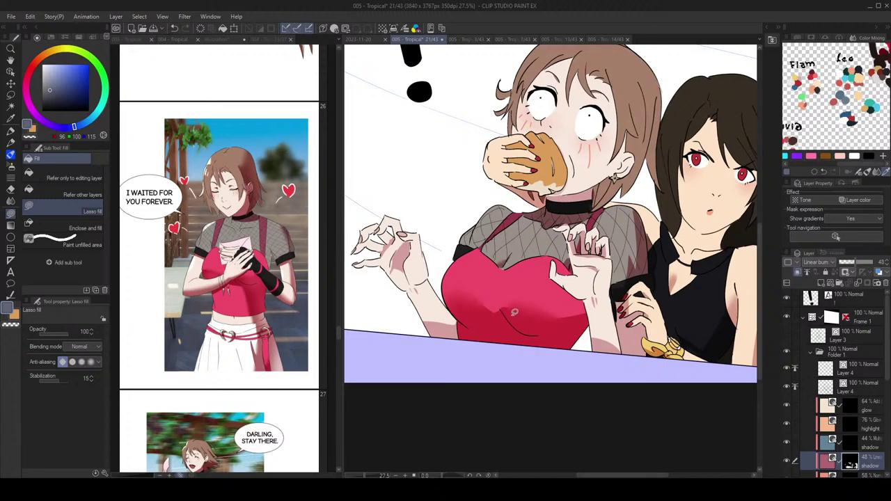
Step: Blend the reshaped shadow on the pink top with Blur and further lasso fills, undoing the last change
key("j")
scroll(498, 307, "down", 3)
scroll(499, 299, "up", 1)
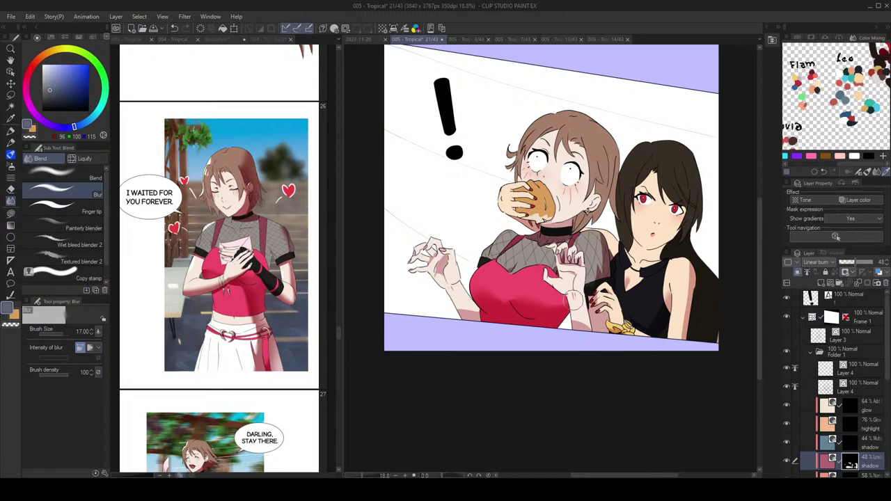
key("g")
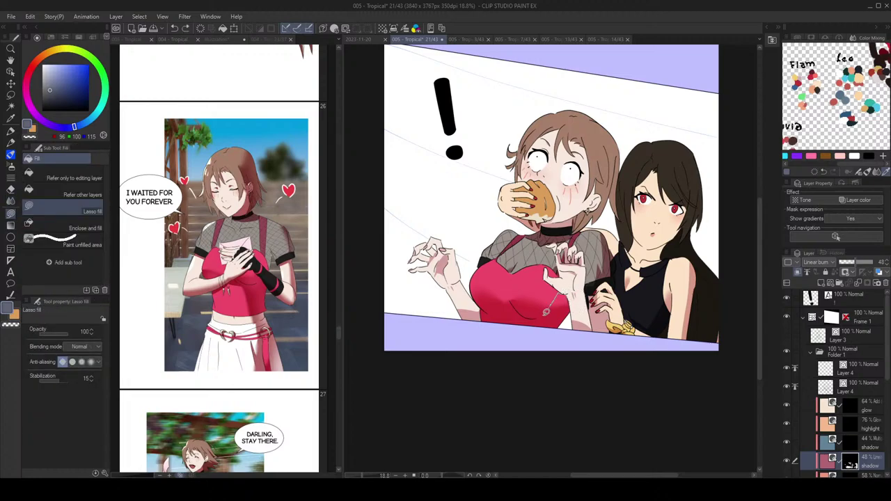
key("j")
key("g")
scroll(572, 268, "down", 6)
key("h")
key("h")
scroll(574, 291, "up", 5)
key("ctrl+z")
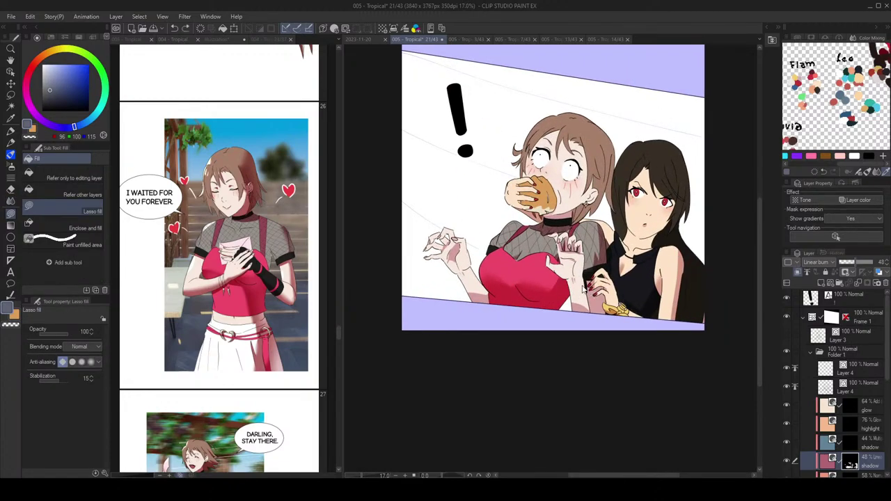
Step: Blend the shadow on the lower half of the brown-haired woman's pink top, alternating Blur at size 17 with lasso fills
scroll(583, 289, "down", 1)
scroll(578, 285, "up", 3)
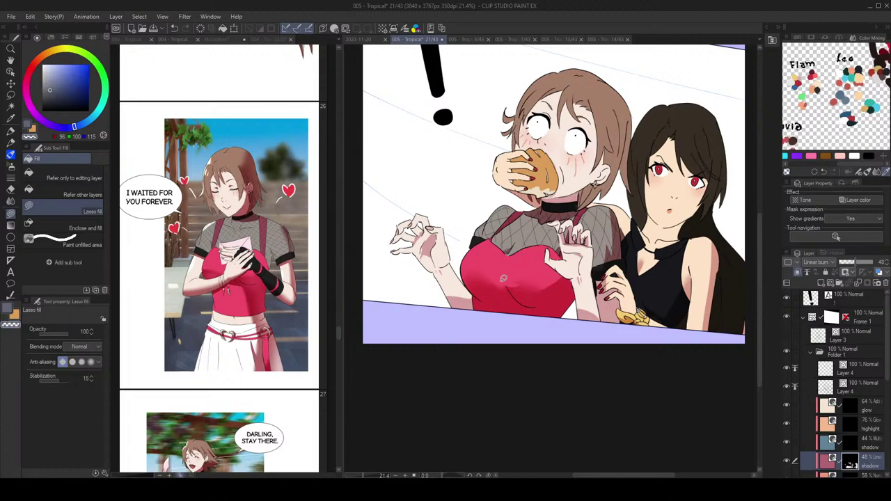
key("j")
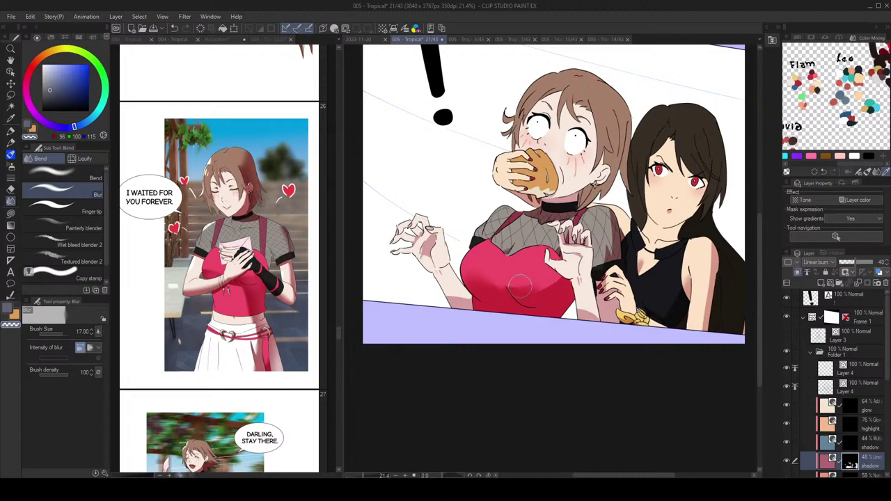
scroll(570, 278, "down", 3)
scroll(569, 277, "up", 2)
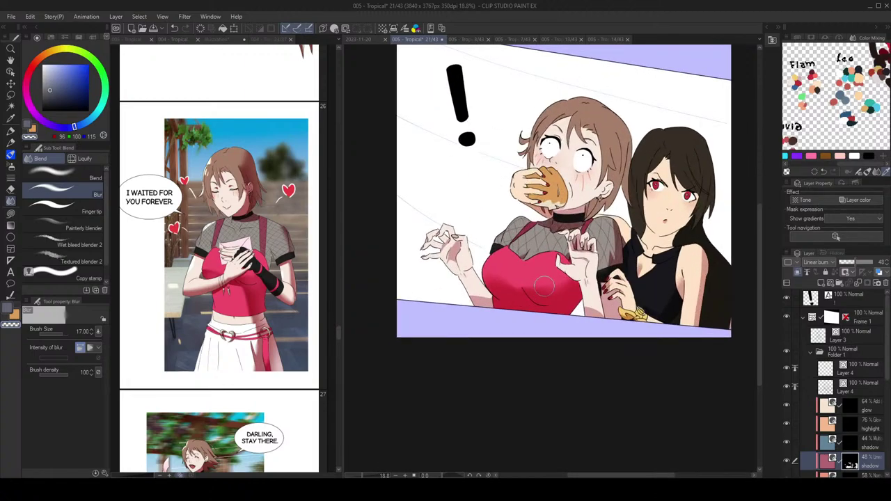
key("g")
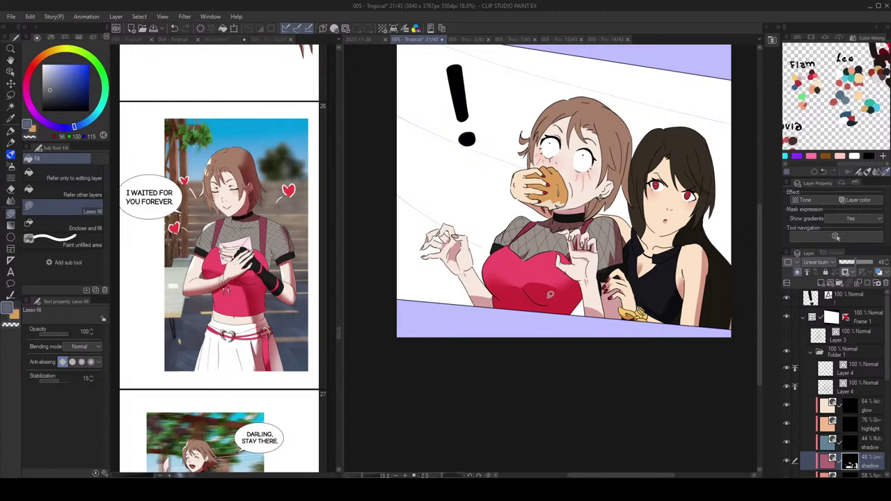
key("j")
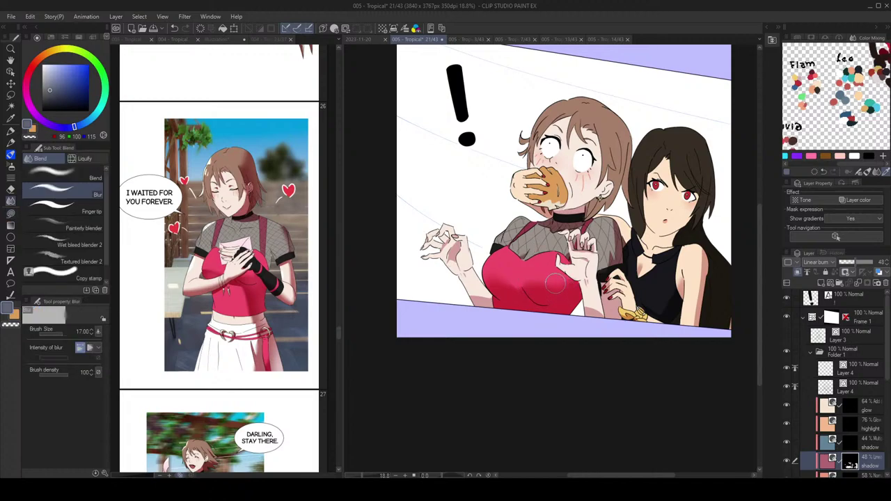
mouse_move(484, 298)
left_mouse_down()
mouse_move(547, 278)
mouse_move(594, 308)
mouse_move(617, 305)
left_mouse_up()
scroll(617, 304, "down", 2)
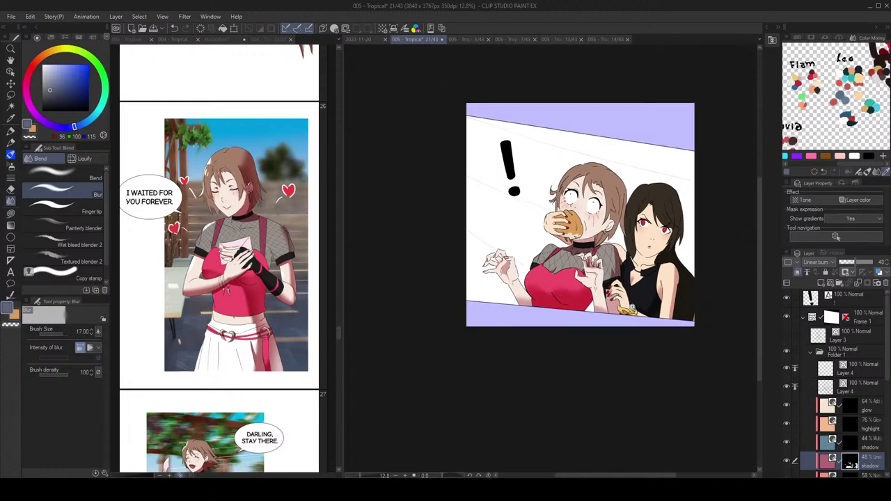
Step: Refine the shadow on the brown-haired woman's forearm beside the pink top with lasso fills, switching to the transparent colour
scroll(631, 304, "up", 2)
key("g")
key("g")
key("c")
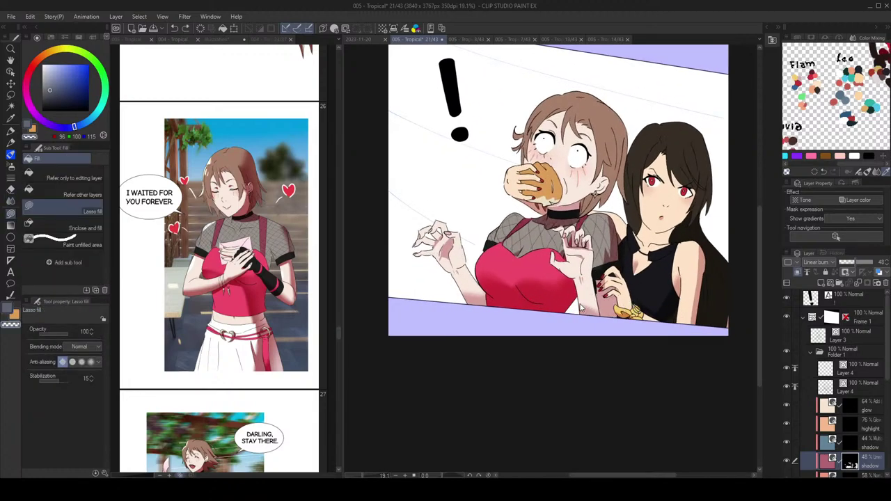
scroll(599, 310, "down", 3)
scroll(615, 323, "up", 3)
mouse_move(578, 312)
left_mouse_down()
mouse_move(584, 325)
mouse_move(584, 305)
left_mouse_up()
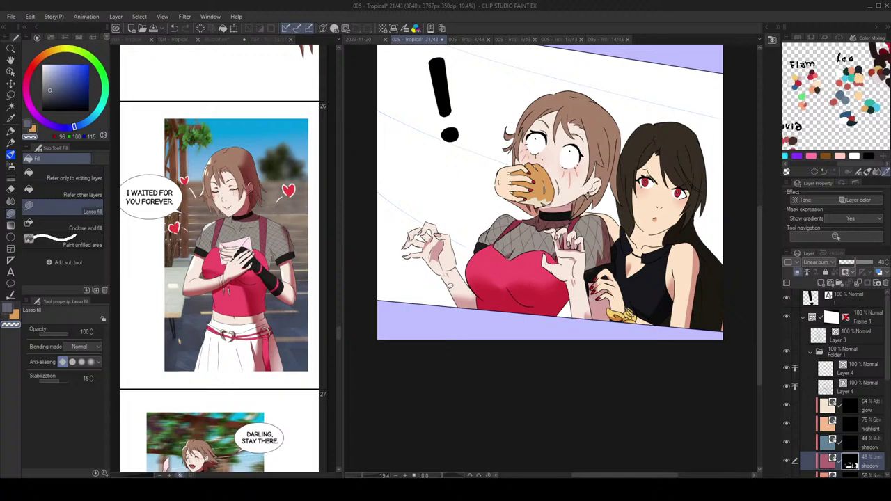
scroll(598, 185, "down", 3)
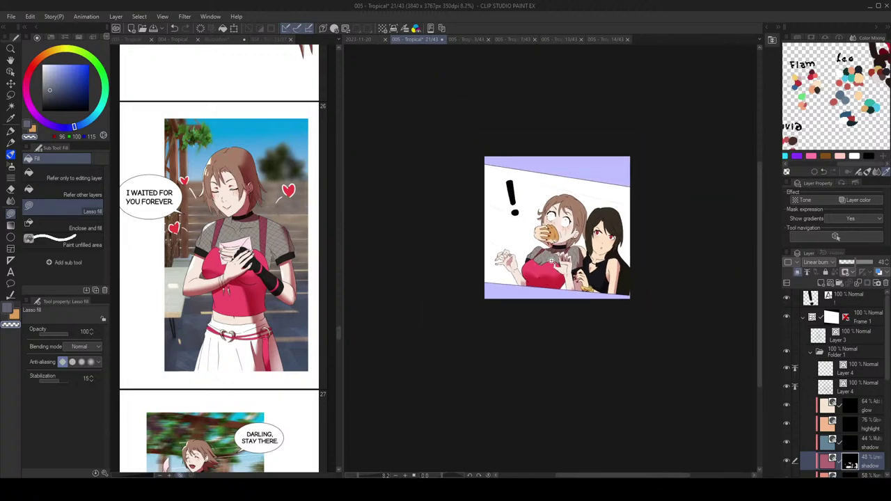
scroll(574, 272, "up", 3)
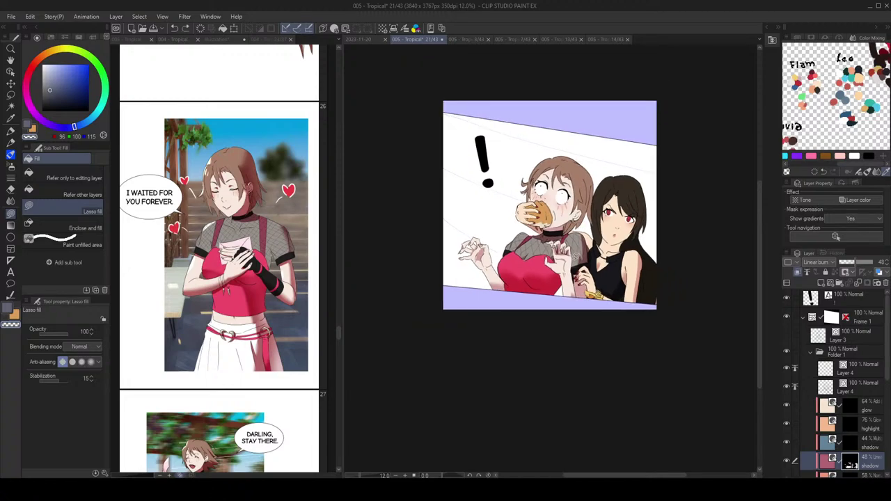
Step: Soften the shadow on the brown-haired woman's mesh sleeve with the Blur tool at brush size 17
key("b")
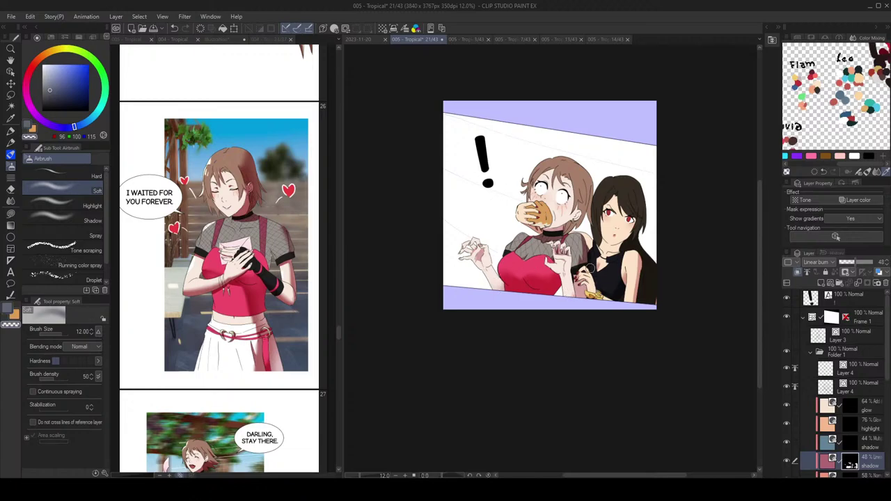
key("j")
scroll(593, 245, "up", 2)
left_click_drag(583, 244, 576, 266)
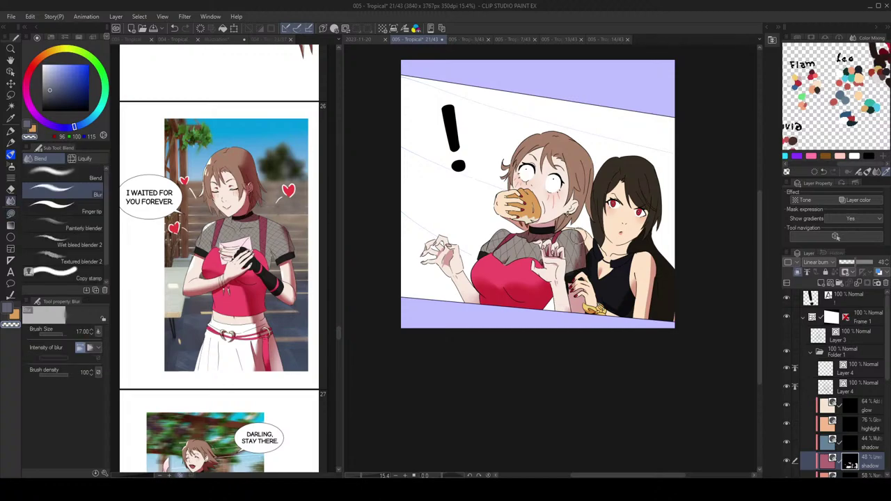
Step: Shade the inside of the brown-haired woman's ear with lasso fills, trimming the shape with the transparent colour
key("g")
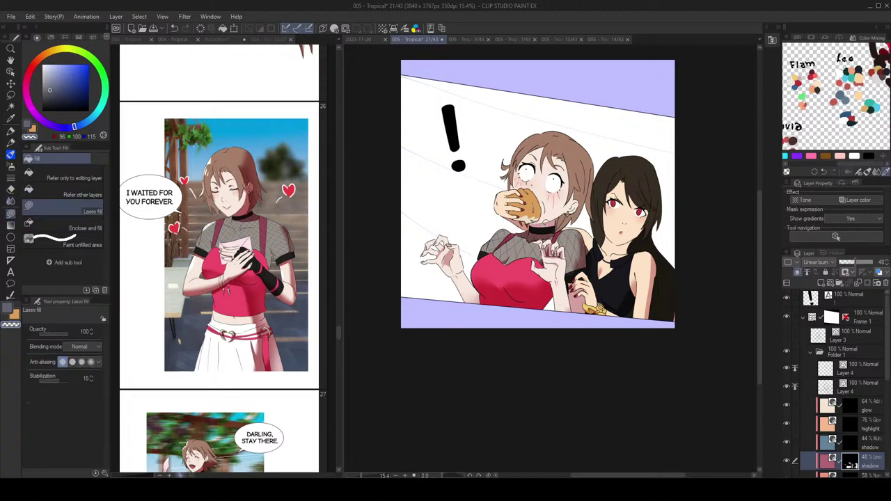
scroll(543, 219, "up", 3)
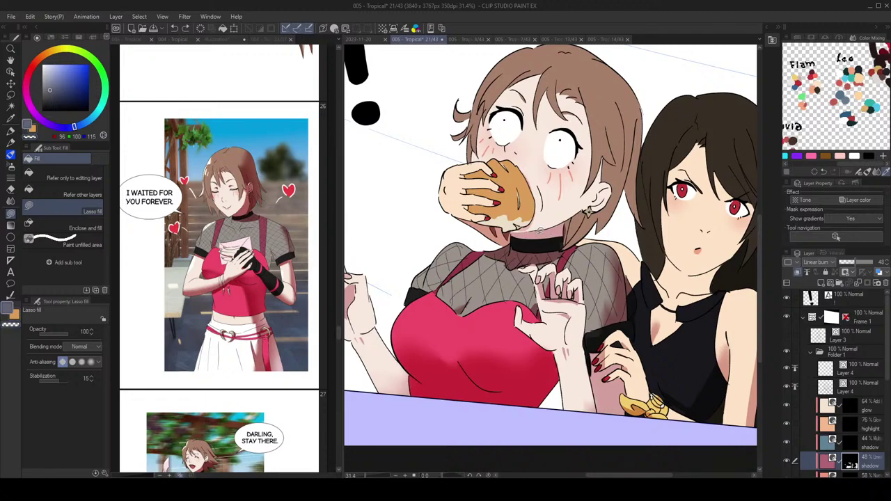
scroll(599, 183, "up", 1)
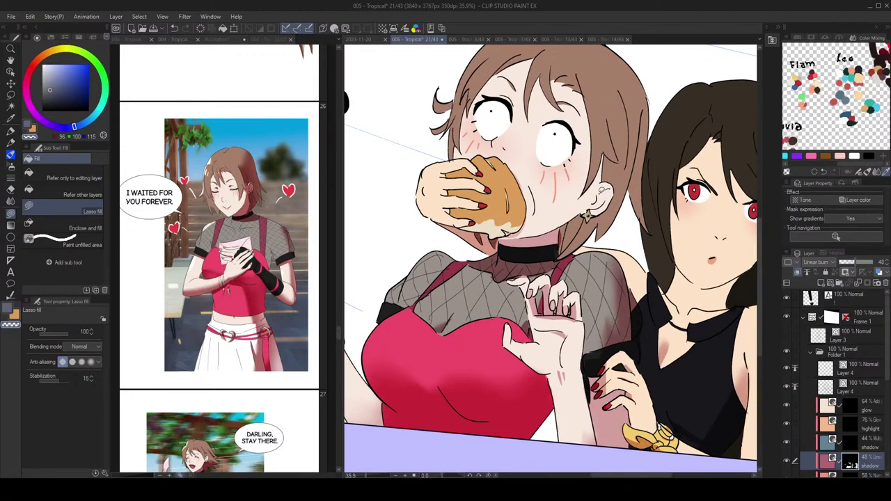
left_click_drag(609, 195, 603, 190)
key("c")
scroll(612, 188, "down", 5)
scroll(614, 188, "up", 5)
key("c")
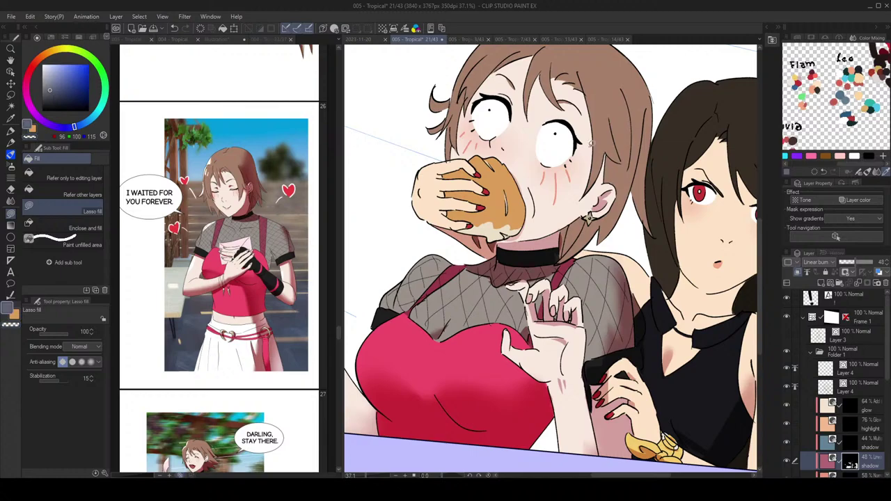
Step: Lasso-fill shadows along the forehead and upper part of the brown-haired woman's white eyes
left_click_drag(526, 95, 555, 132)
scroll(546, 146, "down", 3)
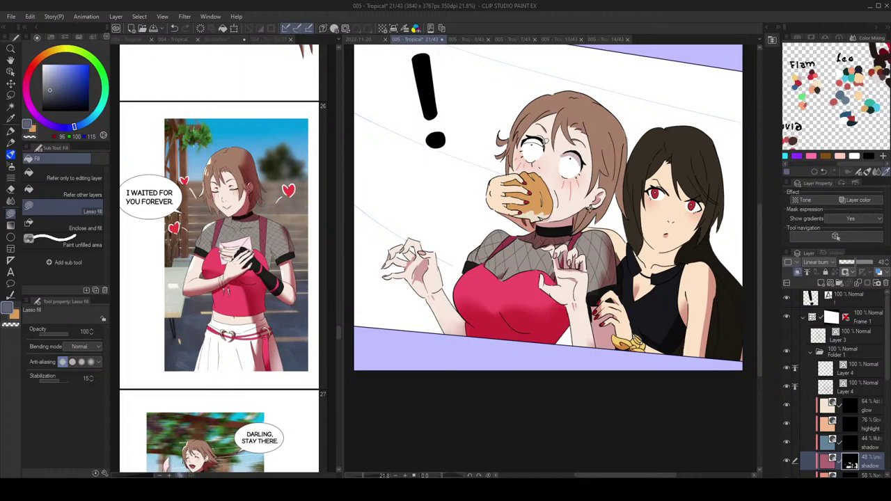
left_click_drag(614, 169, 622, 174)
Step: Soften the shadows over the brown-haired woman's eyes with Blur at brush size 10, undoing the last stroke
key("j")
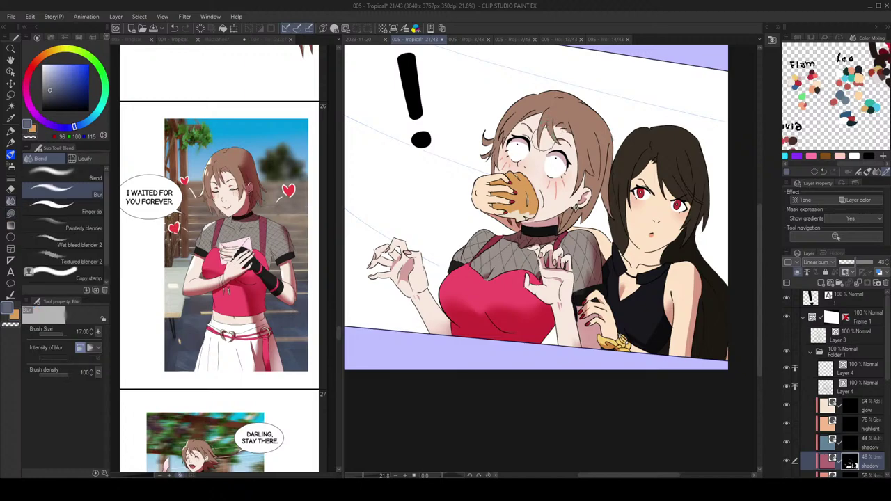
key("bracketleft")
key("bracketleft")
key("bracketleft")
left_click_drag(517, 146, 512, 143)
key("ctrl+z")
scroll(588, 149, "down", 3)
scroll(588, 148, "up", 2)
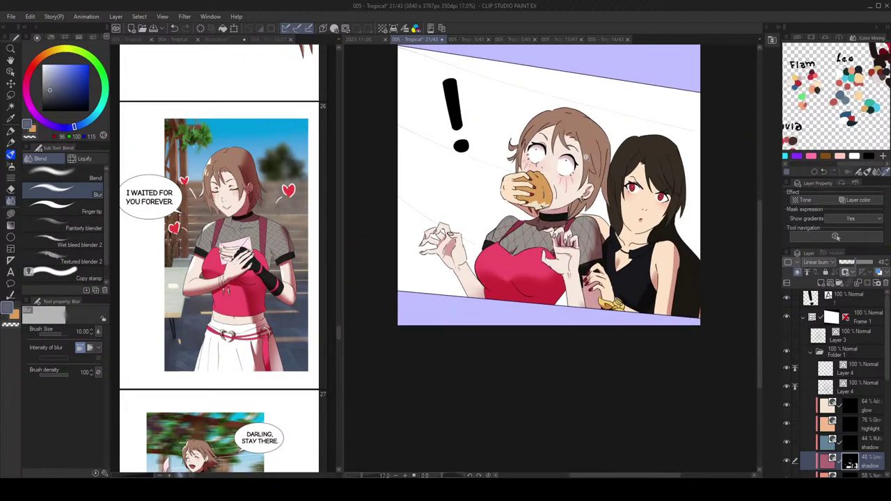
Step: Lasso-fill a shadow down the back edge of the brown-haired woman's hair, from the crown to the strands behind the ear
key("g")
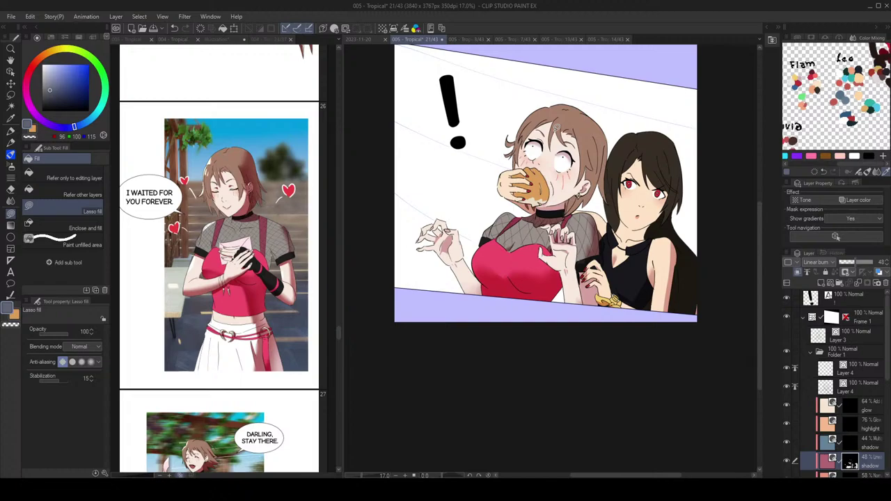
scroll(610, 161, "up", 2)
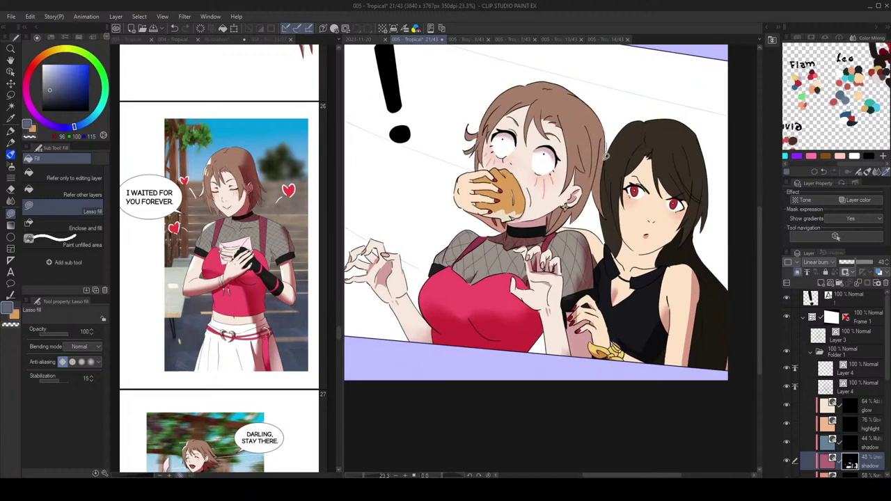
mouse_move(604, 172)
left_mouse_down()
mouse_move(606, 218)
mouse_move(594, 188)
mouse_move(605, 109)
left_mouse_up()
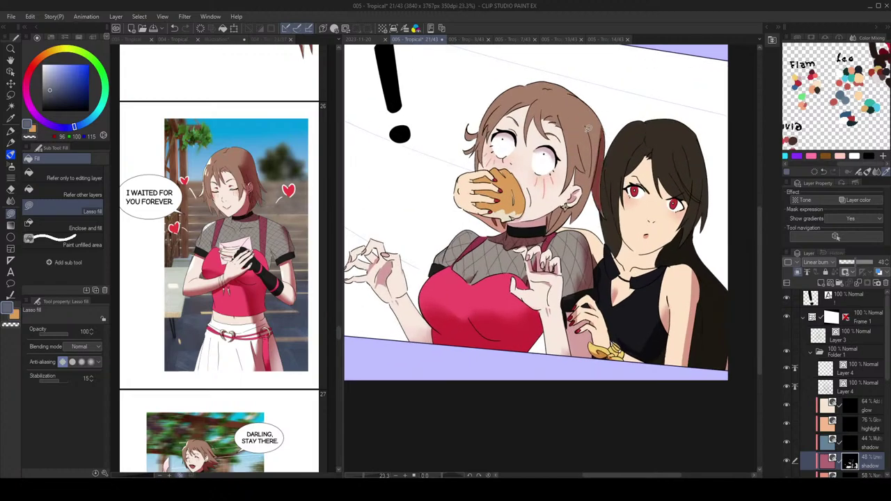
scroll(603, 138, "down", 1)
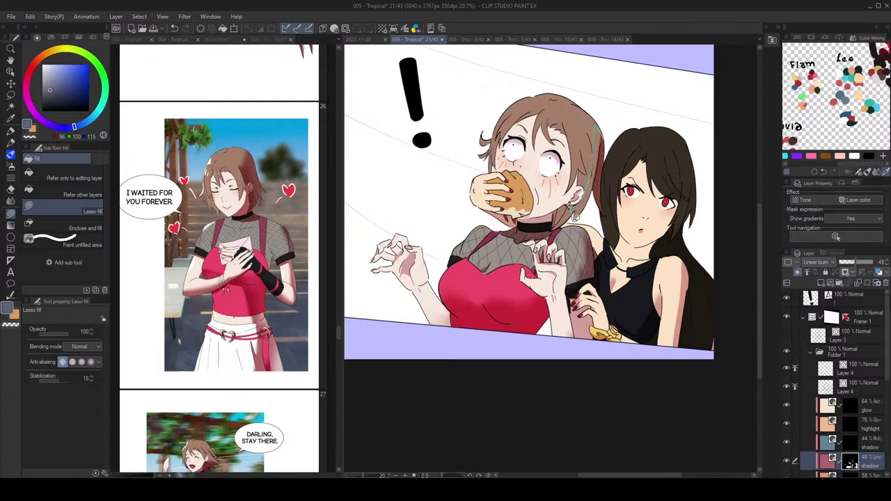
left_click_drag(575, 212, 589, 209)
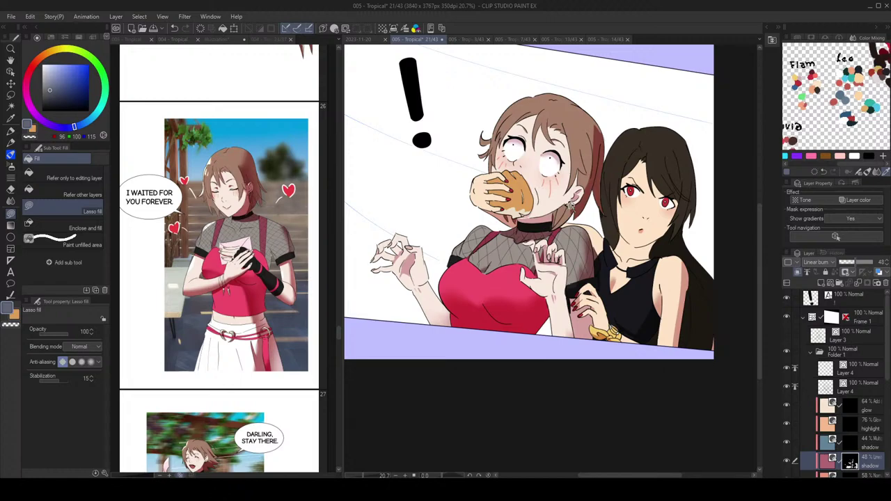
left_click_drag(570, 206, 566, 212)
Step: Trim the hair shadow around the brown-haired woman's earring and back strands with lasso fills in the transparent colour
key("c")
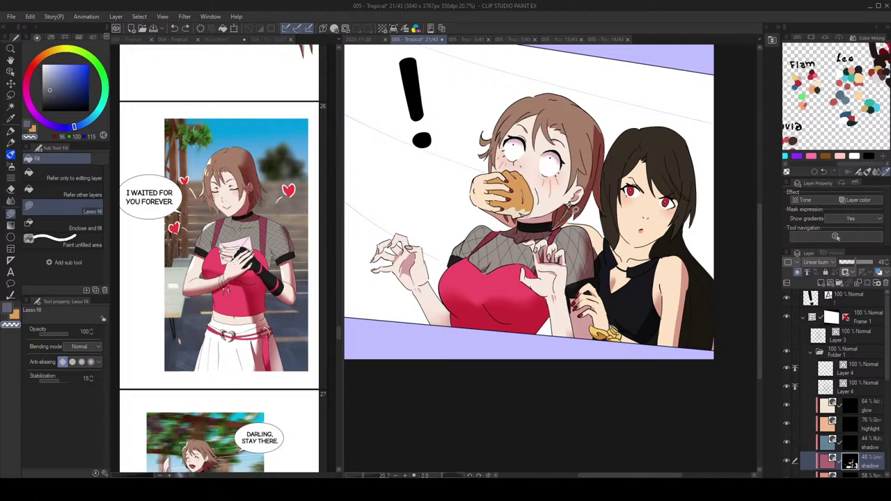
left_click_drag(559, 221, 568, 210)
mouse_move(589, 209)
left_mouse_down()
mouse_move(569, 217)
mouse_move(593, 227)
mouse_move(607, 215)
left_mouse_up()
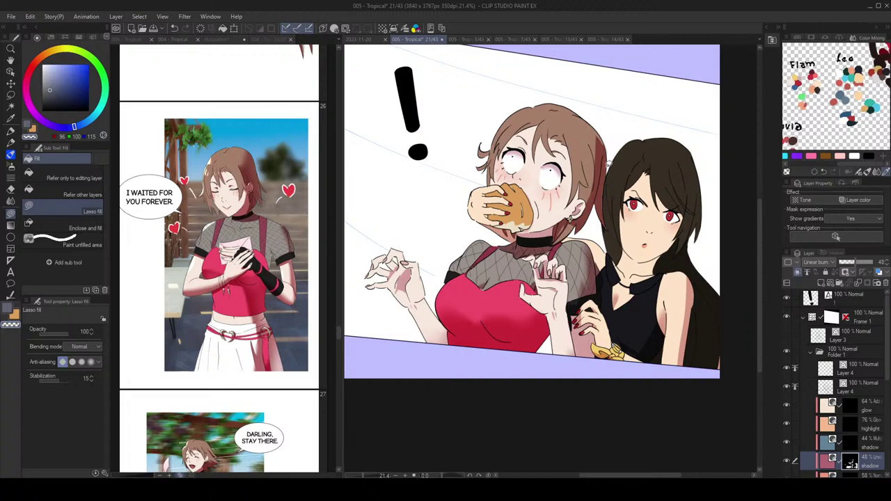
key("c")
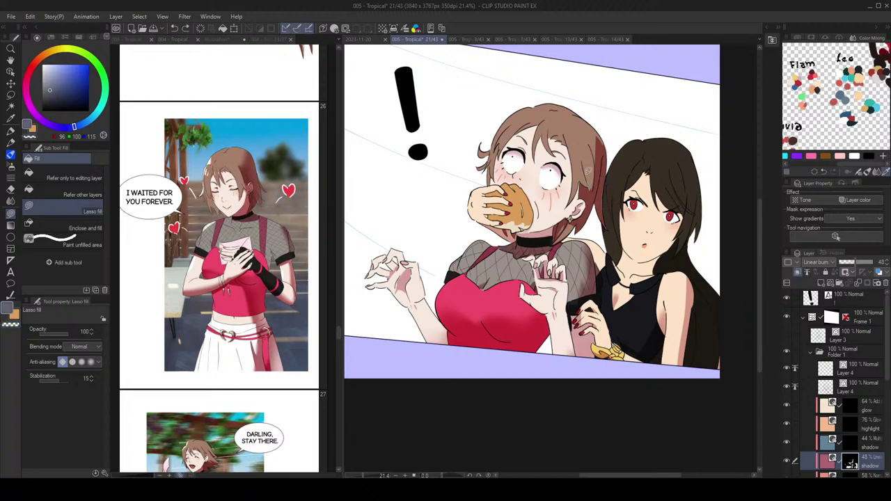
scroll(620, 156, "down", 1)
scroll(620, 156, "up", 1)
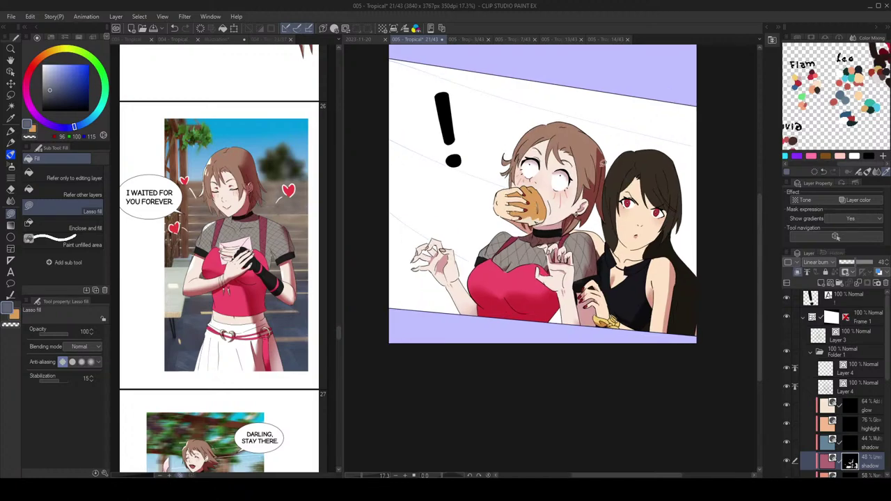
scroll(613, 146, "down", 3)
scroll(611, 144, "up", 2)
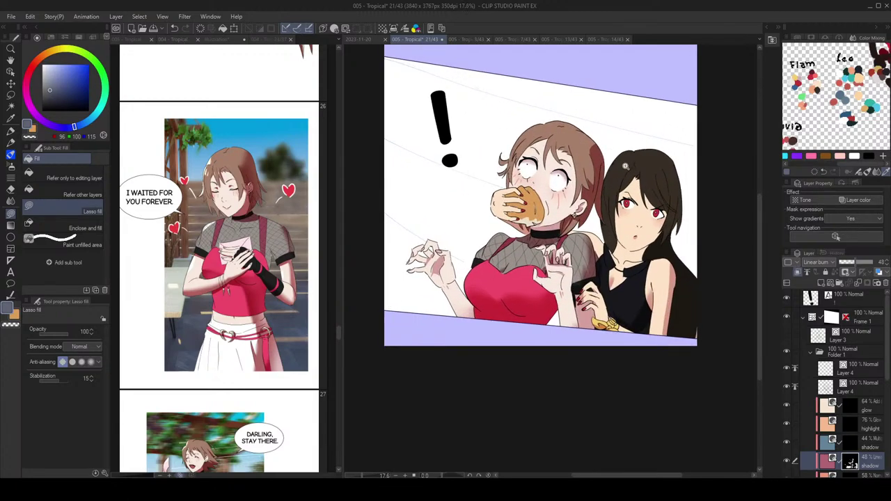
Step: Check the panel mirrored, and shade the black-haired woman's hair beside the other woman's head with lasso fills
scroll(625, 138, "down", 2)
key("h")
key("h")
scroll(628, 157, "up", 2)
left_click_drag(620, 153, 622, 158)
scroll(622, 158, "up", 1)
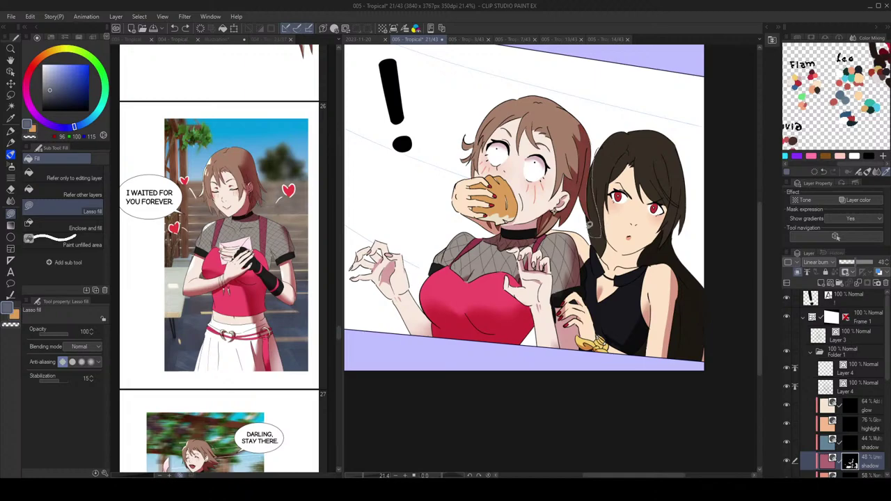
scroll(597, 195, "up", 1)
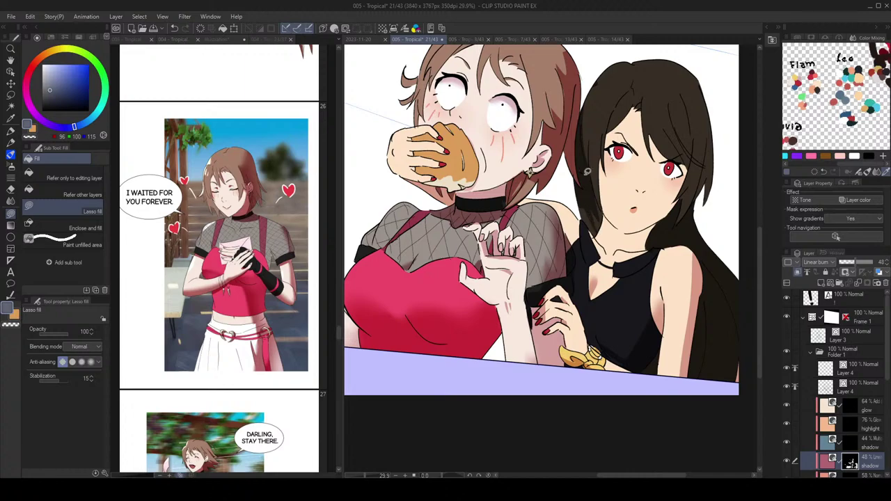
Step: Lasso-fill shadows in the black-haired woman's hair beside her neck and across the side of her head, undoing one fill
scroll(595, 177, "down", 1)
scroll(640, 186, "up", 1)
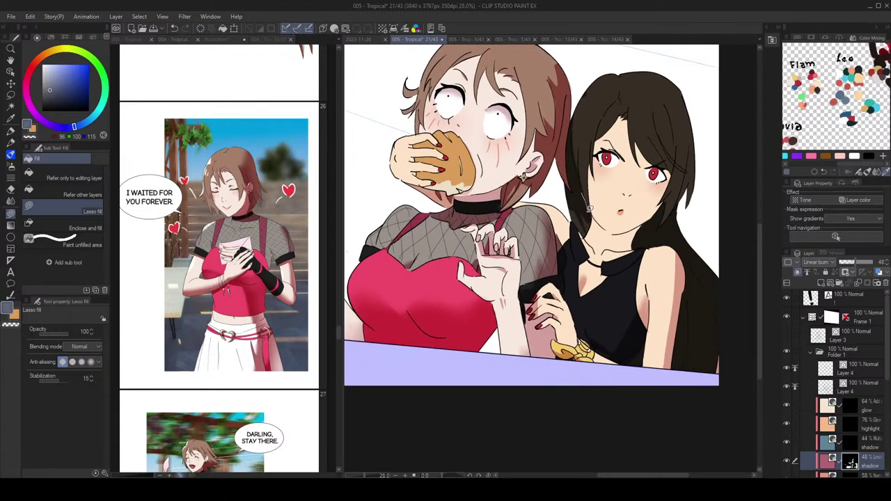
left_click_drag(569, 229, 575, 203)
left_click_drag(676, 127, 659, 128)
scroll(641, 143, "down", 1)
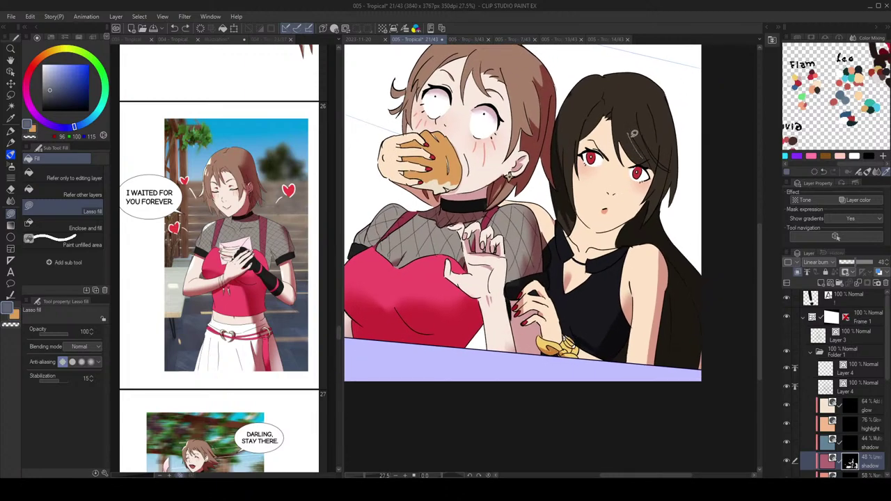
scroll(662, 134, "down", 1)
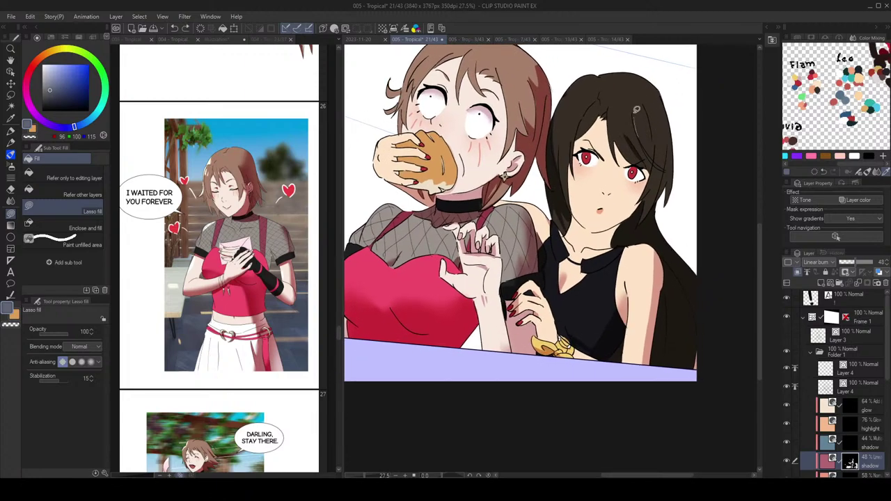
mouse_move(647, 131)
left_mouse_down()
mouse_move(642, 96)
mouse_move(656, 125)
mouse_move(650, 131)
left_mouse_up()
key("ctrl+z")
mouse_move(642, 100)
left_mouse_down()
mouse_move(652, 131)
mouse_move(661, 128)
left_mouse_up()
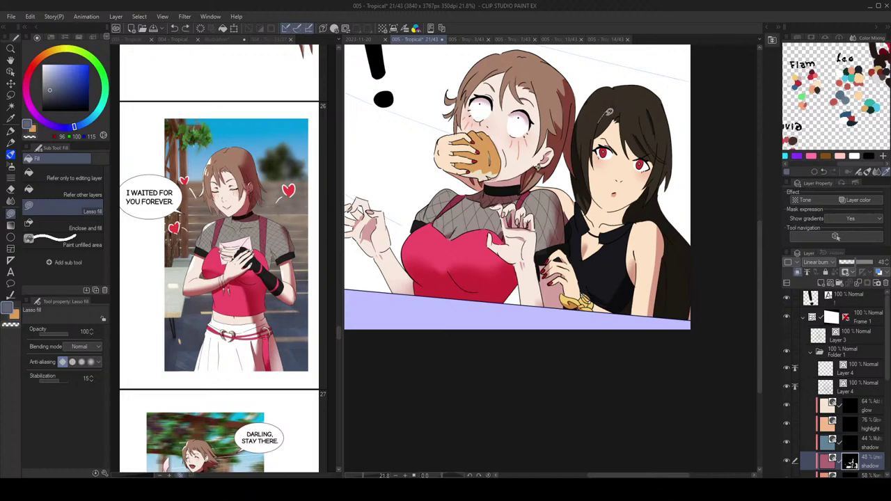
Step: Refine the shadow on the black-haired woman's side strands with lasso fills, alternating the shadow and transparent colours
key("c")
key("c")
key("ctrl+z")
key("c")
mouse_move(686, 148)
left_mouse_down()
mouse_move(669, 132)
mouse_move(650, 180)
mouse_move(649, 163)
left_mouse_up()
key("x")
mouse_move(649, 161)
left_mouse_down()
mouse_move(643, 154)
mouse_move(632, 174)
mouse_move(642, 151)
mouse_move(661, 215)
mouse_move(645, 163)
mouse_move(632, 171)
left_mouse_up()
Step: Lasso-fill shadows down the black-haired woman's long hair behind her shoulder and arm, undoing the first try
key("c")
key("c")
key("c")
mouse_move(657, 186)
left_mouse_down()
mouse_move(645, 168)
mouse_move(650, 214)
mouse_move(634, 159)
mouse_move(635, 192)
left_mouse_up()
key("ctrl+z")
key("ctrl+z")
mouse_move(641, 240)
left_mouse_down()
mouse_move(634, 258)
mouse_move(644, 263)
left_mouse_up()
mouse_move(658, 251)
left_mouse_down()
mouse_move(674, 280)
mouse_move(682, 276)
left_mouse_up()
Step: Clean up the stray skin-coloured patch beside the black-haired woman's lower hair on Layer 5 with transparent lasso fills
scroll(668, 265, "down", 5)
scroll(668, 295, "up", 5)
scroll(668, 295, "down", 1)
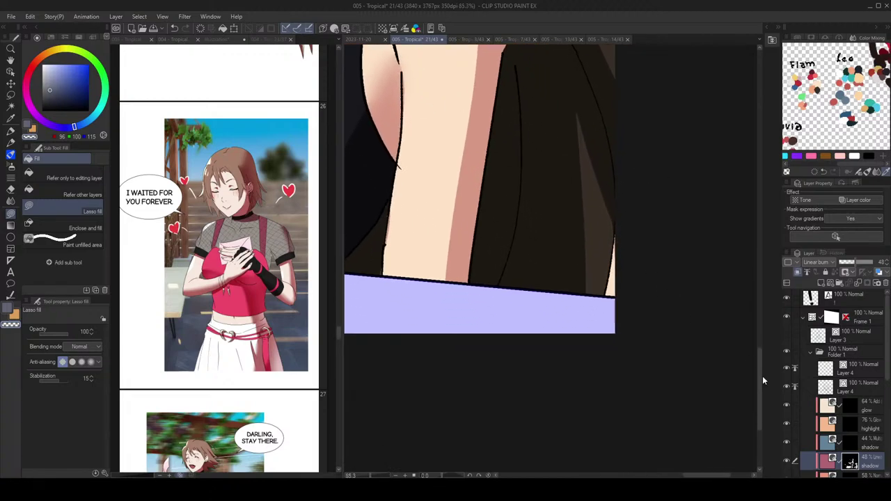
scroll(867, 390, "down", 3)
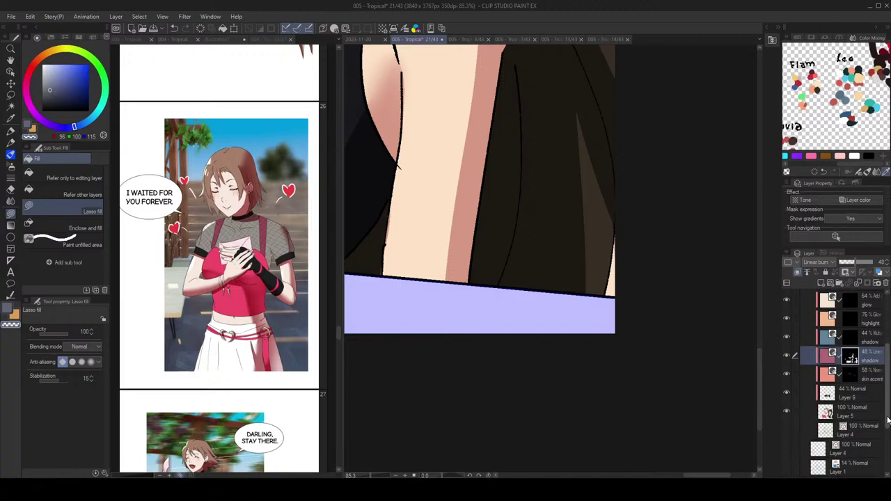
left_click(864, 411)
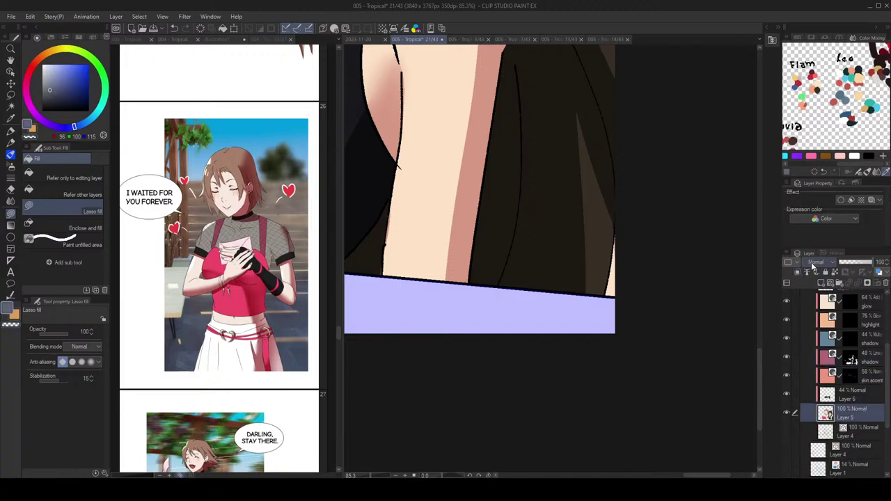
scroll(626, 216, "up", 2)
mouse_move(621, 206)
left_mouse_down()
mouse_move(605, 284)
mouse_move(650, 307)
left_mouse_up()
key("ctrl+z")
left_click_drag(618, 209, 612, 252)
left_click_drag(605, 294, 615, 325)
scroll(684, 269, "down", 3)
Step: Compare the page with the 48% Linear burn shadow layer hidden, and lasso-fill the lower hair behind the black-haired woman's arm on its mask
left_click(860, 395)
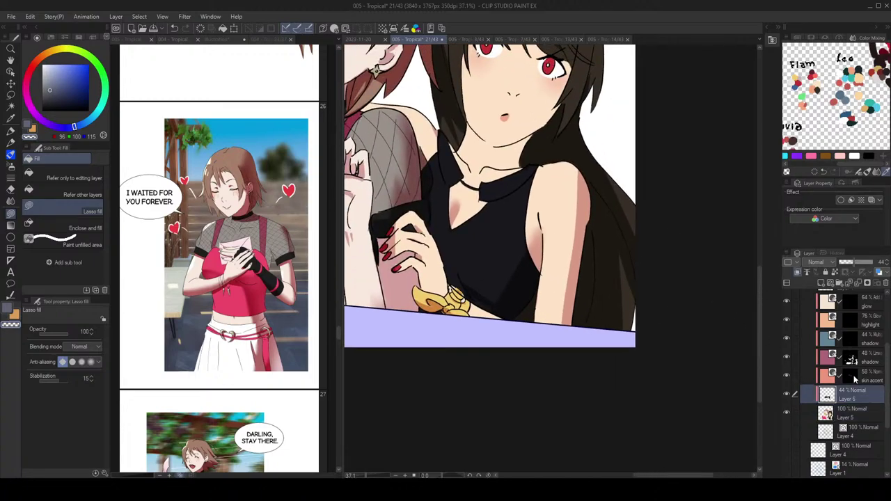
left_click(866, 361)
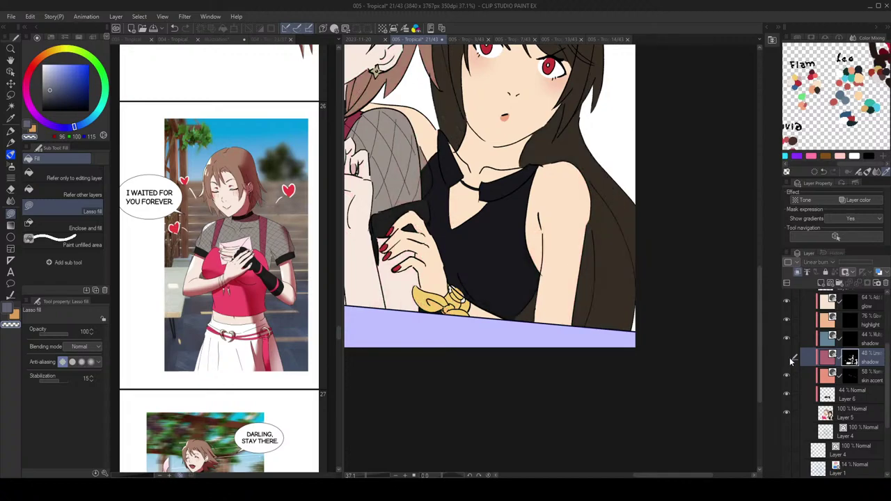
scroll(667, 269, "down", 3)
key("c")
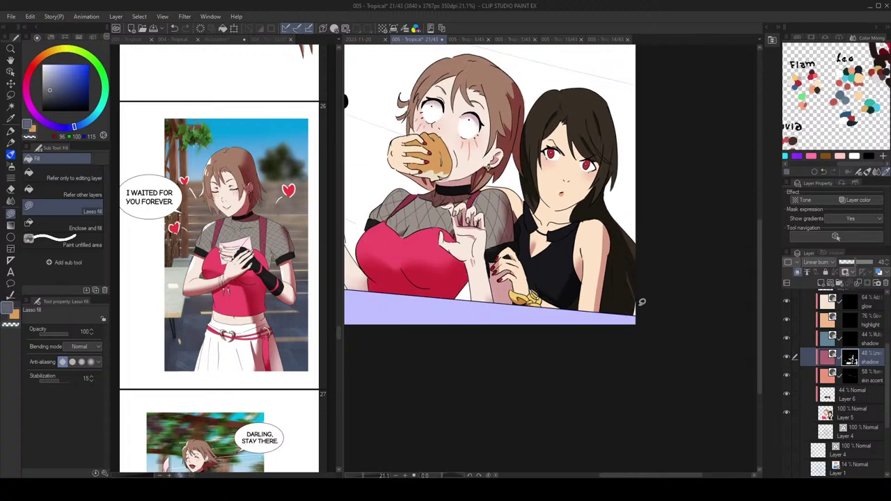
mouse_move(615, 269)
left_mouse_down()
mouse_move(617, 329)
mouse_move(619, 322)
left_mouse_up()
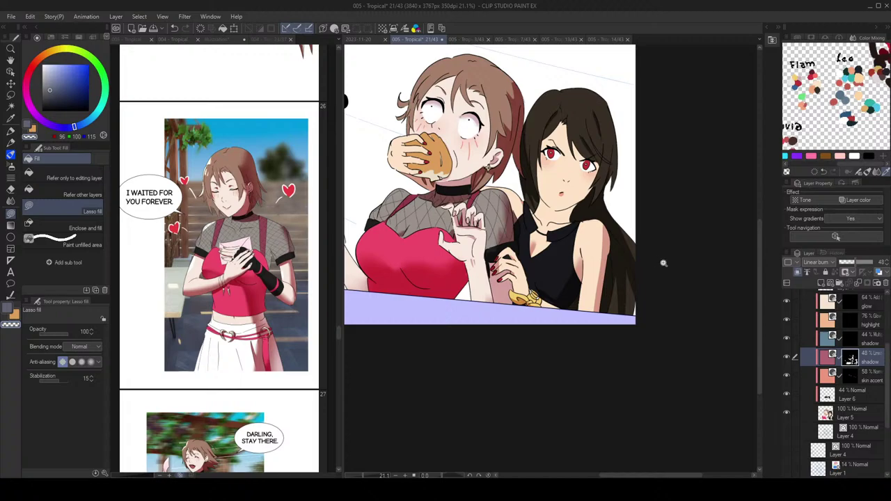
Step: Try reshaping the shadow along the black-haired woman's arm with lasso fills, undoing the attempts
scroll(664, 262, "down", 2)
key("c")
left_click_drag(609, 272, 609, 311)
key("c")
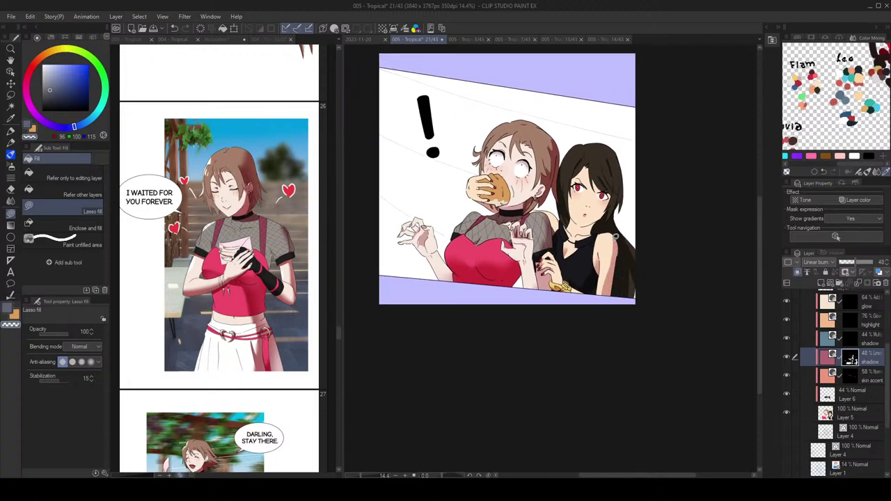
key("ctrl+z")
left_click_drag(612, 255, 626, 241)
key("ctrl+z")
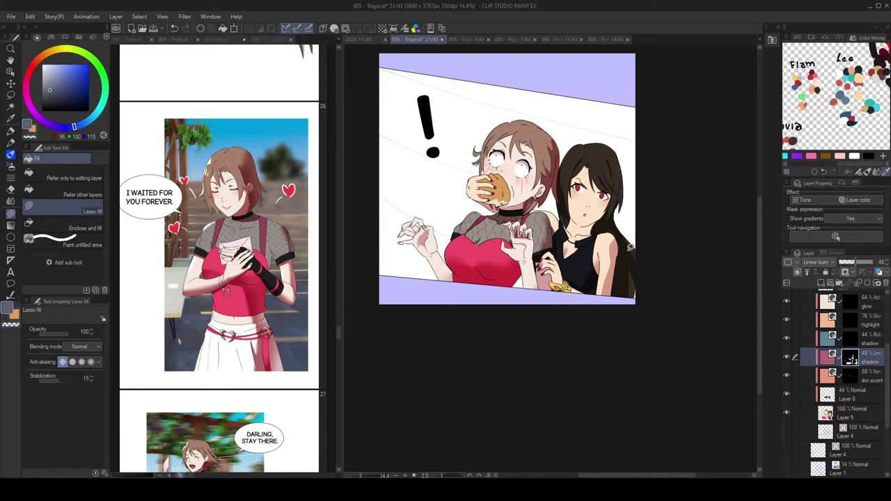
scroll(629, 237, "down", 1)
scroll(613, 235, "up", 2)
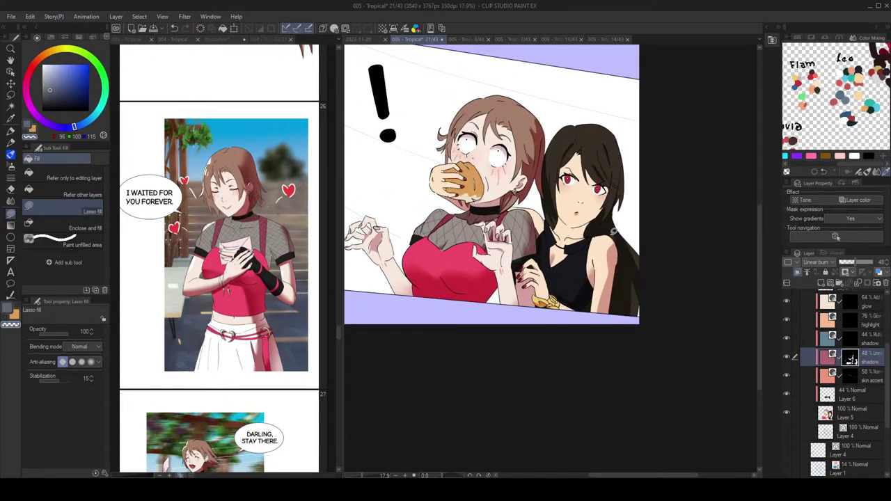
key("c")
mouse_move(609, 270)
left_mouse_down()
mouse_move(591, 333)
mouse_move(614, 289)
mouse_move(606, 282)
mouse_move(611, 309)
left_mouse_up()
key("ctrl+z")
key("c")
Step: Soften the shadow along the black-haired woman's shoulder and upper arm with Blur
key("j")
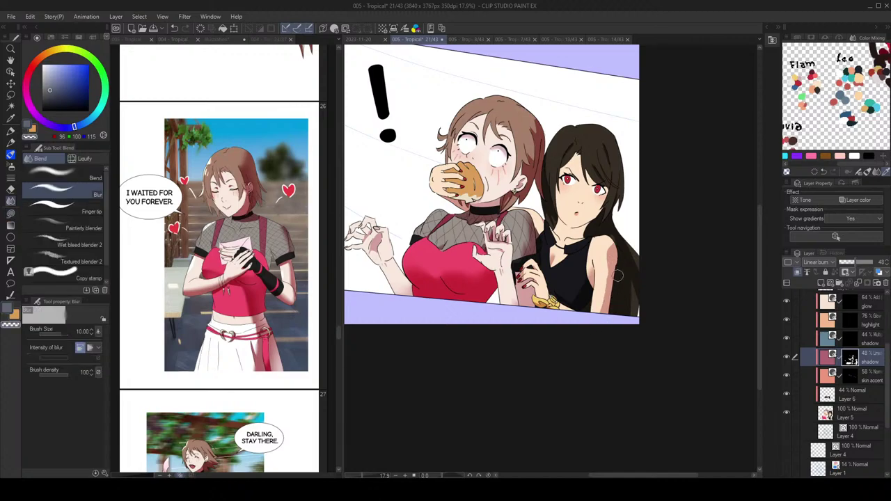
mouse_move(611, 245)
left_mouse_down()
mouse_move(602, 319)
mouse_move(608, 278)
left_mouse_up()
key("g")
Step: Examine the shading around the black-haired woman's hand and across the panel, with the shadow layer's mask active
scroll(554, 299, "up", 3)
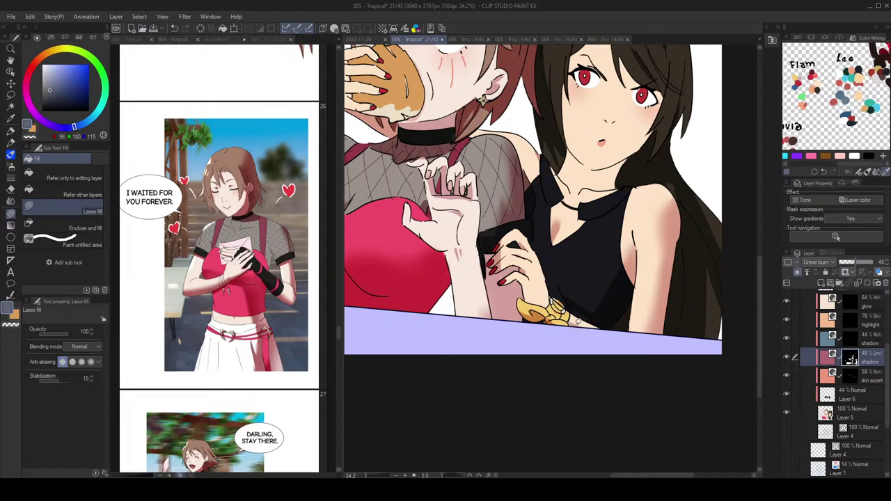
left_click(519, 276, "ctrl+shift")
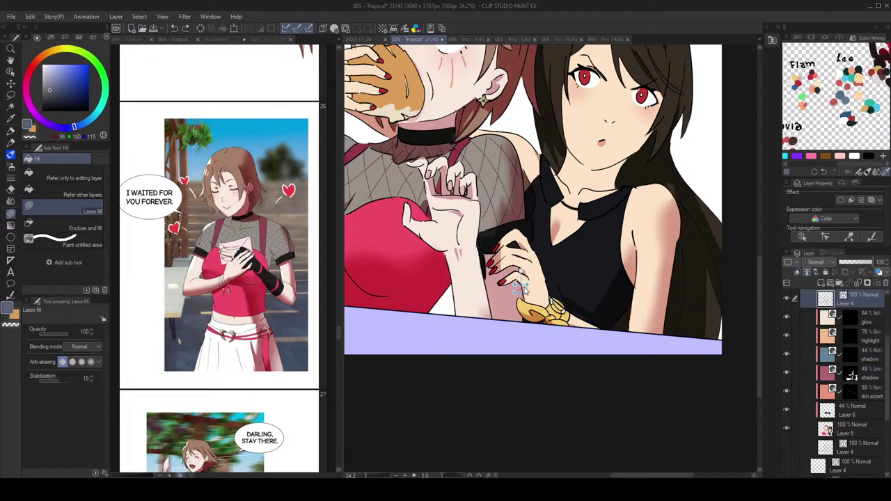
left_click(521, 282, "ctrl+shift")
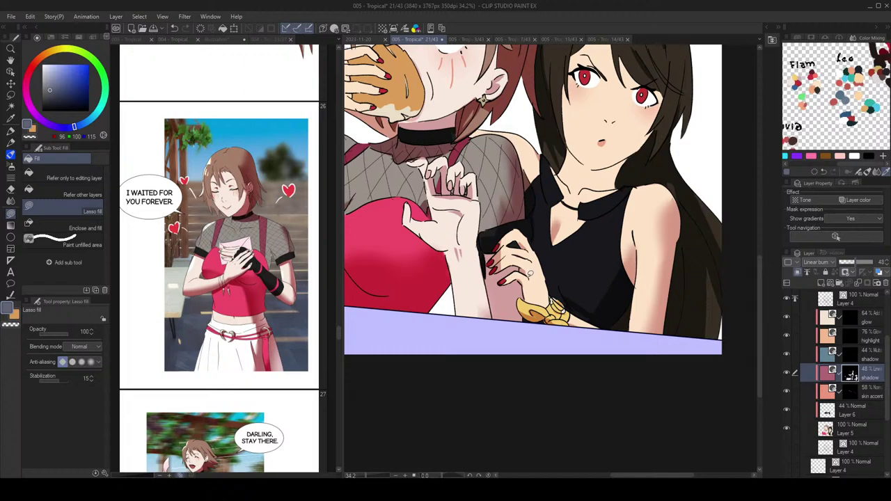
key("c")
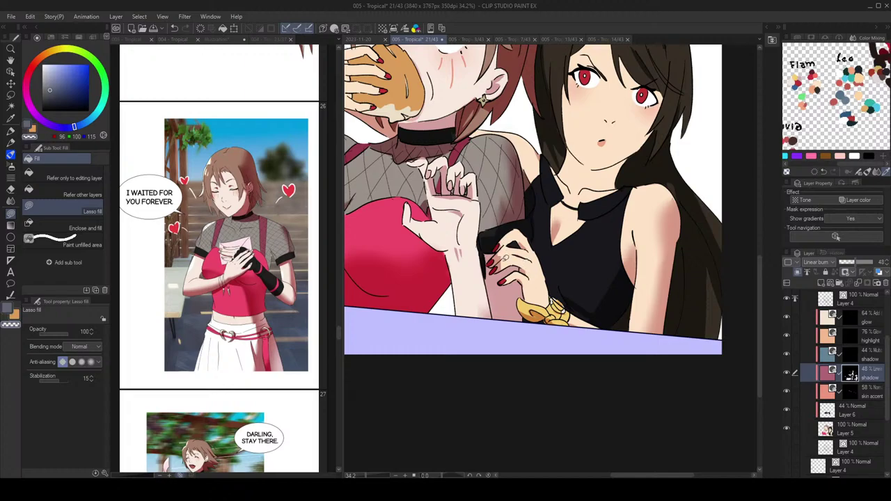
scroll(501, 259, "down", 2)
scroll(523, 247, "up", 1)
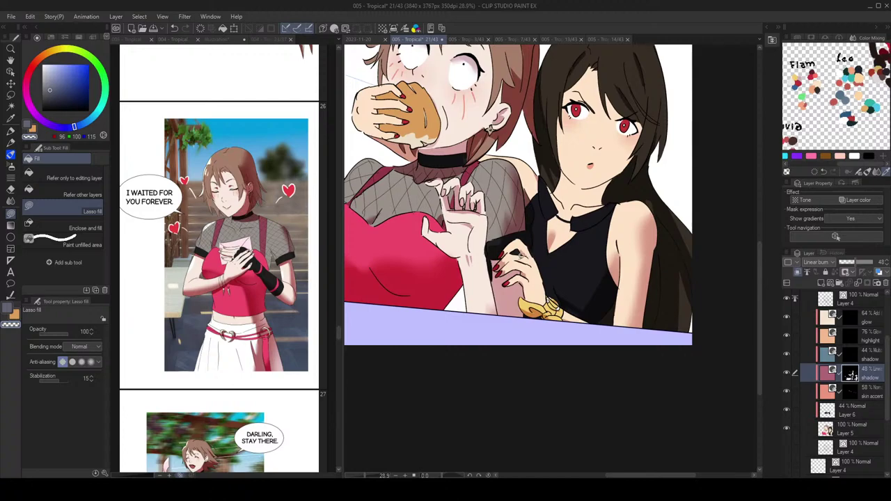
key("c")
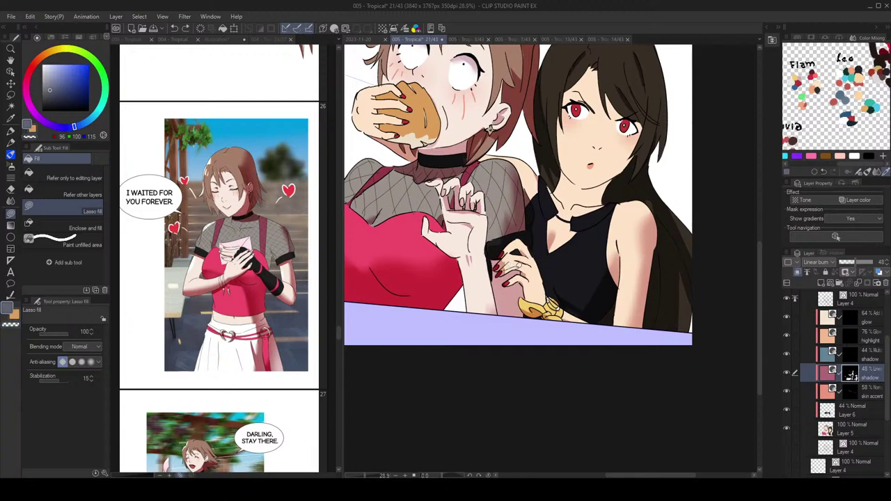
scroll(519, 263, "down", 2)
scroll(523, 251, "up", 1)
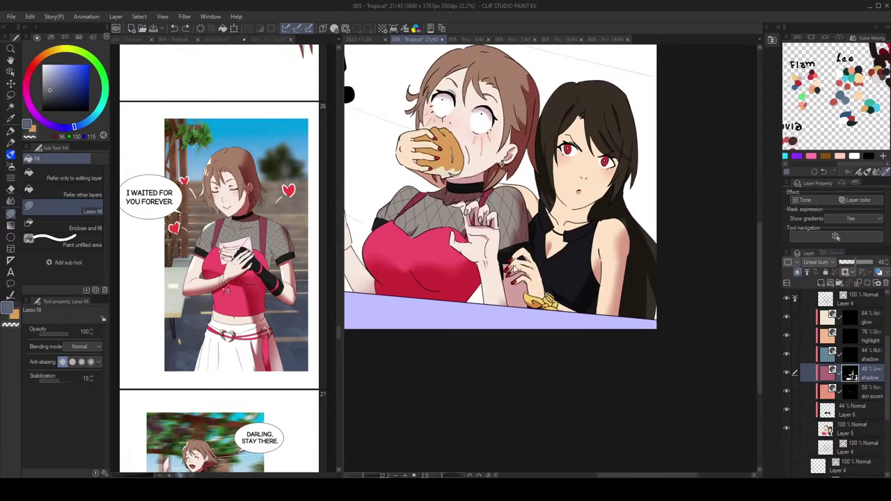
scroll(522, 260, "down", 1)
scroll(524, 261, "up", 2)
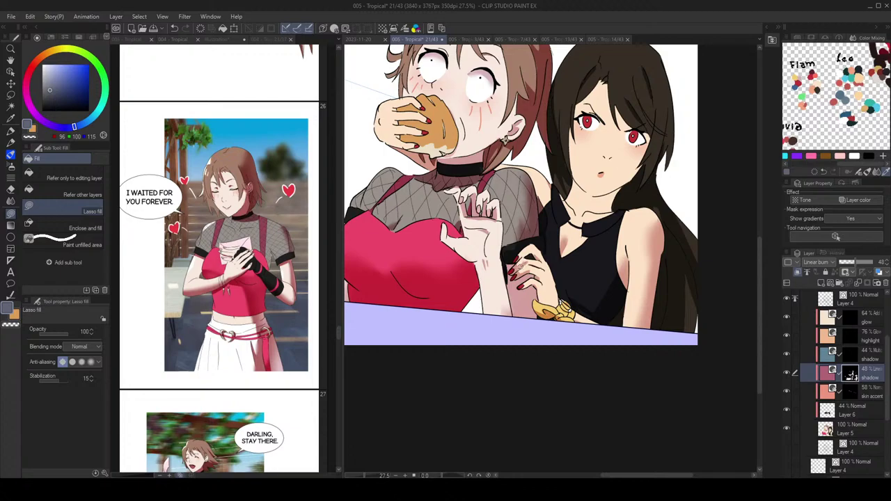
scroll(543, 283, "down", 2)
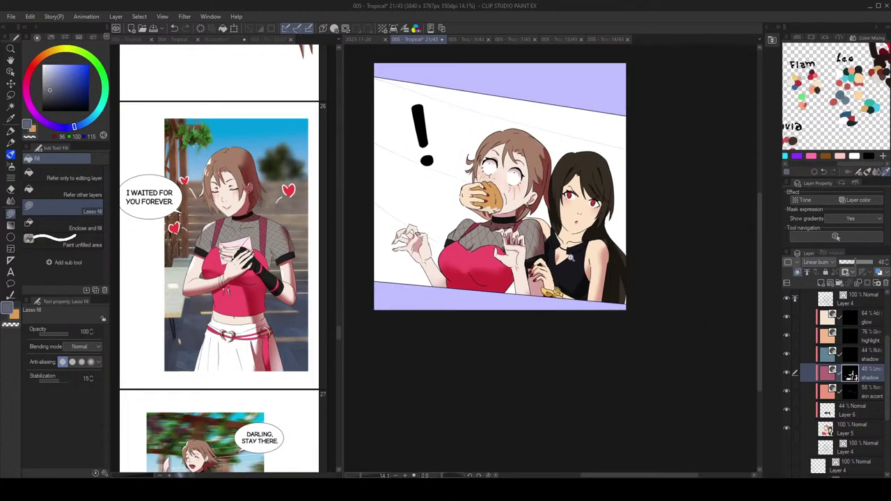
scroll(540, 277, "up", 2)
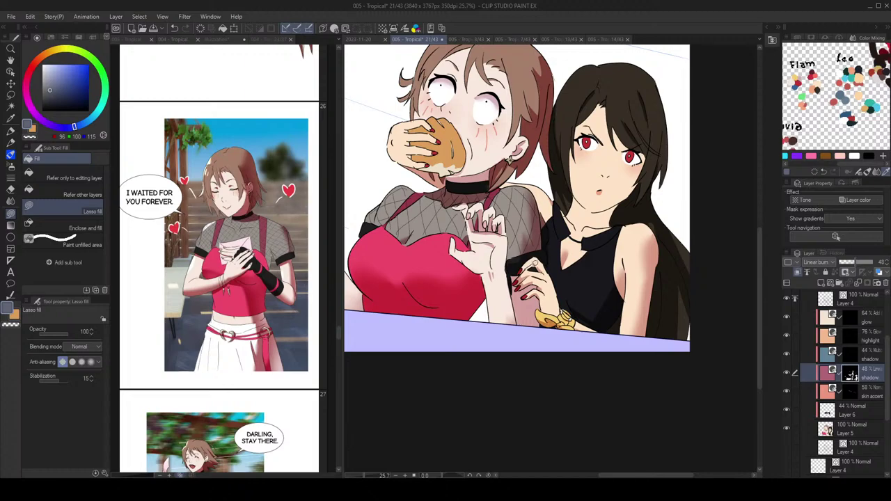
scroll(544, 259, "down", 1)
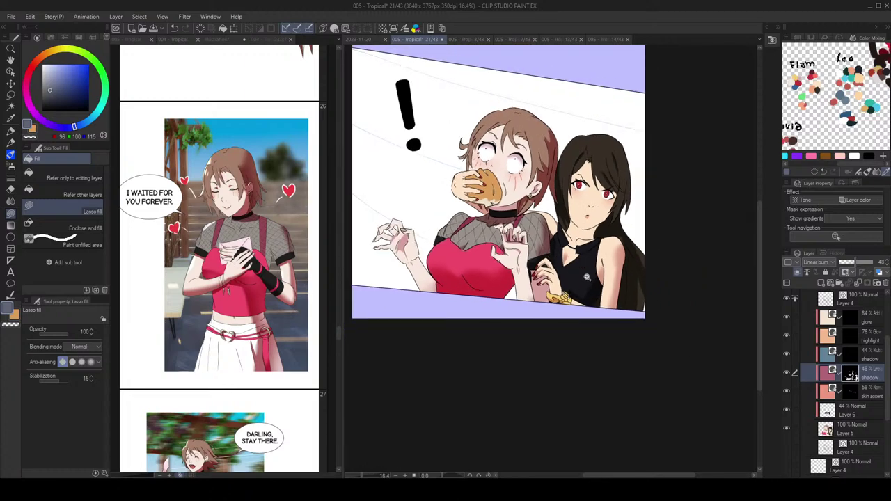
Step: Touch up the shadows on the black-haired woman's hand and at her collar with small lasso fills
scroll(575, 278, "up", 1)
key("c")
left_click_drag(544, 286, 546, 286)
key("c")
left_click_drag(592, 231, 589, 234)
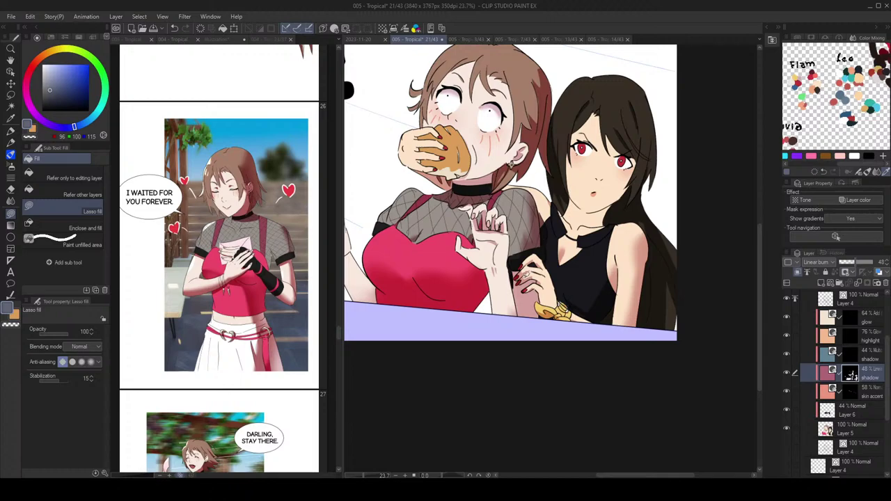
key("c")
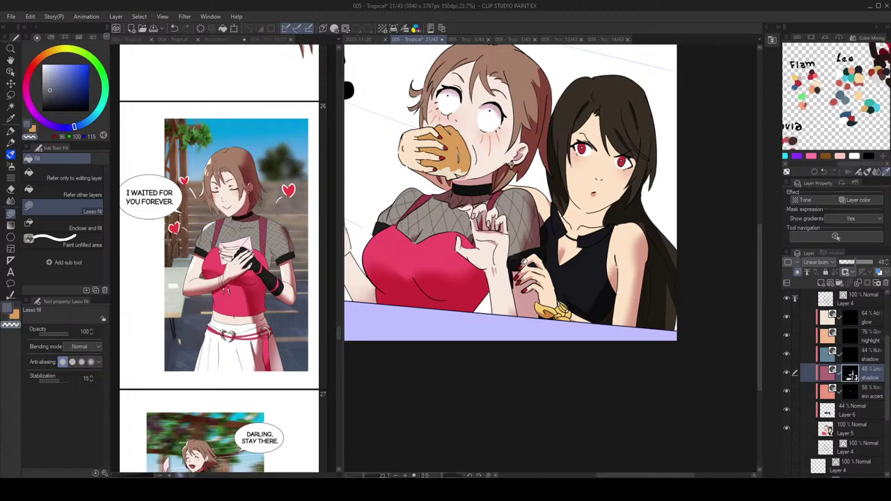
Step: Check the black-haired woman's hand and neckline up close, and soften the neckline shadow with Blur at brush size 15
scroll(522, 263, "up", 2)
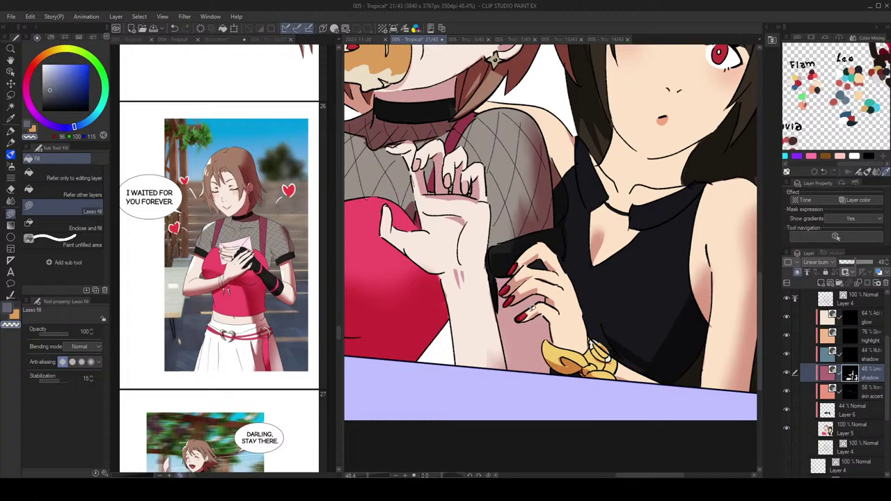
scroll(598, 228, "down", 2)
scroll(658, 187, "down", 2)
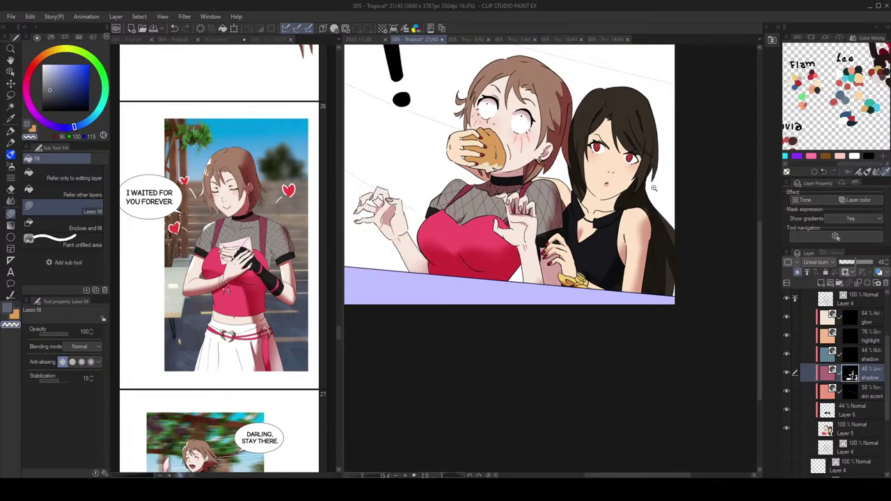
scroll(658, 207, "up", 1)
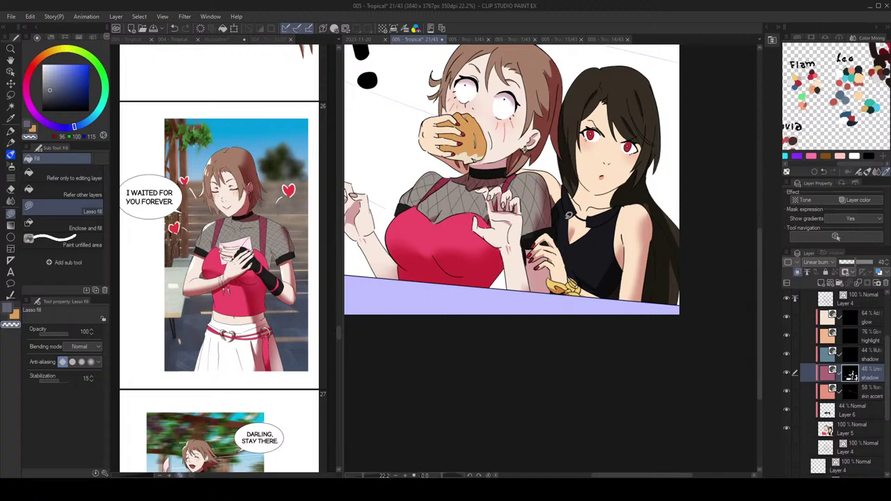
scroll(584, 223, "down", 1)
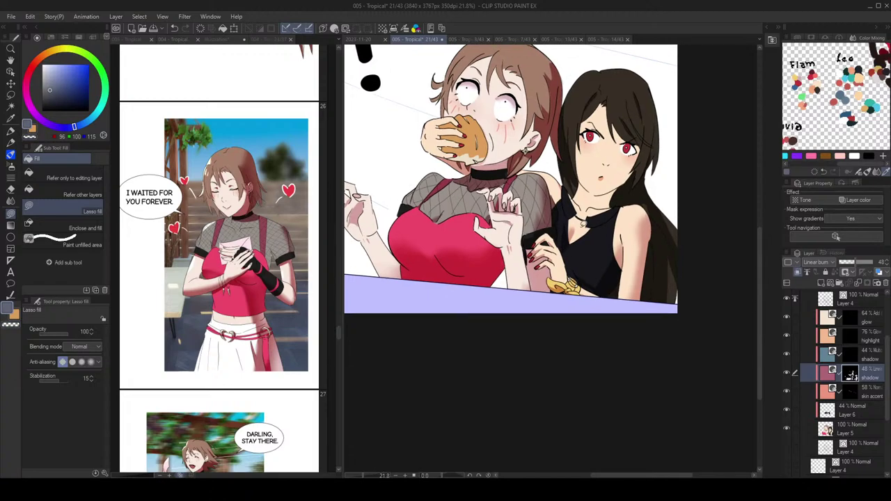
key("j")
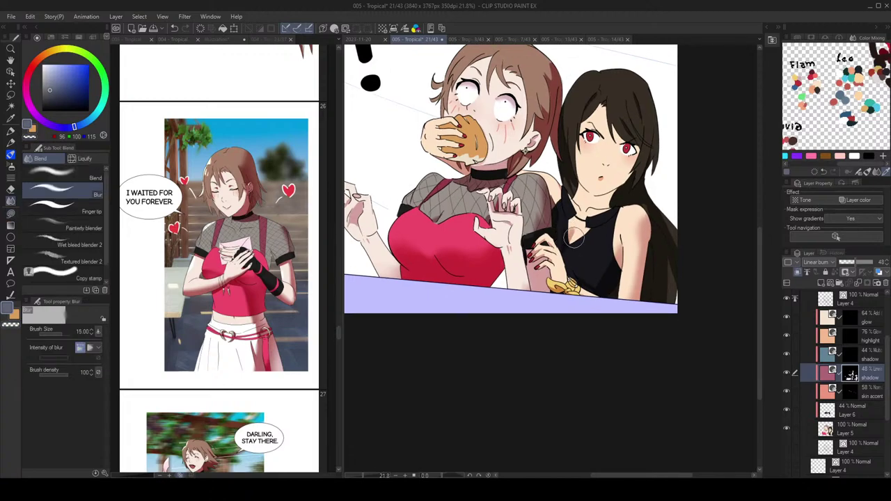
key("g")
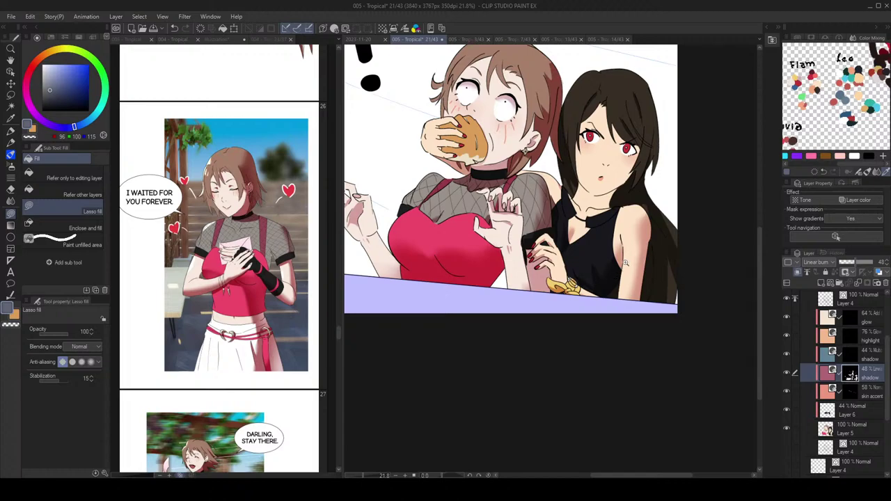
scroll(609, 272, "down", 3)
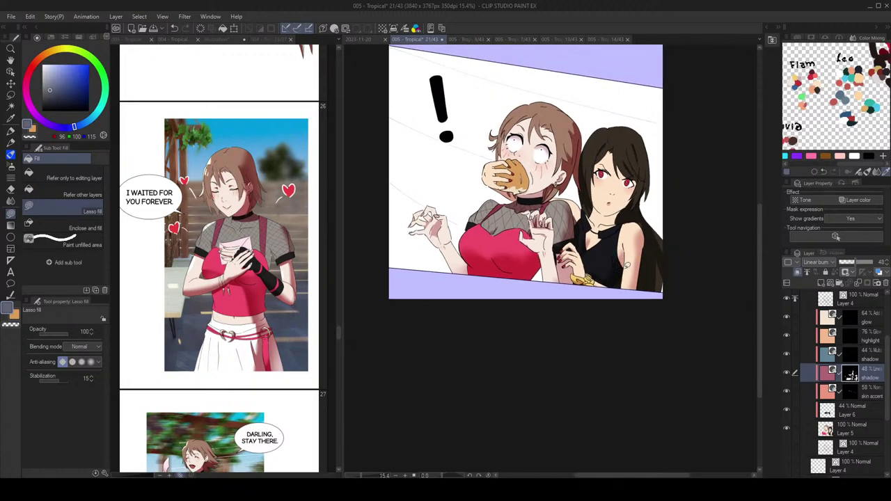
Step: Examine the shading on both women's faces, arms and hands, up close and across the whole panel
scroll(615, 279, "up", 3)
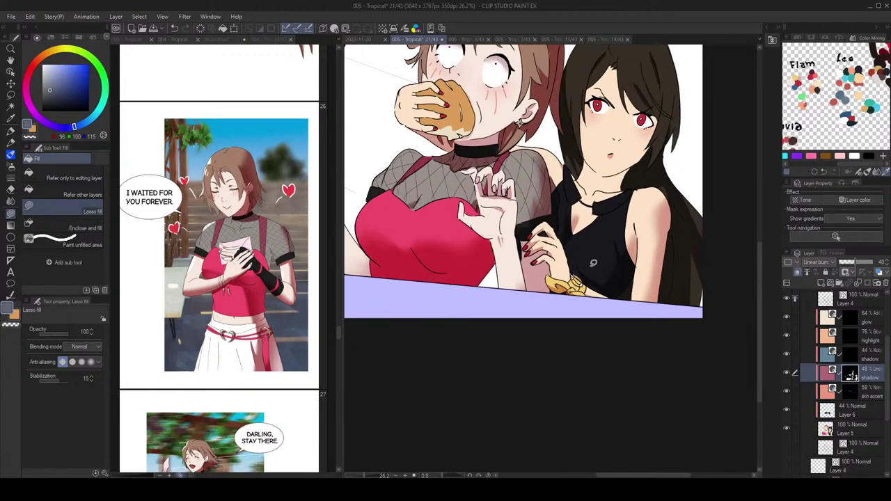
scroll(593, 285, "up", 3)
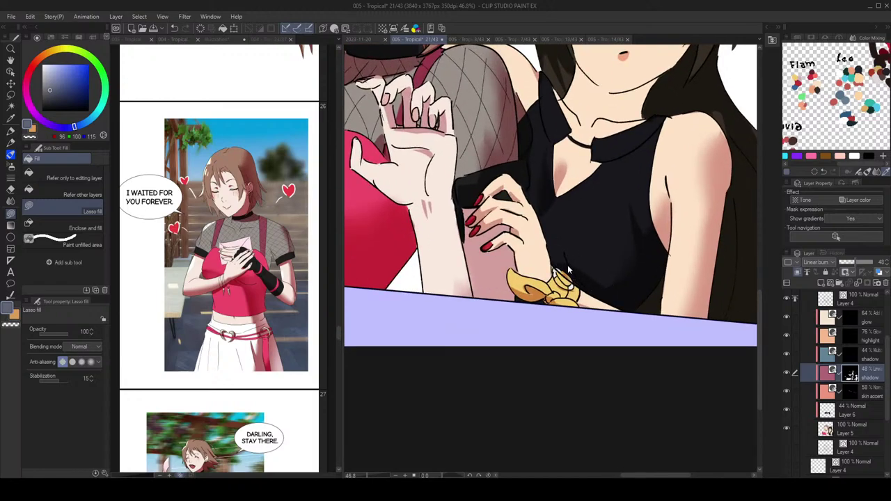
scroll(568, 264, "down", 3)
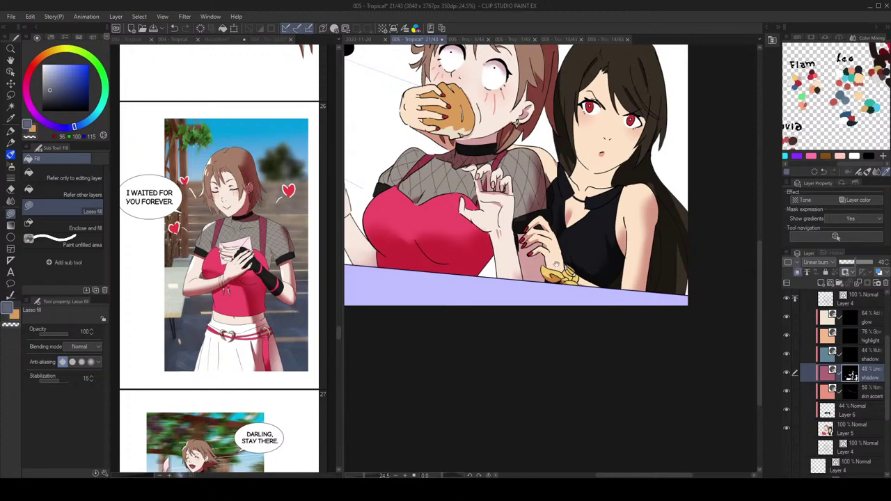
scroll(627, 191, "up", 4)
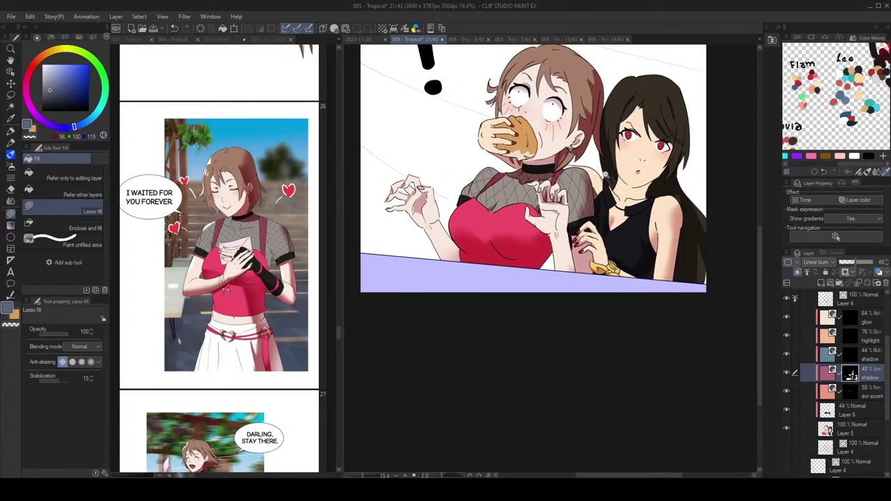
scroll(633, 193, "down", 5)
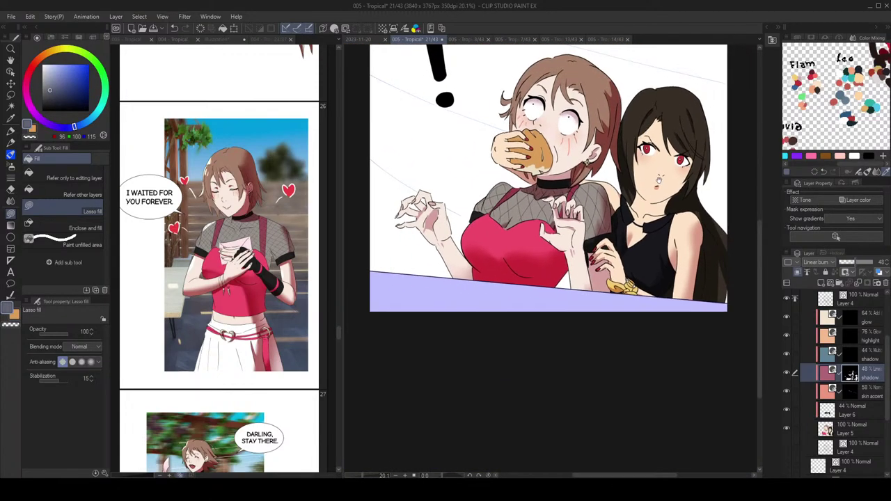
scroll(629, 162, "up", 1)
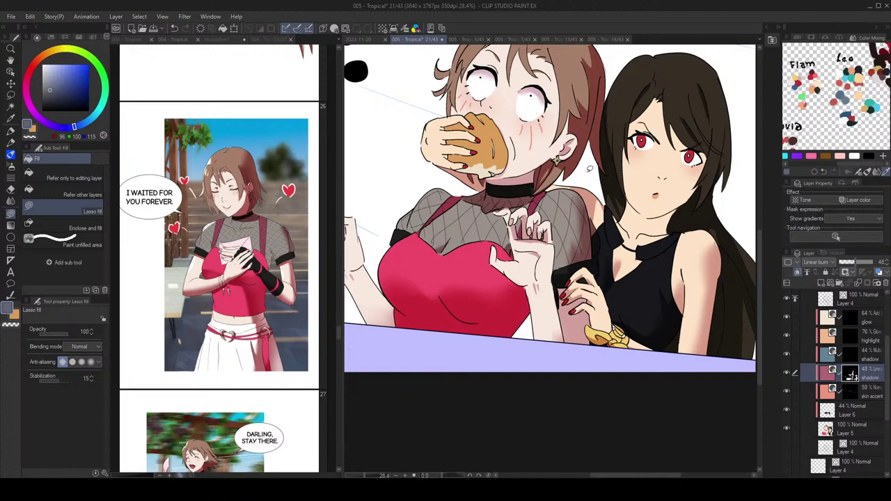
scroll(605, 173, "down", 7)
scroll(615, 183, "up", 6)
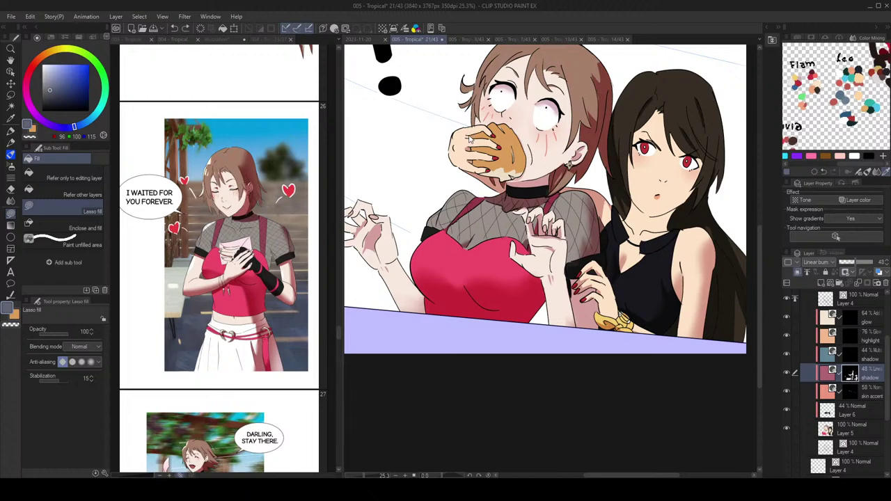
Step: Try small lasso-fill shadows on the fingers gripping the burger and along the burger's lower edge
left_click_drag(468, 136, 476, 137)
key("ctrl+z")
mouse_move(478, 172)
left_mouse_down()
mouse_move(475, 163)
mouse_move(480, 172)
left_mouse_up()
left_click_drag(511, 177, 525, 168)
key("ctrl+z")
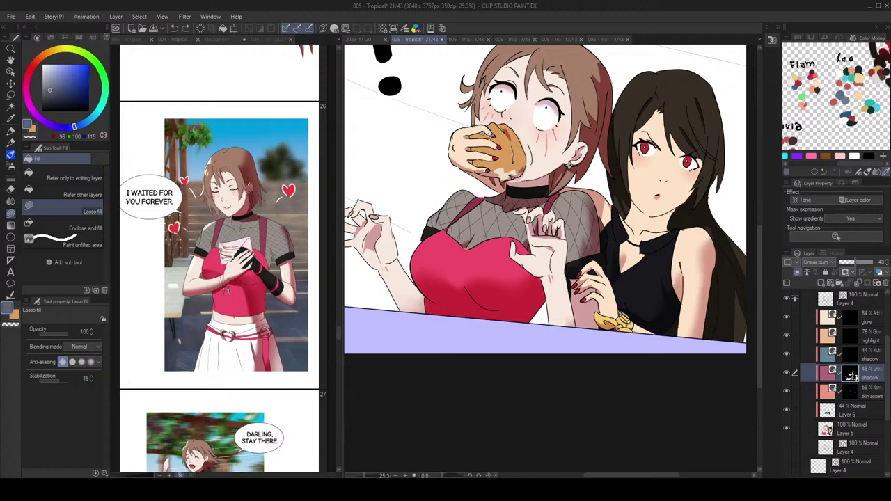
mouse_move(484, 131)
left_mouse_down()
mouse_move(498, 148)
mouse_move(490, 143)
mouse_move(480, 164)
mouse_move(490, 158)
mouse_move(477, 167)
mouse_move(475, 145)
left_mouse_up()
key("ctrl+z")
key("ctrl+z")
key("ctrl+z")
key("ctrl+z")
key("ctrl+z")
Step: Rework the lasso-fill shadows across the back of the hand holding the burger
scroll(486, 143, "down", 1)
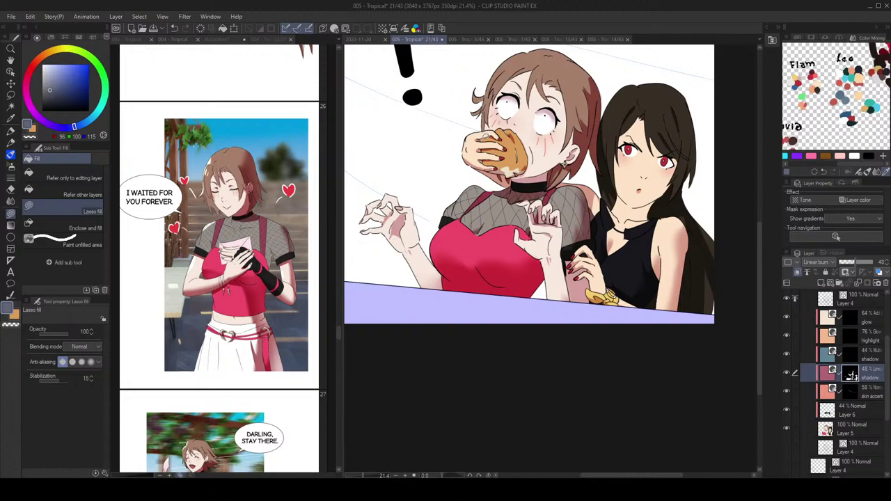
left_click_drag(494, 133, 487, 137)
key("ctrl+z")
left_click_drag(491, 134, 490, 163)
key("ctrl+z")
key("ctrl+z")
scroll(556, 147, "down", 2)
scroll(559, 136, "up", 2)
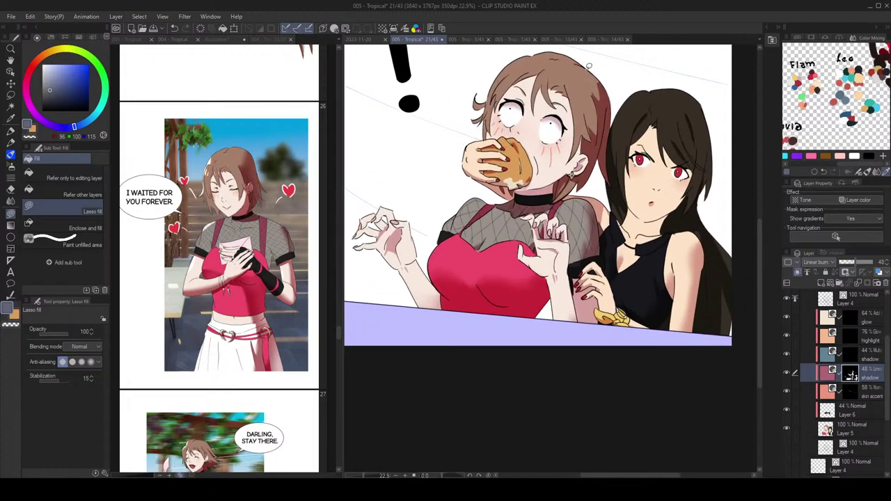
Step: Touch up the shadows at the parting and fringe of the brown-haired woman's hair with small lasso fills
scroll(586, 65, "up", 4)
mouse_move(546, 117)
left_mouse_down()
mouse_move(536, 117)
mouse_move(548, 122)
left_mouse_up()
key("ctrl+z")
key("ctrl+z")
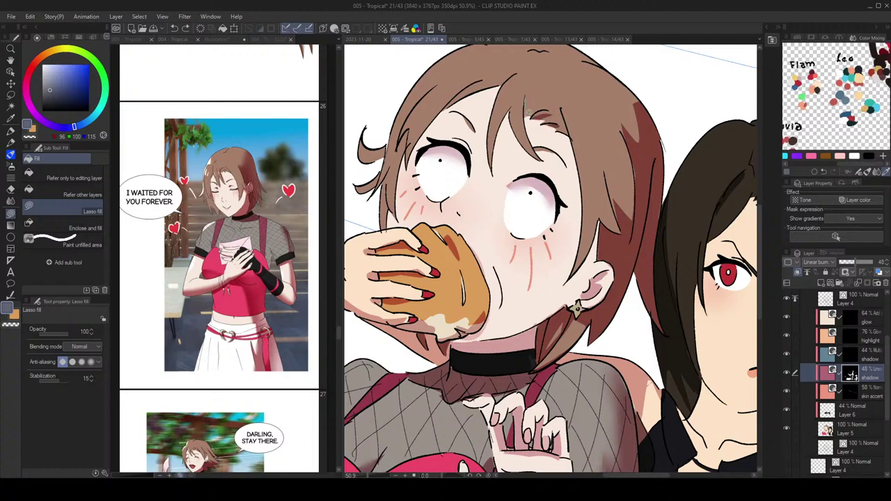
scroll(530, 115, "down", 2)
scroll(531, 122, "up", 1)
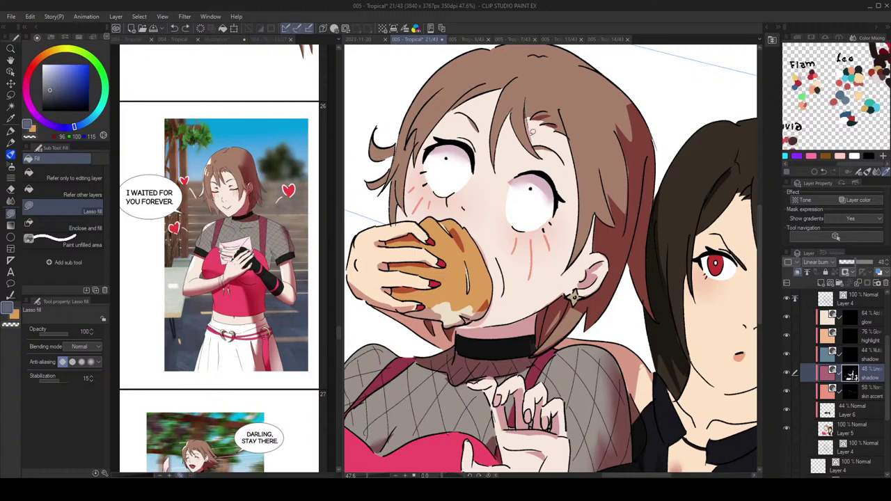
scroll(531, 128, "down", 2)
mouse_move(494, 76)
left_mouse_down()
mouse_move(532, 123)
mouse_move(507, 132)
left_mouse_up()
key("ctrl+z")
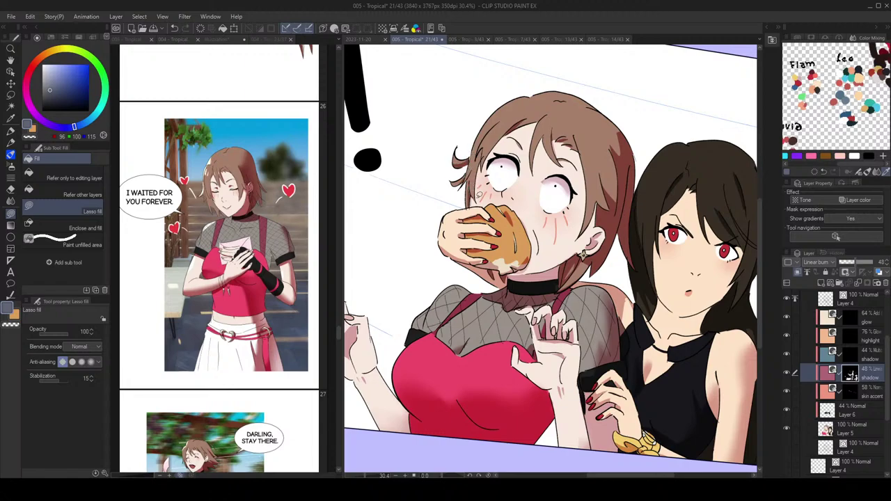
Step: Extend the shadow along the back of the brown-haired woman's hair with a lasso fill
scroll(501, 184, "down", 5)
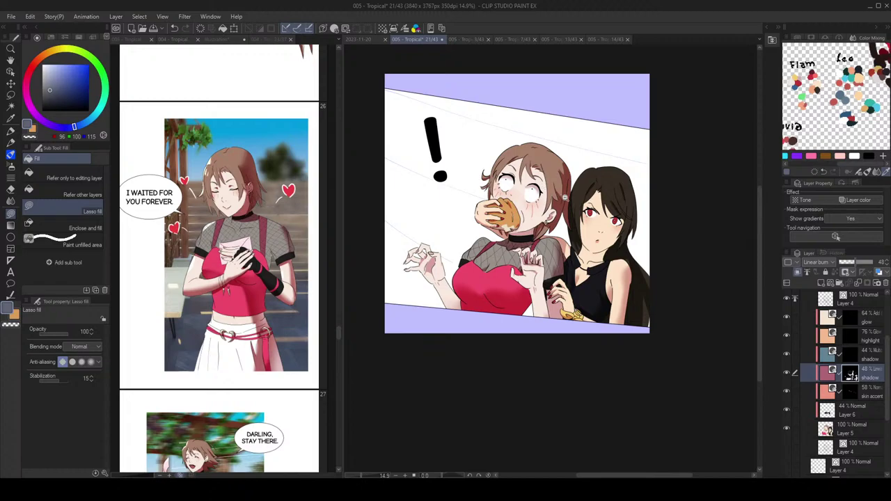
scroll(556, 196, "up", 4)
left_click_drag(583, 134, 599, 145)
scroll(597, 140, "down", 1)
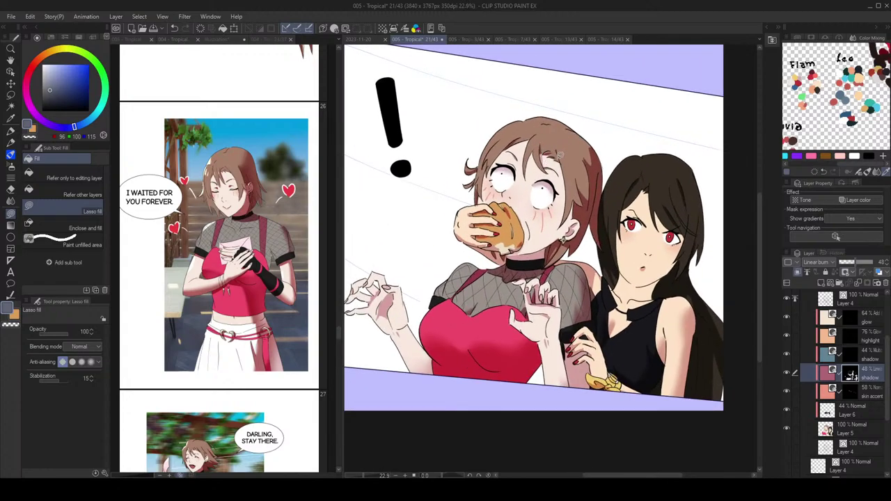
scroll(557, 143, "down", 2)
scroll(573, 148, "up", 1)
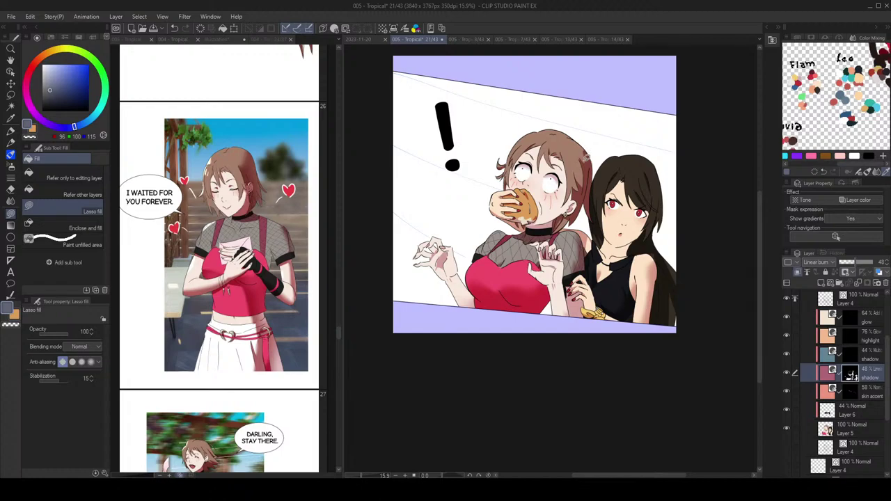
scroll(584, 135, "down", 2)
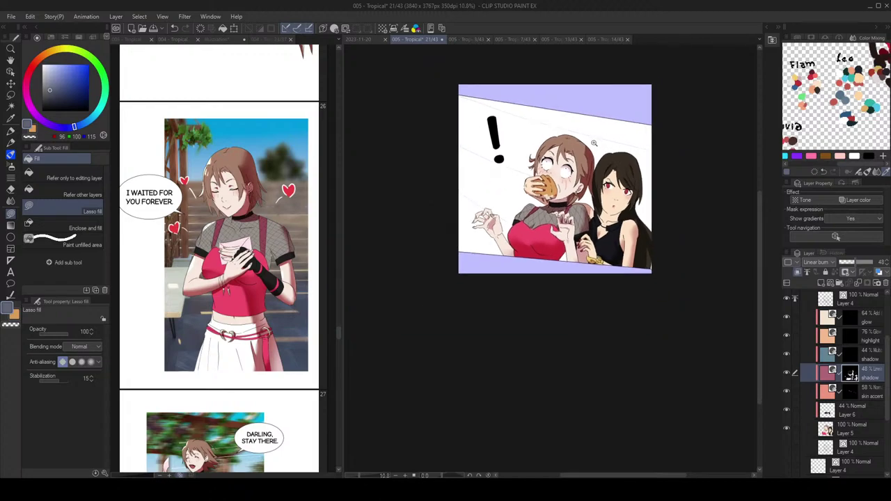
scroll(594, 143, "up", 2)
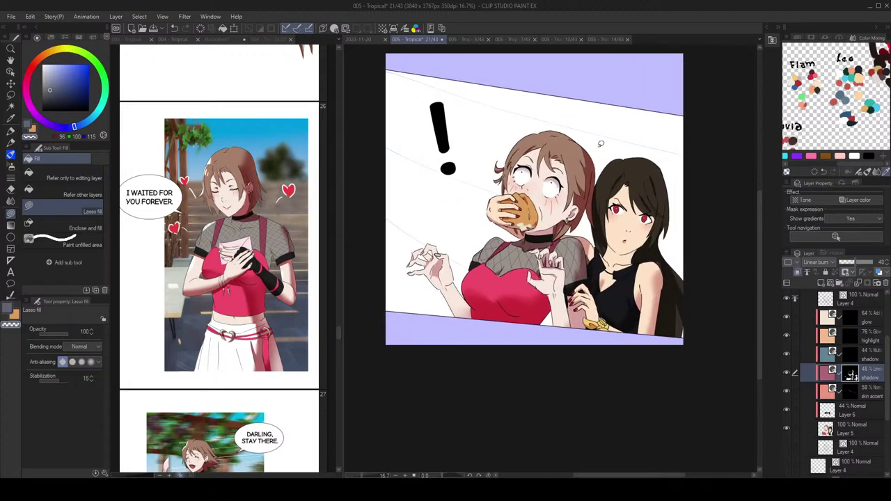
Step: Refine the shadow at the side of the brown-haired woman's hair and near her ear, combining lasso fill with Blur
key("h")
key("h")
key("c")
key("ctrl+z")
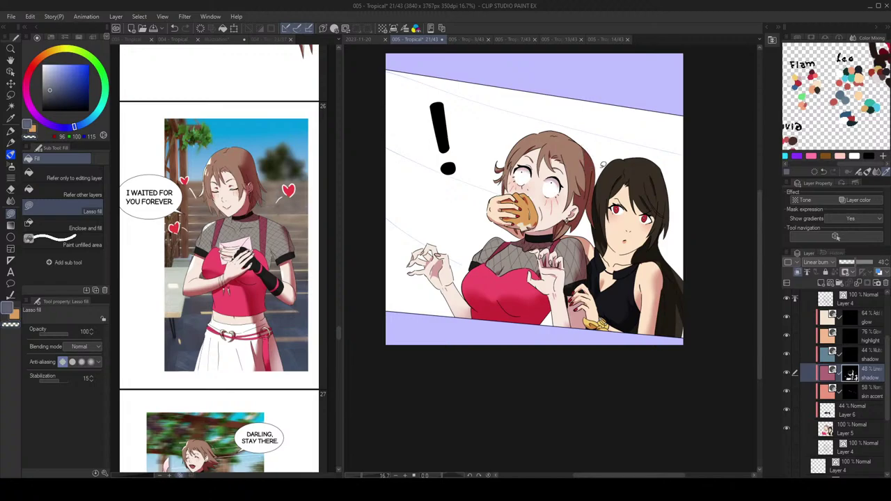
key("j")
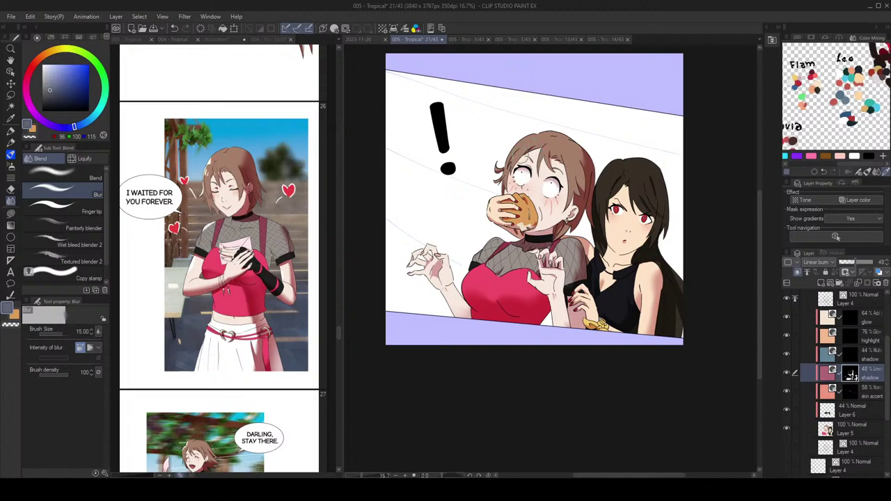
key("g")
key("g")
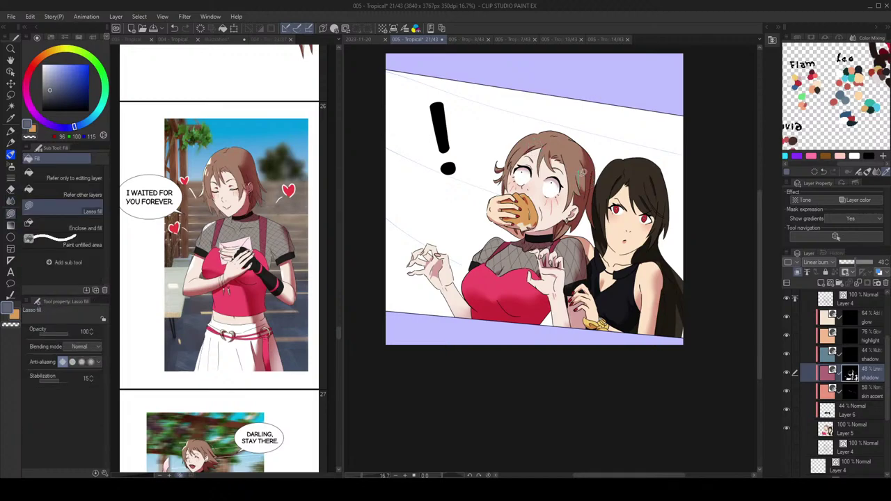
key("j")
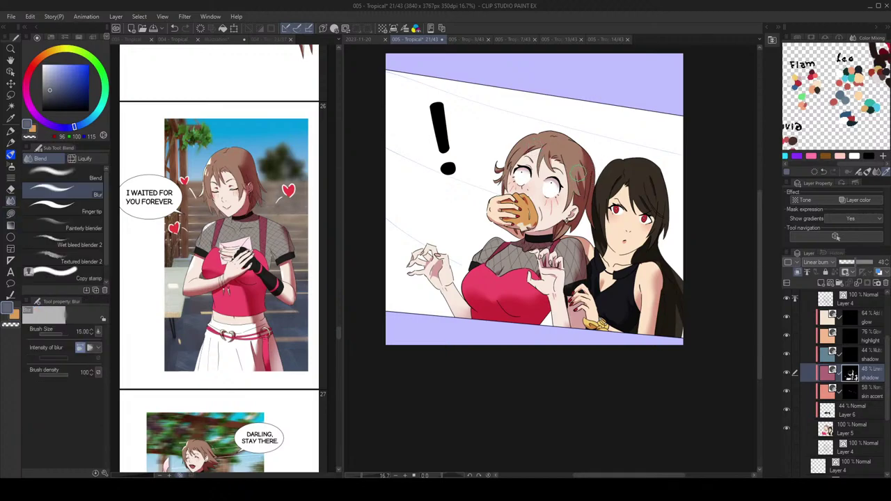
key("g")
left_click_drag(575, 221, 577, 213)
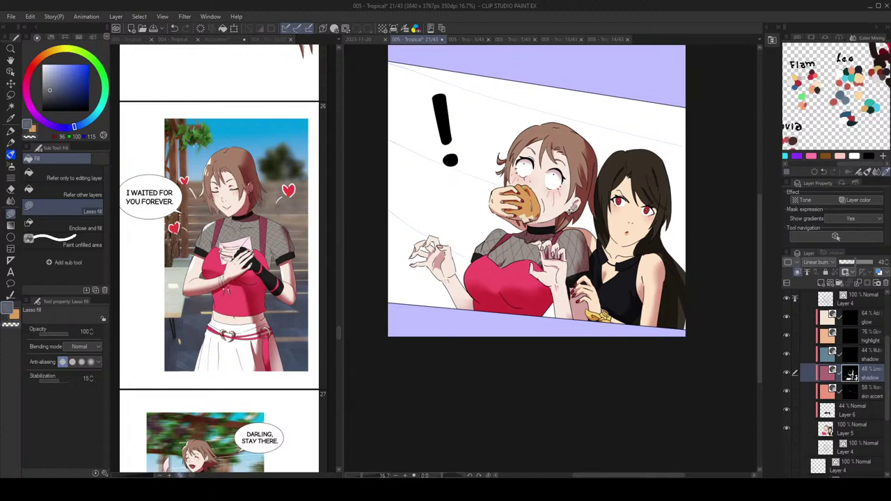
Step: Soften the shadow on the brown-haired woman's free raised hand with Blur at brush size 15
key("j")
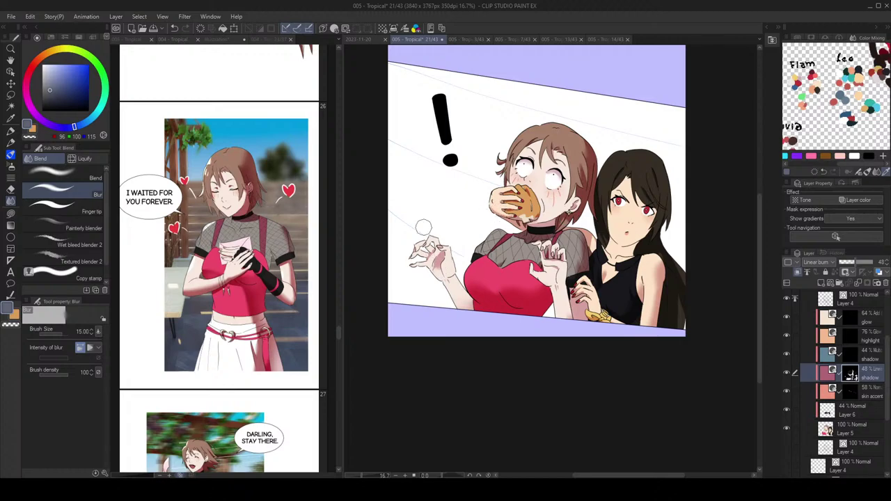
key("g")
scroll(432, 247, "up", 1)
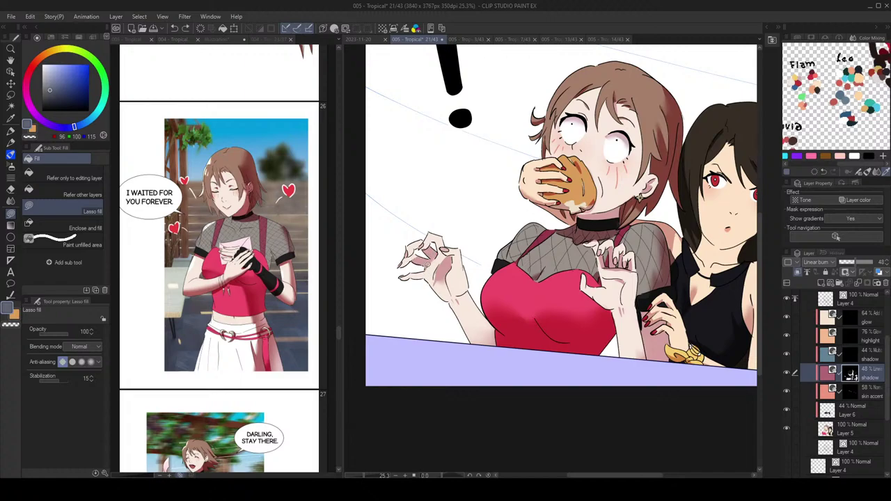
scroll(421, 275, "down", 1)
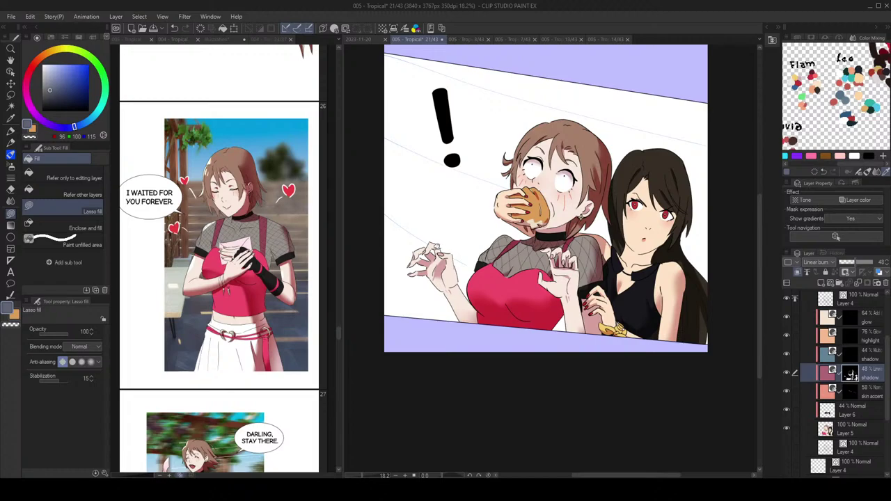
Step: Check the shading of both women in the mirrored and normal views, comparing the whole panel with closer views
scroll(454, 248, "down", 2)
key("h")
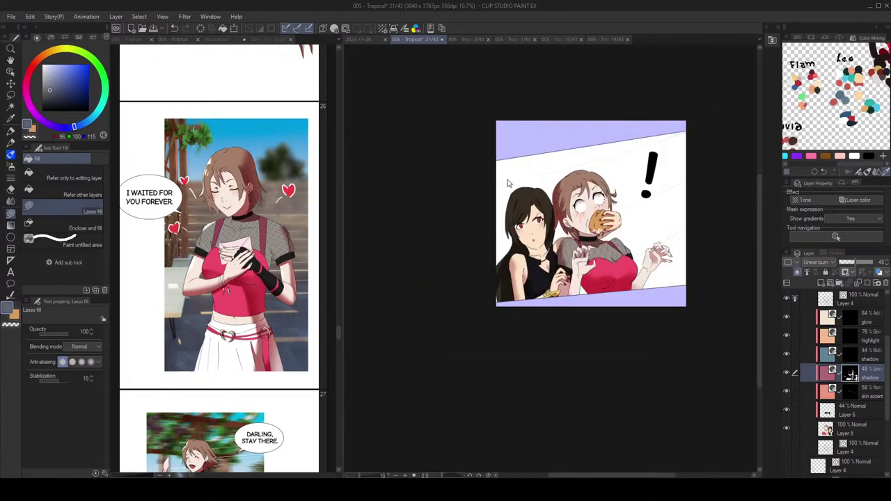
key("h")
scroll(465, 241, "up", 2)
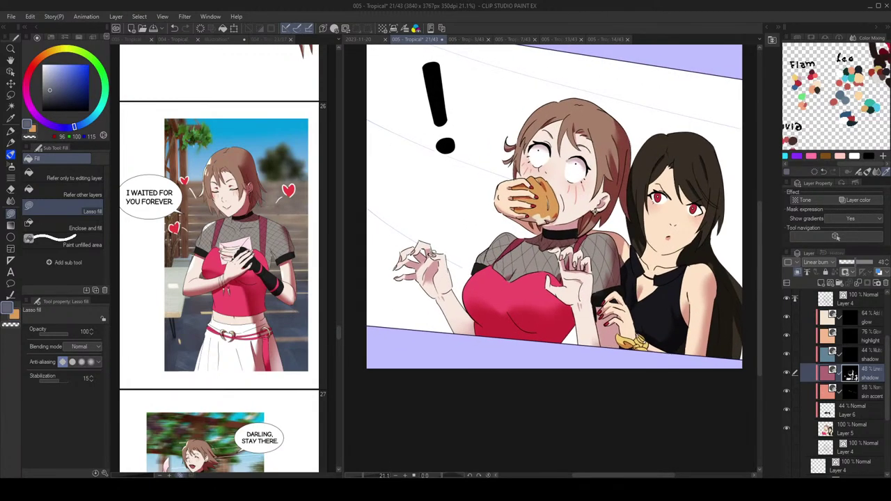
scroll(449, 267, "down", 2)
scroll(451, 266, "up", 1)
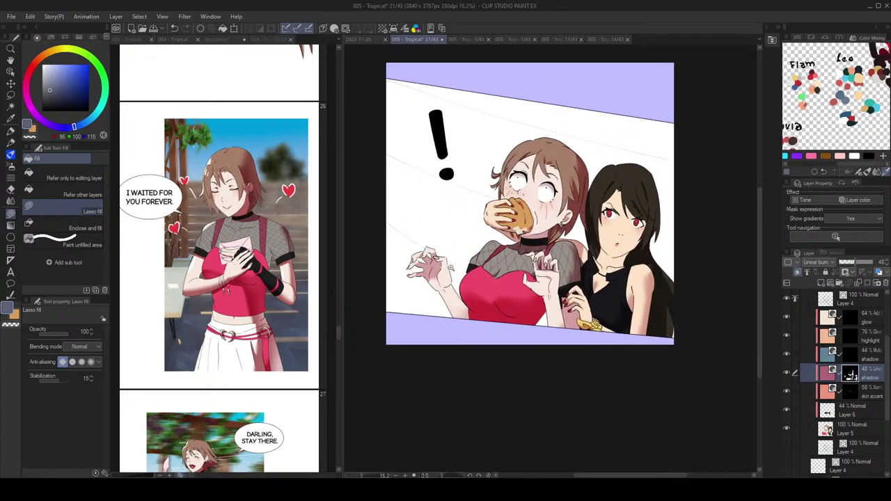
scroll(435, 256, "down", 2)
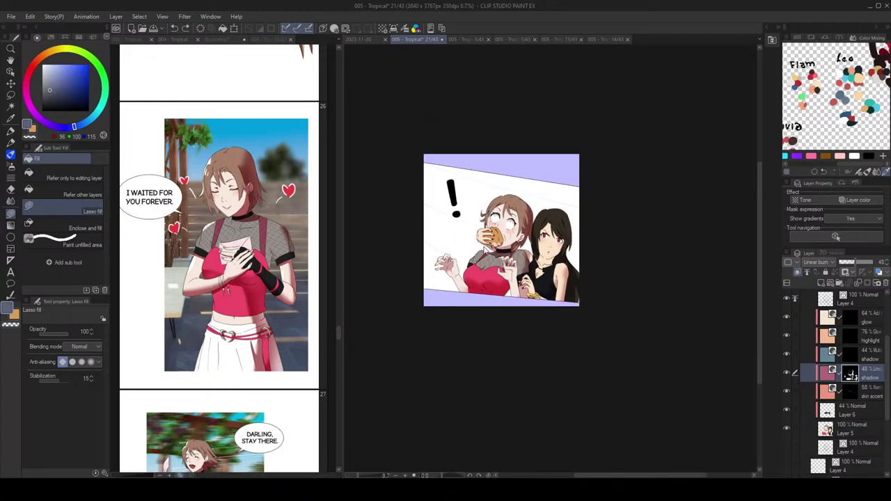
scroll(477, 259, "up", 1)
scroll(536, 262, "up", 1)
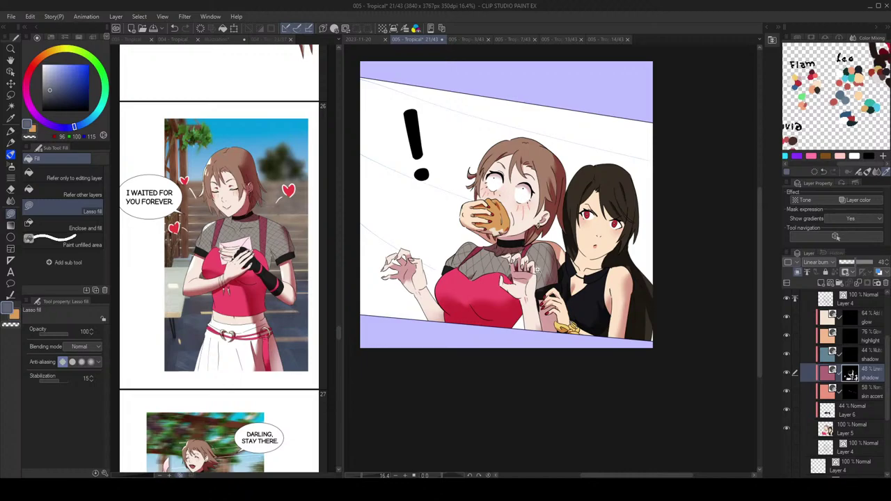
scroll(535, 269, "down", 2)
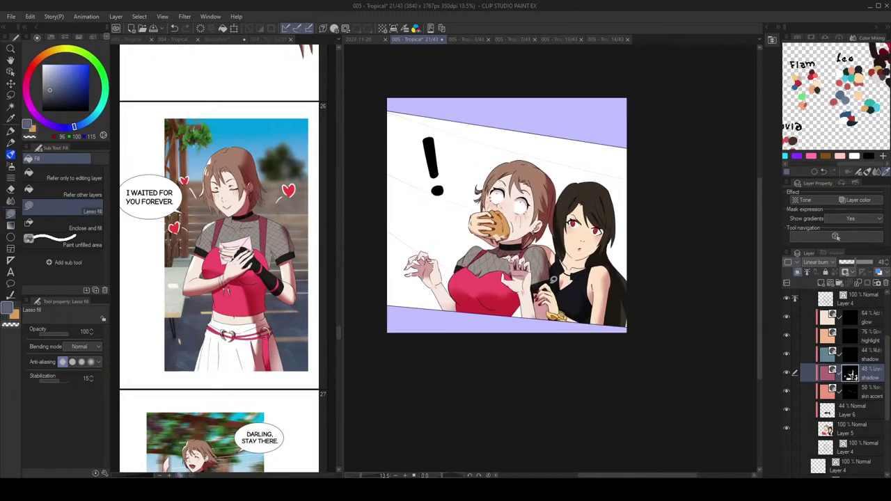
key("j")
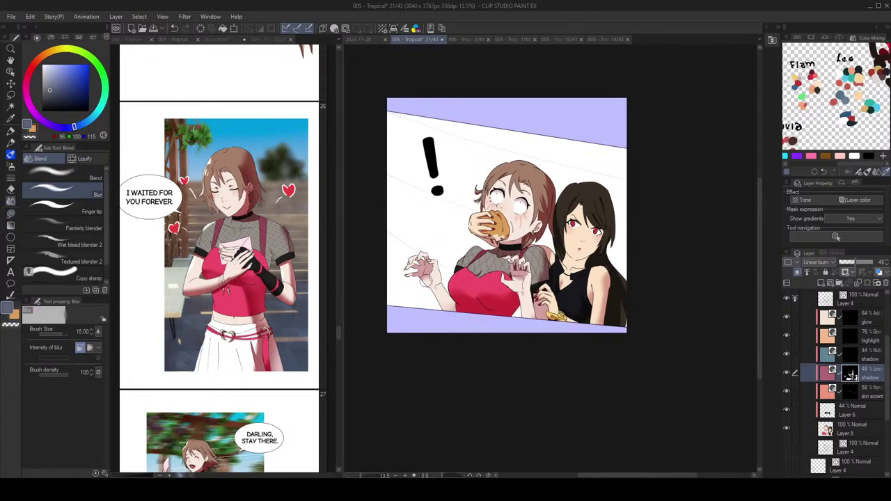
key("g")
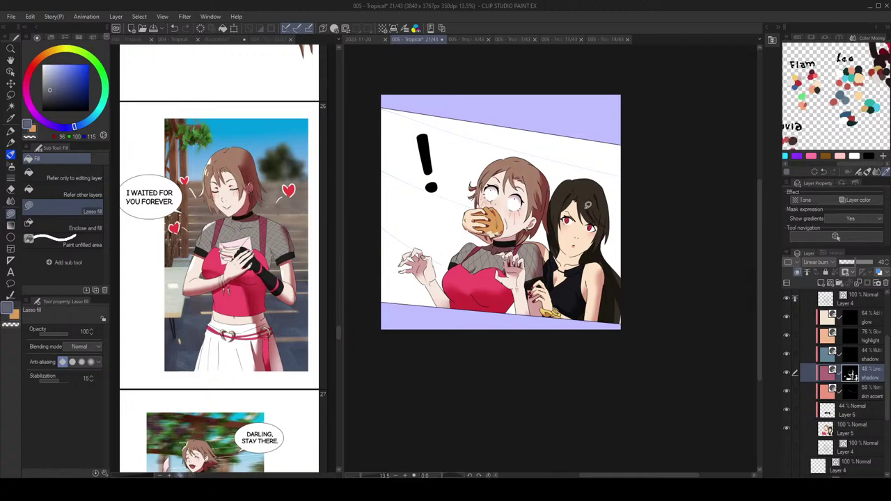
scroll(605, 225, "up", 2)
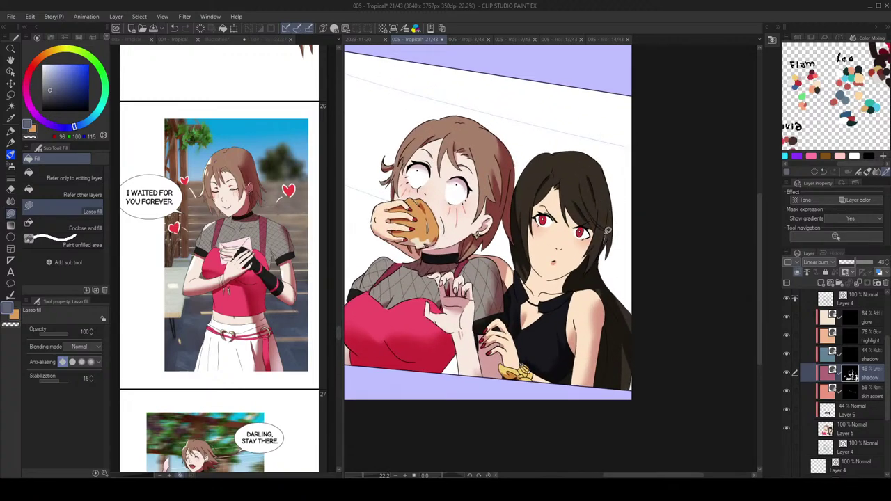
Step: Shape the shadow strands on the fringe and outer side of the black-haired woman's hair with lasso fill and Blur
left_click_drag(609, 219, 607, 273)
left_click_drag(611, 179, 611, 225)
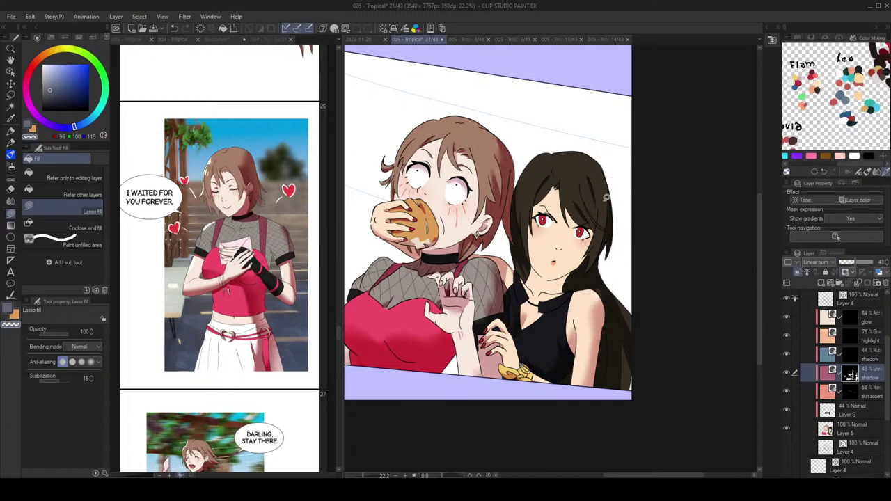
key("j")
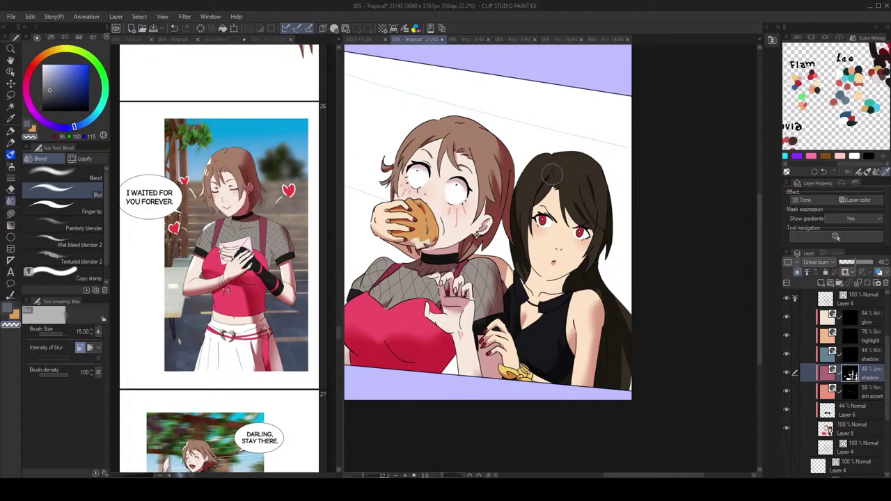
key("g")
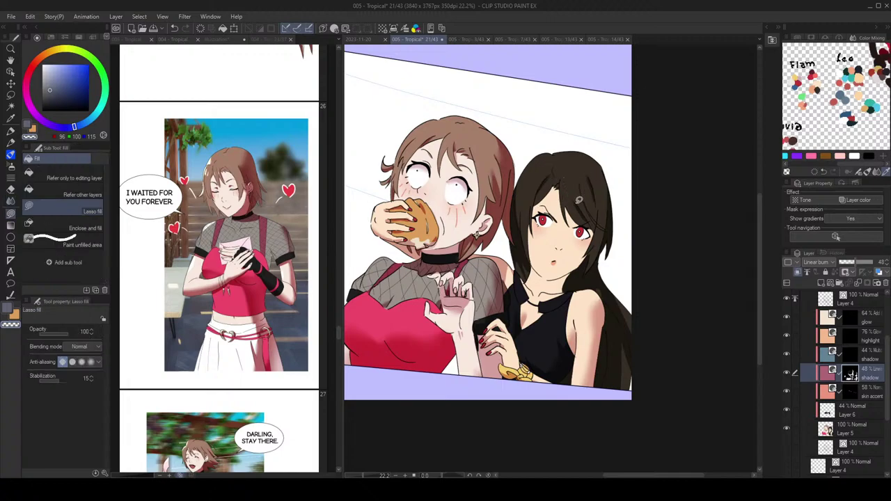
mouse_move(607, 204)
left_mouse_down()
mouse_move(594, 200)
mouse_move(614, 199)
left_mouse_up()
key("c")
scroll(601, 202, "down", 2)
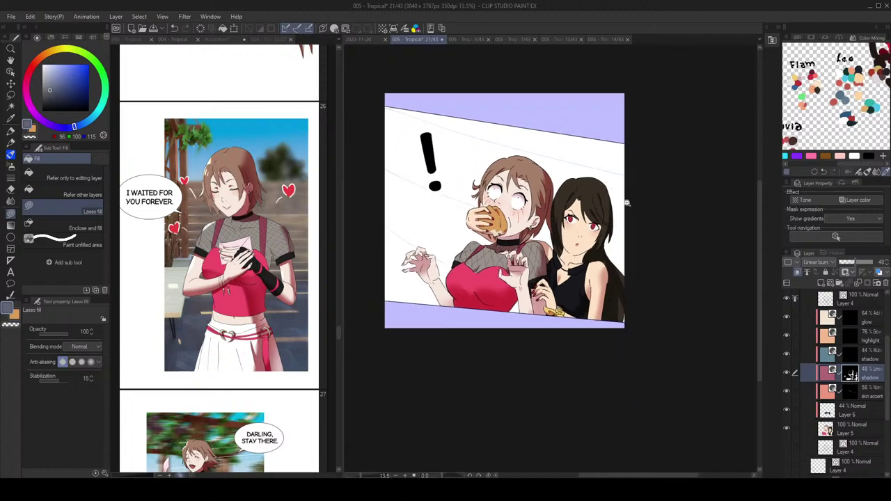
Step: Toggle the line art Layer 4 to check it, change the Hard eraser's vector mode on it, and return to the Linear burn shadow mask
scroll(612, 209, "up", 5)
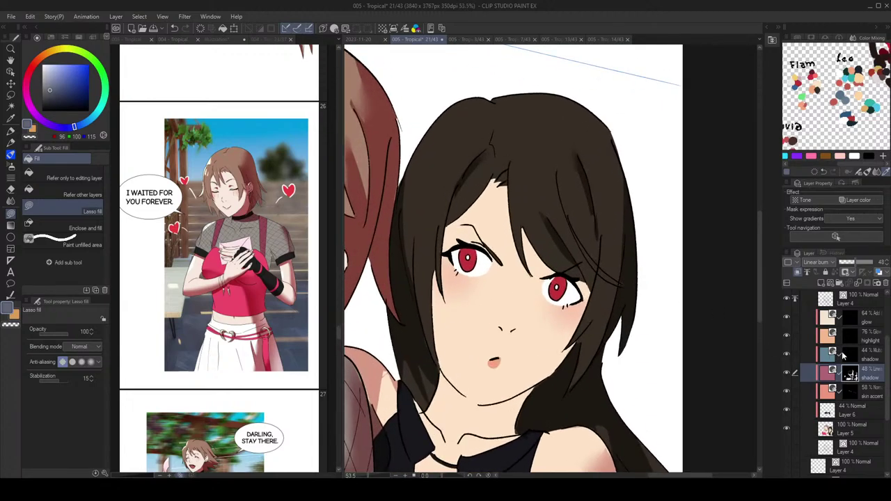
scroll(849, 341, "up", 3)
left_click(789, 359)
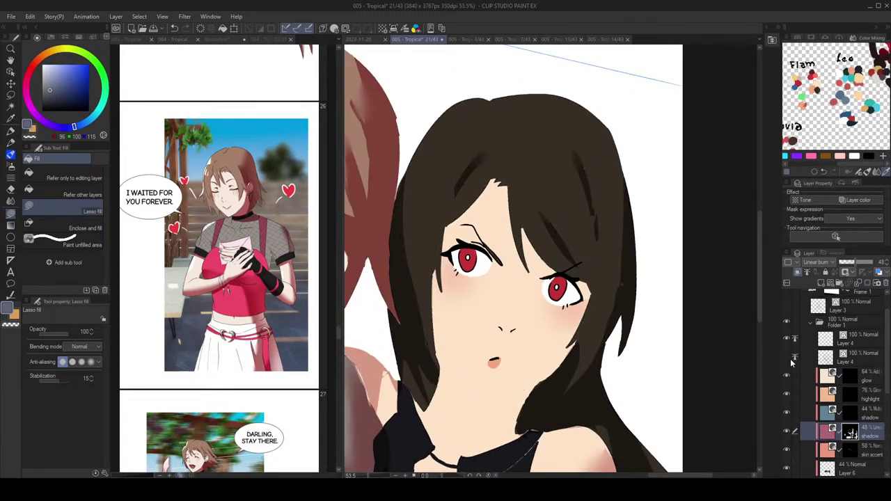
left_click(789, 359)
left_click(853, 358)
key("e")
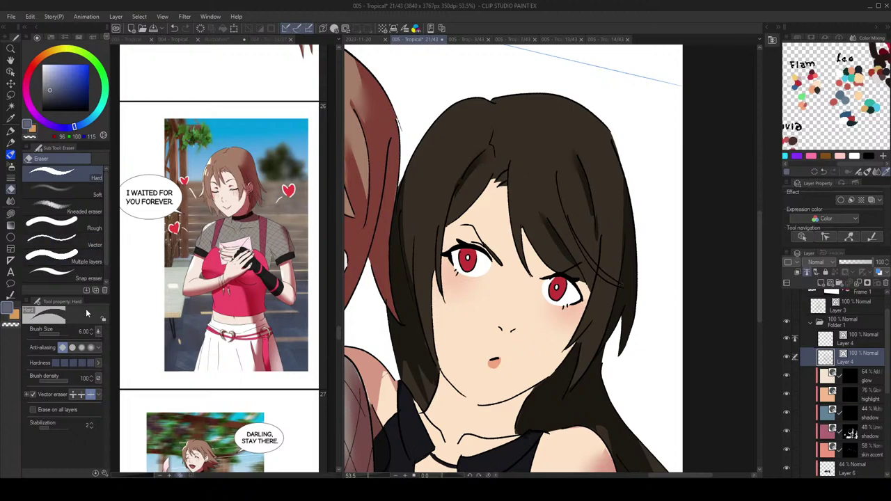
left_click(82, 395)
key("g")
left_click(851, 436)
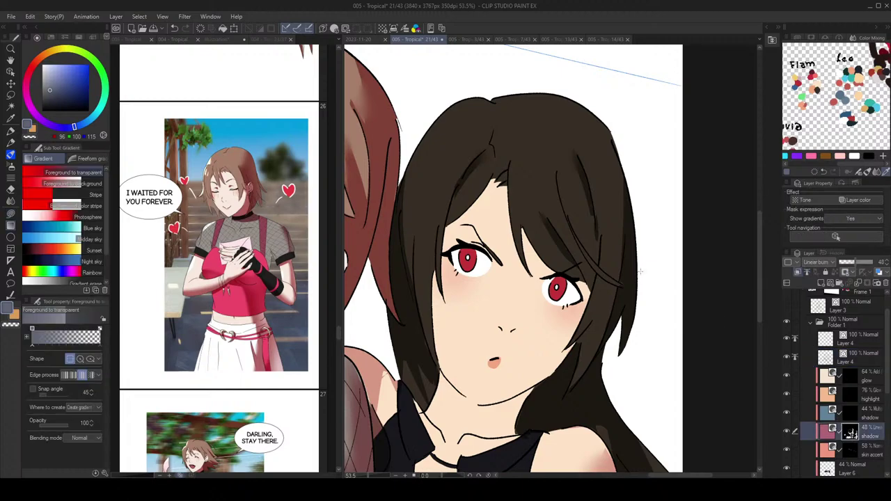
Step: Try to adjust the shadow strand over the black-haired woman's fringe with lasso fill
scroll(611, 273, "up", 2)
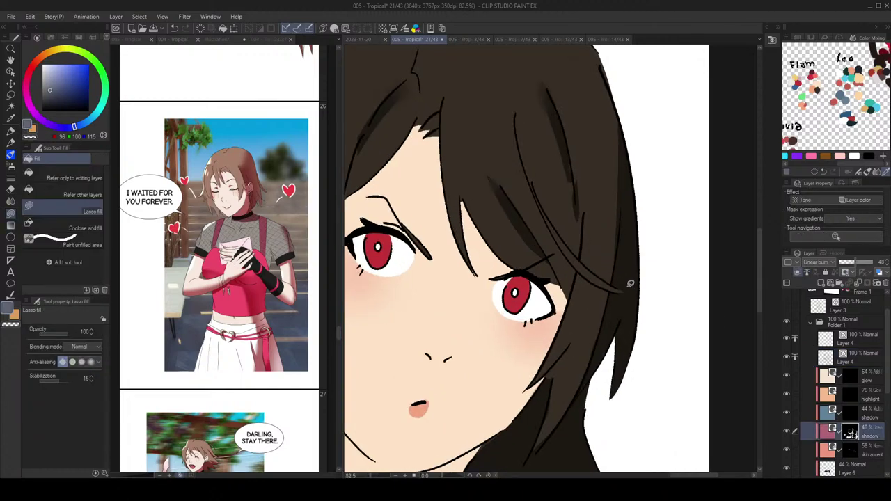
scroll(627, 256, "down", 2)
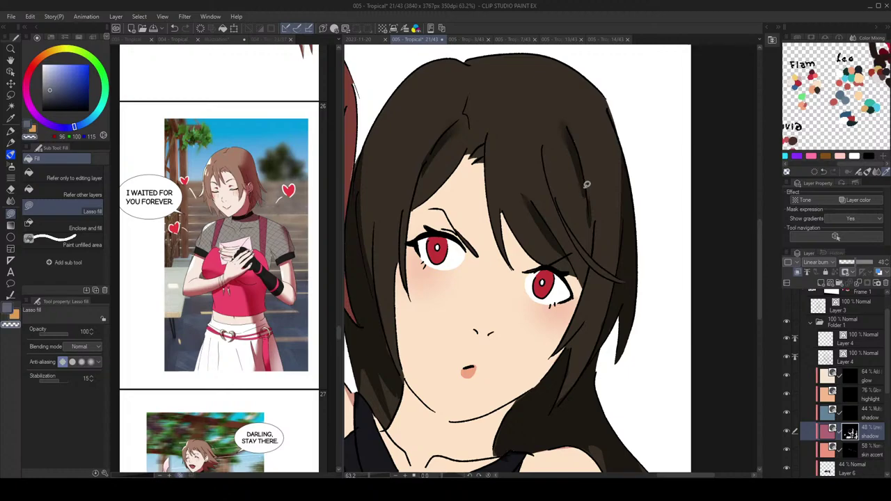
scroll(613, 218, "up", 1)
key("c")
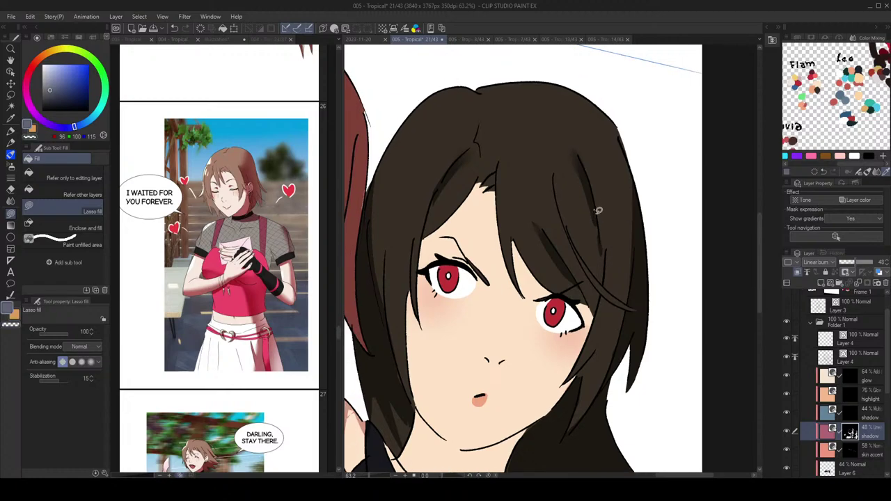
mouse_move(601, 233)
left_mouse_down()
mouse_move(598, 203)
mouse_move(603, 267)
mouse_move(593, 195)
left_mouse_up()
key("c")
key("c")
key("ctrl+z")
key("c")
key("c")
key("ctrl+z")
key("ctrl+z")
Step: Touch up the black-haired woman's base hair on Layer 5 with a lasso fill in the sampled dark brown
left_click(858, 468)
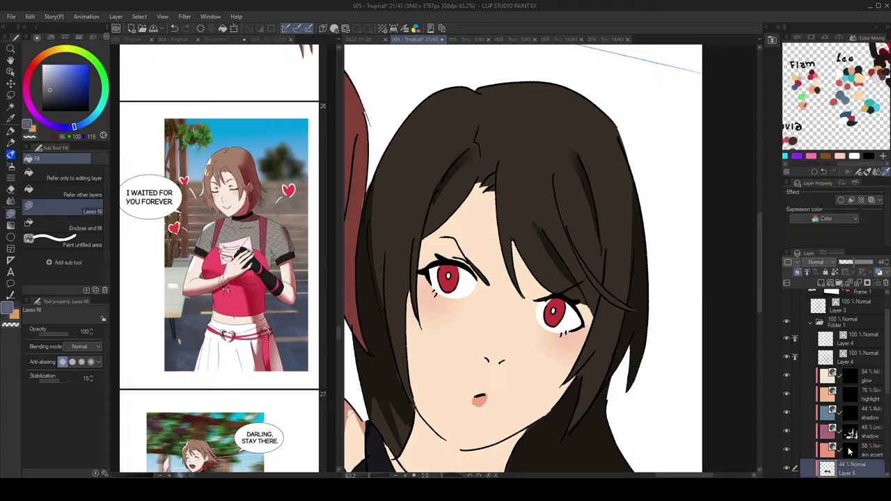
scroll(864, 439, "down", 3)
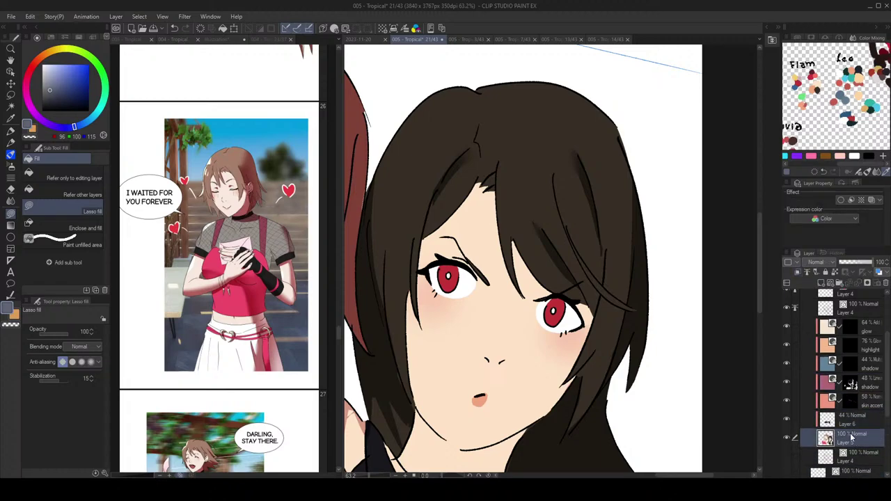
left_click(856, 440)
scroll(625, 196, "up", 4)
left_click(571, 149, "alt")
left_click_drag(557, 151, 541, 126)
scroll(586, 150, "down", 5)
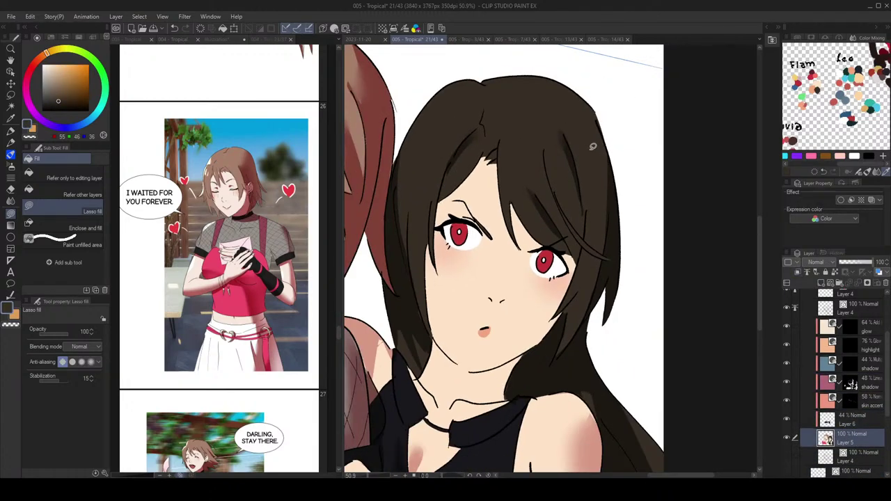
scroll(593, 145, "down", 3)
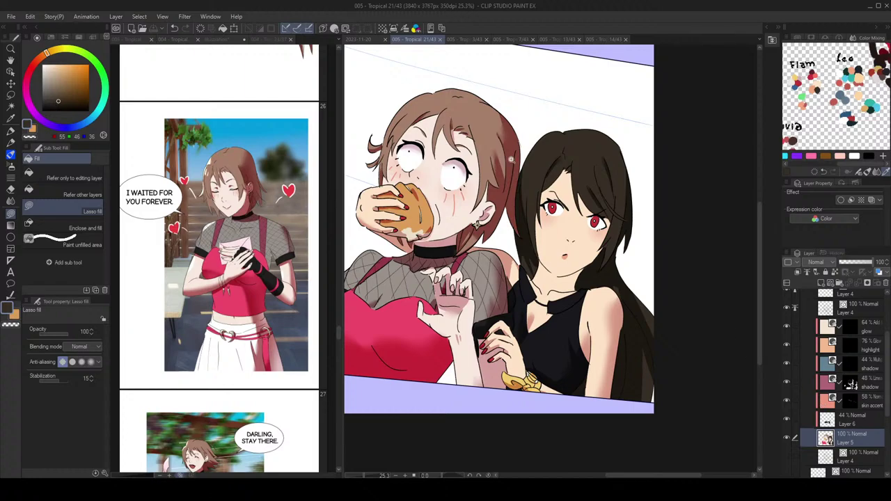
Step: Patch the outer edge of the brown-haired woman's hair on Layer 5 with lasso fill in her sampled base hair colour
scroll(516, 168, "up", 5)
left_click(547, 237, "alt")
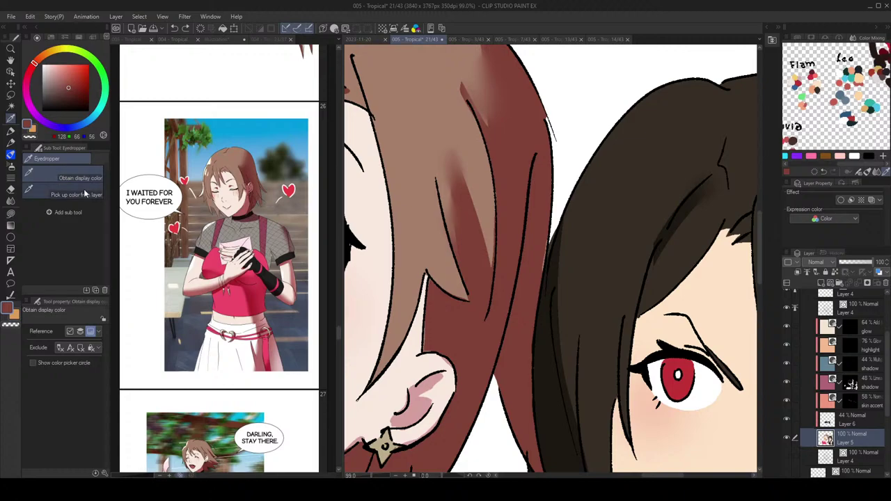
left_click(544, 223, "alt")
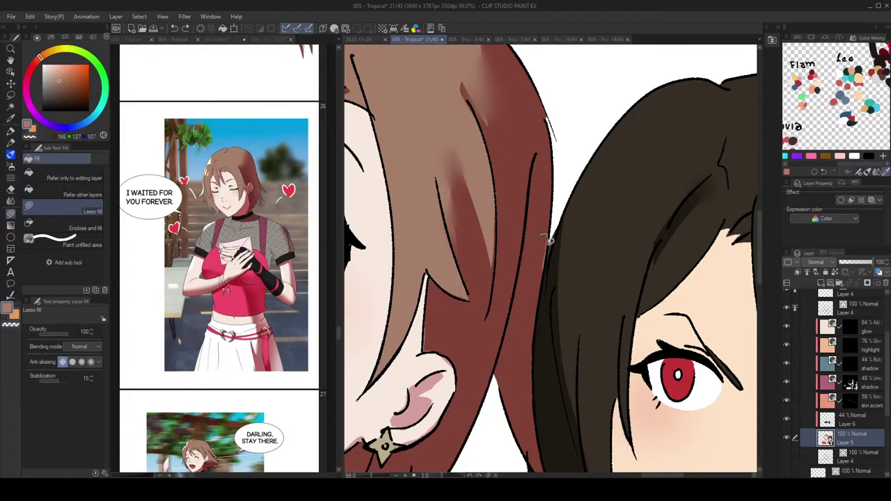
scroll(609, 238, "down", 4)
left_click_drag(627, 260, 617, 239)
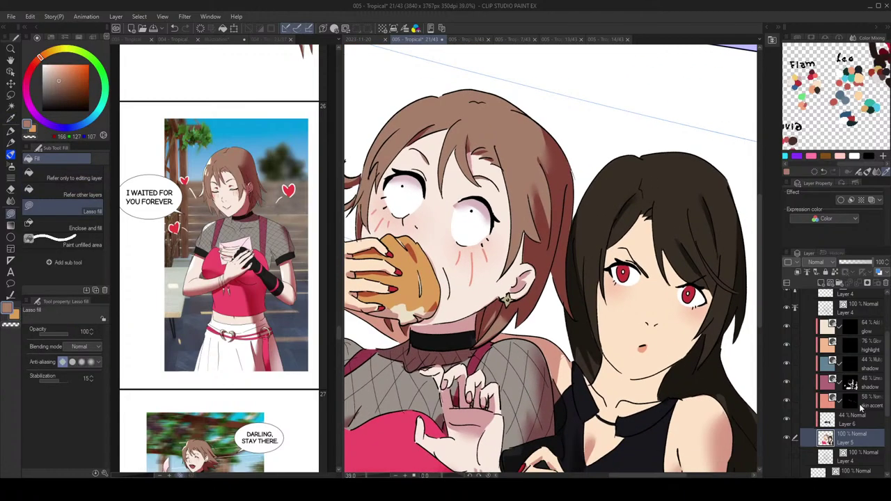
Step: Extend the shadow at the brown-haired woman's hair edge beside the other head with lasso fill on the Linear burn shadow mask
left_click(857, 402)
left_click(851, 382)
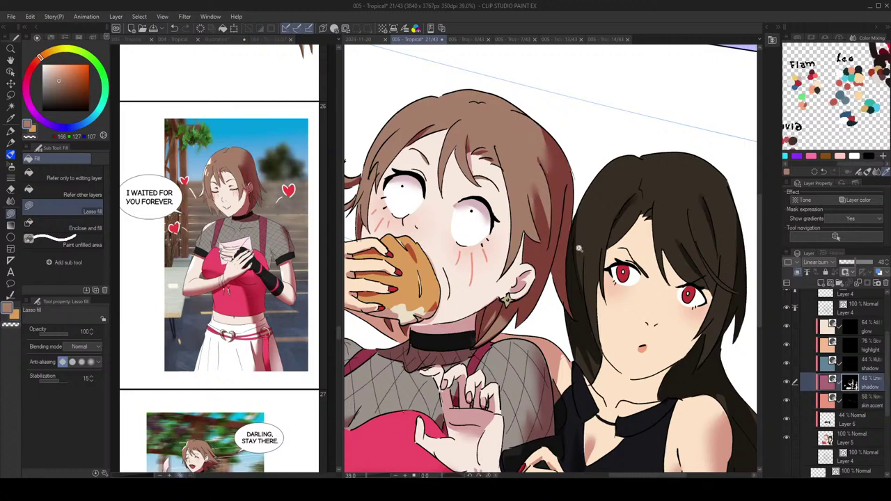
scroll(559, 209, "up", 4)
left_click_drag(558, 211, 560, 214)
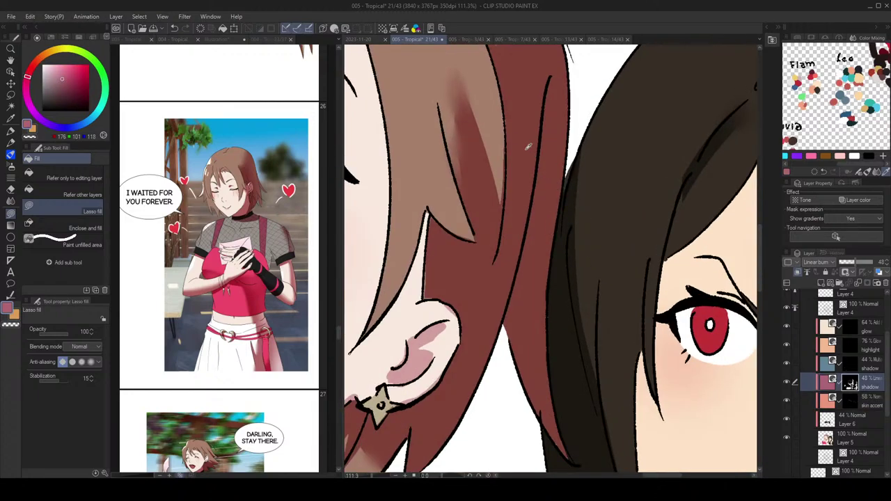
key("c")
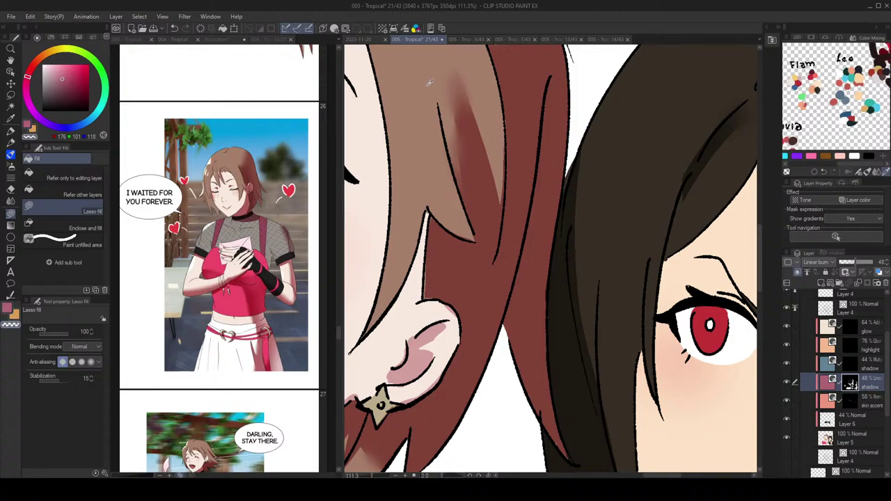
left_click_drag(675, 302, 606, 299)
left_click_drag(708, 263, 615, 199)
left_click_drag(659, 226, 630, 230)
left_click_drag(697, 249, 681, 255)
Step: Try shading the black-haired woman's eyes with lasso fill on the skin accent mask and the Multiply shadow mask
left_click(861, 399)
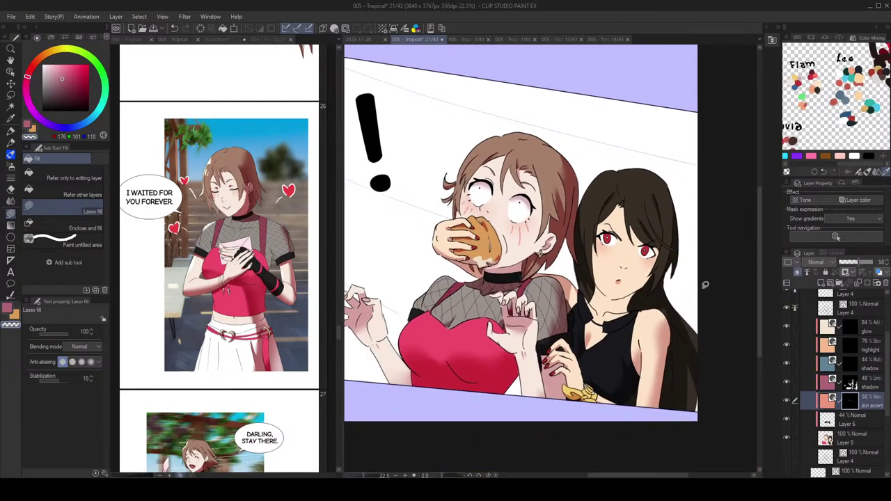
scroll(590, 219, "up", 3)
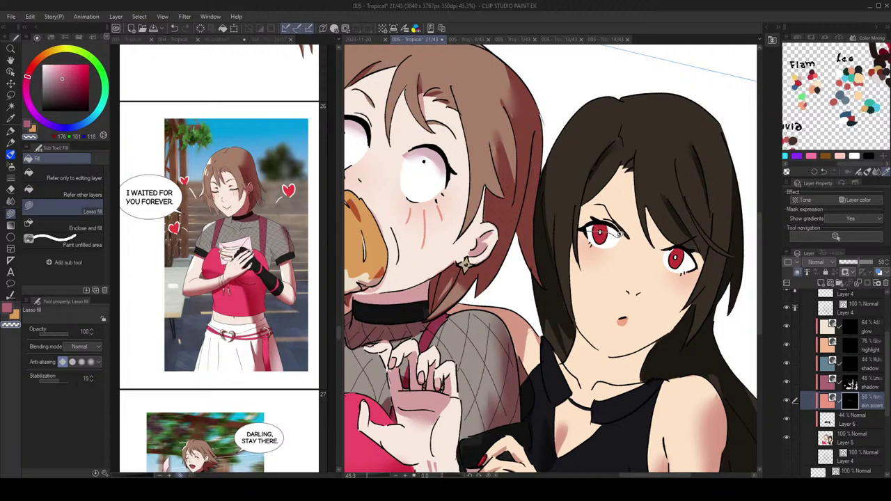
key("c")
mouse_move(594, 228)
left_mouse_down()
mouse_move(614, 224)
mouse_move(590, 226)
left_mouse_up()
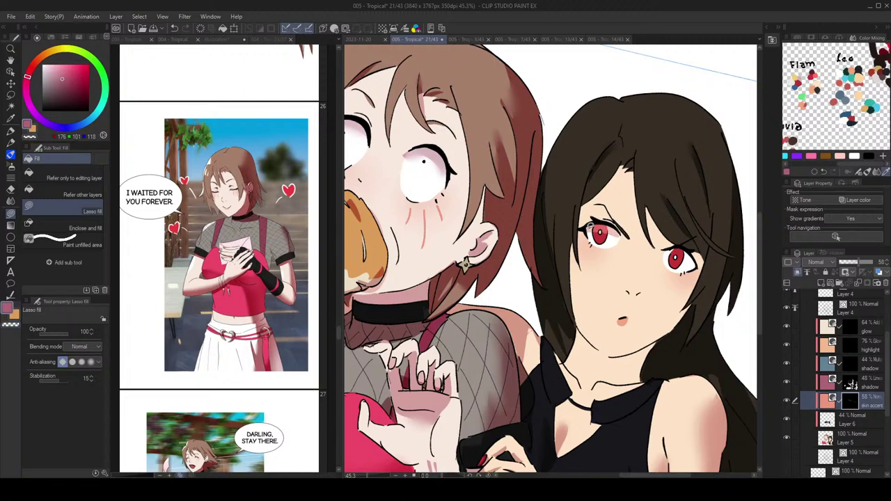
left_click(854, 363)
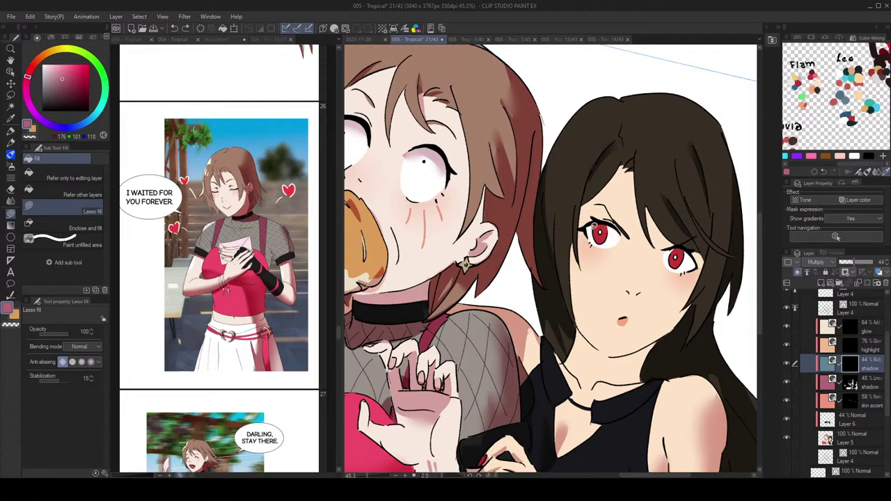
mouse_move(596, 227)
left_mouse_down()
mouse_move(622, 234)
mouse_move(610, 222)
mouse_move(589, 226)
mouse_move(625, 233)
mouse_move(638, 223)
mouse_move(603, 225)
mouse_move(618, 233)
mouse_move(604, 218)
mouse_move(589, 224)
mouse_move(620, 215)
mouse_move(672, 252)
left_mouse_up()
key("ctrl+z")
Step: Shade the upper whites of the black-haired woman's eyes with lasso fill on the Linear burn shadow mask
left_click(843, 382)
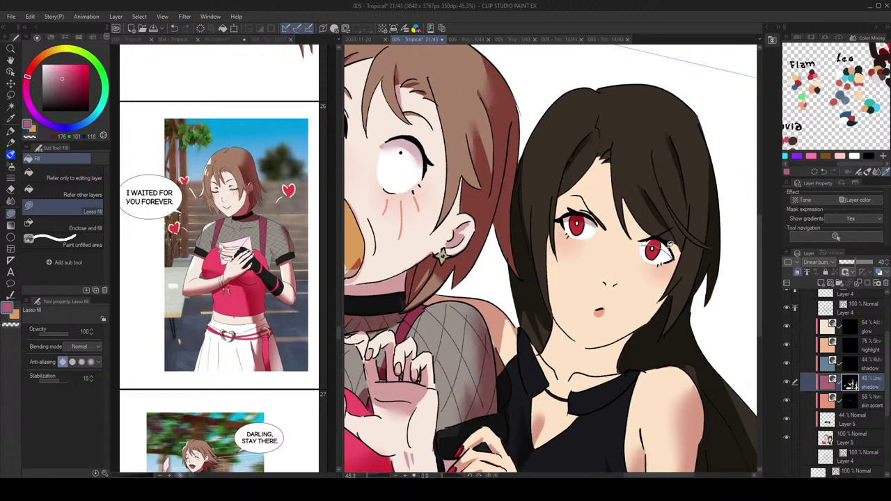
scroll(655, 240, "down", 3)
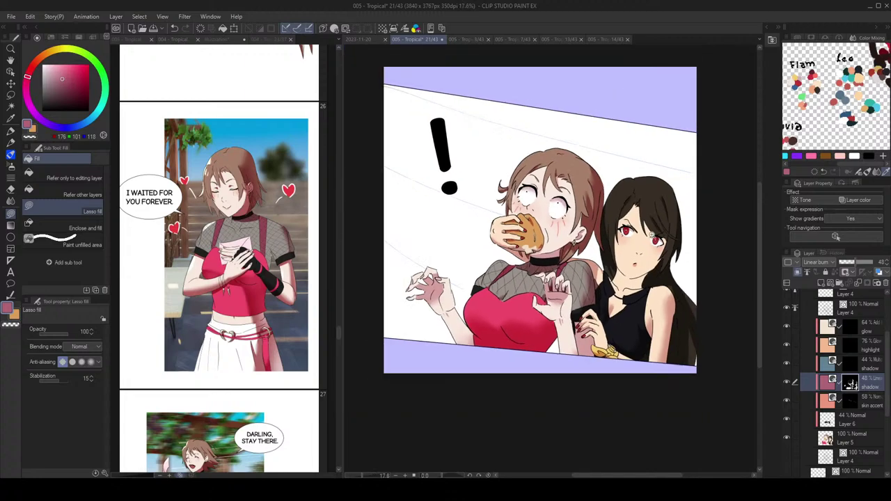
scroll(655, 240, "up", 3)
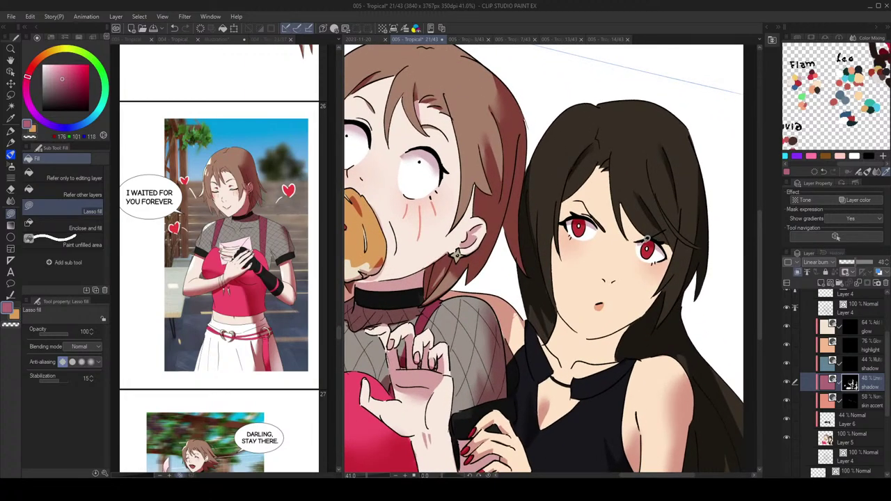
scroll(648, 240, "up", 1)
Step: Soften the shadows in the black-haired woman's eyes with Blur at brush size 3
key("e")
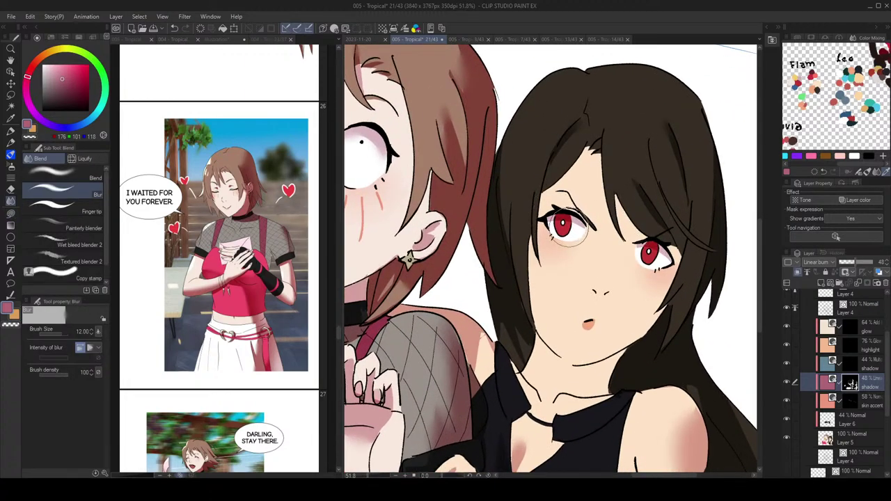
key("p")
key("p")
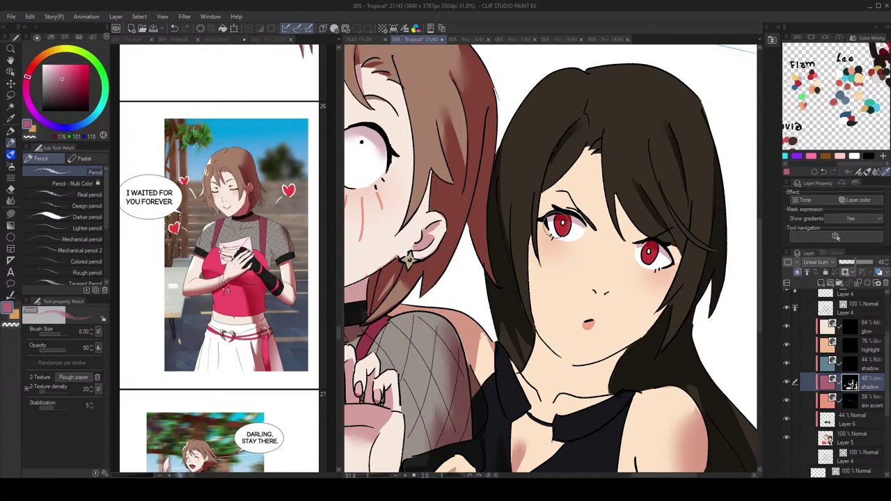
key("j")
key("[")
key("[")
key("[")
key("[")
key("[")
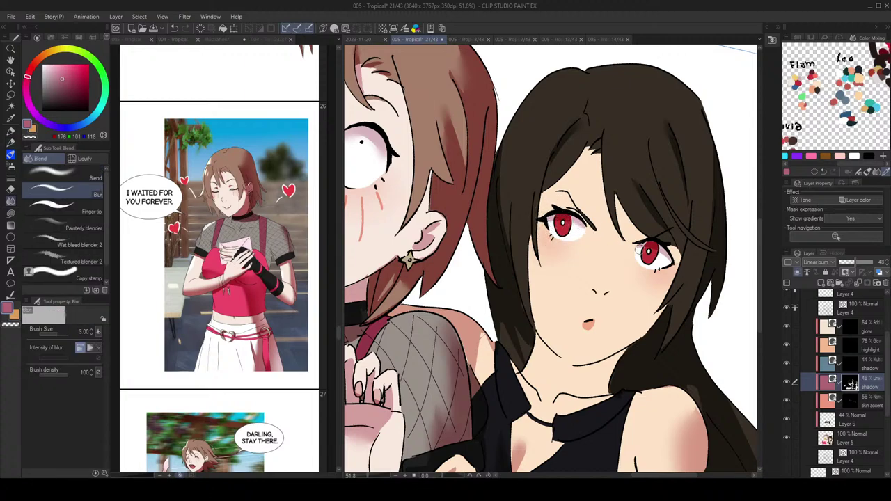
Step: Add a small shadow to the black-haired woman's nose with lasso fill and compare it in whole-panel and closer views
scroll(682, 247, "down", 6)
key("g")
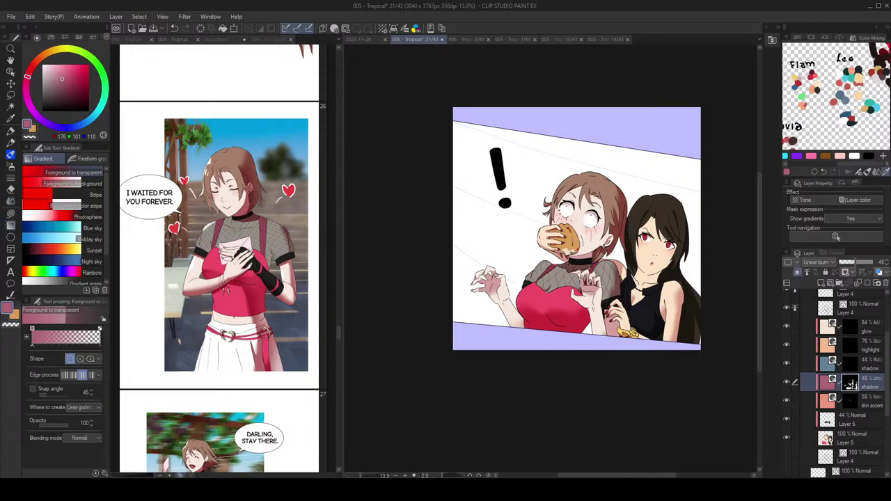
key("g")
scroll(677, 246, "up", 2)
scroll(674, 245, "up", 4)
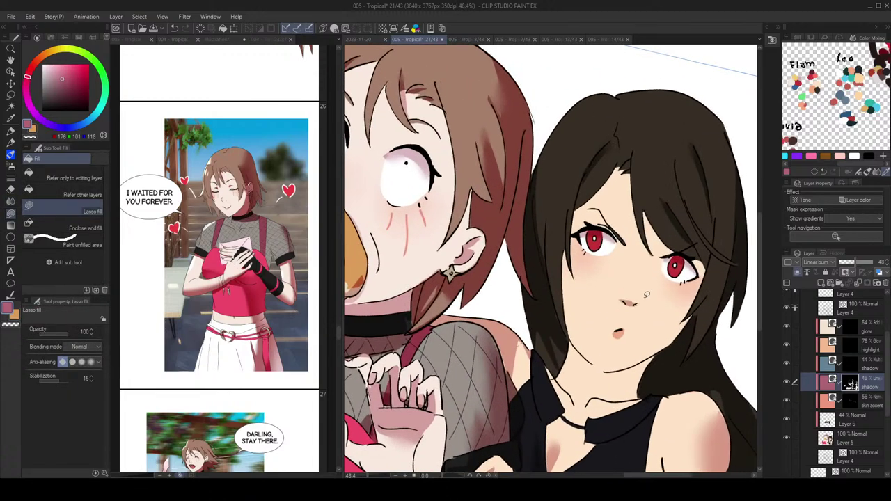
scroll(635, 299, "down", 4)
scroll(667, 284, "up", 1)
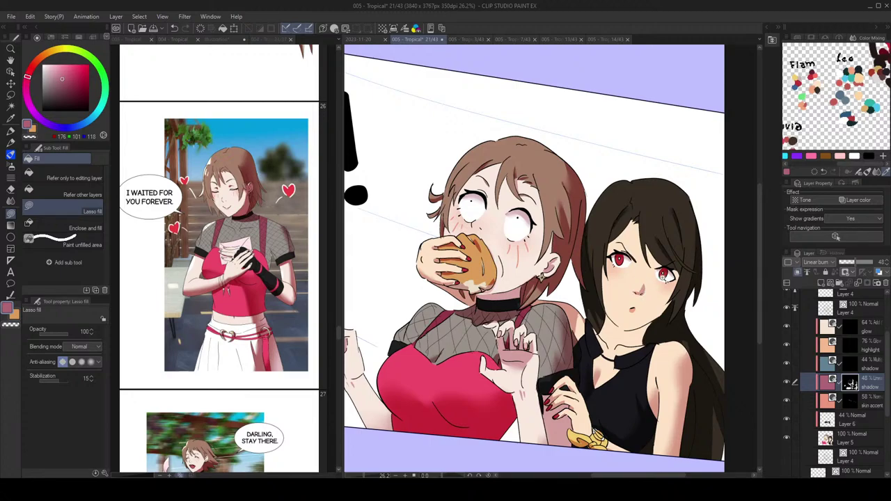
scroll(640, 292, "down", 2)
scroll(635, 295, "up", 3)
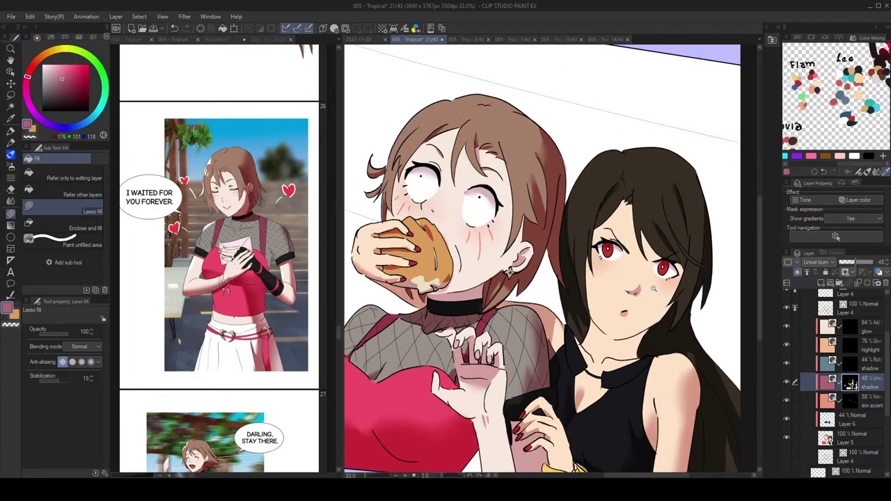
Step: Examine the shading on the black-haired woman's face in whole-panel, closer and horizontally mirrored views
scroll(635, 283, "down", 2)
scroll(634, 283, "down", 1)
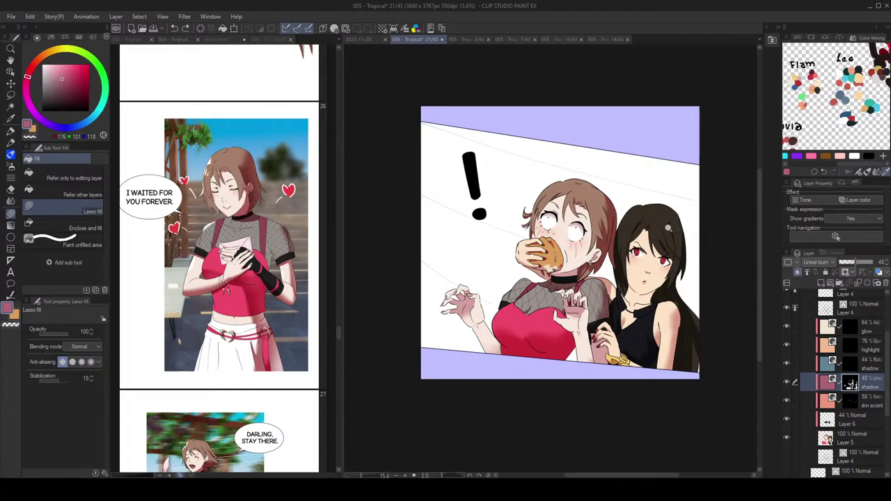
scroll(635, 282, "up", 3)
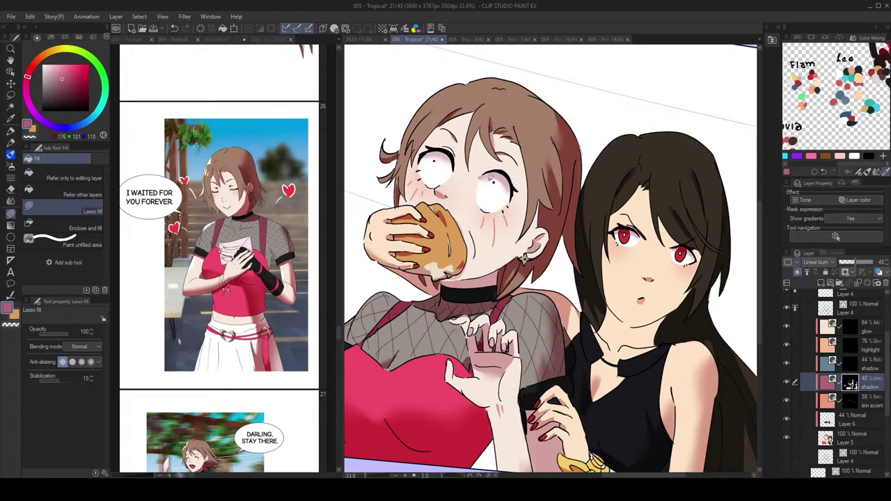
scroll(672, 229, "down", 5)
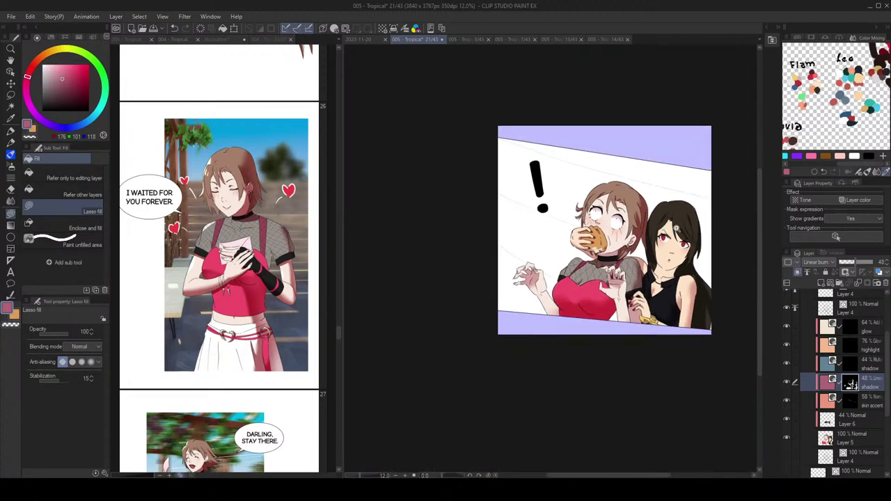
key("h")
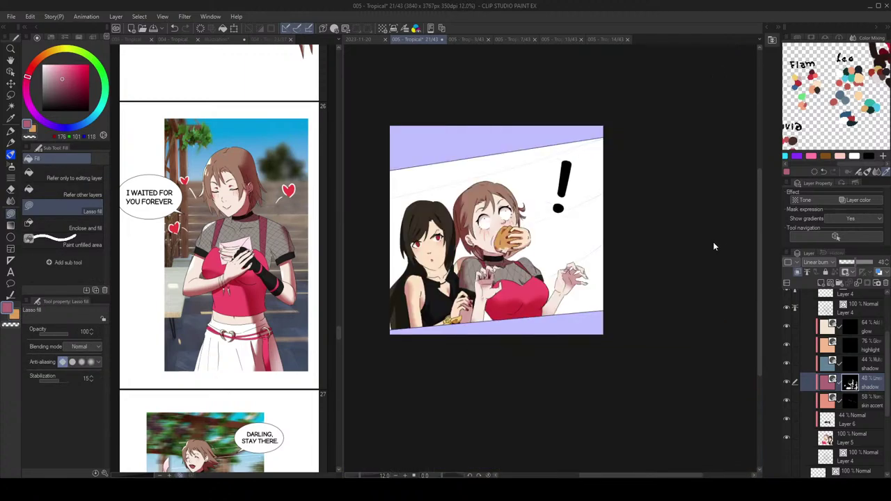
key("h")
scroll(714, 242, "up", 4)
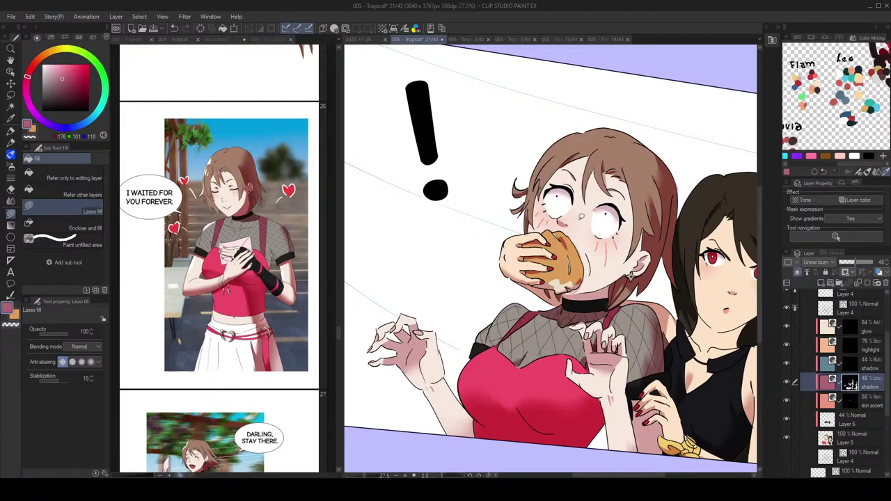
key("j")
key("g")
left_click_drag(743, 254, 686, 245)
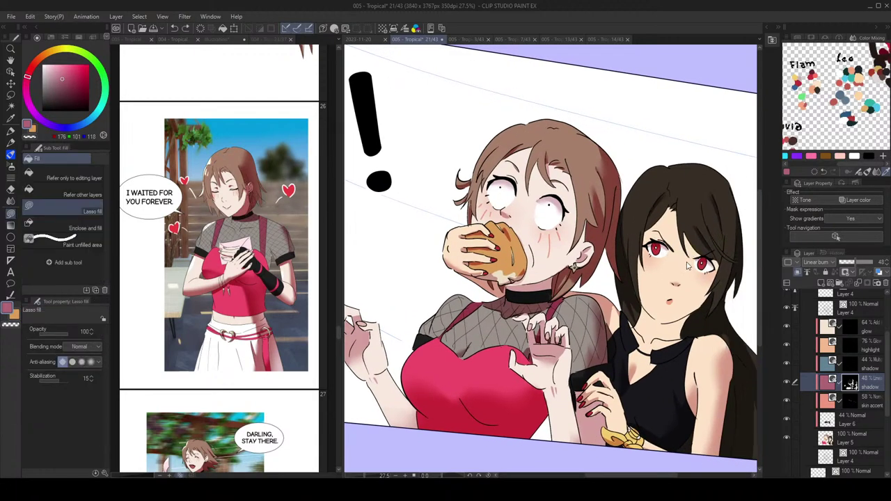
scroll(706, 261, "down", 3)
key("h")
key("h")
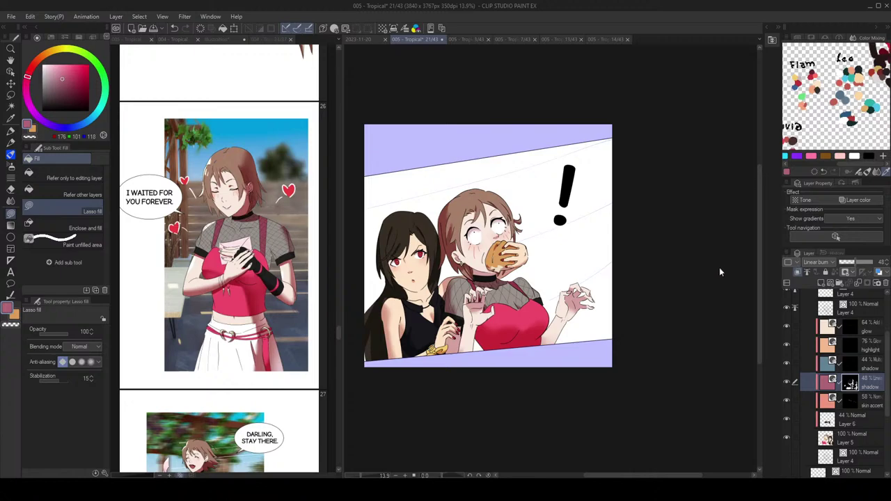
scroll(721, 275, "up", 3)
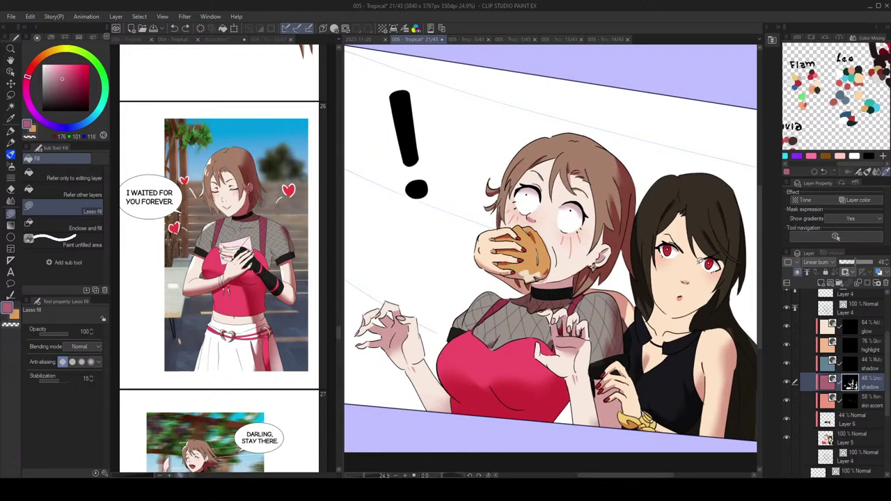
scroll(724, 254, "down", 3)
key("h")
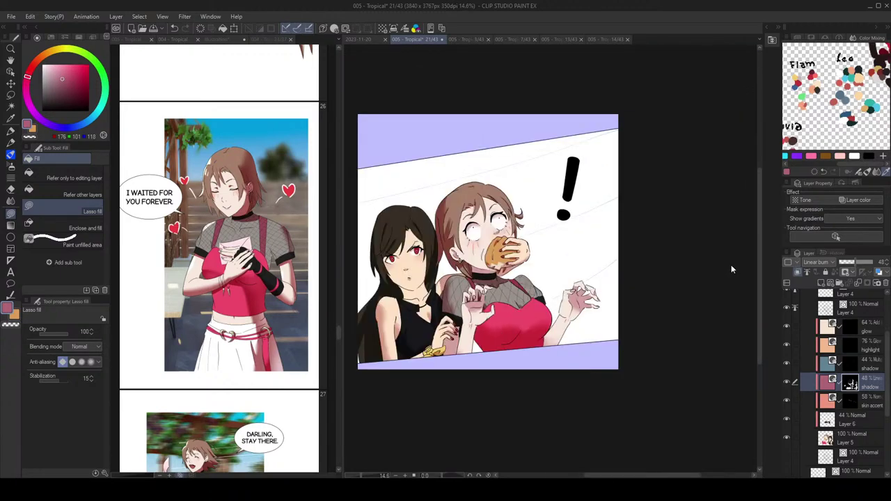
key("h")
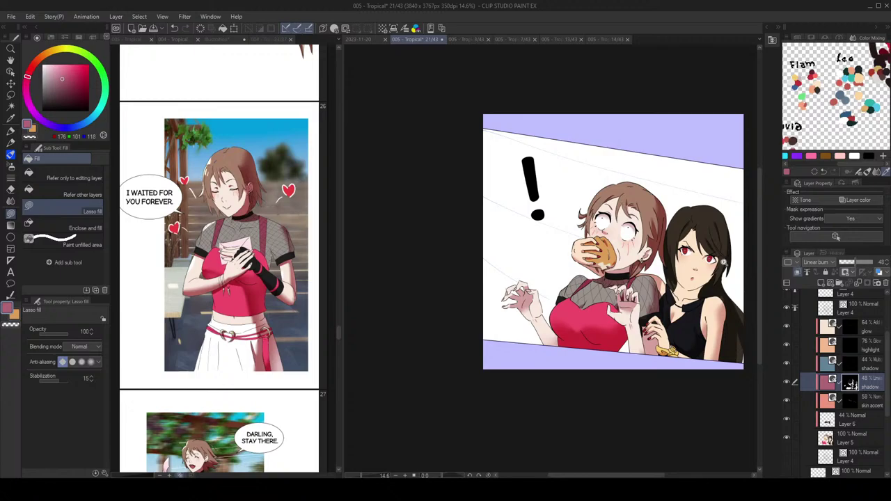
scroll(716, 258, "up", 2)
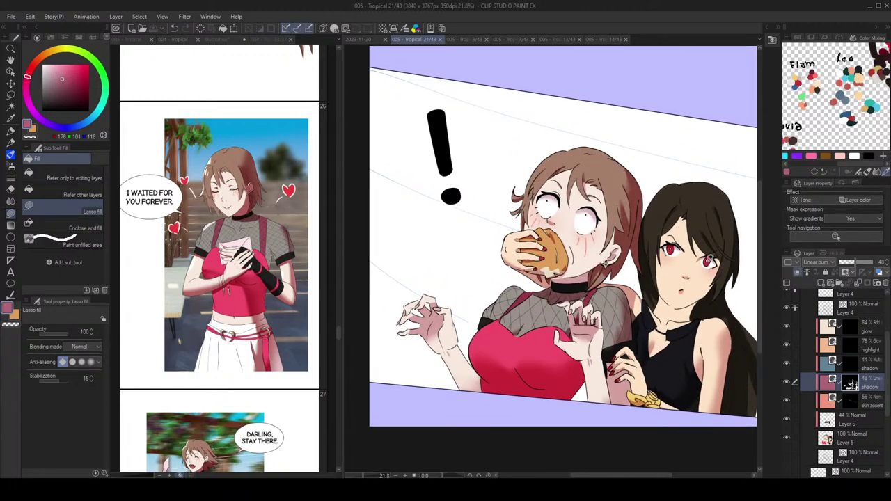
Step: Darken the upper irises of the black-haired woman's eyes on Layer 5 using lasso fill in dark red (93, 37, 51)
key("j")
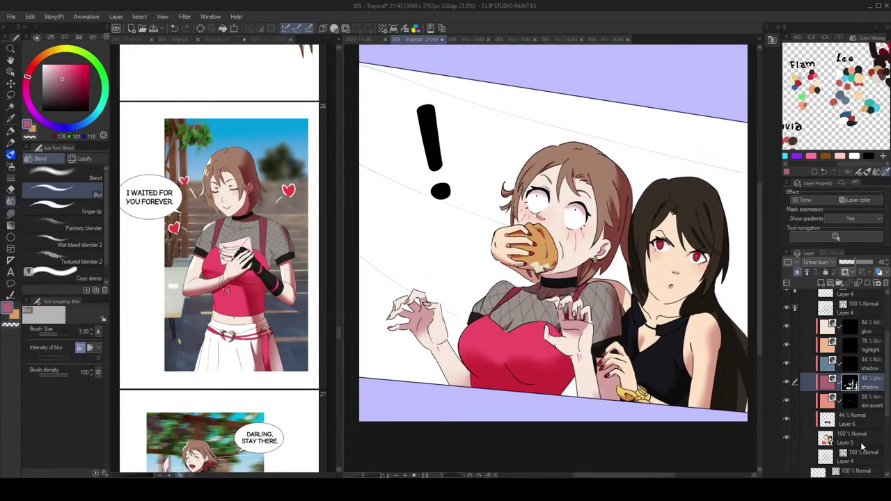
left_click(861, 444)
key("g")
left_click_drag(826, 65, 831, 76)
left_click(807, 82)
left_click(824, 71)
left_click(822, 72)
scroll(674, 244, "up", 5)
mouse_move(674, 253)
left_mouse_down()
mouse_move(688, 244)
mouse_move(658, 226)
mouse_move(645, 238)
mouse_move(634, 212)
left_mouse_up()
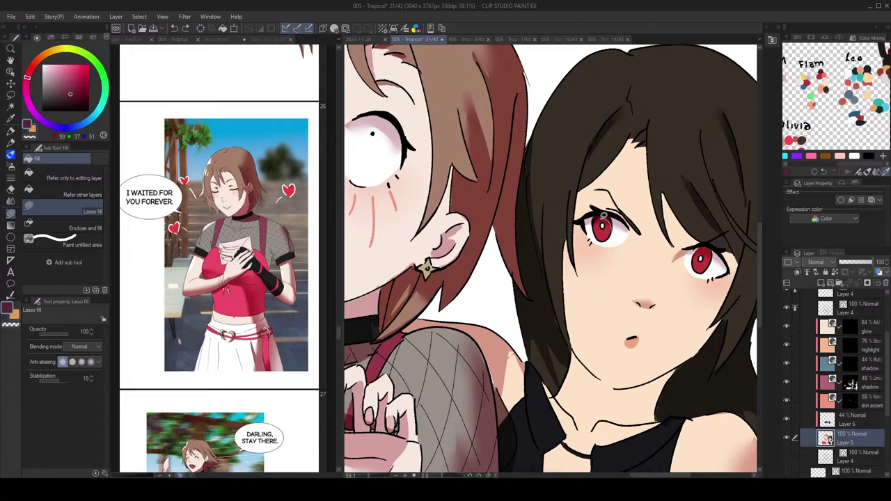
mouse_move(596, 223)
left_mouse_down()
mouse_move(604, 214)
mouse_move(610, 225)
left_mouse_up()
mouse_move(681, 234)
left_mouse_down()
mouse_move(659, 230)
mouse_move(678, 245)
left_mouse_up()
key("ctrl+z")
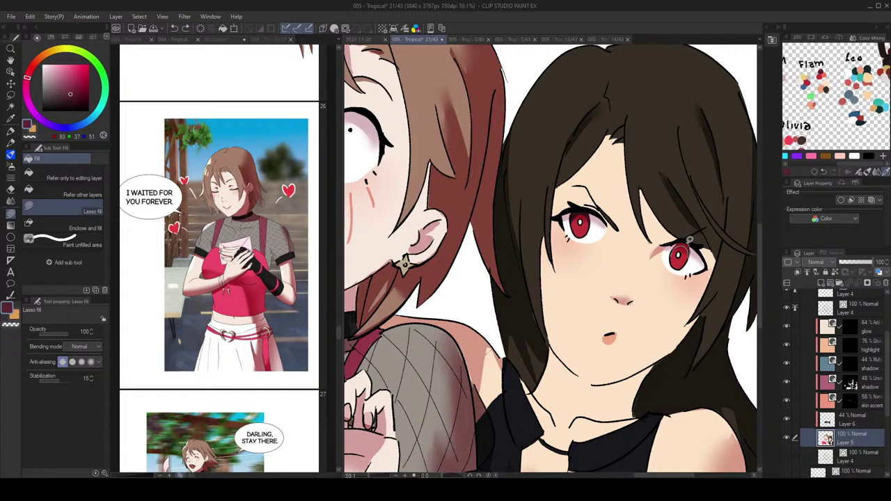
left_click_drag(689, 250, 694, 236)
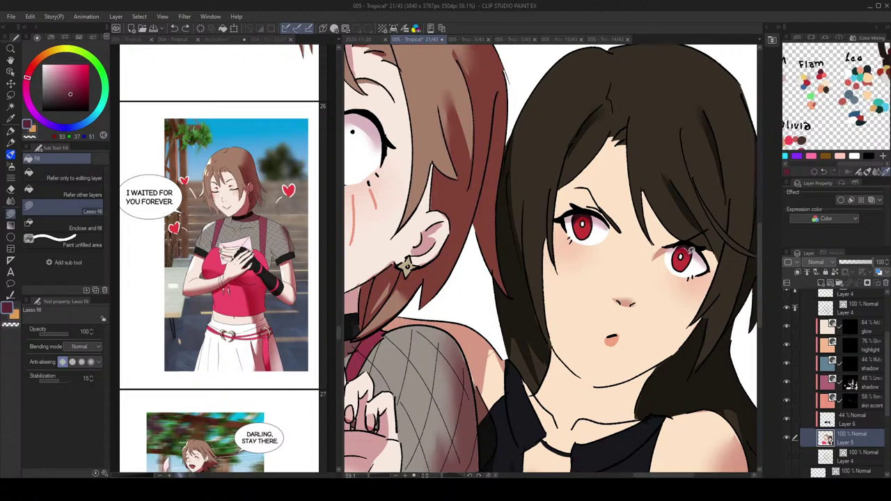
left_click_drag(691, 245, 689, 244)
Step: Brighten the lower irises of the black-haired woman's eyes using lasso fill in light red (253, 114, 96)
left_click(829, 72)
key("ctrl+z")
left_click_drag(580, 233, 591, 227)
key("ctrl+z")
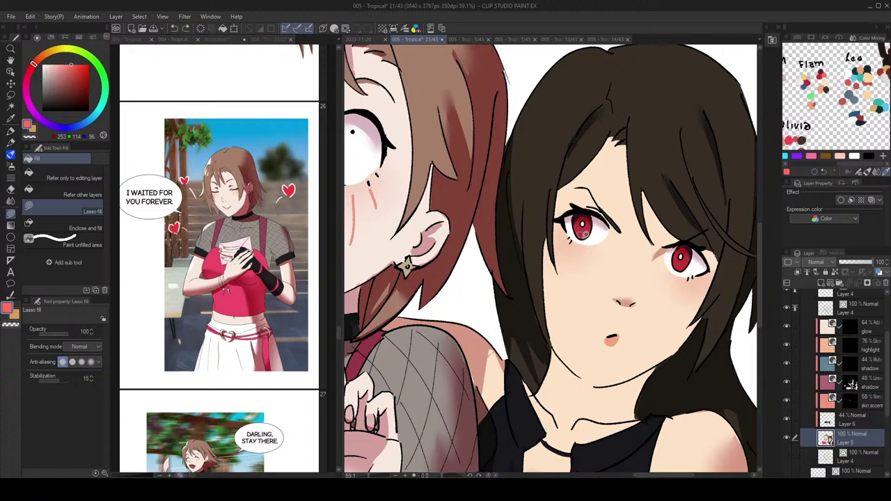
key("ctrl+z")
scroll(681, 259, "down", 4)
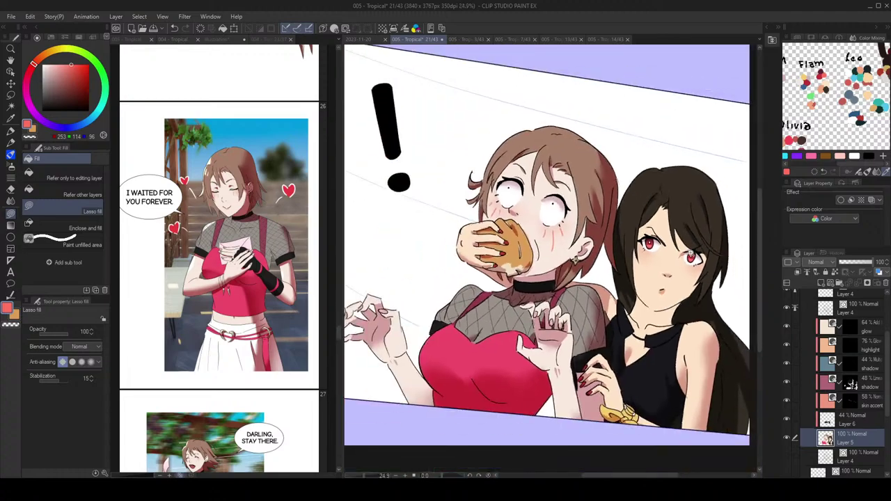
scroll(689, 259, "up", 4)
scroll(707, 273, "up", 1)
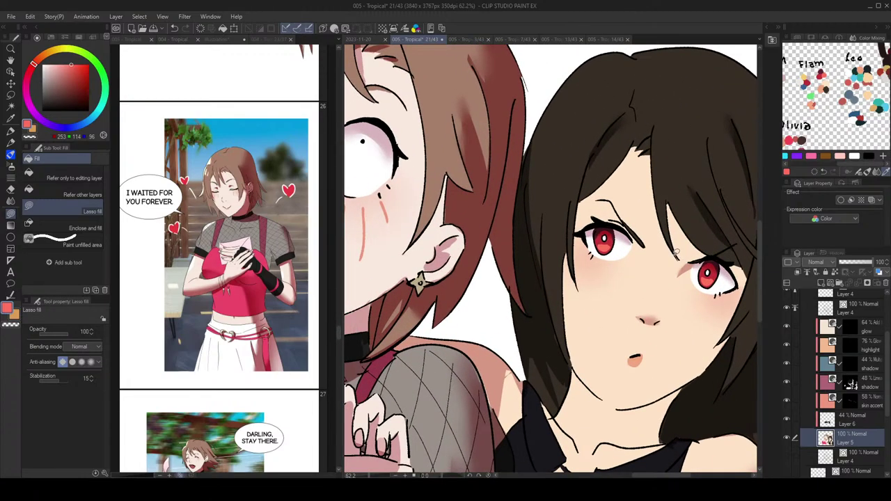
Step: Soften the iris colours of the black-haired woman's eyes with Blur at brush size 2.5
key("j")
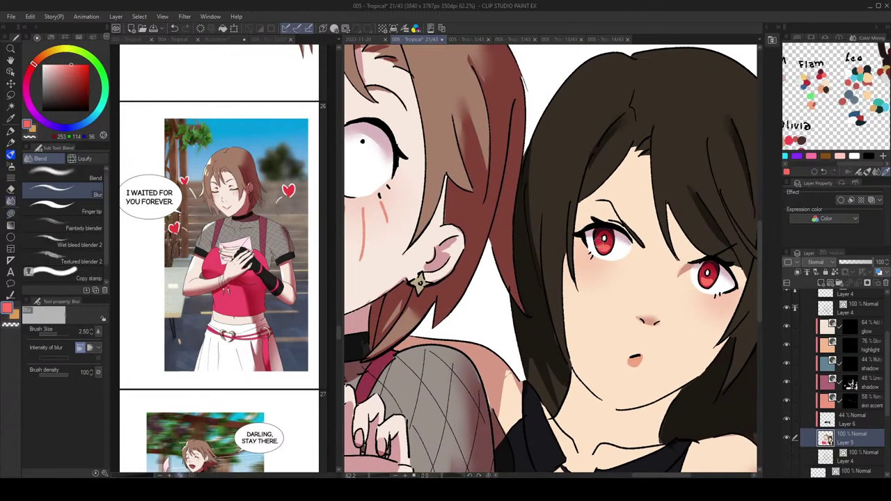
scroll(689, 243, "down", 4)
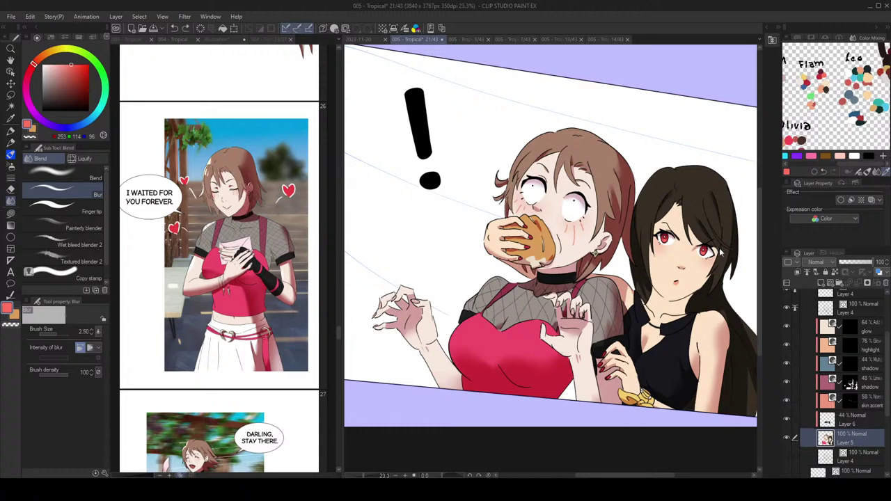
scroll(721, 252, "down", 1)
Step: Add white lasso-filled catchlights to the black-haired woman's eyes on a new layer at the top of Folder 1, and save the page
key("g")
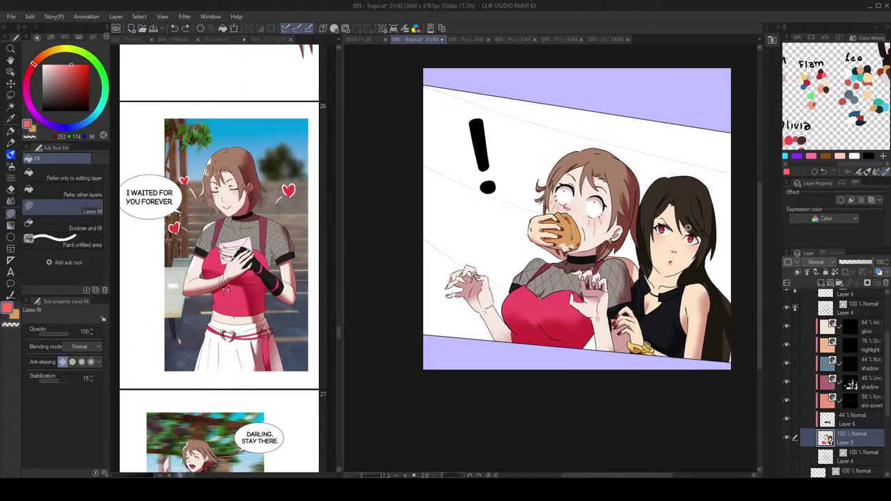
scroll(856, 356, "up", 3)
left_click(857, 373)
left_click(822, 286)
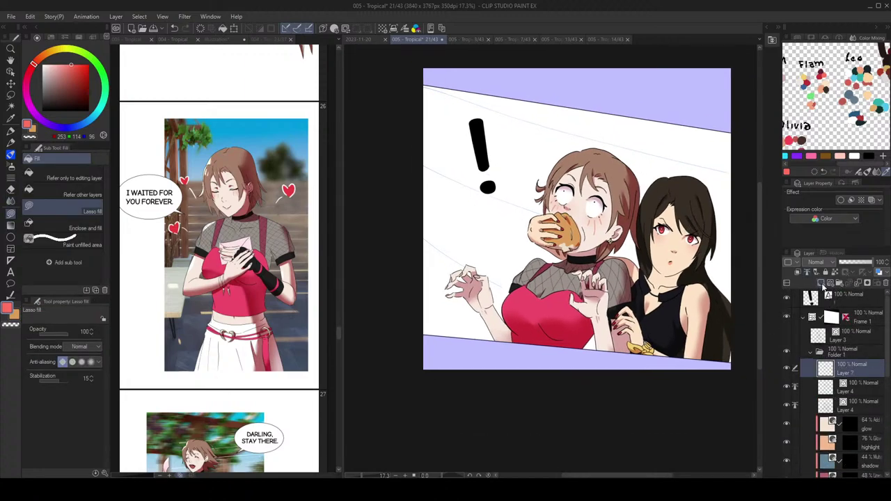
key("x")
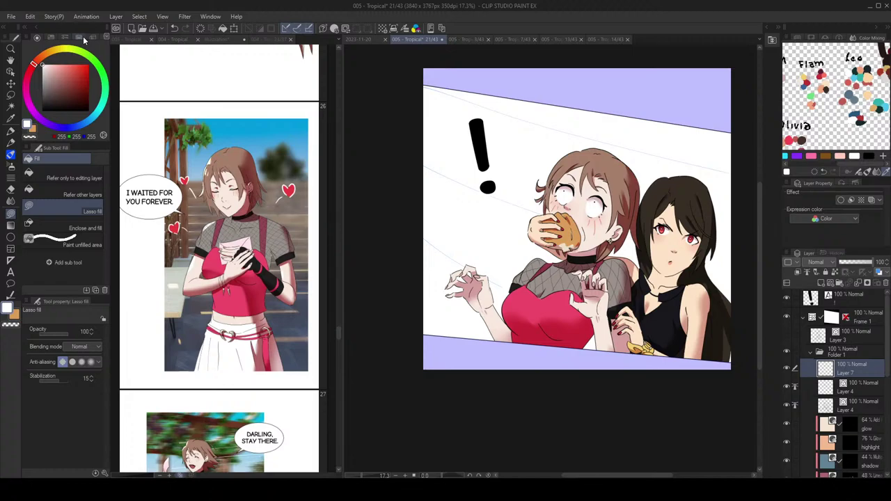
scroll(616, 161, "up", 5)
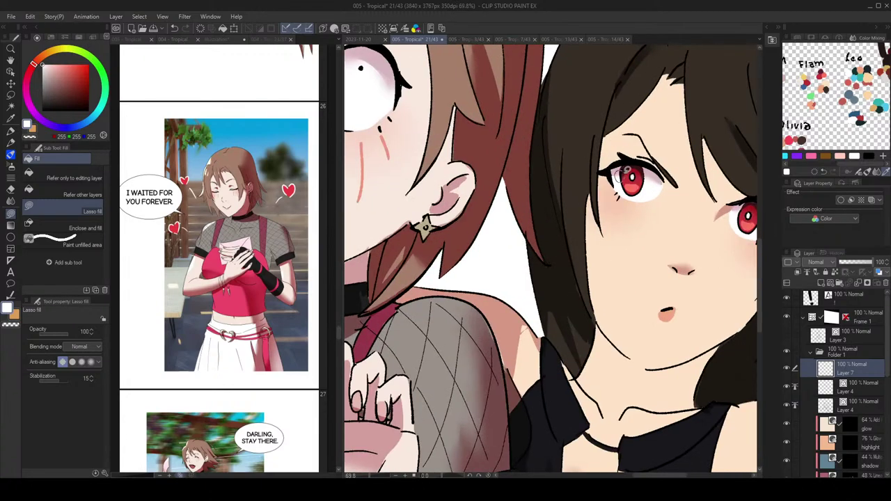
left_click_drag(619, 175, 622, 164)
mouse_move(660, 196)
left_mouse_down()
mouse_move(606, 196)
mouse_move(667, 198)
left_mouse_up()
key("ctrl+z")
scroll(701, 213, "down", 5)
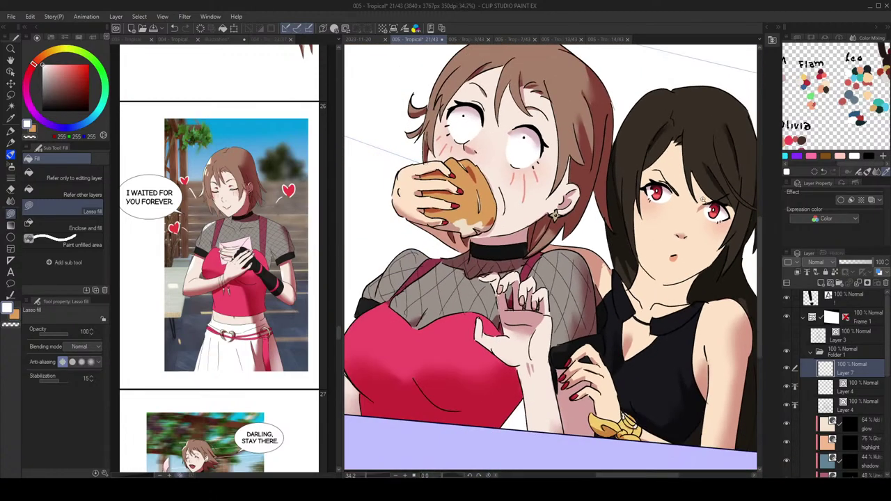
scroll(710, 209, "up", 3)
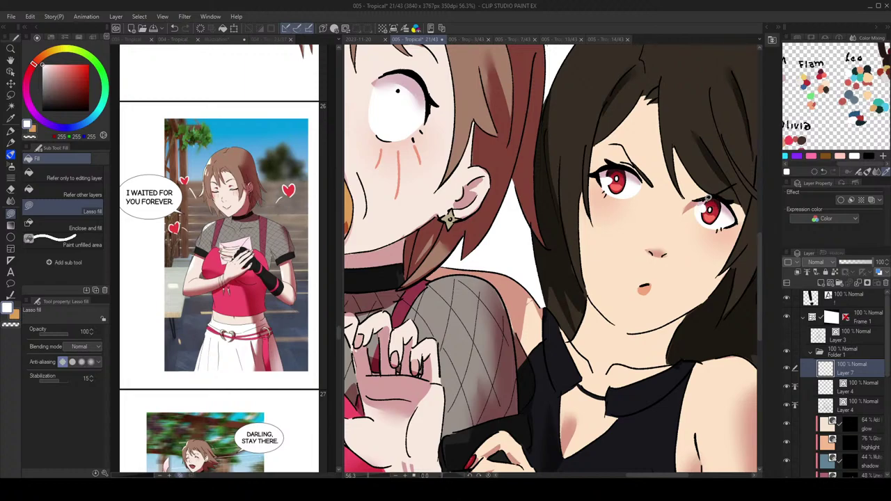
scroll(706, 206, "down", 4)
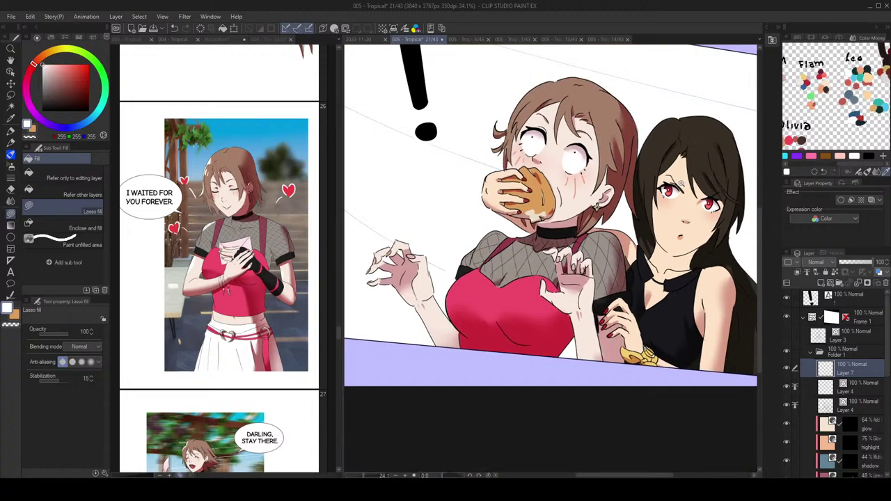
key("ctrl+s")
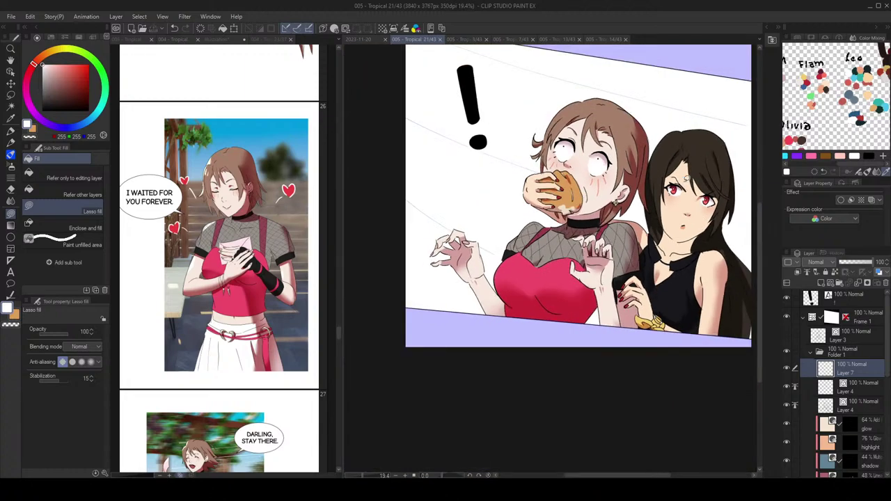
Step: Fill a highlight along the upper edge of the black-haired woman's hair on the Add (Glow) layer's mask
scroll(818, 380, "down", 1)
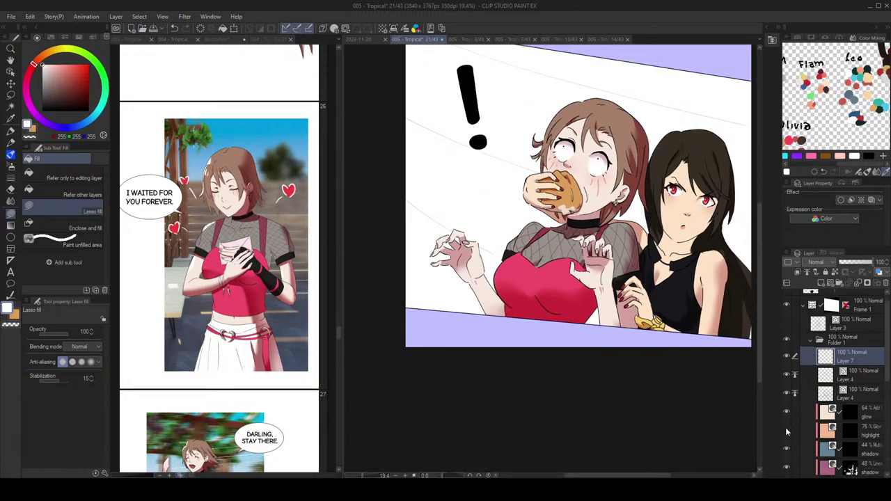
left_click(850, 435)
scroll(661, 163, "up", 2)
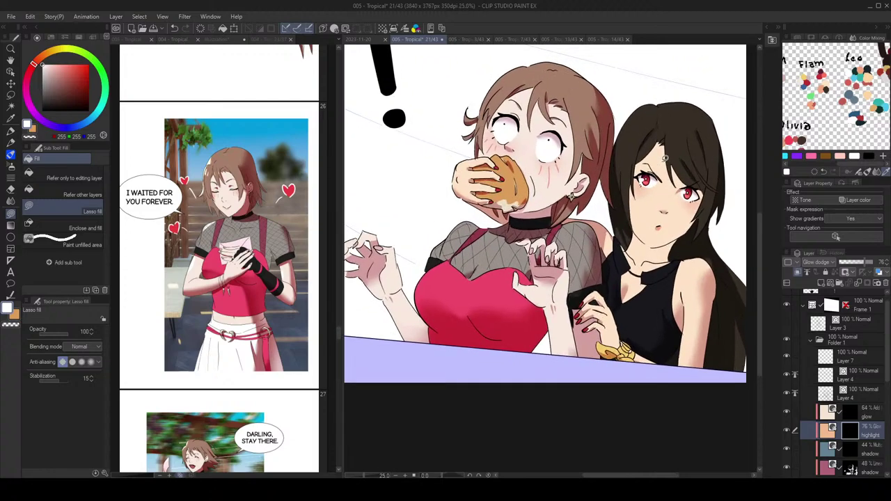
scroll(662, 162, "up", 1)
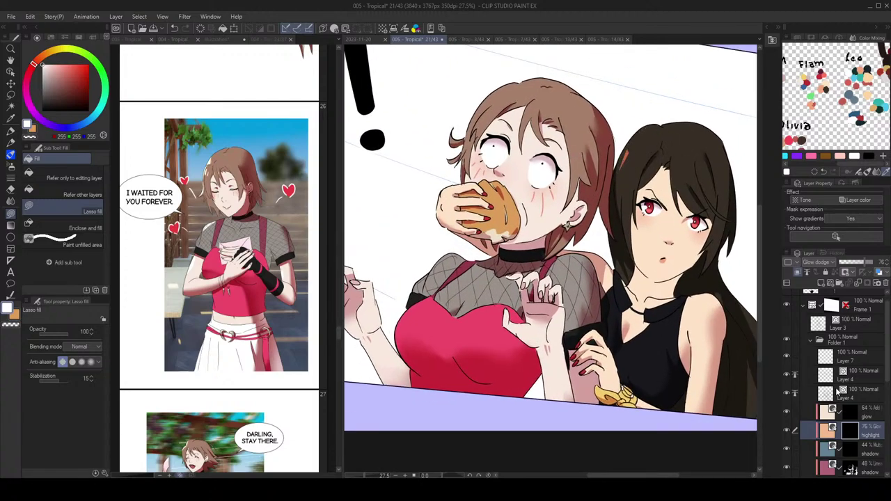
key("alt+bracketright")
mouse_move(616, 166)
left_mouse_down()
mouse_move(650, 126)
mouse_move(631, 160)
mouse_move(639, 145)
left_mouse_up()
key("ctrl+z")
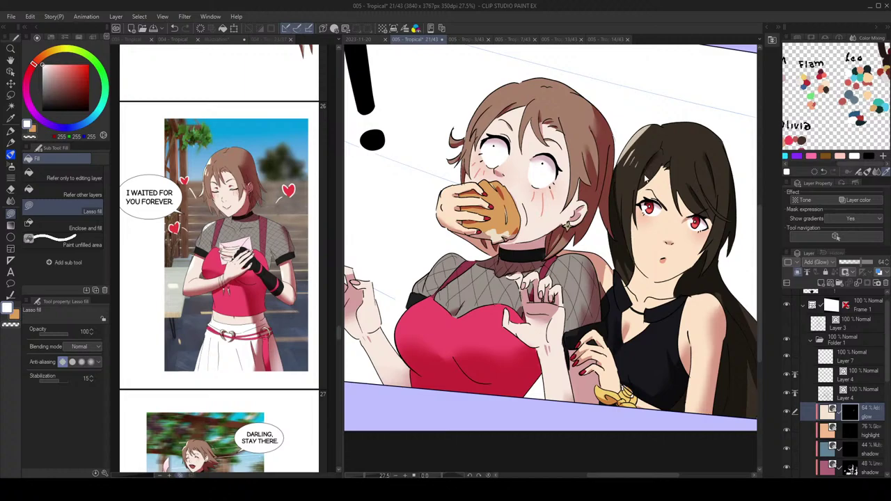
Step: Fill a glow highlight along the upper edge of the brown-haired woman's hair on the Add (Glow) layer's mask
scroll(640, 164, "down", 2)
scroll(655, 167, "up", 1)
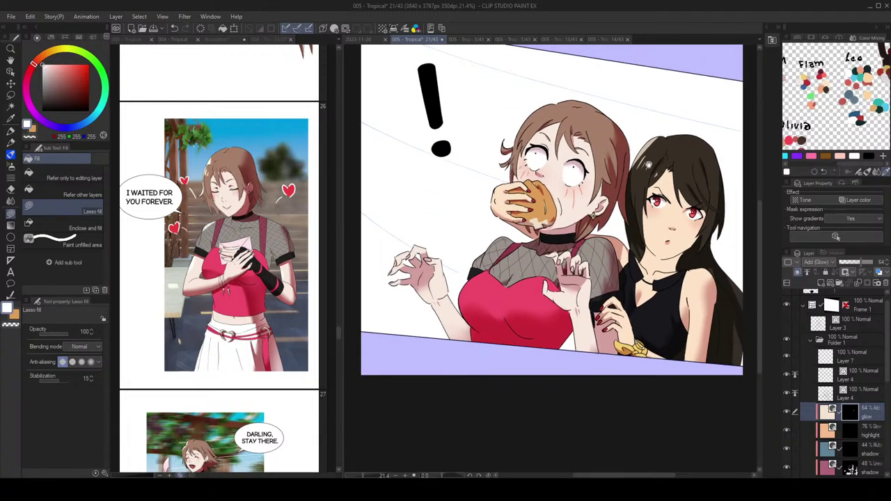
left_click_drag(641, 150, 667, 179)
mouse_move(550, 160)
left_mouse_down()
mouse_move(571, 138)
mouse_move(568, 146)
left_mouse_up()
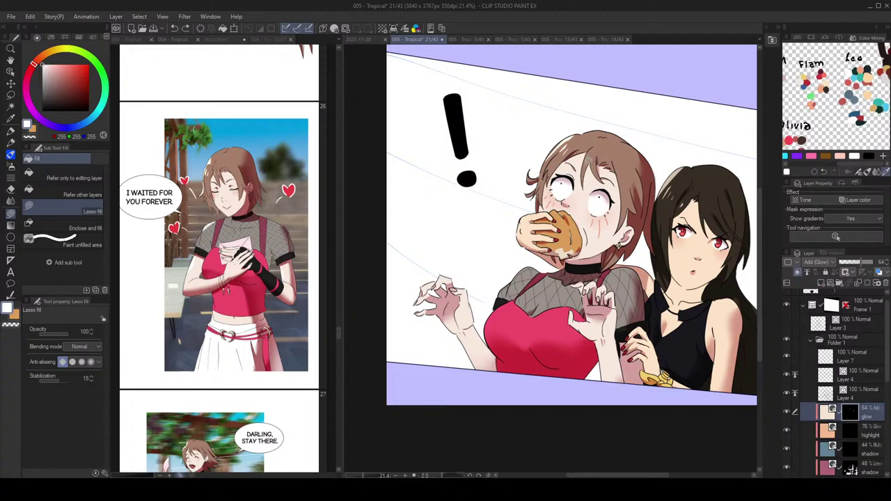
mouse_move(714, 167)
left_mouse_down()
mouse_move(706, 155)
mouse_move(715, 168)
left_mouse_up()
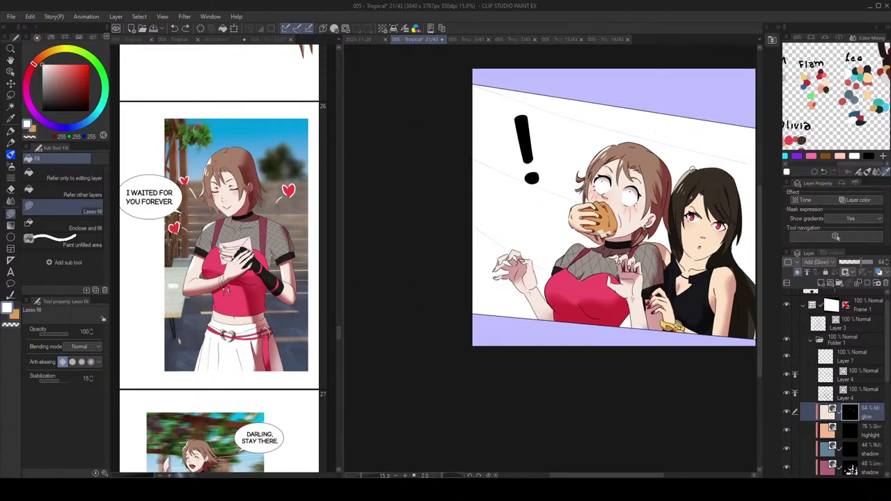
scroll(674, 177, "up", 1)
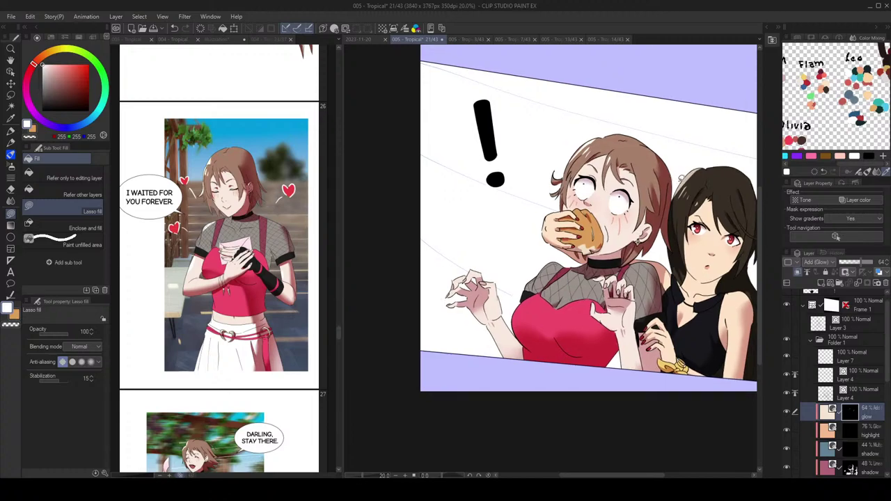
Step: Set the Blur brush size to 5, return to Lasso fill, and save the page
key("j")
key("bracketright")
key("bracketright")
key("bracketright")
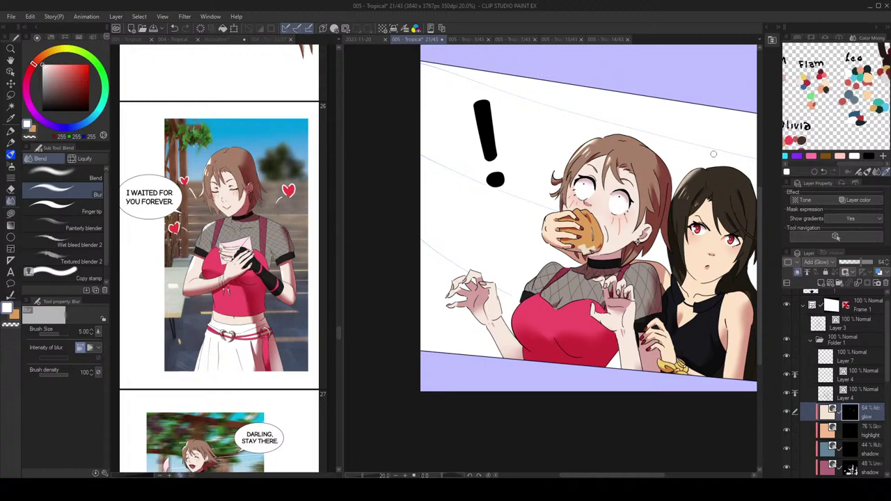
key("g")
scroll(713, 154, "up", 1)
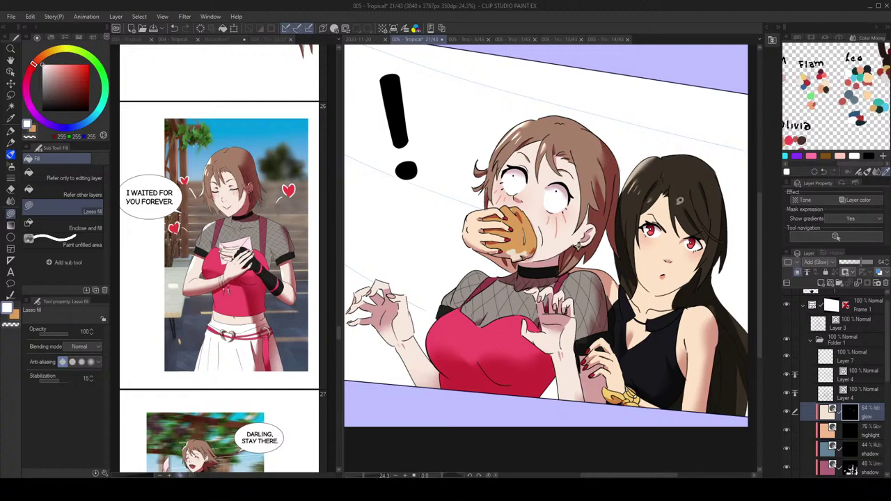
scroll(673, 202, "down", 3)
scroll(690, 209, "up", 2)
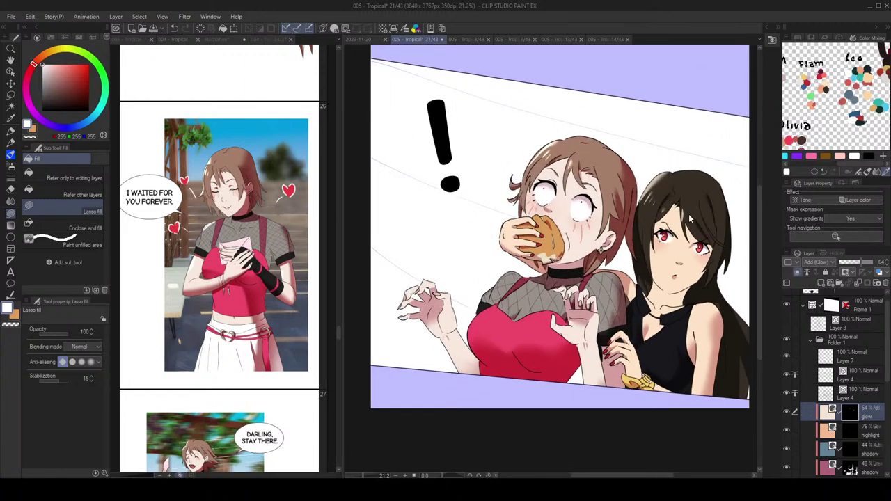
scroll(696, 214, "down", 1)
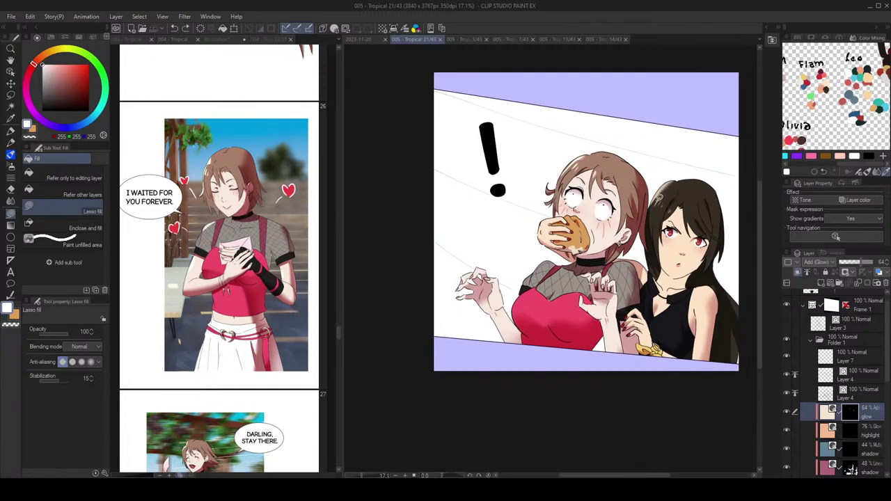
scroll(689, 195, "down", 1)
scroll(689, 202, "up", 1)
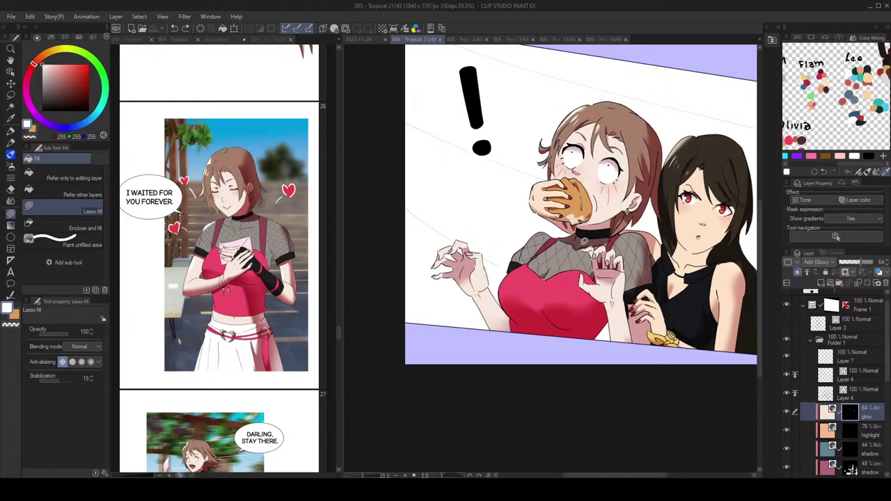
Step: Fill a glow highlight on the brown-haired woman's mesh sleeve at the shoulder with Lasso fill
left_click_drag(552, 232, 527, 242)
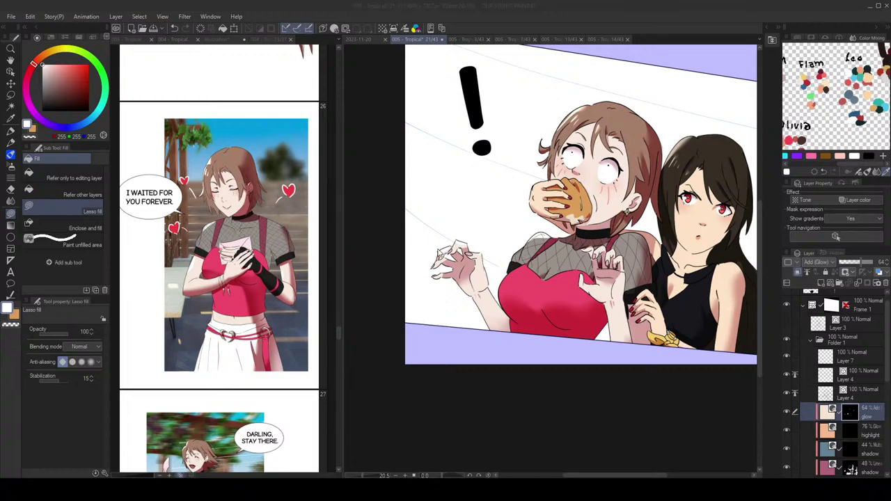
left_click_drag(657, 238, 641, 231)
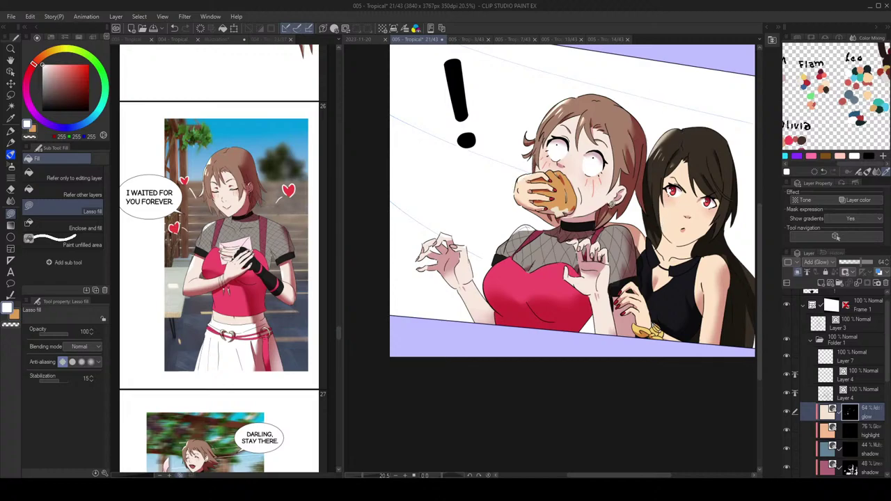
key("j")
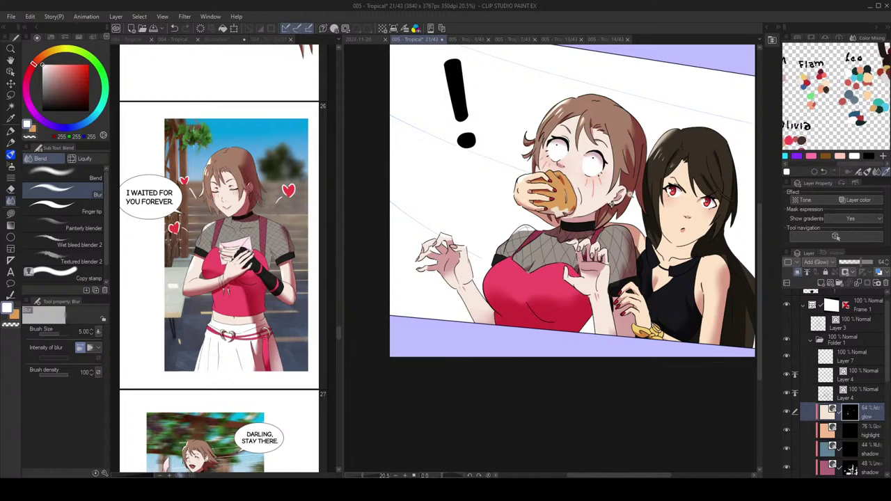
scroll(631, 195, "down", 1)
key("g")
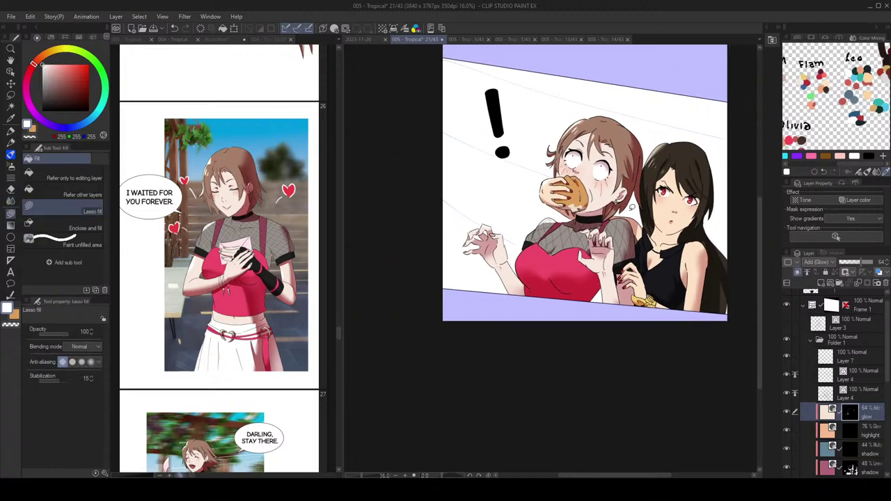
scroll(630, 209, "up", 2)
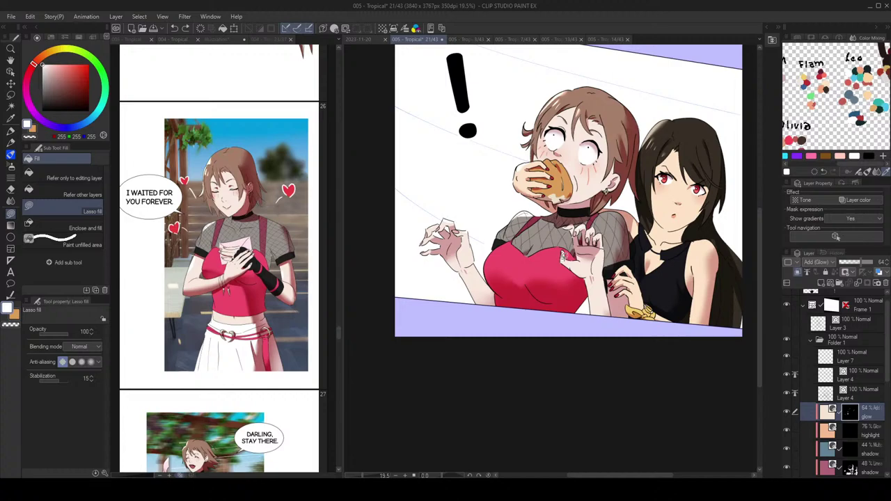
scroll(586, 244, "down", 1)
scroll(589, 236, "up", 3)
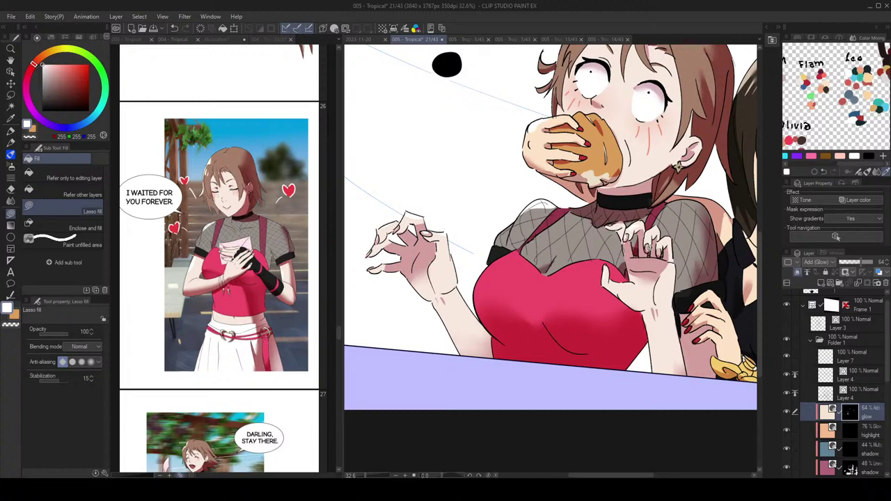
left_click_drag(669, 267, 601, 215)
left_click_drag(627, 250, 626, 249)
key("ctrl+z")
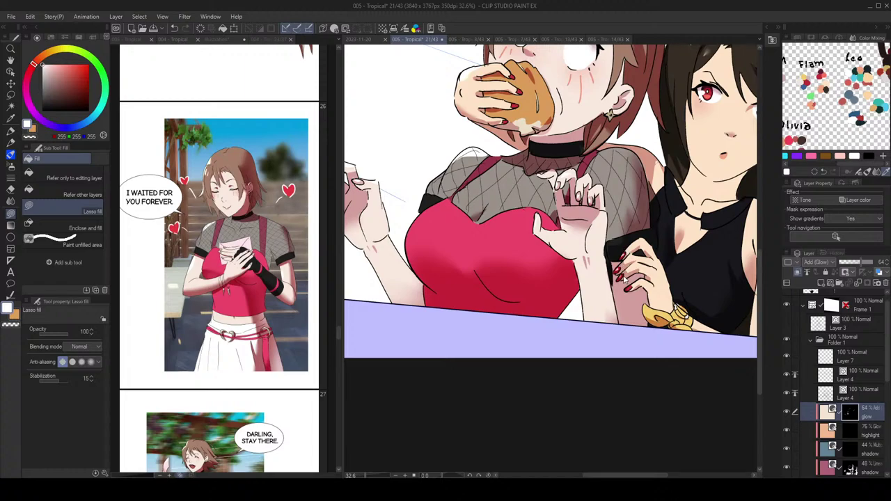
Step: Fill a glow highlight on the black-haired woman's gold bracelet
scroll(653, 266, "down", 3)
left_click_drag(683, 183, 660, 205)
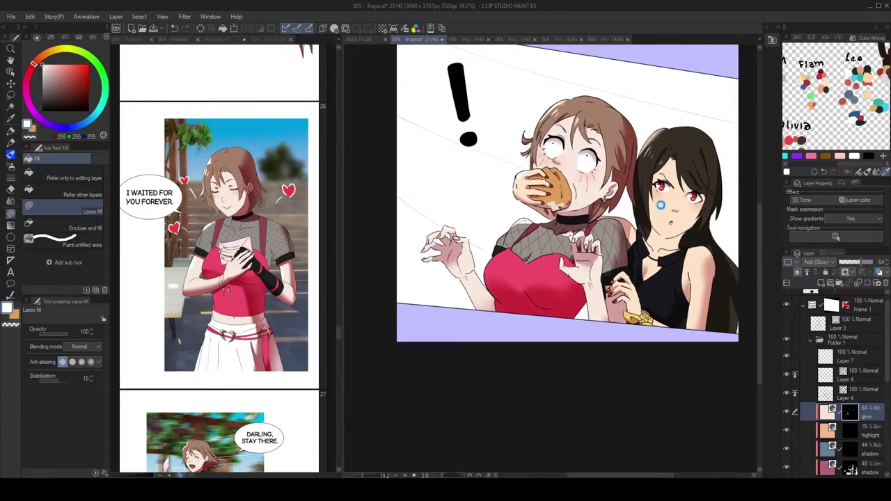
scroll(587, 318, "up", 3)
left_click_drag(611, 241, 611, 244)
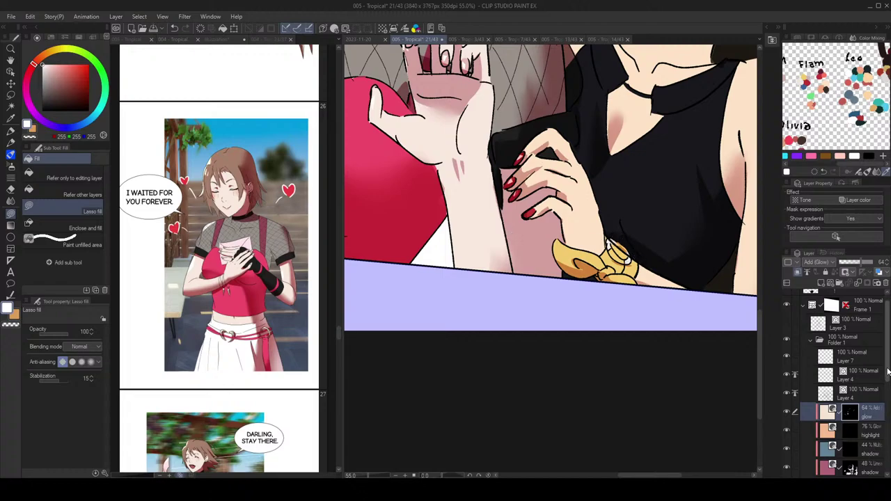
Step: Soften the shadow around the gold bracelet with Blur on the Linear burn shadow layer's mask
scroll(888, 376, "down", 2)
left_click(801, 422)
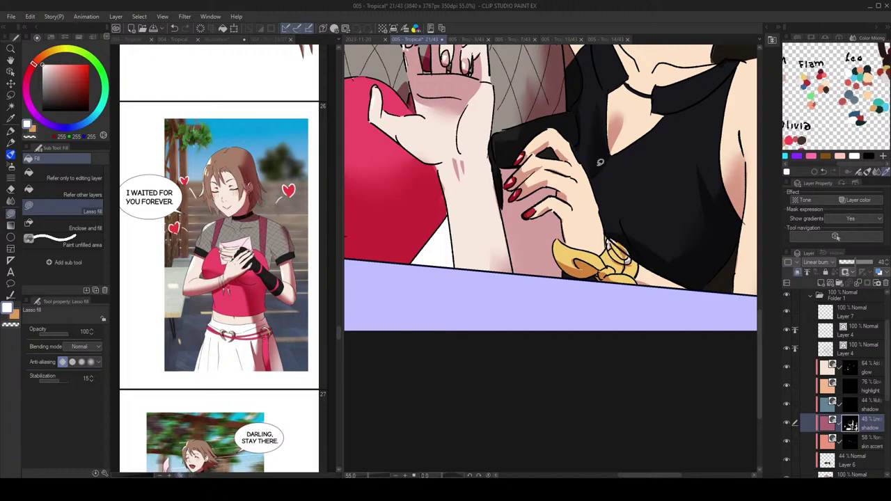
key("j")
left_click_drag(563, 263, 587, 269)
key("g")
scroll(678, 199, "down", 3)
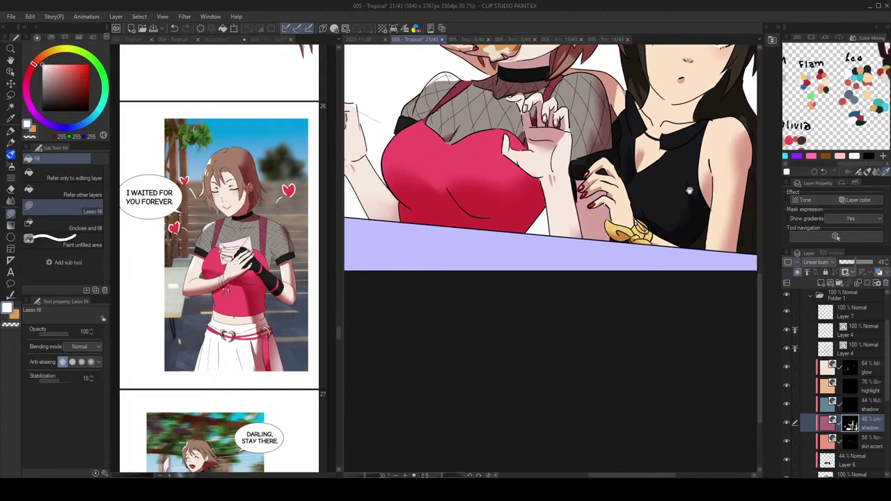
left_click_drag(701, 202, 645, 220)
key("ctrl+minus")
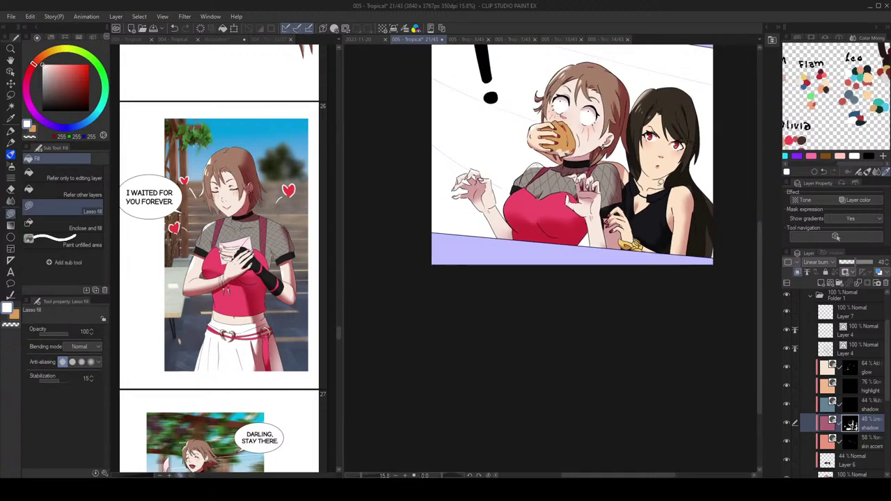
left_click_drag(642, 181, 636, 199)
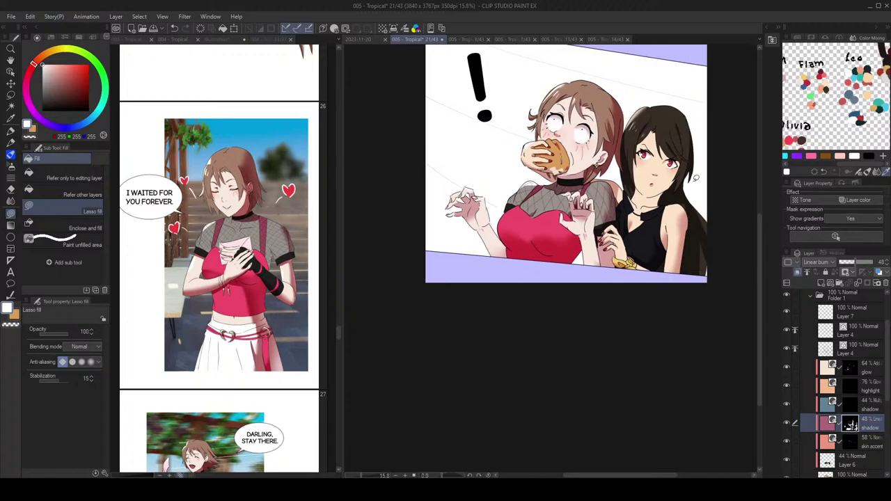
key("h")
key("h")
Step: Fill a small highlight on the black-haired woman's lower lip on the Glow dodge highlight layer's mask
key("ctrl+plus")
key("ctrl+plus")
key("ctrl+plus")
key("ctrl+plus")
left_click(858, 393)
scroll(615, 198, "up", 2)
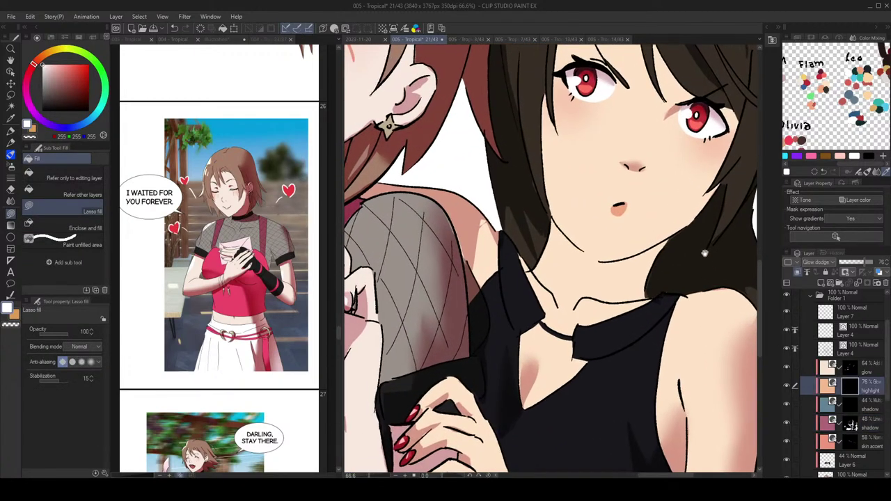
left_click_drag(608, 204, 611, 202)
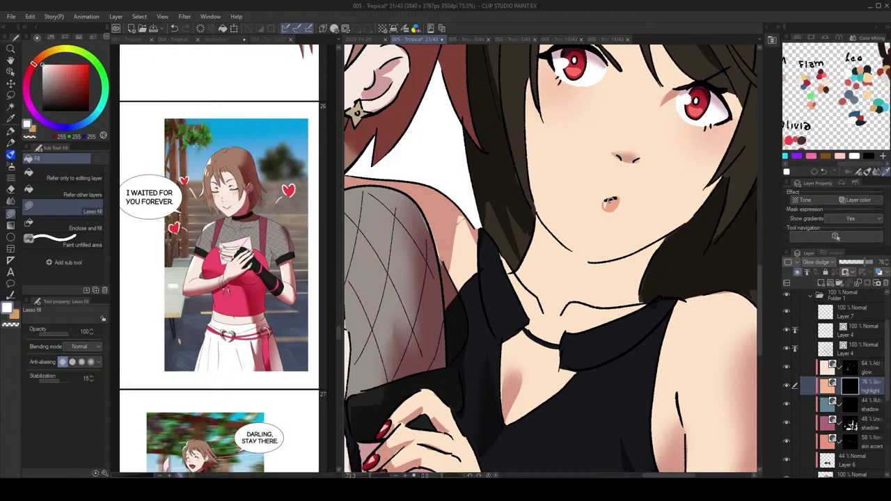
scroll(609, 205, "down", 3)
scroll(504, 202, "up", 4)
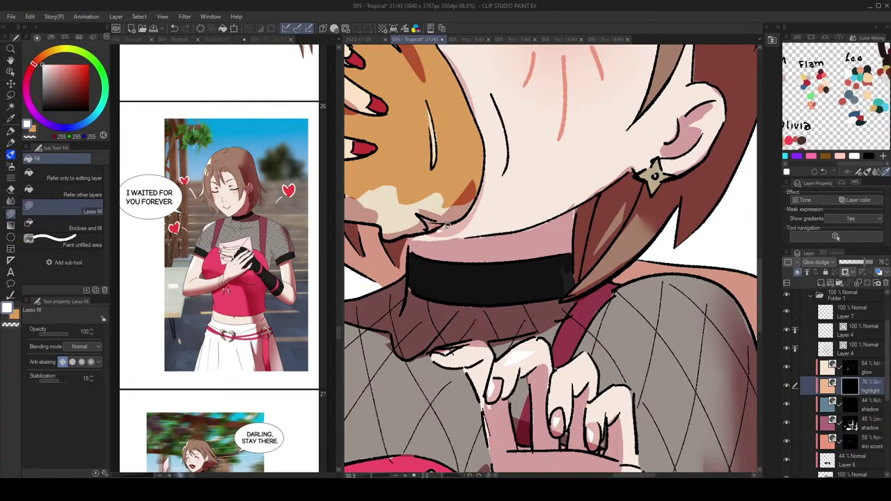
scroll(459, 221, "down", 6)
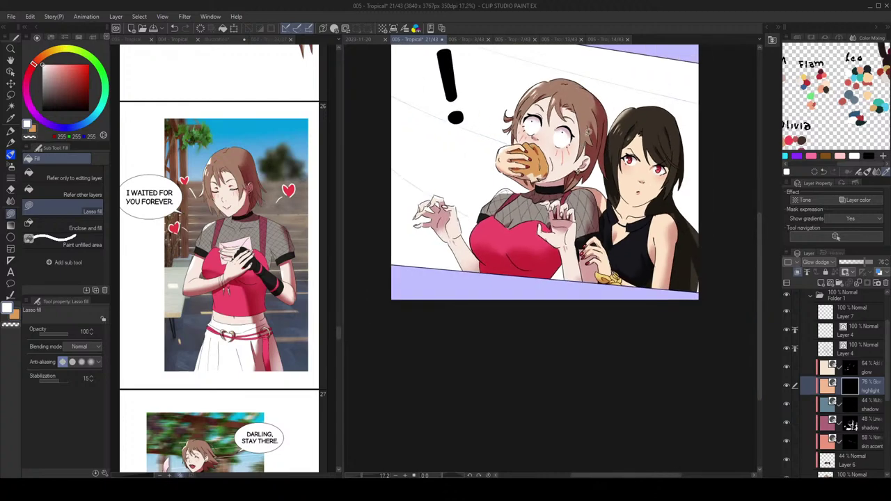
left_click_drag(620, 137, 600, 165)
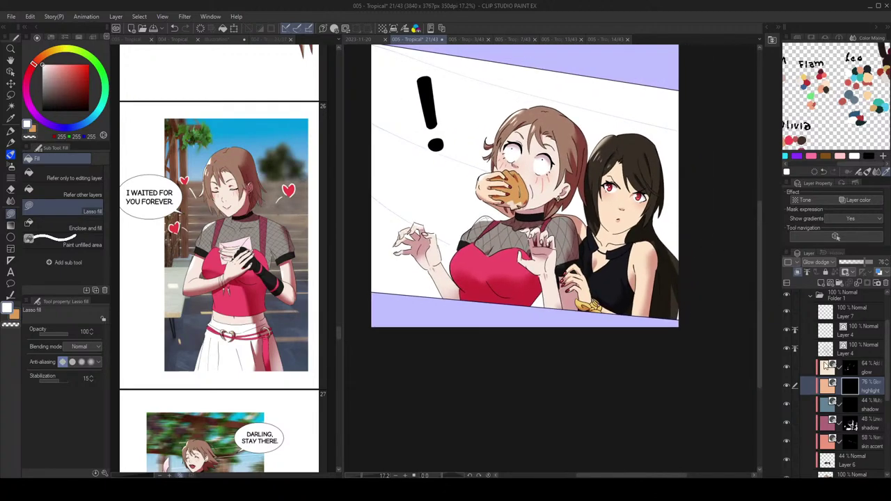
Step: Fill a shadow on the brown-haired woman's jaw beside the burger on the Linear burn shadow mask, using a sampled pink (176, 101, 118)
left_click(850, 426)
scroll(565, 221, "up", 3)
key("c")
key("c")
left_click(502, 162, "alt")
mouse_move(513, 182)
left_mouse_down()
mouse_move(506, 208)
mouse_move(486, 189)
left_mouse_up()
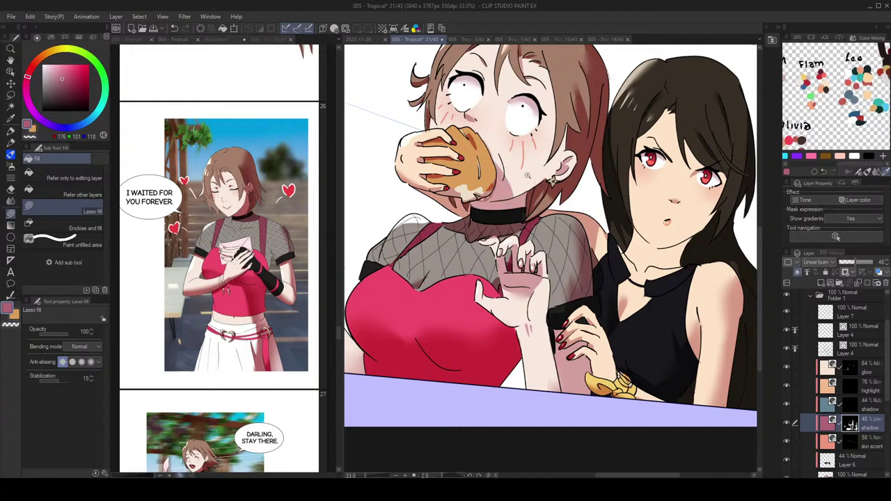
scroll(532, 180, "down", 3)
scroll(538, 163, "up", 1)
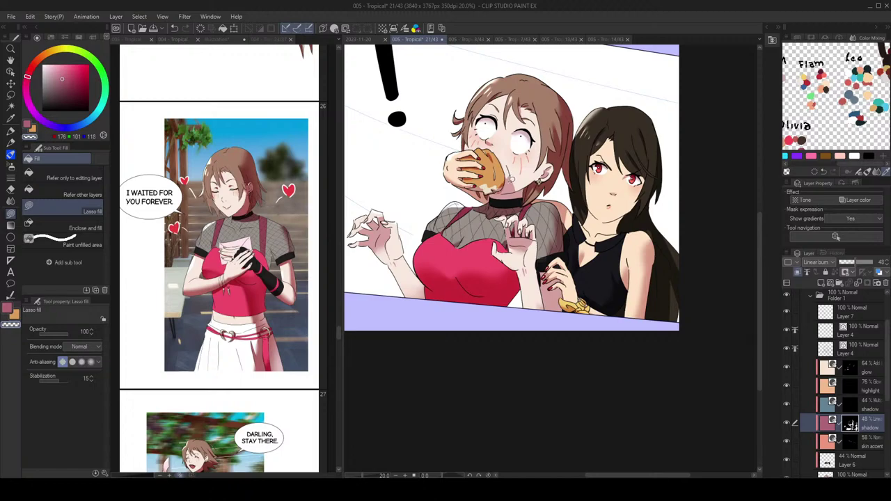
Step: Trim the jaw shadow beside the burger with a transparent lasso fill and check it in a mirrored view
scroll(542, 172, "down", 2)
key("h")
key("h")
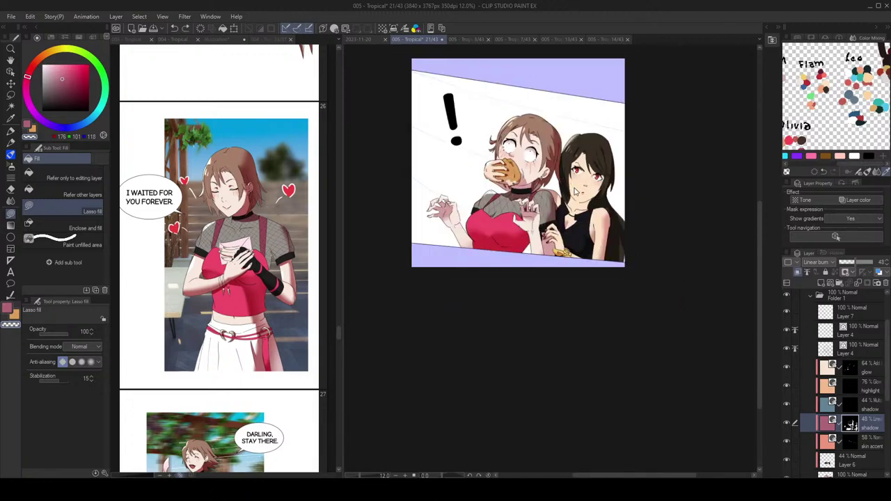
scroll(574, 188, "up", 2)
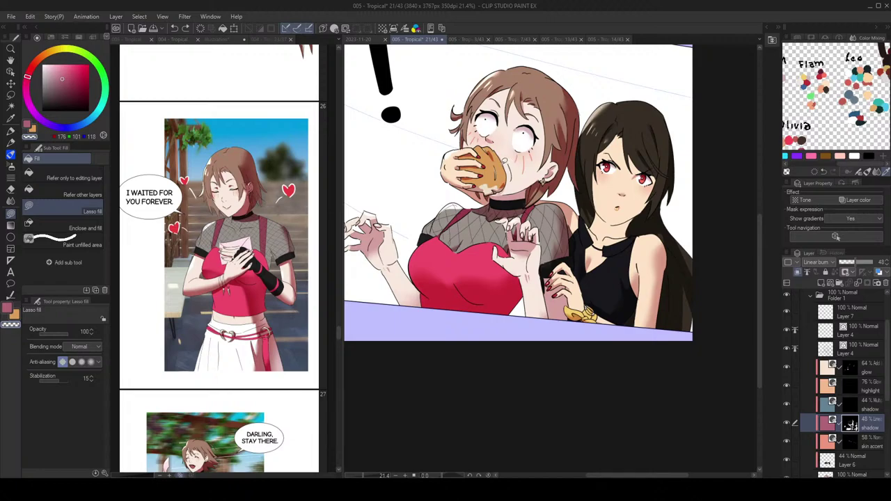
left_click_drag(507, 184, 510, 174)
key("c")
scroll(533, 171, "down", 4)
key("h")
key("h")
scroll(532, 171, "up", 5)
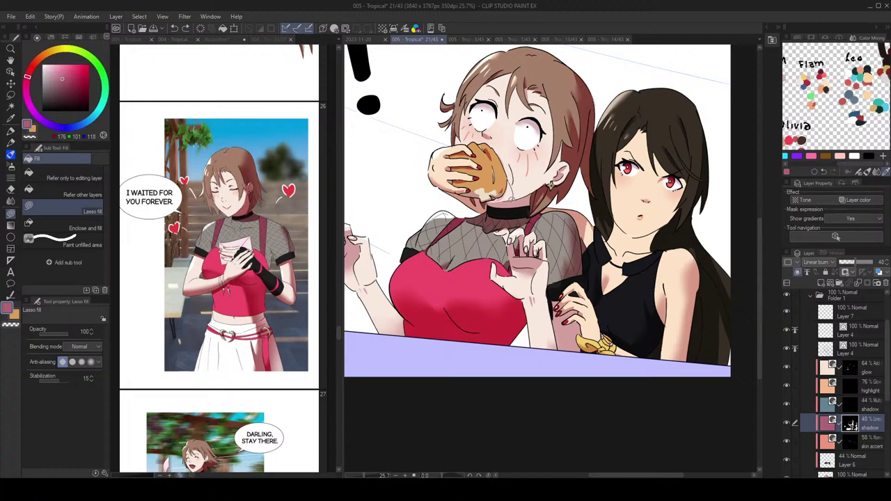
Step: Check the whole page in a mirrored view, restore the orientation, and save the page
scroll(509, 179, "down", 1)
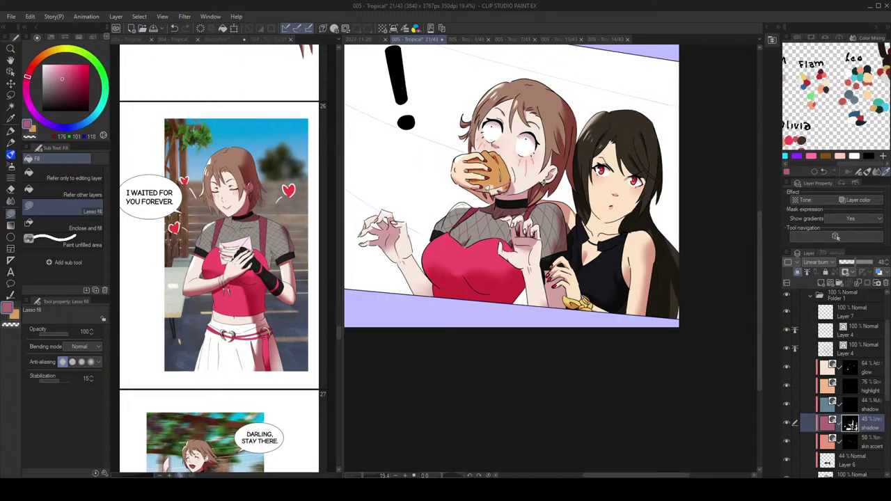
key("h")
scroll(527, 181, "down", 1)
key("h")
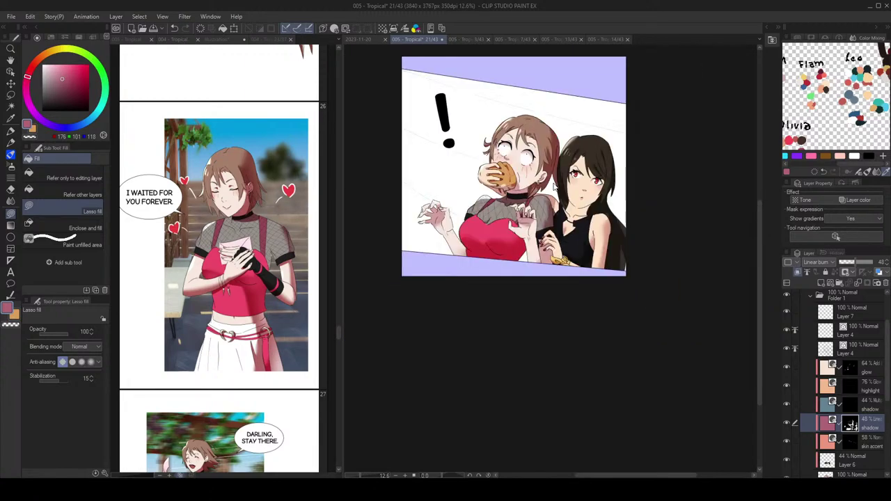
scroll(561, 185, "down", 1)
key("ctrl+s")
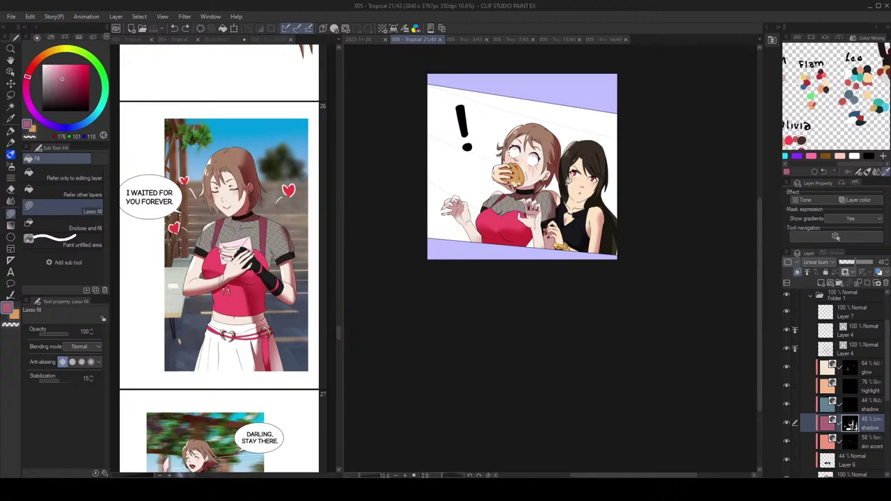
scroll(569, 179, "up", 3)
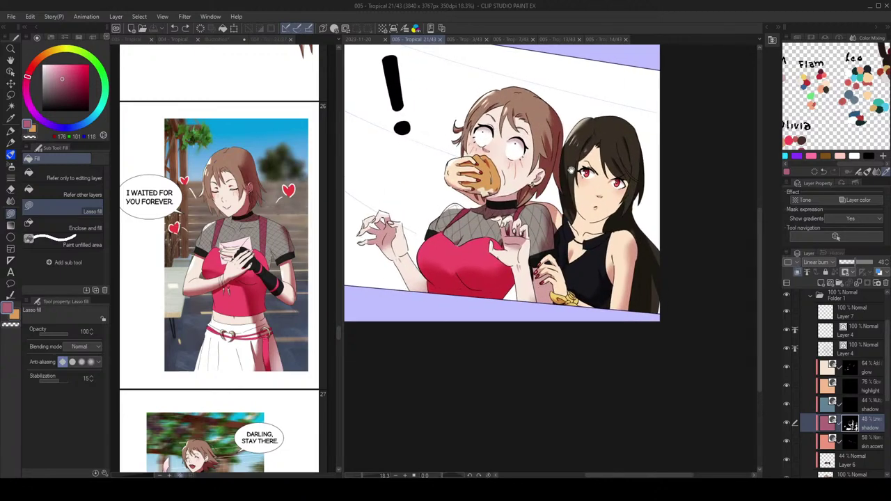
scroll(648, 226, "up", 1)
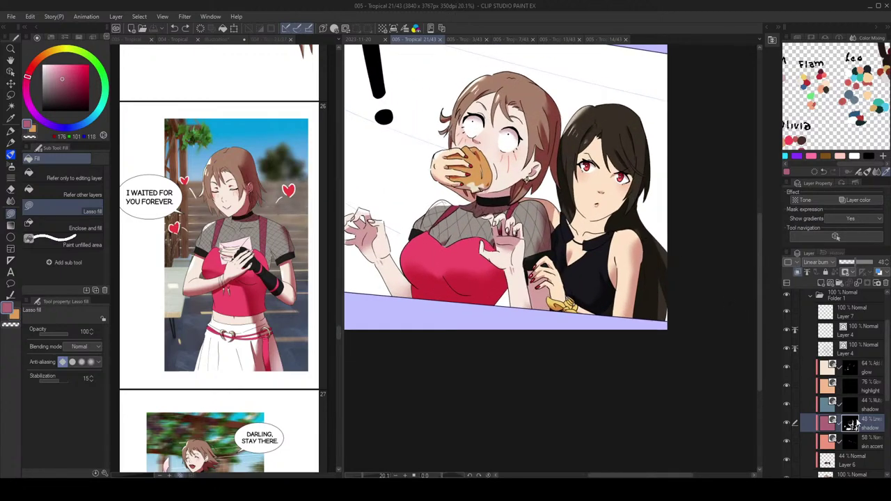
scroll(683, 255, "up", 1)
scroll(600, 205, "up", 1)
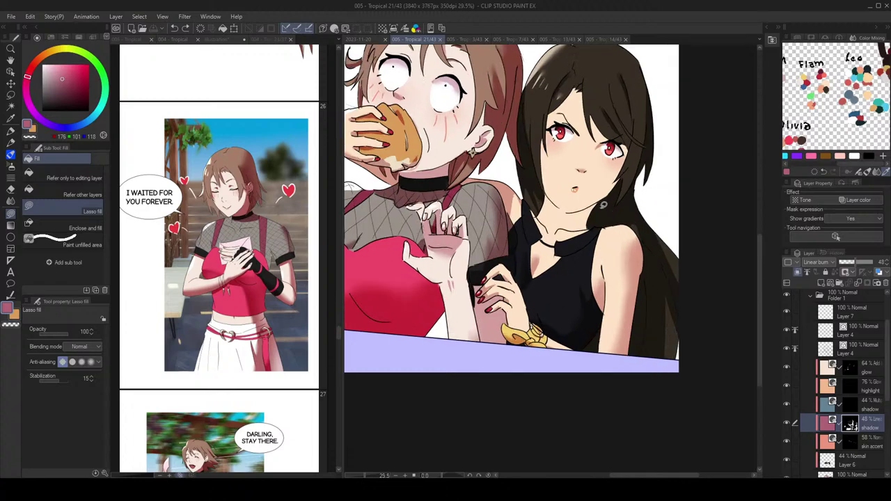
mouse_move(568, 207)
left_mouse_down()
mouse_move(545, 193)
mouse_move(538, 212)
mouse_move(603, 215)
mouse_move(568, 236)
mouse_move(633, 223)
mouse_move(619, 220)
left_mouse_up()
scroll(596, 210, "down", 2)
scroll(584, 211, "up", 1)
key("ctrl+z")
left_click_drag(616, 218, 597, 204)
key("ctrl+z")
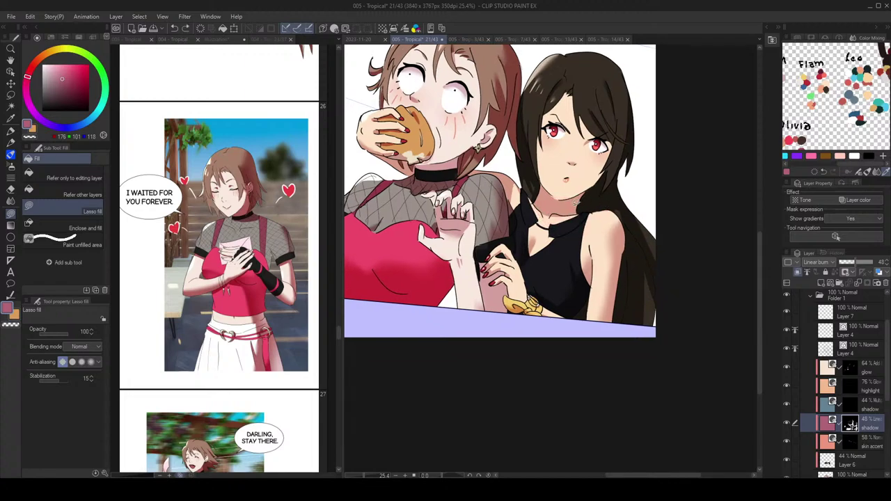
Step: Fill a shadow on the black-haired woman's neck below the chin on the Linear burn shadow mask
mouse_move(535, 201)
left_mouse_down()
mouse_move(571, 227)
mouse_move(628, 225)
mouse_move(606, 200)
mouse_move(617, 197)
mouse_move(600, 201)
mouse_move(620, 200)
mouse_move(635, 214)
mouse_move(617, 200)
left_mouse_up()
scroll(617, 200, "up", 4)
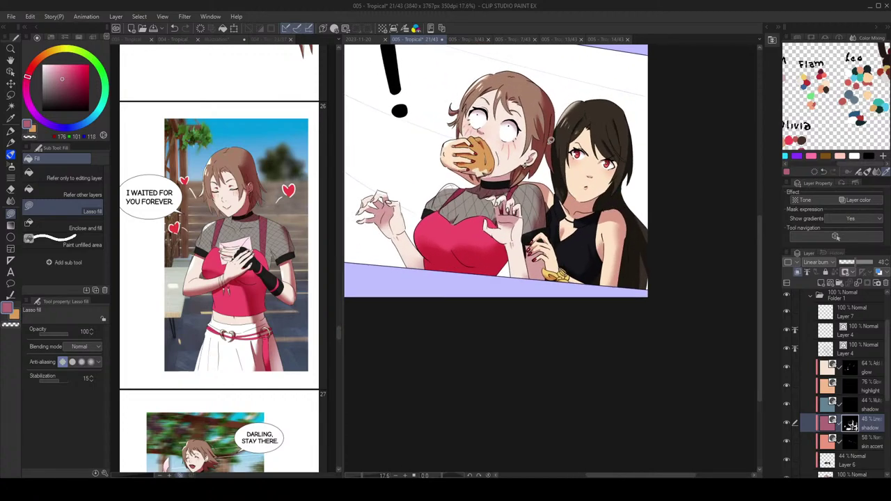
left_click_drag(558, 186, 572, 208)
key("ctrl+z")
scroll(596, 170, "down", 1)
scroll(617, 188, "up", 3)
left_click_drag(644, 208, 622, 194)
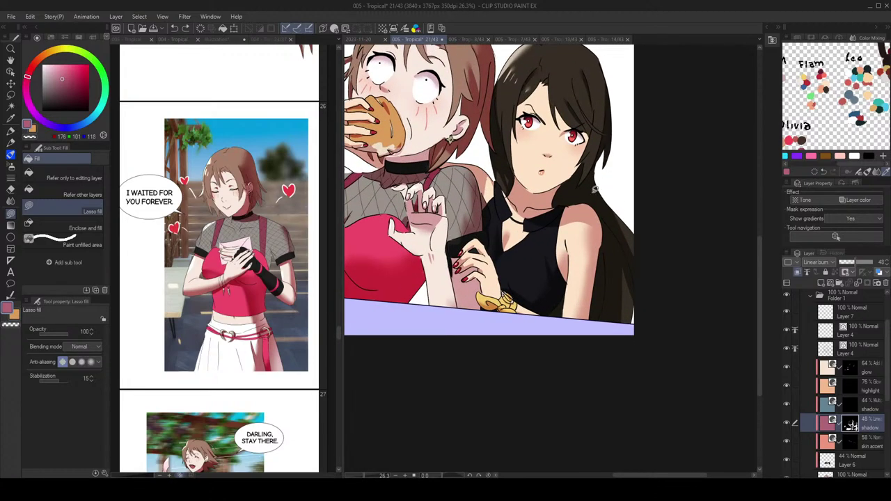
Step: Fill a small shadow at the edge of the black-haired woman's face beside her hair
key("j")
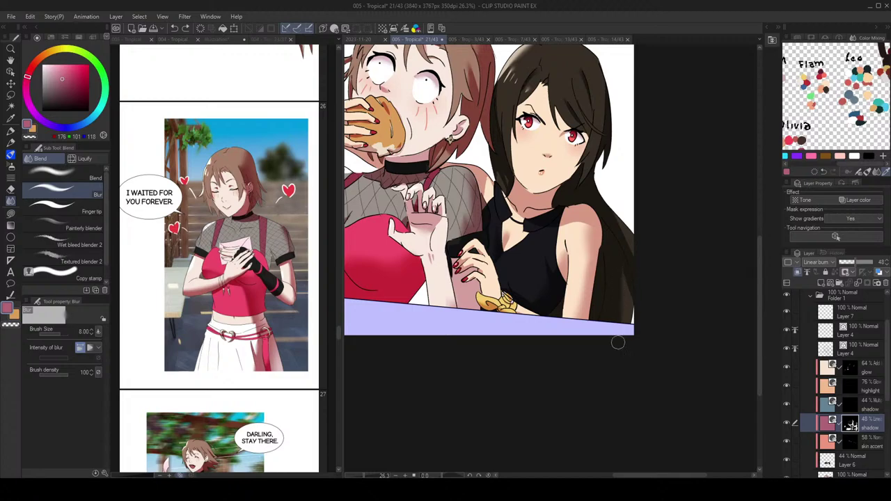
scroll(627, 237, "down", 2)
scroll(633, 195, "up", 3)
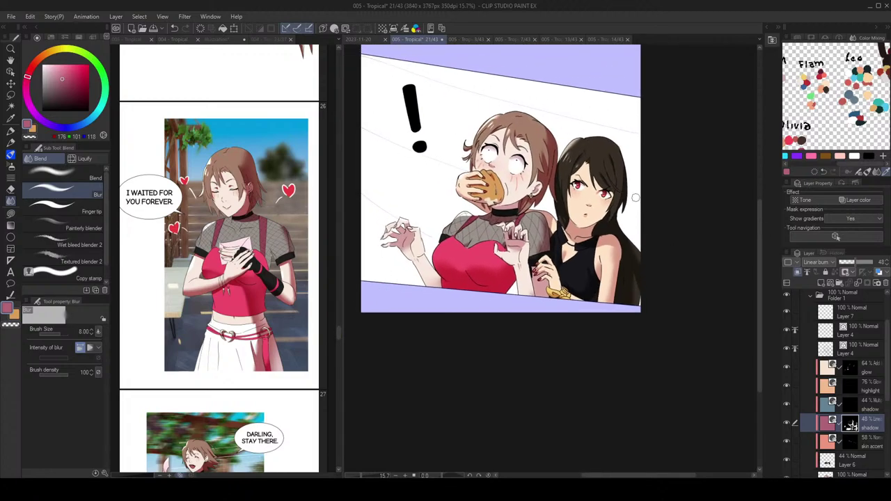
key("g")
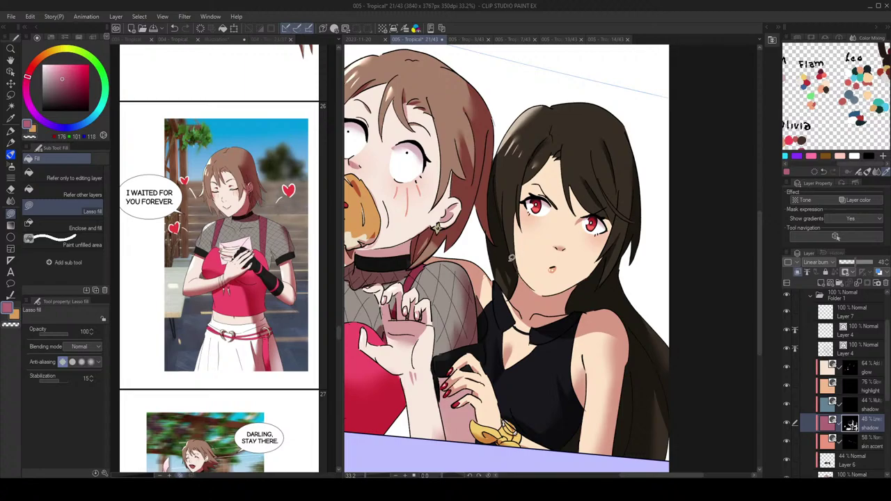
left_click_drag(516, 190, 529, 203)
scroll(543, 197, "down", 3)
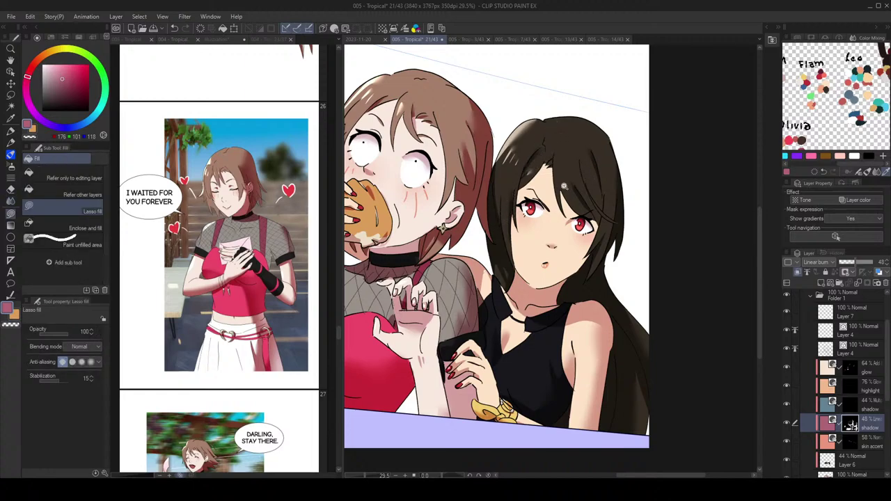
Step: Check the shading of both women close up and across the whole panel, and save the page
scroll(564, 198, "up", 2)
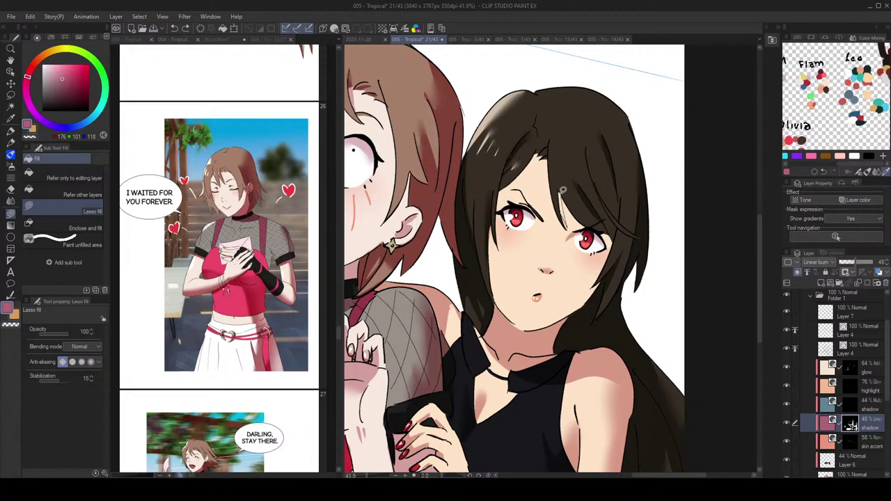
scroll(592, 202, "down", 3)
scroll(593, 200, "down", 1)
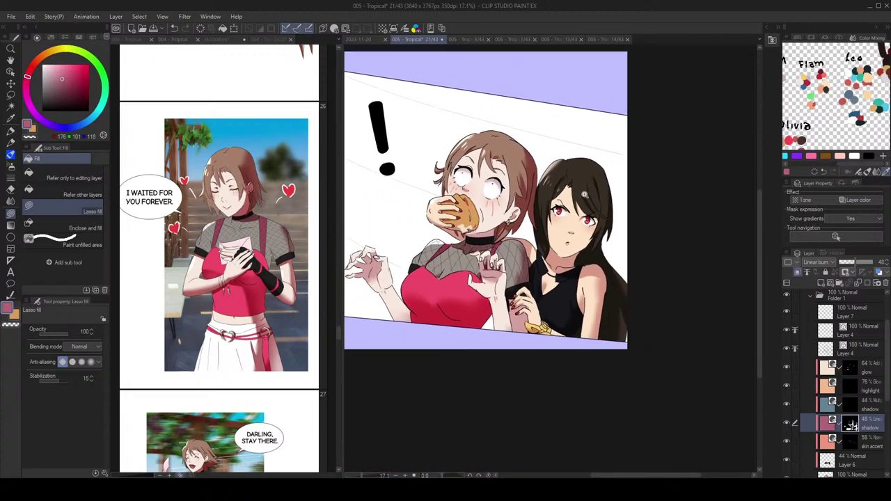
scroll(597, 213, "up", 1)
scroll(602, 217, "up", 2)
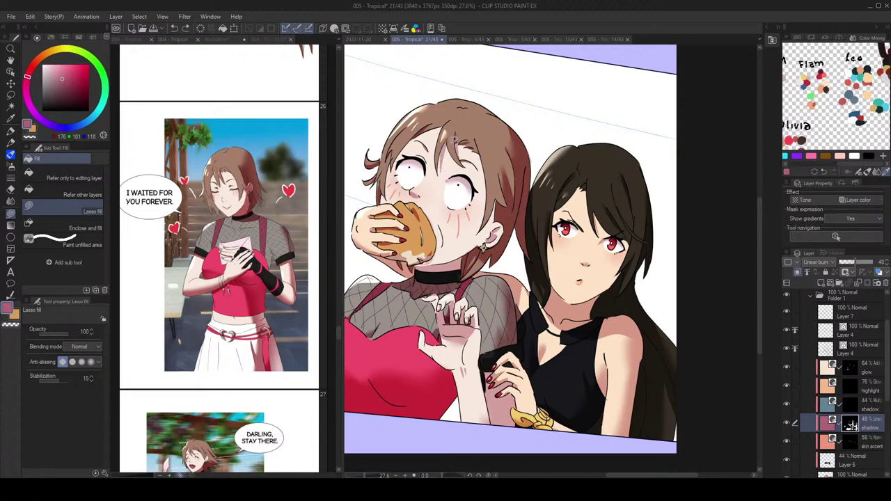
scroll(450, 139, "down", 3)
scroll(515, 179, "up", 2)
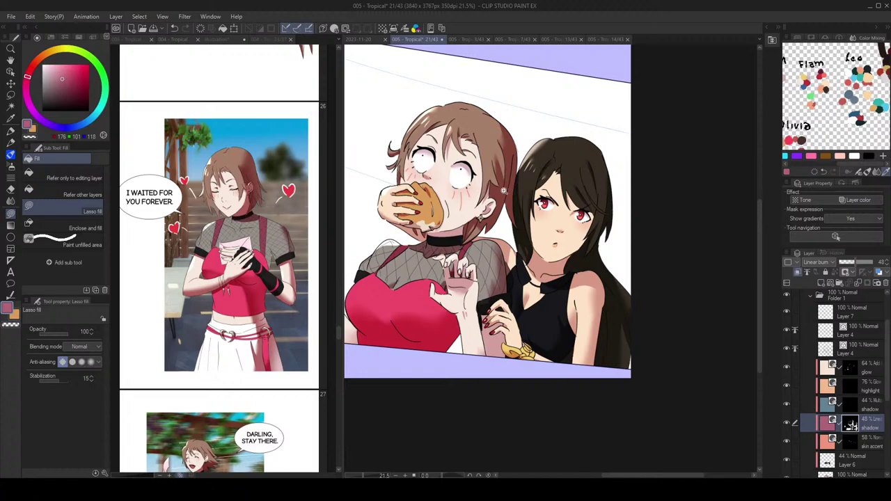
scroll(493, 181, "up", 1)
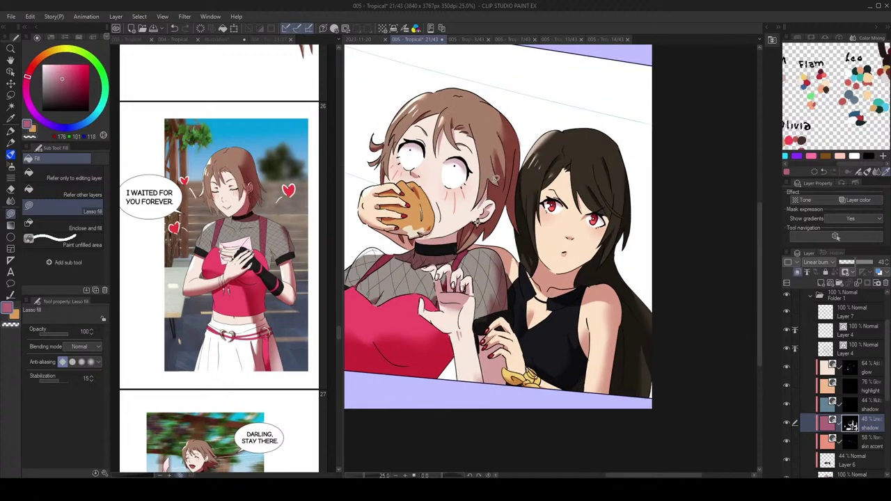
scroll(508, 180, "down", 2)
key("ctrl+s")
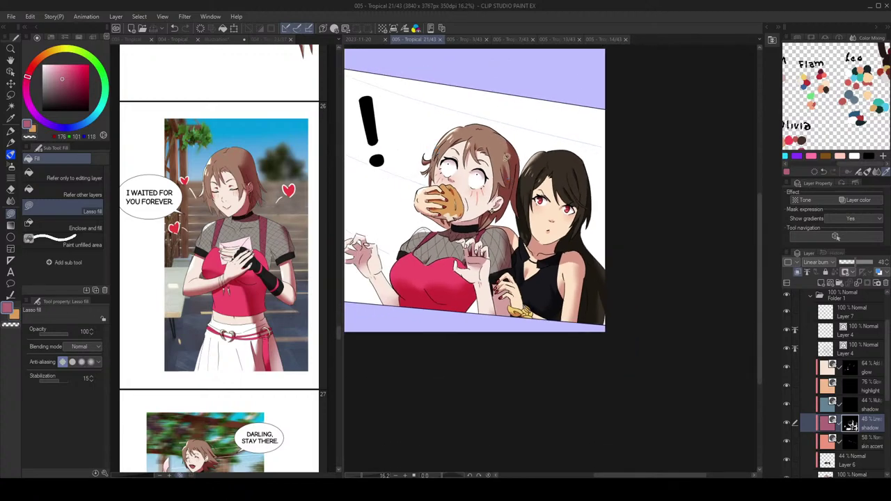
Step: Soften the shadow on the black-haired woman's hand above the bracelet with the Blur tool at brush size 4
scroll(507, 230, "down", 1)
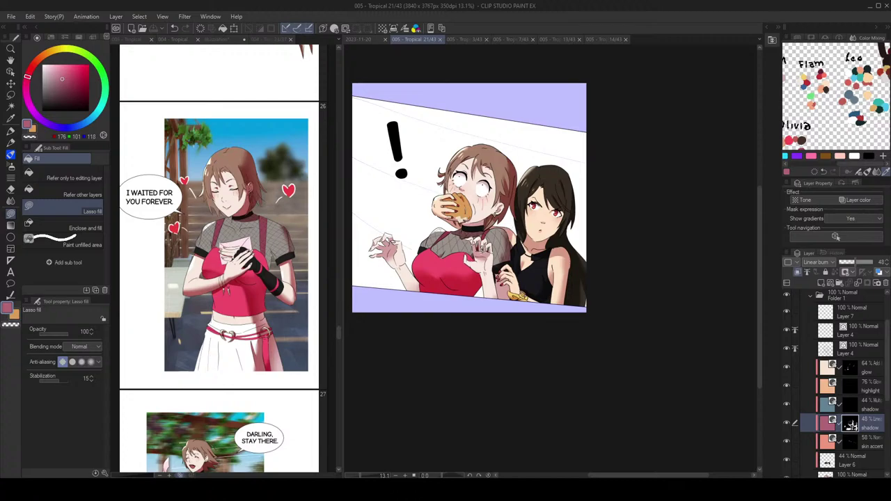
scroll(481, 272, "up", 2)
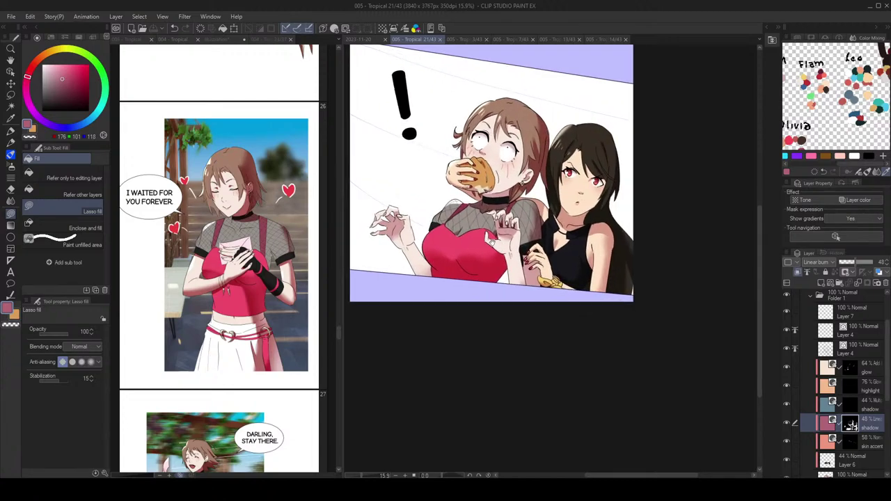
scroll(501, 251, "down", 1)
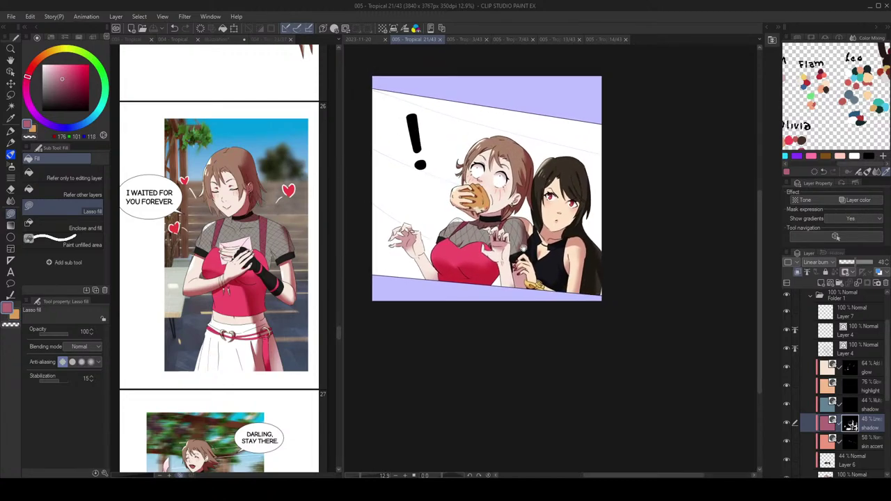
scroll(587, 242, "up", 2)
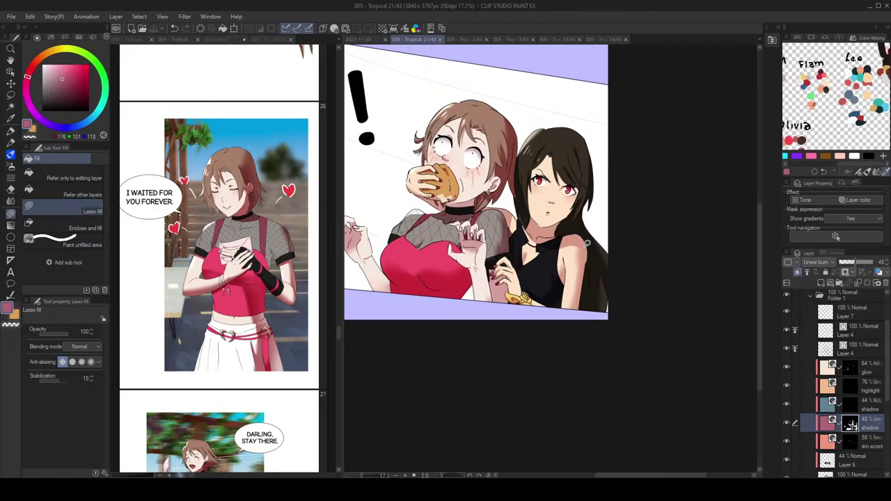
scroll(516, 222, "up", 5)
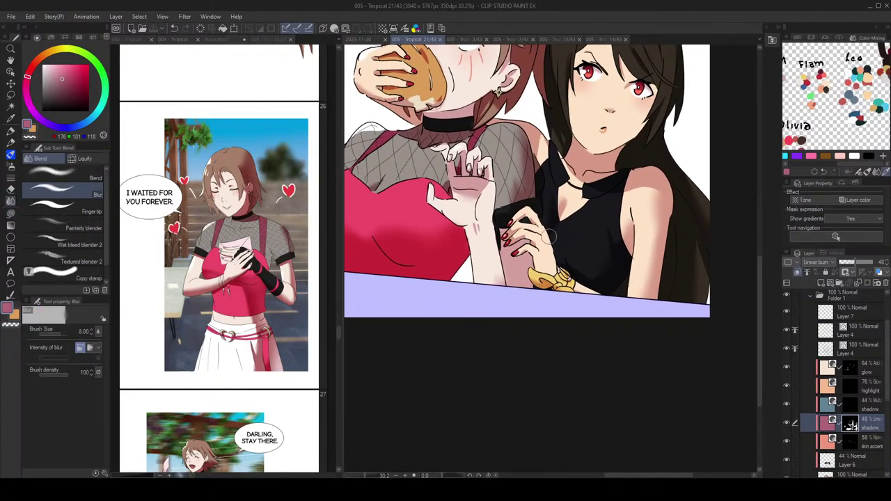
key("j")
key("bracketleft")
key("bracketleft")
key("bracketleft")
key("bracketleft")
left_click_drag(514, 229, 530, 238)
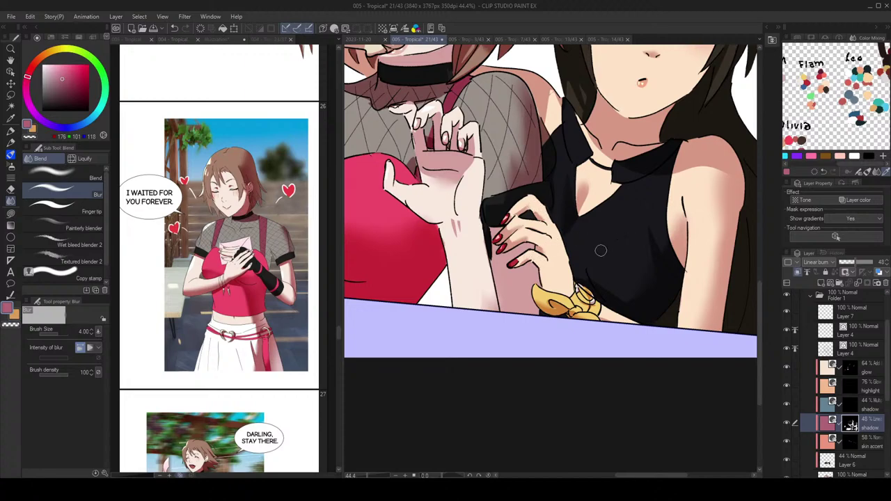
Step: Soften the shadow near the black-haired woman's neck with the Blur tool at brush size 7, and save the page
scroll(648, 292, "down", 5)
scroll(645, 289, "down", 2)
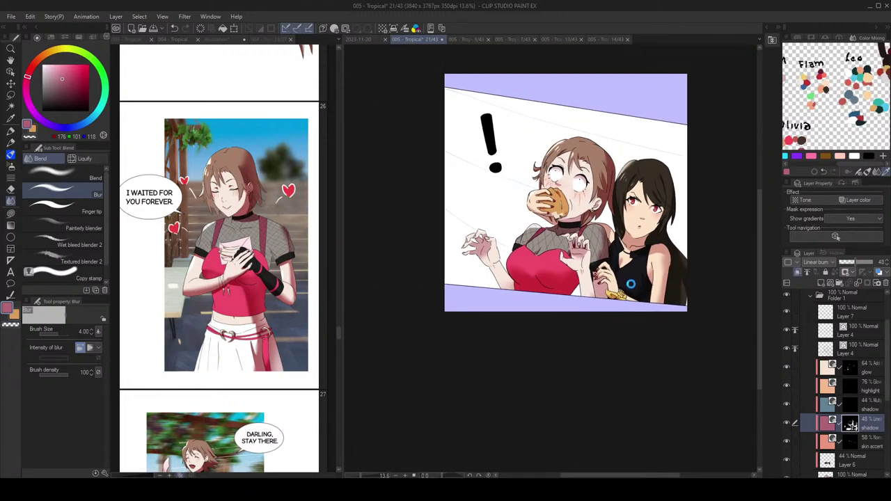
scroll(620, 265, "up", 4)
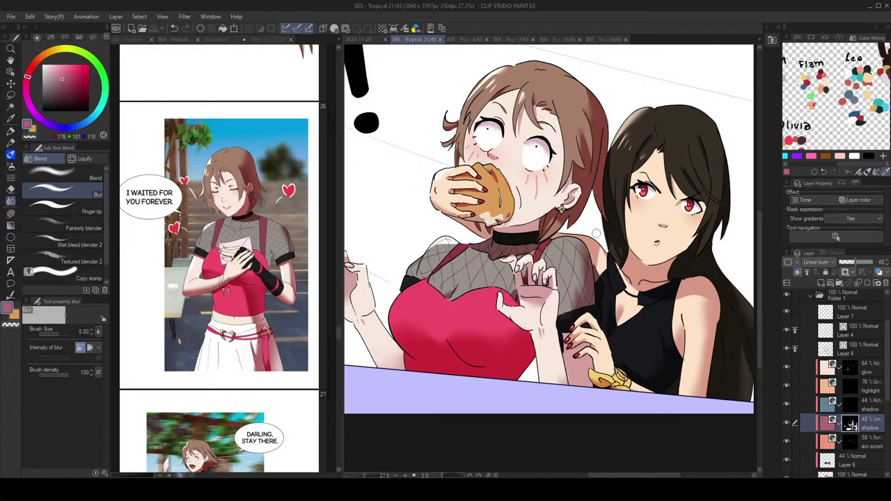
scroll(603, 250, "down", 4)
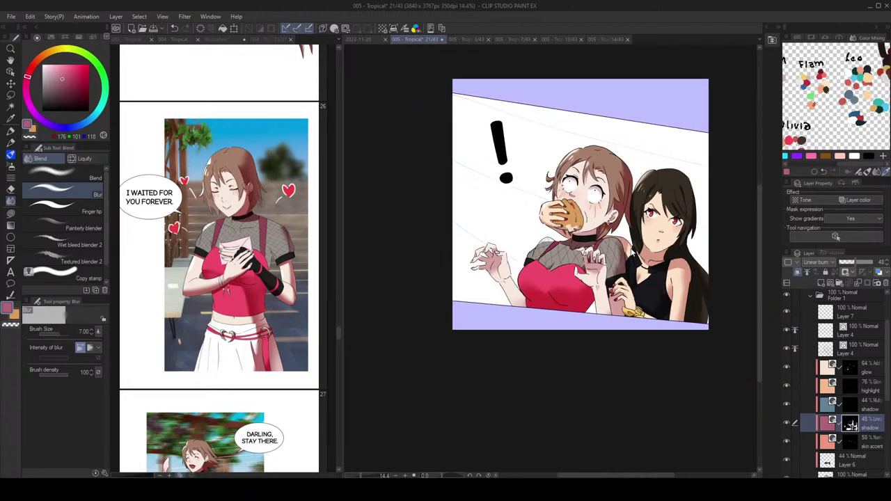
left_click_drag(632, 250, 650, 243)
key("ctrl+s")
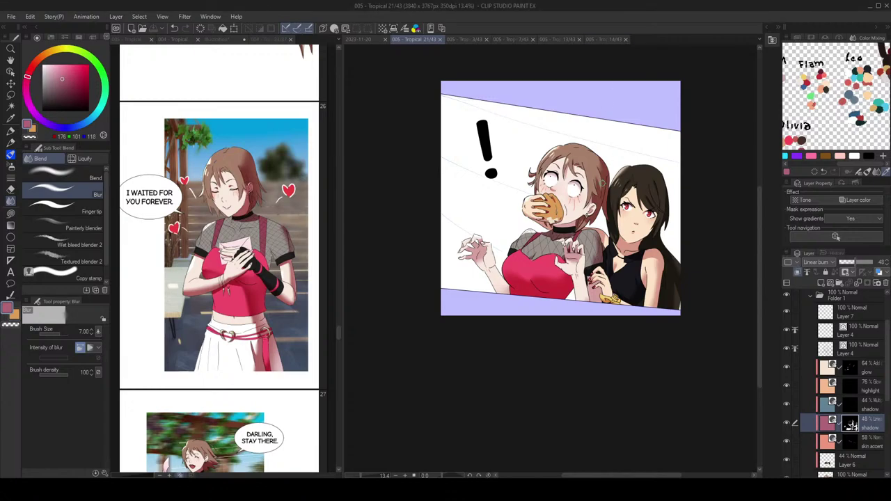
Step: Browse the 005 - Tropical story overview to compare the shading of the earlier pages with page 21
scroll(608, 127, "up", 3)
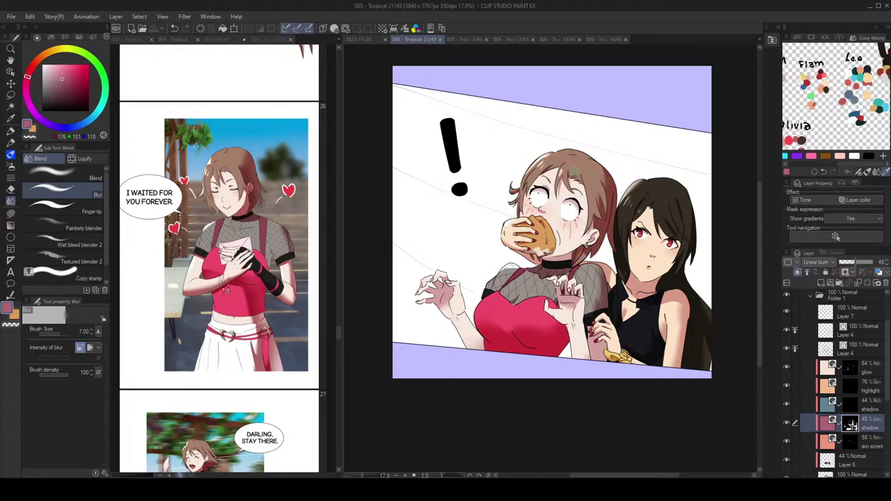
left_click(132, 40)
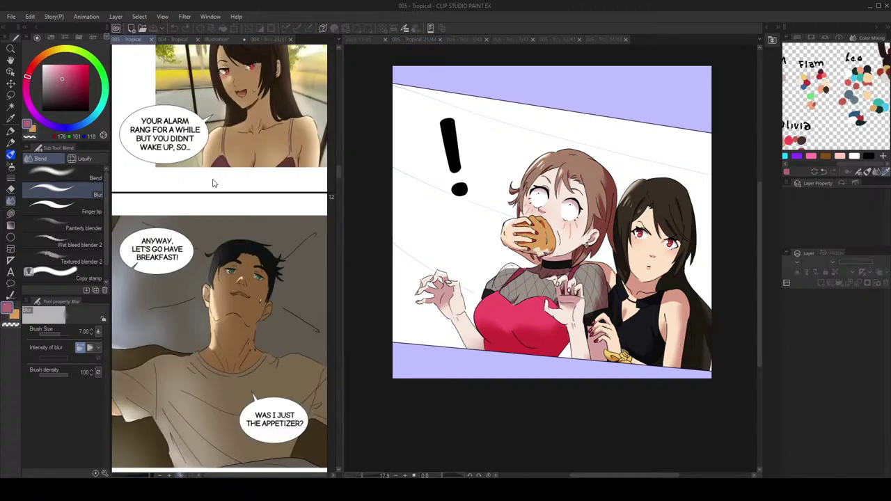
scroll(213, 179, "up", 20)
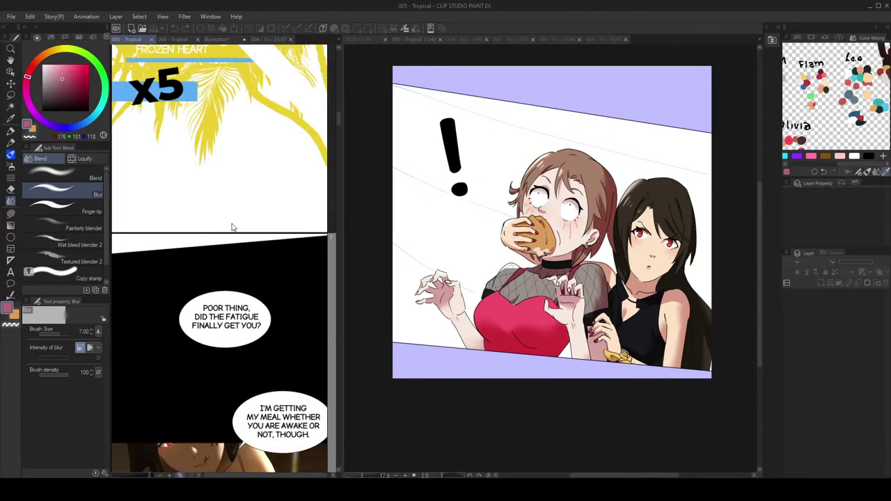
scroll(232, 228, "down", 20)
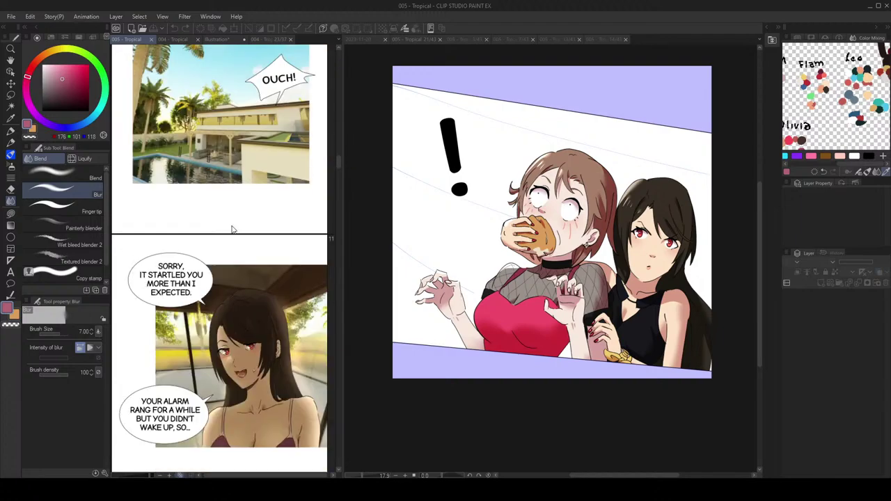
scroll(232, 229, "down", 5)
scroll(232, 229, "down", 2)
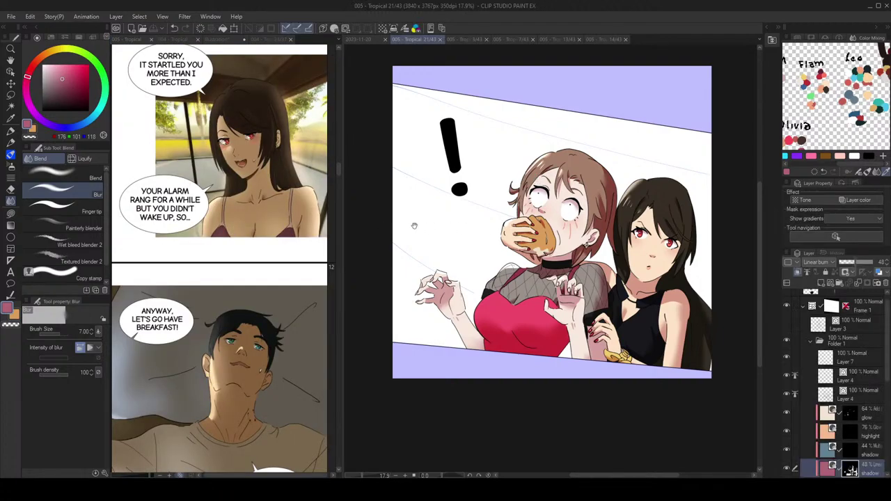
scroll(248, 176, "down", 10)
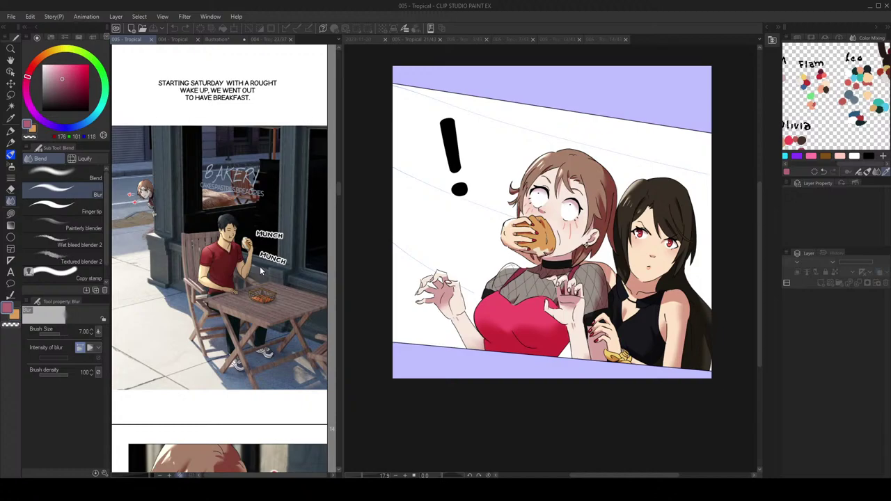
scroll(263, 265, "up", 8)
scroll(263, 265, "down", 10)
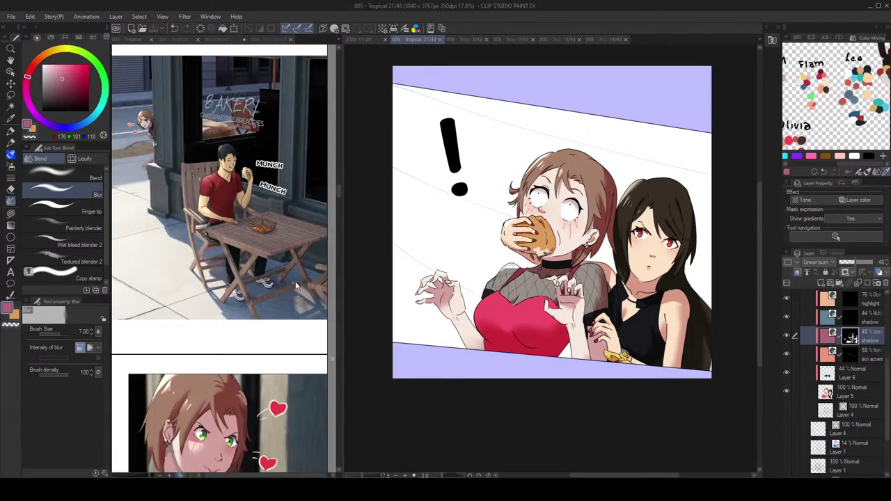
scroll(240, 251, "down", 15)
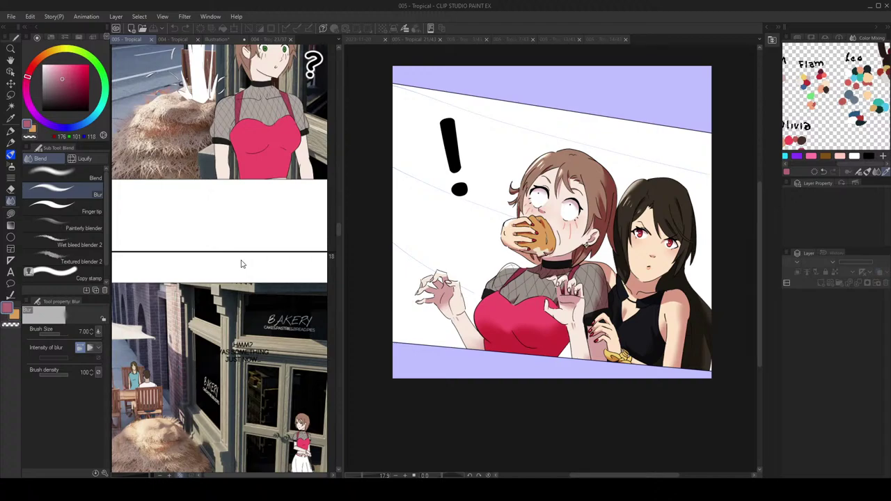
scroll(239, 263, "down", 15)
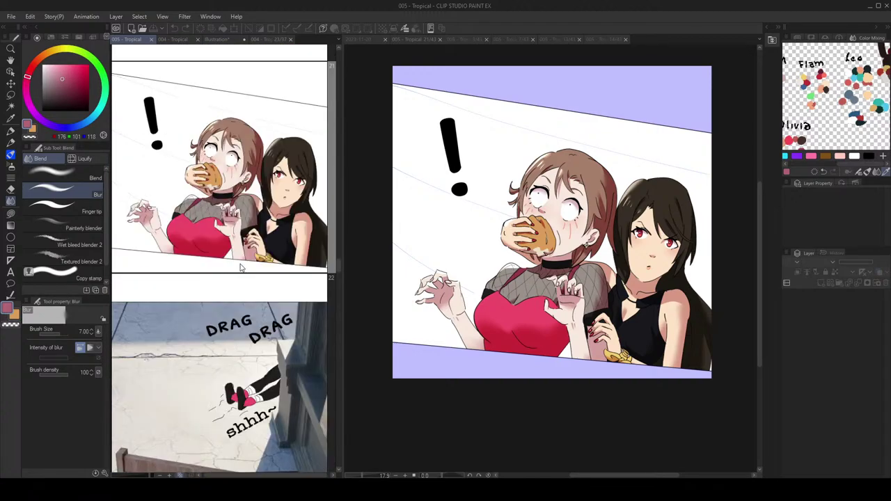
Step: Set the skin accent layer's opacity to 68% on page 21
scroll(654, 283, "down", 1)
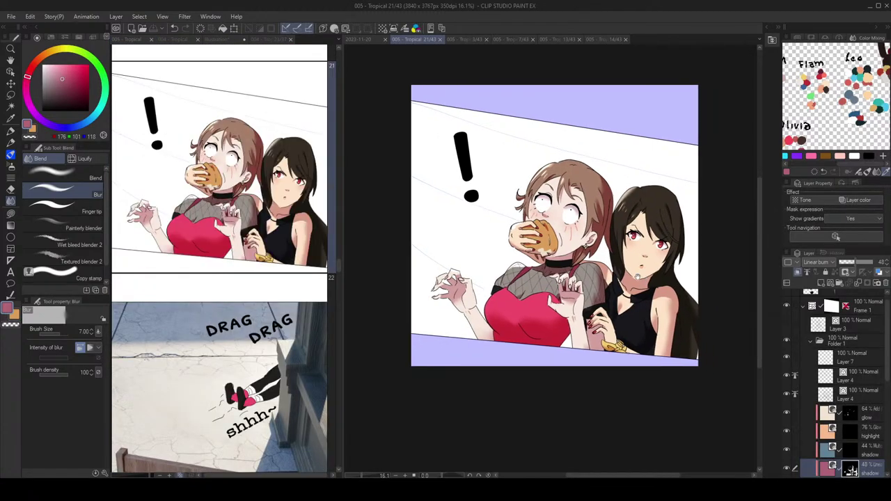
scroll(827, 413, "down", 2)
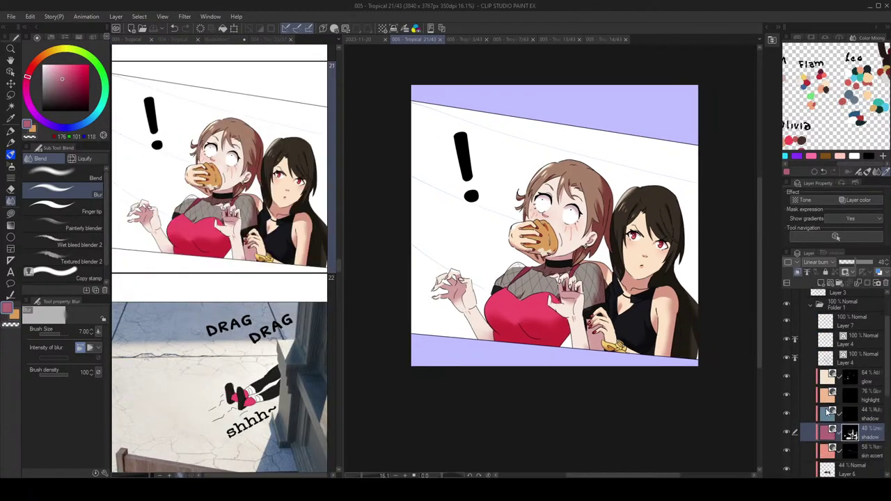
left_click(862, 381)
left_click(869, 455, "shift")
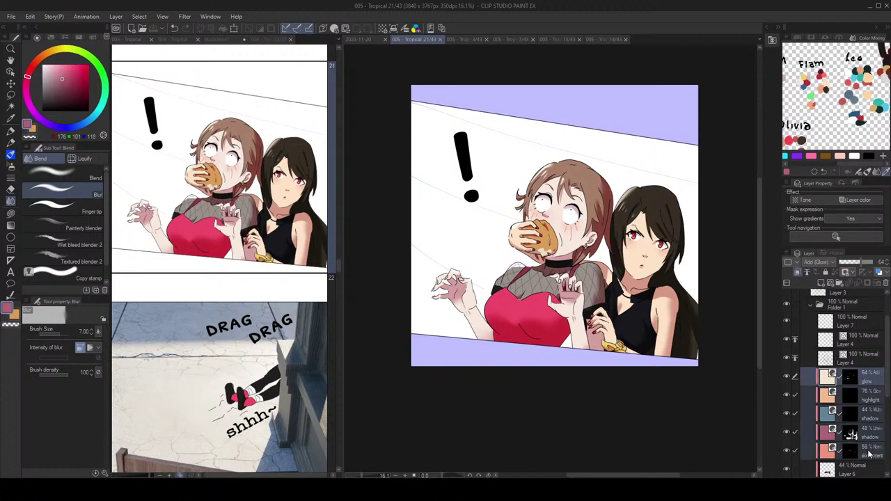
left_click(867, 454)
left_click_drag(862, 265, 878, 263)
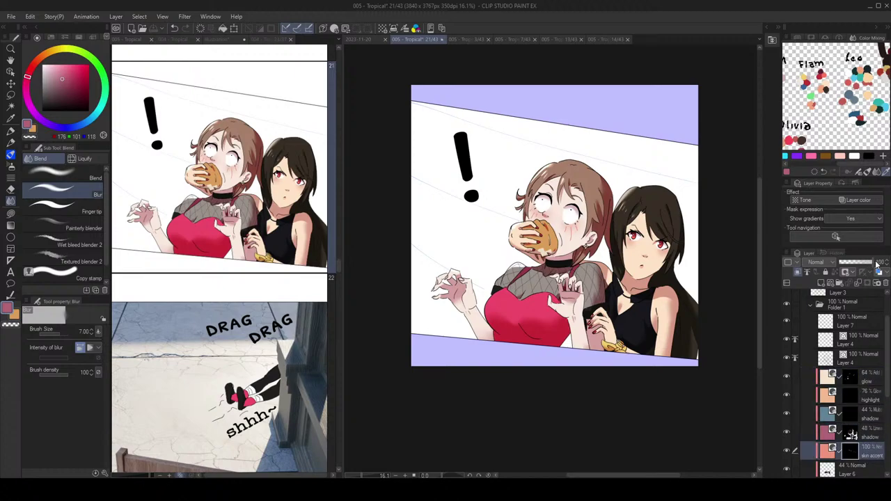
key("ctrl+z")
left_click_drag(862, 266, 865, 266)
Step: Copy the five page 21 shading layers from glow to skin accent, and open page 15 from the story overview
left_click(871, 379, "shift")
scroll(854, 397, "down", 1)
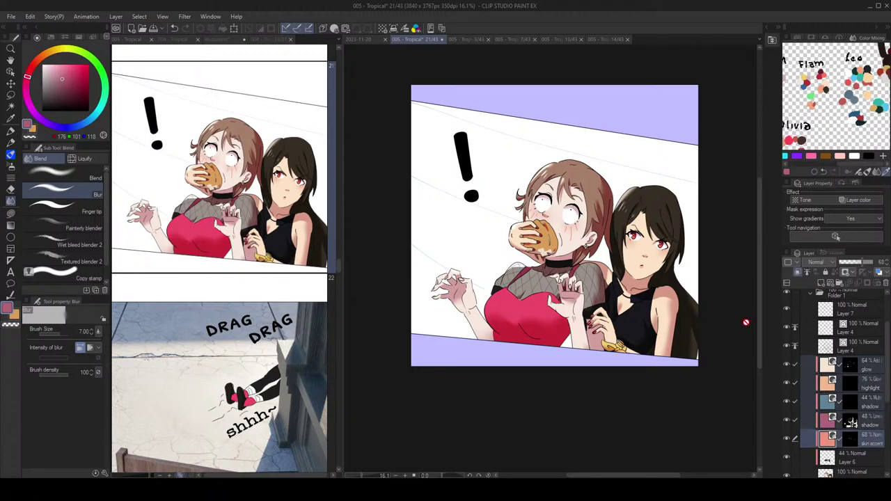
left_click(283, 160)
scroll(242, 208, "up", 10)
scroll(243, 226, "down", 3)
scroll(243, 232, "up", 15)
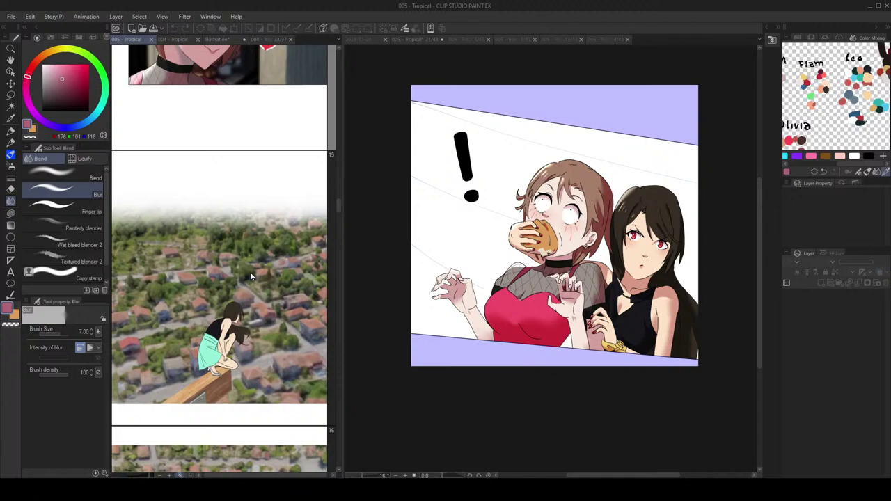
scroll(250, 276, "up", 15)
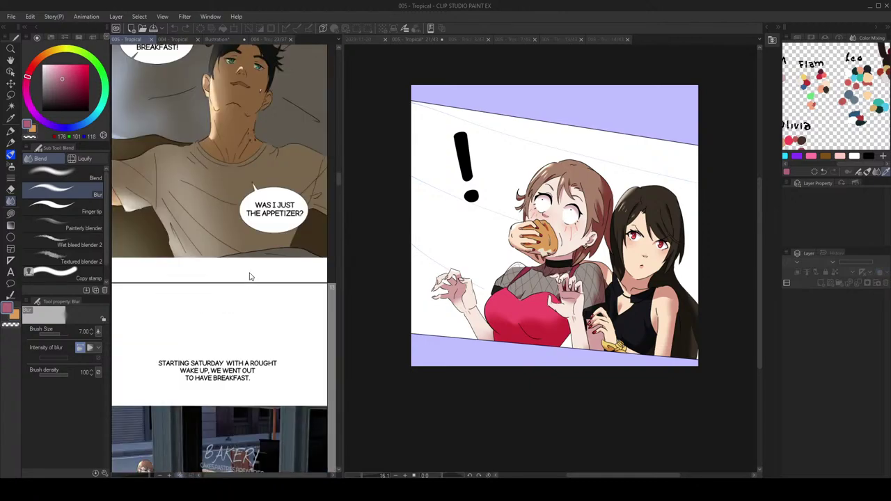
scroll(249, 275, "down", 15)
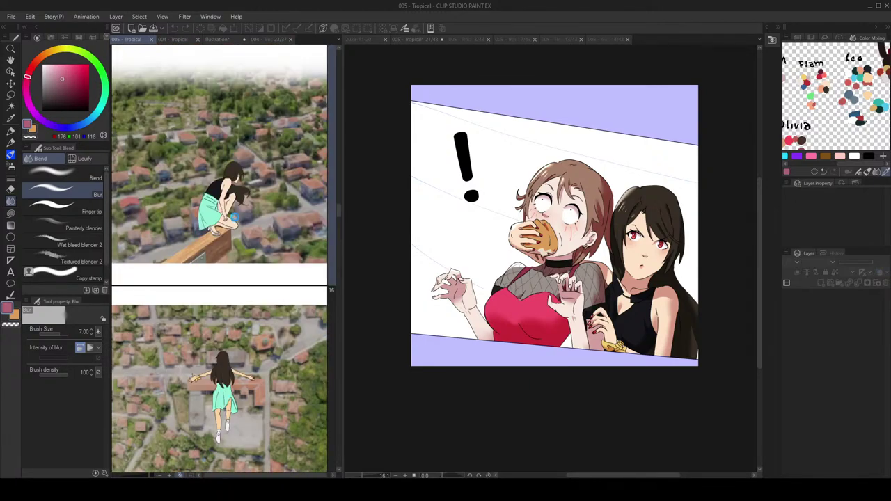
double_click(234, 217)
Step: Paste the shading layers above Layer 5 on page 15 and clear the masks of all five
left_click(857, 370)
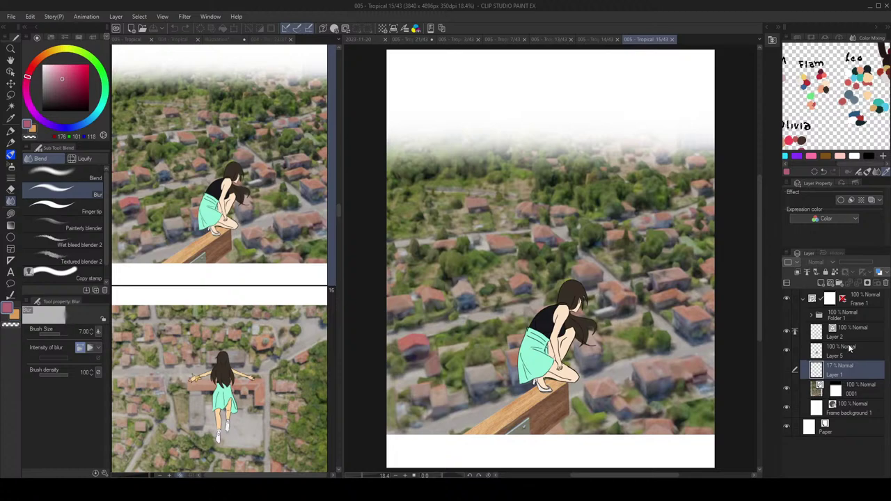
left_click(849, 350)
key("ctrl+v")
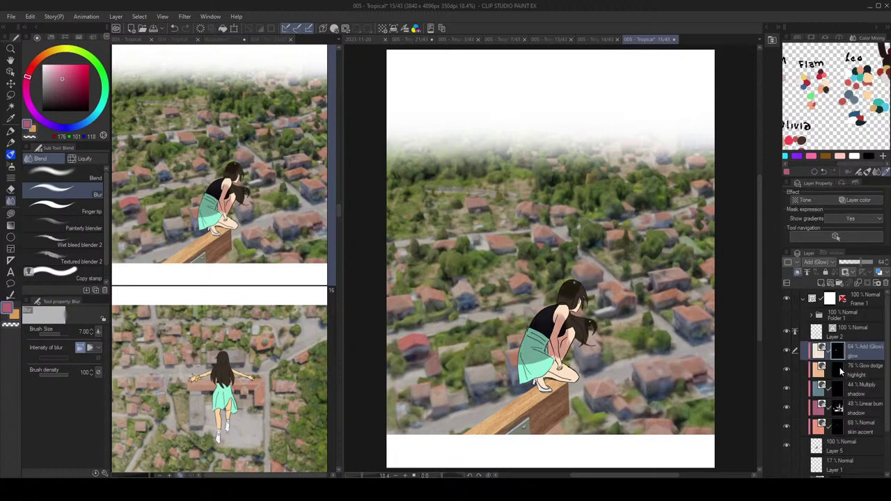
left_click(841, 370)
left_click(841, 392)
left_click(839, 408)
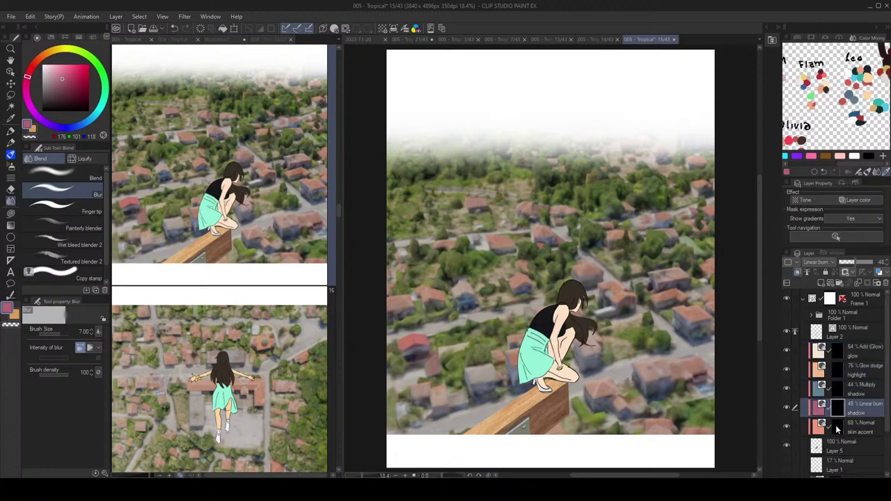
left_click(836, 426)
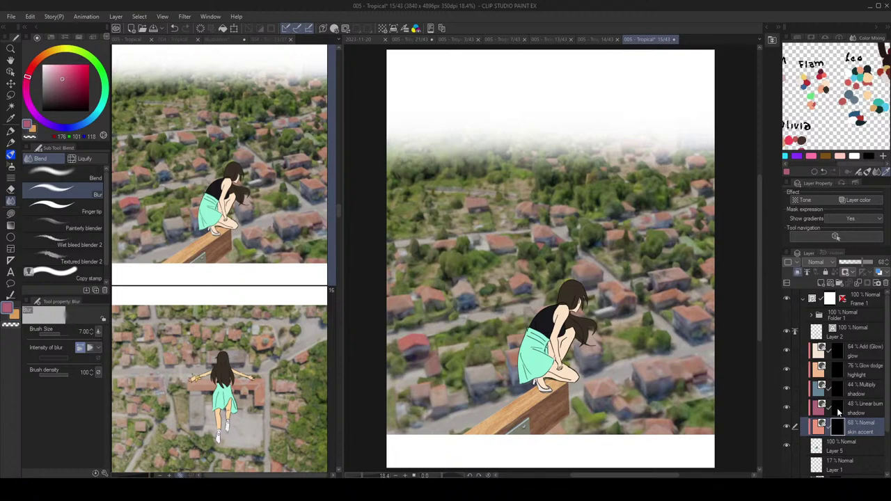
Step: Cover the whole crouching woman with shadow on the Linear burn shadow layer's mask using Lasso fill, and check the effect against the background
left_click(837, 407)
key("g")
key("g")
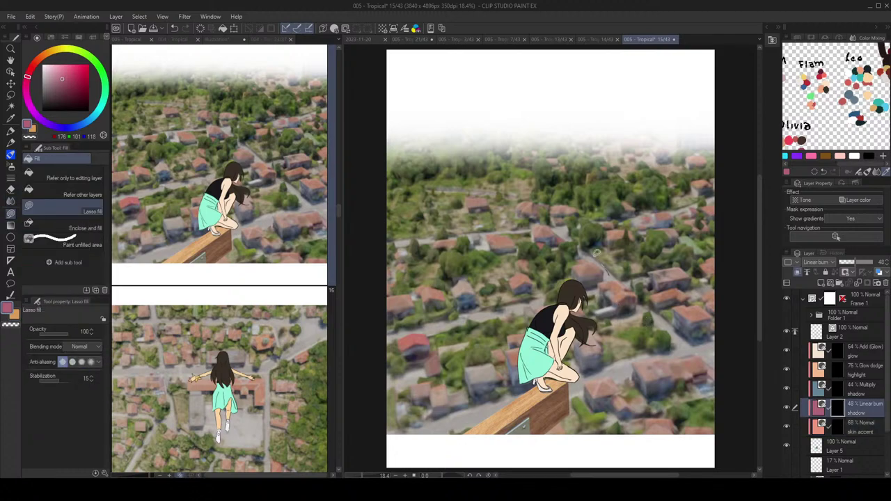
left_click_drag(605, 260, 628, 264)
left_click_drag(518, 253, 534, 236)
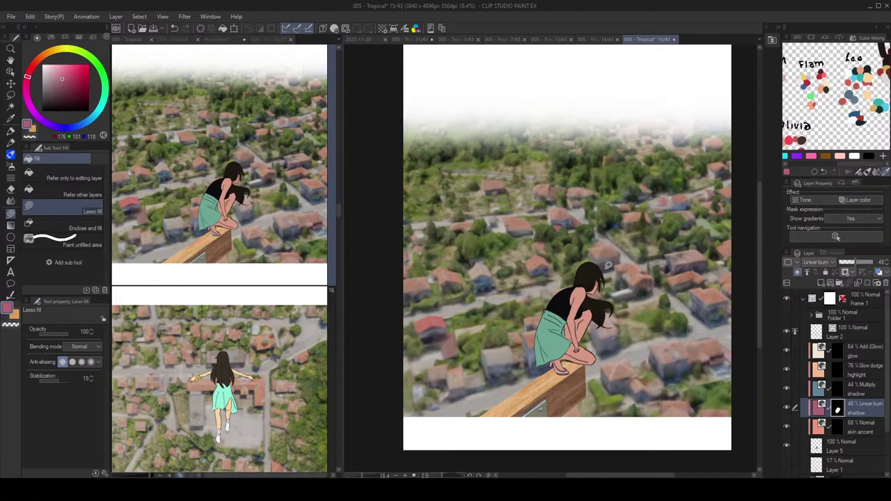
scroll(803, 372, "down", 2)
left_click(787, 429)
left_click(787, 430)
scroll(609, 330, "down", 1)
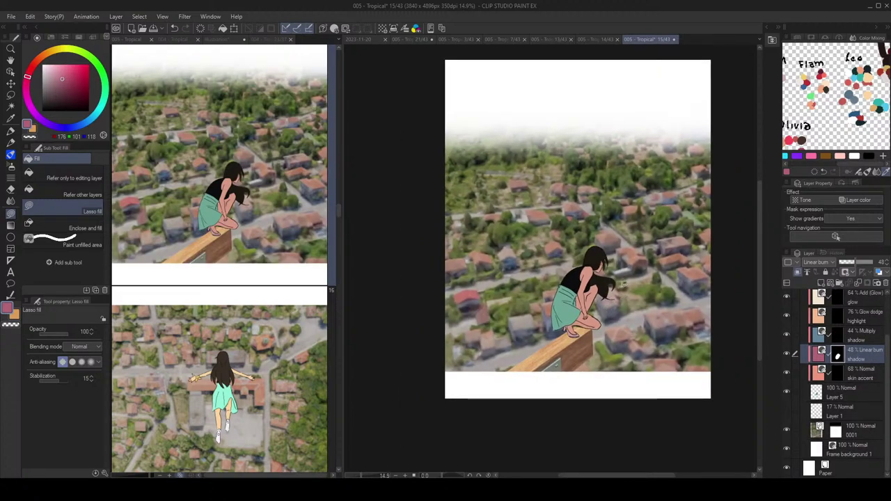
scroll(623, 291, "up", 3)
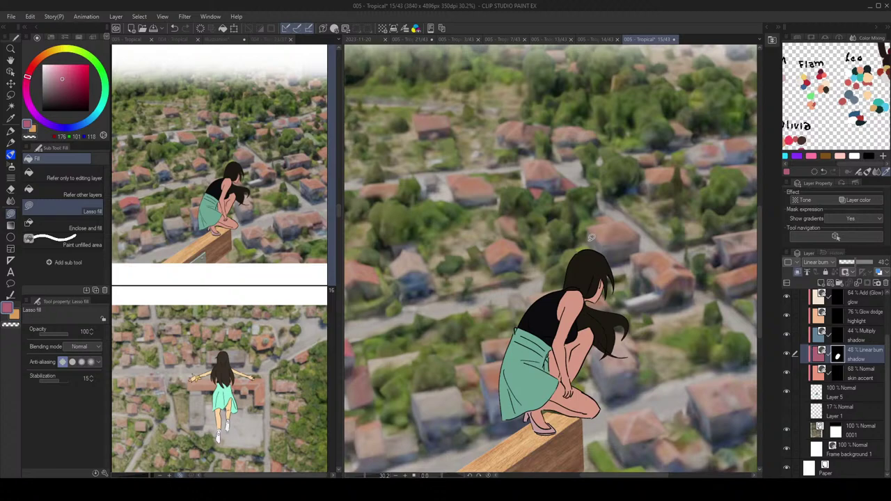
scroll(590, 237, "down", 4)
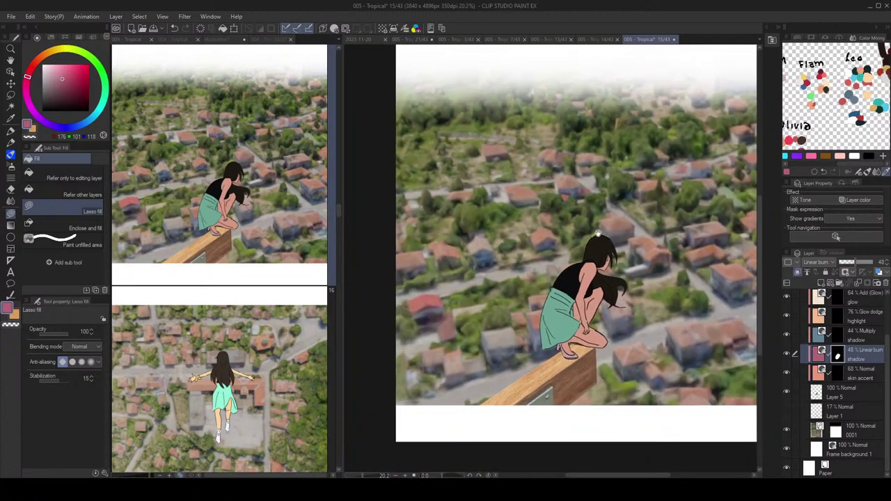
Step: Preview the 0001 background without its mask, and move its fade mask upward to reveal more of the town
left_click(838, 431, "shift")
scroll(607, 285, "down", 2)
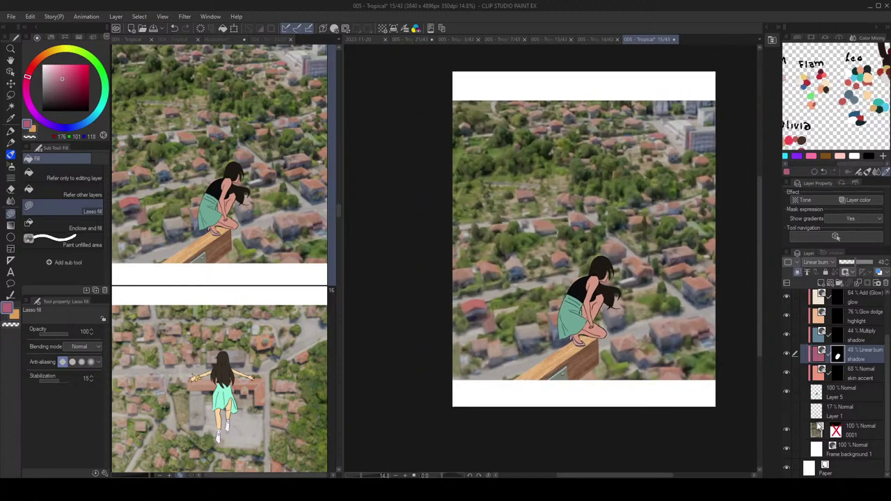
left_click(836, 432, "shift")
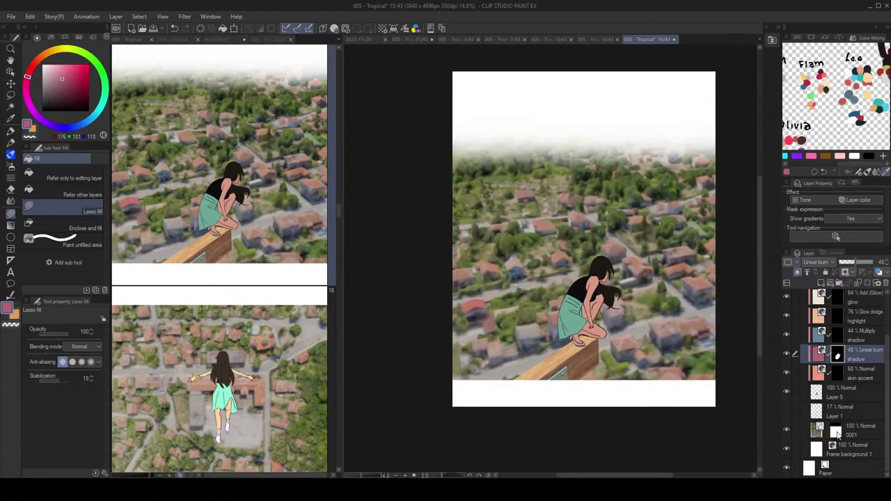
left_click(838, 433)
key("ctrl+t")
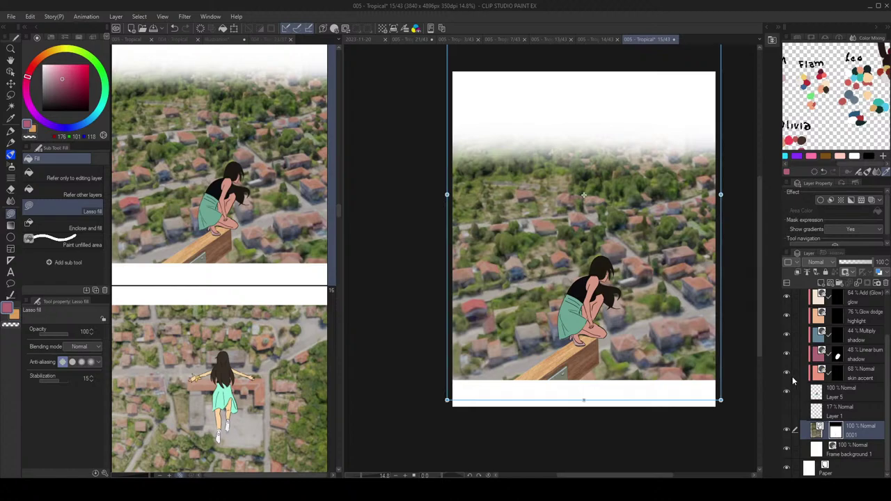
left_click_drag(647, 212, 642, 131)
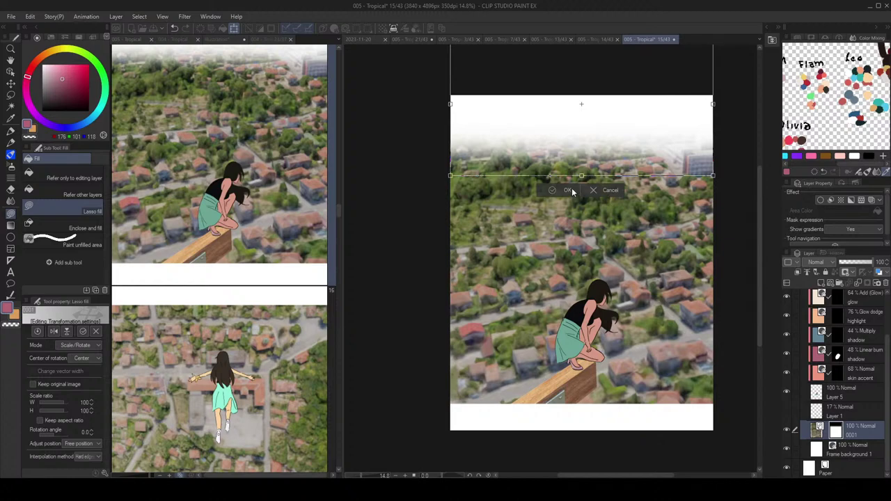
key("Return")
Step: Cut the lit areas of the woman's head, back, arm and skirt out of the Linear burn shadow with transparent Lasso fill
left_click(839, 358)
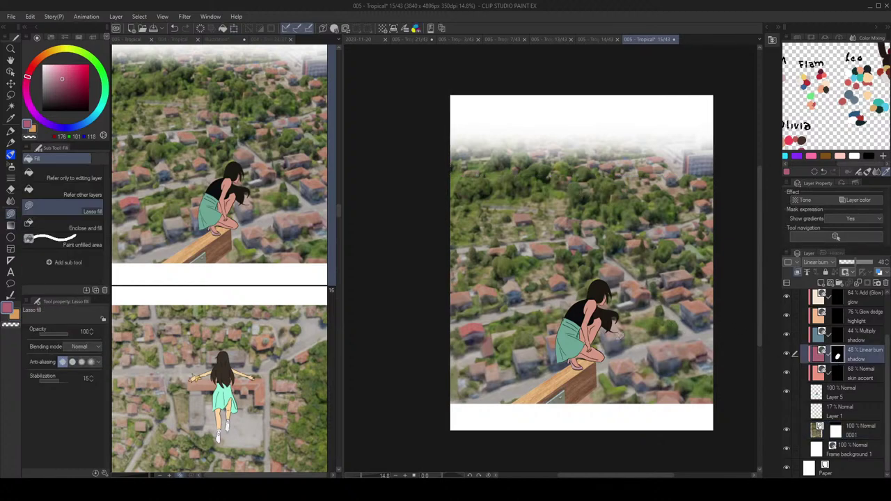
scroll(610, 322, "up", 4)
mouse_move(615, 298)
left_mouse_down()
mouse_move(627, 291)
mouse_move(542, 400)
mouse_move(591, 206)
left_mouse_up()
key("c")
left_click_drag(638, 246, 592, 209)
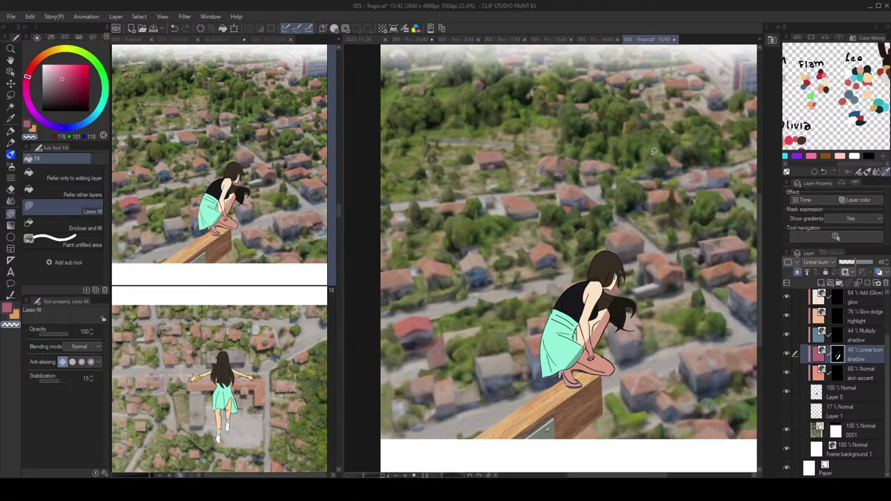
scroll(615, 279, "up", 1)
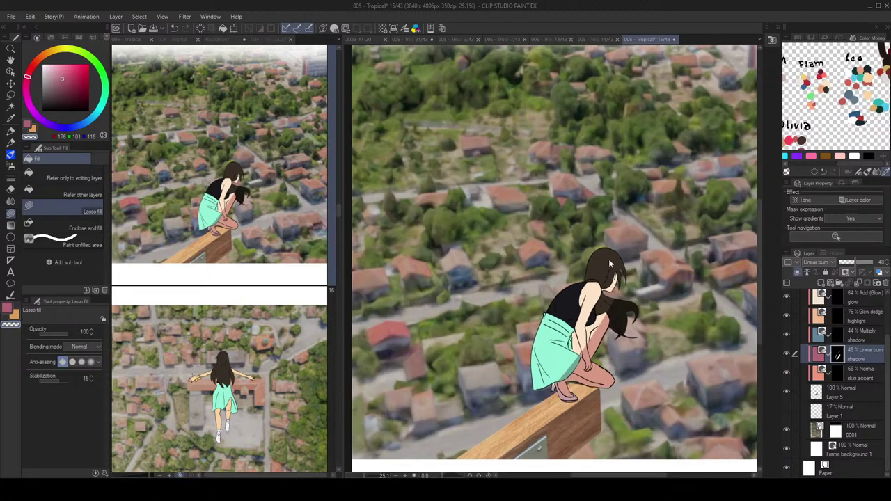
Step: Shape the shadows on the woman's lower skirt and forearm with Lasso fill, alternating between the drawing colour and transparency
key("c")
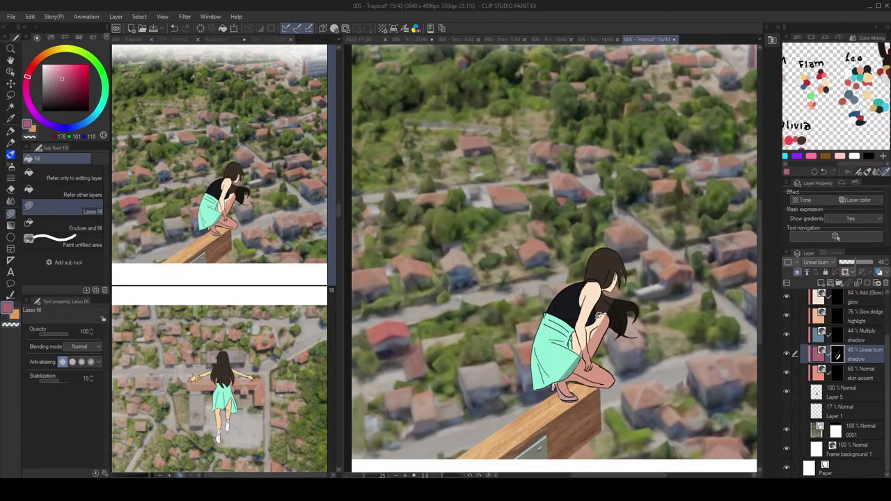
scroll(606, 327, "up", 2)
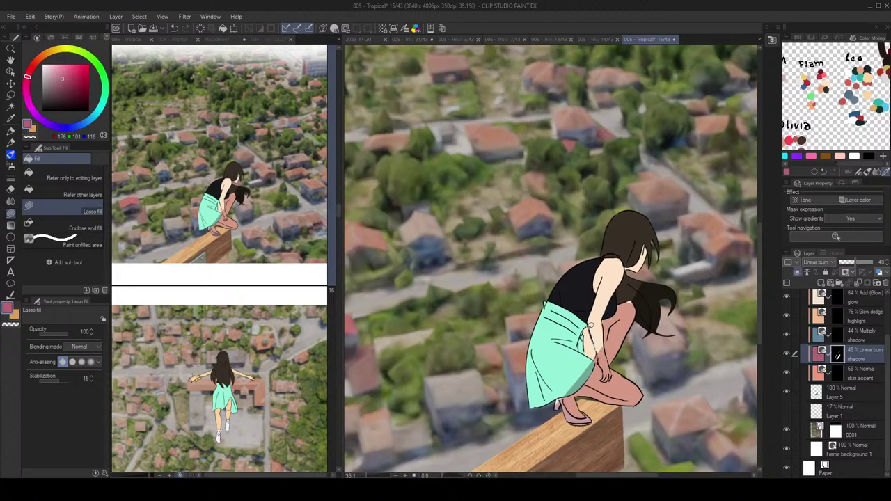
left_click_drag(582, 337, 599, 353)
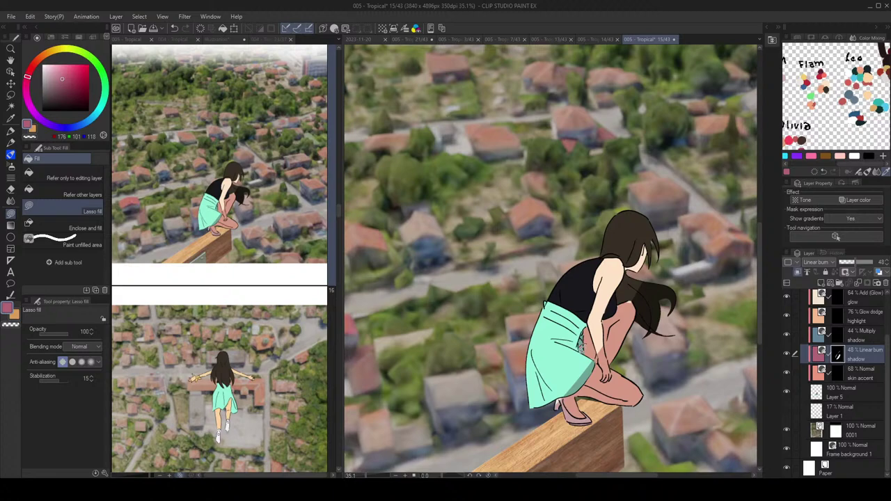
key("c")
mouse_move(585, 371)
left_mouse_down()
mouse_move(544, 357)
mouse_move(592, 370)
mouse_move(571, 317)
mouse_move(587, 378)
mouse_move(543, 363)
mouse_move(572, 404)
left_mouse_up()
key("ctrl+z")
key("c")
key("ctrl+z")
mouse_move(540, 374)
left_mouse_down()
mouse_move(546, 410)
mouse_move(541, 376)
left_mouse_up()
left_click_drag(588, 374, 580, 388)
Step: Refine the shadow shapes on the woman's face and windblown hair with Lasso fill, alternating between transparency and the drawing colour
key("c")
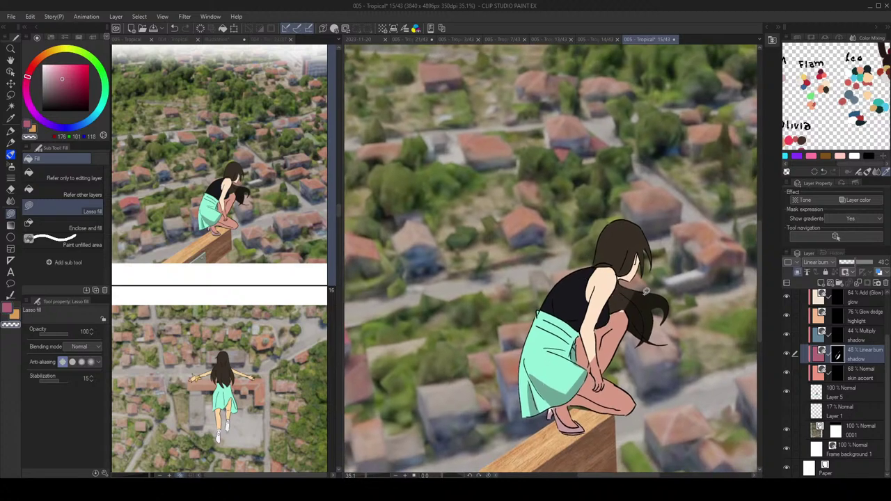
mouse_move(619, 280)
left_mouse_down()
mouse_move(614, 295)
mouse_move(647, 307)
mouse_move(643, 294)
mouse_move(614, 291)
mouse_move(633, 299)
left_mouse_up()
key("ctrl+z")
key("c")
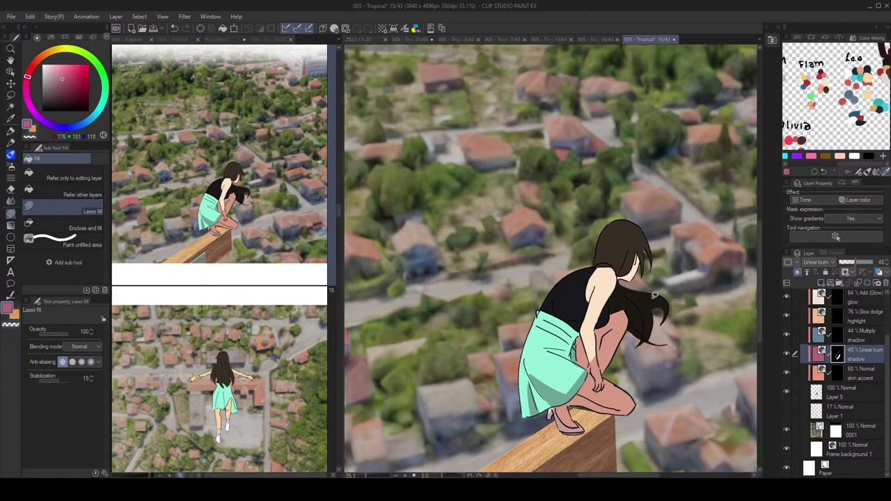
key("c")
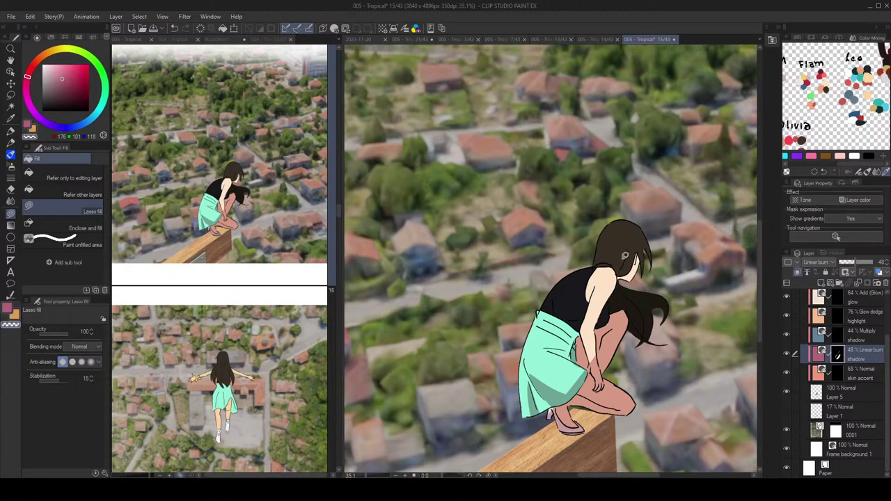
key("c")
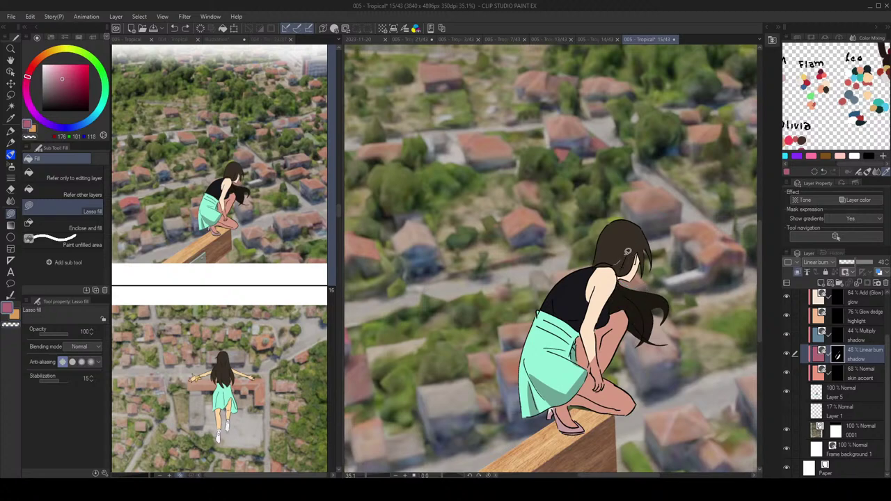
key("c")
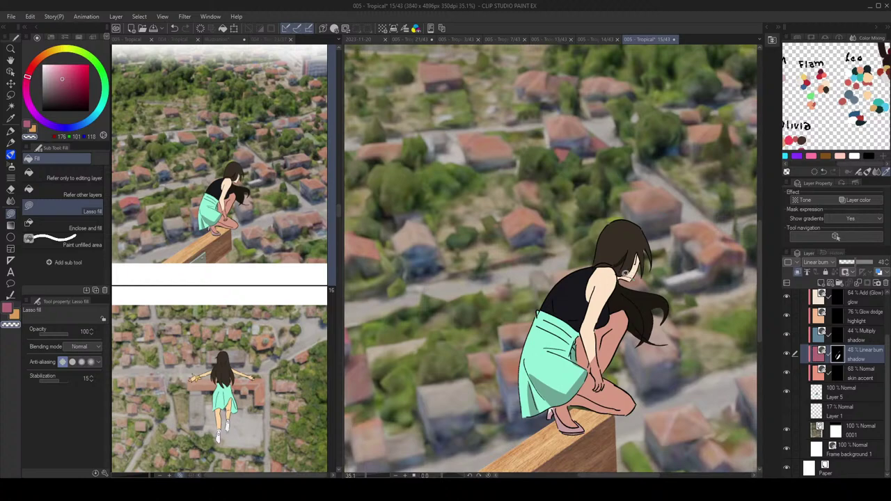
key("c")
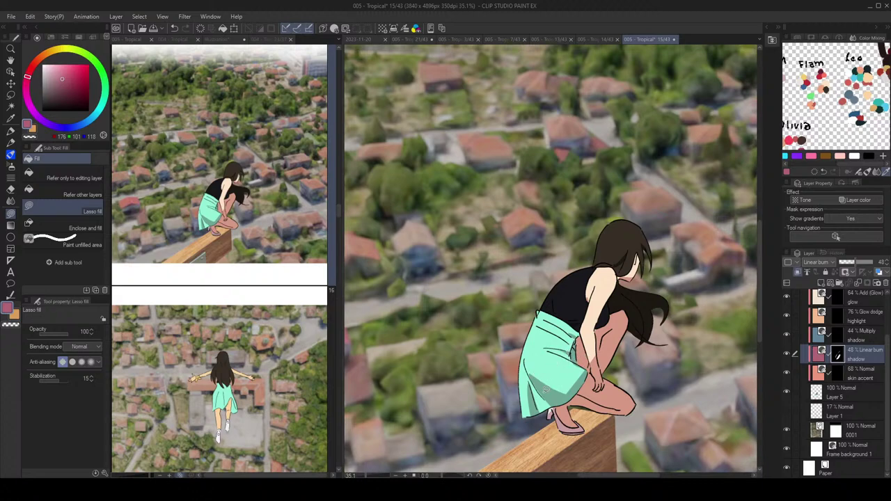
Step: Trim the Linear burn shadow around the woman's skirt hem and hands with transparent Lasso fill, undoing the last cut
left_click_drag(560, 392, 566, 351)
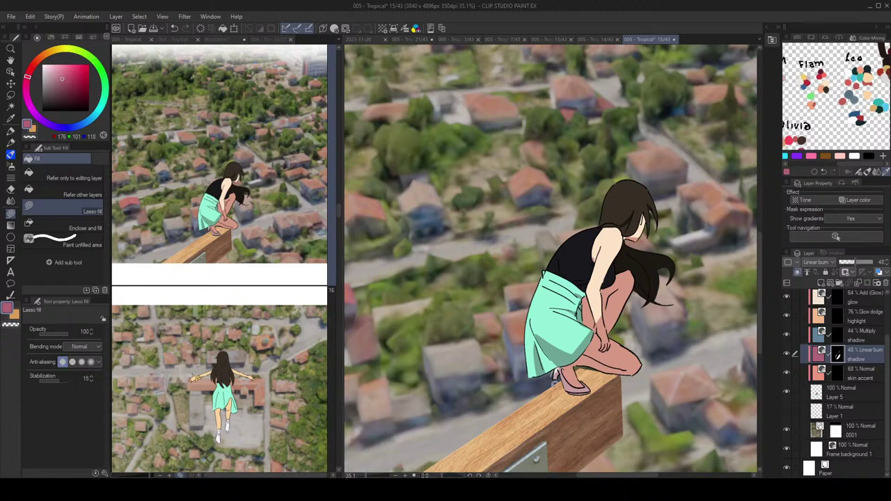
key("c")
left_click_drag(582, 351, 594, 335)
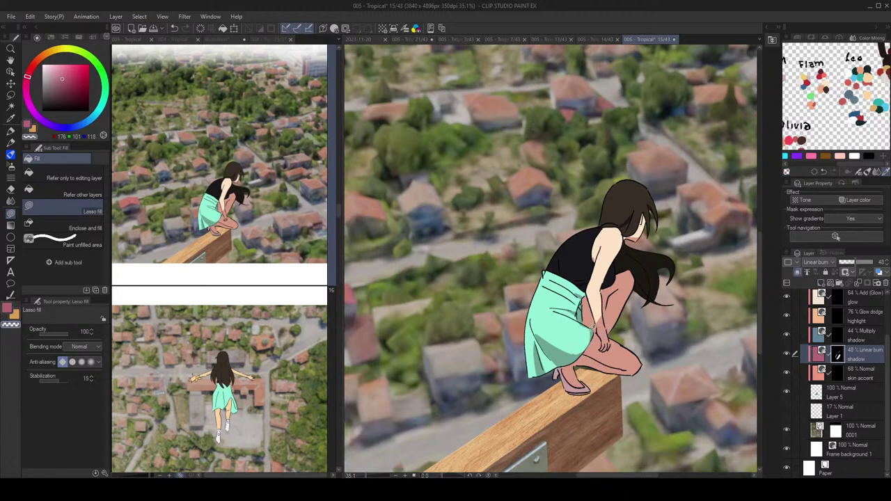
left_click_drag(587, 343, 598, 329)
left_click_drag(603, 334, 616, 343)
key("ctrl+z")
key("c")
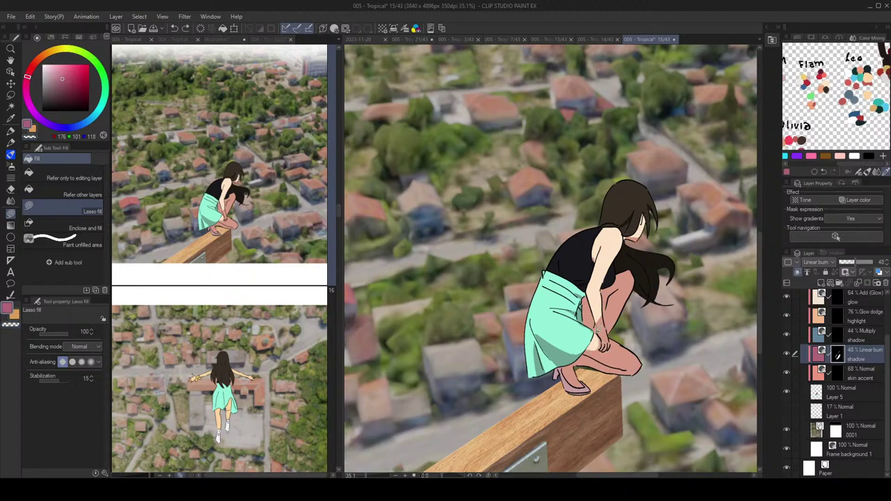
Step: Touch up the shadow edges on the woman's skirt, lower leg and hands with Lasso fill, alternating between the drawing colour and transparency
mouse_move(586, 340)
left_mouse_down()
mouse_move(598, 328)
mouse_move(582, 357)
mouse_move(596, 361)
left_mouse_up()
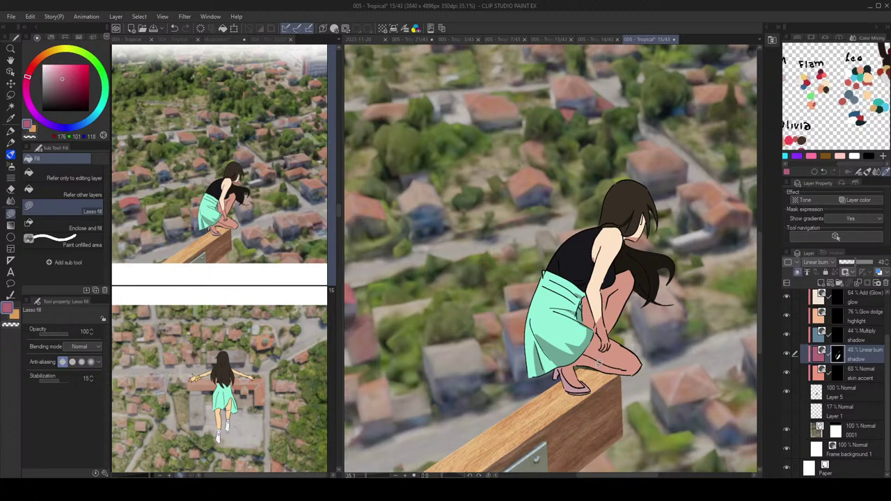
key("c")
left_click_drag(594, 334, 589, 337)
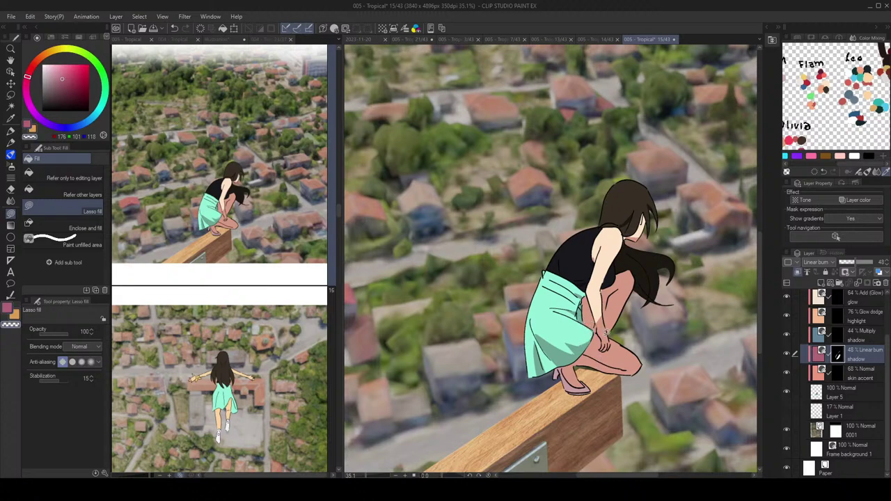
key("c")
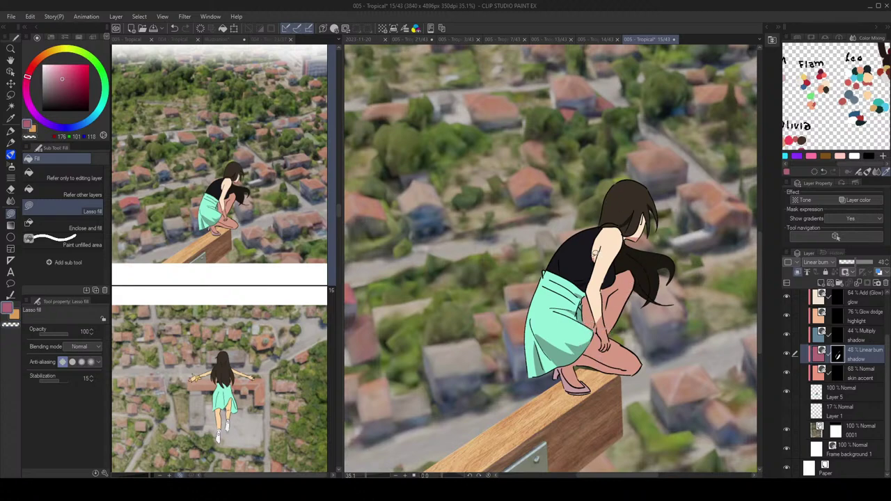
key("c")
key("c")
key("c")
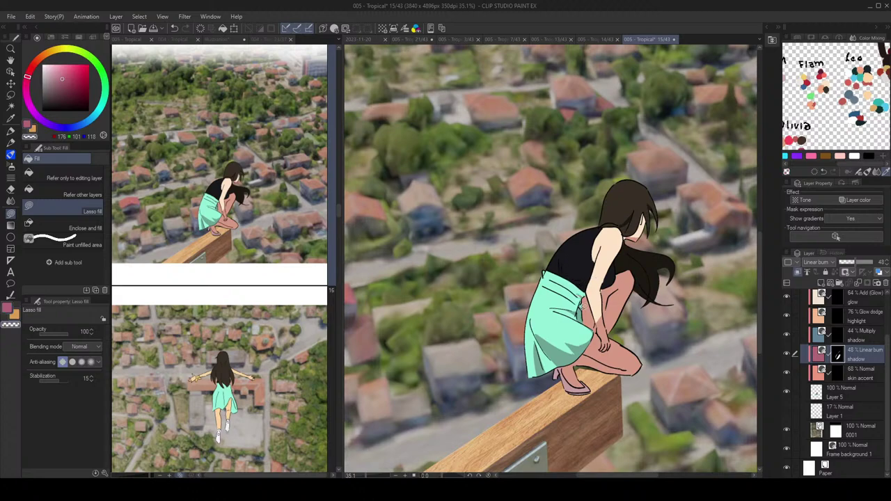
key("c")
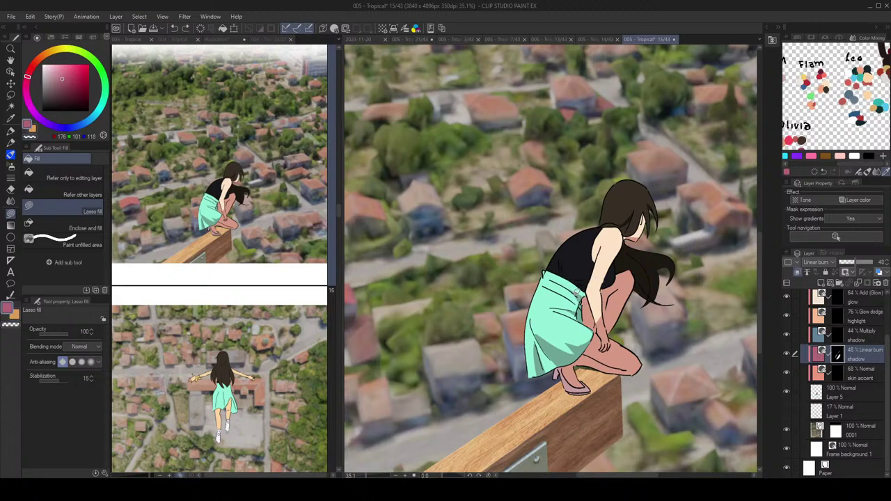
Step: Refine the shadow on the crouching girl's shoe in the Linear burn layer mask, using Lasso fill with drawing and transparent colour
scroll(578, 300, "down", 2)
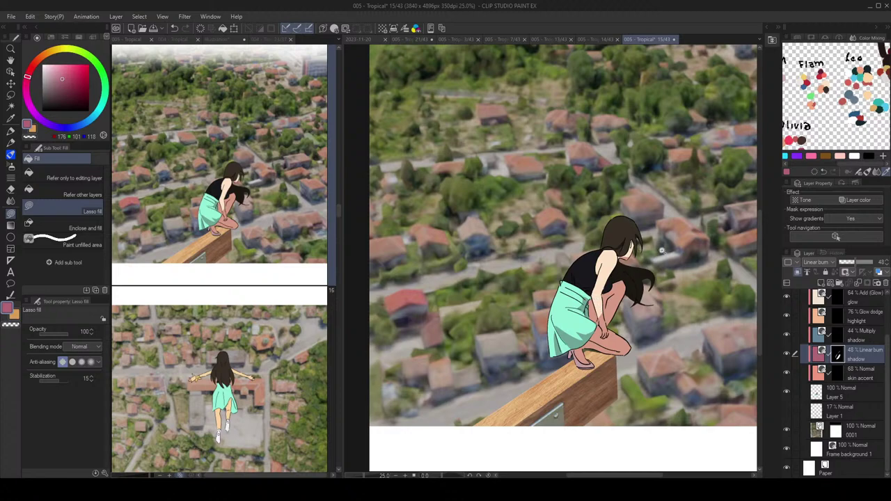
scroll(663, 251, "down", 1)
key("c")
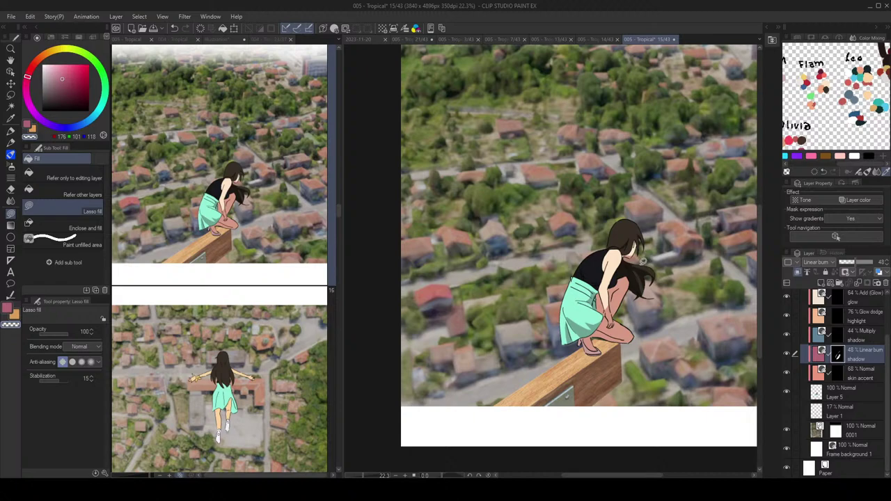
key("c")
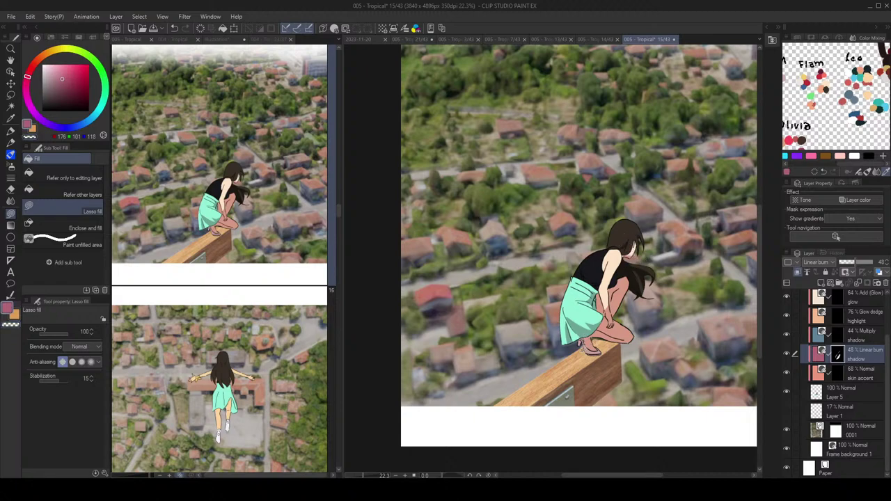
key("c")
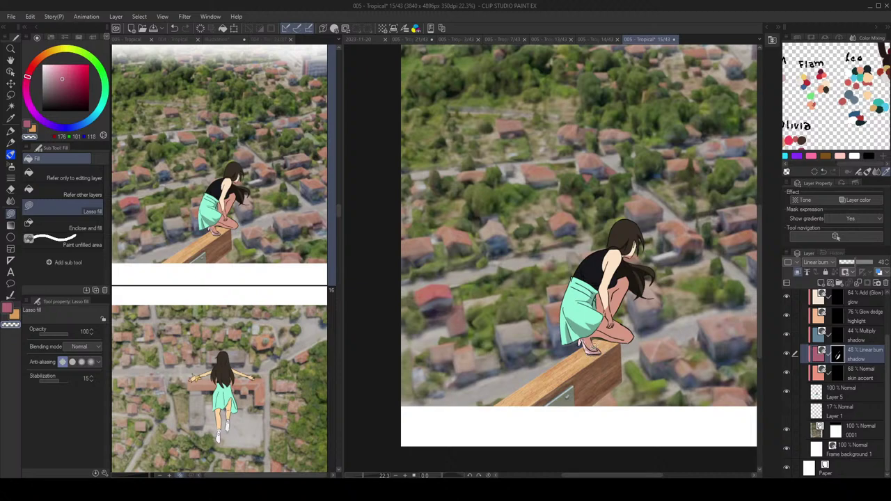
mouse_move(579, 343)
left_mouse_down()
mouse_move(594, 340)
mouse_move(591, 354)
mouse_move(600, 344)
left_mouse_up()
key("ctrl+z")
key("c")
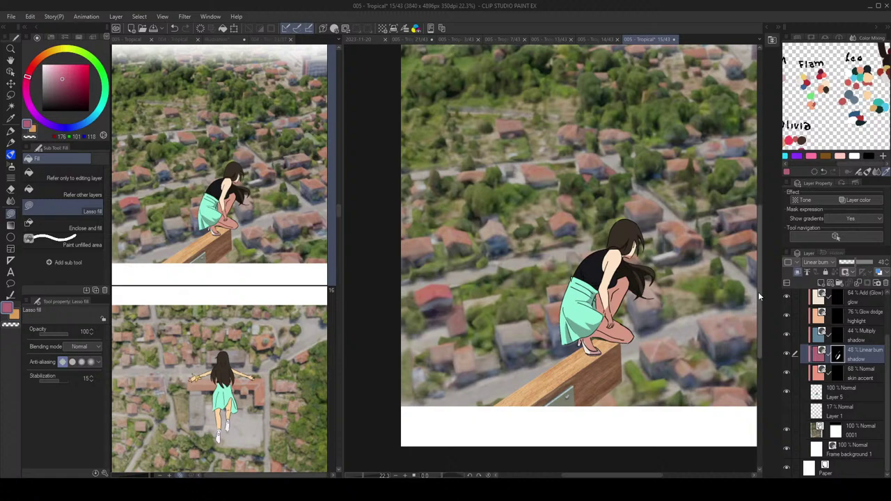
Step: Lasso-fill glow shapes on the crouching girl's hair, upper back and skirt in the Add (Glow) layer mask
left_click(839, 320)
scroll(835, 312, "up", 1)
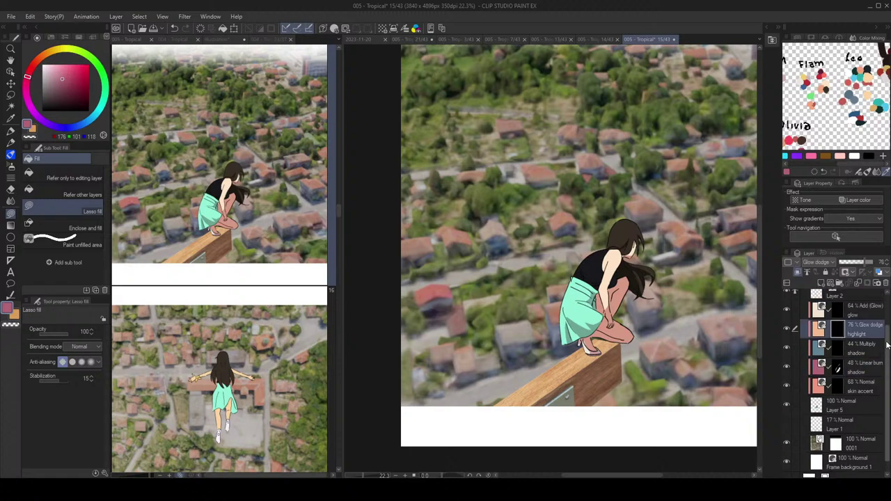
left_click(837, 309)
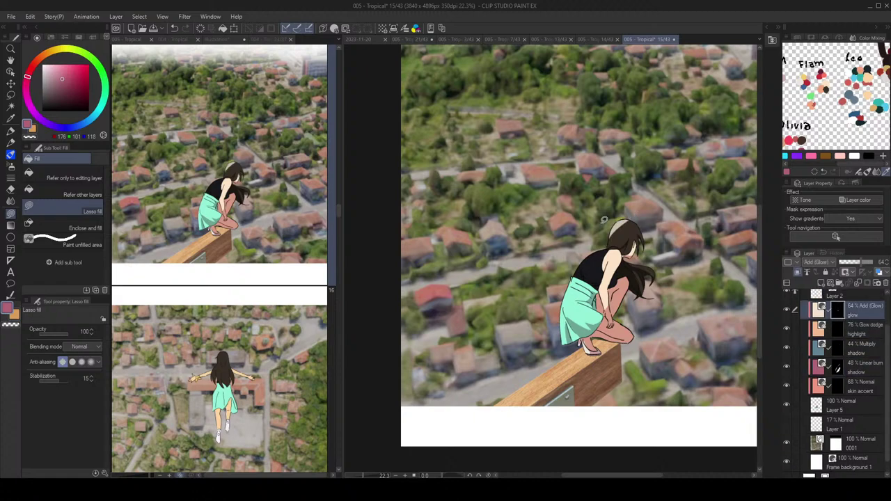
left_click(843, 330)
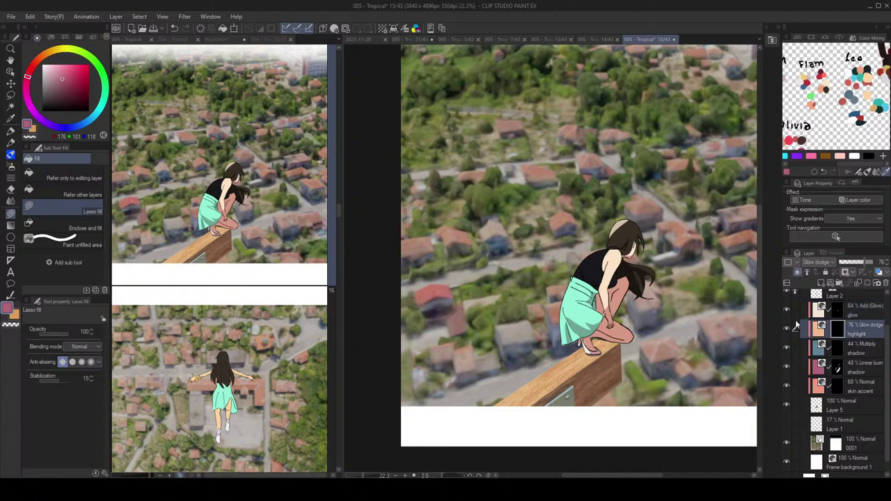
left_click(835, 313)
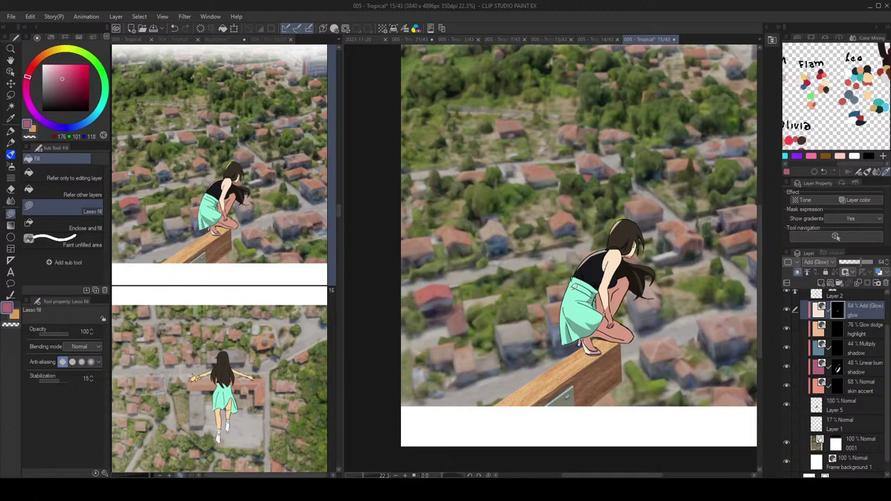
key("ctrl+z")
left_click_drag(571, 288, 565, 297)
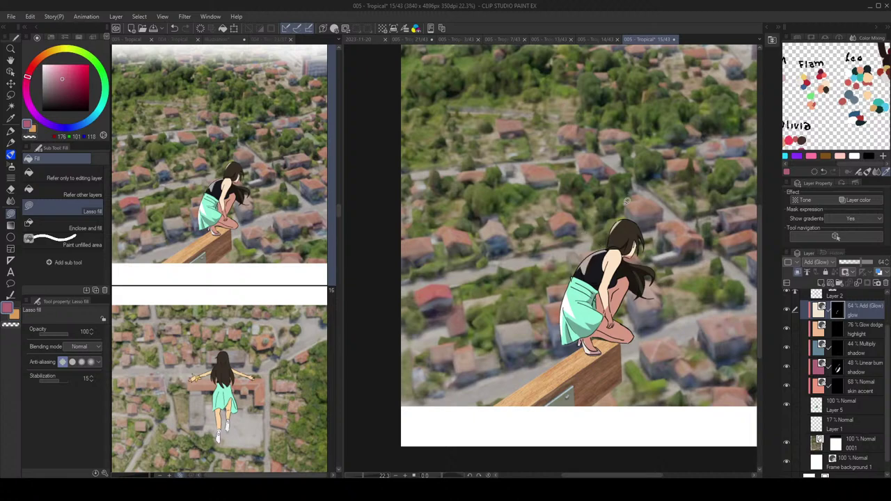
Step: Undo the broad glow fills on the hair and lasso-fill smaller glow streaks on the crown and flowing strands
key("ctrl+z")
left_click_drag(637, 212, 625, 219)
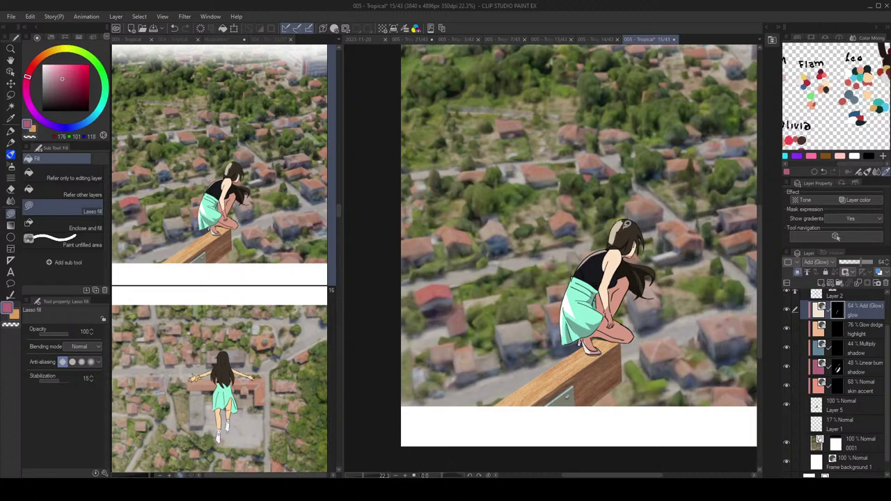
key("ctrl+z")
key("ctrl+z")
key("ctrl+z")
key("ctrl+z")
mouse_move(624, 225)
left_mouse_down()
mouse_move(619, 237)
mouse_move(621, 229)
left_mouse_up()
mouse_move(640, 263)
left_mouse_down()
mouse_move(656, 270)
mouse_move(647, 261)
left_mouse_up()
Step: Blur the glow on the skirt and erase the excess glow along the upper back
key("j")
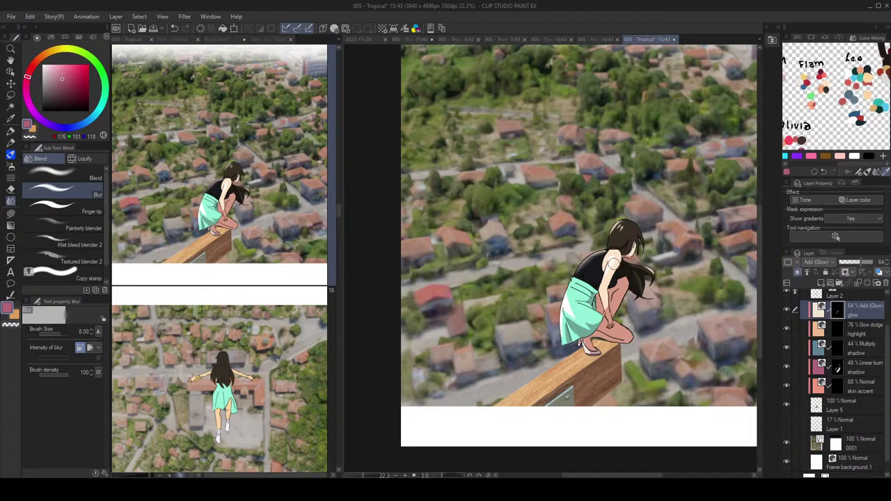
key("e")
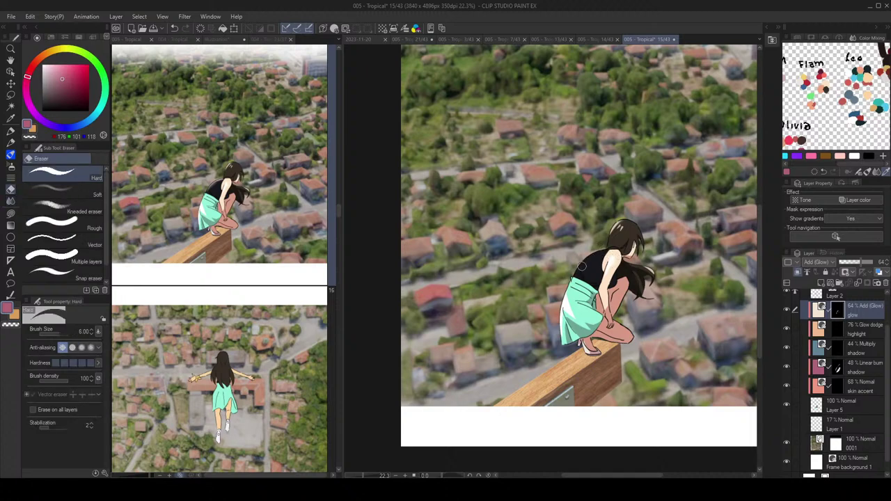
key("j")
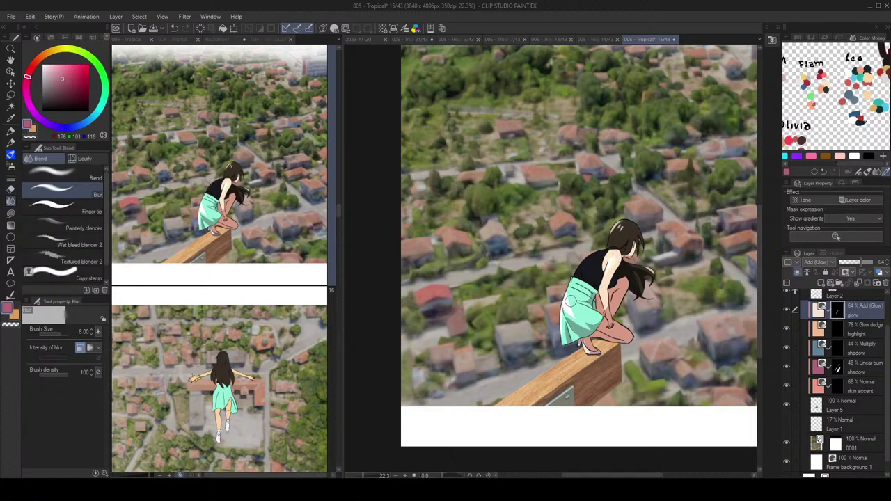
key("g")
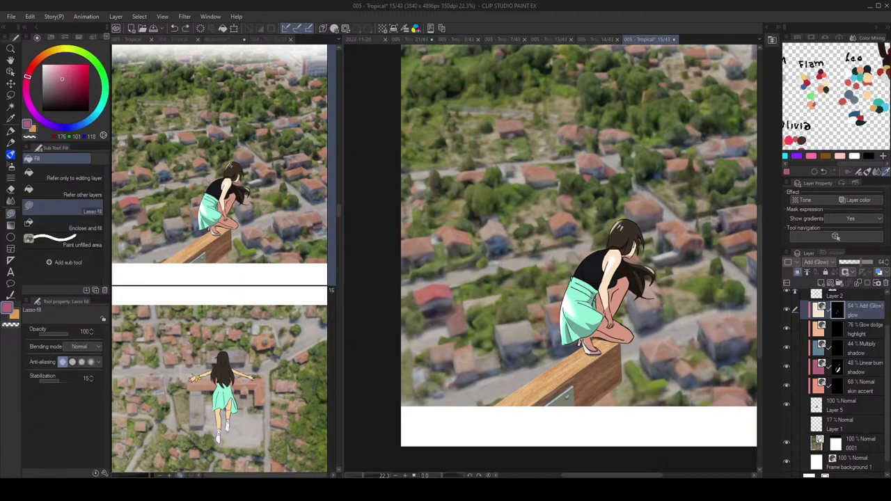
key("b")
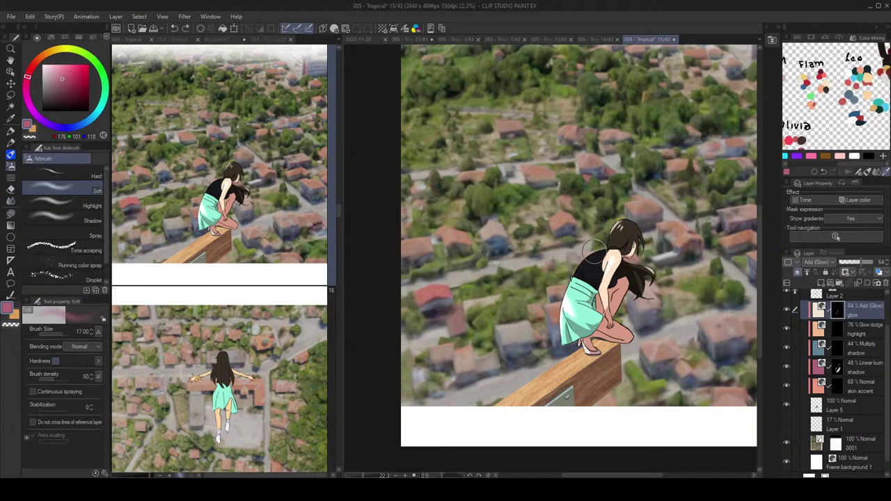
key("bracketleft")
key("bracketleft")
Step: Touch up the figure's shadow in the Linear burn layer mask with Lasso fill and save the file
left_click(838, 367)
key("g")
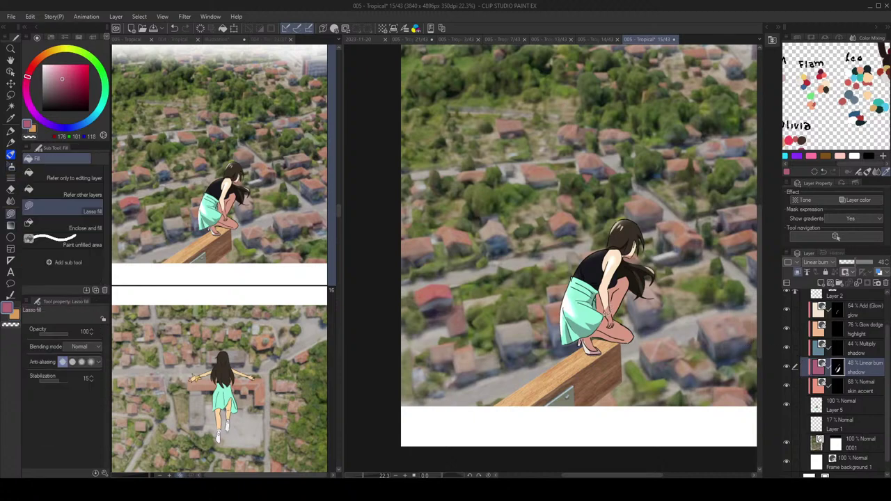
key("c")
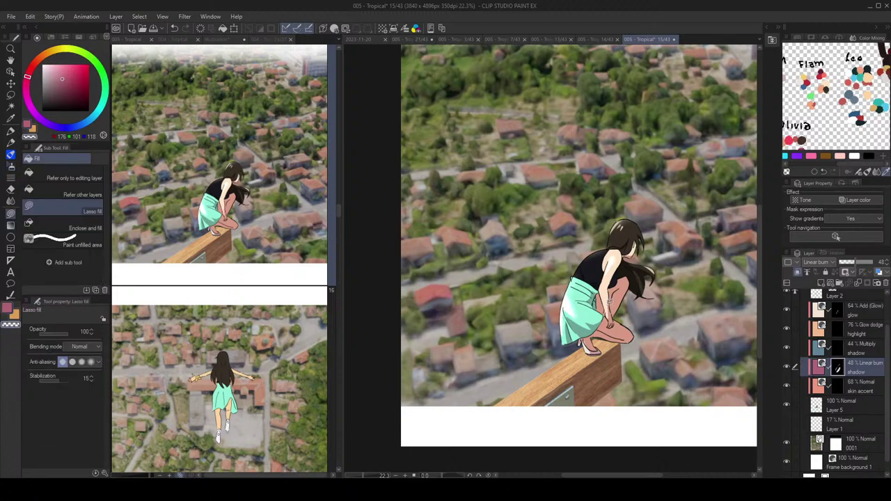
key("c")
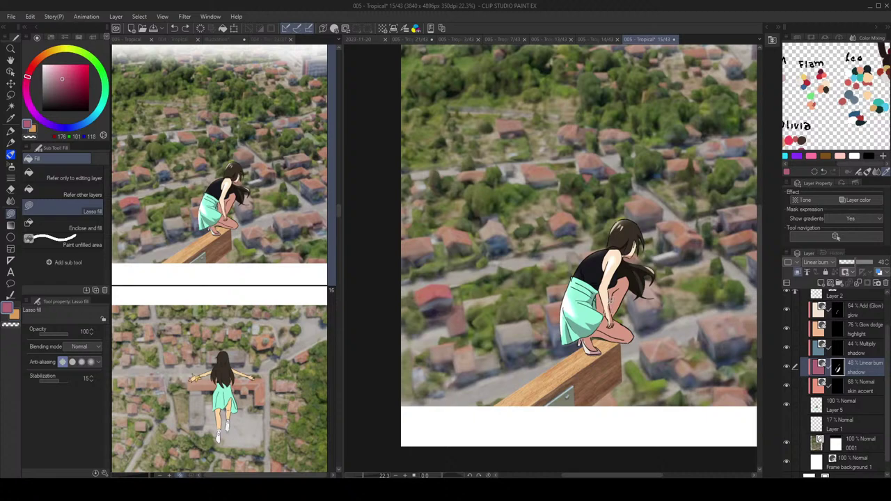
key("ctrl+s")
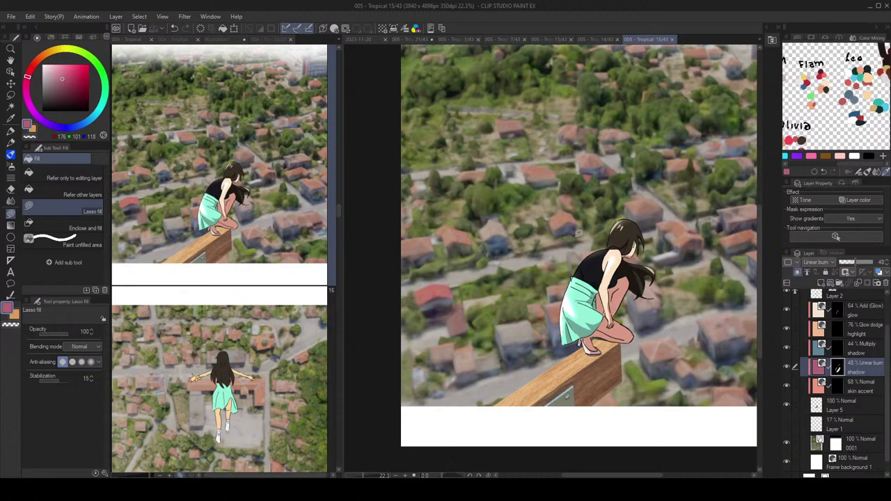
Step: Airbrush a soft highlight over the hair and back on the Glow dodge layer with the Soft airbrush at size 17
left_click(864, 329)
key("b")
key("bracketright")
key("bracketright")
key("bracketright")
key("bracketright")
left_click_drag(622, 218, 639, 215)
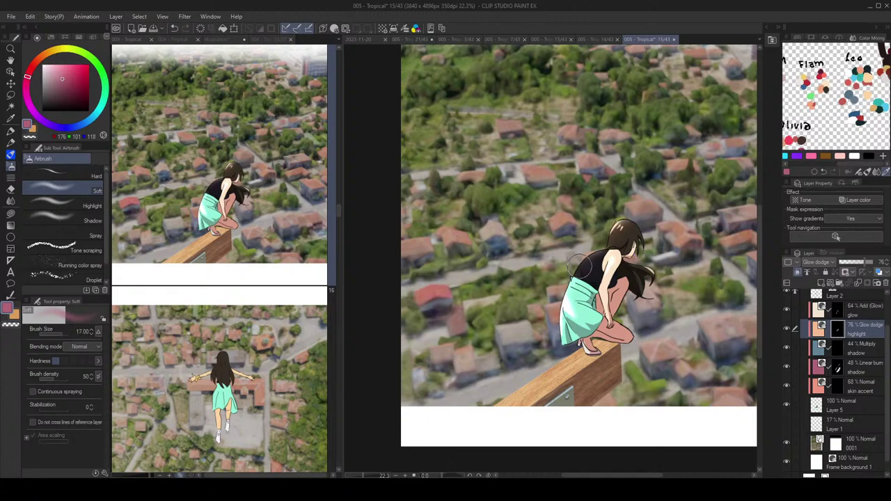
scroll(620, 186, "down", 2)
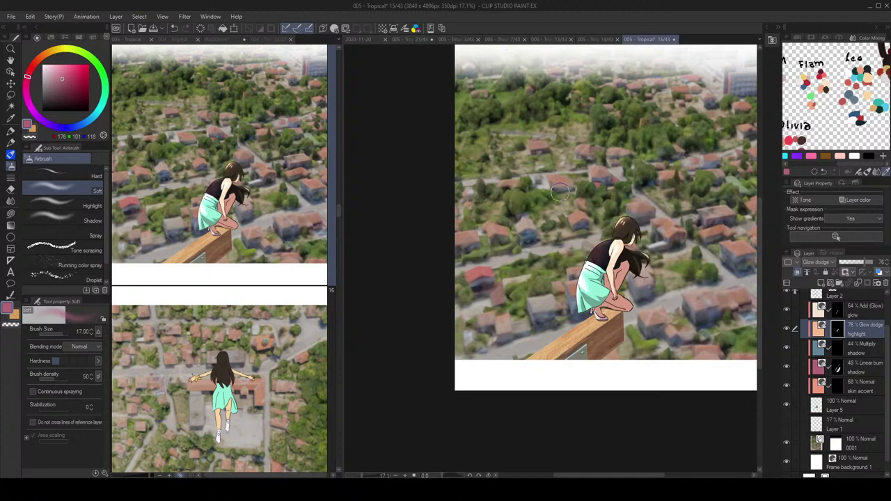
Step: Add a new raster layer directly above the 0001 background layer
scroll(876, 397, "down", 1)
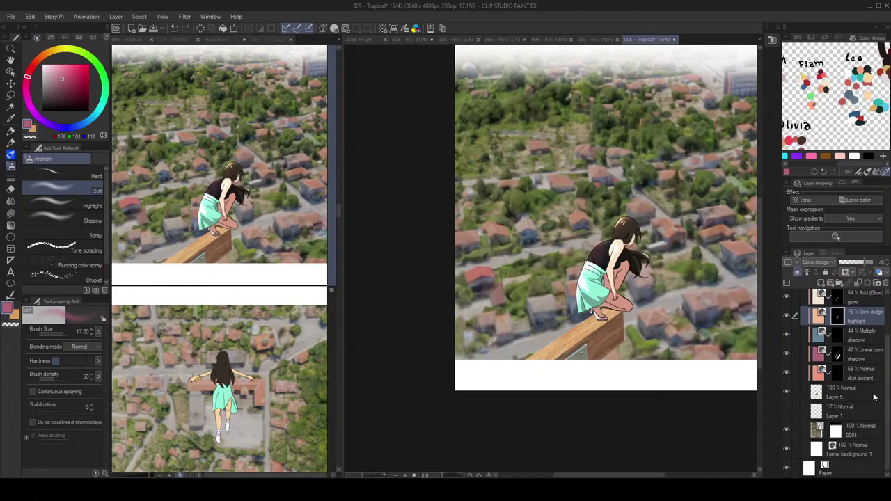
left_click(859, 436)
left_click(820, 284)
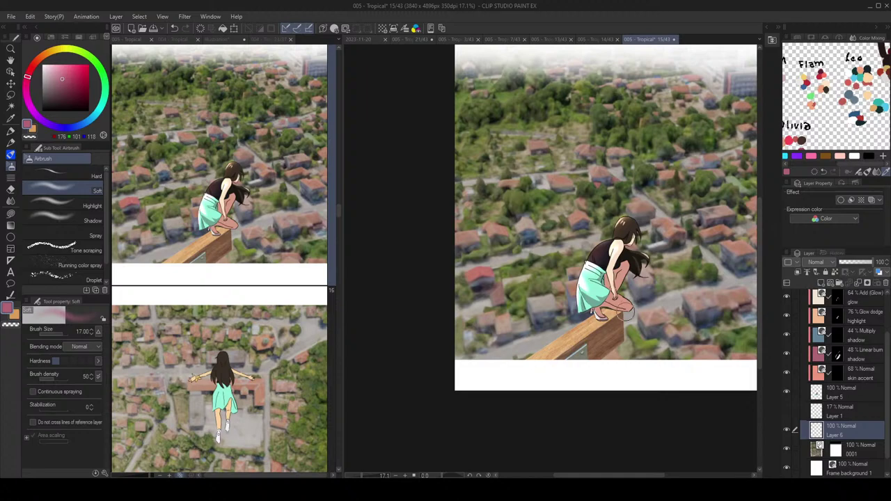
Step: Outline the wooden plank's top face with a closed Polyline selection, discarding the trial rectangular selection
scroll(613, 310, "up", 3)
scroll(585, 291, "up", 2)
left_click_drag(584, 290, 602, 238)
left_click(10, 96)
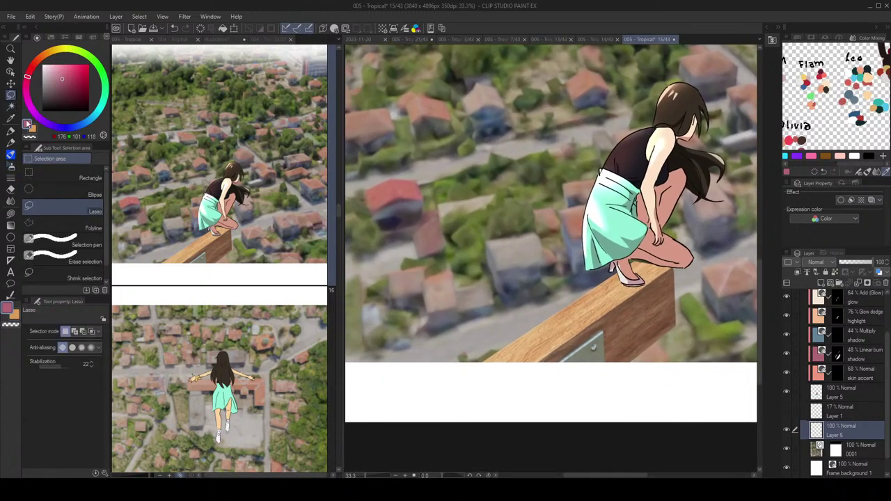
left_click(56, 182)
scroll(528, 259, "up", 2)
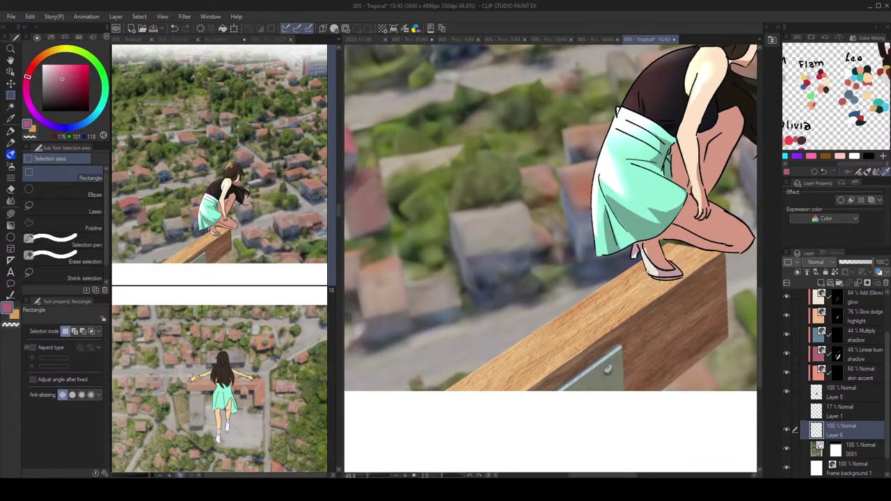
left_click_drag(645, 261, 630, 273)
left_click(62, 224)
key("ctrl+d")
left_click(644, 260)
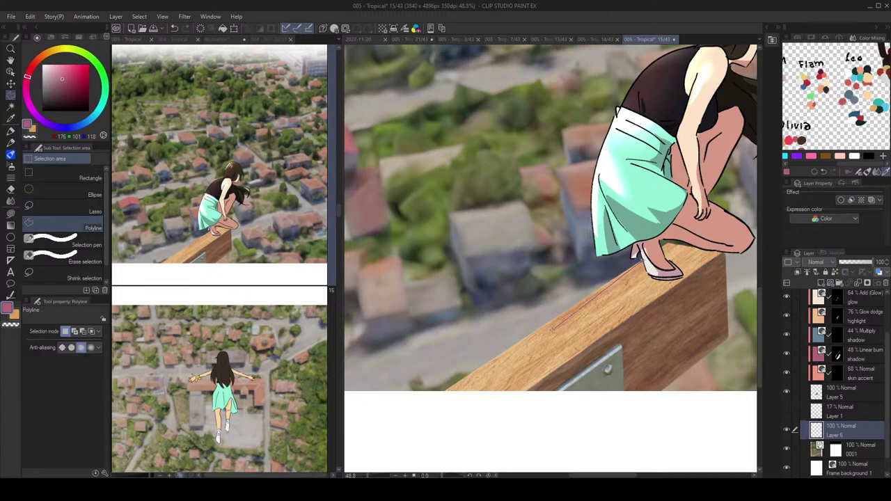
left_click(422, 405)
left_click(522, 397)
left_click(525, 390)
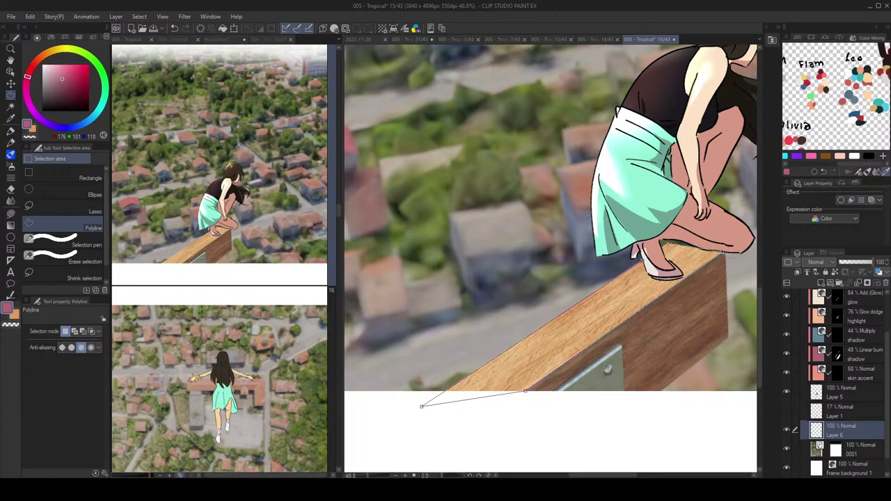
left_click(422, 406)
Step: Add a layer mask to the new layer from the plank-top selection
scroll(635, 315, "down", 3)
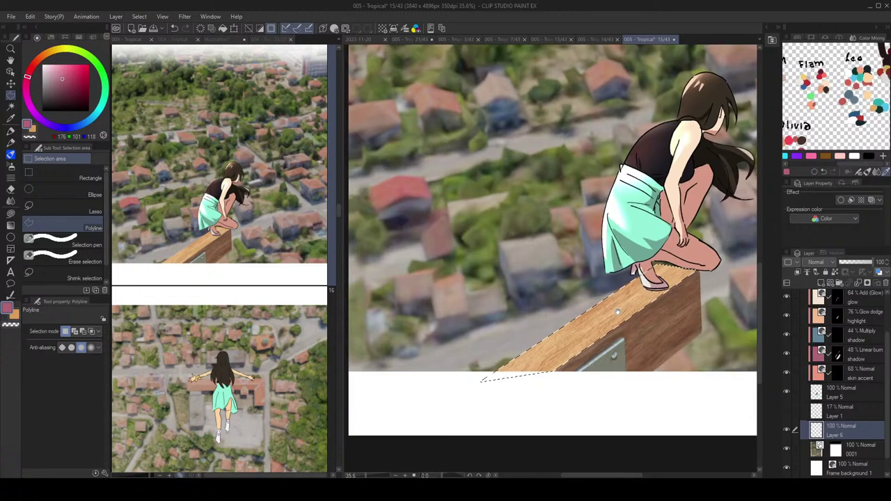
key("b")
scroll(633, 313, "down", 1)
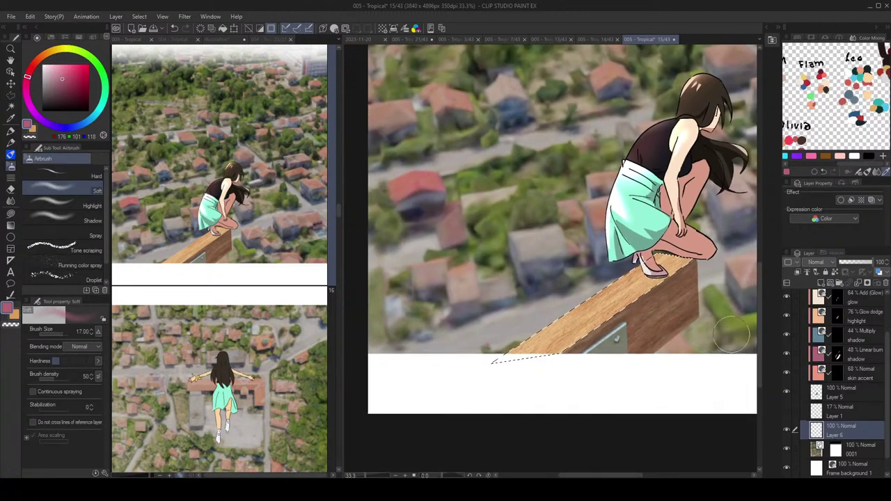
left_click(868, 285)
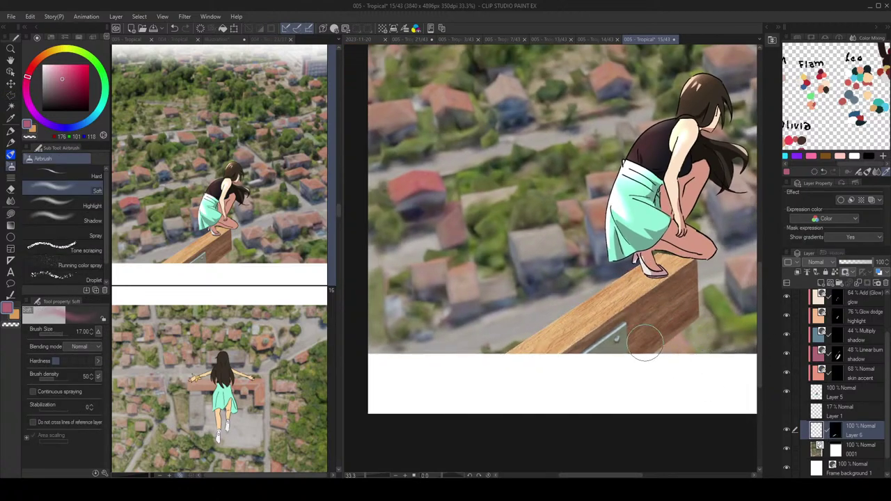
Step: Set the Soft airbrush to brush size 30 and switch to the transparent colour
key("b")
key("b")
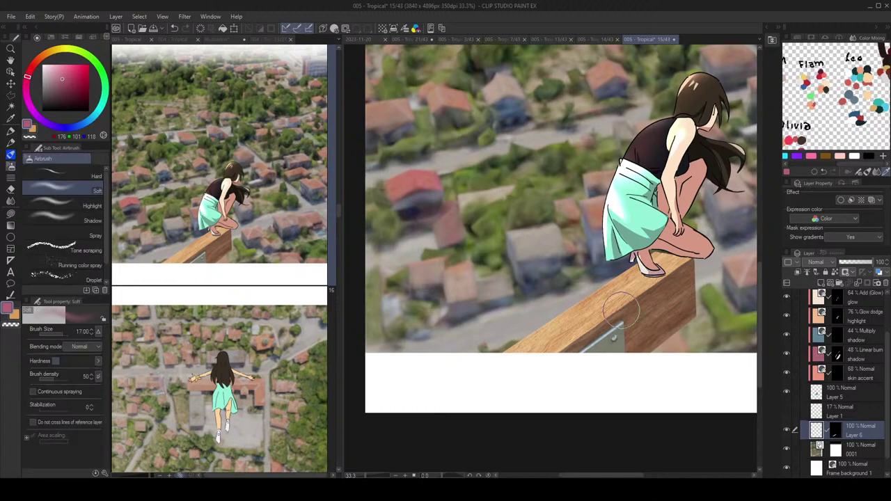
key("c")
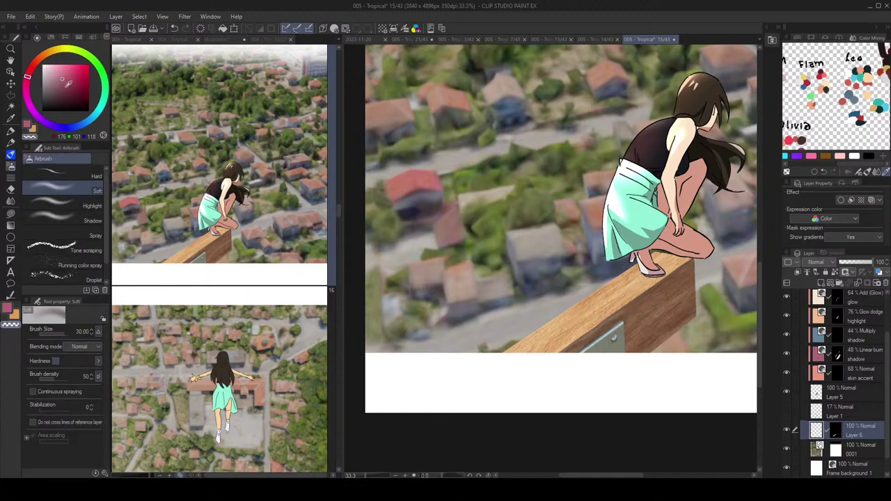
key("i")
key("b")
Step: Duplicate the 64% Add (Glow) layer and move the copy directly above the masked plank layer
left_click(865, 307)
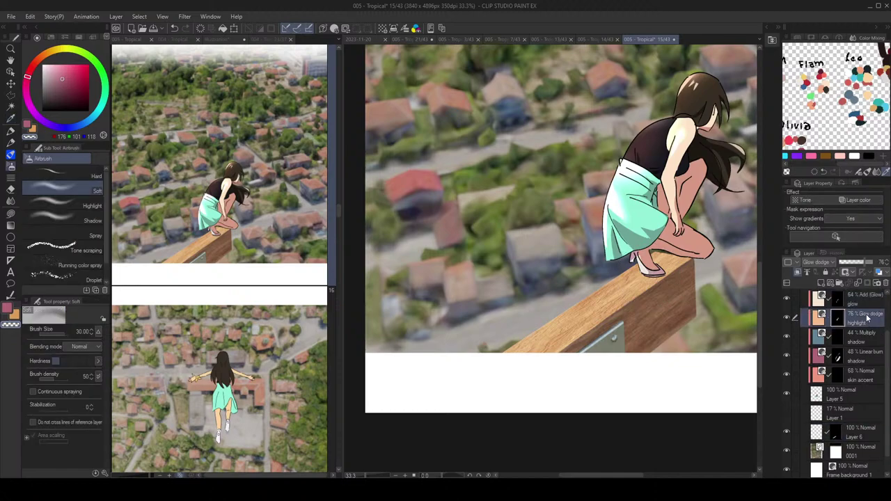
left_click(860, 304)
key("ctrl+c")
key("ctrl+v")
left_click_drag(862, 303, 838, 433)
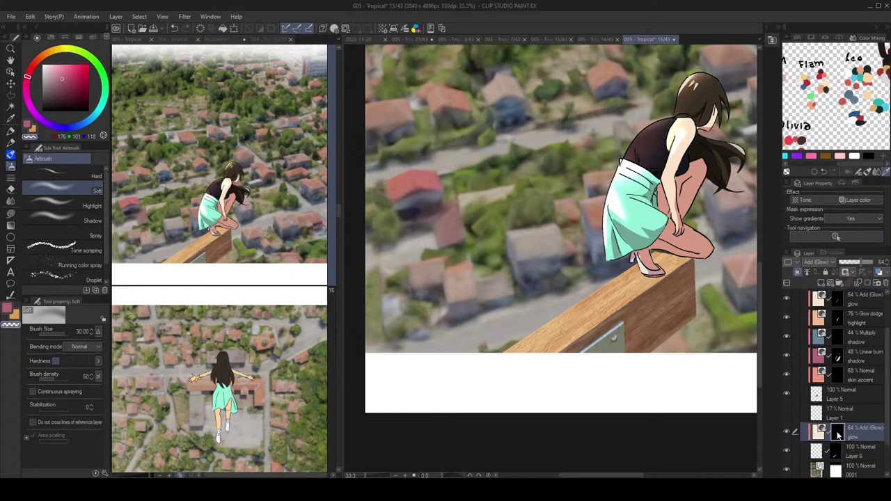
Step: Brush glow along the wooden plank on the duplicated Add (Glow) layer's mask with the Soft airbrush
left_click_drag(638, 256, 642, 254)
key("c")
left_click_drag(531, 331, 650, 243)
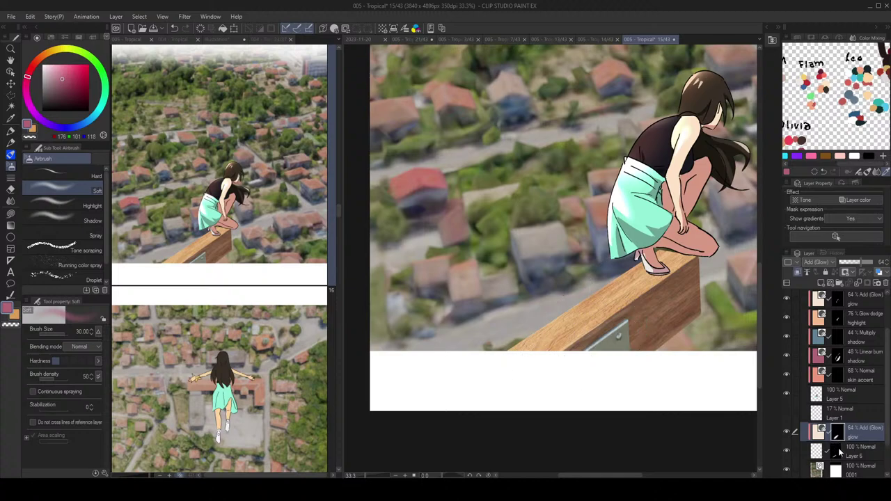
Step: Load Layer 6's plank-top mask as a selection and hide Layer 6, keeping the glow copy above it active and visible
scroll(839, 442, "down", 2)
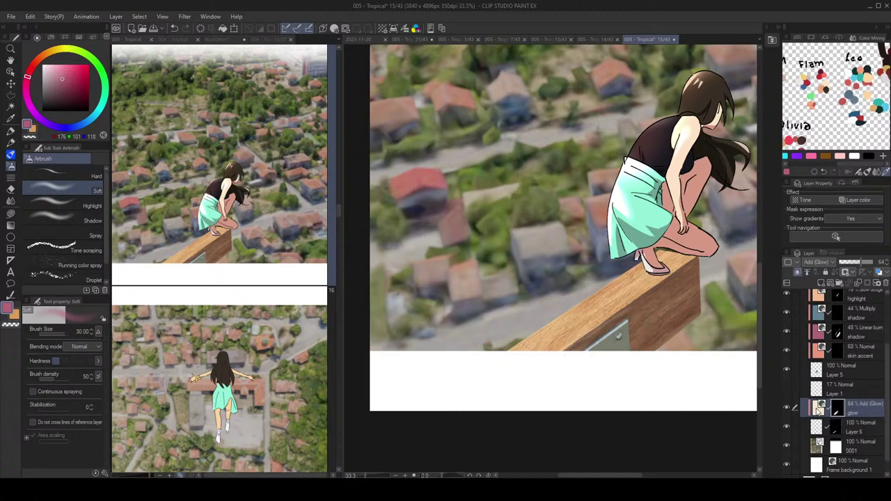
left_click(787, 398)
left_click(837, 418, "ctrl")
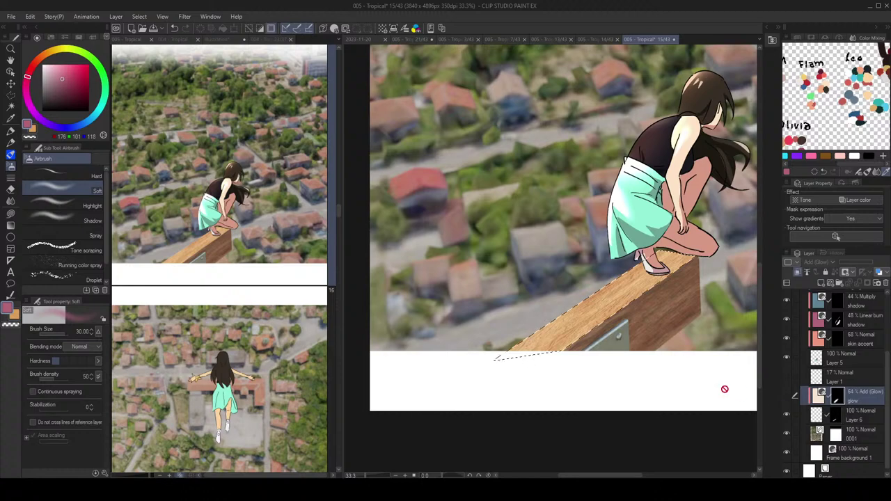
scroll(695, 381, "down", 2)
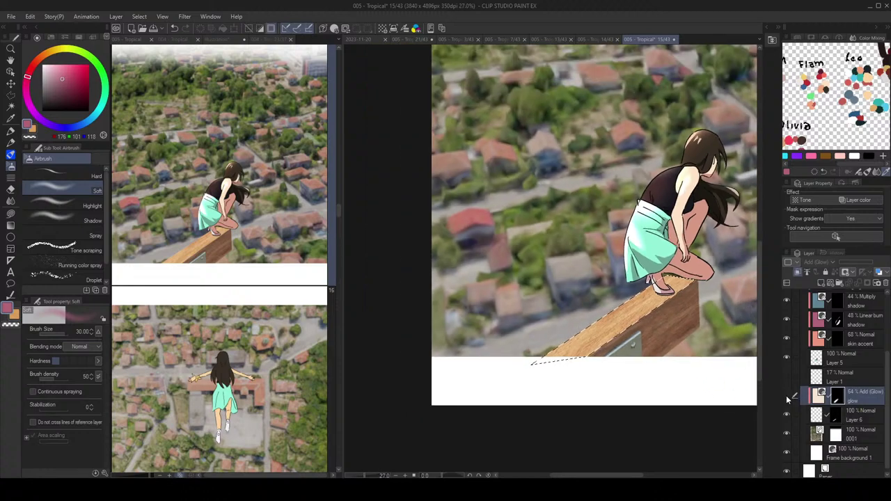
left_click(866, 415)
left_click(860, 401)
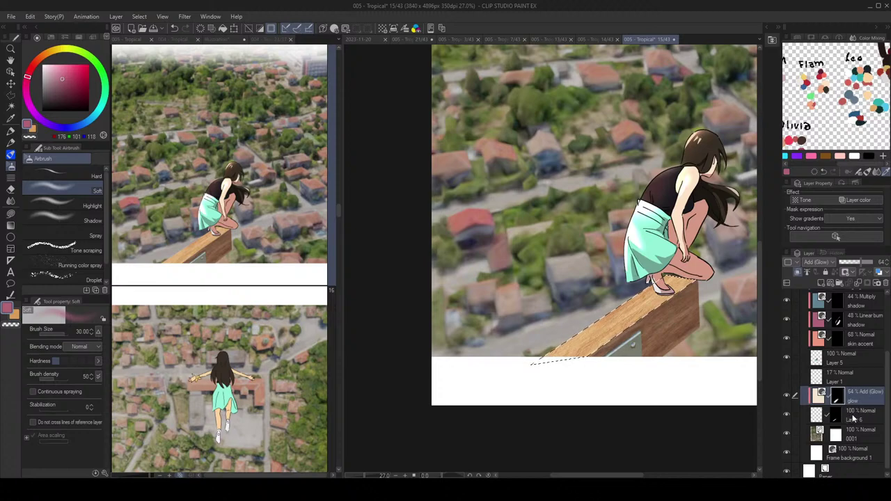
left_click(843, 420)
left_click(860, 395)
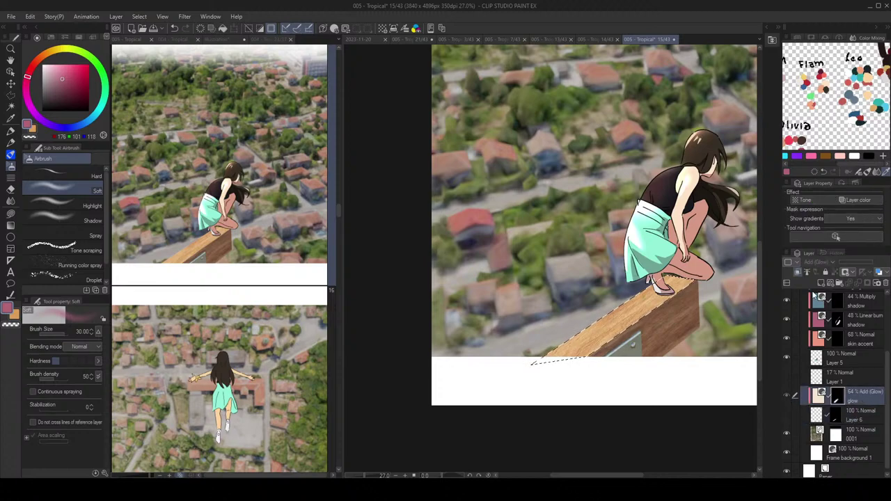
Step: Unclip the plank's glow layer and clear the glow outside the plank-top selection
left_click_drag(550, 348, 709, 324)
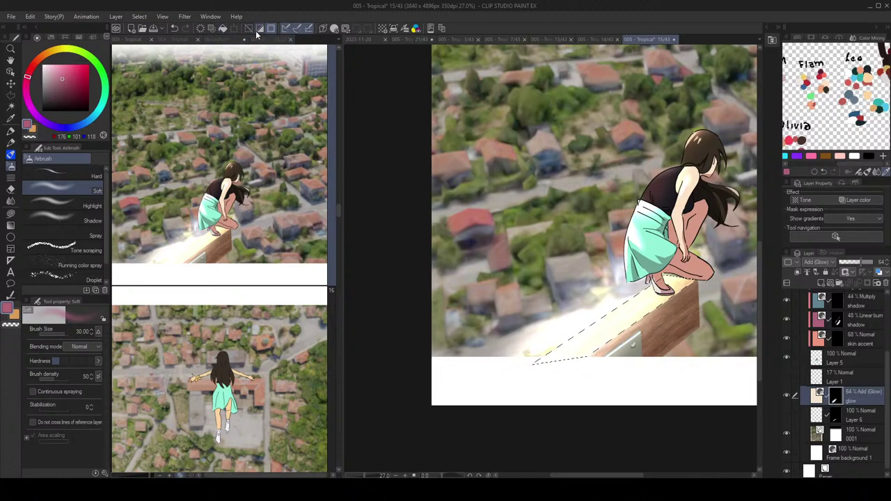
left_click(214, 31)
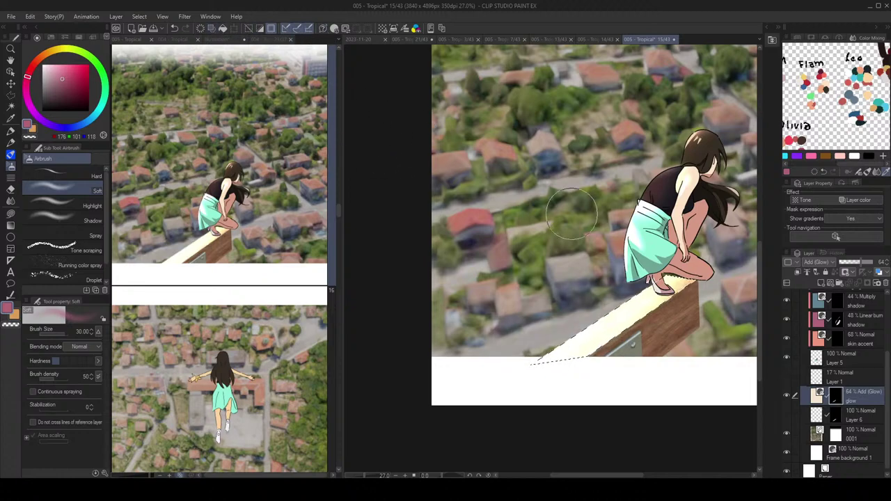
scroll(651, 239, "down", 2)
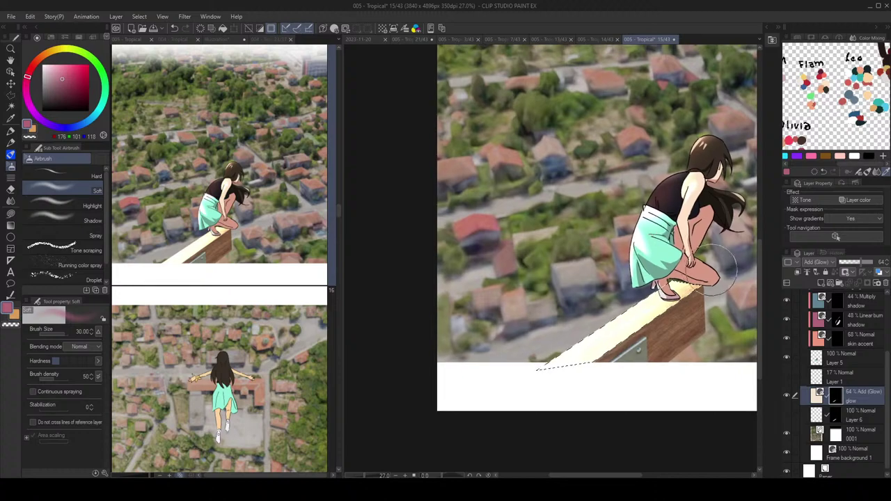
Step: Hide the selection border and fade the plank-top glow so the wood grain shows, using the Soft airbrush with the transparent colour
left_click(270, 30)
left_click_drag(752, 290, 712, 290)
key("b")
key("b")
key("b")
mouse_move(659, 264)
left_mouse_down()
mouse_move(663, 253)
mouse_move(575, 353)
mouse_move(540, 414)
left_mouse_up()
key("c")
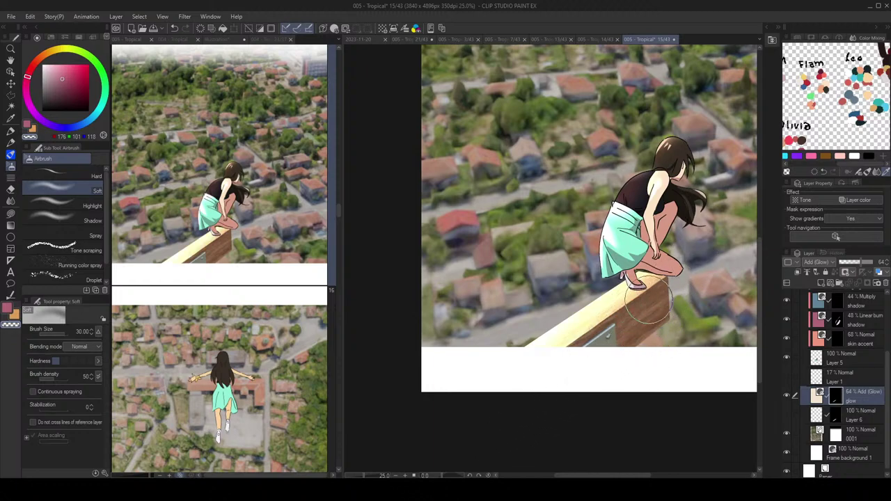
key("ctrl+z")
key("c")
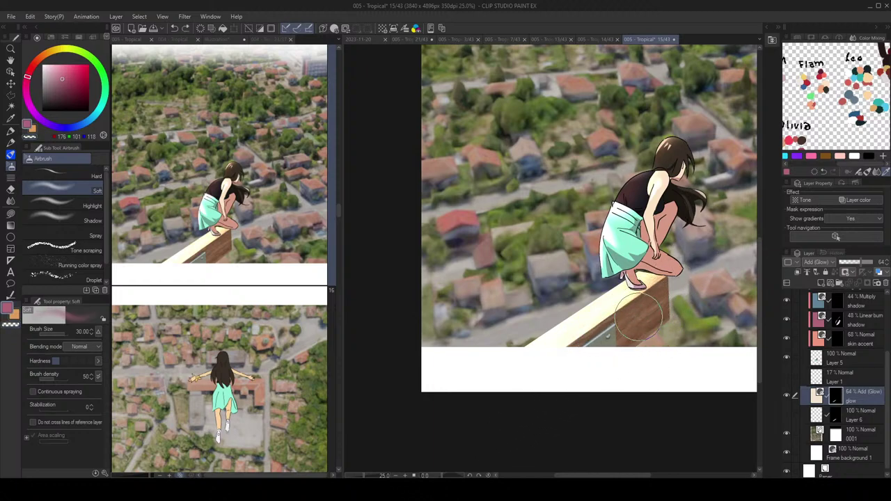
key("c")
left_click_drag(641, 306, 576, 364)
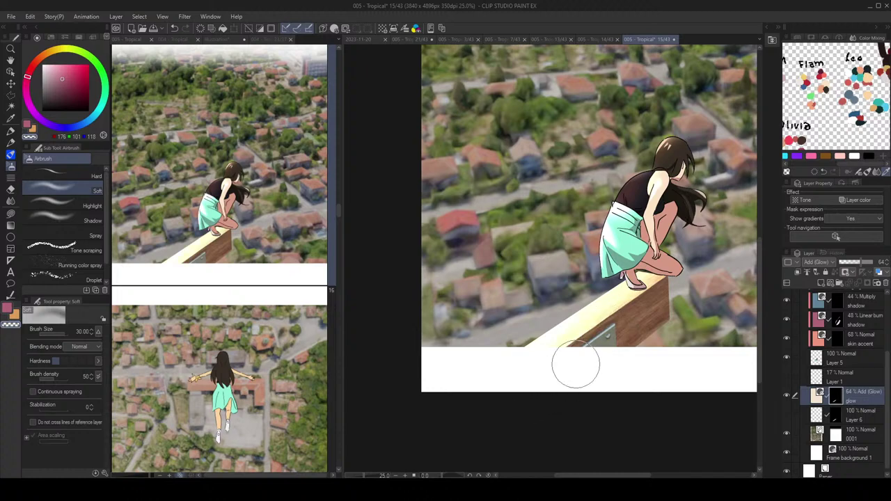
left_click_drag(681, 285, 520, 413)
left_click_drag(600, 342, 544, 401)
scroll(654, 296, "up", 2)
scroll(835, 424, "down", 1)
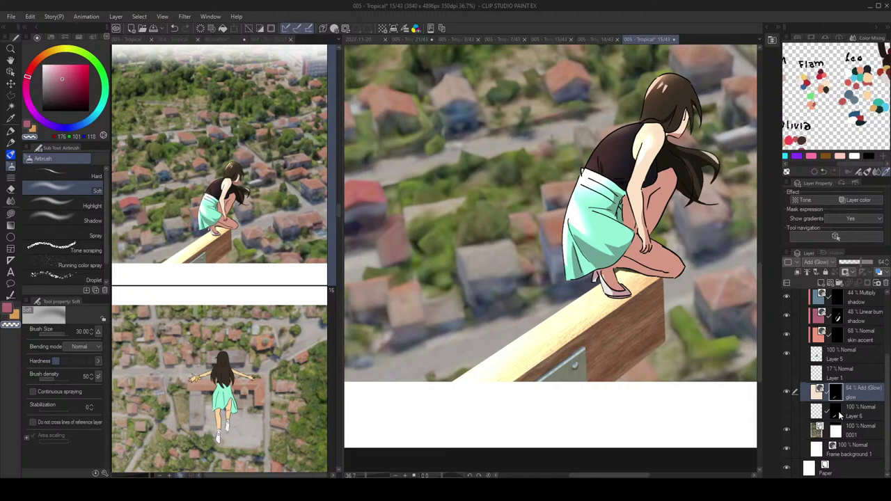
Step: Show the selection border, then duplicate the 48% Linear burn shadow layer and move the copy directly above the plank's glow layer
scroll(859, 337, "up", 1)
left_click(863, 313)
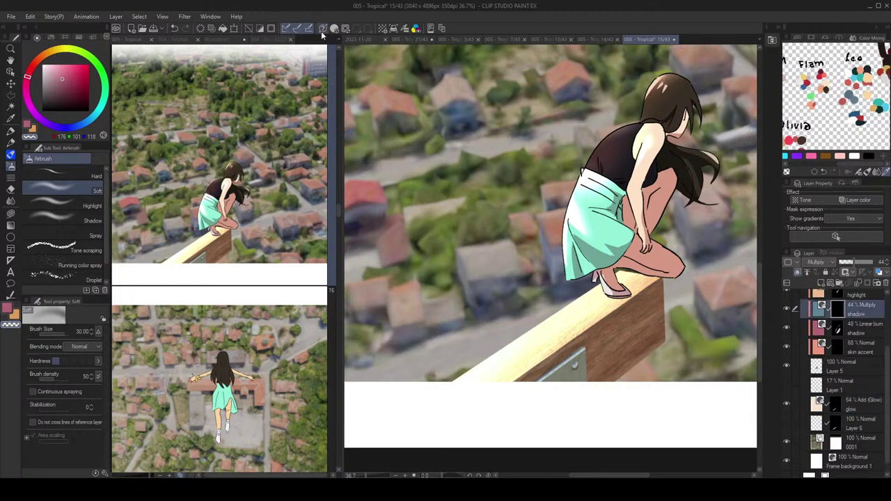
left_click(271, 28)
left_click_drag(533, 192, 525, 200)
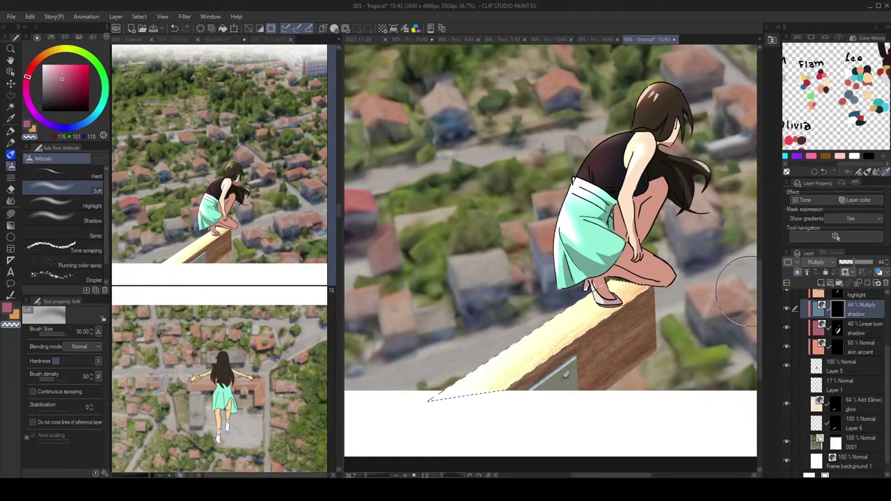
left_click(861, 332)
left_click(865, 310)
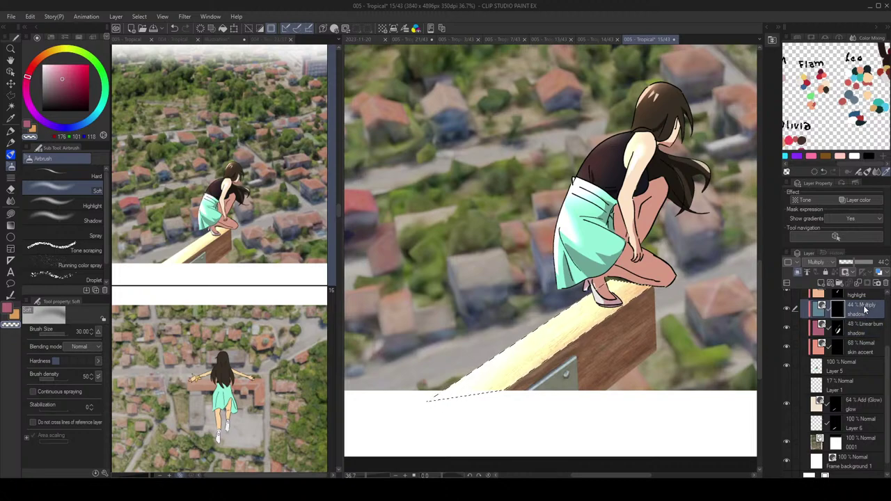
left_click(868, 333)
key("ctrl+j")
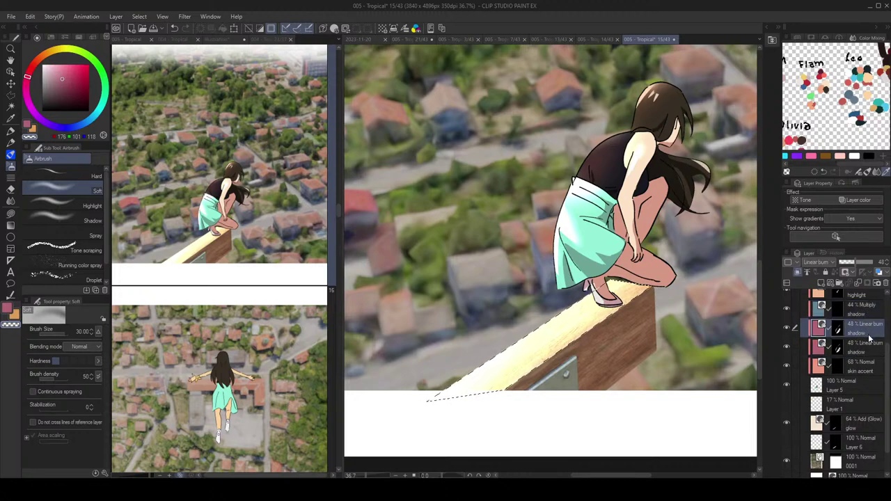
mouse_move(861, 328)
left_mouse_down()
mouse_move(878, 440)
mouse_move(872, 415)
left_mouse_up()
scroll(856, 380, "down", 1)
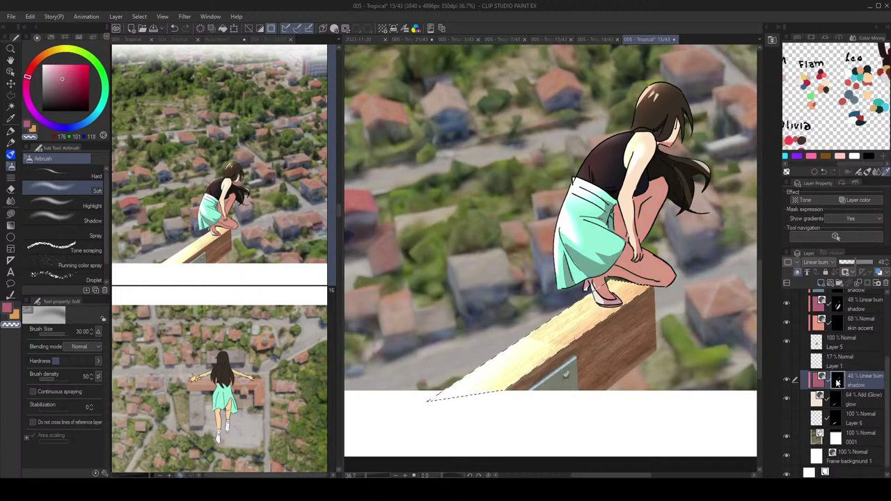
Step: Unclip the copied Linear burn shadow layer and clear the figure shading from its mask
left_click_drag(491, 279, 699, 303)
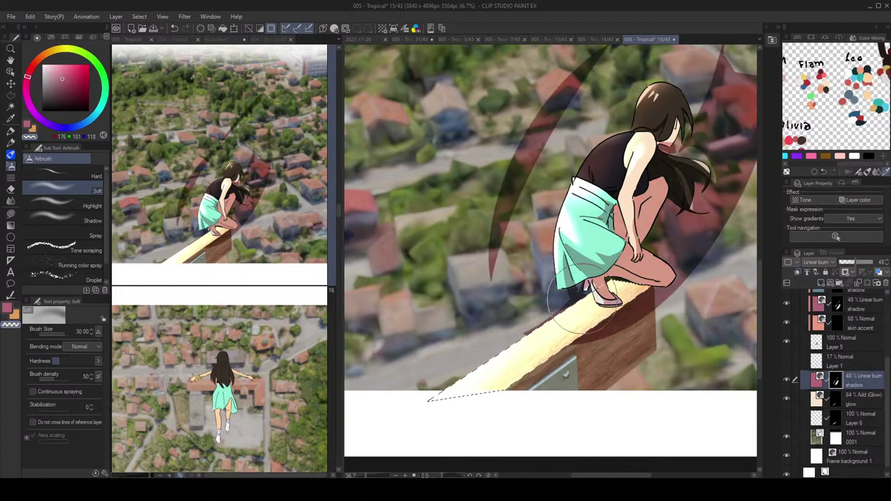
scroll(728, 344, "down", 1)
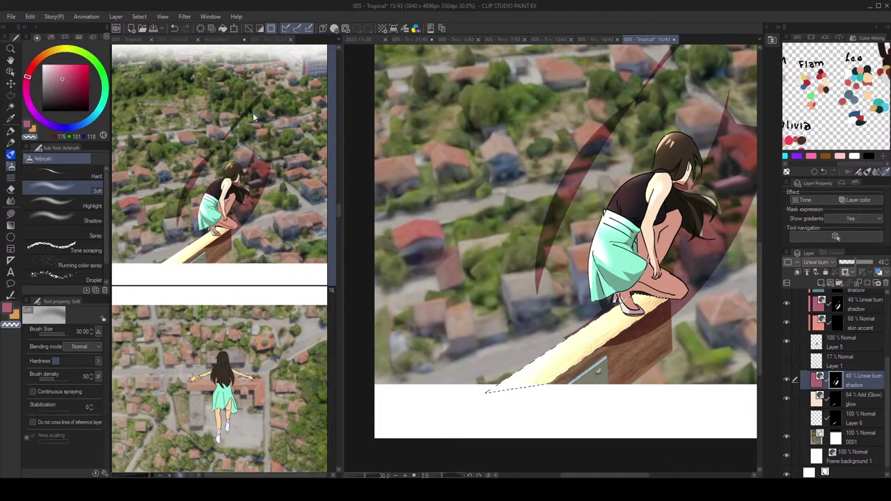
left_click(213, 30)
scroll(662, 250, "up", 1)
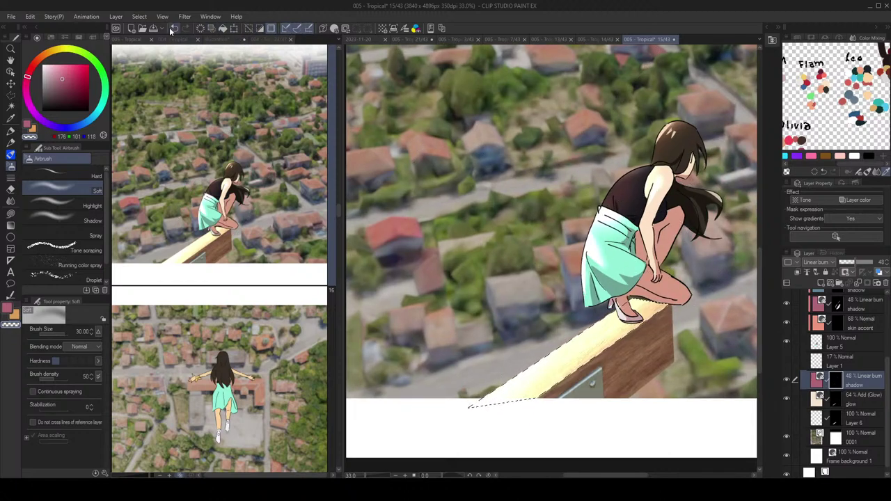
Step: Hide the selection border and switch to the 重ね/なじませ brush at size 12
left_click(270, 28)
key("b")
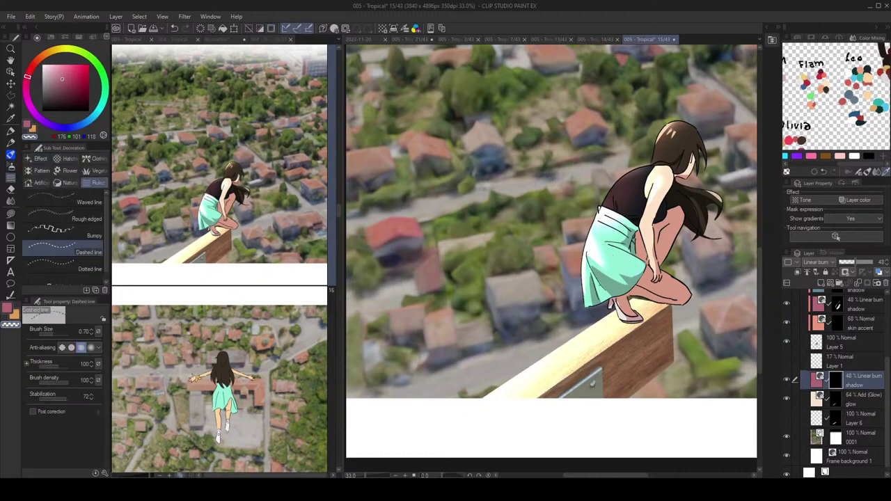
key("bracketright")
key("bracketright")
key("bracketright")
key("bracketright")
key("bracketright")
key("bracketright")
key("bracketright")
key("bracketright")
key("bracketright")
key("bracketright")
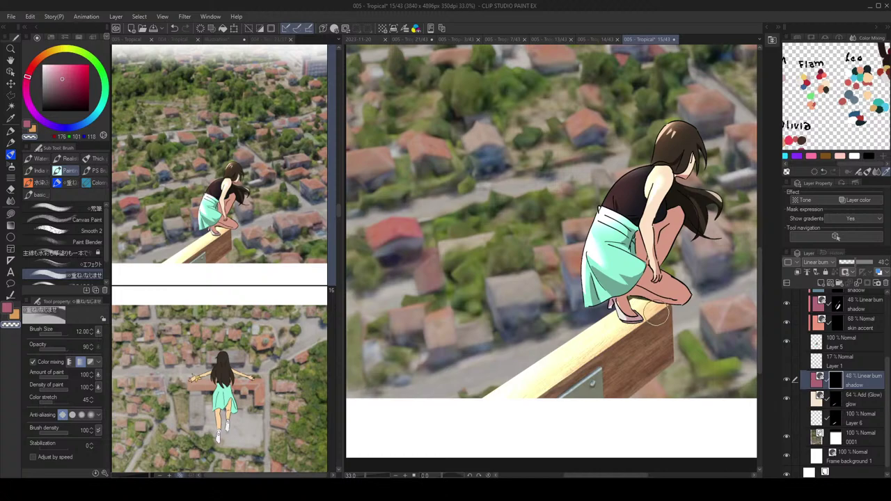
Step: Paint a cast shadow on the plank beneath the girl on the copied shadow layer's mask, and set the brush size to 7
key("c")
mouse_move(652, 318)
left_mouse_down()
mouse_move(639, 317)
mouse_move(649, 319)
left_mouse_up()
key("ctrl+z")
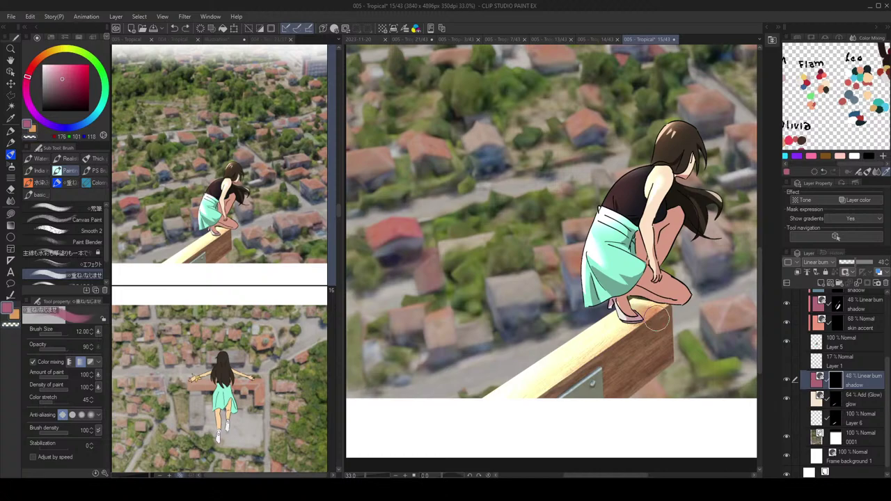
scroll(686, 303, "down", 1)
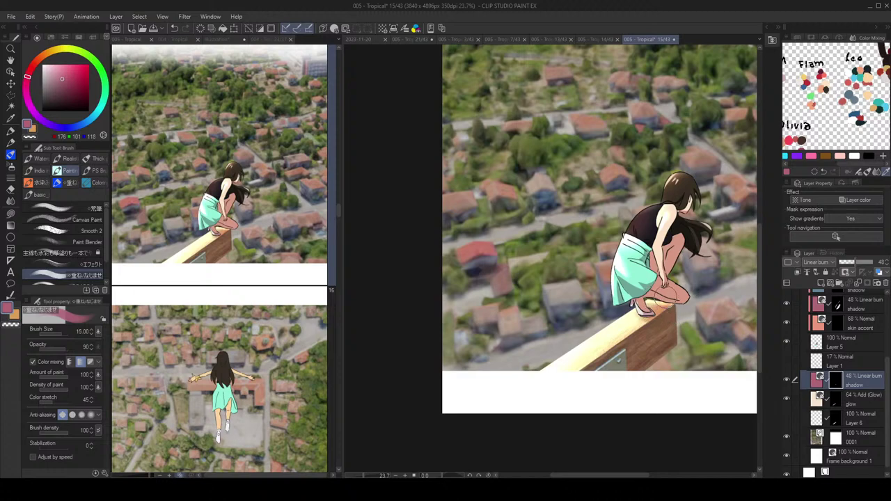
key("[")
key("[")
key("[")
key("[")
key("bracketright")
Step: Select the girl's layers from Layer 5 up to Layer 2, including her shading layers, and clear the plank-top selection
scroll(843, 348, "up", 3)
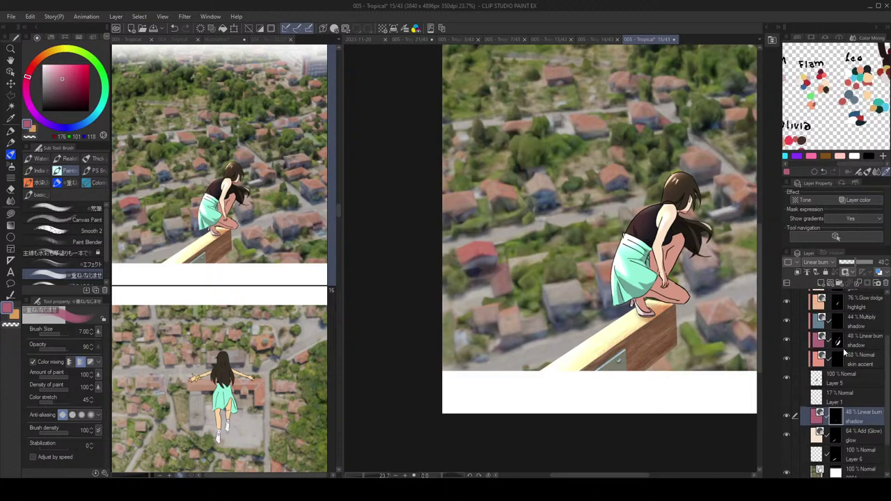
left_click(857, 392)
scroll(857, 392, "up", 3)
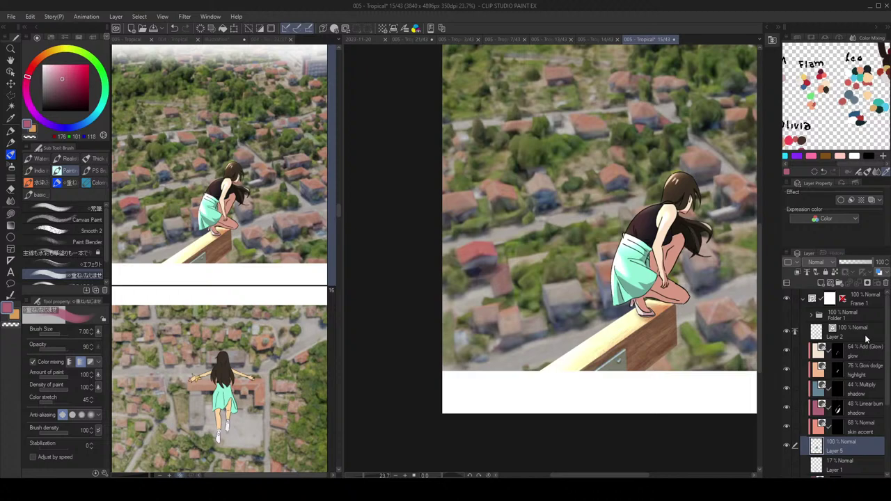
key("ctrl+t")
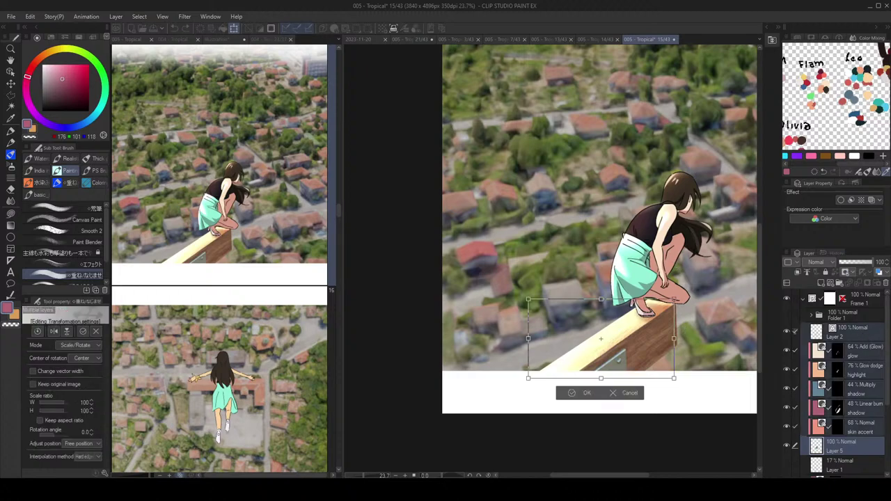
key("Escape")
key("ctrl+d")
Step: Move the selected girl layers slightly left and down along the plank, nudge them into place and apply the transformation
key("ctrl+t")
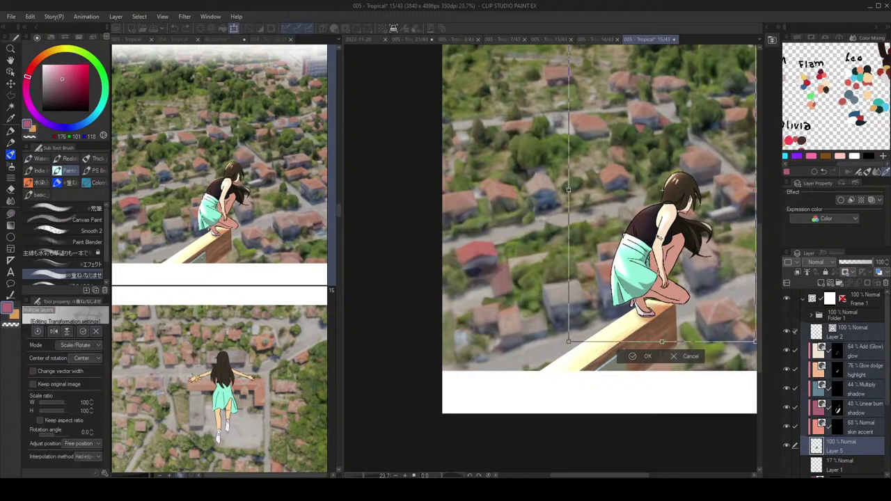
left_click_drag(681, 265, 666, 270)
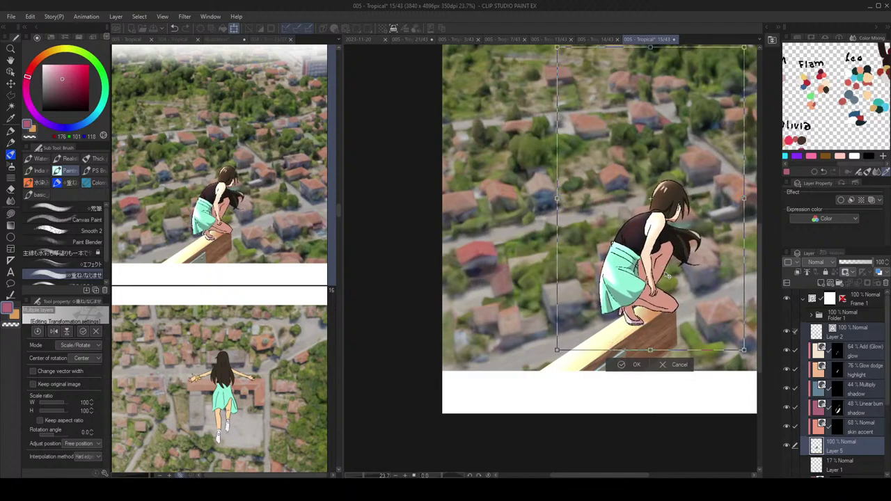
key("Up")
key("Up")
key("Up")
key("Up")
key("Up")
key("Right")
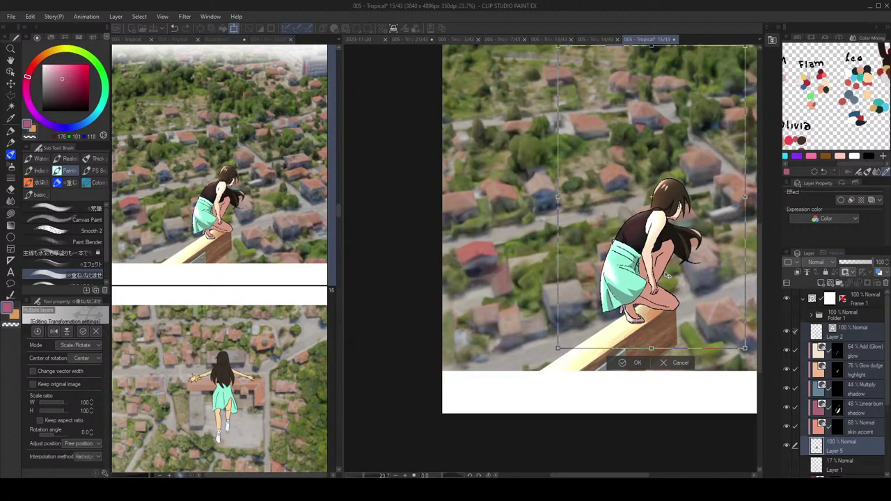
key("Up")
key("Up")
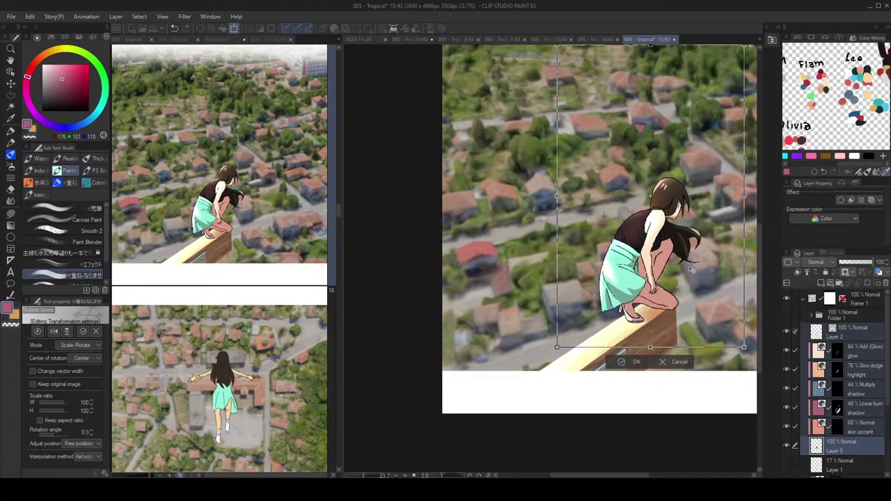
key("Return")
Step: Move the plank's cast shadow on the lower Linear burn shadow layer slightly left and down beneath the girl and apply the transformation
left_click(860, 408)
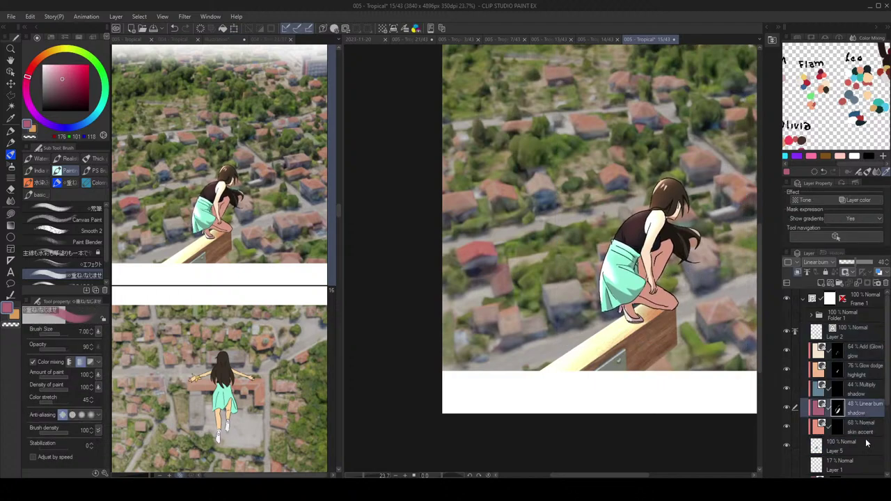
scroll(848, 422, "down", 3)
left_click(860, 392)
key("ctrl+t")
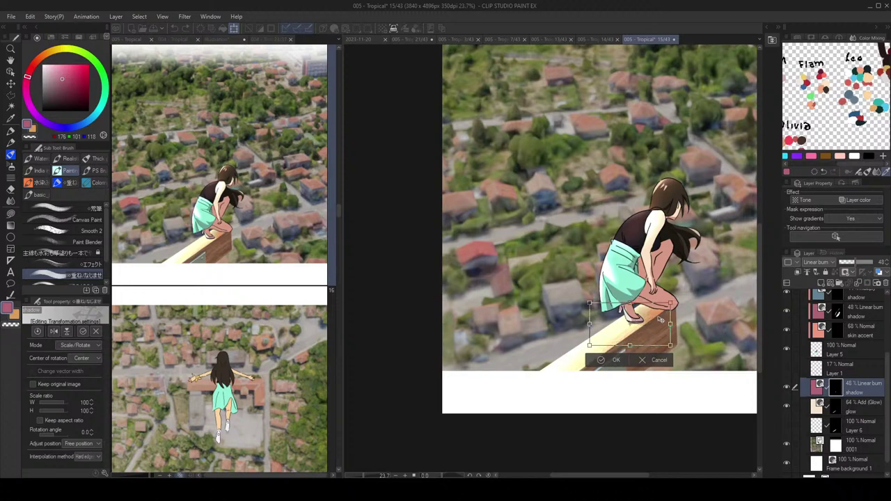
left_click_drag(660, 320, 660, 321)
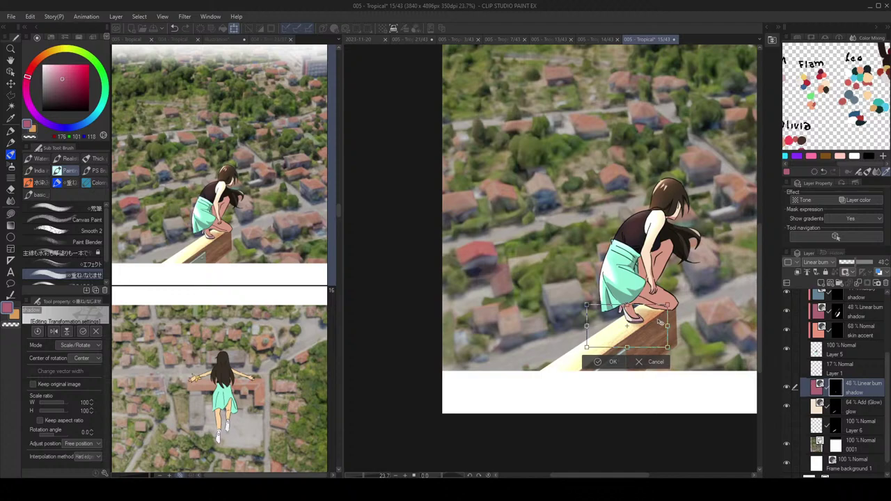
key("Return")
Step: Switch to the Soft airbrush and save page 15
scroll(659, 321, "down", 2)
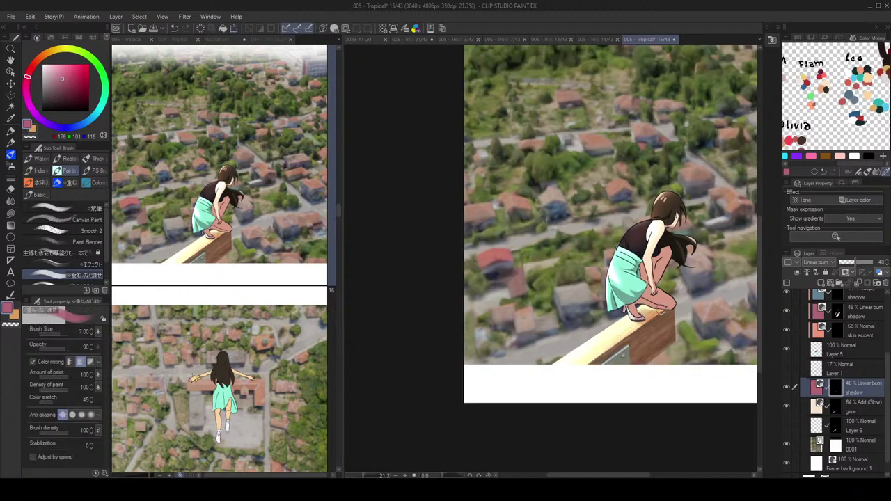
key("b")
key("b")
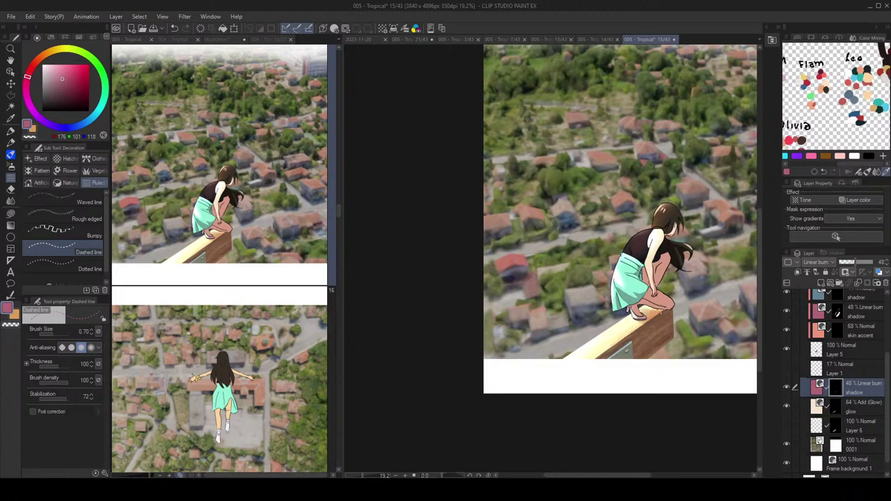
scroll(660, 313, "up", 2)
key("b")
key("b")
scroll(655, 301, "down", 4)
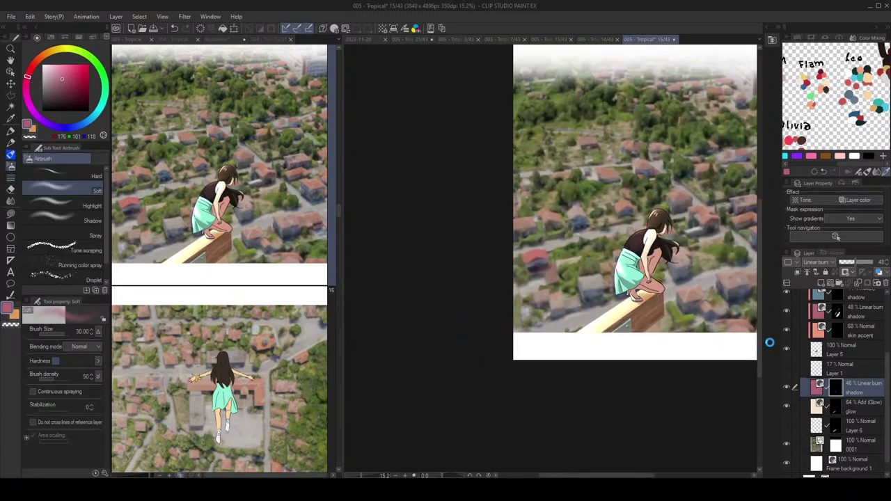
scroll(790, 387, "down", 1)
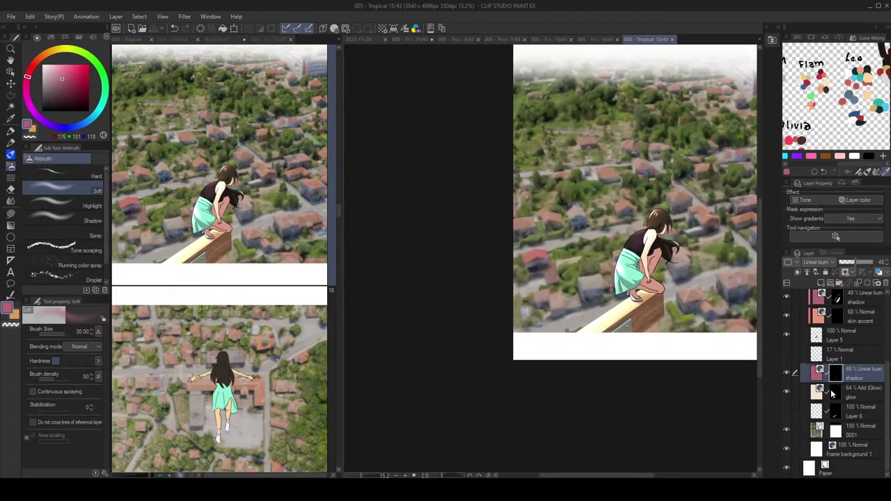
Step: Compare the panel with and without the plank's cast shadow layer and check the whole page
left_click(787, 372)
scroll(696, 298, "down", 2)
scroll(696, 298, "up", 1)
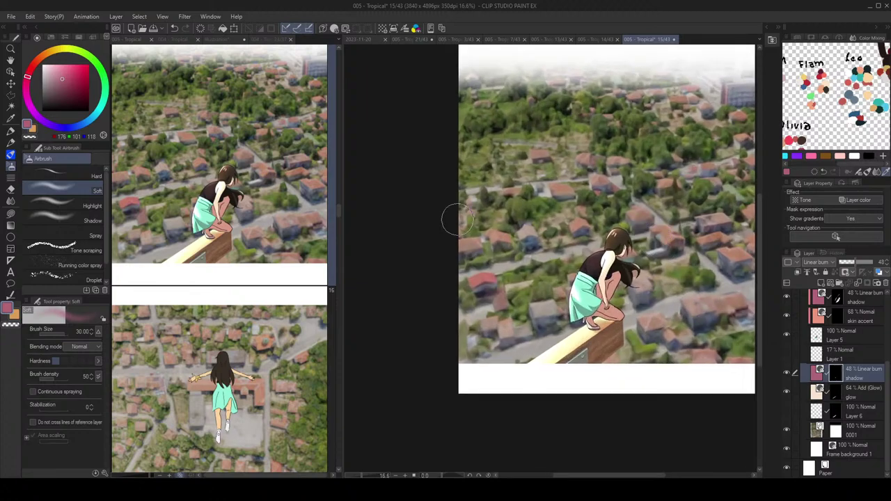
left_click(217, 160)
left_click(668, 269)
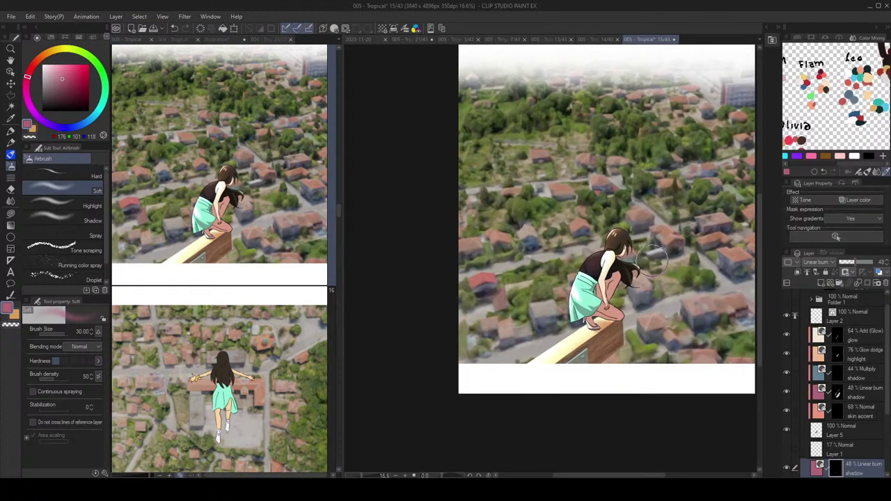
scroll(670, 269, "down", 2)
scroll(869, 429, "down", 2)
Step: Add a tone curve correction layer above the 0001 background photo and adjust its curve for stronger contrast and brightness
left_click(869, 429)
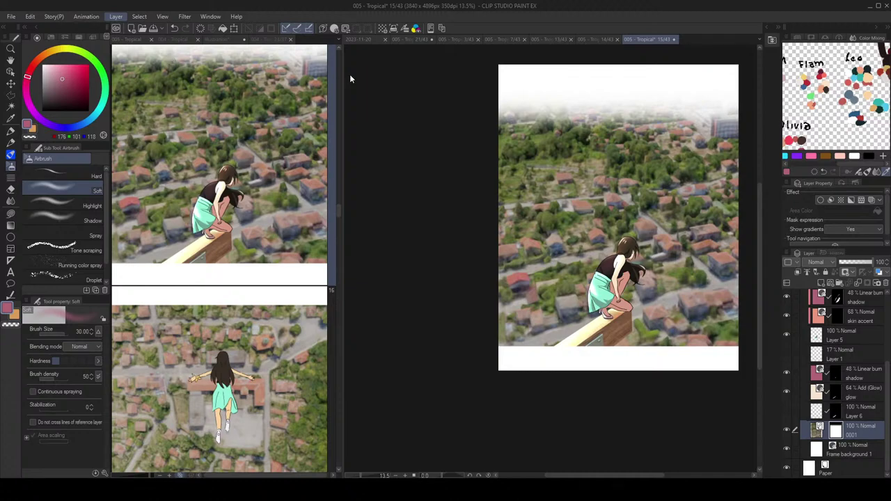
left_click(311, 111)
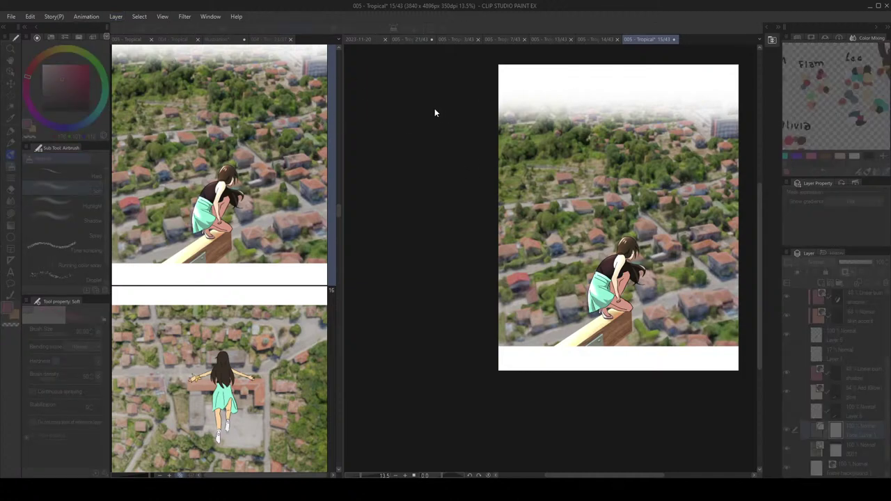
left_click_drag(454, 195, 438, 182)
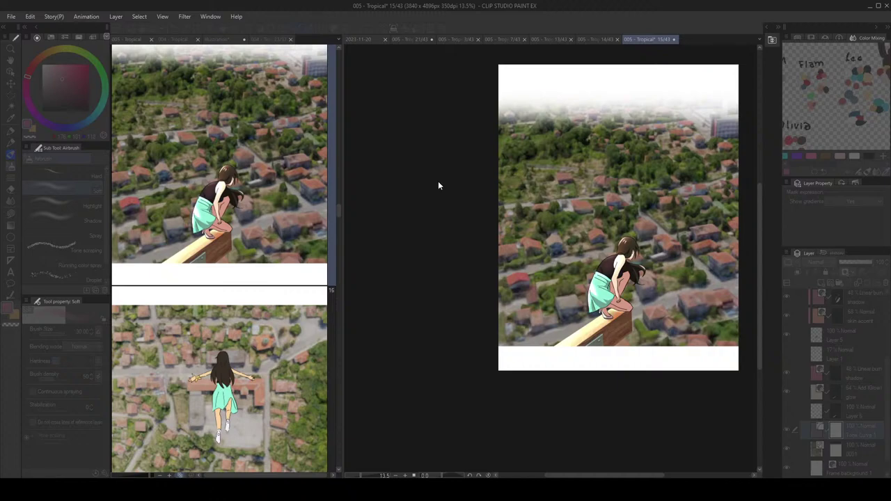
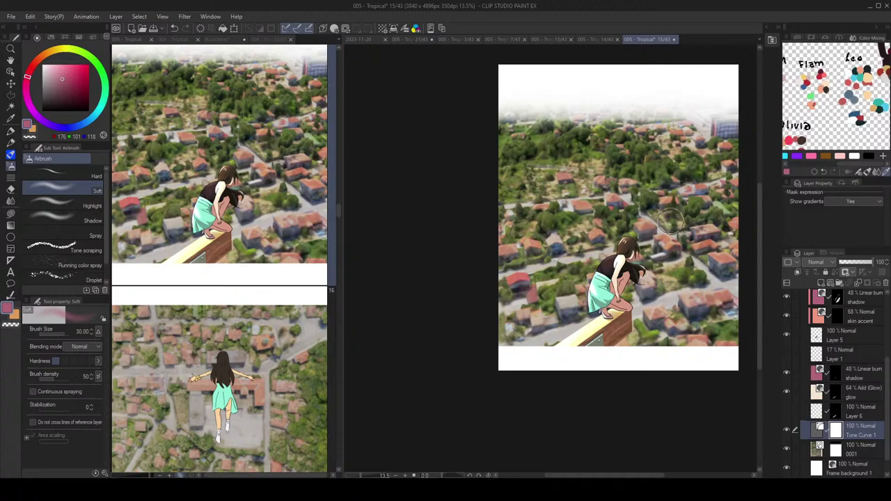
Step: Check the background against the neighbouring pages and readjust the curve of the Tone Curve 1 layer
scroll(254, 191, "up", 5)
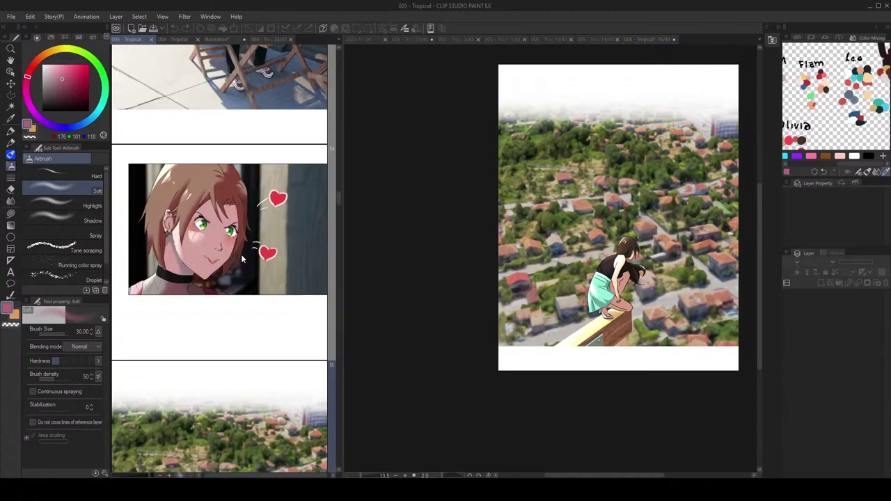
scroll(242, 259, "down", 5)
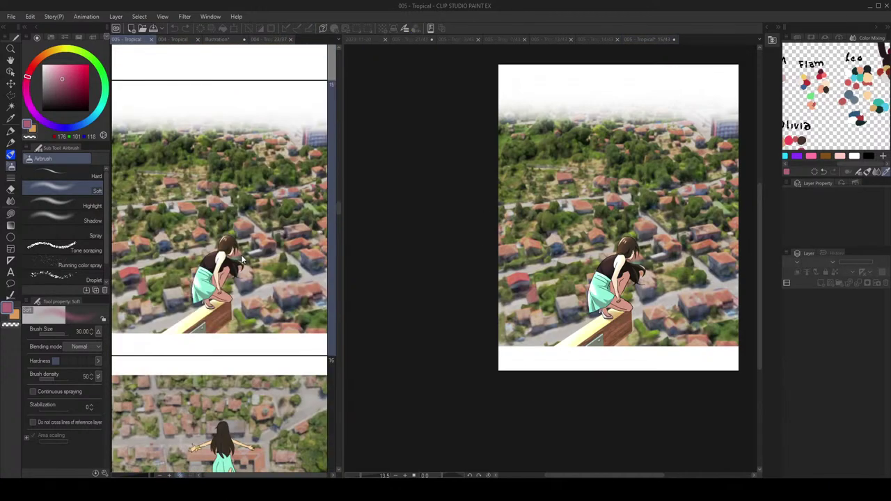
left_click(541, 207)
scroll(815, 430, "down", 2)
left_click(823, 425)
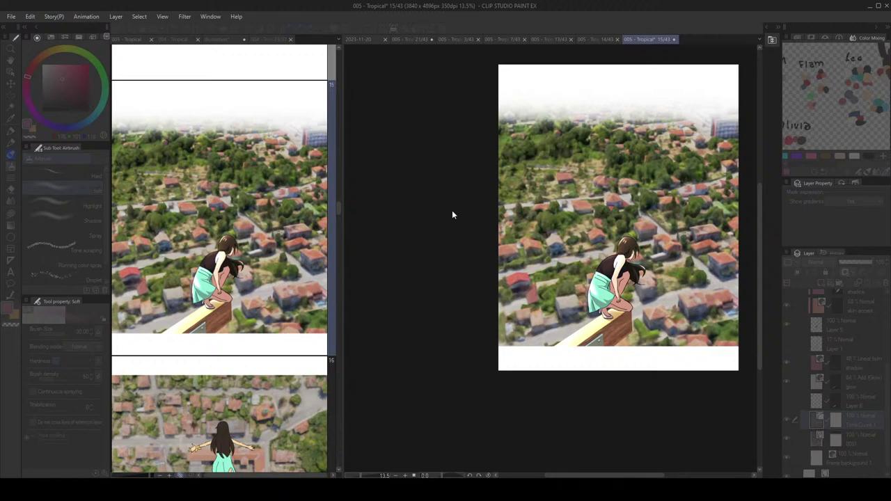
left_click_drag(453, 211, 437, 204)
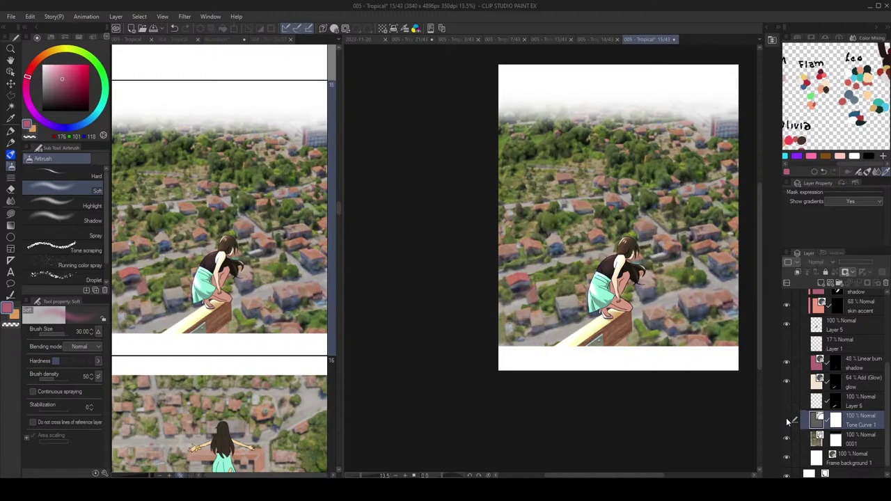
Step: Copy the Tone Curve 1 layer from page 15 and paste it above the 0003 background photo on page 16
left_click(870, 401)
left_click(866, 425)
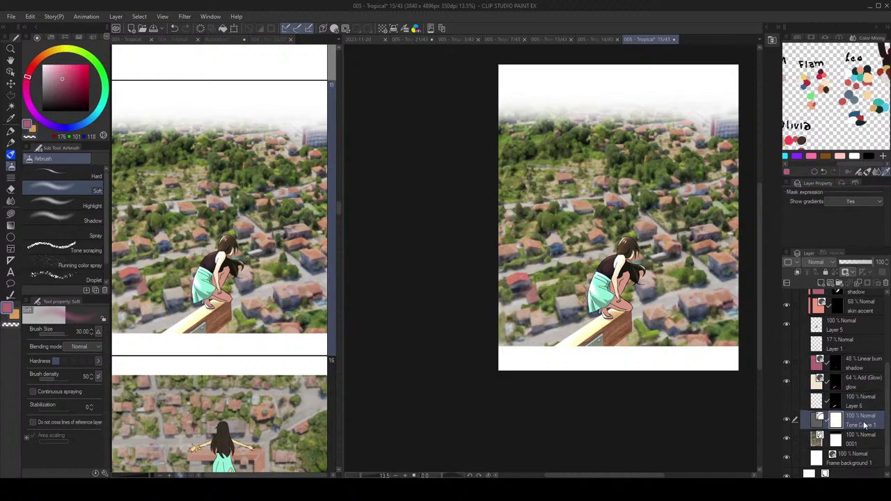
scroll(258, 244, "down", 5)
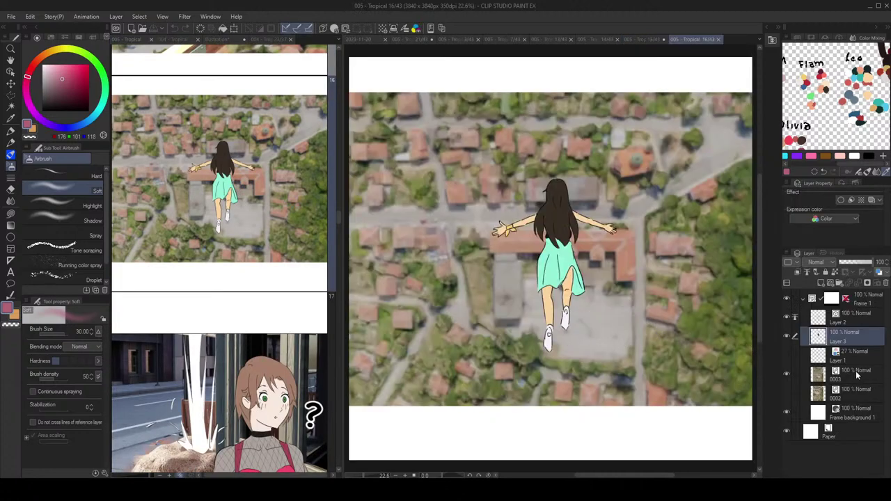
left_click(857, 376)
key("ctrl+v")
scroll(636, 317, "down", 3)
left_click_drag(637, 318, 653, 317)
Step: Compare the background colours of pages 15 and 16 in the story overview and on their opened pages
scroll(253, 272, "up", 5)
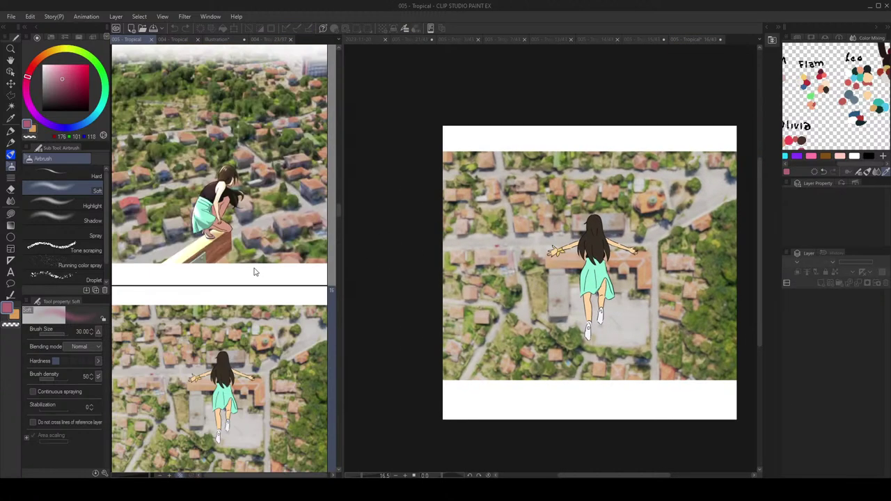
scroll(257, 264, "down", 2)
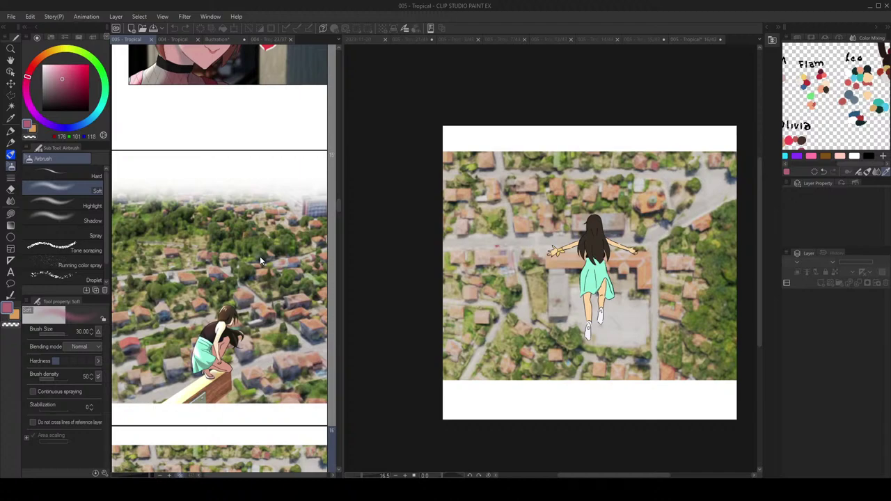
scroll(266, 260, "down", 6)
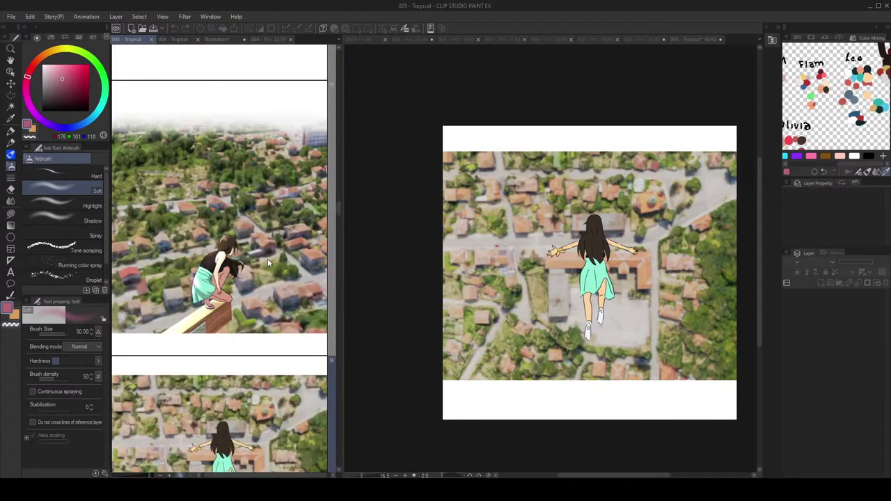
double_click(277, 155)
scroll(606, 276, "up", 2)
scroll(630, 275, "down", 2)
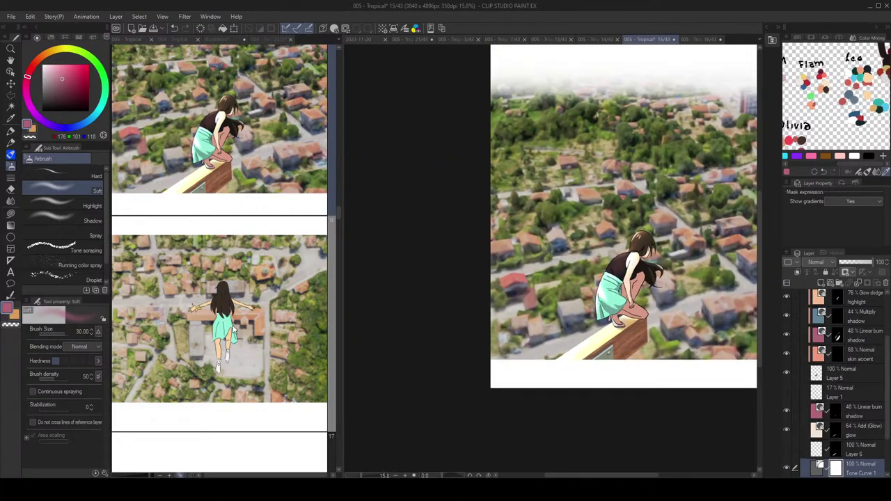
double_click(234, 333)
scroll(654, 282, "up", 2)
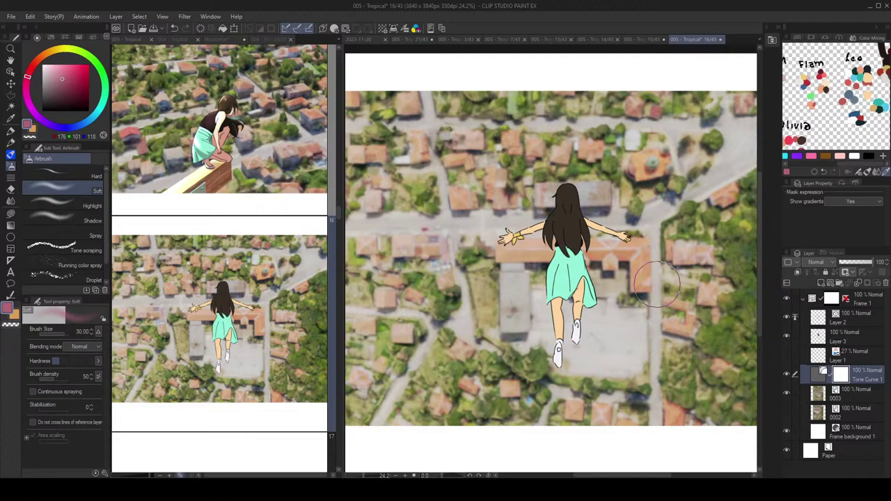
Step: Compare the 0002 and 0003 background photos on page 16 by toggling their visibility, keeping only 0003 shown
left_click(786, 392)
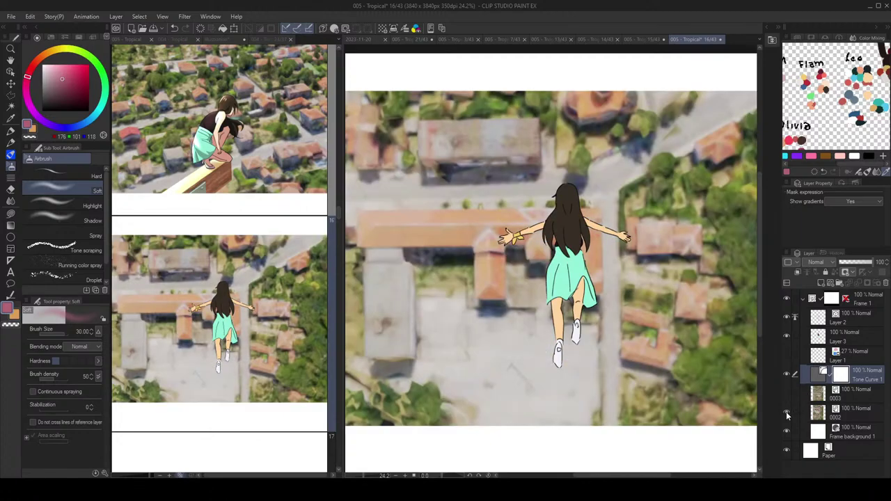
left_click(787, 412)
left_click(786, 393)
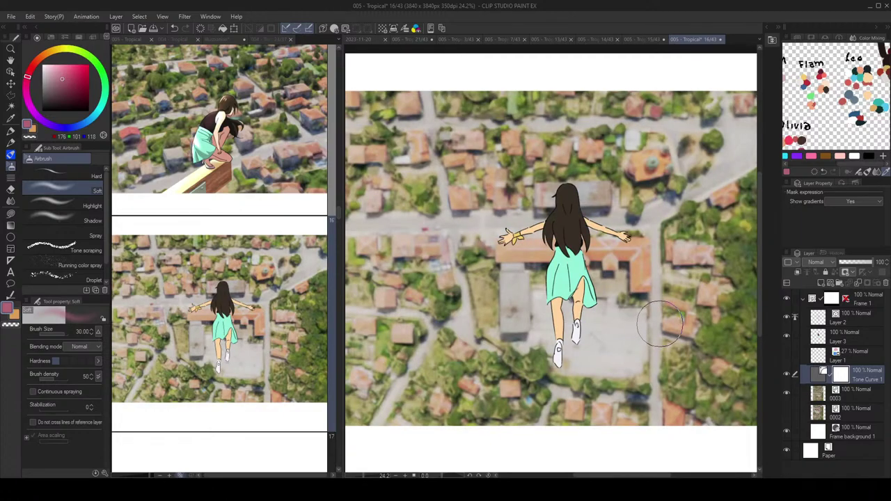
scroll(662, 320, "down", 1)
scroll(661, 320, "down", 2)
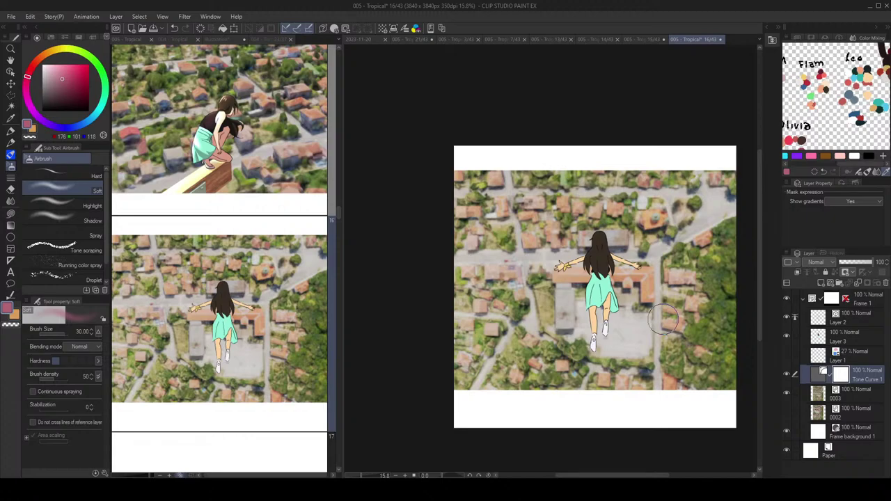
Step: Copy page 15's five shading layers from skin accent up to glow and paste them above Layer 3 on page 16
scroll(247, 185, "up", 3)
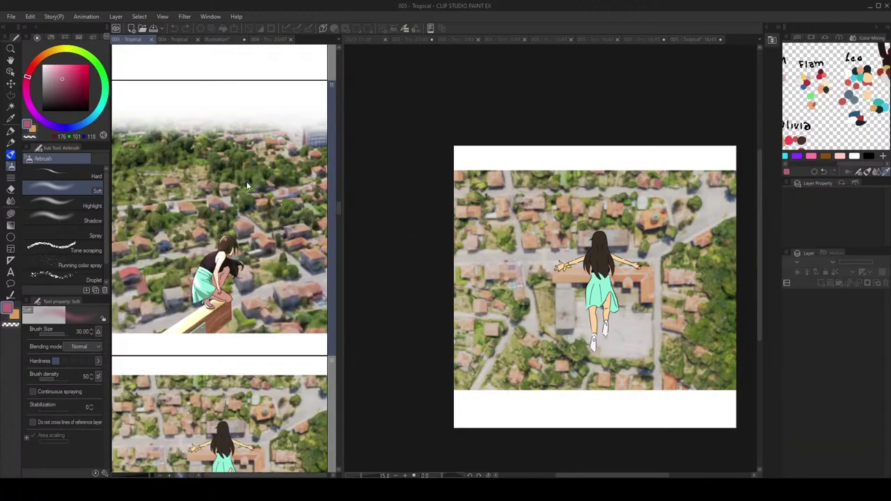
scroll(264, 217, "down", 3)
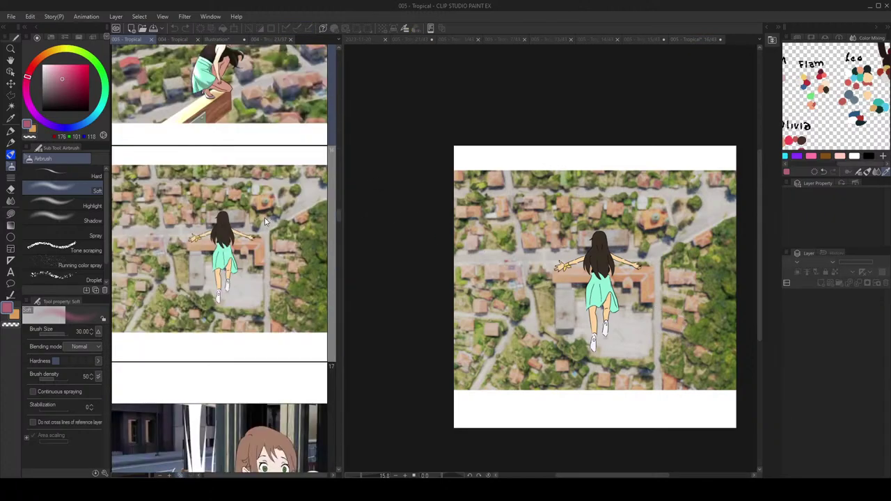
scroll(265, 218, "up", 2)
double_click(255, 188)
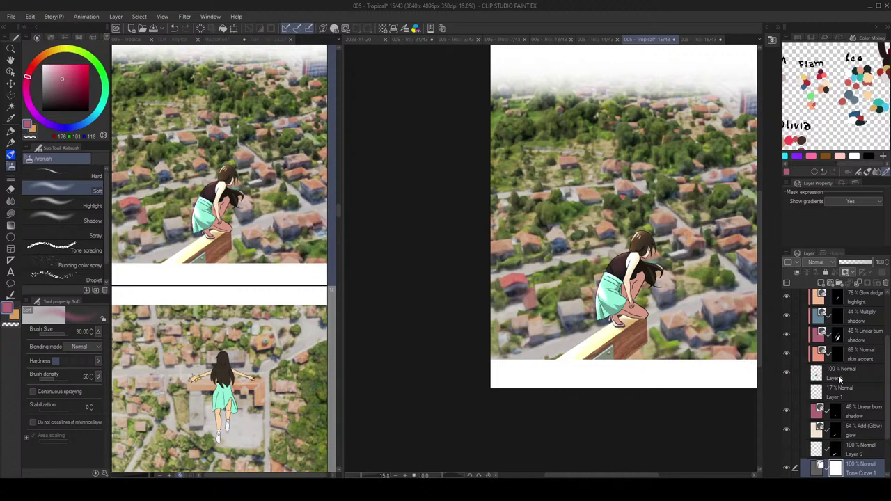
scroll(874, 405, "up", 3)
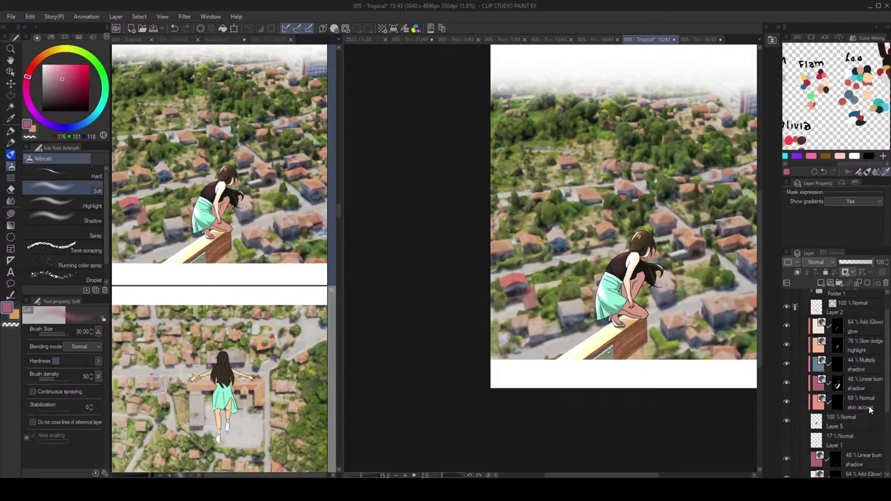
left_click(867, 406)
left_click(864, 333, "shift")
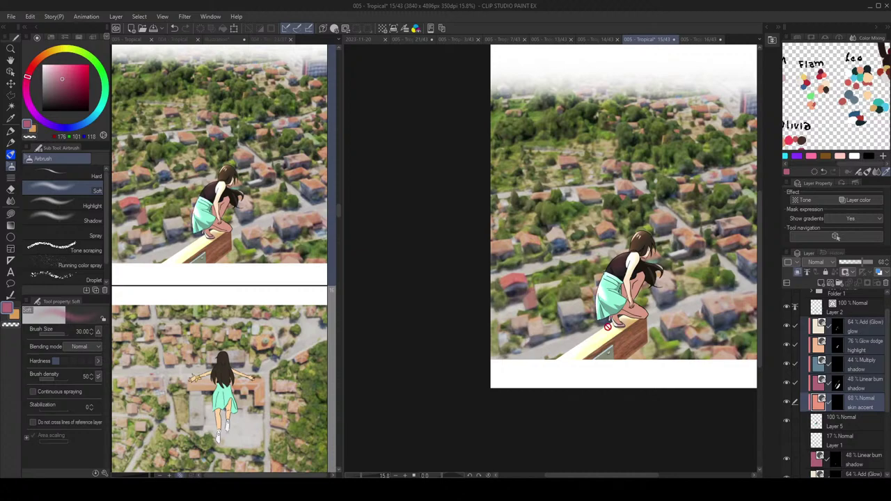
double_click(260, 348)
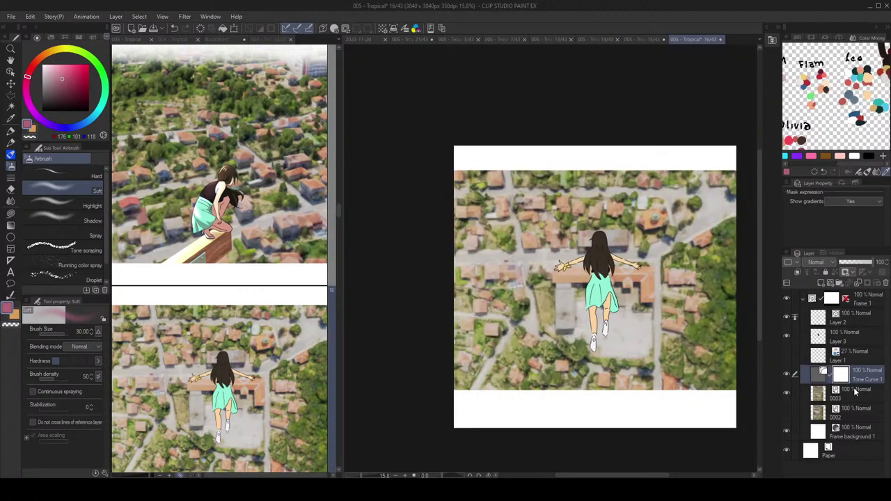
key("ctrl+v")
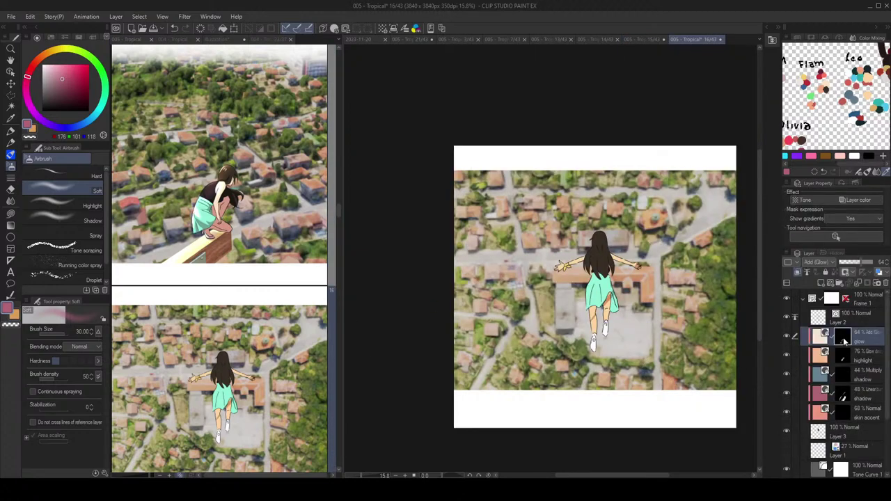
Step: Clear the masks of the five pasted layers: glow, highlight, both shadow layers and skin accent
left_click(845, 360)
left_click(843, 378)
left_click(844, 394)
left_click(845, 412)
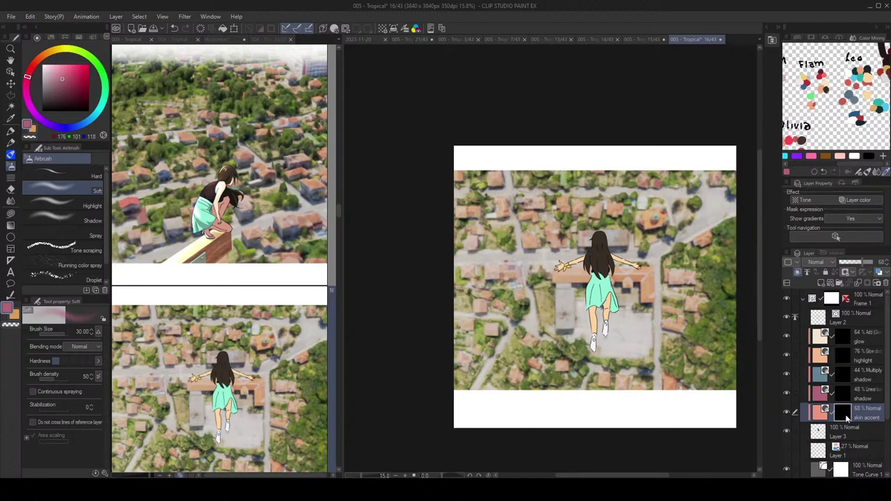
Step: On page 16's Linear burn shadow mask, lasso-fill the whole falling girl and clear the fill back off her body
left_click(845, 393)
key("g")
scroll(616, 296, "up", 2)
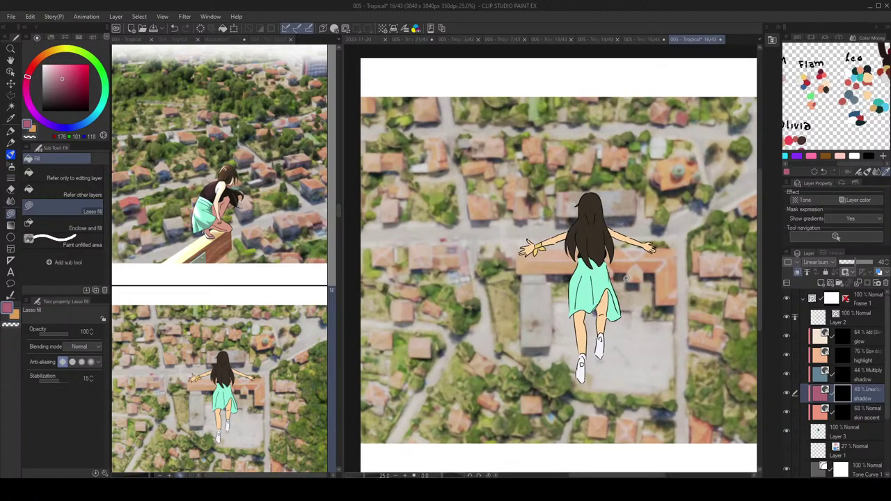
mouse_move(626, 279)
left_mouse_down()
mouse_move(491, 348)
mouse_move(709, 165)
left_mouse_up()
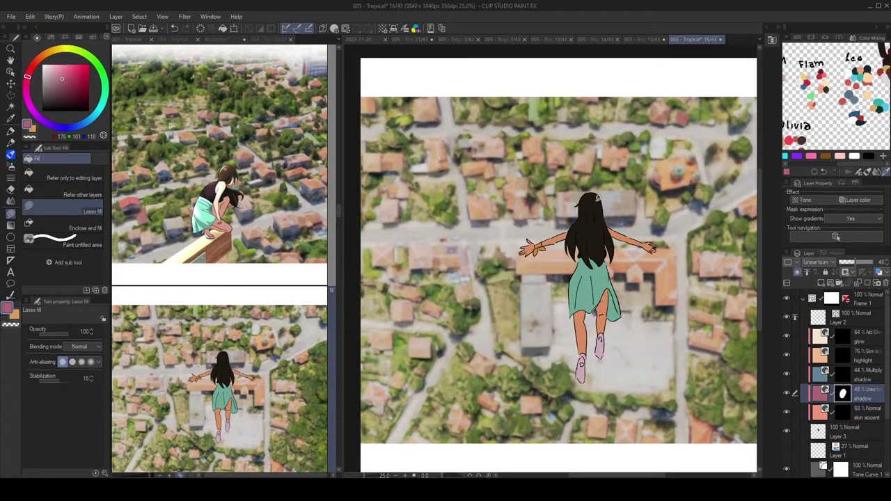
left_click_drag(592, 169, 519, 371)
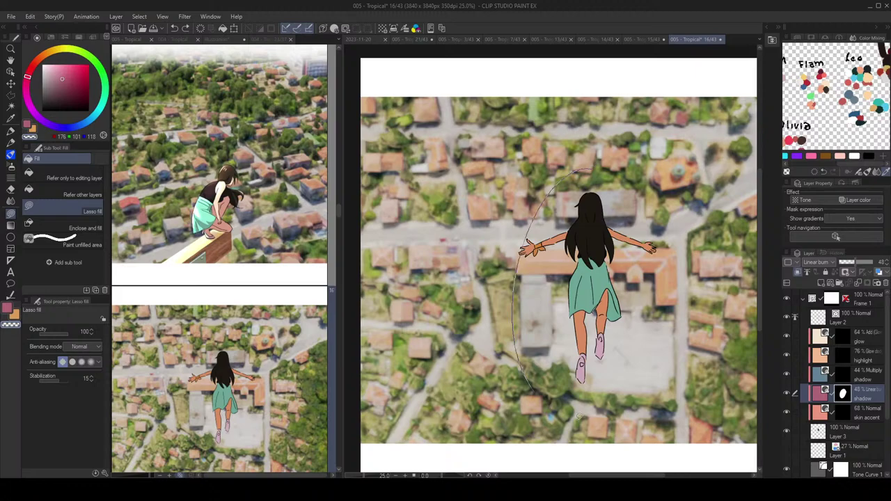
left_click_drag(565, 415, 612, 184)
key("c")
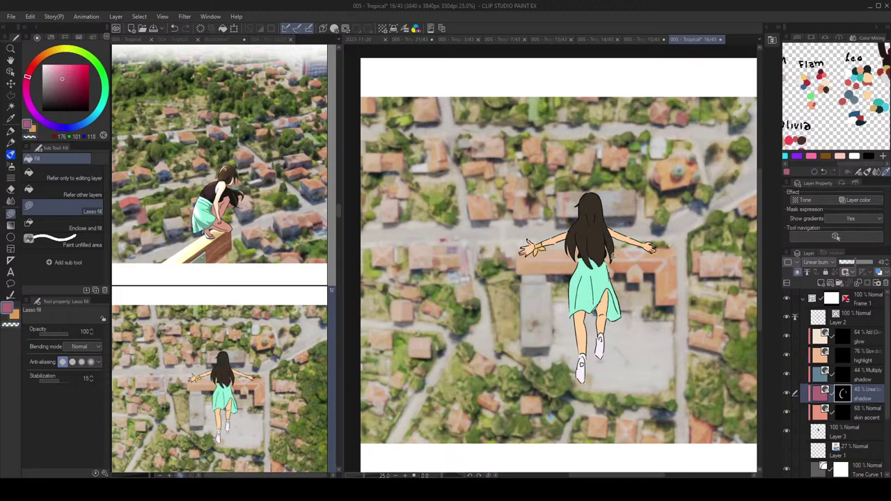
Step: Lasso-fill Linear burn shadows on the falling girl's hair centre, right upper arm, right skirt flap and the leg beneath it
scroll(610, 239, "up", 2)
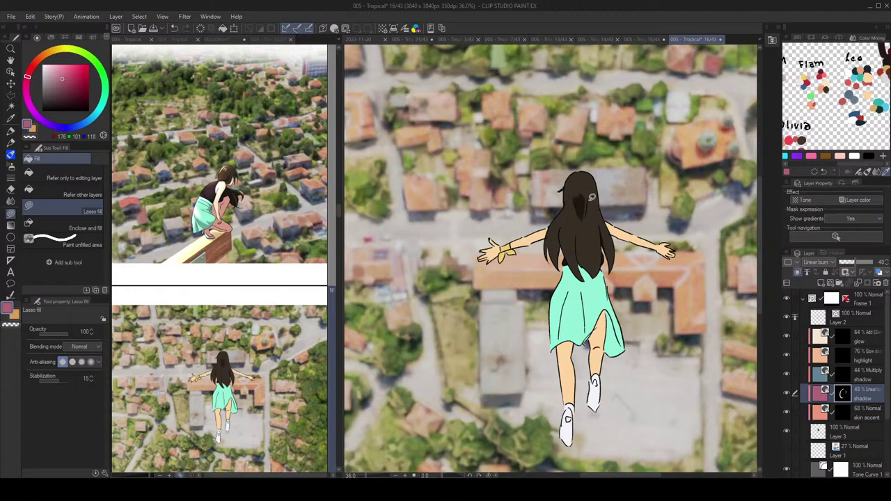
key("c")
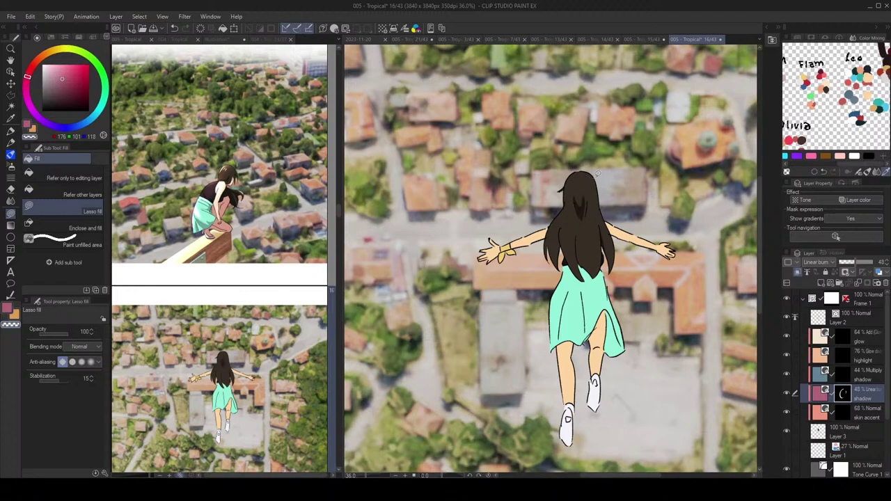
key("c")
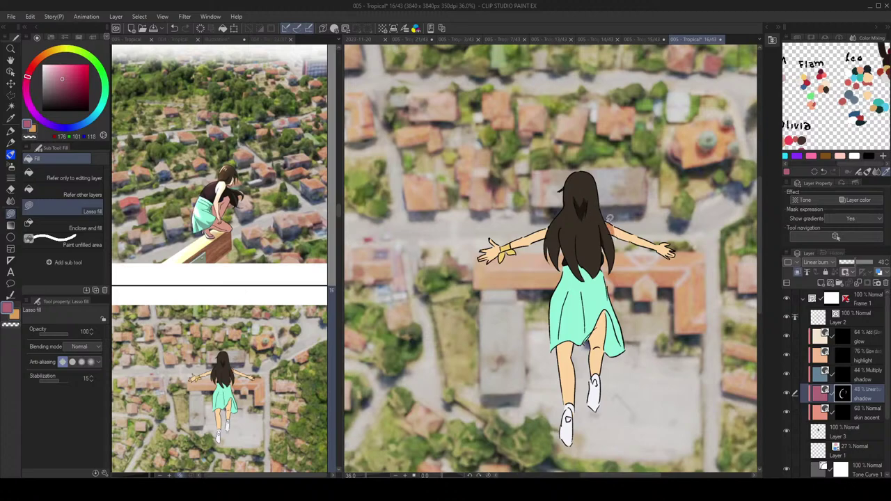
left_click_drag(639, 257, 630, 246)
mouse_move(625, 307)
left_mouse_down()
mouse_move(635, 306)
mouse_move(614, 295)
mouse_move(606, 302)
mouse_move(612, 294)
mouse_move(630, 305)
mouse_move(634, 341)
mouse_move(619, 286)
left_mouse_up()
key("ctrl+z")
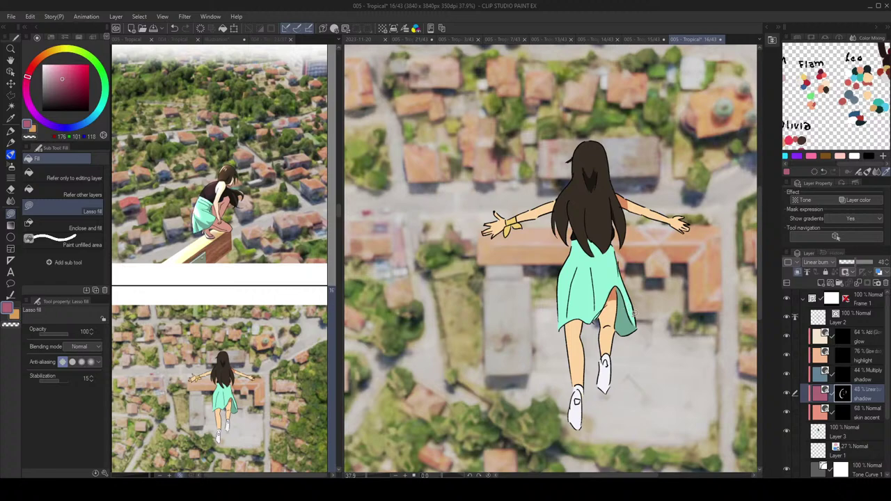
Step: Add lasso-filled shadows along the central skirt fold and on both of the falling girl's shoes
mouse_move(596, 306)
left_mouse_down()
mouse_move(589, 269)
mouse_move(615, 278)
left_mouse_up()
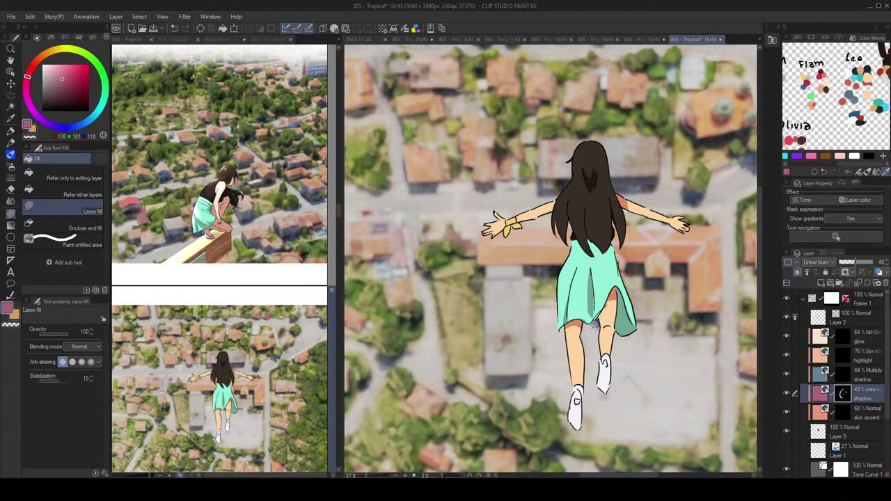
key("c")
key("c")
scroll(585, 383, "down", 2)
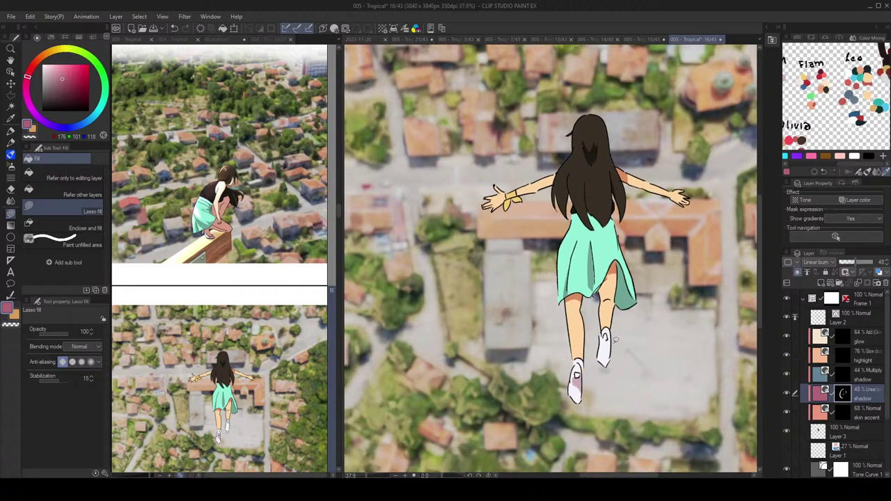
mouse_move(604, 337)
left_mouse_down()
mouse_move(612, 361)
mouse_move(603, 340)
left_mouse_up()
scroll(605, 341, "up", 4)
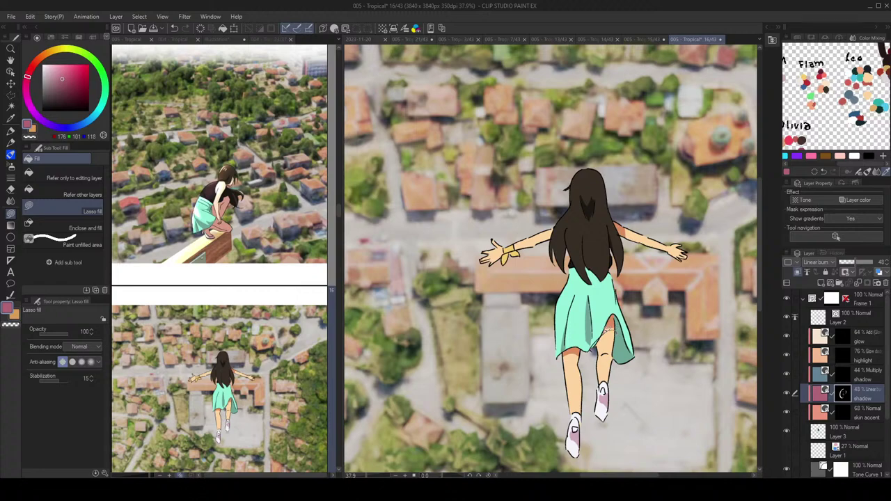
Step: Refine the falling girl's Linear burn shadows where the hair meets her right shoulder and arm
scroll(613, 327, "up", 2)
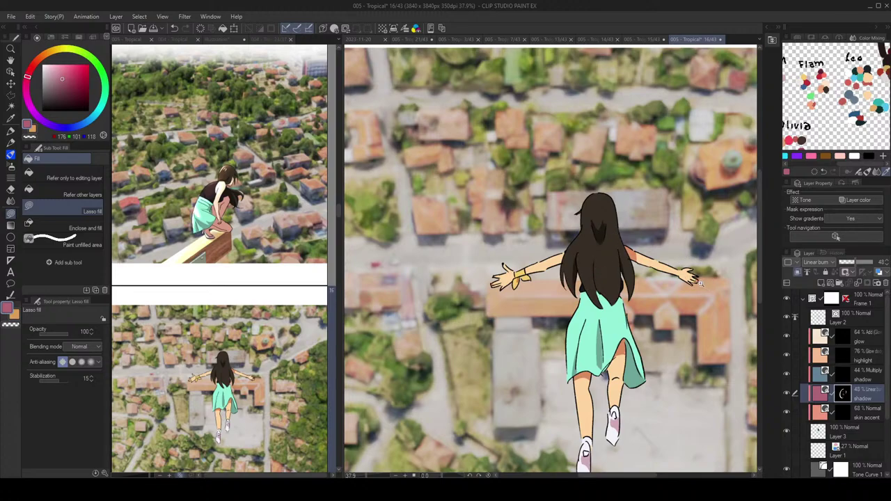
scroll(696, 282, "down", 2)
scroll(717, 289, "down", 2)
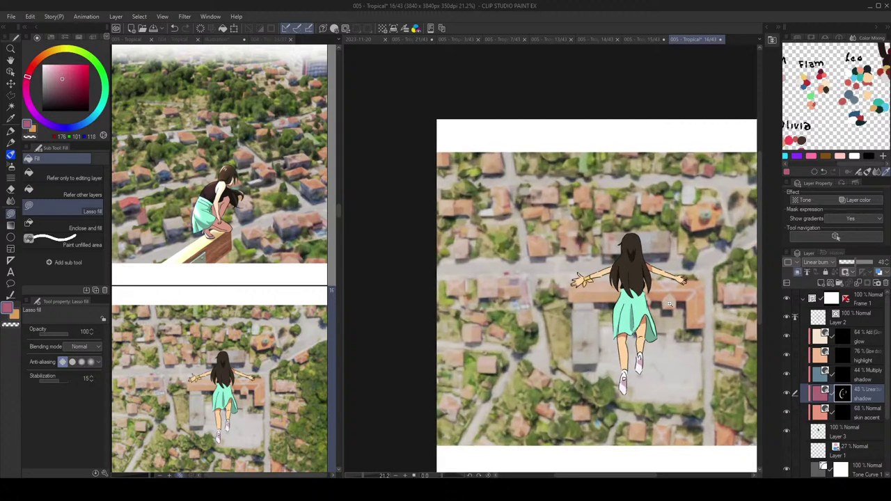
scroll(652, 301, "up", 1)
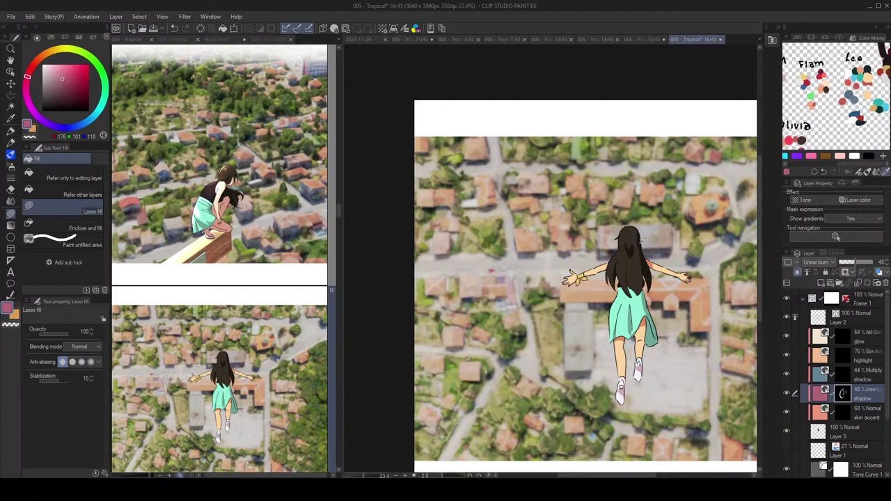
key("c")
key("c")
mouse_move(649, 258)
left_mouse_down()
mouse_move(658, 272)
mouse_move(658, 253)
left_mouse_up()
key("c")
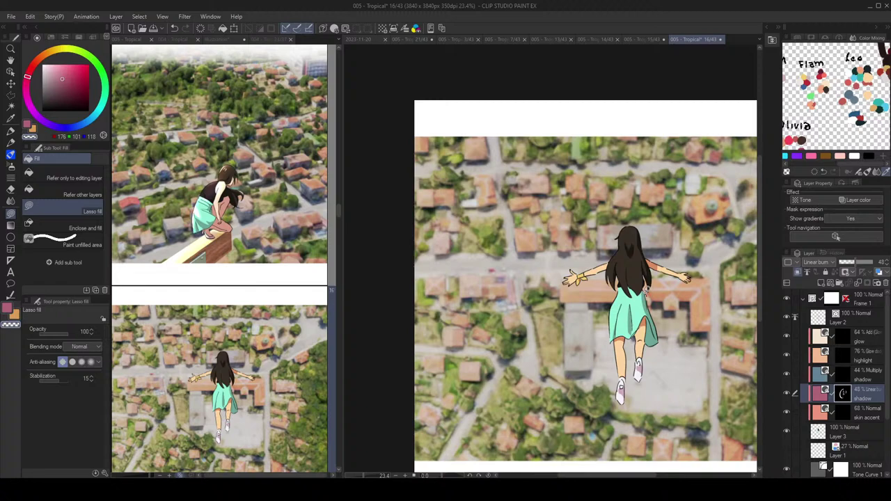
Step: Touch up the shadow on the falling girl's skirt just below the ends of her hair
key("c")
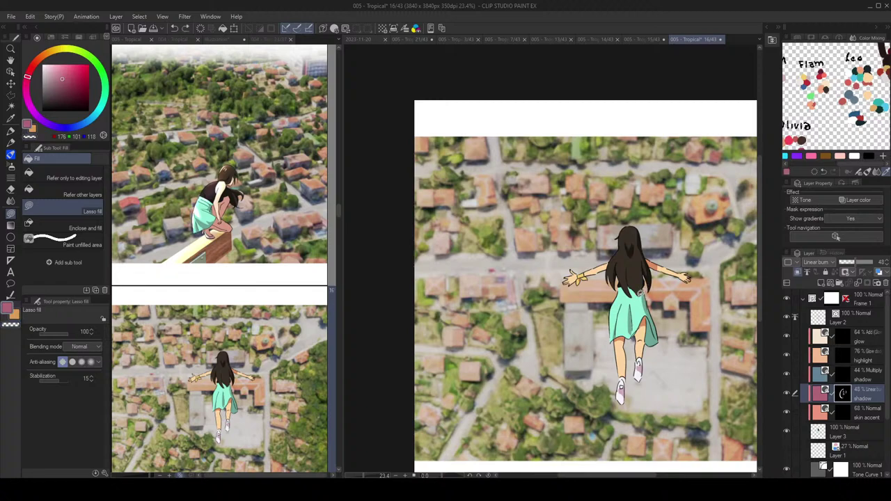
key("ctrl+z")
mouse_move(642, 291)
left_mouse_down()
mouse_move(631, 293)
mouse_move(644, 300)
left_mouse_up()
key("ctrl+z")
key("c")
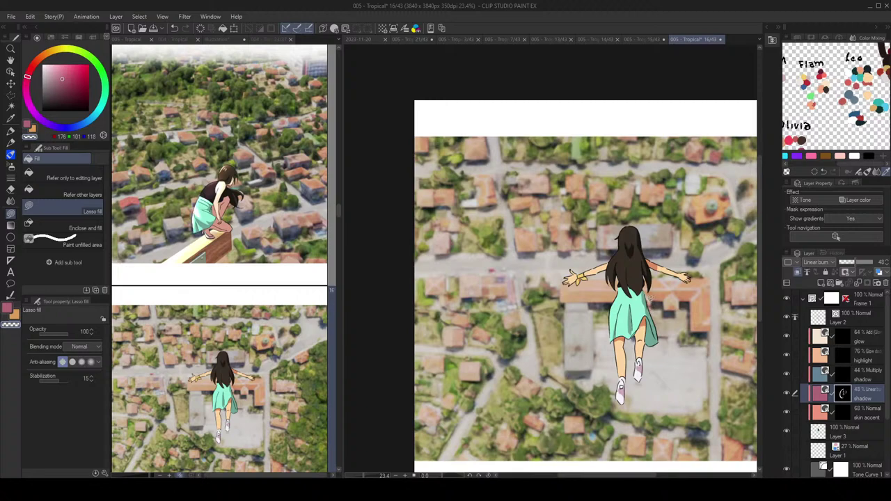
key("c")
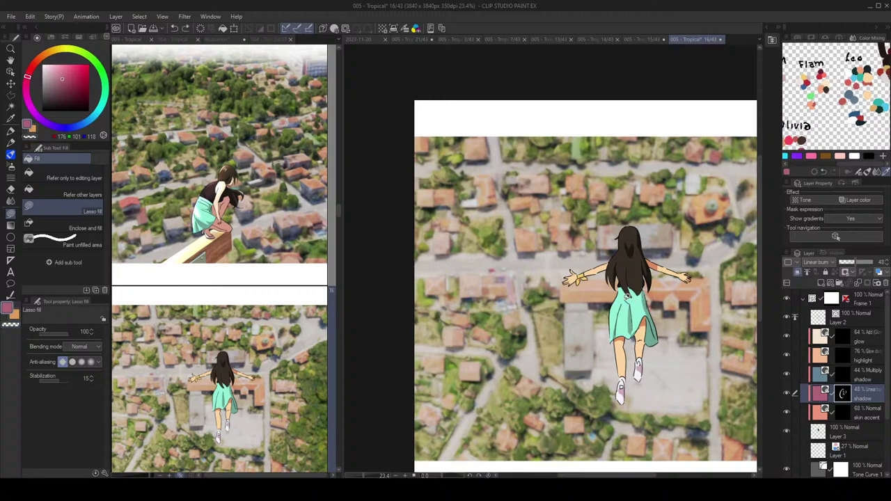
scroll(652, 304, "down", 2)
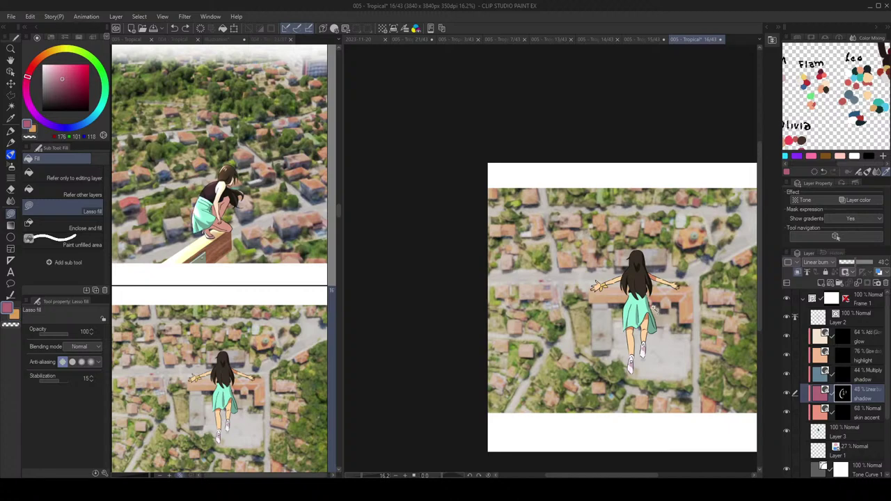
scroll(654, 309, "up", 1)
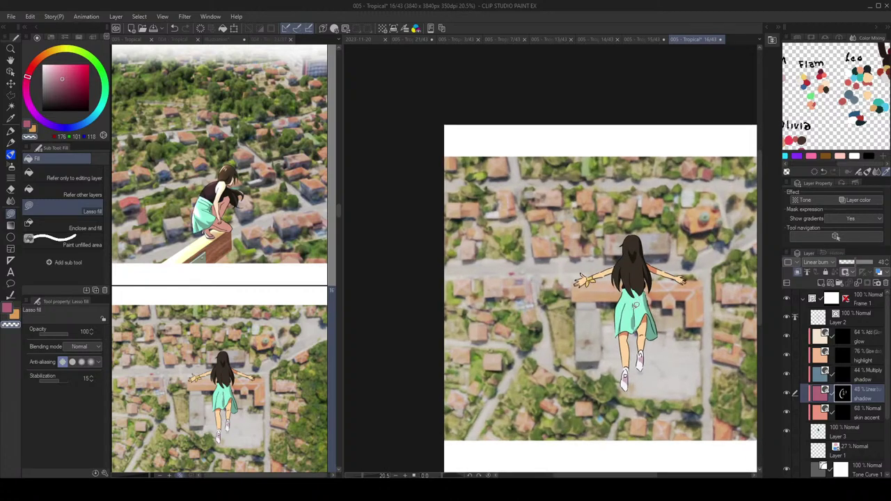
key("c")
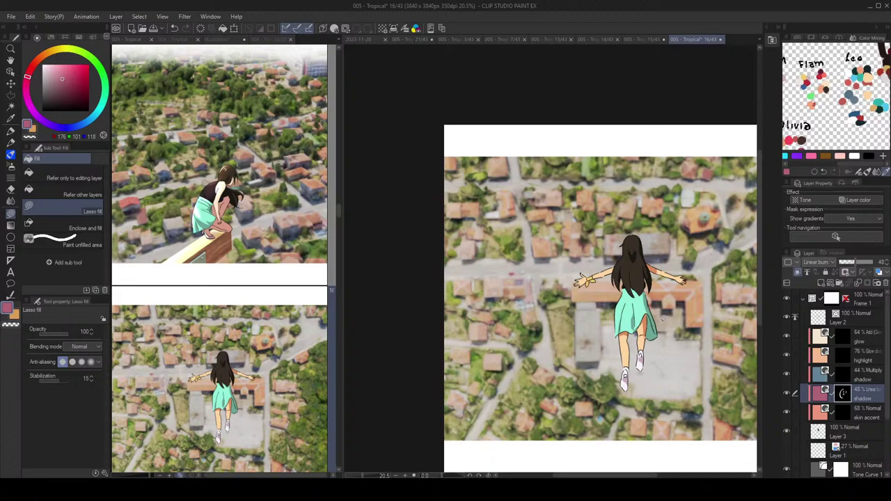
Step: Open page 15 and toggle its Glow dodge highlight layer to compare the crouching girl with and without highlights
double_click(217, 227)
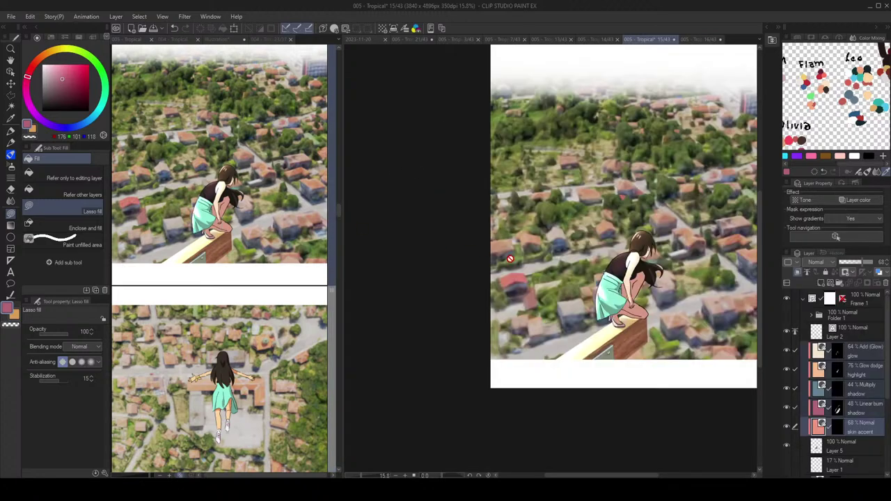
left_click_drag(494, 255, 632, 259)
left_click_drag(754, 314, 696, 305)
left_click(841, 374)
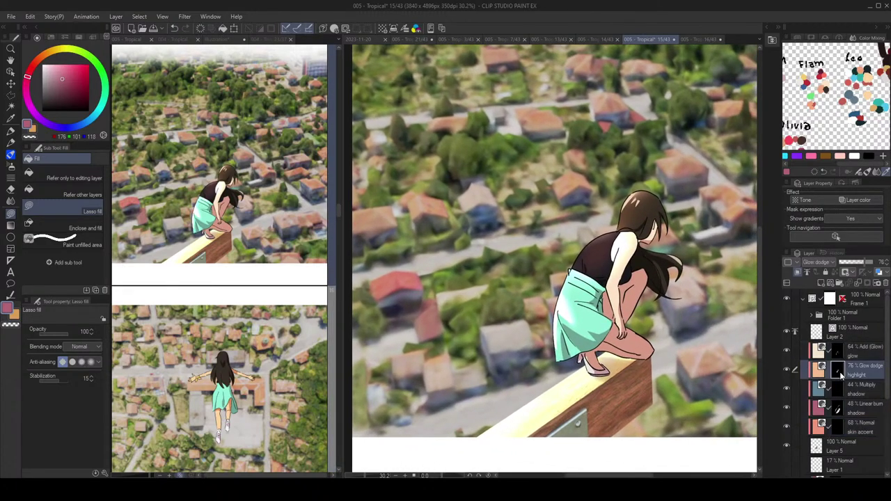
left_click(788, 371)
left_click(788, 371)
Step: Retouch the highlight mask around the crouching girl's shoulder with the Soft airbrush at size 10, then save and review page 15
key("b")
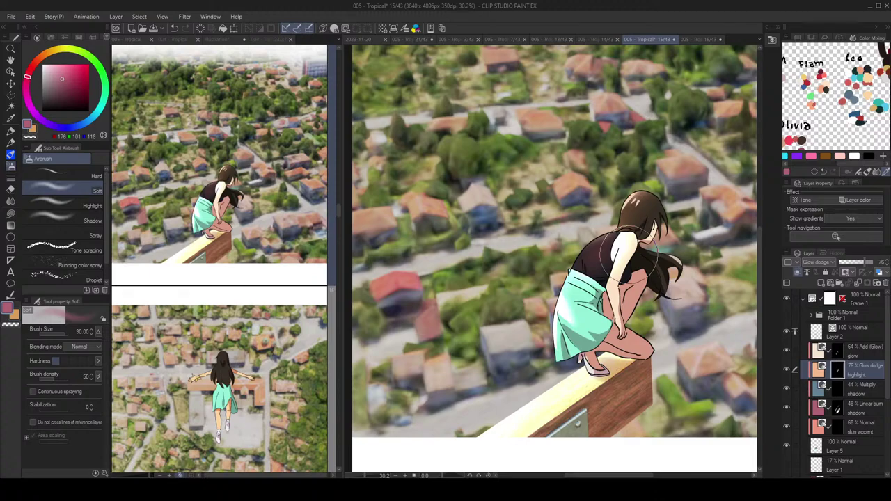
key("bracketleft")
key("bracketleft")
left_click_drag(630, 241, 625, 257)
scroll(667, 237, "down", 3)
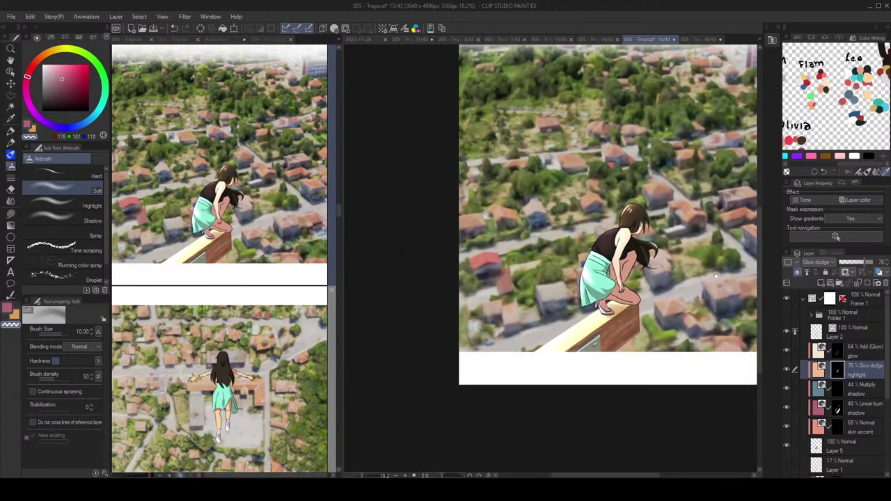
left_click_drag(668, 243, 669, 218)
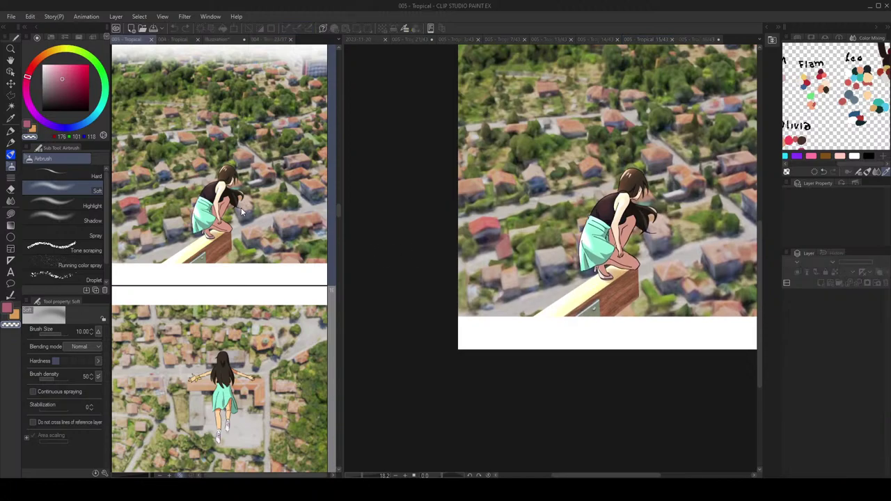
scroll(242, 218, "down", 2)
double_click(238, 264)
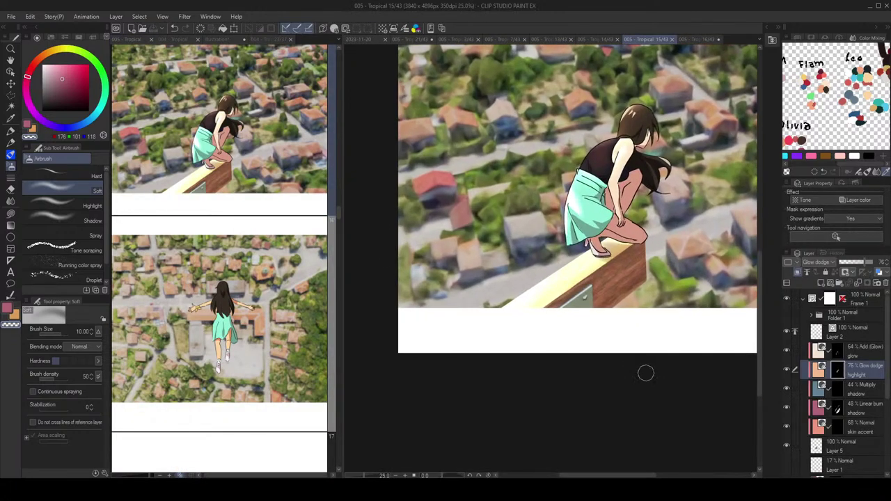
scroll(566, 304, "up", 3)
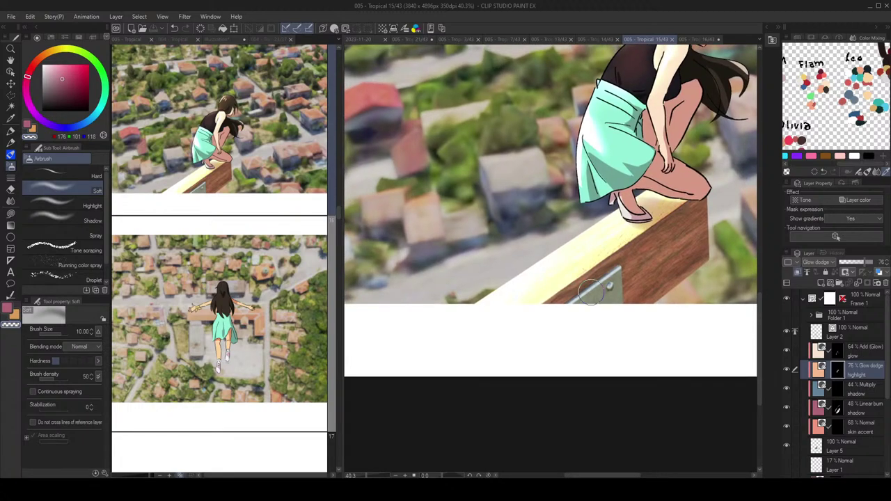
scroll(591, 292, "down", 4)
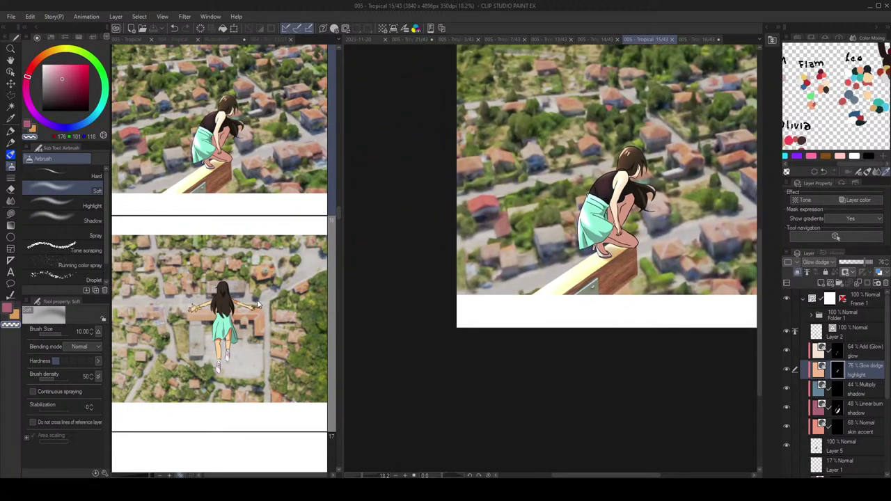
Step: On page 16, set the Linear burn shadow layer's opacity to 77% and change its fill colour to blue
double_click(258, 304)
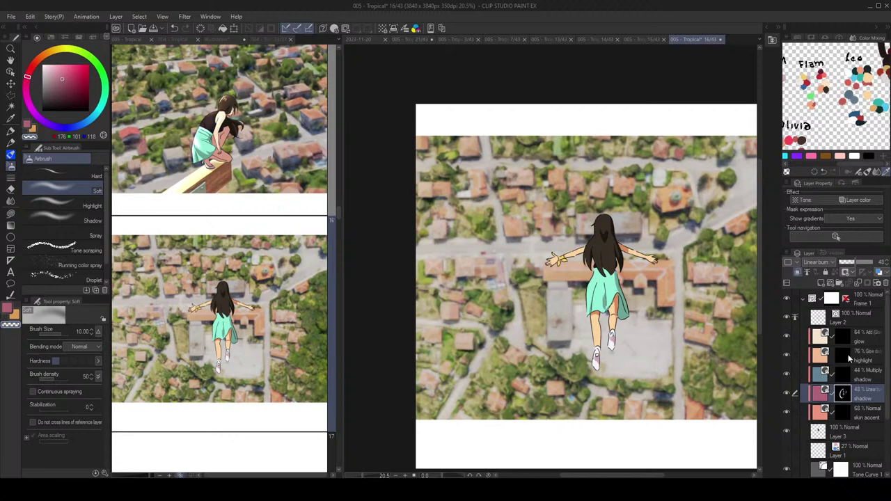
left_click(850, 359)
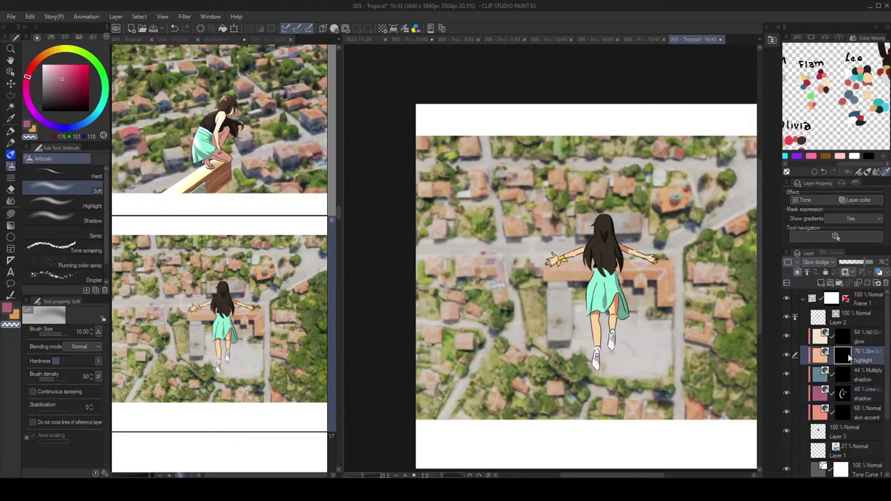
left_click(848, 395)
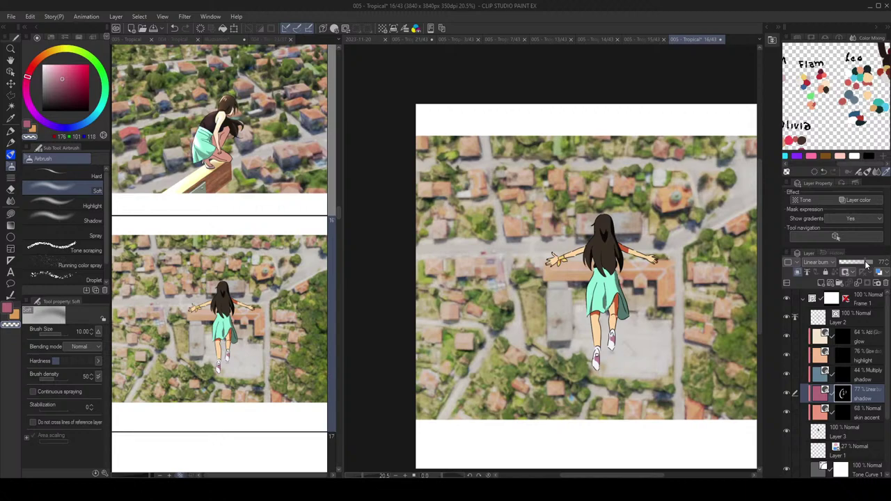
double_click(821, 397)
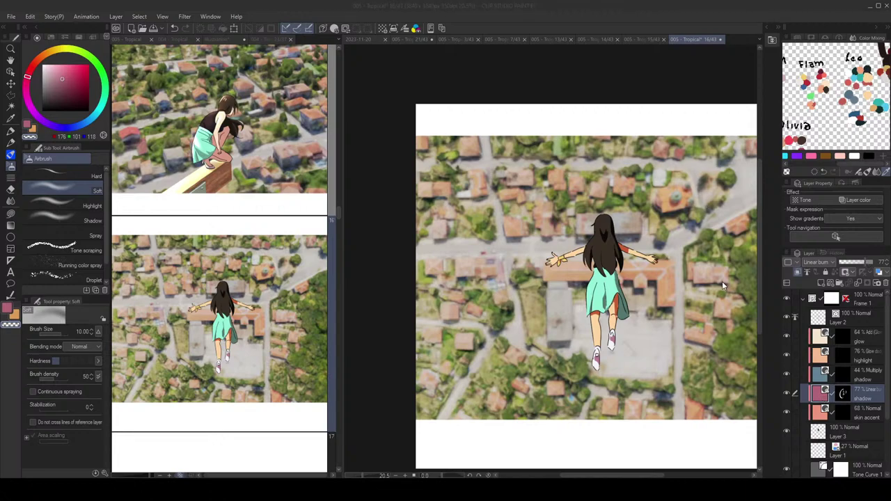
scroll(706, 268, "down", 1)
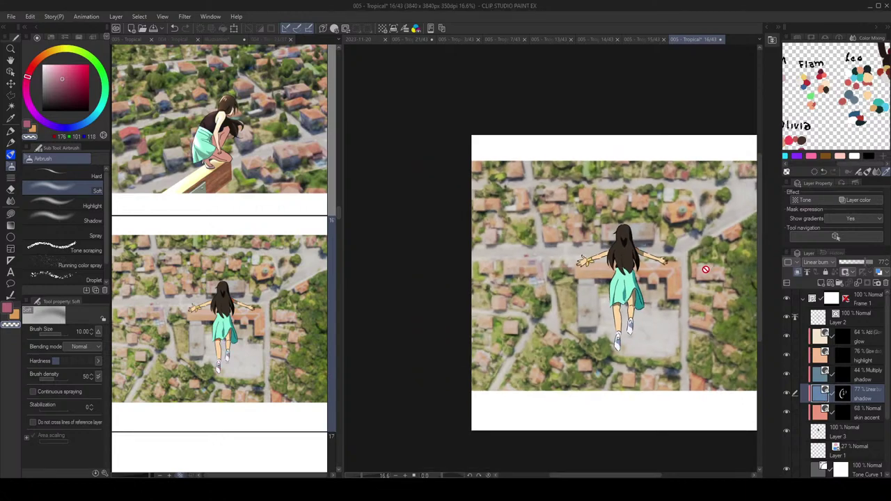
left_click(708, 263)
Step: On page 15, set the opacity of the crouching girl's Linear burn shadow layer to 77%
double_click(247, 130)
left_click(862, 389)
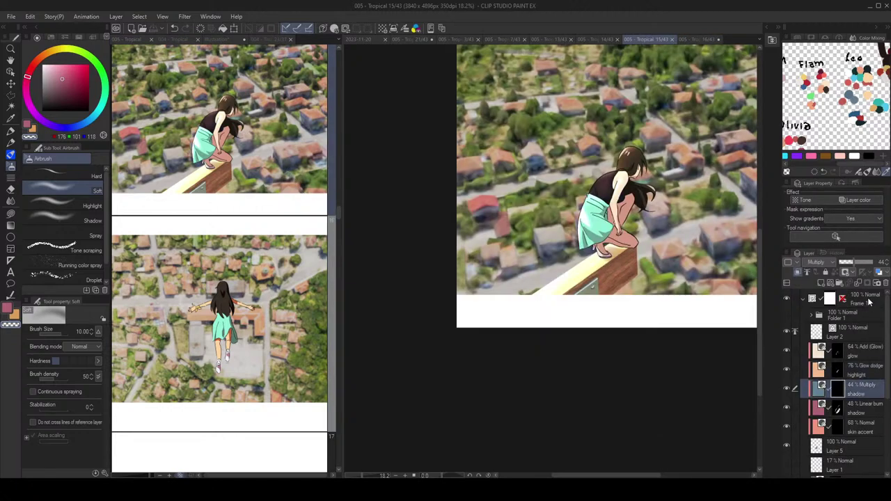
left_click(864, 407)
left_click(864, 263)
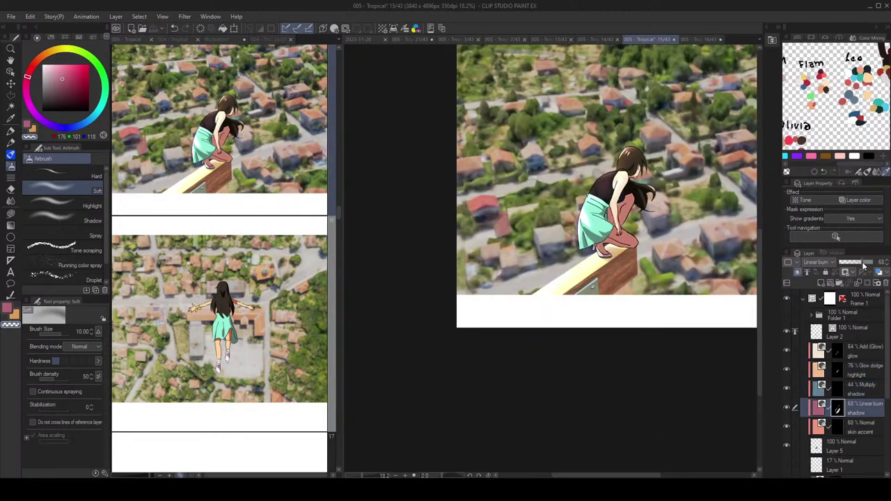
mouse_move(864, 265)
left_mouse_down()
mouse_move(878, 268)
mouse_move(869, 266)
left_mouse_up()
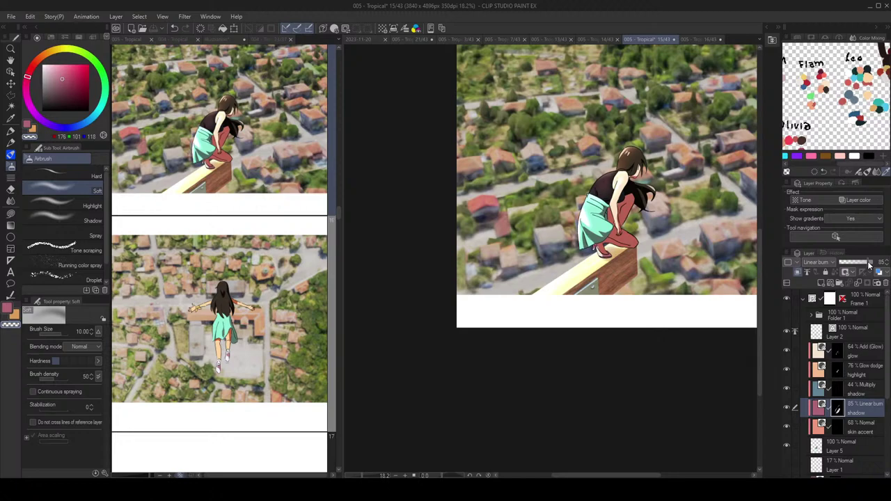
left_click_drag(869, 266, 866, 266)
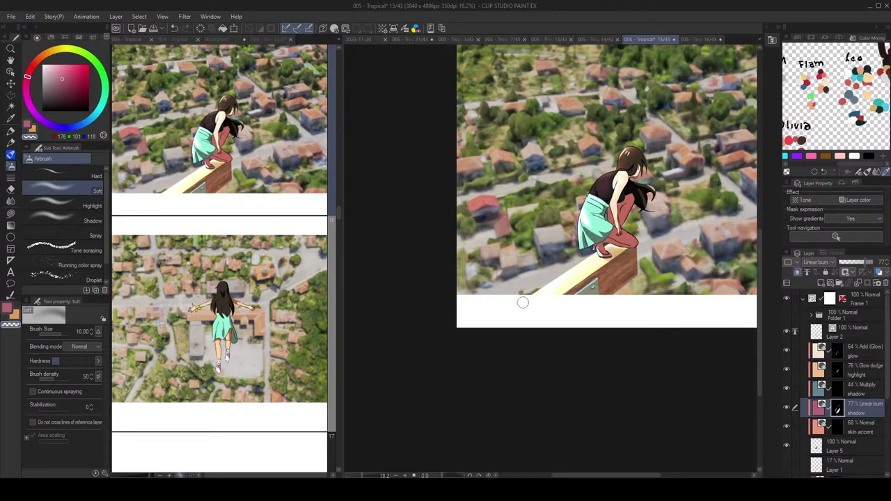
Step: On page 16, set the Linear burn shadow layer's opacity to 64% and make its mask the editing target
double_click(228, 301)
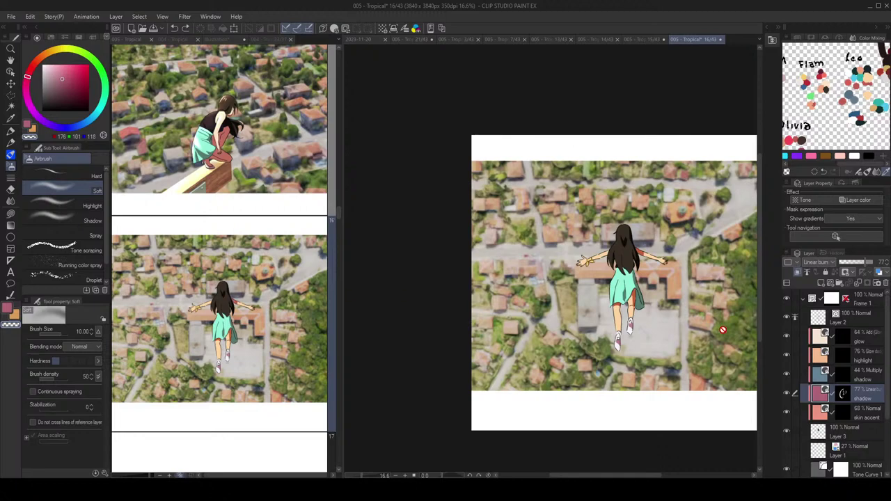
left_click(861, 265)
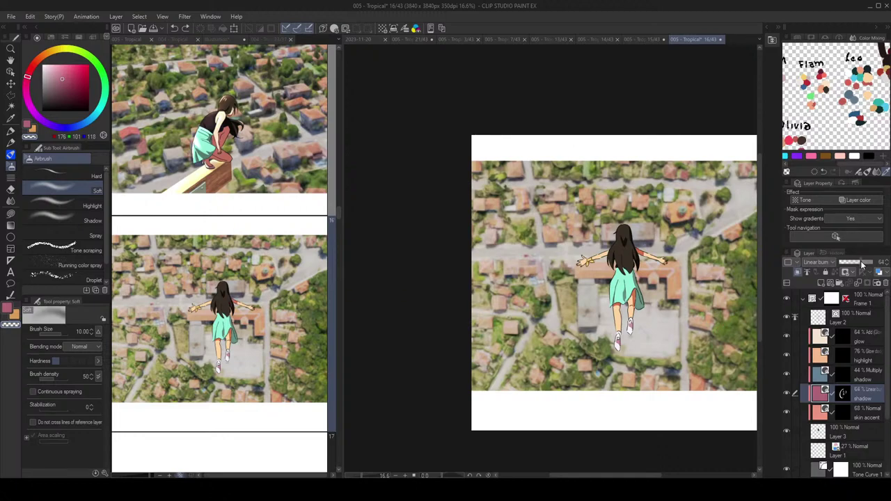
left_click(844, 394)
Step: Refine the fold shadows on the falling girl's skirt with Lasso fill, alternating between the drawing colour and transparent
key("g")
key("g")
scroll(677, 301, "up", 2)
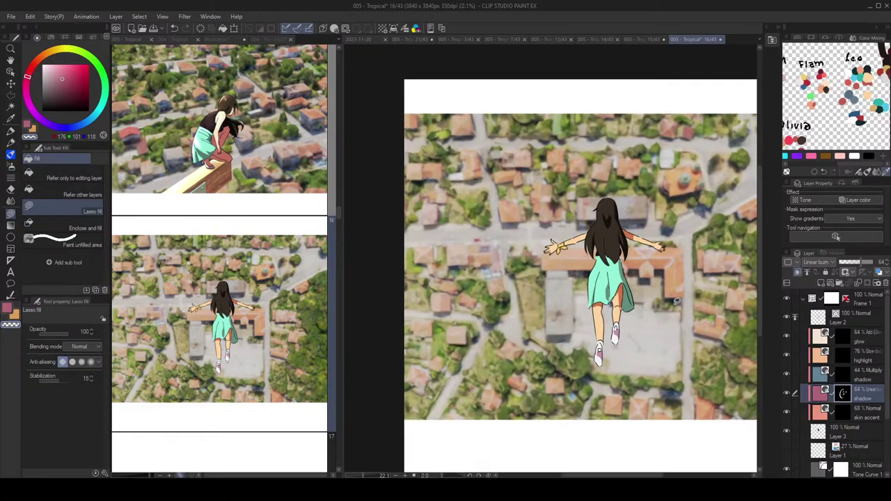
left_click_drag(677, 301, 674, 289)
scroll(624, 254, "up", 3)
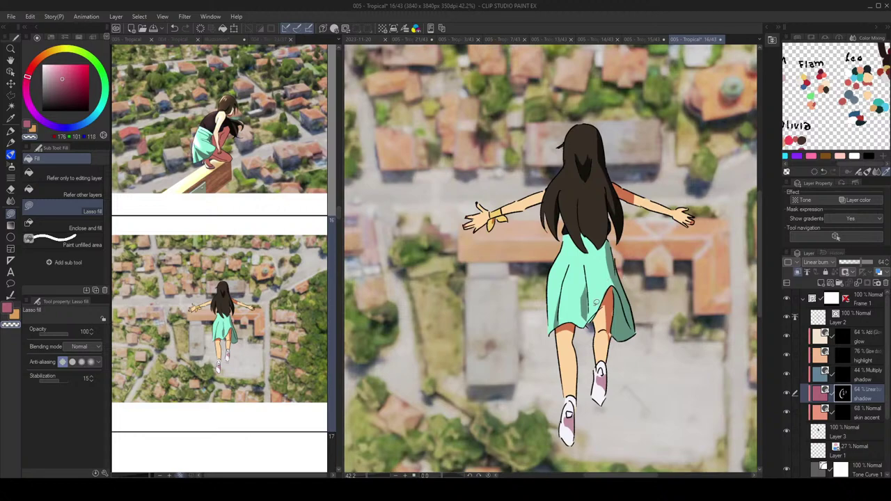
key("c")
left_click_drag(579, 310, 589, 245)
key("c")
mouse_move(590, 295)
left_mouse_down()
mouse_move(588, 331)
mouse_move(605, 300)
left_mouse_up()
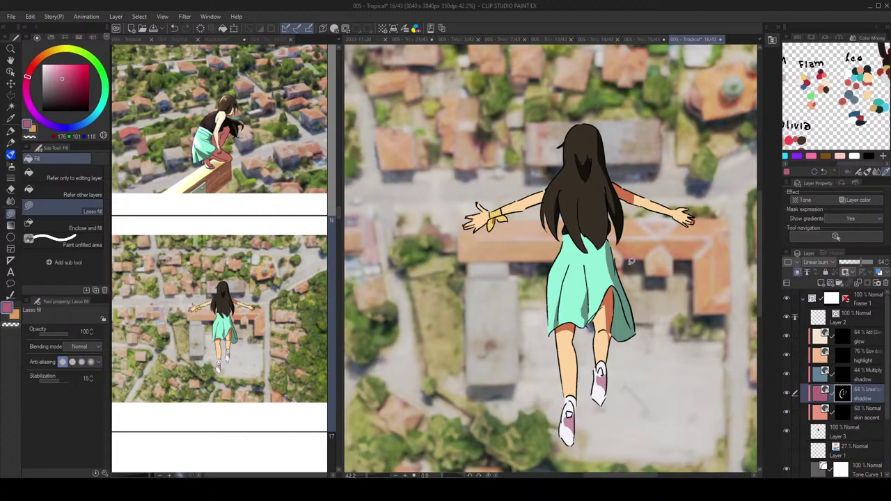
Step: Compare the shading of the falling girl on page 16 with the crouching girl on page 15
scroll(657, 220, "down", 2)
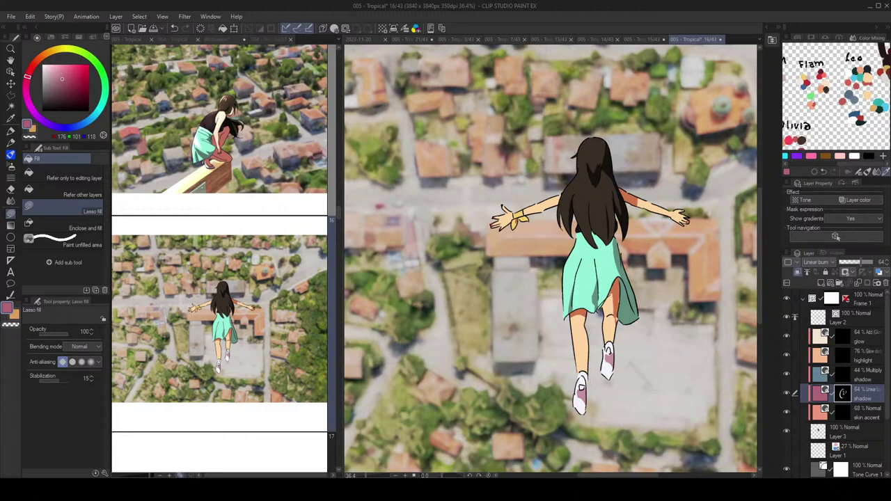
left_click(687, 40)
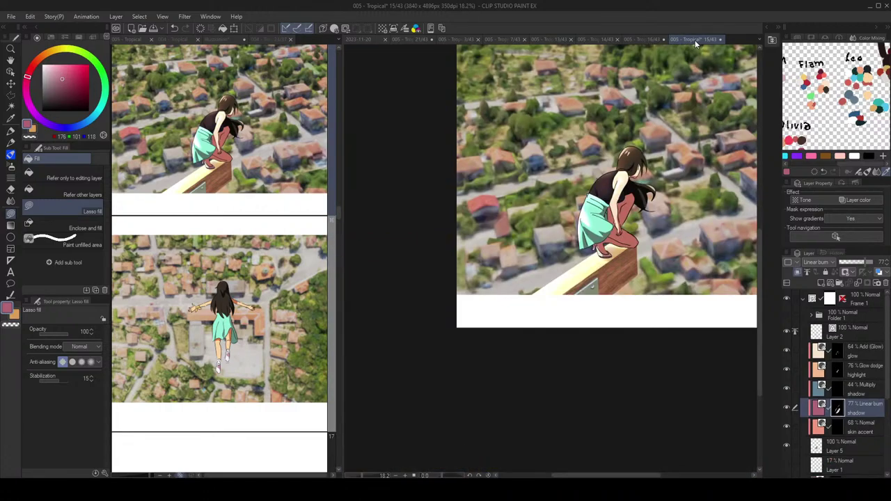
left_click(626, 39)
left_click(687, 39)
left_click(644, 39)
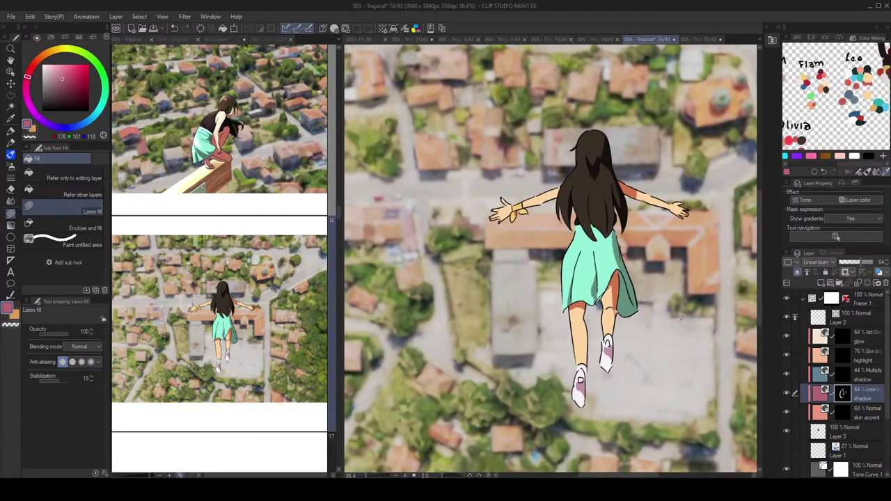
Step: On page 15, touch up the crouching girl's Linear burn shadow mask with Lasso fill and soften it with Blur
double_click(276, 170)
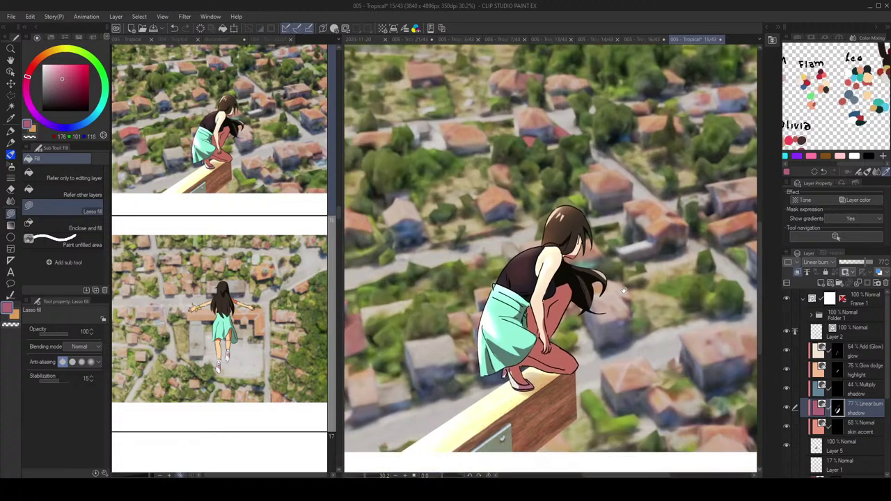
key("j")
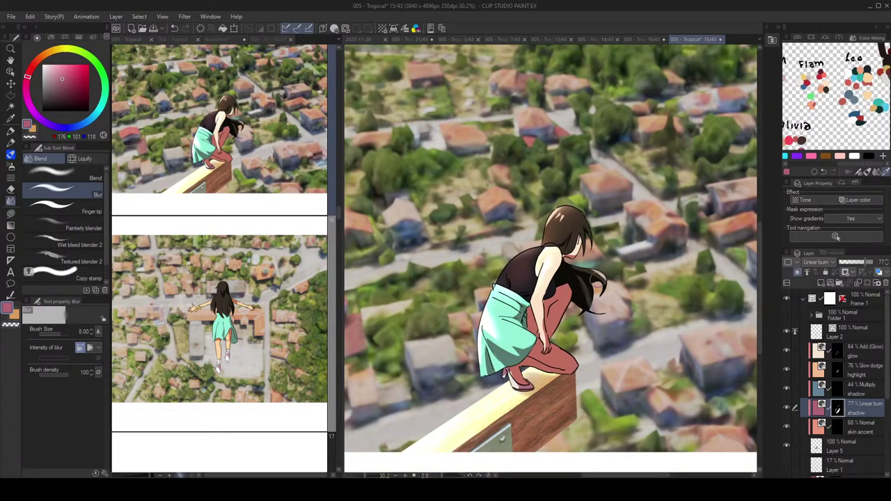
key("g")
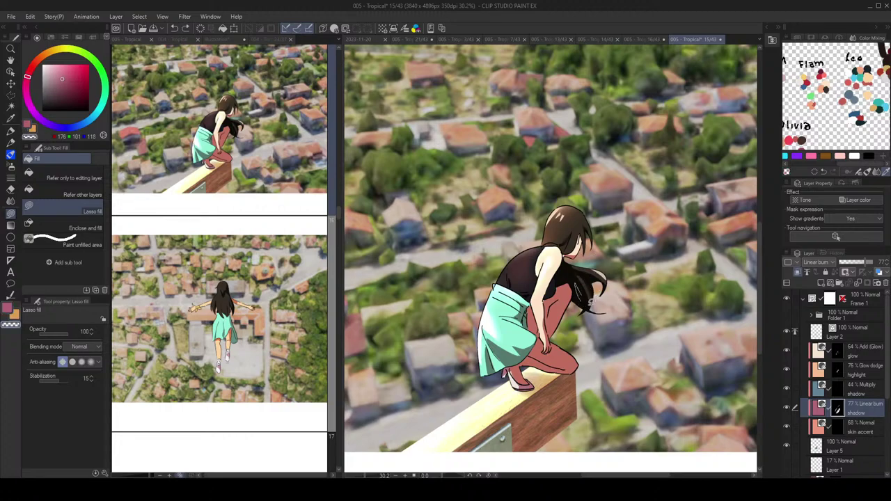
scroll(578, 283, "down", 2)
scroll(612, 304, "up", 3)
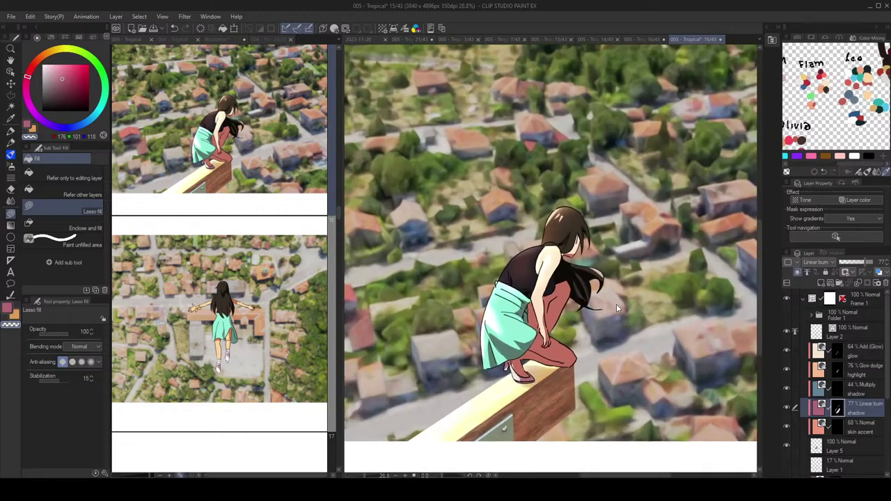
key("j")
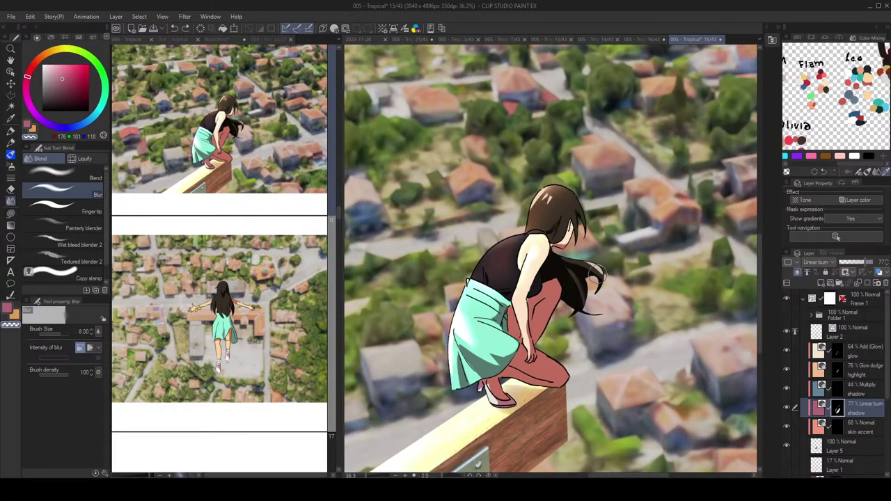
scroll(606, 263, "down", 1)
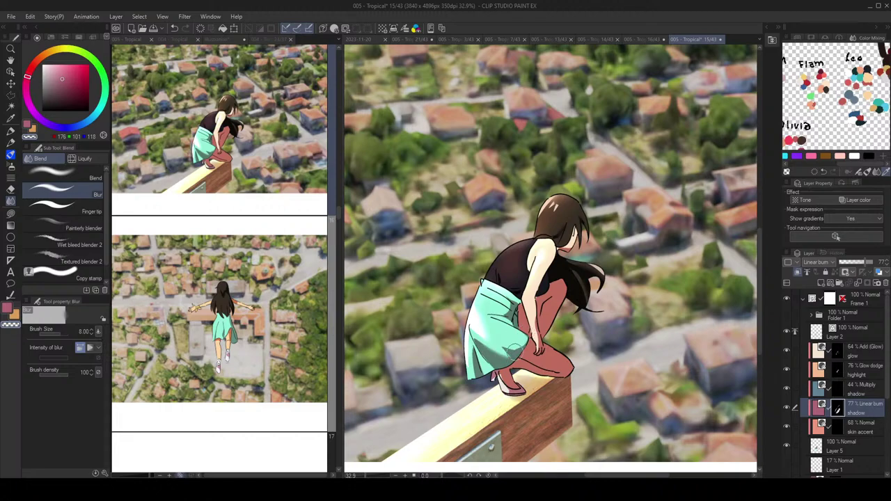
scroll(593, 318, "down", 2)
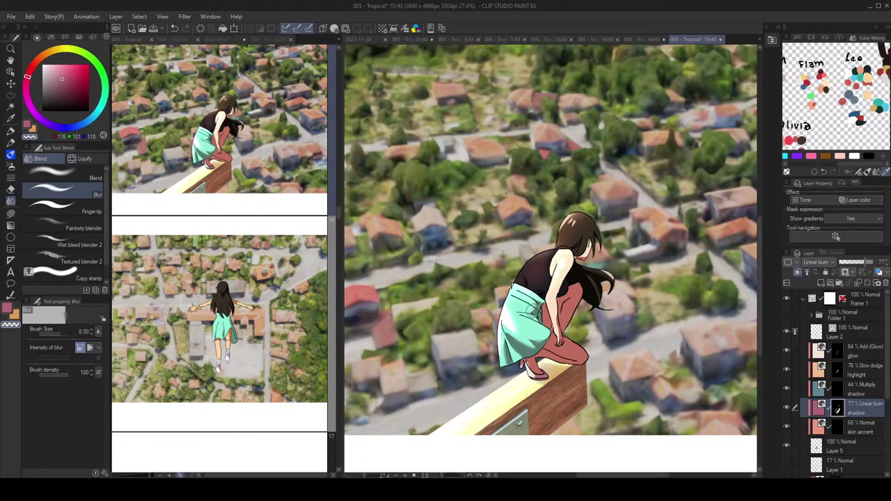
Step: Continue adjusting and blurring the shadow shapes on the crouching girl, saving page 15 along the way
key("g")
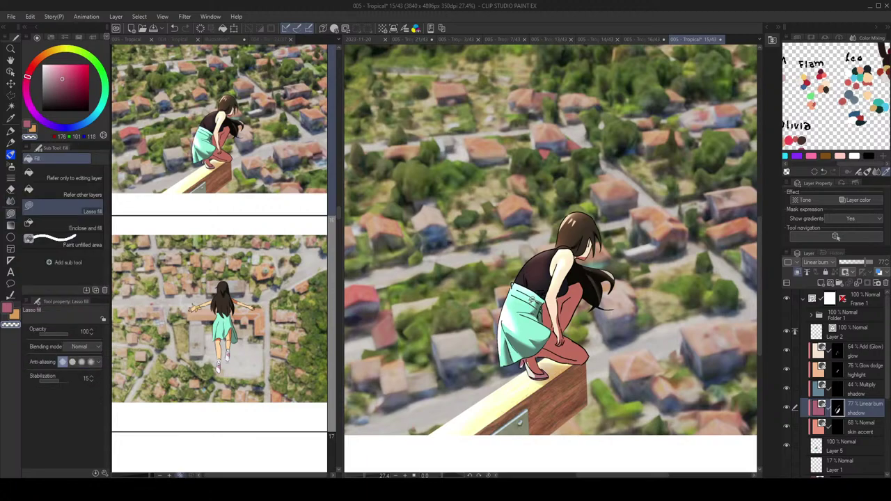
key("c")
scroll(590, 283, "down", 2)
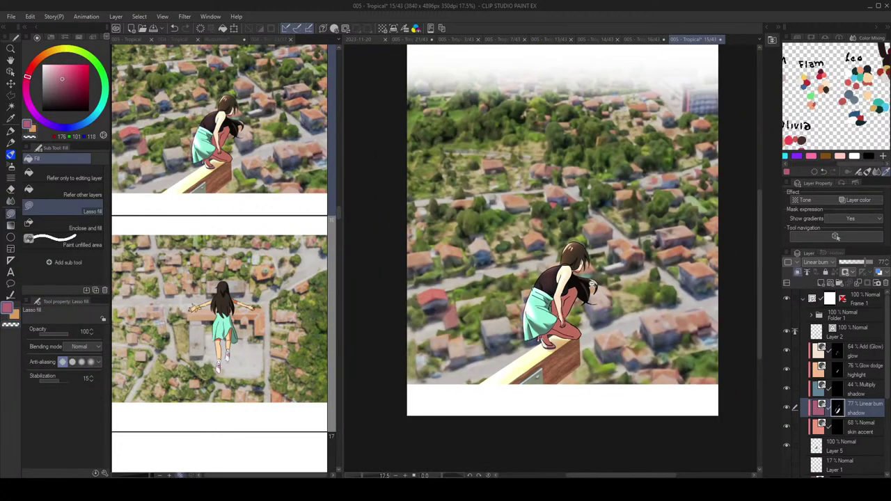
scroll(588, 304, "up", 1)
key("j")
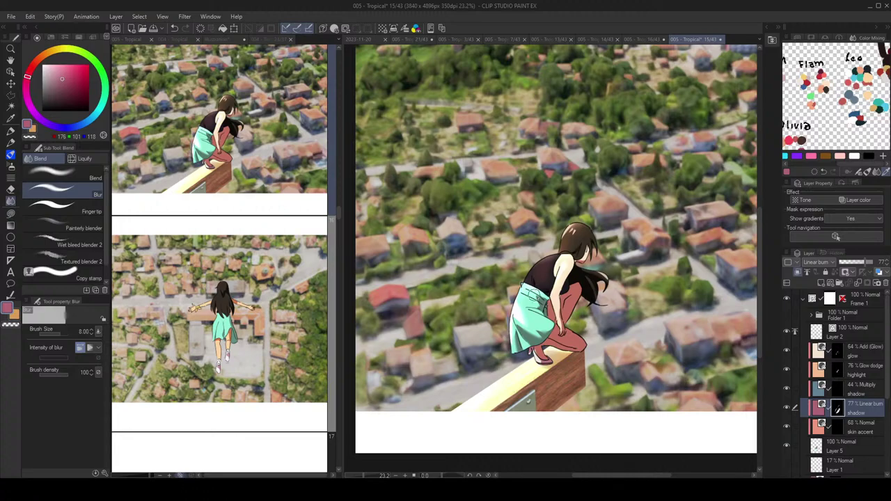
key("g")
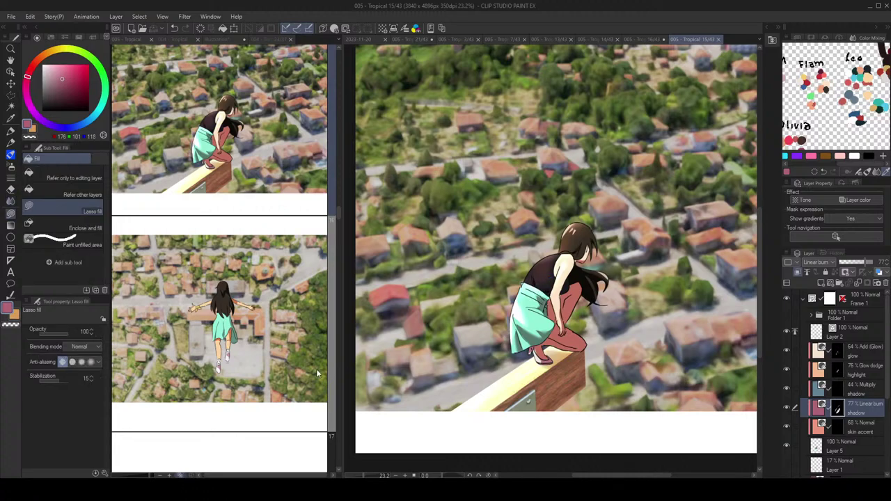
scroll(611, 374, "up", 1)
key("j")
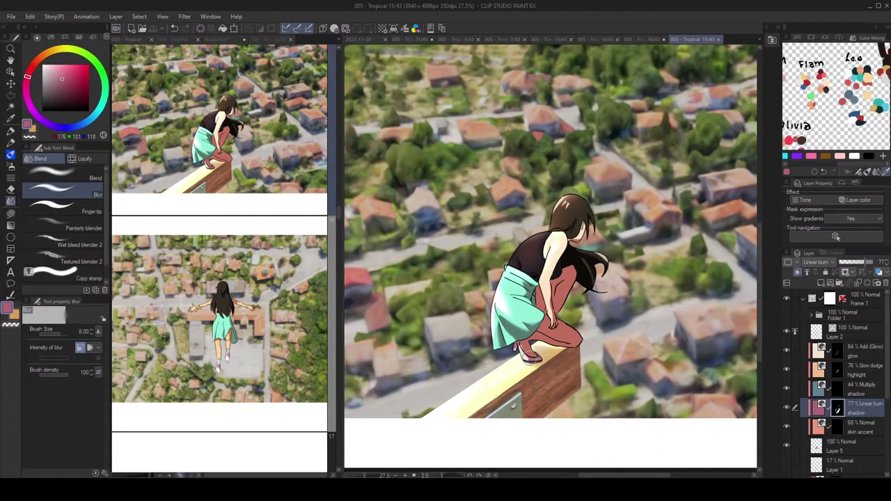
key("g")
Step: On page 16, soften the shadow edges on the falling girl's hair and shoes with the Blur tool at size 8
key("ctrl+Tab")
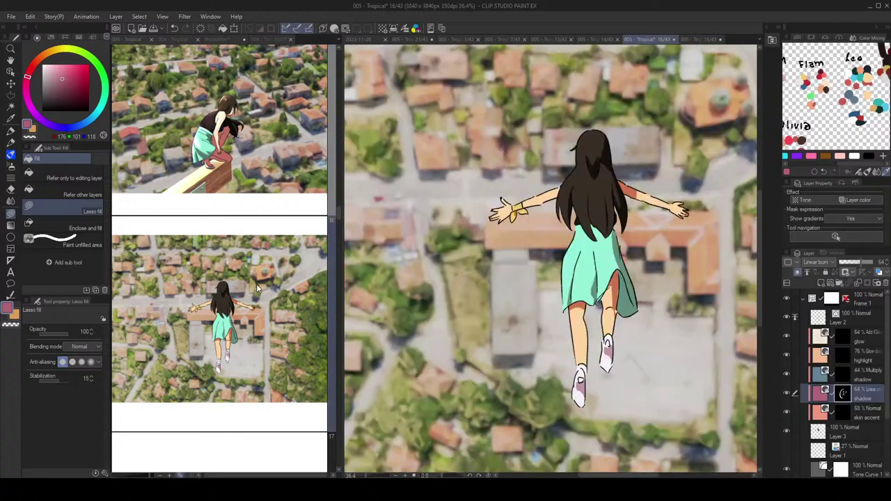
key("j")
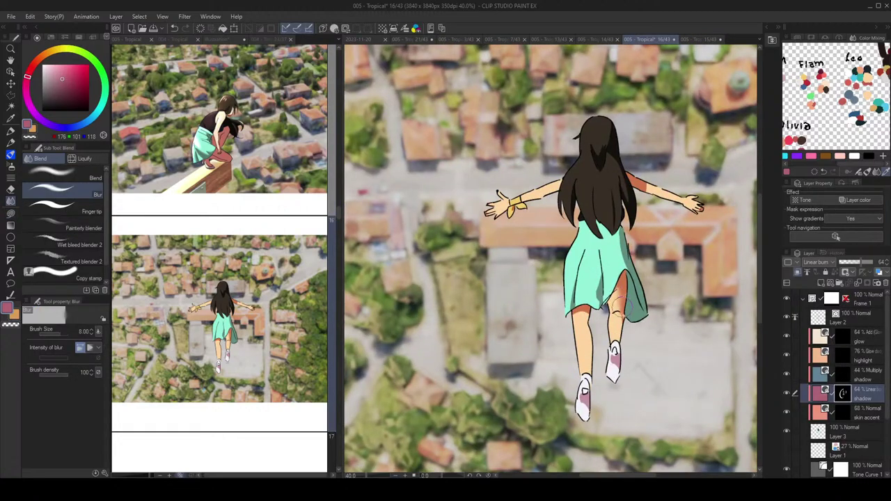
key("g")
key("j")
key("g")
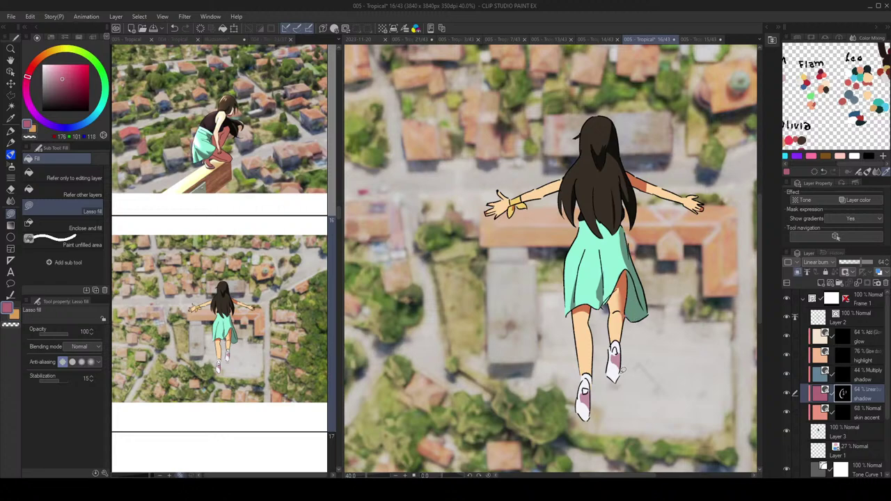
key("j")
mouse_move(609, 150)
left_mouse_down()
mouse_move(615, 154)
mouse_move(608, 142)
mouse_move(603, 153)
mouse_move(603, 111)
left_mouse_up()
key("j")
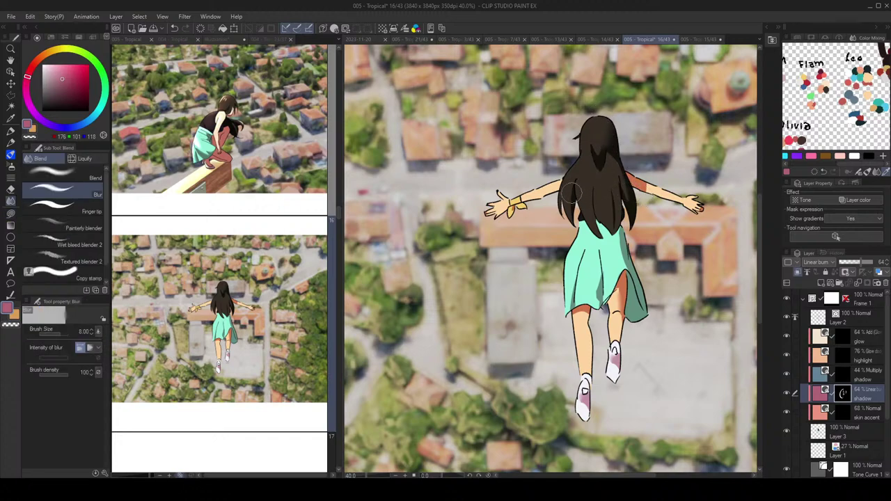
Step: Add a Lasso fill shadow to the middle of the falling girl's hair and blend the shadow mask with Blur
key("g")
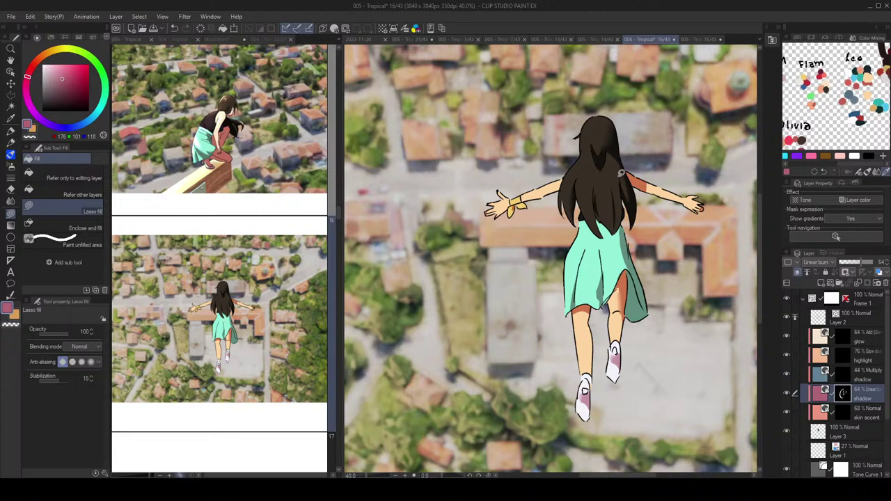
left_click_drag(605, 188, 608, 213)
scroll(649, 199, "down", 2)
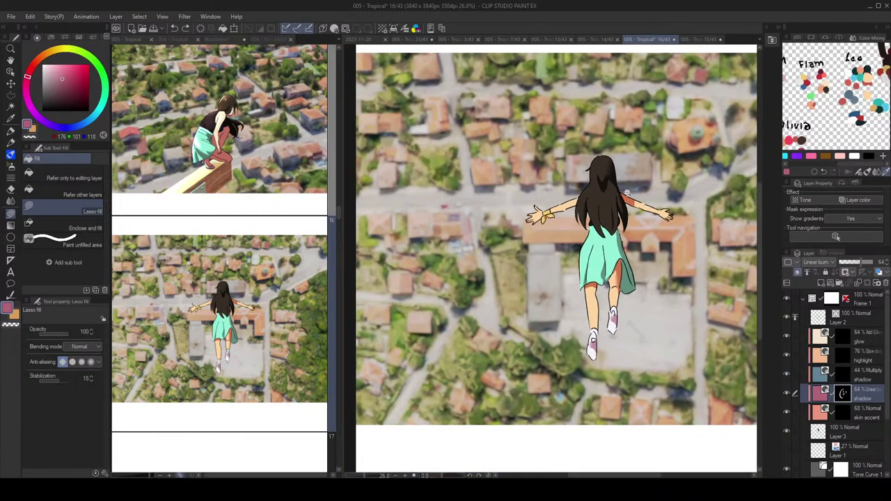
key("j")
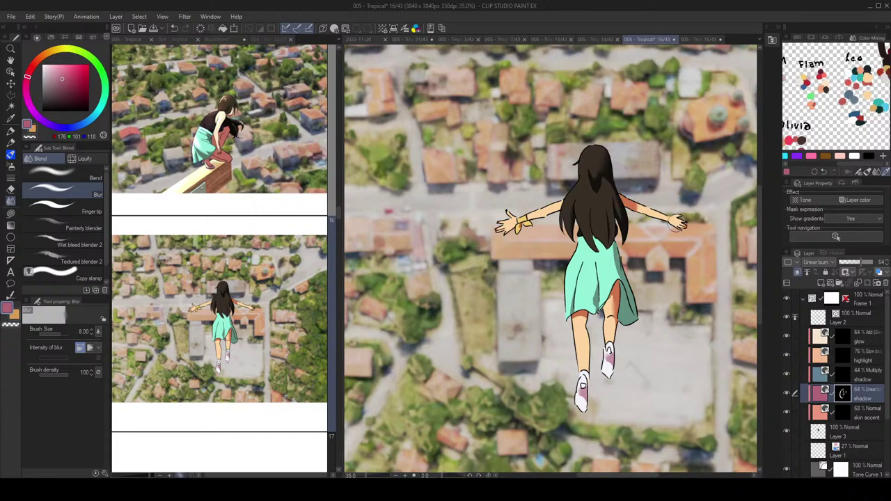
key("g")
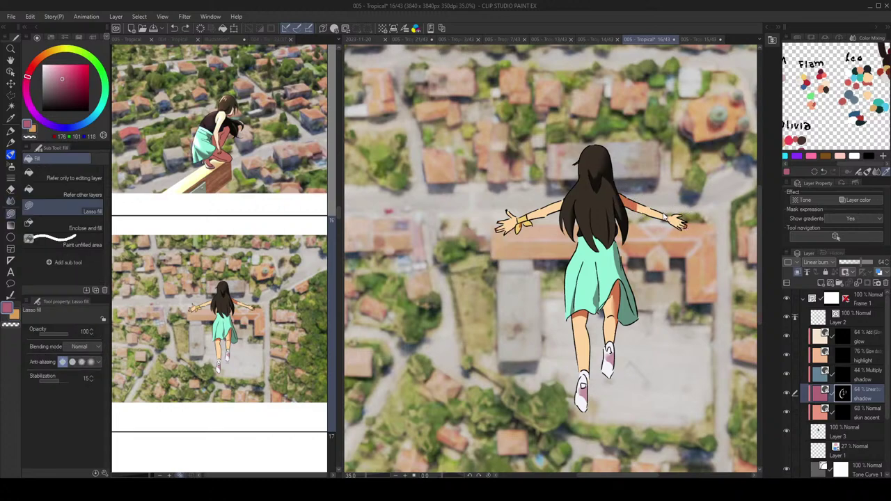
Step: Save page 16 and review the falling girl in the whole panel
scroll(641, 293, "down", 1)
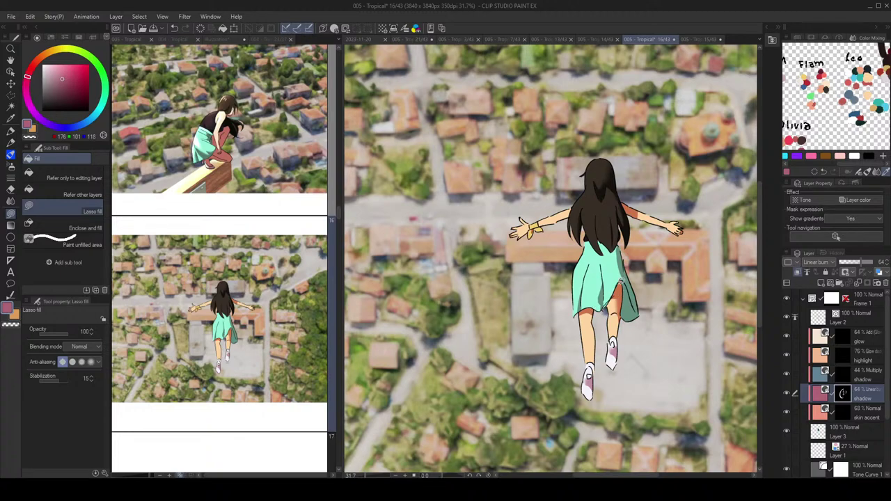
scroll(655, 247, "down", 3)
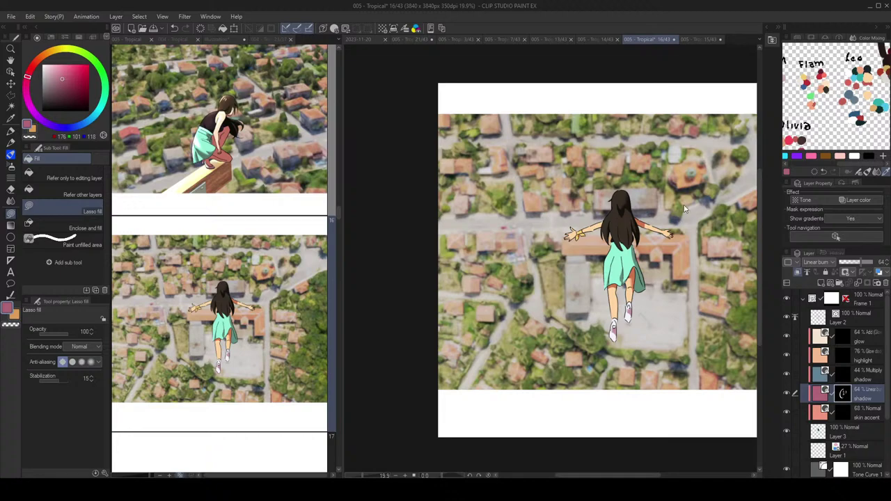
key("ctrl+s")
left_click_drag(639, 229, 627, 238)
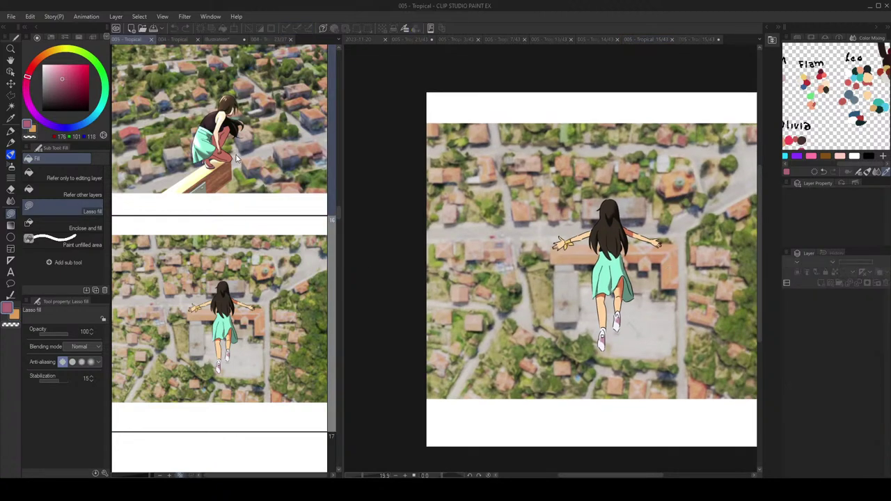
Step: Select Layer 2 and try a Dense flash effect over the falling girl's legs on page 16
left_click_drag(689, 254, 665, 255)
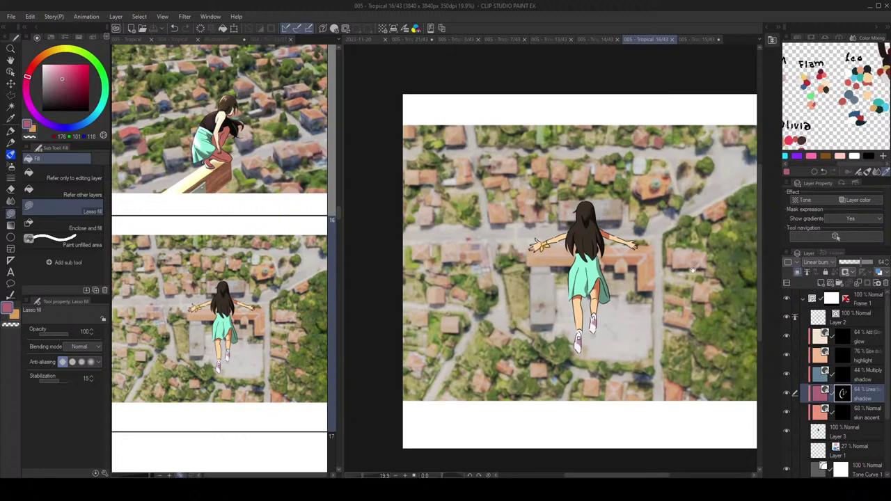
scroll(842, 376, "down", 1)
scroll(845, 387, "up", 1)
left_click(860, 324)
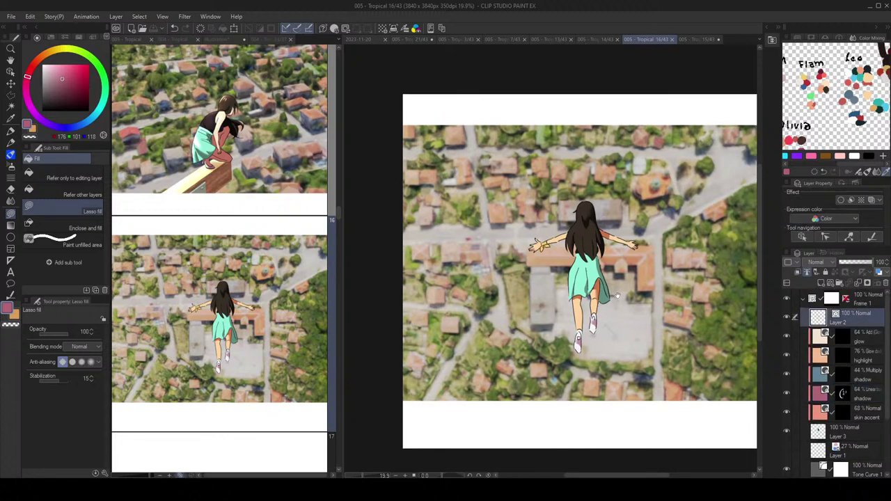
left_click_drag(619, 292, 609, 289)
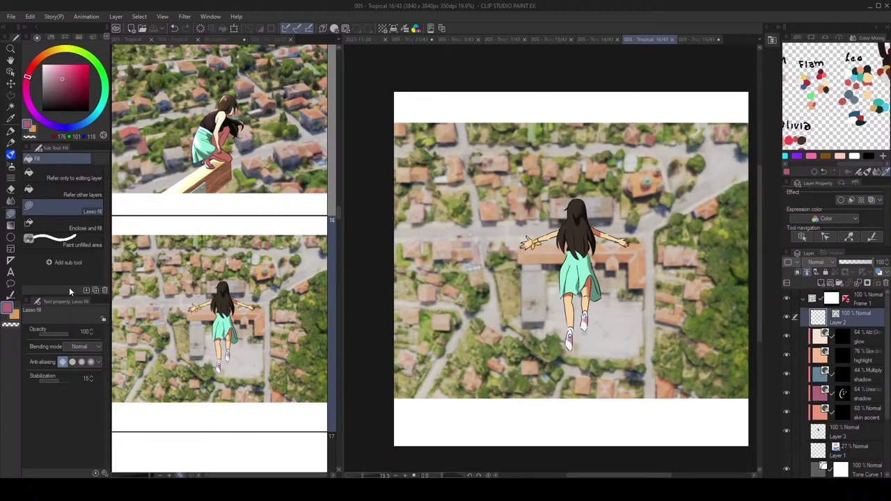
left_click(10, 283)
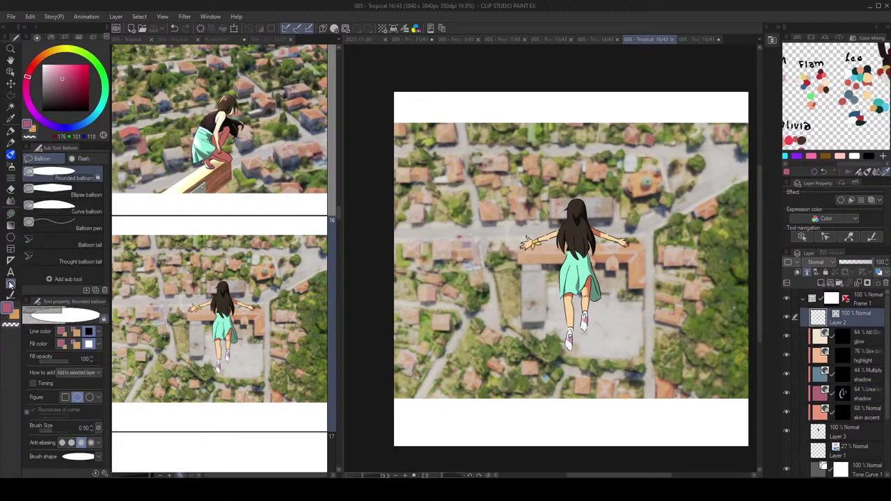
left_click(83, 158)
left_click_drag(548, 316, 585, 346)
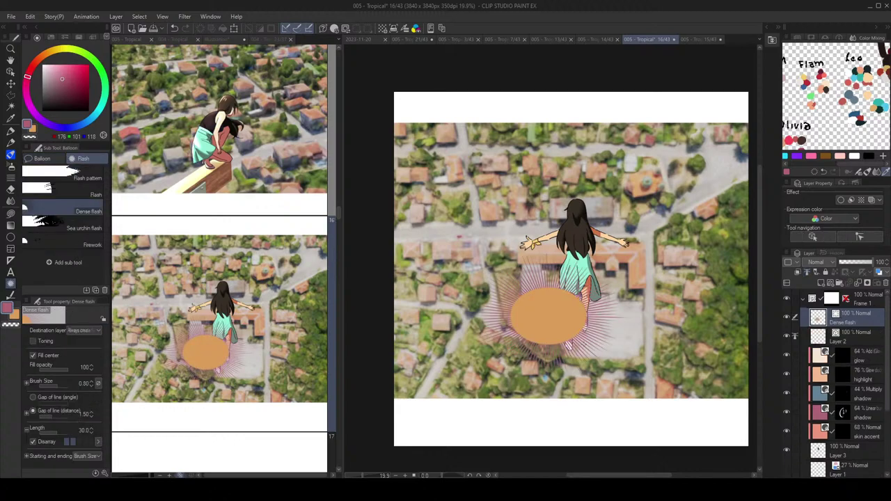
key("ctrl+z")
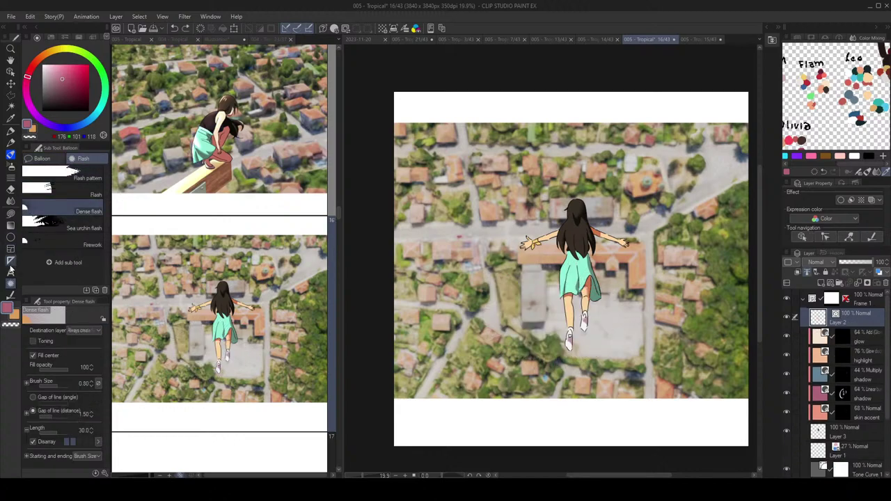
left_click(11, 295)
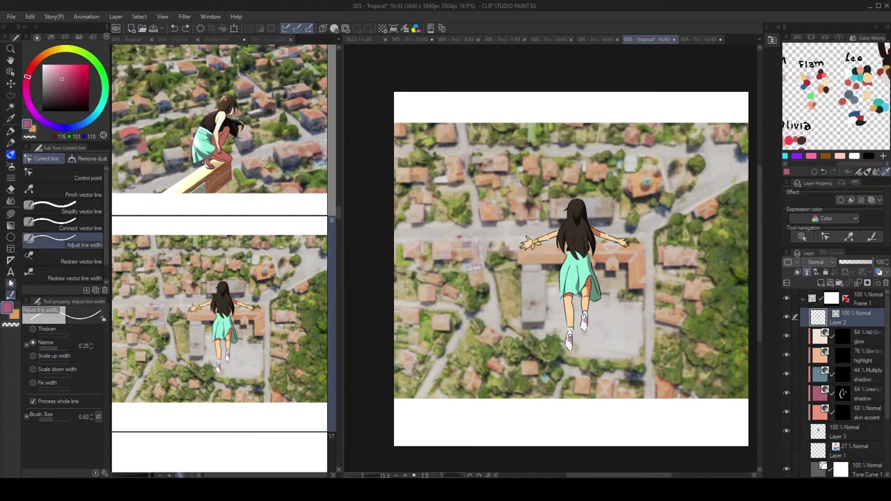
left_click(10, 284)
left_click(11, 296)
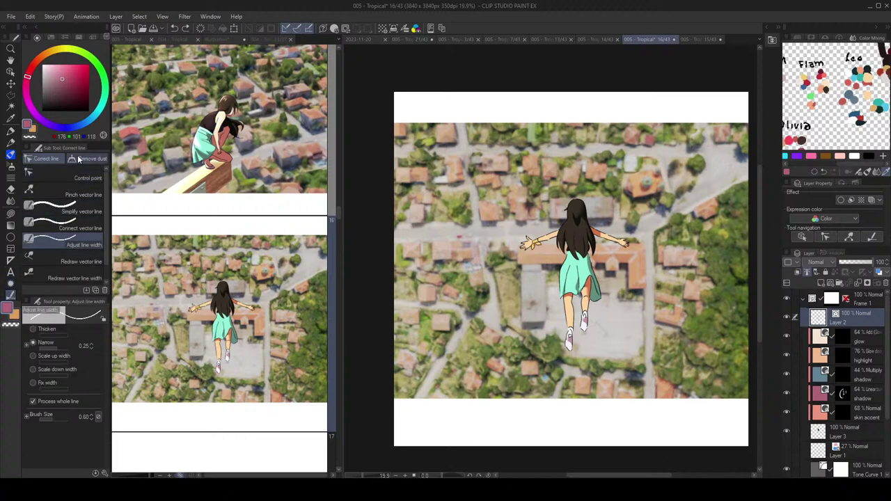
left_click(77, 160)
left_click(10, 284)
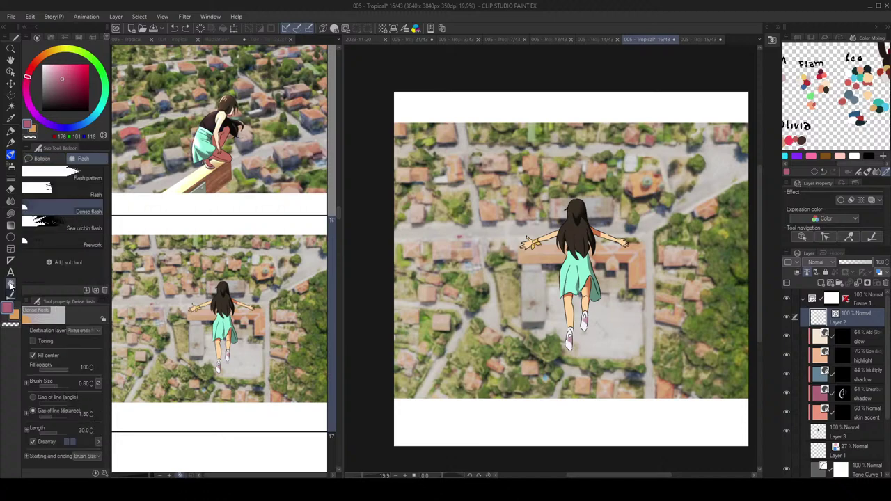
left_click(10, 271)
left_click(10, 259)
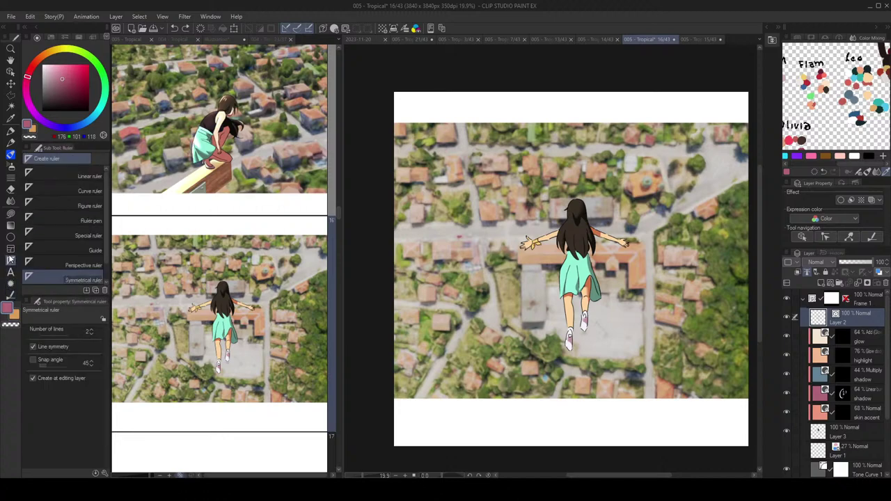
Step: Try a Dark saturated line(curve) focus effect around the falling girl
left_click(10, 238)
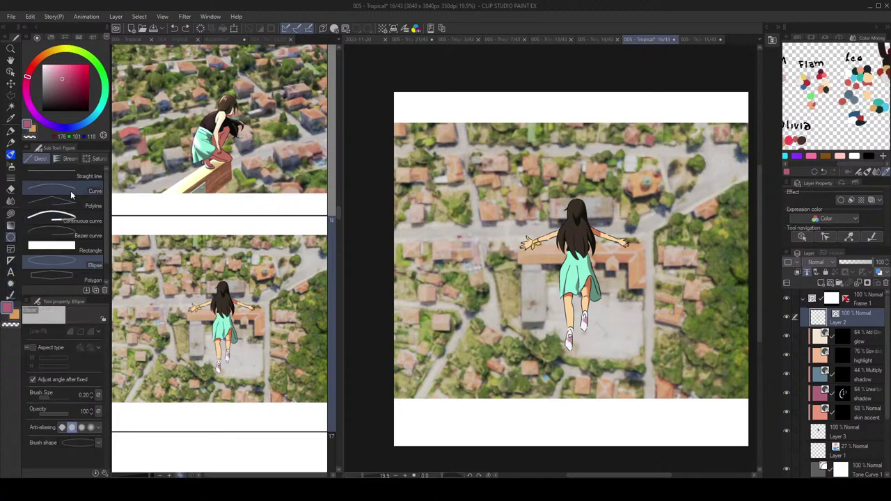
left_click(95, 159)
left_click_drag(577, 235, 667, 350)
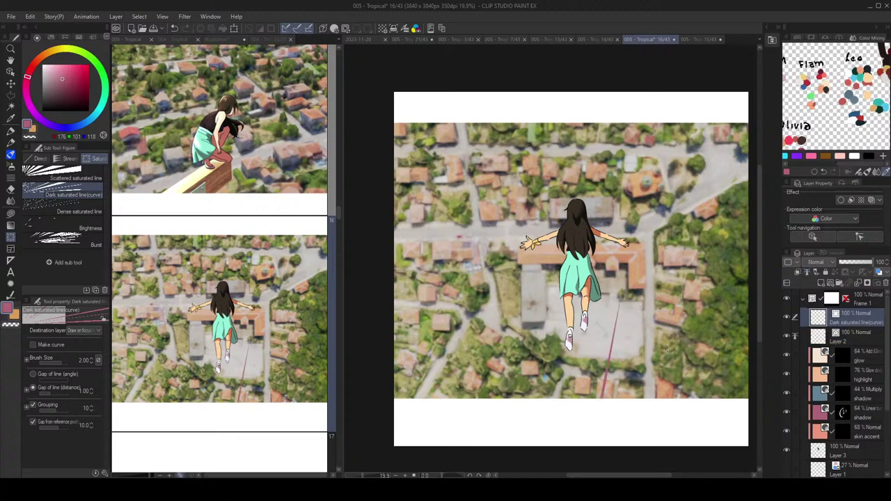
key("ctrl+z")
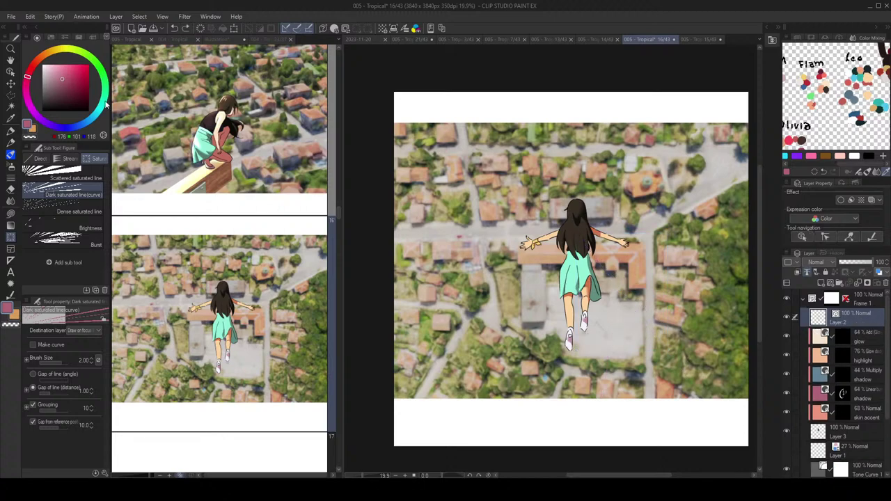
Step: Choose pure white and create a ring of Scattered saturated line focus lines radiating around the falling girl
left_click_drag(76, 75, 10, 37)
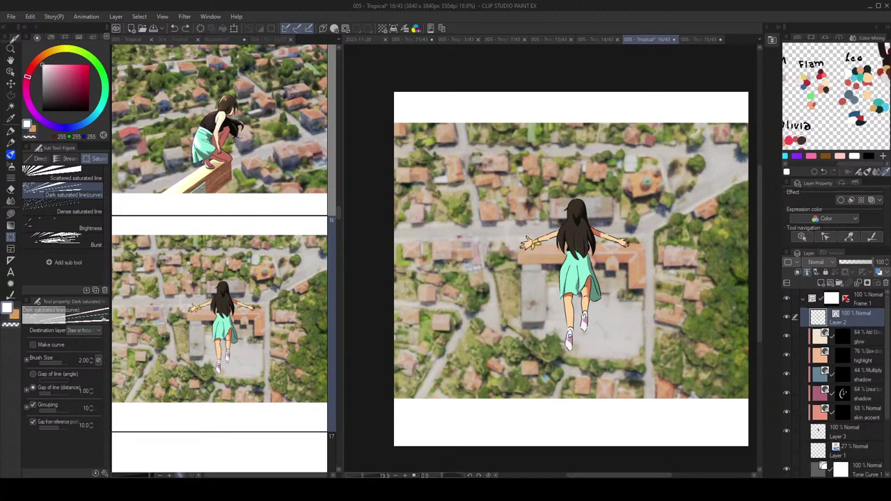
left_click(63, 179)
left_click_drag(534, 261, 566, 286)
key("ctrl+z")
scroll(578, 302, "down", 2)
left_click_drag(478, 213, 596, 307)
key("ctrl+z")
left_click_drag(557, 261, 650, 341)
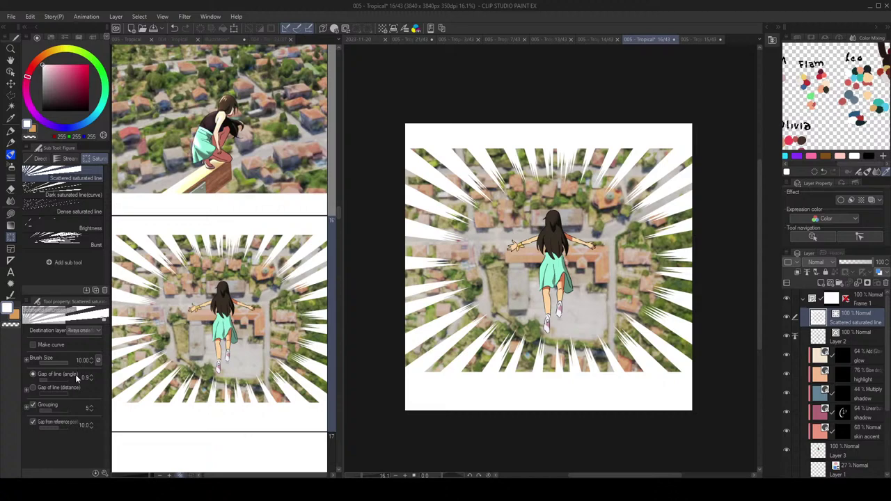
Step: Try a brush size of 0.05 for the Scattered saturated line tool, removing the white focus lines and restoring them for object editing
left_click_drag(67, 359, 46, 362)
key("ctrl+z")
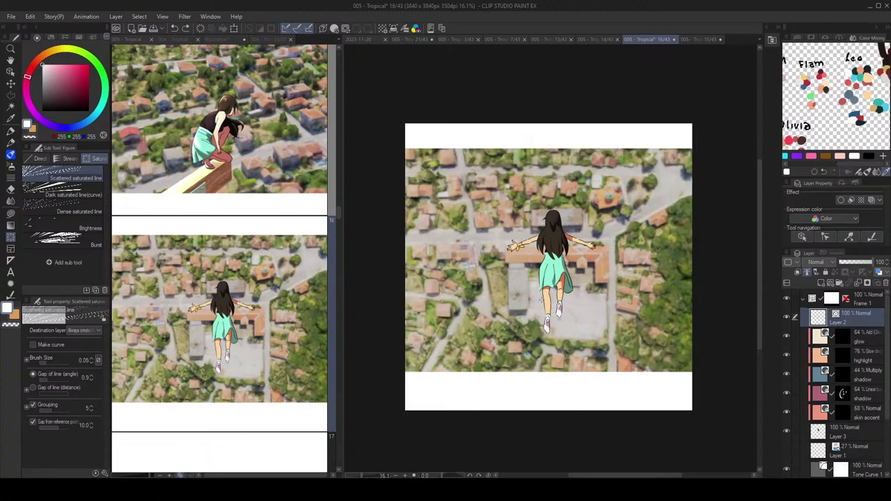
key("o")
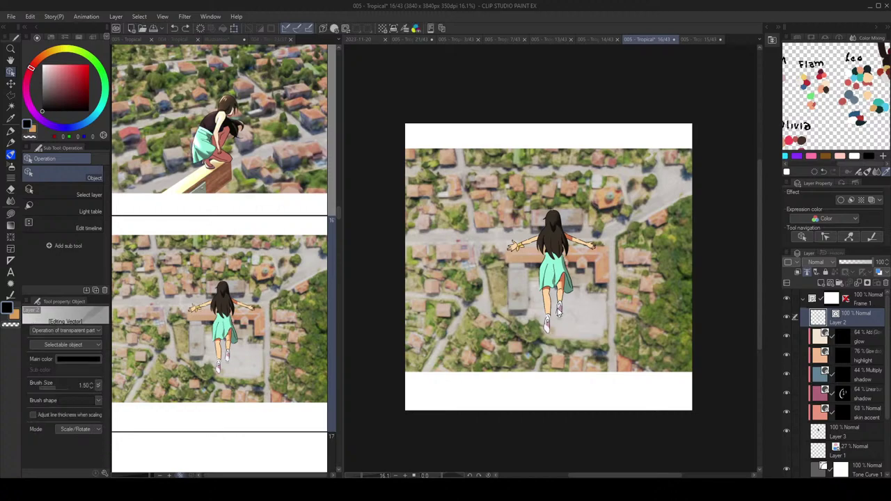
key("ctrl+z")
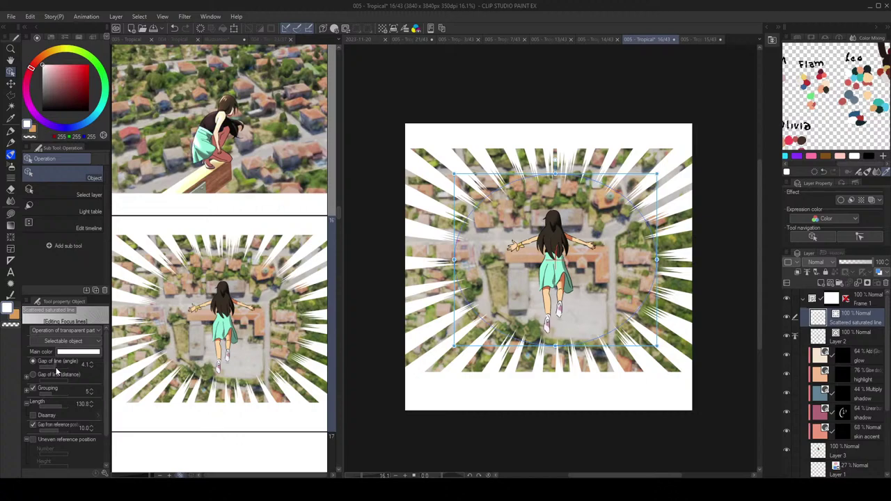
Step: Thin out the focus lines with a line gap angle of 8.4 and a grouping of 2, and tighten their ellipse around the girl
left_click(56, 367)
left_click_drag(58, 371, 58, 367)
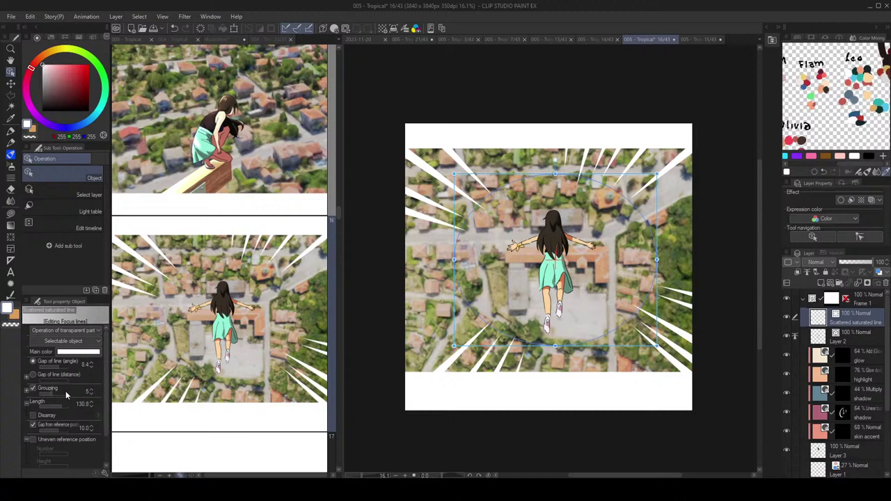
mouse_move(656, 174)
left_mouse_down()
mouse_move(685, 150)
mouse_move(665, 167)
left_mouse_up()
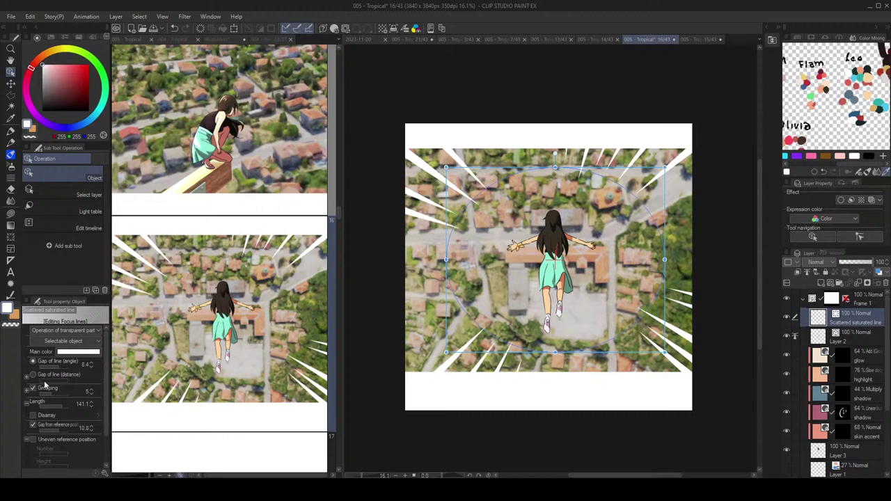
left_click_drag(50, 393, 46, 393)
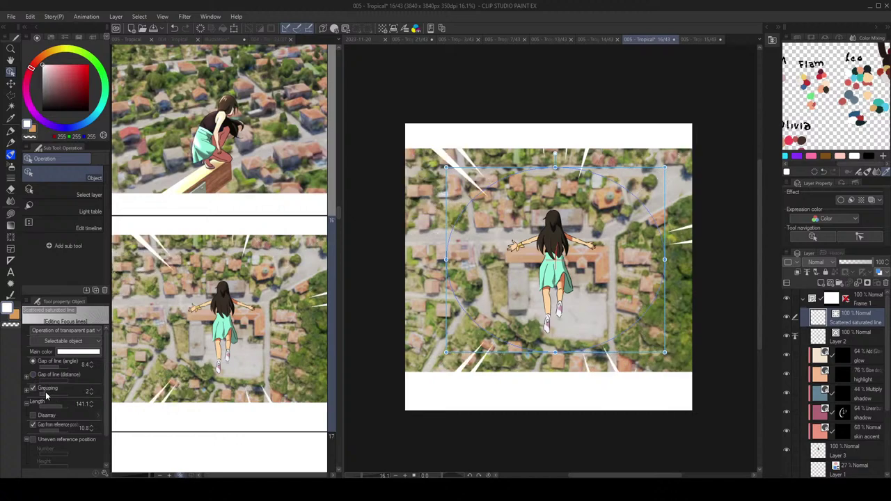
left_click_drag(665, 167, 646, 182)
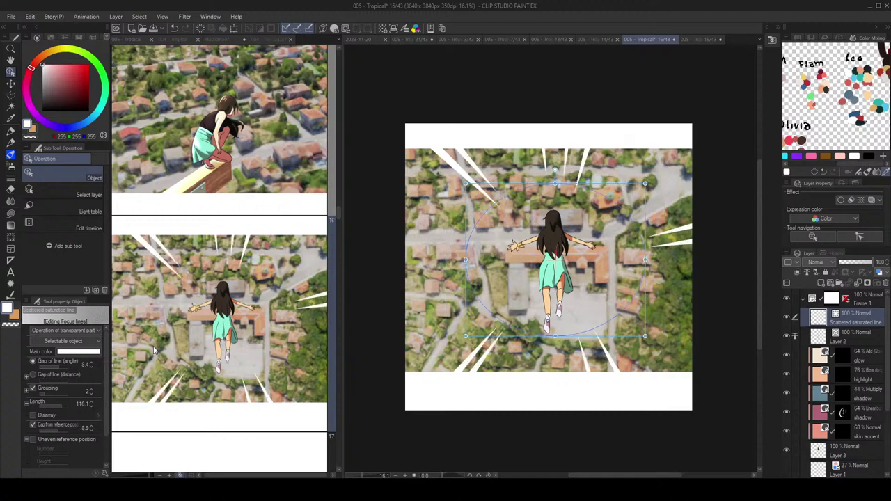
Step: Set the focus lines' gap angle to 9.2 and their length to 262.6
mouse_move(48, 366)
left_mouse_down()
mouse_move(67, 370)
mouse_move(60, 373)
left_mouse_up()
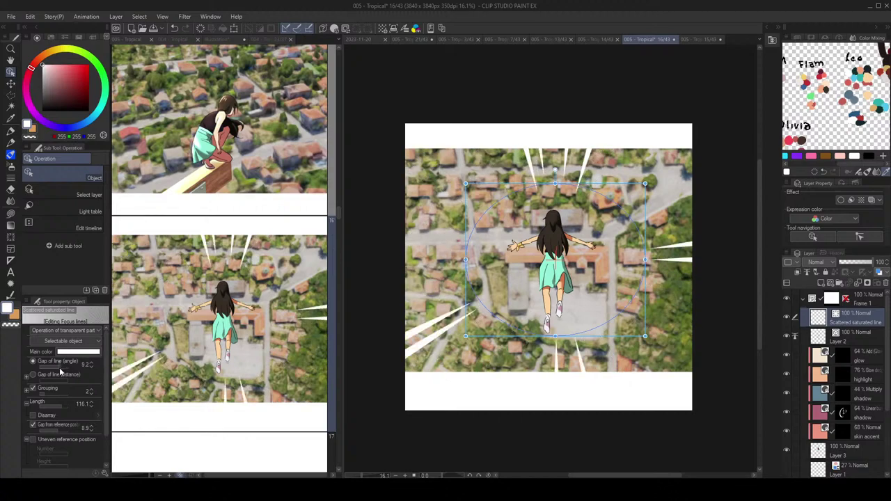
left_click_drag(56, 404, 79, 404)
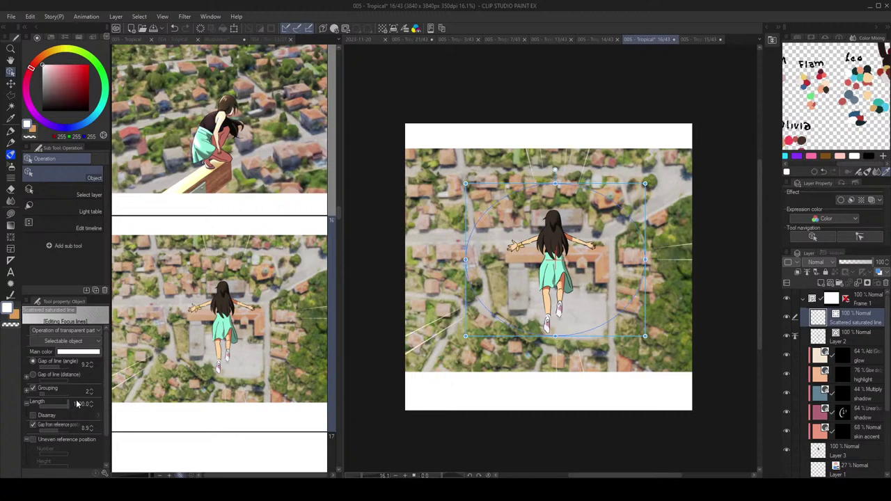
left_click_drag(69, 402, 64, 404)
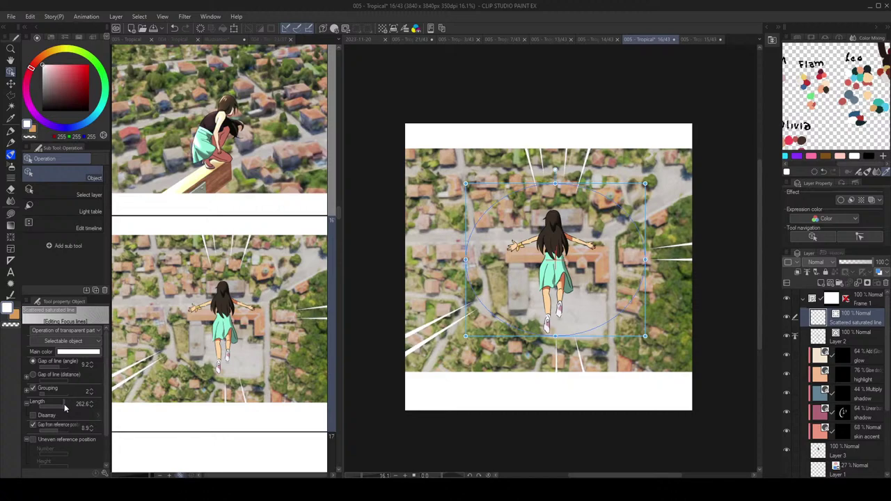
Step: Reselect the Scattered saturated line object and rotate it counterclockwise so line clusters point in from the panel's upper corners
scroll(536, 227, "down", 1)
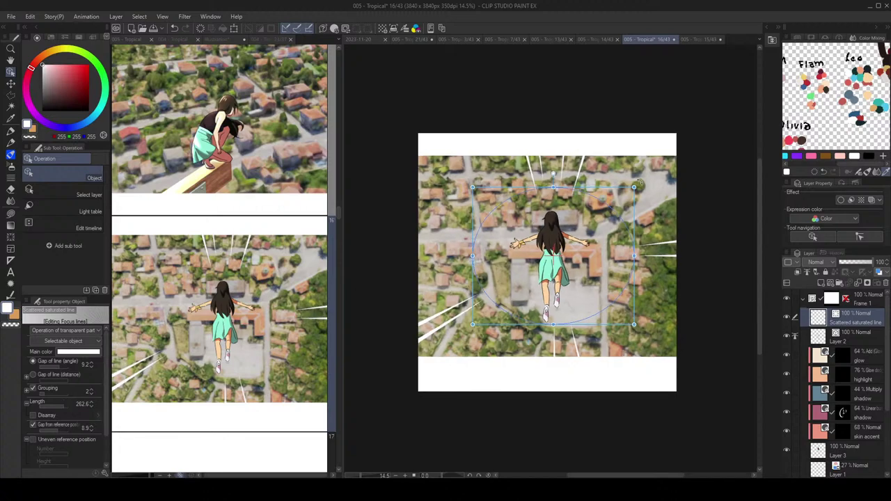
left_click(641, 184)
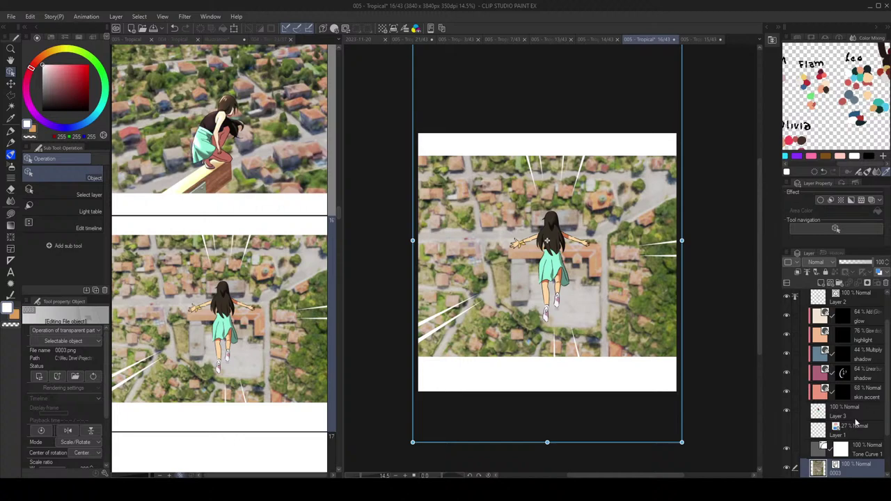
left_click(855, 419)
left_click(850, 303)
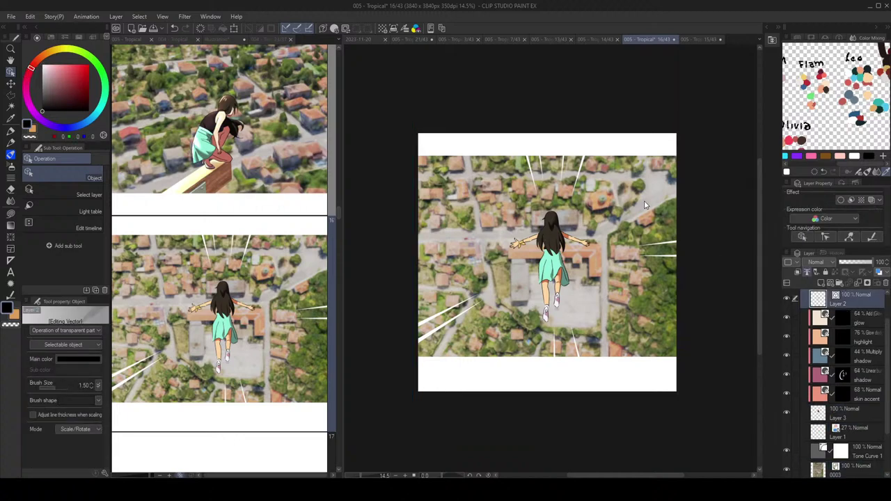
left_click(611, 220)
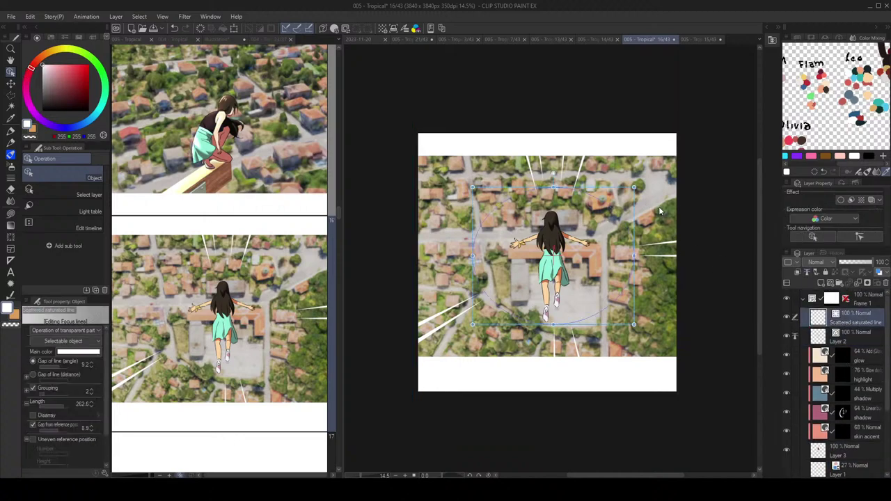
left_click_drag(639, 186, 602, 146)
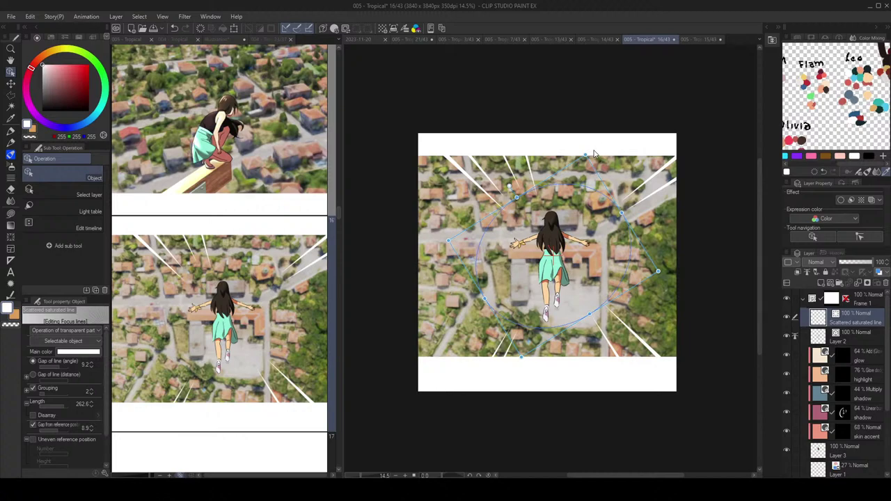
Step: Set the focus lines' length to 145.0 and their gap from the reference position to 6.2, leaving Disarray off
left_click(53, 366)
mouse_move(52, 367)
left_mouse_down()
mouse_move(43, 369)
mouse_move(61, 371)
left_mouse_up()
left_click(59, 367)
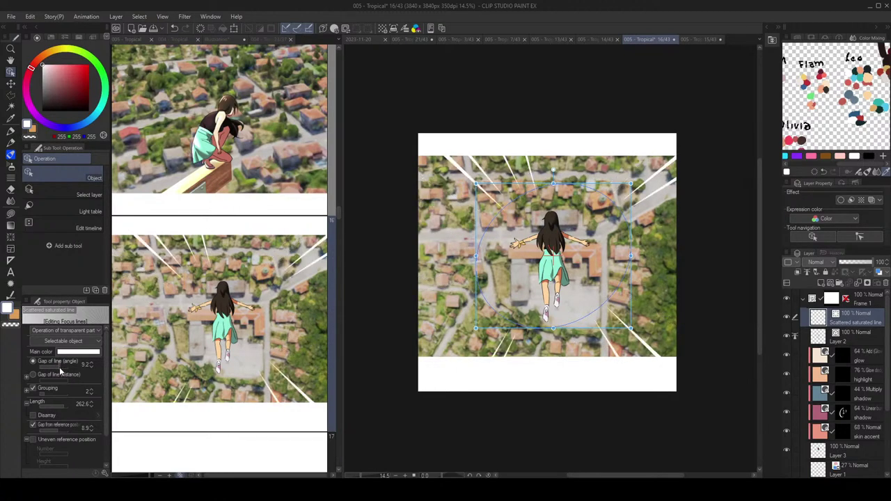
left_click_drag(54, 406, 61, 402)
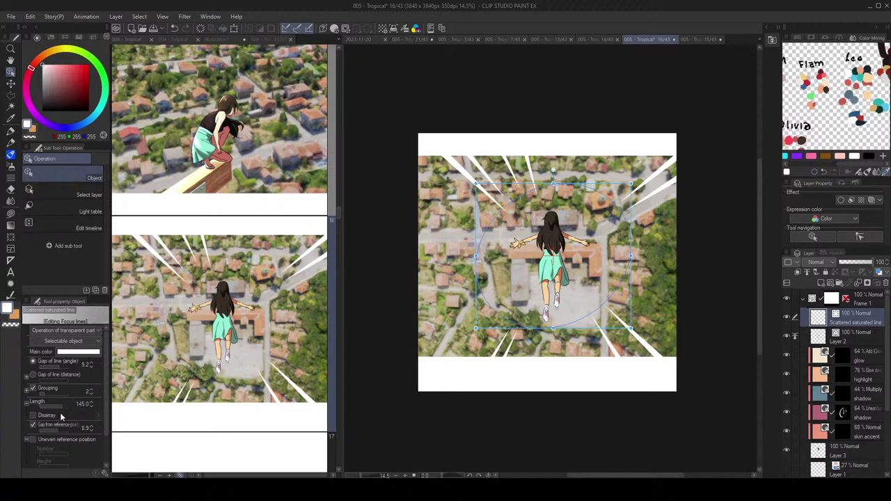
left_click(33, 416)
left_click(49, 417)
mouse_move(55, 427)
left_mouse_down()
mouse_move(35, 427)
mouse_move(89, 429)
mouse_move(55, 429)
left_mouse_up()
Step: Space the focus lines by distance instead of angle, with a gap of 10.06
left_click(33, 374)
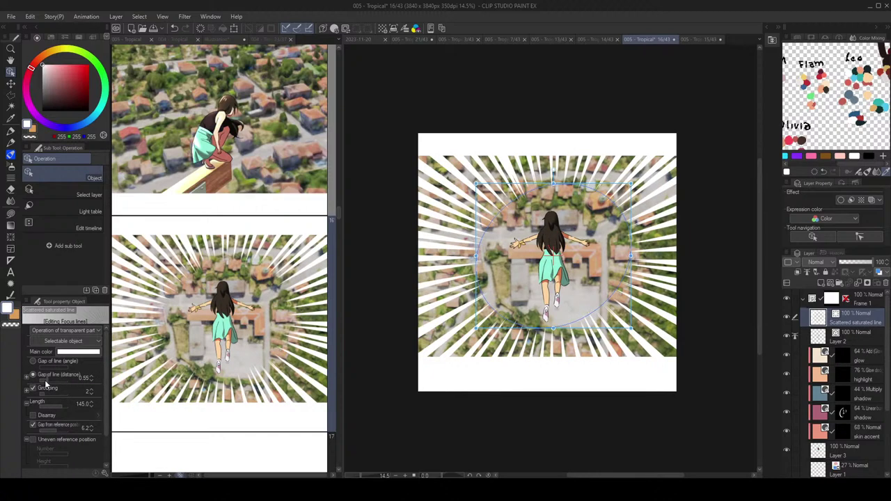
left_click(61, 381)
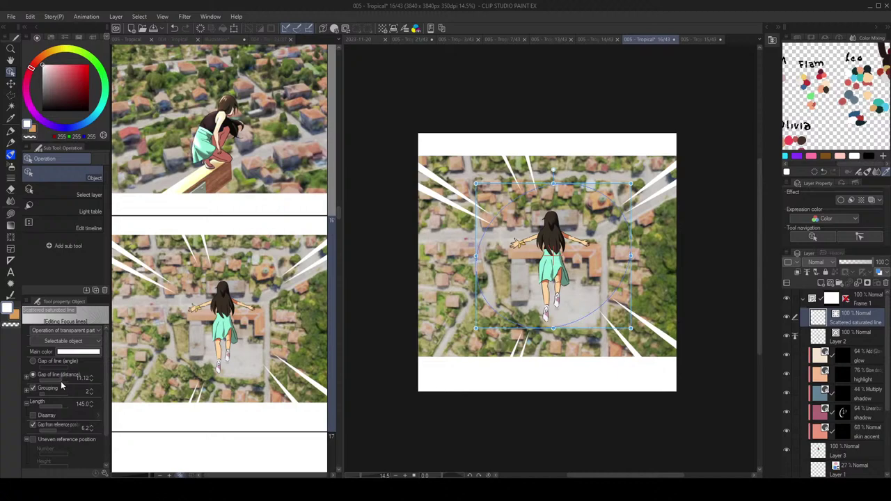
left_click(61, 382)
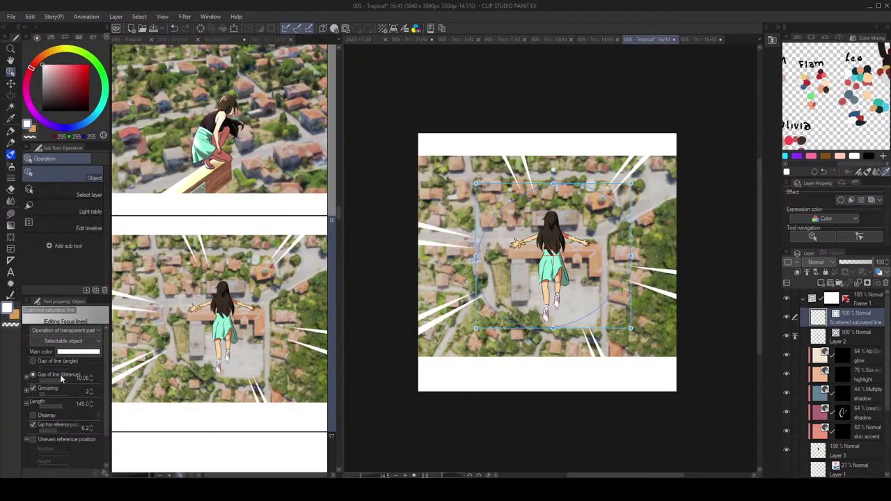
Step: Space the focus lines by angle with a 9.2 gap, thin them to brush size 5.40, and select Layer 2
left_click(47, 360)
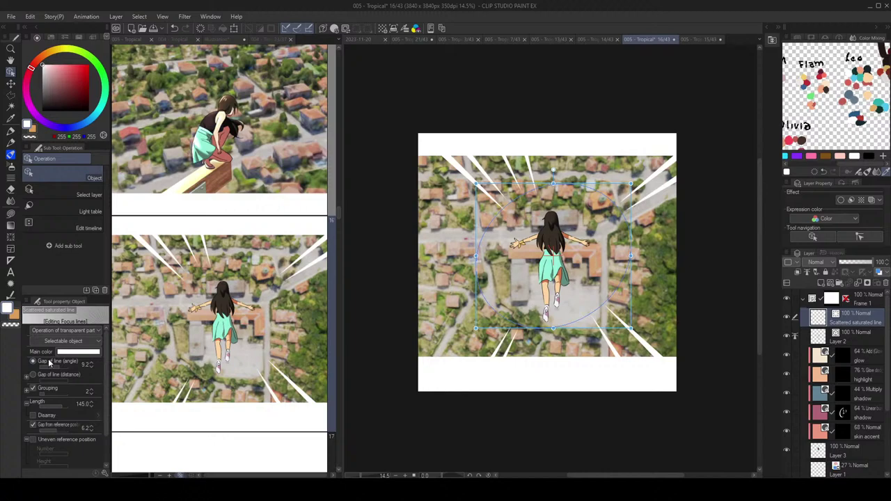
scroll(106, 382, "down", 2)
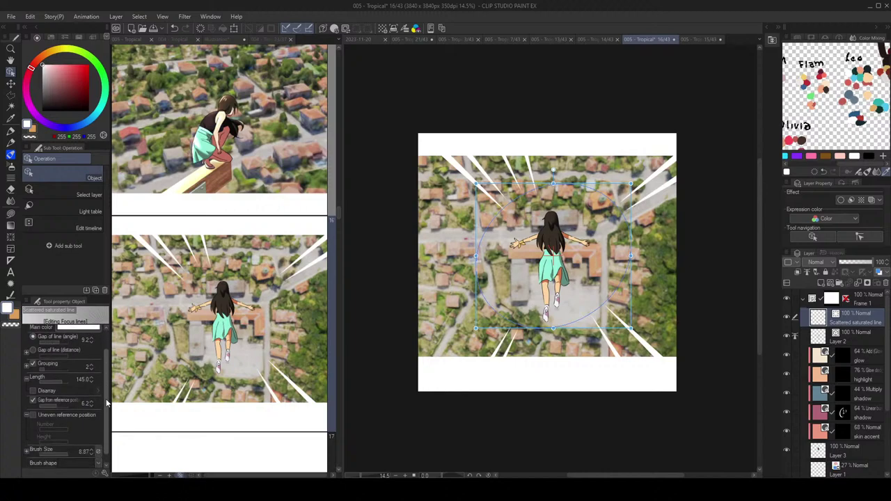
mouse_move(67, 440)
left_mouse_down()
mouse_move(53, 441)
mouse_move(61, 443)
left_mouse_up()
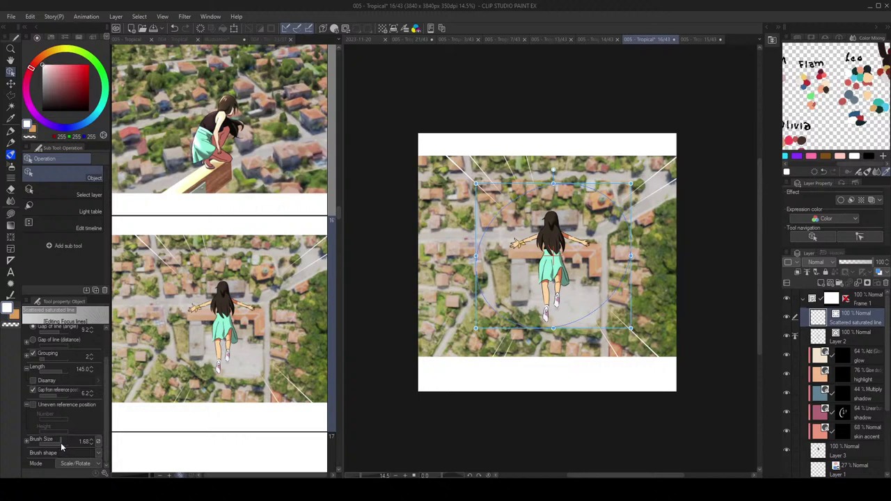
left_click_drag(61, 443, 67, 443)
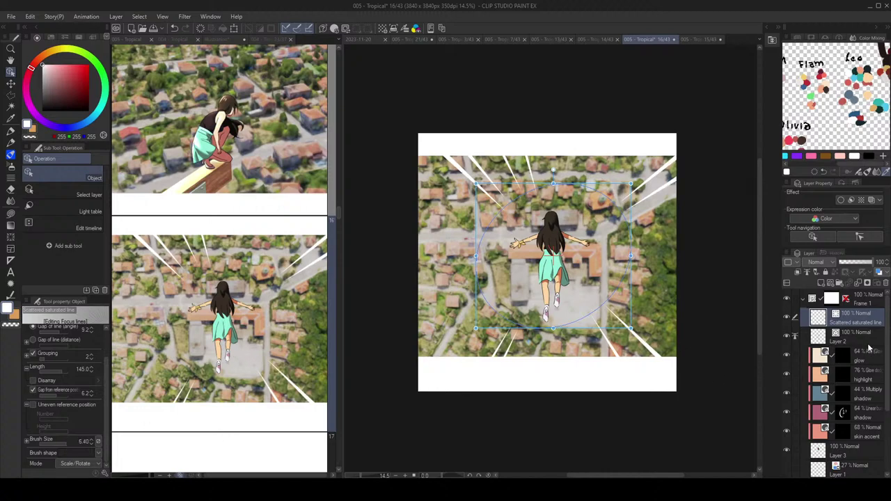
left_click(859, 337)
scroll(625, 276, "down", 2)
scroll(623, 279, "up", 2)
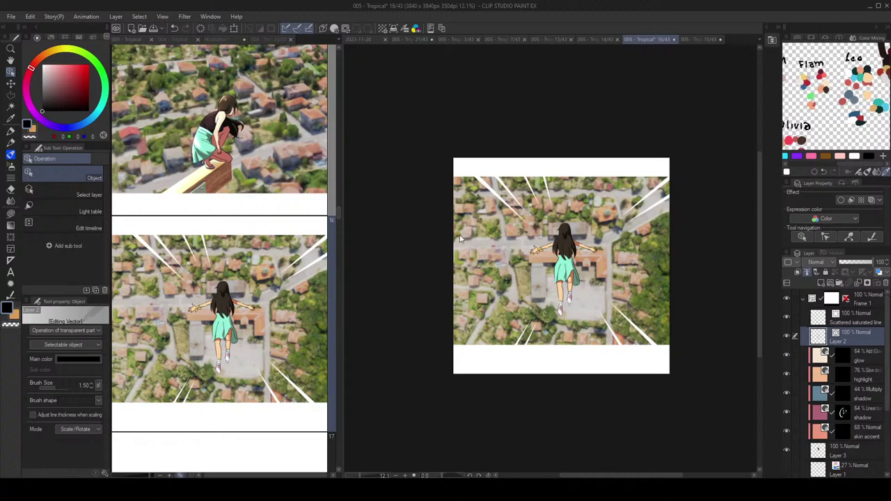
Step: Open page 15 and examine the crouching girl's panel alongside the neighbouring pages in the page overview
scroll(181, 166, "up", 3)
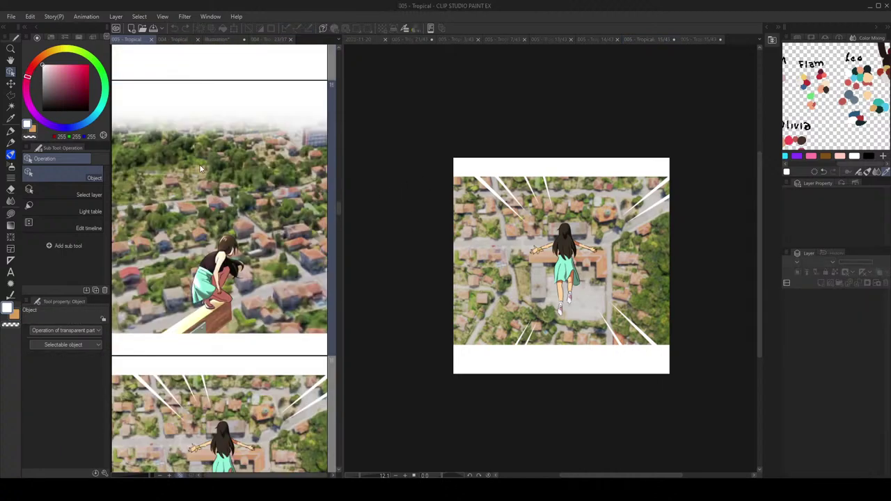
double_click(212, 223)
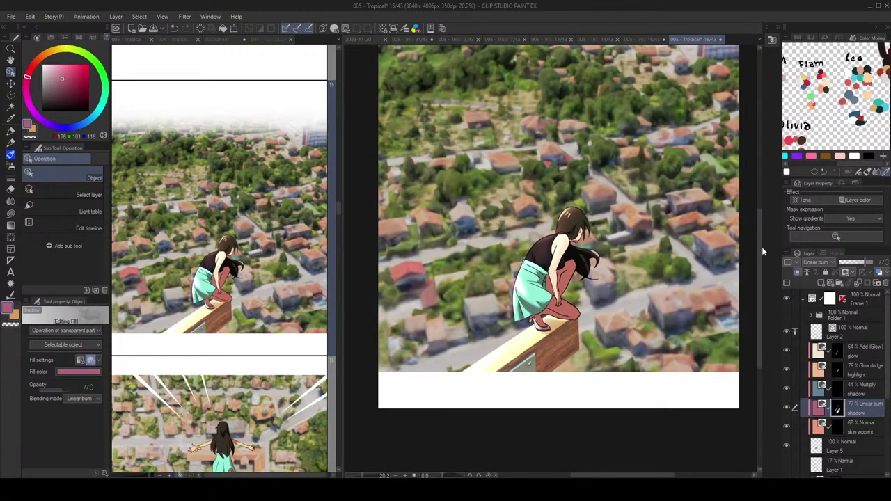
left_click_drag(762, 246, 777, 222)
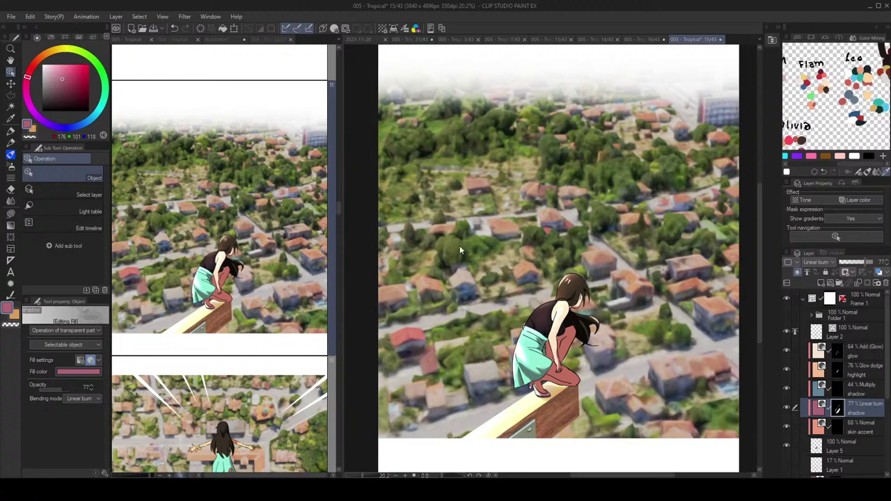
left_click(230, 258)
scroll(230, 261, "up", 3)
scroll(237, 280, "up", 2)
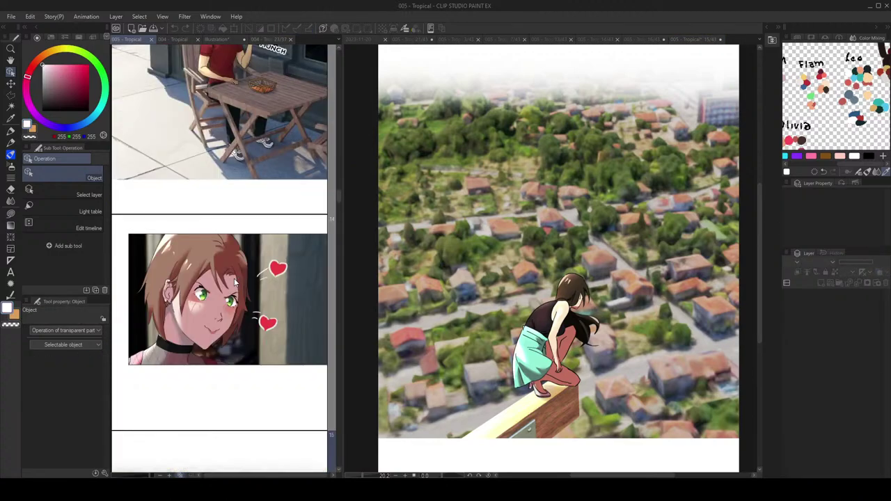
scroll(240, 279, "down", 1)
scroll(242, 276, "down", 6)
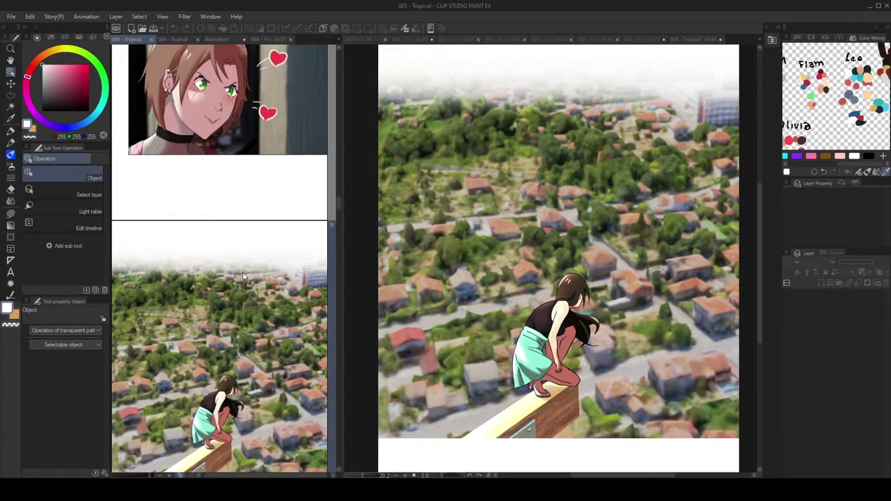
scroll(243, 276, "down", 2)
scroll(244, 277, "up", 5)
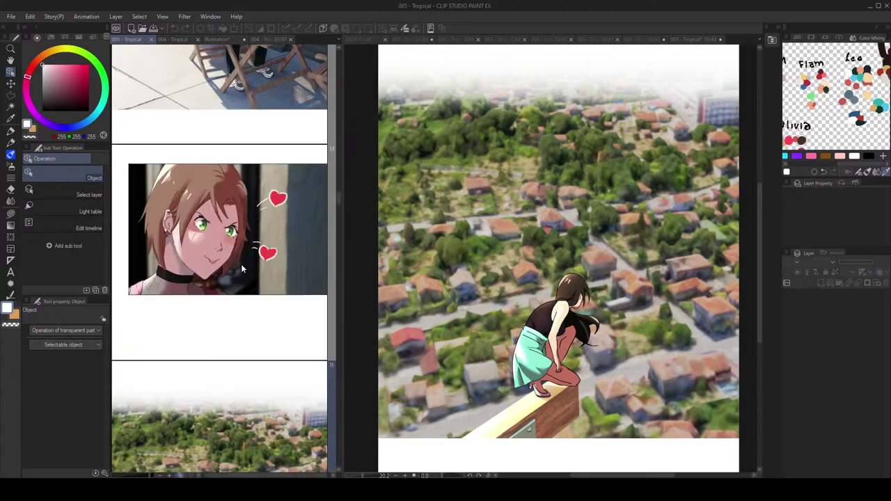
Step: Open page 14 and lower the skin accent layer's opacity to 45%
double_click(239, 232)
left_click(32, 19)
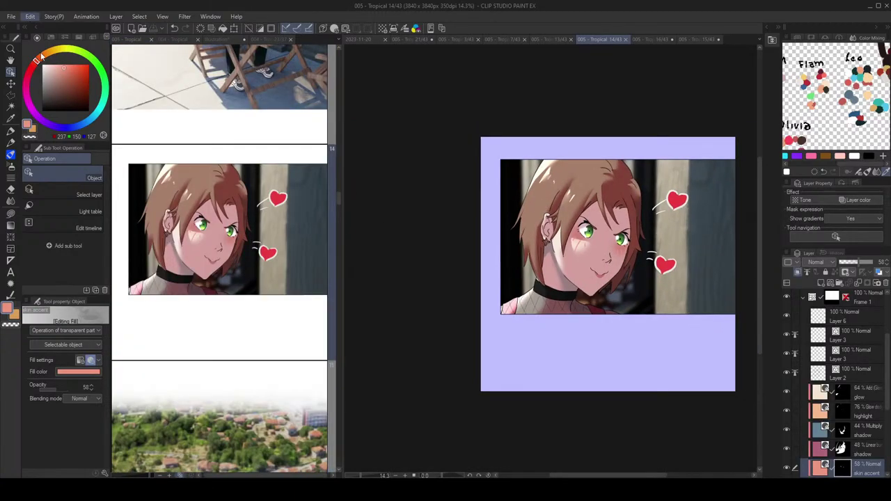
left_click(89, 284)
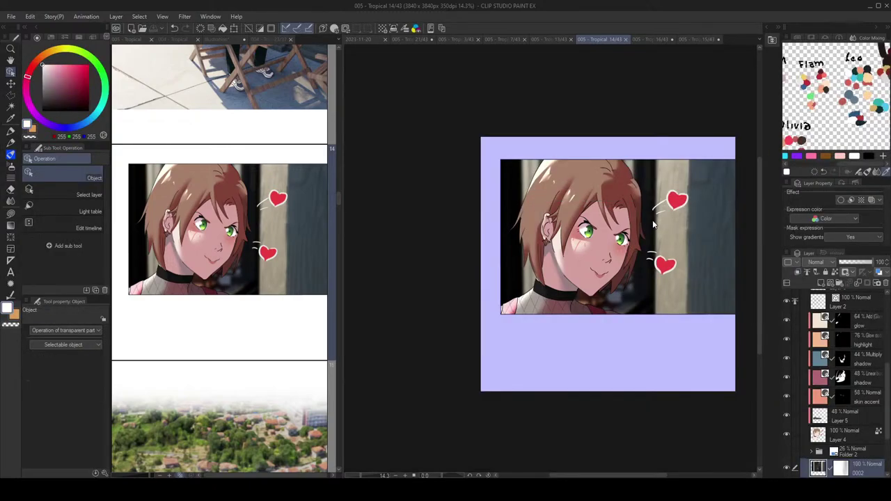
left_click_drag(660, 232, 636, 231)
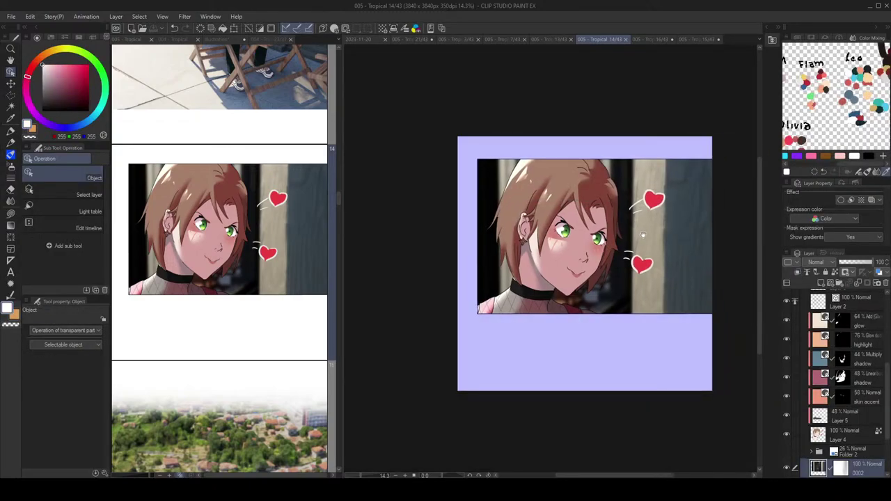
scroll(853, 390, "down", 1)
left_click(864, 362)
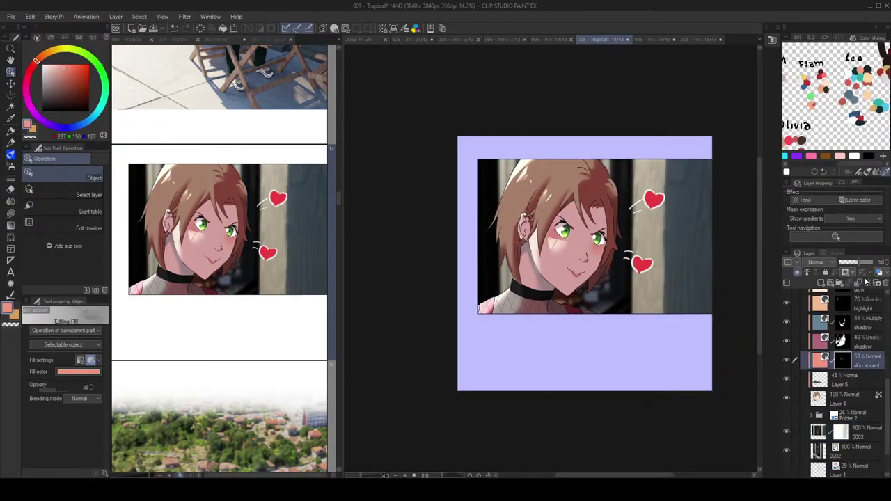
left_click_drag(861, 262, 856, 265)
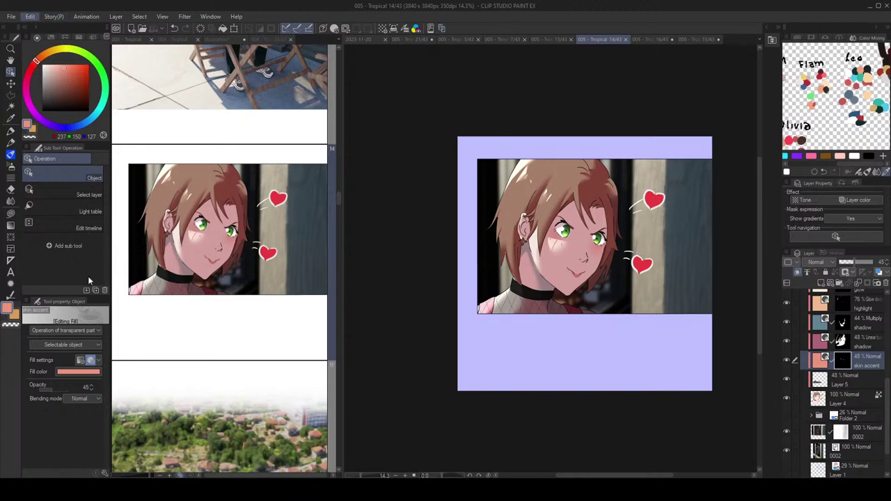
Step: Reduce page 14's canvas height by trimming part of the empty space below the panel
key("ctrl+t")
left_click_drag(585, 391, 585, 361)
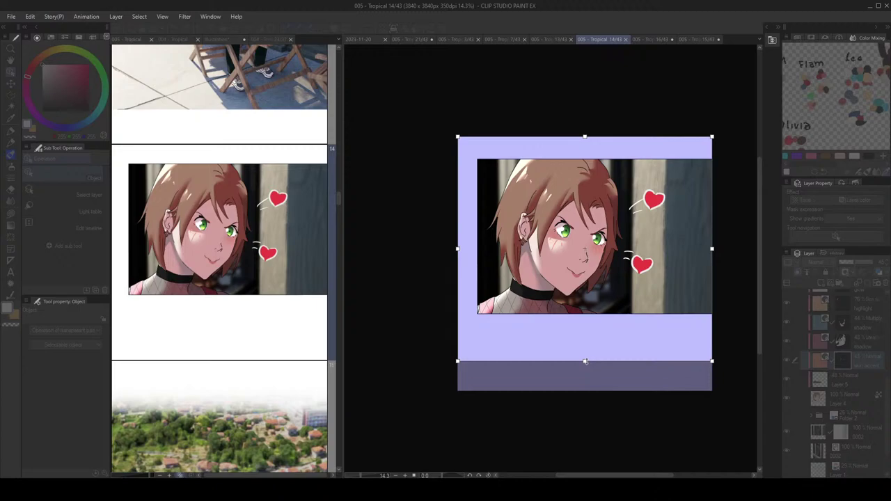
key("Escape")
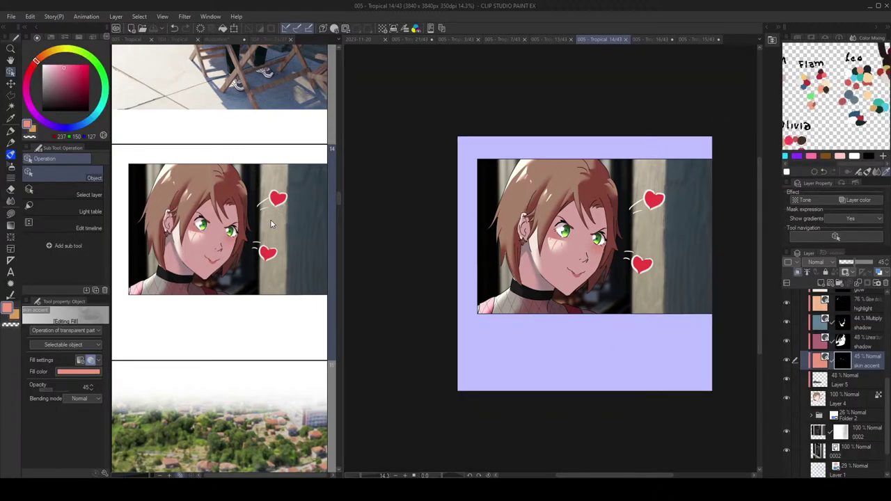
Step: Review the bakery breakfast page and the pages following it in the page overview, ending with page 16 reopened
left_click(266, 222)
scroll(246, 249, "up", 3)
scroll(240, 259, "up", 1)
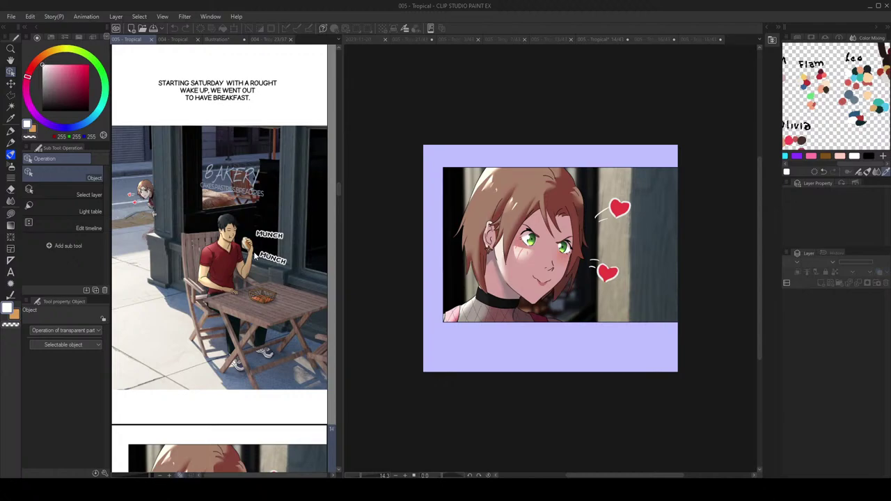
scroll(258, 275, "up", 3)
scroll(249, 291, "down", 3)
scroll(247, 291, "down", 3)
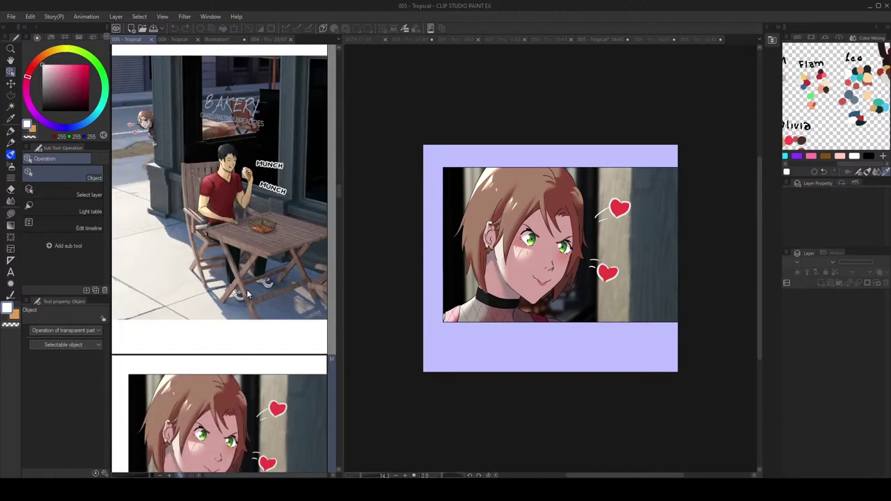
scroll(250, 291, "up", 2)
scroll(255, 283, "down", 10)
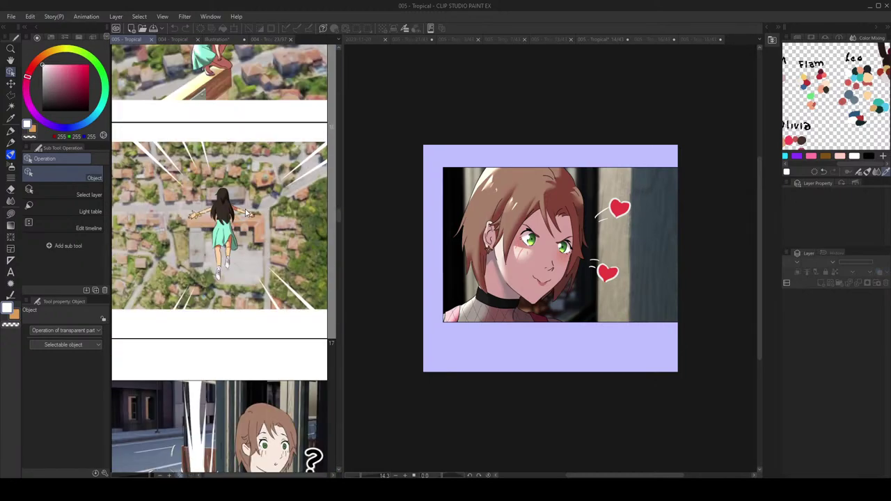
double_click(247, 211)
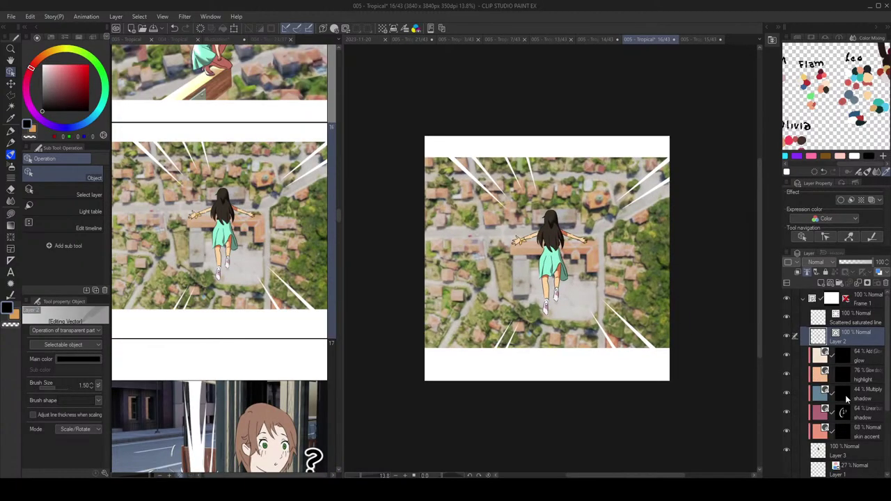
Step: Try a Lasso fill with transparent color on the Linear burn shadow mask over the falling girl's dress
left_click(844, 411)
scroll(600, 291, "up", 4)
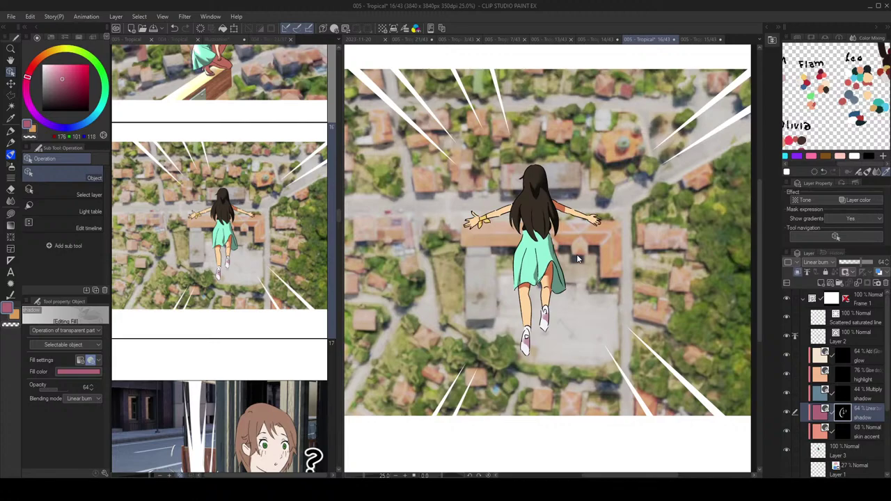
key("g")
key("g")
key("c")
mouse_move(550, 242)
left_mouse_down()
mouse_move(555, 249)
mouse_move(557, 240)
left_mouse_up()
key("ctrl+z")
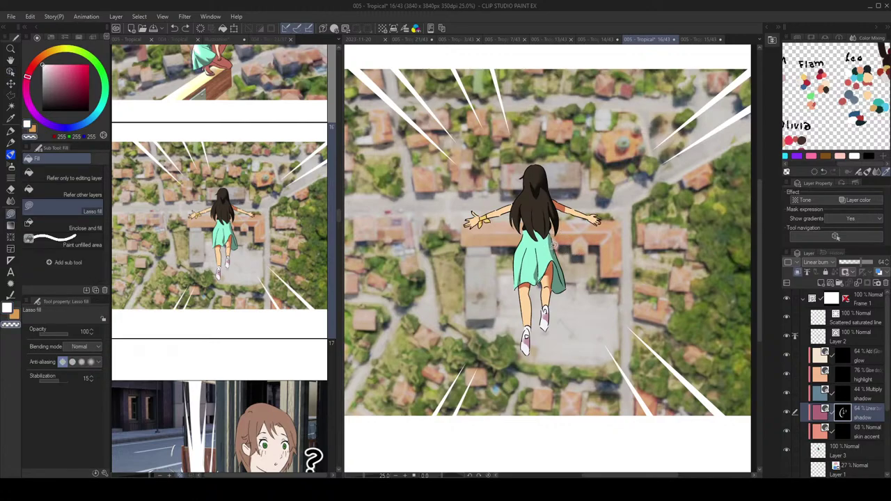
Step: Try to soften the shadow edge on the girl's dress with the Blur tool, and return to Lasso fill
key("j")
mouse_move(549, 255)
left_mouse_down()
mouse_move(560, 255)
mouse_move(552, 267)
mouse_move(556, 260)
left_mouse_up()
key("ctrl+z")
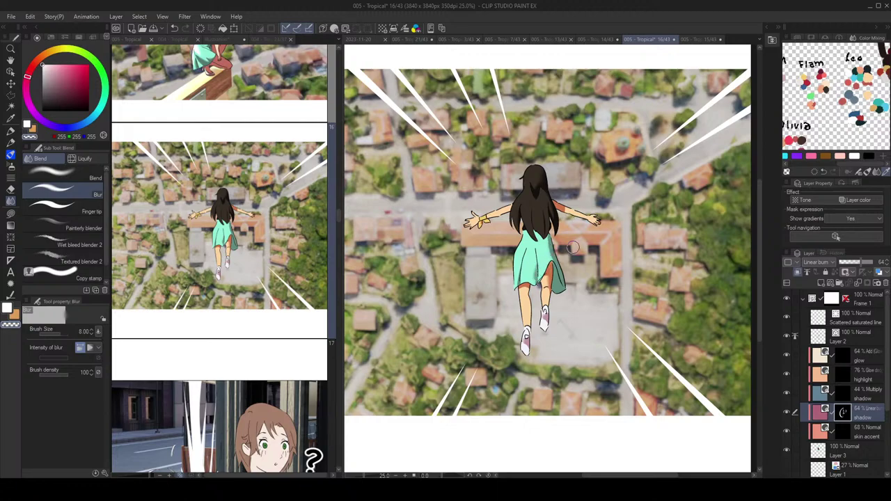
key("g")
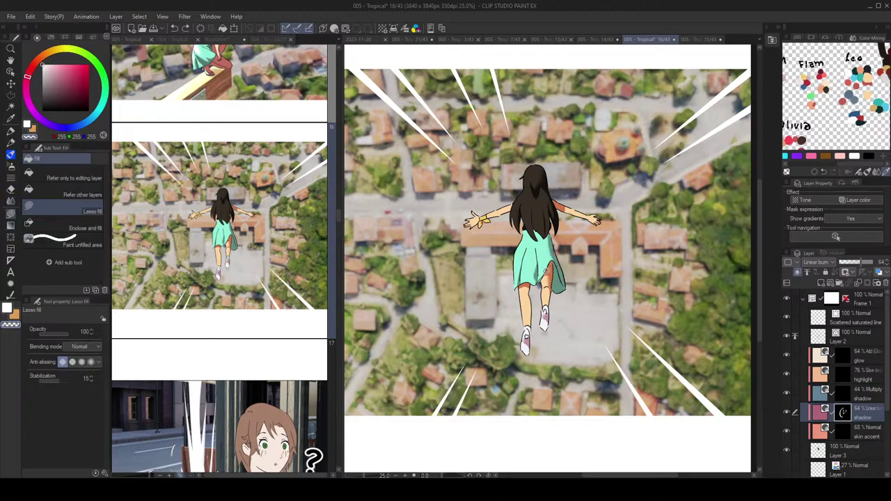
key("c")
scroll(564, 294, "down", 1)
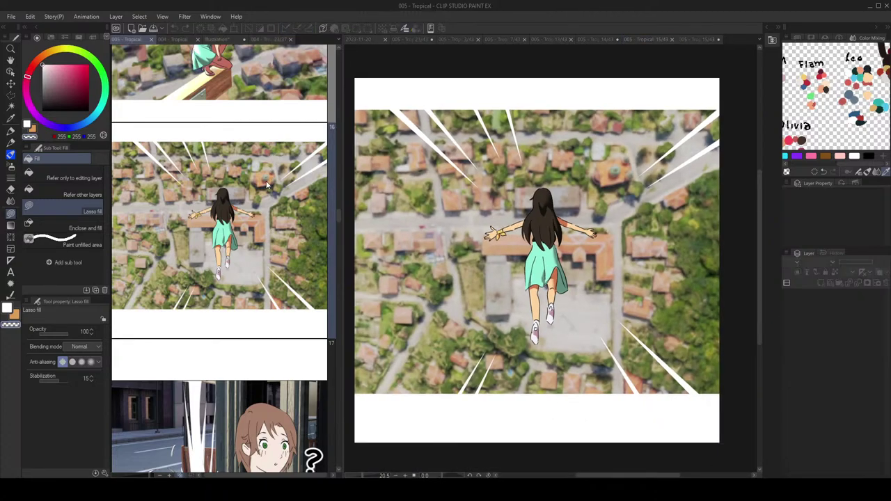
Step: Add soft accents to the falling girl on the Add (Glow) layer's mask with Lasso fill and Blur
scroll(266, 179, "up", 2)
left_click(846, 360)
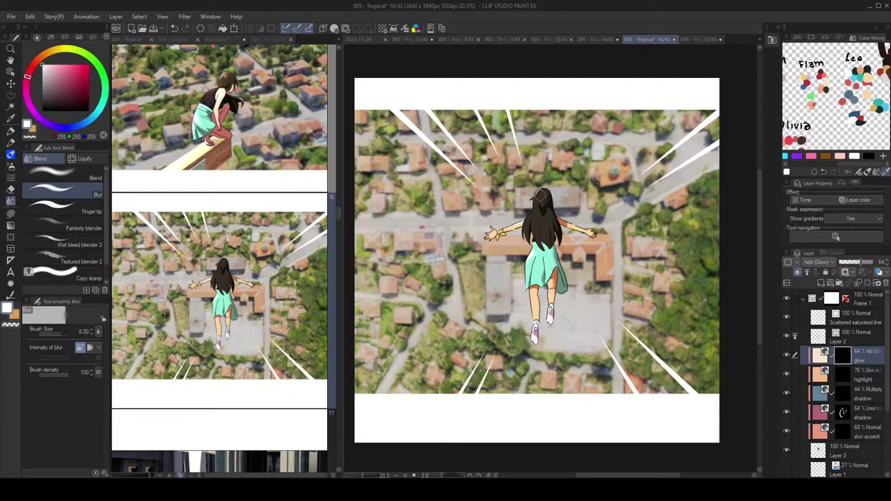
key("g")
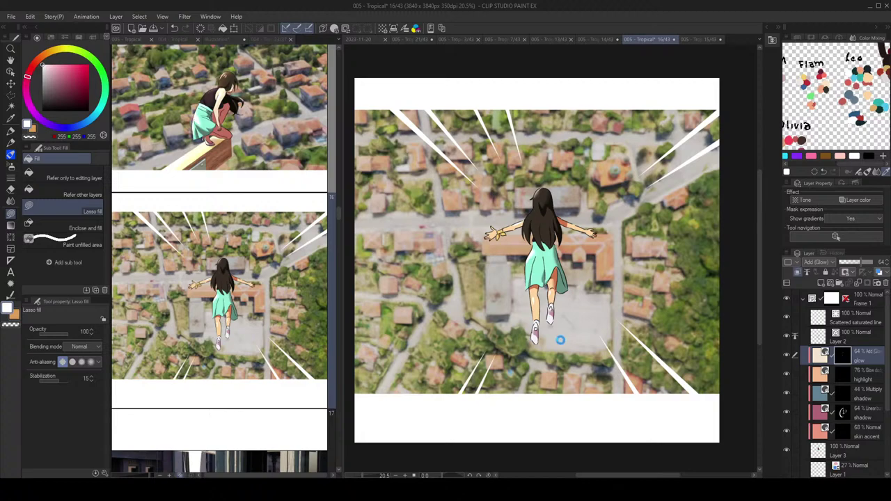
key("j")
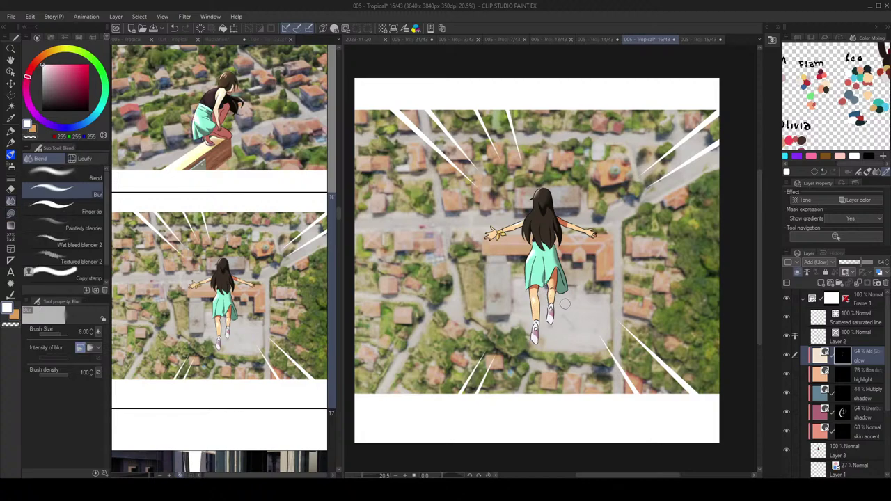
key("g")
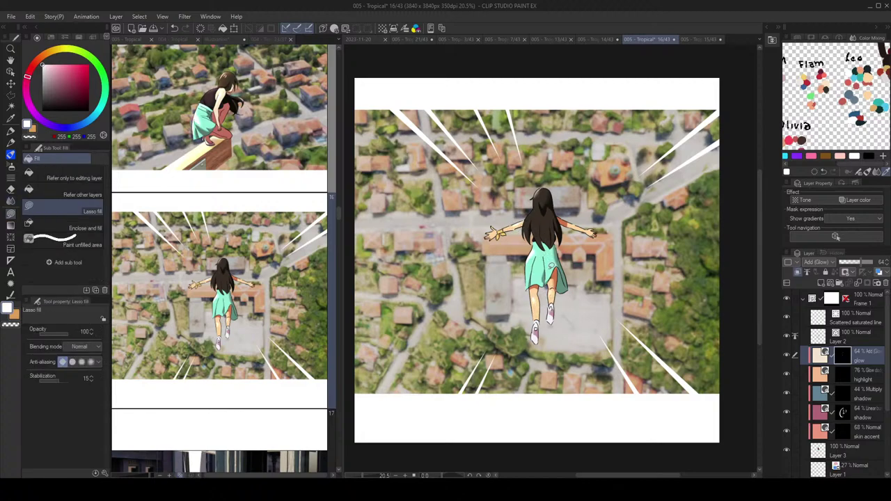
Step: Compare the girl with and without the Linear burn shadow layer
left_click(789, 412)
left_click(789, 412)
left_click(789, 412)
left_click(788, 412)
Step: Duplicate the aerial background layer 0003 and rasterize the upper copy by merging a new raster layer into it
scroll(828, 449, "down", 5)
left_click(787, 413)
left_click(787, 413)
left_click(849, 416)
key("ctrl+t")
key("ctrl+v")
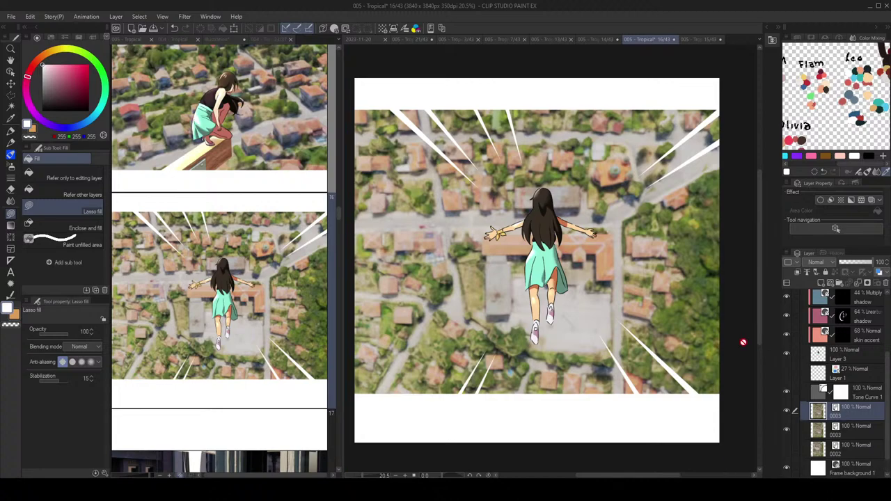
left_click(822, 284)
key("ctrl+e")
Step: Apply a radial blur centred on the falling girl to the rasterized upper copy of aerial background layer 0003
scroll(611, 300, "down", 2)
left_click_drag(611, 300, 597, 298)
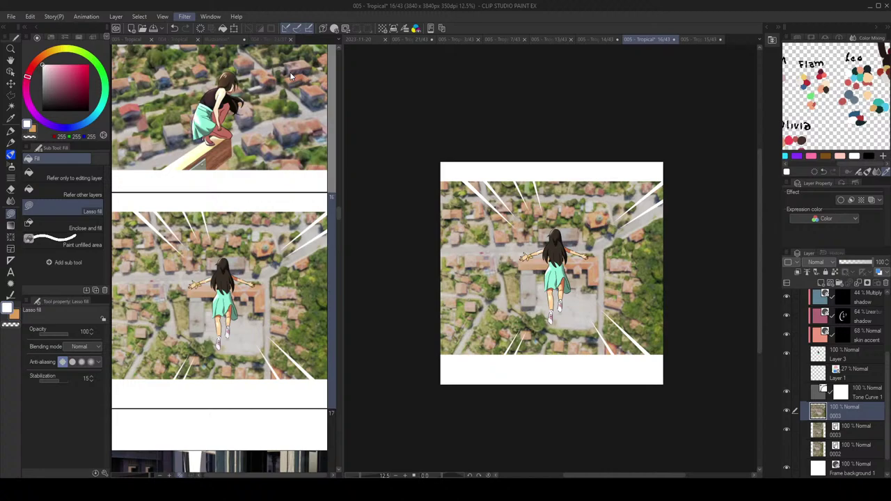
left_click(291, 76)
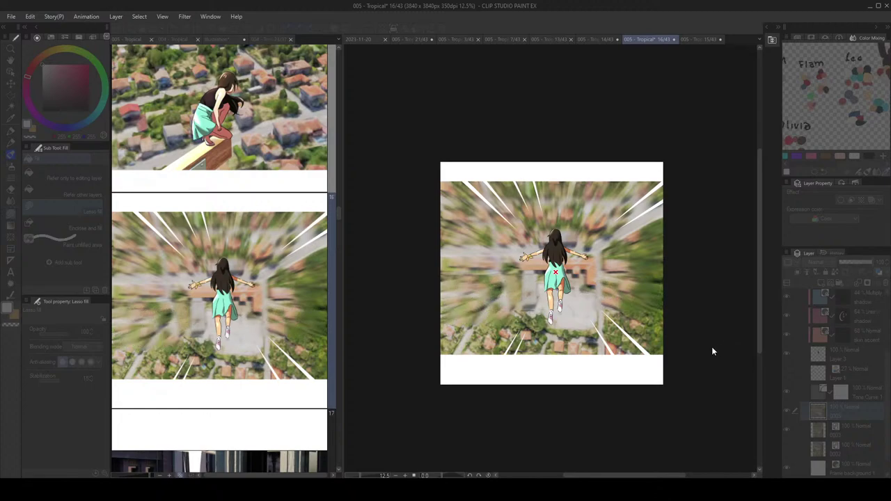
left_click(701, 360)
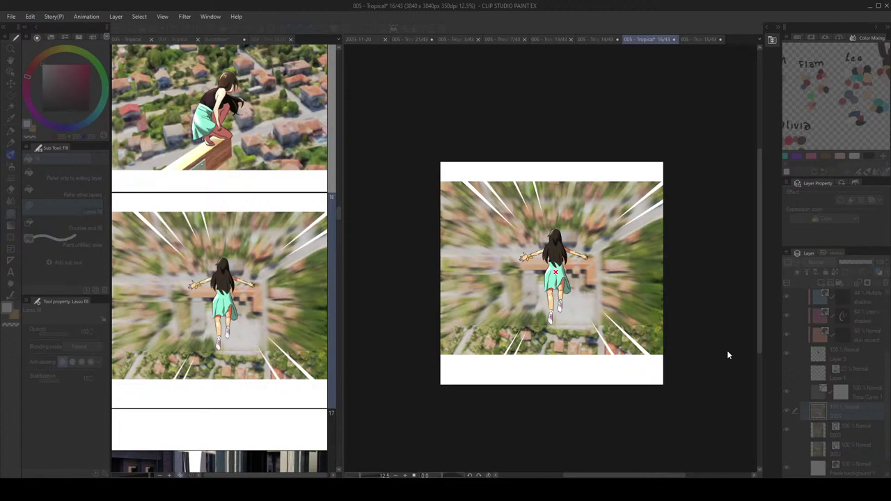
left_click_drag(714, 374, 712, 374)
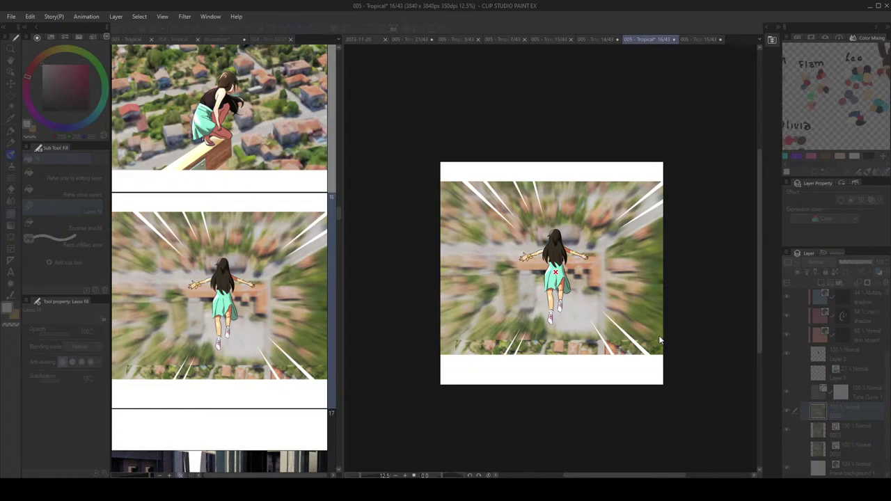
key("ctrl+z")
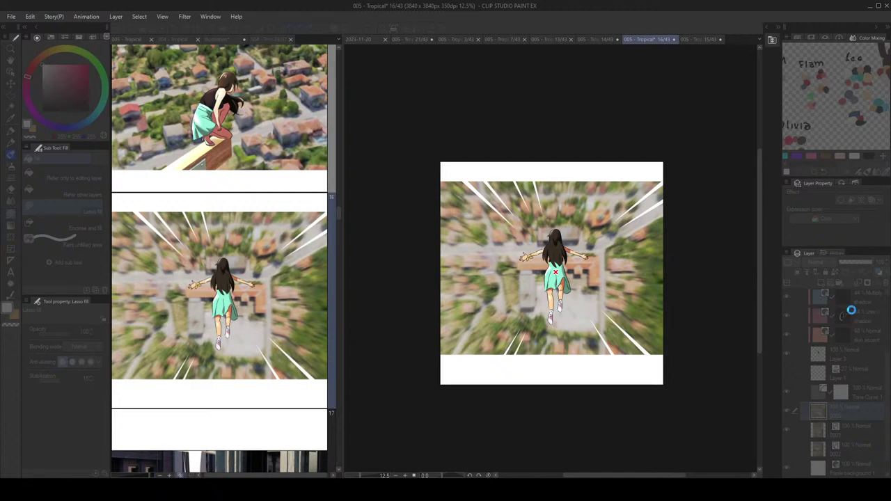
Step: Add a layer mask to the blurred 0003 layer and set the Soft airbrush to size 70
left_click(868, 284)
mouse_move(559, 239)
left_mouse_down()
mouse_move(568, 269)
mouse_move(572, 259)
left_mouse_up()
key("b")
key("b")
scroll(572, 259, "up", 1)
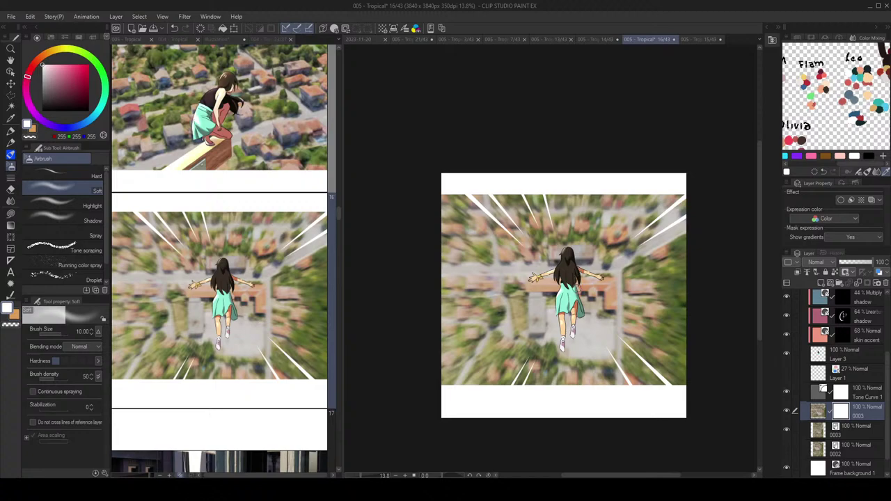
key("]")
key("]")
Step: Fade the blur around the girl with soft transparent strokes on the layer's mask, restoring part of it where too much was removed
mouse_move(615, 327)
left_mouse_down()
mouse_move(551, 209)
mouse_move(612, 307)
left_mouse_up()
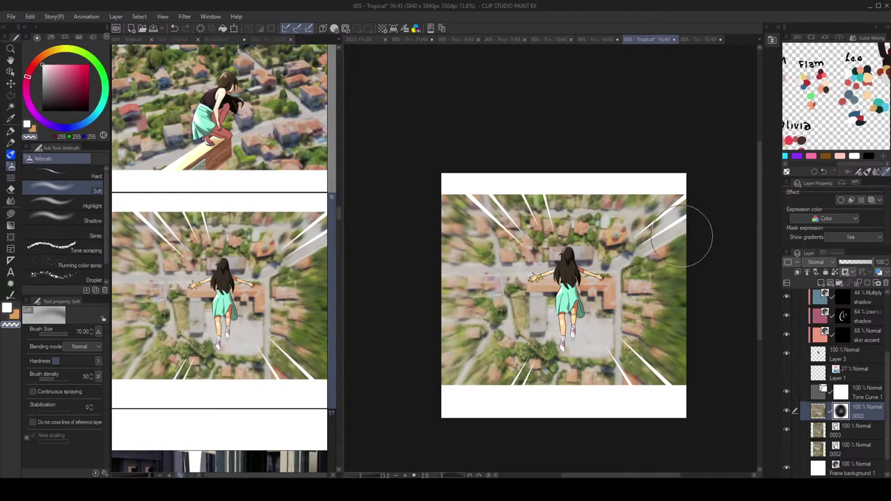
key("ctrl+z")
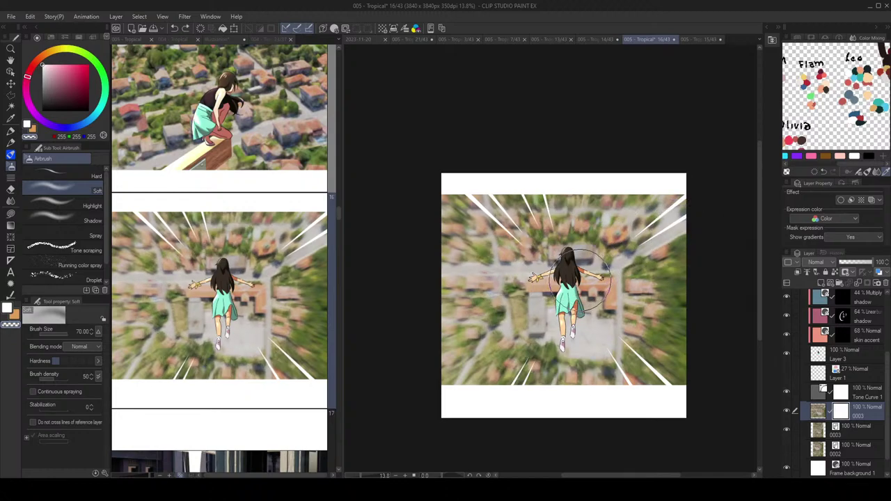
mouse_move(553, 276)
left_mouse_down()
mouse_move(606, 279)
mouse_move(577, 343)
mouse_move(524, 259)
mouse_move(613, 286)
mouse_move(629, 315)
mouse_move(561, 264)
mouse_move(488, 245)
mouse_move(591, 225)
mouse_move(628, 241)
mouse_move(637, 344)
mouse_move(556, 383)
mouse_move(540, 363)
mouse_move(583, 335)
mouse_move(592, 309)
mouse_move(566, 293)
mouse_move(576, 304)
mouse_move(594, 291)
mouse_move(633, 294)
mouse_move(601, 311)
mouse_move(548, 268)
mouse_move(547, 245)
mouse_move(572, 229)
mouse_move(632, 276)
mouse_move(566, 212)
left_mouse_up()
key("c")
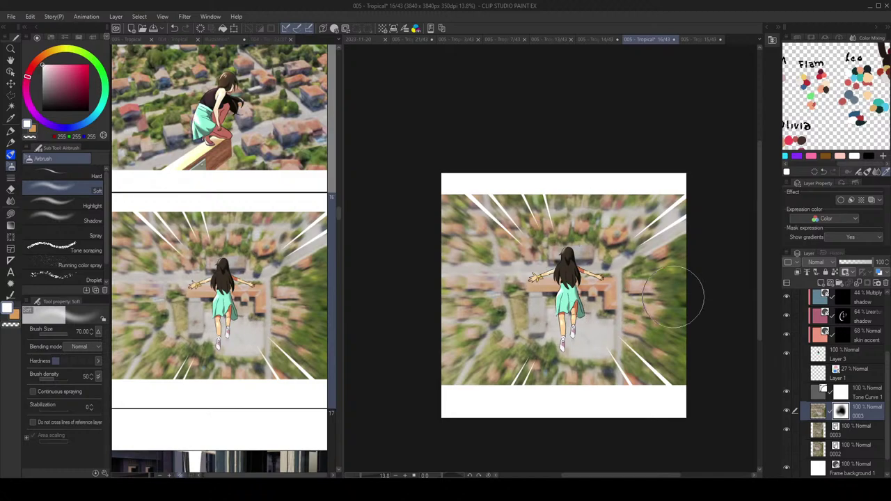
scroll(673, 297, "down", 1)
left_click_drag(658, 293, 666, 305)
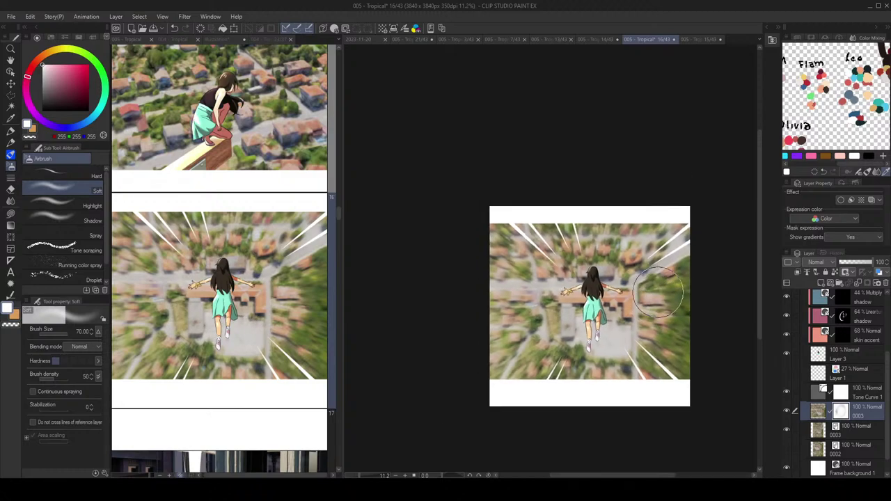
Step: Compare the panel with and without the Scattered saturated line layer
key("h")
scroll(693, 311, "left", 2)
scroll(831, 376, "up", 3)
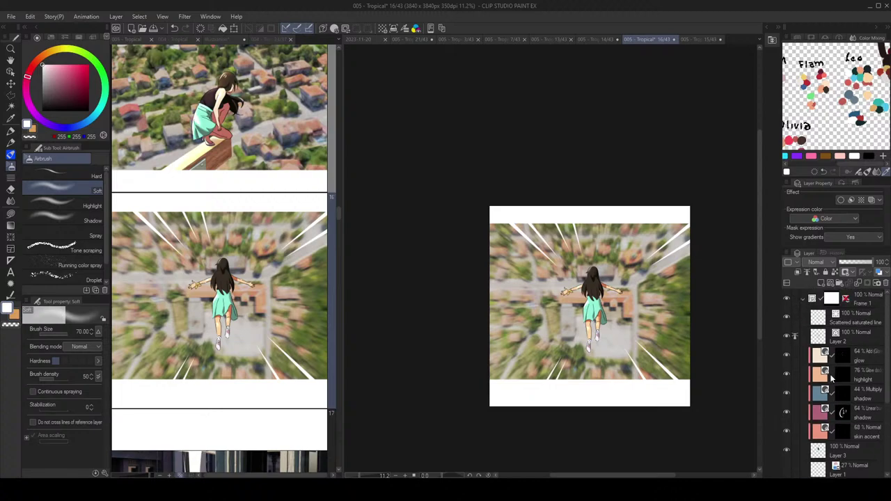
left_click(787, 318)
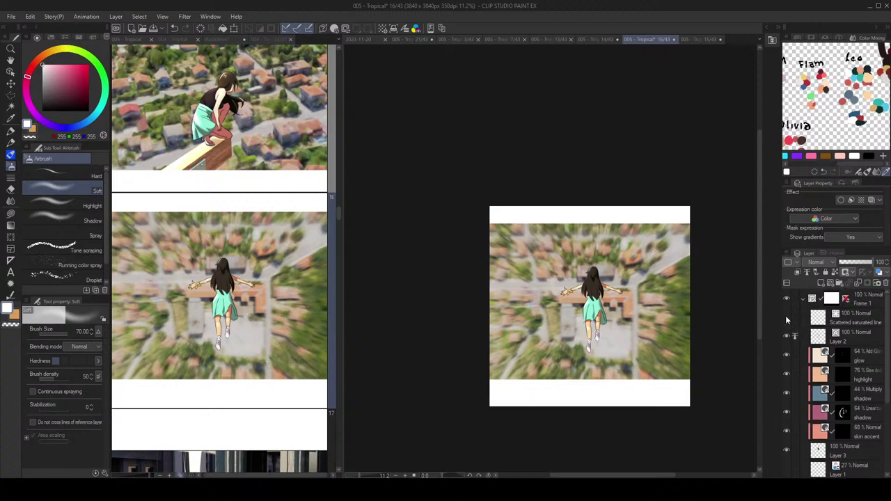
left_click(787, 318)
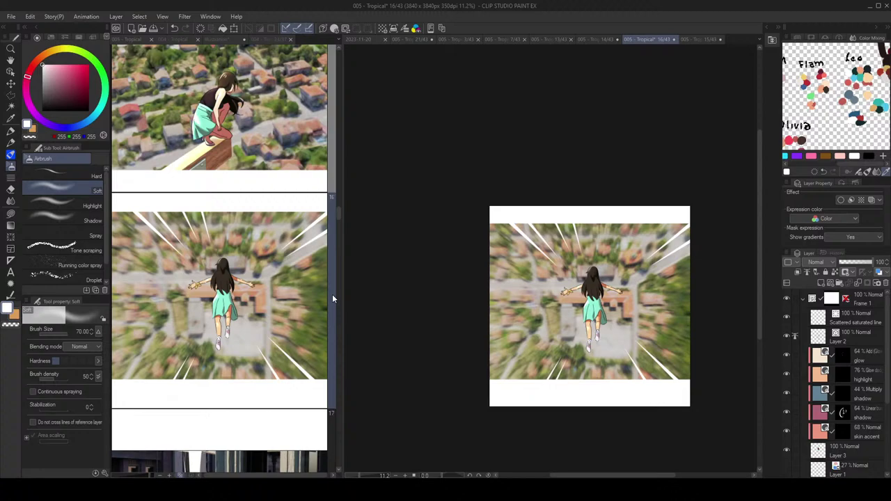
Step: Review the neighbouring pages in the story view and open page 17 with the short-haired woman
left_click(288, 265)
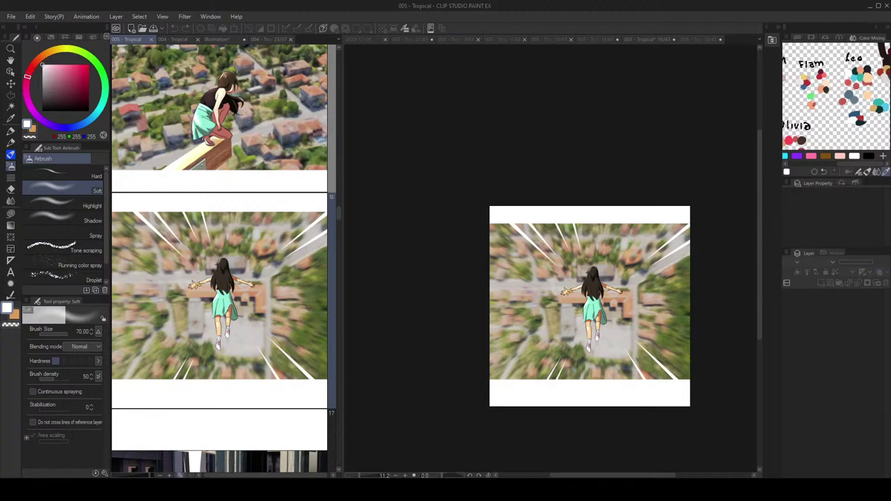
scroll(229, 174, "up", 2)
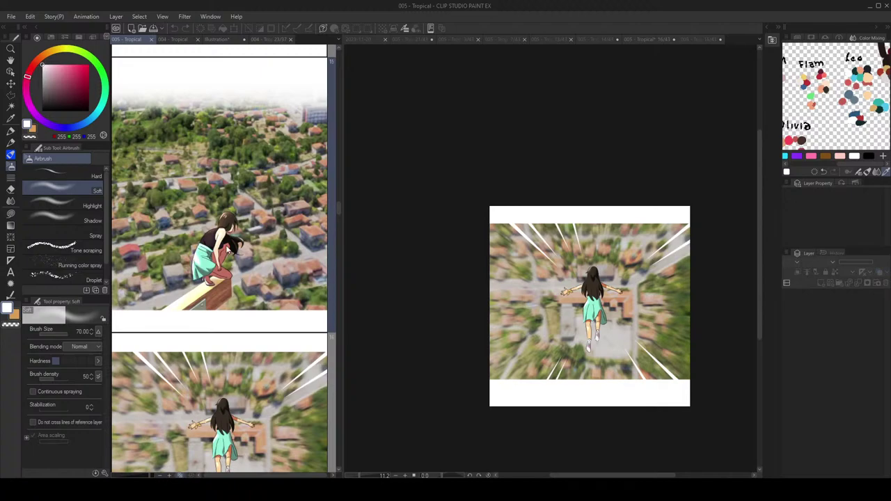
scroll(226, 251, "down", 4)
scroll(232, 243, "down", 3)
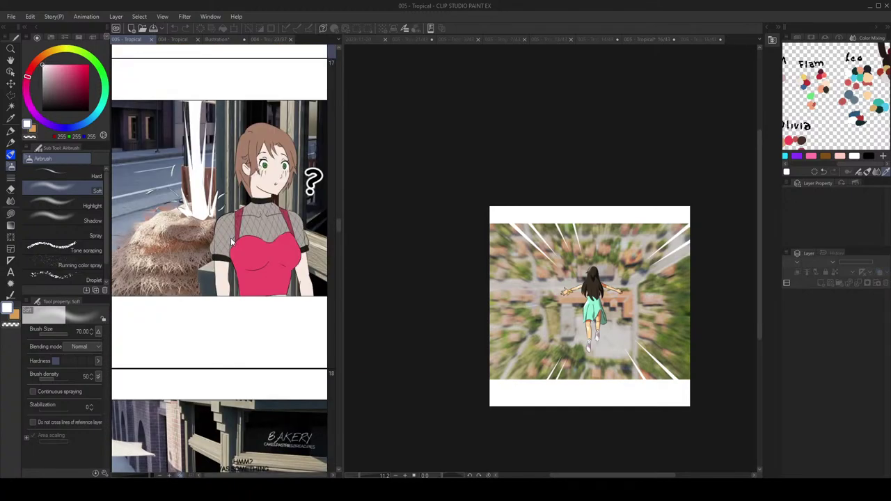
scroll(232, 241, "up", 3)
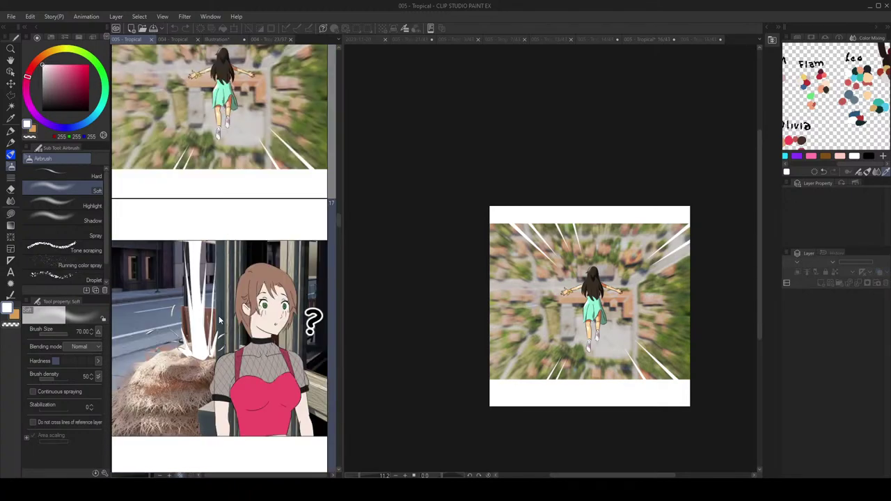
double_click(242, 317)
scroll(523, 199, "up", 3)
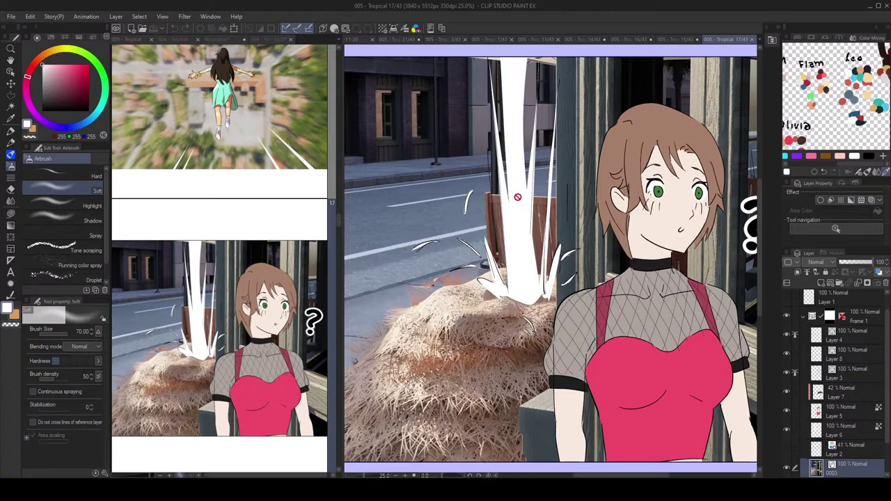
Step: Select a line of the white impact burst with the Object tool and check which artwork Layer 4 holds
key("o")
left_click(543, 196)
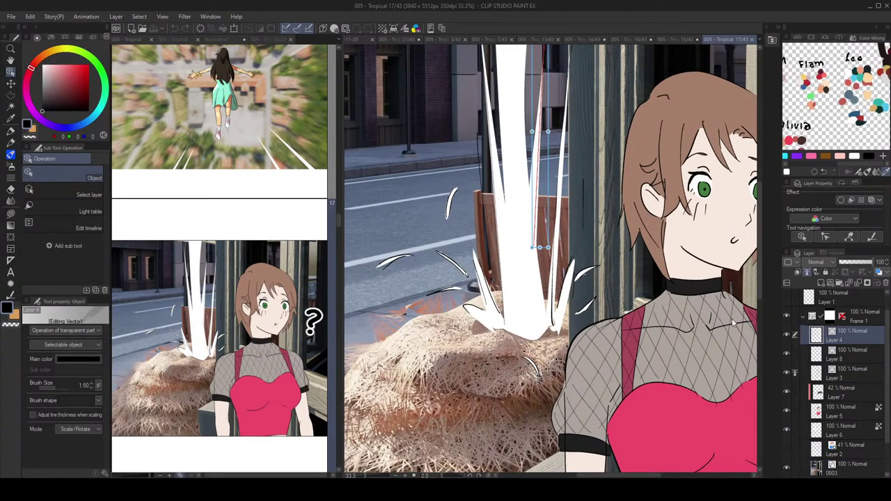
left_click(786, 336)
left_click(787, 336)
left_click(786, 336)
left_click(786, 336)
scroll(834, 374, "down", 1)
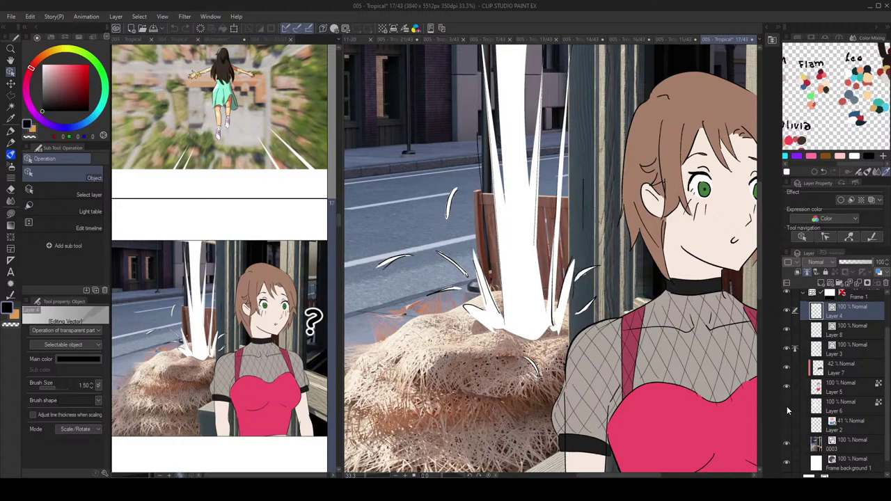
Step: Move Layer 6 directly beneath Layer 4 and group both impact burst layers in a folder
left_click_drag(835, 407, 855, 321)
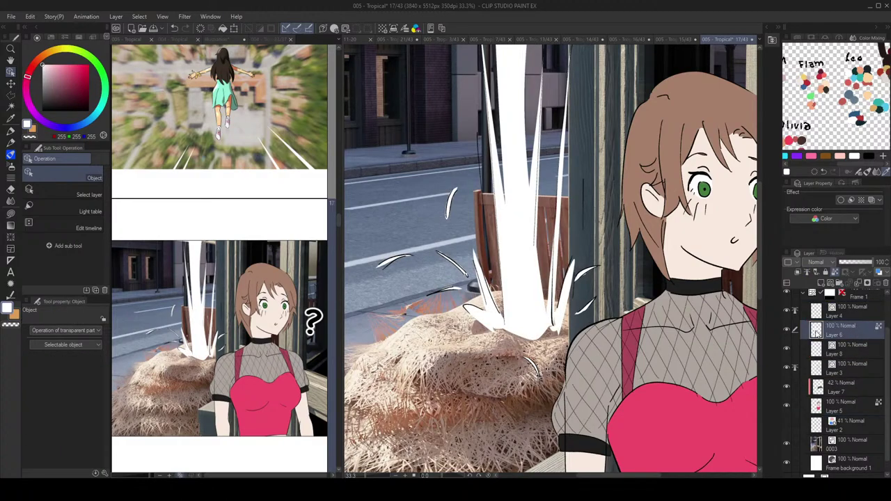
left_click(787, 351)
left_click(788, 352)
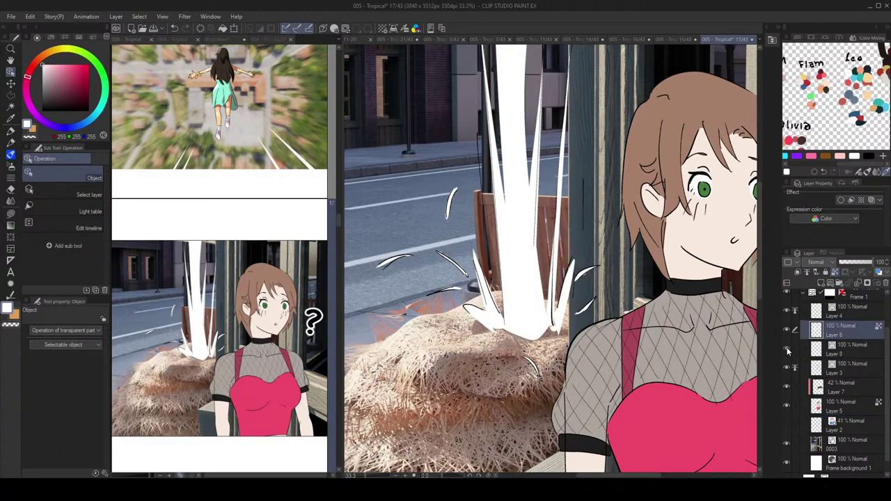
left_click(846, 316)
key("ctrl+g")
left_click(787, 308)
left_click(787, 308)
Step: Widen the impact burst folder to 132% horizontally, keeping its height at 100%, and save page 17
scroll(711, 307, "up", 1)
scroll(710, 307, "down", 2)
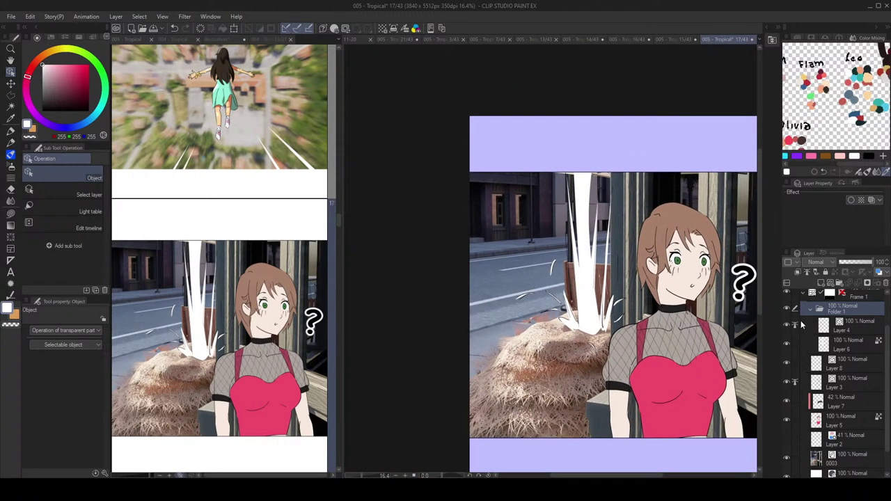
key("ctrl+t")
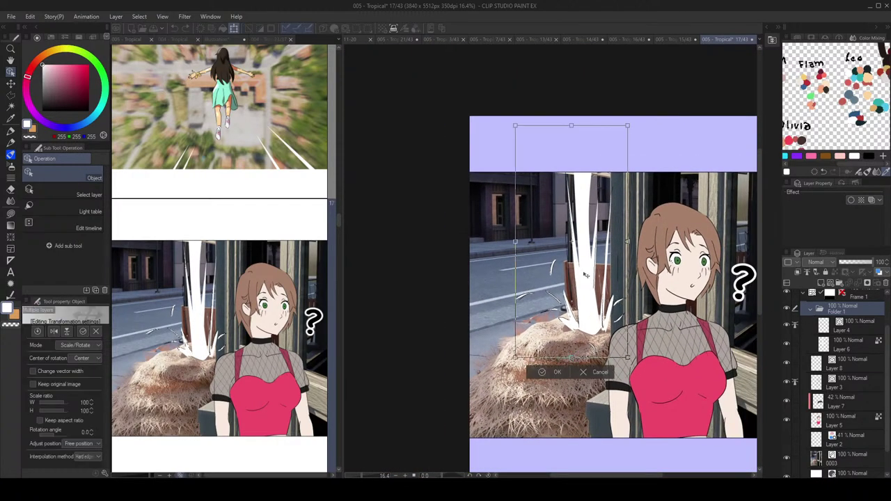
left_click(590, 329, "alt")
left_click_drag(514, 243, 479, 240)
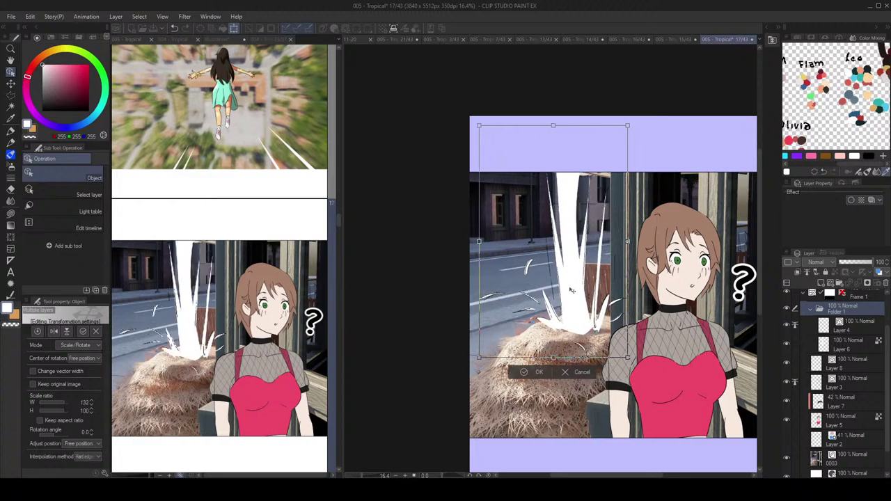
key("Return")
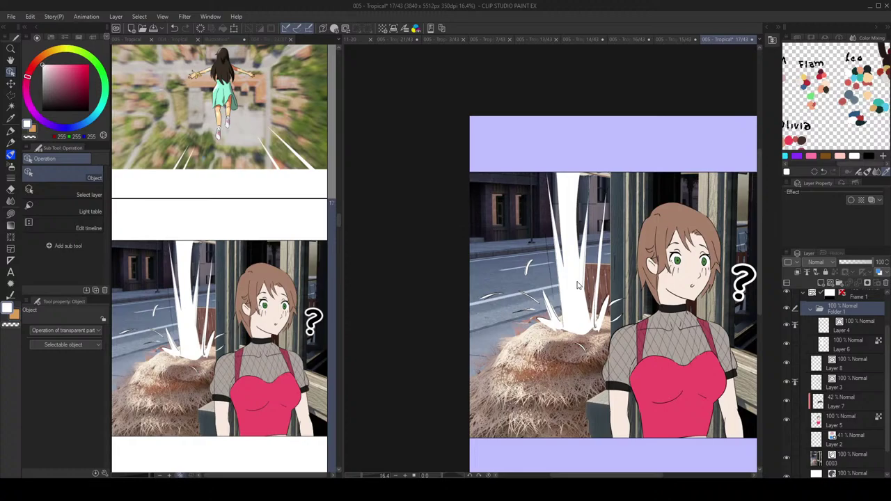
scroll(577, 285, "up", 3)
key("ctrl+s")
Step: Return to page 16 with the falling girl through the story view
left_click(311, 267)
scroll(279, 300, "up", 5)
scroll(262, 319, "down", 2)
scroll(263, 317, "up", 2)
double_click(260, 338)
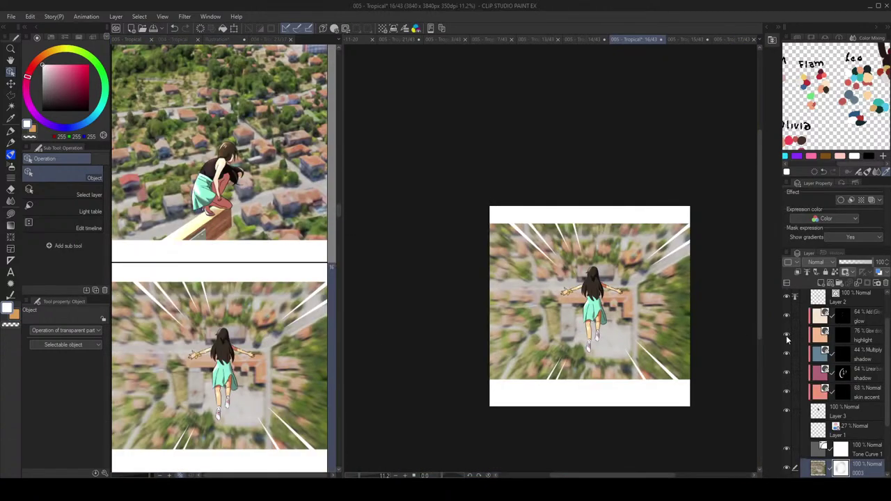
Step: Brush a soft highlight onto the girl's hair on the Glow dodge layer's mask with the Soft airbrush at size 17, and save the page
left_click(847, 335)
key("b")
scroll(595, 264, "up", 2)
scroll(595, 264, "up", 1)
key("bracketright")
key("bracketright")
key("bracketleft")
key("bracketleft")
key("bracketleft")
key("bracketleft")
key("bracketleft")
key("bracketleft")
key("bracketleft")
key("bracketleft")
key("bracketleft")
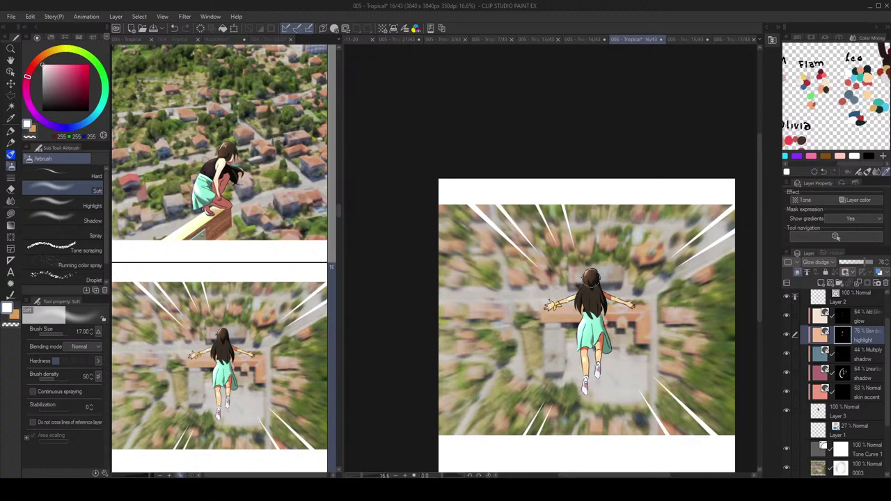
left_click_drag(584, 295, 579, 298)
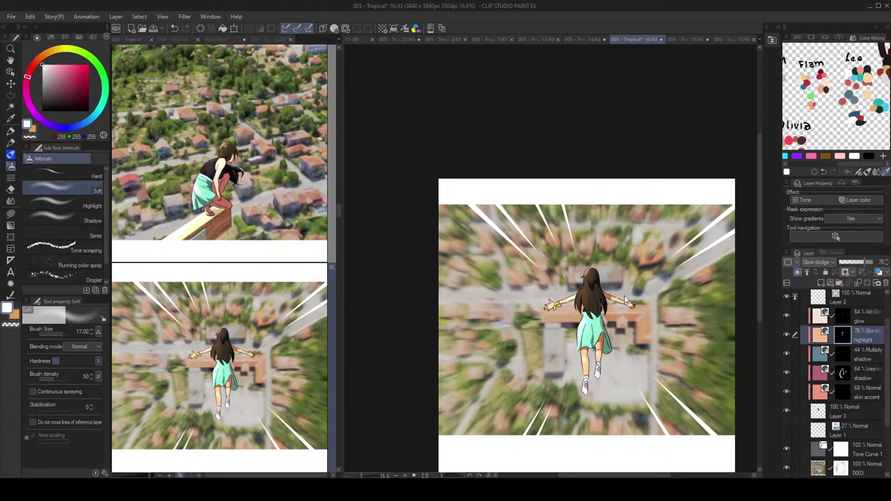
key("ctrl+s")
Step: Switch to Lasso fill with transparent colour on the Linear burn shadow layer's mask, and save page 16
scroll(627, 293, "up", 1)
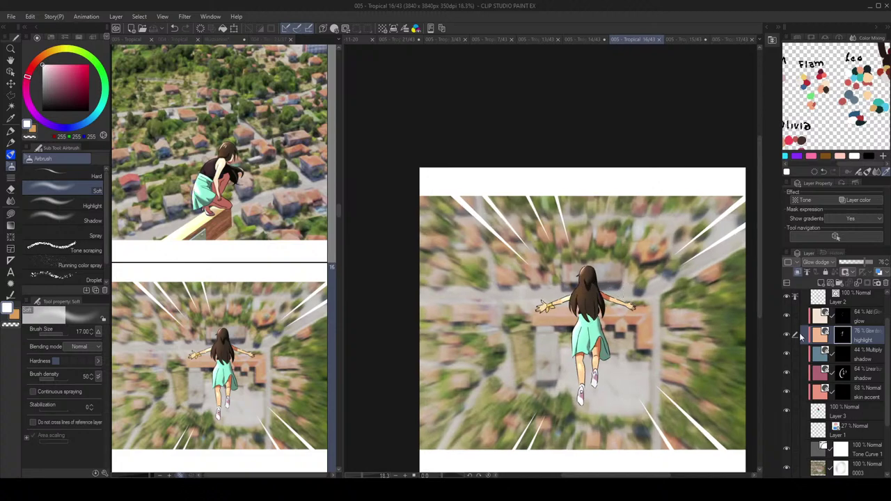
left_click(852, 374)
key("g")
key("g")
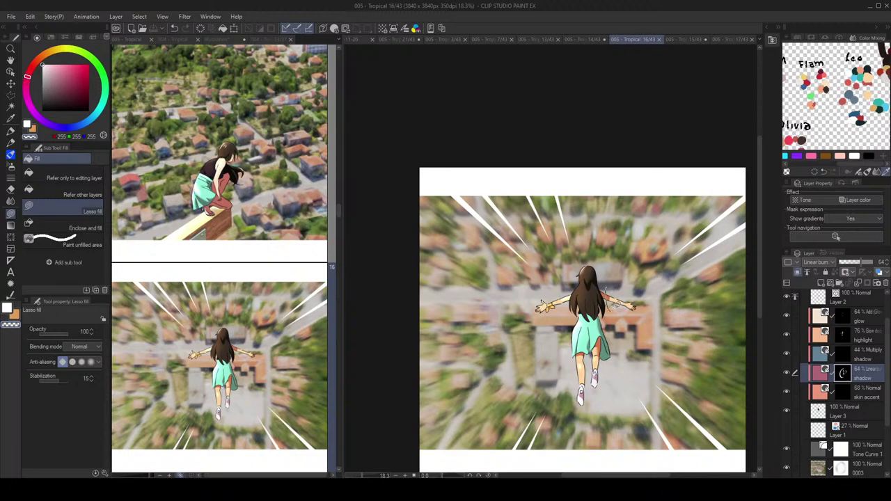
key("ctrl+s")
Step: Review how pages 15 to 17 read together in the story view
left_click(249, 141)
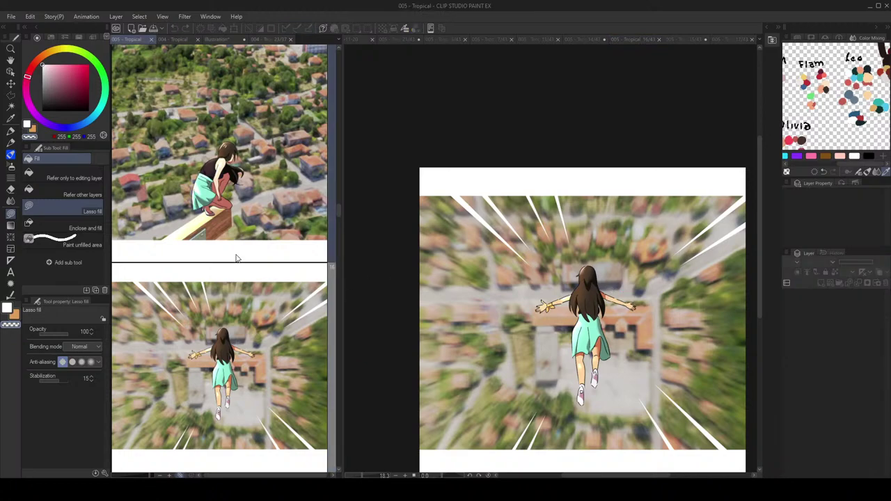
scroll(236, 259, "down", 2)
scroll(235, 265, "up", 3)
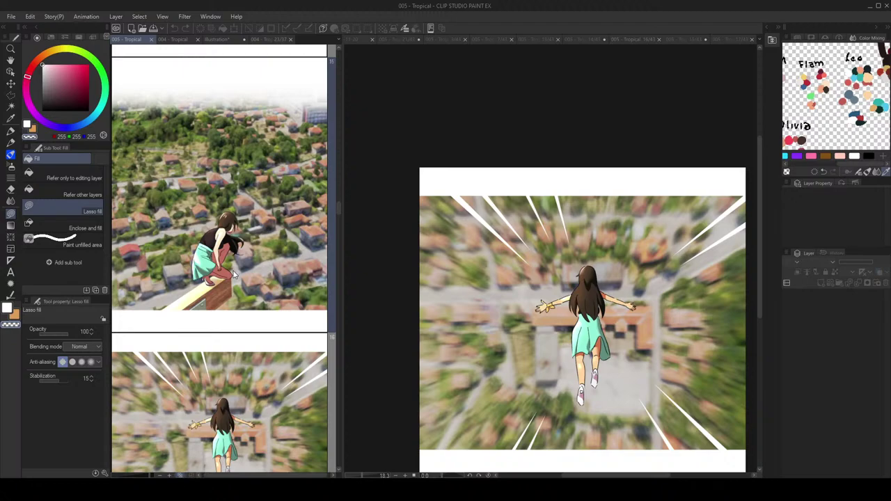
scroll(234, 274, "down", 4)
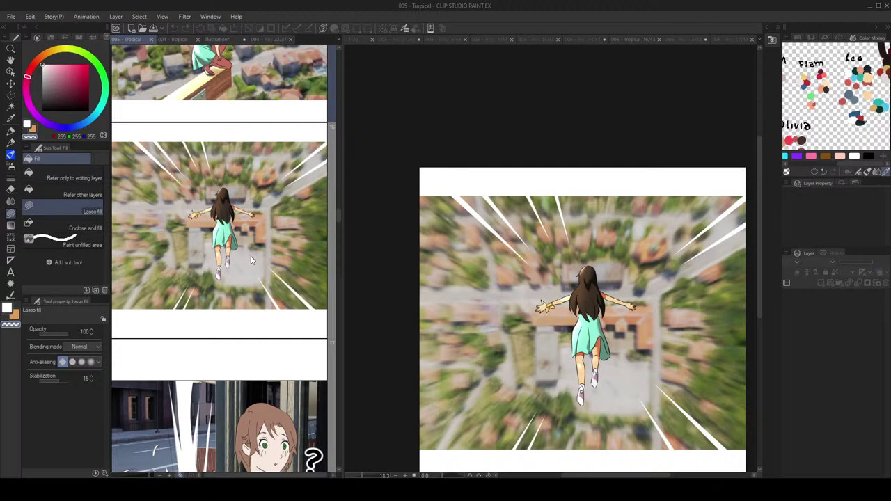
scroll(249, 261, "up", 3)
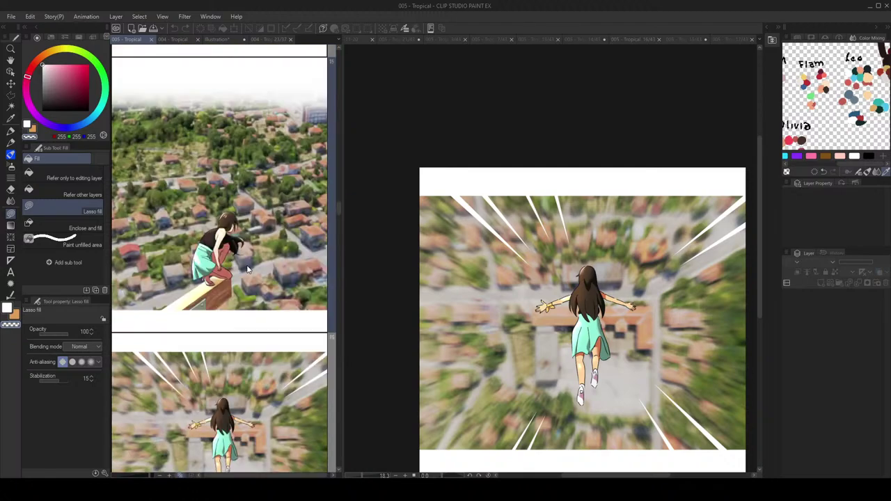
Step: Open page 17 with the short-haired woman from the story view
double_click(250, 212)
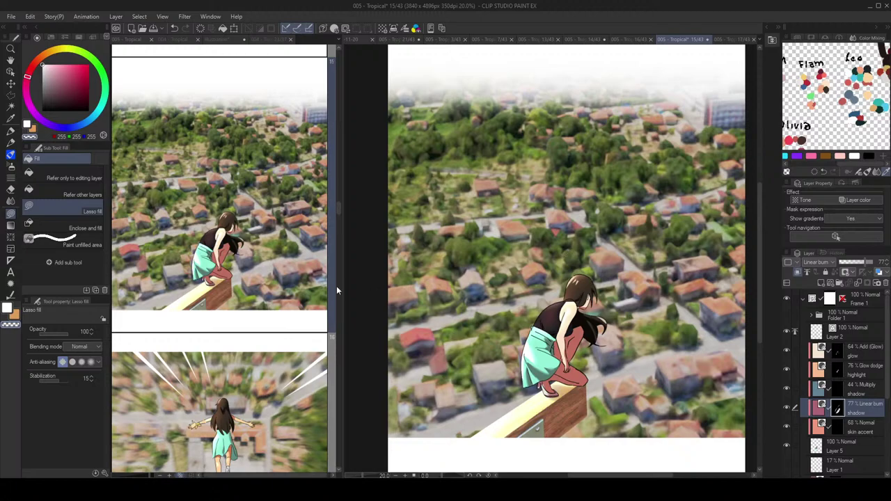
scroll(277, 257, "down", 5)
scroll(277, 258, "down", 2)
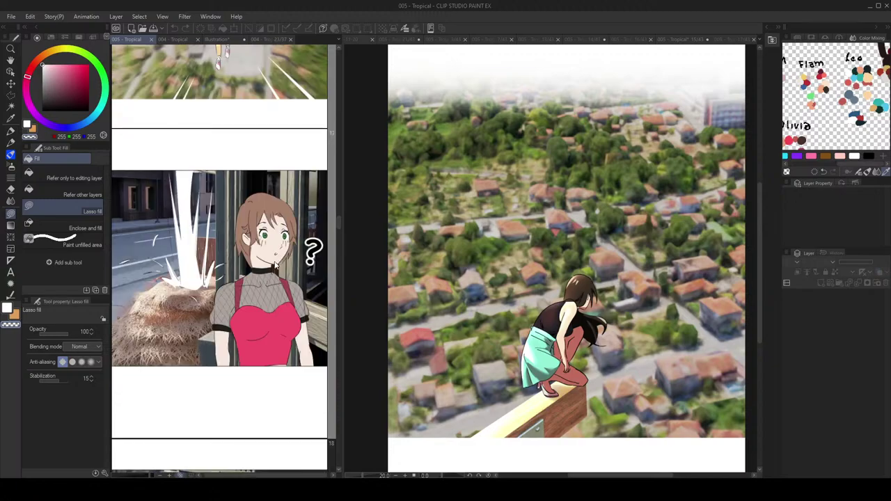
double_click(266, 269)
scroll(582, 289, "down", 3)
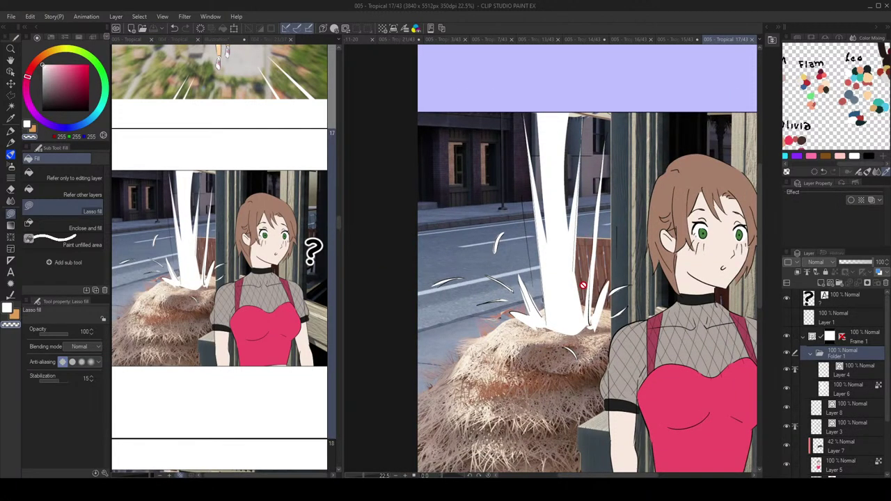
scroll(589, 279, "down", 2)
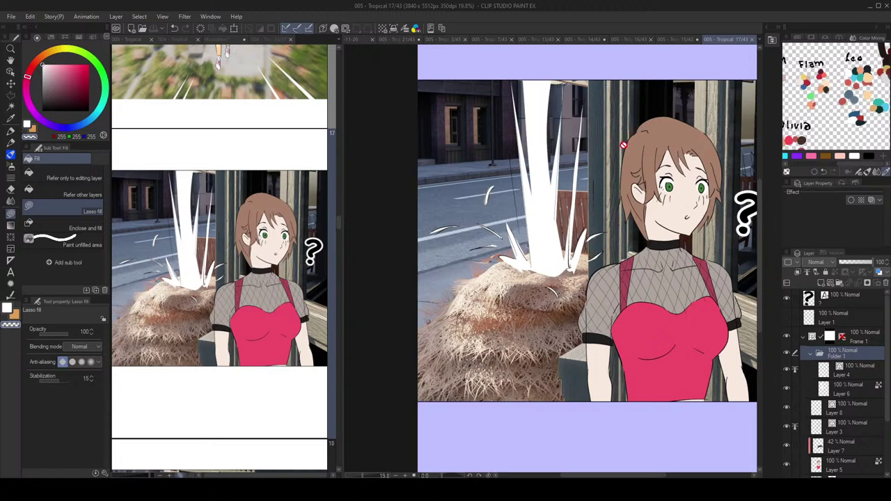
Step: Examine the woman's head, neck and shoulders on page 17 in normal and mirrored view
left_click_drag(567, 205, 525, 203)
left_click(243, 242)
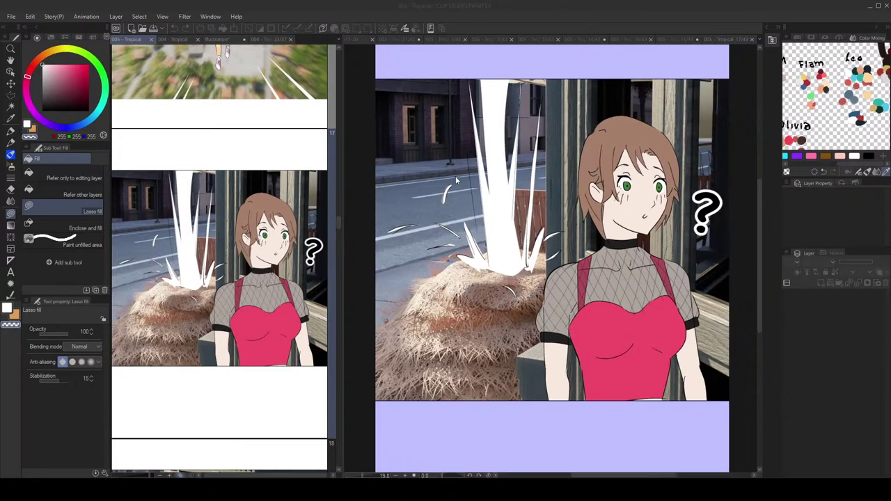
left_click(389, 211)
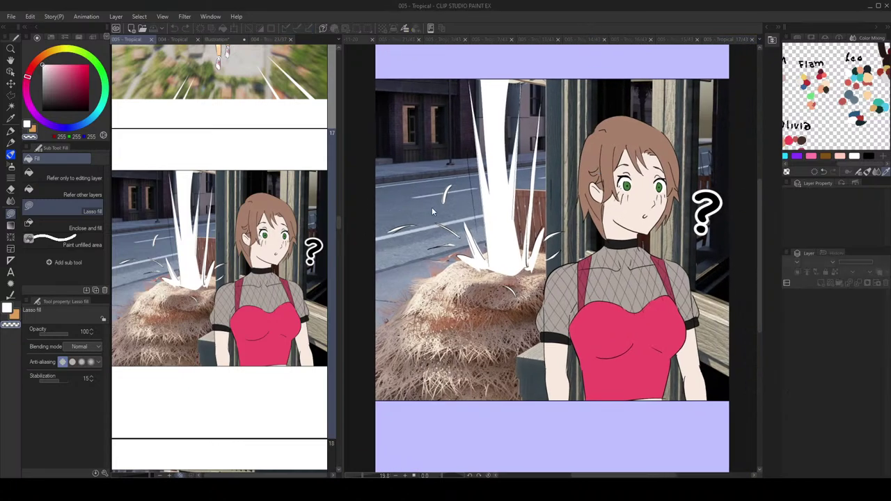
left_click(594, 145)
left_click_drag(583, 142, 569, 147)
left_click_drag(618, 200, 648, 221)
key("h")
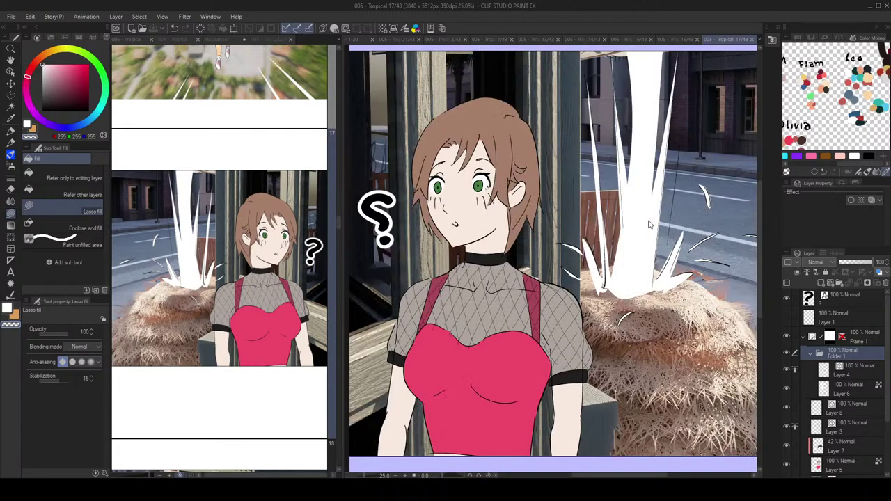
scroll(549, 237, "up", 4)
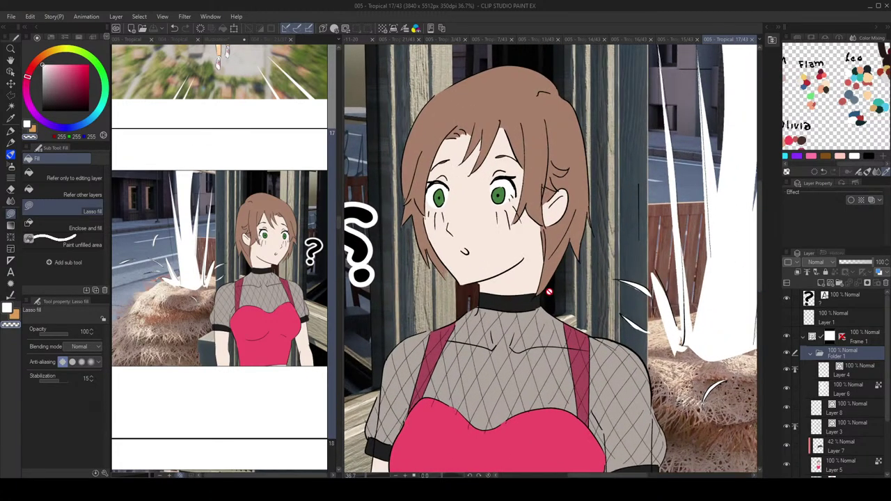
Step: Draw a black line along the woman's neck beside her hair on Layer 3 with the medium line pen, and check it mirrored
key("o")
left_click(525, 299)
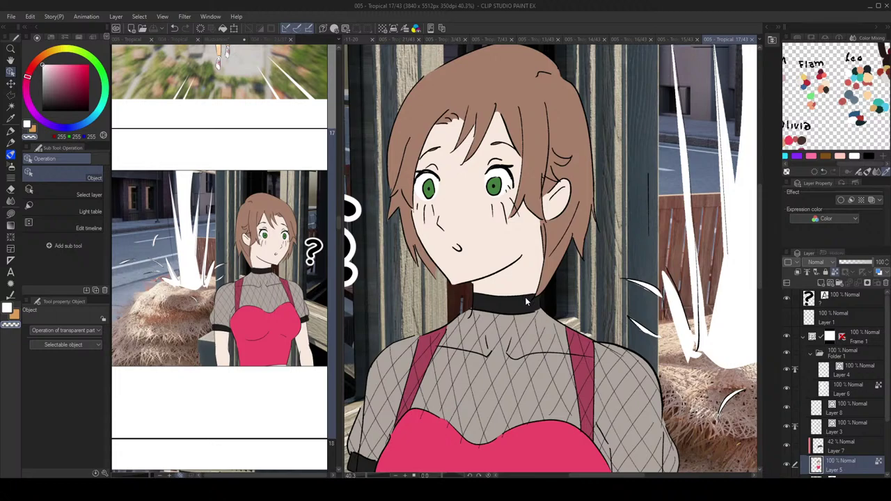
left_click(609, 346)
key("p")
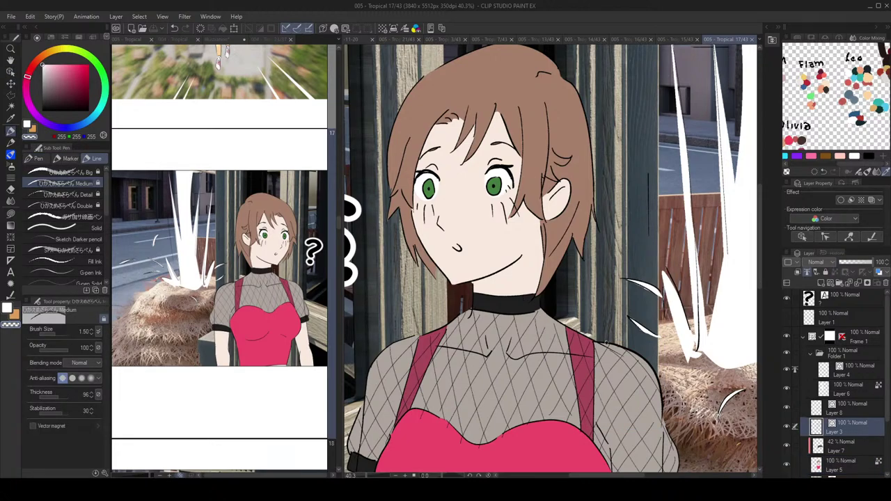
left_click_drag(48, 105, 15, 145)
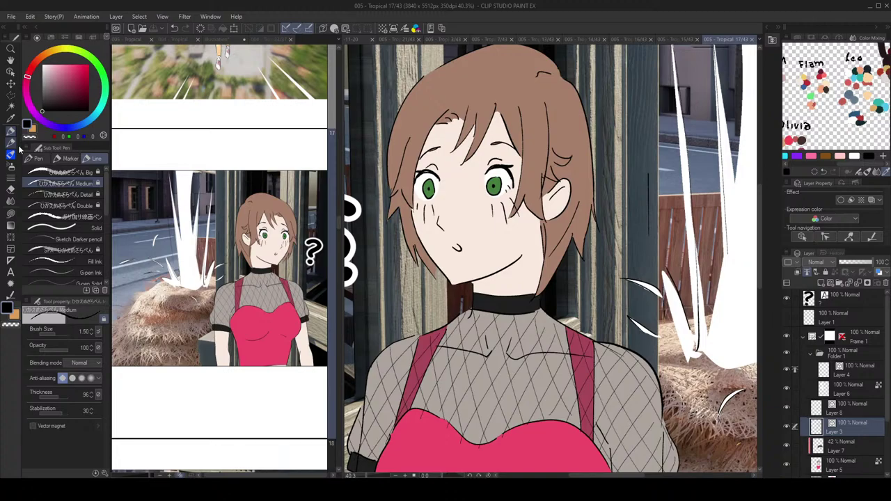
scroll(566, 258, "up", 1)
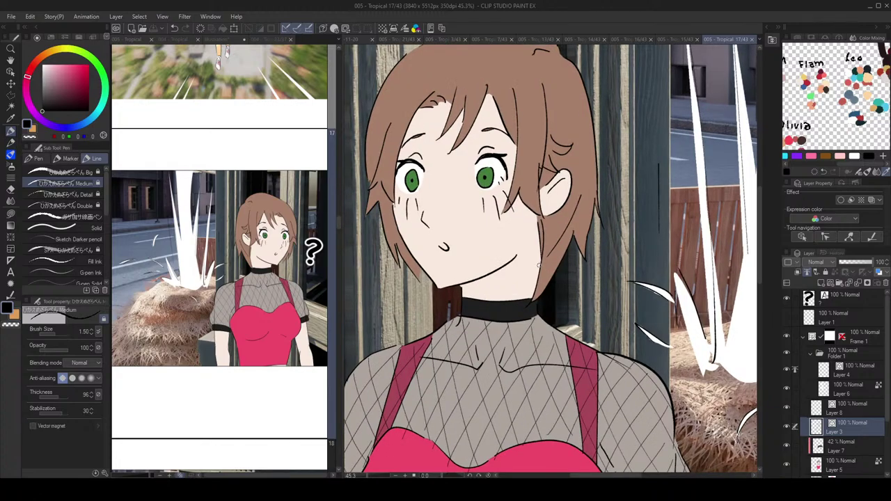
left_click_drag(538, 234, 541, 296)
scroll(564, 296, "down", 4)
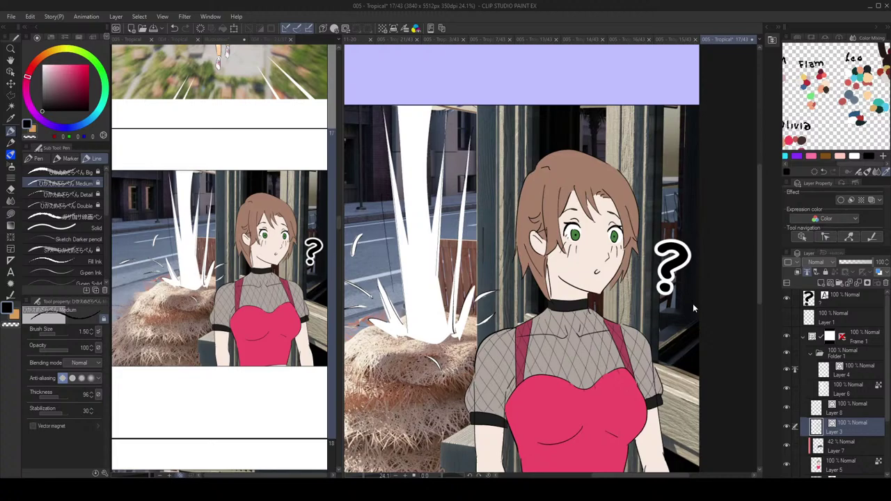
key("h")
scroll(540, 291, "up", 5)
left_click_drag(557, 300, 573, 311)
scroll(597, 316, "down", 3)
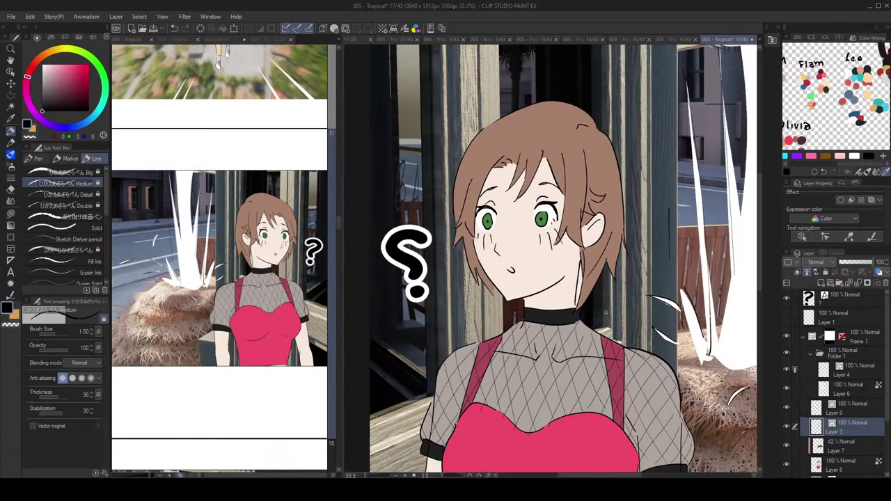
scroll(844, 435, "down", 3)
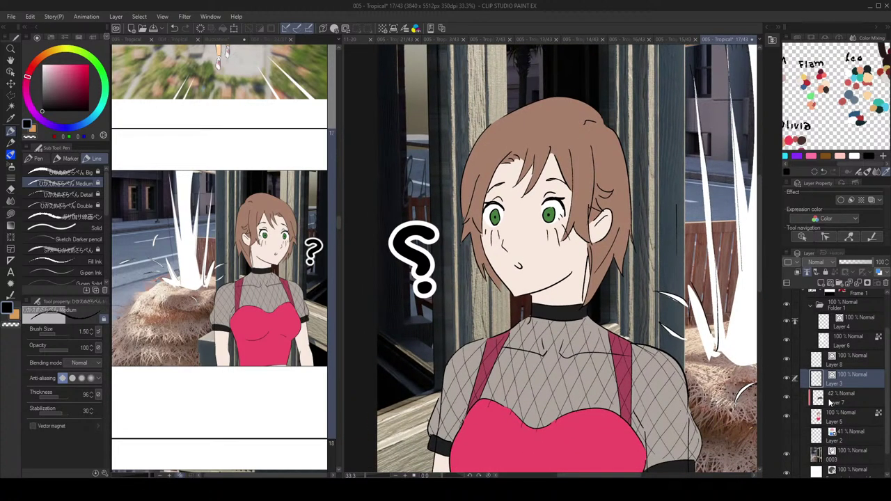
Step: Identify the woman's layers by toggling their visibility, and select line layer Layer 3 together with colour layer Layer 5
left_click(787, 359)
left_click(787, 359)
left_click(787, 378)
left_click(788, 379)
left_click(788, 379)
left_click(787, 378)
left_click(787, 397)
left_click(788, 397)
left_click(787, 417)
left_click(787, 417)
left_click(856, 421, "ctrl")
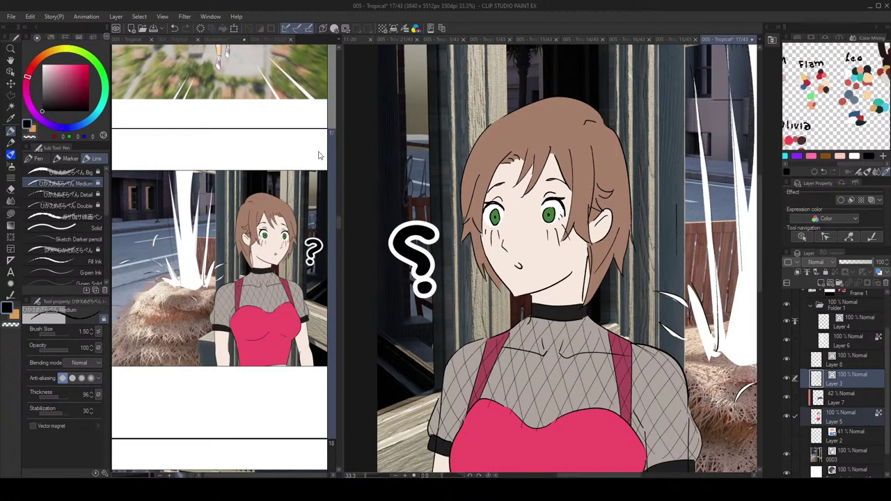
Step: Lasso the woman's whole head down to the jawline across both selected layers
left_click(10, 94)
left_click(94, 209)
scroll(607, 264, "up", 3)
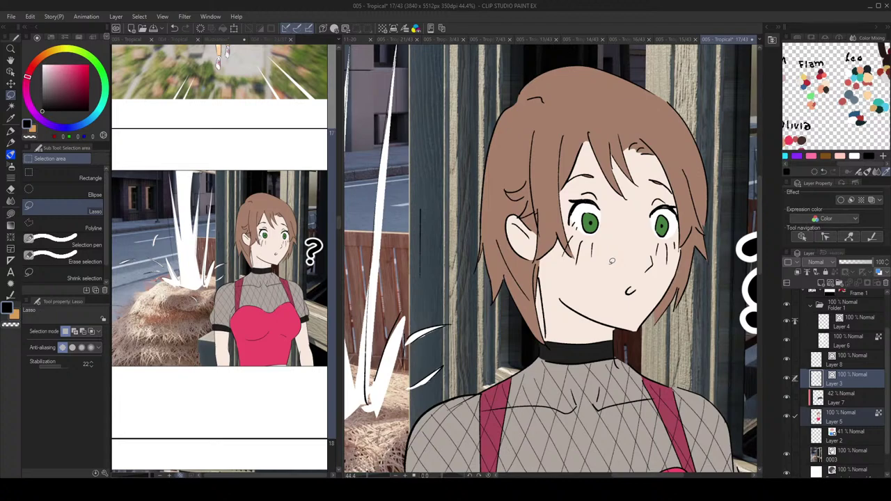
mouse_move(715, 284)
left_mouse_down()
mouse_move(633, 344)
mouse_move(617, 328)
mouse_move(560, 309)
mouse_move(461, 300)
mouse_move(468, 126)
mouse_move(539, 54)
mouse_move(574, 46)
mouse_move(671, 58)
mouse_move(726, 256)
left_mouse_up()
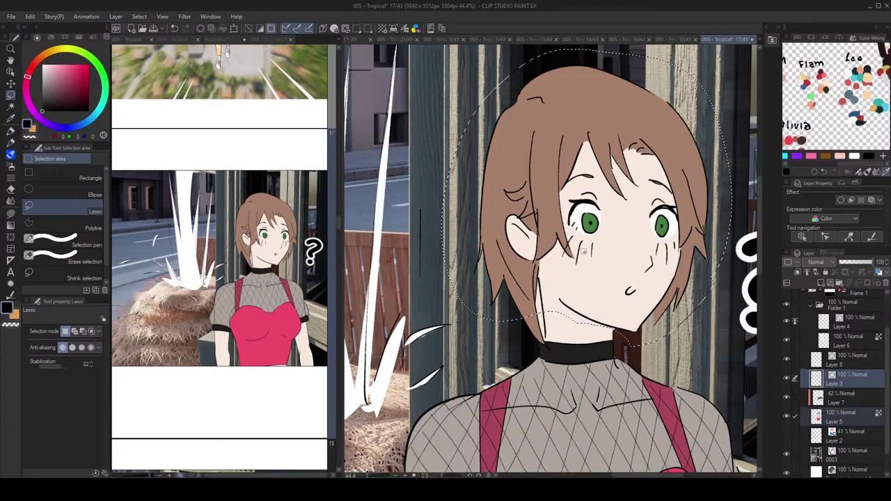
scroll(567, 277, "down", 2)
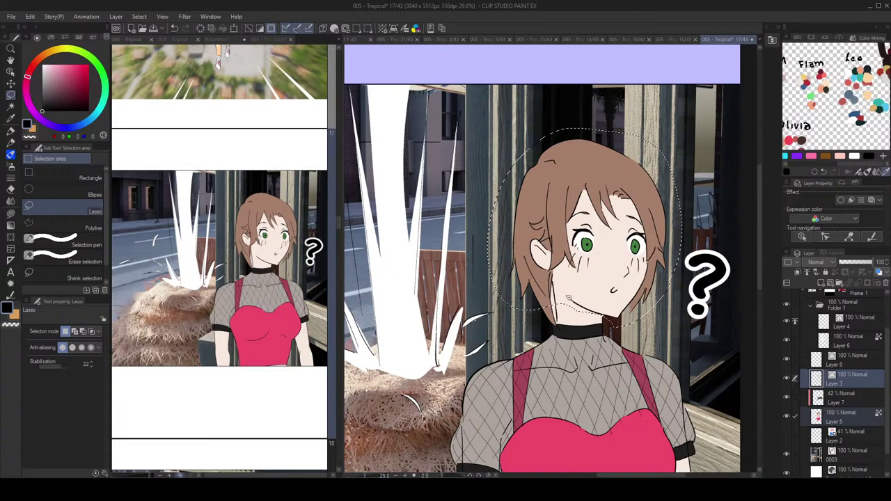
Step: Move the lassoed head slightly down towards the collar, check the pose mirrored, and clear the selection
scroll(568, 298, "up", 4)
mouse_move(543, 319)
left_mouse_down()
mouse_move(550, 360)
mouse_move(568, 384)
mouse_move(507, 337)
mouse_move(543, 321)
left_mouse_up()
scroll(647, 261, "down", 5)
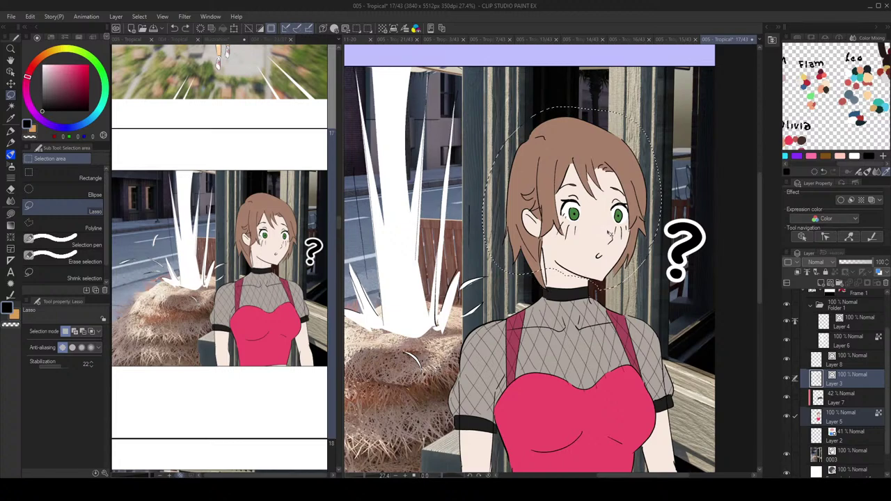
left_click_drag(612, 222, 613, 228)
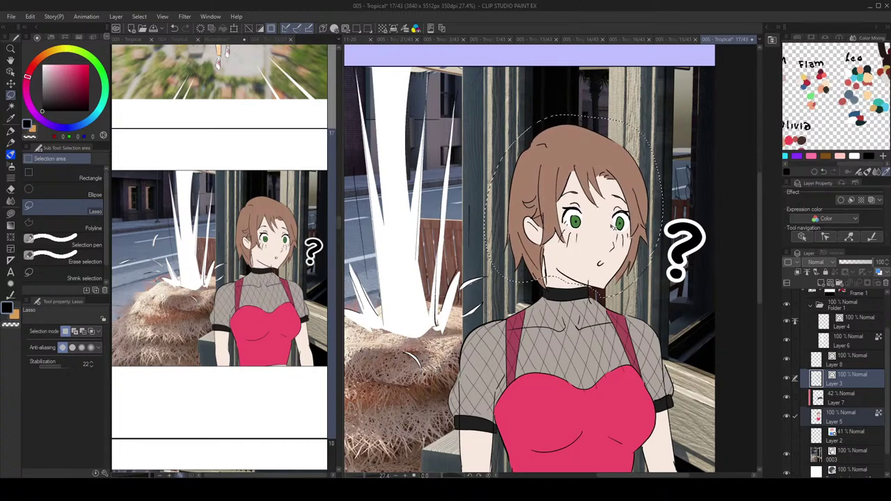
key("h")
scroll(610, 233, "down", 2)
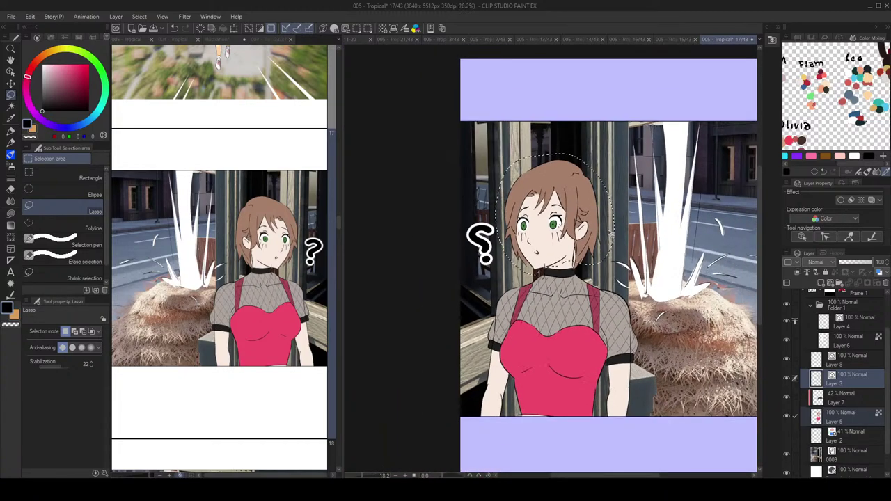
key("h")
key("ctrl+d")
Step: Erase the neck line that crosses the jaw on Layer 3 with the Hard vector eraser
scroll(549, 262, "up", 5)
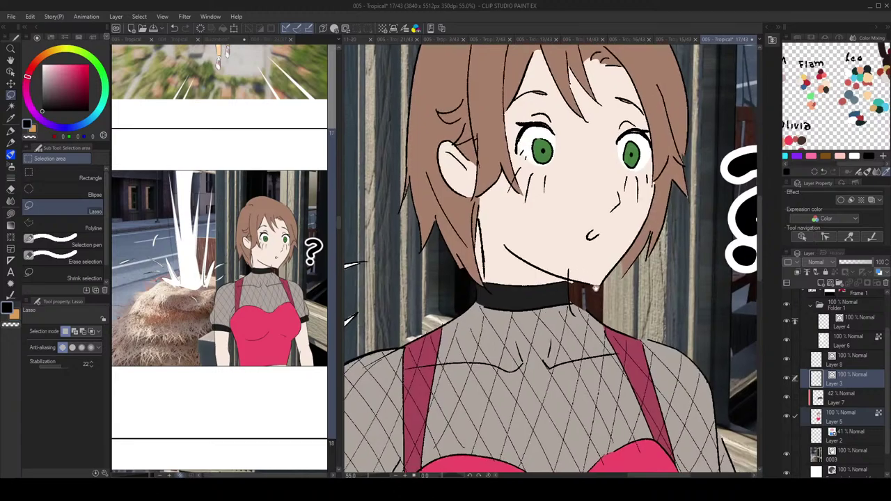
left_click(850, 380)
scroll(660, 299, "up", 2)
key("e")
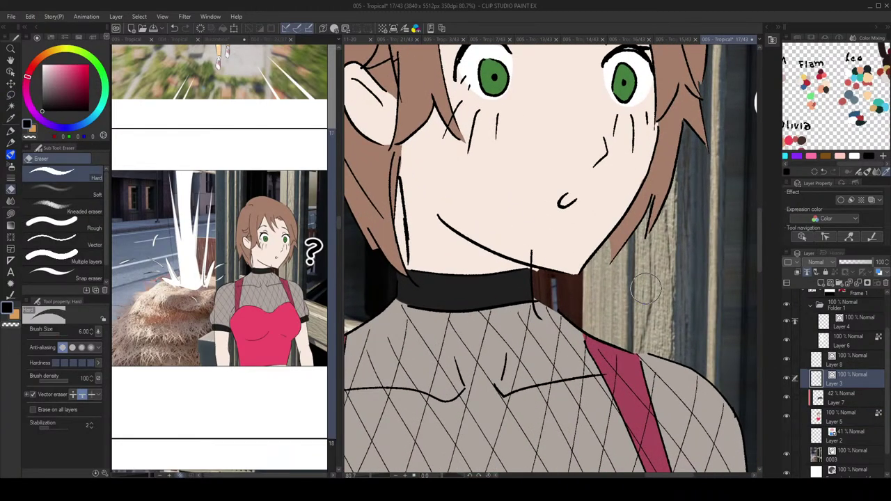
left_click(536, 253)
key("m")
left_click_drag(491, 233, 584, 283)
Step: Rotate and reposition the vector line at the hair tip so it meets the black collar
key("o")
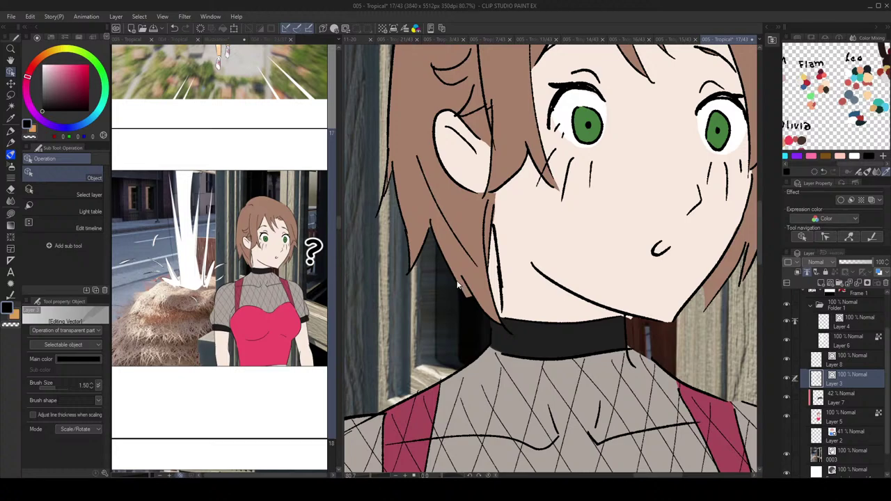
left_click(477, 301)
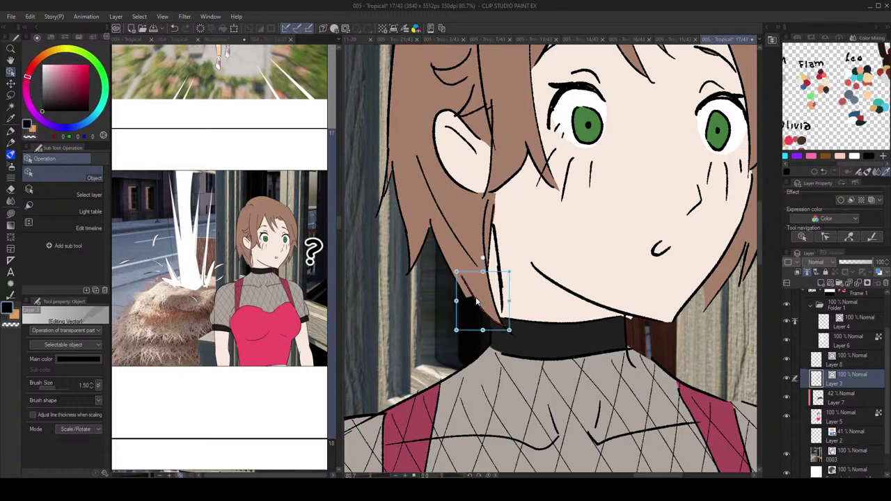
left_click_drag(513, 268, 493, 278)
scroll(493, 278, "up", 4)
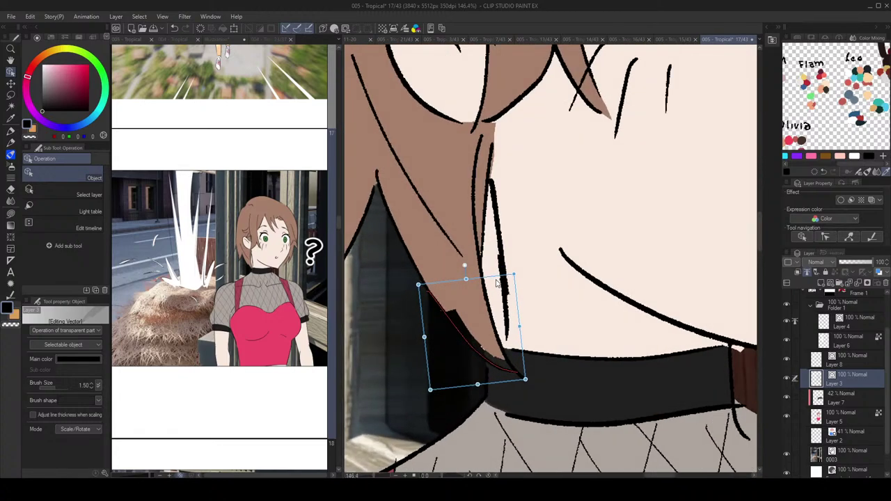
key("Down")
left_click_drag(503, 285, 504, 286)
Step: Unlock Layer 5's transparency, lasso-fill the hair tip with the sampled hair brown, and clean the collar edge with transparent colour
left_click(866, 424)
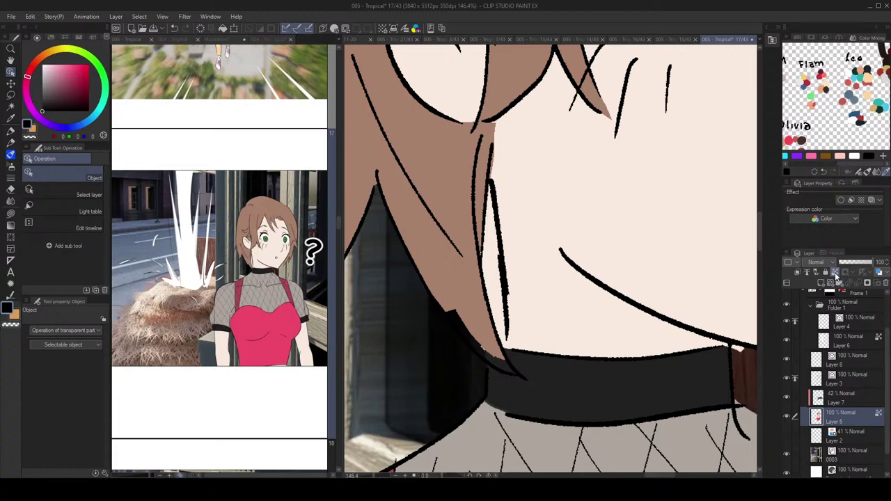
key("g")
scroll(539, 313, "up", 2)
left_click(463, 311, "alt")
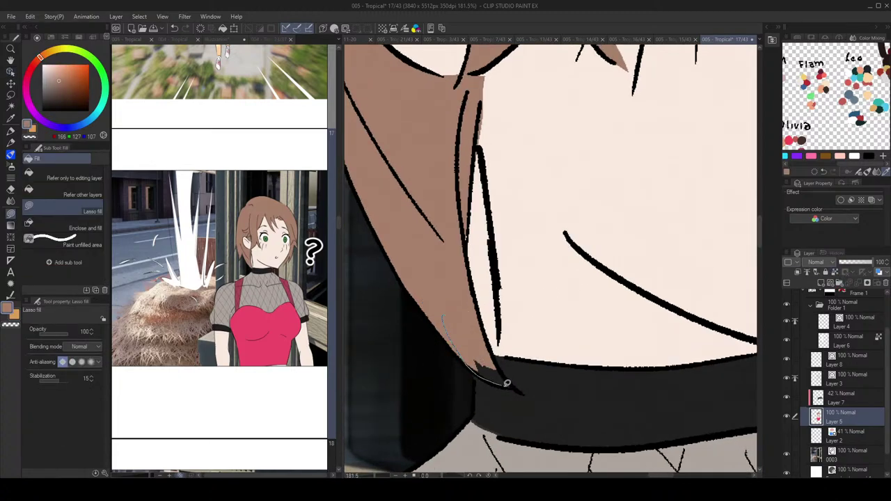
scroll(488, 373, "down", 5)
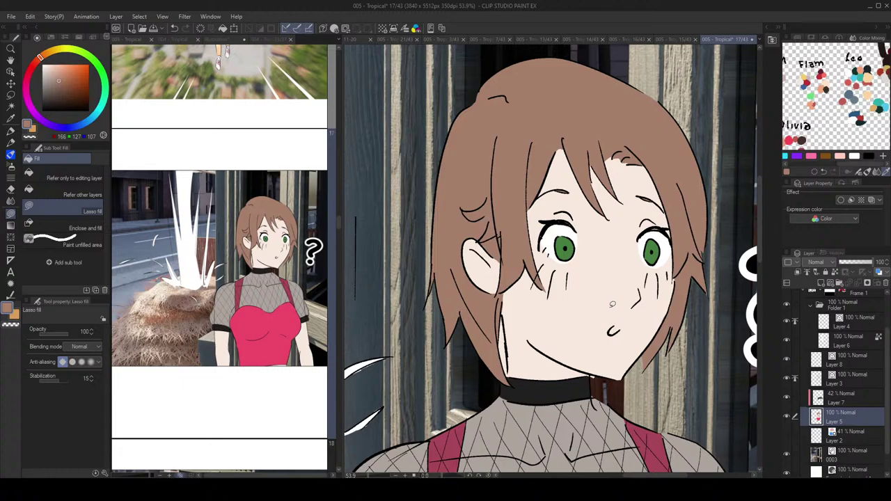
scroll(612, 305, "up", 5)
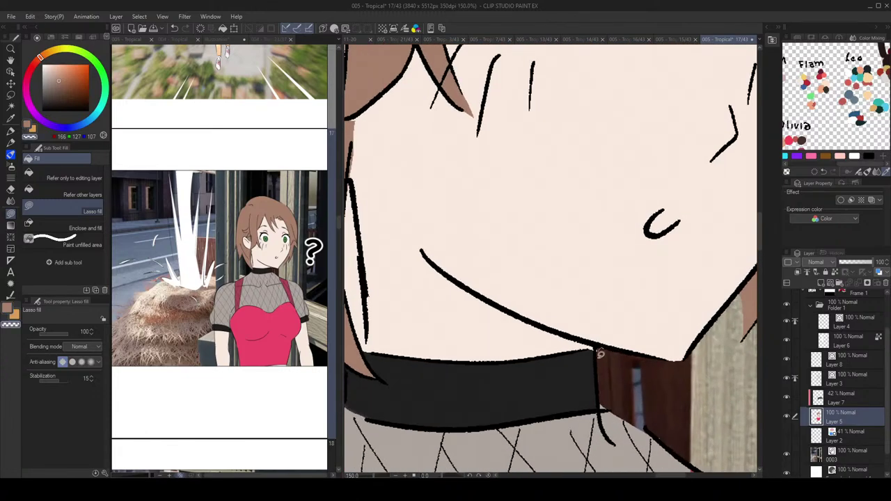
scroll(624, 321, "down", 4)
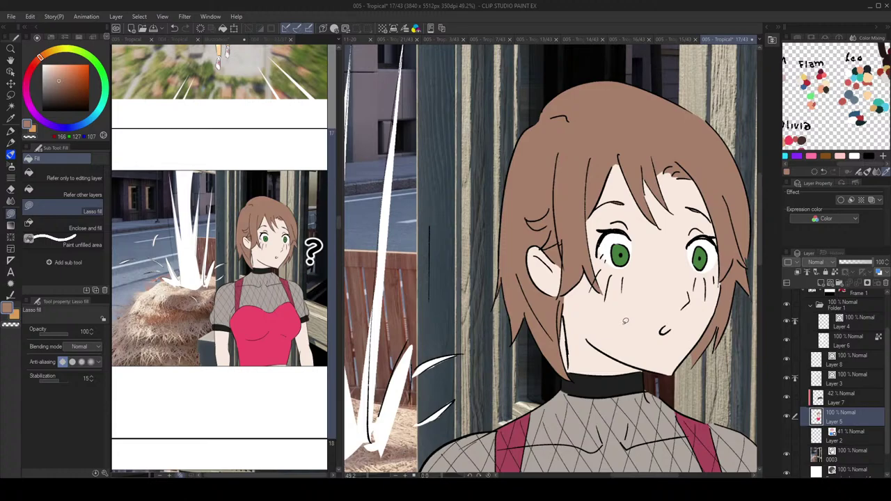
Step: Lasso-fill the strip between the hair and the neck line with hair brown, and save page 17
scroll(625, 321, "up", 3)
mouse_move(580, 324)
left_mouse_down()
mouse_move(589, 431)
mouse_move(572, 316)
left_mouse_up()
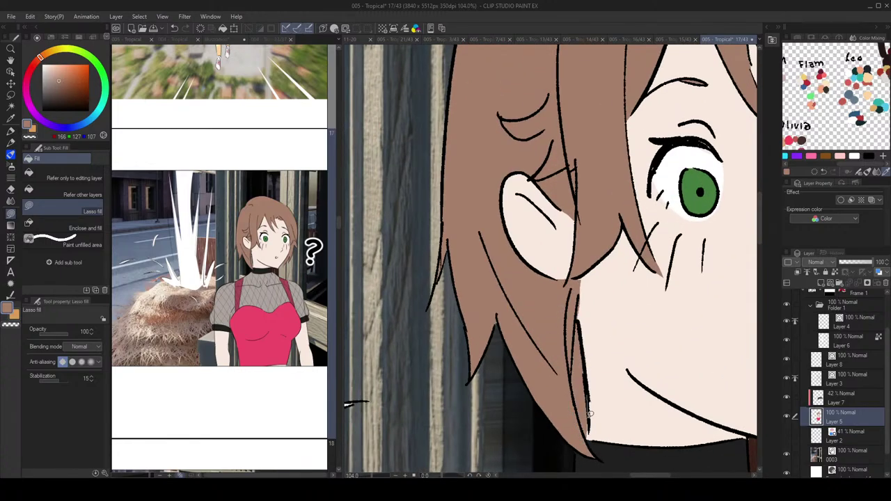
scroll(590, 319, "down", 2)
scroll(592, 313, "up", 1)
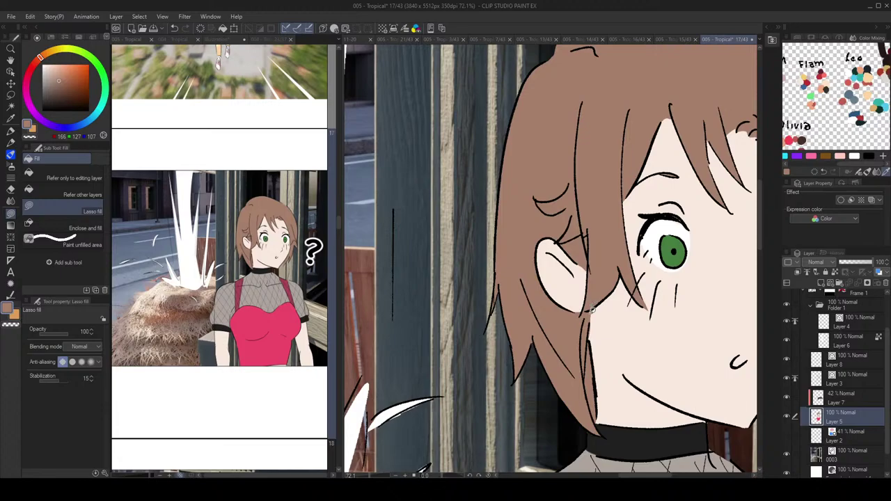
scroll(592, 308, "down", 3)
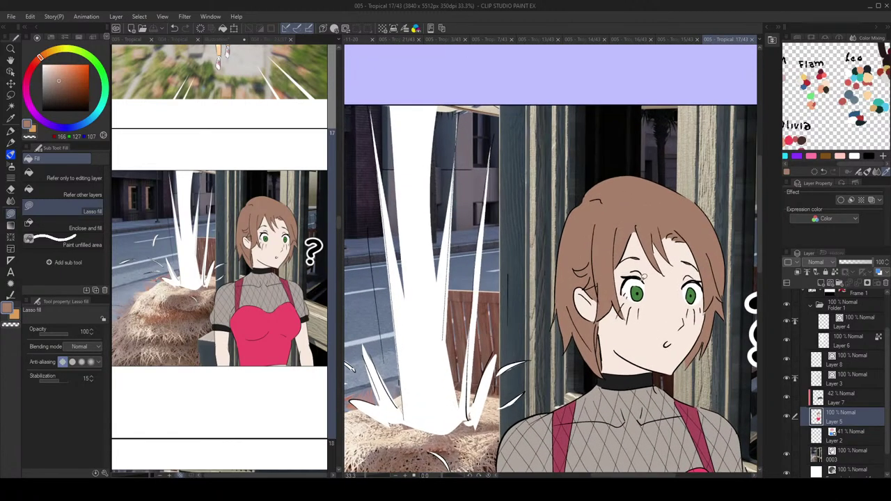
Step: Lasso-fill with transparent colour on Layer 5 to clear the fill overlap at the waist's lower edge on page 17
left_click_drag(645, 277, 583, 198)
scroll(593, 235, "down", 1)
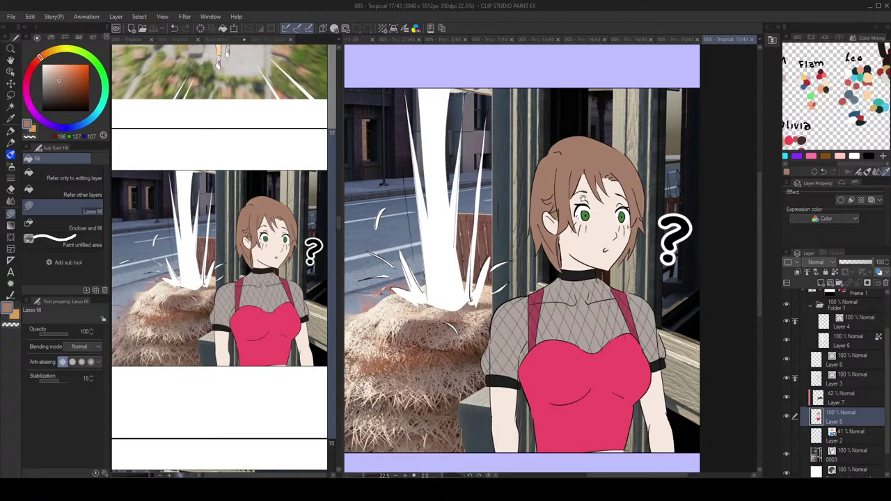
scroll(582, 198, "up", 5)
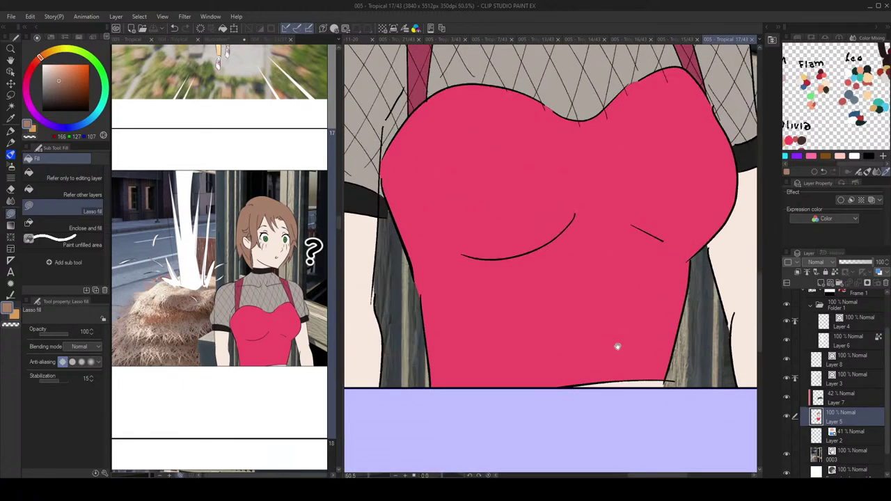
key("c")
mouse_move(663, 358)
left_mouse_down()
mouse_move(652, 363)
mouse_move(659, 374)
left_mouse_up()
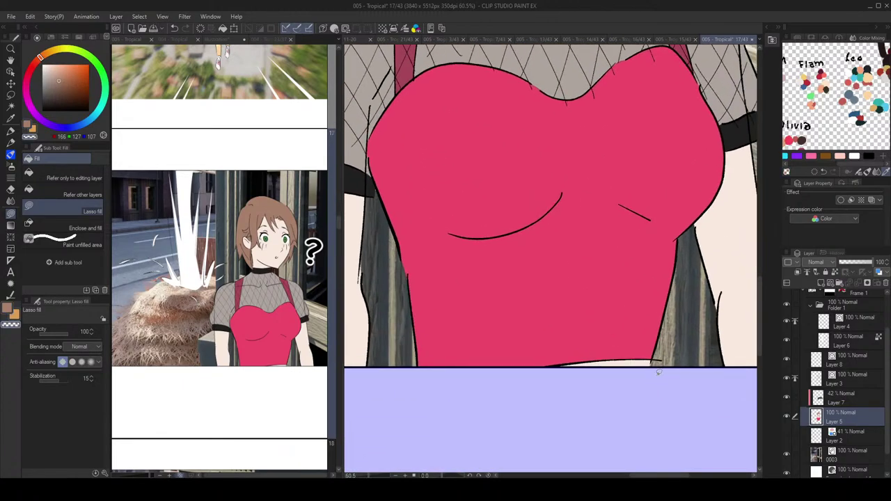
scroll(667, 355, "down", 5)
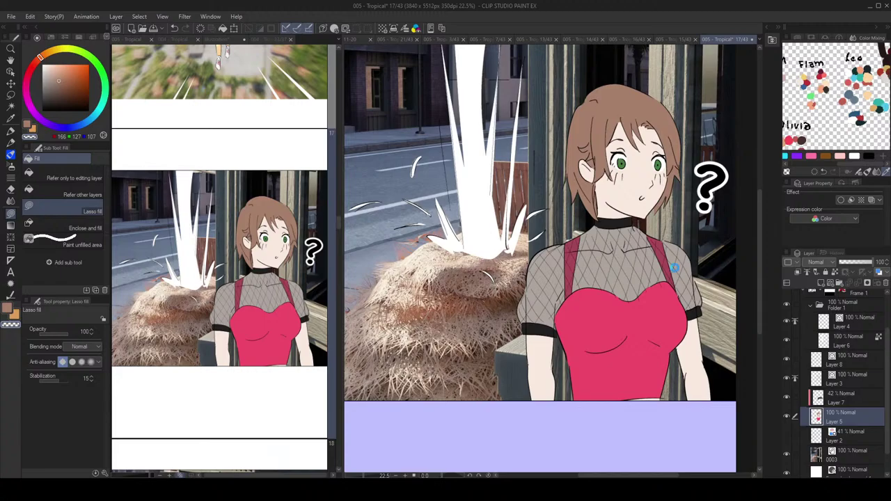
Step: Sample the pale pink from the Kunoichi palette and lasso-fill the woman's lower lip on Layer 5
scroll(710, 251, "up", 2)
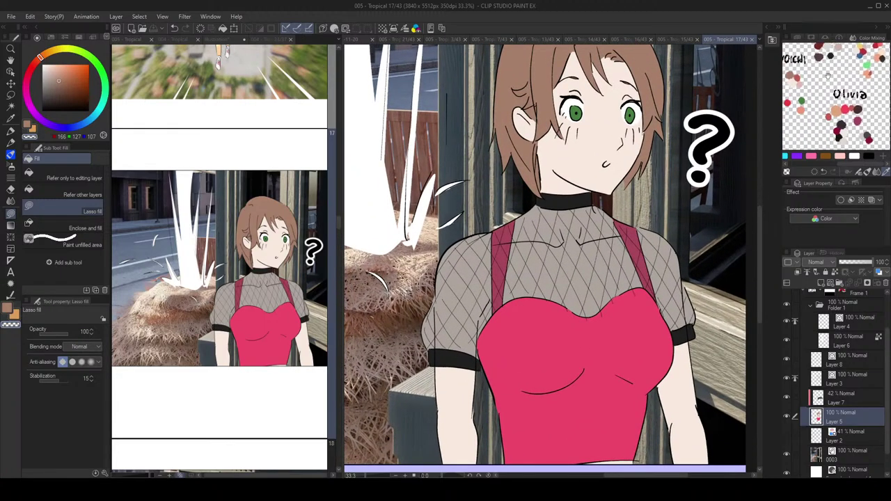
scroll(858, 78, "up", 3)
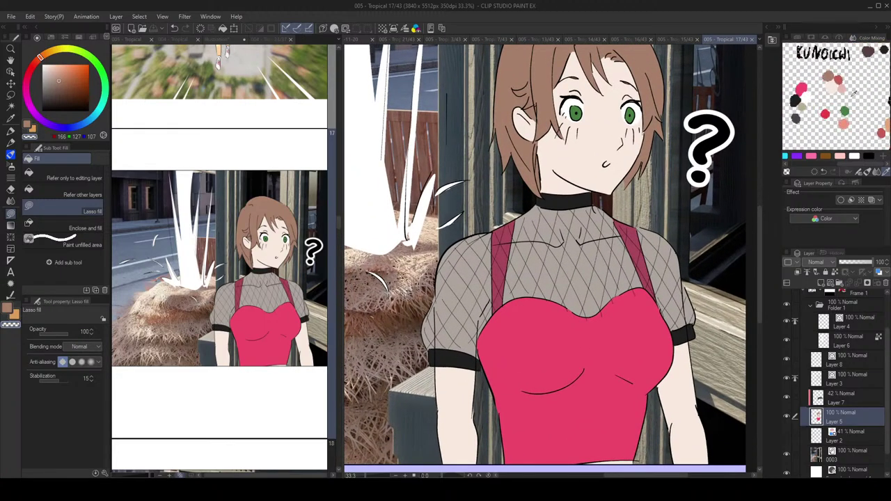
left_click(843, 88)
scroll(590, 153, "up", 3)
left_click_drag(589, 152, 582, 190)
scroll(582, 190, "up", 2)
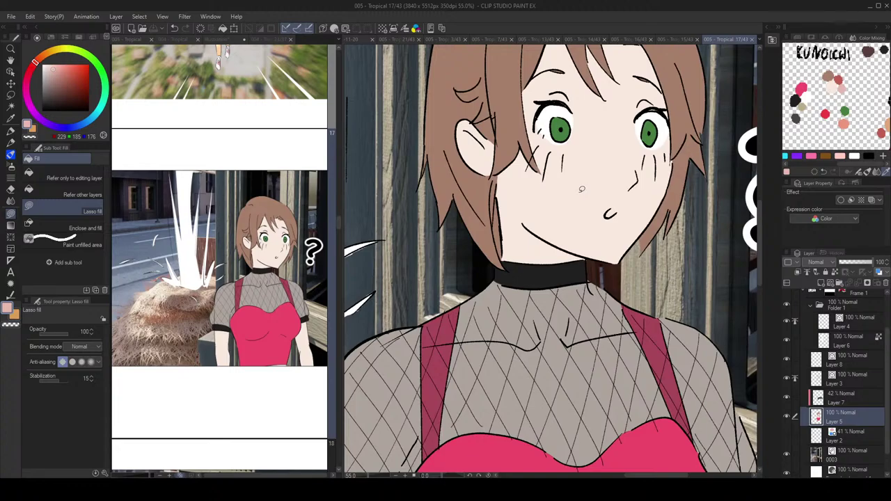
mouse_move(607, 218)
left_mouse_down()
mouse_move(619, 215)
mouse_move(611, 216)
left_mouse_up()
scroll(675, 211, "down", 4)
scroll(675, 209, "up", 2)
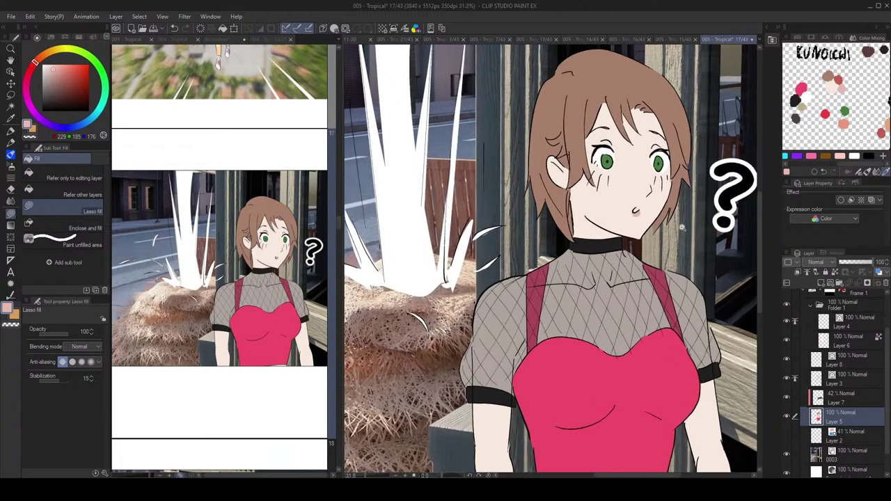
Step: Sample the darker red from the Kunoichi palette and lasso-fill the woman's open mouth
left_click(840, 79)
scroll(641, 207, "up", 1)
left_click_drag(640, 207, 644, 207)
mouse_move(635, 212)
left_mouse_down()
mouse_move(625, 214)
mouse_move(642, 214)
left_mouse_up()
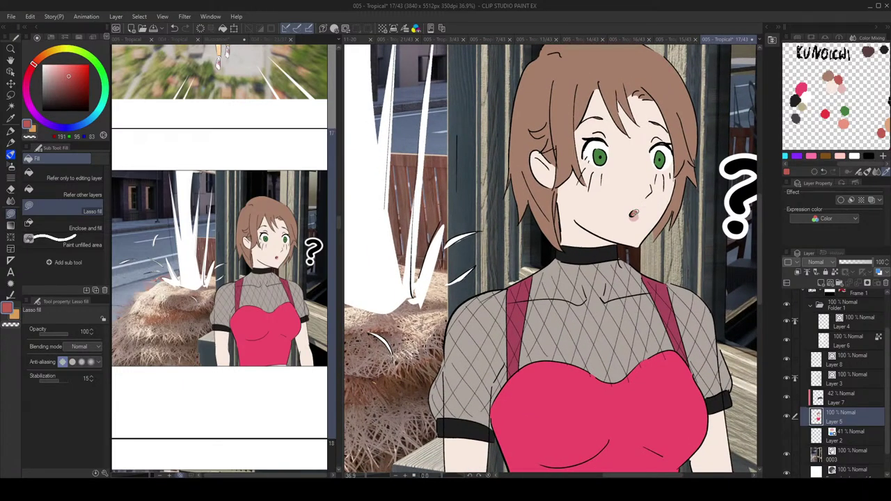
scroll(635, 214, "down", 2)
scroll(647, 216, "down", 1)
scroll(665, 223, "up", 2)
scroll(651, 216, "up", 1)
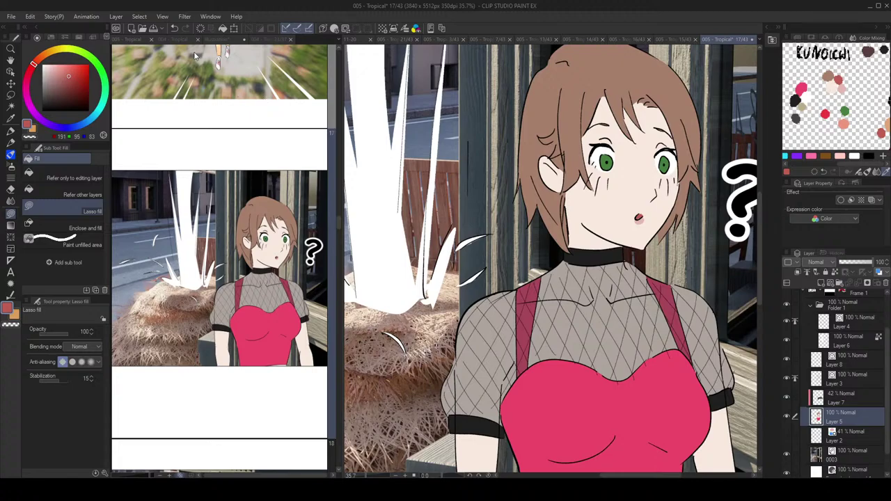
Step: Check how the woman's mouth is coloured on page 23 of the 004 - Tropical story, and return to 005 - Tropical
left_click(175, 39)
scroll(211, 270, "up", 6)
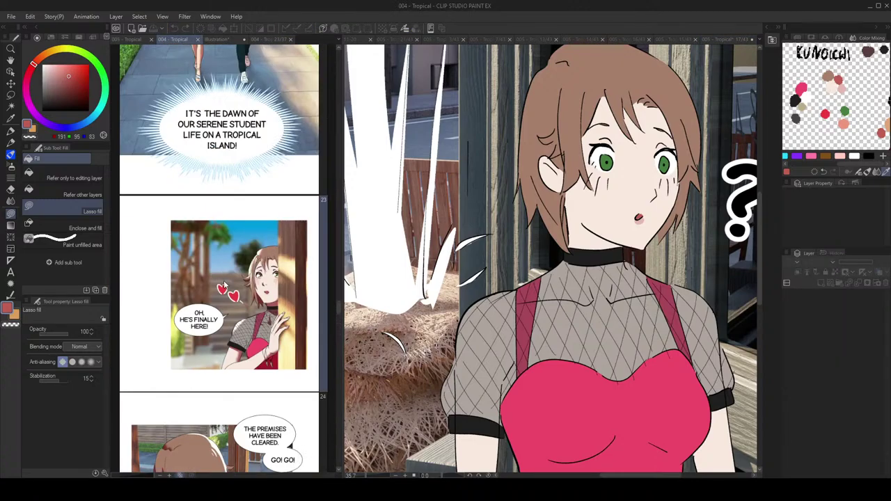
double_click(252, 306)
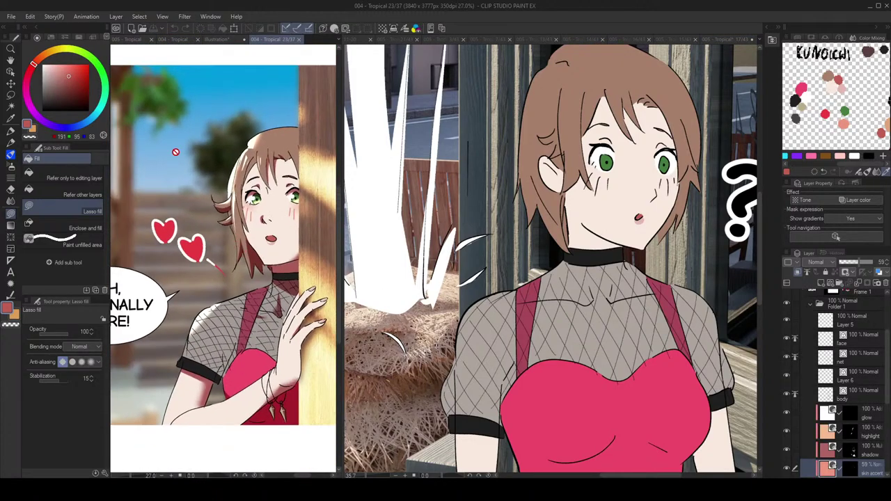
left_click(127, 40)
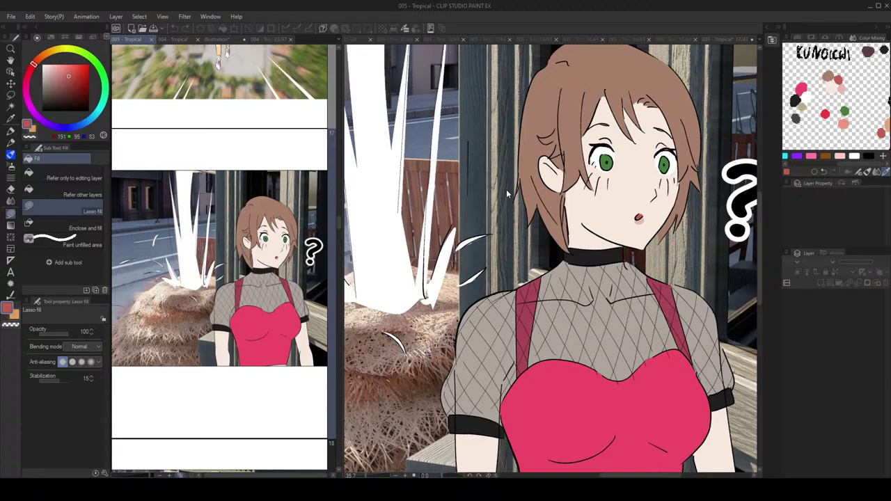
Step: Touch up the mouth and lower lip on page 17 with lasso fills in the sampled red and pale pink
left_click(637, 225)
left_click_drag(643, 217, 654, 237)
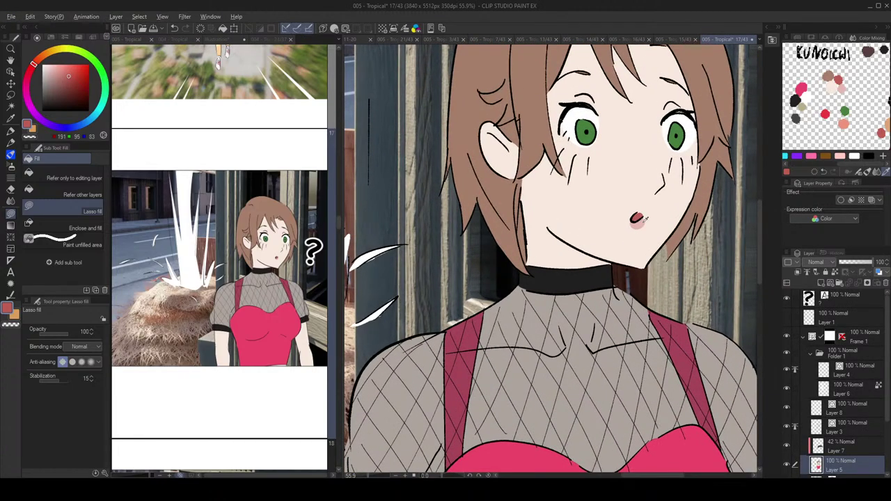
scroll(667, 219, "down", 2)
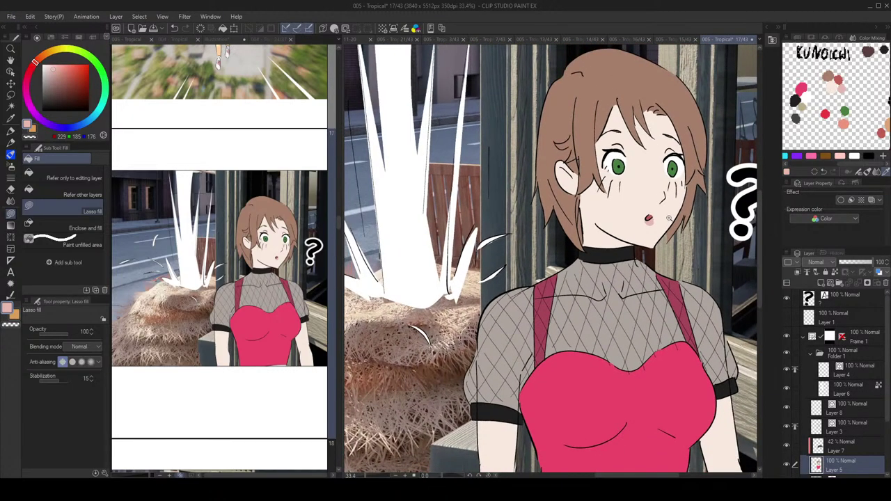
scroll(667, 219, "up", 1)
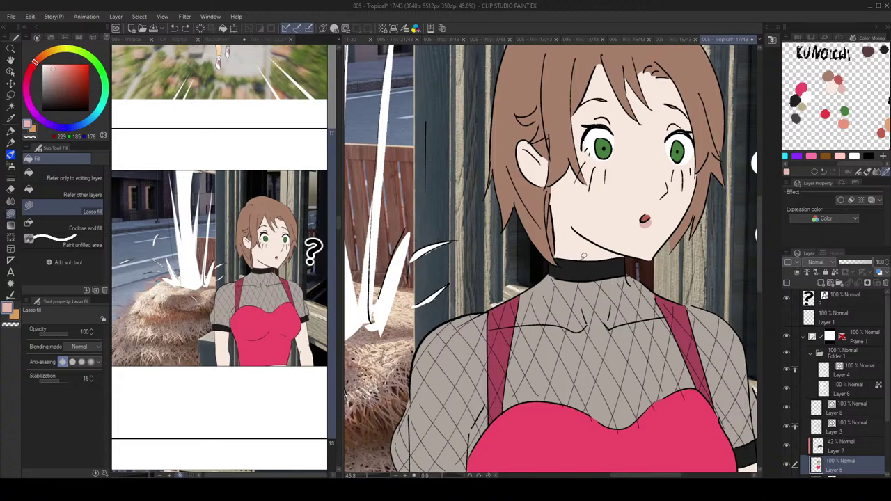
scroll(584, 257, "down", 3)
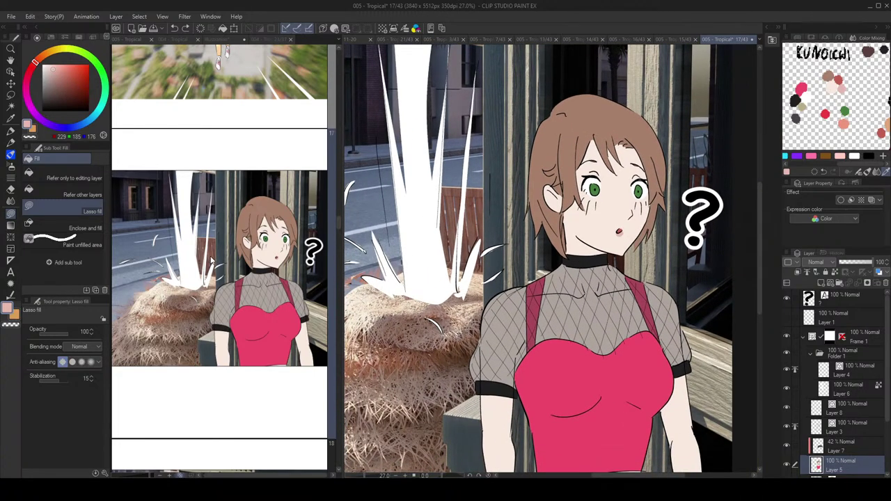
Step: Open page 14 and copy its shading layers, from glow down to skin accent
scroll(212, 263, "up", 10)
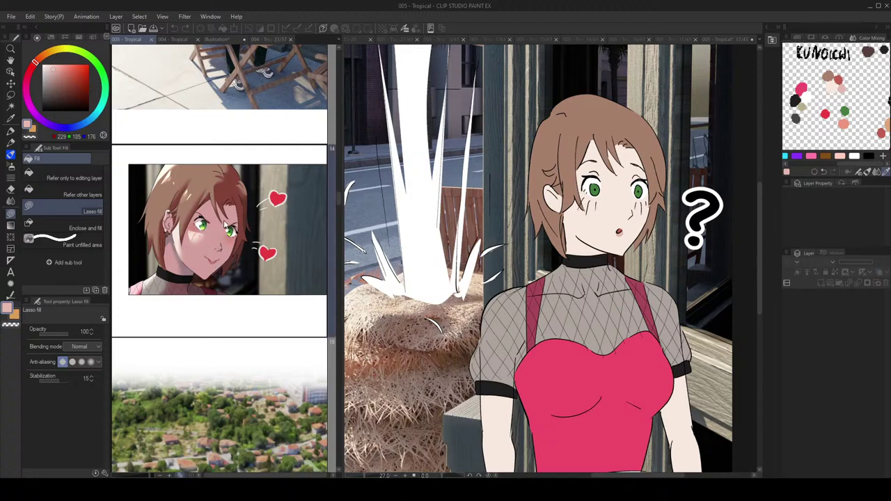
double_click(226, 225)
scroll(851, 443, "down", 1)
left_click(875, 369)
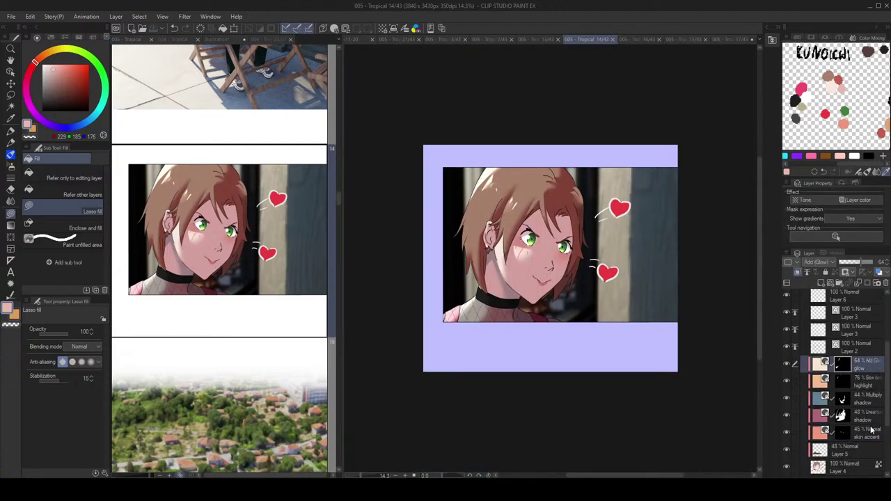
left_click(871, 432, "shift")
left_click(237, 247)
left_click(236, 248)
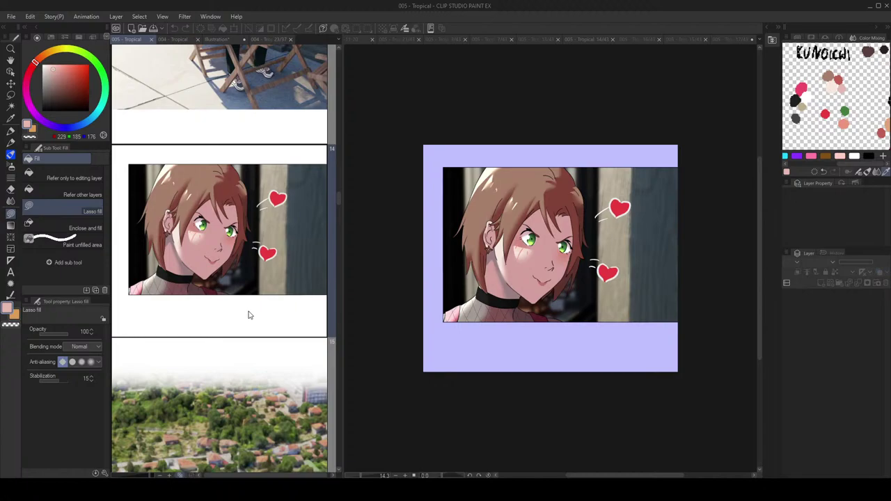
Step: Return to page 17 and paste the copied shading layers directly above Layer 7
scroll(253, 400, "down", 5)
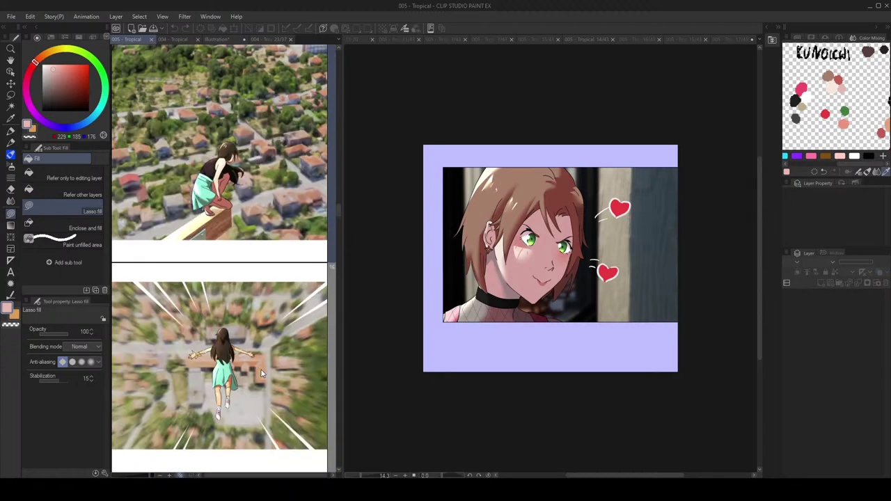
scroll(268, 335, "up", 2)
scroll(268, 338, "down", 3)
scroll(268, 338, "down", 3)
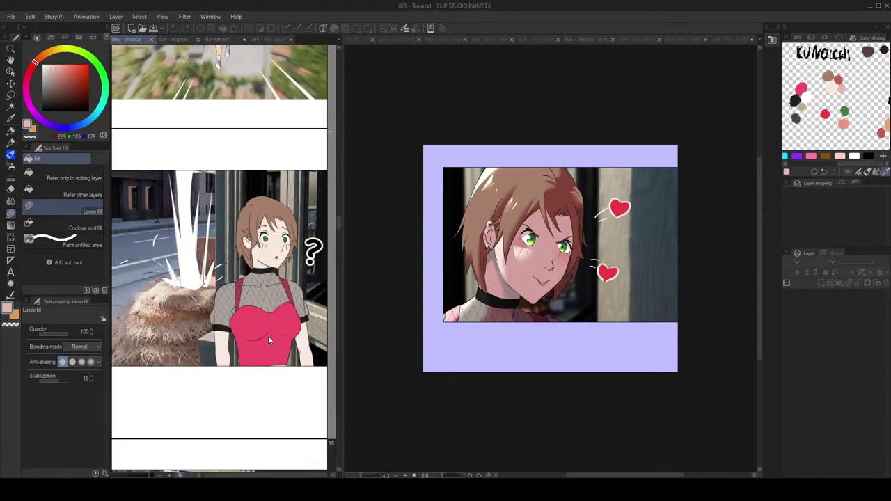
double_click(251, 281)
scroll(849, 460, "down", 2)
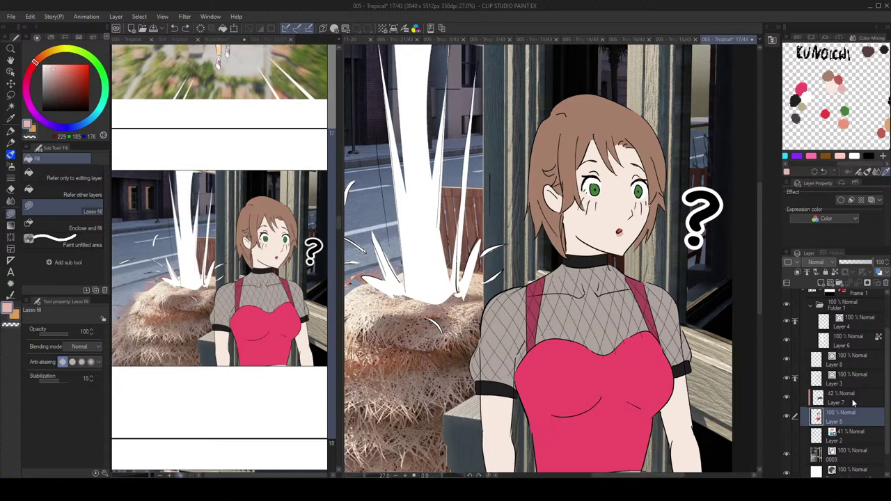
left_click(854, 402)
key("ctrl+v")
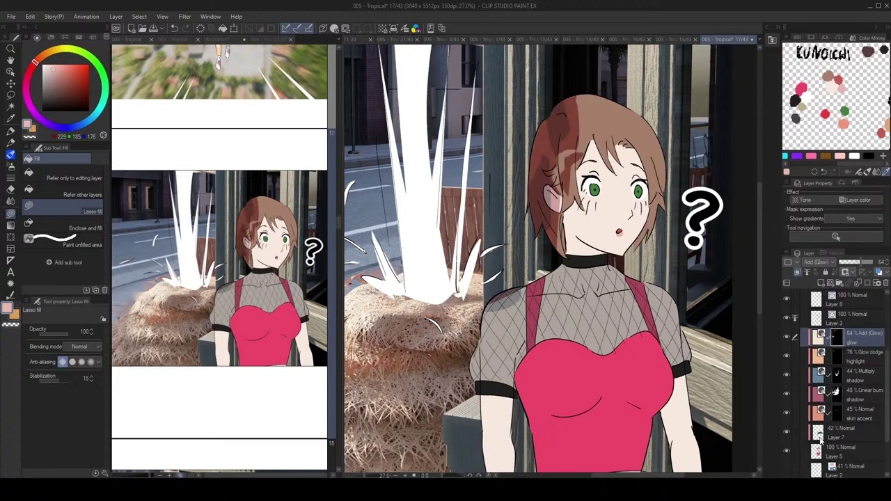
Step: Clear the masks of the pasted skin accent, both shadow, highlight and glow layers
left_click(839, 415)
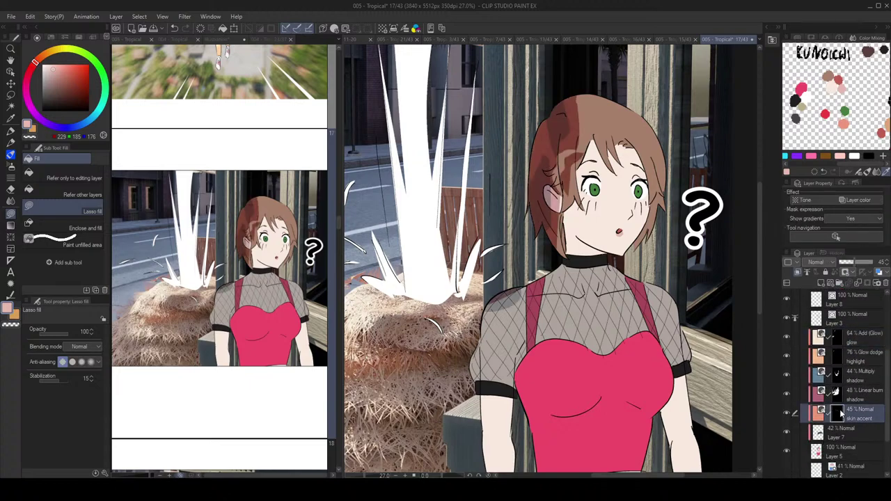
left_click(842, 394)
left_click(838, 374)
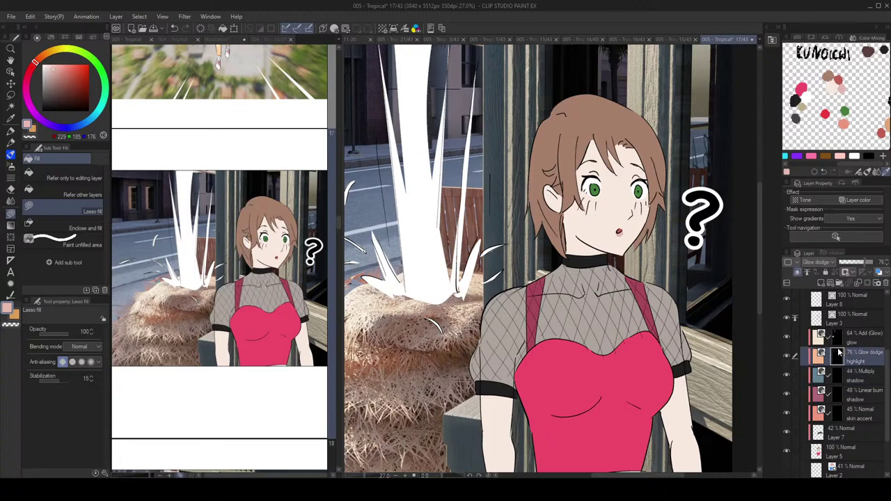
left_click(839, 342)
scroll(851, 367, "down", 2)
left_click_drag(617, 211, 618, 258)
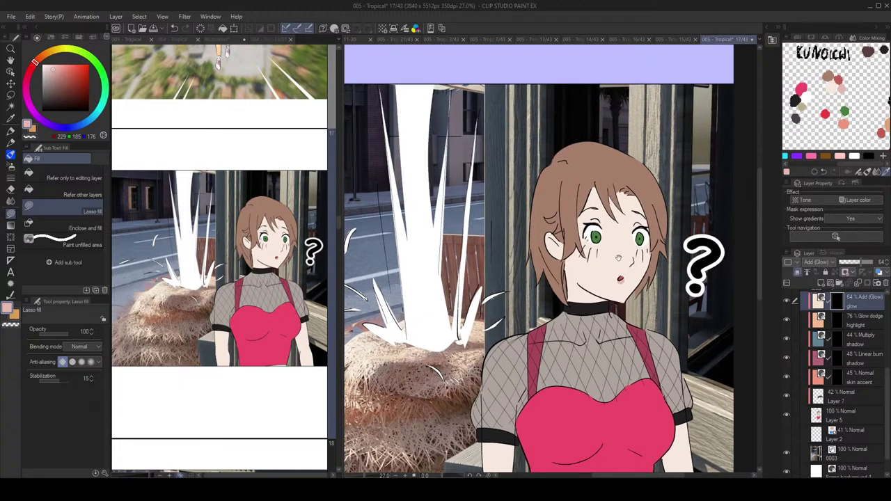
Step: Lasso-fill highlights in the lower part of both green irises on the Glow dodge highlight layer's mask
left_click(840, 322)
scroll(649, 304, "up", 3)
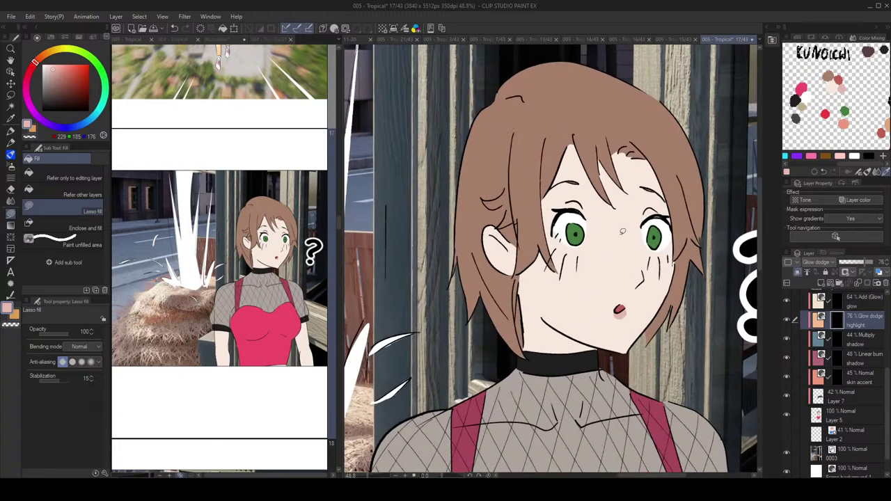
left_click(836, 305)
left_click(838, 320)
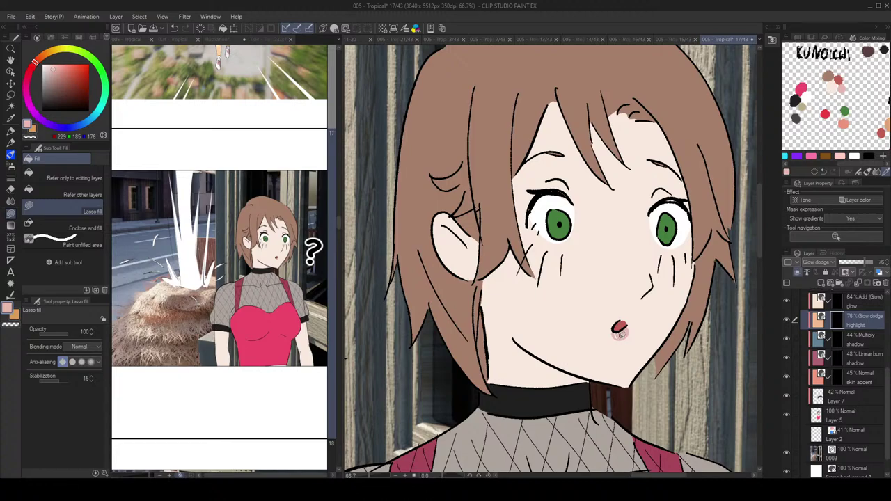
left_click_drag(549, 218, 547, 240)
scroll(664, 217, "down", 3)
scroll(670, 214, "up", 3)
key("ctrl+z")
left_click_drag(665, 241, 665, 238)
Step: Blend the highlights softly into both irises on the highlight mask, and return to Lasso fill
key("j")
left_click_drag(528, 241, 548, 240)
mouse_move(651, 233)
left_mouse_down()
mouse_move(655, 244)
mouse_move(665, 237)
left_mouse_up()
key("g")
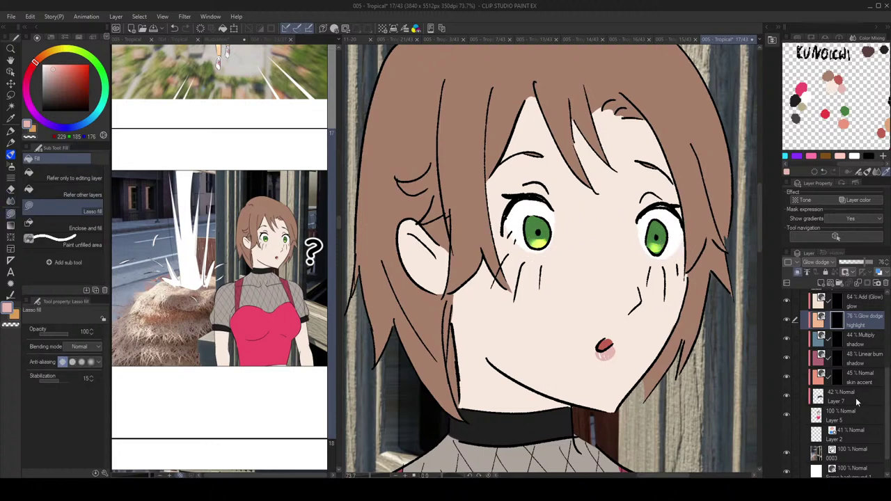
Step: Collapse Folder 1, add a new raster layer above Layer 8, and set the drawing colour to white
scroll(858, 399, "up", 4)
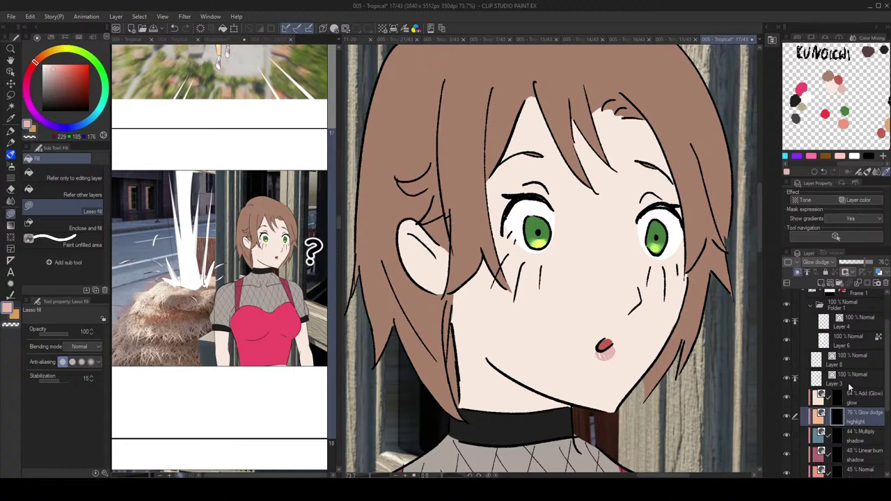
scroll(850, 387, "up", 1)
left_click(811, 329)
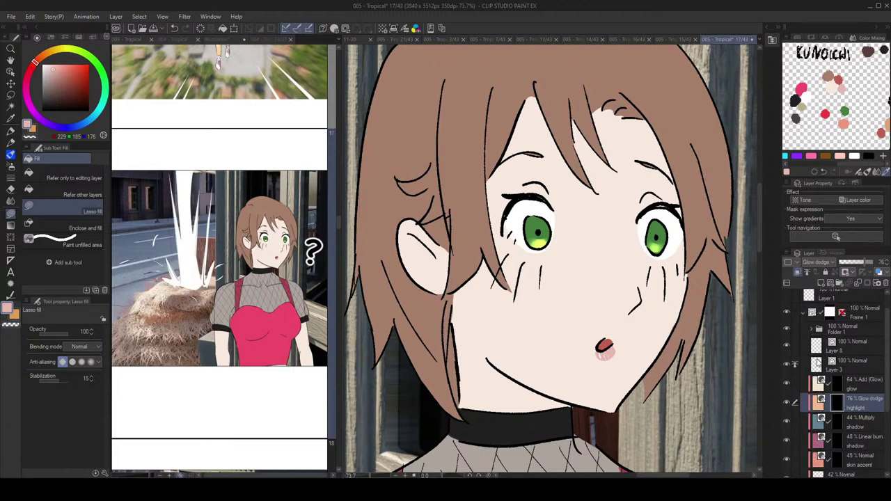
left_click(848, 351)
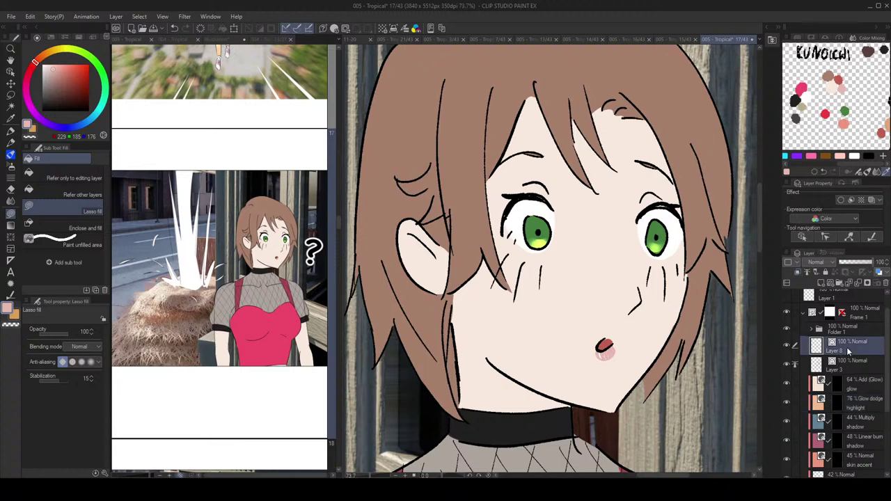
left_click(822, 284)
left_click_drag(650, 266, 678, 284)
left_click_drag(61, 92, 6, 44)
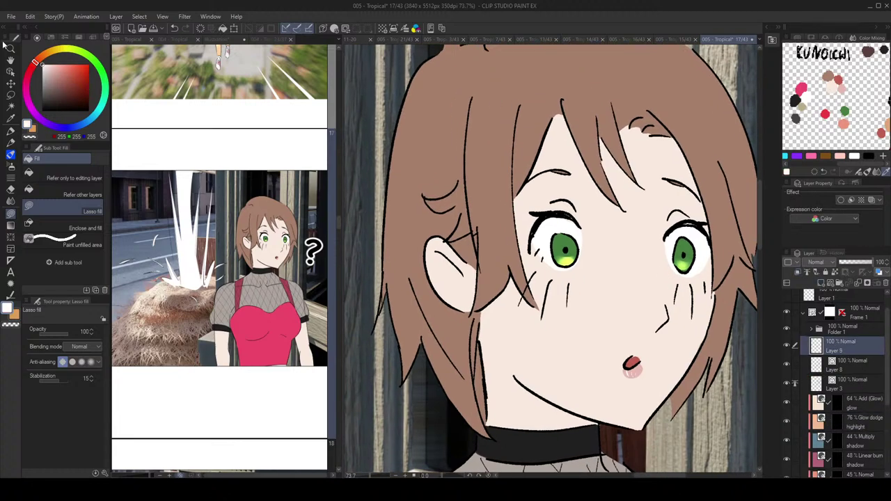
Step: Try a small white Lasso-fill highlight in the woman's left-hand iris on the new raster layer
mouse_move(557, 236)
left_mouse_down()
mouse_move(550, 248)
mouse_move(556, 238)
left_mouse_up()
key("ctrl+z")
scroll(681, 244, "down", 4)
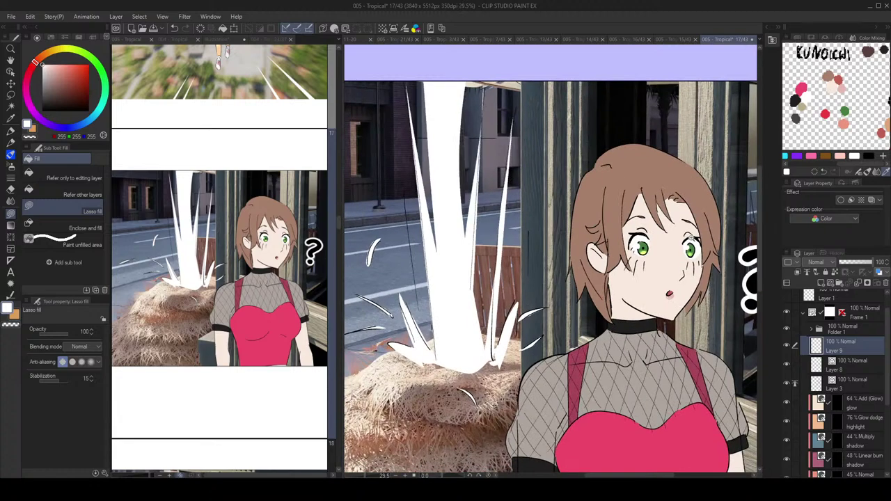
scroll(610, 216, "up", 1)
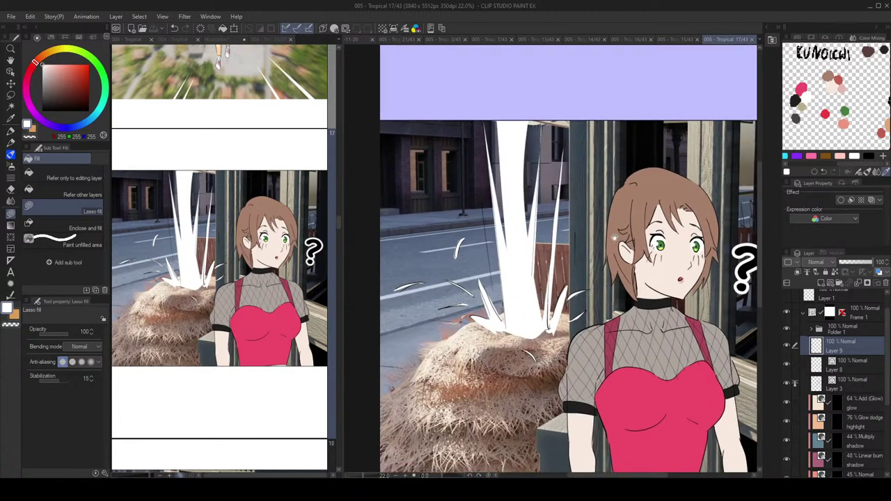
Step: Make the mask of the Linear burn shadow layer the active drawing target
left_click_drag(610, 215, 611, 186)
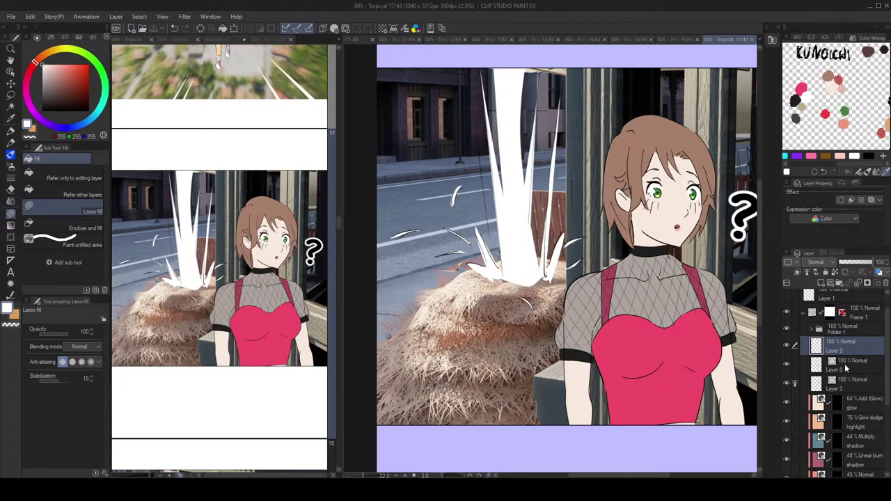
scroll(845, 370, "down", 3)
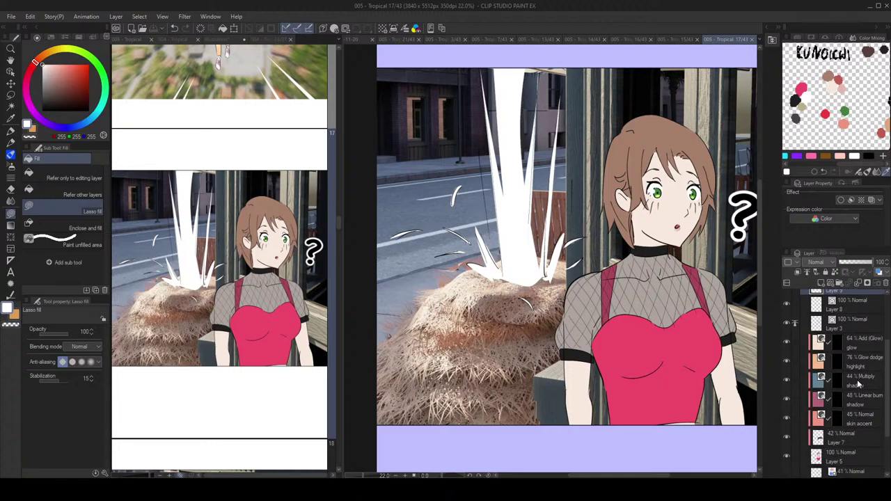
left_click(788, 400)
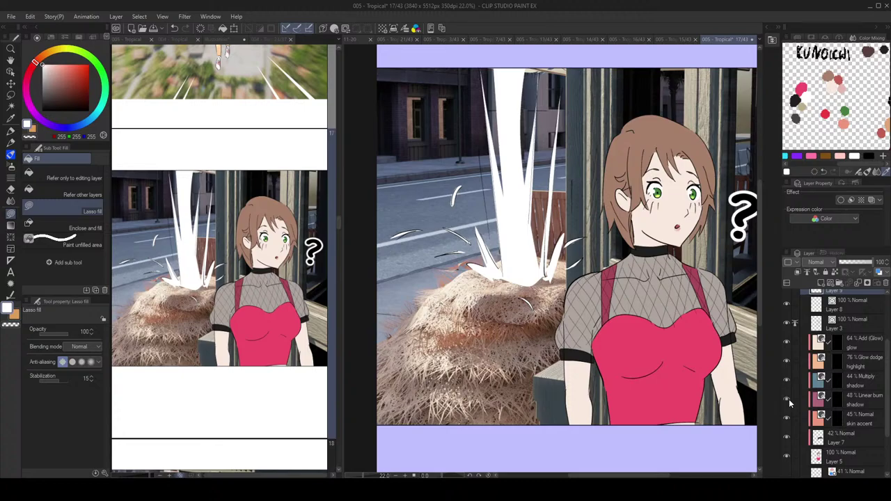
left_click(837, 403)
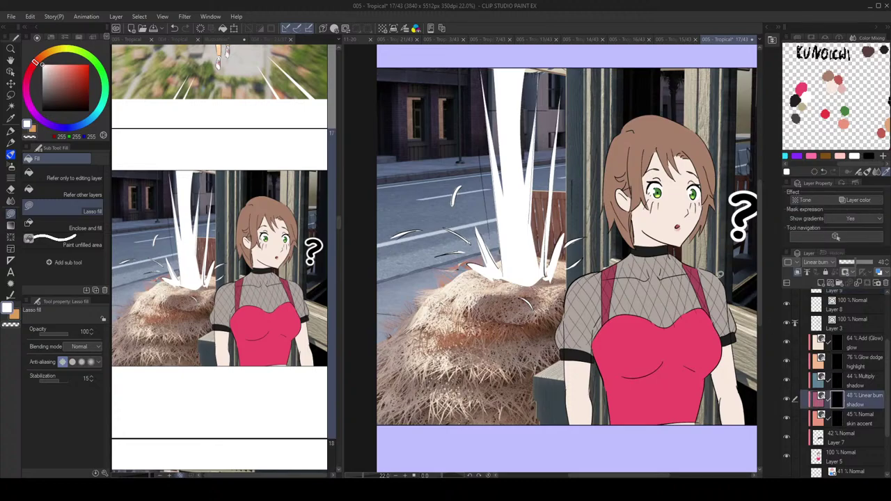
Step: Bring page 14's shaded close-up of the woman into the story overview as a reference, and return to page 17
left_click(281, 270)
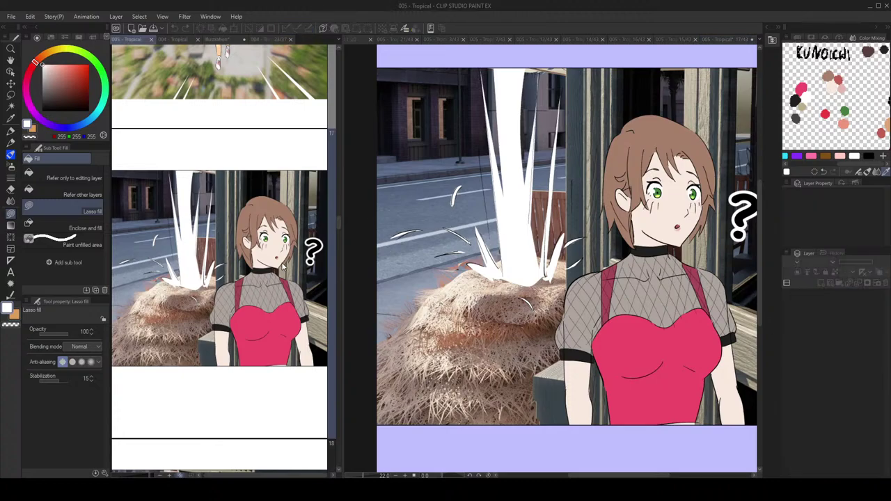
scroll(276, 277, "up", 10)
scroll(276, 275, "up", 2)
scroll(277, 282, "down", 5)
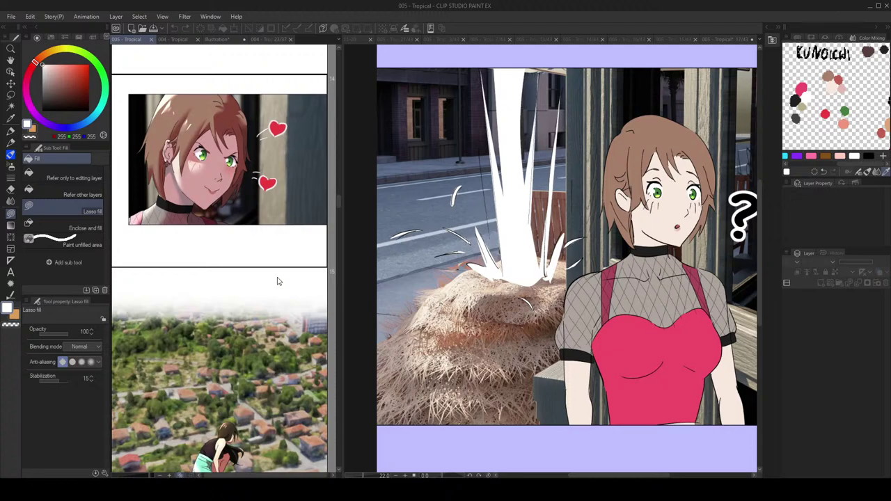
scroll(278, 279, "up", 2)
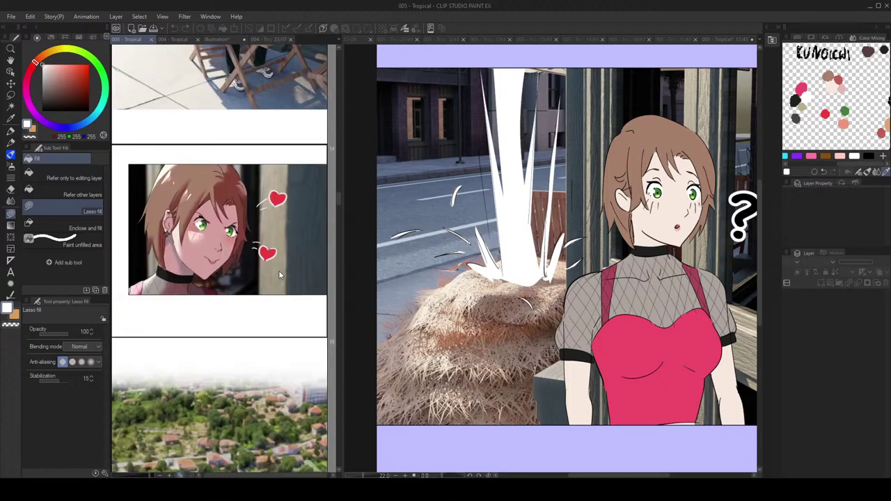
left_click(695, 218)
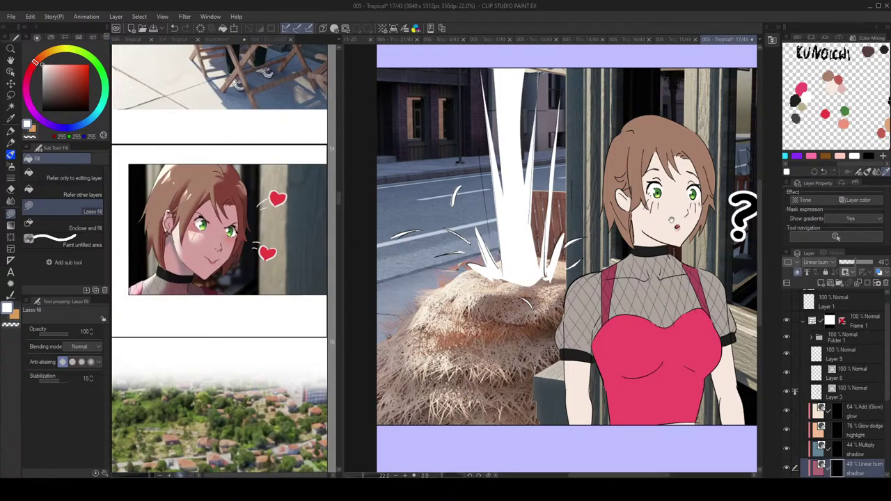
Step: Lasso-fill a large diagonal shadow over the right side of the woman's face and body on the Linear burn shadow mask
left_click_drag(671, 220, 611, 218)
scroll(831, 379, "down", 1)
left_click_drag(696, 295, 692, 288)
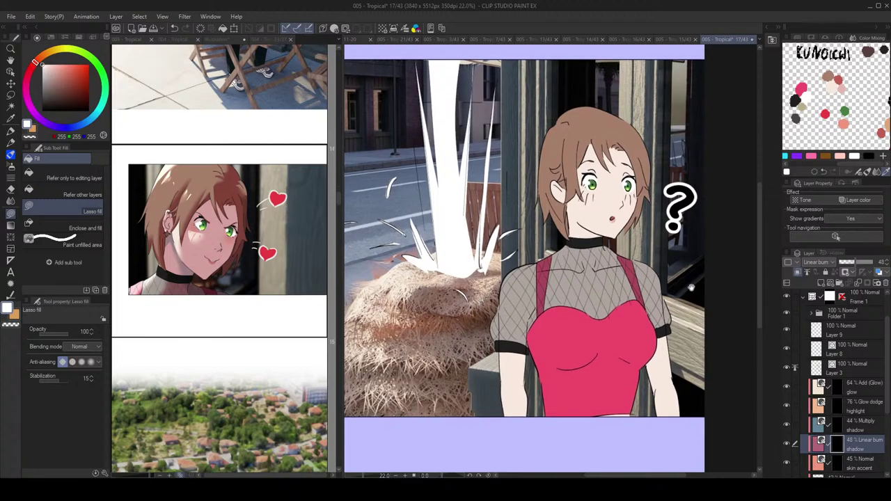
scroll(691, 288, "up", 1)
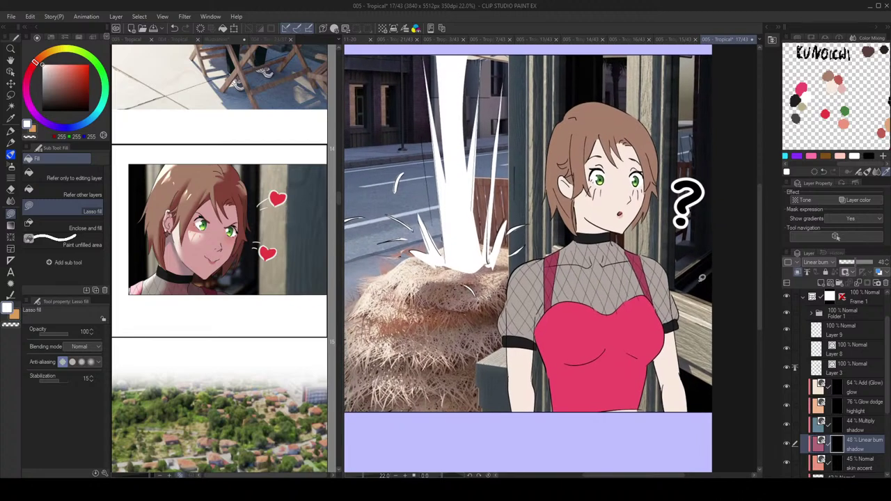
mouse_move(563, 350)
left_mouse_down()
mouse_move(614, 344)
mouse_move(575, 360)
mouse_move(642, 361)
mouse_move(637, 370)
left_mouse_up()
key("ctrl+z")
key("ctrl+z")
key("ctrl+z")
mouse_move(626, 71)
left_mouse_down()
mouse_move(755, 204)
mouse_move(636, 23)
mouse_move(670, 124)
left_mouse_up()
key("c")
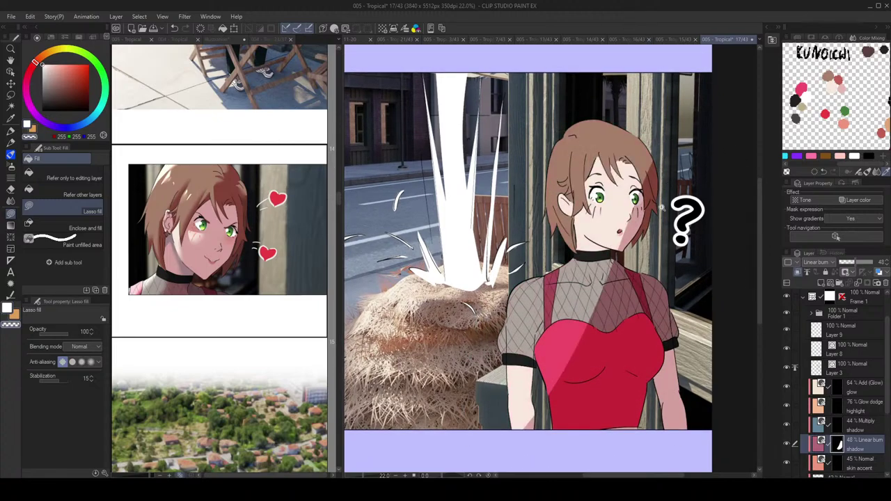
Step: Refine the Linear burn shadow around her cheek, jaw and neck with Lasso fill, alternating white and transparent, and check it mirrored
scroll(663, 203, "down", 1)
scroll(646, 217, "up", 1)
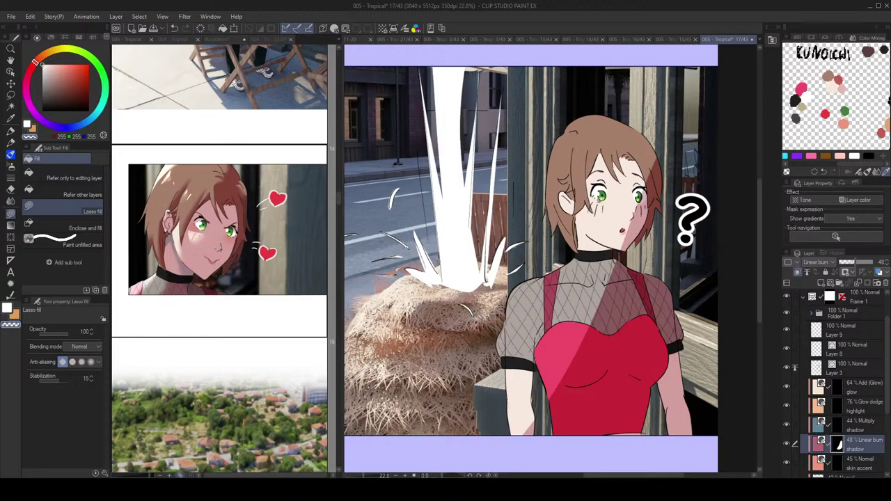
mouse_move(612, 244)
left_mouse_down()
mouse_move(625, 267)
mouse_move(652, 235)
left_mouse_up()
left_click_drag(667, 187, 666, 194)
key("c")
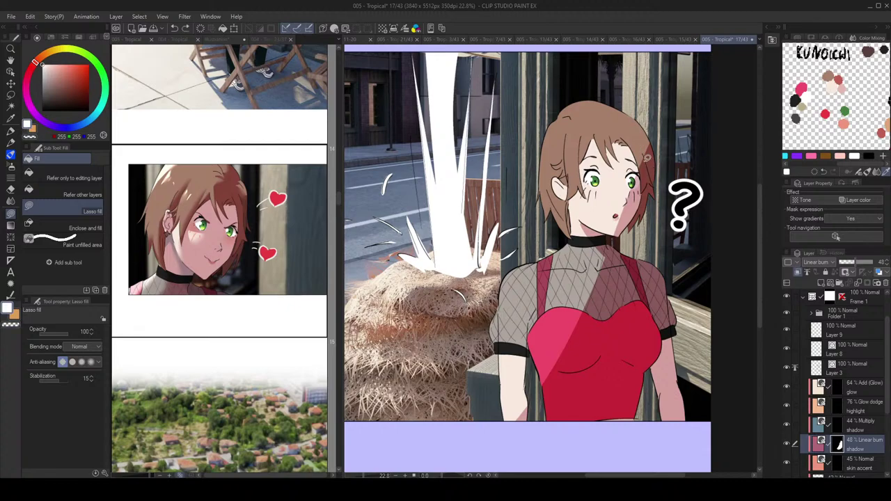
scroll(641, 144, "down", 1)
key("c")
scroll(647, 179, "down", 2)
key("h")
key("h")
scroll(654, 195, "up", 1)
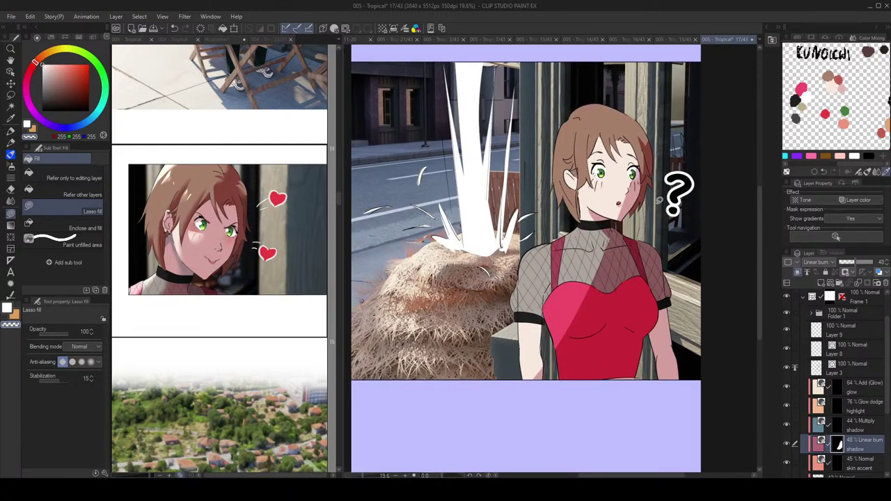
scroll(660, 201, "down", 2)
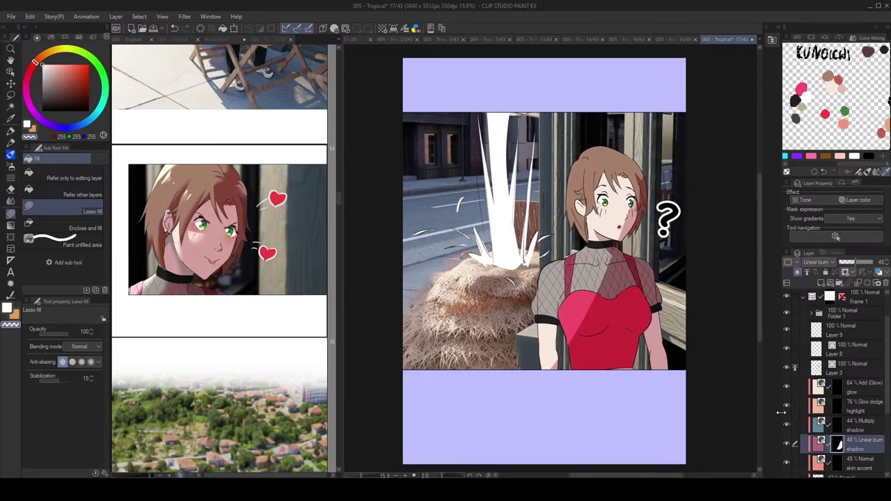
Step: Load the Linear burn shadow mask as a selection, fill it on the Multiply shadow layer's mask, and deselect
left_click(840, 447, "ctrl")
left_click(841, 426)
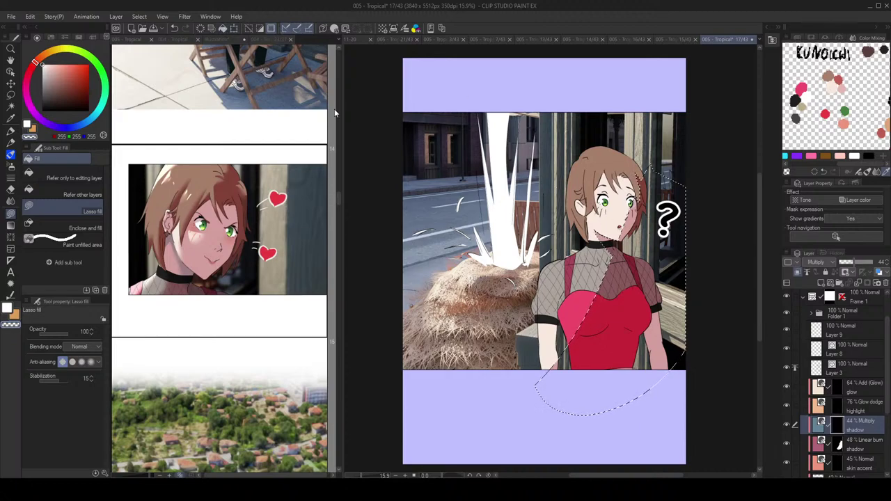
key("c")
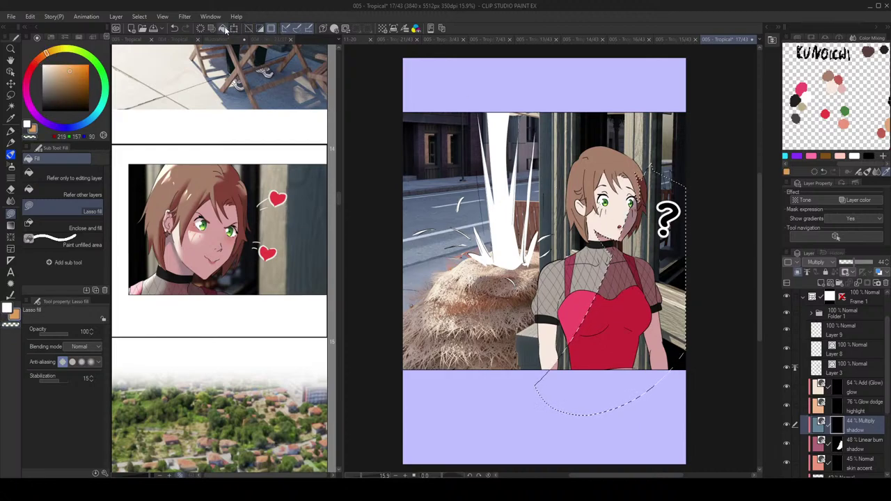
left_click(223, 29)
key("ctrl+d")
scroll(652, 248, "down", 1)
left_click_drag(642, 239, 647, 252)
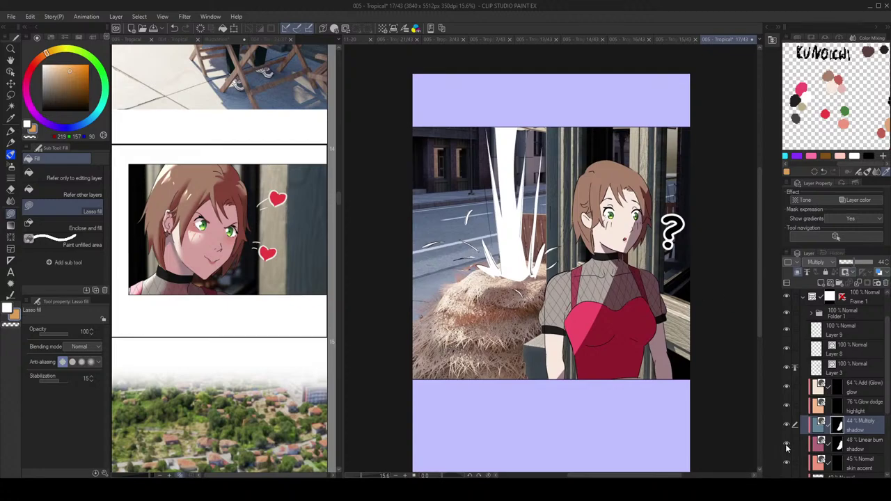
Step: Try clearing the Linear burn shadow mask to compare the figure with only the Multiply shadow
left_click(839, 447)
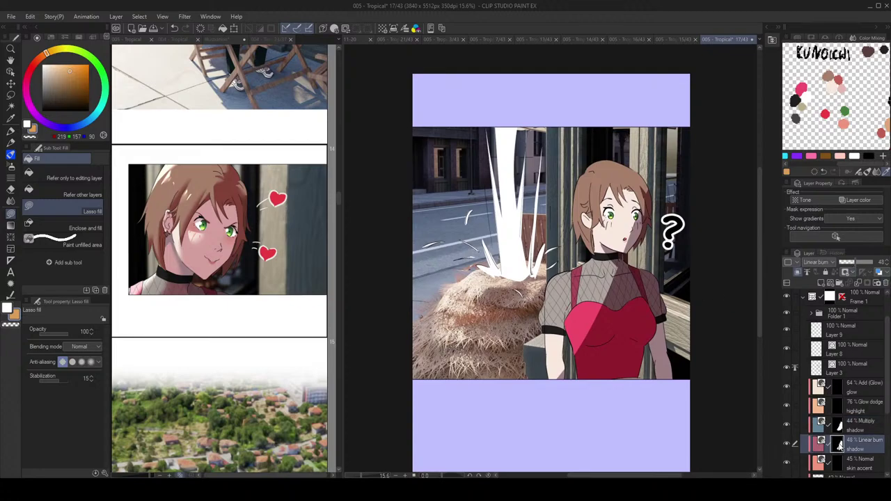
key("Delete")
scroll(627, 355, "down", 1)
key("h")
key("h")
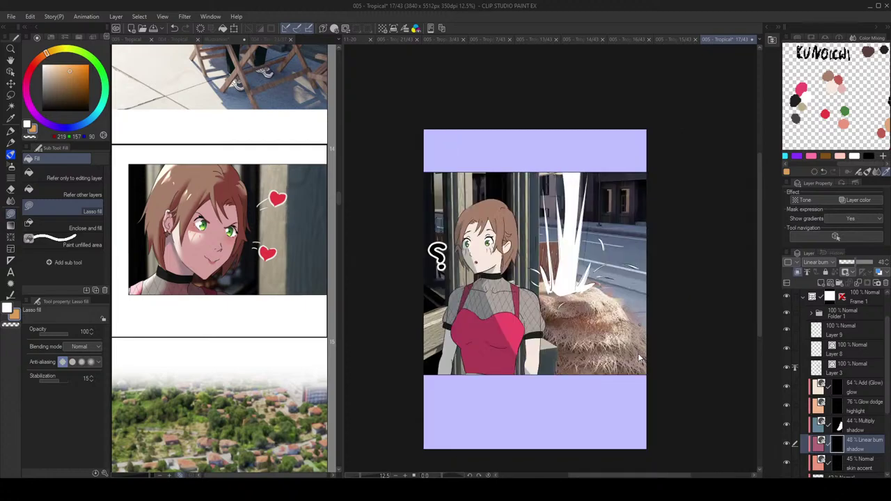
key("ctrl+z")
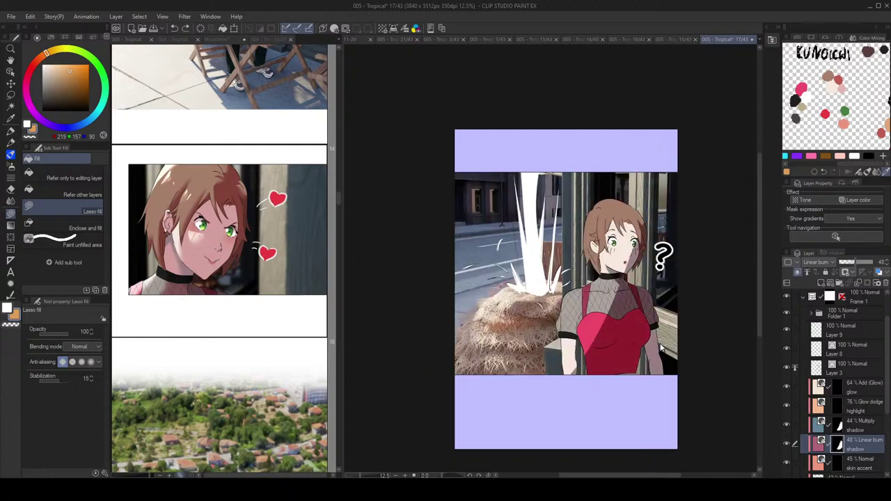
key("ctrl+y")
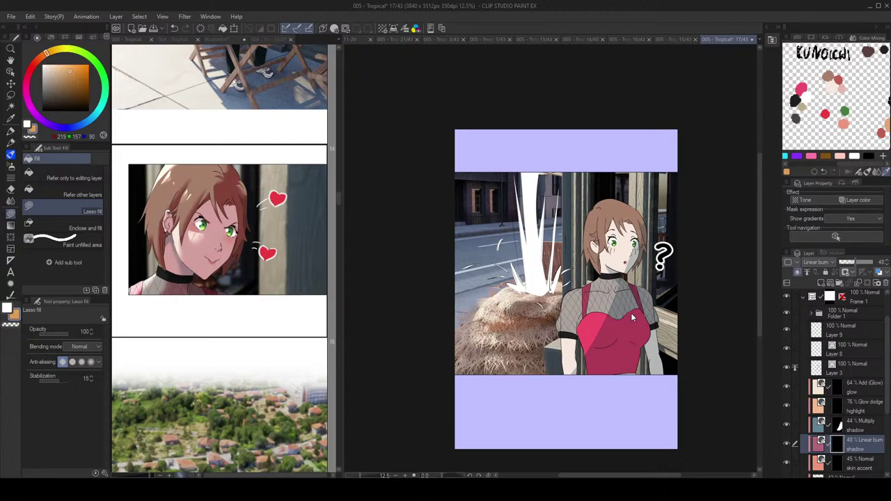
key("ctrl+z")
Step: Hide the Multiply shadow layer and keep the Linear burn shadow mask active for editing
scroll(639, 314, "up", 3)
left_click_drag(645, 310, 648, 285)
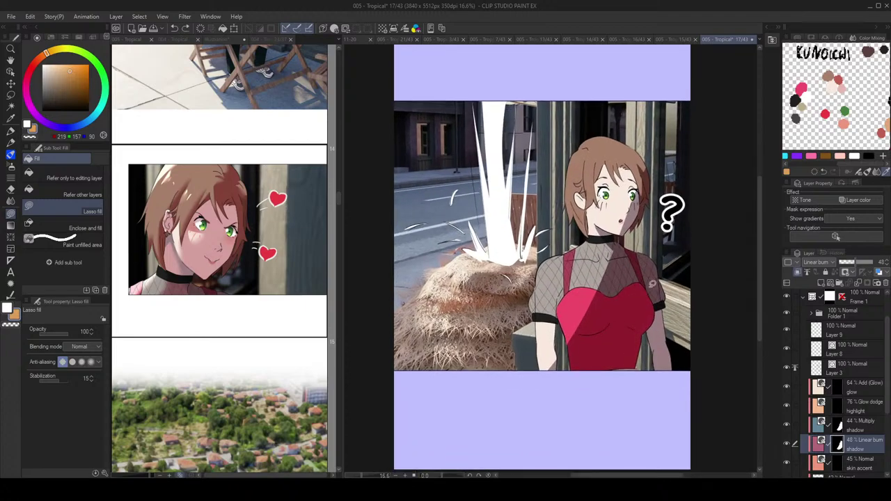
scroll(722, 337, "down", 2)
left_click(789, 422)
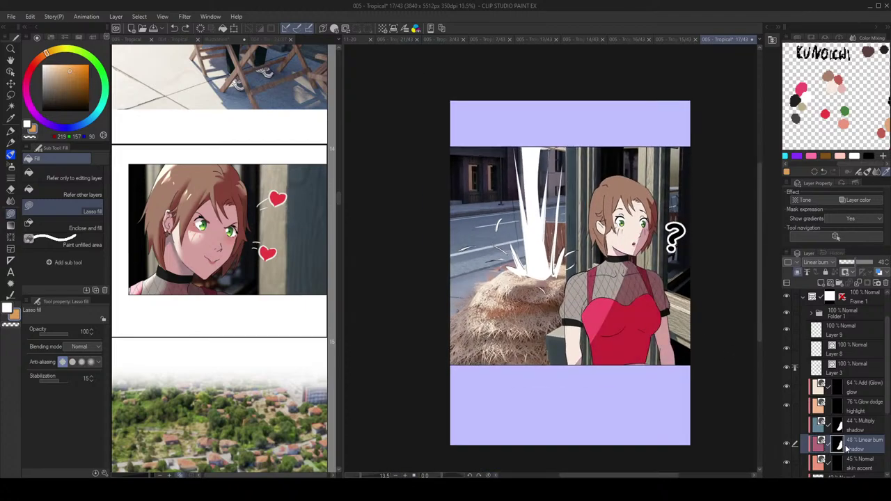
scroll(632, 214, "up", 5)
scroll(670, 241, "up", 1)
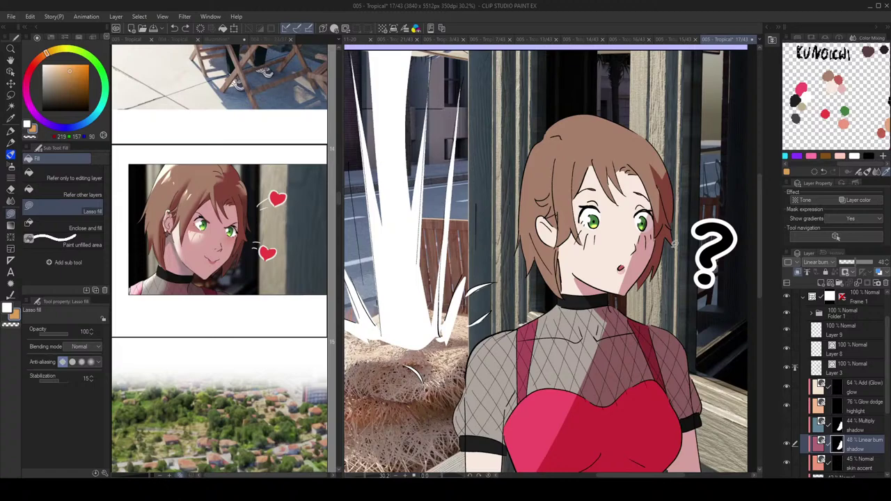
Step: Lasso-fill small shadows around both eyes on the Linear burn shadow mask, erasing excess with transparent colour
left_click_drag(638, 215, 649, 212)
key("ctrl+z")
key("c")
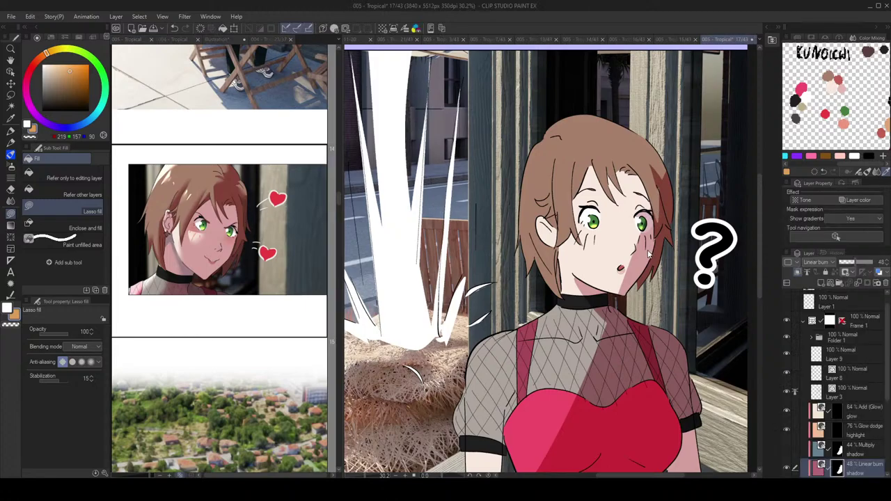
scroll(646, 244, "up", 1)
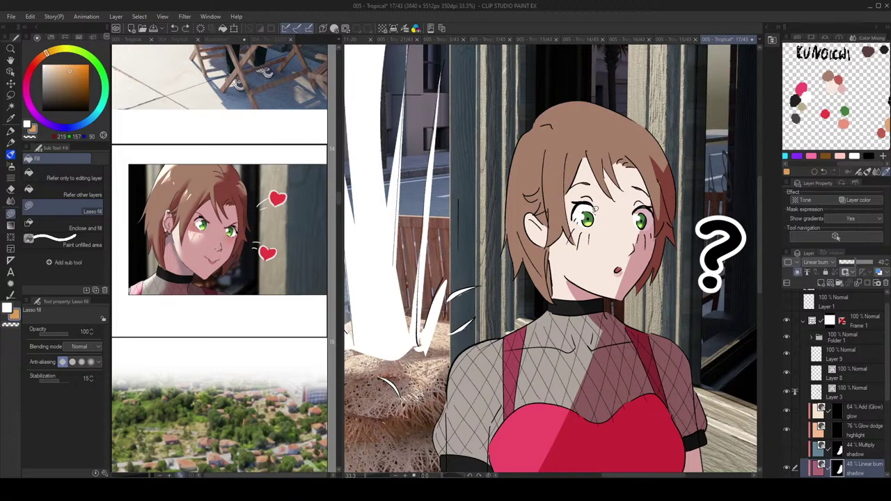
scroll(596, 202, "down", 4)
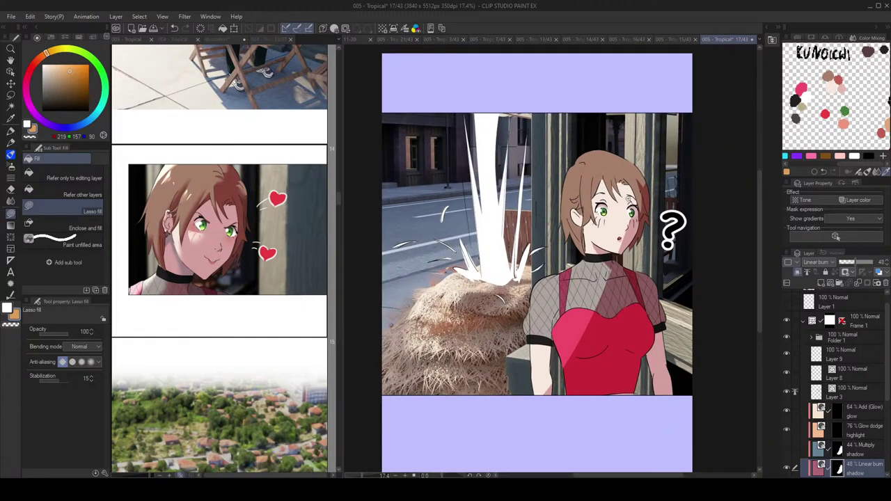
scroll(631, 201, "up", 4)
key("c")
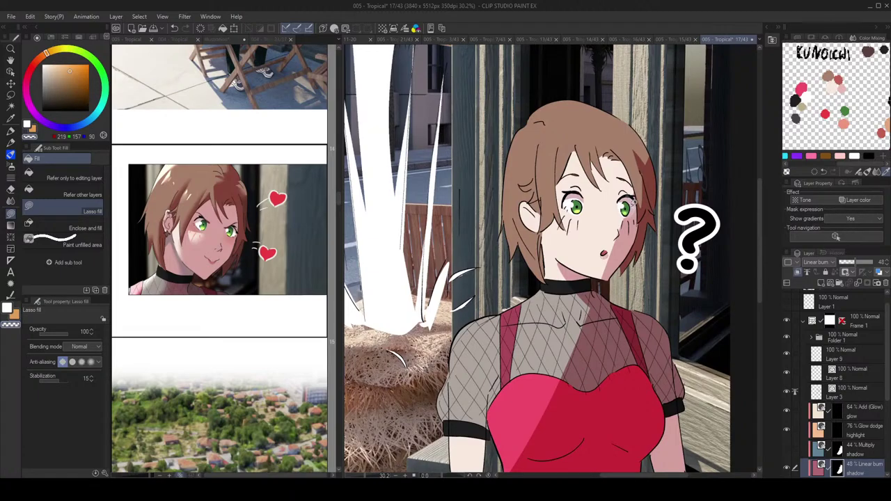
scroll(648, 207, "down", 4)
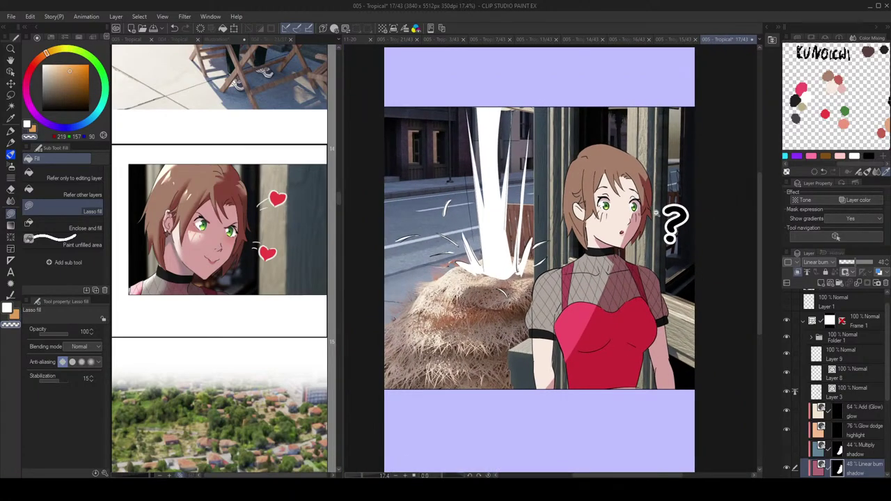
Step: Rework the shadow edge along her nose and cheek on the Linear burn mask, checking the face in a mirrored view
scroll(657, 213, "up", 3)
mouse_move(610, 259)
left_mouse_down()
mouse_move(622, 255)
mouse_move(608, 252)
mouse_move(606, 264)
left_mouse_up()
key("ctrl+z")
key("c")
scroll(624, 245, "down", 4)
key("h")
key("h")
scroll(636, 242, "up", 4)
key("c")
key("ctrl+z")
left_click_drag(610, 234, 616, 247)
key("ctrl+z")
key("c")
key("ctrl+0")
key("h")
key("h")
scroll(605, 229, "up", 3)
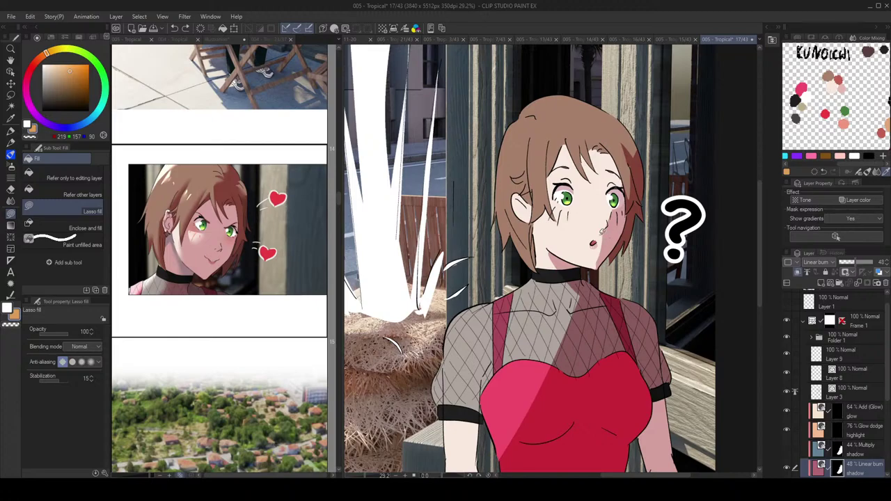
Step: Adjust the Linear burn shadow around her mouth and chin, alternating between filling and erasing with Lasso fill
key("ctrl+0")
key("h")
key("h")
left_click_drag(621, 237, 631, 234)
key("c")
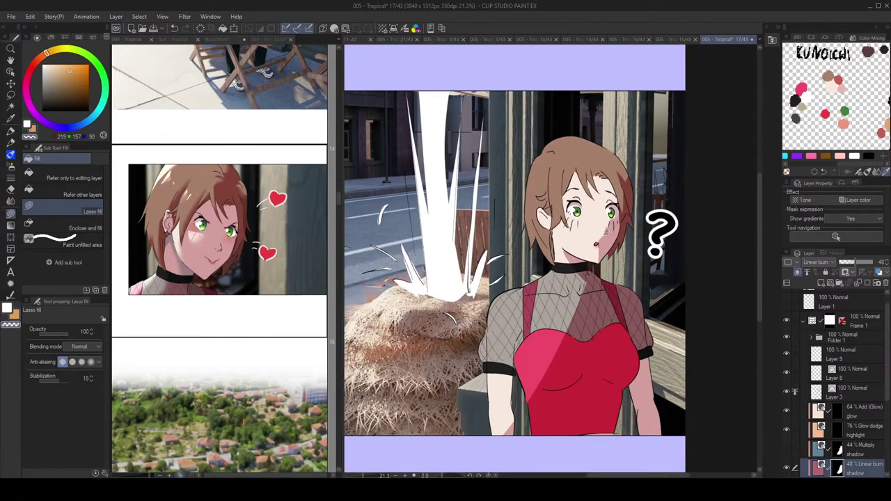
key("ctrl+z")
scroll(603, 245, "up", 6)
key("c")
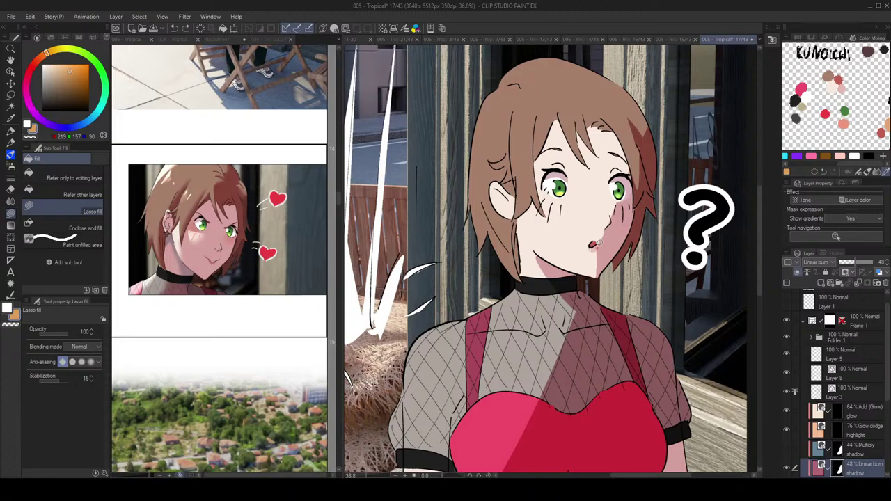
scroll(607, 251, "down", 3)
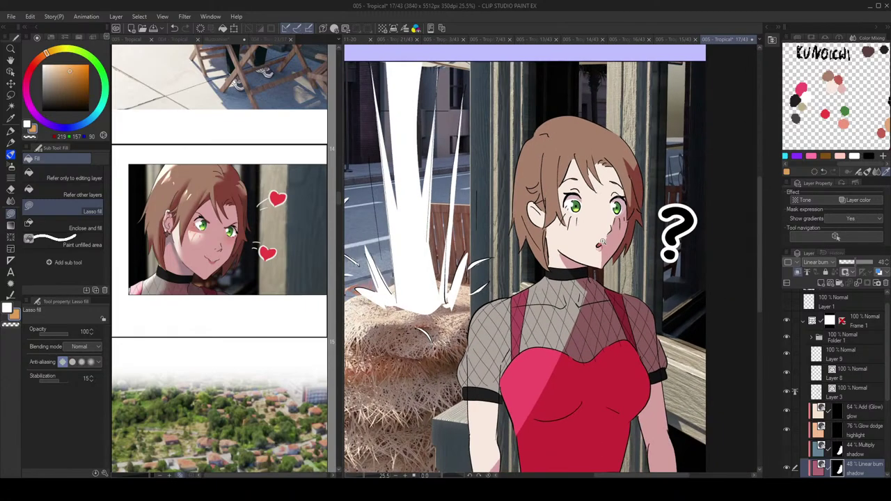
scroll(603, 245, "up", 2)
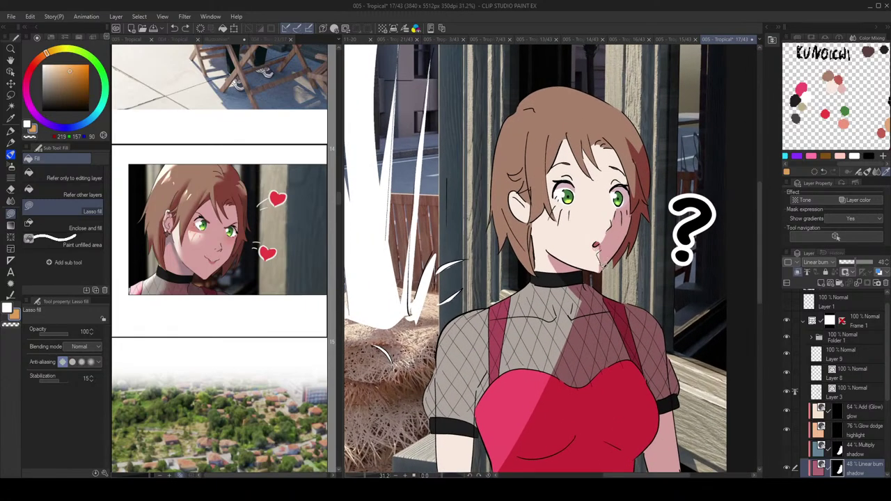
scroll(600, 262, "down", 3)
scroll(600, 262, "up", 4)
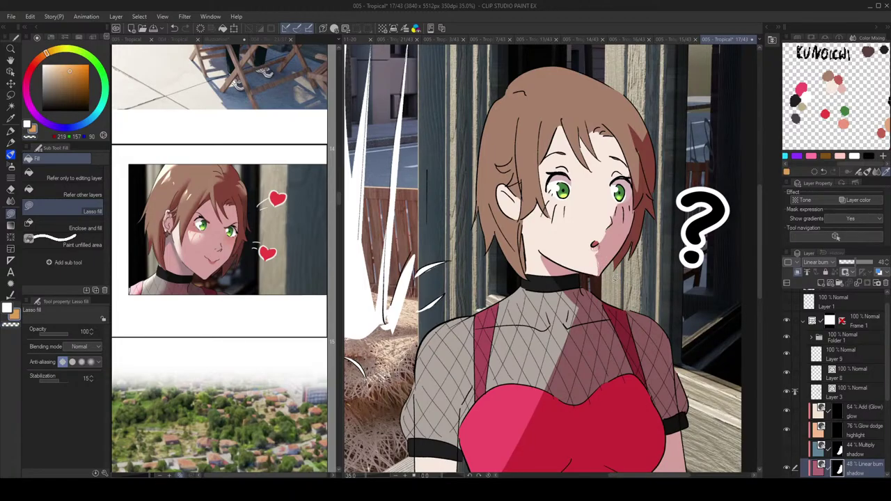
Step: Examine the woman's face and hair shading up close, in the mirrored view and at full-panel view
scroll(612, 281, "down", 3)
scroll(604, 259, "up", 2)
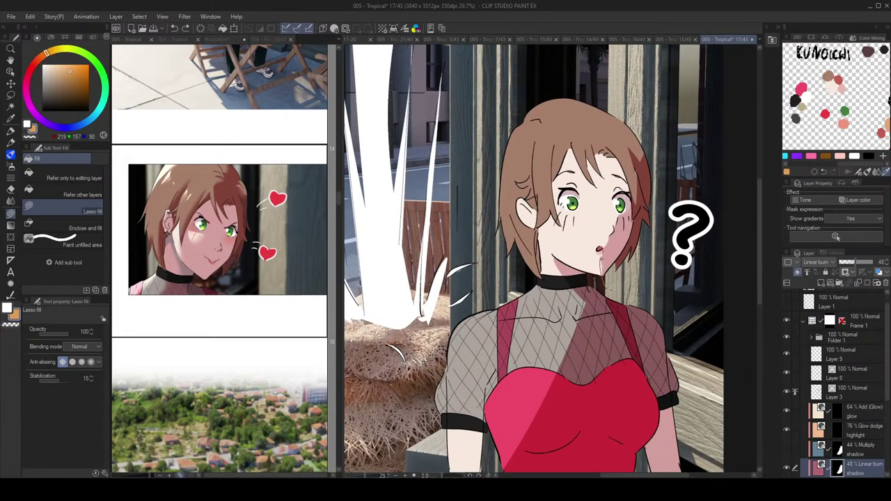
scroll(620, 266, "down", 3)
key("h")
key("h")
scroll(639, 276, "up", 3)
scroll(603, 265, "up", 1)
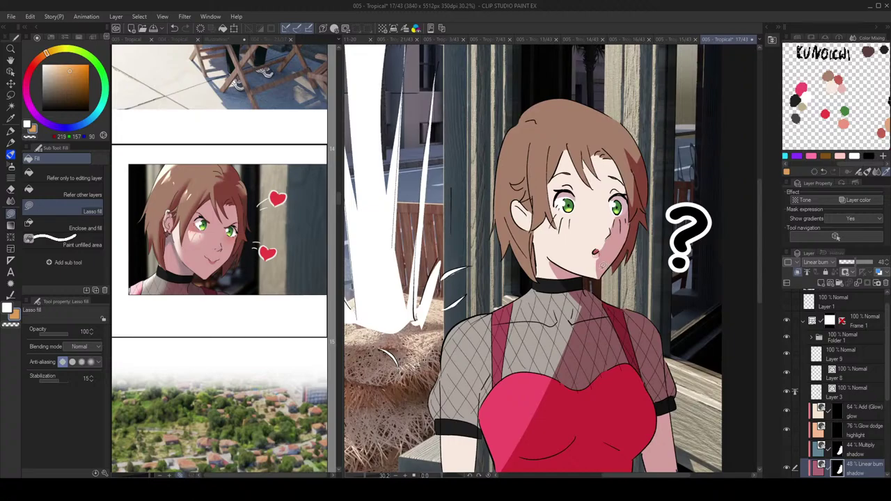
scroll(596, 275, "down", 3)
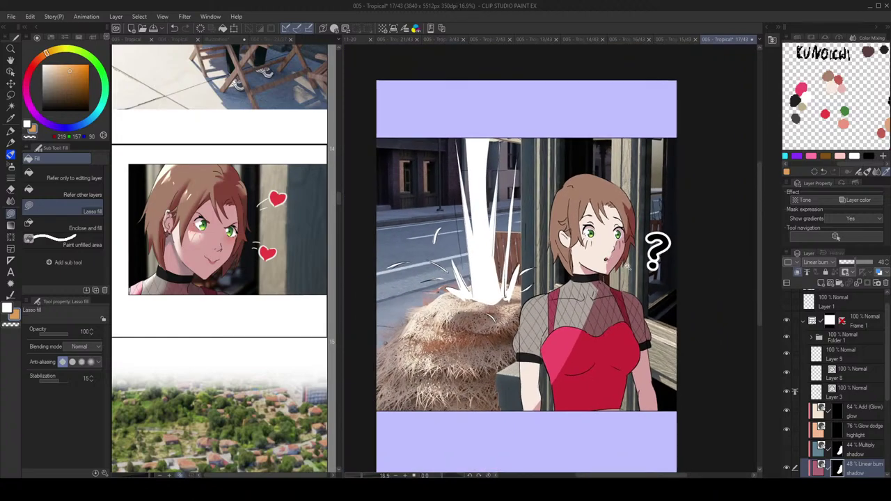
scroll(630, 270, "up", 3)
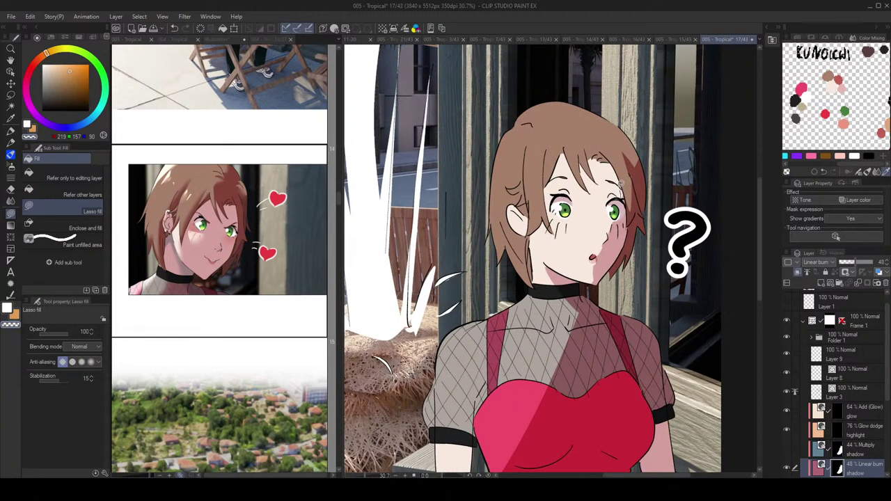
Step: Lasso-fill small shadow shapes around the woman's eyes on the Linear burn shadow layer's mask
key("x")
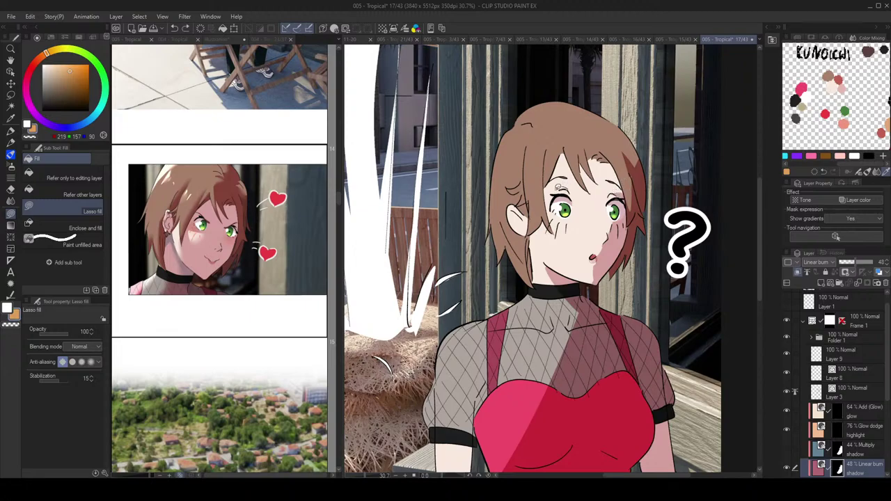
scroll(560, 185, "down", 2)
scroll(583, 179, "up", 2)
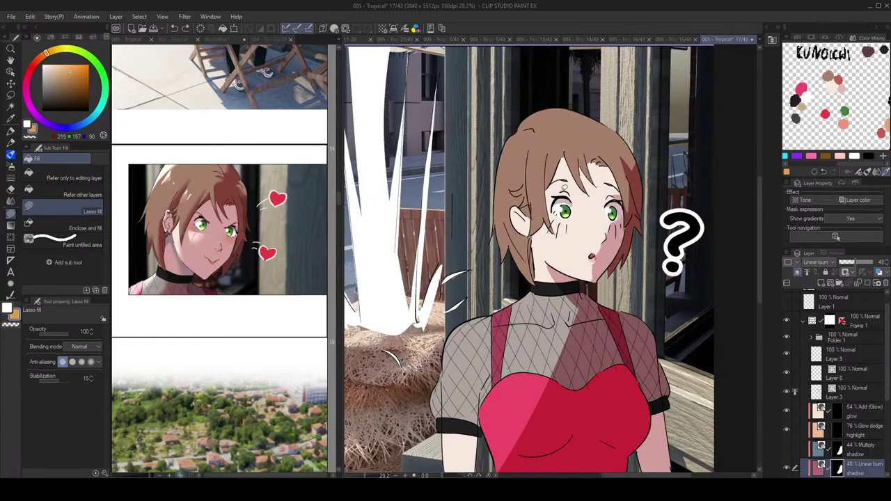
scroll(569, 192, "down", 3)
scroll(600, 189, "up", 2)
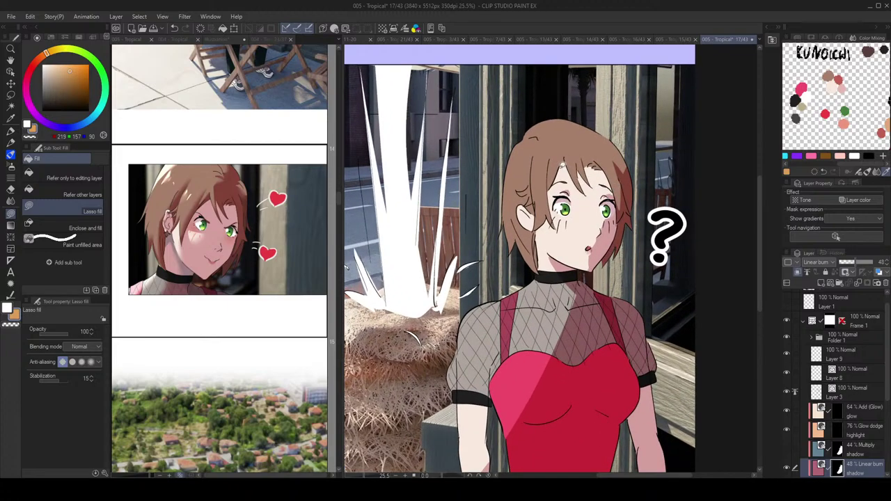
Step: Shape the shadow inside the ear and on the hair beside the neck, alternating Lasso fill between colour and transparency
key("ctrl+z")
mouse_move(524, 208)
left_mouse_down()
mouse_move(535, 188)
mouse_move(538, 218)
left_mouse_up()
key("c")
key("ctrl+z")
key("c")
key("c")
key("ctrl+z")
key("c")
key("c")
key("ctrl+z")
key("c")
mouse_move(535, 203)
left_mouse_down()
mouse_move(529, 210)
mouse_move(539, 212)
left_mouse_up()
key("c")
key("x")
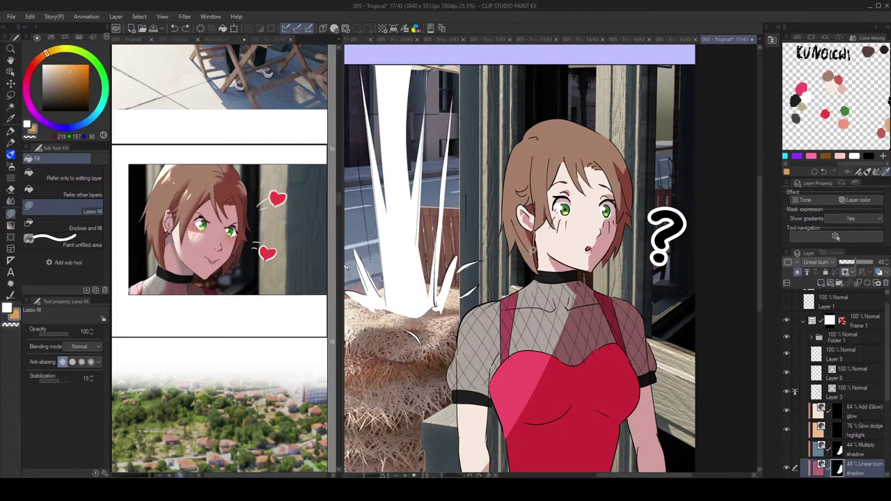
left_click_drag(548, 244, 543, 165)
scroll(542, 166, "up", 2)
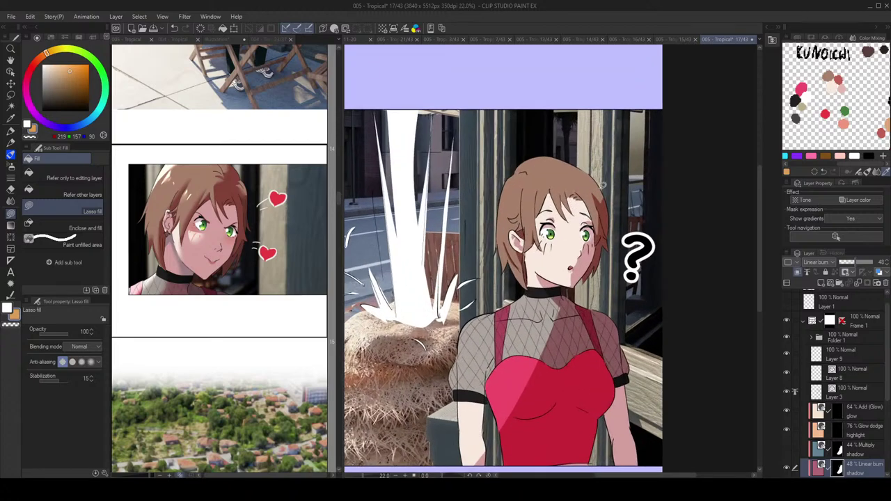
Step: Refine the shadow shapes on the fringe and the shaded side of the hair, undoing unwanted fills
key("c")
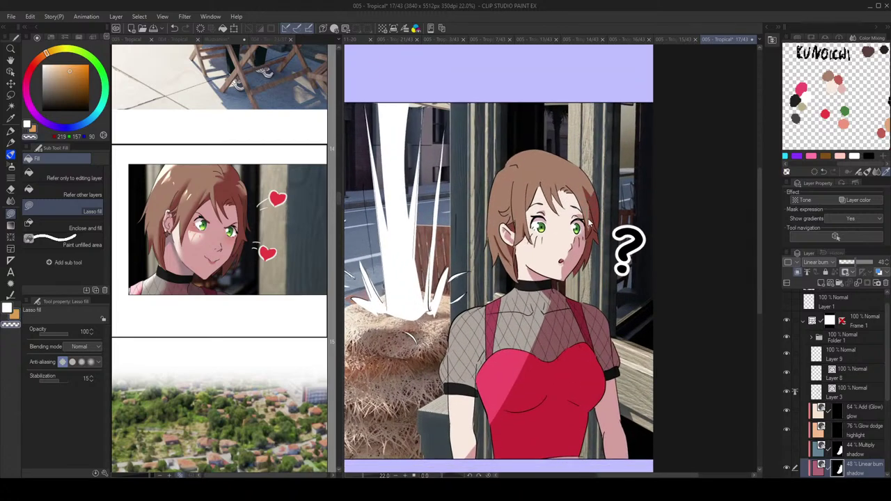
key("c")
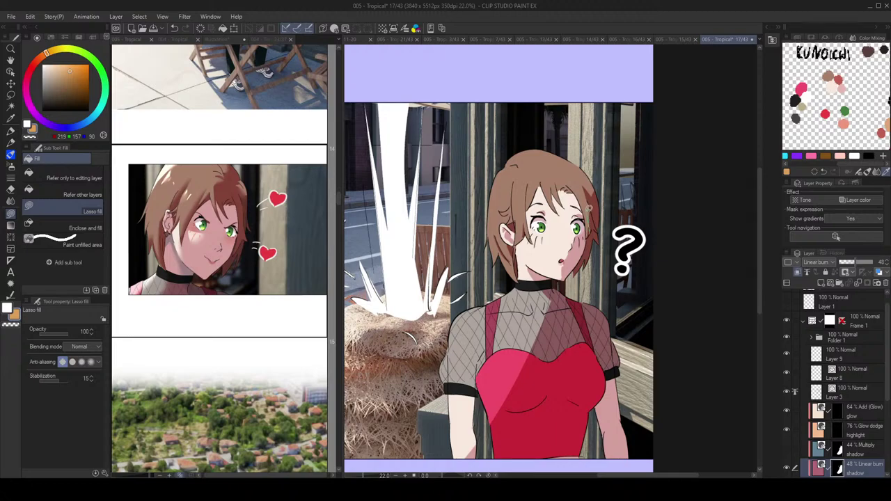
key("c")
key("ctrl+z")
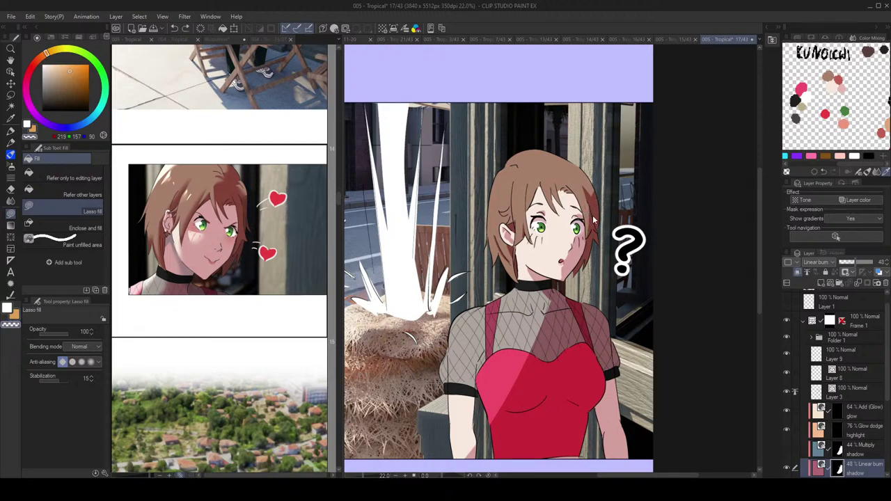
key("c")
key("c")
scroll(592, 226, "up", 1)
key("c")
scroll(591, 222, "up", 1)
key("c")
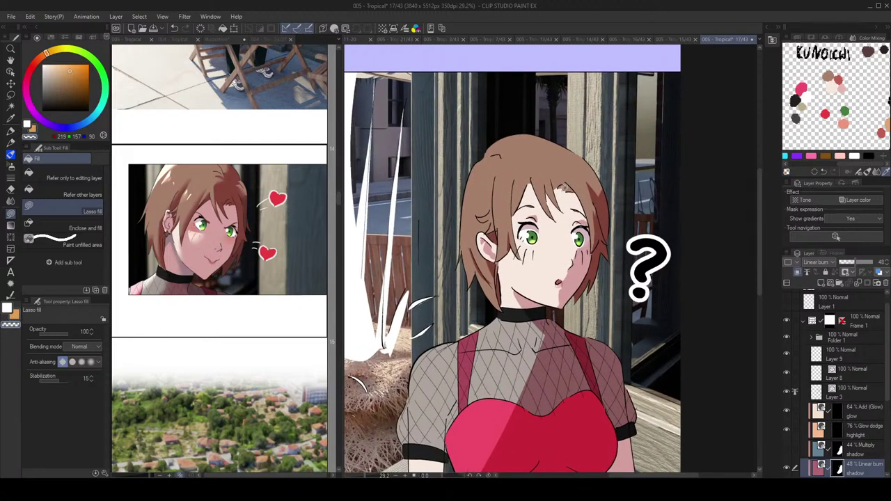
left_click_drag(568, 189, 576, 191)
key("c")
key("ctrl+z")
key("ctrl+z")
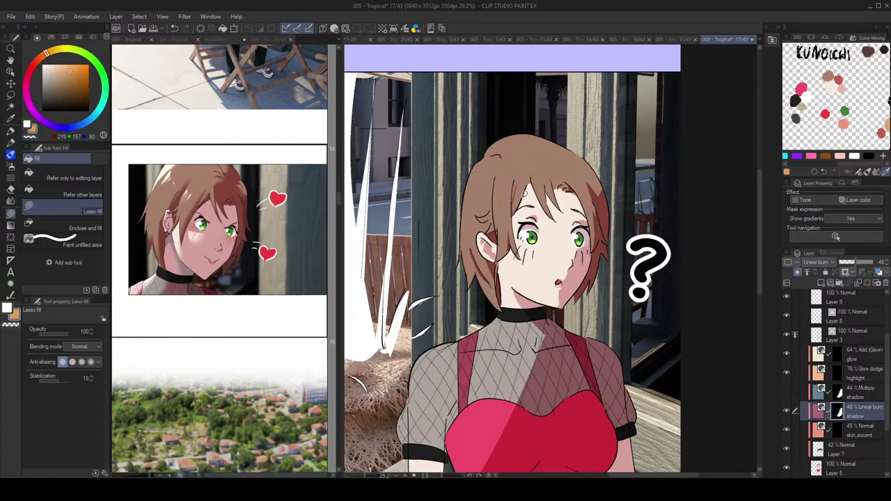
Step: Touch up the shadow mask around the ear and face with Lasso fill, undoing the last unwanted fill
scroll(550, 178, "down", 2)
scroll(577, 181, "up", 1)
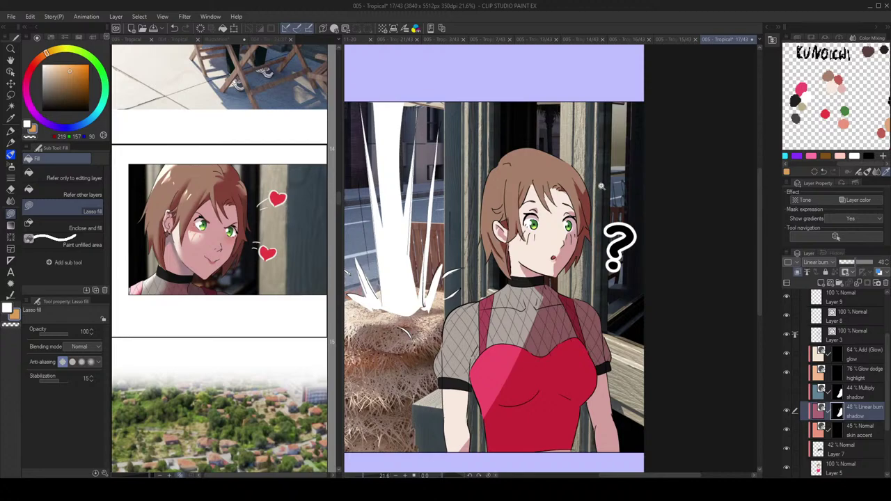
scroll(600, 188, "down", 2)
scroll(514, 149, "up", 1)
scroll(551, 195, "up", 1)
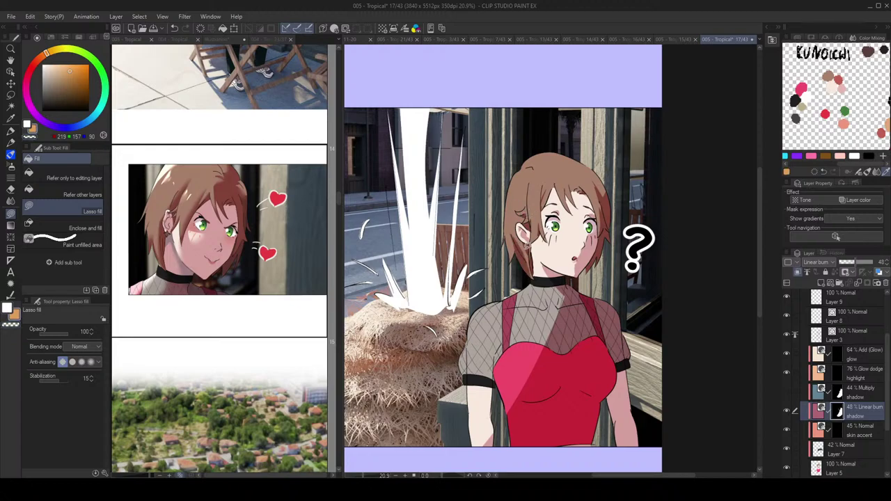
scroll(519, 248, "down", 1)
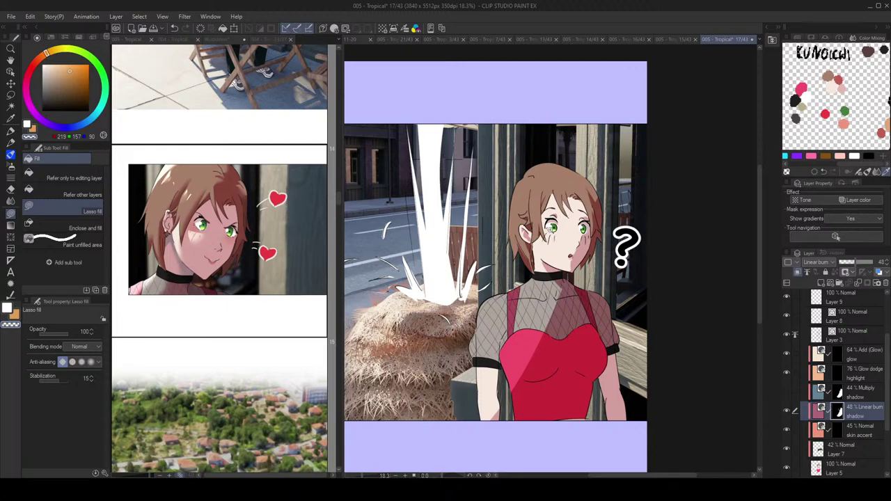
scroll(555, 229, "down", 5)
scroll(556, 215, "up", 5)
key("c")
key("ctrl+z")
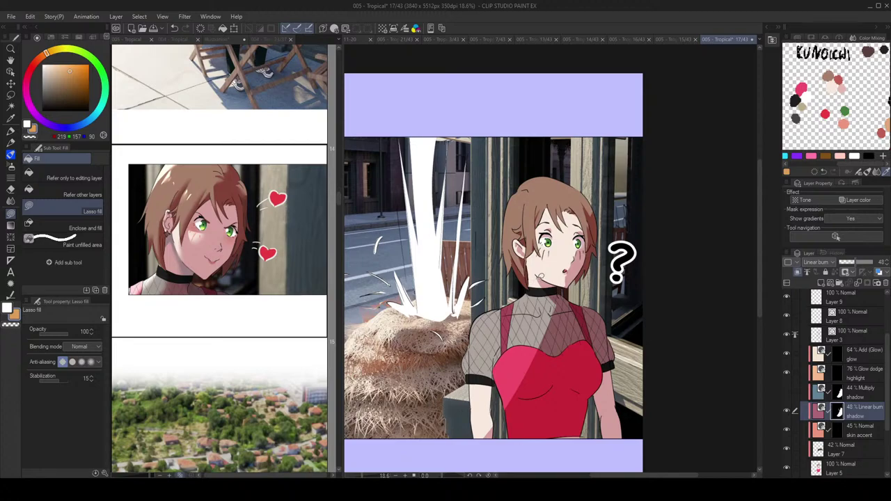
Step: Adjust the shadow shapes near the jaw and on the shaded side of the hair, and save the page
scroll(528, 278, "up", 3)
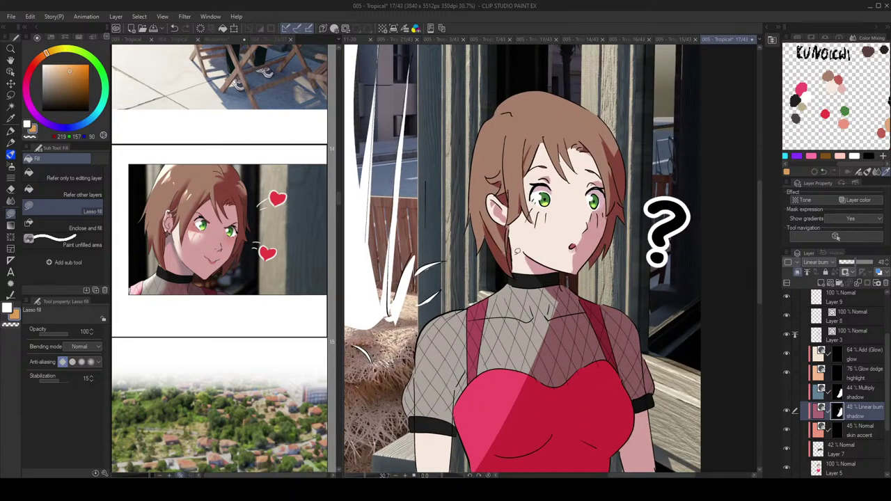
scroll(542, 256, "down", 3)
key("c")
key("c")
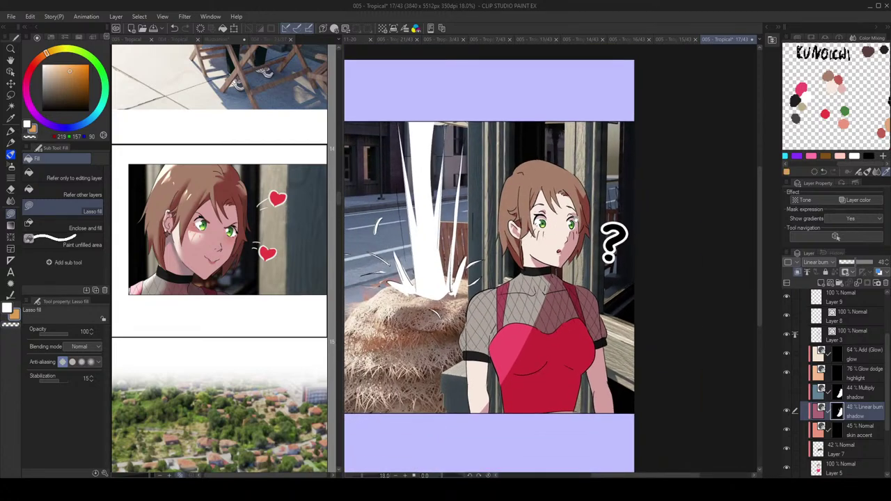
left_click_drag(583, 192, 587, 196)
scroll(596, 193, "up", 1)
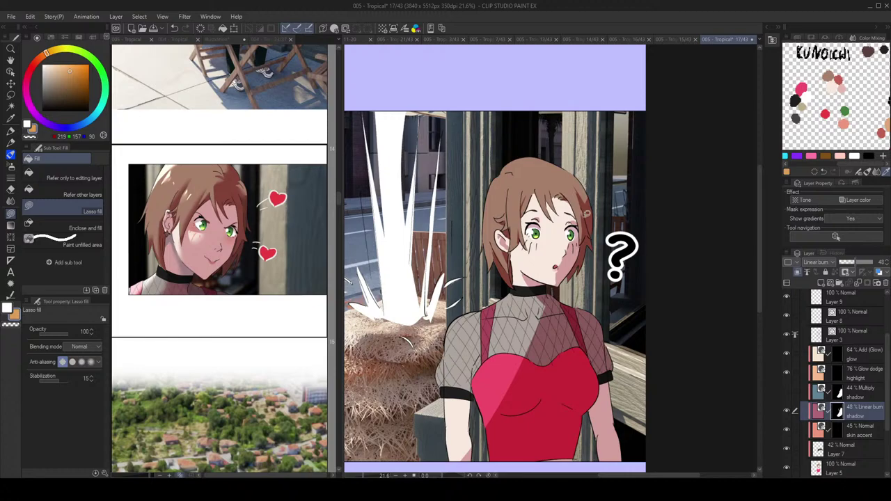
key("c")
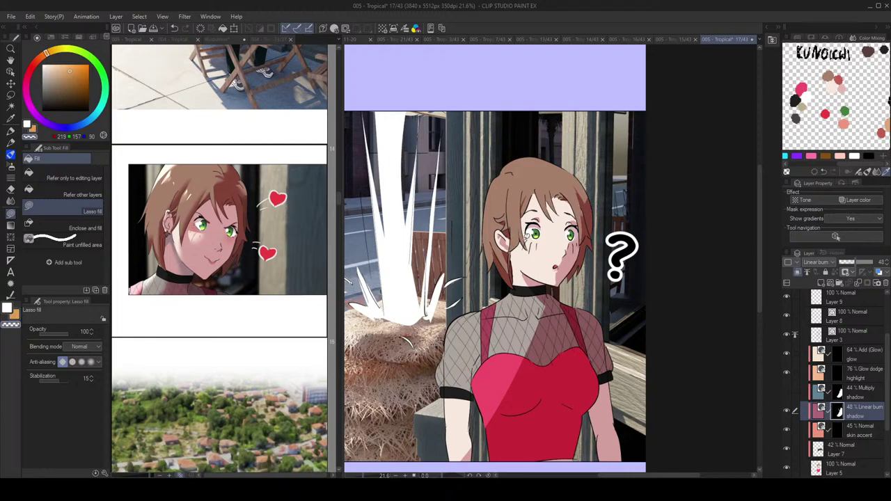
key("c")
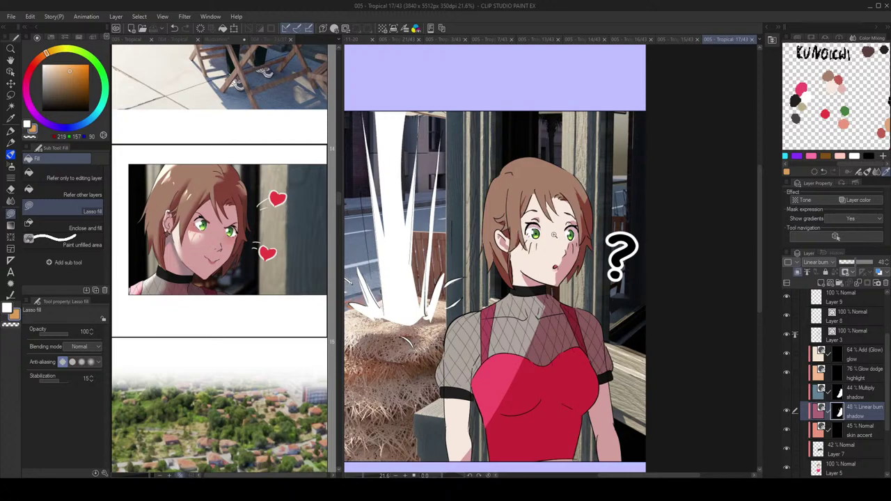
Step: Soften the shadow edges on the woman's face with the Blur tool at brush size 6, touching up the mask with Lasso fill
scroll(557, 235, "up", 2)
key("j")
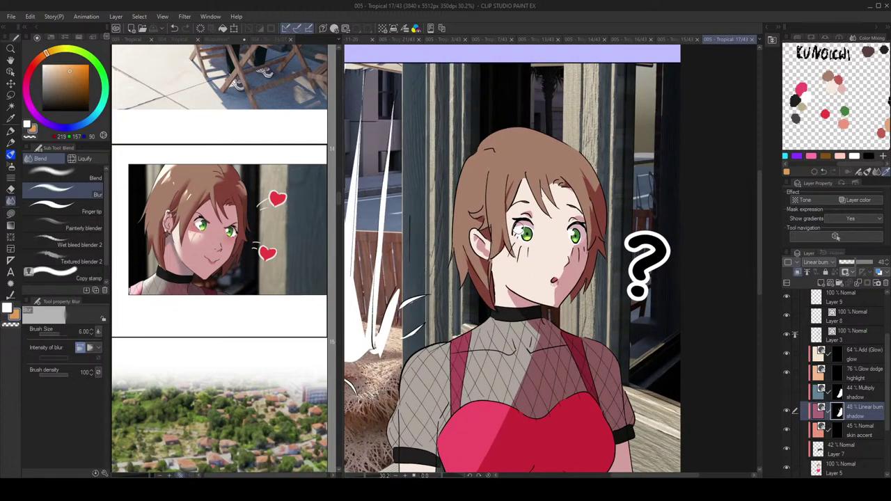
key("bracketleft")
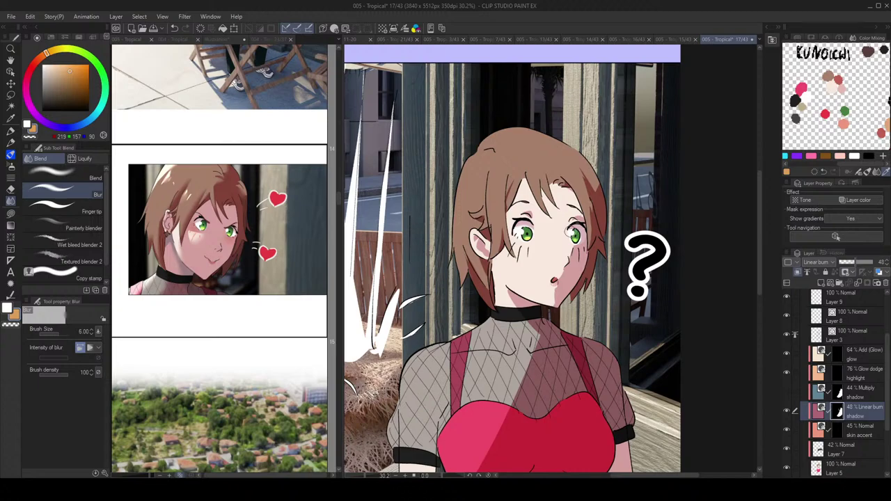
scroll(585, 244, "down", 3)
key("g")
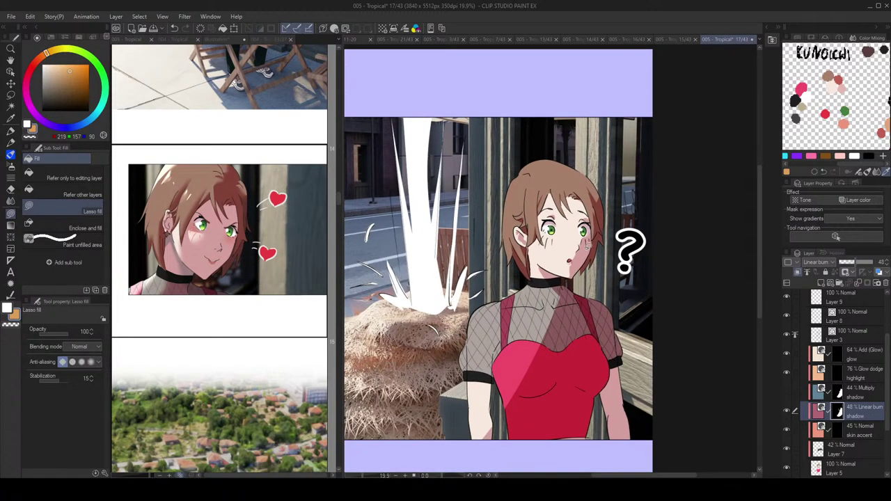
key("j")
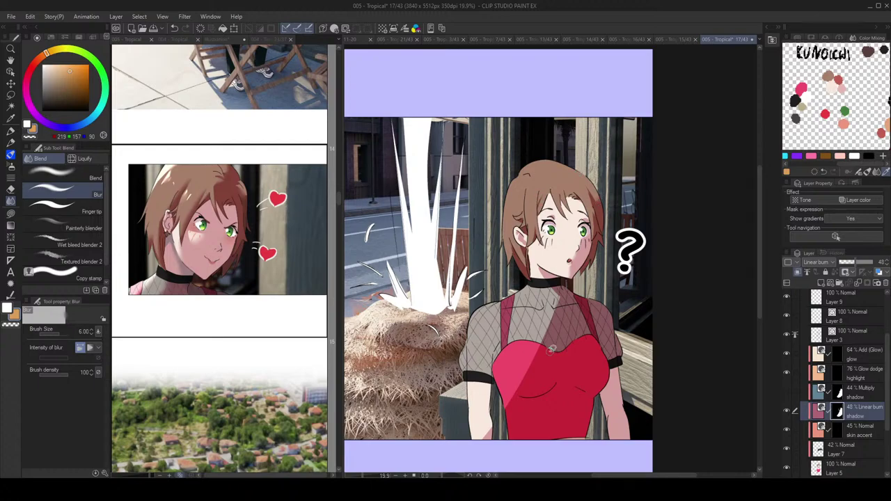
Step: Shape the shadow on the red top's bust with Lasso fill, carving lit areas with transparency and checking the mirrored view
key("g")
scroll(550, 348, "down", 2)
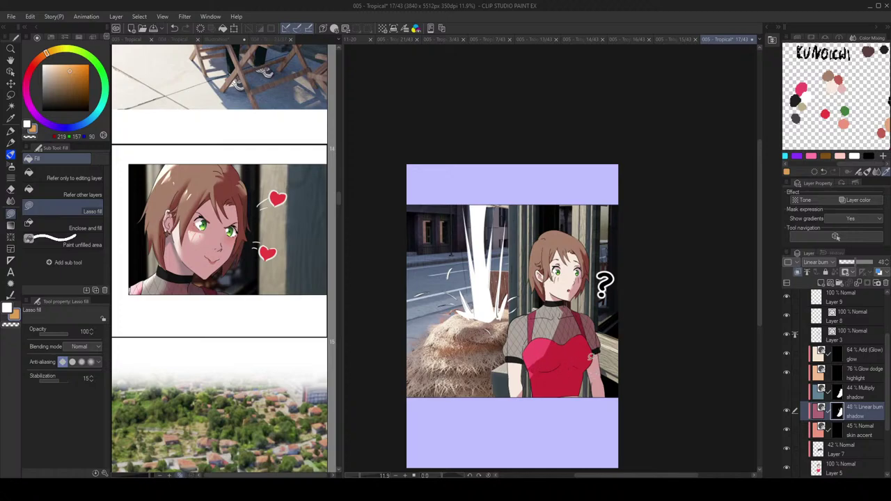
key("c")
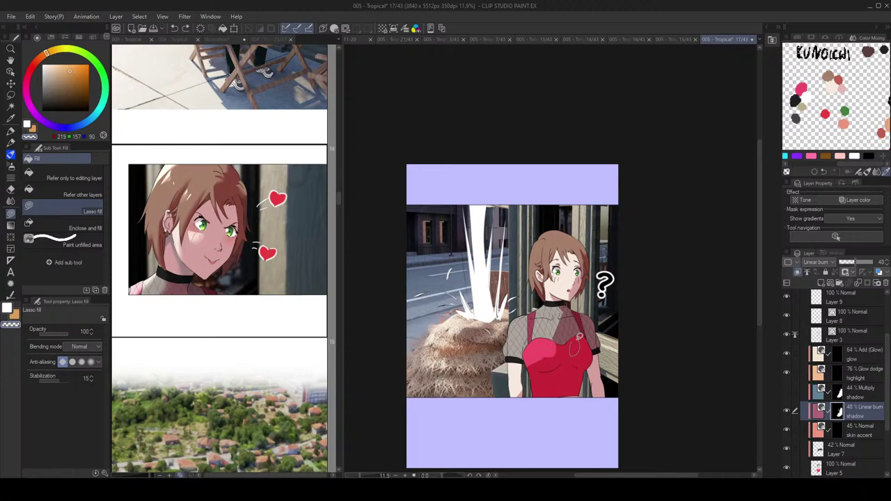
scroll(574, 346, "down", 1)
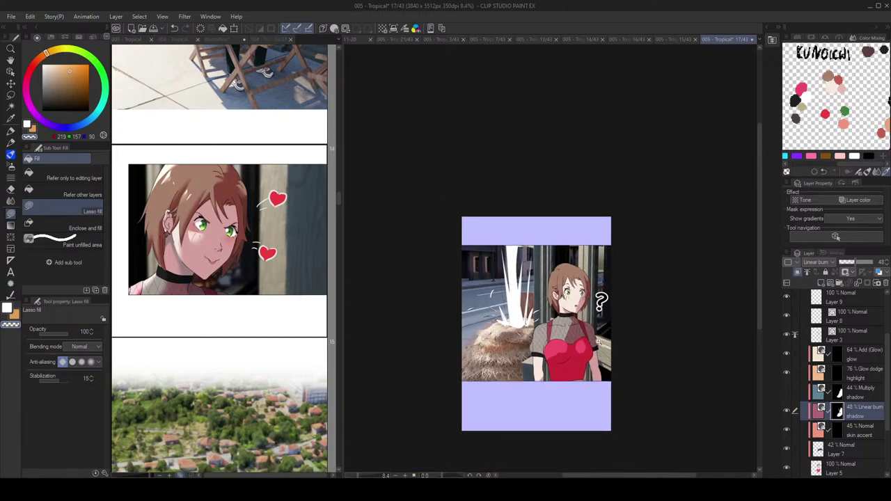
scroll(593, 341, "up", 1)
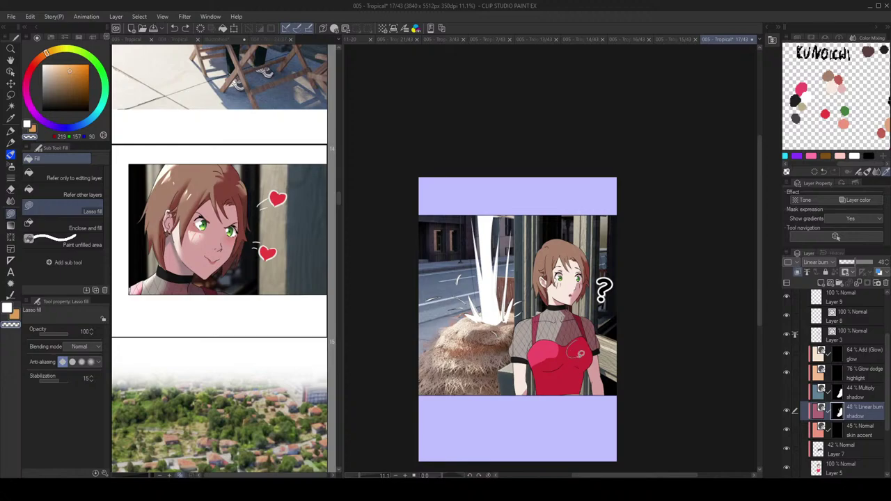
scroll(603, 347, "down", 3)
scroll(602, 349, "up", 2)
scroll(602, 349, "down", 2)
key("h")
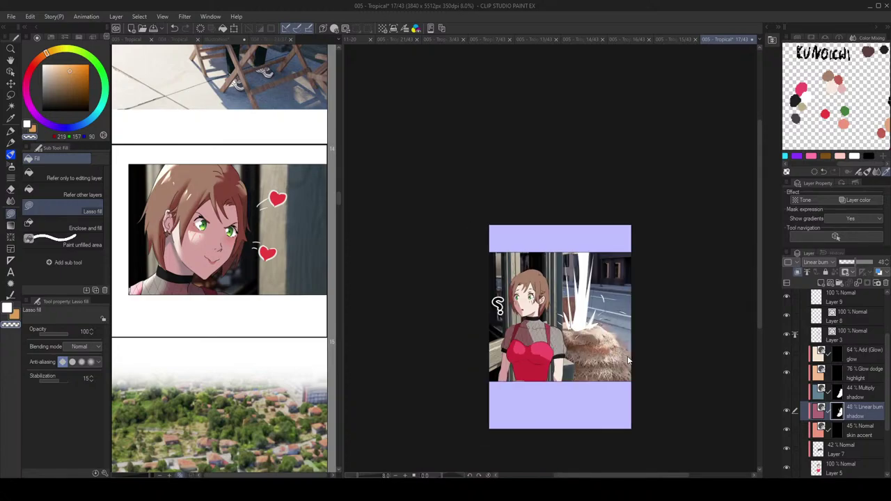
key("h")
scroll(599, 347, "up", 4)
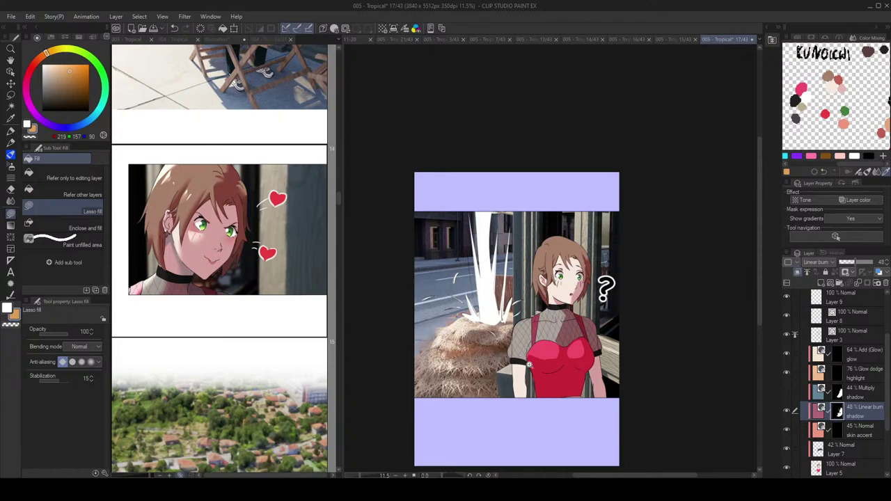
scroll(524, 364, "up", 1)
left_click_drag(529, 371, 516, 369)
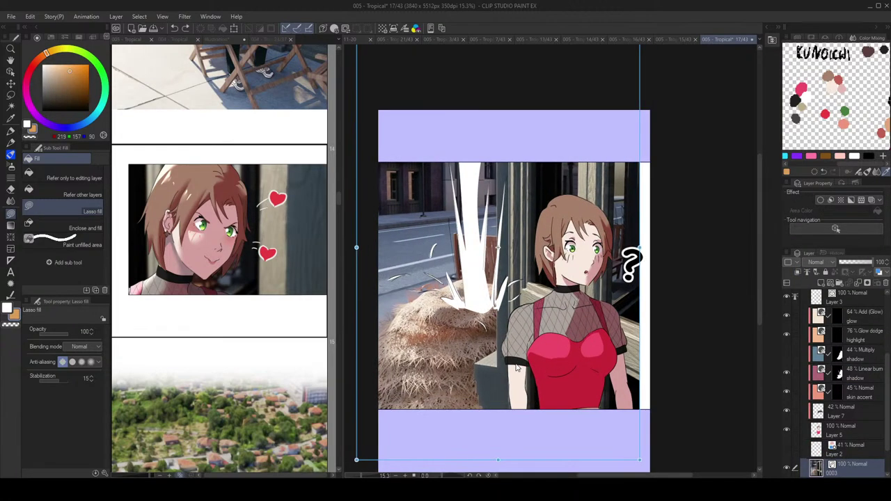
key("ctrl+z")
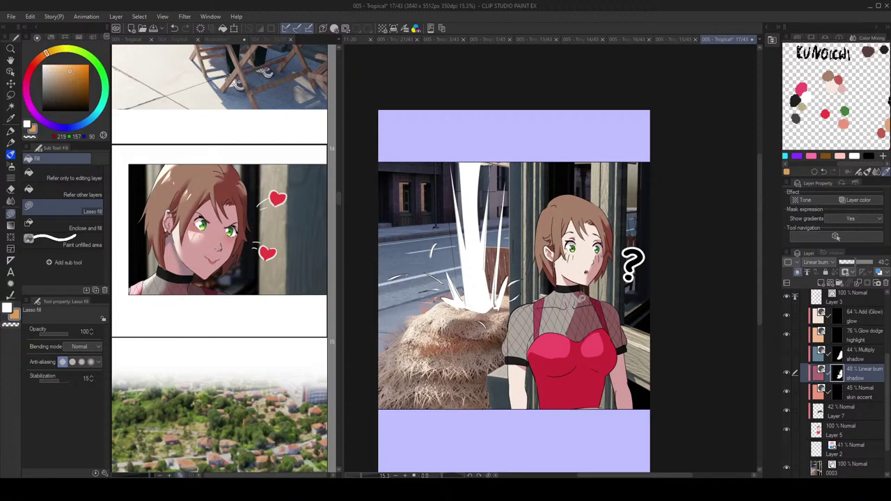
Step: Refine the shadow mask around the collarbones under the mesh collar with Lasso fill, undoing the last unwanted fill
mouse_move(578, 288)
left_mouse_down()
mouse_move(584, 299)
mouse_move(558, 302)
mouse_move(579, 282)
mouse_move(606, 302)
left_mouse_up()
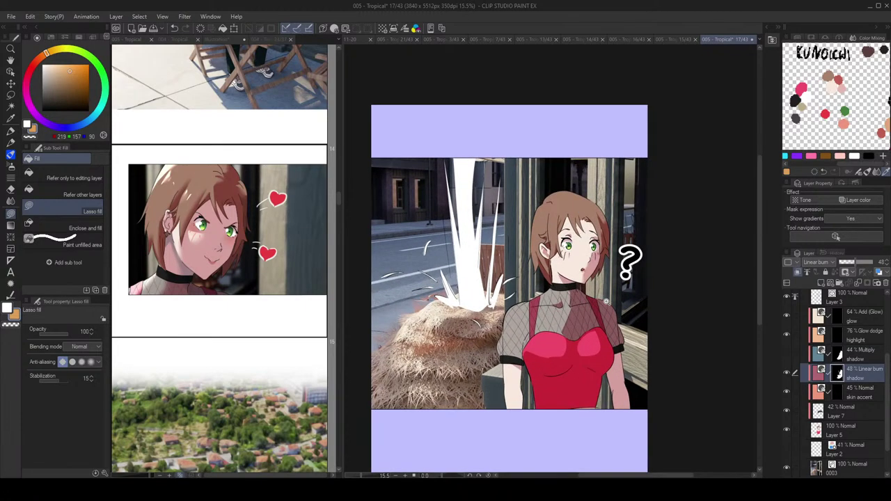
scroll(602, 301, "down", 1)
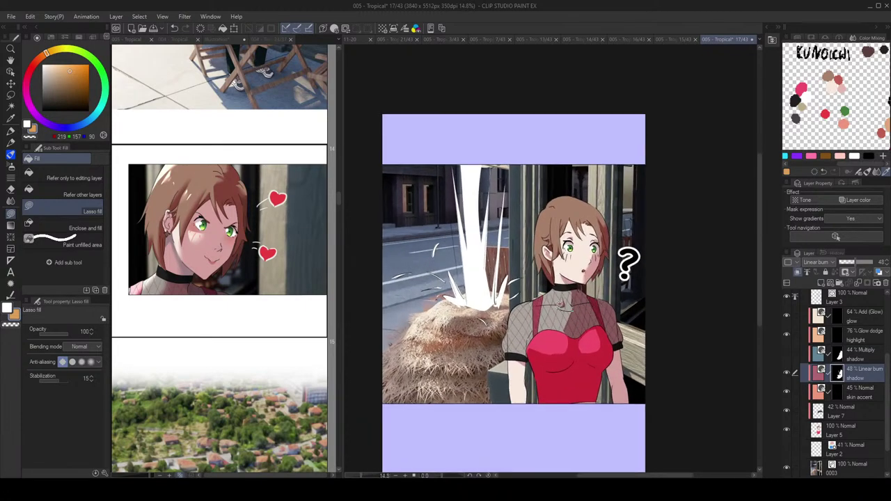
scroll(561, 313, "down", 3)
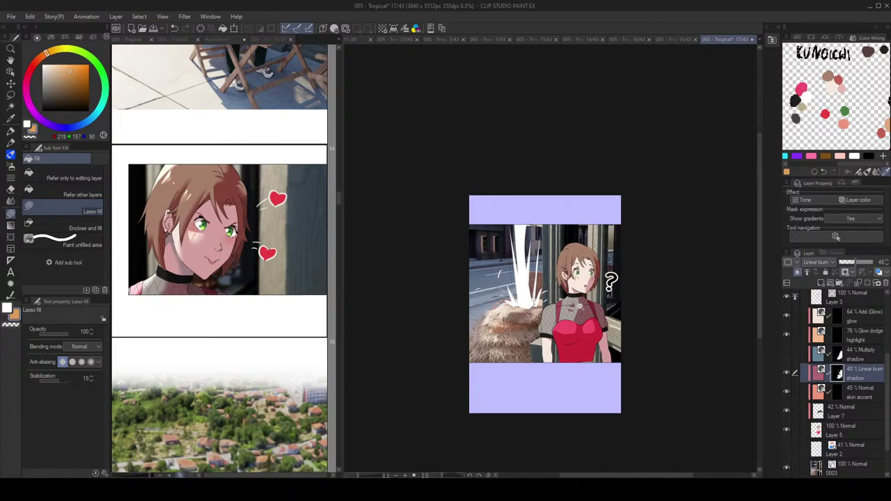
scroll(571, 307, "up", 3)
key("c")
key("c")
left_click_drag(572, 300, 575, 303)
key("ctrl+z")
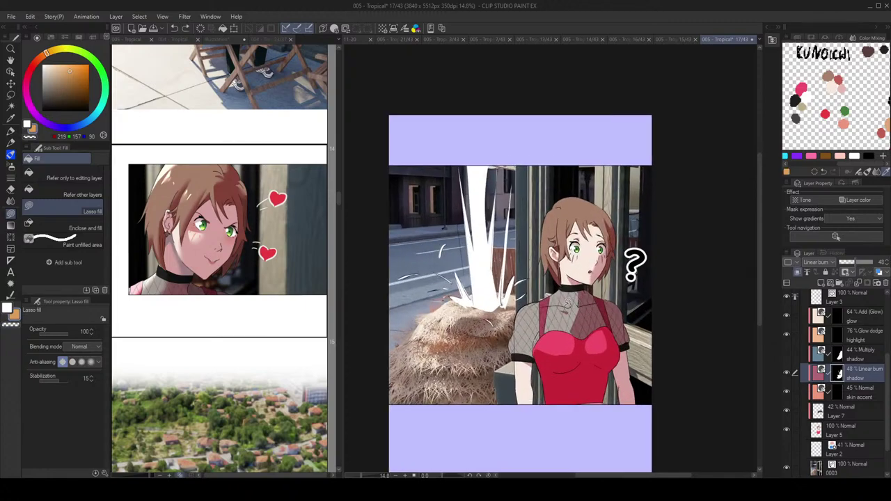
Step: Touch up the neck and upper chest shadow with Lasso fill and transparency, check the mirrored view, and undo the last fill
scroll(588, 300, "down", 2)
scroll(591, 301, "up", 2)
scroll(600, 309, "down", 2)
scroll(600, 309, "up", 2)
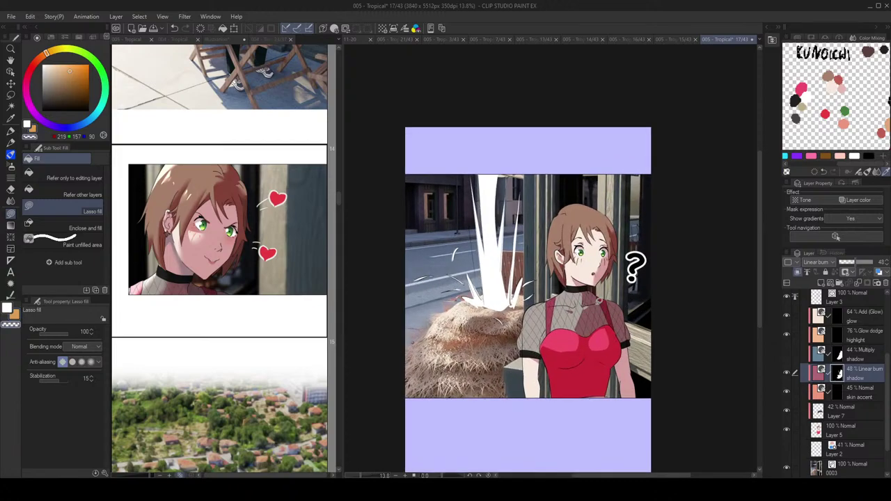
key("h")
key("h")
key("ctrl+z")
key("x")
key("x")
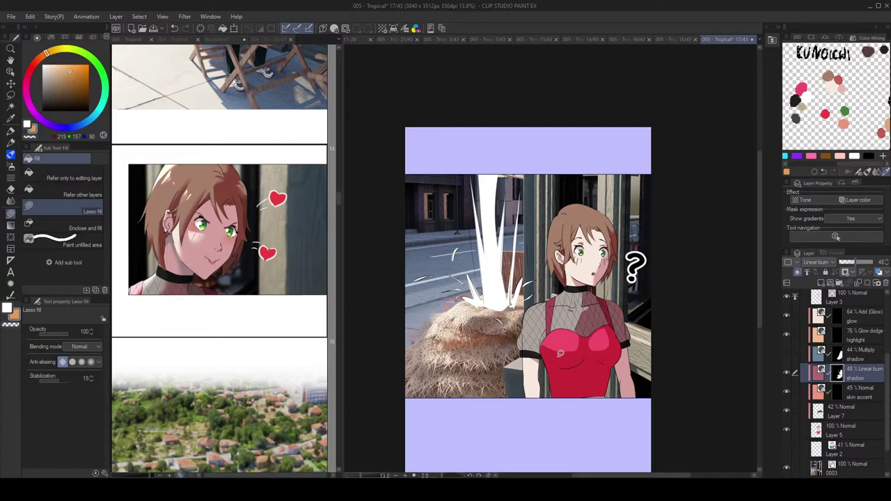
Step: Fill a shadow along the inner edge of the bare arm beside the red top with Lasso fill, undoing the unwanted attempt
left_click_drag(611, 292, 602, 280)
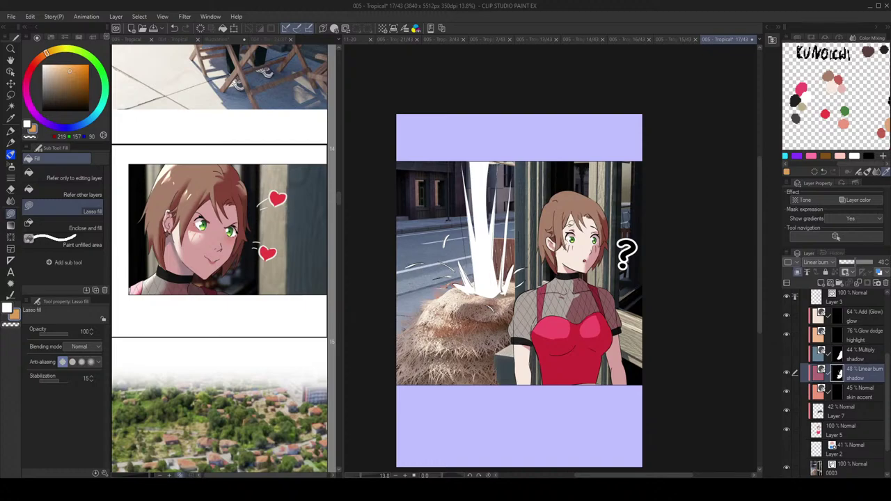
key("c")
mouse_move(535, 343)
left_mouse_down()
mouse_move(521, 342)
mouse_move(541, 351)
mouse_move(522, 341)
mouse_move(533, 351)
left_mouse_up()
key("ctrl+z")
key("c")
key("x")
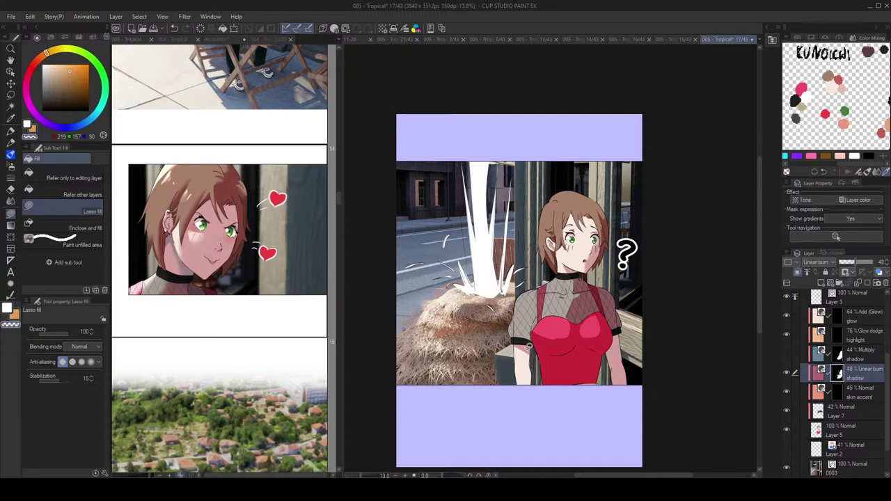
key("x")
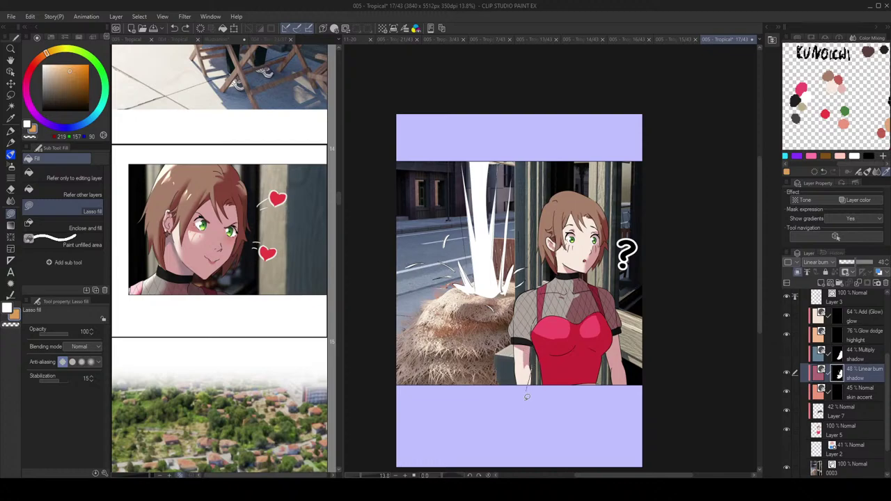
scroll(608, 376, "down", 2)
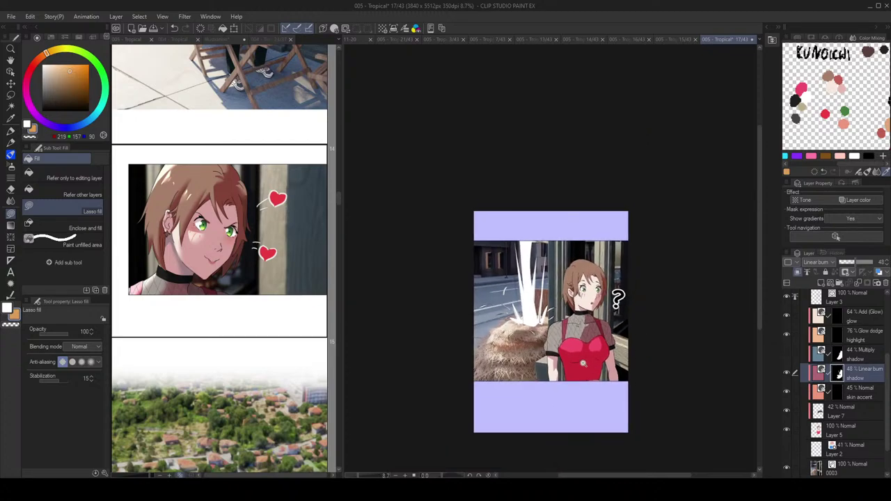
scroll(583, 363, "up", 2)
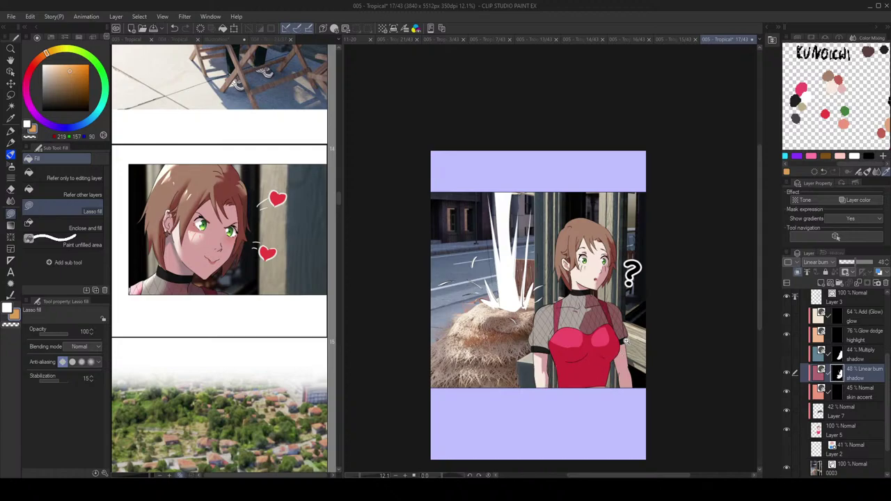
scroll(625, 342, "up", 1)
scroll(631, 325, "down", 1)
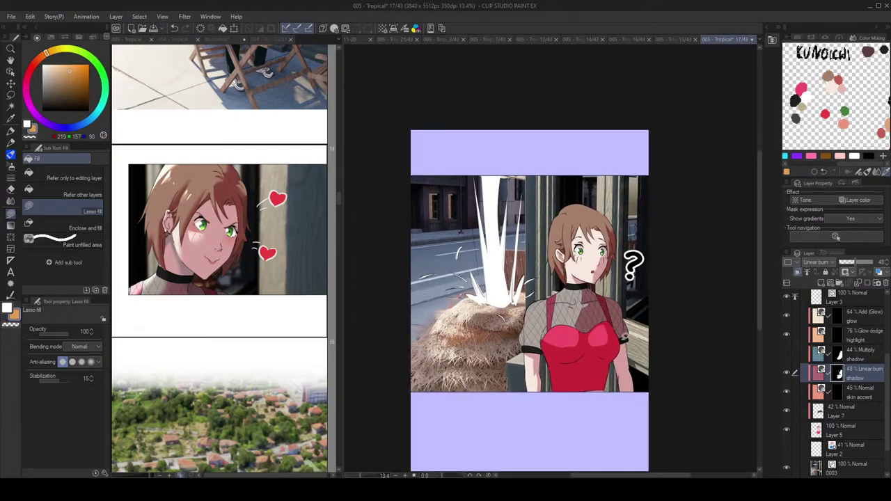
Step: Soften the shadow edges on the red top's bust with the Blur tool at brush size 17
key("j")
key("bracketright")
key("bracketright")
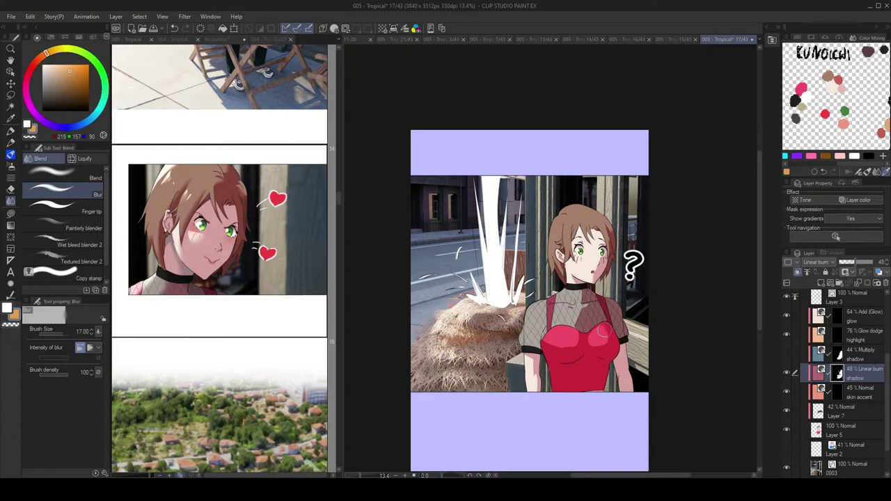
scroll(605, 348, "down", 1)
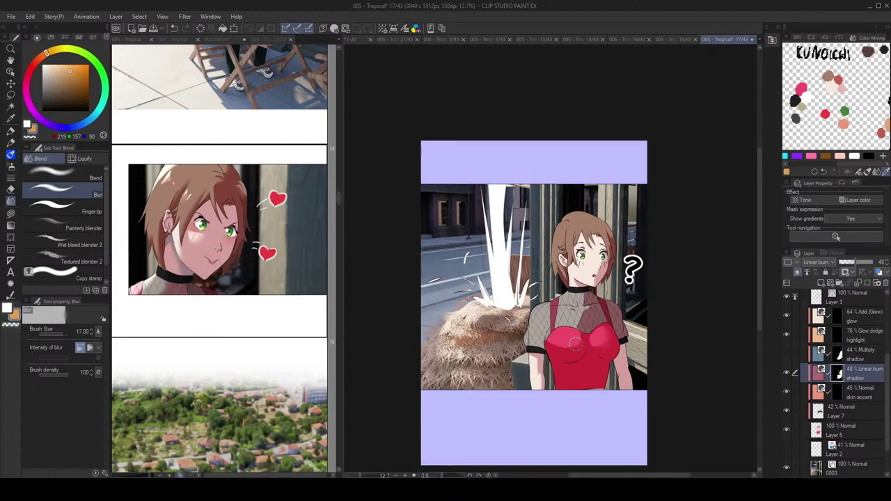
scroll(606, 333, "down", 4)
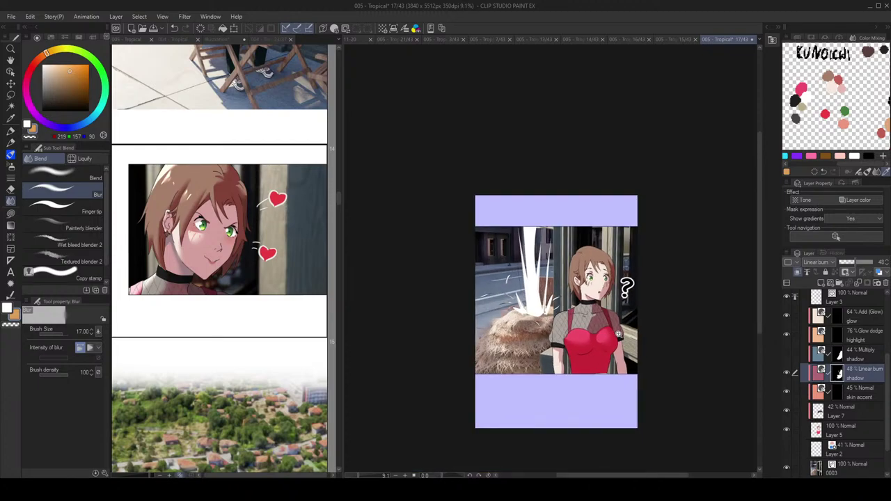
scroll(620, 338, "up", 2)
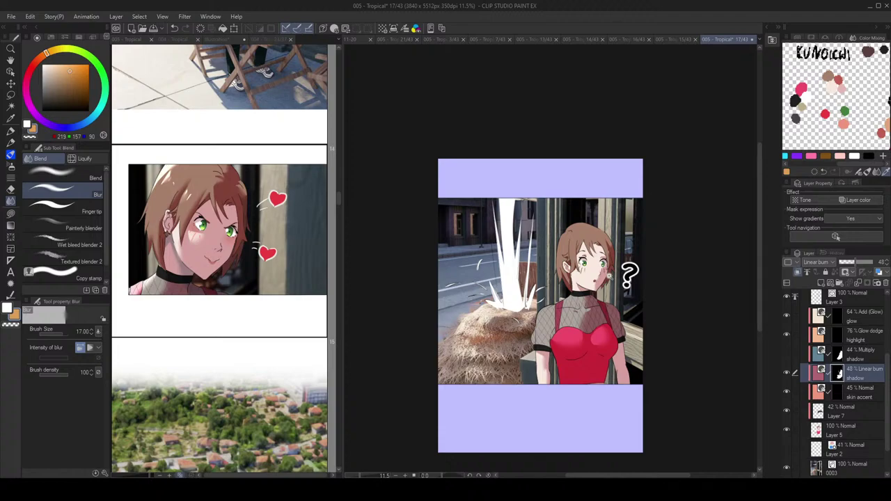
scroll(604, 265, "up", 3)
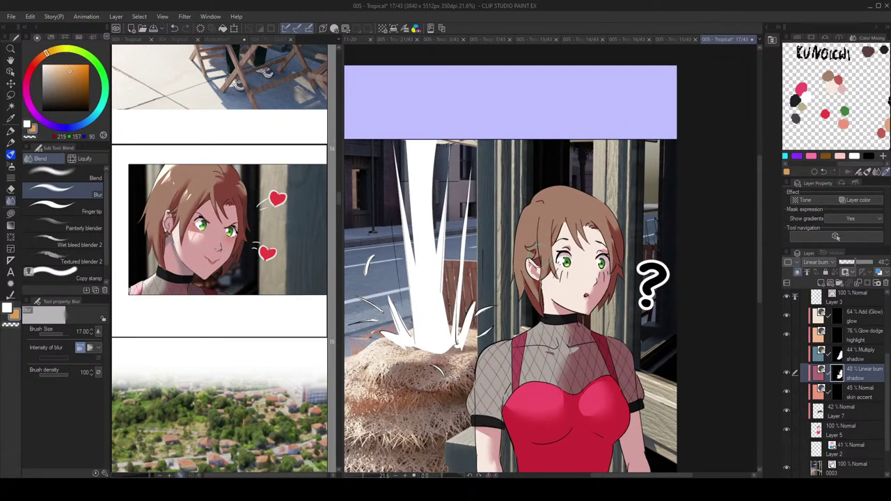
Step: Refine the shadow mask on the hair around the ear and fringe with Lasso fill and Blur, and save the page
key("g")
key("g")
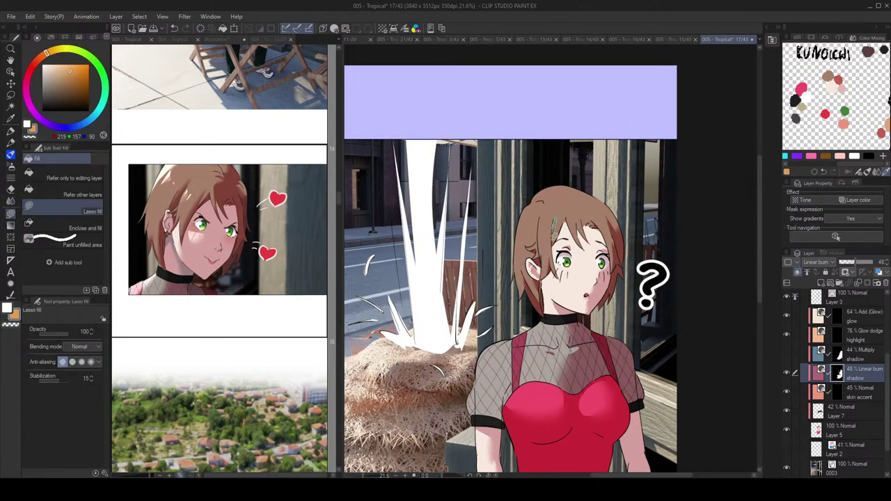
scroll(563, 218, "down", 3)
scroll(569, 220, "up", 2)
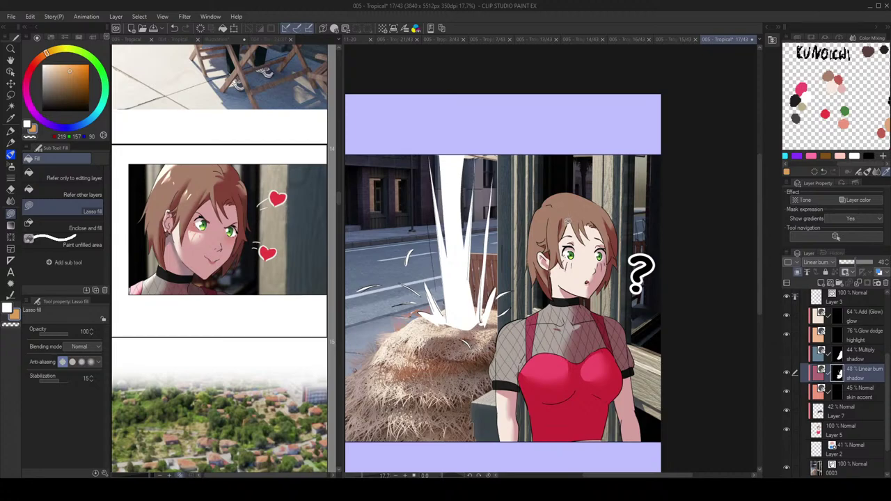
key("j")
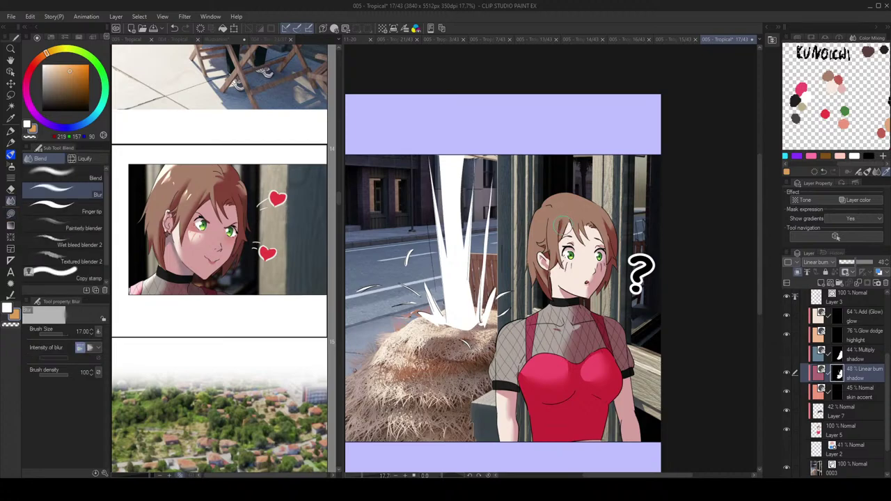
key("g")
scroll(599, 212, "down", 2)
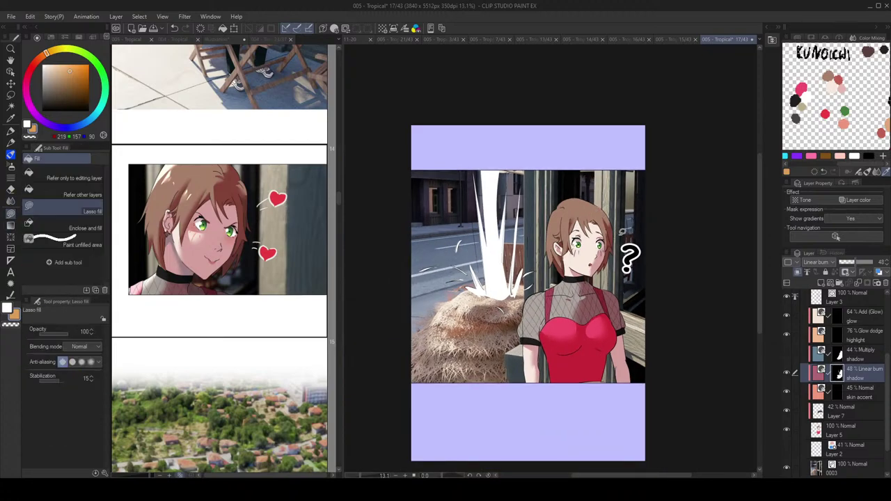
scroll(620, 235, "up", 2)
left_click_drag(602, 254, 615, 226)
key("ctrl+s")
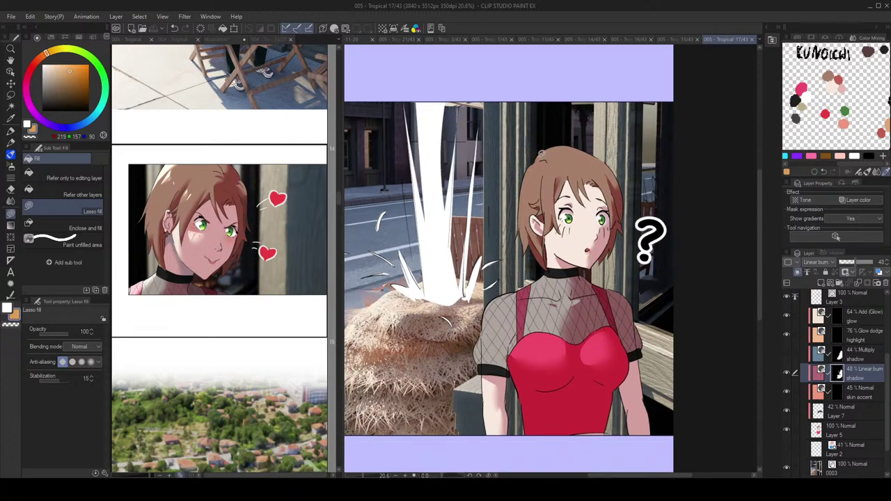
Step: Add small shadow shapes to the crown of the hair with Lasso fill and soften them with Blur
scroll(556, 139, "down", 2)
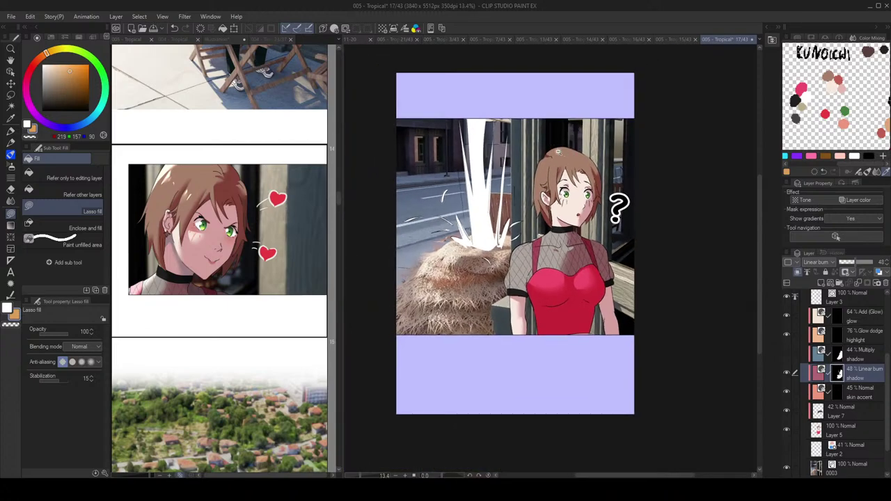
scroll(558, 152, "up", 1)
key("j")
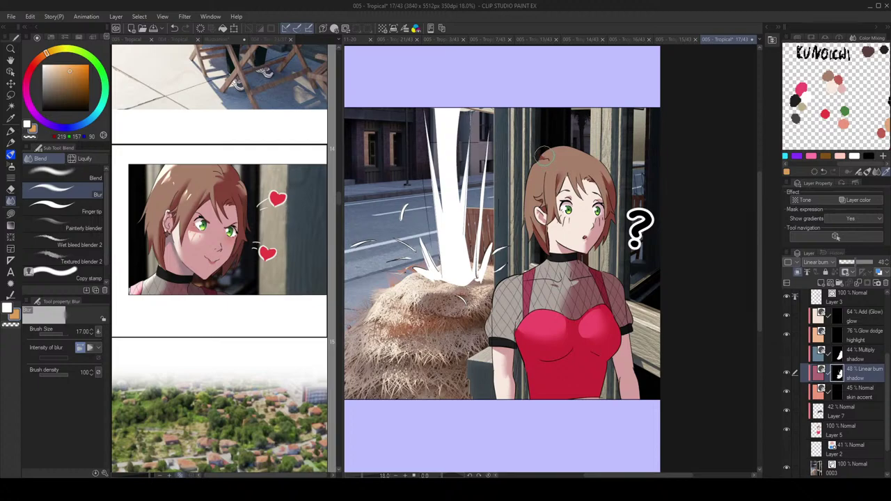
key("g")
left_click_drag(593, 208, 597, 188)
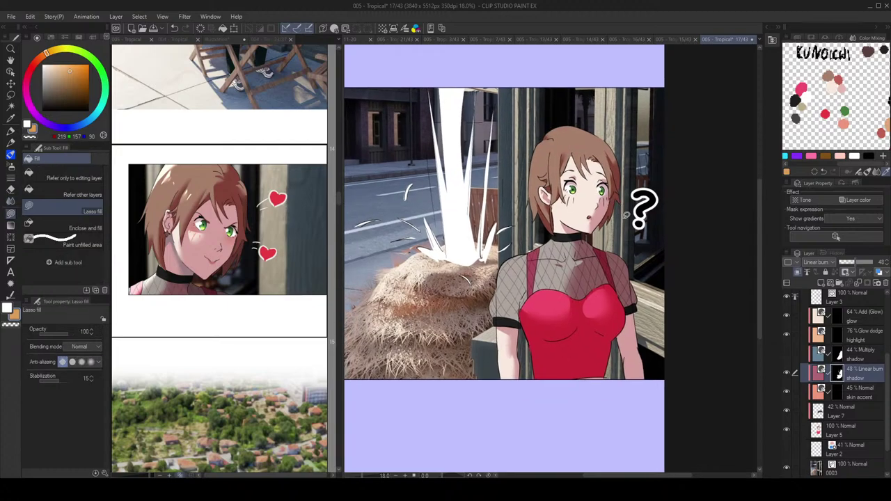
scroll(623, 217, "down", 1)
scroll(617, 237, "up", 1)
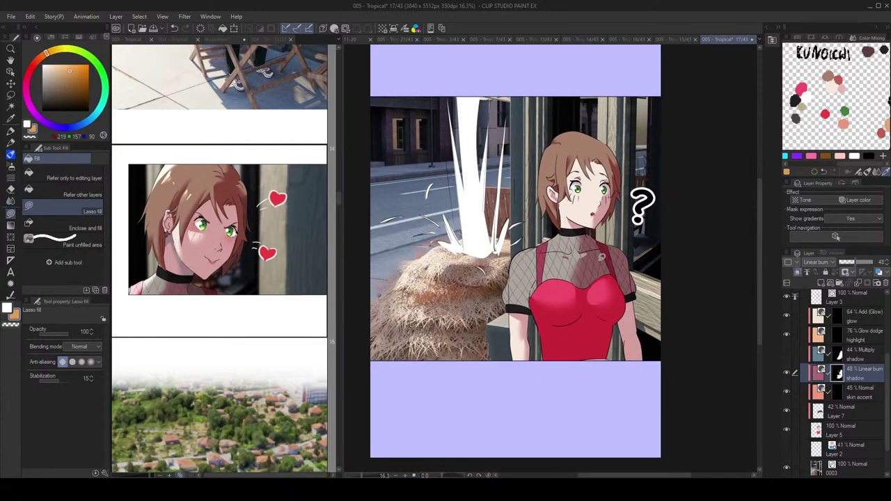
Step: Blend the shadow on the mesh top and bust with Blur and Lasso fill, comparing the figure in mirrored view
key("j")
key("g")
scroll(627, 269, "down", 1)
scroll(635, 241, "down", 2)
key("h")
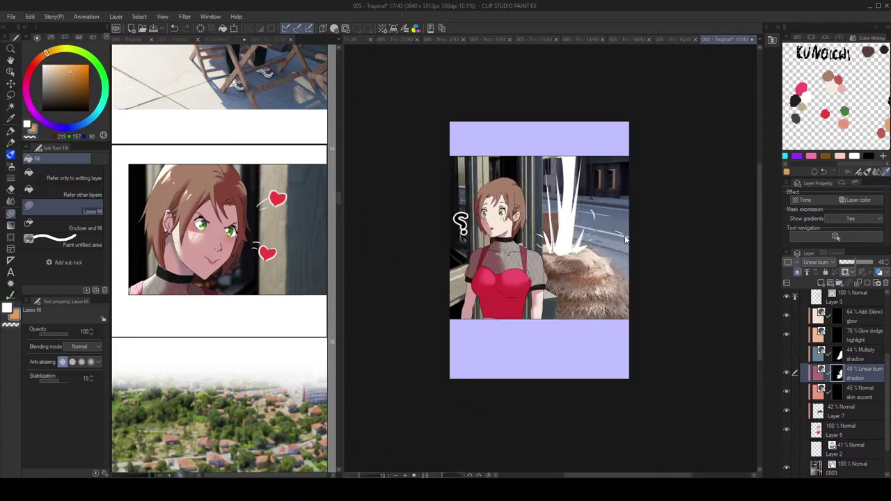
key("h")
scroll(625, 237, "up", 2)
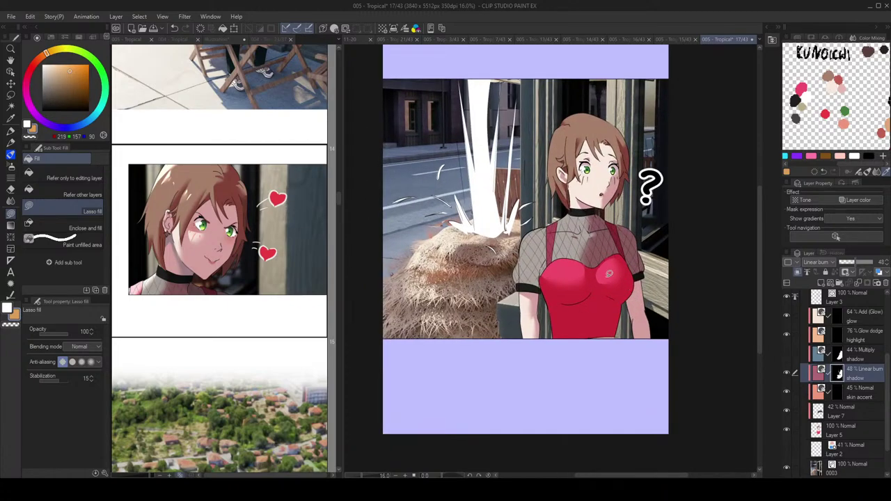
key("h")
scroll(640, 263, "down", 2)
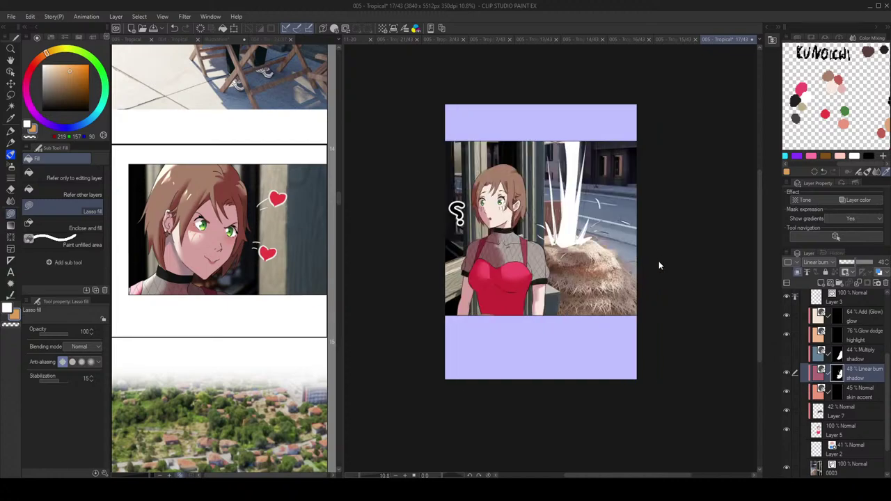
key("h")
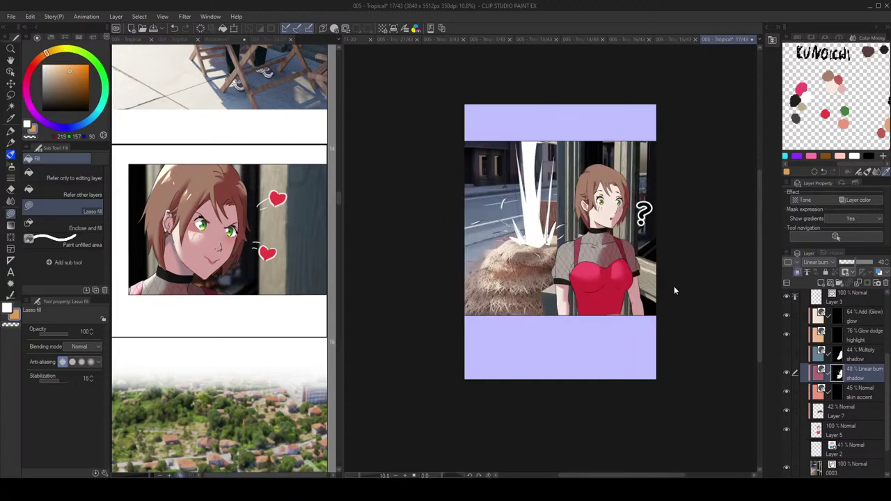
Step: Save the page and rework the bust shadow with Blur and Lasso fill, checking it in mirrored view
key("ctrl+s")
key("j")
key("g")
key("h")
key("h")
scroll(632, 282, "up", 1)
scroll(632, 282, "up", 1)
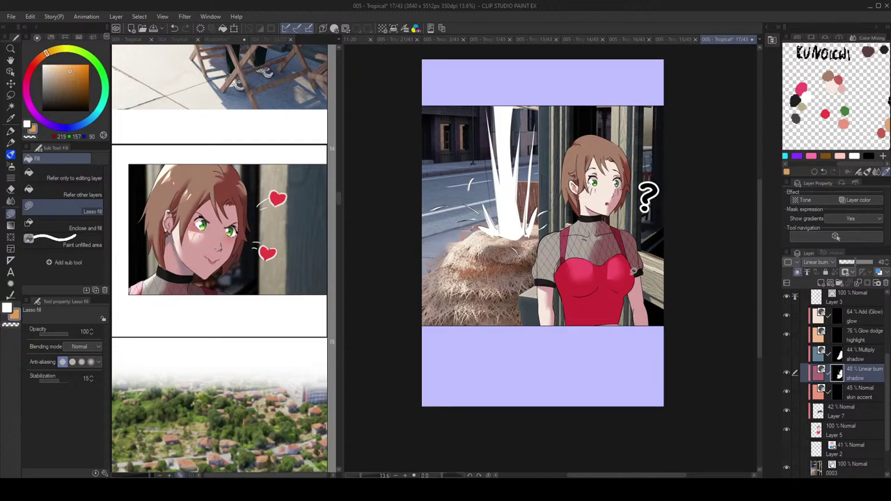
Step: Finish the lit areas and soft shadows on the red top, check the mirrored view, and save the page
key("j")
key("g")
scroll(669, 274, "down", 2)
key("h")
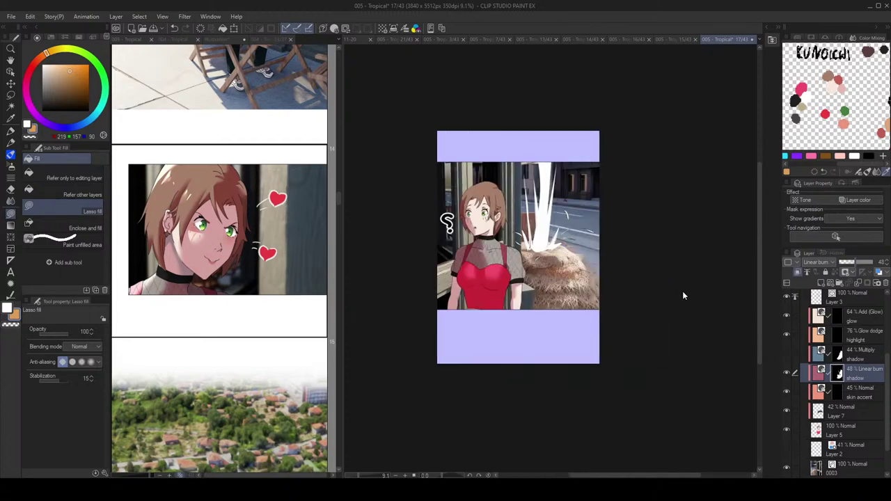
key("h")
scroll(642, 285, "up", 2)
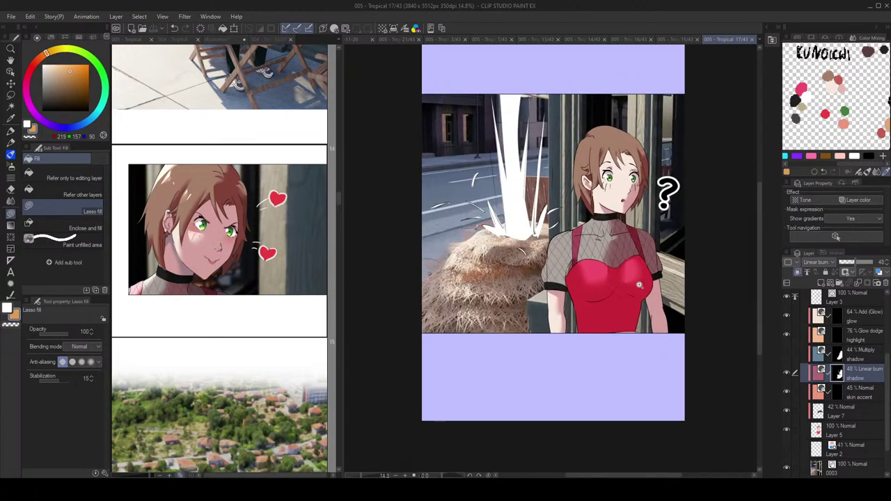
key("b")
key("g")
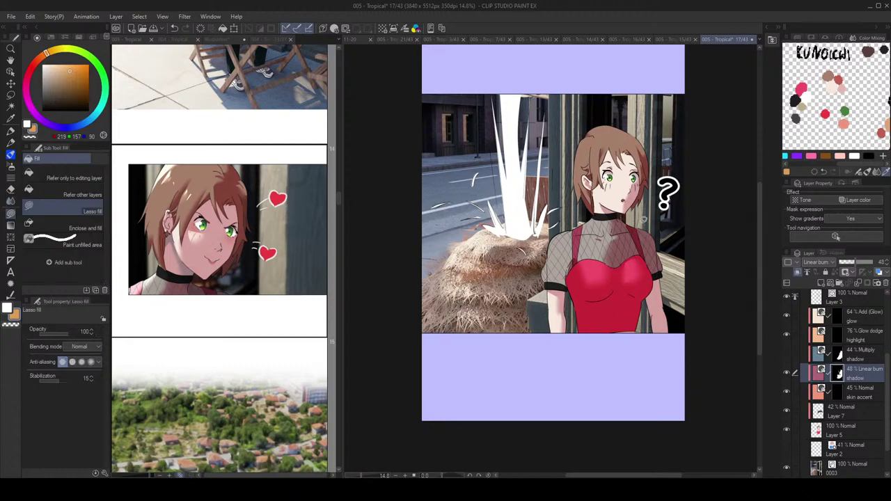
key("ctrl+s")
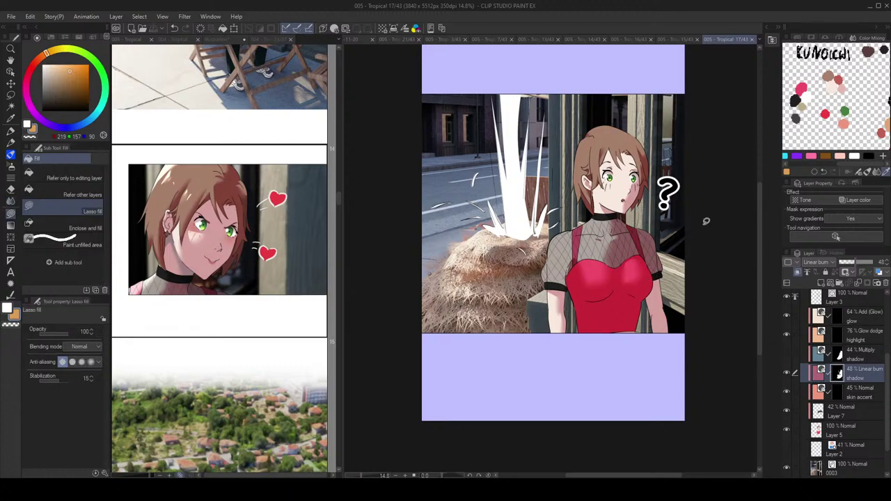
Step: Refine the Linear burn shadow on both forearms with Lasso fill and Blur, and save the page
scroll(711, 195, "up", 1)
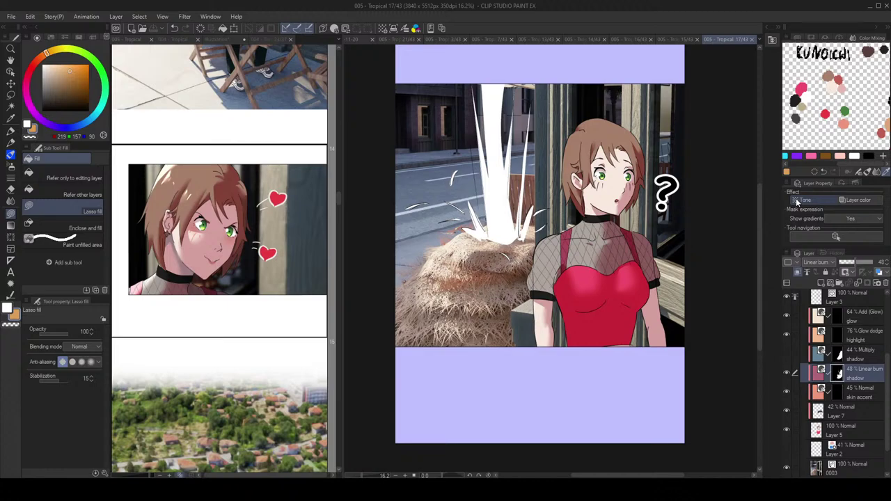
scroll(662, 251, "down", 1)
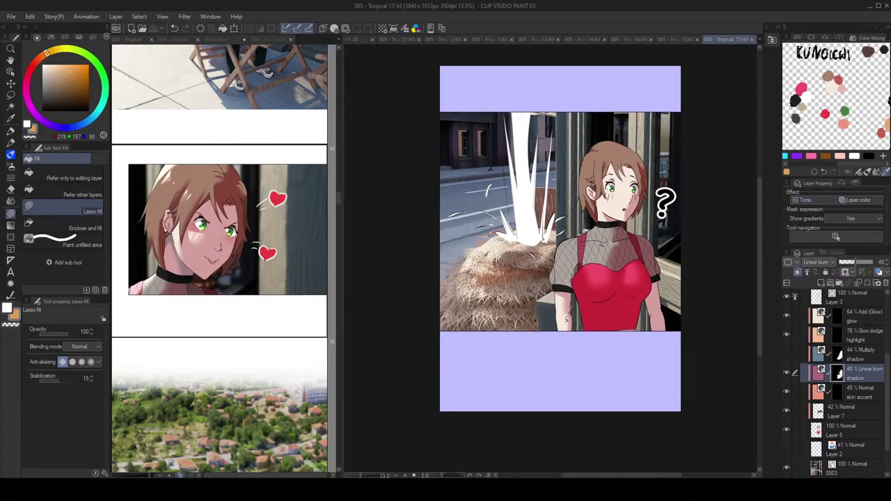
key("b")
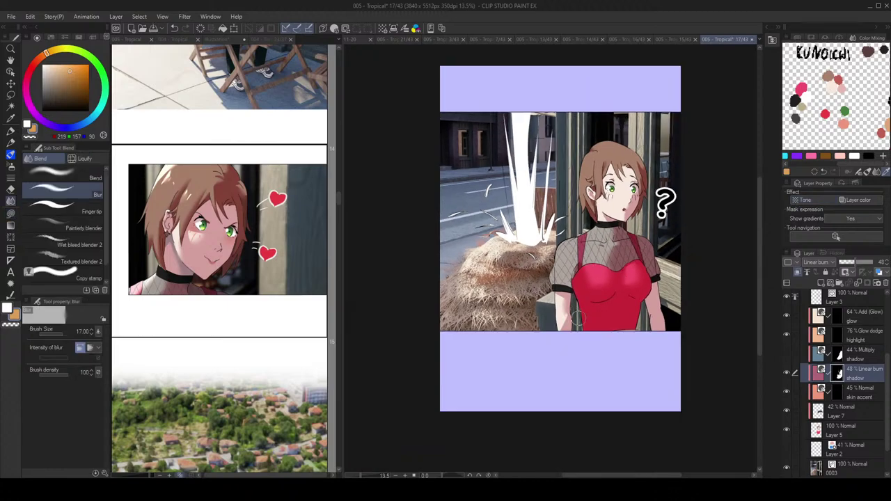
key("g")
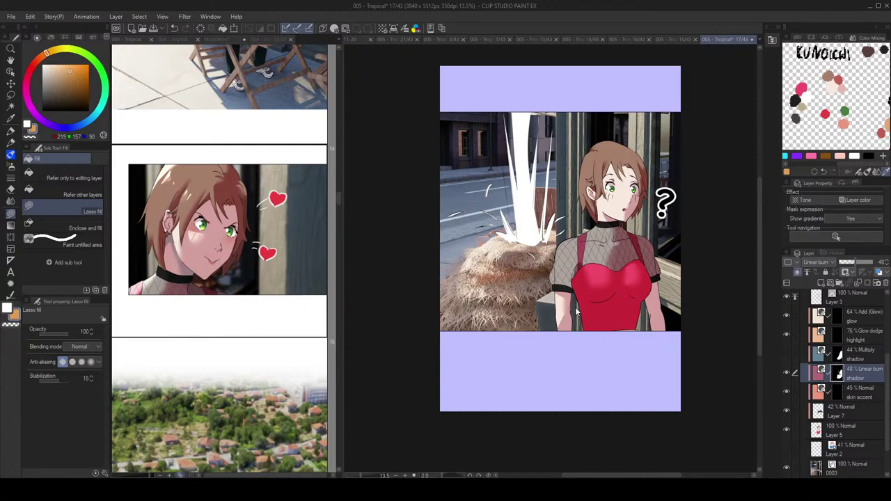
key("j")
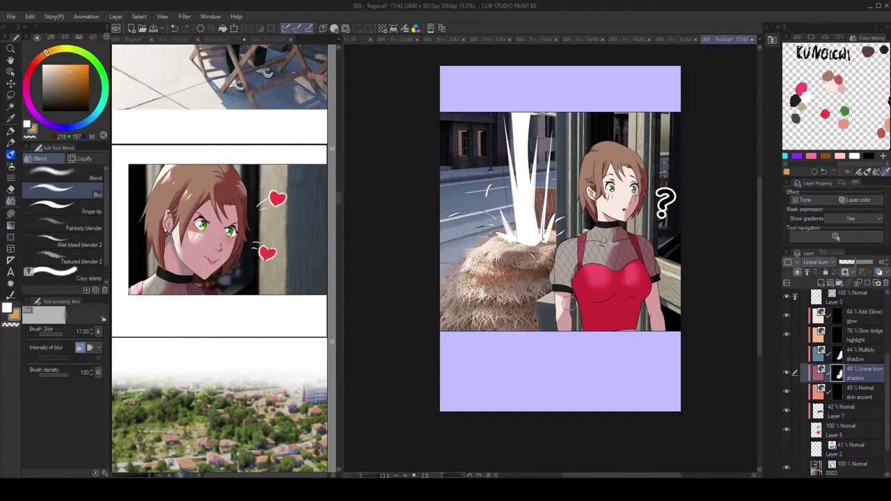
key("g")
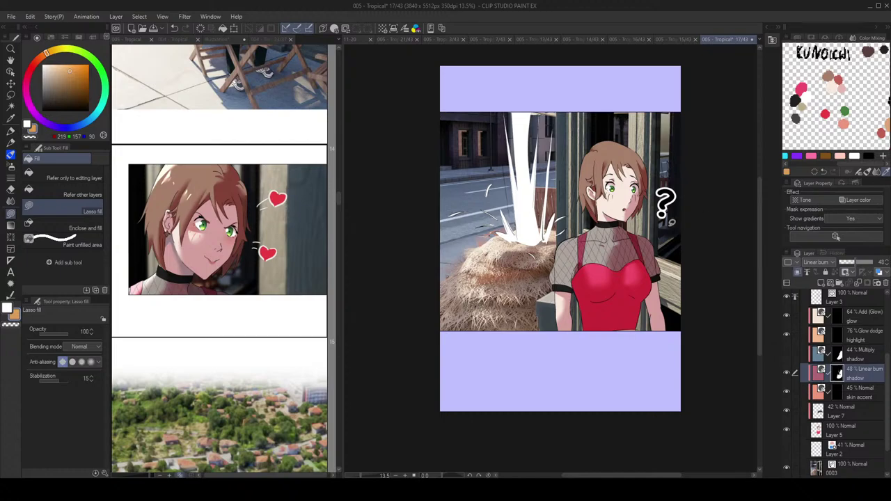
key("c")
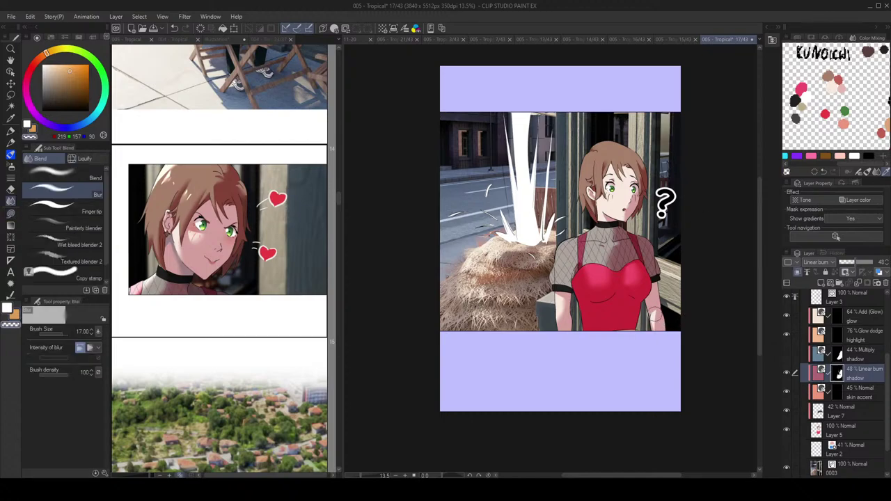
scroll(689, 276, "down", 1)
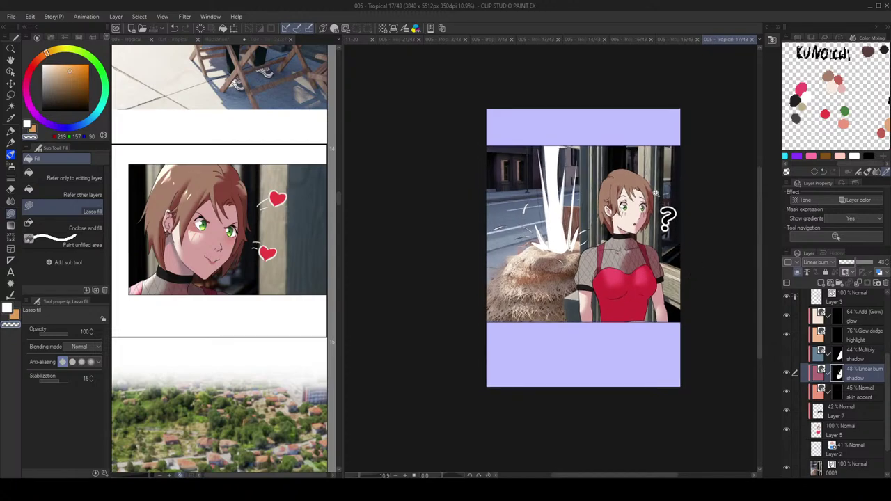
Step: Replace the Multiply shadow layer's mask with the woman's shadow shape loaded from the Linear burn shadow mask, and clear the selection
scroll(667, 208, "up", 2)
scroll(667, 217, "up", 1)
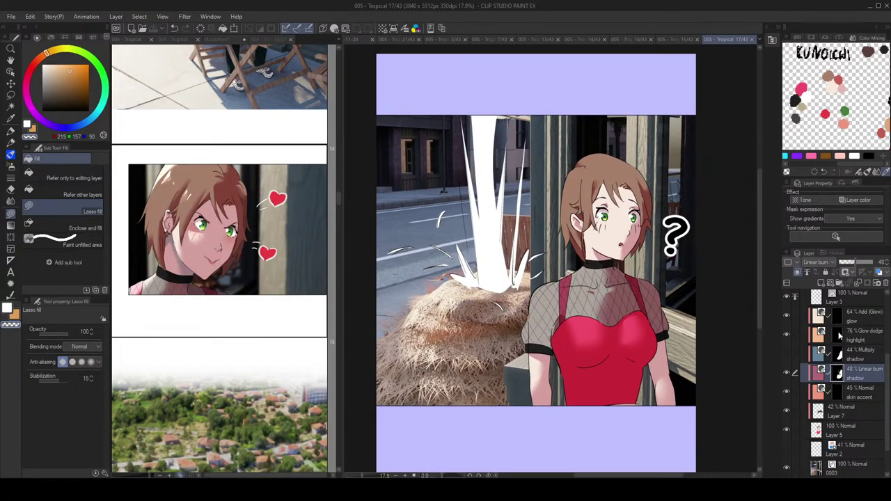
left_click(839, 374, "ctrl")
left_click(840, 354)
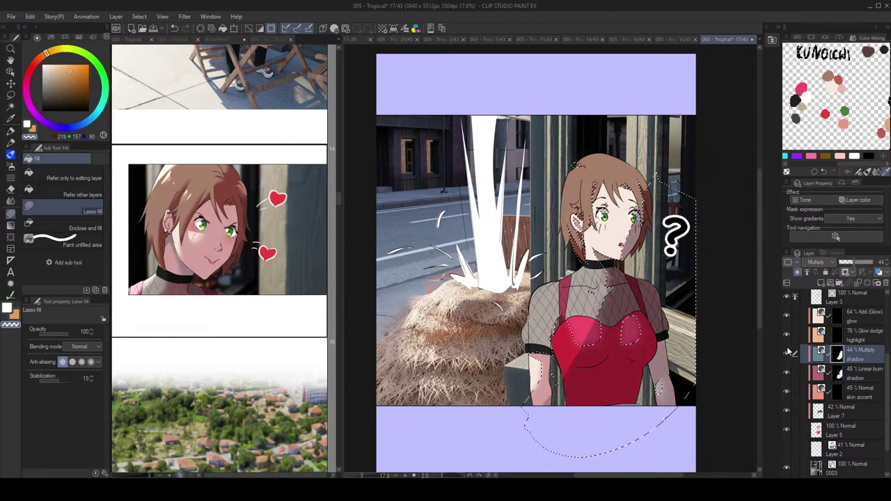
left_click(224, 30)
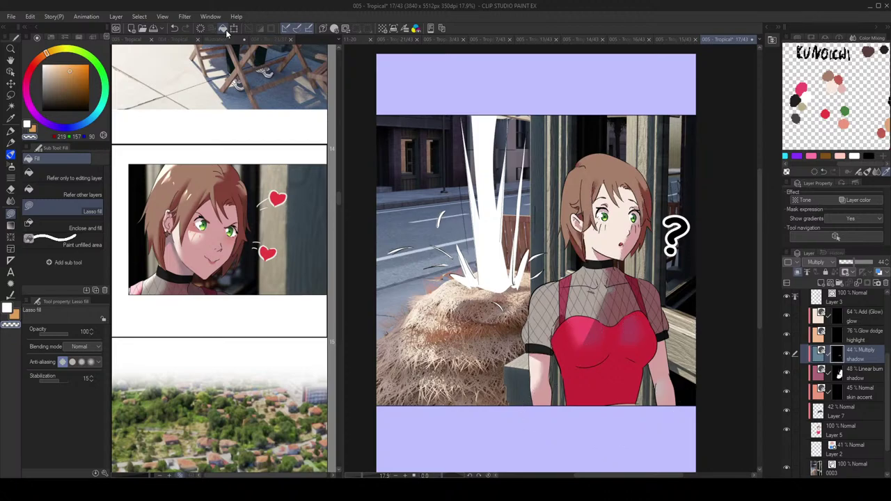
left_click(843, 355, "ctrl")
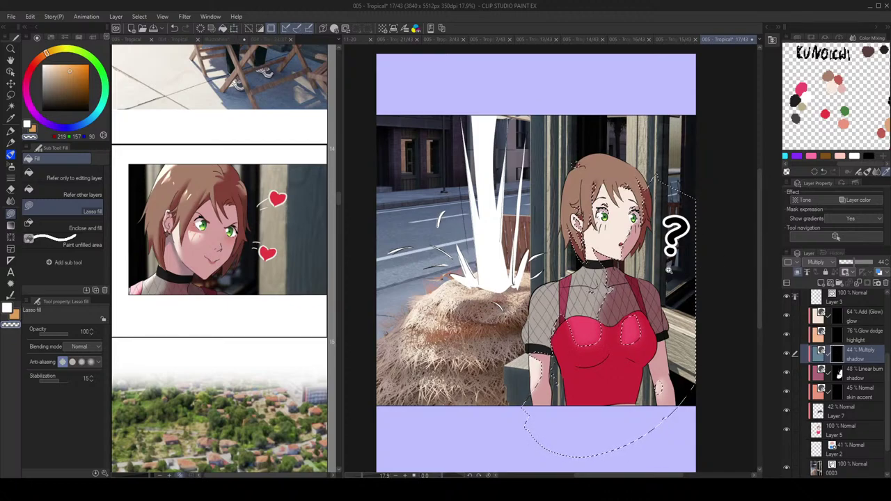
scroll(669, 270, "down", 1)
left_click(224, 30)
key("ctrl+d")
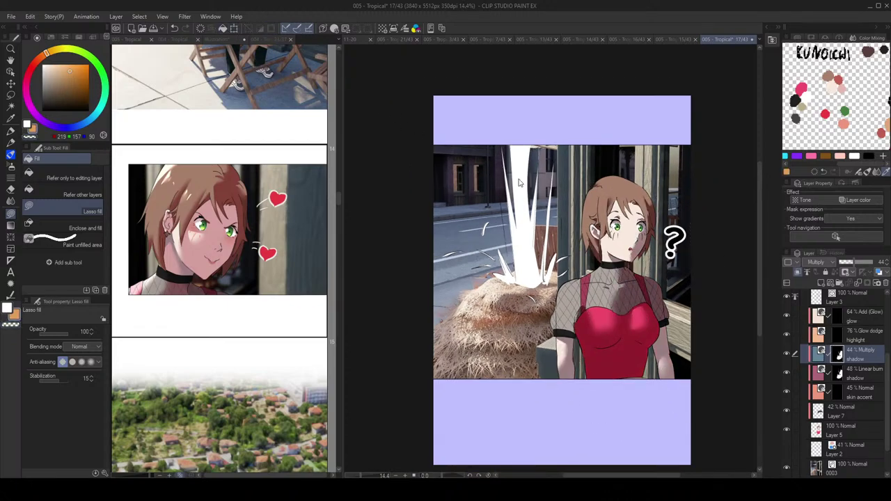
Step: Try the Linear burn shadow at 60% and 73% opacity with the Multiply shadow hidden, and revert these changes
scroll(568, 195, "down", 2)
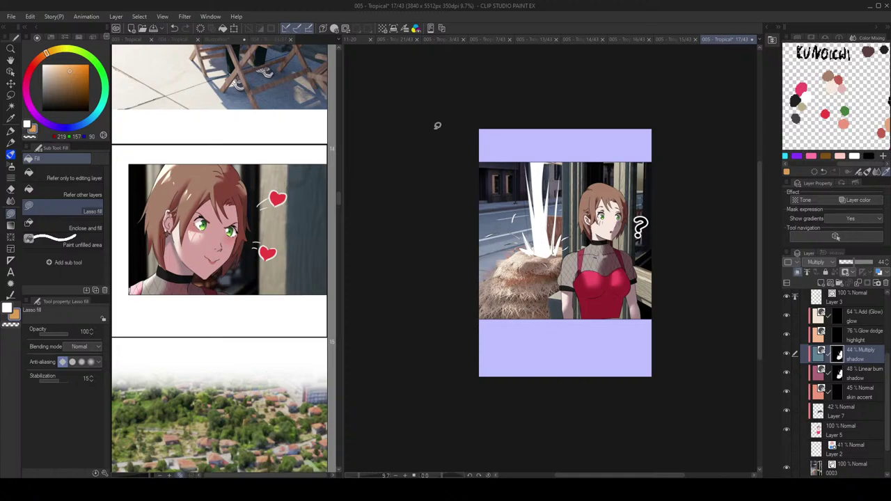
scroll(529, 182, "up", 2)
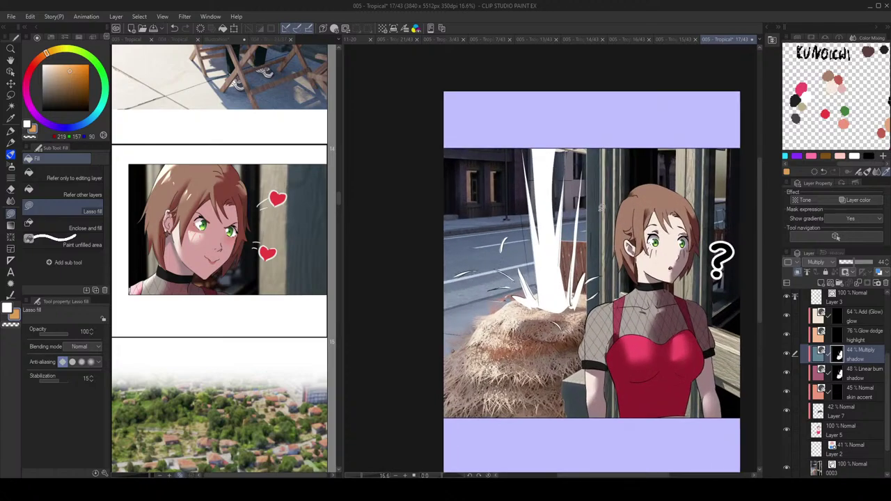
left_click(875, 376)
left_click_drag(851, 261, 857, 262)
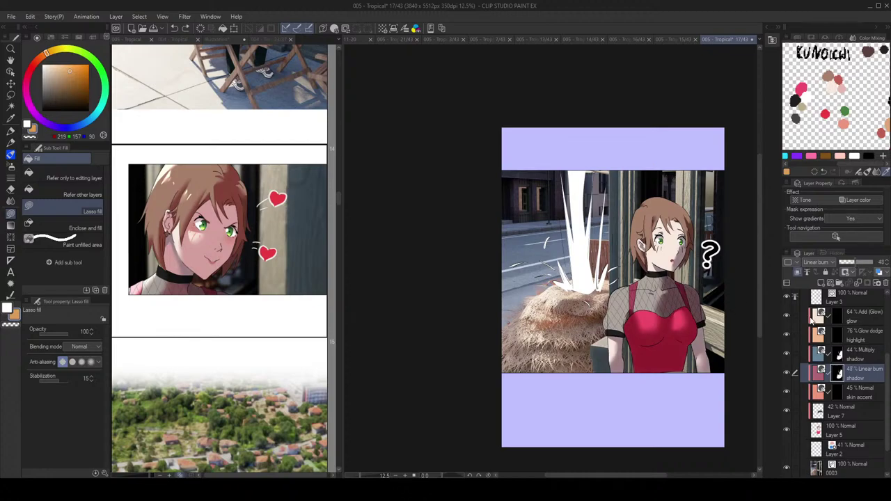
left_click(863, 358)
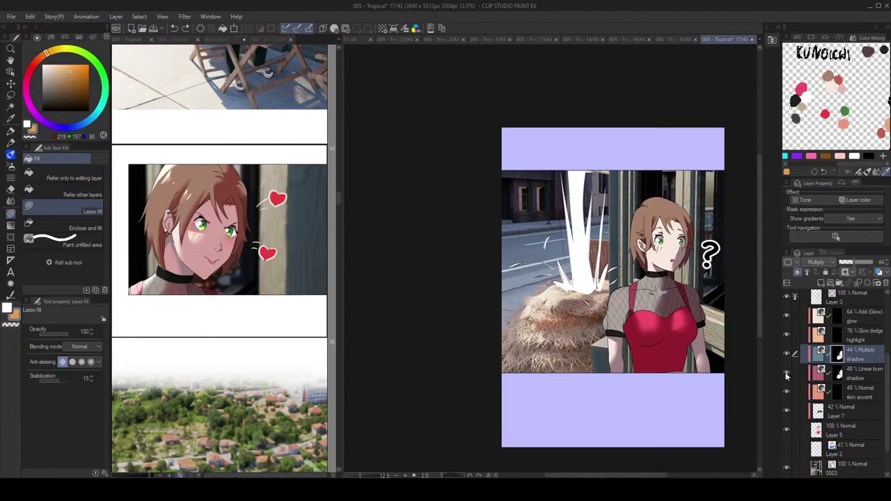
left_click(787, 353)
left_click(863, 373)
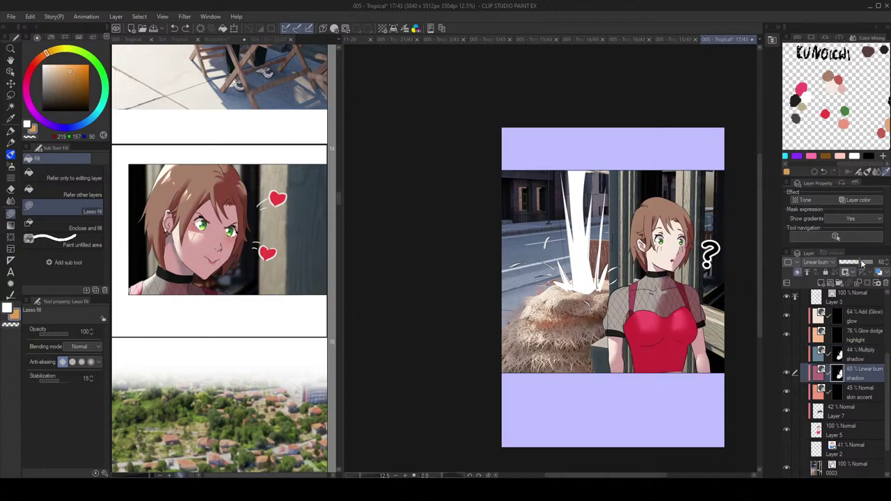
left_click_drag(859, 263, 865, 264)
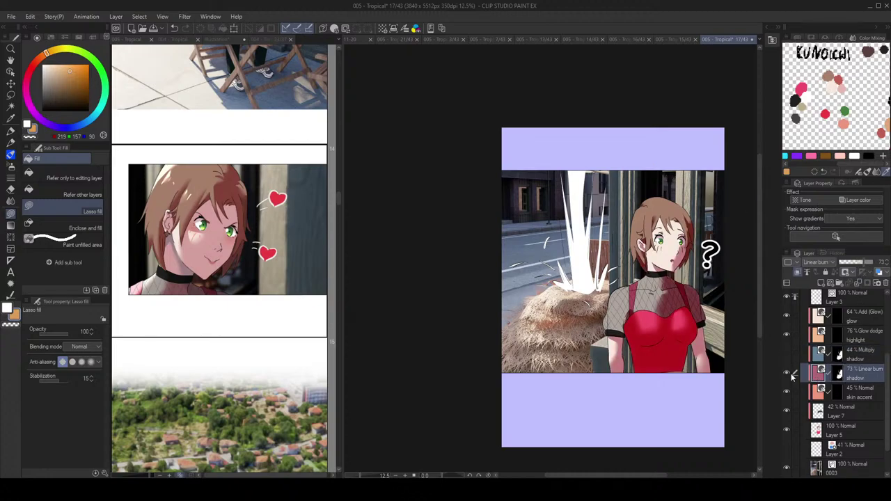
double_click(819, 370)
key("ctrl+z")
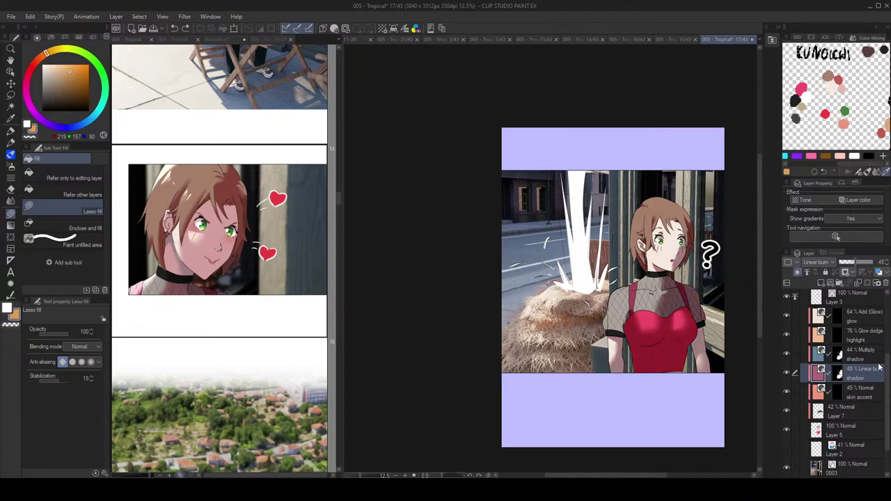
Step: Open page 13 with the bakery scene and toggle its Linear burn and Multiply shadow layers to examine their effect
left_click(202, 253)
scroll(202, 253, "up", 3)
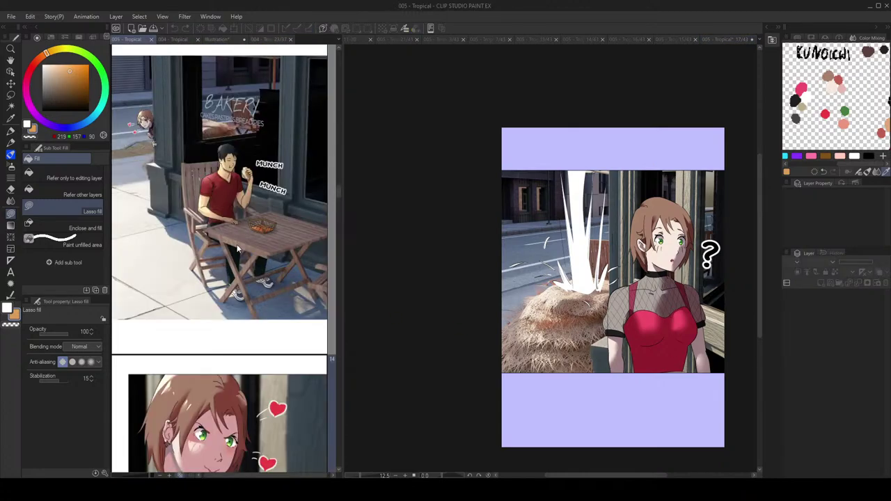
double_click(243, 236)
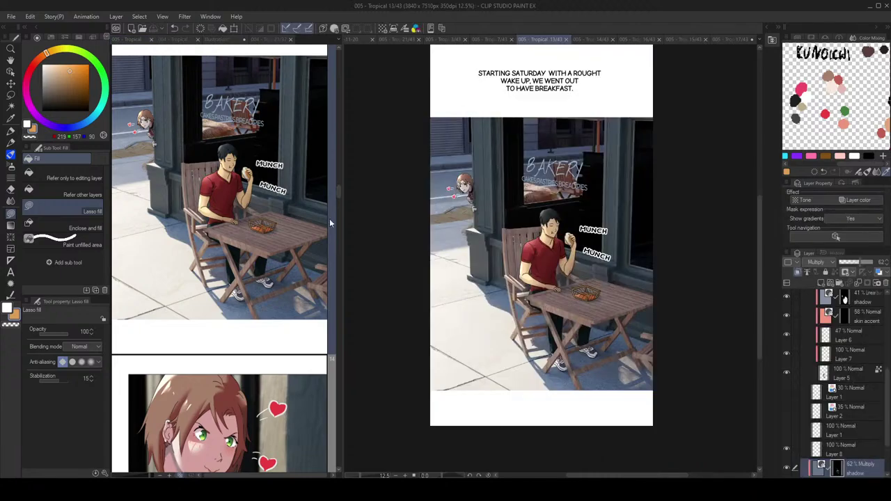
scroll(867, 404, "up", 3)
left_click(788, 382)
left_click(787, 382)
left_click(786, 362)
left_click(787, 362)
left_click(787, 362)
left_click(787, 363)
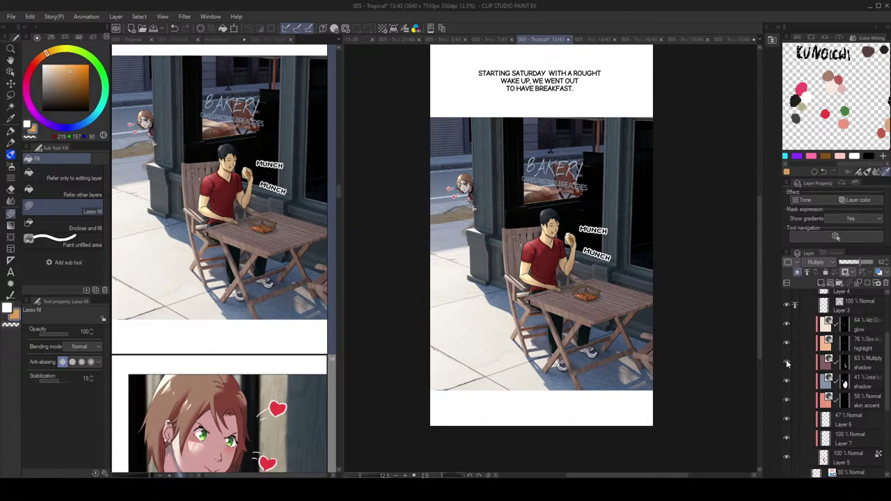
key("ctrl+s")
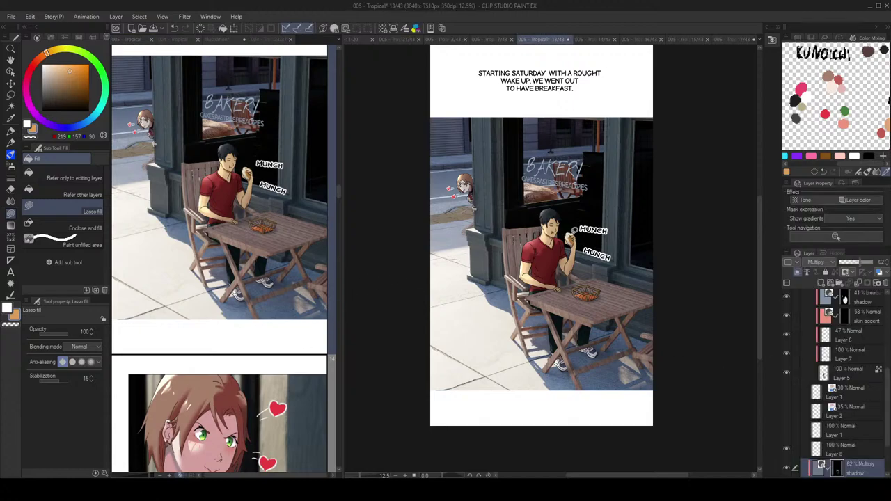
Step: Examine the bakery scene's shading and compare it with the neighbouring panels up to page 17 in the story overview
scroll(498, 195, "up", 2)
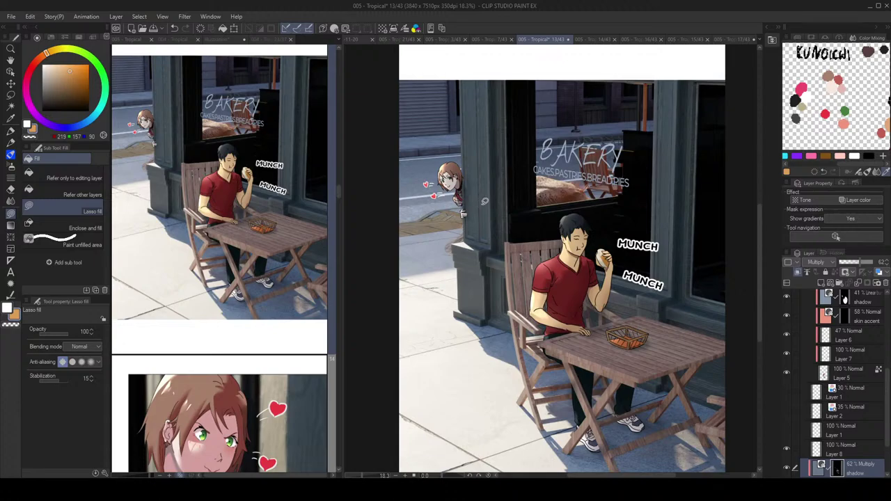
scroll(483, 203, "down", 2)
scroll(578, 261, "up", 1)
scroll(576, 268, "down", 1)
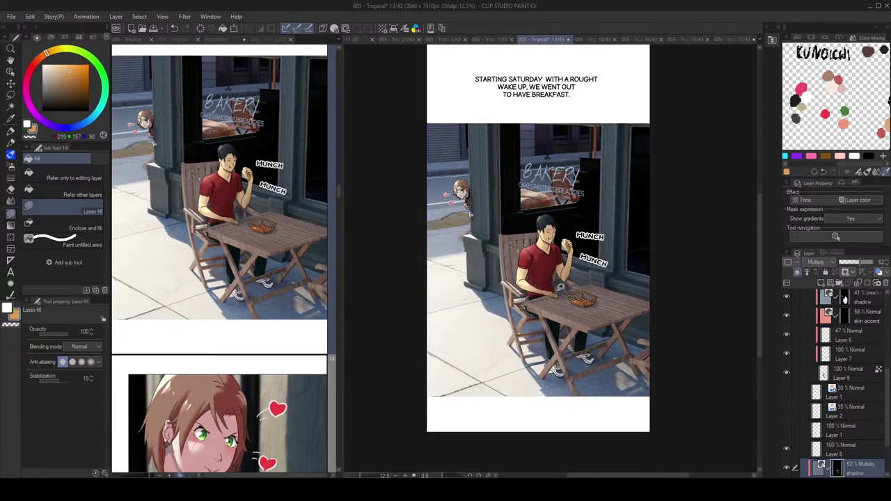
left_click(242, 236)
scroll(241, 237, "down", 6)
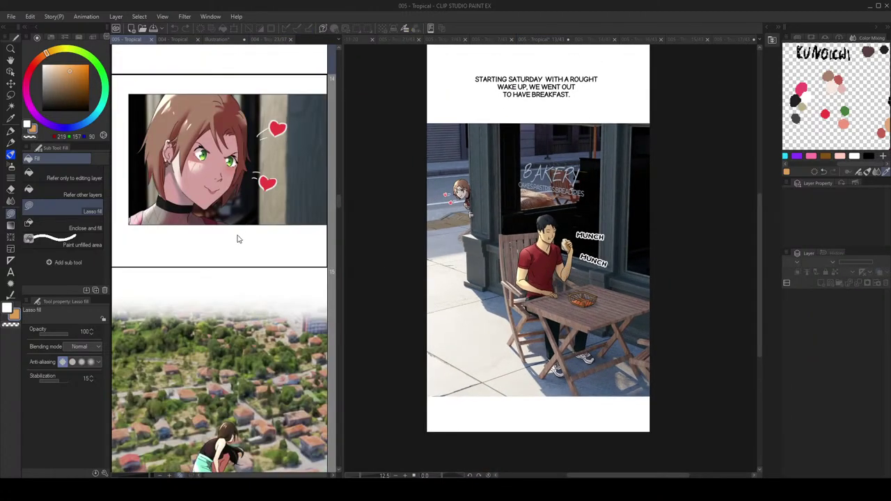
scroll(243, 246, "up", 2)
scroll(243, 246, "up", 5)
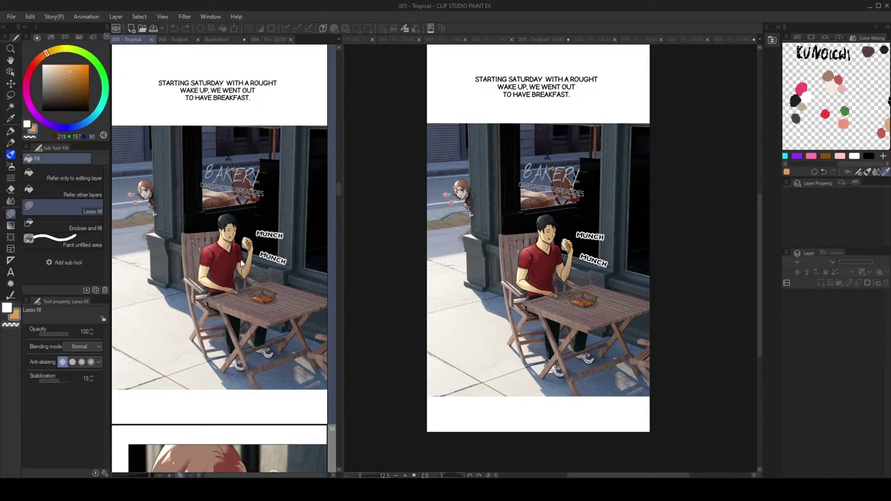
scroll(239, 264, "down", 9)
scroll(242, 265, "down", 3)
scroll(241, 265, "up", 3)
scroll(240, 266, "down", 9)
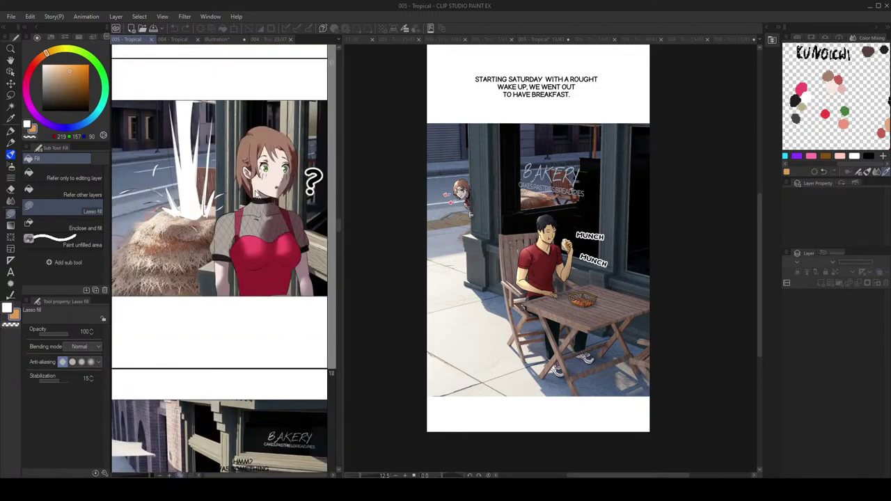
Step: Reopen page 17, review the woman's shading, and make the Linear burn shadow layer's mask active
double_click(257, 198)
scroll(627, 258, "up", 2)
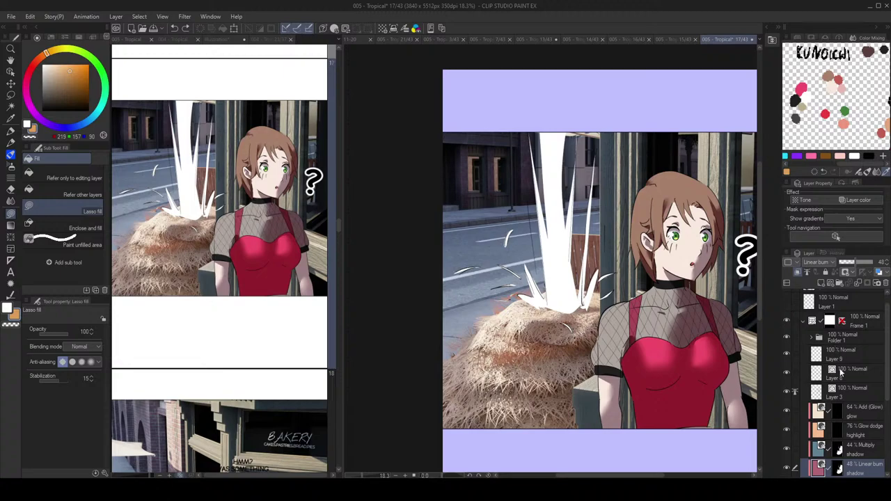
scroll(845, 397, "down", 1)
left_click_drag(642, 319, 598, 285)
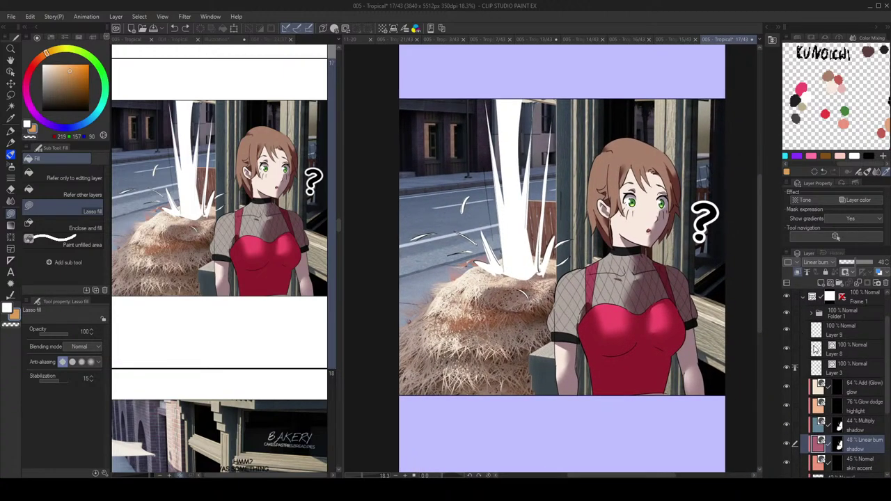
left_click(860, 429)
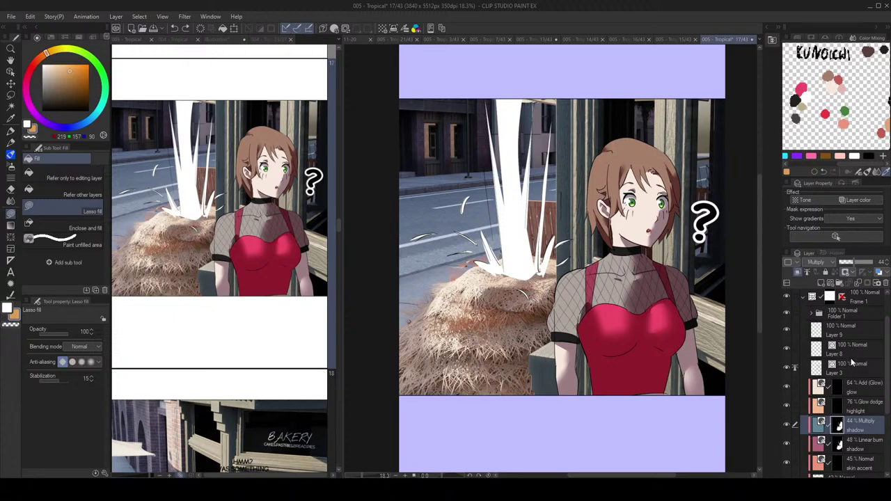
scroll(694, 267, "down", 1)
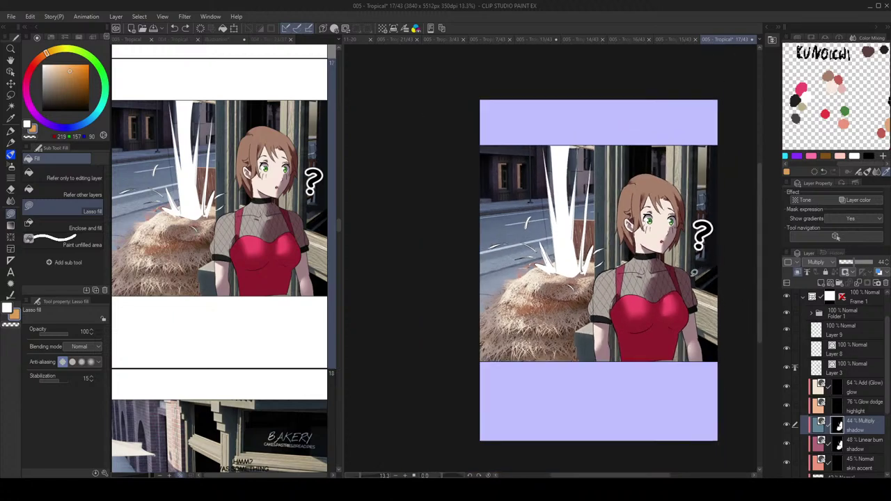
scroll(685, 227, "up", 2)
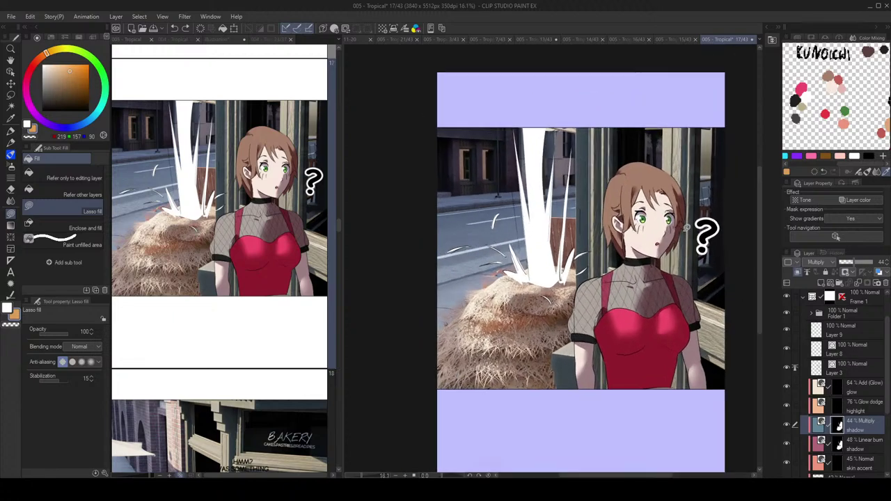
left_click(840, 448)
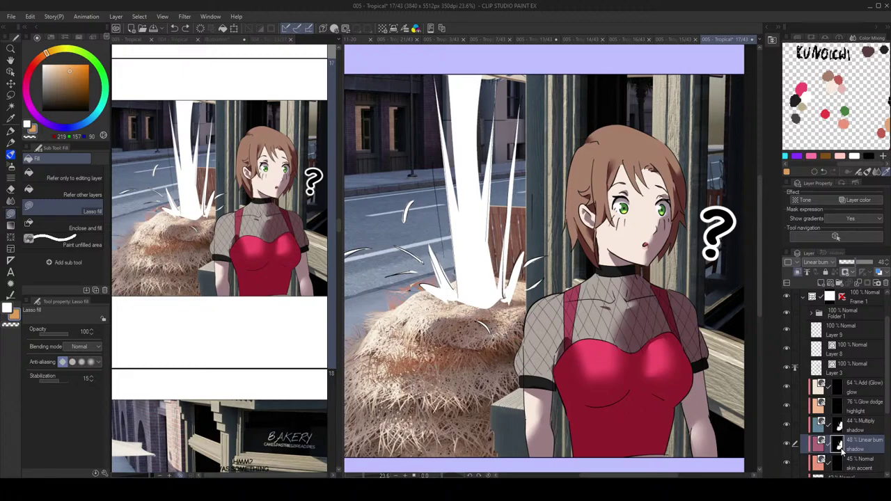
Step: Soften the shadow edge around the woman's chin on the Multiply and Linear burn shadow masks with the Blur tool
scroll(667, 242, "down", 2)
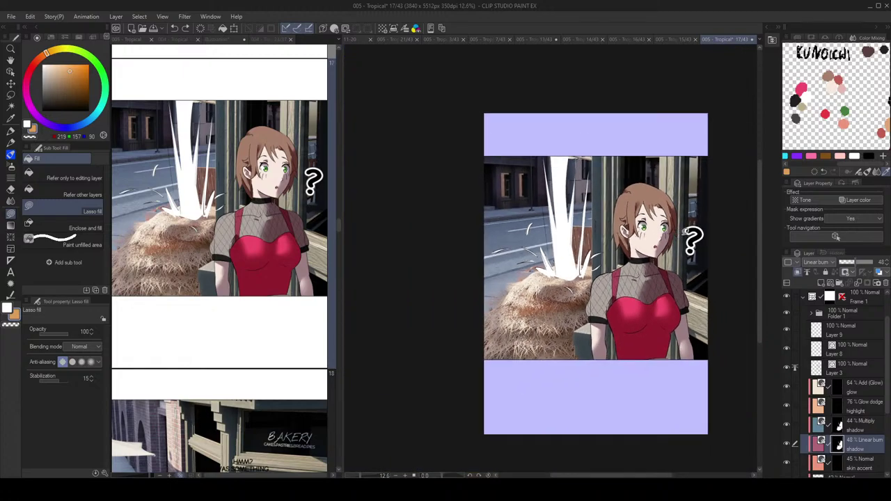
scroll(685, 234, "up", 2)
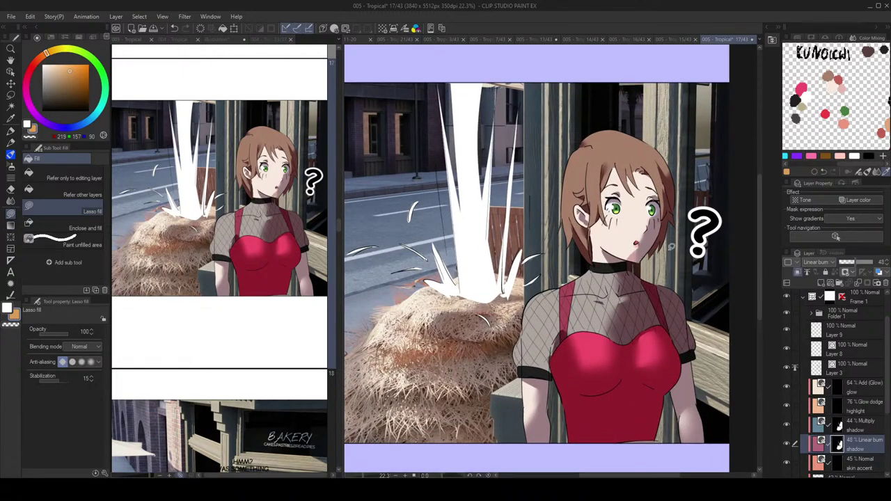
left_click(839, 427)
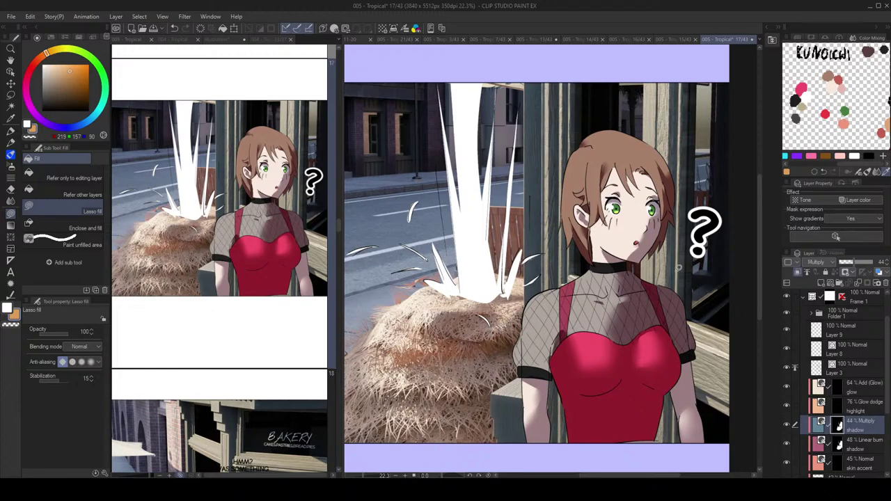
key("j")
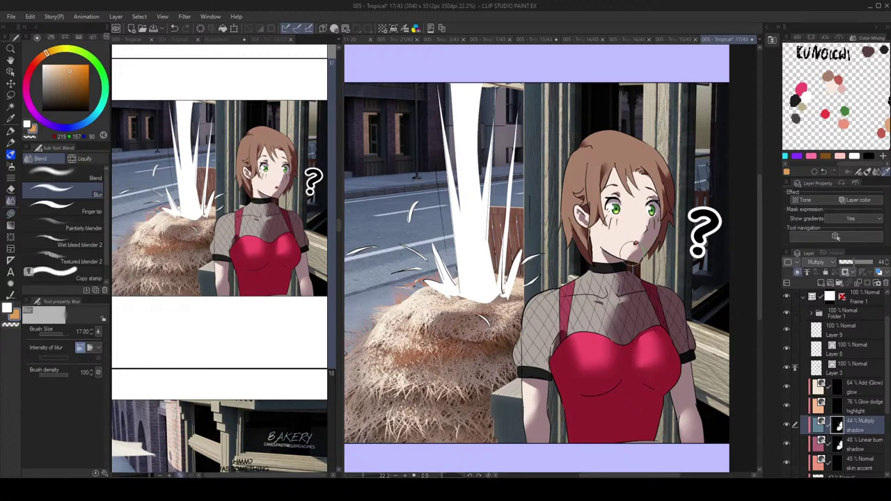
left_click(839, 446)
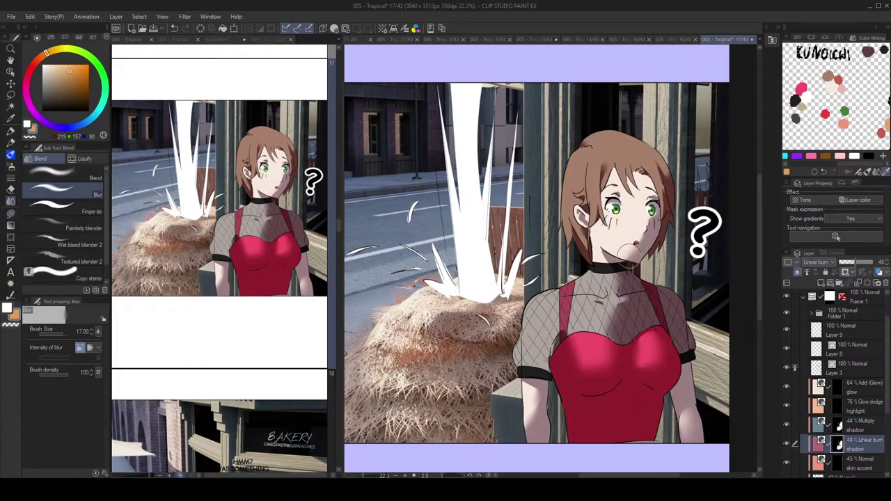
scroll(690, 219, "down", 3)
scroll(695, 216, "up", 1)
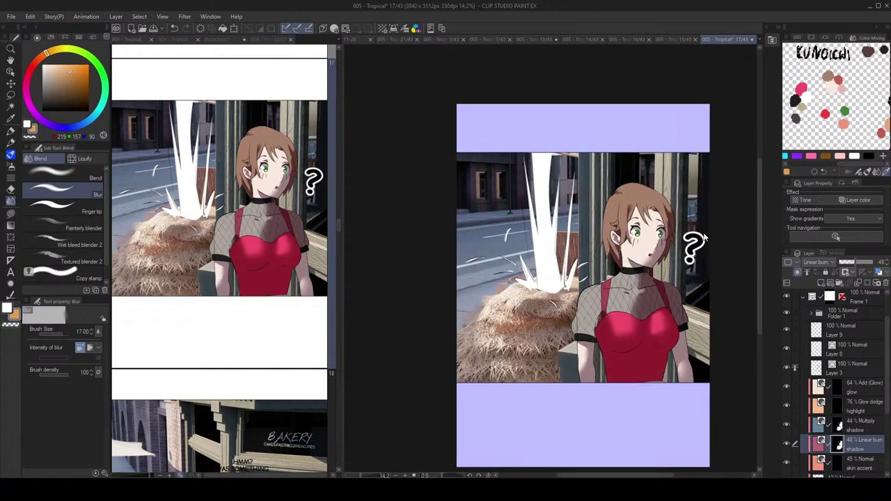
scroll(646, 259, "up", 1)
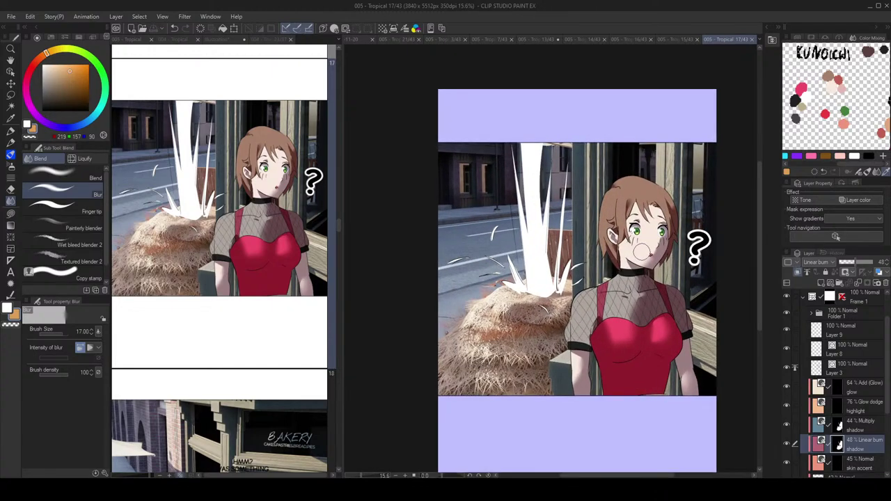
scroll(670, 238, "up", 4)
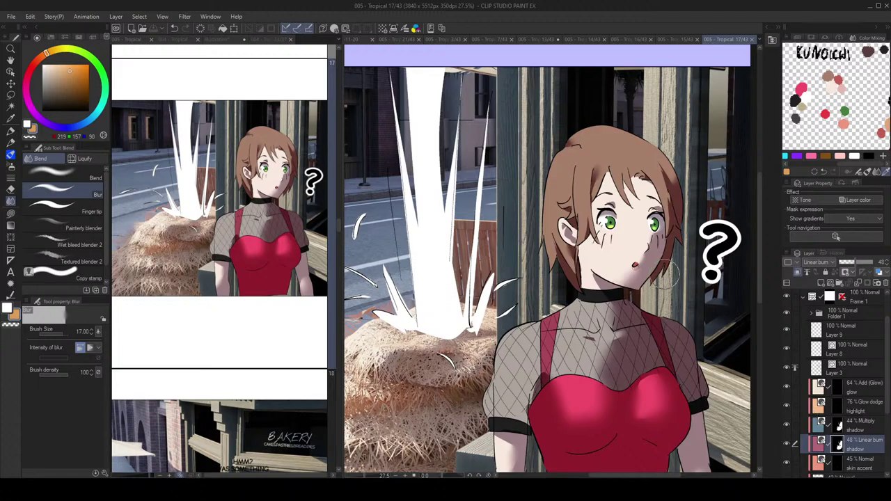
Step: Try to clear the shadow in a small lasso selection between the nose and far eye, and undo the attempt
key("g")
scroll(662, 237, "up", 1)
left_click_drag(649, 239, 668, 229)
key("c")
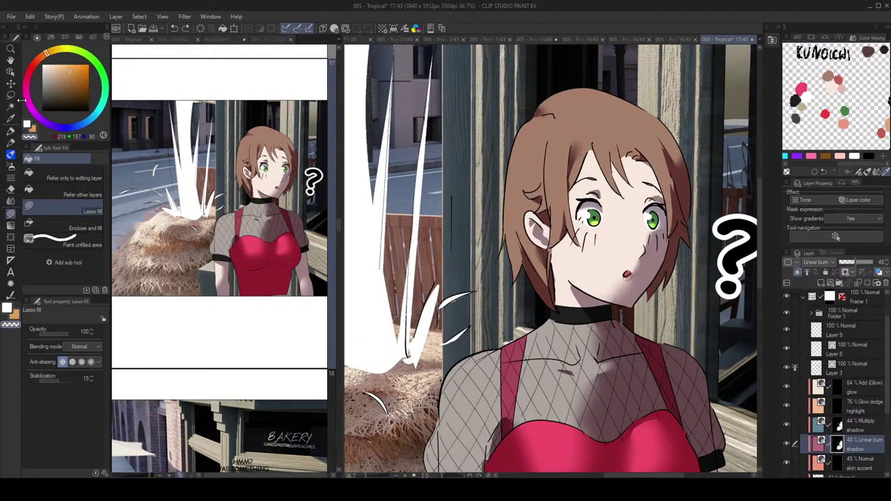
left_click(12, 95)
left_click_drag(651, 239, 654, 240)
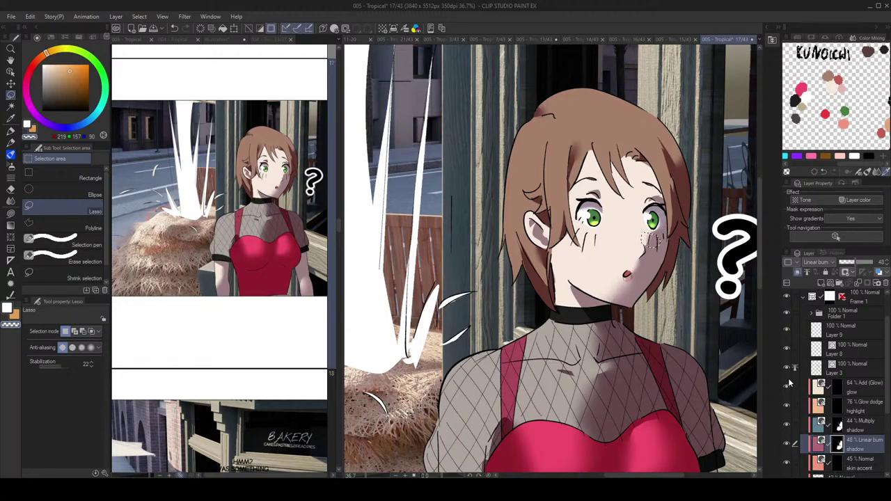
left_click(857, 425)
key("e")
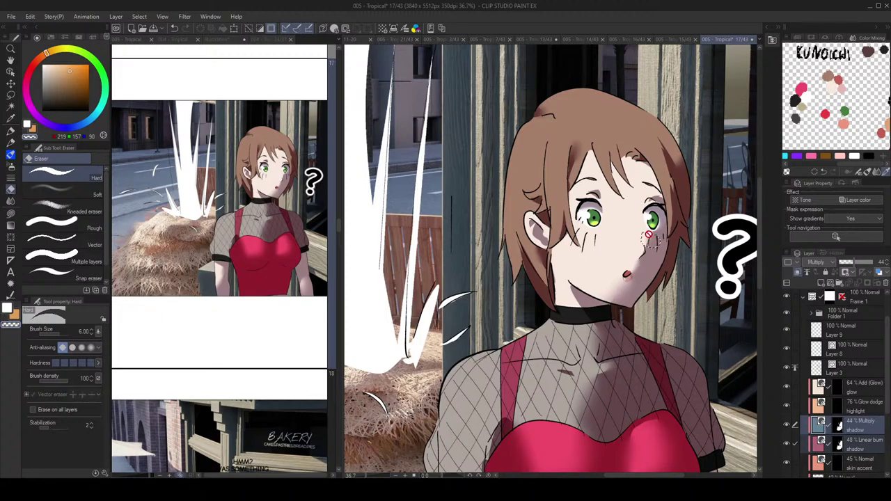
key("b")
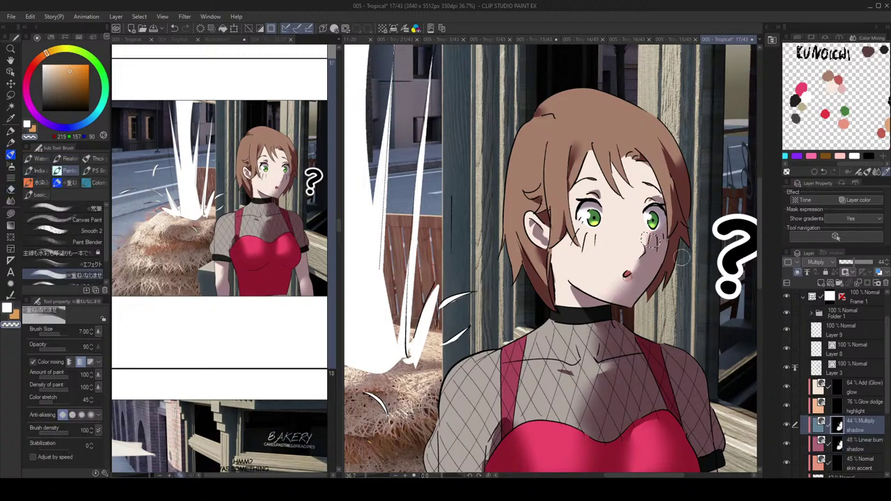
mouse_move(652, 240)
left_mouse_down()
mouse_move(661, 245)
mouse_move(642, 248)
left_mouse_up()
left_click(270, 28)
key("ctrl+z")
Step: Lighten the shadow between the nose and far eye on the Multiply and Linear burn masks with the Soft airbrush
left_click_drag(653, 234, 654, 236)
key("b")
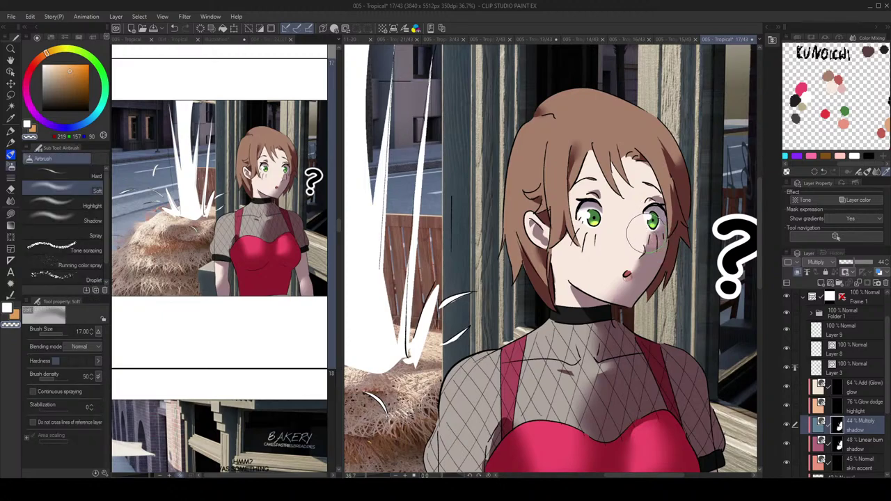
left_click(839, 445)
left_click_drag(648, 222, 660, 228)
Step: Examine the woman's face shading at page scale in normal and mirrored views
scroll(686, 214, "down", 4)
key("h")
key("h")
key("h")
key("h")
scroll(696, 229, "up", 1)
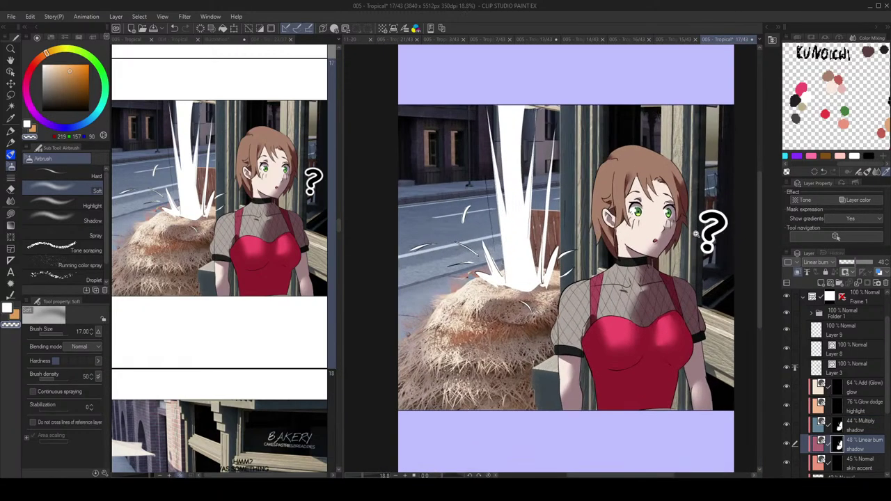
left_click(855, 422)
key("h")
scroll(711, 183, "down", 2)
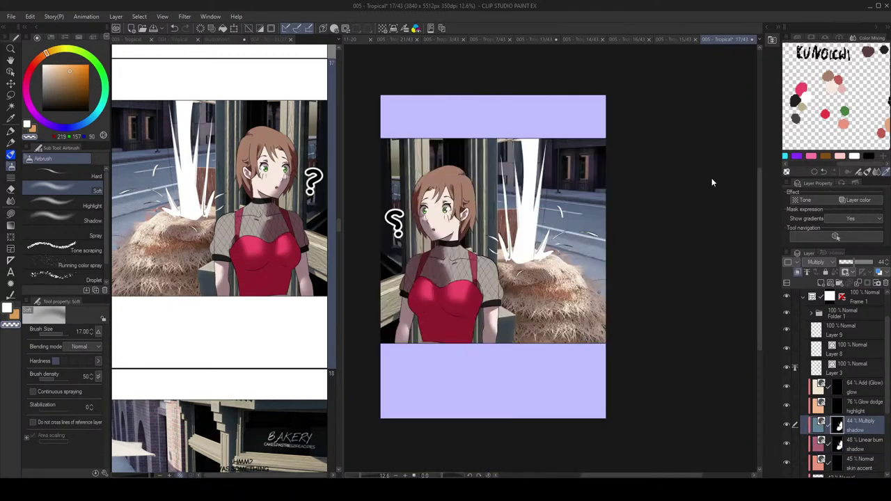
key("h")
Step: Blur the shadow beneath the far eye on the Linear burn and Multiply masks, reducing the brush size to 6
scroll(707, 236, "up", 5)
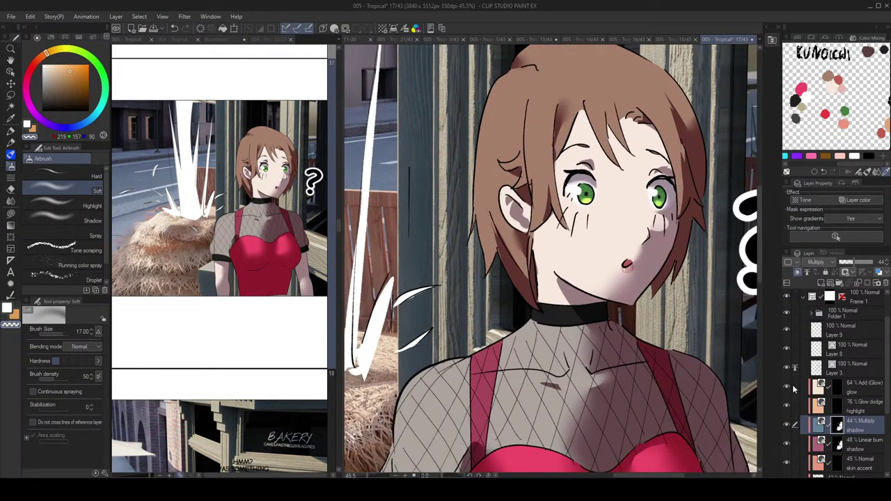
left_click(841, 442)
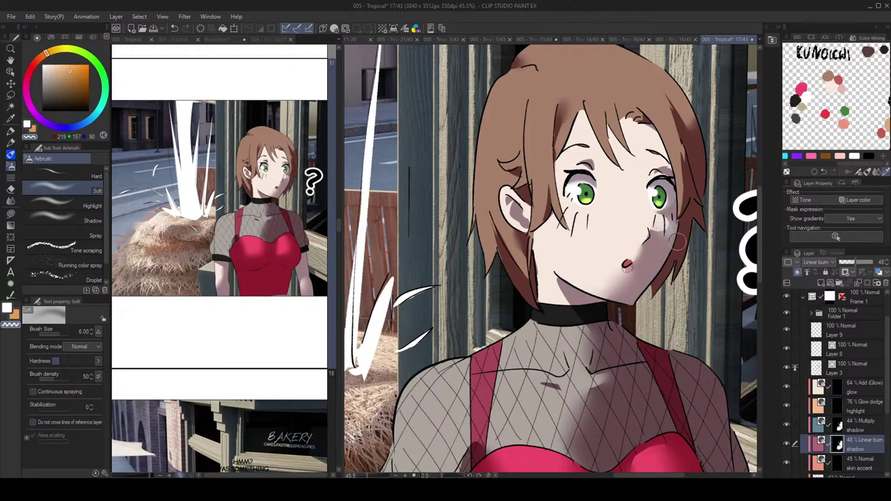
key("j")
left_click_drag(672, 227, 671, 220)
key("ctrl+z")
key("bracketleft")
key("bracketleft")
key("bracketleft")
key("bracketleft")
key("bracketleft")
key("bracketleft")
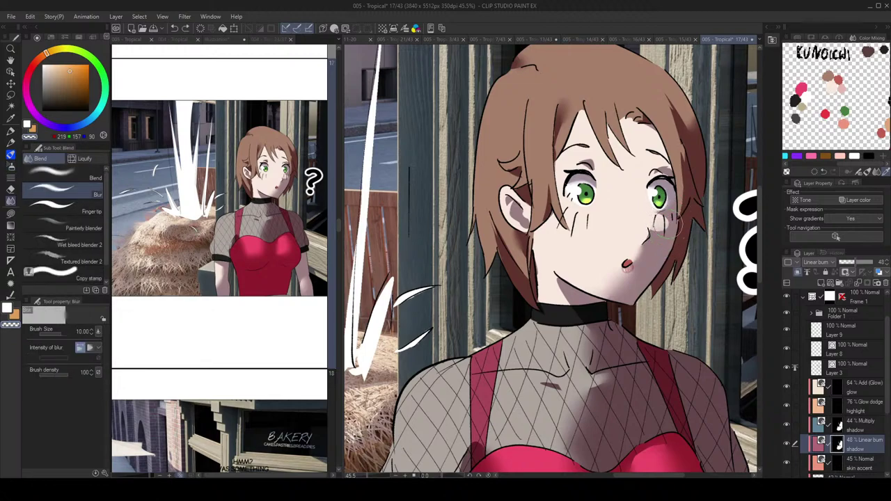
left_click(840, 429)
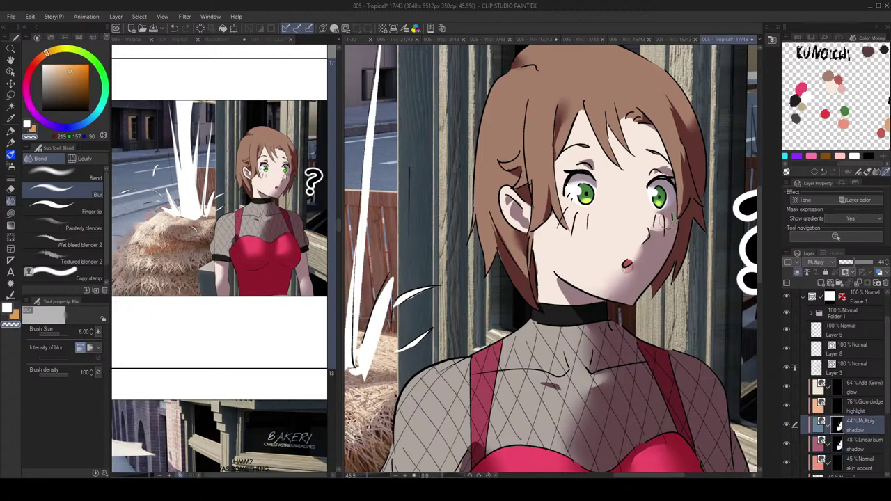
scroll(715, 219, "down", 6)
key("h")
key("h")
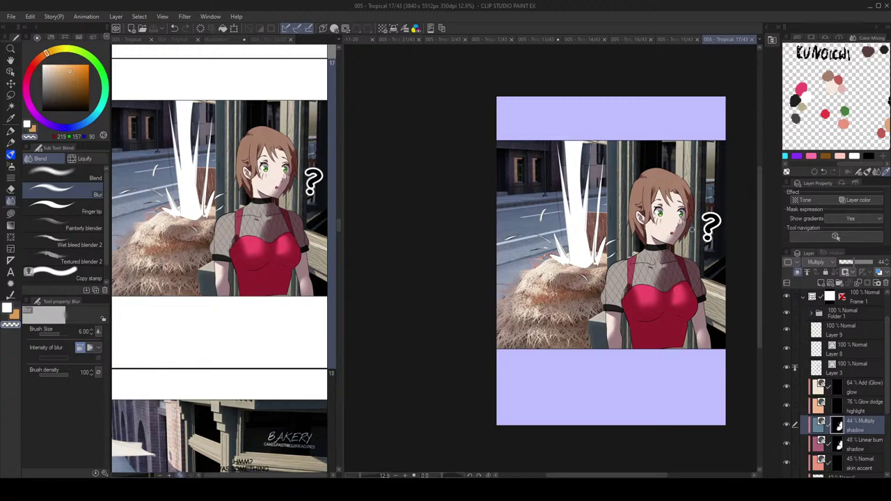
Step: Make the line art layer containing the nose active and prepare the medium line pen with black
scroll(673, 209, "up", 7)
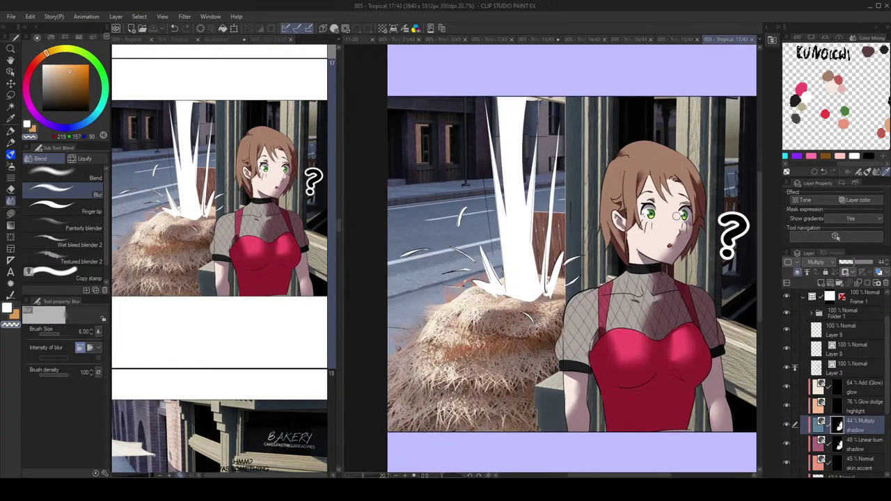
key("o")
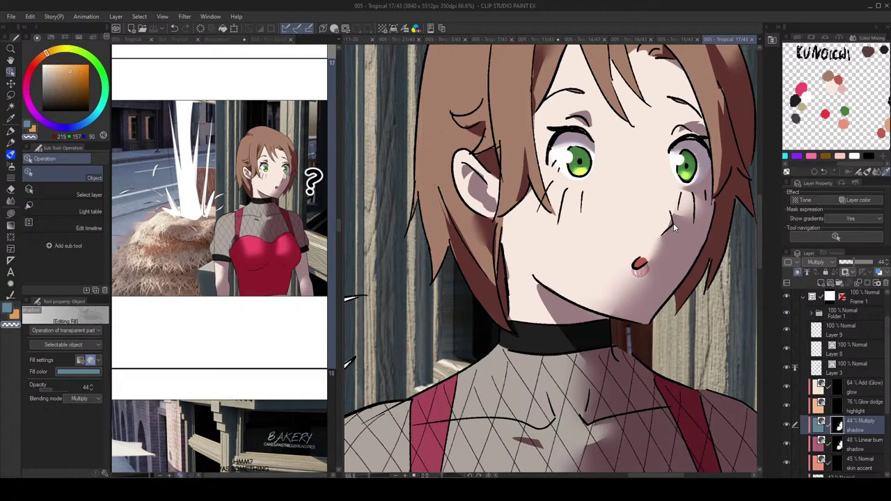
left_click(674, 223)
key("p")
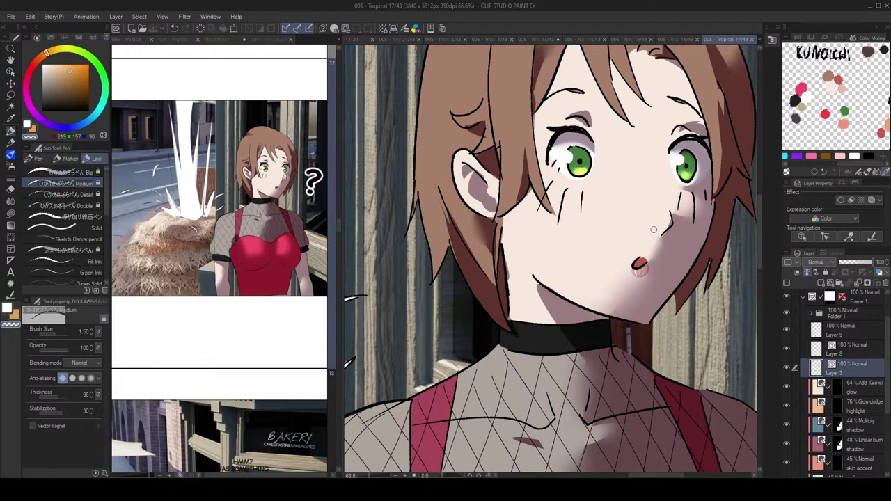
left_click_drag(74, 95, 42, 110)
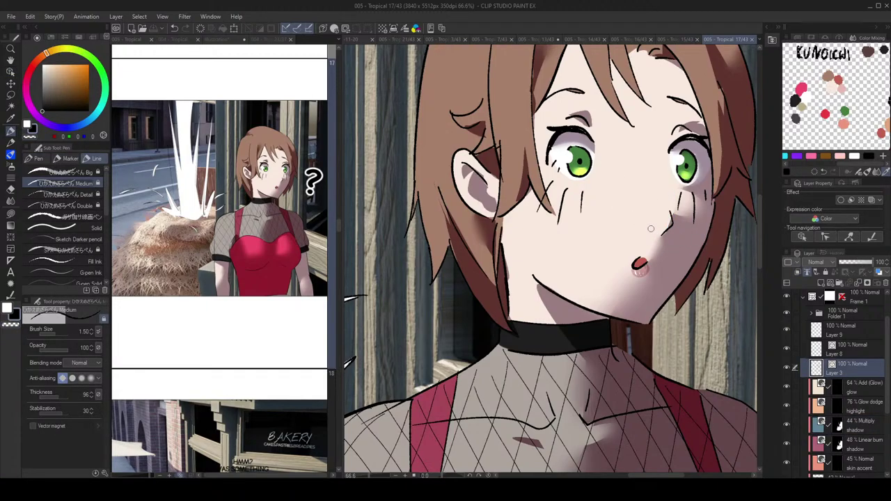
Step: Try small pen marks beside the woman's nose, check them in mirrored view, and undo them
scroll(683, 204, "down", 2)
key("h")
key("h")
scroll(685, 208, "up", 2)
key("ctrl+z")
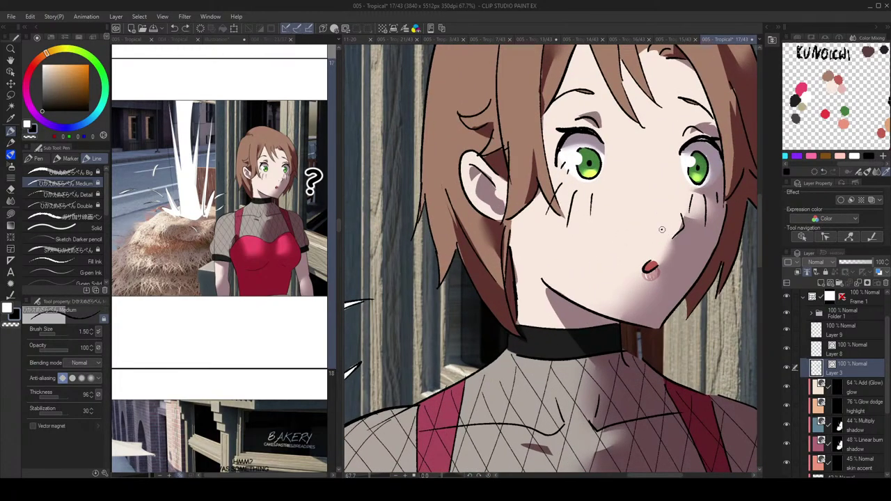
scroll(703, 209, "down", 2)
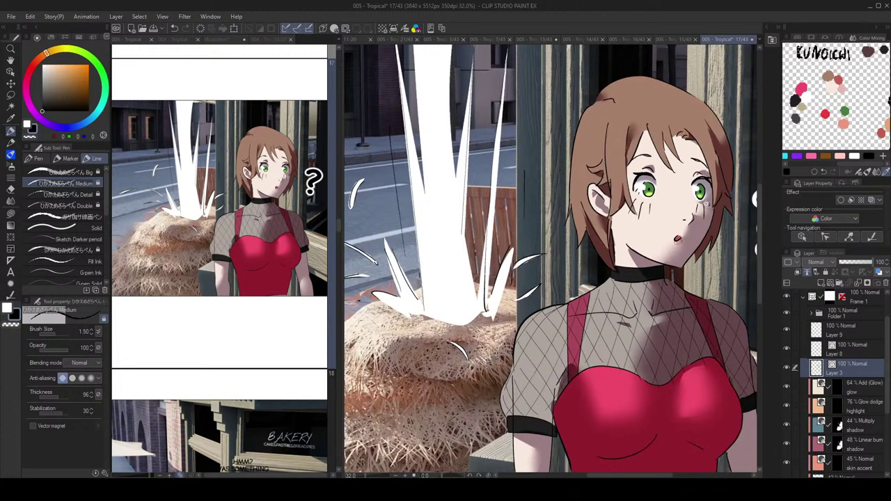
key("h")
key("h")
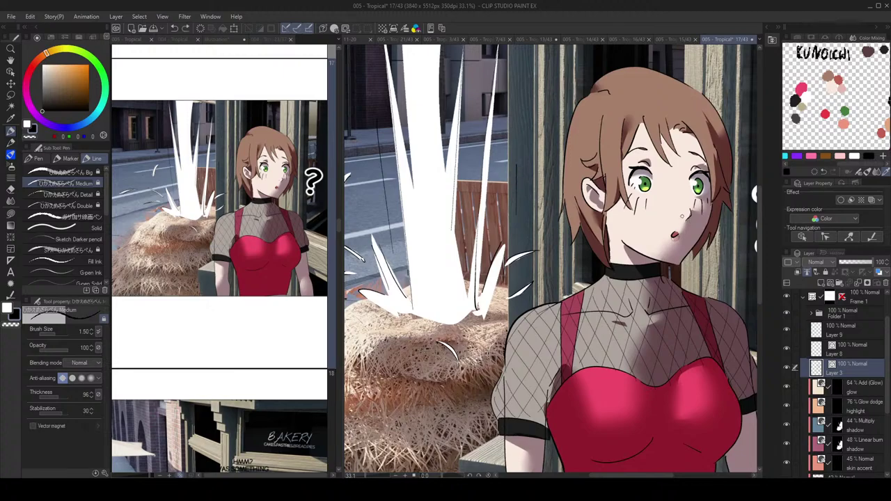
scroll(713, 206, "down", 2)
scroll(715, 208, "up", 2)
key("ctrl+z")
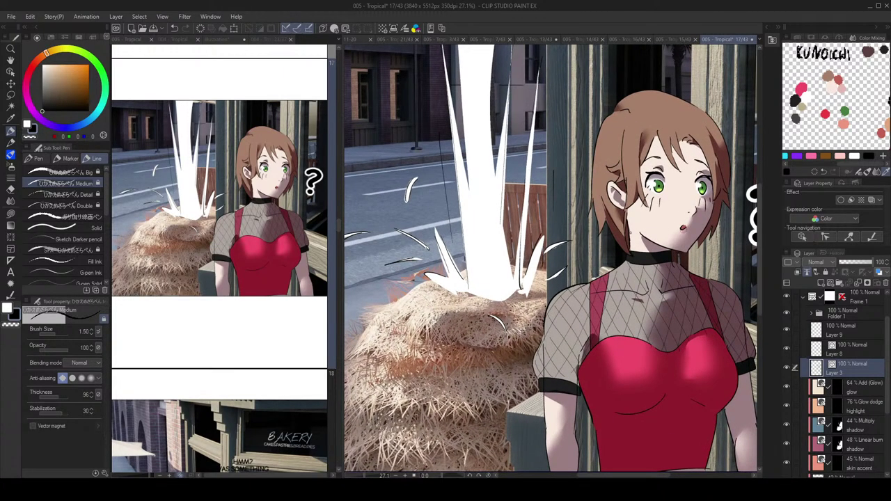
Step: Check the full panel mirrored, and open page 23 of the 004 Tropical story to compare the woman's face
key("ctrl+0")
key("h")
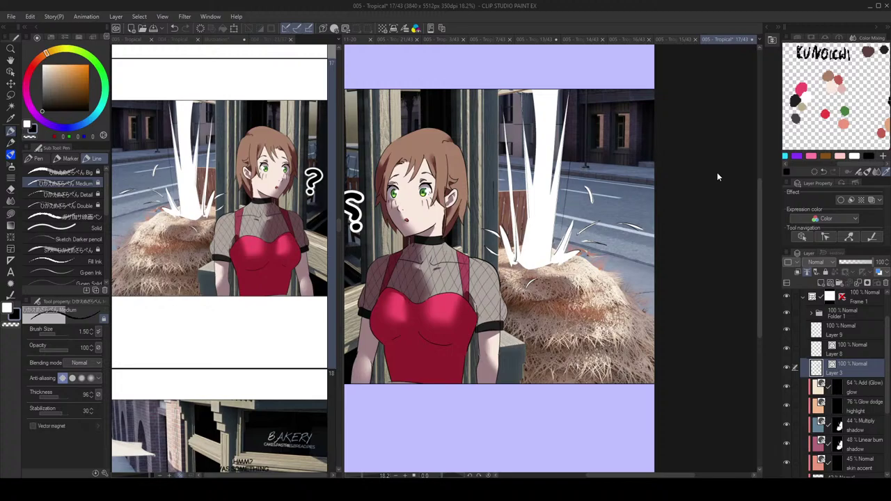
key("h")
left_click(173, 40)
scroll(239, 175, "up", 2)
scroll(238, 196, "down", 3)
double_click(257, 262)
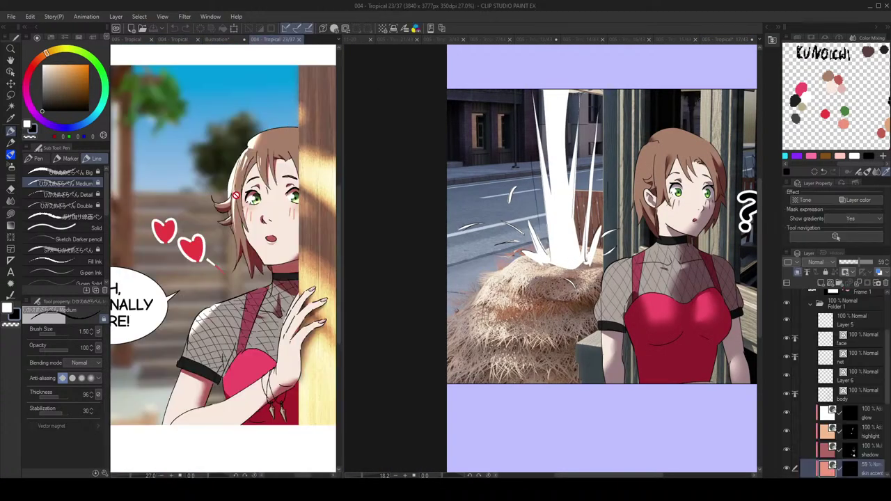
Step: Draw a small nostril mark beside the woman's nose on the line art layer and check it in mirrored view
scroll(689, 202, "up", 4)
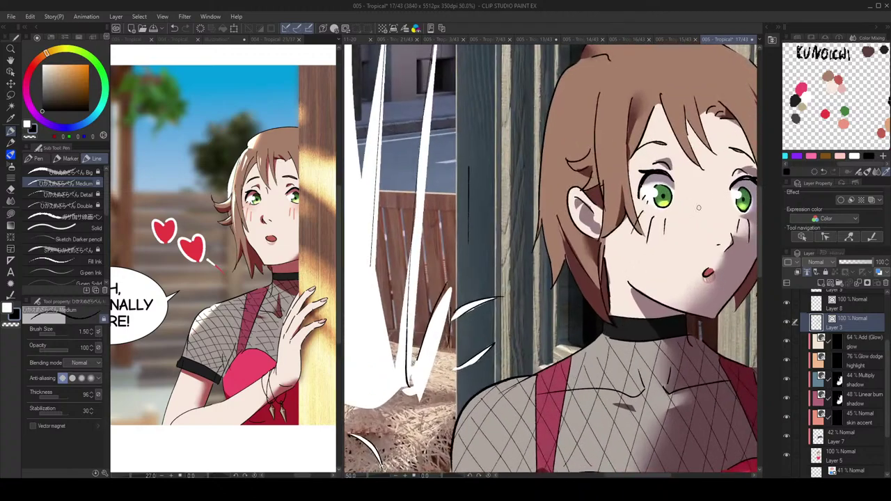
scroll(699, 207, "up", 2)
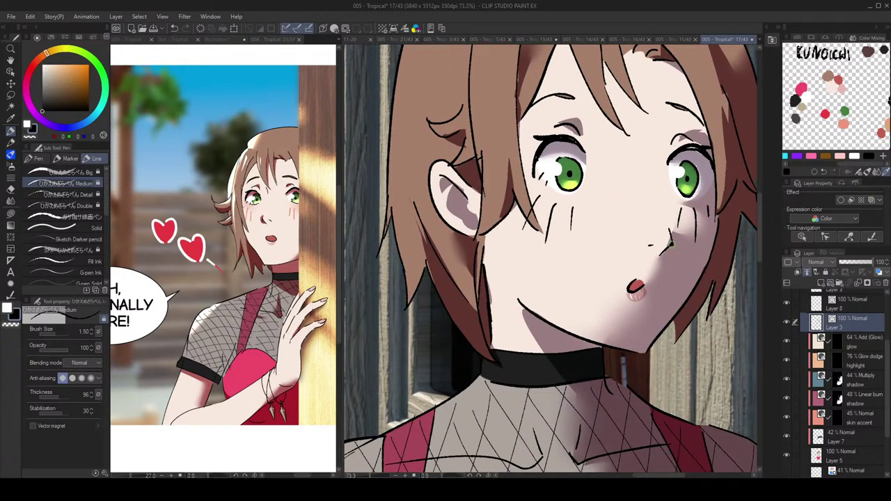
scroll(689, 246, "down", 1)
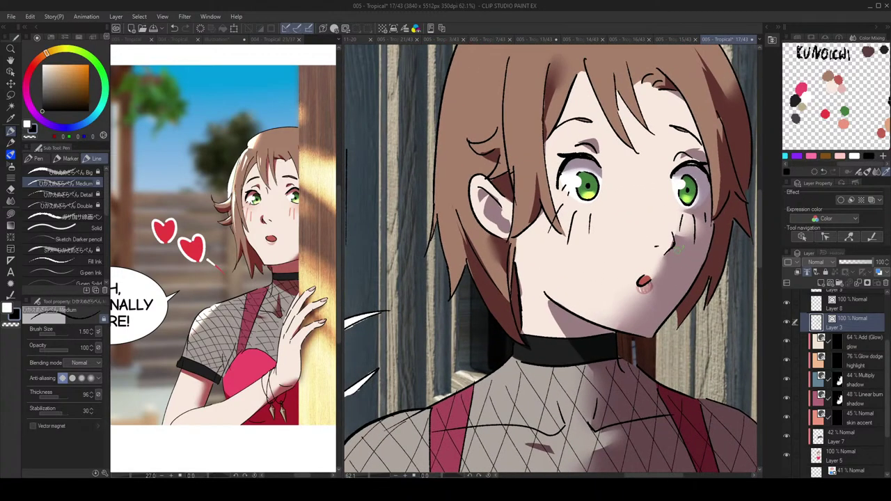
scroll(705, 251, "down", 5)
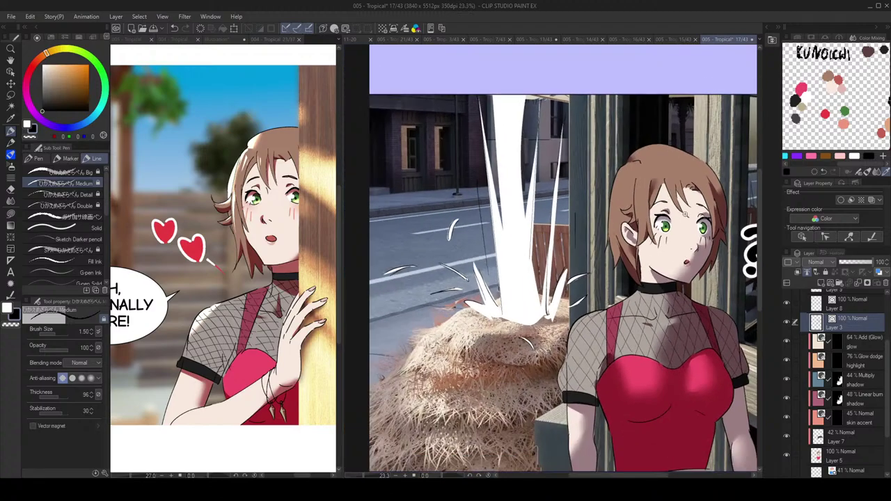
key("h")
key("h")
scroll(703, 257, "up", 2)
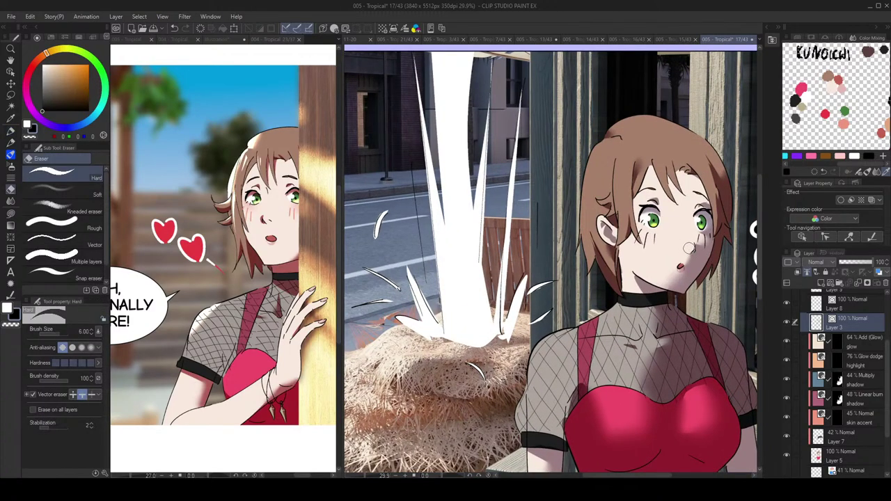
Step: Examine the woman's nose marks in normal and mirrored view, from the full panel to a close-up of the face
scroll(715, 260, "down", 2)
scroll(706, 247, "up", 2)
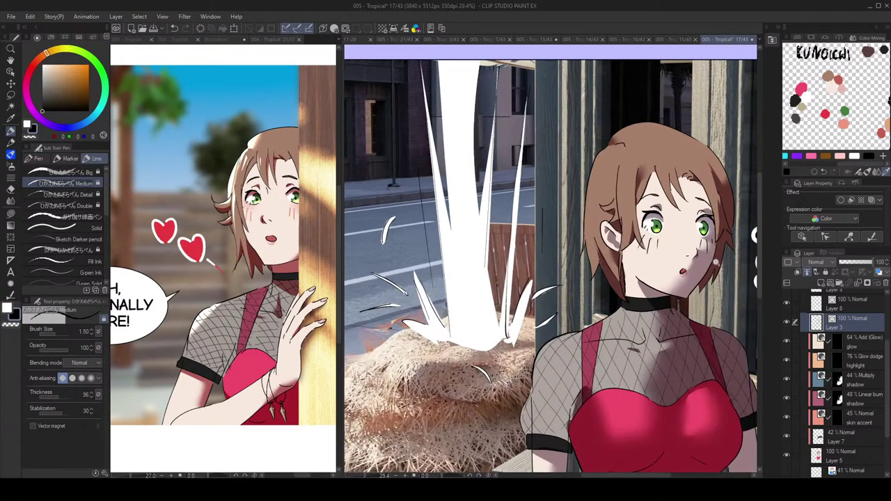
key("h")
left_click_drag(419, 243, 461, 246)
scroll(461, 246, "up", 2)
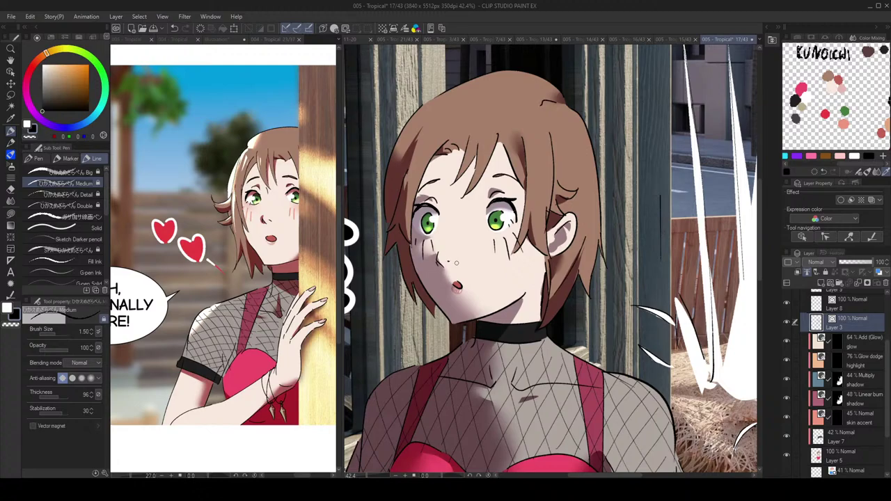
scroll(456, 263, "down", 2)
key("h")
scroll(655, 226, "down", 4)
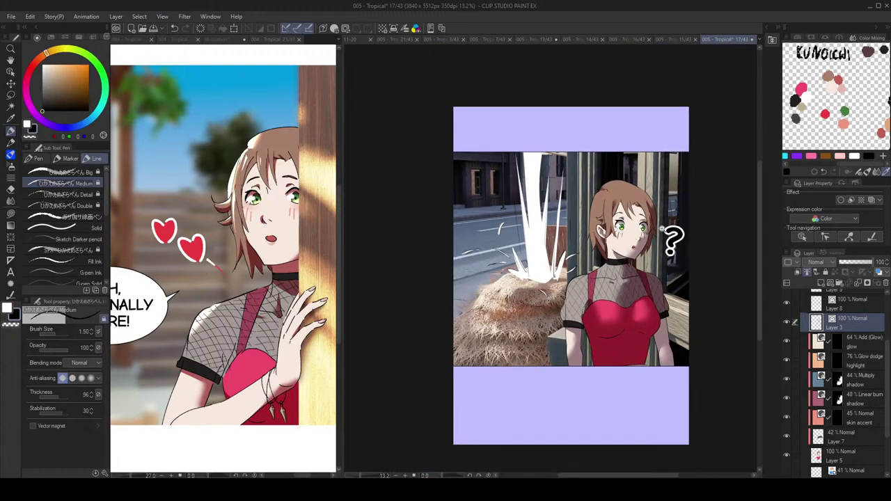
scroll(655, 230, "up", 5)
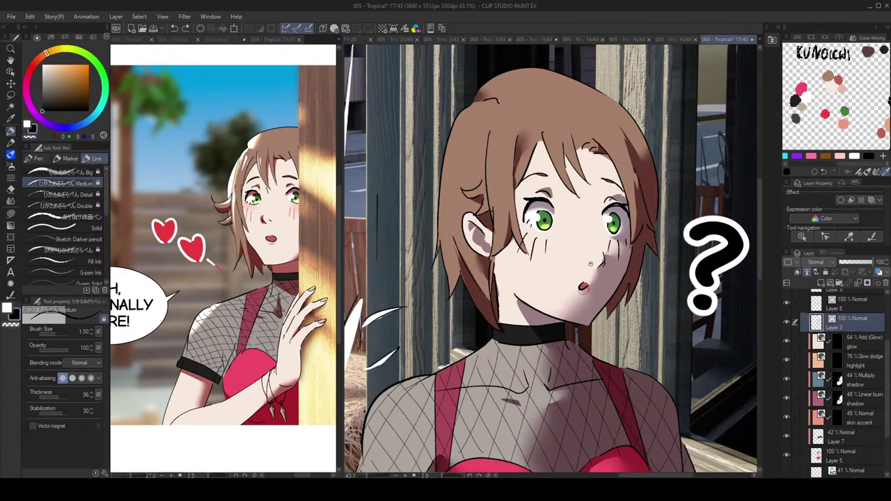
scroll(641, 240, "down", 5)
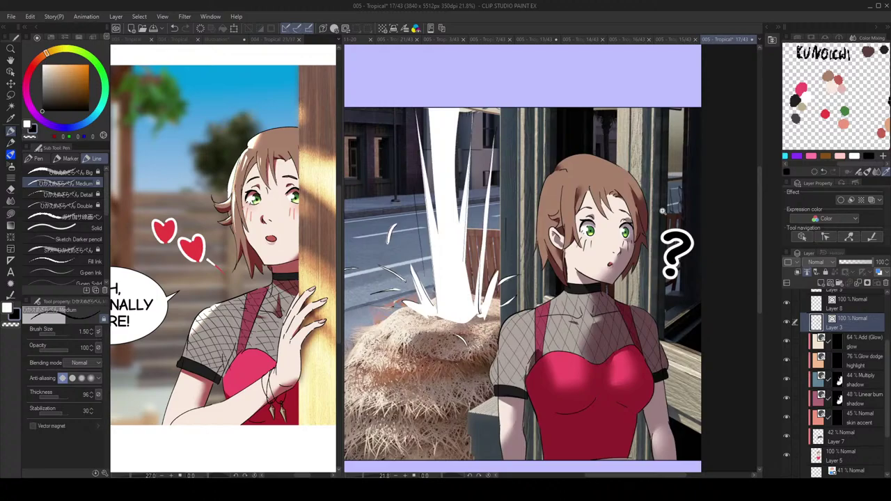
scroll(575, 282, "up", 6)
Step: Trim the woman's nose line with the hard eraser, check it mirrored, and undo the last stroke
key("e")
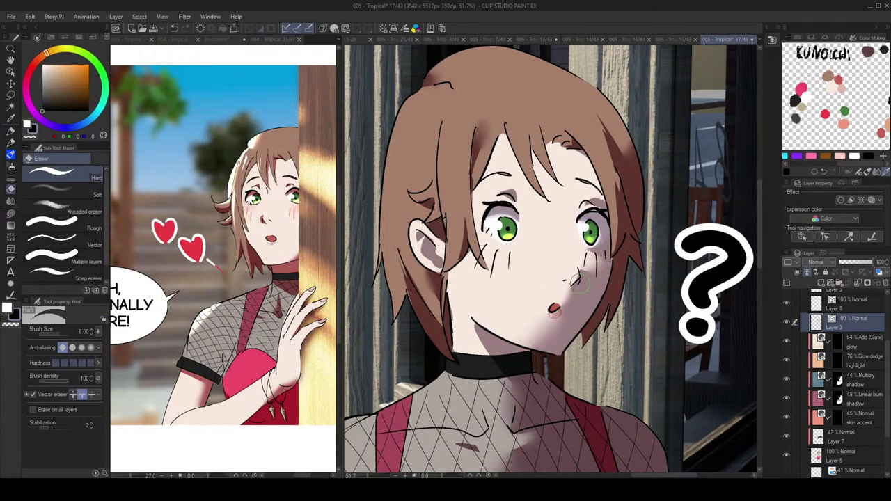
key("p")
scroll(626, 221, "down", 3)
key("h")
key("h")
scroll(647, 189, "down", 4)
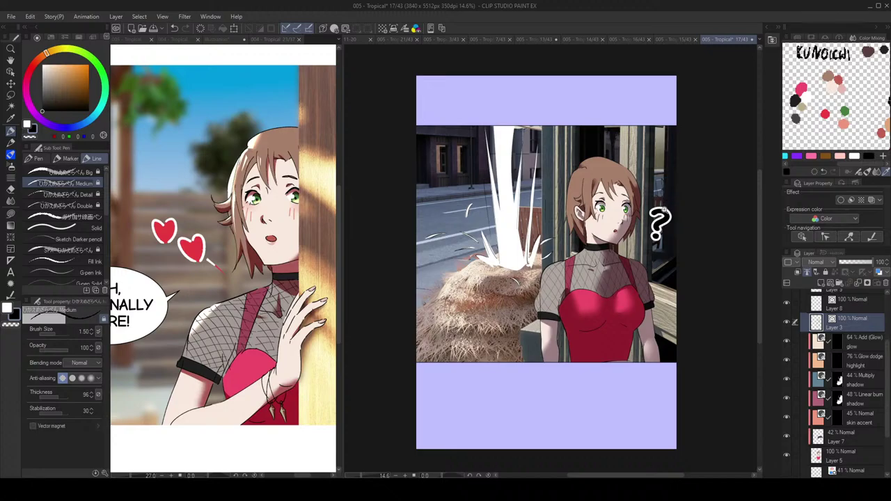
scroll(642, 220, "up", 4)
key("e")
mouse_move(586, 241)
left_mouse_down()
mouse_move(580, 251)
mouse_move(587, 244)
left_mouse_up()
key("p")
key("ctrl+z")
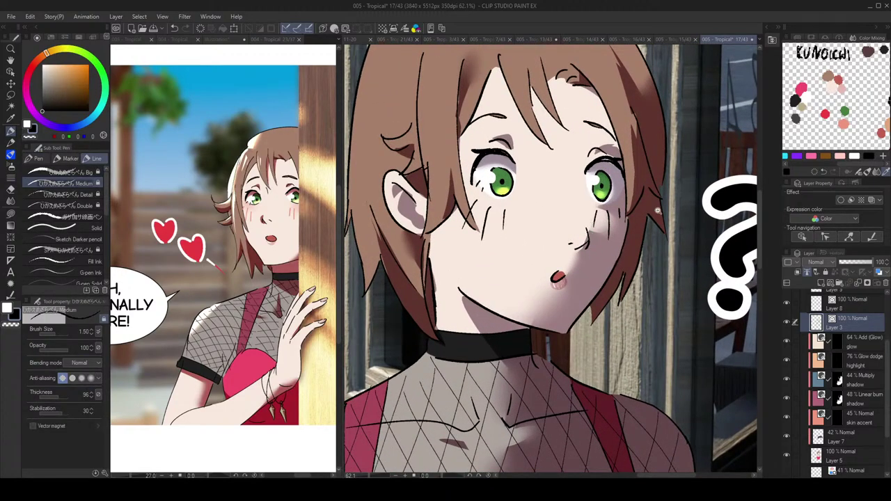
Step: Compare the trimmed nose line with the rest of the face, mirrored and unmirrored, at full-panel and close-up scale
scroll(658, 210, "down", 3)
key("h")
key("h")
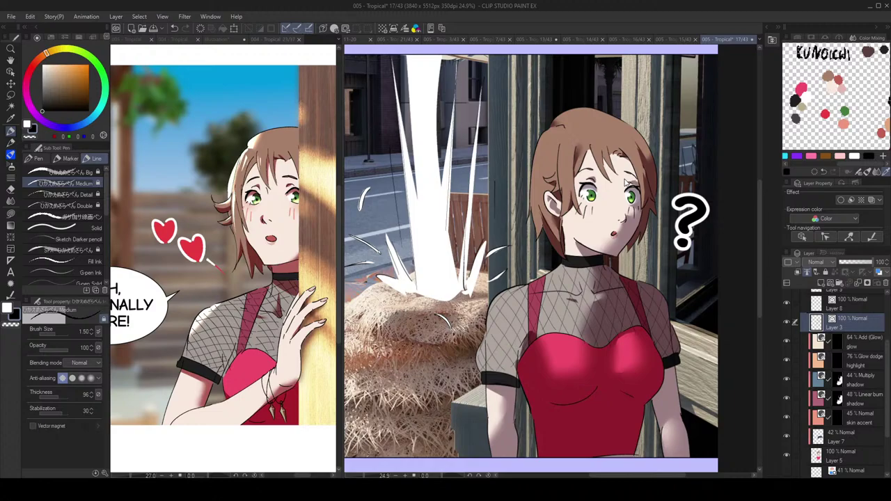
scroll(637, 186, "down", 1)
scroll(653, 199, "up", 3)
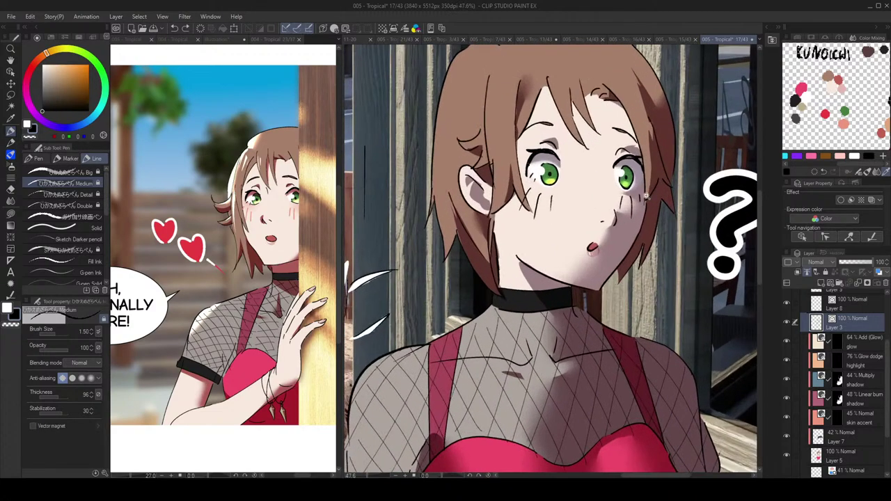
scroll(656, 205, "down", 2)
key("h")
key("h")
scroll(679, 188, "down", 1)
scroll(658, 195, "up", 3)
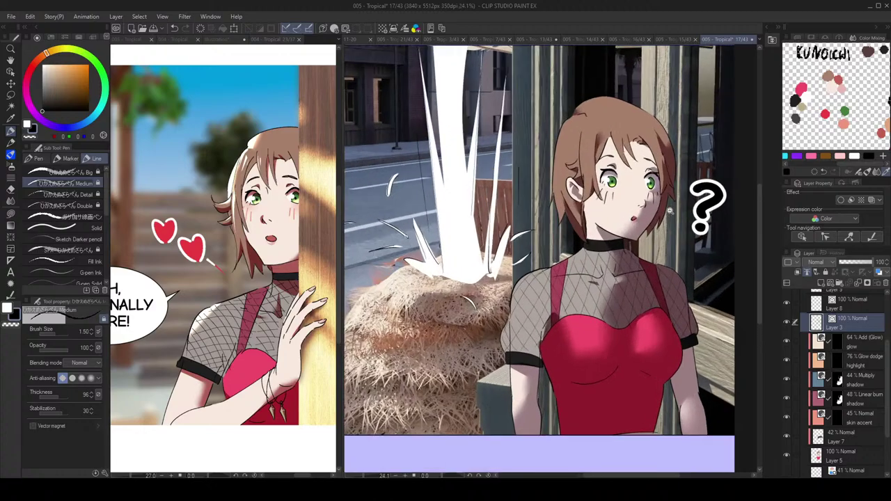
scroll(638, 205, "down", 1)
scroll(631, 207, "up", 2)
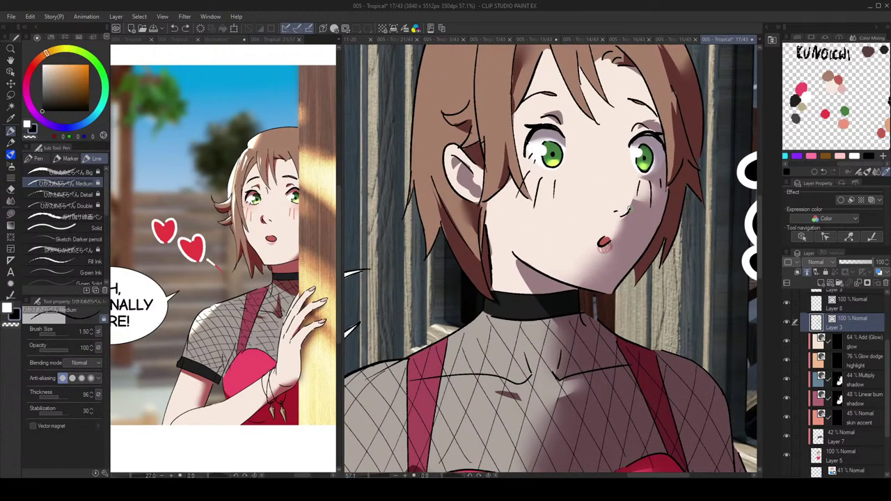
key("h")
scroll(658, 165, "down", 1)
scroll(411, 199, "up", 2)
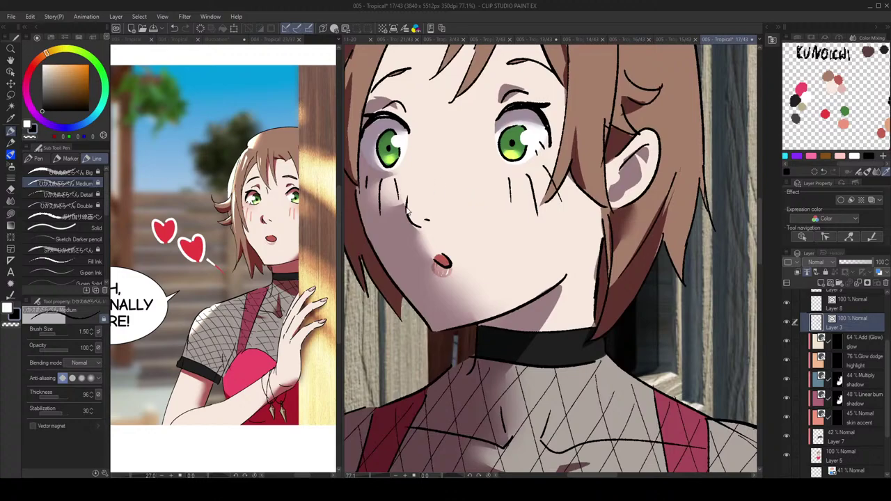
scroll(481, 188, "down", 2)
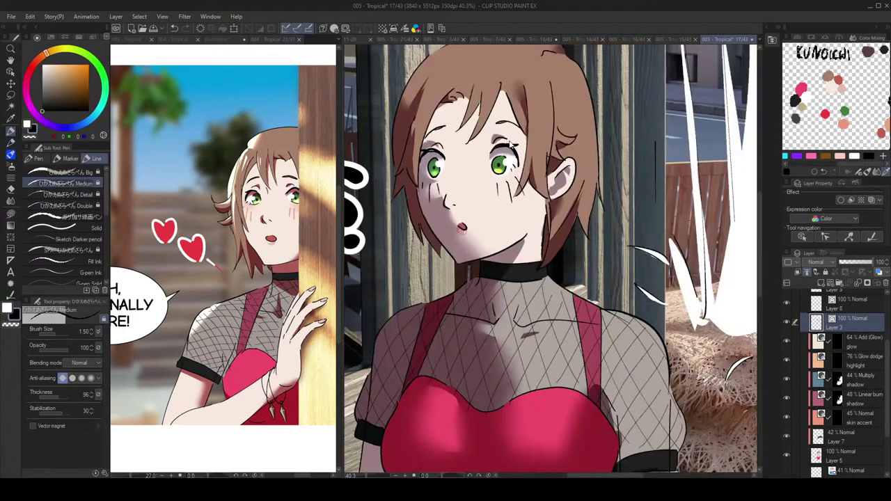
scroll(502, 200, "down", 1)
scroll(502, 200, "up", 2)
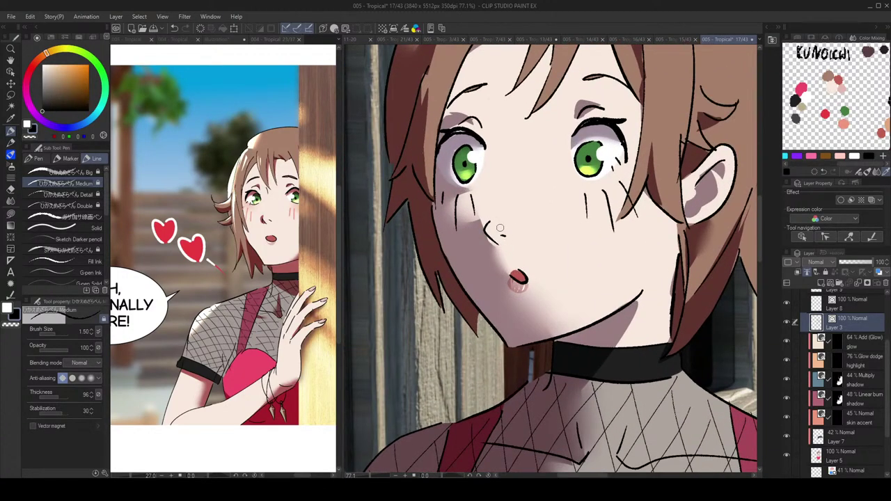
scroll(515, 203, "down", 2)
key("h")
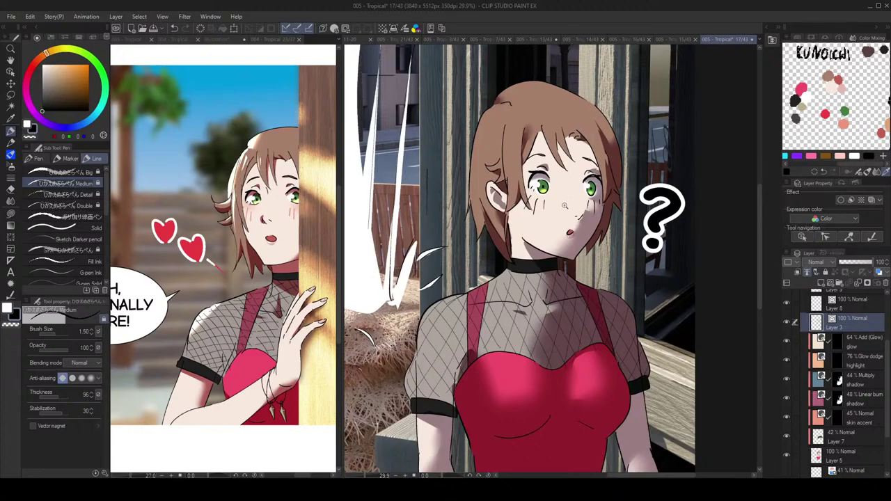
Step: Touch up the nose line with the eraser and pen, and shift the short nose curve slightly upward with a transform
scroll(564, 205, "up", 1)
key("e")
key("p")
key("ctrl+0")
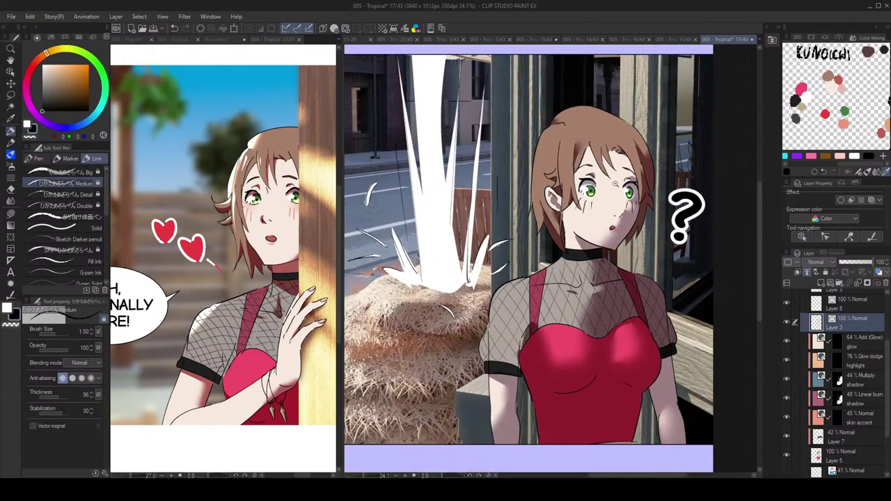
scroll(635, 206, "up", 3)
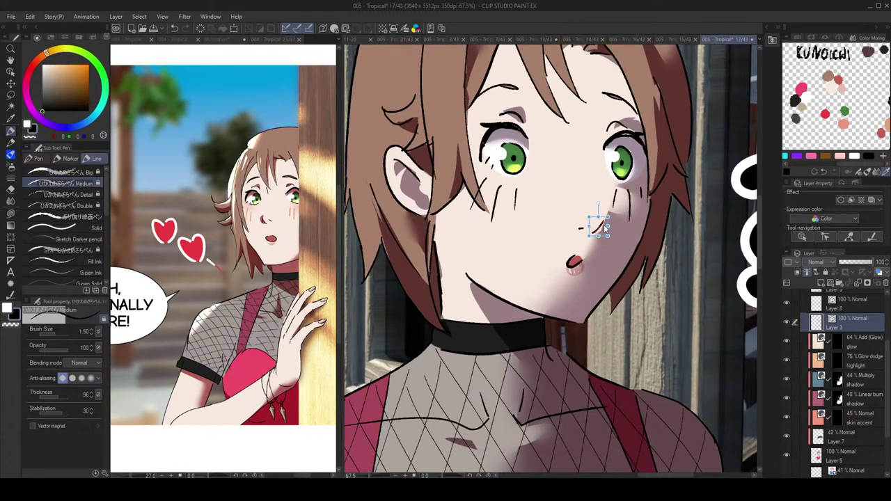
left_click_drag(604, 229, 612, 214)
key("Return")
key("ctrl+t")
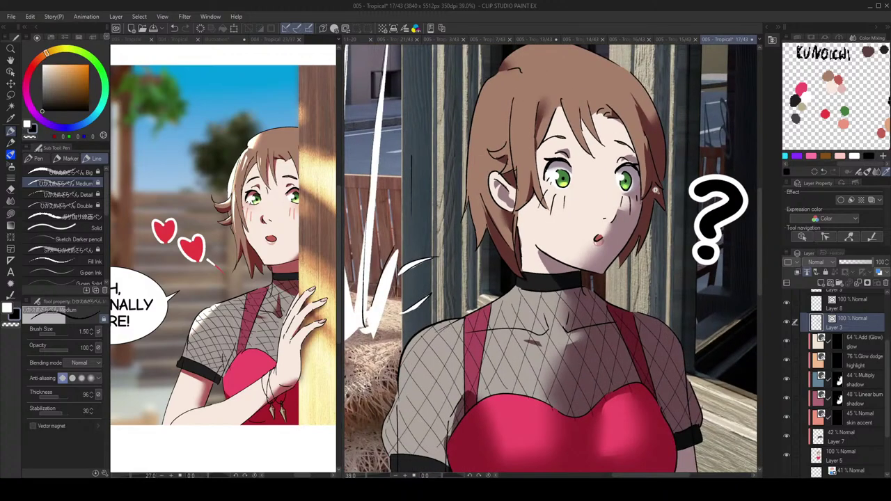
Step: Check the repositioned nose up close and in the full panel, and save page 17
scroll(661, 196, "down", 3)
scroll(621, 195, "up", 5)
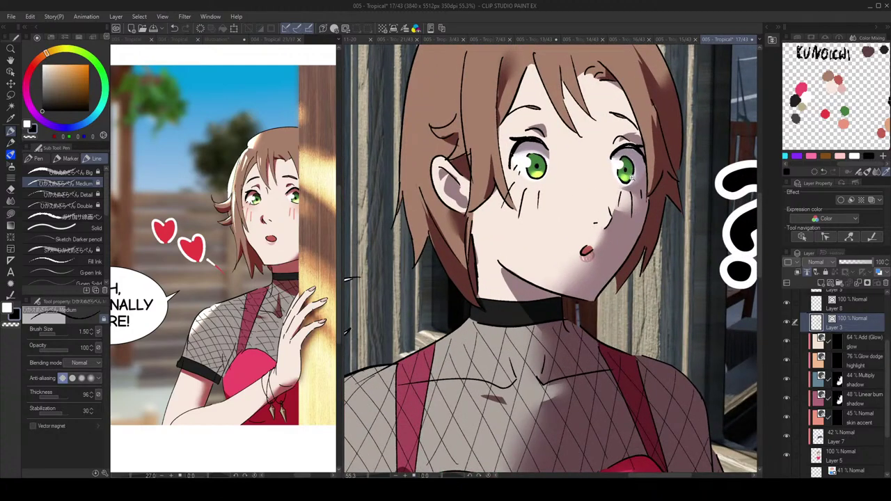
scroll(611, 216, "down", 5)
key("h")
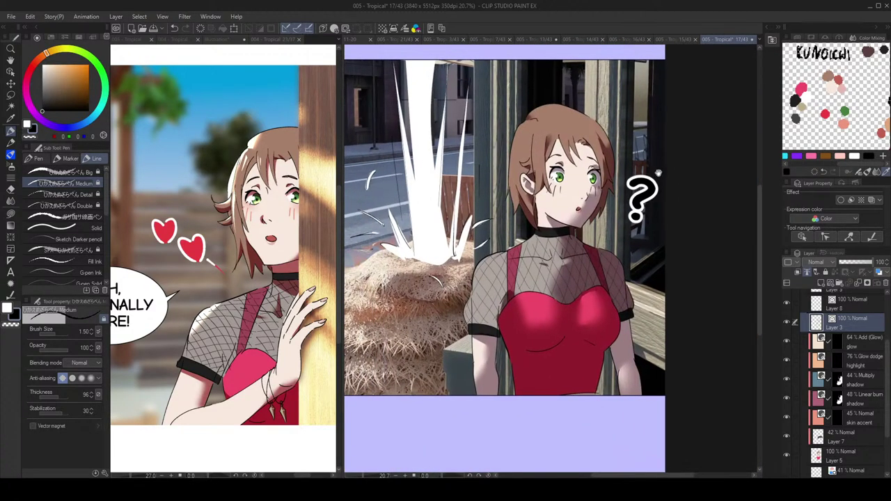
key("ctrl+s")
scroll(617, 199, "down", 2)
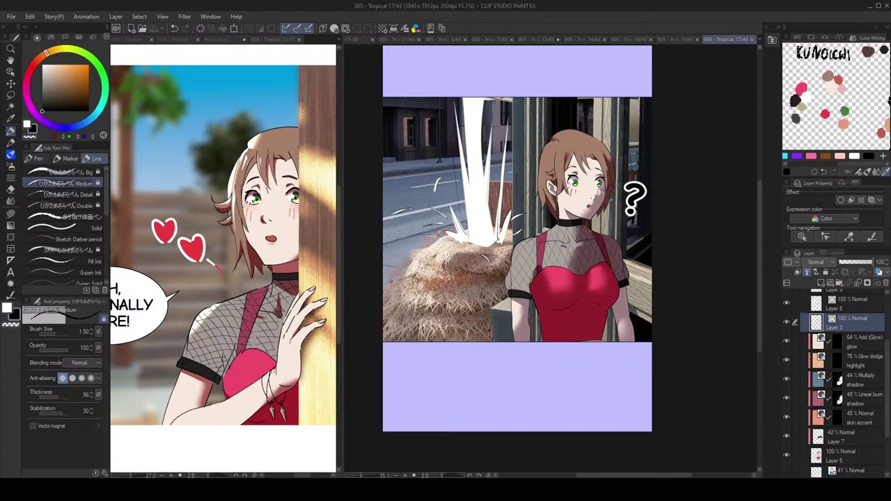
scroll(566, 193, "up", 1)
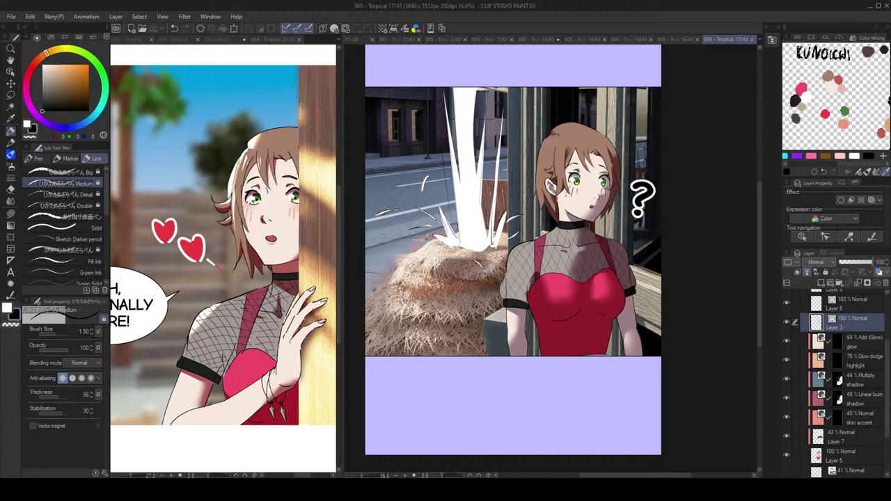
Step: Select the short blush lines under both of the woman's eyes as vector objects on Layer 3
scroll(575, 192, "up", 15)
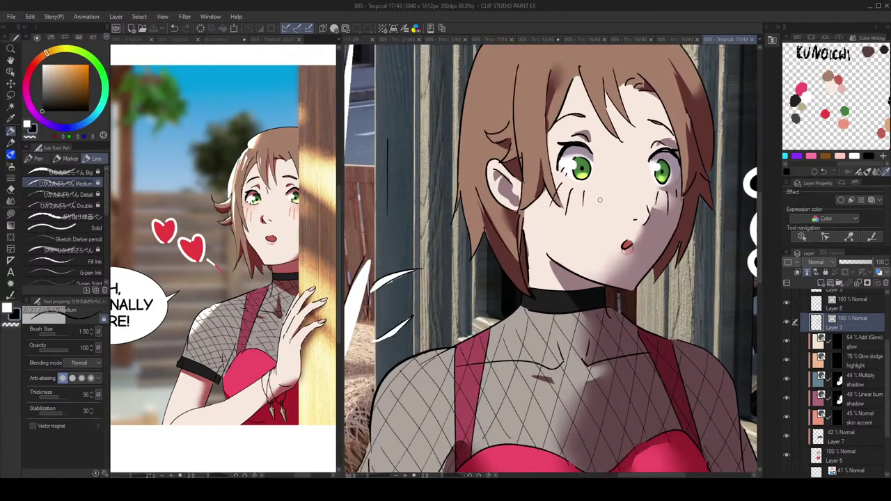
key("o")
left_click(565, 198)
scroll(548, 180, "up", 1)
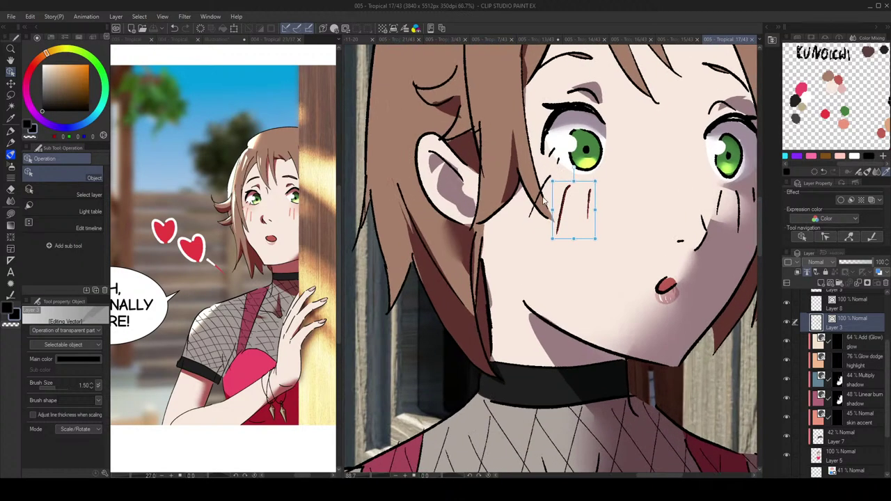
scroll(531, 217, "down", 1)
left_click(687, 212, "shift")
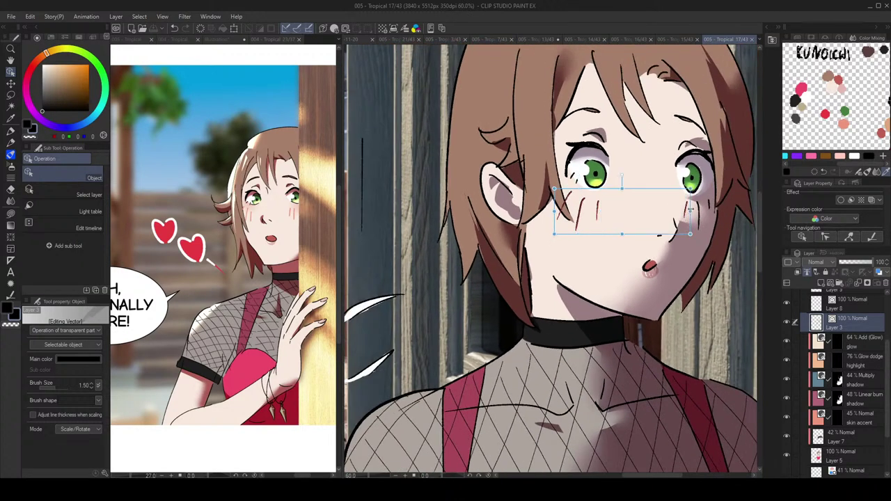
scroll(711, 208, "up", 4)
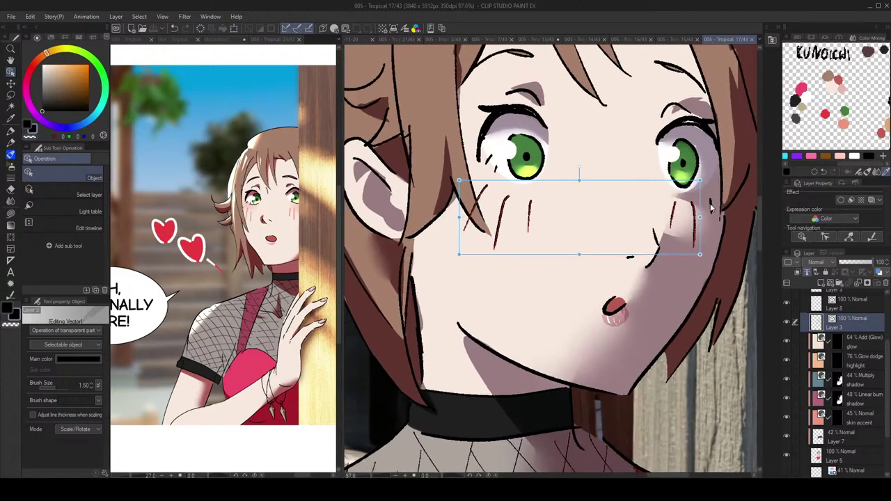
scroll(713, 209, "down", 4)
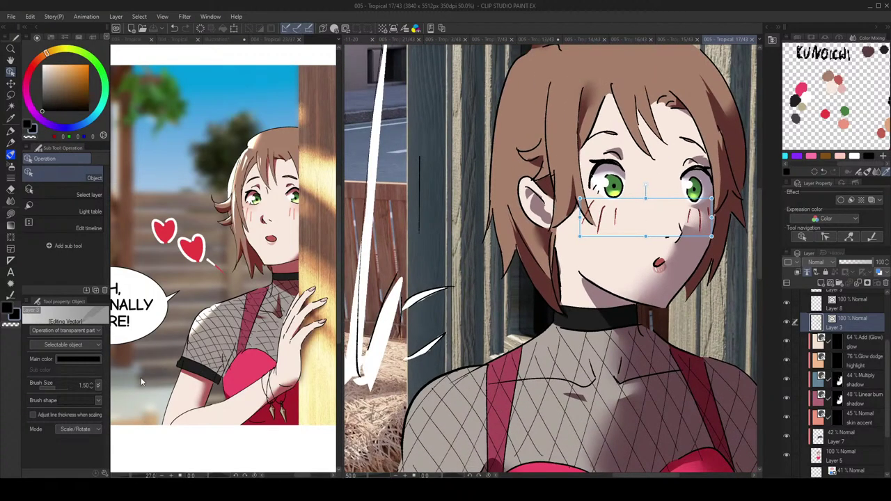
Step: Set the selected blush lines' brush size to 2.50 and recolour them with salmon pink from the character palette
left_click(92, 384)
left_click(92, 383)
left_click(92, 384)
left_click(92, 383)
left_click(92, 384)
left_click(92, 384)
left_click(92, 384)
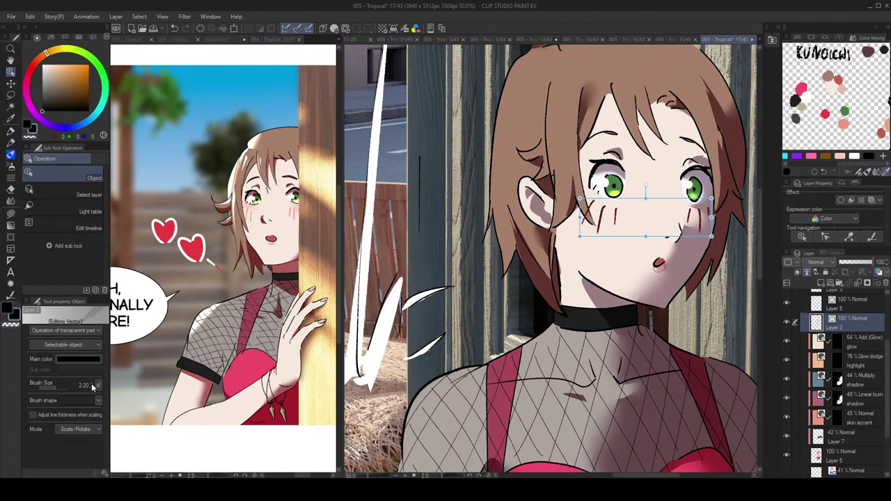
scroll(92, 388, "up", 1)
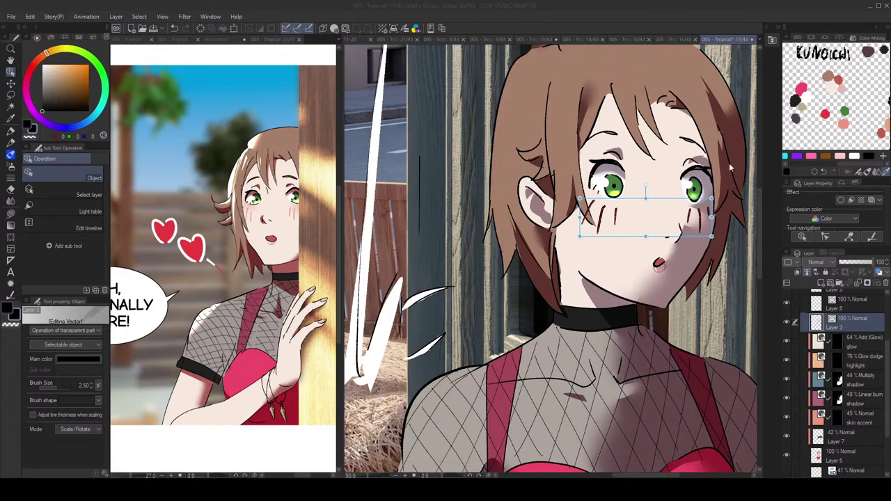
left_click(844, 125)
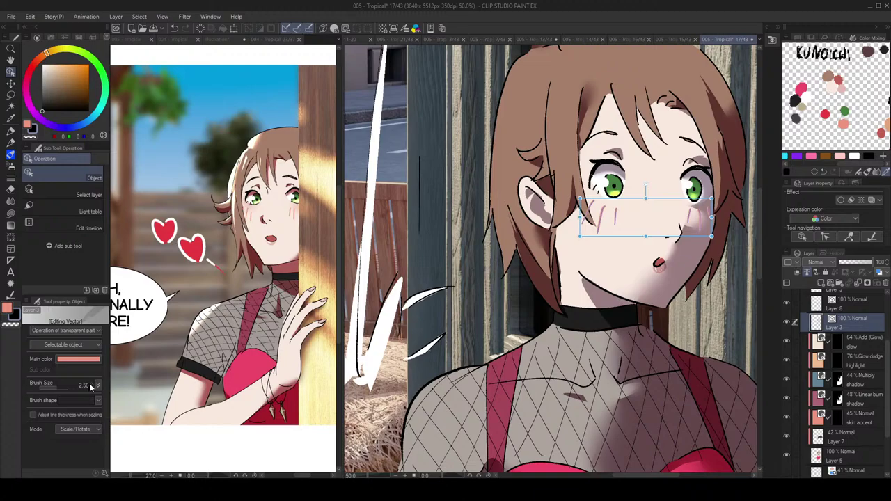
left_click(867, 338)
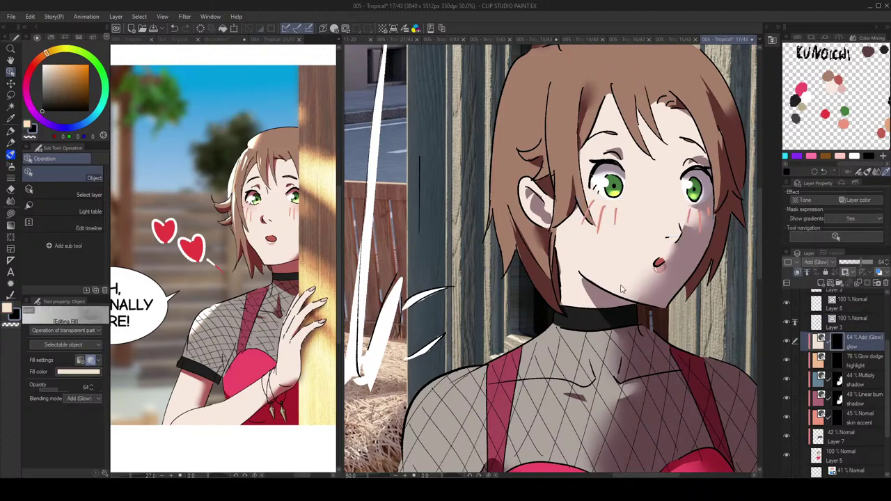
Step: Compare the woman's face with Layer 8 and Layer 3 hidden and shown, and make Layer 3 the active layer
scroll(637, 287, "down", 3)
key("h")
key("h")
scroll(647, 243, "up", 4)
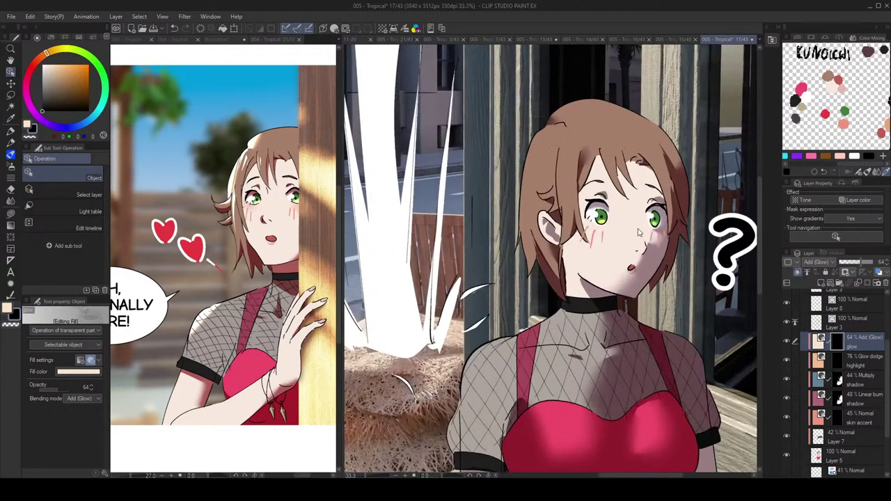
left_click(788, 305)
left_click(787, 305)
left_click(788, 324)
left_click(787, 324)
left_click(856, 325)
scroll(856, 325, "up", 1)
scroll(528, 273, "up", 2)
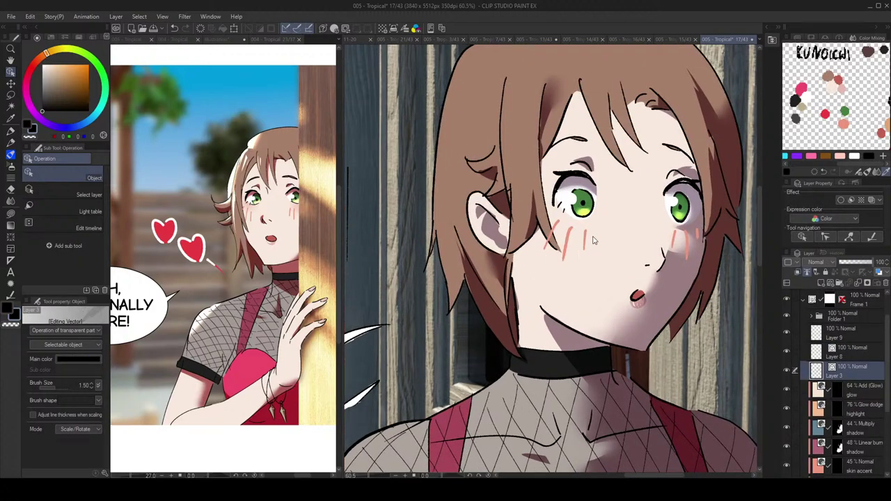
Step: Inspect the pink blush lines up close and in the full panel, and save page 17
key("e")
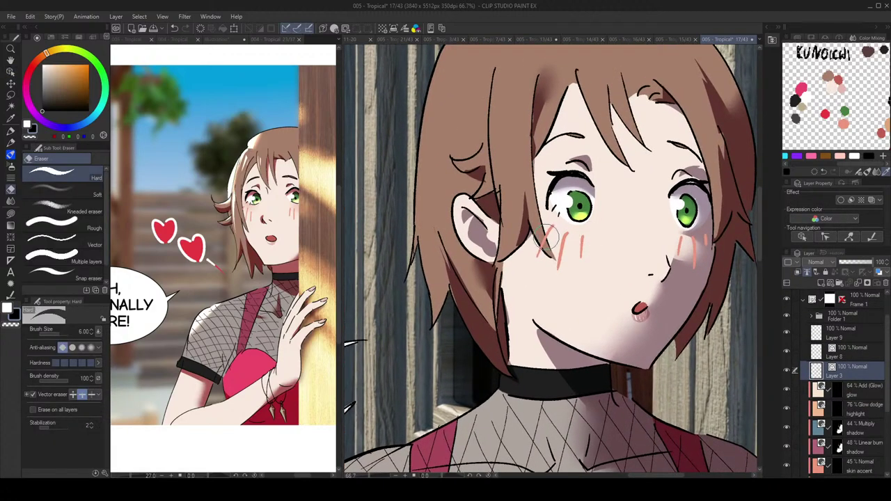
key("o")
scroll(564, 238, "down", 6)
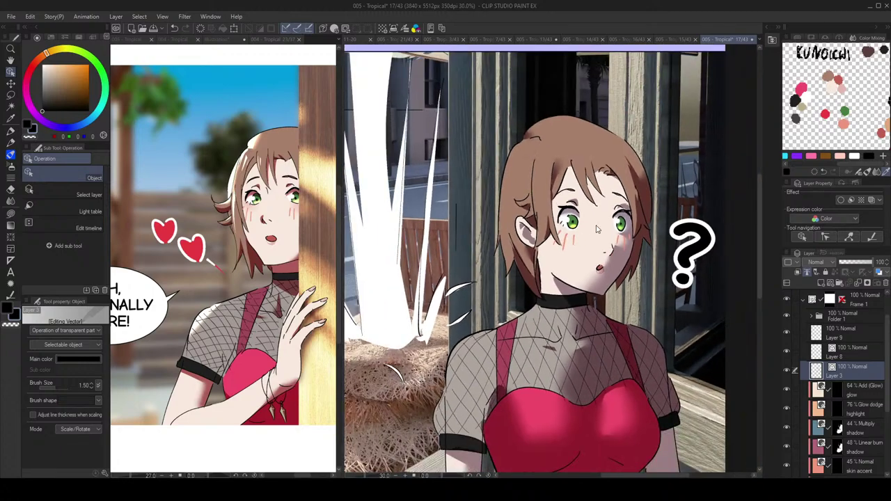
key("ctrl+s")
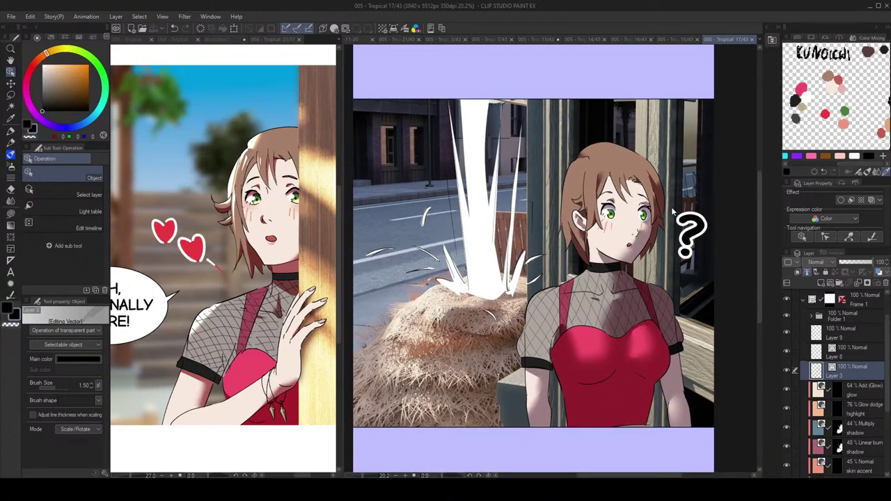
left_click_drag(673, 213, 668, 191)
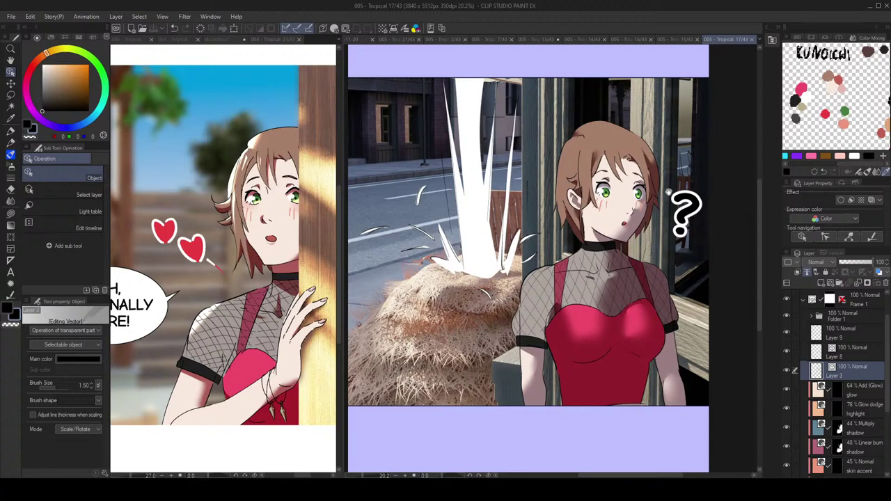
scroll(844, 439, "down", 2)
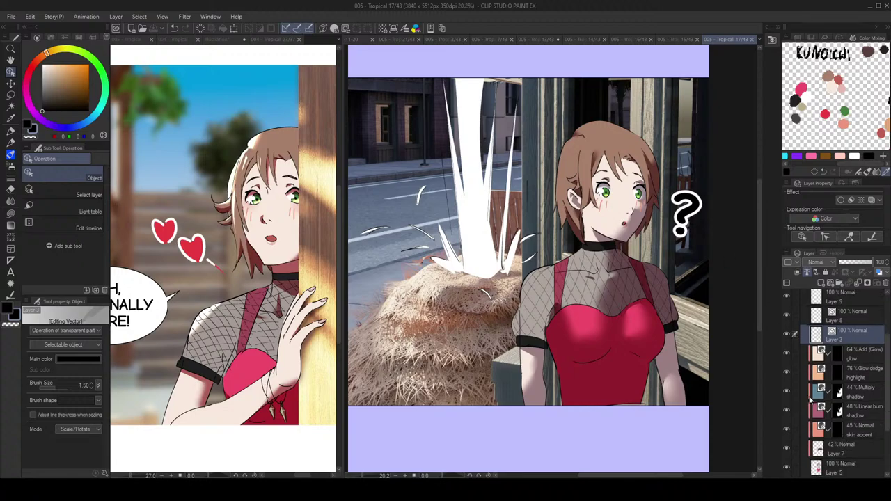
scroll(672, 333, "down", 1)
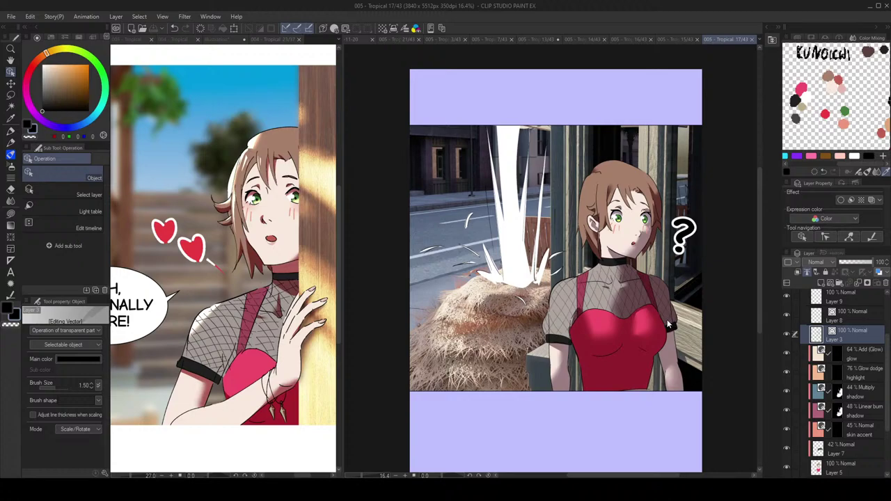
Step: Select the white splash fill, Layer 6 in Folder 1, check what it contains by toggling its visibility, and switch to Lasso fill
scroll(668, 319, "up", 1)
left_click_drag(606, 287, 636, 290)
left_click(542, 268)
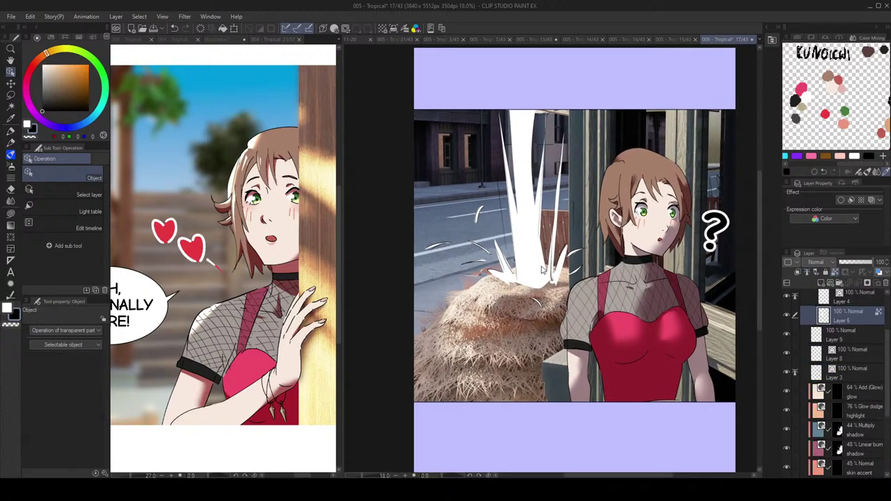
scroll(881, 344, "up", 2)
key("g")
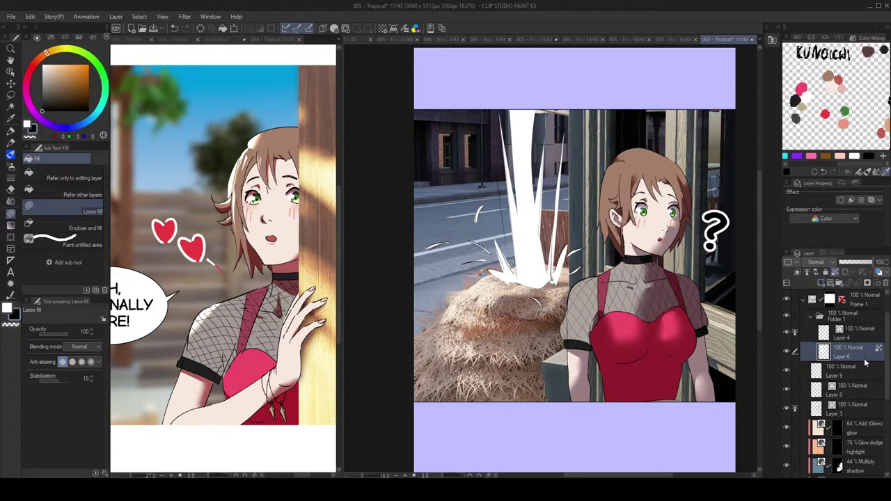
left_click(787, 353)
left_click(788, 353)
scroll(434, 255, "up", 3)
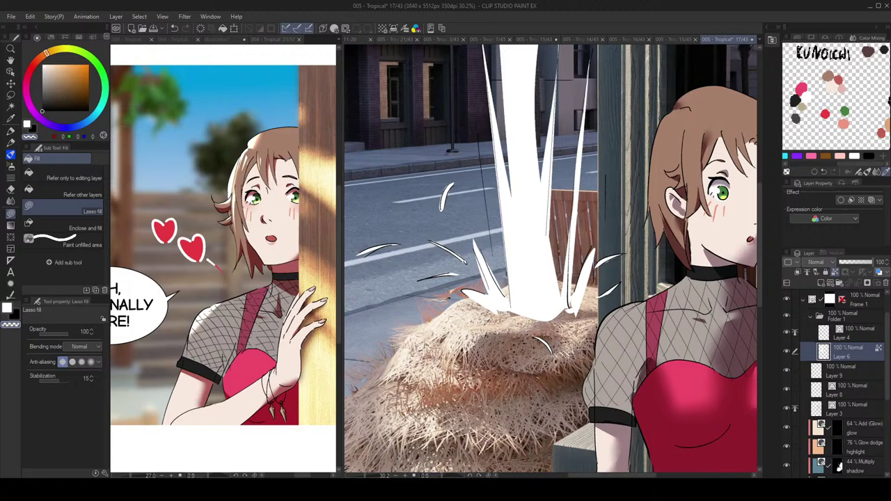
Step: Sample a pale straw beige (223, 207, 188) from the haystack and lasso-fill the flying straw bits around the white splash on Layer 6
key("i")
left_click(74, 180)
key("g")
left_click(469, 322, "alt")
scroll(465, 248, "up", 1)
mouse_move(476, 164)
left_mouse_down()
mouse_move(489, 166)
mouse_move(462, 172)
left_mouse_up()
mouse_move(422, 223)
left_mouse_down()
mouse_move(446, 196)
mouse_move(447, 211)
left_mouse_up()
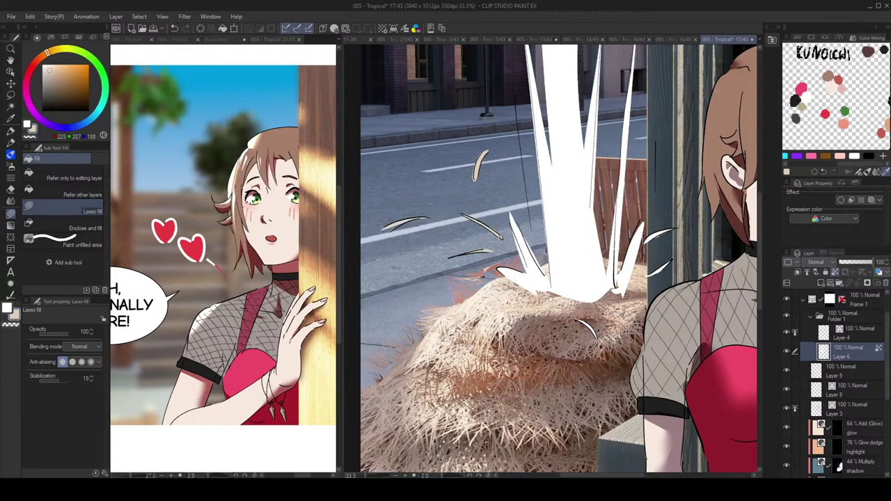
left_click_drag(535, 288, 522, 282)
left_click_drag(576, 304, 572, 311)
left_click_drag(643, 278, 621, 284)
mouse_move(648, 252)
left_mouse_down()
mouse_move(635, 273)
mouse_move(644, 258)
left_mouse_up()
left_click_drag(653, 222, 630, 218)
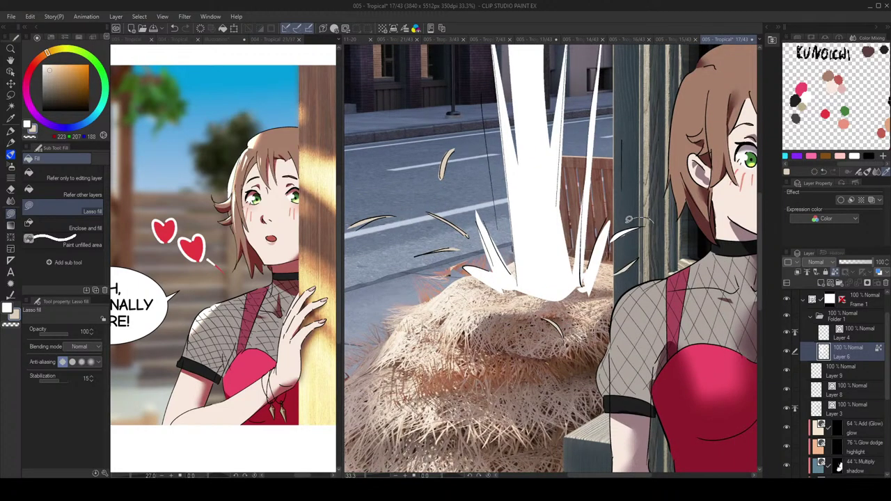
scroll(630, 220, "down", 3)
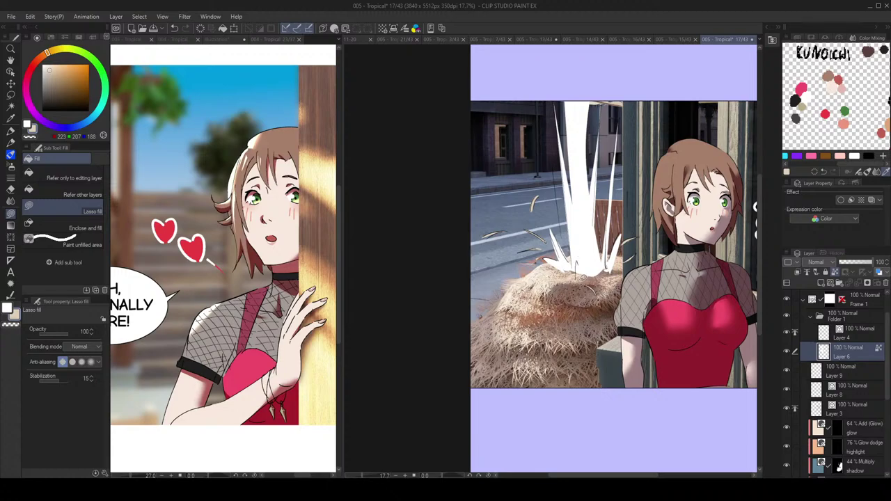
Step: Undo the last lasso fill and review the recoloured straw bits in the whole panel
key("ctrl+z")
left_click_drag(574, 218, 576, 228)
scroll(469, 159, "up", 1)
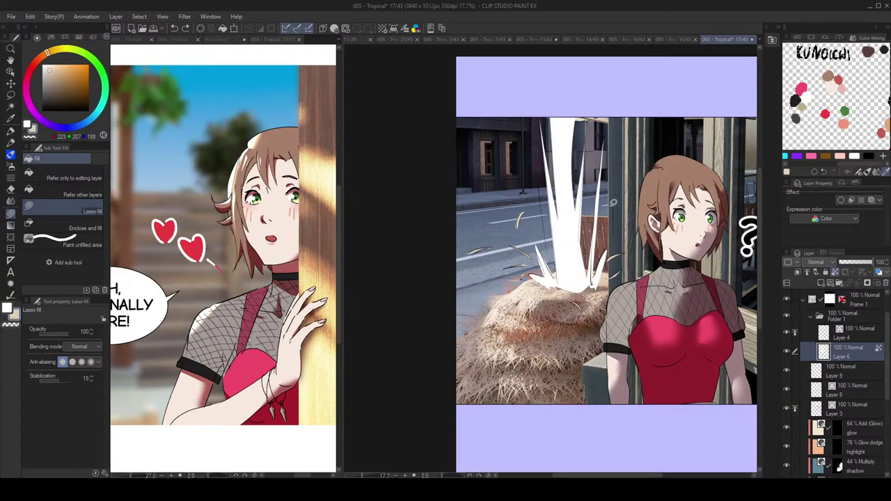
scroll(570, 246, "up", 1)
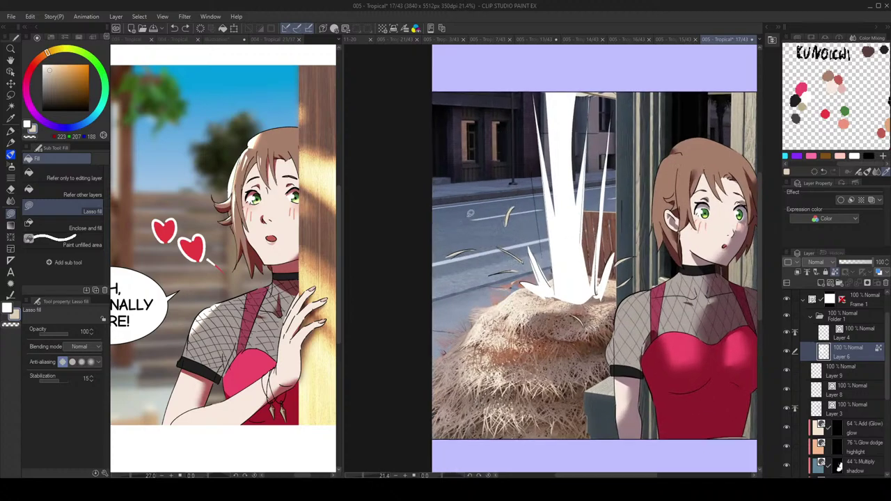
Step: Duplicate the splash Folder 1 and flatten the copy into one raster layer by merging it with a new empty layer above
left_click(12, 95)
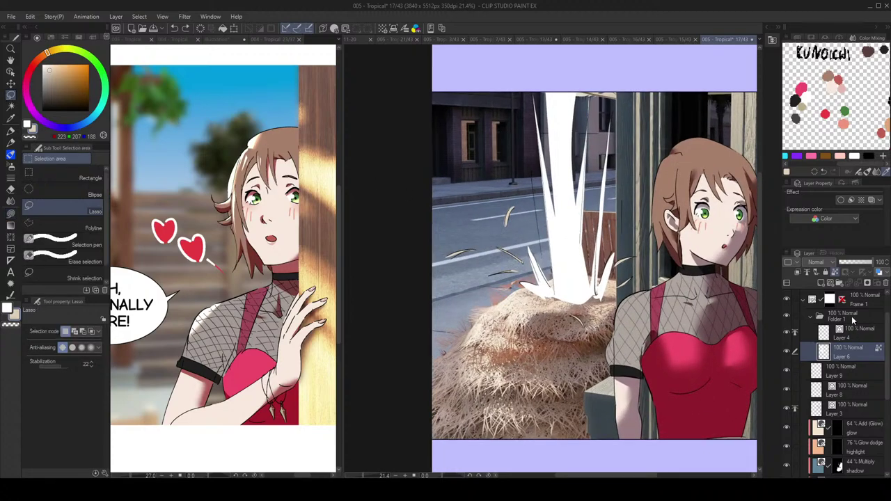
left_click(853, 320)
key("ctrl+v")
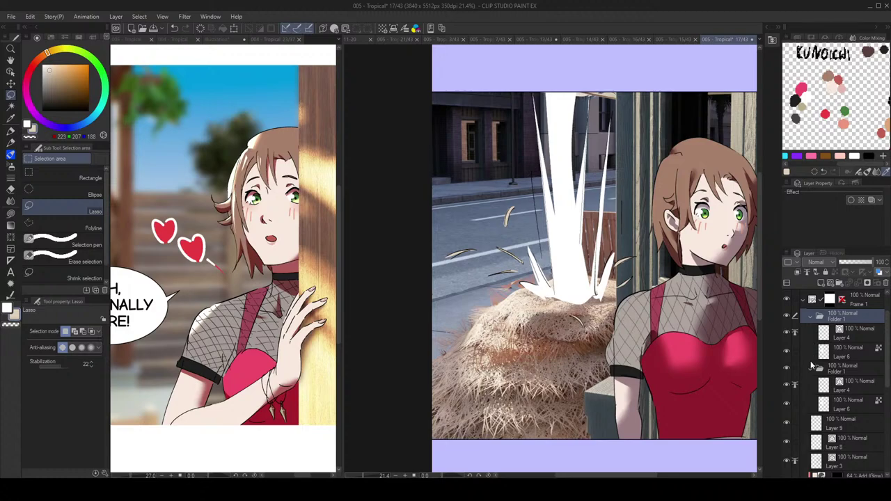
left_click(810, 369)
left_click(821, 283)
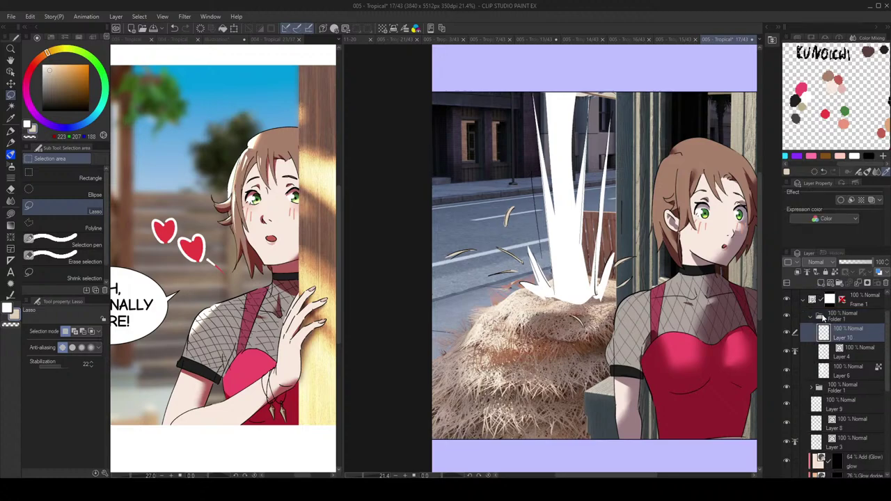
left_click_drag(822, 327, 836, 312)
left_click(812, 335)
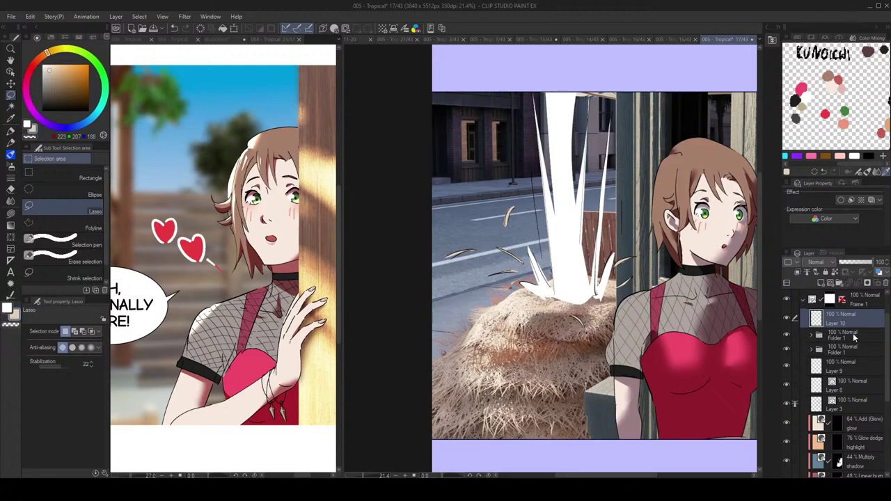
left_click(849, 336)
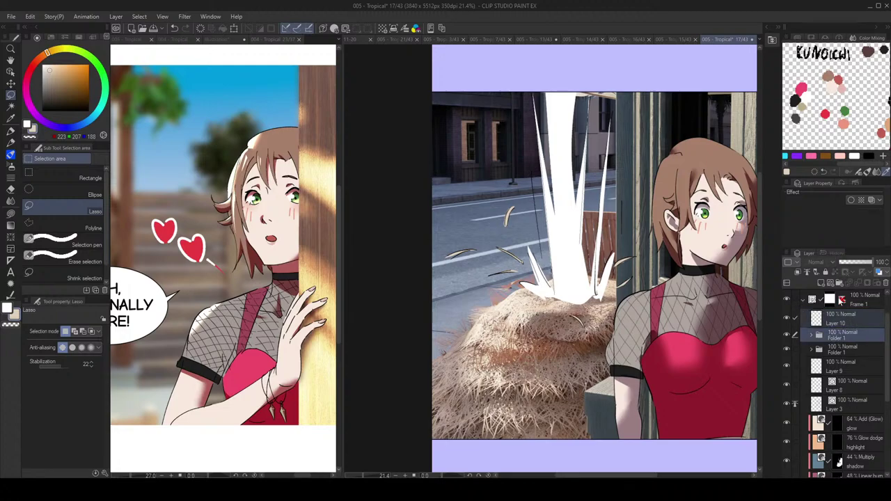
left_click(829, 283)
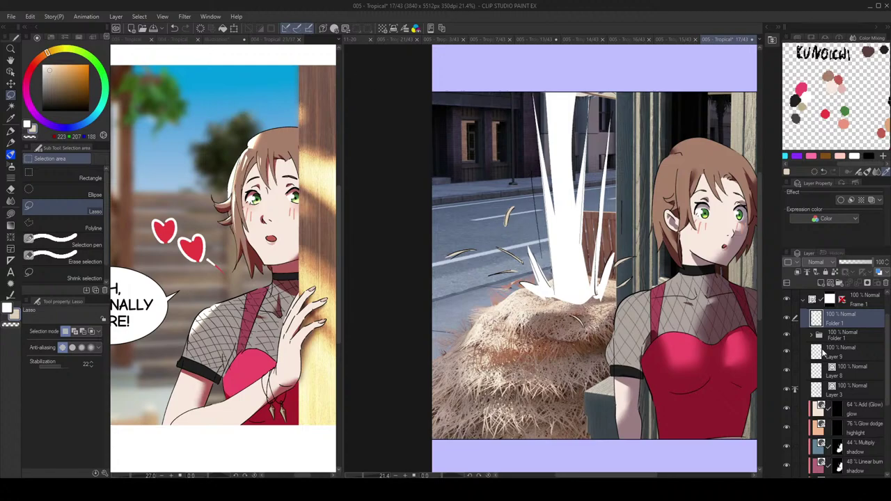
Step: Hide the original Folder 1 and apply a blur filter to the flattened splash copy, entering a value of 90
left_click(788, 335)
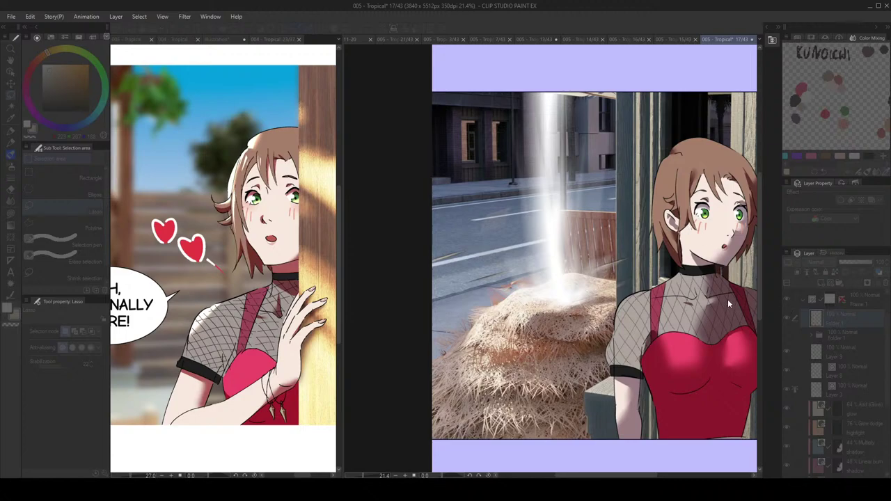
left_click(711, 324)
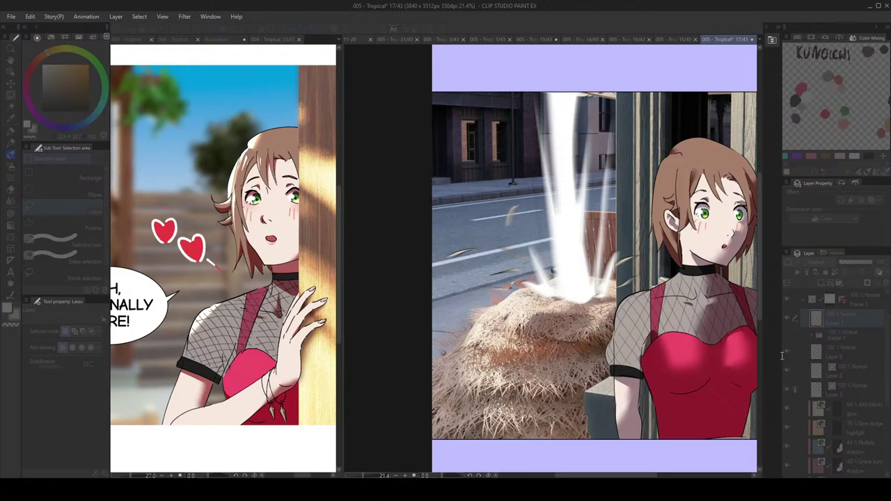
type("90")
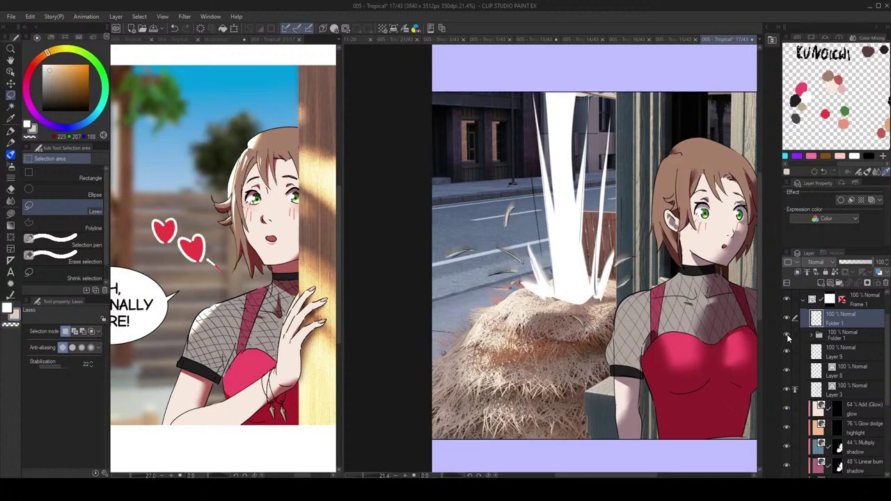
Step: Lower the original splash Folder 1's opacity to roughly half, compare it over the panel, and leave the folder hidden
scroll(637, 307, "down", 3)
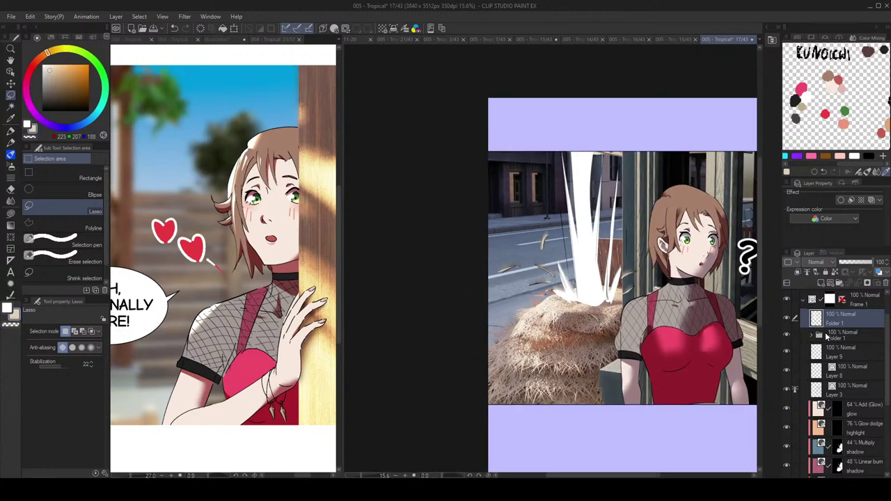
left_click(822, 336)
left_click_drag(867, 265, 861, 268)
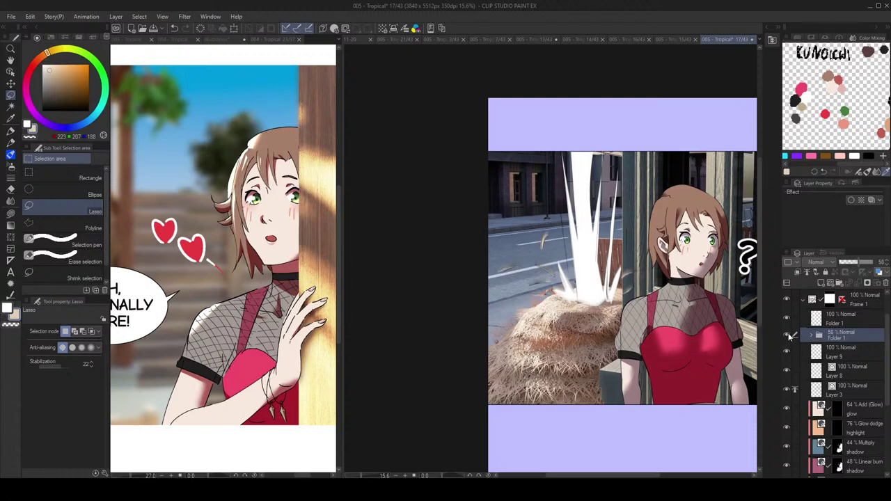
key("ctrl+plus")
key("ctrl+minus")
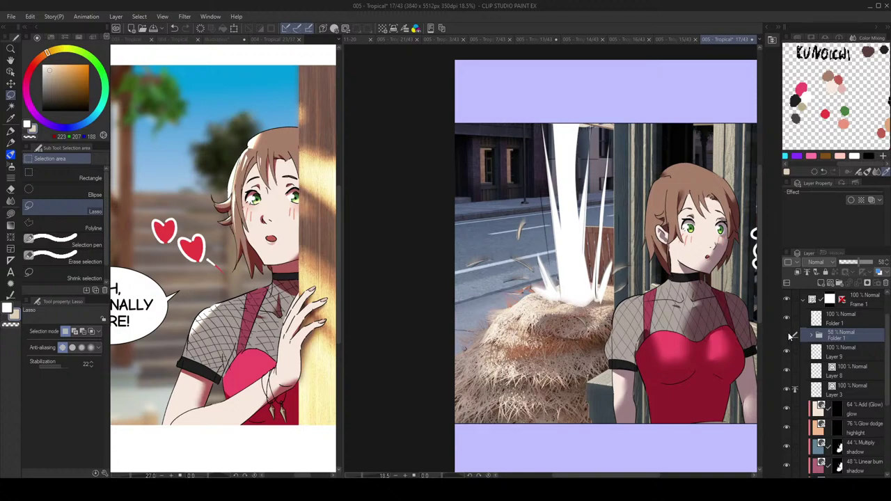
left_click(789, 336)
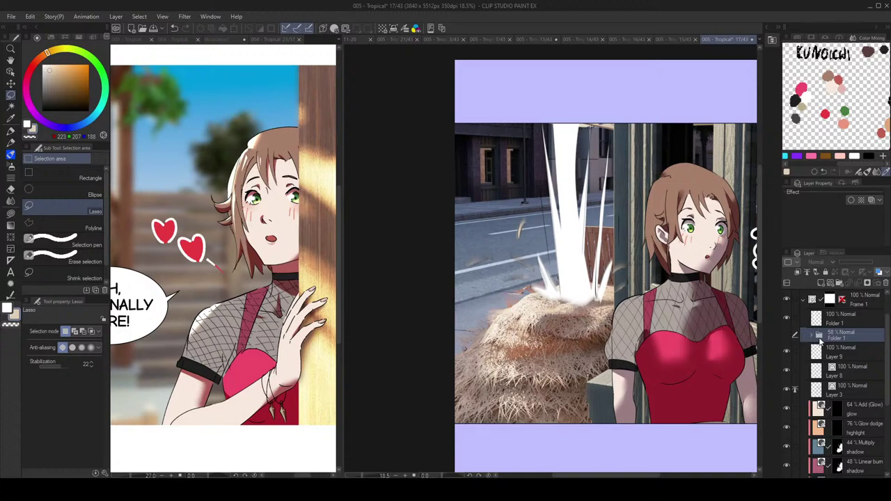
Step: Duplicate the street background layer 0003 and rasterize the copy by merging it with a new empty layer
scroll(819, 344, "down", 3)
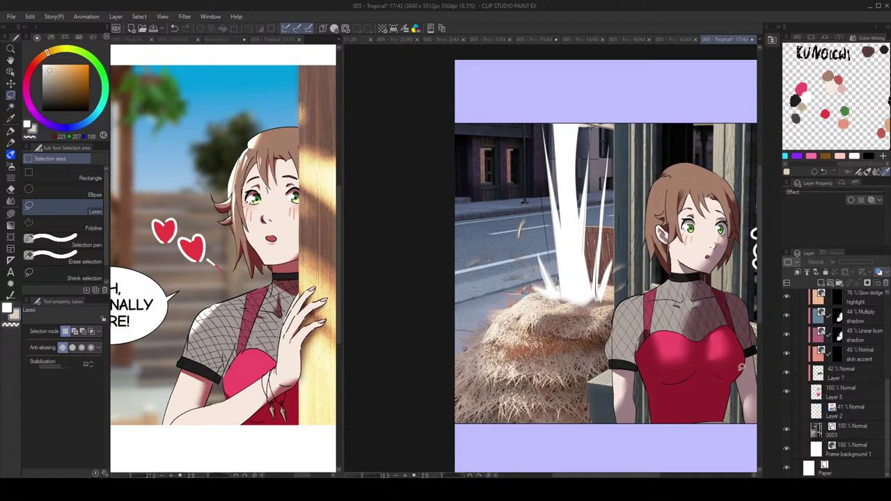
key("ctrl+minus")
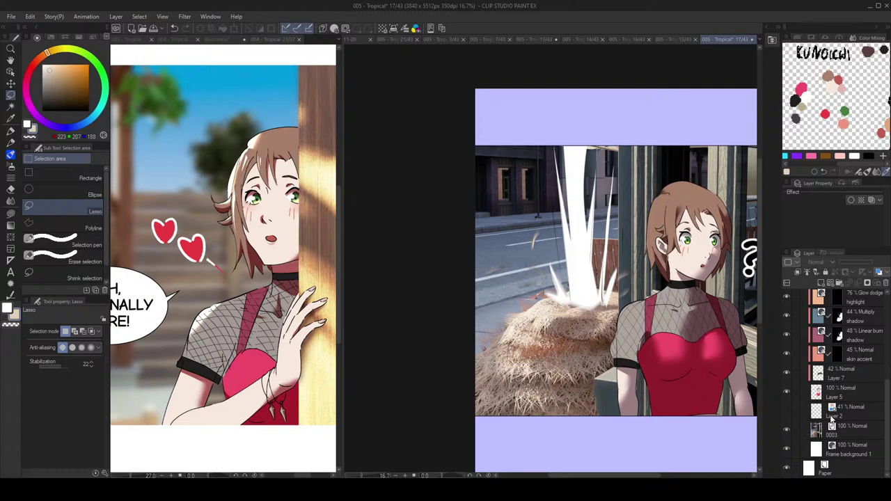
left_click(788, 431)
left_click(789, 431)
left_click(858, 426)
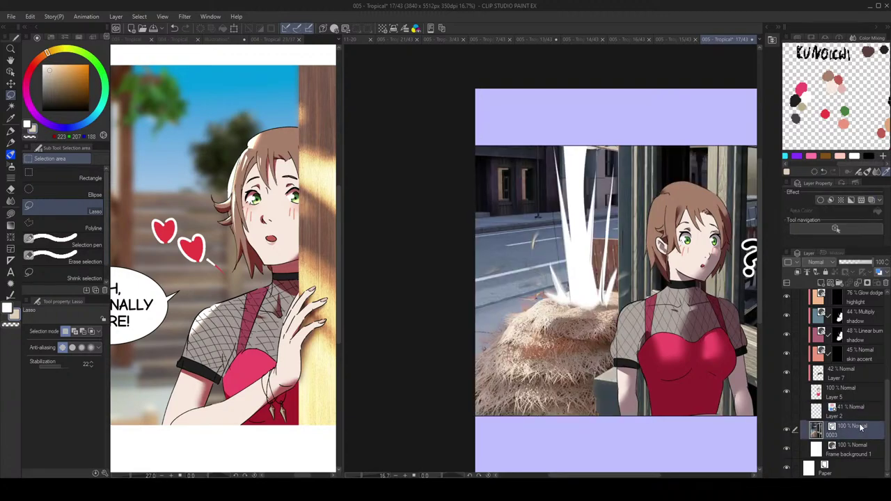
key("ctrl+v")
left_click(821, 282)
key("ctrl+e")
left_click_drag(722, 313, 683, 295)
scroll(656, 217, "down", 3)
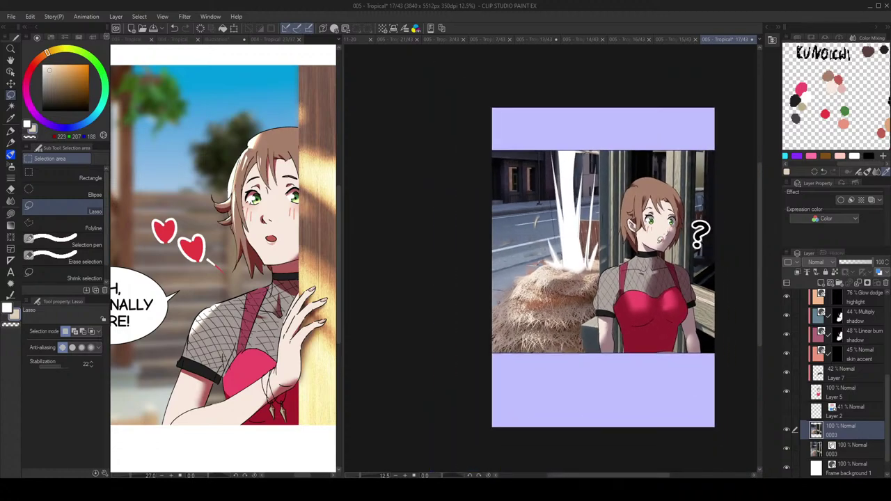
Step: Compare the bounds and framing of the rasterized 0003 background copy with those of the original 0003 layer
key("ctrl+t")
scroll(620, 234, "up", 2)
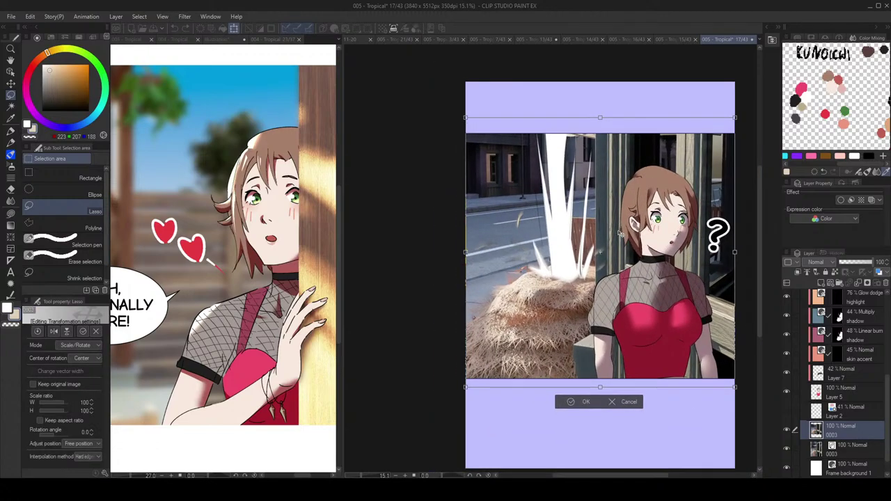
key("Return")
left_click(788, 448)
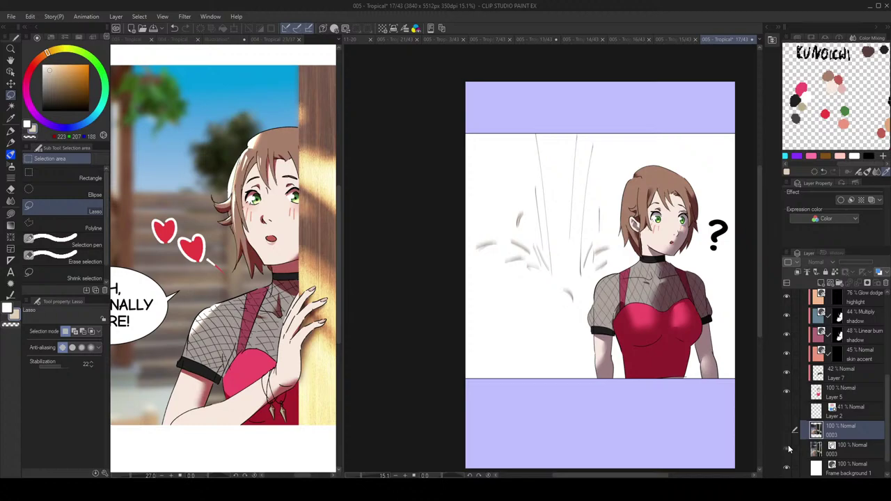
left_click(787, 449)
left_click(845, 449)
key("ctrl+t")
scroll(674, 305, "down", 2)
key("Return")
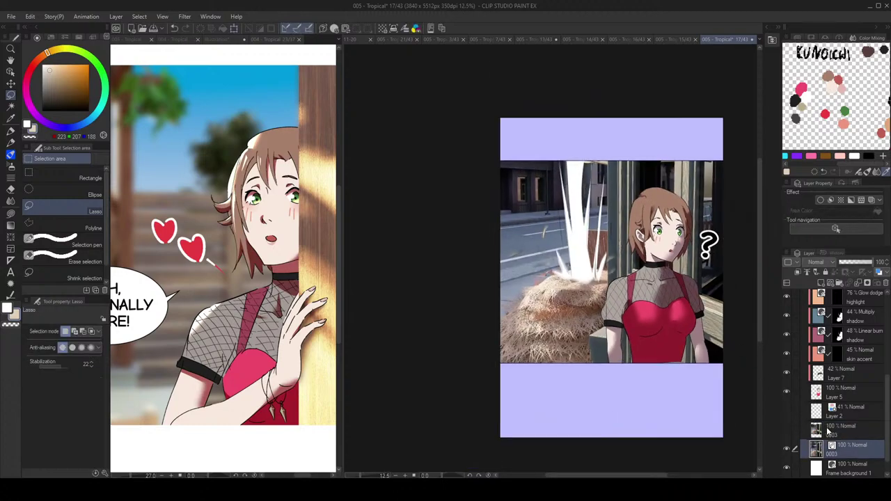
left_click(828, 432)
key("ctrl+t")
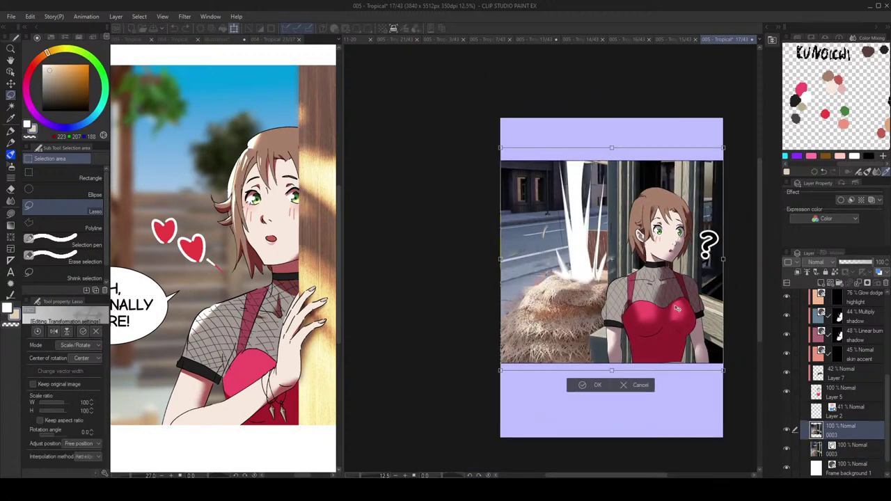
scroll(676, 309, "up", 1)
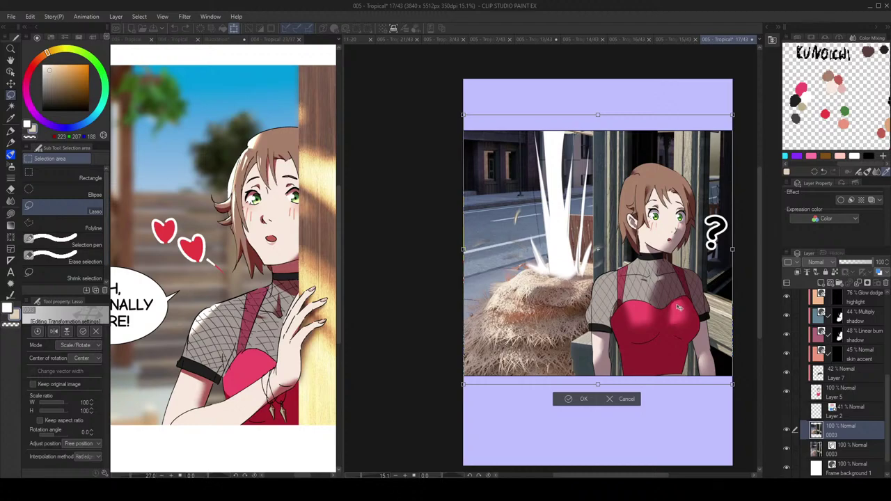
key("Return")
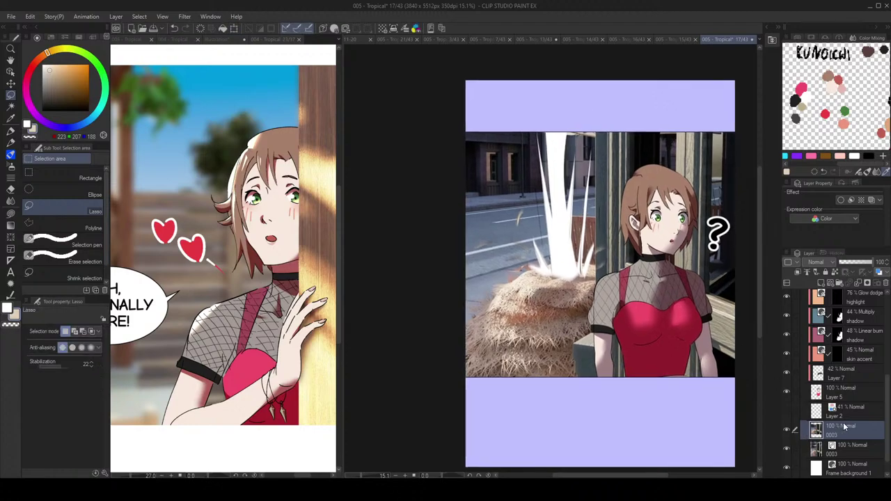
Step: Apply a radial blur to the rasterized 0003 background copy, centred beside the woman's shoulder near the haystack
key("ctrl+t")
key("Return")
left_click(290, 75)
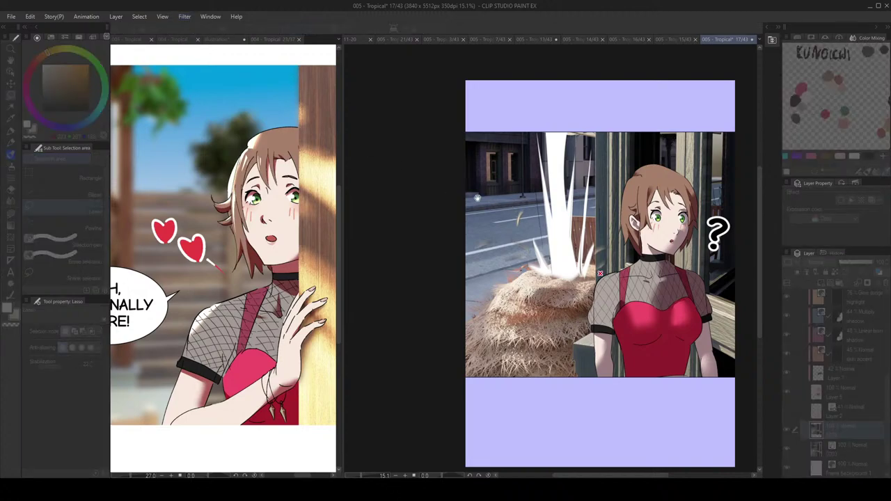
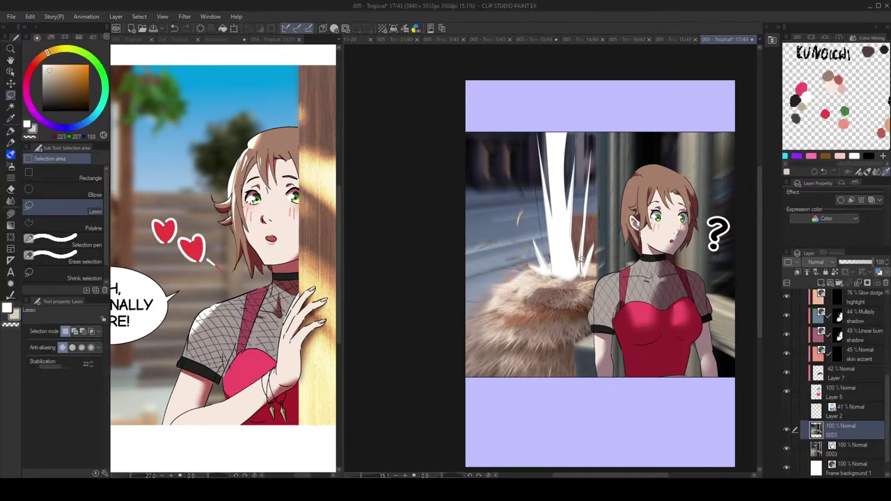
Step: Add a layer mask to the blurred 0003 copy and choose the Soft airbrush with transparent colour for editing the mask
key("ctrl+minus")
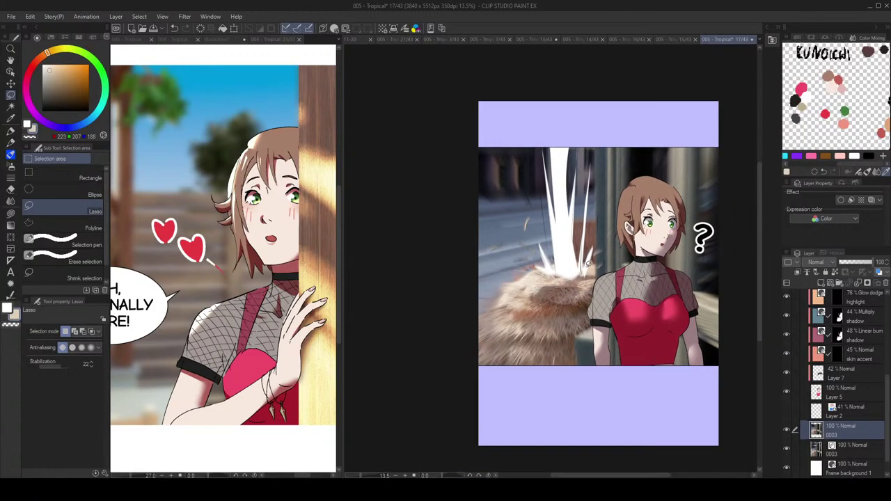
scroll(591, 261, "up", 2)
left_click_drag(610, 274, 598, 268)
scroll(593, 263, "down", 2)
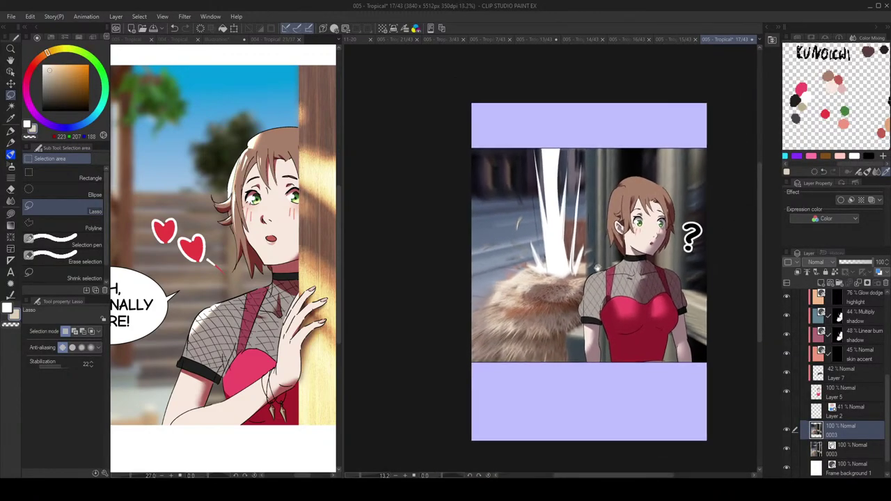
scroll(636, 306, "up", 1)
left_click(867, 284)
key("b")
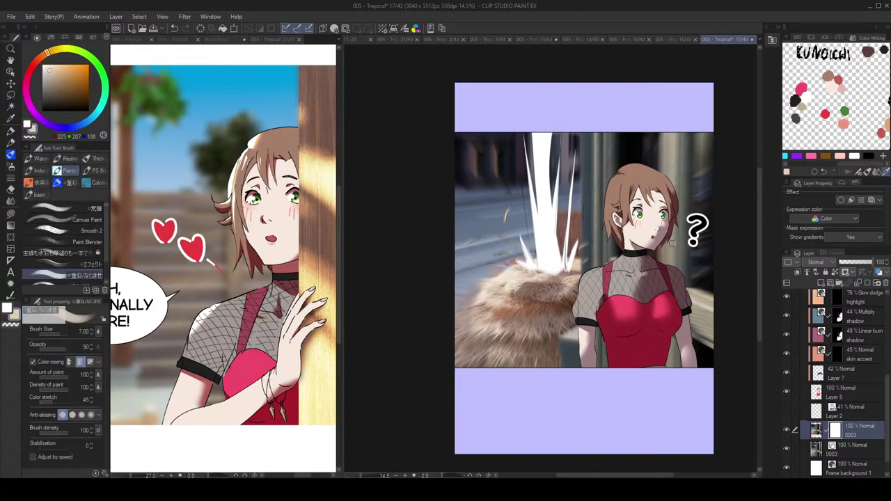
key("b")
left_click_drag(672, 242, 655, 238)
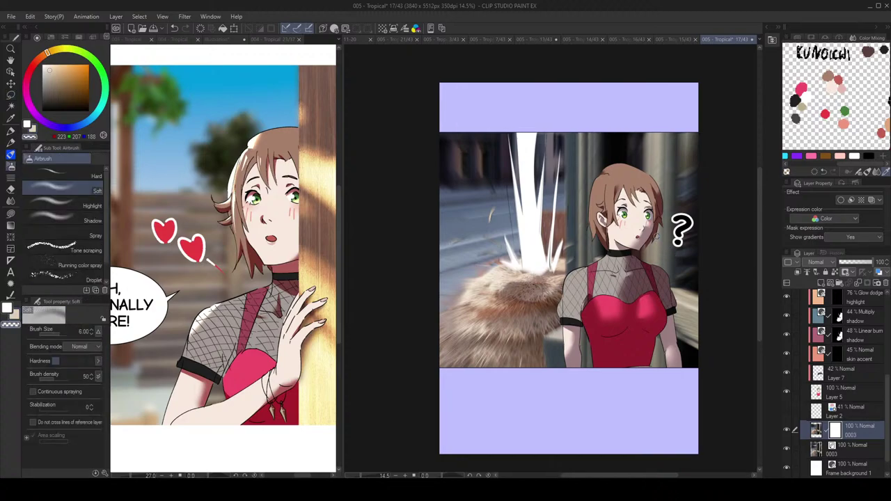
Step: Enlarge the Soft airbrush to 60 and mask out the blur over the door frame behind the woman and question mark
key("bracketright")
key("bracketright")
key("bracketright")
key("bracketright")
key("bracketright")
key("bracketright")
key("bracketright")
key("bracketright")
key("bracketright")
key("bracketright")
key("bracketright")
key("bracketright")
mouse_move(702, 122)
left_mouse_down()
mouse_move(681, 316)
mouse_move(649, 166)
mouse_move(697, 262)
mouse_move(621, 117)
mouse_move(604, 289)
mouse_move(656, 362)
left_mouse_up()
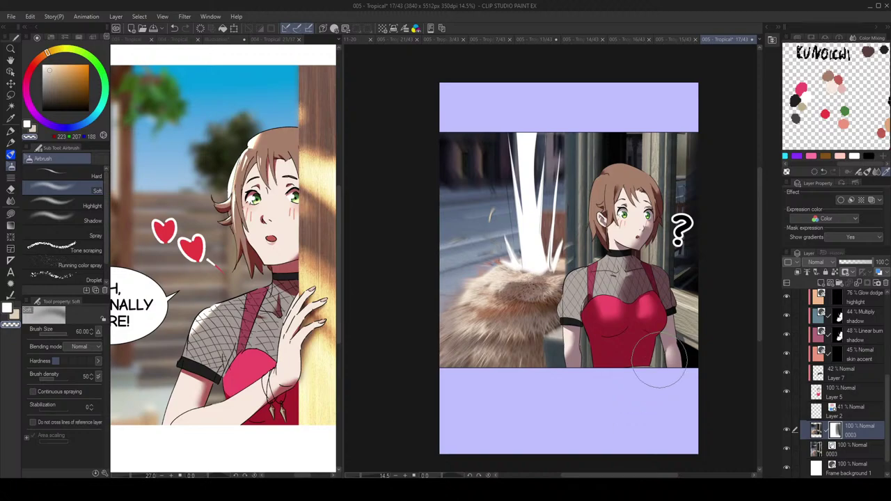
left_click_drag(651, 132, 654, 316)
Step: Paint part of the background blur back in on the mask around the door frame and question mark
key("c")
left_click_drag(647, 150, 649, 385)
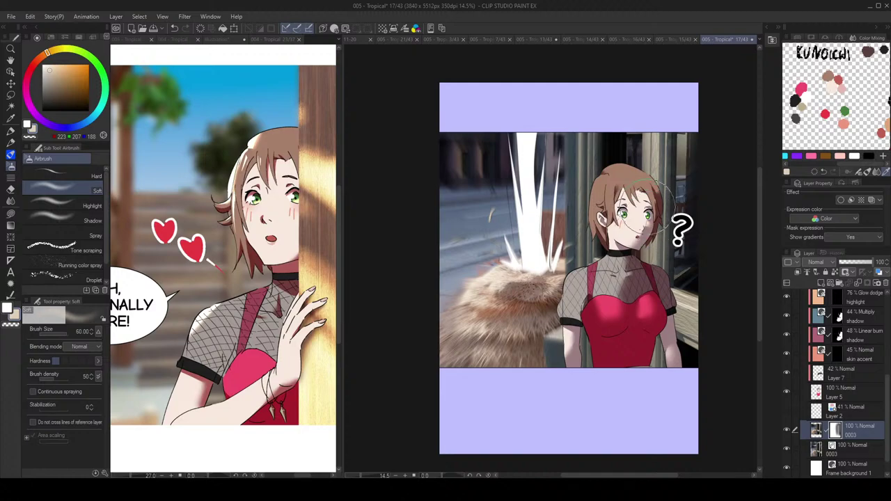
scroll(682, 294, "down", 1)
key("h")
key("h")
left_click_drag(696, 246, 697, 250)
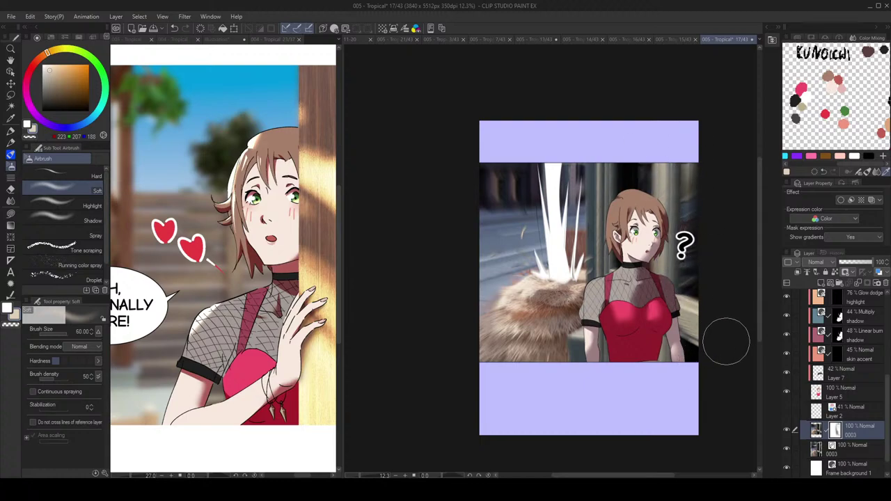
Step: Mask away the blur over the street, dark building and door frame, keeping it mainly on the haystack
key("c")
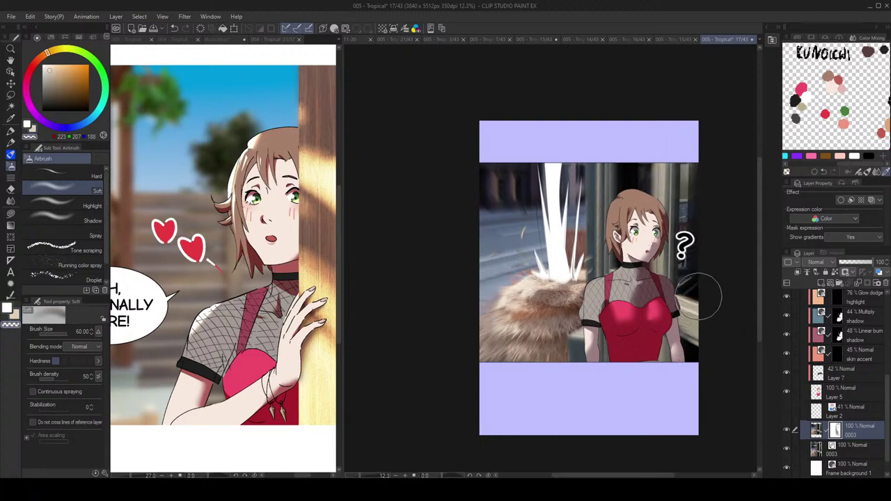
mouse_move(508, 175)
left_mouse_down()
mouse_move(507, 156)
mouse_move(530, 227)
left_mouse_up()
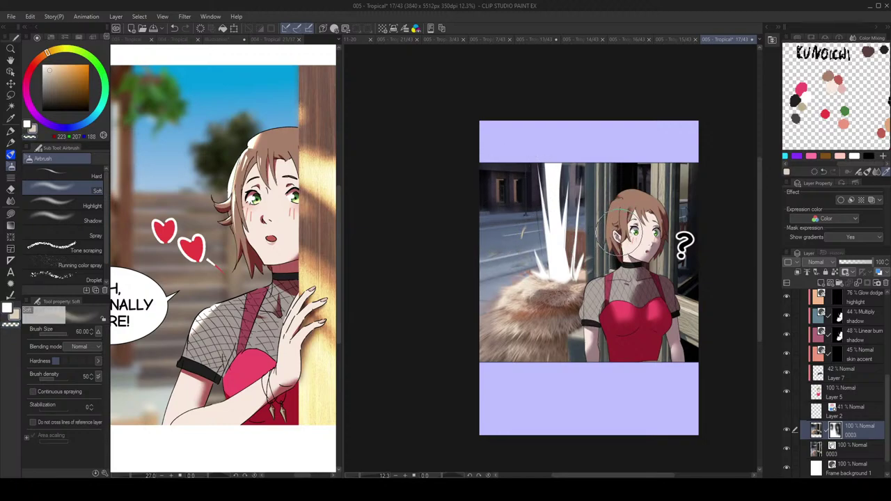
scroll(627, 259, "down", 1)
left_click_drag(661, 277, 665, 259)
scroll(650, 252, "up", 1)
left_click_drag(726, 295, 755, 326)
Step: Select the flattened Folder 1 splash copy and apply a blur filter that streaks the splash outward
scroll(846, 368, "up", 5)
left_click(788, 355)
left_click(787, 356)
left_click(839, 359)
scroll(605, 281, "up", 2)
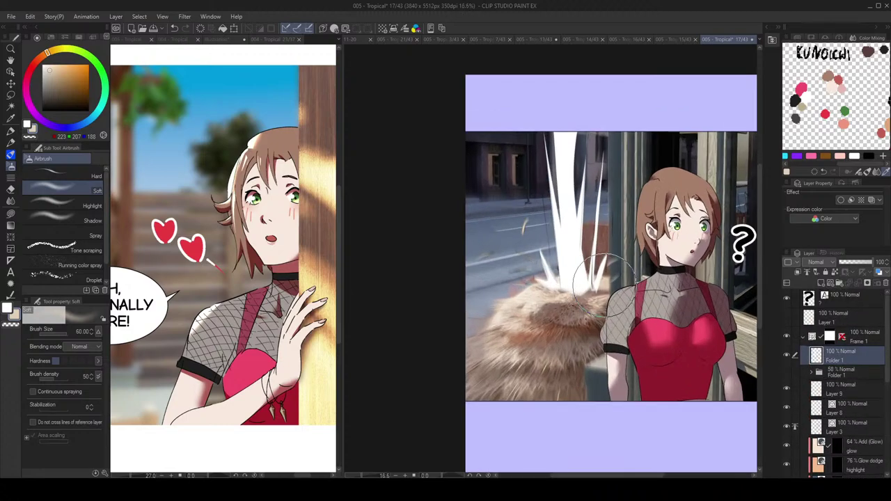
scroll(610, 275, "down", 2)
scroll(685, 370, "up", 1)
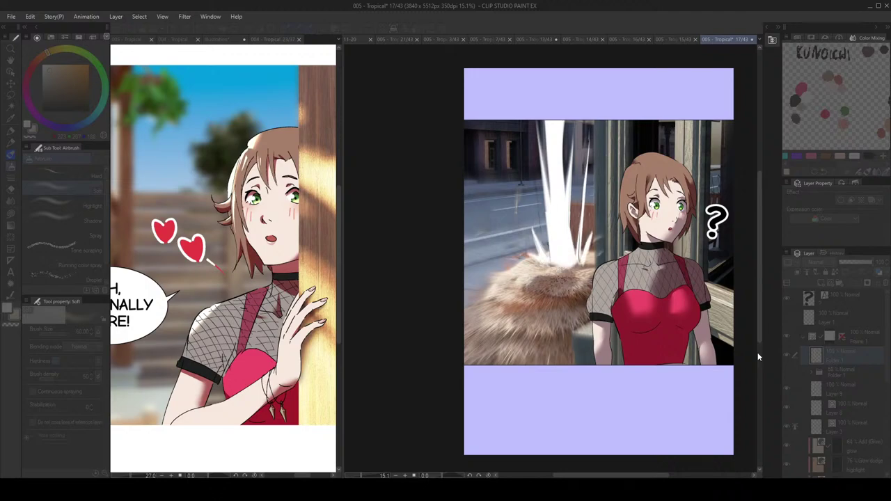
left_click(862, 340)
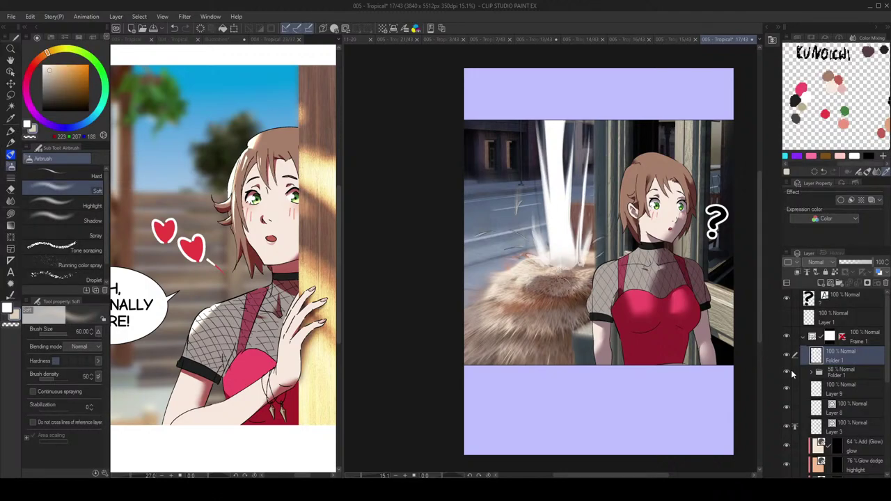
Step: Open the 58% splash Folder 1 and add a layer mask to its Layer 6
key("ctrl+minus")
left_click(818, 374)
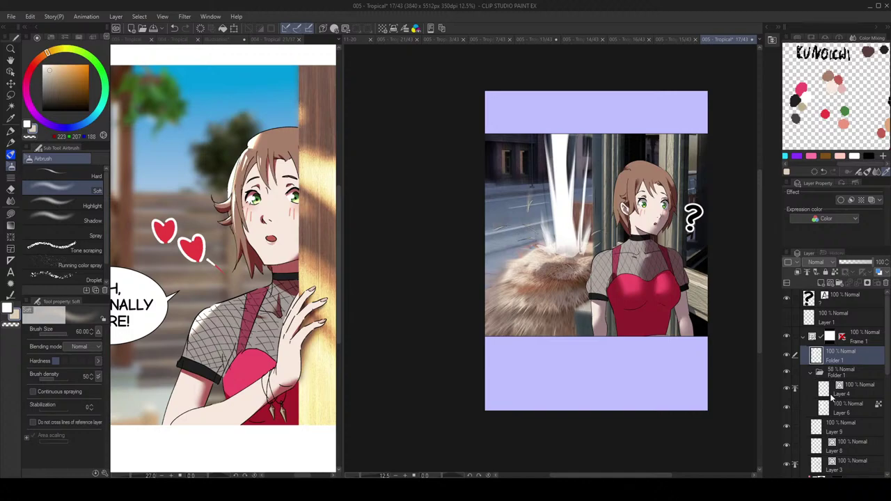
left_click(844, 410)
left_click(867, 284)
key("b")
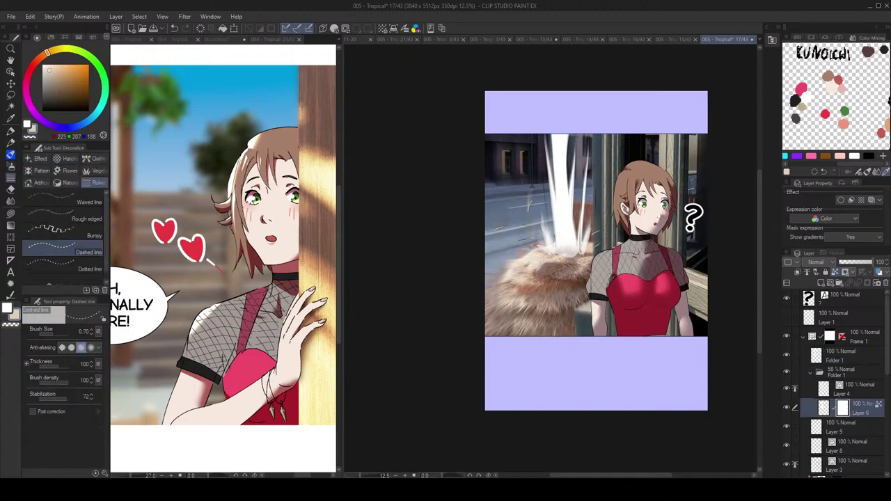
Step: Fade the base of the splash into the haystack on Layer 6's mask using the Soft airbrush at size 20
scroll(590, 267, "up", 4)
key("b")
left_click_drag(561, 257, 570, 263)
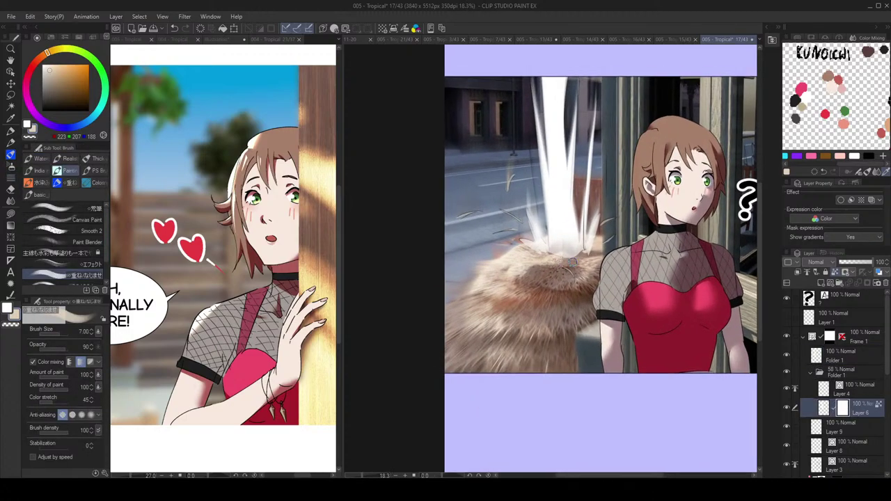
key("b")
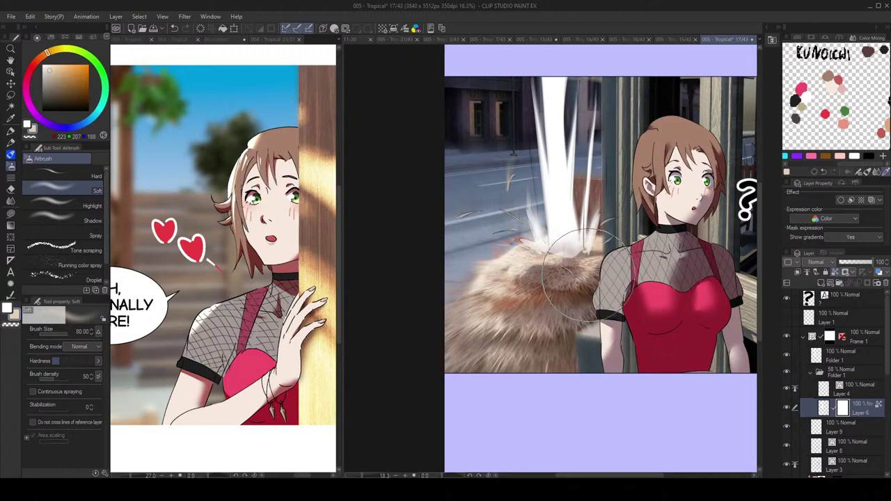
key("bracketleft")
key("bracketleft")
left_click_drag(563, 259, 564, 262)
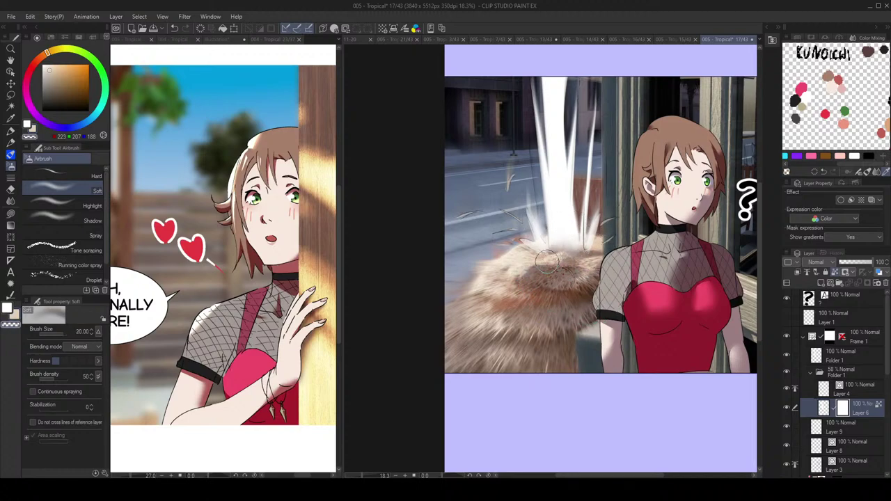
Step: Save page 17 and examine how the splash and blurred background work together in the panel
scroll(564, 261, "down", 3)
scroll(617, 184, "up", 1)
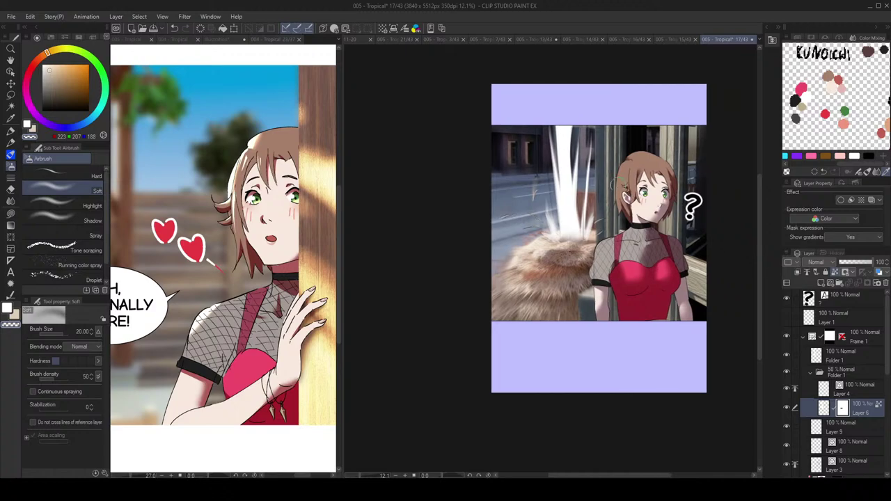
scroll(606, 236, "up", 2)
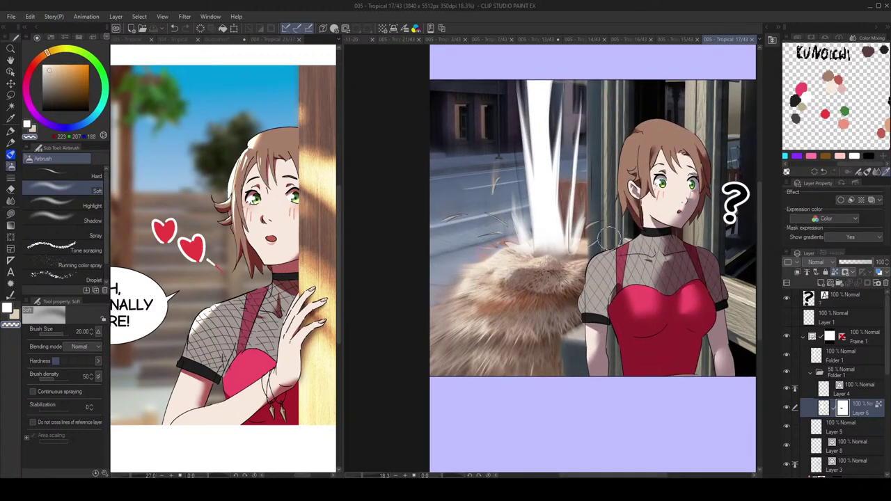
scroll(620, 235, "down", 1)
left_click_drag(620, 237, 632, 207)
scroll(602, 217, "down", 1)
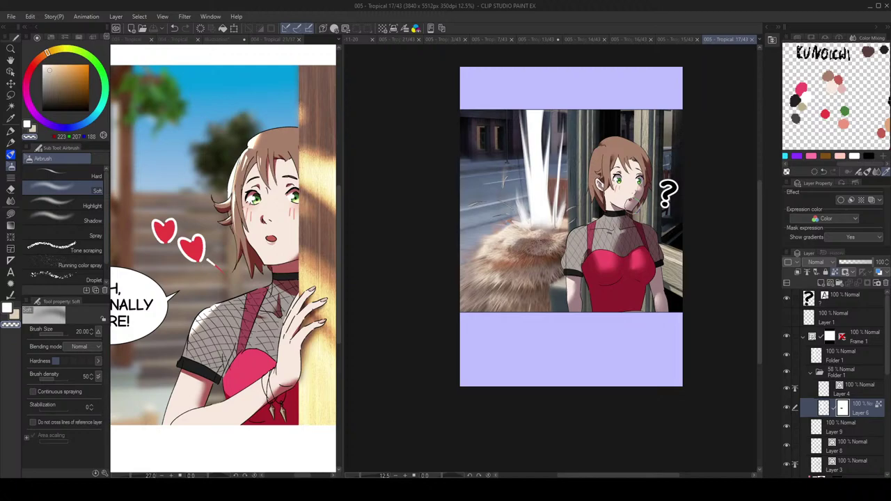
scroll(620, 206, "up", 1)
scroll(627, 202, "down", 1)
scroll(647, 199, "down", 1)
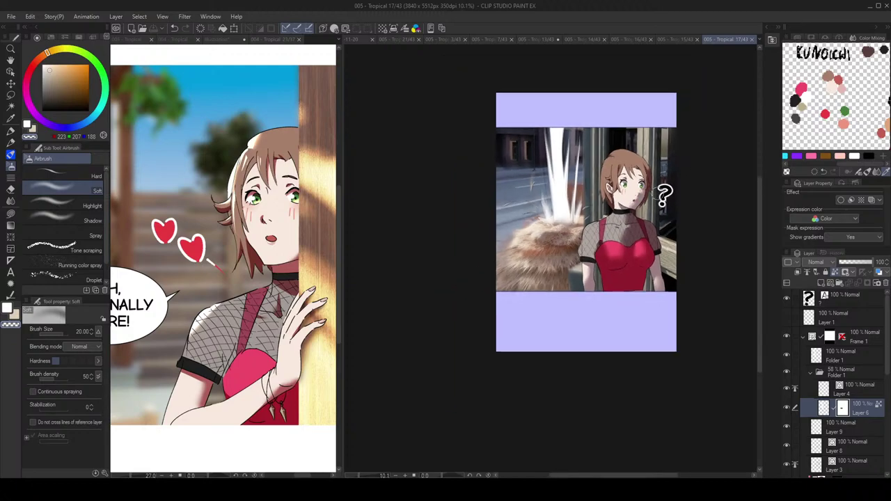
Step: Select the question mark text and change its fill to white and its border edge colour to black
key("o")
left_click(665, 195)
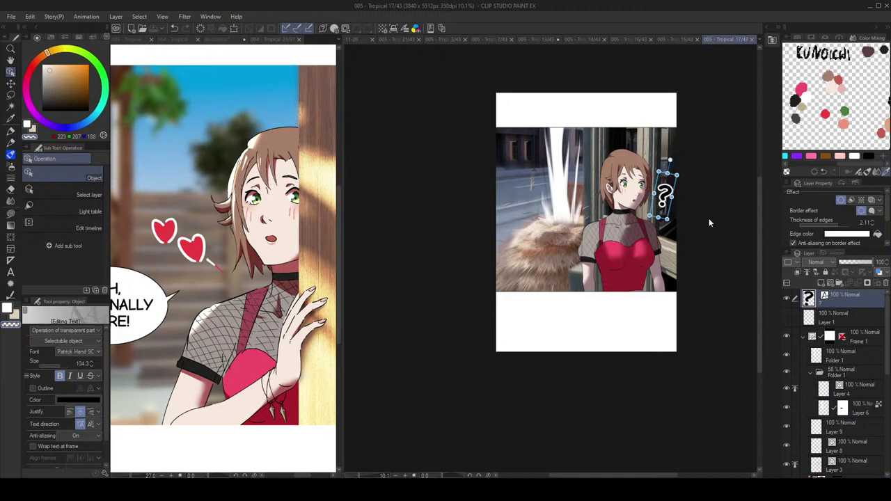
scroll(709, 218, "down", 1)
scroll(710, 221, "up", 2)
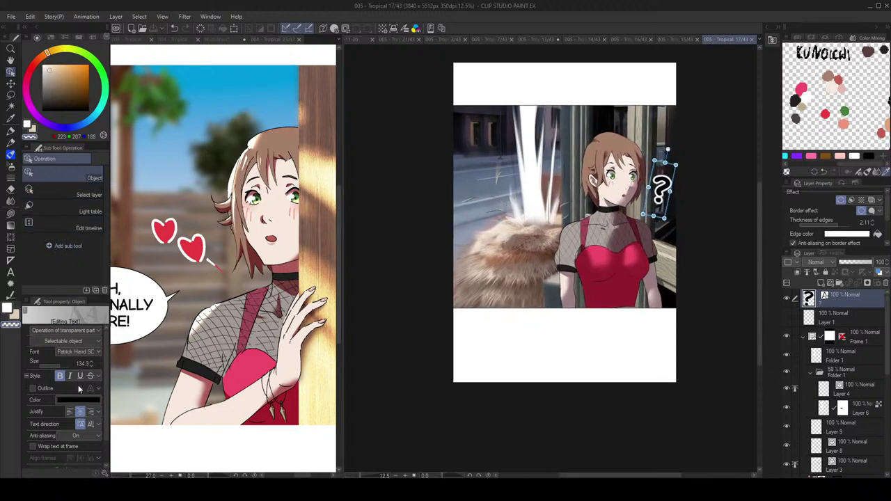
left_click(836, 173)
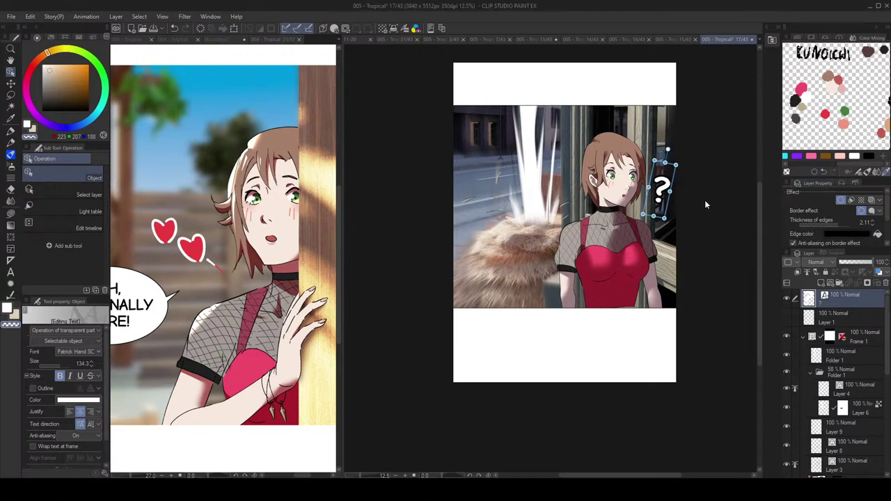
Step: Try a yellow fill on the question mark text beside the woman
scroll(706, 202, "down", 1)
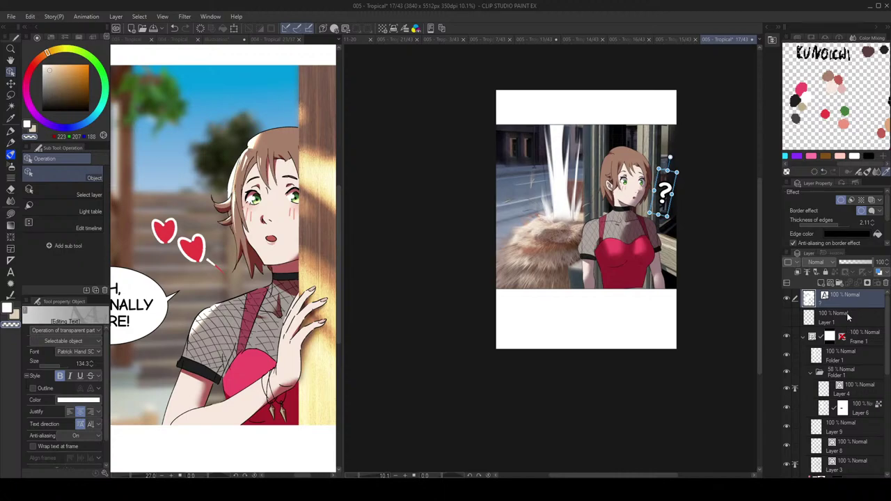
left_click(847, 317)
scroll(677, 258, "down", 2)
key("h")
key("h")
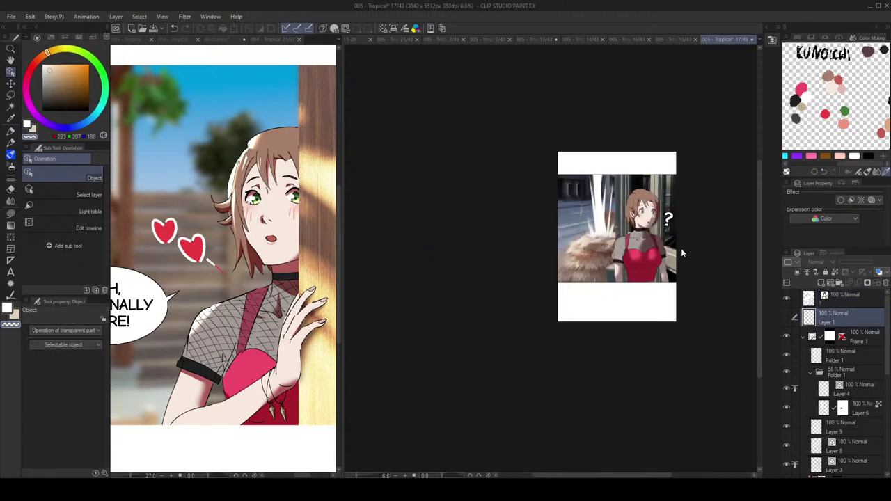
scroll(682, 253, "up", 4)
left_click(663, 195)
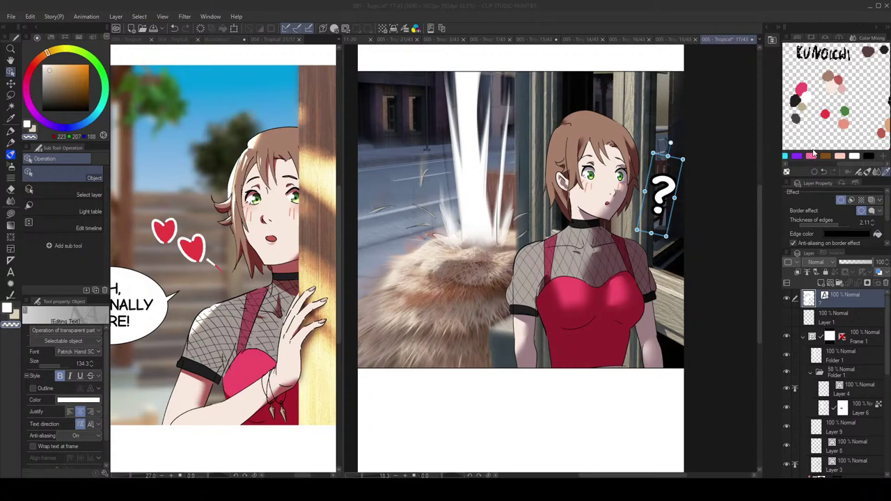
left_click(824, 172)
scroll(659, 248, "down", 3)
left_click_drag(674, 250, 684, 235)
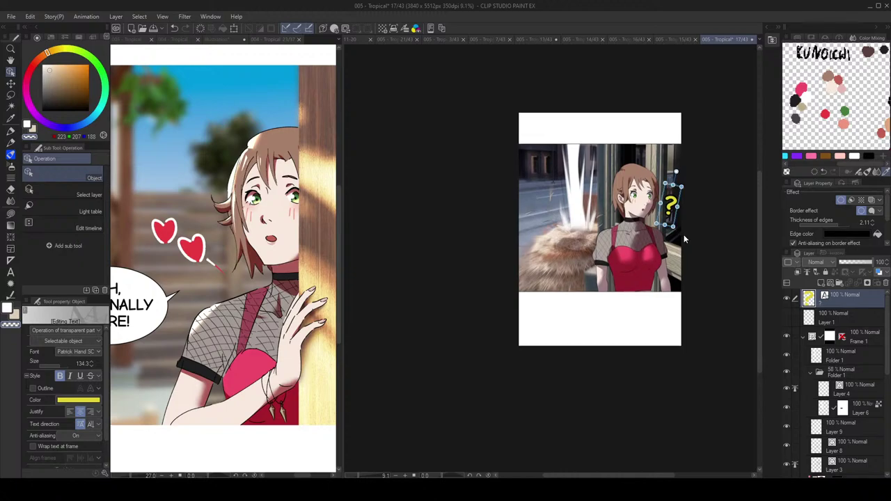
key("ctrl+z")
Step: Enlarge the question mark text to about size 159 and reposition it beside the woman's shoulder
scroll(682, 214, "up", 1)
left_click_drag(662, 177, 651, 148)
left_click_drag(674, 193, 667, 215)
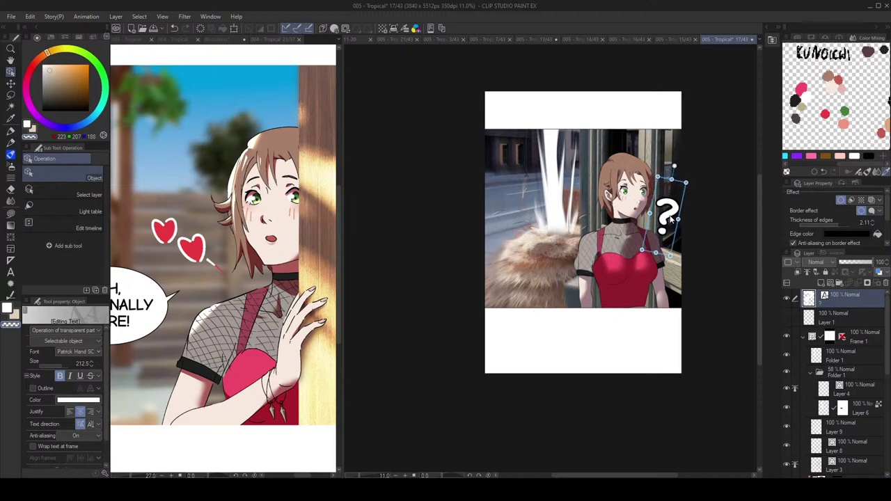
left_click(851, 322)
scroll(668, 248, "down", 3)
left_click_drag(712, 243, 715, 226)
scroll(689, 207, "up", 2)
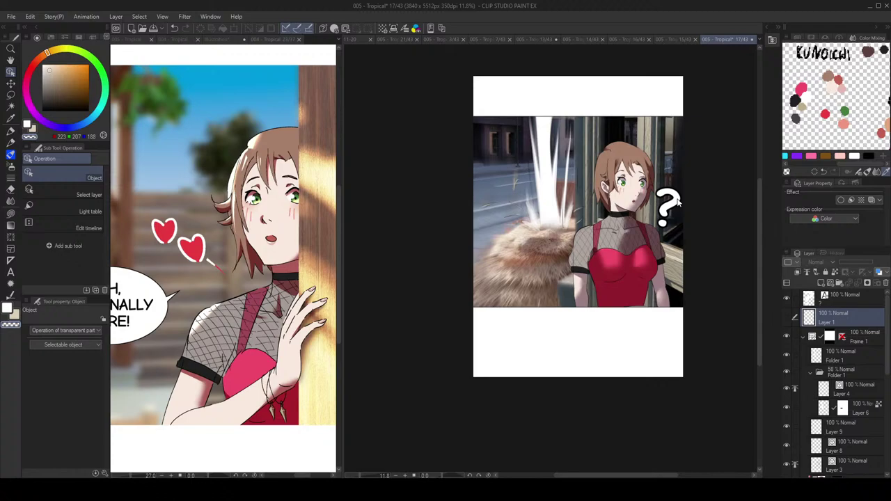
left_click(675, 203)
left_click_drag(690, 170, 673, 210)
key("ctrl+z")
scroll(672, 210, "up", 1)
Step: Try to place a white rounded balloon behind the question mark
left_click(10, 271)
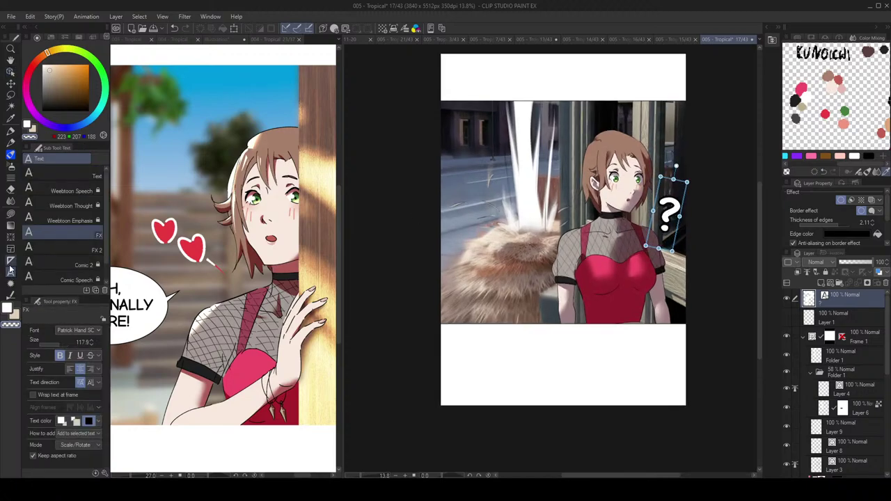
left_click(11, 283)
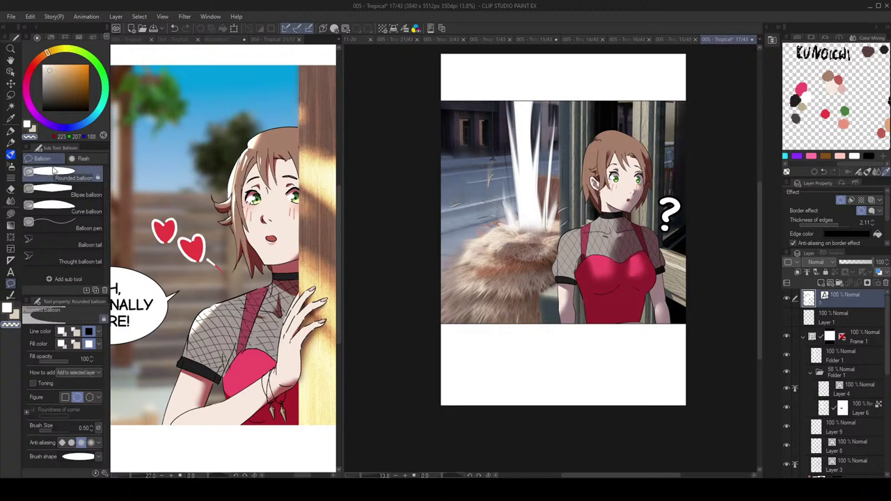
scroll(689, 216, "up", 2)
left_click_drag(615, 171, 677, 248)
scroll(675, 246, "down", 2)
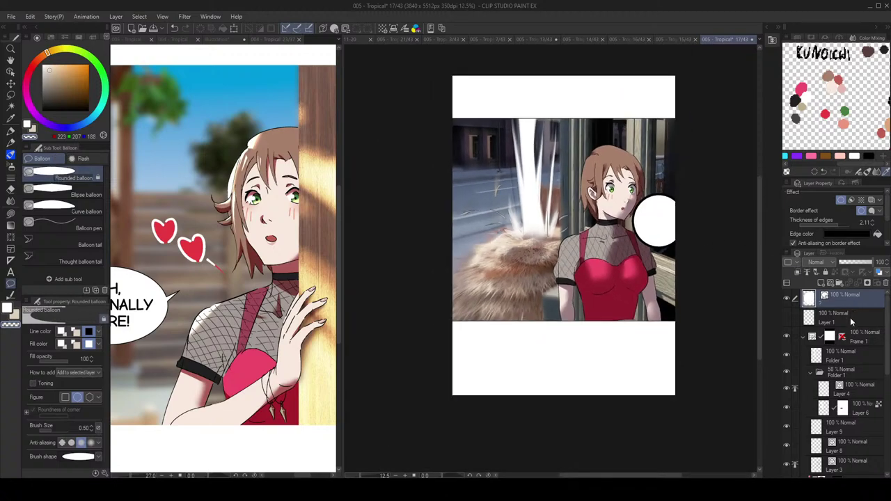
key("ctrl+z")
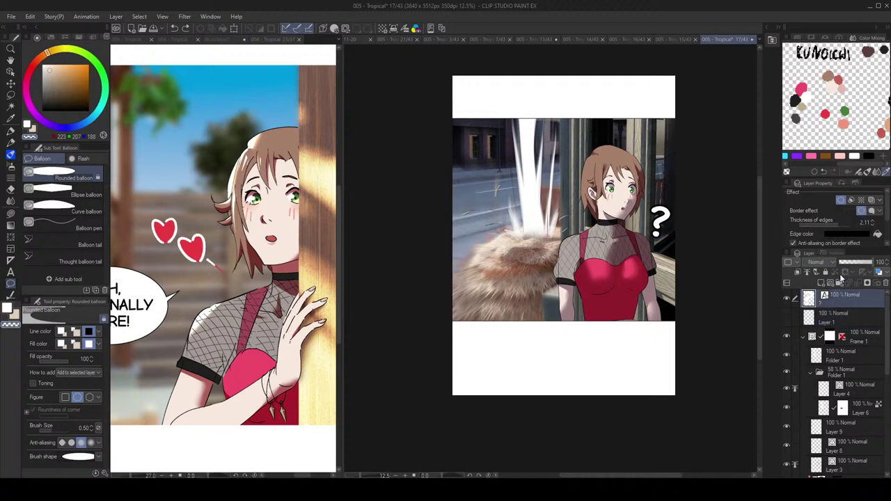
left_click(851, 312)
left_click_drag(638, 192, 683, 247)
key("ctrl+z")
Step: Tilt the question mark text slightly further clockwise and save page 17
scroll(659, 223, "down", 2)
scroll(659, 222, "up", 4)
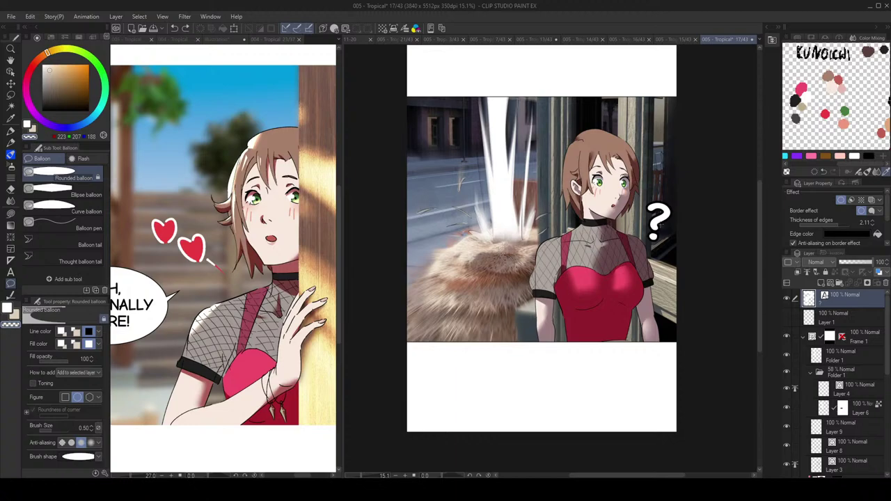
scroll(702, 236, "down", 3)
key("h")
key("h")
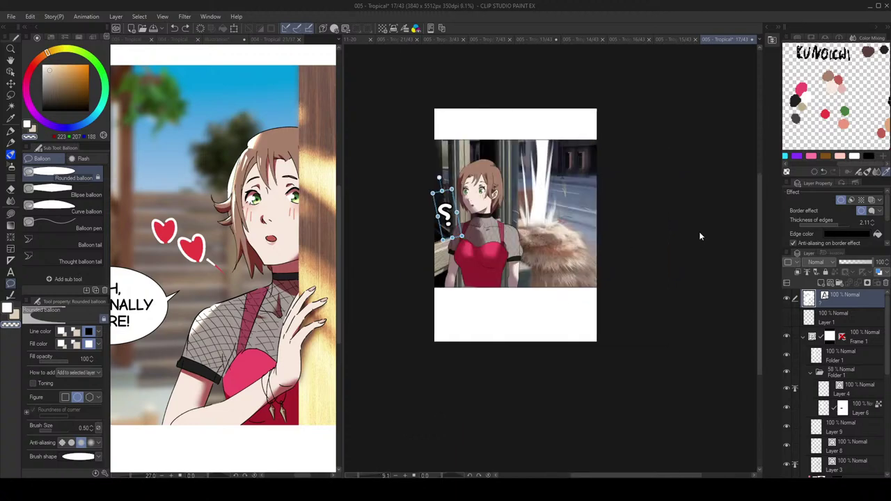
scroll(667, 231, "up", 2)
key("o")
left_click(644, 188)
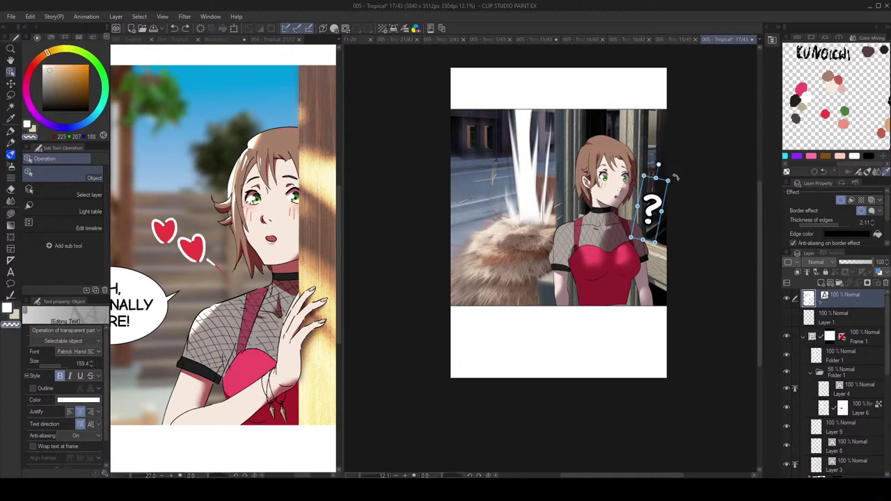
left_click(849, 322)
left_click_drag(661, 247, 671, 244)
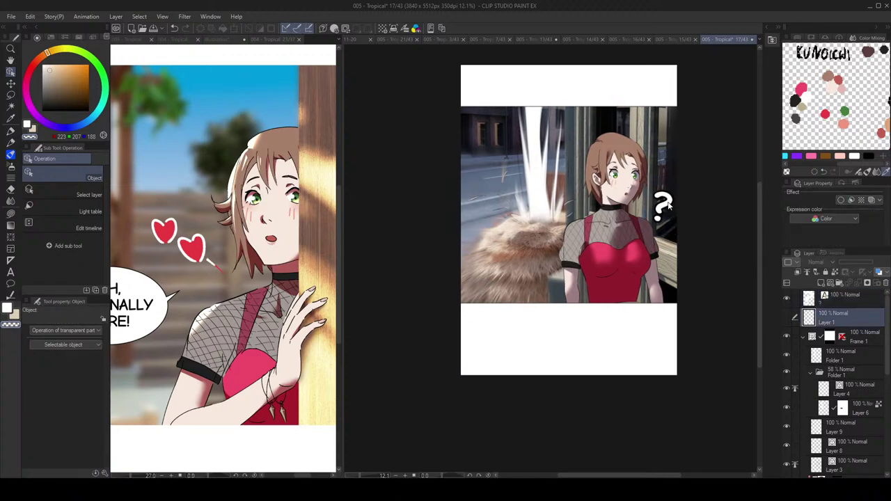
left_click(670, 202)
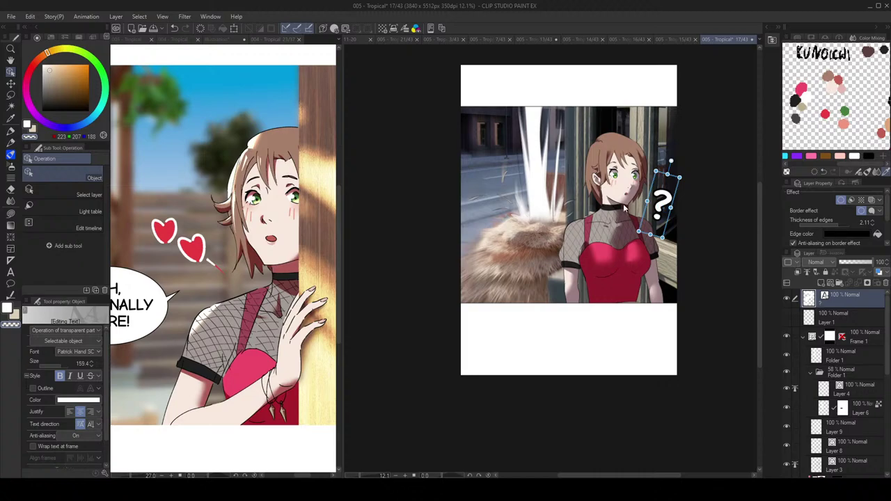
Step: Review how page 17 reads among its neighbouring pages in the 005 - Tropical story overview
left_click(129, 39)
scroll(216, 212, "down", 3)
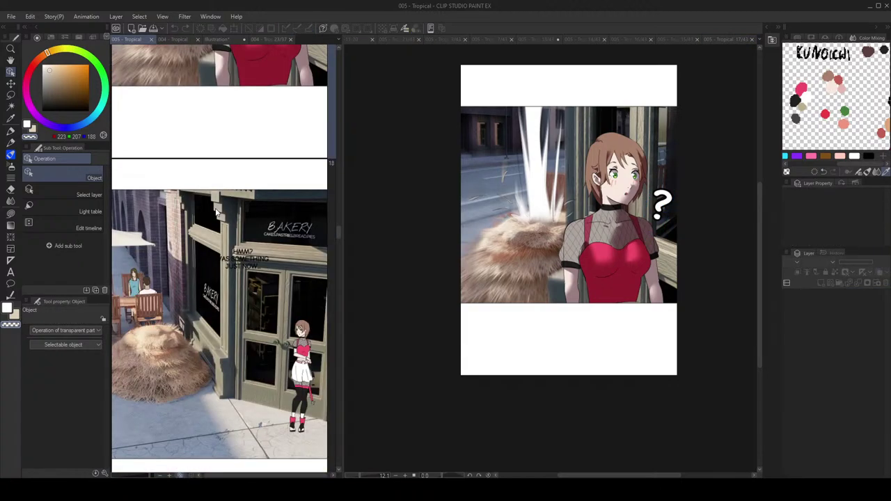
scroll(218, 213, "up", 4)
scroll(213, 231, "up", 3)
scroll(216, 233, "down", 8)
scroll(218, 233, "up", 2)
scroll(217, 237, "up", 5)
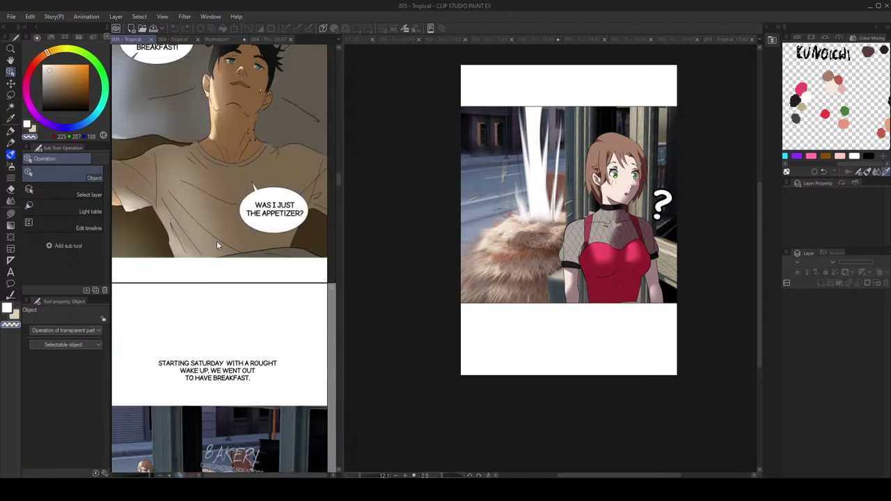
scroll(218, 244, "down", 9)
scroll(218, 244, "down", 10)
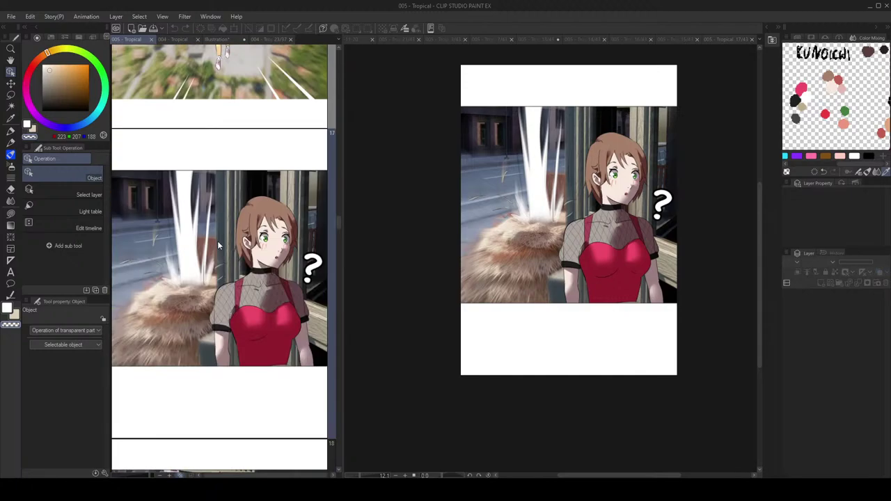
scroll(217, 241, "up", 4)
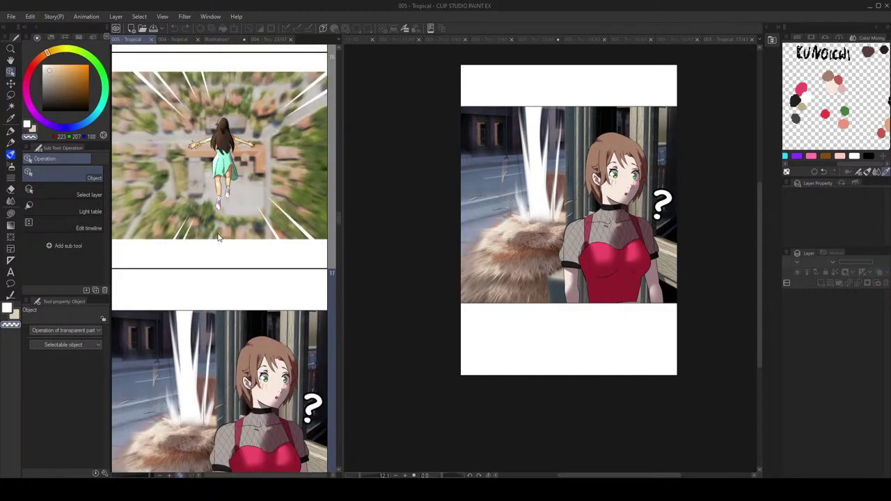
scroll(218, 237, "down", 1)
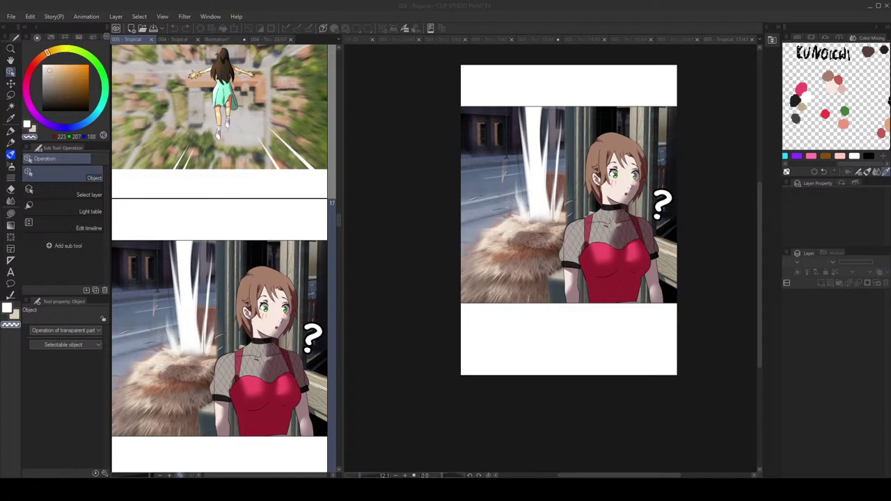
scroll(240, 299, "down", 1)
Step: Add the sound-effect text "WHOOSH" on page 17, shrink it to about size 56 and place it tilted upward above the haystack's edge
left_click(450, 219)
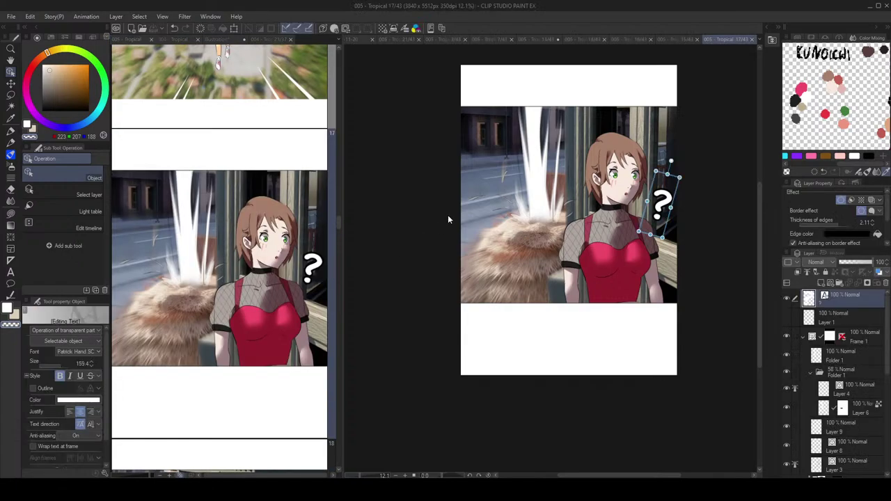
scroll(500, 232, "up", 2)
scroll(531, 245, "up", 1)
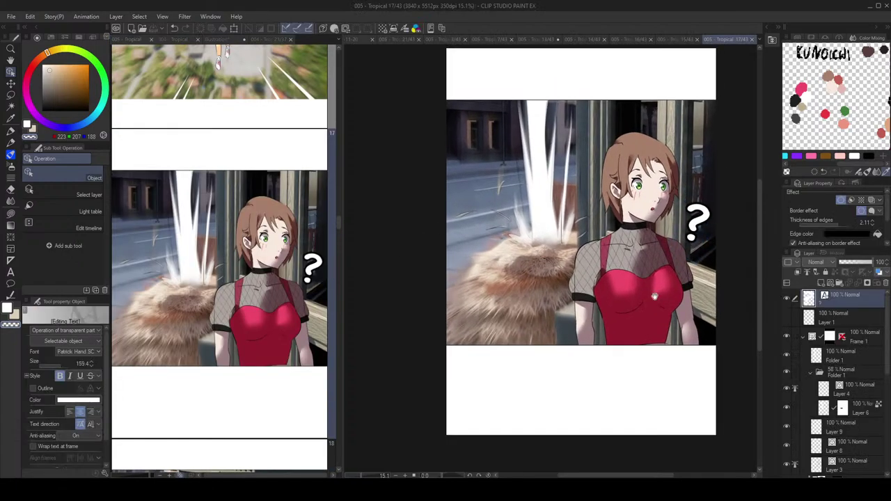
left_click(11, 272)
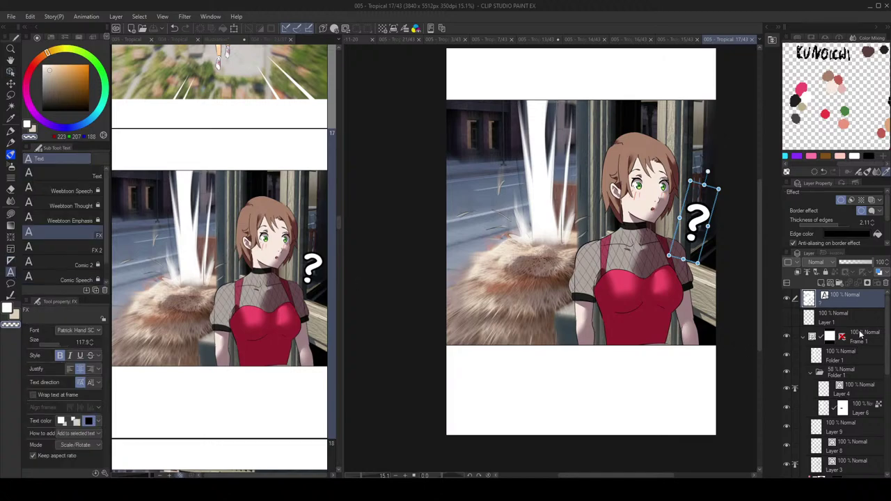
left_click(853, 321)
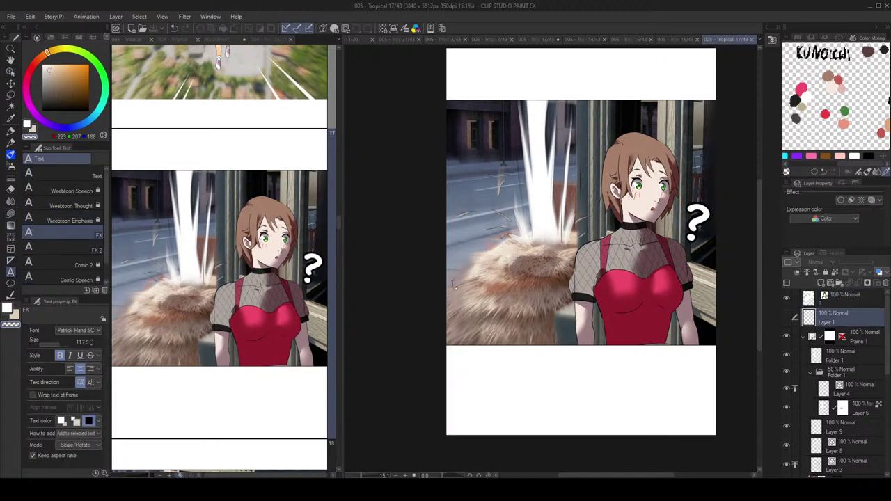
left_click(487, 236)
type("WHOOSH")
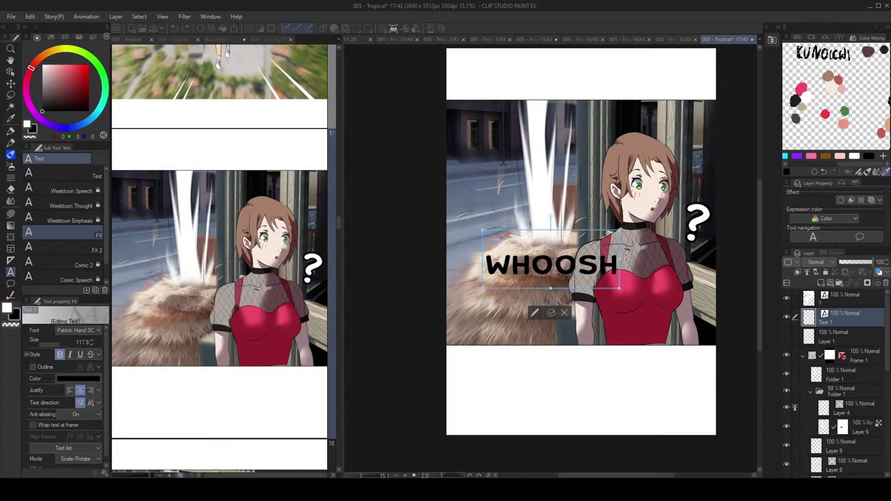
left_click(551, 314)
left_click_drag(630, 251, 524, 222)
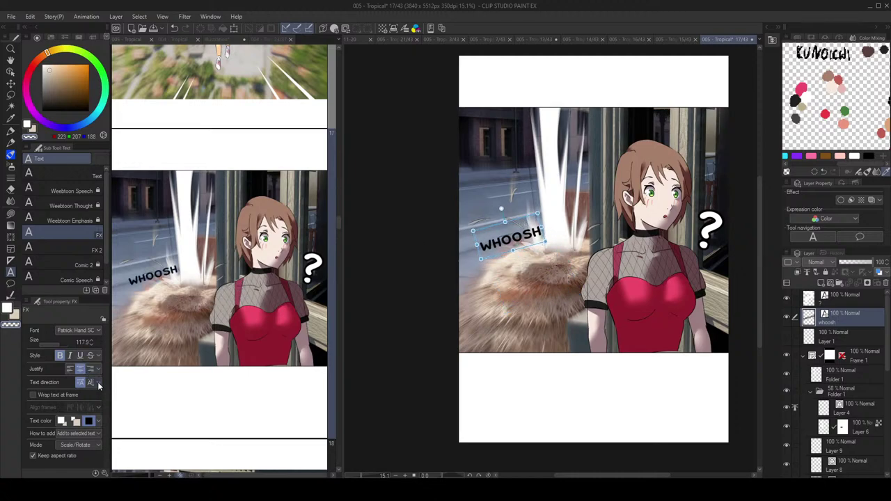
Step: Try the vertical text direction on the WHOOSH text
left_click(512, 238)
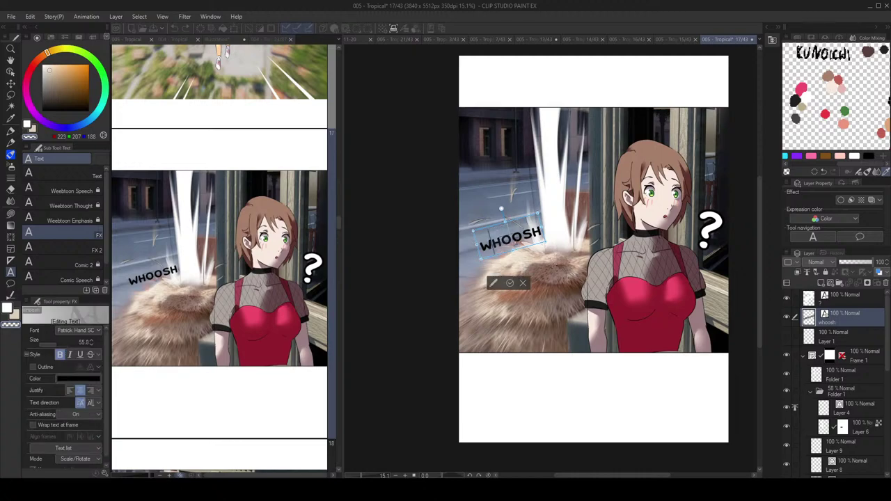
left_click(869, 156)
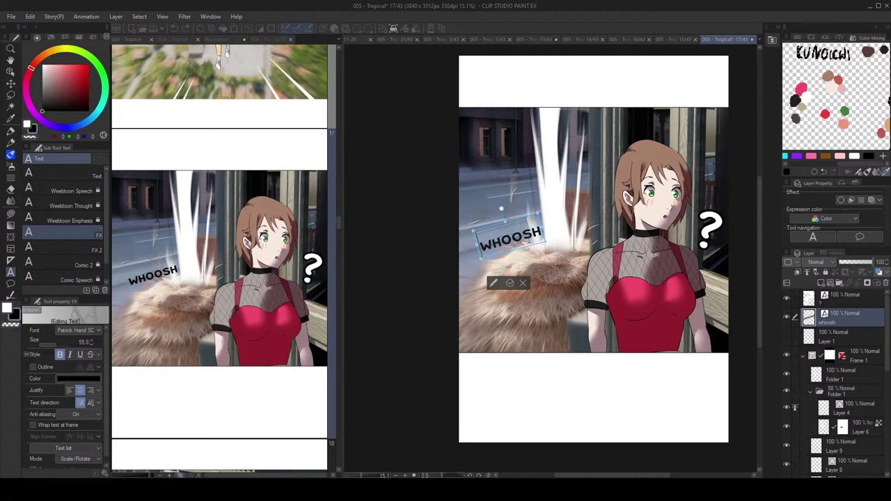
left_click(90, 403)
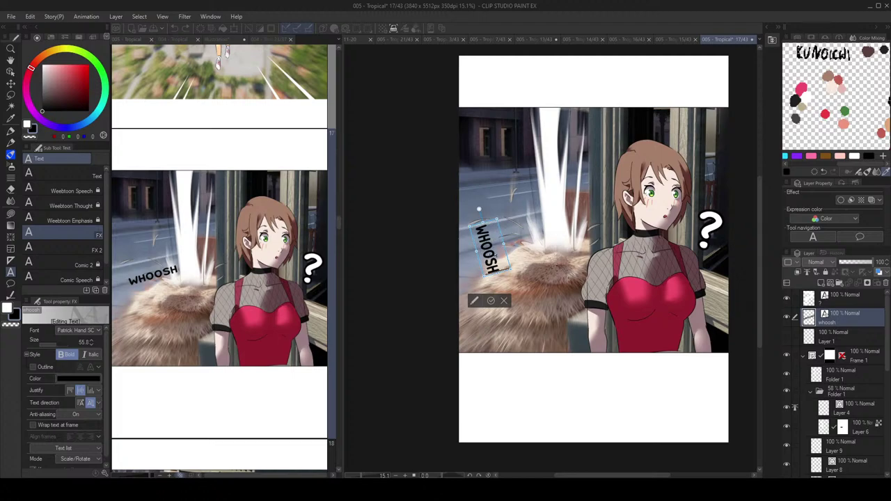
left_click(96, 404)
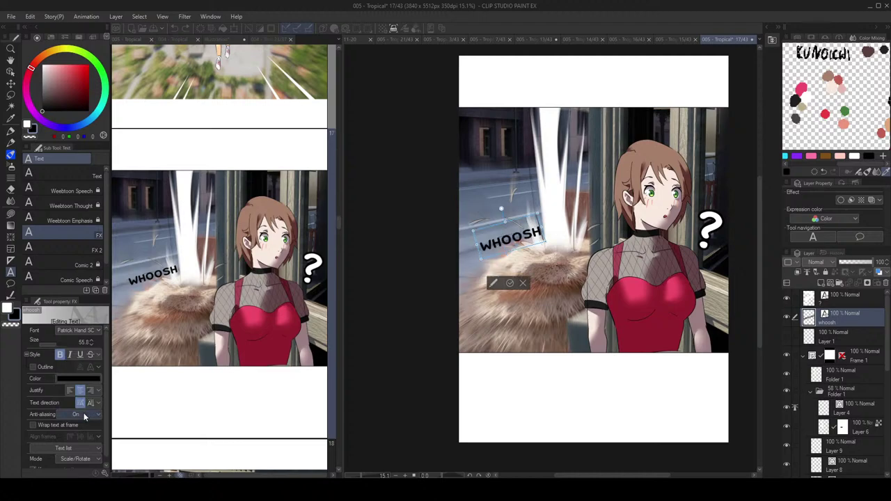
left_click(92, 405)
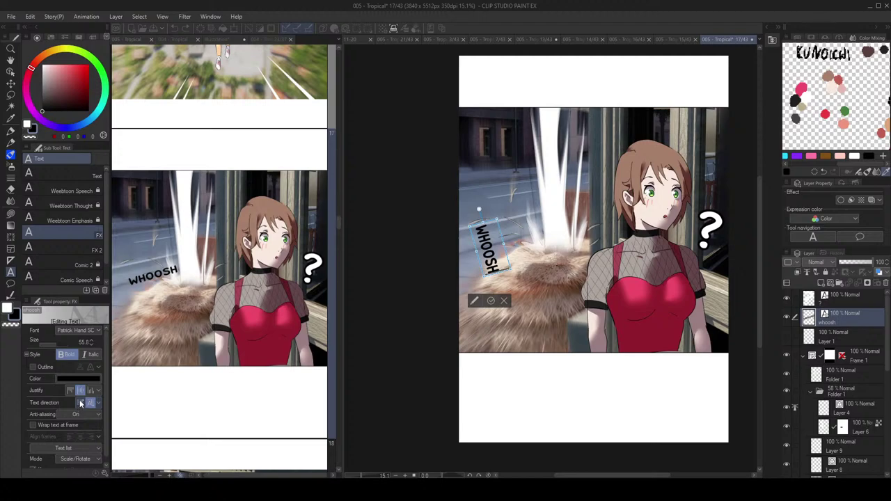
Step: Set the WHOOSH text to horizontal direction and move it onto the haystack
left_click(81, 403)
left_click_drag(524, 229, 529, 265)
left_click(519, 337)
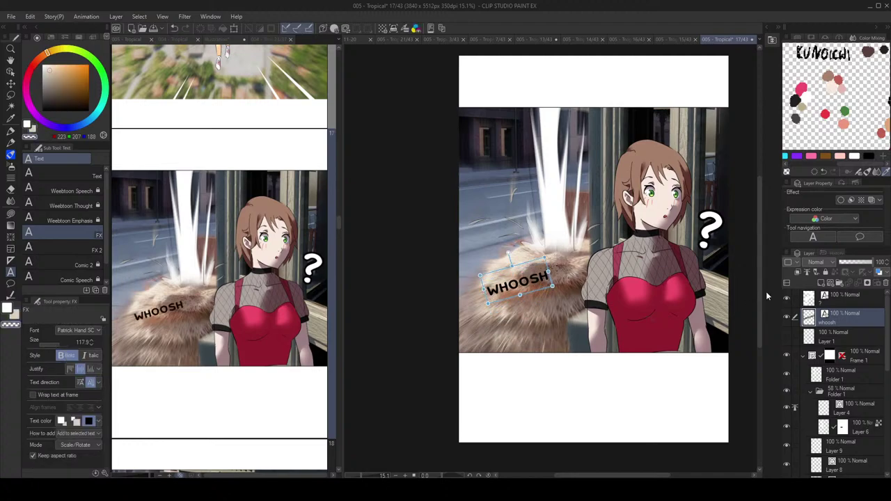
Step: Change the WHOOSH text's fill to pale beige and turn on its border effect
key("o")
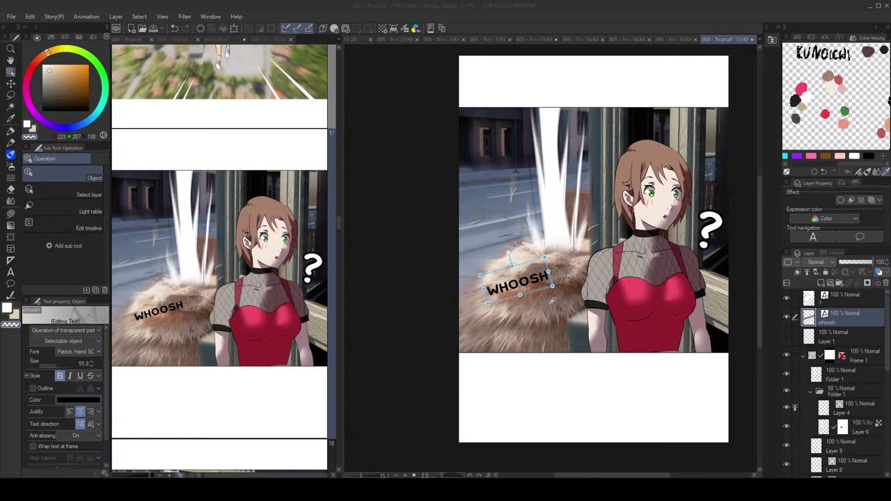
left_click(826, 172)
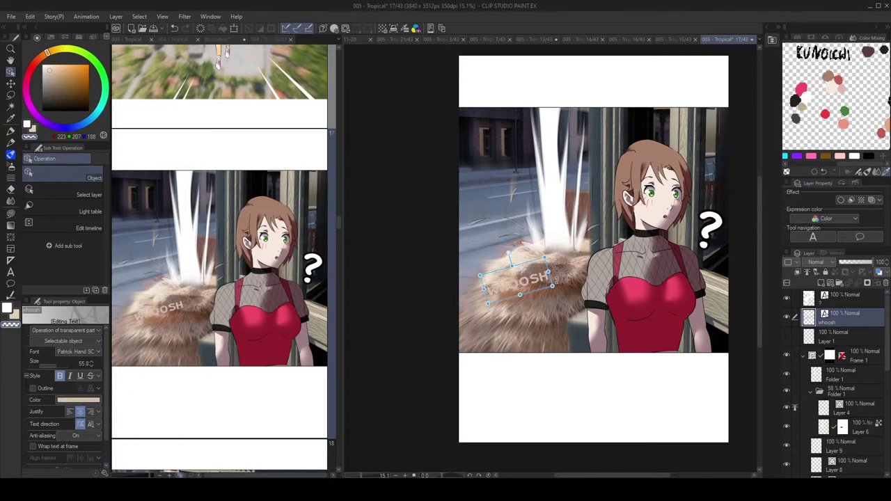
left_click(841, 200)
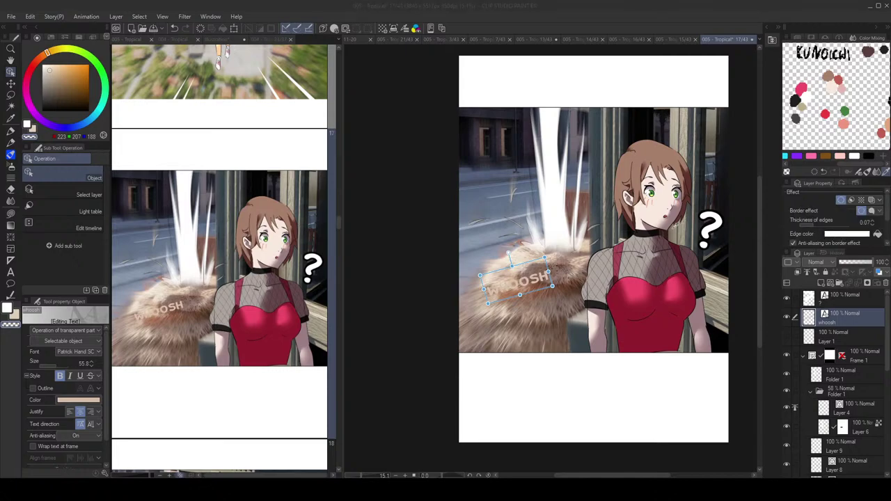
Step: Set the WHOOSH text's border thickness to 0.66 and keep its edge color white
left_click_drag(813, 228, 831, 228)
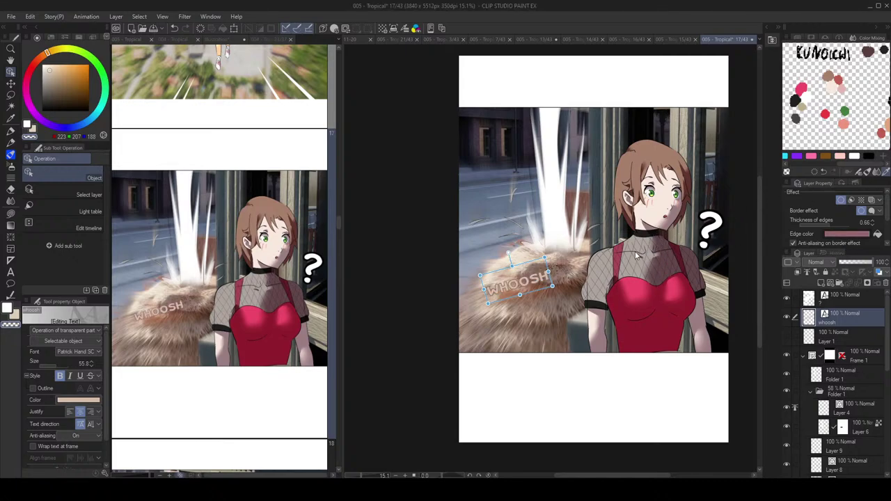
scroll(647, 257, "down", 2)
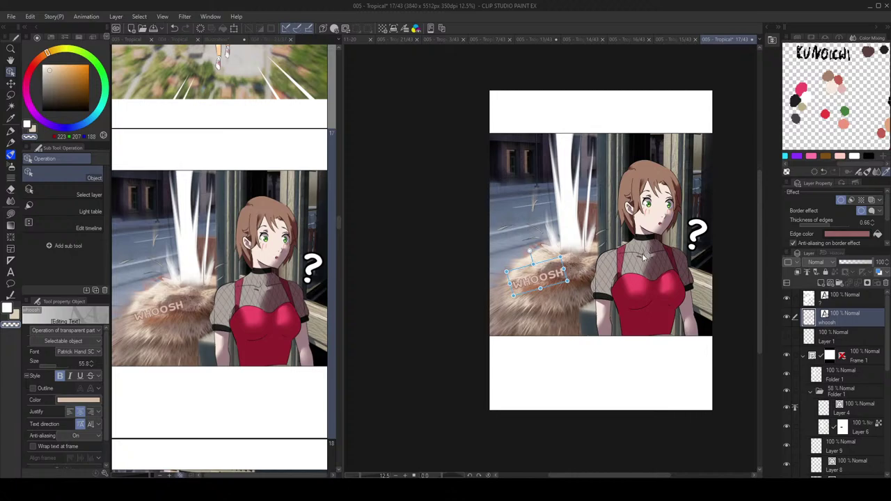
scroll(616, 259, "up", 2)
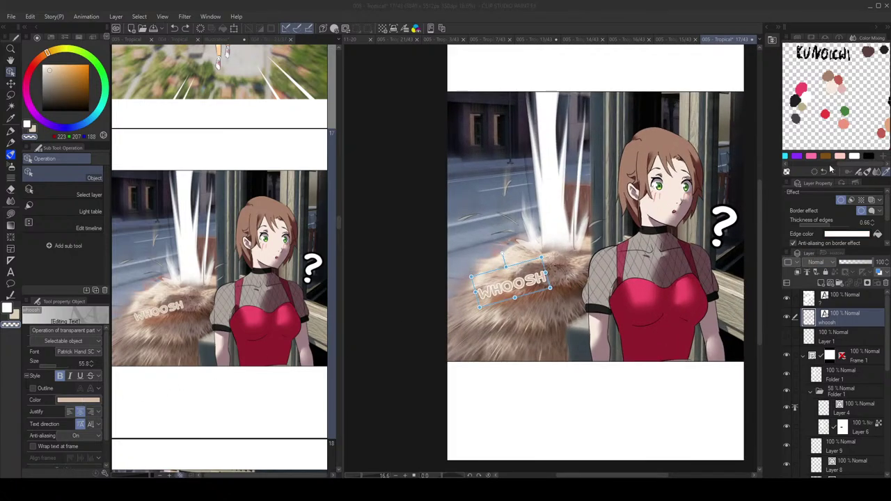
Step: Scale the WHOOSH text on the haystack up to 113 percent
scroll(596, 264, "down", 2)
scroll(596, 263, "up", 1)
scroll(601, 263, "down", 3)
scroll(626, 261, "up", 1)
scroll(629, 261, "up", 2)
key("ctrl+t")
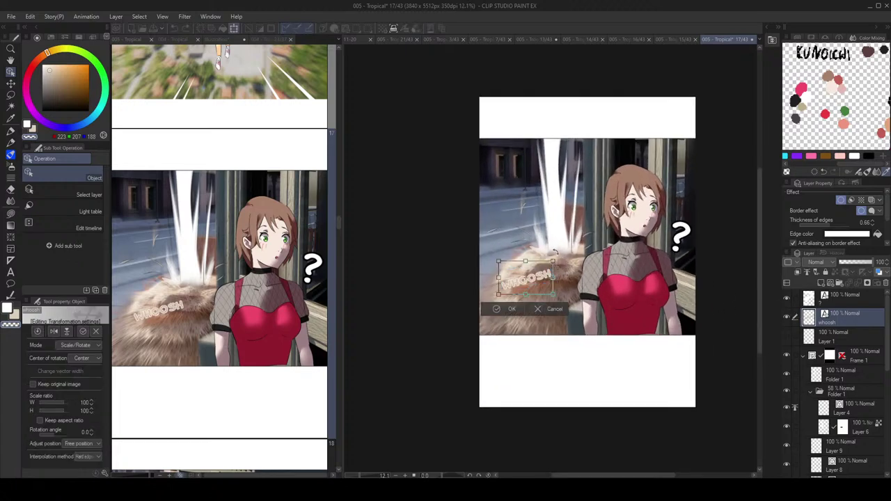
mouse_move(553, 261)
left_mouse_down()
mouse_move(563, 255)
mouse_move(551, 266)
mouse_move(568, 287)
mouse_move(559, 257)
mouse_move(551, 263)
left_mouse_up()
key("ctrl+z")
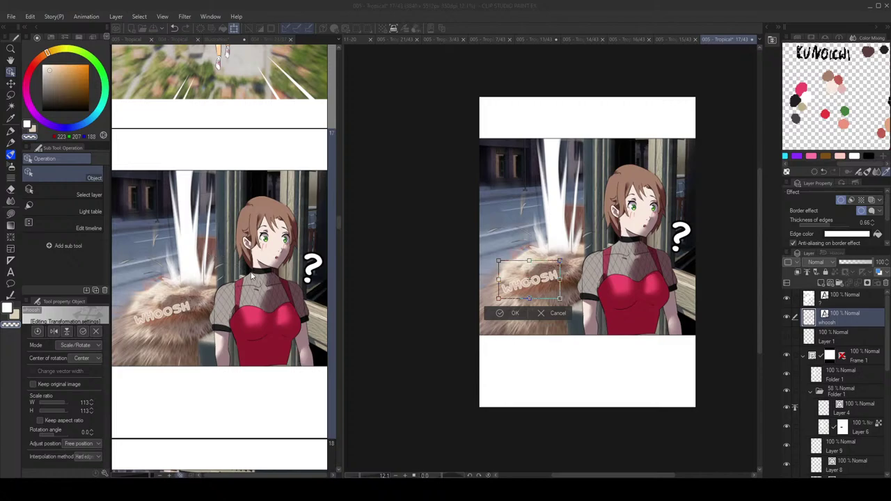
key("Return")
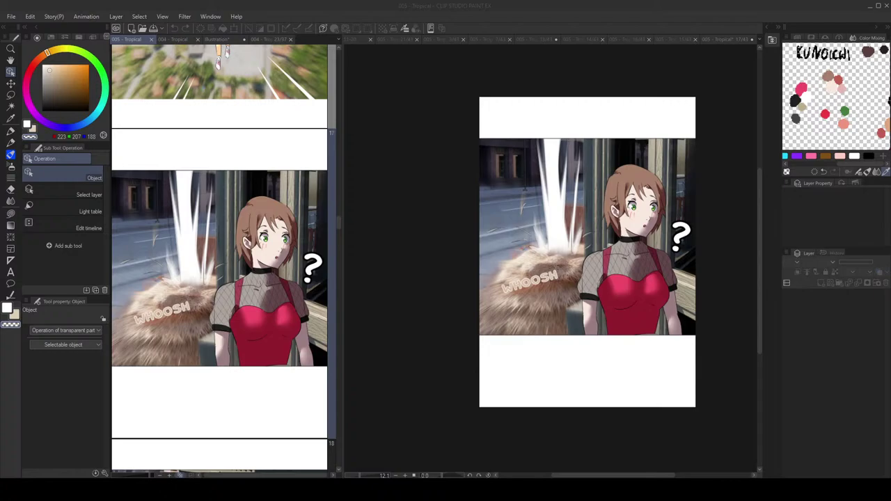
Step: Review the comic's pages before and after page 17, as far as the credits and sketch on pages 24 and 25
scroll(271, 278, "up", 10)
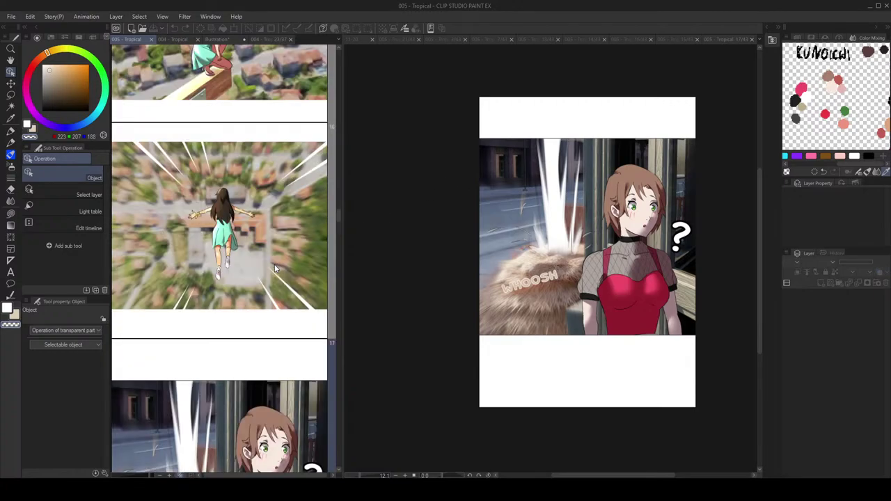
scroll(271, 278, "up", 10)
scroll(271, 278, "up", 3)
scroll(271, 279, "down", 3)
scroll(271, 279, "down", 10)
scroll(271, 282, "down", 10)
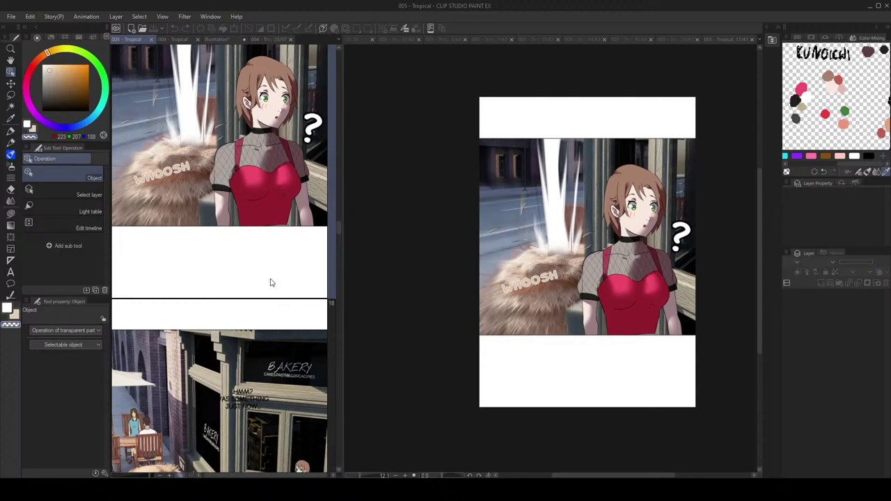
scroll(269, 272, "down", 15)
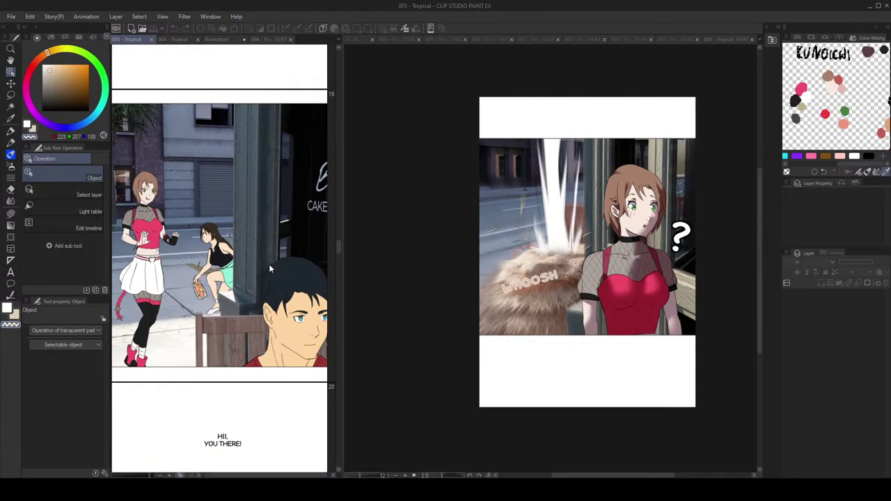
scroll(270, 268, "down", 12)
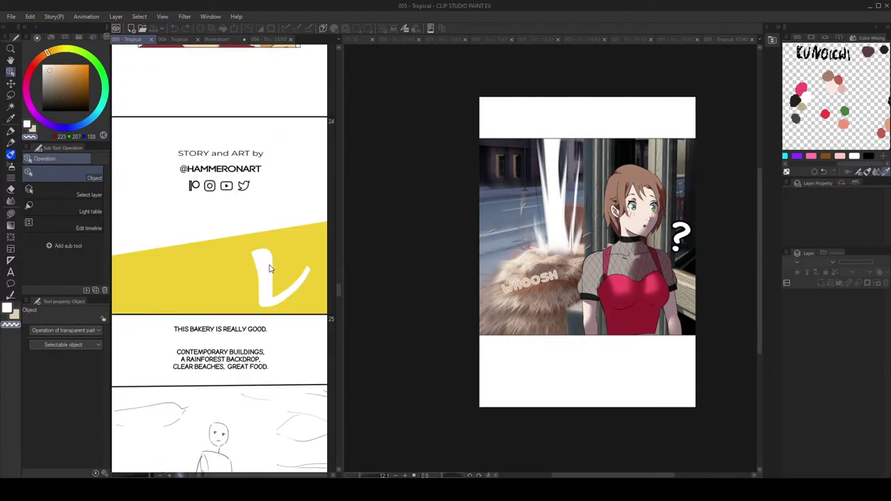
scroll(271, 270, "up", 20)
scroll(270, 271, "up", 5)
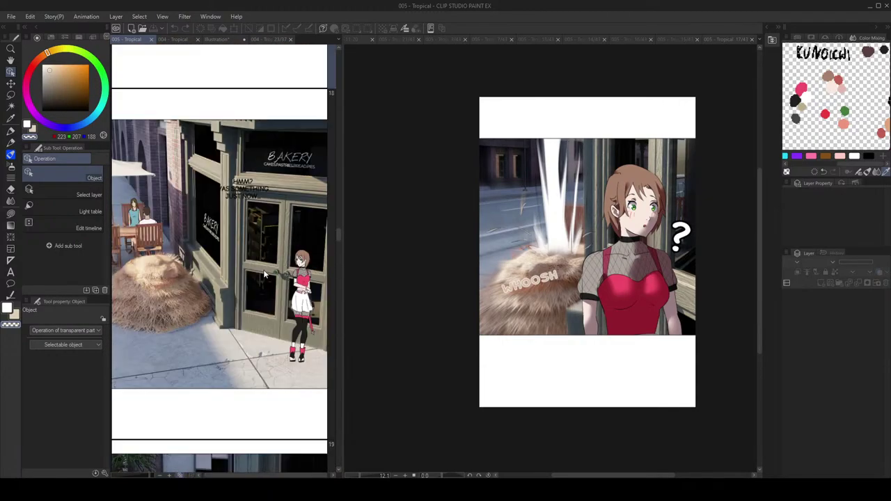
Step: Open page 18 with the bakery exterior and examine its panel and dialogue text
double_click(255, 229)
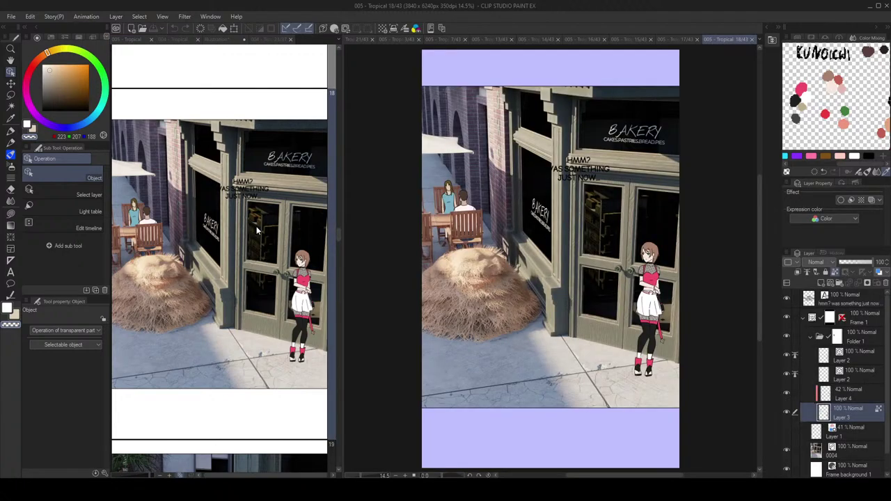
left_click(253, 203)
scroll(258, 232, "up", 3)
scroll(258, 233, "down", 3)
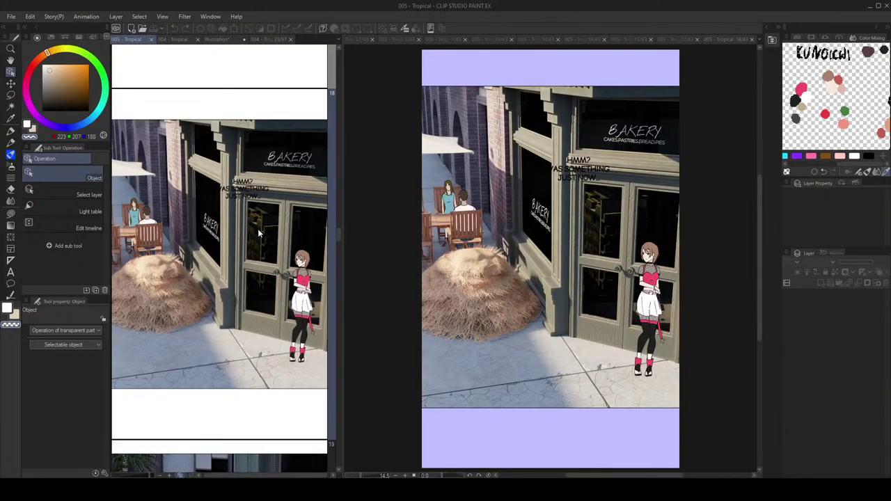
scroll(257, 233, "down", 2)
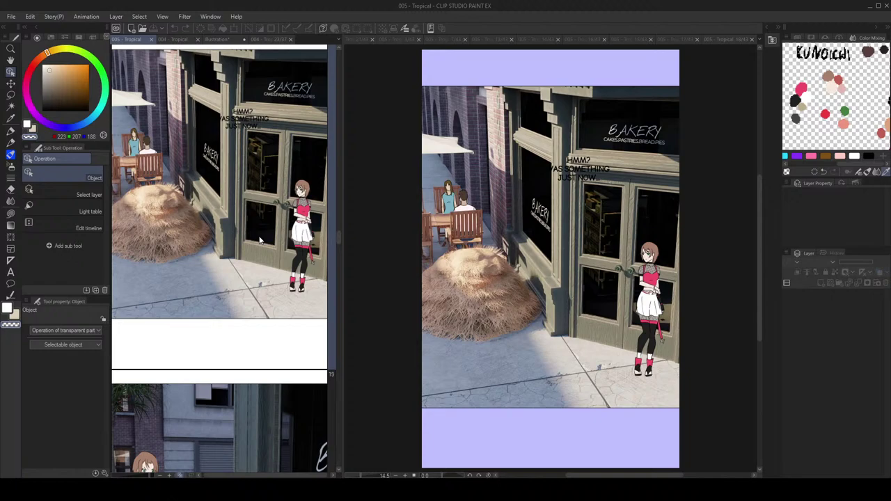
left_click(567, 195)
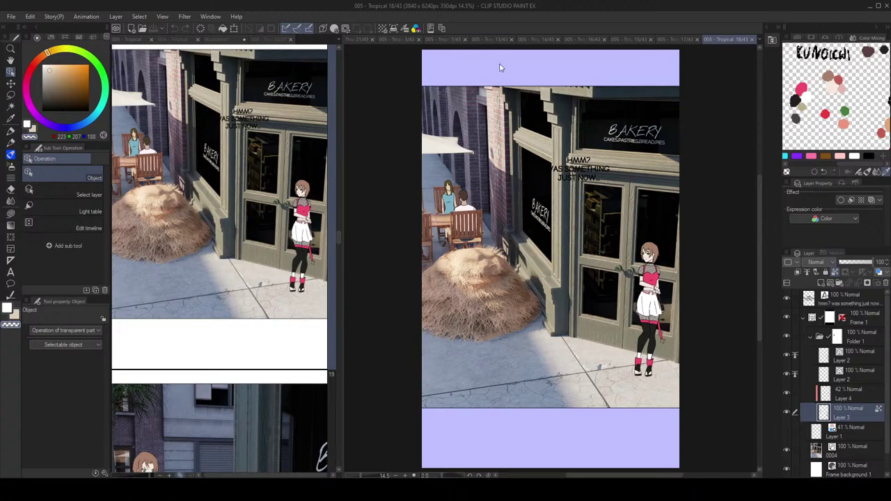
Step: Look through the following pages and open page 21, the exclamation-mark panel with the two women
left_click(258, 204)
scroll(248, 217, "down", 5)
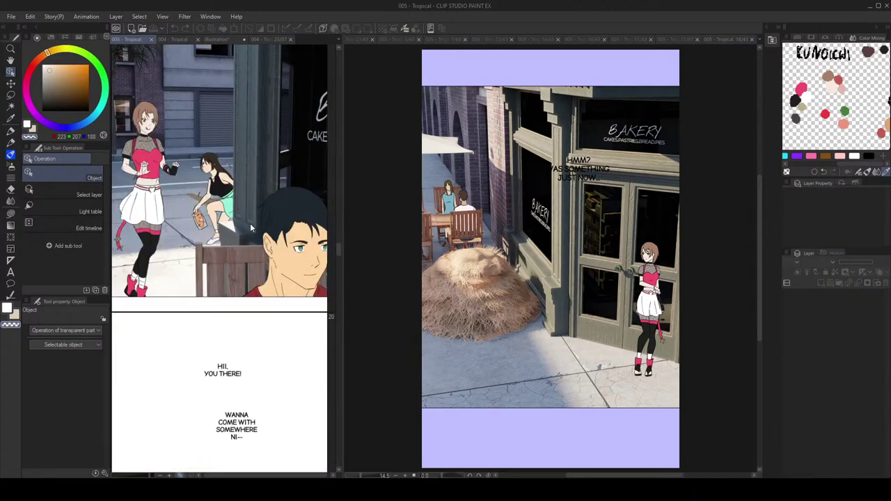
scroll(250, 223, "down", 15)
scroll(237, 278, "down", 15)
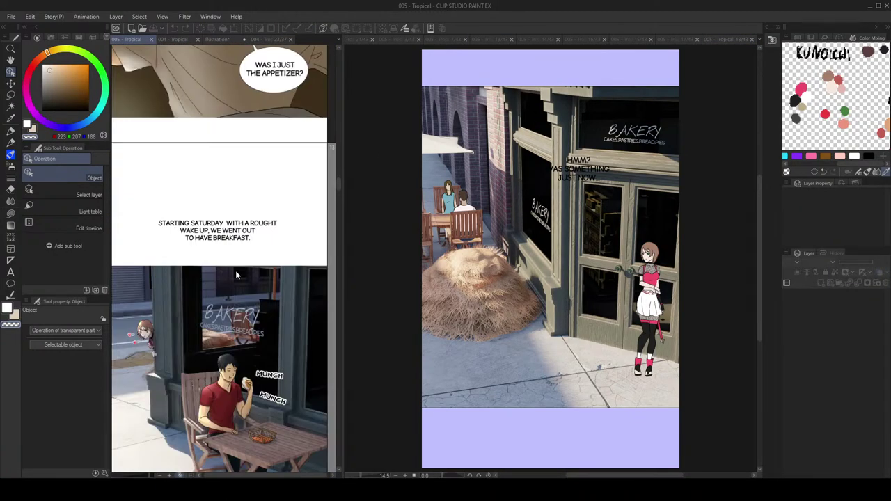
scroll(238, 278, "up", 2)
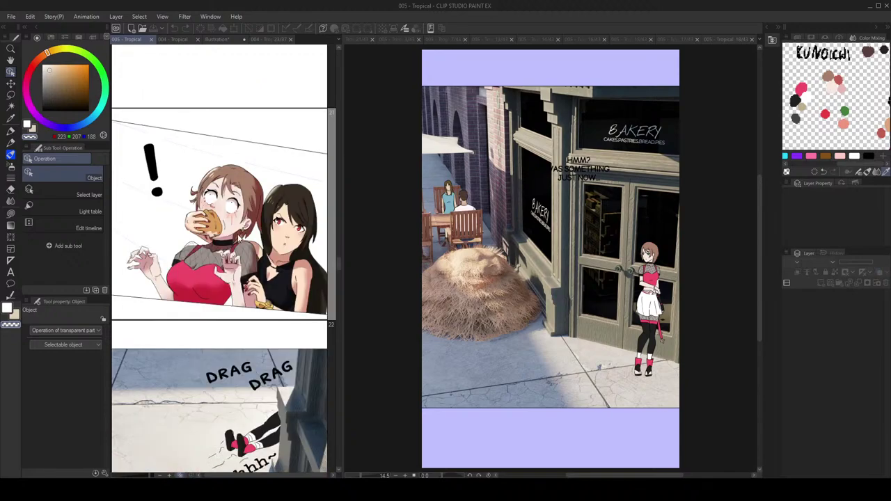
double_click(238, 235)
left_click(219, 231)
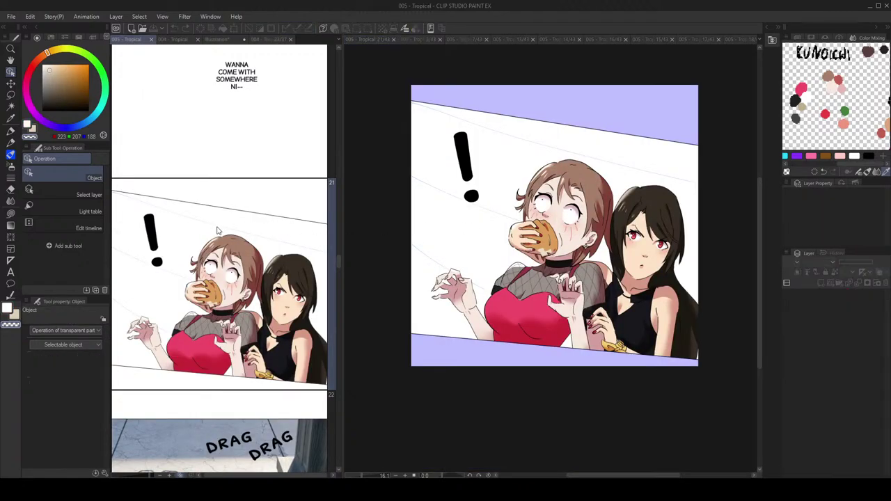
scroll(220, 231, "down", 3)
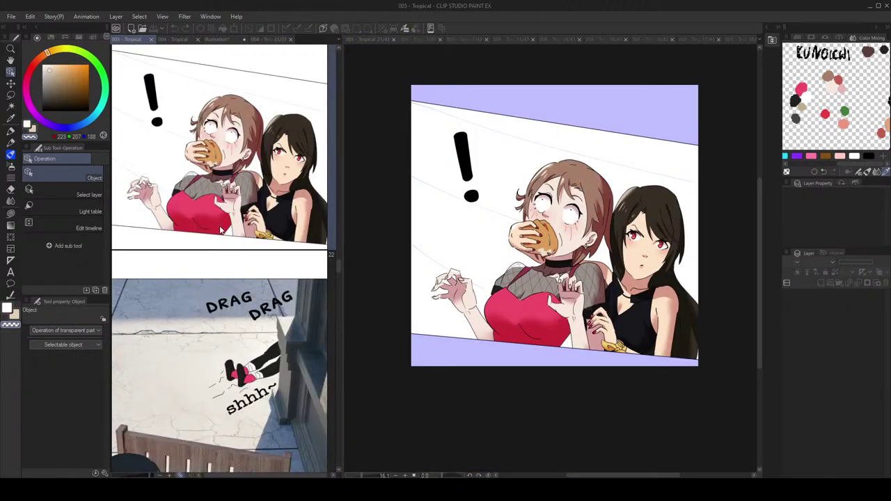
scroll(220, 231, "up", 2)
left_click(487, 230)
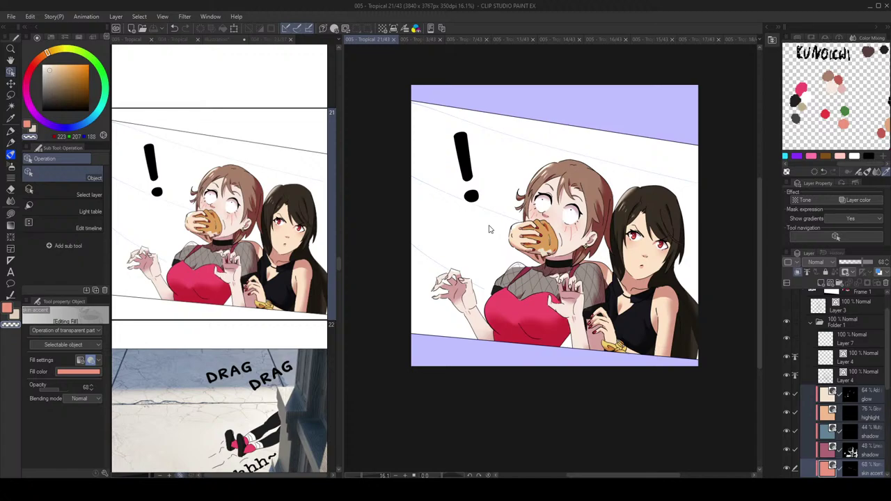
Step: Try red on page 21's Frame background 1 layer, and settle on turquoise as its fill color
scroll(840, 398, "down", 4)
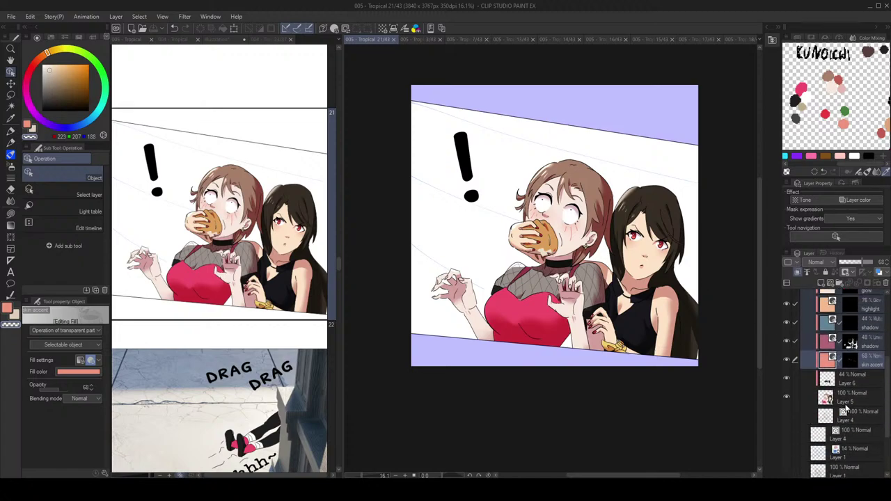
scroll(858, 425, "down", 3)
left_click(848, 452)
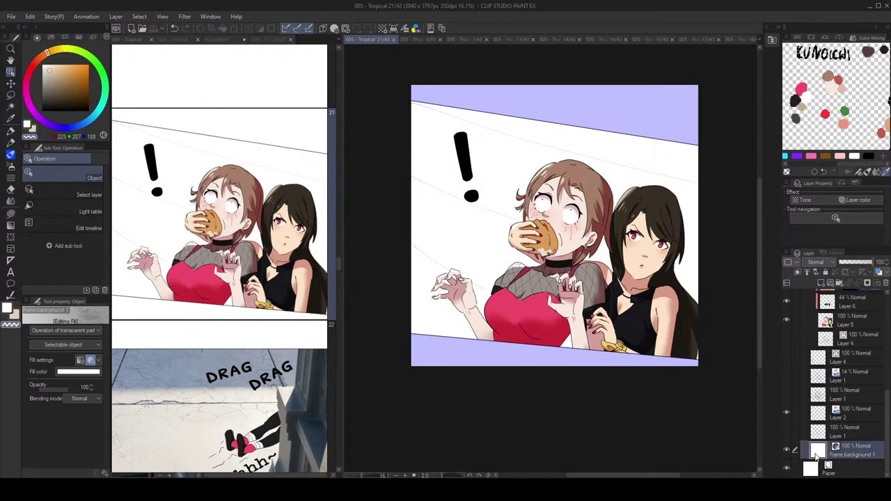
left_click(835, 171)
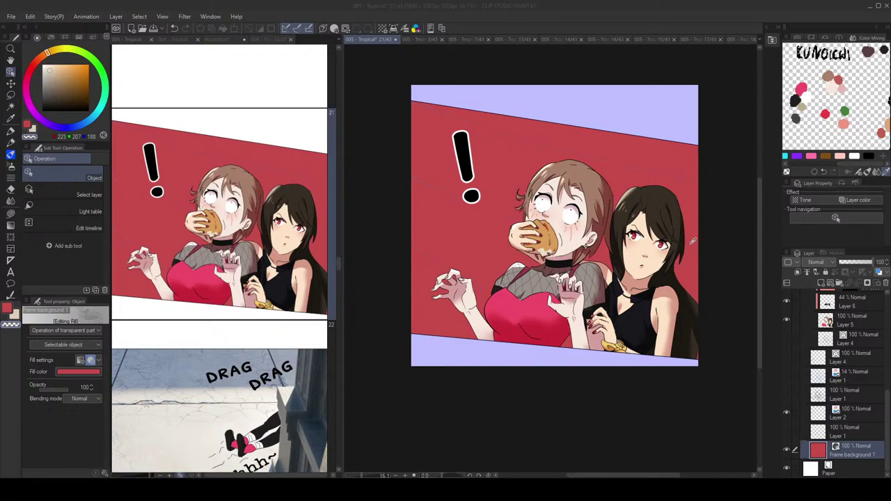
left_click(840, 166)
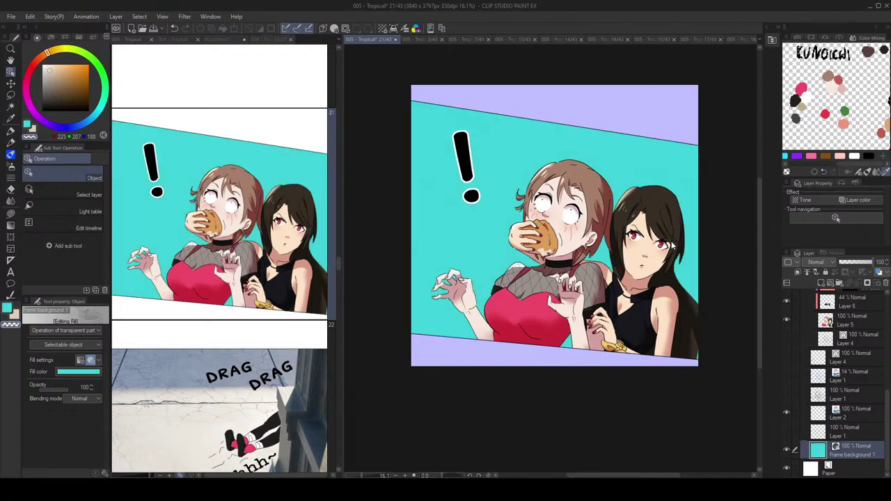
scroll(652, 268, "down", 1)
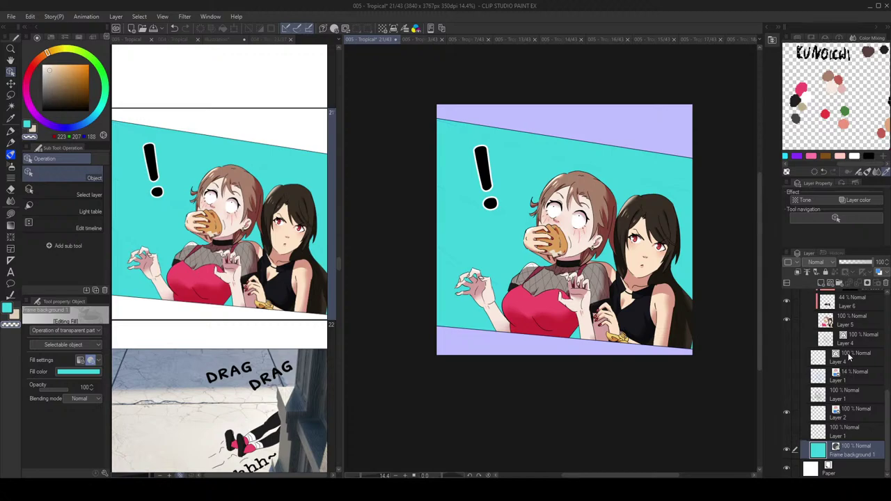
Step: Try drawing white scattered saturated lines around the two women, including an attempt above Layer 7, and undo the attempts
left_click(10, 237)
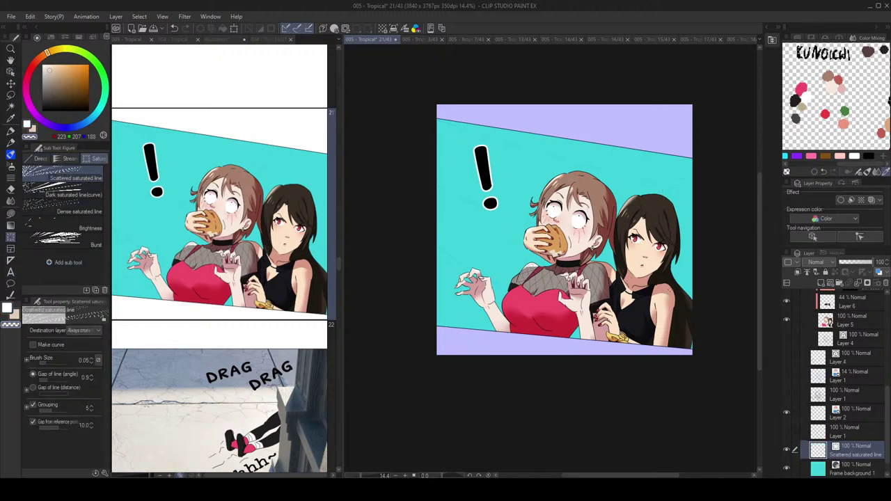
scroll(869, 398, "up", 2)
scroll(868, 398, "up", 4)
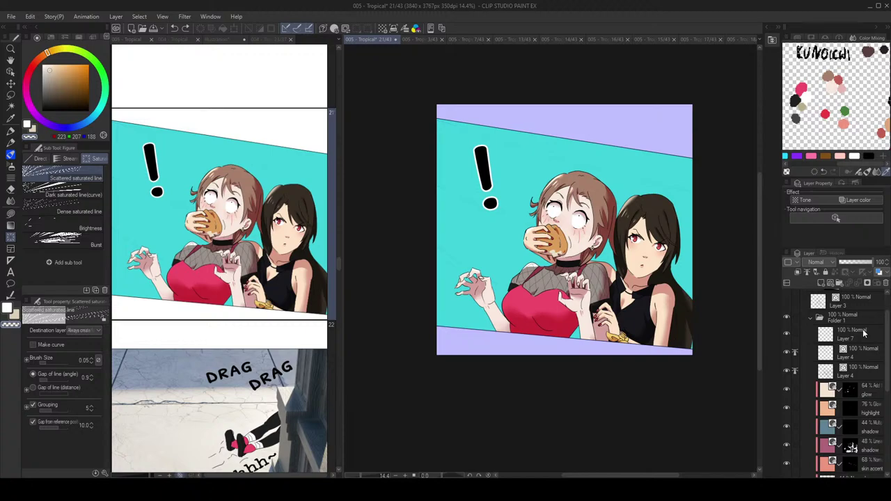
left_click(864, 332)
left_click_drag(558, 239, 636, 302)
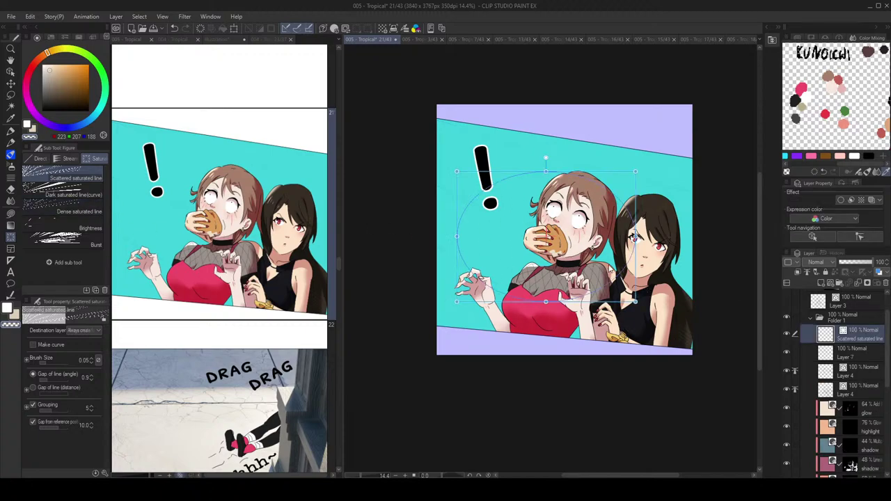
key("ctrl+z")
left_click_drag(558, 211, 651, 270)
key("c")
key("ctrl+z")
left_click_drag(575, 216, 660, 280)
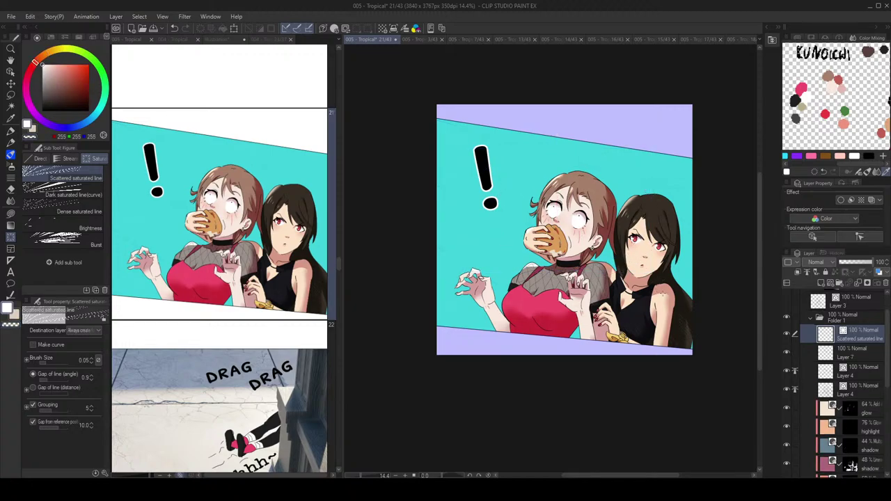
left_click(74, 195)
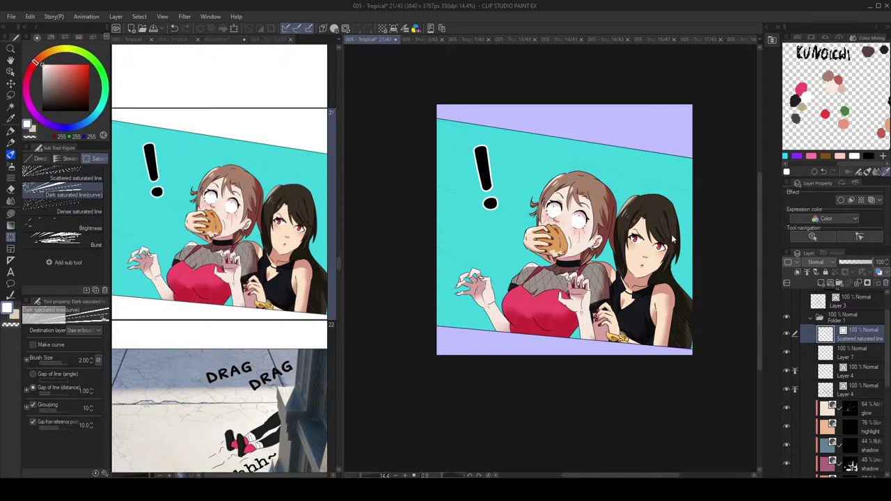
key("ctrl+z")
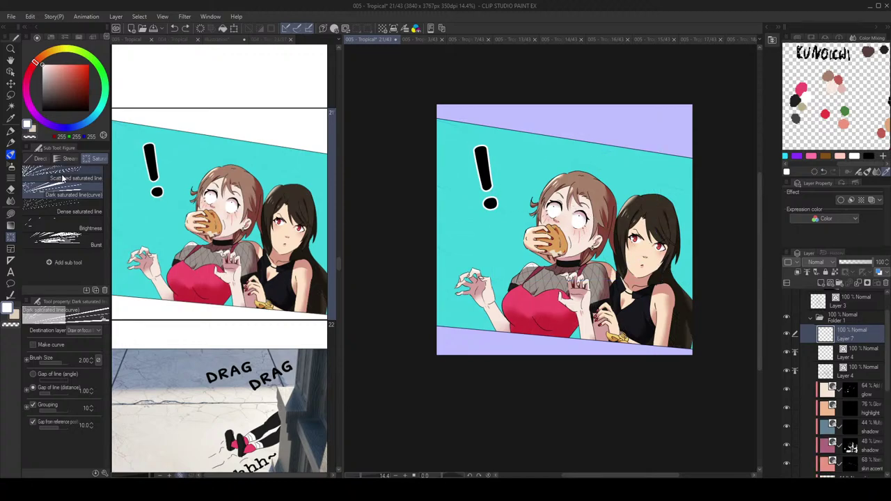
Step: Draw a white scattered saturated line effect around the women, setting its angular line gap to 3.2 and brush size to 7.16
left_click(74, 180)
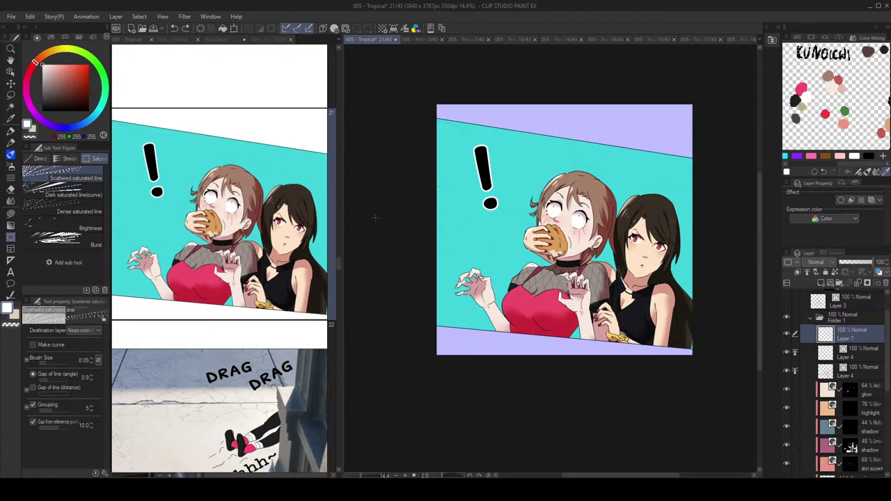
left_click_drag(509, 210, 426, 209)
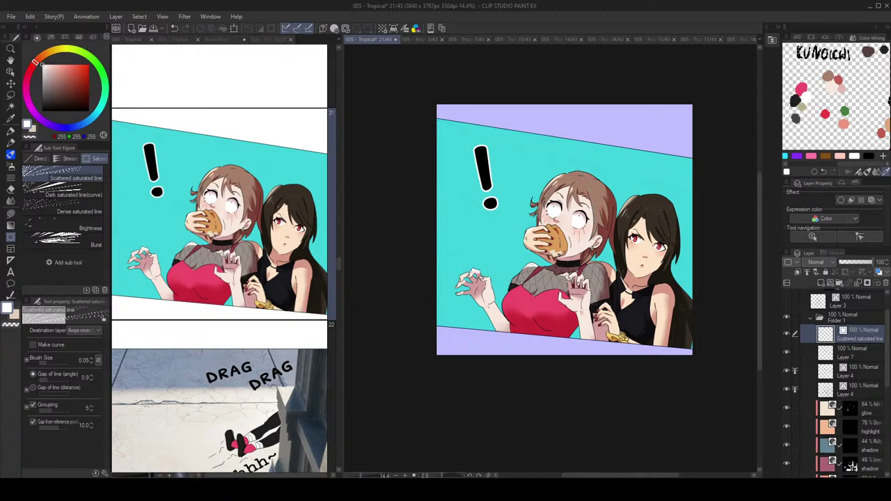
key("o")
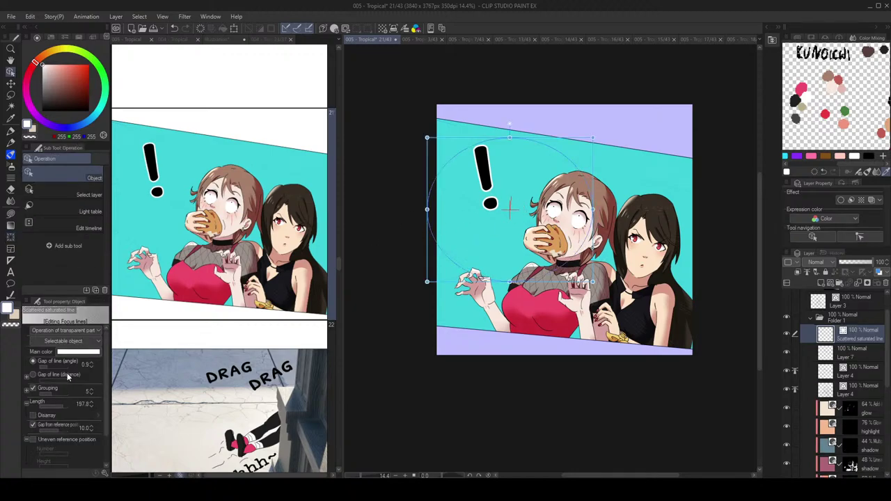
left_click_drag(53, 370, 67, 371)
scroll(102, 379, "down", 2)
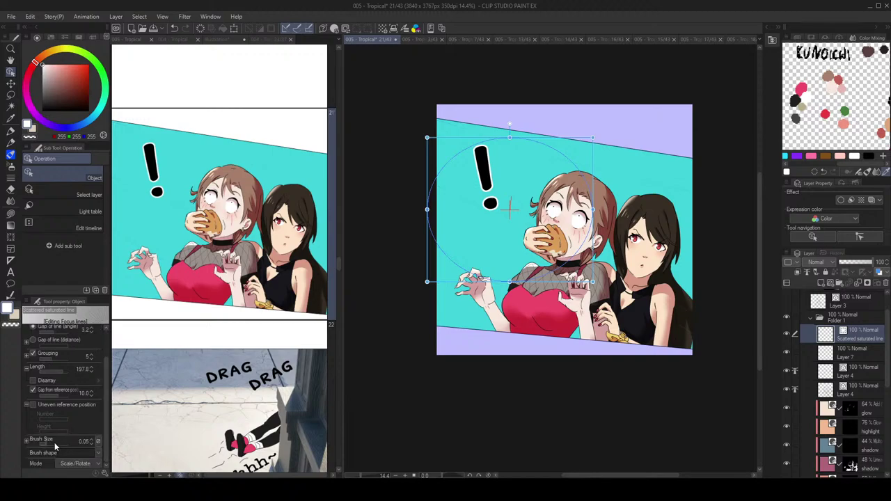
left_click_drag(59, 445, 69, 449)
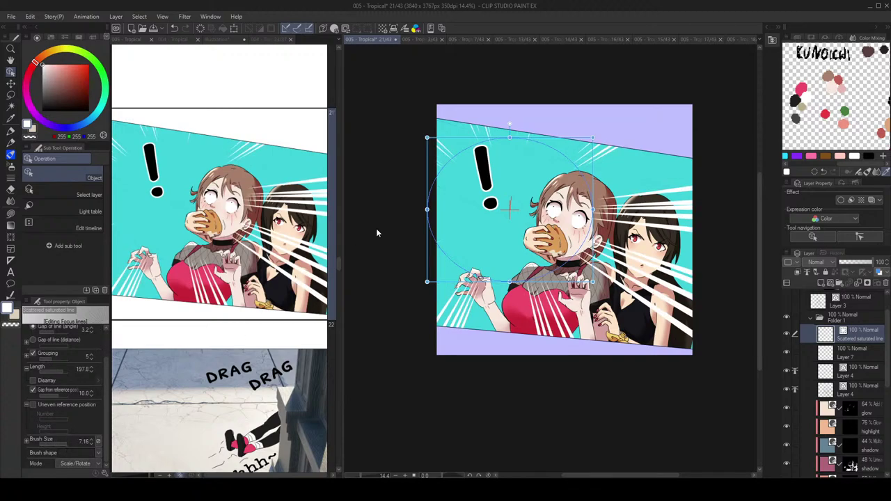
Step: Enlarge the scattered lines and recenter them over the two women so they radiate around the figures
left_click_drag(547, 141, 624, 186)
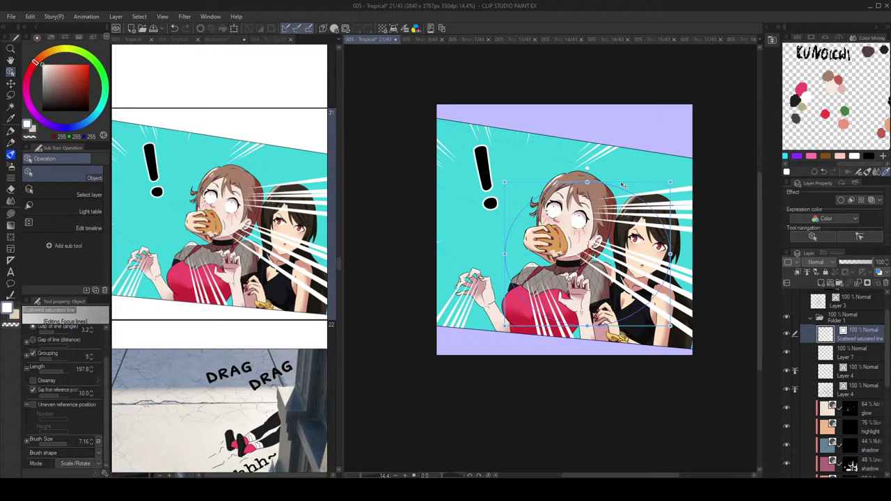
left_click_drag(506, 183, 442, 132)
left_click_drag(598, 135, 644, 166)
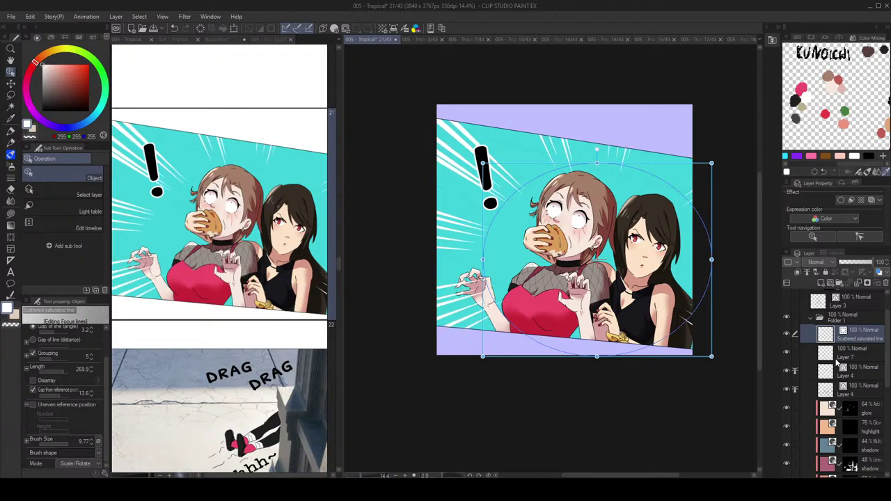
Step: Try a dark red on the Frame background 1 layer, compare it with the turquoise, and settle on red RGB 192, 60, 60
left_click(838, 362)
scroll(842, 383, "down", 3)
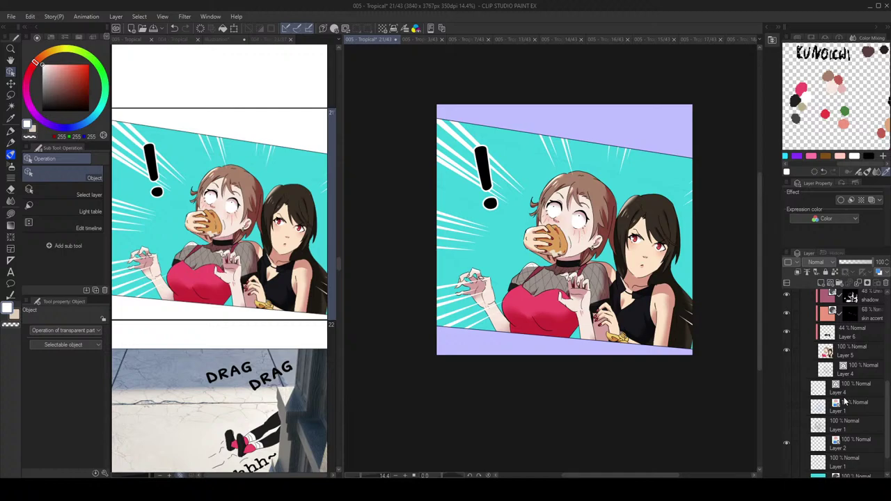
scroll(845, 402, "down", 2)
left_click(821, 450)
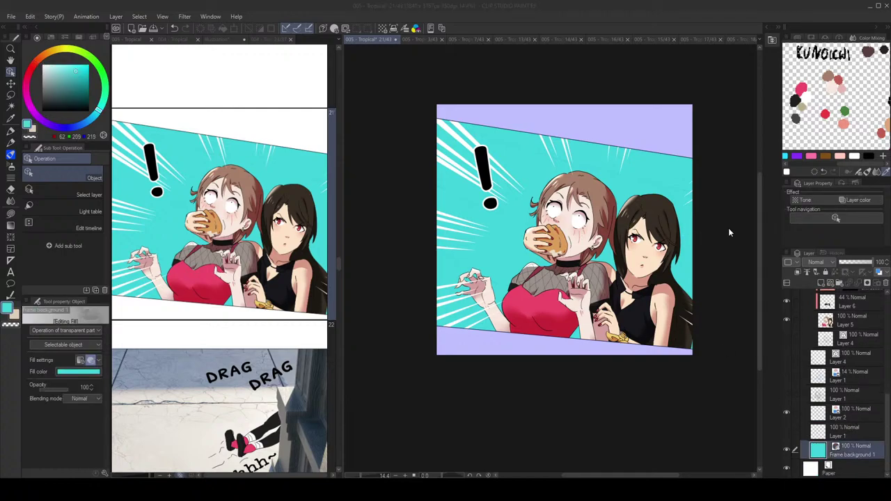
left_click(835, 166)
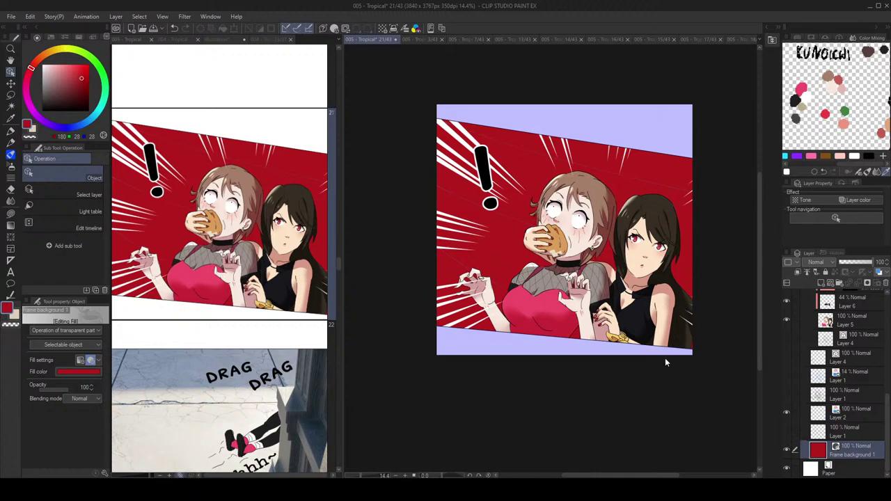
double_click(821, 451)
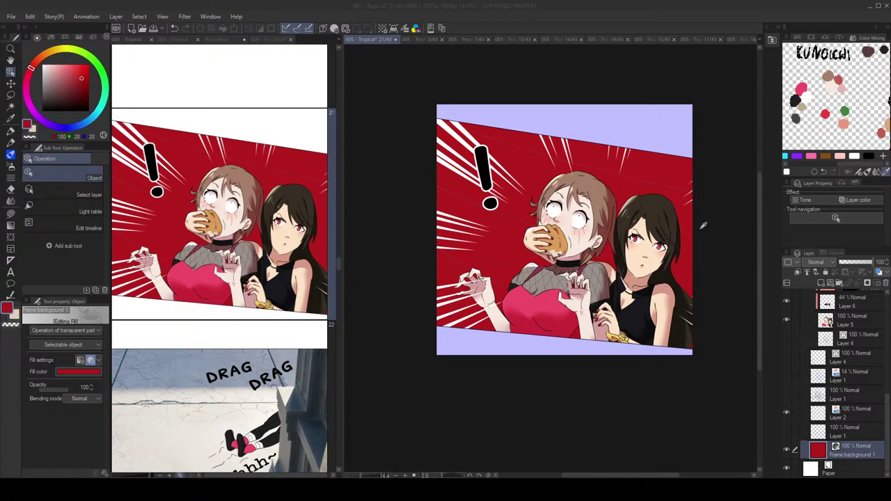
left_click(833, 172)
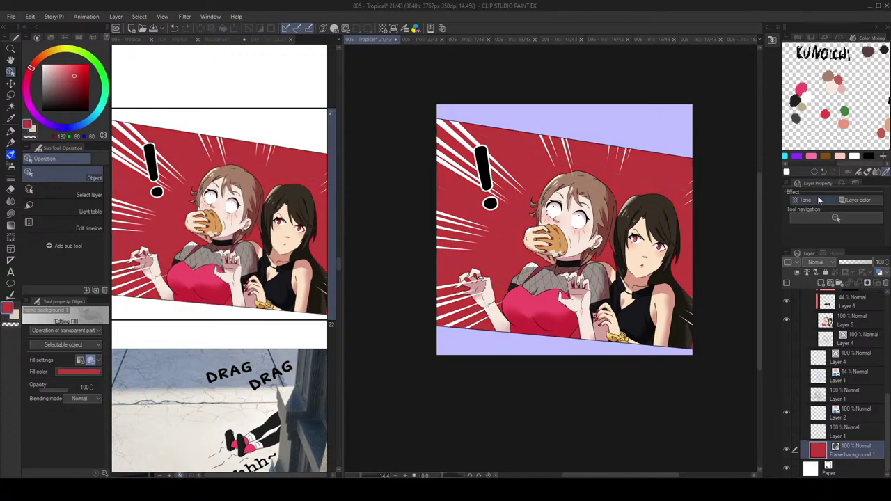
key("ctrl+z")
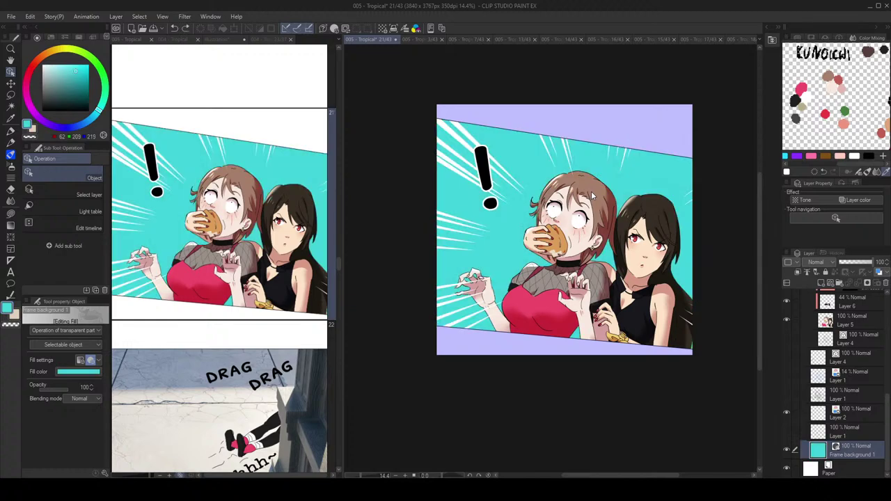
key("x")
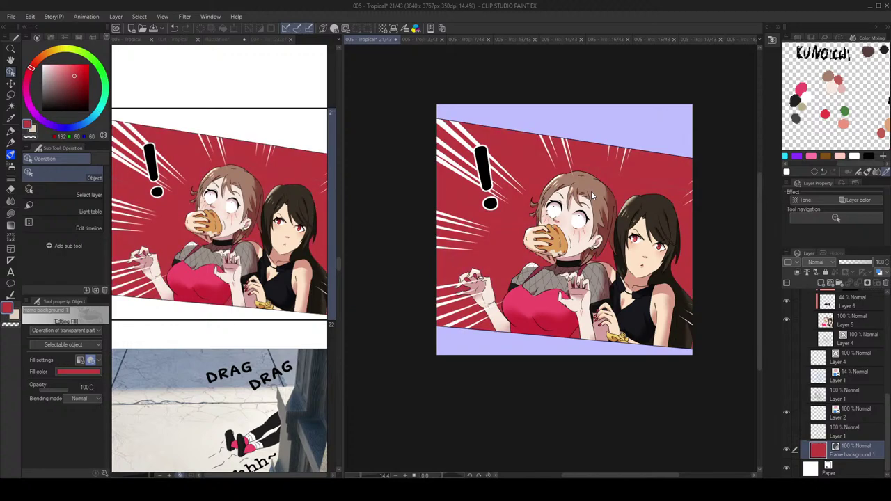
Step: Select the white eye areas on Layer 5 using only the editing layer, and invert the selection to protect them
scroll(853, 376, "up", 4)
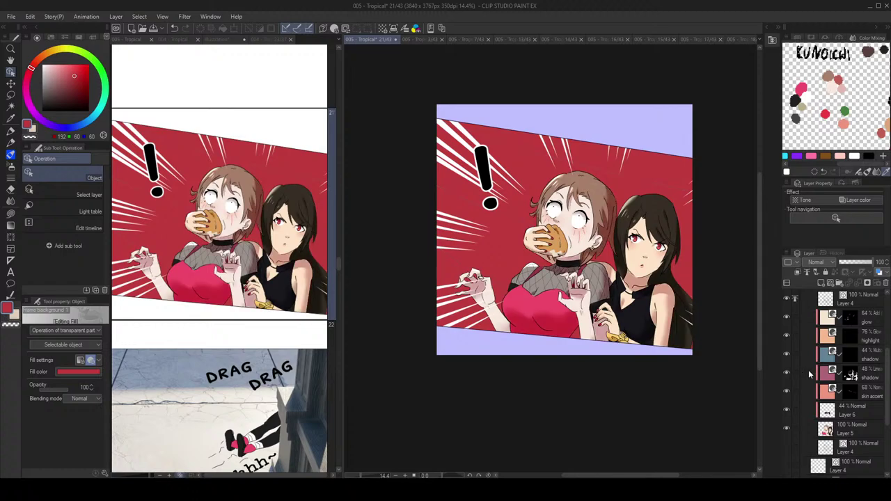
left_click(848, 365)
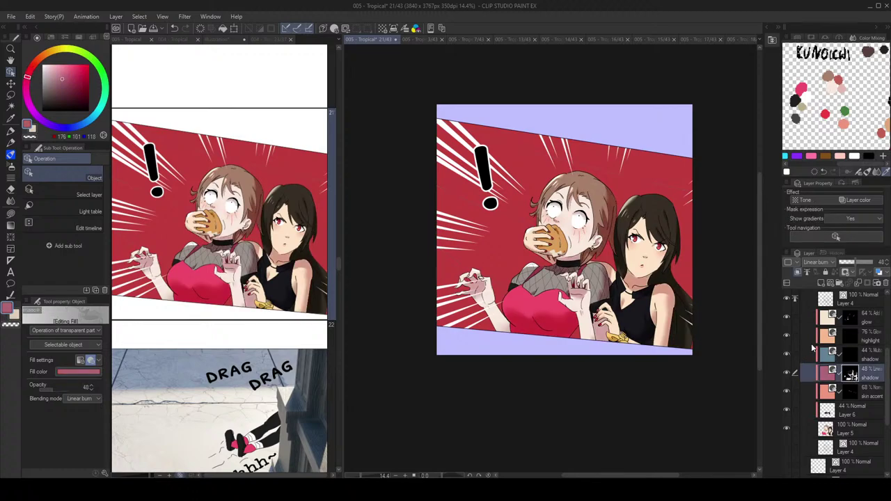
key("g")
scroll(648, 270, "up", 4)
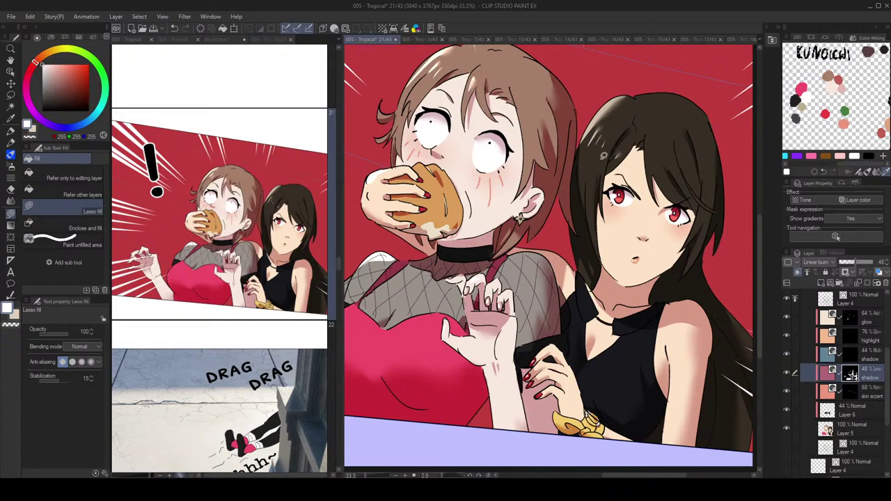
left_click(863, 431)
key("w")
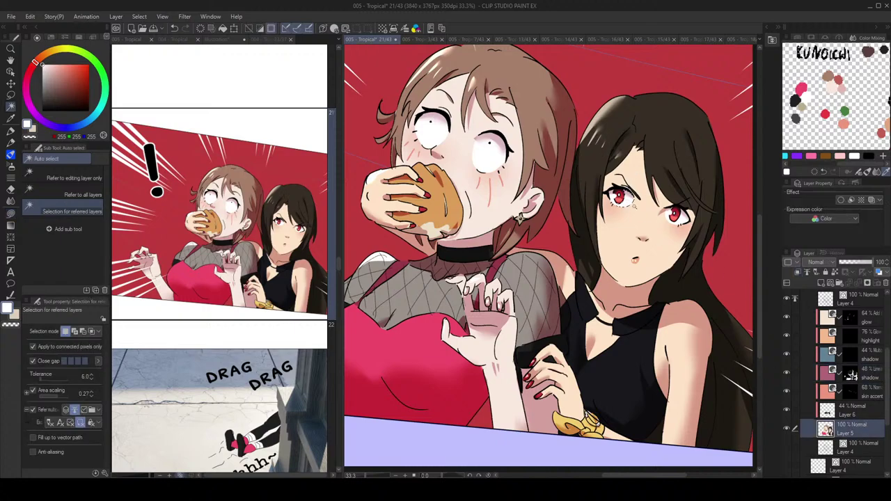
scroll(630, 198, "up", 1)
scroll(630, 199, "up", 1)
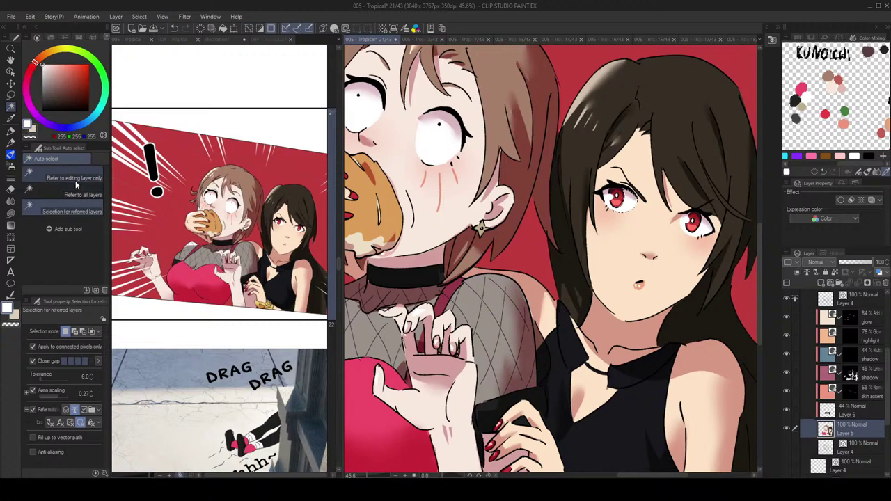
left_click(75, 179)
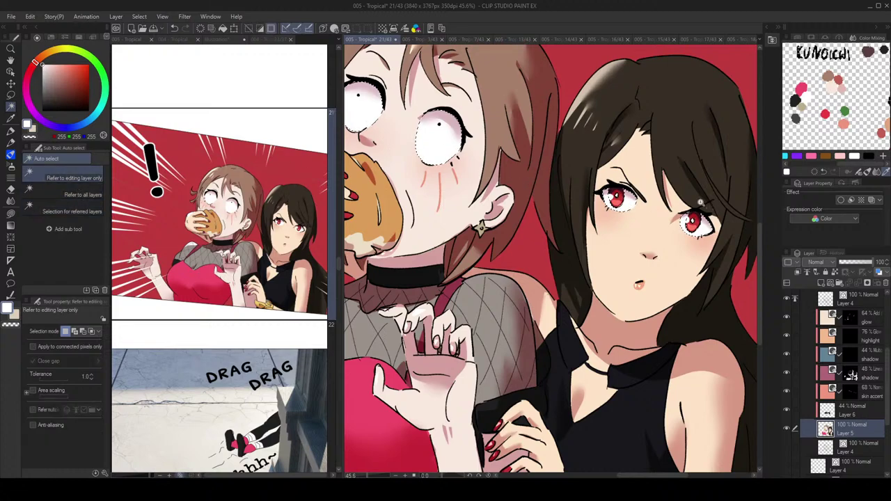
scroll(705, 206, "down", 3)
key("g")
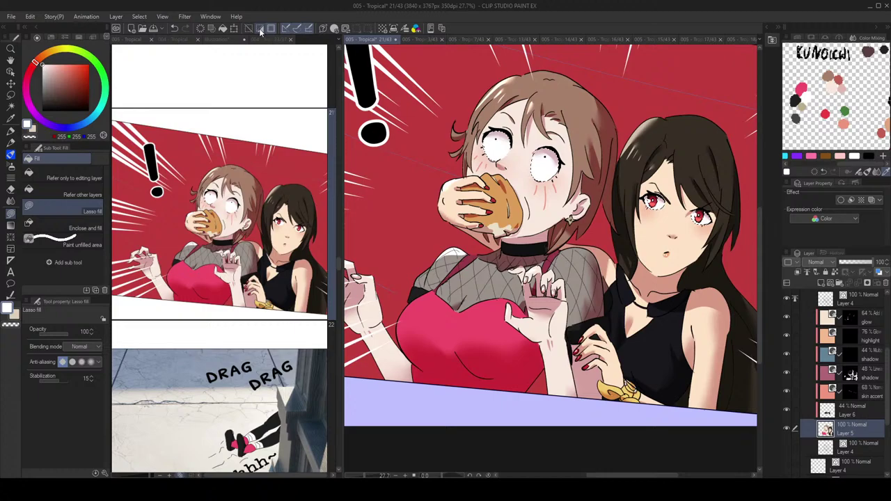
left_click(260, 32)
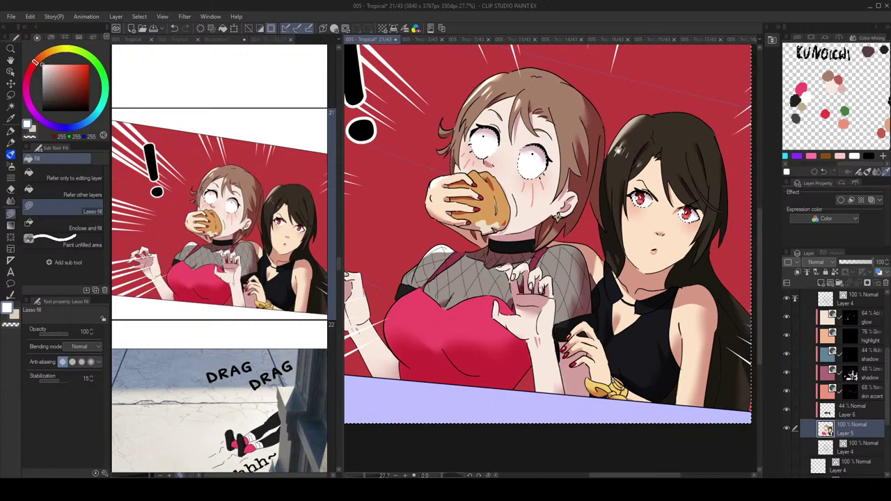
Step: Try a lasso-filled shadow band across the black-haired woman's upper face on the 44% Multiply shadow layer's mask
left_click(851, 374)
left_click(852, 356)
left_click_drag(648, 201, 693, 202)
left_click_drag(693, 202, 653, 201)
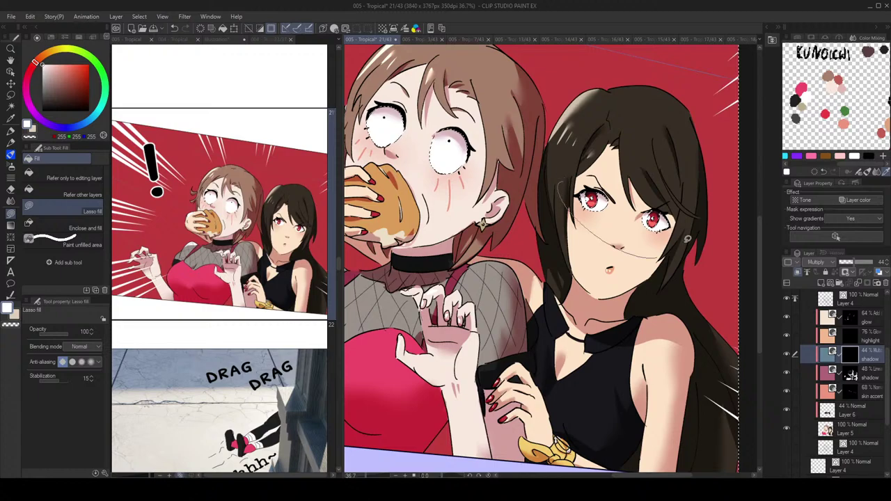
scroll(638, 154, "down", 2)
scroll(644, 167, "up", 2)
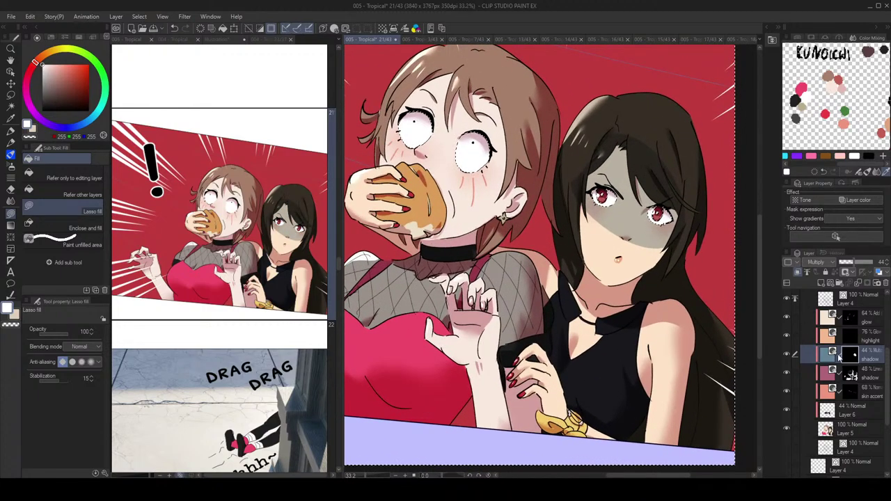
Step: Try the upper-face shadow on the 48% Linear burn shadow mask instead, undo it, and clear the selection
left_click(851, 376)
mouse_move(587, 199)
left_mouse_down()
mouse_move(664, 233)
mouse_move(667, 220)
mouse_move(620, 208)
left_mouse_up()
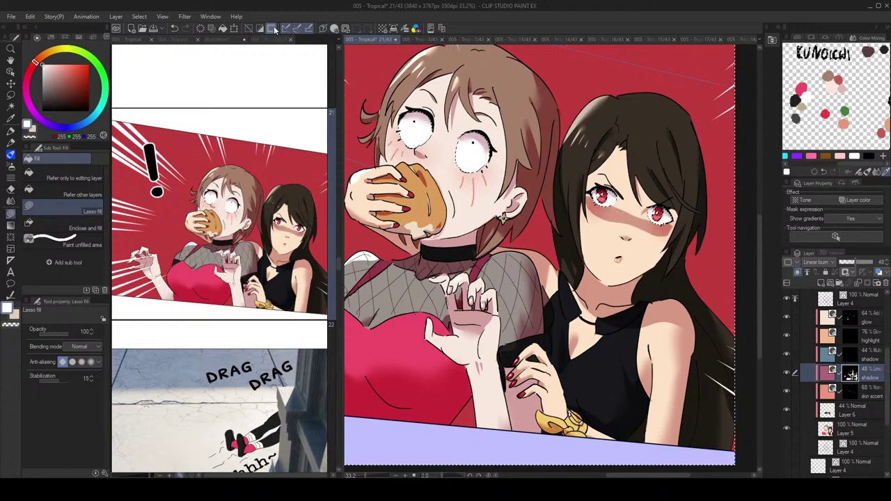
key("ctrl+z")
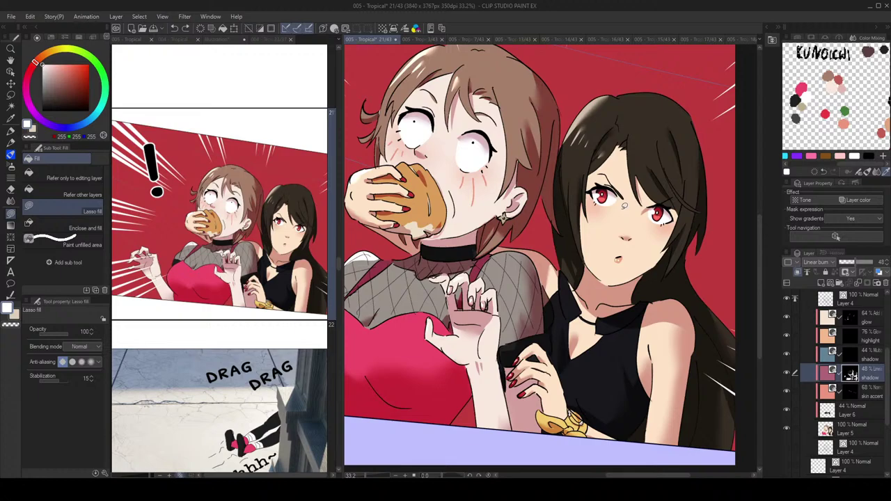
left_click(271, 29)
left_click_drag(545, 140, 530, 148)
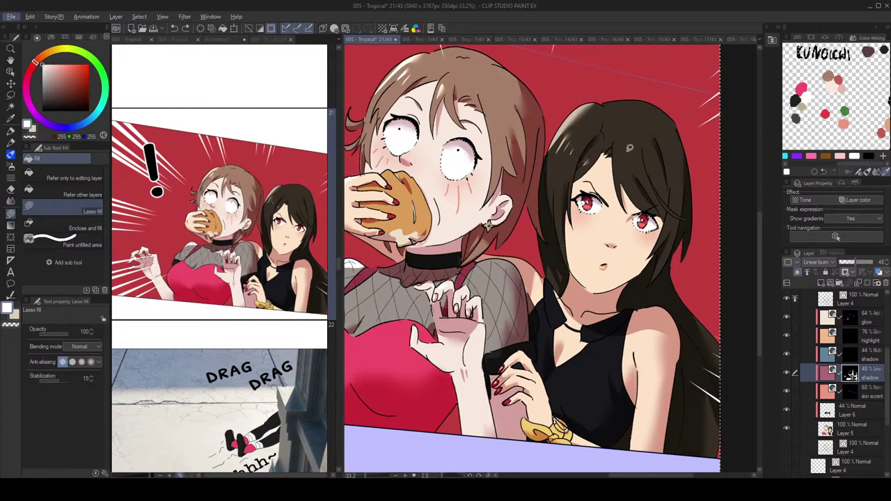
scroll(627, 138, "down", 1)
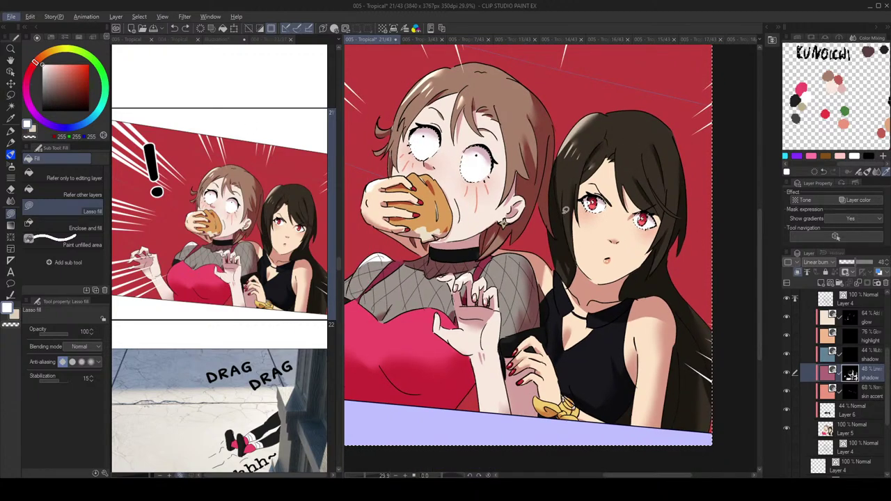
key("ctrl+d")
Step: Select the areas matching the black-haired woman's skin color on Layer 5
key("w")
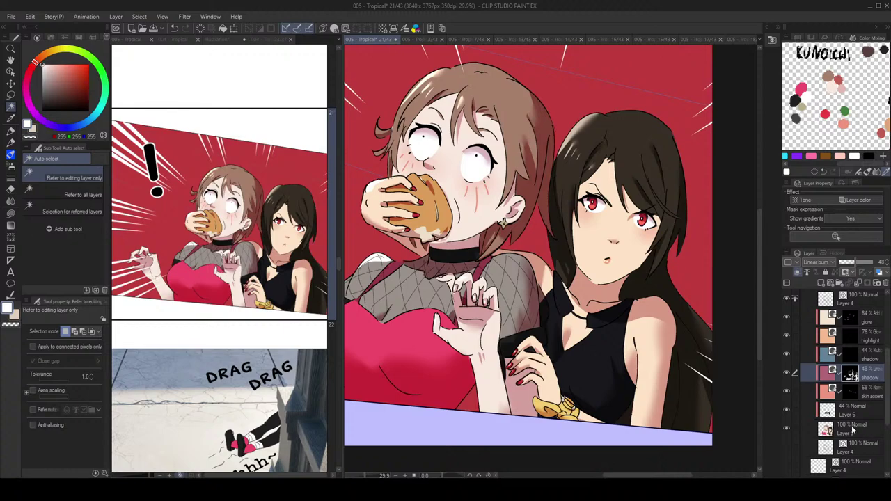
left_click(853, 429)
left_click(623, 211)
scroll(627, 205, "up", 1)
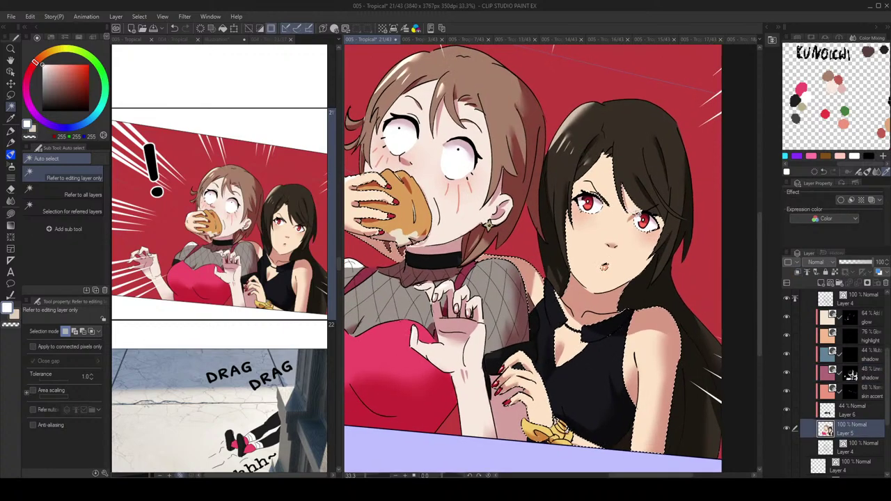
key("ctrl+plus")
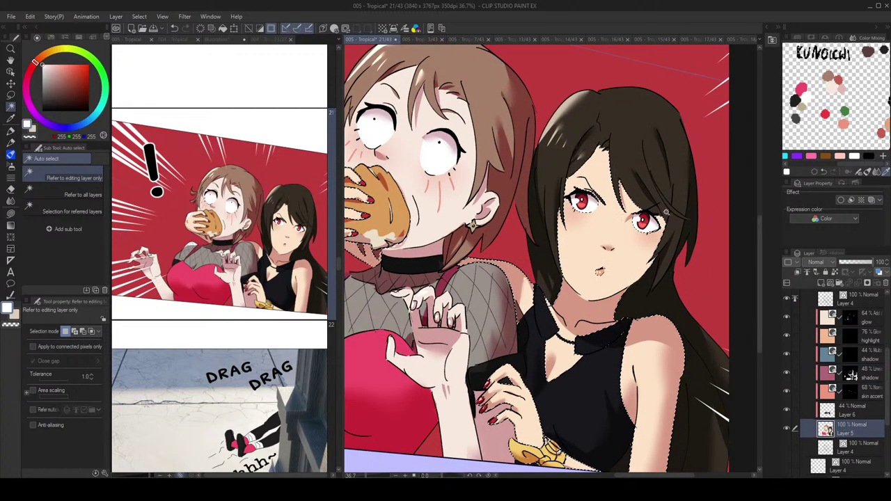
key("ctrl+minus")
key("ctrl+minus")
key("ctrl+minus")
Step: Choose the Soft airbrush and duplicate the 48% Linear burn shadow layer, keeping the skin selection active
key("b")
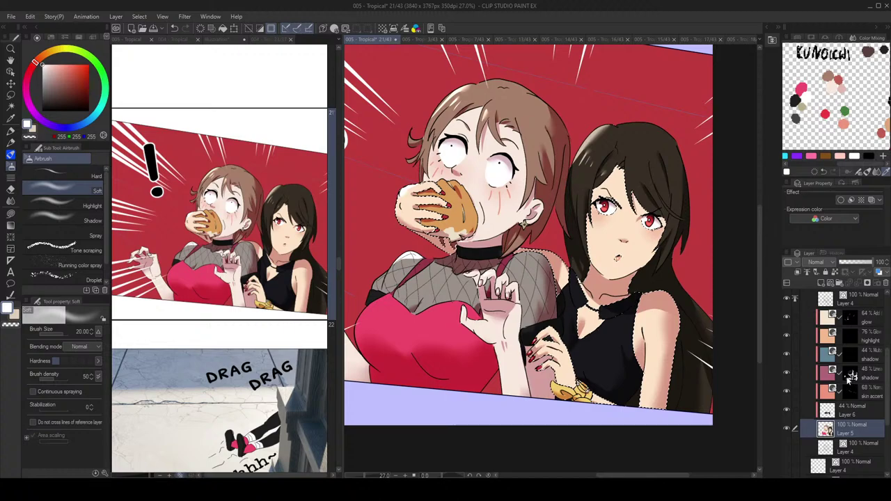
left_click(851, 374)
left_click_drag(527, 147, 520, 165)
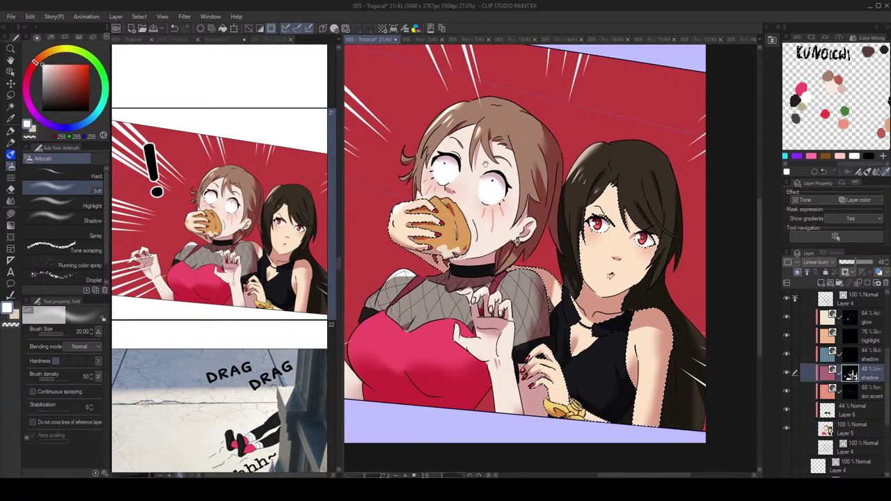
left_click(271, 29)
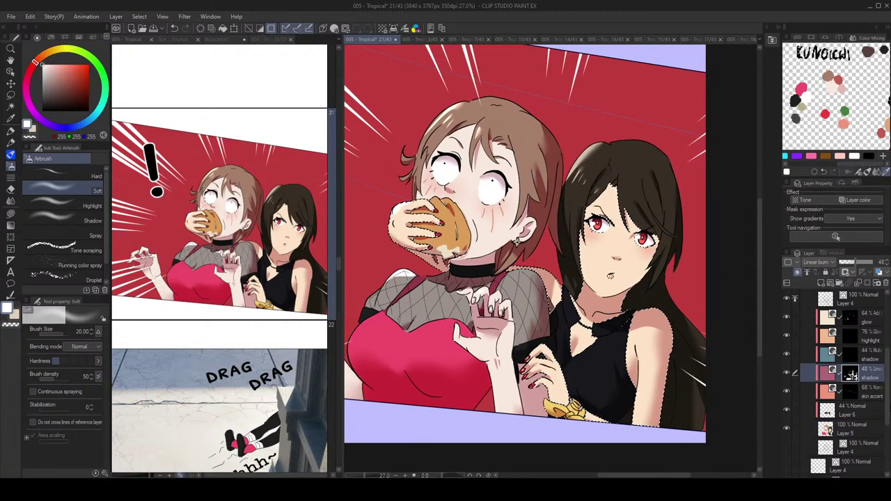
key("ctrl+v")
left_click(854, 374)
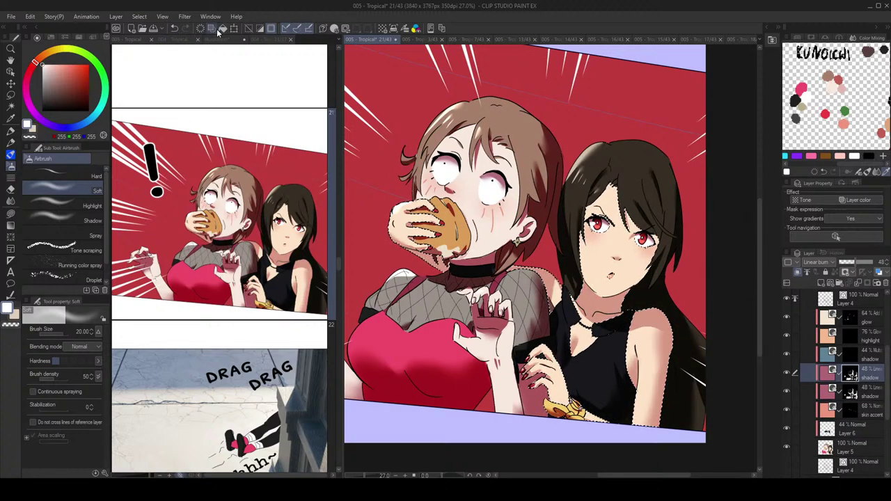
Step: Clear the duplicated 48% Linear burn shadow mask and airbrush a soft shadow across the black-haired woman's upper face
scroll(591, 277, "down", 3)
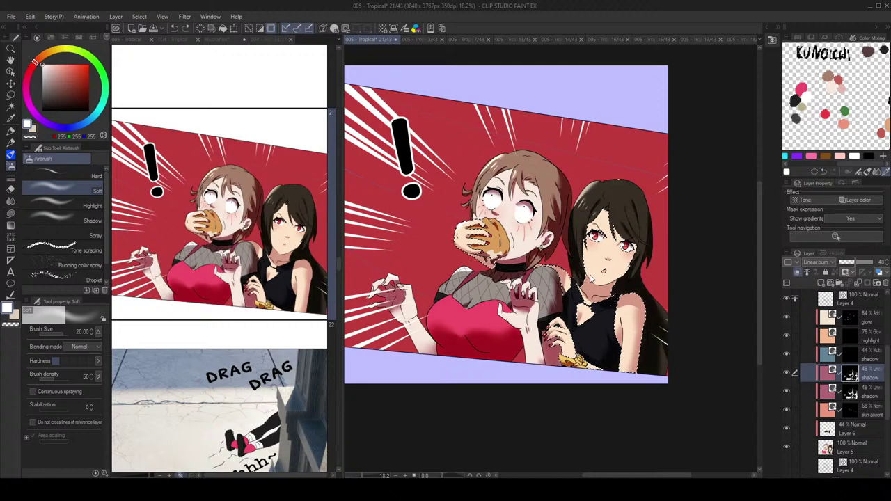
left_click(214, 31)
scroll(592, 242, "up", 4)
key("g")
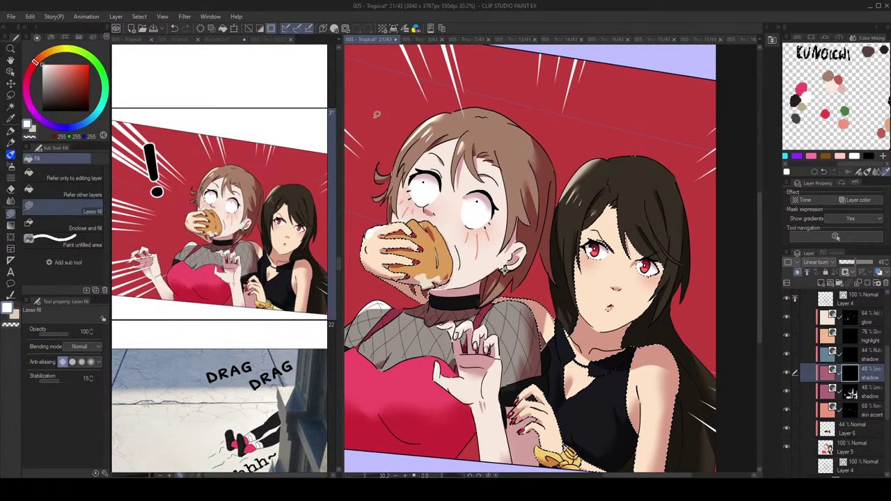
left_click(271, 29)
left_click_drag(467, 102, 454, 104)
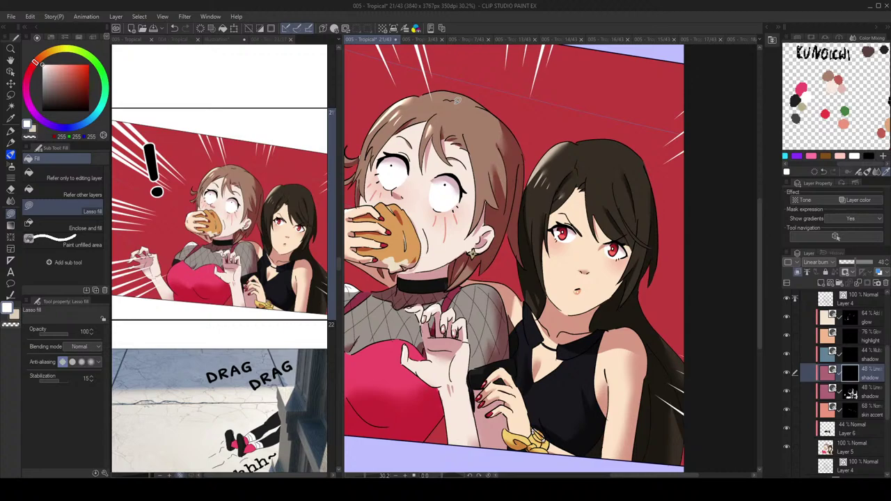
key("b")
scroll(607, 218, "down", 3)
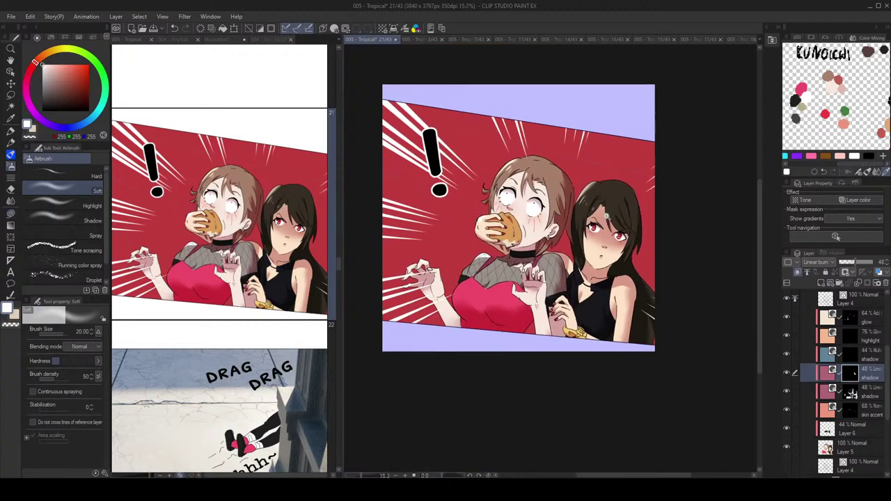
Step: Try reshaping the edges of the upper-face shadow with lasso fills, undoing the attempts
scroll(607, 217, "up", 1)
key("g")
mouse_move(575, 214)
left_mouse_down()
mouse_move(640, 230)
mouse_move(607, 205)
mouse_move(586, 203)
mouse_move(581, 184)
mouse_move(603, 199)
mouse_move(615, 250)
mouse_move(630, 254)
mouse_move(595, 222)
mouse_move(582, 235)
mouse_move(623, 265)
left_mouse_up()
key("ctrl+z")
key("ctrl+z")
left_click_drag(572, 238, 619, 269)
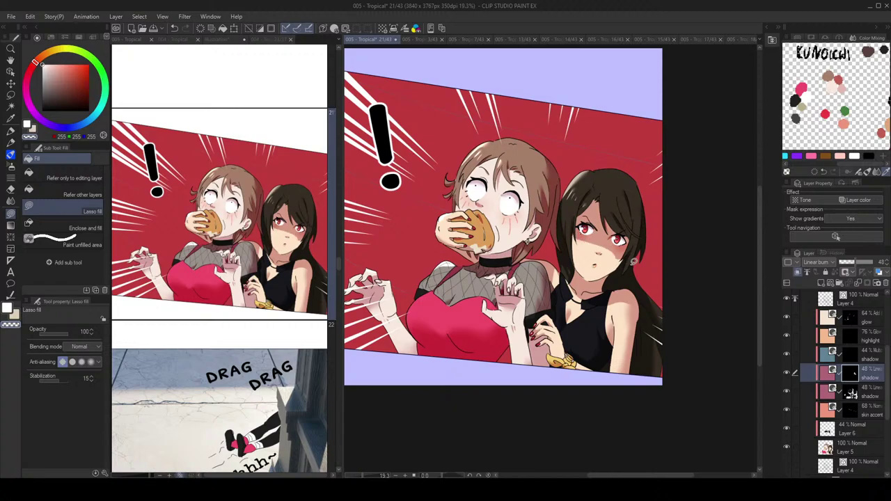
key("ctrl+y")
key("ctrl+z")
key("ctrl+z")
mouse_move(588, 204)
left_mouse_down()
mouse_move(597, 214)
mouse_move(592, 193)
left_mouse_up()
key("ctrl+z")
scroll(618, 227, "down", 2)
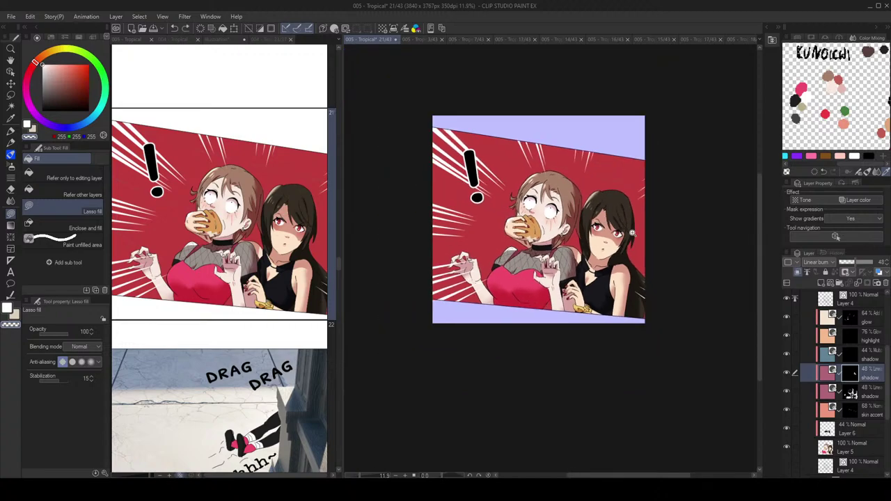
Step: Soften the shadow on the black-haired woman's forehead and eyes with the Soft airbrush in transparent color
scroll(632, 236, "up", 2)
key("j")
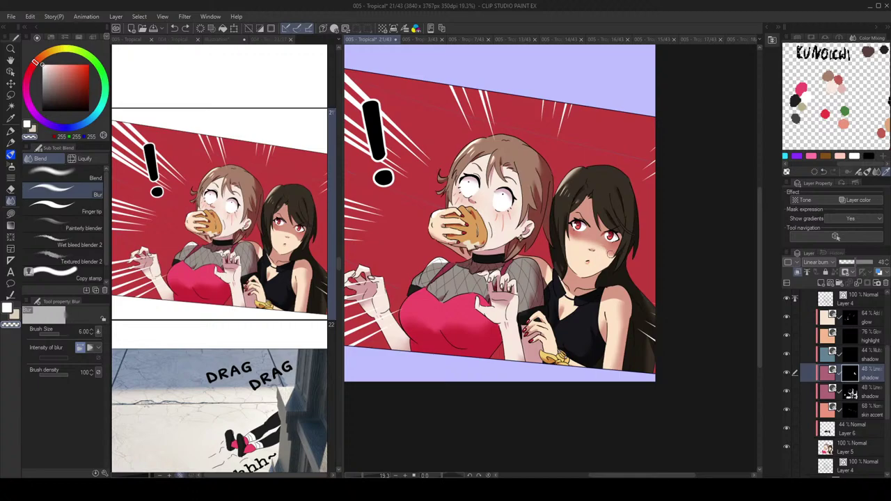
key("g")
scroll(622, 208, "down", 2)
key("h")
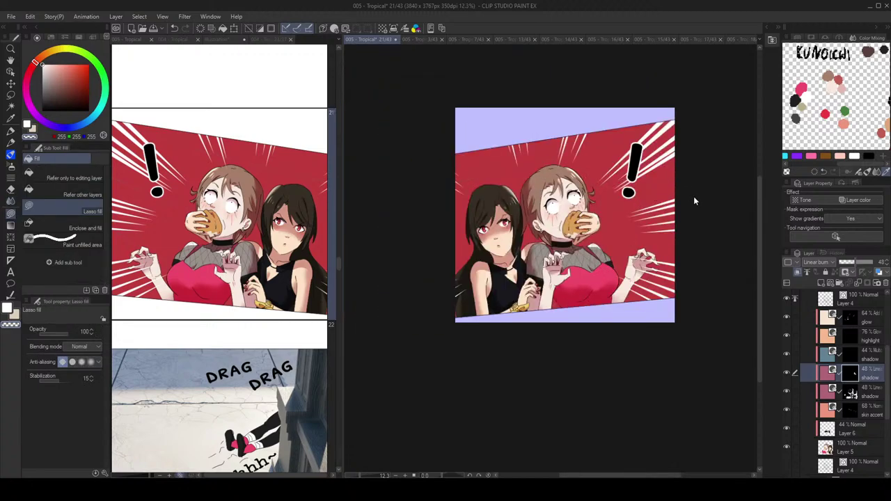
key("h")
scroll(644, 223, "up", 2)
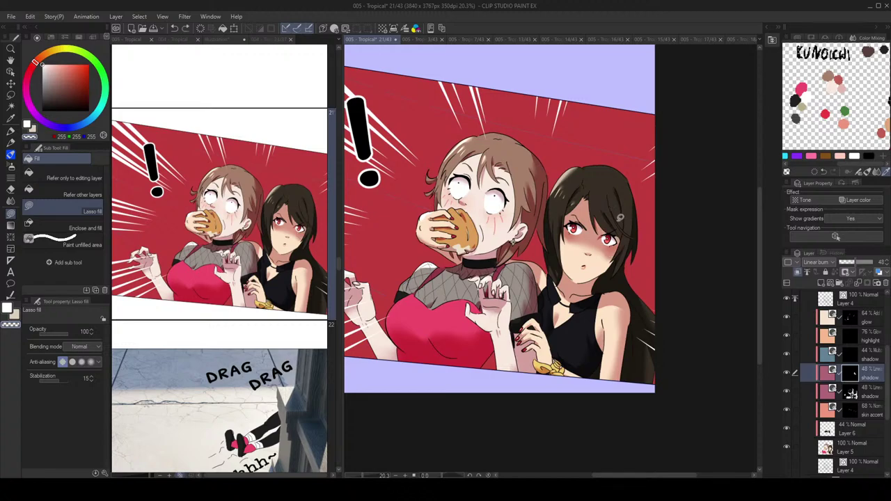
key("b")
mouse_move(596, 208)
left_mouse_down()
mouse_move(607, 241)
mouse_move(620, 232)
mouse_move(608, 236)
left_mouse_up()
key("c")
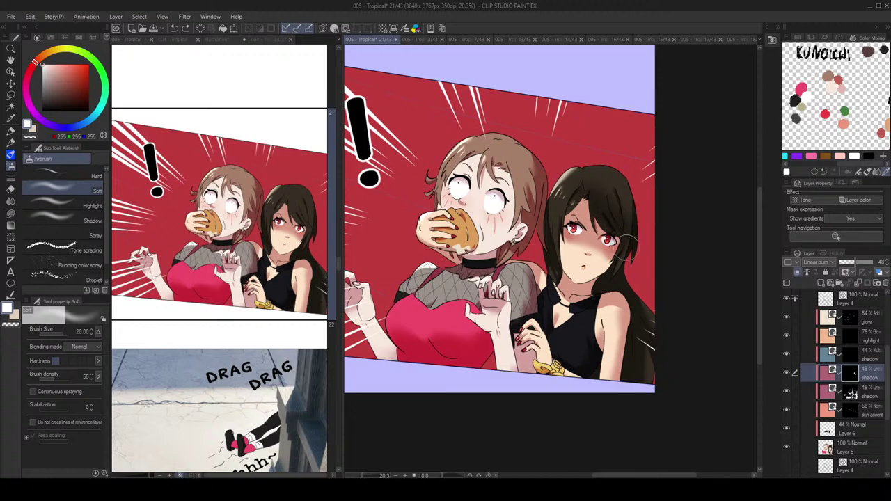
Step: Airbrush more shadow across the black-haired woman's eyes and check the panel in mirrored view
scroll(599, 212, "down", 2)
scroll(596, 212, "up", 2)
mouse_move(567, 224)
left_mouse_down()
mouse_move(571, 213)
mouse_move(621, 203)
mouse_move(621, 224)
left_mouse_up()
scroll(656, 214, "down", 5)
key("h")
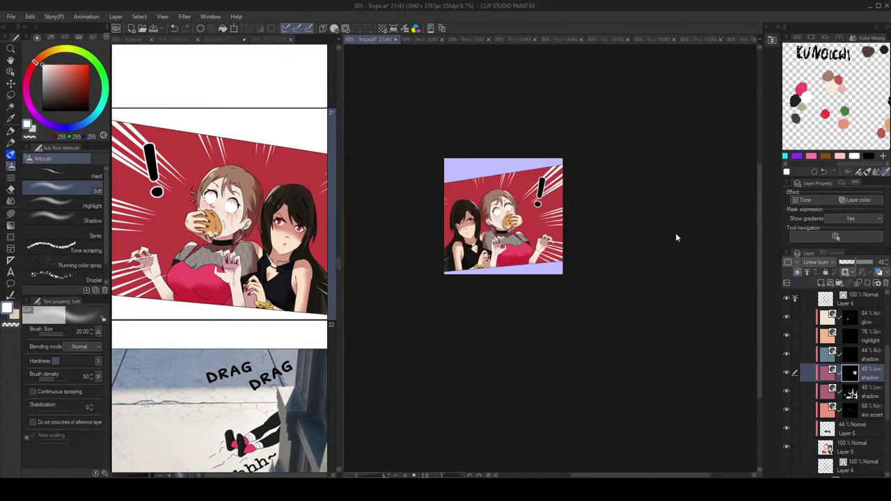
key("h")
scroll(664, 234, "down", 2)
scroll(653, 227, "up", 8)
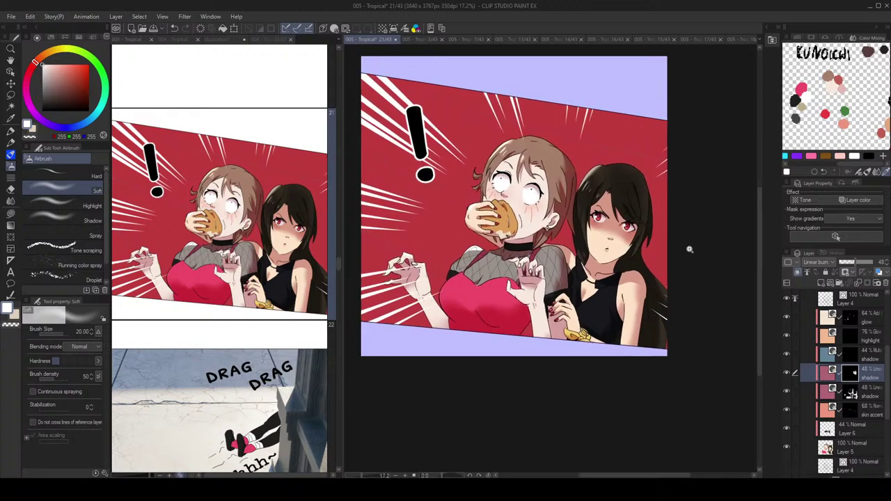
Step: Enlarge the Soft airbrush to 40 and spread the shadow over the black-haired woman's face, shoulder and arm
scroll(633, 225, "down", 3)
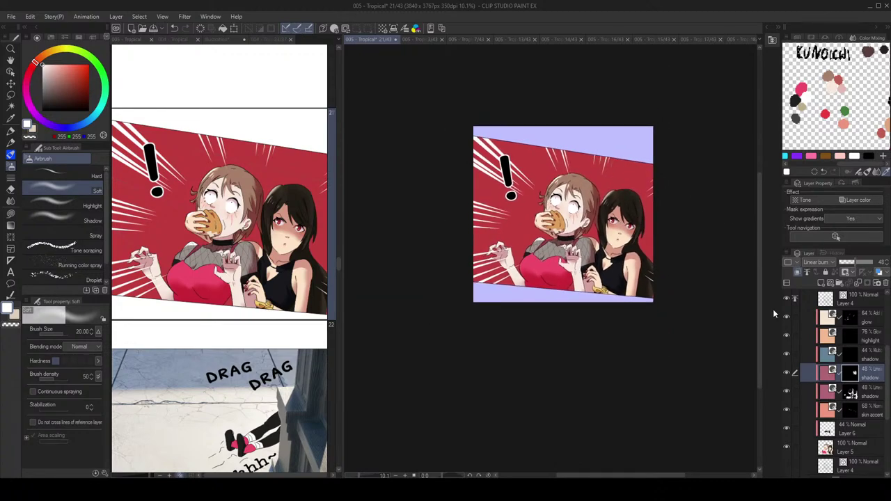
left_click(788, 373)
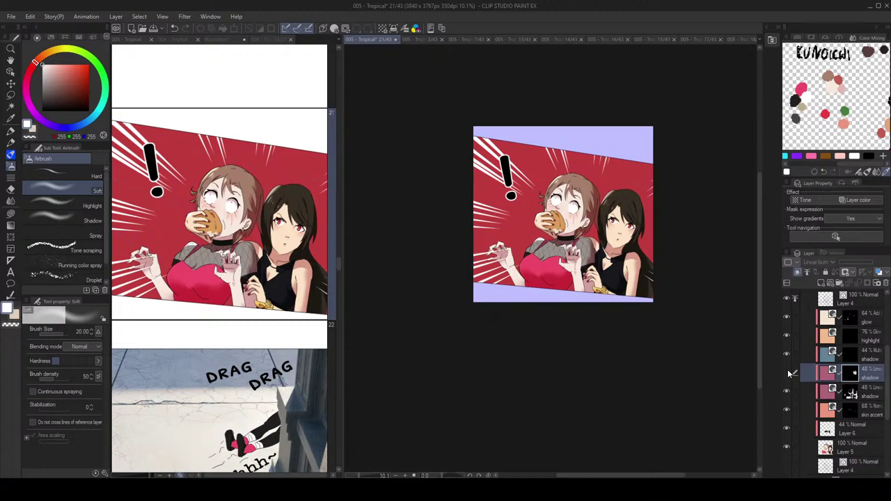
left_click(787, 374)
scroll(611, 243, "up", 4)
key("bracketright")
key("bracketright")
key("bracketright")
left_click_drag(646, 230, 601, 238)
mouse_move(676, 256)
left_mouse_down()
mouse_move(627, 256)
mouse_move(625, 268)
mouse_move(658, 272)
mouse_move(658, 298)
mouse_move(644, 324)
left_mouse_up()
Step: Lighten the middle of the black-haired woman's face shadow with the Soft airbrush in transparent color
scroll(665, 248, "down", 2)
key("h")
key("h")
scroll(665, 232, "up", 4)
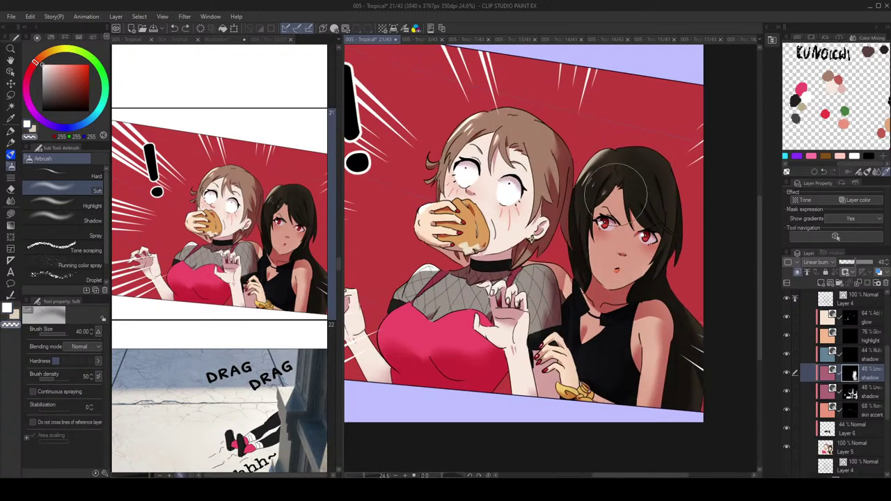
left_click_drag(617, 201, 613, 247)
scroll(635, 212, "down", 3)
key("g")
key("g")
scroll(623, 225, "up", 6)
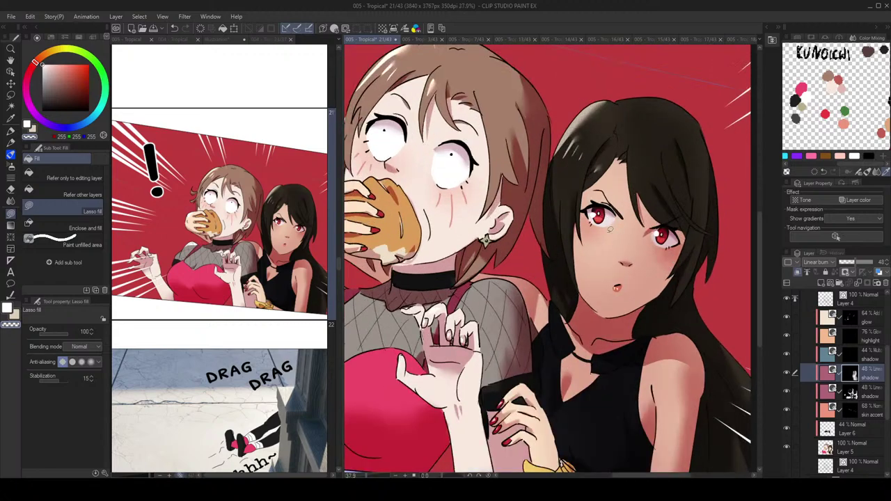
Step: Compare the panel with the duplicated shadow layer hidden and shown, and examine it in mirrored view
scroll(669, 230, "down", 4)
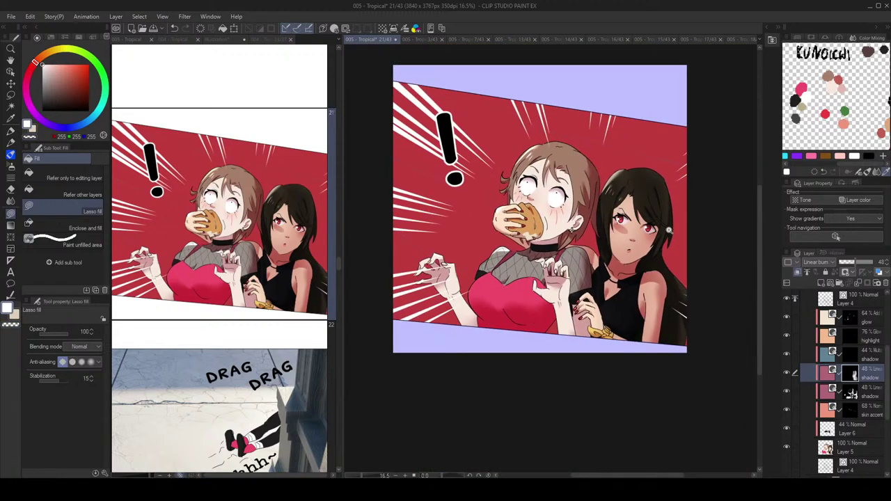
scroll(672, 230, "down", 1)
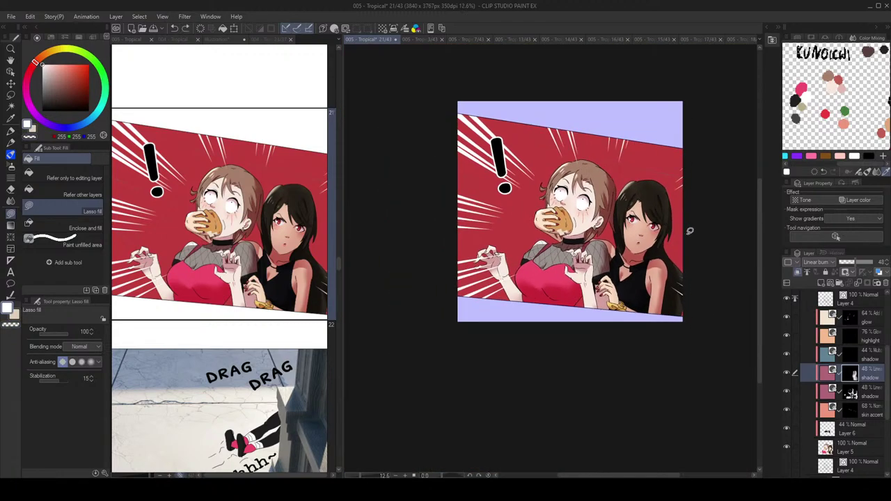
left_click(788, 373)
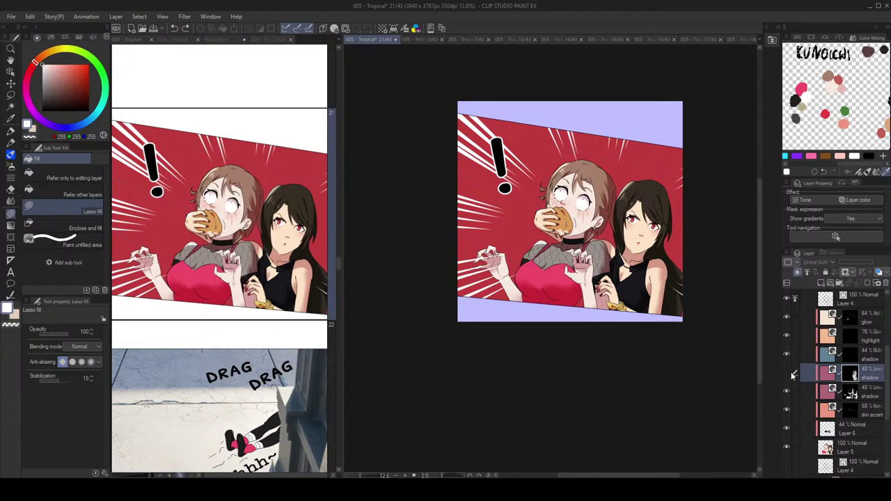
left_click(789, 373)
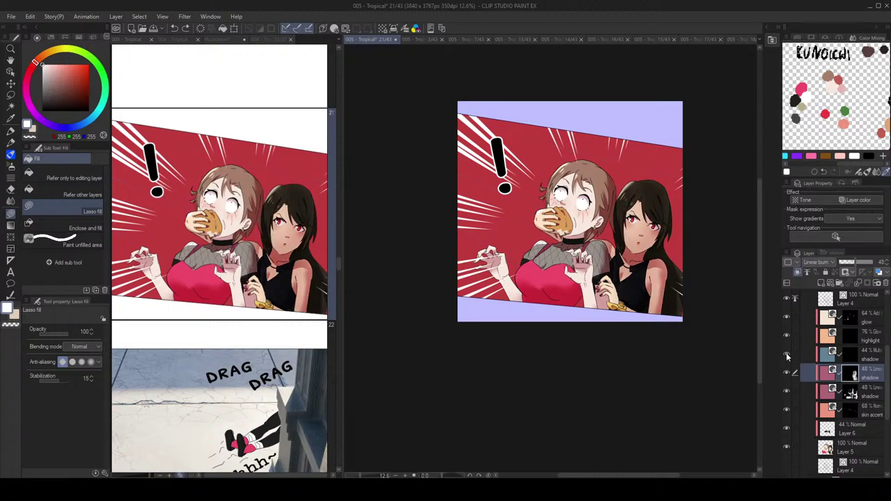
scroll(690, 254, "down", 1)
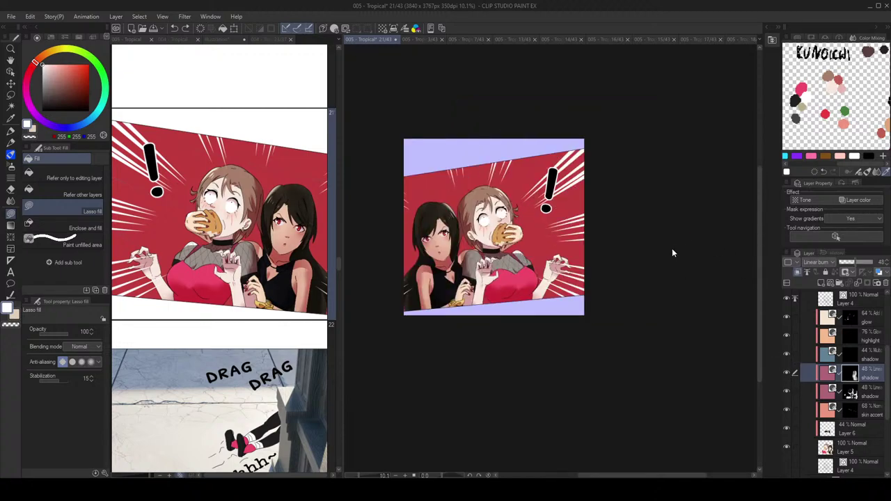
key("h")
left_click_drag(681, 252, 700, 249)
scroll(702, 250, "up", 3)
scroll(701, 247, "up", 1)
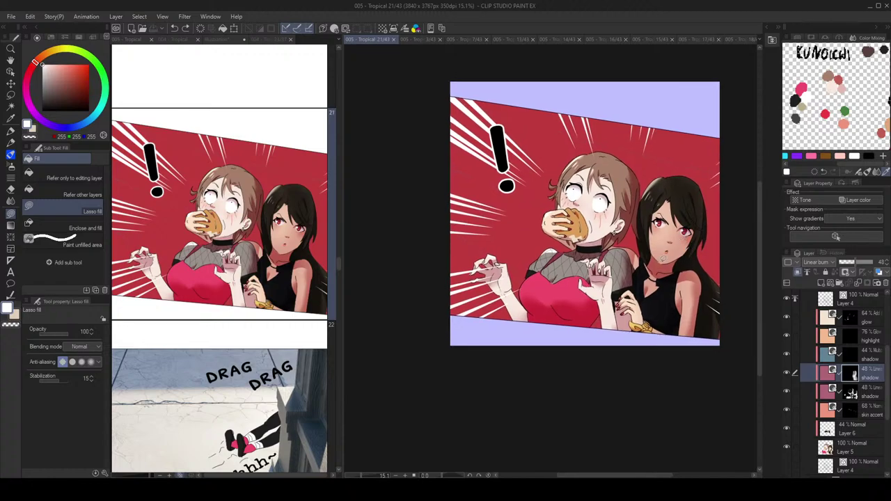
Step: Lasso-fill a small shadow at the black-haired woman's nose on the lower 48% Linear burn shadow mask
scroll(682, 237, "up", 3)
scroll(675, 240, "up", 2)
scroll(676, 240, "down", 2)
scroll(676, 240, "up", 3)
left_click(885, 389)
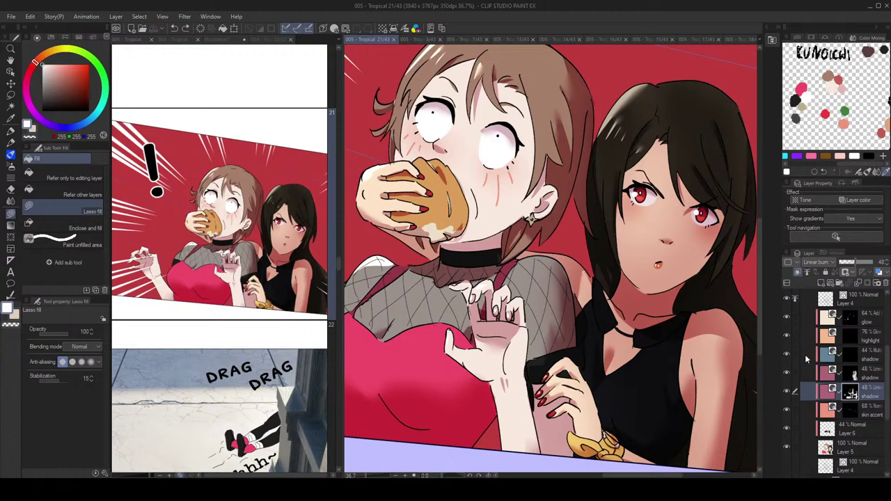
scroll(671, 232, "up", 3)
left_click_drag(671, 231, 675, 237)
scroll(687, 233, "down", 5)
key("h")
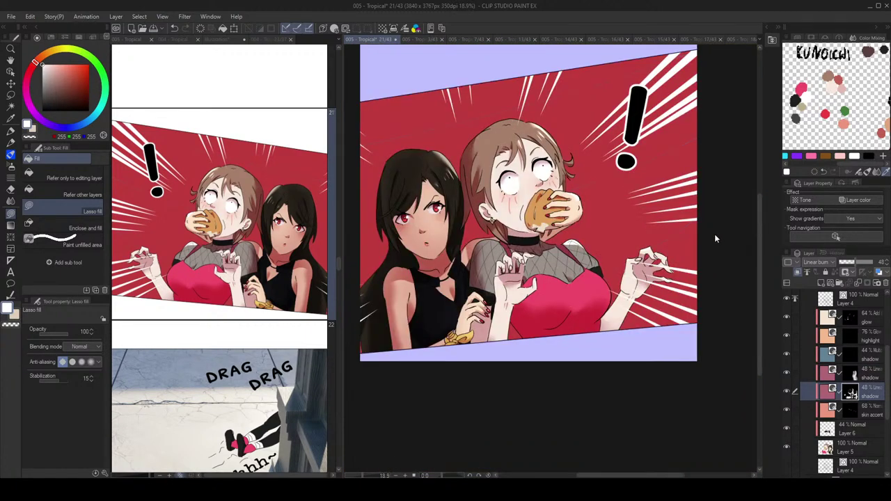
key("h")
scroll(704, 233, "down", 1)
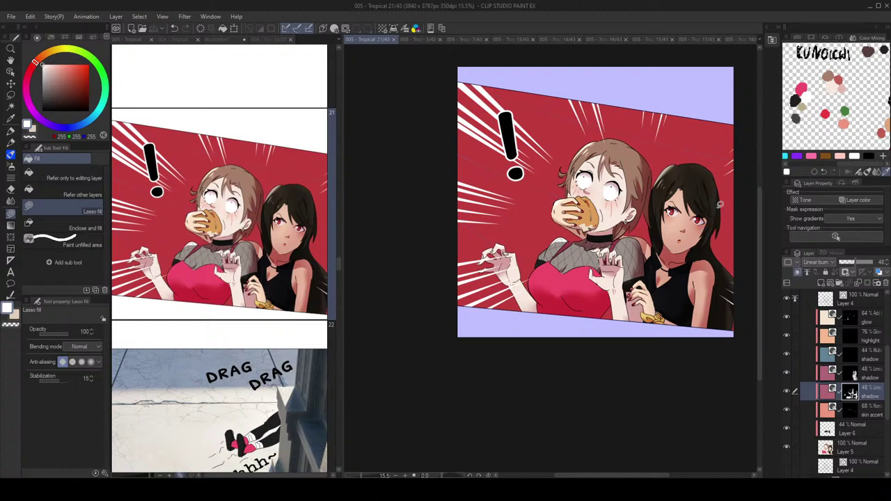
Step: Try refining the shadow around the black-haired woman's nose, undo the last fill, and save the page
scroll(652, 198, "up", 5)
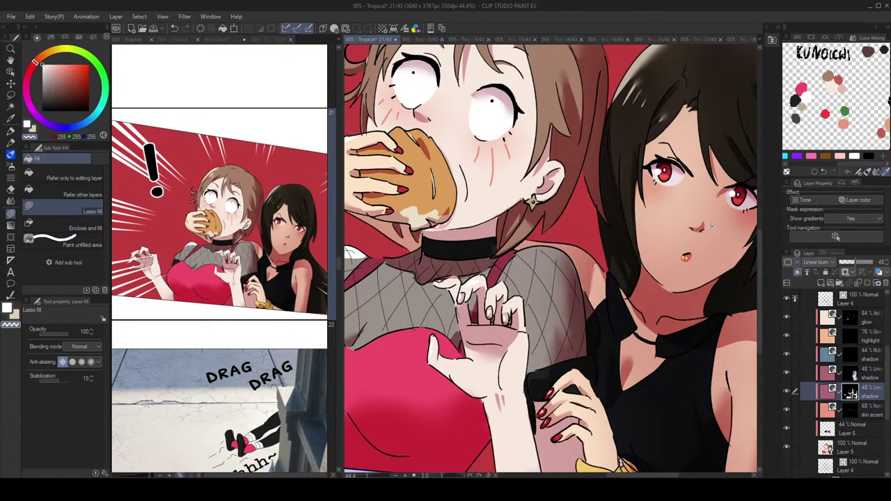
scroll(713, 214, "down", 2)
scroll(713, 213, "down", 1)
scroll(703, 230, "up", 3)
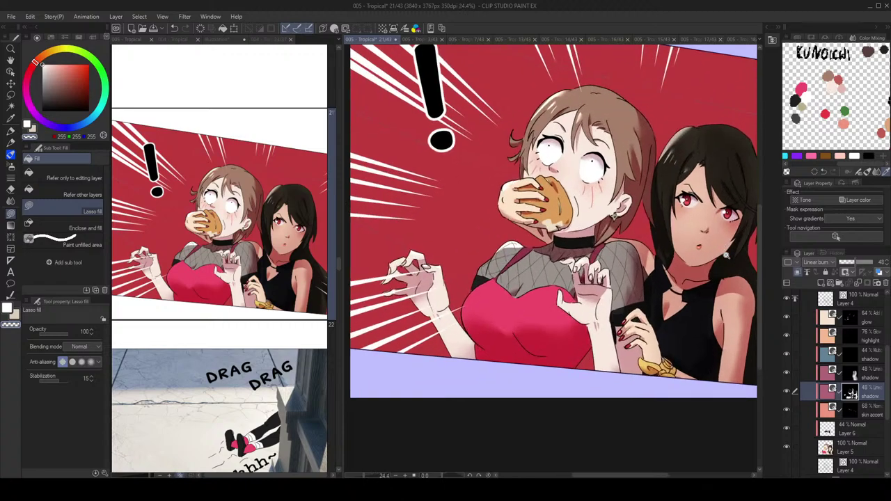
scroll(710, 235, "down", 2)
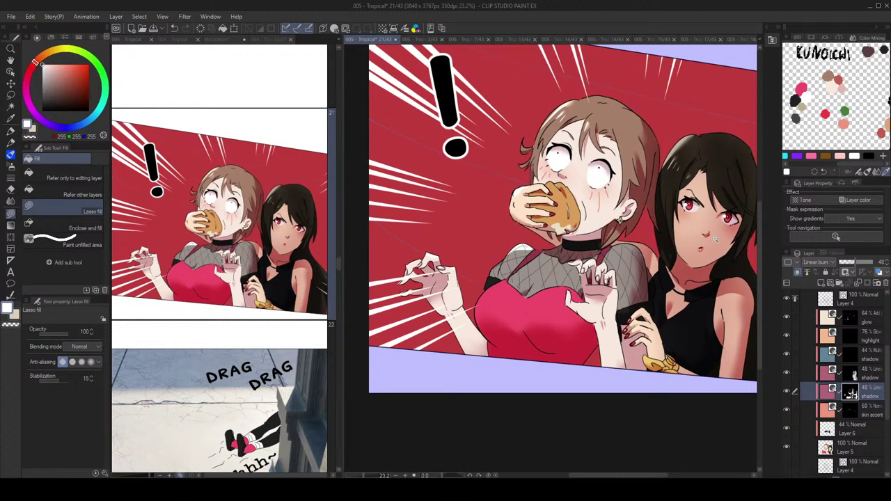
scroll(727, 262, "up", 1)
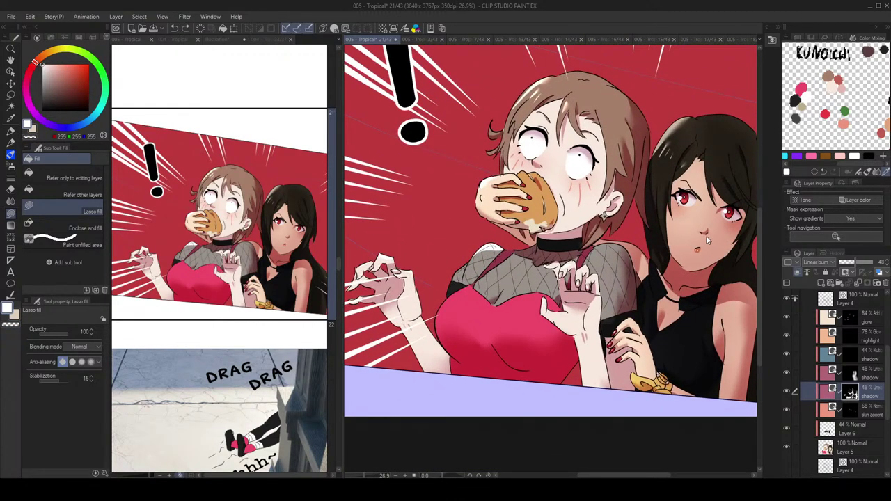
scroll(710, 230, "down", 3)
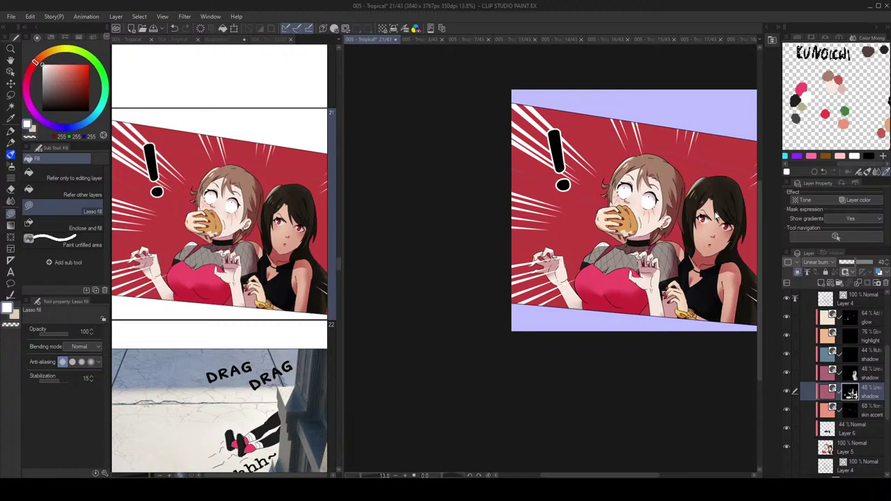
scroll(718, 209, "up", 3)
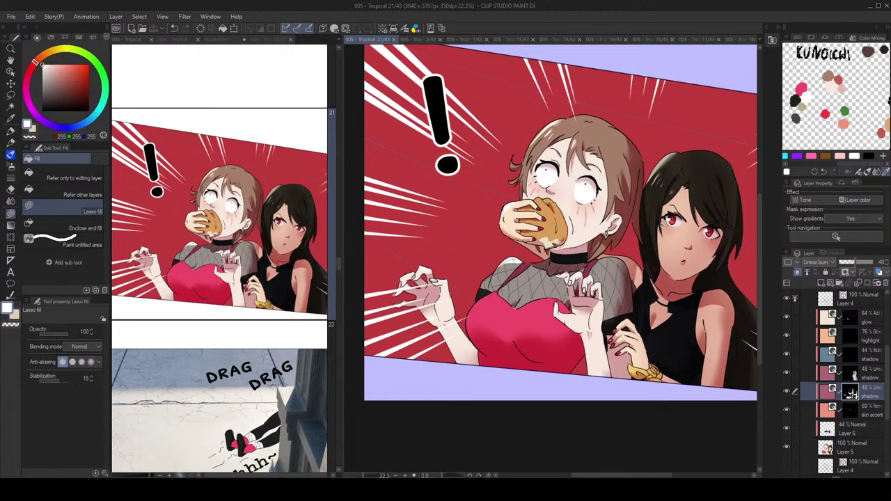
key("ctrl+z")
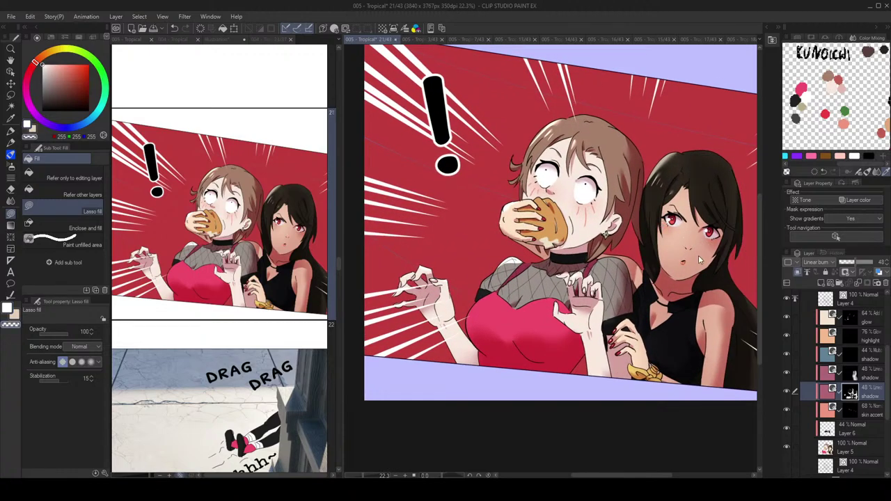
key("ctrl+s")
Step: Check the nose shading on the black-haired woman both in close-up and at full-panel size, and save page 21
scroll(667, 236, "up", 2)
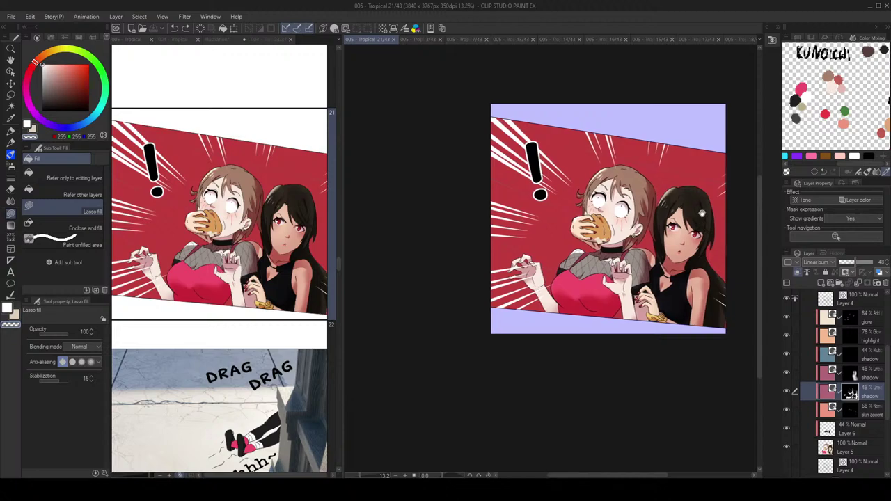
scroll(688, 256, "up", 2)
scroll(686, 257, "down", 3)
scroll(682, 257, "up", 2)
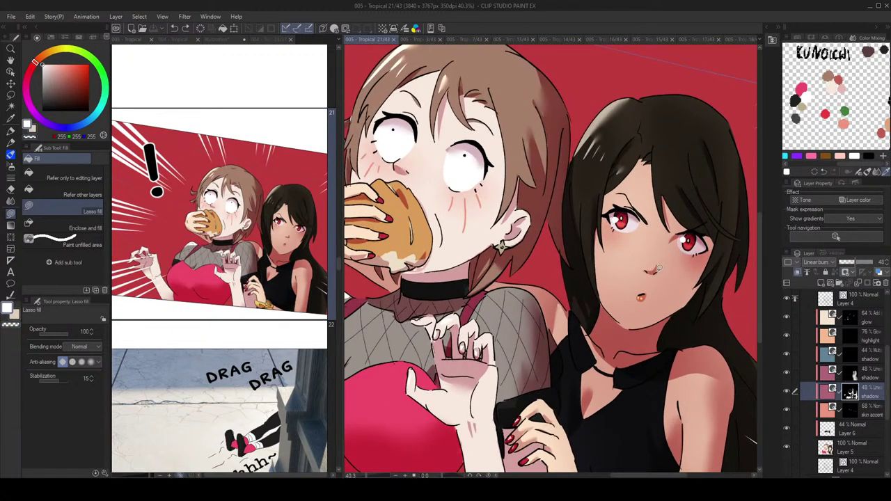
scroll(662, 267, "down", 3)
scroll(691, 279, "down", 3)
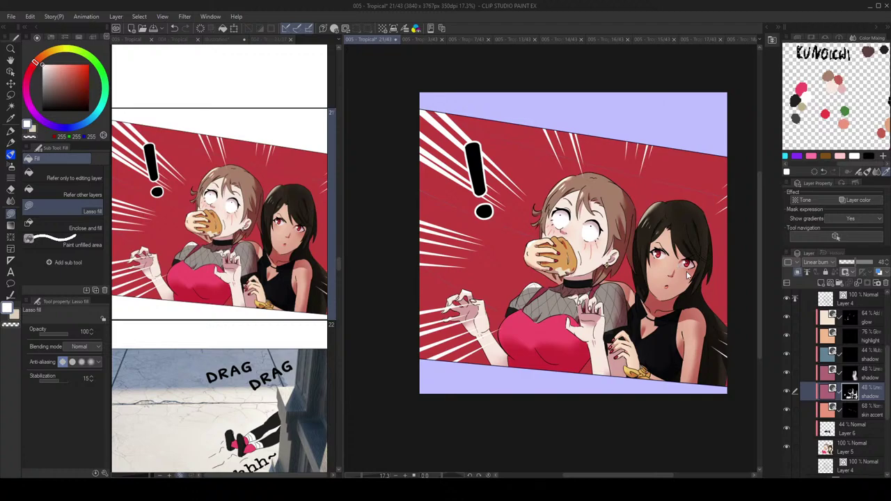
key("ctrl+s")
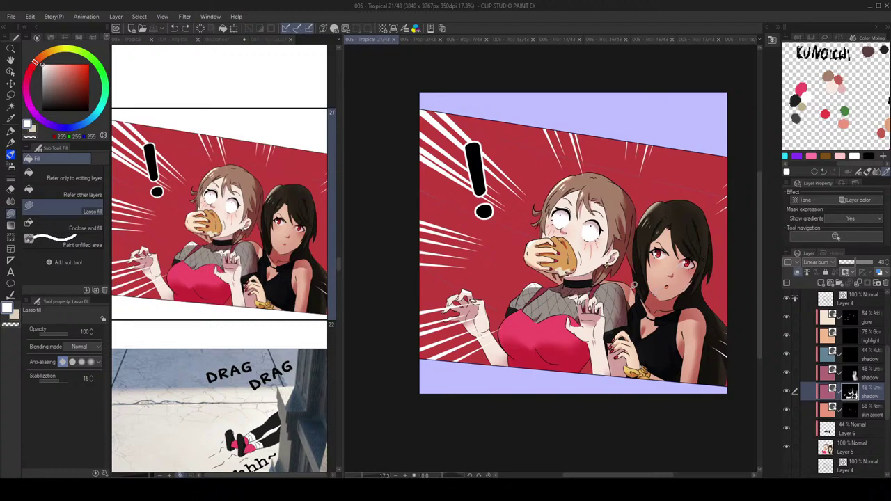
Step: Examine the whole red panel in mirrored view, restore the normal orientation, and save the page again
scroll(572, 242, "down", 1)
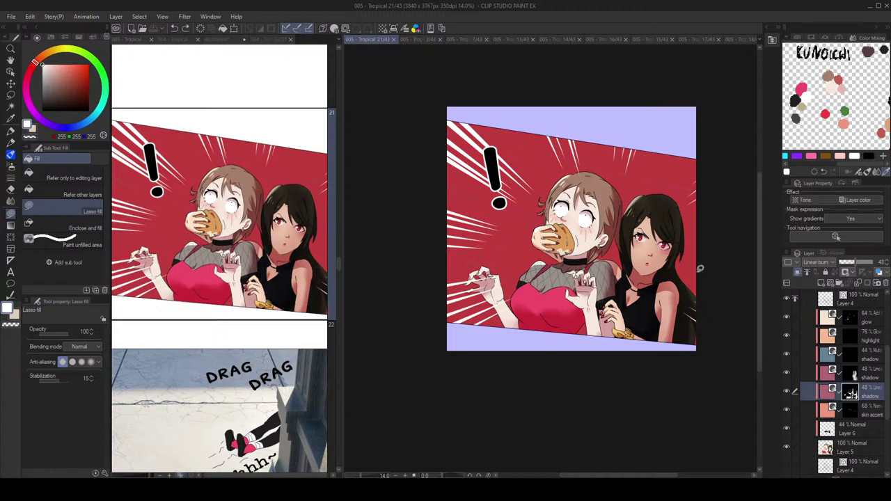
key("h")
key("h")
left_click(679, 260)
key("ctrl+s")
Step: Review the red panel among its neighbouring pages in the story overview, and return to the page 21 canvas
left_click(295, 269)
scroll(279, 253, "up", 3)
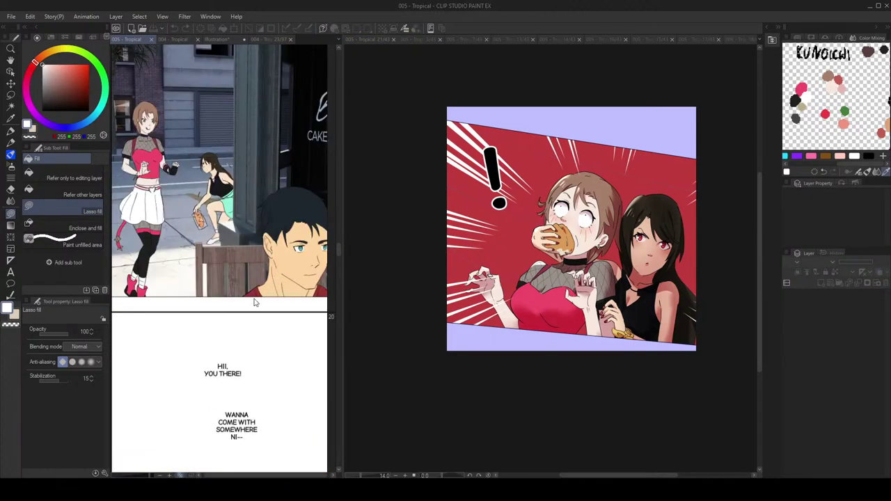
scroll(257, 299, "down", 4)
scroll(254, 303, "down", 4)
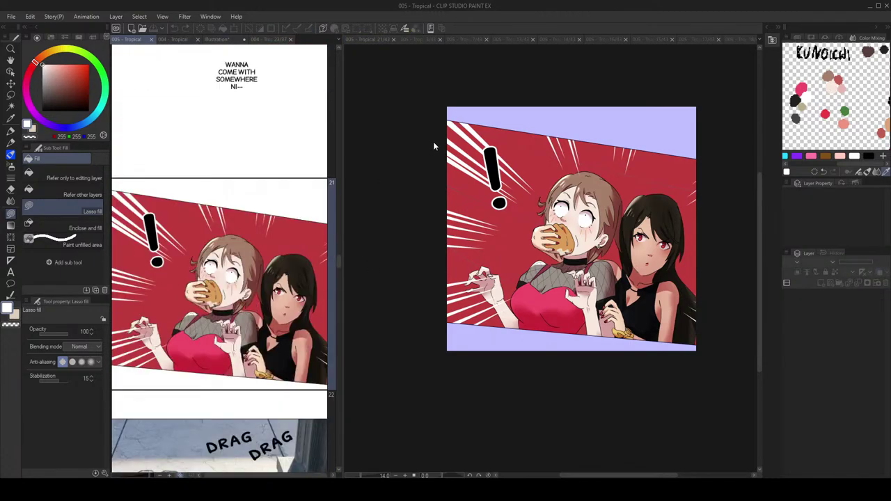
left_click(475, 85)
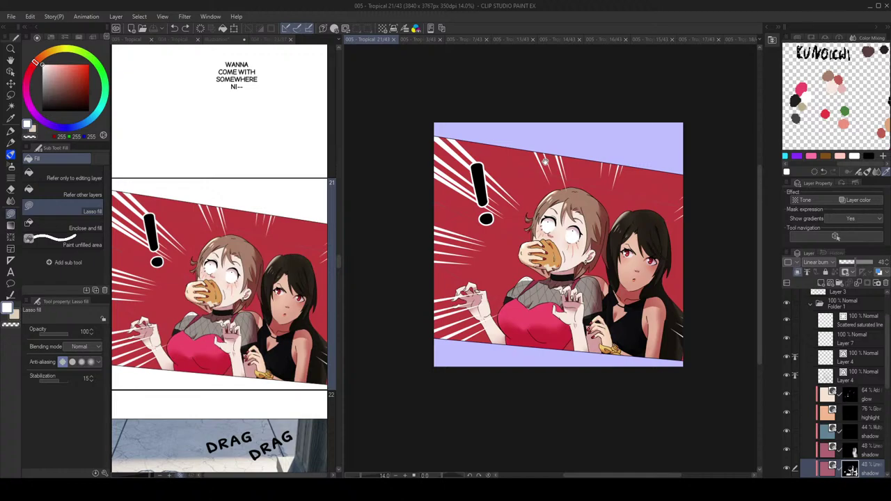
scroll(545, 162, "up", 2)
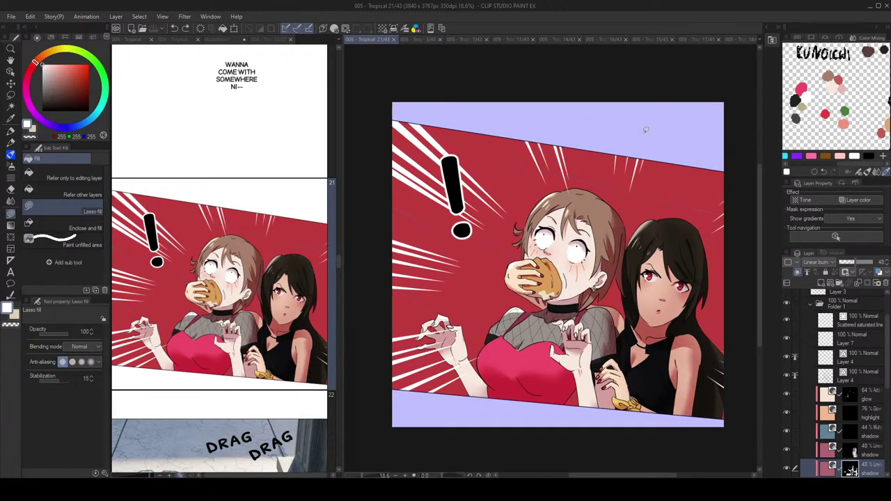